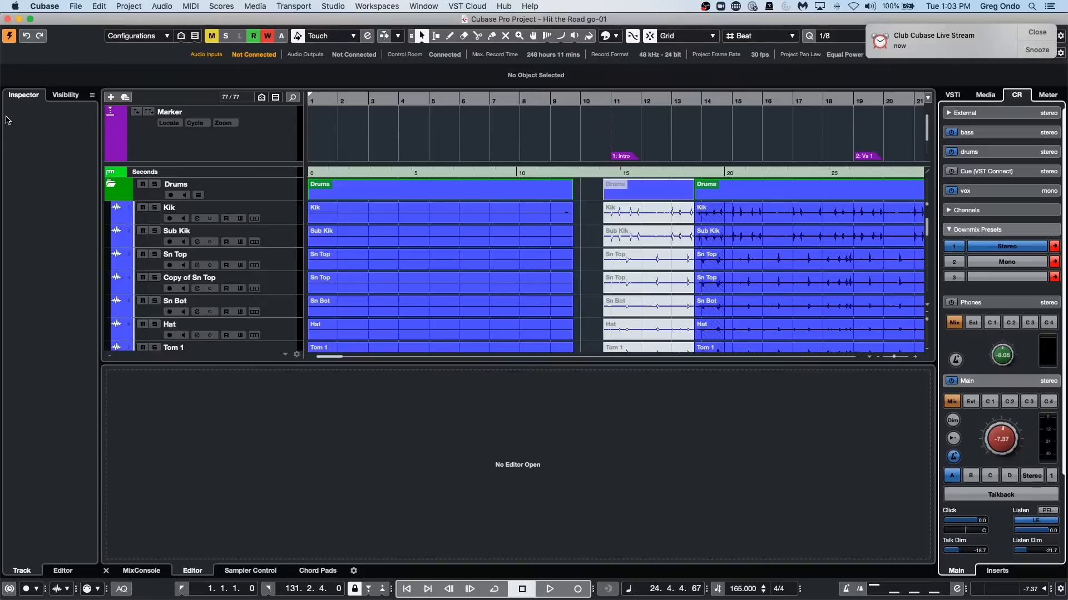
Dismiss the reminder notification and show the MixConsole below the arrangement.
key("g")
key("g")
key("g")
key("g")
key("g")
key("g")
key("g")
key("g")
key("g")
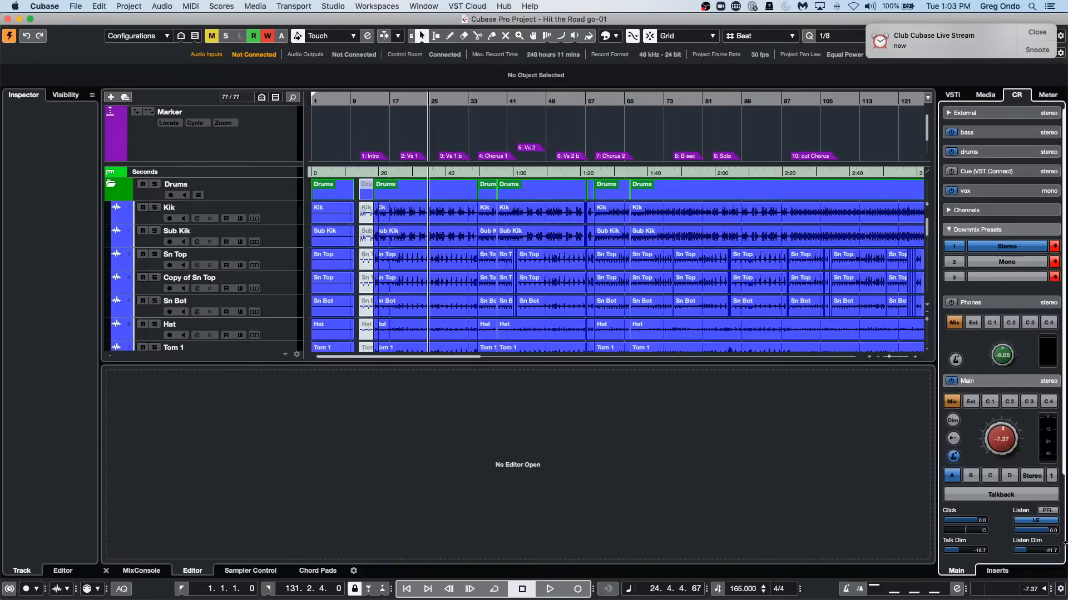
left_click(1036, 33)
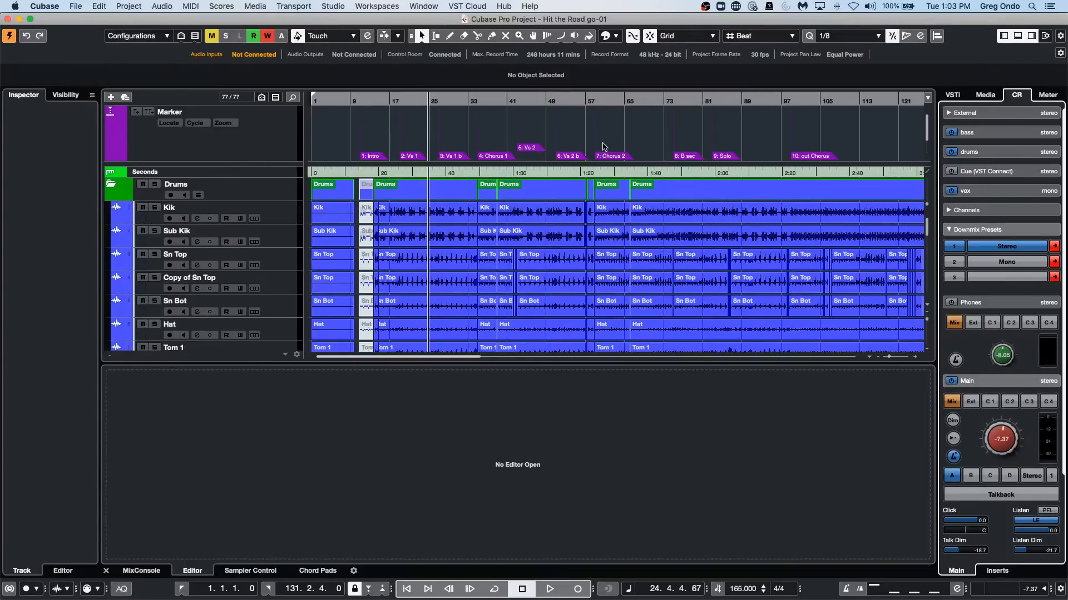
left_click(137, 573)
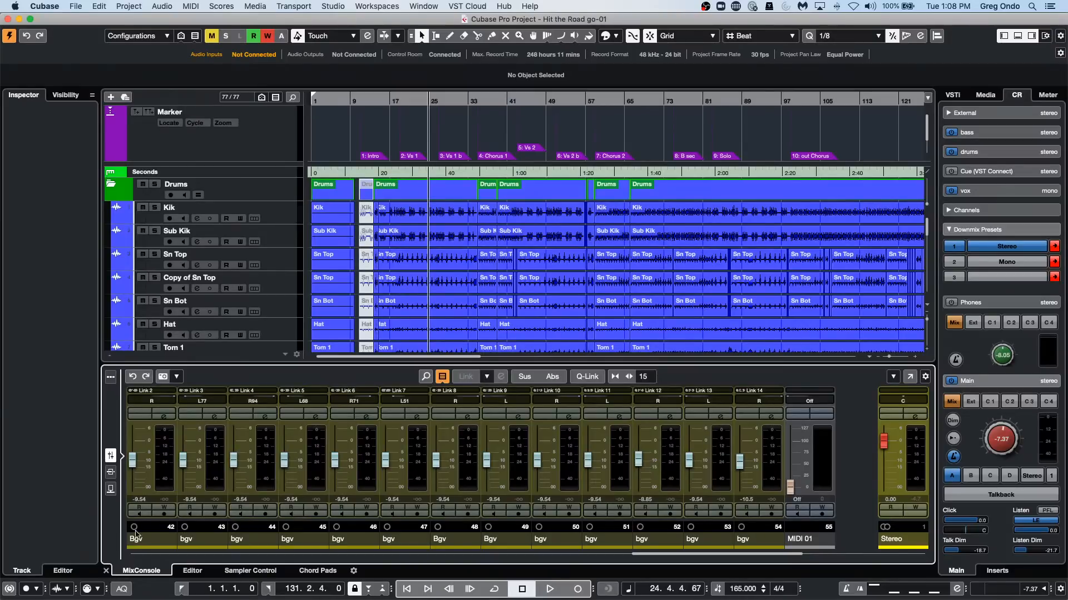
Open the recent project "be someone.cpr" and activate it.
left_click(82, 7)
mouse_move(152, 217)
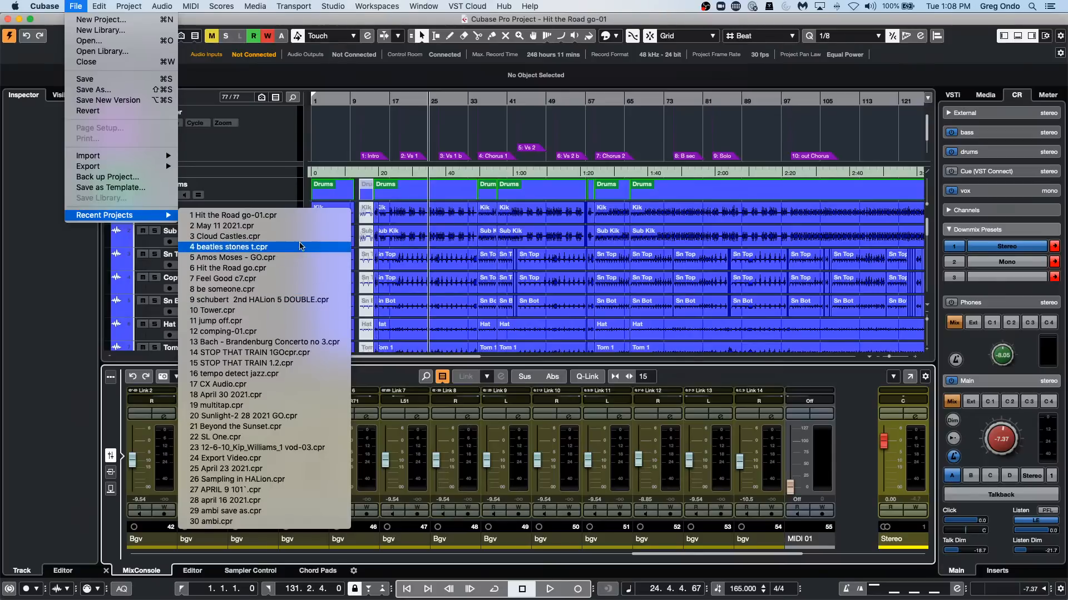
left_click(294, 289)
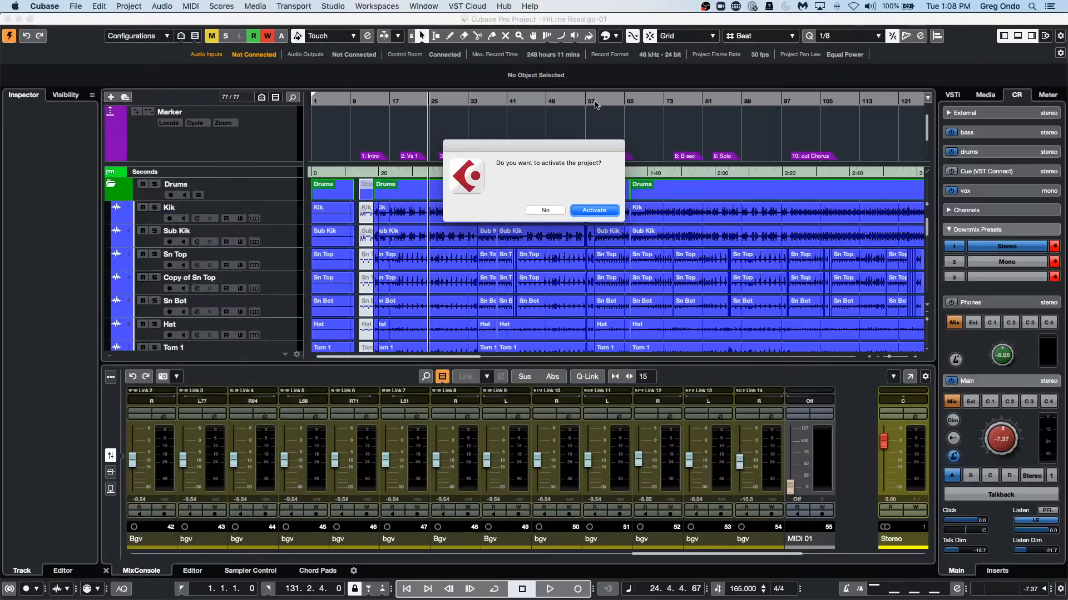
left_click(595, 211)
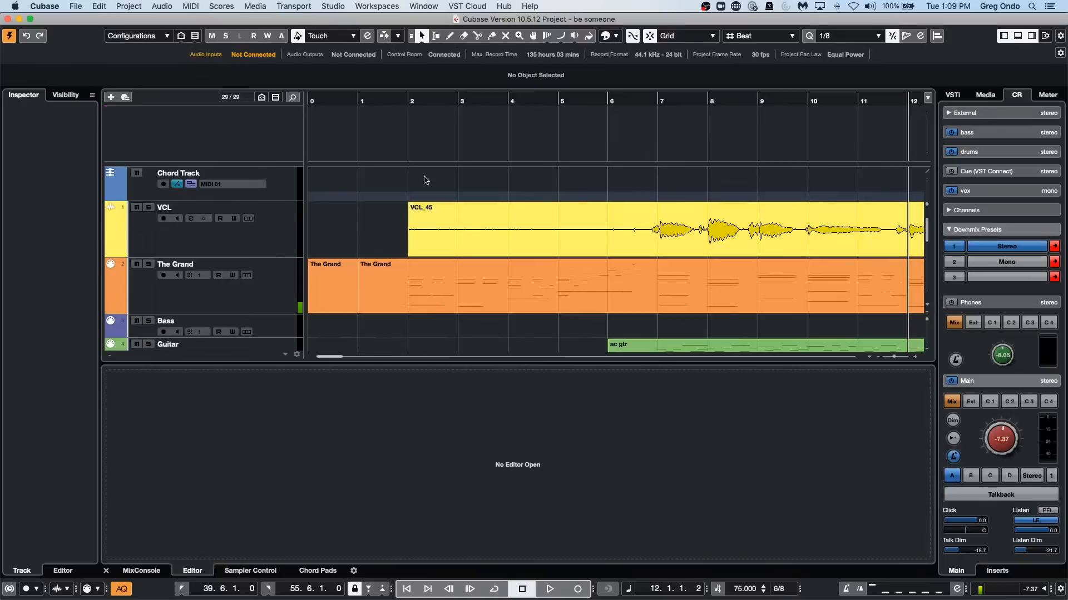
Select the VCL track and show the project's MixConsole below the arrangement.
left_click_drag(408, 100, 411, 48)
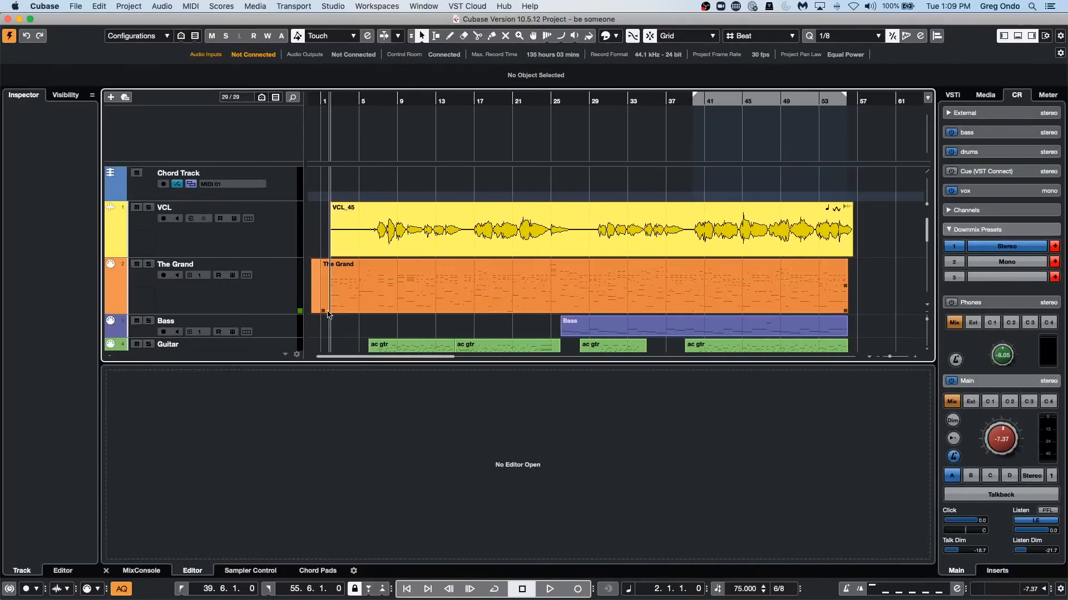
left_click(253, 238)
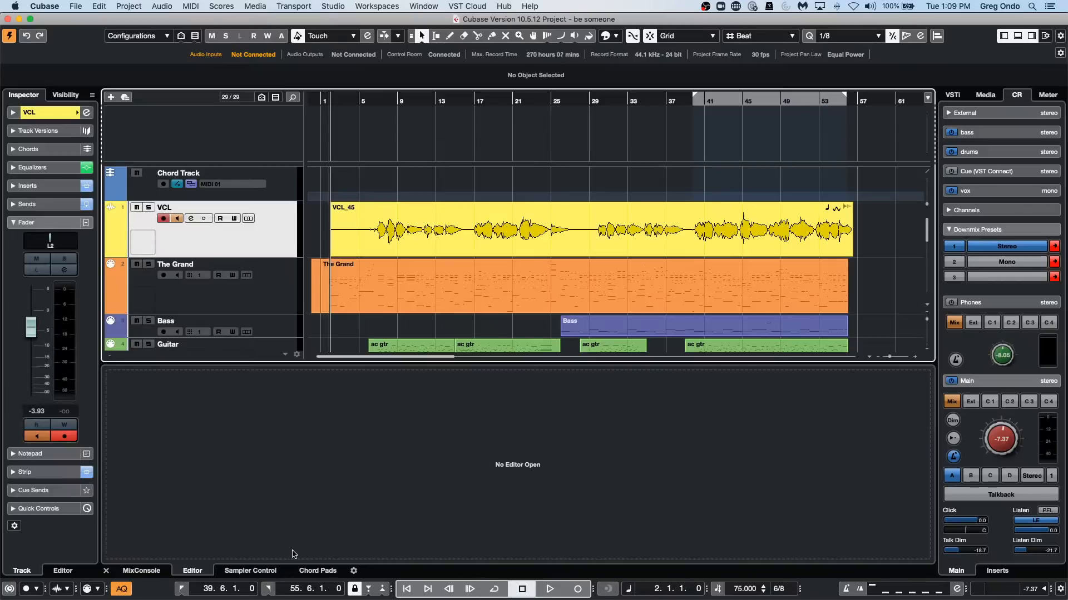
left_click(141, 571)
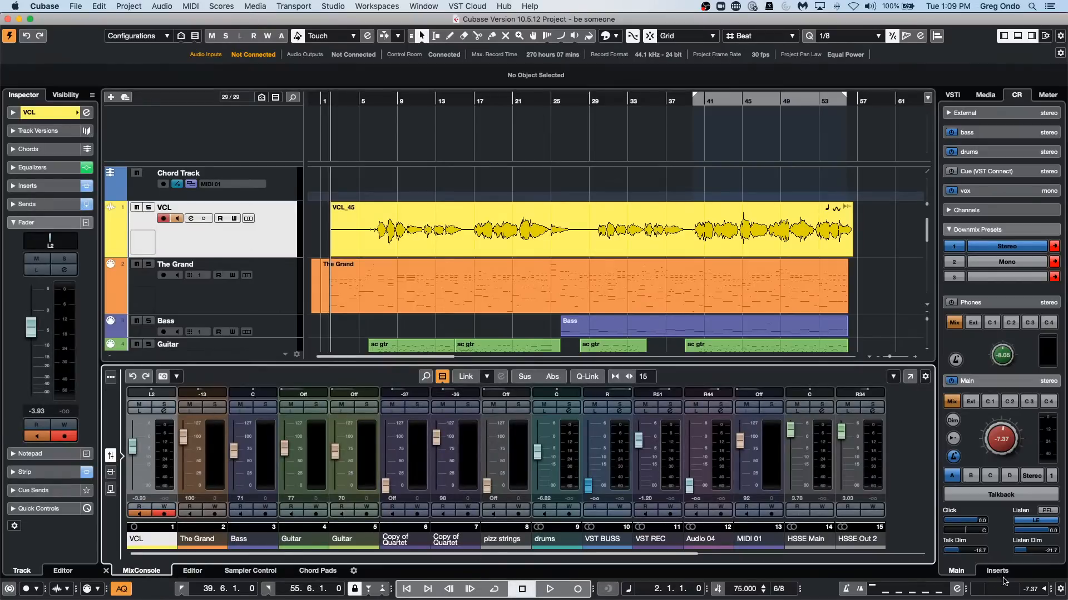
left_click(1017, 383)
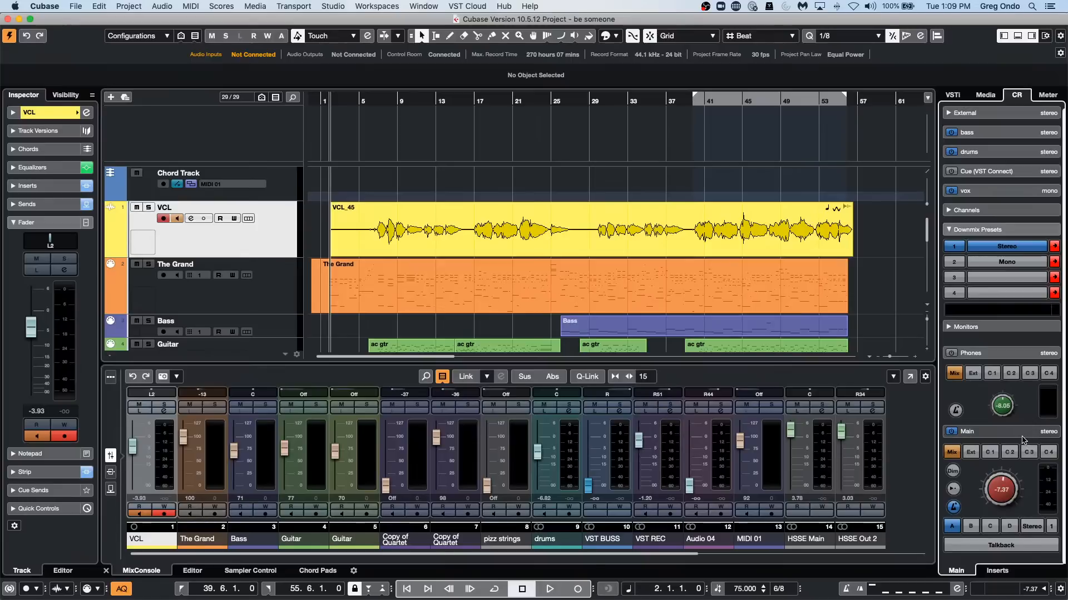
left_click(1018, 435)
left_click(1013, 382)
left_click(1009, 435)
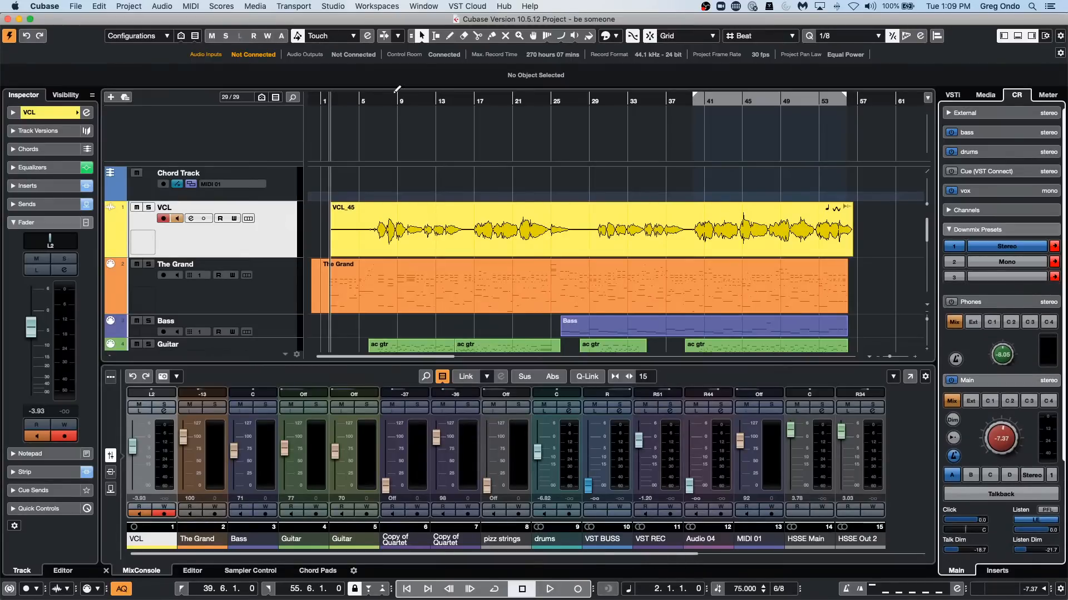
Play the song from bar 6 and switch solo on and off twice on the VCL channel to compare.
left_click(372, 102)
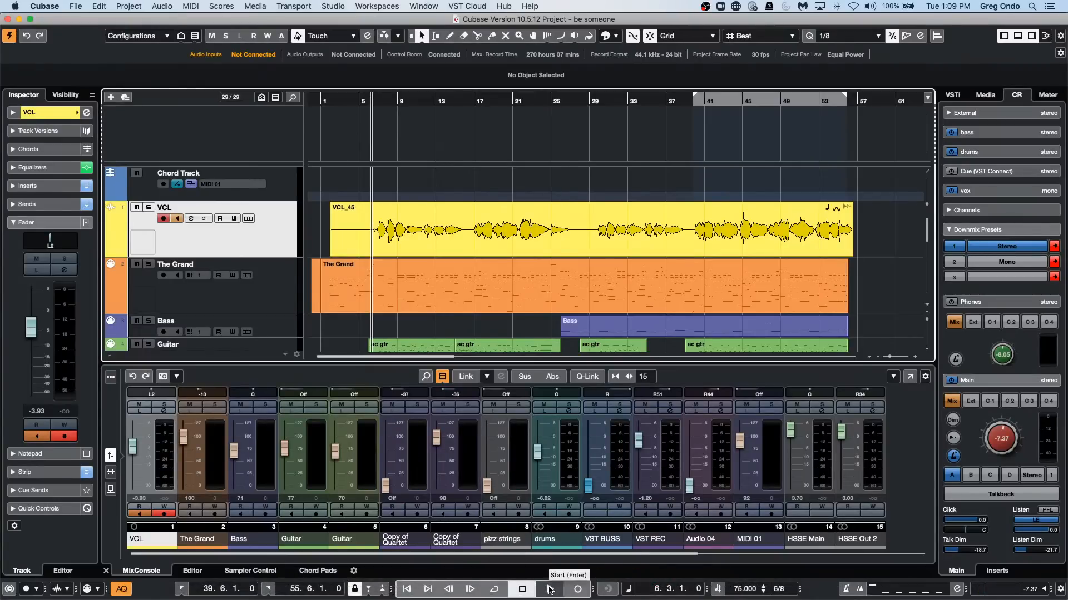
left_click(550, 589)
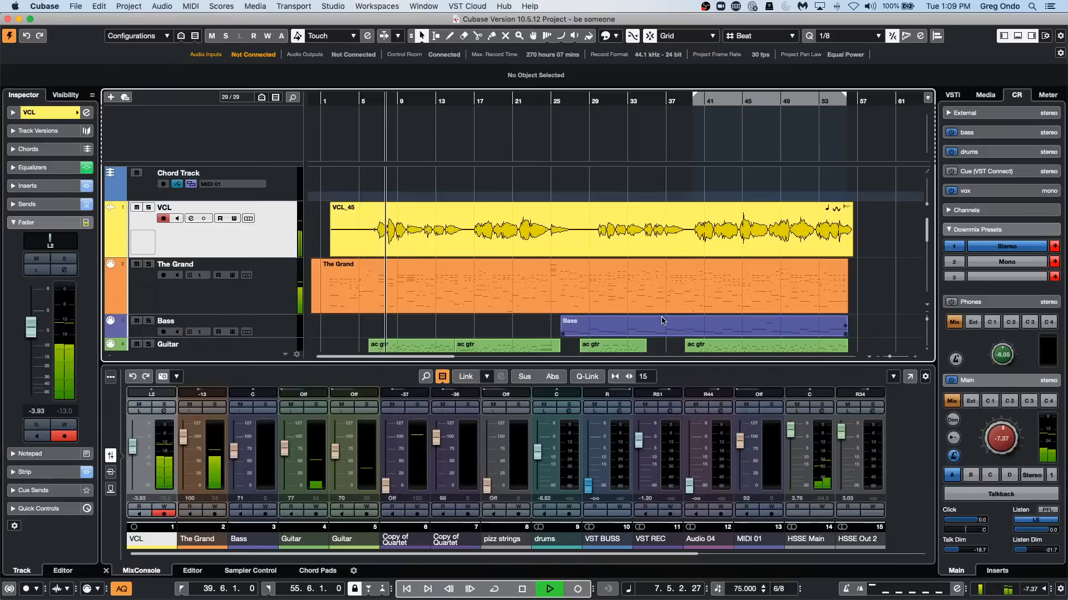
left_click(167, 406)
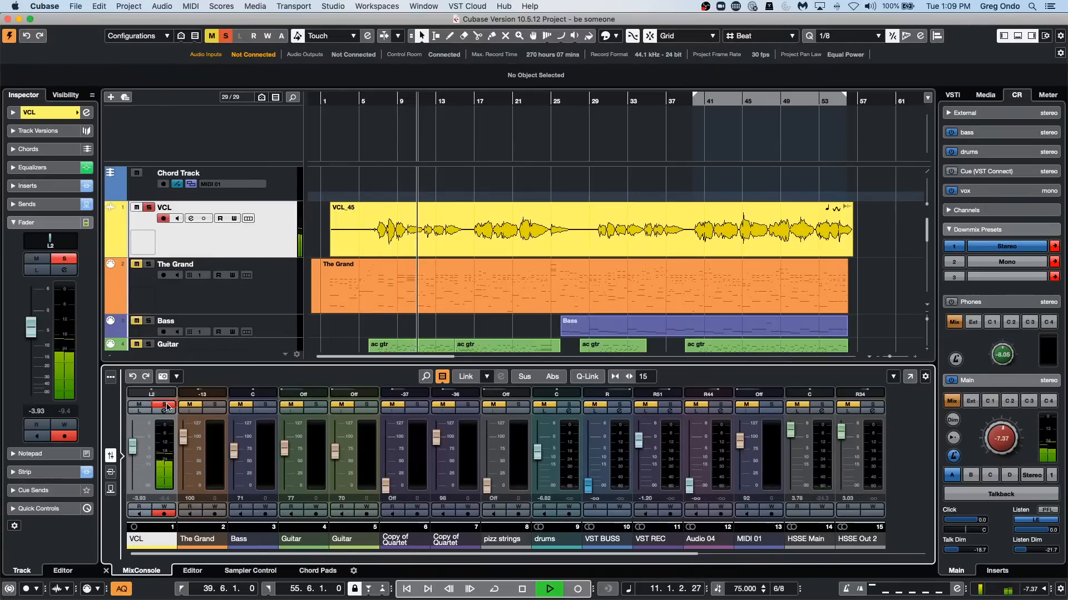
left_click(167, 406)
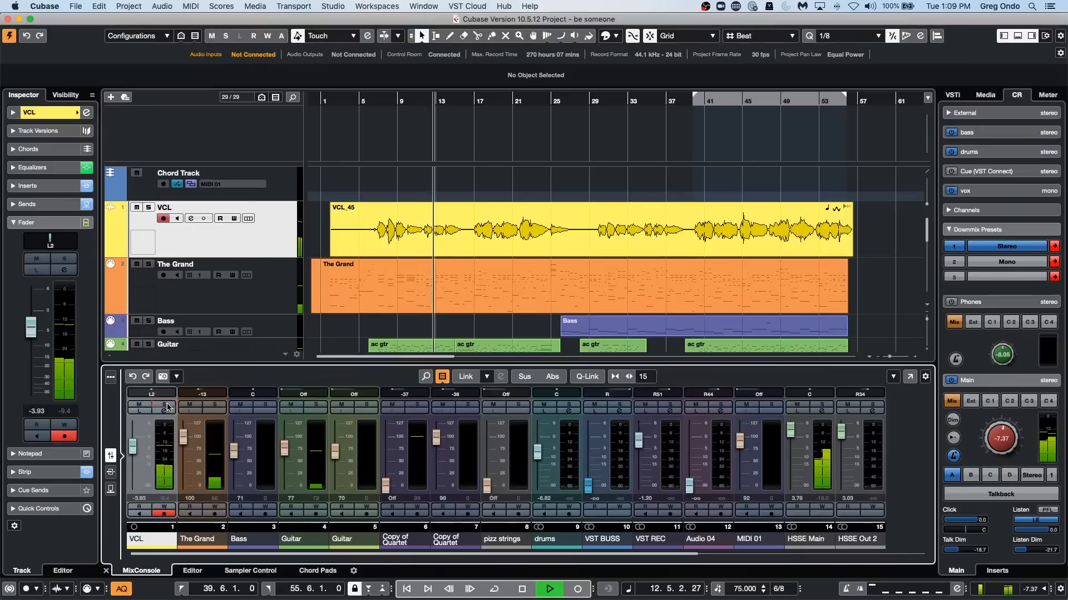
left_click(167, 406)
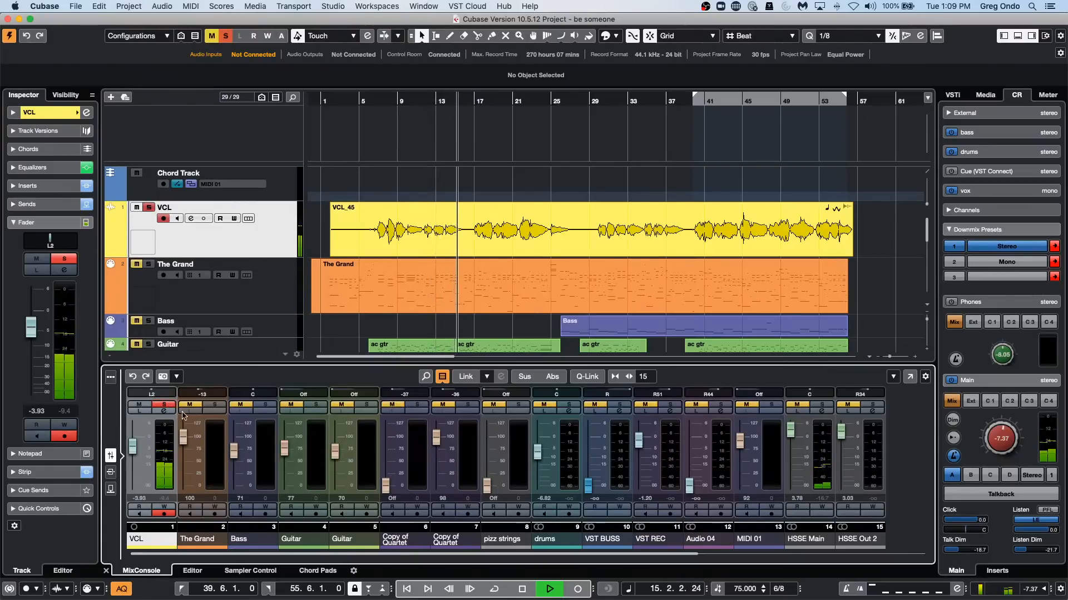
left_click(165, 406)
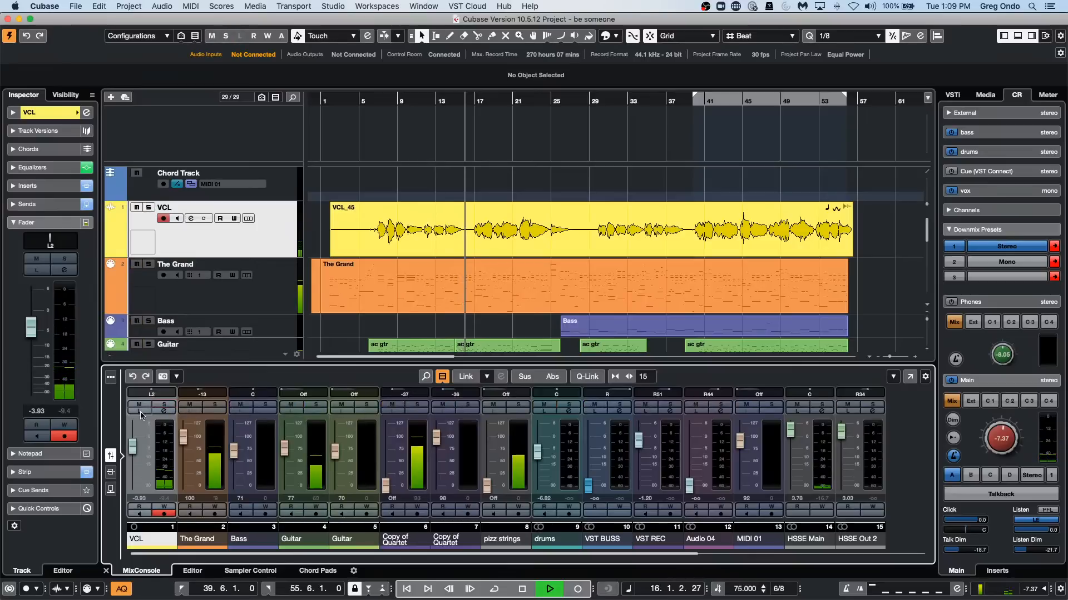
Enable Listen on the VCL channel and audition it in the running mix, stopping playback at about bar 19.
left_click(140, 412)
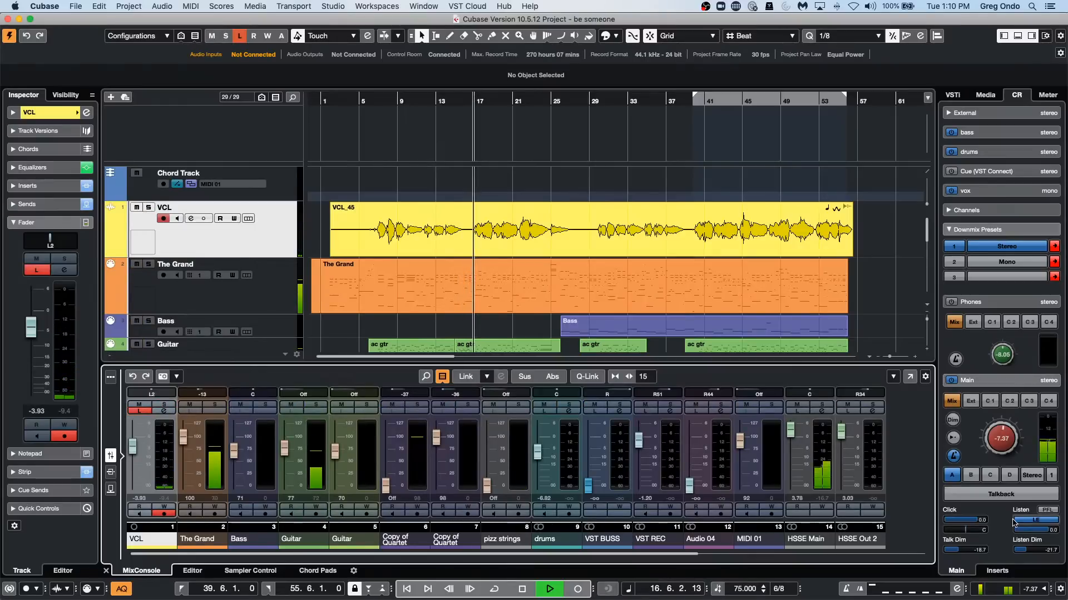
key("space")
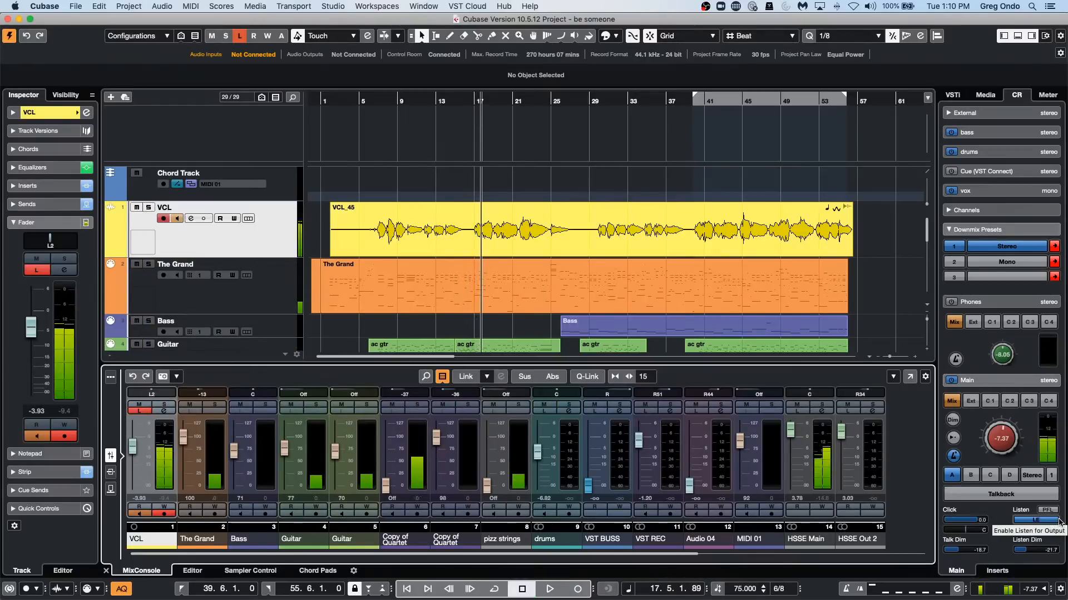
left_click(549, 590)
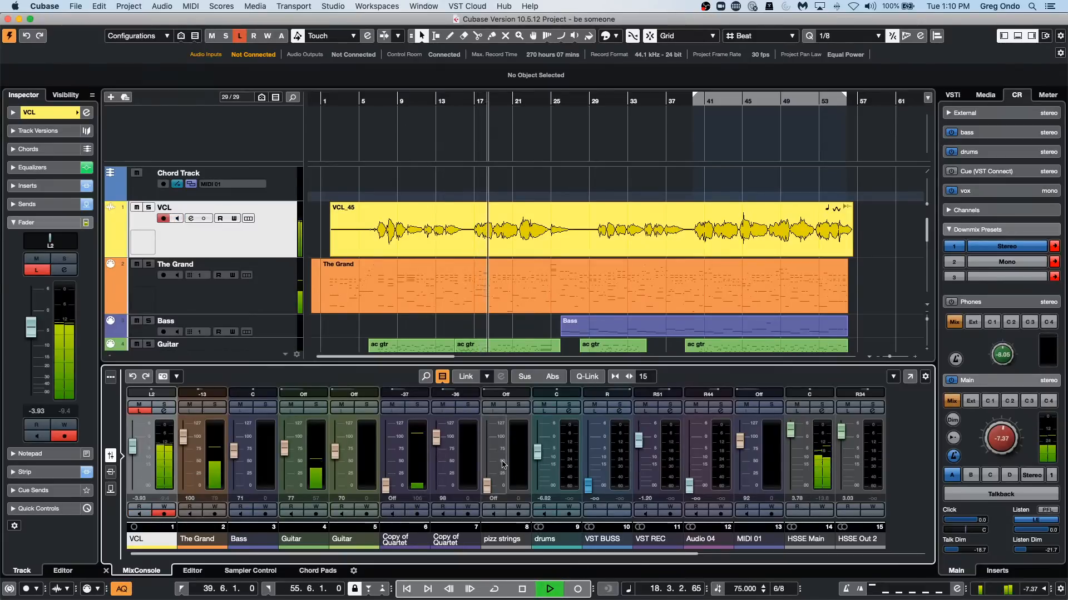
key("space")
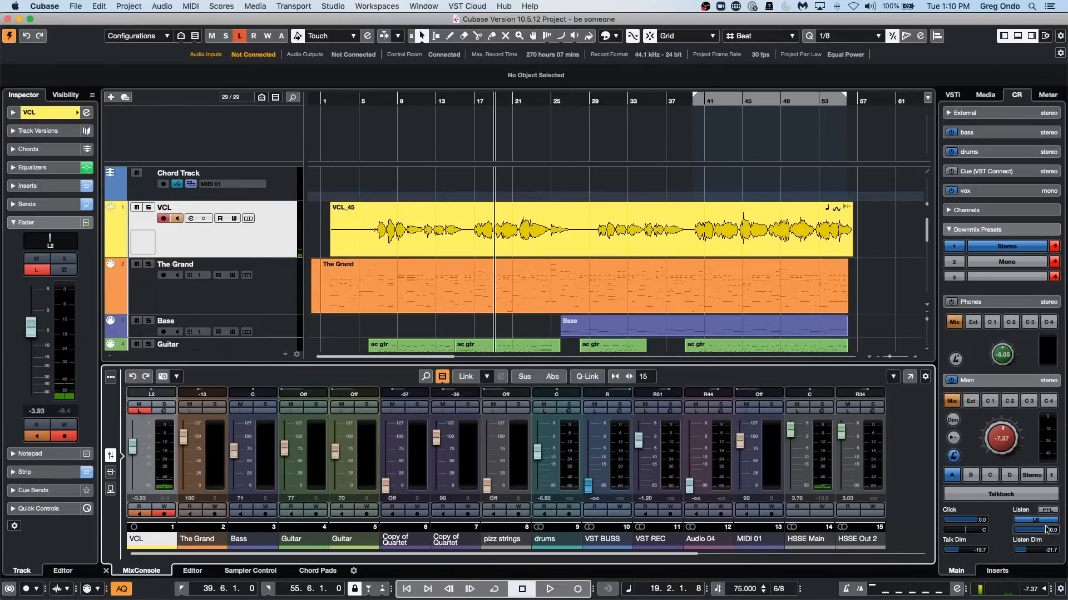
Show the Control Room insert slots and expand those of the Cue (VST Connect) channel.
left_click(987, 572)
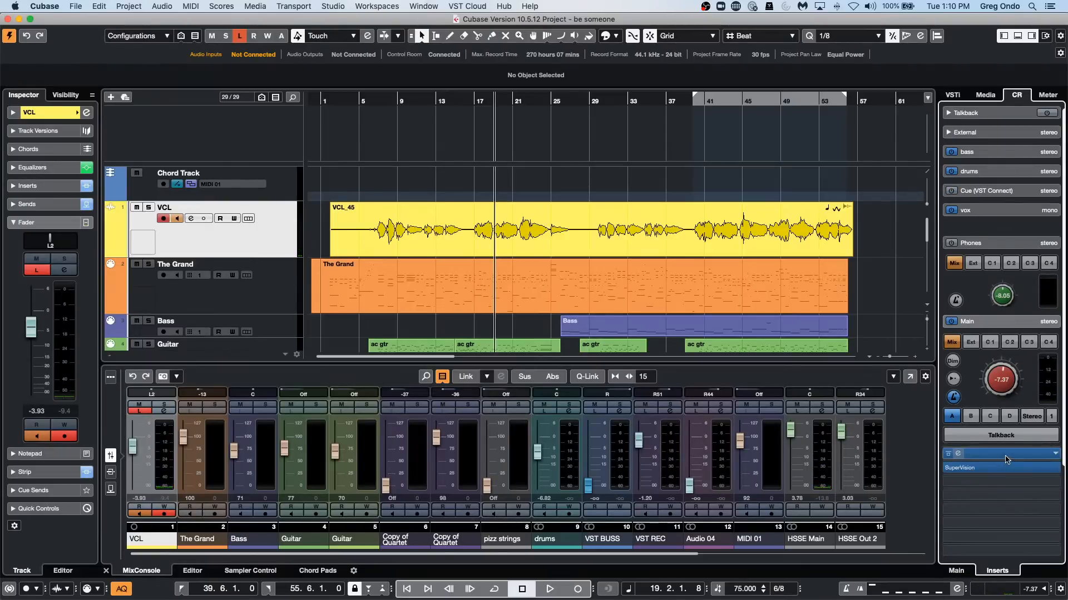
left_click(1011, 195)
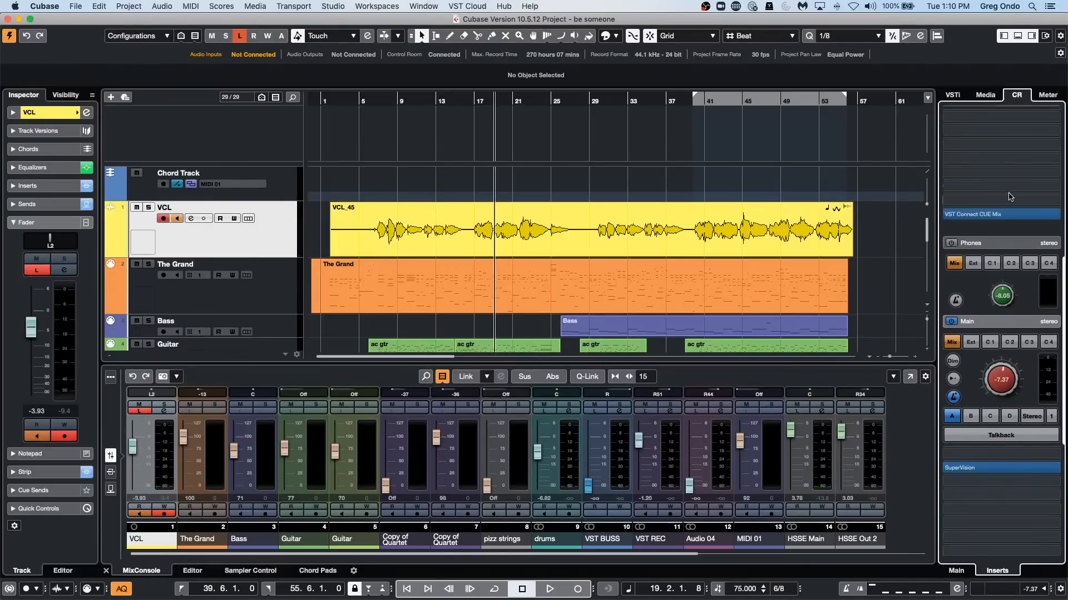
scroll(1010, 197, "down", 1)
Audition the song briefly from bar 42, with Listen active on the VCL channel.
left_click_drag(1003, 209, 716, 182)
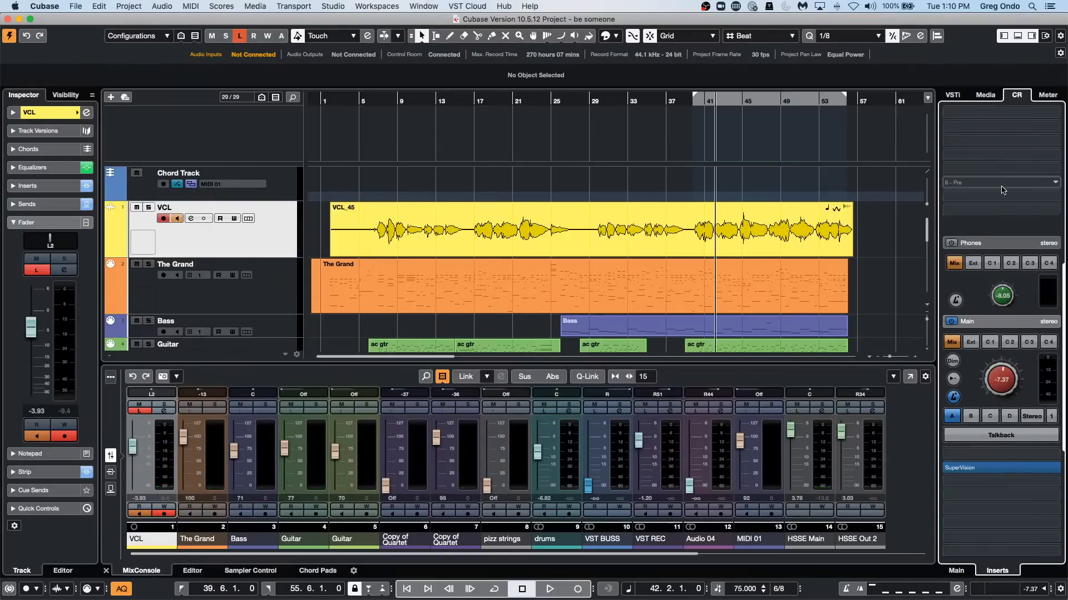
left_click(557, 595)
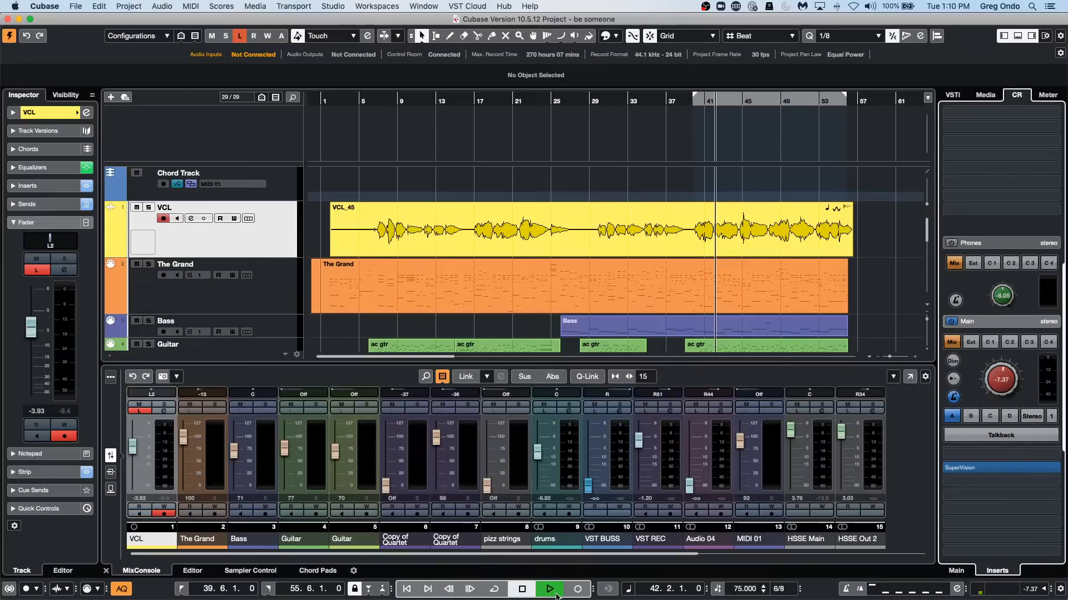
left_click(521, 589)
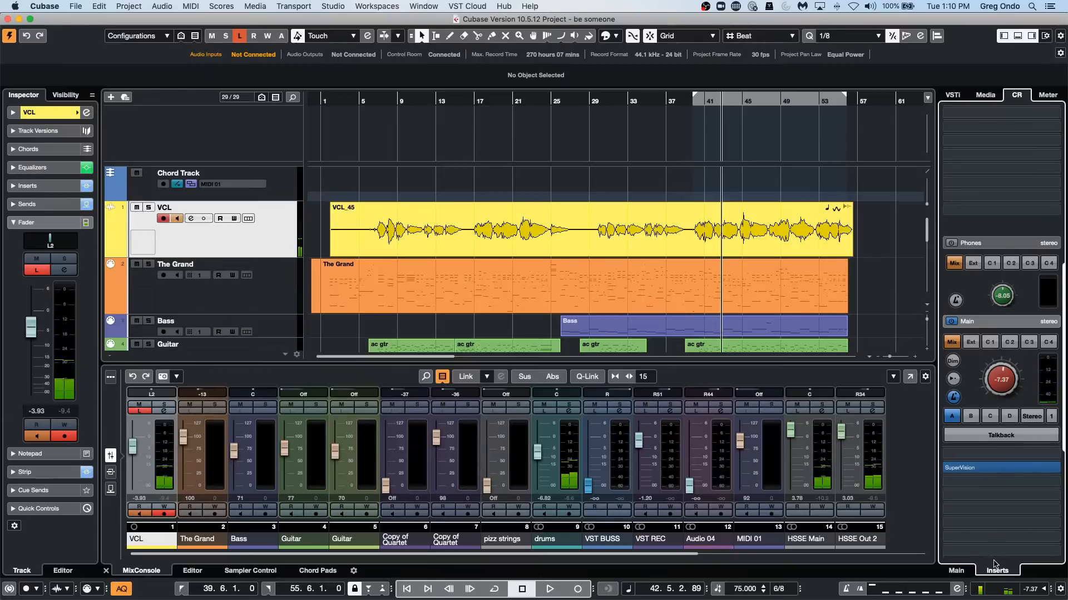
Return to the Control Room's main controls and set Listen Dim to -16.4.
left_click(335, 7)
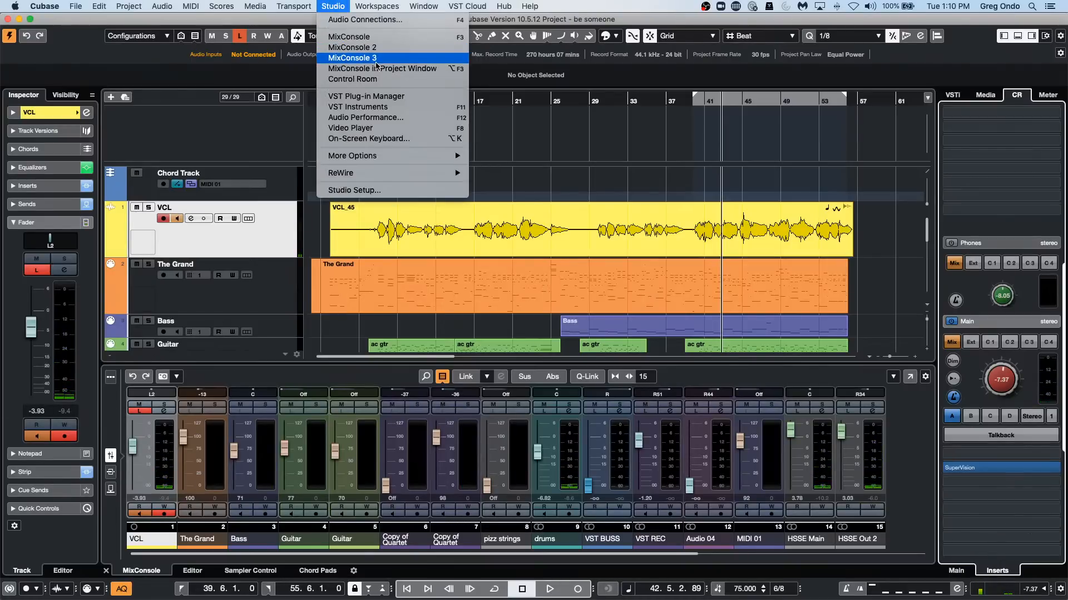
left_click(425, 194)
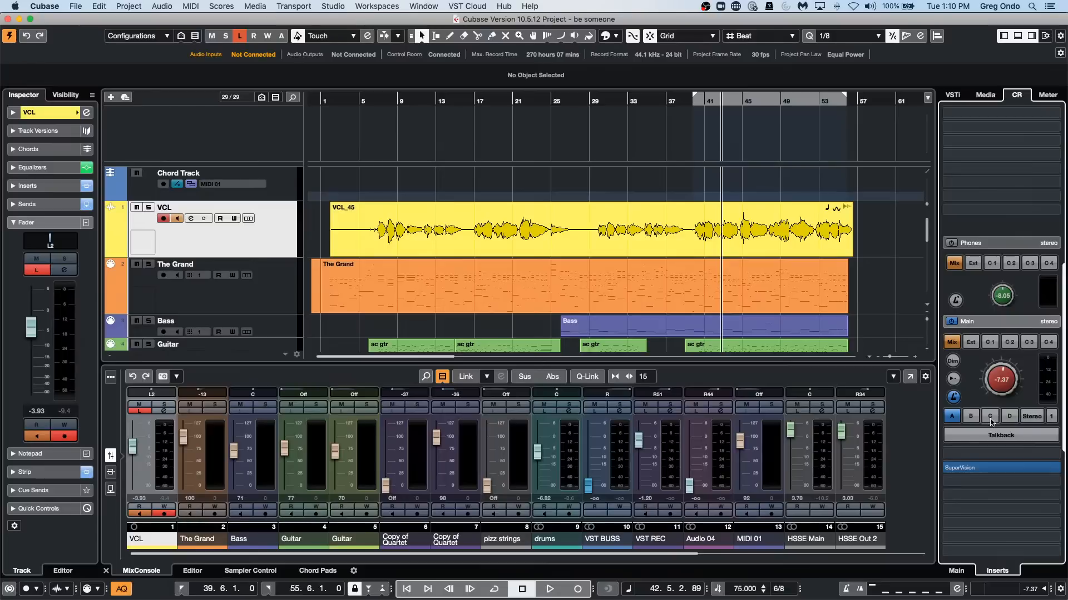
left_click(957, 571)
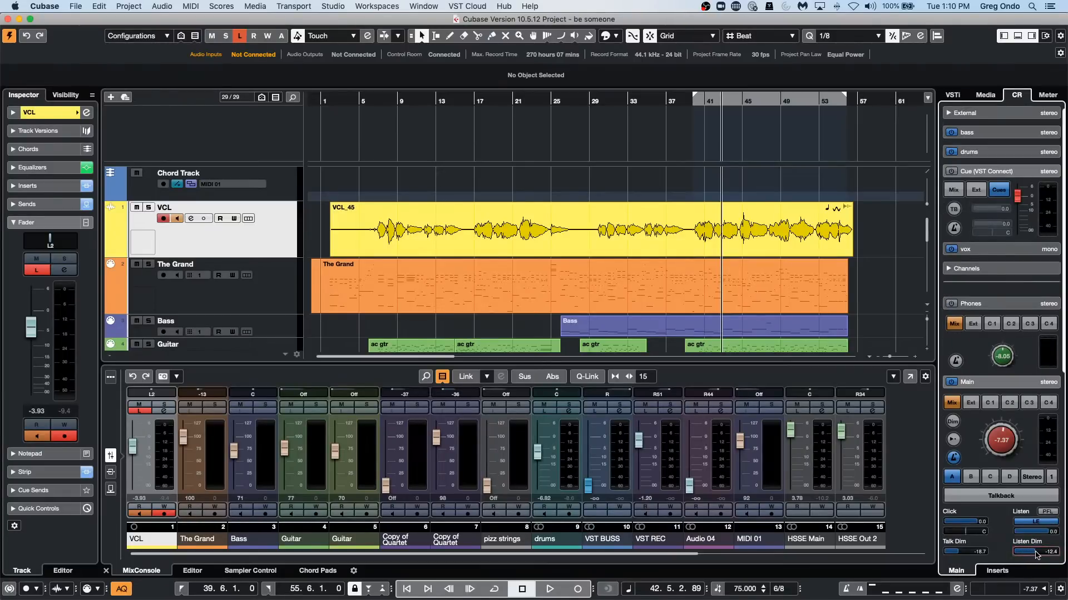
left_click_drag(1037, 554, 1031, 554)
left_click(458, 5)
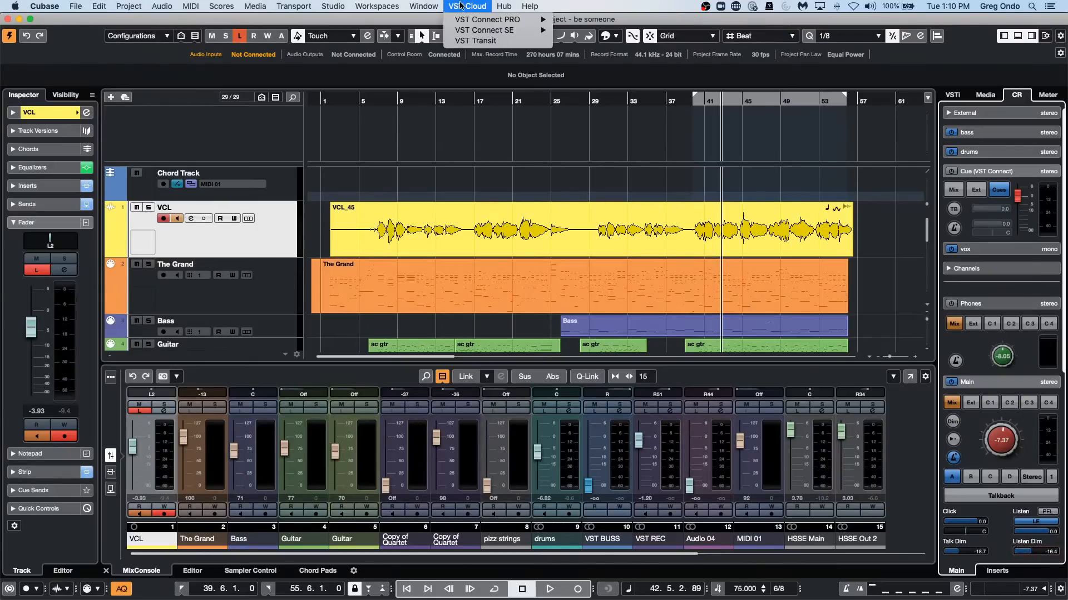
mouse_move(468, 21)
left_click(267, 423)
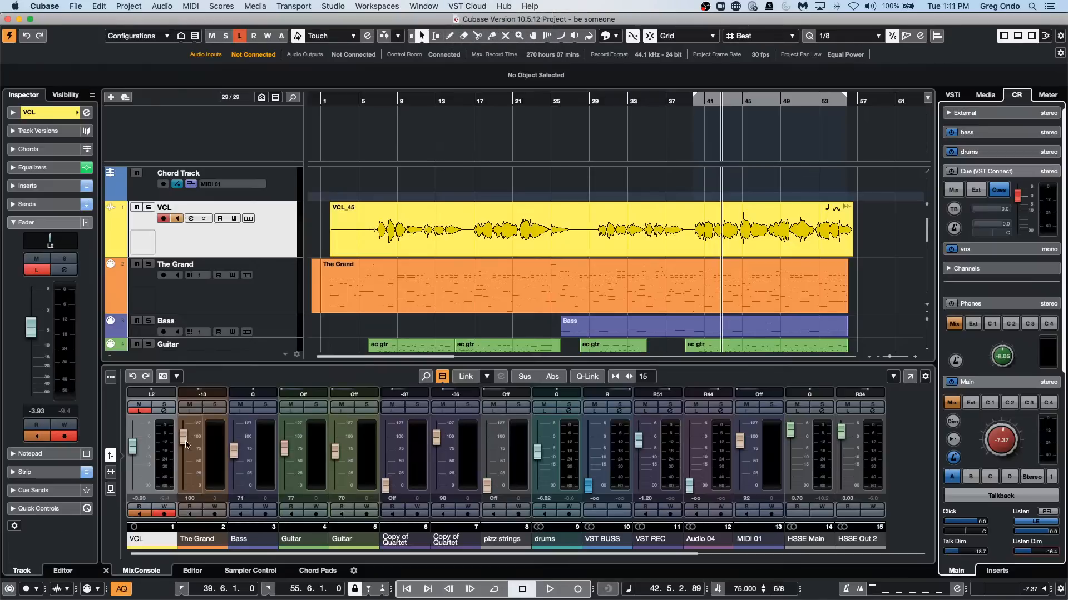
View the VCL channel's settings with its inserts and equalizer, and close them.
left_click(164, 411)
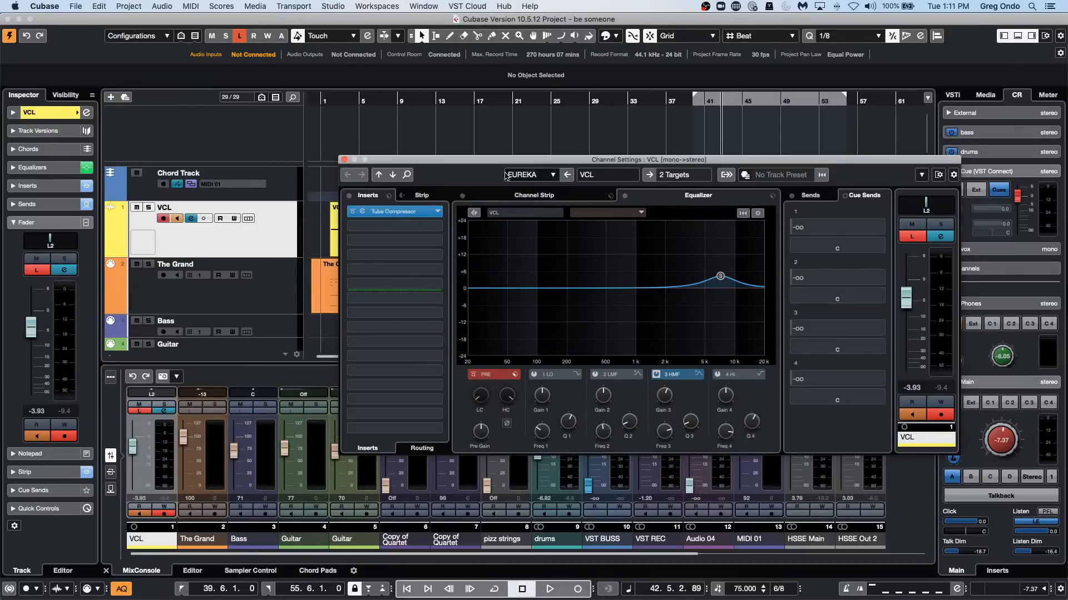
left_click(344, 161)
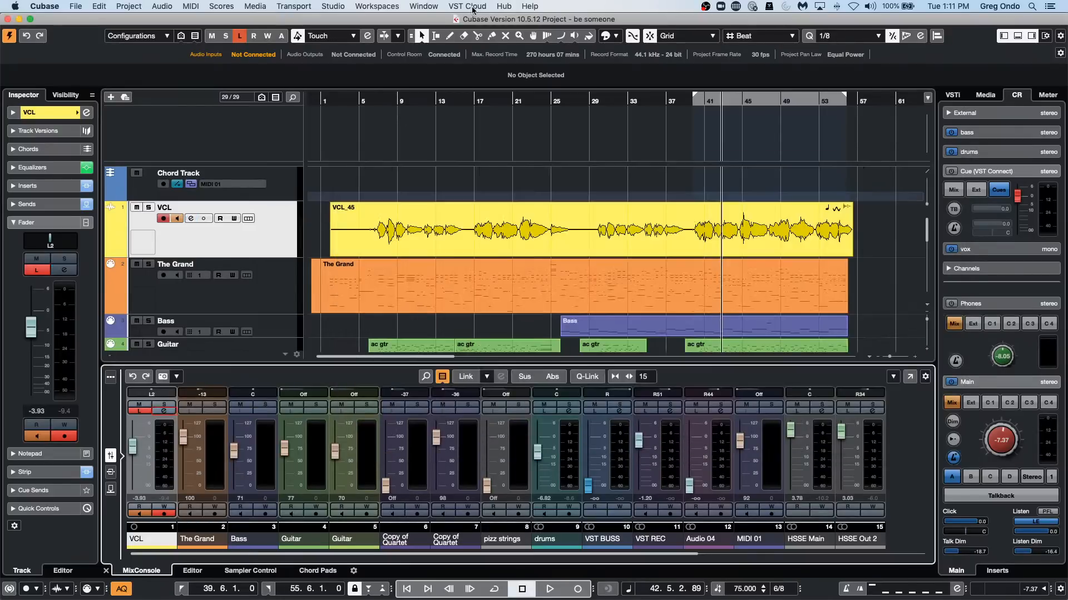
View the Steinberg UR24C and Audio System settings in Studio Setup, and close the dialog.
left_click(415, 6)
mouse_move(333, 6)
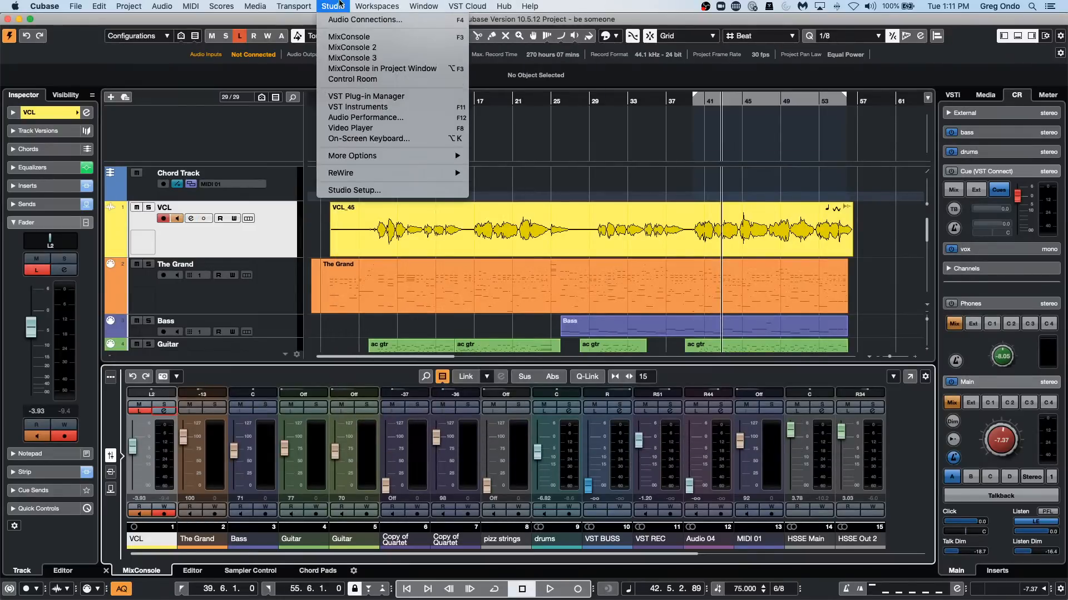
left_click(368, 190)
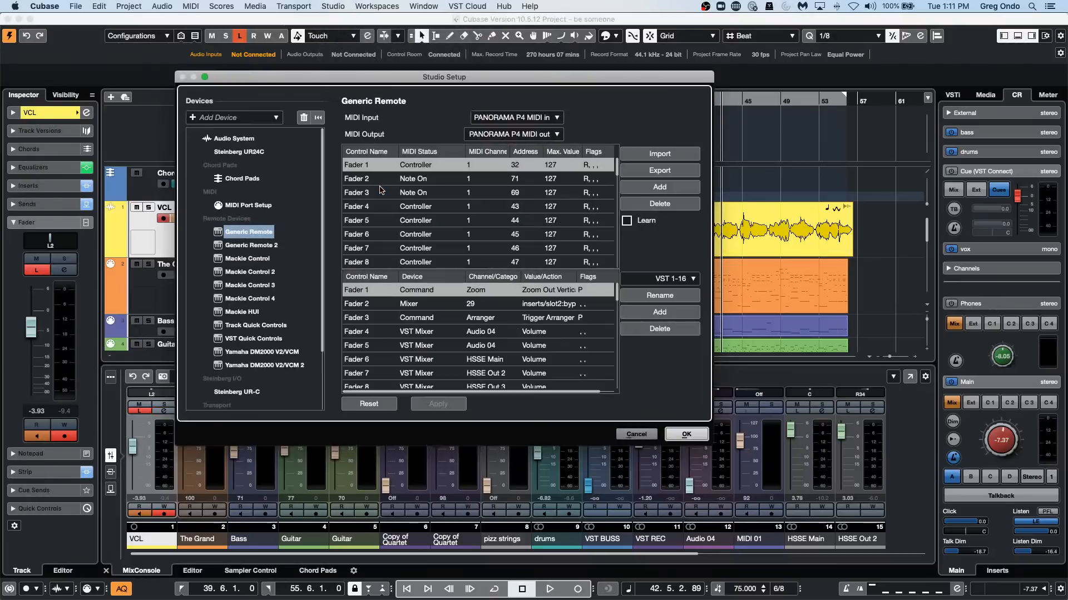
left_click(251, 152)
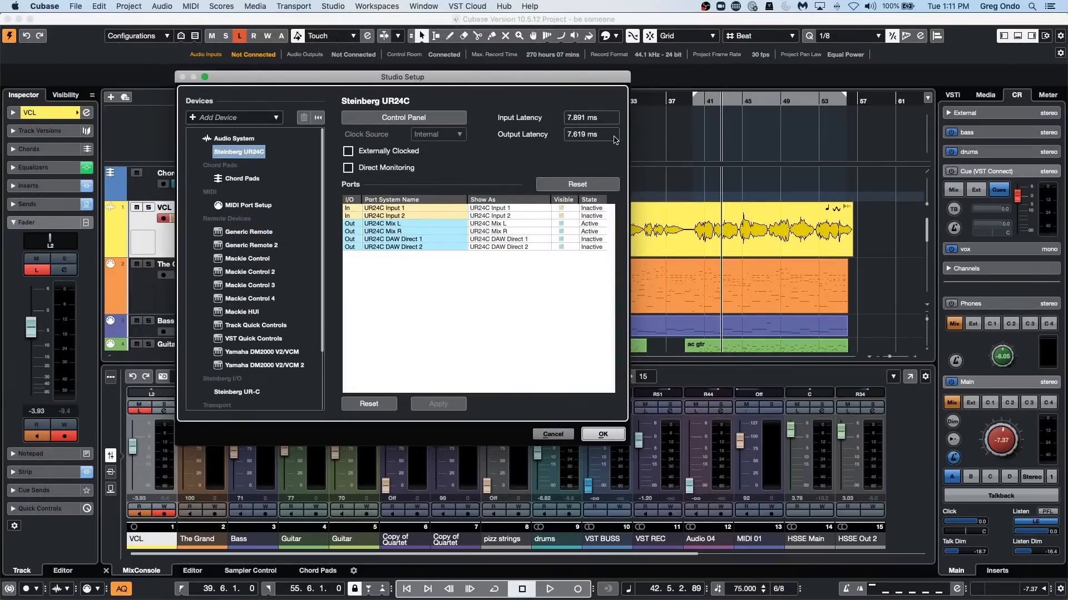
left_click(234, 139)
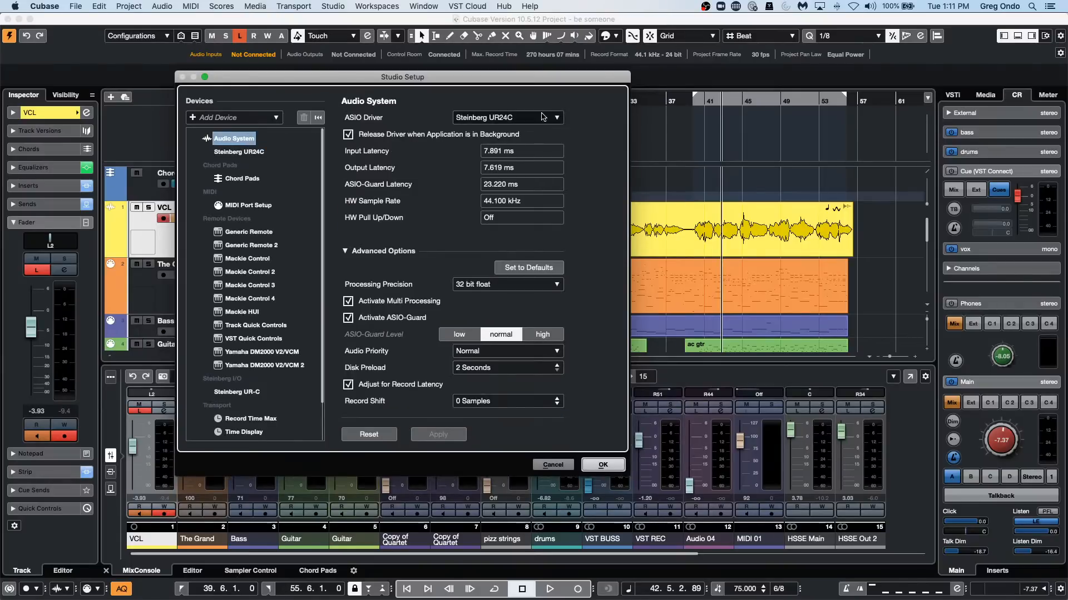
left_click(602, 464)
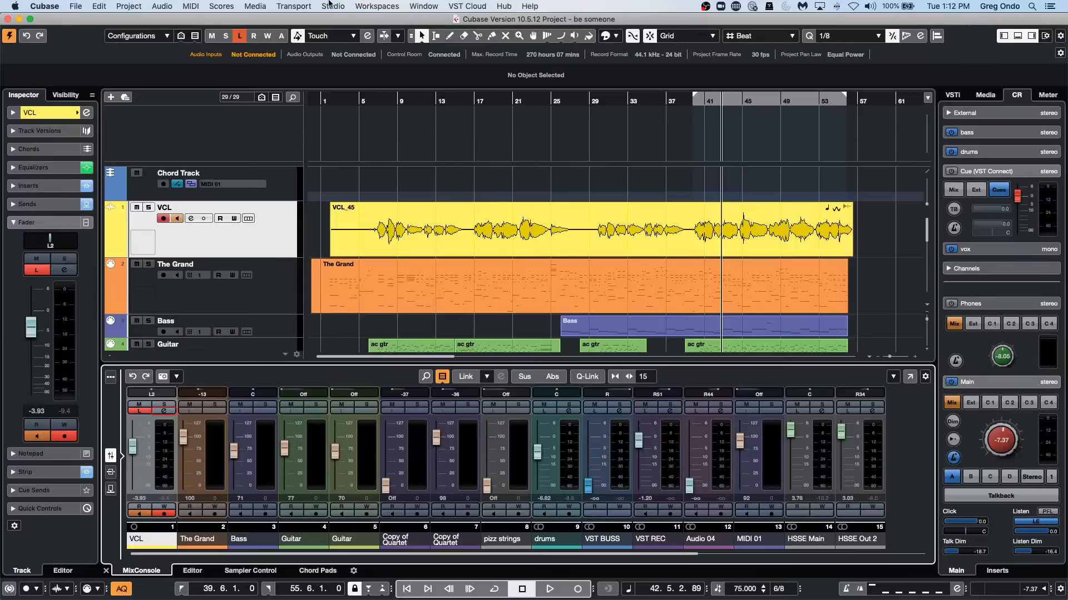
left_click(342, 9)
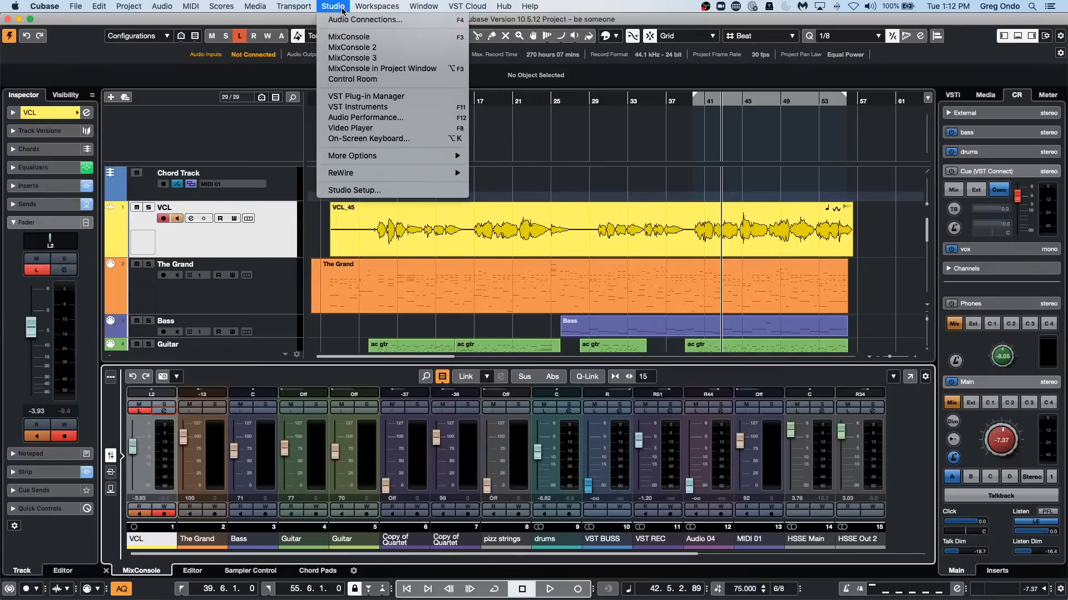
left_click(861, 298)
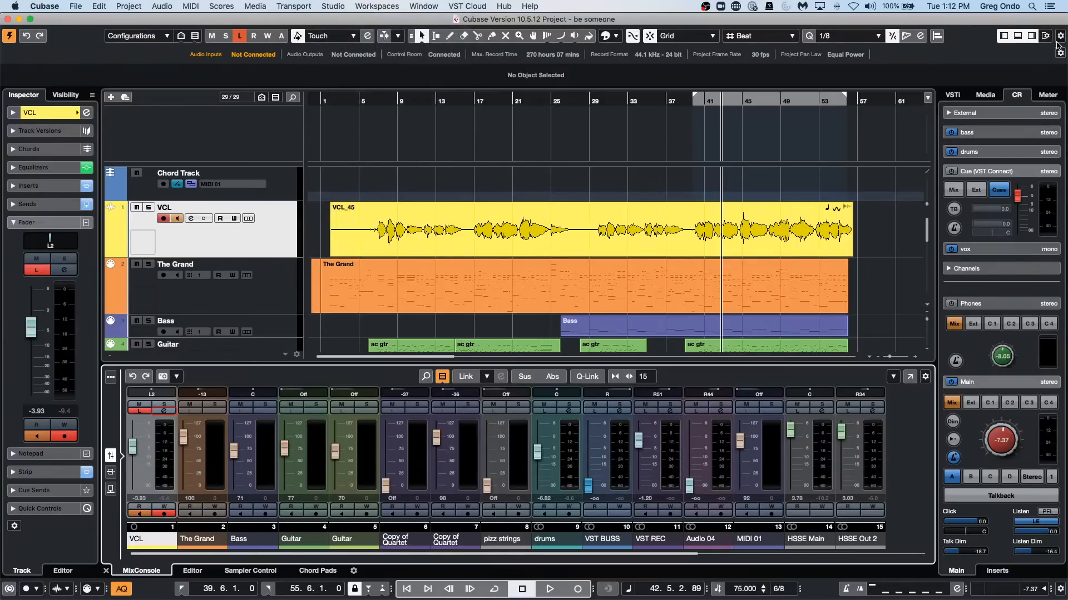
Browse the Dancefloor Tech House set under Loops & Samples and reveal a Tech_House_Bass_Loop_14 file in the Finder.
left_click(984, 97)
left_click(970, 243)
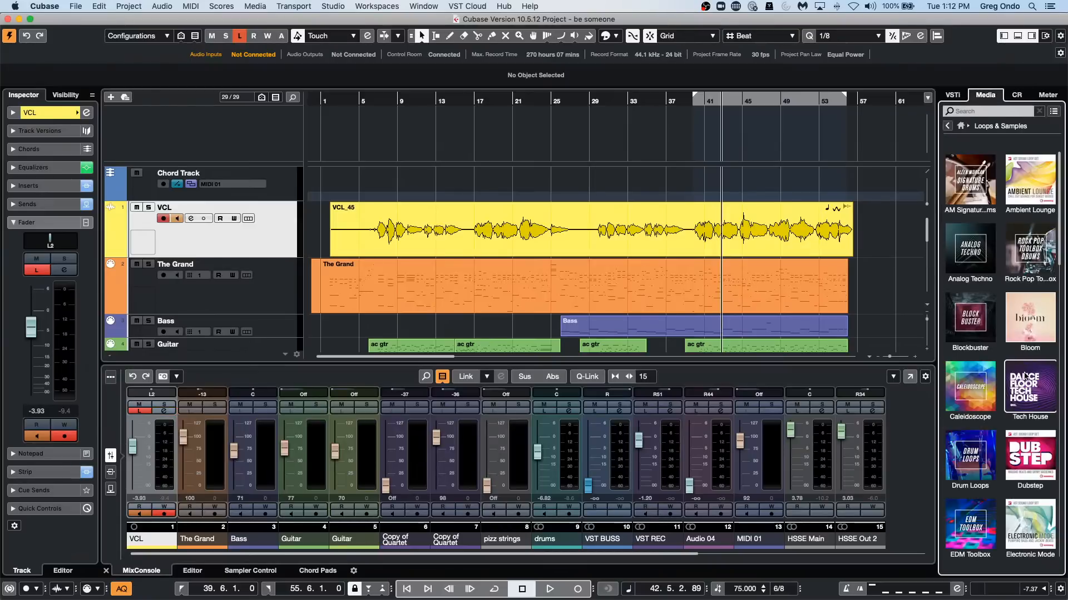
left_click(1024, 374)
left_click(984, 363)
right_click(984, 362)
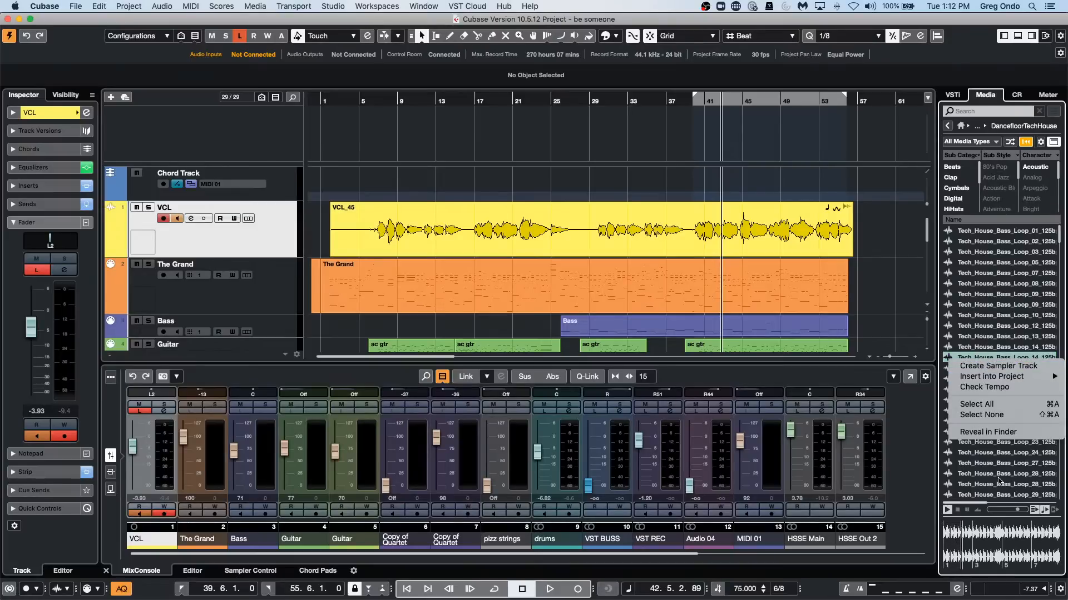
left_click(998, 434)
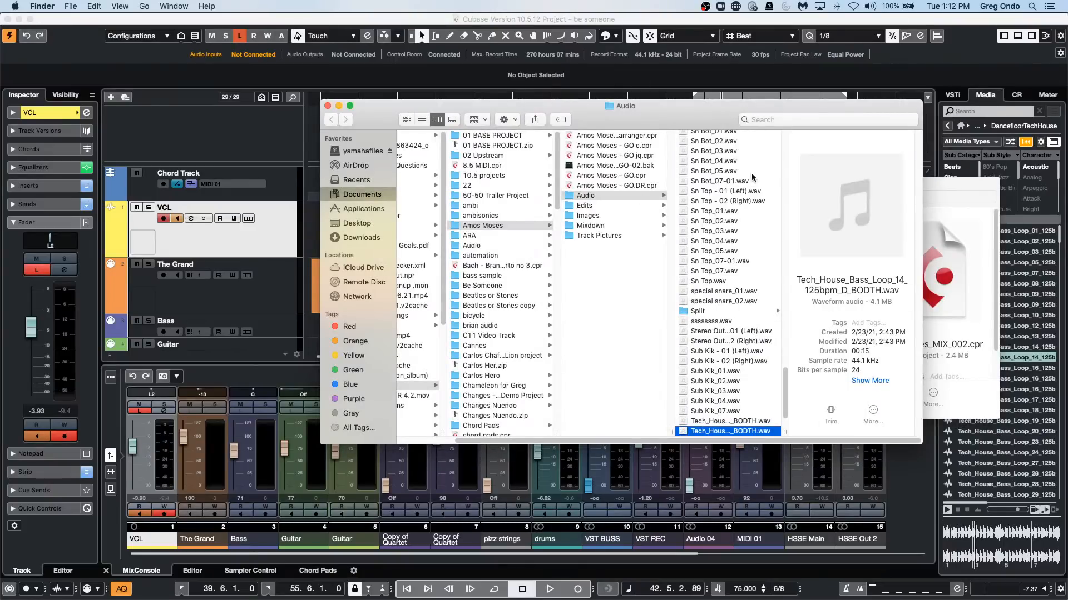
left_click(707, 432)
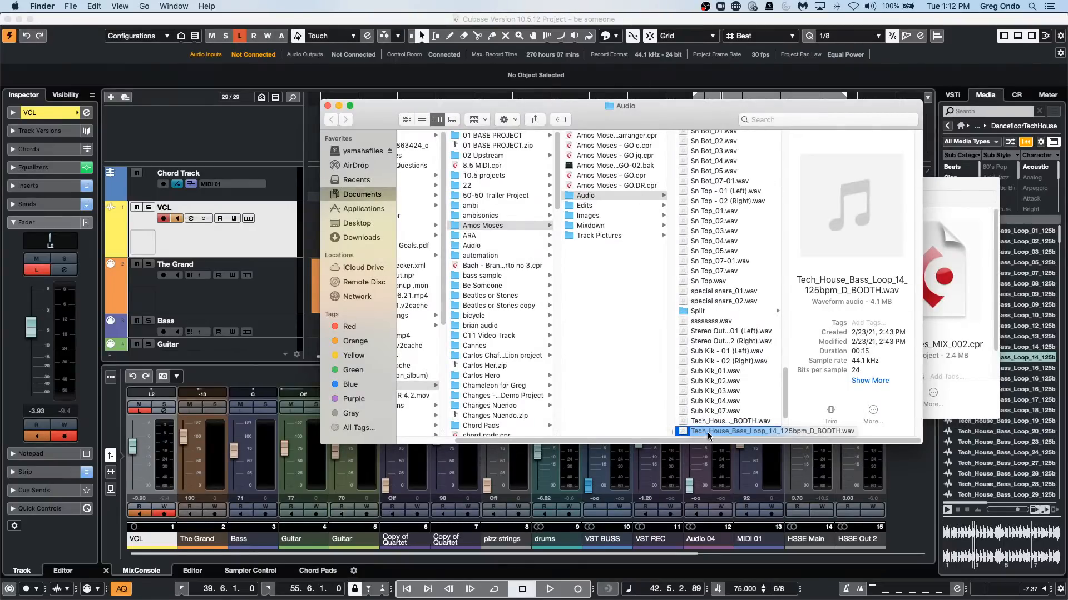
key("Return")
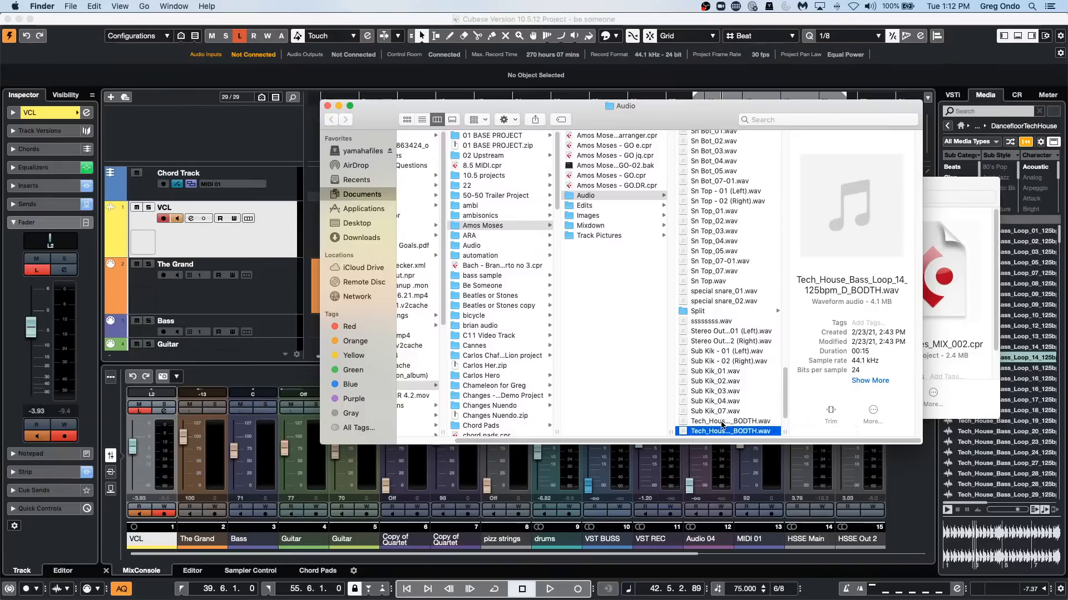
Return to Cubase, reveal a Tech_House_Bass_Loop_16 file in the Finder, and close both Finder windows after checking the Audio folder.
left_click(1015, 400)
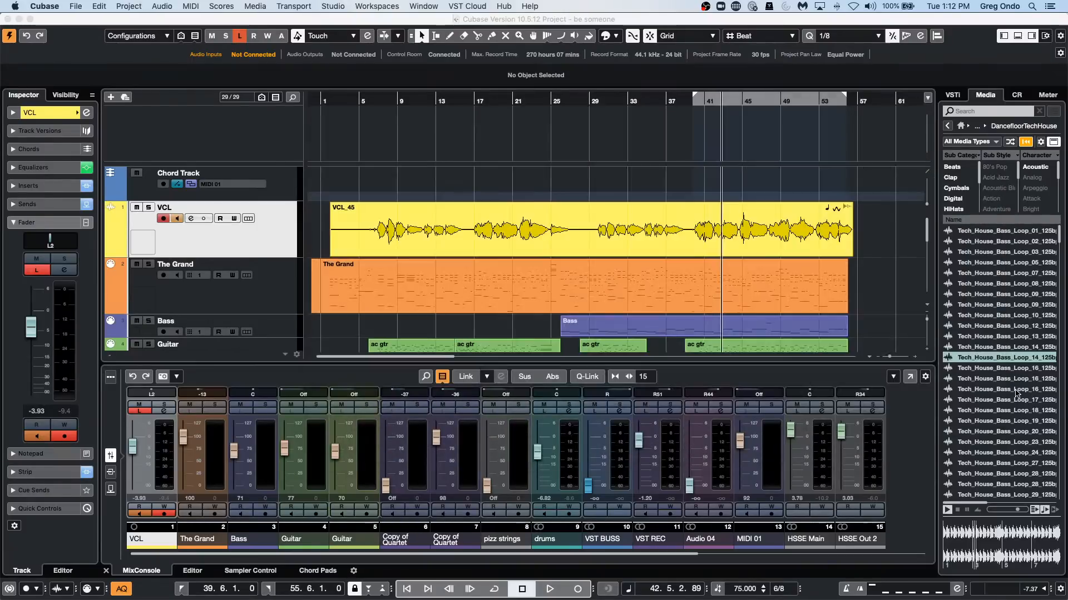
right_click(1014, 391)
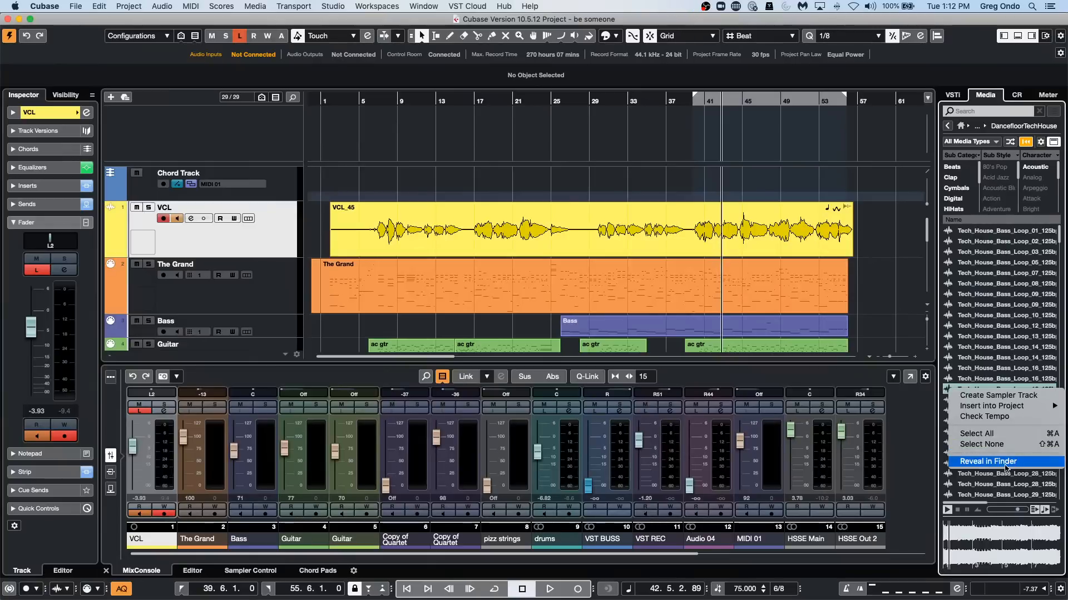
left_click(995, 462)
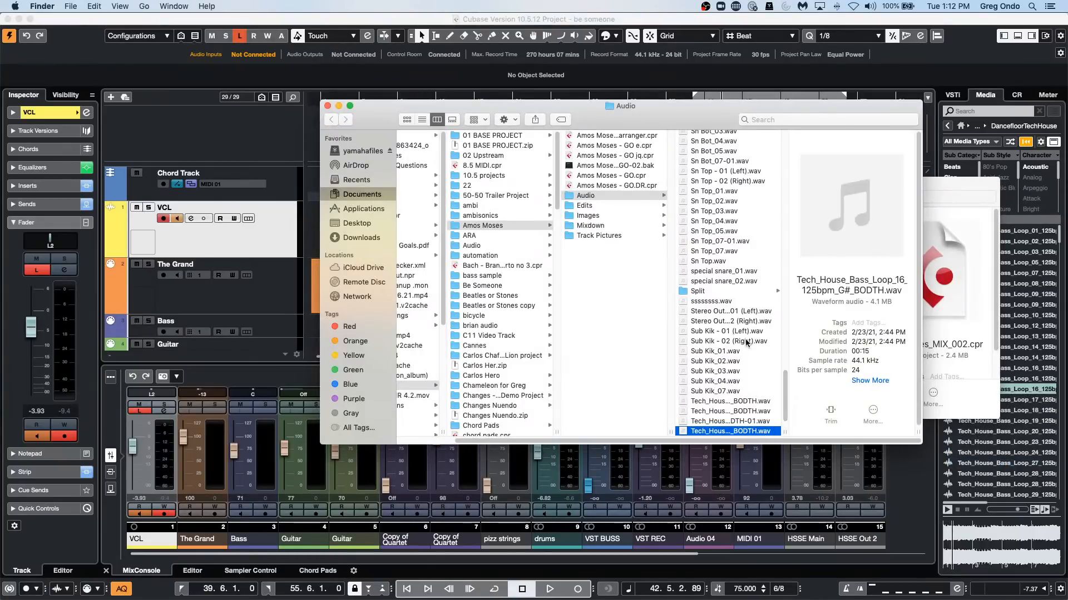
scroll(747, 340, "down", 1)
scroll(747, 337, "up", 3)
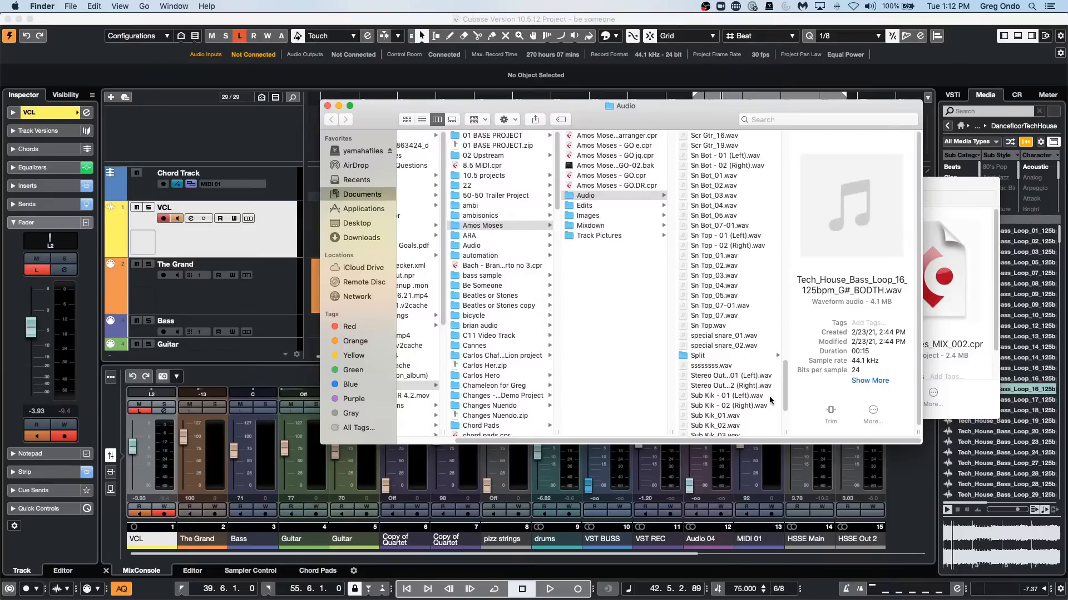
left_click(328, 106)
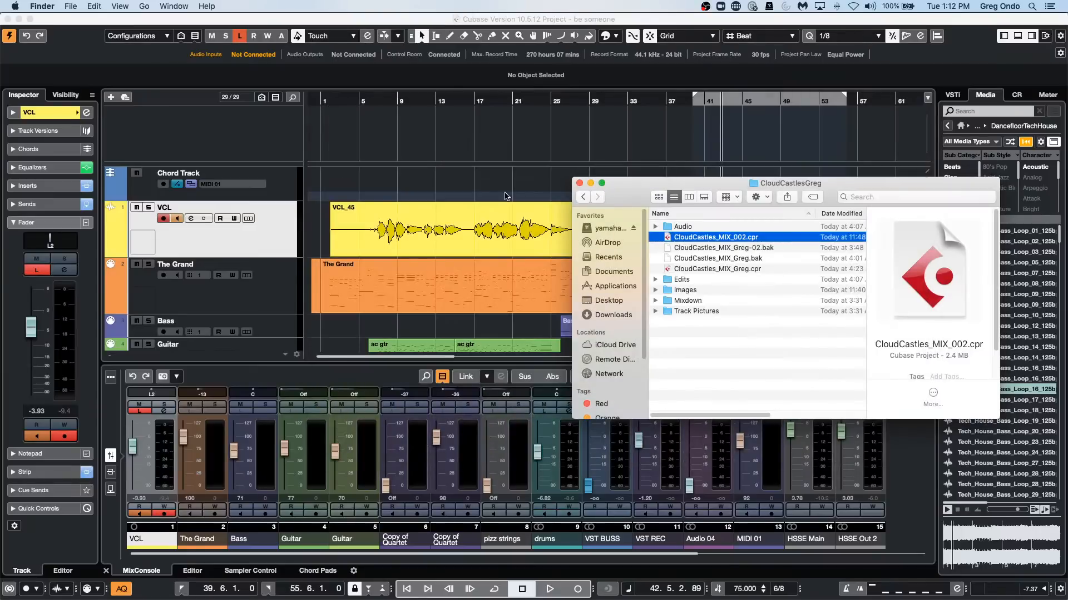
left_click(579, 185)
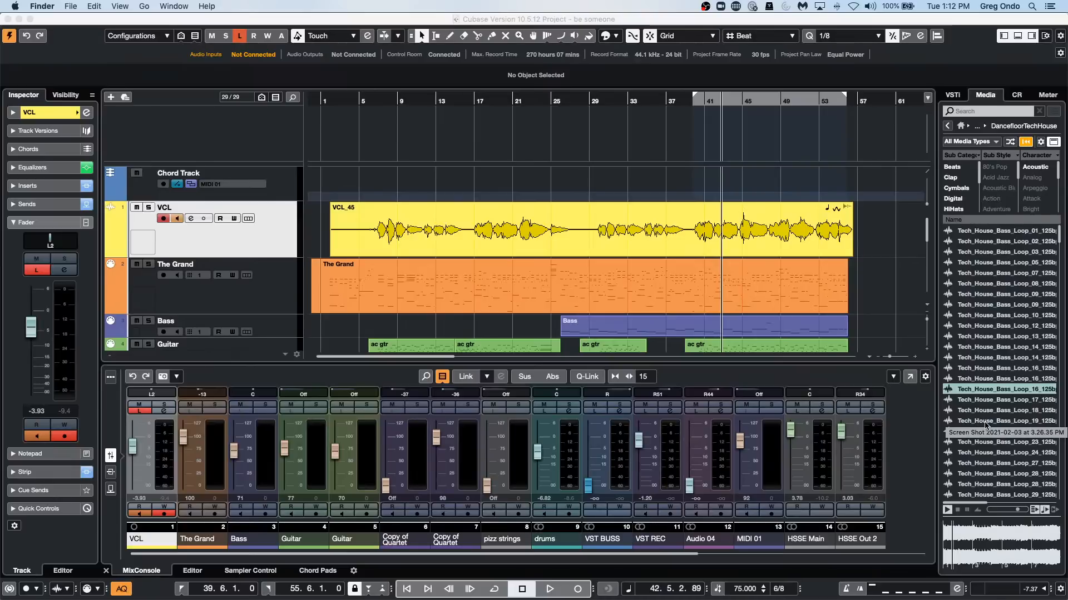
left_click(437, 157)
left_click(304, 6)
mouse_move(262, 9)
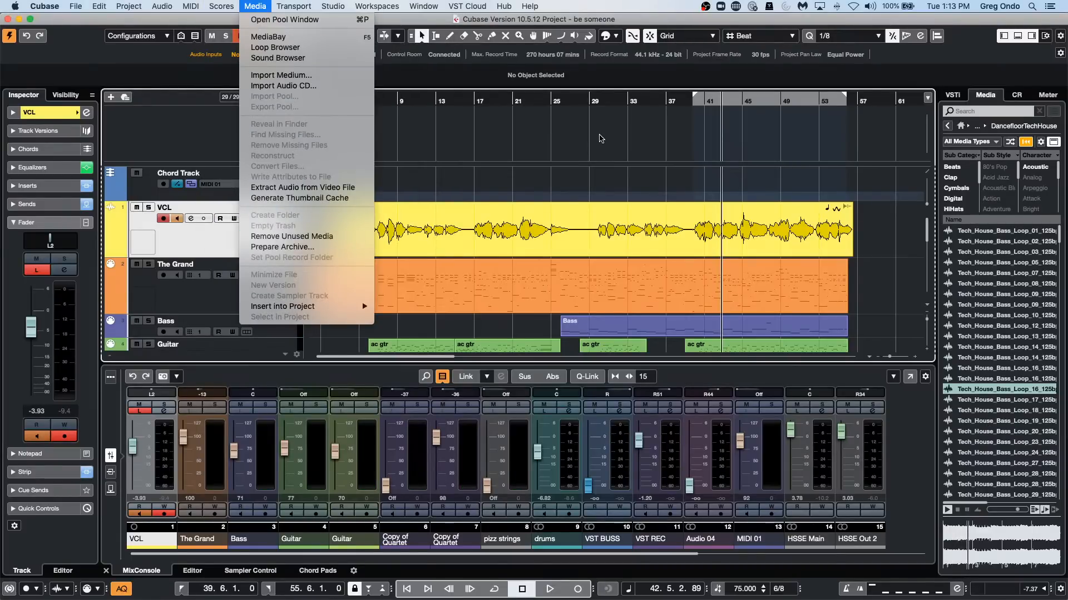
left_click(601, 138)
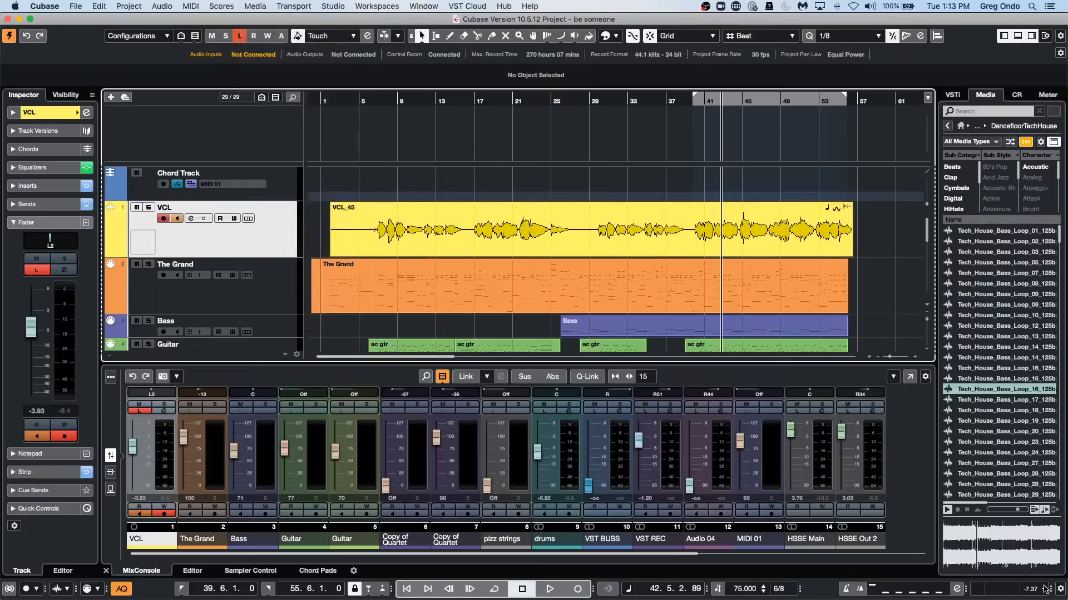
Stop the loop preview and open the full MediaBay window.
left_click(957, 509)
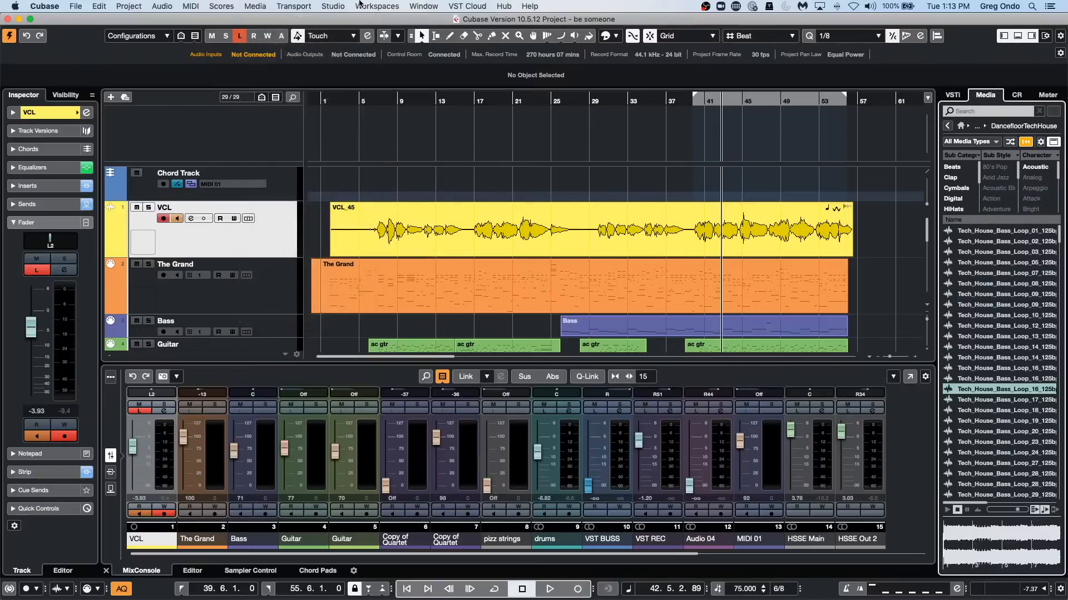
left_click(255, 7)
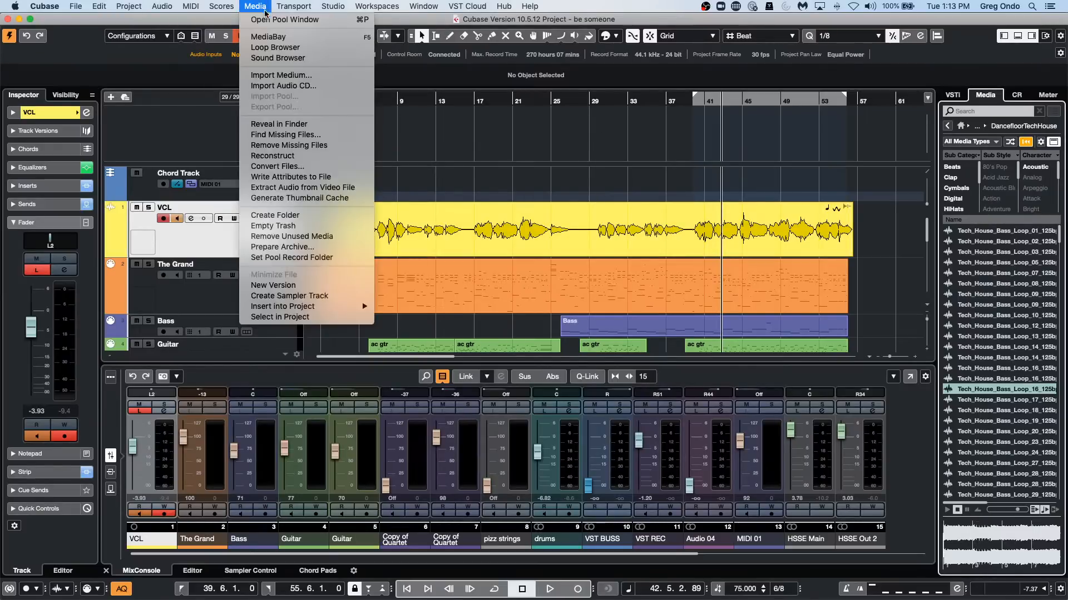
left_click(272, 37)
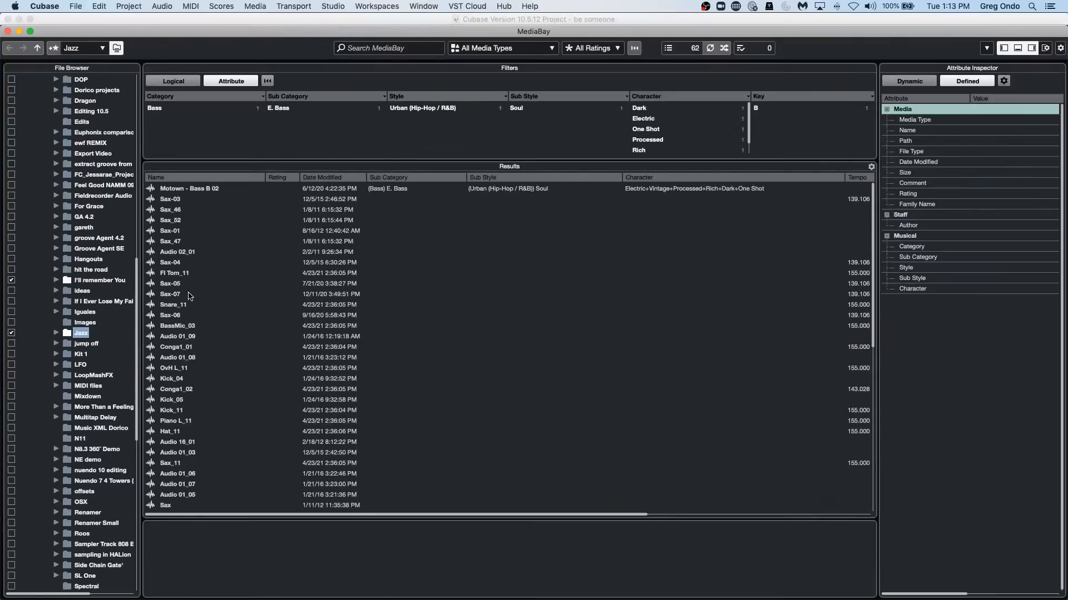
Collapse the Projects folder in the file browser and show the contents of the Apollo set under VST Sound.
scroll(78, 367, "up", 15)
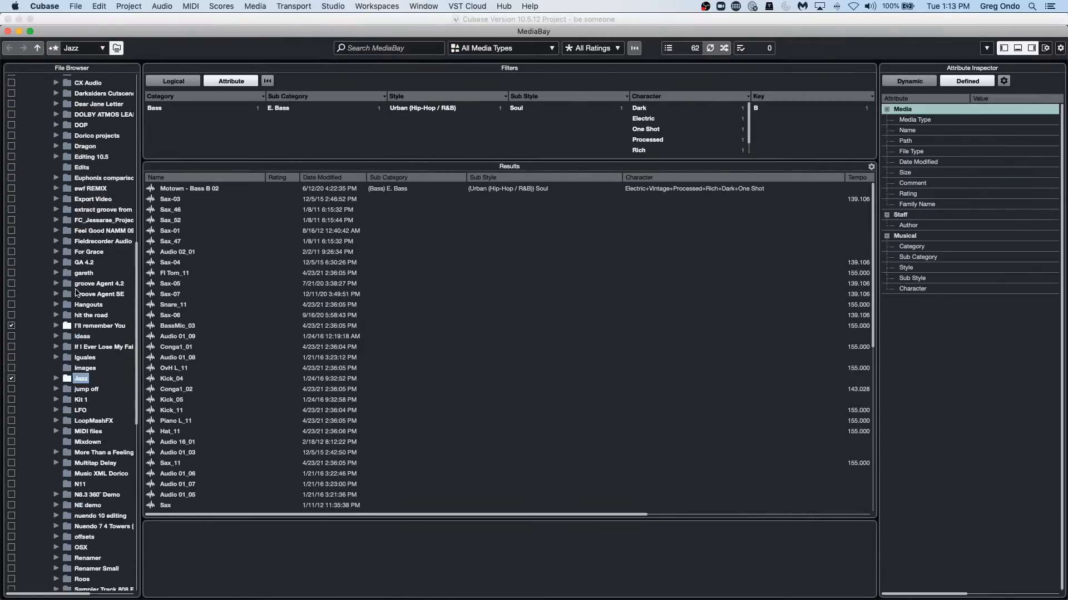
scroll(77, 293, "up", 4)
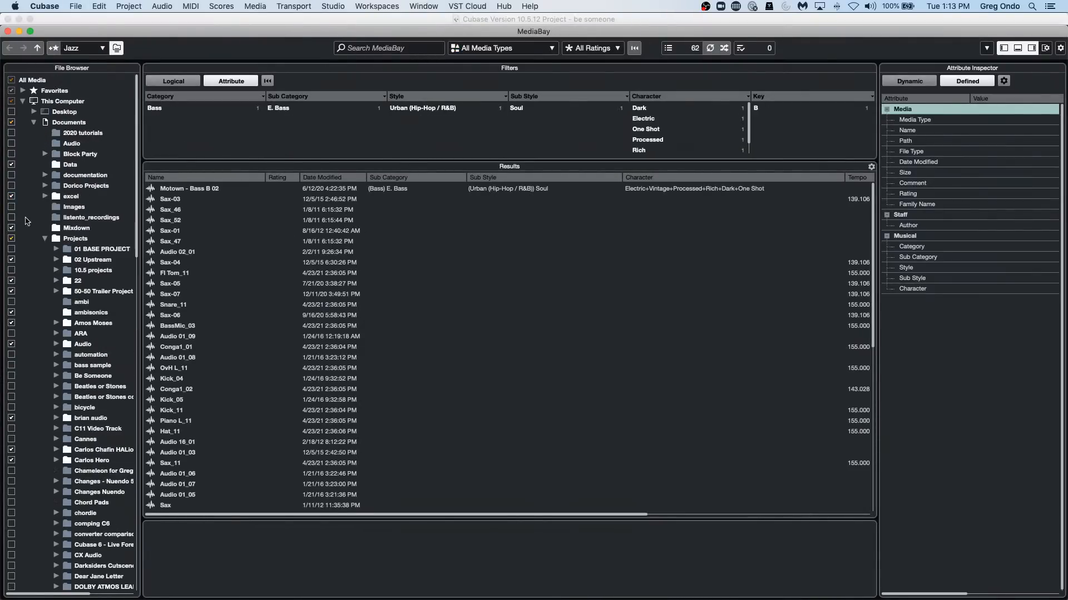
left_click(45, 239)
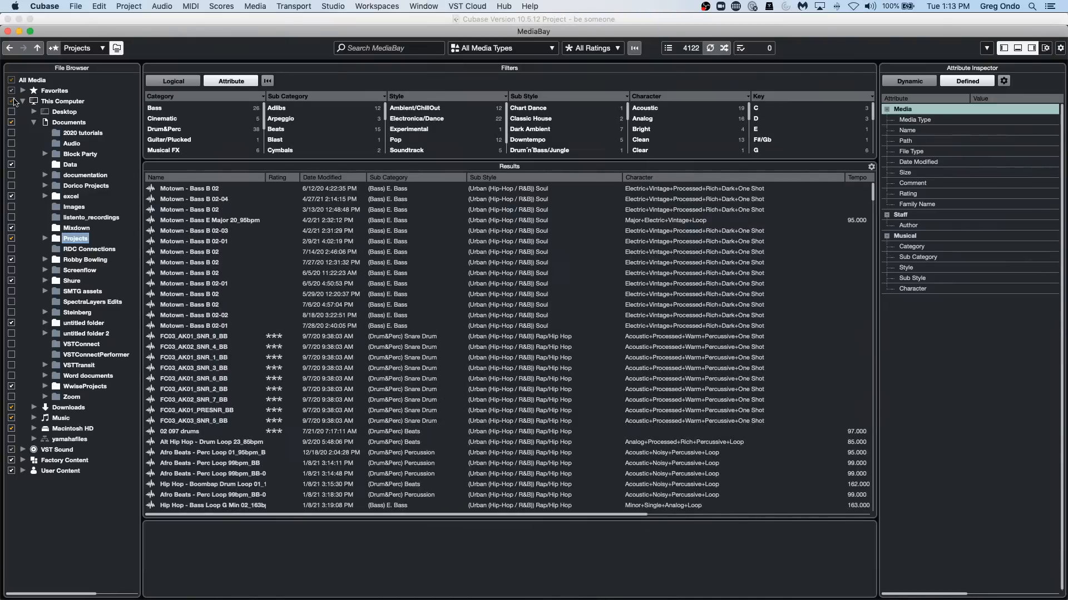
left_click(24, 449)
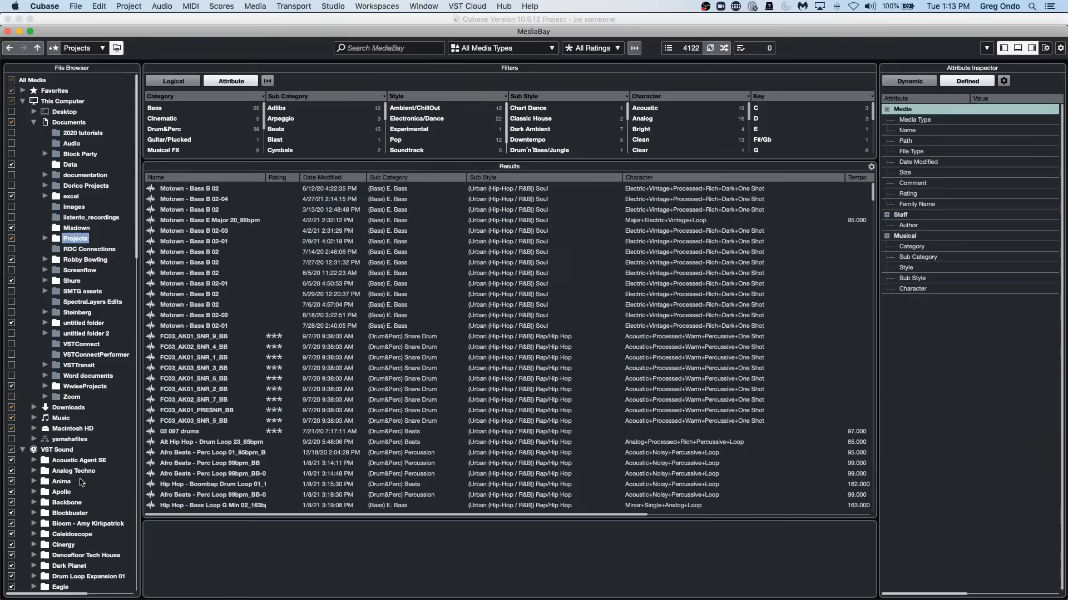
left_click(65, 493)
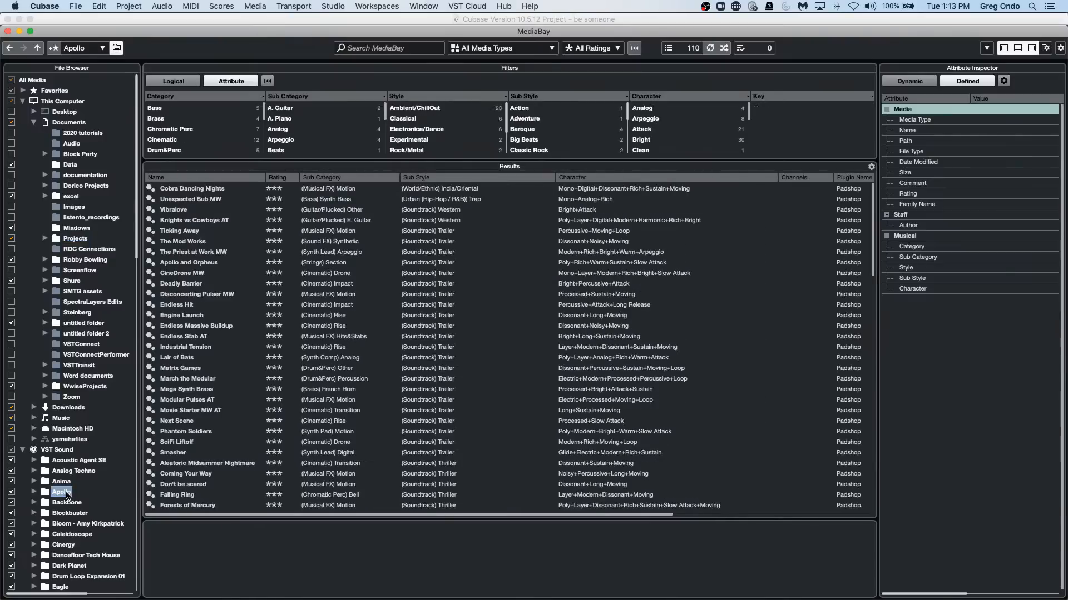
Show the contents of Loop Set Indie Rock under VST Sound and check the context options for the Bang_Beat 1 loop.
scroll(67, 475, "down", 4)
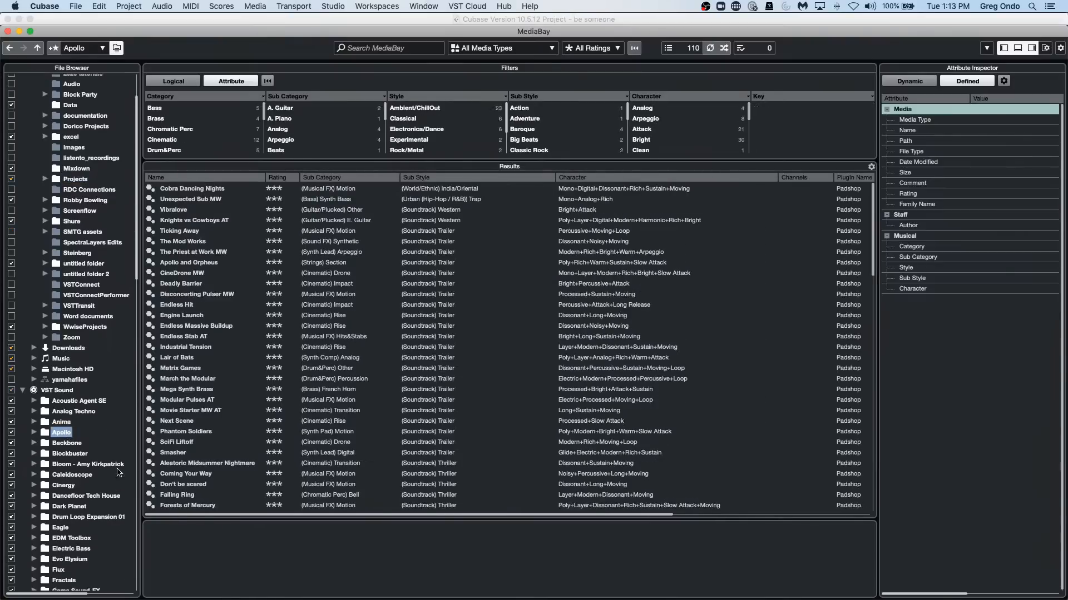
scroll(93, 487, "down", 1)
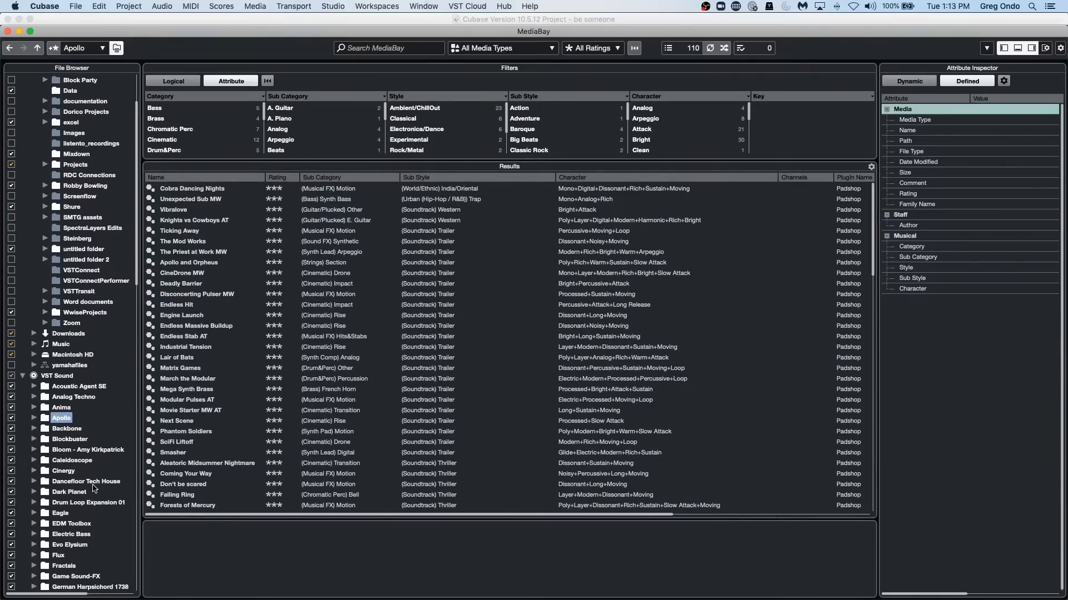
scroll(93, 489, "down", 15)
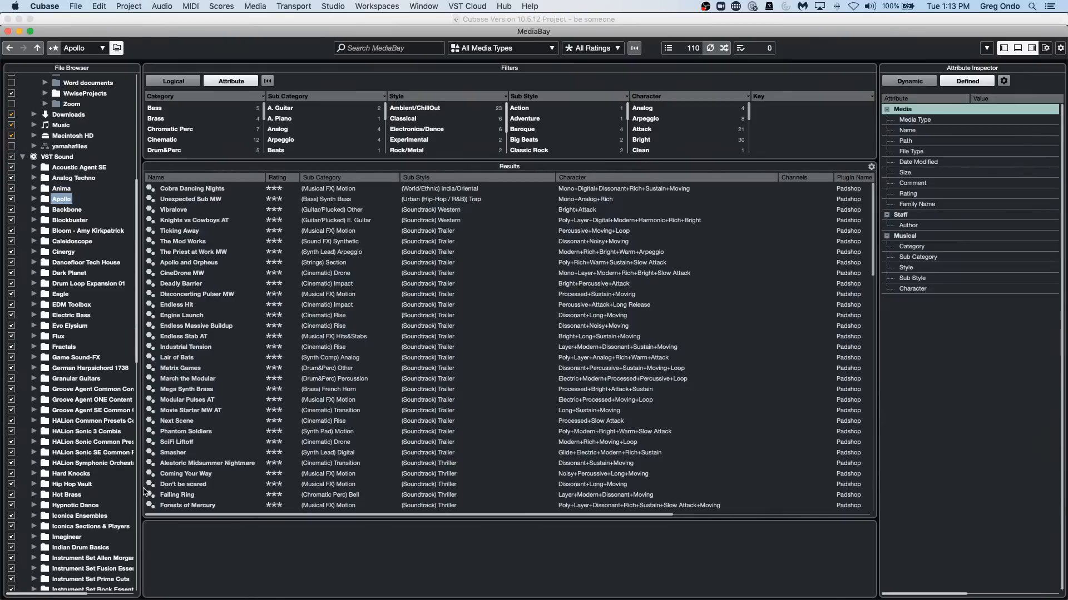
scroll(114, 458, "down", 4)
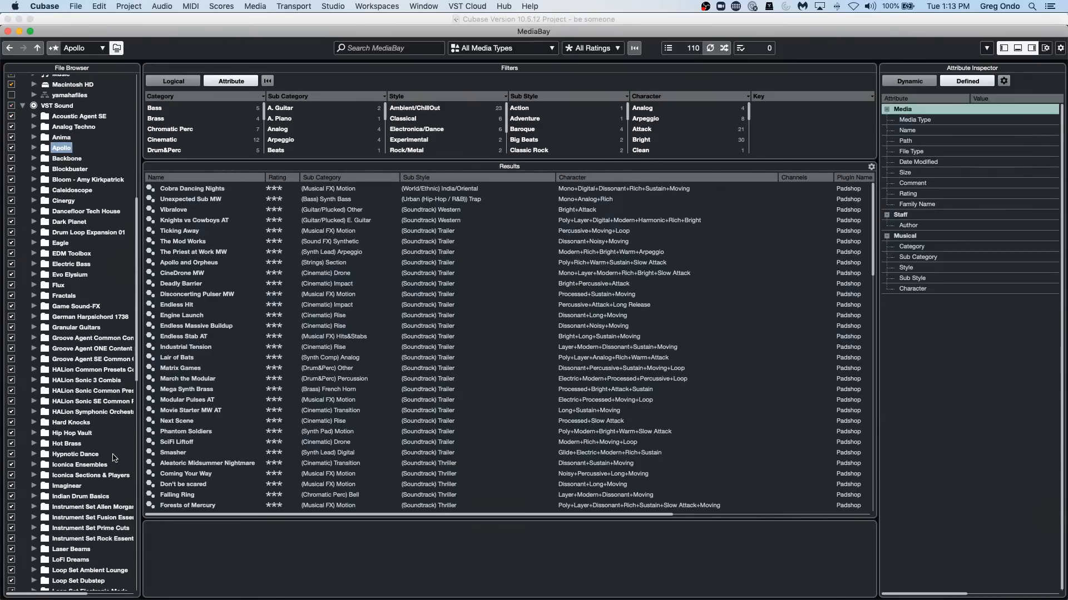
scroll(114, 457, "down", 8)
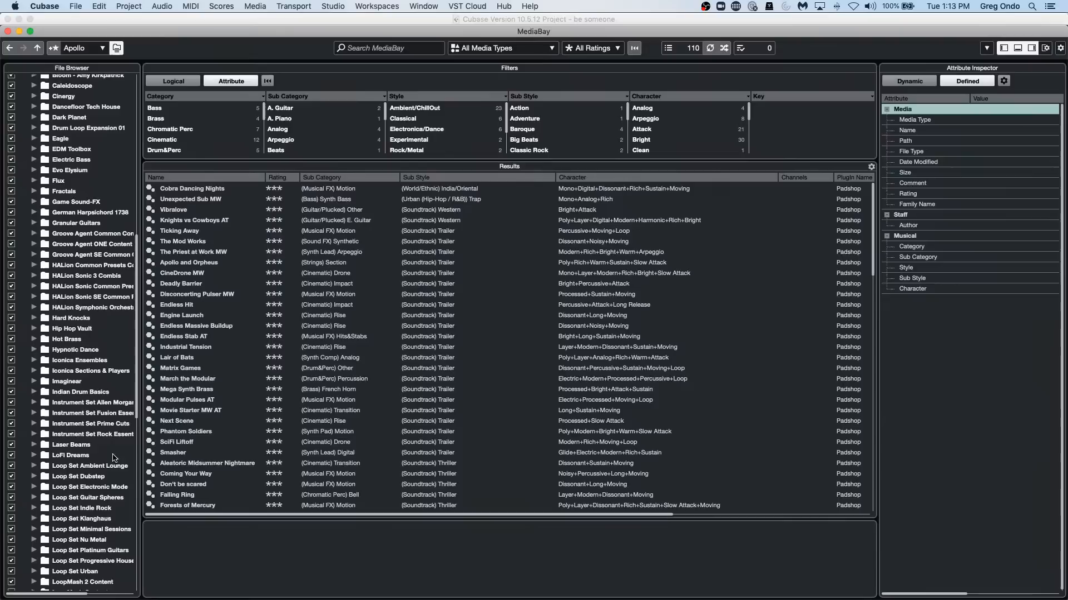
left_click(109, 510)
right_click(164, 304)
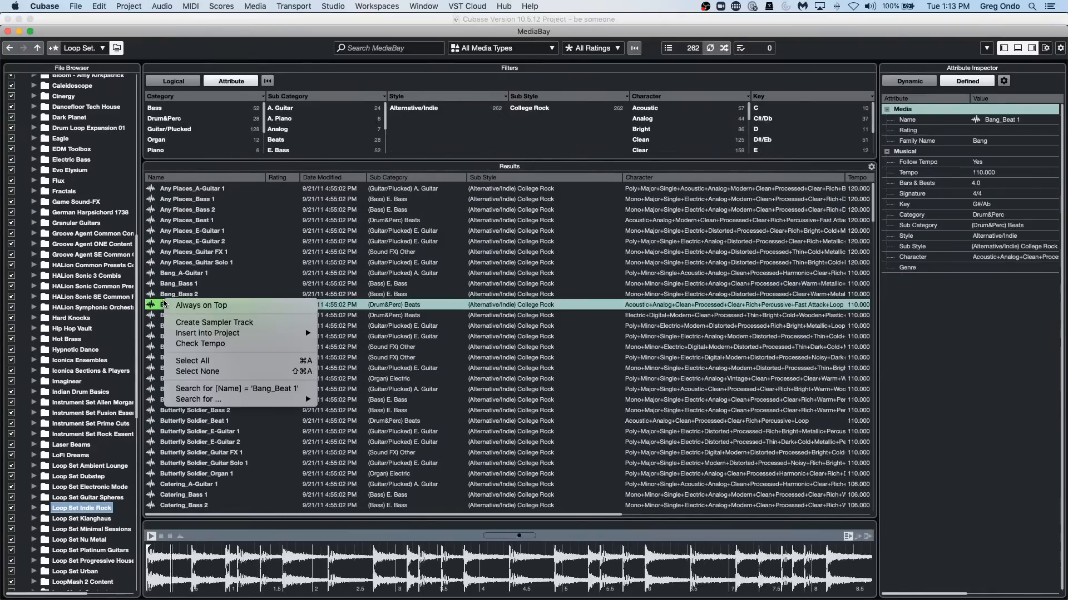
mouse_move(198, 400)
left_click(227, 431)
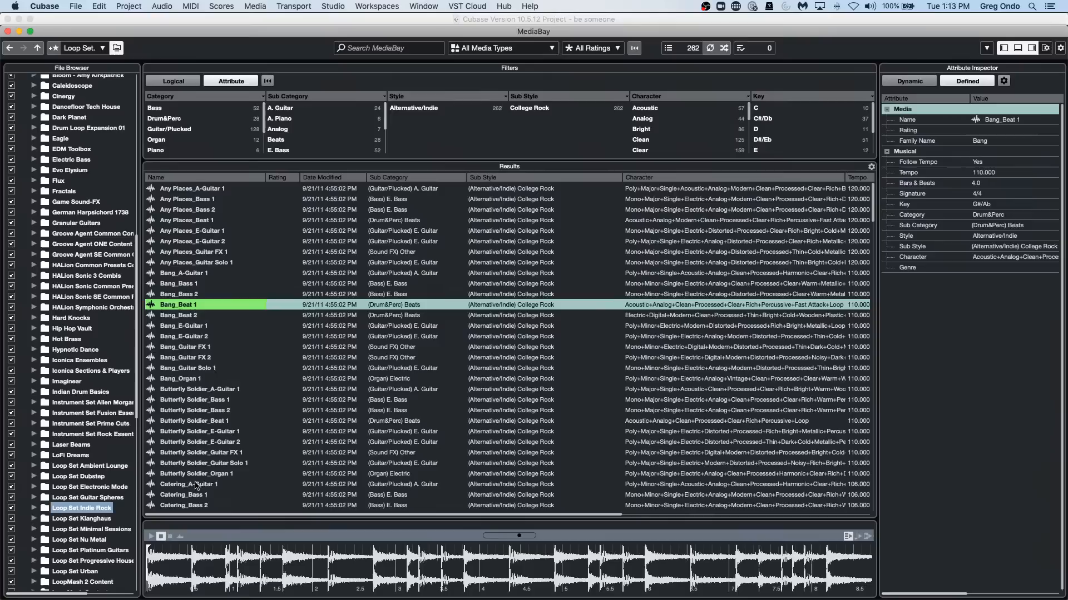
Review the remaining result columns and the context options for the Bang_Beat 1 loop, and close the MediaBay.
left_click_drag(216, 515, 596, 514)
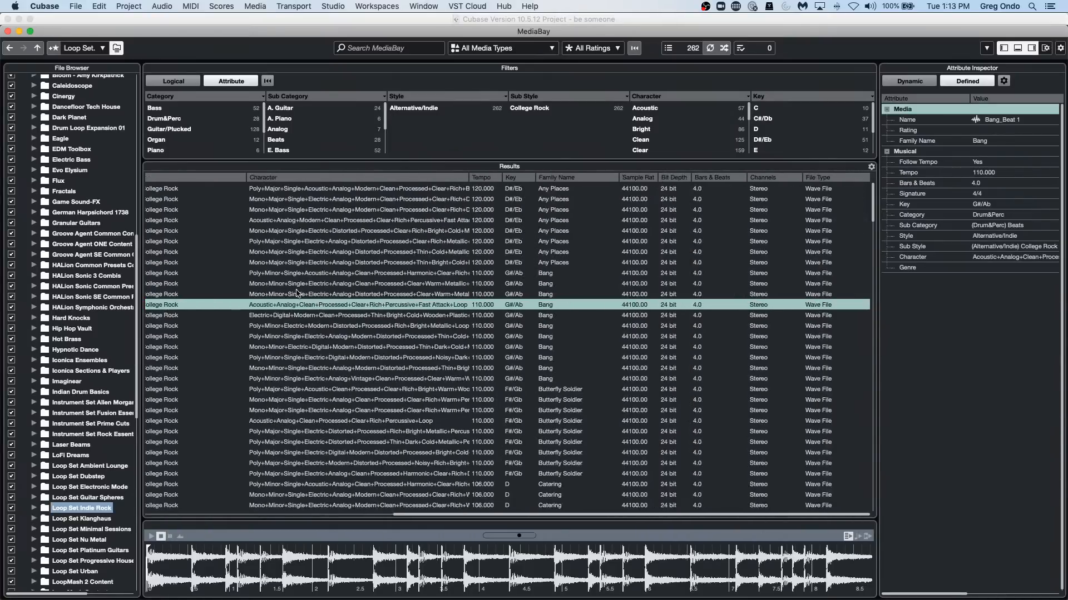
right_click(309, 307)
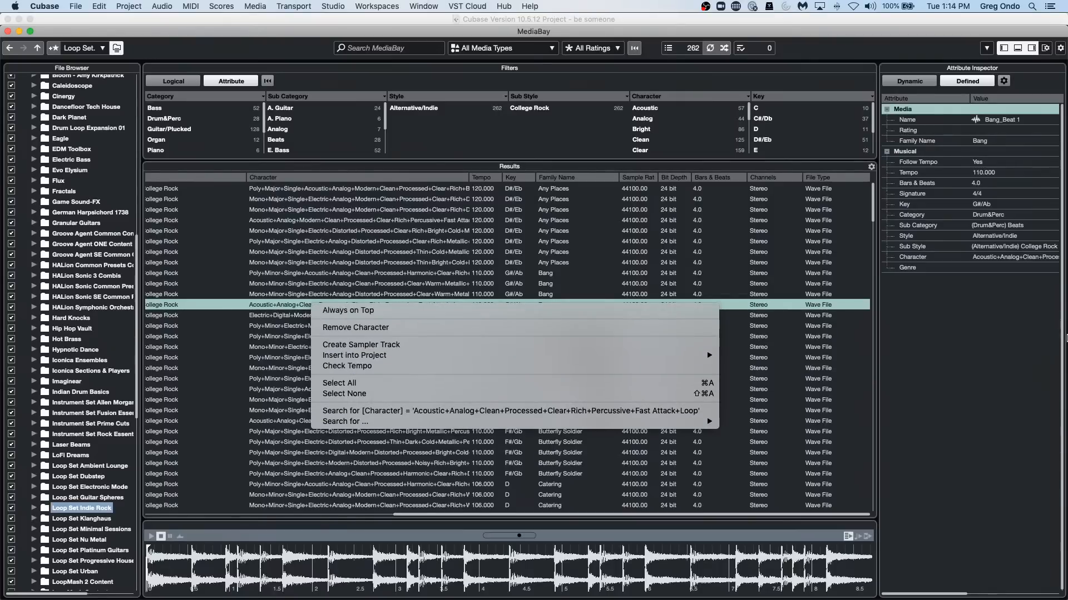
left_click(992, 319)
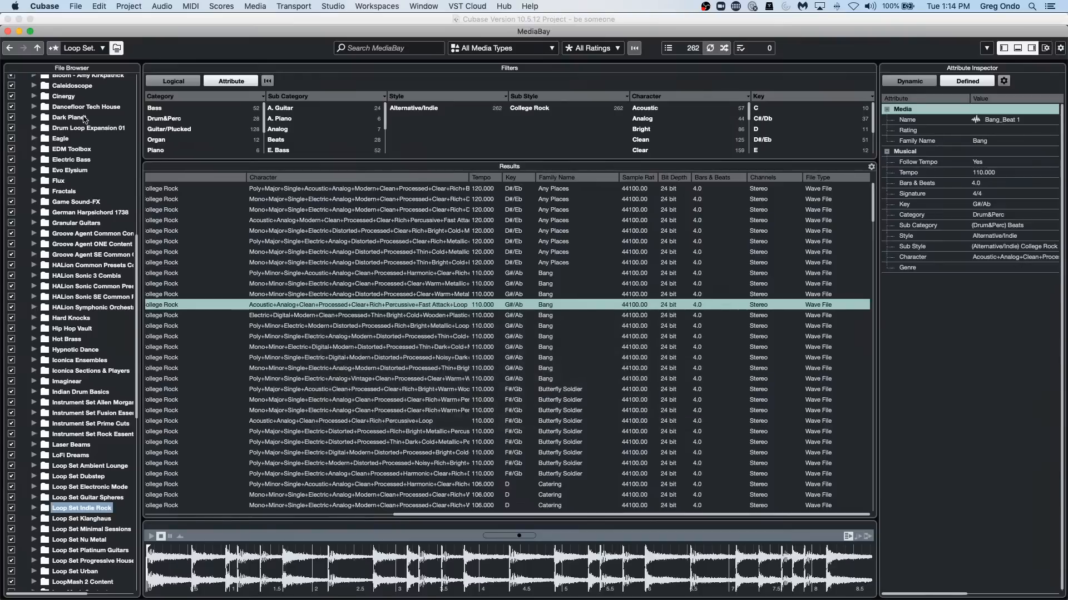
left_click(8, 32)
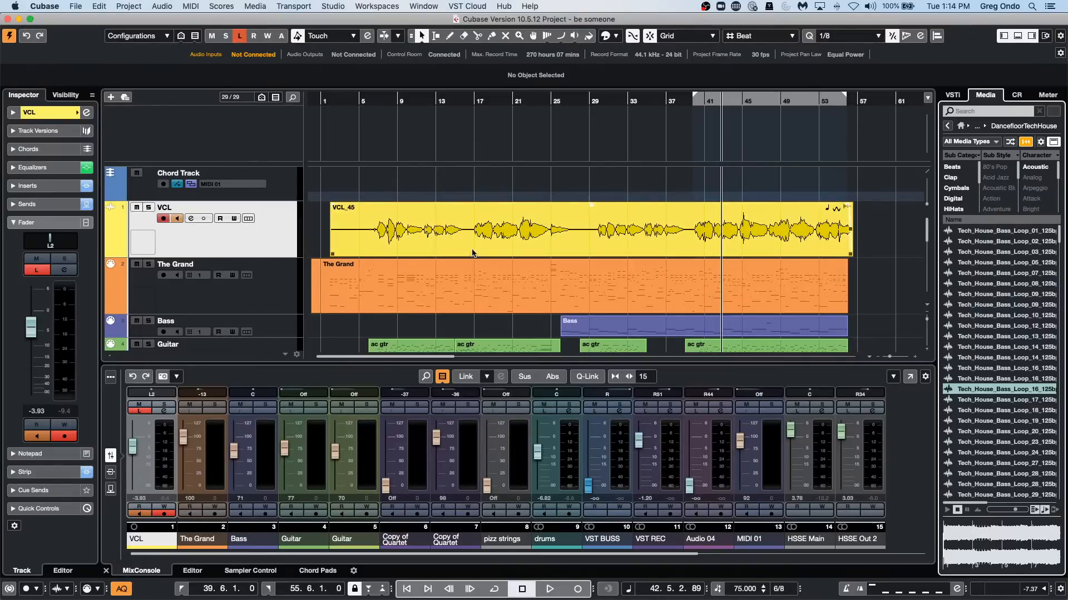
Split the VCL_45 event at two range selections, from about bar 16 to 24 and from bar 29 to 35.
left_click(472, 233)
right_click(471, 233)
left_click(487, 232)
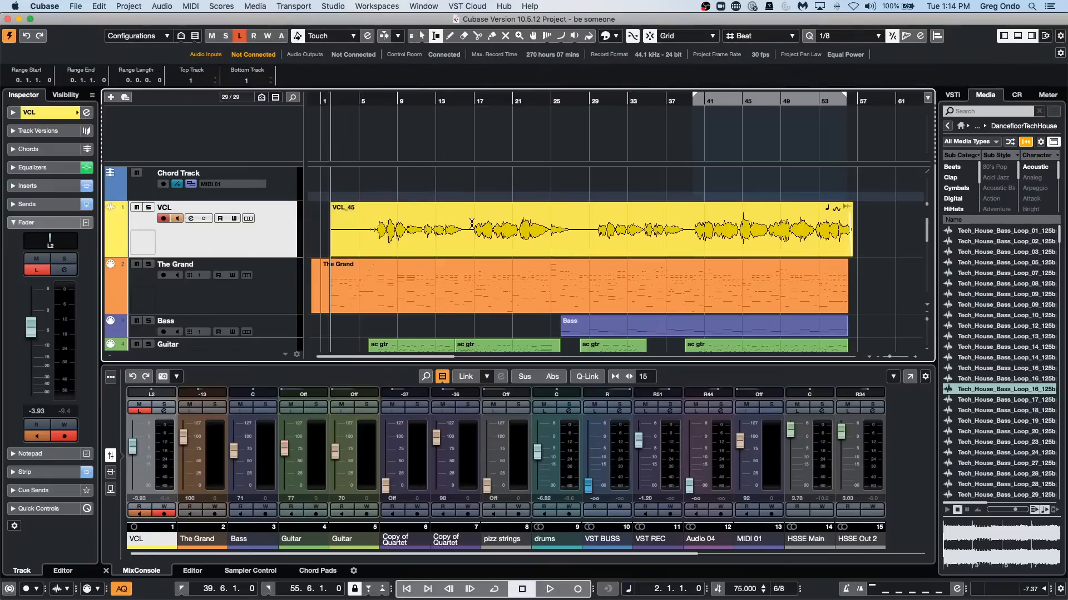
left_click_drag(472, 223, 548, 222)
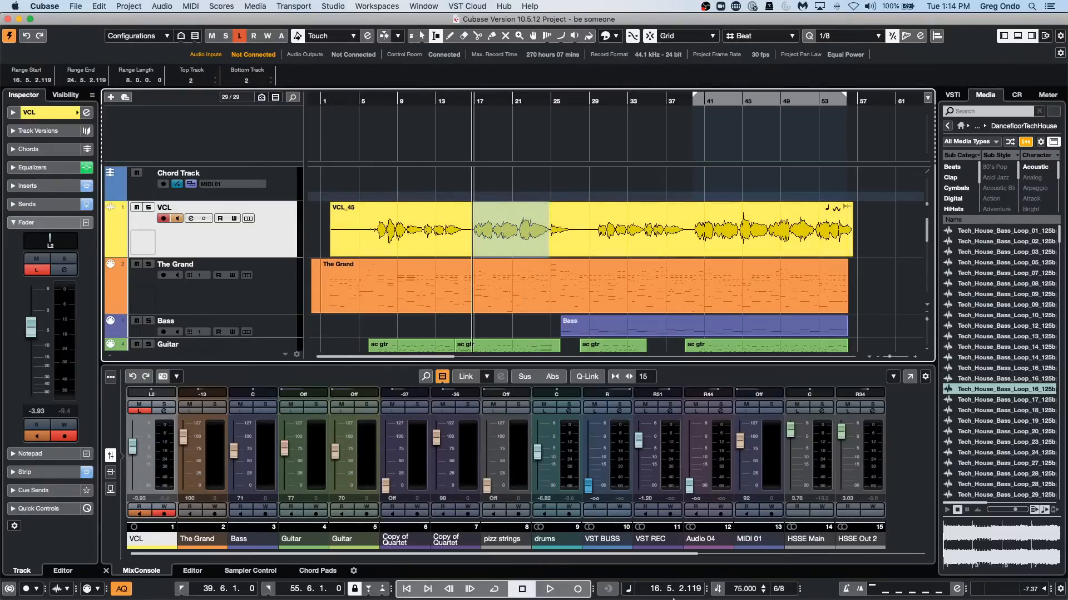
key("shift+x")
left_click_drag(596, 214, 650, 216)
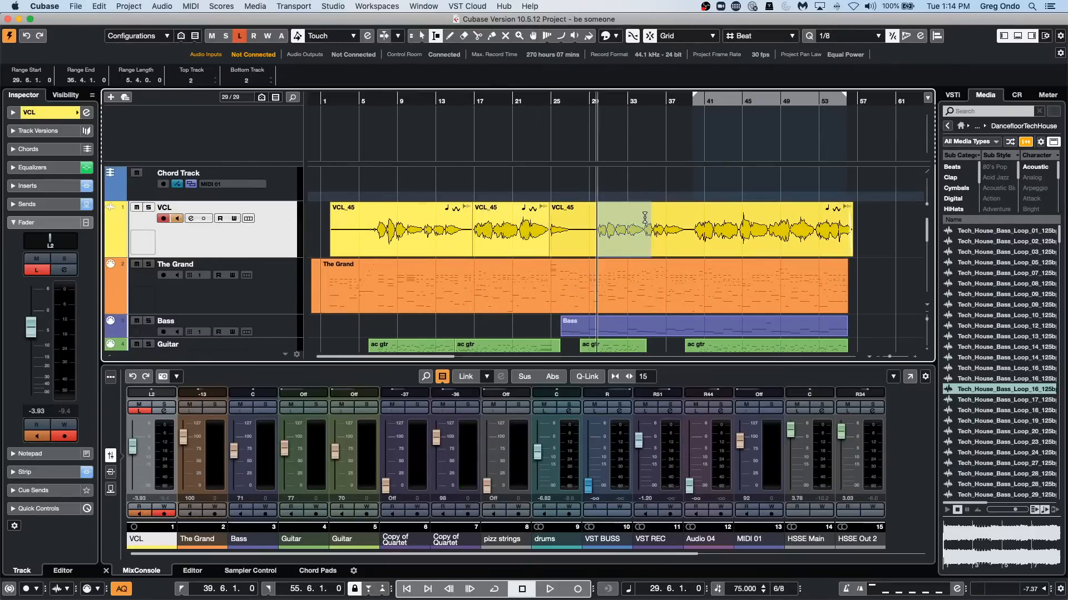
key("shift+x")
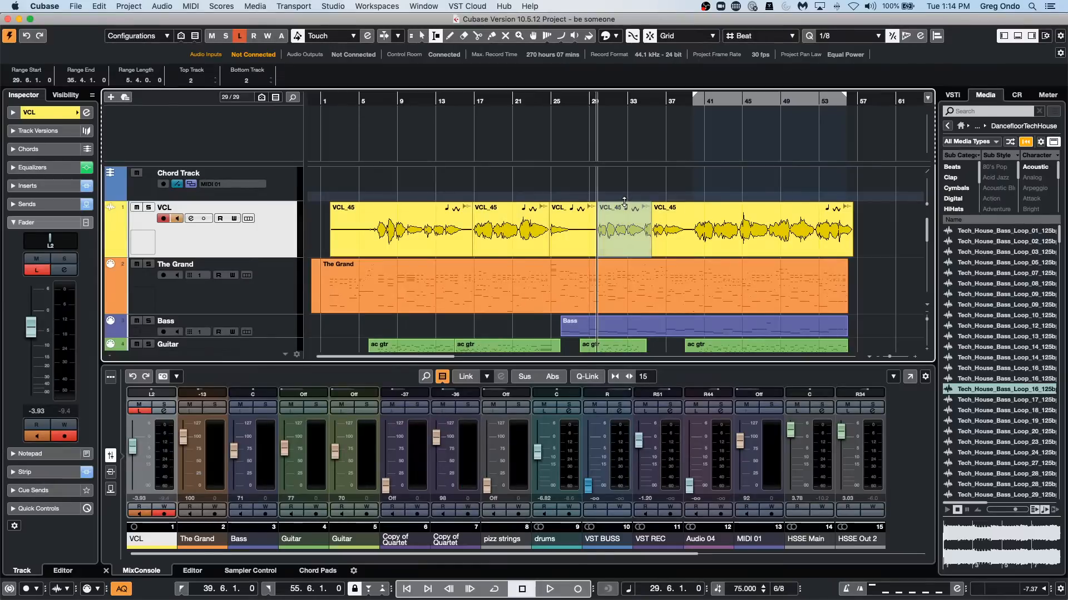
Play briefly from about bar 32 and adjust the event volume of the vocal section starting at bar 29.
left_click(624, 202)
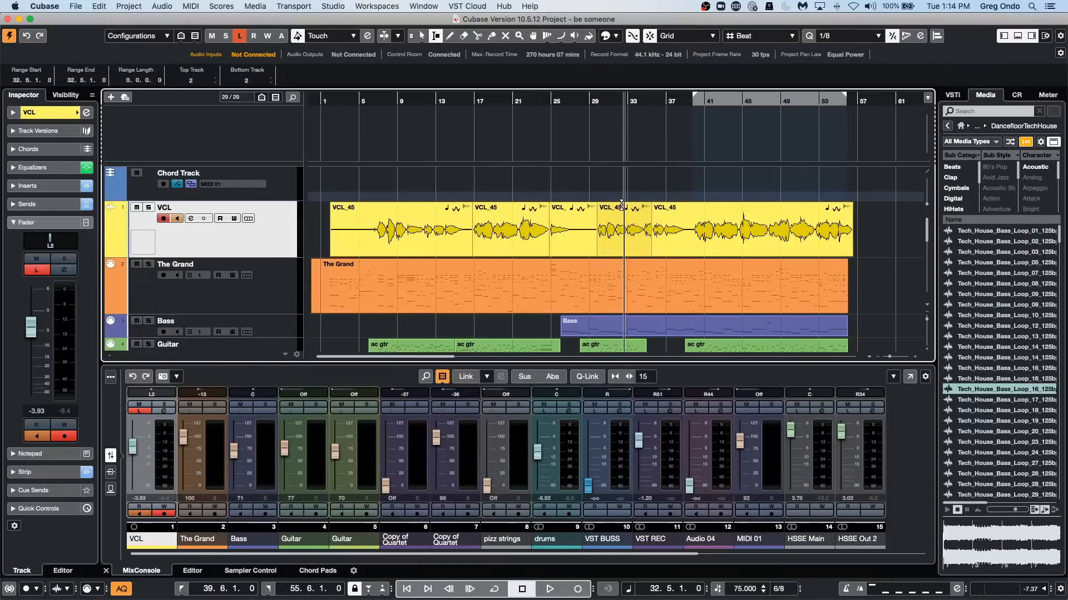
key("space")
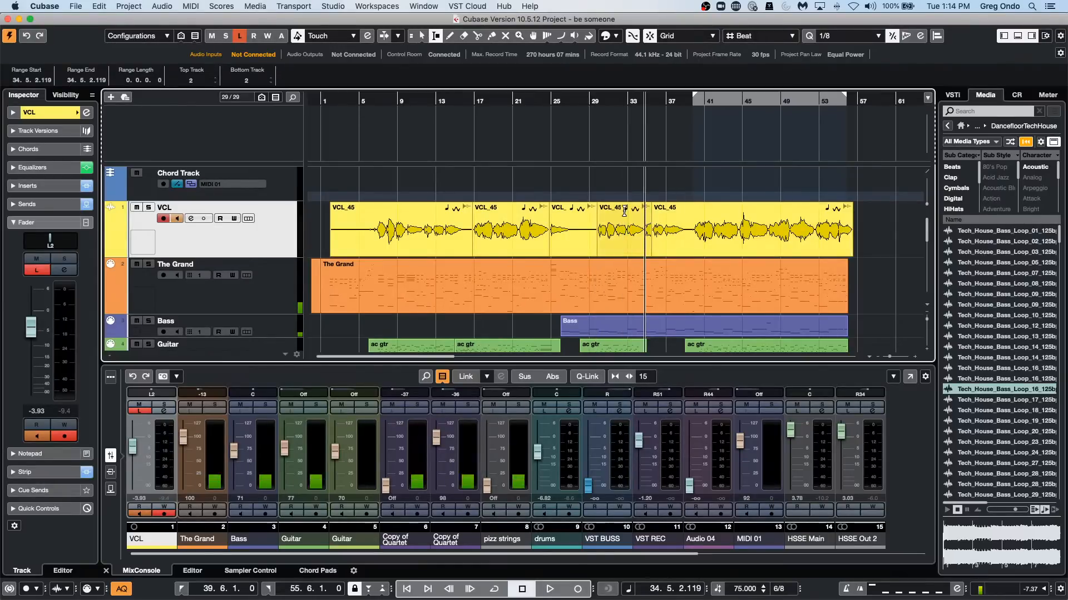
key("1")
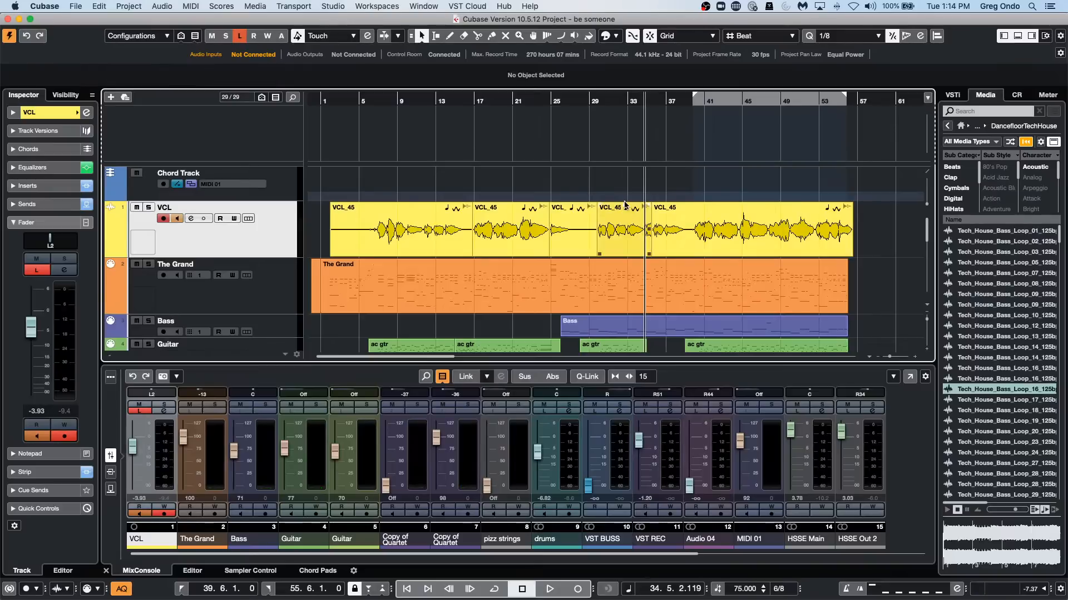
key("space")
left_click_drag(624, 204, 597, 182)
left_click(597, 182)
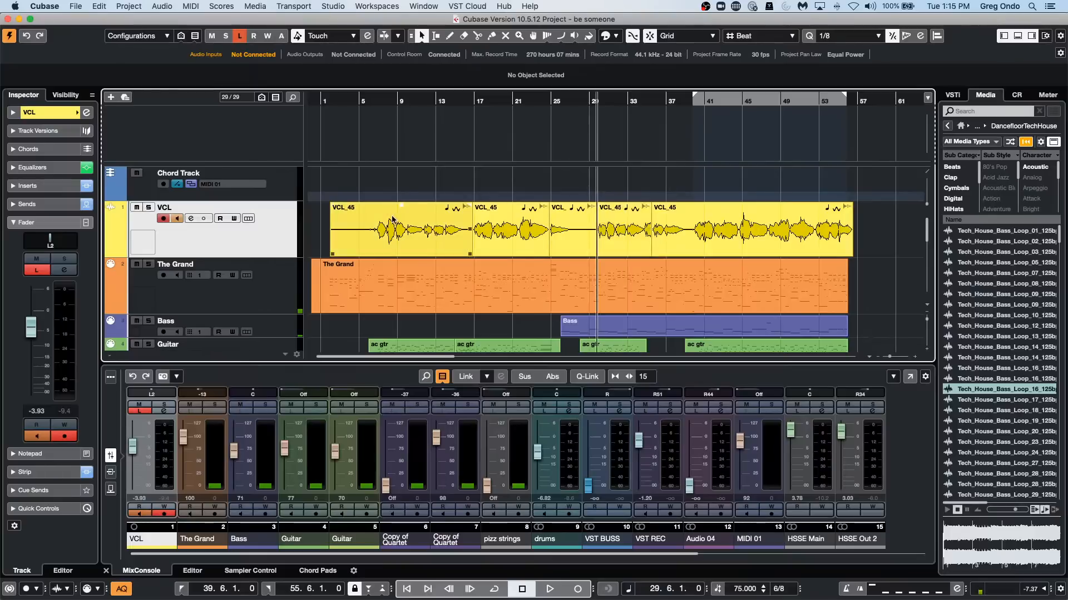
Split out the VCL_45 audio from about bar 10 to 11 and adjust the volume of that short section.
key("2")
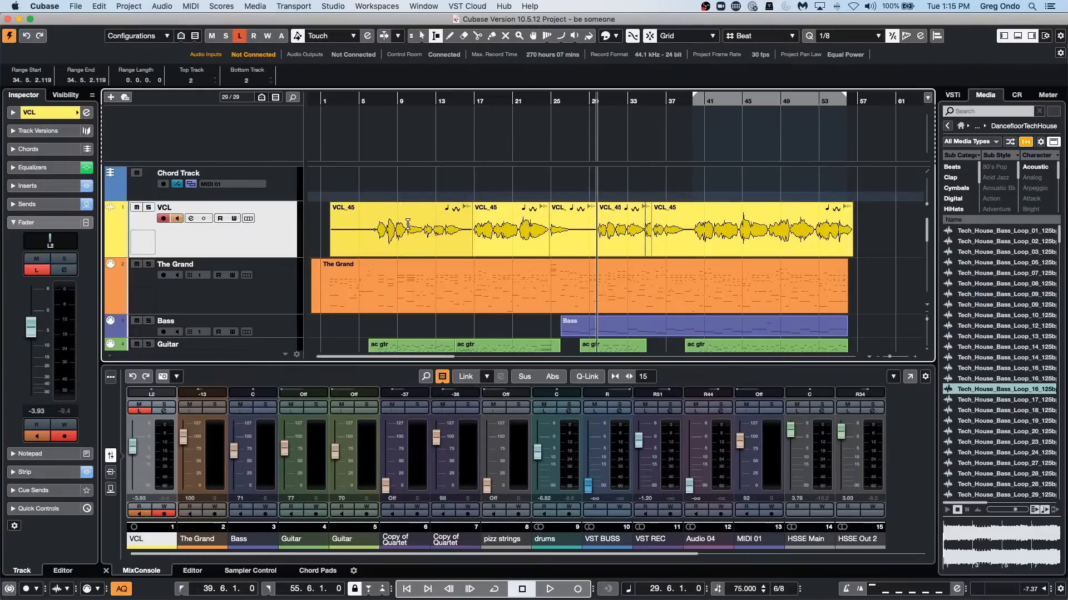
left_click_drag(409, 227, 423, 226)
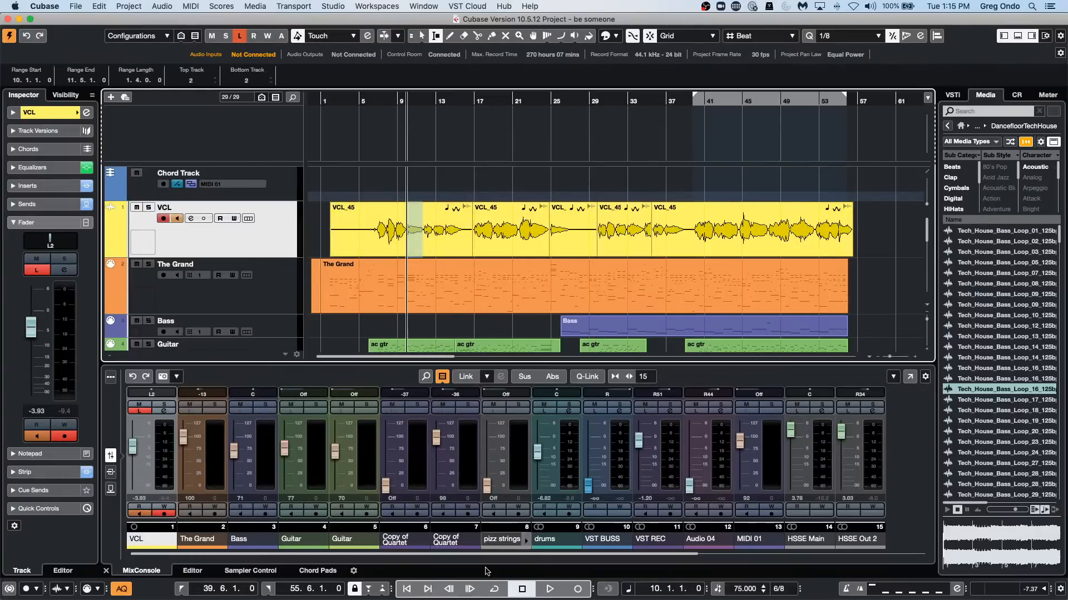
key("shift+x")
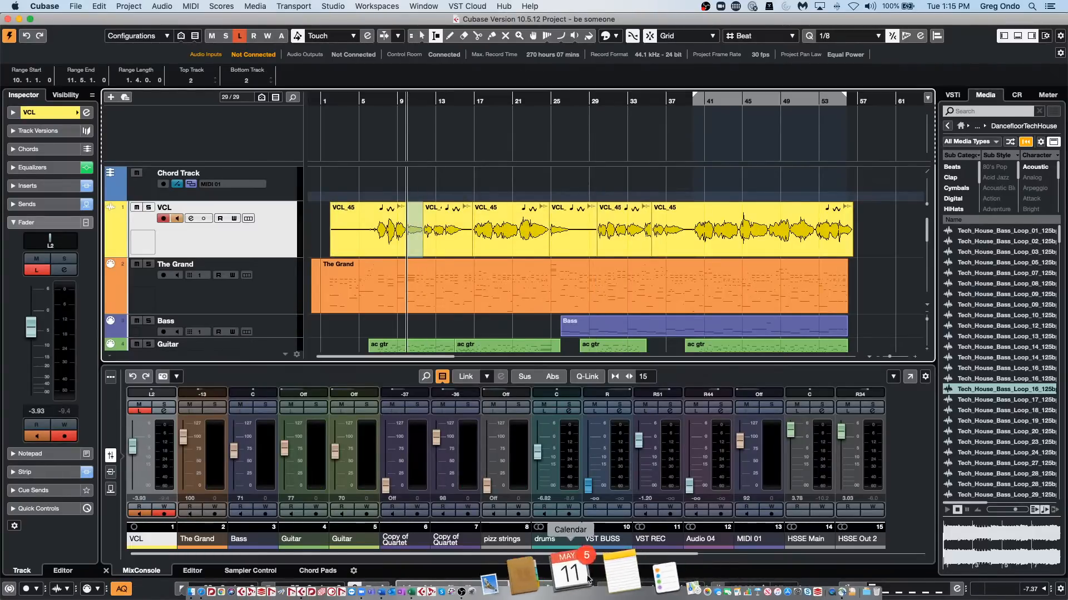
key("1")
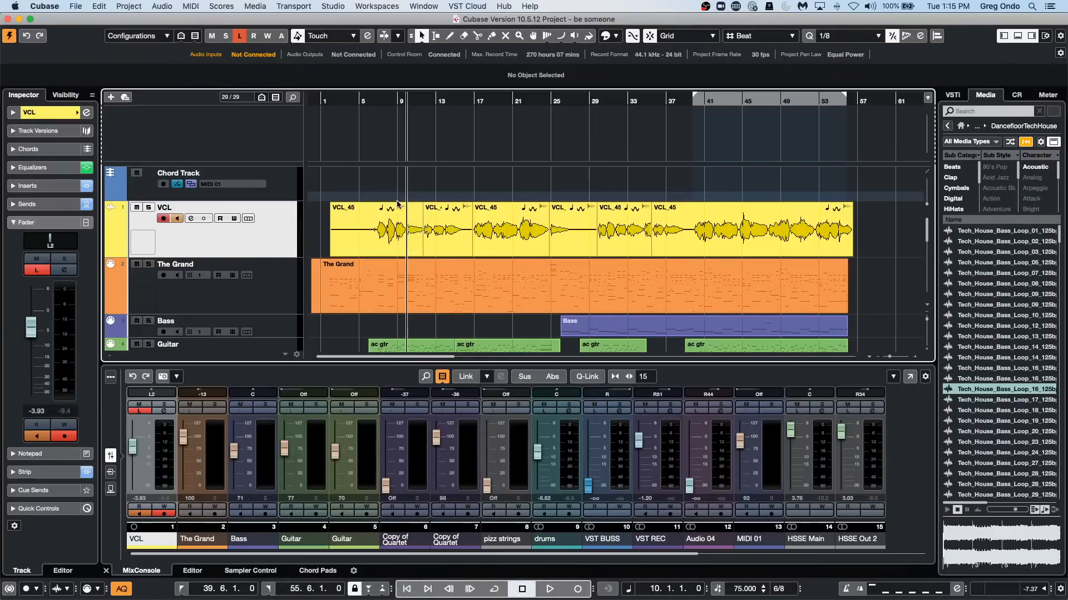
left_click_drag(416, 205, 402, 389)
left_click_drag(400, 3, 432, 174)
left_click(432, 173)
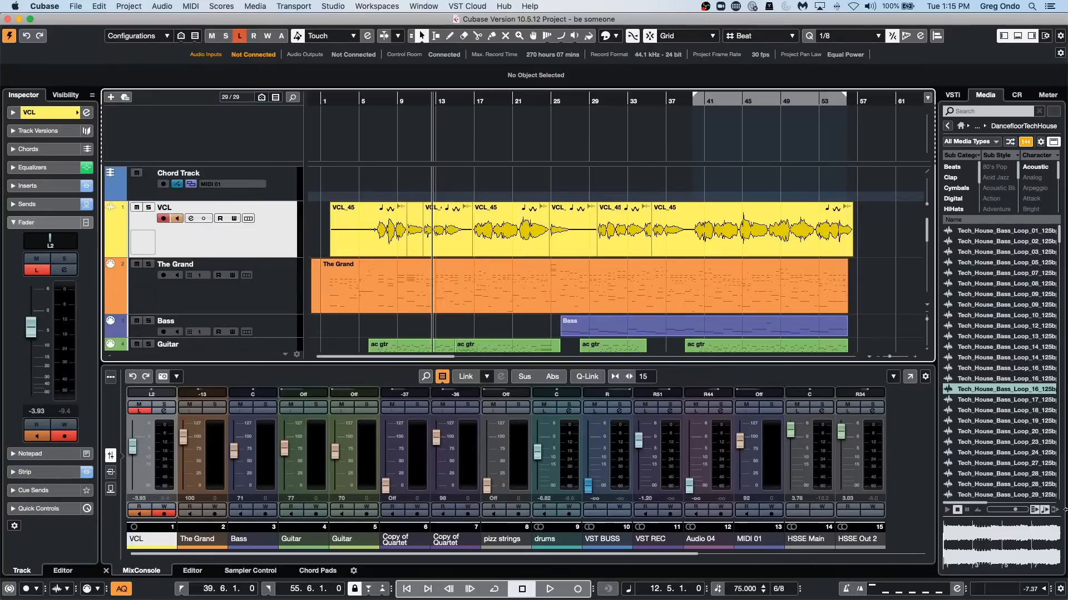
View the VST instruments rack and the Control Room, and return to the media browser to open Loops & Samples.
left_click(952, 95)
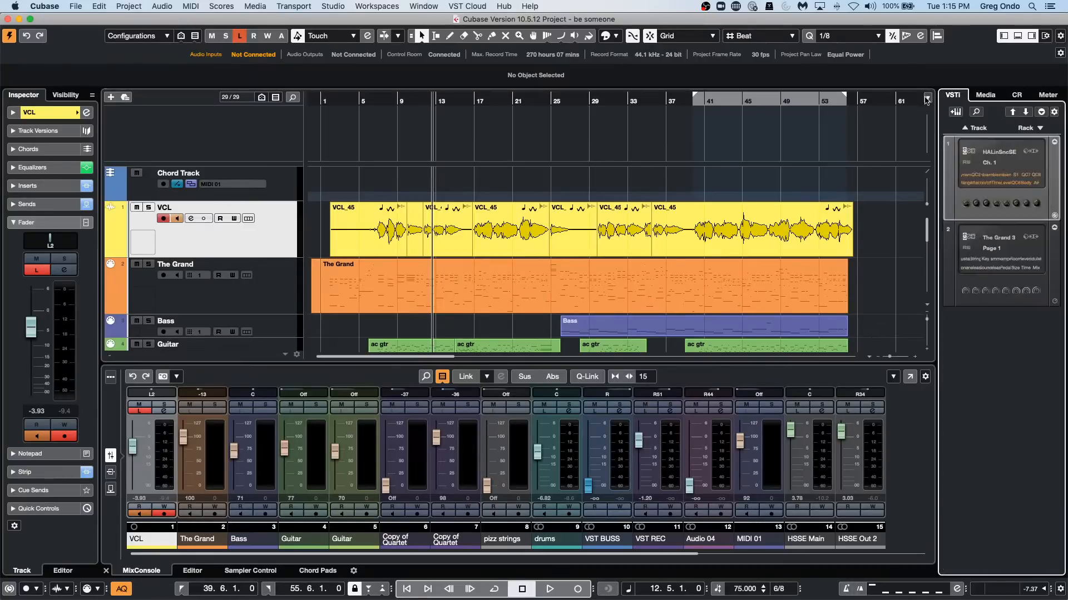
left_click(1016, 95)
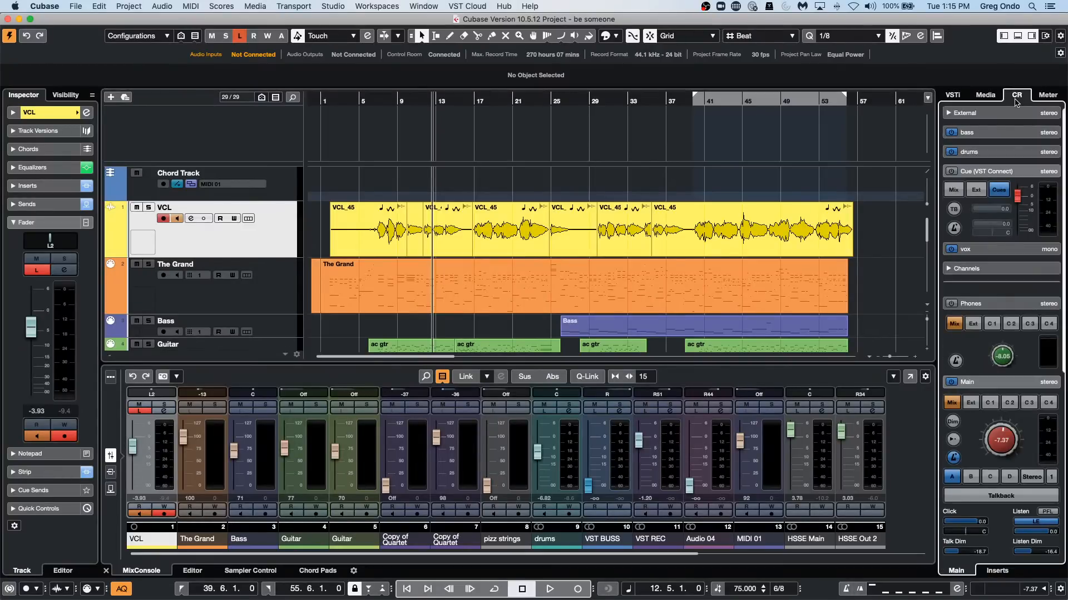
left_click(985, 95)
left_click(960, 125)
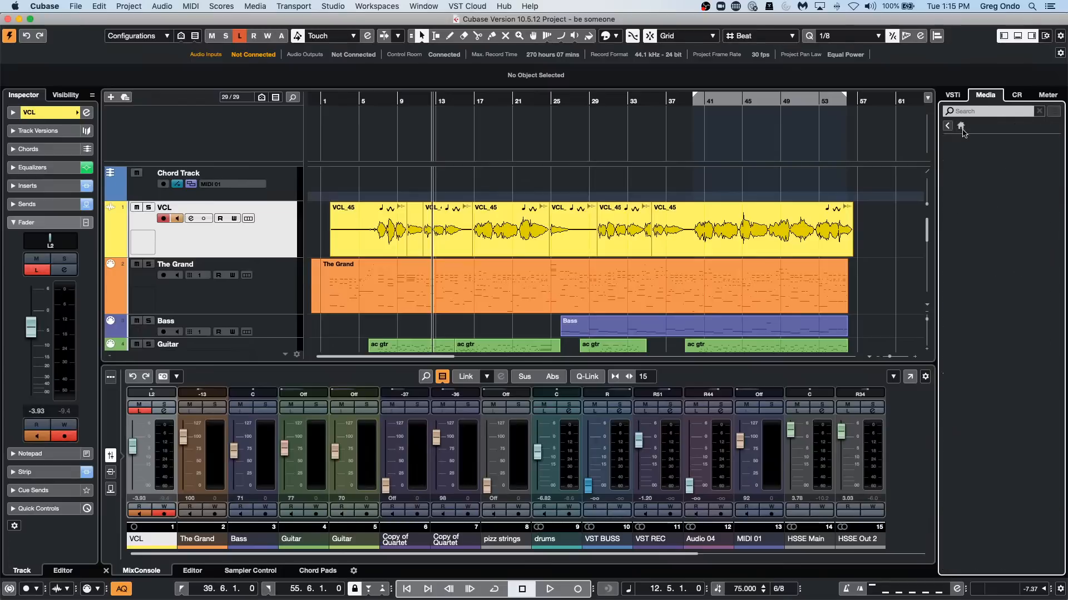
left_click(970, 243)
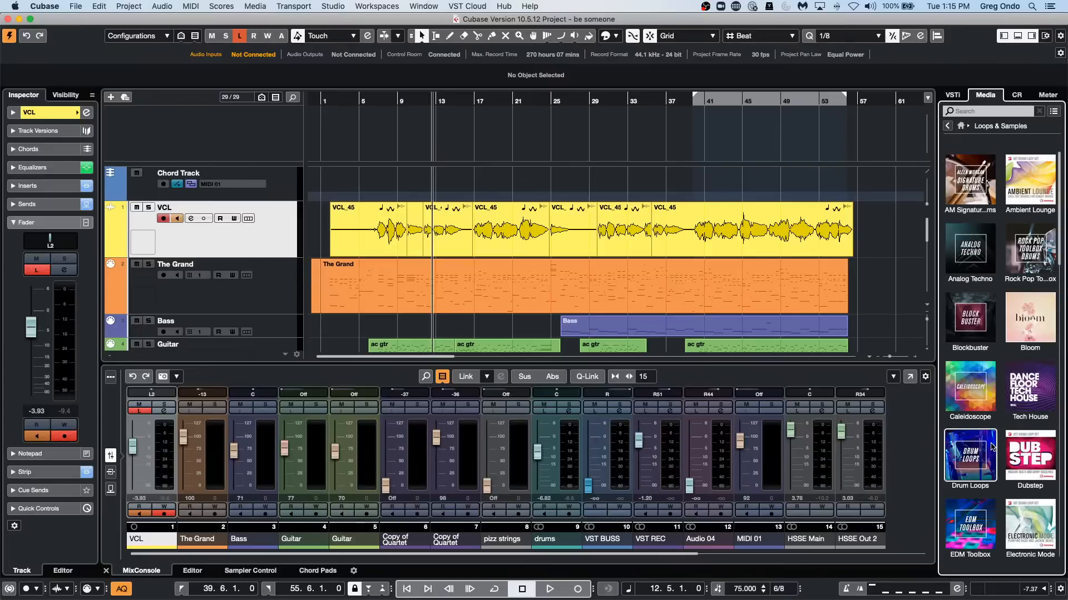
Browse the Loops & Samples sets, view the contents of the Bloom set, and return to the overview to look through all sets.
scroll(993, 447, "down", 5)
scroll(994, 446, "down", 2)
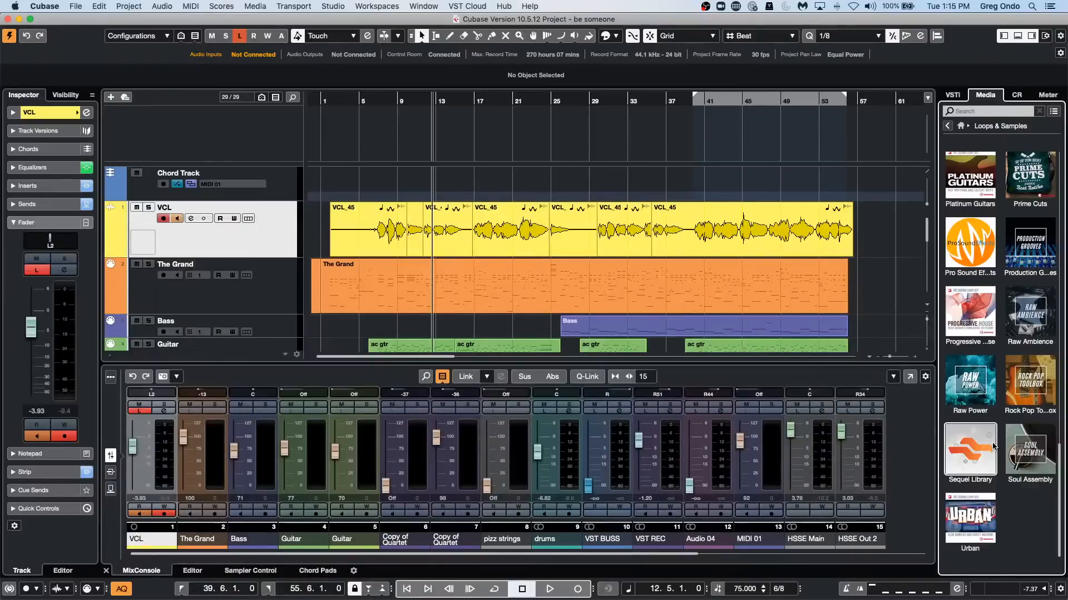
scroll(993, 444, "down", 4)
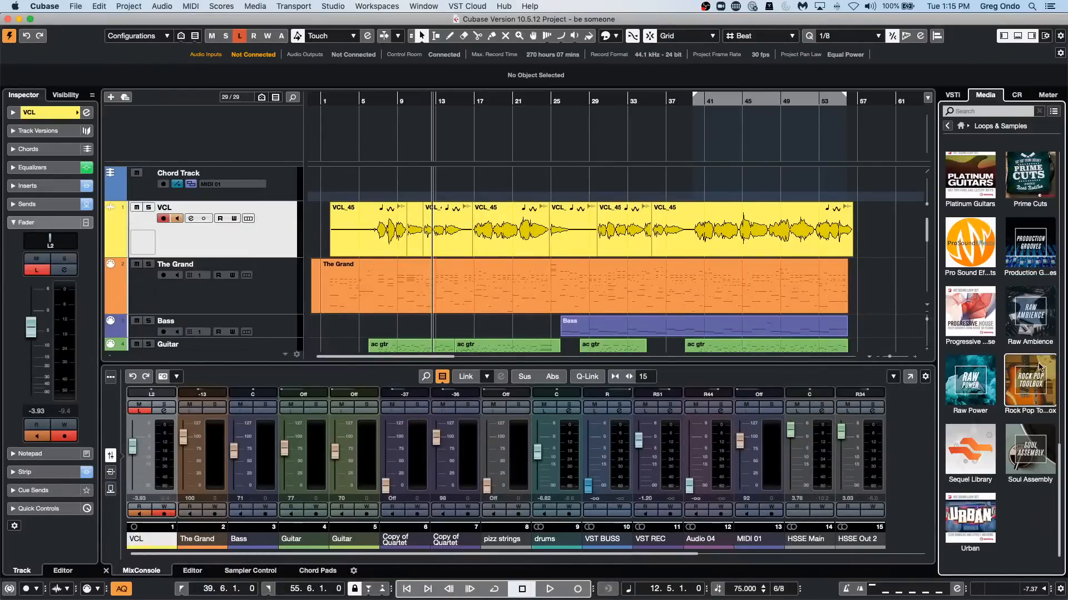
scroll(1034, 378, "up", 5)
scroll(1037, 368, "up", 15)
scroll(1037, 369, "down", 5)
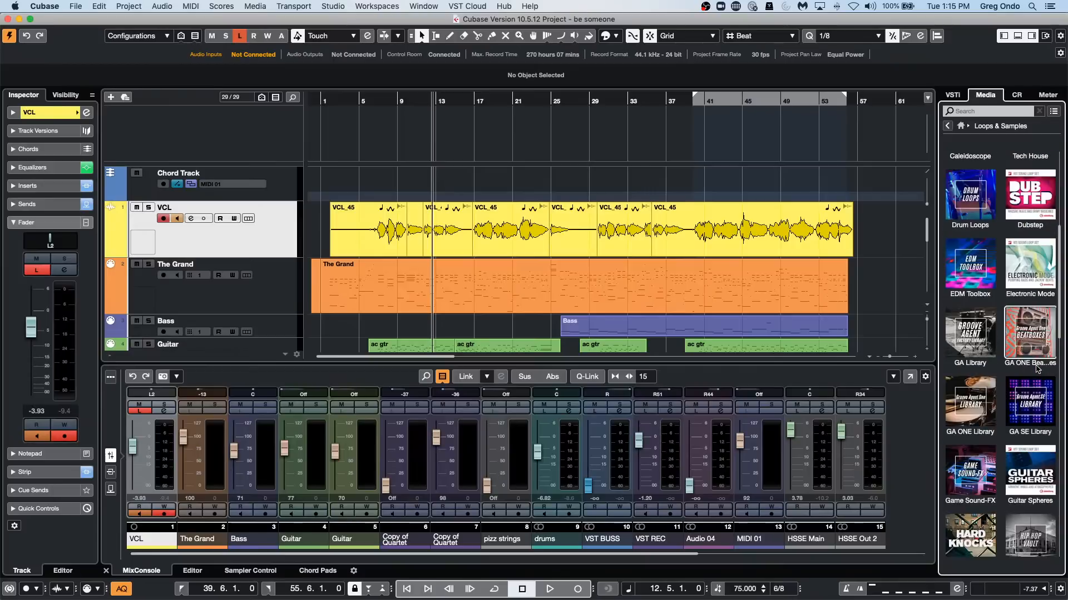
scroll(1037, 368, "up", 5)
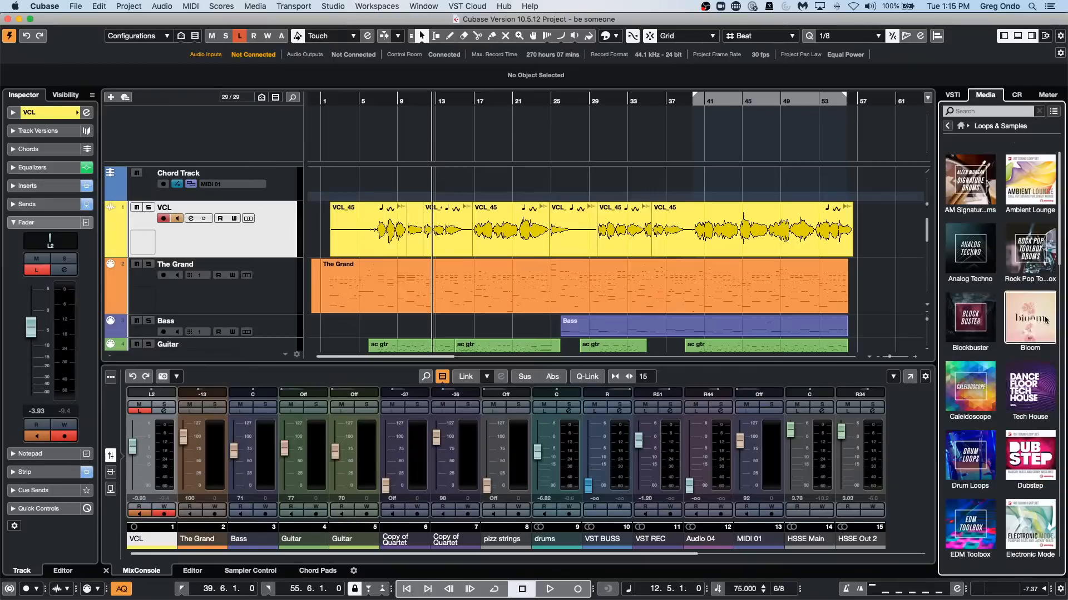
left_click(1029, 318)
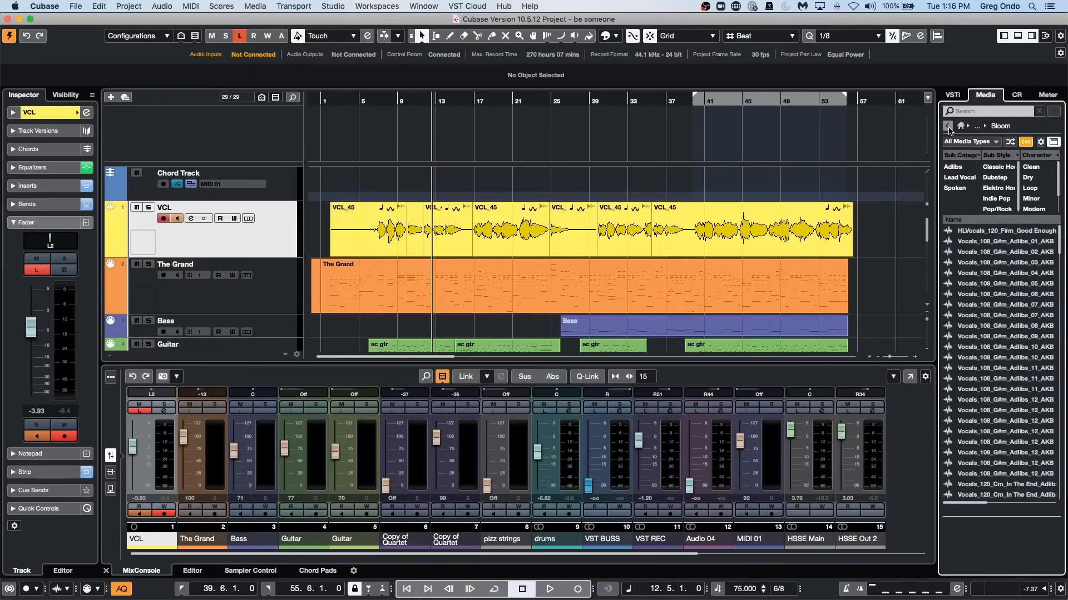
left_click(948, 127)
scroll(1043, 376, "down", 3)
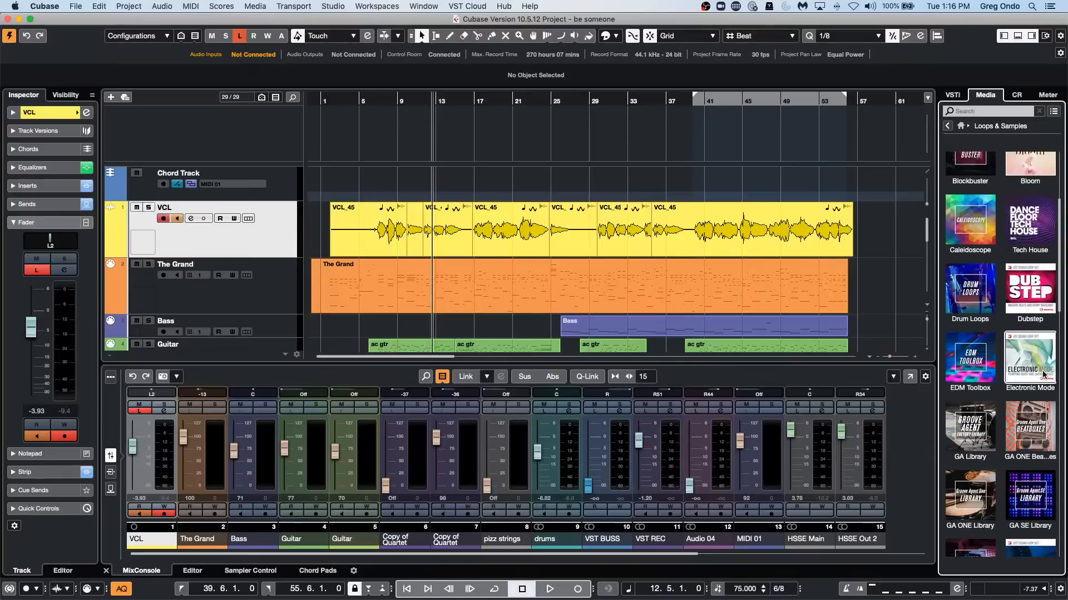
scroll(1043, 376, "down", 10)
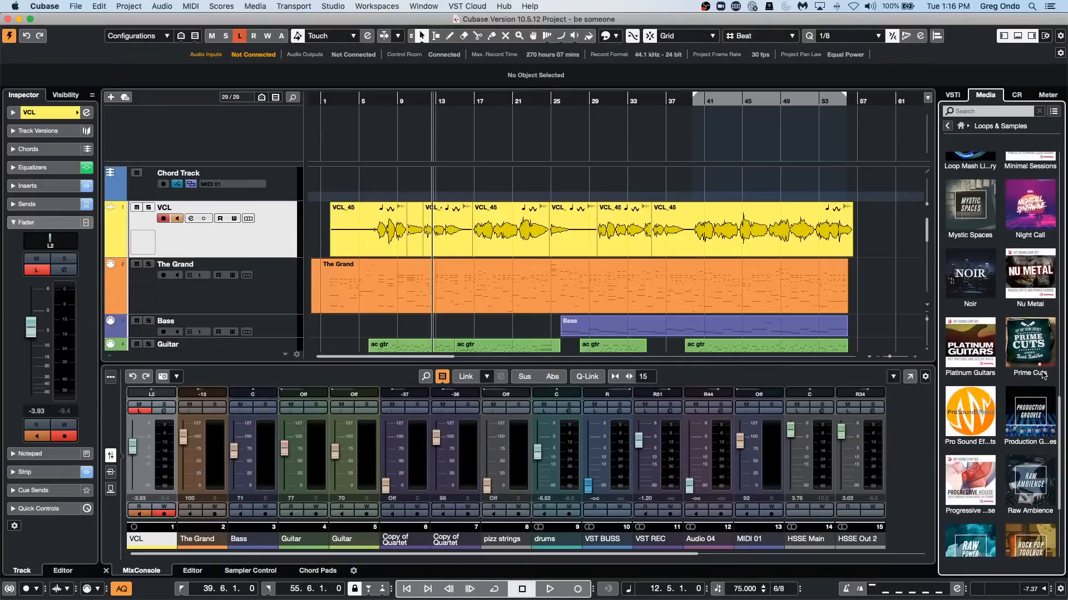
scroll(1043, 376, "down", 3)
scroll(1043, 376, "up", 10)
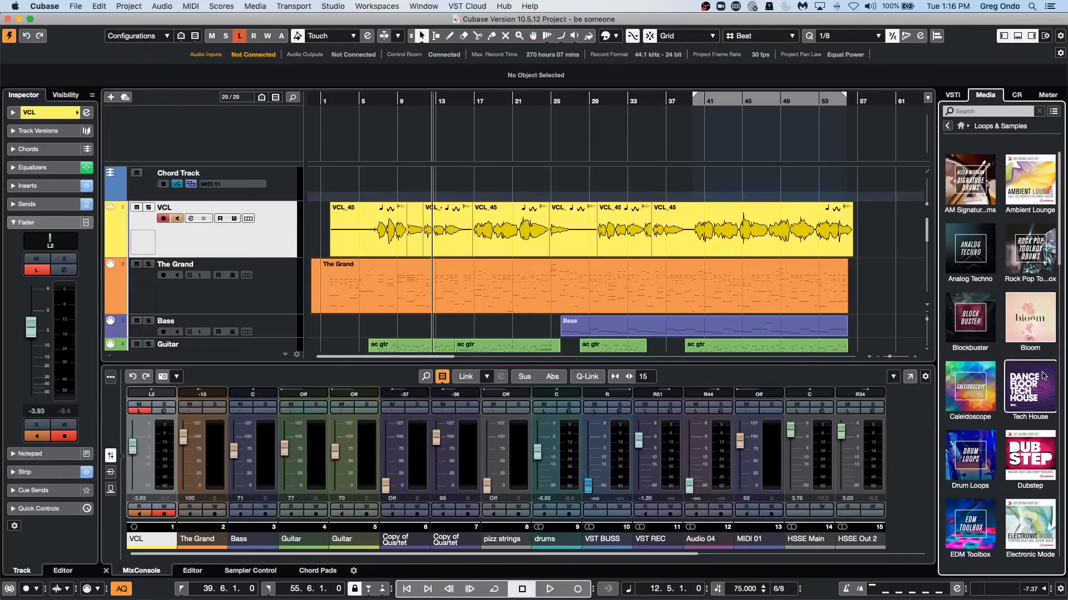
scroll(1043, 376, "down", 6)
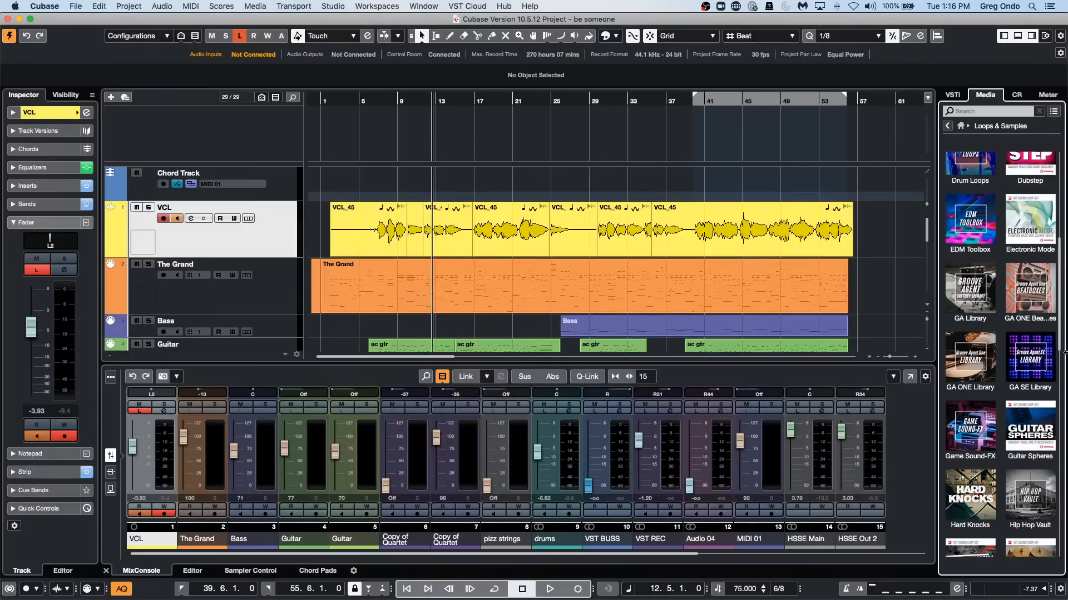
scroll(1009, 389, "up", 6)
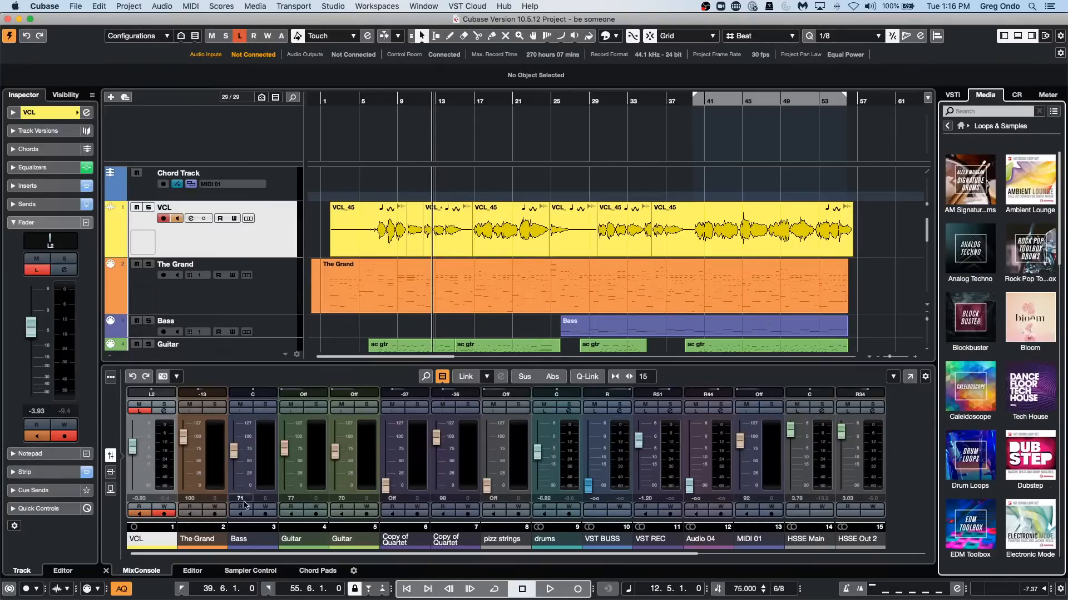
Switch to the Steinberg Download Assistant and expand the Cubase product category.
mouse_move(389, 599)
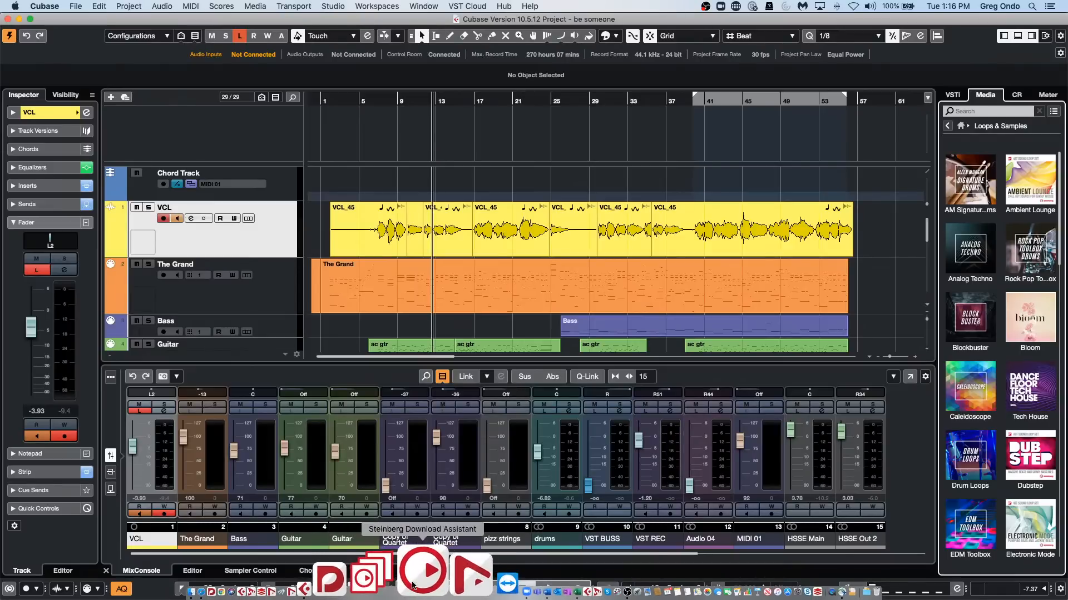
left_click(412, 584)
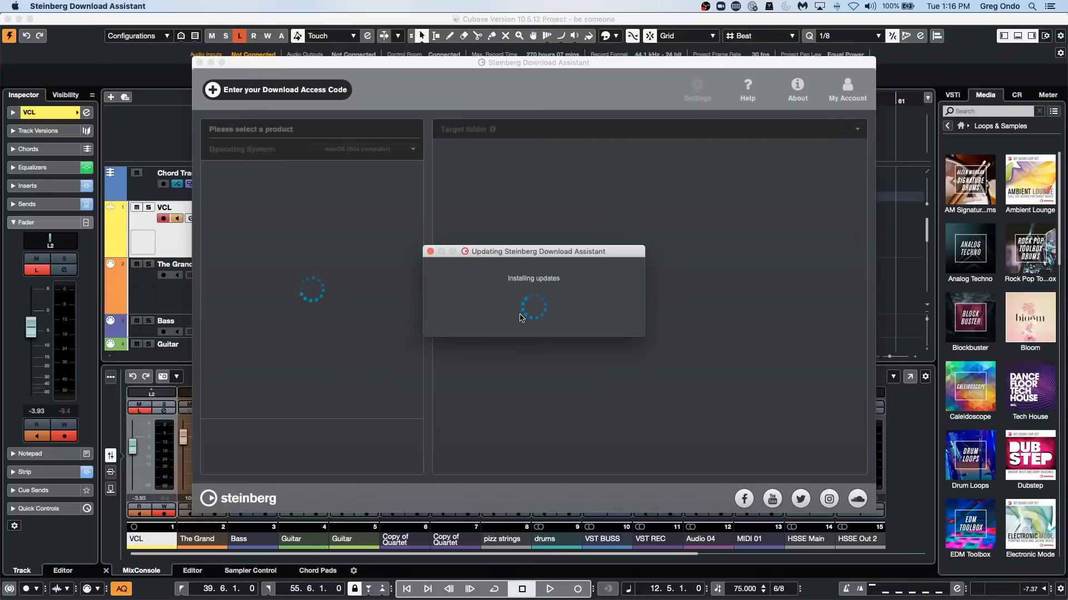
left_click(579, 239)
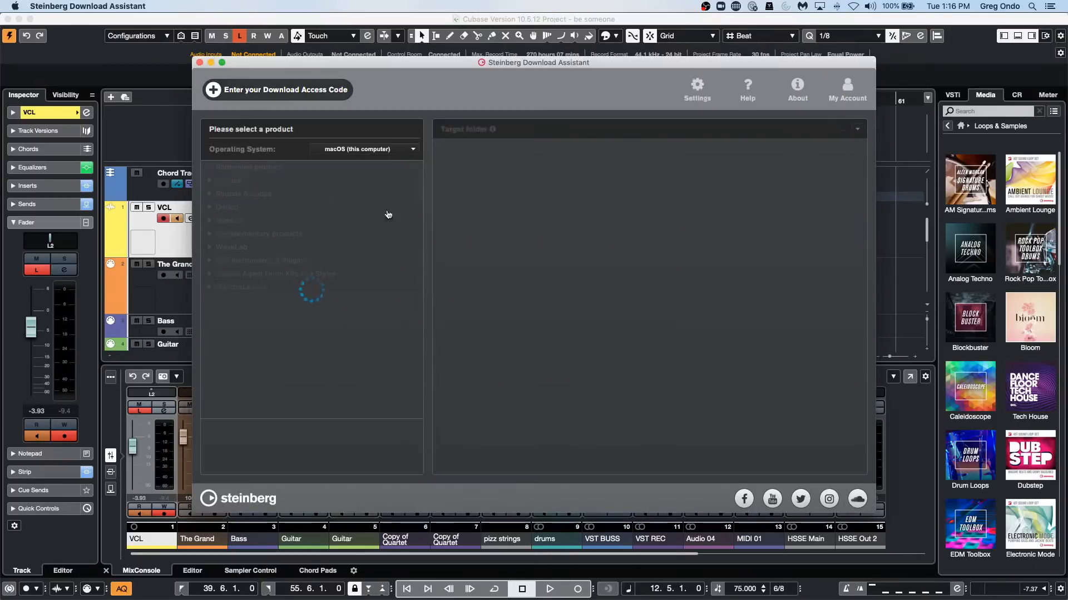
left_click(215, 181)
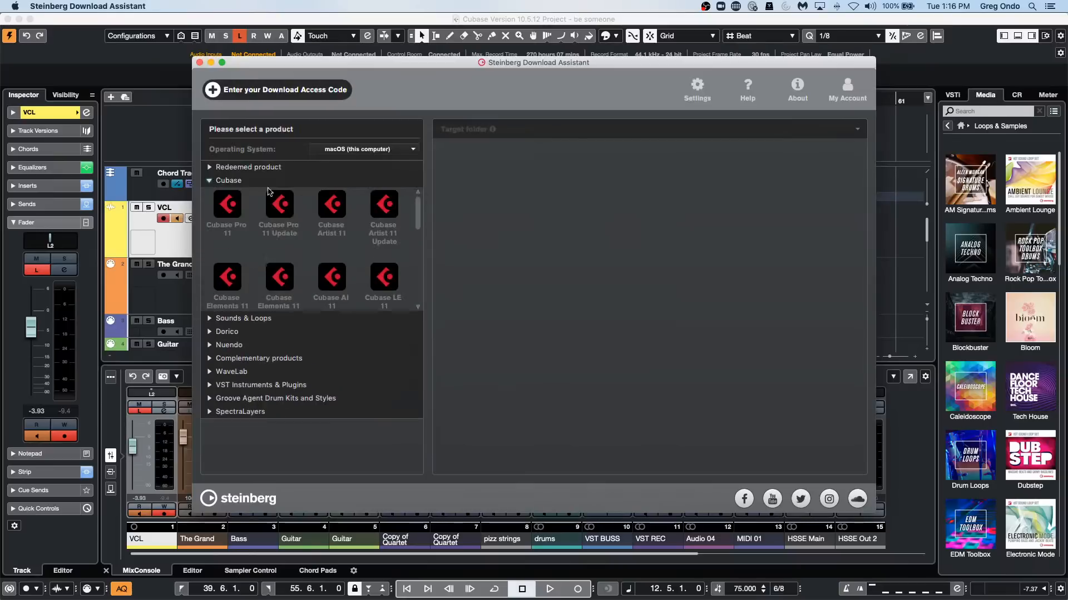
View the Cubase Pro 11 download list with its optional content sets, and look through the installed Loops & Samples sets for comparison.
left_click(239, 214)
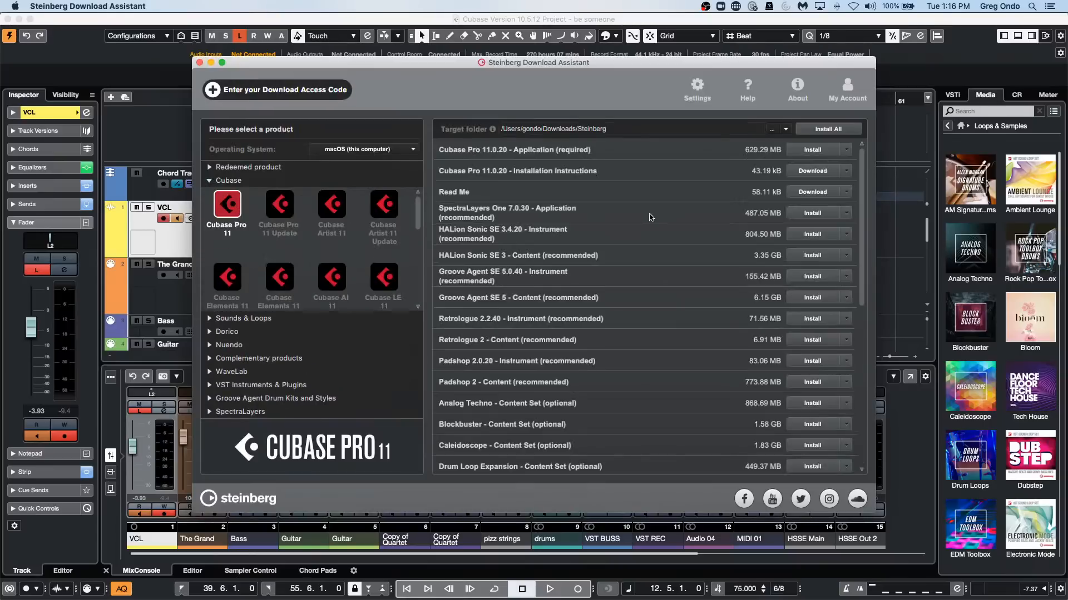
scroll(658, 286, "down", 1)
scroll(653, 313, "down", 2)
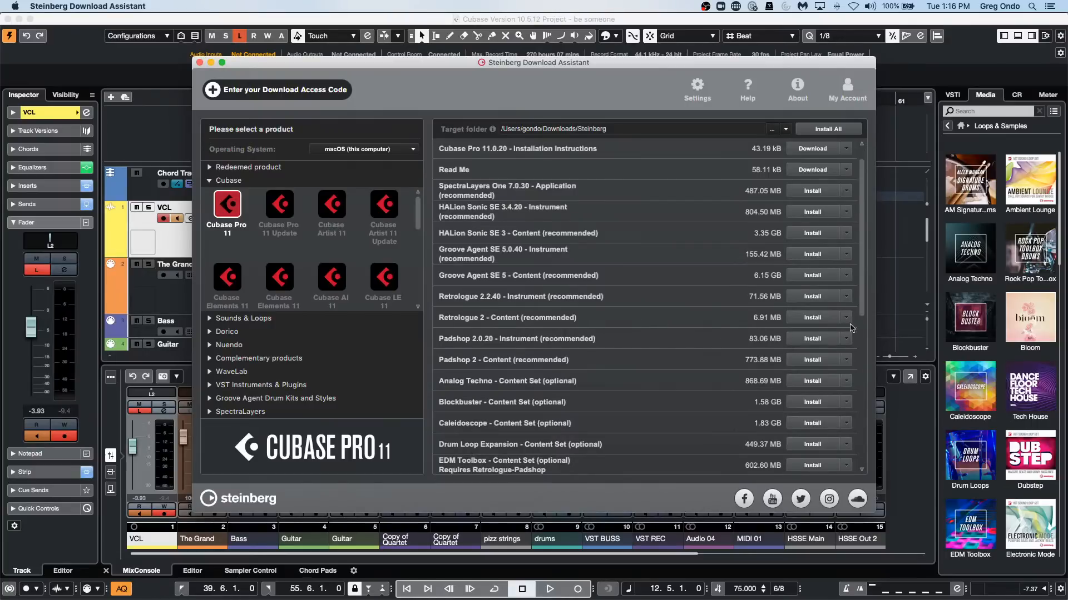
scroll(653, 365, "down", 1)
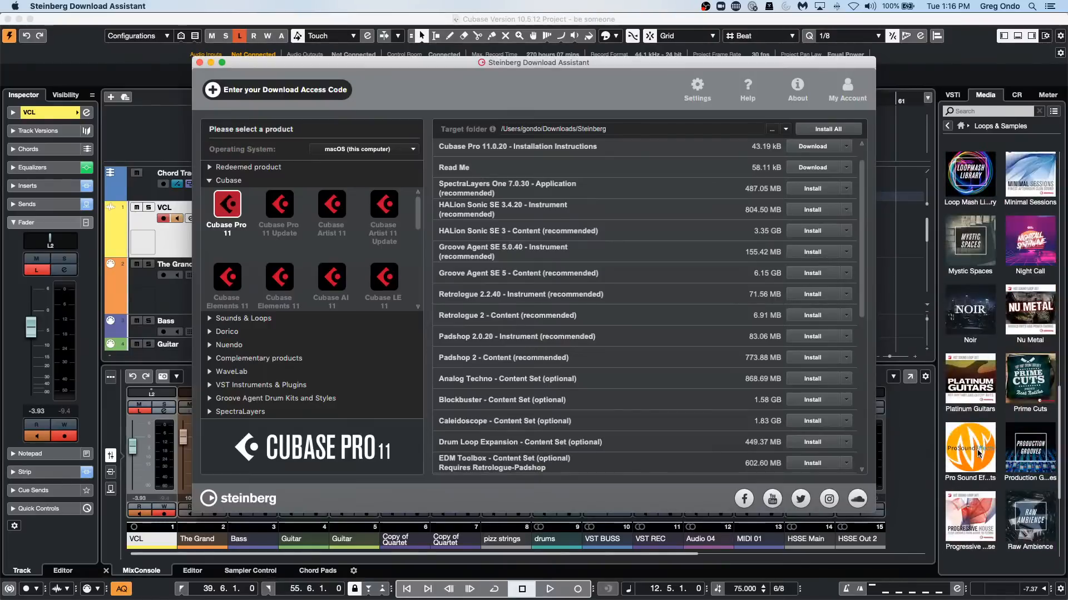
Browse the VST Instruments in the media browser and view the content sets available for Groove Agent SE.
left_click(948, 126)
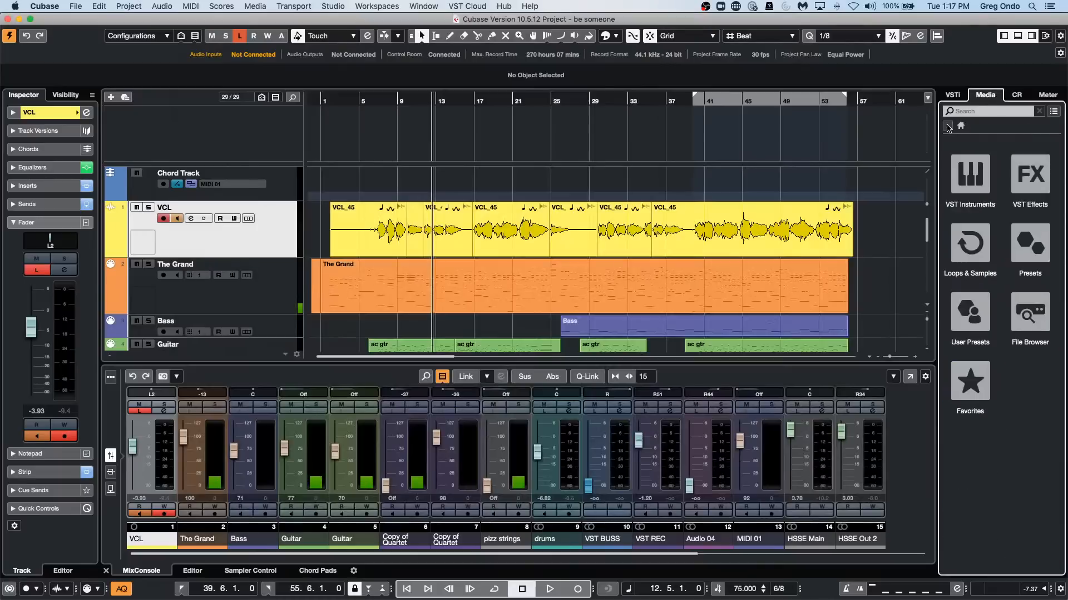
left_click(970, 175)
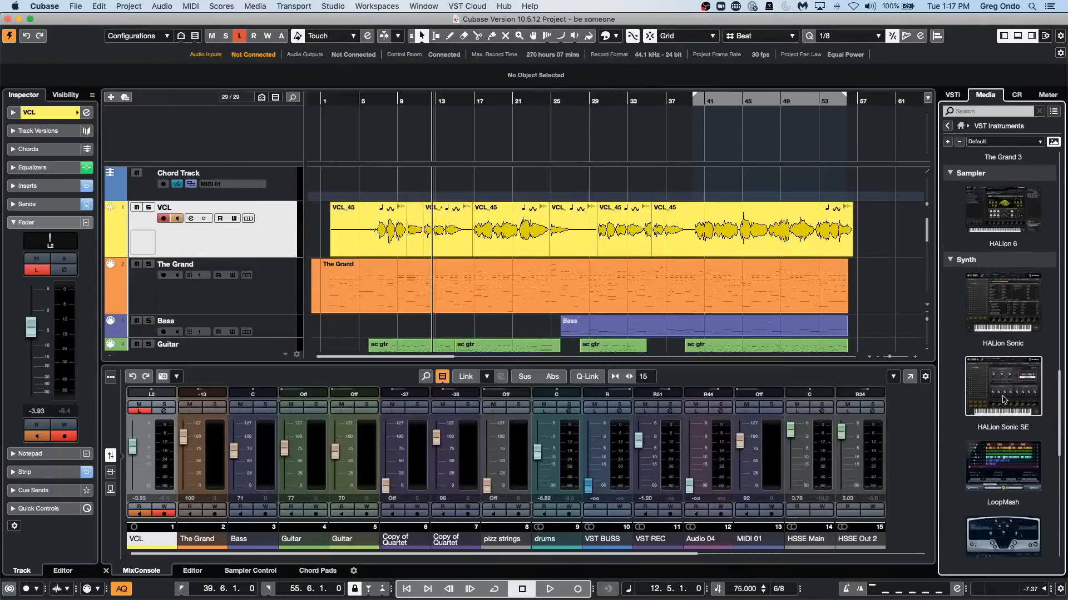
scroll(1003, 399, "down", 10)
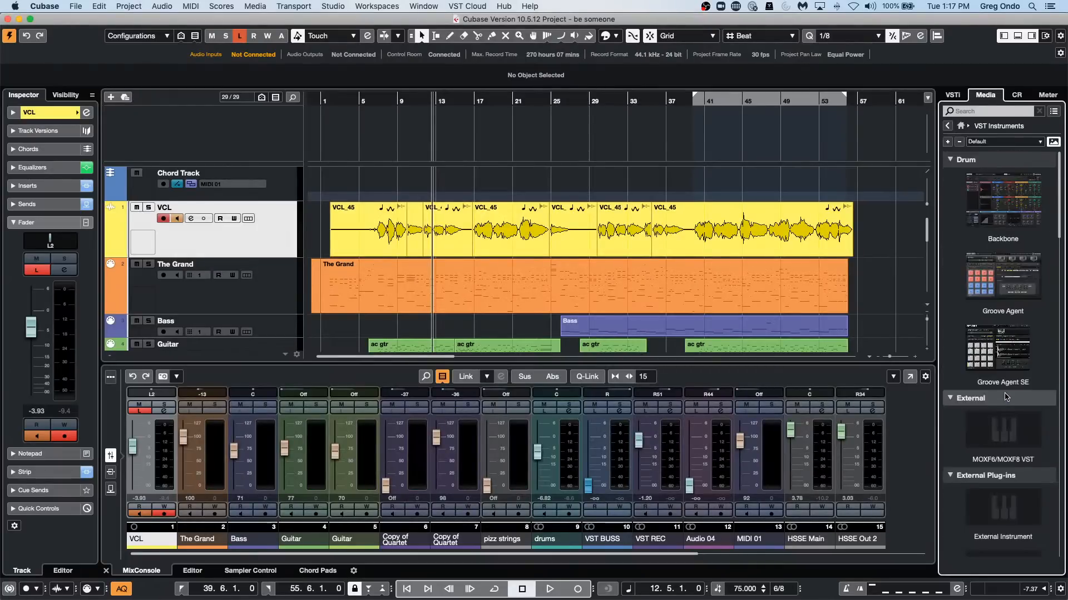
left_click(1001, 349)
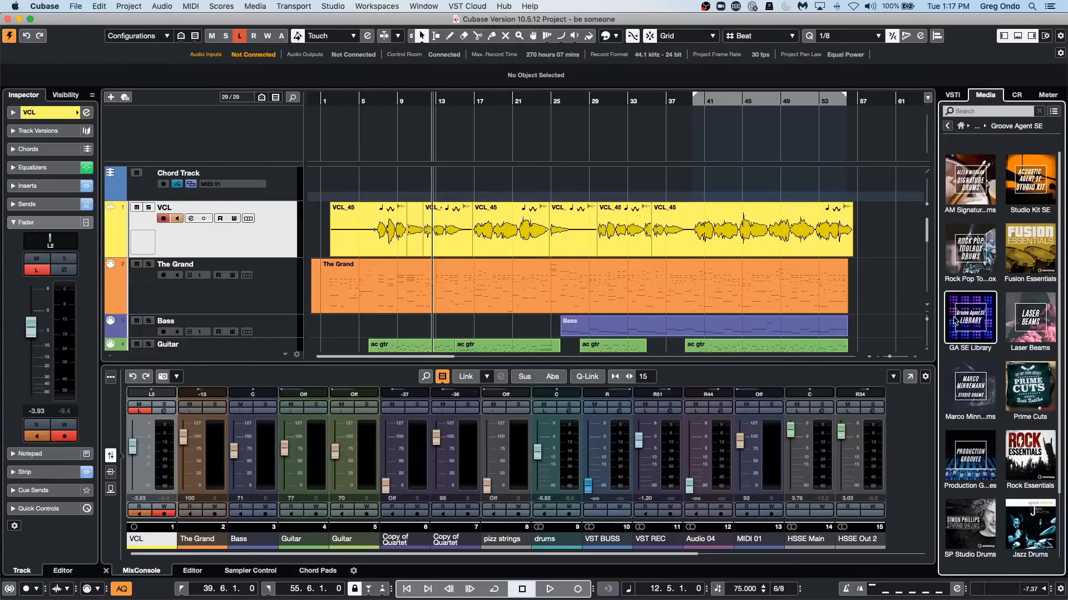
scroll(954, 322, "down", 2)
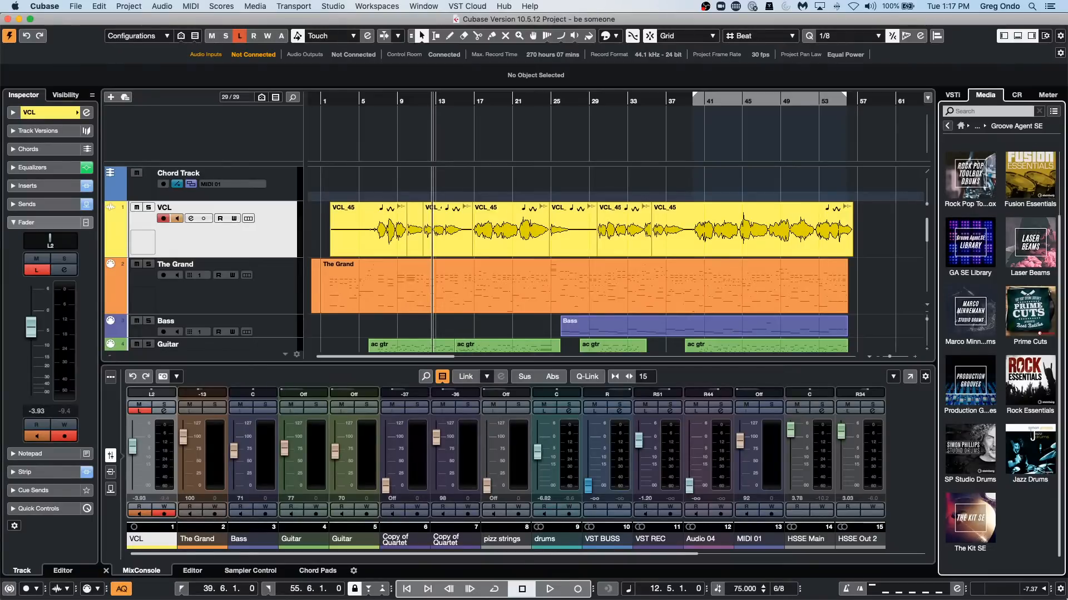
Close the Steinberg Download Assistant, and close the "be someone" project without saving it.
key("super+Tab")
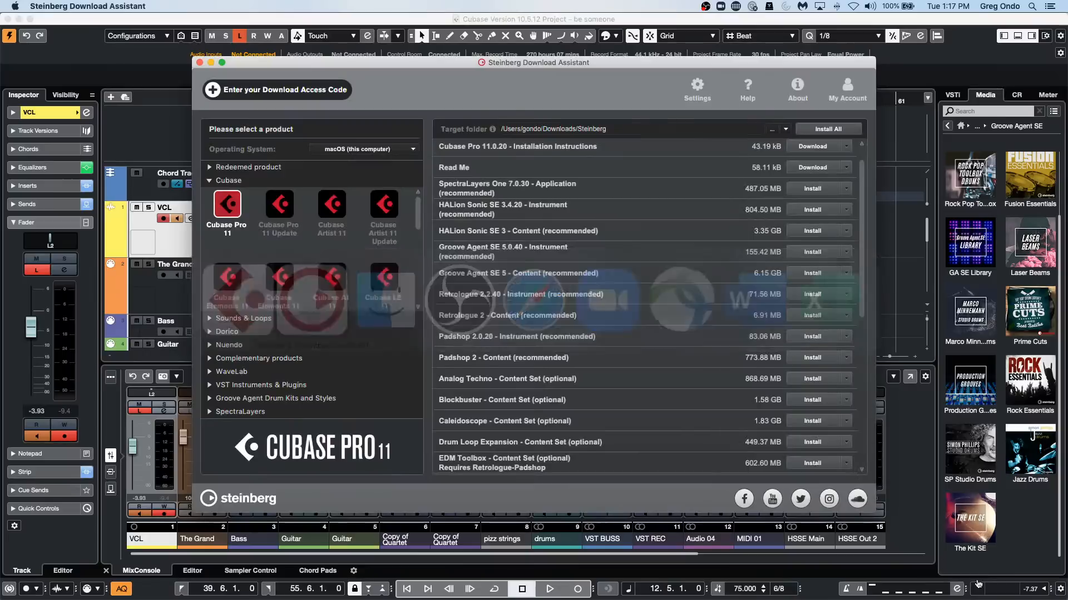
left_click(199, 62)
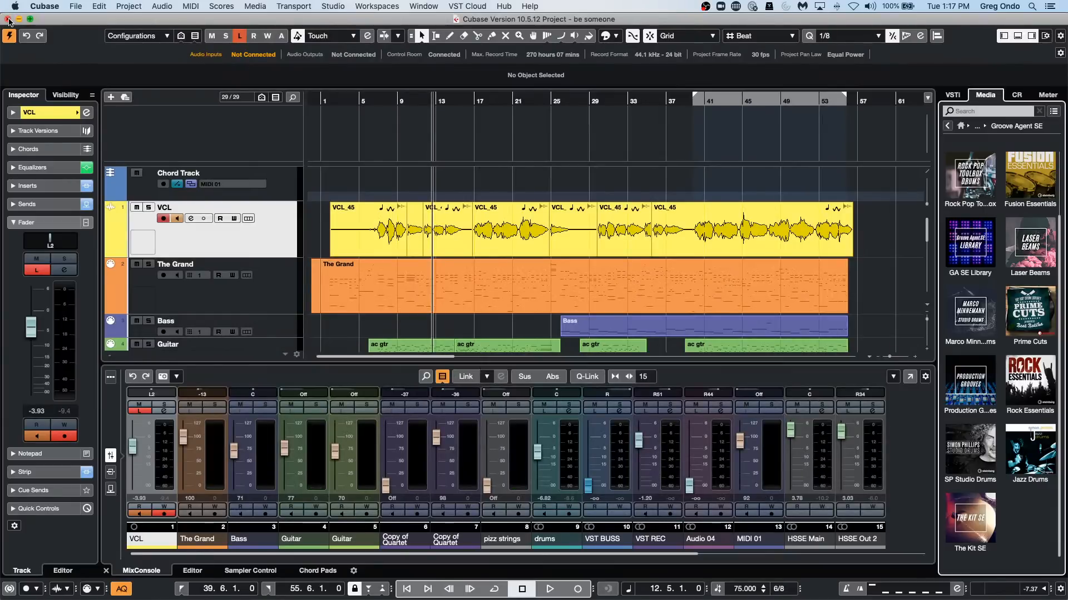
left_click(7, 19)
left_click(504, 210)
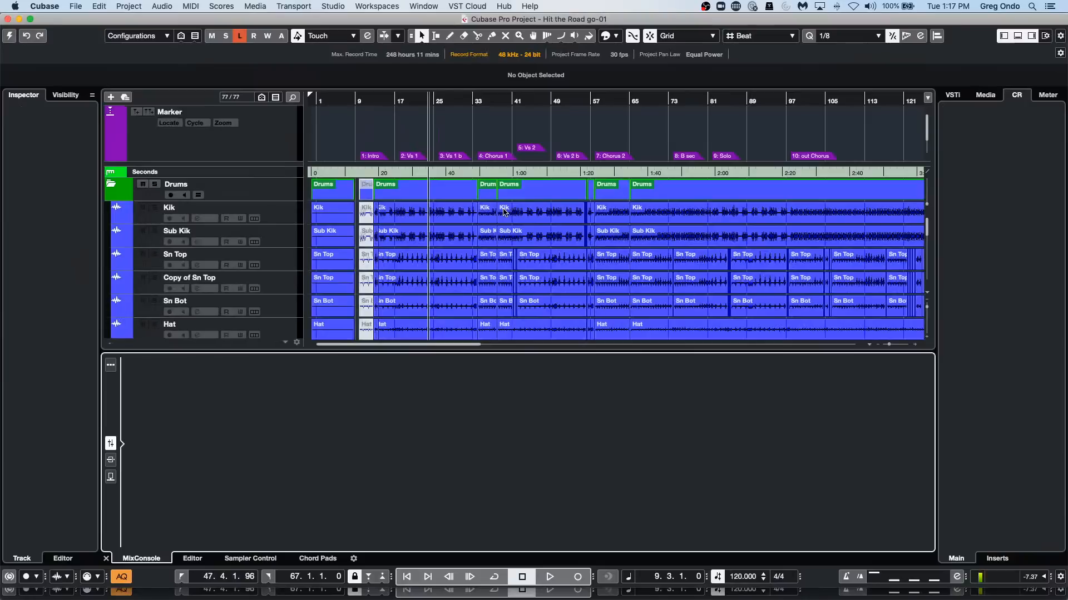
Close the remaining projects Hit the Road go-01, May 11 2021 and Untitled1, discarding the changes to May 11 2021.
left_click(8, 19)
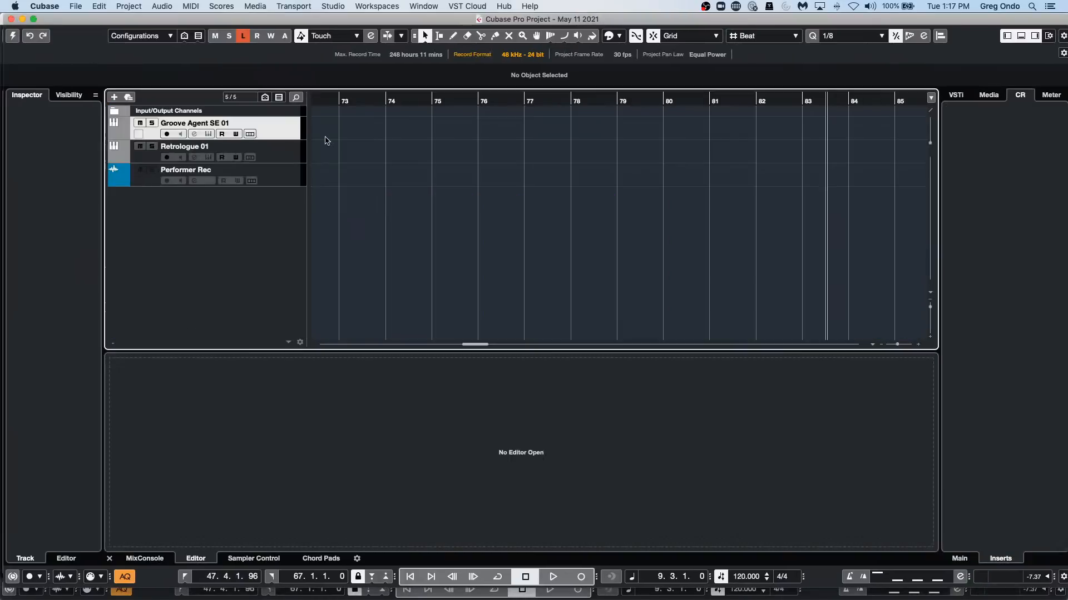
left_click(11, 20)
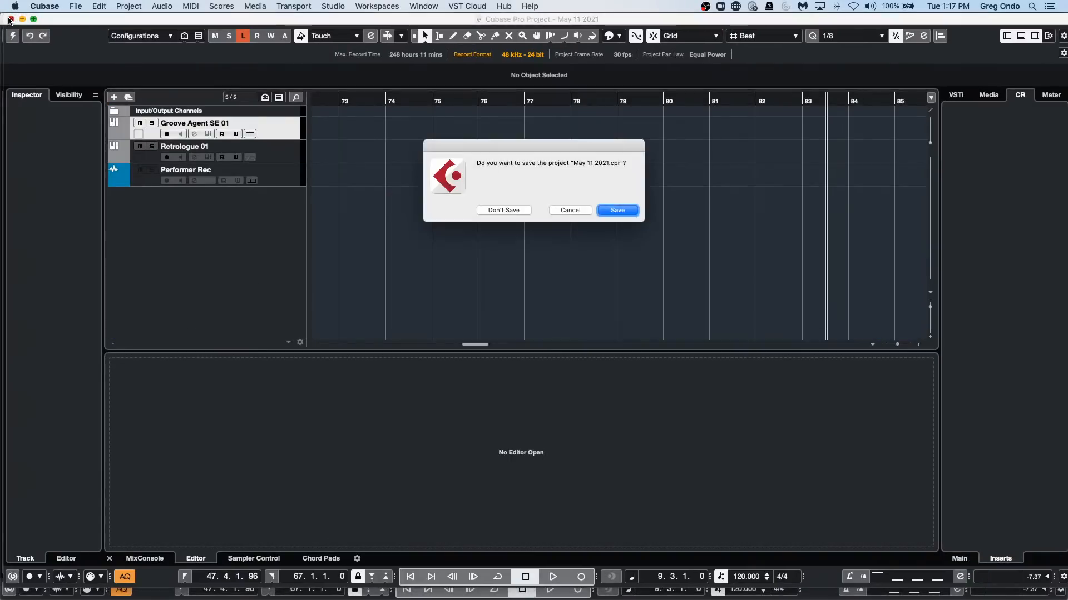
left_click(487, 209)
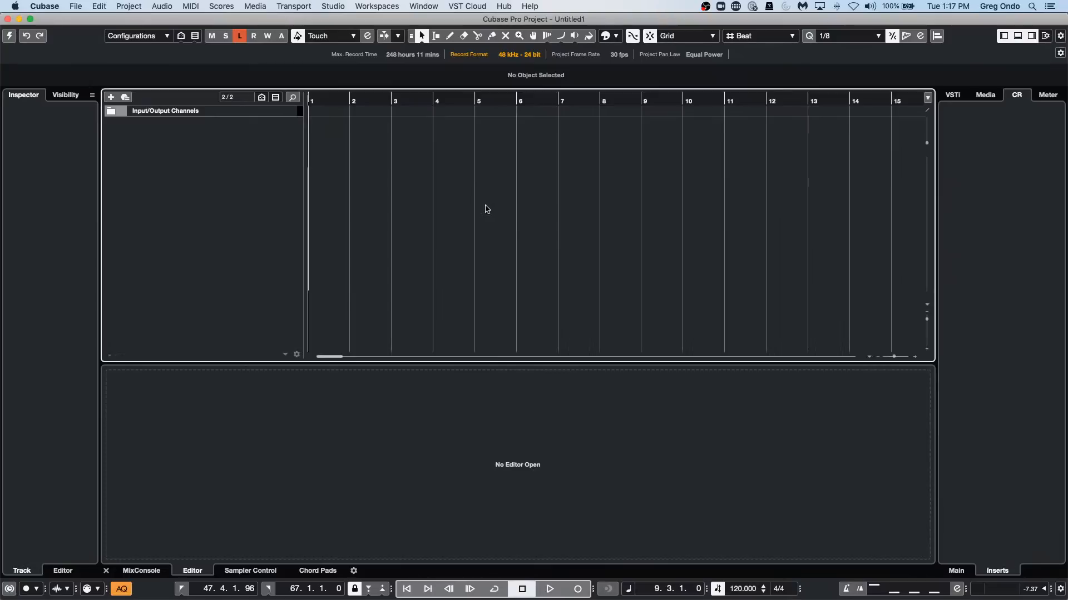
left_click(8, 19)
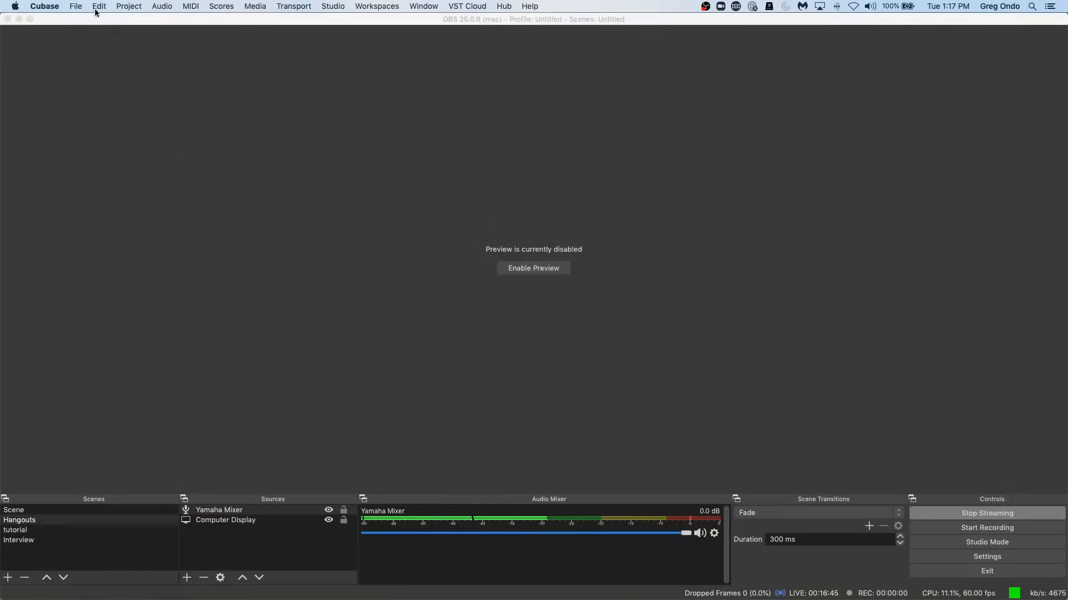
Quit the running Cubase 11 application.
mouse_move(347, 592)
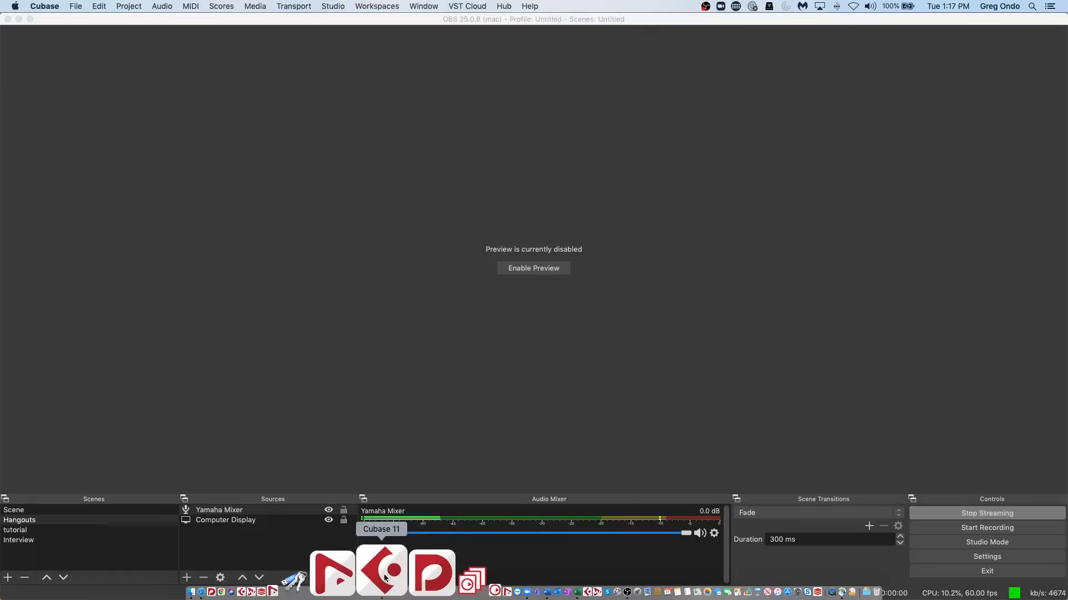
key("super+Tab")
key("super+Tab")
key("super+Tab")
key("super+Tab")
key("super+Tab")
key("super+Tab")
key("super+Tab")
key("super+Tab")
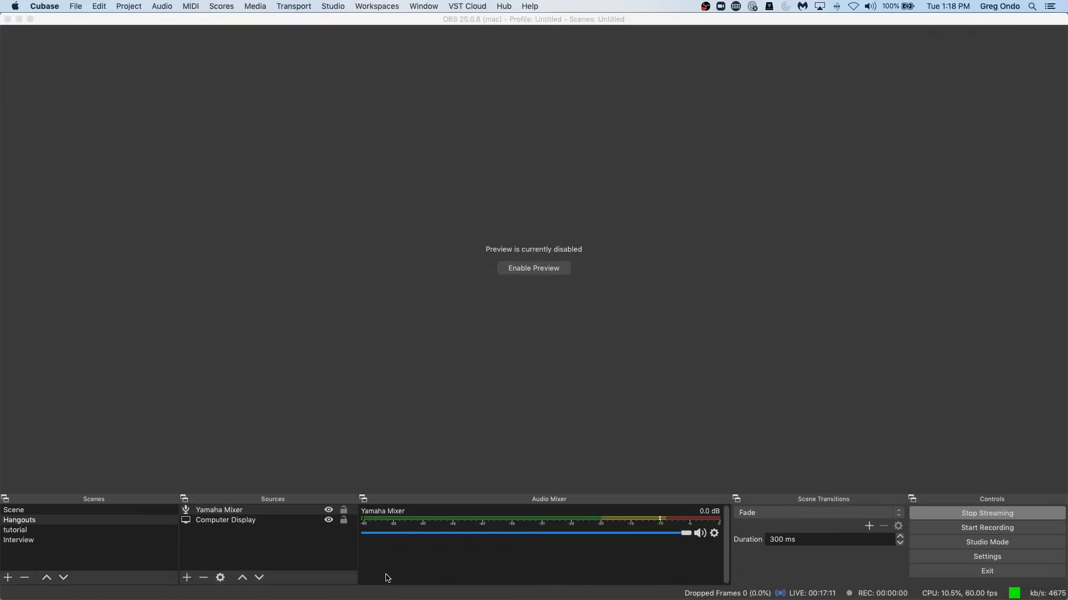
mouse_move(406, 598)
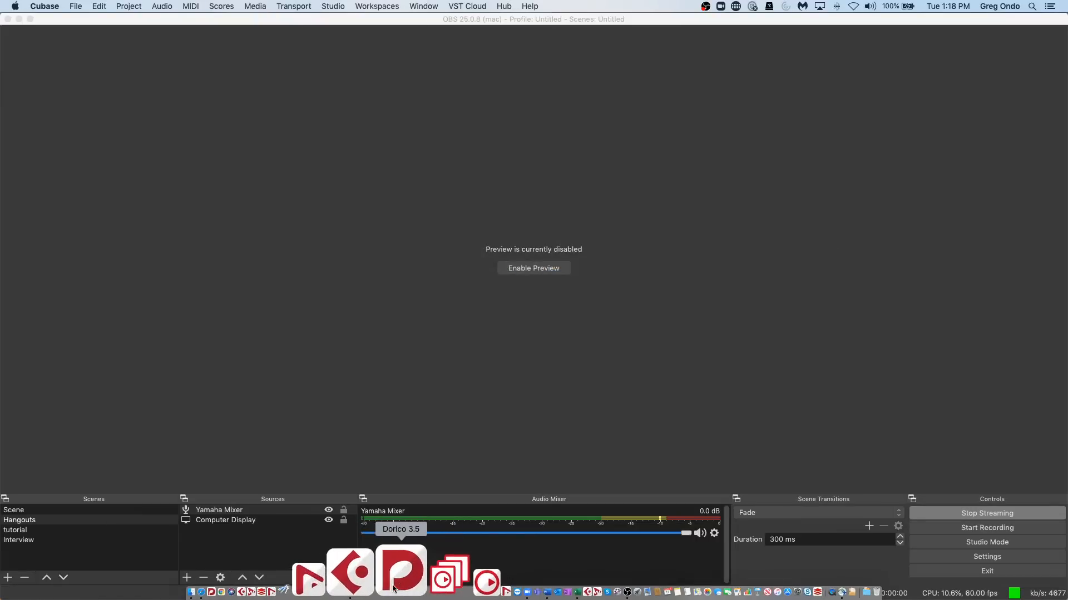
right_click(380, 575)
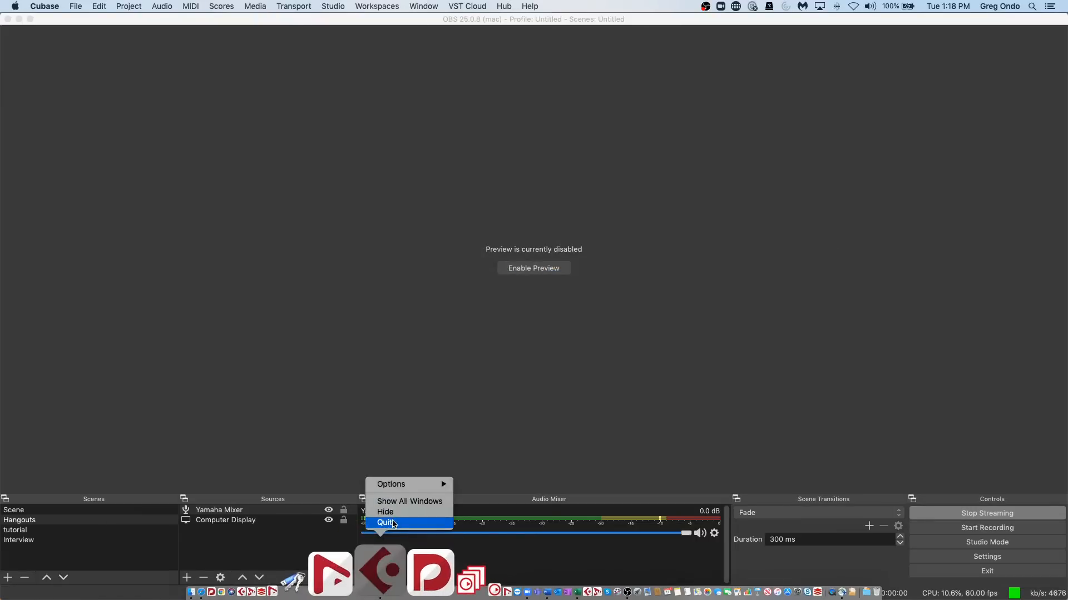
left_click(394, 522)
Relaunch Cubase 11 and open the recent project "beatles stones t" from the Steinberg Hub.
mouse_move(387, 598)
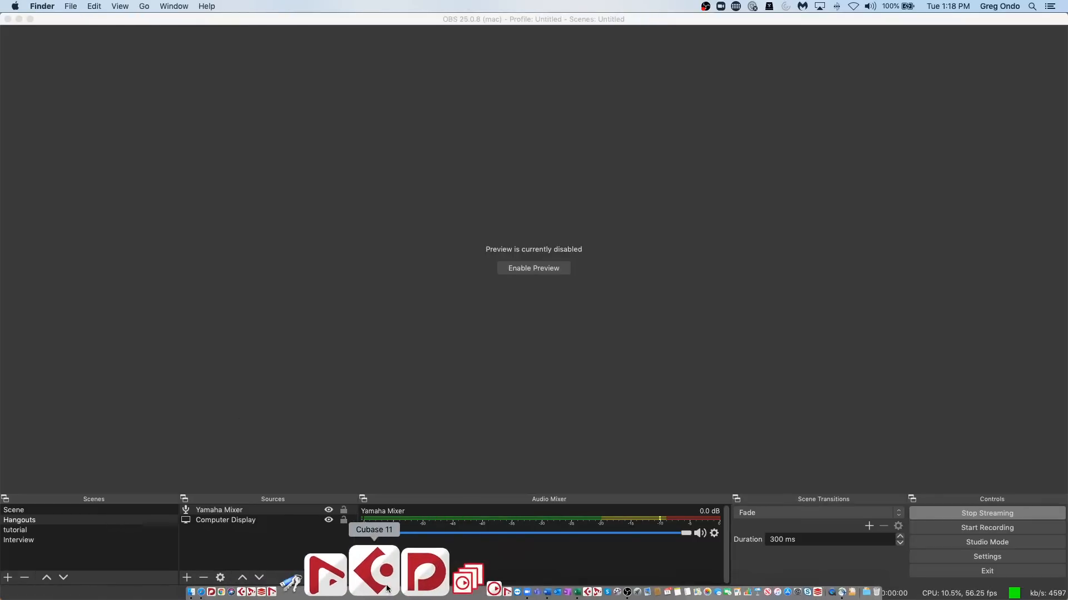
left_click(388, 588)
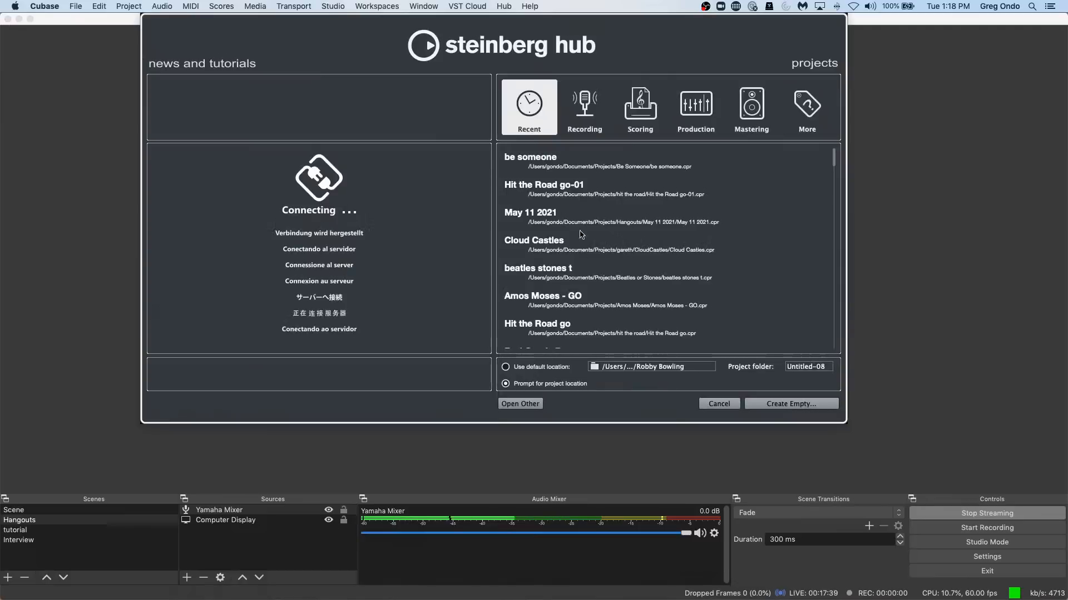
double_click(627, 282)
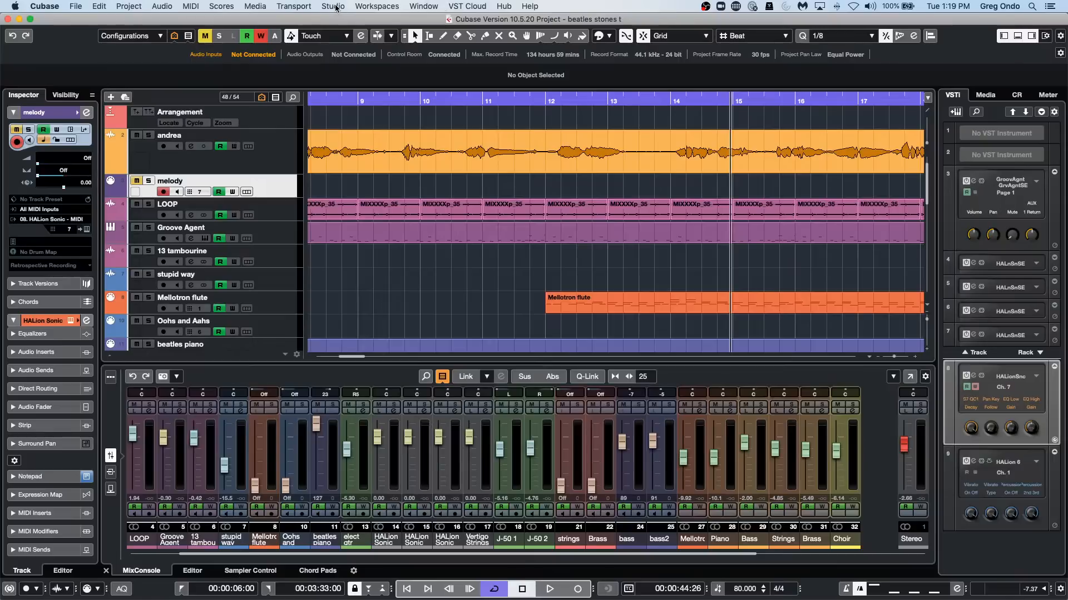
Check the Audio System settings and the Steinberg UR24C ports in Studio Setup, and close the dialog.
left_click(376, 6)
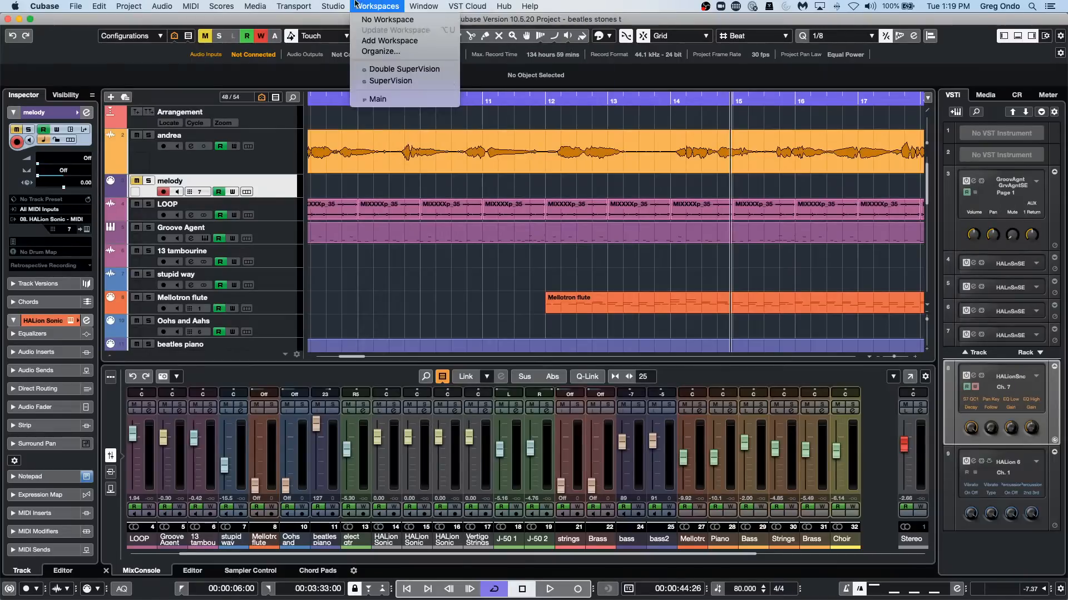
mouse_move(333, 6)
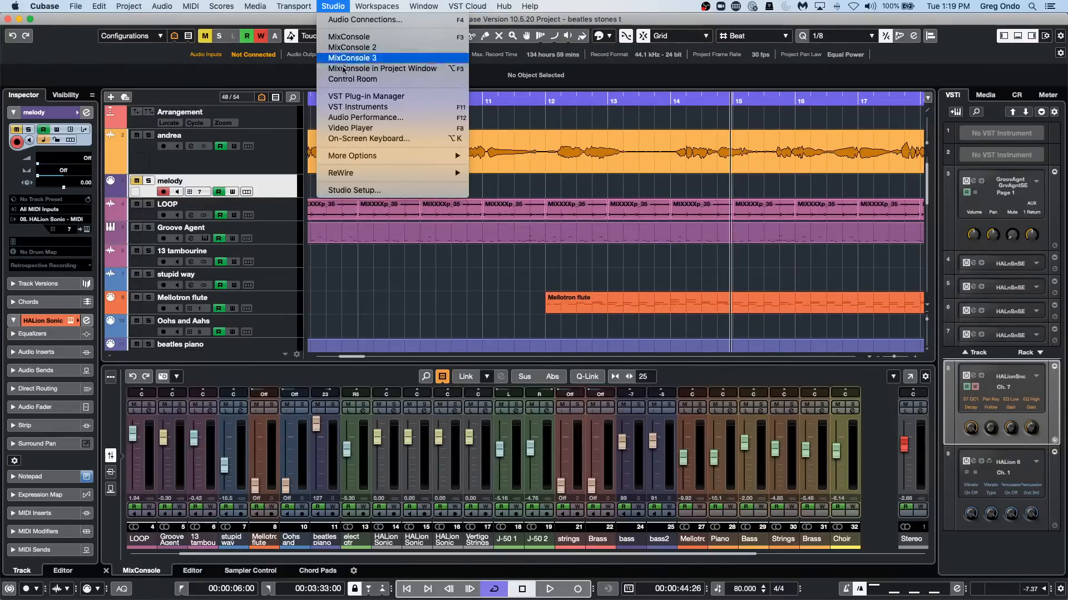
left_click(368, 190)
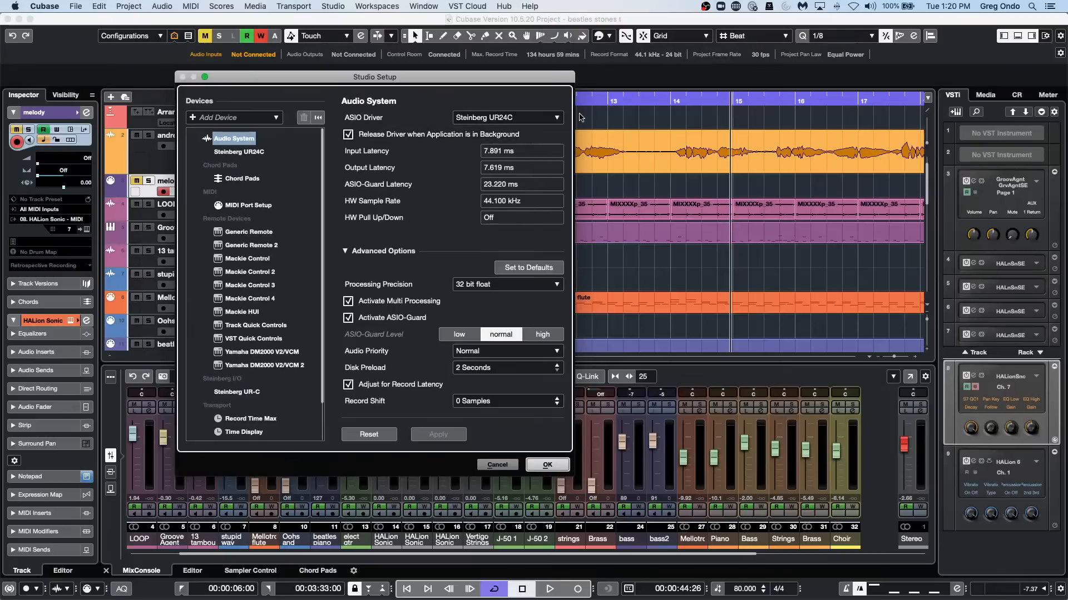
left_click(249, 152)
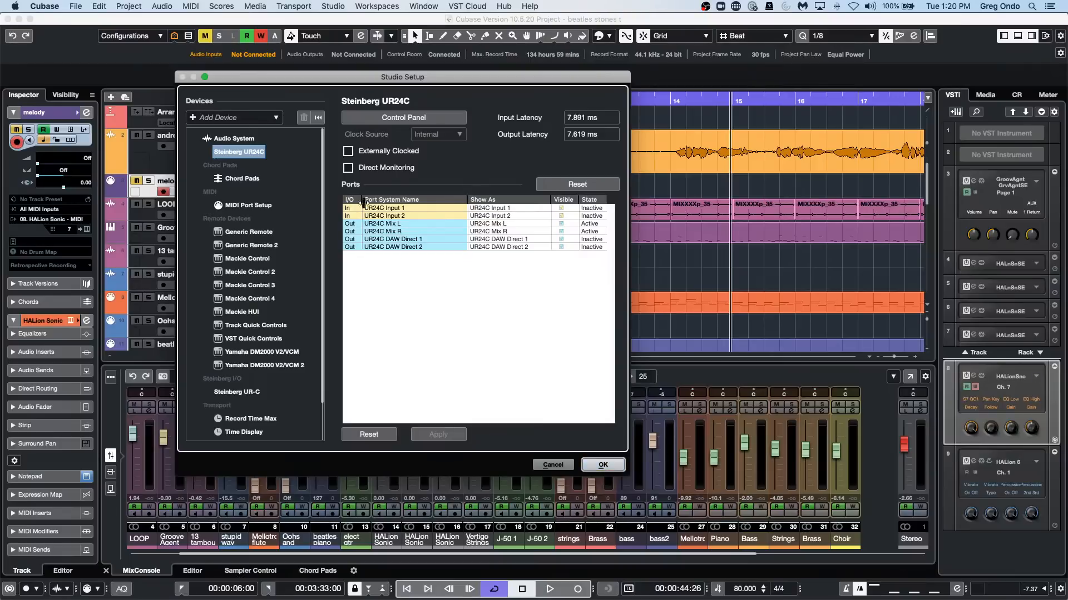
left_click(616, 467)
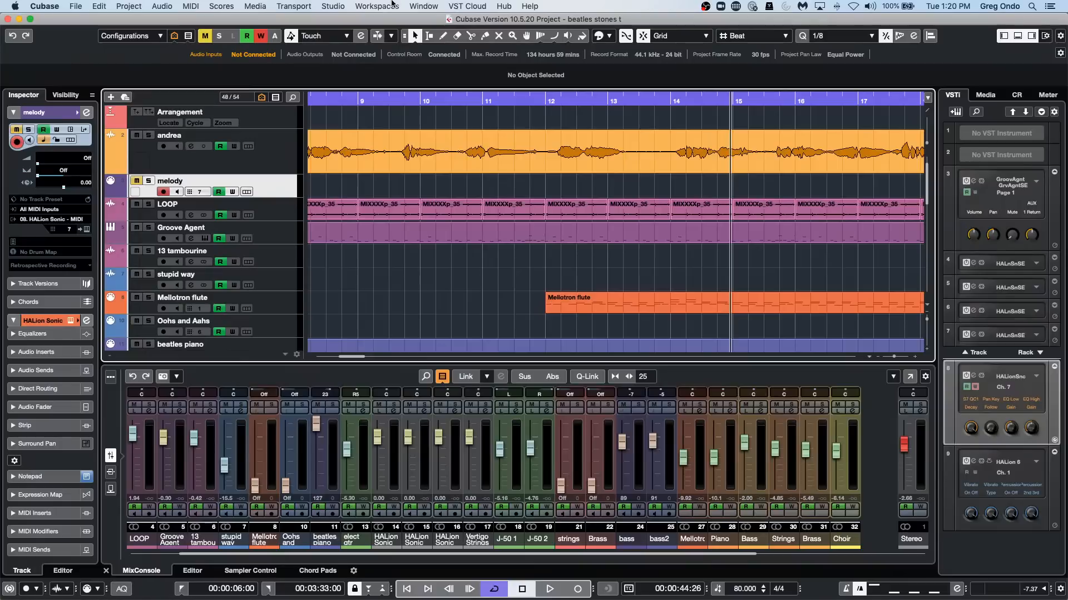
Review the Steinberg UR24C page in Studio Setup once more, and inspect the Control Room routing in Audio Connections.
left_click(333, 6)
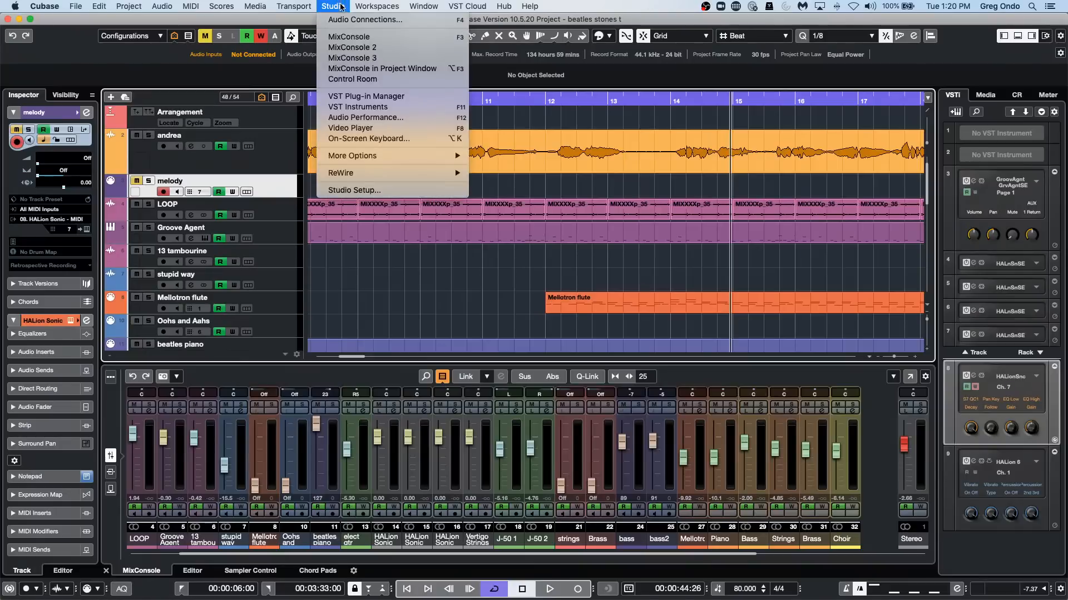
left_click(404, 193)
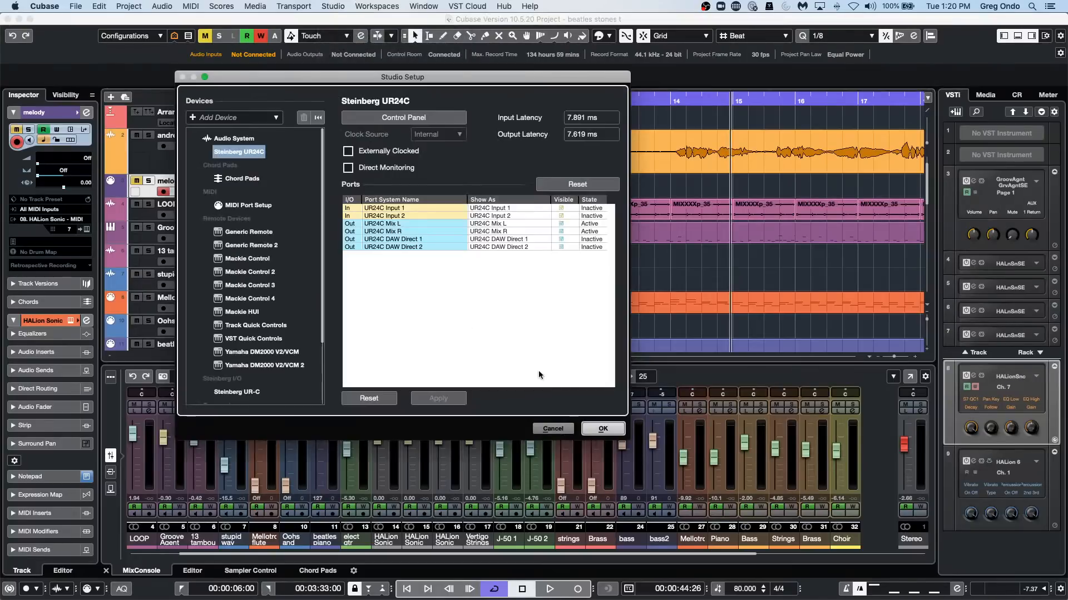
left_click(603, 429)
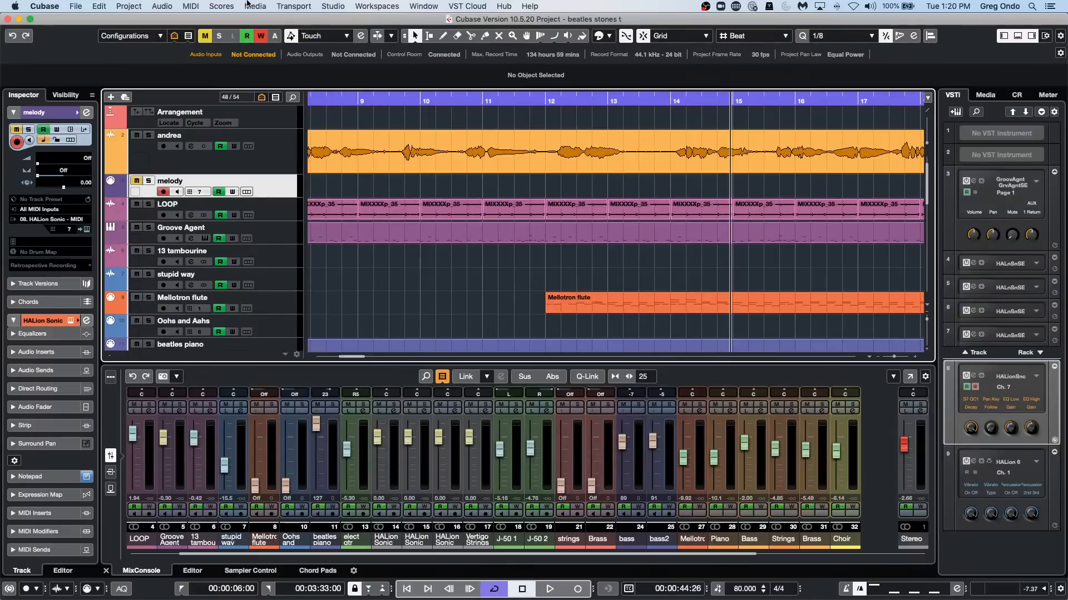
left_click(300, 11)
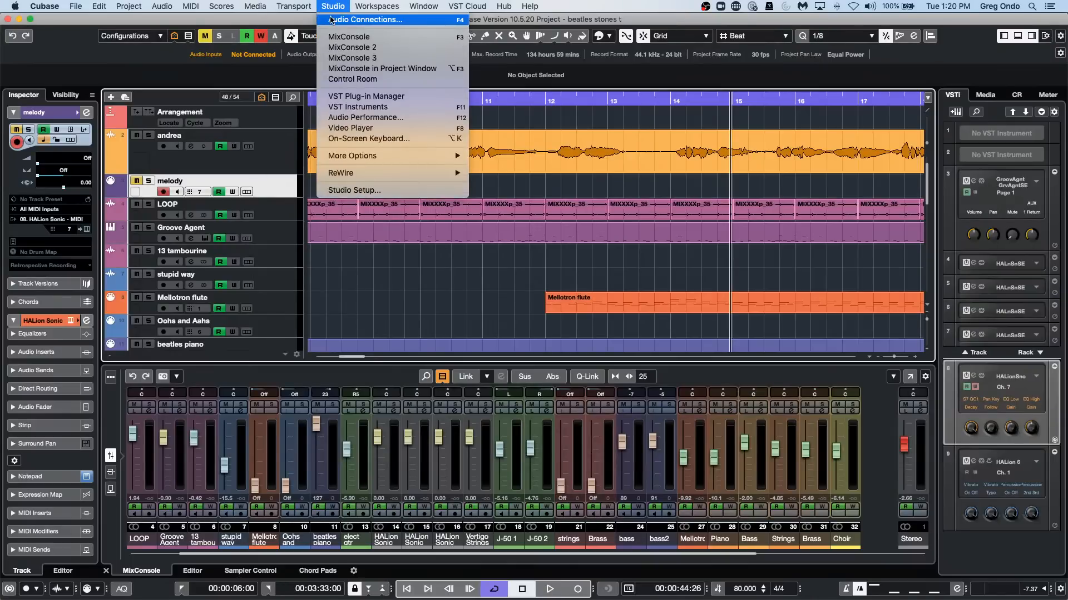
left_click(332, 20)
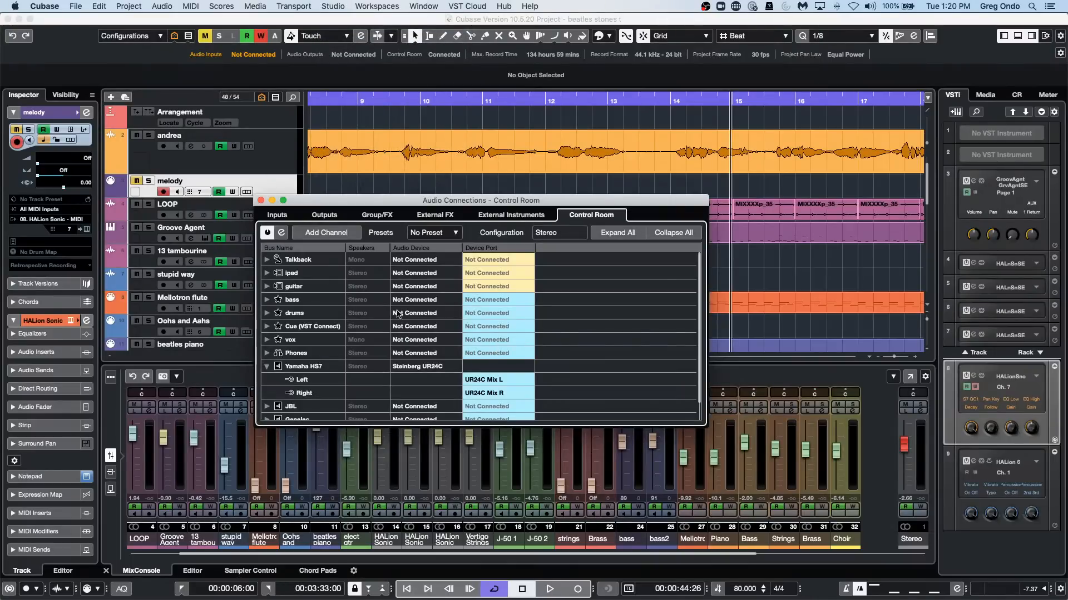
left_click(261, 201)
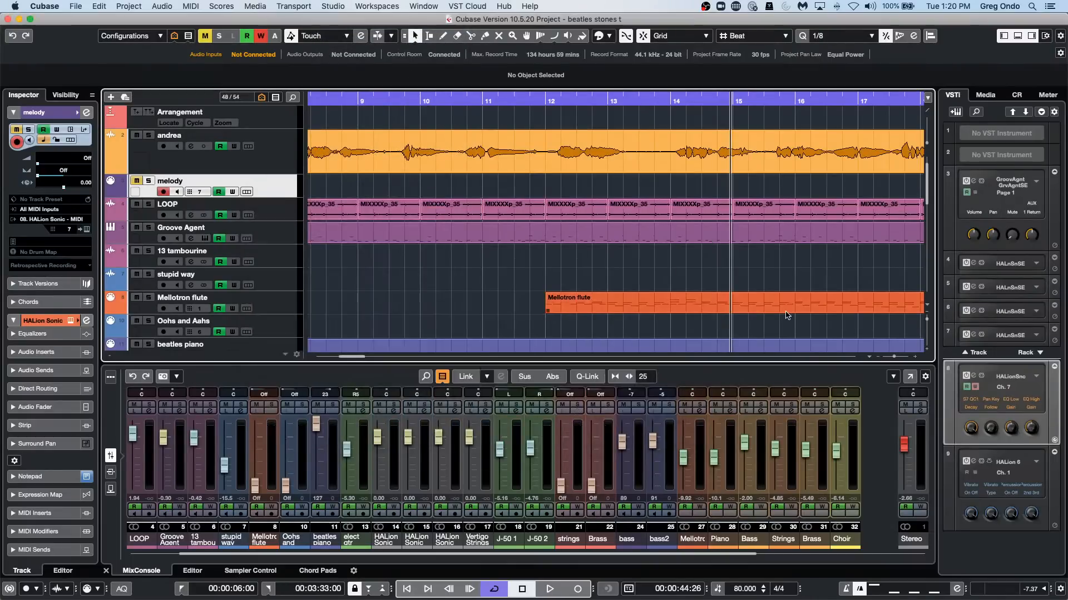
Play a short passage of the project and move the playhead back to 00:00:12:00 near the start of the arrangement.
key("space")
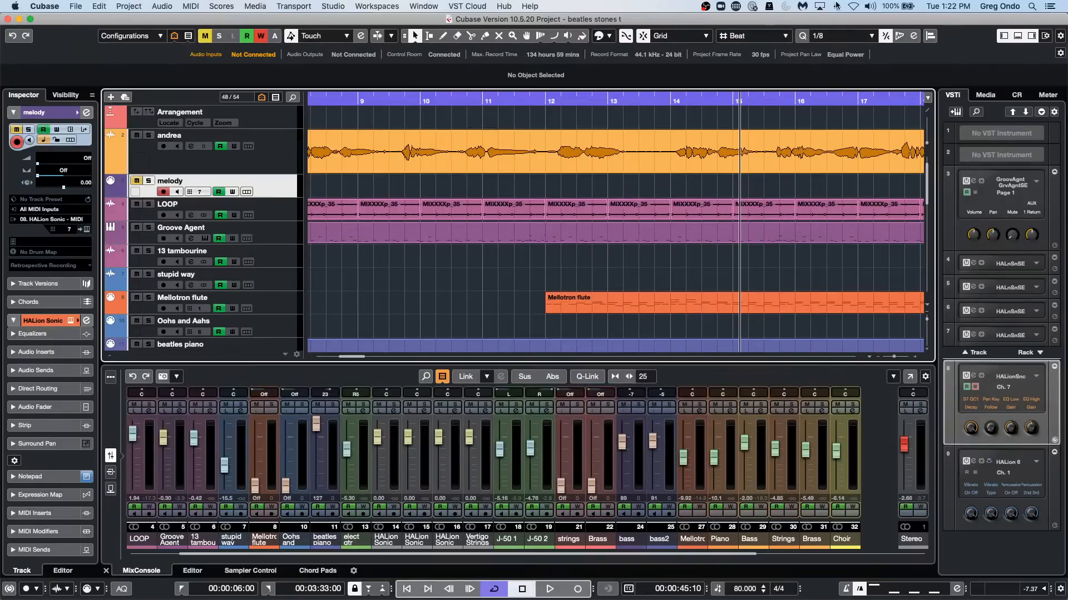
left_click_drag(402, 78, 349, 41)
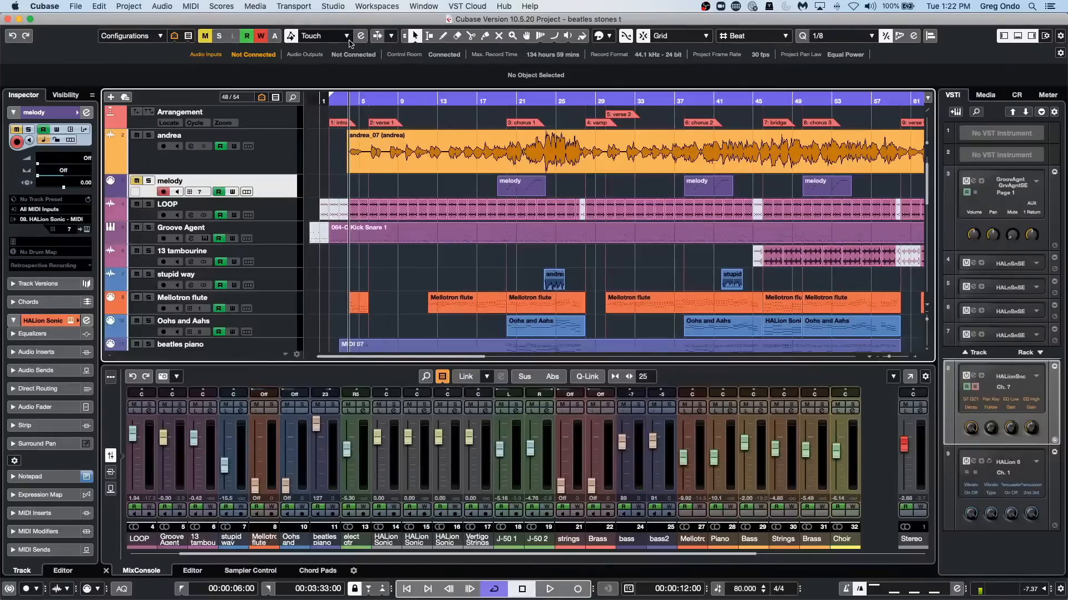
Play the project with the Control Room shown and enable Listen on mixer channel 2, the audio channel beside melody.
key("space")
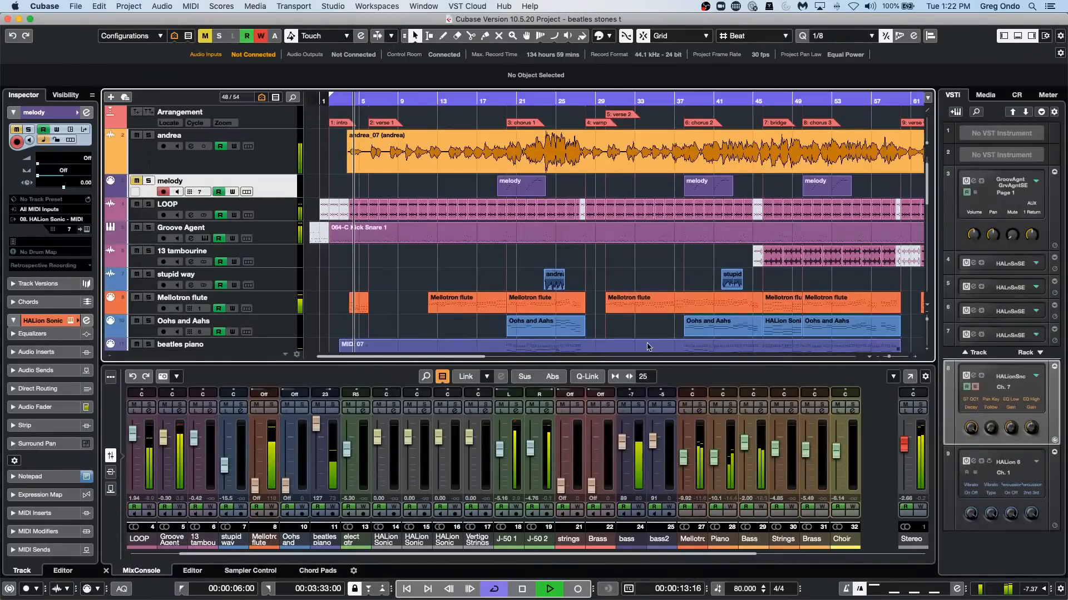
left_click(1016, 94)
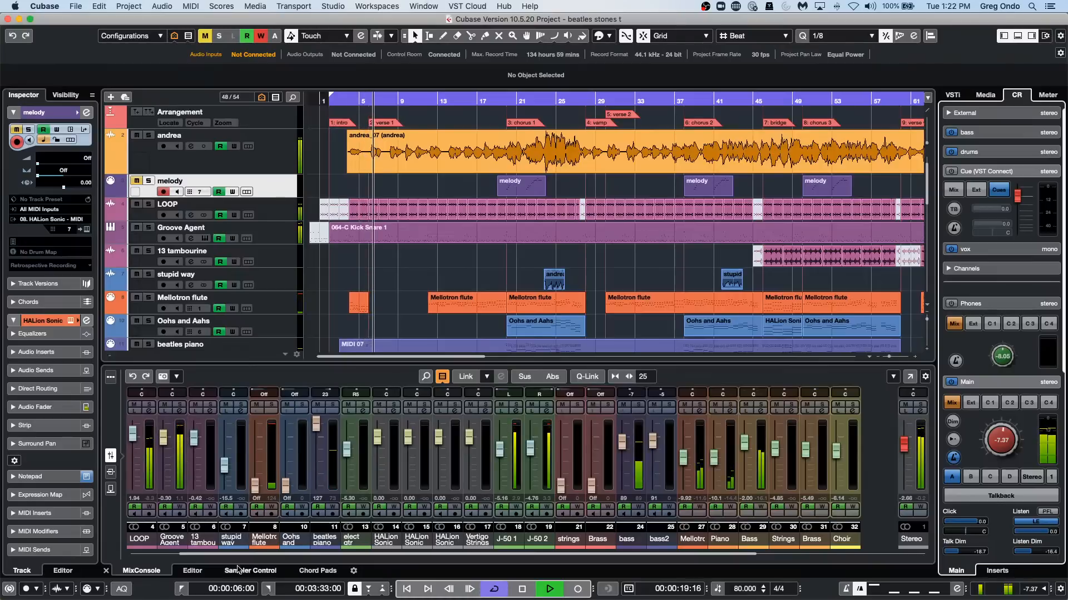
left_click_drag(218, 554, 125, 548)
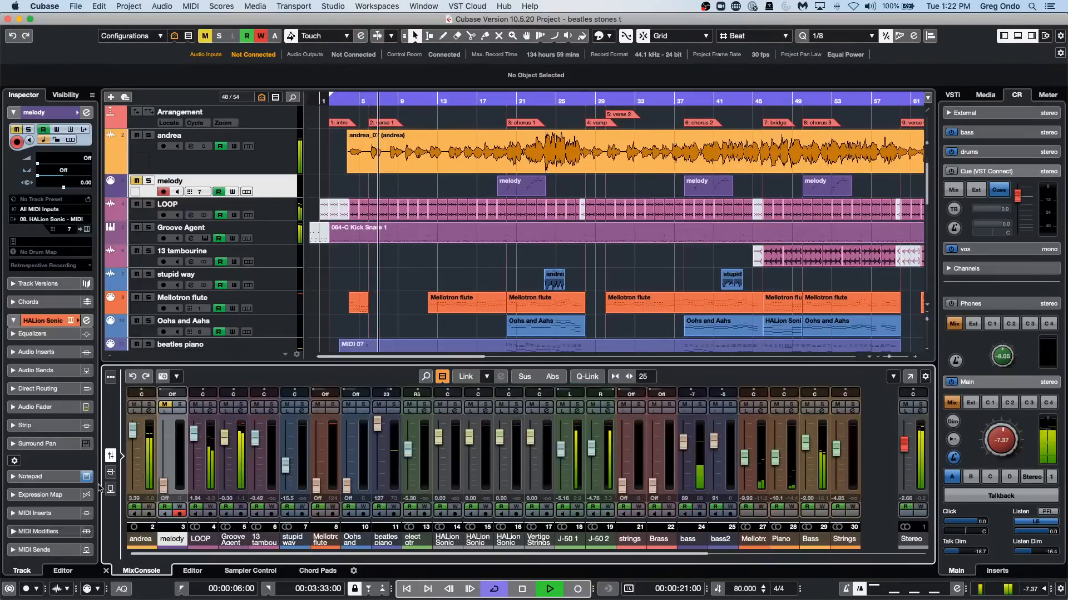
left_click(136, 413)
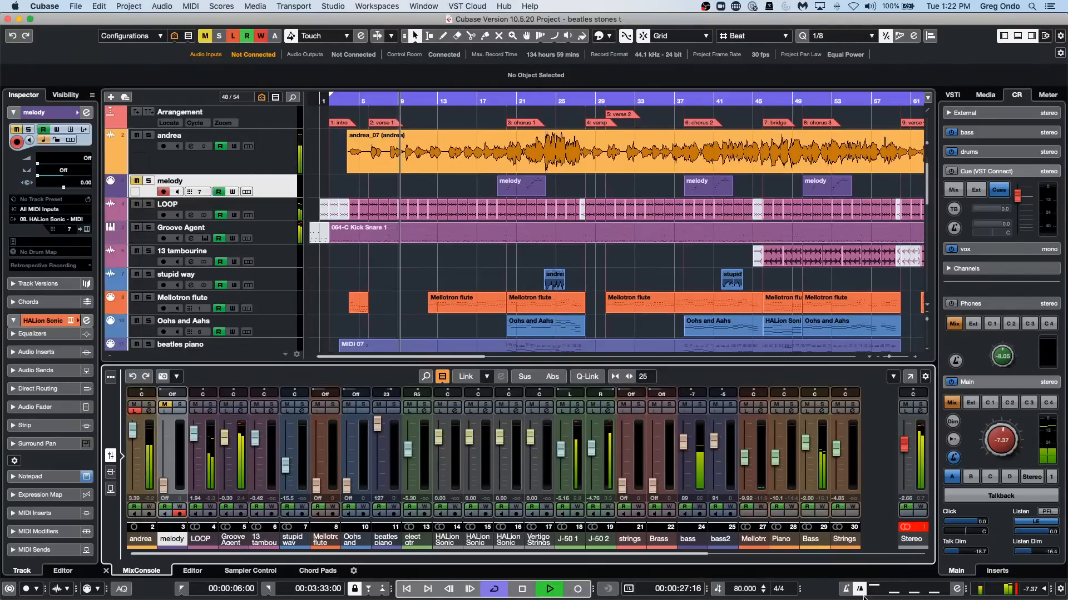
Try a Listen Dim level of -7.3 in the Control Room, and settle on -17.0.
left_click(1042, 554)
mouse_move(1041, 554)
left_mouse_down()
mouse_move(1062, 550)
mouse_move(1027, 554)
mouse_move(1043, 554)
left_mouse_up()
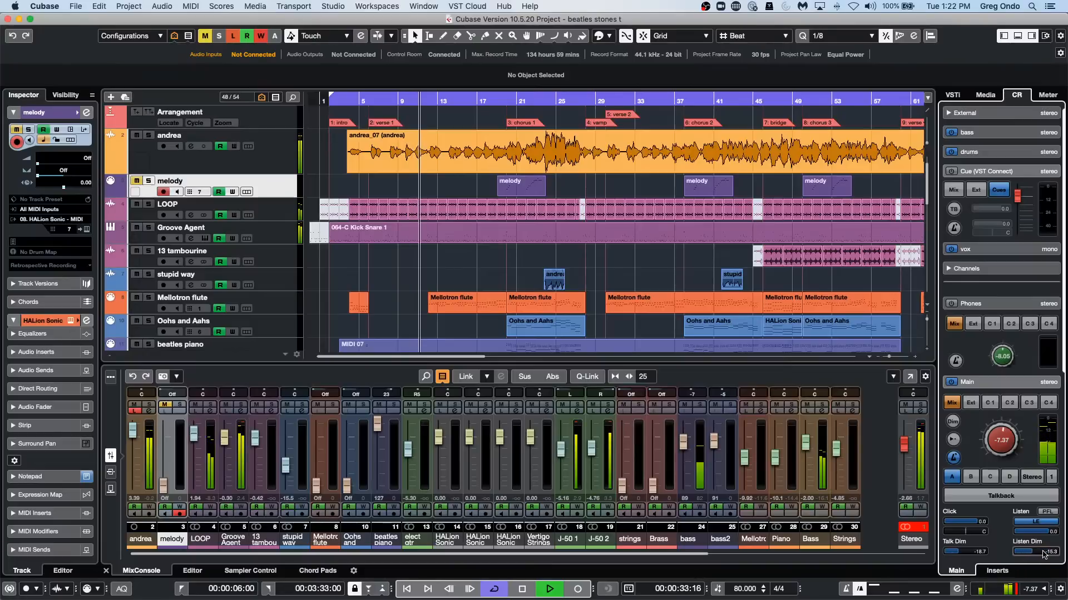
left_click(971, 382)
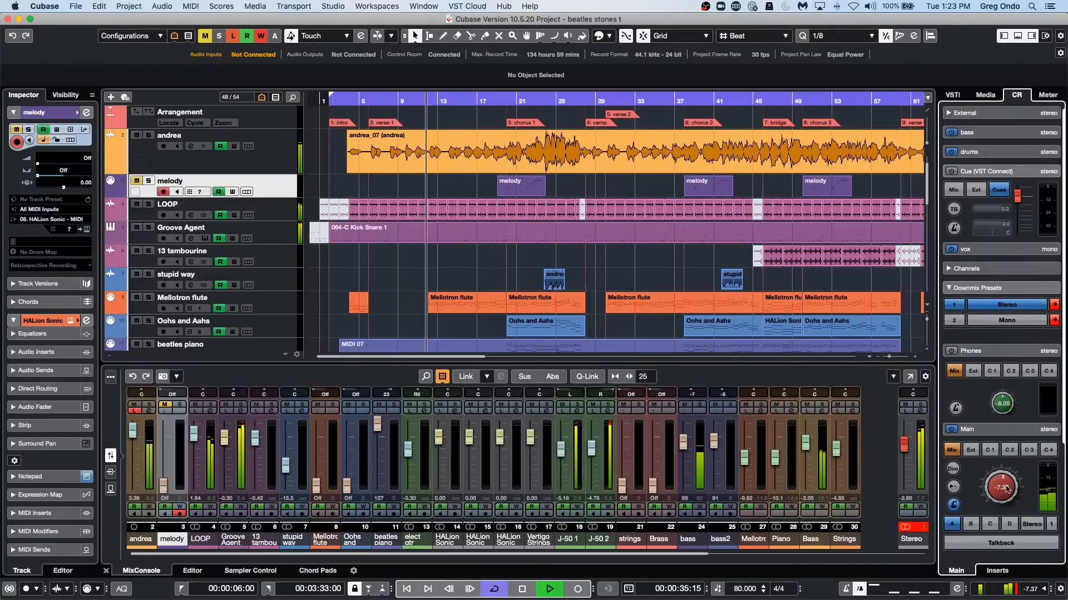
left_click(1001, 431)
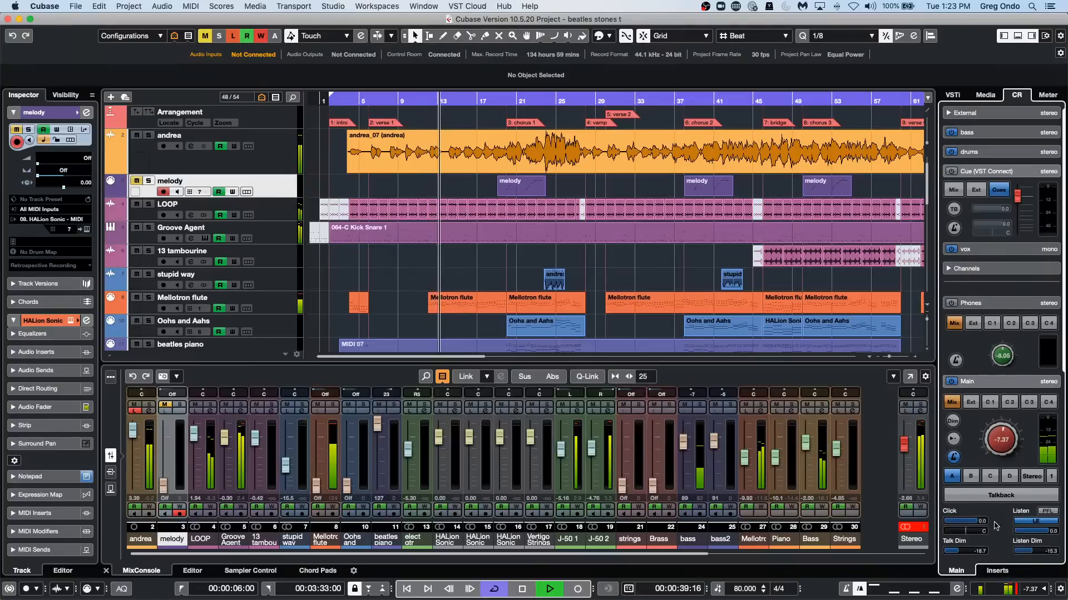
left_click_drag(1029, 551, 1044, 553)
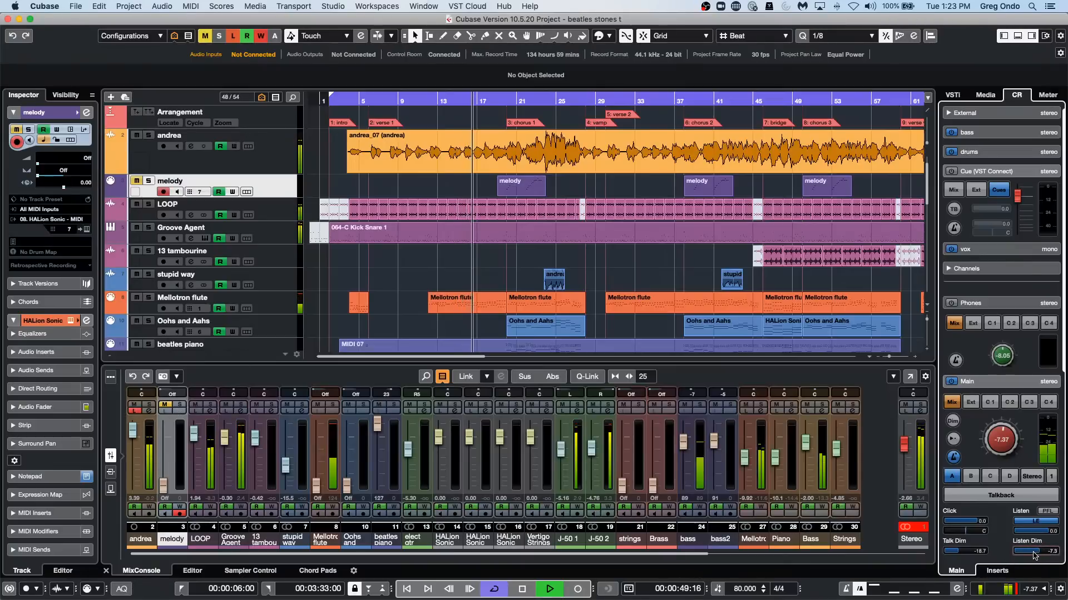
left_click_drag(1036, 551, 1025, 555)
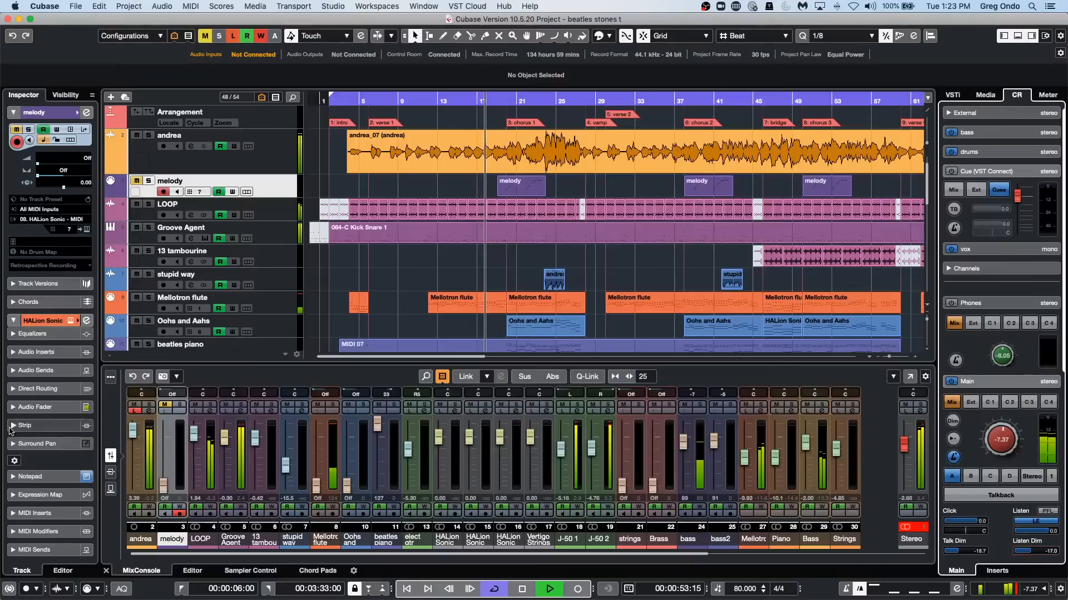
Compare Listen with Solo on mixer channel 2 during playback, leaving both switched off.
left_click(136, 412)
left_click(136, 411)
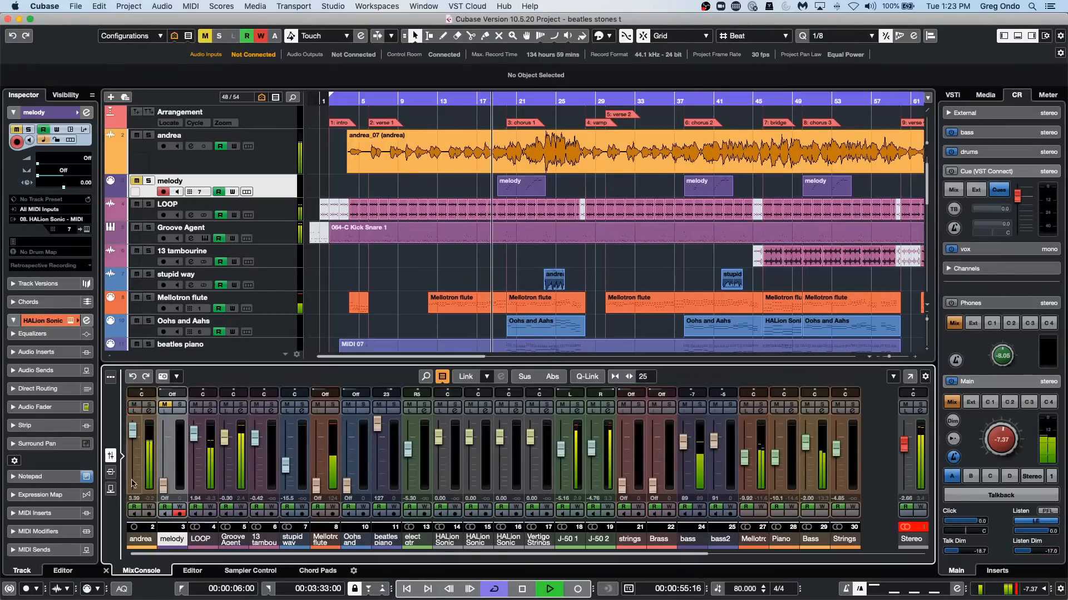
left_click(150, 406)
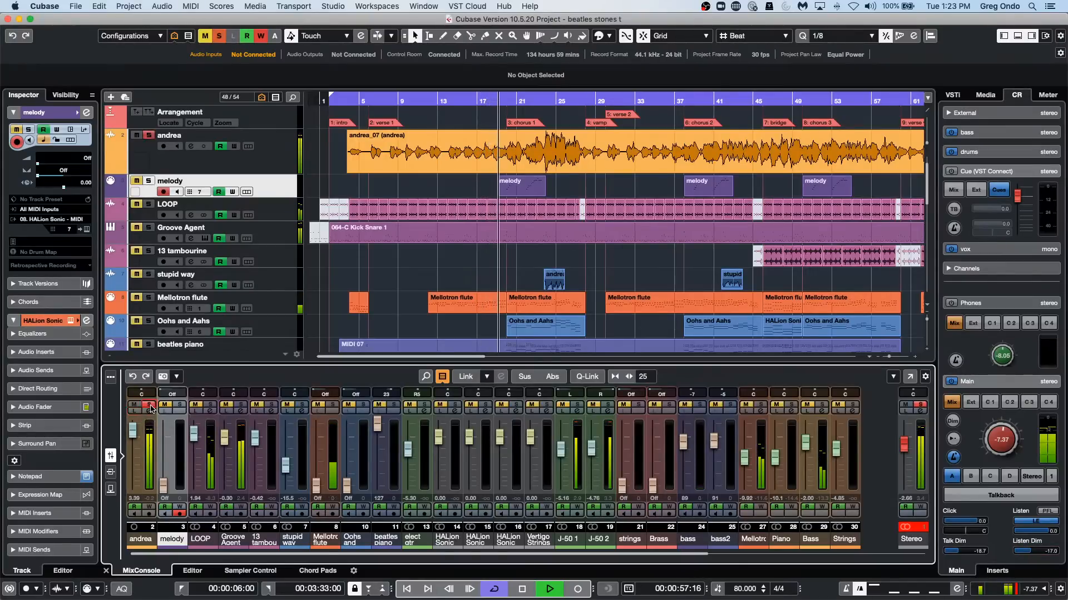
left_click(149, 406)
left_click(134, 412)
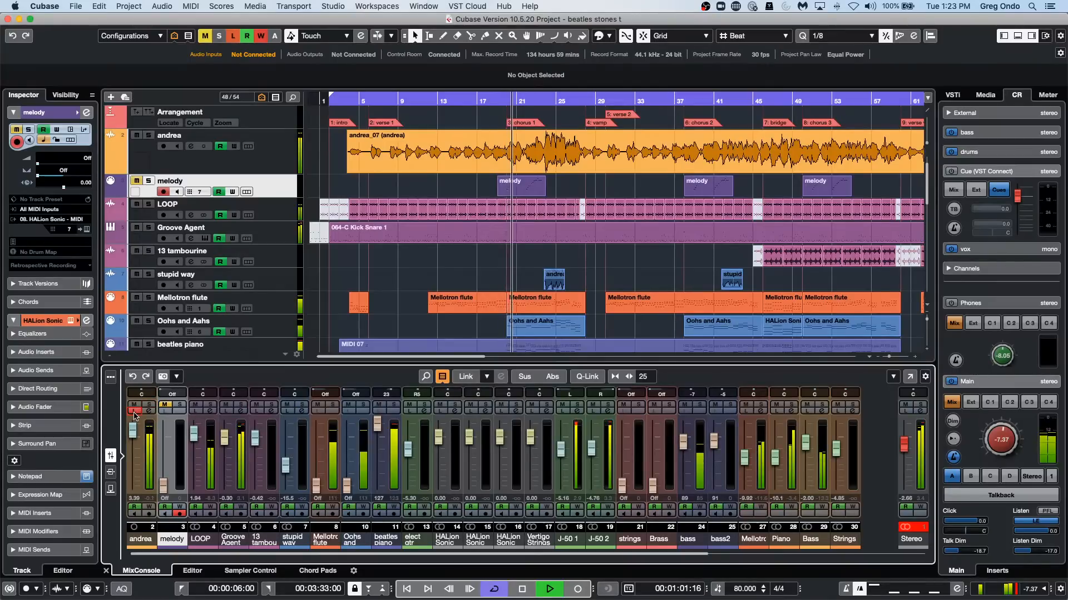
left_click(134, 412)
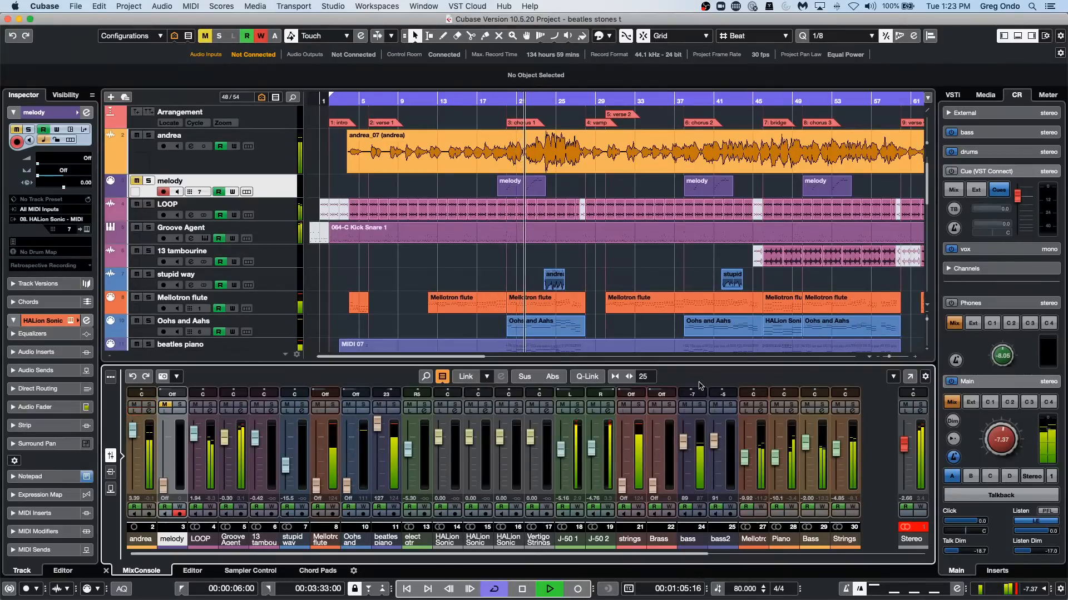
Audition the J-50 2 channel and mixer channel 2 with Listen, and stop playback.
left_click(593, 412)
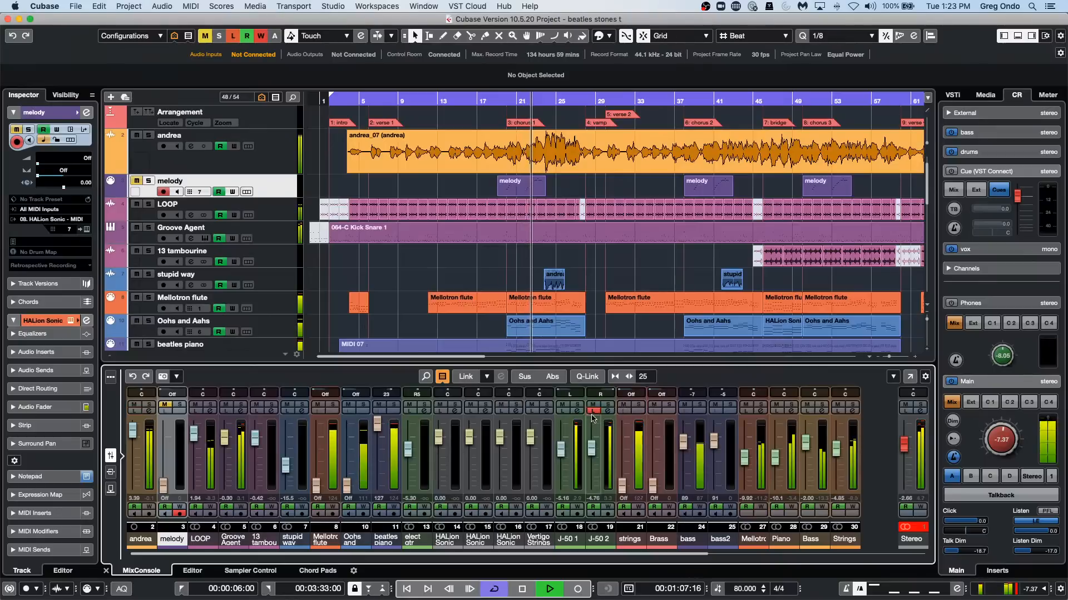
left_click(594, 412)
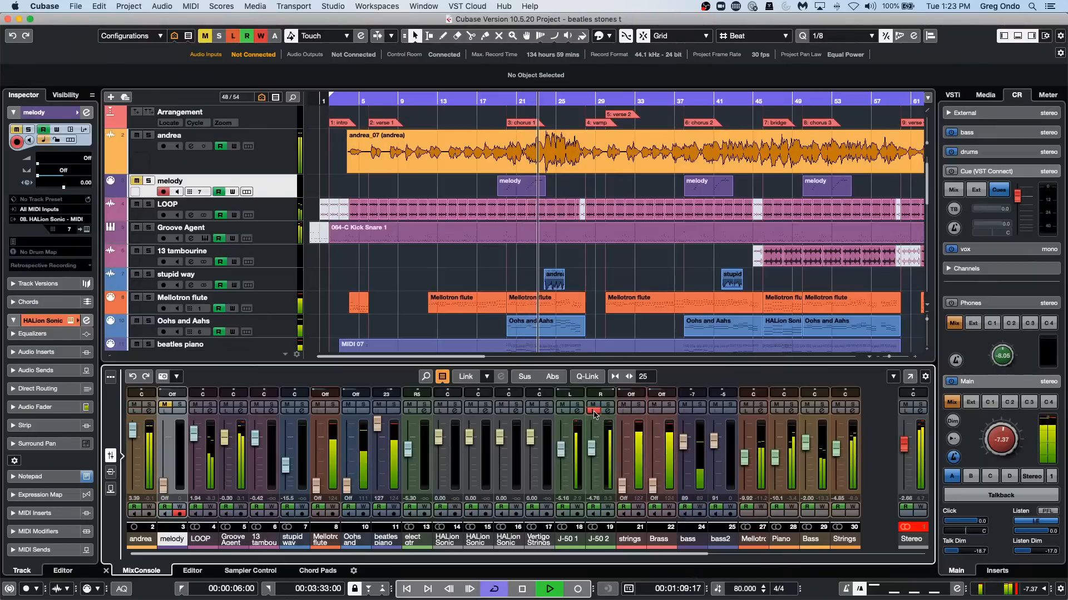
left_click(135, 411)
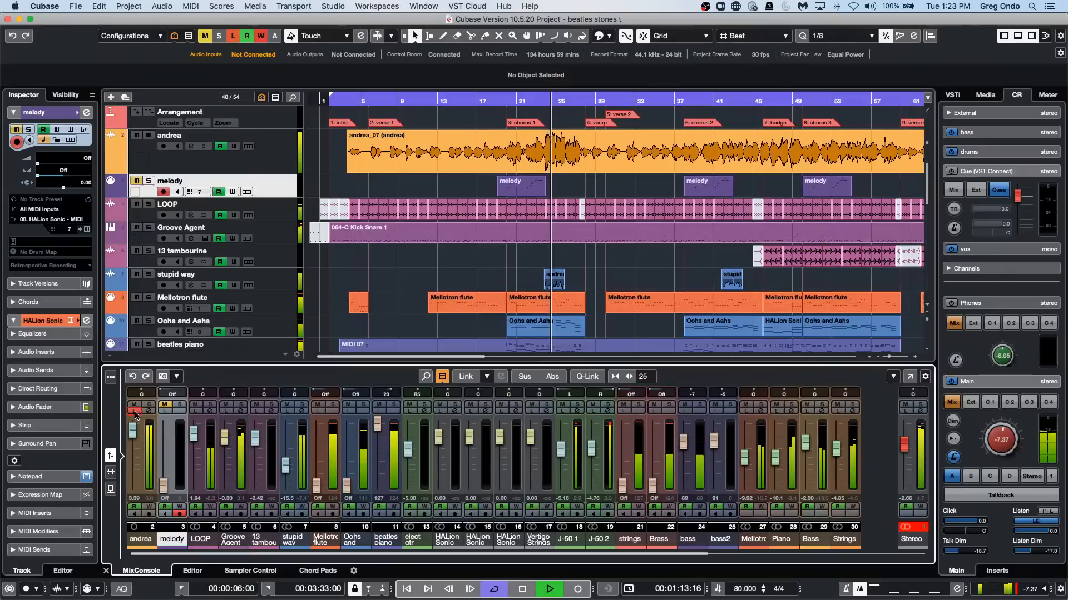
left_click(135, 412)
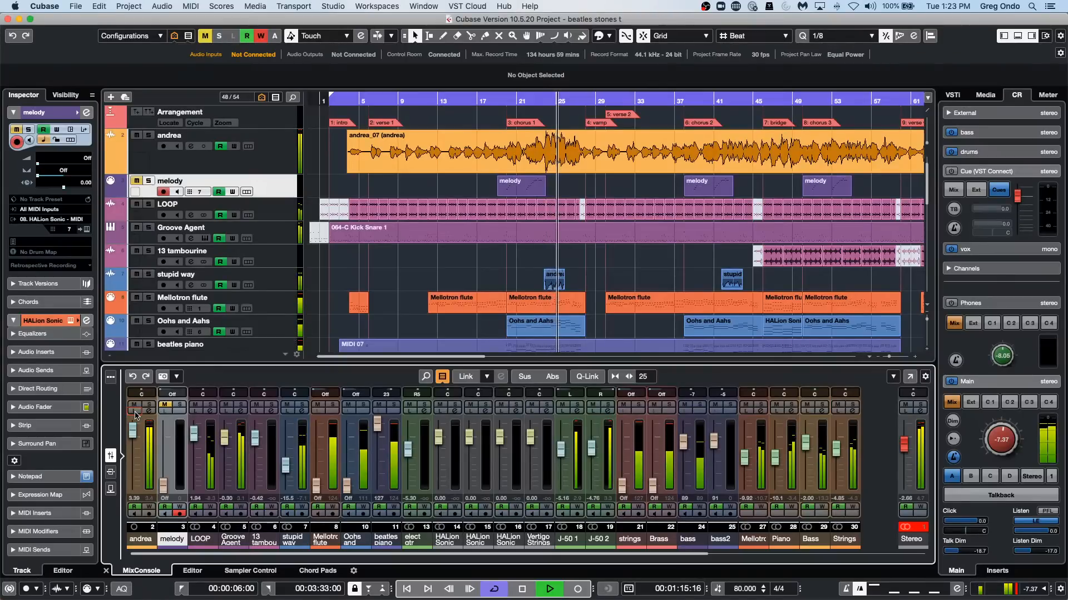
key("space")
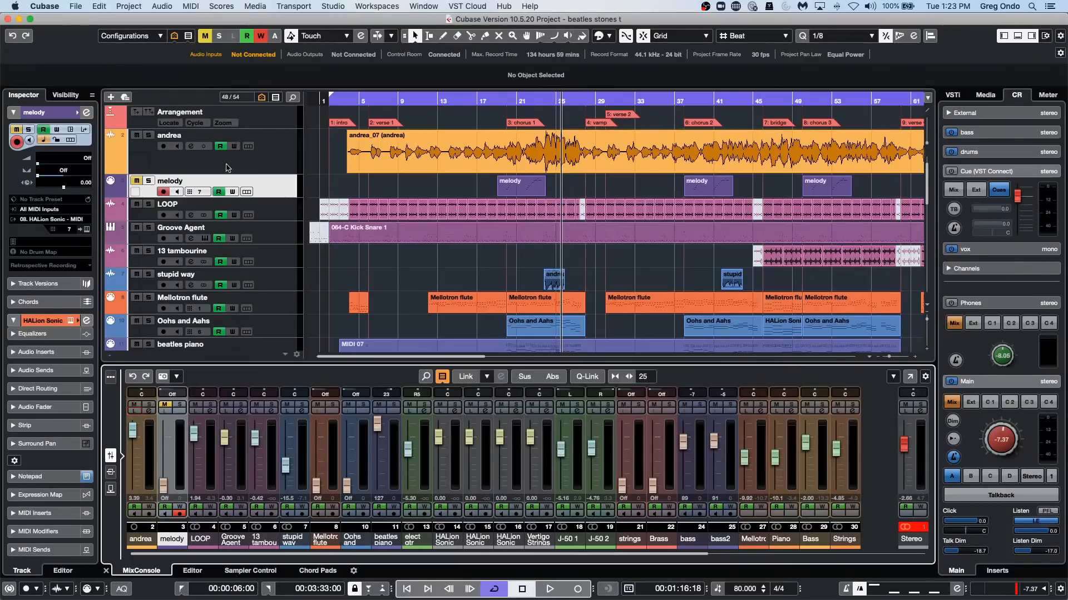
Select the audio track above melody, resume playback and solo that track.
left_click(271, 163)
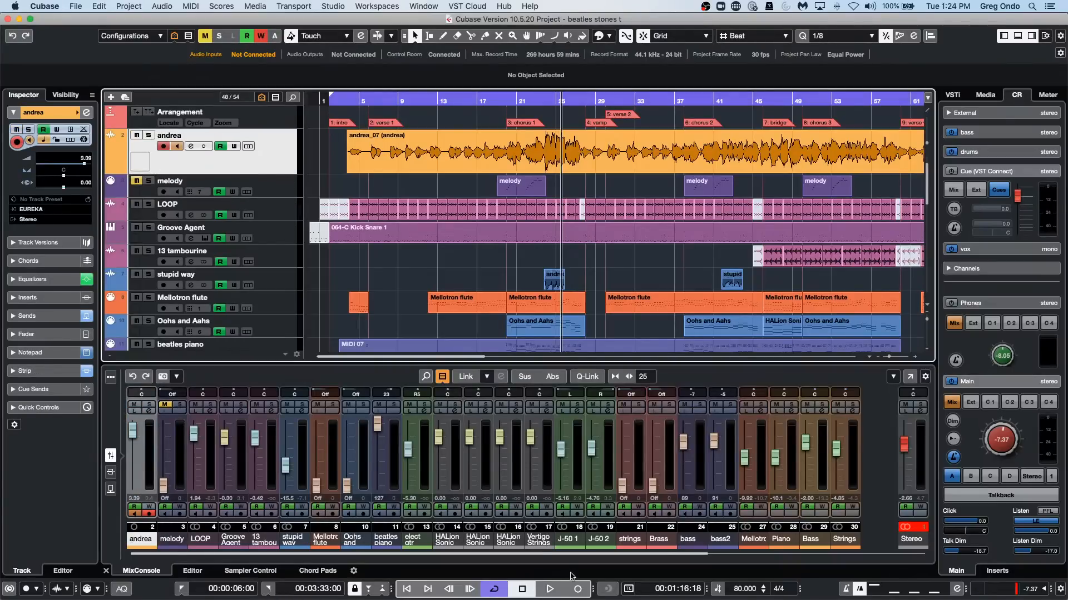
left_click(549, 589)
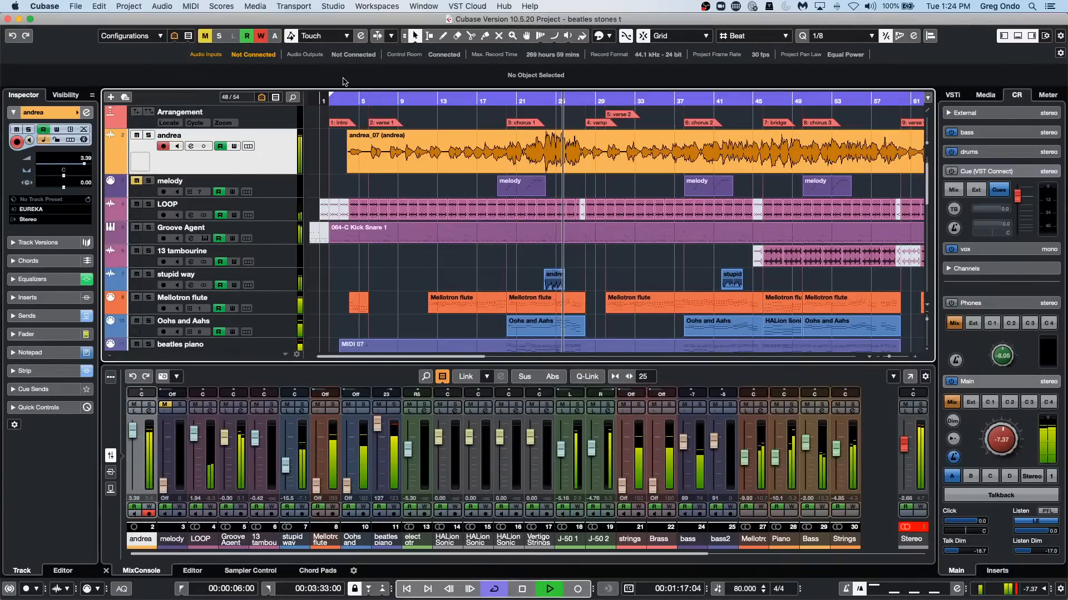
key("s")
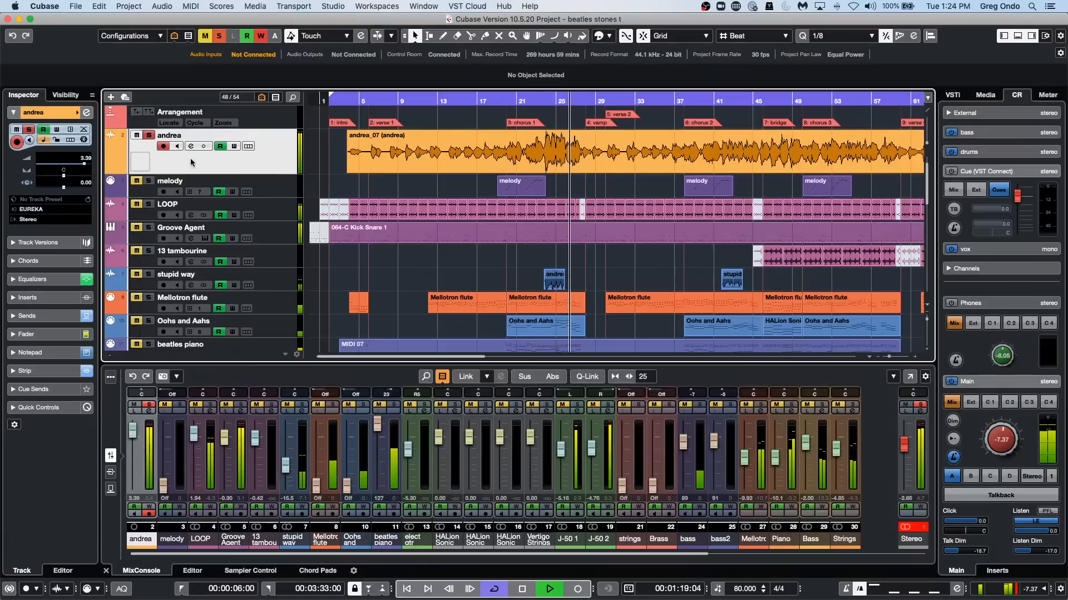
Set the soloed track's second EQ band to about 5.7 dB at 8178 Hz, and activate its FX 2-REVerence send.
key("e")
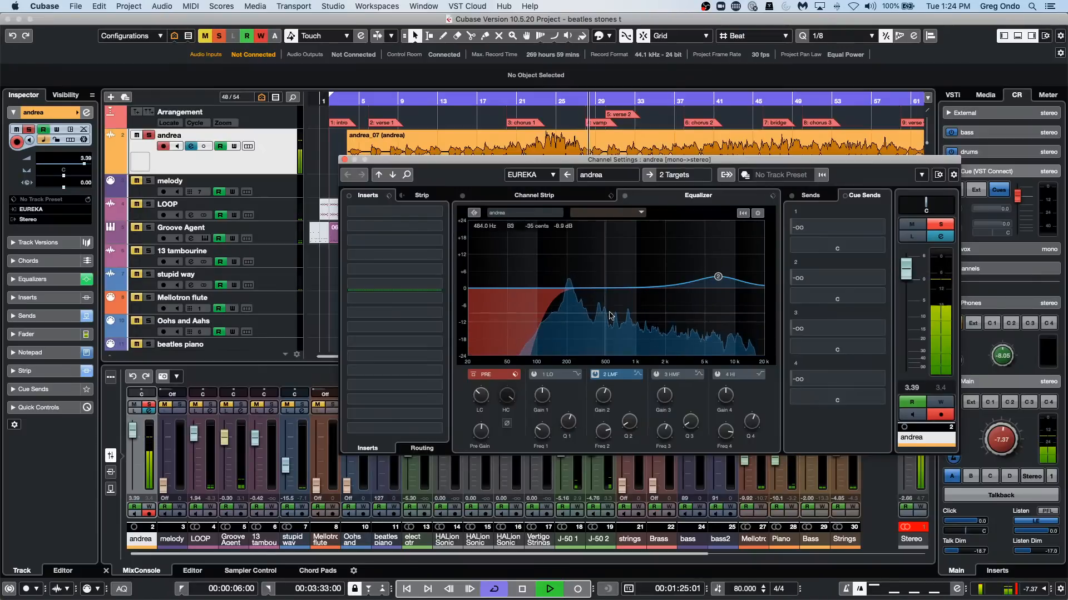
mouse_move(719, 276)
left_mouse_down()
mouse_move(741, 246)
mouse_move(727, 272)
left_mouse_up()
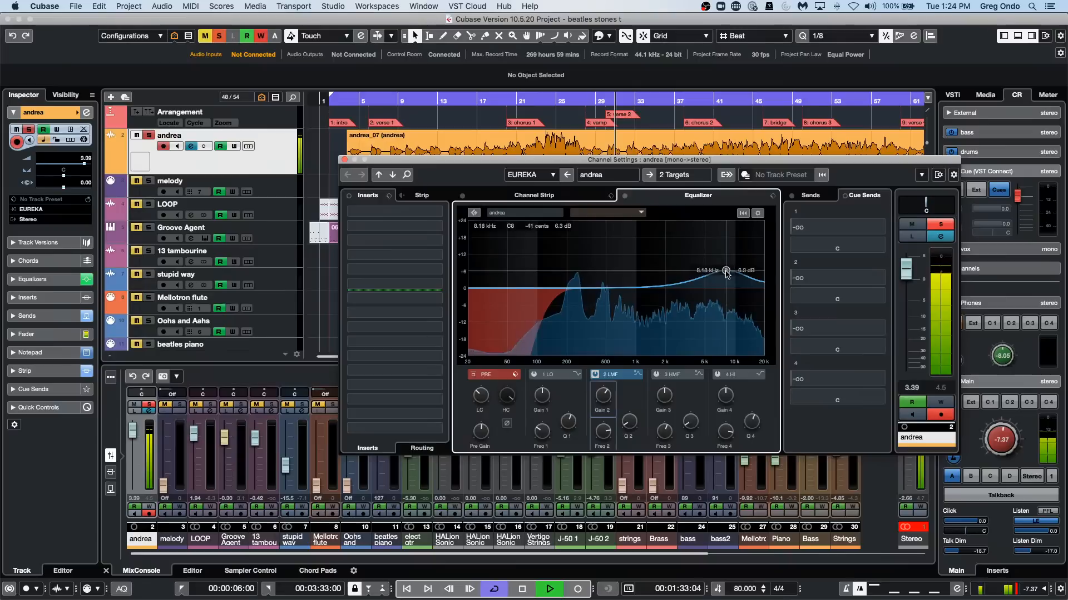
left_click(810, 196)
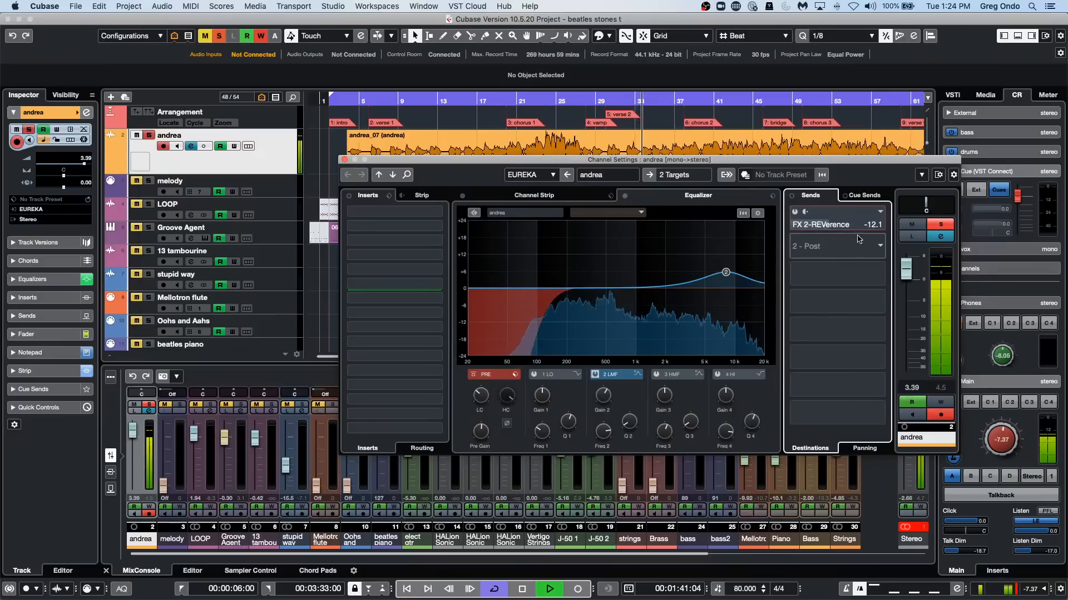
left_click(794, 212)
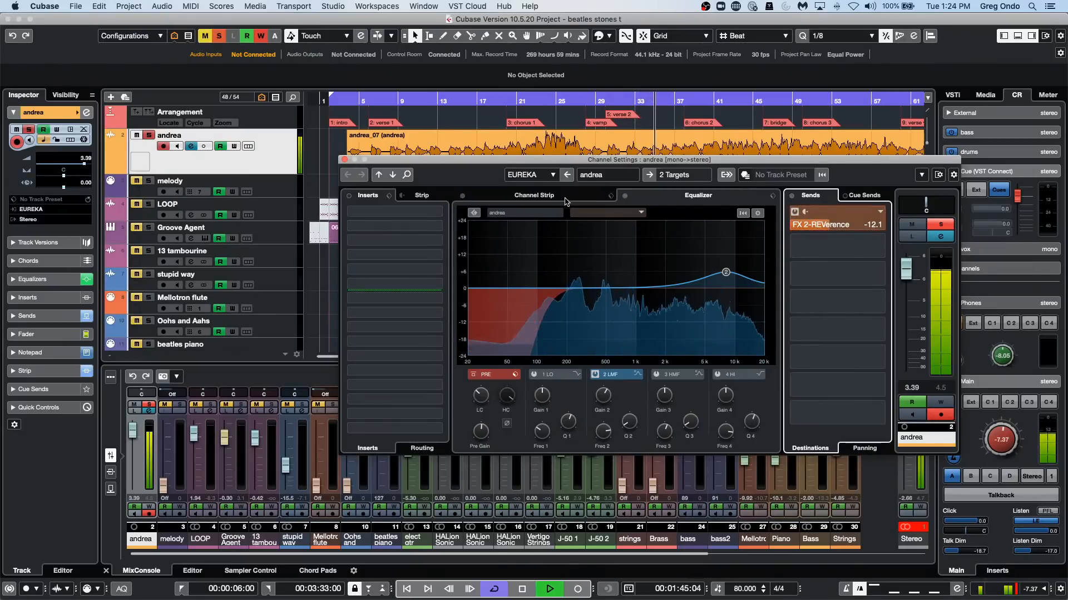
Adjust the track's channel strip compressor to a ratio of 8.00:1 and a threshold of -19.8 dB.
left_click(566, 198)
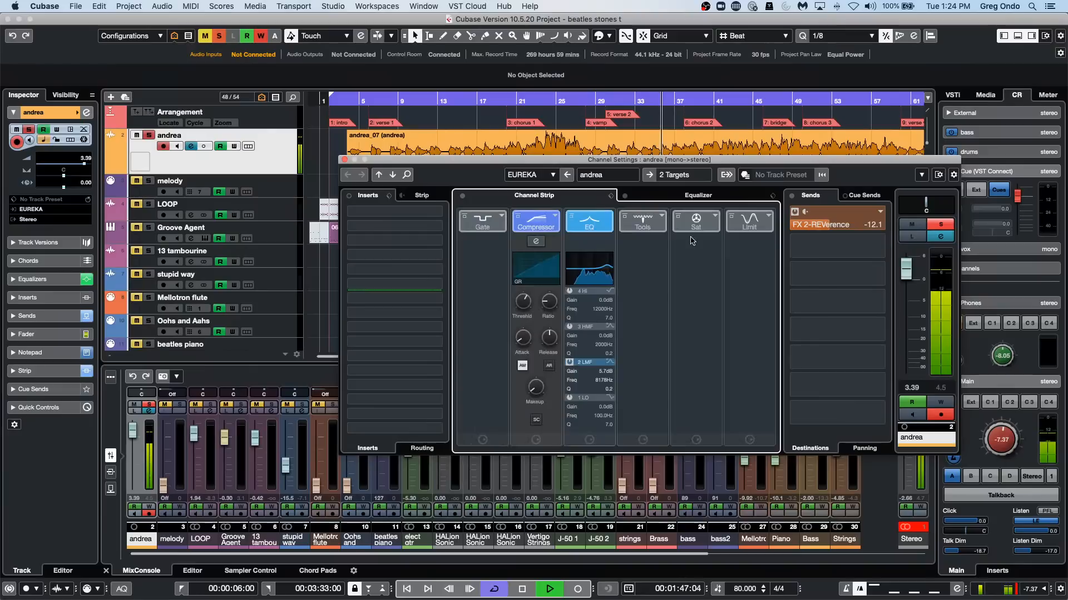
left_click(536, 242)
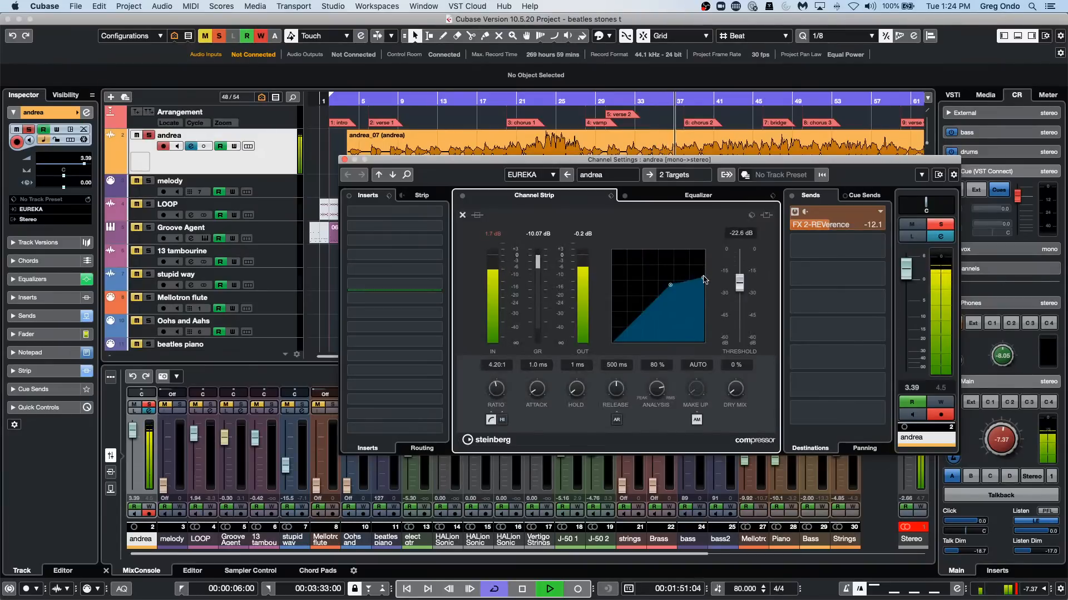
left_click_drag(675, 292, 623, 318)
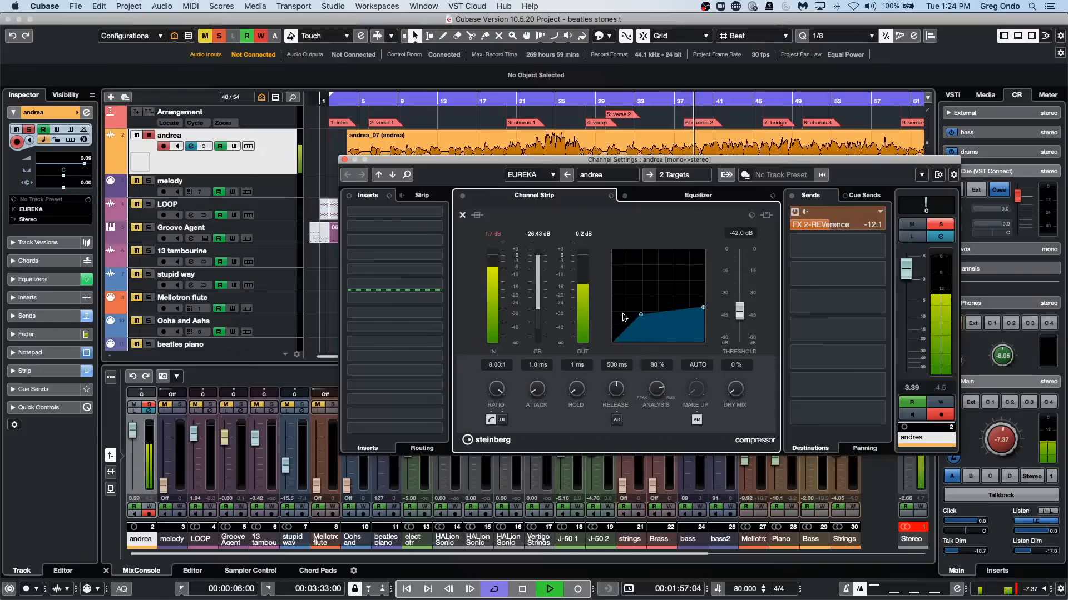
left_click_drag(623, 317, 683, 283)
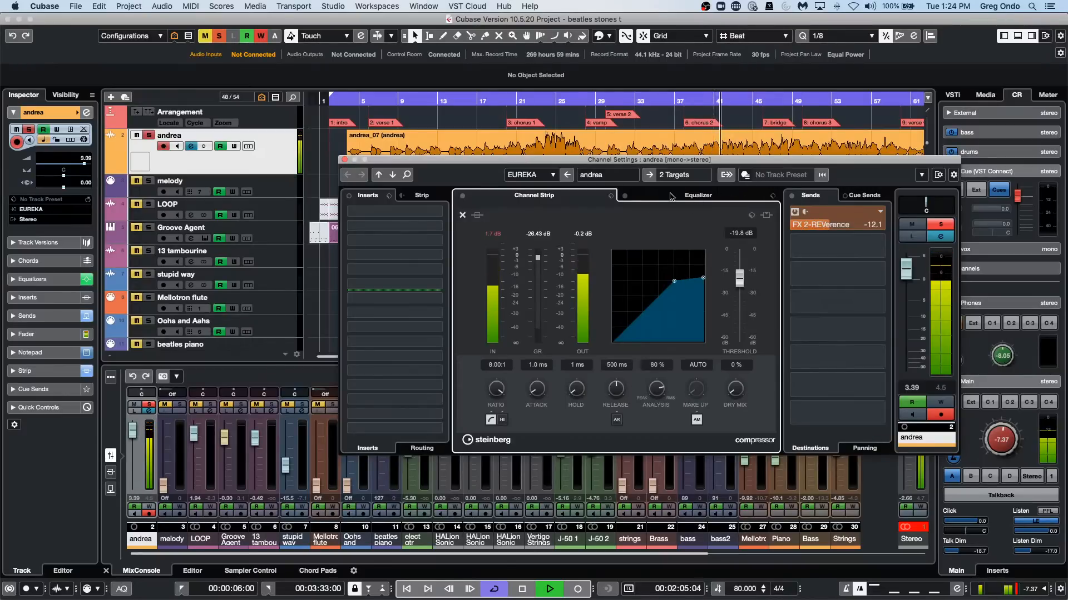
left_click(462, 215)
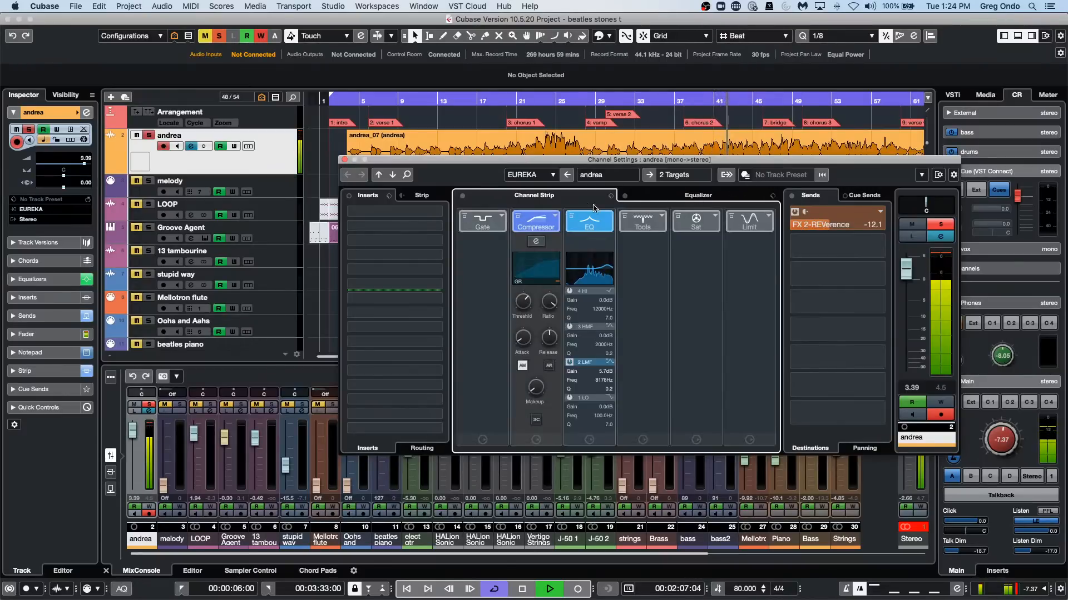
Try the Env Shaper in the channel strip's Tools slot and replace it with the DeEsser.
left_click(643, 228)
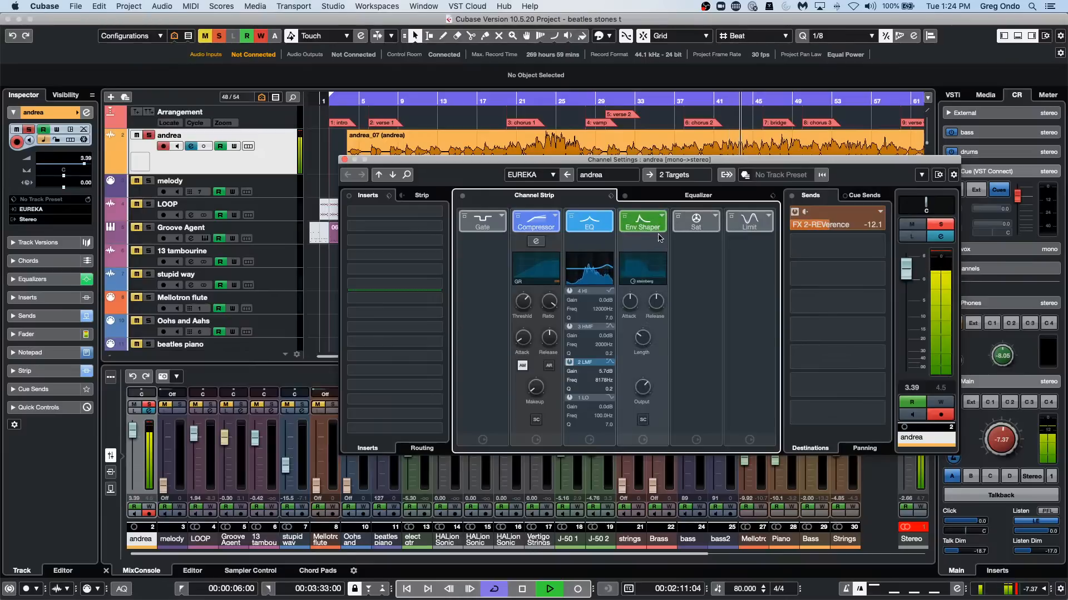
left_click(661, 216)
left_click(689, 212)
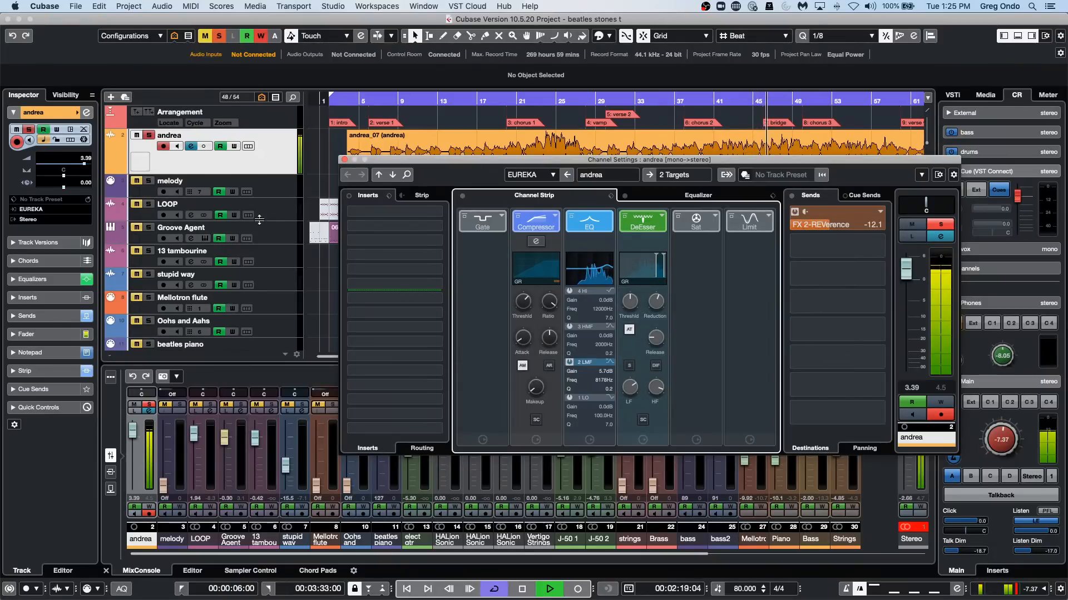
Unsolo the audio track above melody, stop playback and close its Channel Settings window.
left_click(151, 138)
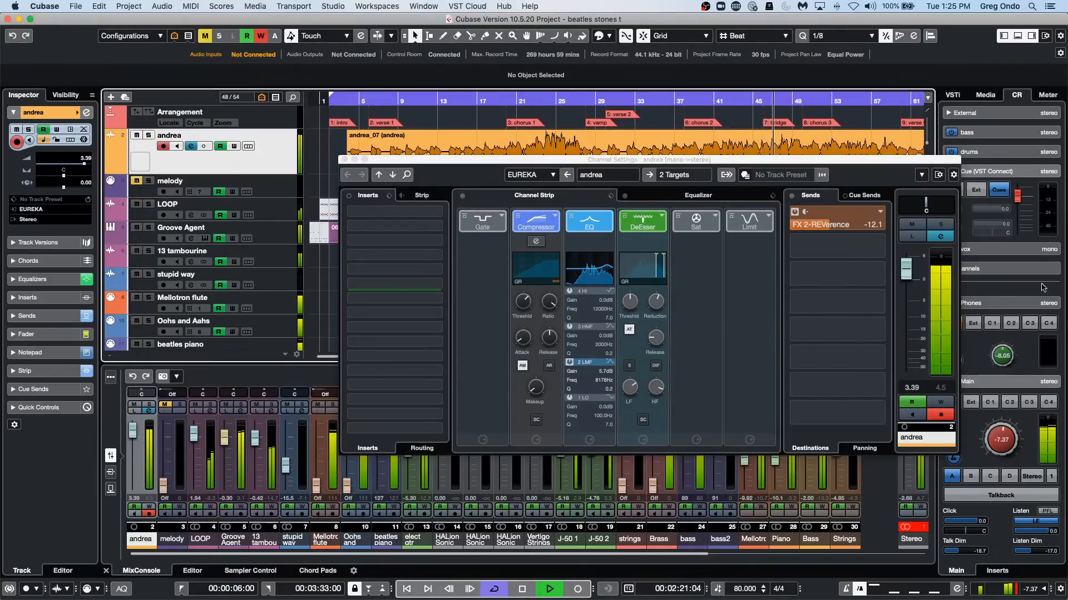
key("space")
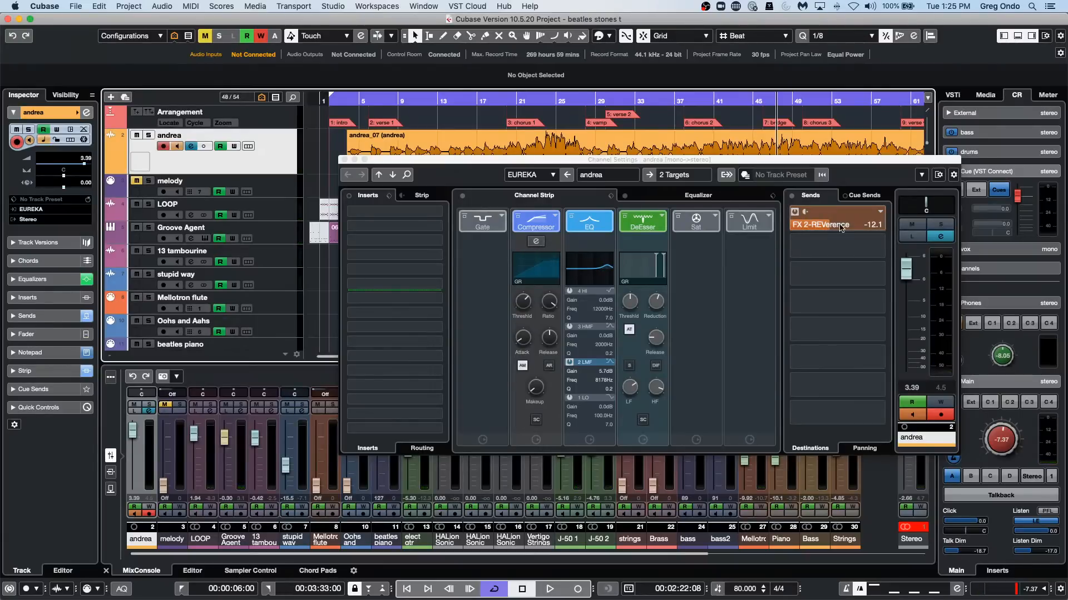
left_click(344, 160)
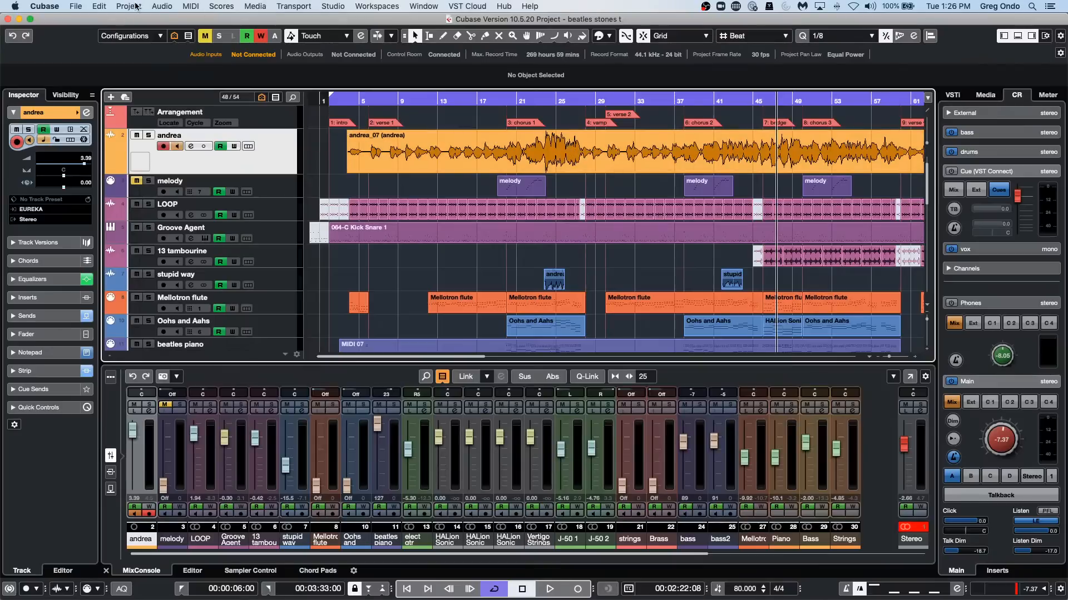
Create a new empty project in the Dragon project folder.
left_click(75, 6)
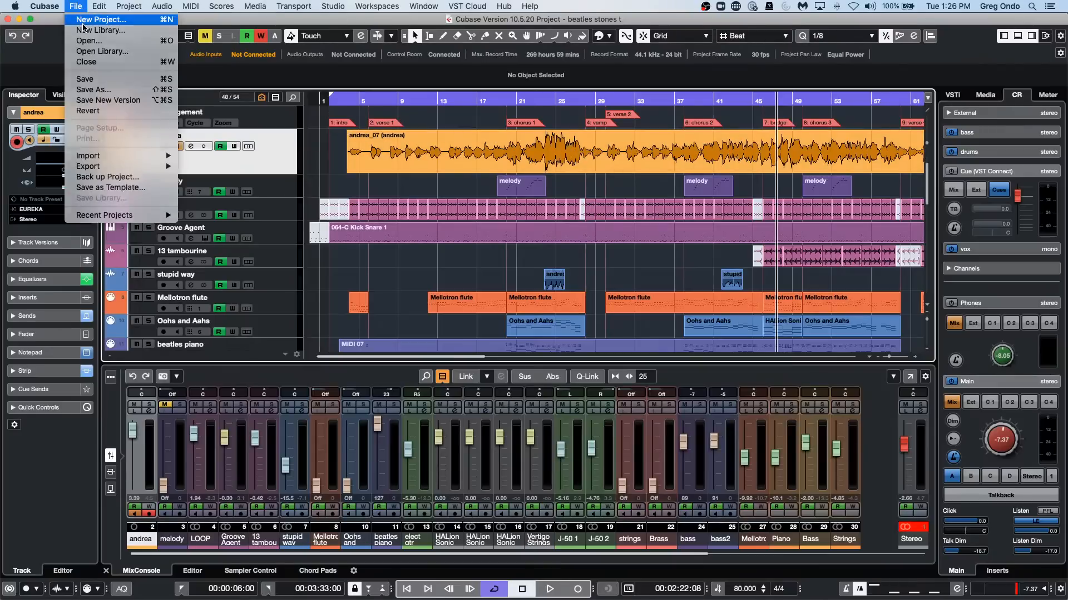
left_click(89, 19)
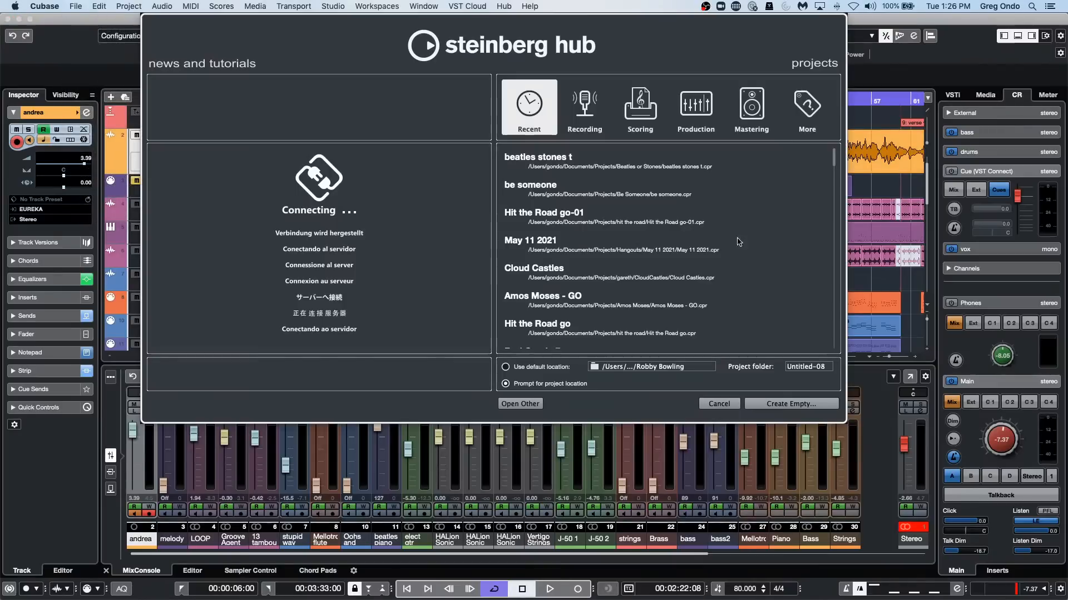
left_click(807, 405)
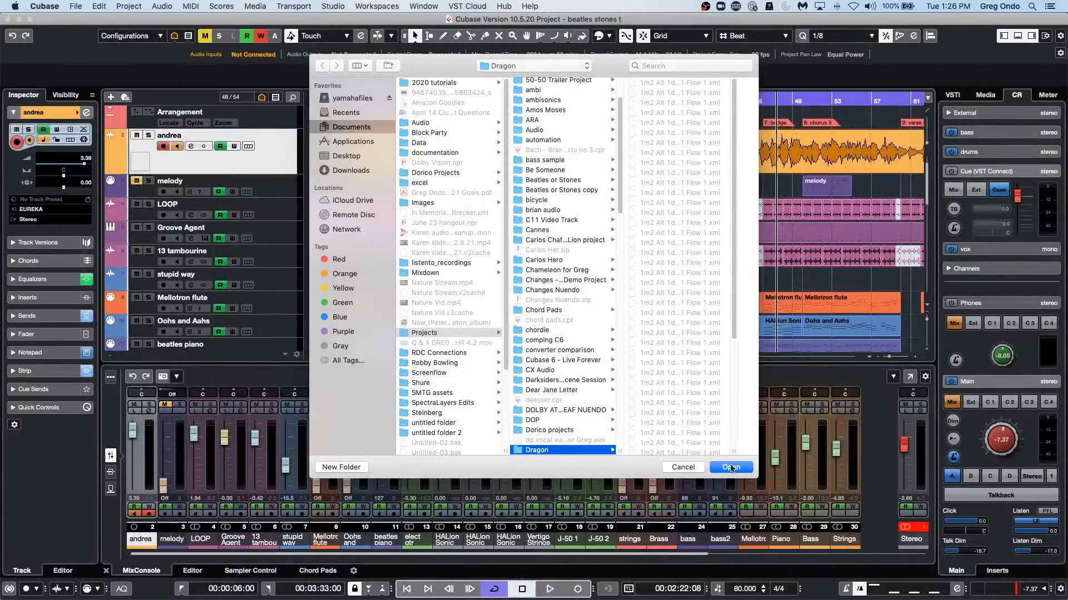
left_click(738, 466)
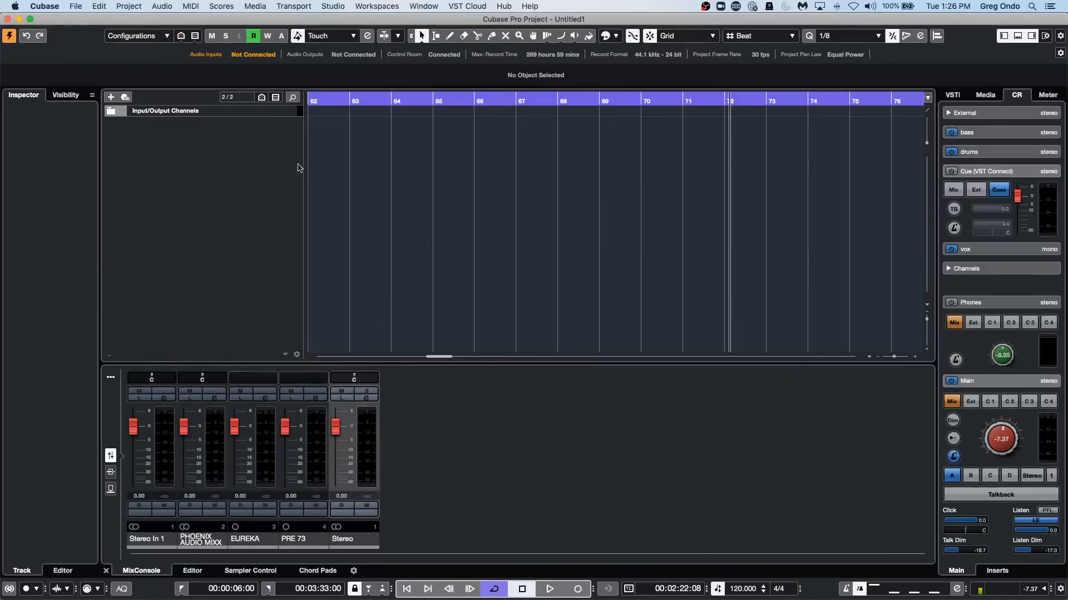
Add one instrument track using Retrologue with stereo audio outputs.
right_click(249, 155)
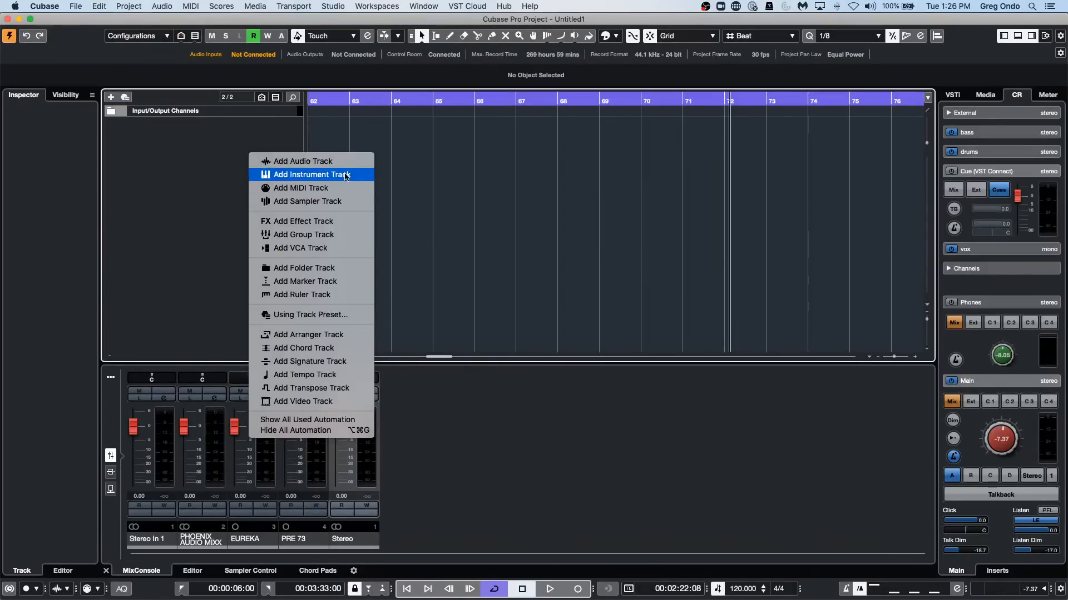
left_click(348, 175)
left_click(440, 243)
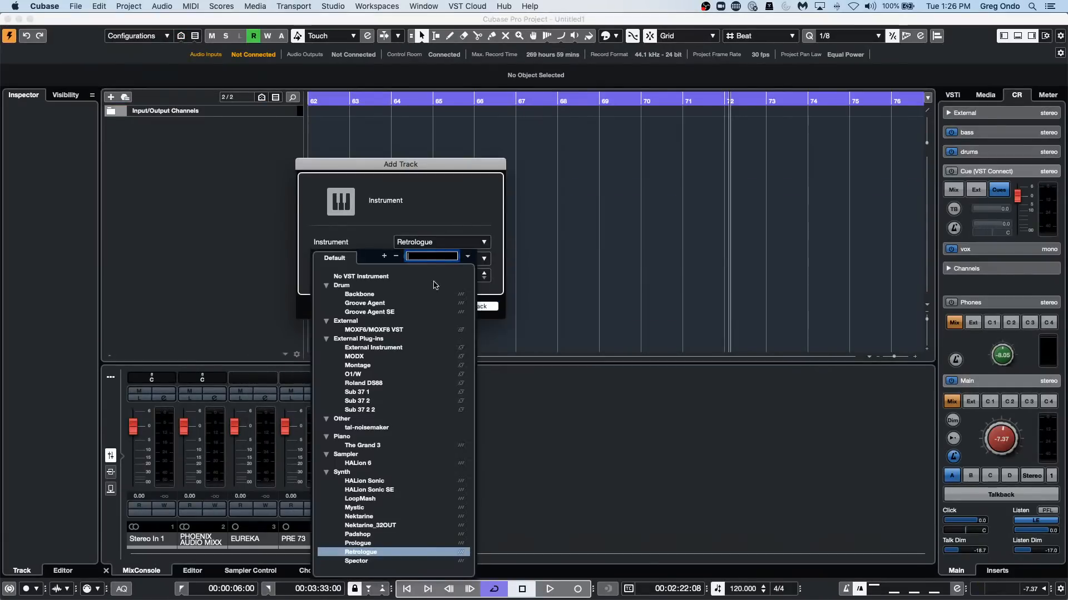
left_click(372, 553)
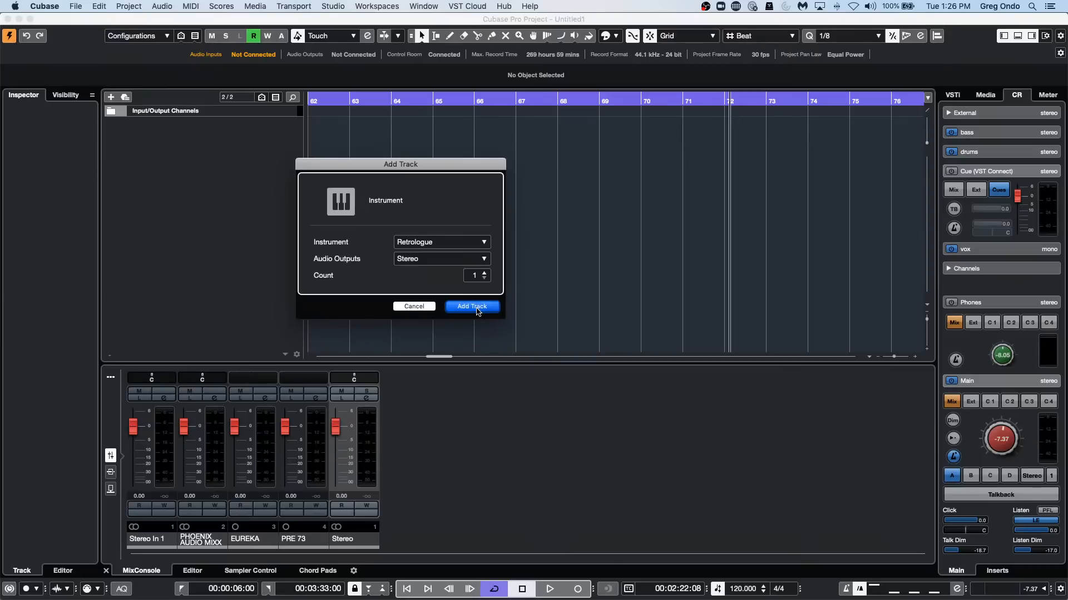
left_click(476, 311)
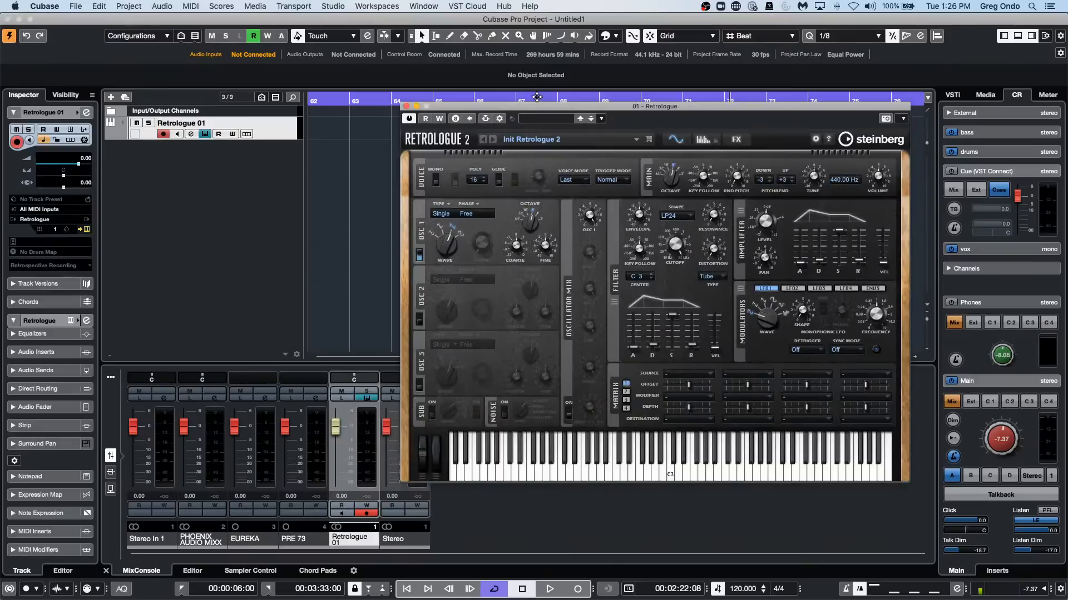
Audition the Retrologue presets Reso Choir Pad 2, Reso Quack, Resonant Space and Responsive Strings.
left_click(602, 119)
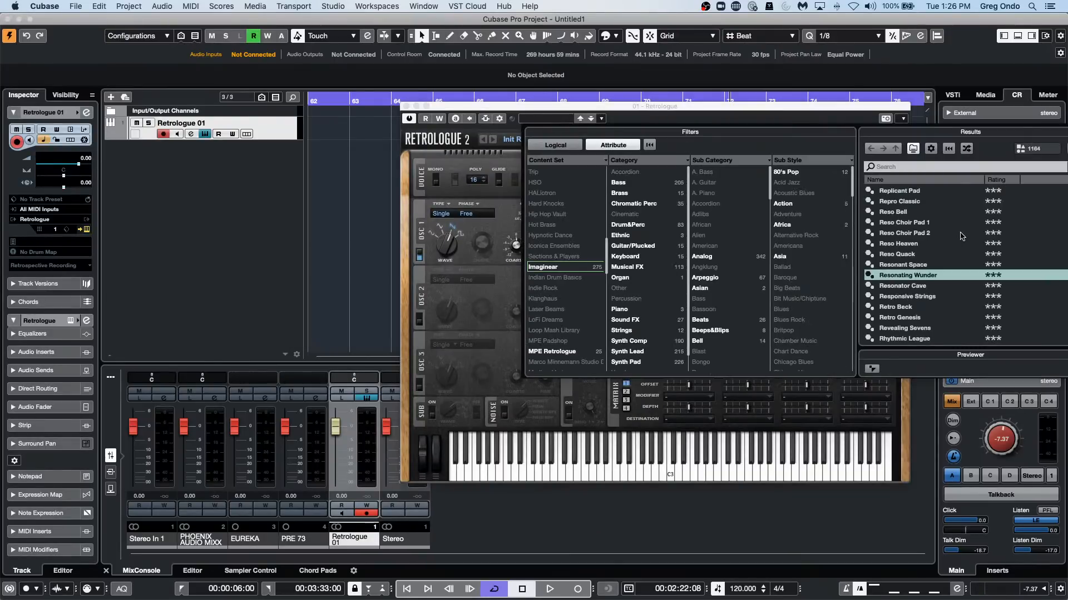
left_click(962, 233)
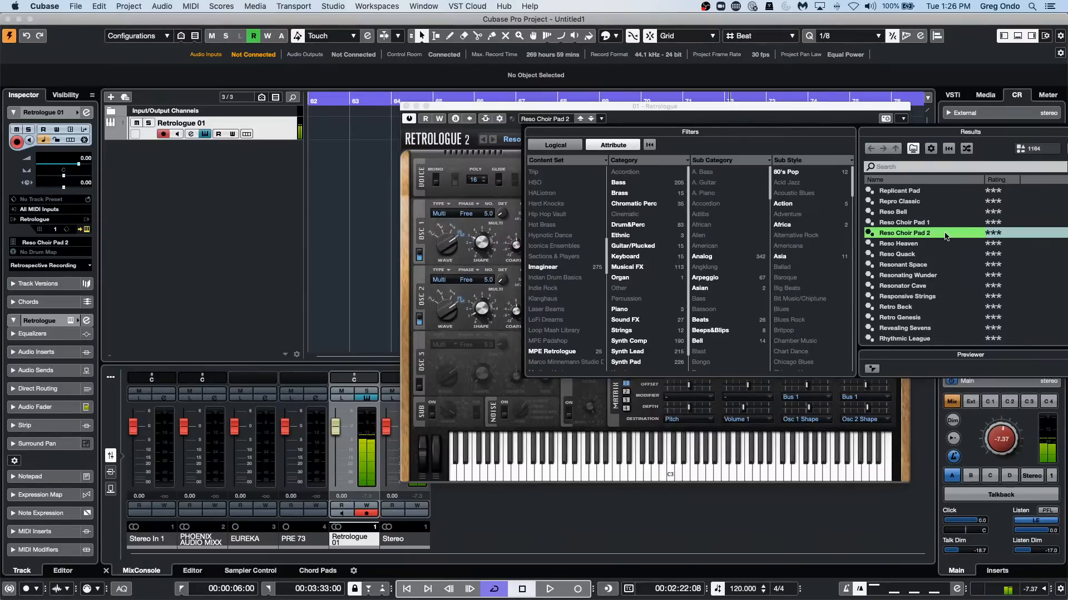
left_click(933, 254)
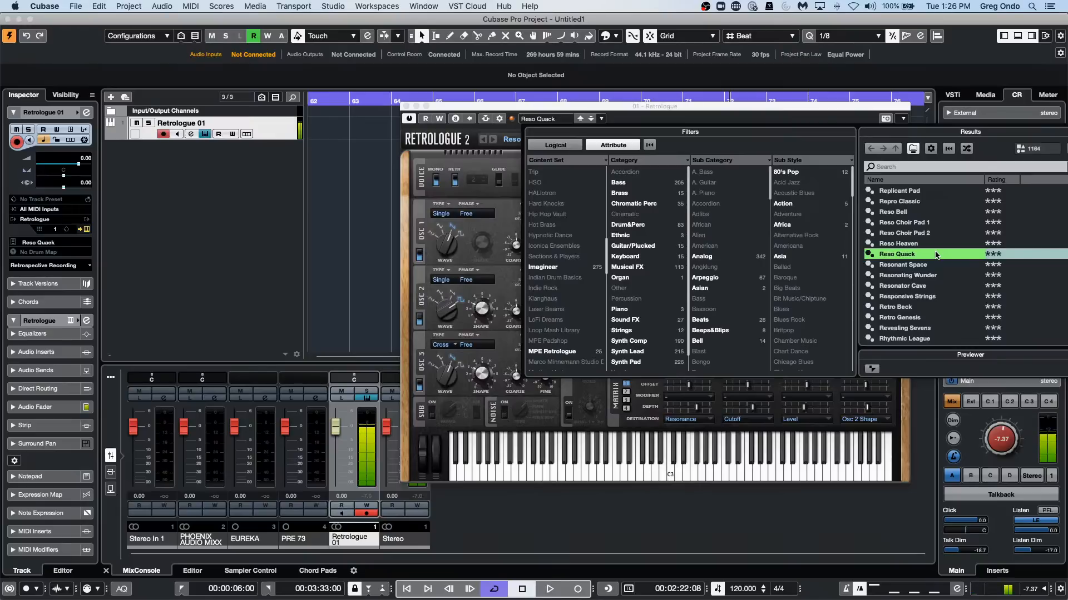
left_click(904, 265)
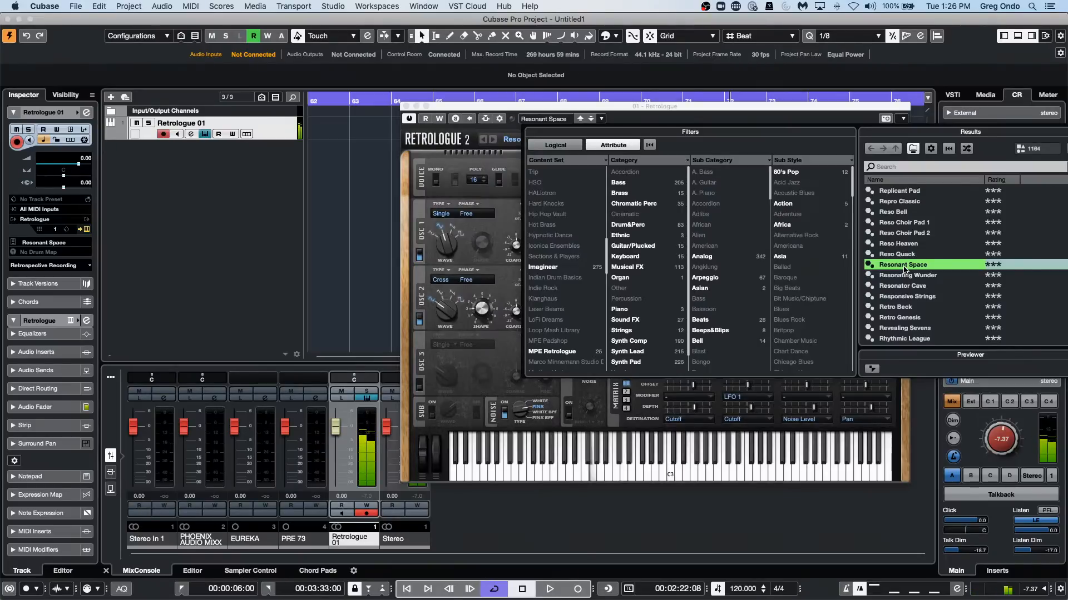
left_click(939, 300)
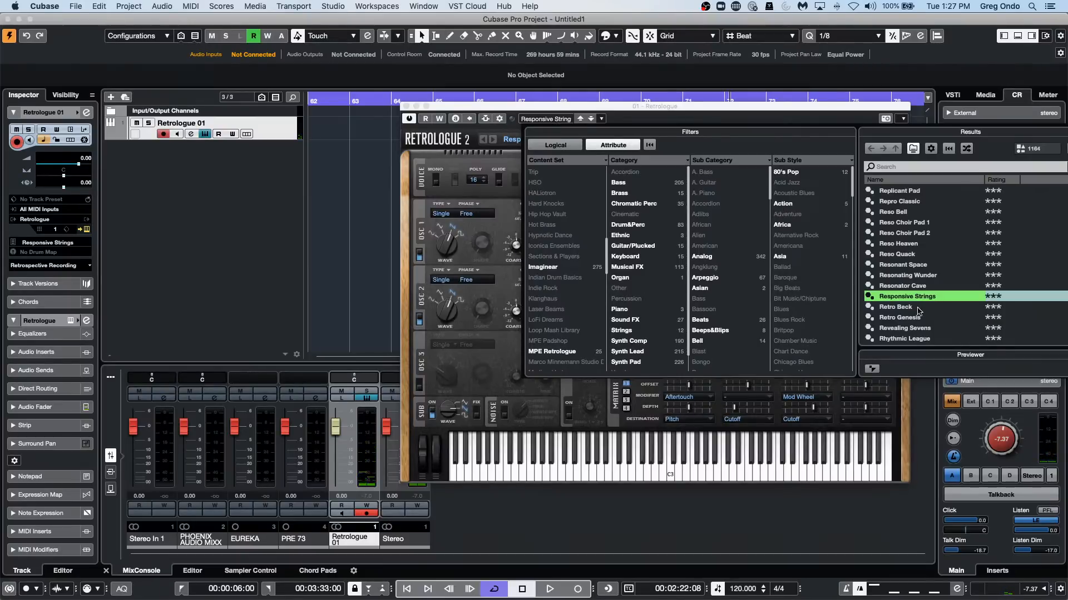
Audition the Retro Genesis and Rhythmic League presets, load Ribbon Saws into Retrologue and close the instrument window.
left_click(567, 113)
left_click(566, 113)
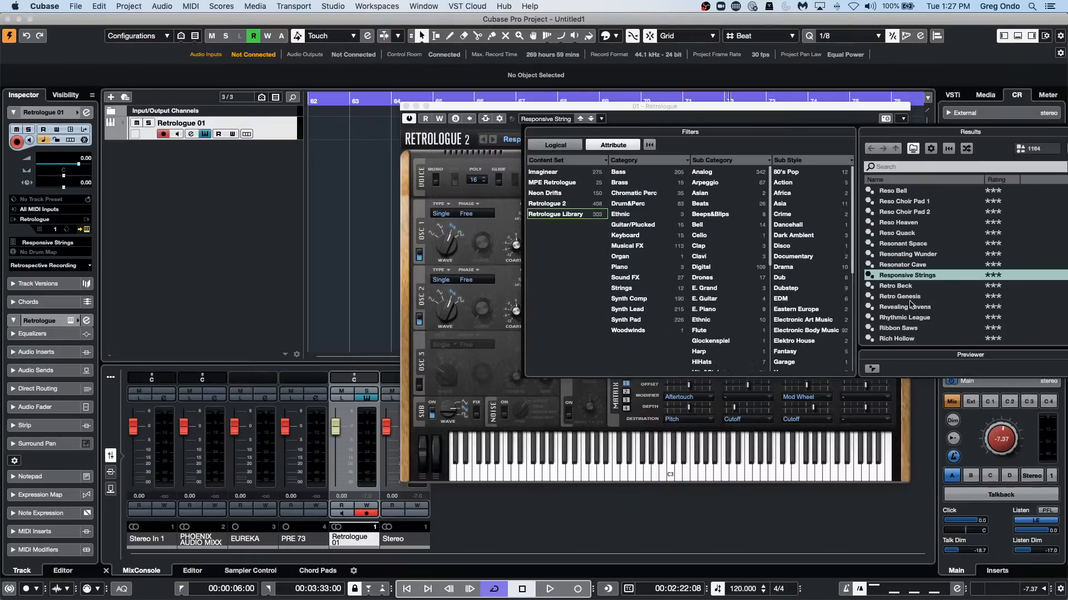
left_click(909, 299)
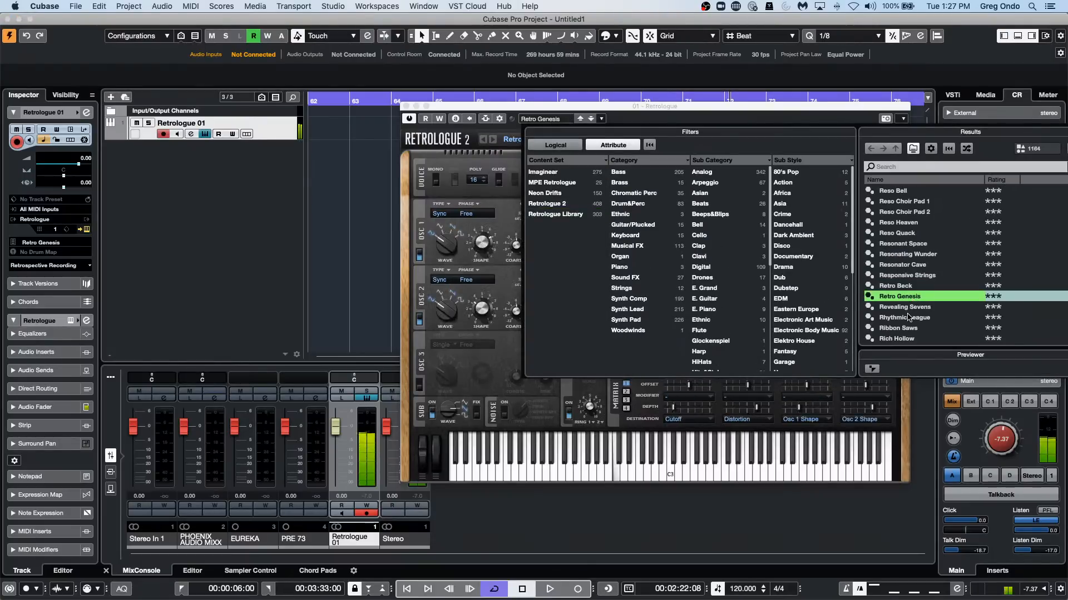
left_click(909, 318)
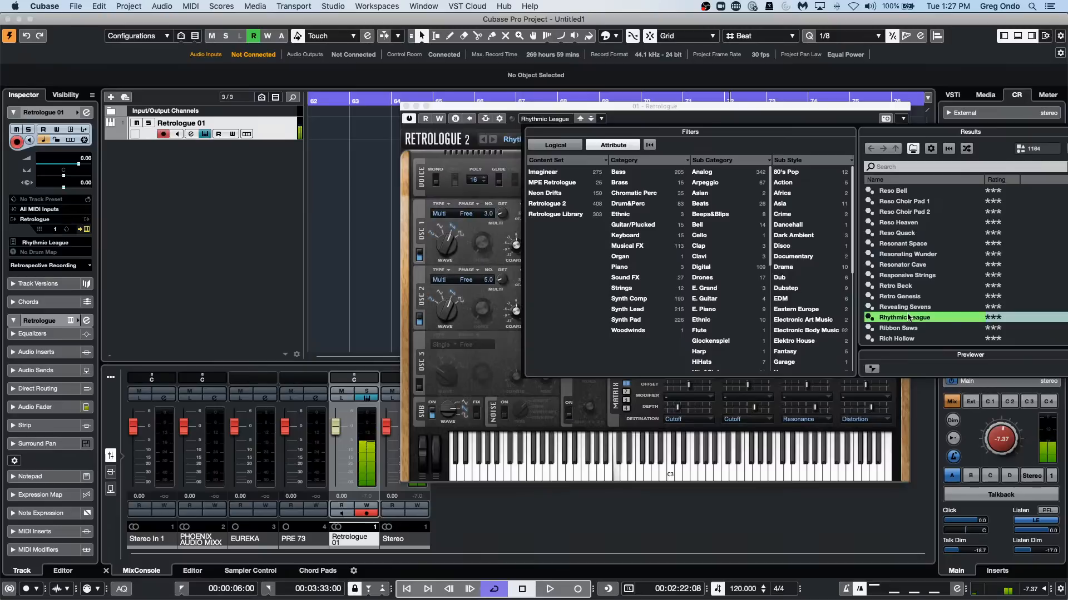
left_click(907, 329)
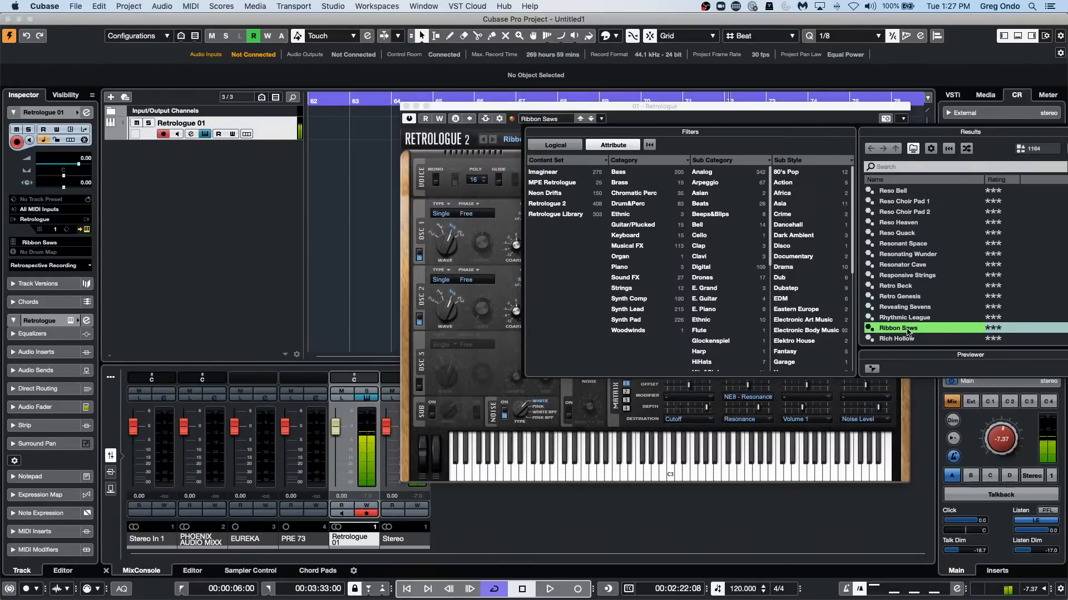
double_click(907, 329)
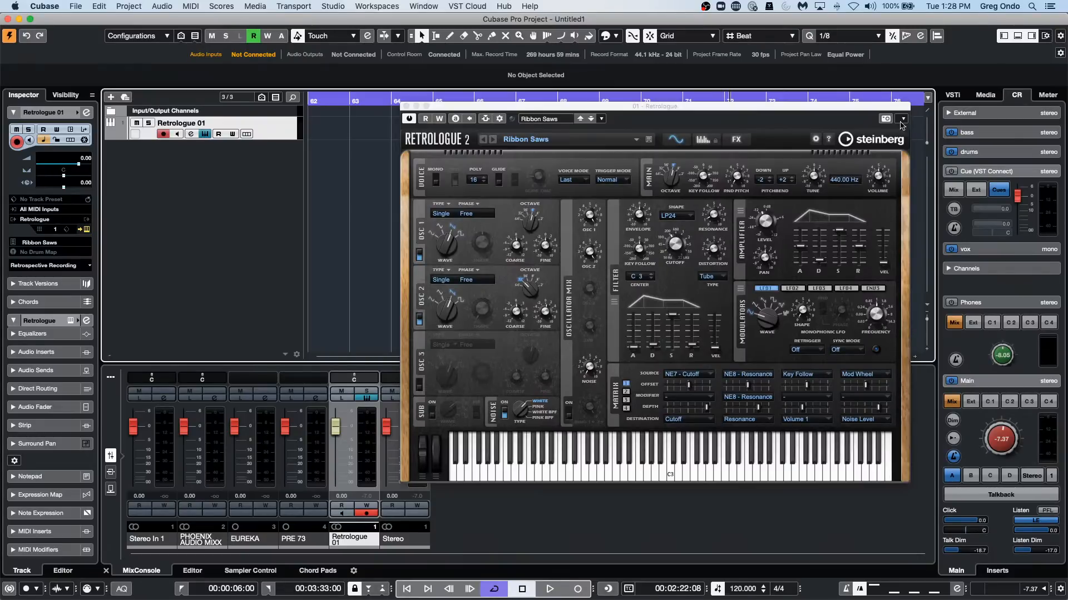
left_click(406, 106)
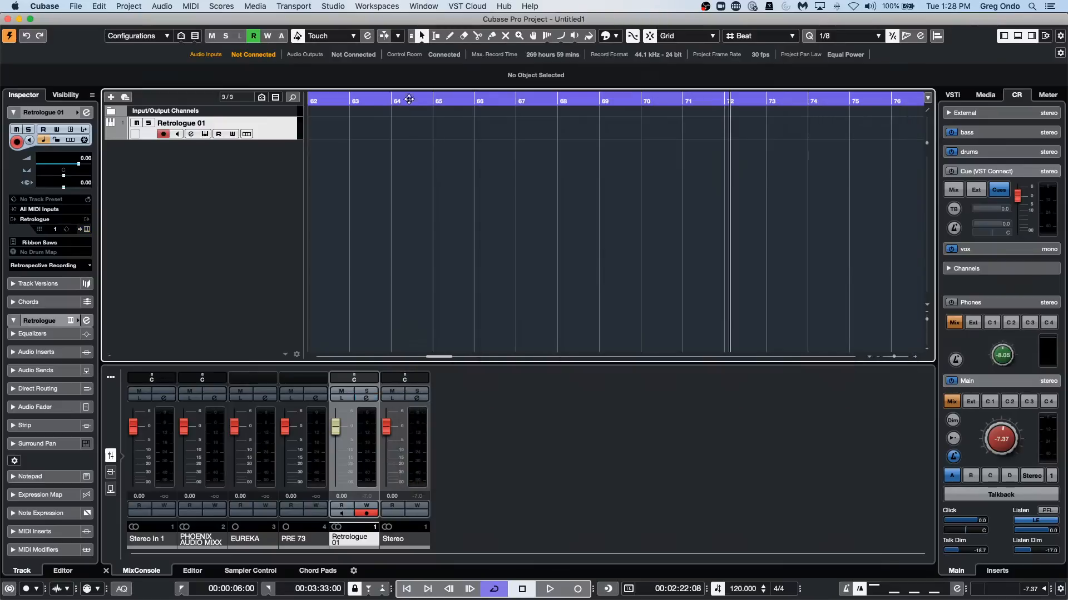
Open MediaBay and select VST Sound in the file browser with its content folders expanded.
left_click(333, 7)
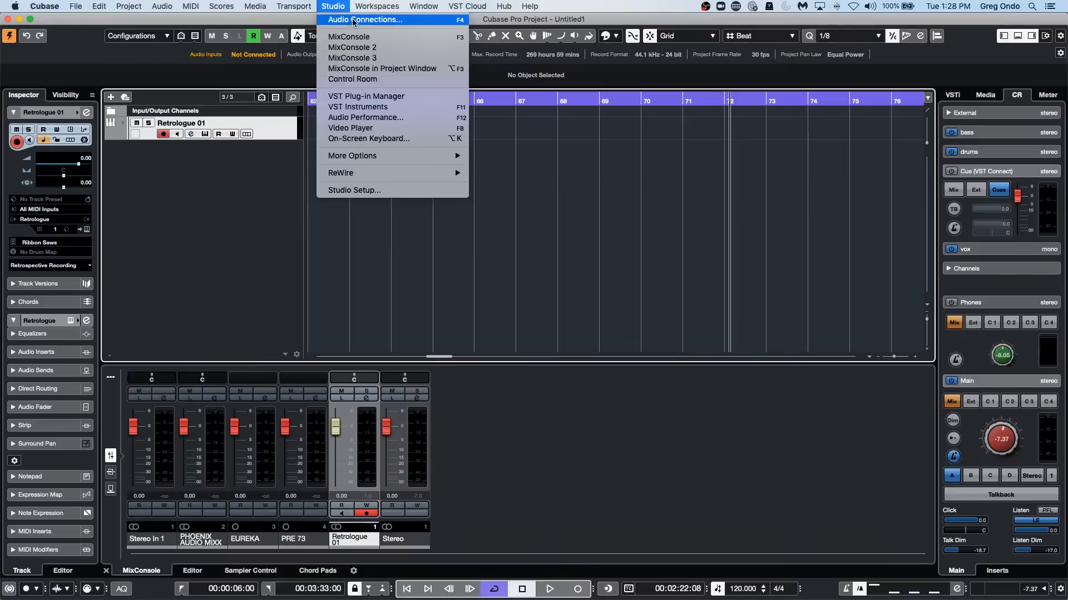
mouse_move(253, 12)
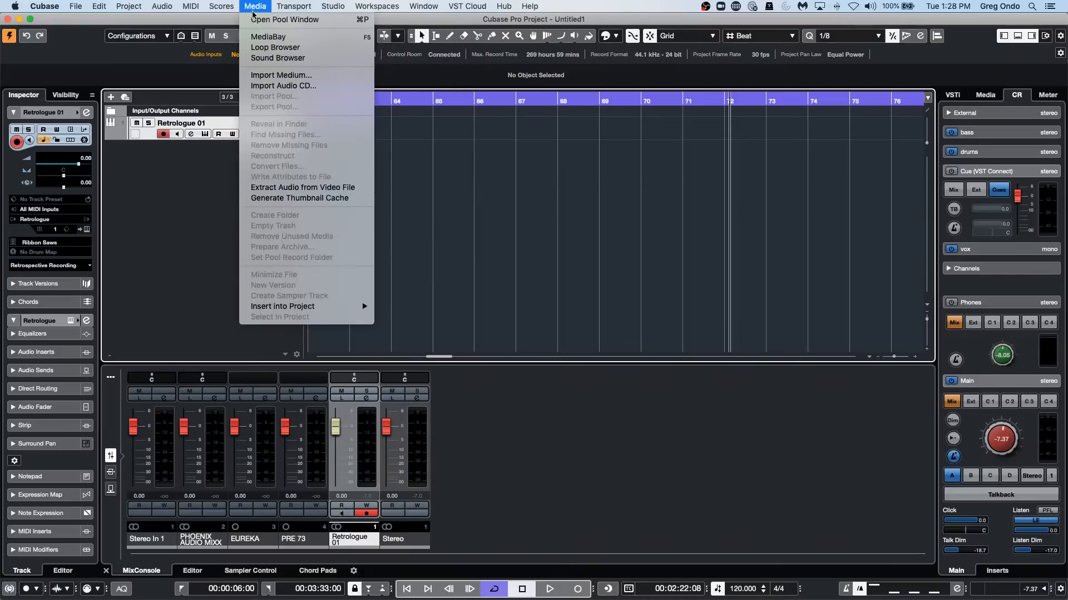
left_click(268, 36)
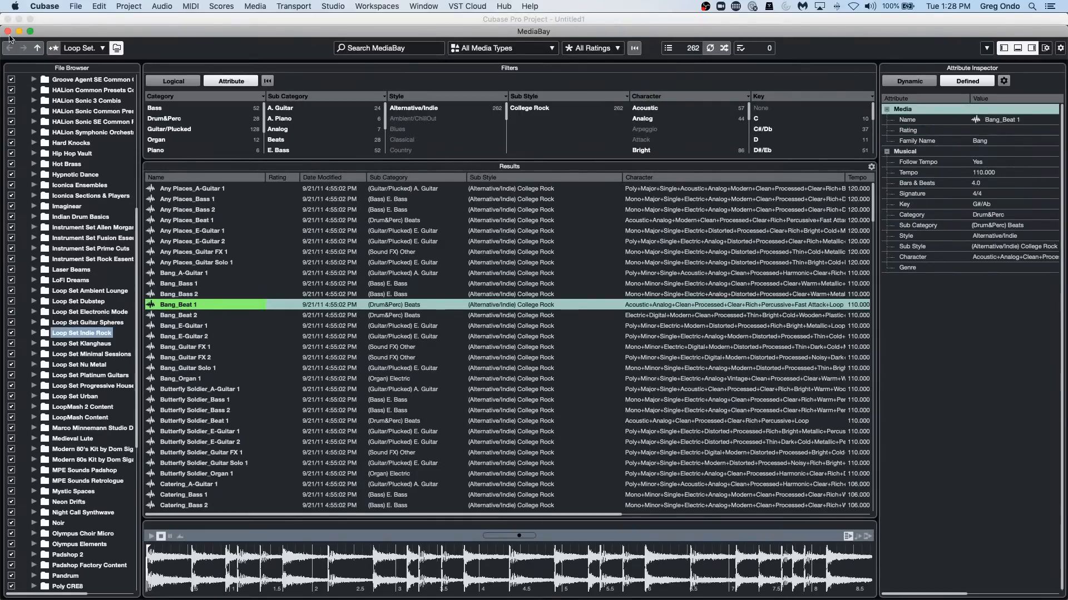
scroll(96, 303, "up", 3)
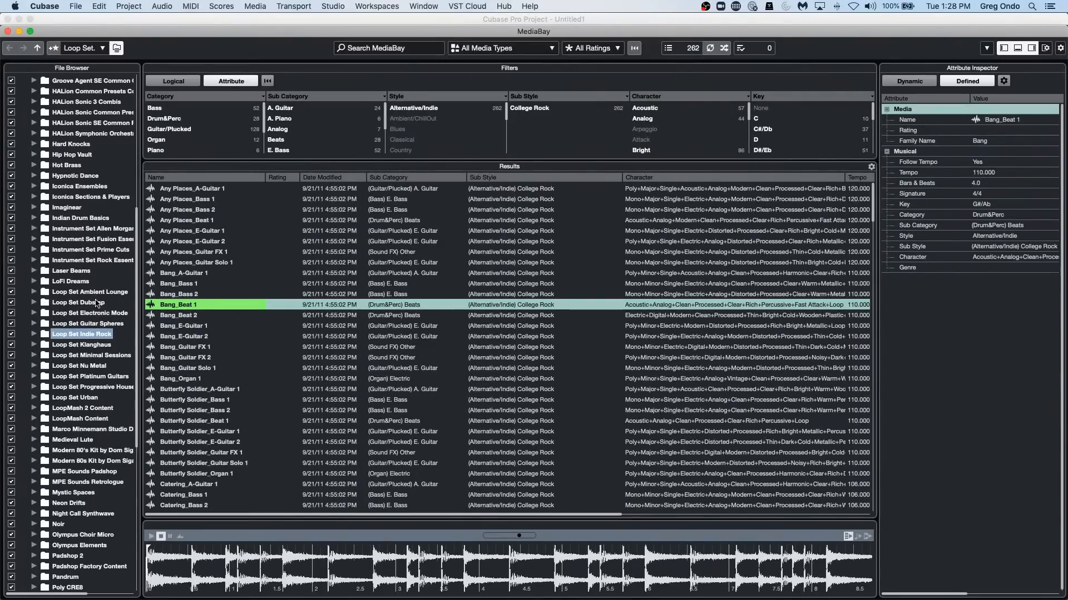
scroll(96, 305, "up", 10)
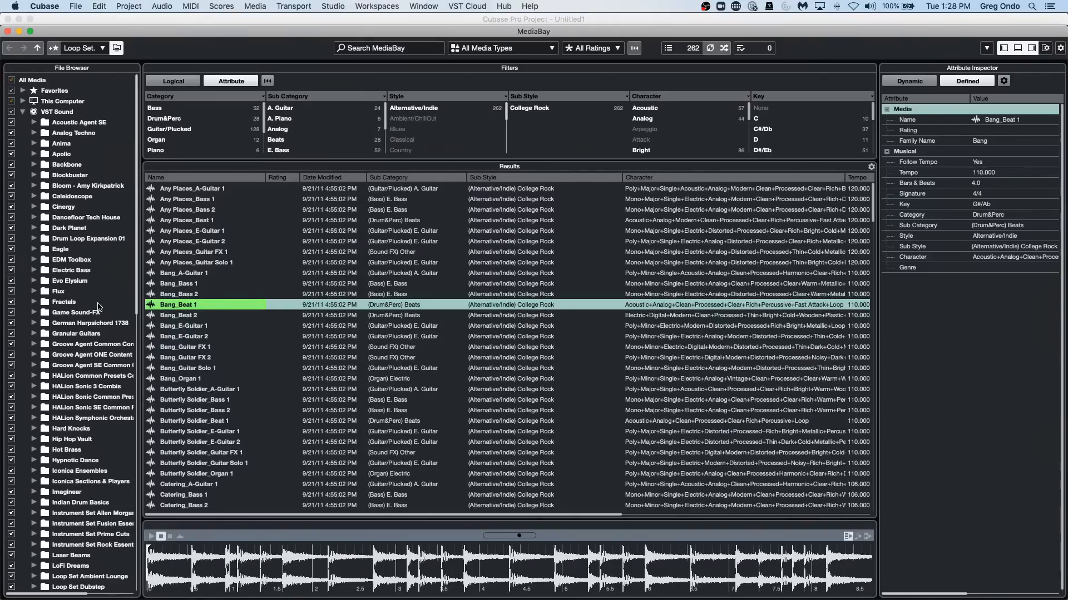
left_click(23, 113)
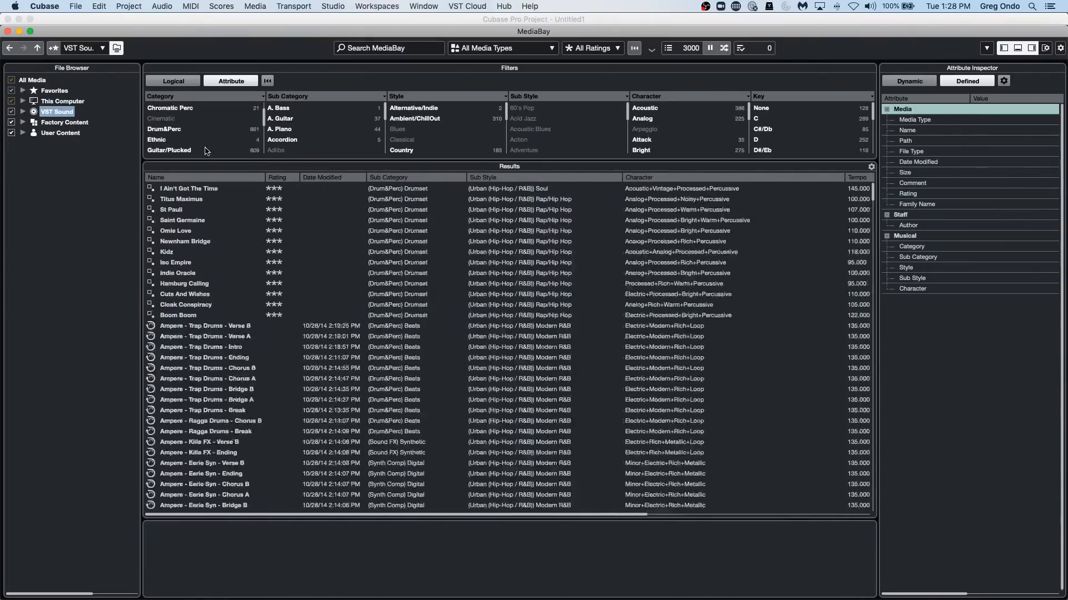
left_click(23, 113)
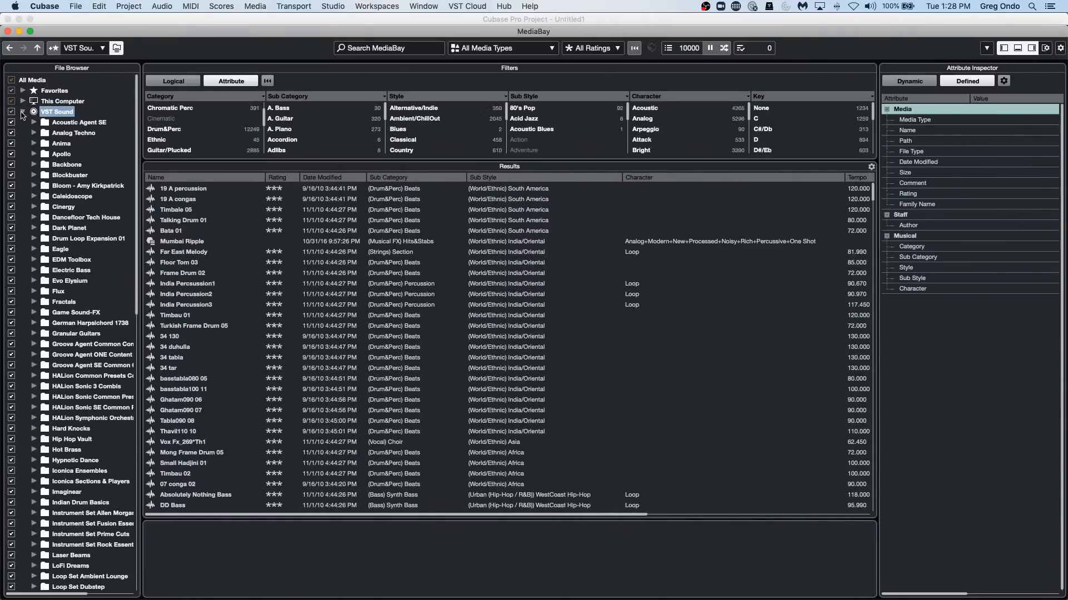
Try to exclude the Retrologue 1 Factory Content folder from the MediaBay scan, then cancel removing its presets from the database.
scroll(65, 313, "down", 1)
scroll(65, 313, "down", 5)
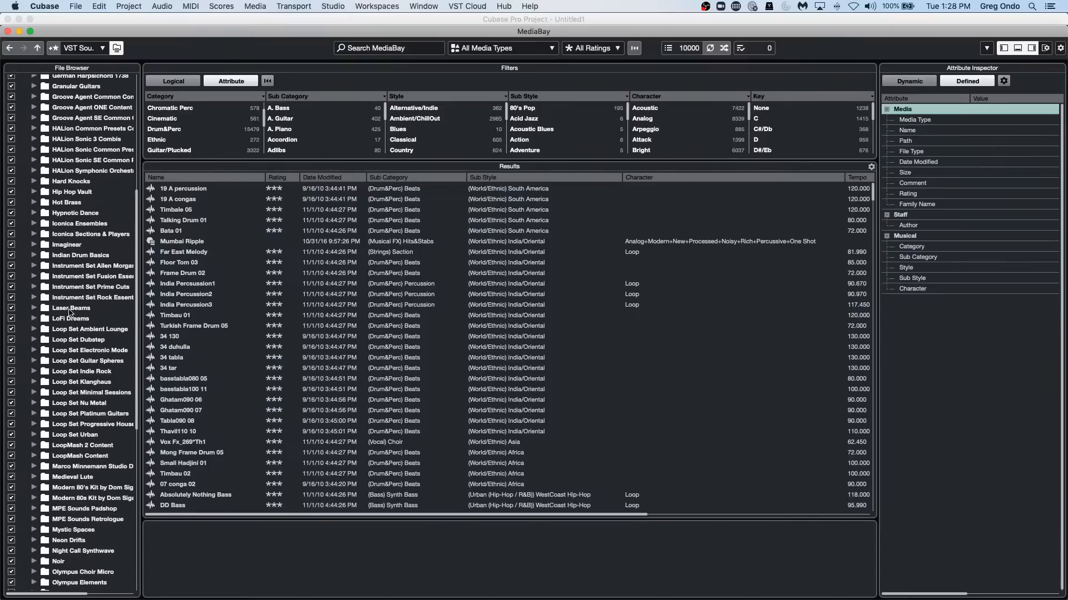
scroll(70, 313, "down", 3)
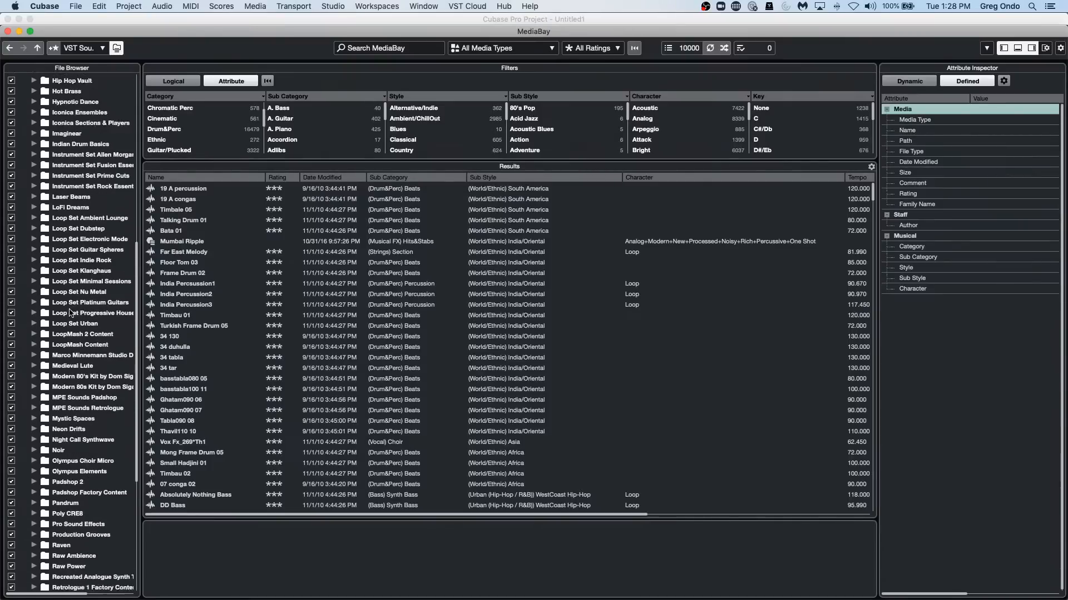
scroll(70, 313, "down", 1)
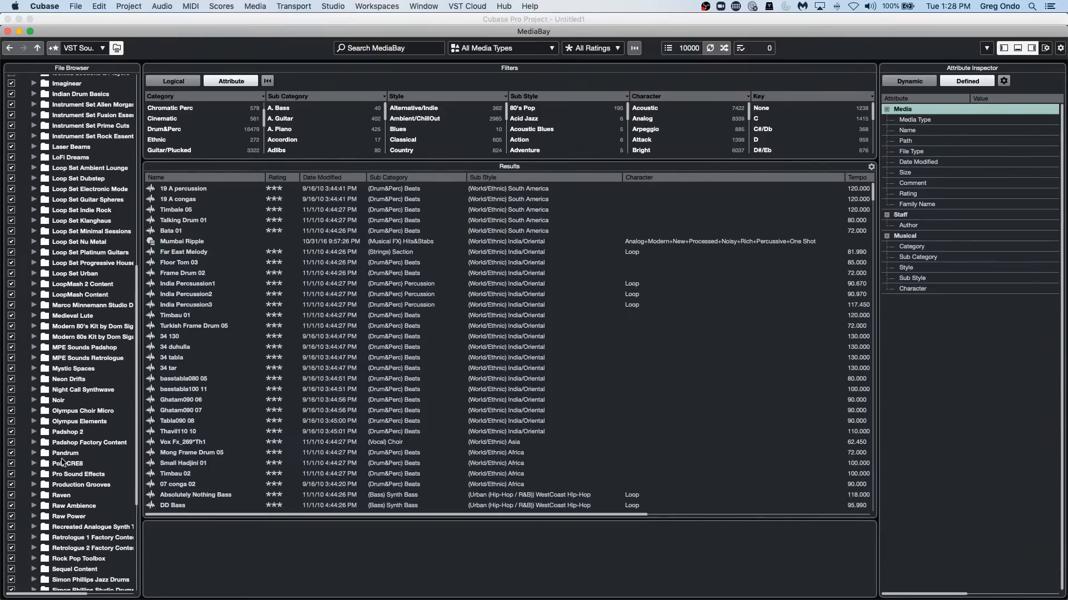
left_click(11, 537)
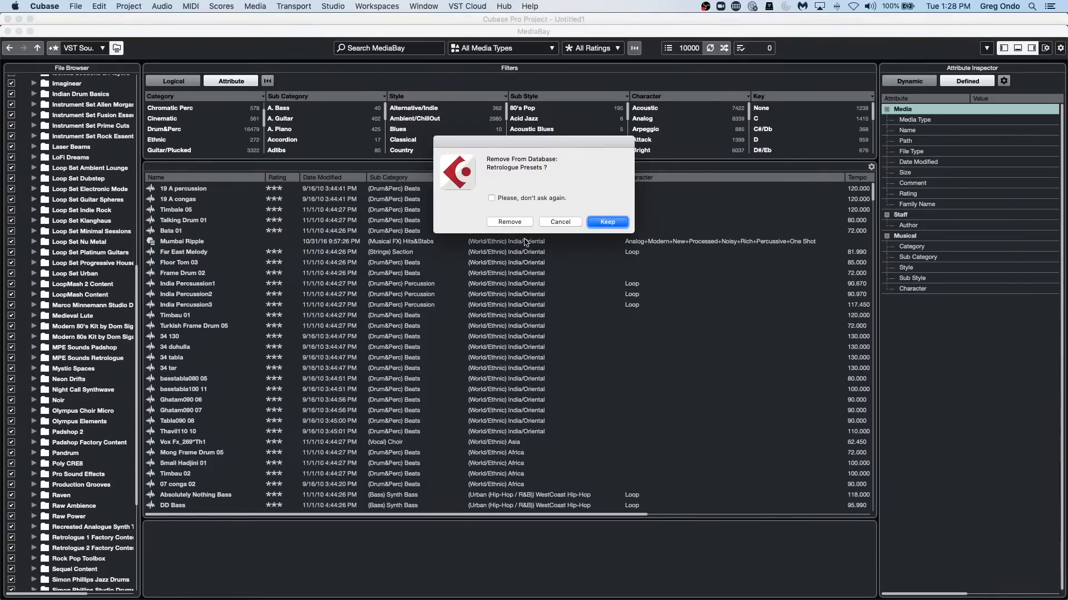
left_click(561, 222)
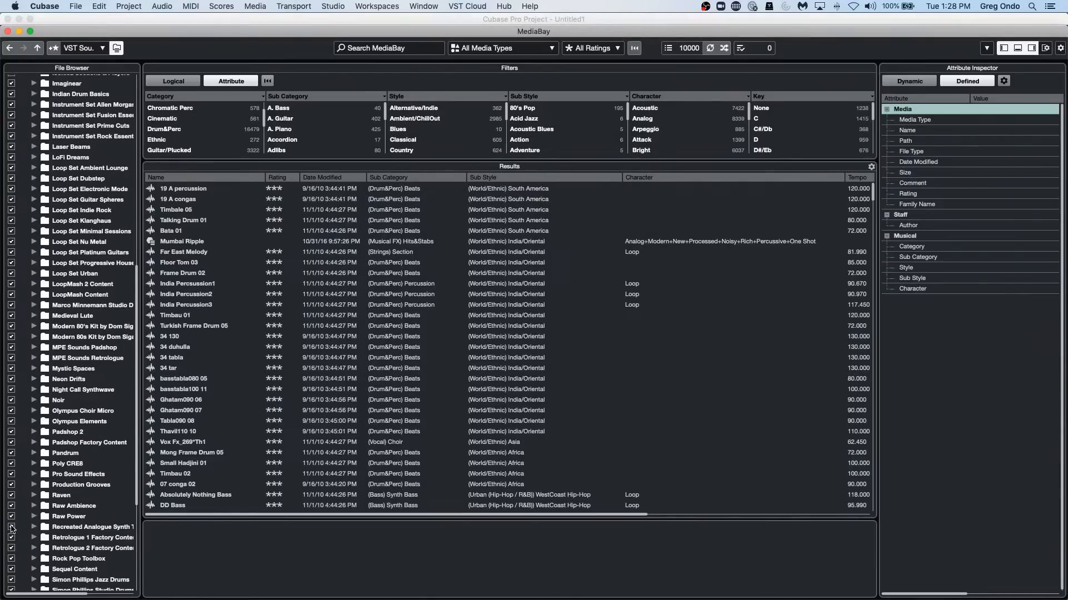
Look through the VST Sound content folders in the MediaBay file browser, from Acoustic Agent SE to Skylab.
scroll(55, 478, "up", 15)
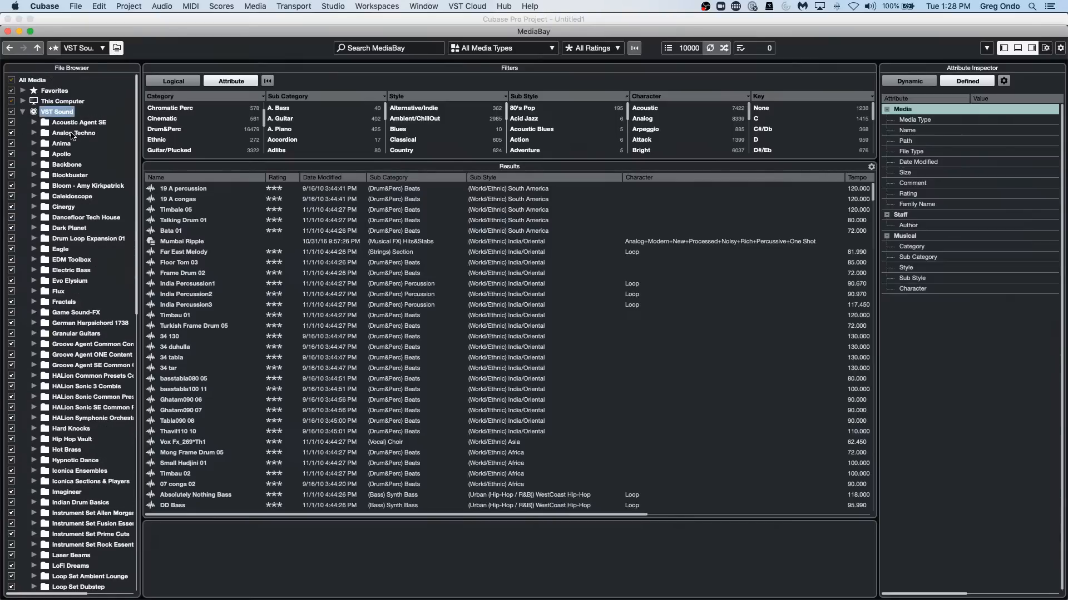
scroll(65, 246, "down", 3)
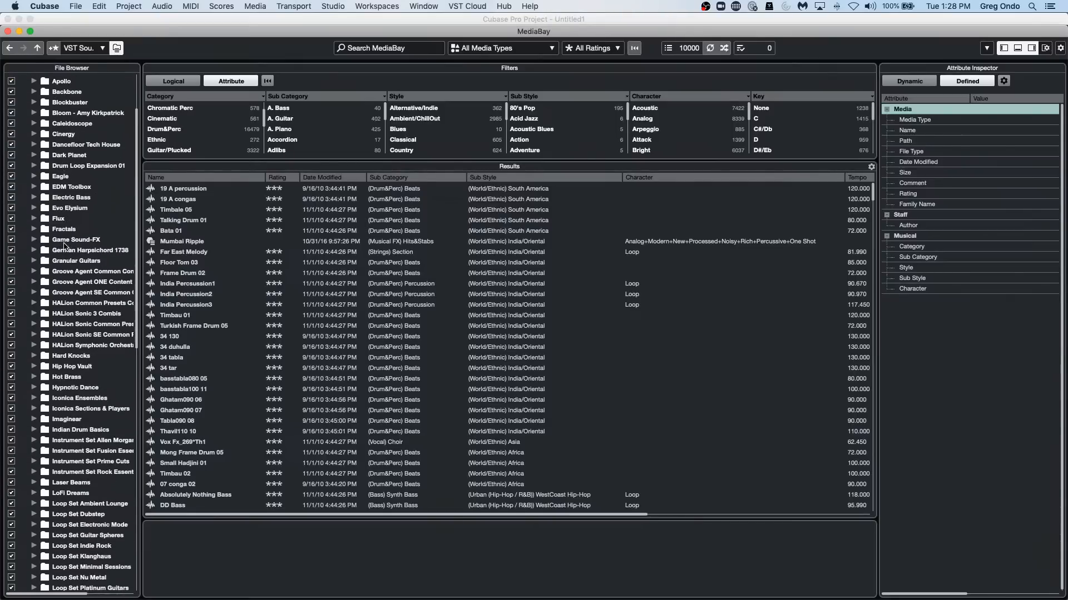
scroll(65, 246, "down", 5)
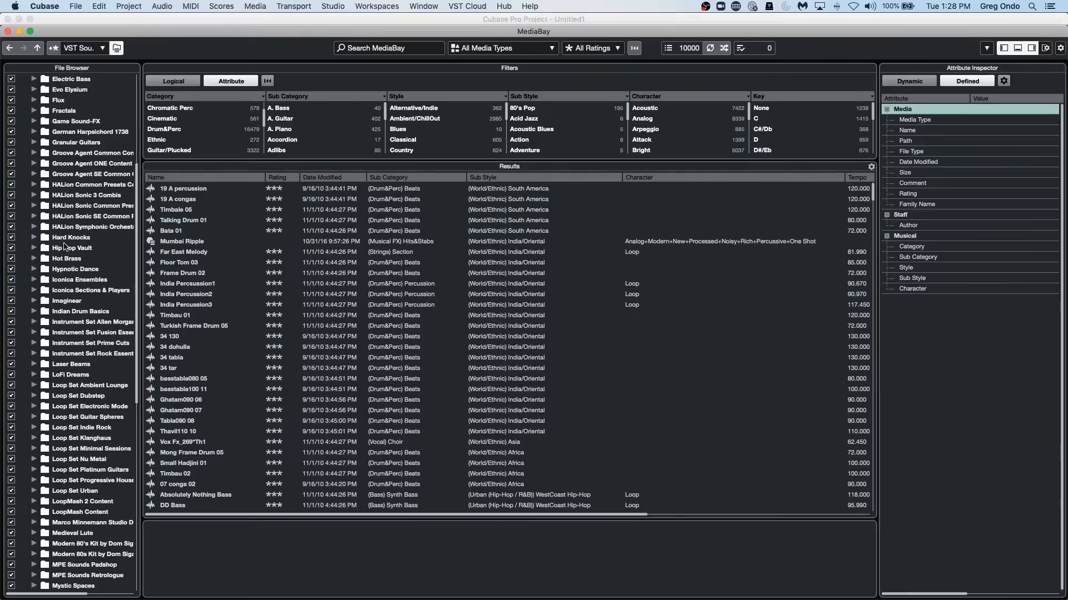
scroll(65, 247, "down", 1)
scroll(65, 246, "down", 4)
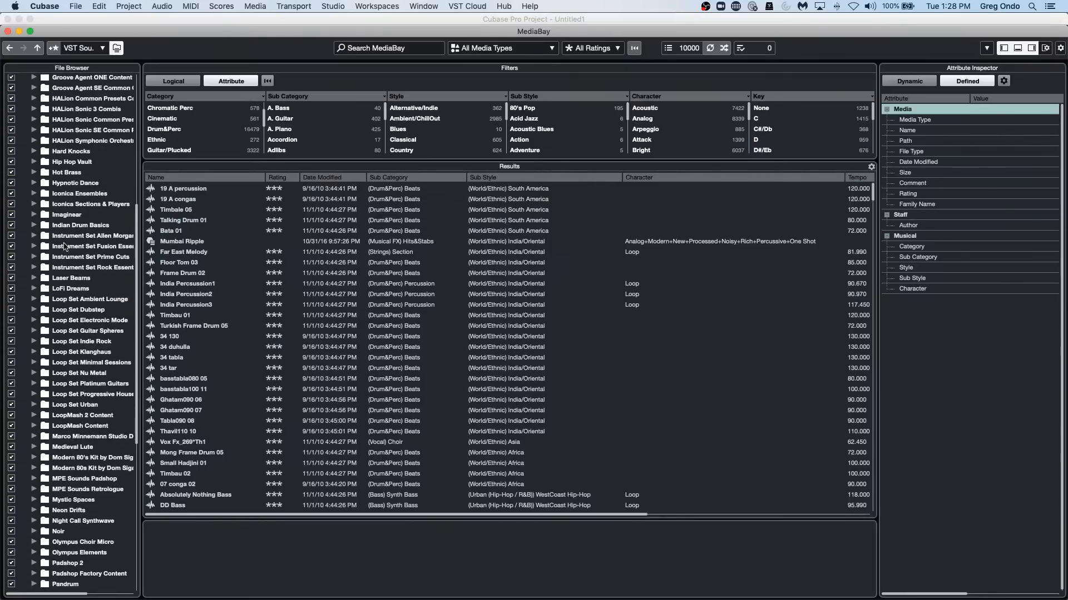
scroll(65, 247, "down", 2)
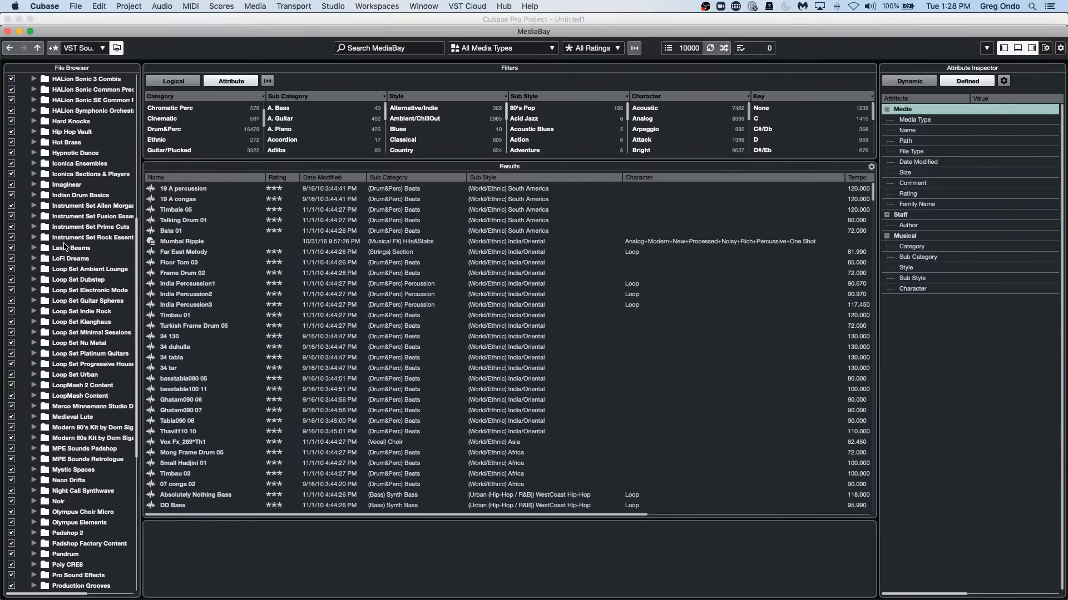
scroll(62, 247, "down", 4)
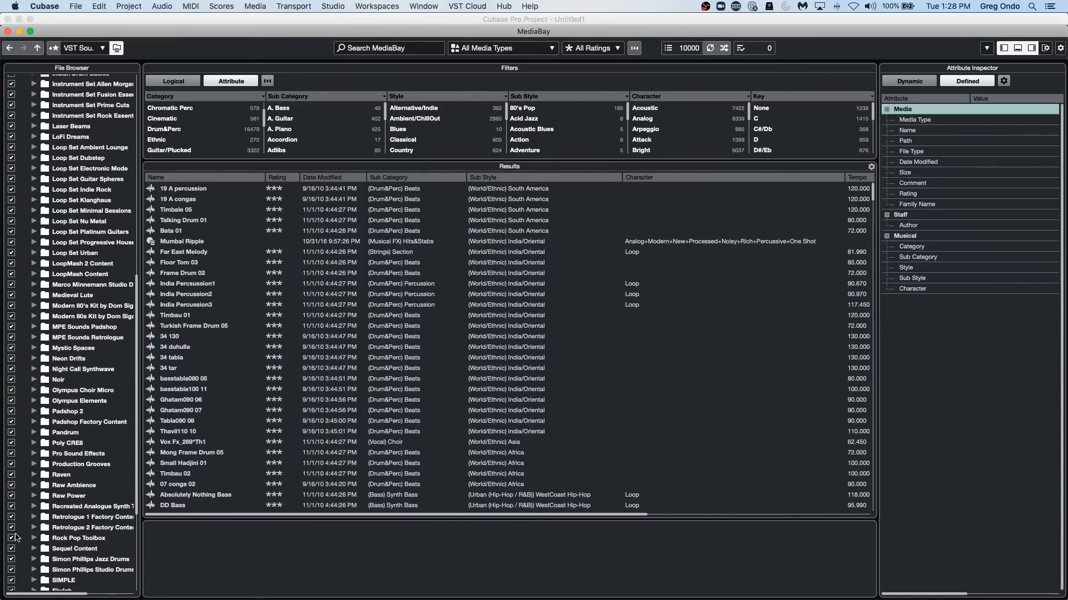
scroll(32, 530, "down", 1)
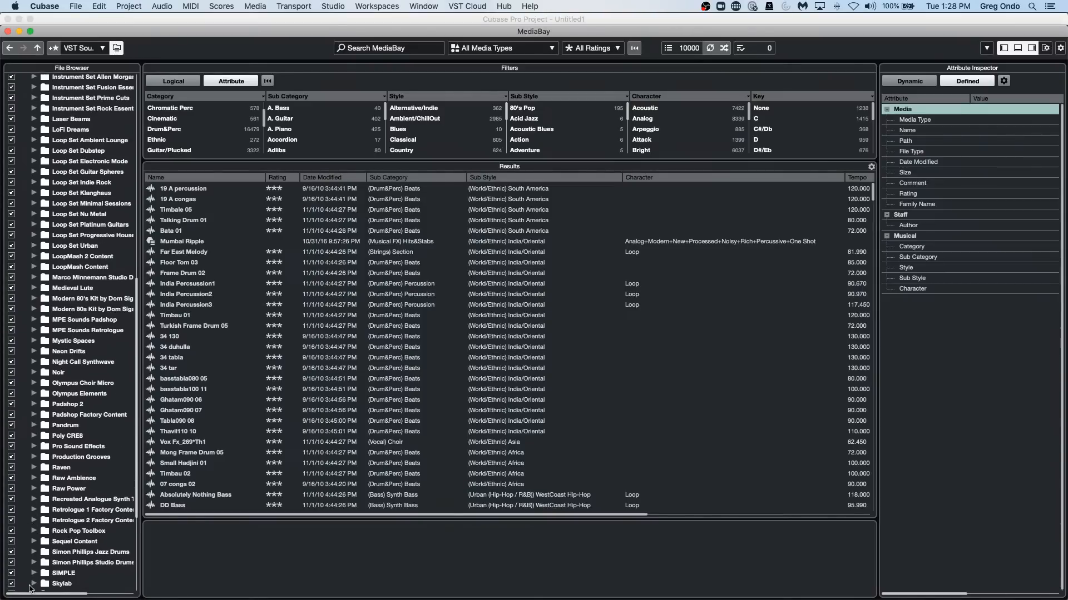
Run a quick rescan of the SIMPLE content folder and a disk rescan of the Skylab folder.
left_click(71, 573)
right_click(71, 576)
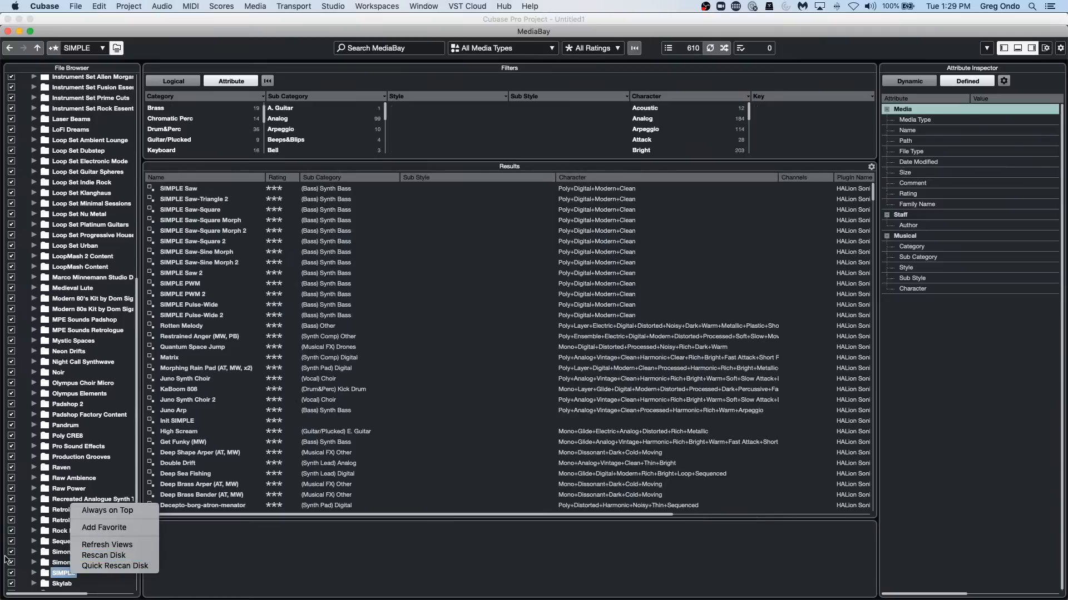
left_click(89, 566)
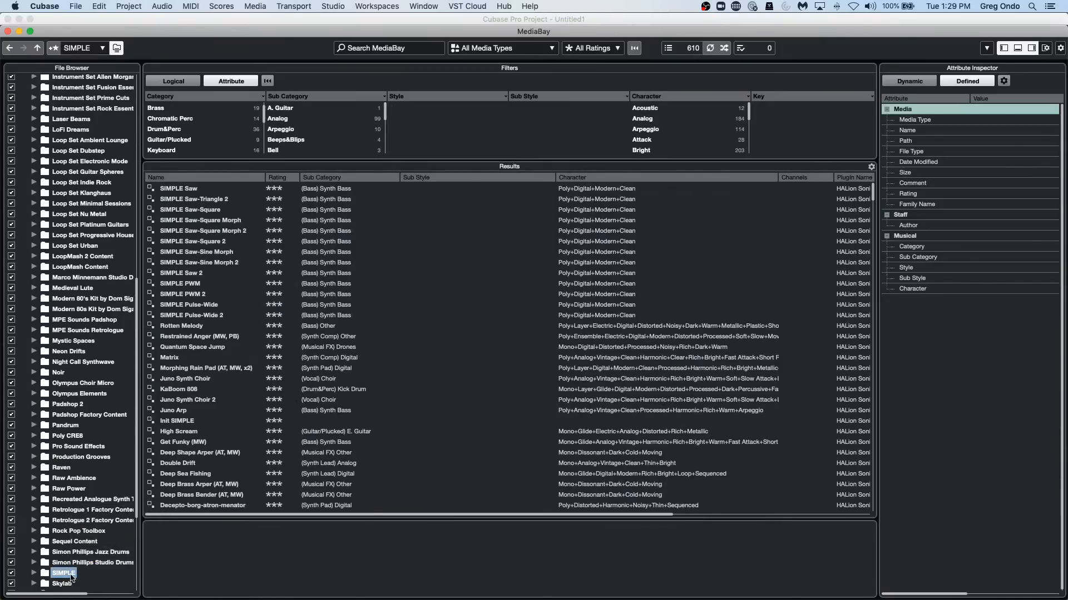
left_click(70, 563)
left_click(71, 582)
right_click(71, 581)
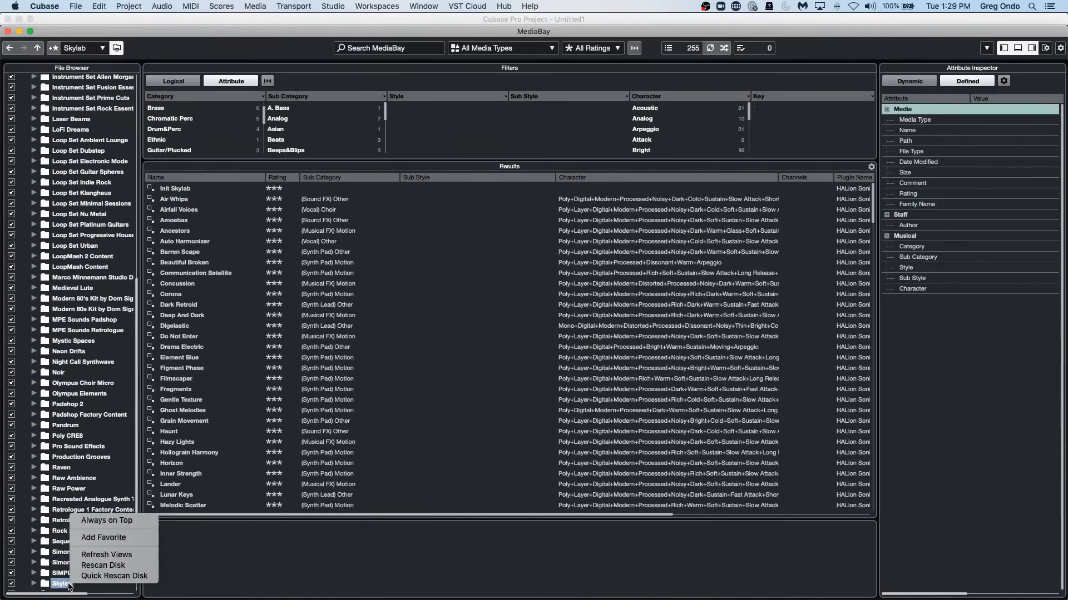
left_click(102, 567)
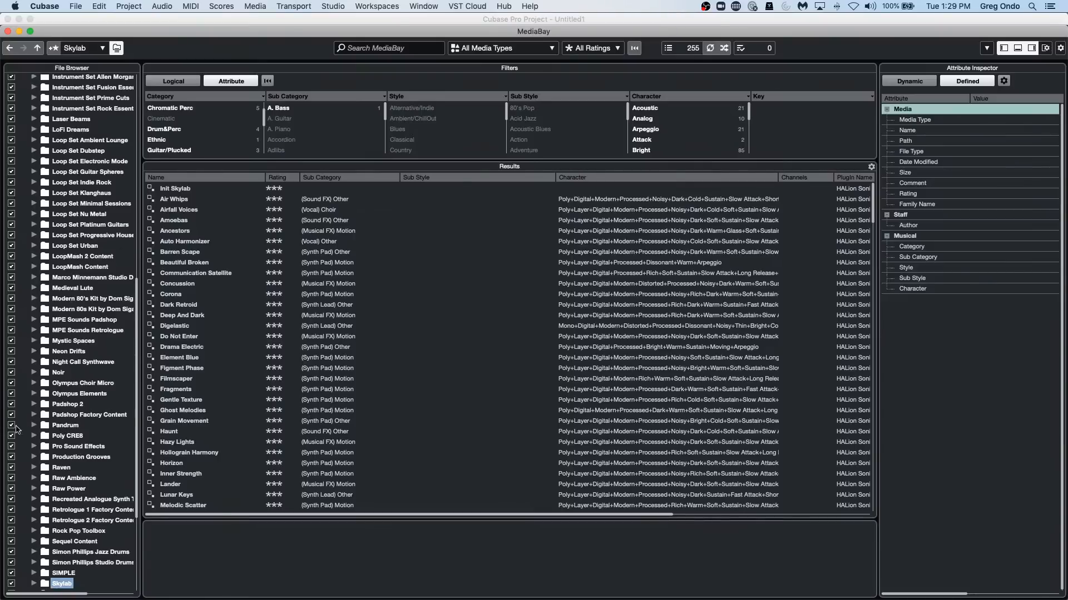
Select the Poly CRE8 folder to view its rescan options, and close MediaBay.
left_click(67, 436)
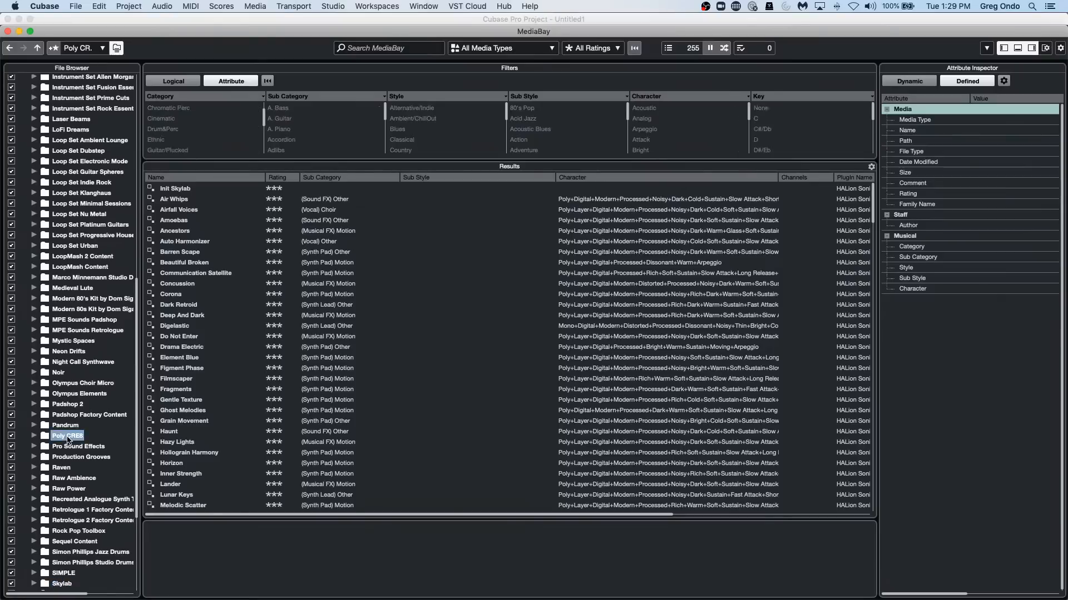
right_click(67, 437)
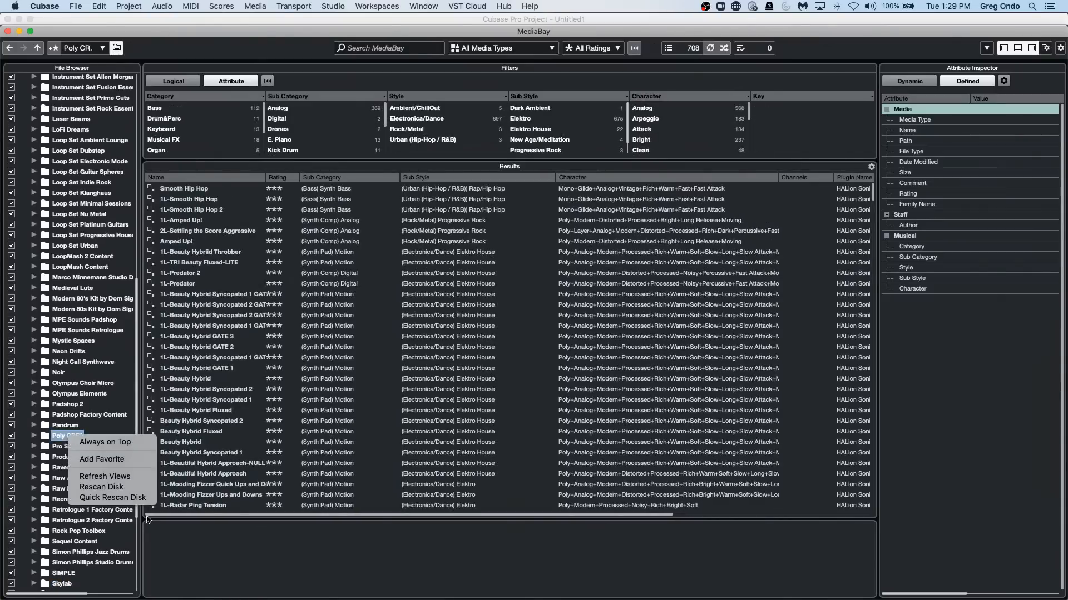
left_click(9, 32)
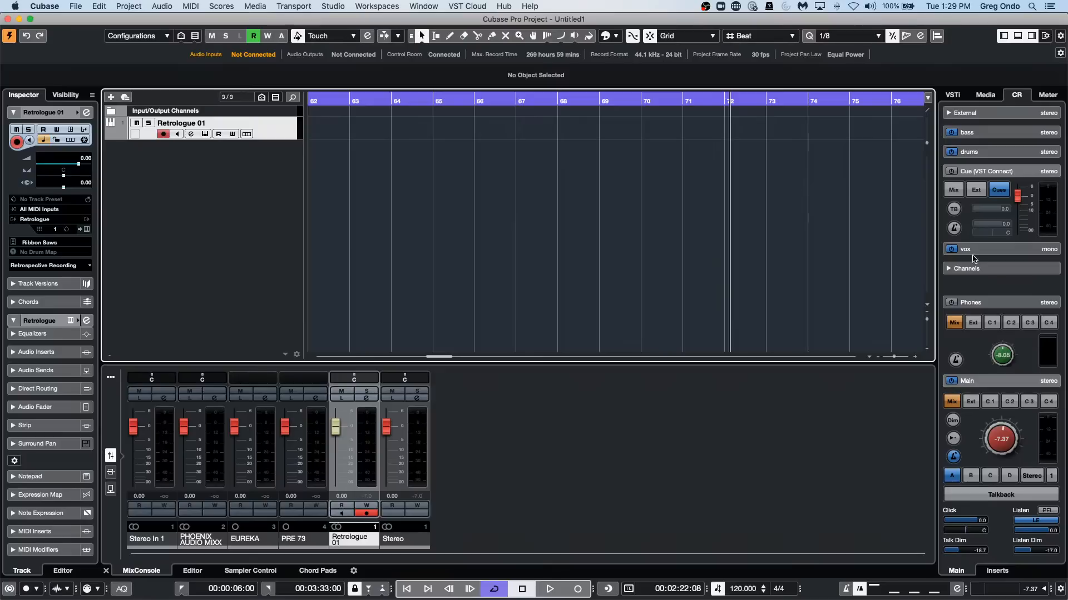
Open the Generic Remote in Studio Setup, choose PANORAMA P4 MIDI in as its MIDI input and check the MIDI output choices.
left_click(335, 7)
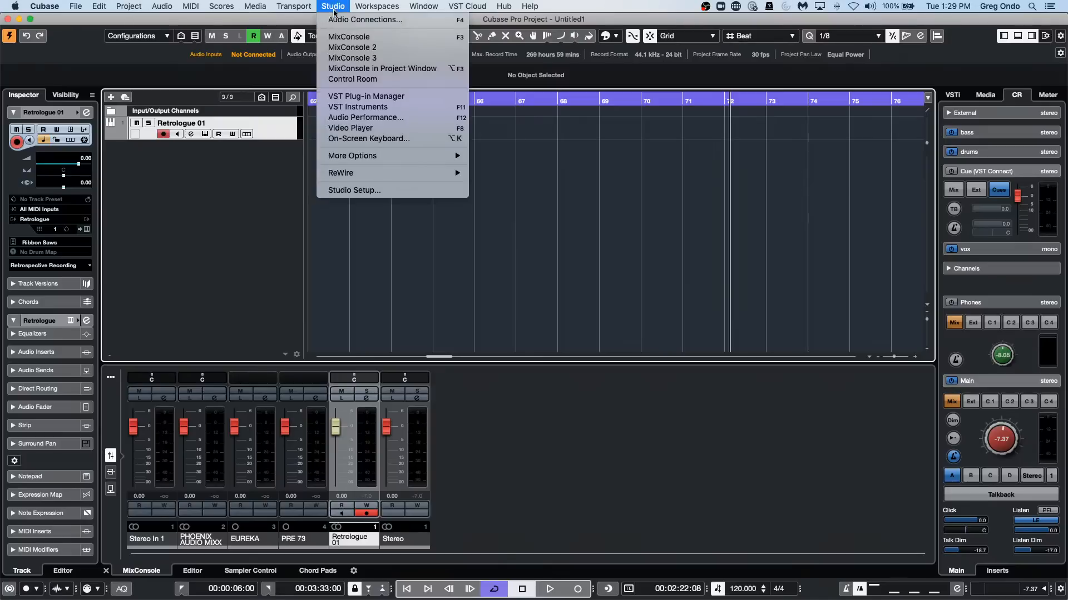
left_click(341, 190)
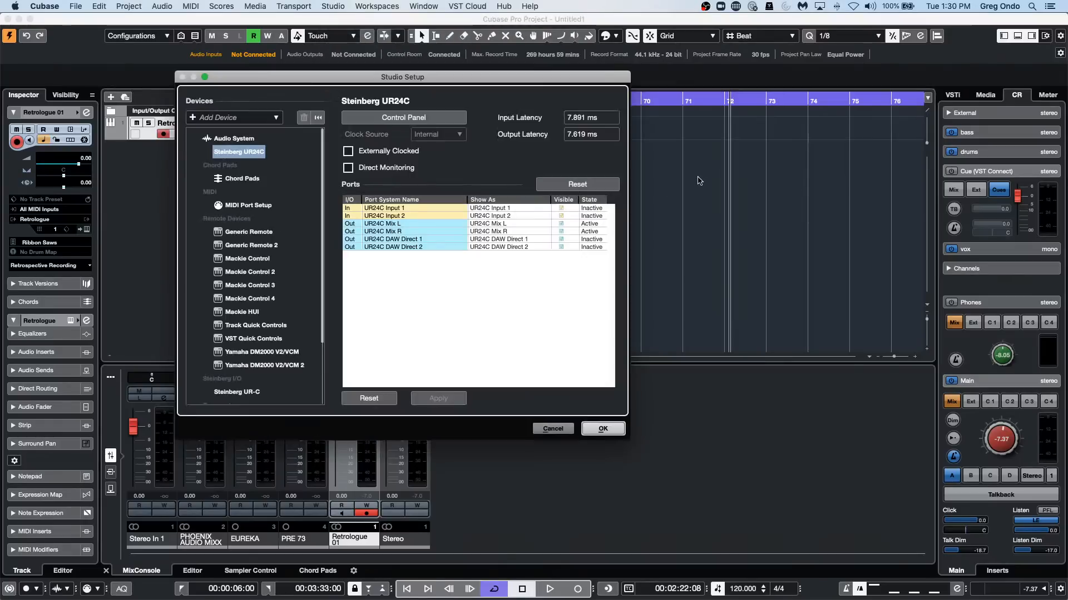
left_click(249, 231)
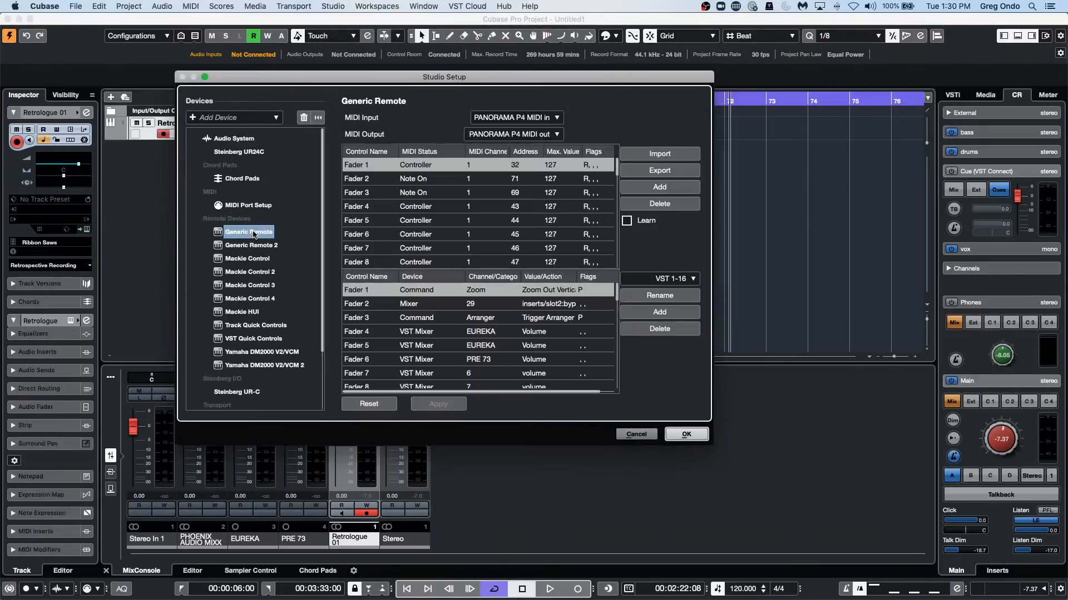
left_click(533, 118)
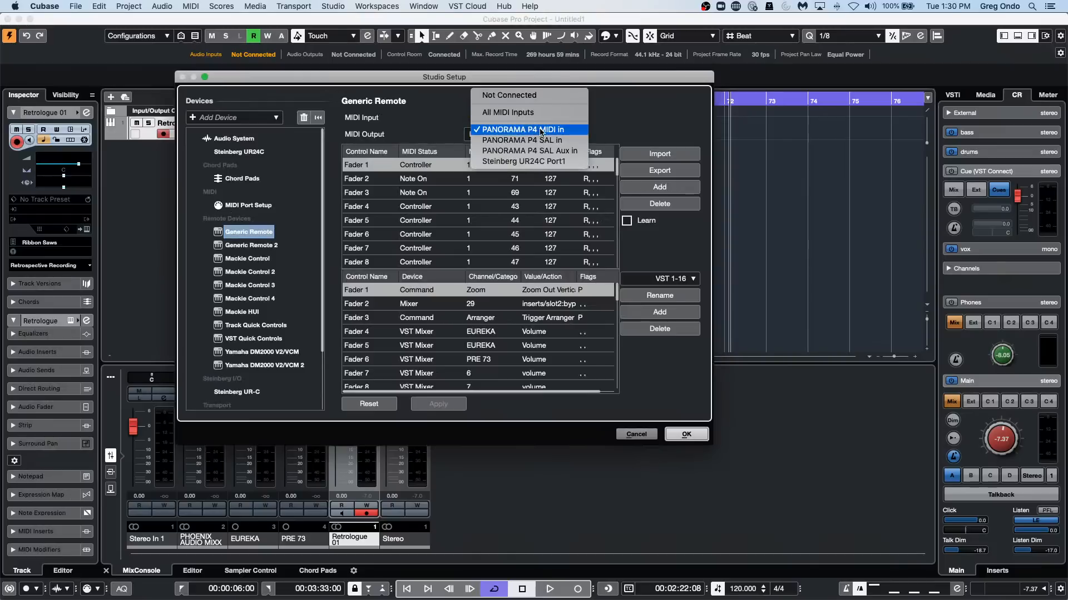
left_click(539, 130)
left_click(556, 134)
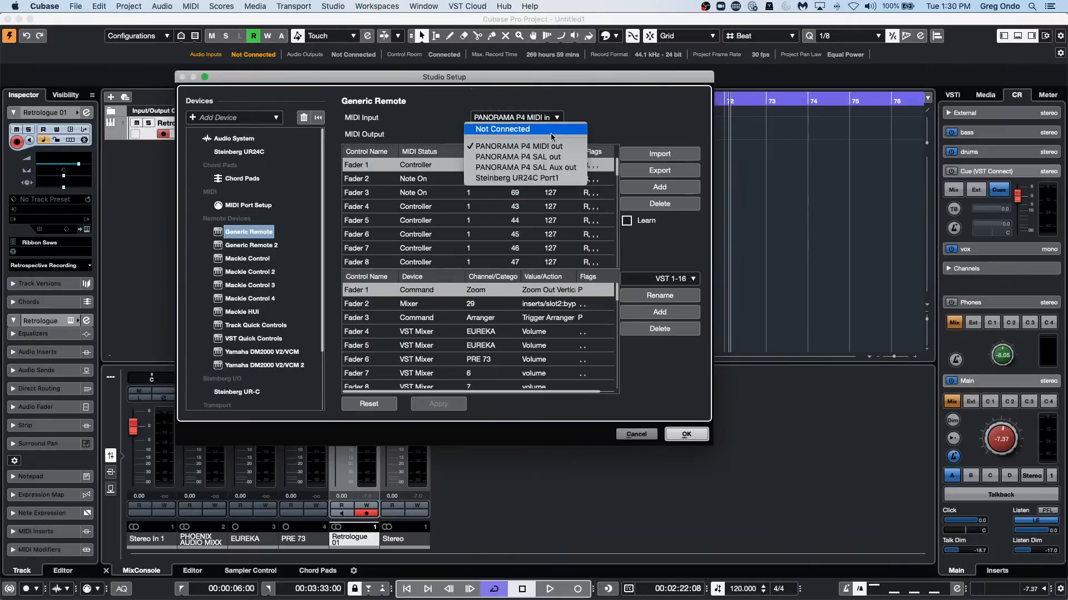
left_click(610, 124)
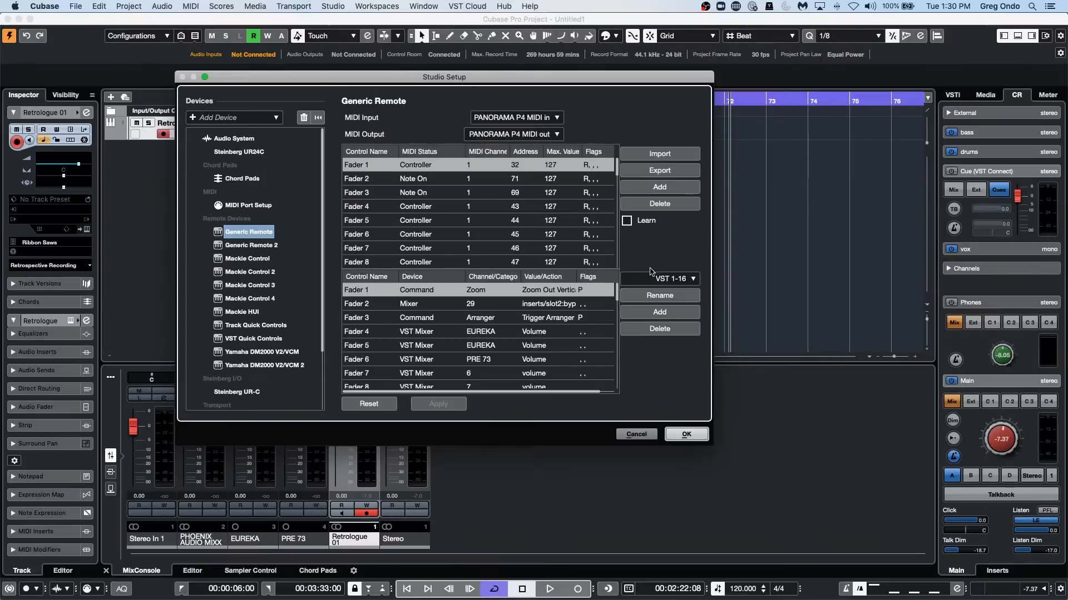
Enable Learn to capture Note On 84 for Fader 1 and set that control's Command category to MIDI.
left_click(627, 221)
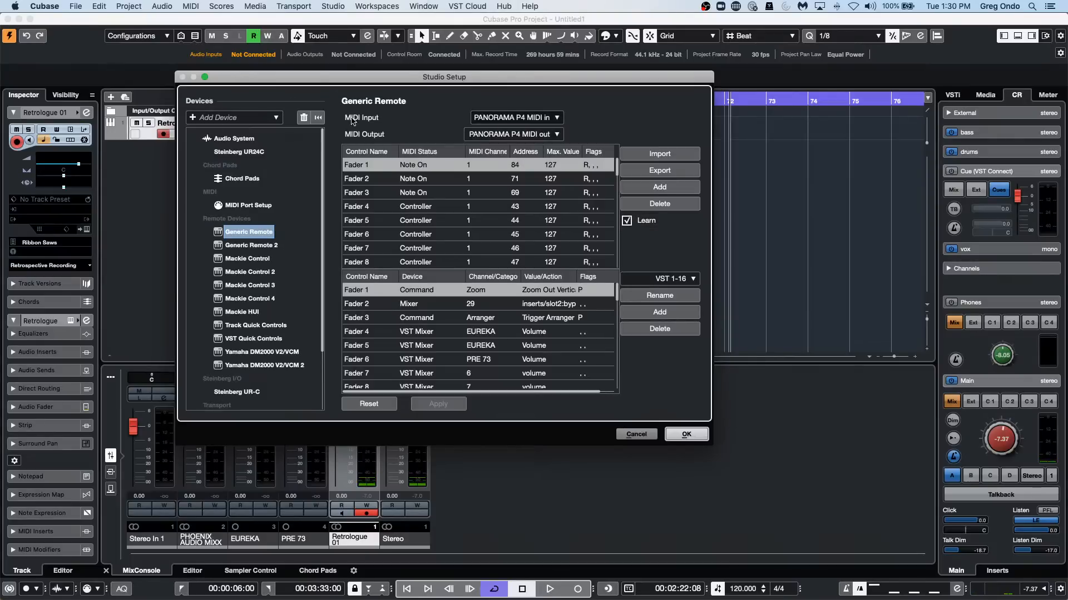
left_click(424, 290)
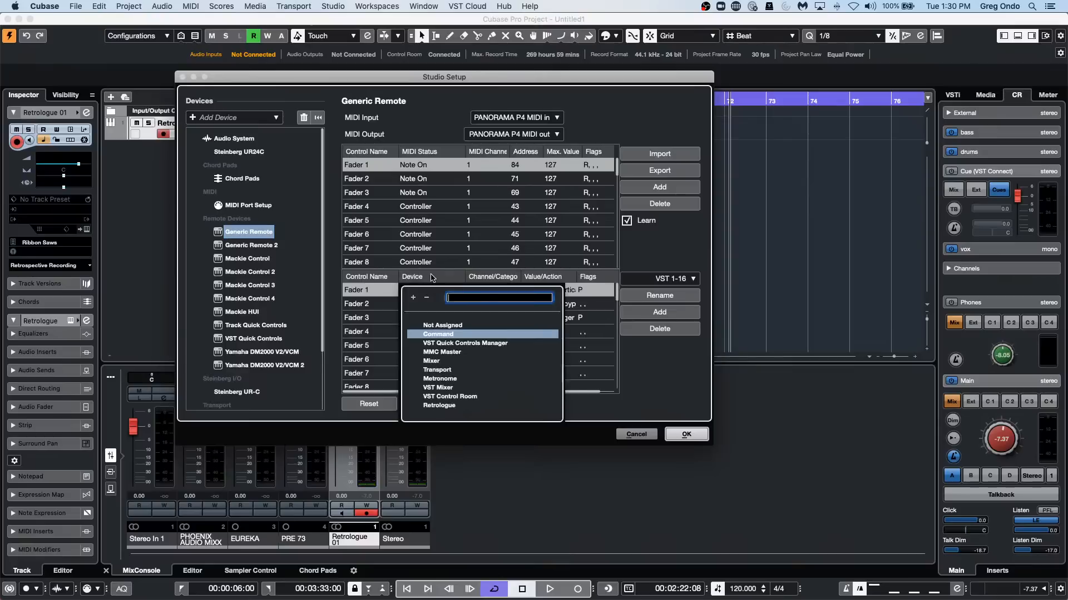
left_click(433, 279)
left_click(476, 294)
scroll(509, 377, "up", 5)
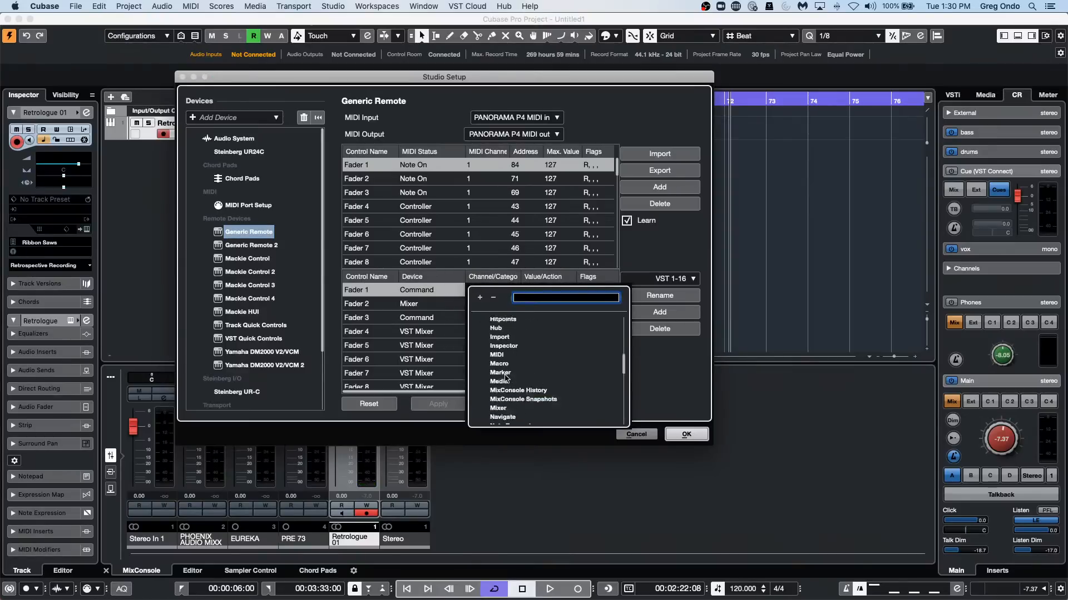
scroll(508, 377, "up", 3)
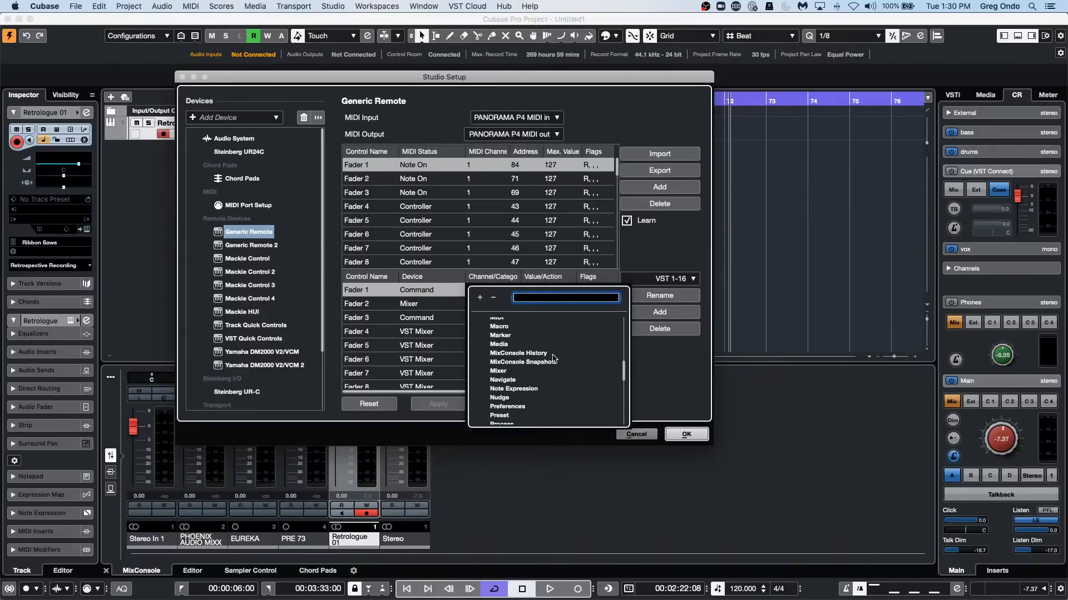
scroll(548, 361, "up", 1)
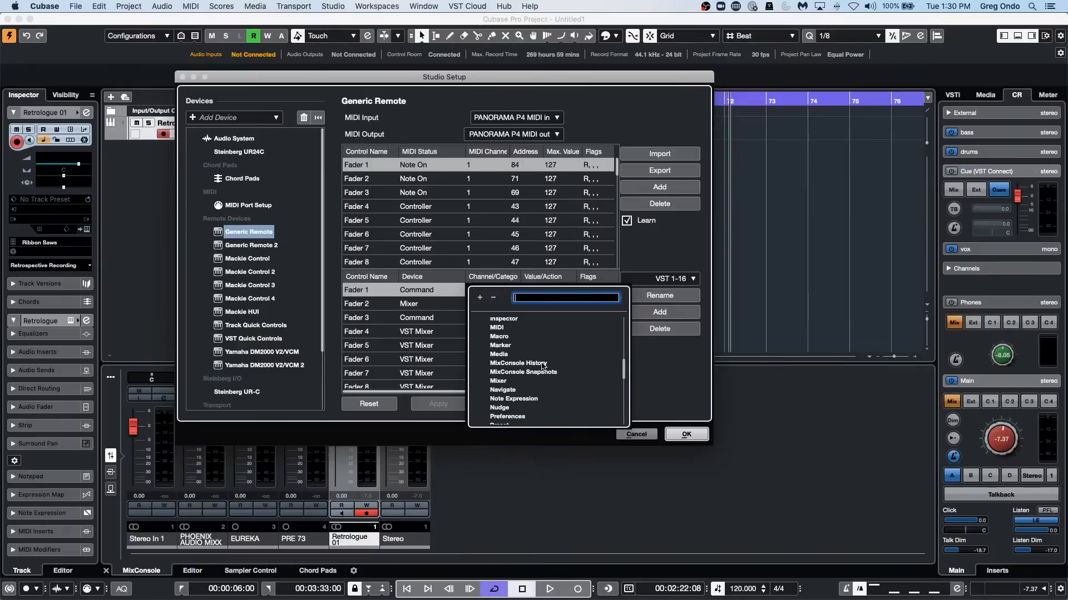
scroll(542, 365, "up", 1)
left_click(525, 336)
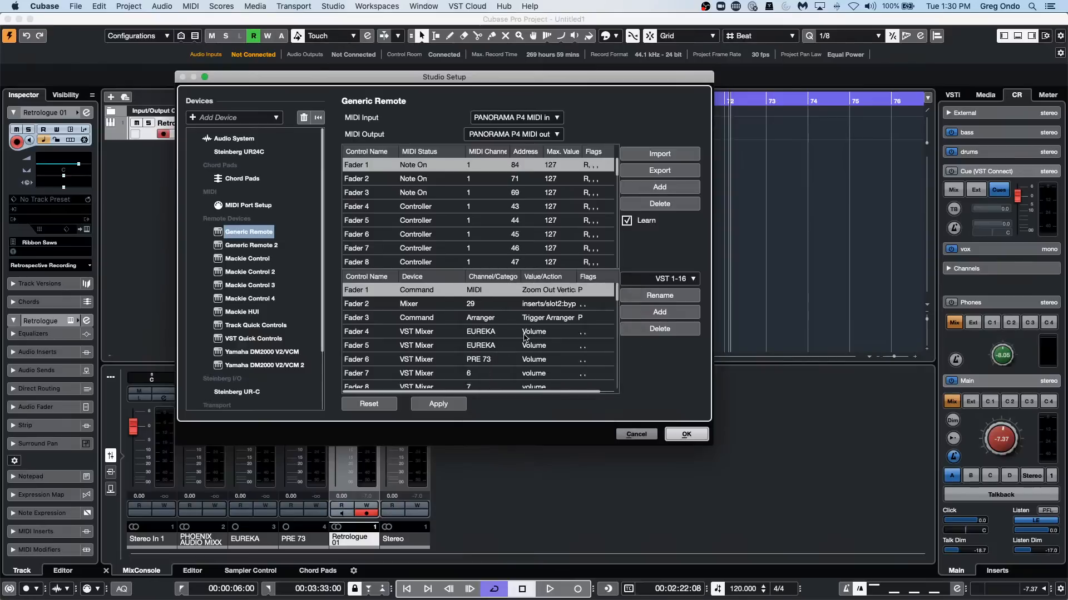
Find the Reset action for Fader 1 by searching for "rese", assign it and confirm the Studio Setup changes.
left_click(556, 292)
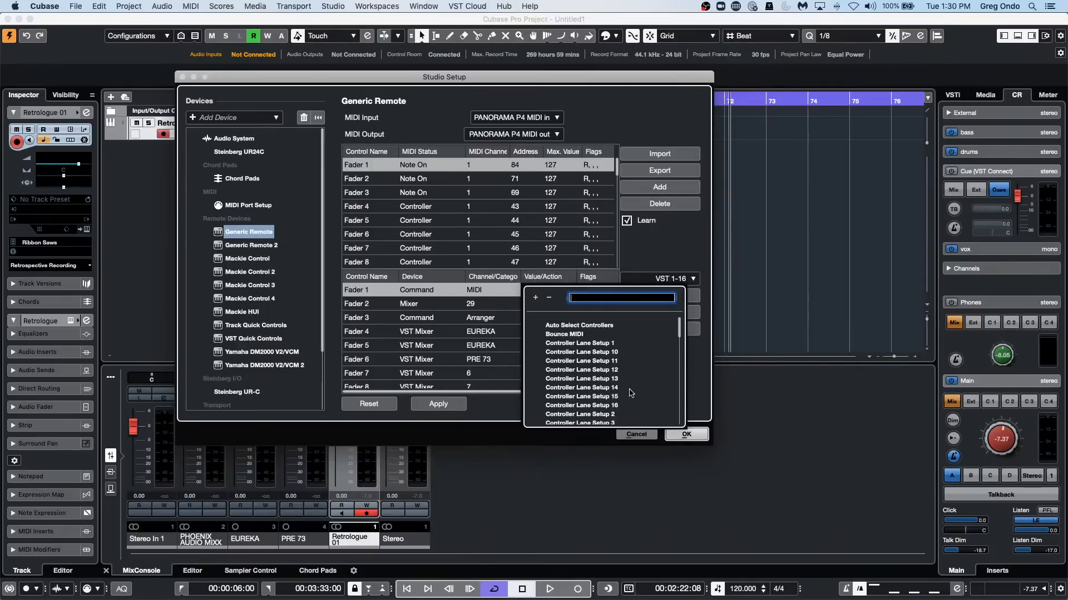
scroll(631, 393, "down", 15)
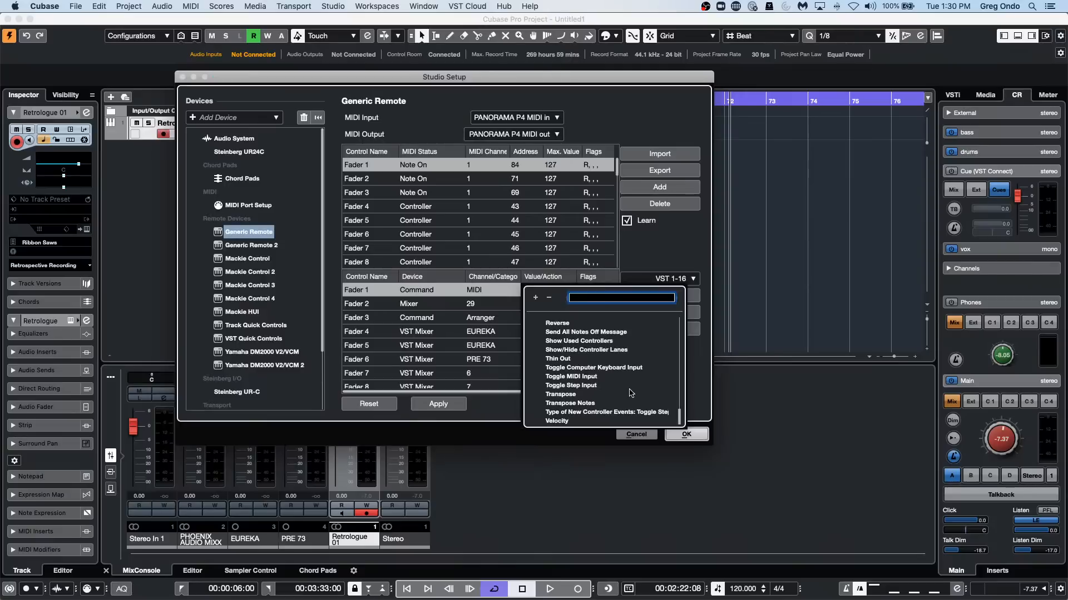
scroll(632, 393, "up", 1)
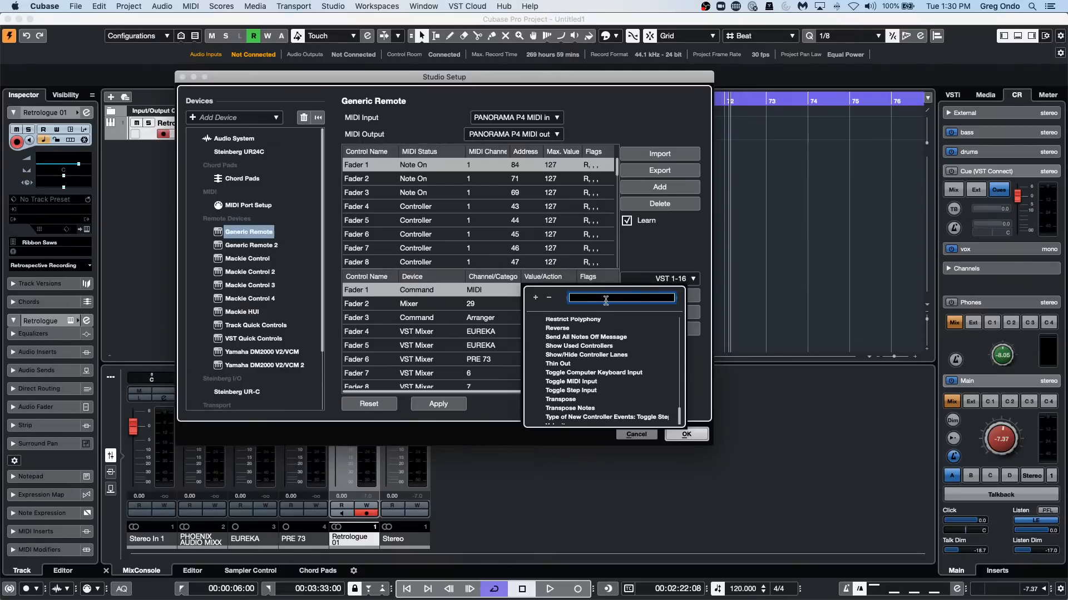
type("re")
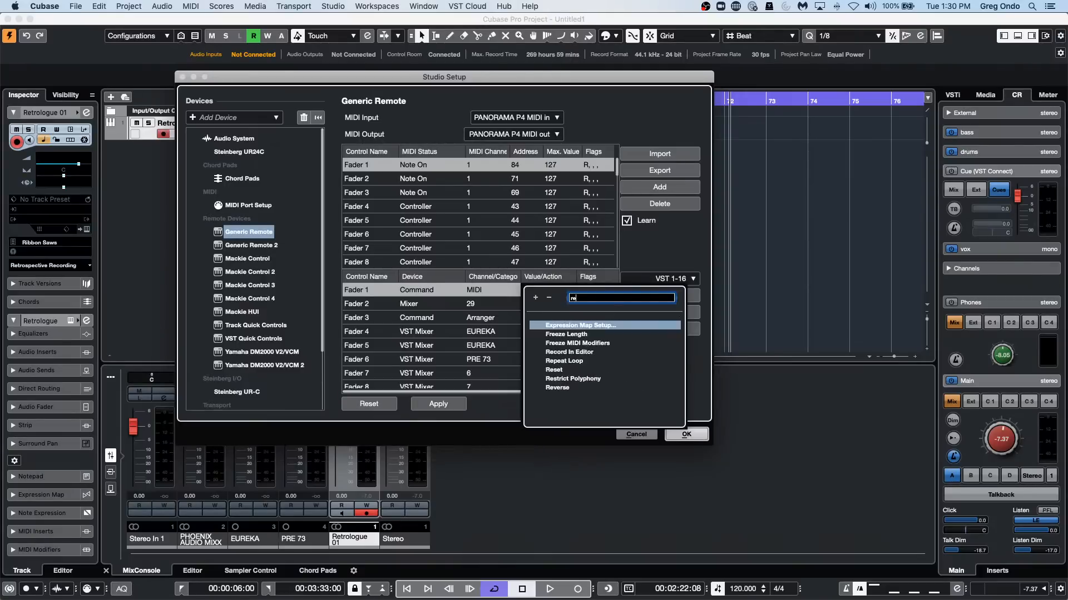
type("se")
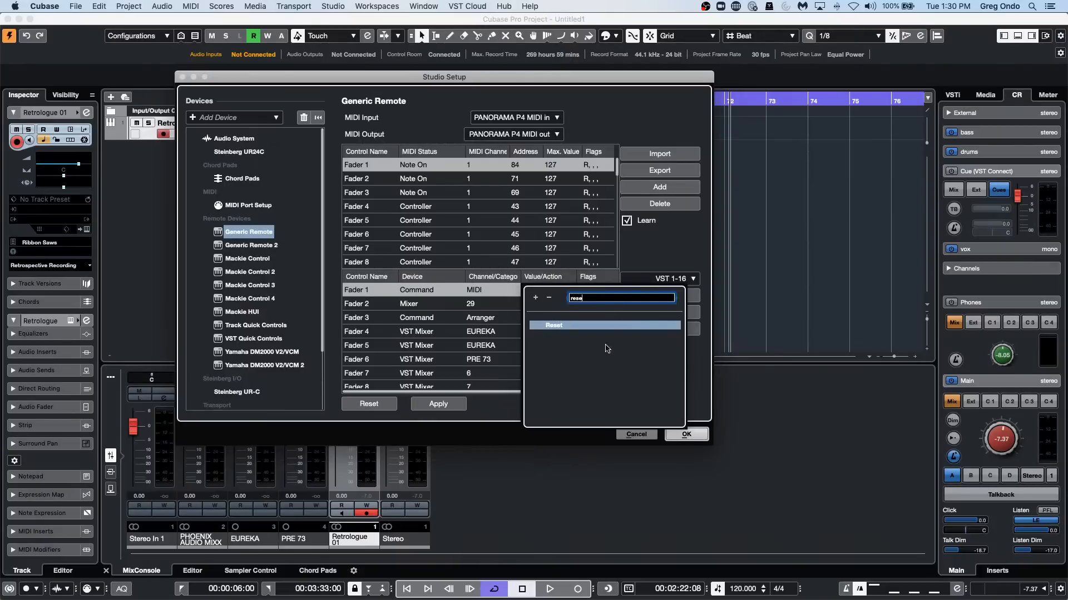
left_click(550, 325)
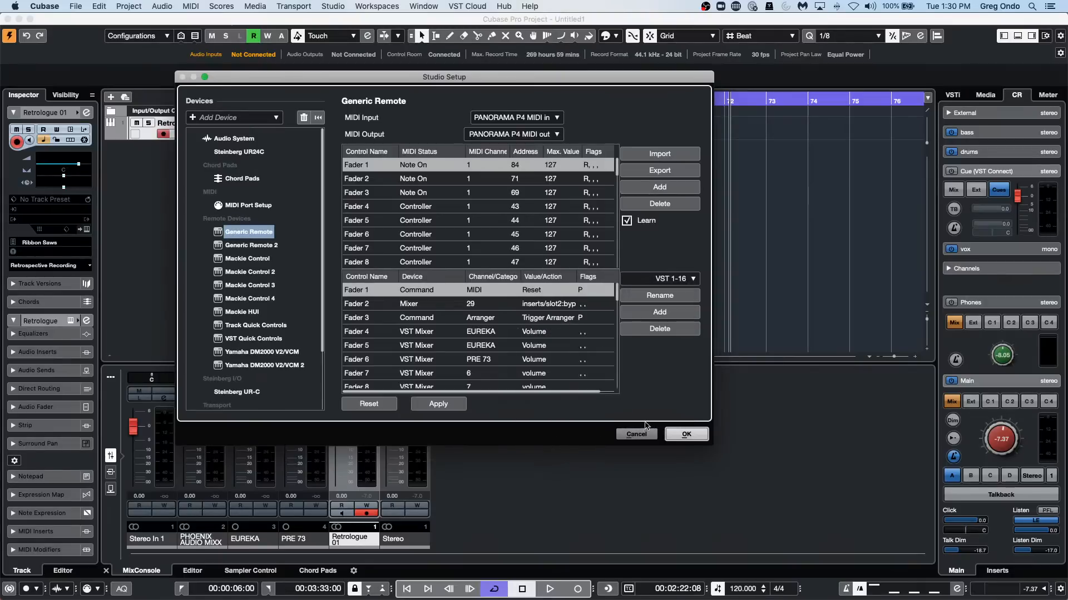
left_click(686, 434)
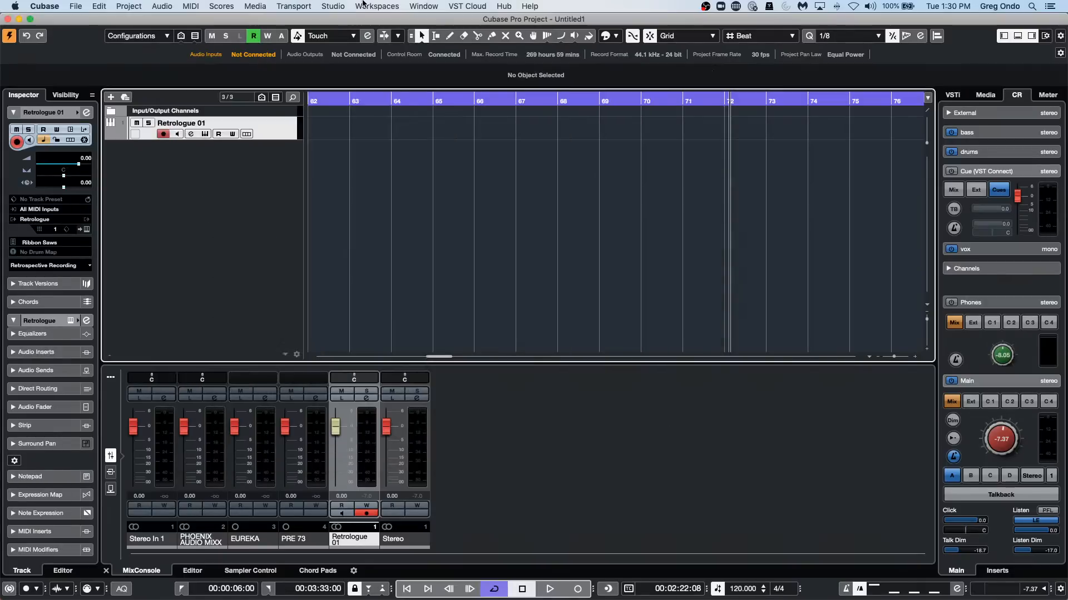
Reopen Studio Setup to review the Generic Remote assignment and the list of addable devices, and close the dialog.
left_click(334, 6)
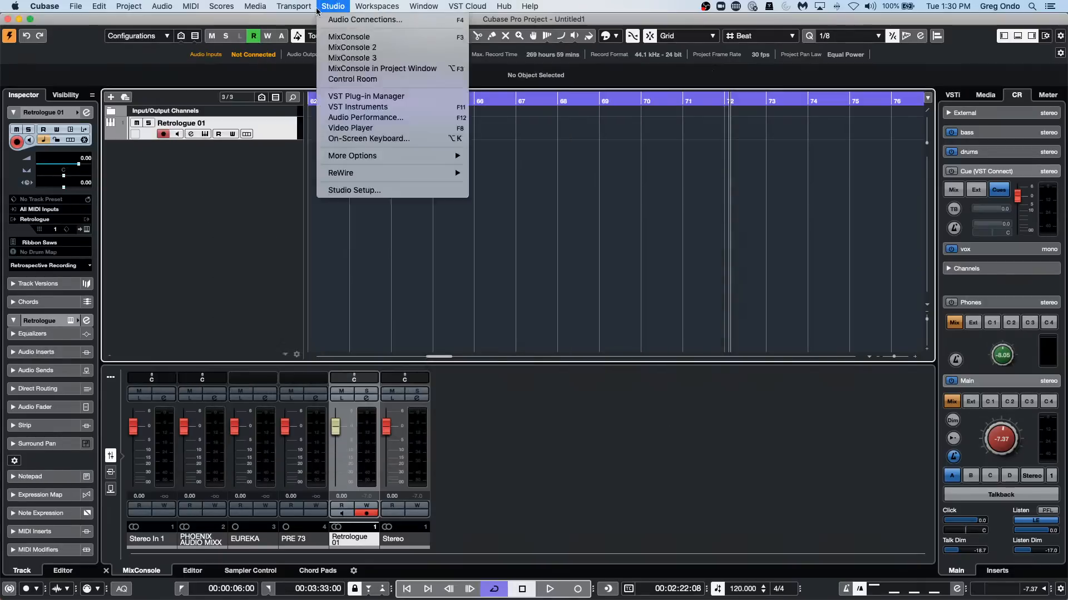
left_click(368, 190)
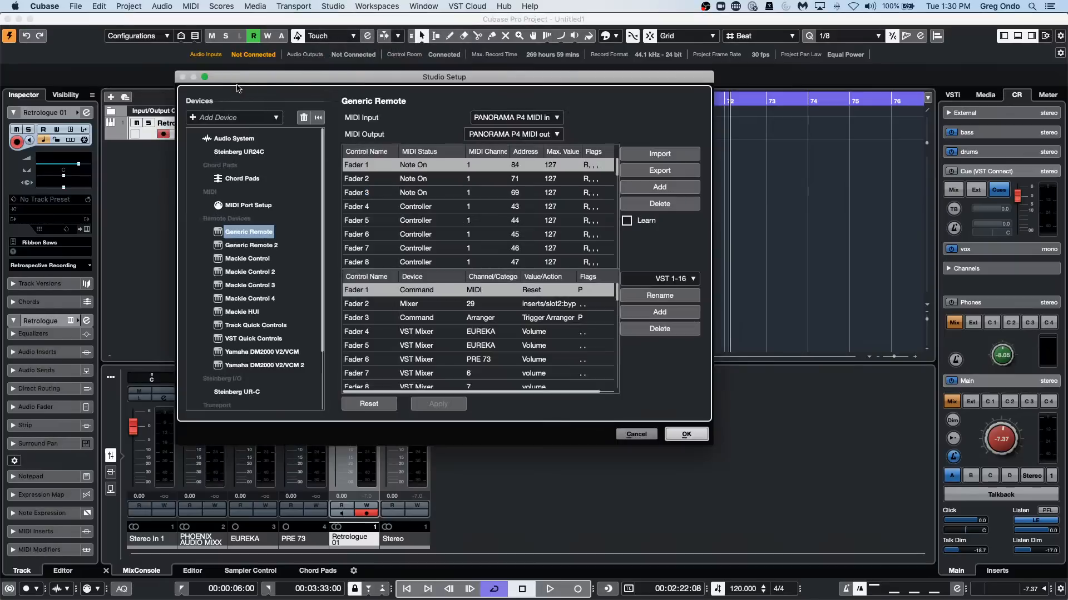
left_click(222, 117)
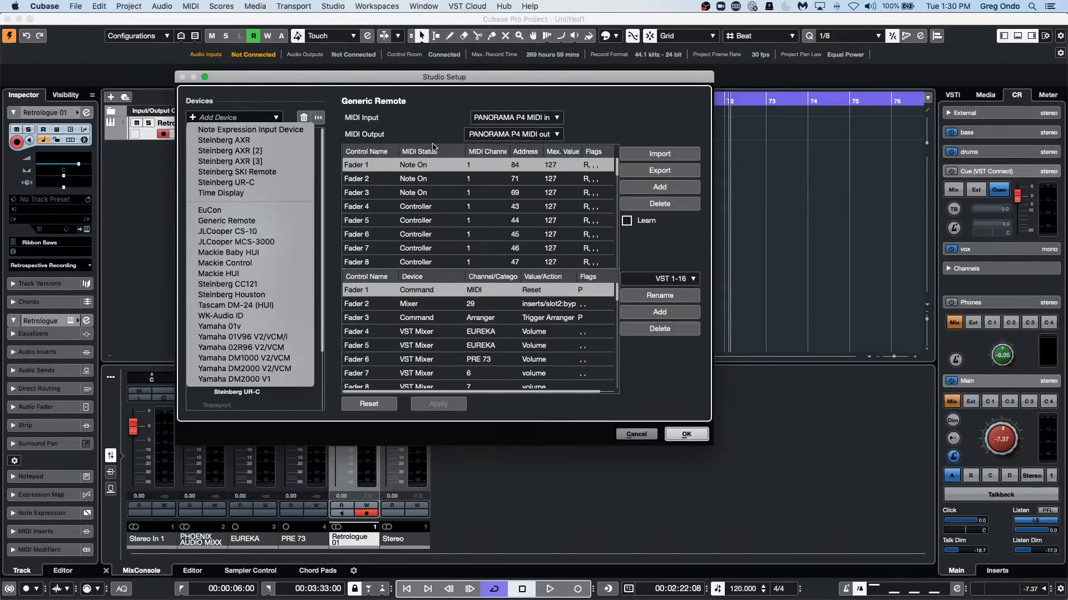
left_click(417, 113)
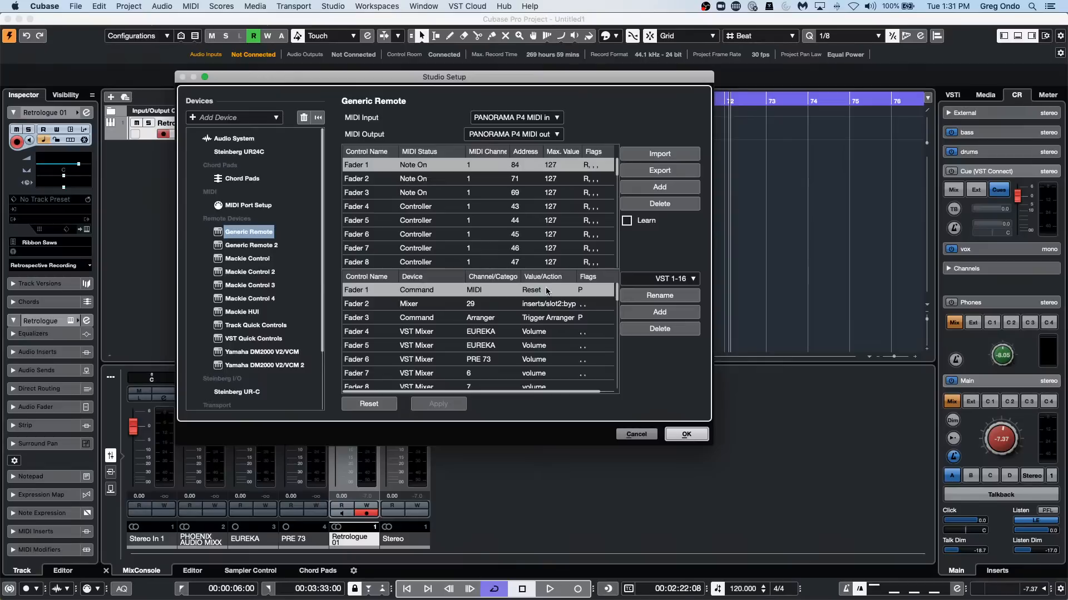
left_click(687, 435)
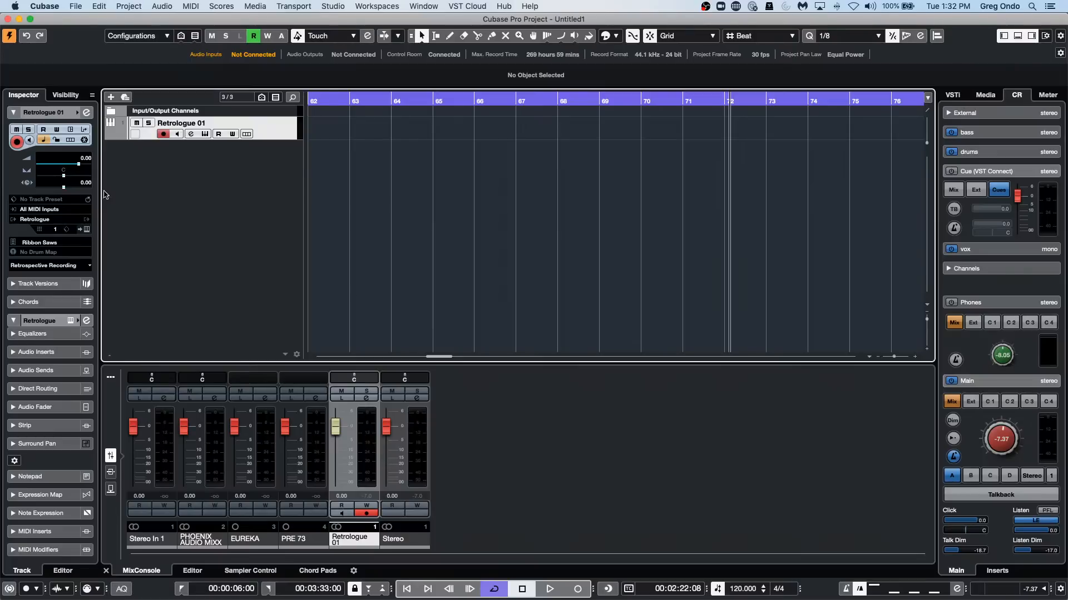
Open the recent project Amos Moses - GO.cpr, activate it and dismiss the missing-files list without locating anything.
left_click_drag(329, 100, 286, 105)
left_click(76, 6)
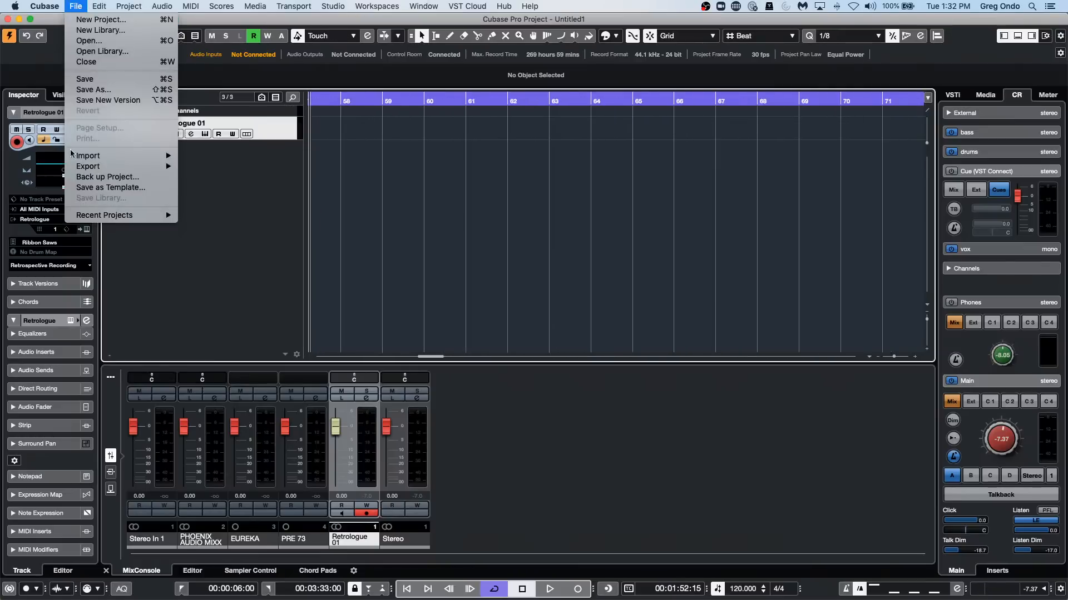
mouse_move(89, 216)
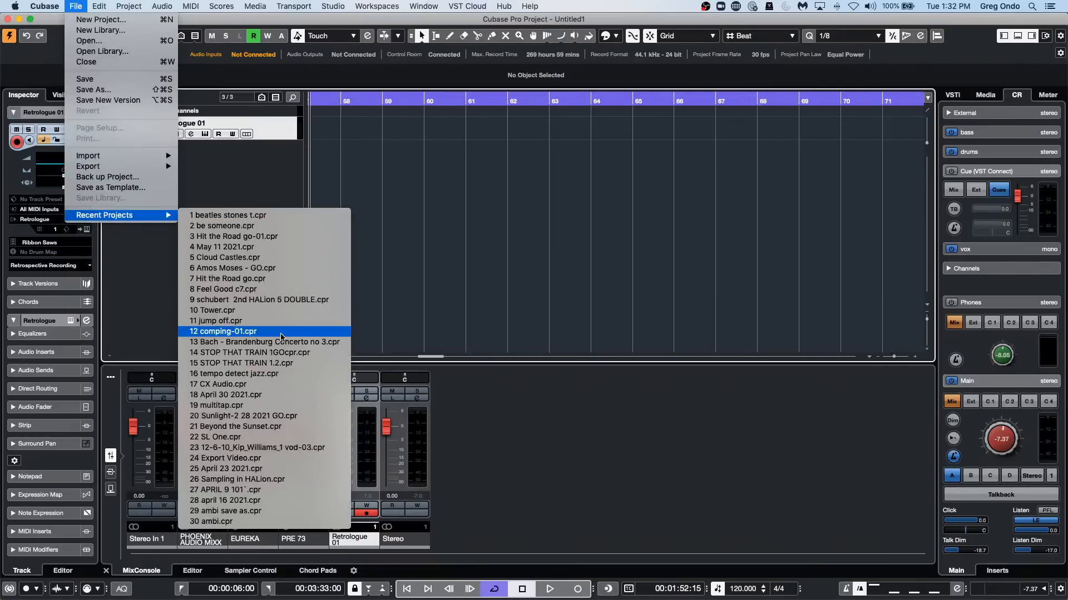
left_click(332, 260)
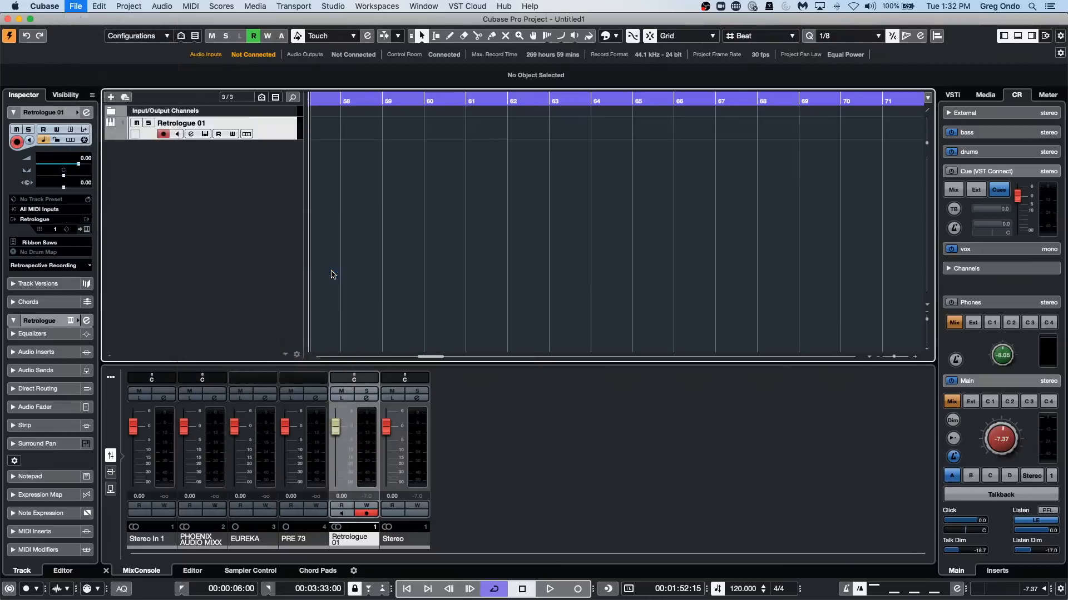
left_click(598, 215)
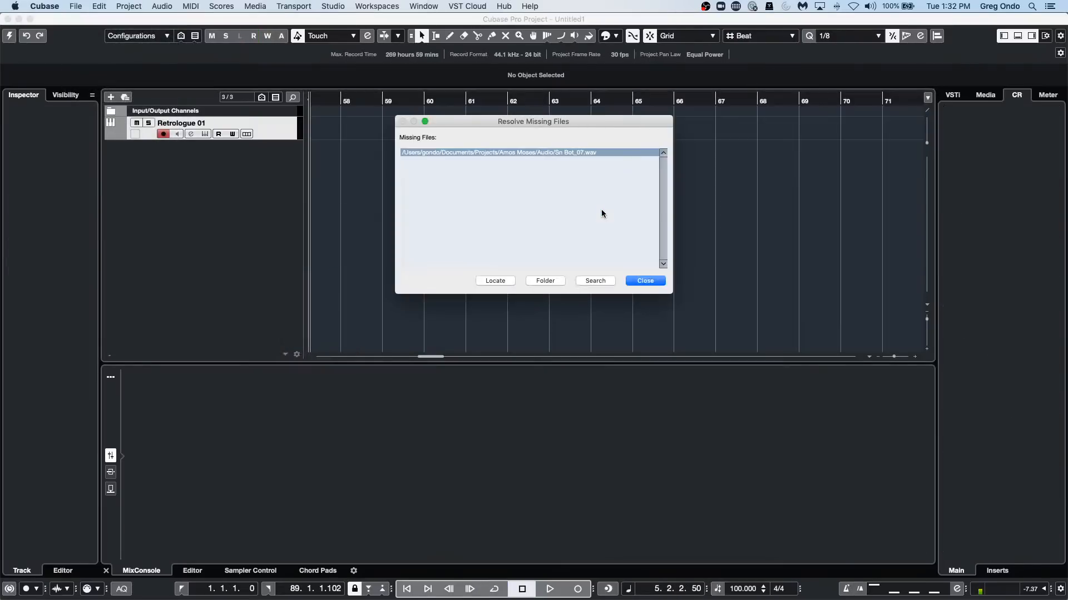
left_click(646, 283)
Solo the OH L and OH R overhead tracks and play the project from about bar 12.
left_click_drag(375, 101, 409, 50)
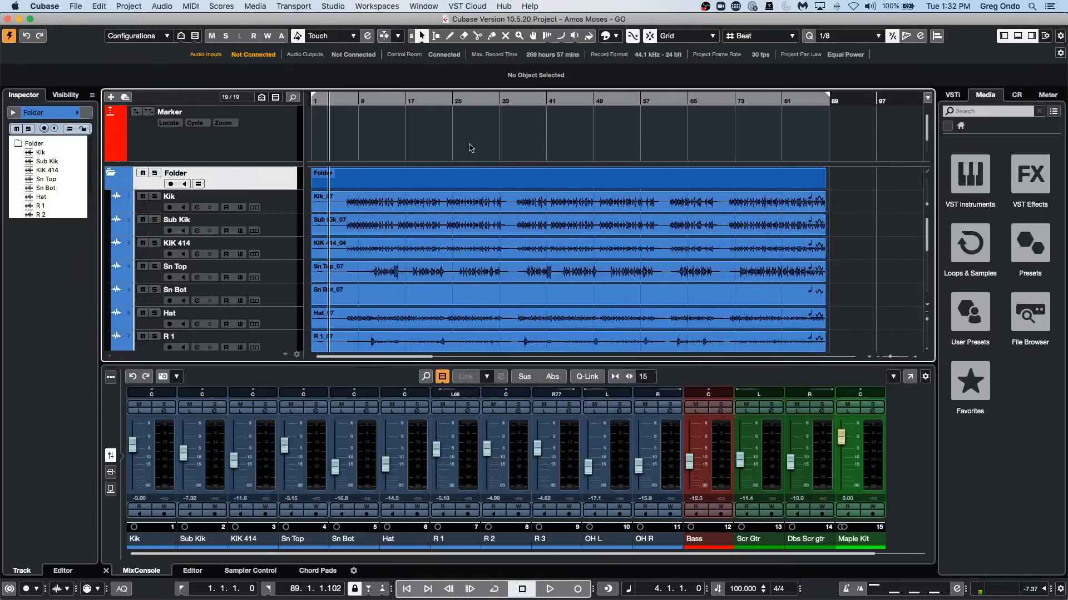
scroll(477, 200, "down", 4)
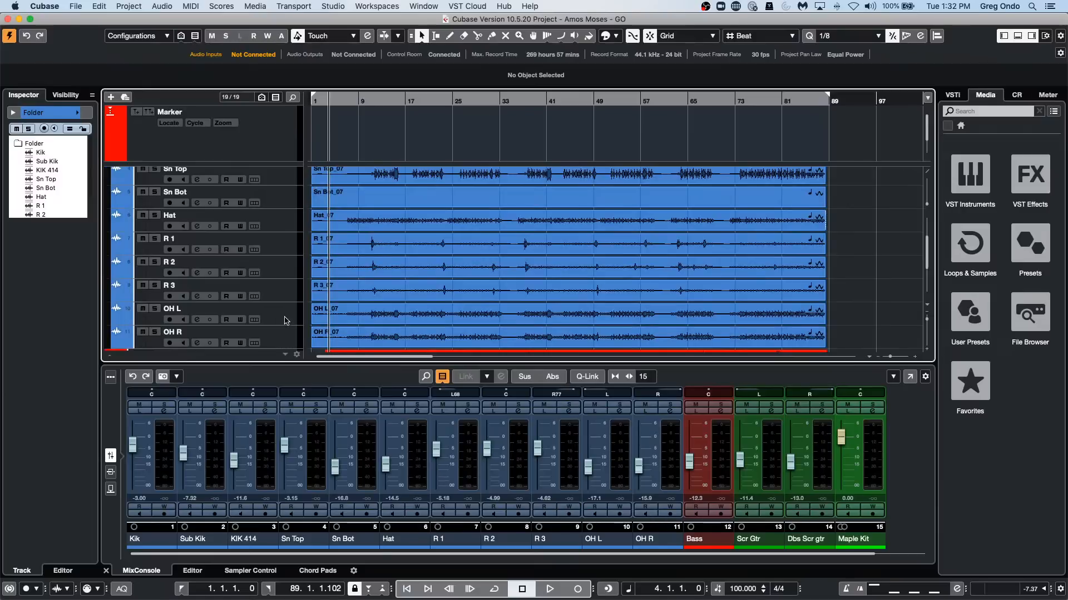
left_click(156, 309)
left_click(155, 332)
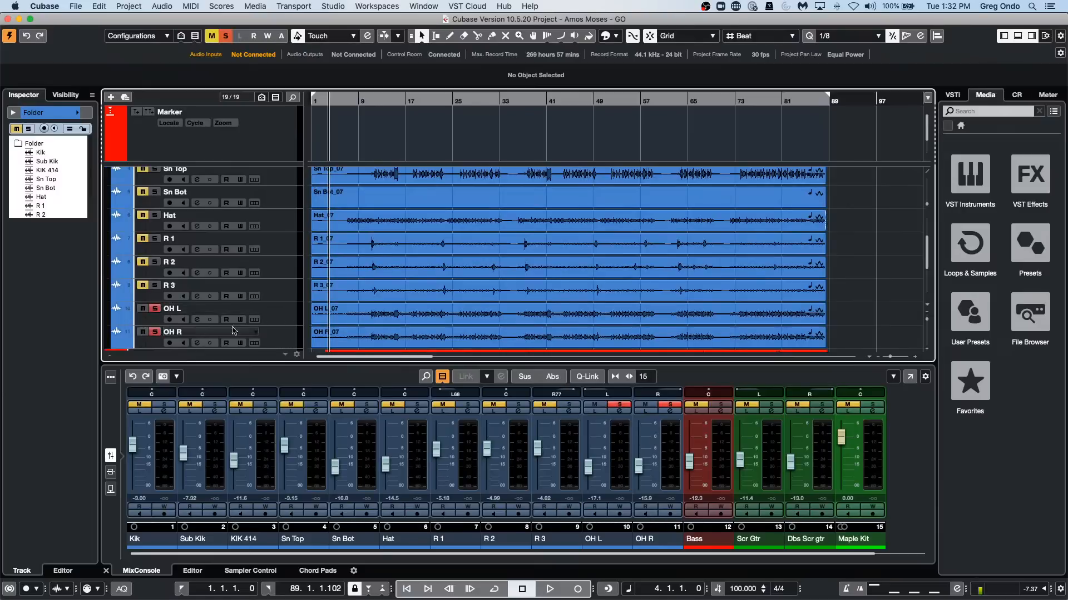
key("space")
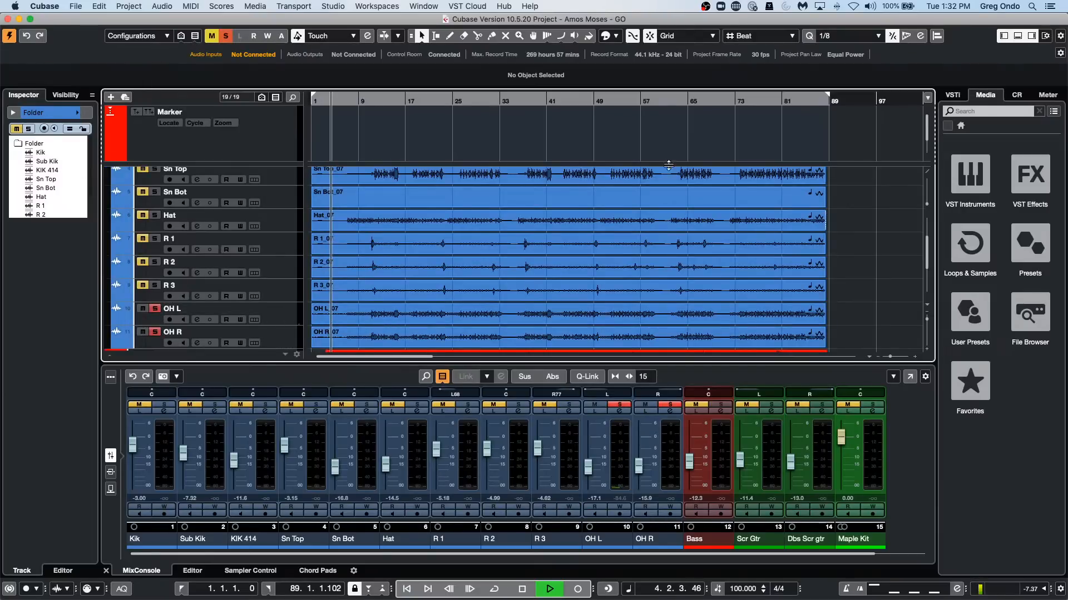
left_click(378, 102)
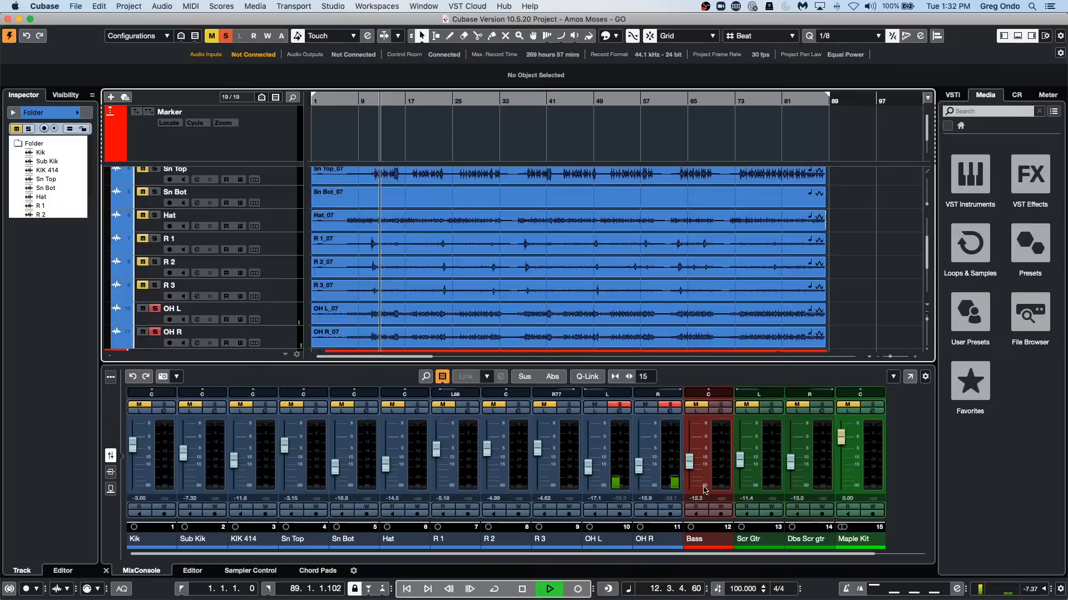
Show the Control Room and raise the Main output level to 4.13.
left_click(1016, 96)
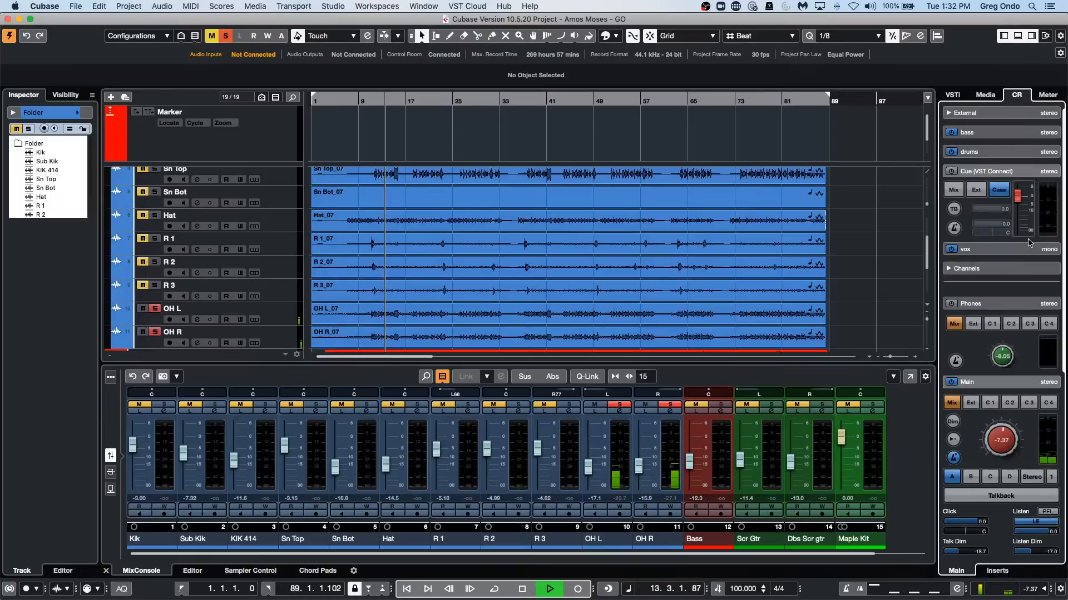
scroll(1005, 421, "up", 3)
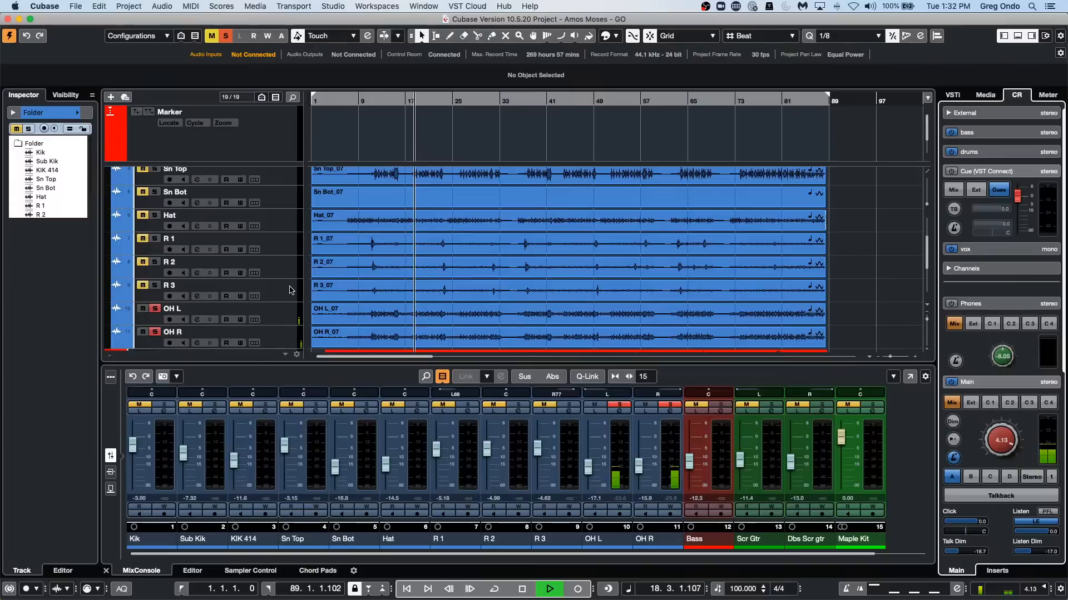
Select the OH L and OH R tracks and route them to a new stereo group channel named OH.
scroll(289, 220, "up", 1)
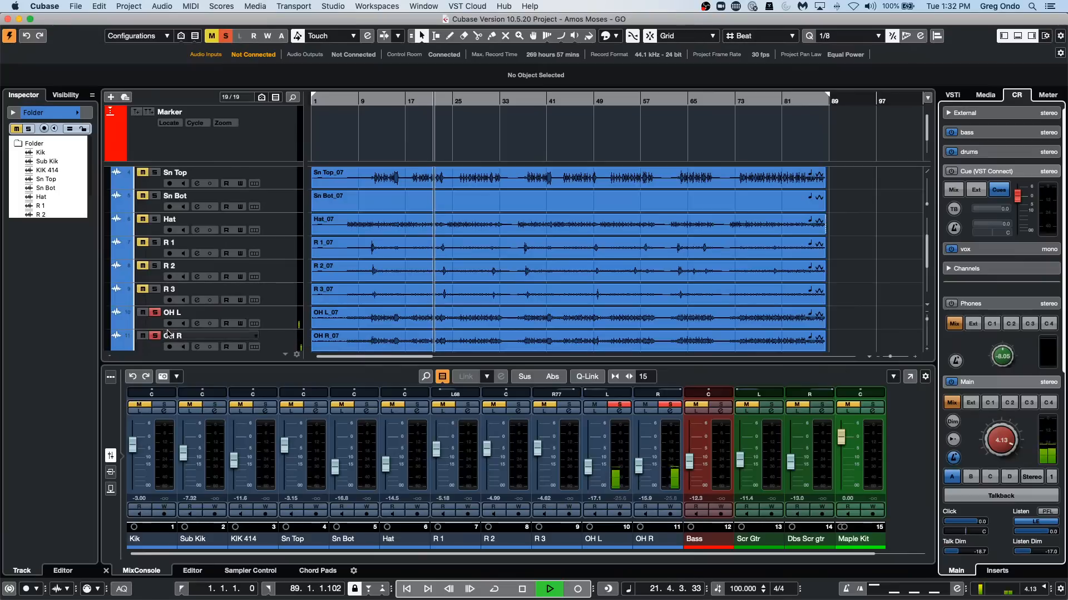
right_click(279, 323)
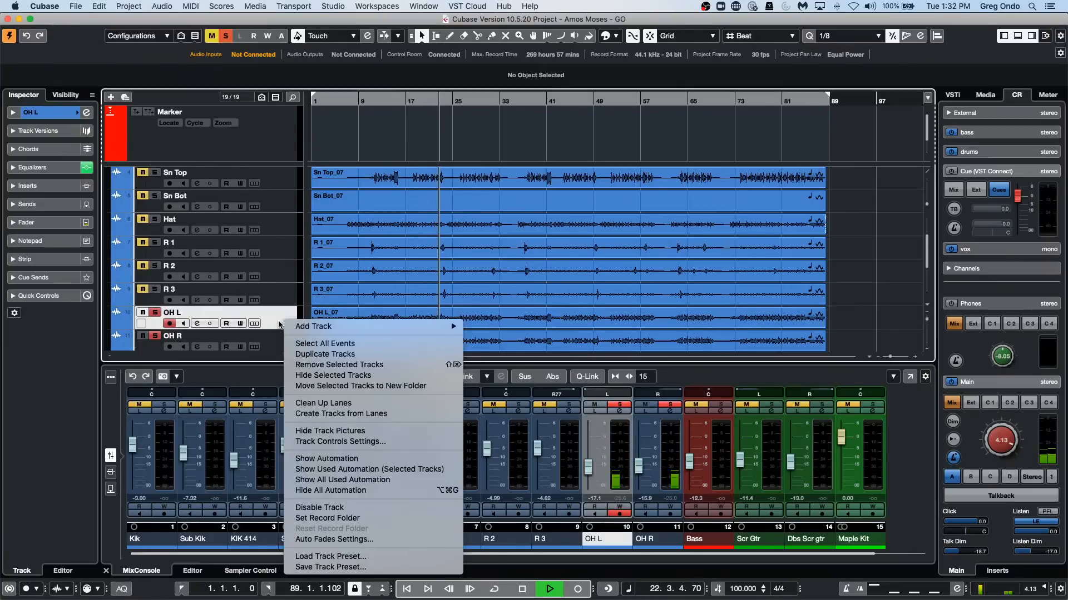
left_click(272, 343)
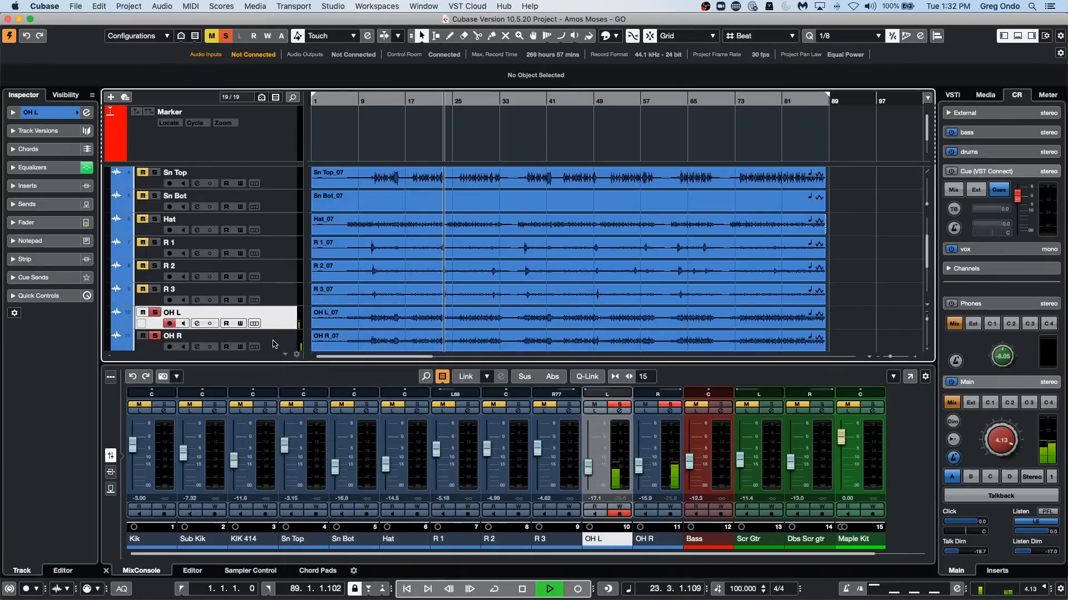
left_click(273, 344, "shift")
right_click(287, 319)
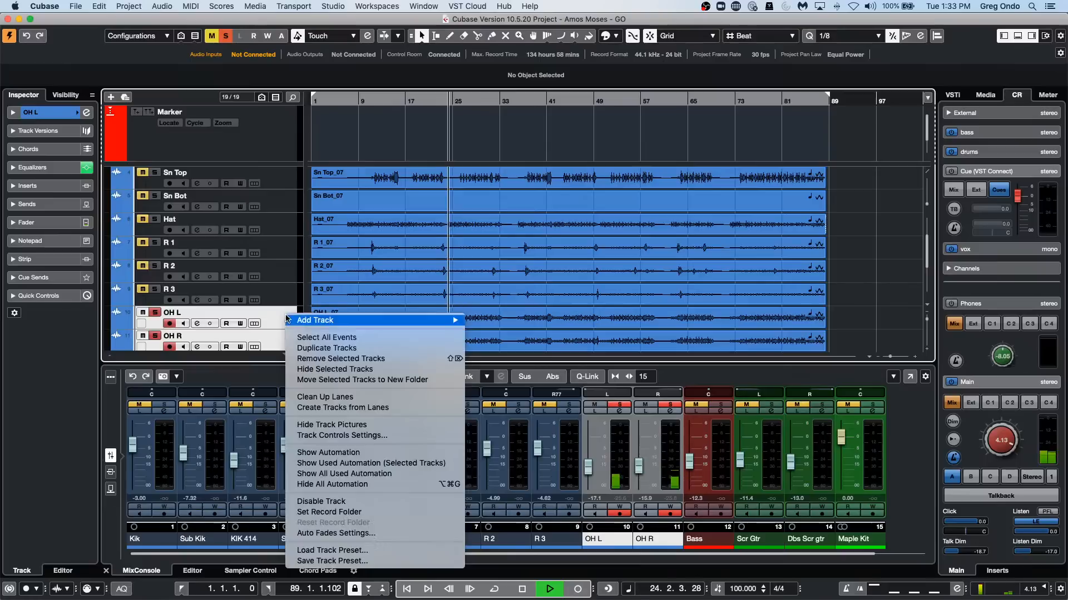
mouse_move(289, 320)
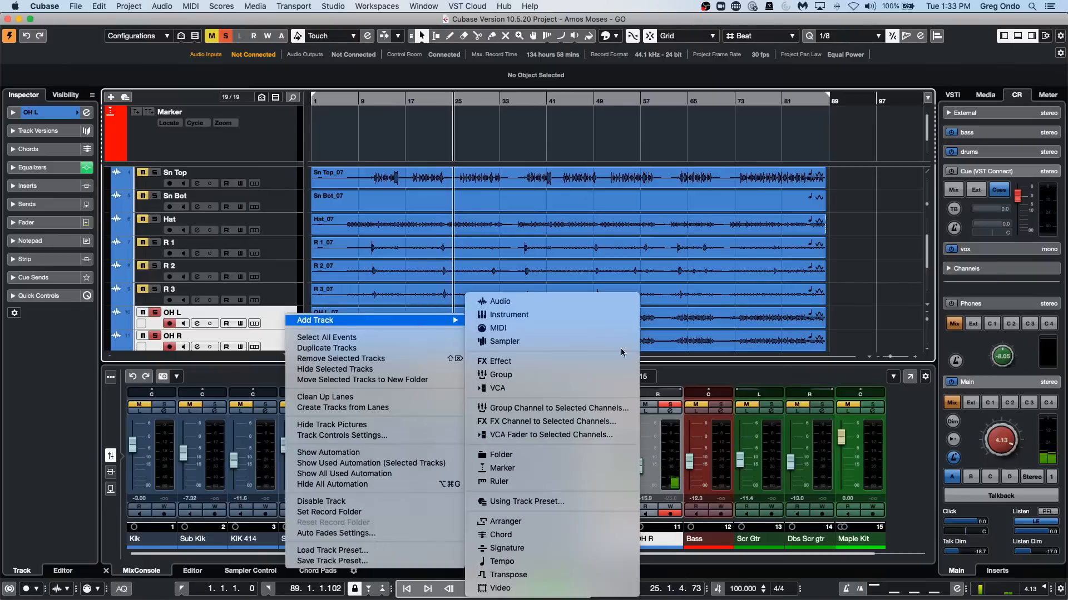
left_click(566, 409)
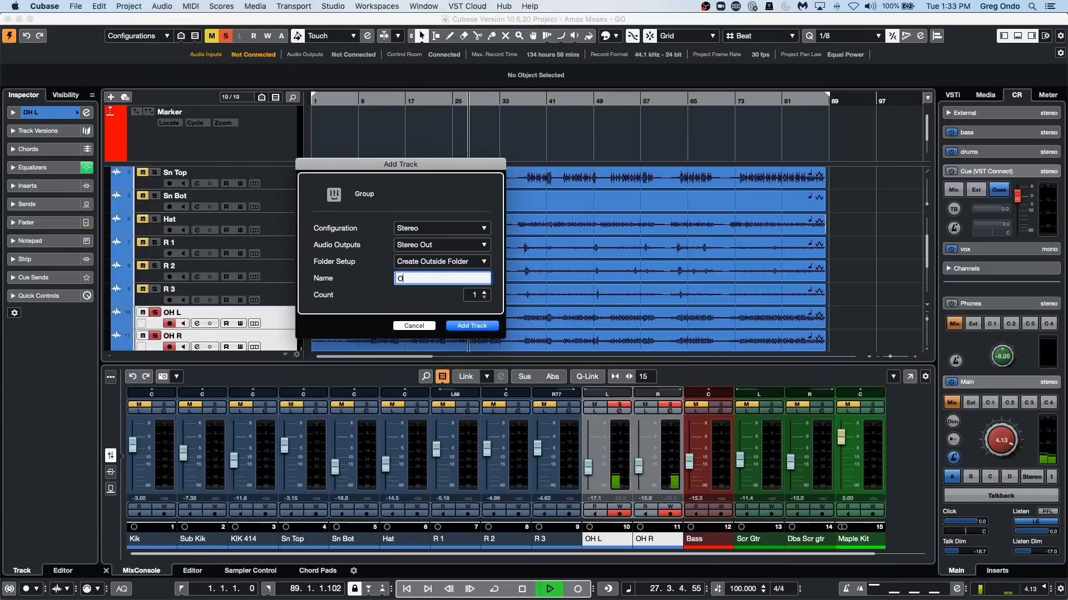
key("Return")
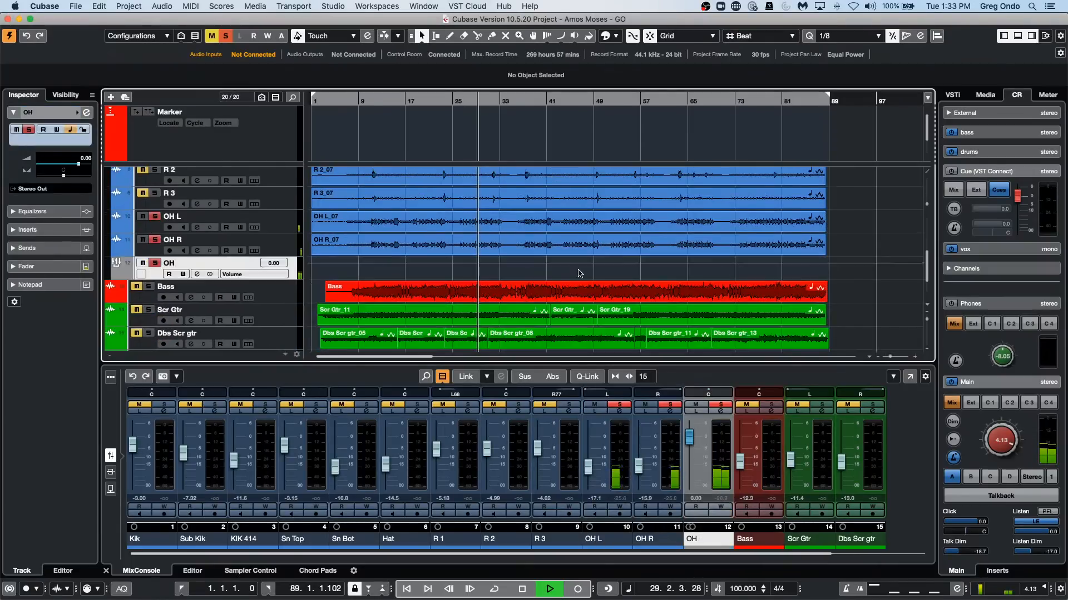
Insert a Compressor on the OH group, set its ratio to 8.00:1 and threshold to -32.0 dB, and replay from about bar 11.
left_click(722, 411)
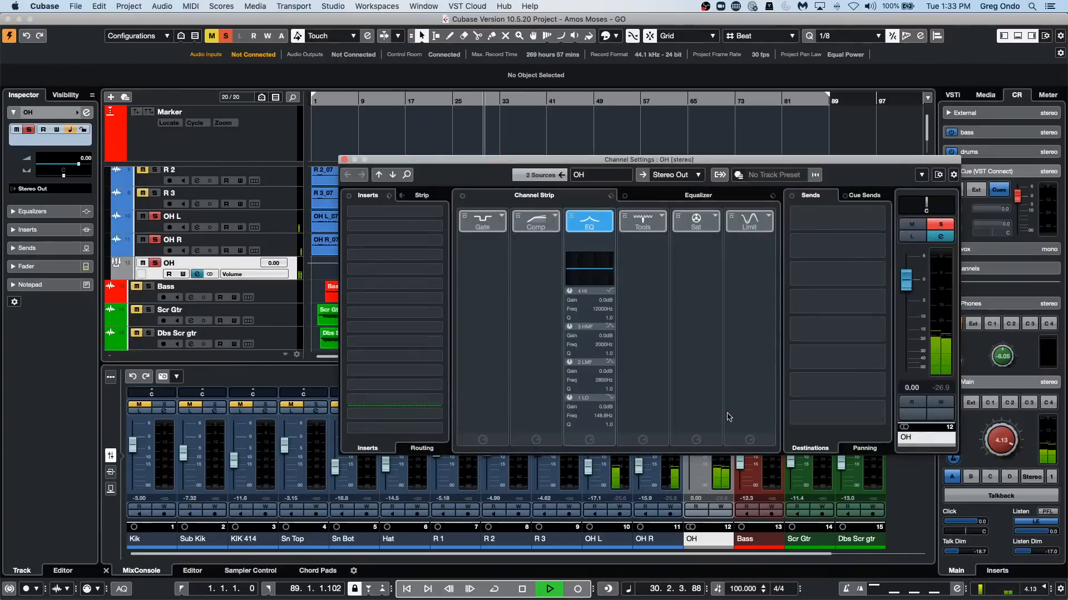
left_click(439, 214)
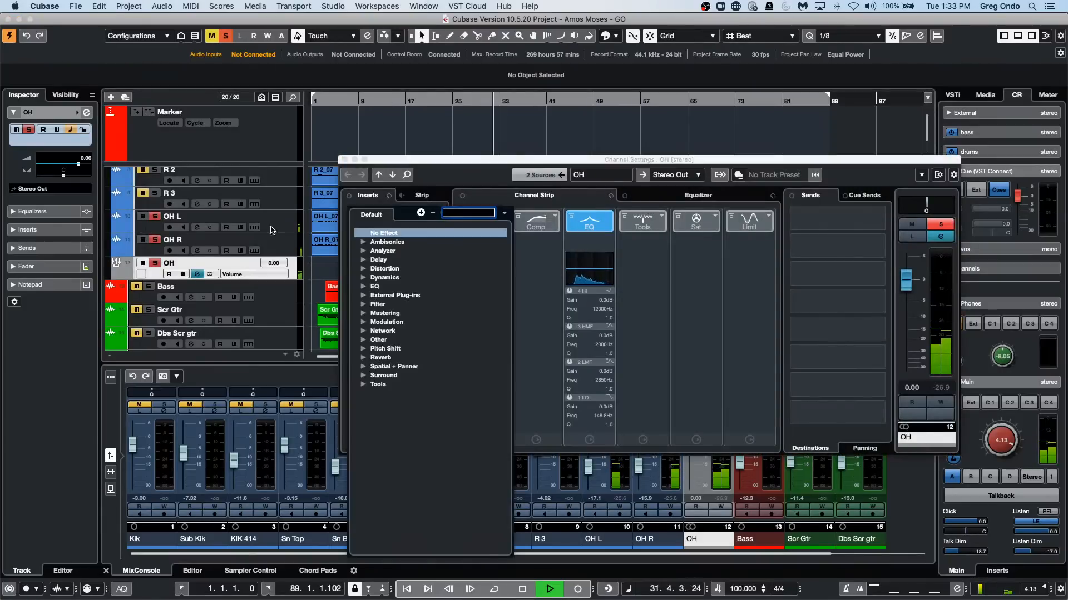
left_click(364, 278)
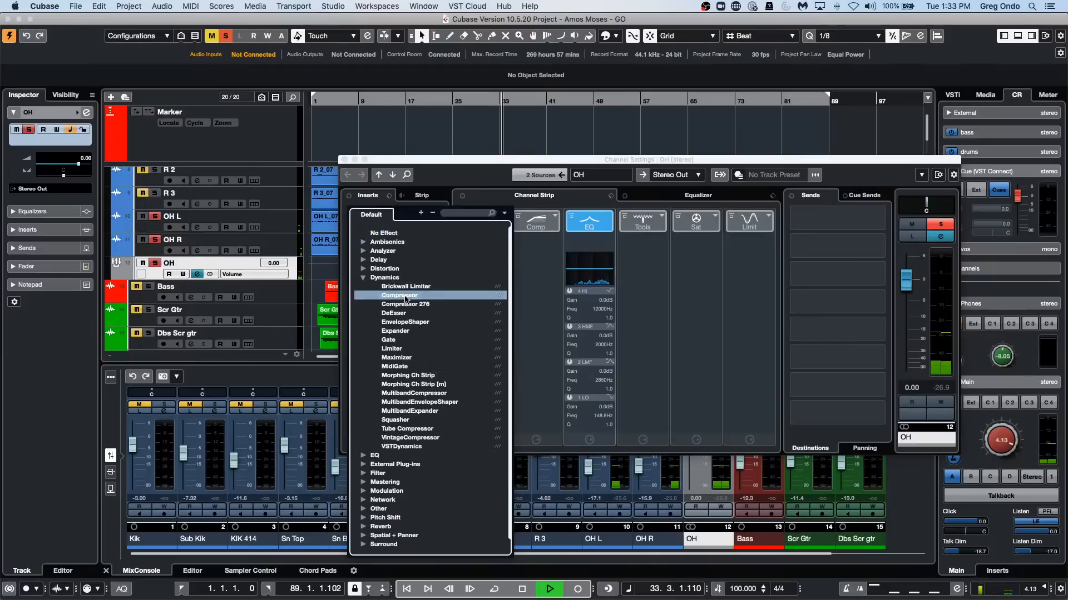
left_click(399, 295)
left_click_drag(750, 308, 751, 328)
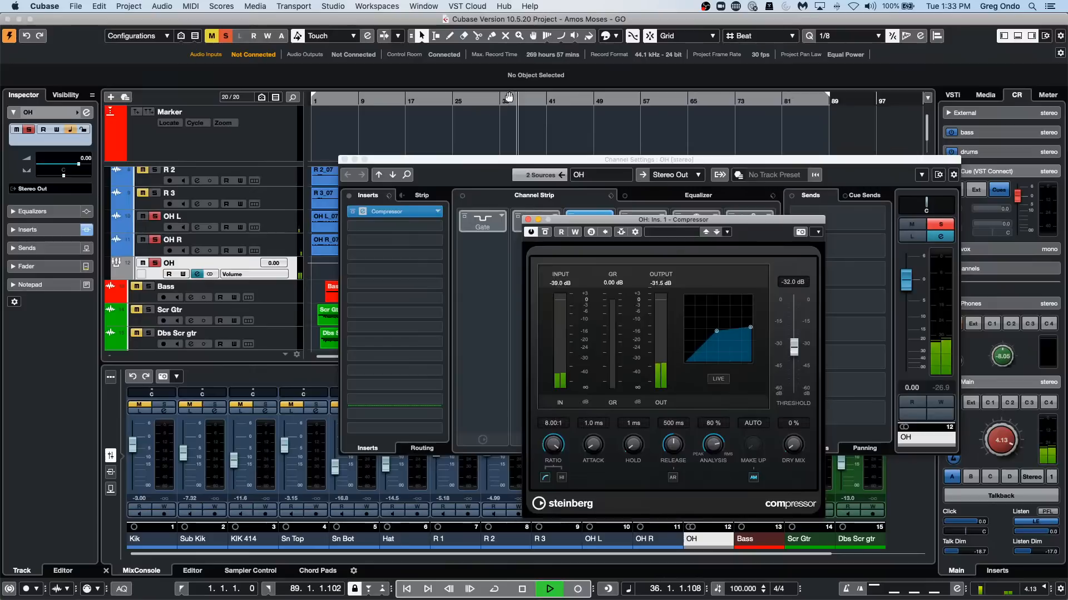
left_click(370, 99)
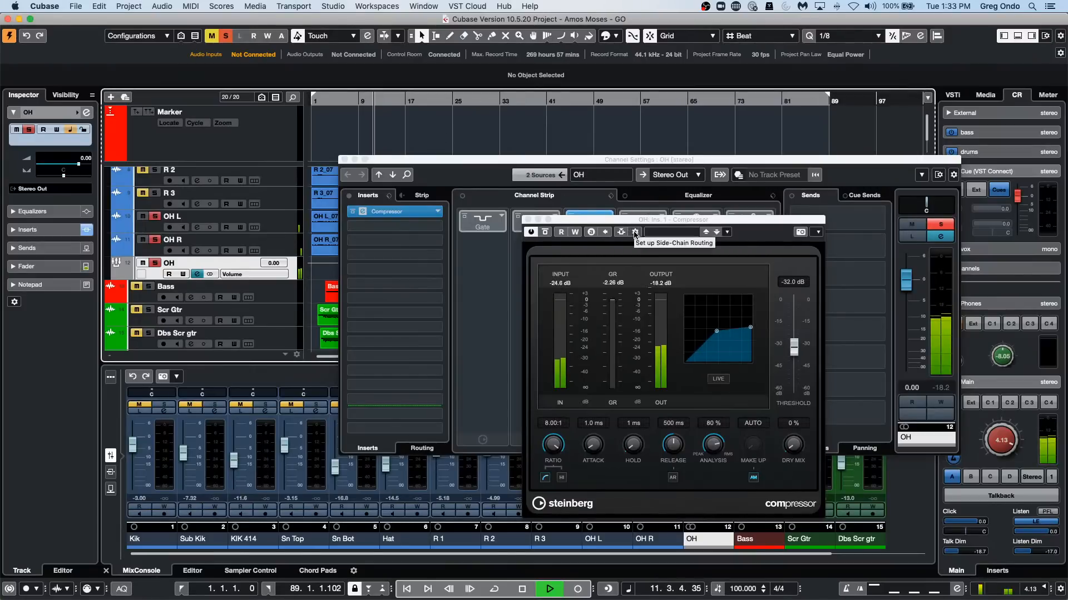
Add Sn Top as side-chain source for the OH group's Compressor, activate its side-chain and check the routing.
left_click(636, 231)
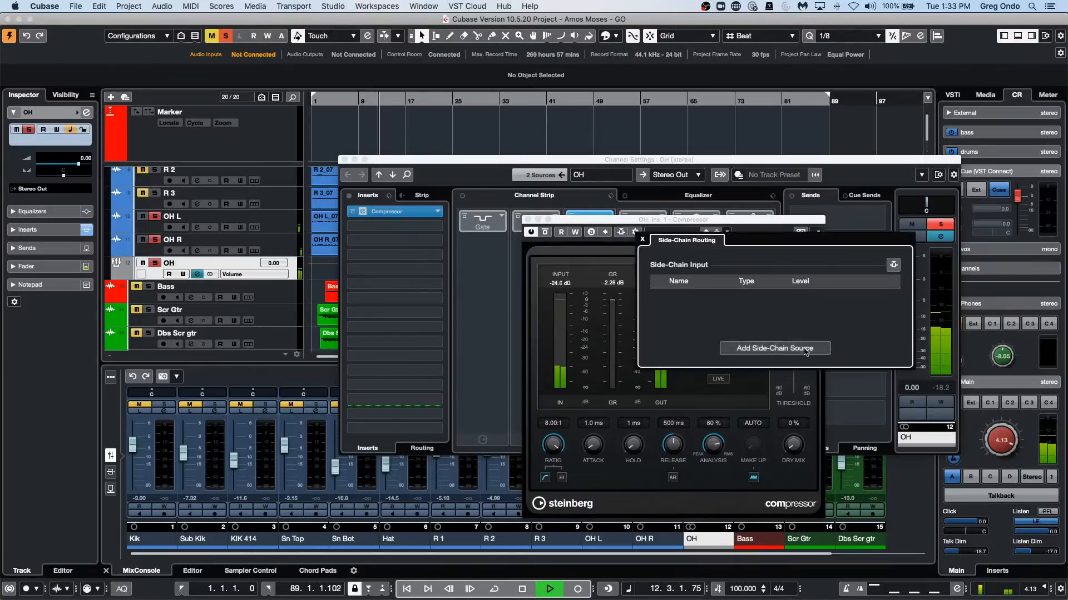
left_click(784, 349)
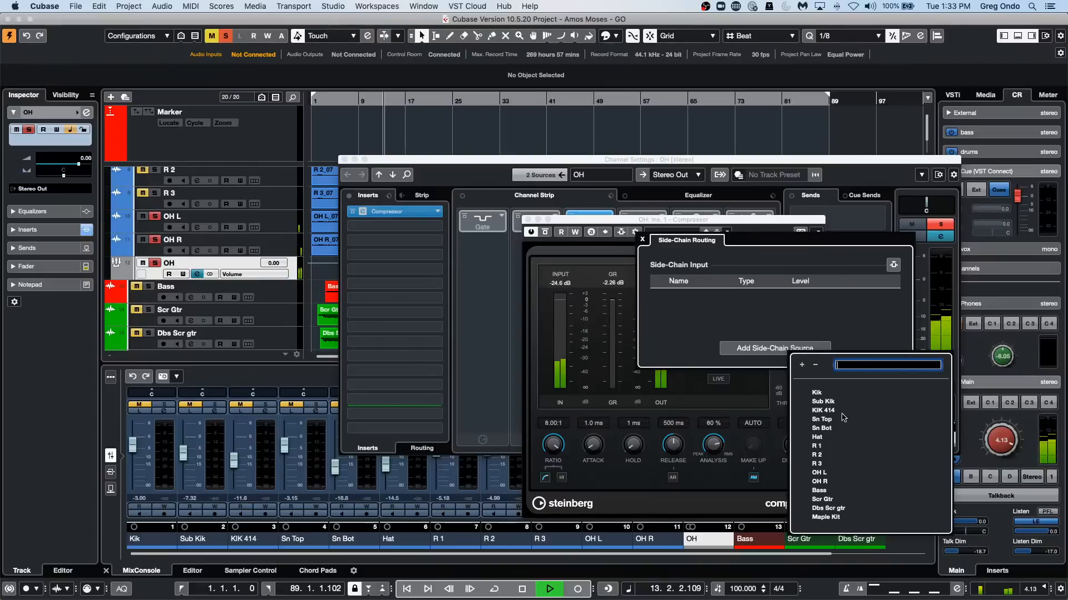
left_click(822, 420)
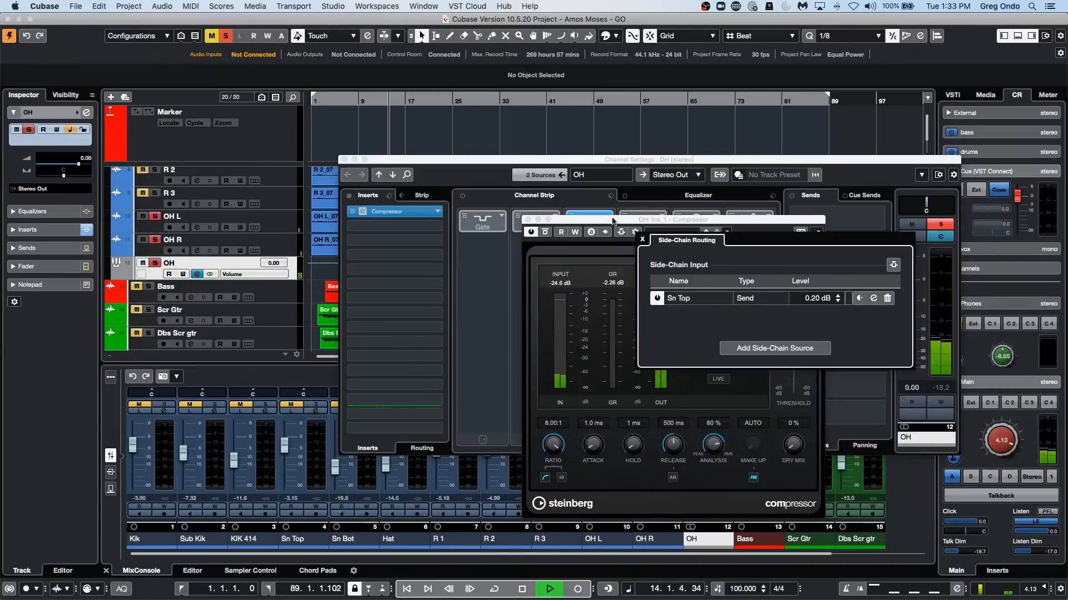
left_click(621, 234)
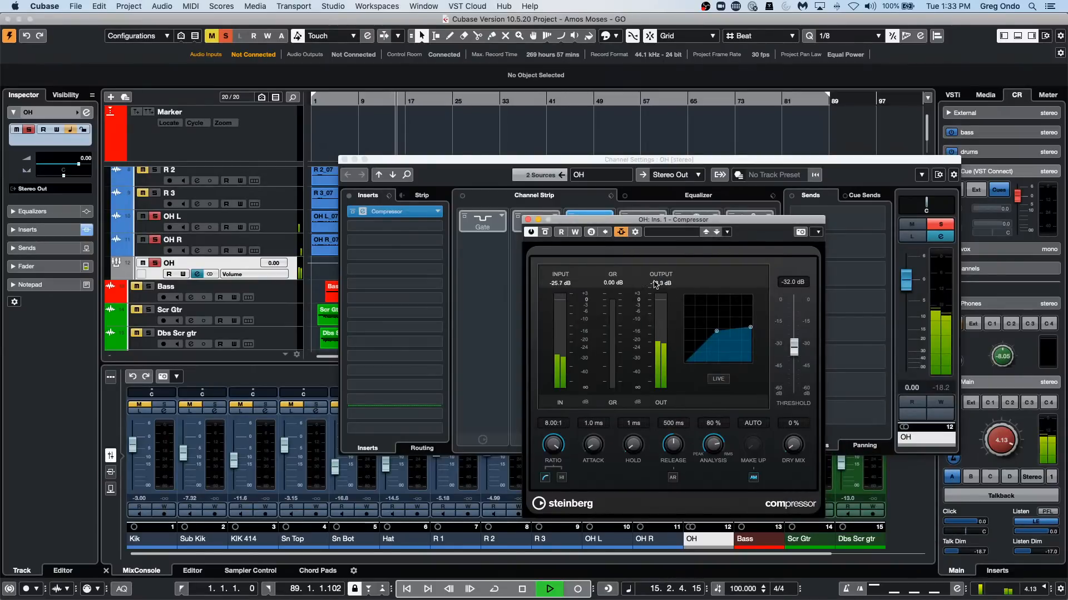
left_click(636, 234)
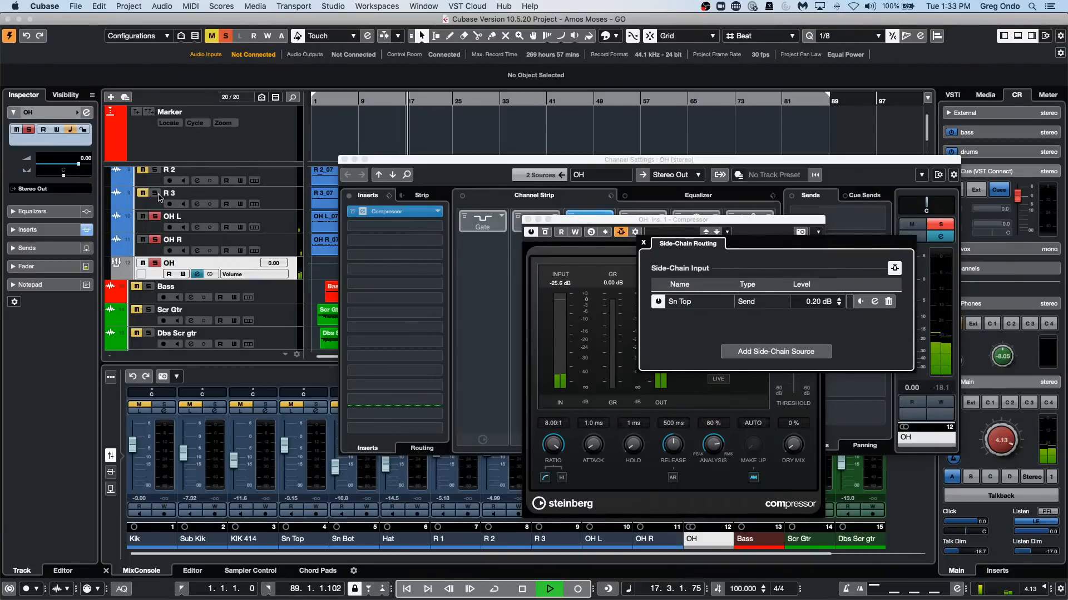
Solo the Sn Top track so it drives the side-chain, and lower the Compressor threshold to -48.7 dB.
scroll(167, 200, "up", 5)
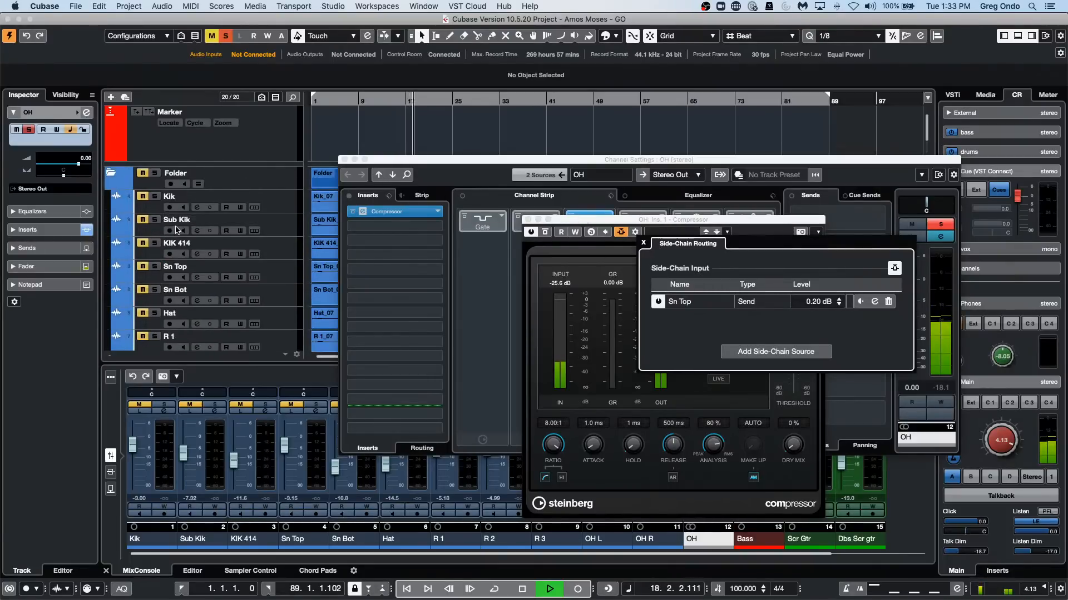
left_click(155, 266)
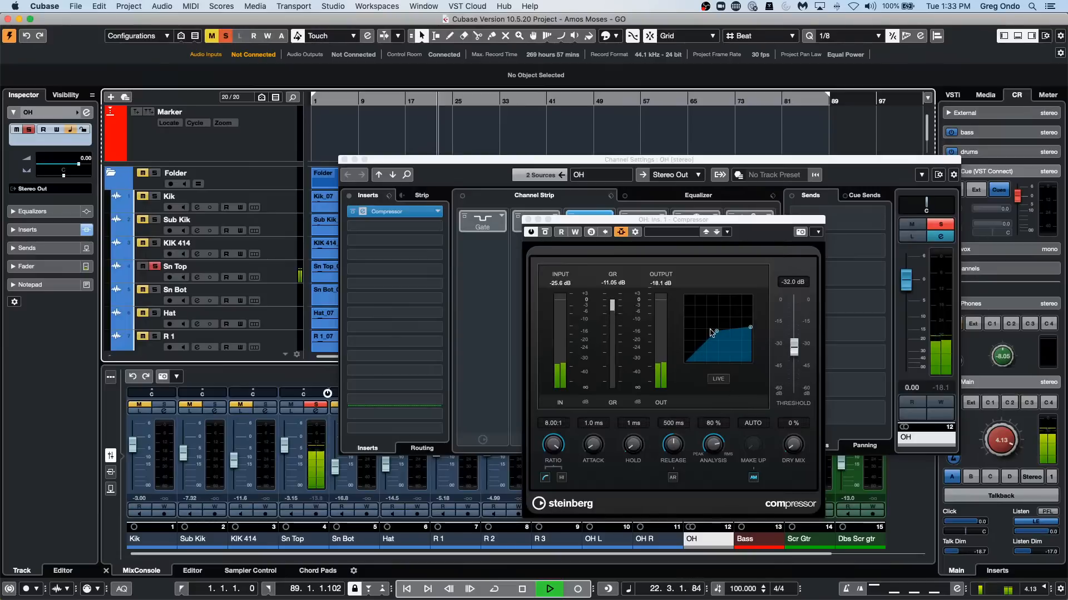
left_click_drag(710, 330, 704, 350)
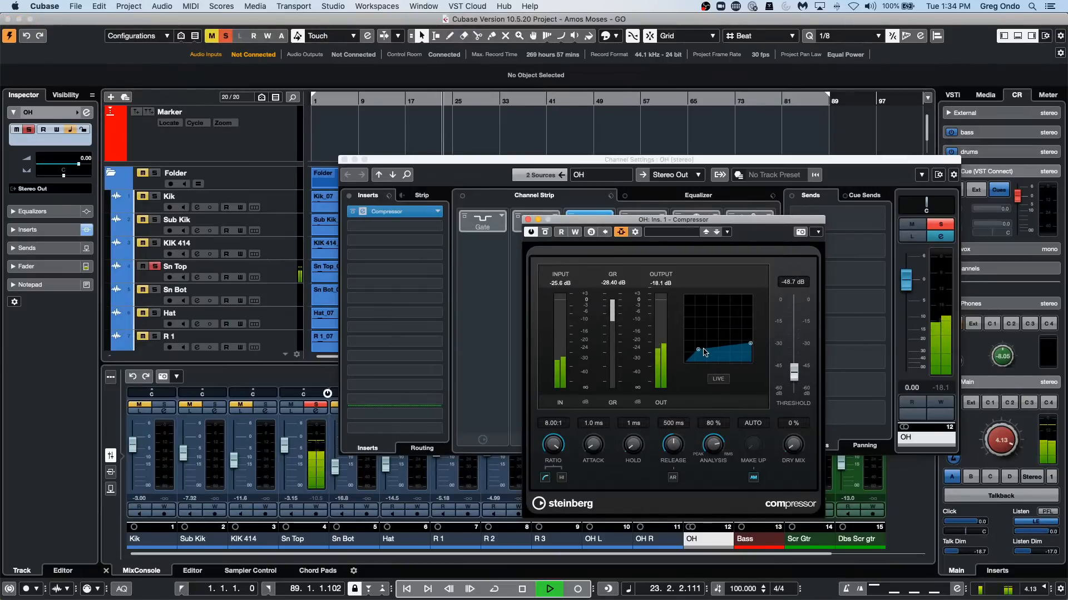
Check the overhead tracks feeding the OH group and take the Sn Top track out of solo.
scroll(278, 271, "down", 1)
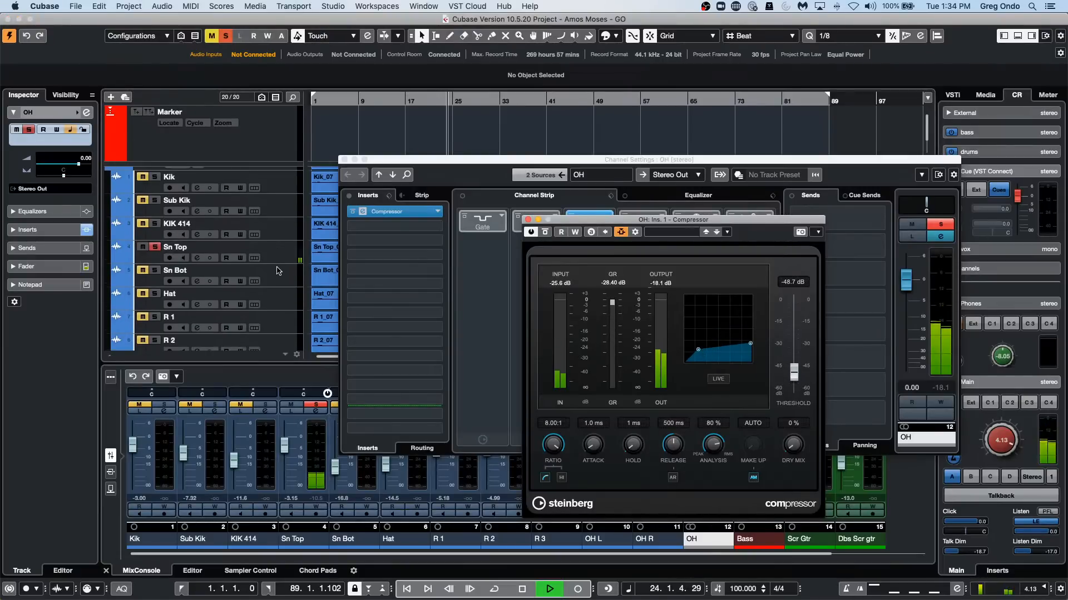
scroll(278, 271, "down", 6)
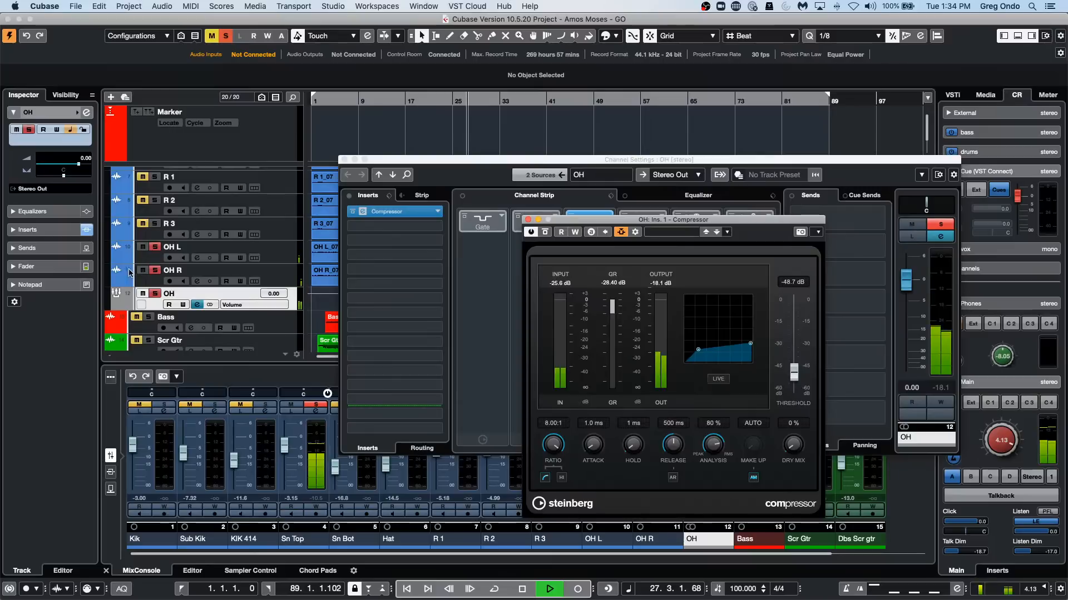
scroll(200, 256, "up", 5)
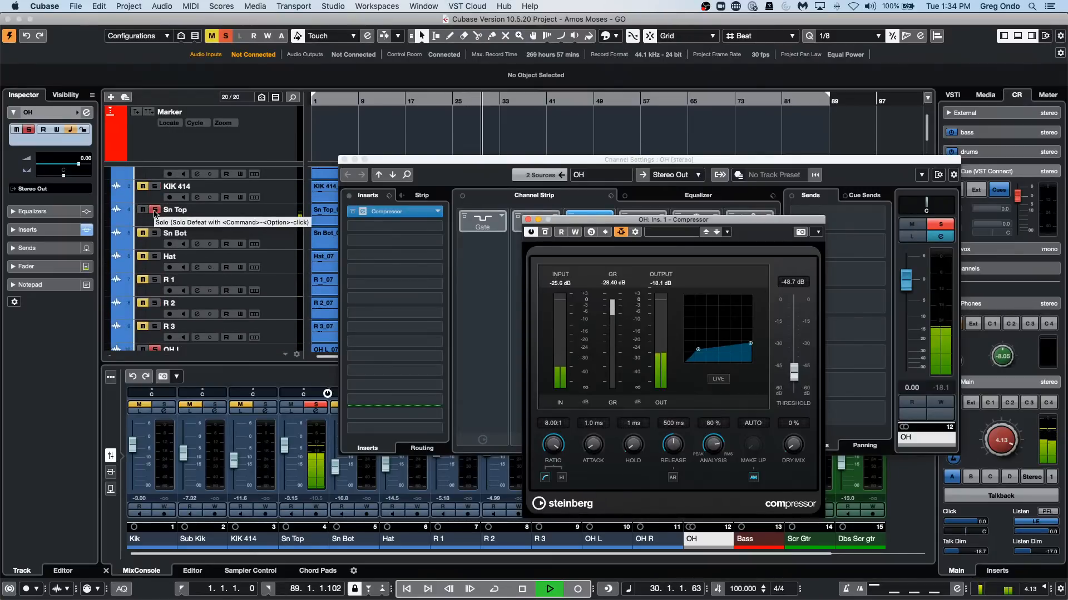
left_click(144, 210)
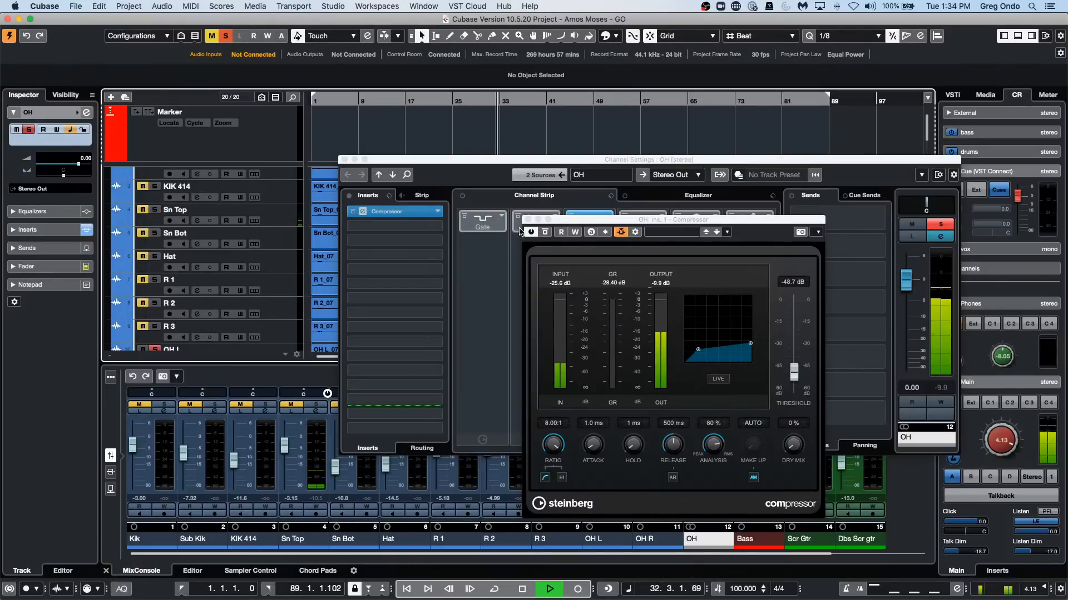
Solo the Sn Top track again and check the output routing choices of the OH group.
scroll(314, 274, "down", 3)
scroll(315, 273, "up", 6)
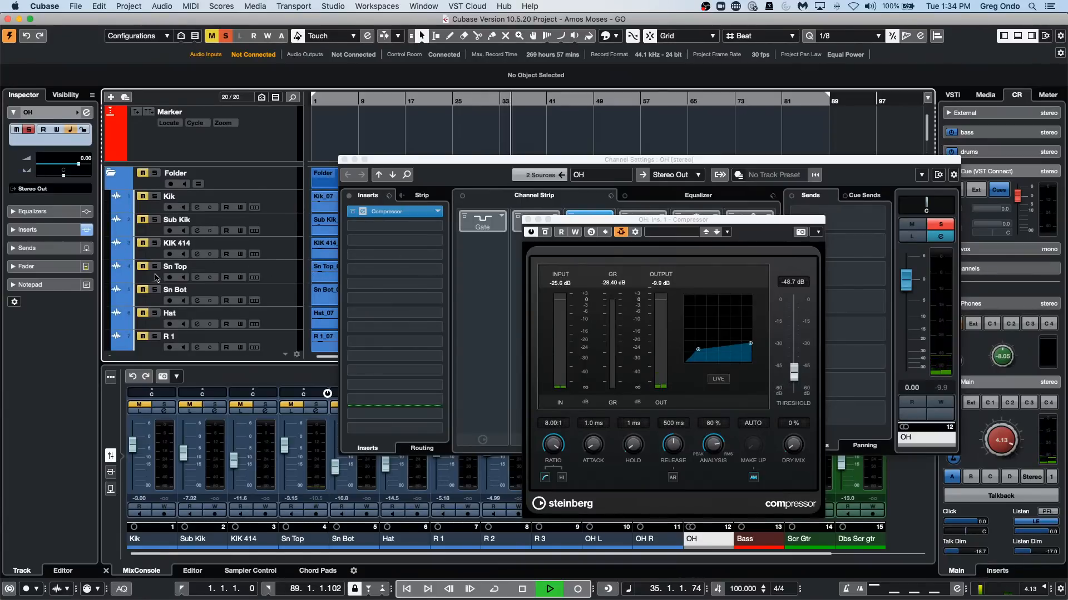
left_click(155, 266)
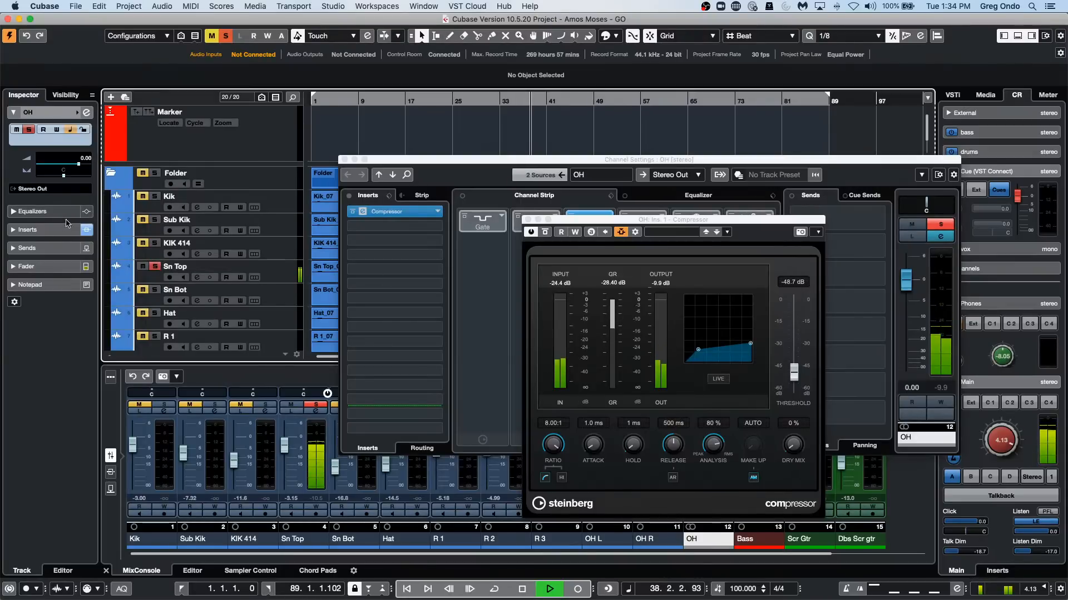
left_click(52, 188)
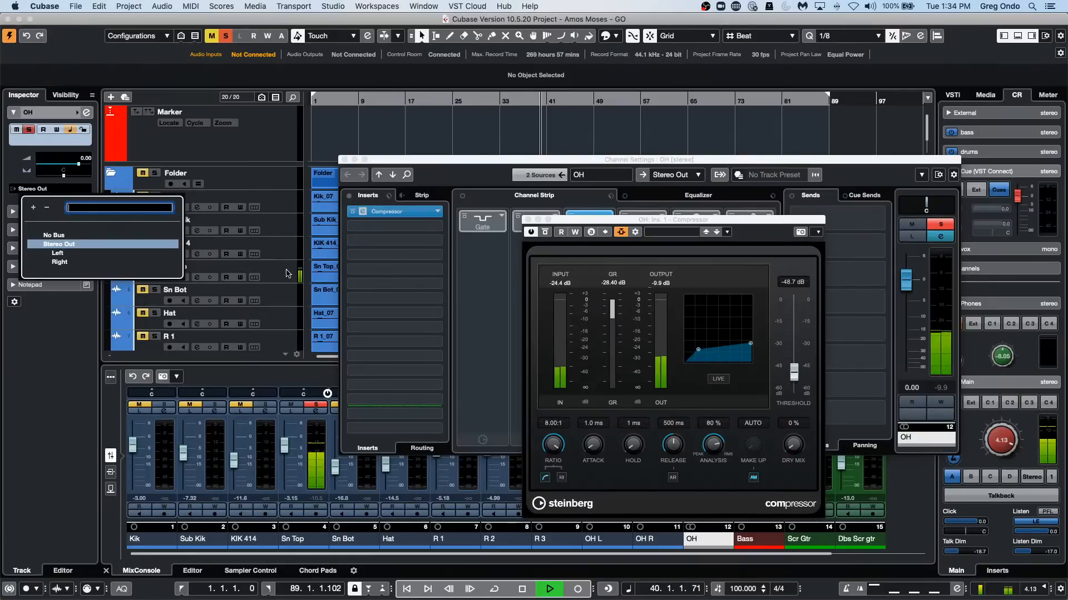
key("Escape")
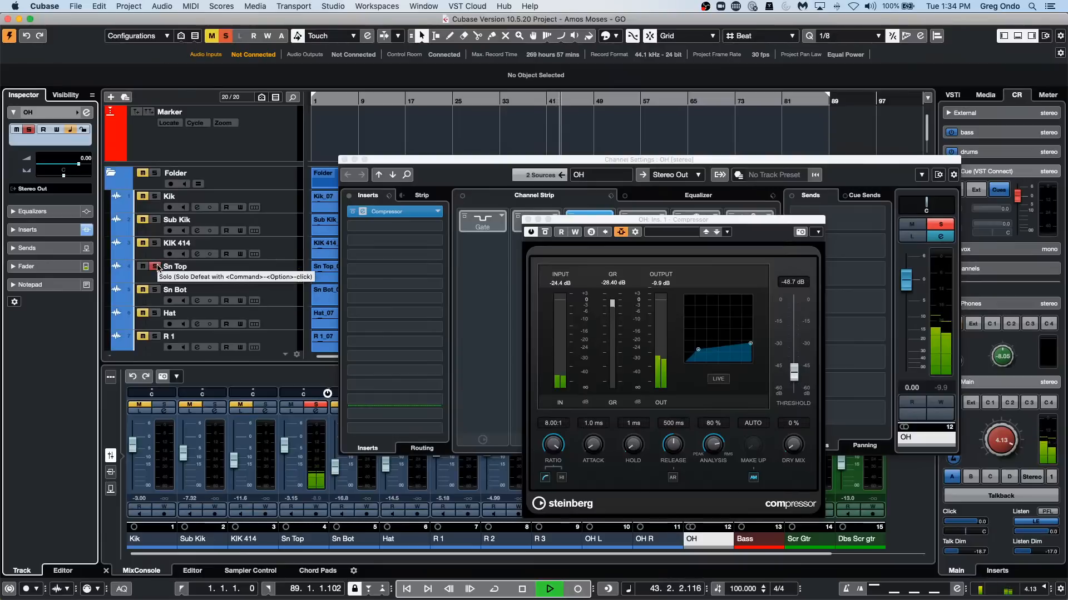
Raise the Sn Top fader to 1.24 dB and lower the OH Compressor's threshold to -55.6 dB.
scroll(215, 259, "down", 5)
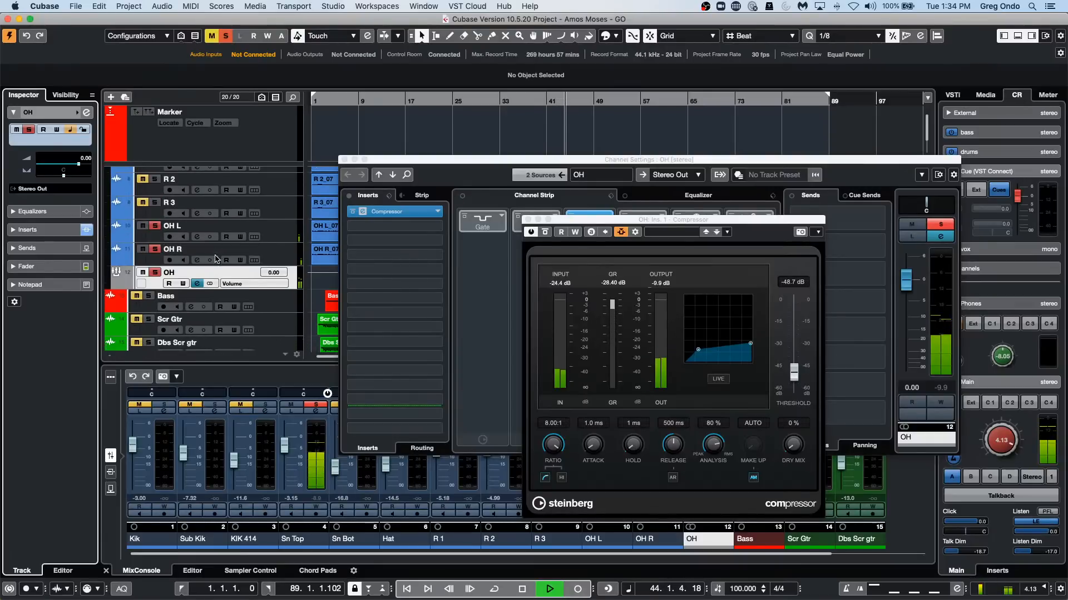
scroll(215, 259, "up", 5)
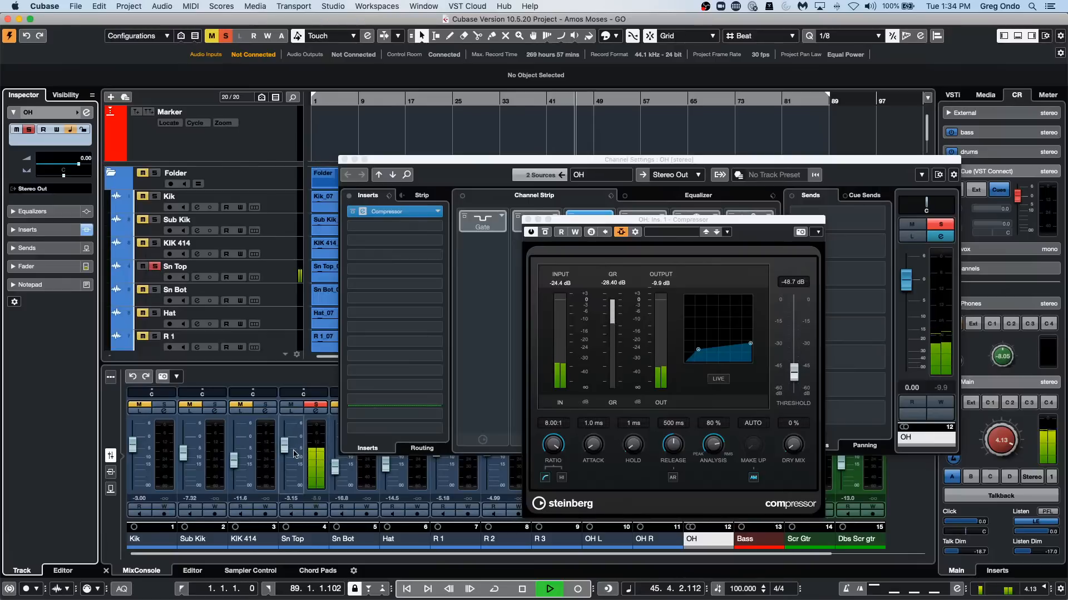
mouse_move(284, 446)
left_mouse_down()
mouse_move(285, 493)
mouse_move(289, 441)
left_mouse_up()
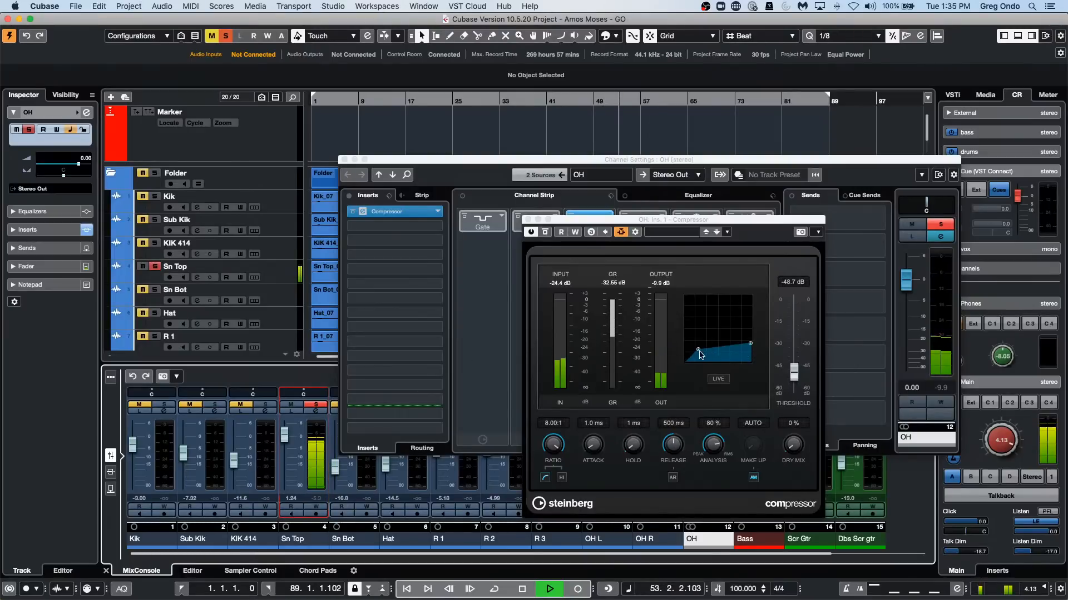
left_click_drag(699, 352, 694, 357)
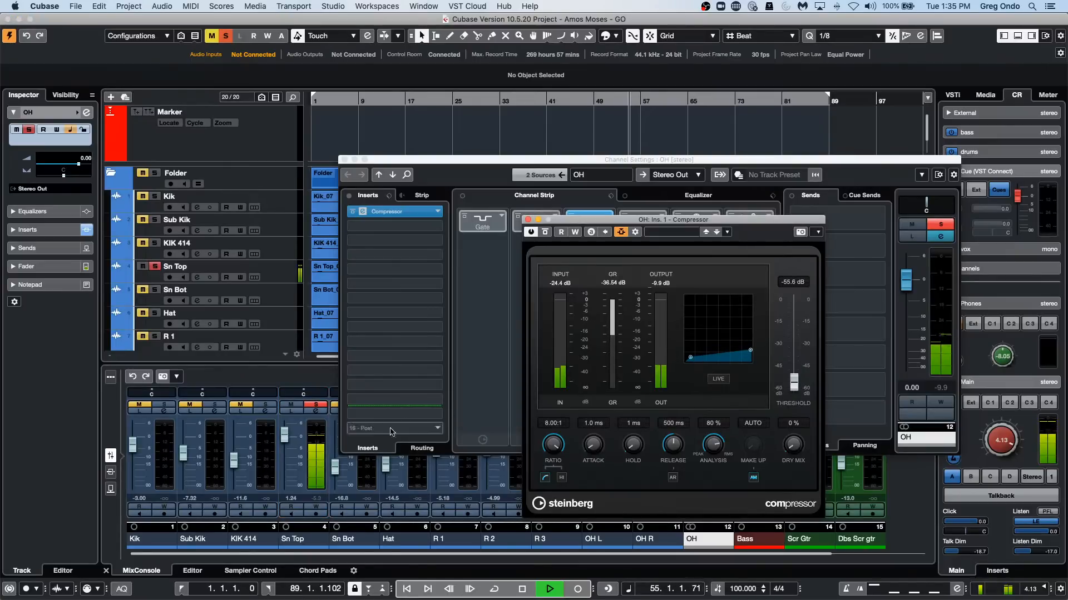
Switch off the OH Compressor and its side-chain, and replay from about bar 15 for comparison.
left_click(621, 233)
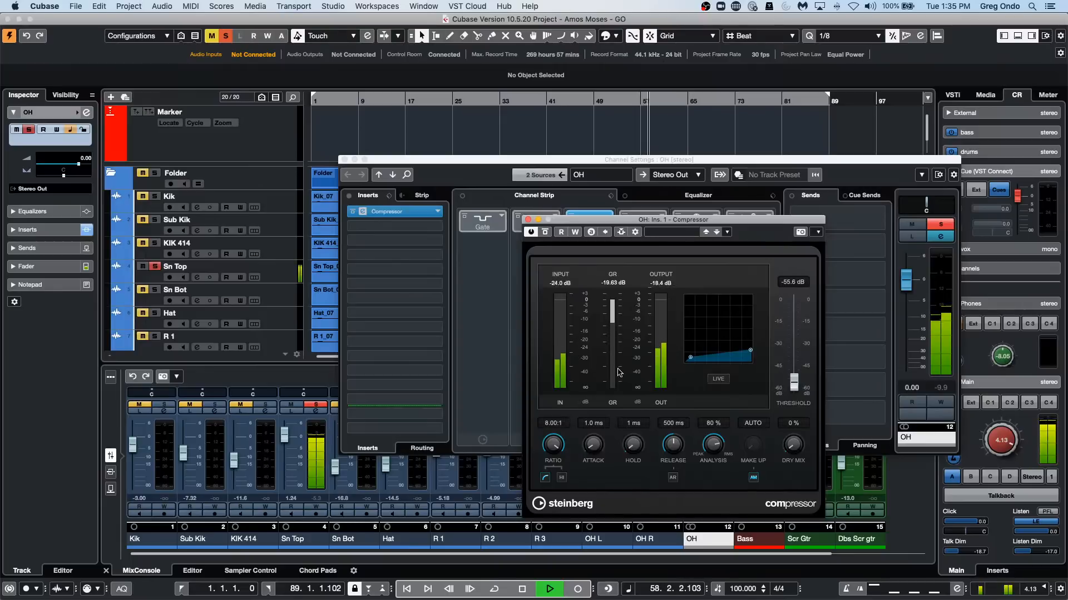
left_click(531, 233)
left_click(397, 99)
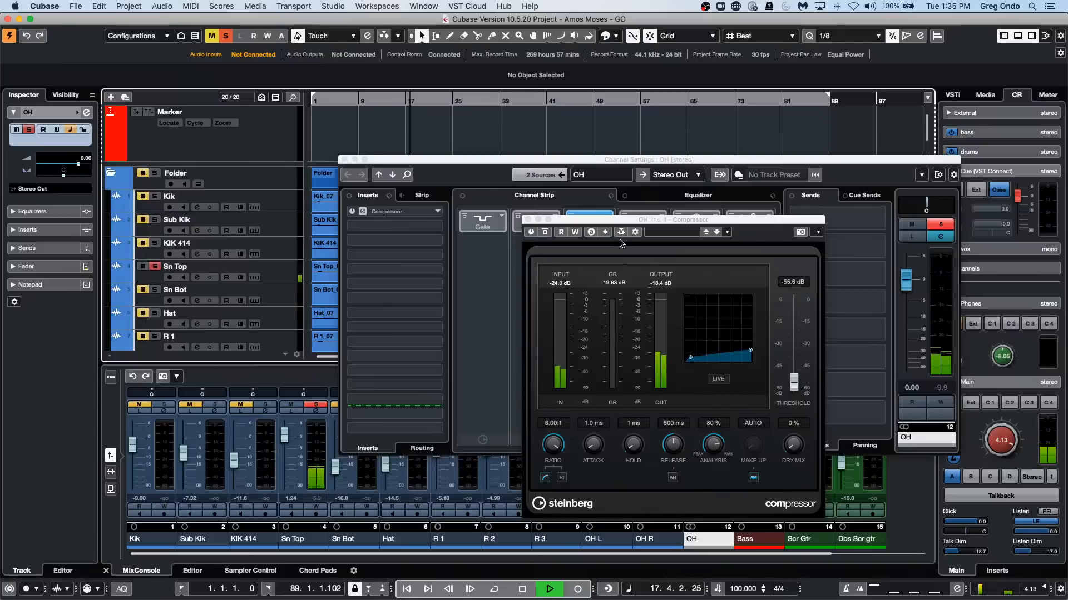
Reactivate the OH Compressor's side-chain, check its Sn Top source, and switch the Compressor back on.
left_click(621, 233)
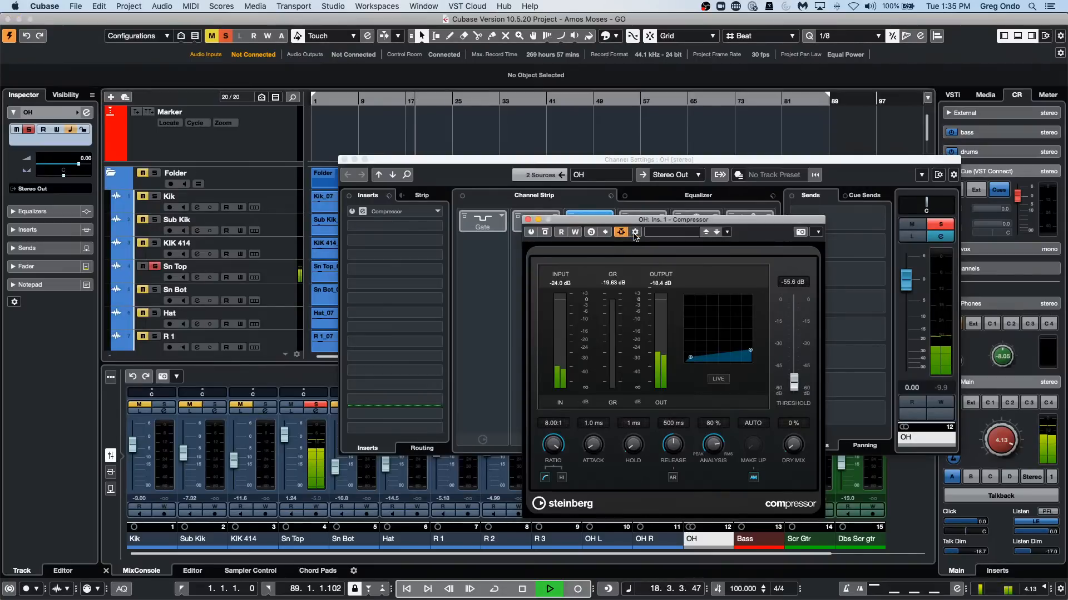
right_click(621, 233)
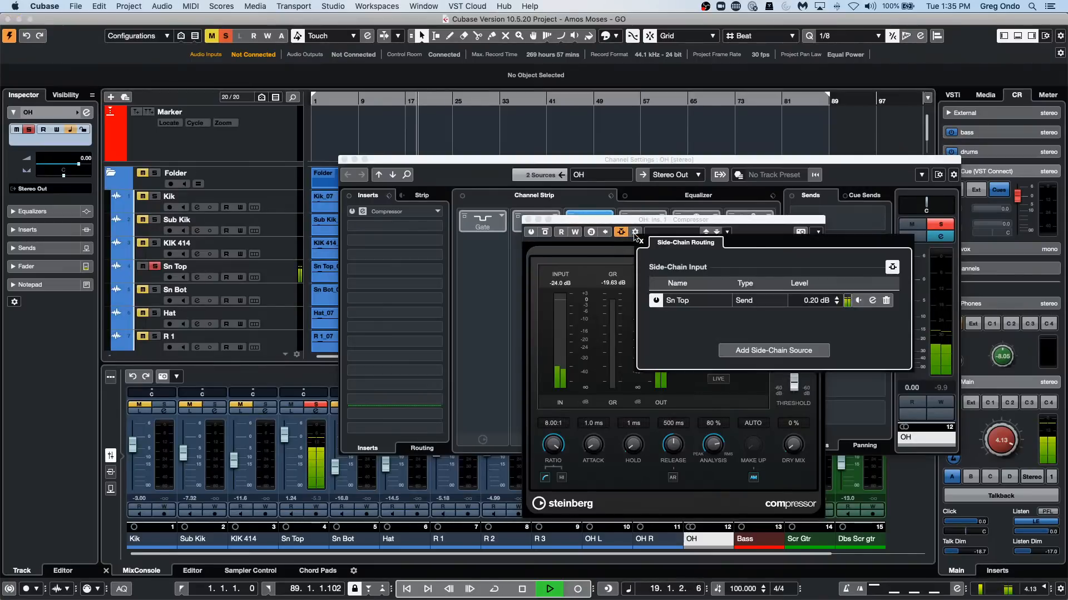
left_click(534, 233)
left_click(533, 233)
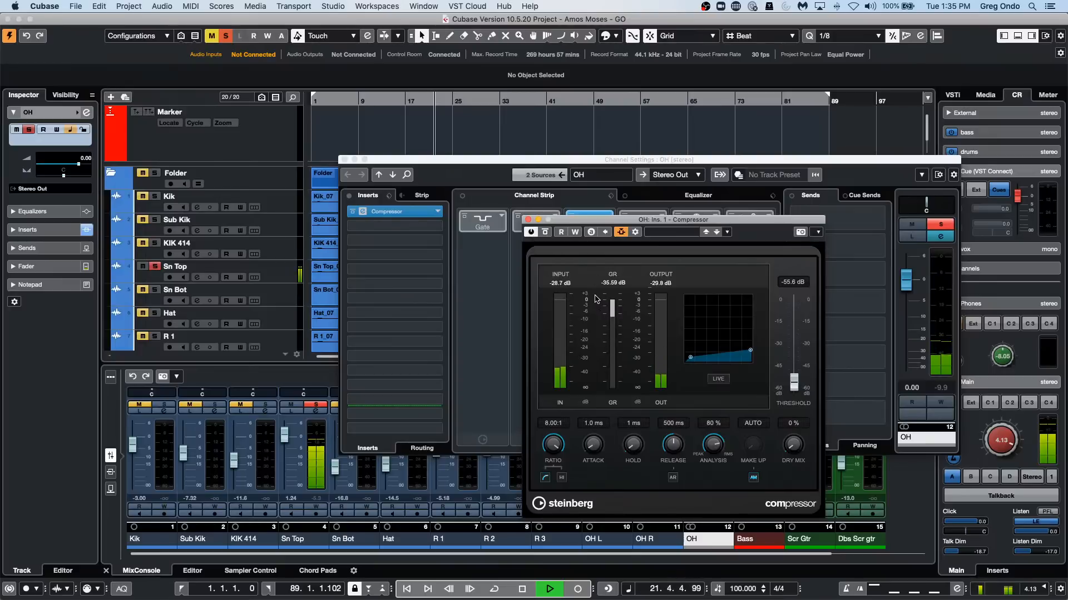
Stop playback, set the Compressor threshold to -51.1 dB and close the OH channel settings.
key("space")
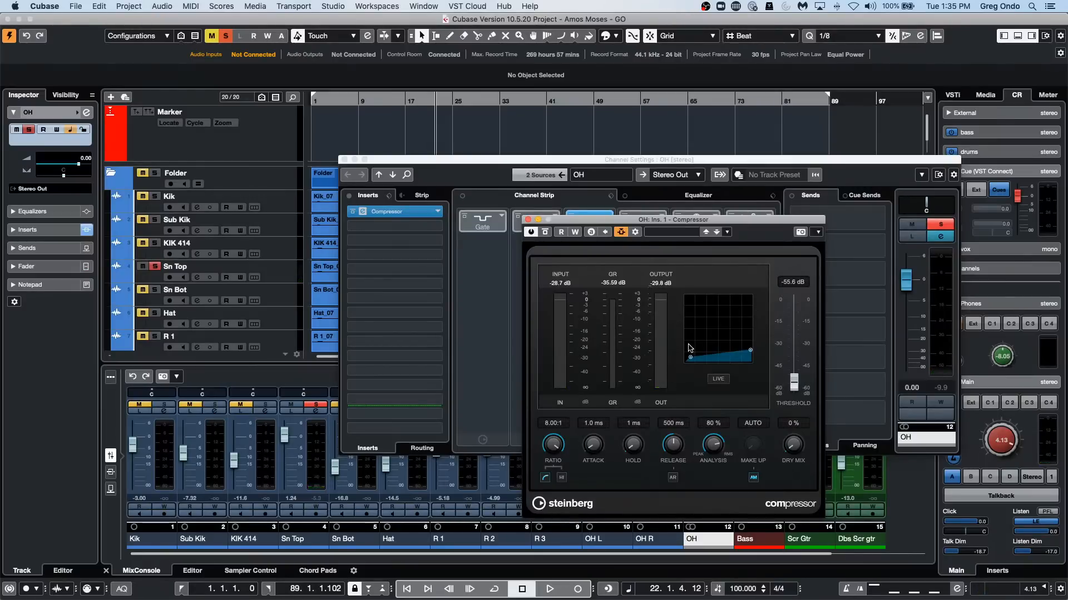
left_click_drag(690, 357, 708, 355)
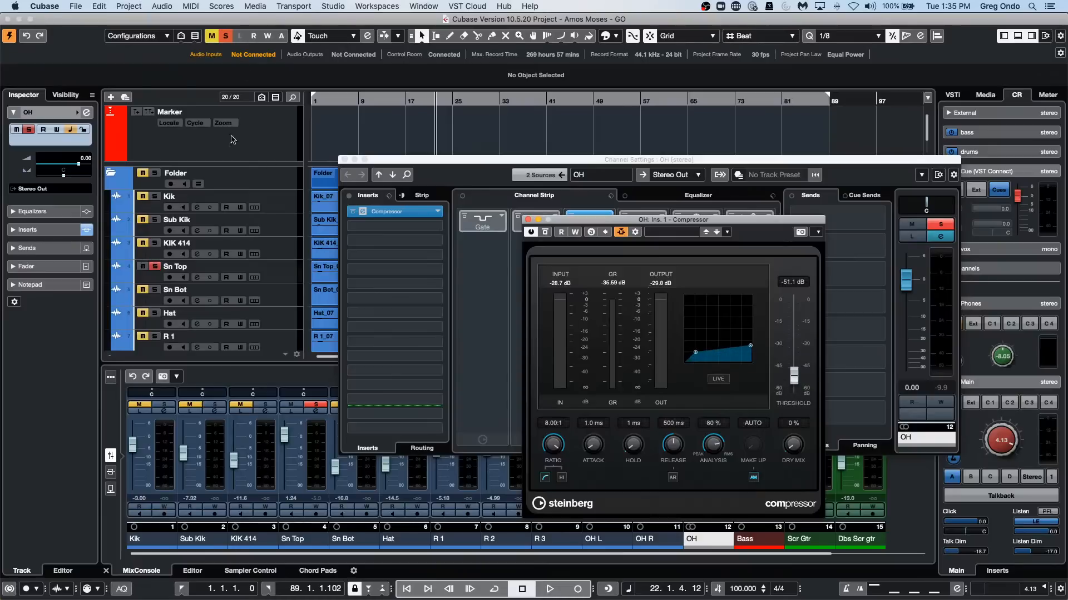
left_click(344, 159)
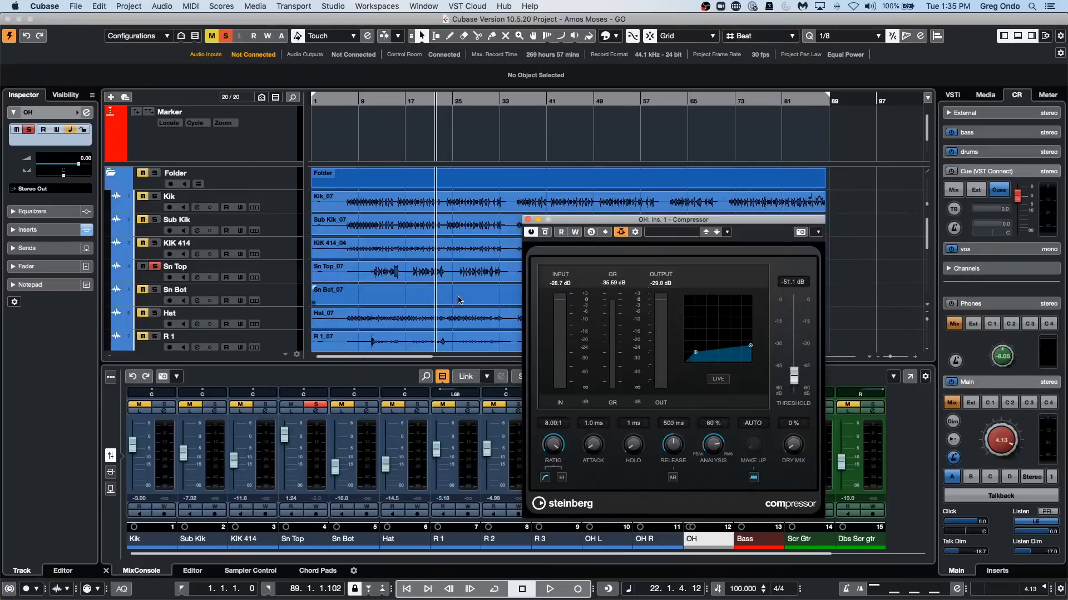
Open the OH L_07 event in the Sample Editor, close the Compressor window and show the Definition waveform from about bar 7.
scroll(450, 303, "down", 5)
double_click(387, 271)
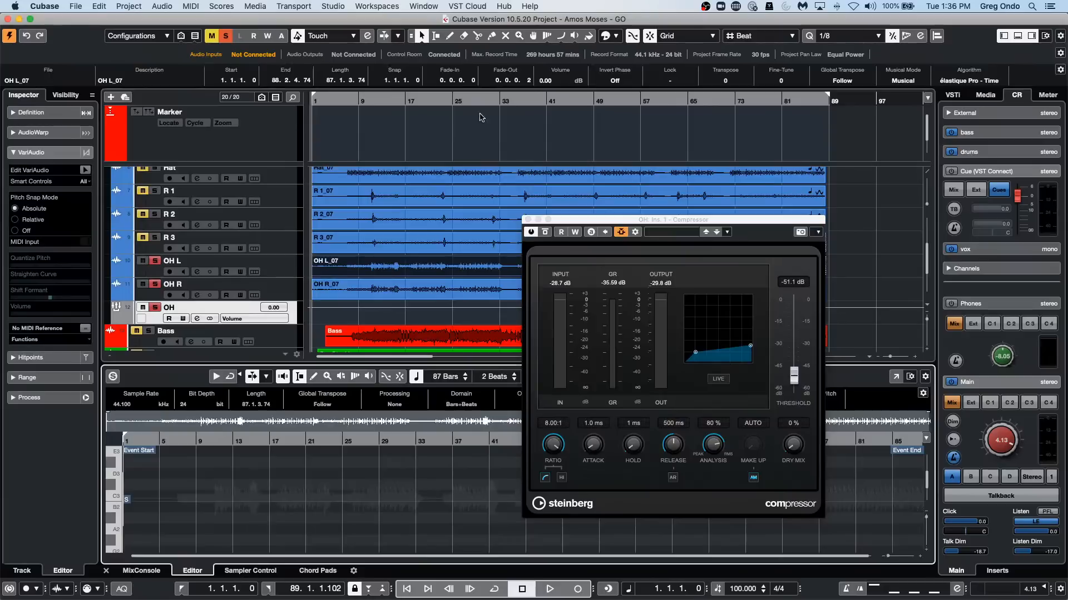
left_click(528, 221)
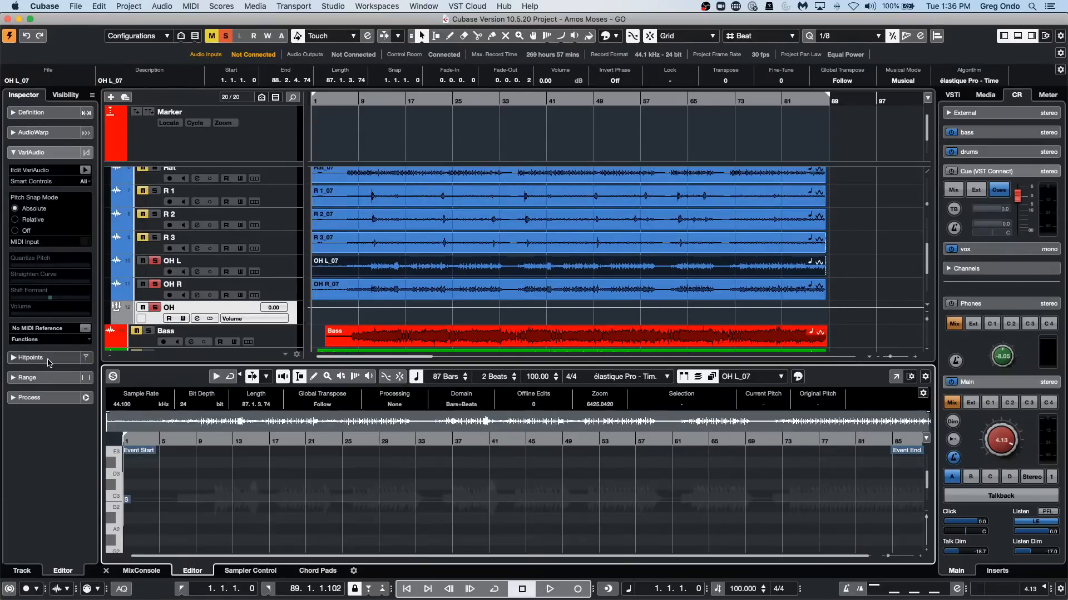
left_click(63, 117)
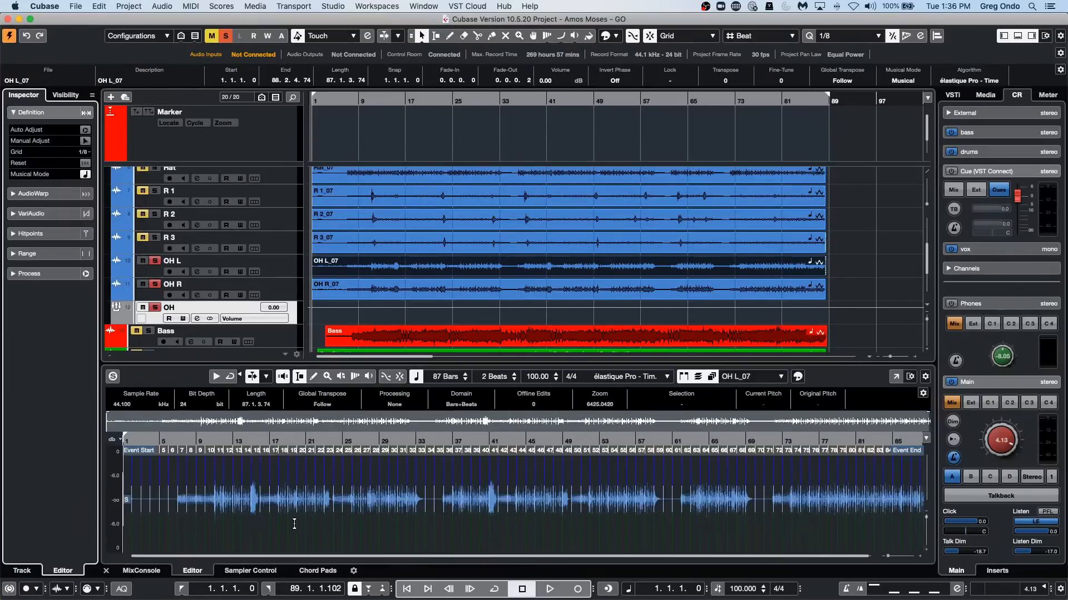
left_click_drag(190, 442, 190, 460)
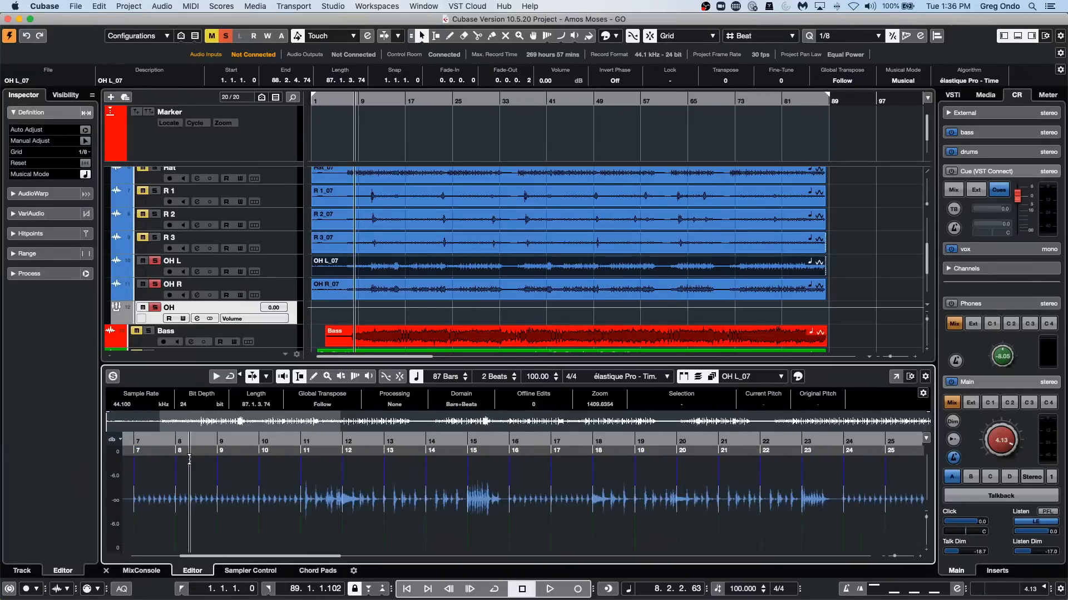
Apply the SpectraLayers extension to the OH L_07 event and open its editor in a separate window.
left_click(129, 6)
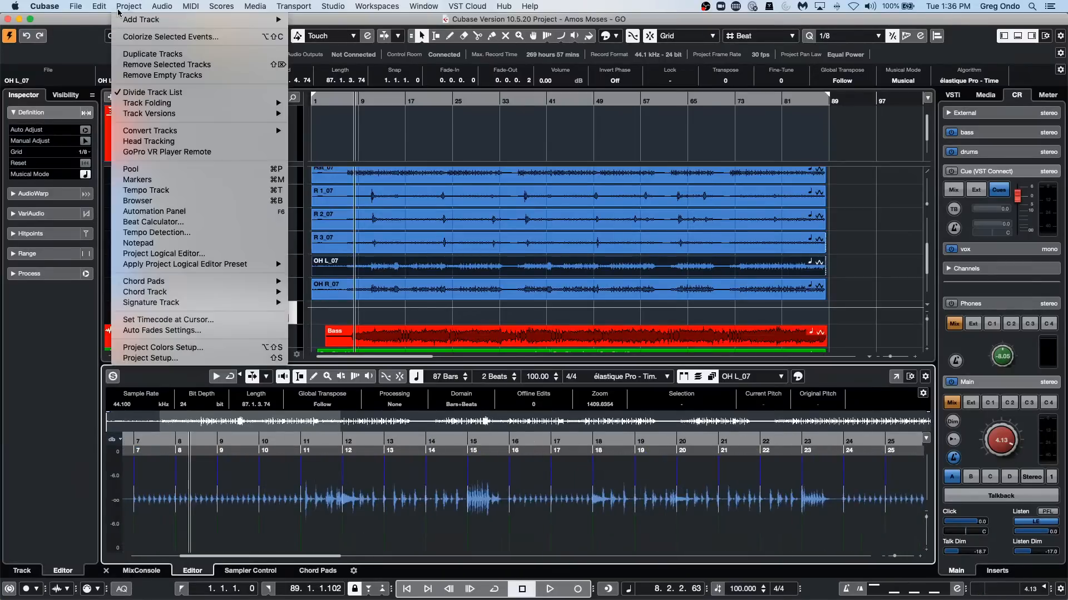
mouse_move(162, 6)
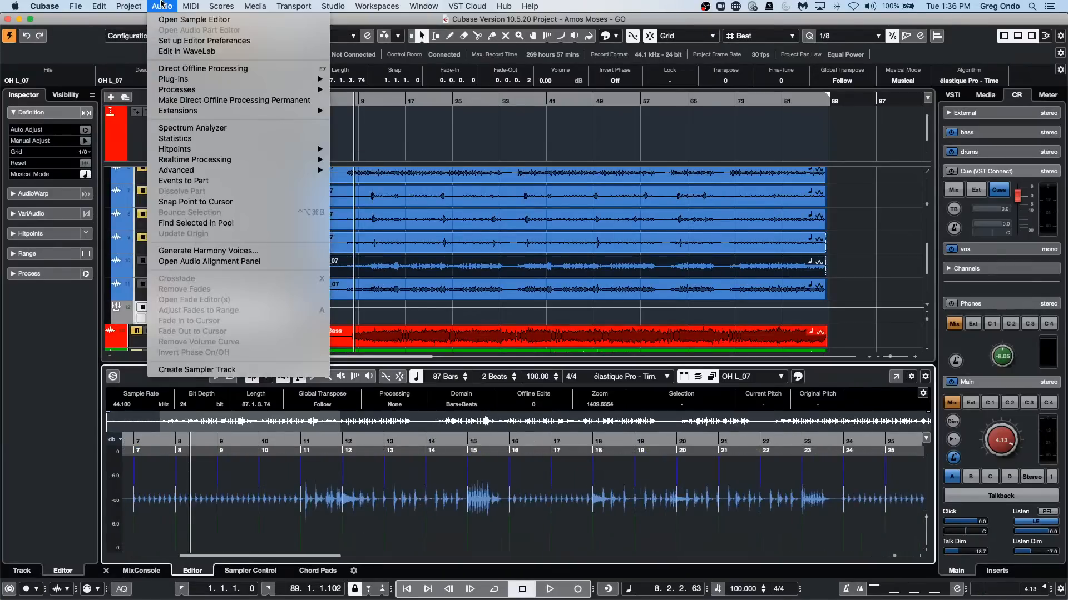
mouse_move(224, 115)
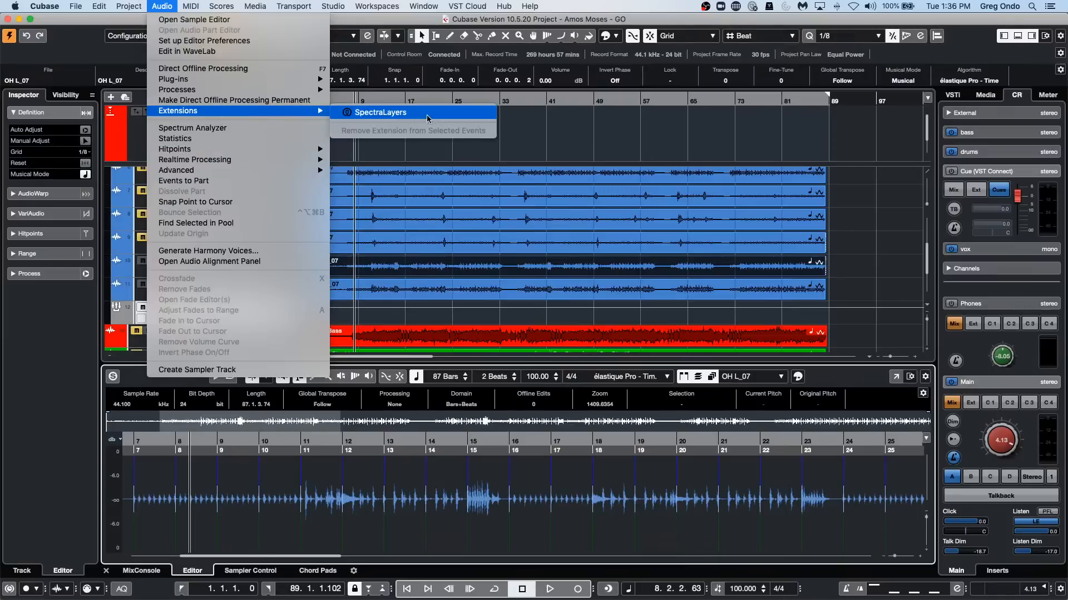
left_click(428, 117)
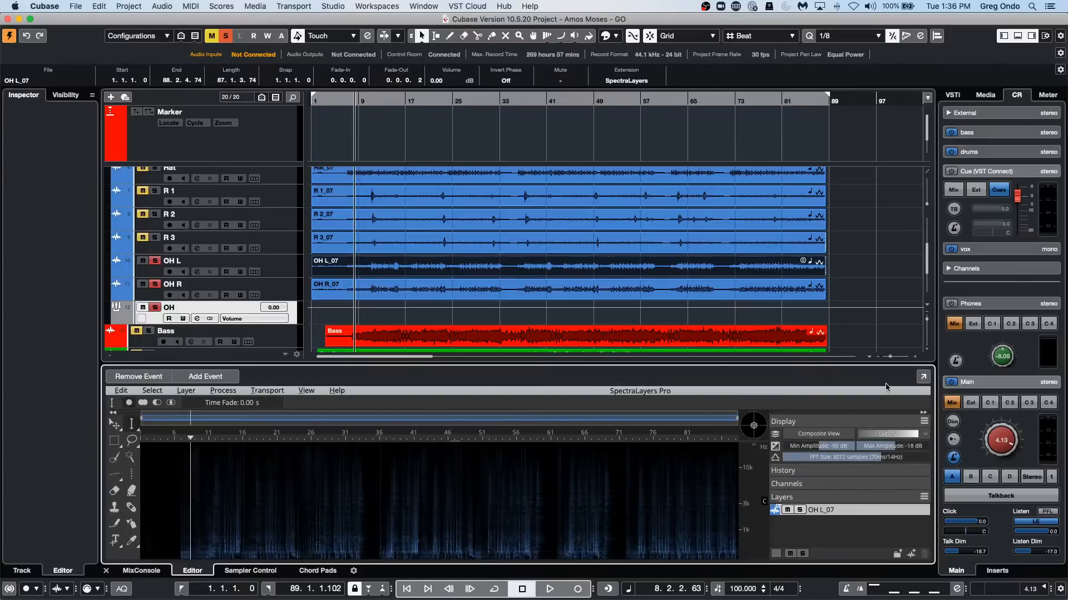
left_click(921, 376)
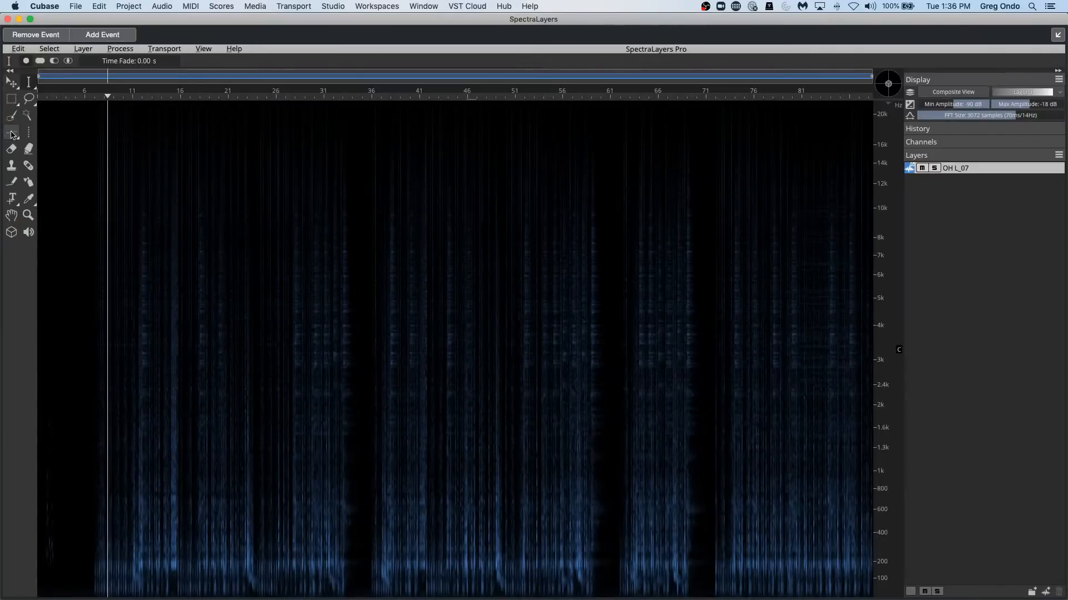
Play the passage at bar 13 and delete a rectangular selection of about 140 Hz to 3.8 kHz over the hit at 13.4.
left_click_drag(156, 96, 155, 246)
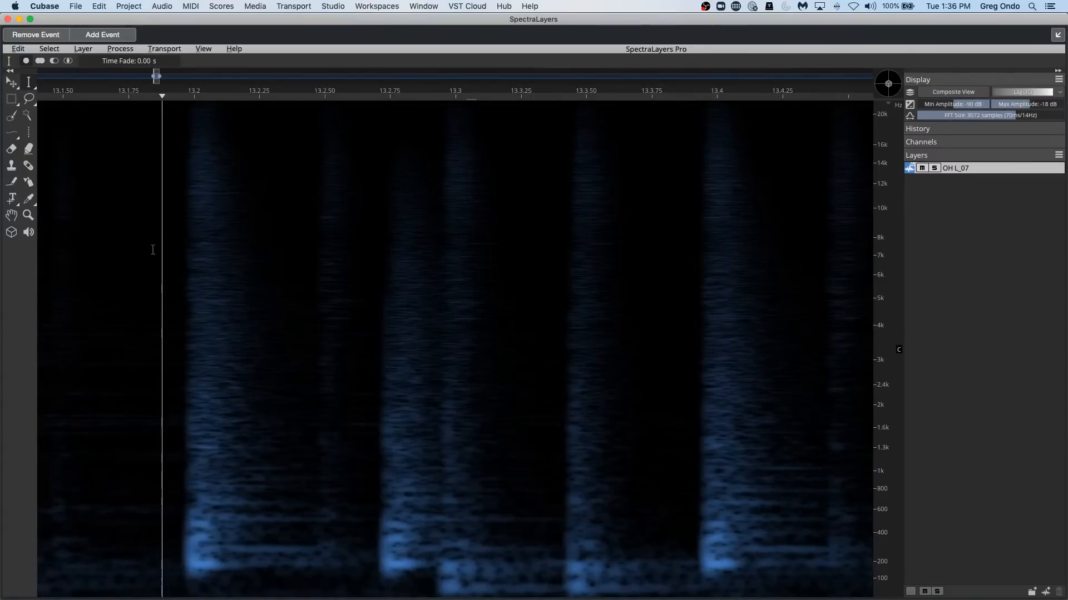
key("space")
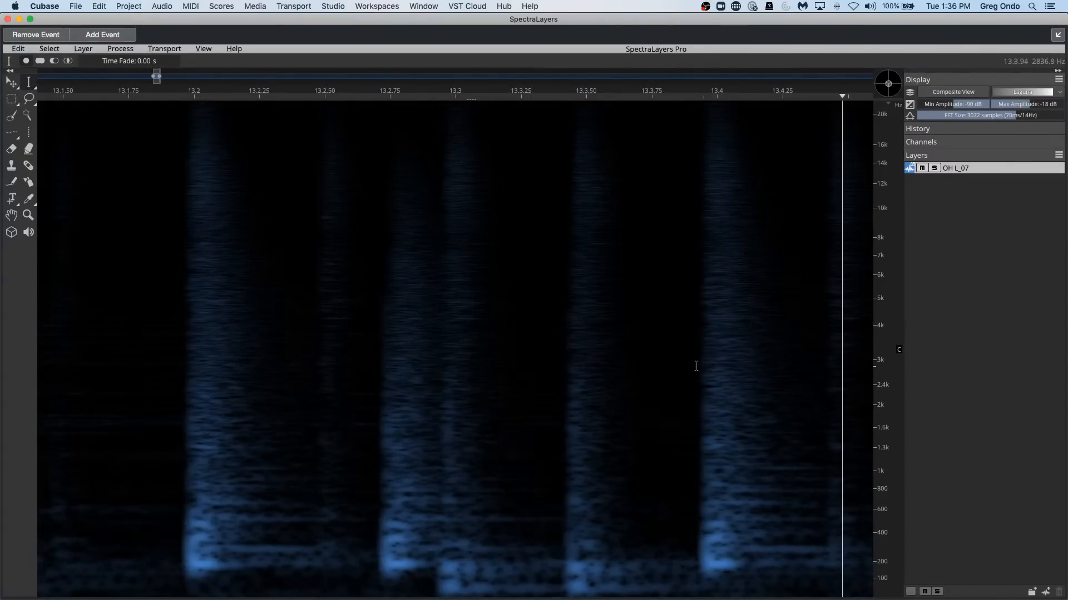
left_click(11, 99)
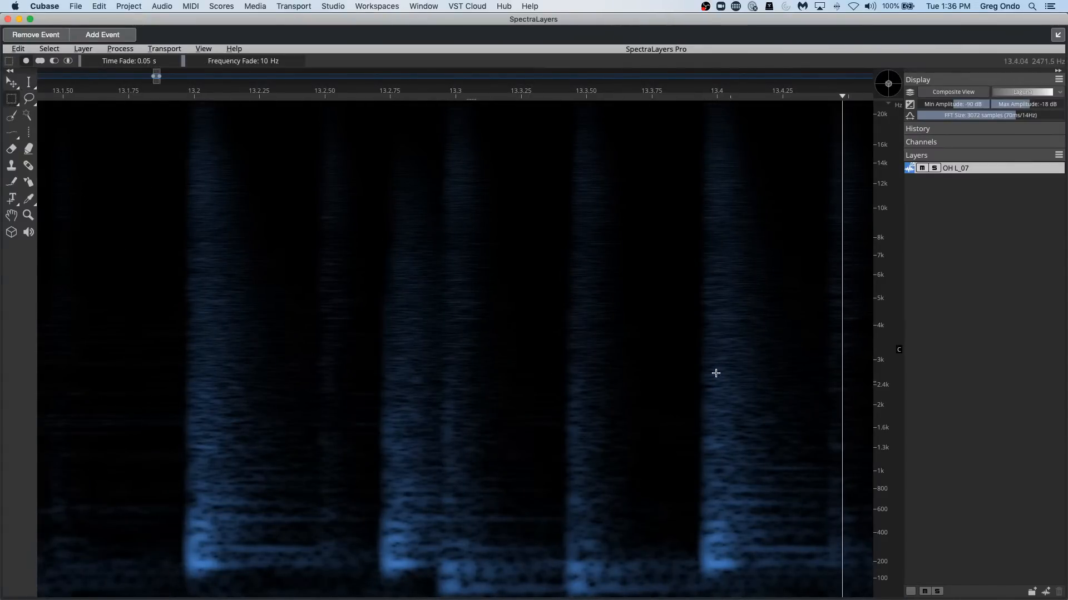
left_click_drag(704, 333, 746, 572)
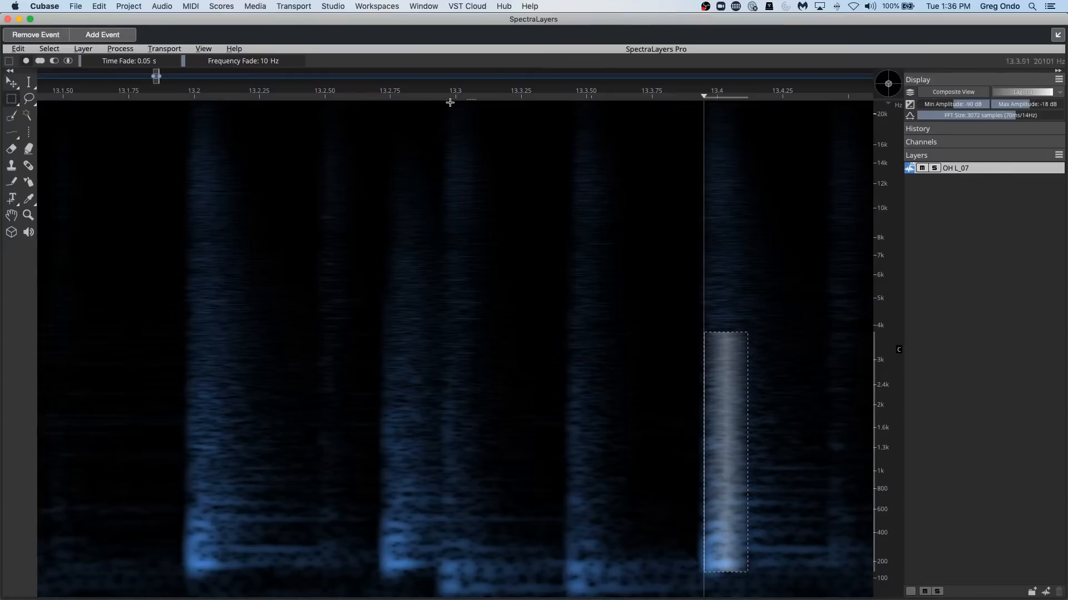
key("Delete")
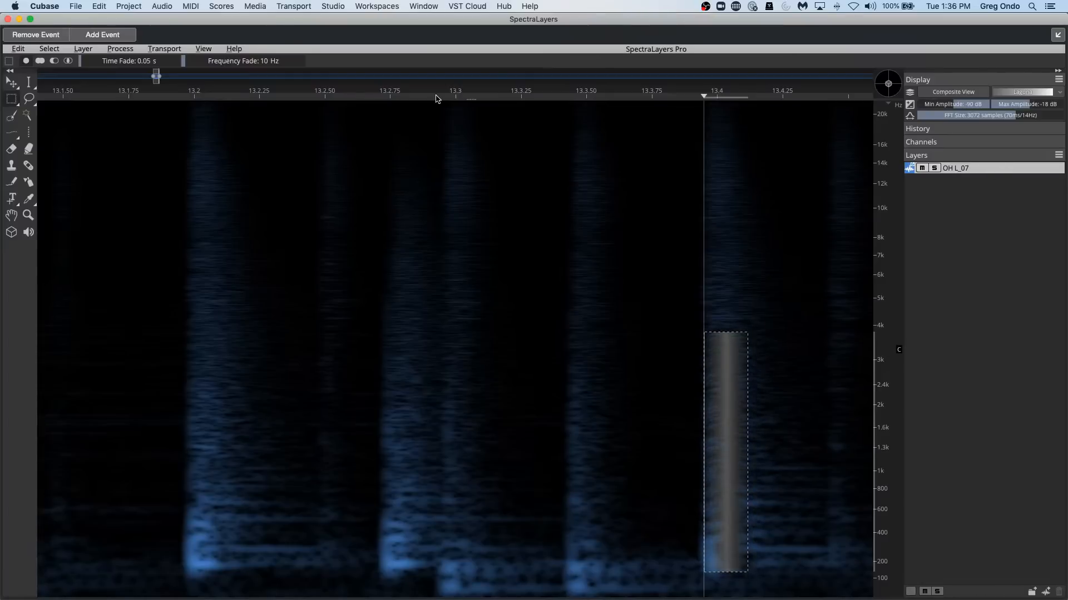
Replay the edited overhead passage from just before 13.2 and stop after the treated hit.
left_click(171, 97)
key("space")
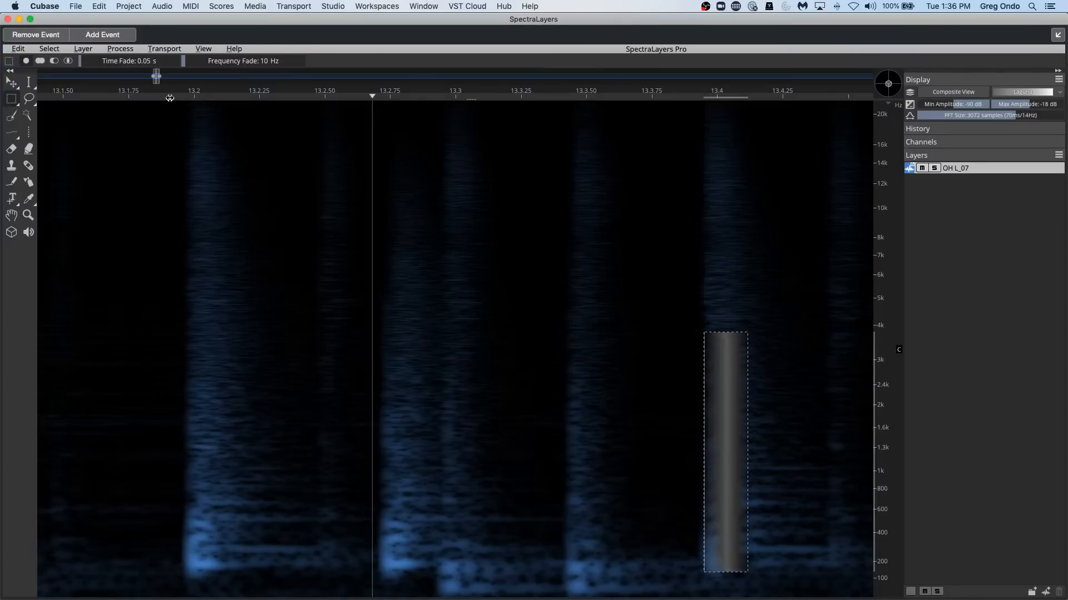
key("space")
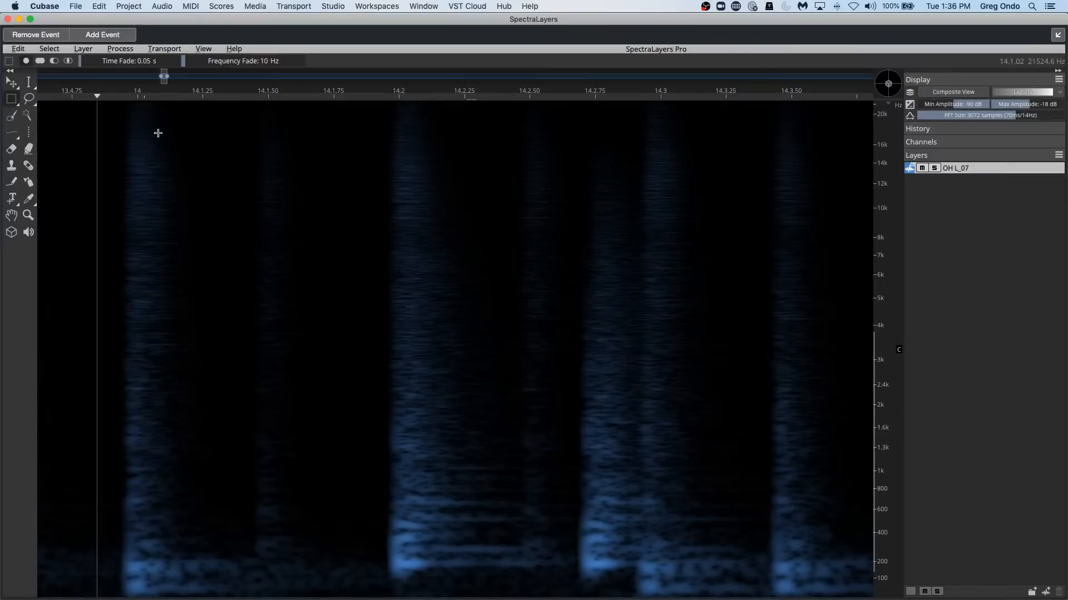
Return the SpectraLayers editor to the project window's lower zone and look through the tracks above and below OH L.
left_click(11, 116)
left_click(1057, 36)
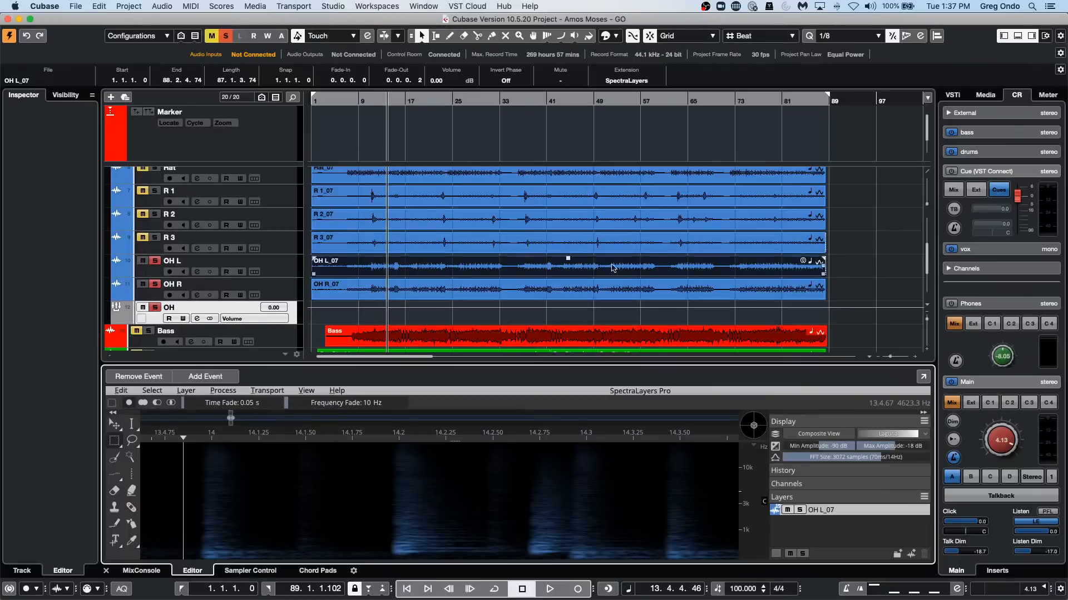
scroll(271, 276, "up", 4)
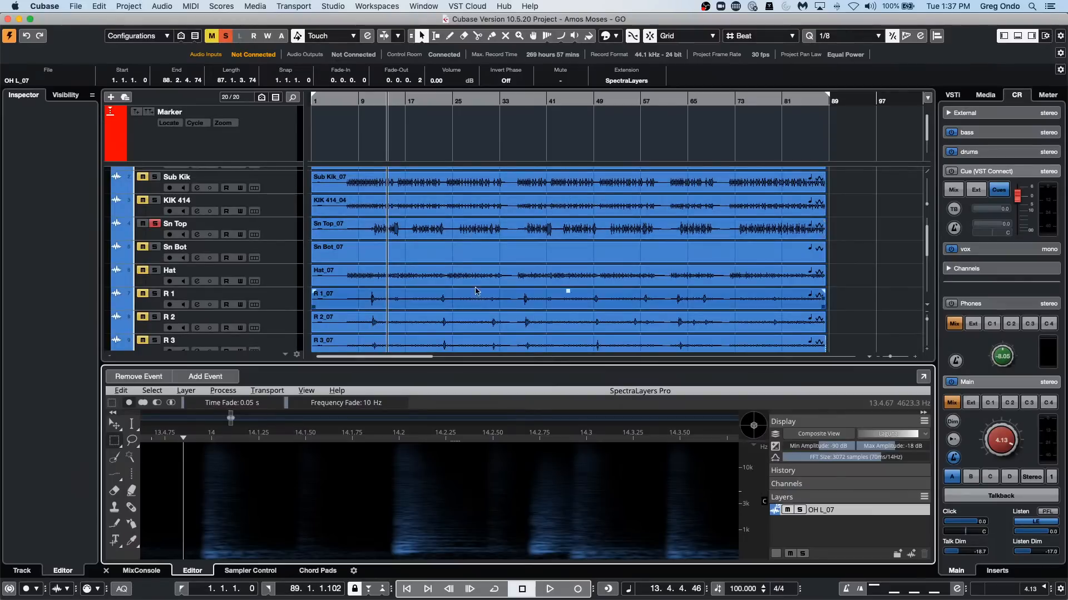
scroll(564, 291, "down", 8)
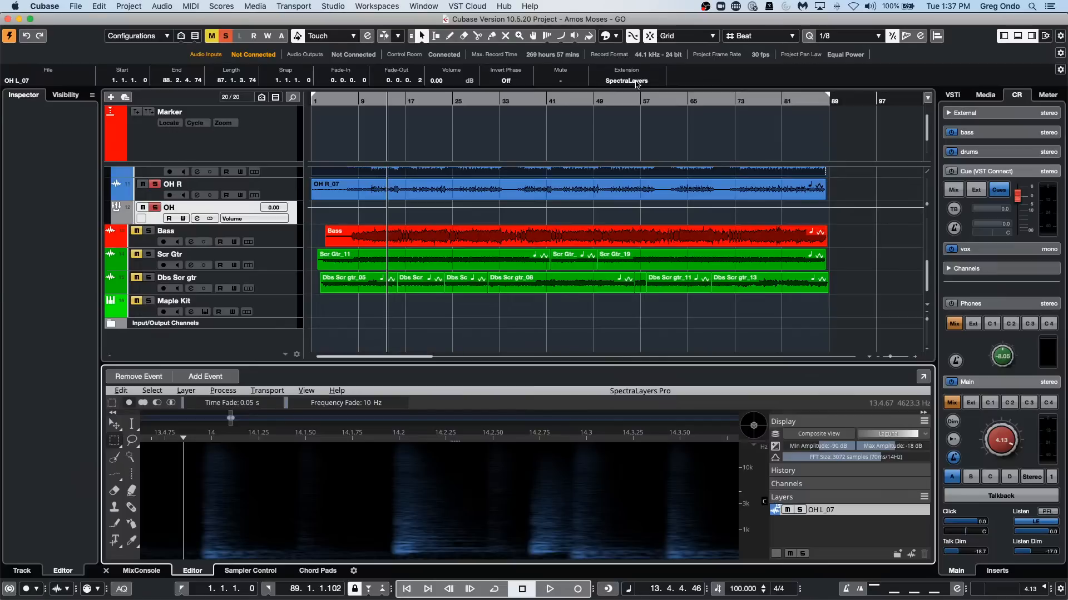
Remove the SpectraLayers extension from the OH L_07 event.
left_click(636, 80)
left_click(629, 70)
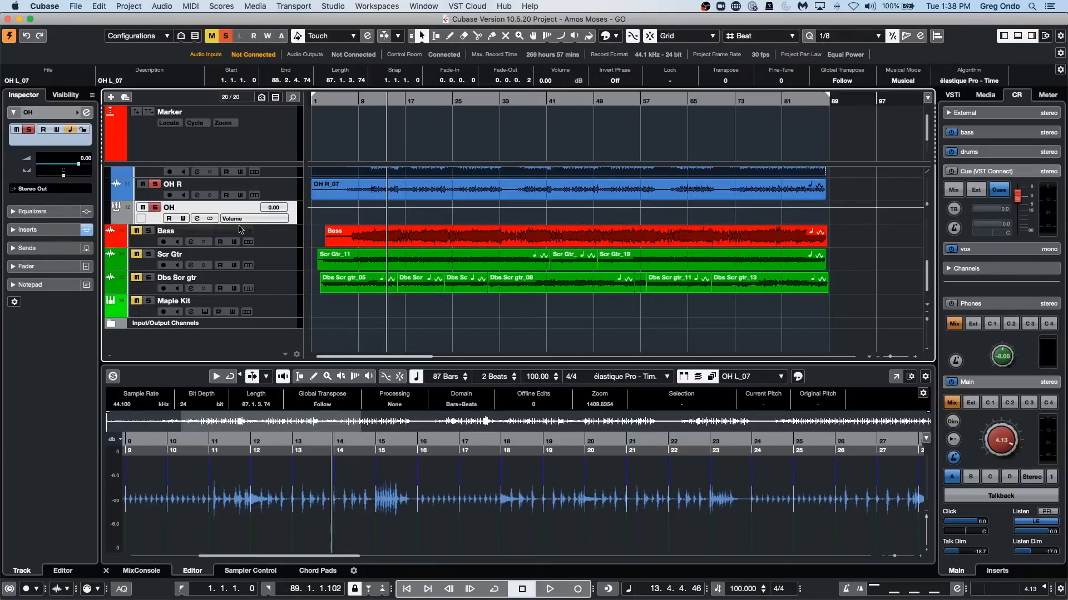
right_click(275, 306)
mouse_move(351, 310)
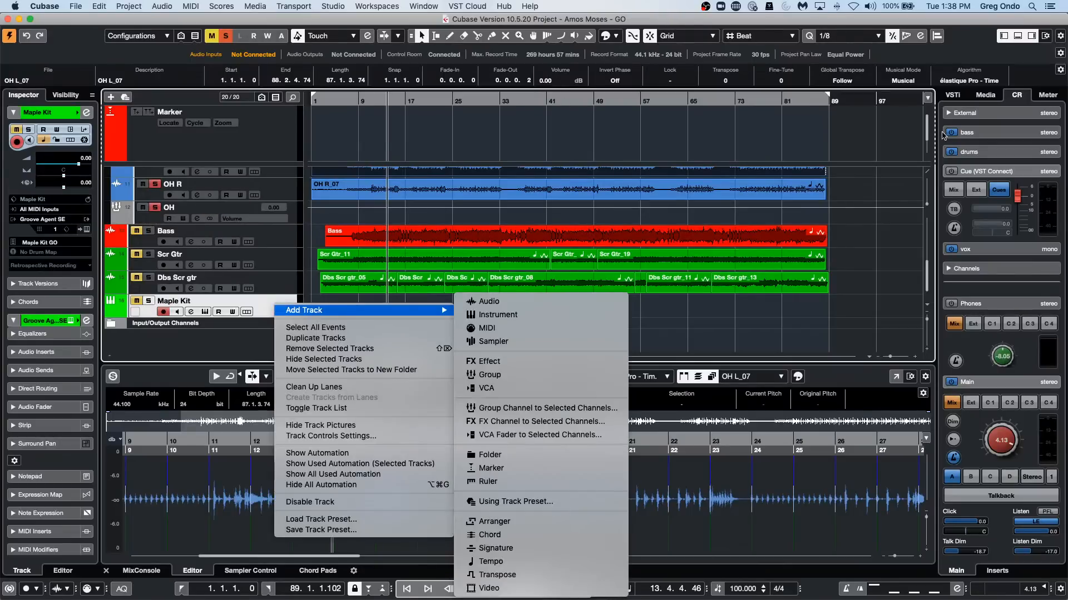
left_click(869, 117)
Browse the media library to the track presets for audio tracks.
left_click(986, 95)
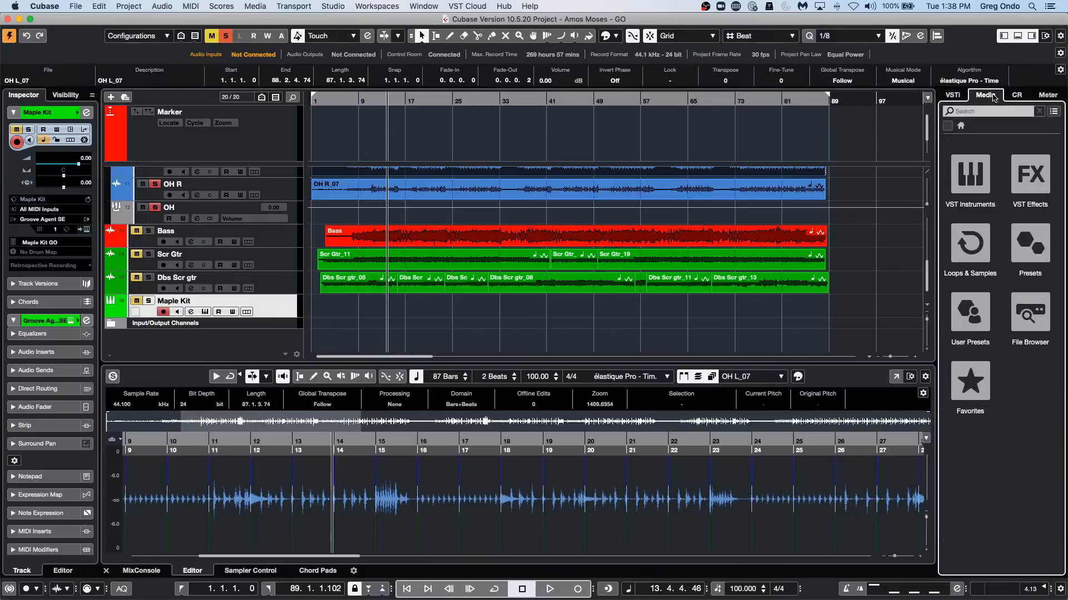
left_click(1042, 245)
left_click(971, 192)
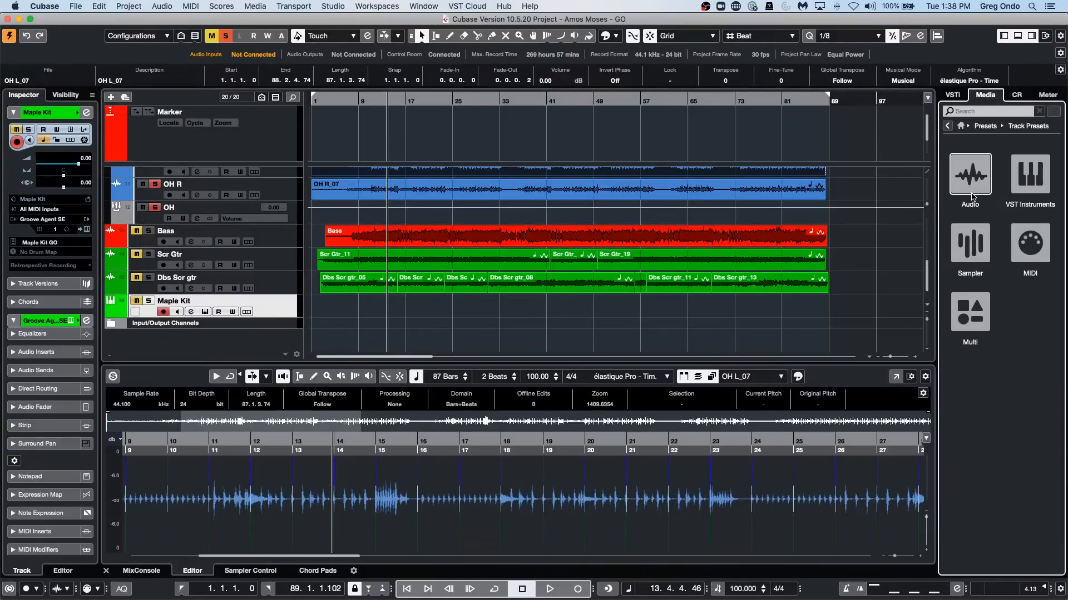
left_click(974, 184)
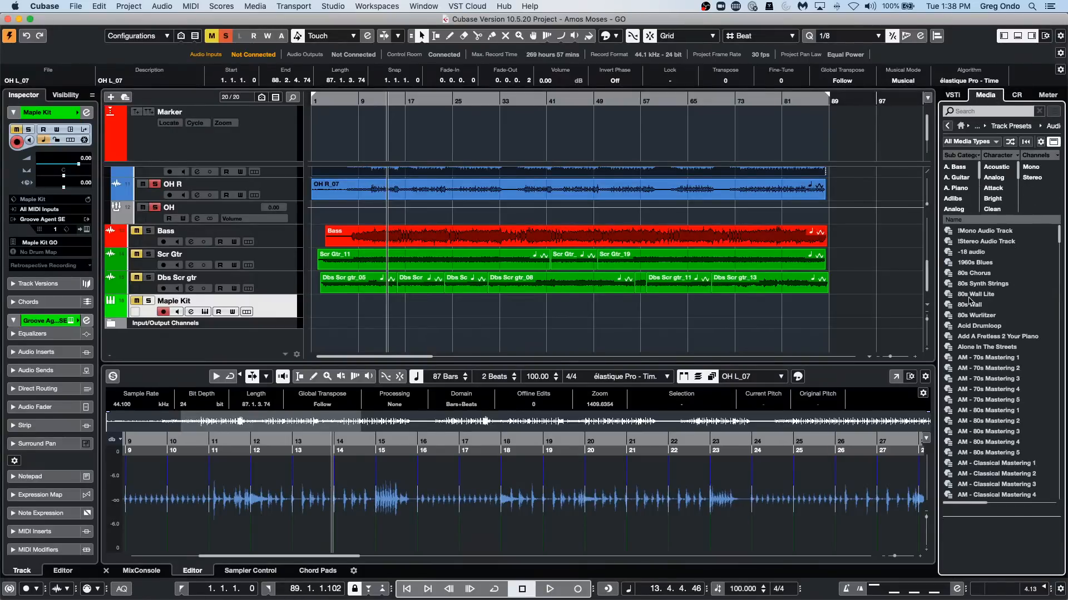
Look through the sub-category filters of the audio presets and switch that filter column to the musical attribute Category.
scroll(956, 199, "down", 5)
scroll(956, 198, "down", 6)
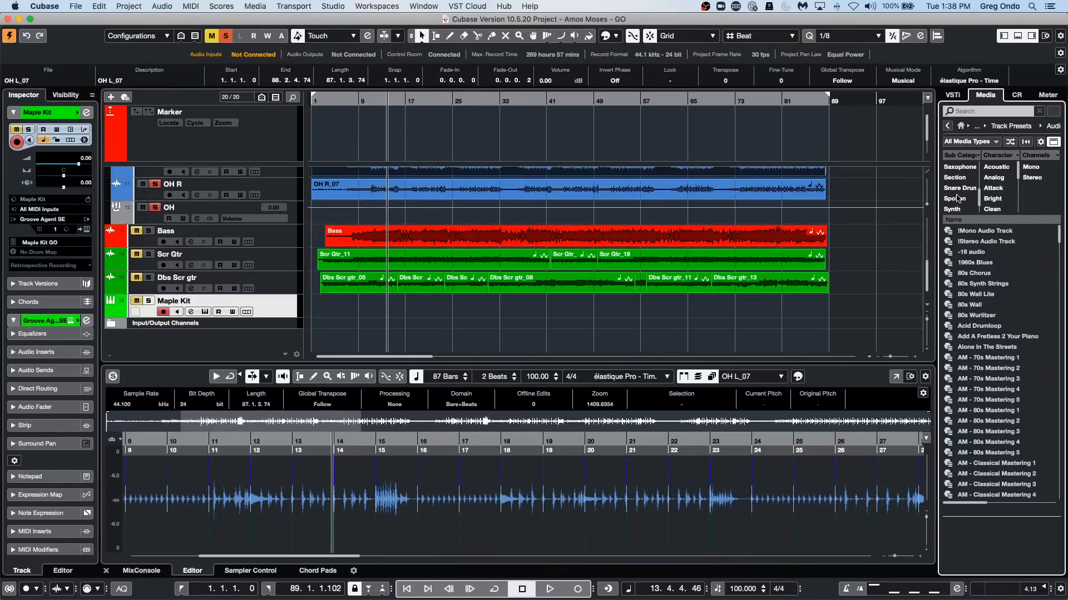
scroll(957, 198, "up", 1)
scroll(957, 198, "down", 6)
scroll(960, 193, "up", 3)
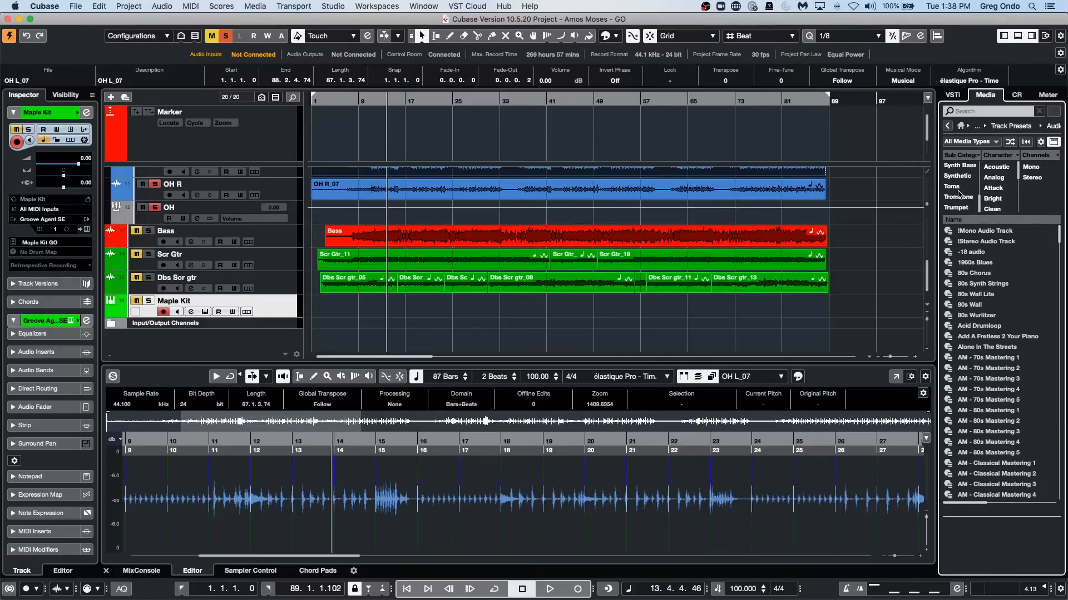
scroll(959, 193, "down", 2)
scroll(959, 192, "up", 1)
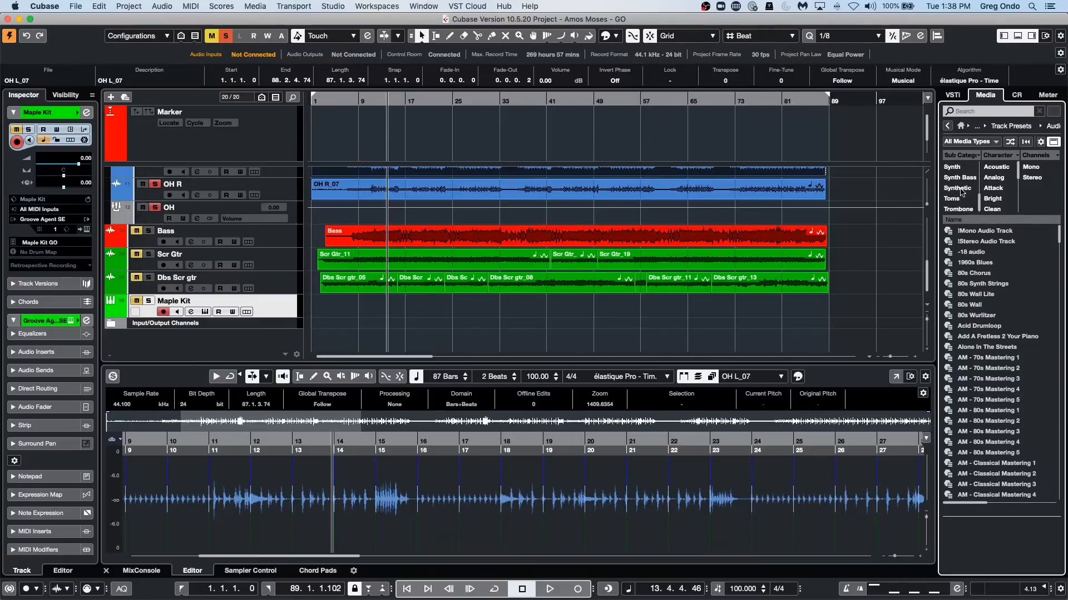
left_click(979, 156)
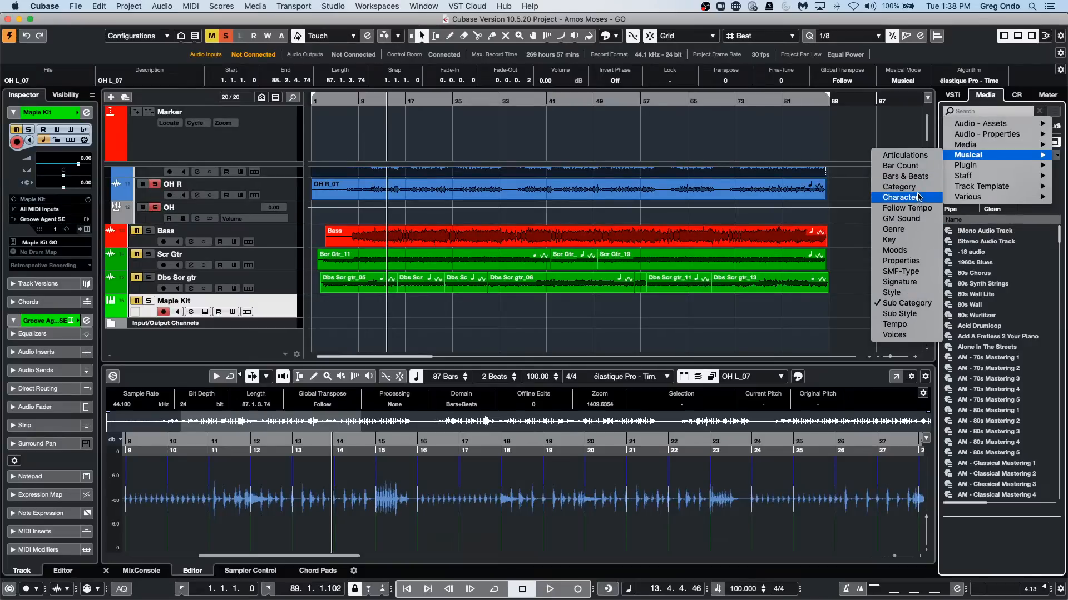
left_click(918, 188)
Filter the audio track presets by the Vocal category.
scroll(960, 189, "down", 5)
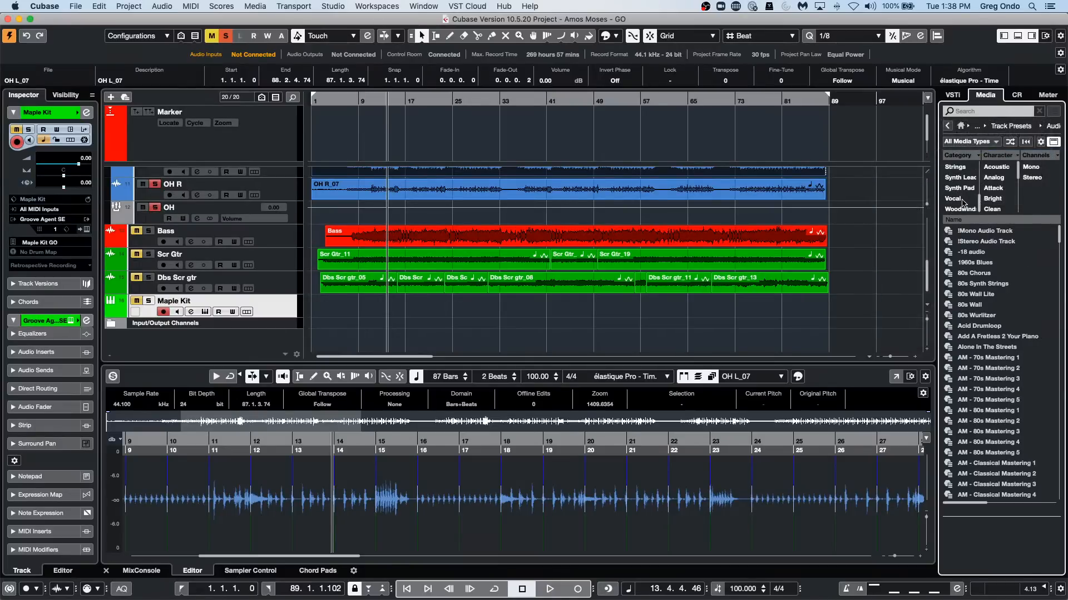
left_click(960, 200)
scroll(1022, 389, "down", 4)
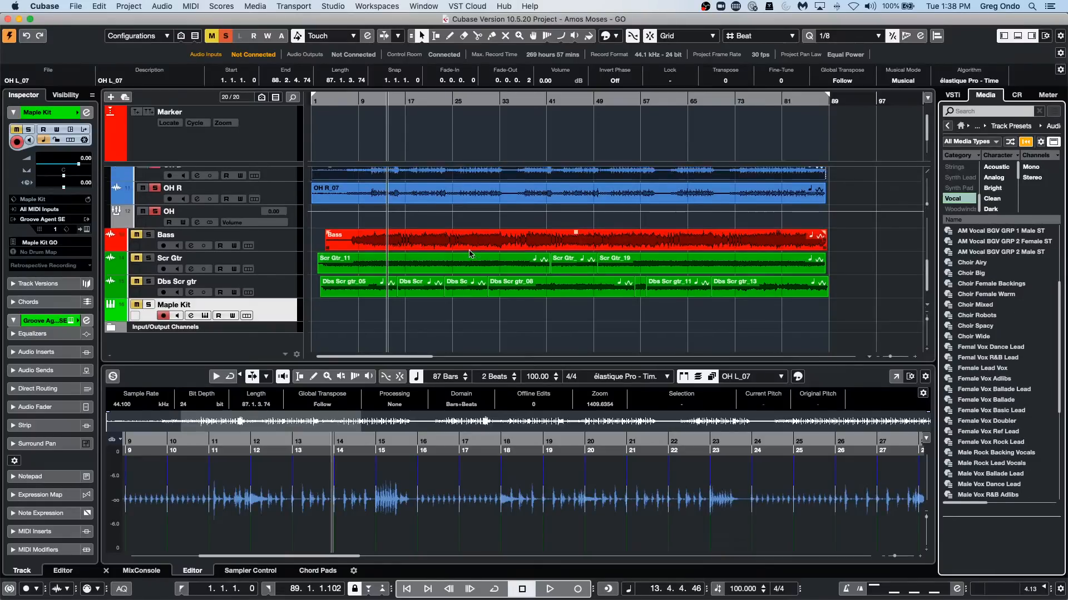
Add one mono audio track below the Maple Kit track, routed to Stereo Out.
scroll(470, 254, "up", 2)
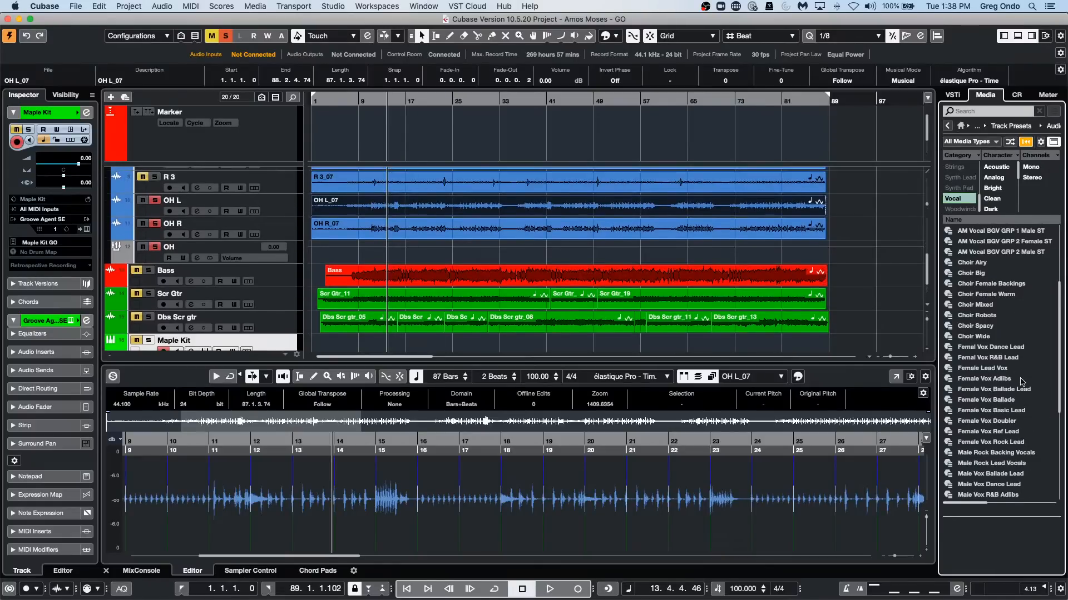
scroll(652, 278, "down", 2)
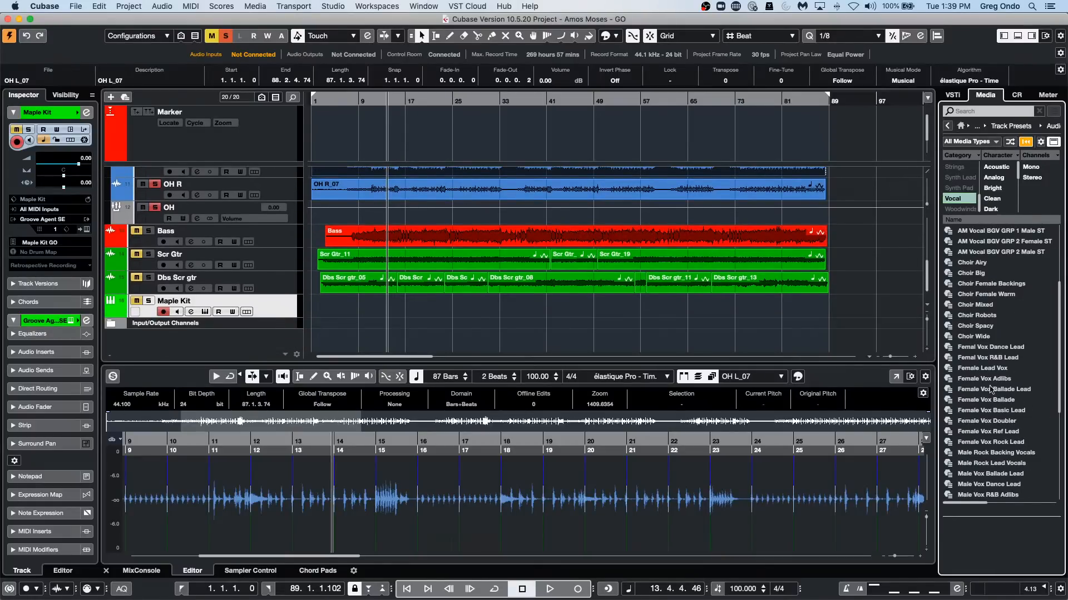
right_click(290, 306)
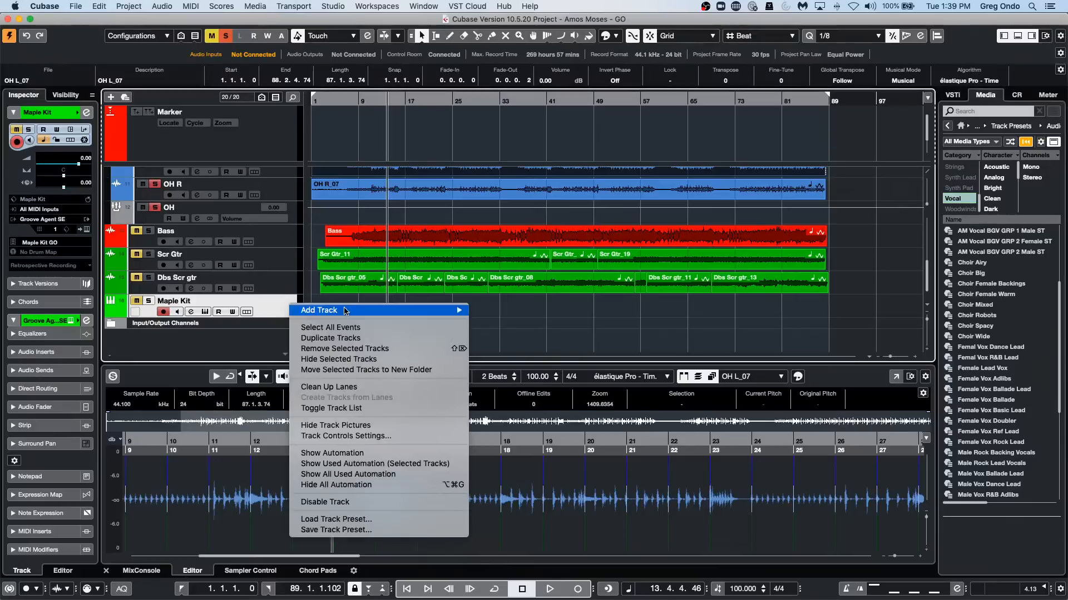
mouse_move(334, 311)
left_click(503, 301)
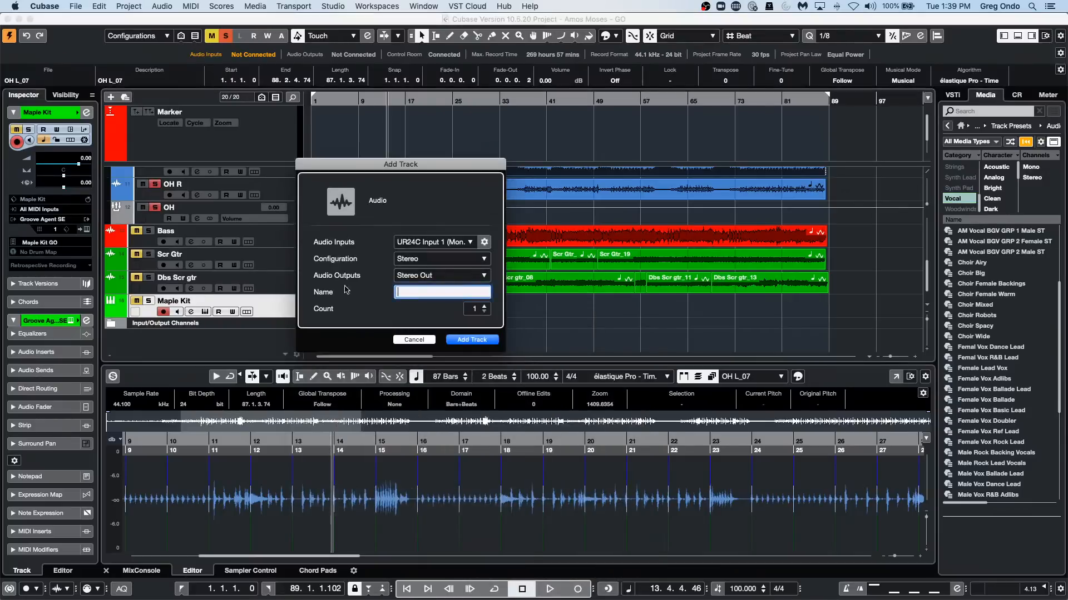
left_click(443, 260)
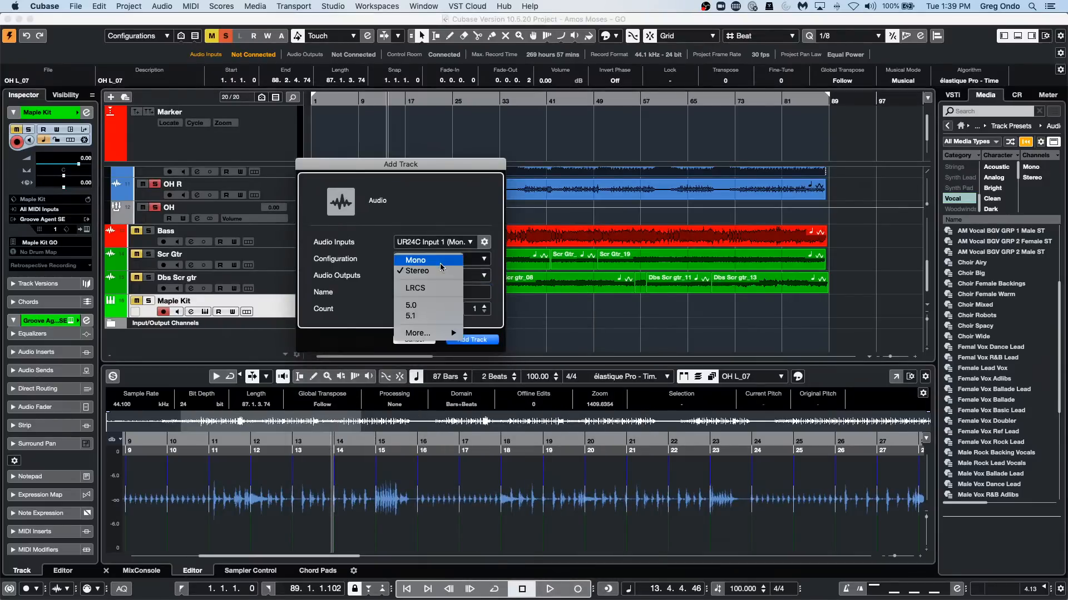
left_click(441, 263)
left_click(472, 340)
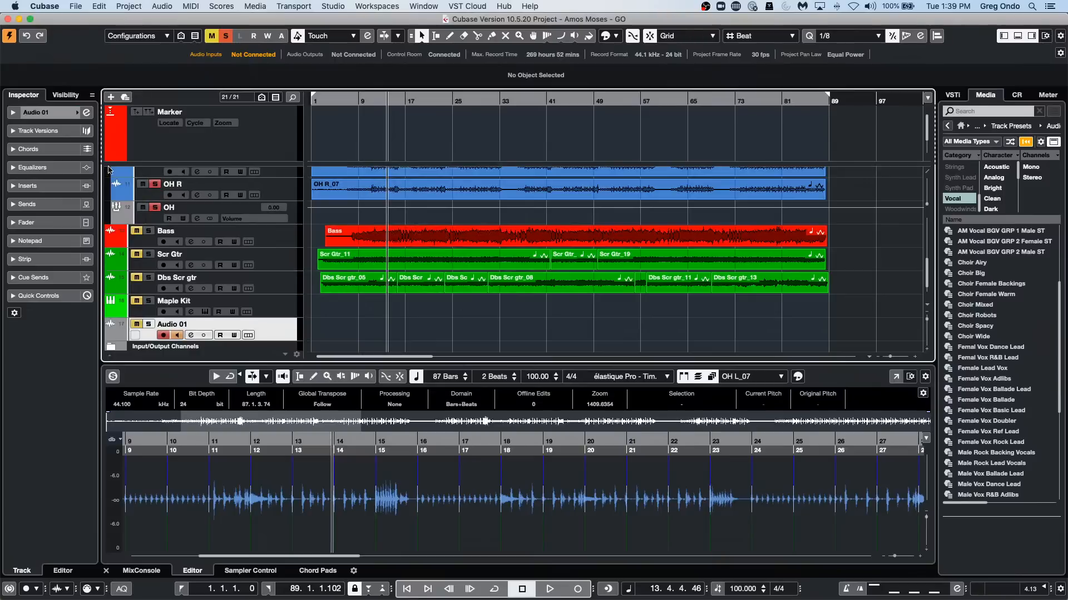
Open the channel settings of Audio 01, apply the Femal Vox Dance Lead preset to the track and show its equalizer.
left_click(87, 112)
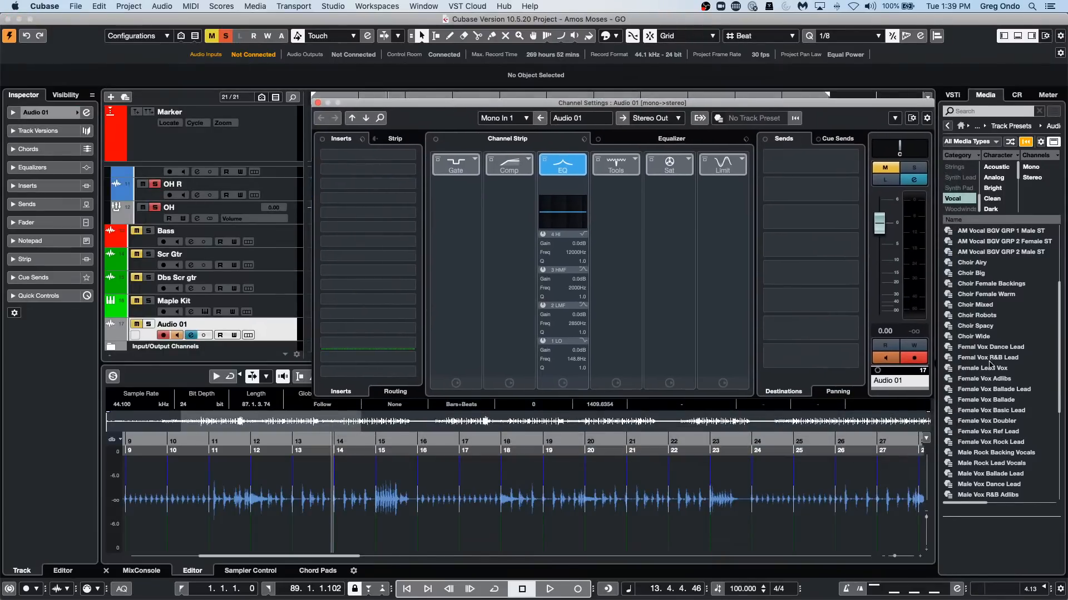
left_click(1011, 348)
left_click_drag(687, 376, 254, 306)
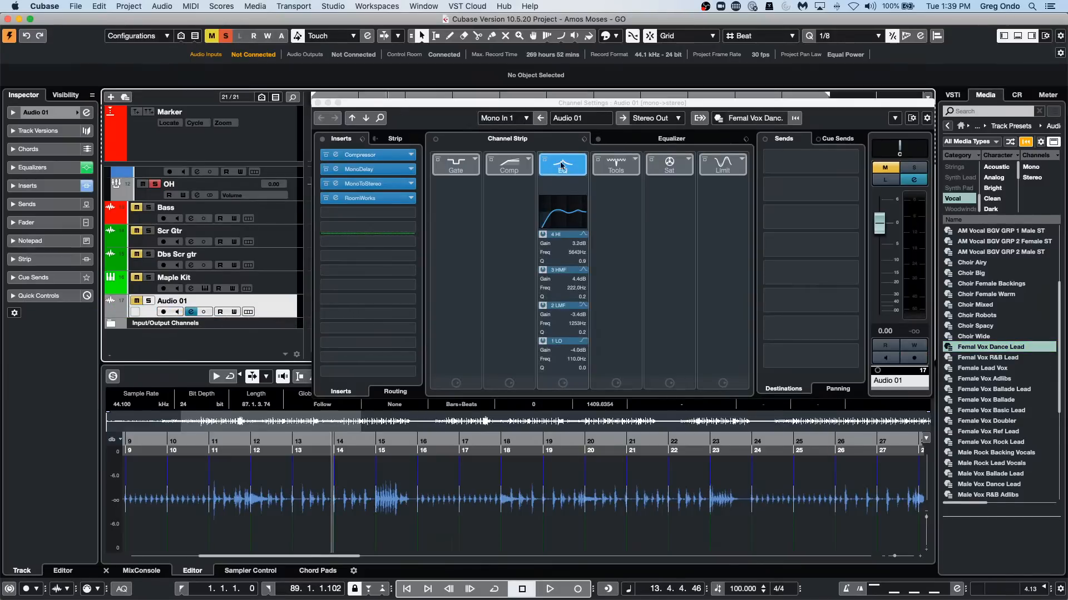
left_click(671, 140)
Try the Female Vox Rock Lead, Choir Wide and Vocal Fx Bad Mp3 presets on Audio 01, ending with Choir Wide.
left_click_drag(990, 442, 276, 311)
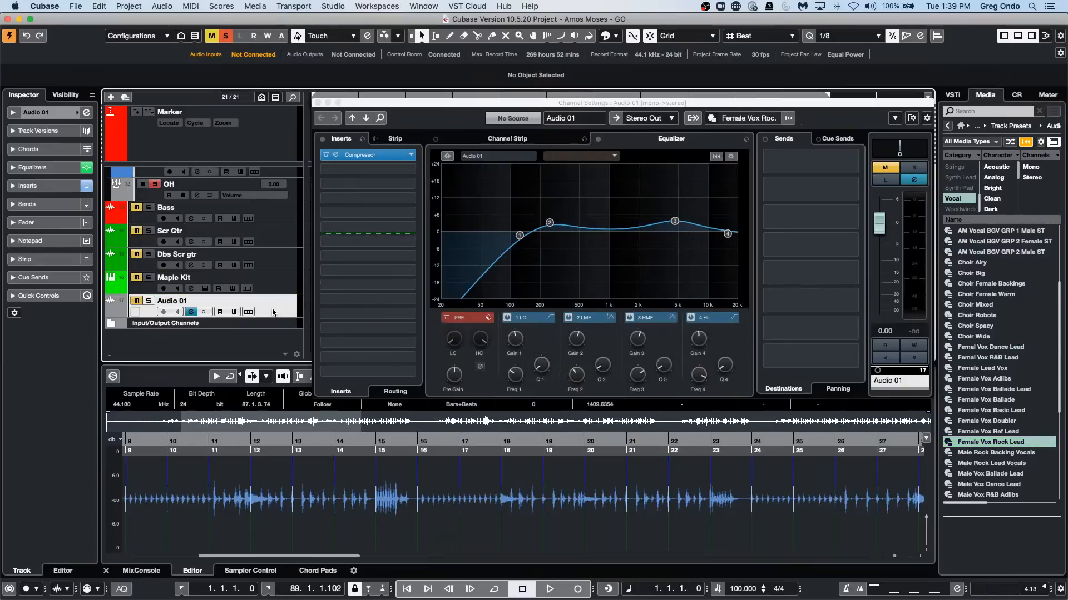
left_click_drag(991, 337, 259, 310)
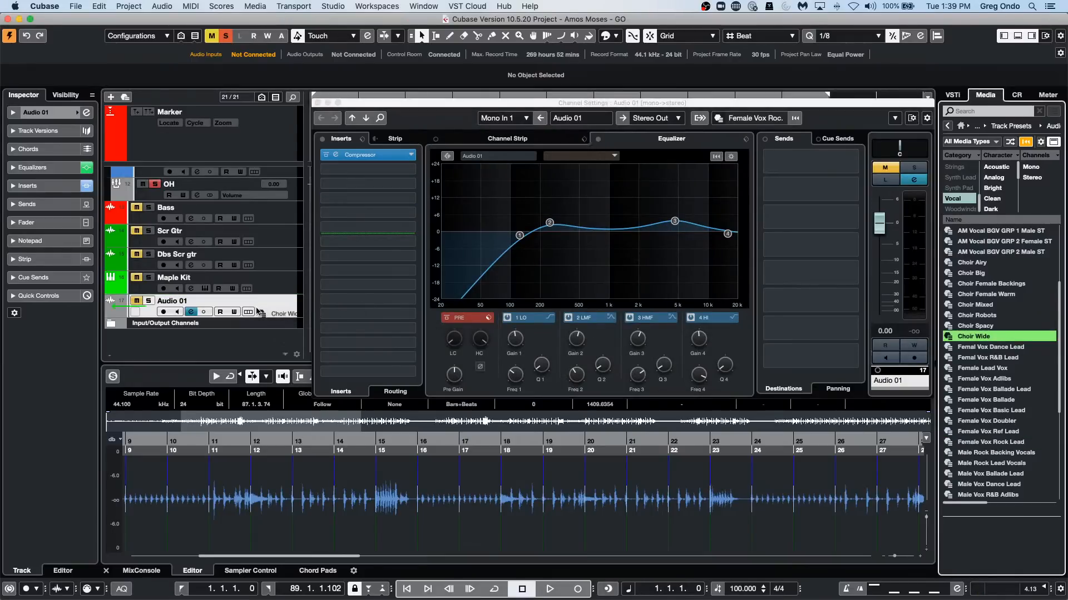
scroll(1001, 389, "down", 6)
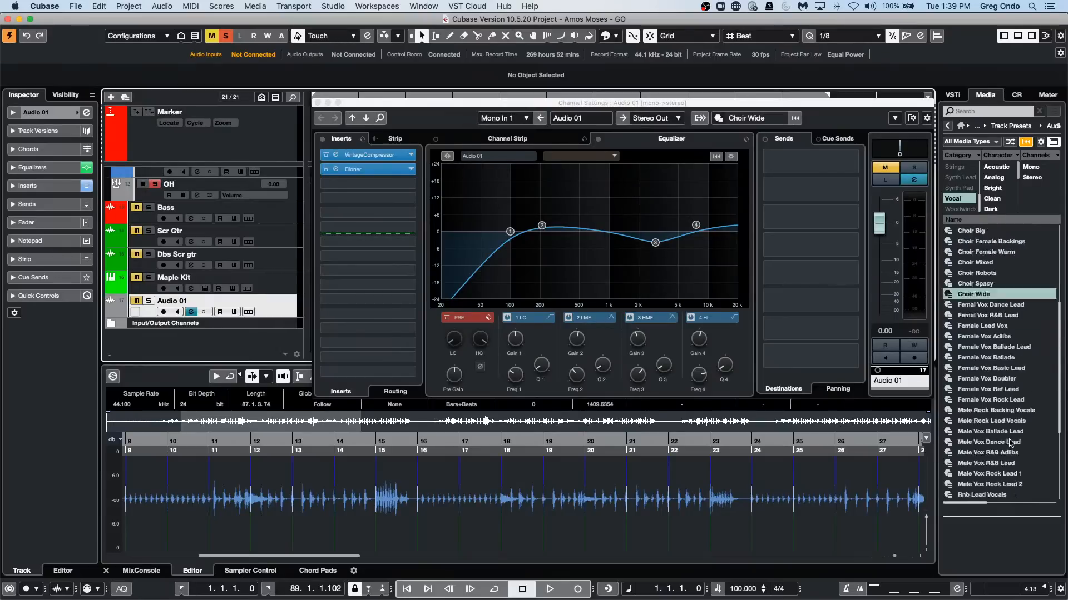
left_click_drag(998, 453, 245, 311)
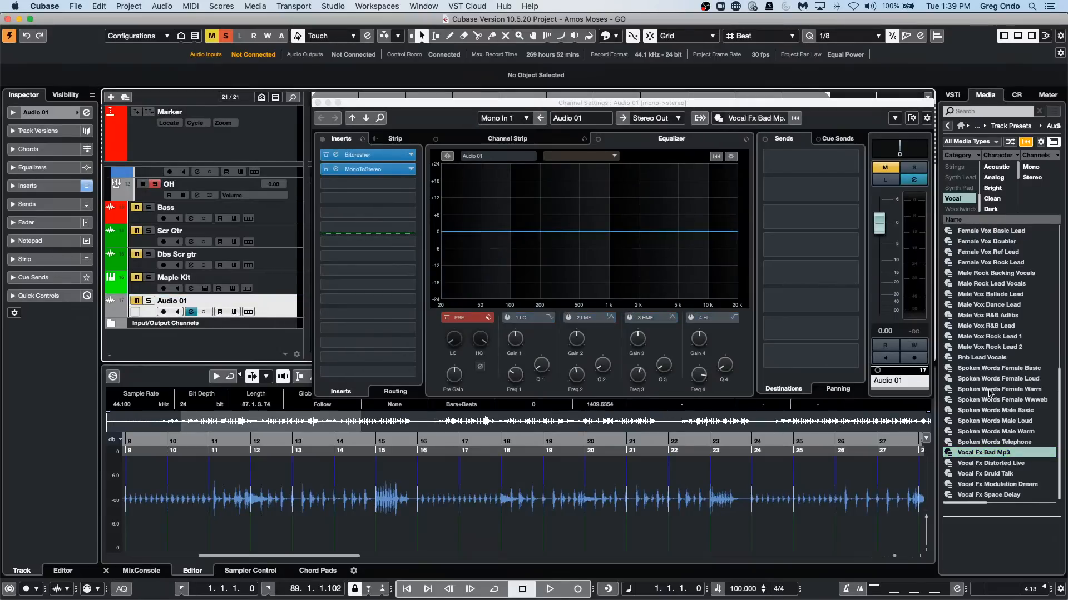
scroll(988, 394, "up", 8)
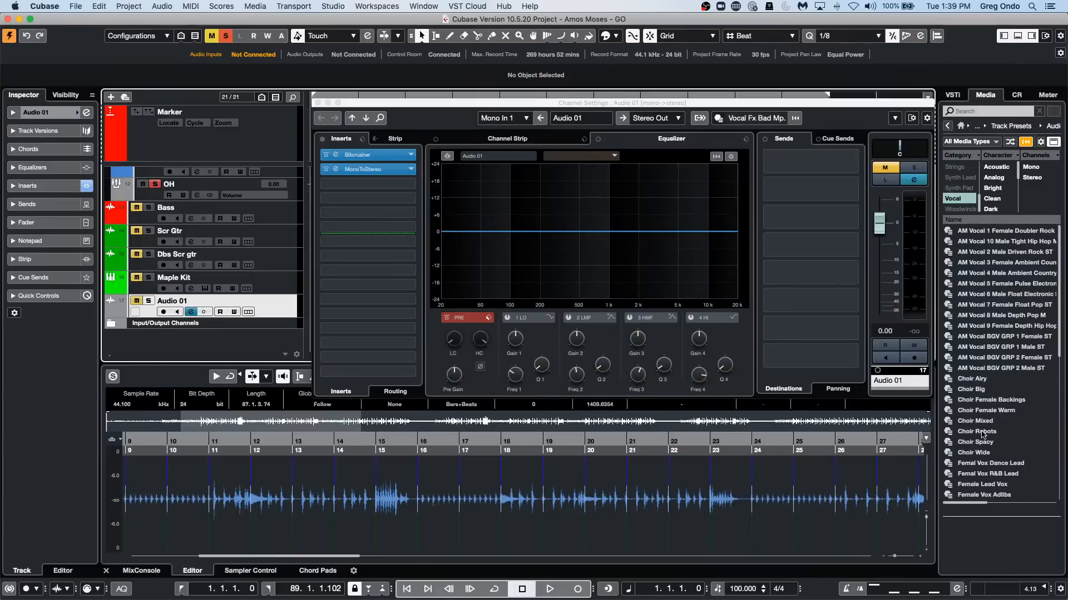
left_click_drag(988, 454, 263, 307)
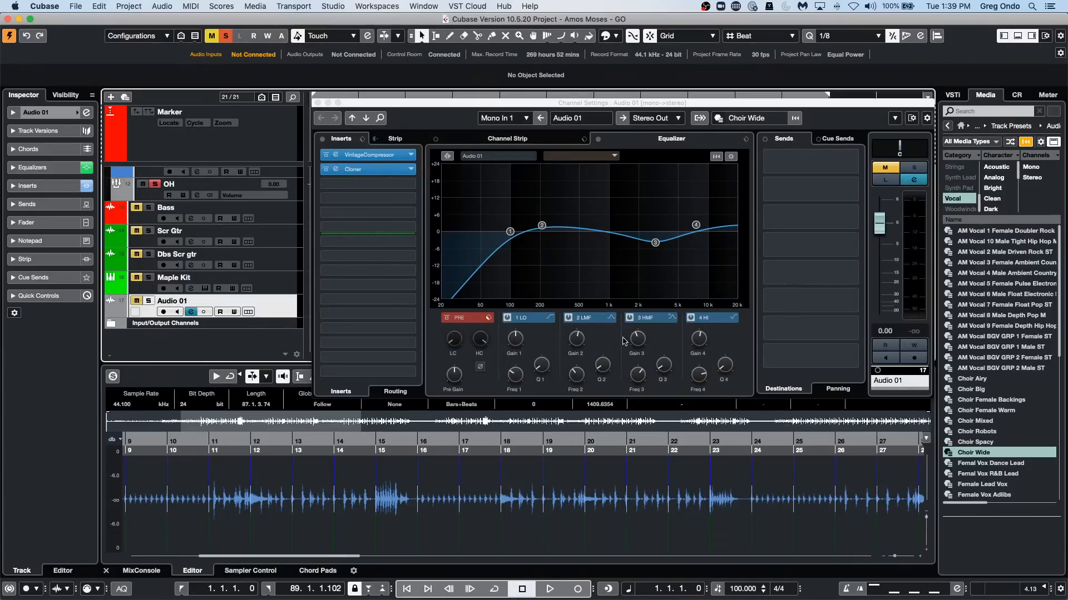
Return the media browser to its home page and reopen the audio track presets.
left_click(962, 130)
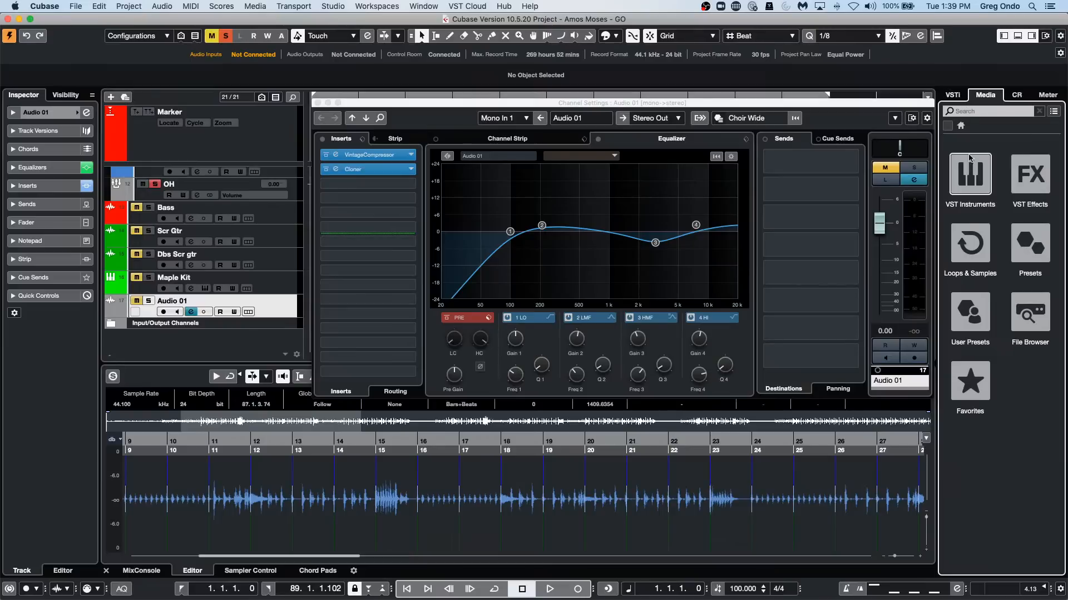
left_click(1022, 241)
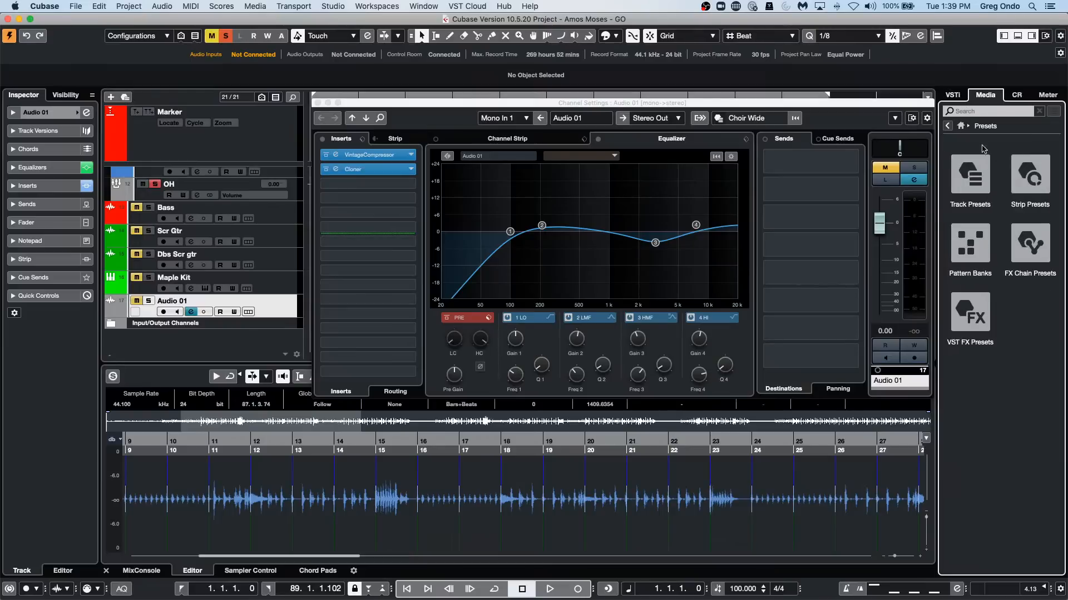
left_click(961, 168)
left_click(961, 167)
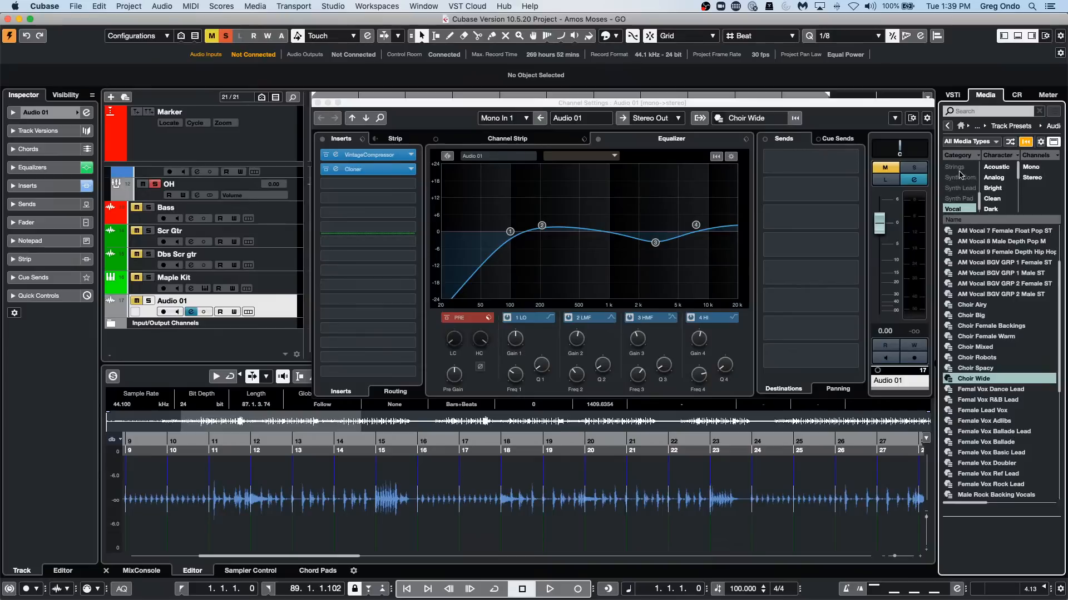
Apply the Female Vox Basic Lead preset to Audio 01 and close its channel settings window.
scroll(960, 174, "down", 1)
scroll(977, 340, "down", 5)
scroll(977, 341, "up", 5)
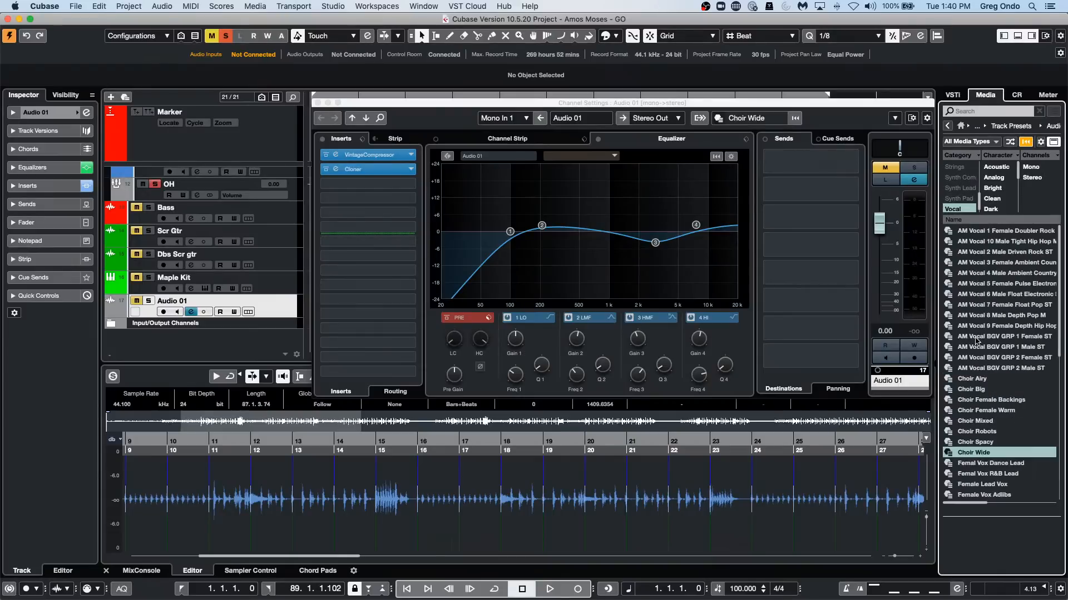
scroll(971, 365, "down", 6)
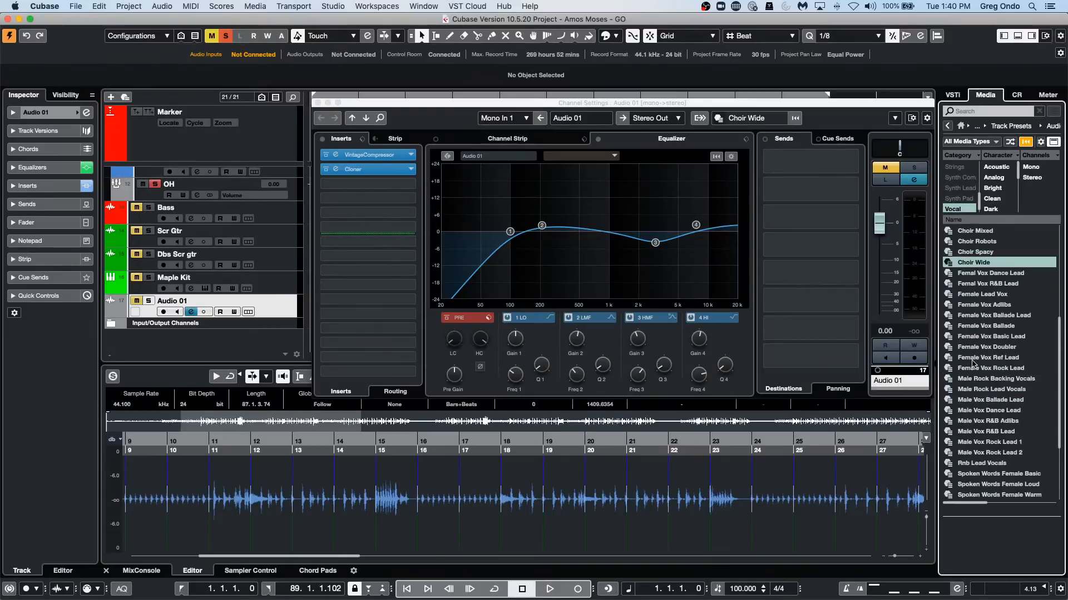
left_click(969, 410)
left_click_drag(593, 367, 284, 313)
left_click_drag(970, 336, 278, 312)
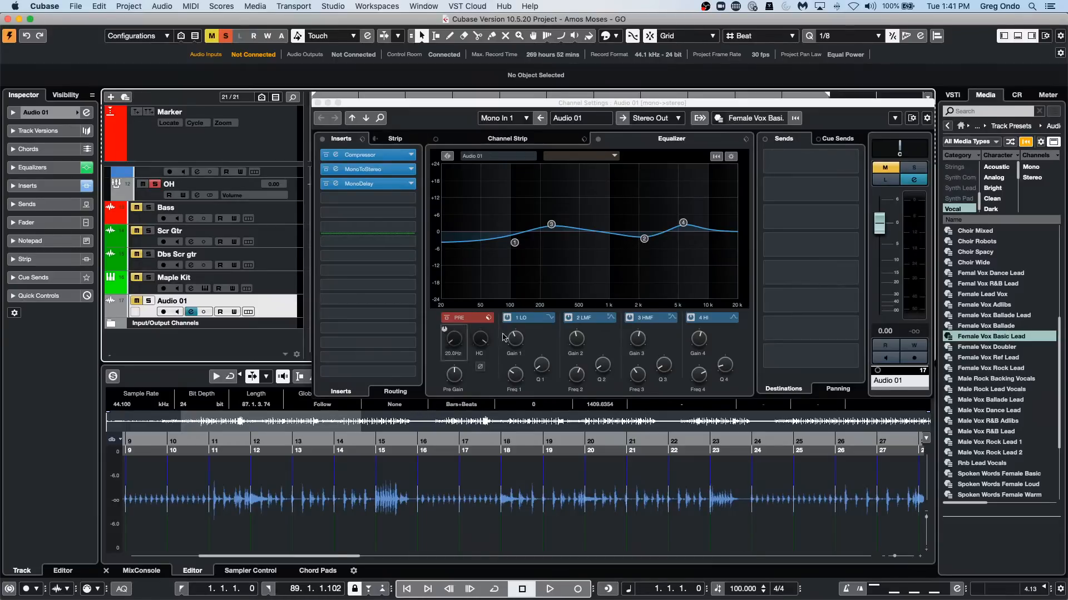
left_click(318, 104)
Open the project's Pool window and look through its list of audio files.
left_click(253, 7)
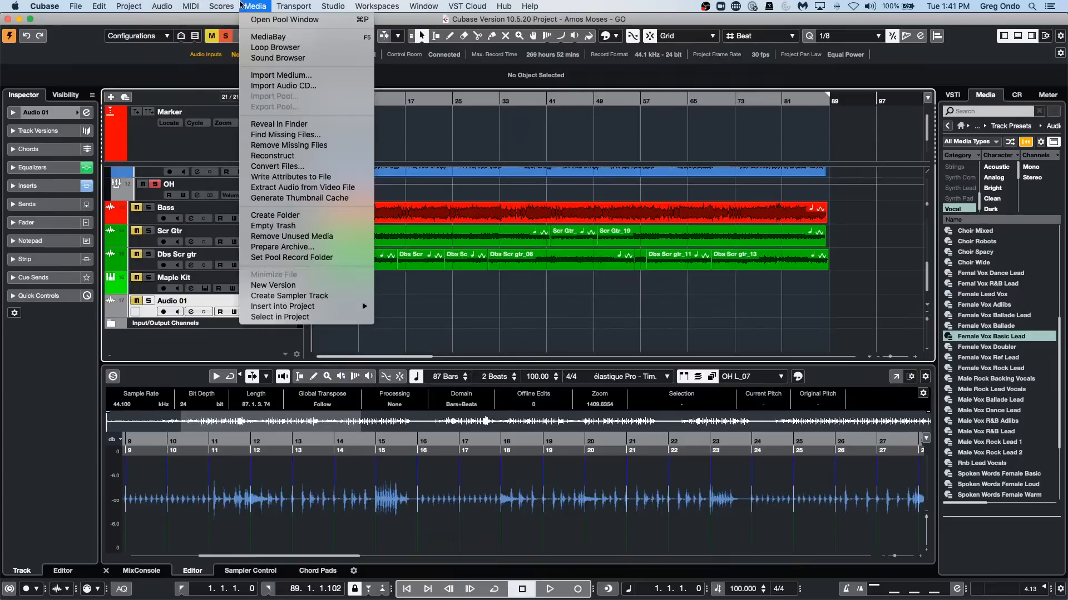
left_click(254, 20)
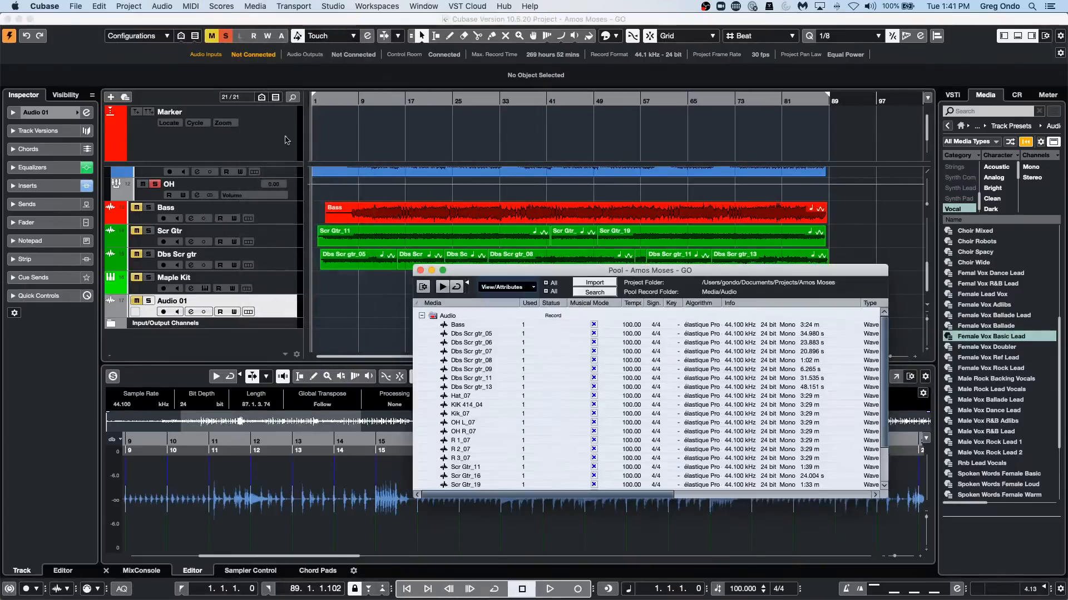
scroll(457, 340, "down", 3)
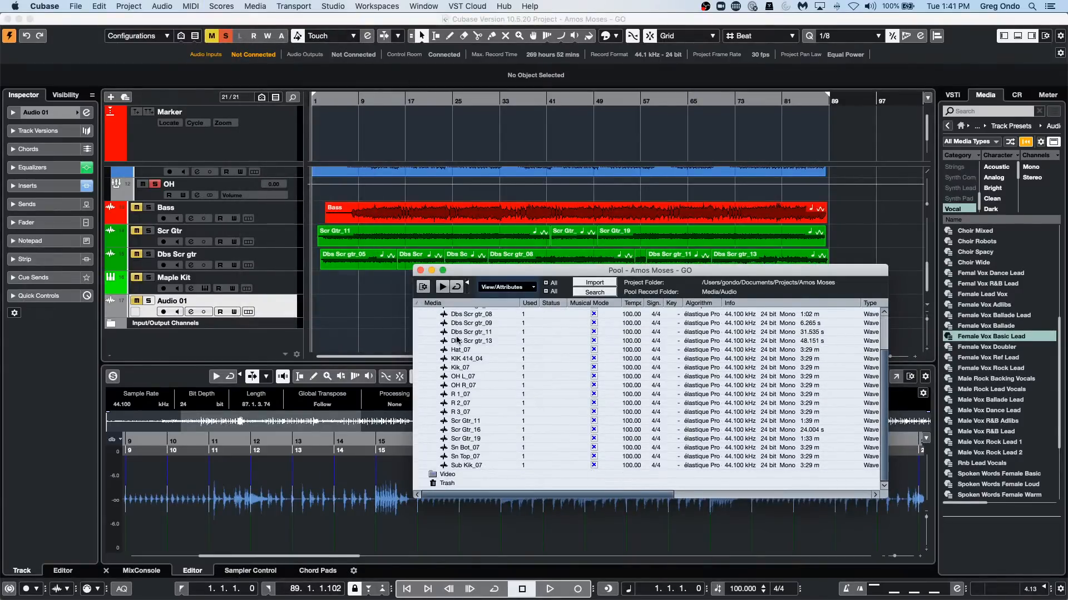
scroll(457, 340, "up", 3)
scroll(451, 341, "down", 3)
scroll(451, 341, "up", 3)
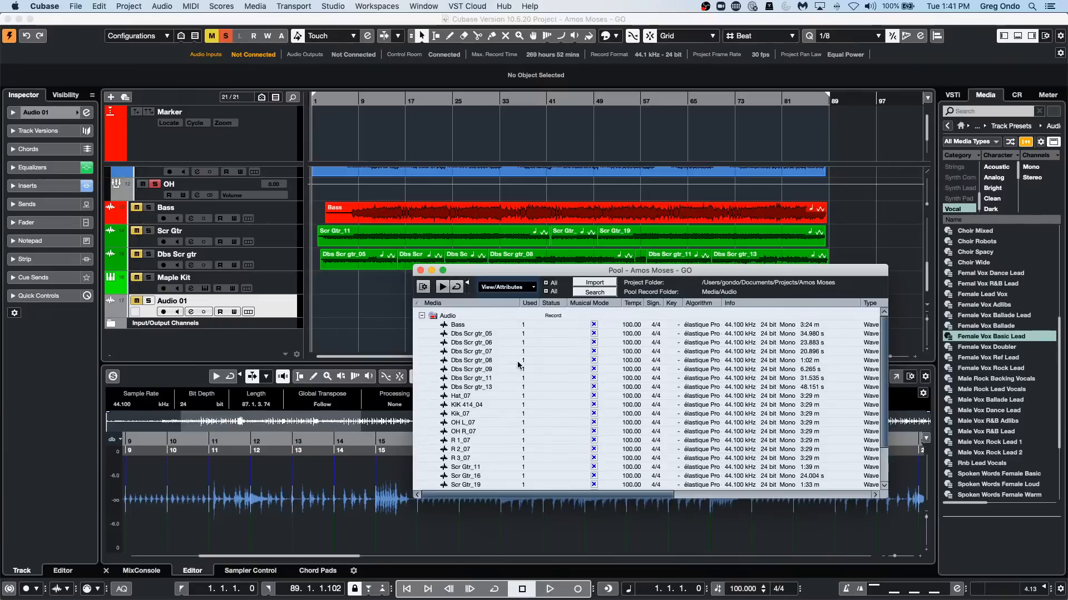
Examine the Pool's media list from the audio files down to the Video and Trash folders.
scroll(518, 365, "down", 3)
scroll(504, 373, "up", 3)
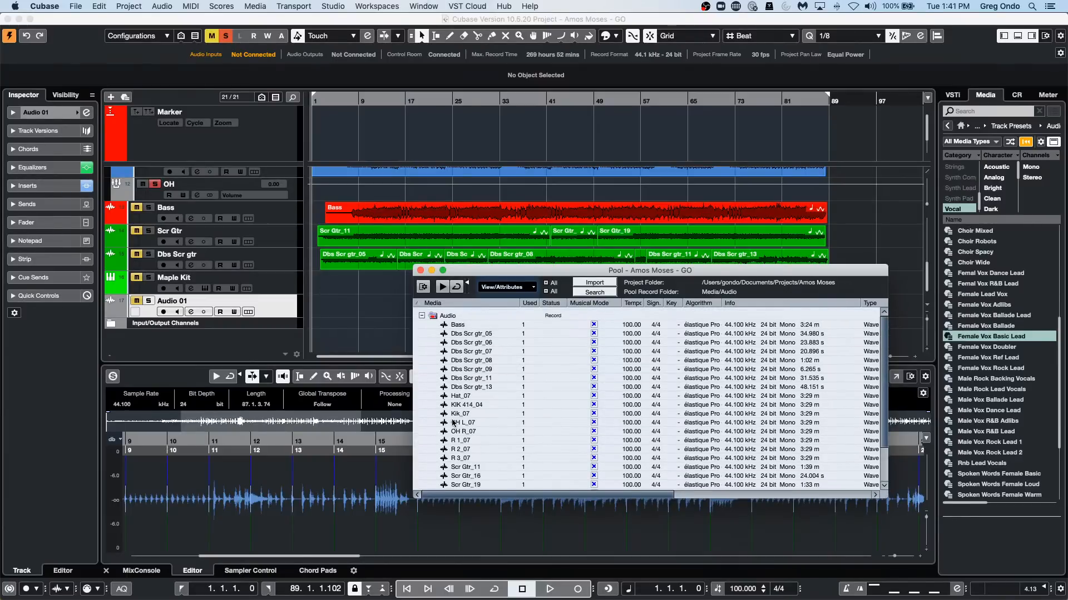
scroll(475, 407, "down", 1)
scroll(475, 406, "down", 5)
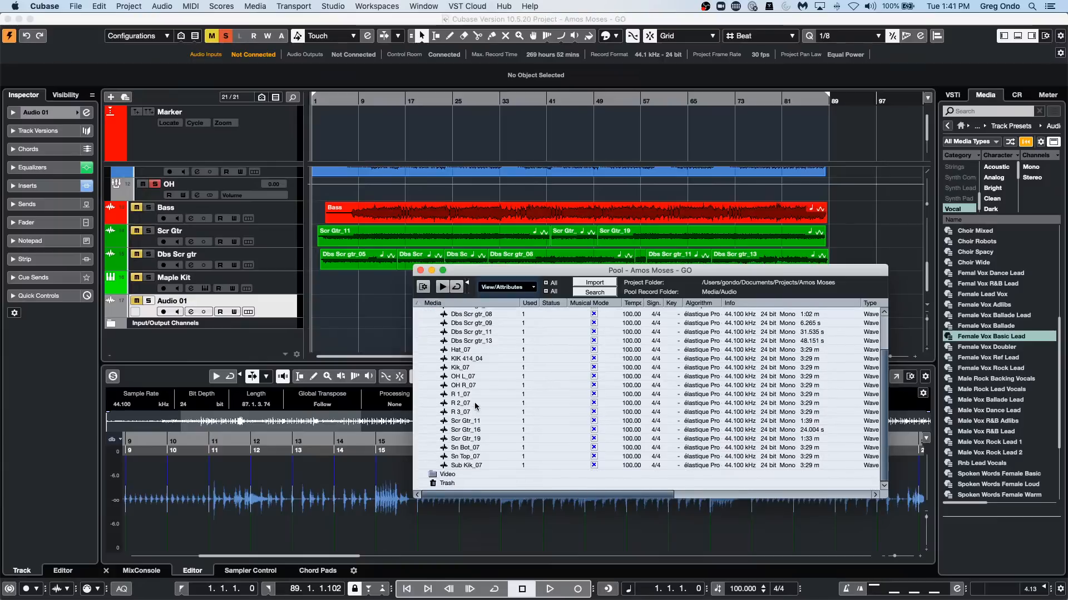
scroll(477, 405, "up", 6)
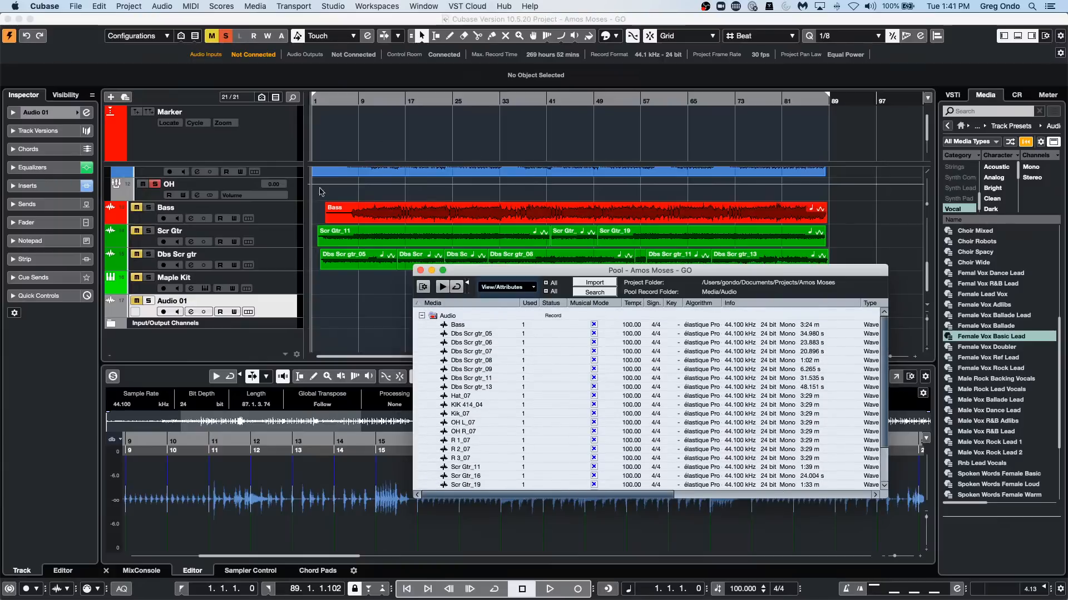
left_click(355, 214)
right_click(382, 216)
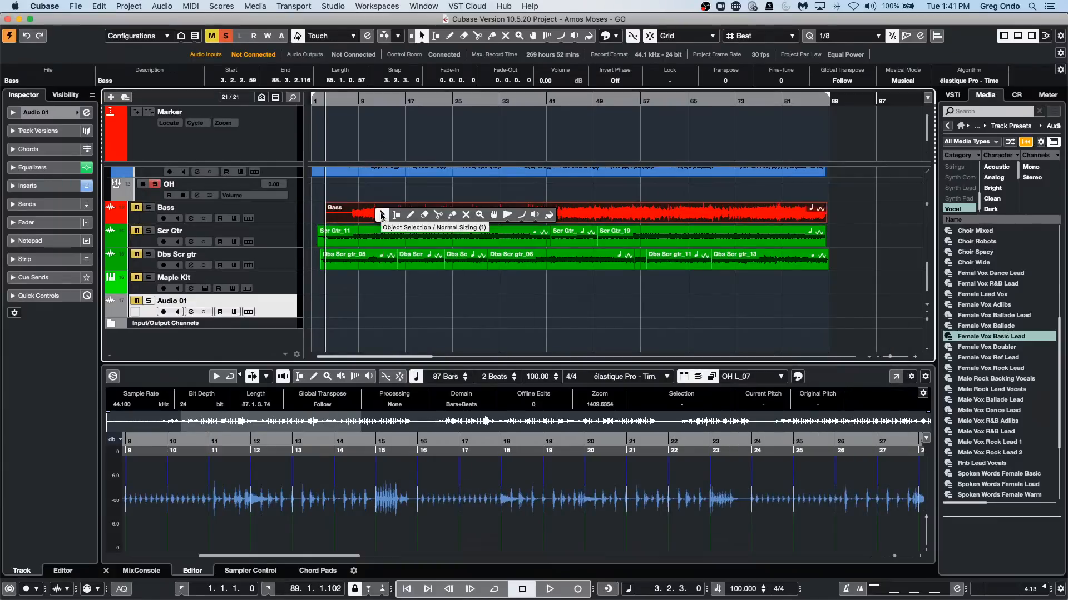
left_click(382, 215)
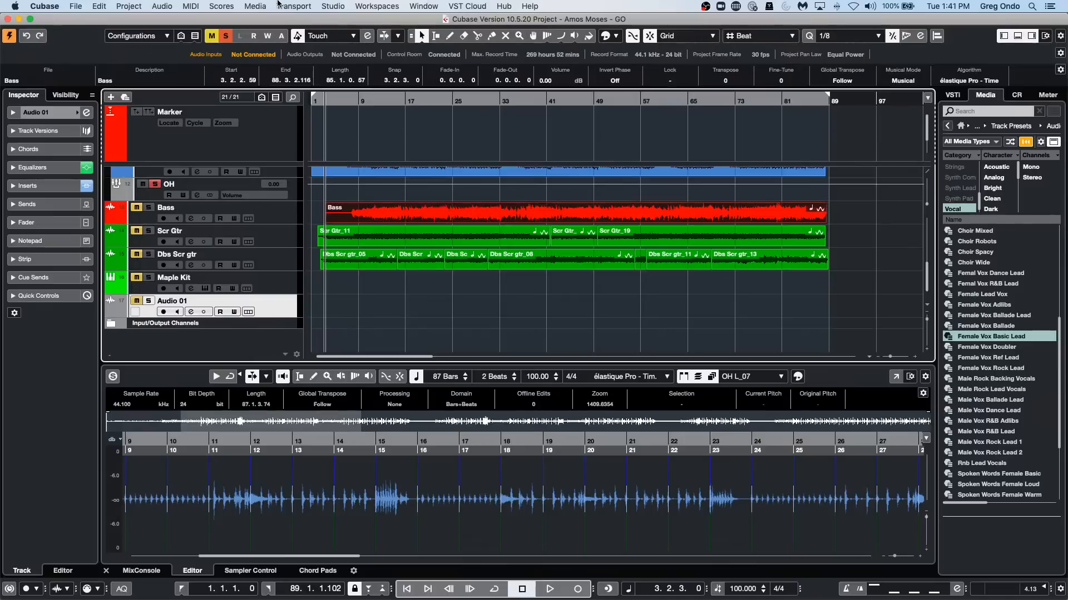
Reopen the Pool and use Select in Project on the Dbs Scr gtr_09 file to locate its event.
left_click(261, 7)
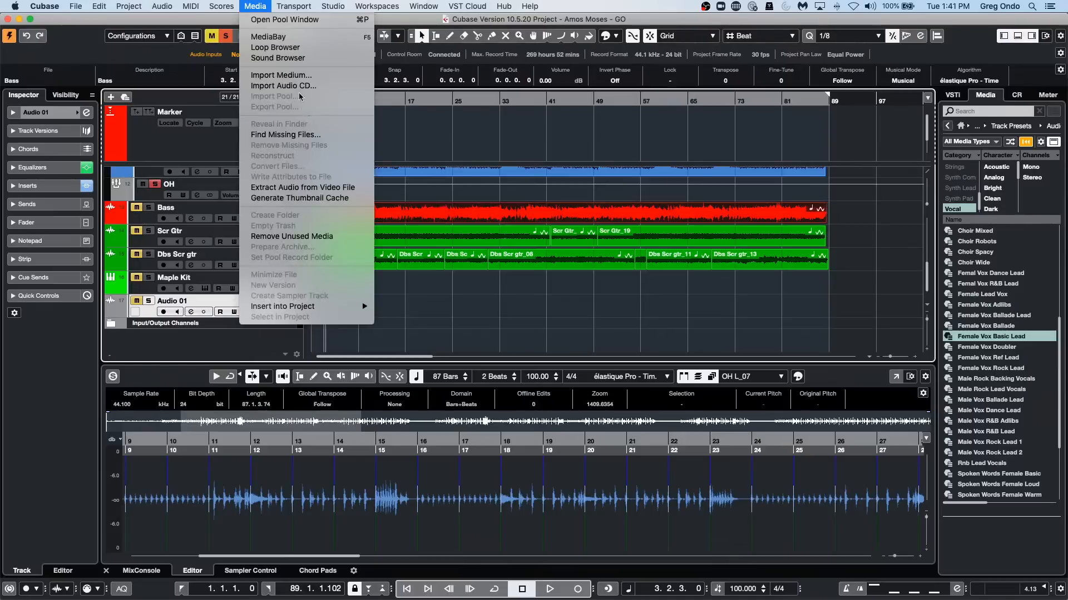
left_click(281, 19)
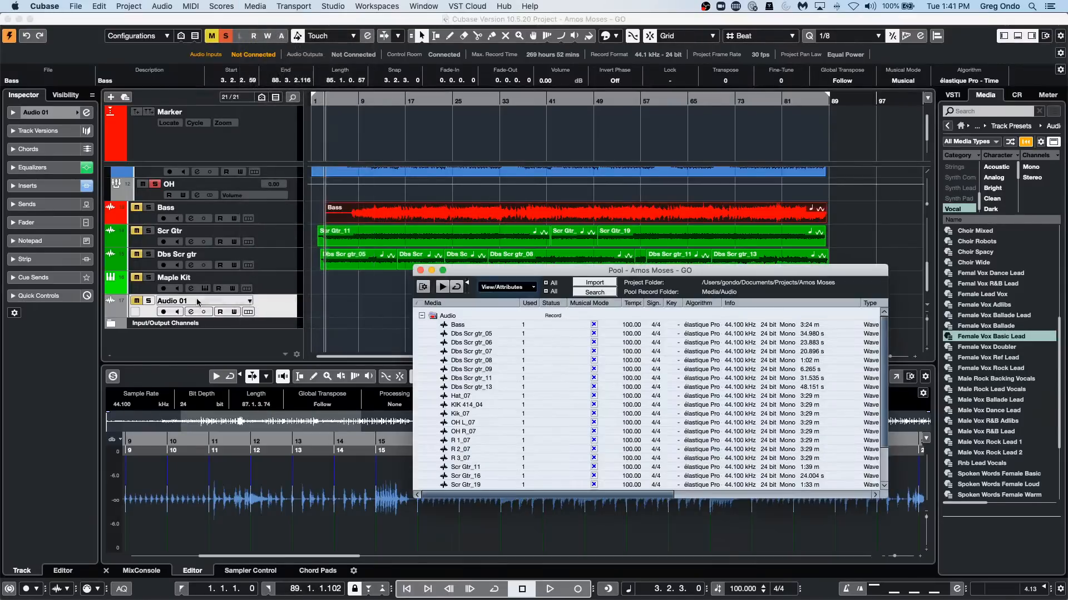
left_click(464, 371)
right_click(465, 372)
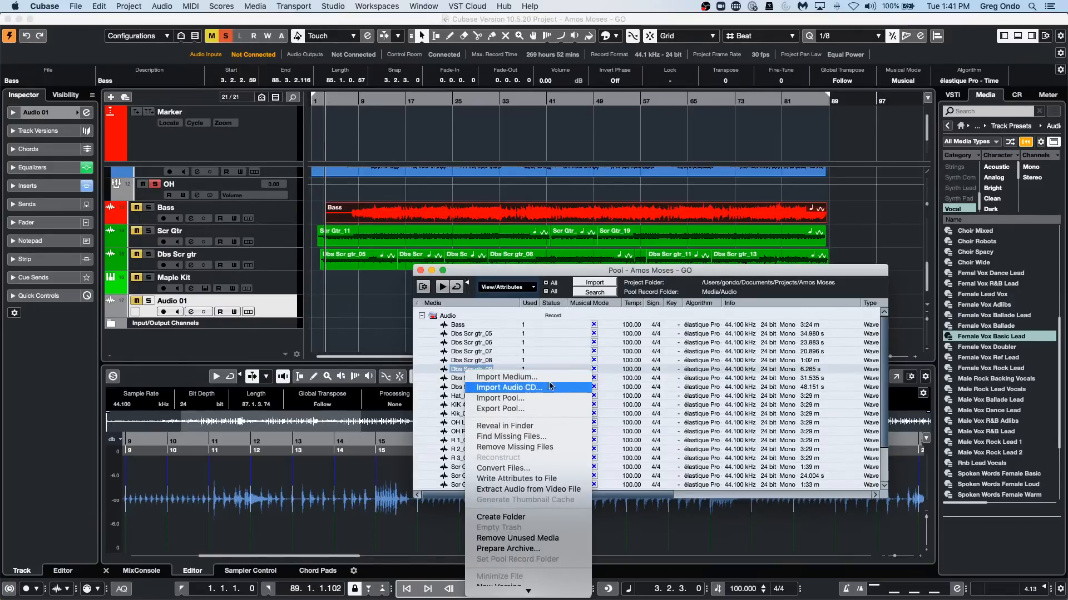
mouse_move(518, 594)
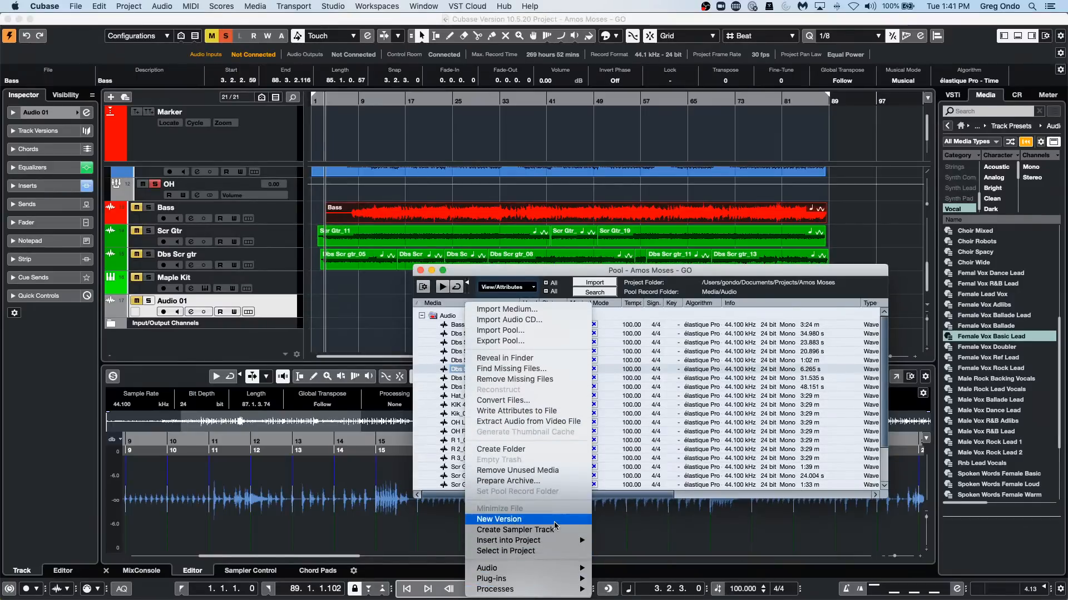
left_click(529, 551)
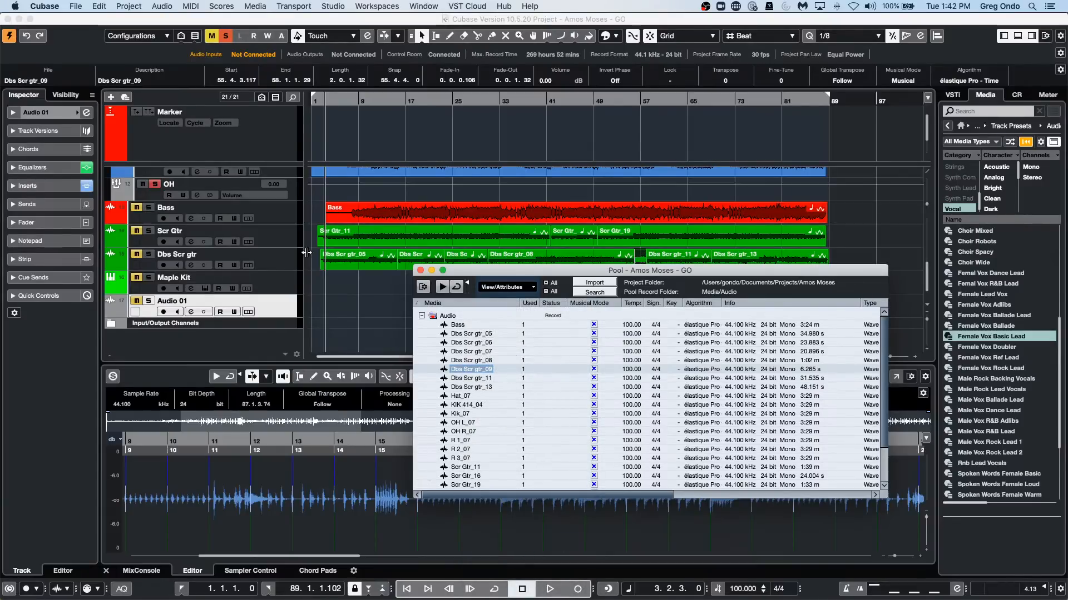
scroll(357, 295, "up", 10)
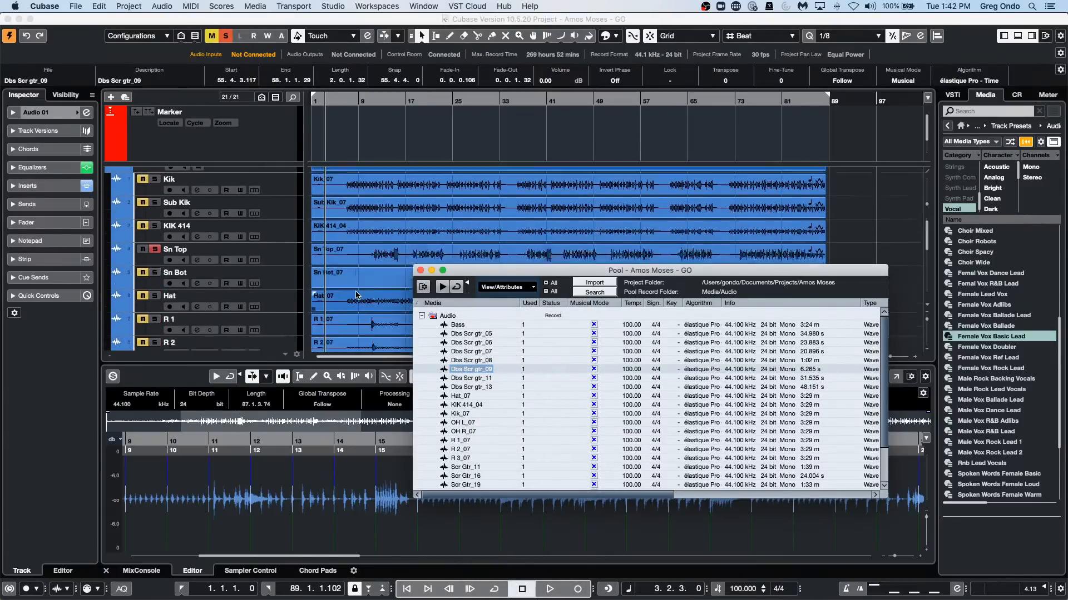
scroll(357, 295, "down", 10)
Locate the Hat_07 file's event with Select in Project, then close the Pool and clear the selection.
left_click_drag(659, 272, 667, 372)
left_click(476, 512)
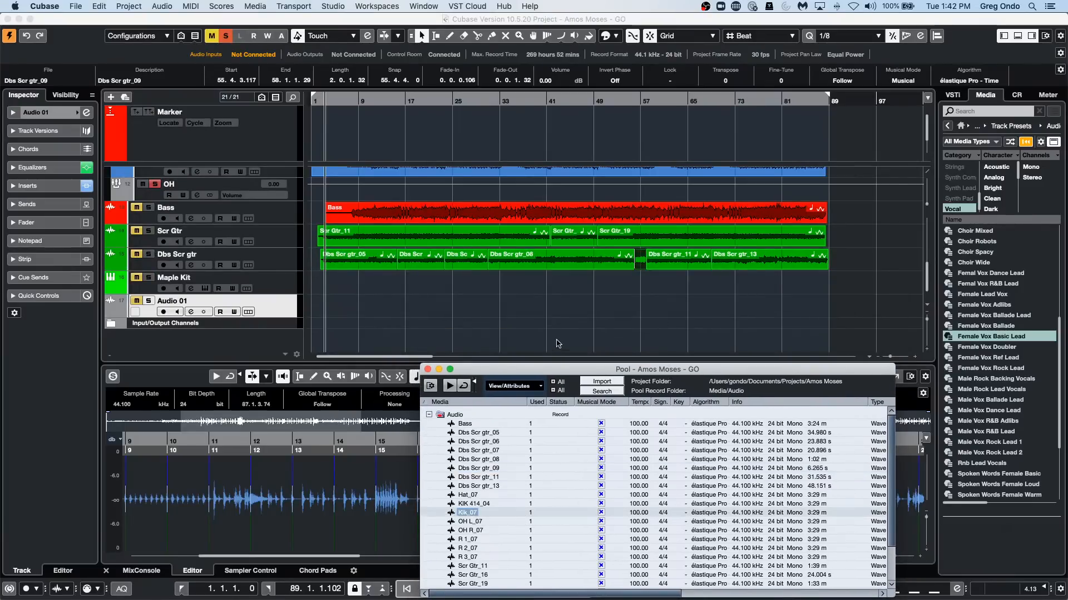
scroll(558, 343, "up", 1)
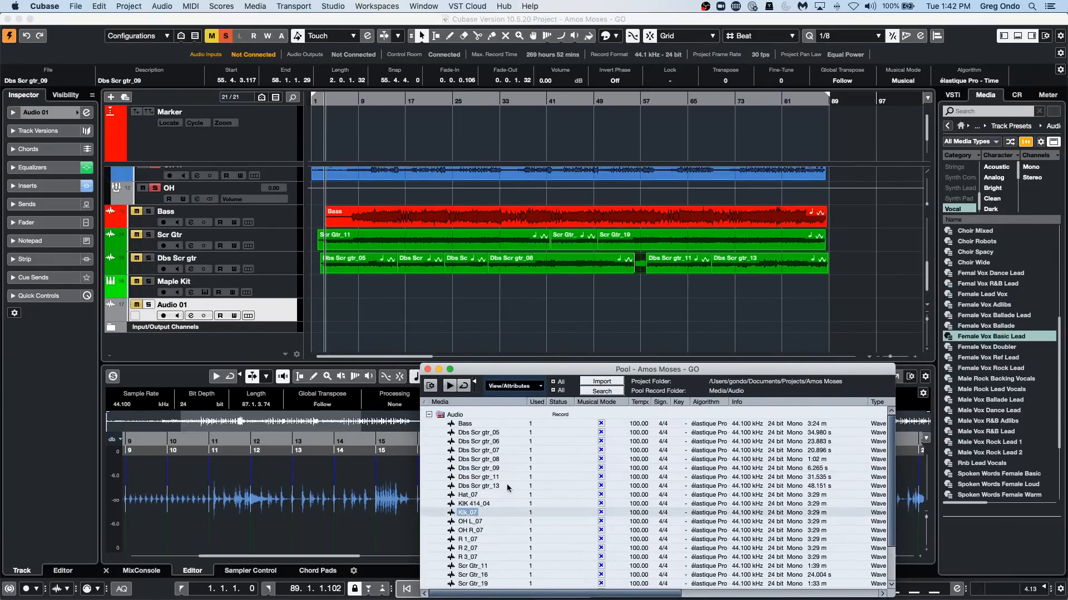
left_click(470, 495)
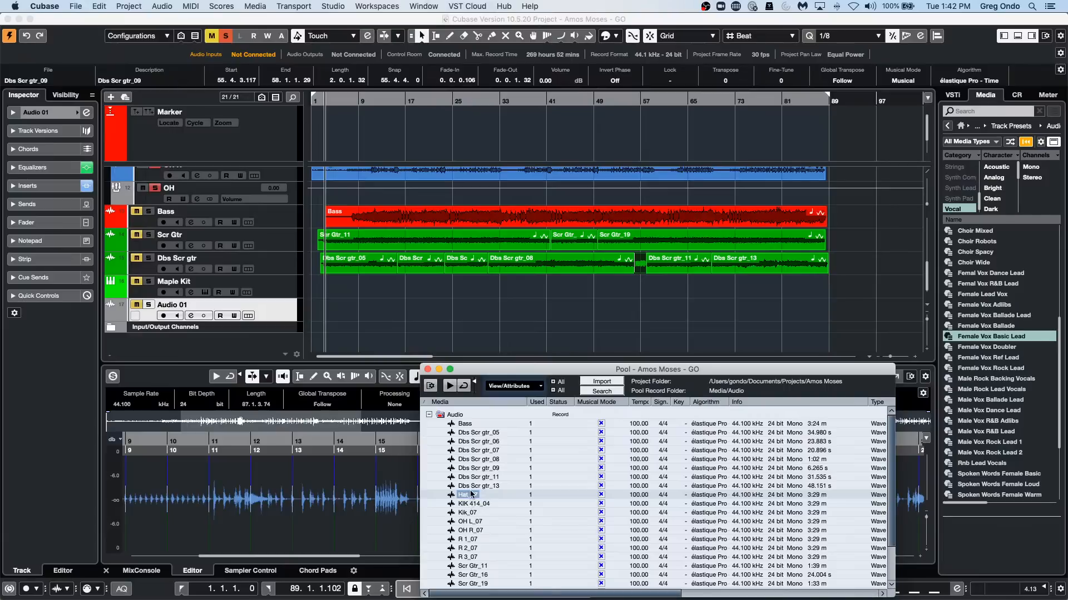
right_click(470, 495)
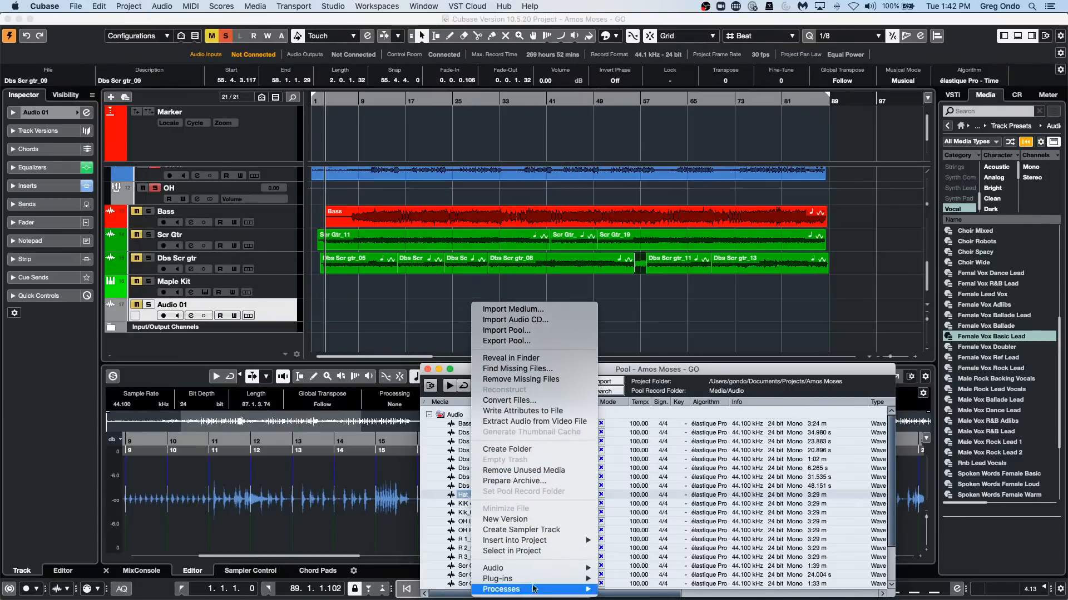
left_click(511, 551)
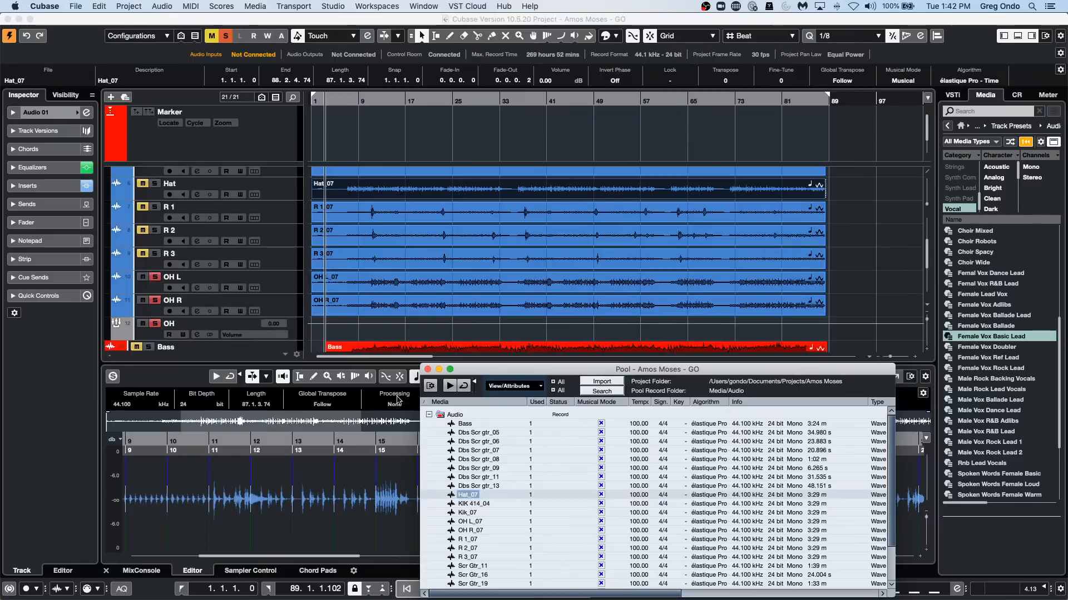
left_click(427, 369)
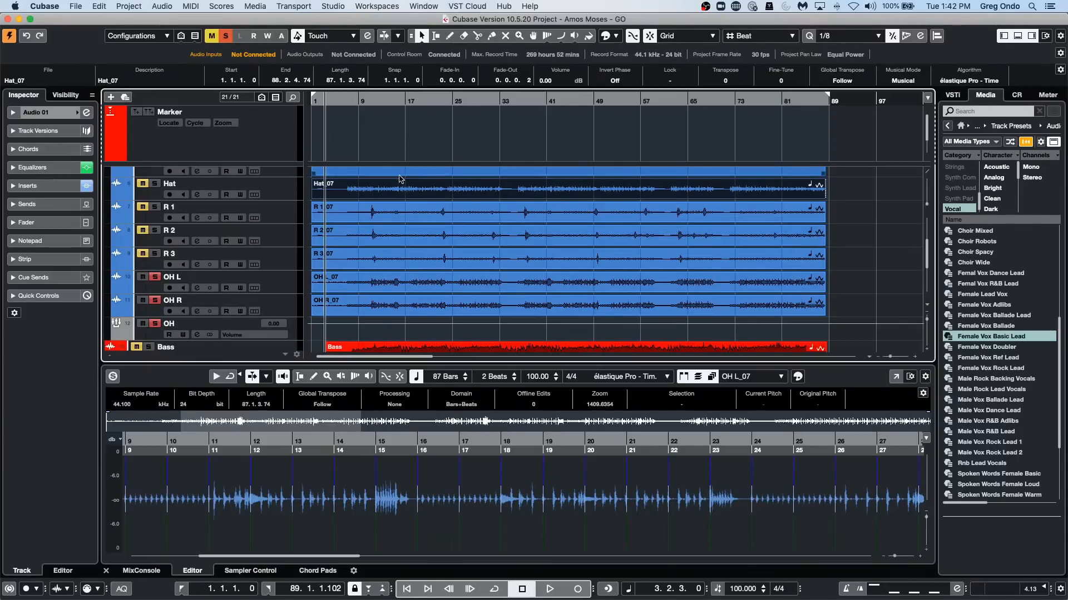
left_click(869, 215)
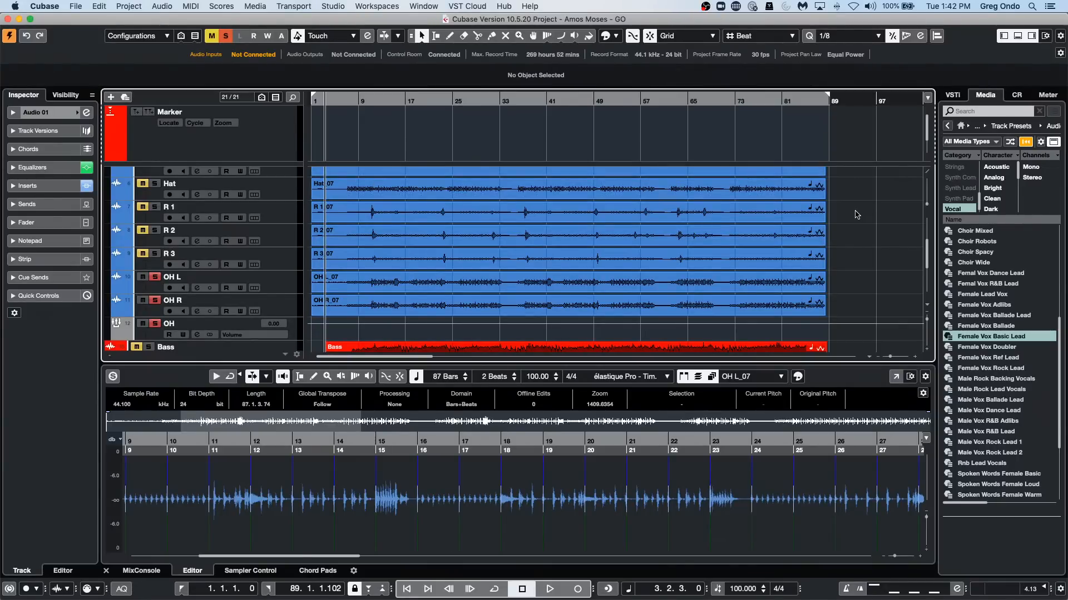
Reopen the Pool and collapse its Audio folder, then close the window.
left_click(257, 7)
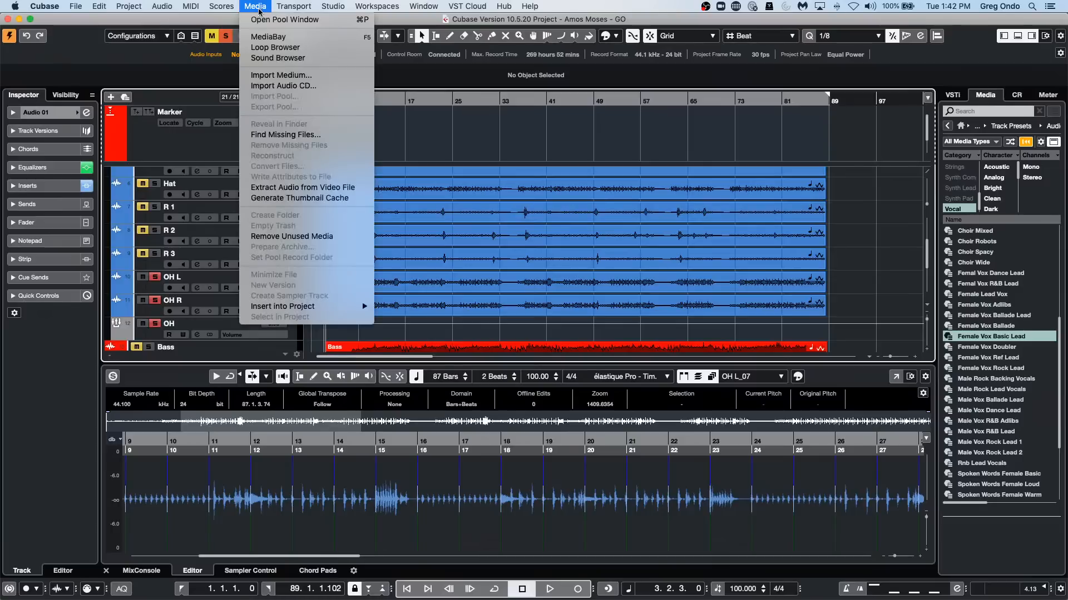
left_click(264, 21)
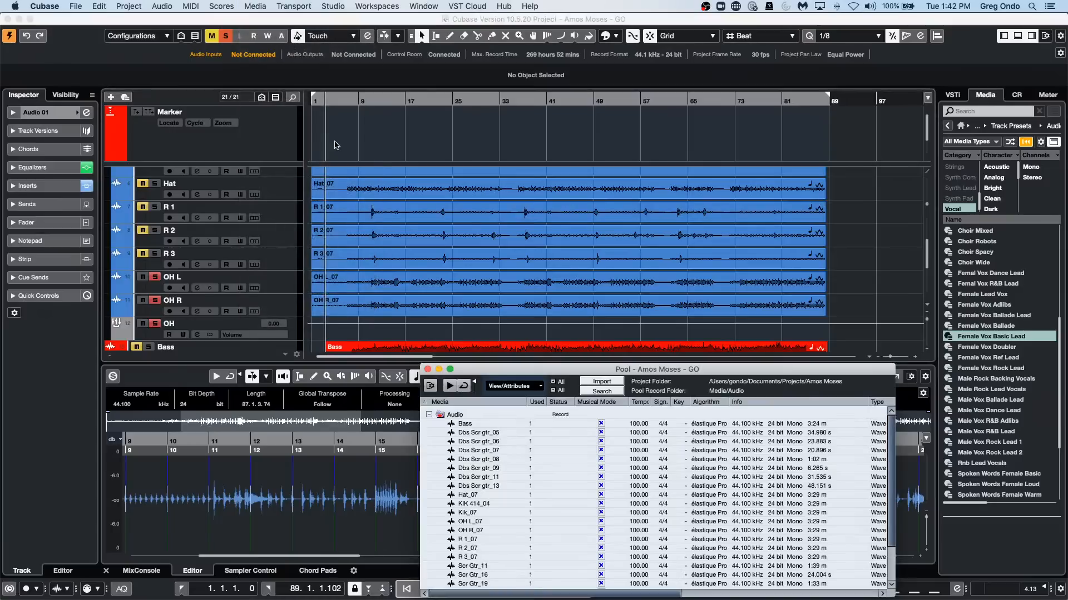
left_click(429, 415)
left_click(429, 415)
left_click(429, 415)
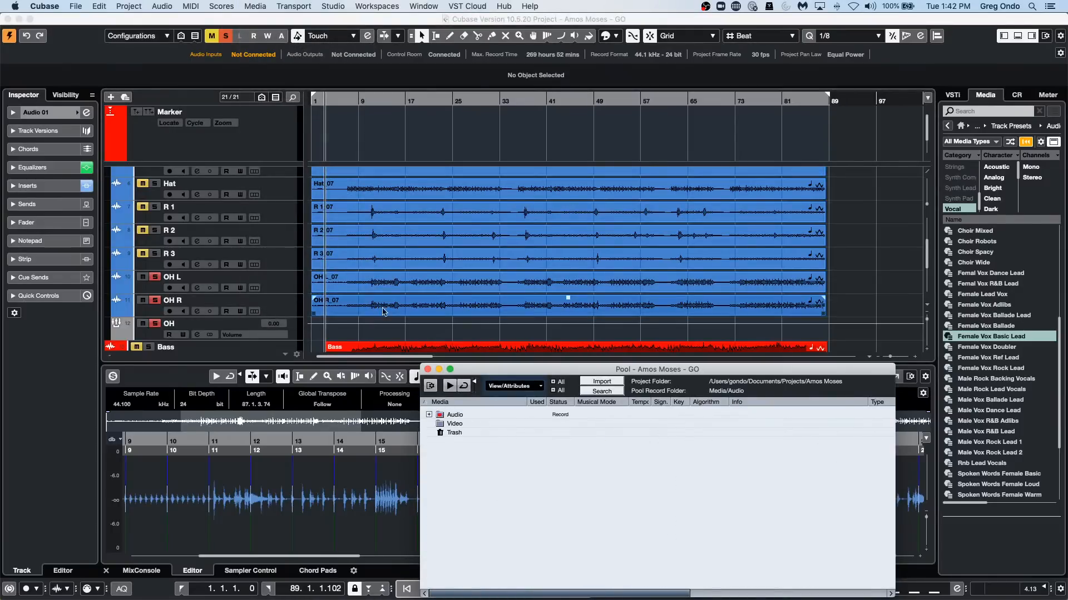
left_click(428, 369)
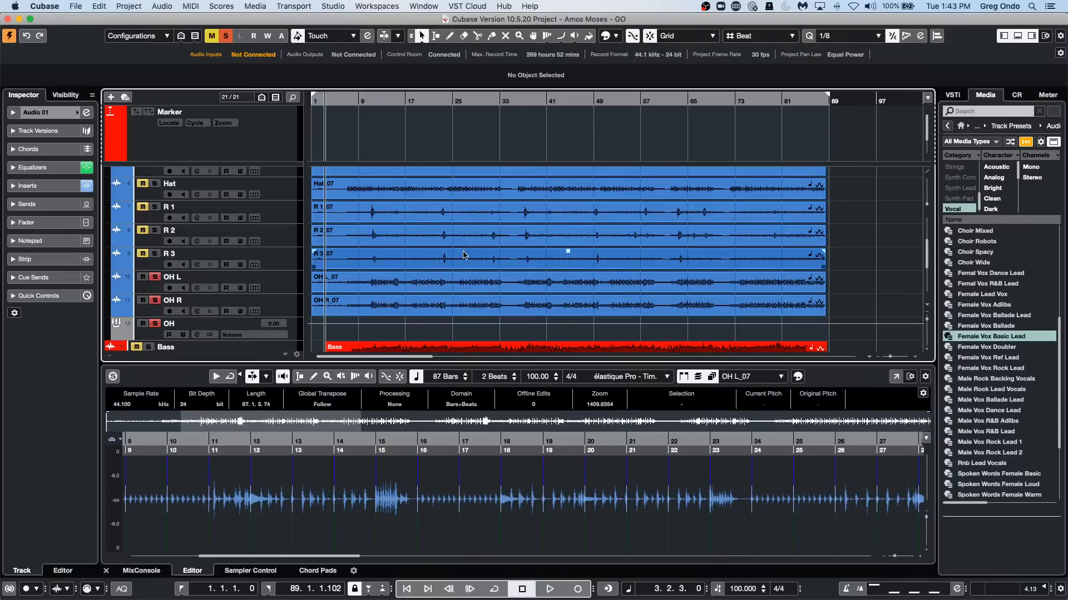
Select the Scr Gtr_11 event on the Scr Gtr track and open its Transpose value for editing.
scroll(501, 266, "down", 5)
left_click(480, 255)
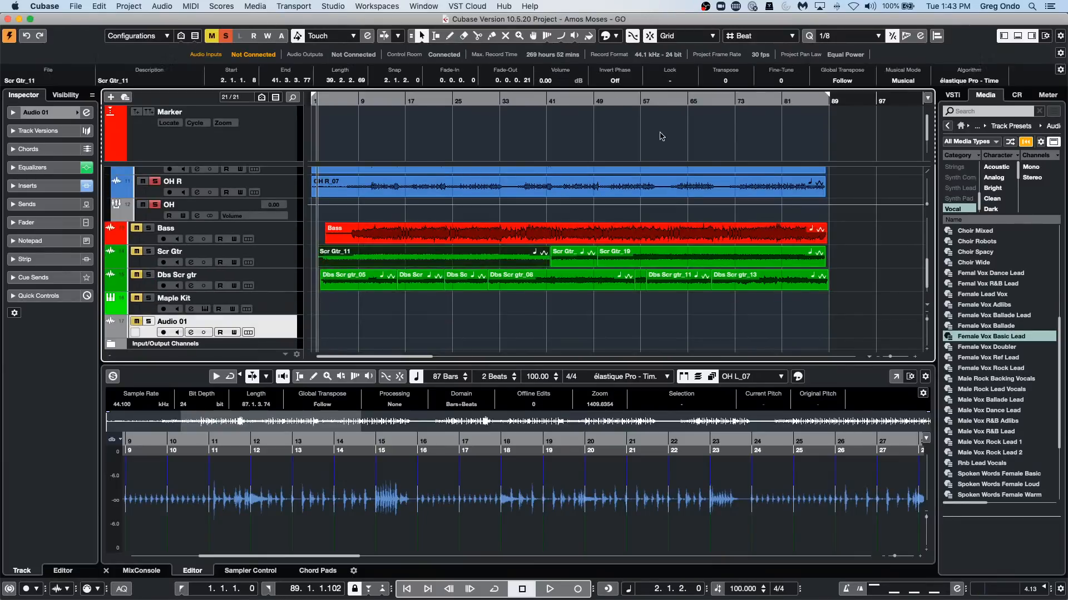
left_click(724, 82)
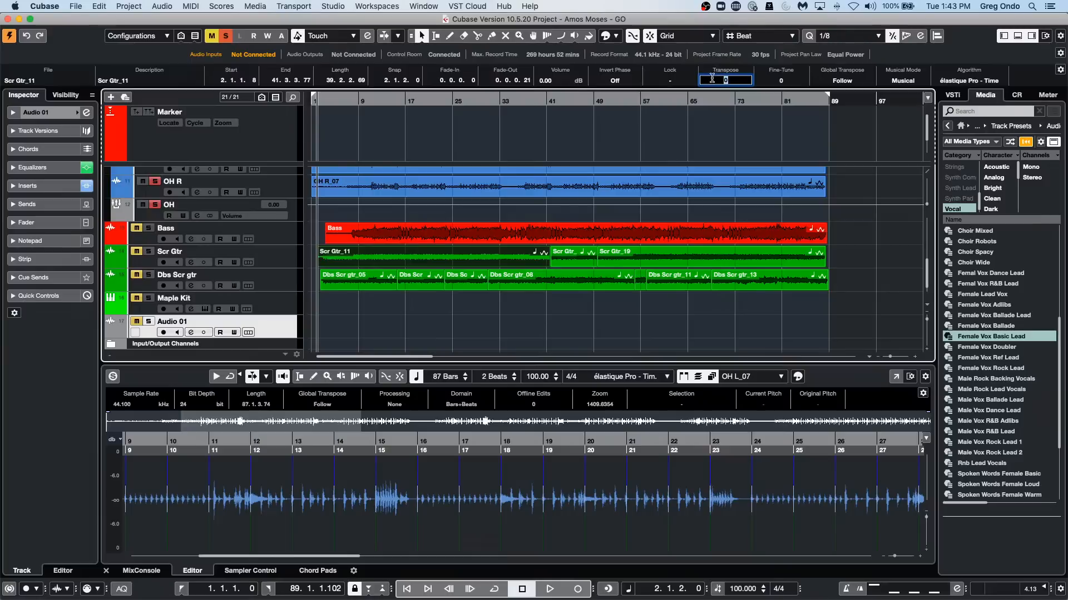
scroll(714, 82, "down", 11)
Apply a Pitch Shift offline process to the Scr Gtr_11 event with Transpose set to -16.
left_click(162, 6)
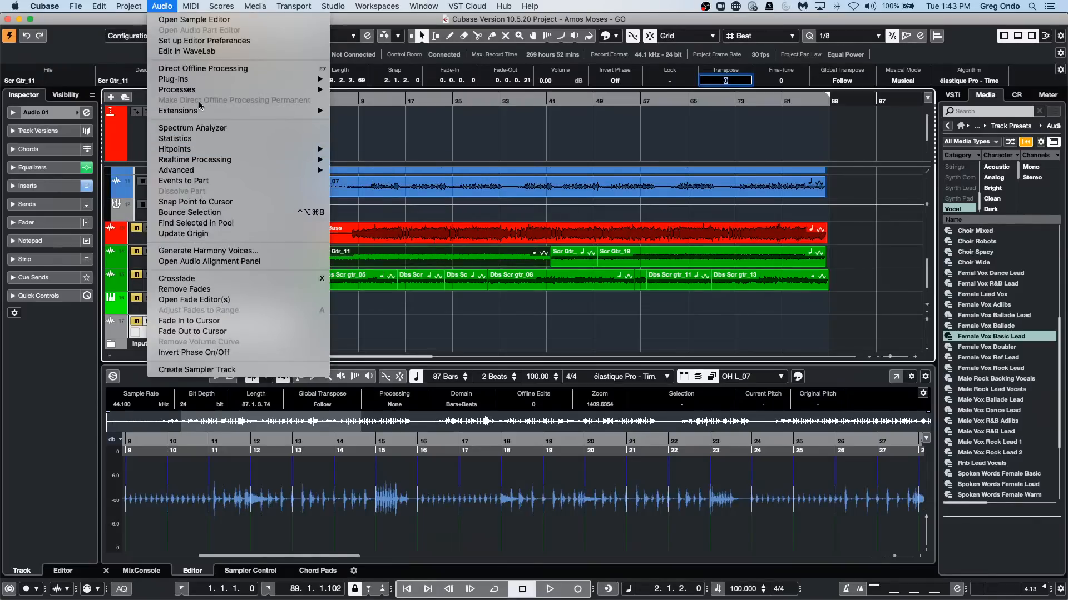
mouse_move(202, 82)
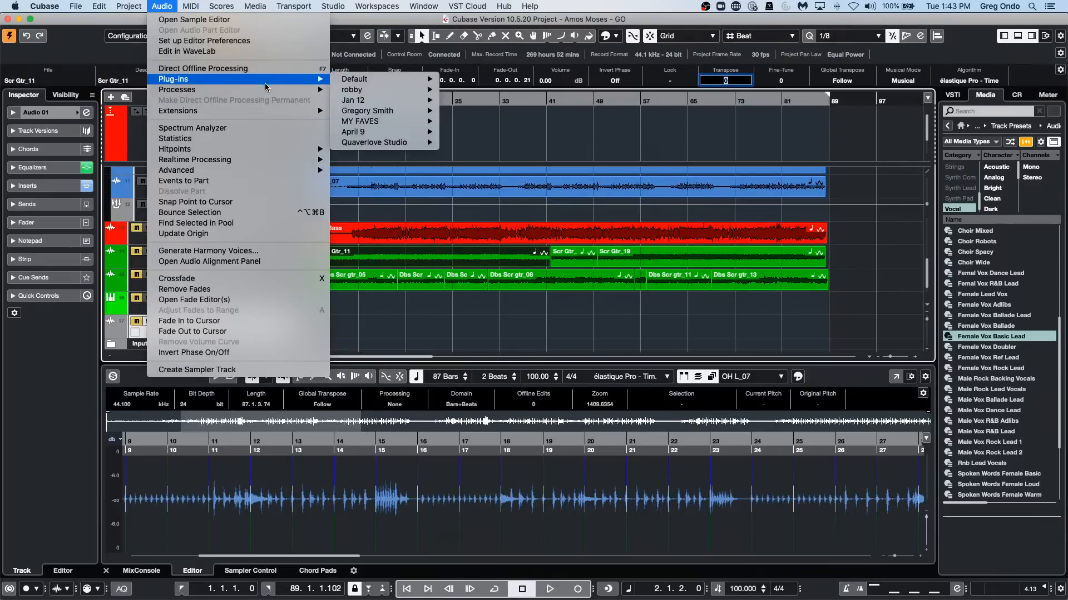
mouse_move(265, 90)
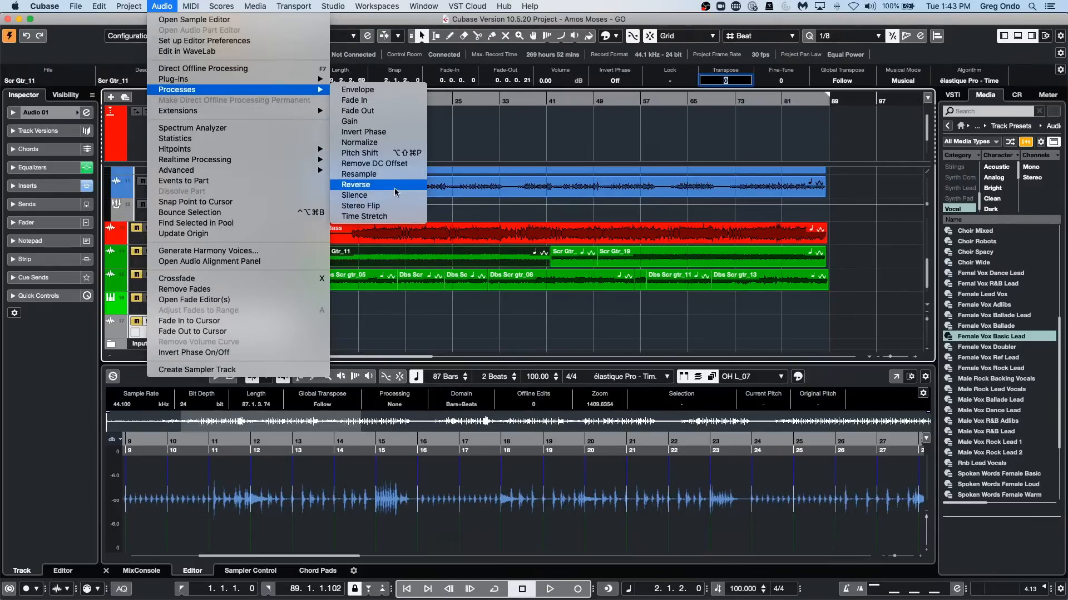
left_click(399, 154)
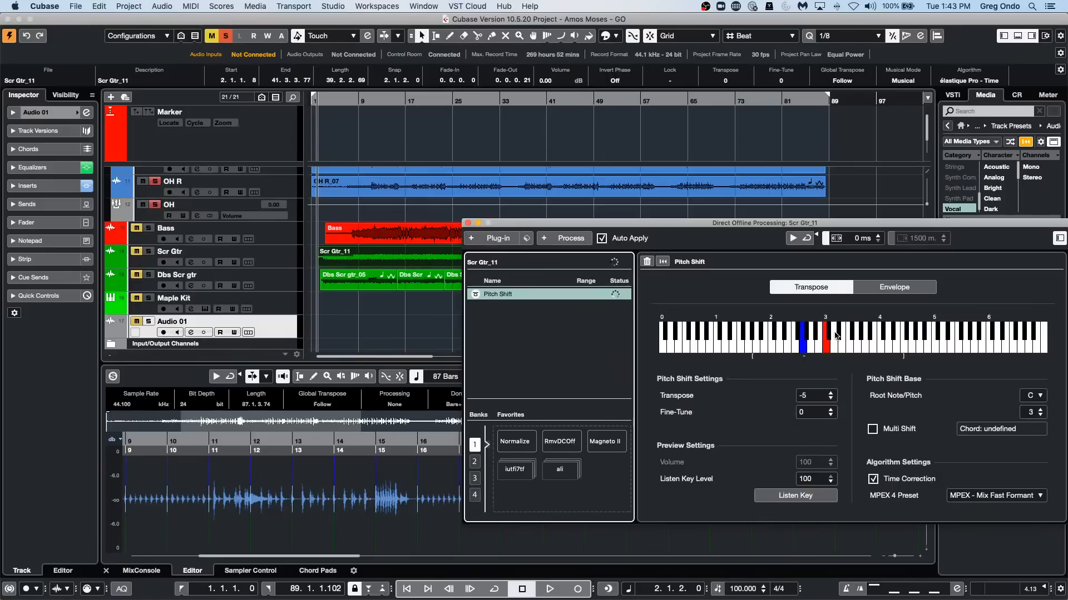
scroll(817, 396, "down", 4)
scroll(817, 400, "down", 7)
Add two more Pitch Shift processes to the offline processing list of Scr Gtr_11.
left_click(546, 239)
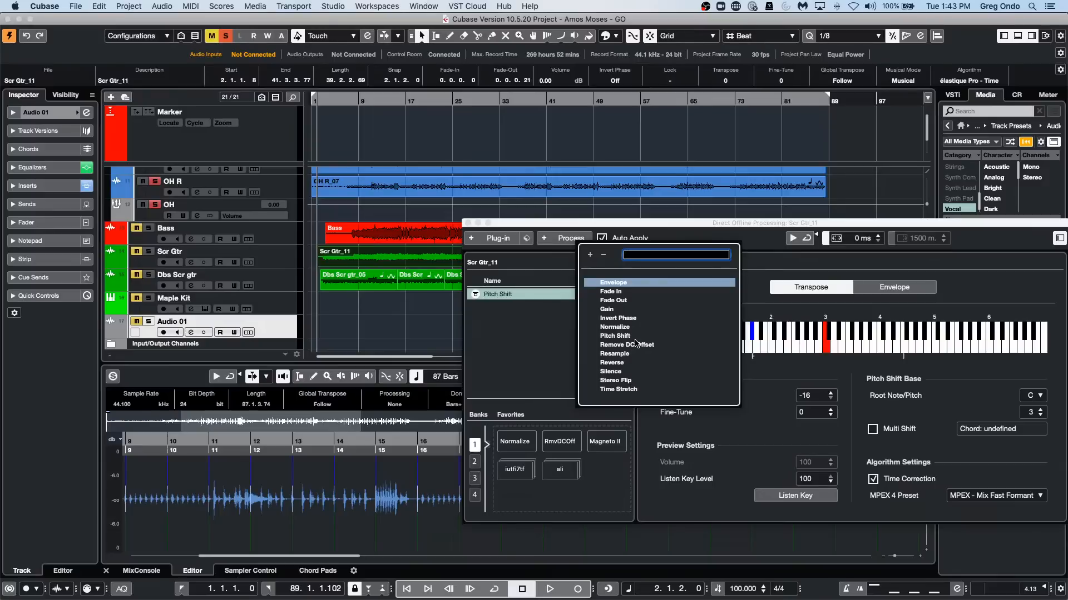
double_click(615, 336)
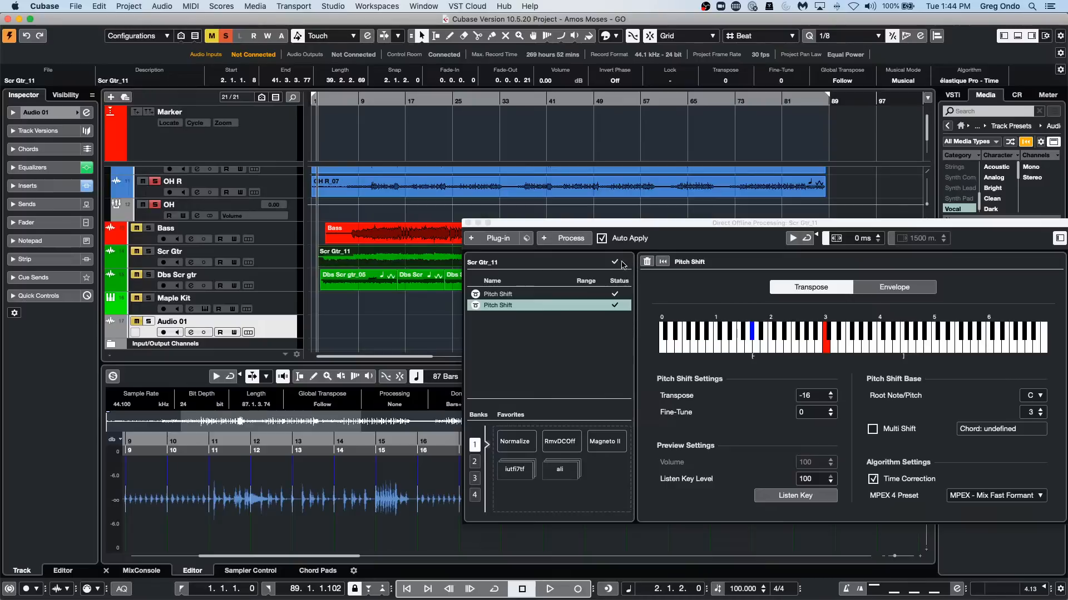
left_click(561, 239)
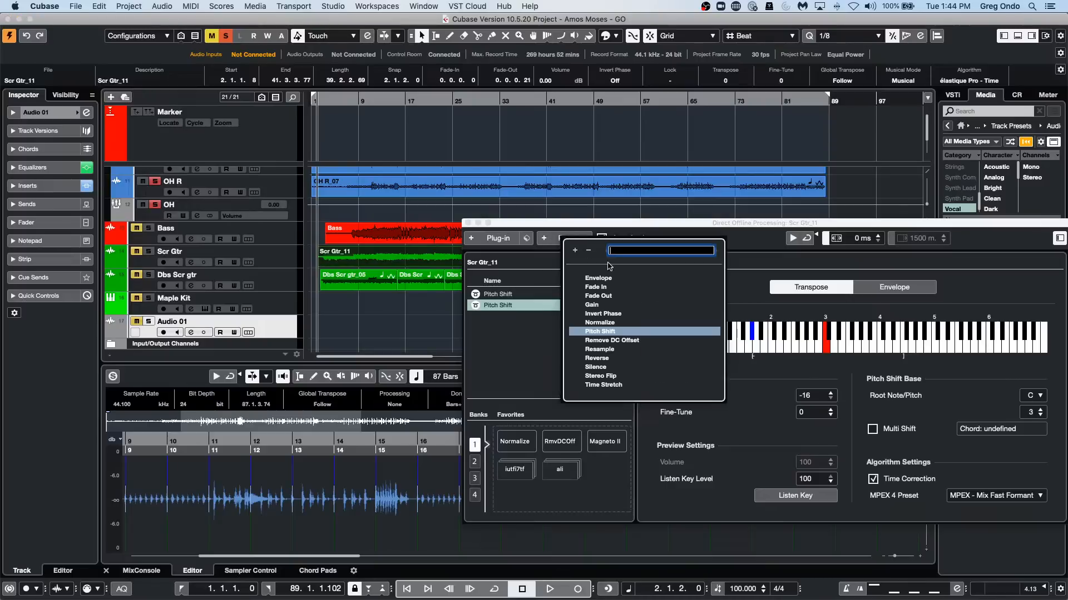
left_click(600, 332)
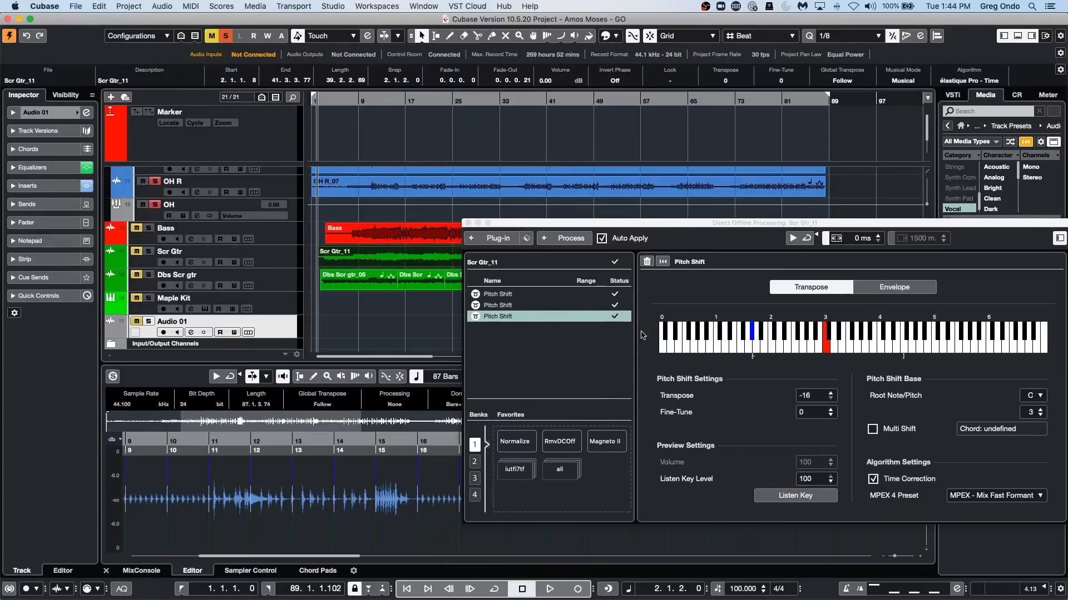
Delete all offline processes from Scr Gtr_11 and close the Direct Offline Processing window.
right_click(554, 321)
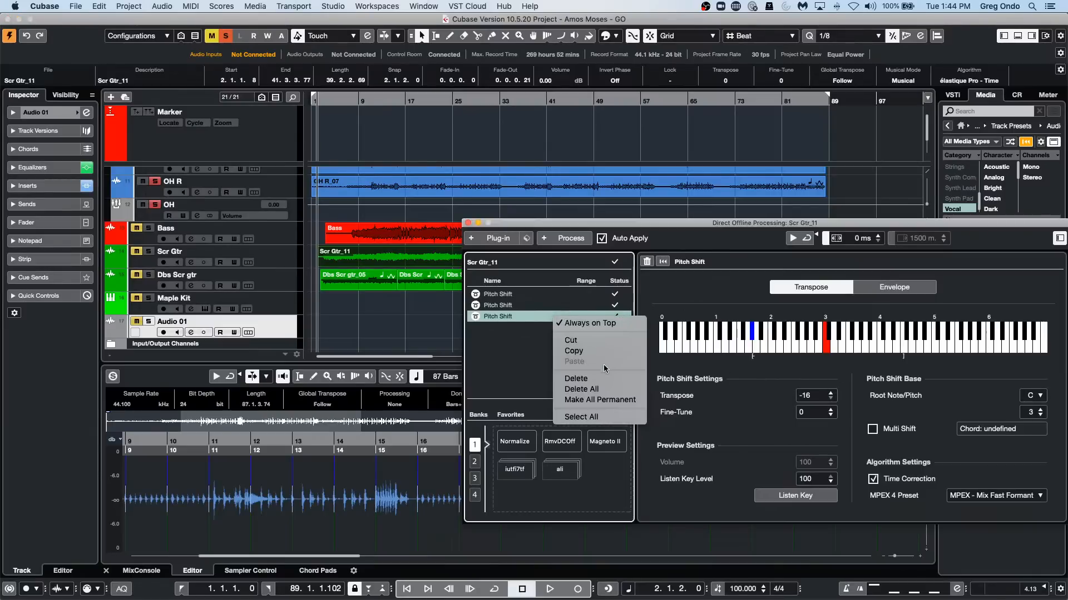
left_click(603, 389)
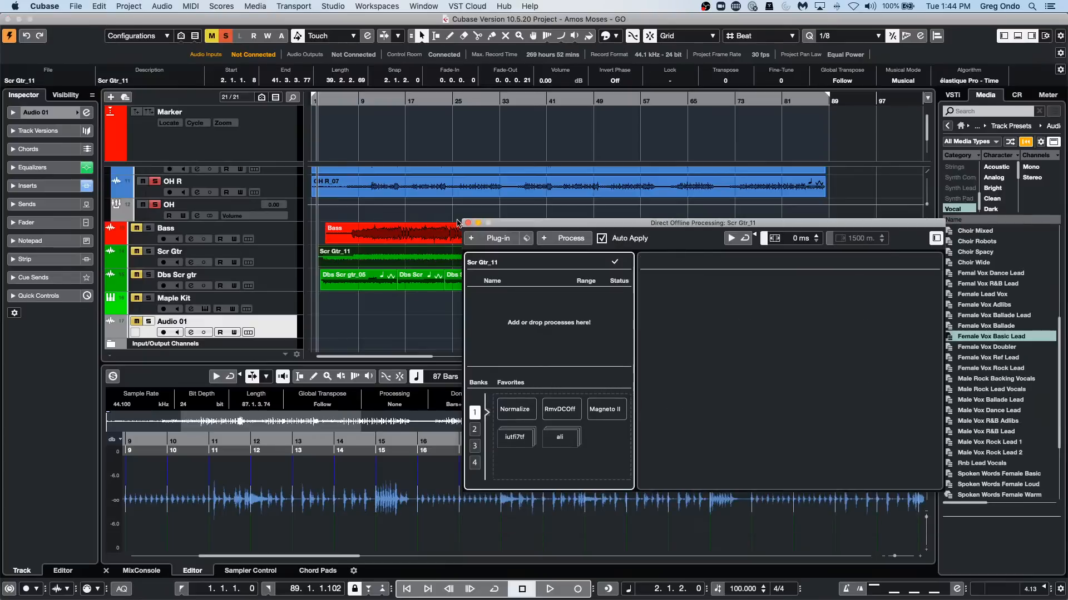
left_click(467, 223)
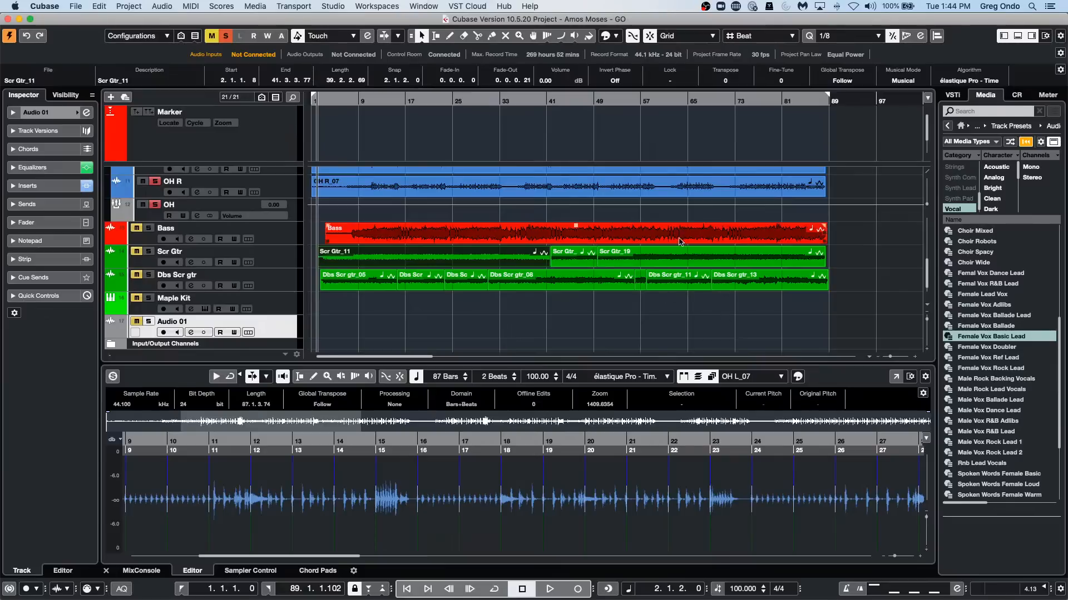
Load the Scr Gtr_16 event from the Scr Gtr track into Sampler Control as a new sampler track.
left_click(573, 261)
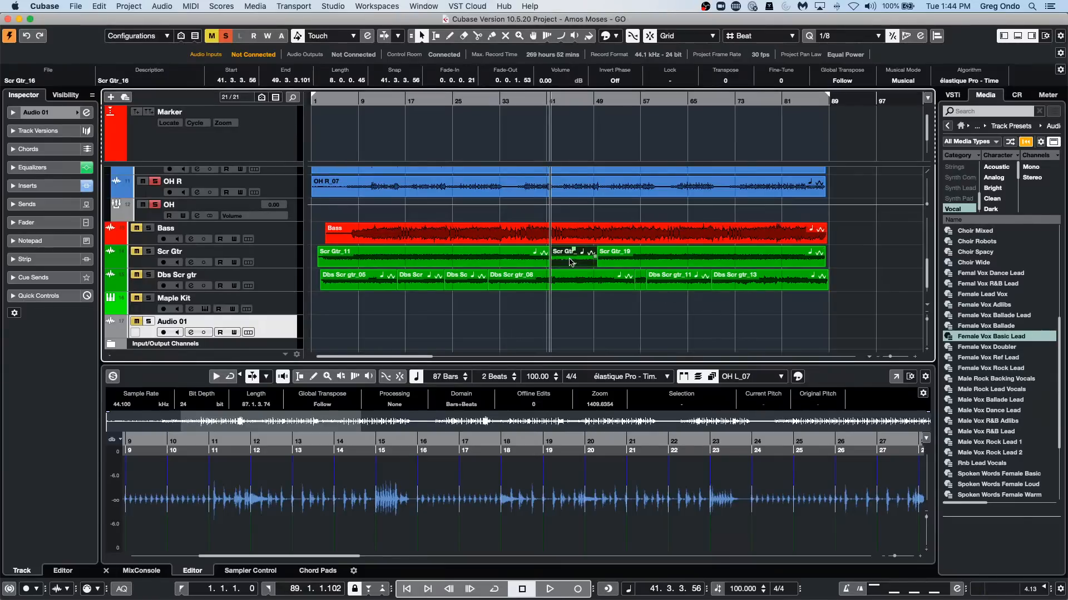
left_click(250, 571)
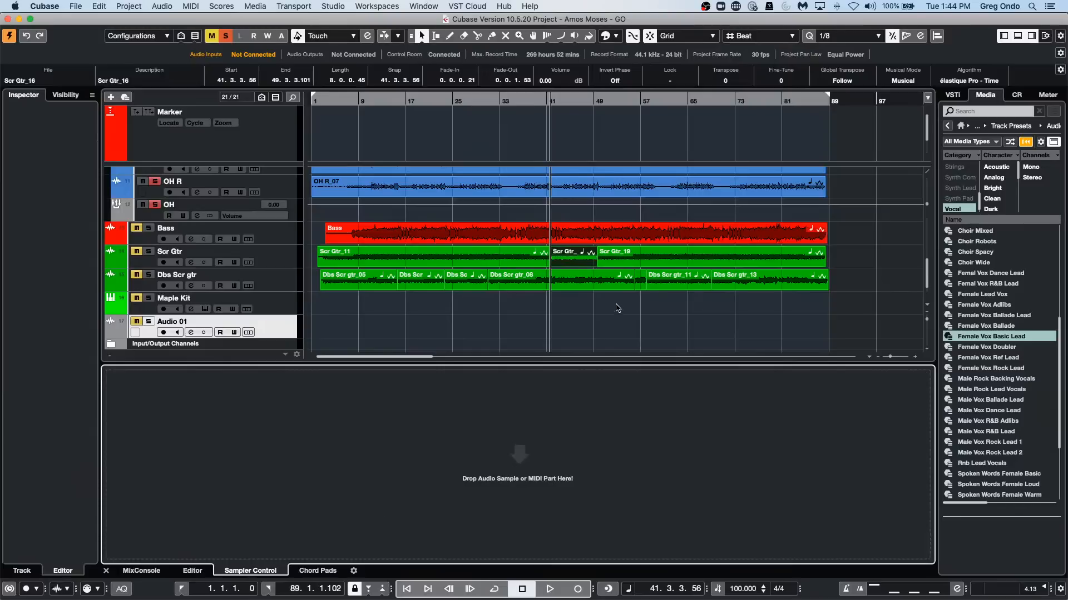
left_click_drag(579, 257, 576, 440)
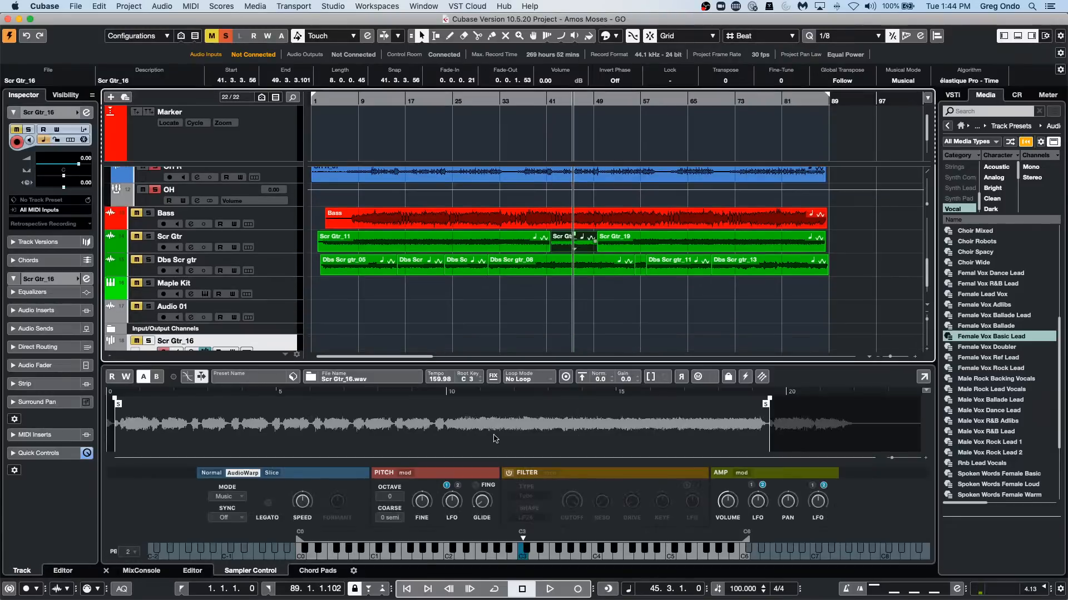
Solo the Scr Gtr_16 sampler track and audition the sample at C3 and in the lowest octave of the keyboard.
left_click(521, 556)
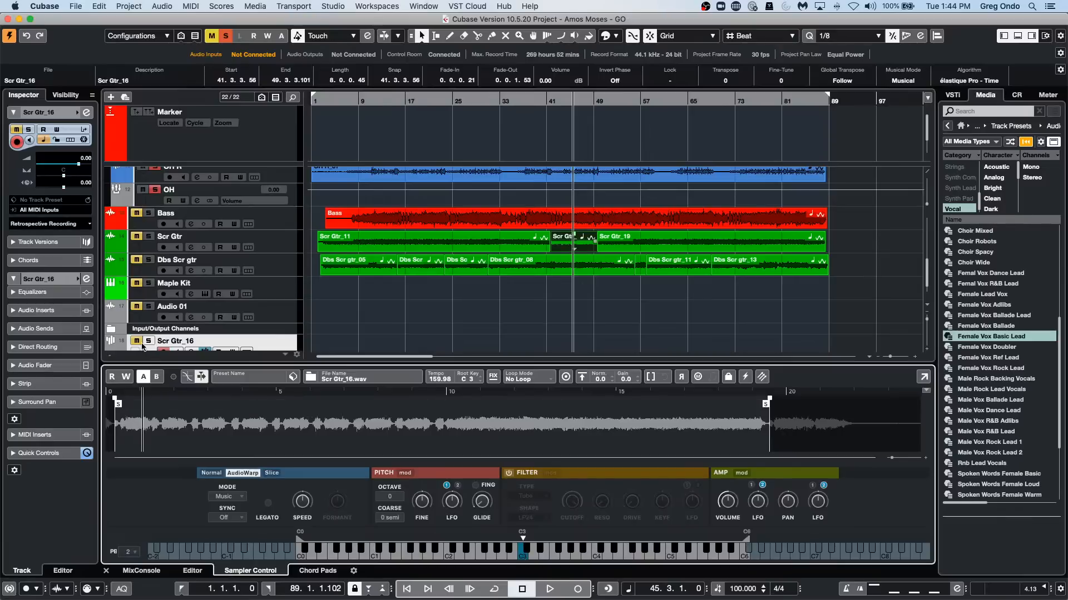
left_click(142, 341)
left_click(526, 556)
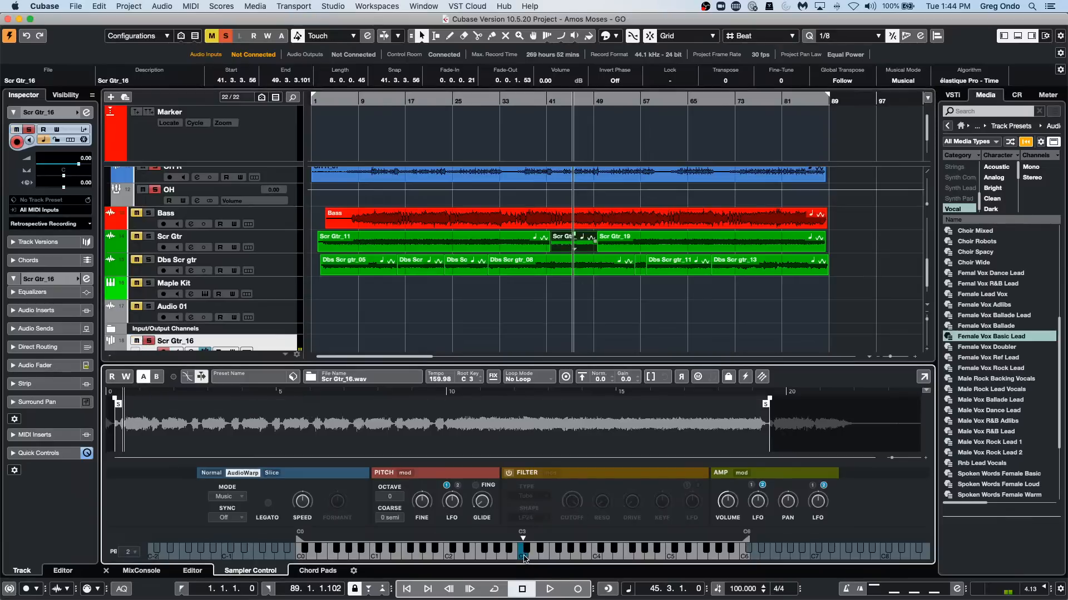
left_click(332, 555)
left_click(304, 556)
Set the sampler's AudioWarp Sync to Tempo and audition the sample across low, middle and high notes.
left_click(242, 517)
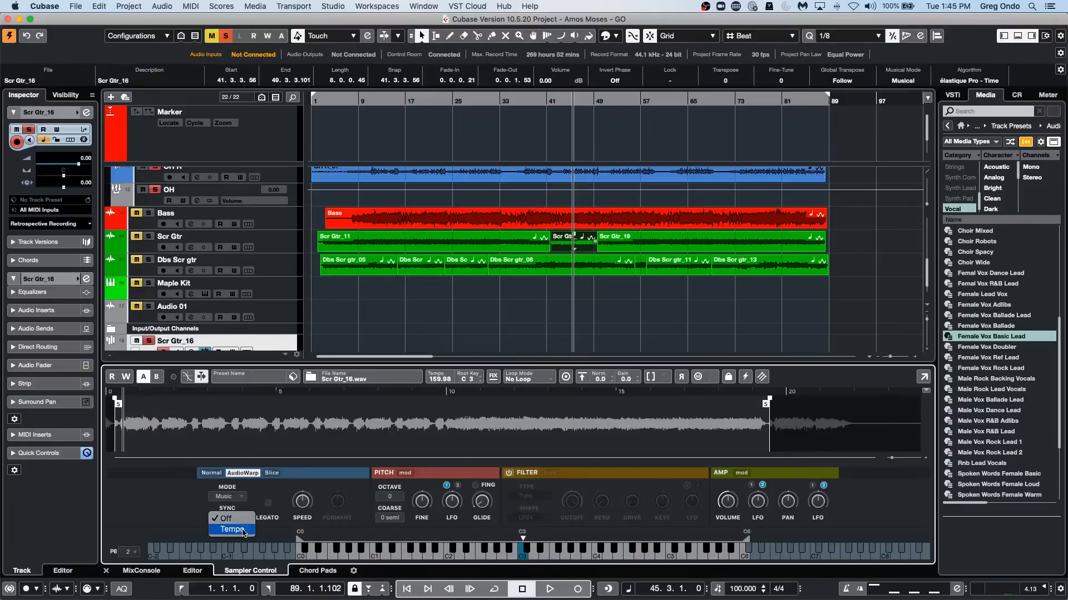
left_click(230, 523)
left_click(300, 559)
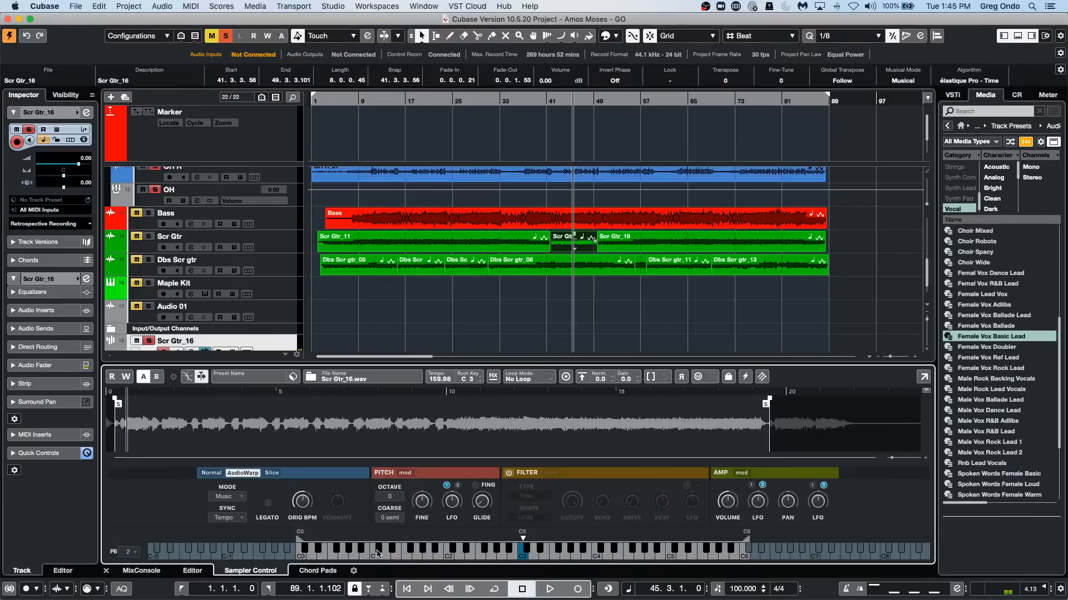
left_click(438, 558)
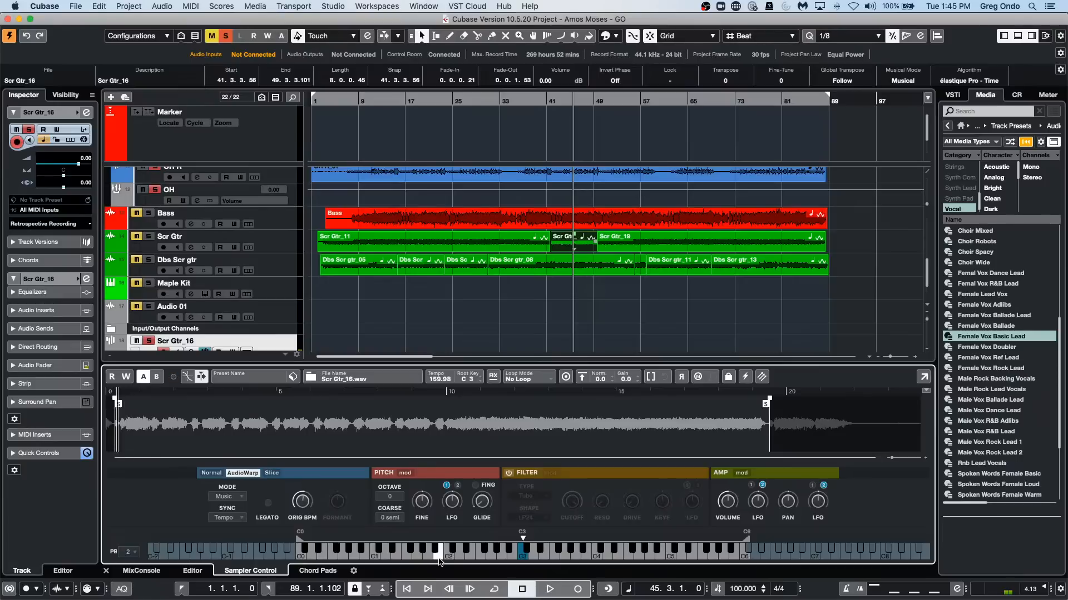
left_click(667, 555)
left_click(584, 555)
left_click(554, 552)
left_click(519, 554)
left_click(520, 556)
left_click(303, 557)
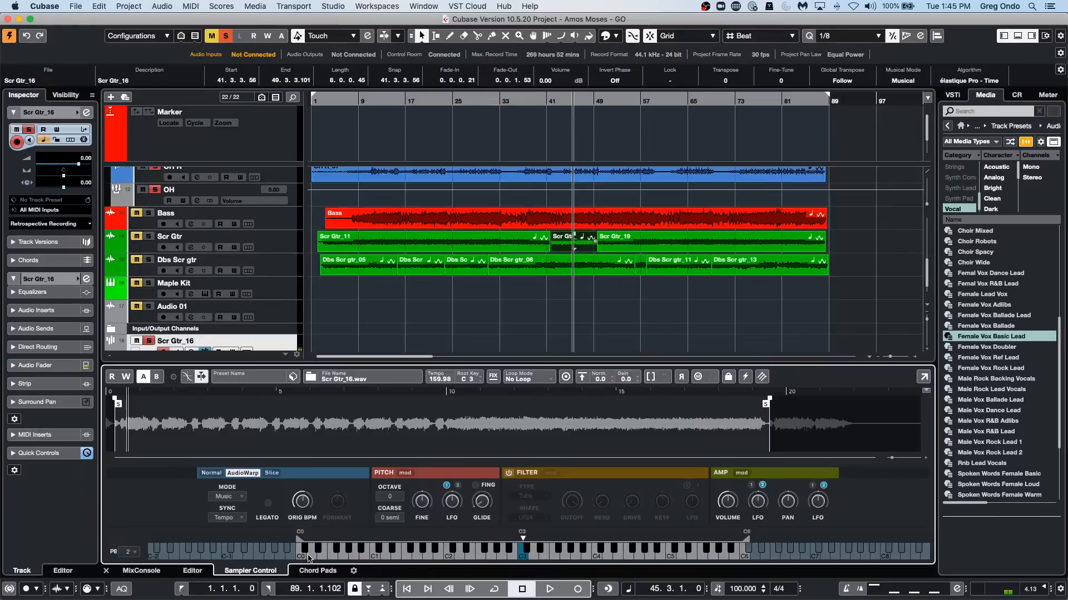
left_click(312, 558)
Add a Retrologue instrument track routed to Stereo Out below the Dbs Scr gtr track.
left_click(271, 258)
right_click(272, 258)
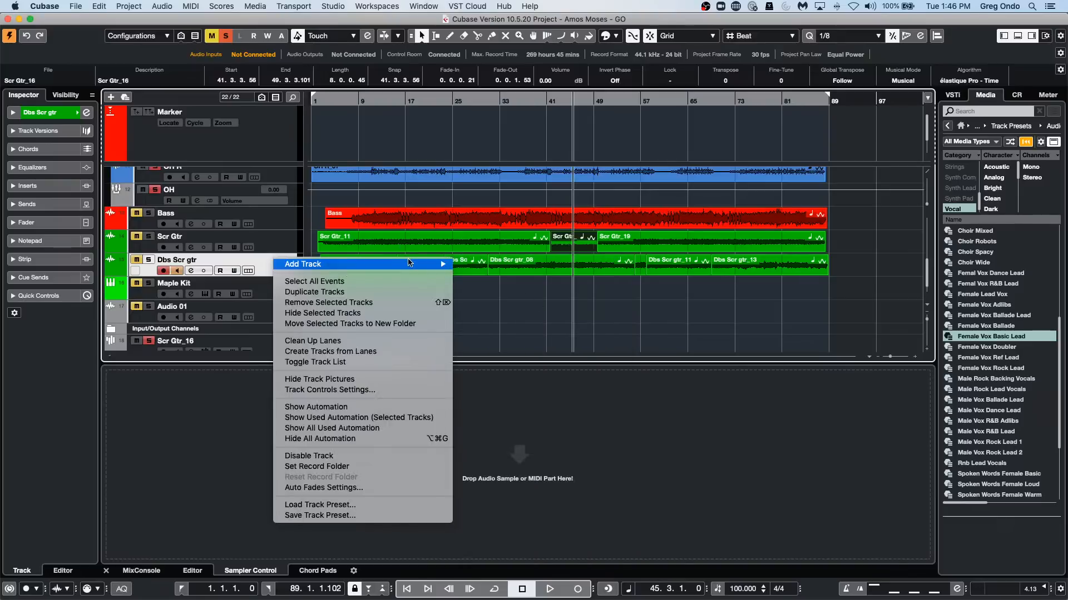
mouse_move(411, 263)
left_click(555, 284)
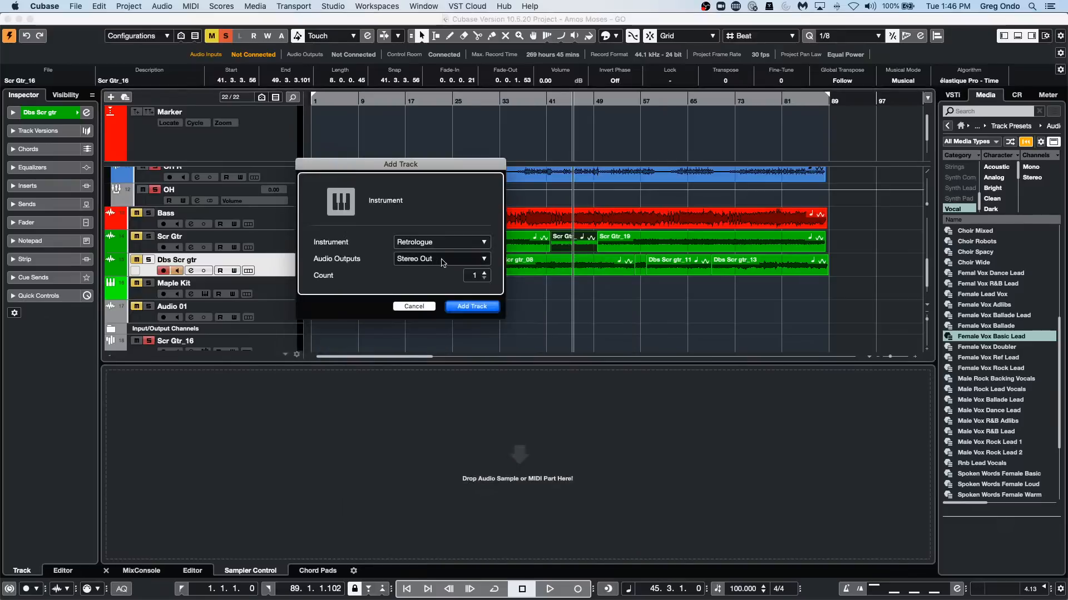
left_click(470, 306)
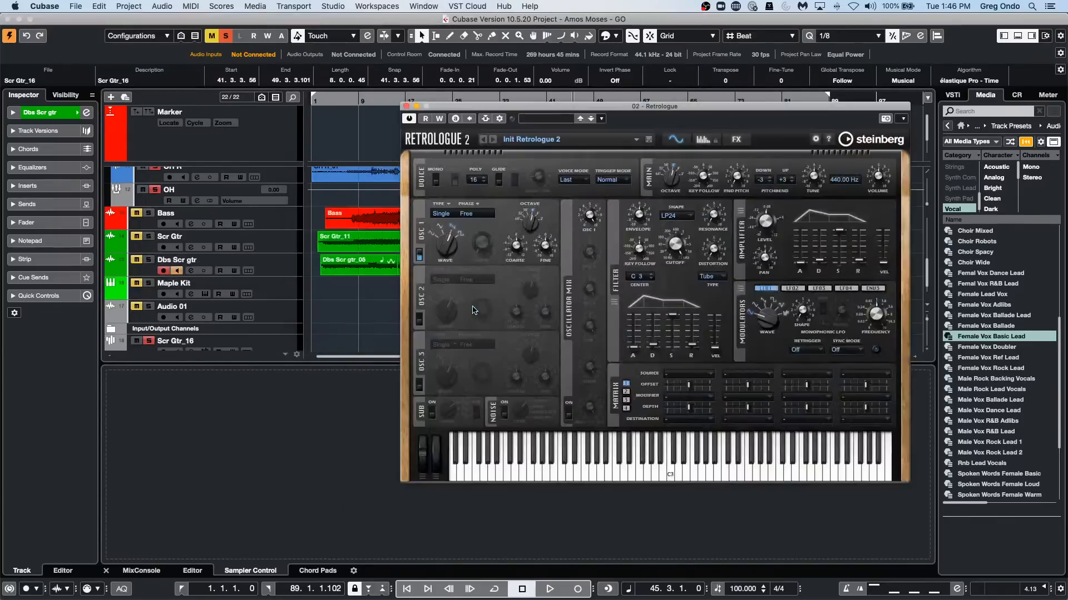
Filter the Retrologue presets by the Bass category and load the Laser Bass preset.
left_click(548, 119)
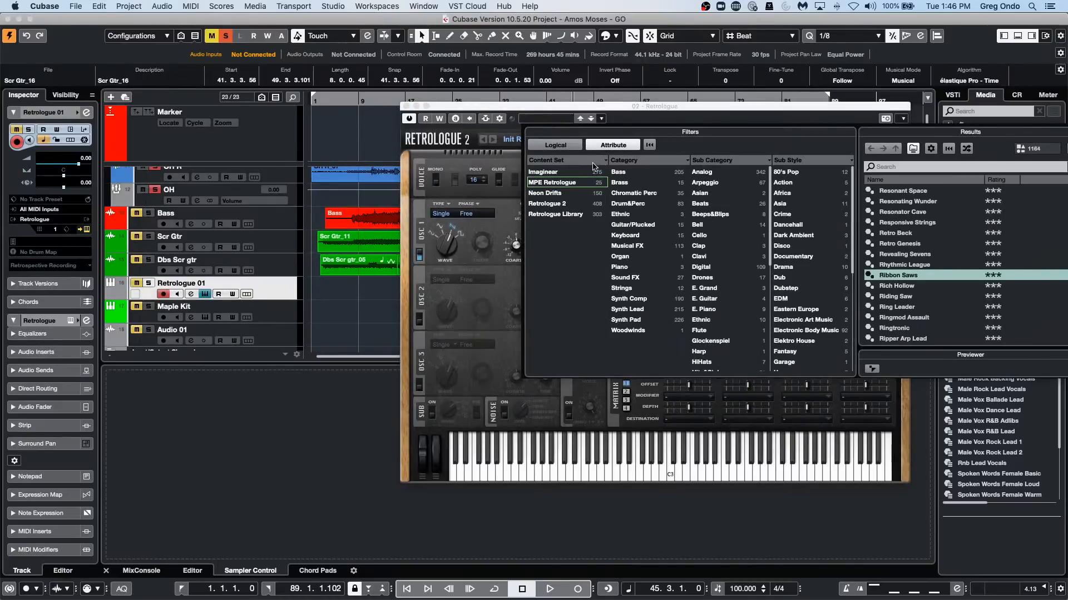
left_click(573, 183)
left_click(570, 184)
left_click(630, 173)
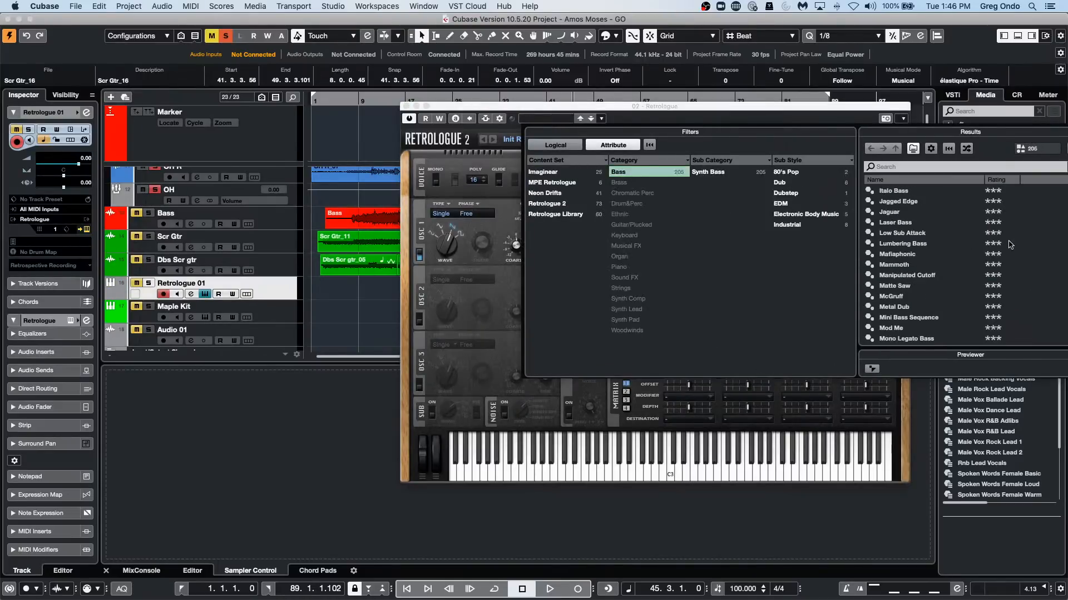
left_click(932, 222)
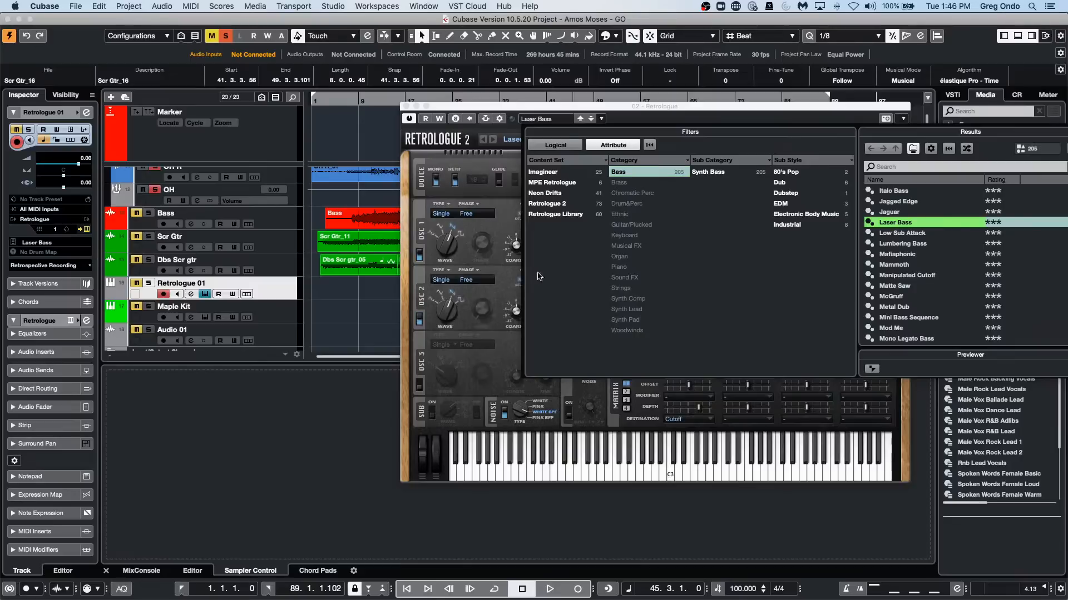
Solo the Retrologue 01 track and load the Mammoth bass preset.
left_click(134, 285)
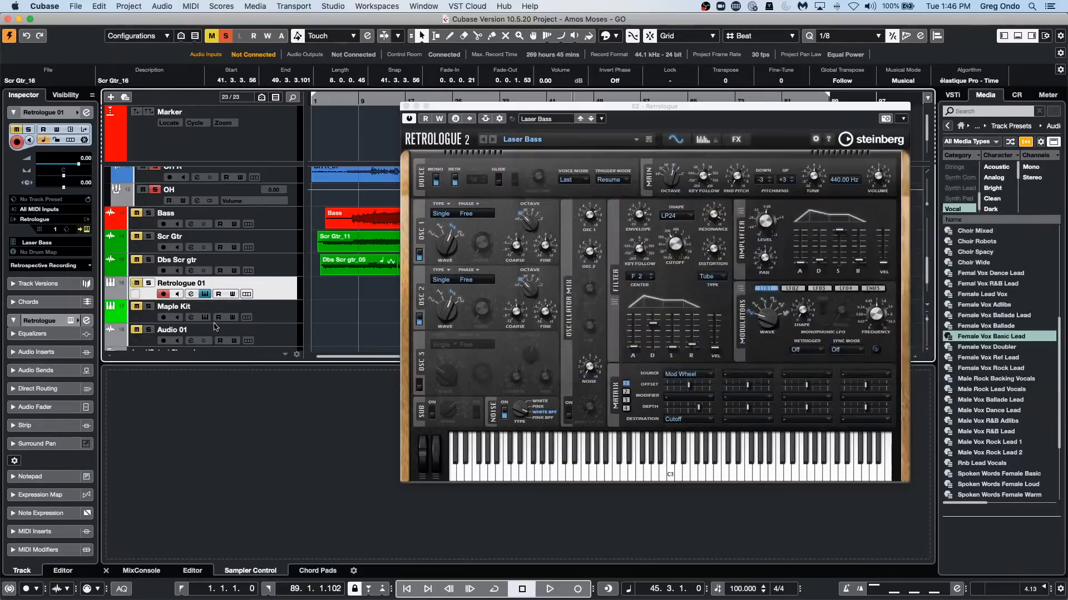
left_click(136, 284)
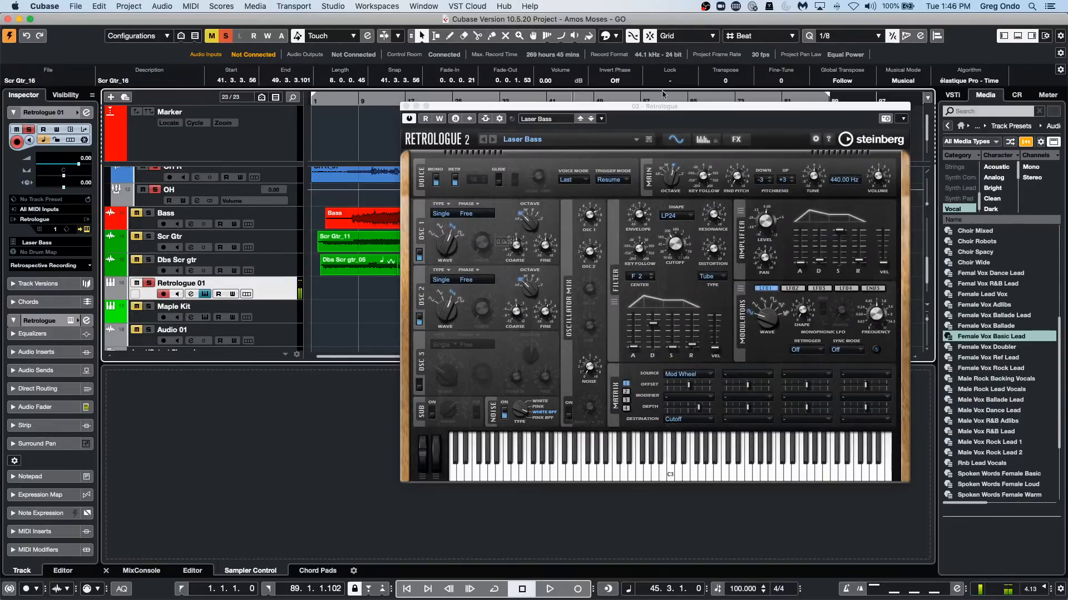
left_click(548, 122)
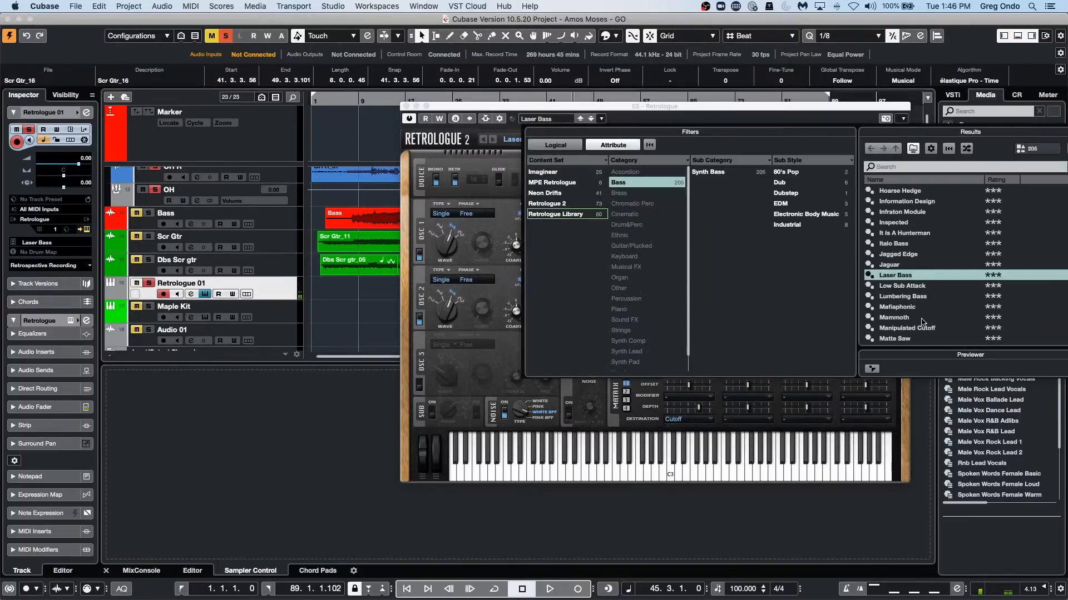
left_click(921, 318)
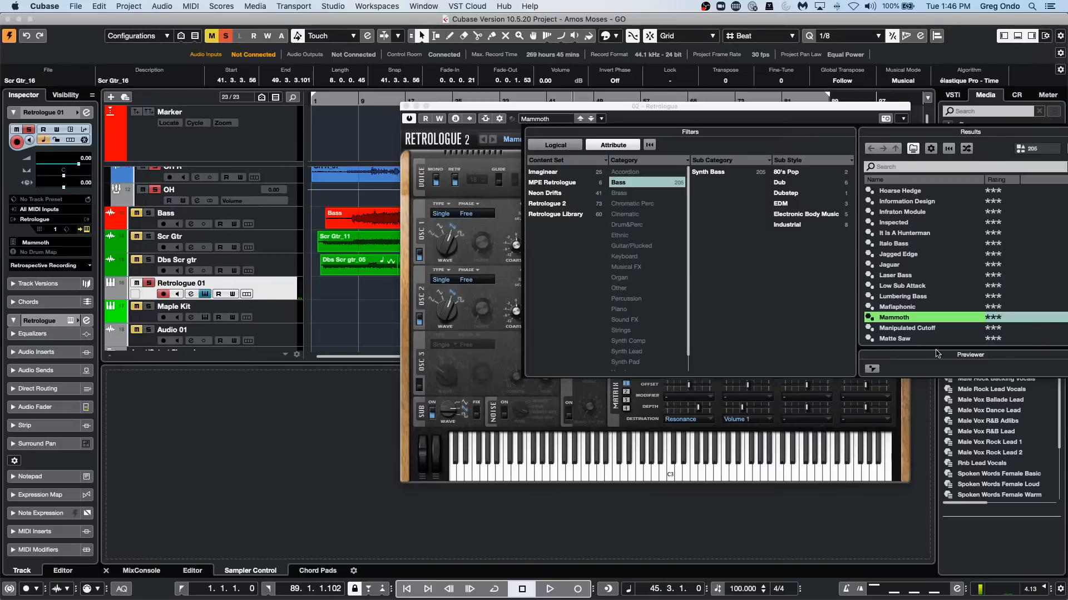
Draw an empty MIDI part about 17 bars long on the Retrologue 01 track, starting near the end of bar 2.
left_click(346, 302)
right_click(346, 302)
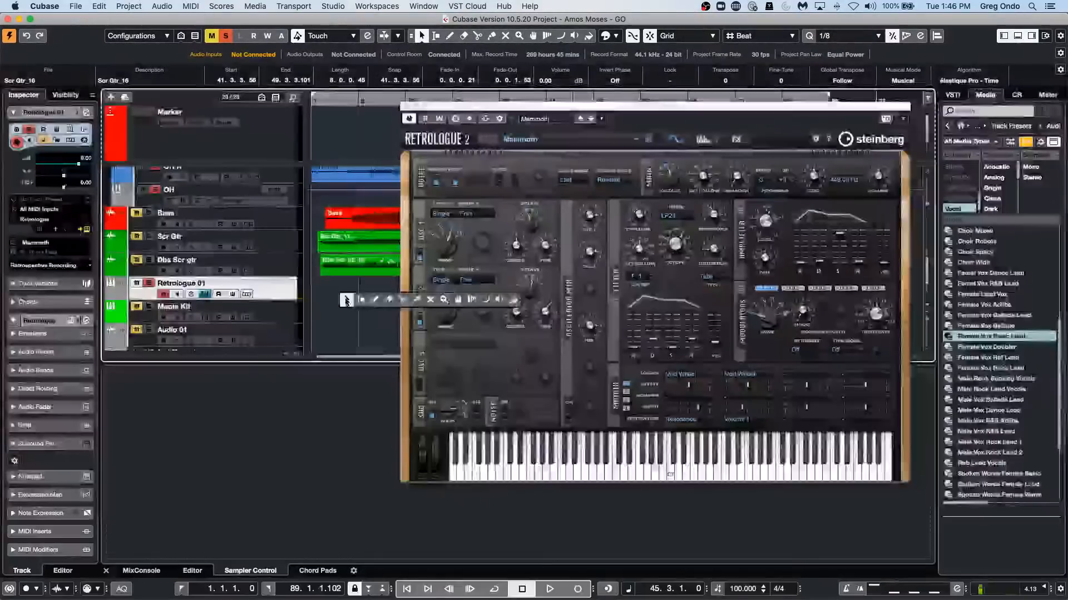
left_click(370, 301)
left_click_drag(325, 290, 430, 290)
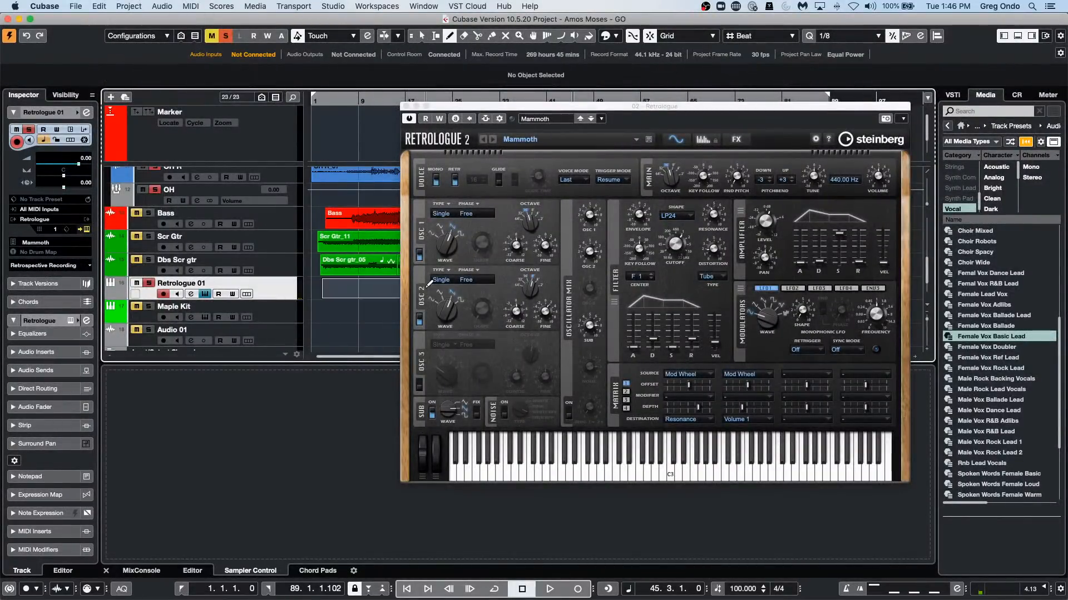
key("1")
Open the new Retrologue 01 part for note editing and choose the Draw tool.
double_click(352, 290)
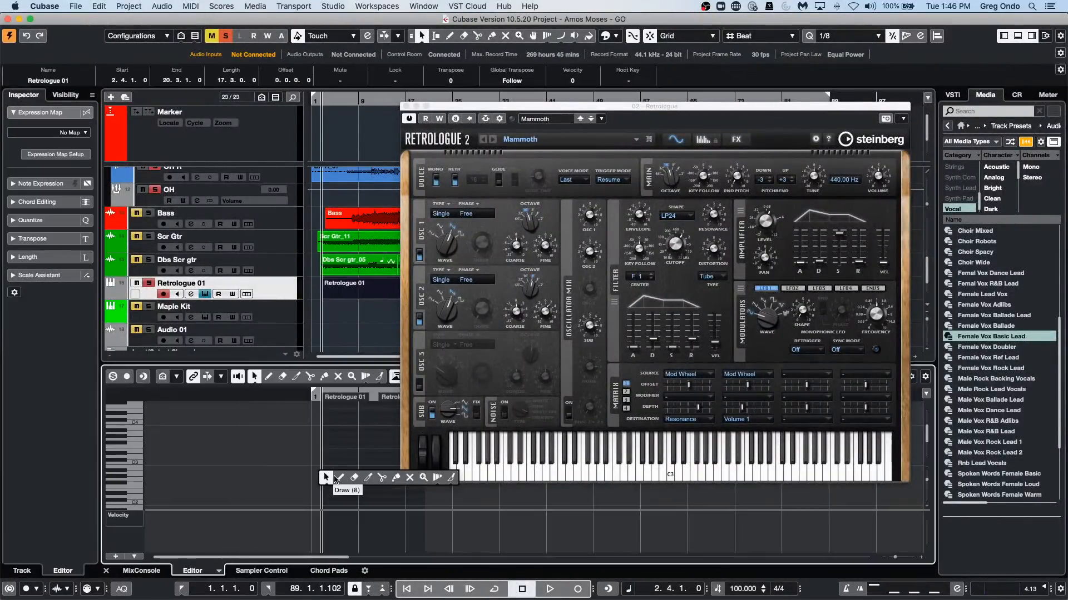
key("8")
Try sustained notes at C0 and C1 in the Retrologue 01 part, undoing each one.
scroll(388, 443, "down", 6)
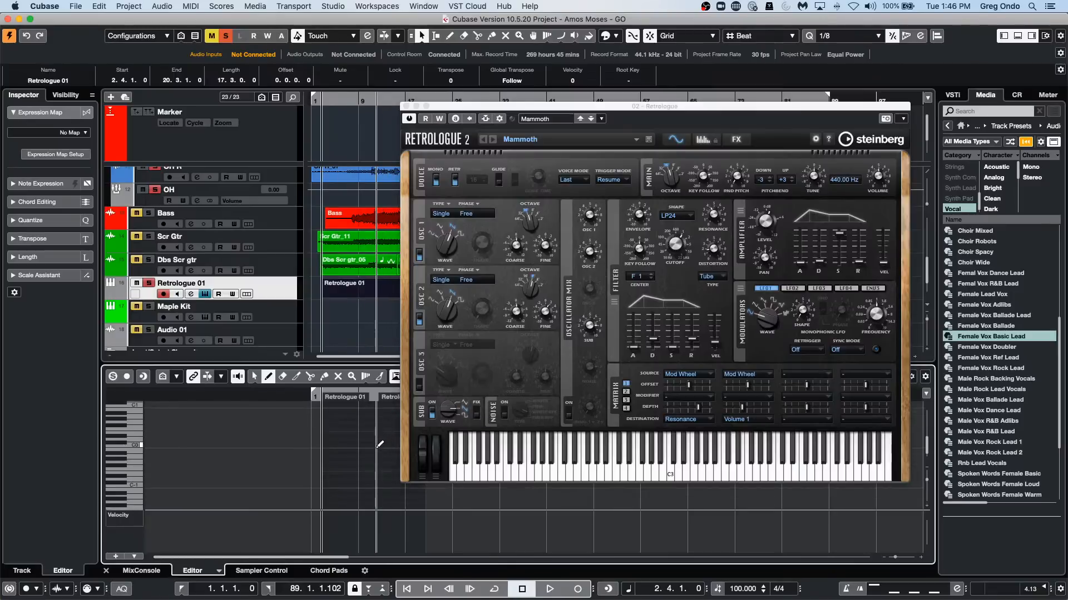
left_click_drag(323, 446, 356, 446)
scroll(356, 443, "up", 2)
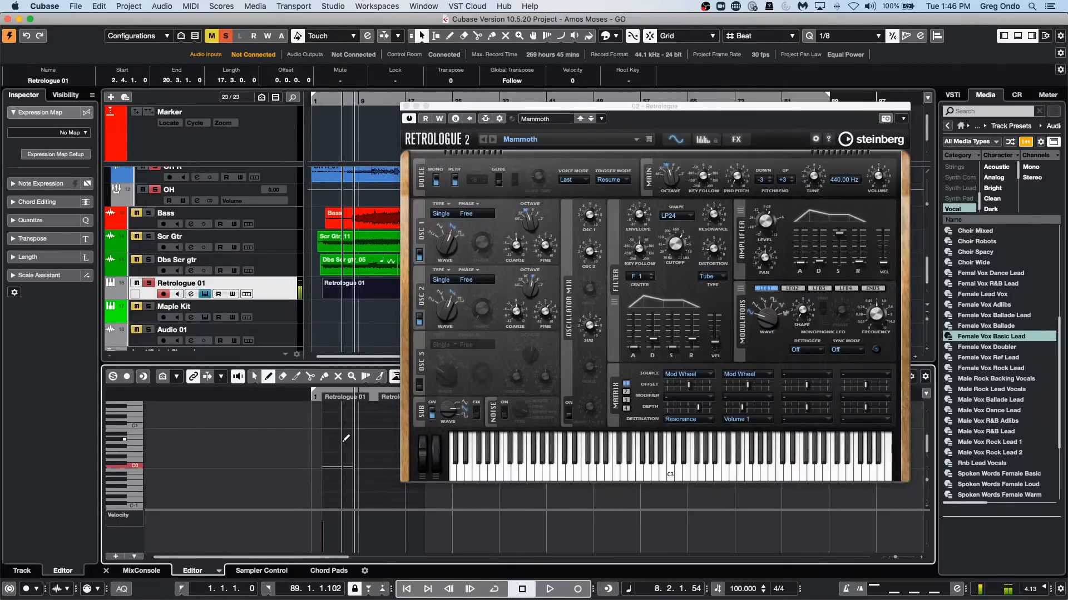
key("super+z")
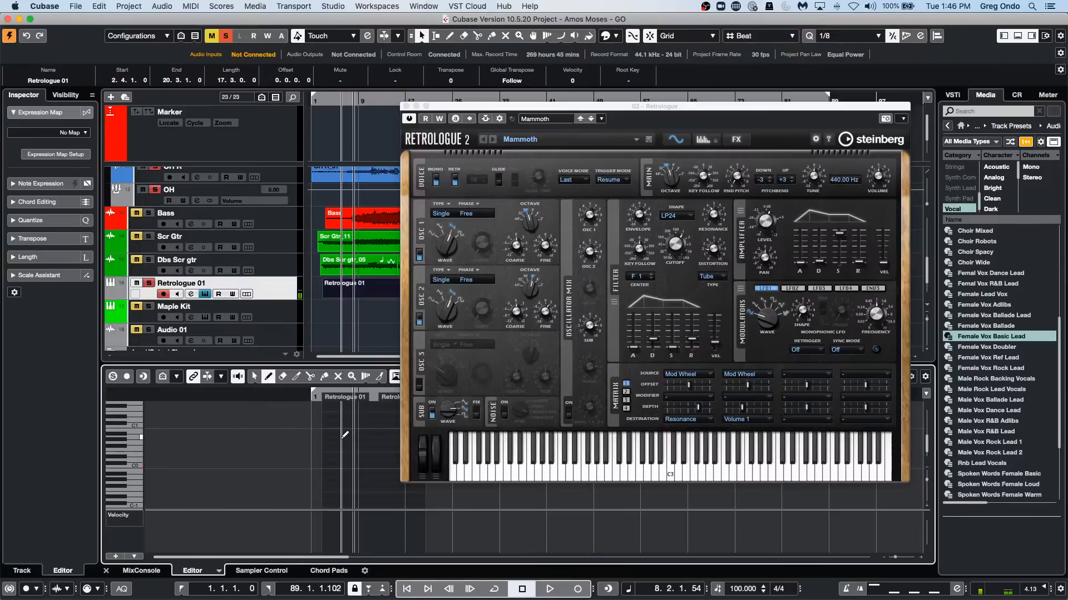
left_click_drag(325, 430, 376, 430)
key("super+z")
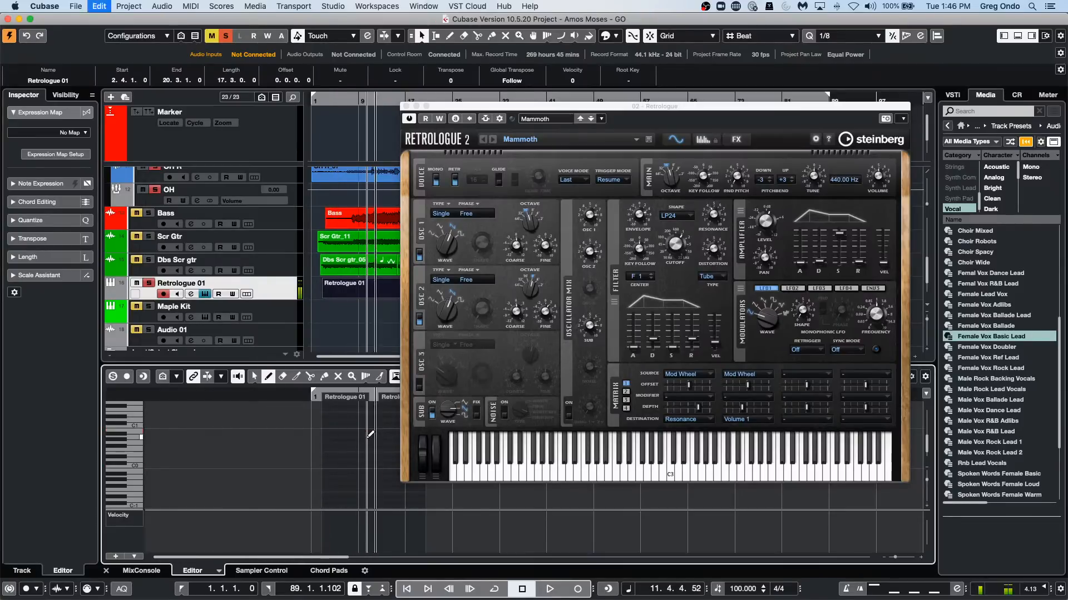
Draw a sustained C2 note from near the part's start to about bar 13 and close the Retrologue window.
scroll(348, 467, "up", 3)
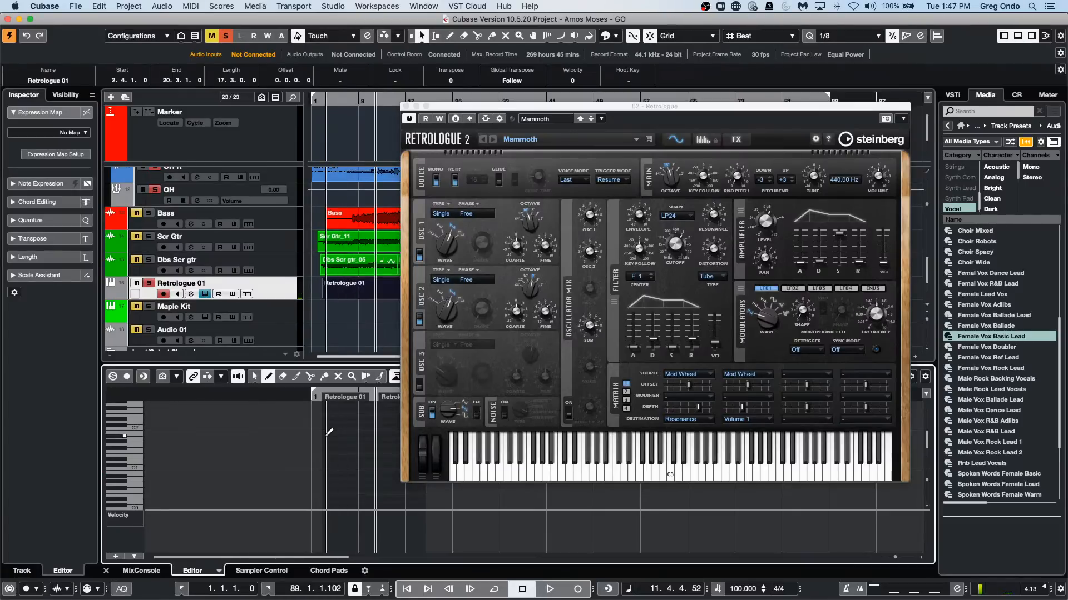
left_click_drag(327, 429, 384, 429)
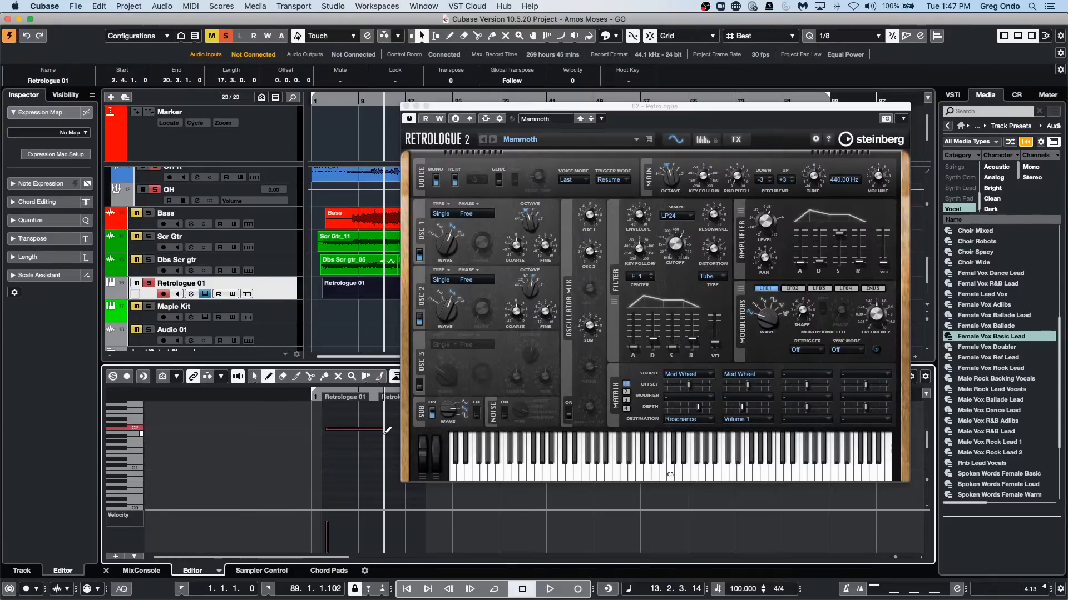
left_click(405, 106)
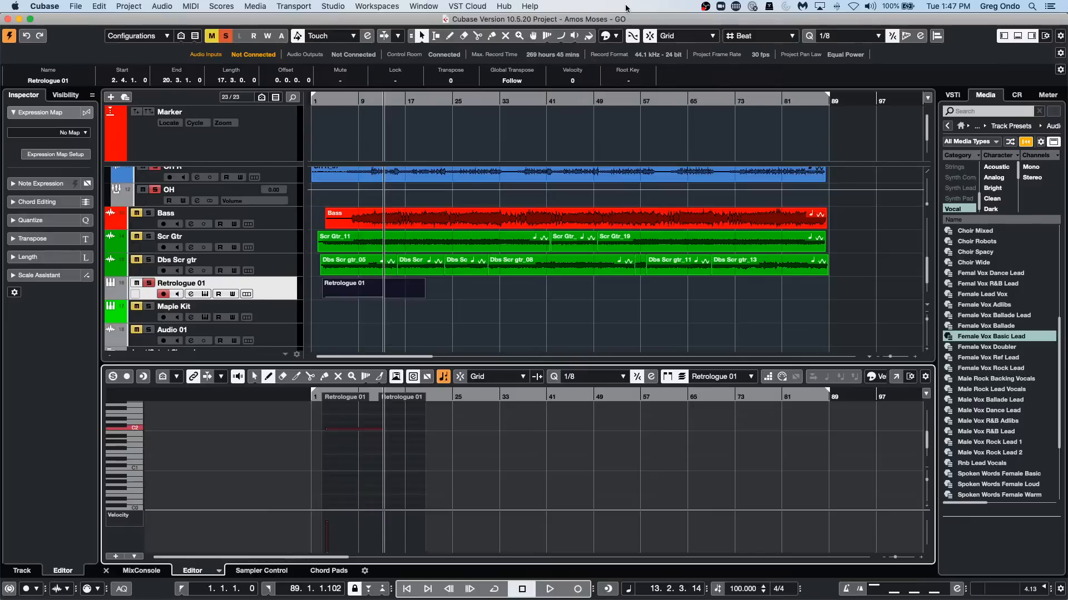
Enlarge the Velocity lane below the notes and set the line drawing tool to Line mode.
left_click(383, 297)
left_click_drag(199, 510, 212, 473)
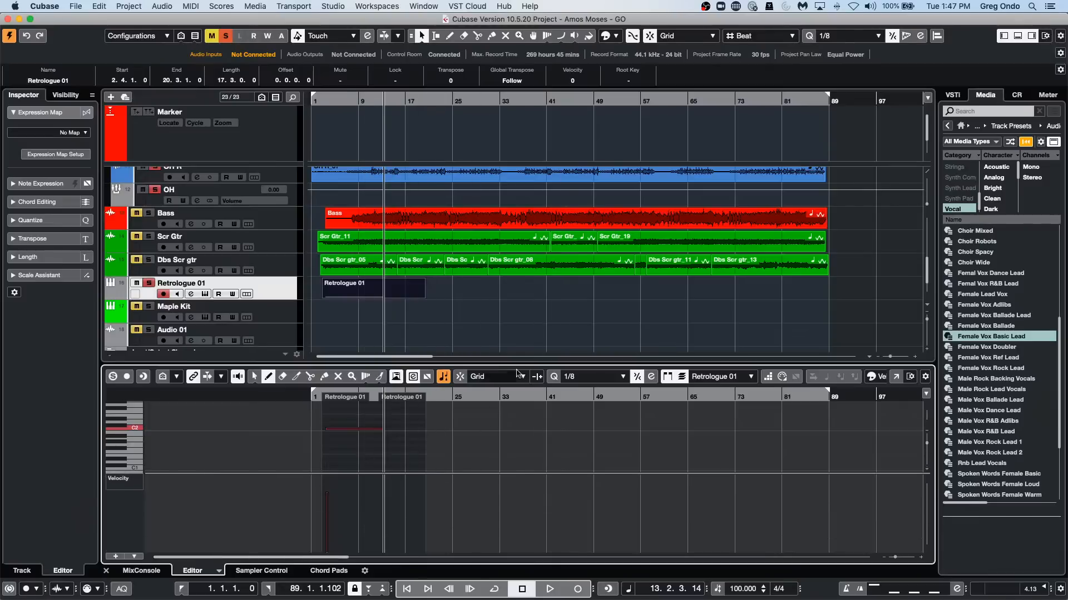
right_click(498, 473)
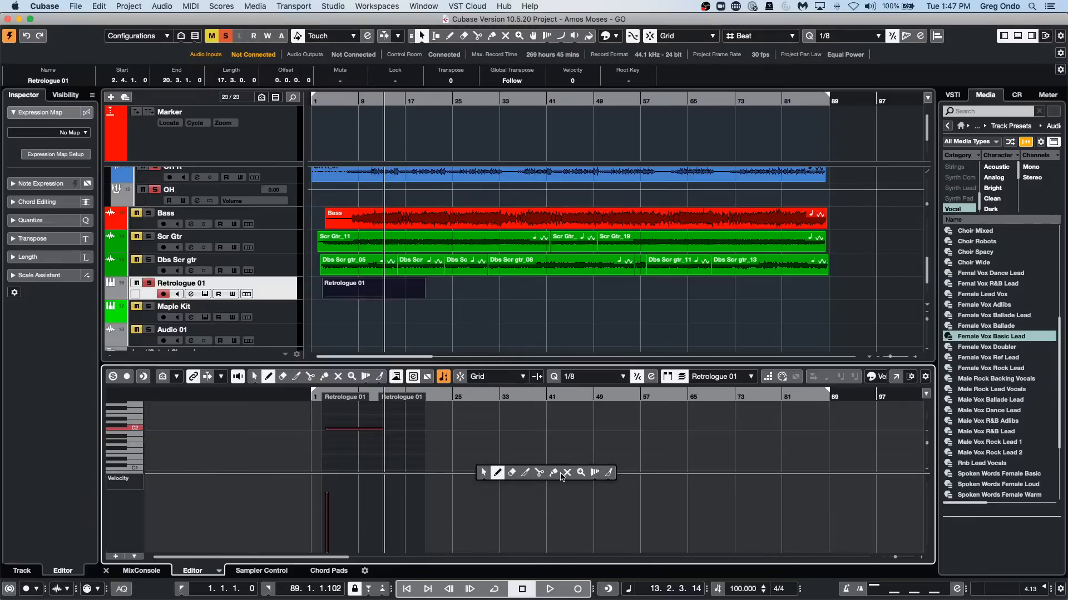
left_click(610, 473)
left_click(380, 384)
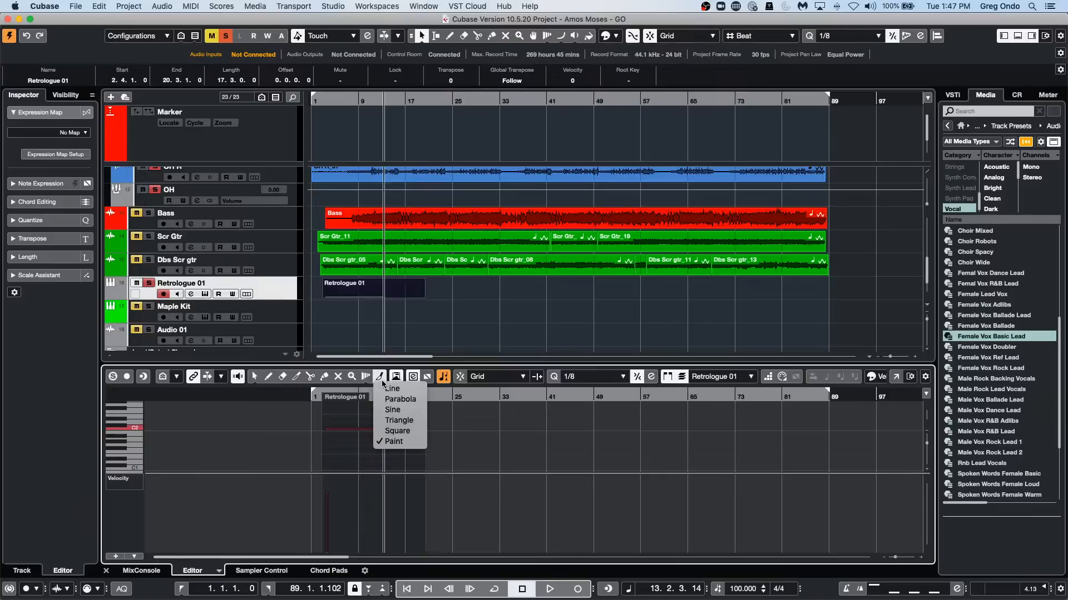
left_click(398, 389)
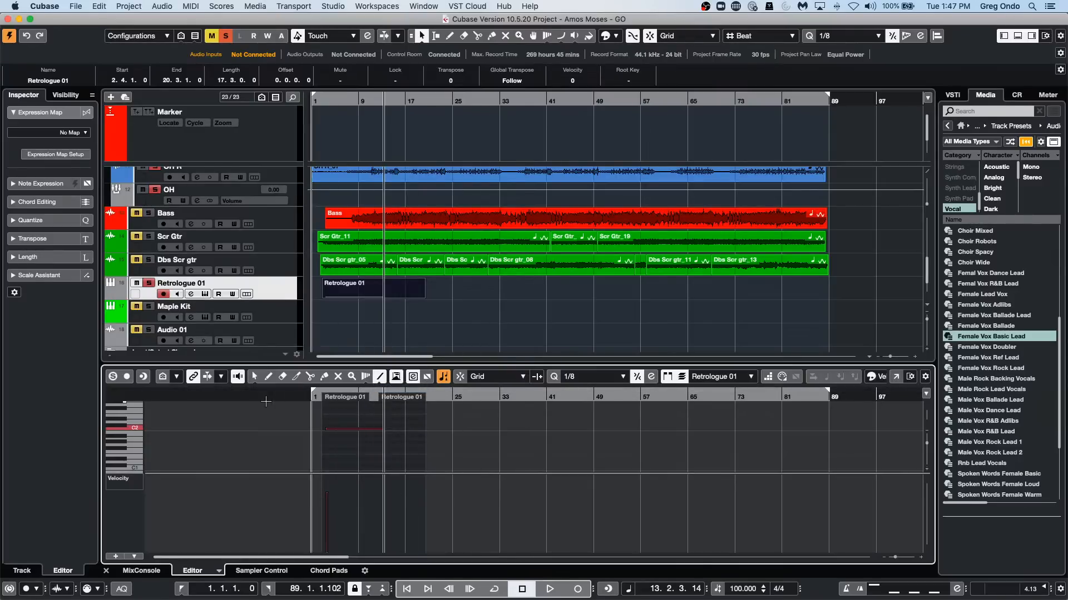
Open the part in a separate Key Editor window, enlarge its controller lane and switch the lane to Pitchbend.
left_click(894, 377)
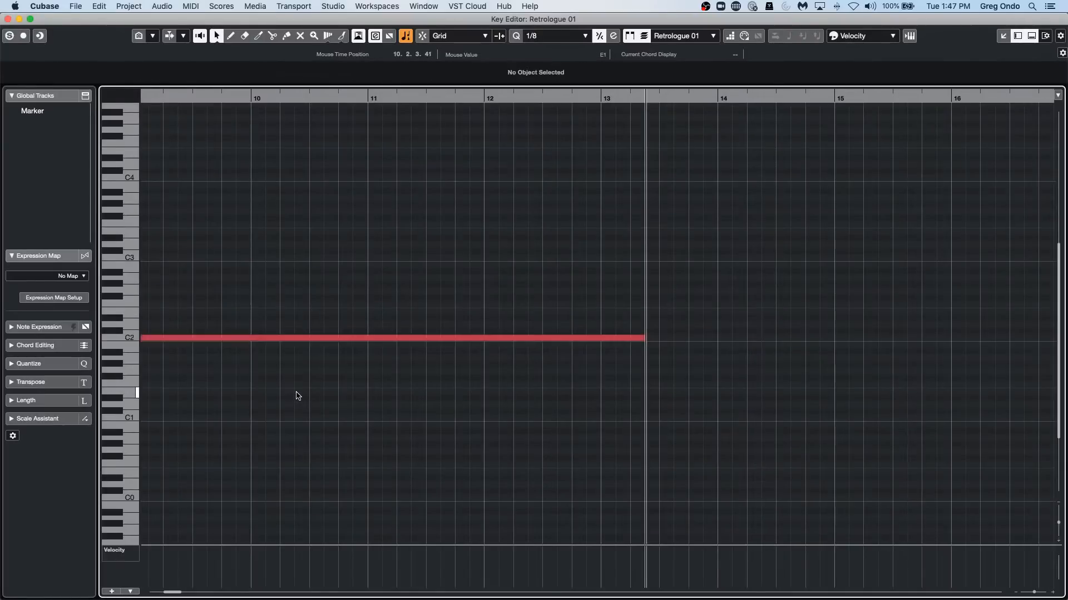
left_click_drag(185, 545, 181, 467)
left_click(136, 474)
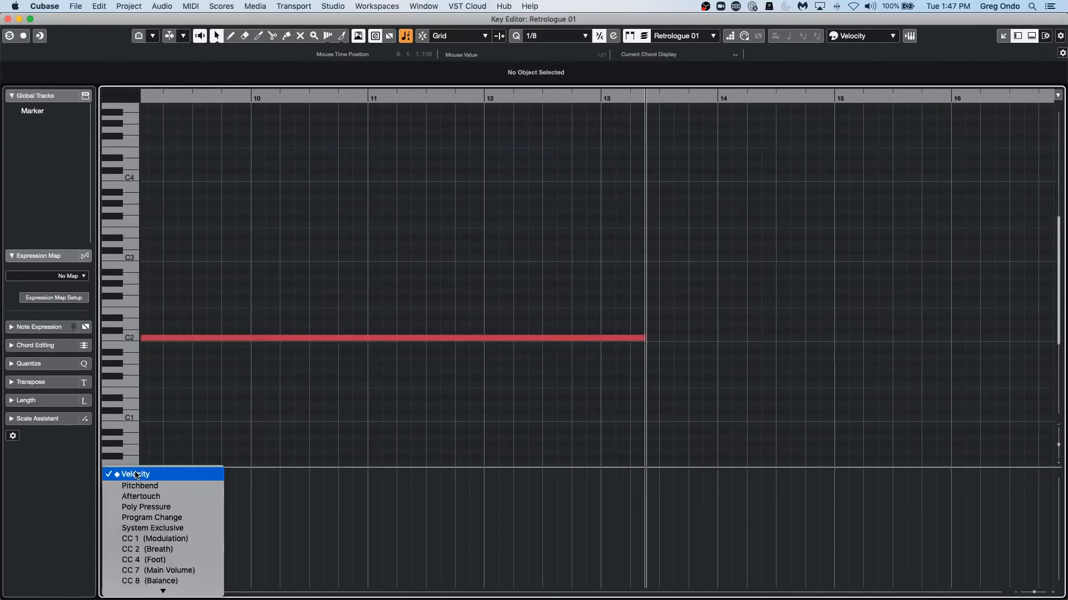
left_click(144, 487)
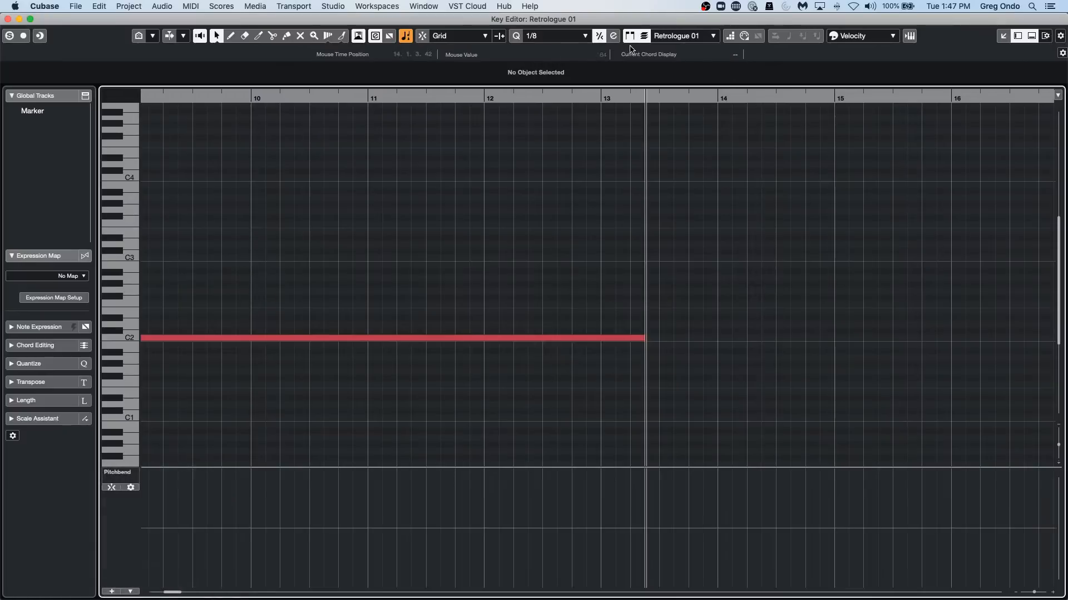
key("j")
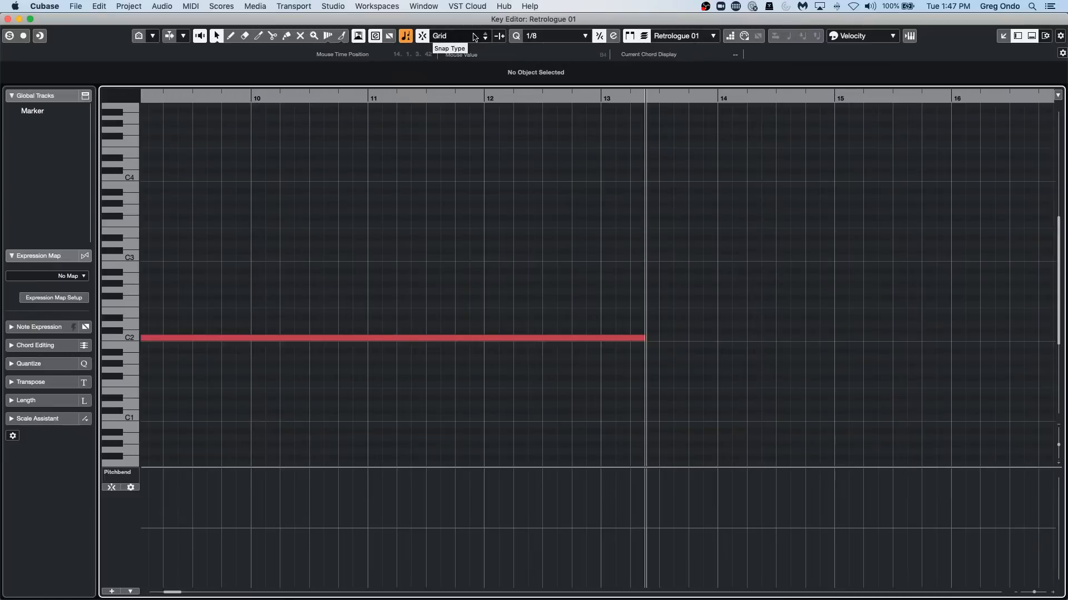
Set the Key Editor's quantize preset to 1/2 and show the whole Retrologue 01 part.
left_click(534, 37)
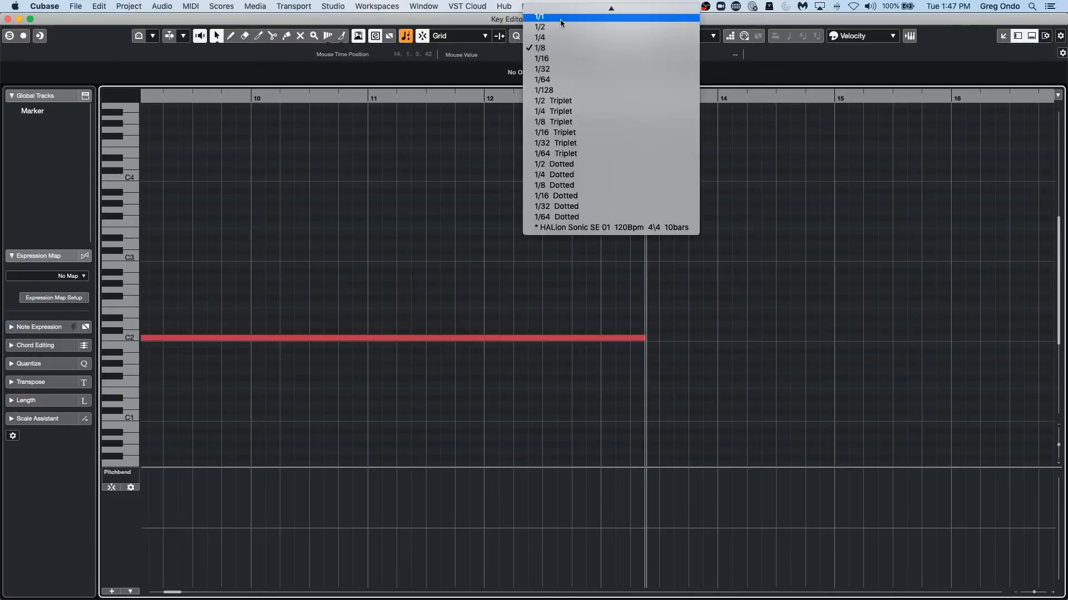
left_click(560, 27)
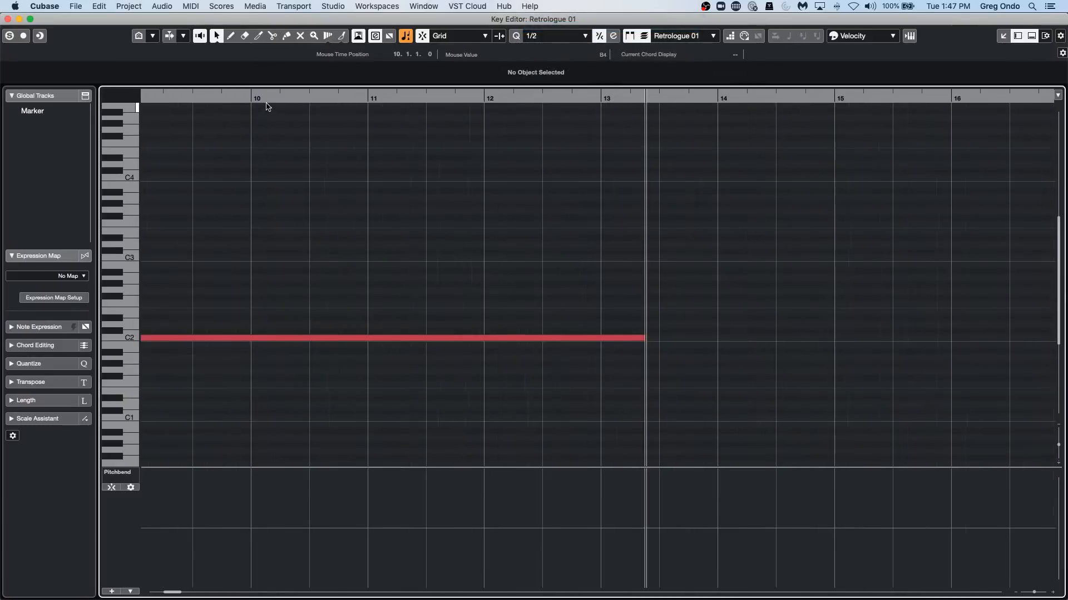
left_click_drag(266, 97, 34, 75)
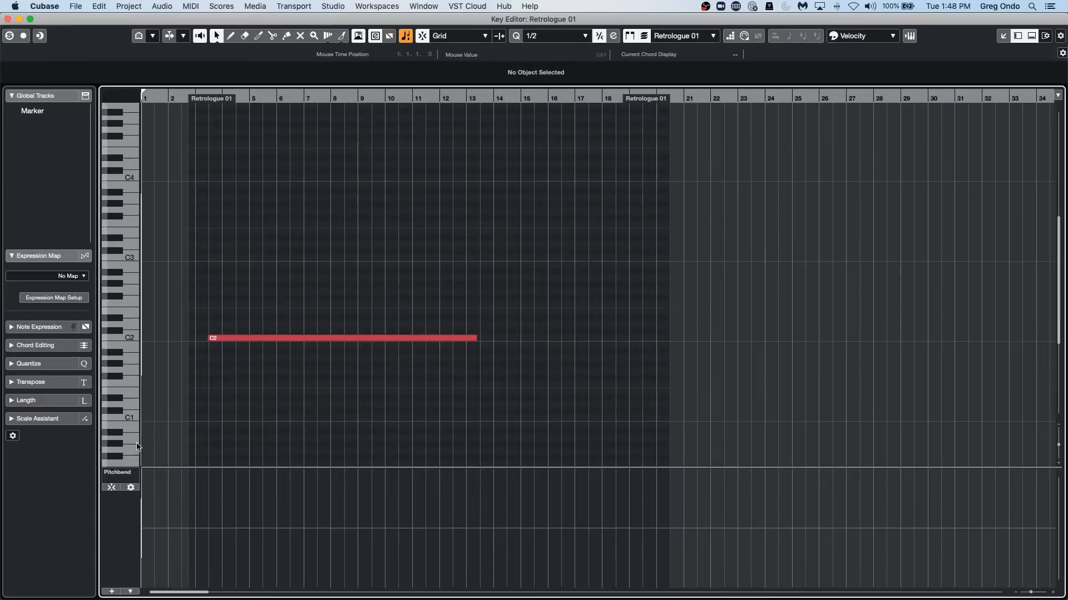
Try a descending straight pitchbend ramp from about bar 3 to bar 12 using the Line tool, and undo it.
right_click(224, 516)
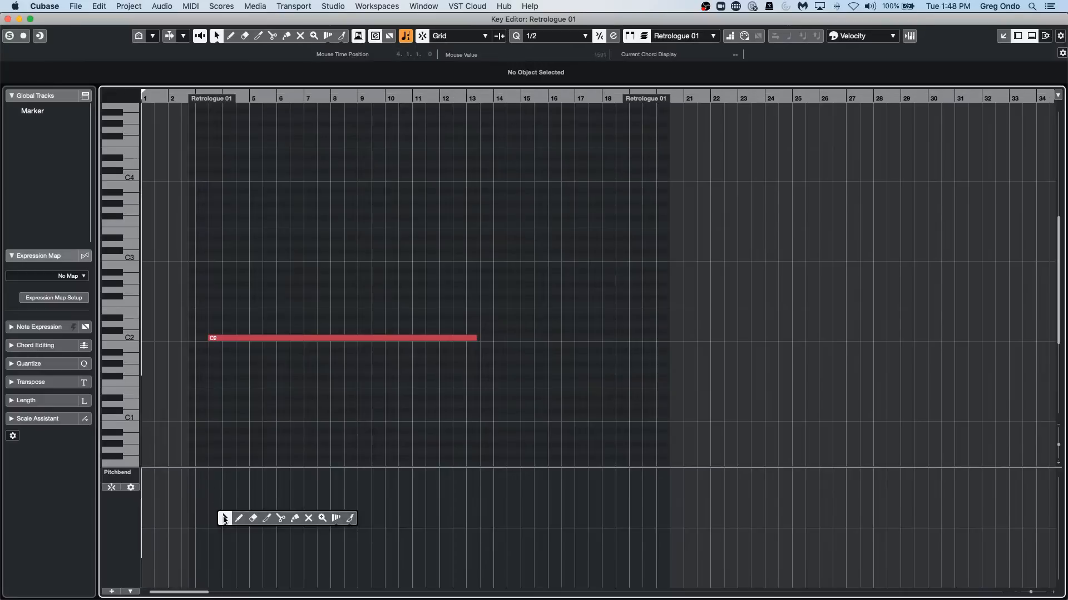
left_click(350, 519)
left_click(342, 42)
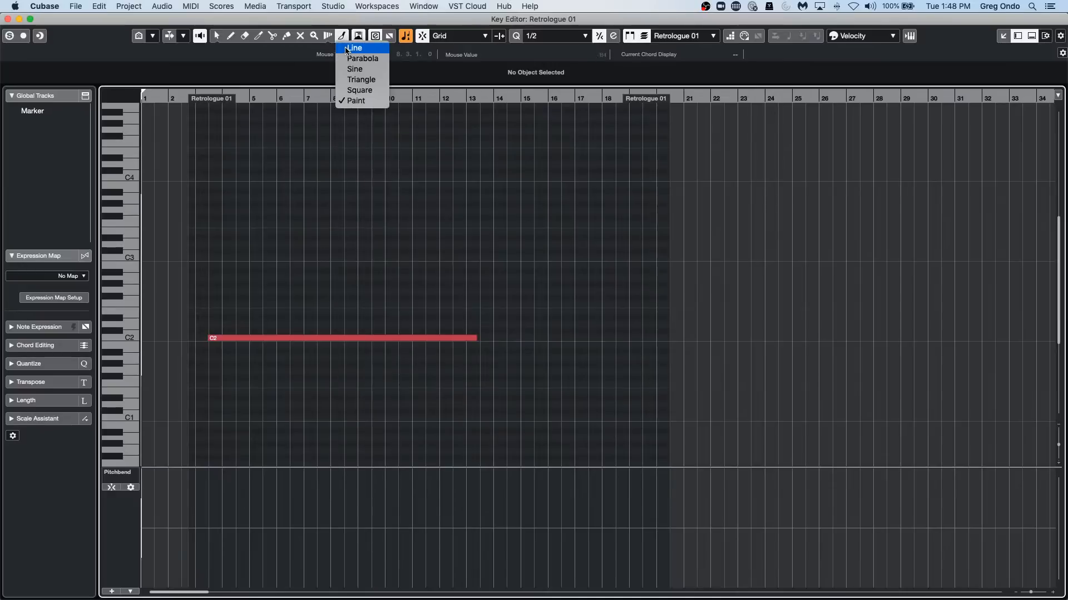
left_click(349, 49)
left_click_drag(201, 476, 440, 557)
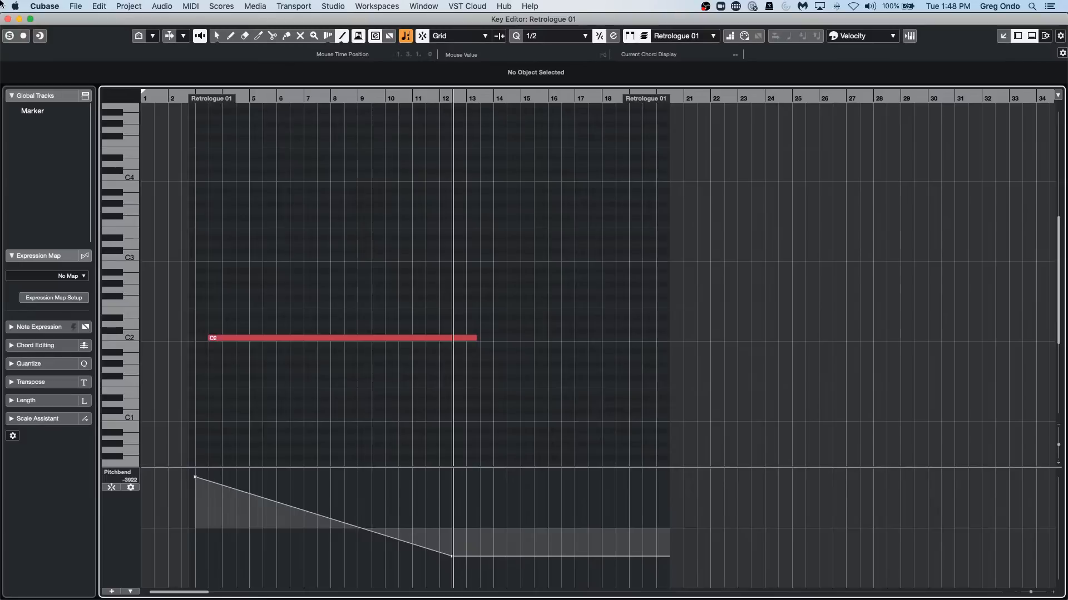
key("super+z")
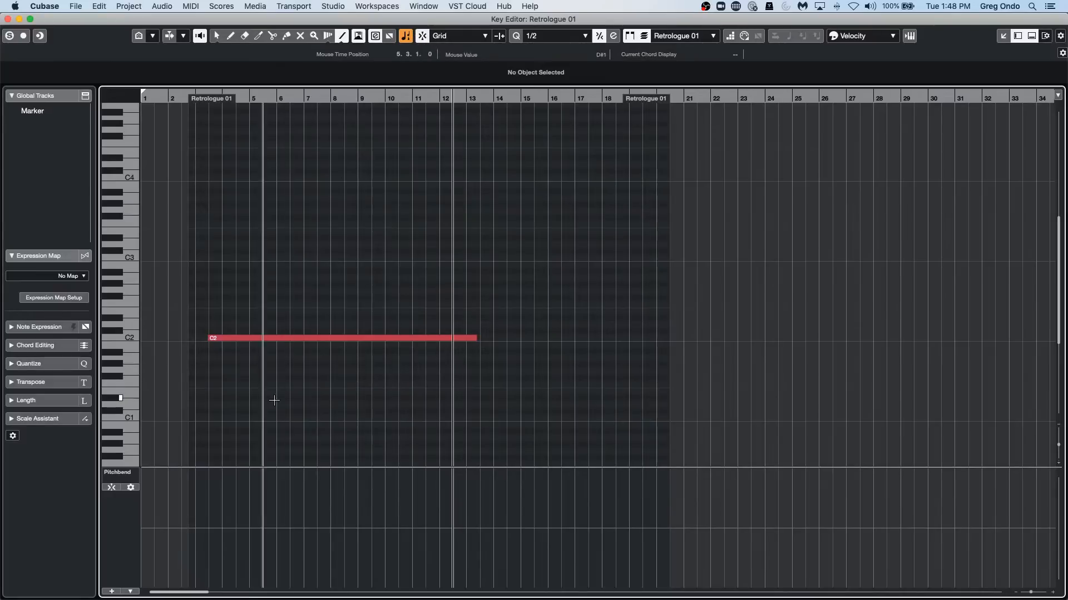
Try a short falling freehand pitchbend curve from about bar 3 to bar 7 using the Draw tool, and undo it.
right_click(227, 496)
left_click(241, 495)
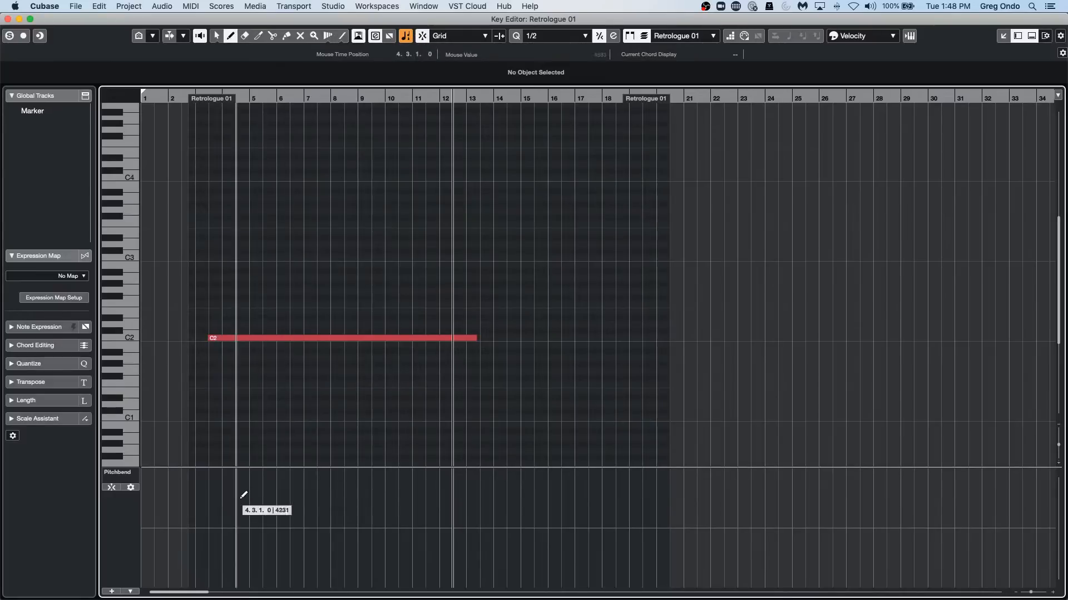
mouse_move(208, 500)
left_mouse_down()
mouse_move(291, 510)
mouse_move(317, 532)
left_mouse_up()
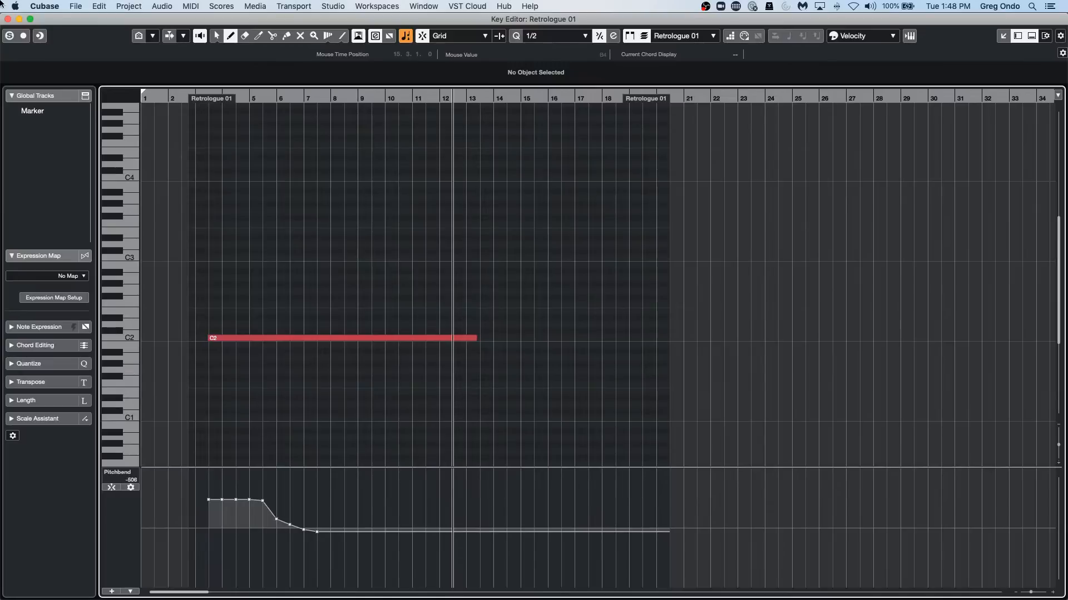
key("super+z")
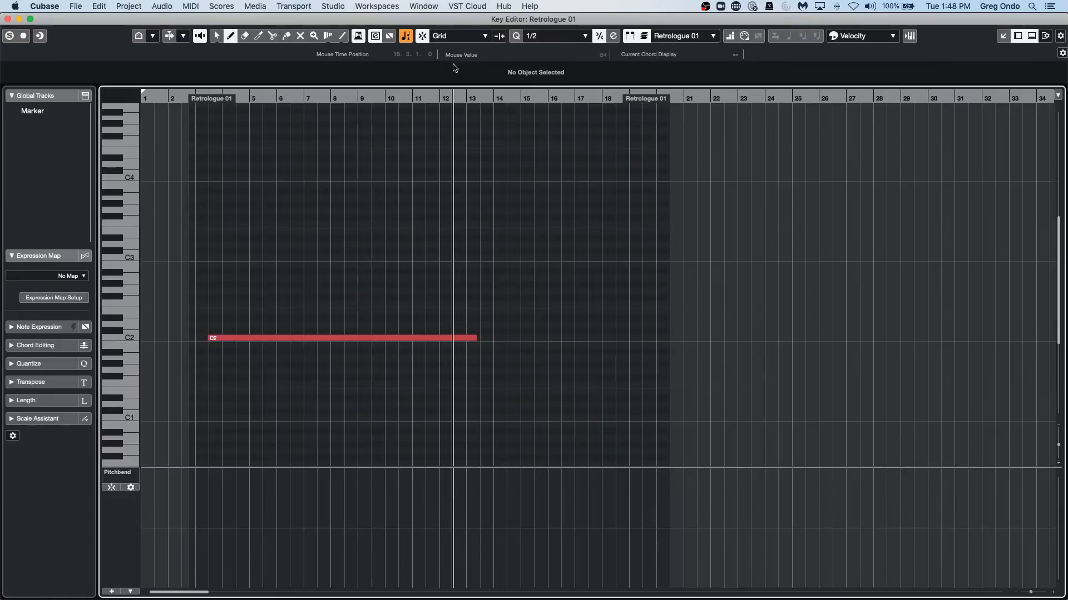
Set the quantize preset to 1/1 and draw snapped pitchbend points at bars 4, 5 and 6, level between bars 4 and 5.
left_click(560, 36)
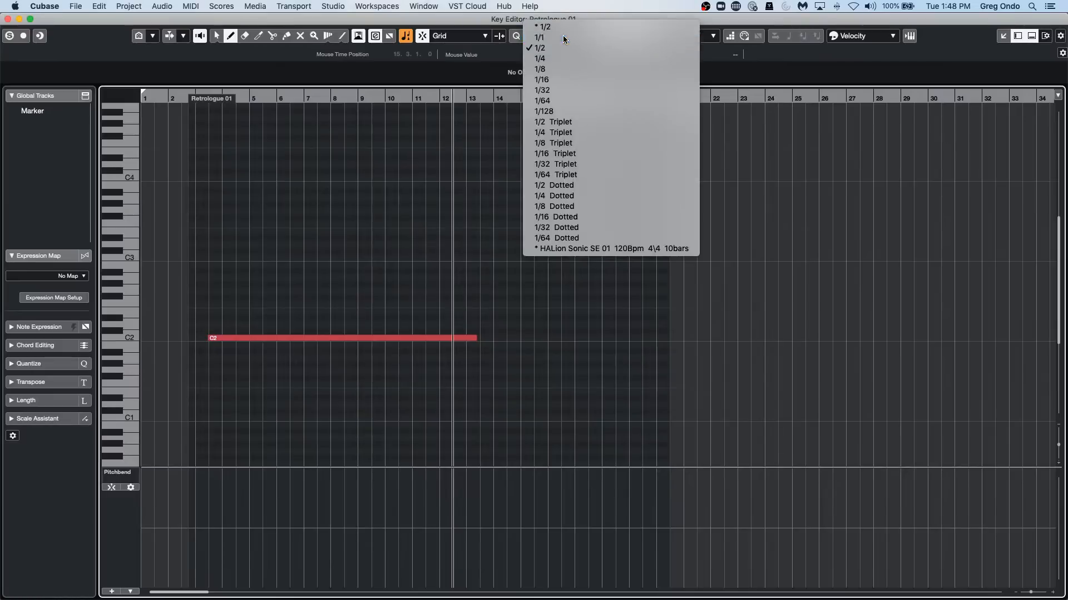
left_click(563, 37)
left_click_drag(245, 98, 205, 148)
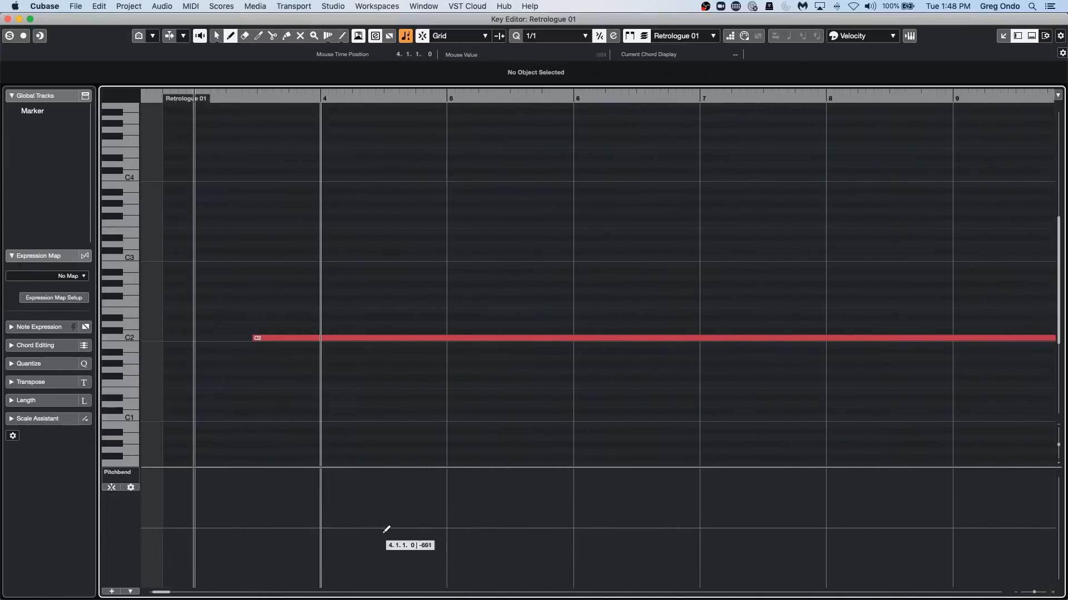
mouse_move(324, 501)
left_mouse_down()
mouse_move(450, 497)
mouse_move(618, 524)
mouse_move(705, 567)
left_mouse_up()
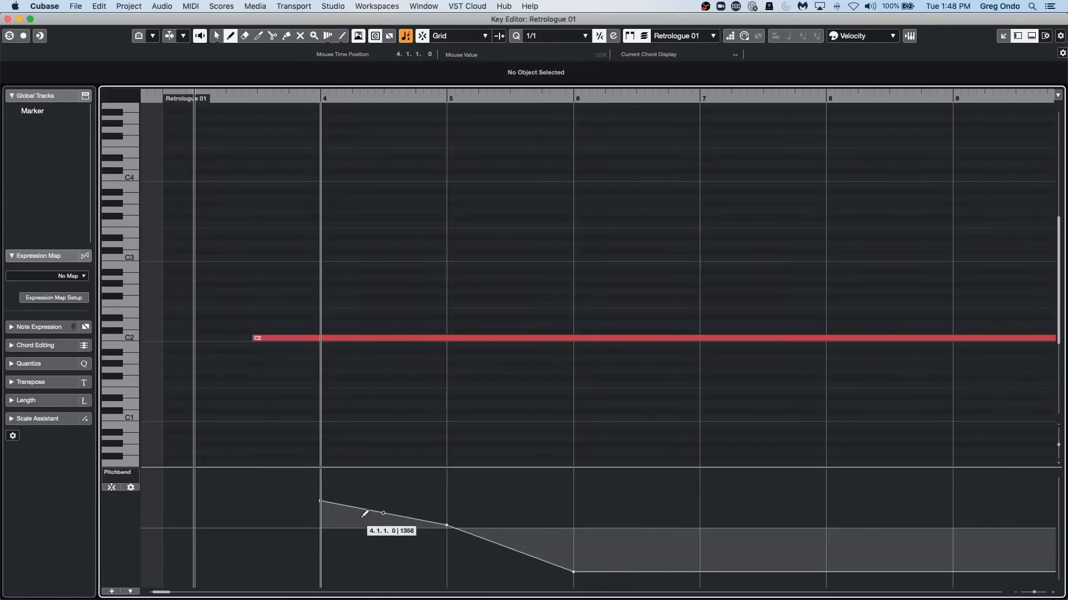
mouse_move(317, 495)
left_mouse_down()
mouse_move(324, 481)
mouse_move(338, 494)
mouse_move(349, 486)
mouse_move(348, 467)
mouse_move(382, 502)
mouse_move(384, 521)
mouse_move(389, 477)
mouse_move(454, 514)
mouse_move(441, 472)
mouse_move(437, 502)
left_mouse_up()
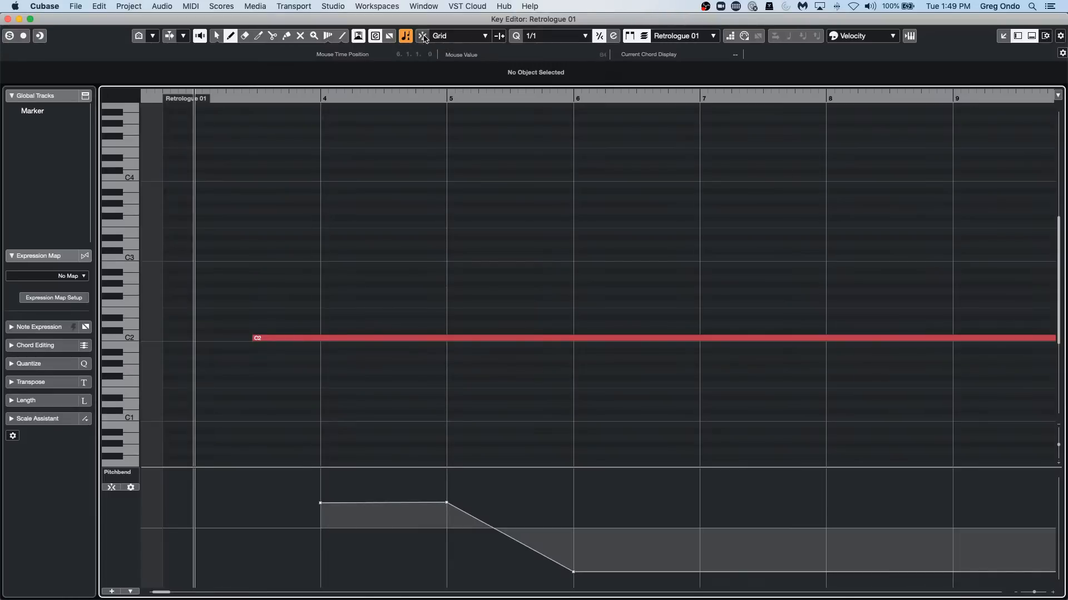
Draw a jagged freehand pitchbend curve without snapping from about bar 4 to past bar 8, keeping the snap type at Grid.
mouse_move(370, 504)
left_mouse_down()
mouse_move(394, 471)
mouse_move(411, 503)
mouse_move(422, 585)
mouse_move(506, 539)
mouse_move(572, 553)
mouse_move(666, 543)
mouse_move(774, 481)
mouse_move(902, 520)
left_mouse_up()
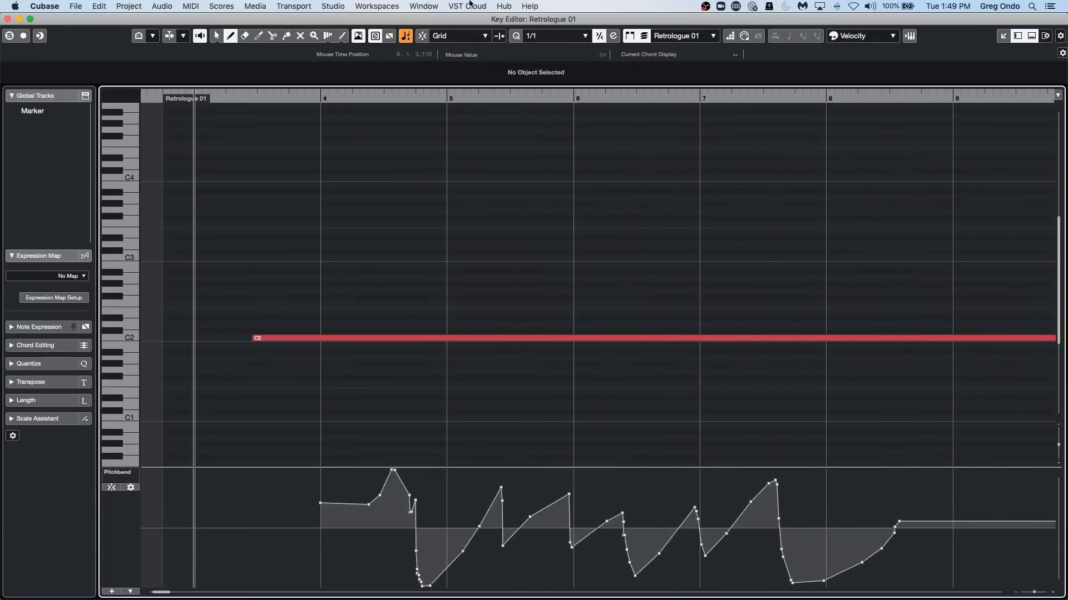
left_click(482, 36)
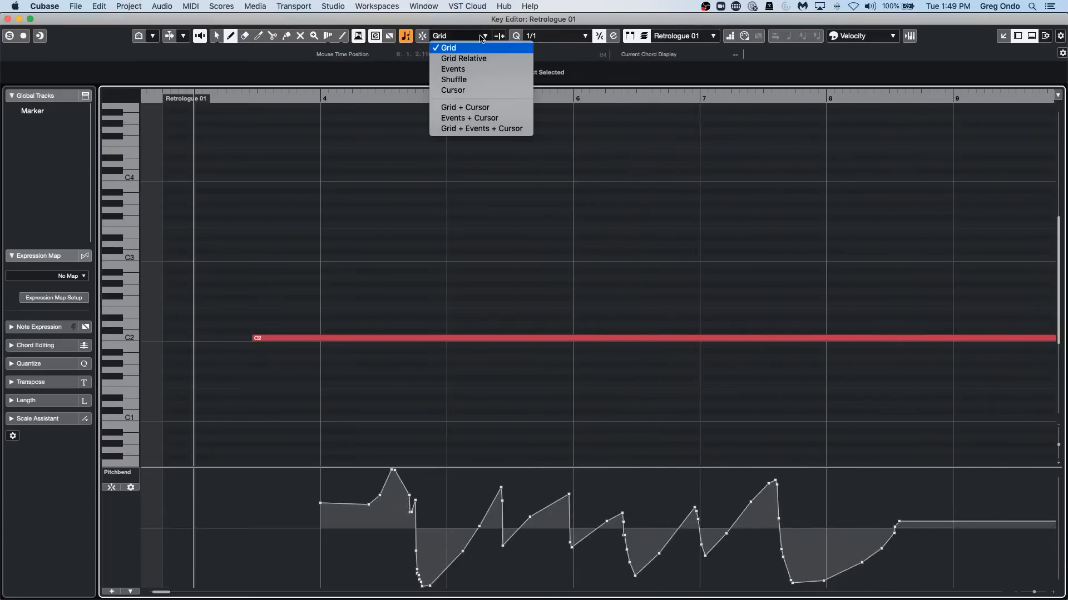
left_click(436, 47)
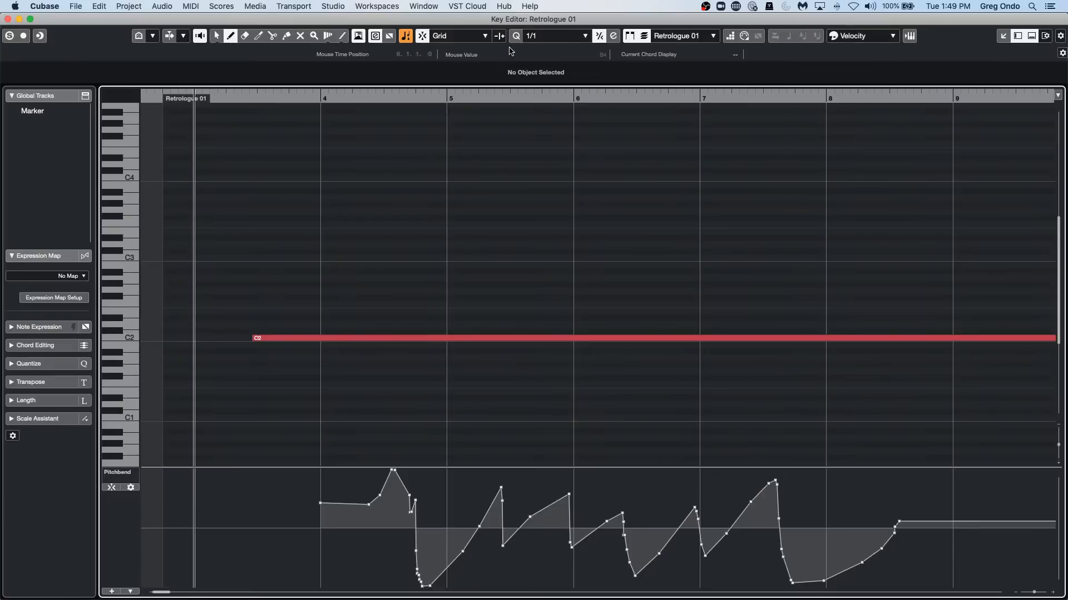
Extend the pitchbend curve to about bar 13 with points snapped to the bars, and redraw that stretch freehand with snap off.
left_click(453, 97)
left_click_drag(454, 78, 453, 67)
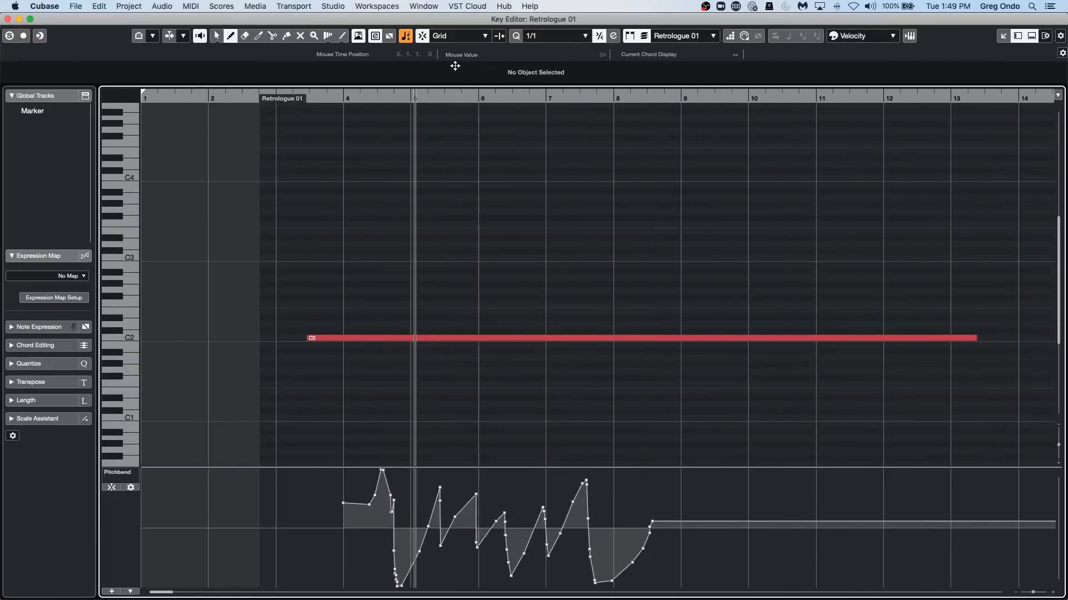
mouse_move(754, 568)
left_mouse_down()
mouse_move(827, 493)
mouse_move(952, 592)
mouse_move(837, 558)
mouse_move(843, 549)
left_mouse_up()
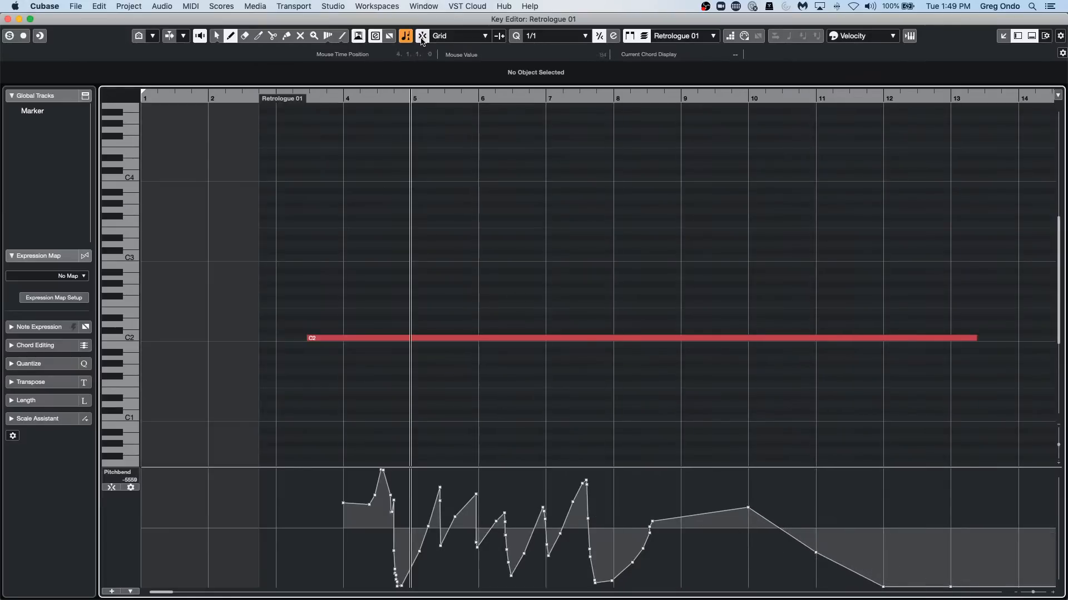
mouse_move(691, 531)
left_mouse_down()
mouse_move(761, 509)
mouse_move(846, 533)
mouse_move(973, 517)
left_mouse_up()
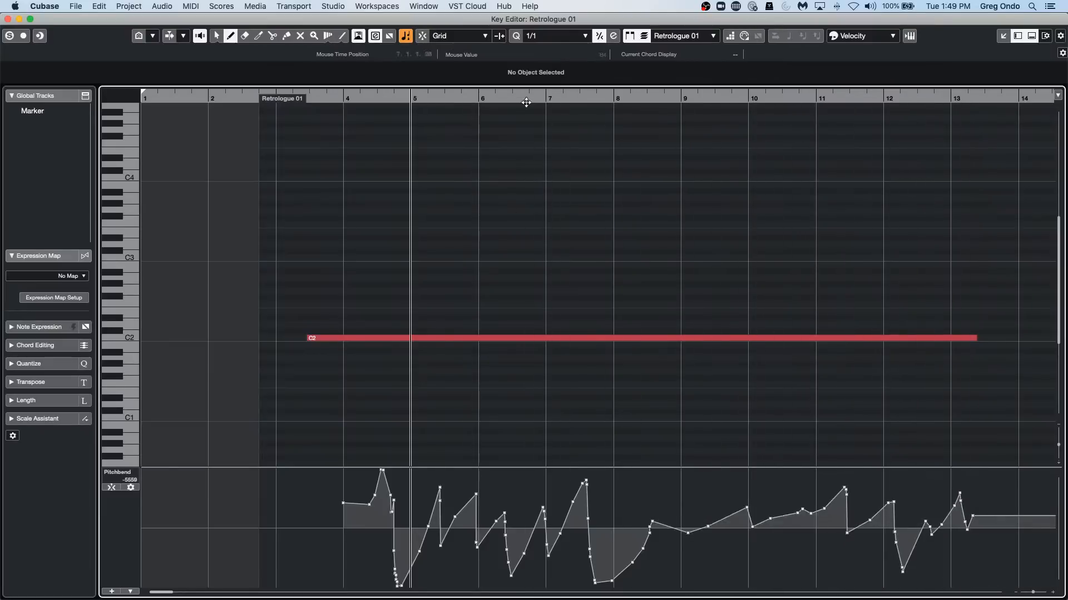
left_click(426, 35)
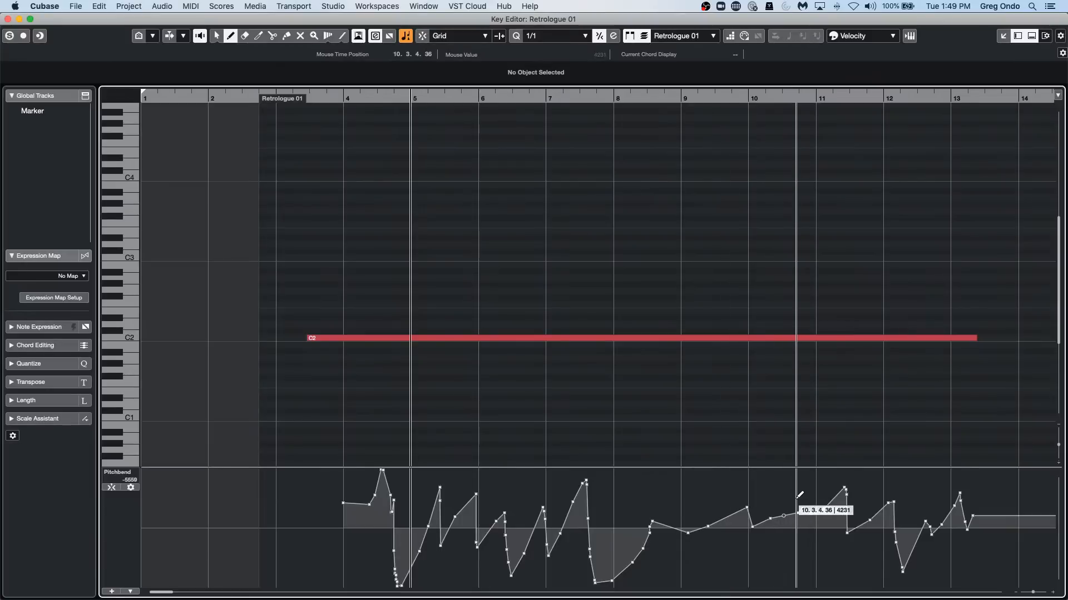
left_click_drag(801, 509, 824, 508)
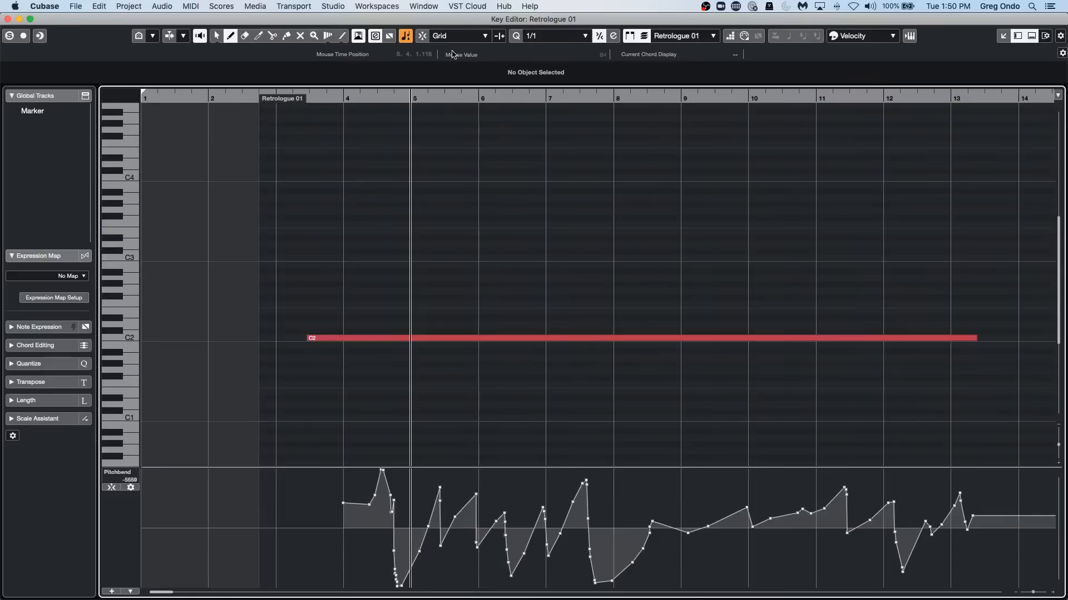
Examine the Steinberg UR24C audio device settings in Studio Setup and close the dialog without changes.
left_click(422, 8)
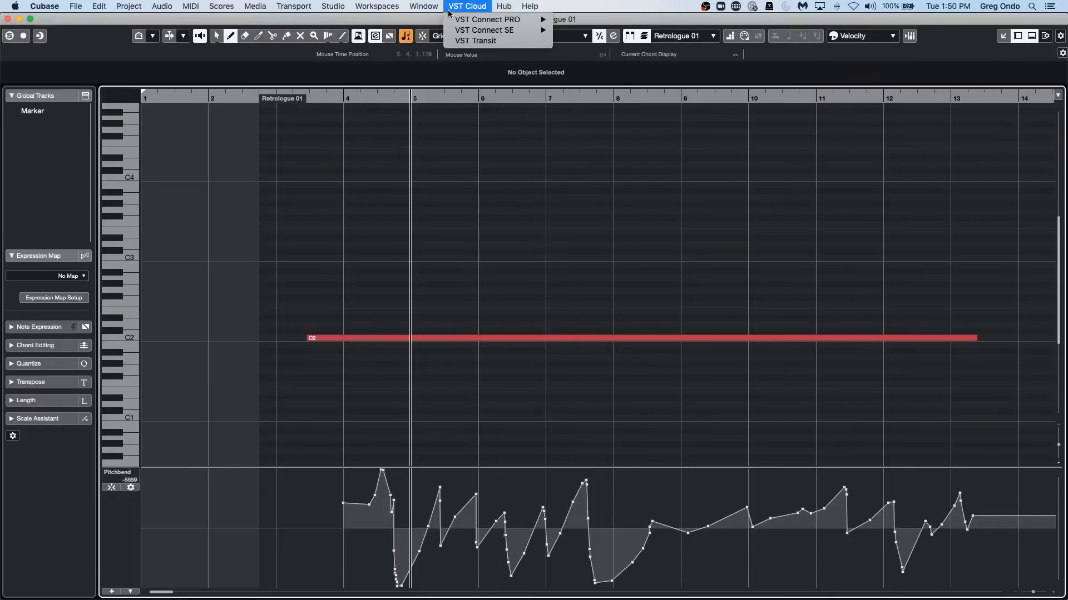
mouse_move(347, 6)
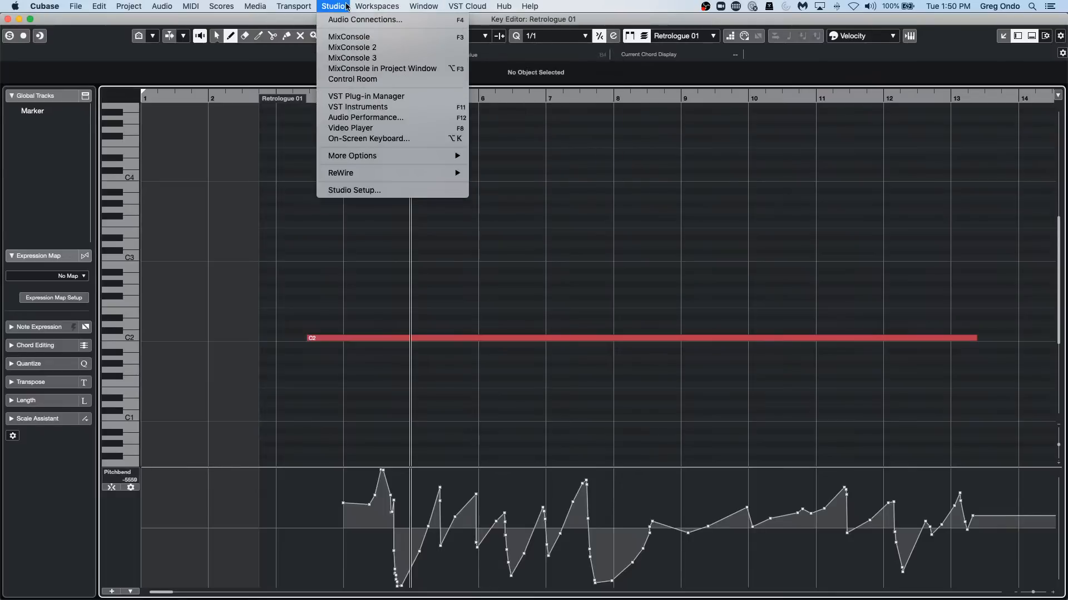
left_click(371, 191)
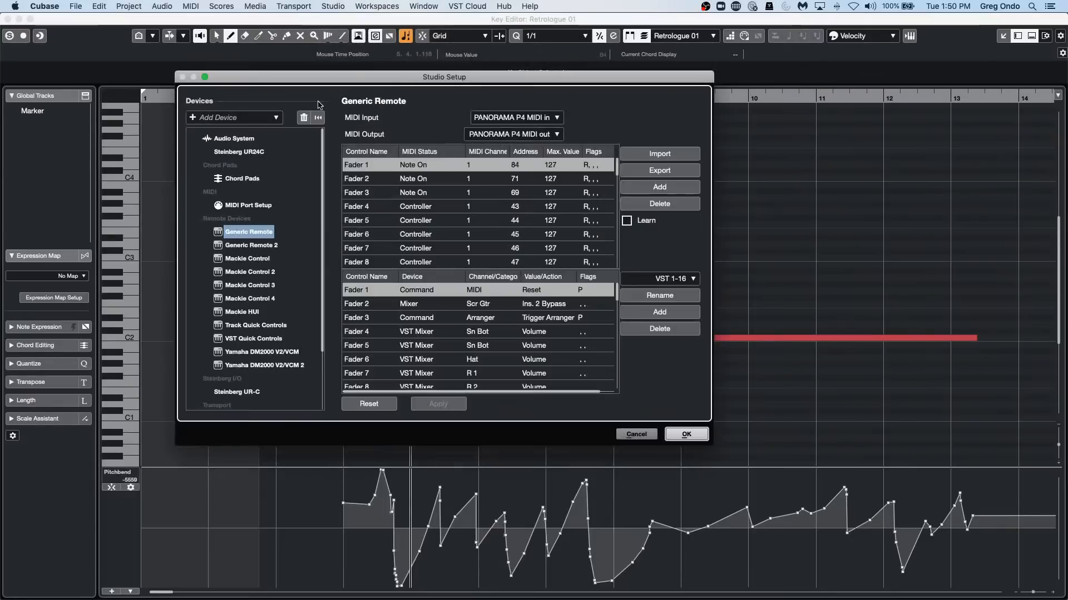
left_click(251, 152)
left_click(621, 436)
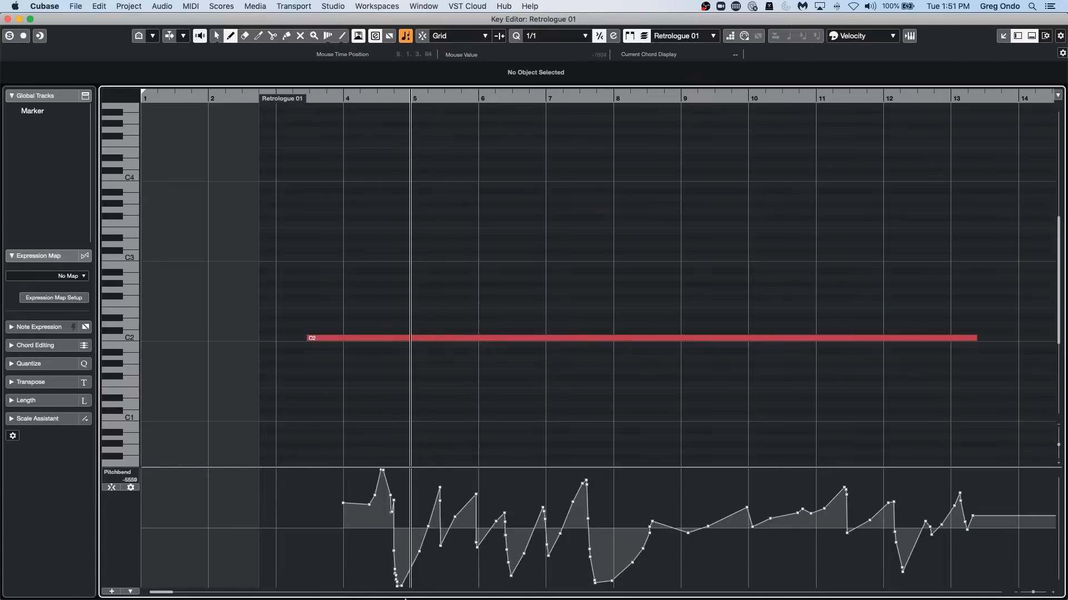
Switch to OBS, check which device the Yamaha Mixer audio source uses, and return to Cubase.
mouse_move(403, 596)
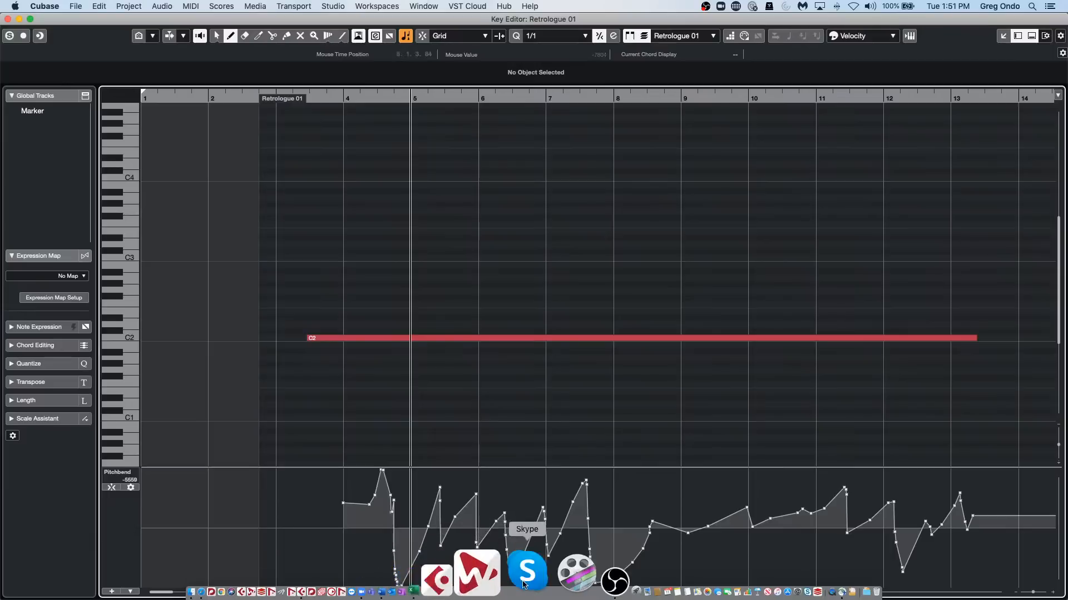
left_click(544, 583)
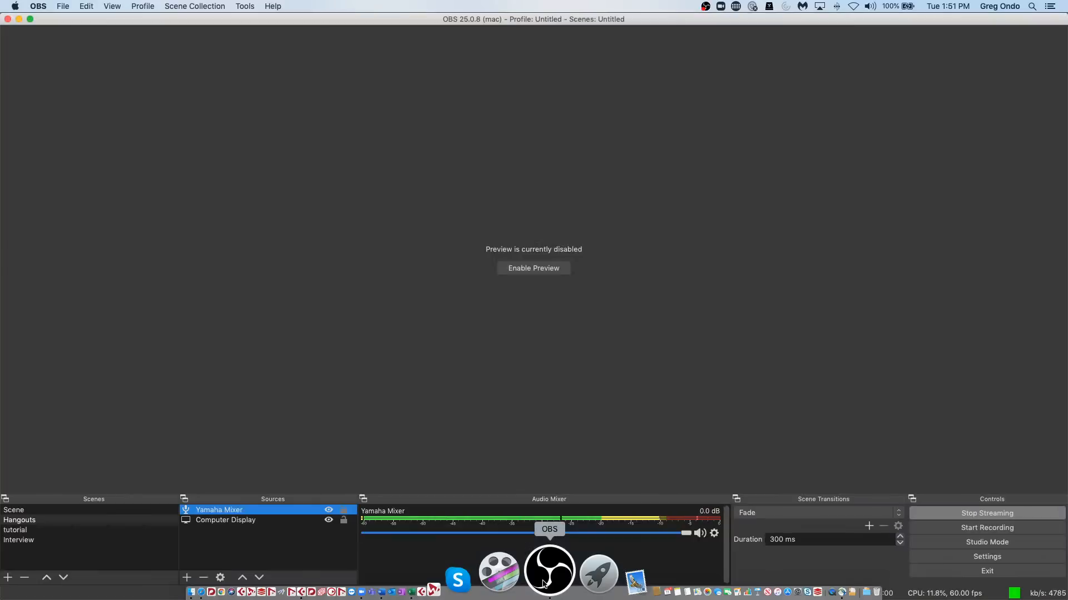
double_click(254, 515)
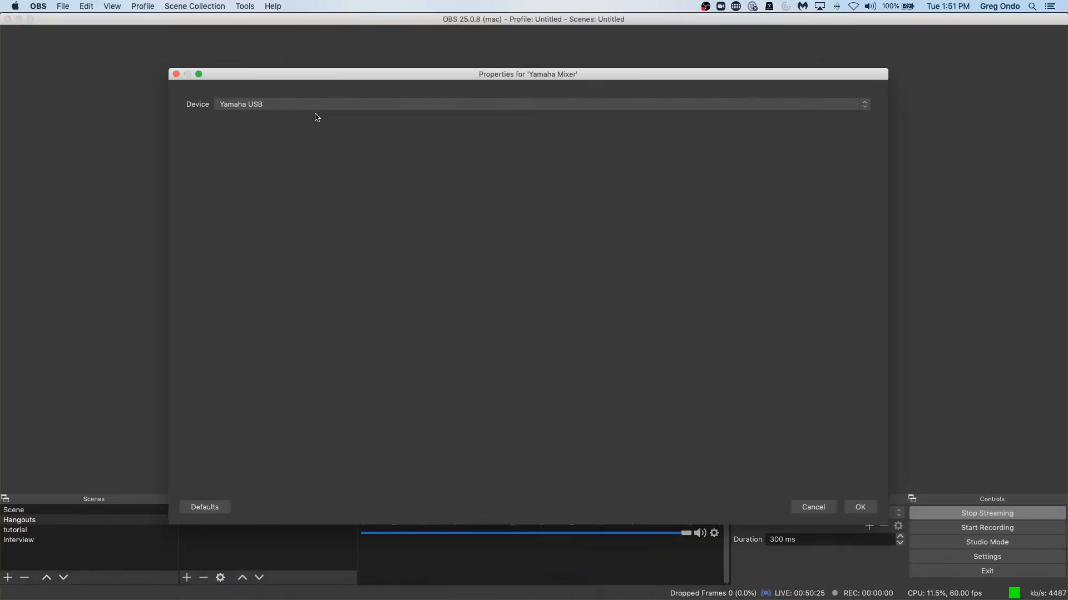
left_click(861, 507)
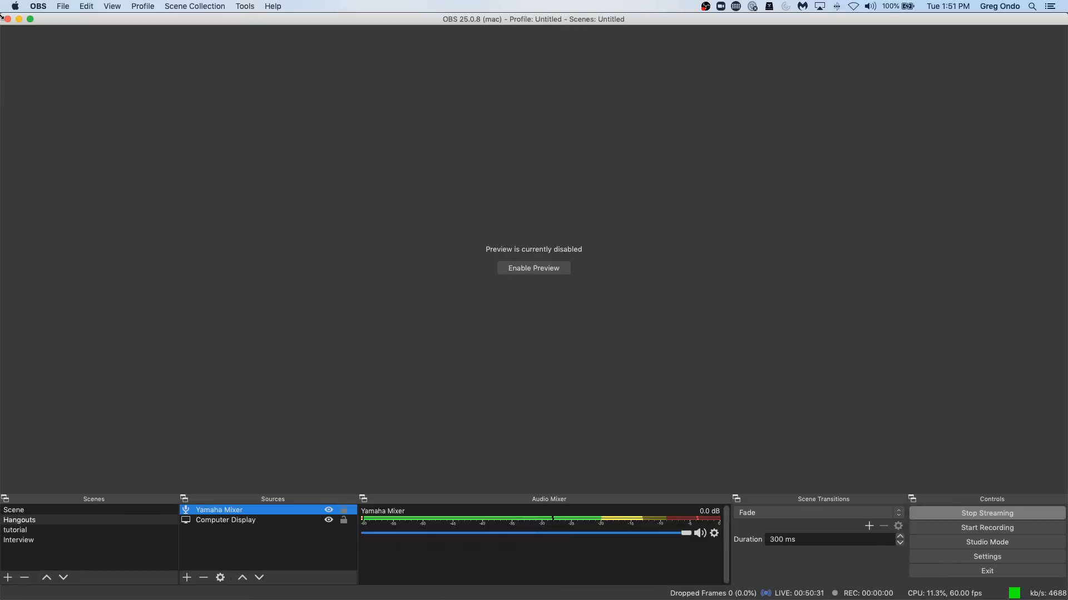
key("super+Tab")
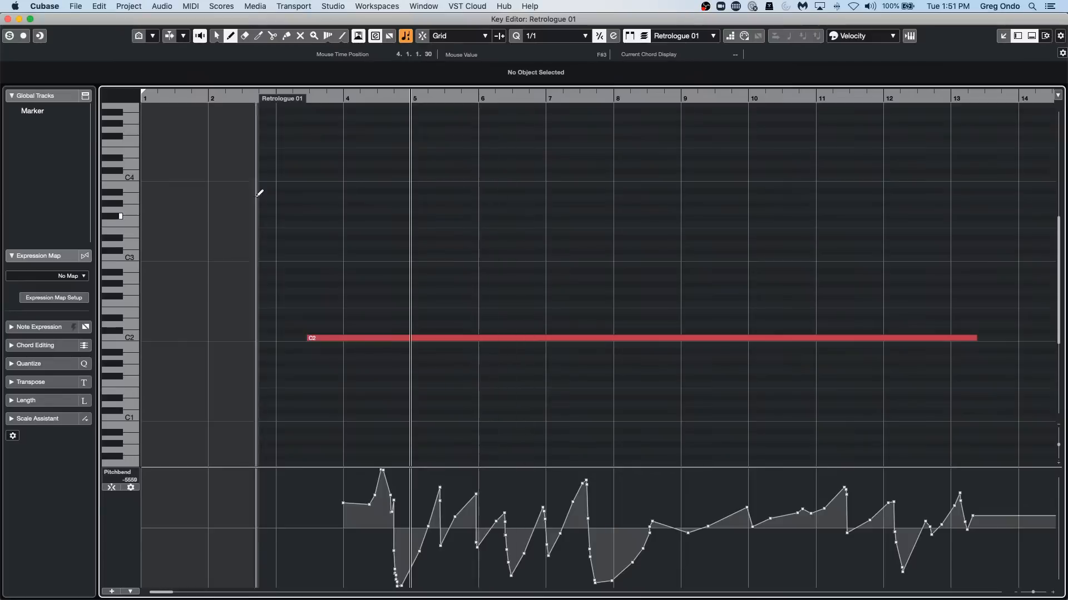
Close the Key Editor and examine the Generic Remote device's MIDI control list in Studio Setup down to the Send-2 entries.
left_click(7, 19)
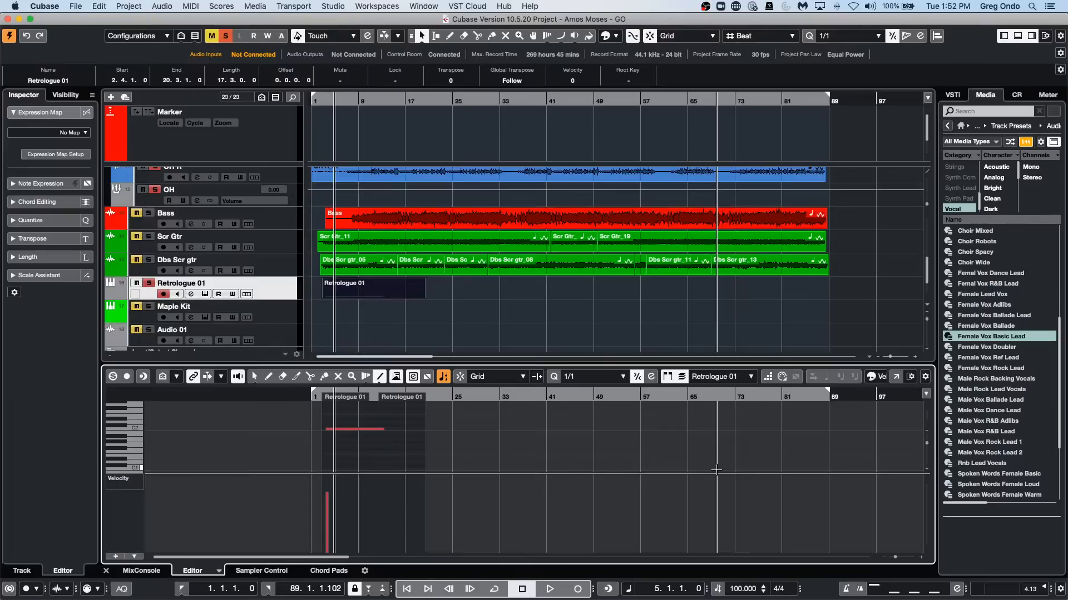
scroll(716, 470, "up", 1)
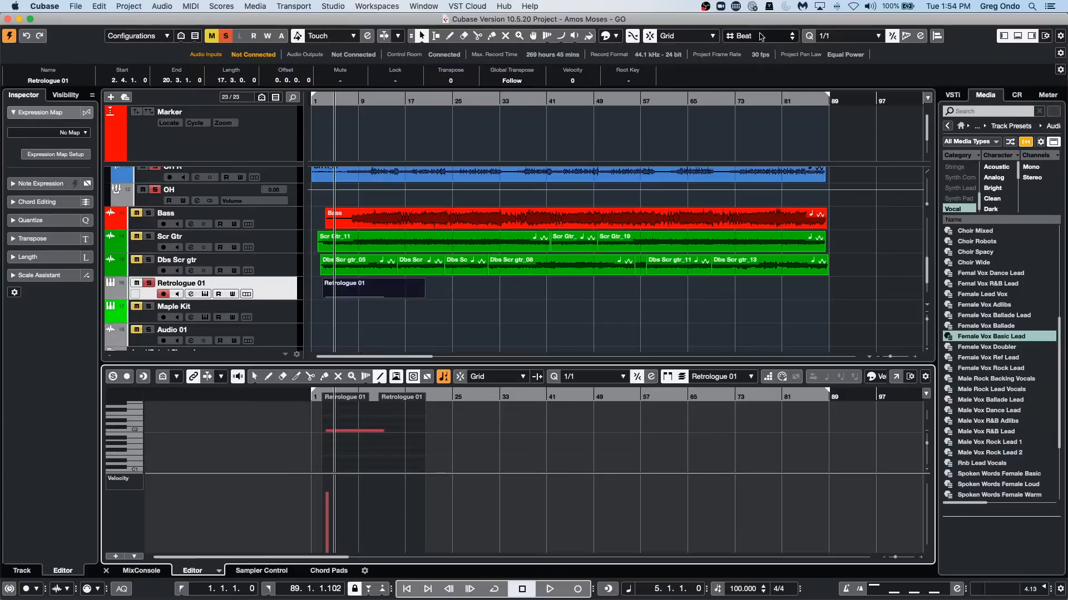
left_click(323, 6)
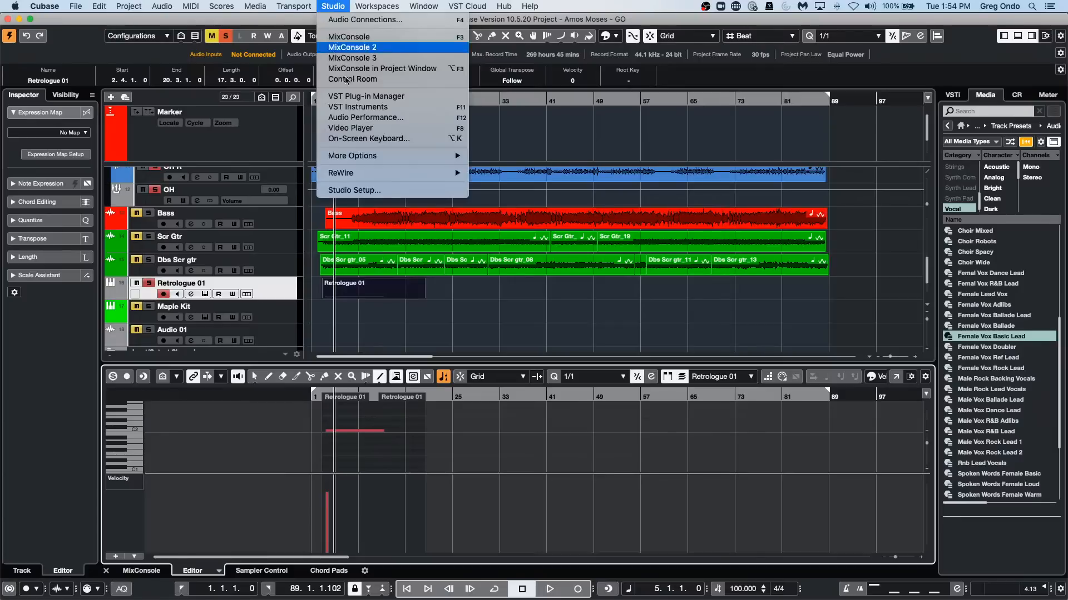
left_click(376, 194)
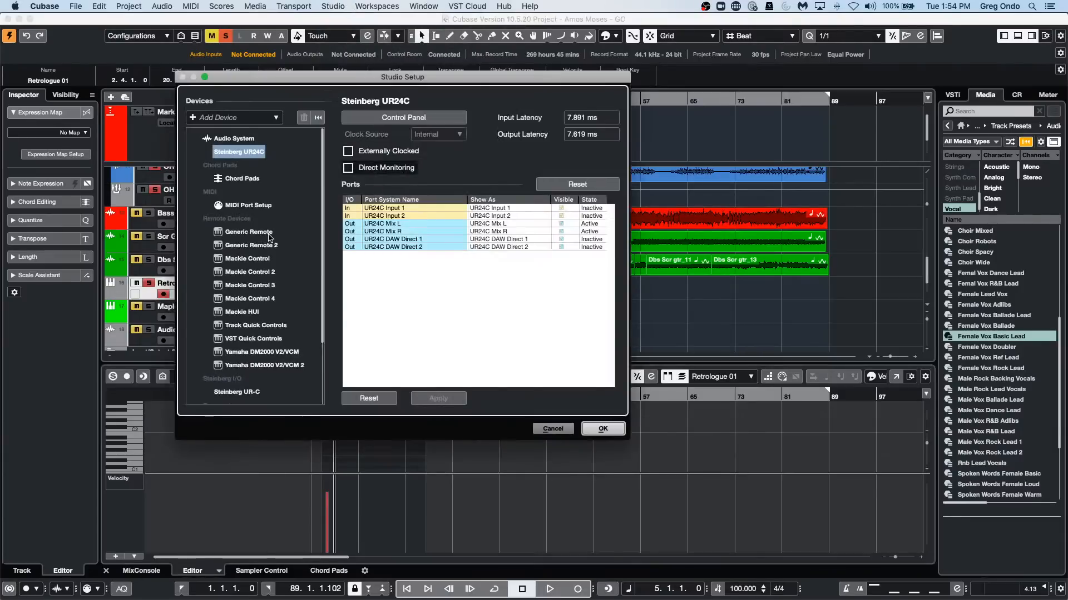
left_click(249, 232)
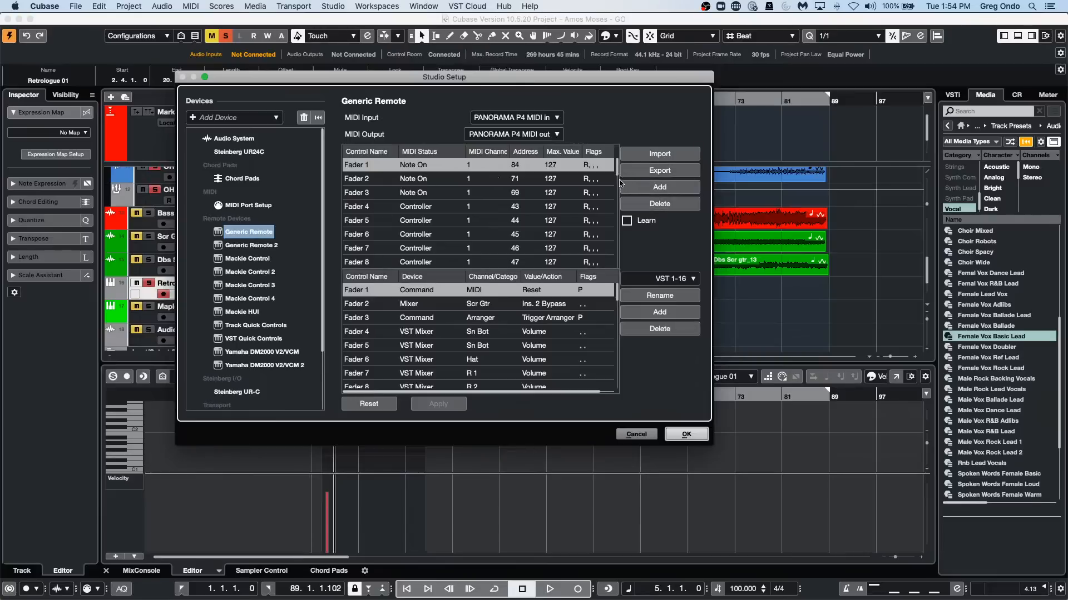
scroll(619, 189, "down", 4)
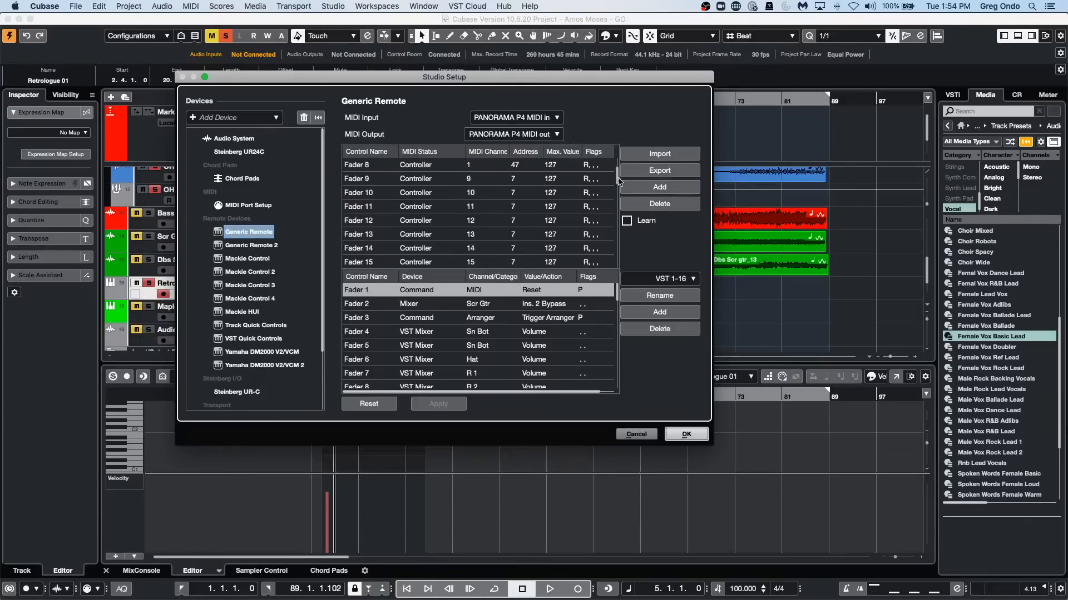
left_click_drag(619, 186, 614, 260)
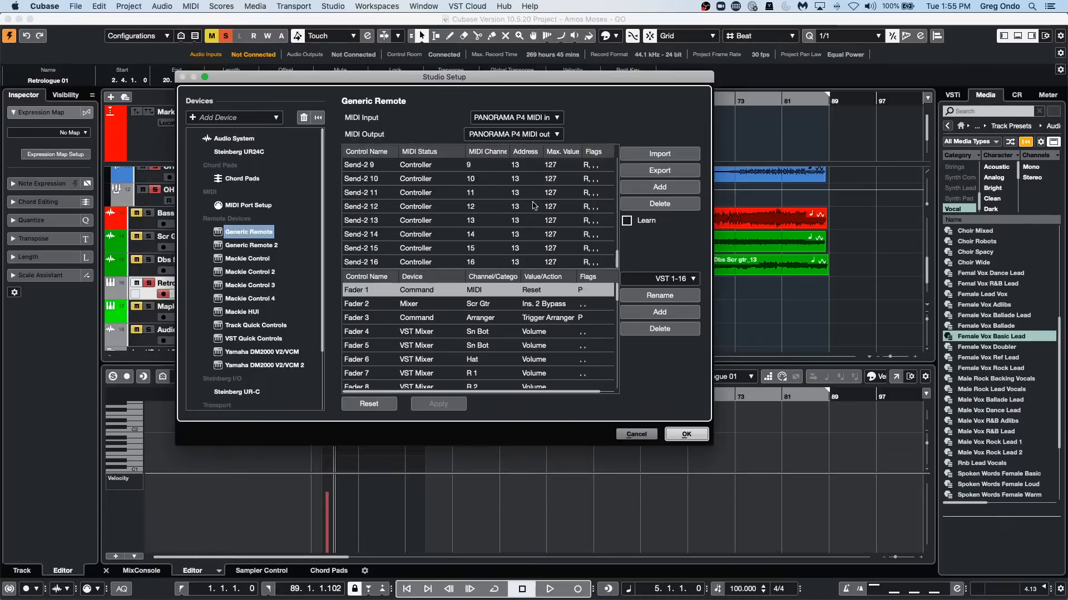
View the assignable targets for Generic Remote's Fader 1 and the list of addable devices, and close Studio Setup without changing them.
left_click(439, 292)
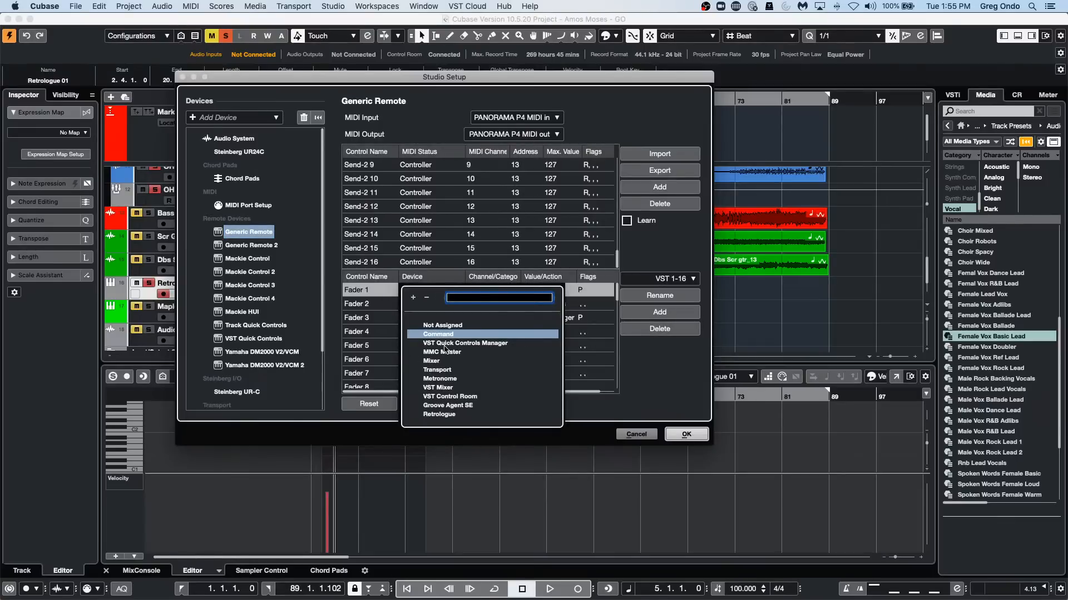
left_click(657, 365)
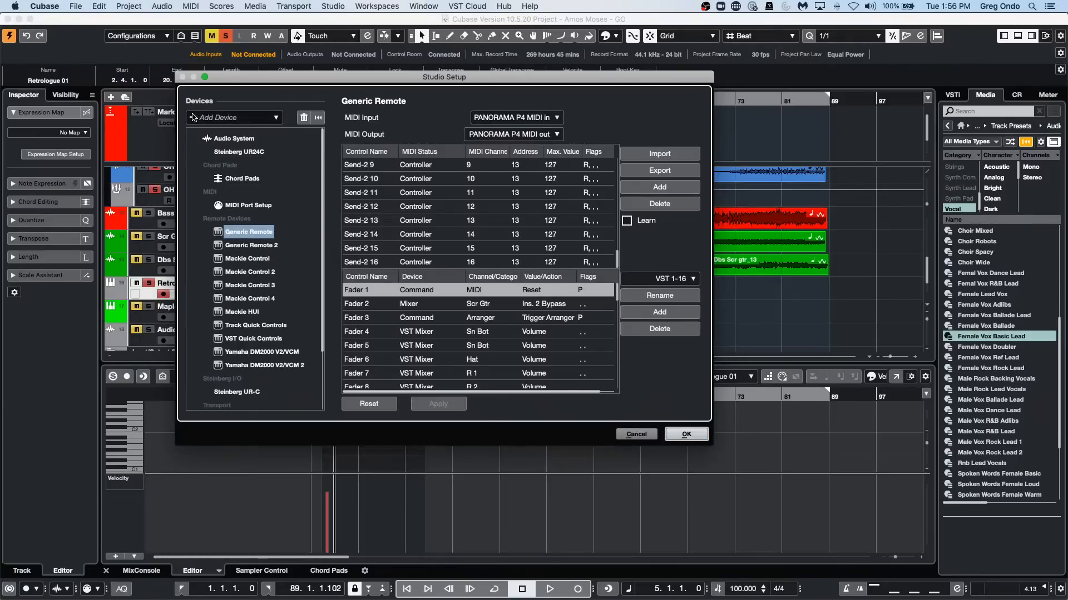
left_click(195, 117)
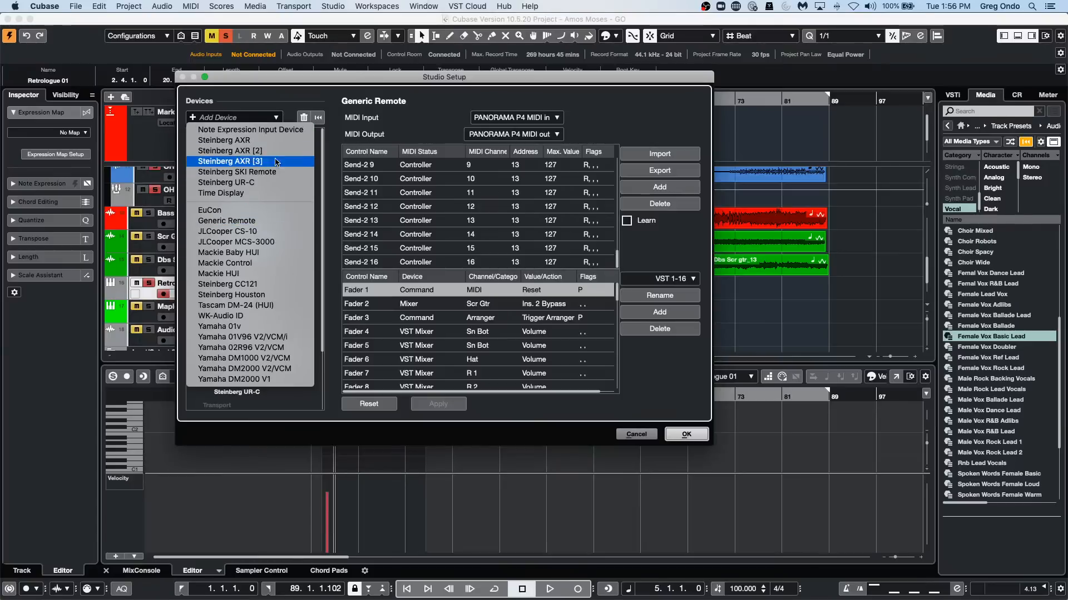
left_click(249, 97)
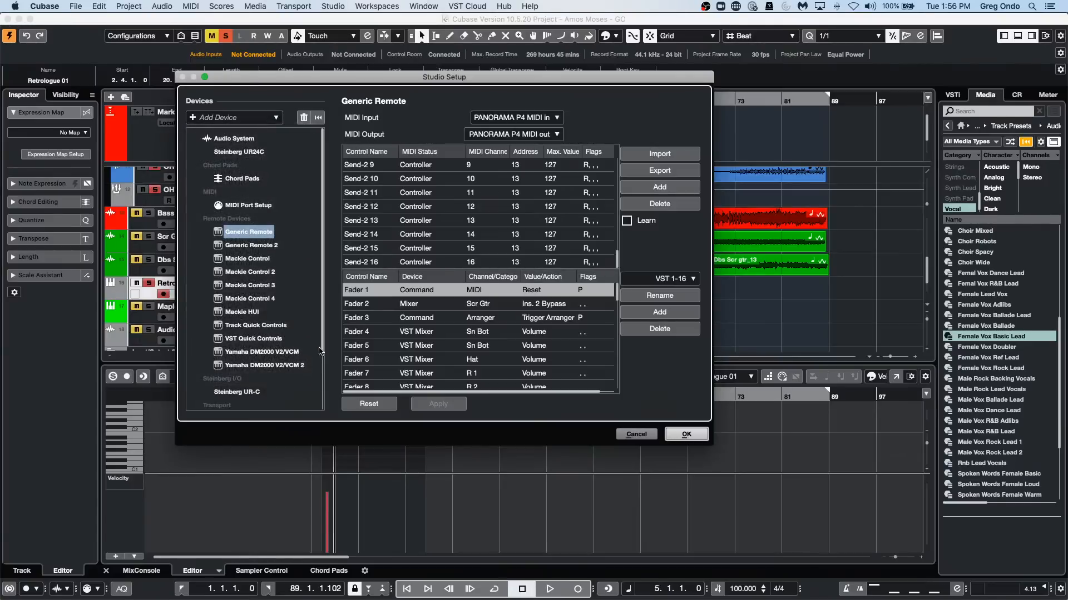
left_click(688, 435)
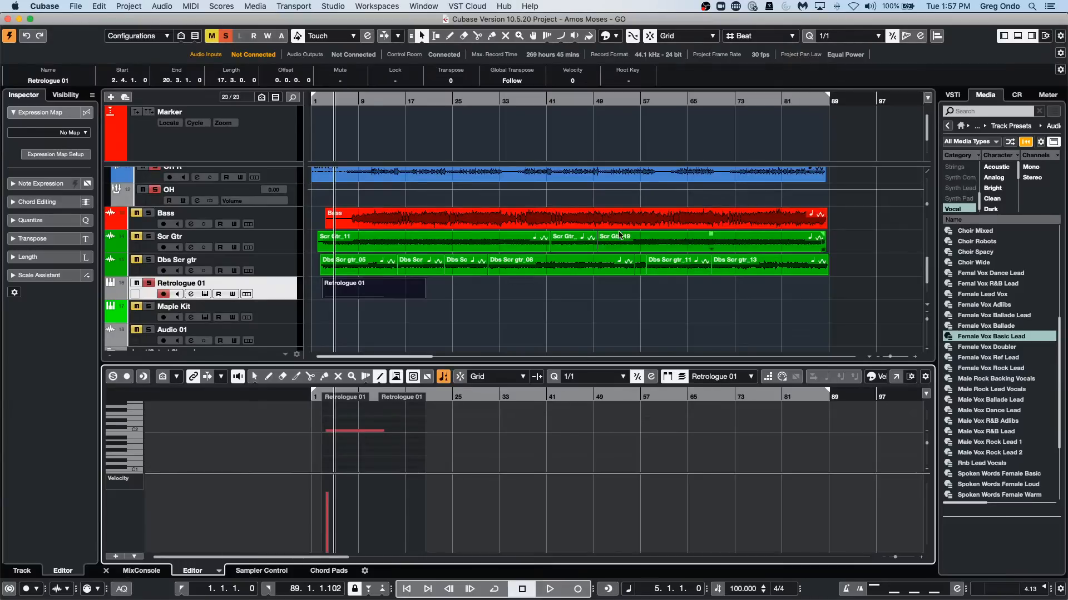
Open the Maple Kit track's Groove Agent SE instrument by itself and cut the Maple Kit CD kit from it.
left_click(295, 321)
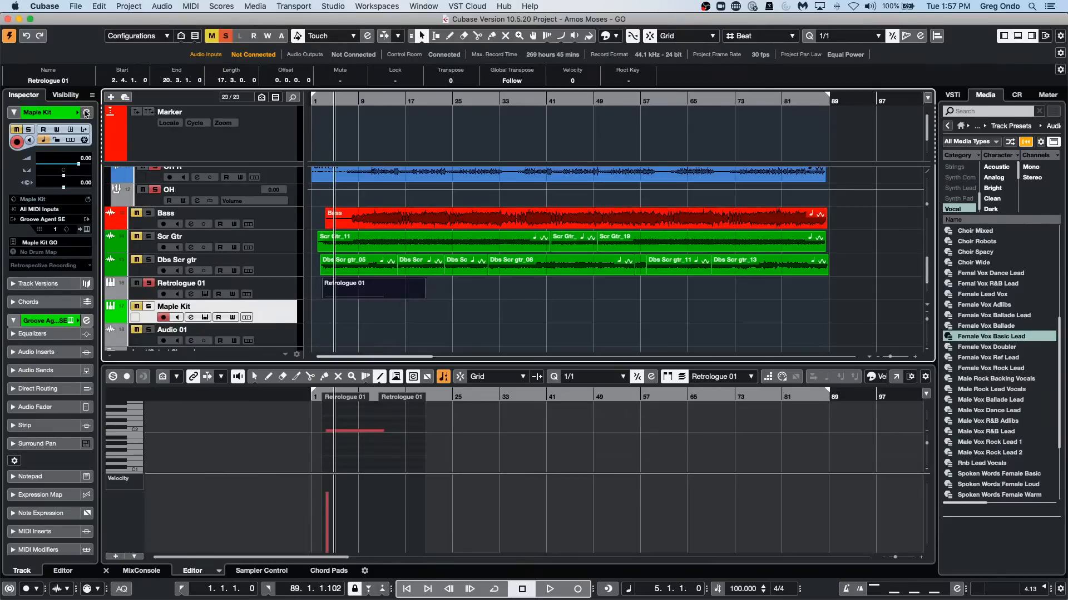
left_click(69, 131)
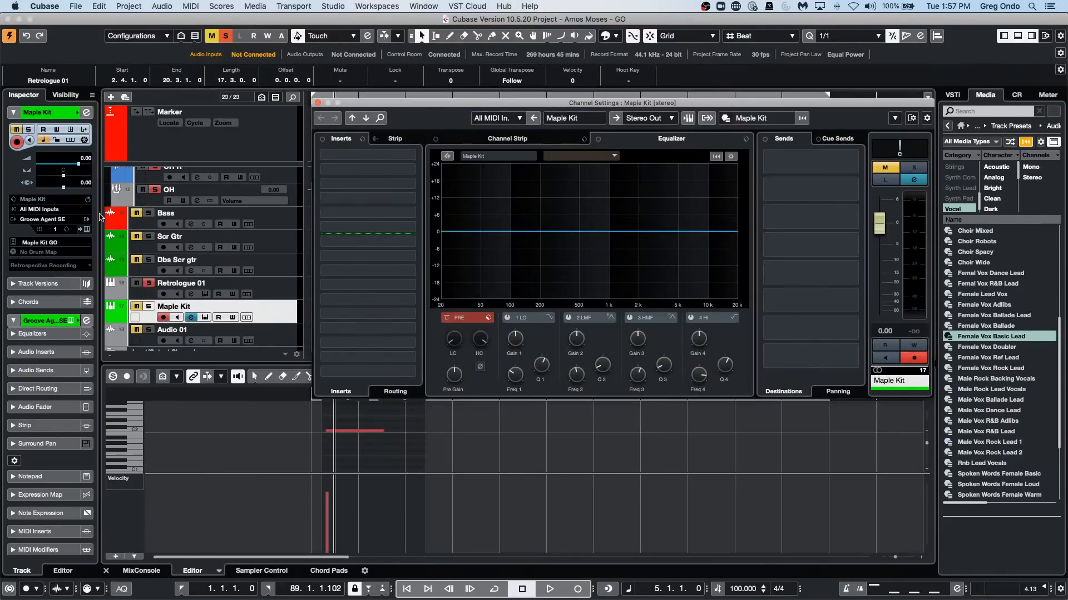
left_click(87, 229)
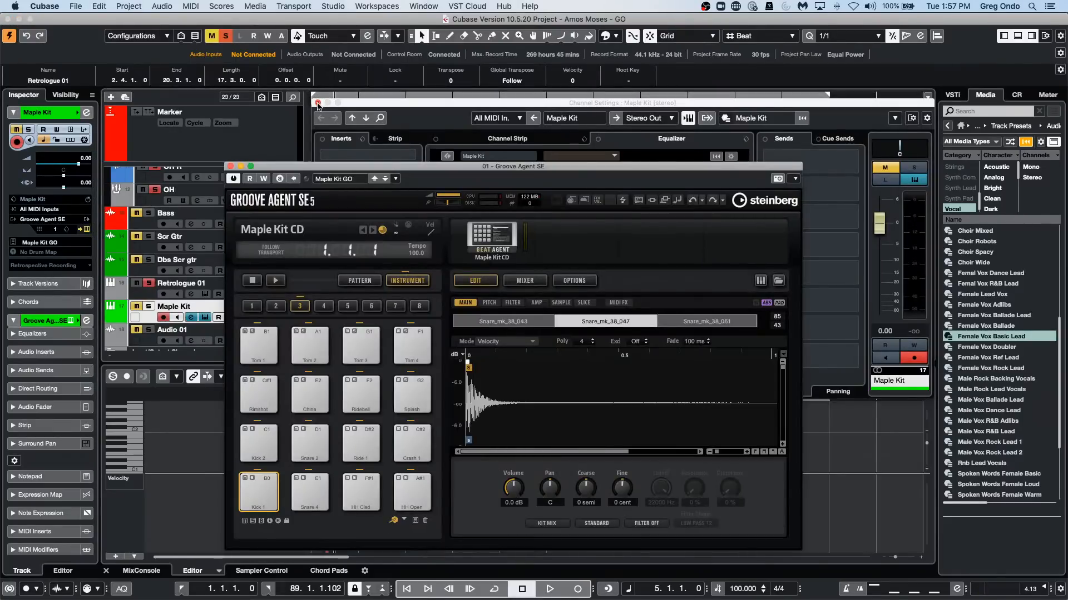
left_click(318, 102)
left_click_drag(466, 170, 450, 146)
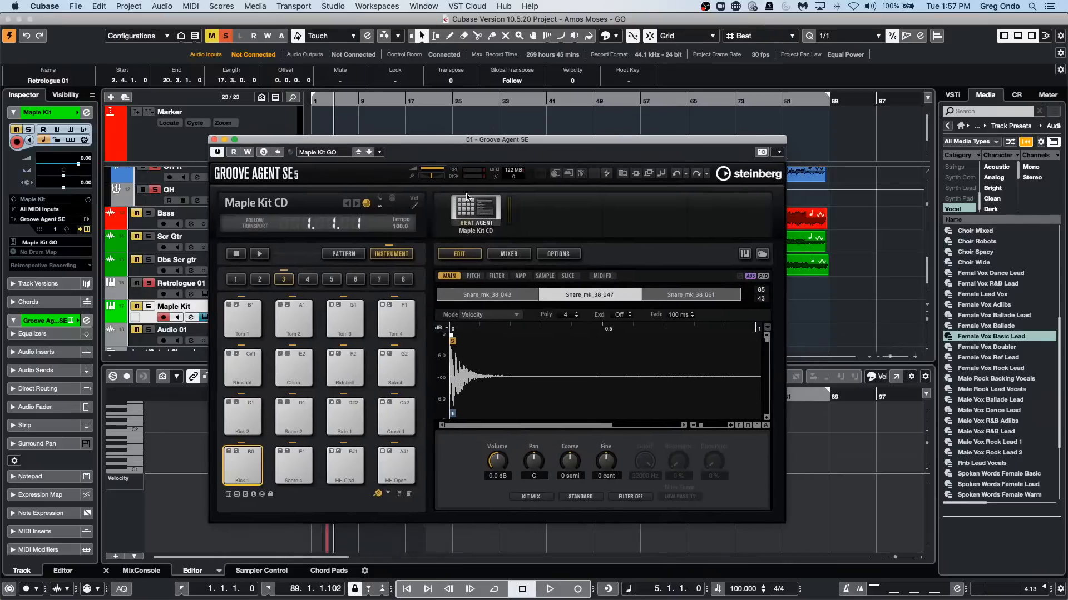
left_click(471, 205)
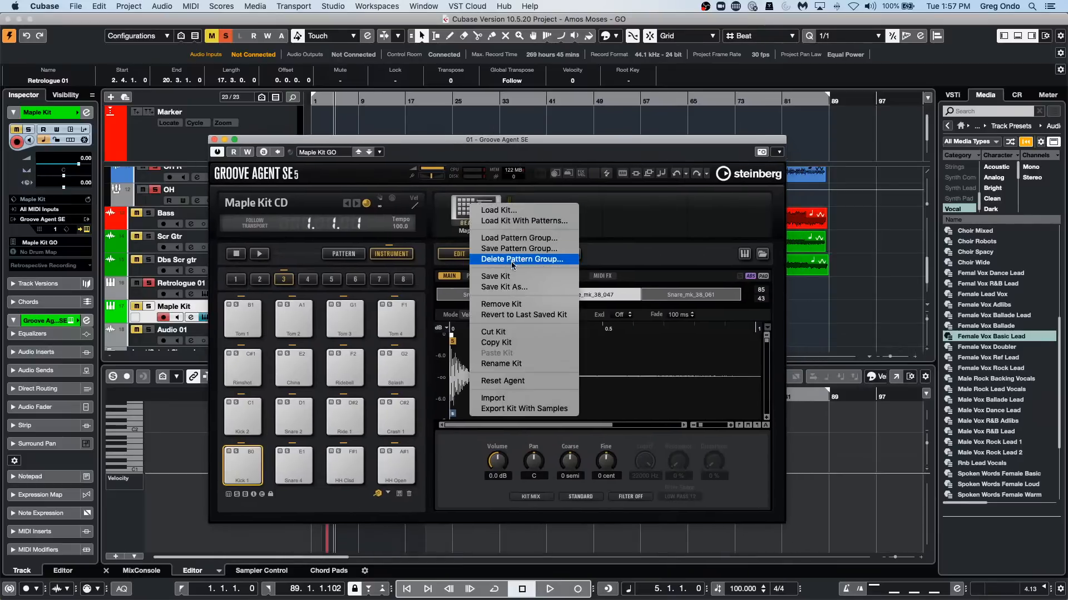
left_click(526, 334)
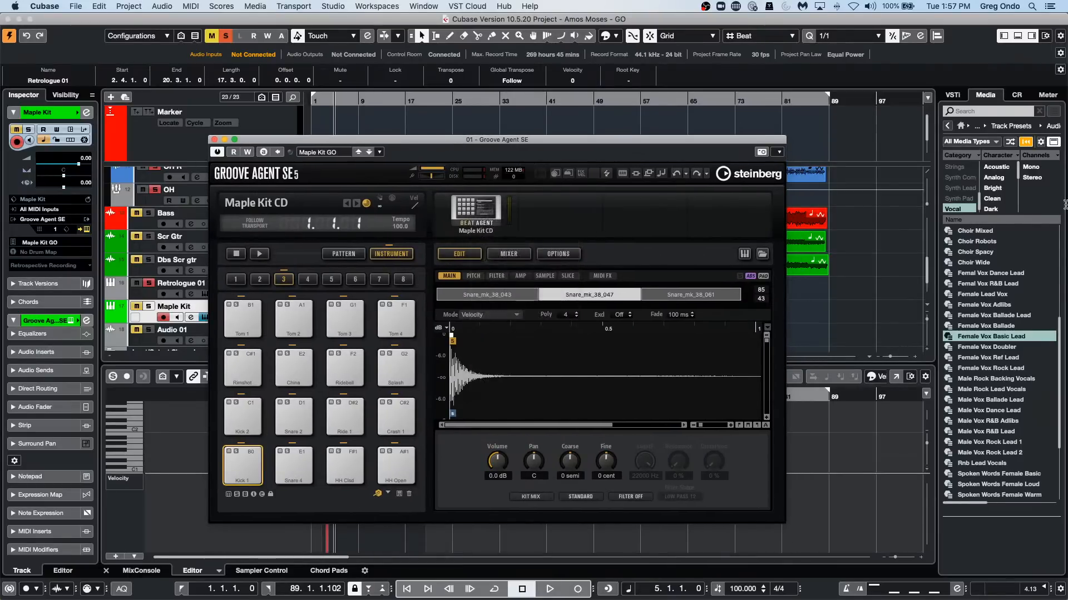
Browse the media library's Loops & Samples and look through the files in the Drum Loops collection.
left_click(948, 126)
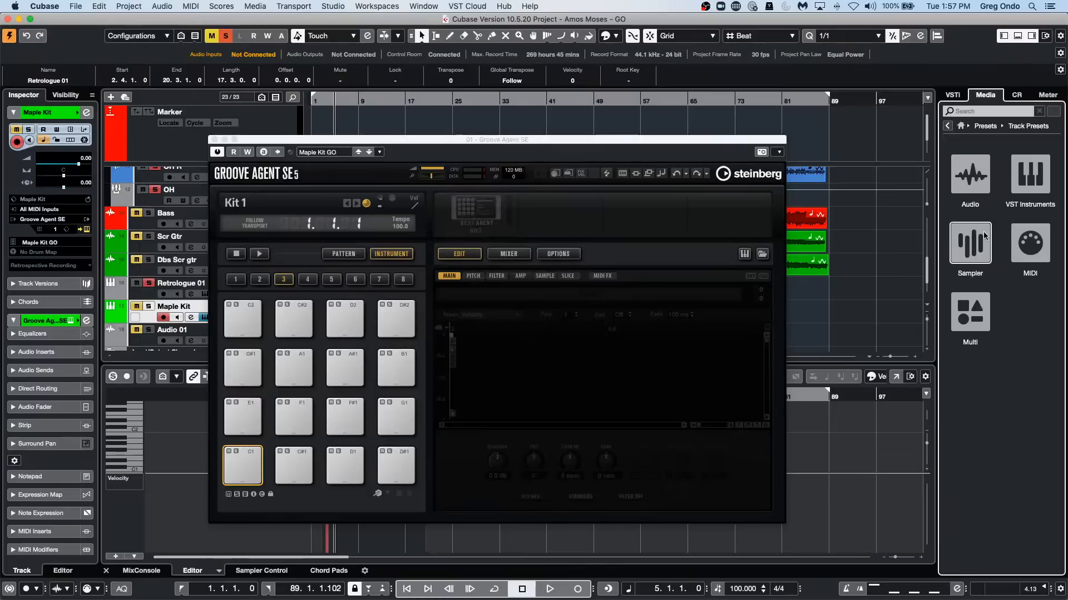
left_click(973, 169)
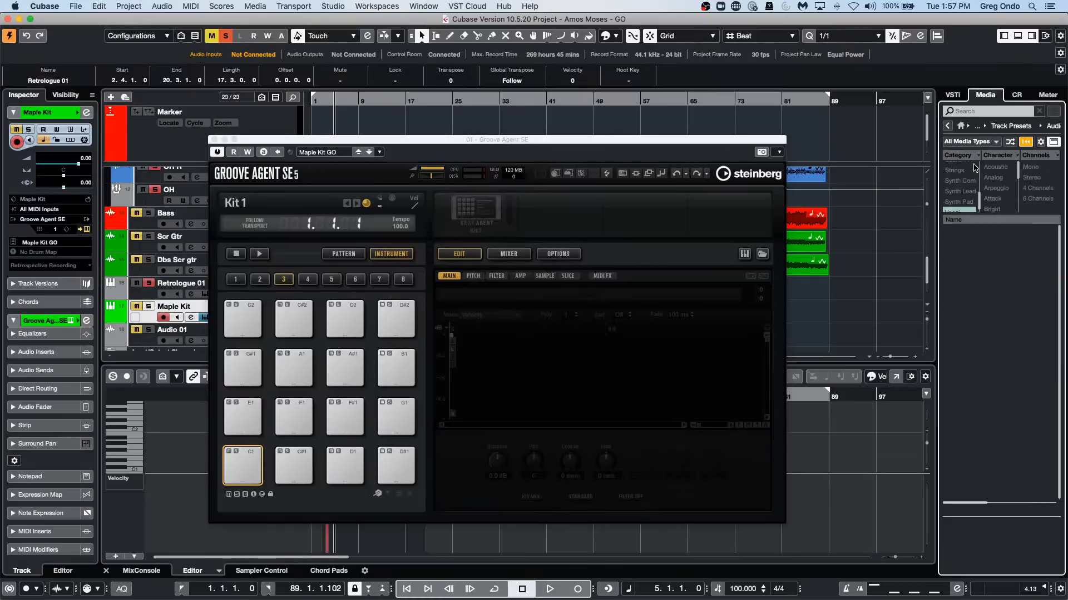
left_click(961, 125)
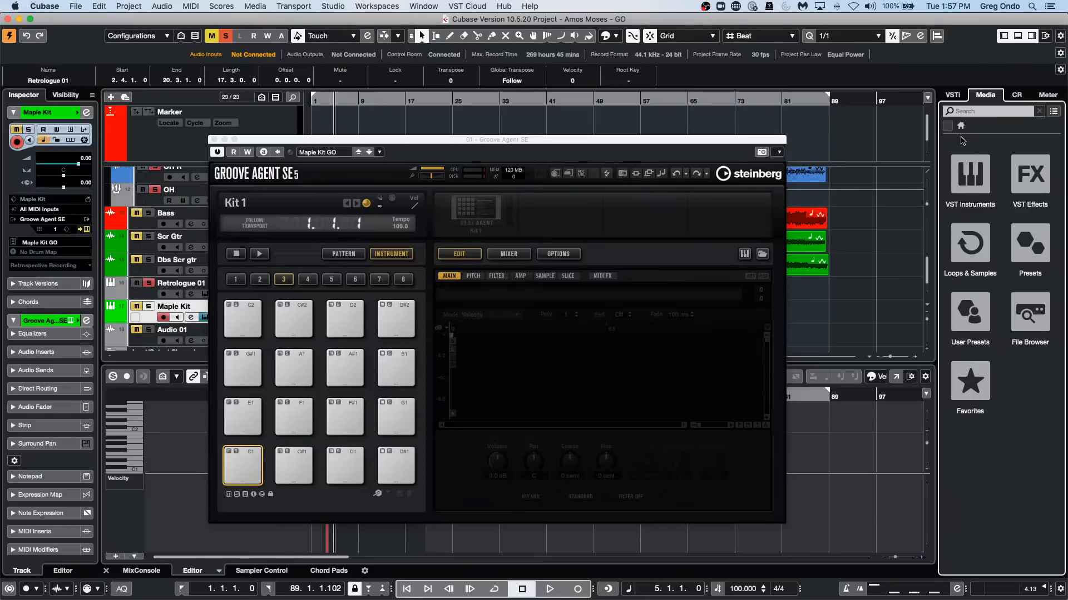
left_click(975, 270)
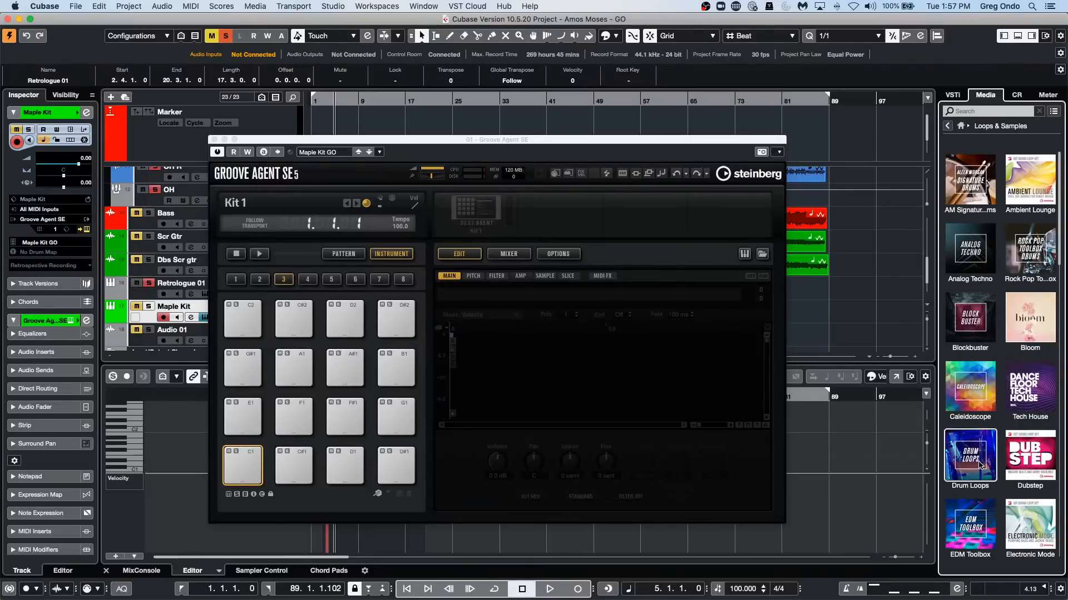
left_click(989, 456)
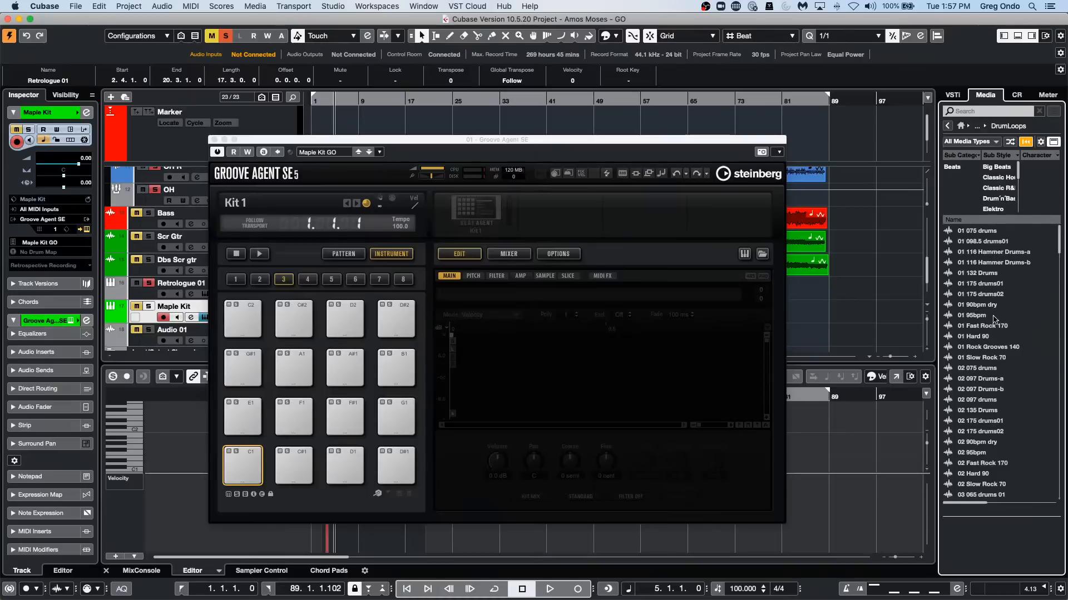
scroll(978, 309, "down", 10)
scroll(986, 305, "down", 7)
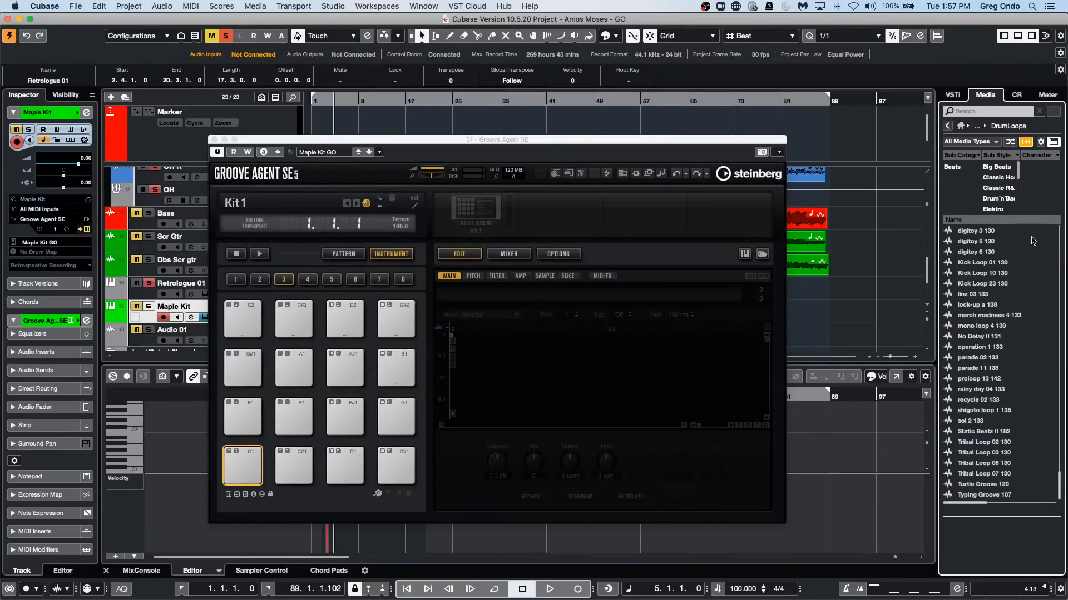
Filter the Electronic Mode loop collection to the Hits&Stabs sub category and preview Anthemix - 09 - Audio - FX Loop.
left_click(949, 127)
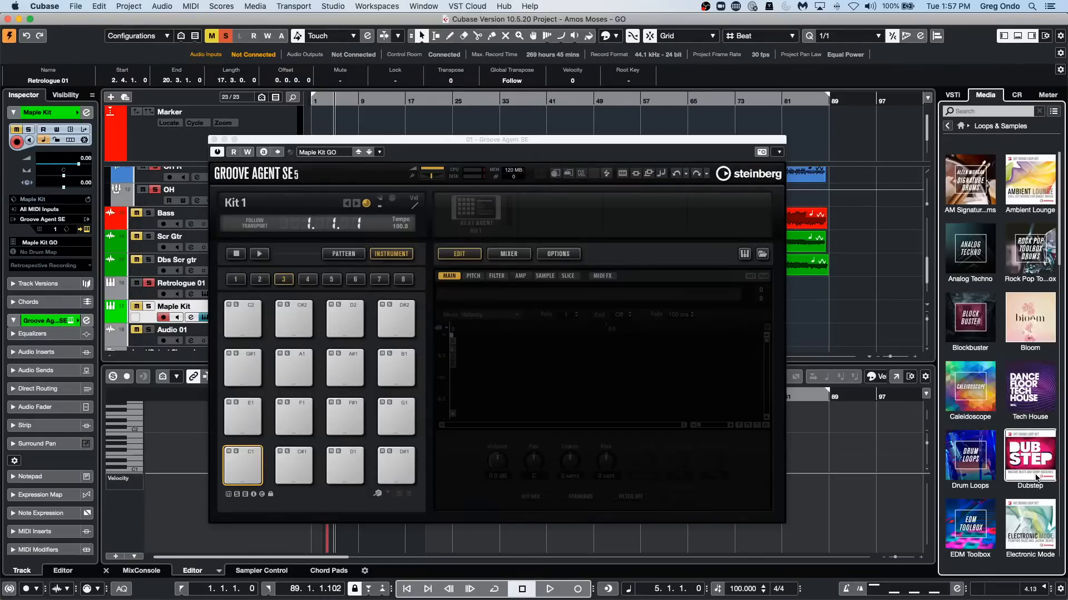
scroll(1034, 405, "down", 4)
left_click(1037, 405)
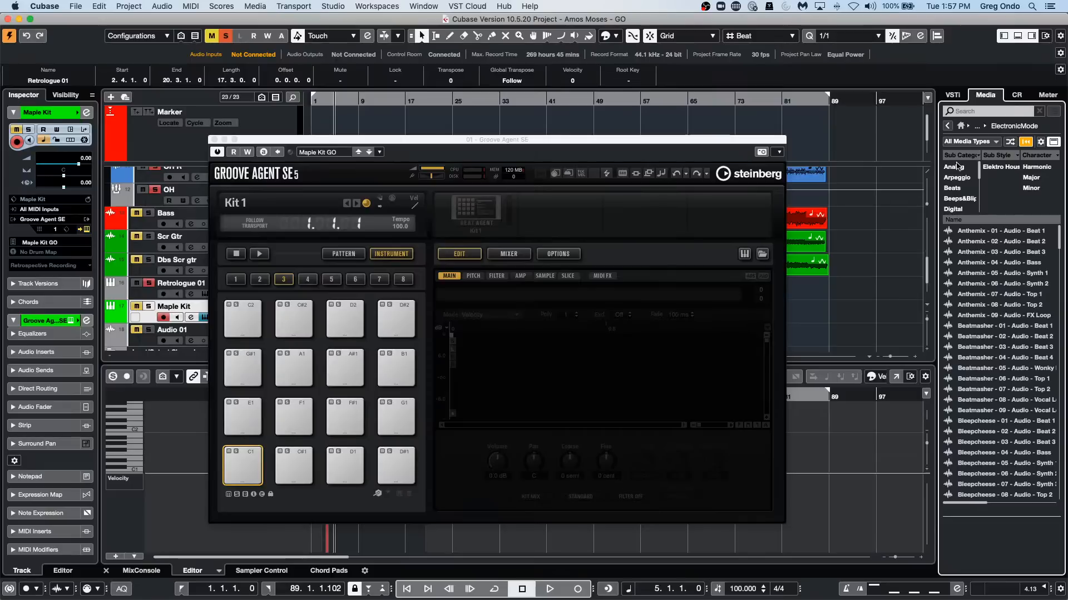
scroll(959, 184, "down", 1)
scroll(957, 183, "down", 2)
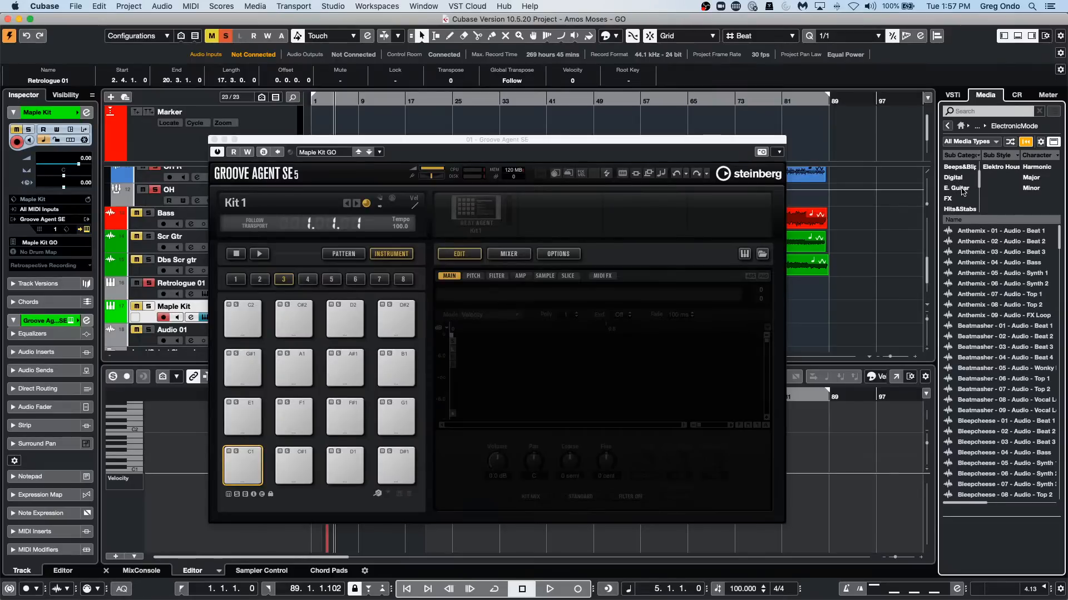
left_click(961, 209)
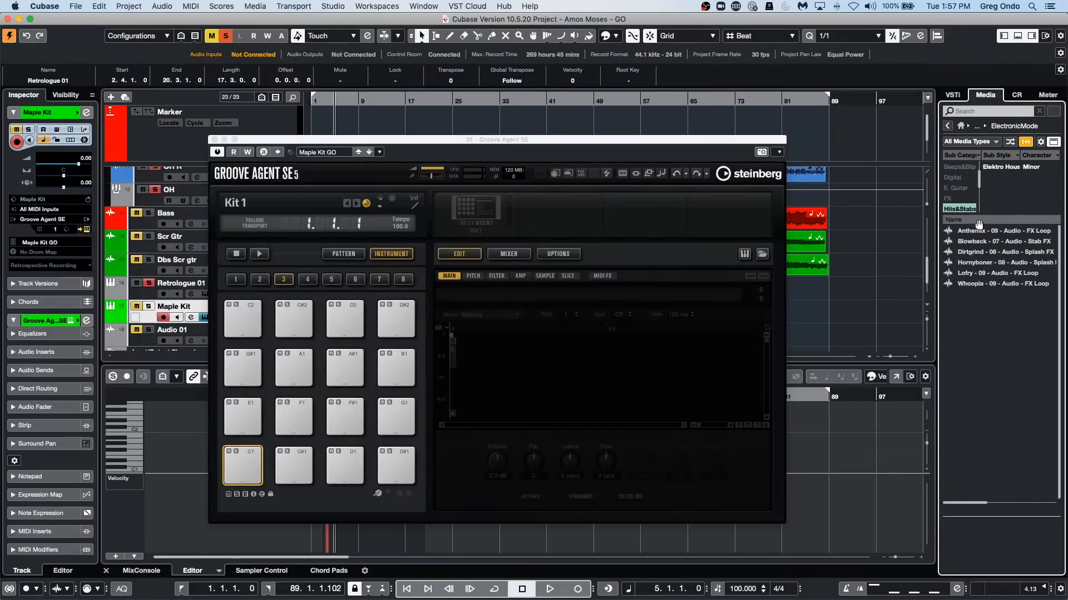
left_click(980, 230)
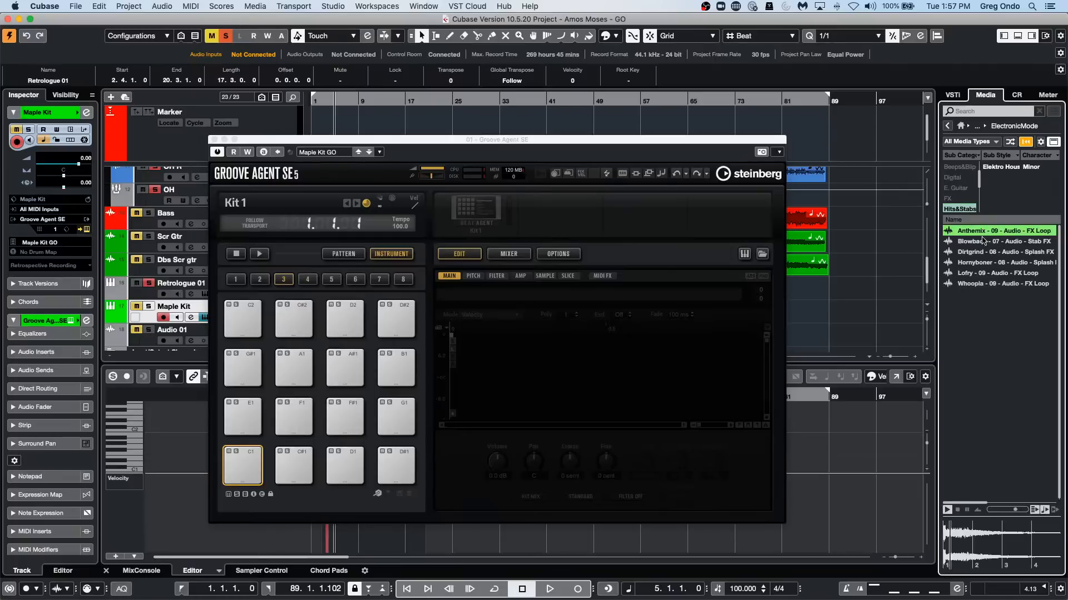
Load Dirtgrind - 08 - Audio - Splash FX onto pad C1, Lofry - 09 - Audio - FX Loop onto F1, and Blowback - 07 - Audio - Stab FX onto F#1.
left_click_drag(985, 251, 234, 472)
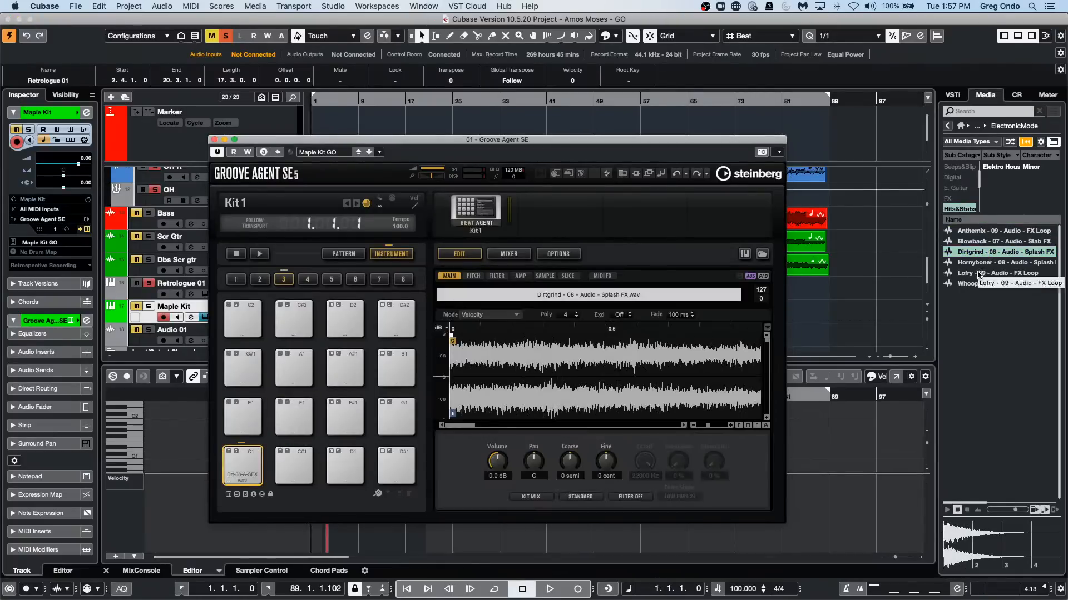
left_click_drag(979, 273, 293, 418)
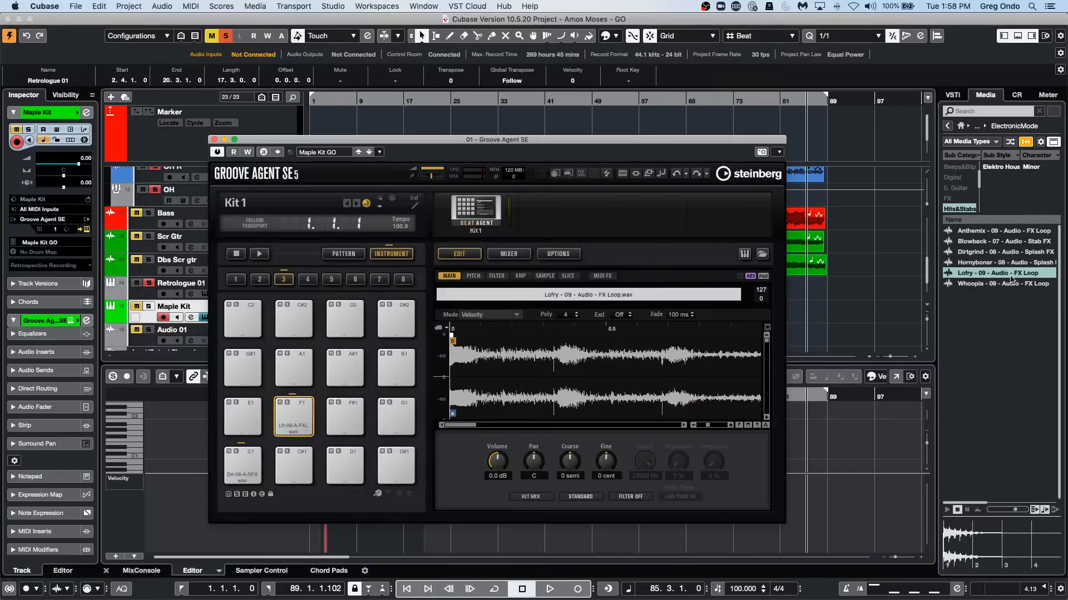
left_click_drag(1001, 241, 356, 425)
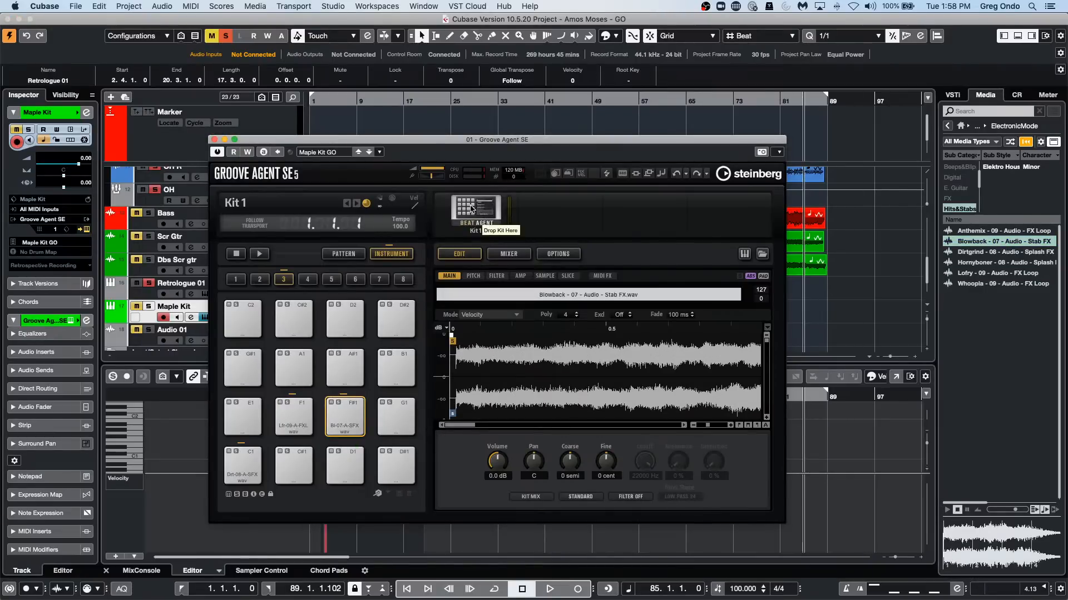
Open the commands for Kit1 in Groove Agent SE to reach Export Kit With Samples.
right_click(471, 209)
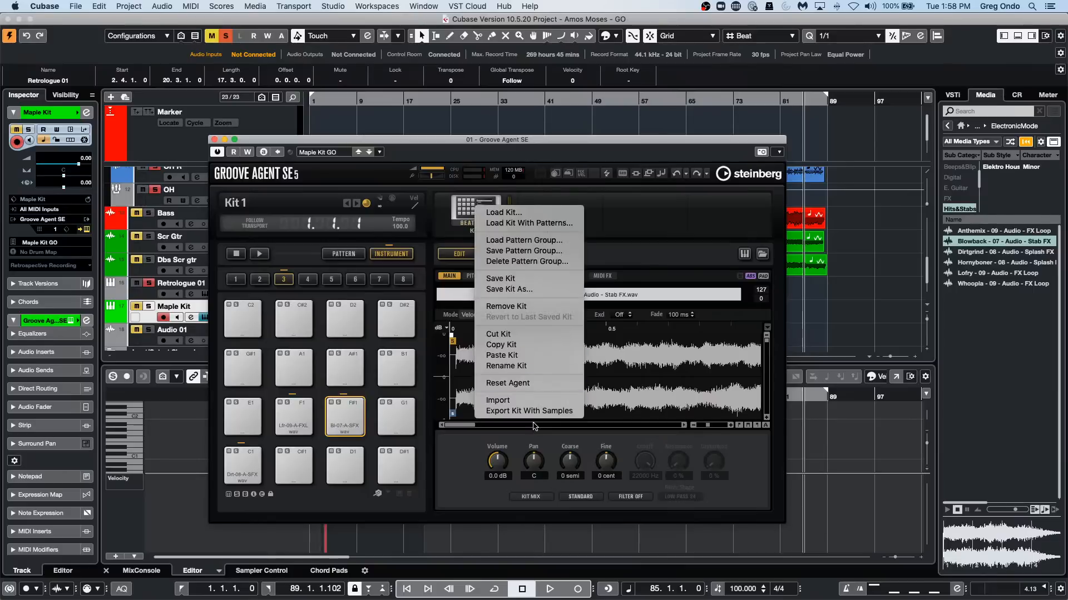
left_click(469, 204)
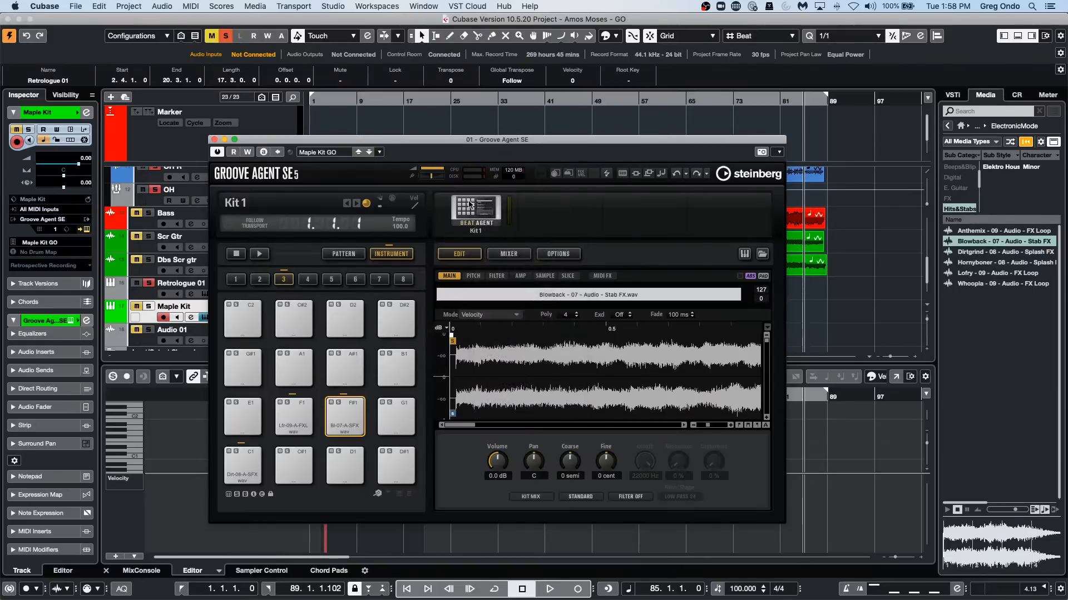
right_click(470, 204)
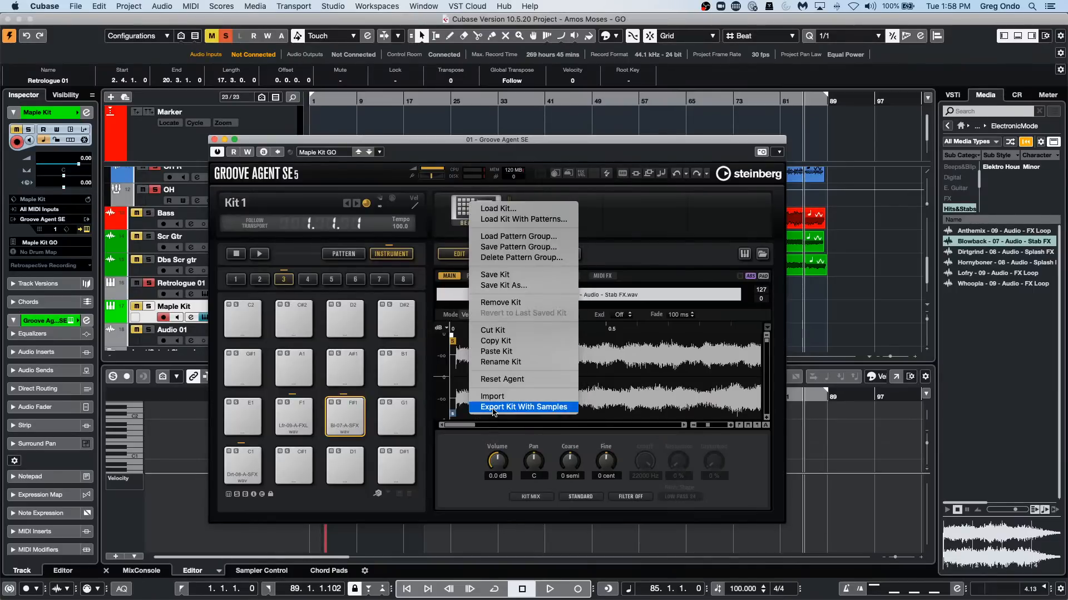
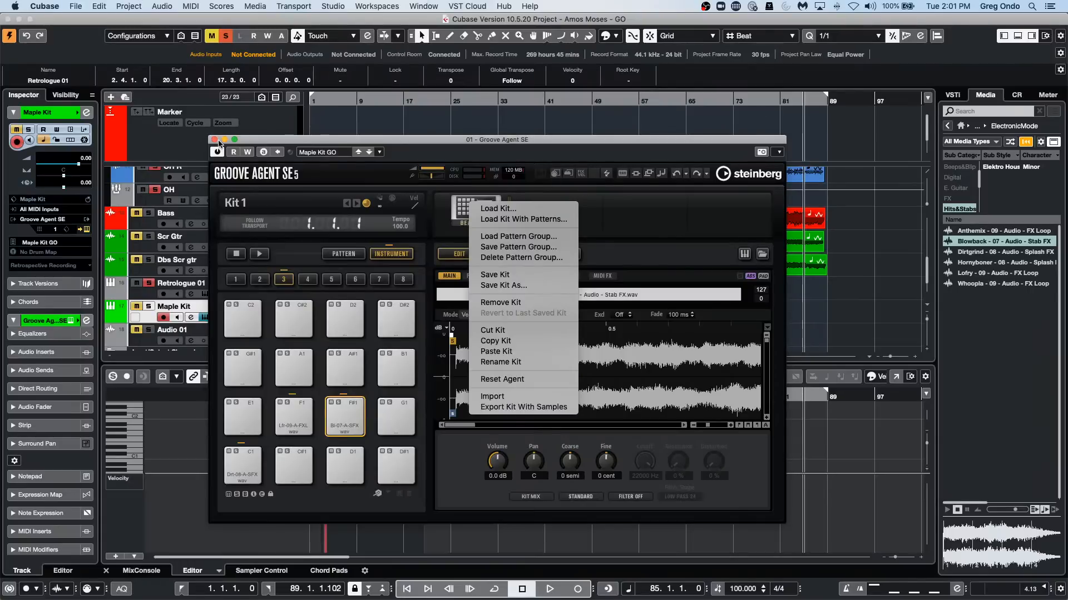
Close the Groove Agent SE window and select the Bass, Scr Gtr and Dbs Scr gtr tracks.
left_click(214, 139)
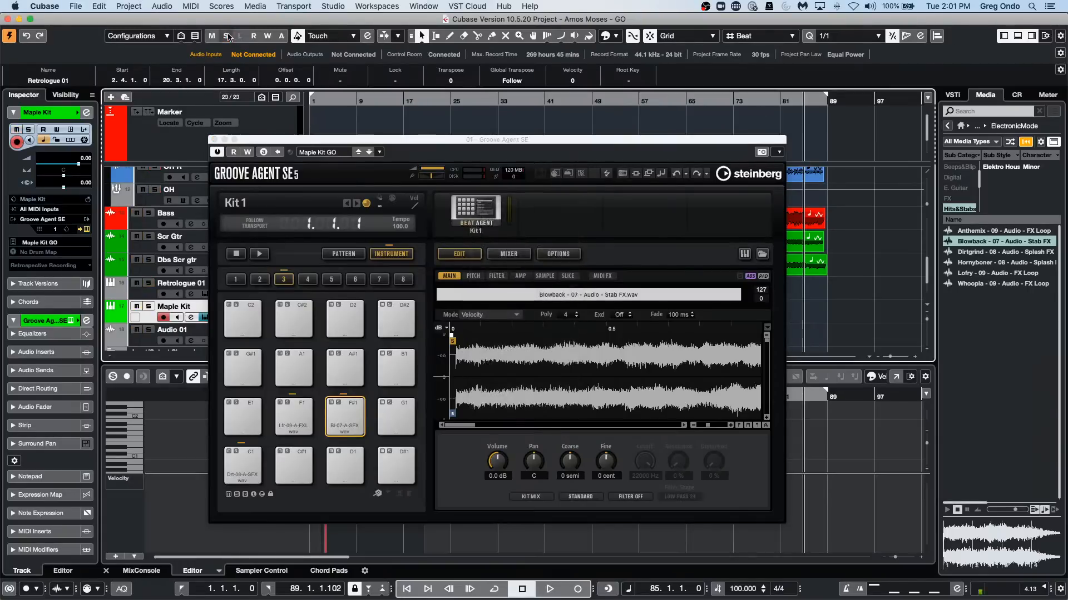
left_click(215, 139)
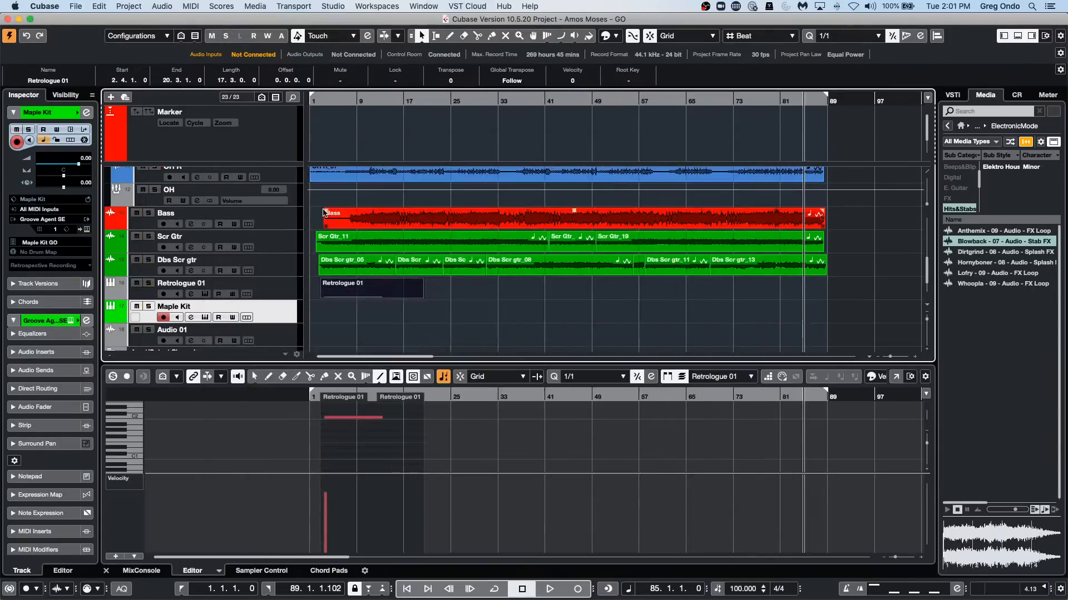
left_click(269, 219)
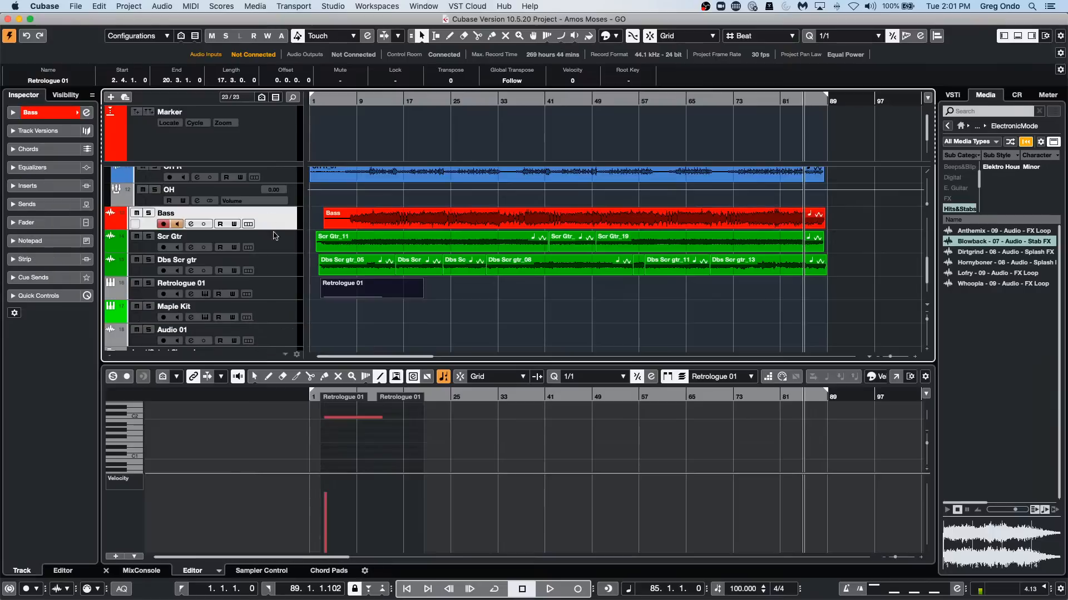
left_click(264, 264, "shift")
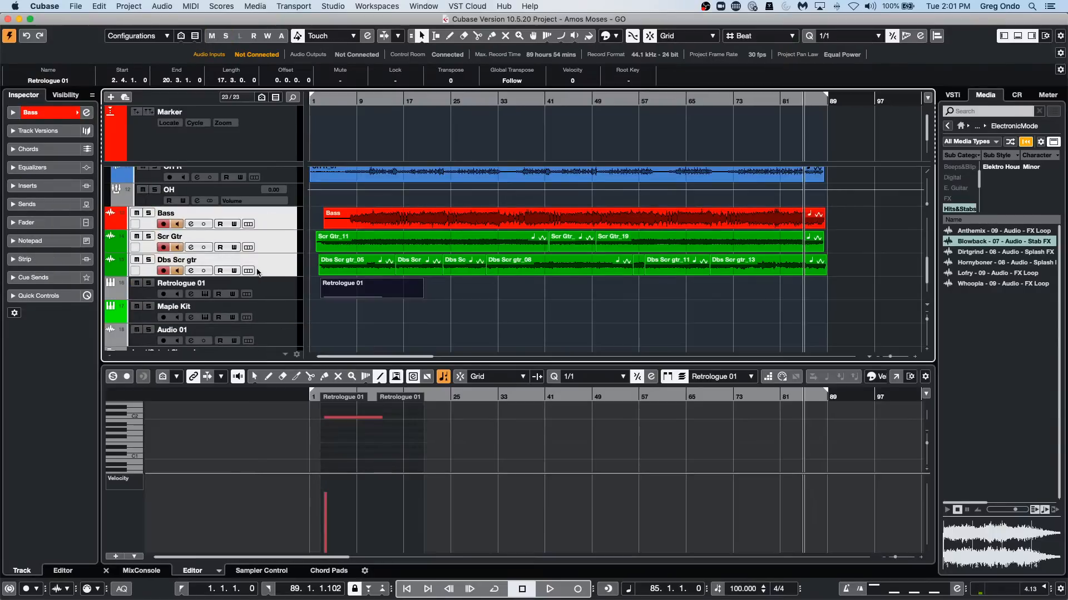
Toggle mute on and off repeatedly for the selected Bass, Scr Gtr and Dbs Scr gtr tracks.
key("m")
key("m")
key("m")
key("m")
key("m")
key("m")
key("m")
key("m")
key("m")
key("m")
key("m")
key("m")
key("m")
key("m")
key("m")
key("m")
Select the Kik, Sub Kik, KIK 414 and Sn Top tracks, toggle their solo state, and return to the project start.
scroll(255, 233, "up", 5)
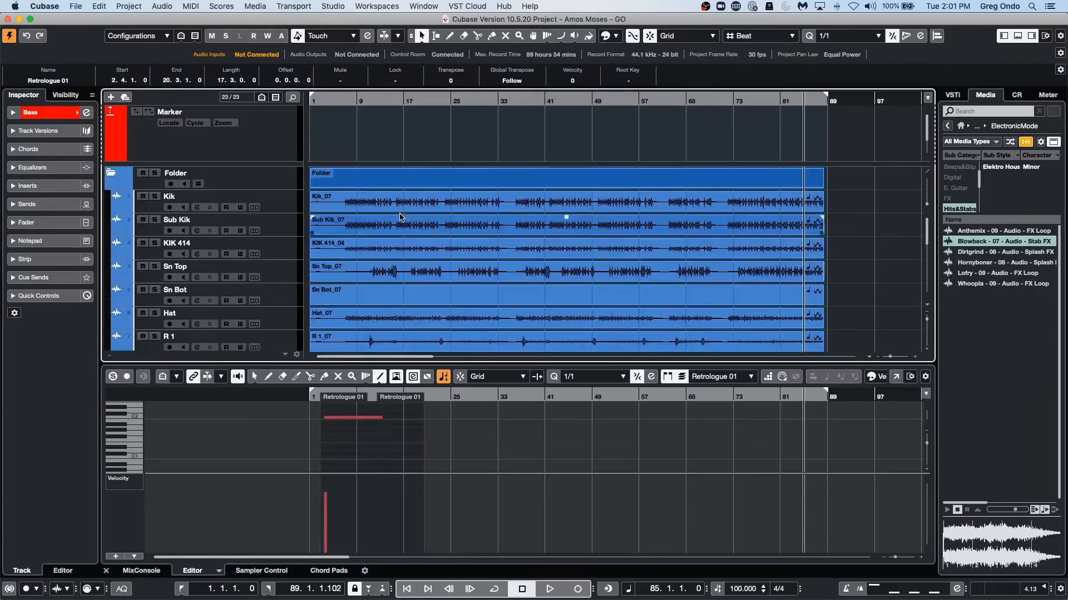
left_click(287, 209)
left_click(272, 280, "shift")
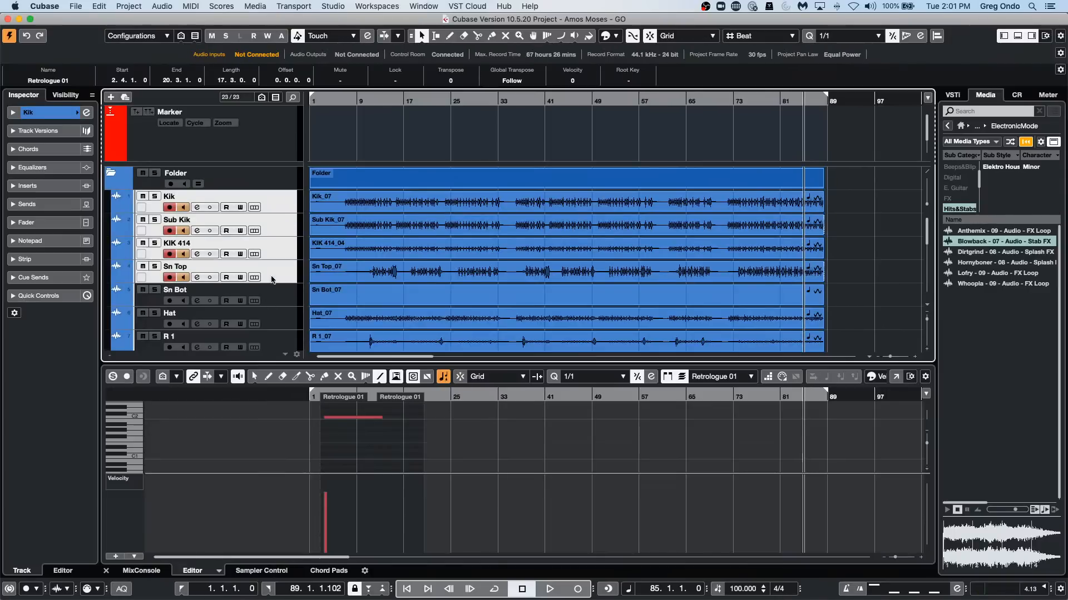
key("s")
key("s")
key("s")
key("s")
key("Home")
Toggle mute and solo on and off for the four selected kick and snare tracks.
key("m")
key("m")
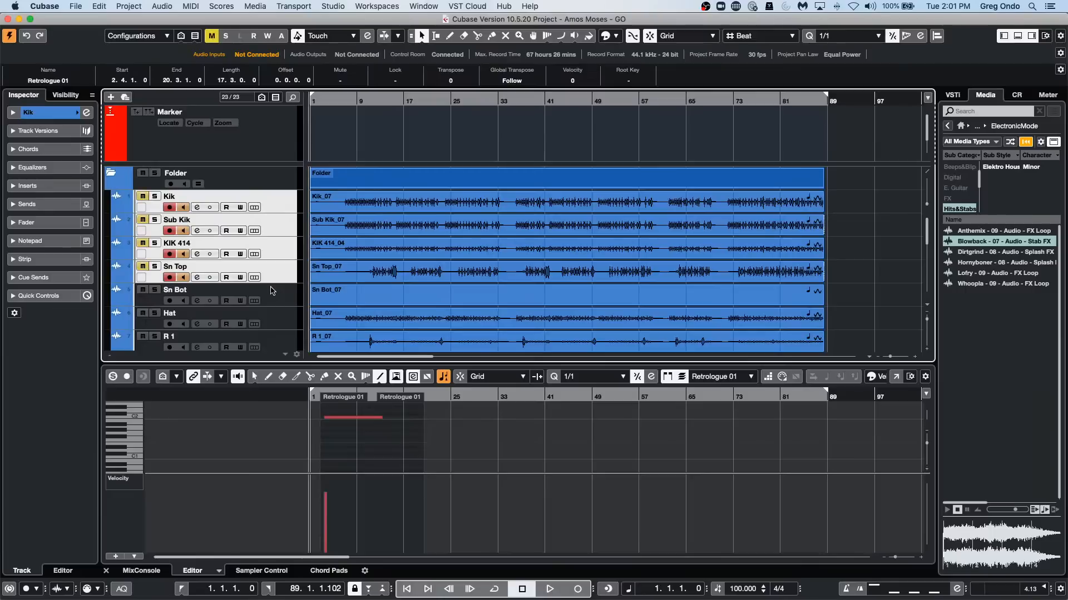
key("m")
key("m")
key("s")
key("s")
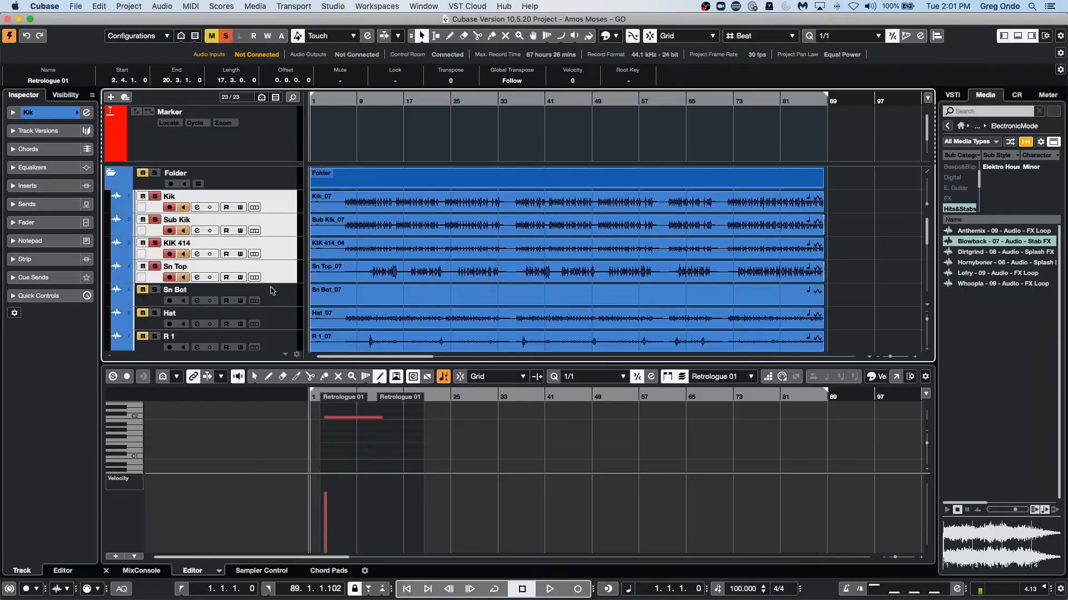
key("s")
key("s")
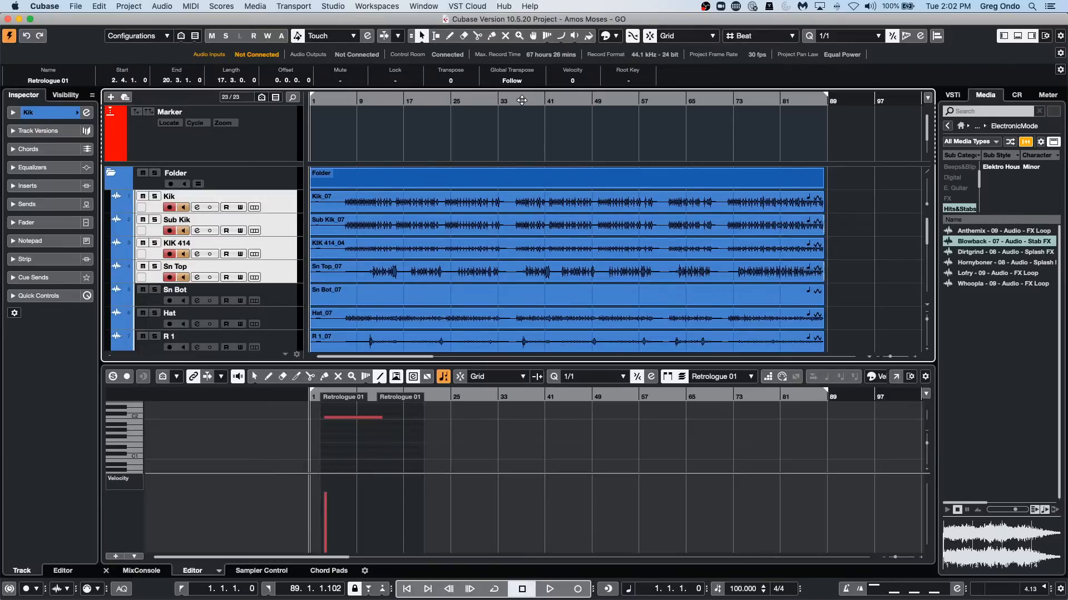
Place copies of the Sub Kik_07 event at about bar 152 and at bar 259 on its track.
left_click_drag(522, 100, 510, 63)
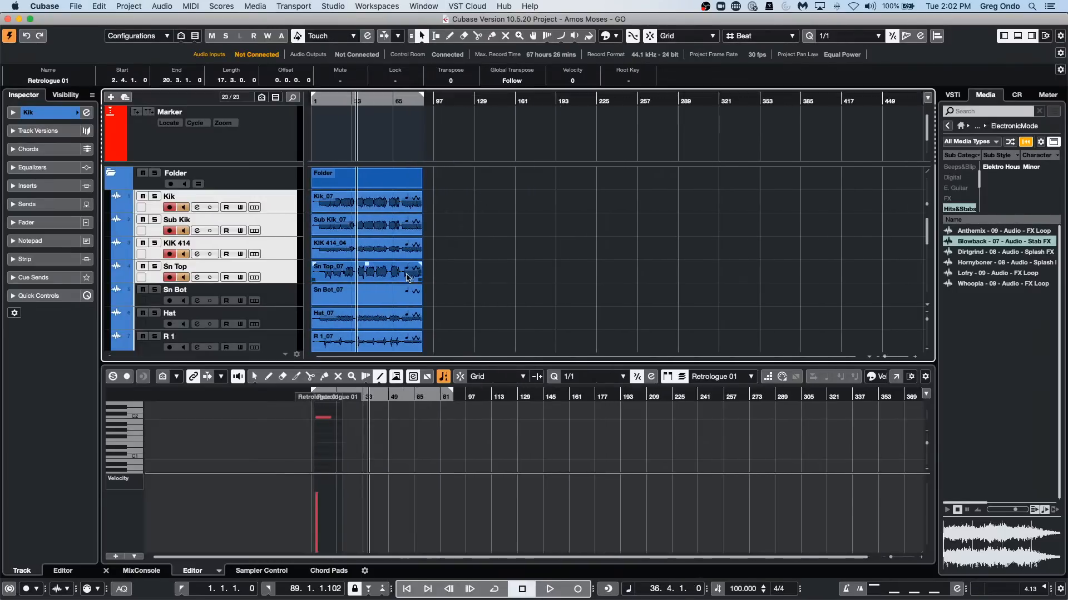
left_click(381, 228)
key("Home")
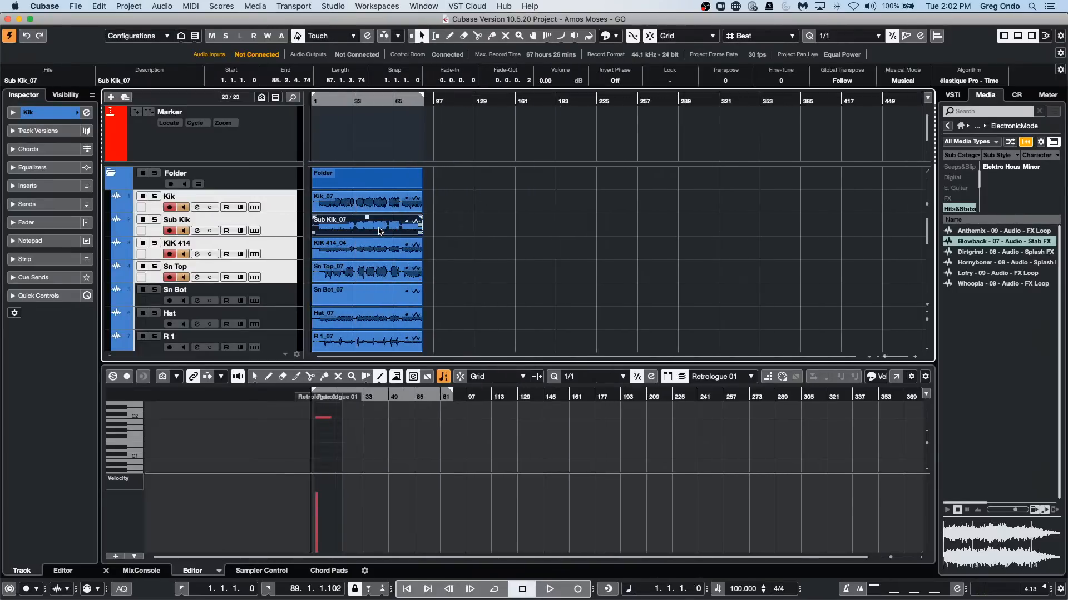
left_click_drag(380, 231, 693, 226)
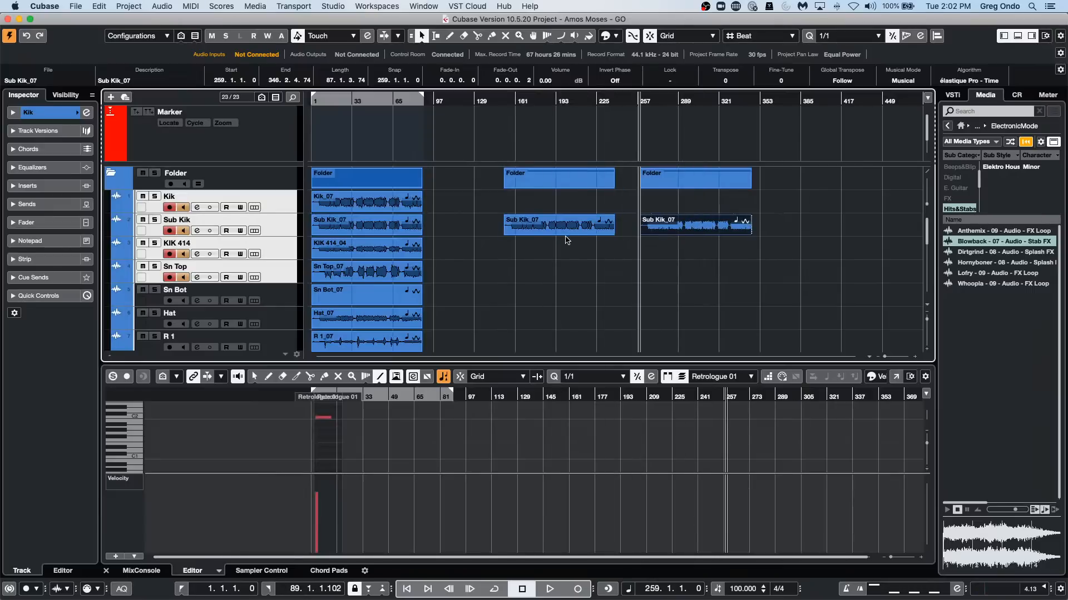
Copy Sub Kik_07 to about bar 100 and to bar 393, undoing a move of the bar 152 copy to bar 377.
left_click_drag(540, 226, 914, 227)
left_click_drag(902, 226, 878, 228)
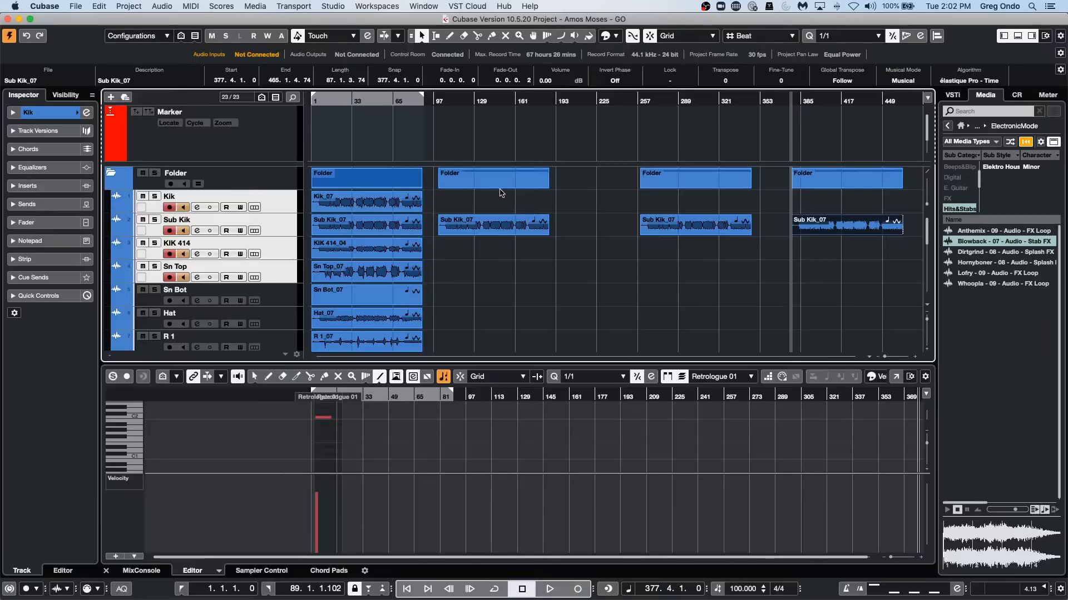
key("super+z")
left_click(696, 231)
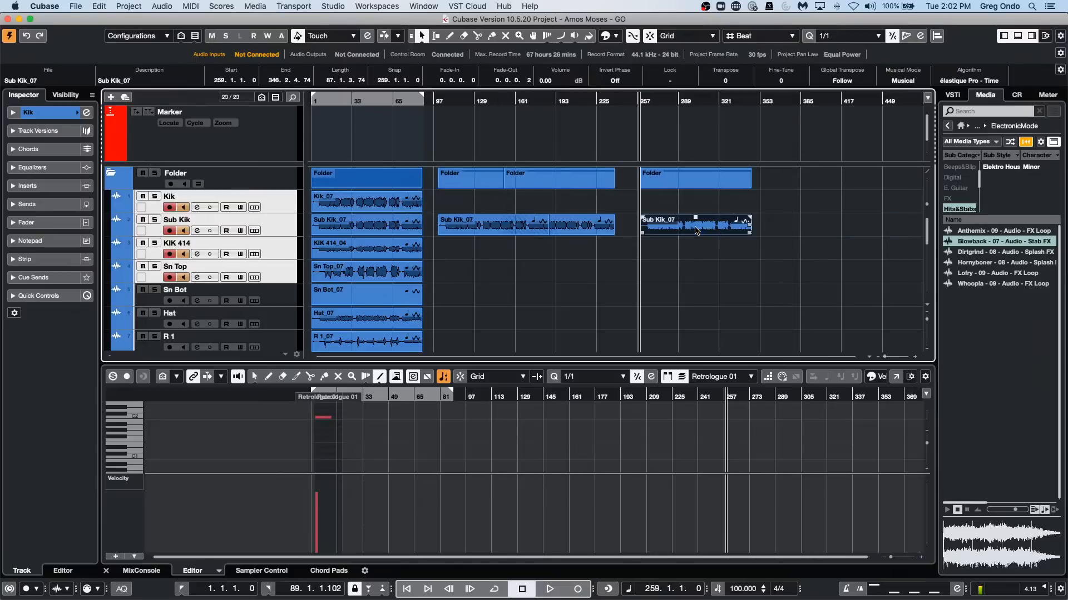
left_click_drag(696, 230, 864, 230)
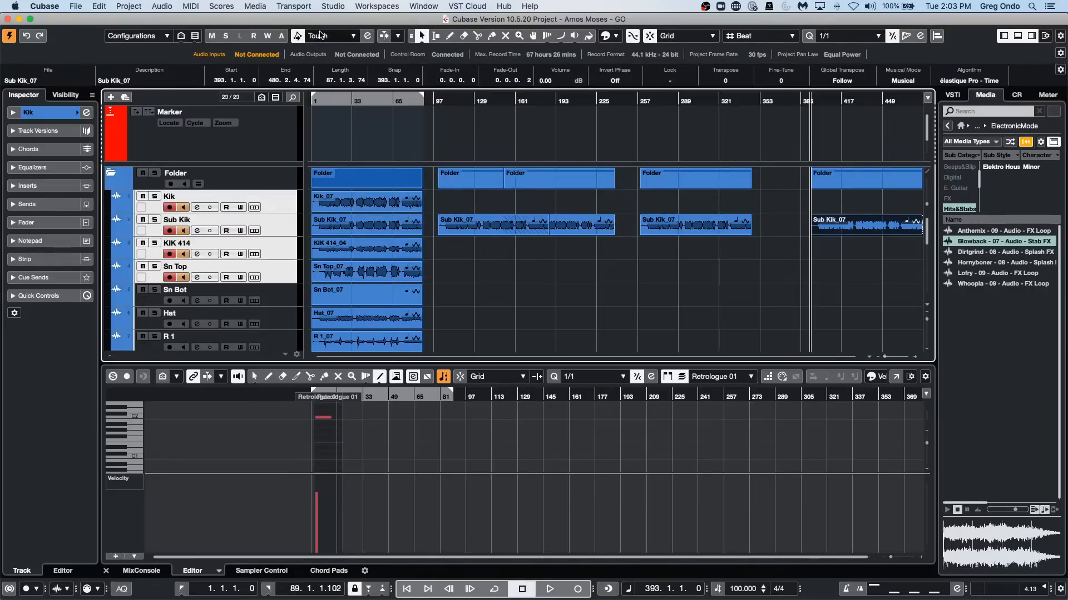
Open the Project Synchronization Setup and show its MIDI Clock and MIDI Timecode destinations.
left_click(325, 6)
mouse_move(265, 7)
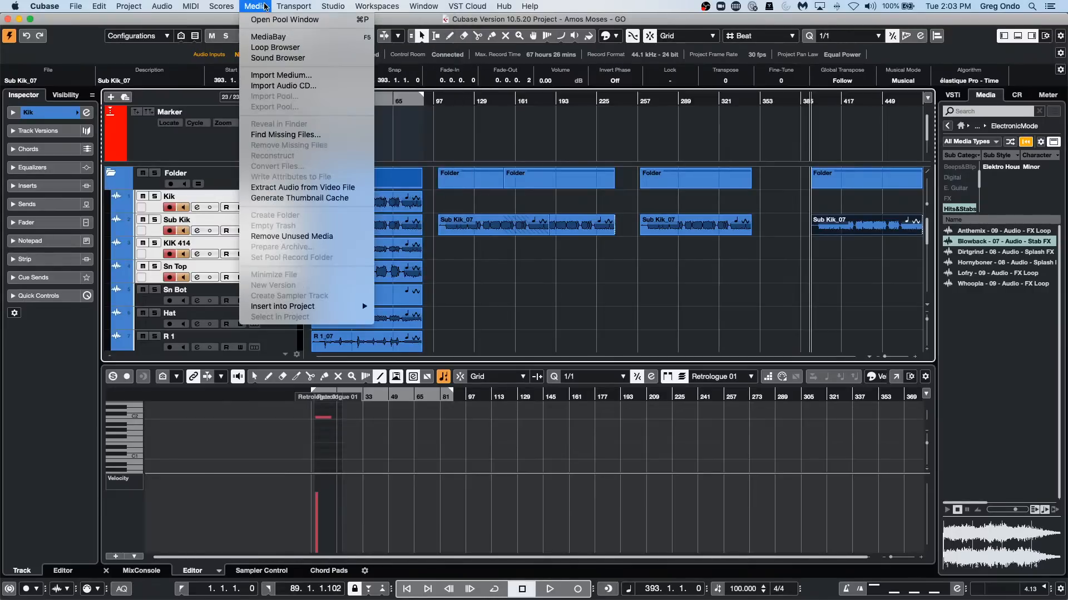
mouse_move(333, 7)
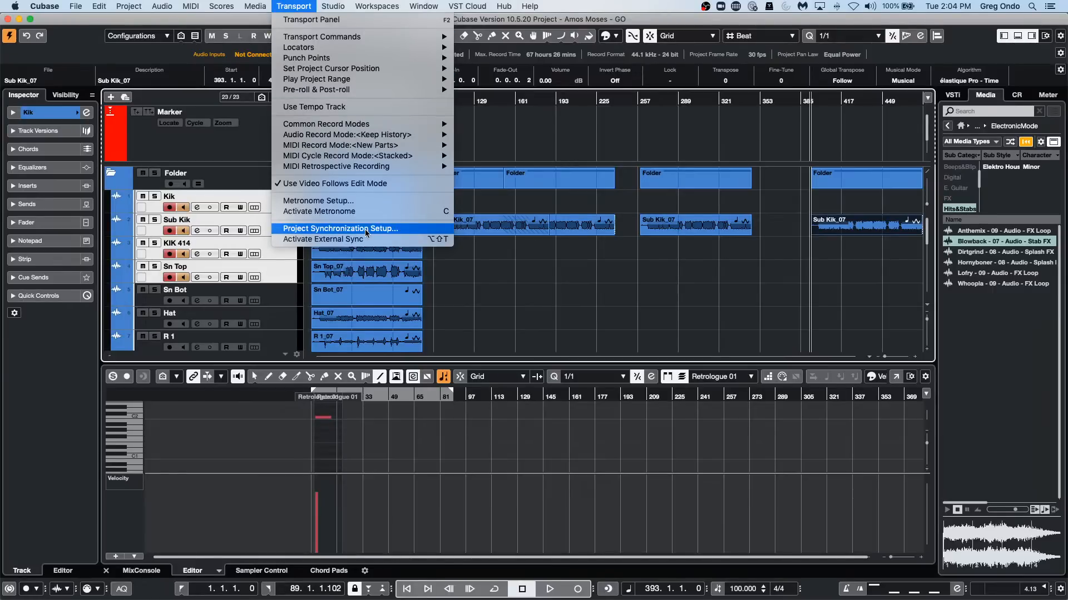
left_click(364, 229)
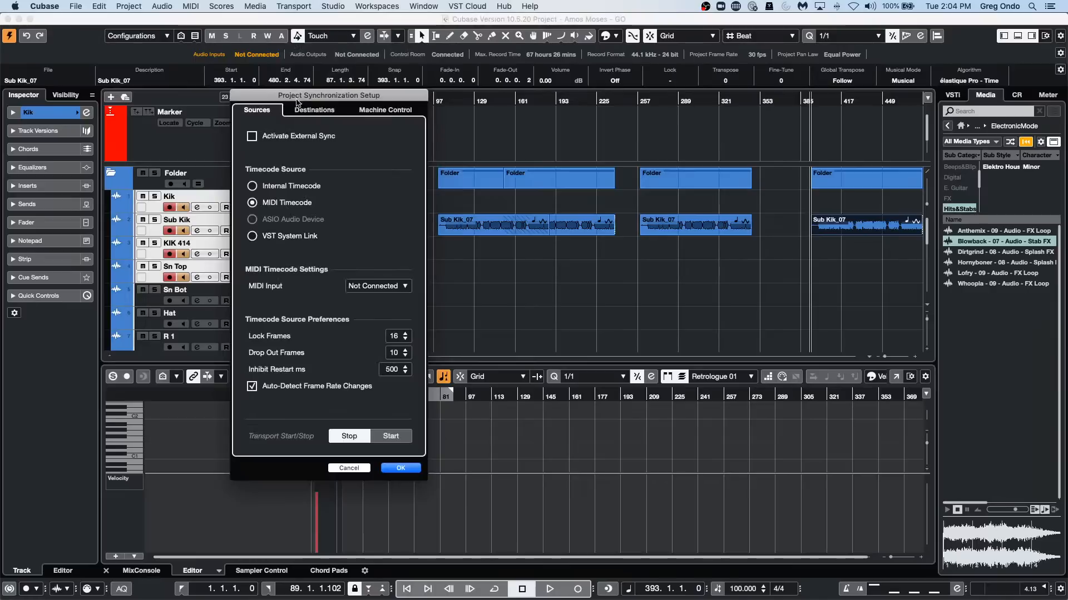
left_click(307, 111)
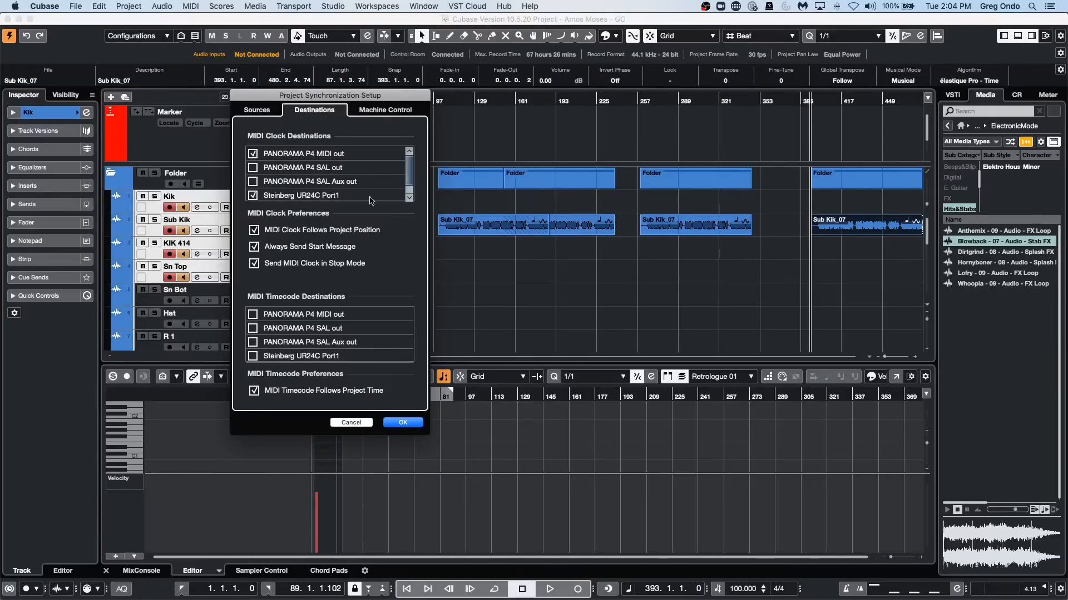
Toggle Steinberg UR24C Port1 as a MIDI Clock destination, revisit the sync sources, and accept the synchronization setup.
left_click(256, 196)
left_click(253, 196)
left_click(260, 197)
left_click(256, 110)
left_click(322, 111)
left_click(403, 423)
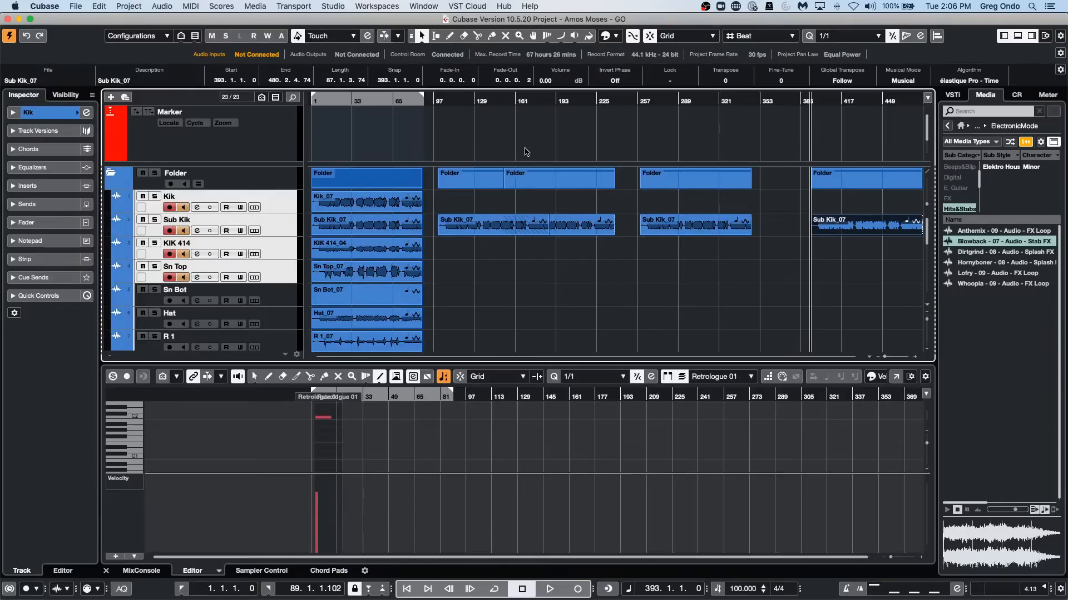
Examine the auto save, backup and undo options in the General preferences, and close the preferences.
left_click(526, 151)
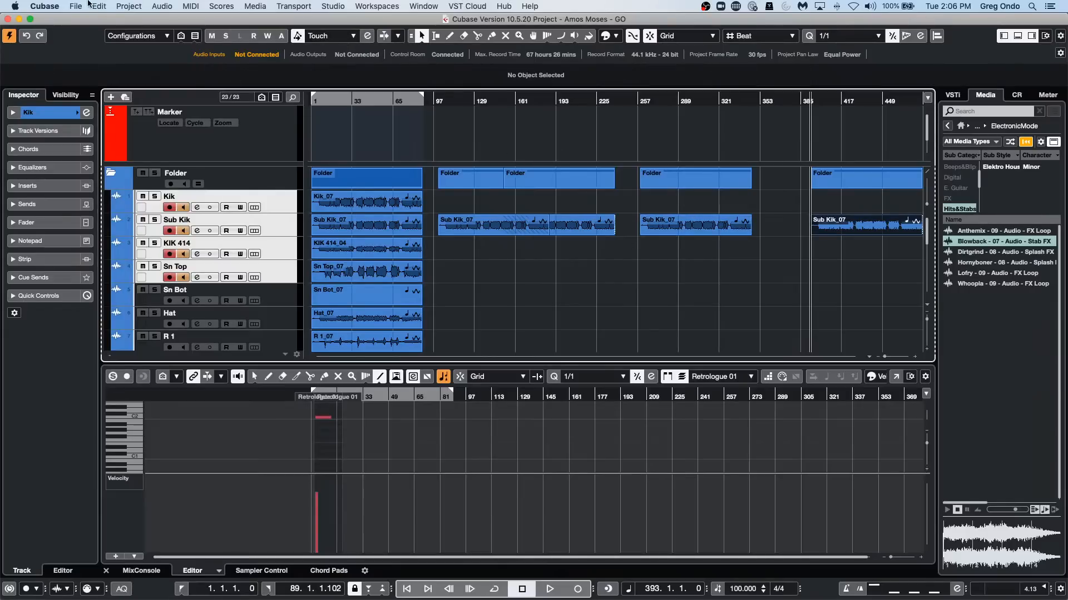
left_click(57, 5)
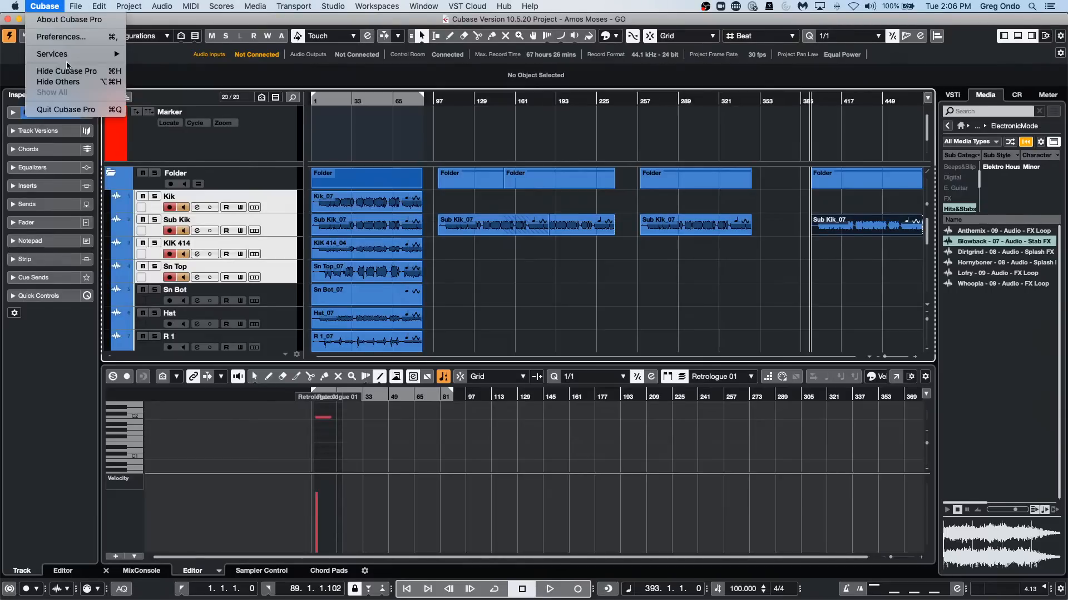
left_click(58, 37)
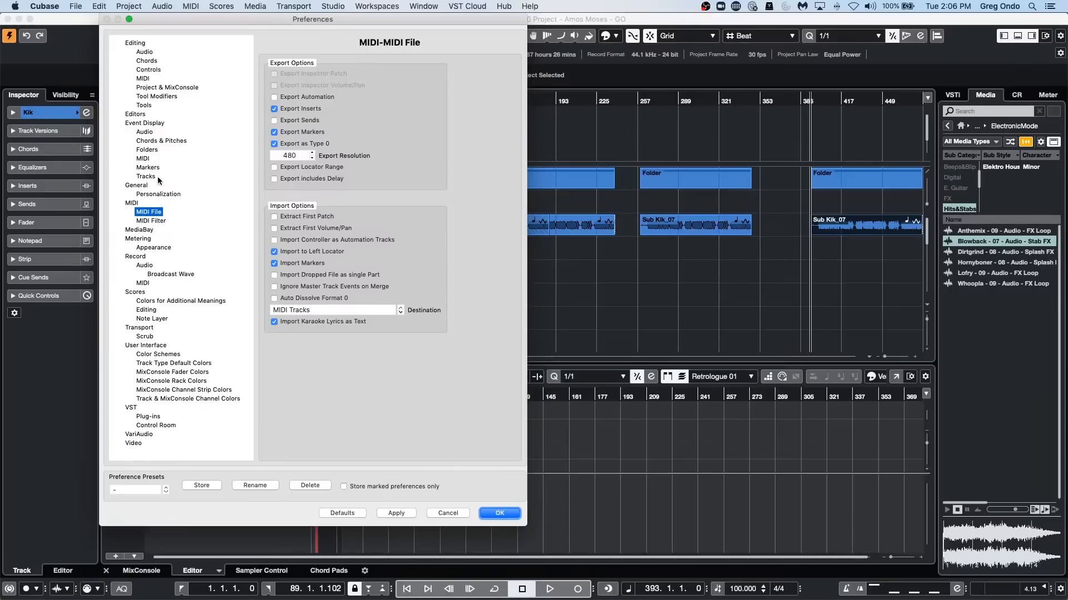
left_click(138, 186)
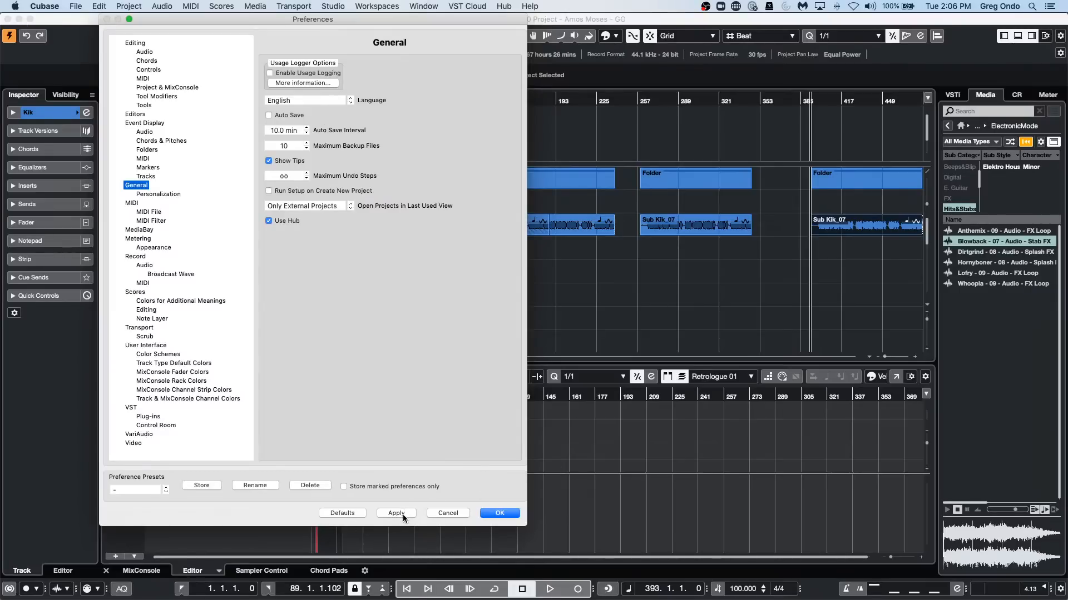
left_click(512, 517)
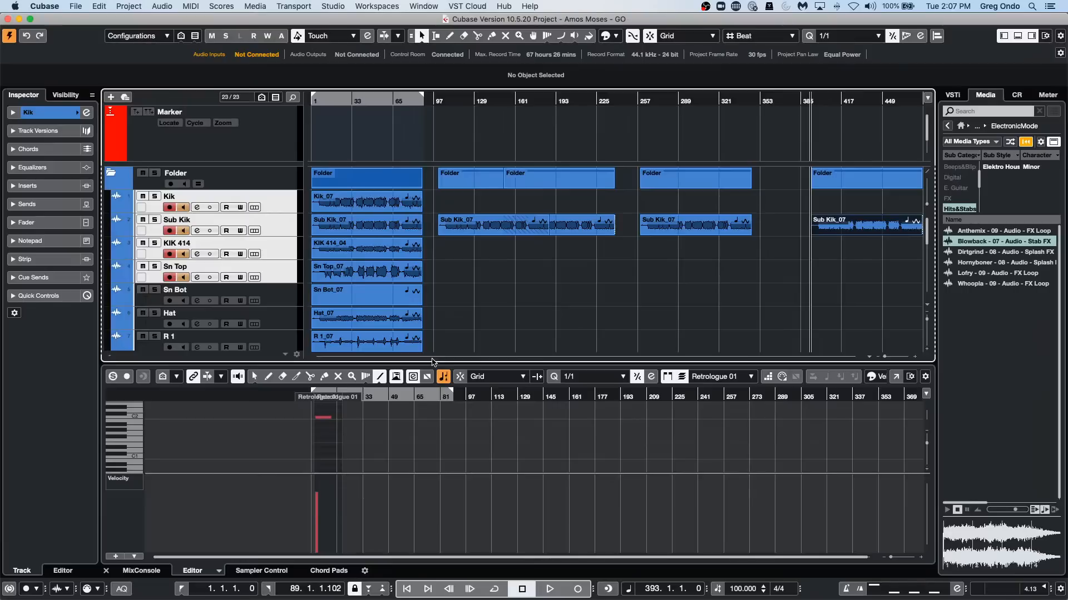
Examine the available buffer sizes for the Steinberg UR24C in Studio Setup, and close the setup.
left_click(333, 7)
left_click(351, 190)
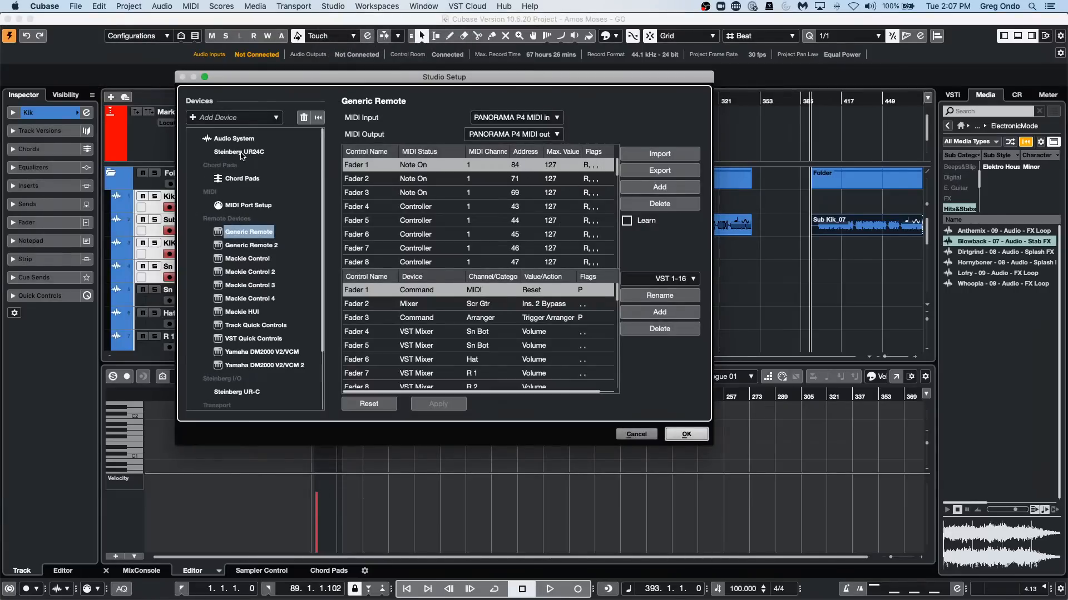
left_click(244, 152)
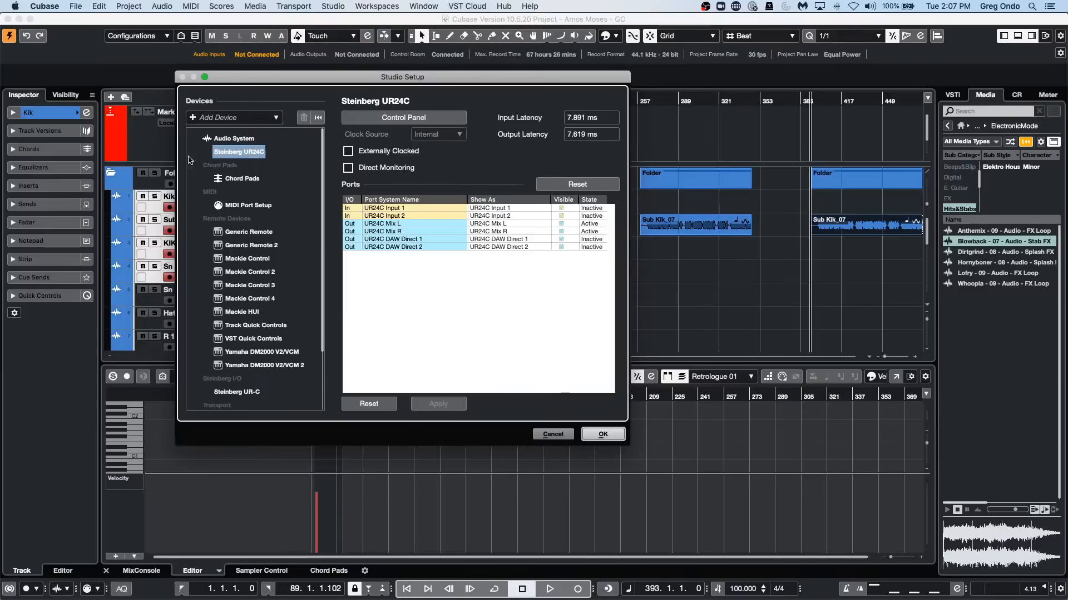
left_click(403, 117)
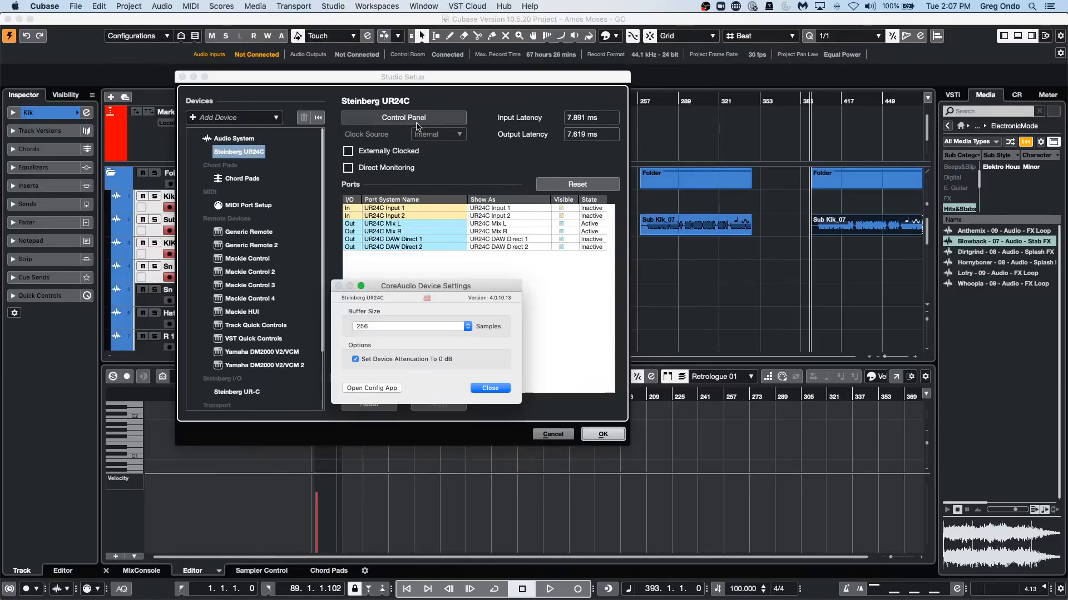
left_click(392, 326)
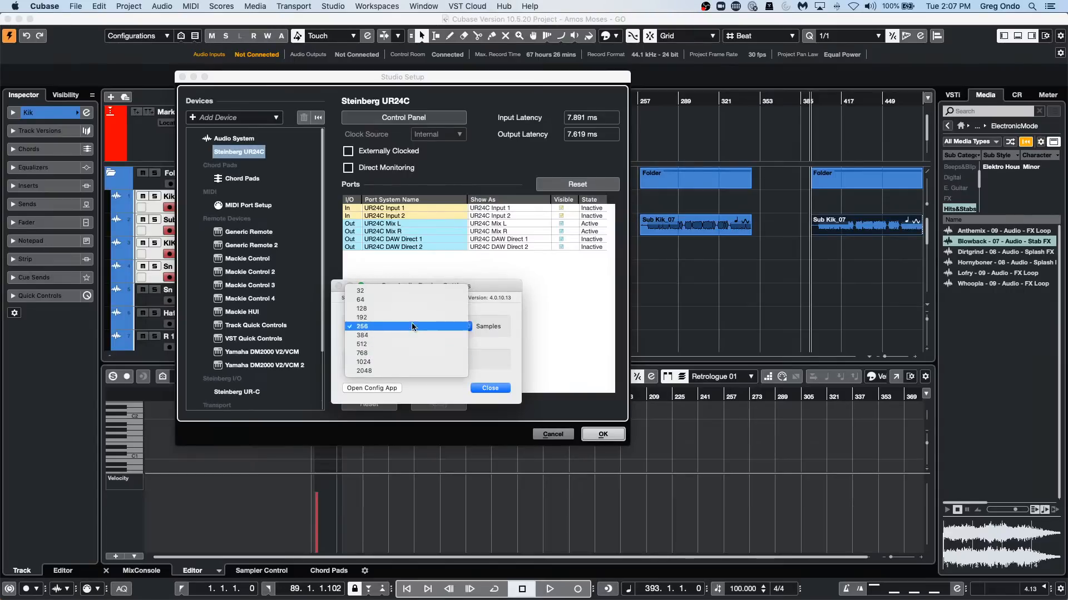
left_click(556, 305)
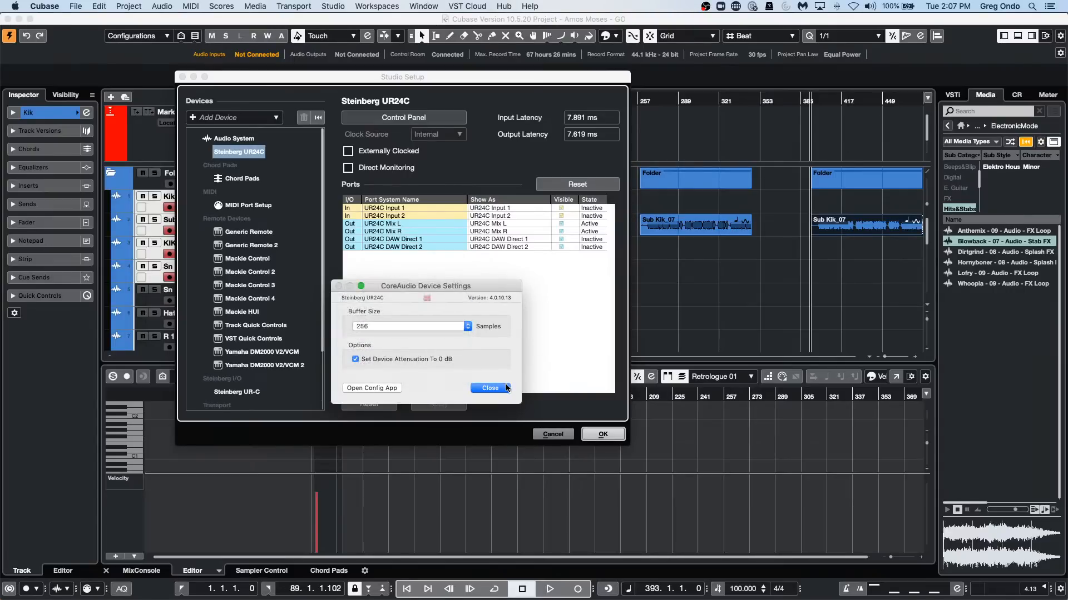
left_click(492, 389)
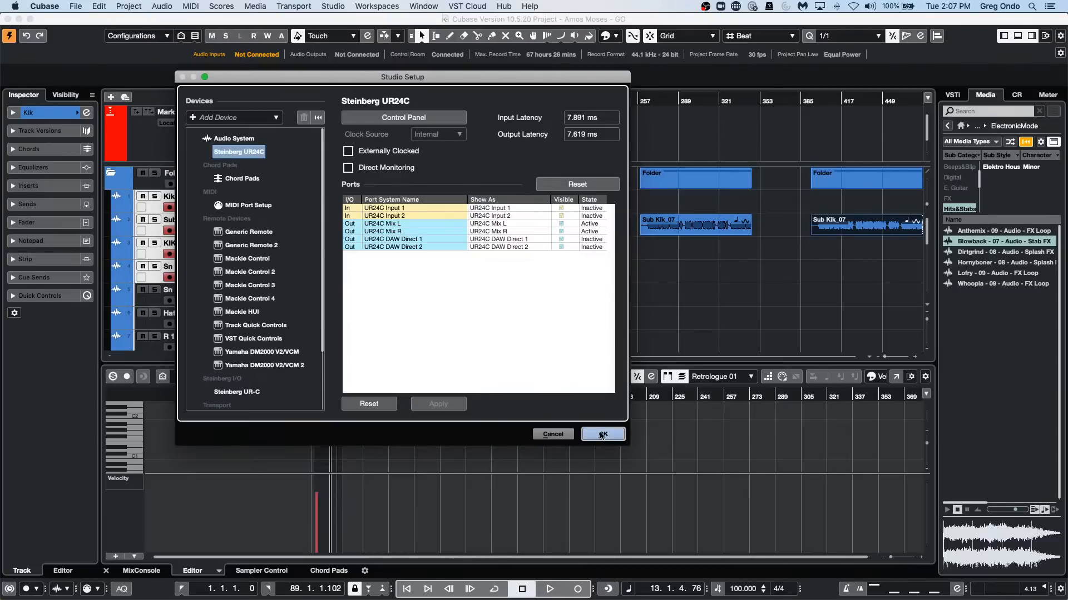
left_click(602, 434)
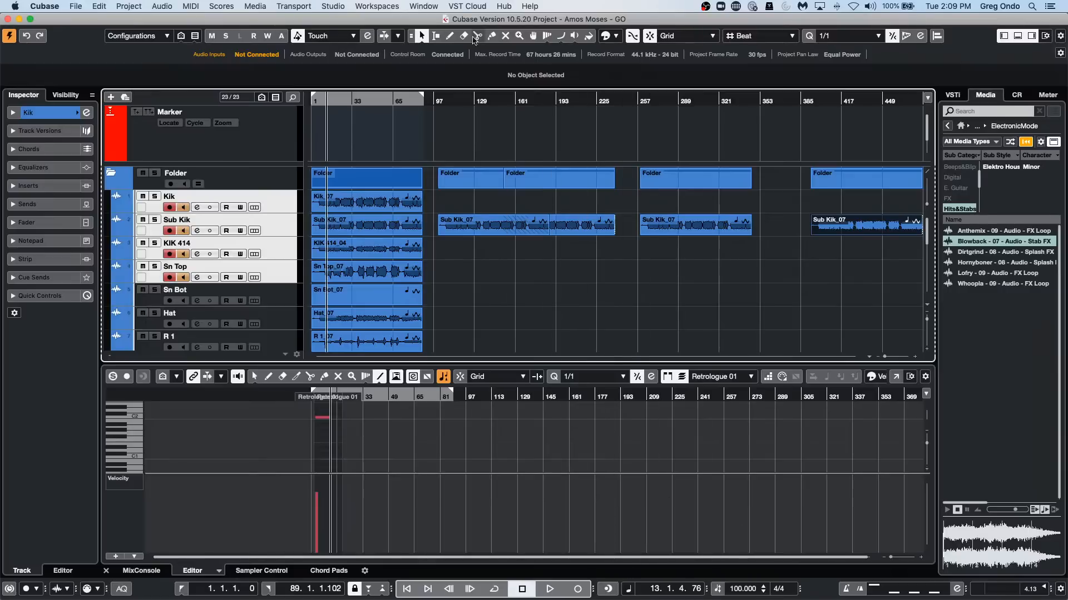
Move the project cursor to bar 235 and on to bar 482.
left_click(610, 100)
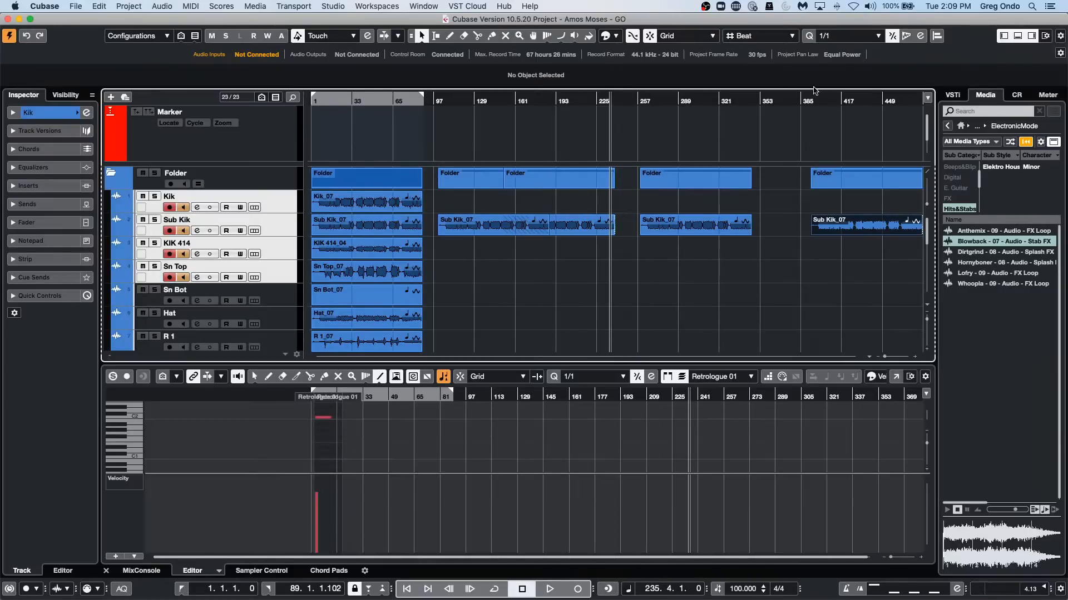
left_click(924, 100)
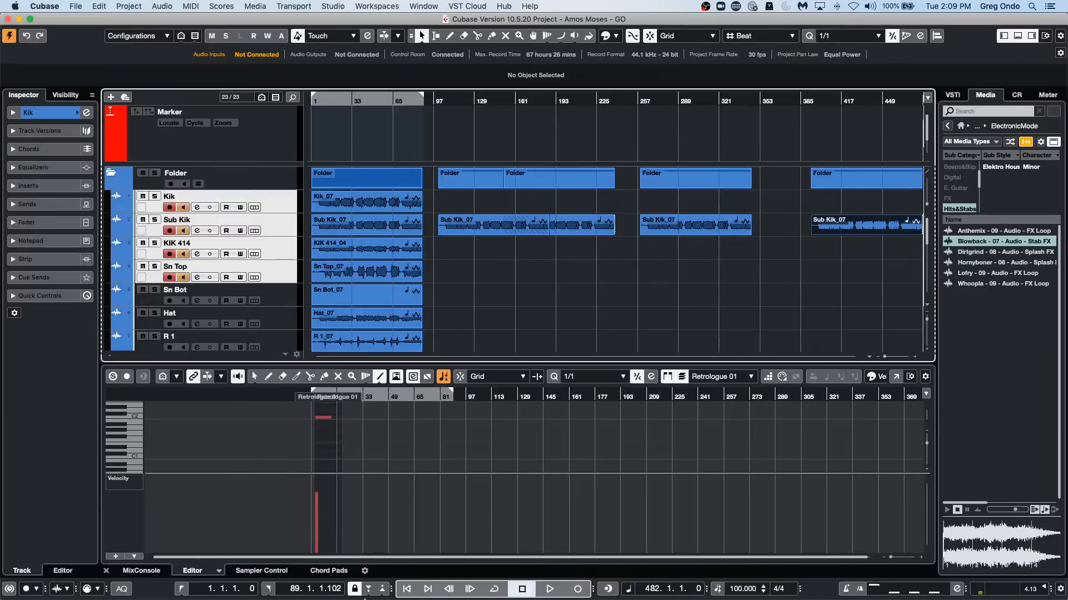
left_click(529, 192)
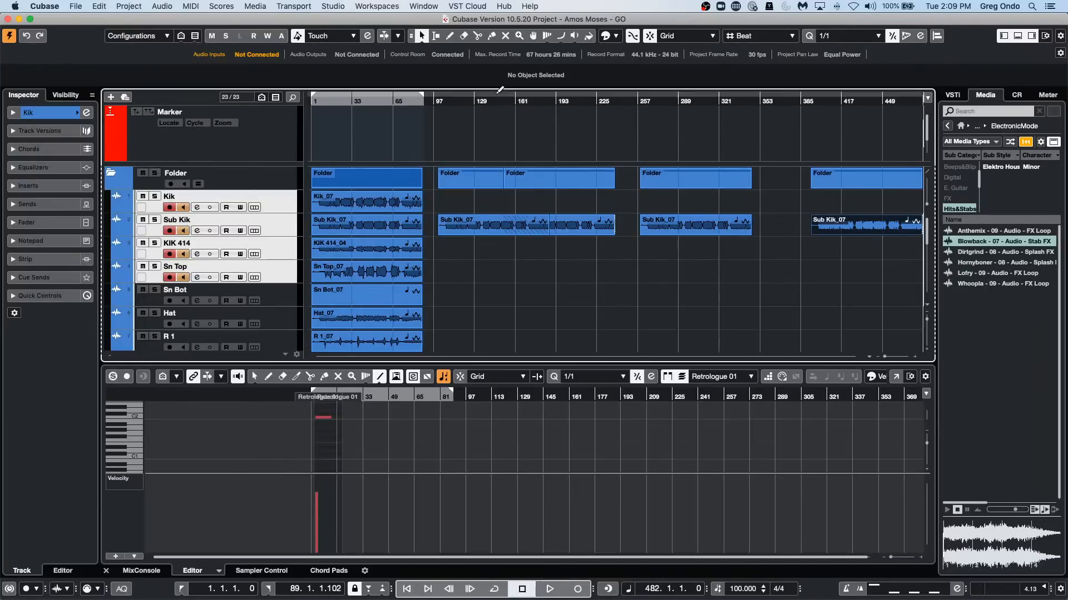
Jump the project cursor from bar 113 to the project end, and erase the copied folder events starting near bars 257 and 385.
left_click_drag(452, 101, 456, 28)
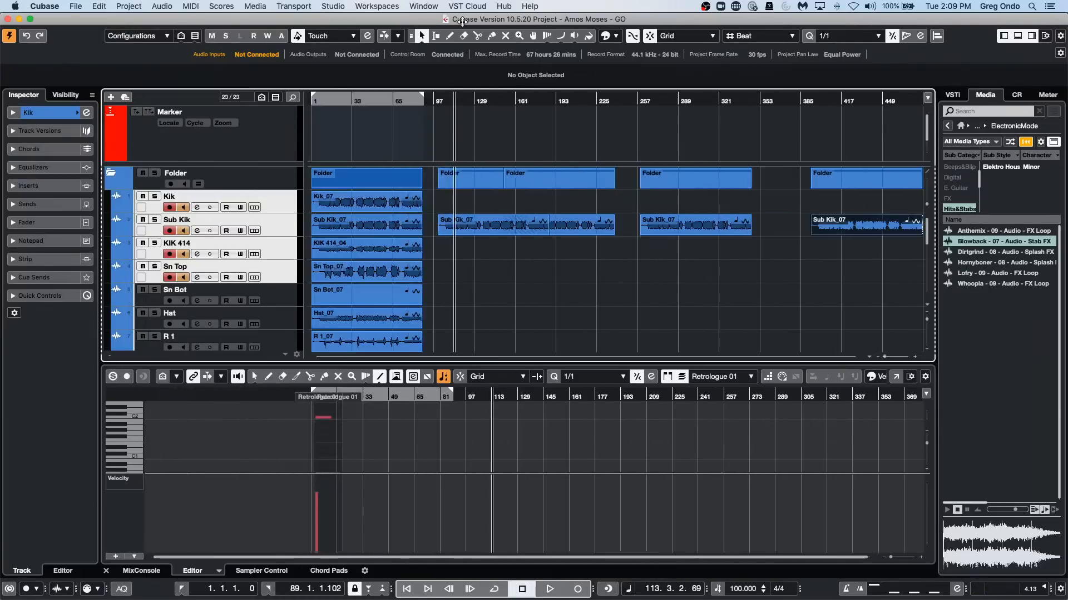
left_click(427, 588)
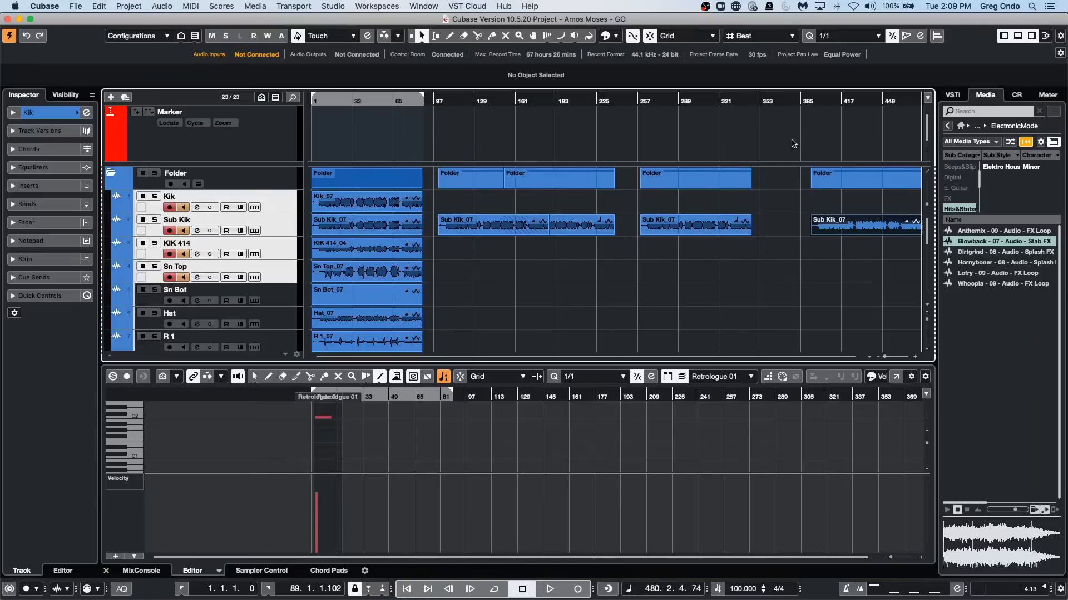
right_click(840, 252)
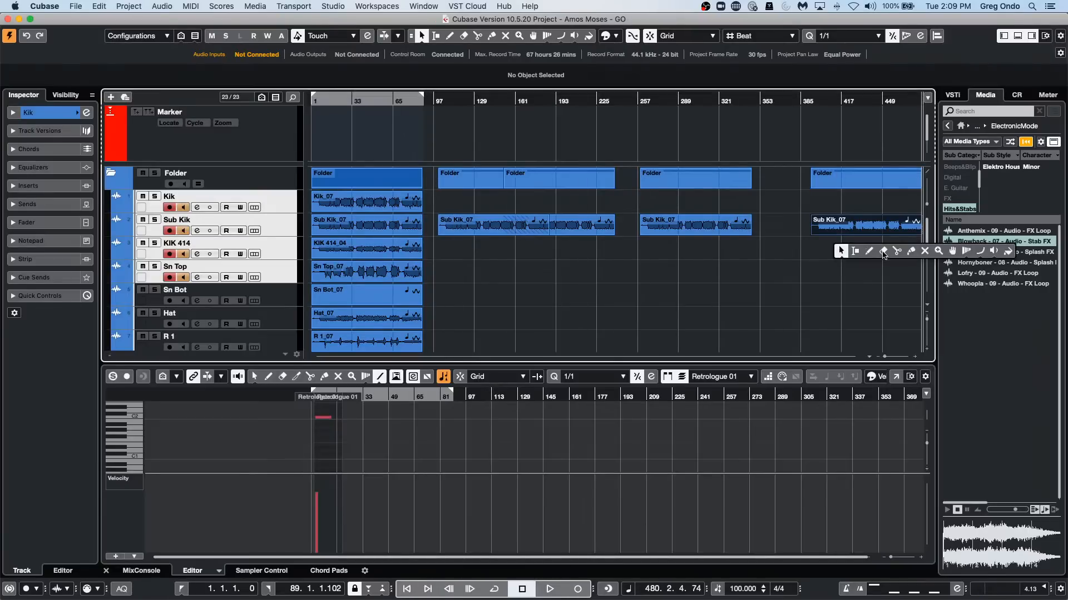
left_click(883, 253)
left_click(859, 178)
left_click(692, 177)
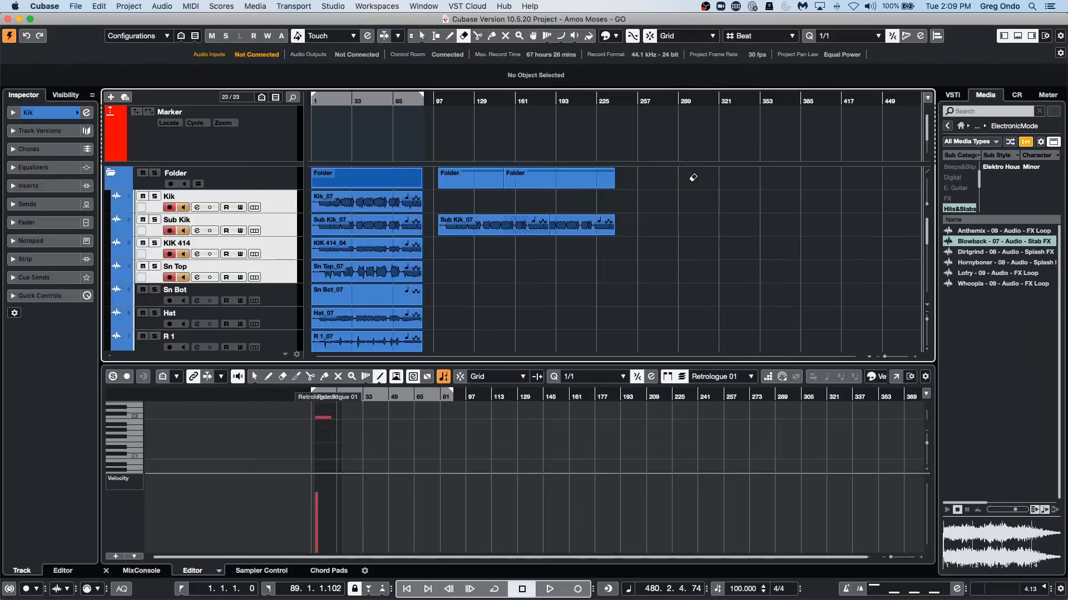
Start playback from about bar 259 and show the Control Room channels.
left_click(644, 102)
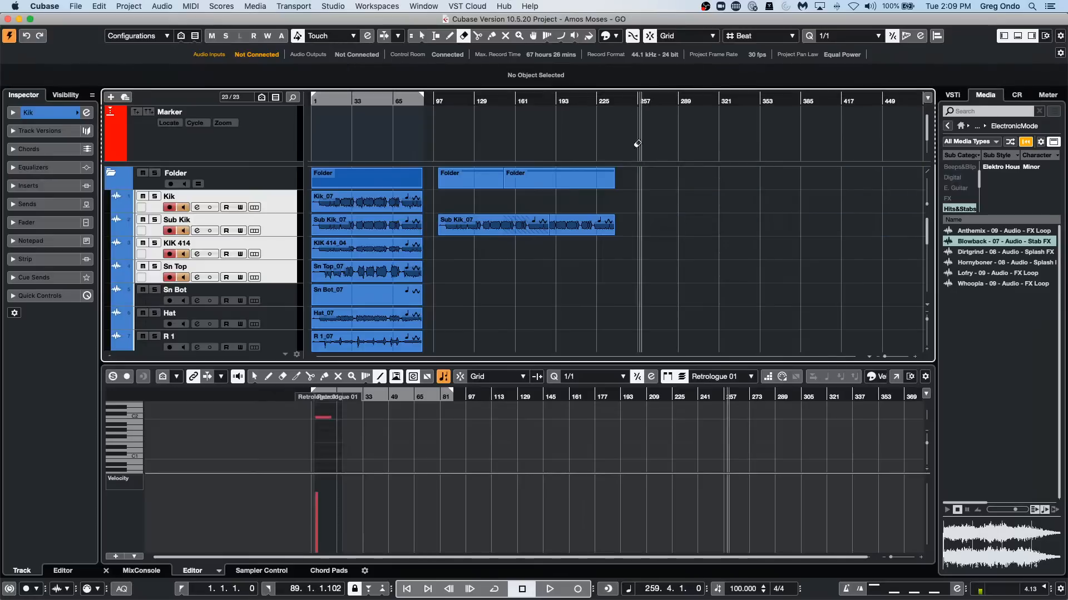
left_click(552, 588)
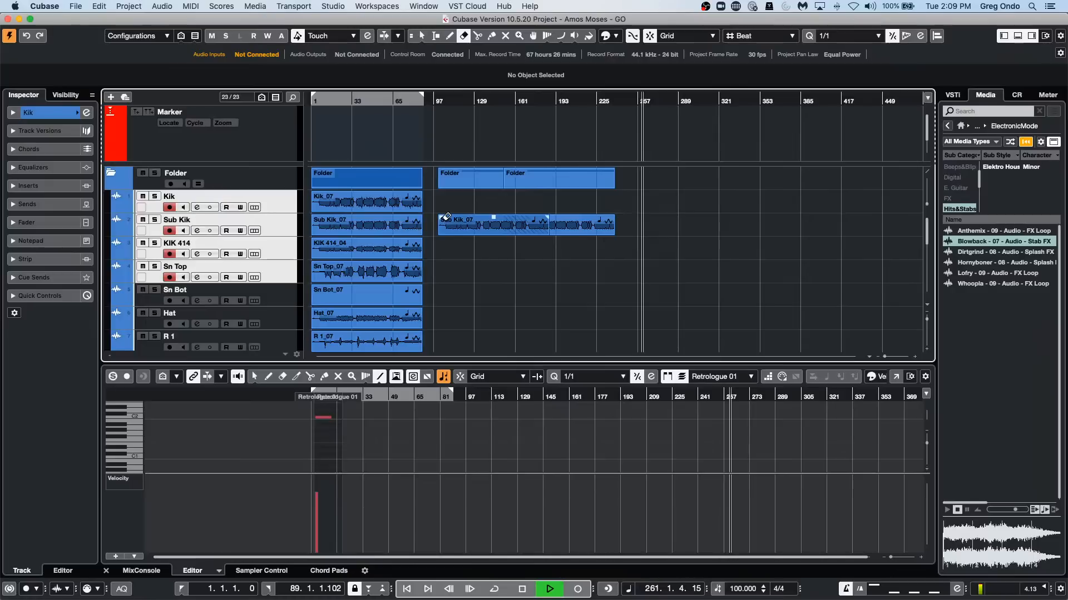
left_click(952, 96)
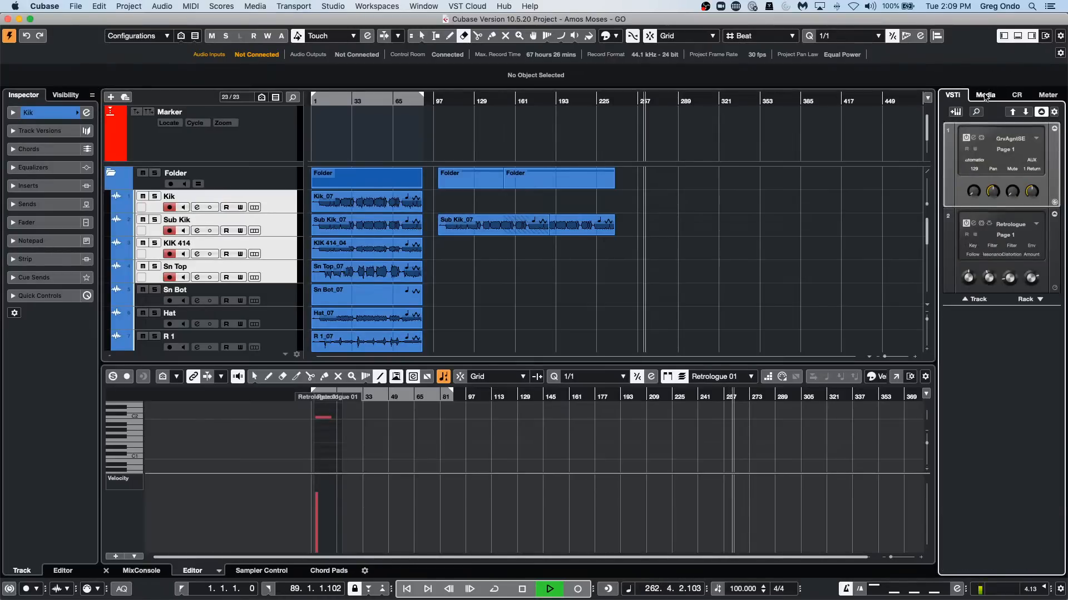
left_click(1017, 96)
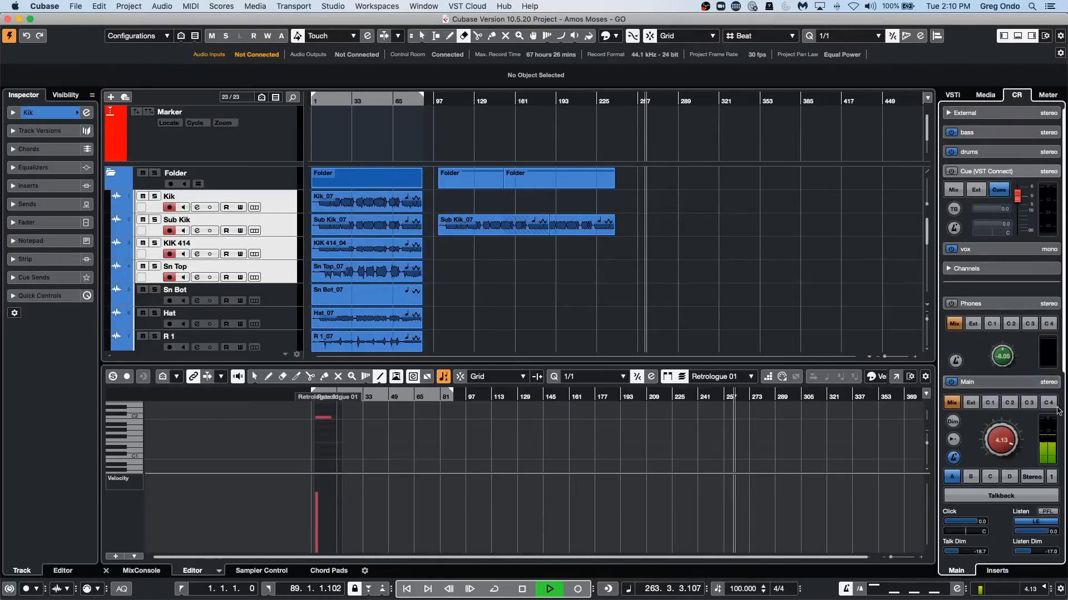
Switch the metronome click on the Control Room's Main channel off and on twice during playback.
left_click(953, 459)
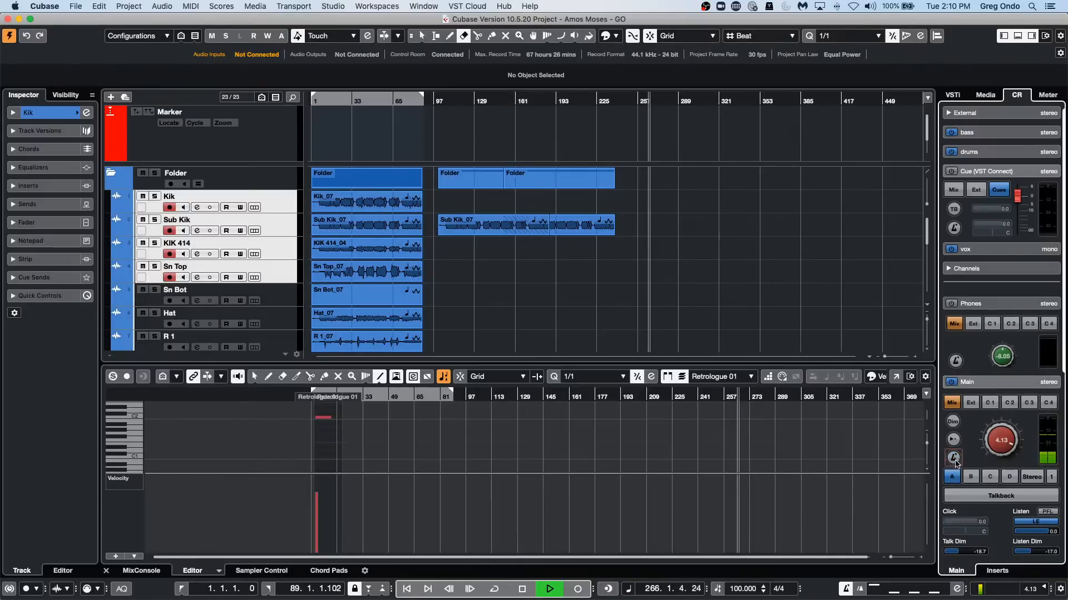
left_click(953, 459)
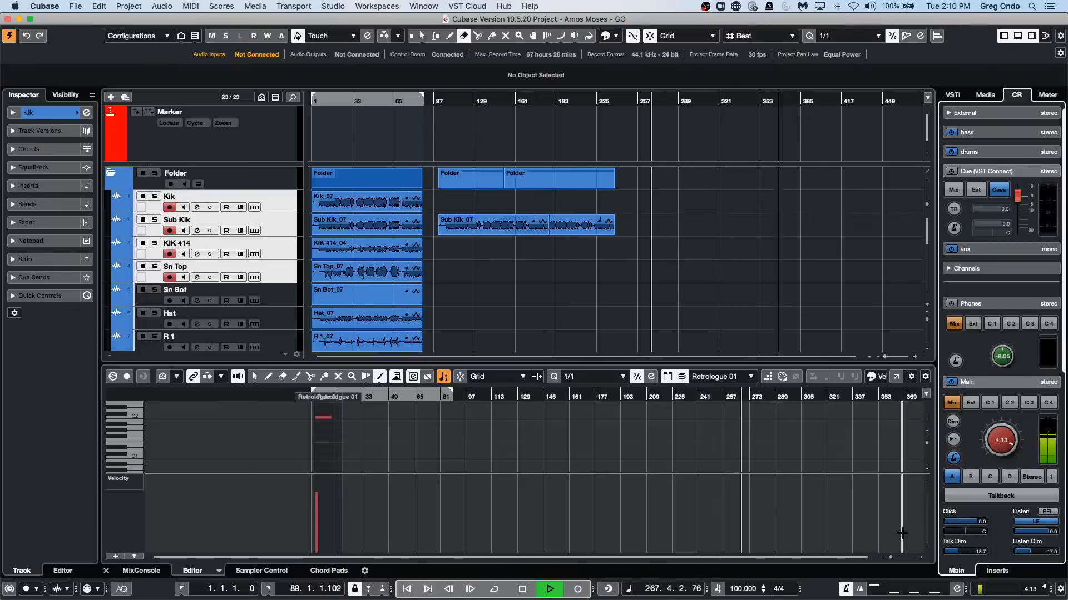
left_click(953, 459)
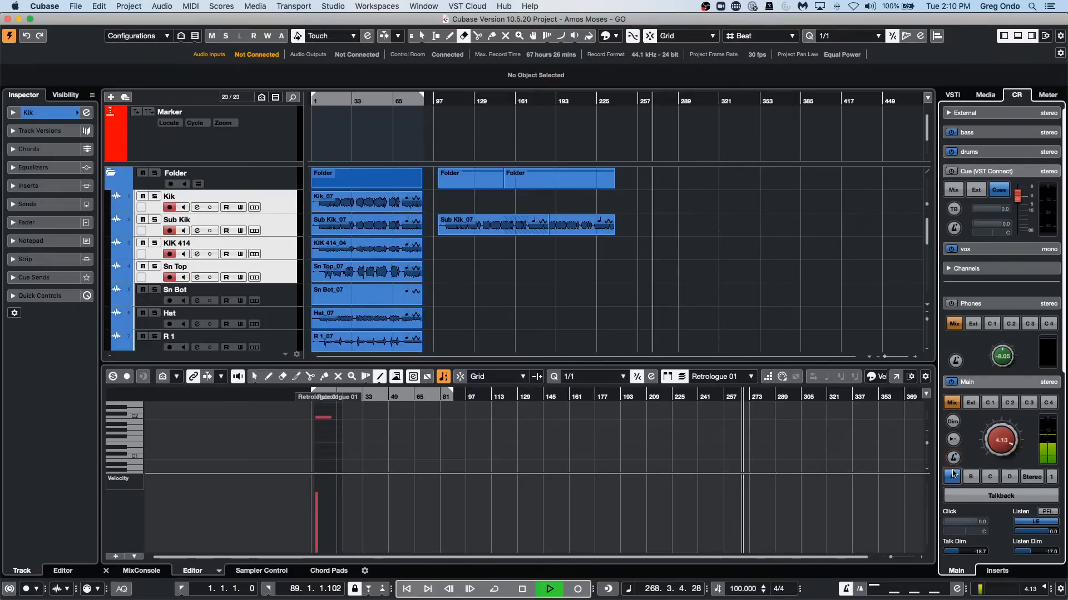
left_click(954, 460)
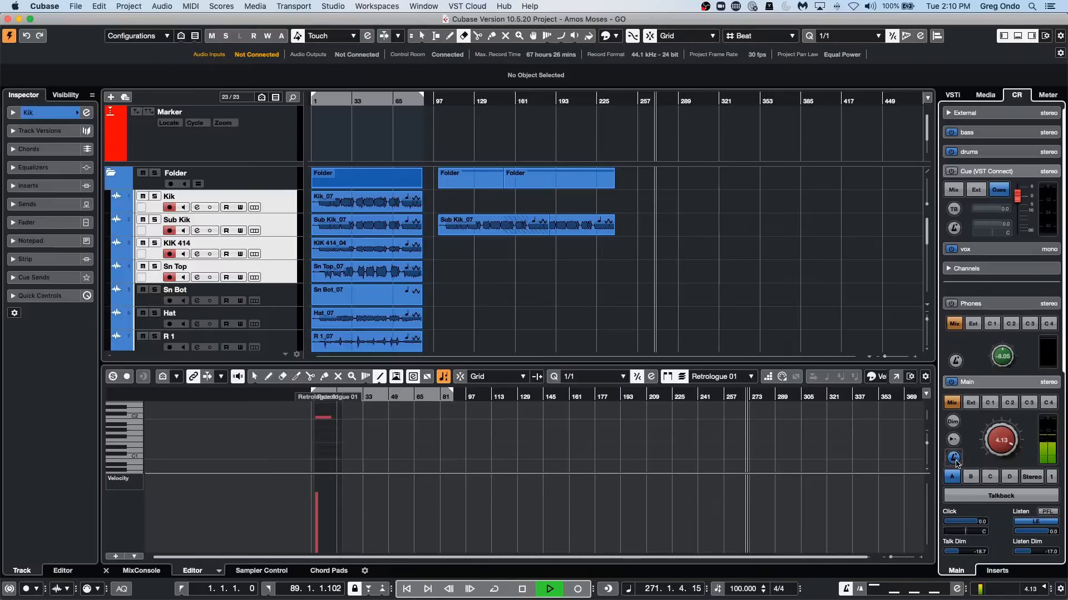
Open the click sound settings in Metronome Setup and lower the audio click level to 12.
left_click(284, 7)
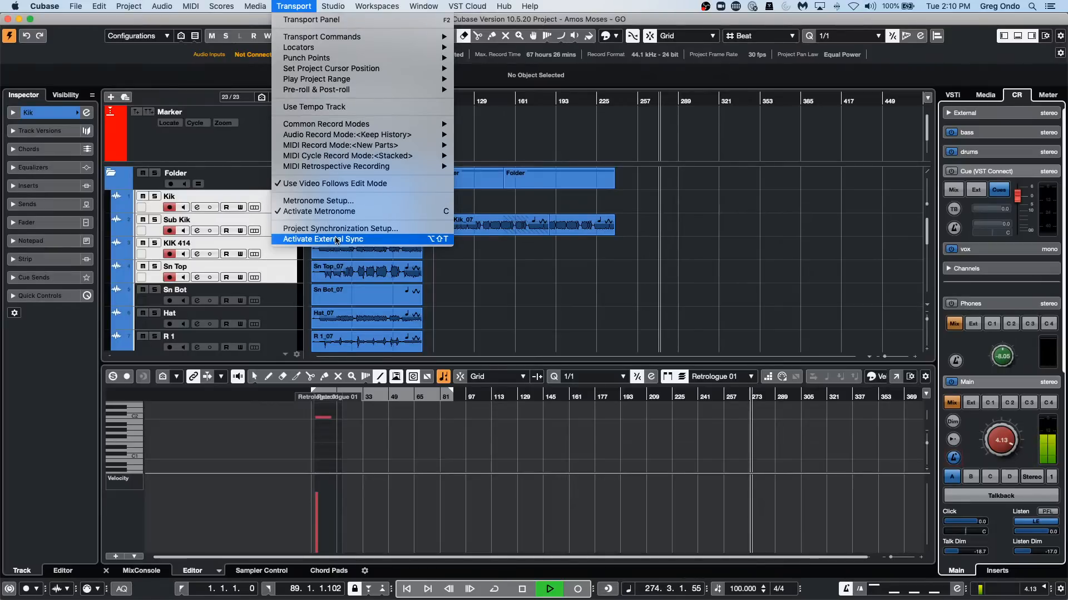
left_click(357, 201)
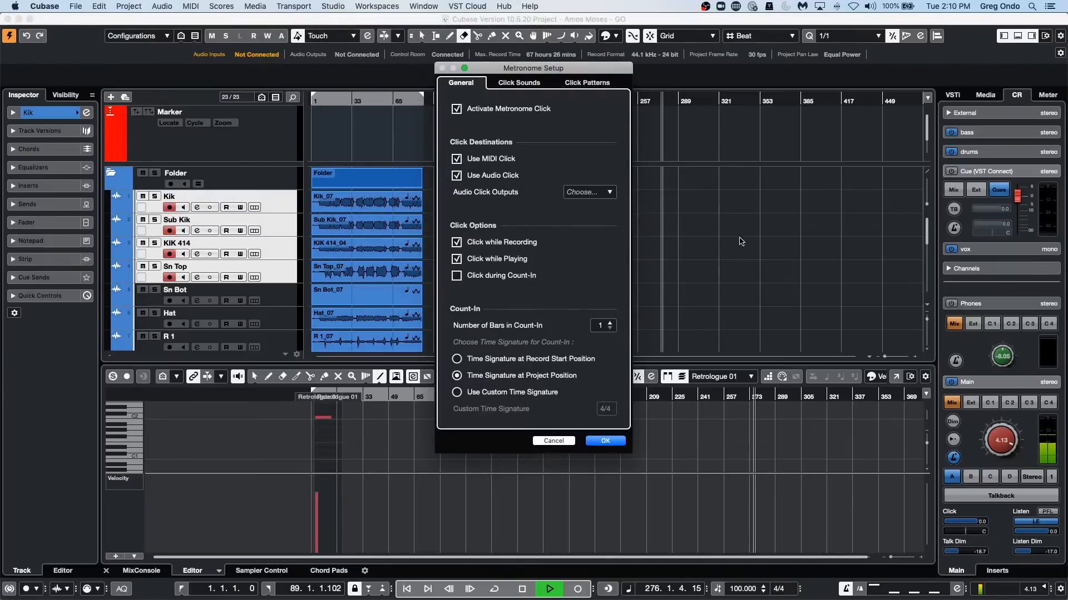
left_click(518, 83)
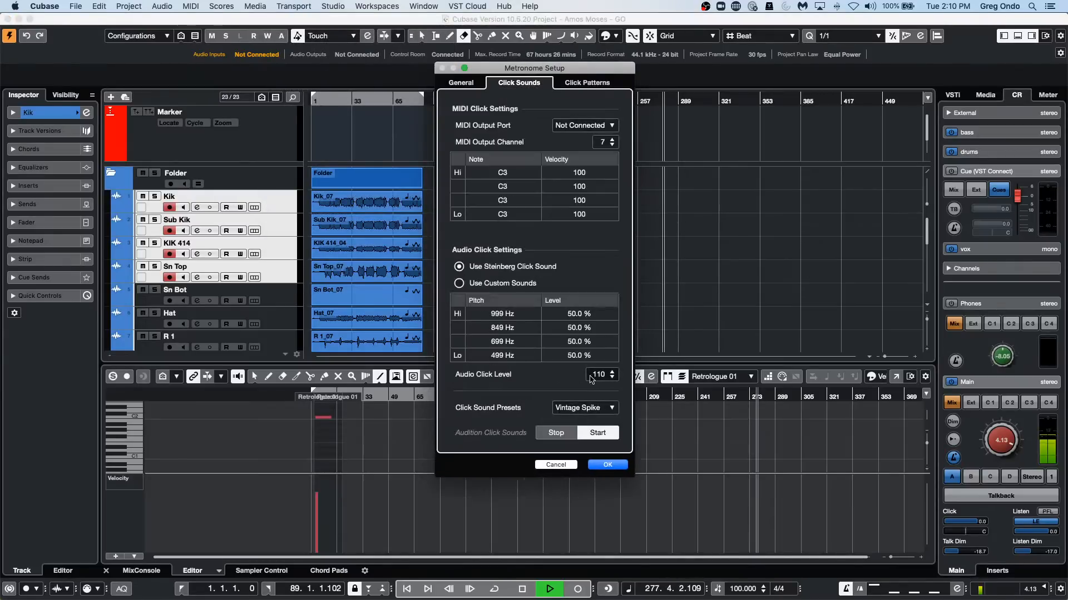
left_click(612, 379)
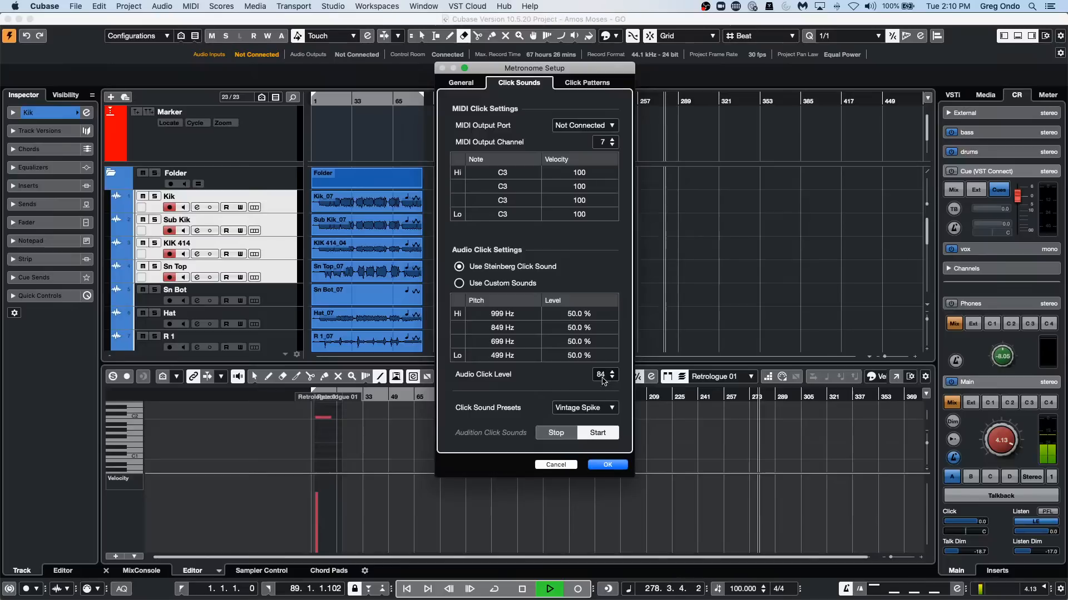
scroll(605, 377, "down", 20)
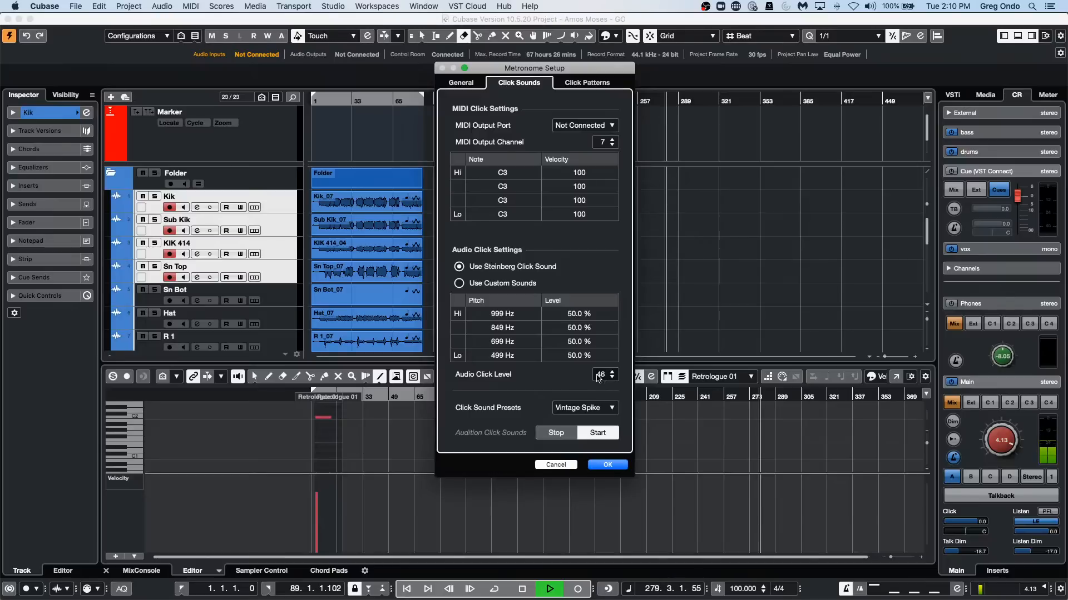
scroll(610, 378, "down", 20)
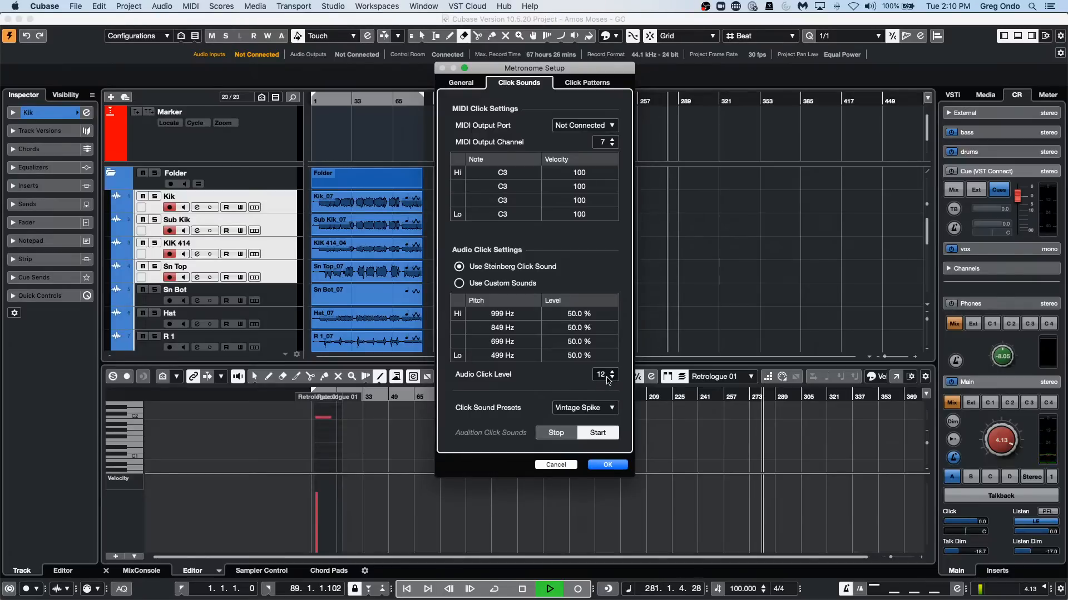
Raise the metronome's audio click level to 112 and accept the metronome setup.
scroll(610, 378, "up", 20)
scroll(609, 379, "up", 20)
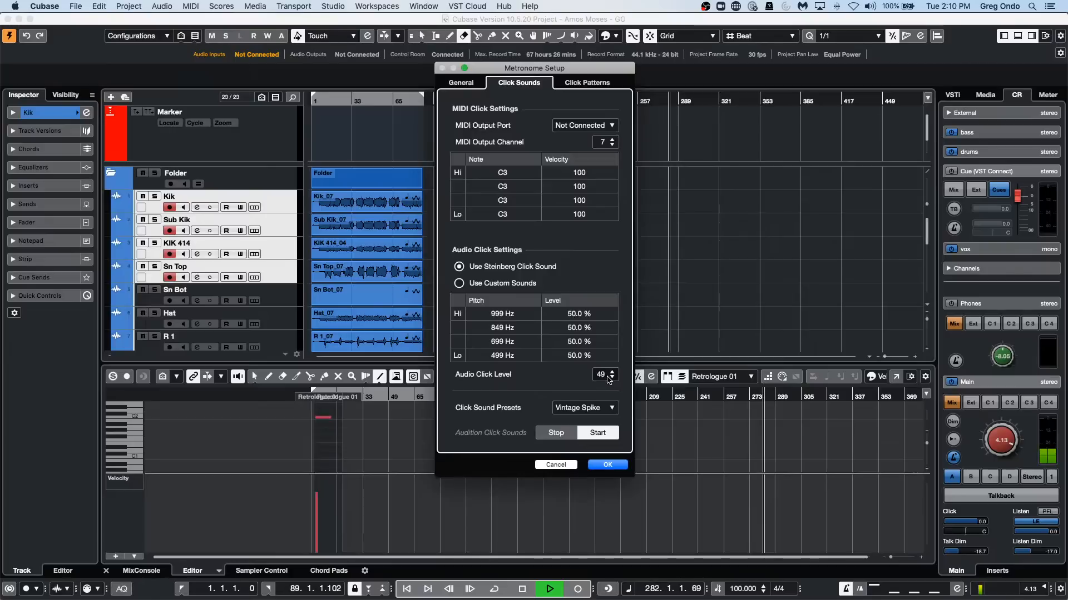
scroll(610, 379, "up", 10)
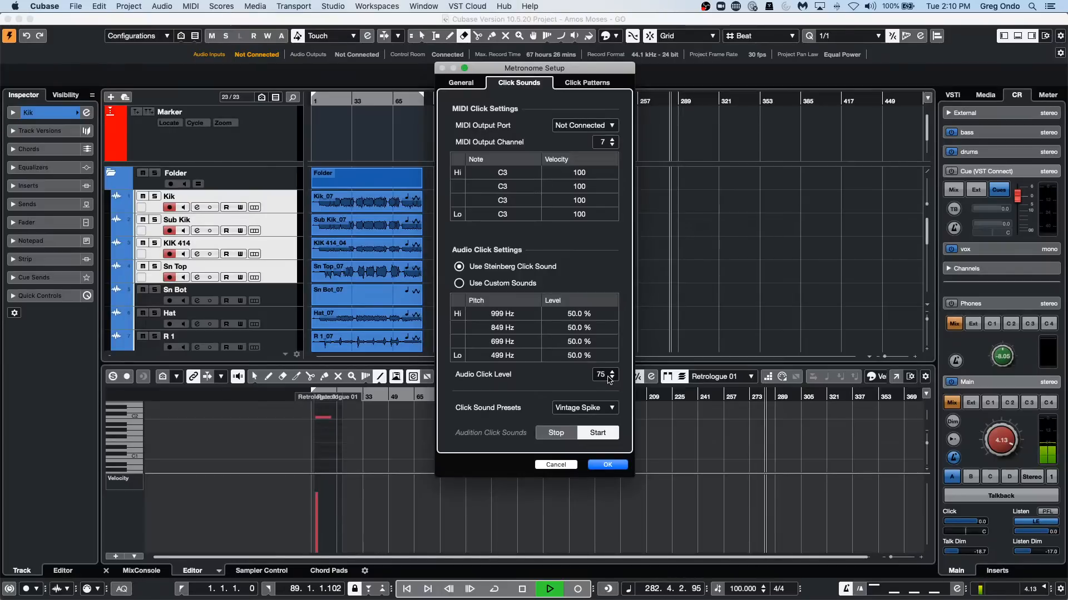
scroll(610, 380, "up", 17)
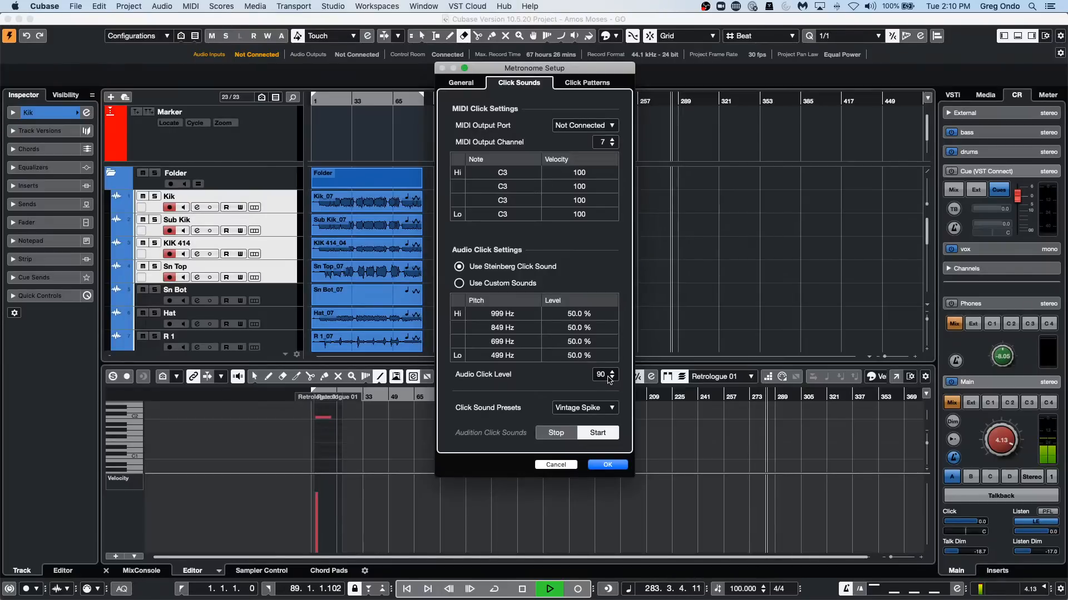
scroll(609, 380, "up", 6)
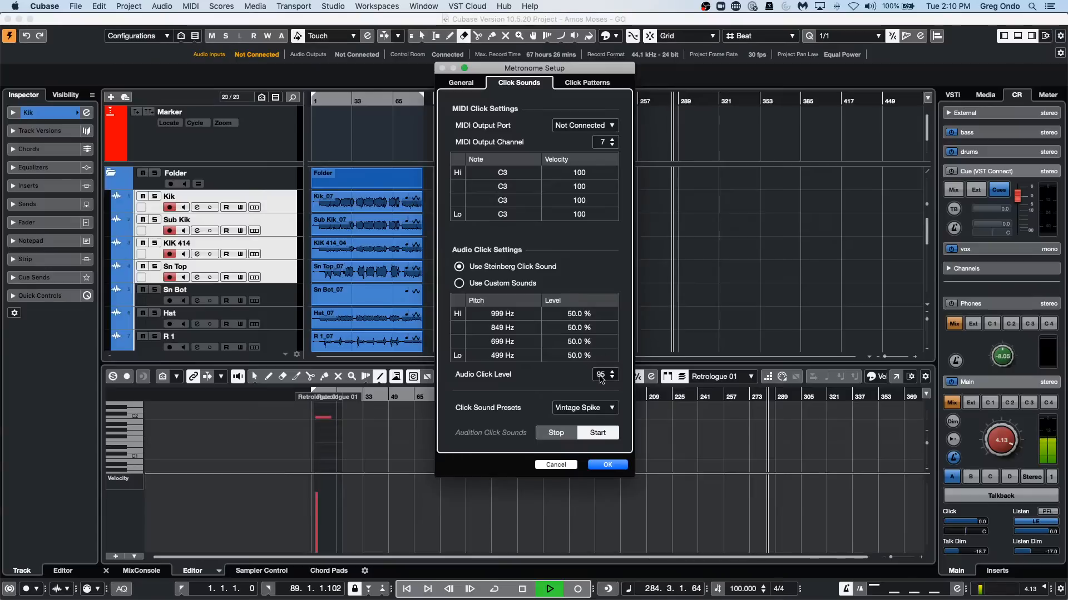
scroll(601, 378, "up", 11)
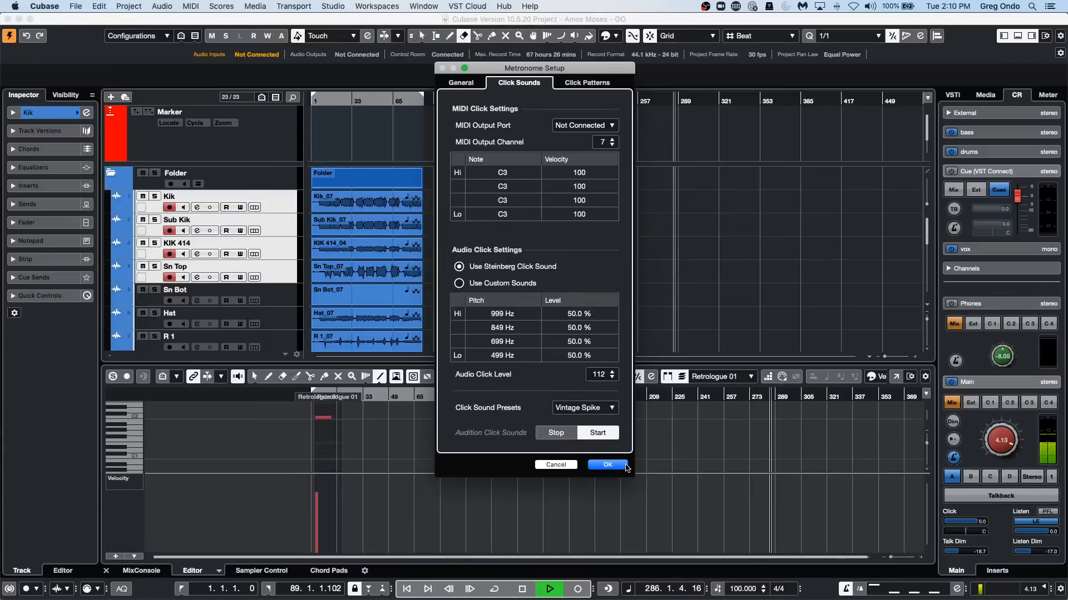
left_click(608, 465)
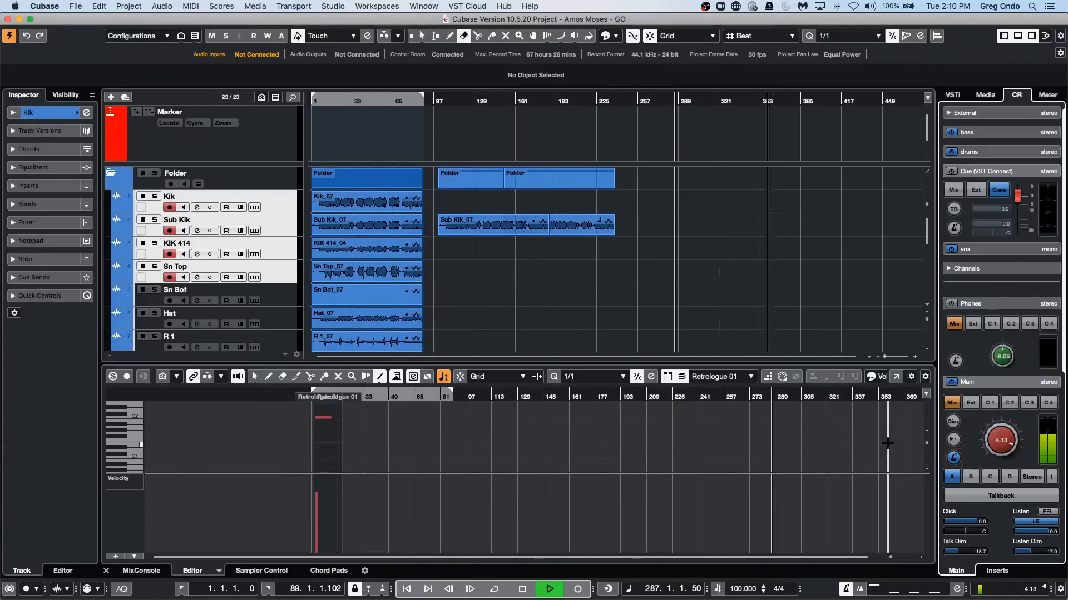
Switch the Main channel's metronome click off and back on, and stop playback.
left_click(953, 462)
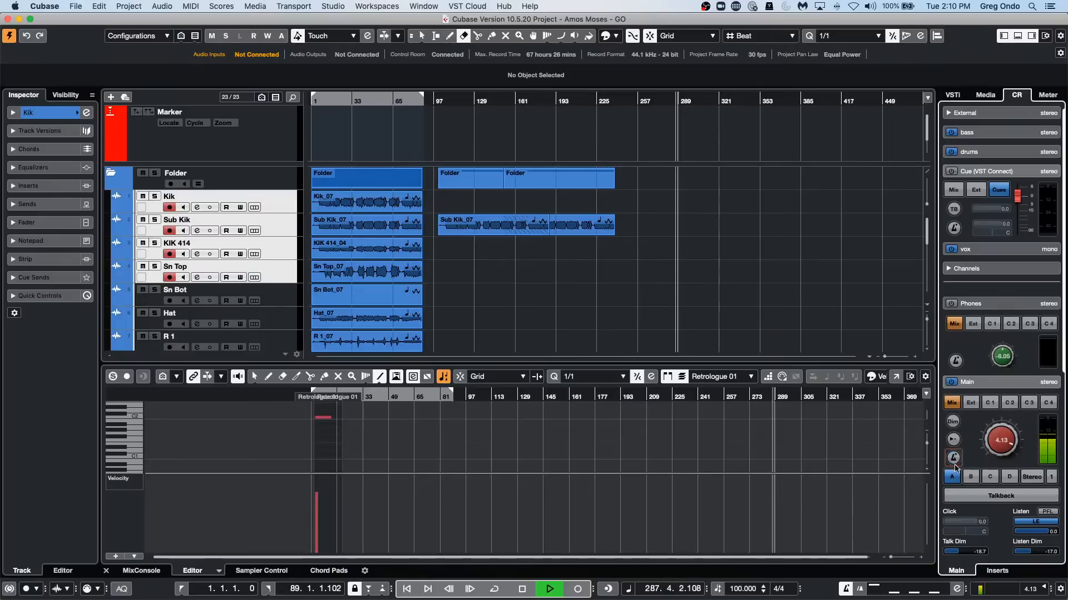
left_click(954, 459)
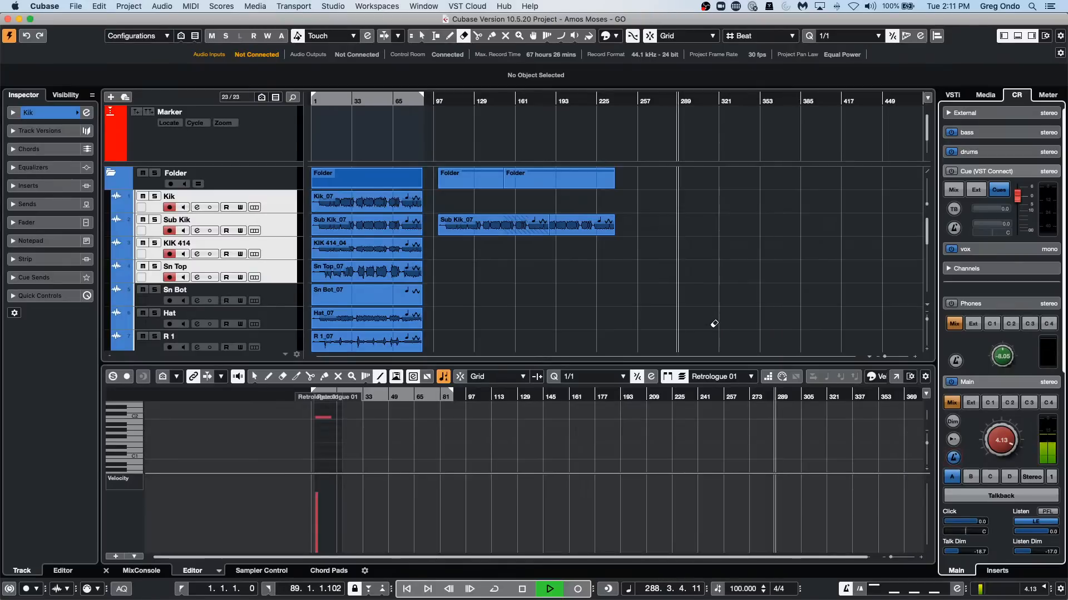
key("space")
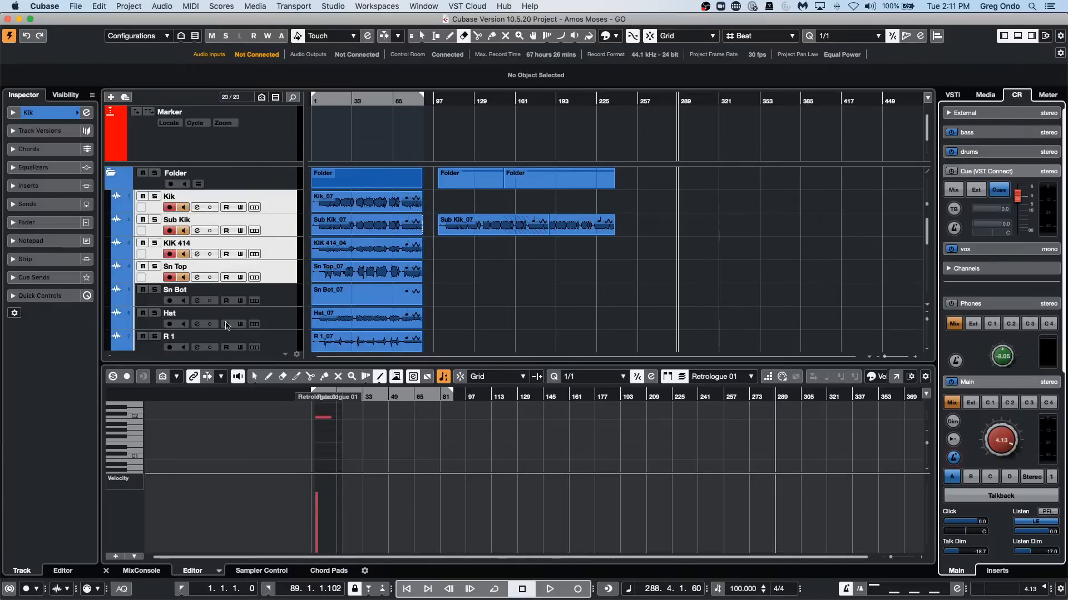
Apply the Female Vox Doubler audio track preset from the media browser to the Audio 01 track.
scroll(316, 259, "down", 10)
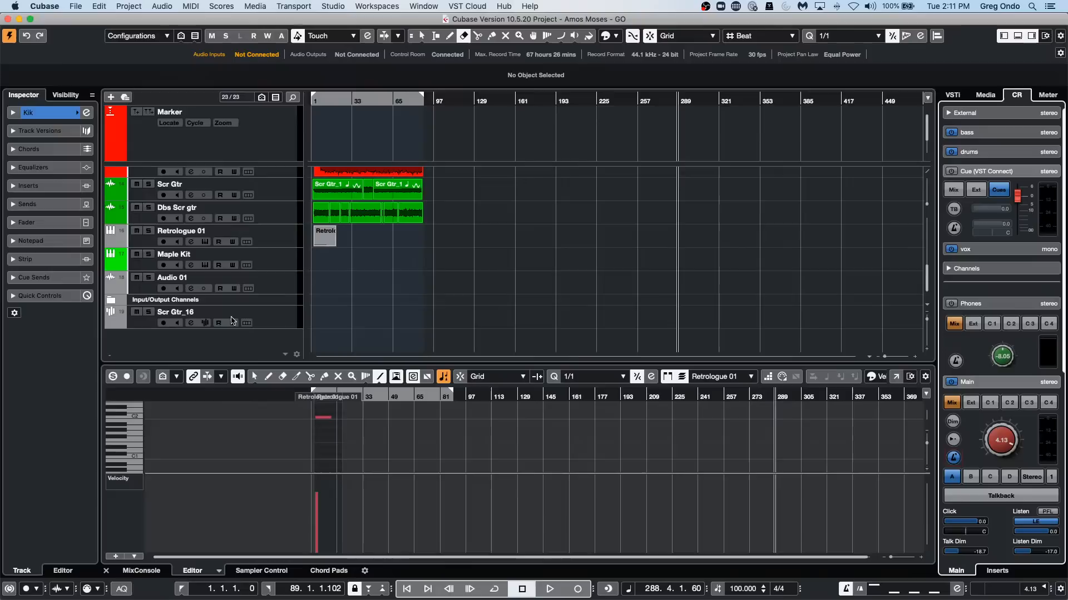
left_click(276, 284)
left_click(987, 95)
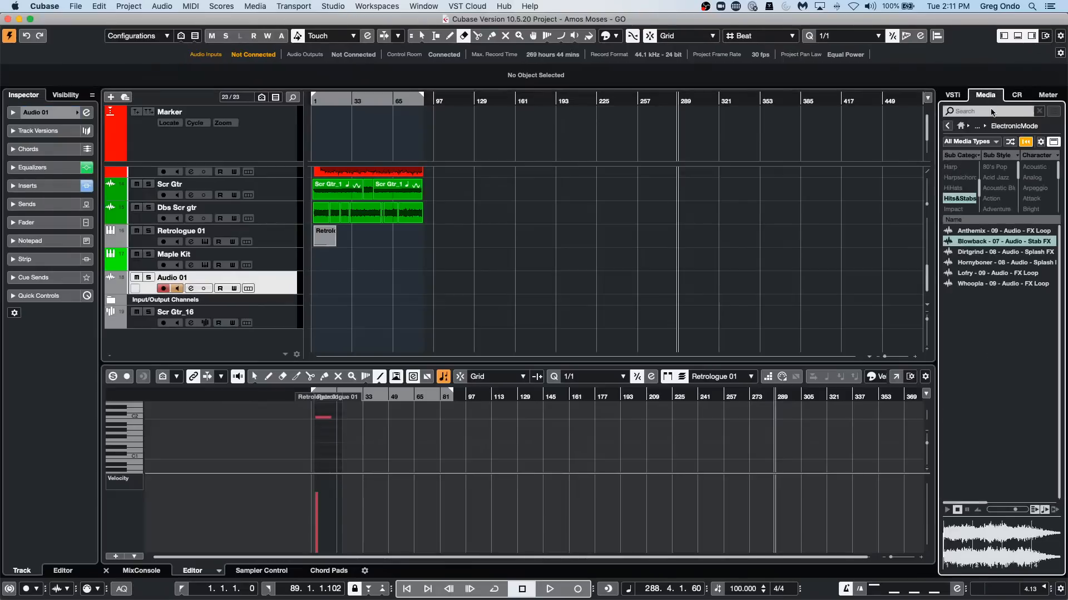
left_click(961, 125)
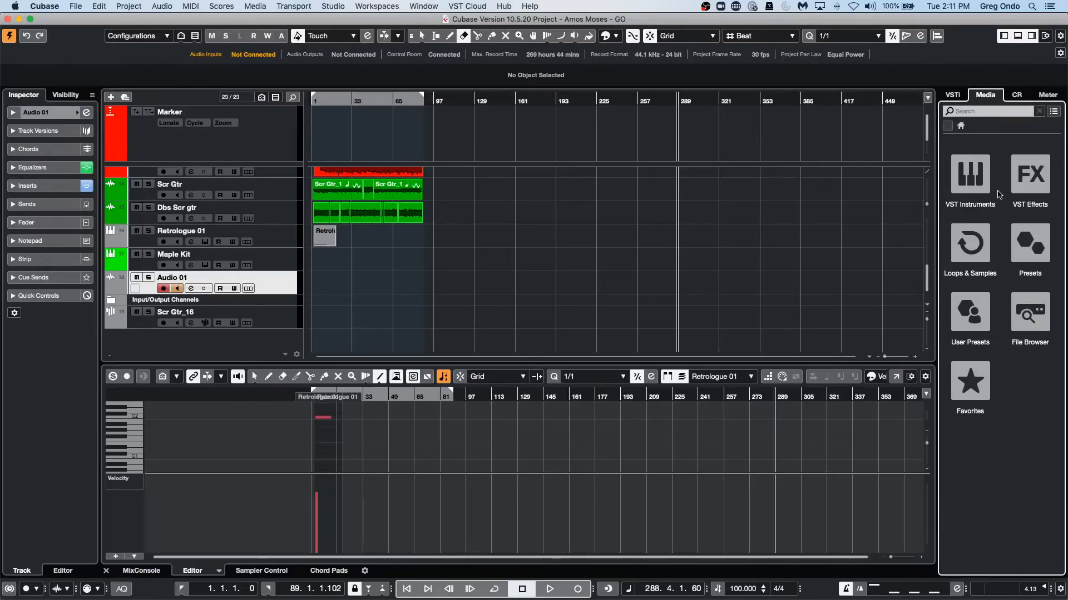
left_click(1030, 243)
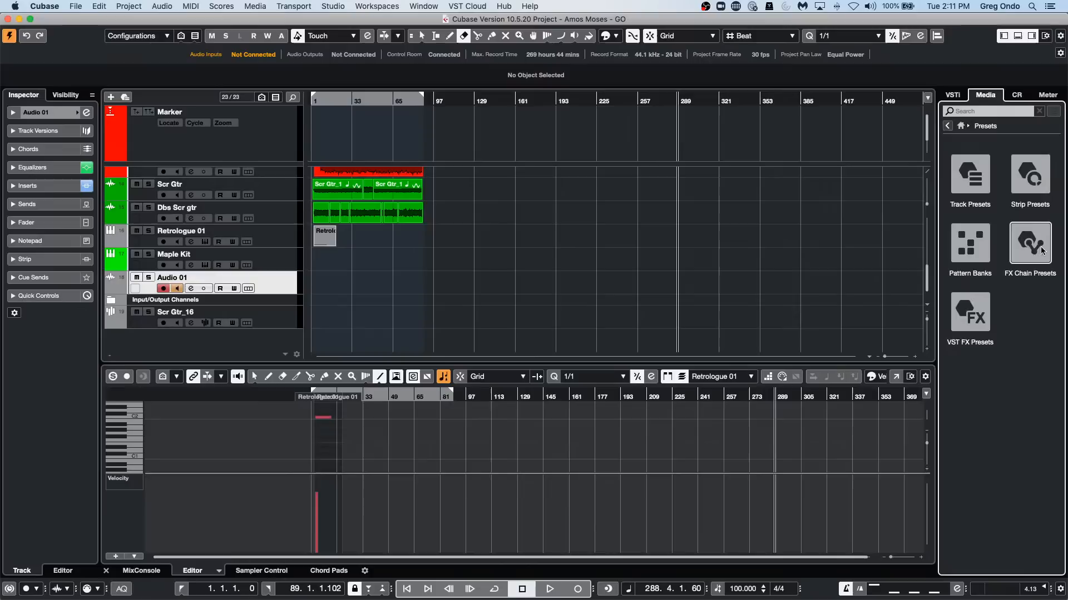
left_click(957, 184)
left_click(981, 186)
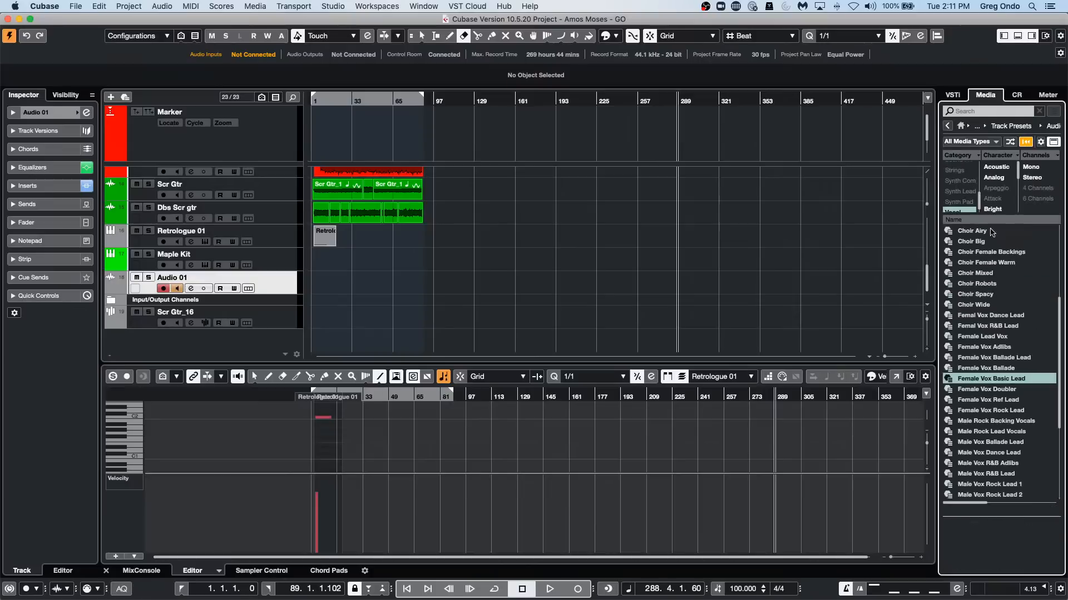
left_click_drag(995, 387, 287, 288)
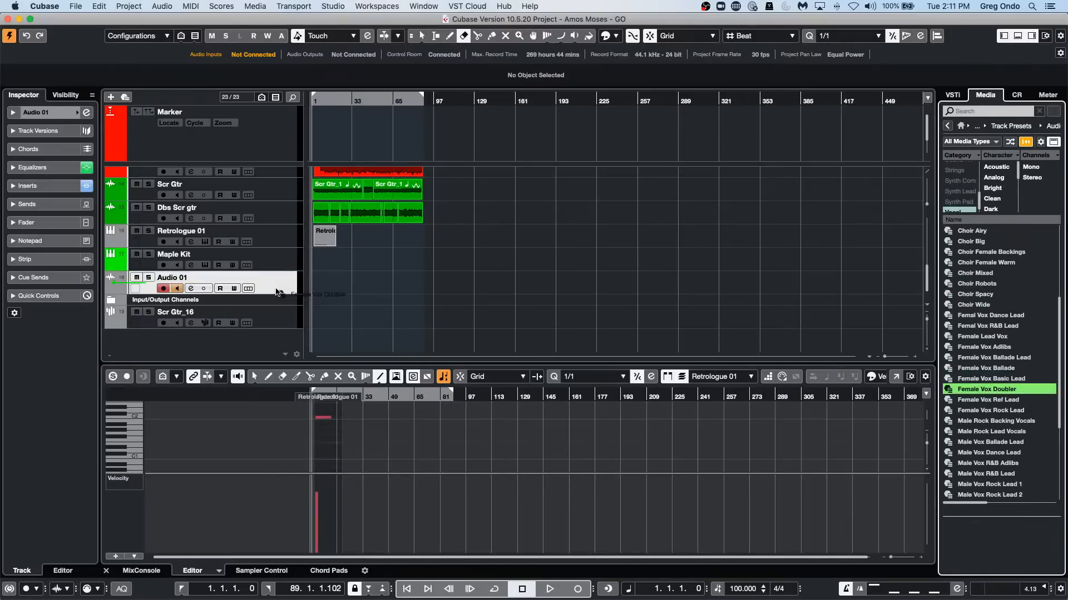
Open the channel settings of Audio 01 and examine its VintageCompressor insert.
left_click(86, 112)
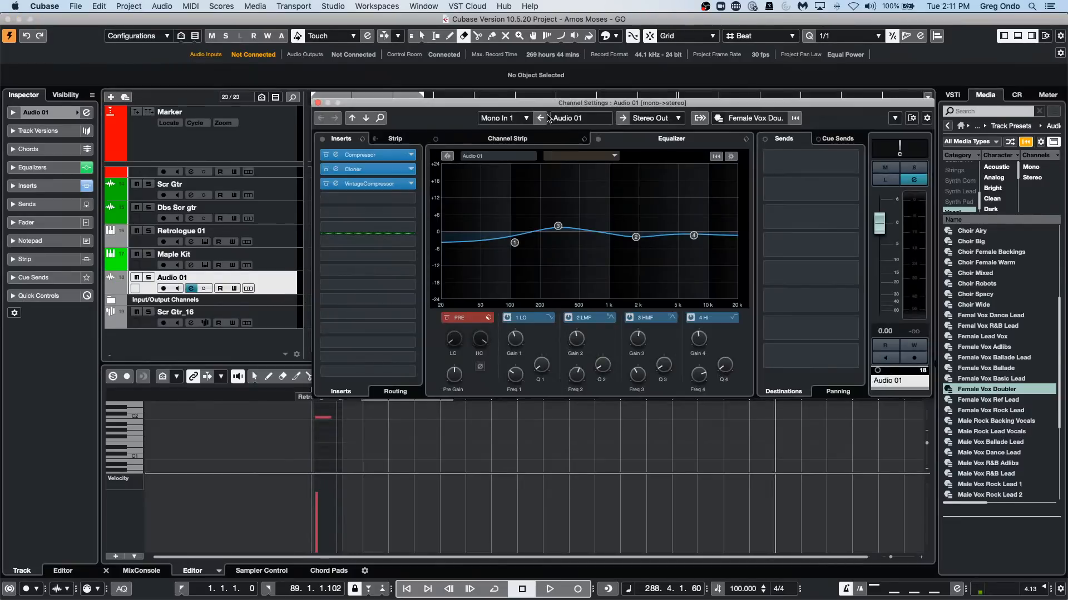
left_click(393, 185)
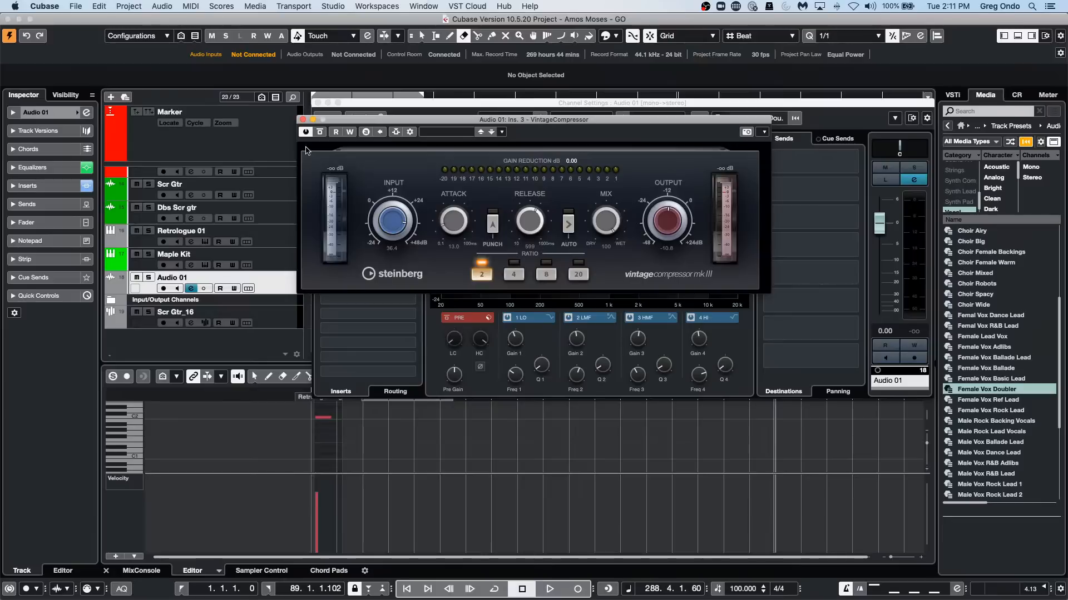
Save the Audio 01 channel setup as a track preset named iup9uh, and close its plug-in and channel settings windows.
left_click(303, 120)
left_click_drag(557, 226, 560, 222)
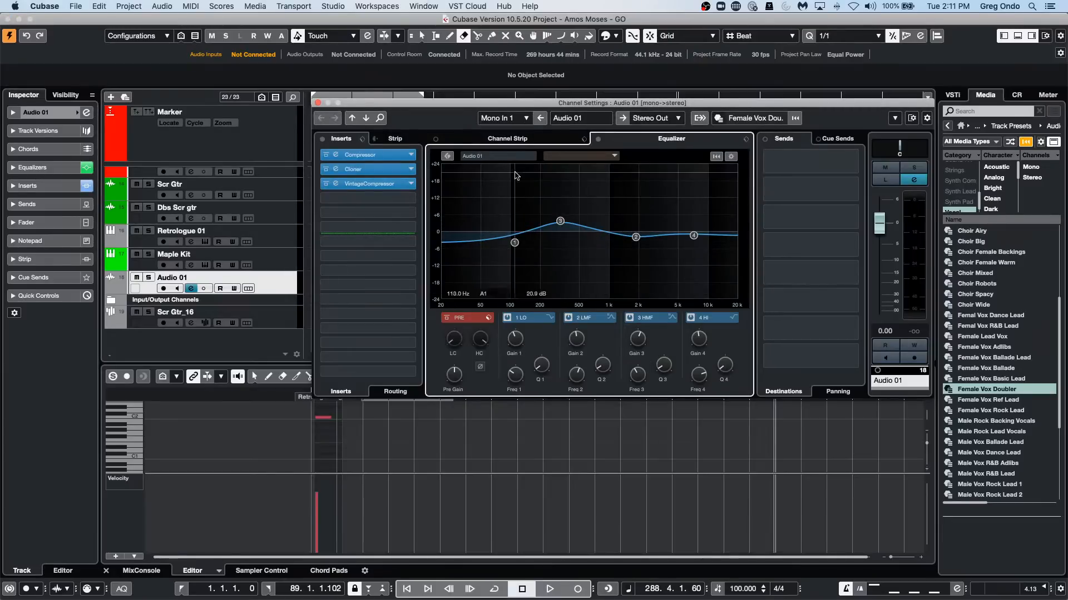
right_click(275, 279)
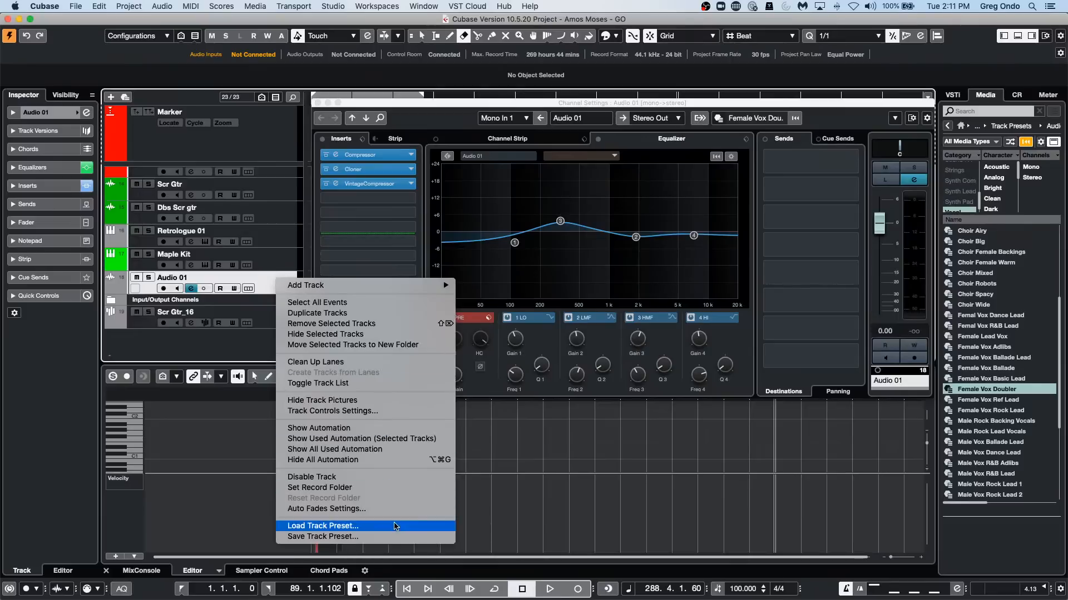
left_click(391, 537)
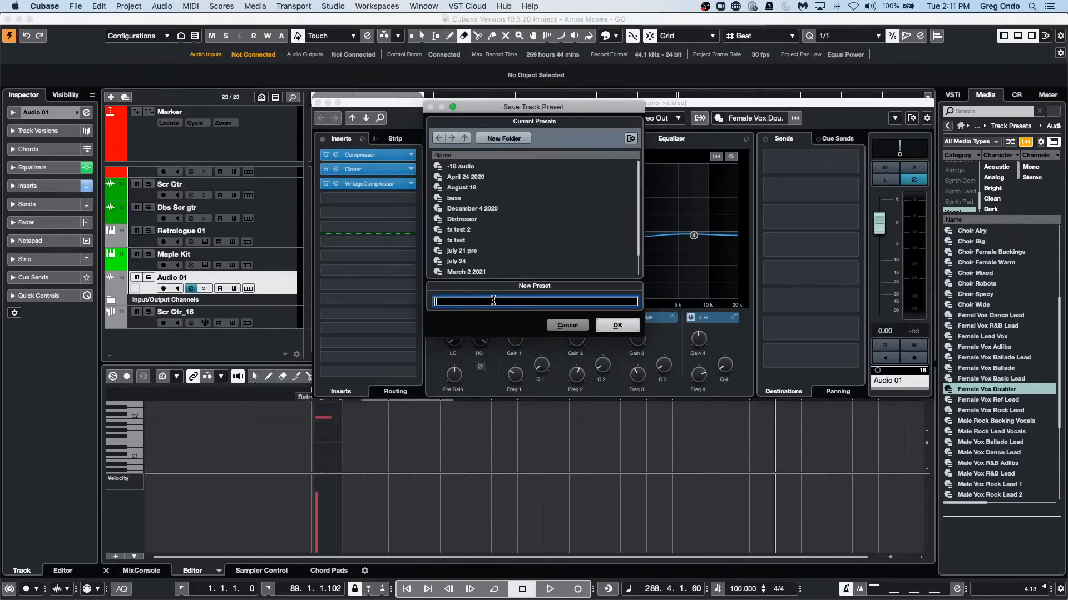
left_click(618, 325)
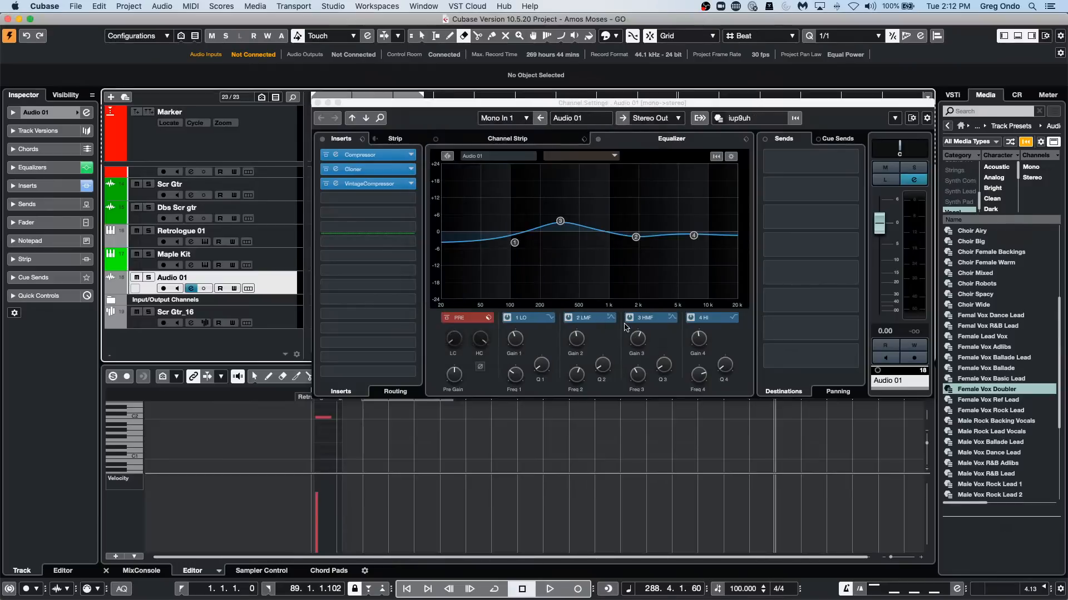
left_click(317, 104)
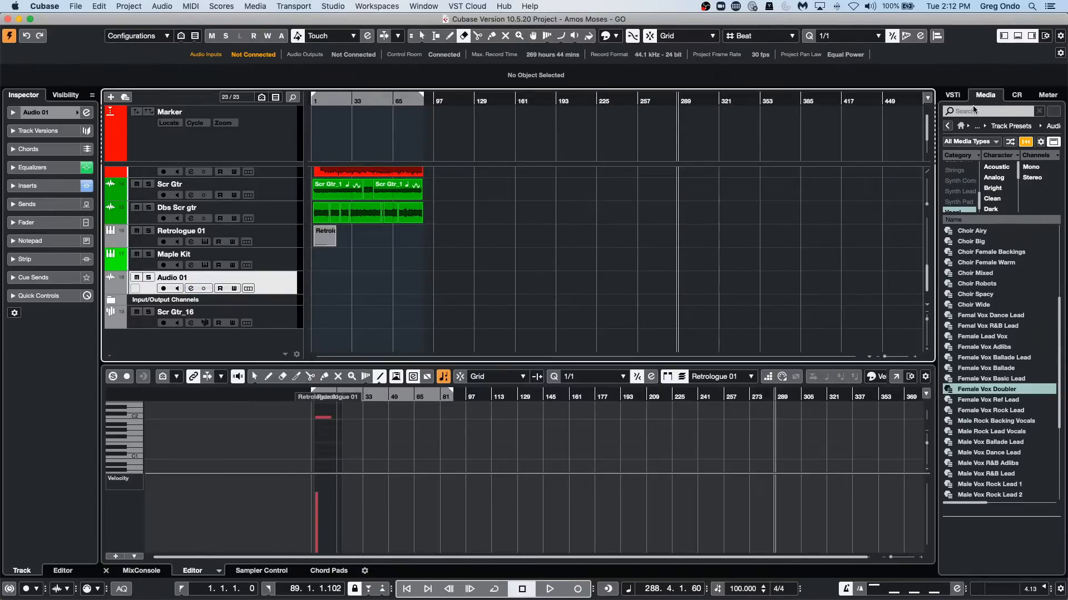
Find the iup9uh preset among the user audio track presets in the media browser and apply it to the Audio 01 track.
left_click(960, 126)
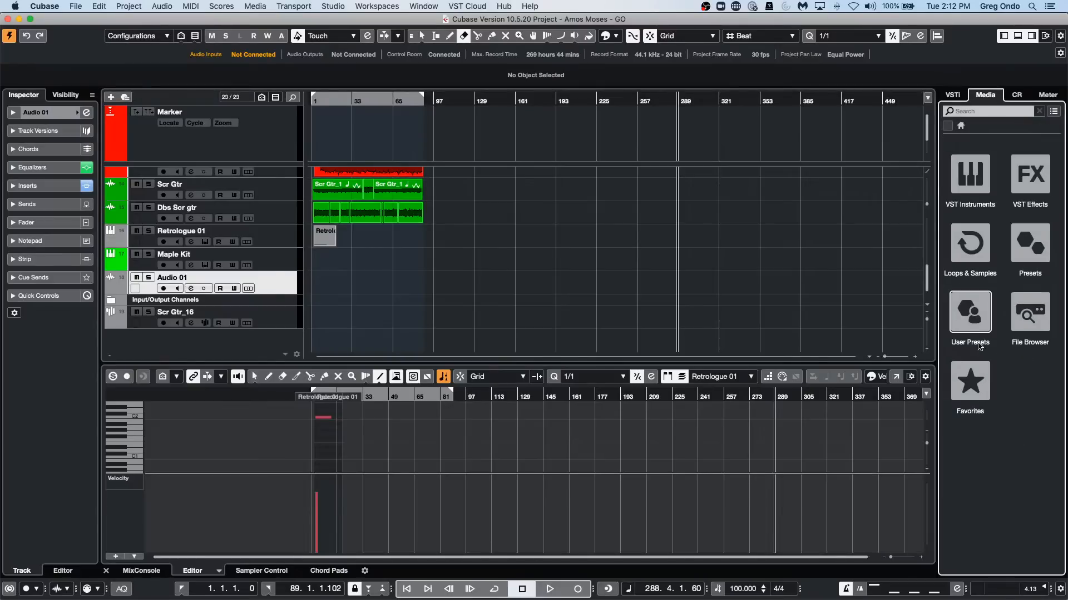
left_click(973, 322)
left_click(973, 180)
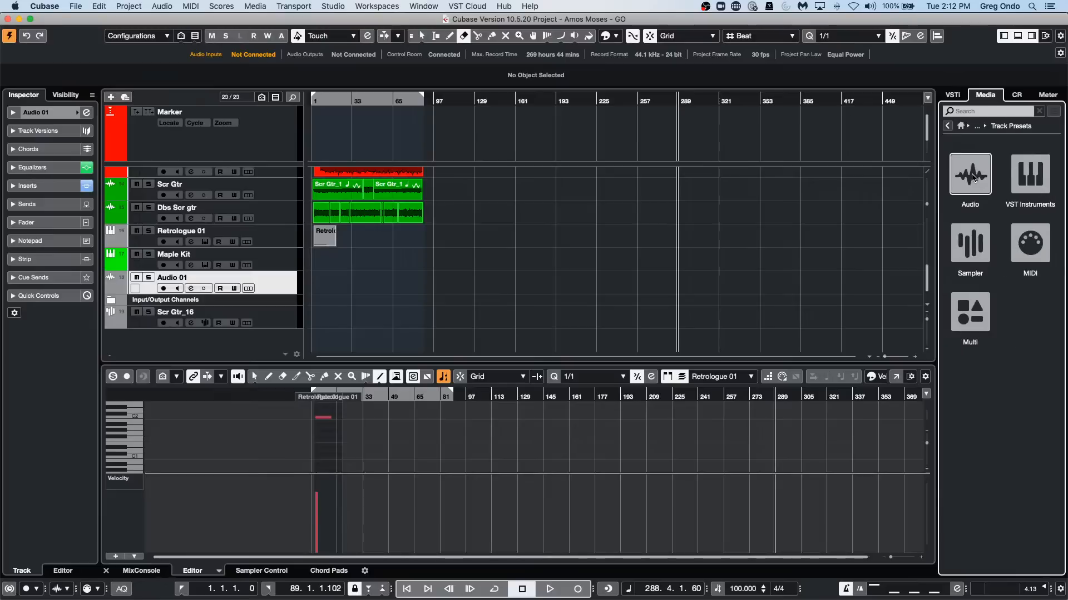
left_click(973, 179)
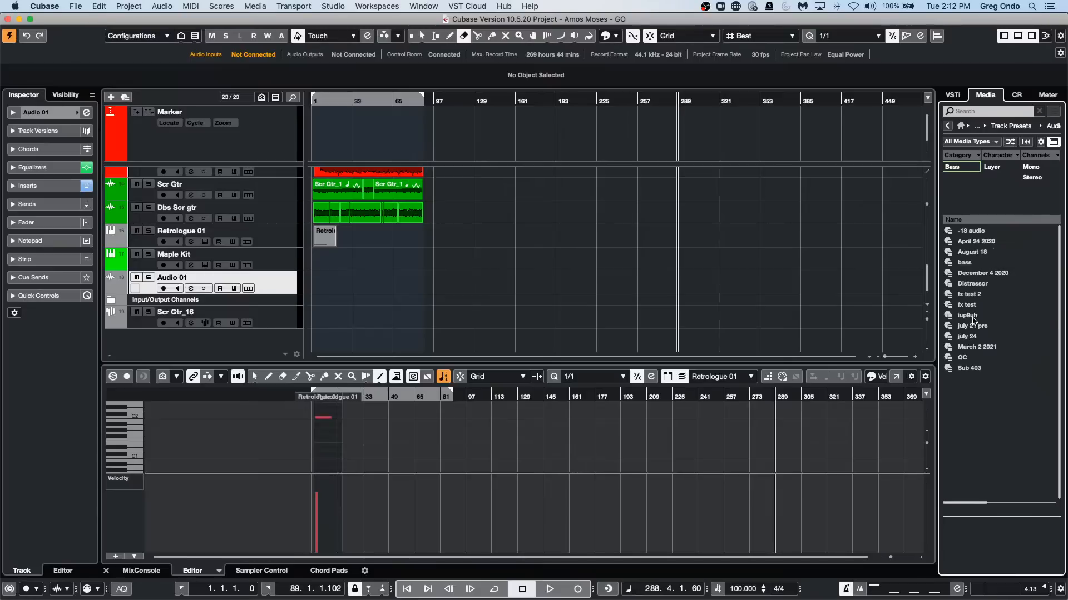
left_click_drag(972, 318, 249, 294)
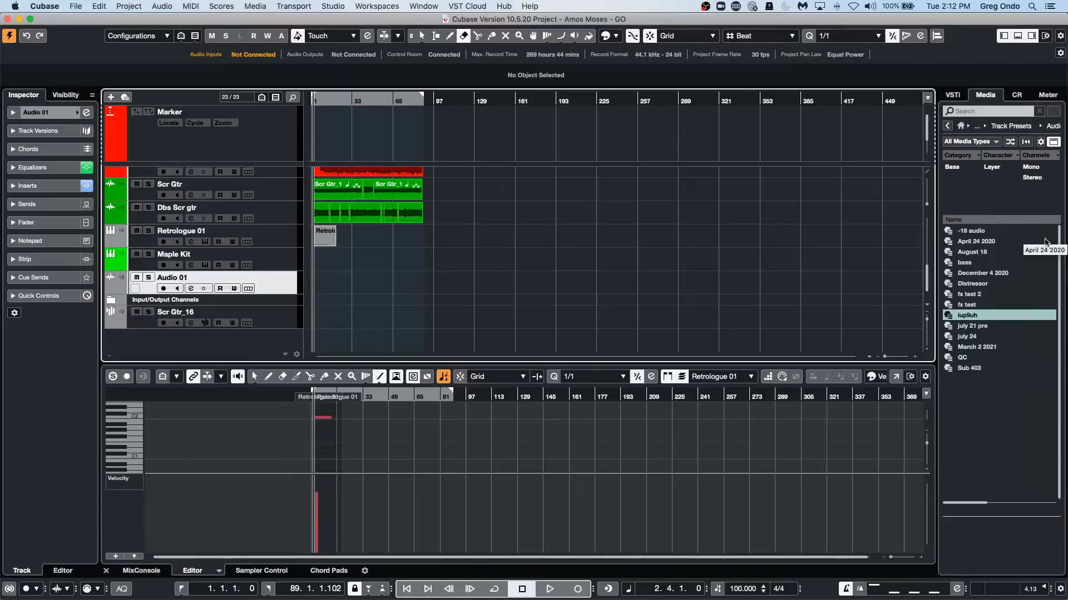
scroll(362, 166, "up", 10)
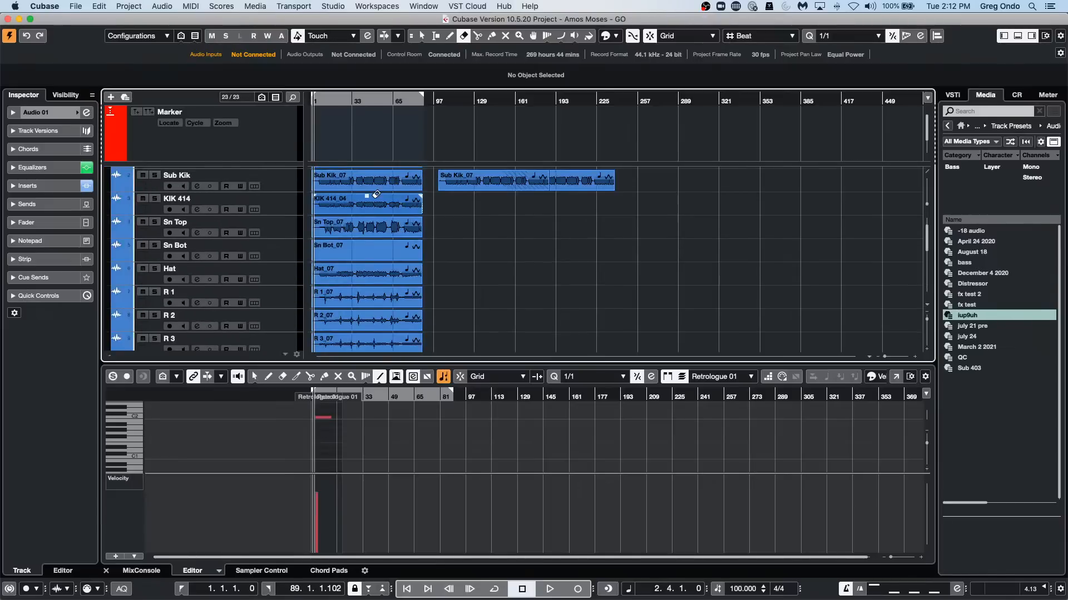
scroll(376, 194, "down", 10)
scroll(376, 194, "up", 10)
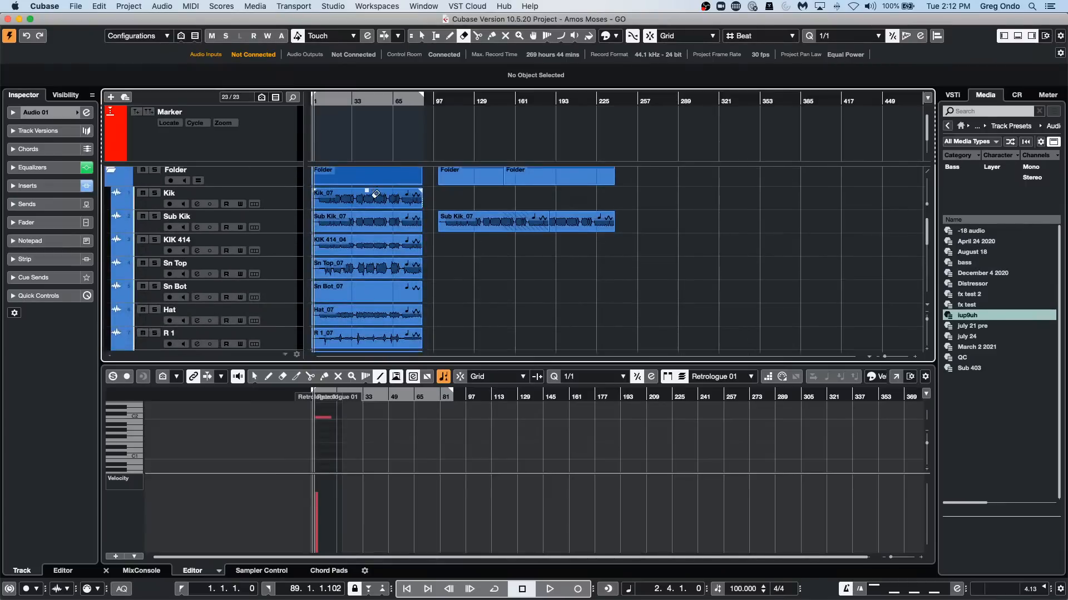
scroll(376, 193, "down", 10)
scroll(376, 194, "up", 10)
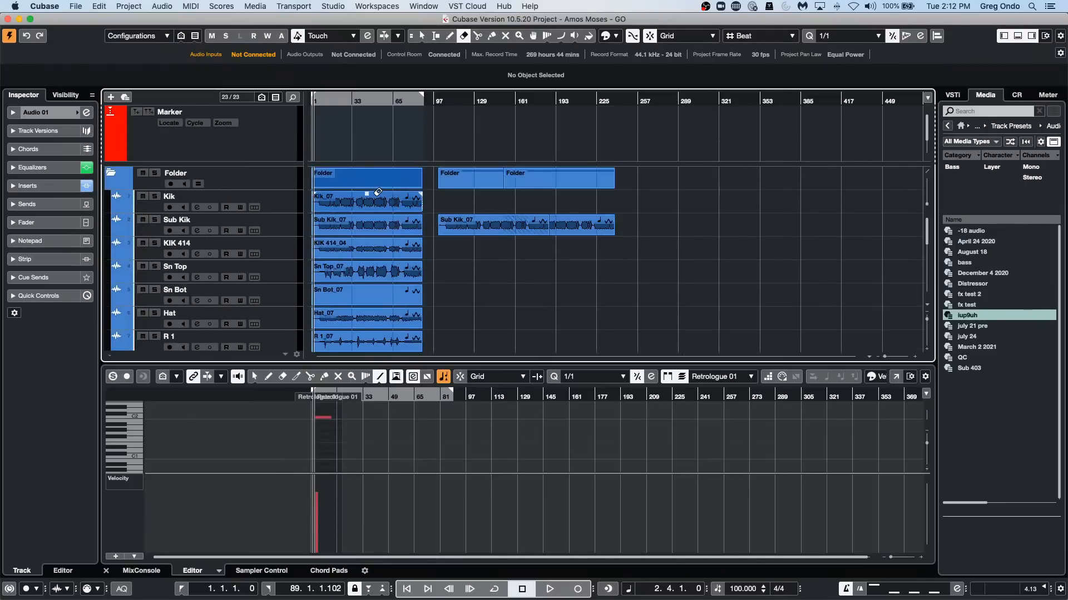
scroll(377, 193, "down", 1)
scroll(377, 192, "up", 1)
scroll(377, 191, "down", 10)
scroll(378, 191, "up", 8)
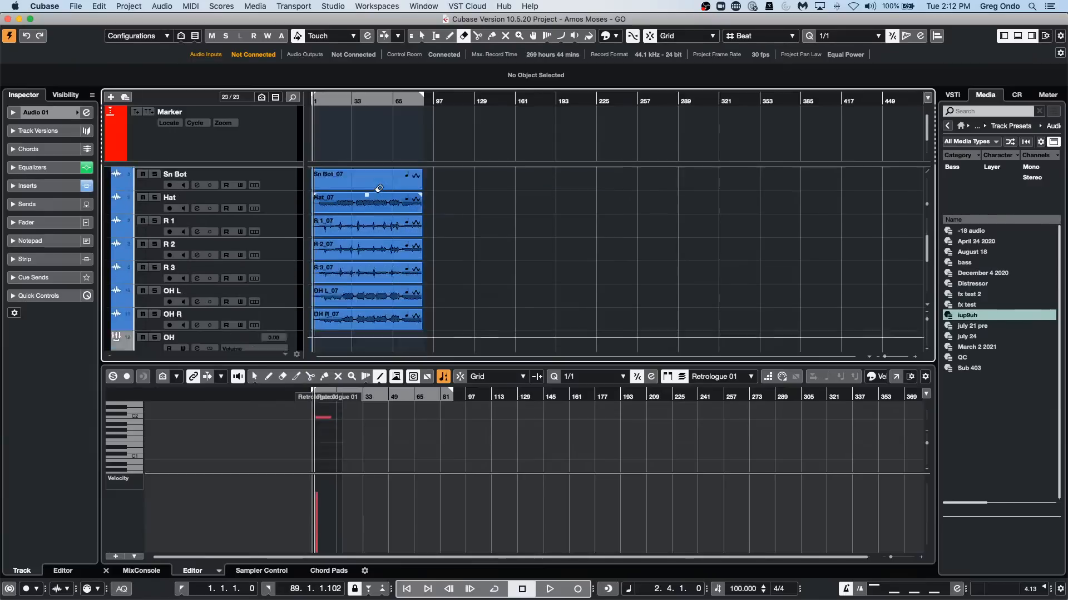
scroll(378, 189, "down", 10)
scroll(378, 188, "up", 10)
scroll(378, 189, "down", 10)
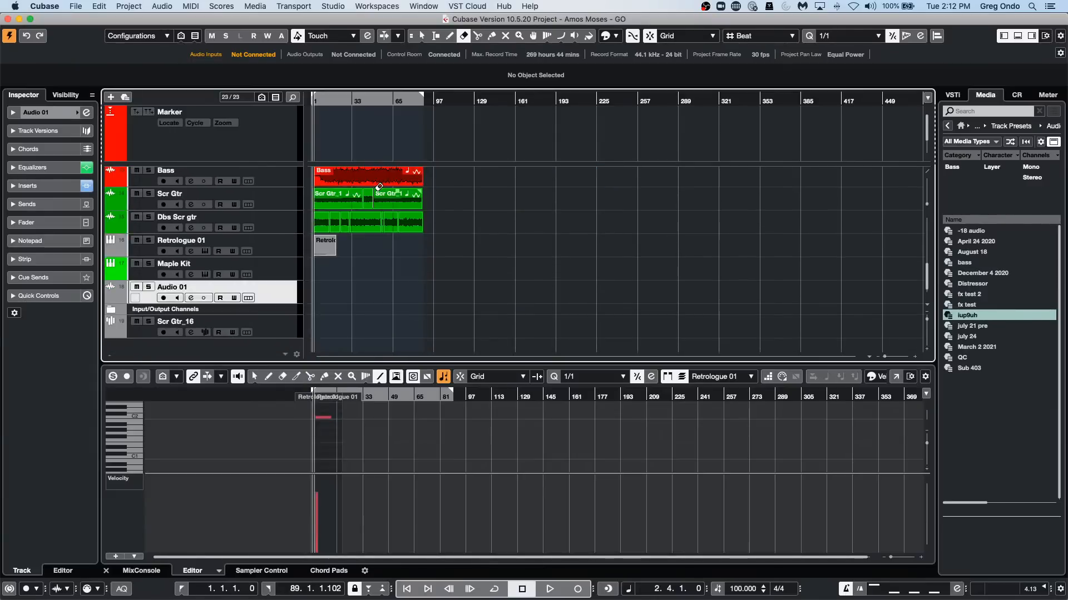
scroll(378, 189, "up", 10)
scroll(376, 189, "down", 10)
scroll(376, 189, "up", 10)
scroll(376, 189, "down", 10)
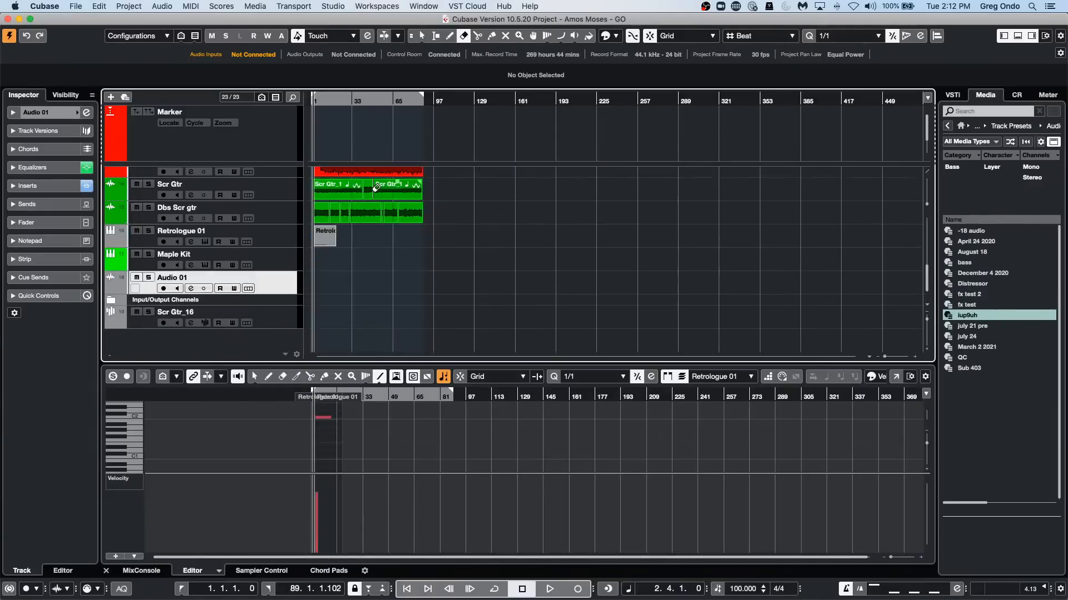
scroll(377, 189, "up", 10)
scroll(376, 189, "down", 3)
scroll(377, 189, "up", 5)
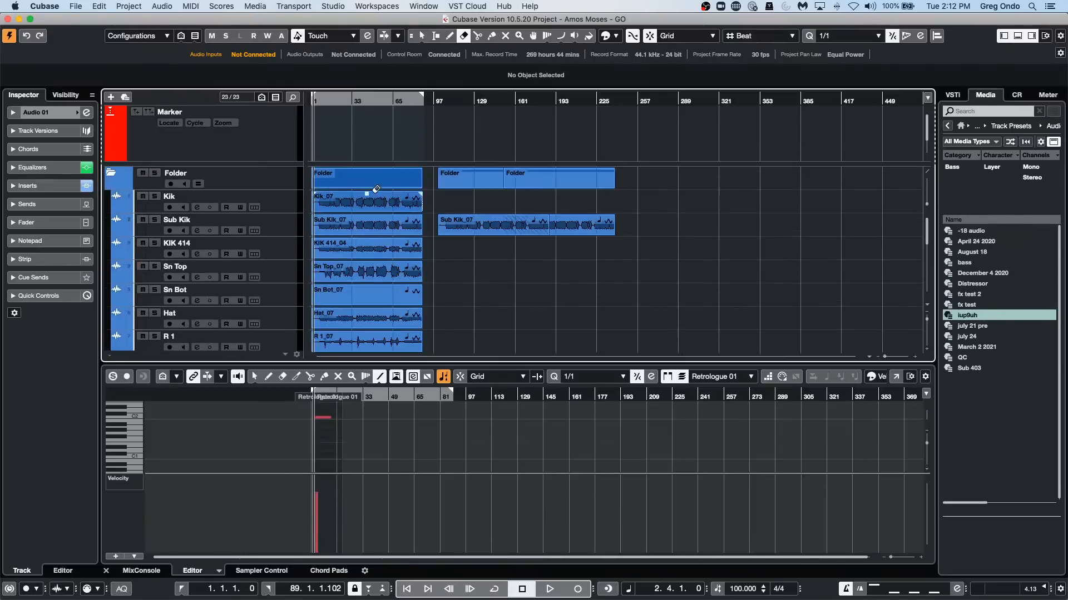
scroll(377, 189, "down", 8)
scroll(377, 190, "up", 8)
scroll(378, 189, "down", 8)
scroll(377, 190, "up", 7)
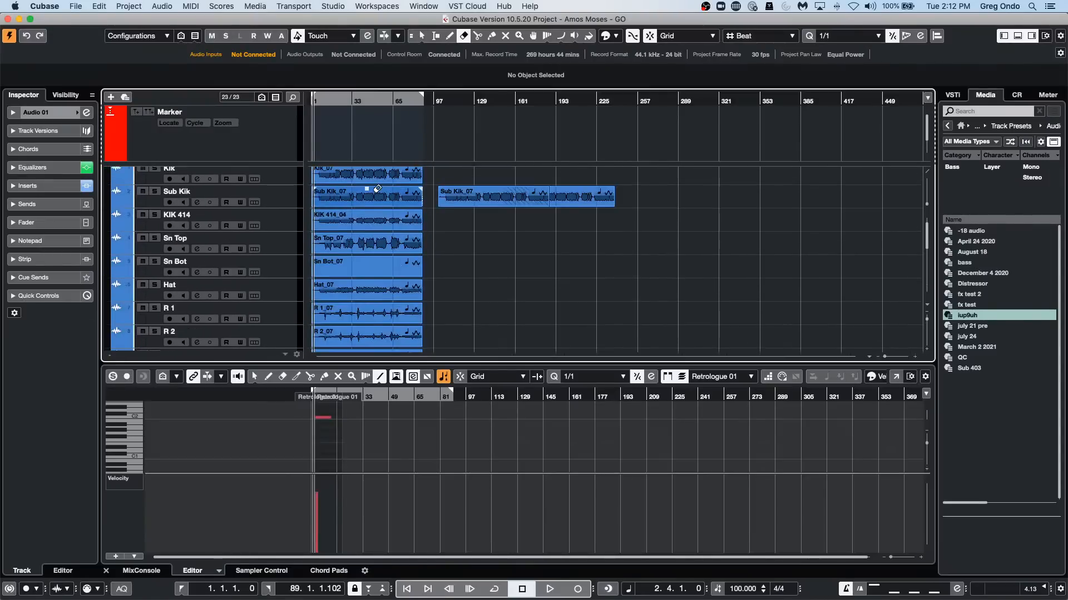
scroll(377, 190, "up", 1)
scroll(376, 188, "down", 10)
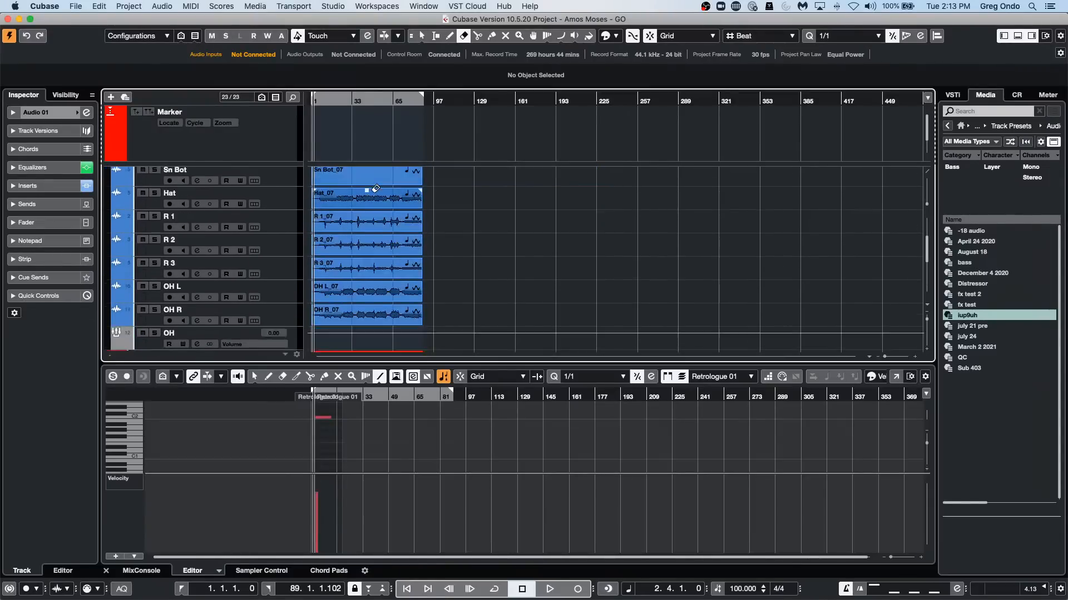
scroll(376, 186, "up", 10)
scroll(375, 183, "down", 5)
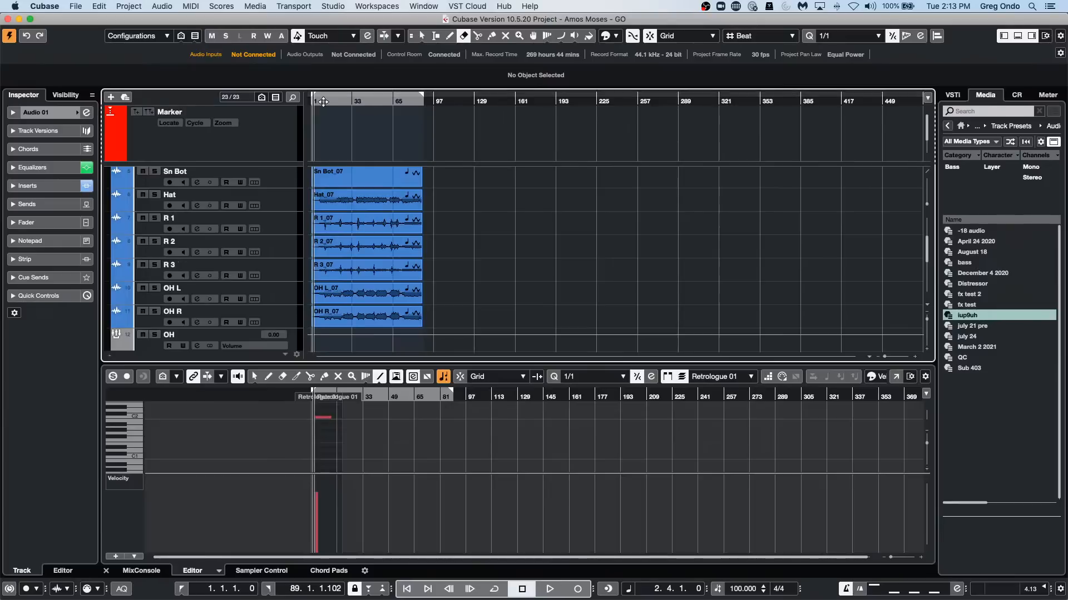
left_click_drag(315, 101, 288, 143)
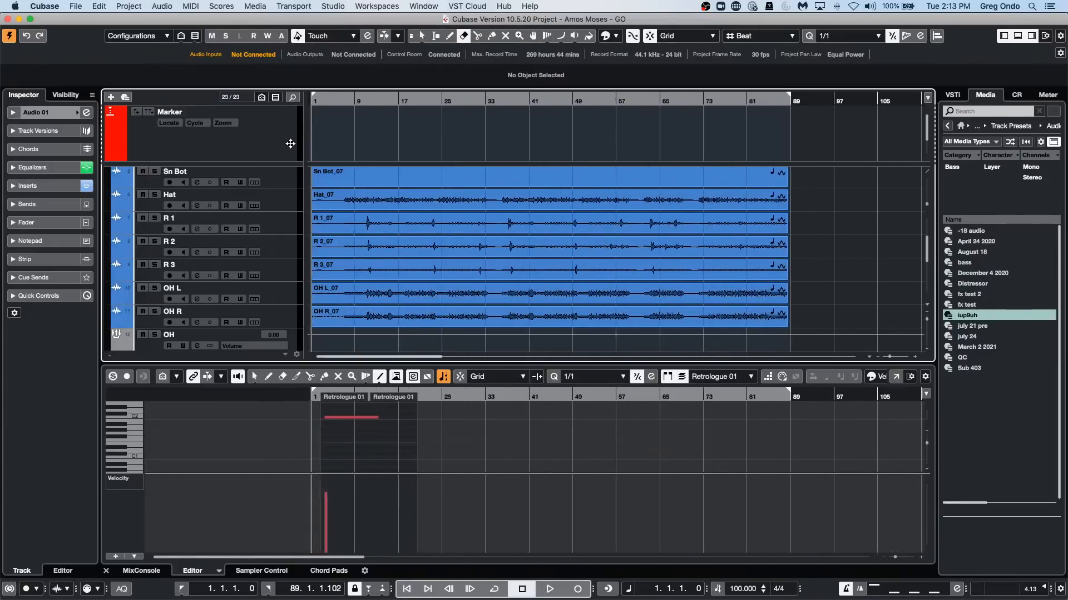
scroll(489, 195, "up", 5)
scroll(526, 208, "down", 10)
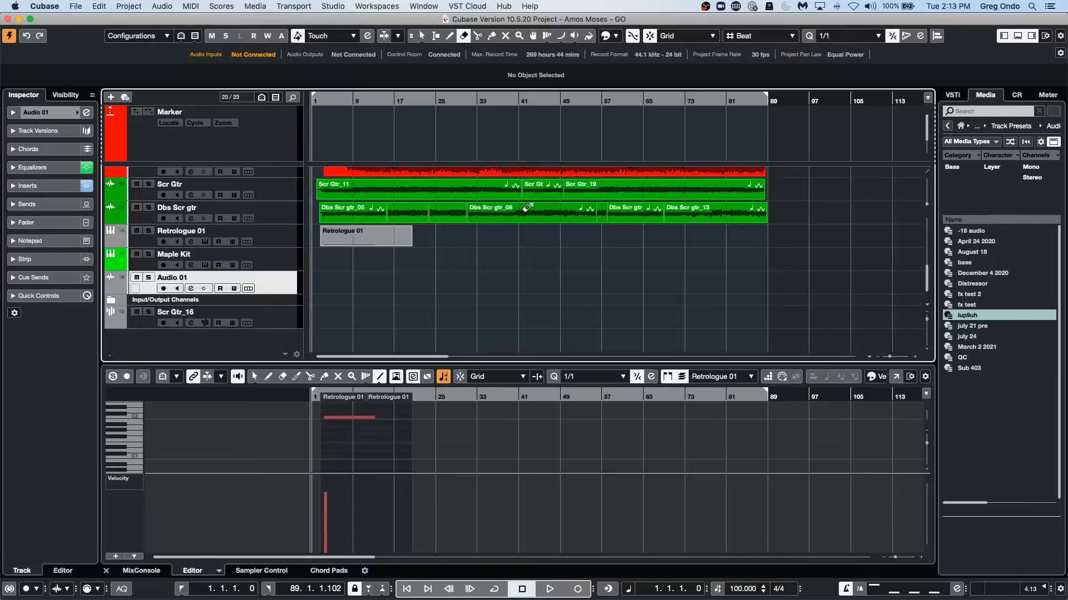
scroll(526, 207, "up", 10)
scroll(527, 204, "down", 10)
scroll(526, 205, "up", 10)
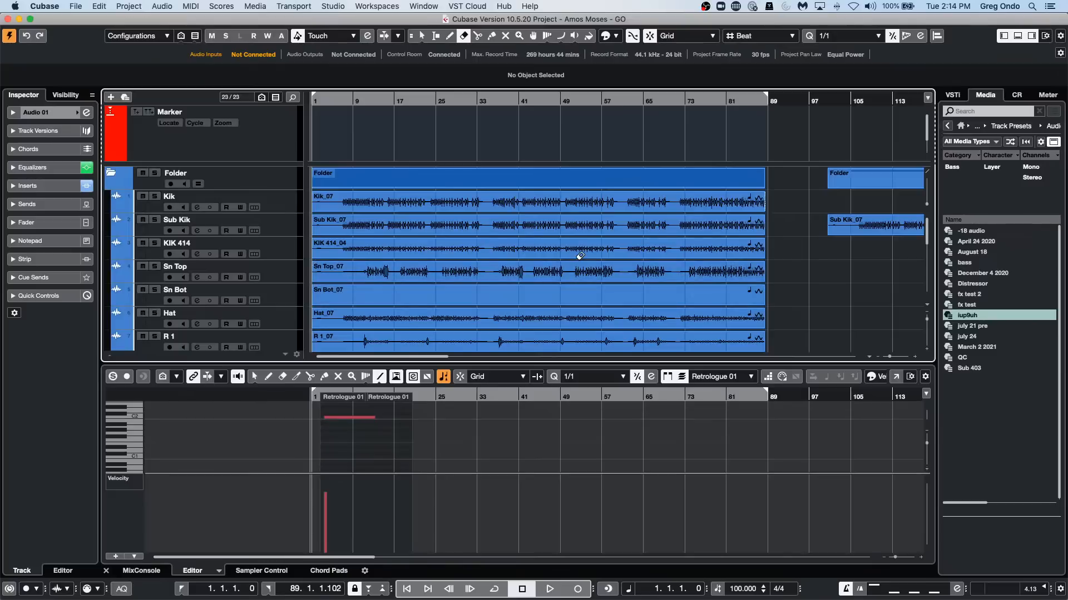
Select the Retrologue 01 part and its track, solo the track during playback, and stop.
scroll(580, 255, "down", 5)
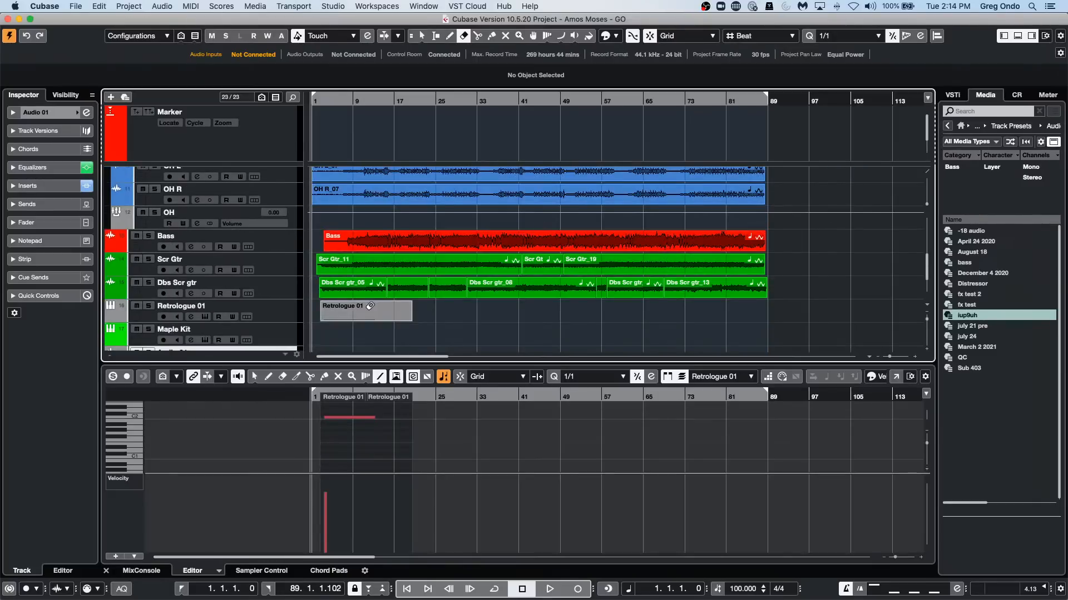
key("1")
left_click(367, 316)
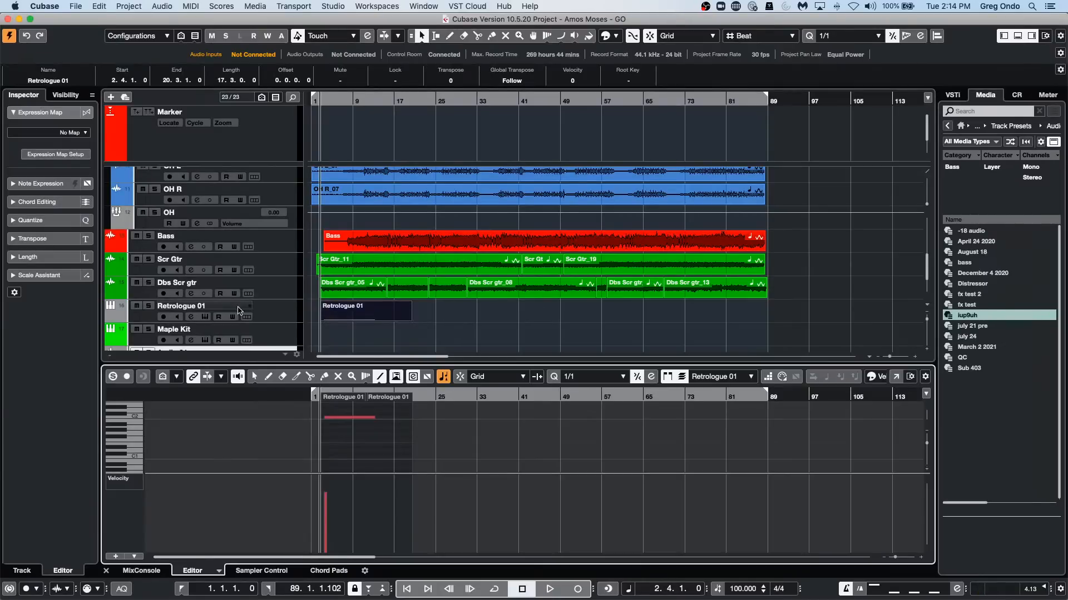
left_click(265, 312)
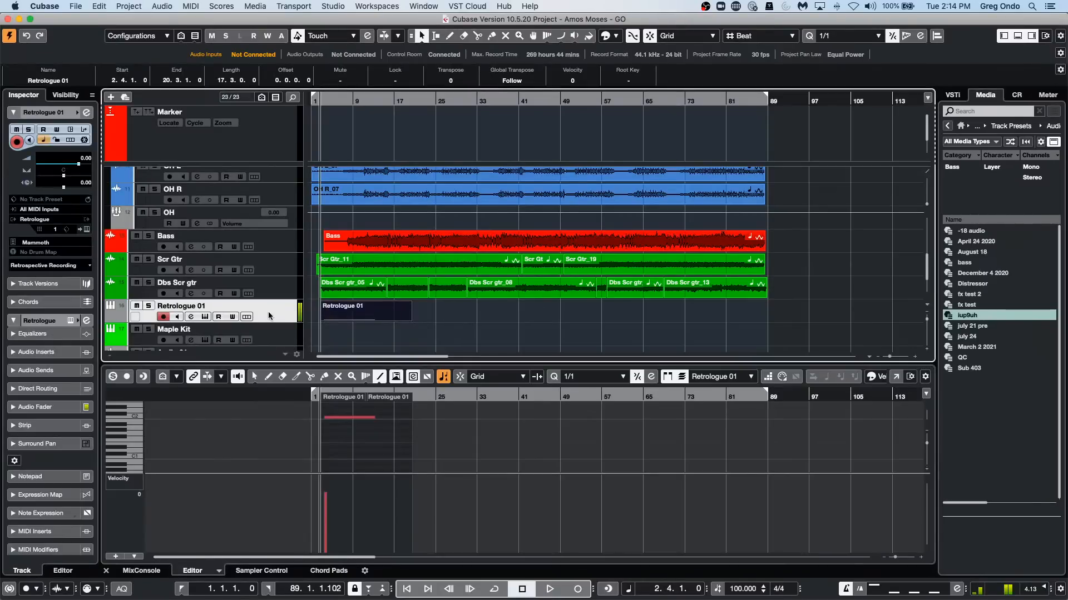
key("space")
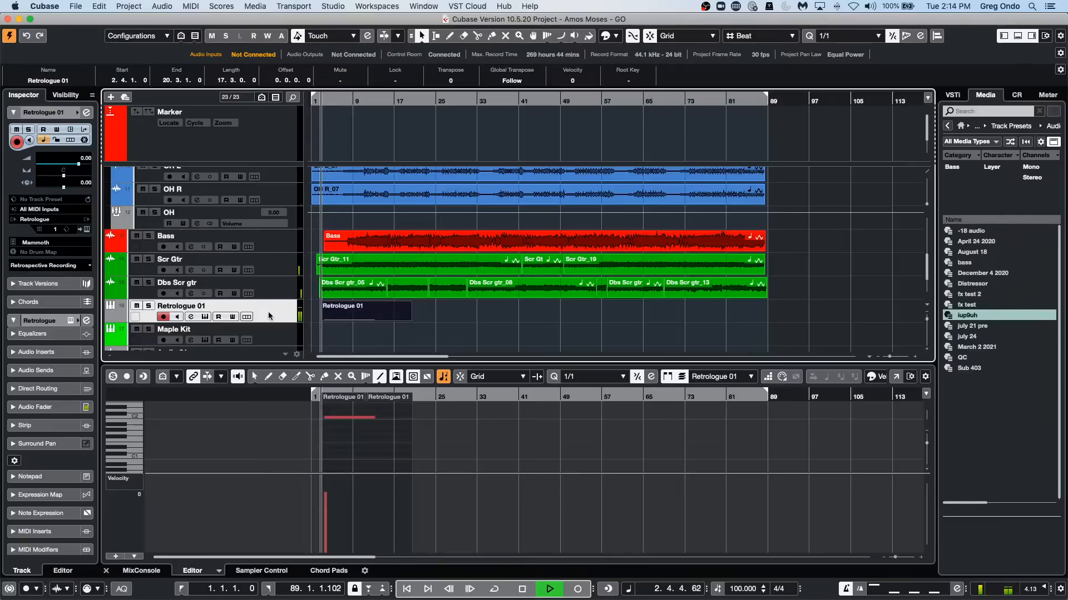
left_click(148, 306)
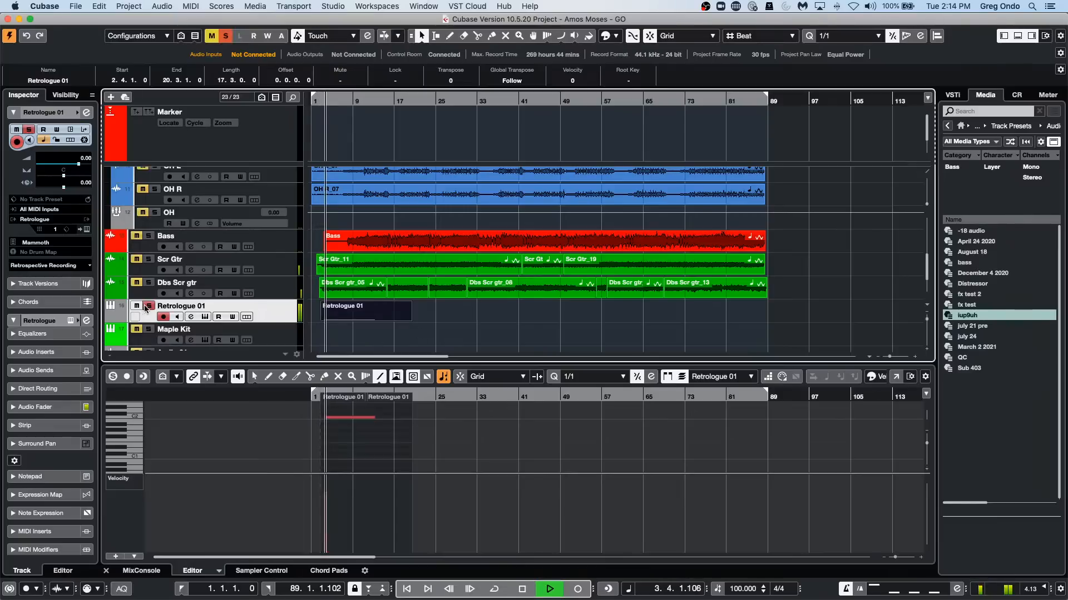
key("space")
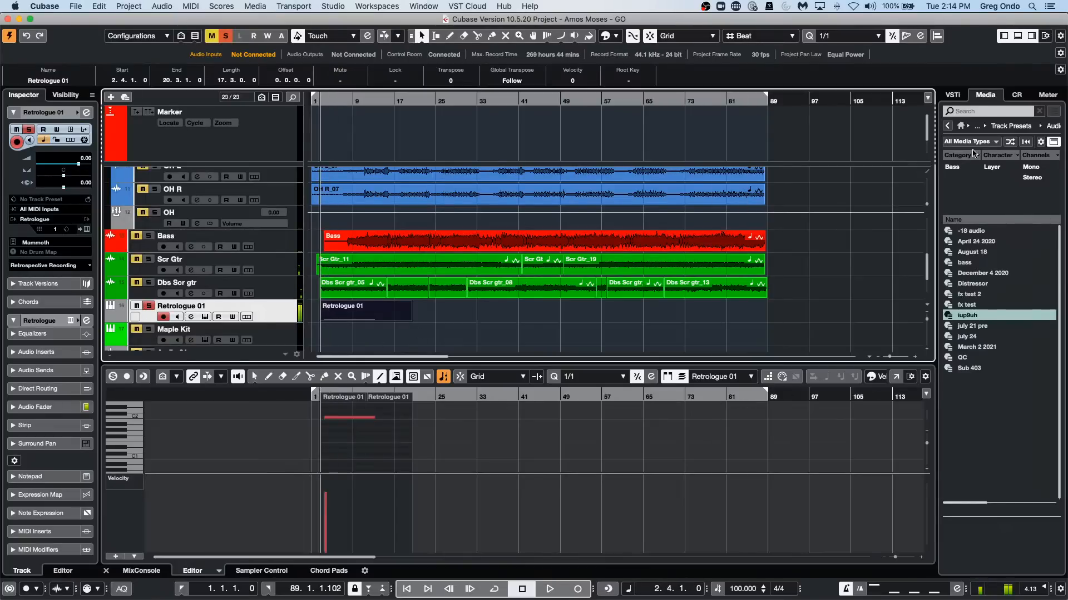
Lower the Control Room's Main level to -4.32 and play the soloed Retrologue 01 part from just before its start.
left_click(1016, 94)
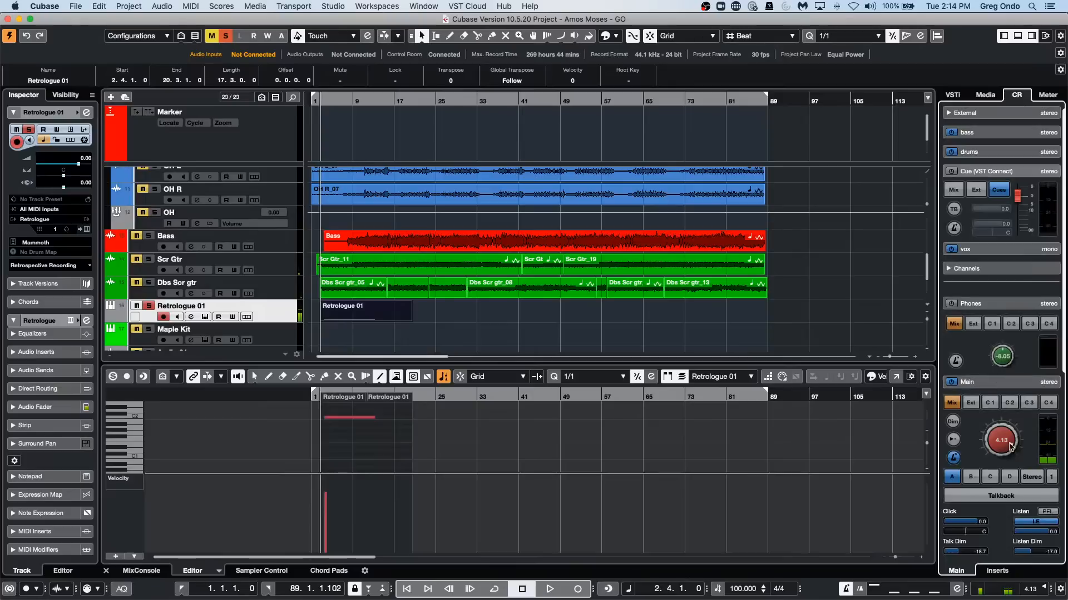
left_click_drag(1010, 447, 1001, 471)
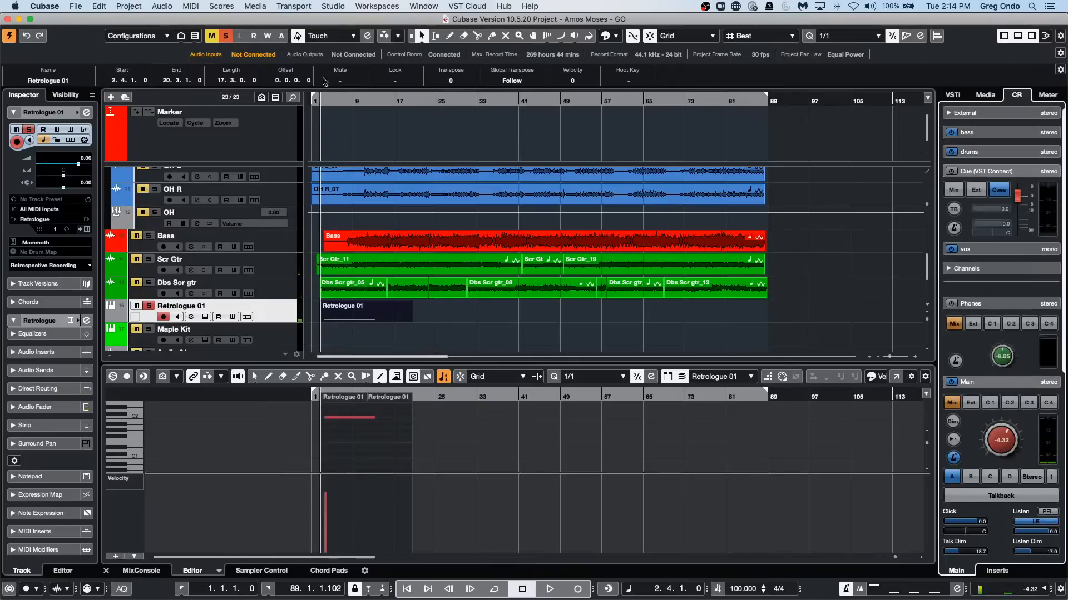
left_click_drag(327, 99, 325, 104)
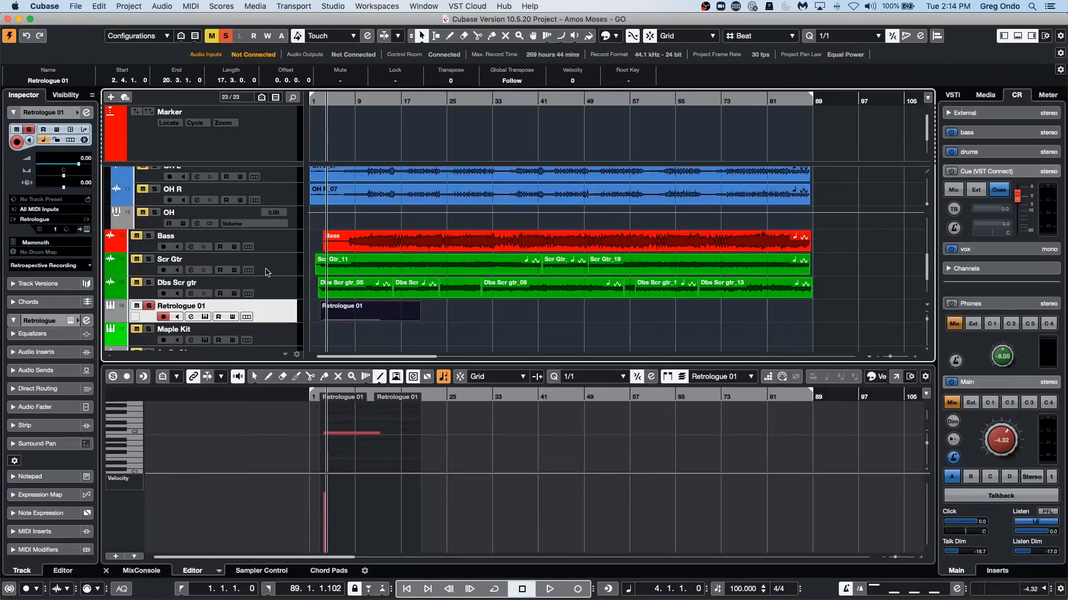
left_click(315, 396)
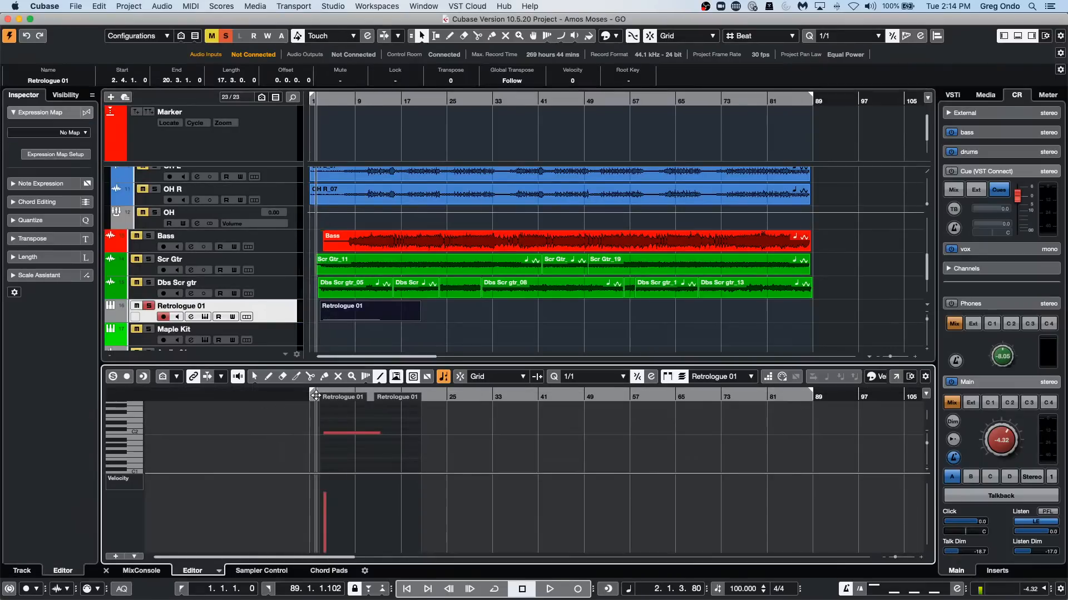
key("space")
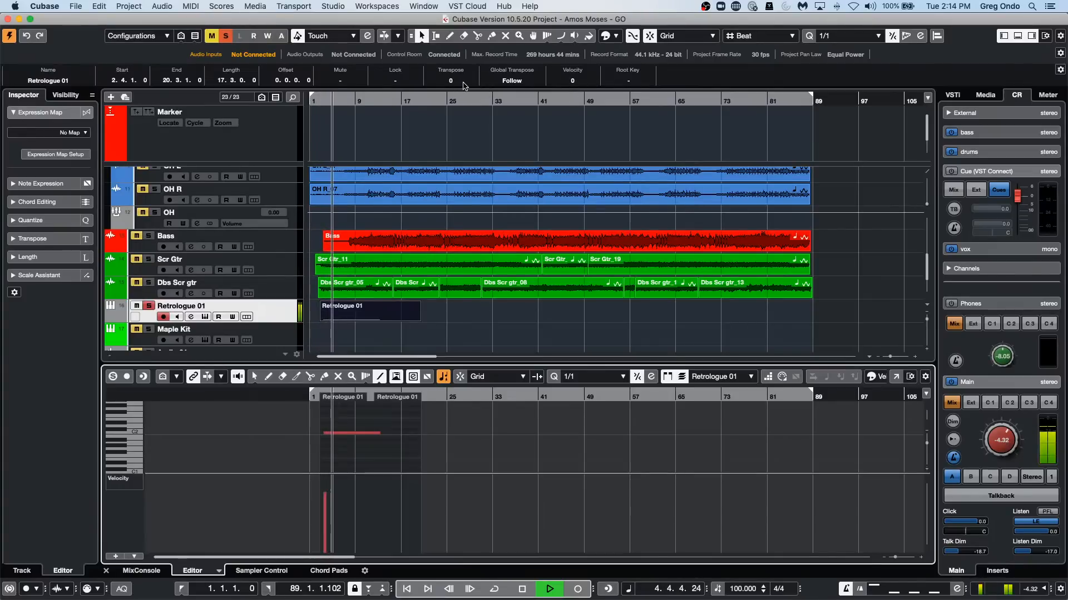
key("space")
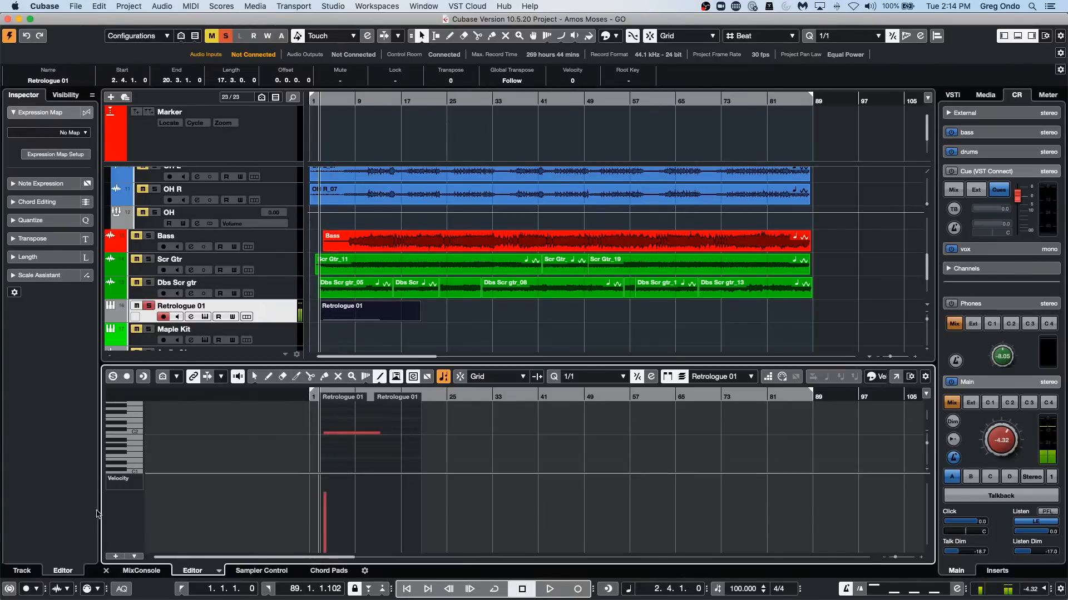
Show the Pitchbend controller lane for the Retrologue 01 part and delete all of its pitchbend events.
left_click(126, 482)
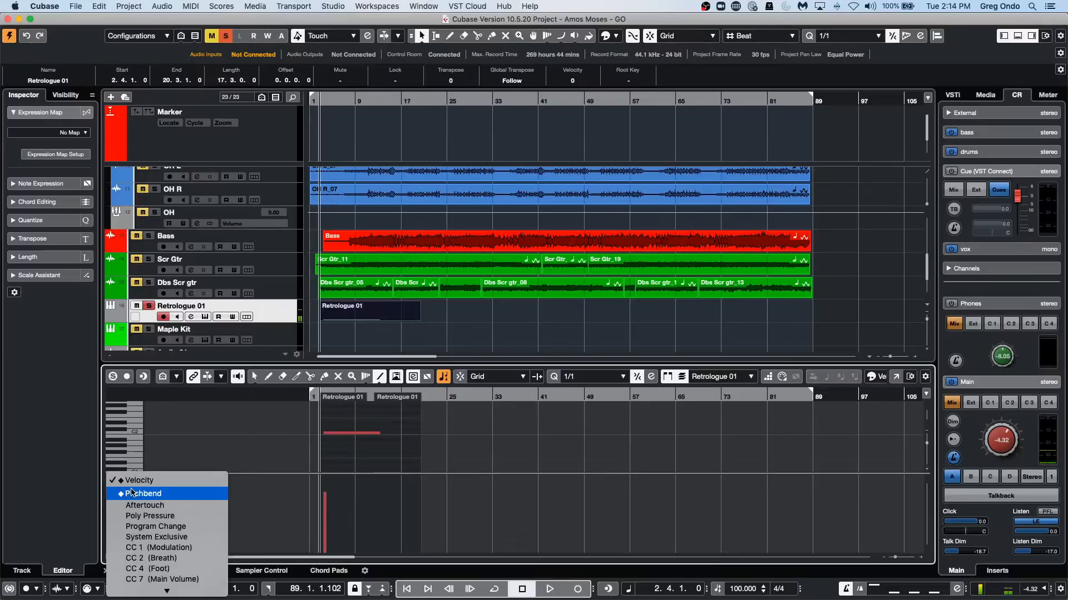
left_click(132, 493)
right_click(409, 533)
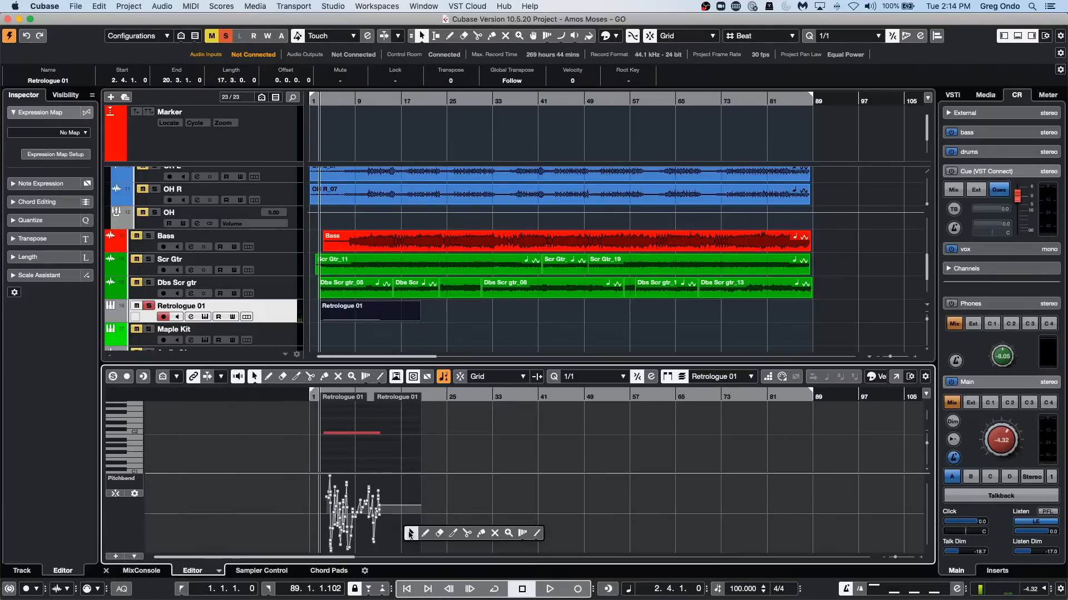
left_click(410, 533)
left_click_drag(450, 487, 210, 588)
key("Delete")
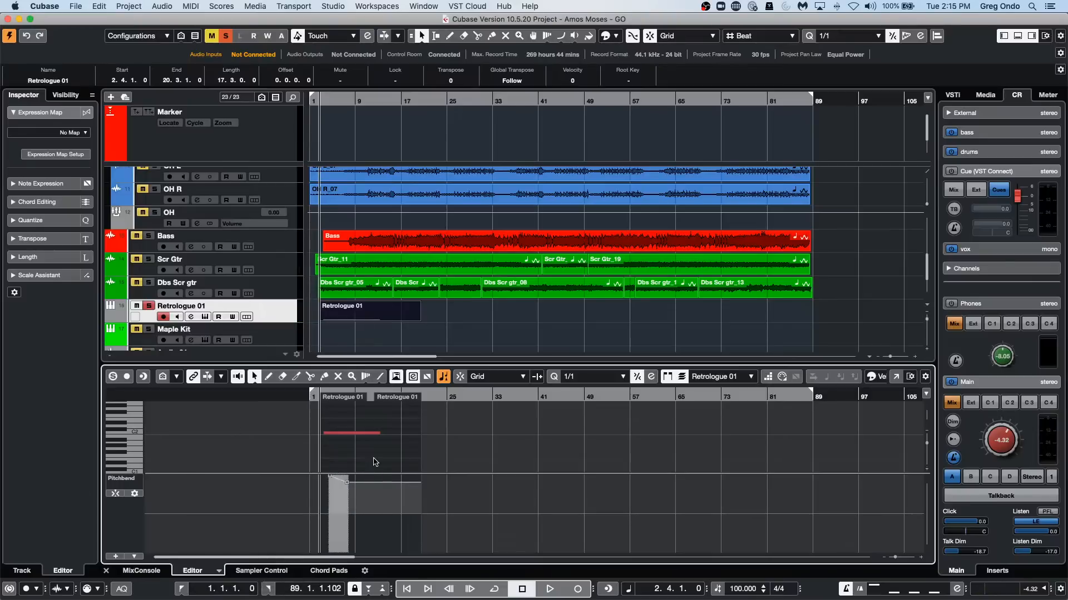
key("Delete")
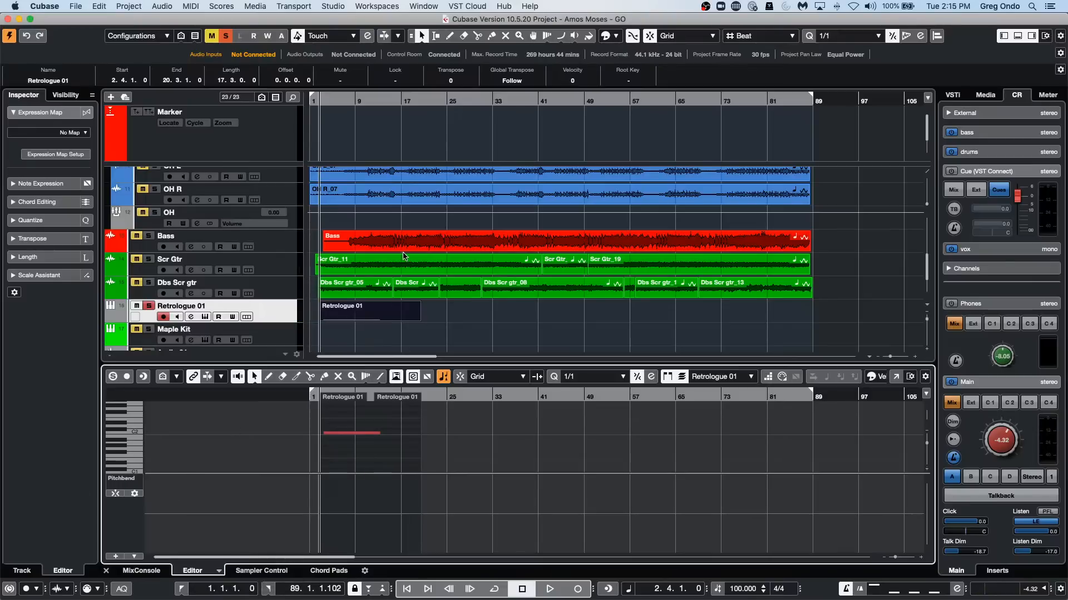
Play the Retrologue 01 part while raising its Transpose value to 5 and then 7, and stop playback.
key("space")
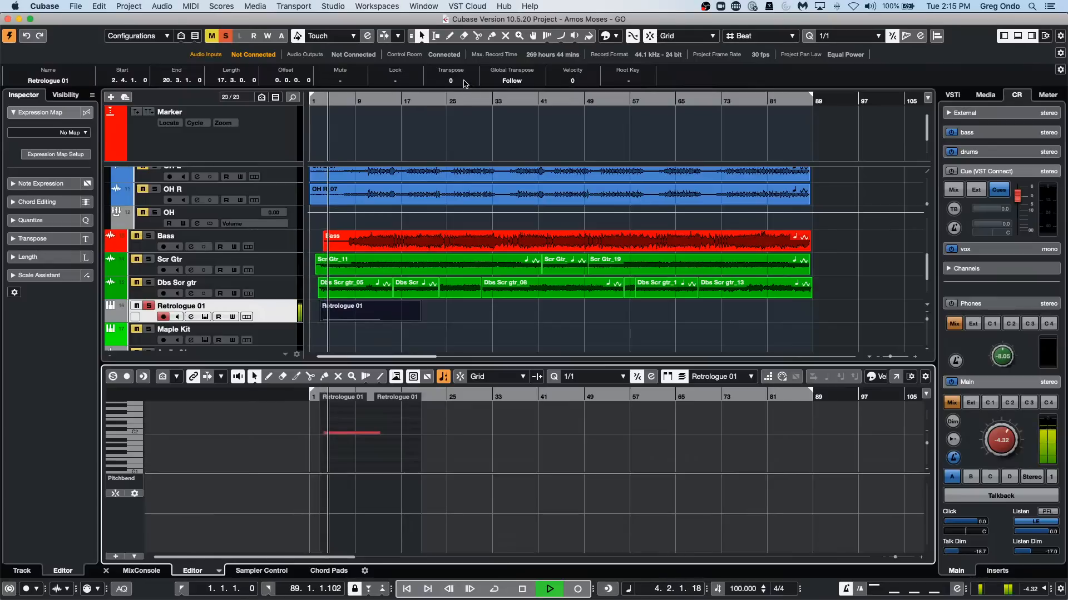
scroll(465, 81, "up", 3)
scroll(465, 80, "up", 2)
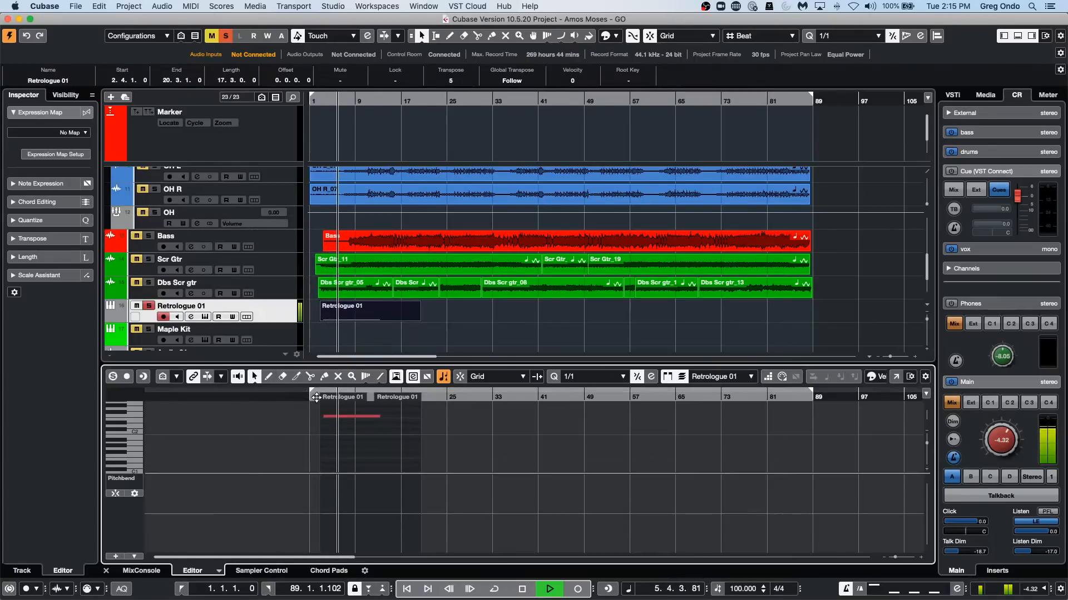
left_click(315, 397)
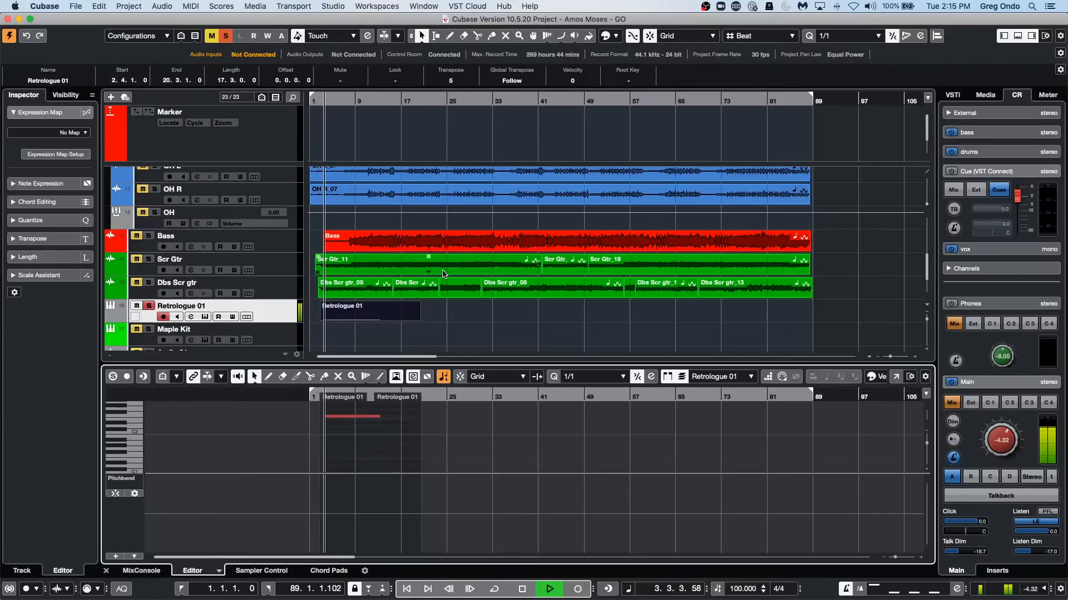
scroll(460, 82, "up", 1)
scroll(460, 83, "up", 1)
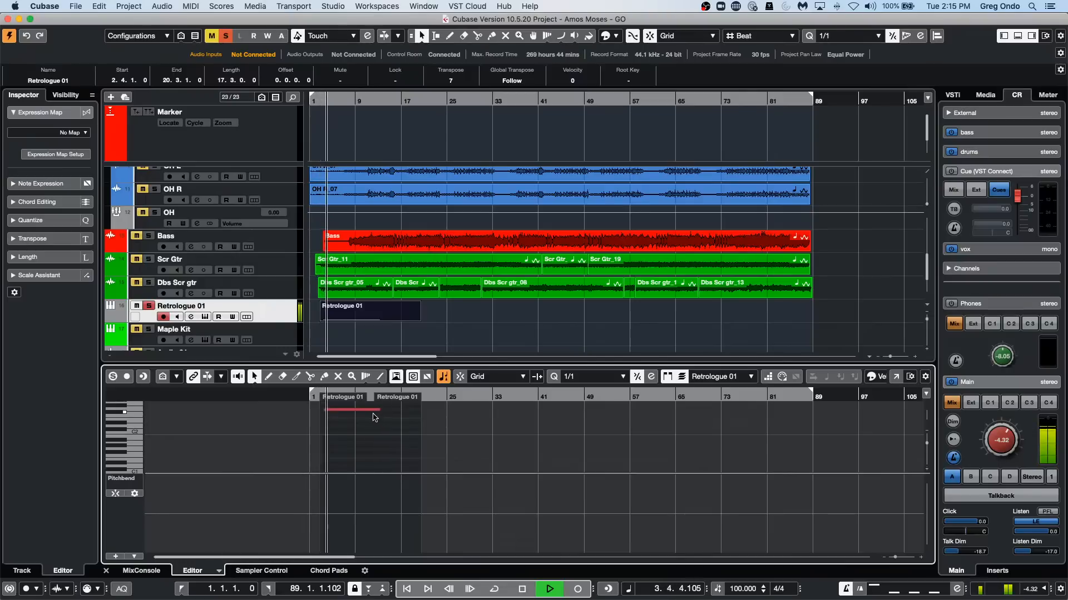
key("space")
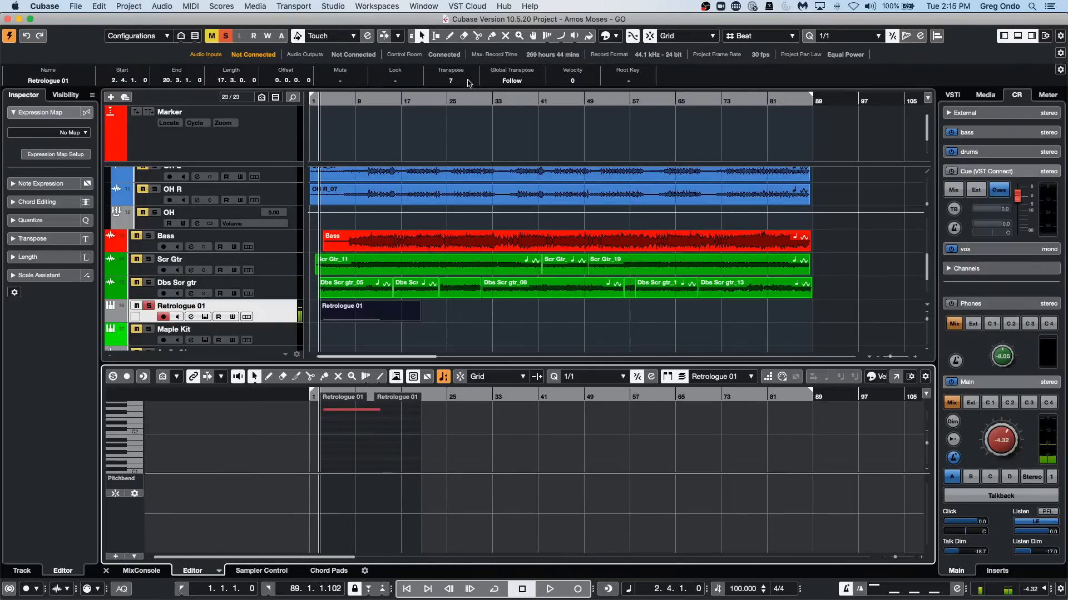
Return the Retrologue 01 part's Transpose value to 0, trying further transpositions up and down.
scroll(452, 83, "down", 3)
scroll(452, 83, "down", 4)
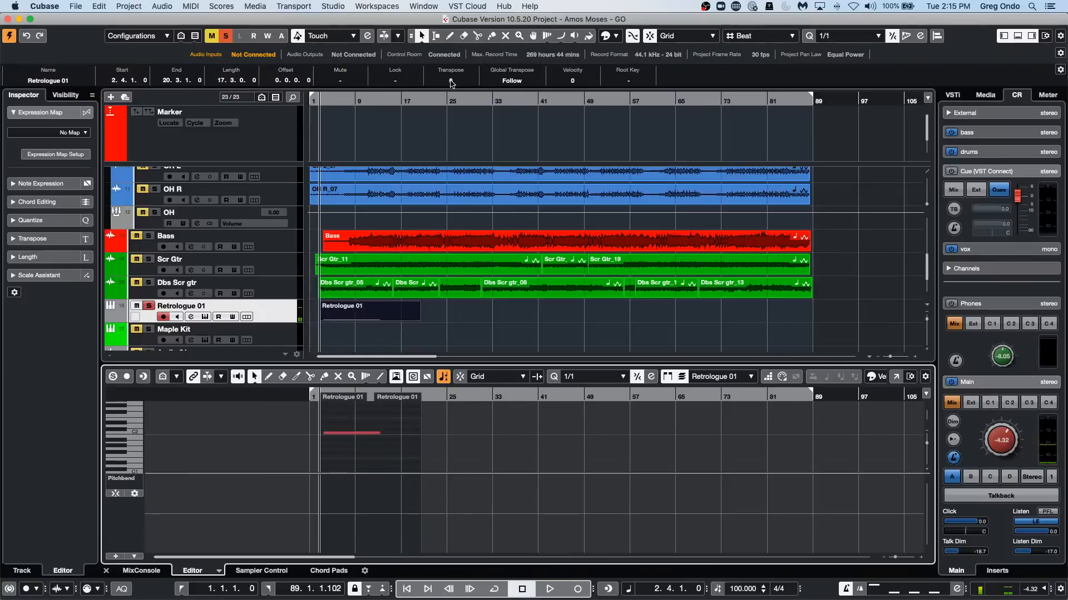
scroll(451, 83, "up", 4)
scroll(451, 83, "down", 5)
scroll(451, 83, "up", 4)
scroll(452, 84, "down", 4)
scroll(452, 83, "up", 1)
scroll(455, 85, "down", 5)
scroll(456, 84, "up", 3)
scroll(456, 84, "up", 2)
Choose the Draw tool and enable Show Semitones Grid for the Pitchbend lane.
right_click(325, 491)
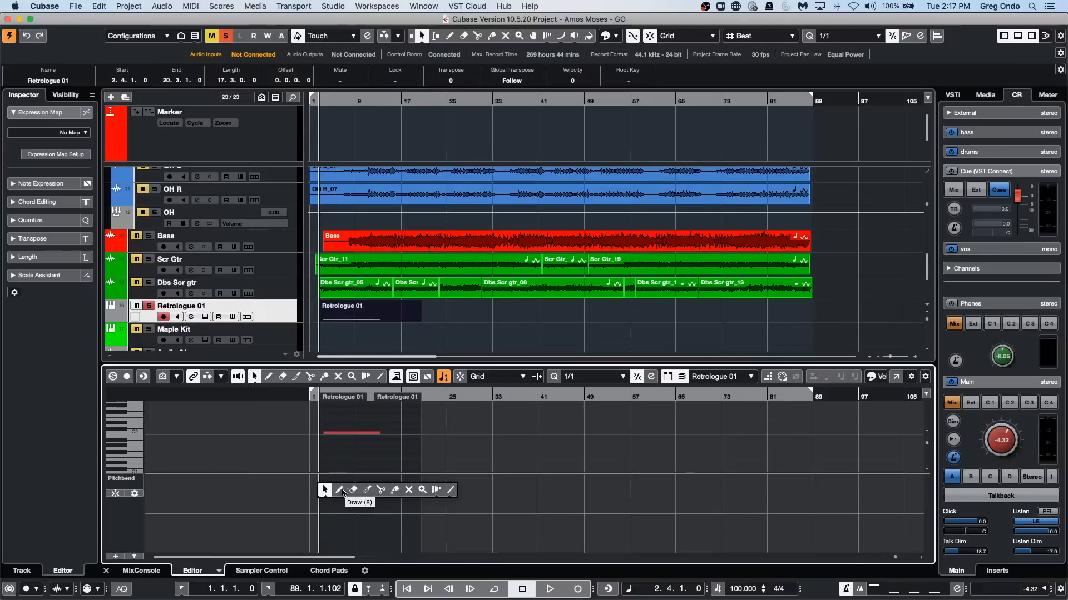
left_click(339, 490)
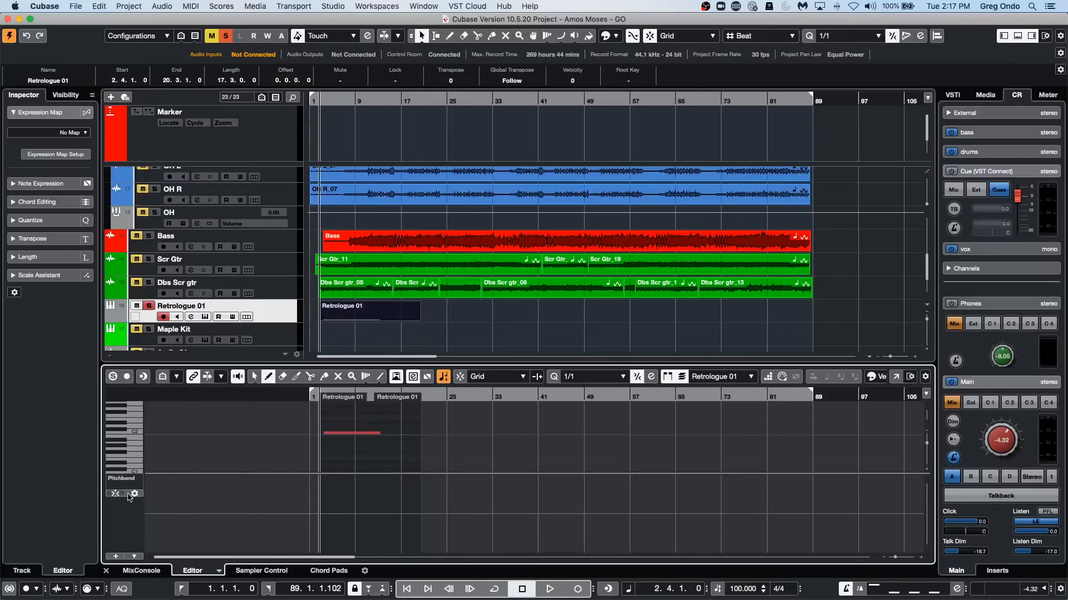
left_click(135, 494)
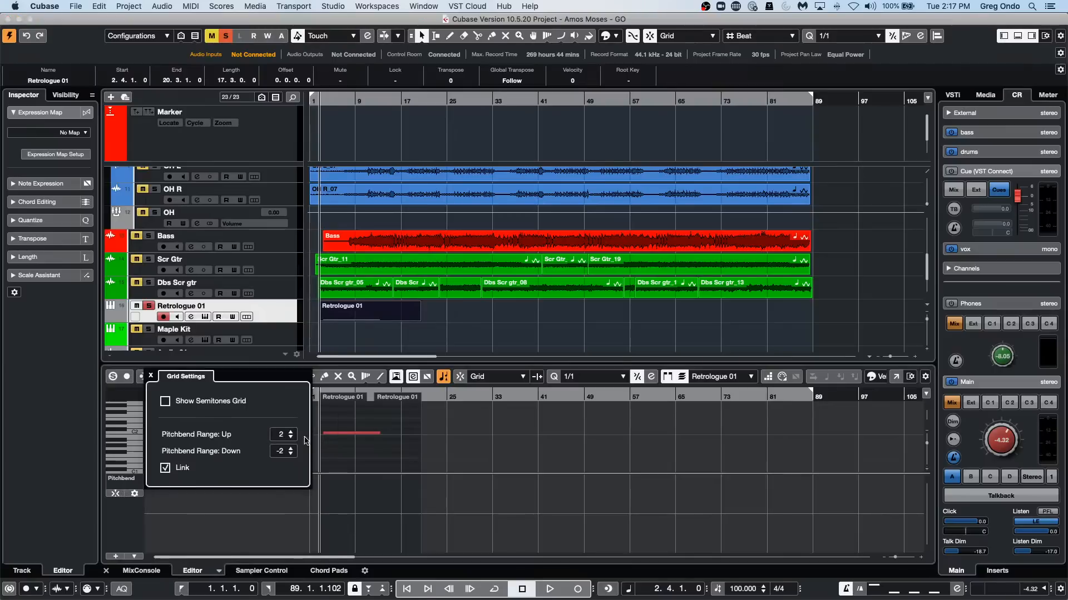
left_click(165, 401)
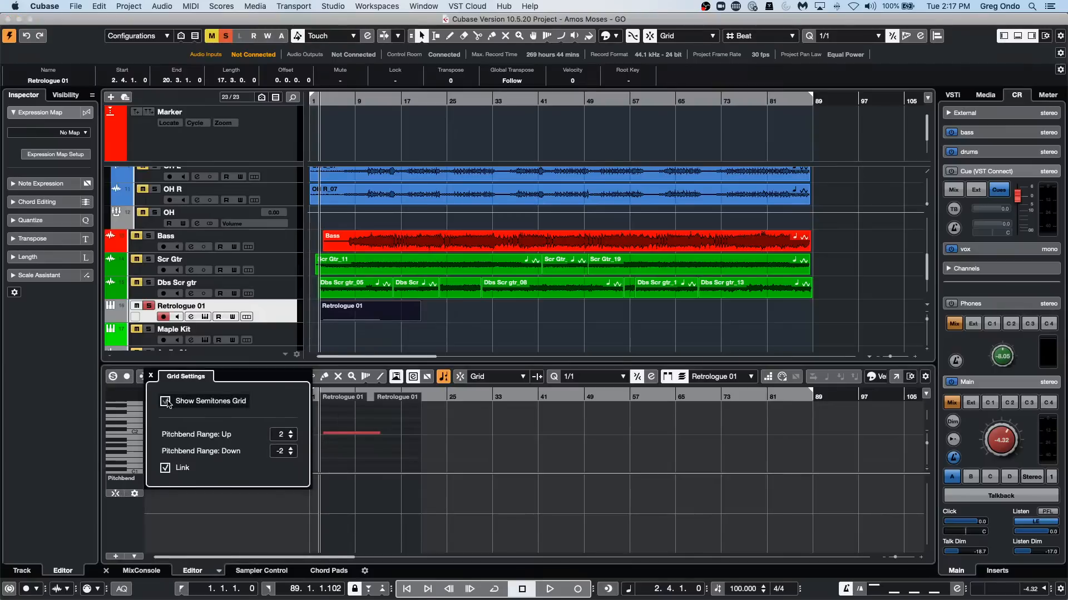
left_click(473, 491)
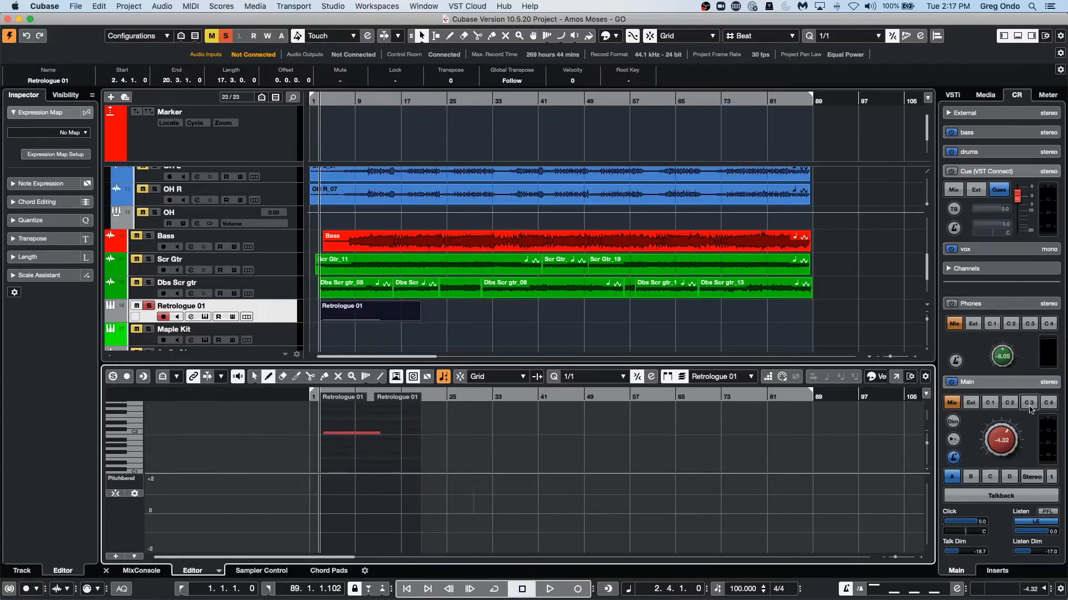
Open the Retrologue 01 part in a separate Key Editor window and enlarge its Pitchbend lane, keeping the C2 note in view.
left_click(896, 377)
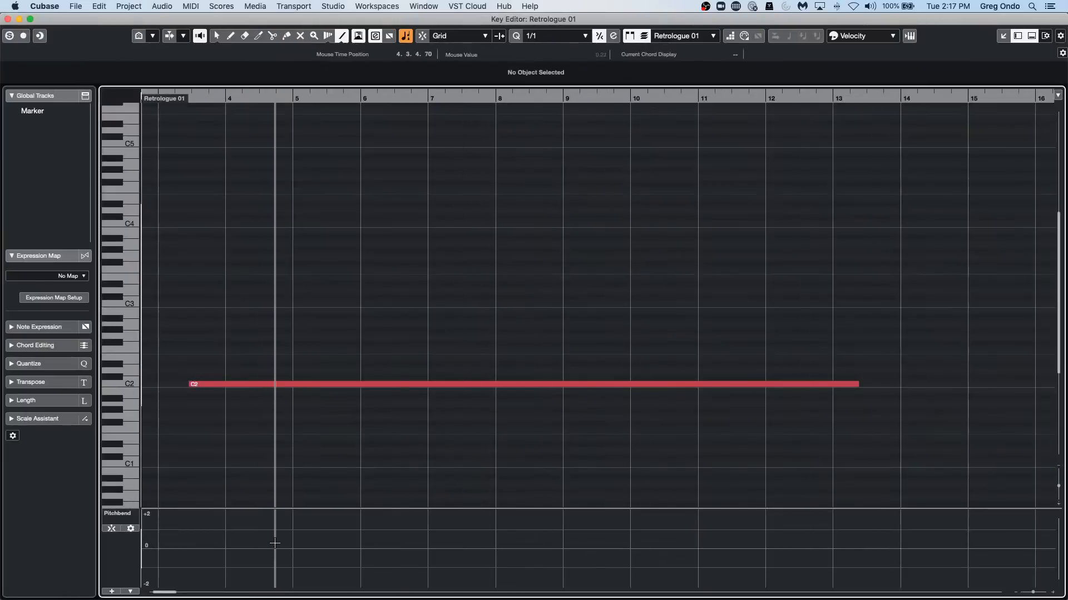
left_click_drag(299, 508, 326, 376)
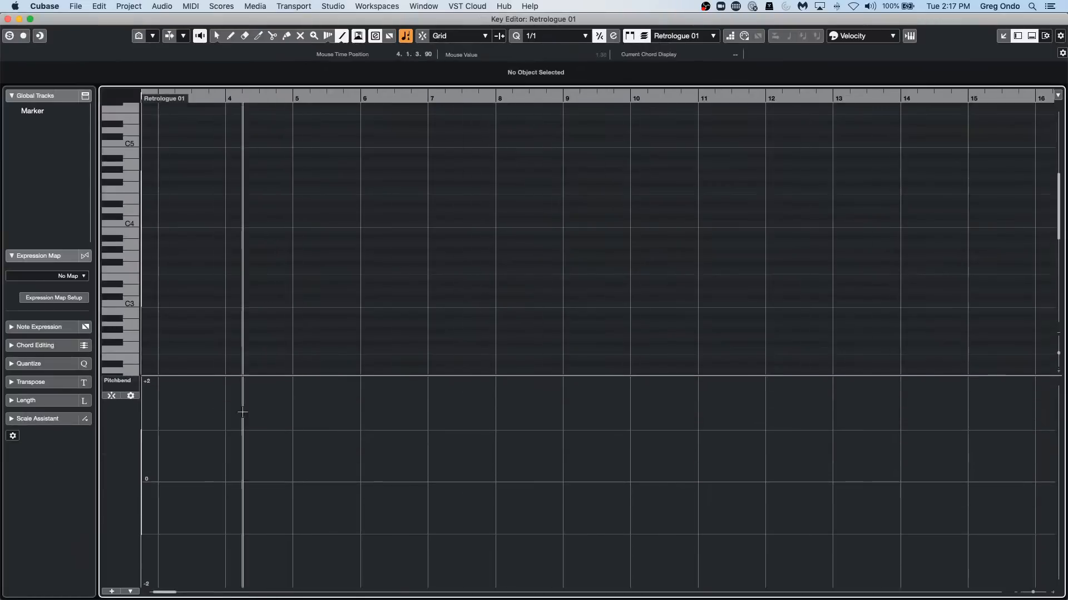
scroll(335, 303, "down", 5)
scroll(333, 304, "up", 8)
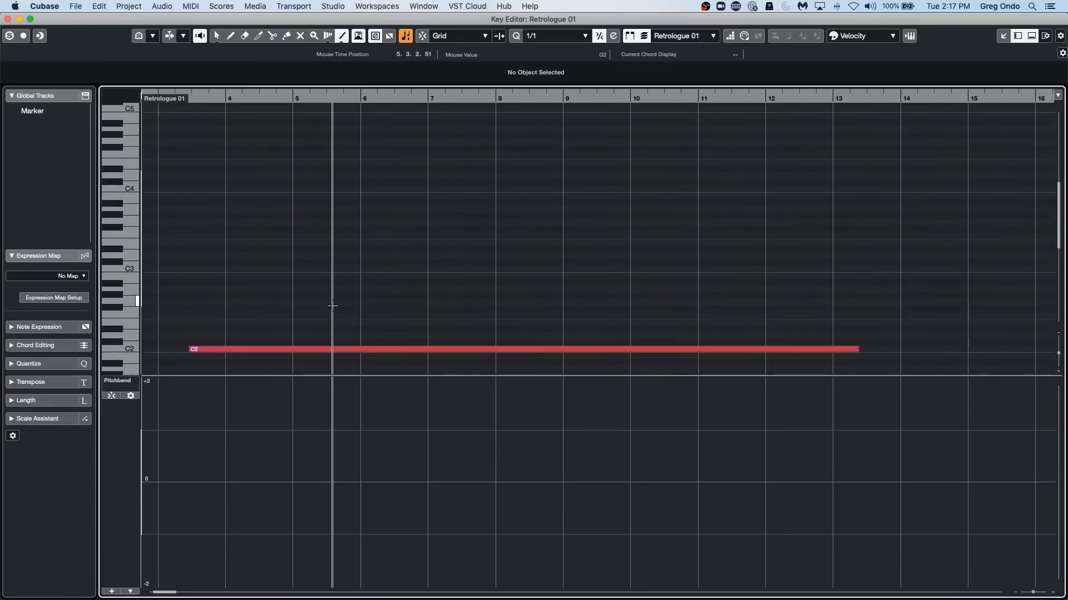
scroll(332, 305, "down", 1)
Draw a rising pitchbend curve with points at about bars 5 and 6 and a peak of about +2 near bar 8.
right_click(251, 451)
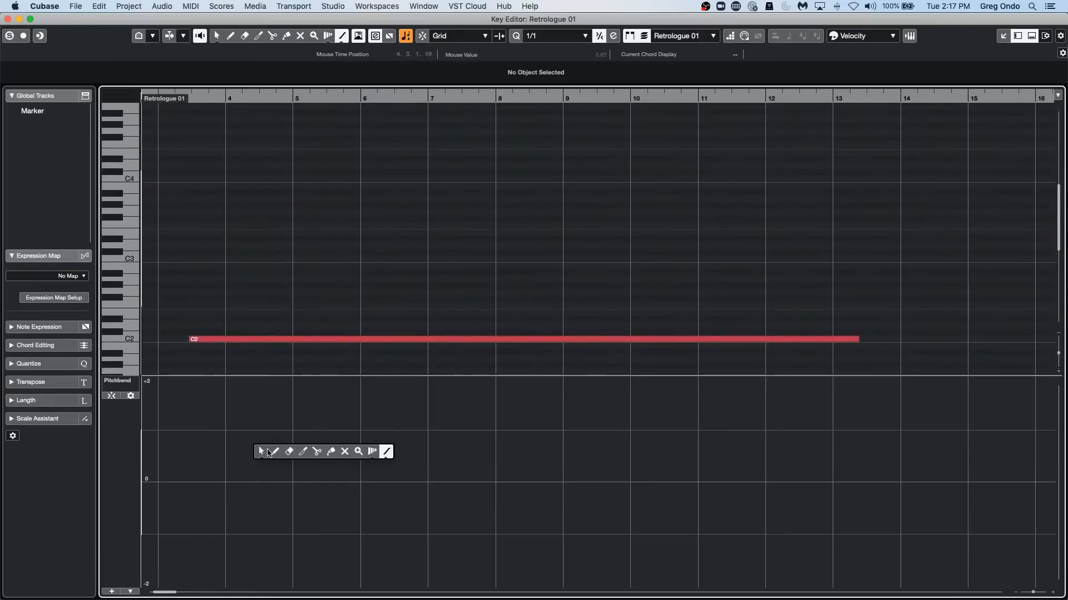
left_click(278, 448)
mouse_move(289, 429)
left_mouse_down()
mouse_move(439, 454)
mouse_move(352, 424)
mouse_move(367, 426)
left_mouse_up()
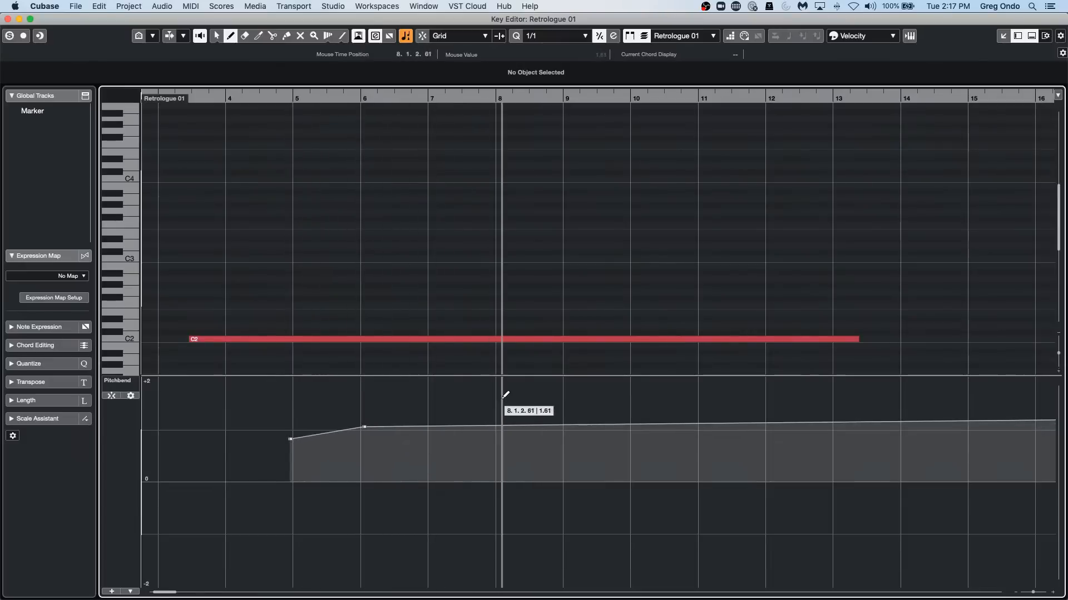
left_click(499, 381)
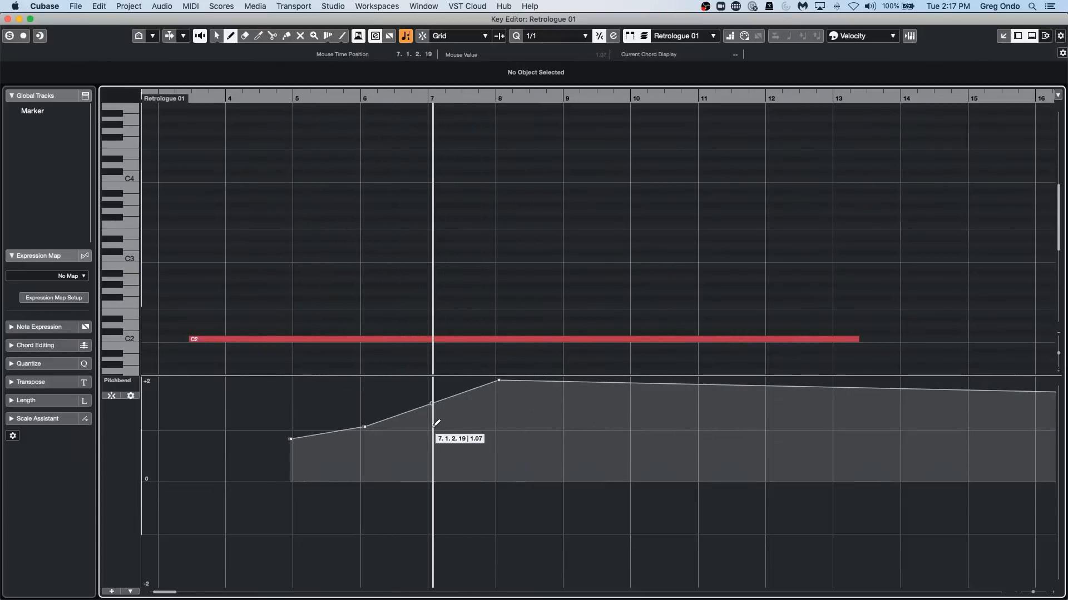
Use the Object Selection tool to lower the pitchbend curve to about 0.47 at bar 7 and about -0.07 near bar 8.
key("1")
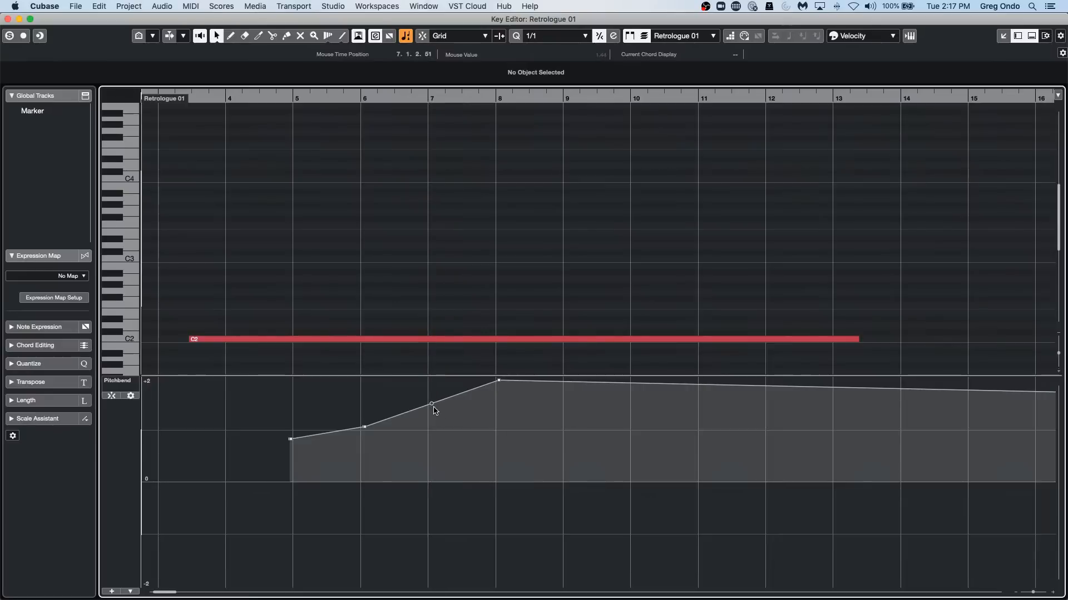
left_click_drag(433, 409, 432, 457)
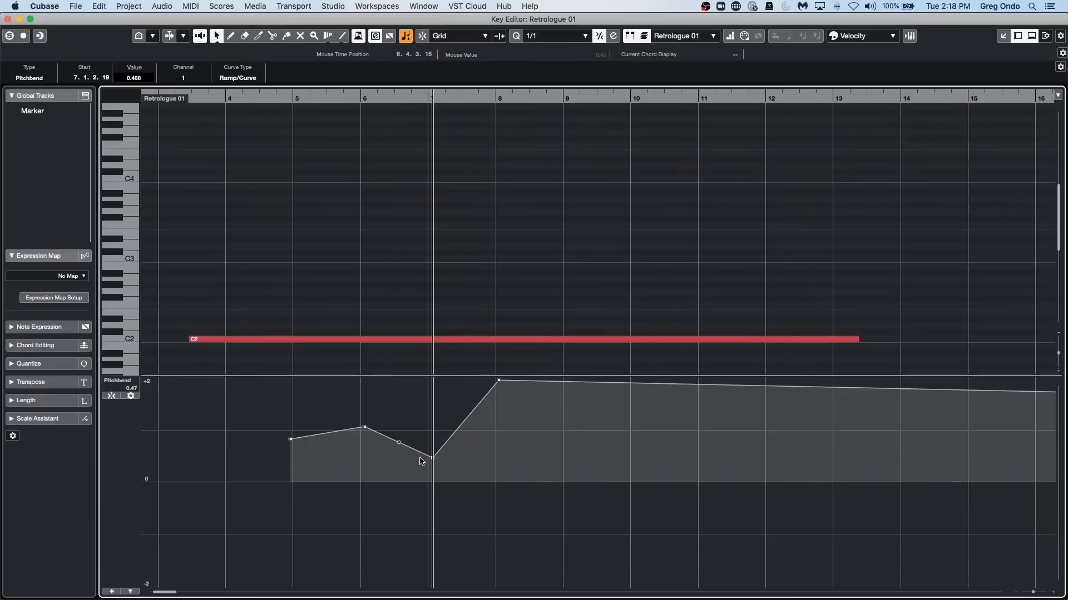
left_click_drag(499, 382, 505, 490)
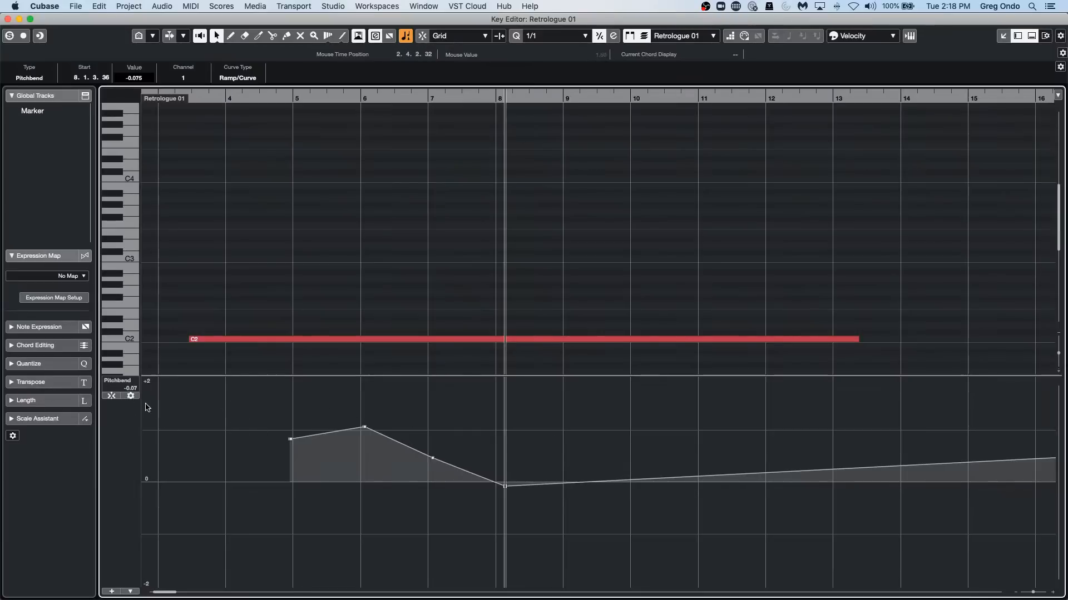
Check the pitchbend range in the lane's grid settings and turn on Snap Pitchbend Events.
left_click(131, 396)
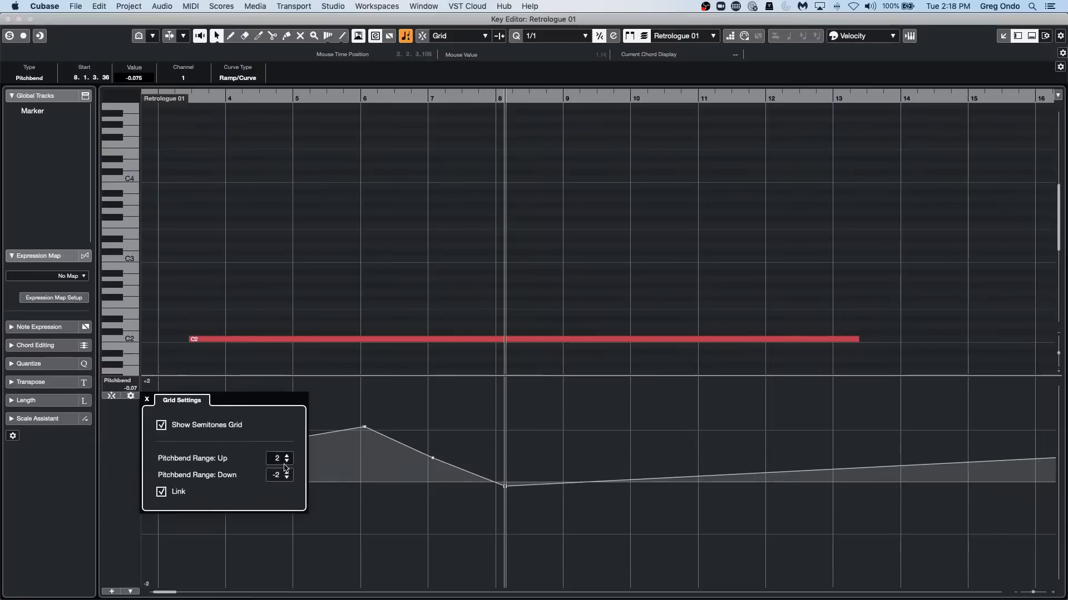
left_click(485, 490)
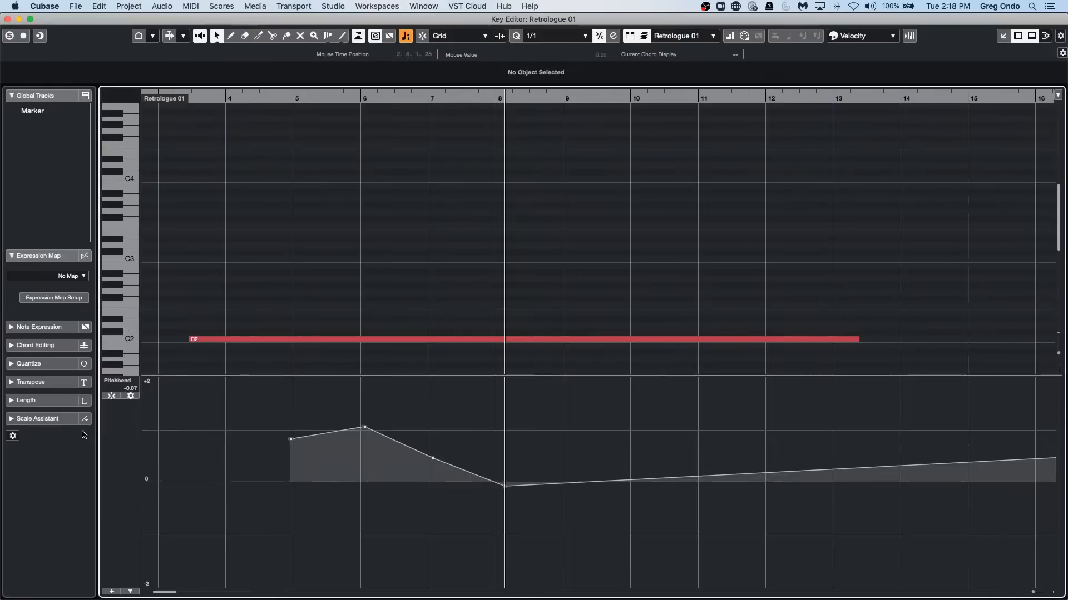
left_click(111, 396)
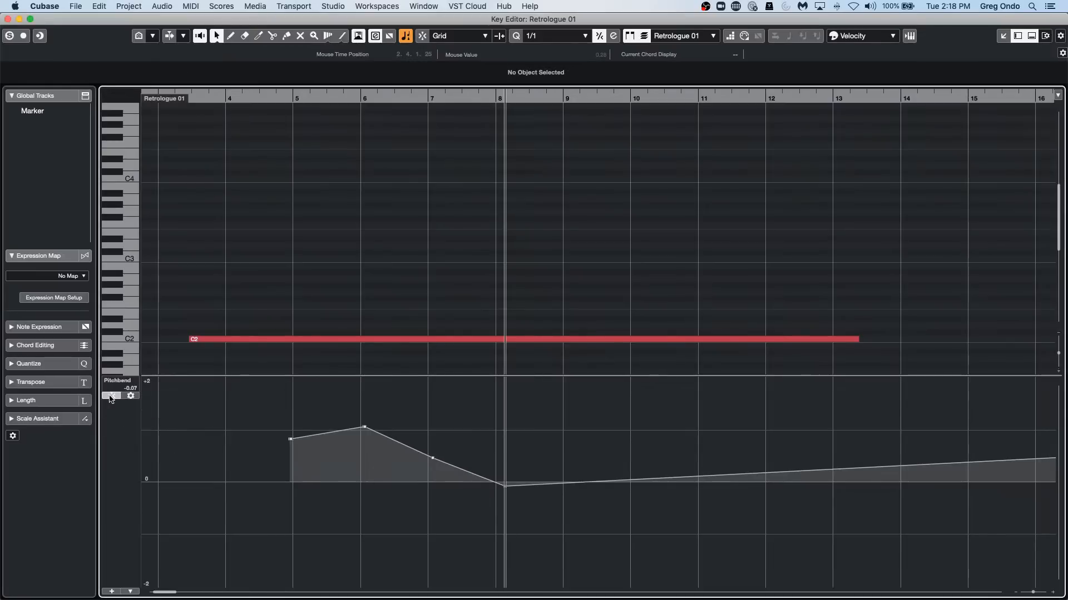
Add pitchbend points snapped to 0 at about 11.2 and 14.3, adjusting the curve segment that leads into the first one.
left_click(701, 476)
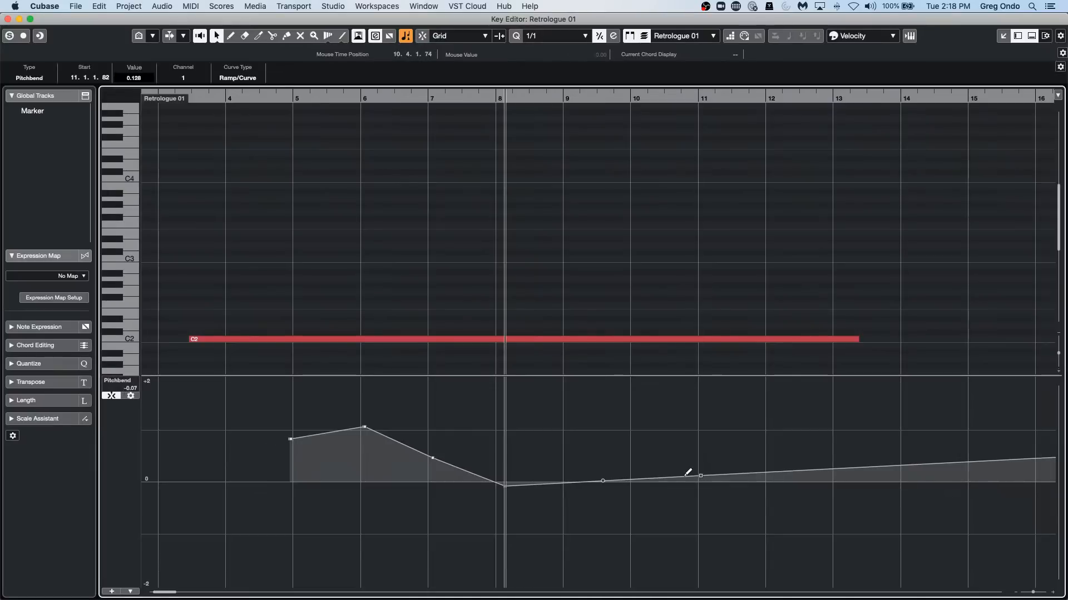
left_click_drag(701, 477, 701, 483)
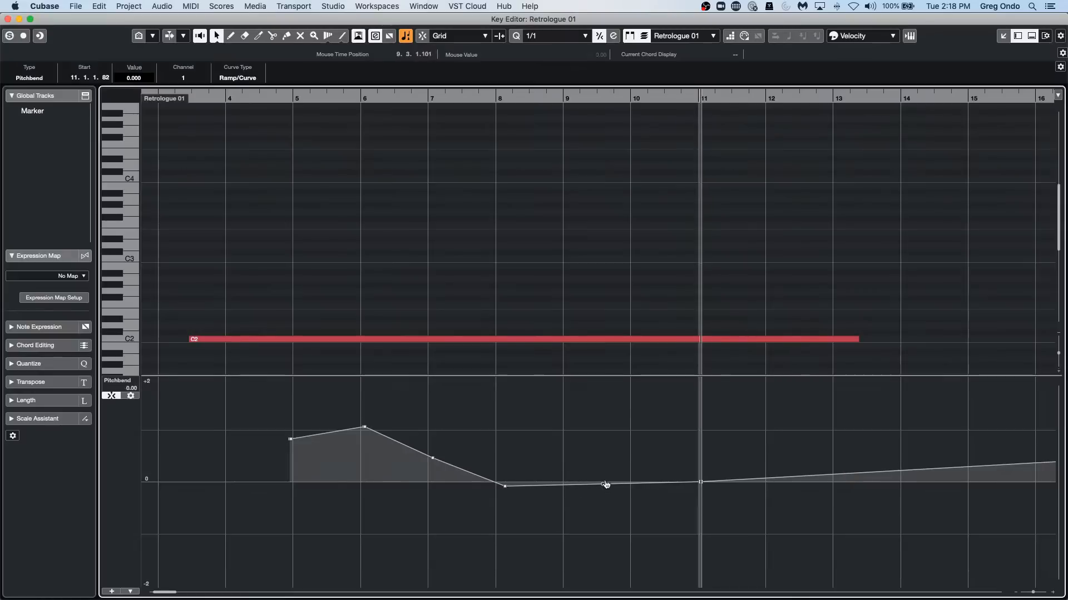
left_click_drag(603, 485, 612, 437)
mouse_move(702, 482)
left_mouse_down()
mouse_move(710, 434)
mouse_move(710, 464)
mouse_move(724, 435)
mouse_move(718, 482)
left_mouse_up()
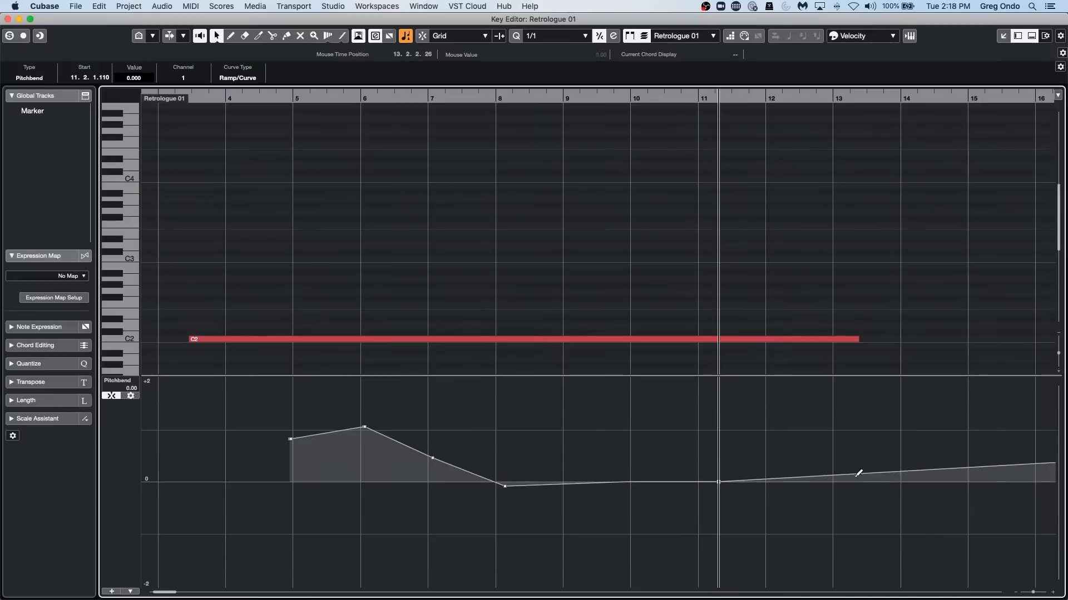
left_click_drag(890, 471, 950, 482)
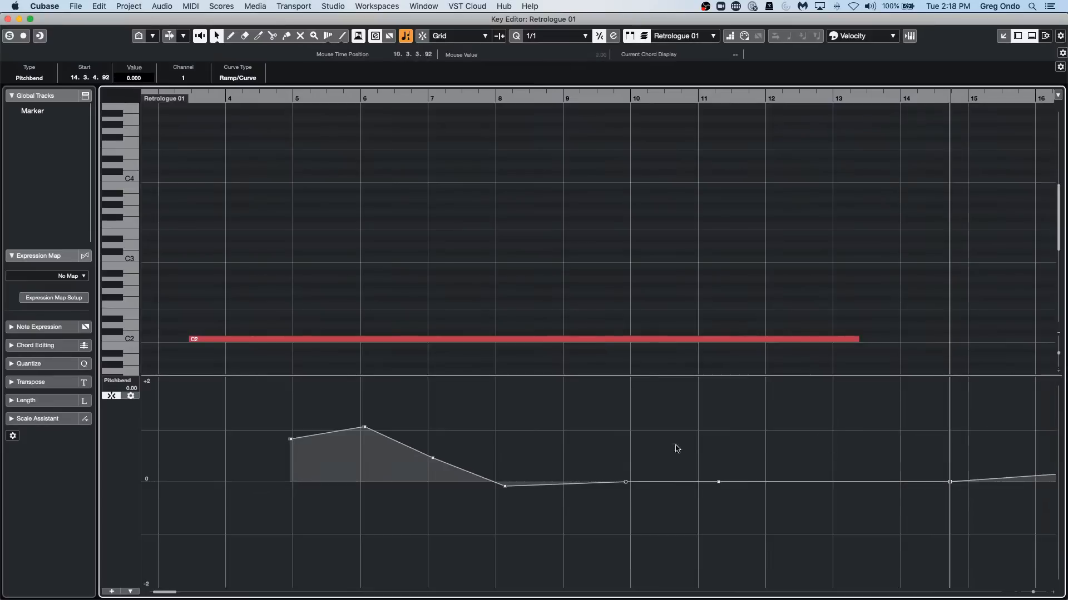
left_click(111, 397)
Close the separate Key Editor window, show the MixConsole below the project tracks, and bring the drum folder's tracks into view.
left_click(8, 19)
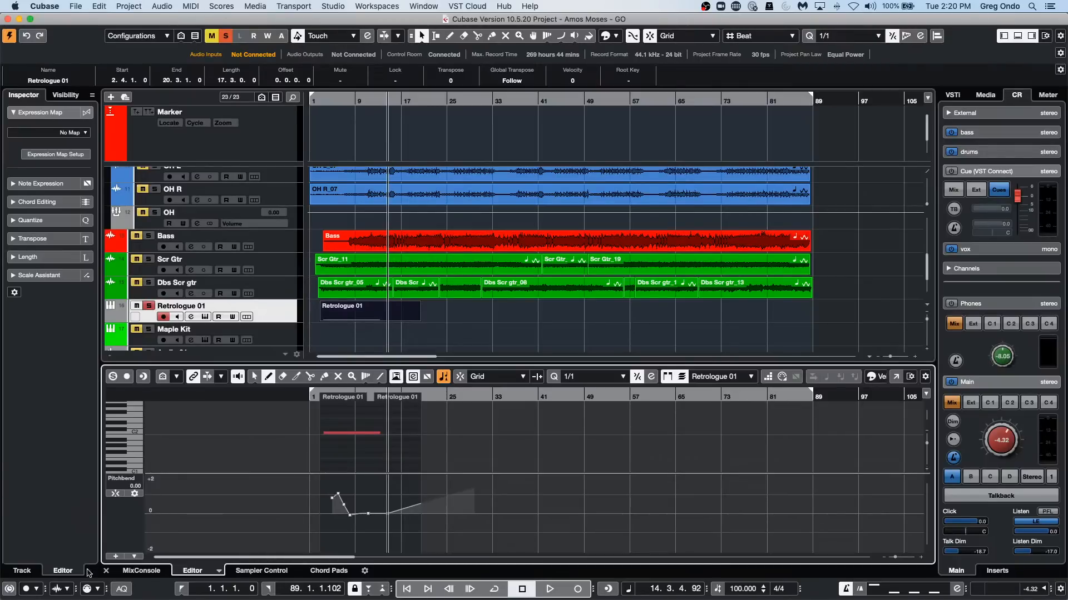
left_click(156, 571)
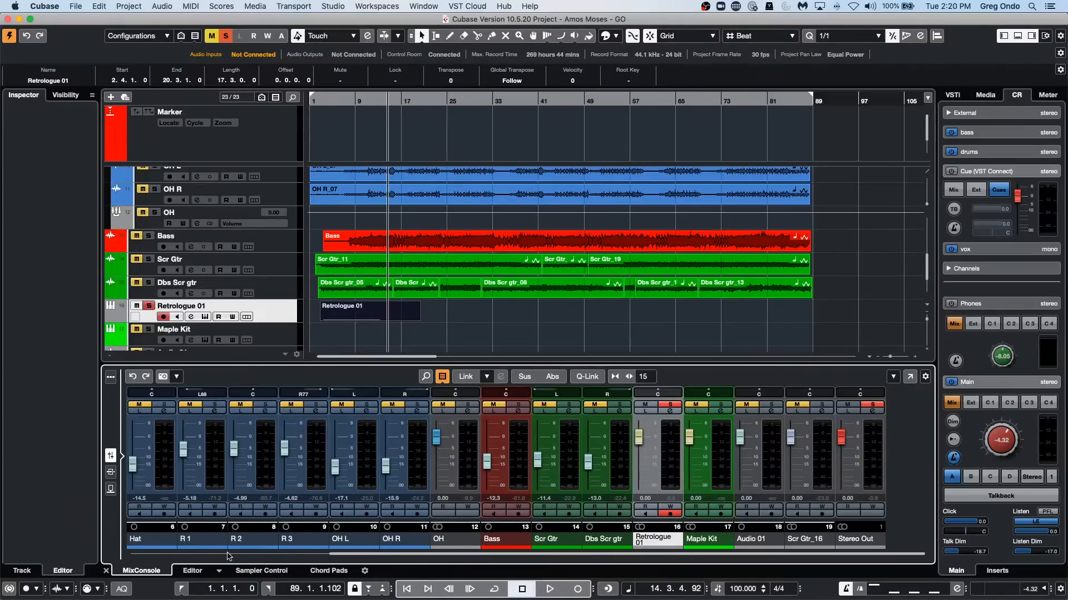
scroll(145, 250, "up", 8)
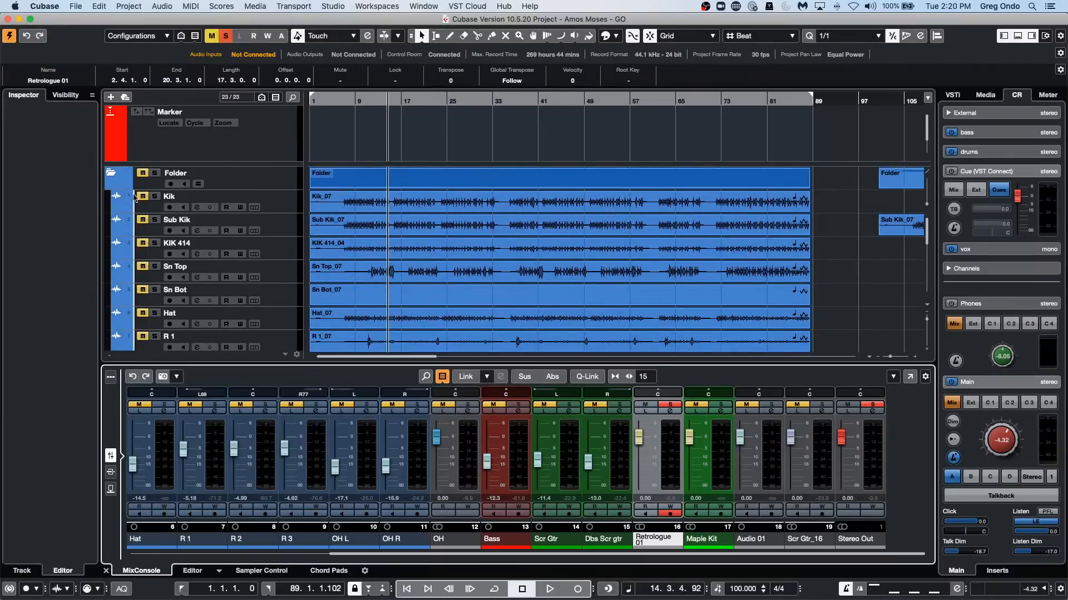
Select the Audio 01 and R 1 channels in turn in the MixConsole to bring their tracks into view, ending on Audio 01.
scroll(179, 269, "down", 2)
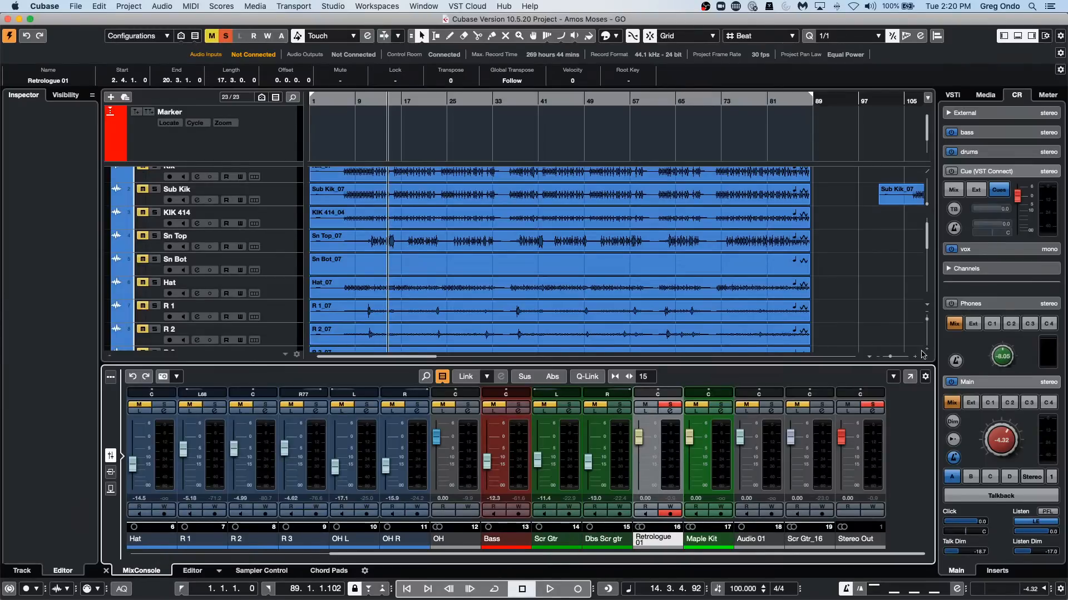
left_click(766, 457)
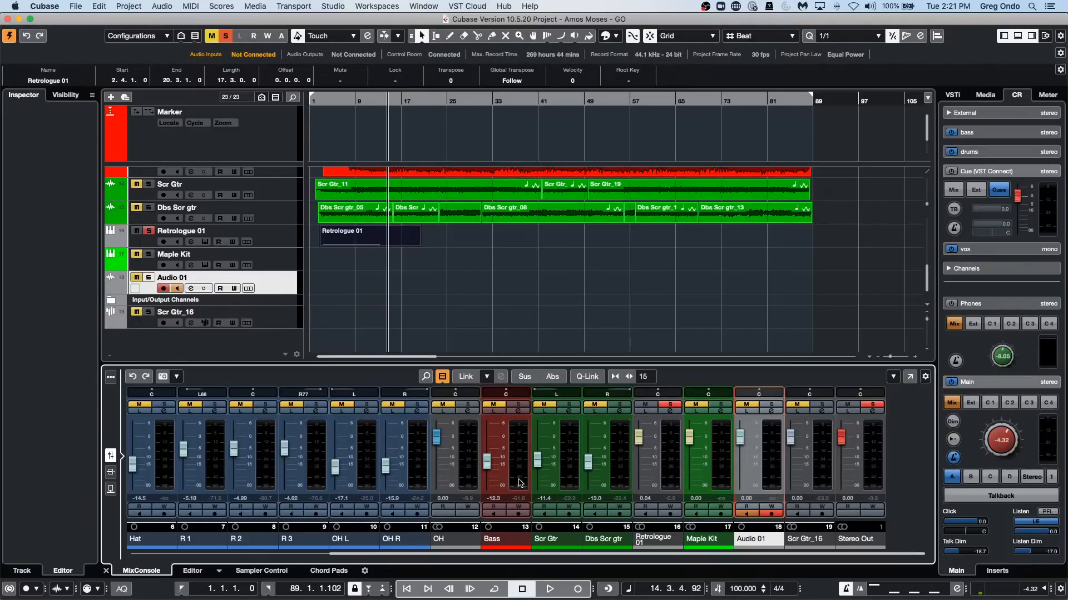
left_click(218, 458)
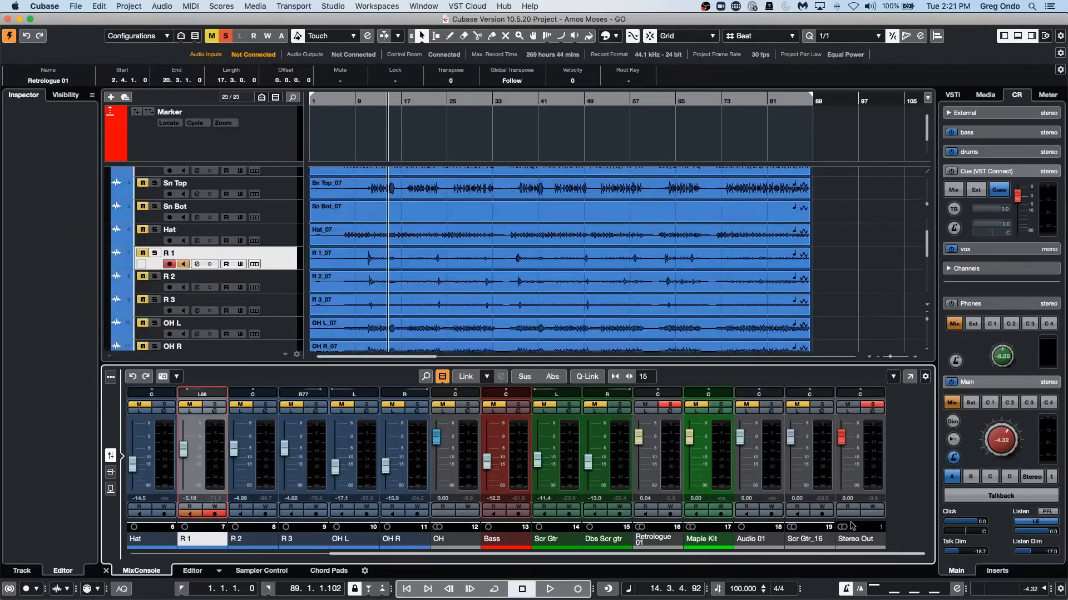
left_click(777, 468)
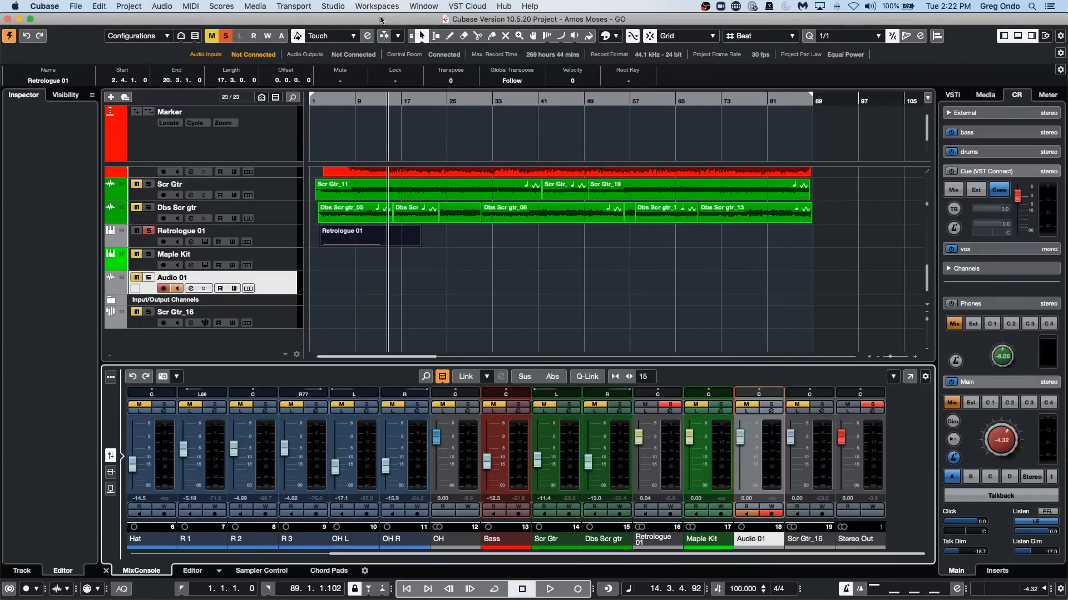
Create a new empty project stored in the Dragon folder.
left_click(76, 7)
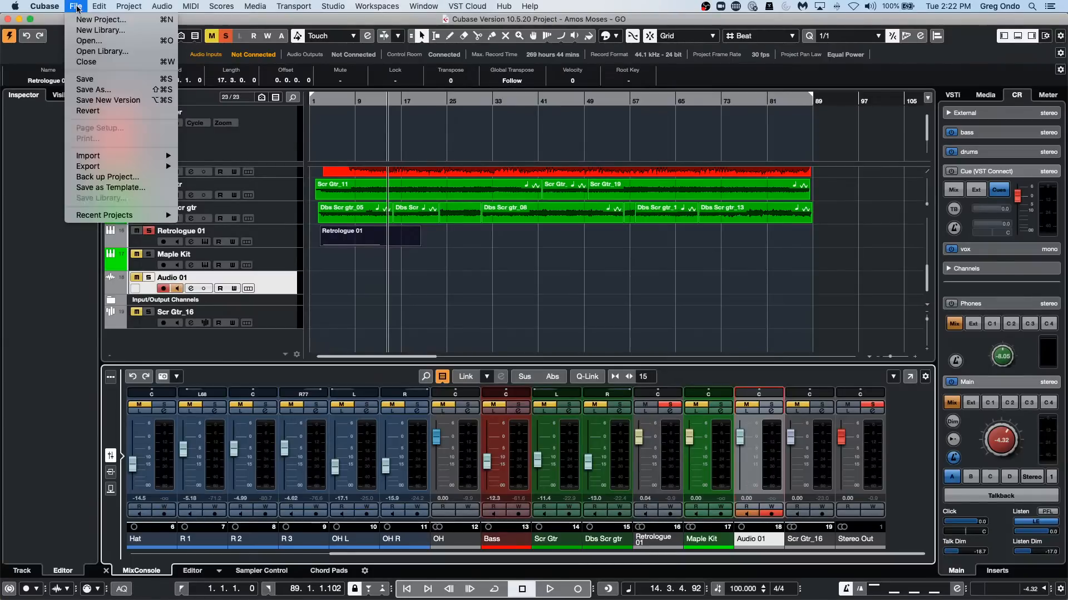
left_click(100, 19)
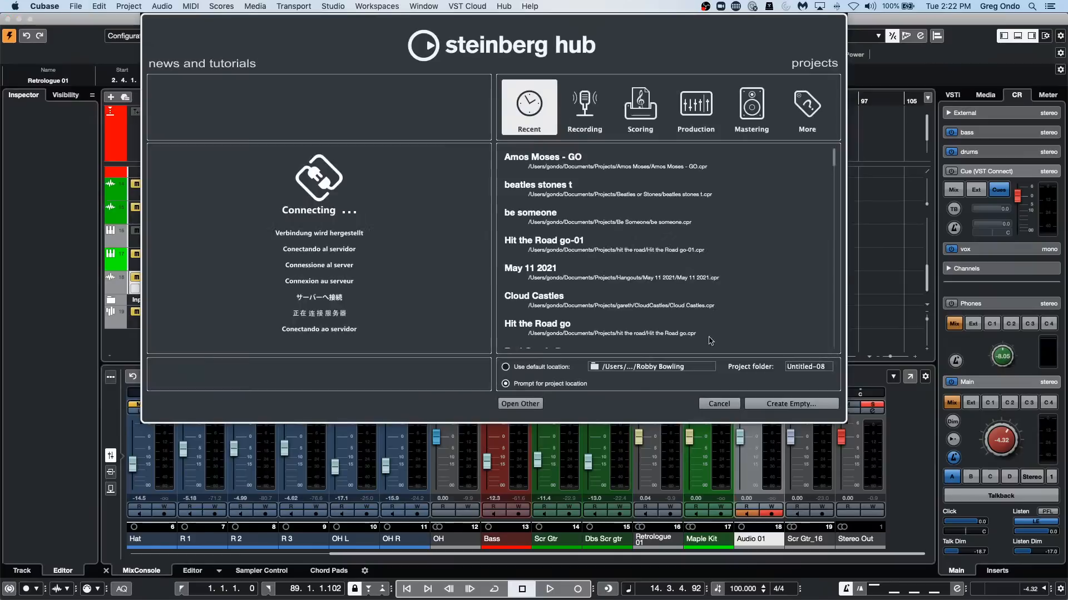
left_click(795, 404)
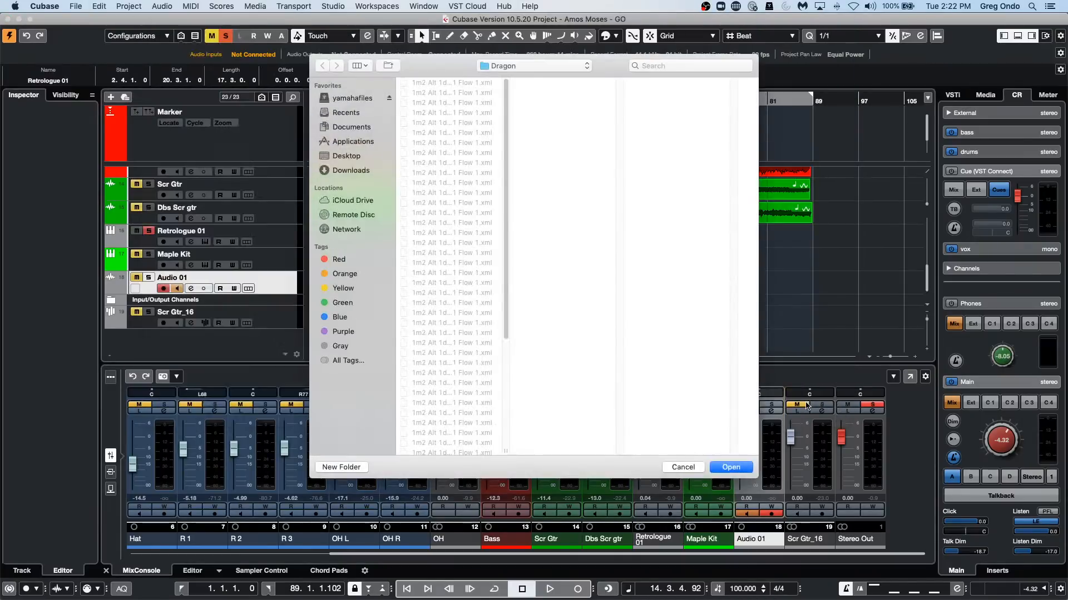
left_click(731, 467)
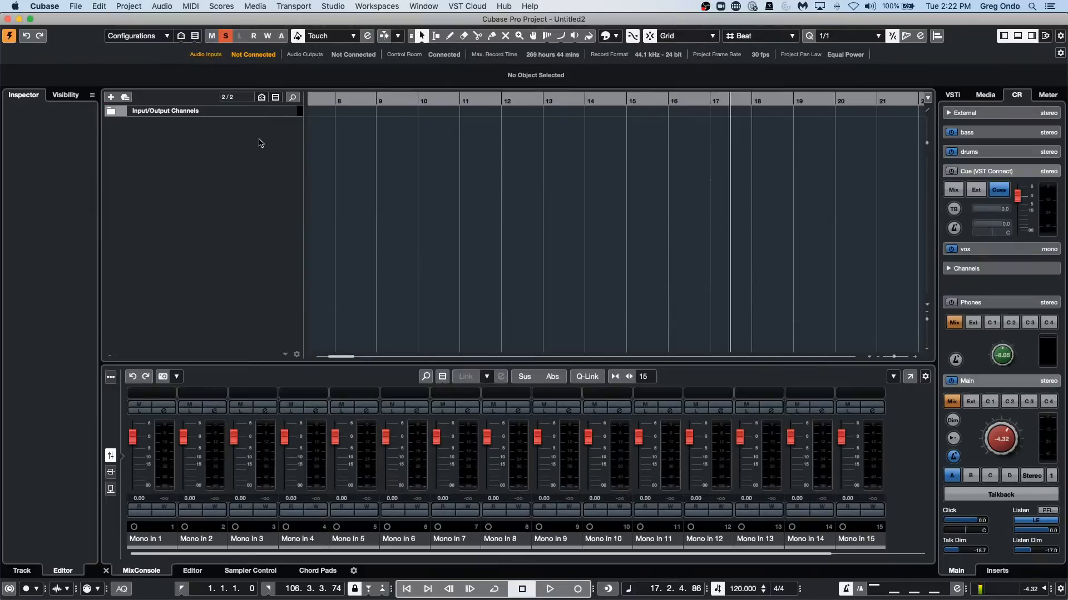
Add 40 mono audio tracks routed to Stereo Out, and clear all mute and solo states.
right_click(243, 147)
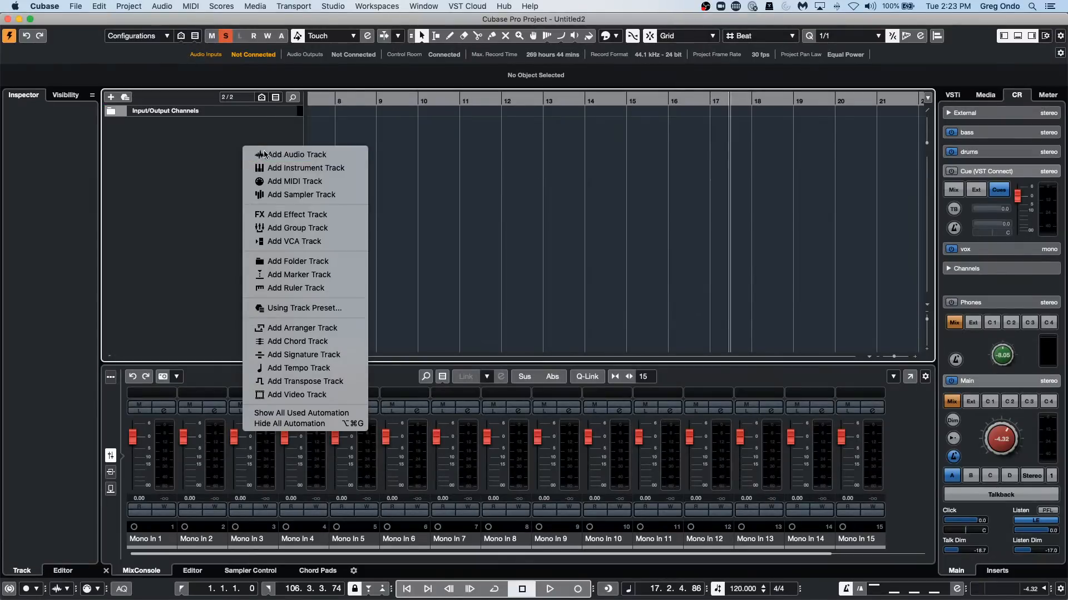
left_click(265, 154)
scroll(474, 312, "up", 7)
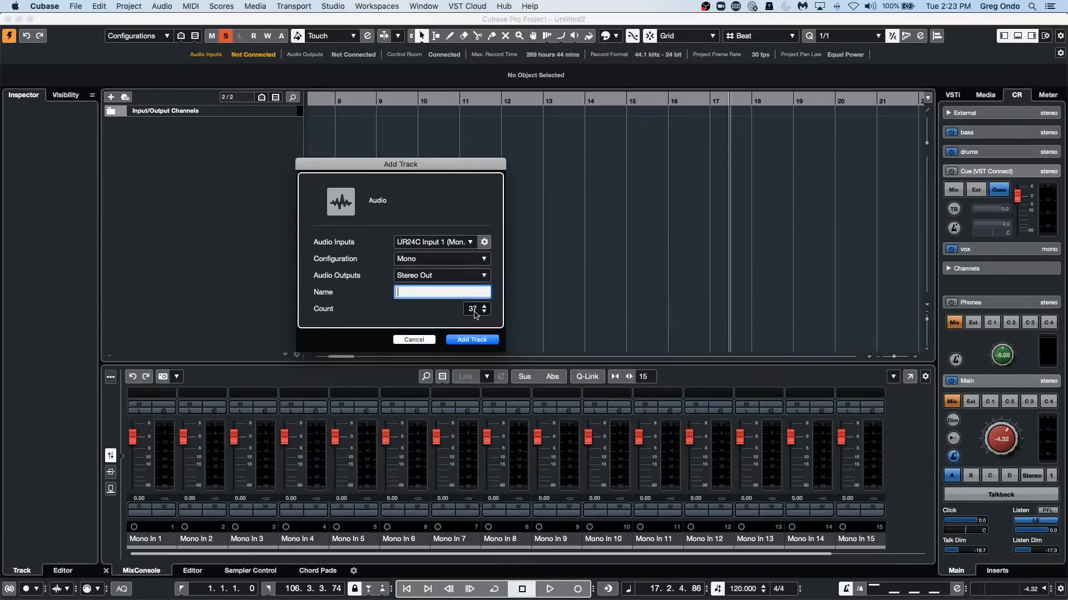
scroll(475, 312, "up", 3)
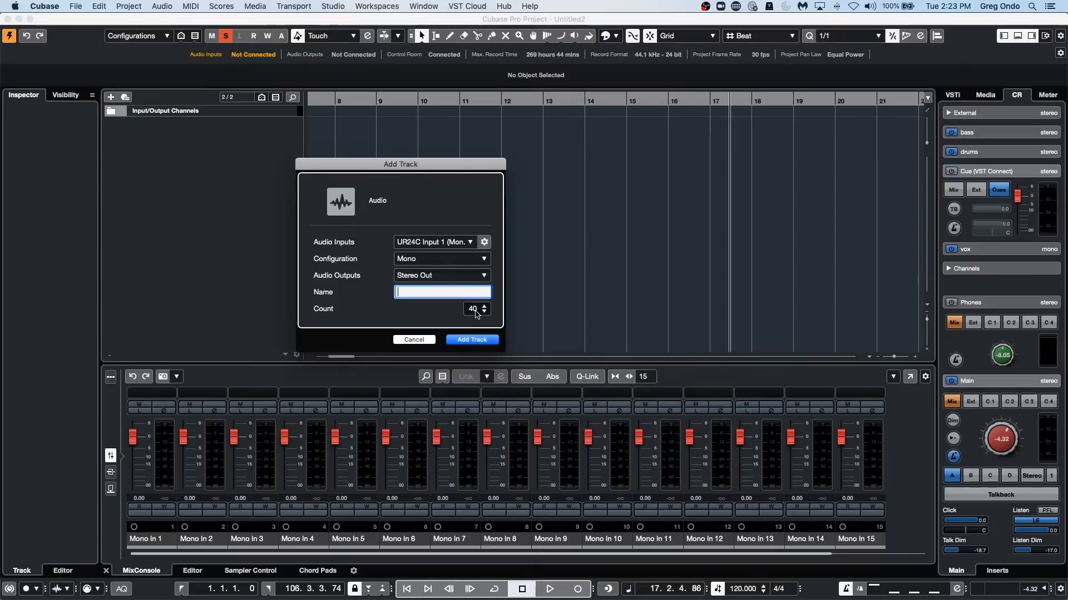
left_click(480, 339)
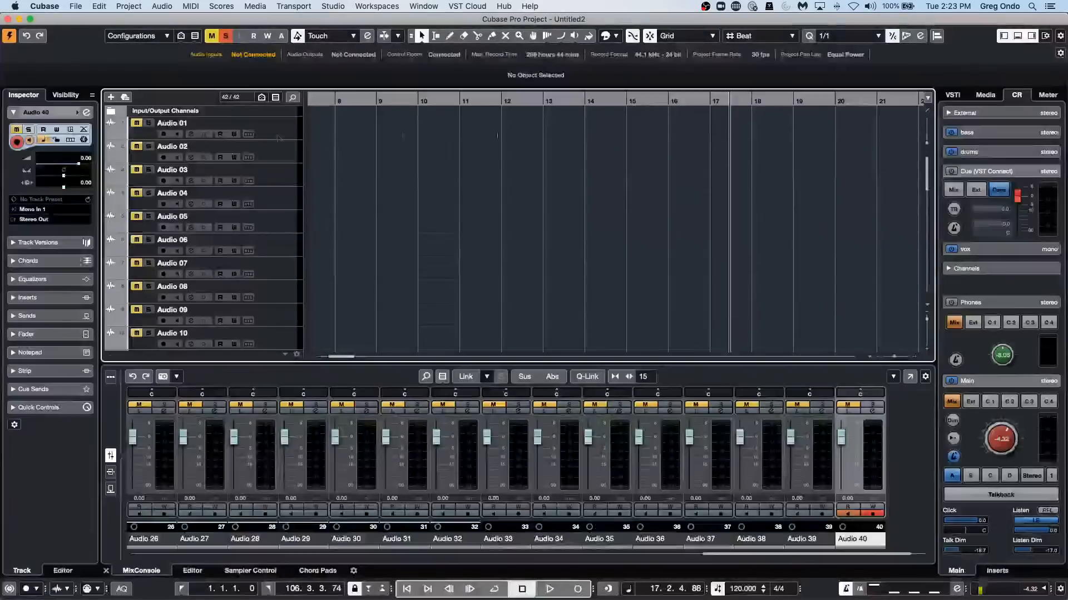
left_click(225, 37)
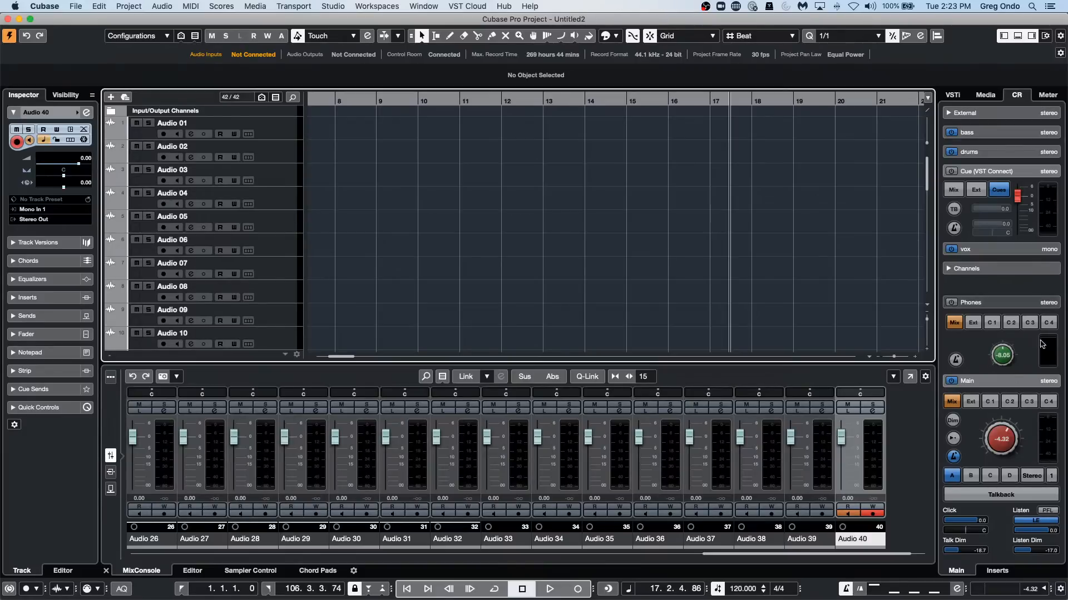
Route Audio 01 through Audio 08 to one new mono group channel, using the Create Outside Folder setup.
left_click(270, 132)
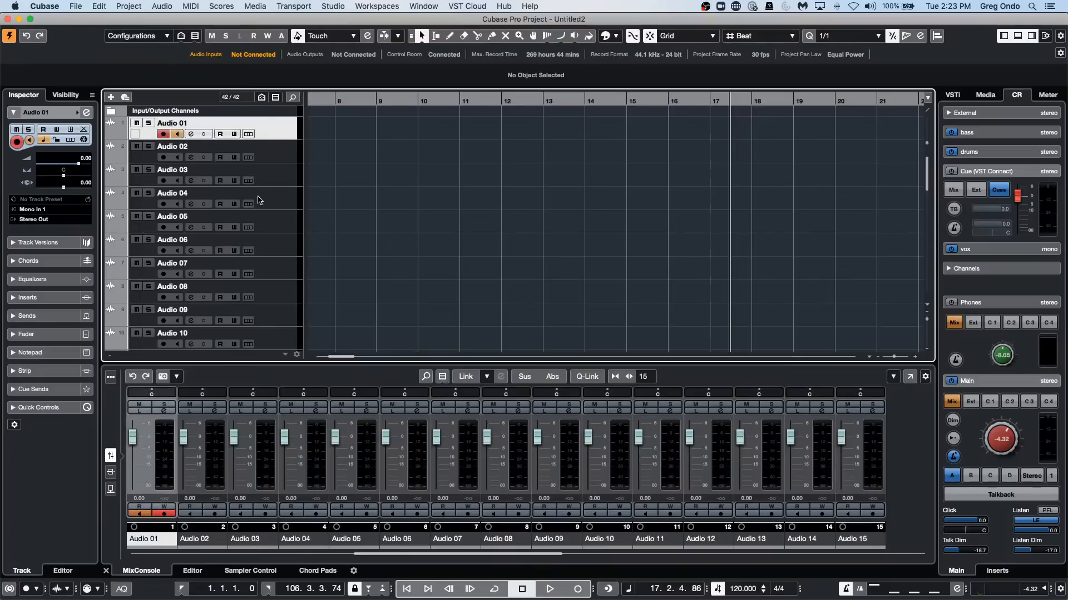
left_click(273, 289, "shift")
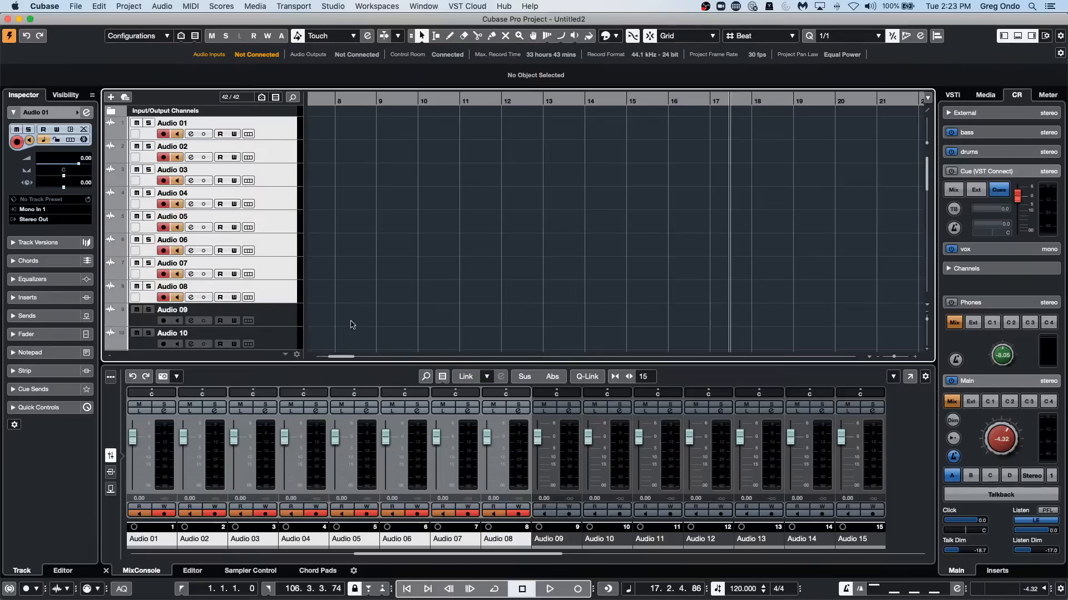
right_click(296, 294)
mouse_move(298, 297)
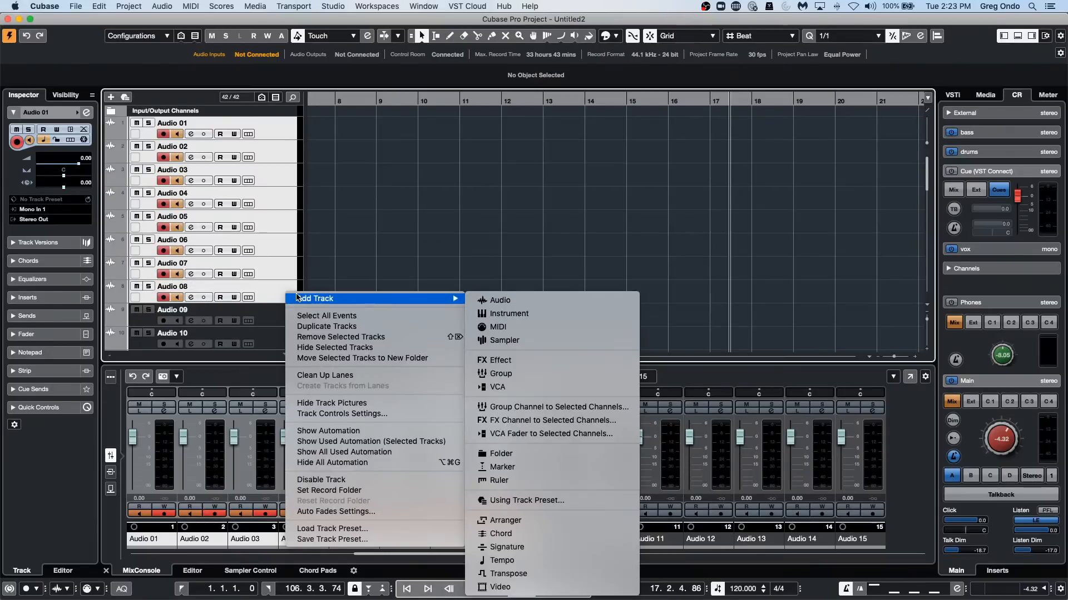
left_click(518, 411)
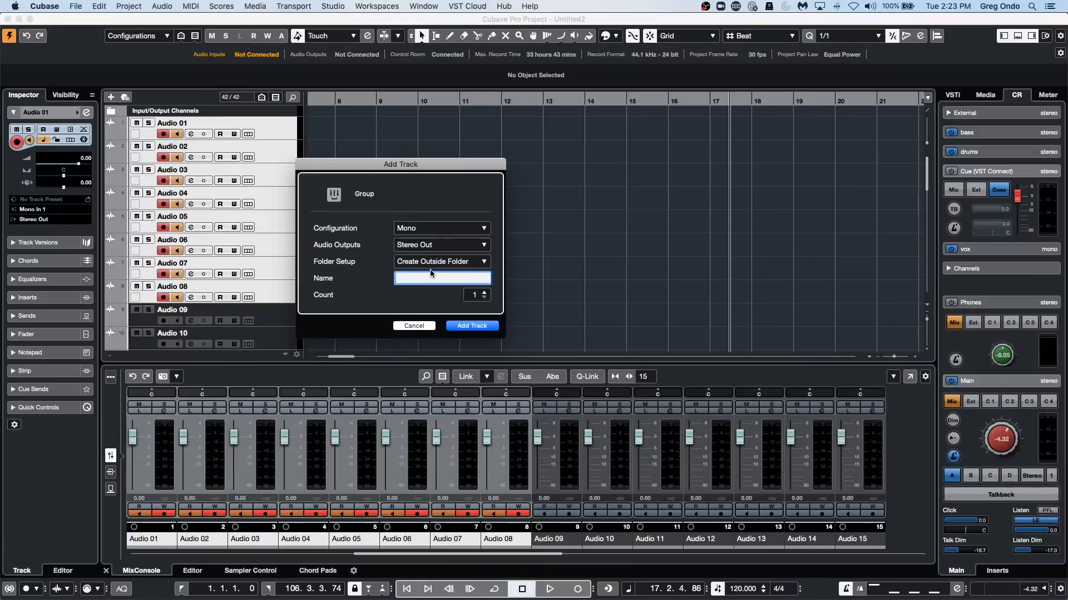
left_click(433, 262)
left_click(436, 284)
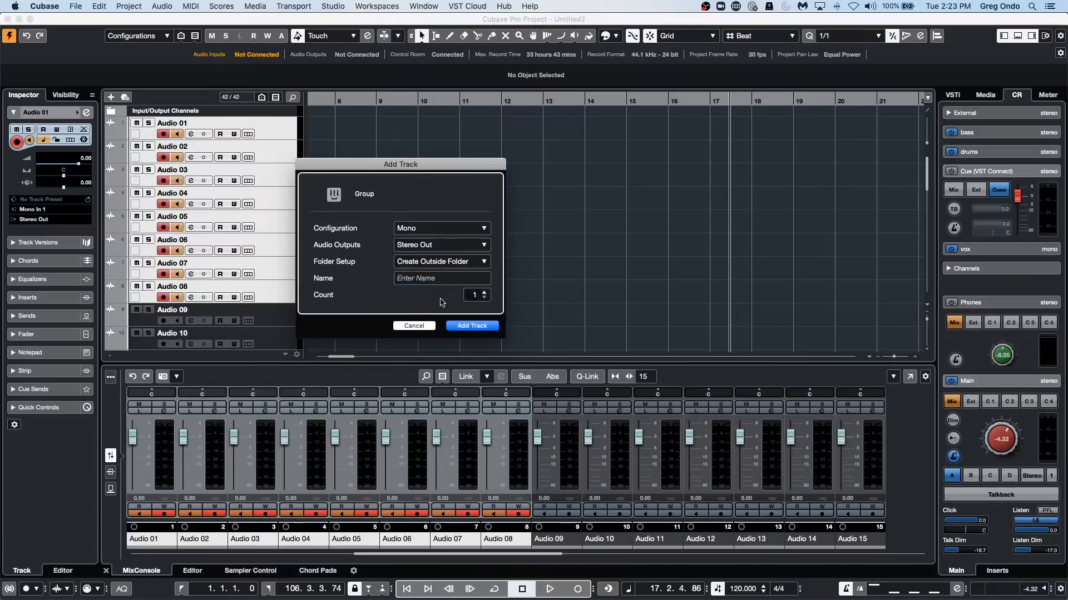
left_click(471, 325)
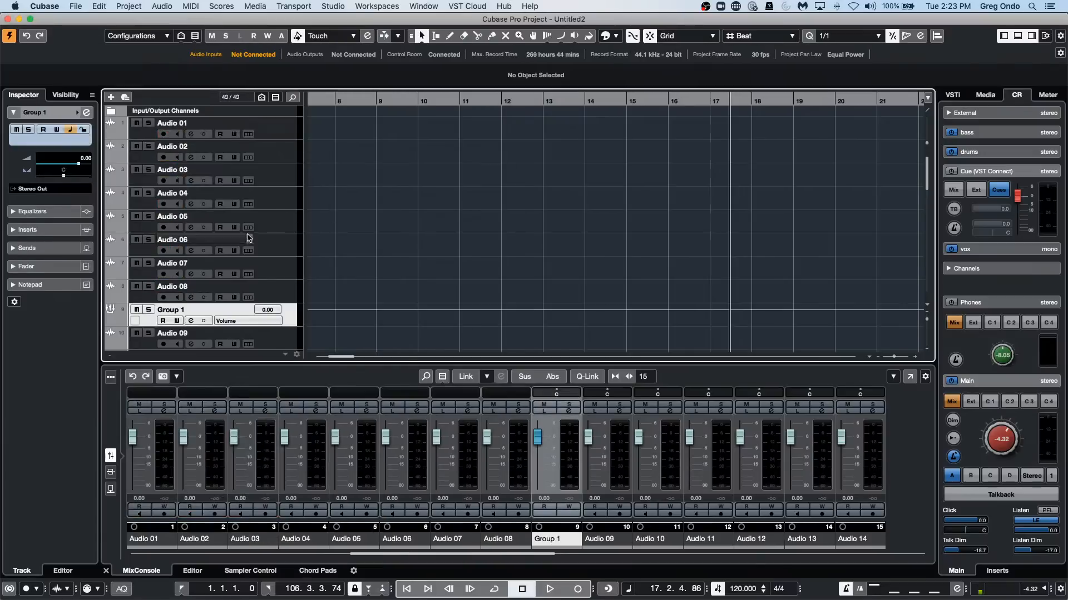
Route Audio 09 through Audio 16 to one new mono group channel, using the Create Inside Folder setup.
scroll(259, 285, "down", 3)
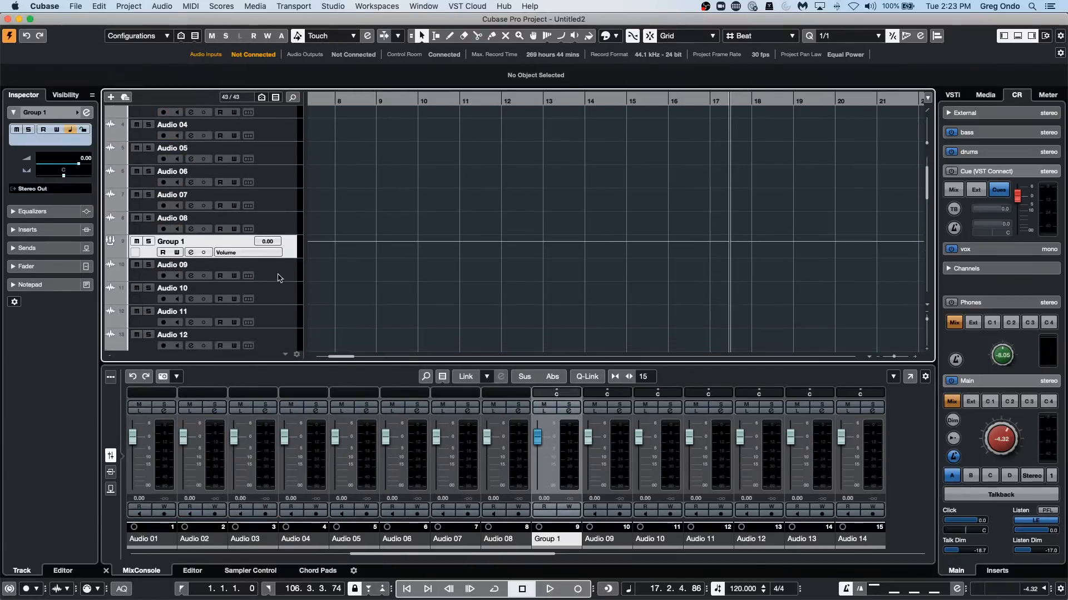
left_click(270, 280)
scroll(270, 281, "down", 4)
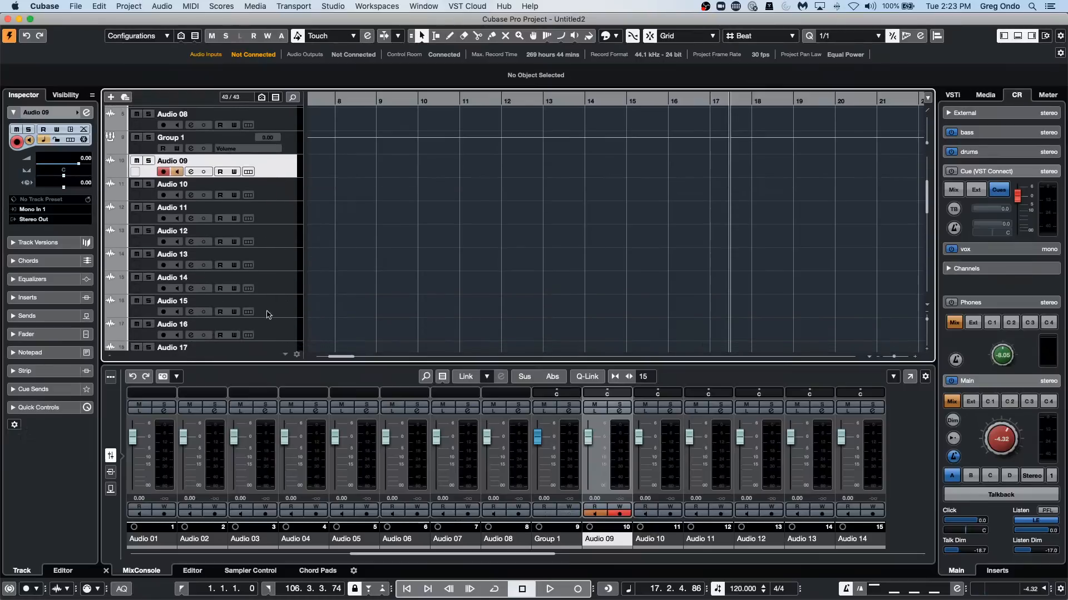
left_click(271, 328, "shift")
right_click(272, 327)
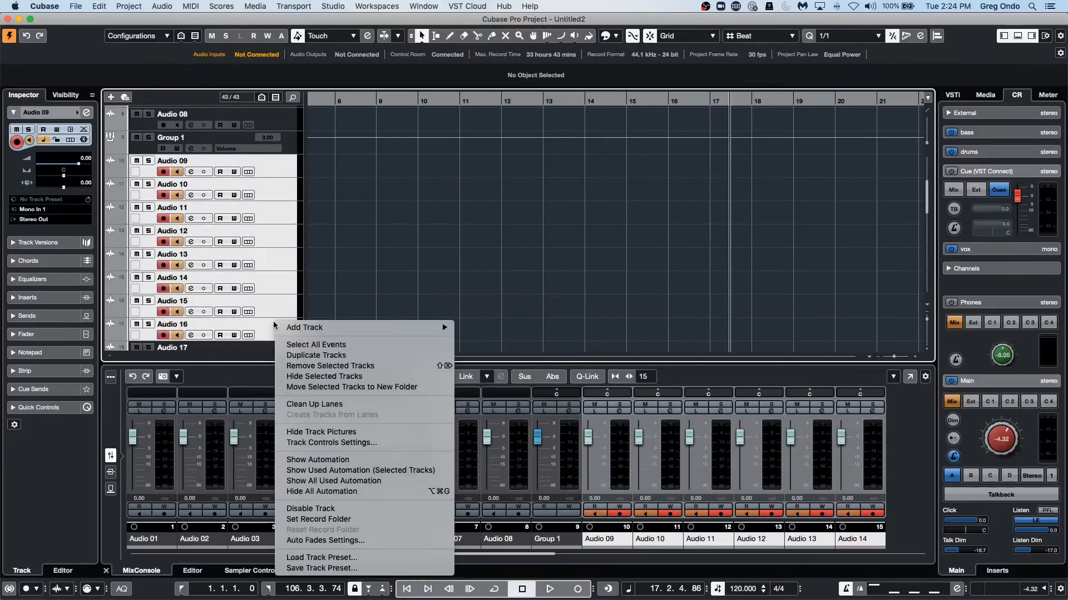
mouse_move(358, 329)
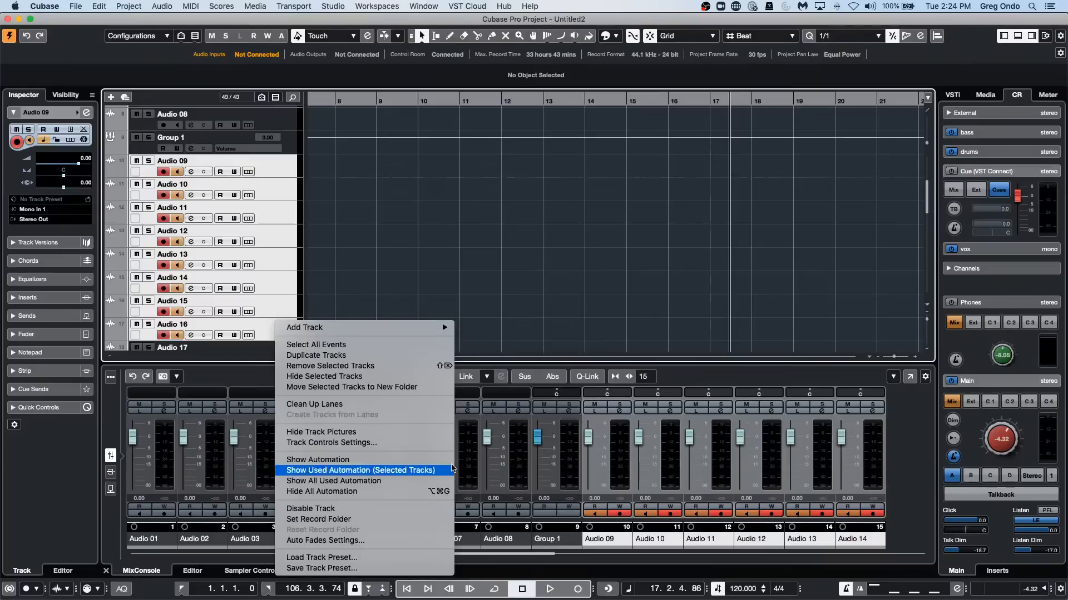
mouse_move(400, 333)
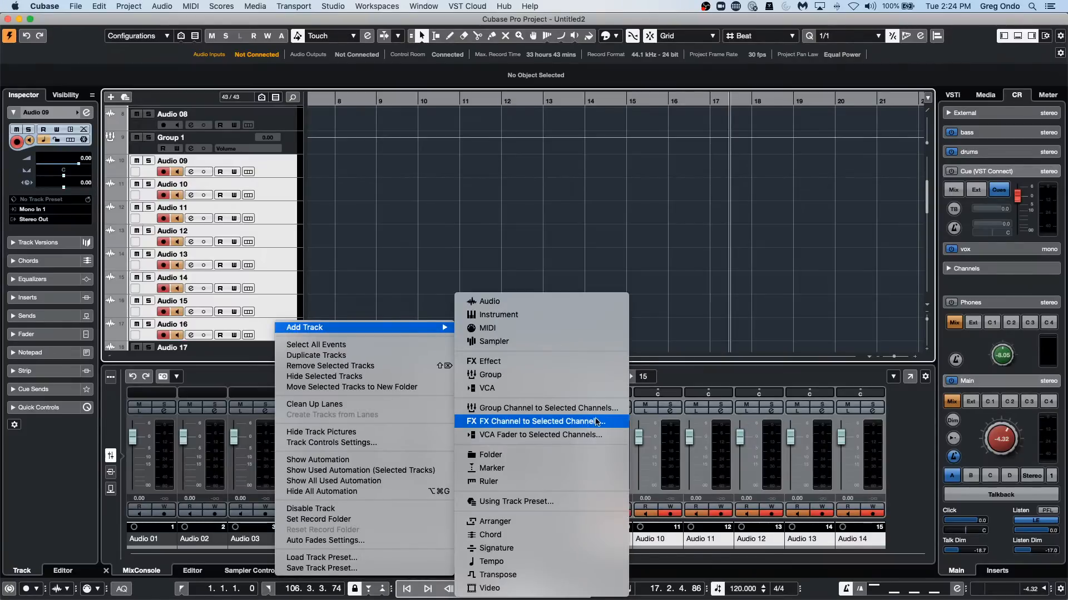
left_click(597, 411)
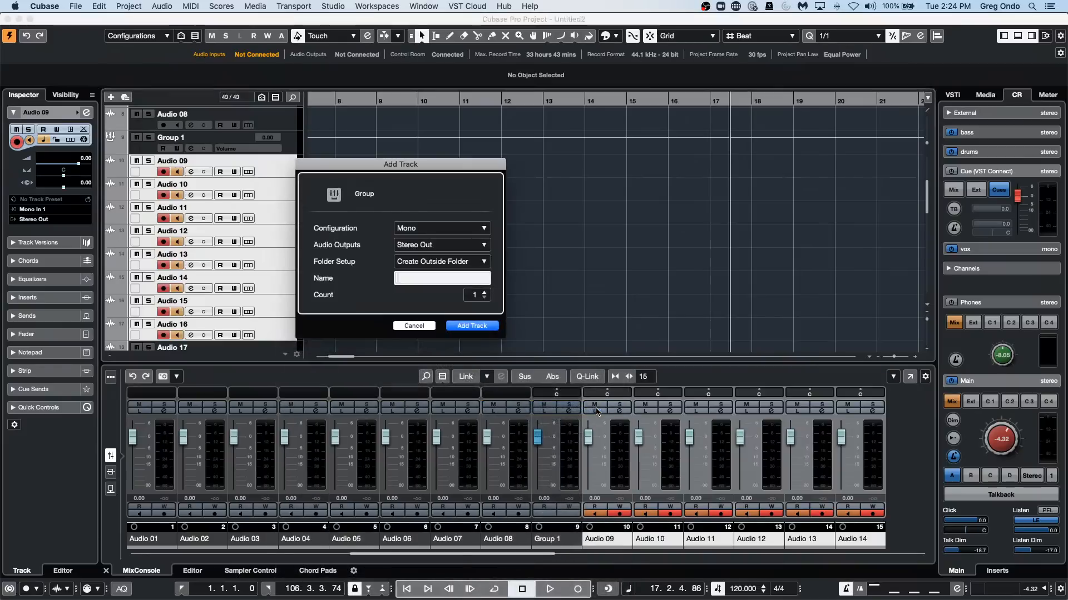
left_click(433, 265)
left_click(441, 273)
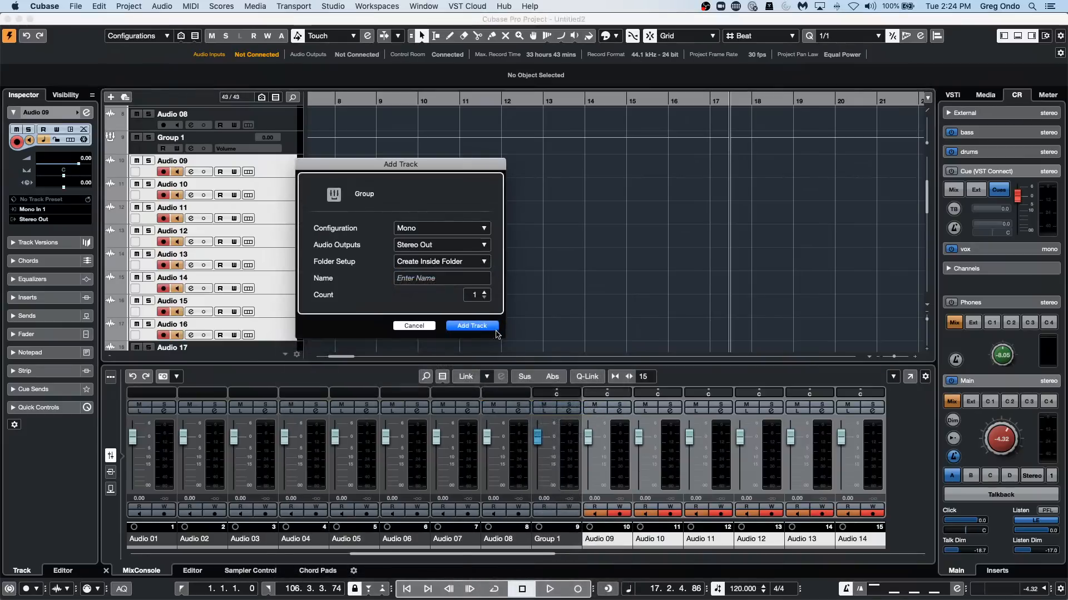
left_click(471, 326)
Route Audio 17 through Audio 24 to one new mono group channel, keeping the Create Inside Folder setup.
scroll(262, 265, "down", 2)
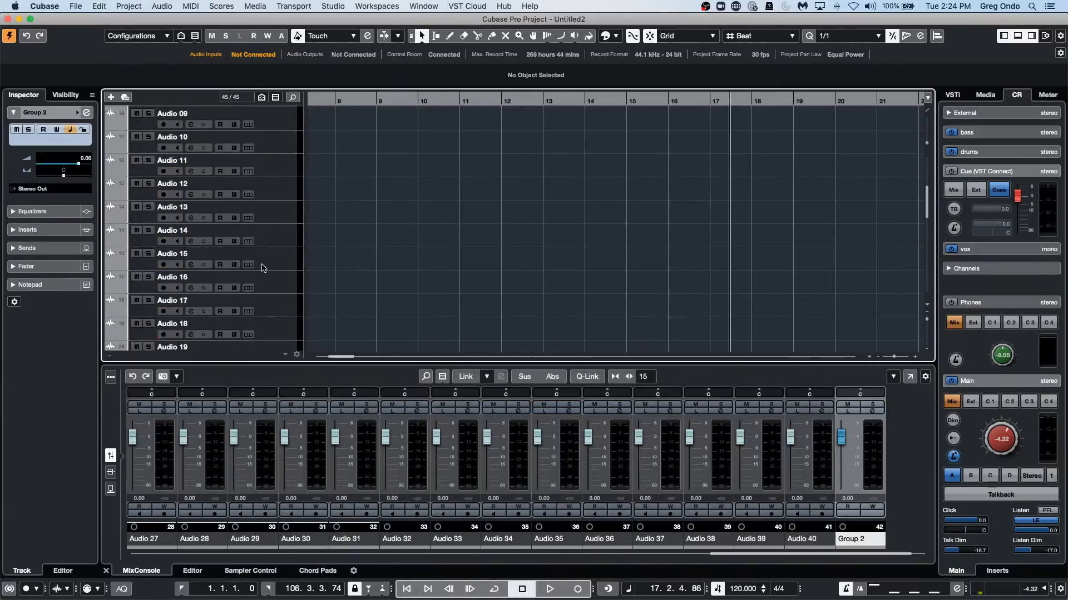
left_click(273, 277)
scroll(272, 277, "down", 3)
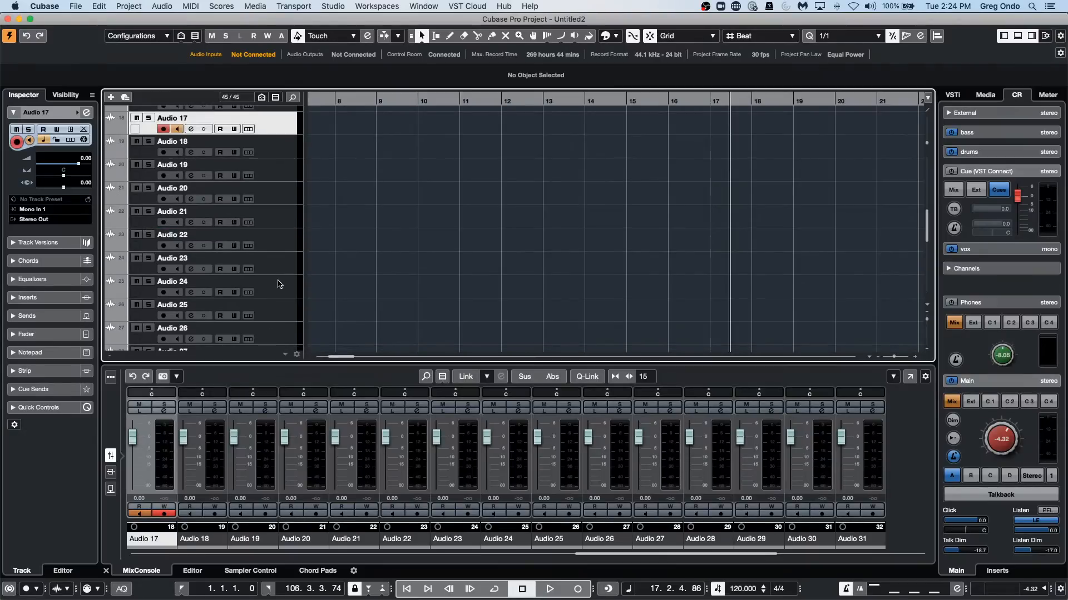
left_click(279, 283, "shift")
right_click(278, 280)
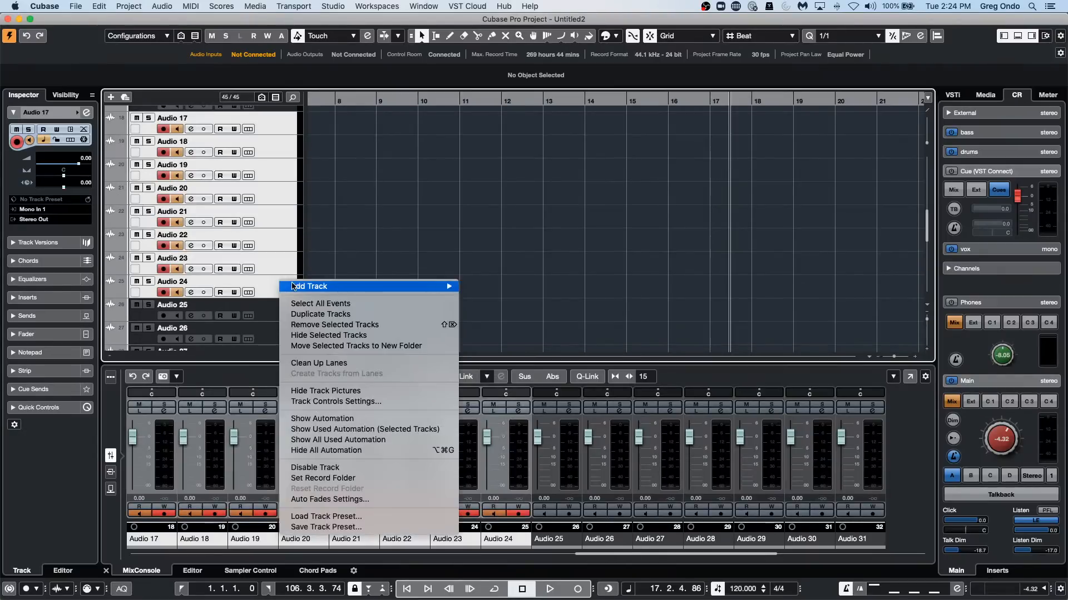
mouse_move(294, 286)
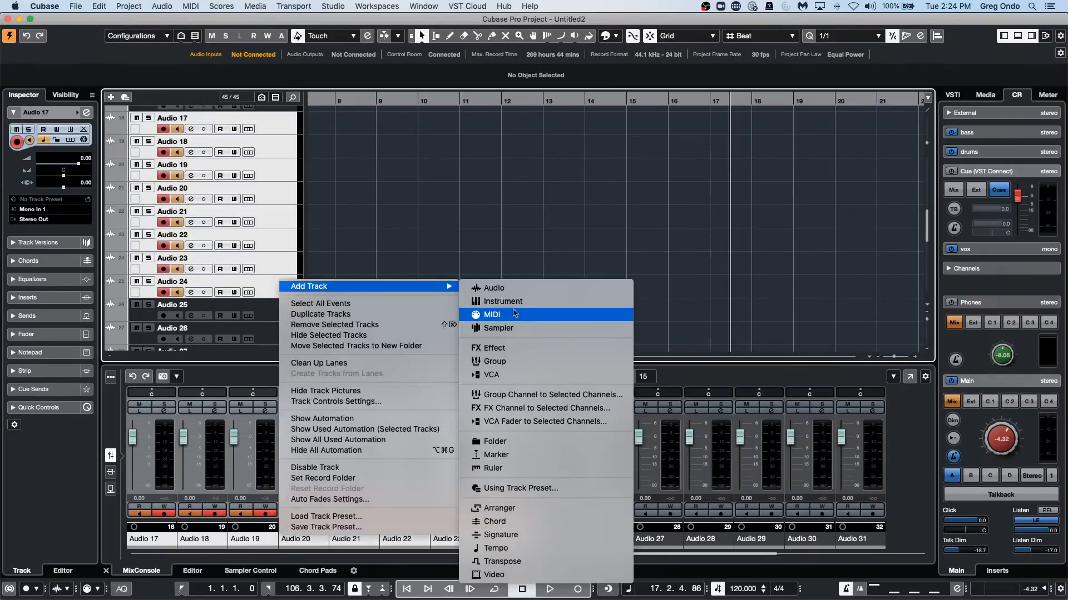
left_click(549, 396)
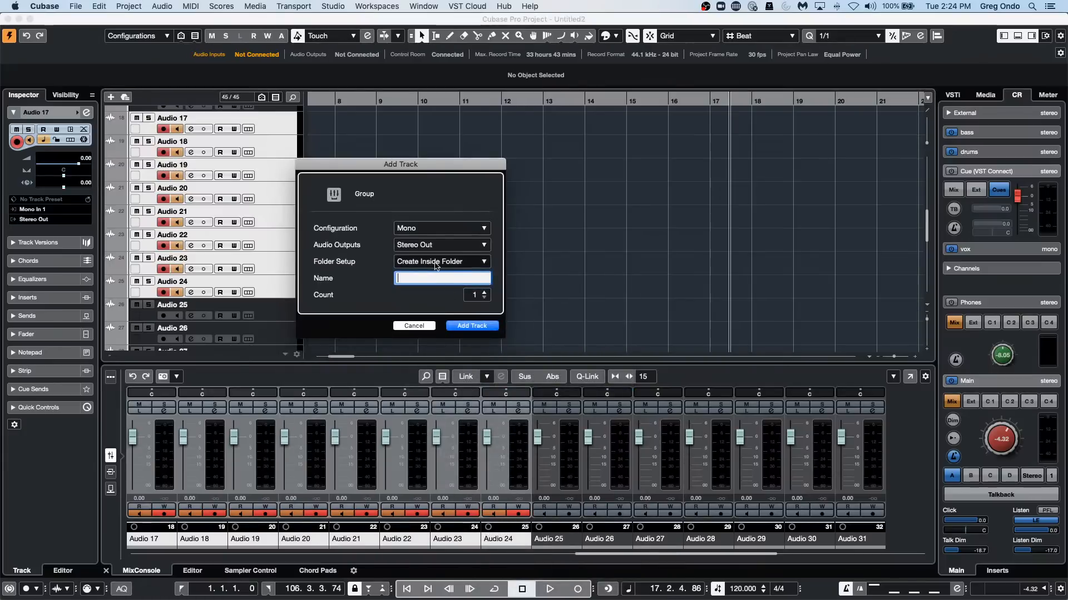
left_click(467, 326)
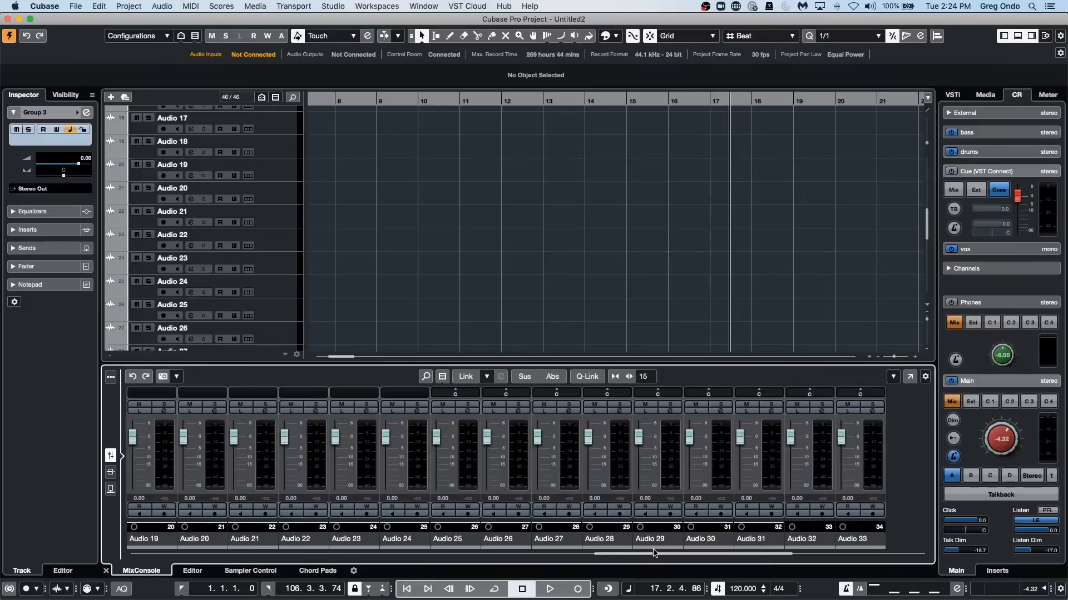
Examine where the new group channels sit among the audio channels in the MixConsole and track list.
scroll(717, 544, "left", 5)
scroll(709, 544, "right", 5)
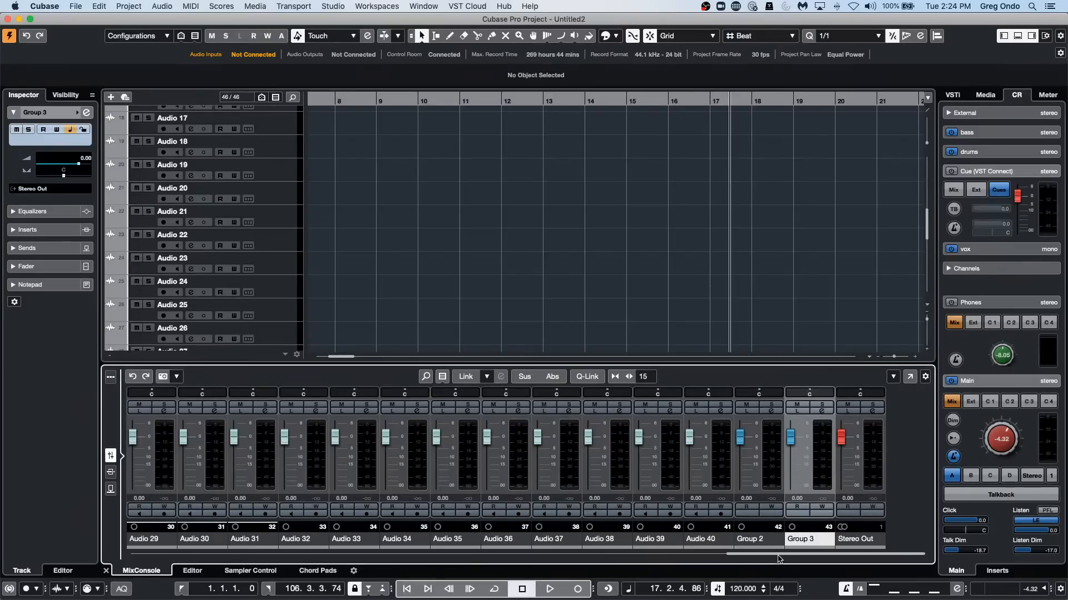
left_click_drag(784, 554, 440, 565)
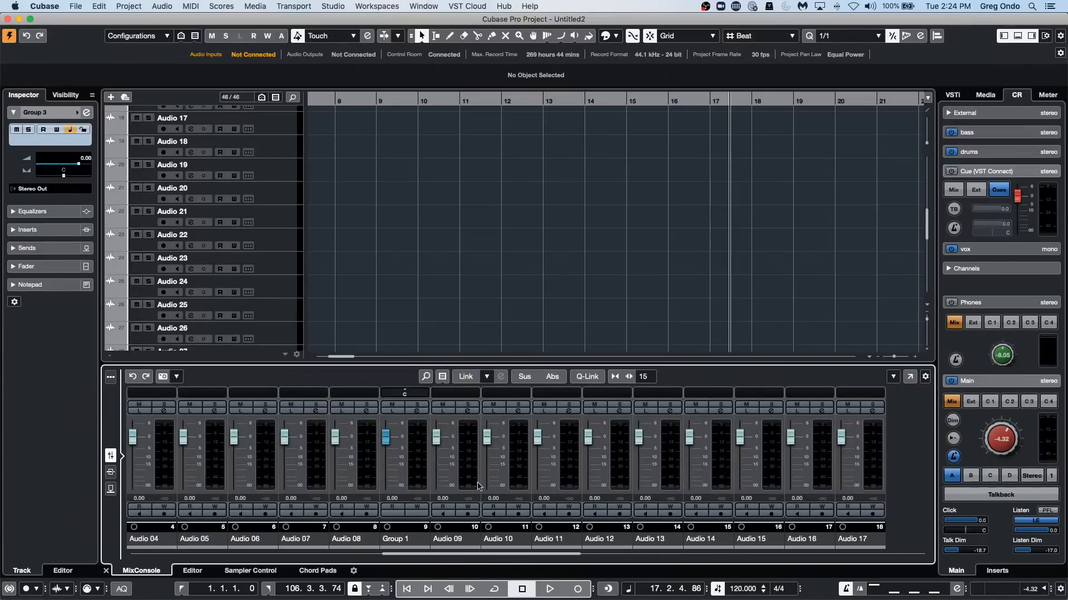
scroll(233, 209, "up", 10)
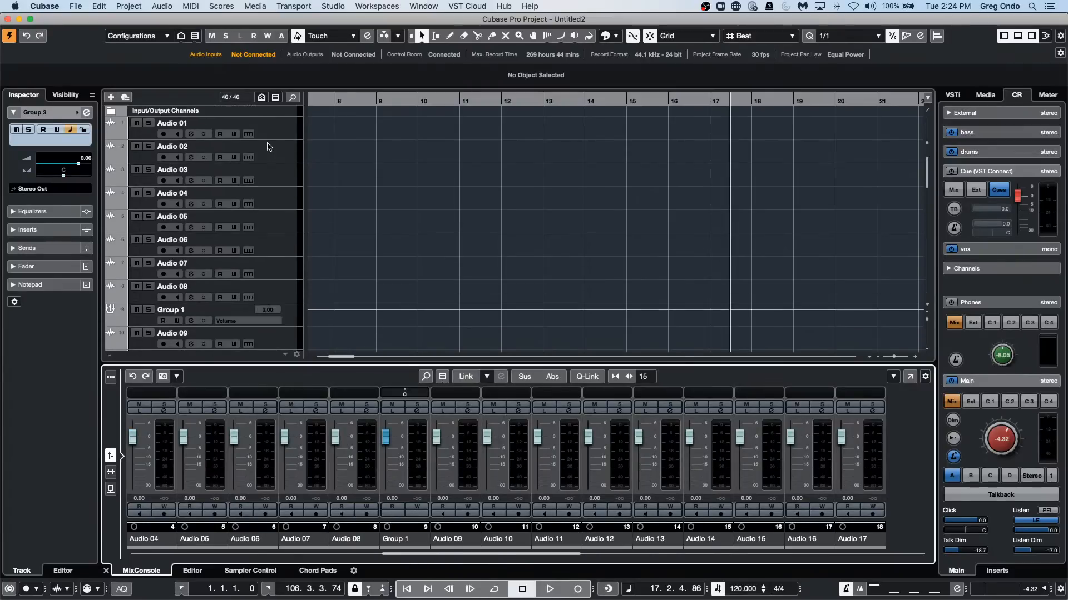
Review the Folder Setup options for adding a group channel to Audio 01, and cancel without adding it.
right_click(275, 133)
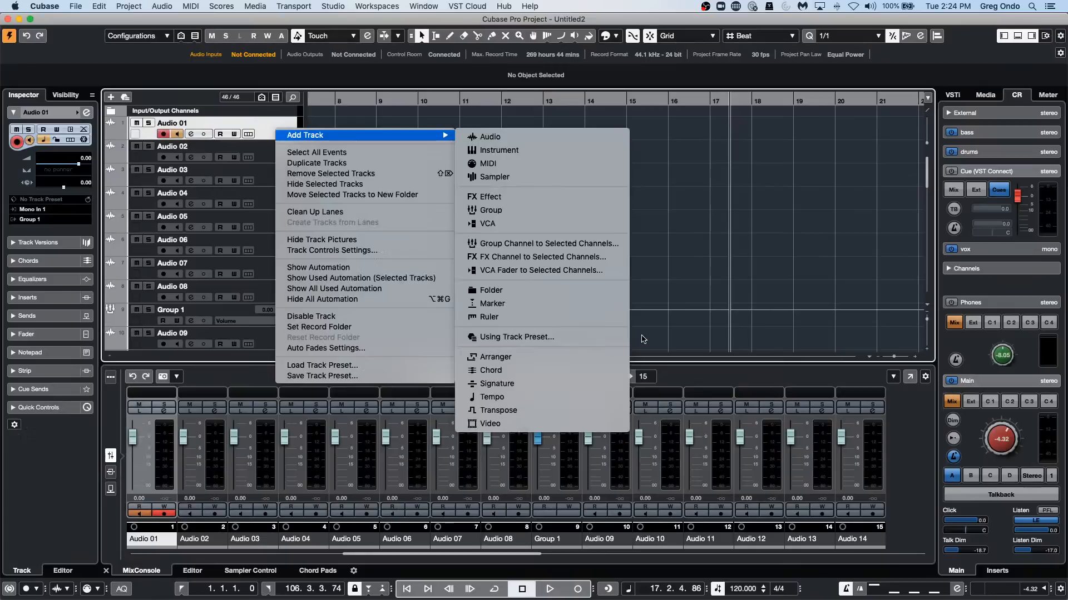
mouse_move(422, 137)
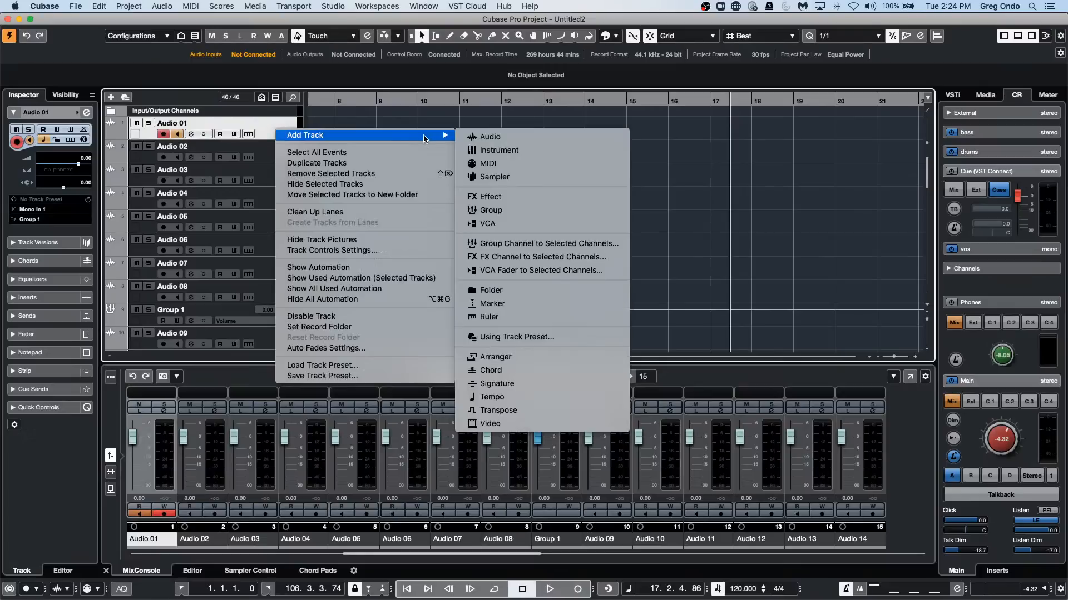
left_click(548, 244)
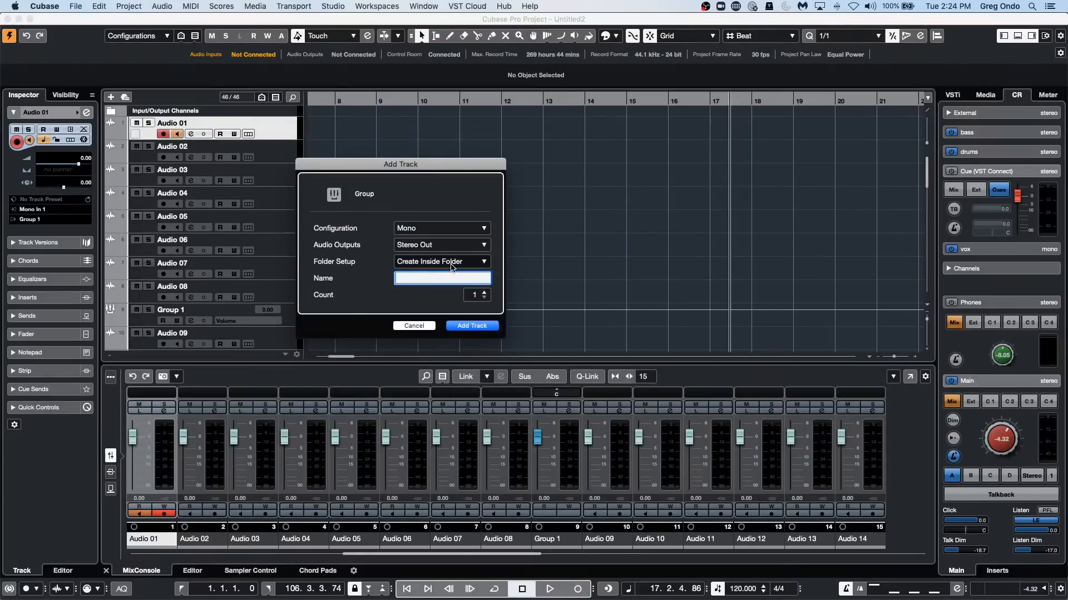
left_click(452, 265)
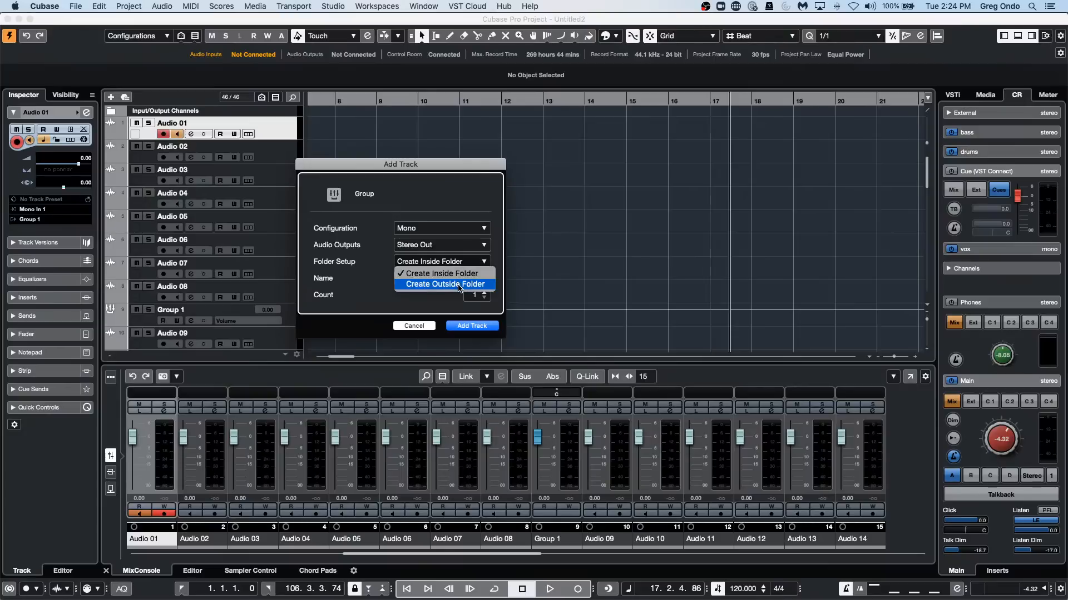
left_click(459, 285)
left_click(431, 327)
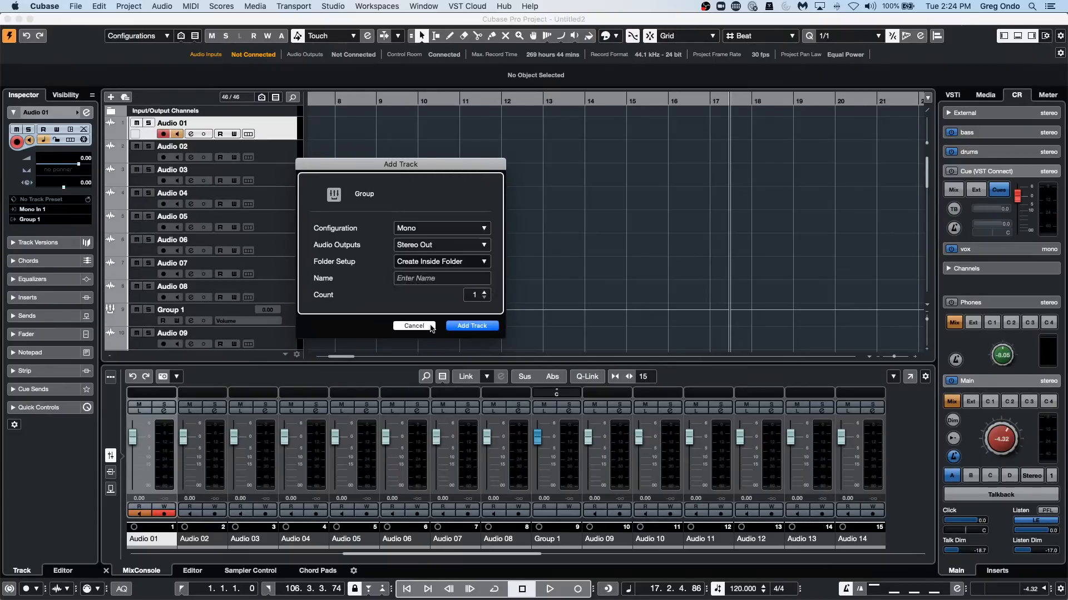
left_click(431, 326)
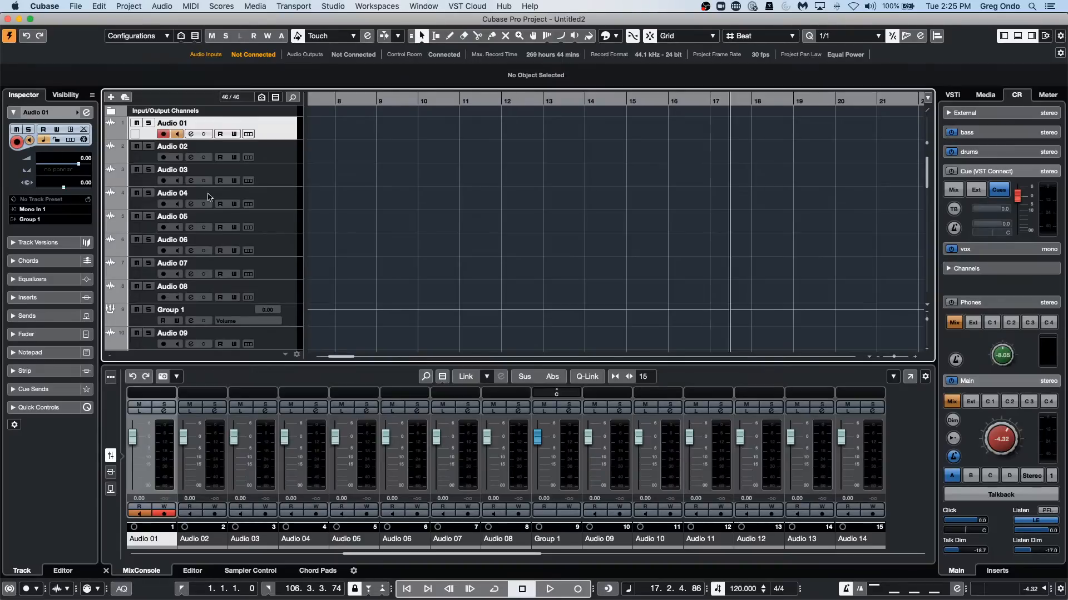
Select the range from 10.4.1.0 to 11.2.1.0 on Audio 05 and set the locators to it.
left_click(277, 224)
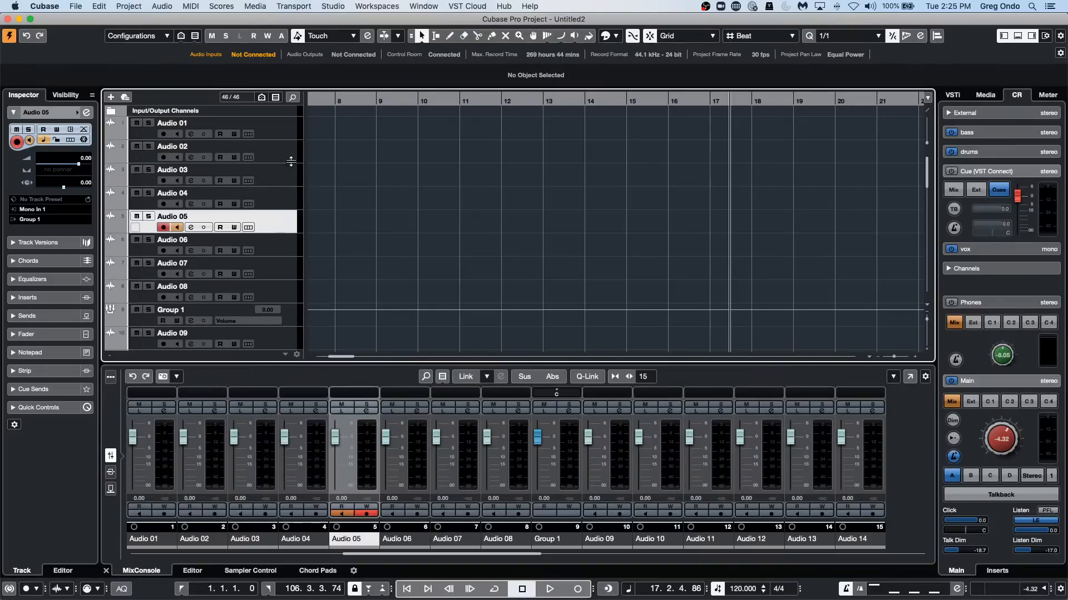
right_click(410, 210)
left_click(433, 219)
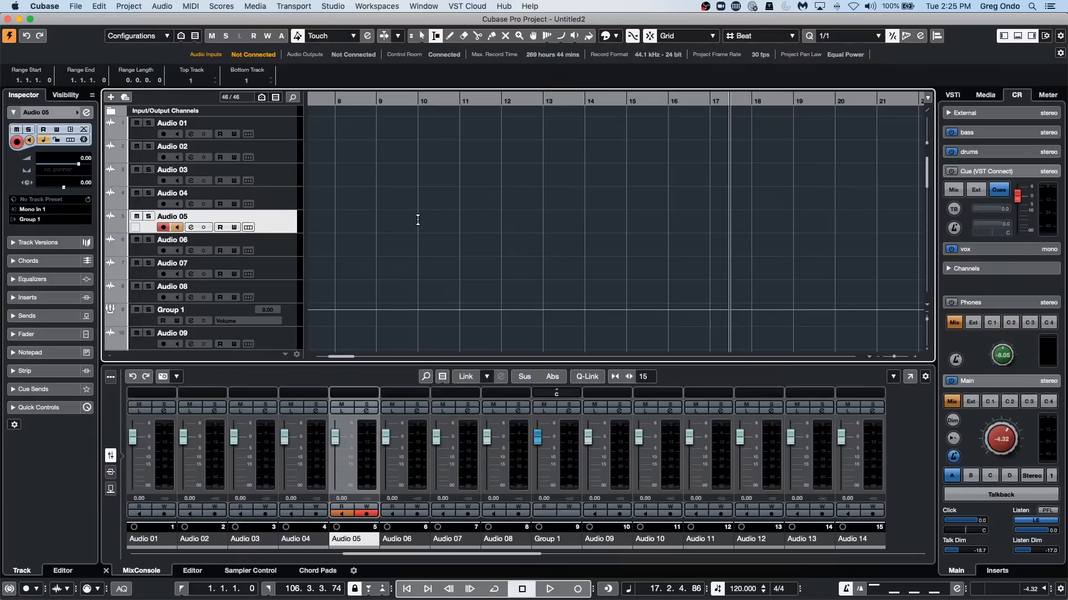
left_click_drag(418, 219, 513, 213)
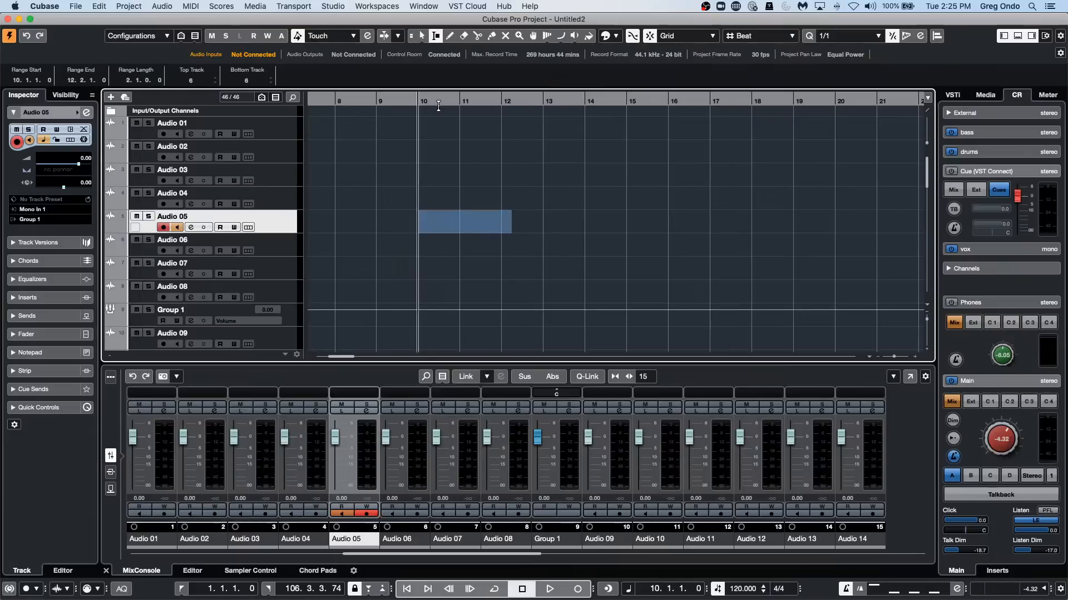
left_click_drag(438, 103, 440, 146)
left_click(495, 225)
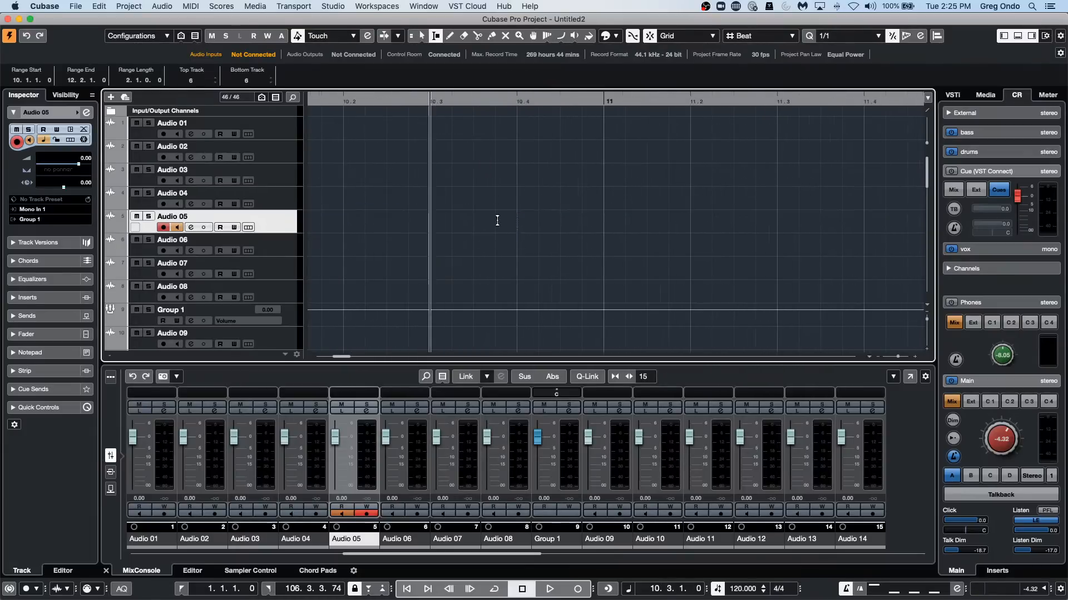
left_click_drag(497, 221, 734, 219)
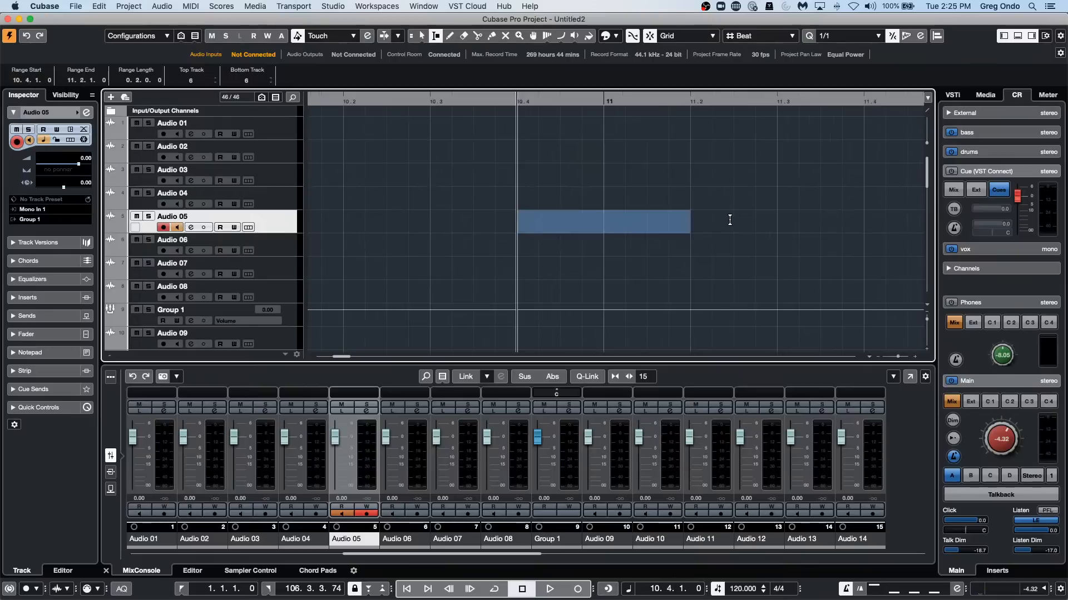
key("p")
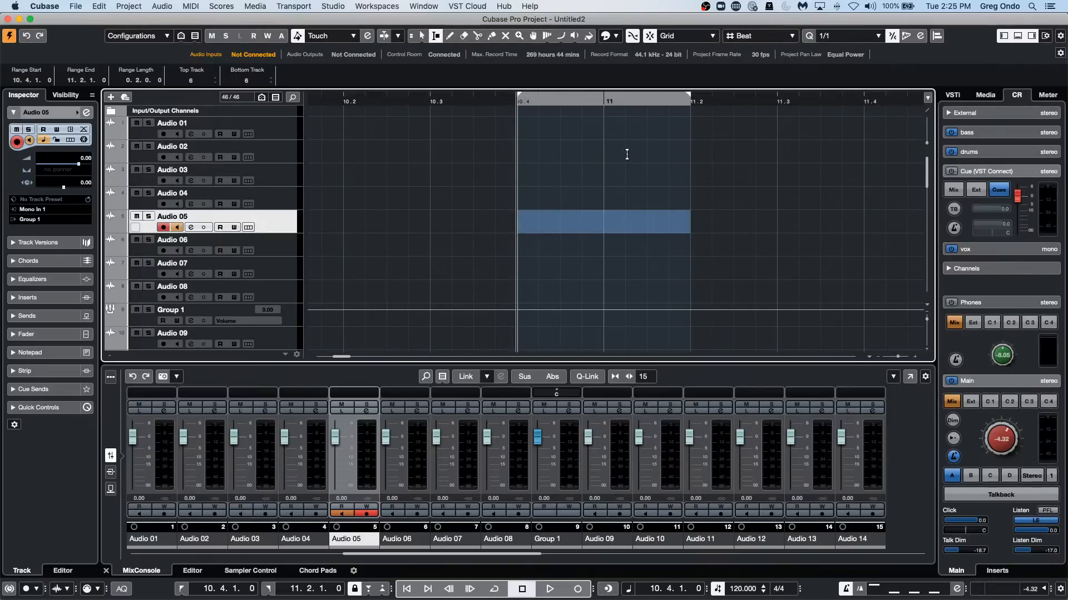
Enable automatic punch-in and punch-out, and record on Audio 05 between the locators, starting playback from about bar 9.3.
key("i")
key("o")
left_click_drag(431, 99, 254, 106)
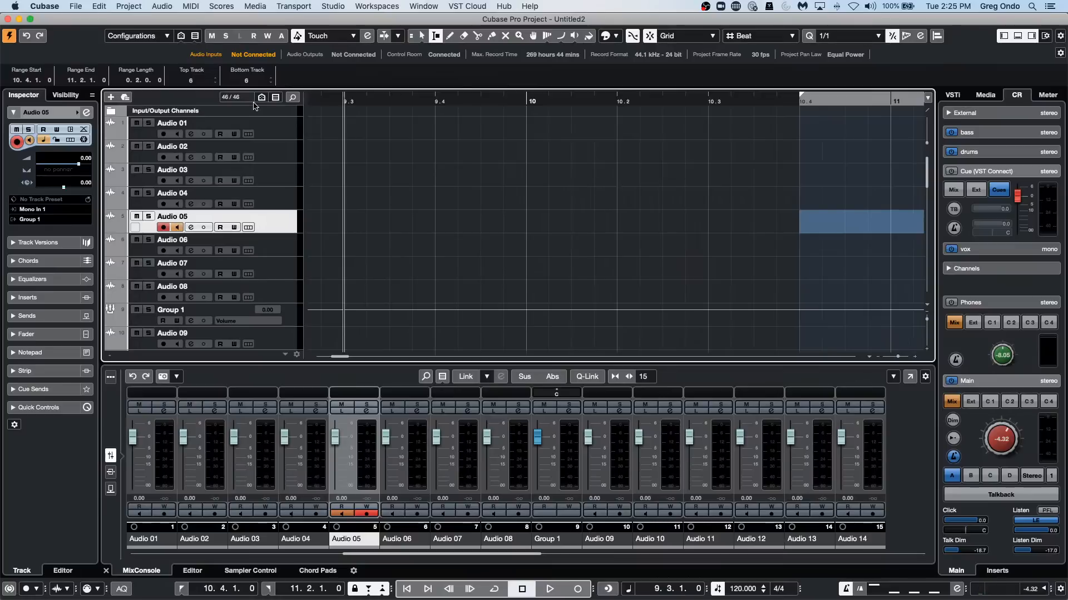
key("space")
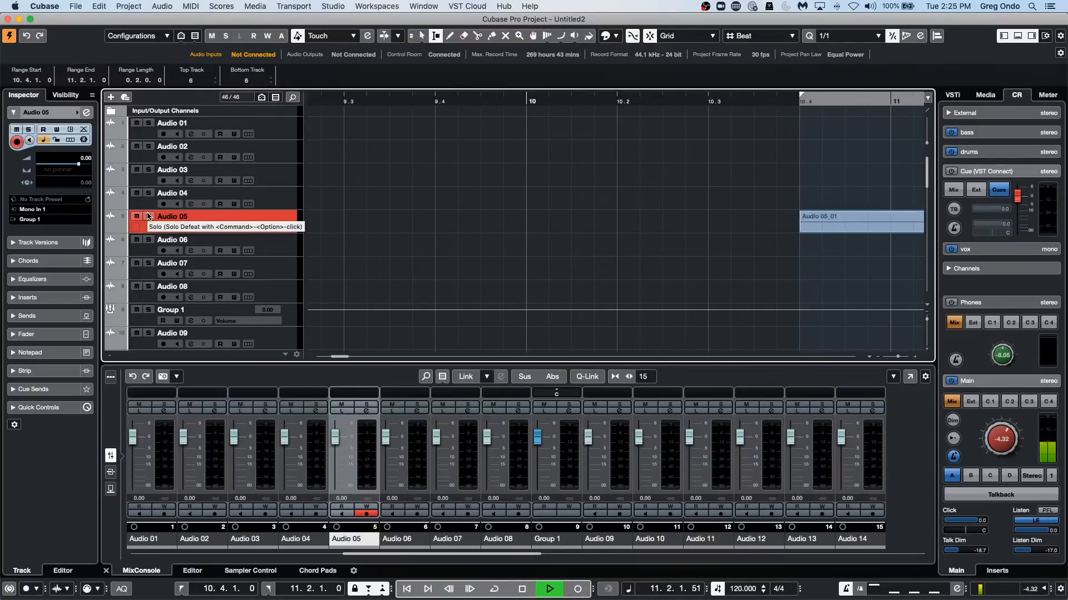
key("space")
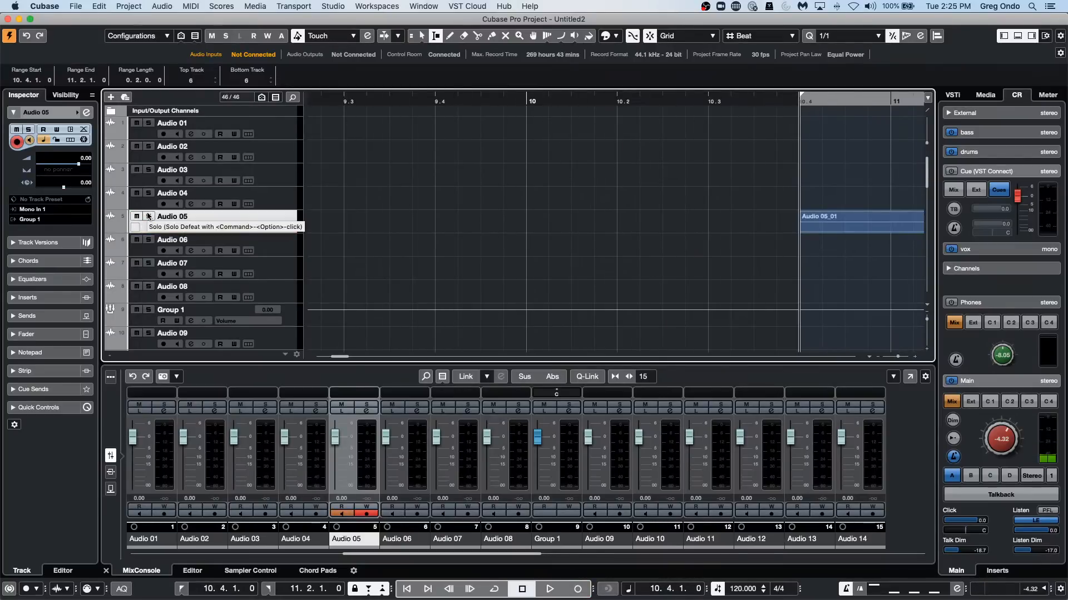
Select the range from 10.2.1.0 to 10.3.1.0 on Audio 05 and set the locators to it.
key("g")
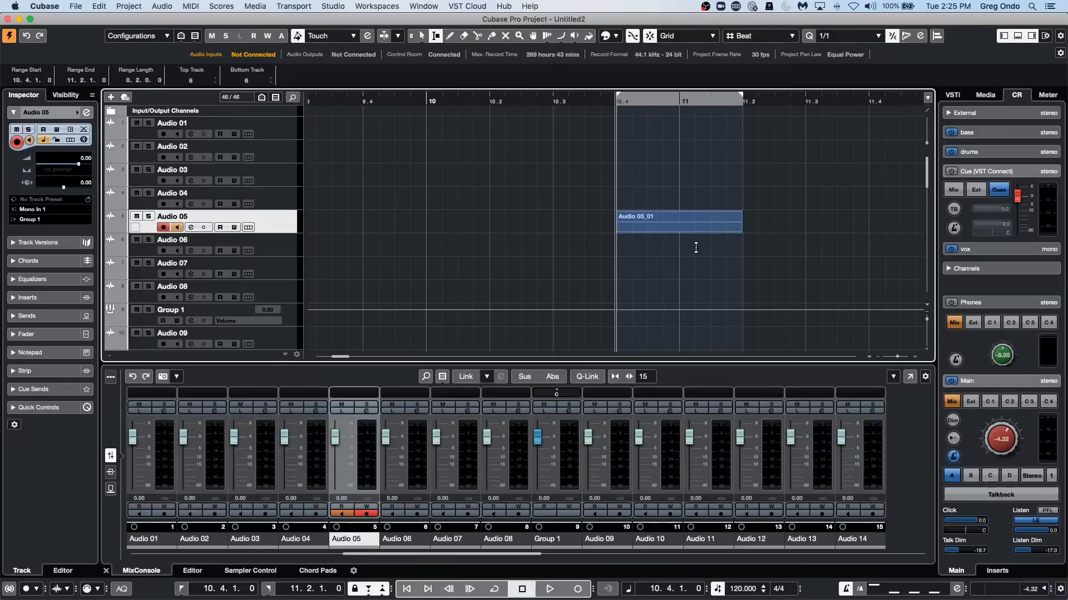
left_click_drag(525, 226, 487, 226)
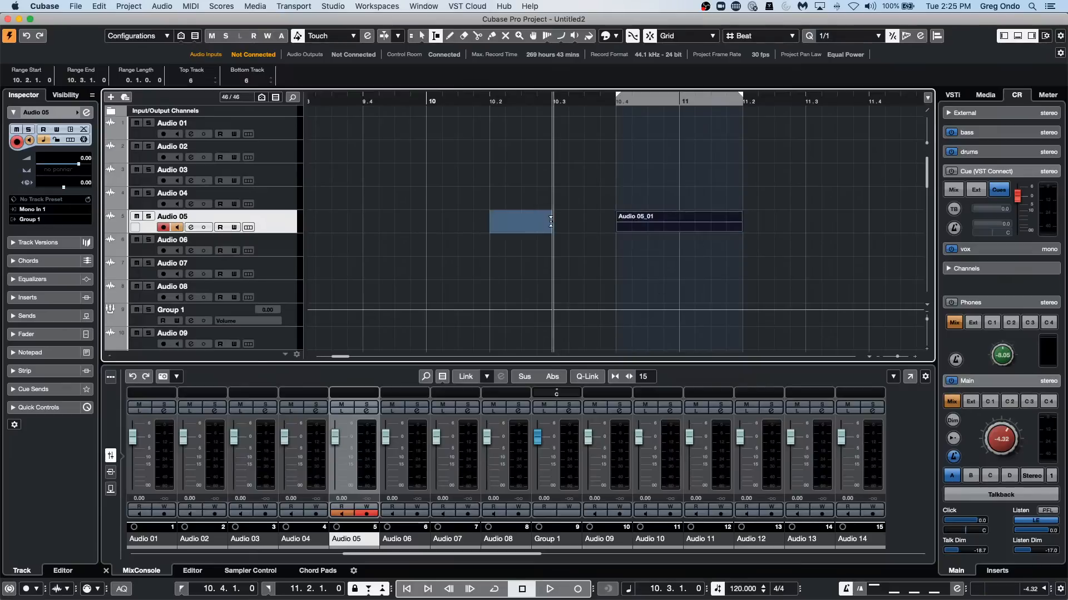
left_click(552, 222)
key("p")
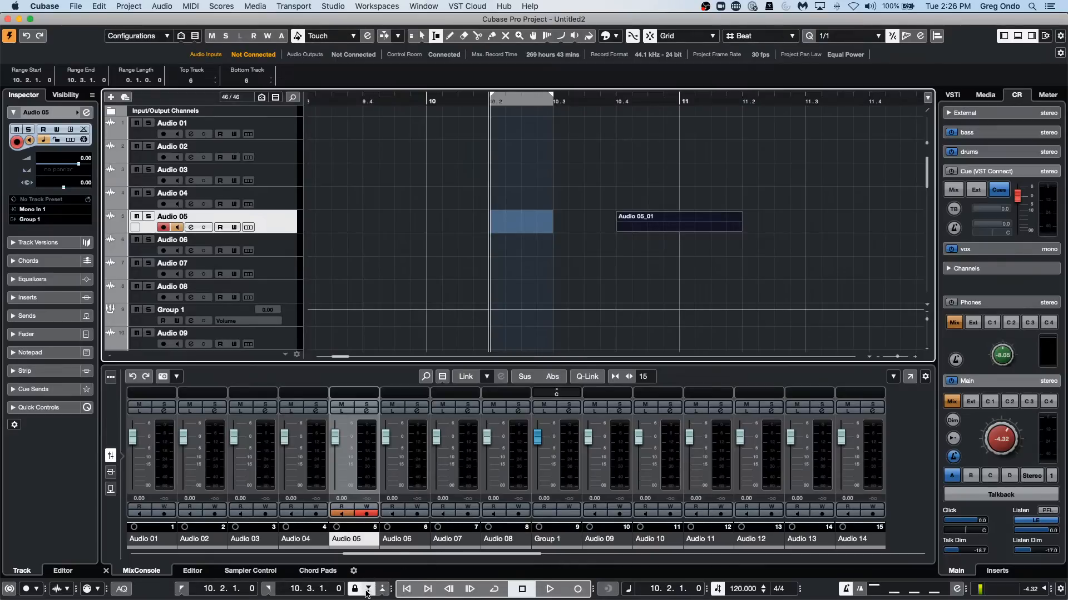
Record a punched section on Audio 05 between the locators, starting playback shortly before bar 10.
left_click(408, 103)
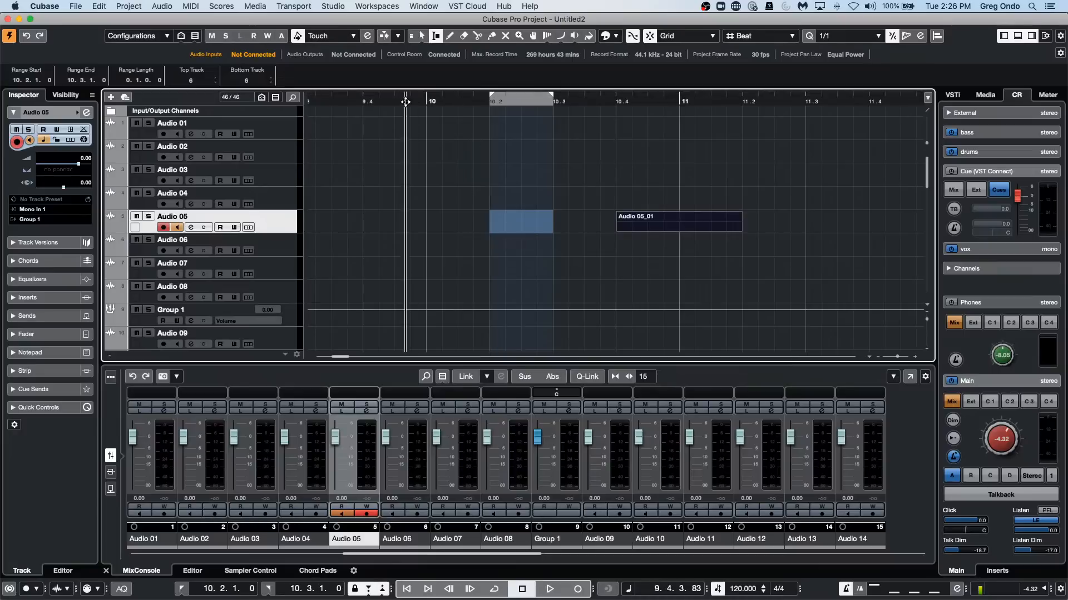
key("space")
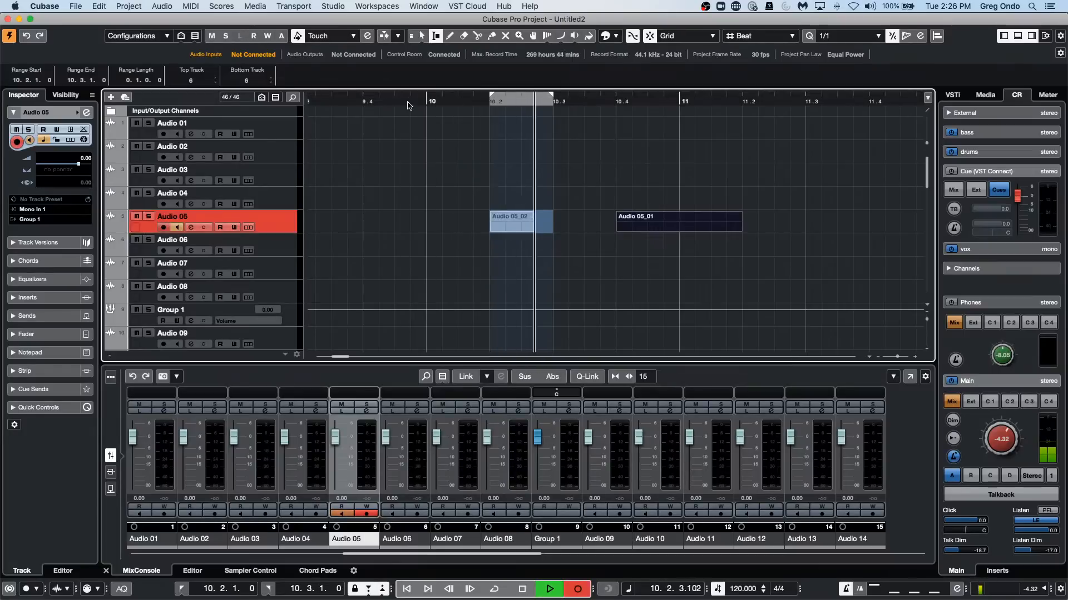
key("space")
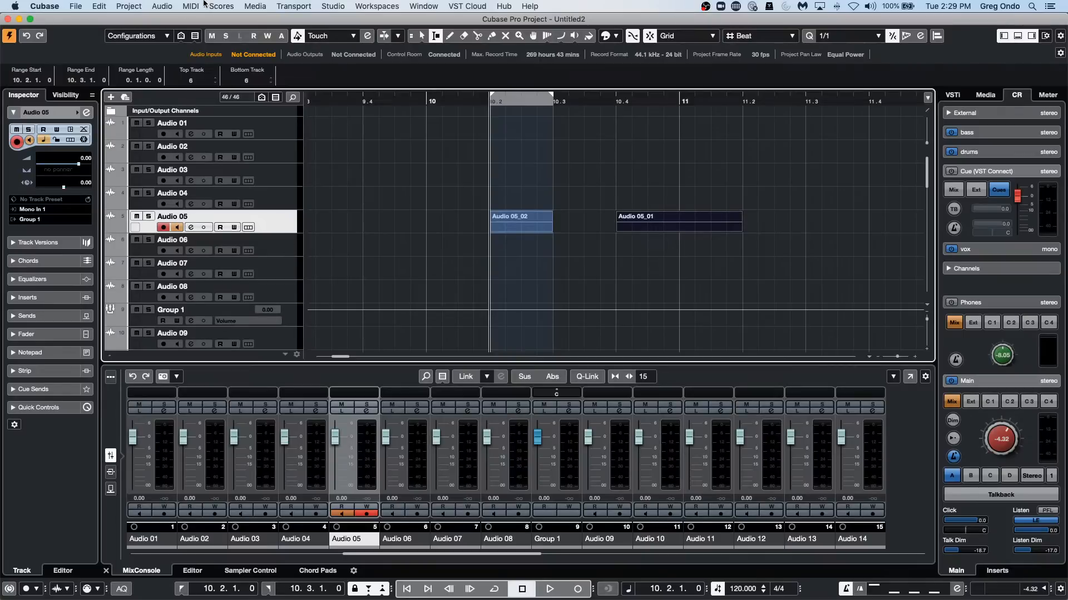
Enable the Enable Solo on Selected Track option in the Project & MixConsole editing preferences.
left_click(58, 6)
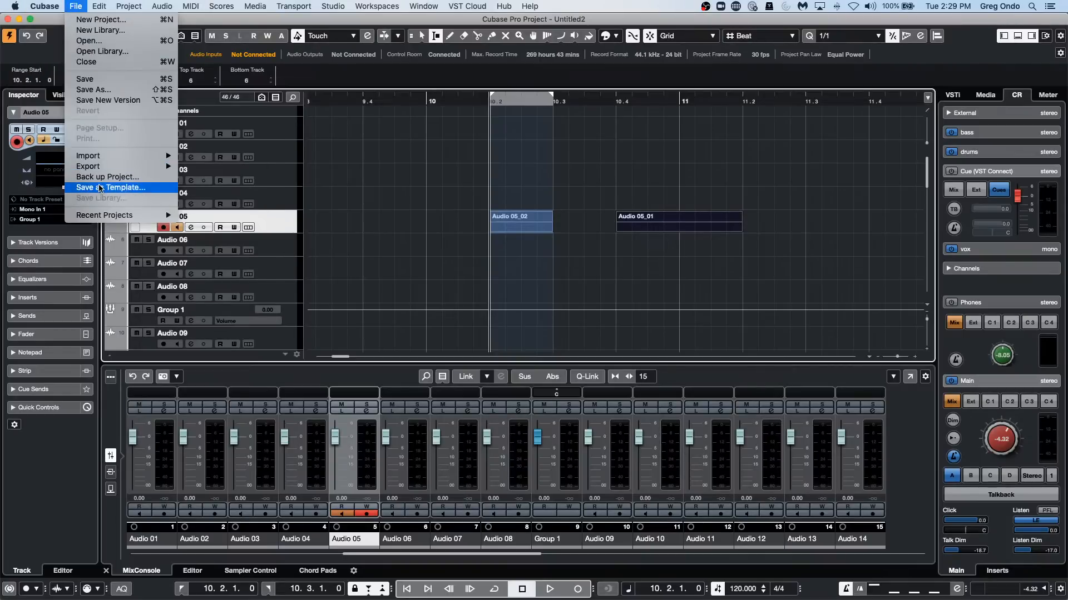
mouse_move(106, 170)
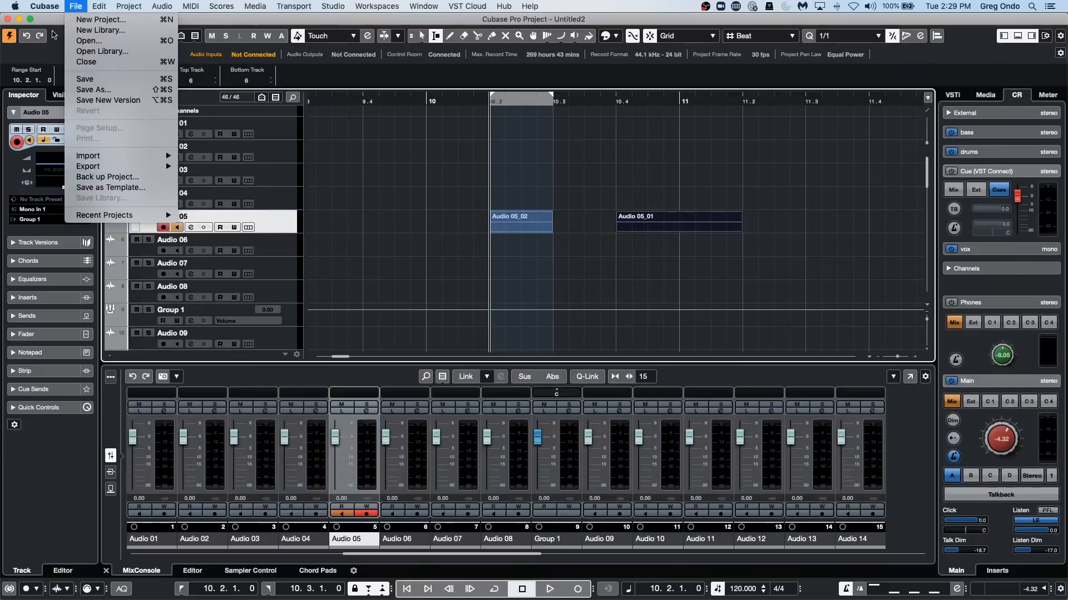
mouse_move(55, 7)
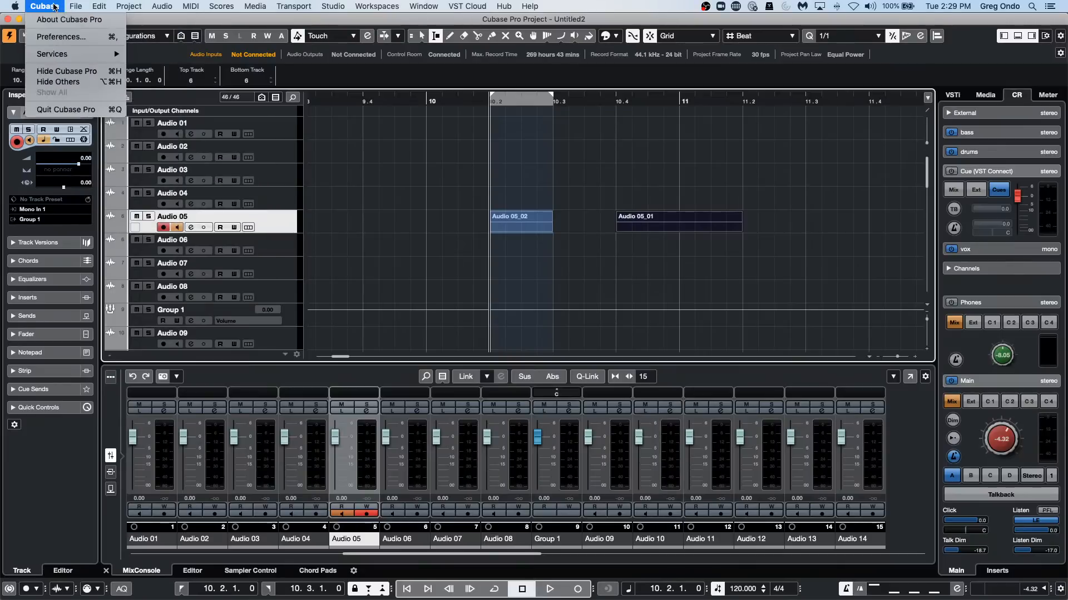
left_click(60, 37)
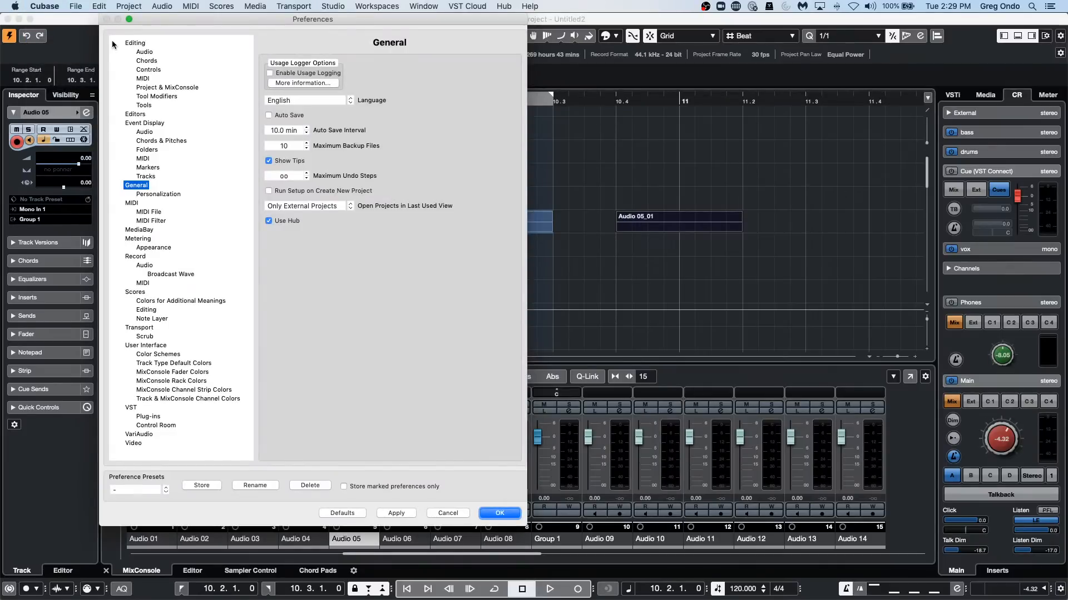
left_click(180, 88)
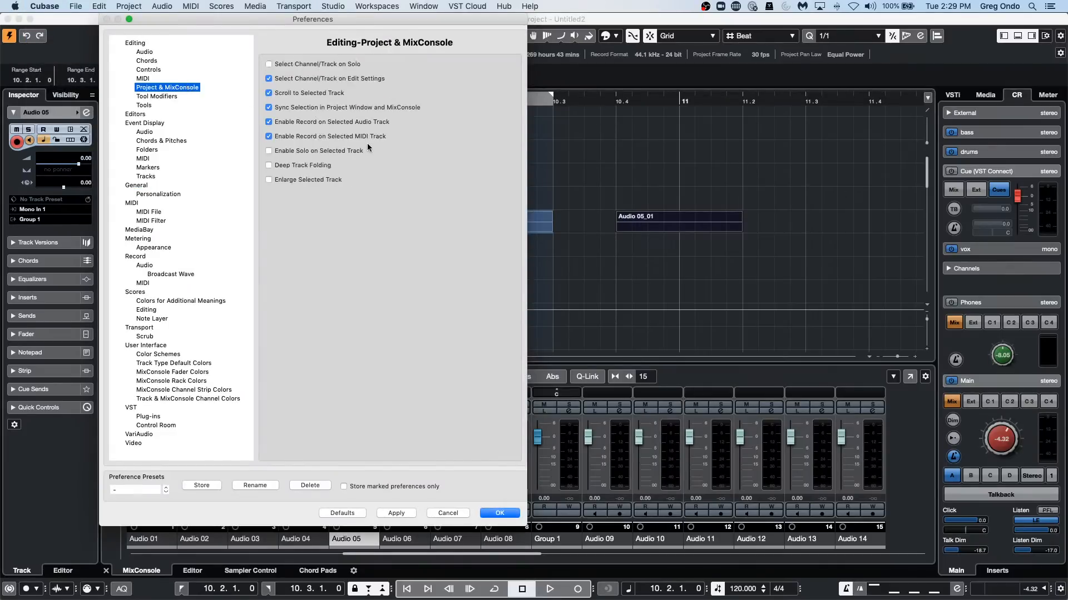
left_click(272, 153)
left_click(499, 512)
Start playback through the punch range on Audio 05, and solo the Audio 03 track.
left_click(550, 590)
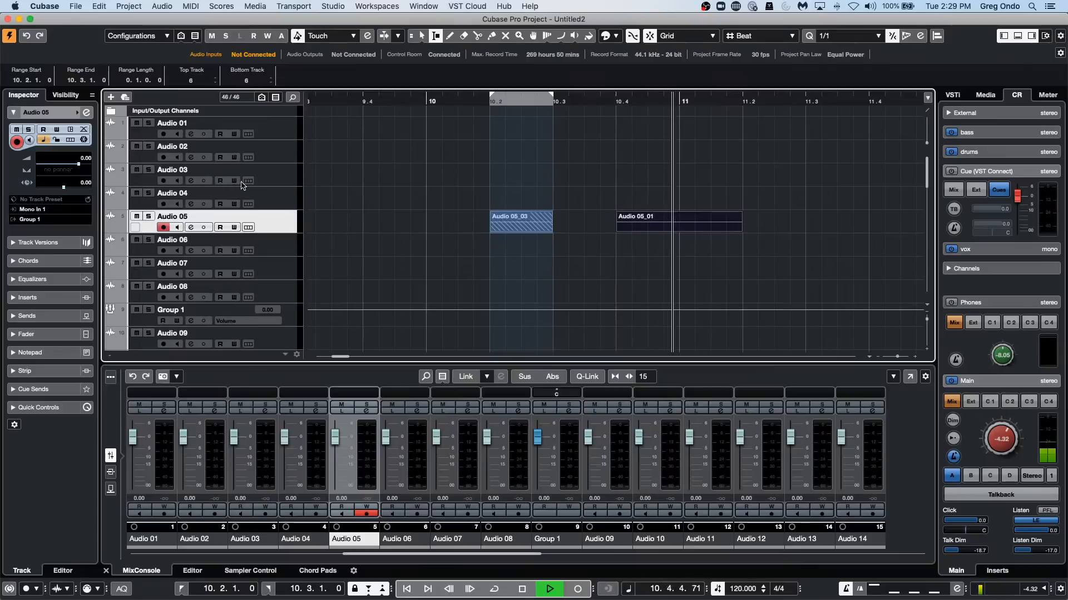
left_click(281, 177)
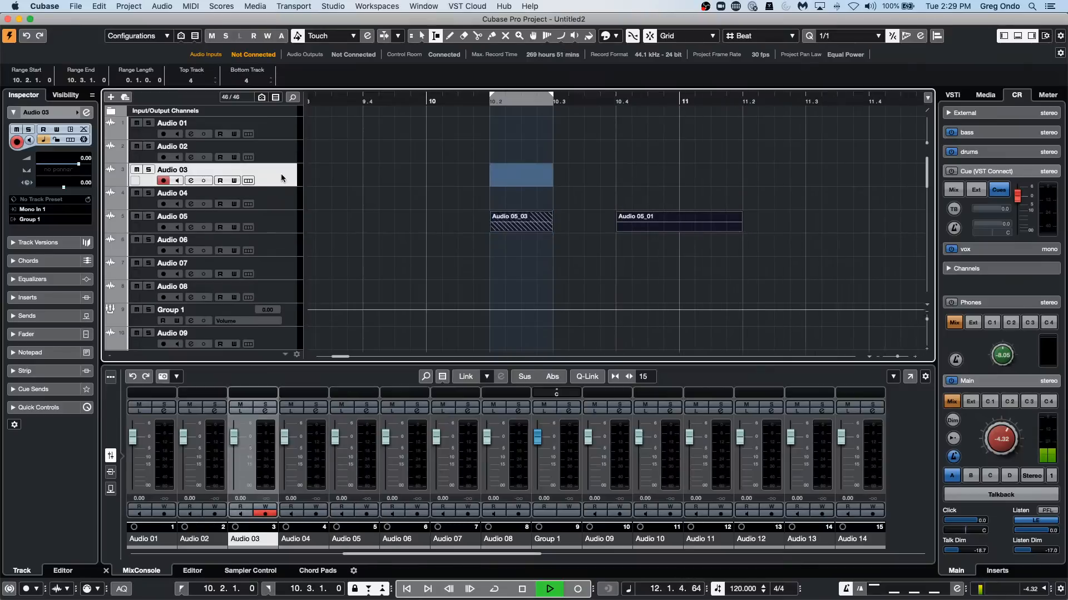
left_click(149, 171)
Select different tracks during playback to move the solo between them, ending on Audio 06, and clear the solo and stop playback.
left_click(285, 244)
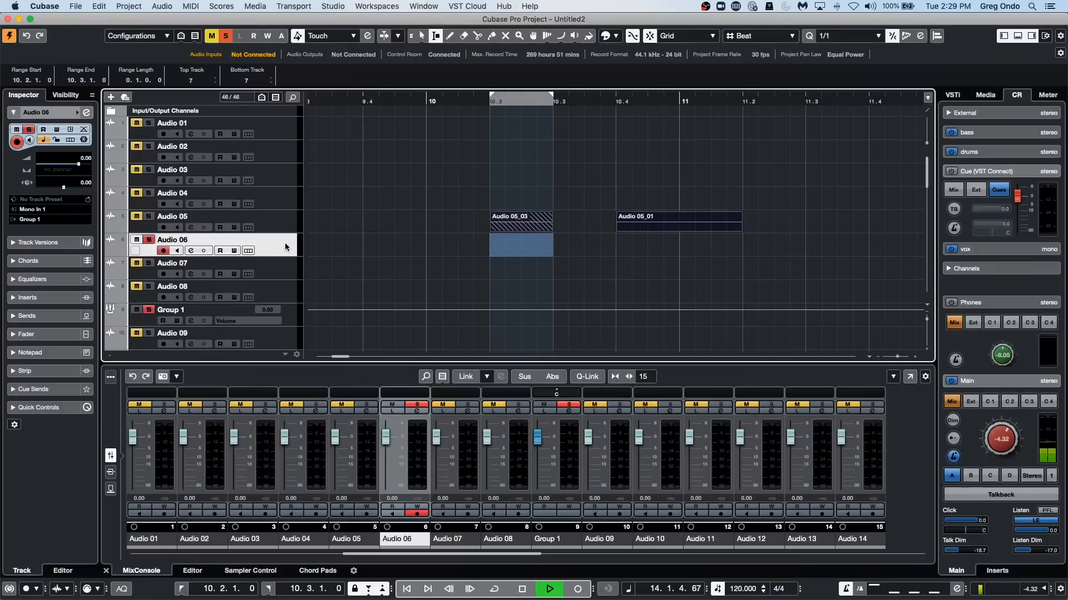
left_click(284, 158)
left_click(272, 217)
left_click(272, 268)
left_click(272, 218)
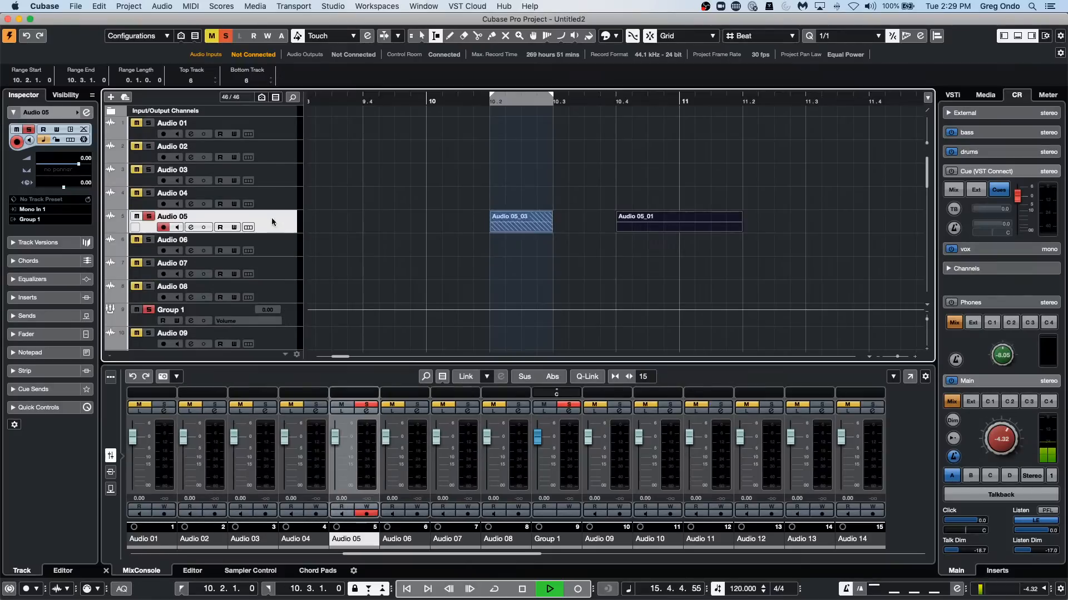
left_click(271, 167)
left_click(274, 148)
left_click(281, 203)
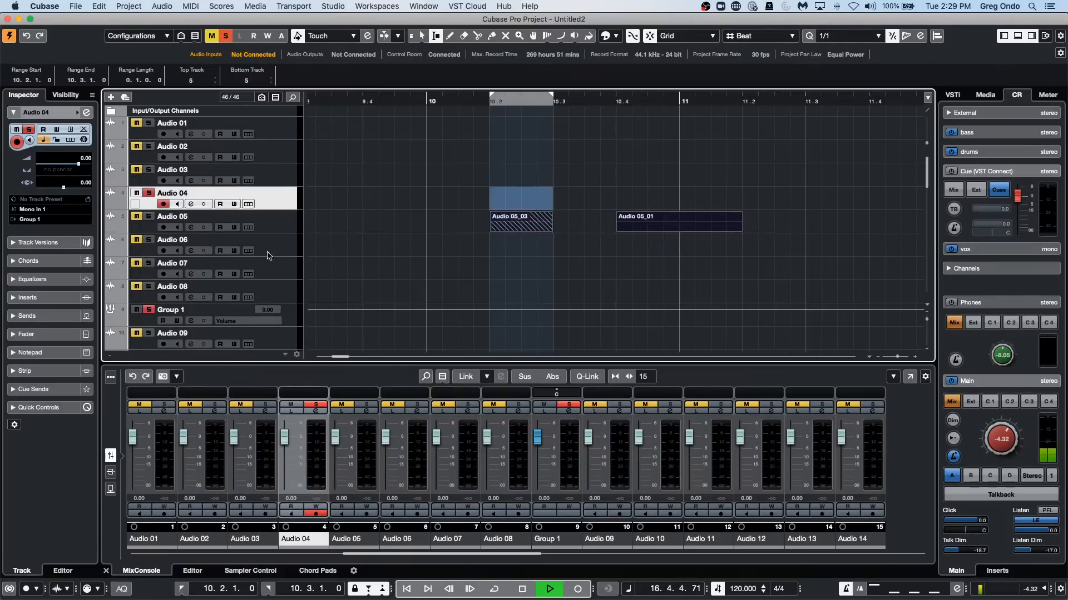
left_click(270, 255)
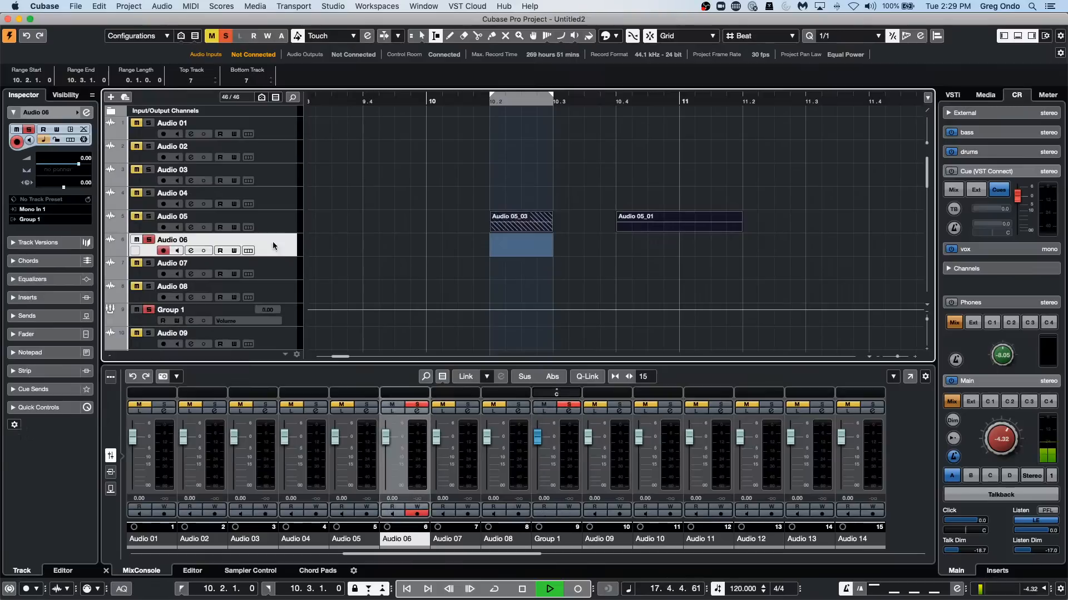
left_click(269, 179)
left_click(266, 219)
left_click(269, 297)
left_click(271, 253)
left_click(149, 241)
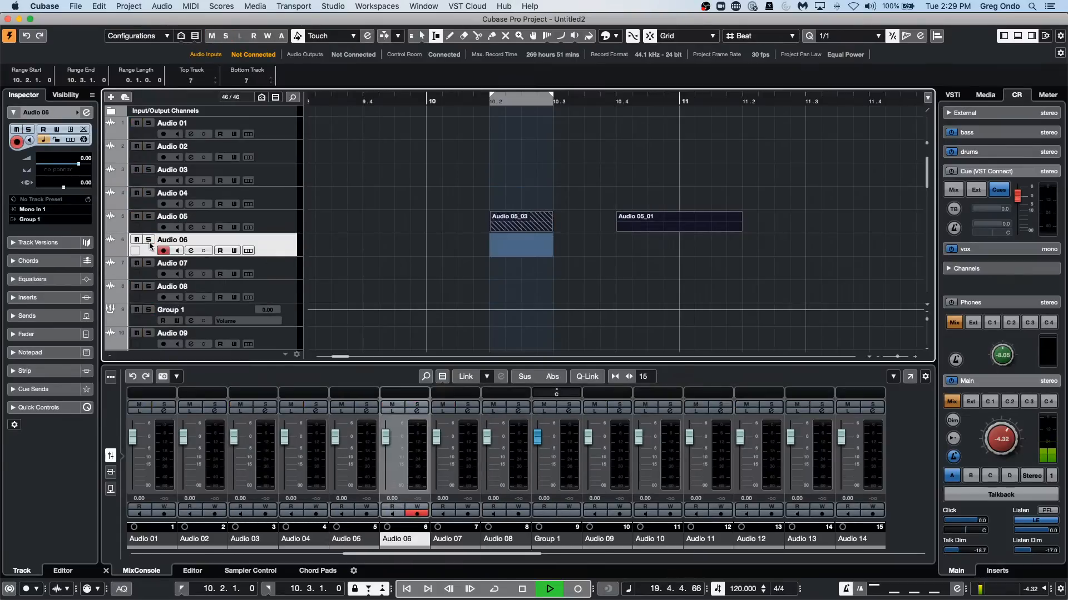
key("space")
Disable the Enable Solo on Selected Track option in the Project & MixConsole editing preferences.
left_click(36, 5)
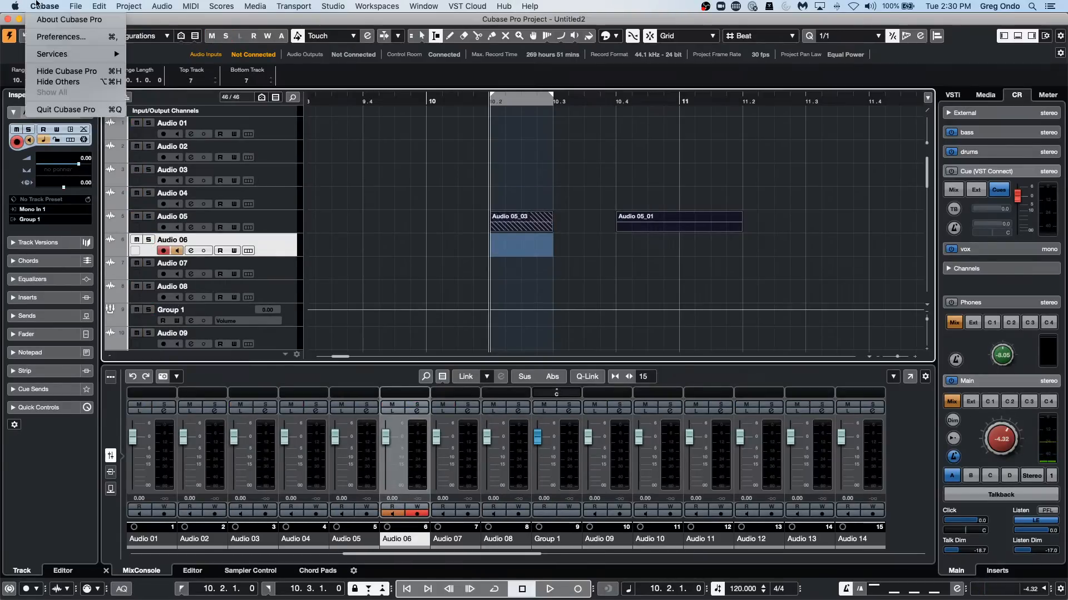
left_click(54, 37)
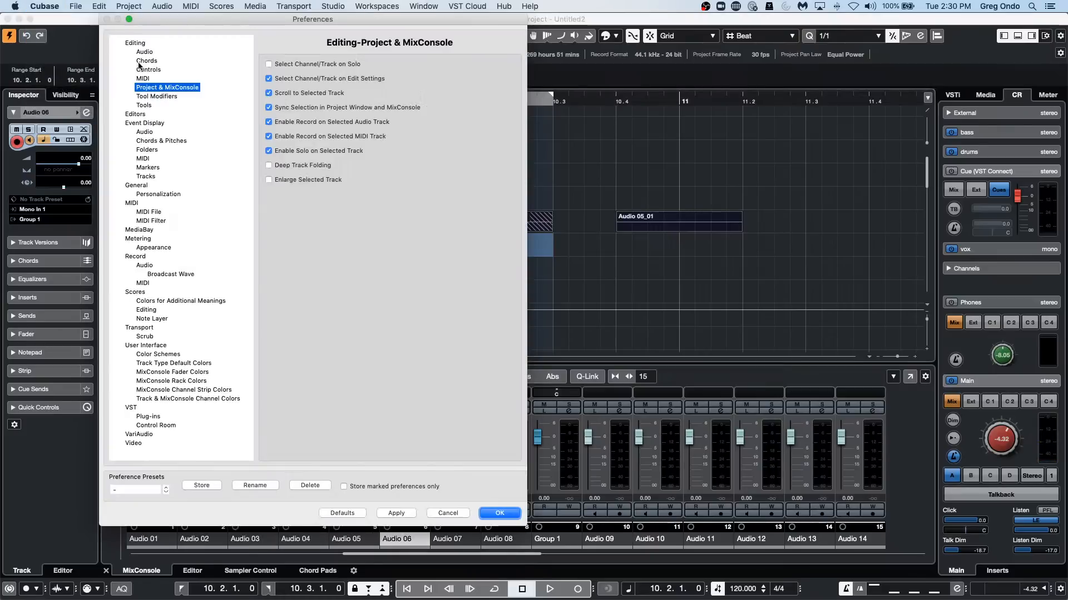
left_click(269, 151)
left_click(270, 151)
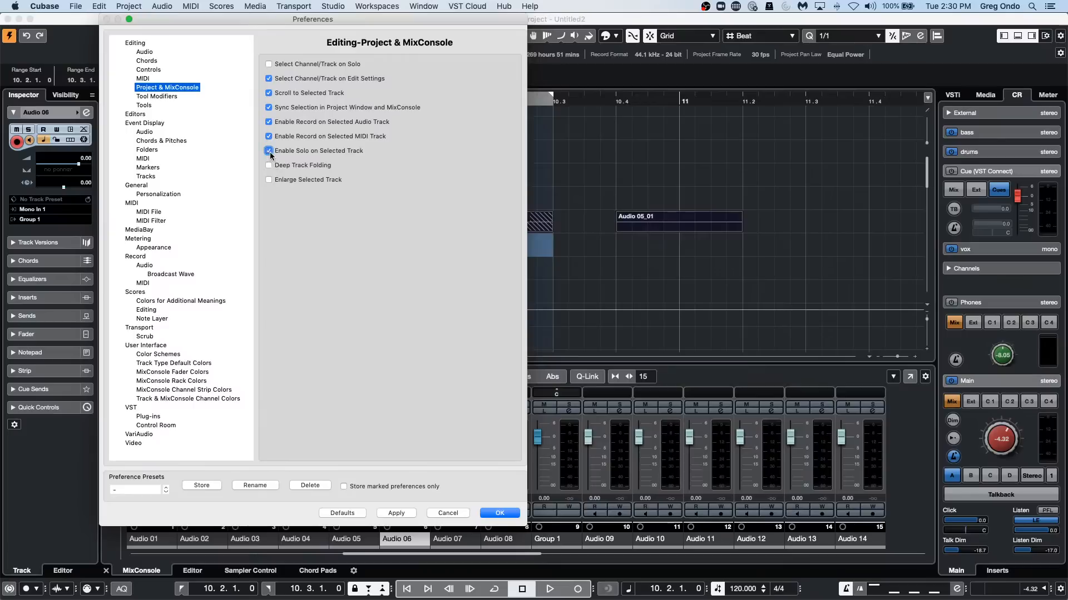
left_click(270, 152)
left_click(270, 152)
left_click(270, 152)
left_click(396, 512)
left_click(496, 514)
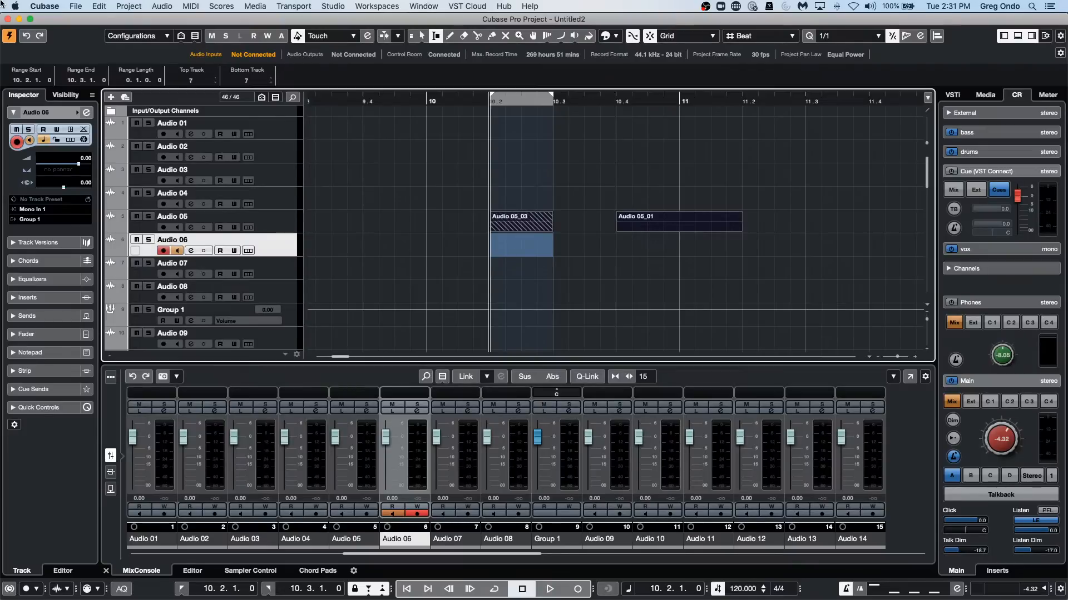
Open the recent project "Bach - Brandenburg Concerto no 3.cpr" and activate it.
left_click(76, 5)
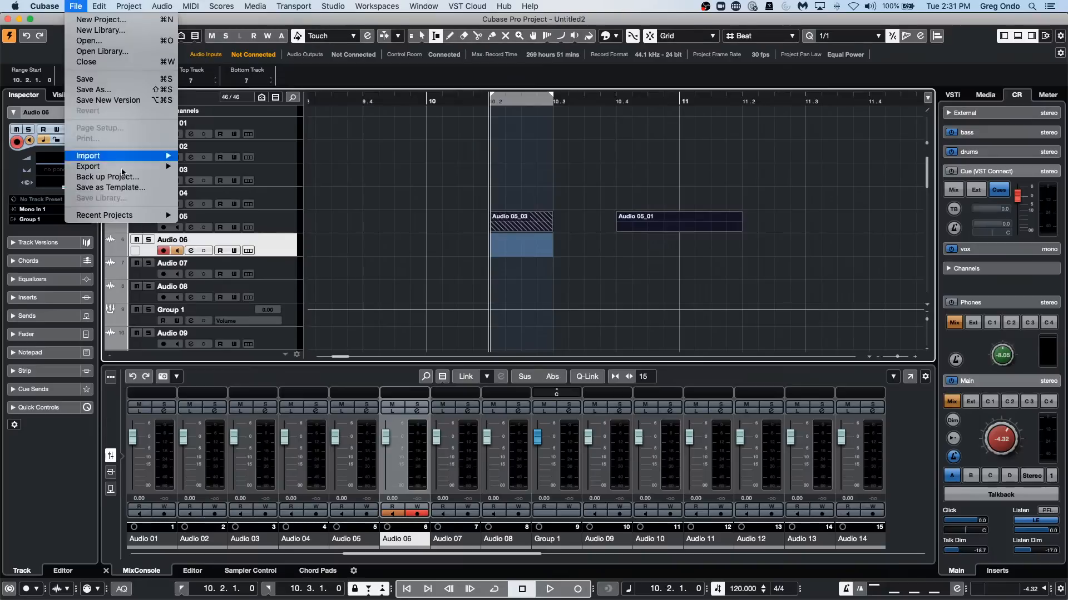
mouse_move(133, 167)
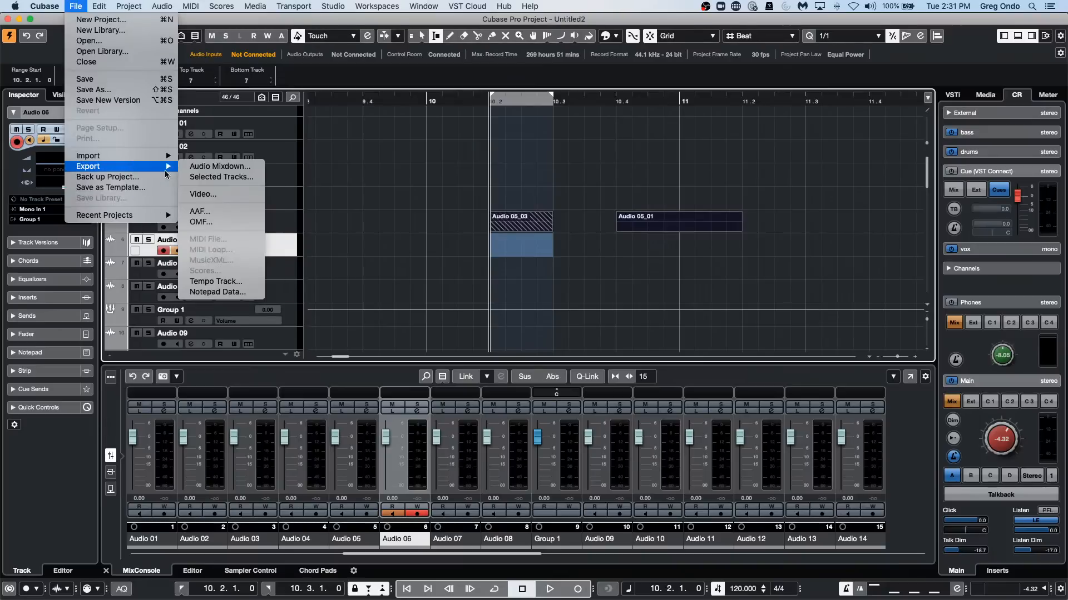
mouse_move(153, 216)
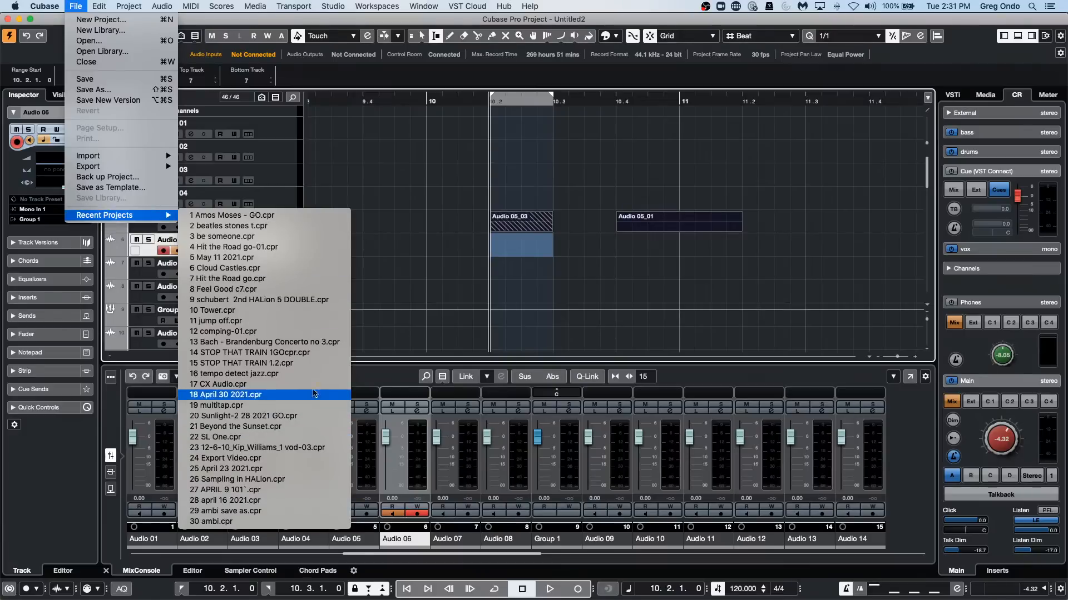
left_click(321, 342)
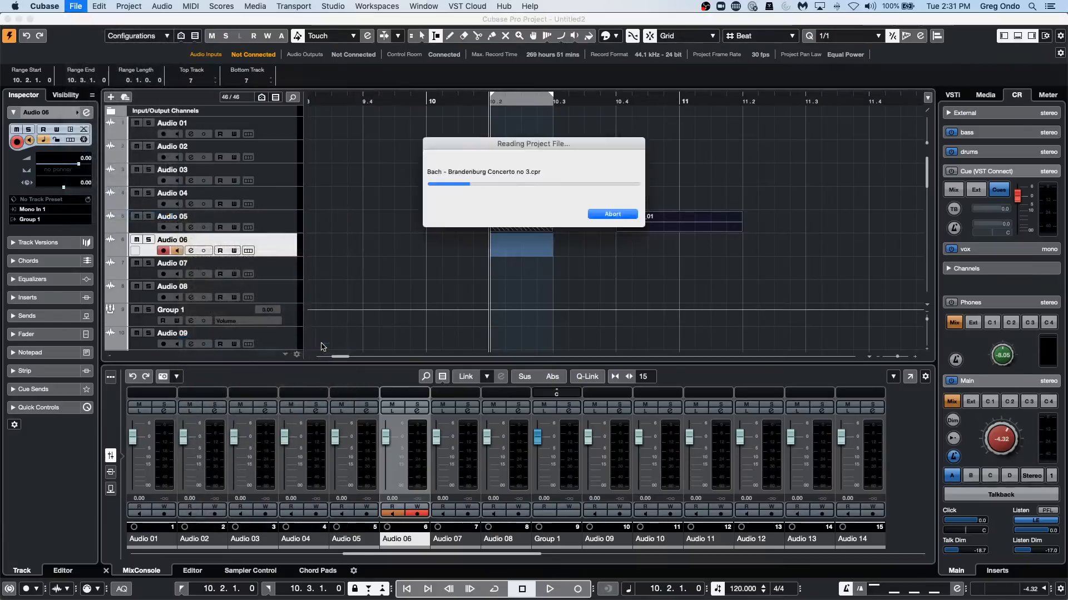
left_click(590, 211)
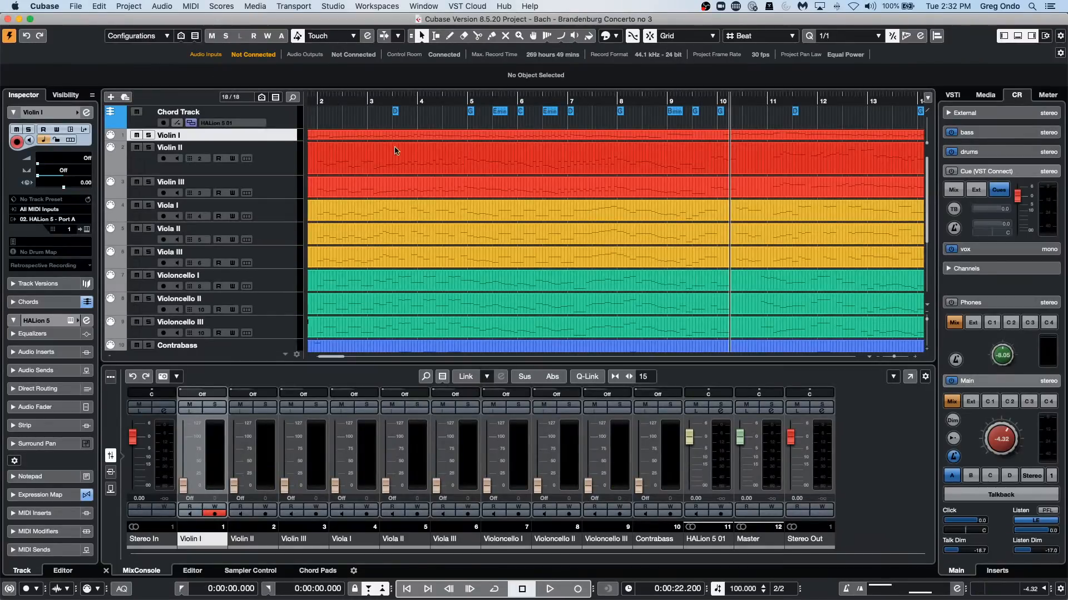
Select the Violin I and Violin II parts and open them together in the Score Editor.
left_click(350, 159)
left_click(358, 139, "shift")
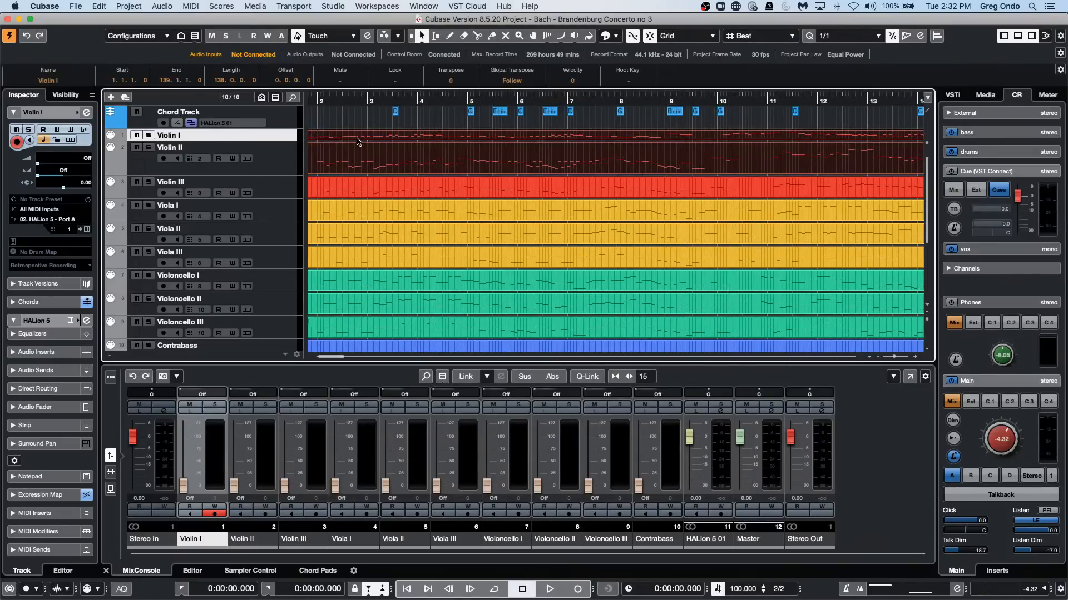
key("super+r")
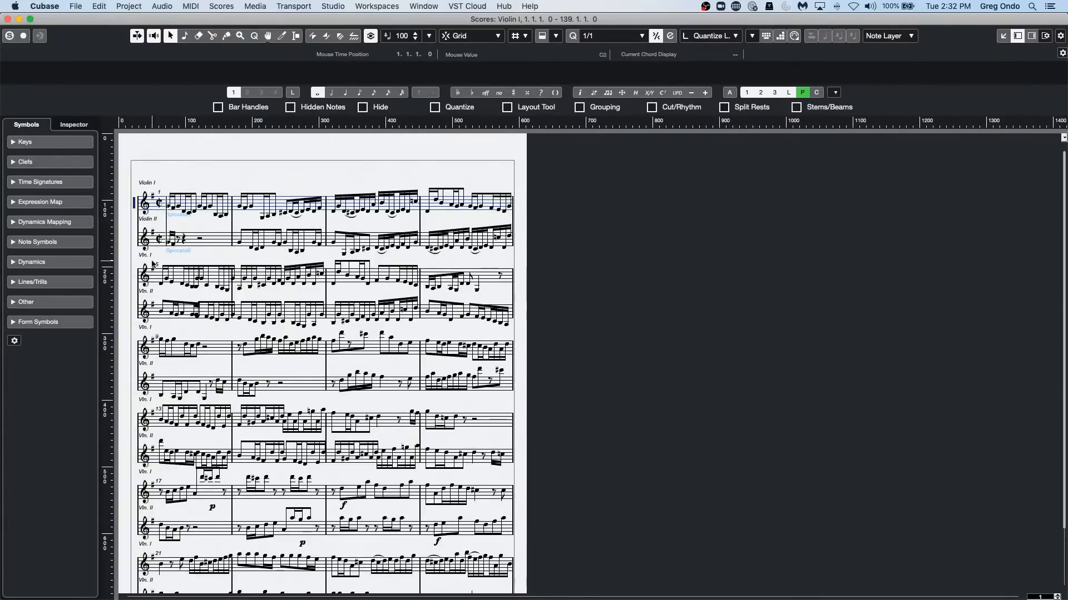
Print the violin score to a PDF file named "score may 11".
left_click(74, 7)
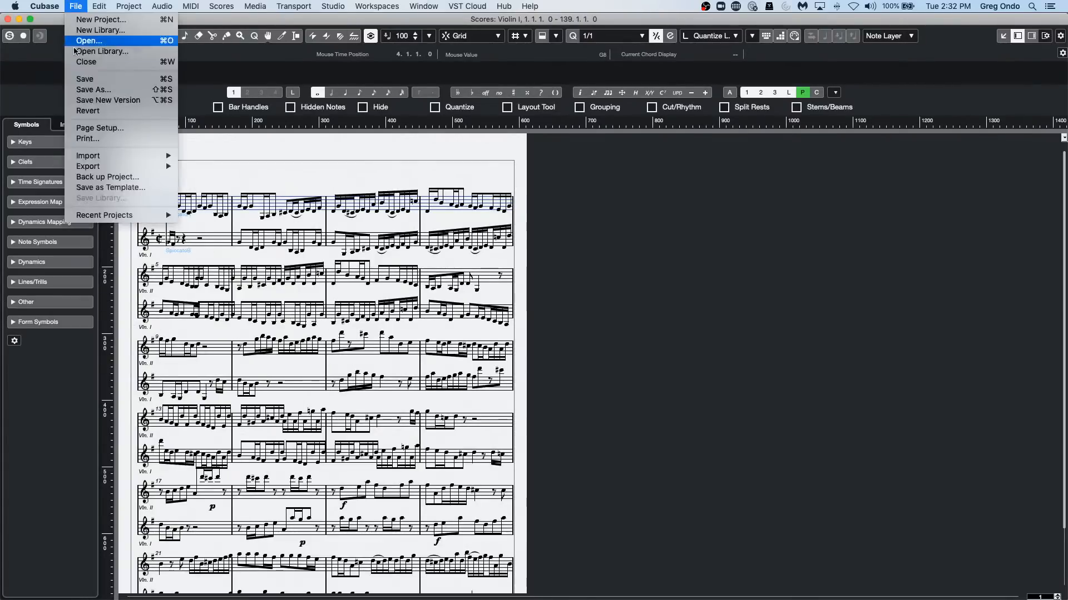
left_click(105, 142)
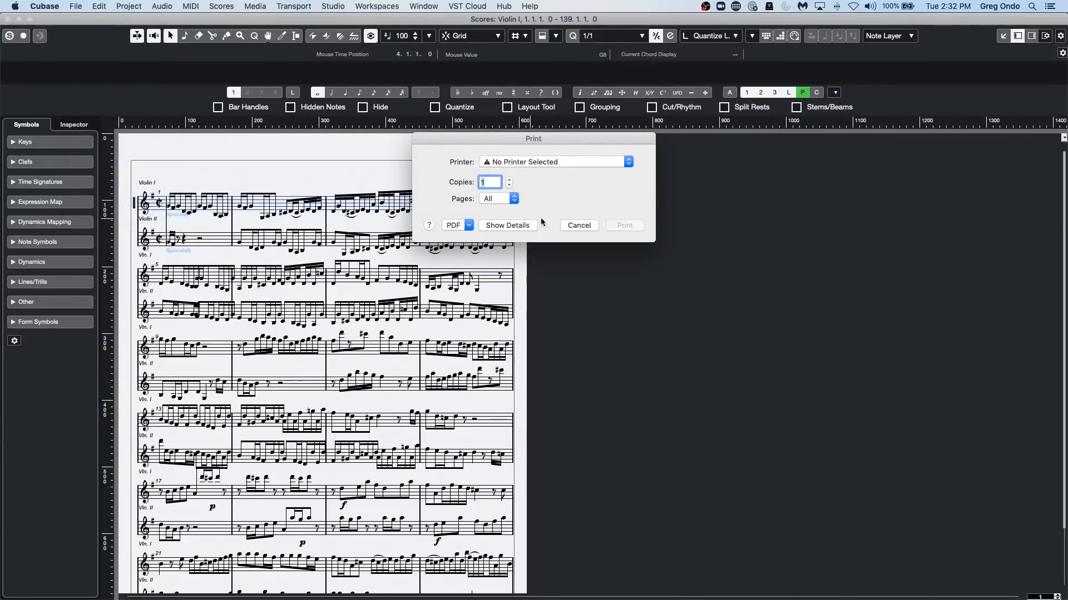
left_click(461, 227)
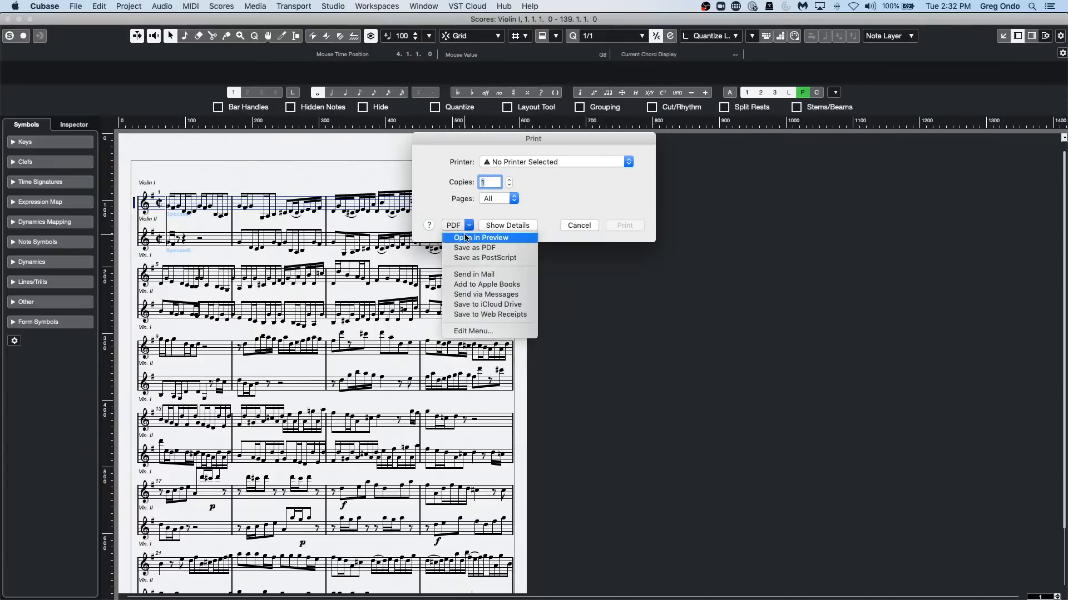
left_click(475, 252)
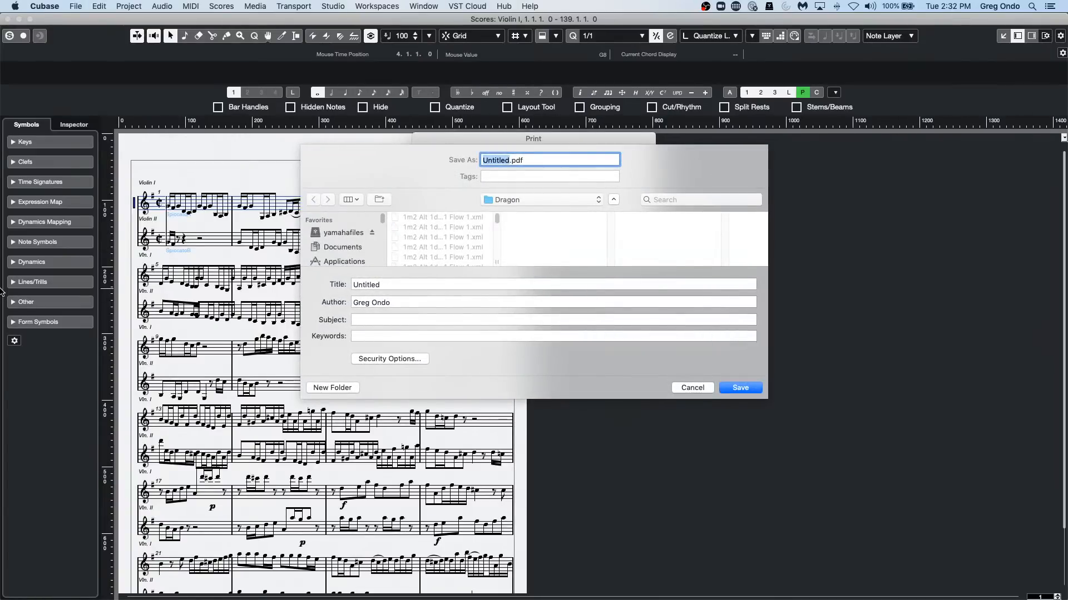
type("score may 11")
key("Return")
key("Escape")
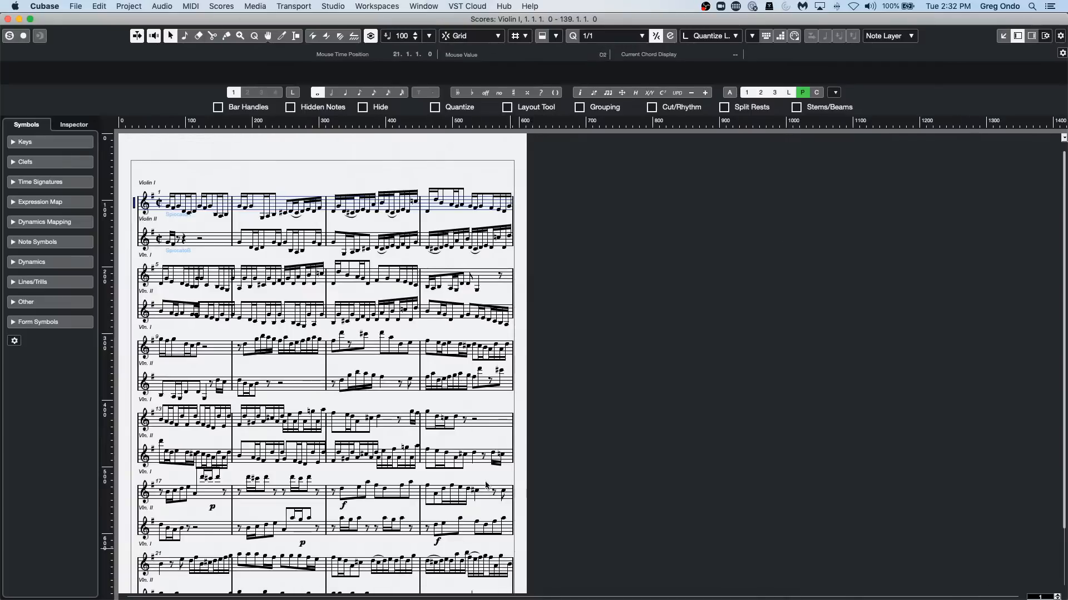
left_click(72, 8)
mouse_move(122, 167)
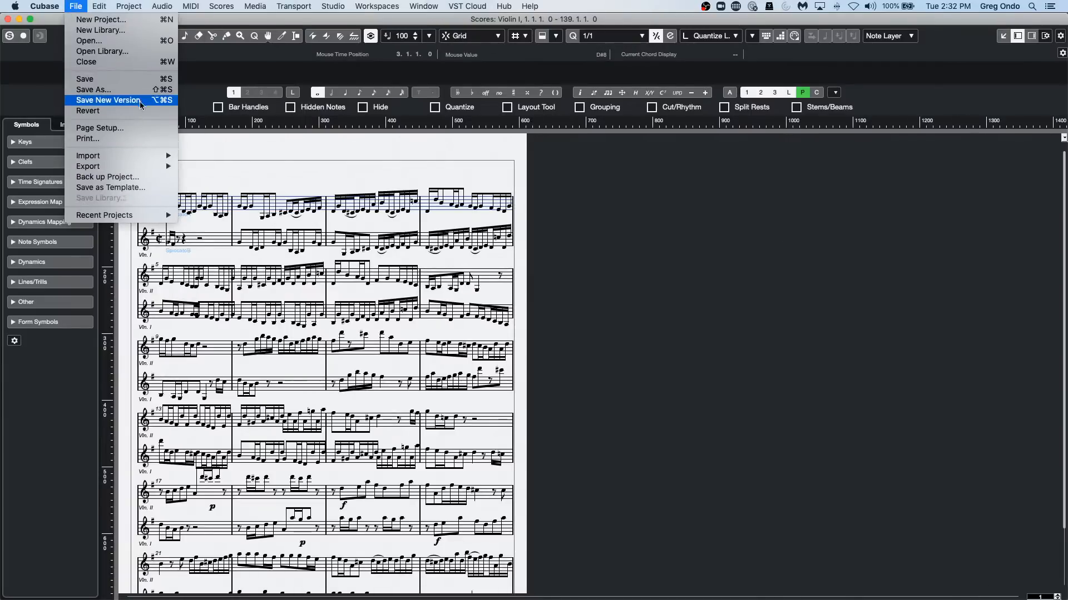
left_click(140, 140)
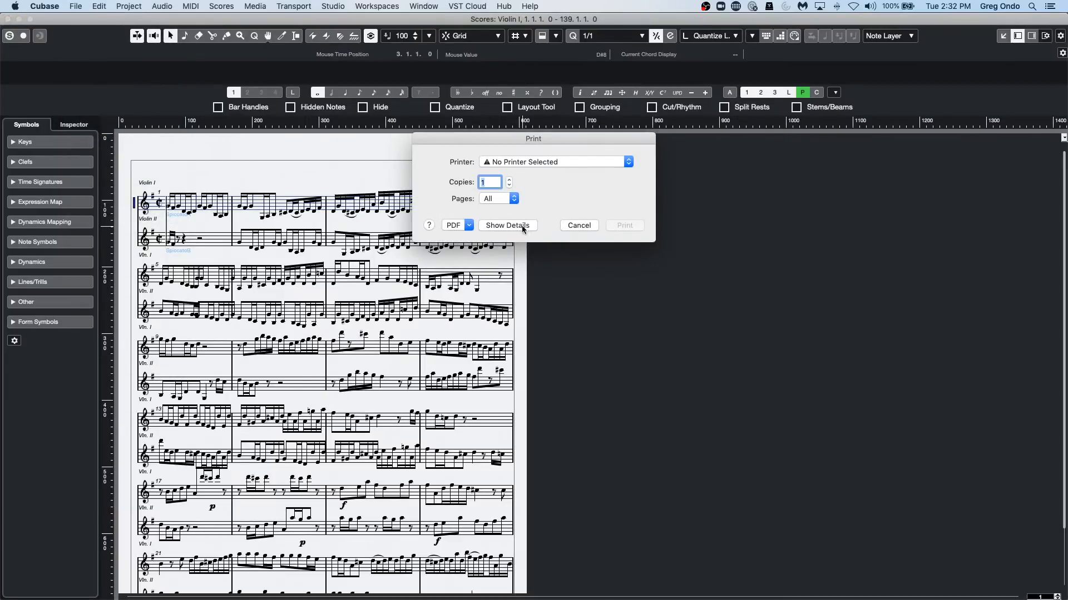
left_click(450, 228)
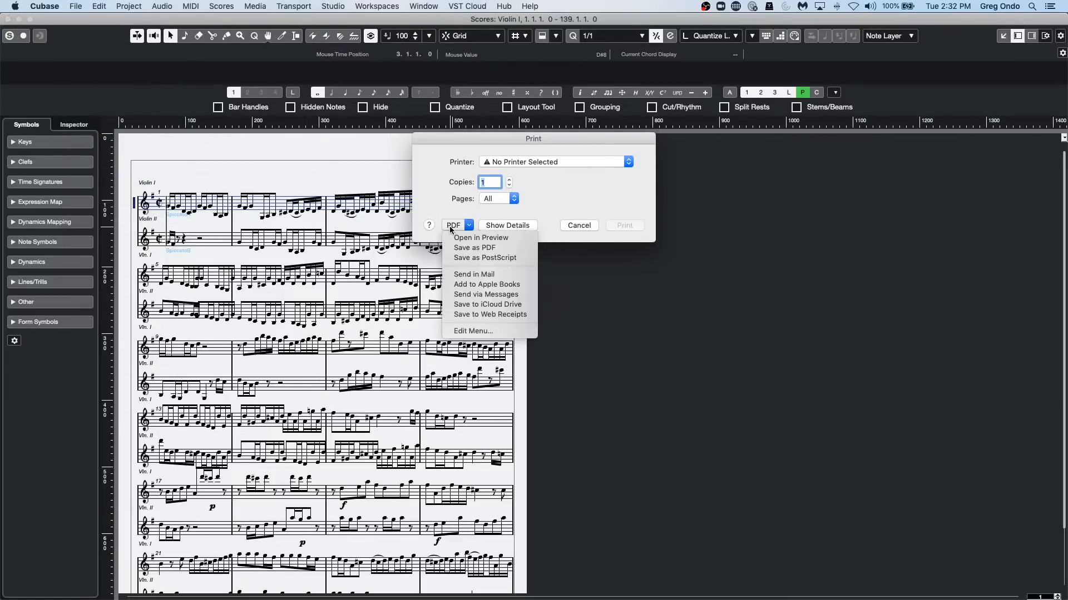
left_click(505, 249)
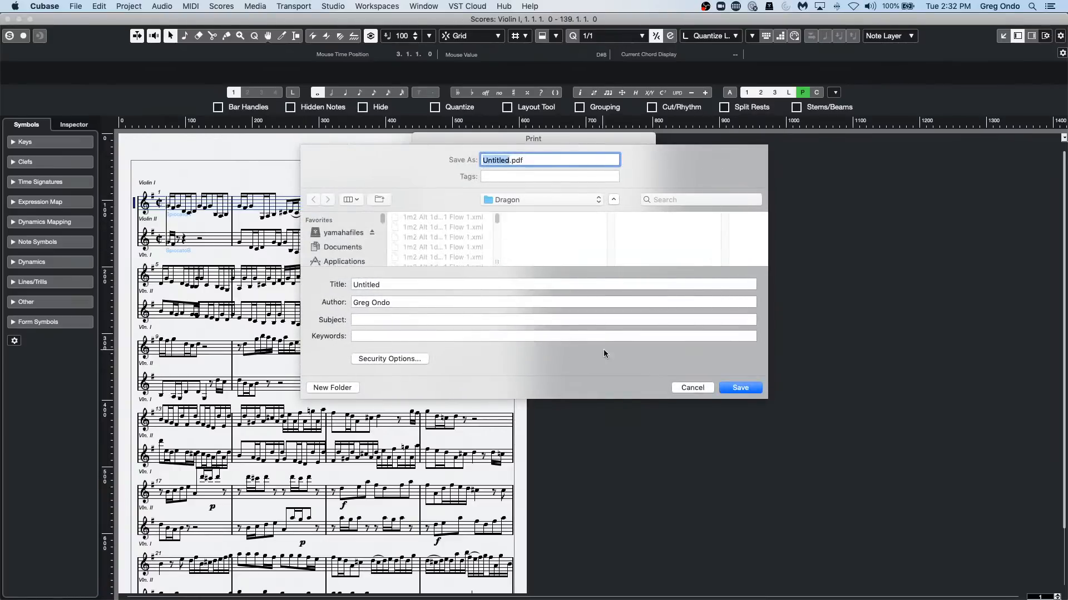
left_click(679, 387)
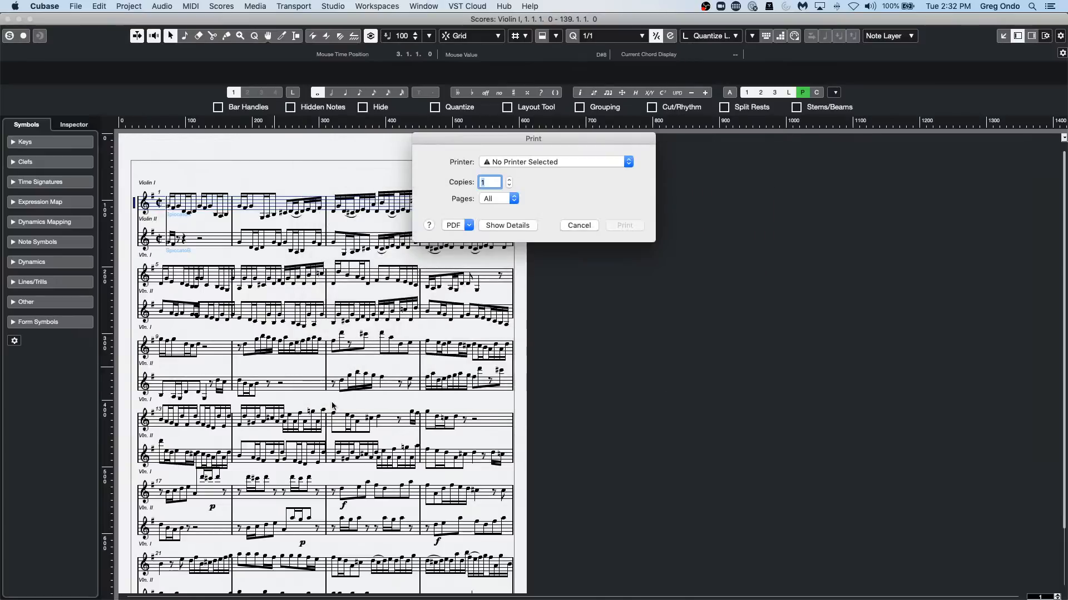
key("super+Tab")
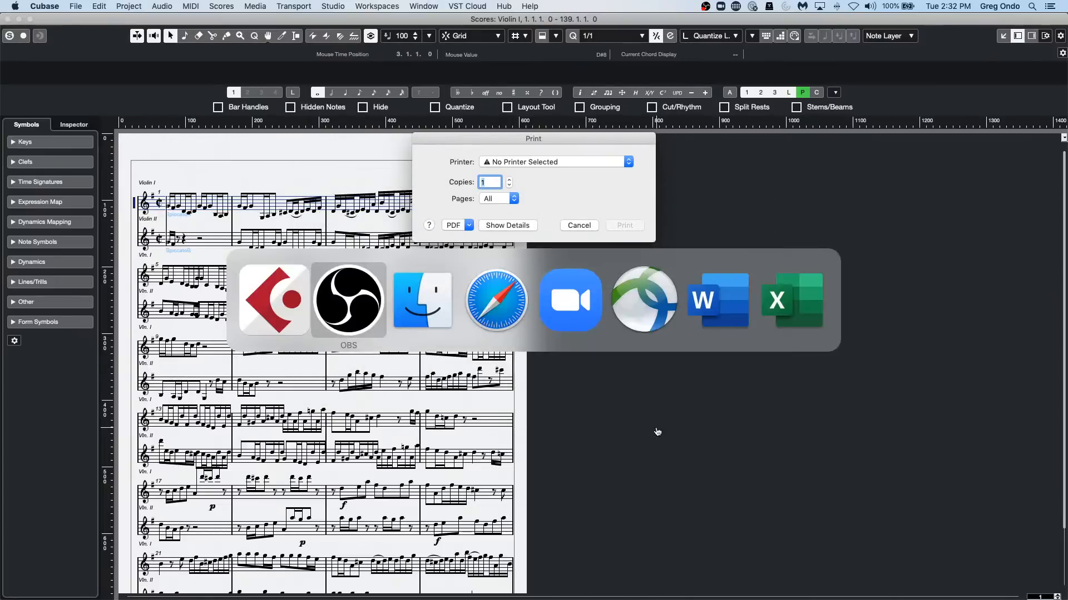
key("Escape")
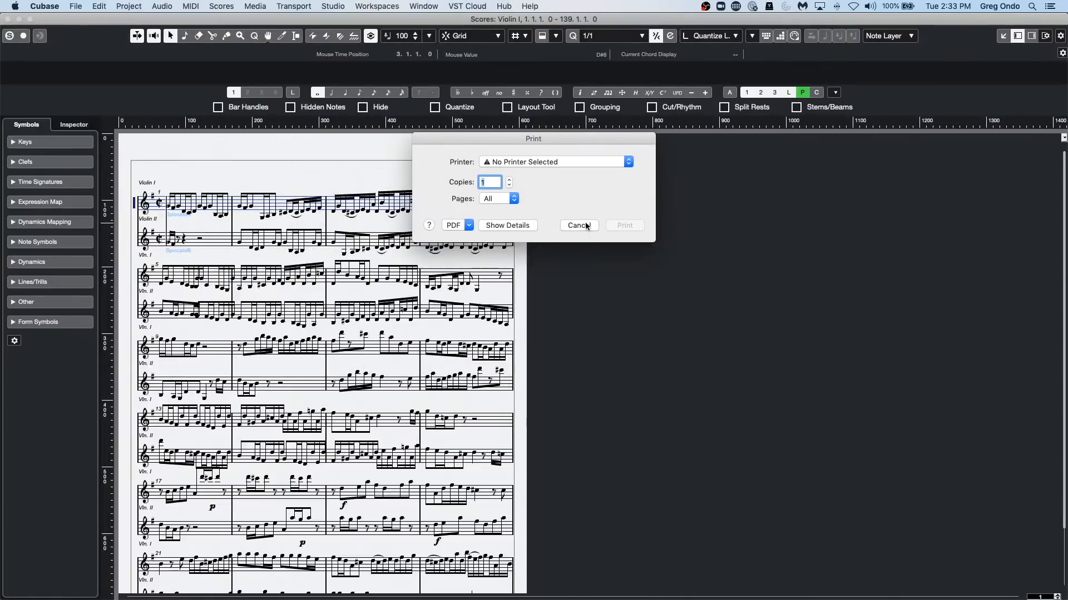
Cancel printing, switch to Finder and open "score may 11.pdf" from the Dragon folder in Documents to review the exported score.
left_click(583, 226)
key("super+Tab")
key("super+Tab")
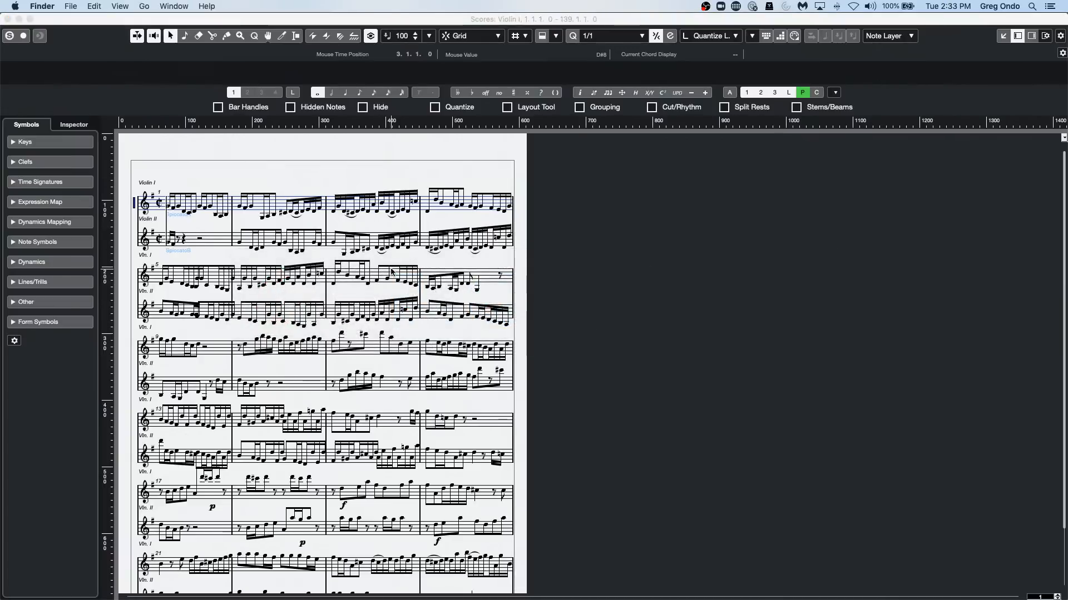
mouse_move(314, 594)
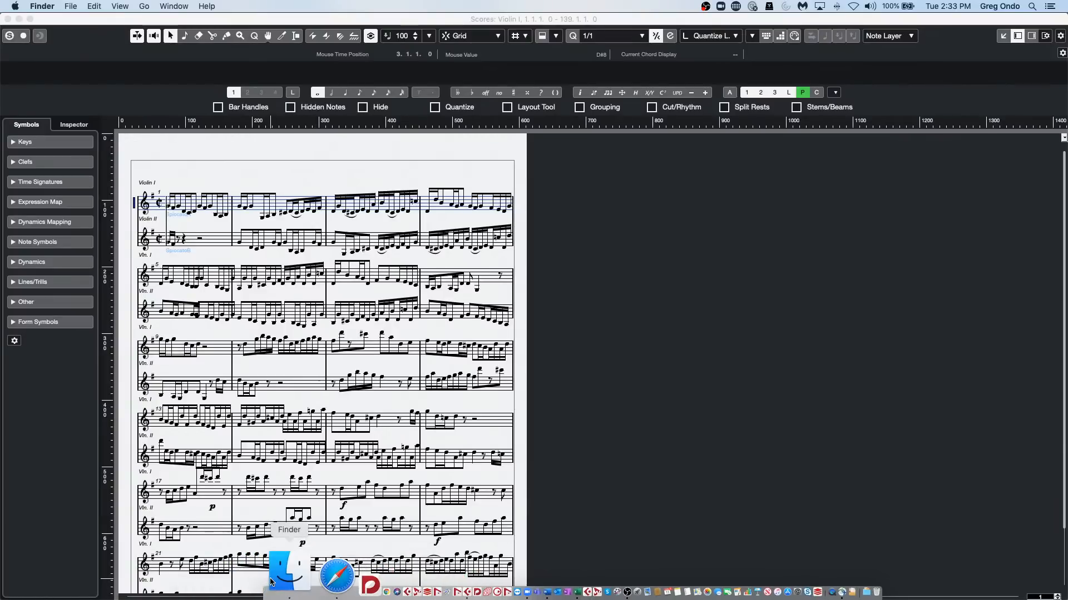
left_click(272, 583)
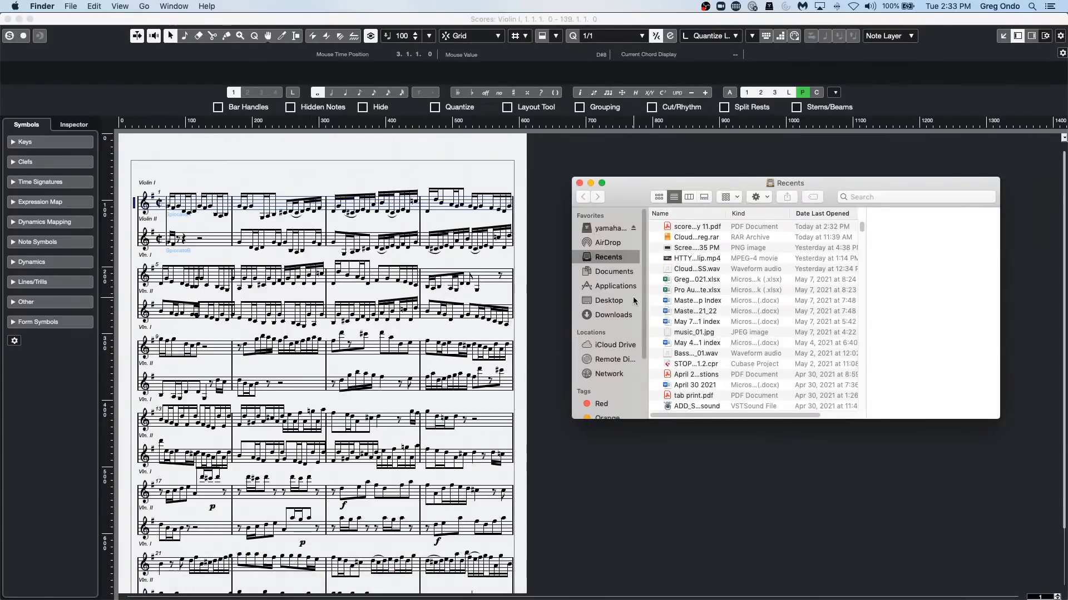
left_click(621, 272)
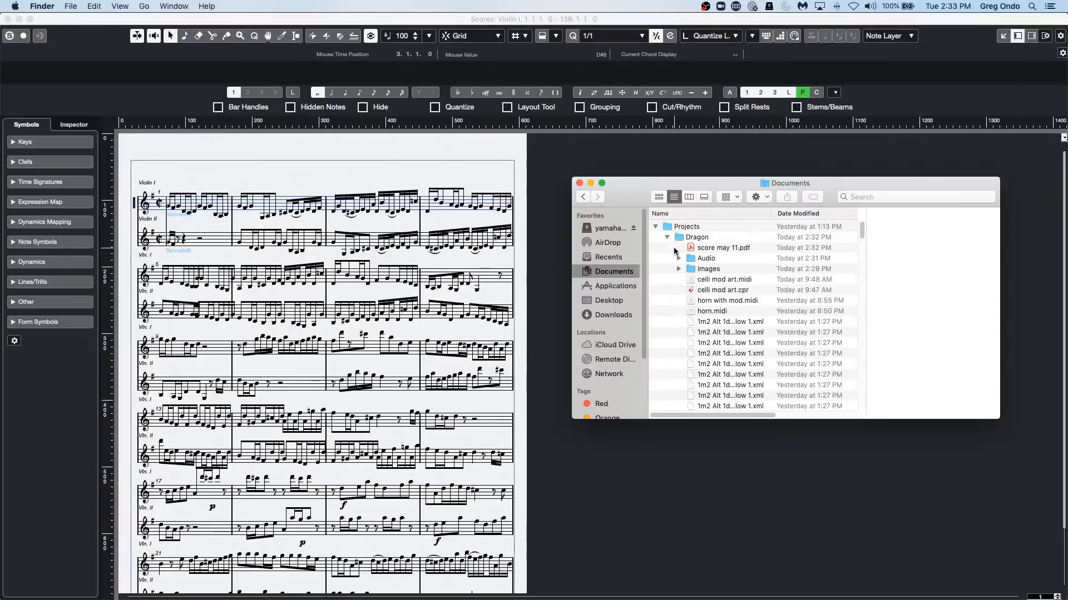
left_click(730, 249)
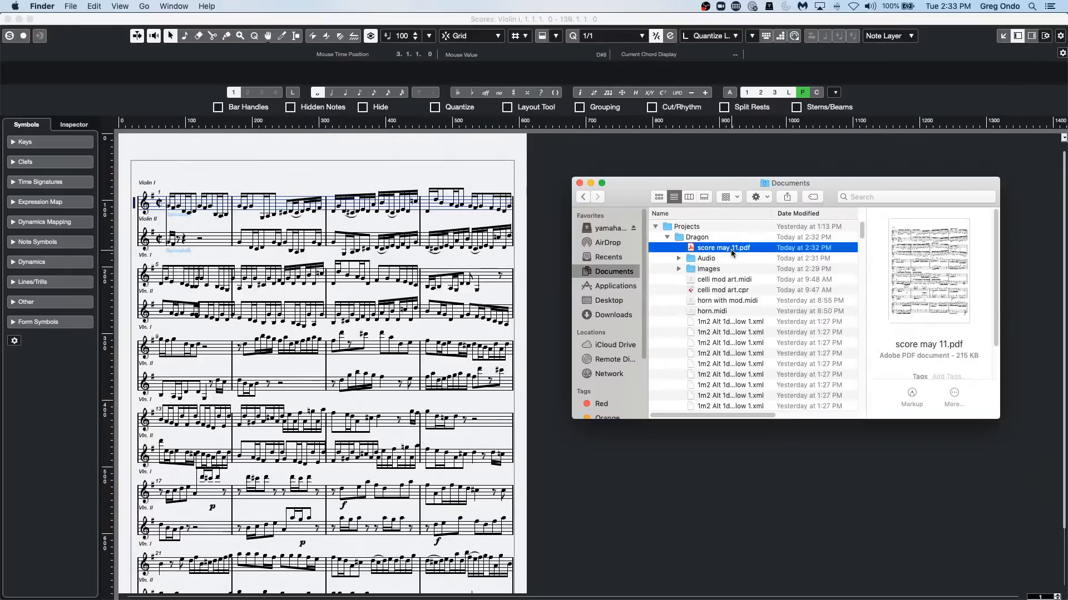
double_click(732, 250)
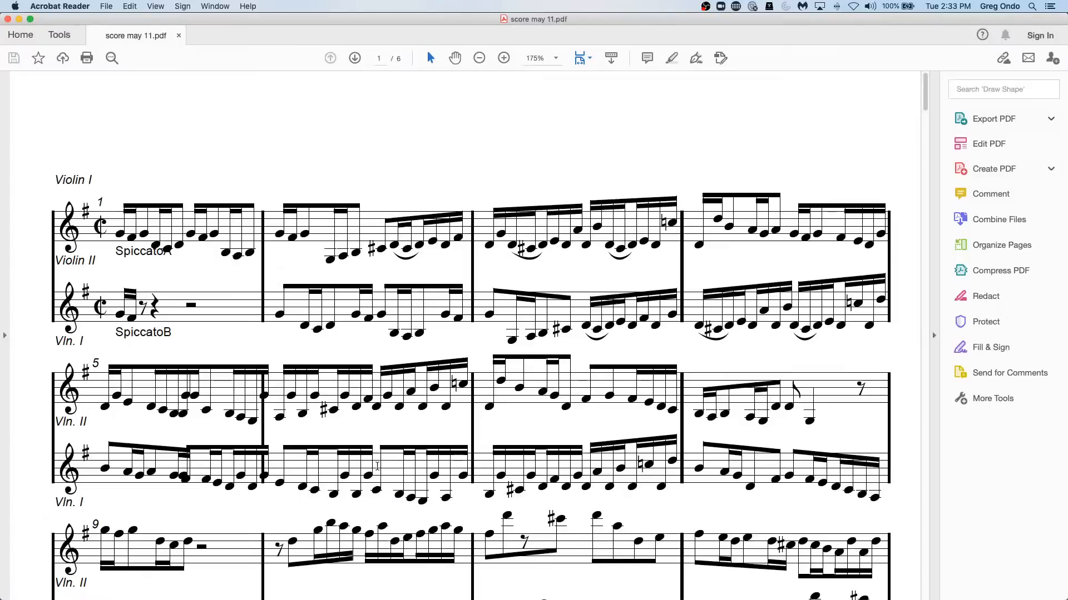
scroll(393, 472, "down", 2)
scroll(393, 472, "down", 1)
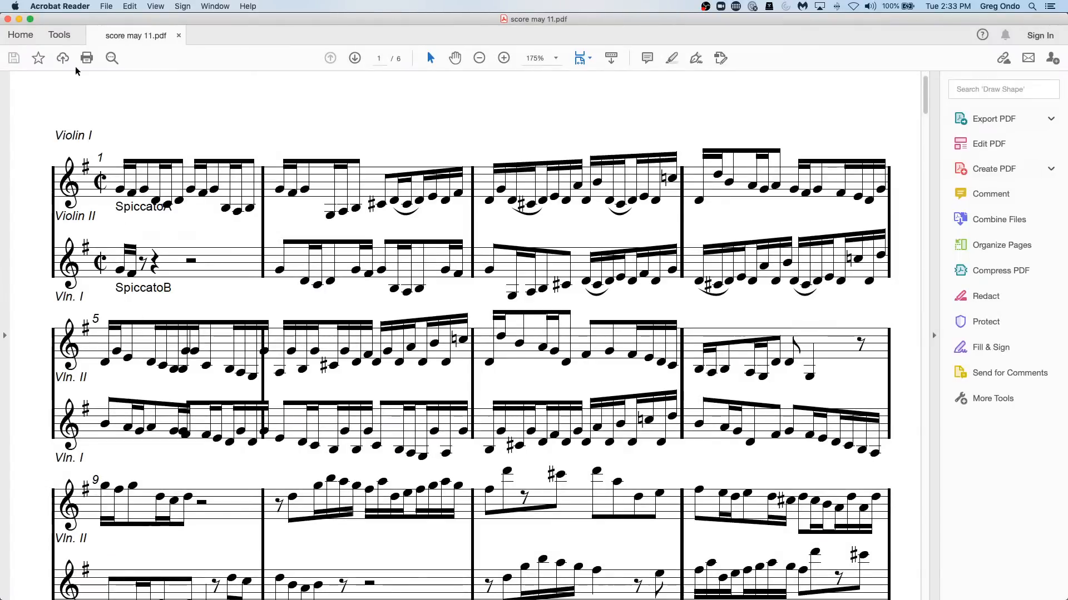
Close the PDF, the Finder window and the Score Editor to return to the Bach project in Cubase.
left_click(8, 18)
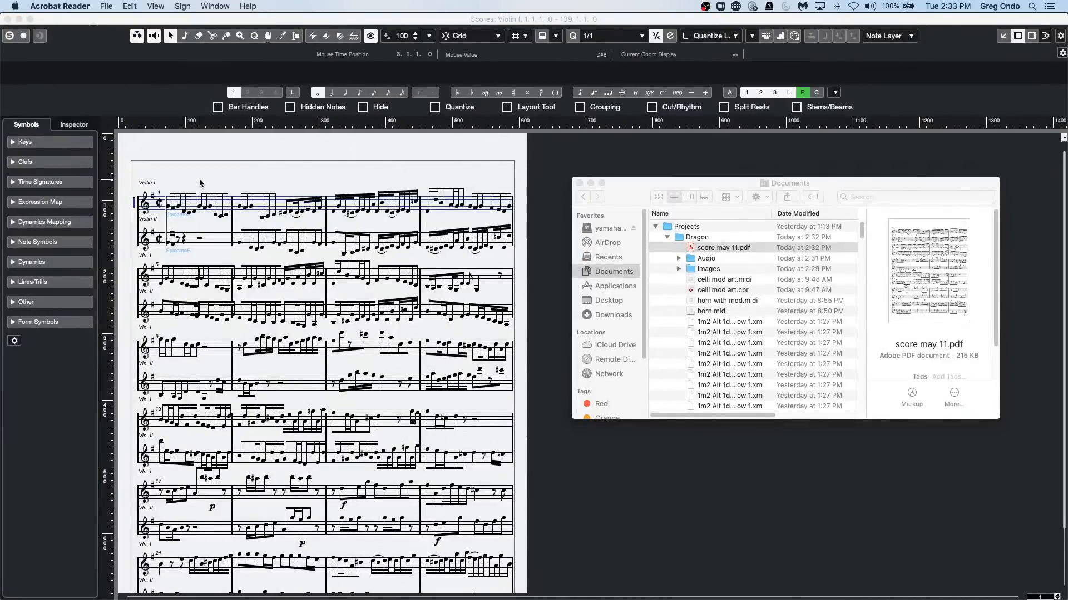
mouse_move(929, 278)
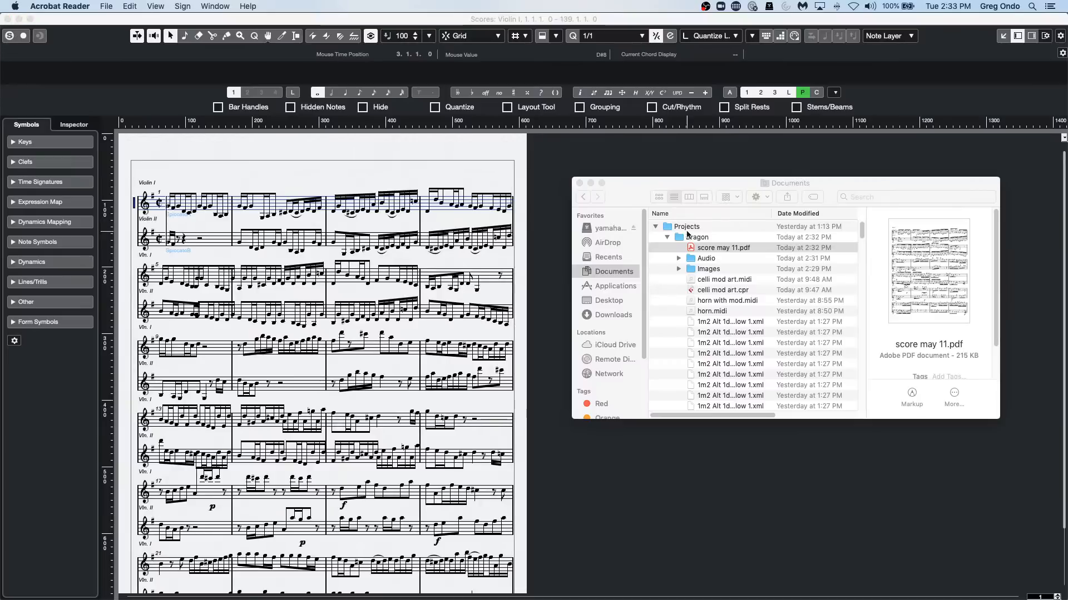
left_click(579, 183)
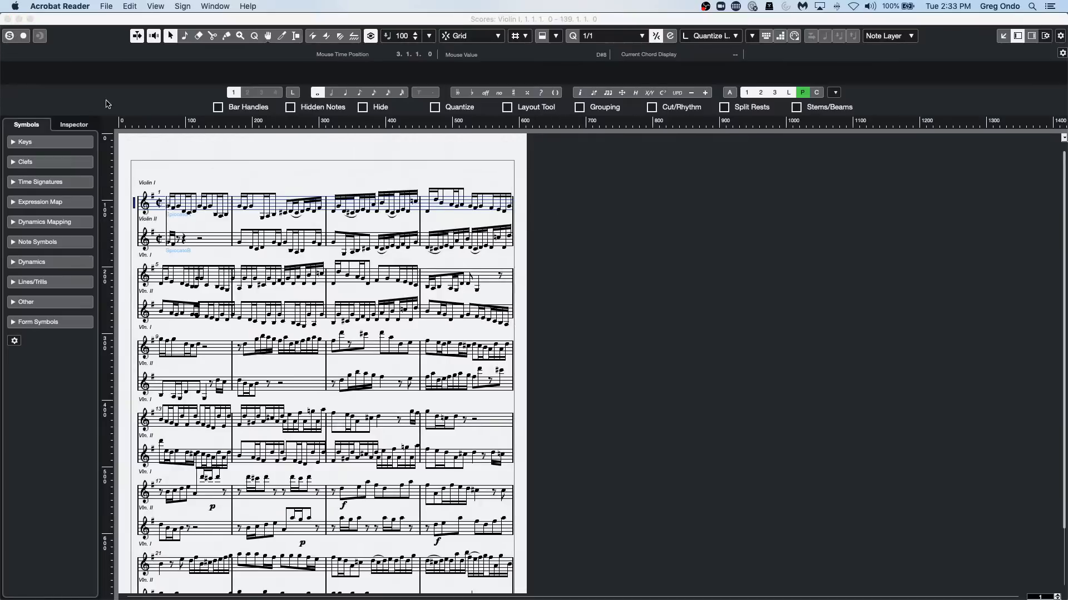
left_click(7, 19)
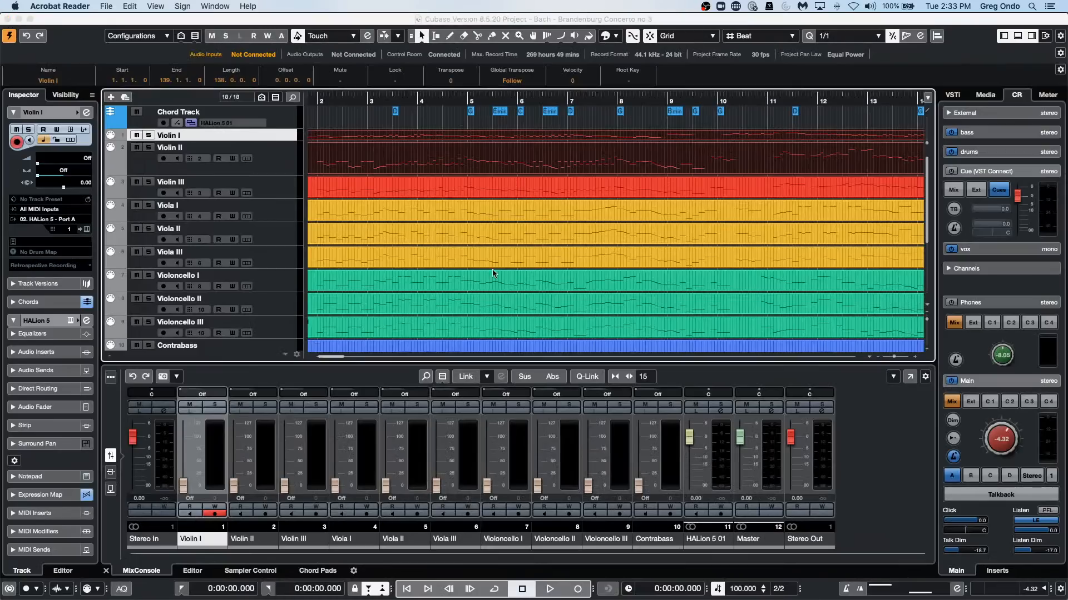
Deselect the violin parts and zoom the project horizontally out, in and back out until the whole arrangement fits.
left_click(646, 118)
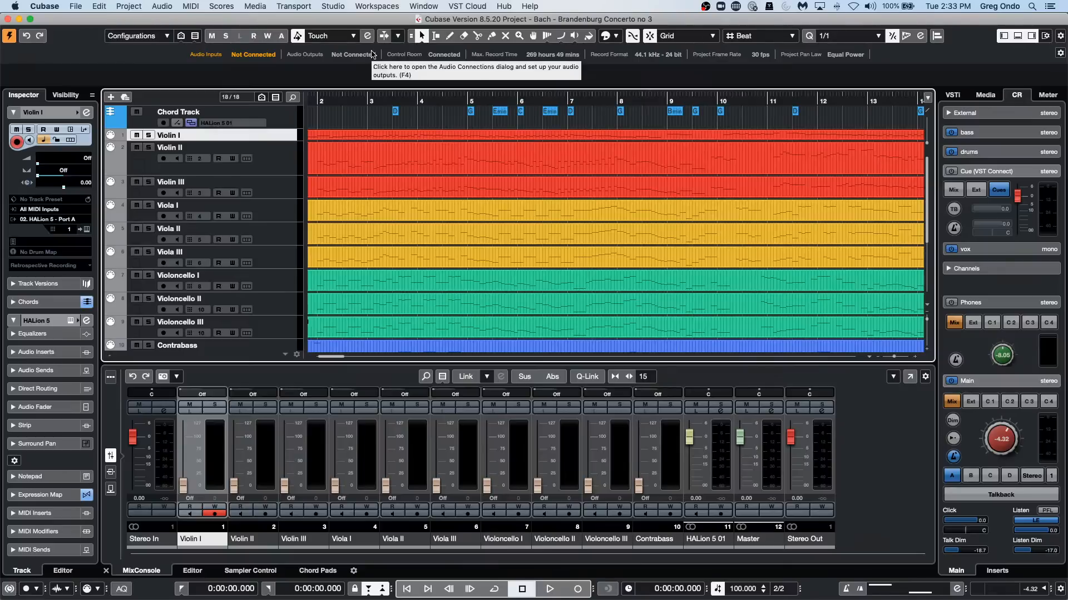
key("g")
key("g")
key("g")
key("g")
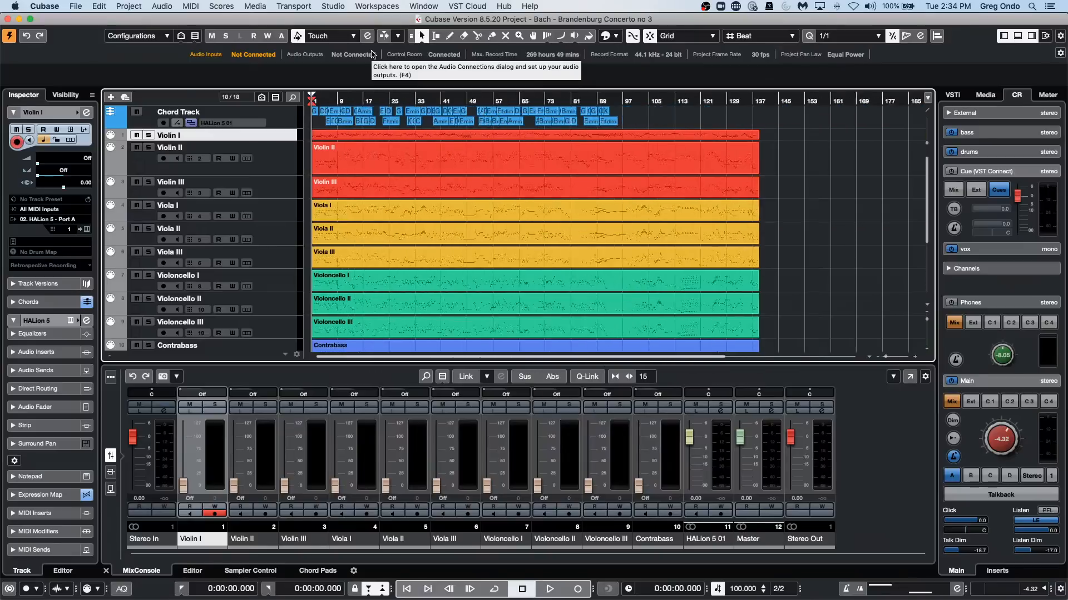
key("h")
key("h")
key("h")
key("h")
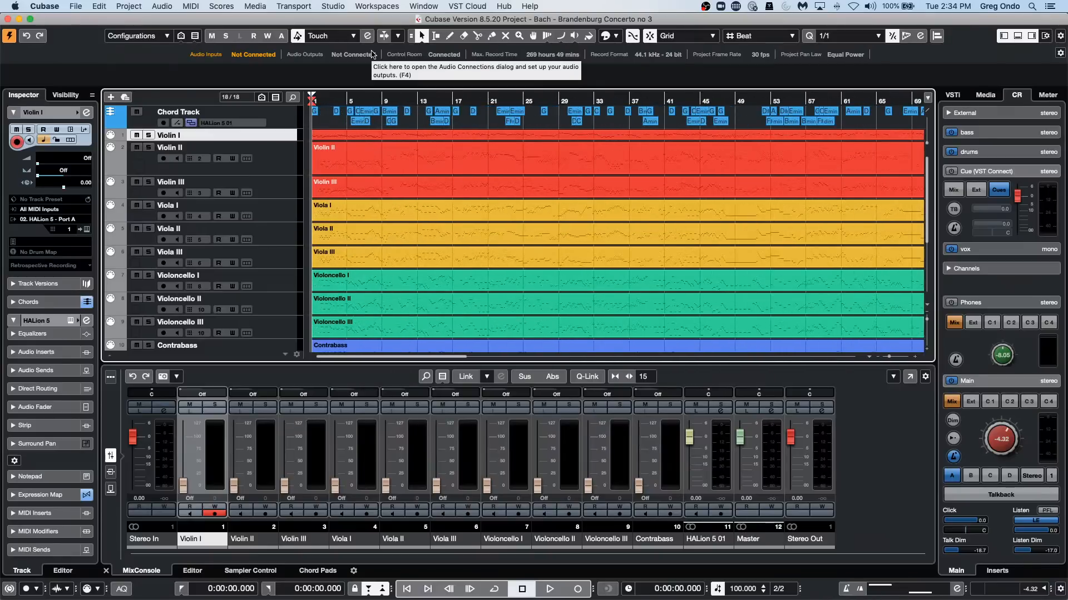
key("g")
key("g")
Zoom the tracks vertically in, out and back in, leaving the violin and viola tracks enlarged.
key("shift+h")
key("shift+h")
key("shift+h")
key("shift+h")
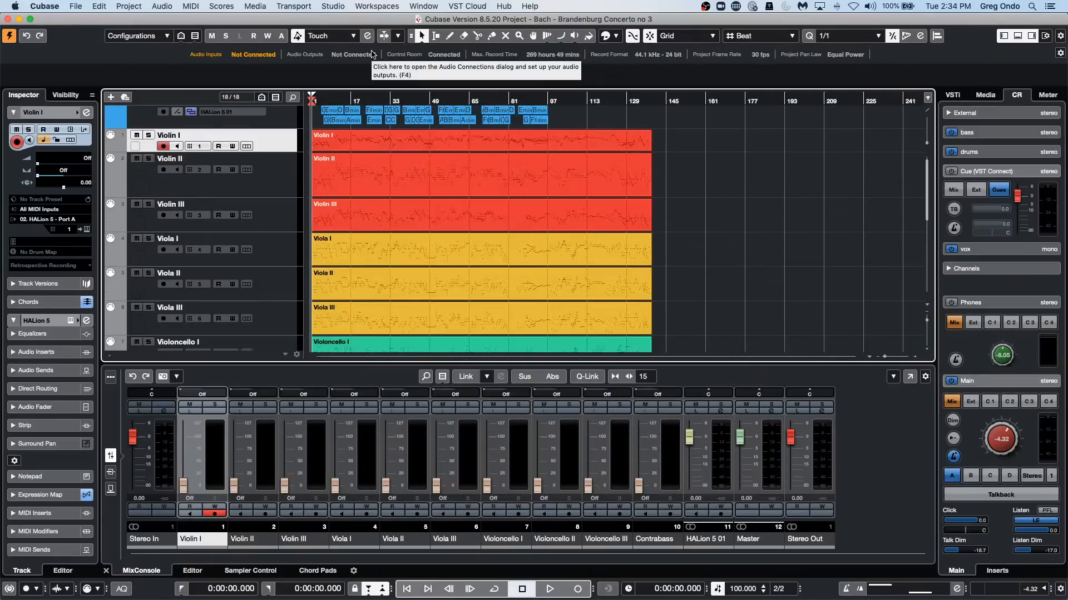
key("shift+g")
key("shift+g")
key("shift+g")
key("shift+g")
key("shift+g")
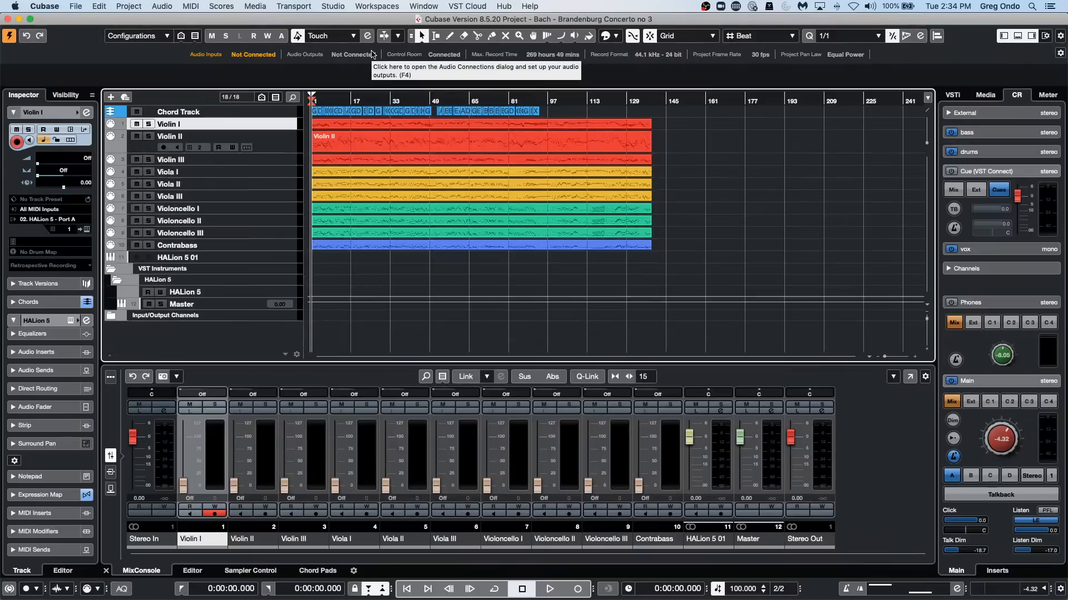
key("shift+h")
key("shift+h")
key("shift+h")
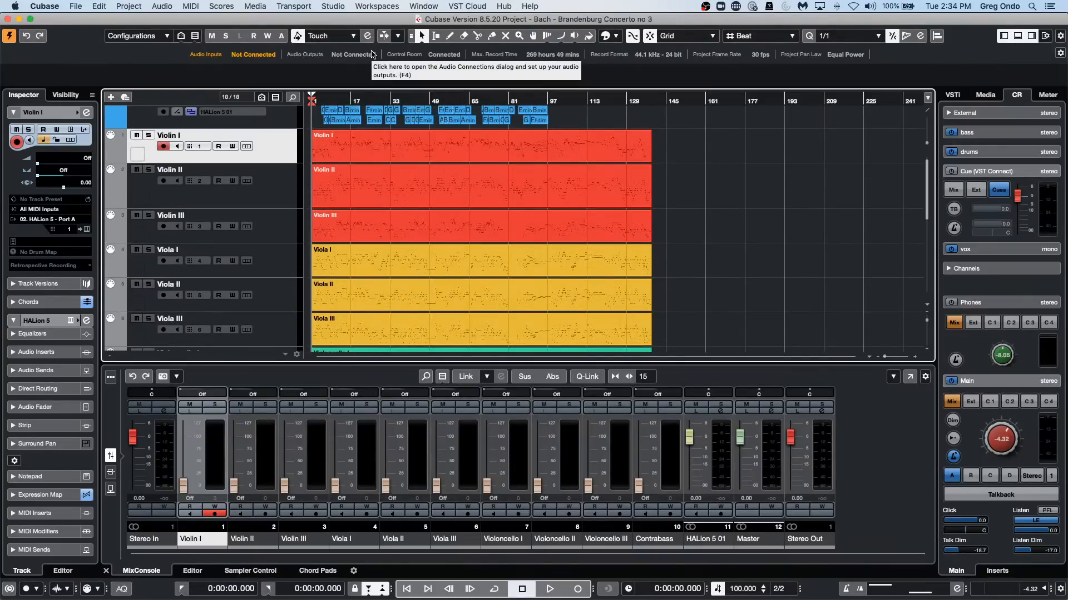
Select bars 43 to 75 of the Violin II part with Range Selection, set the locators to that range, and return to Object Selection.
right_click(405, 182)
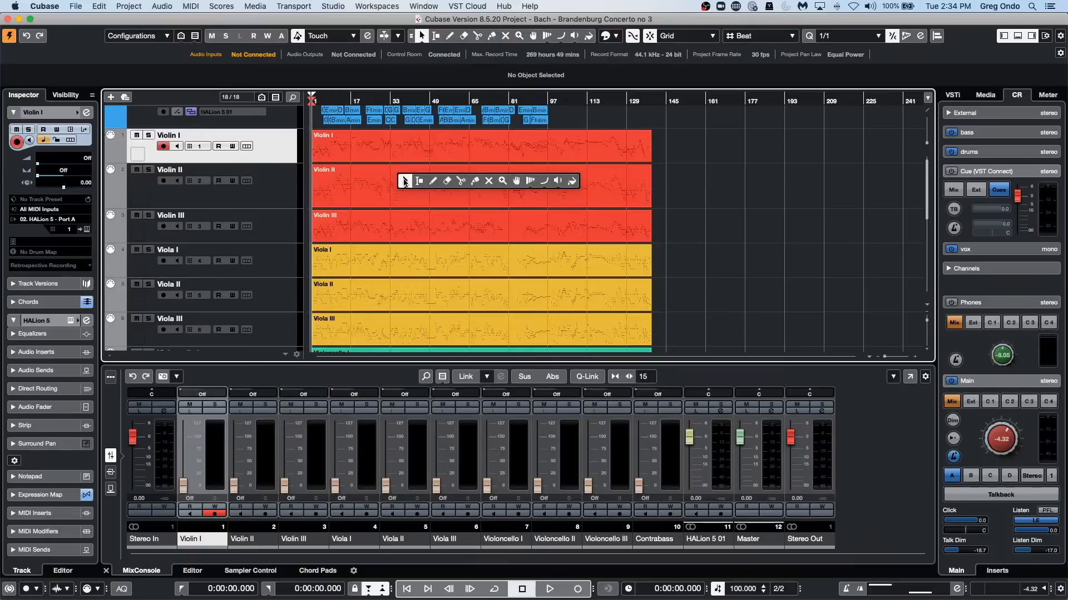
left_click(419, 180)
left_click_drag(414, 178, 493, 206)
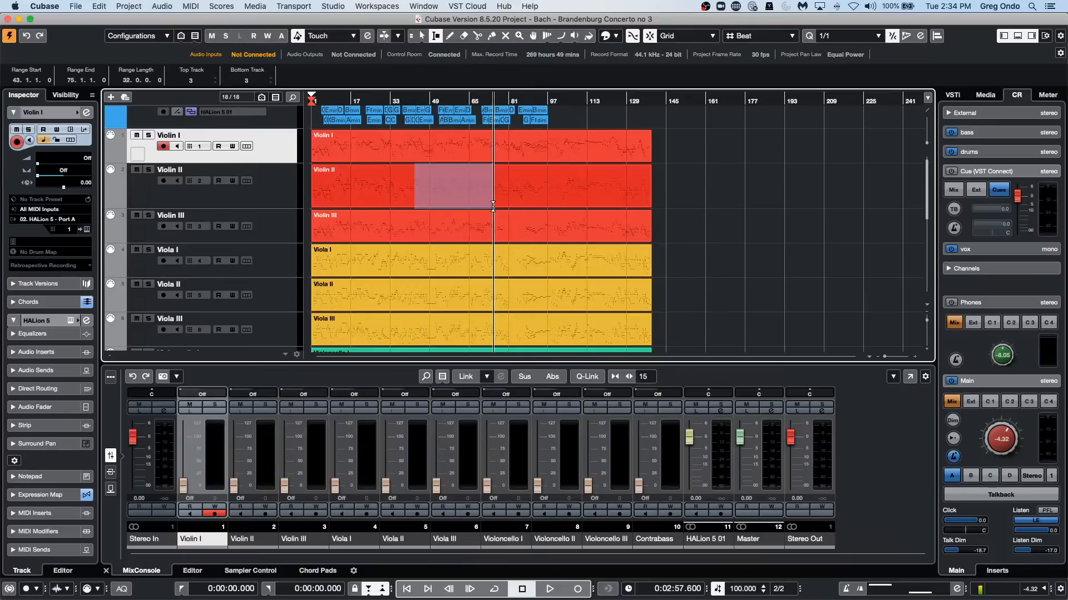
key("p")
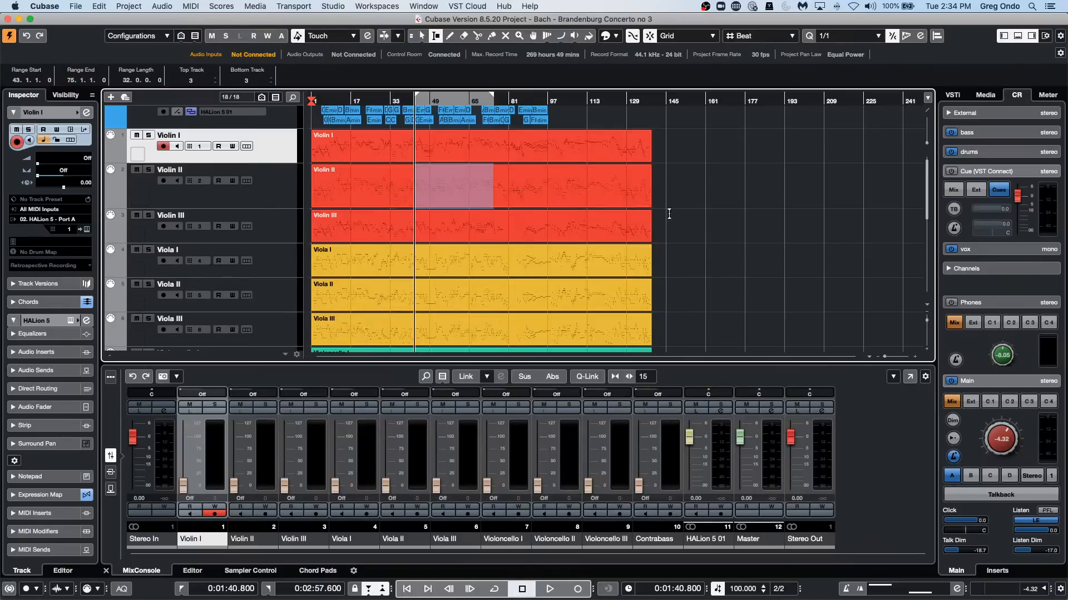
left_click(731, 215)
key("1")
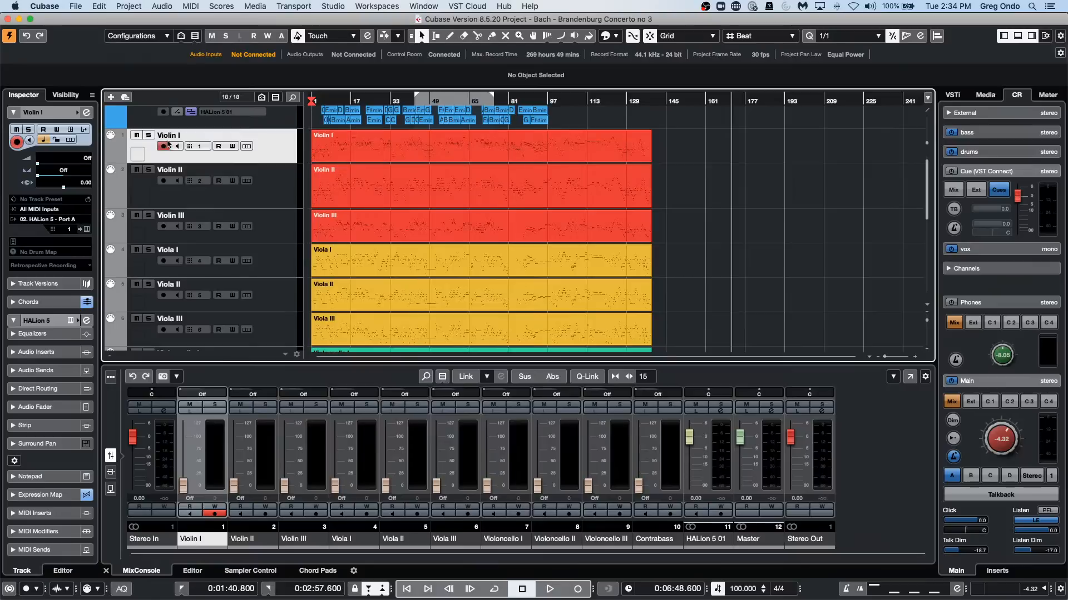
left_click(264, 10)
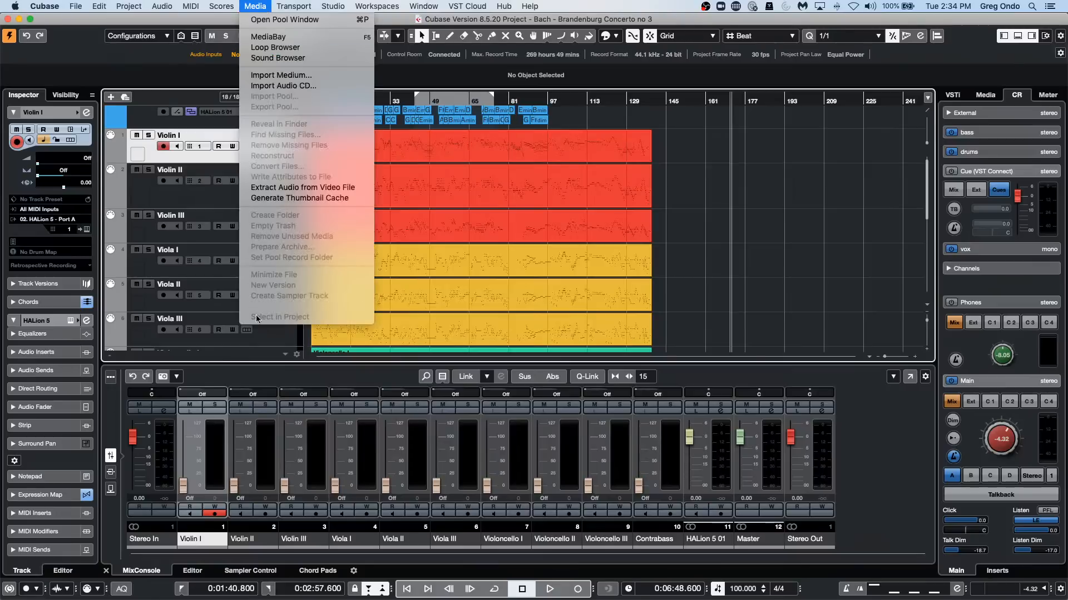
mouse_move(190, 4)
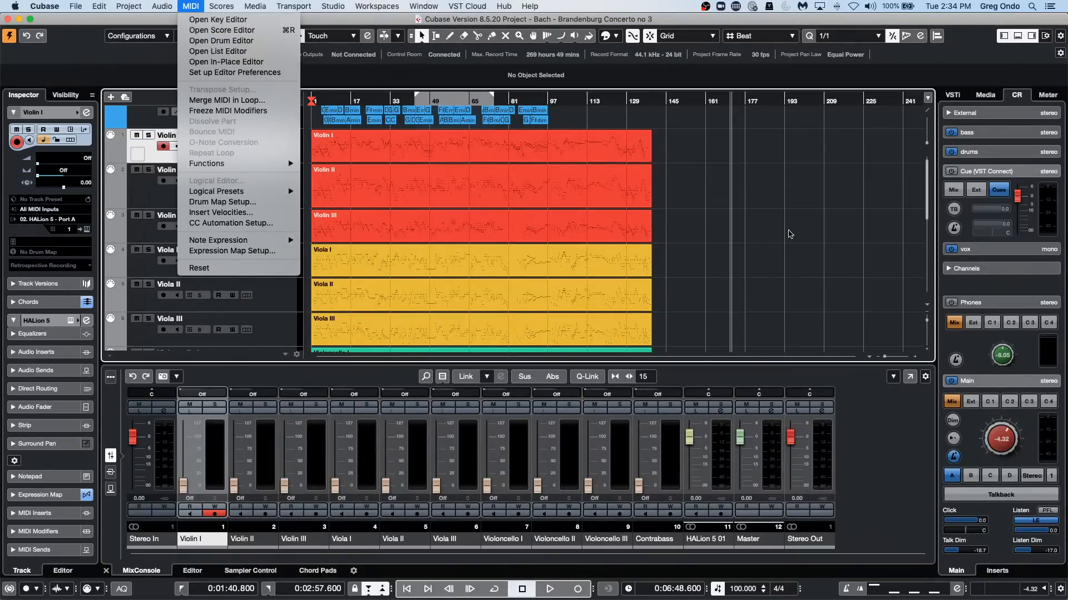
left_click(767, 234)
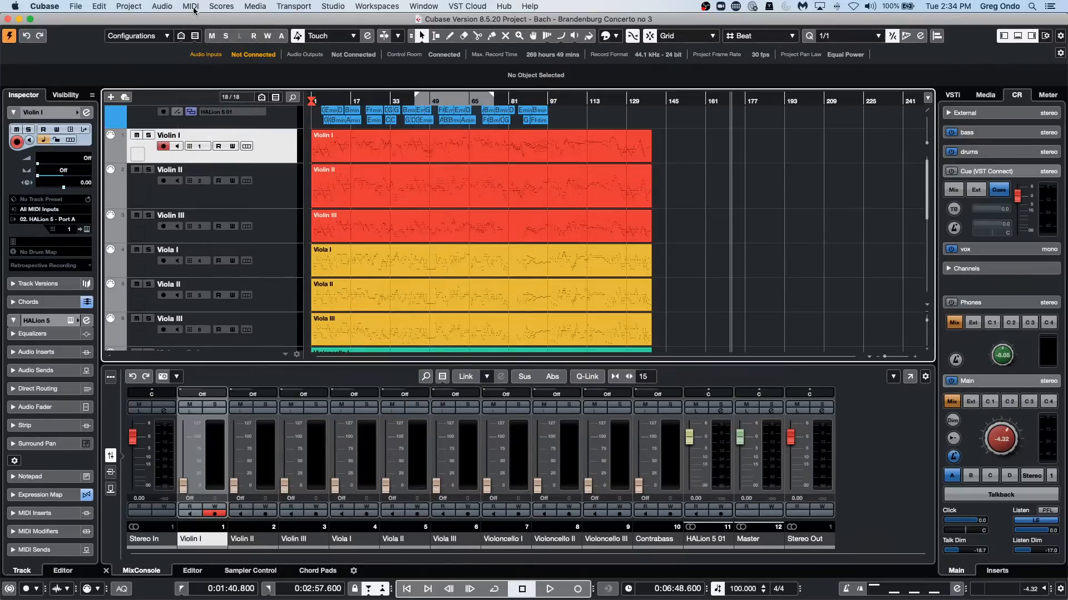
left_click(221, 7)
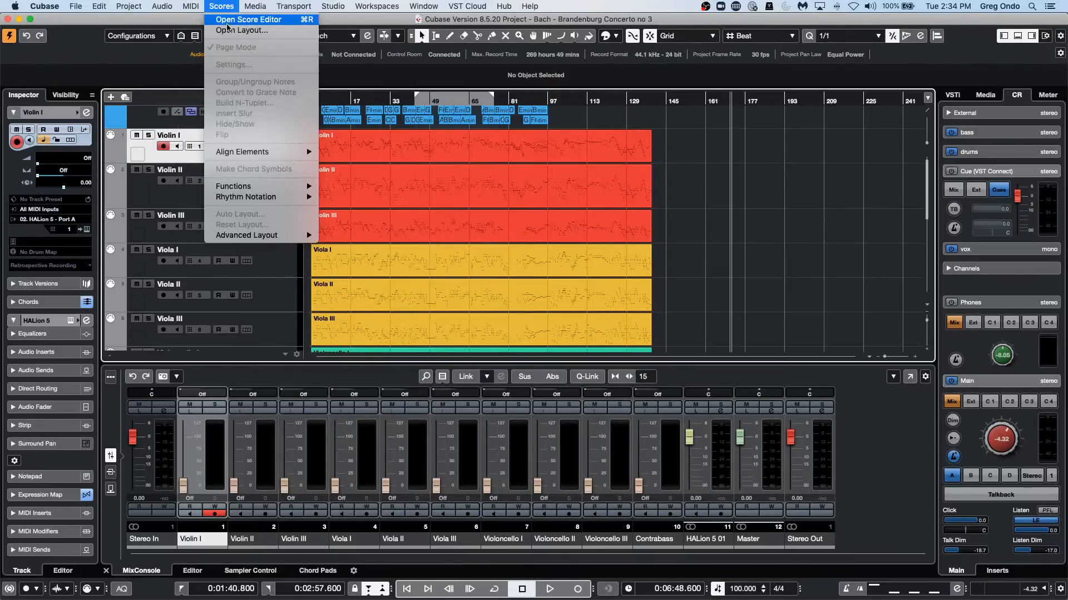
mouse_move(272, 188)
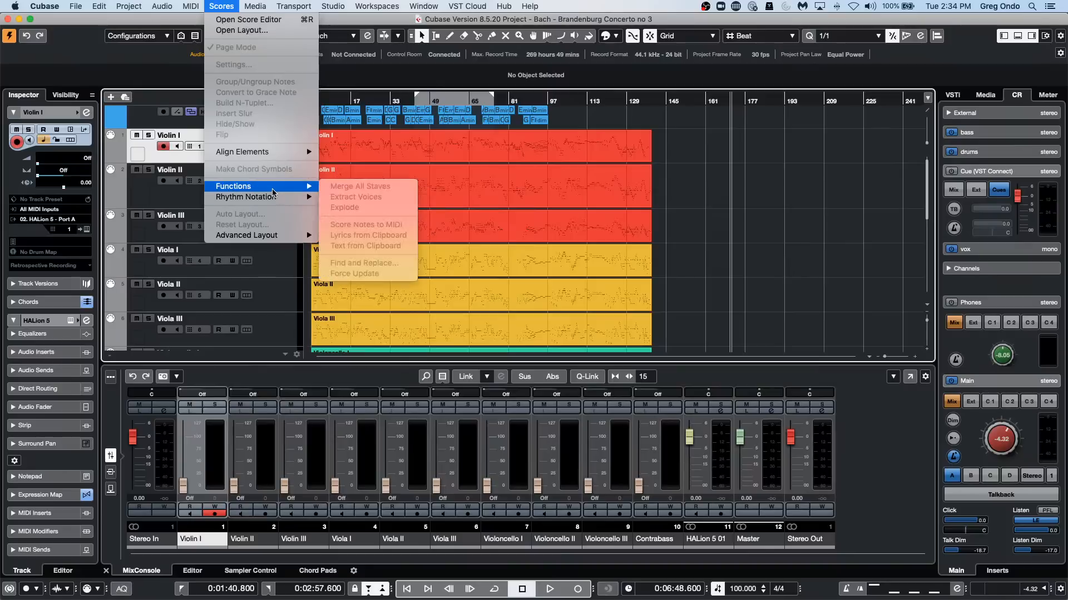
mouse_move(189, 3)
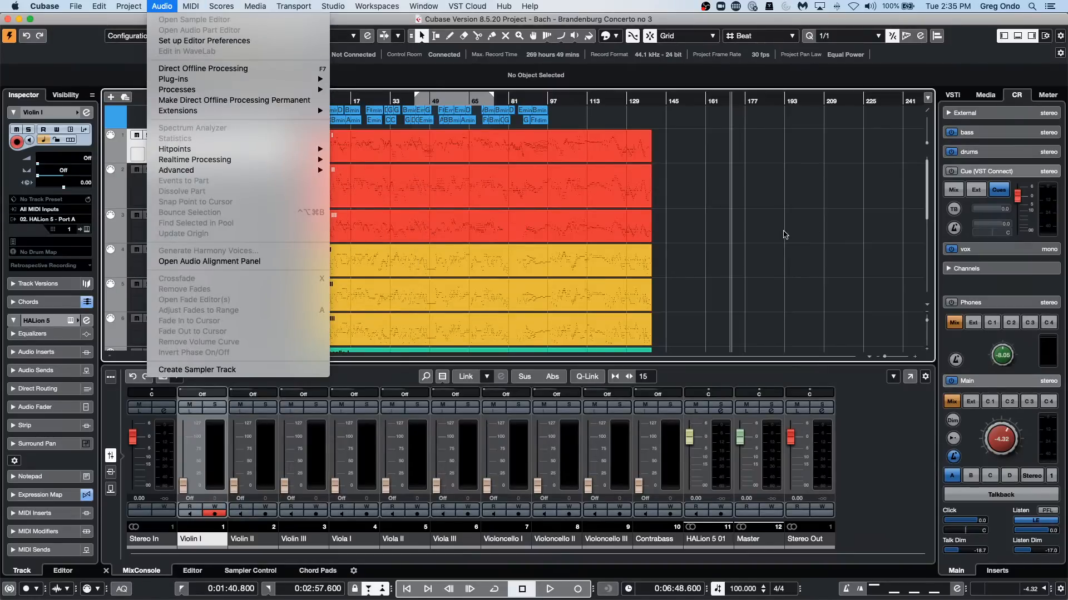
left_click(733, 215)
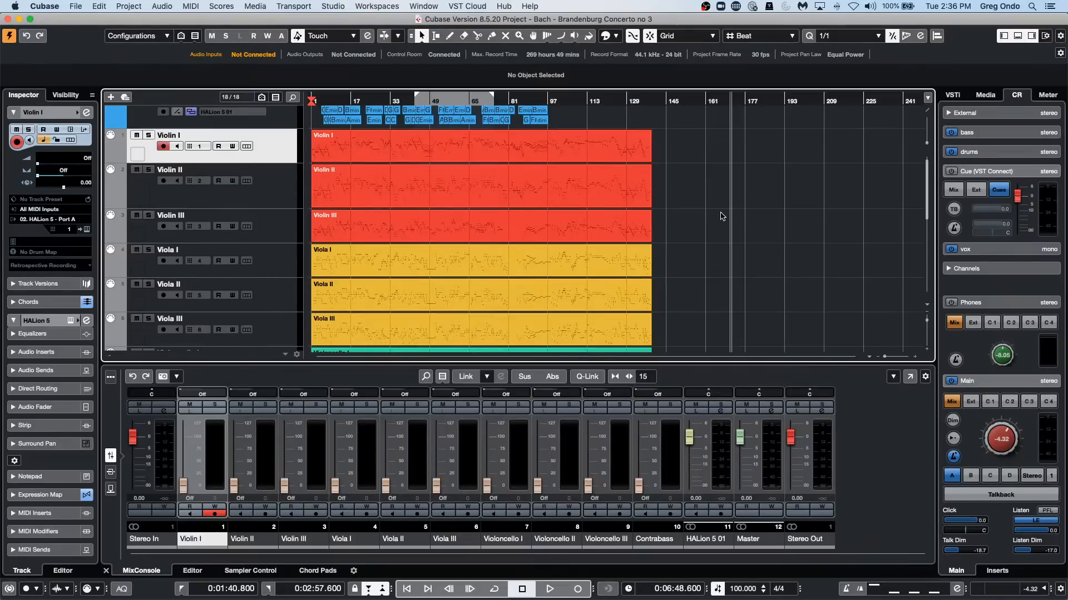
Create a new empty project in the Dragon folder.
left_click(77, 7)
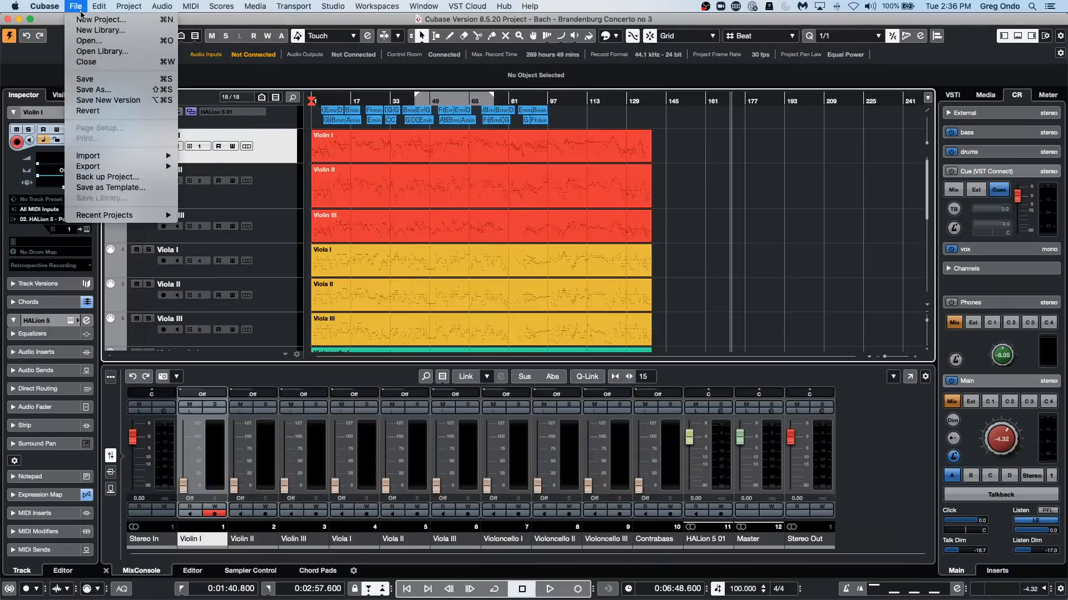
left_click(83, 20)
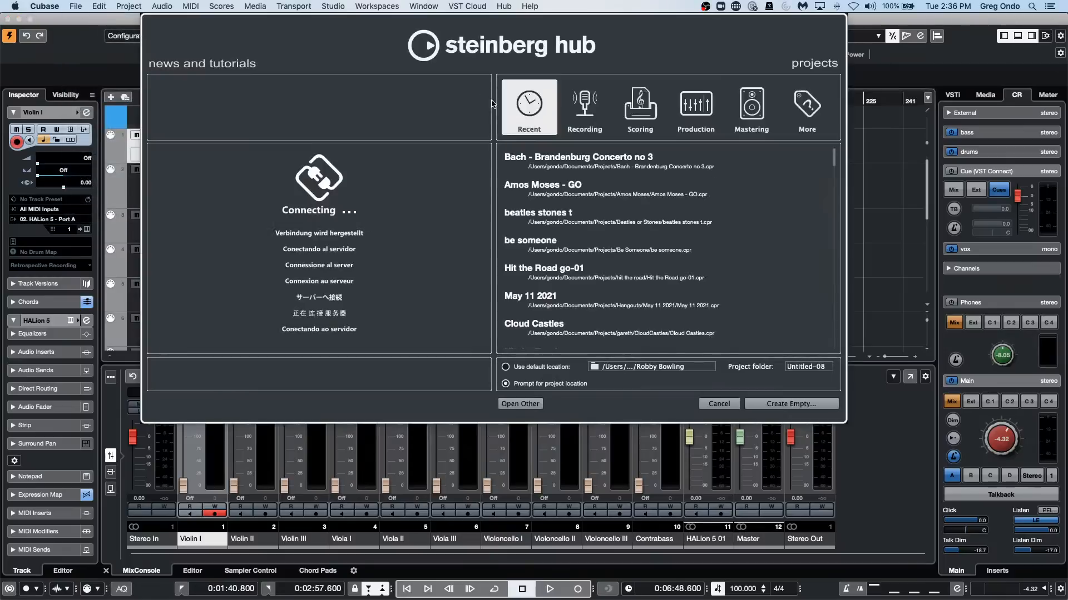
left_click(795, 404)
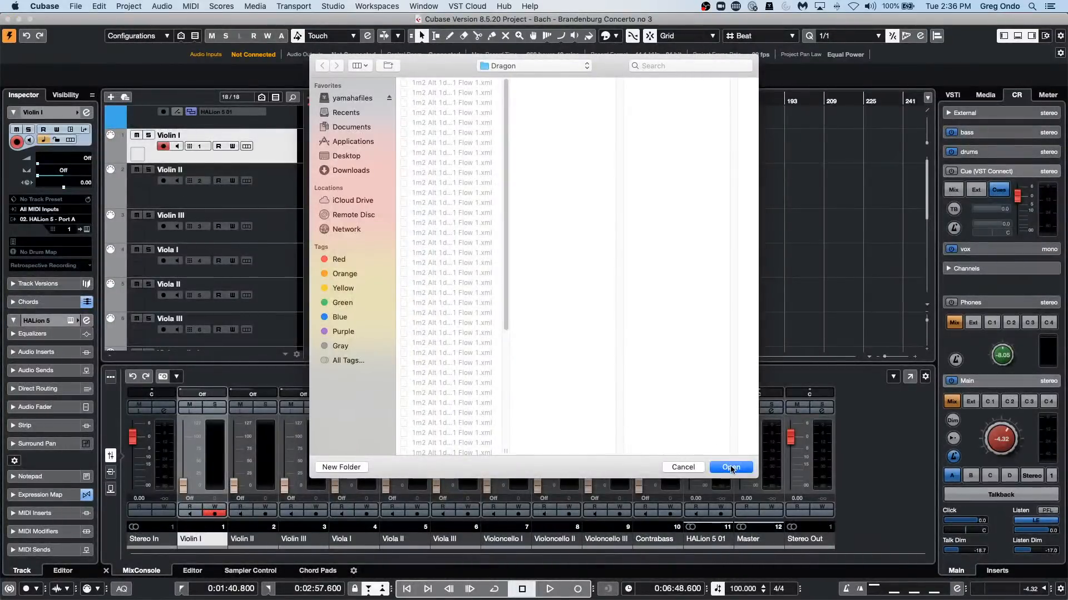
left_click(732, 468)
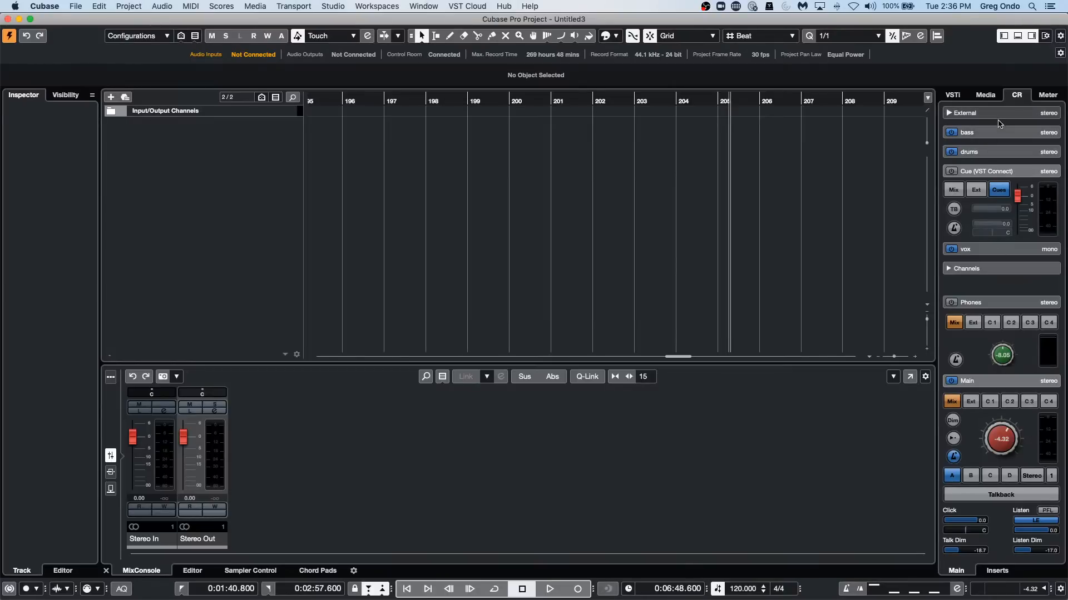
Open the Electronic Mode set from the Loops & Samples media library.
left_click(985, 95)
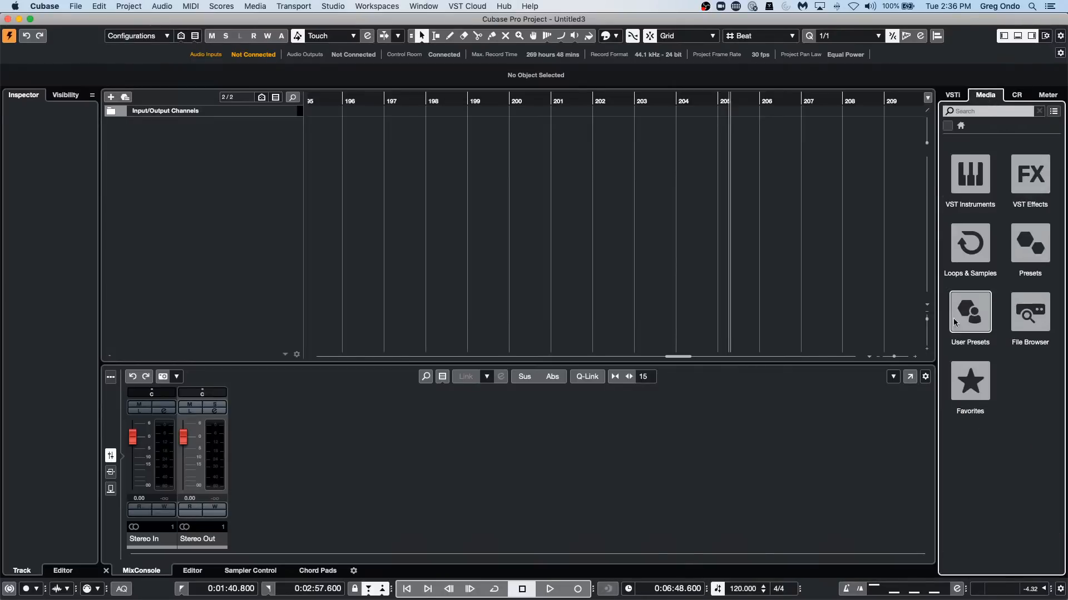
left_click(974, 244)
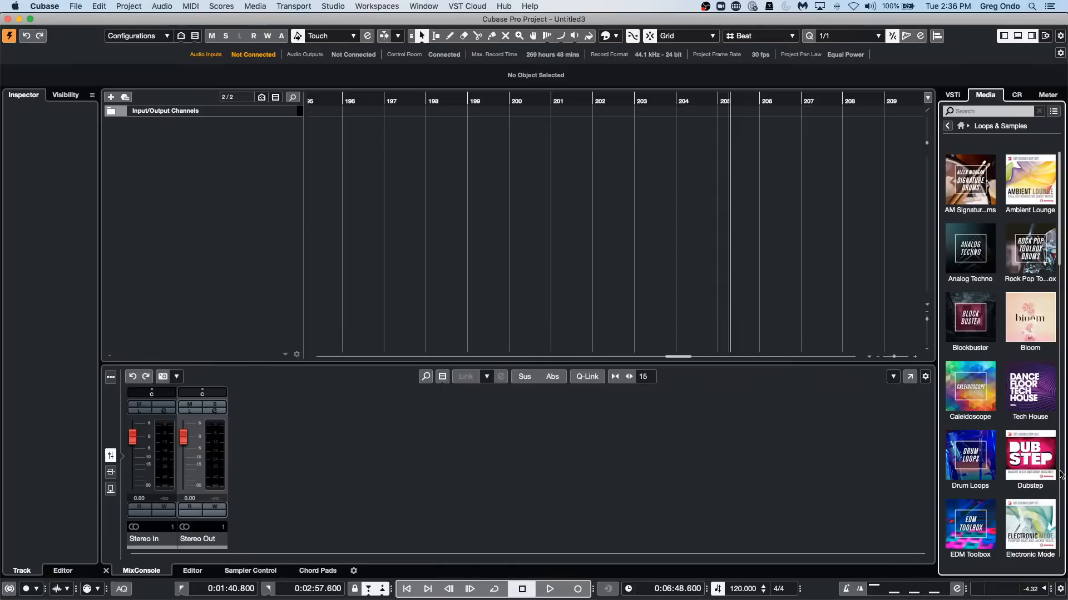
scroll(1049, 472, "down", 2)
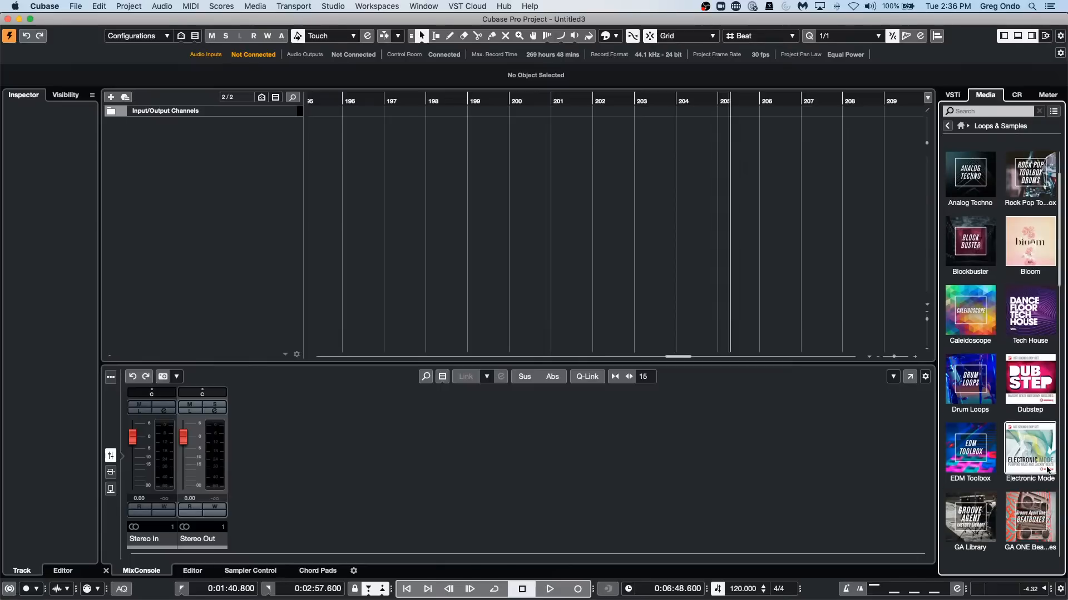
left_click(1040, 450)
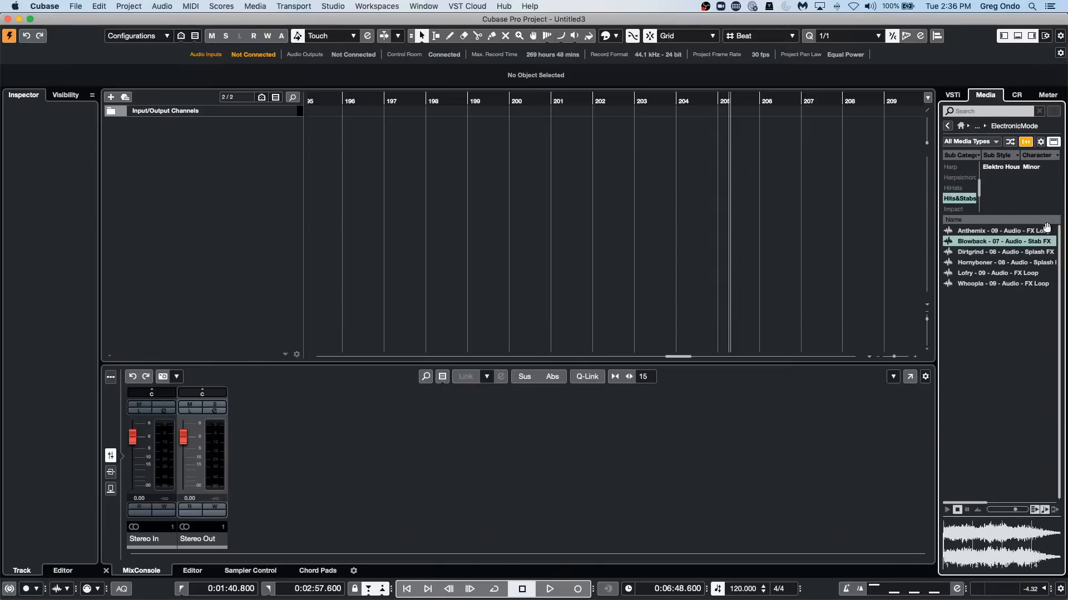
Clear the Hits&Stabs sub category filter and filter the Electronic Mode loops by Beats.
left_click(968, 199)
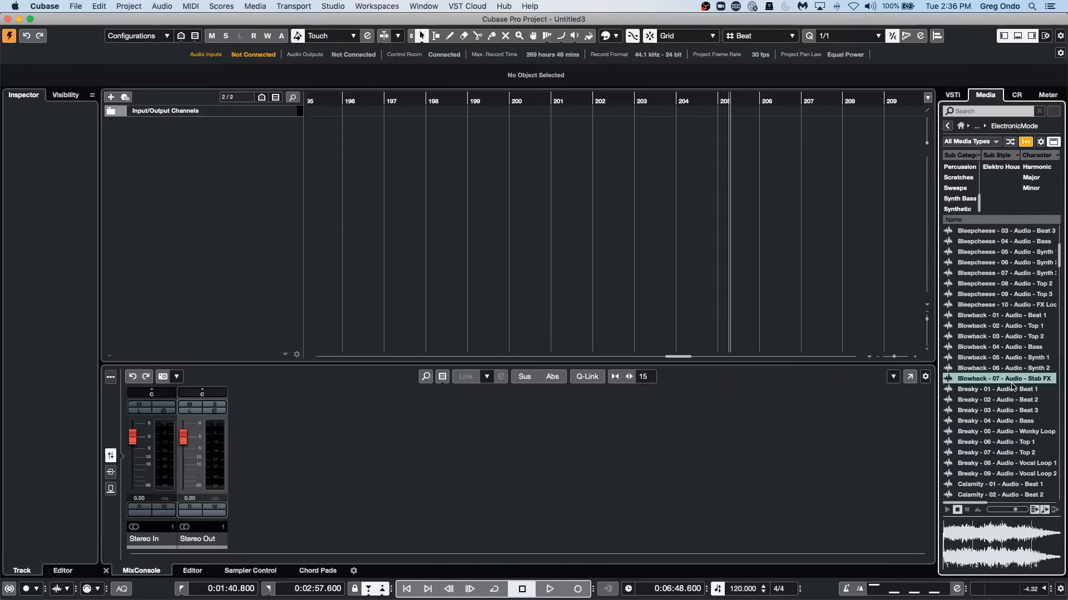
scroll(963, 175, "up", 5)
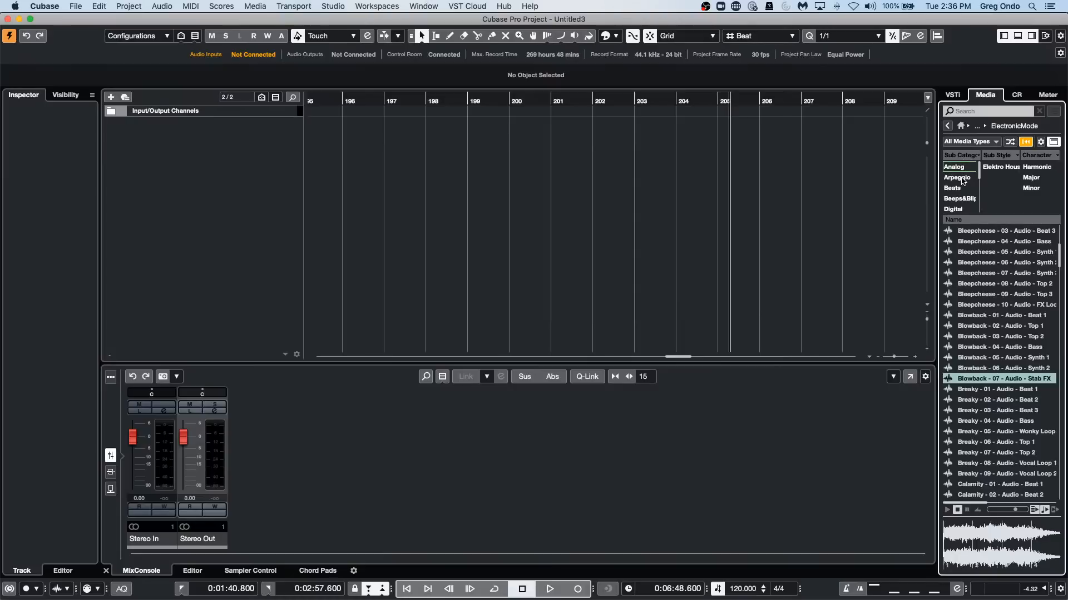
left_click(961, 188)
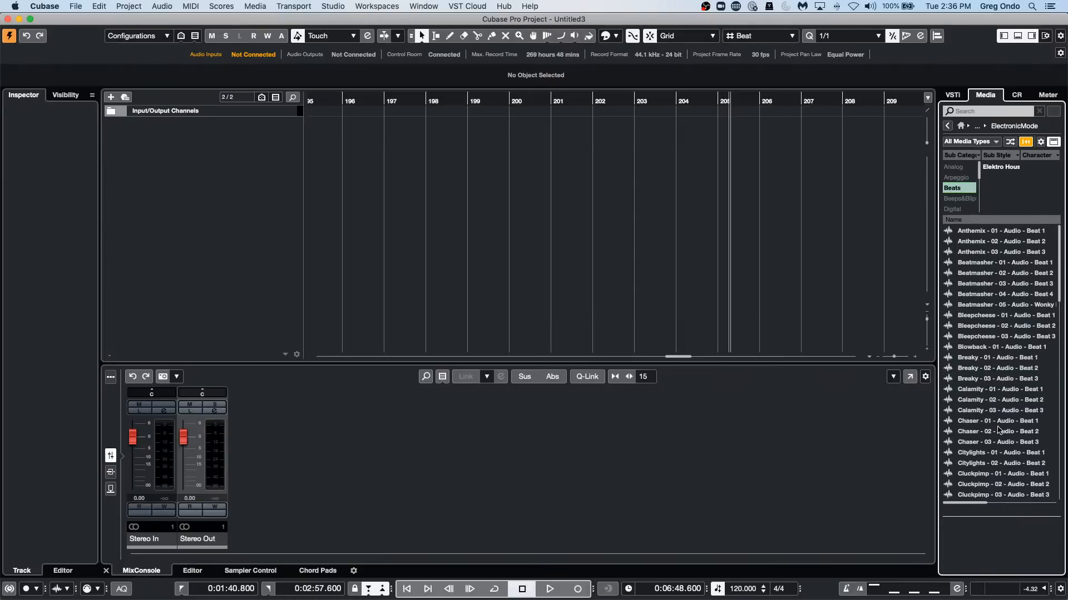
Preview the Calamity - 01 - Audio - Beat 1 loop, add it on a new audio track, and place its event at bar 1.
left_click(1004, 391)
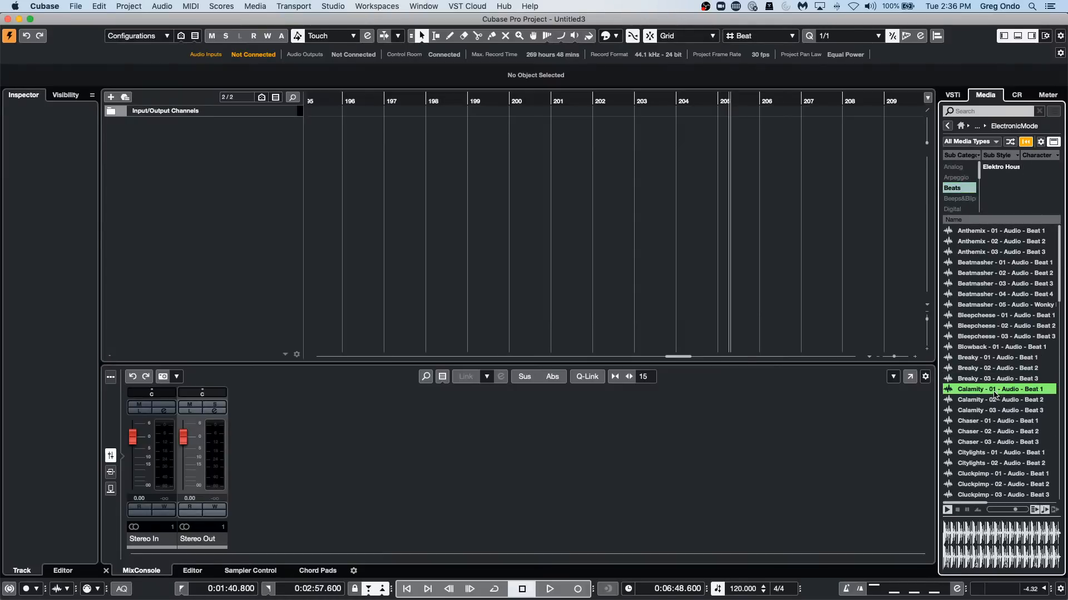
left_click_drag(961, 398, 286, 155)
left_click_drag(355, 132, 200, 17)
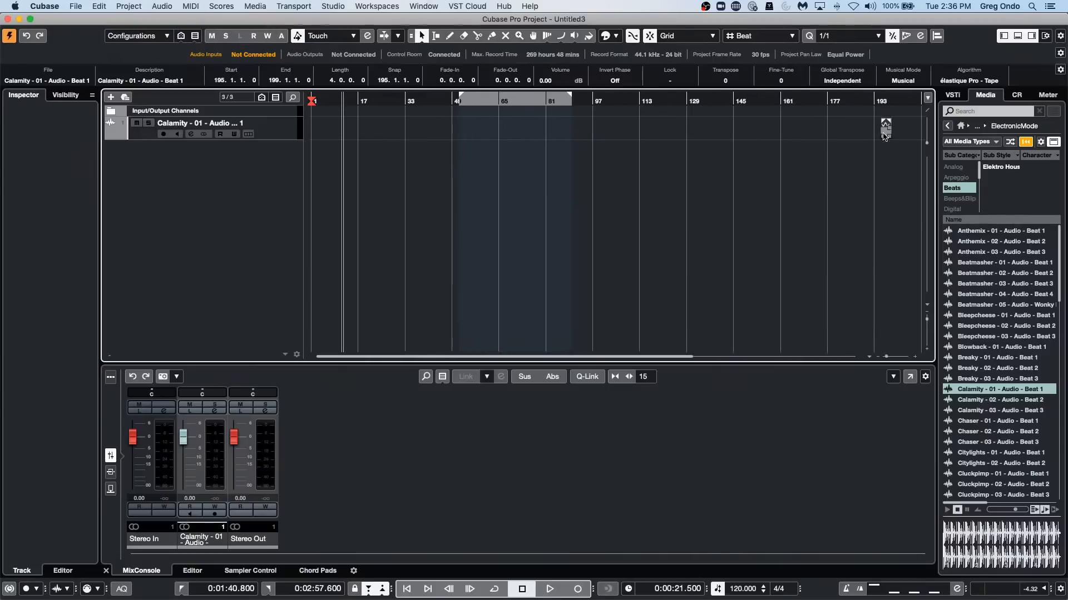
left_click_drag(881, 127, 881, 128)
left_click_drag(727, 152, 318, 116)
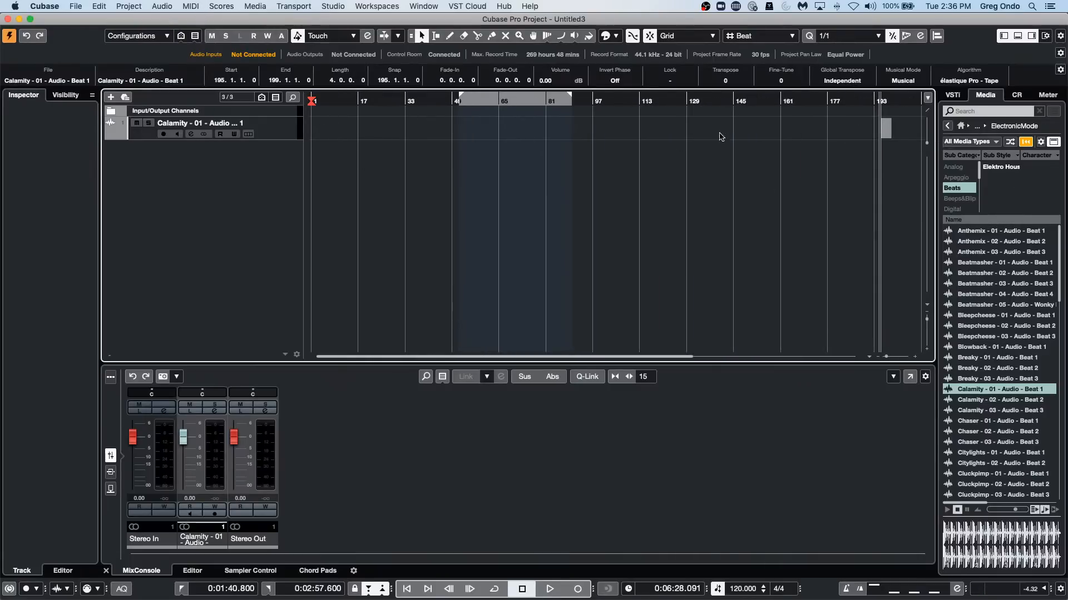
left_click_drag(885, 129, 304, 122)
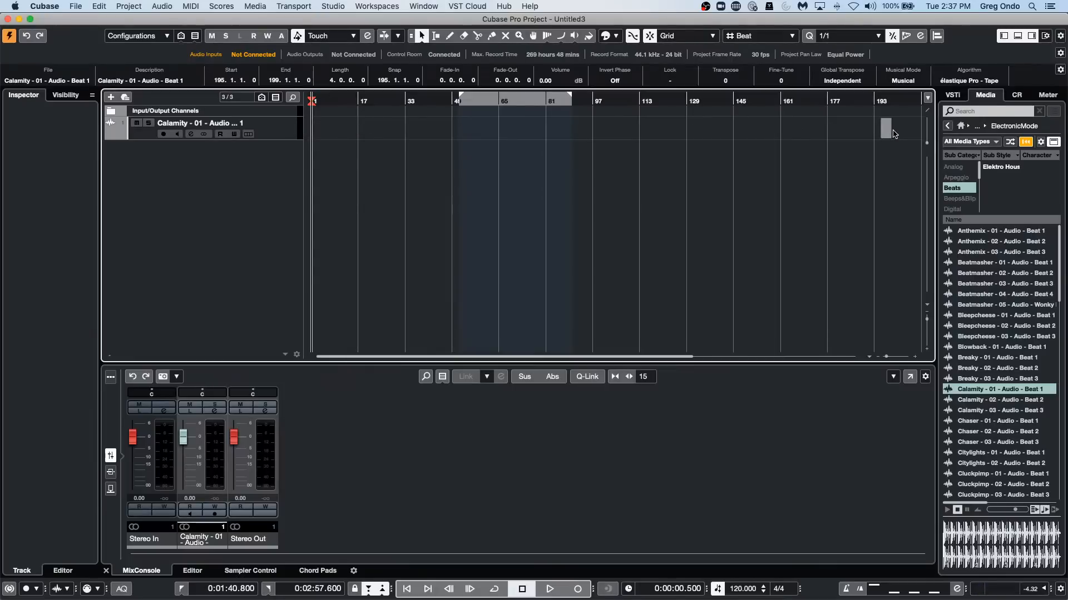
left_click_drag(888, 134, 269, 168)
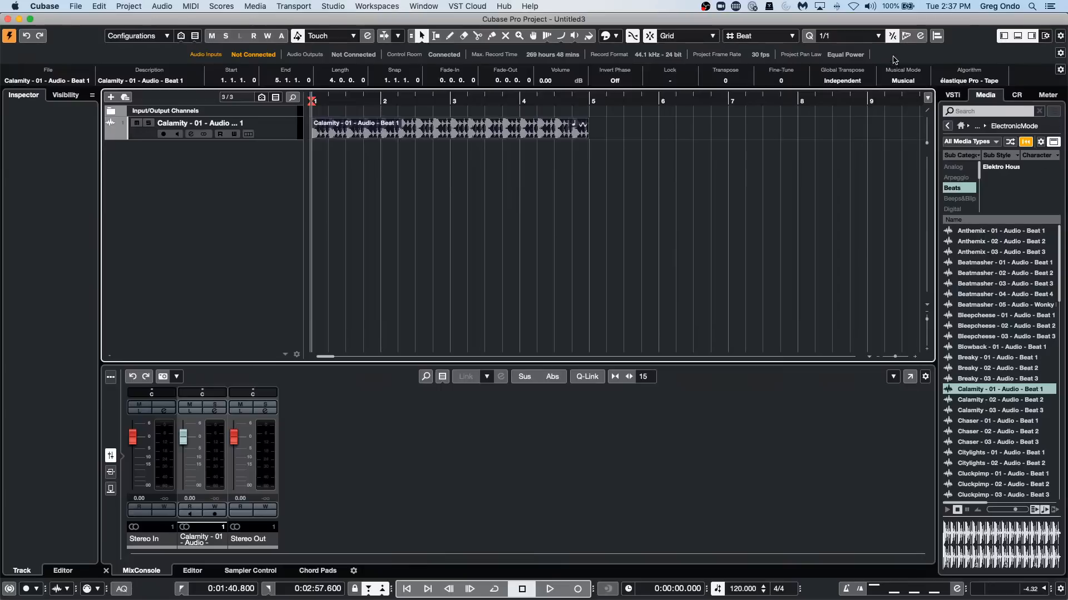
Turn off Musical Mode for the Calamity loop, play it back, and turn Musical Mode on again.
left_click(888, 81)
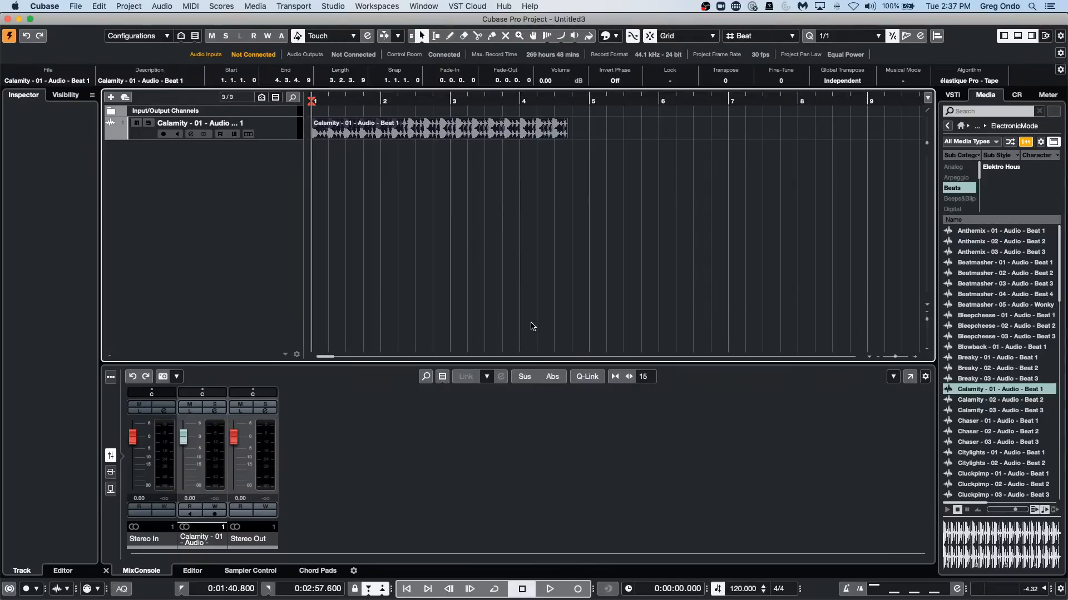
key("space")
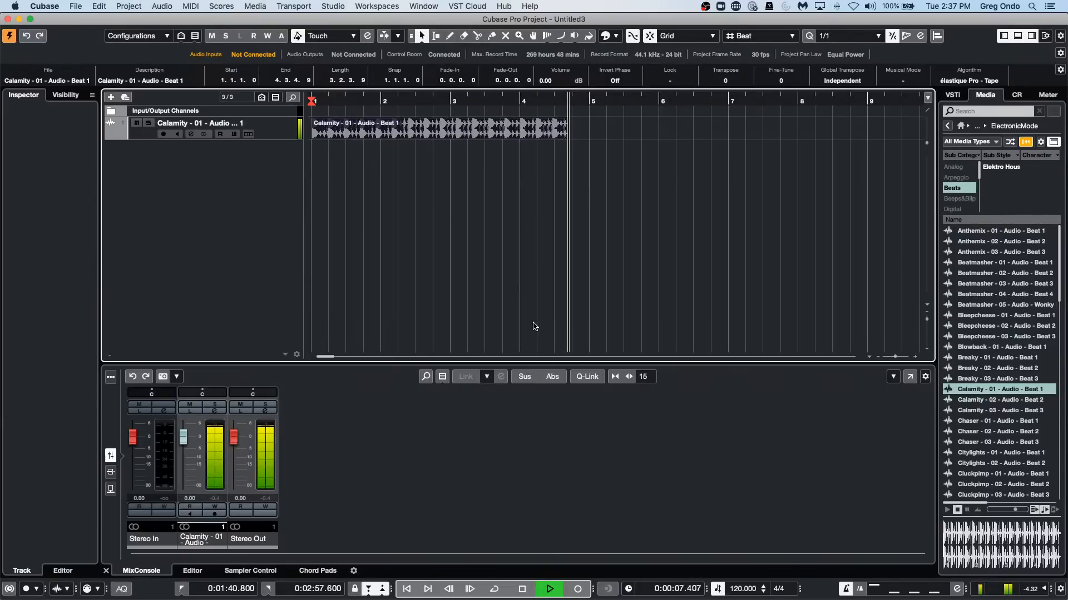
key("space")
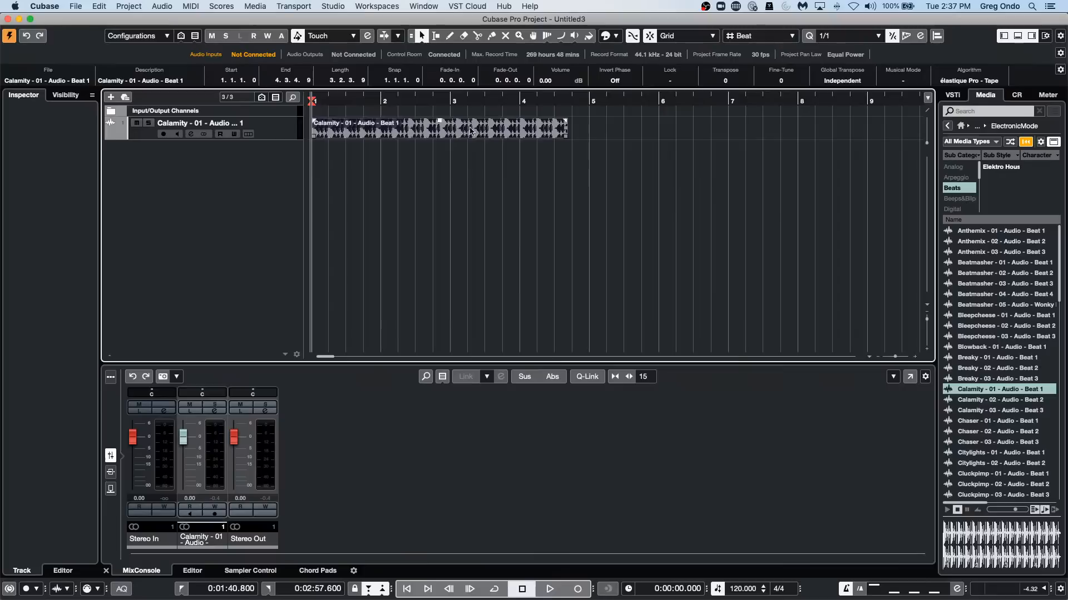
left_click(903, 81)
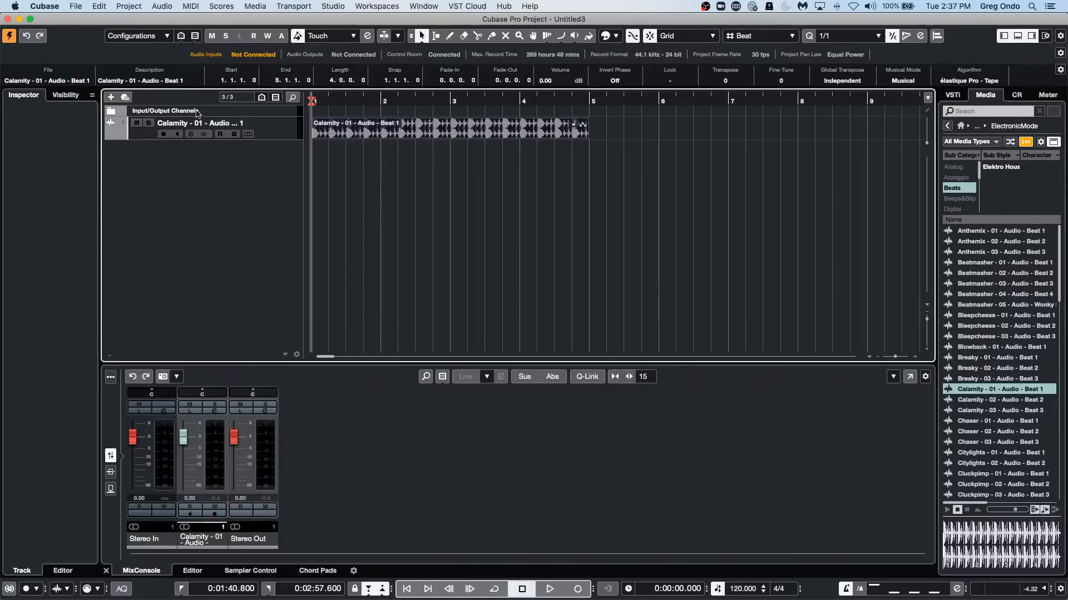
Play the Calamity loop while gradually lowering the project tempo to 78 BPM.
key("space")
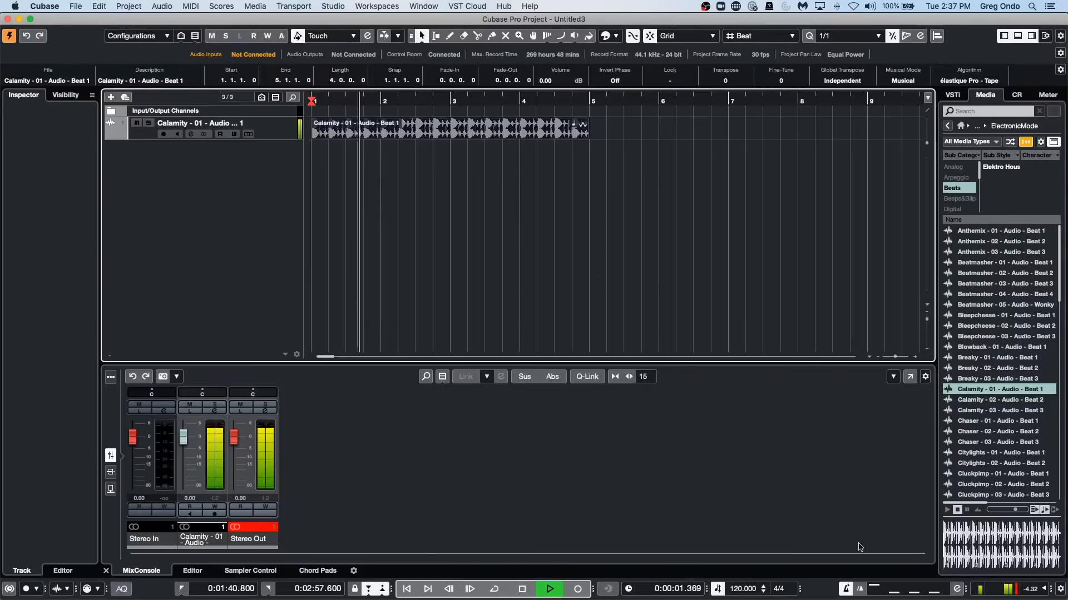
scroll(739, 593, "down", 14)
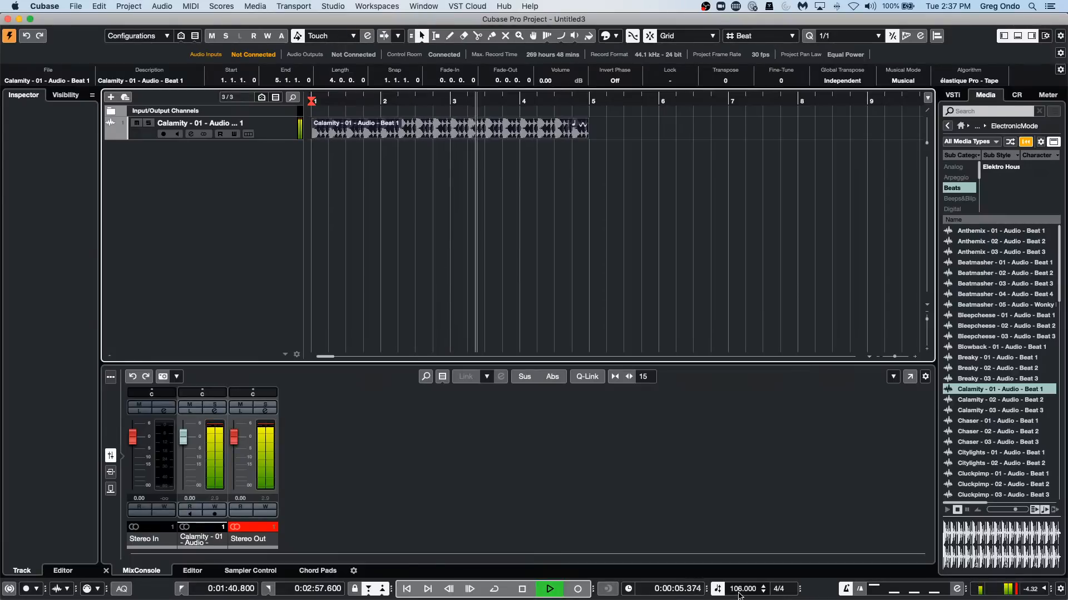
scroll(739, 595, "down", 7)
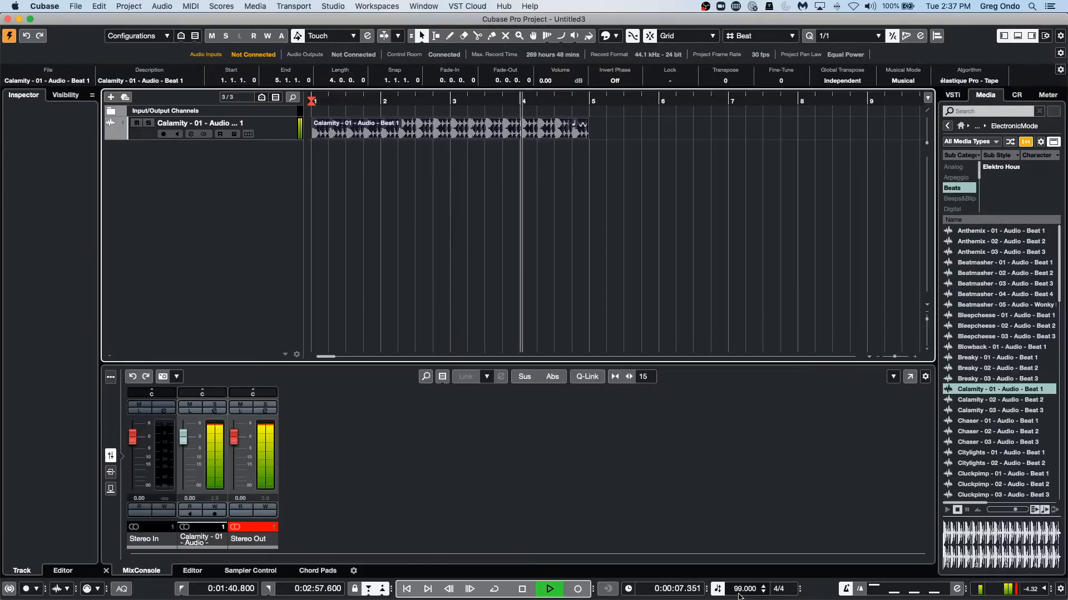
scroll(738, 595, "down", 8)
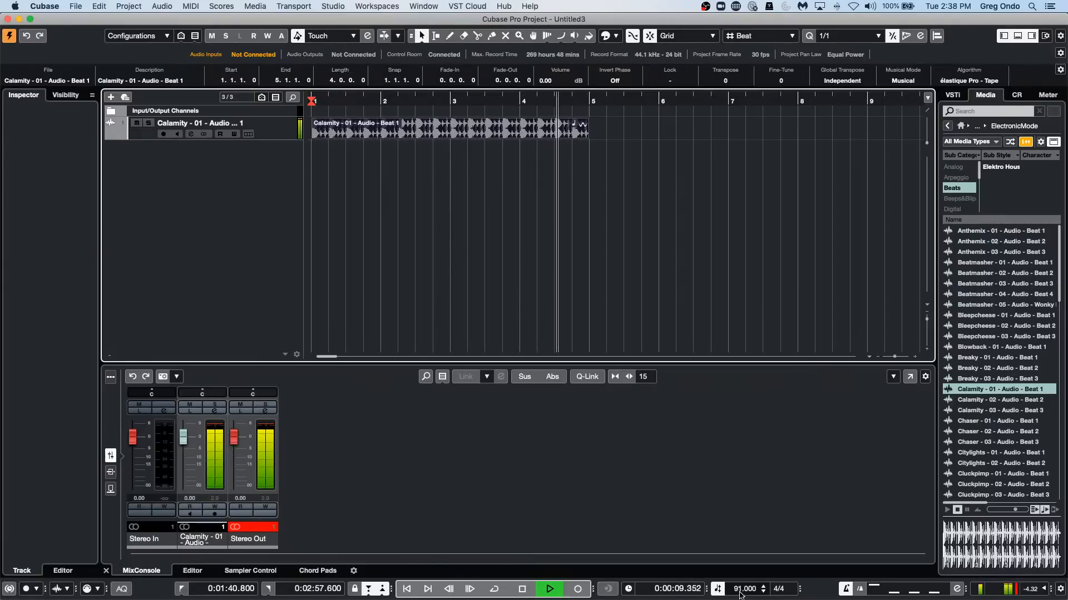
scroll(739, 595, "down", 13)
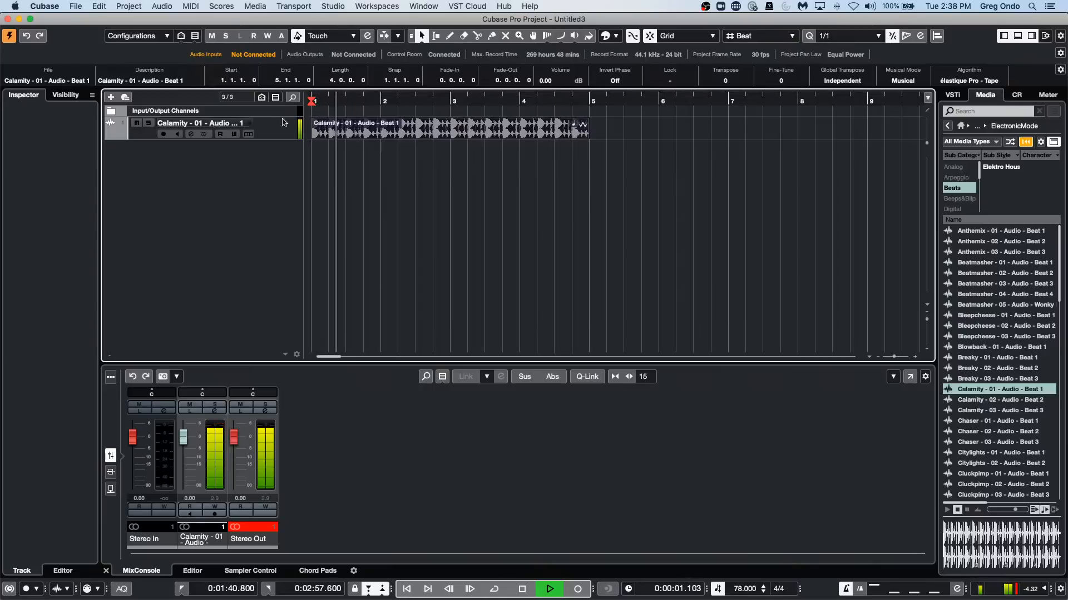
Set the loop's stretching algorithm to élastique Pro - Time and replay it from near its beginning.
left_click(968, 81)
mouse_move(964, 80)
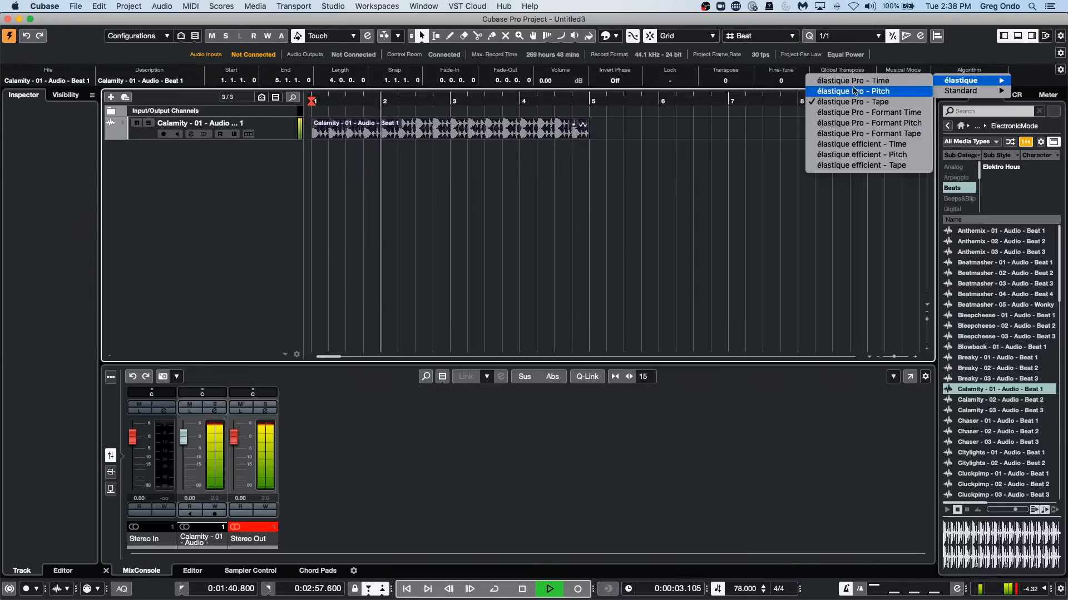
left_click(854, 80)
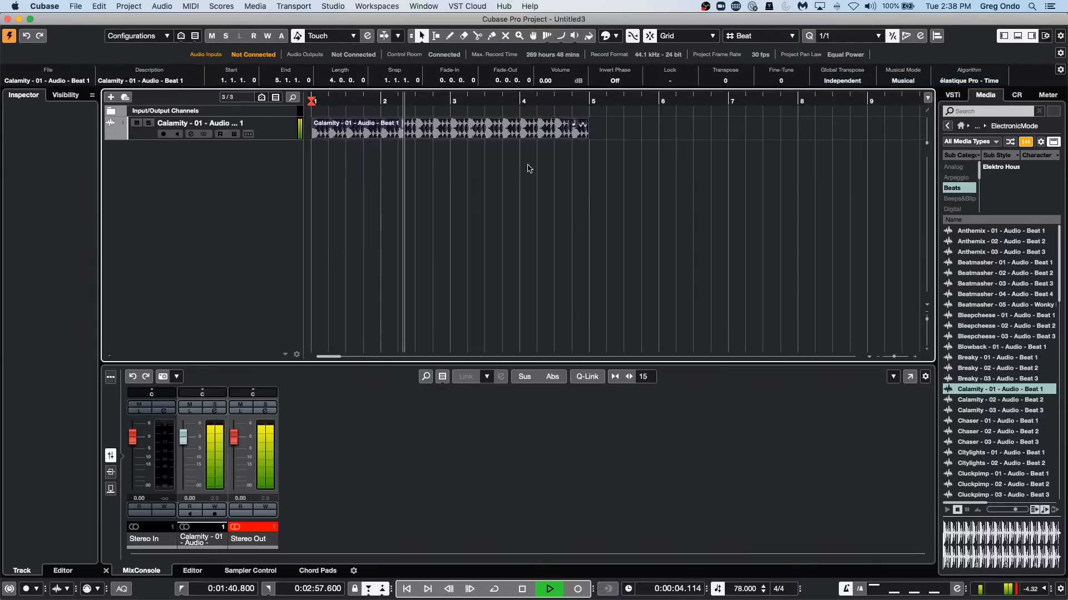
left_click(328, 101)
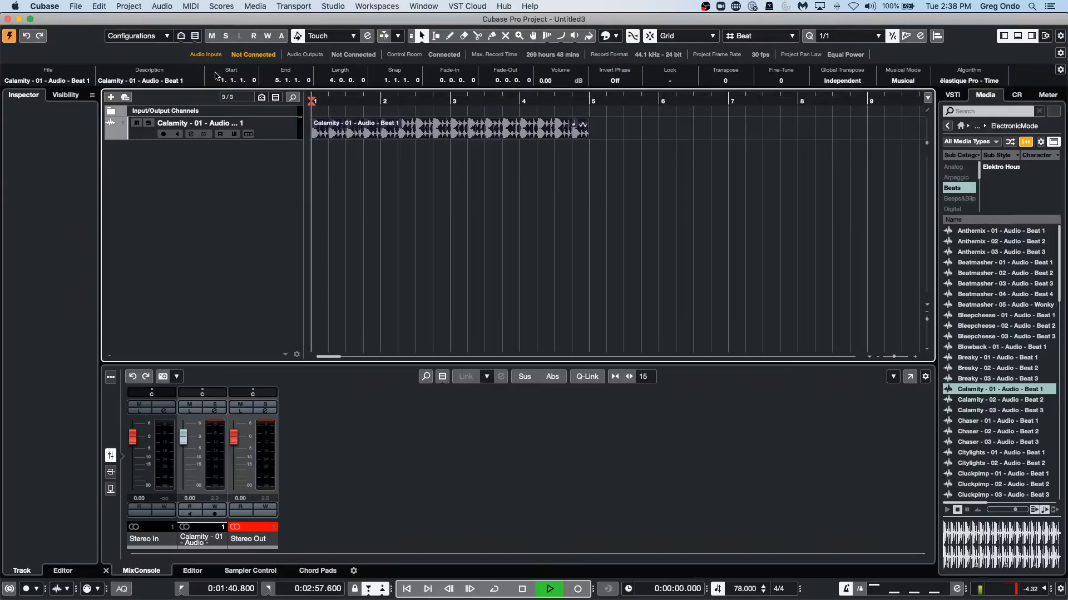
Set the project tempo to 144 BPM, listen to the loop, and stop playback.
double_click(744, 590)
type("144")
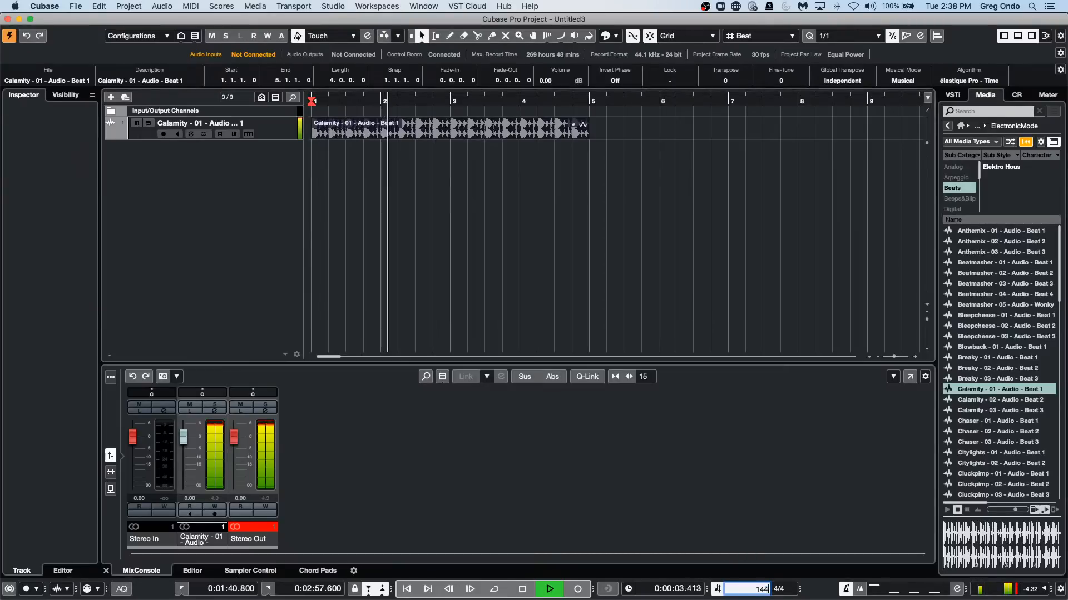
key("Return")
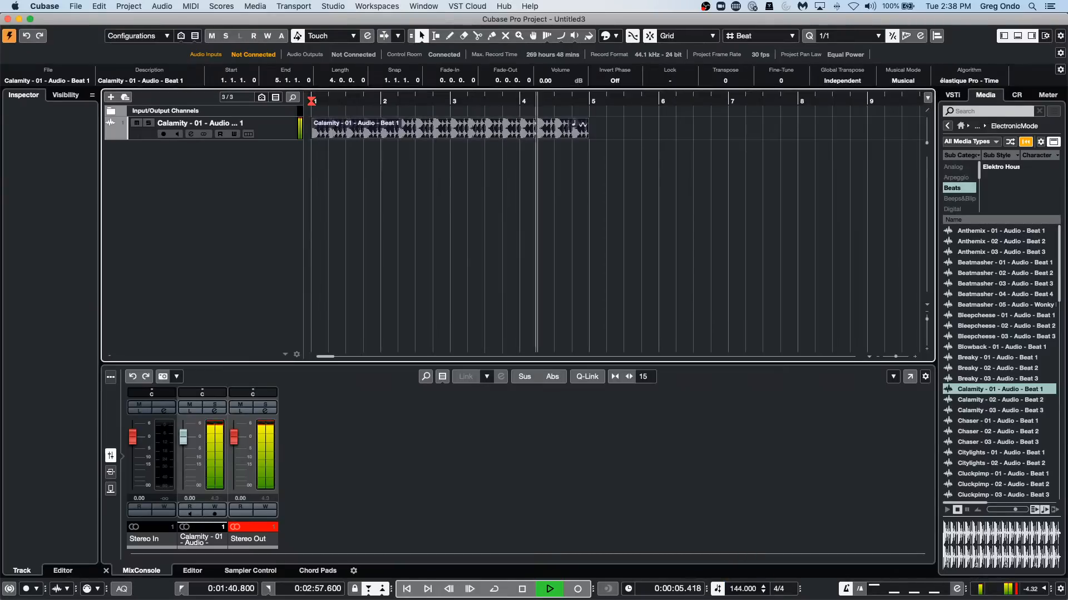
key("space")
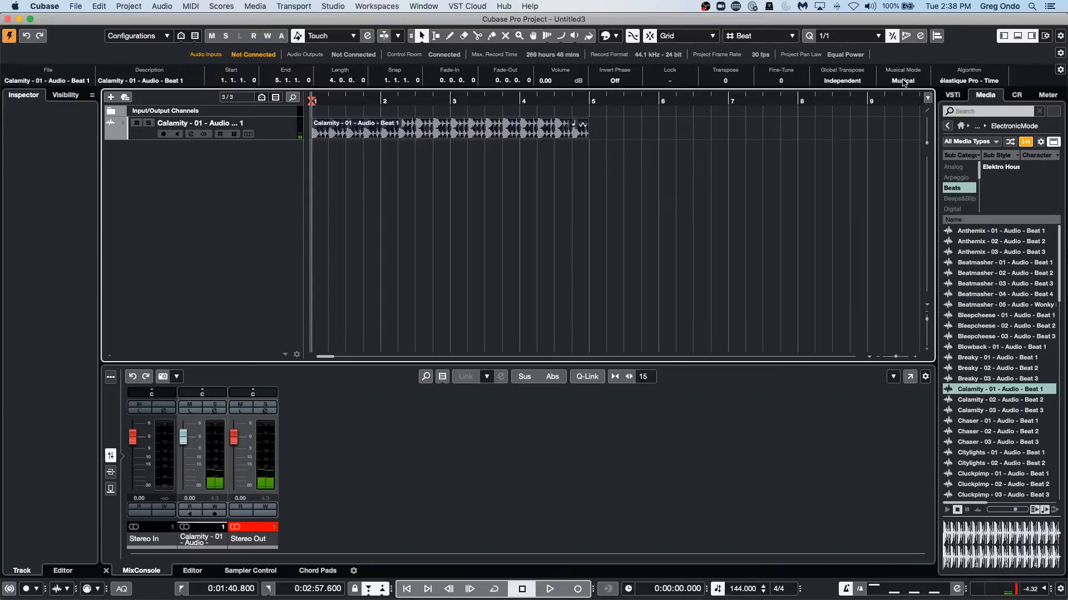
Switch Musical Mode off and back on for the Calamity event, keeping the event selected.
left_click(903, 82)
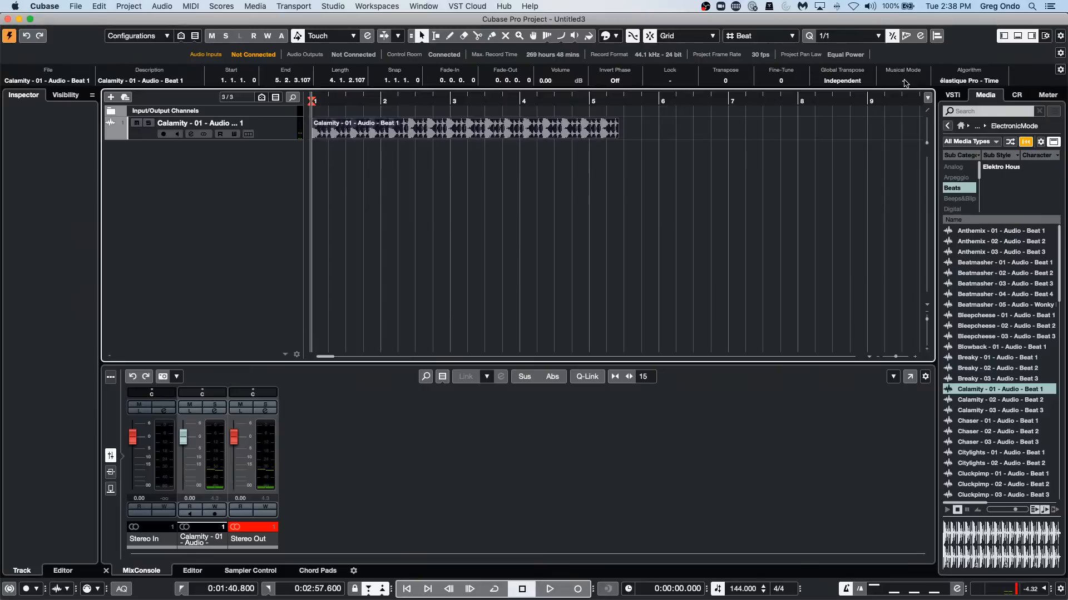
left_click(904, 82)
left_click(596, 148)
left_click(540, 121)
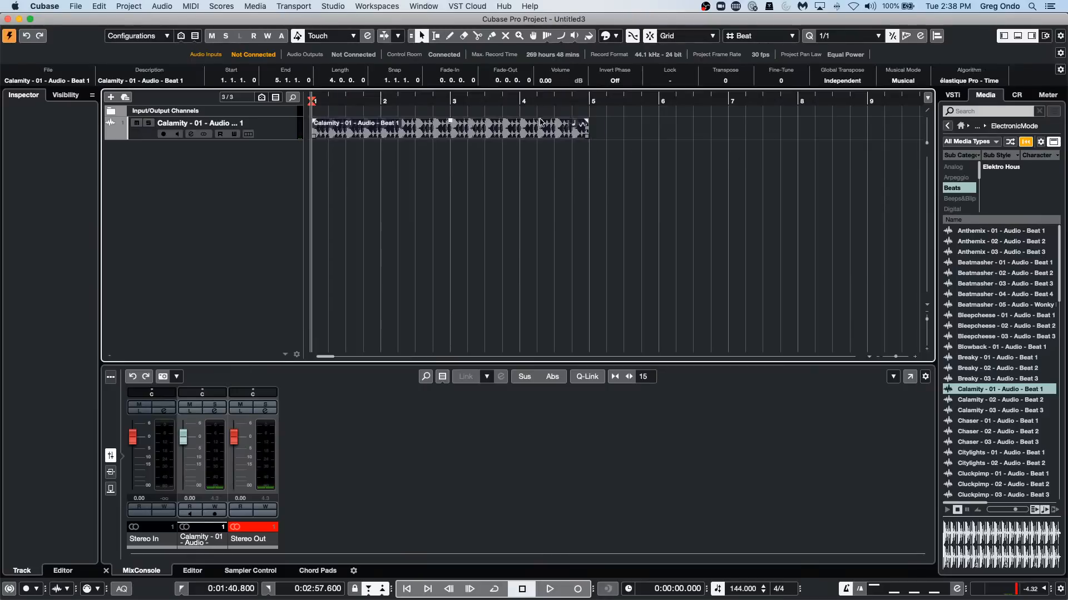
Toggle Musical Mode off and on for the Calamity audio file in the Pool, and close the Pool.
left_click(257, 5)
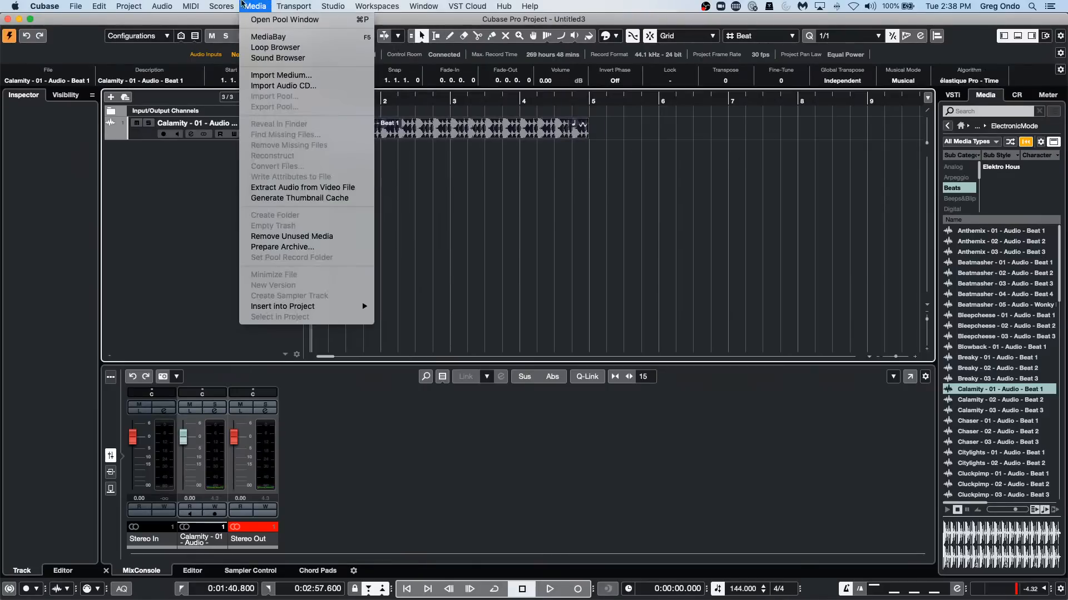
left_click(267, 19)
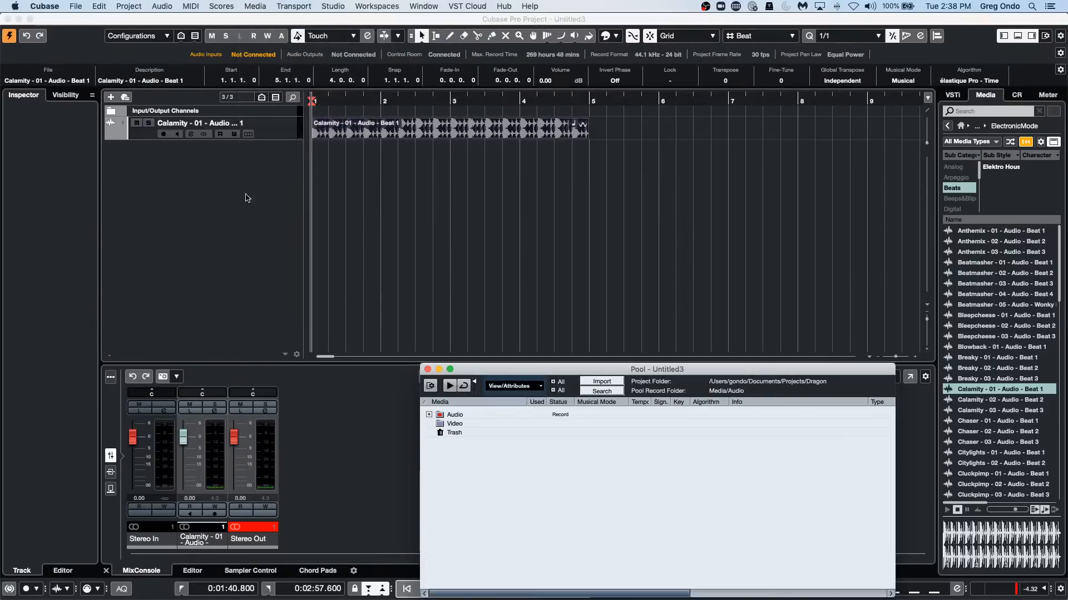
left_click(429, 415)
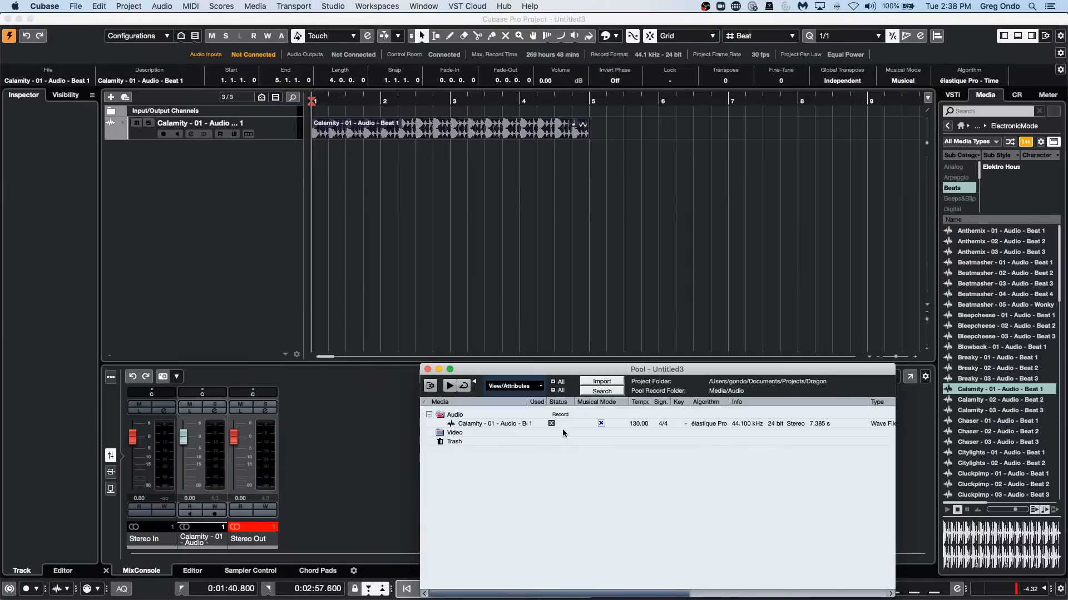
left_click(599, 424)
left_click(601, 425)
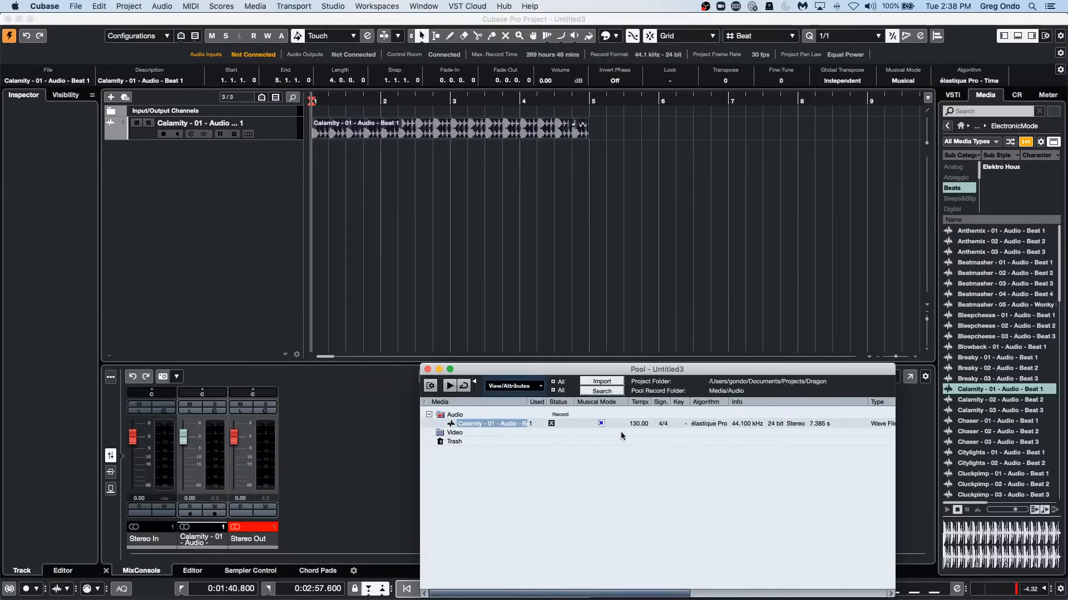
left_click(600, 424)
left_click(599, 424)
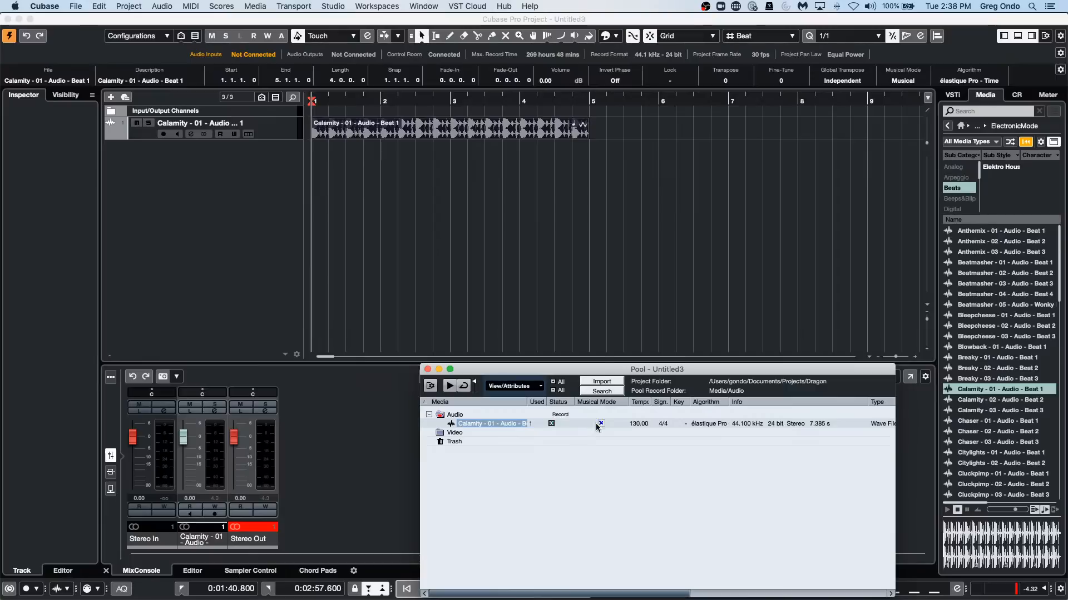
left_click(428, 369)
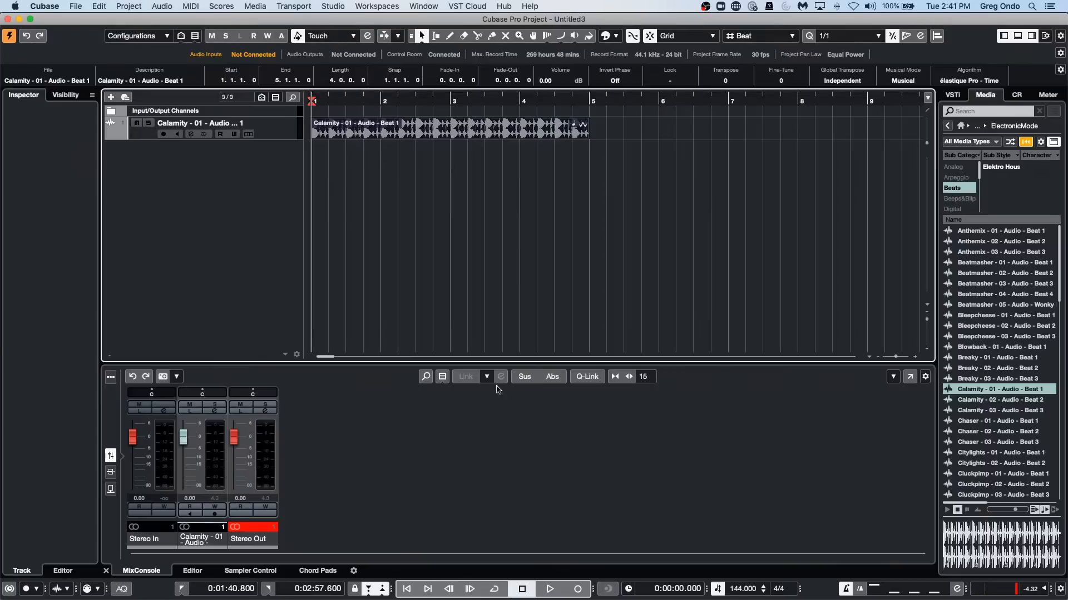
Show the Control Room and return to the Media browser, then hide and show the right zone repeatedly, leaving it visible.
left_click(1021, 95)
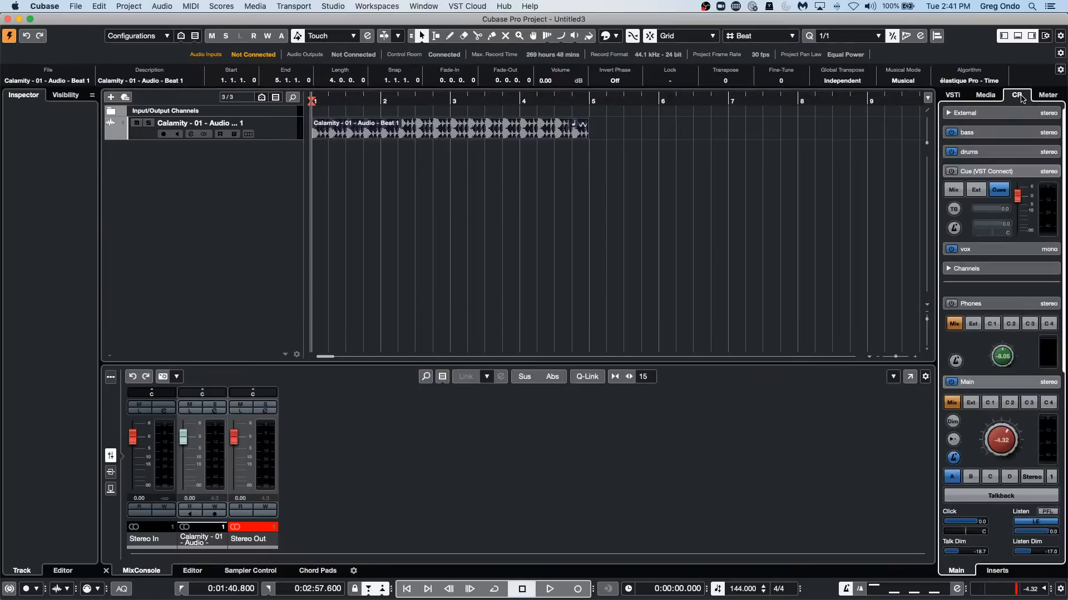
left_click(982, 96)
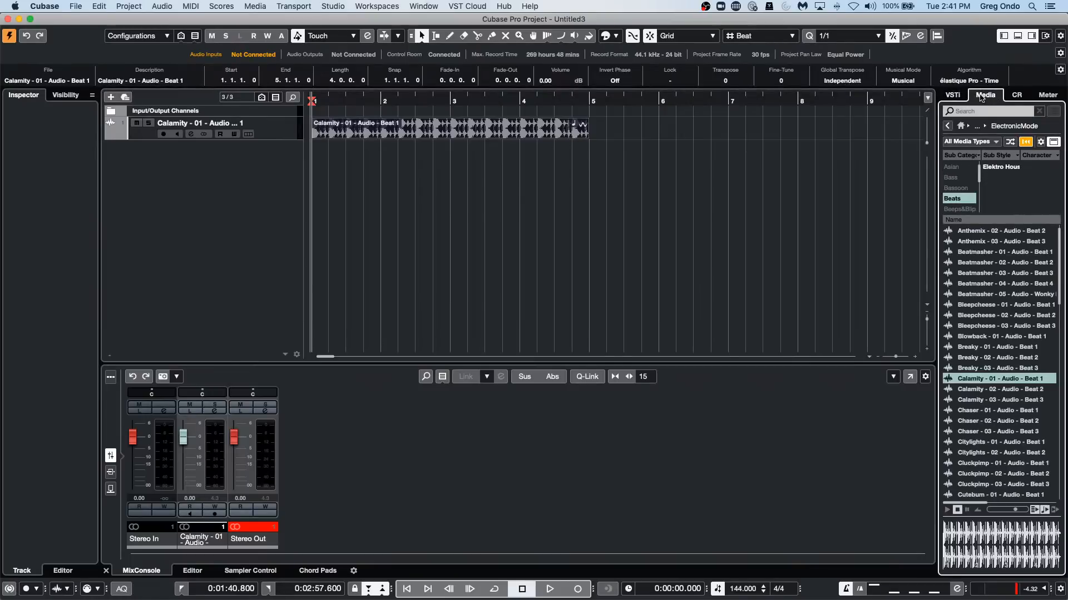
left_click(1032, 36)
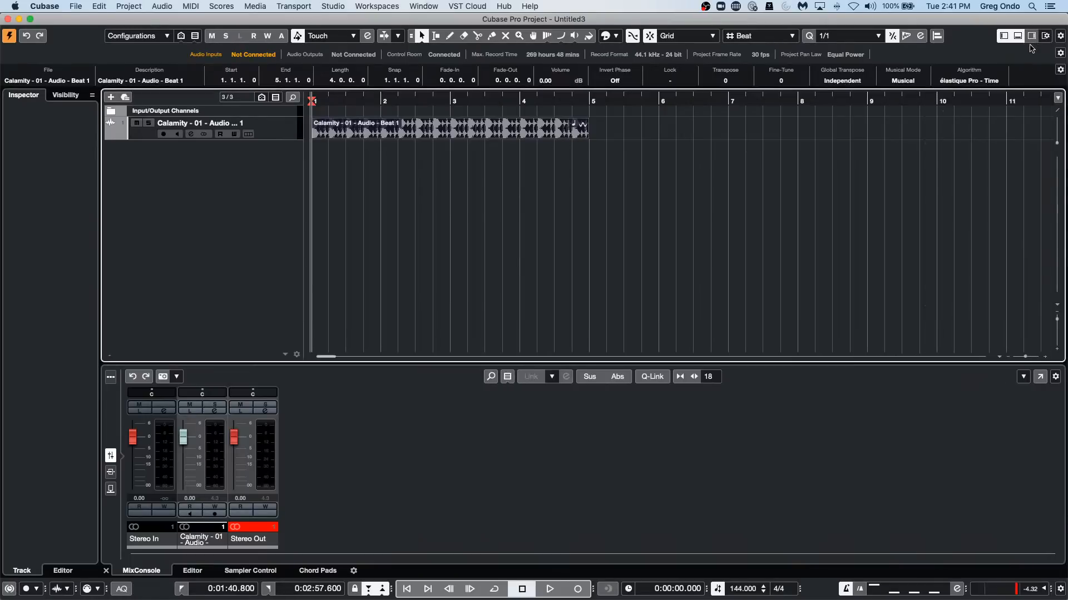
left_click(1031, 35)
left_click(1031, 36)
left_click(1032, 35)
left_click(1032, 36)
left_click(1032, 36)
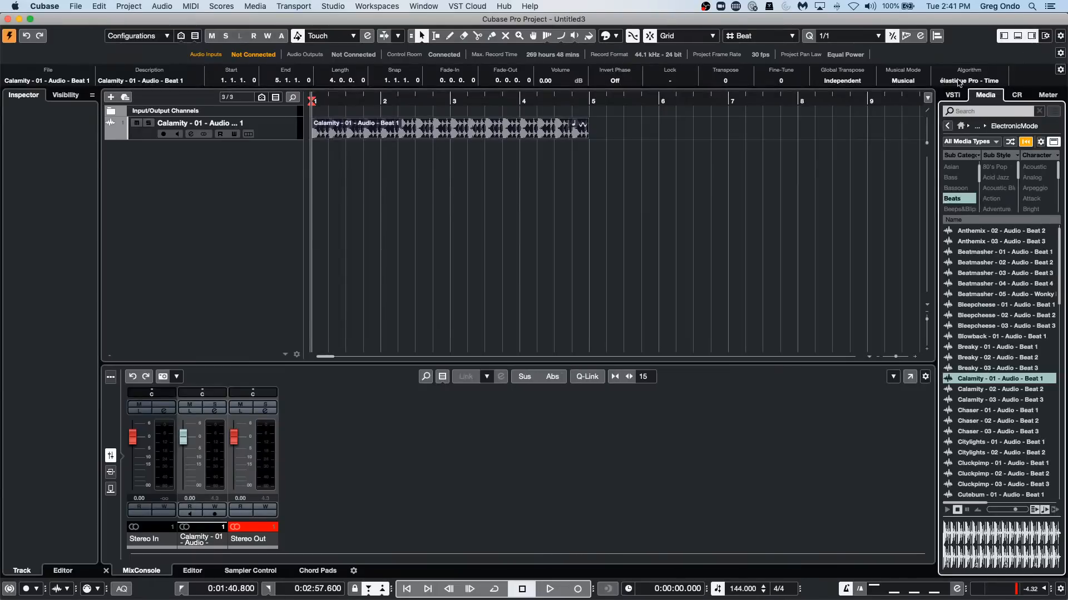
Go through the VST instruments and Media views of the right zone, ending on the Control Room.
left_click(952, 96)
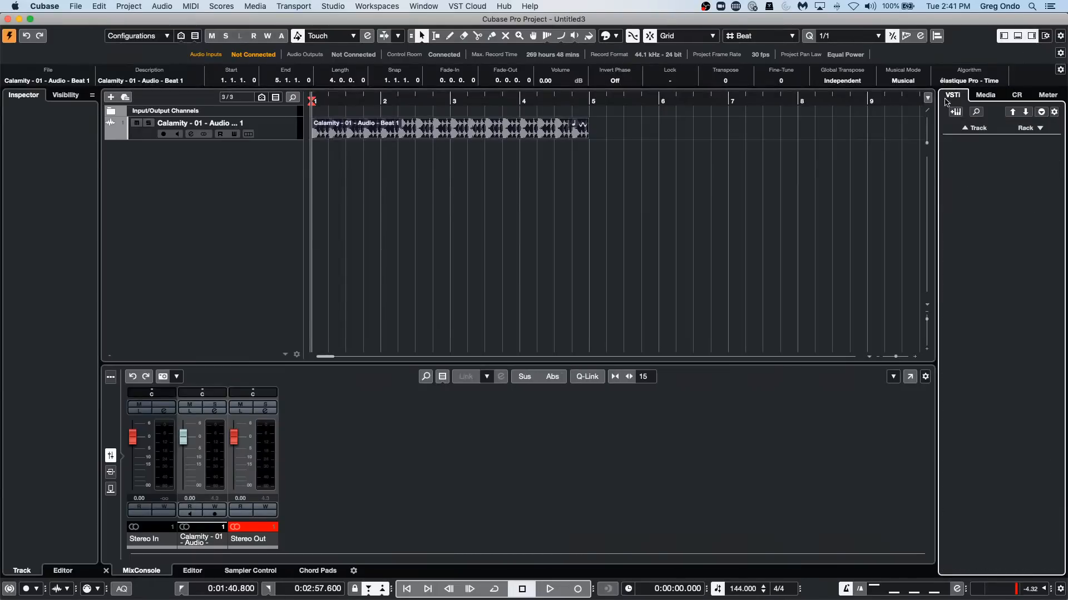
left_click(986, 95)
left_click(1016, 96)
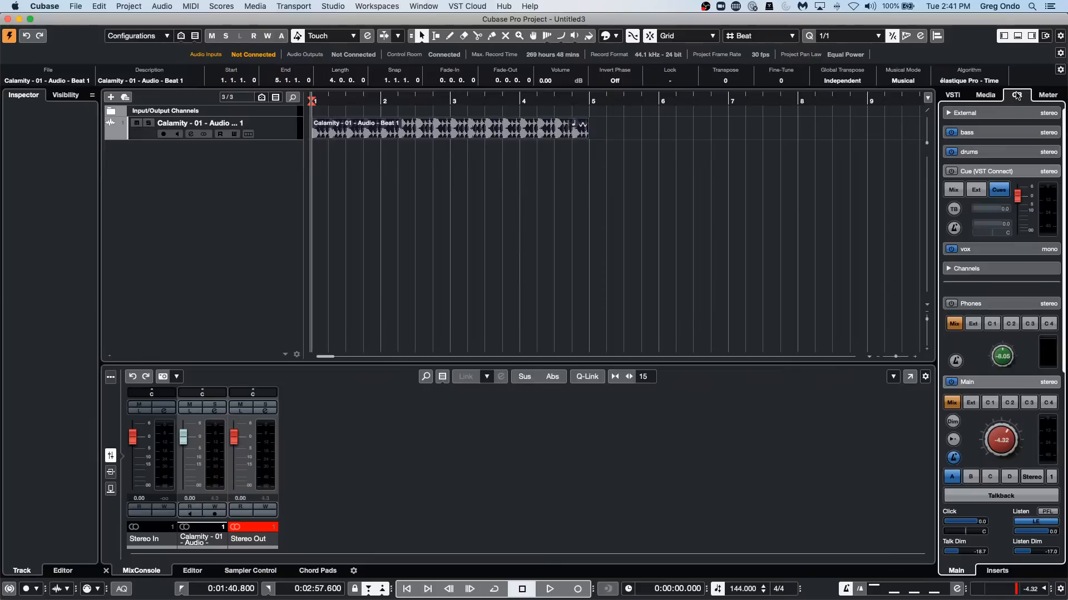
Add 19 mono audio tracks routed to Stereo Out.
right_click(182, 172)
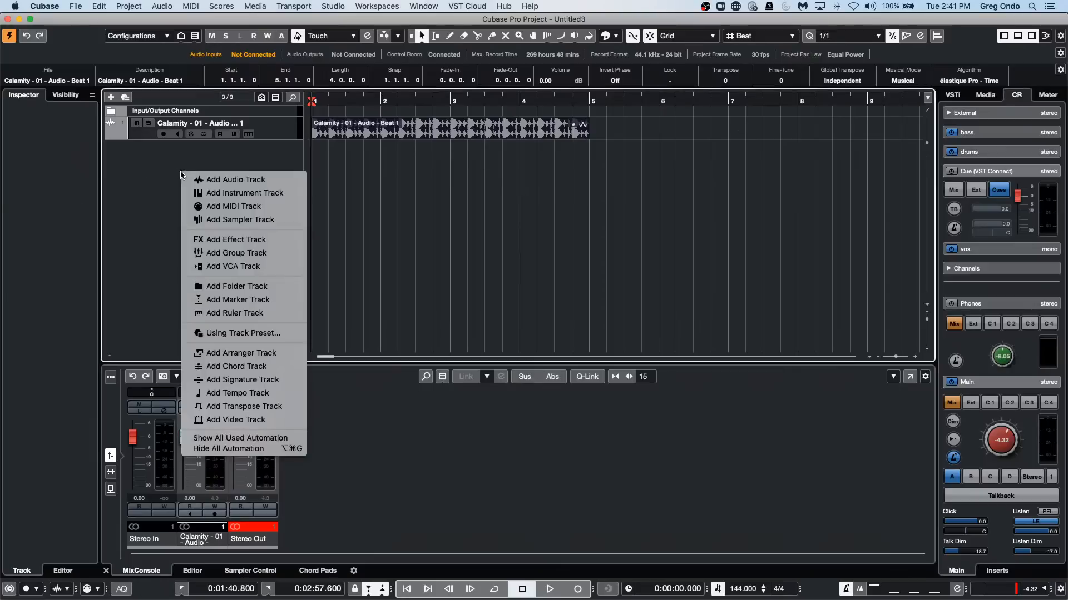
left_click(248, 183)
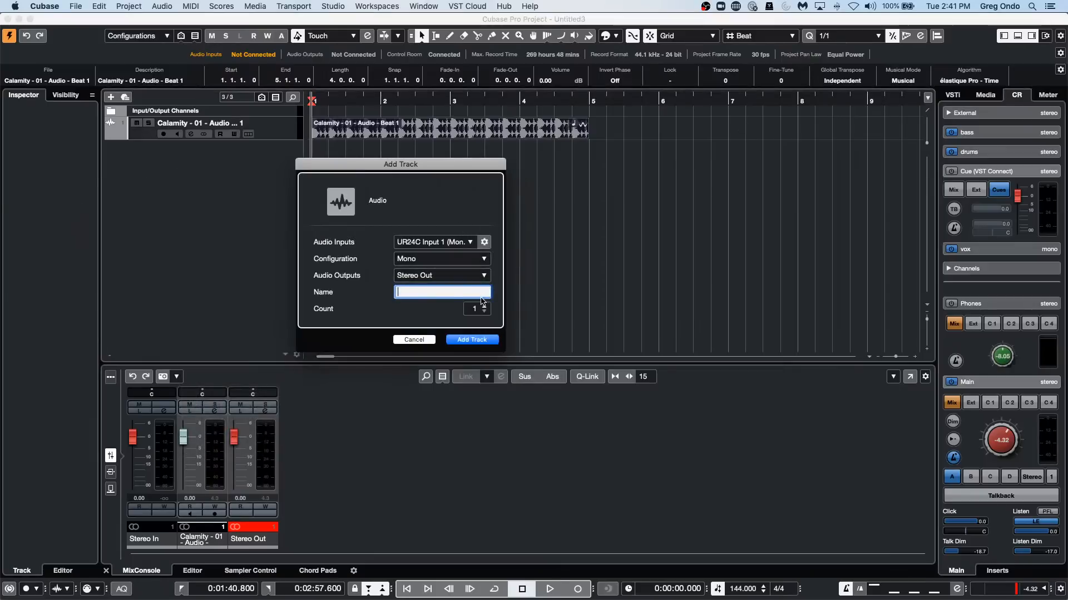
scroll(482, 308, "up", 18)
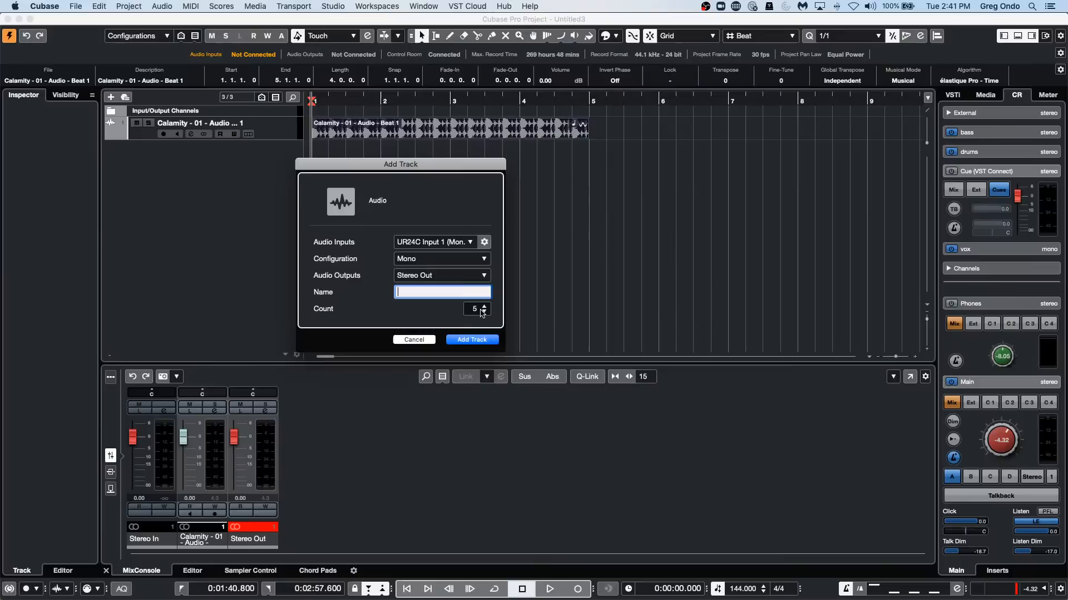
left_click(475, 337)
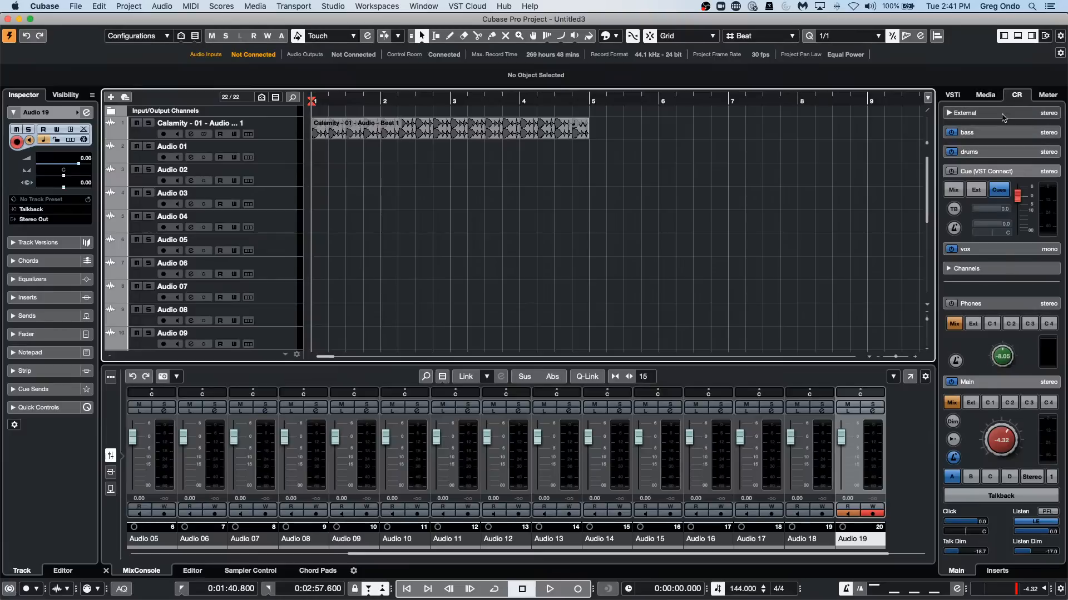
Compare the Media, VST instruments, Meter and Control Room views in the right zone, ending on the Control Room.
left_click(985, 96)
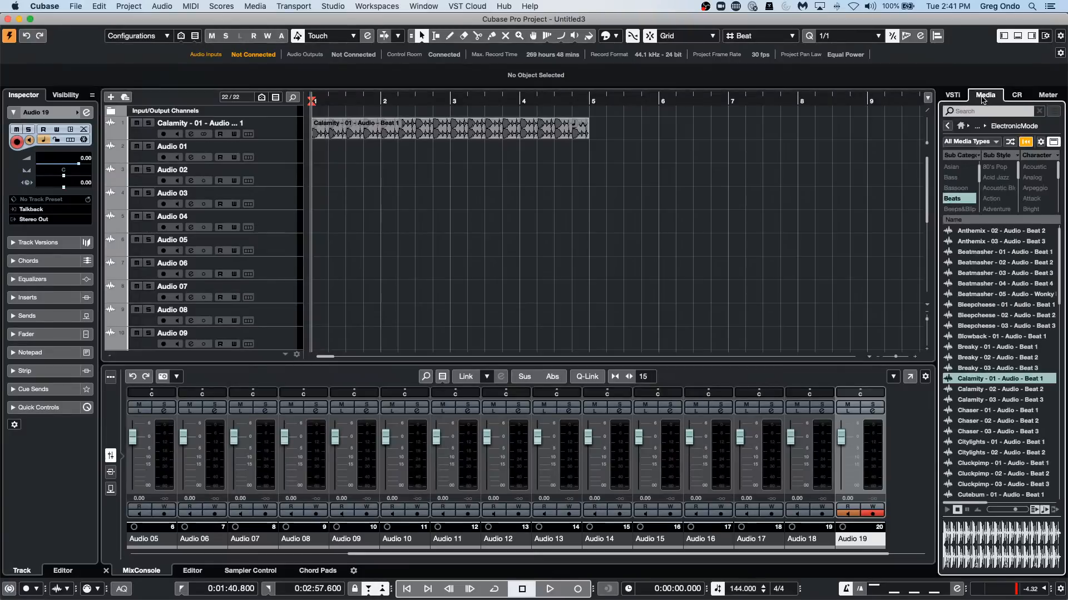
left_click(1017, 95)
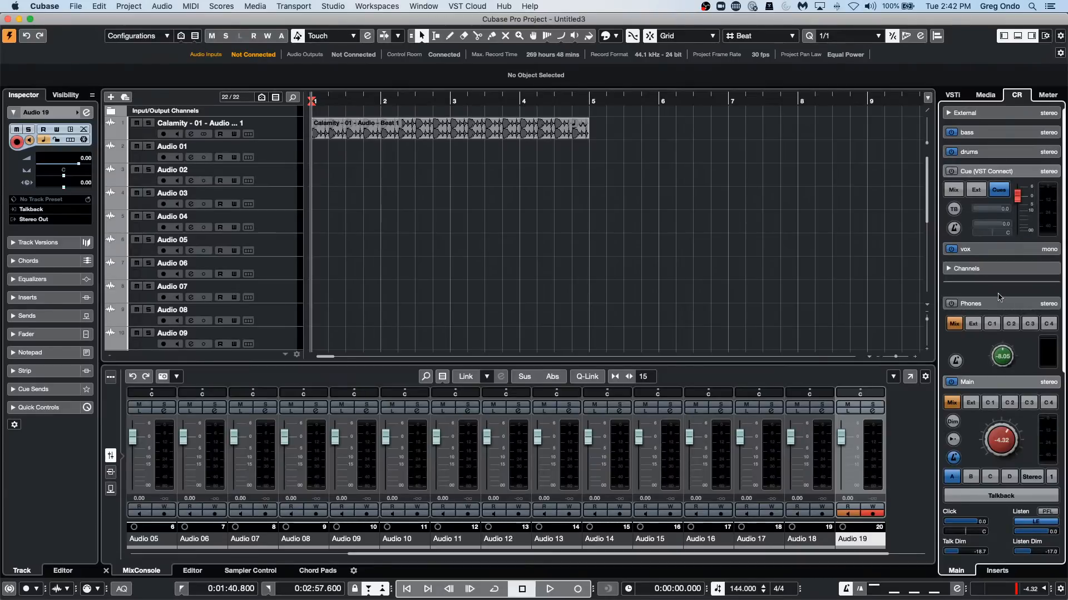
left_click(985, 94)
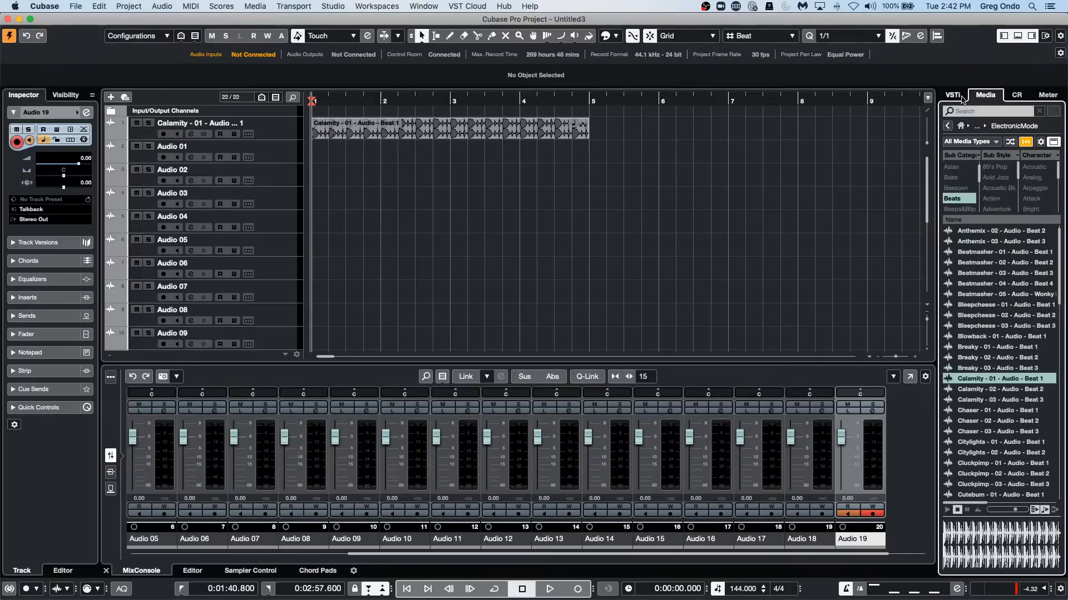
left_click(952, 95)
left_click(1048, 96)
left_click(1016, 95)
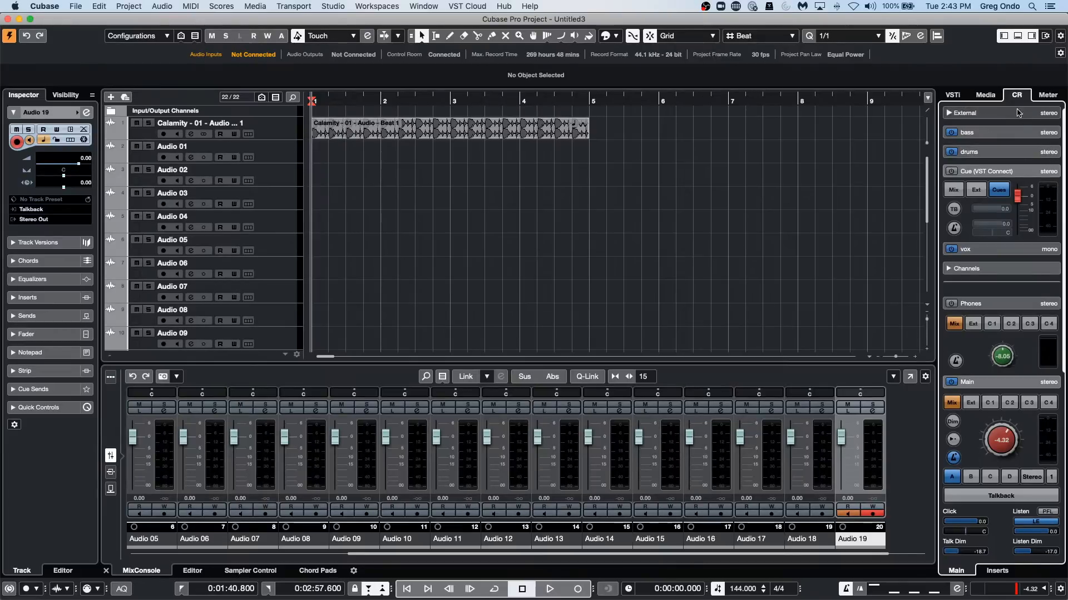
Audition several beat loops in the Media browser, including Citylights - 01, Thedark - 01 and Satisfied - 01.
left_click(986, 95)
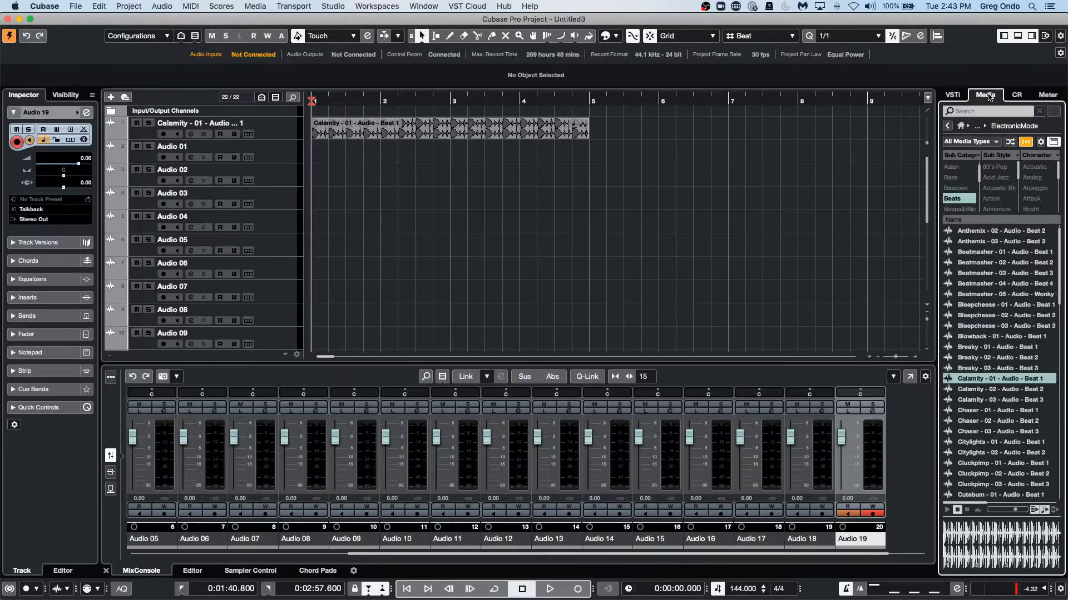
left_click(980, 443)
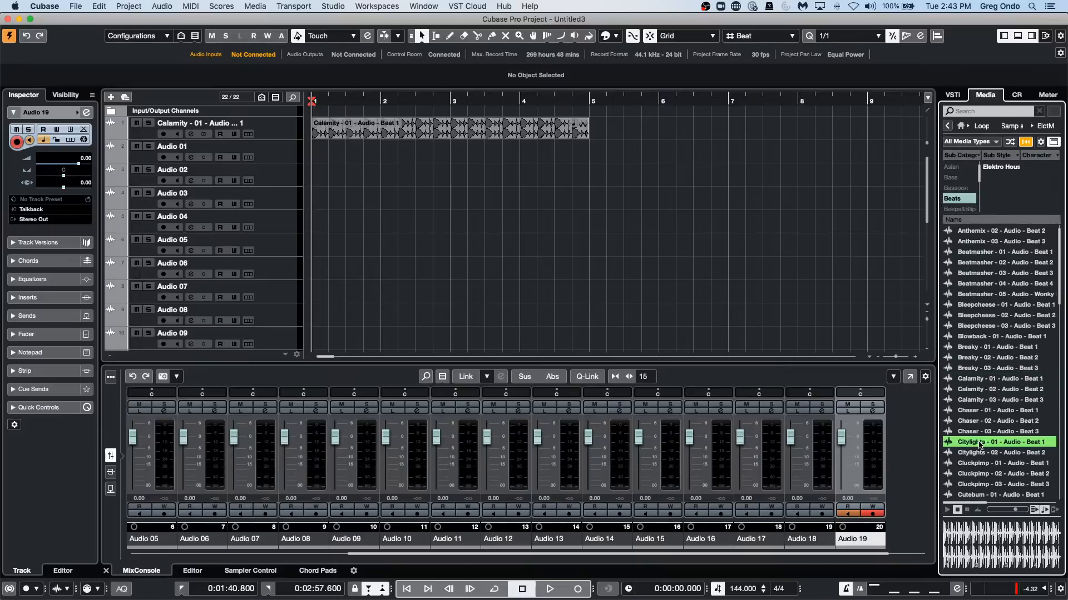
left_click(975, 494)
left_click(990, 442)
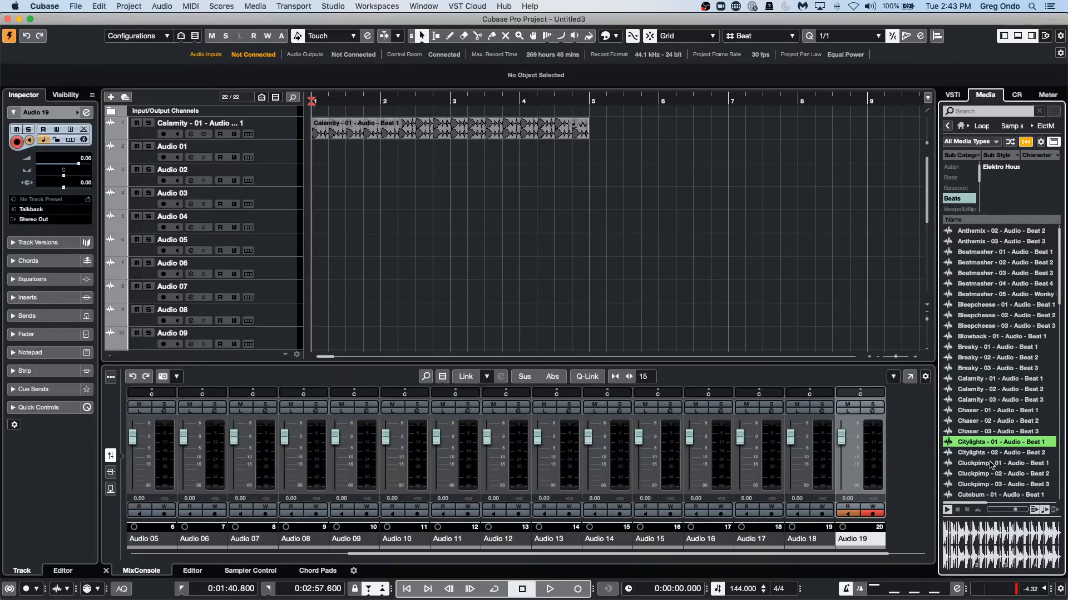
left_click(991, 464)
scroll(971, 422, "down", 10)
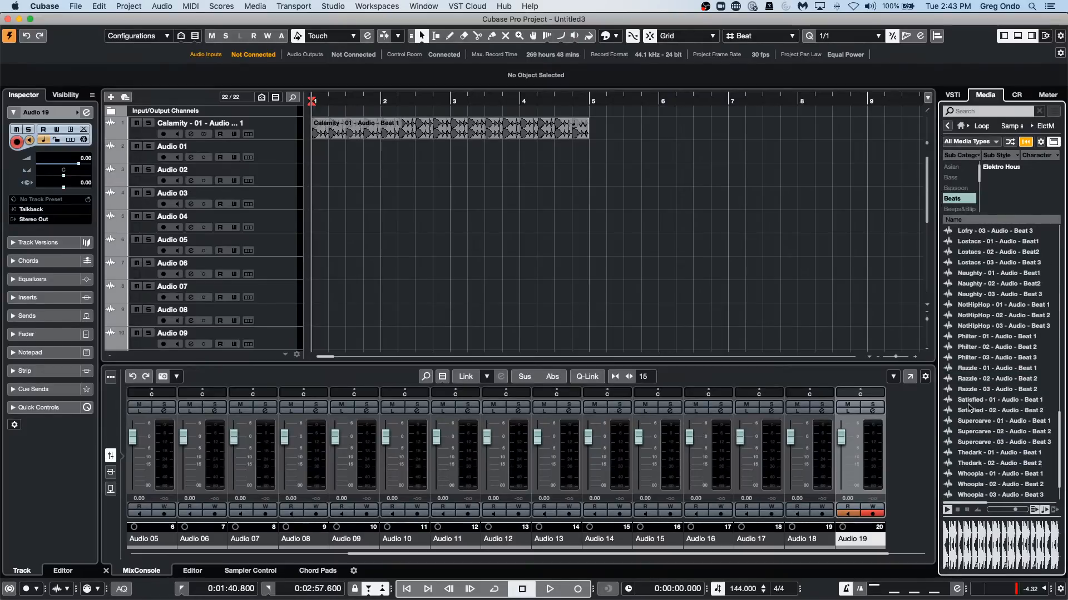
left_click(969, 410)
left_click(987, 453)
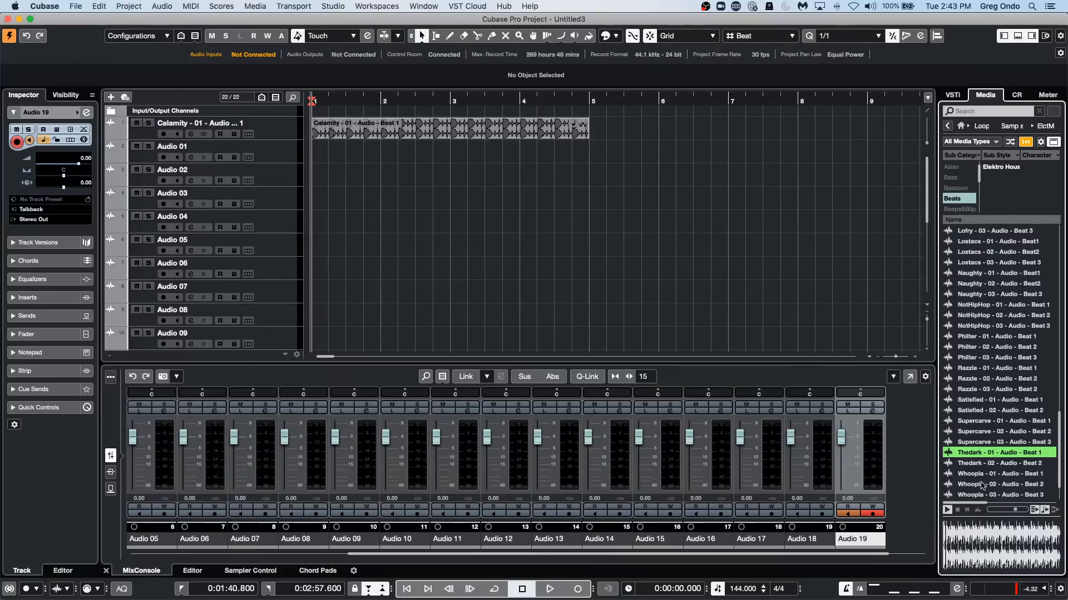
left_click(995, 400)
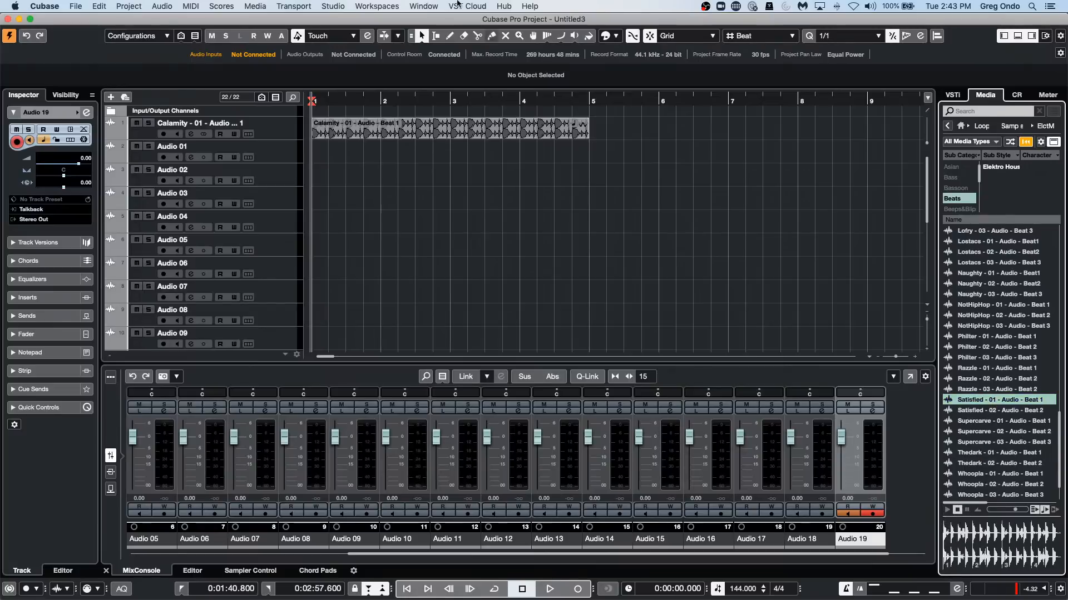
Check the Steinberg UR24C device and its ports in Studio Setup, and close the dialog.
left_click(333, 7)
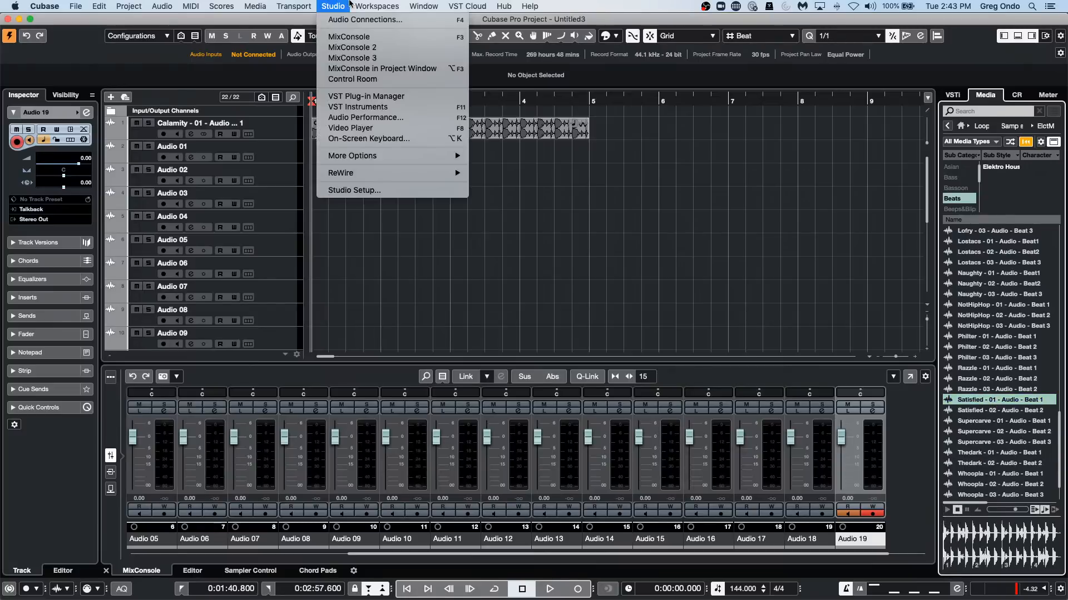
left_click(351, 190)
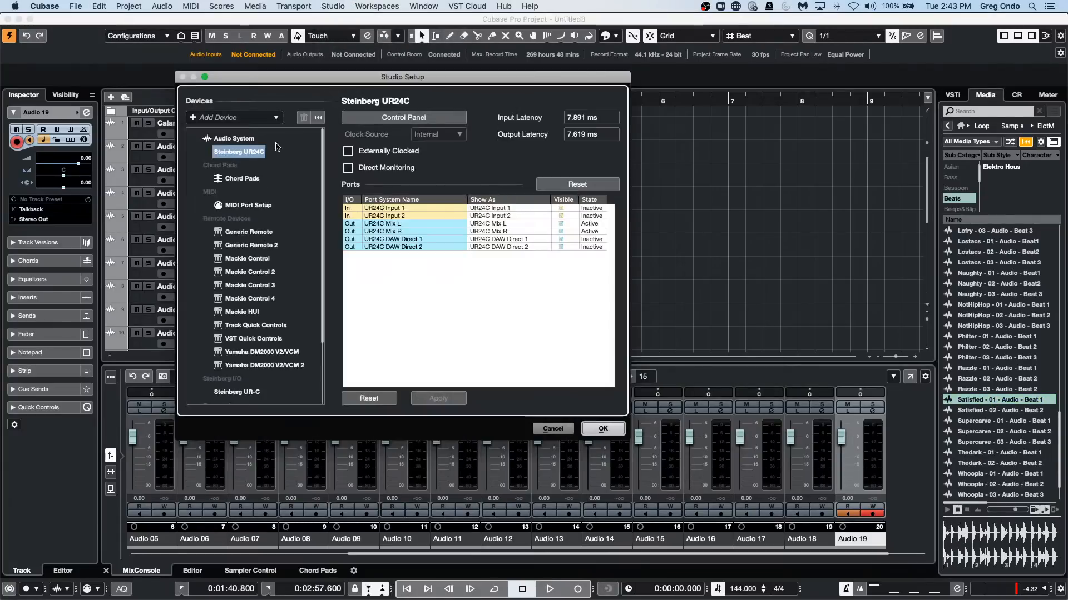
left_click(602, 429)
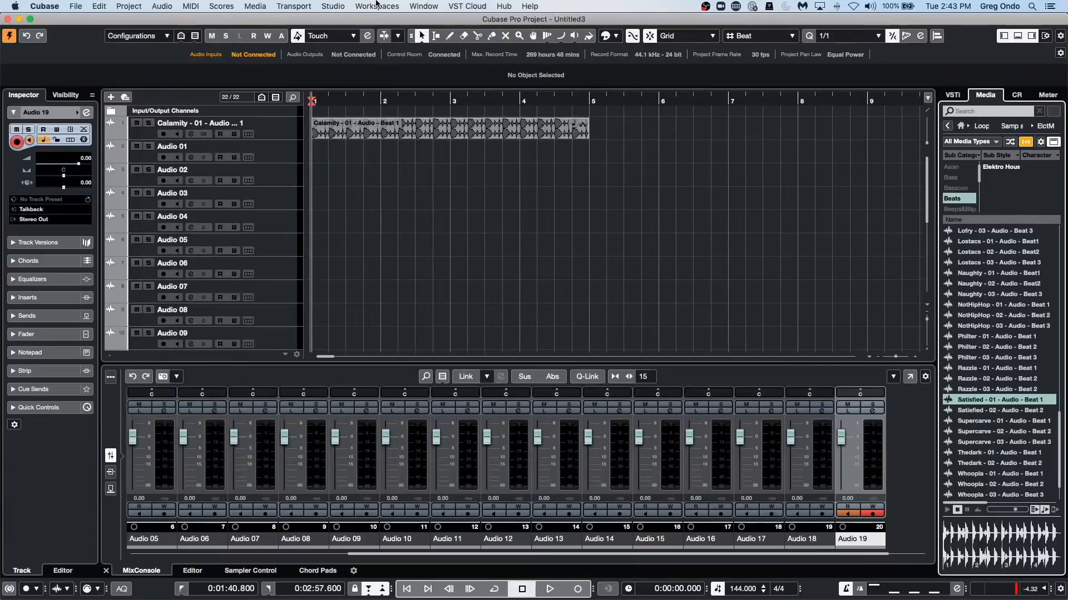
Disable the Control Room in Audio Connections.
left_click(333, 6)
left_click(350, 20)
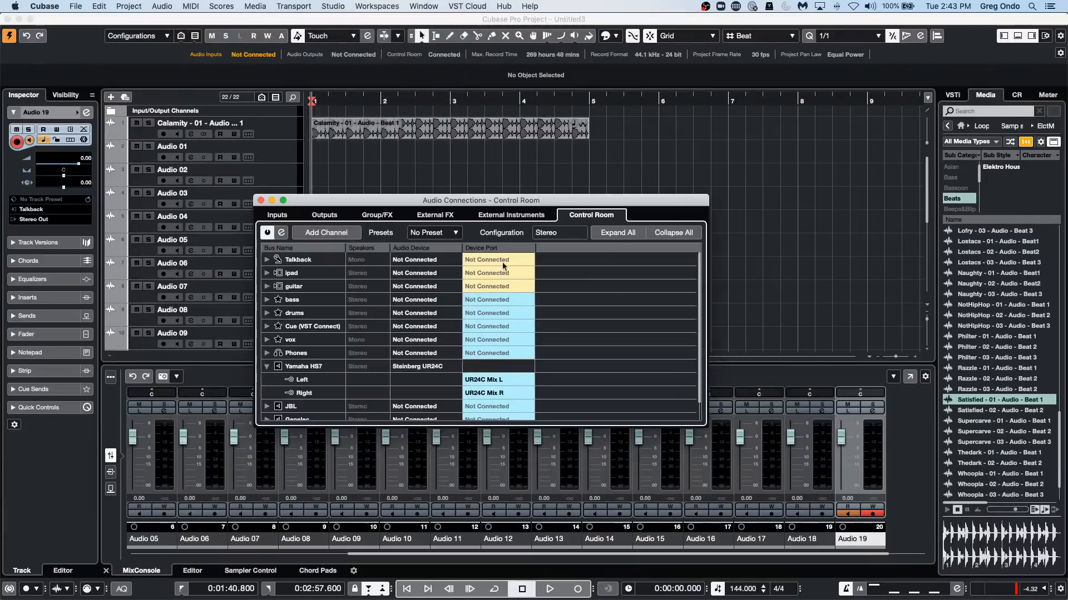
left_click(267, 232)
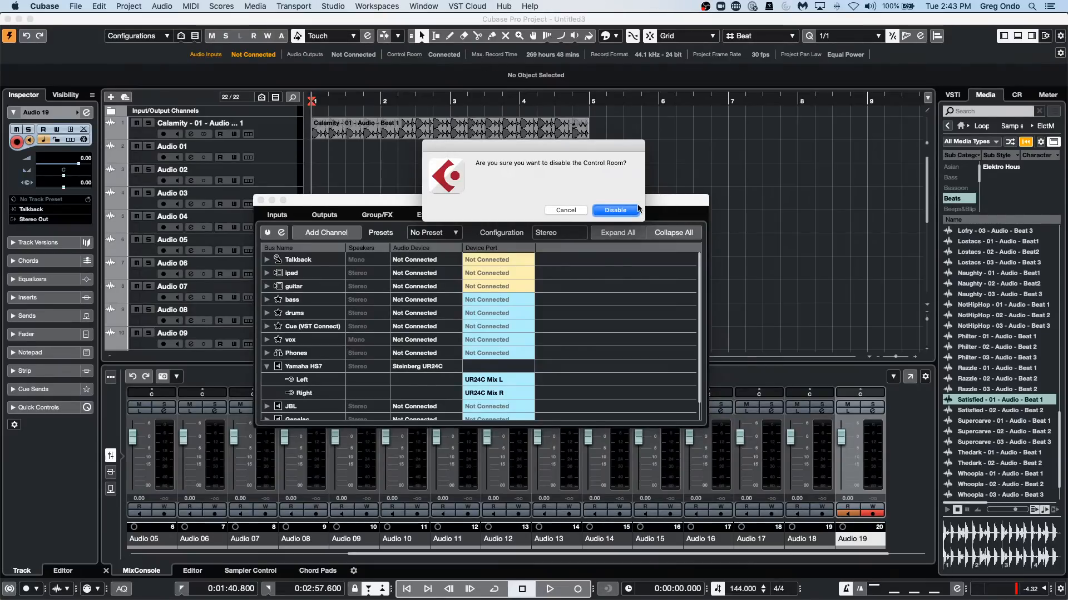
left_click(607, 212)
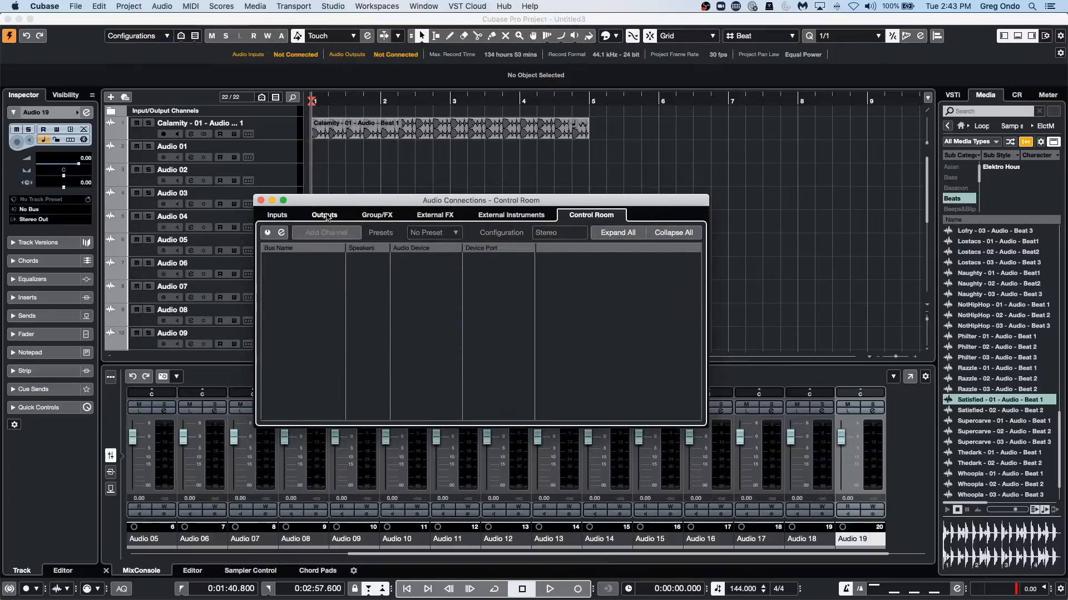
Assign the Stereo Out bus to the Steinberg UR24C audio device in the output connections.
left_click(324, 215)
left_click(267, 259)
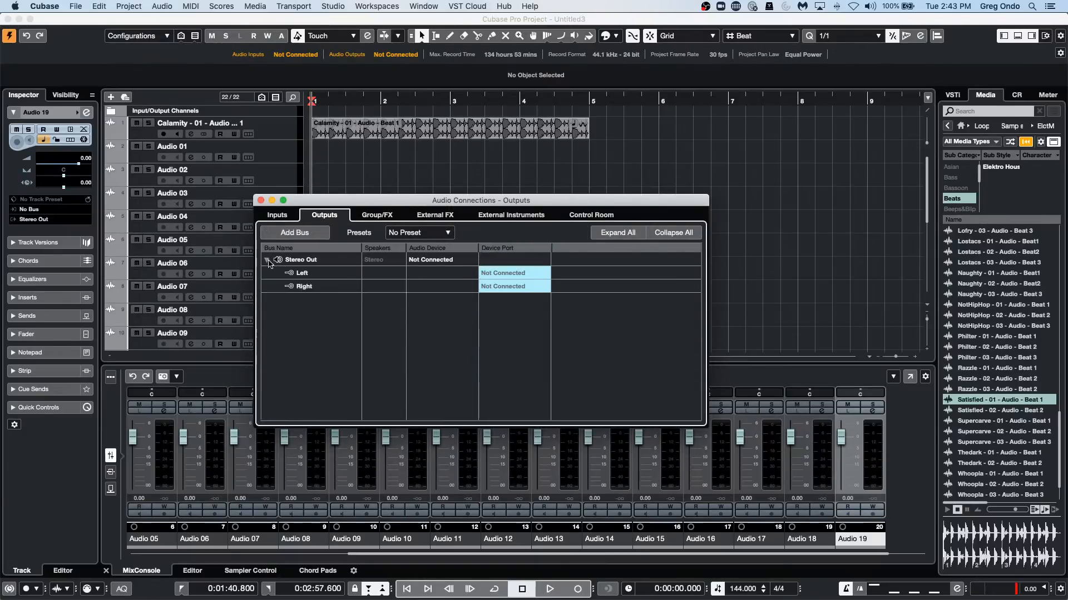
left_click(429, 261)
left_click(436, 288)
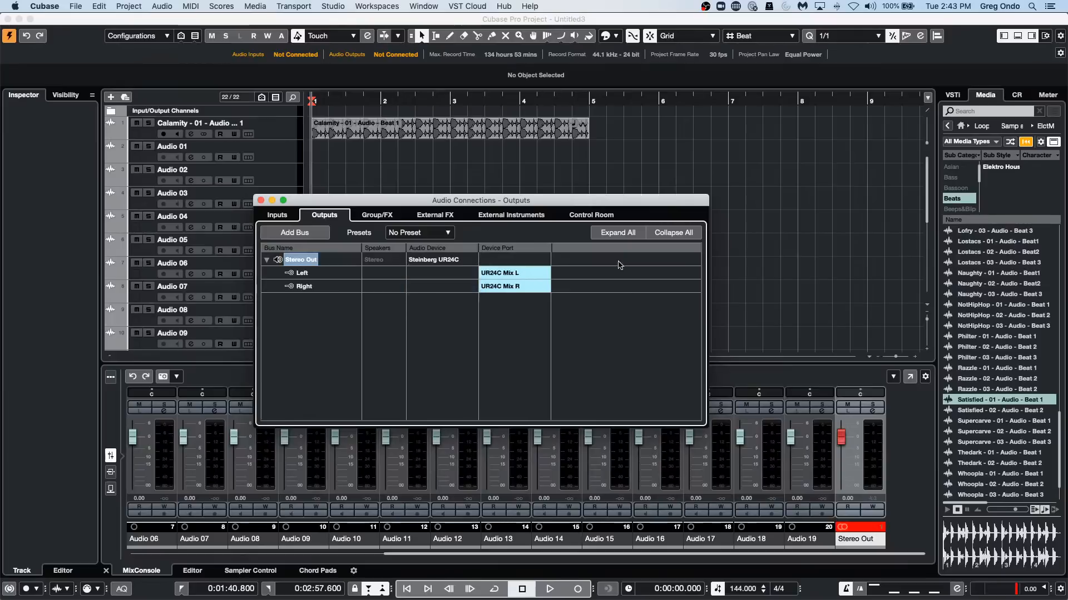
Audition the Supercarve and Thedark - 01 beat loops in the Media browser through the reconnected output.
left_click(1011, 422)
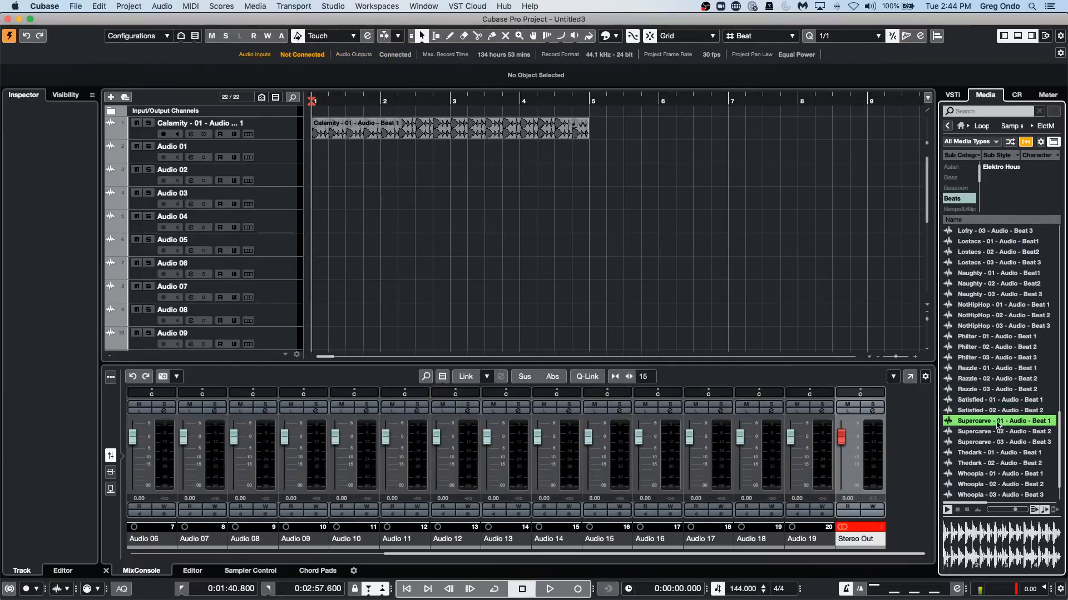
left_click(994, 442)
left_click(978, 455)
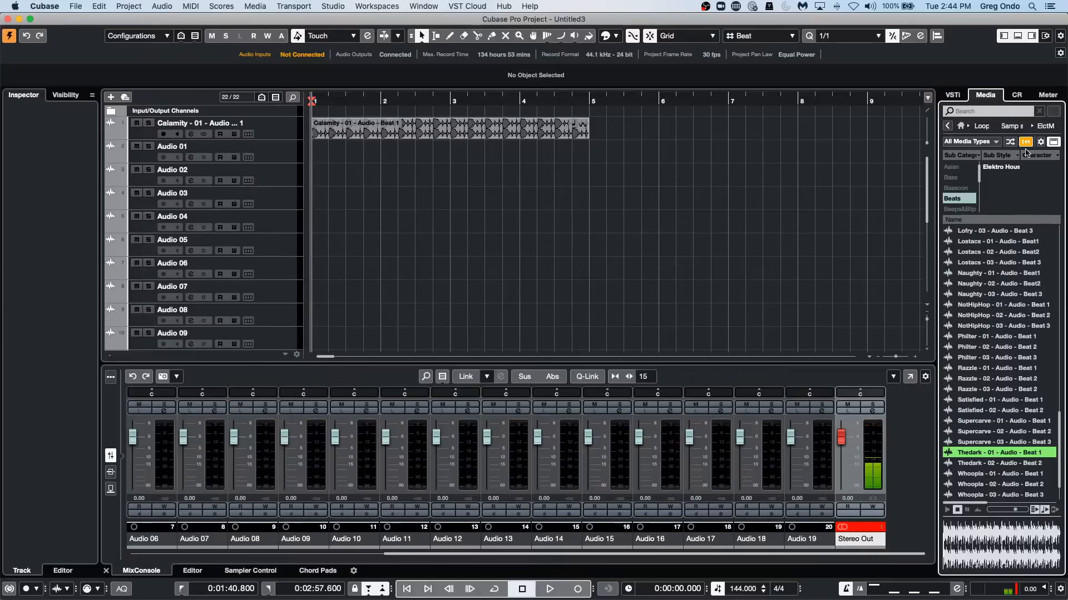
Review the Steinberg UR24C settings in Studio Setup again and close the dialog.
left_click(465, 5)
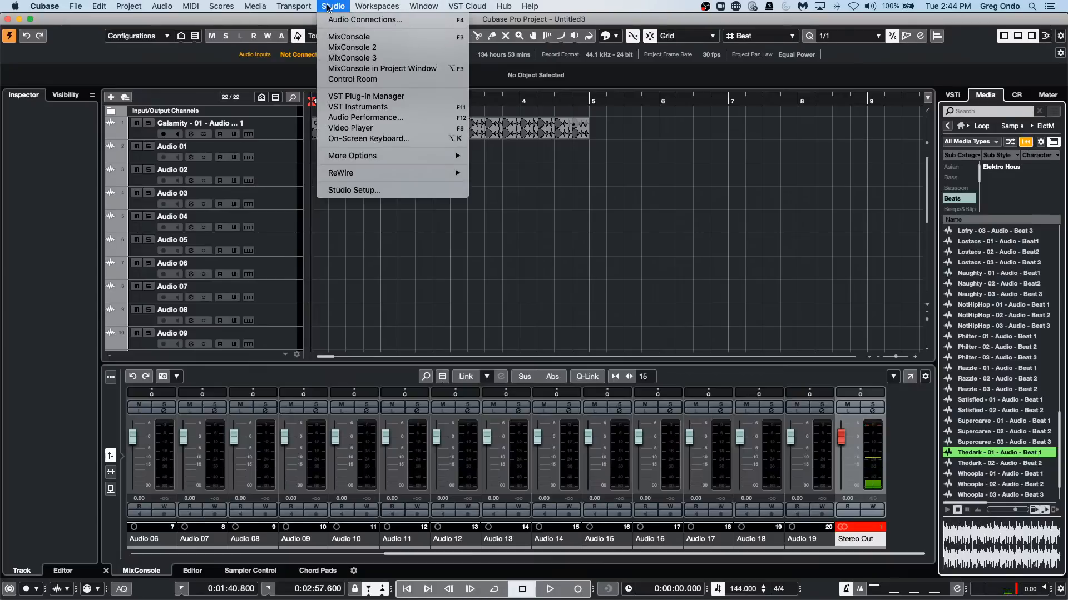
left_click(356, 192)
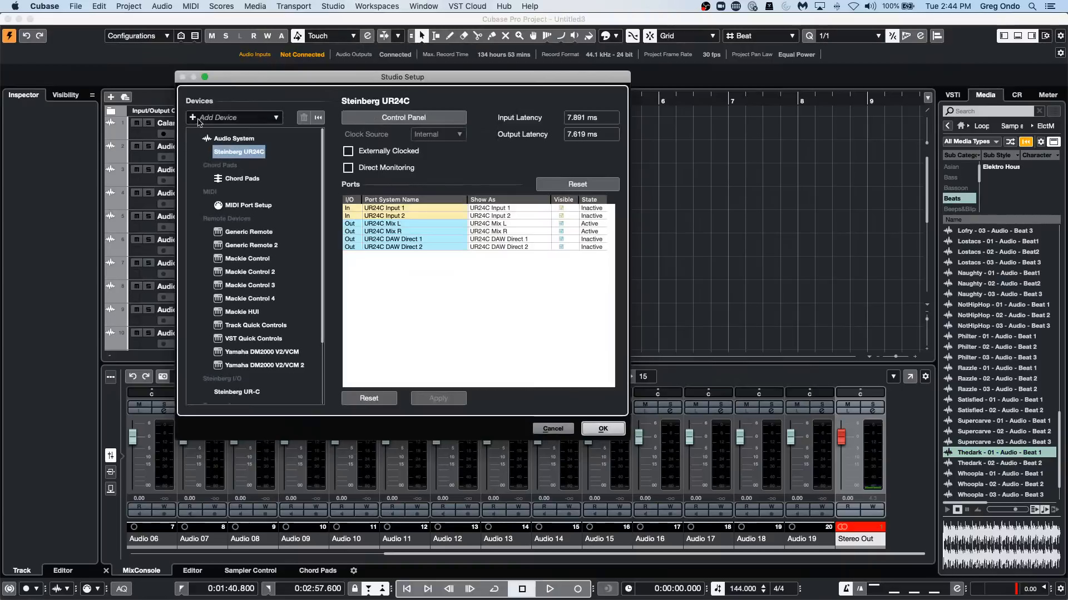
left_click(603, 429)
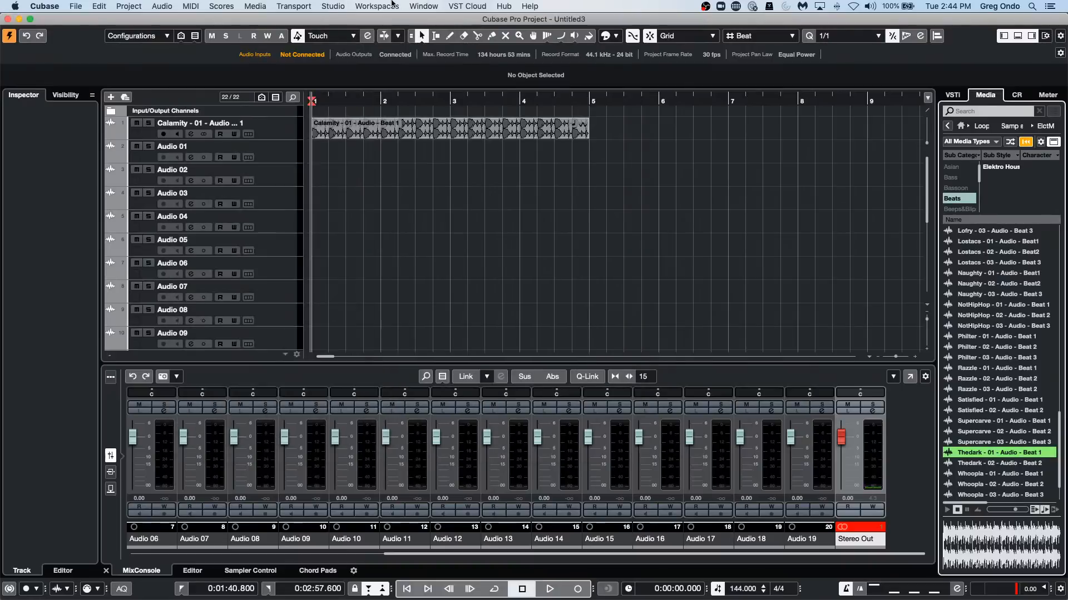
Review the Stereo Out routing in Audio Connections and re-enable the Control Room.
left_click(327, 4)
left_click(330, 19)
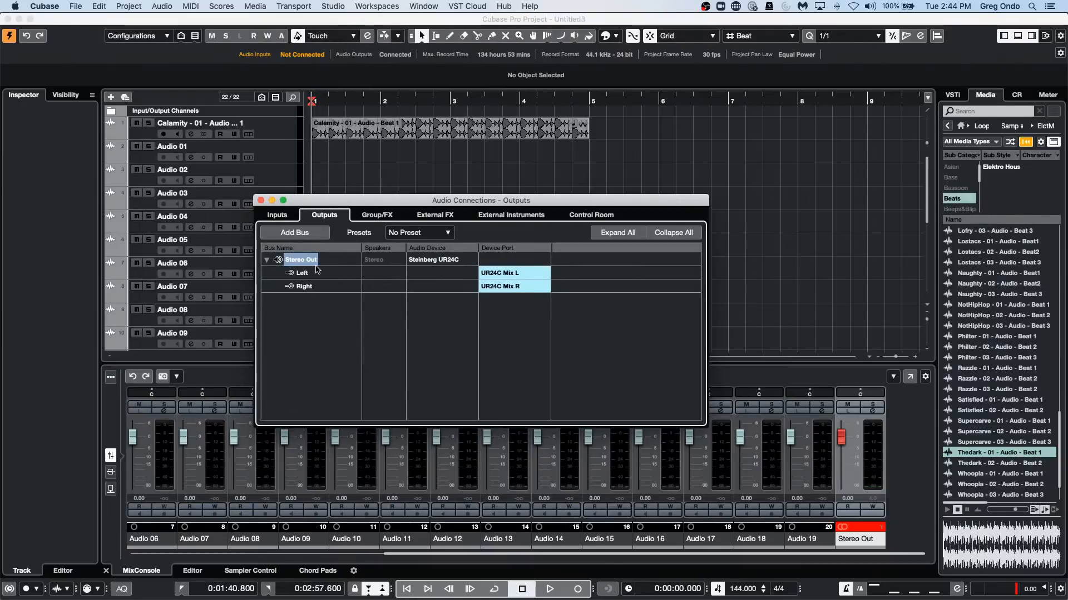
left_click(591, 215)
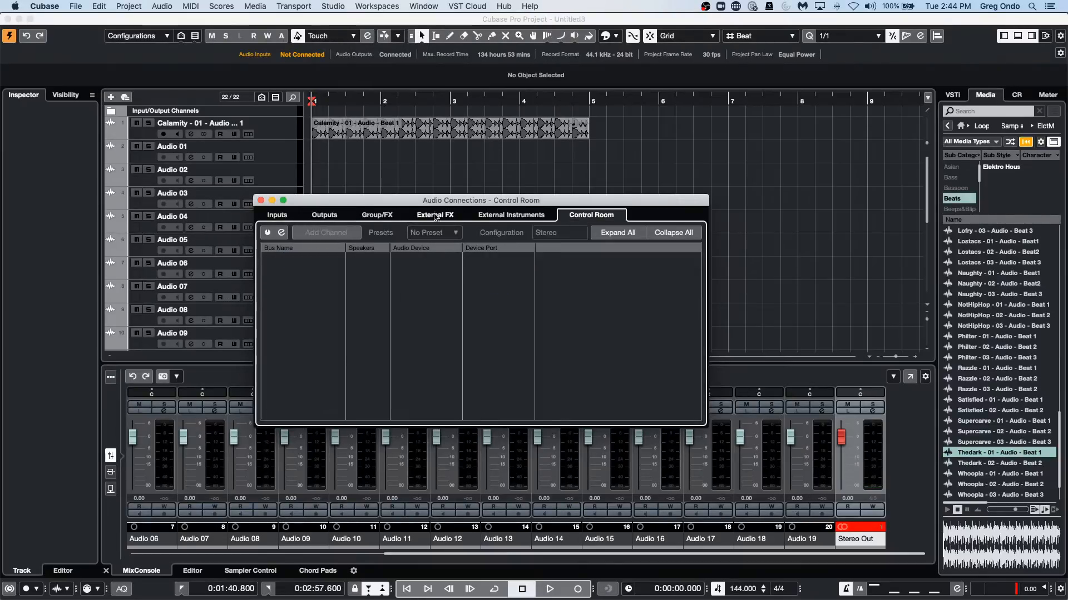
left_click(265, 233)
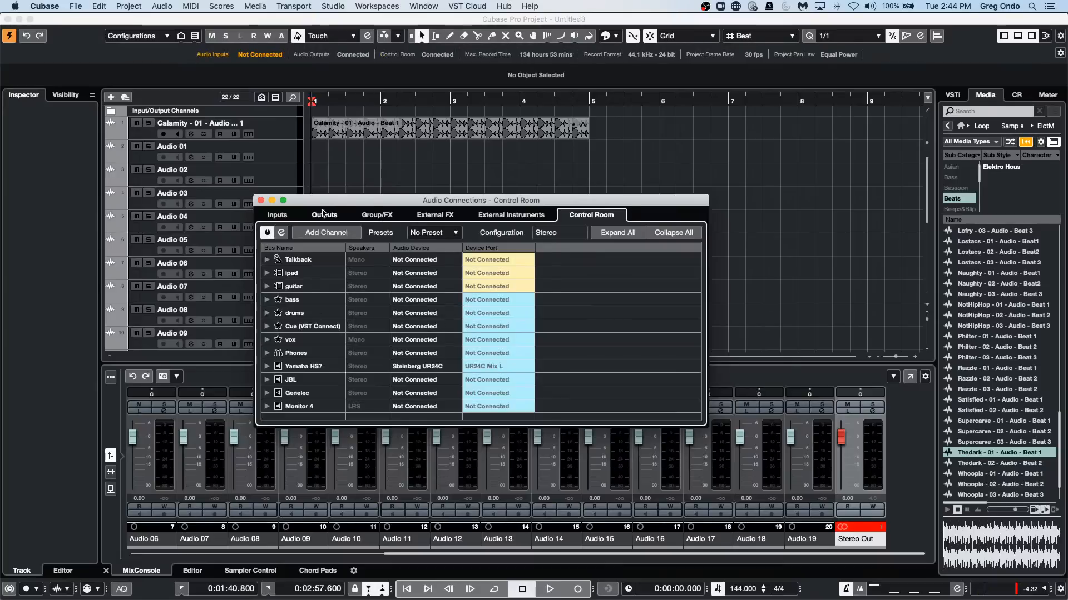
Set the Stereo Out bus's audio device to Not Connected in the output connections and close the window.
left_click(324, 214)
left_click(434, 260)
left_click(443, 271)
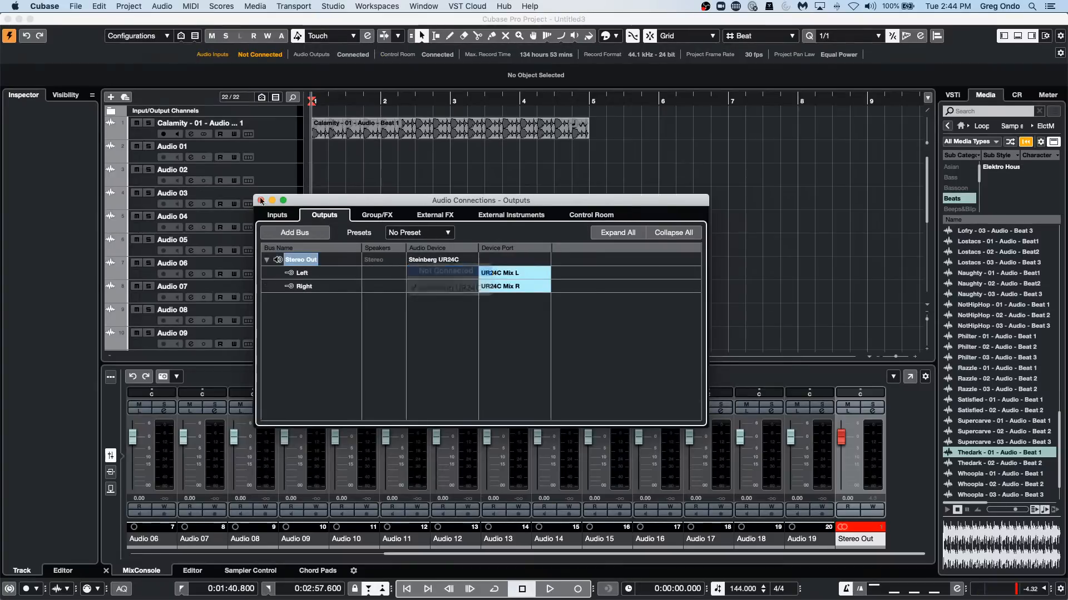
left_click(260, 200)
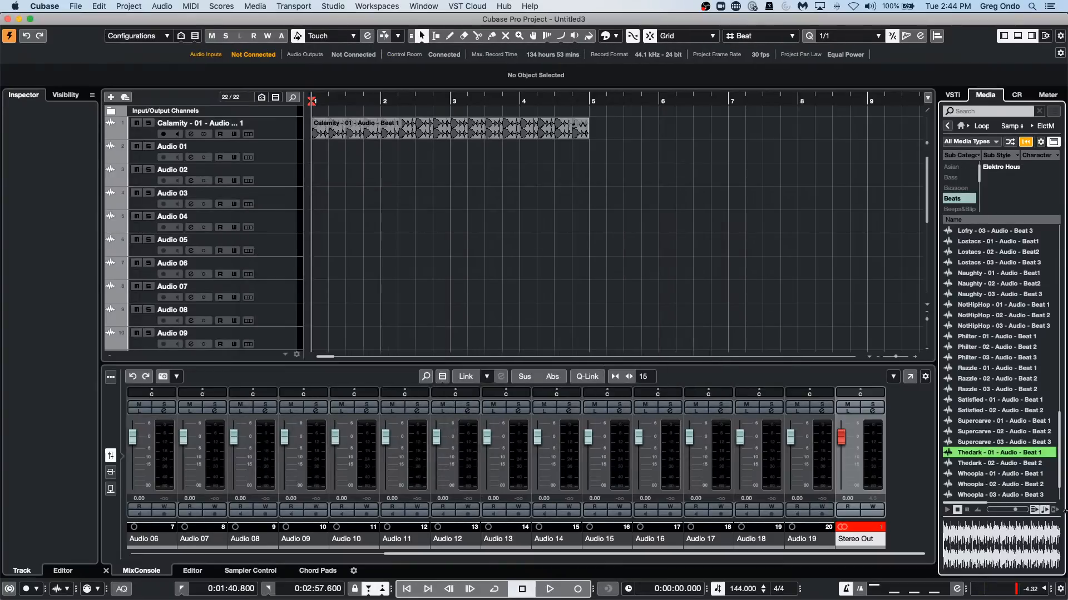
Audition the Razzle - 03, Supercarve - 01, Thedark - 01 and Whoopla - 01 loops in the Media browser, then stop the preview.
left_click(1005, 389)
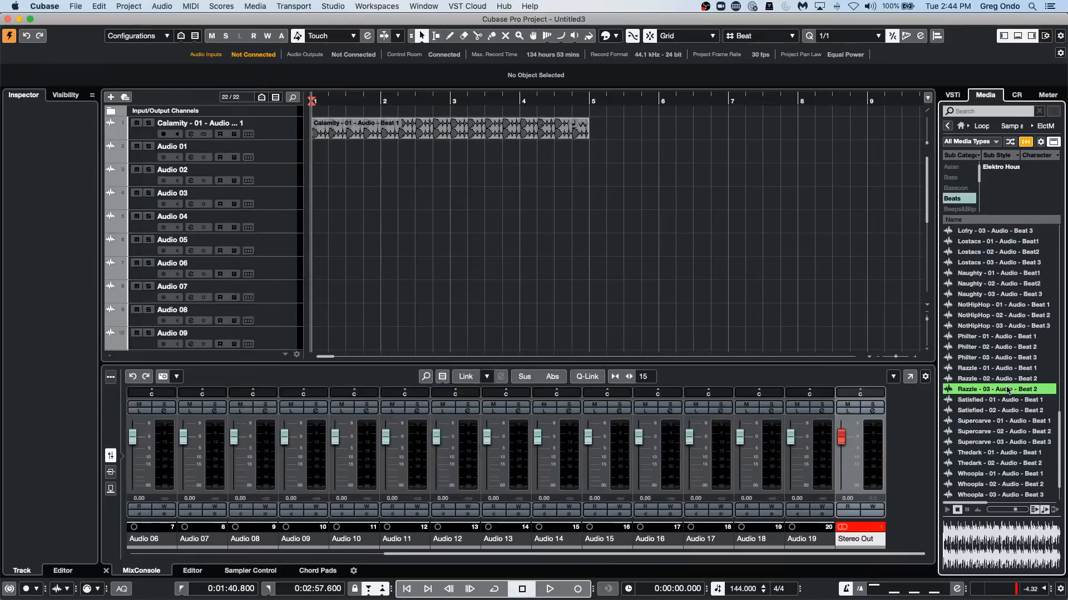
left_click(996, 421)
left_click(992, 453)
left_click(995, 473)
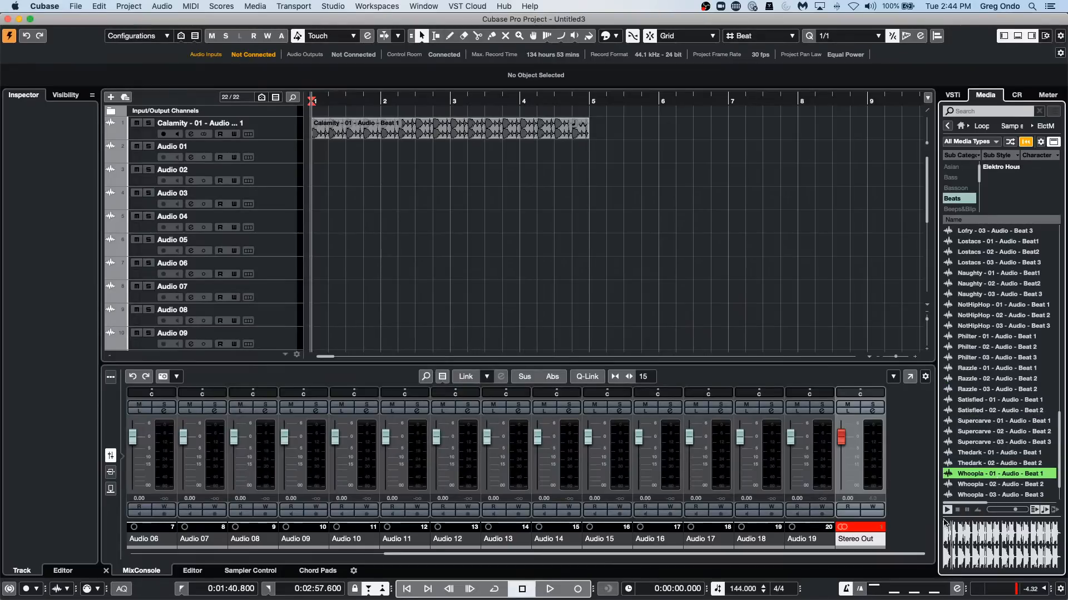
left_click(957, 510)
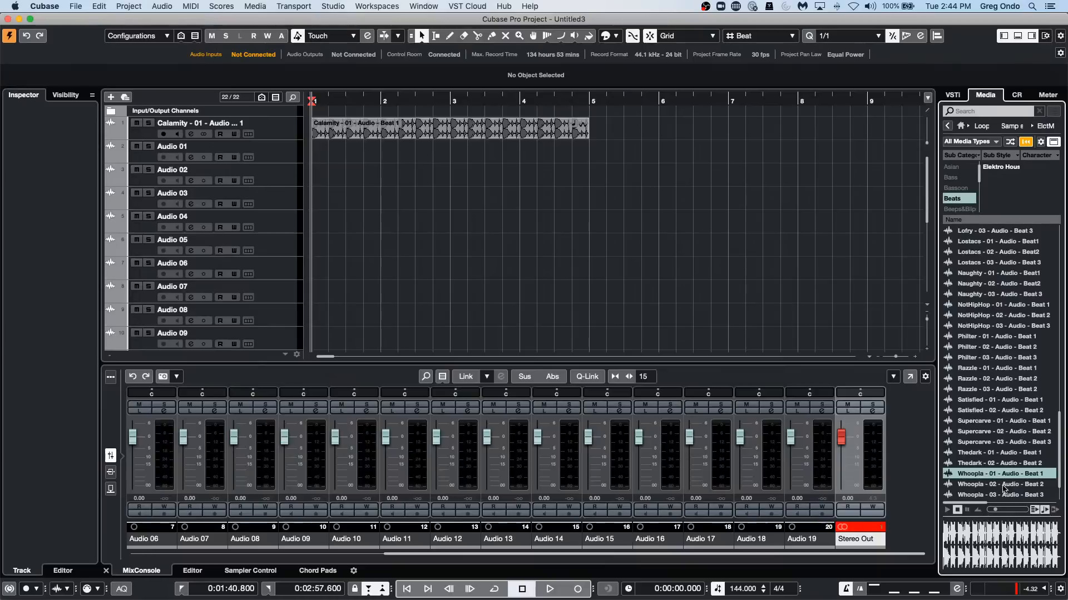
Audition the Supercarve, Satisfied, Razzle and Whoopla - 02 loops while raising the Media browser's preview volume, and stop playback.
left_click(1009, 432)
left_click(994, 400)
left_click(995, 368)
left_click(1000, 442)
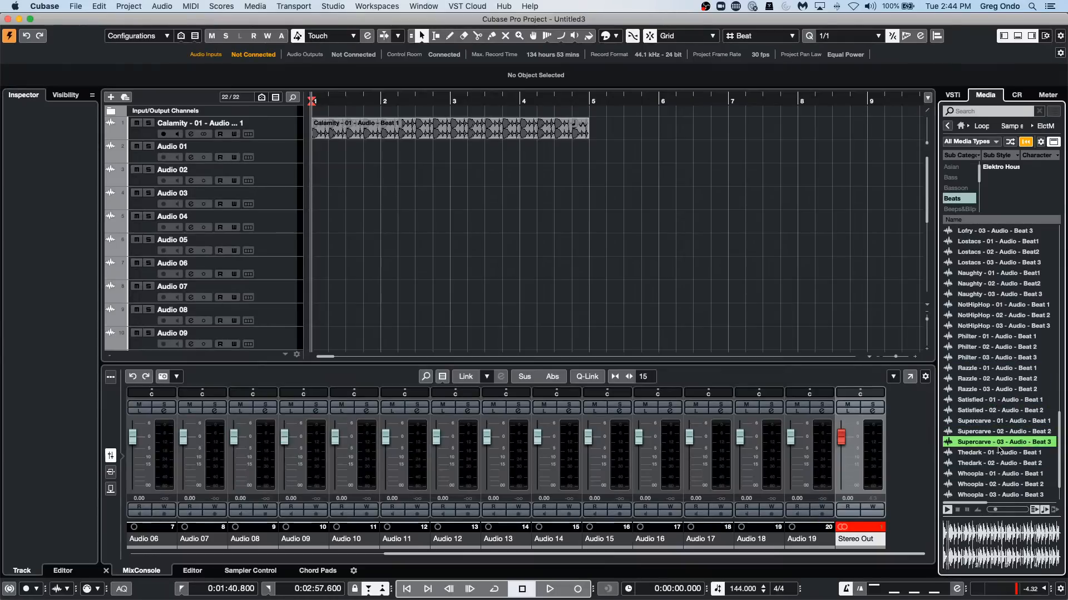
left_click(1012, 510)
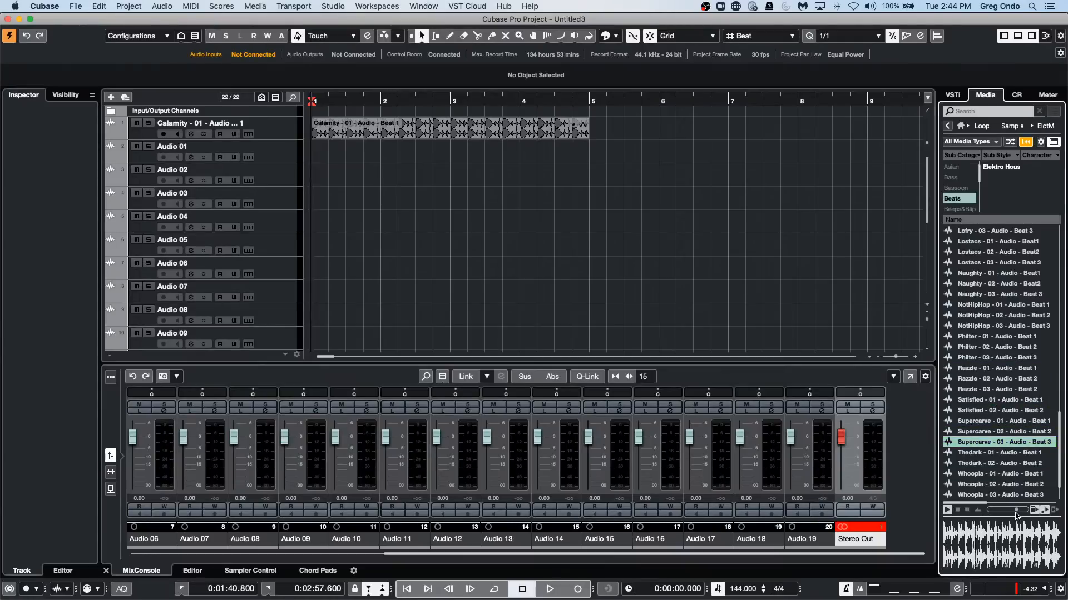
left_click(957, 509)
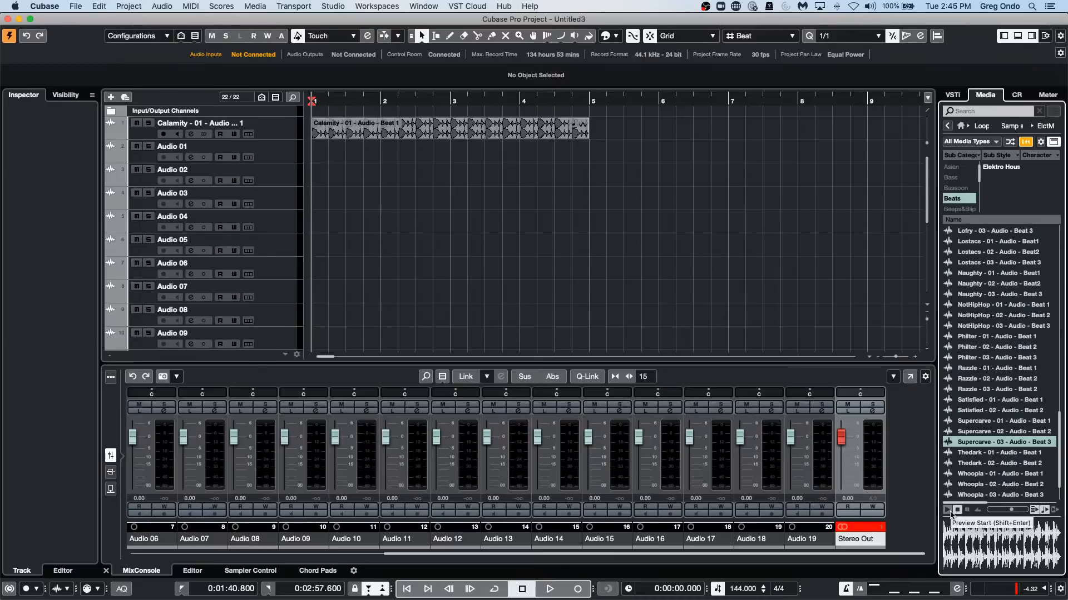
left_click(982, 487)
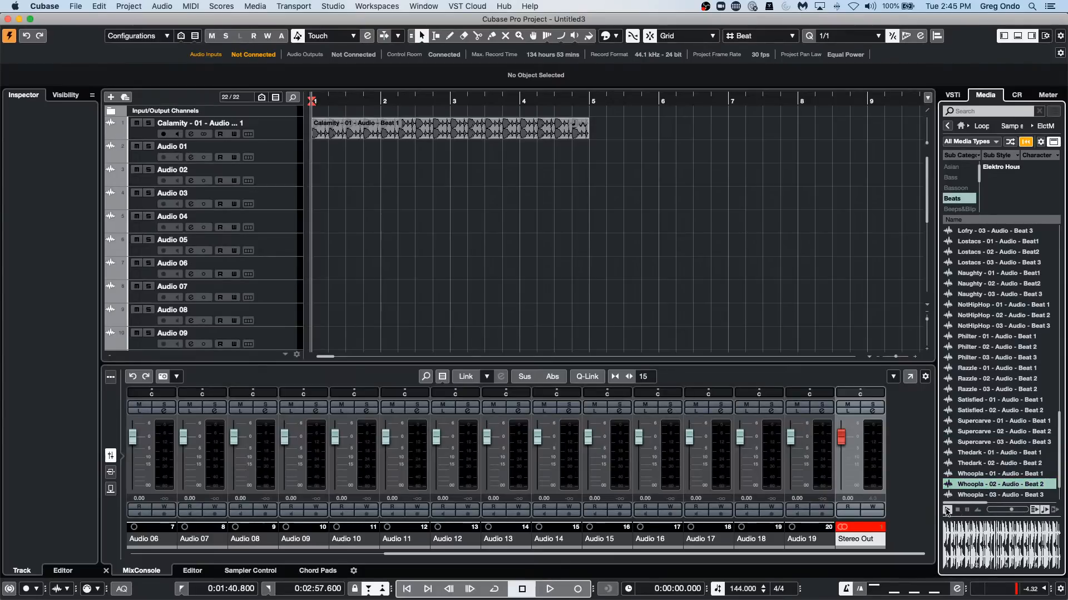
left_click(951, 510)
Select the Calamity - 01 audio track and review the Steinberg UR24C ports in Studio Setup.
left_click(289, 136)
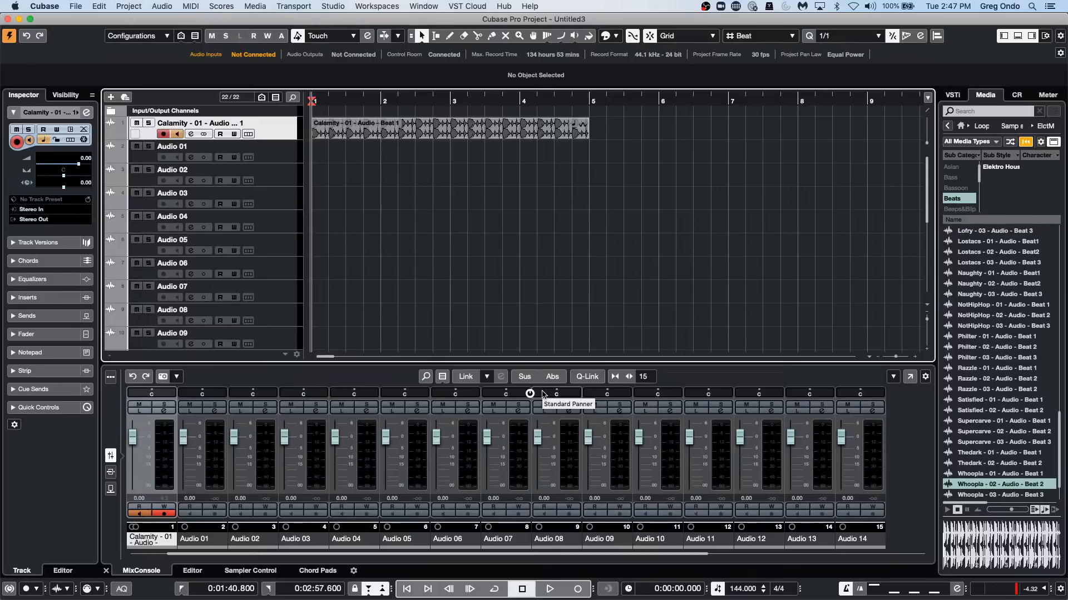
left_click(333, 6)
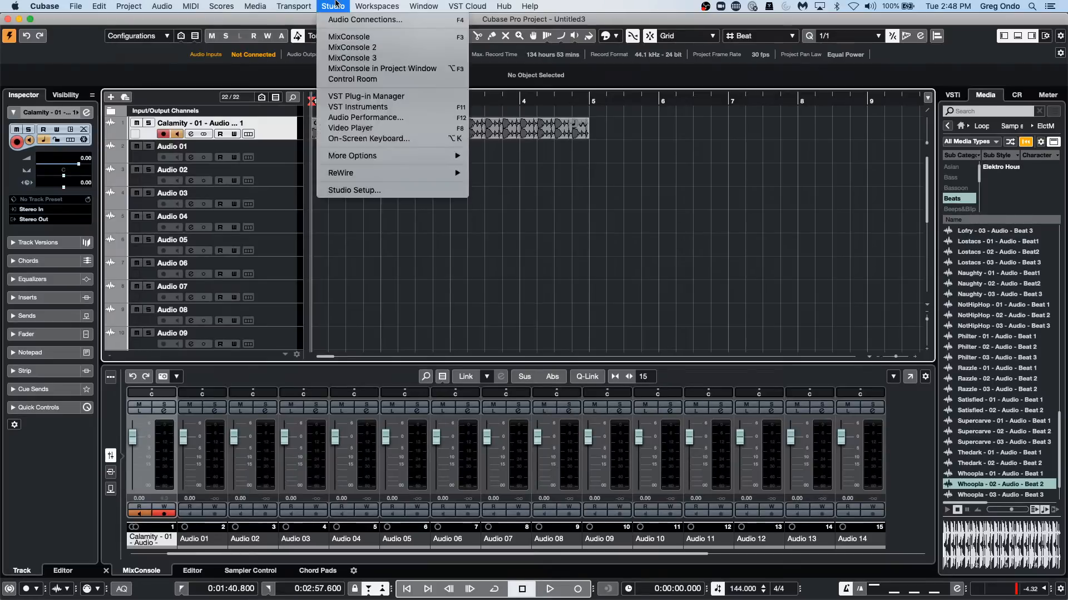
left_click(351, 191)
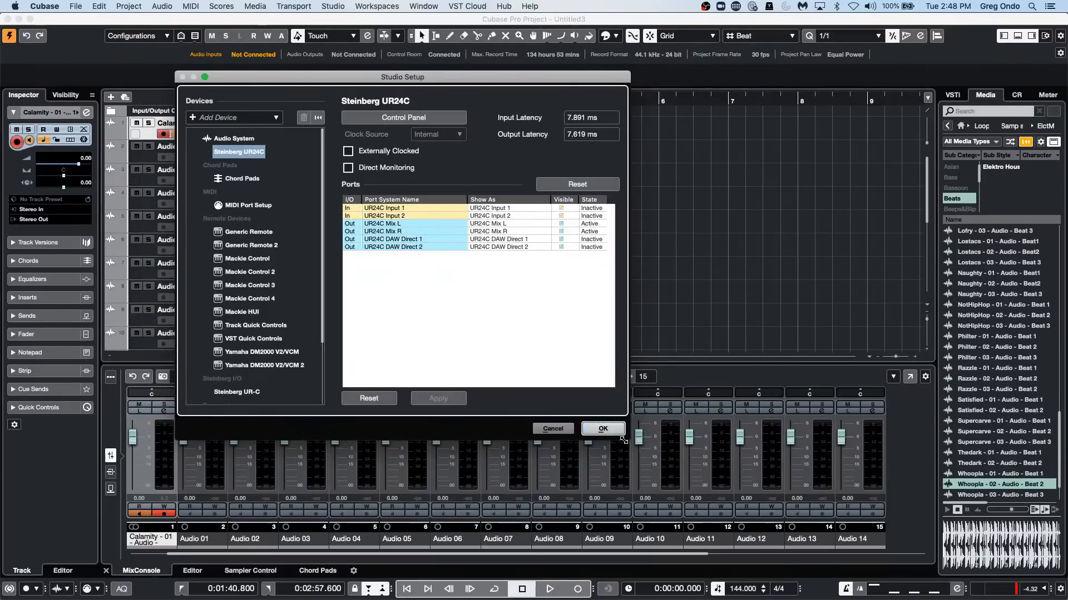
left_click(607, 432)
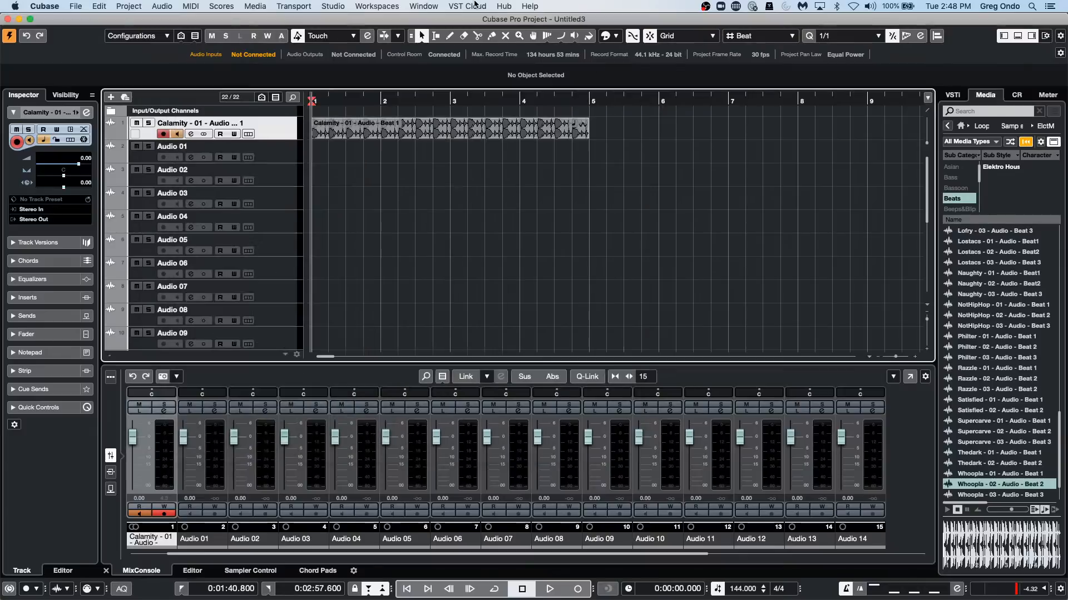
Compare the Stereo Out bus routing with the Control Room channel routing in Audio Connections.
left_click(335, 6)
left_click(340, 19)
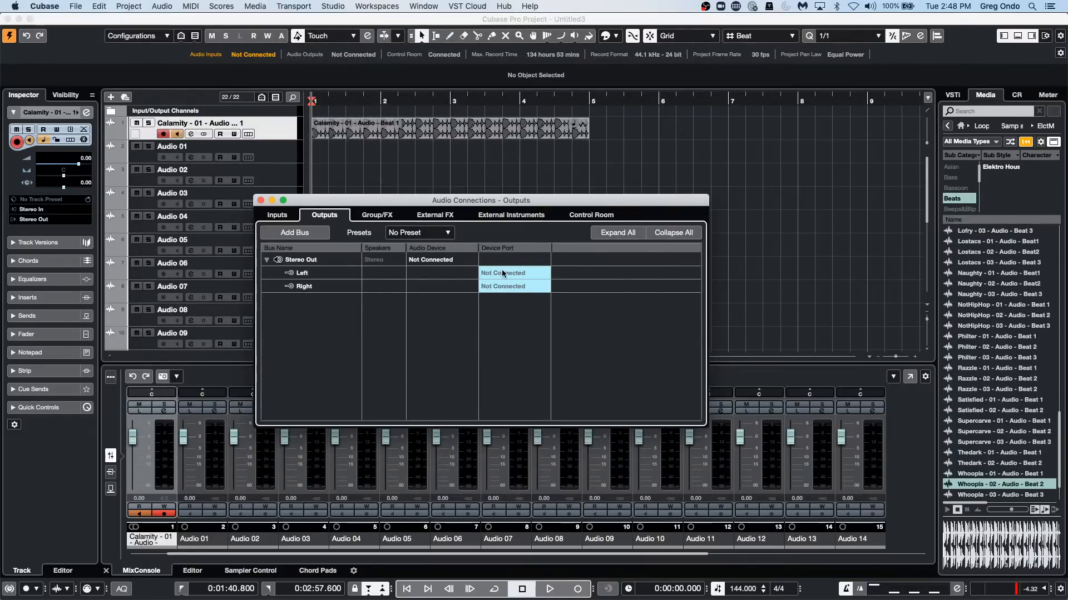
left_click(615, 216)
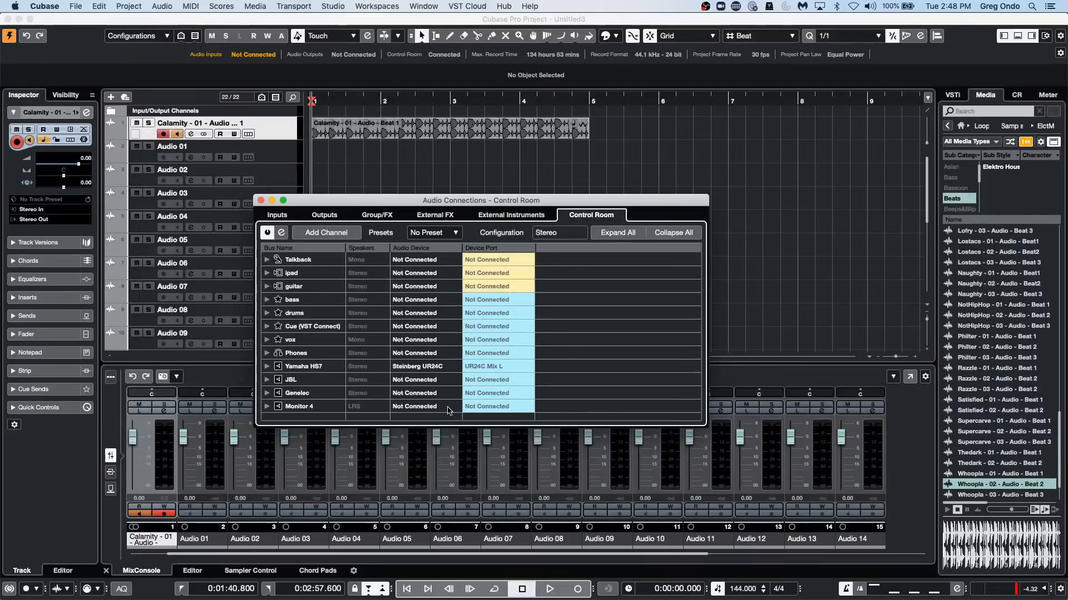
Expand the Phones channel in the Control Room connections and raise its level to -5.94 in the Control Room mixer.
left_click(266, 353)
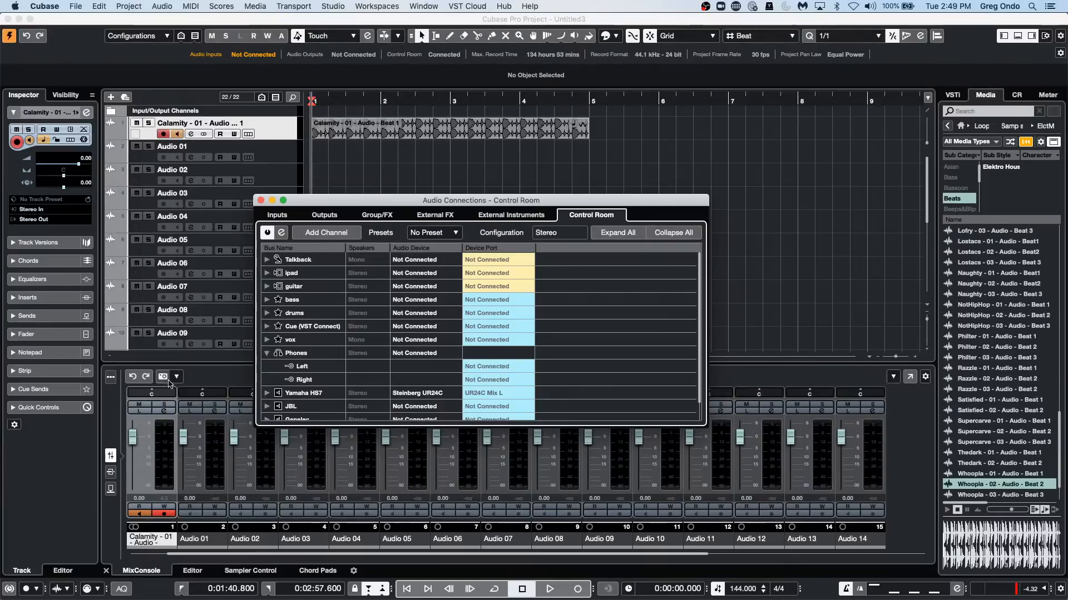
left_click(1016, 96)
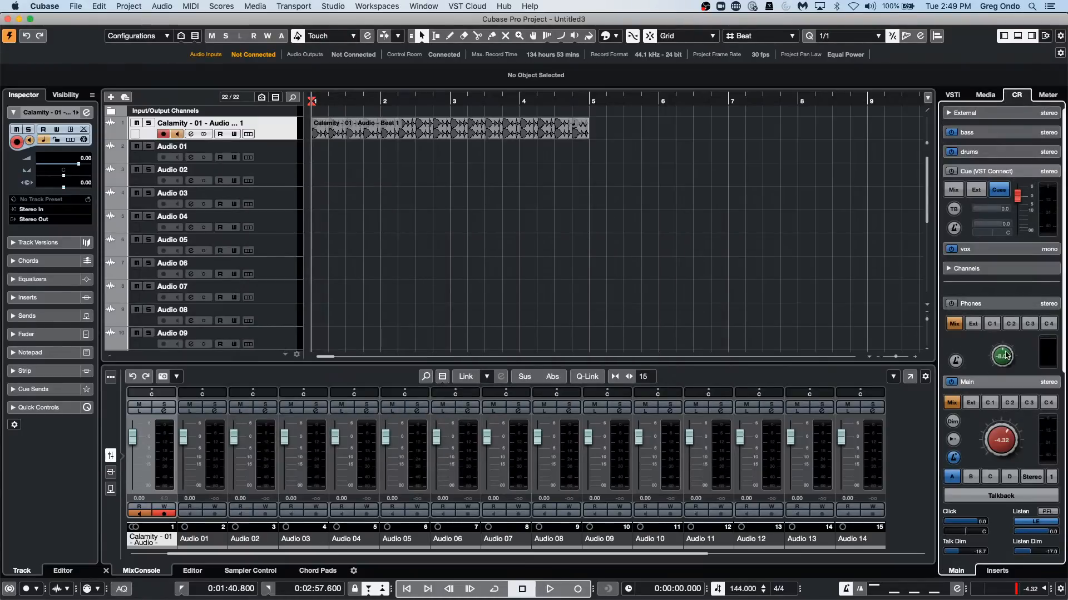
left_click_drag(1004, 359, 1003, 342)
Review the VST Control Room preferences, including the phones preview channel option, and close the Preferences dialog.
left_click(371, 6)
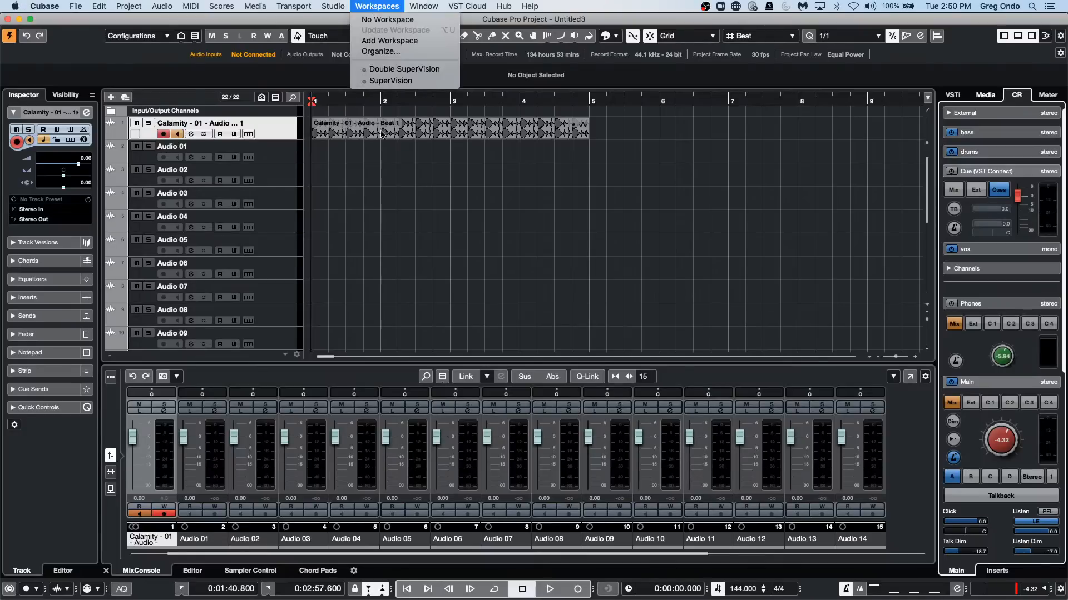
mouse_move(49, 7)
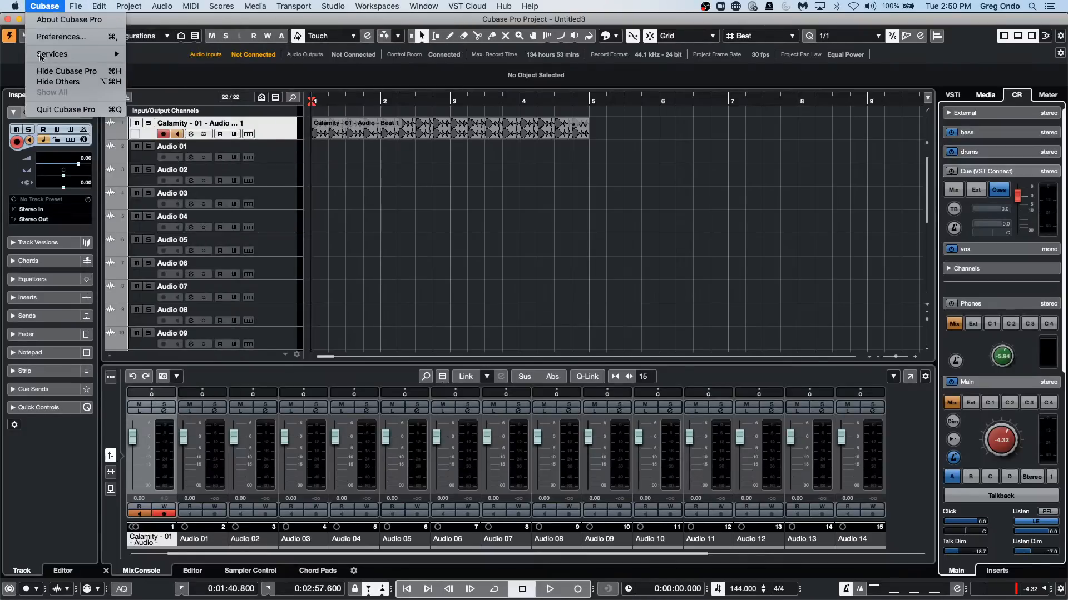
left_click(49, 37)
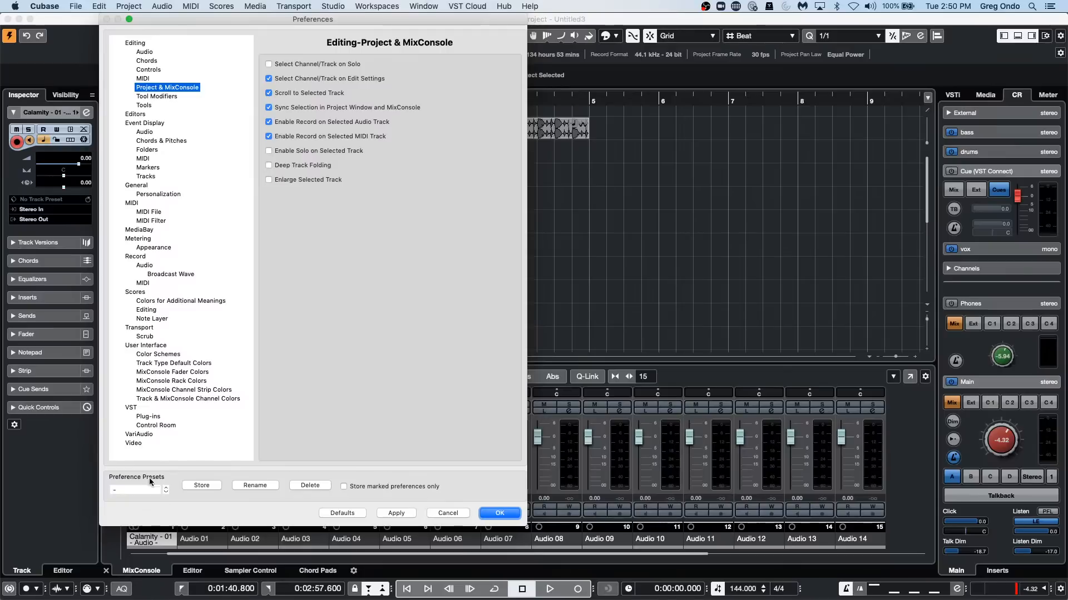
left_click(158, 426)
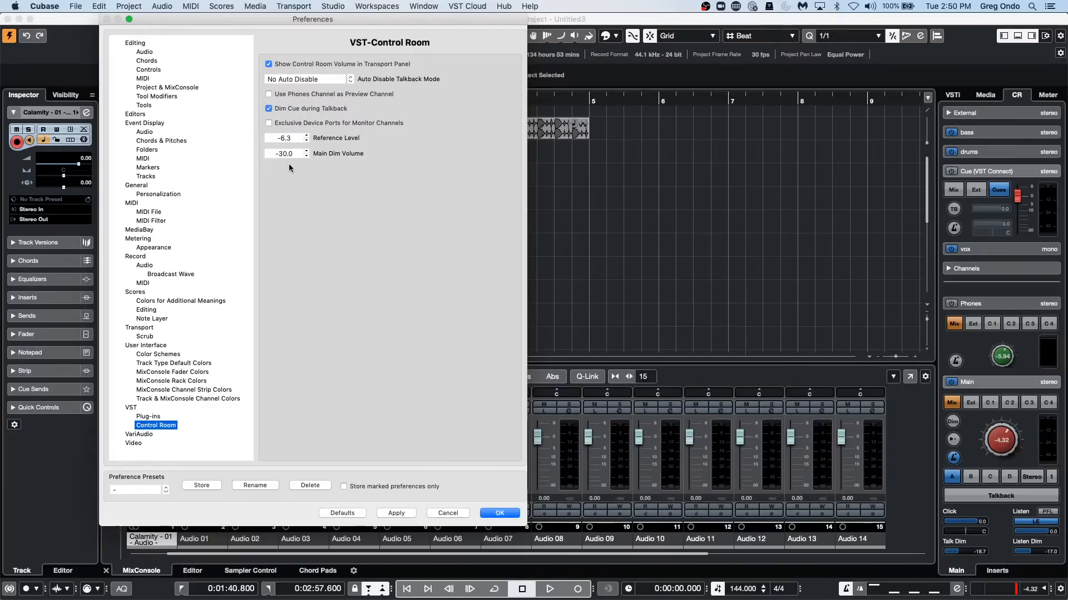
left_click(499, 513)
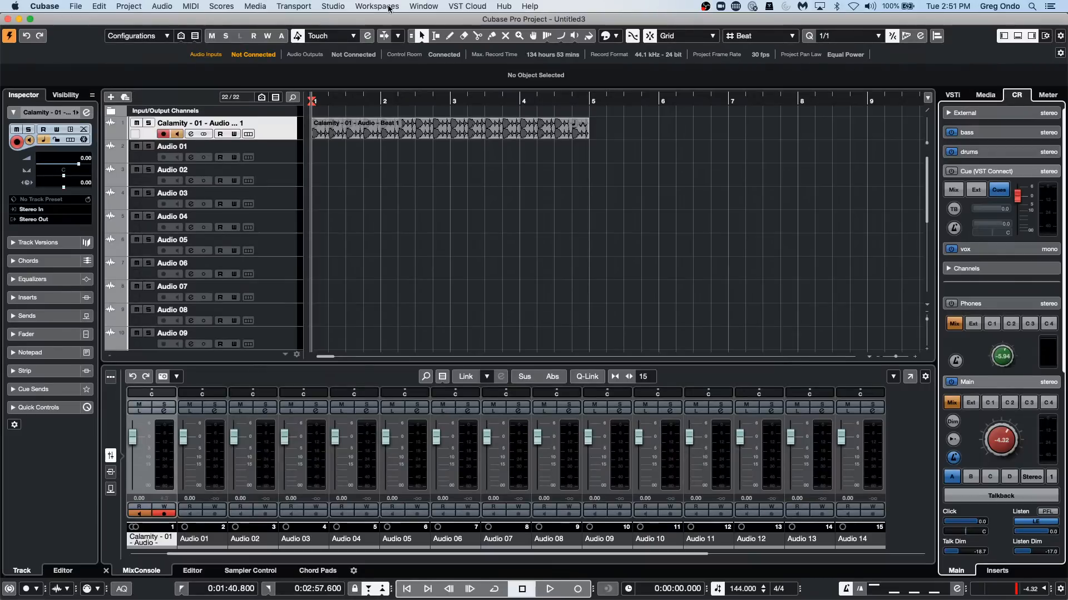
Open Studio Setup and examine the list of remote devices that can be added.
left_click(331, 6)
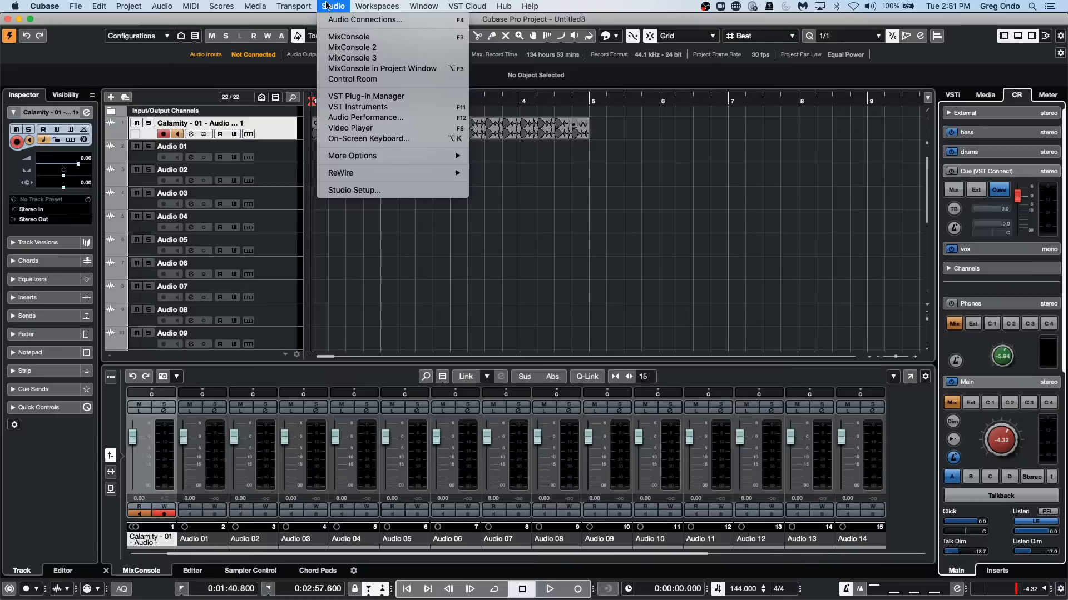
left_click(344, 191)
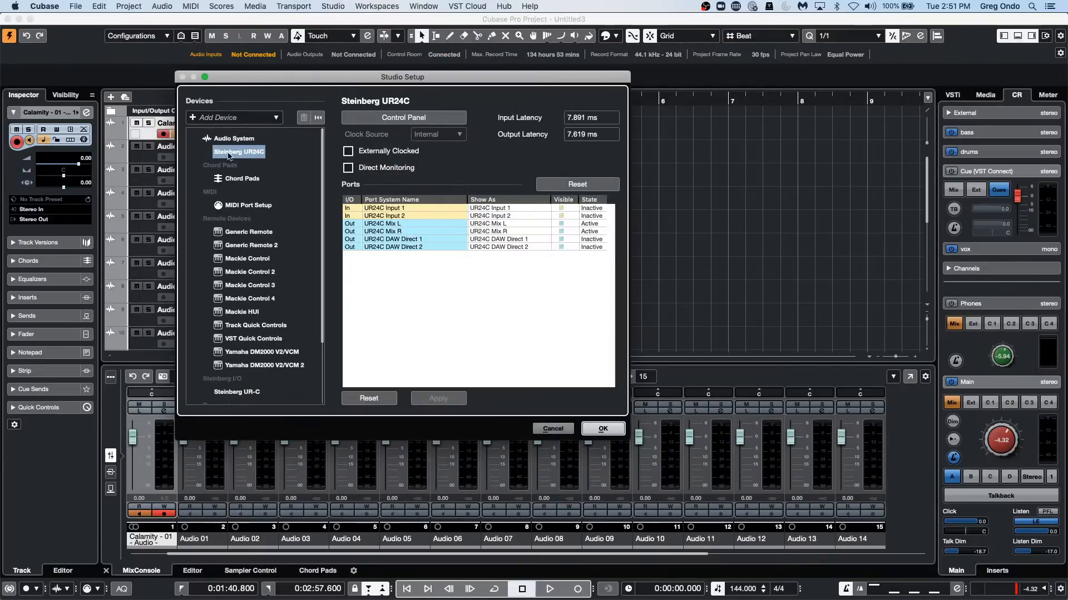
left_click(193, 119)
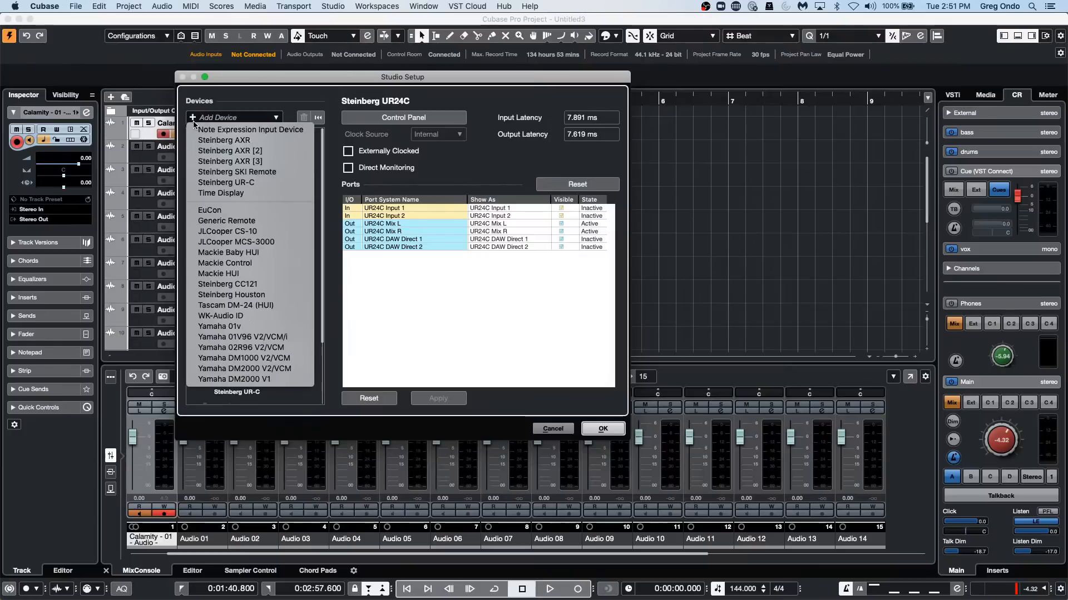
left_click(289, 261)
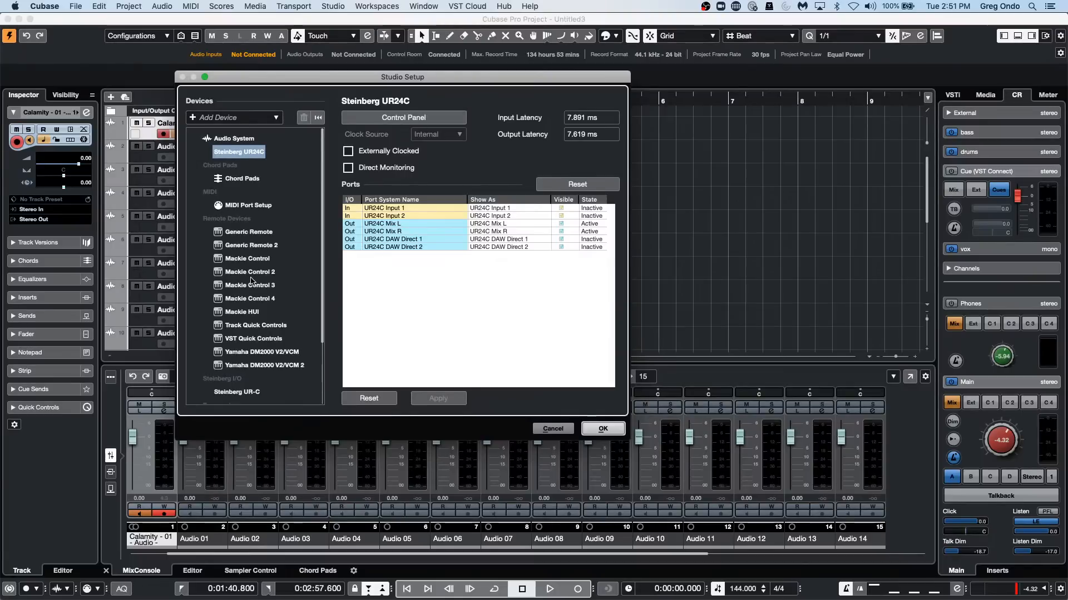
Compare the MIDI ports and user commands of Mackie Control 2 and Mackie Control 3, and cancel Studio Setup.
left_click(251, 273)
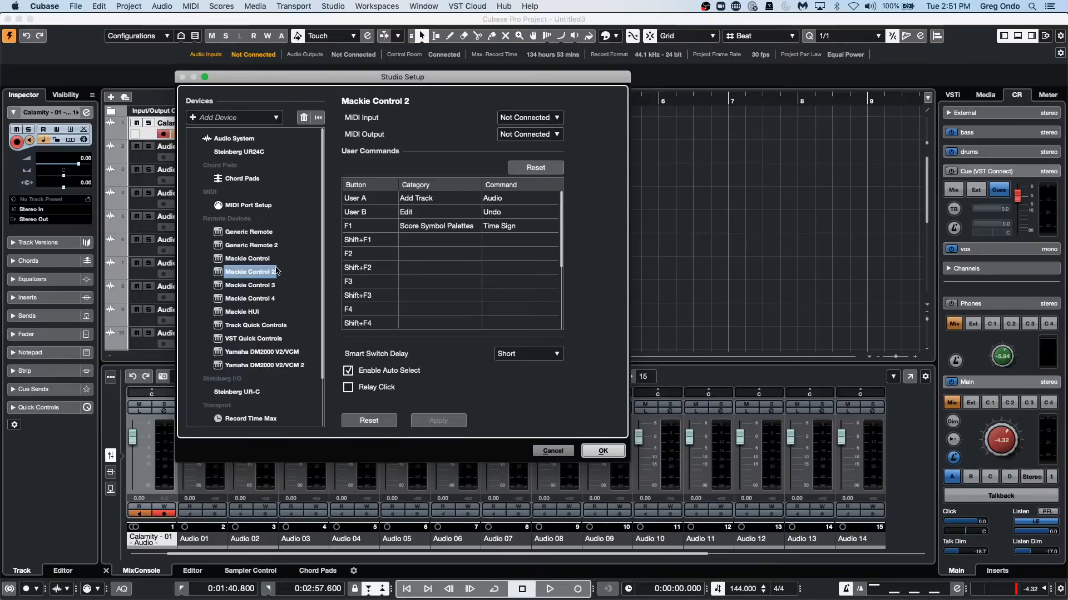
left_click(263, 287)
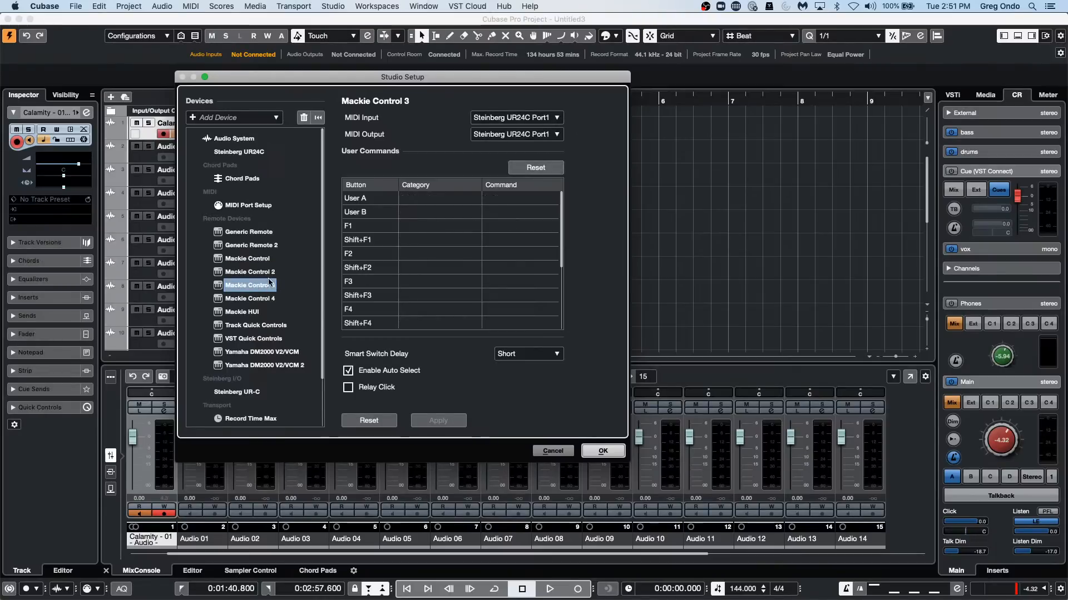
left_click(249, 272)
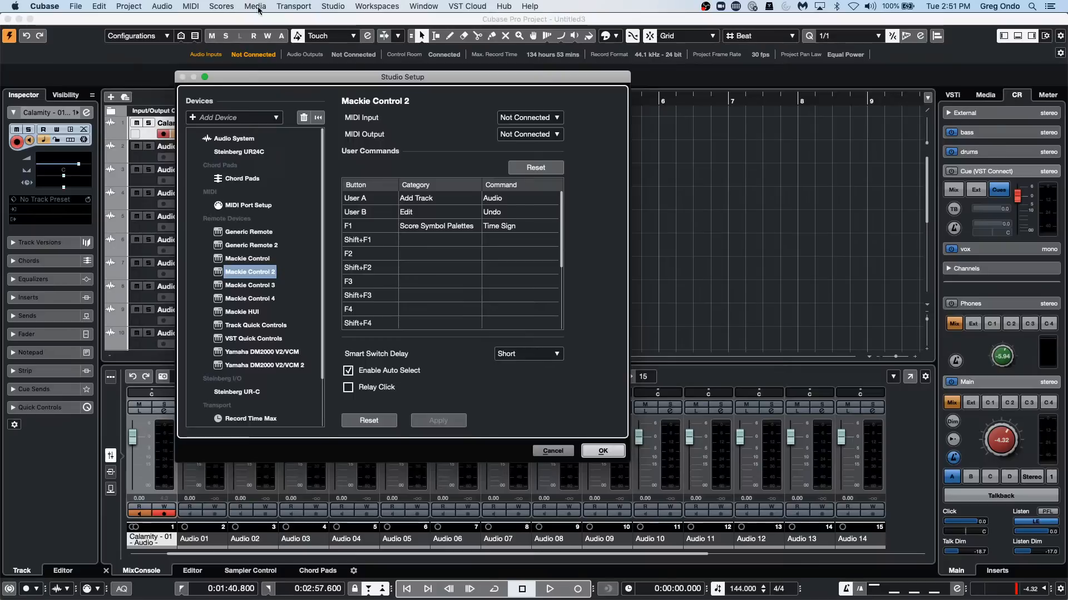
left_click(260, 285)
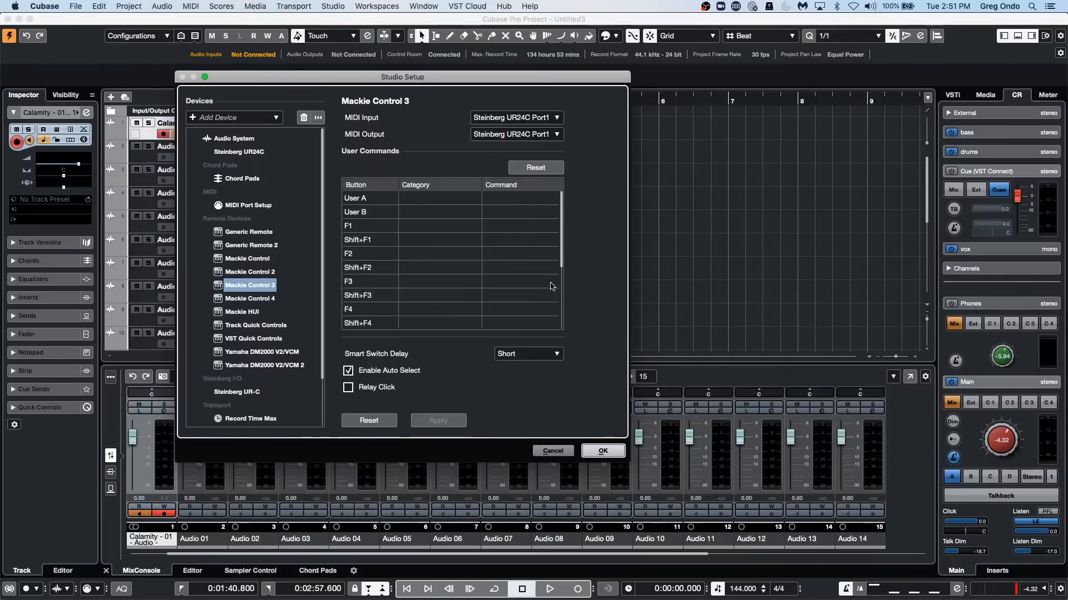
left_click(556, 453)
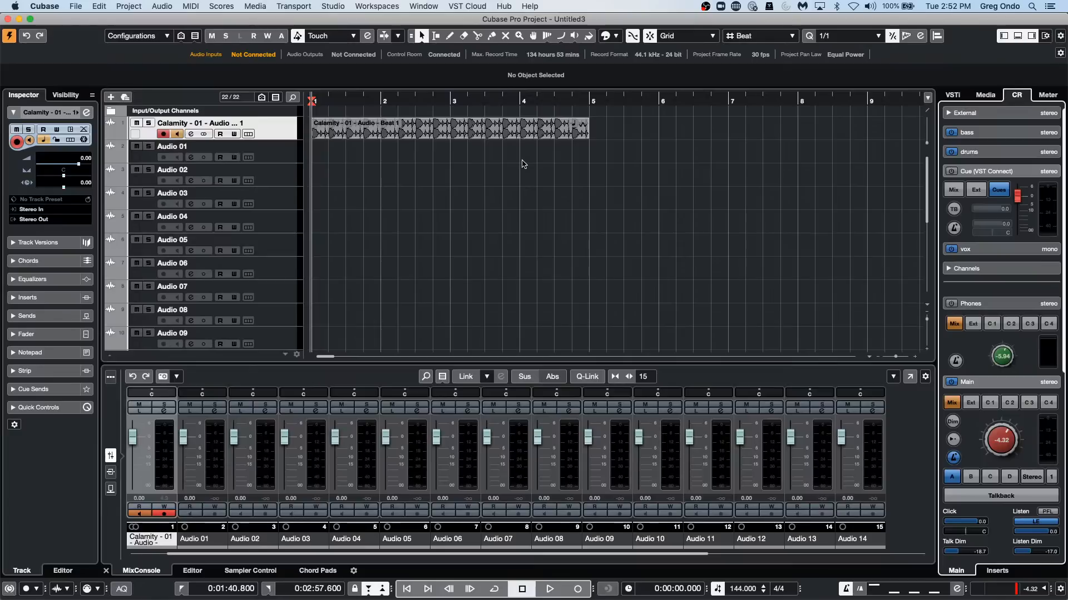
Select the Audio 01 and Audio 02 tracks in turn and display the input bus routing in Audio Connections.
left_click(203, 494)
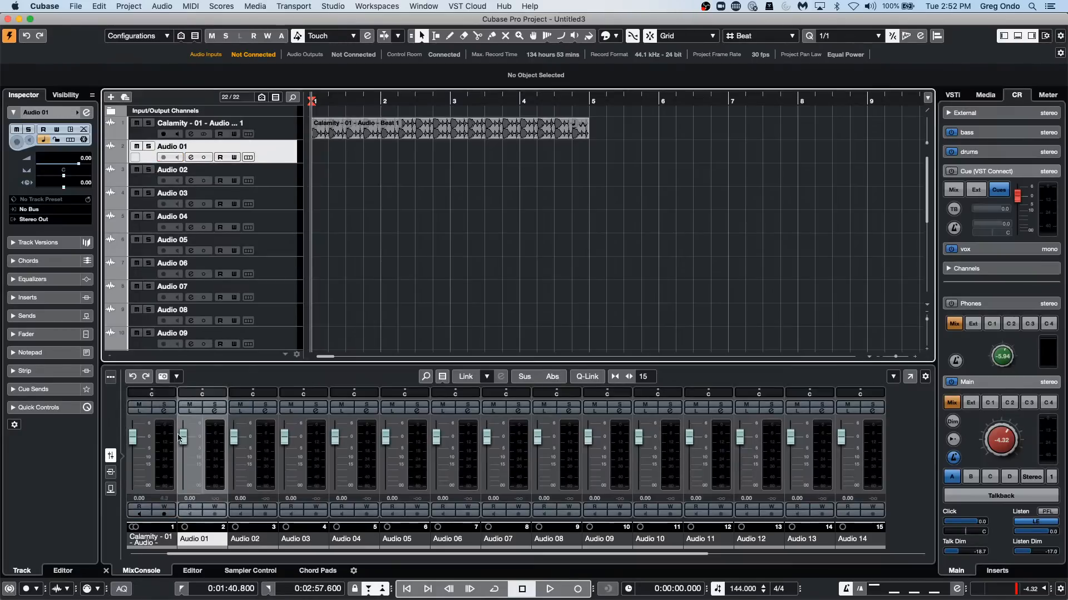
left_click(275, 184)
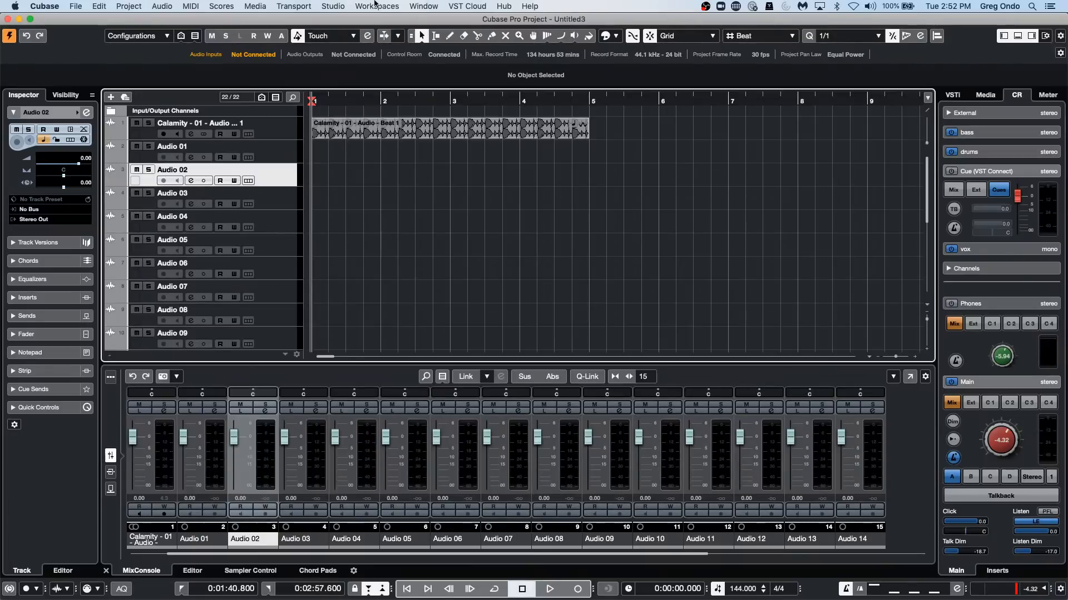
left_click(333, 6)
left_click(340, 25)
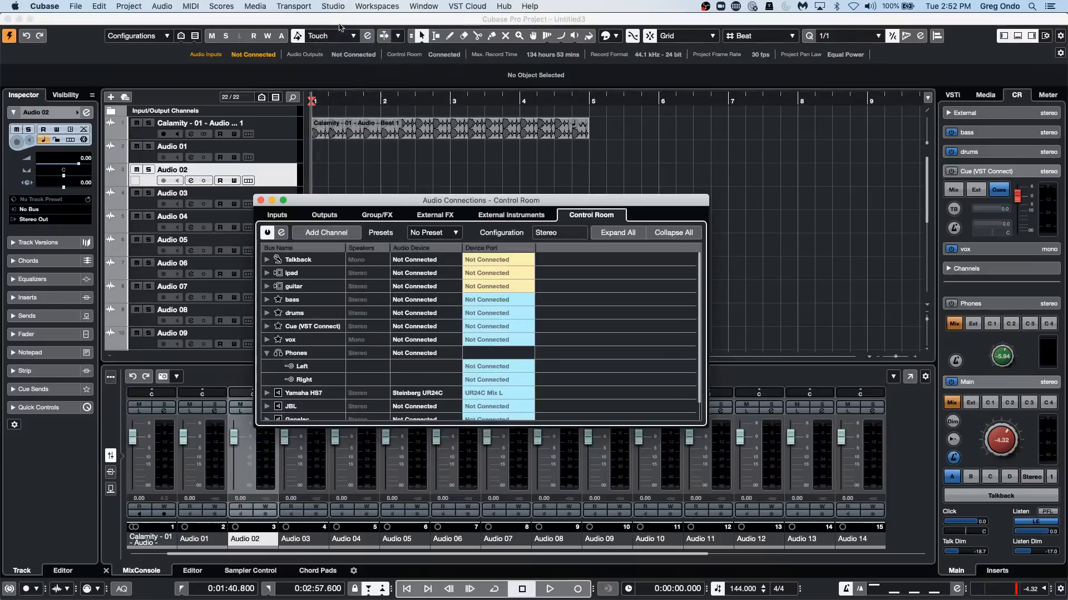
left_click(277, 216)
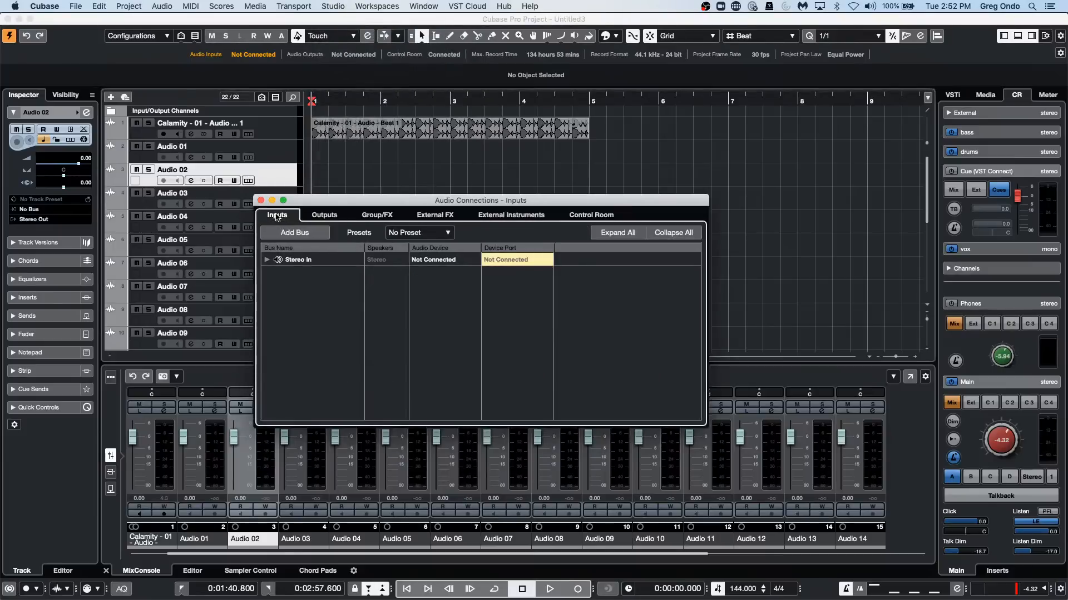
Expand the Stereo In bus and add eight mono input buses in Audio Connections.
left_click(321, 6)
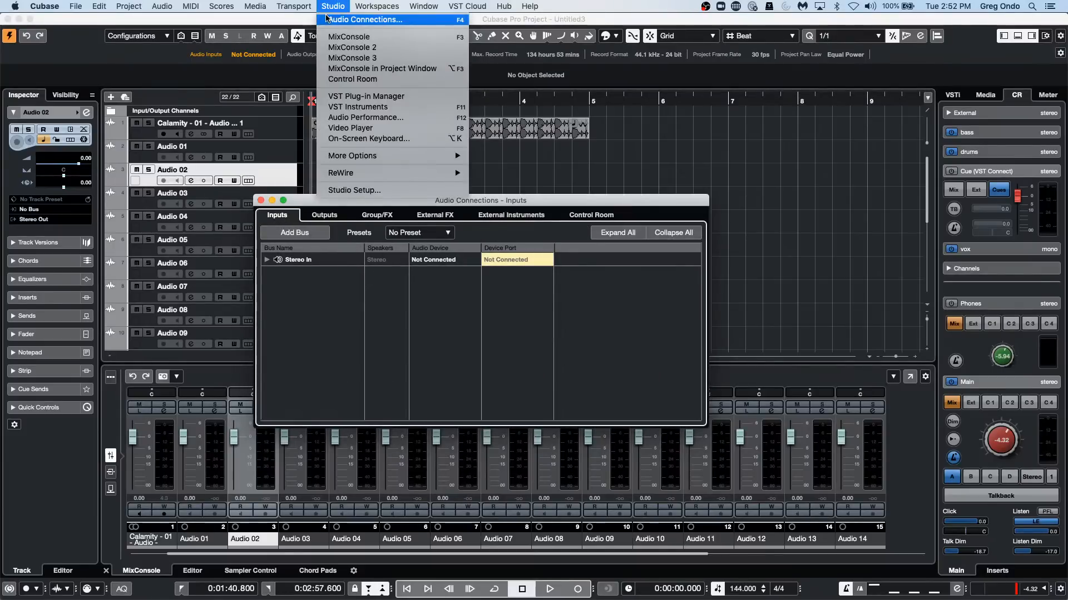
left_click(722, 145)
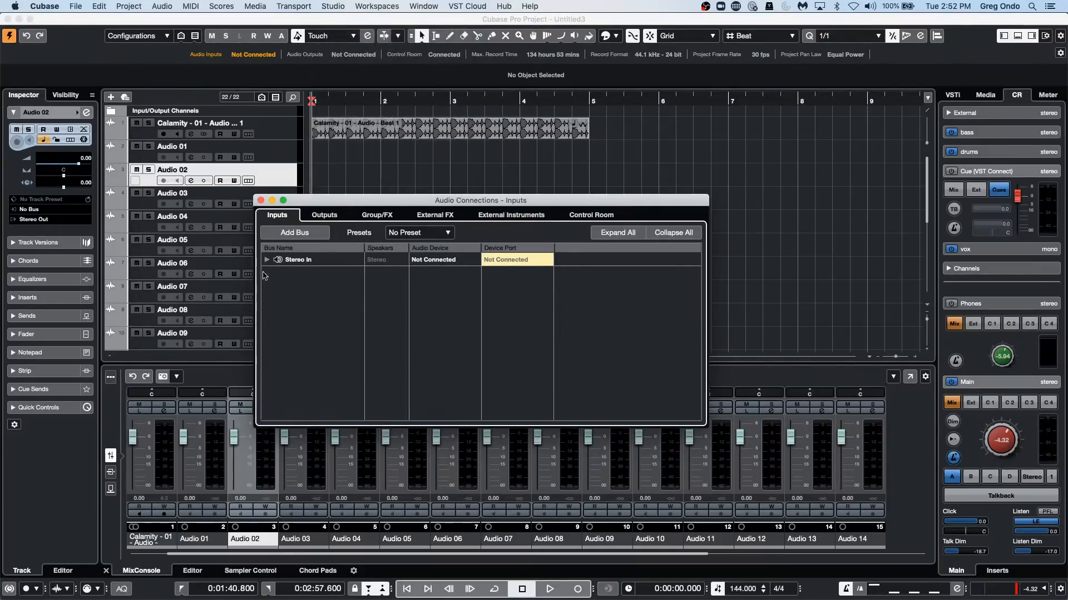
left_click(306, 264)
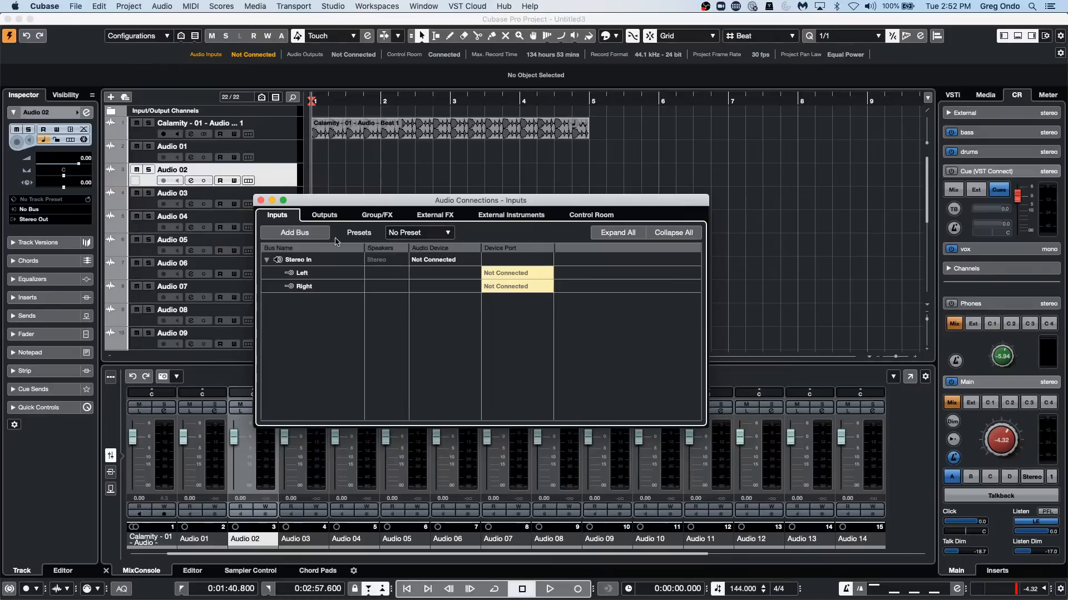
left_click(294, 232)
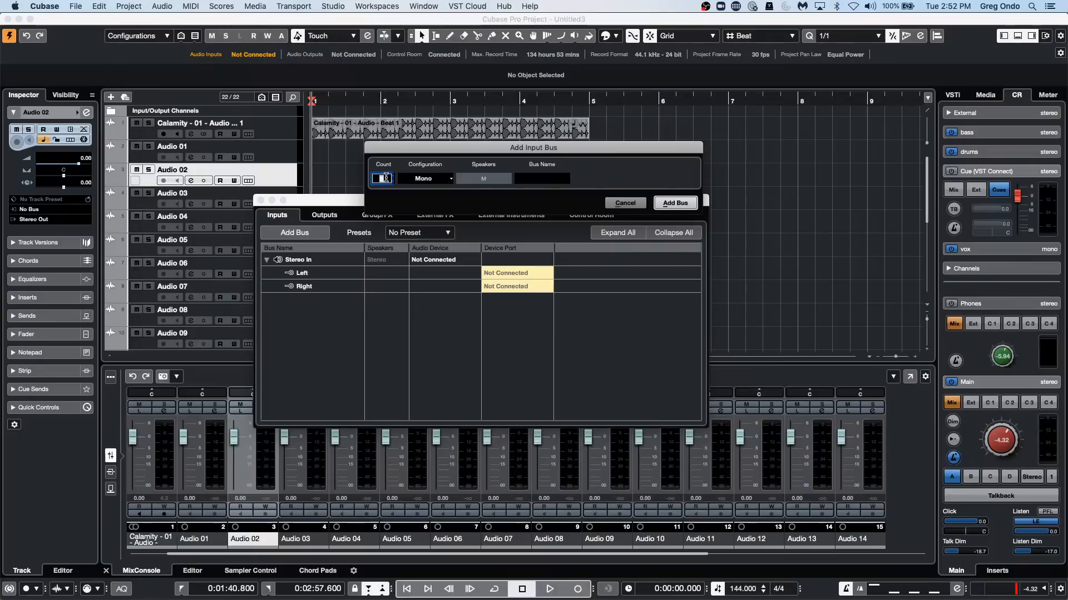
left_click(669, 201)
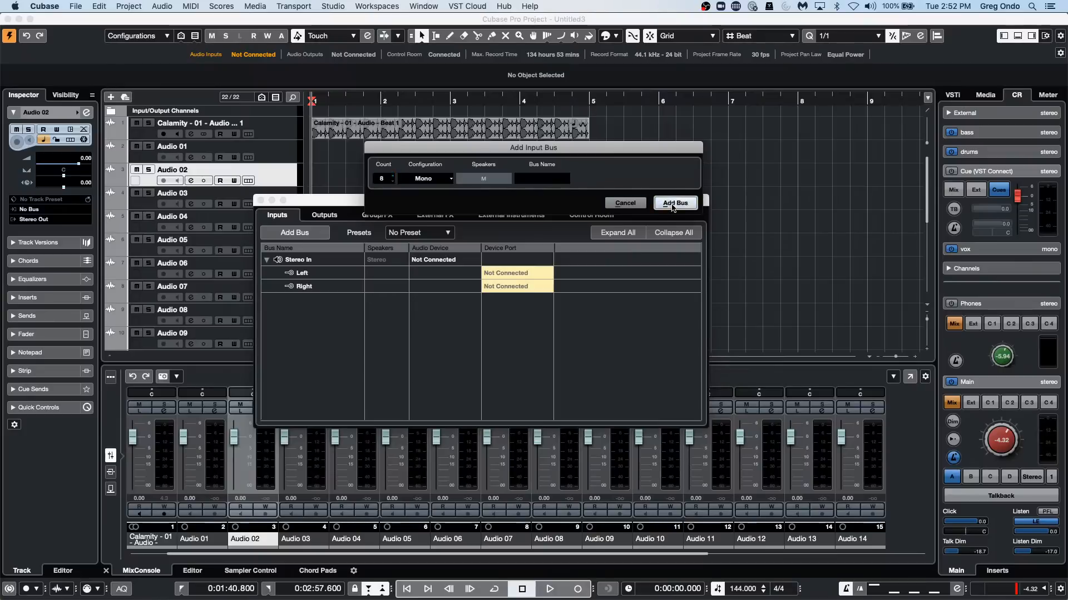
Examine the list of input buses that can be routed to the Audio 02 track, leaving its routing at No Bus.
left_click(282, 169)
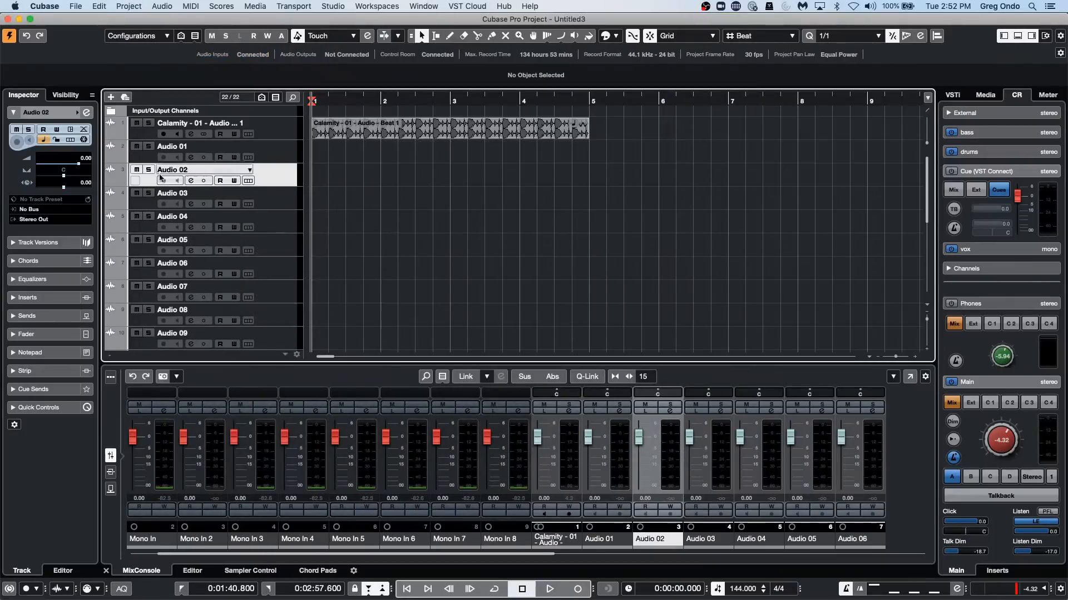
left_click(29, 210)
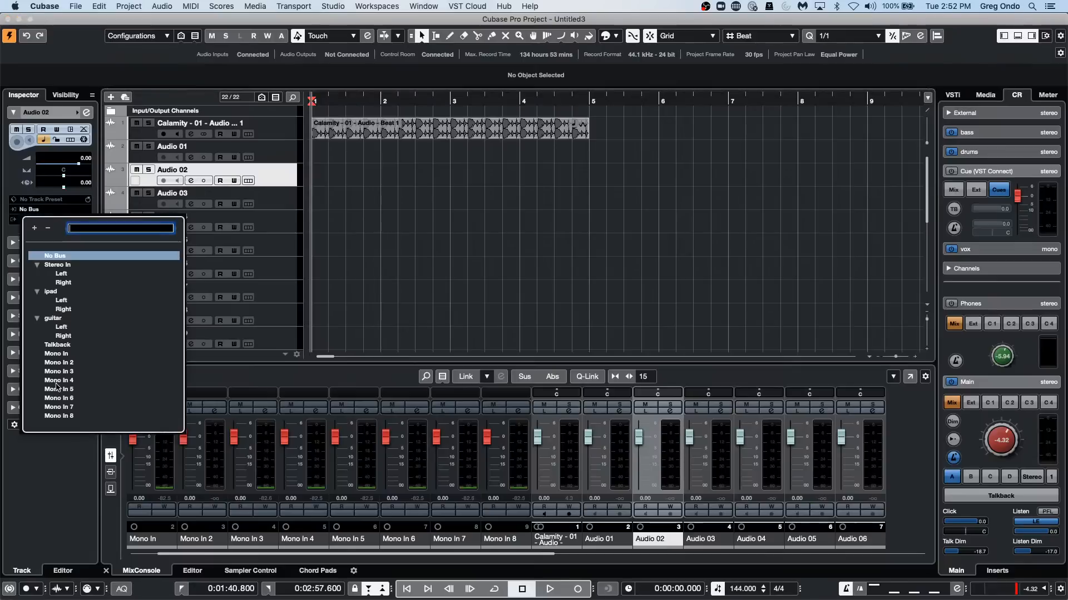
left_click(281, 179)
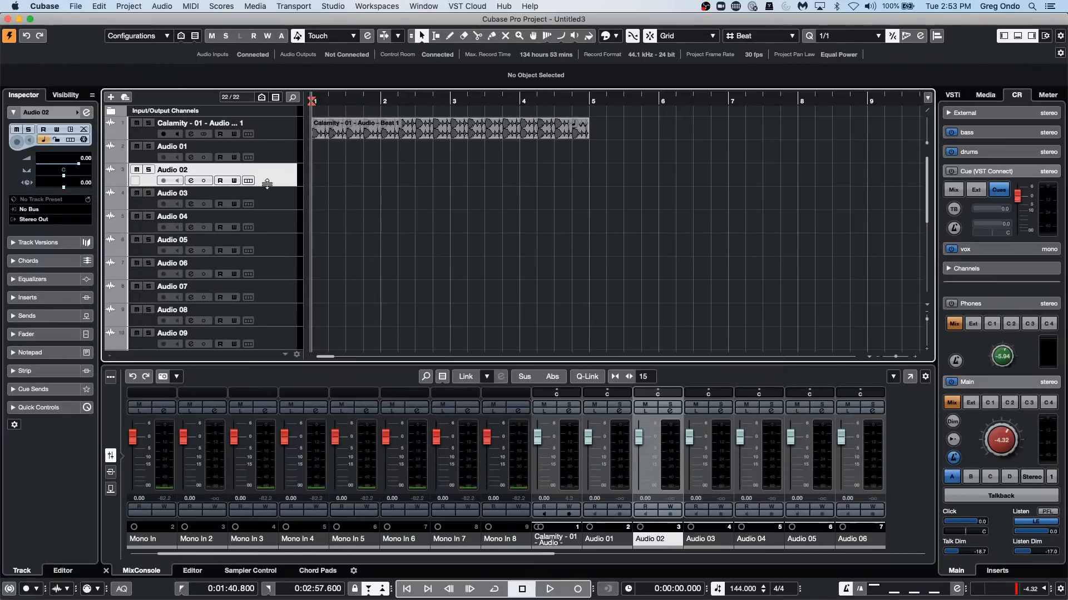
left_click(37, 211)
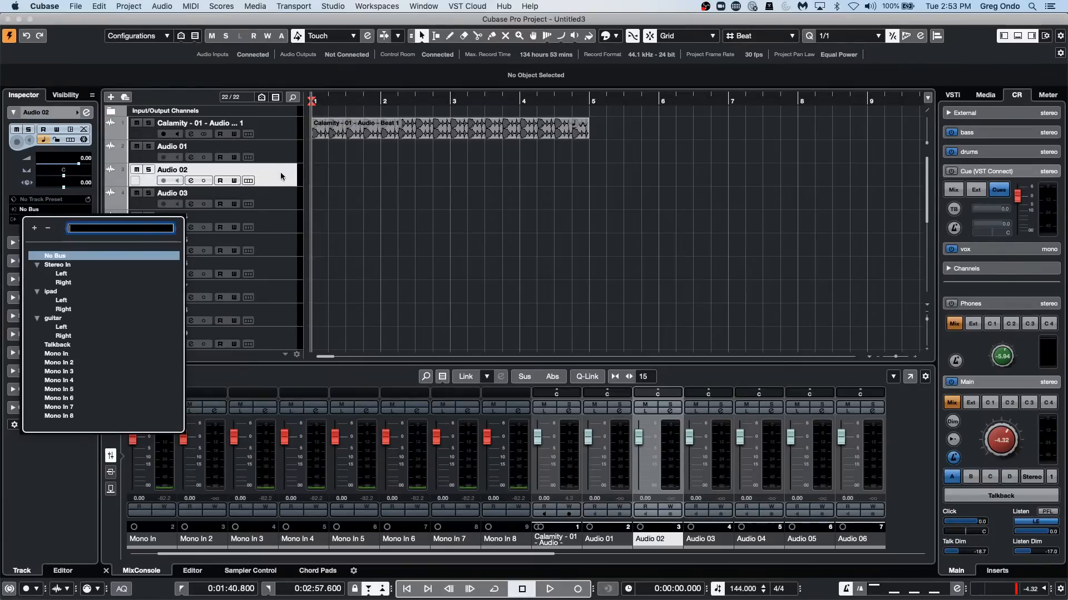
left_click(661, 456)
Select the Audio 03, Audio 05 and Audio 06 tracks in turn to examine their MixConsole channels and input routing.
left_click(289, 207)
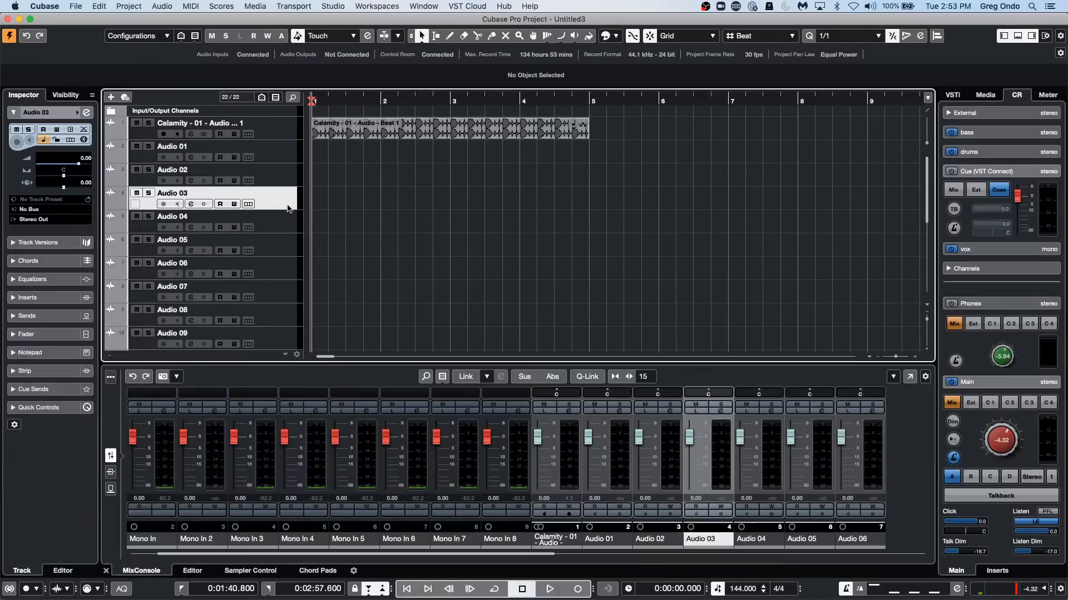
left_click(275, 246)
left_click(280, 262)
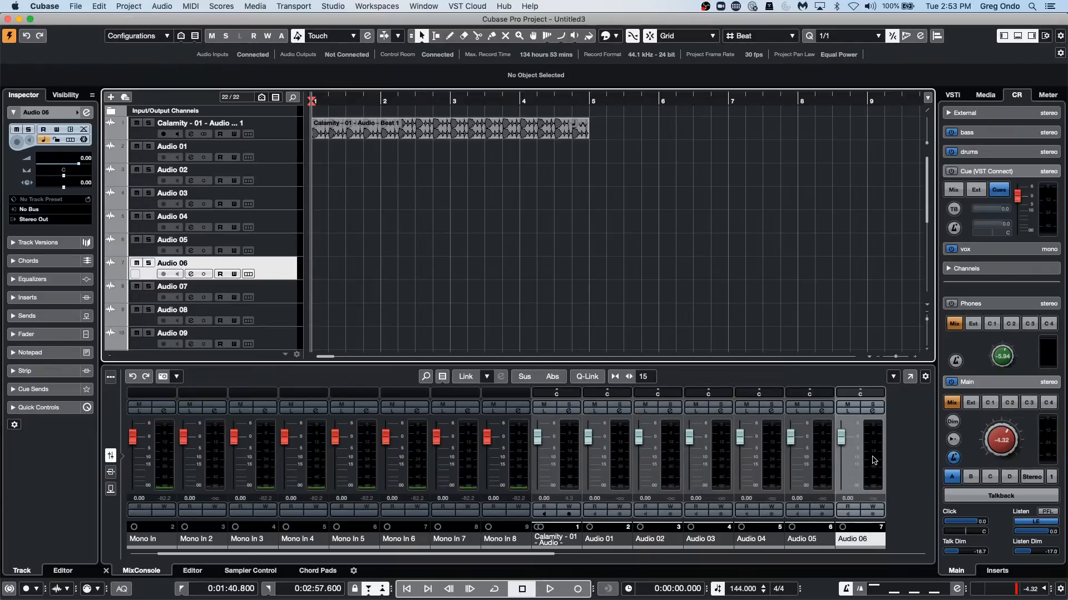
left_click(287, 206)
left_click(284, 236)
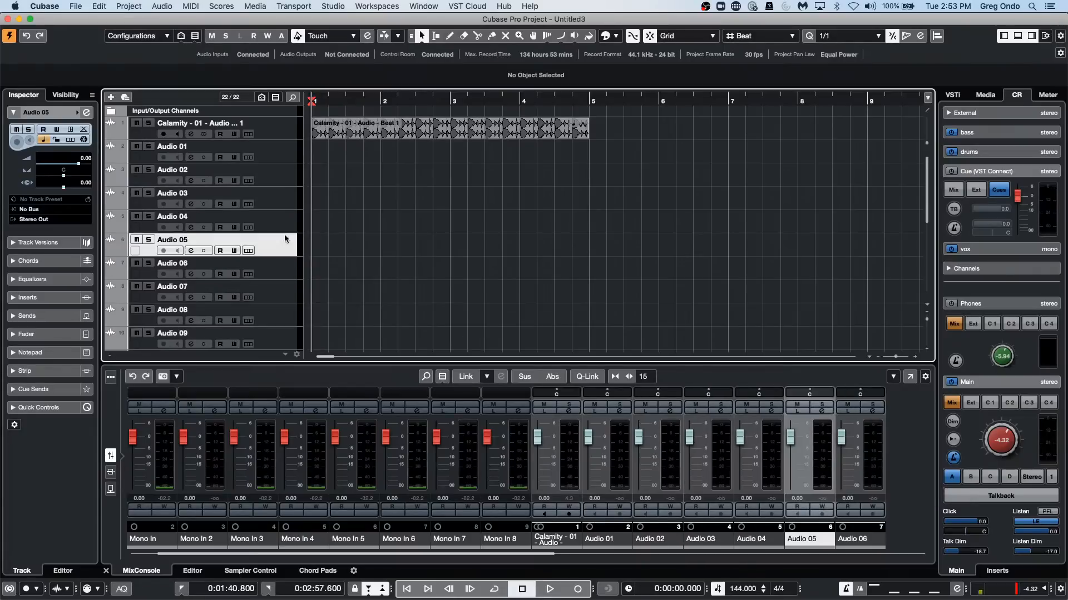
left_click(286, 268)
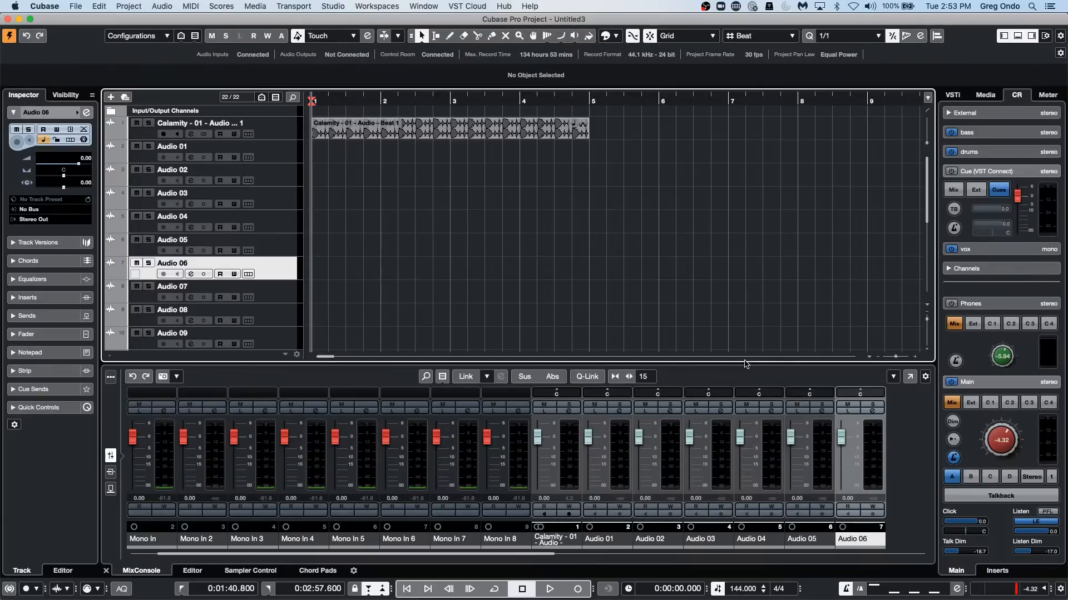
Try to create VST Connect SE with UR24C Input 1 as the Talkback device port.
left_click(479, 6)
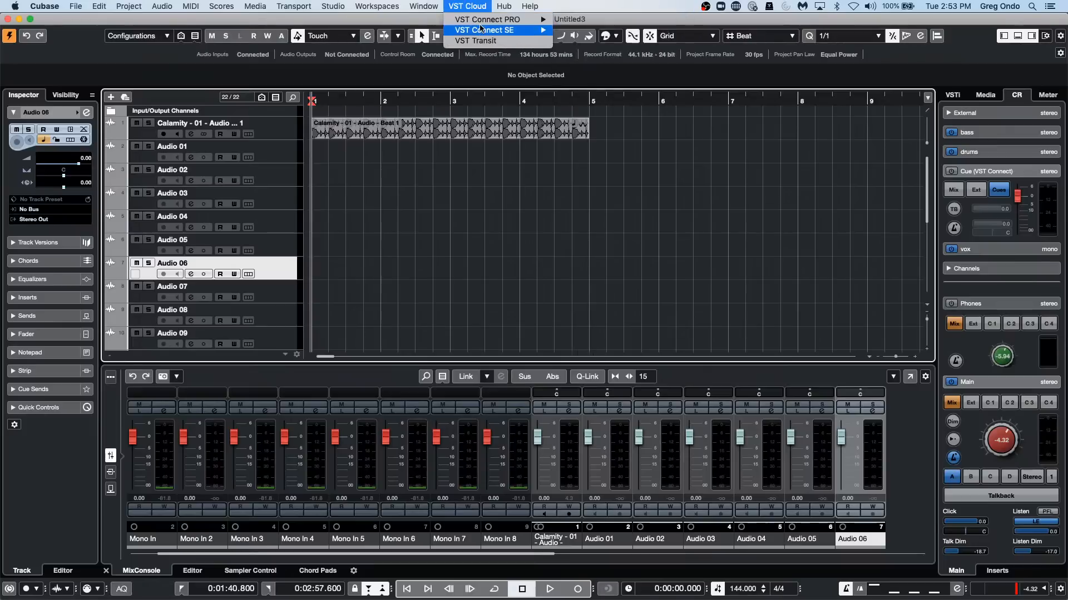
mouse_move(484, 30)
left_click(618, 31)
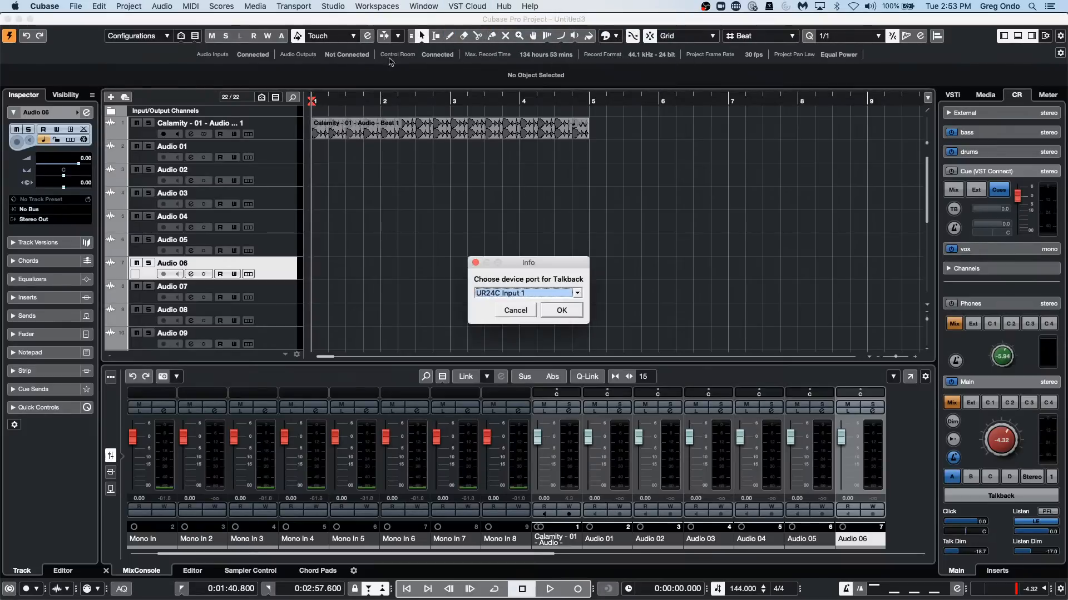
left_click(558, 312)
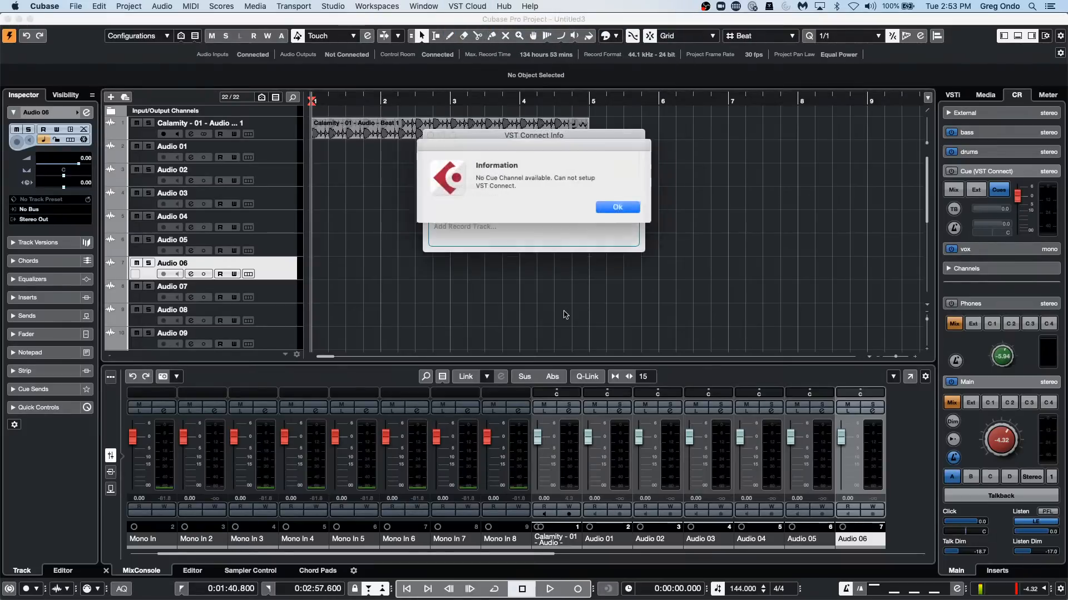
left_click(622, 208)
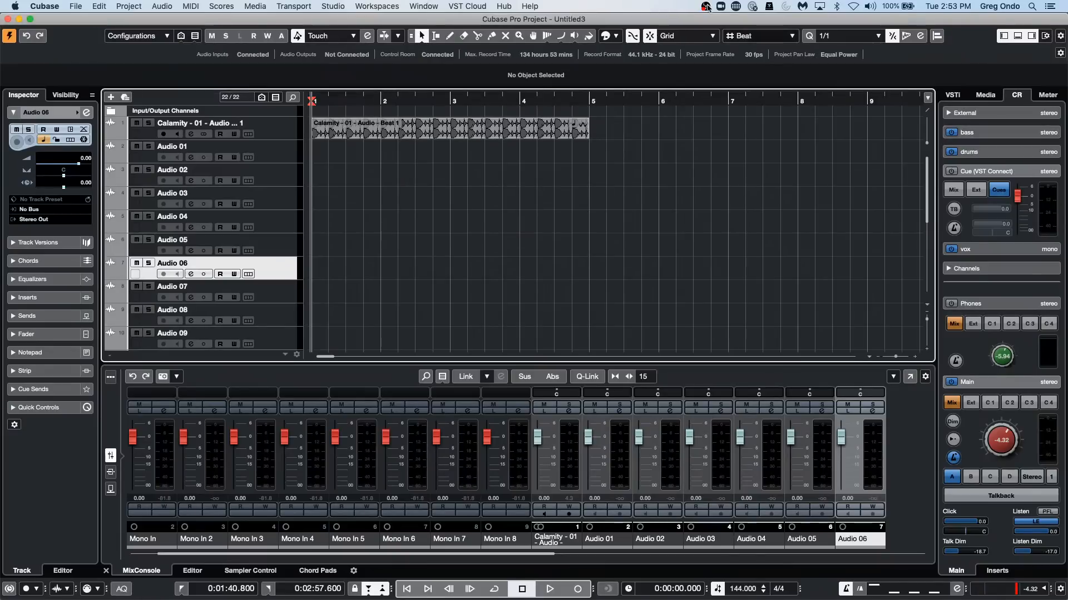
Remove the Cue (VST Connect) channel from the Control Room in Audio Connections.
left_click(433, 7)
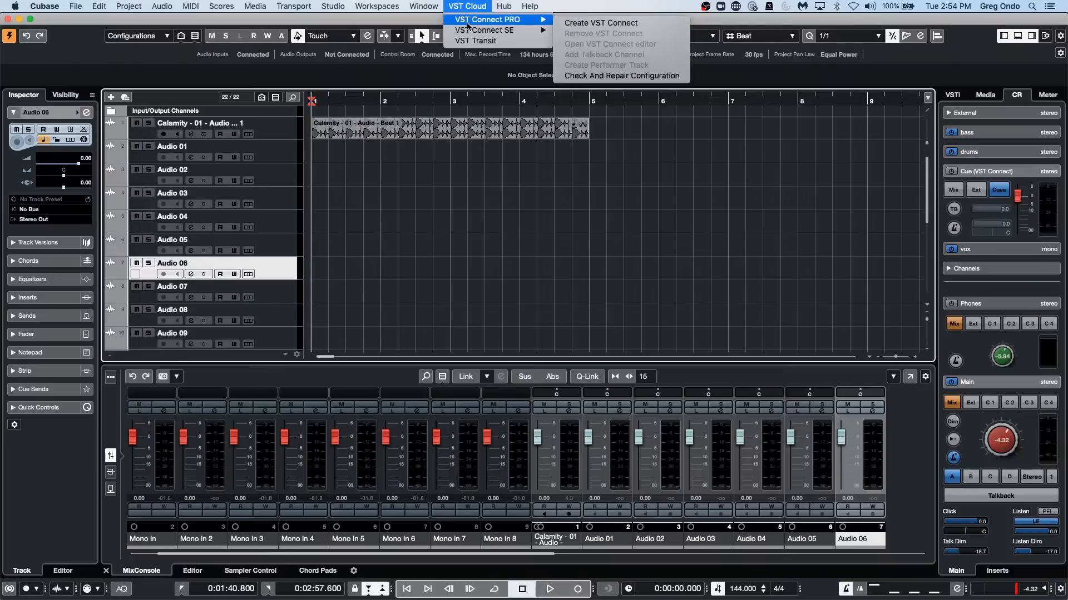
left_click(762, 197)
left_click(365, 6)
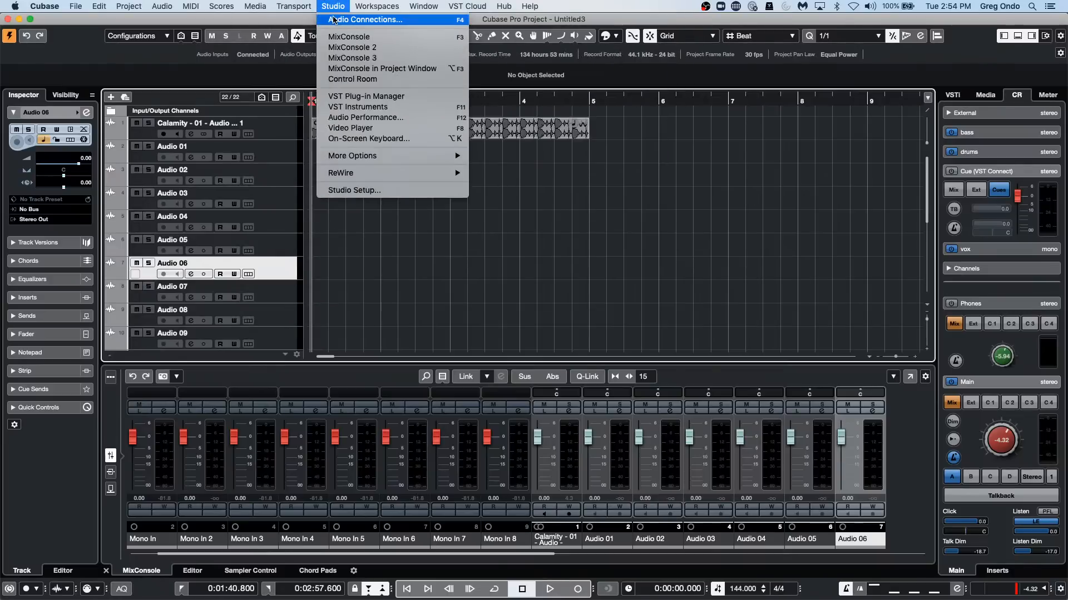
left_click(334, 20)
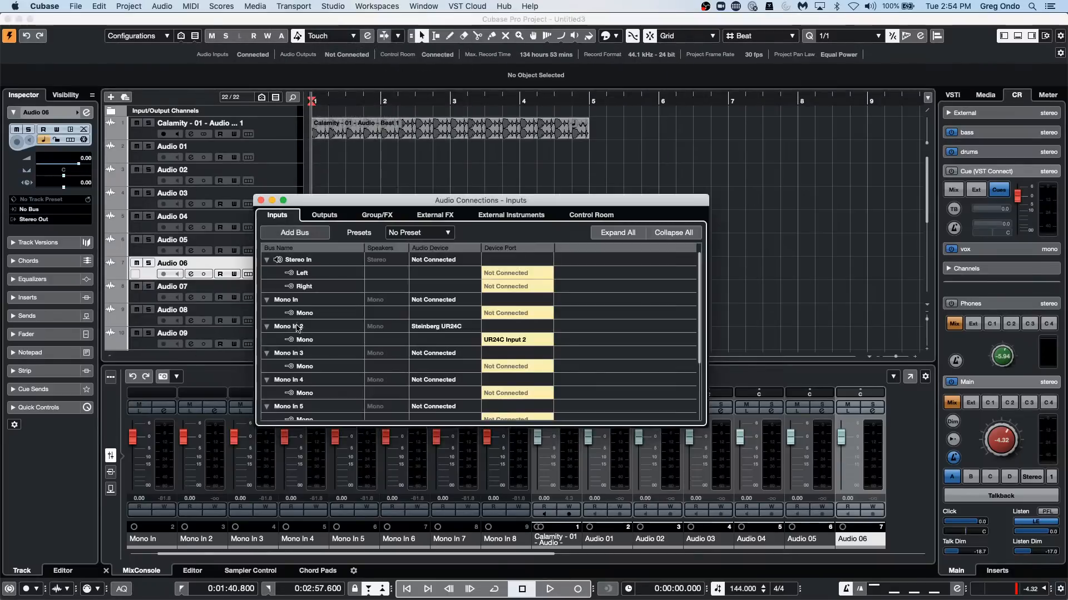
left_click(604, 216)
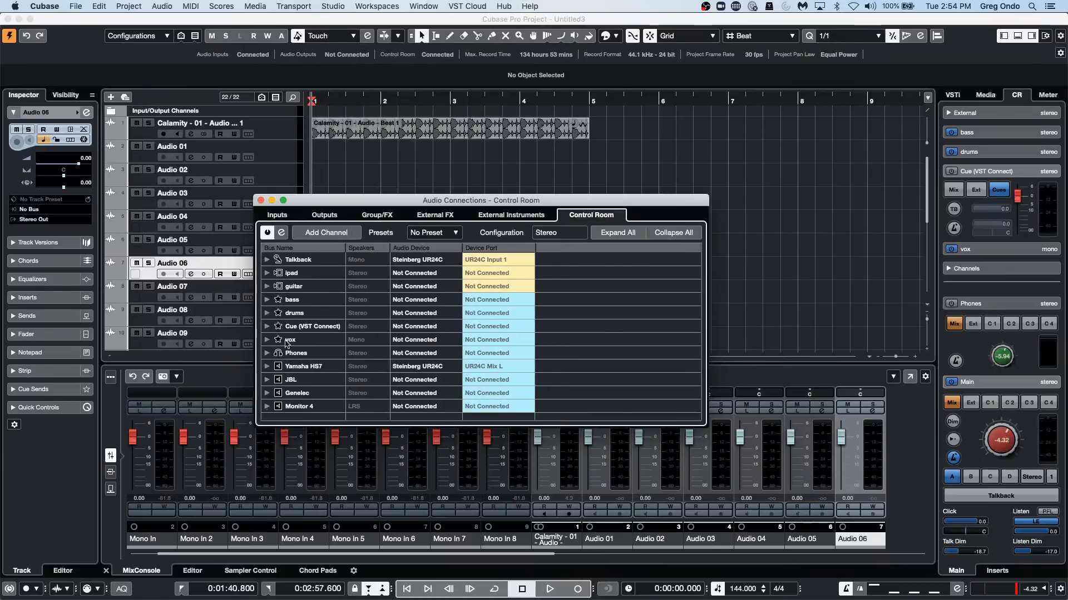
left_click(300, 326)
right_click(310, 327)
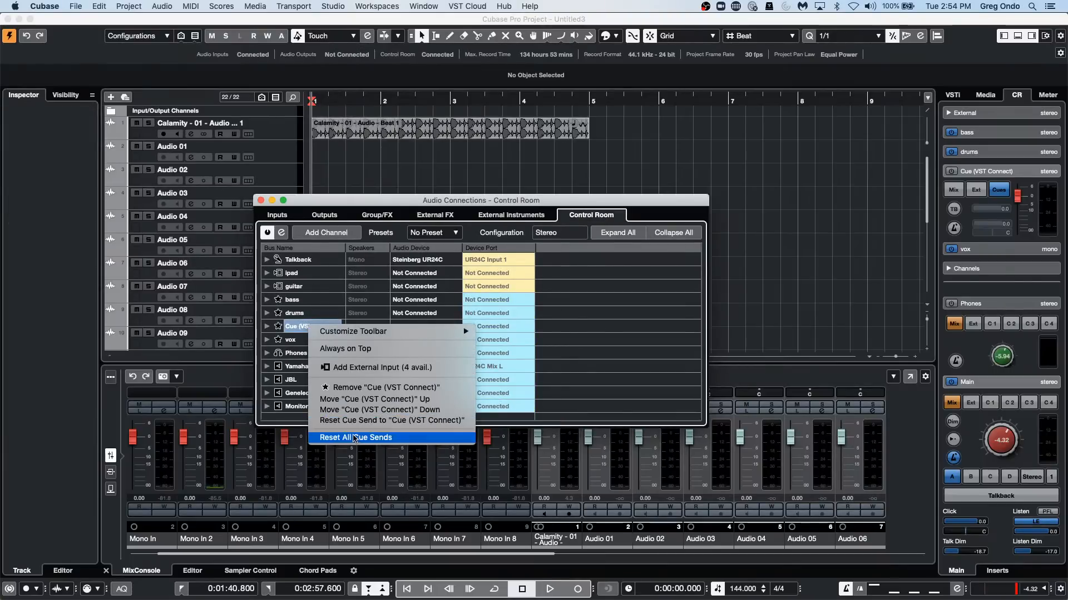
left_click(379, 388)
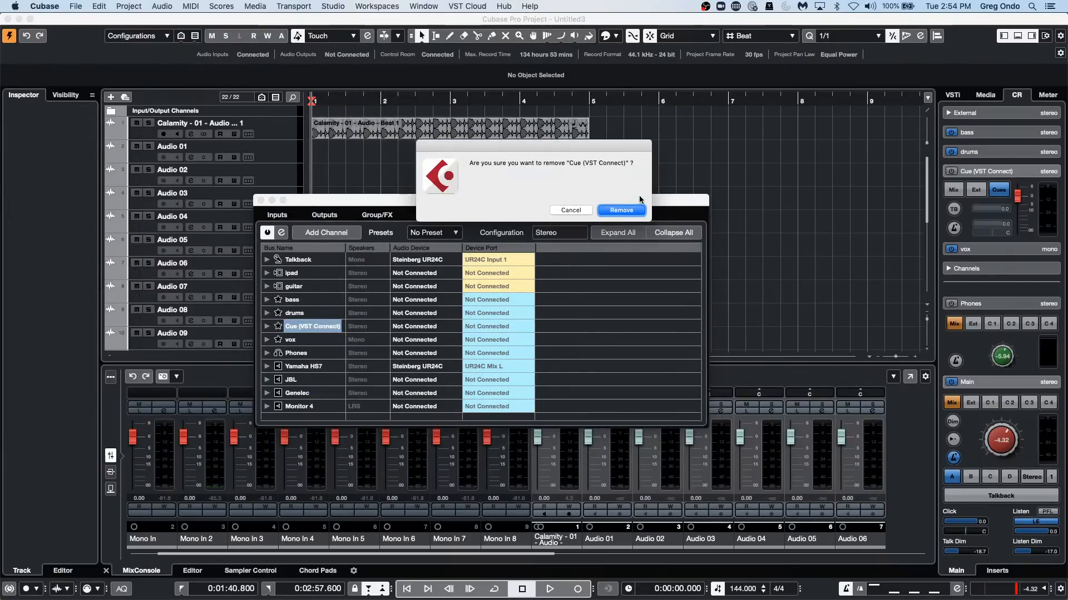
left_click(628, 211)
Create VST Connect SE in the project again and acknowledge the Control Room monitor information.
left_click(418, 7)
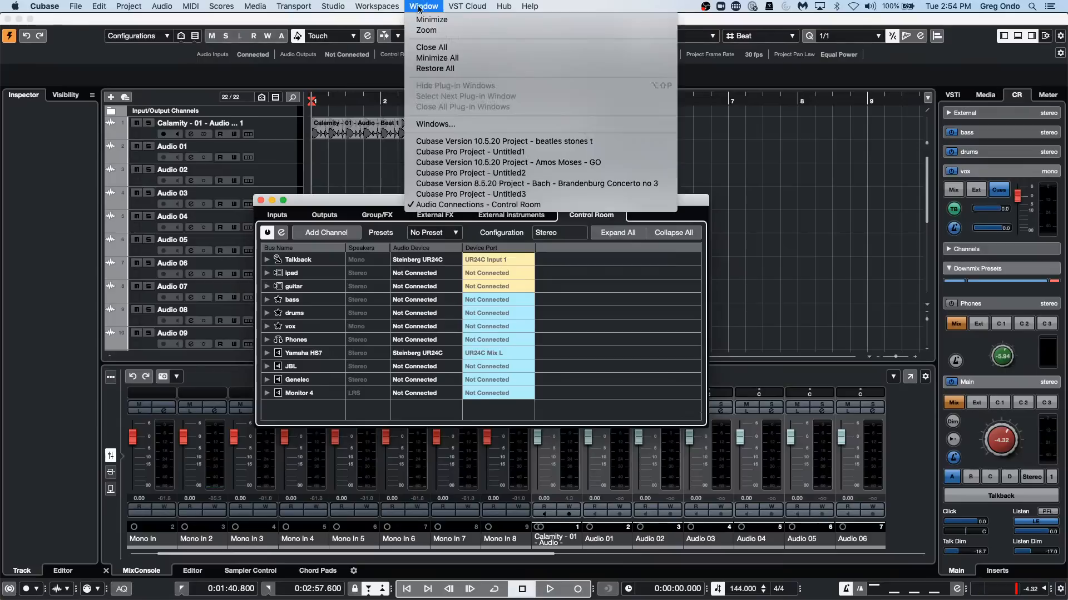
mouse_move(372, 7)
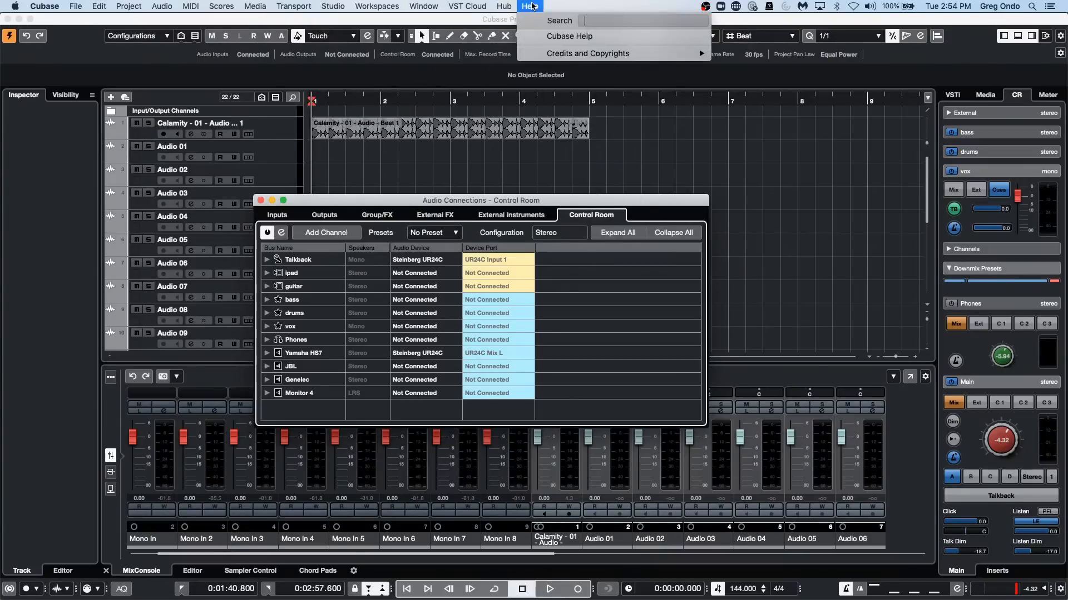
mouse_move(467, 6)
mouse_move(483, 32)
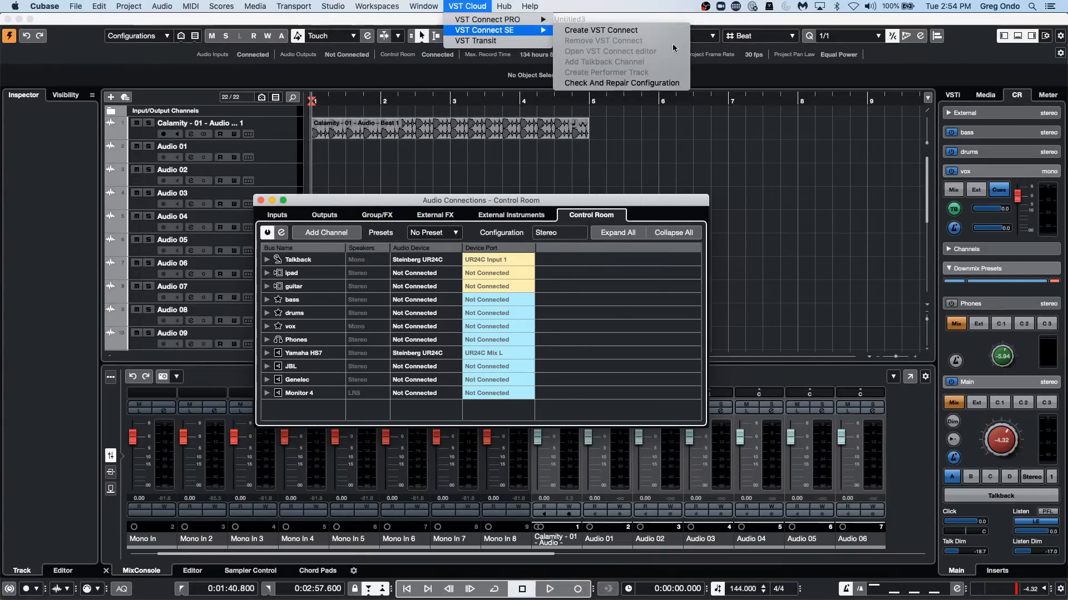
left_click(652, 31)
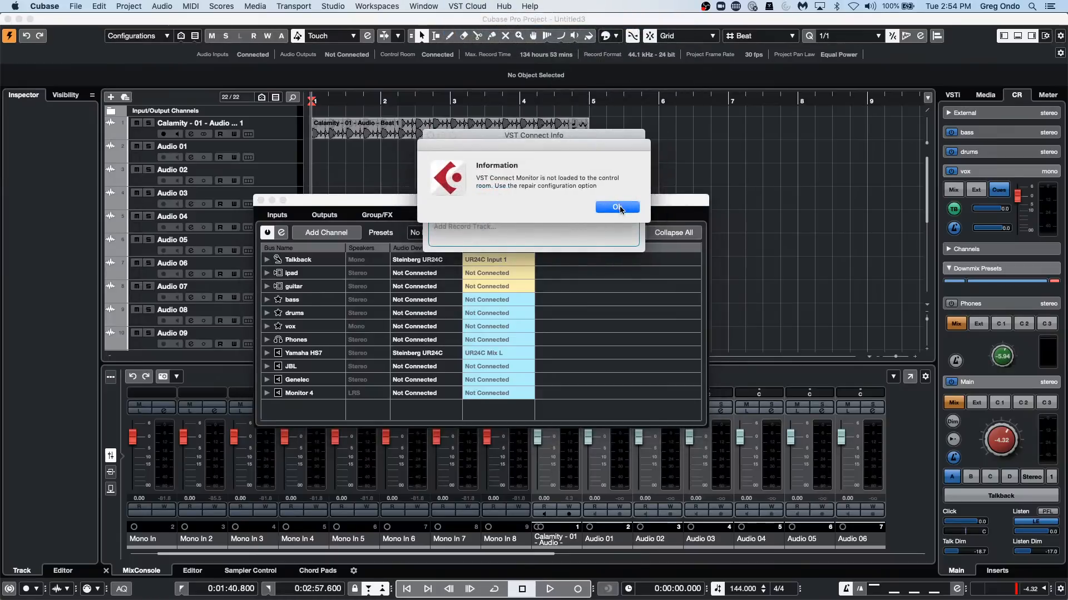
left_click(620, 207)
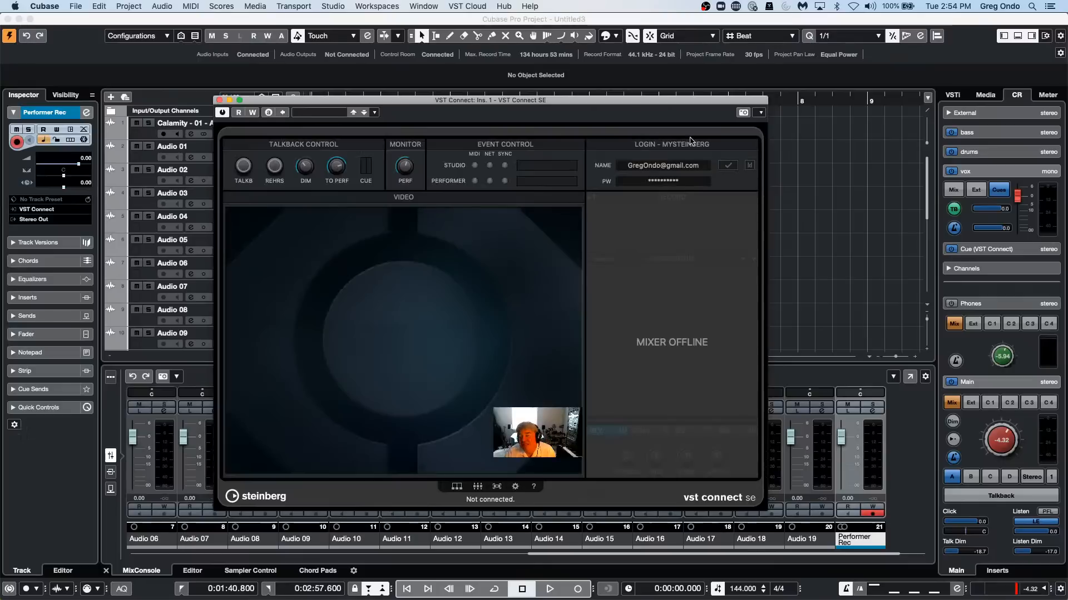
Log in to and out of the mySteinberg account in VST Connect, examine the Friends and Find User views, and close the plug-in window.
left_click(734, 168)
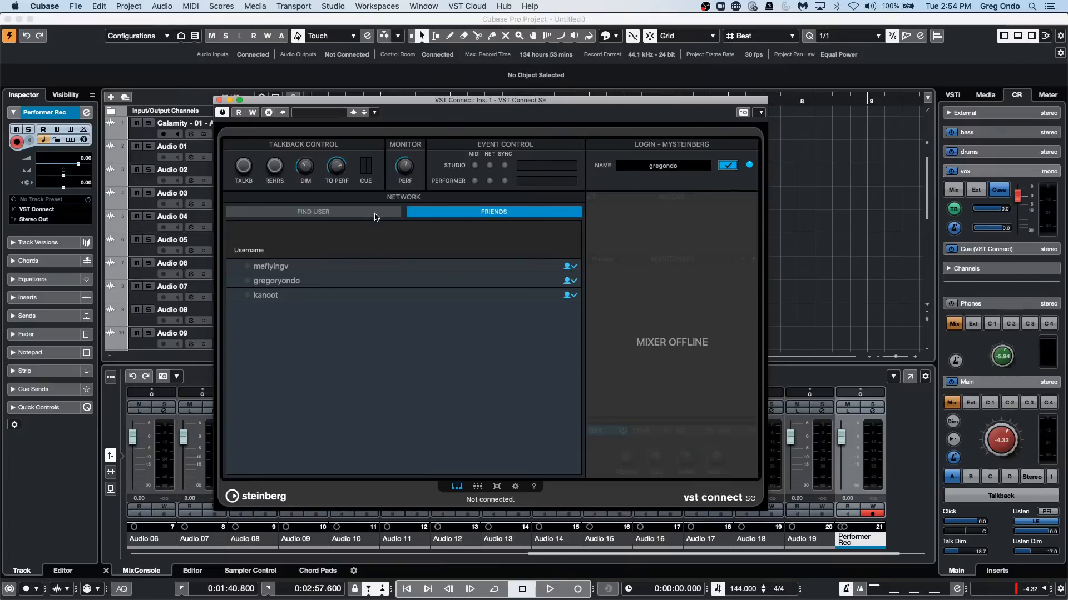
left_click(303, 214)
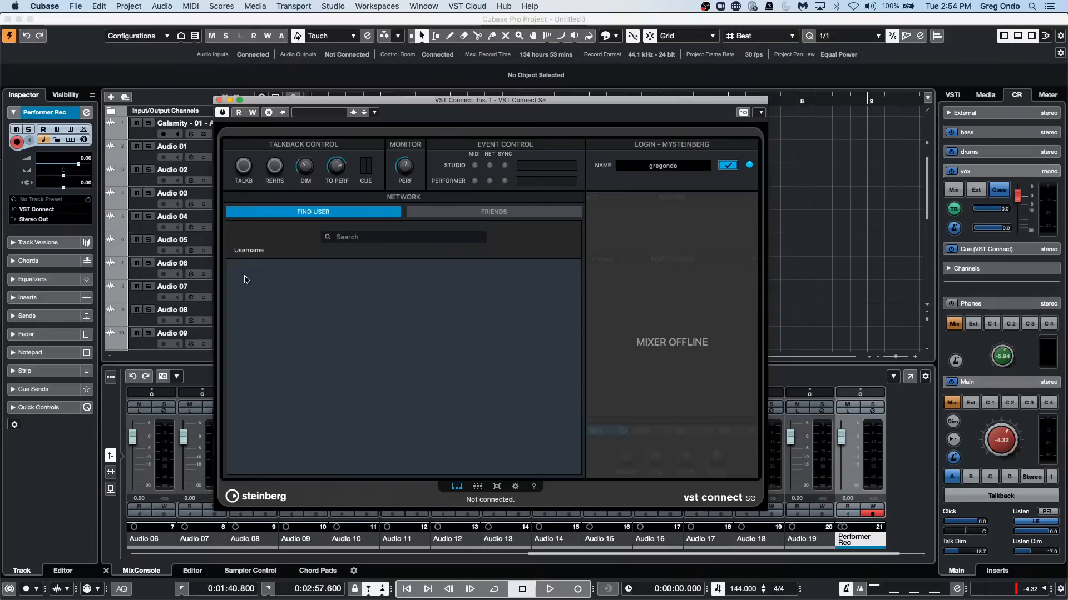
left_click(728, 166)
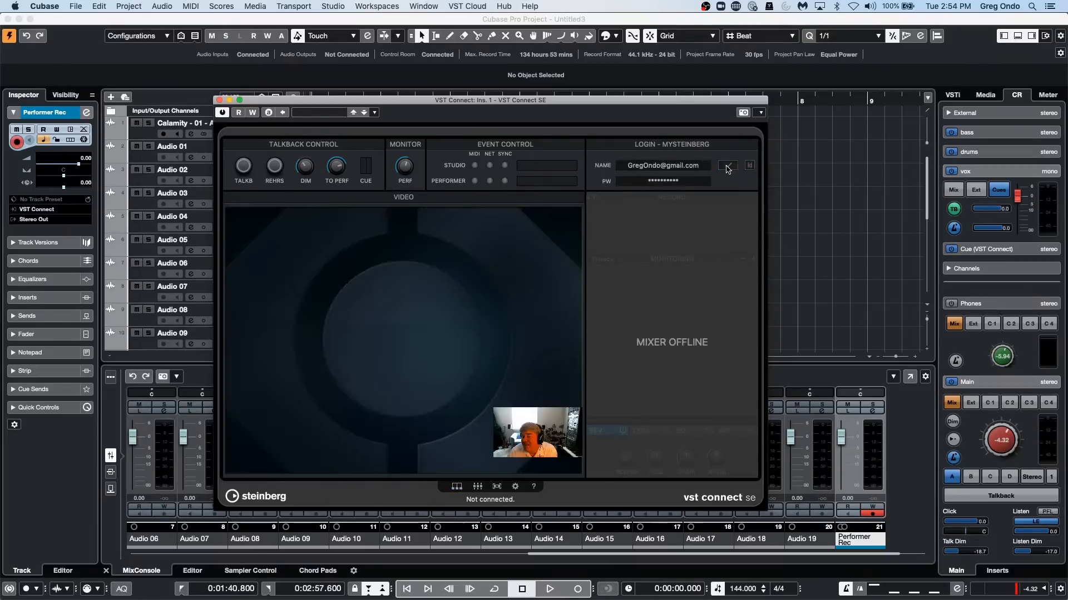
left_click(729, 166)
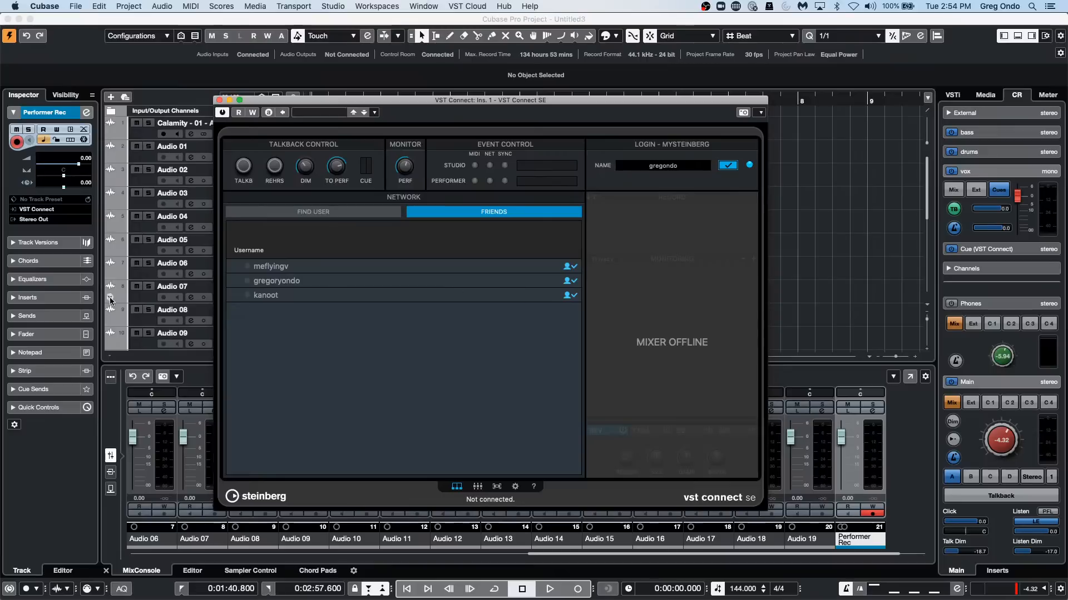
left_click(325, 213)
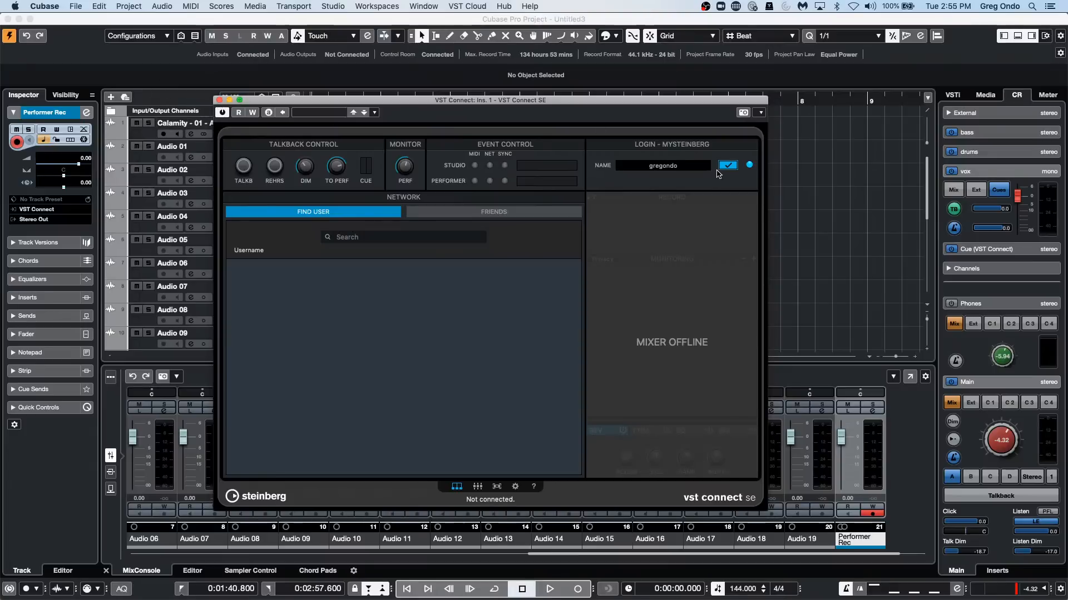
left_click(734, 170)
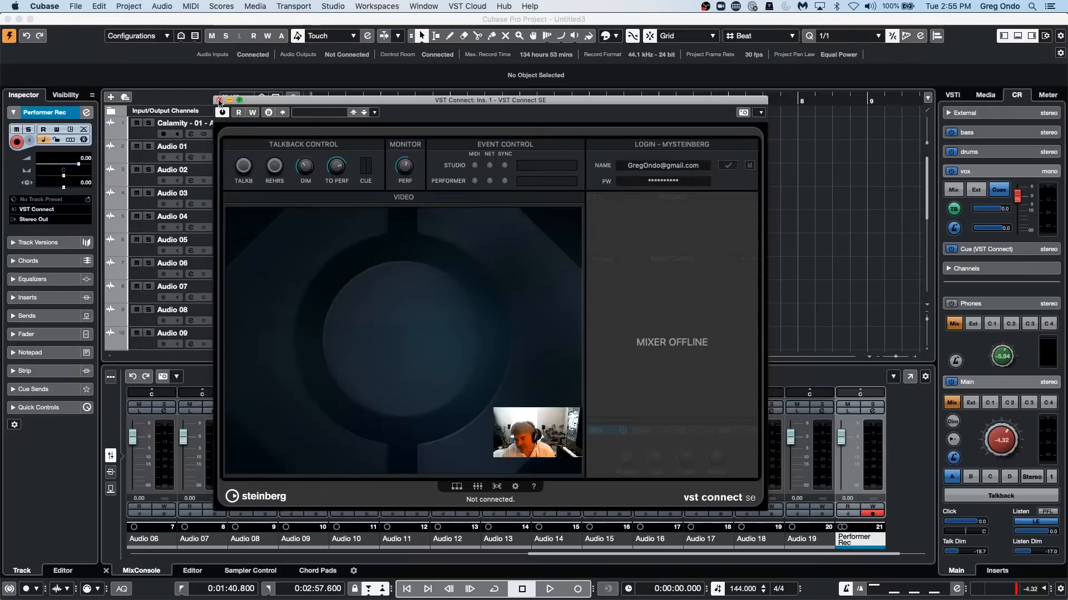
left_click(220, 101)
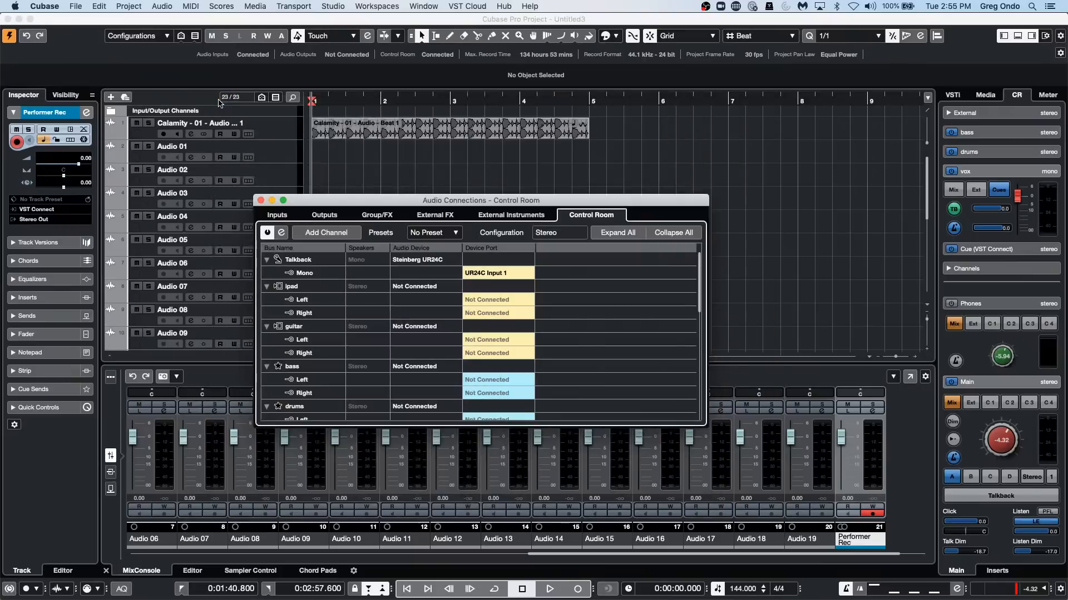
Close the Audio Connections window.
left_click(261, 200)
left_click(377, 6)
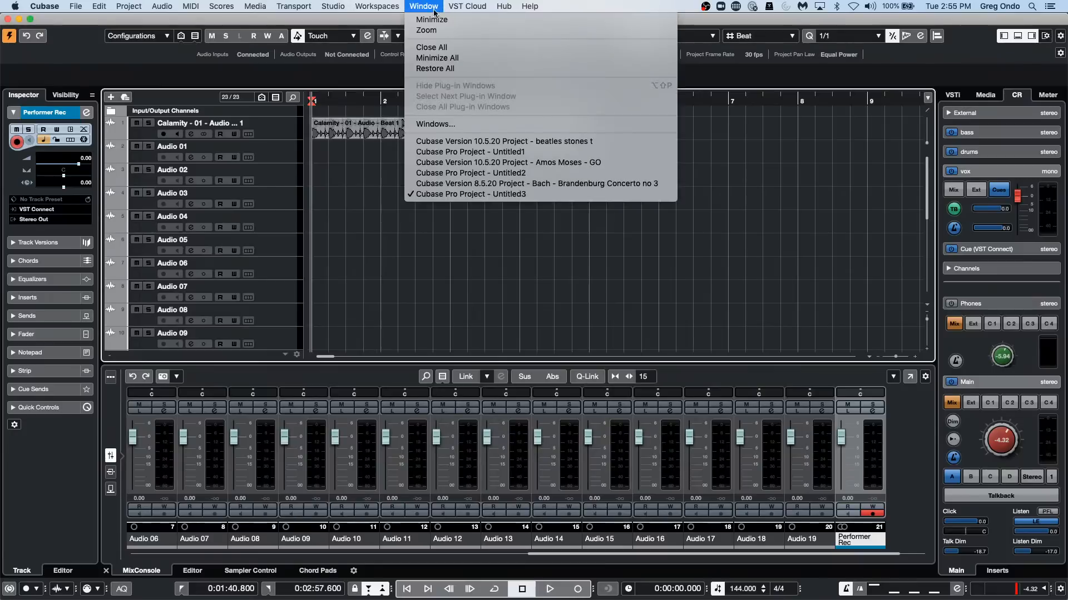
left_click(761, 209)
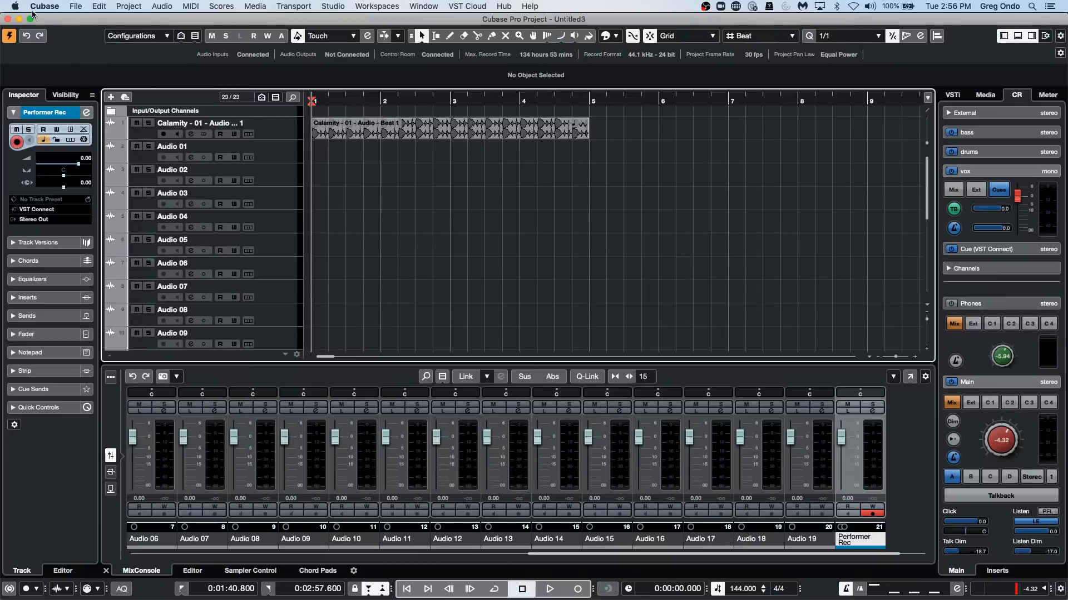
Examine the MIDI Port Setup input and output ports in Studio Setup, and close the dialog.
left_click(423, 6)
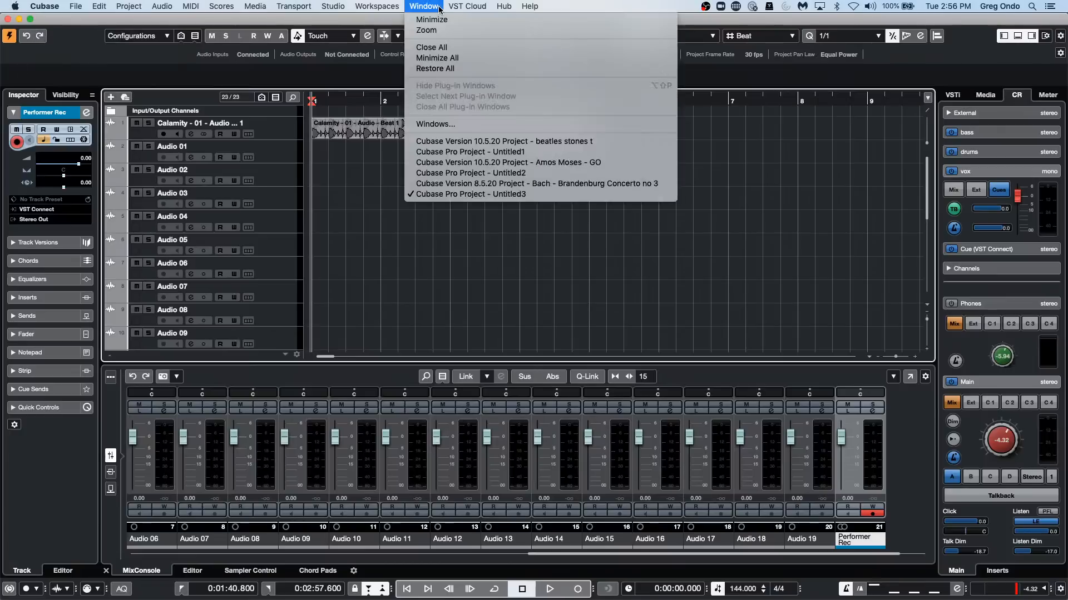
mouse_move(377, 6)
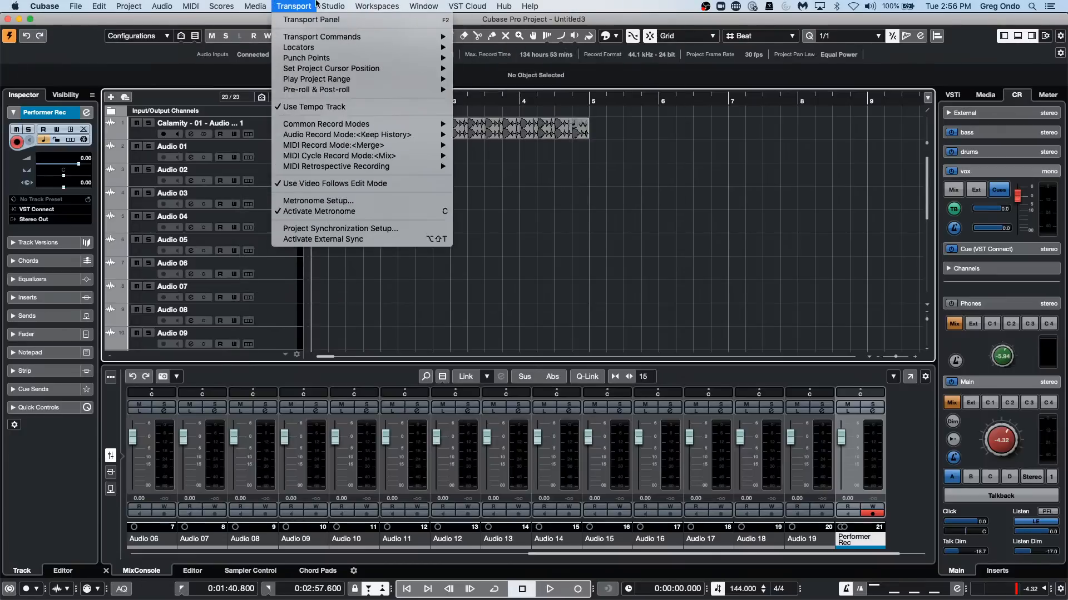
mouse_move(334, 6)
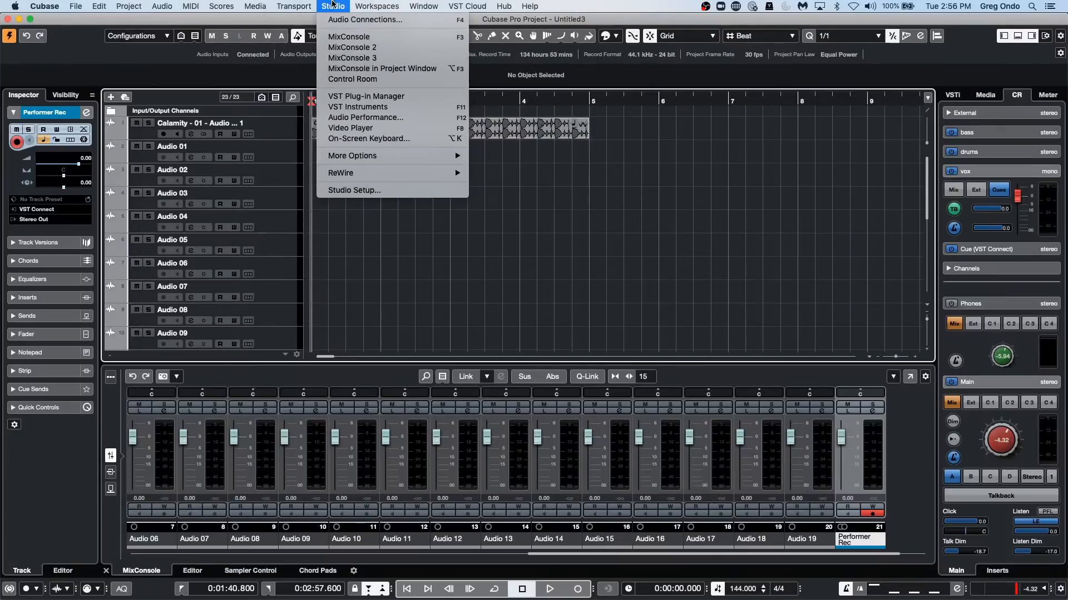
left_click(354, 191)
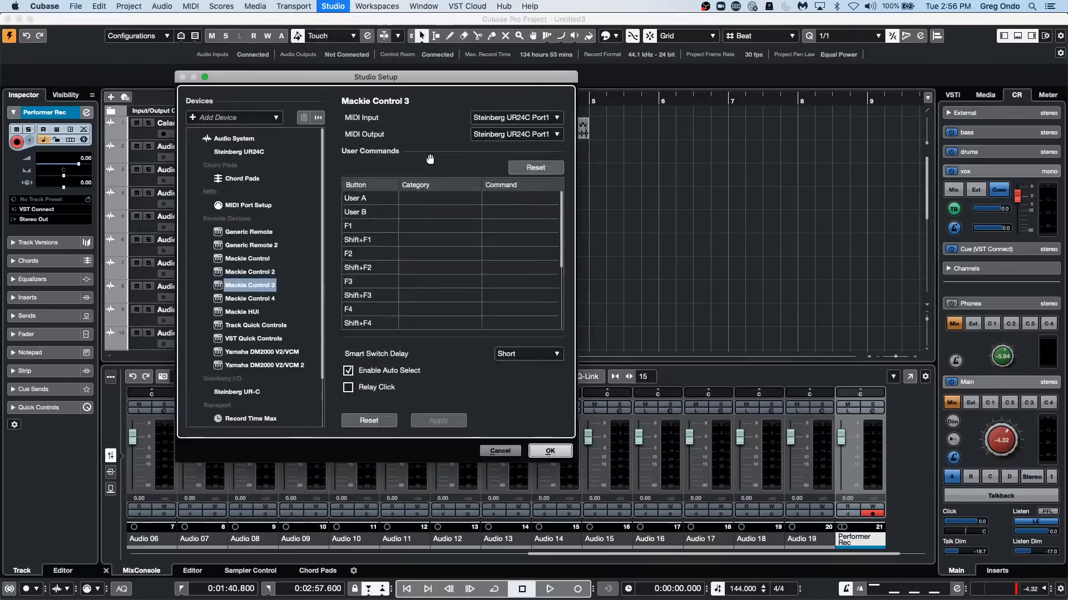
left_click(248, 206)
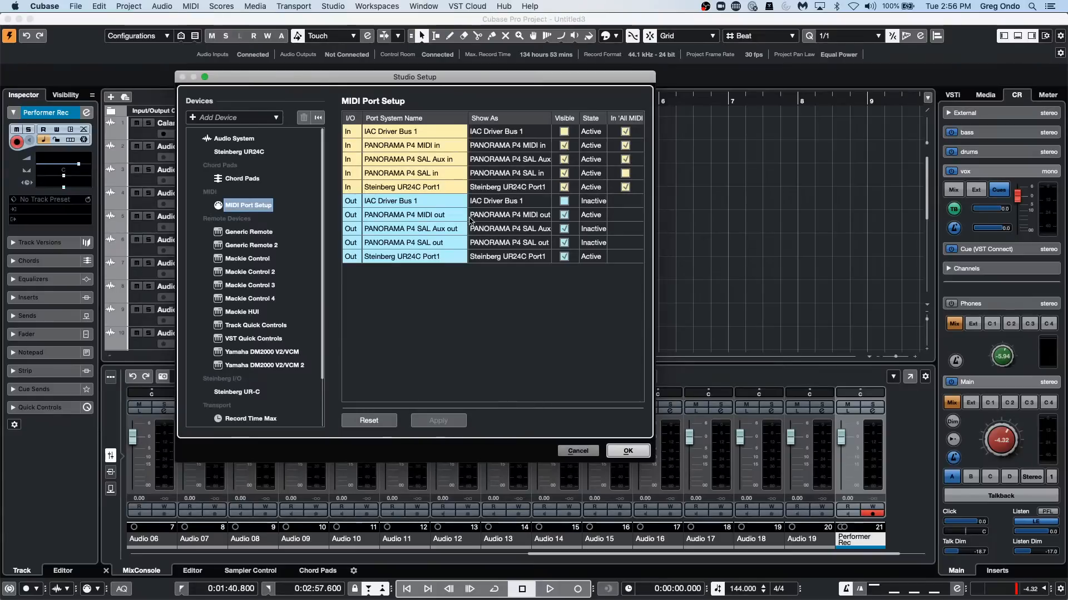
left_click(624, 452)
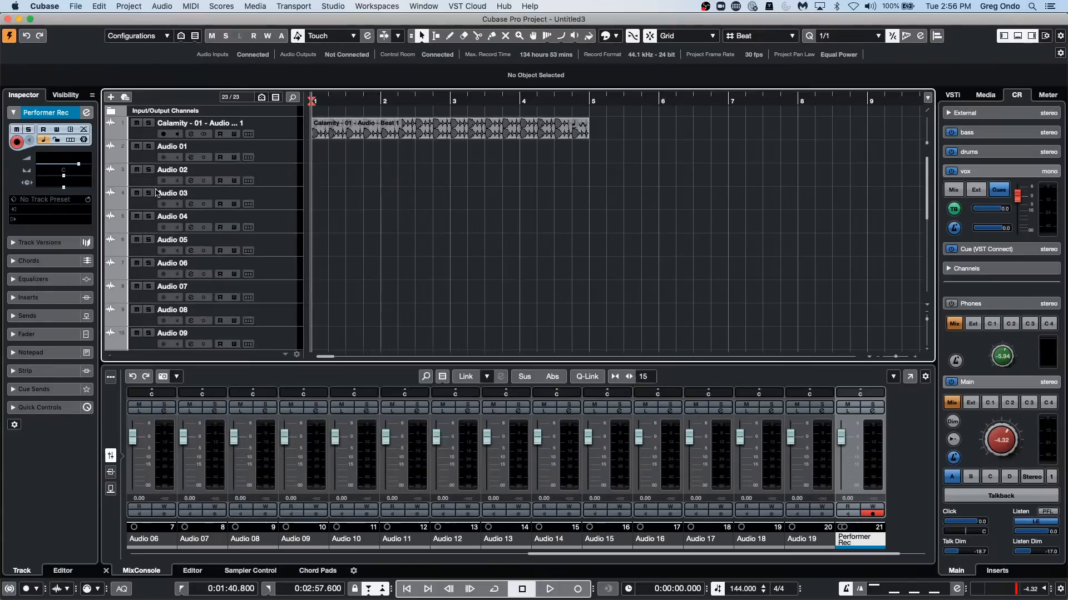
Add a MIDI track below Audio 03 and examine its available output ports.
left_click(276, 202)
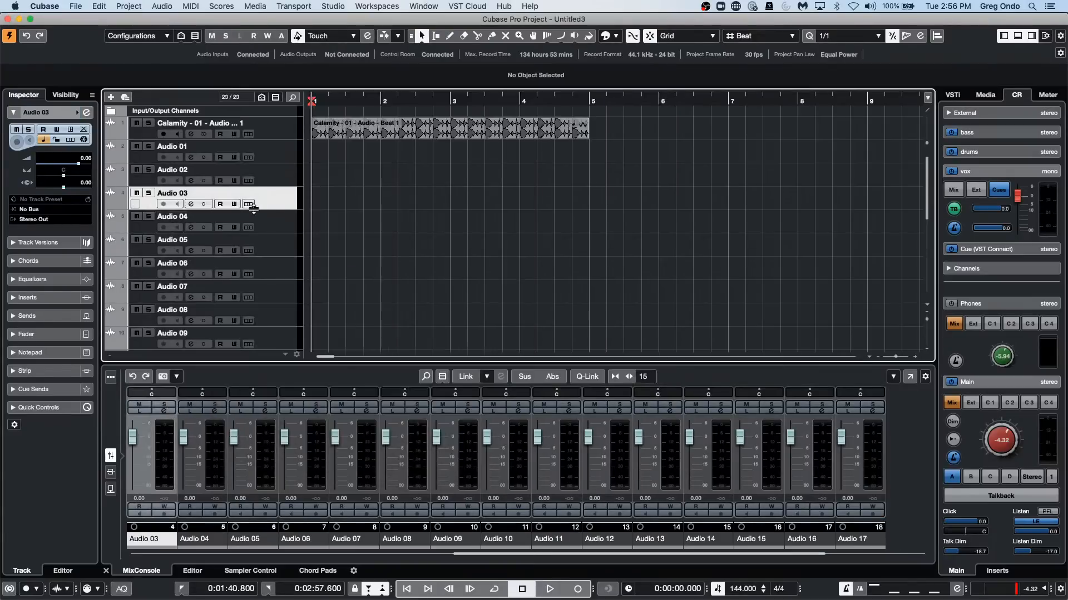
right_click(273, 205)
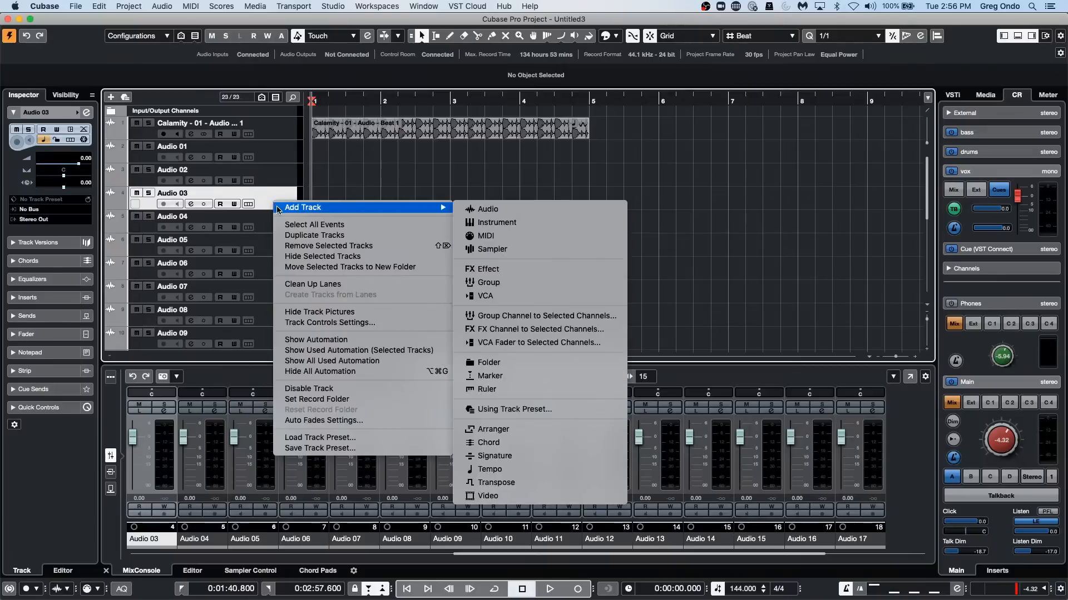
mouse_move(428, 209)
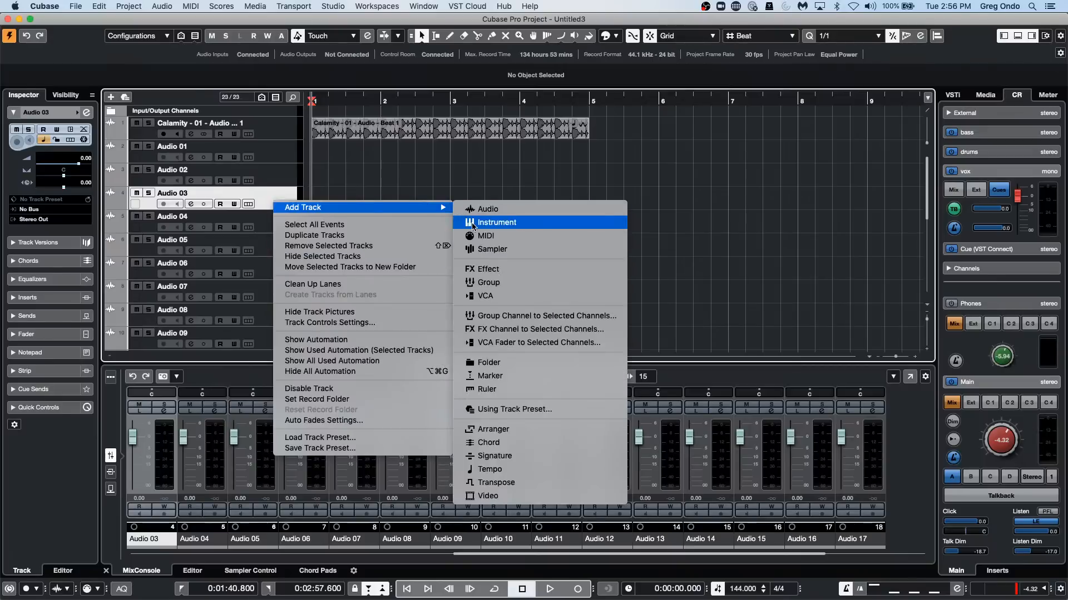
left_click(521, 236)
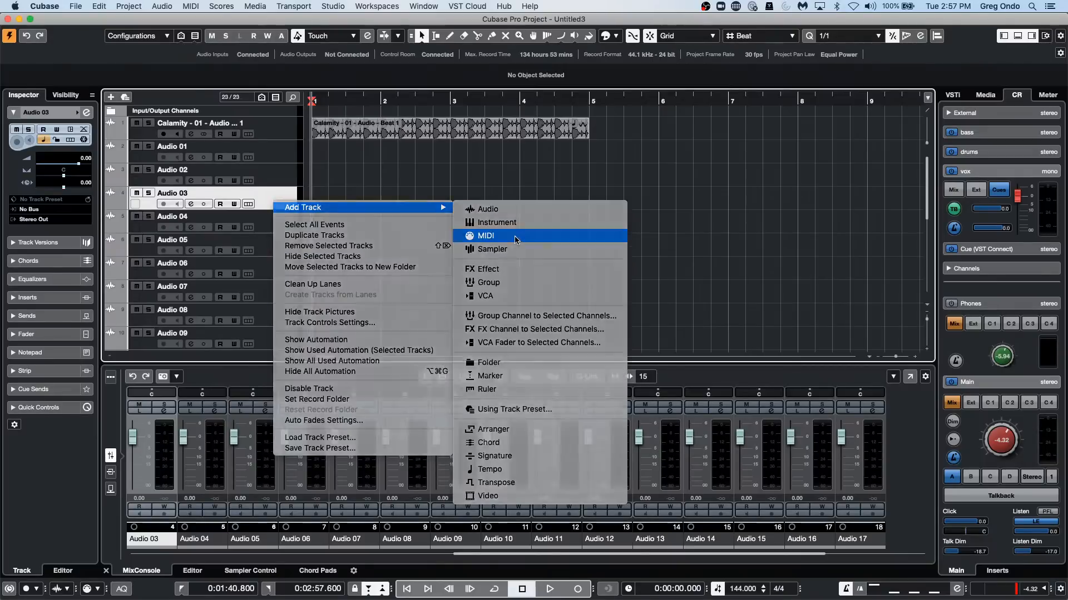
left_click(472, 289)
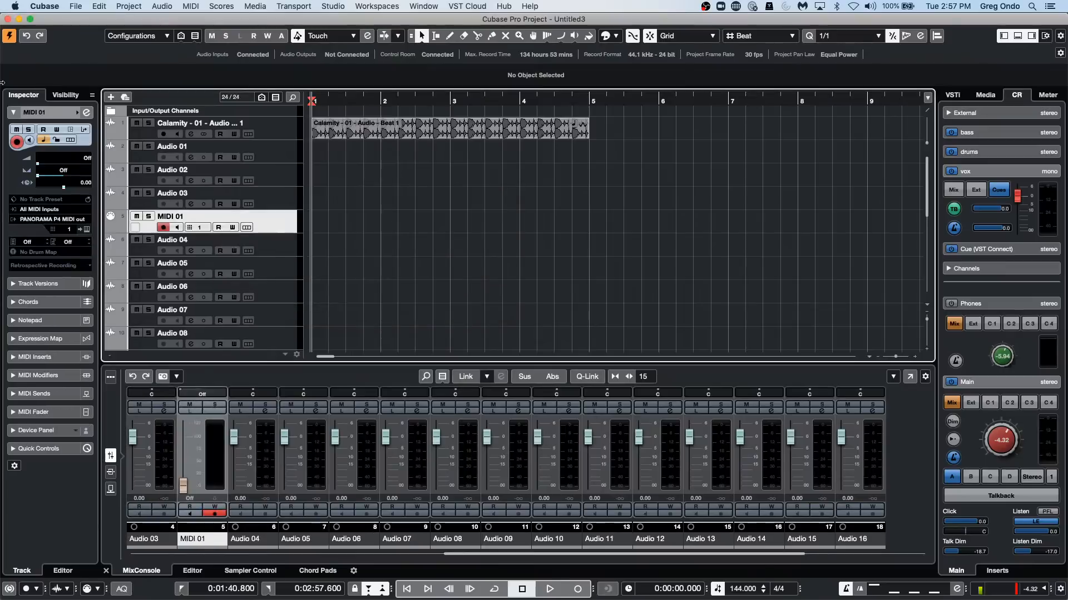
left_click(46, 219)
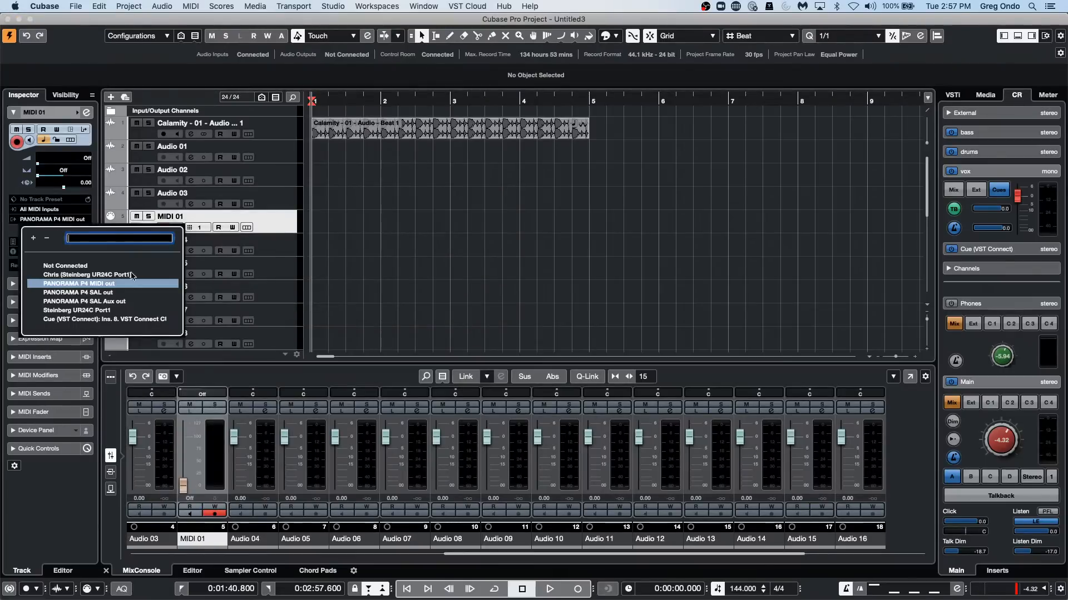
left_click(445, 260)
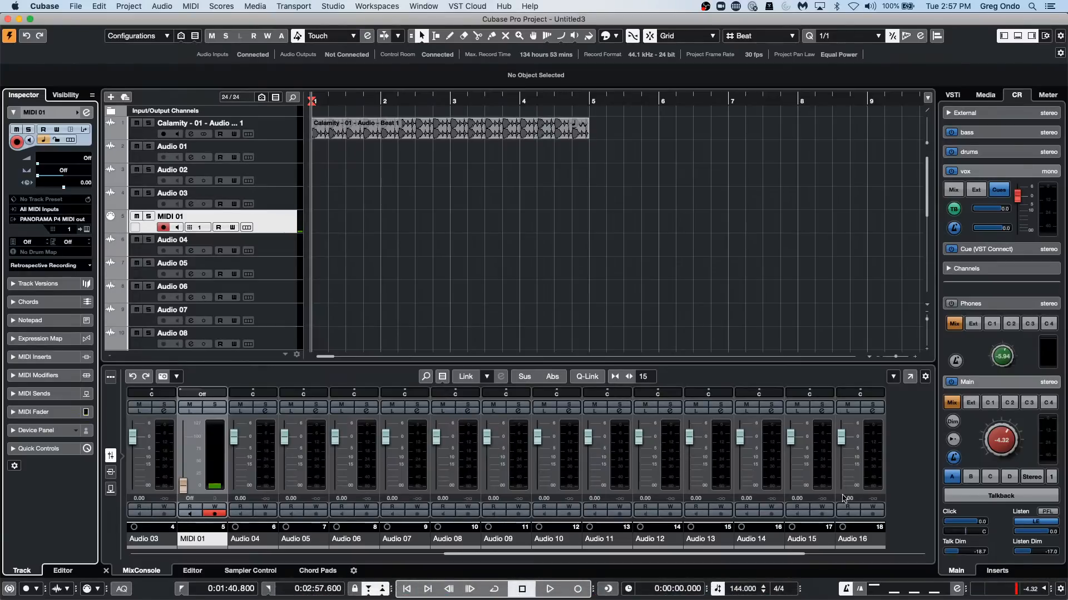
Draw an empty three-bar MIDI part on the MIDI 01 track from bar 1 to bar 4.
right_click(348, 228)
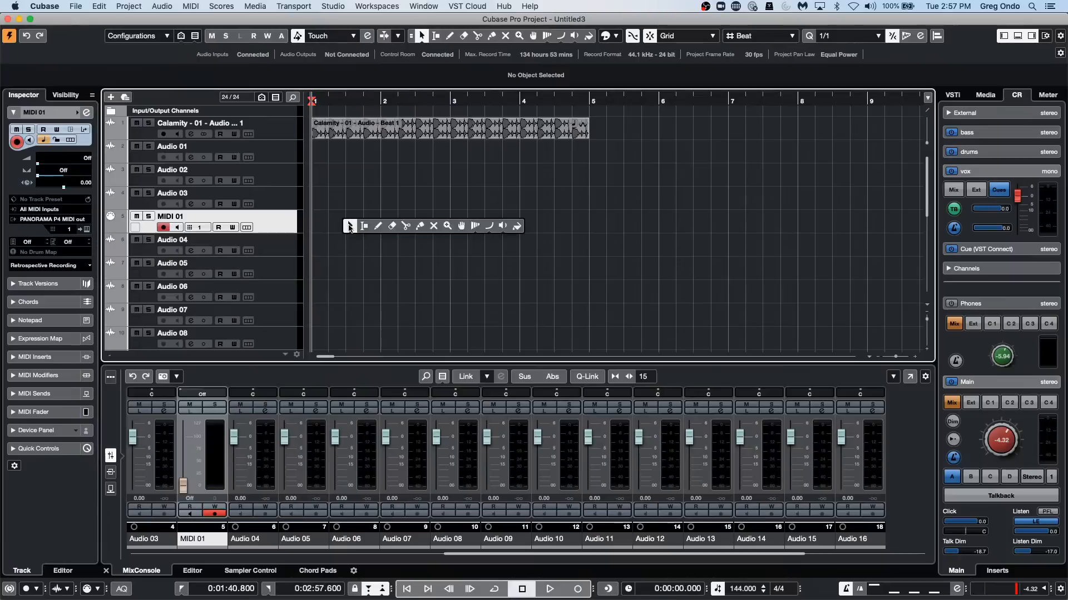
left_click(377, 225)
left_click_drag(312, 222, 522, 228)
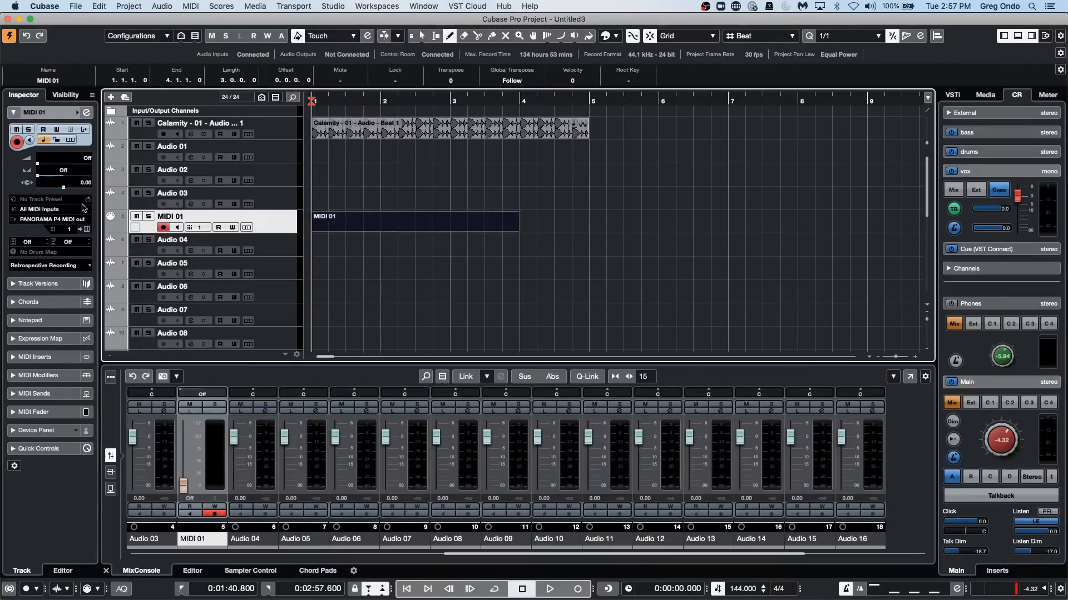
Check the output port and MIDI channel choices of the MIDI 01 track.
left_click(55, 219)
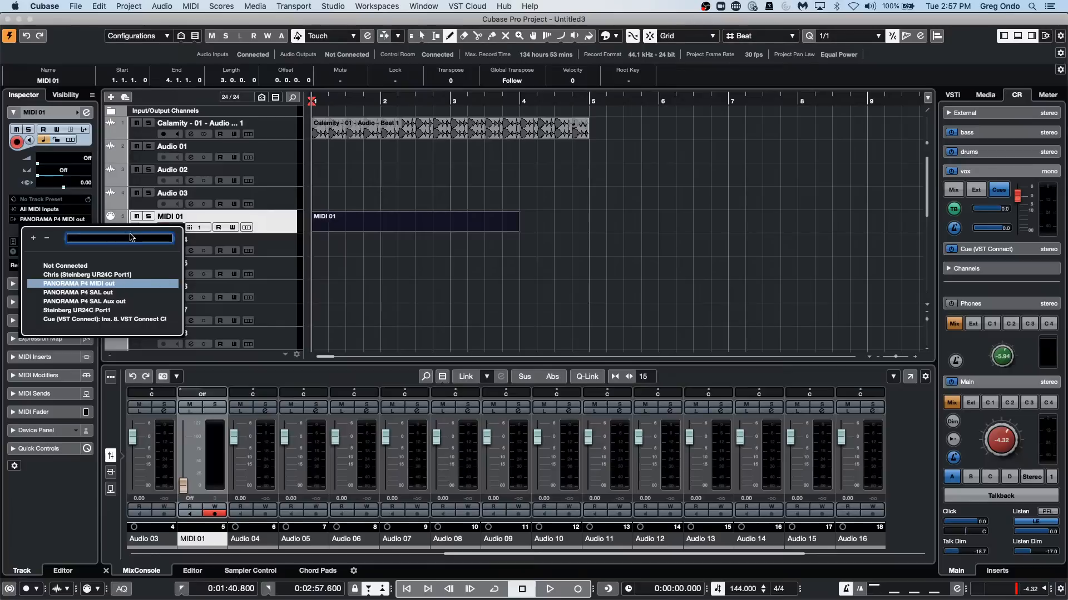
left_click(79, 206)
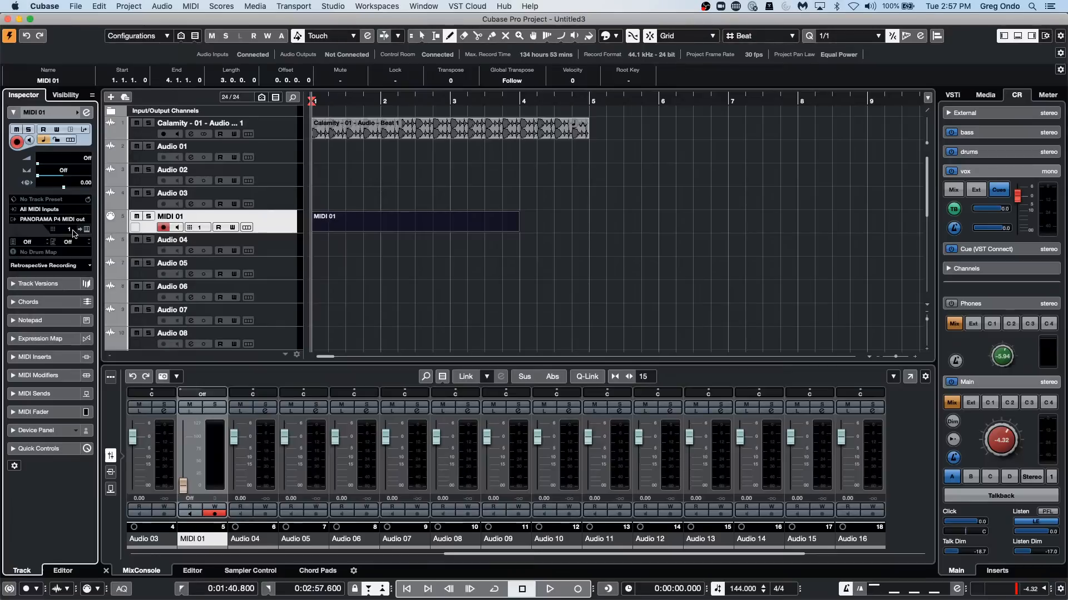
left_click(71, 230)
left_click(30, 237)
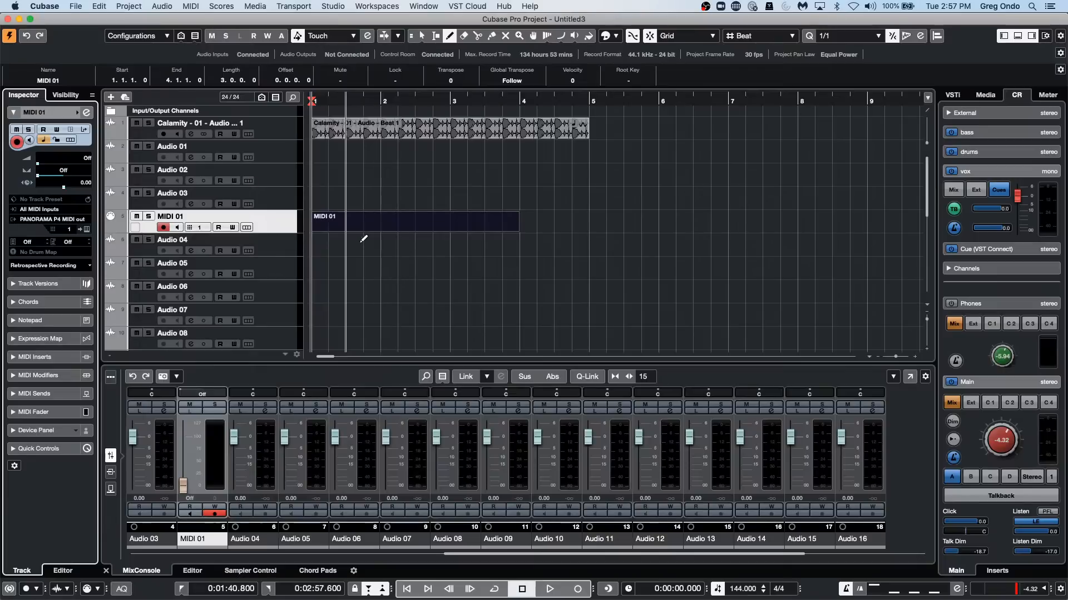
Open the MIDI 01 part in the Key Editor and draw several long and short notes at different pitches across it.
right_click(350, 220)
left_click(352, 222)
double_click(355, 229)
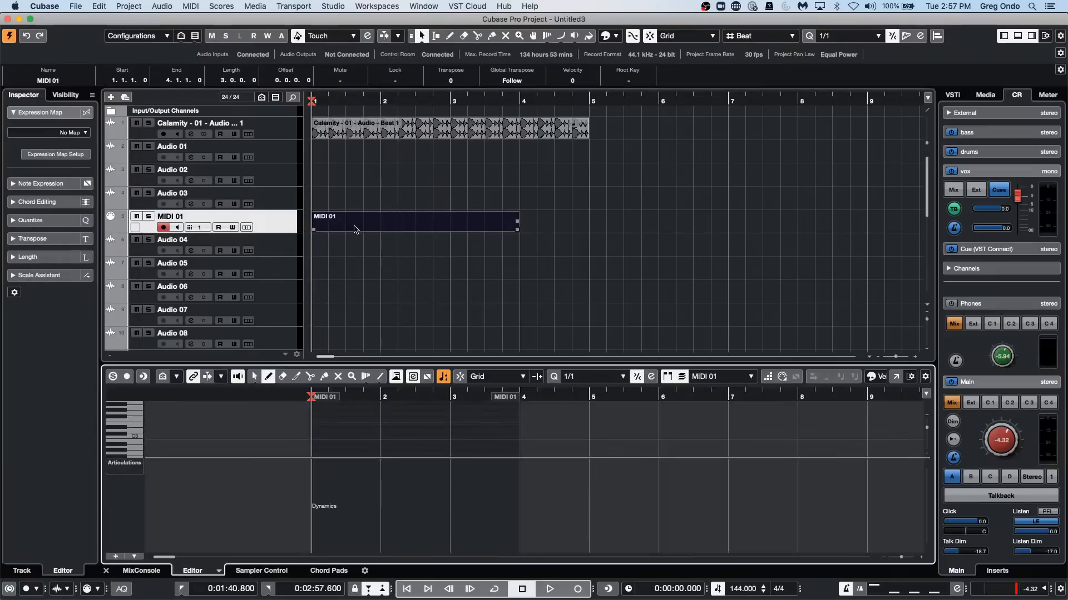
mouse_move(343, 428)
left_mouse_down()
mouse_move(376, 427)
mouse_move(356, 430)
left_mouse_up()
left_click(382, 421)
left_click(385, 451)
left_click(403, 414)
left_click(412, 411)
left_click(418, 428)
left_click(493, 447)
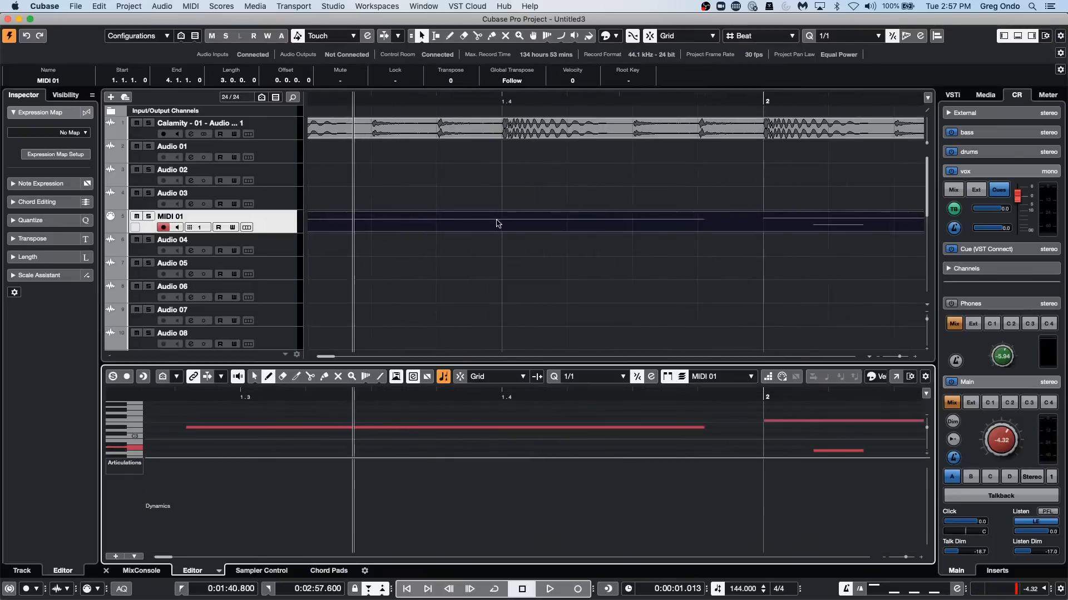
Select the MIDI 01 track and examine its output port list again, leaving the routing as it is.
left_click(281, 219)
mouse_move(420, 101)
left_mouse_down()
mouse_move(424, 65)
mouse_move(417, 91)
left_mouse_up()
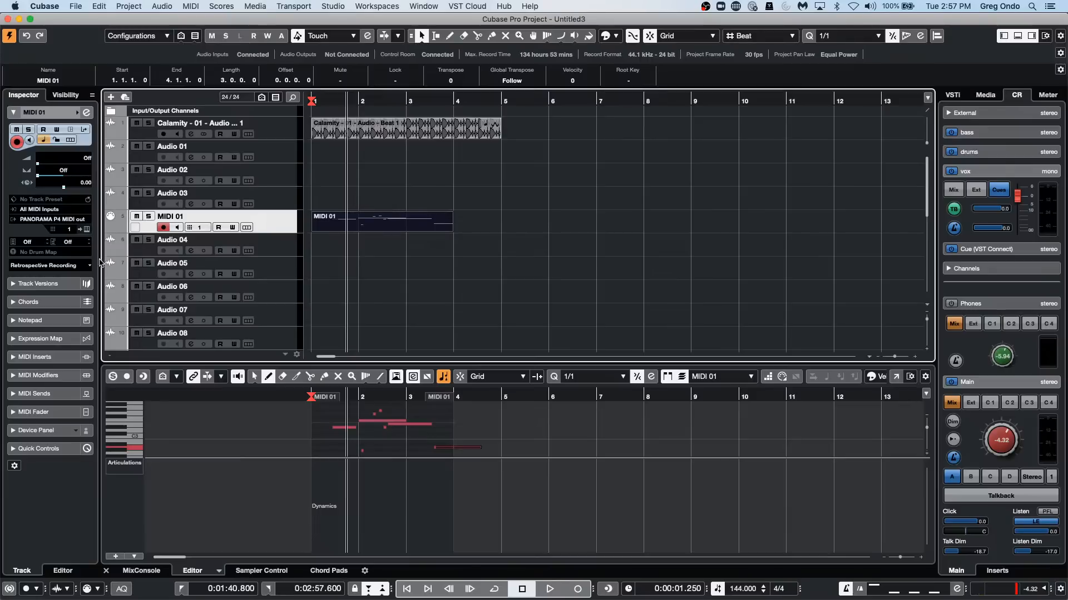
left_click(67, 219)
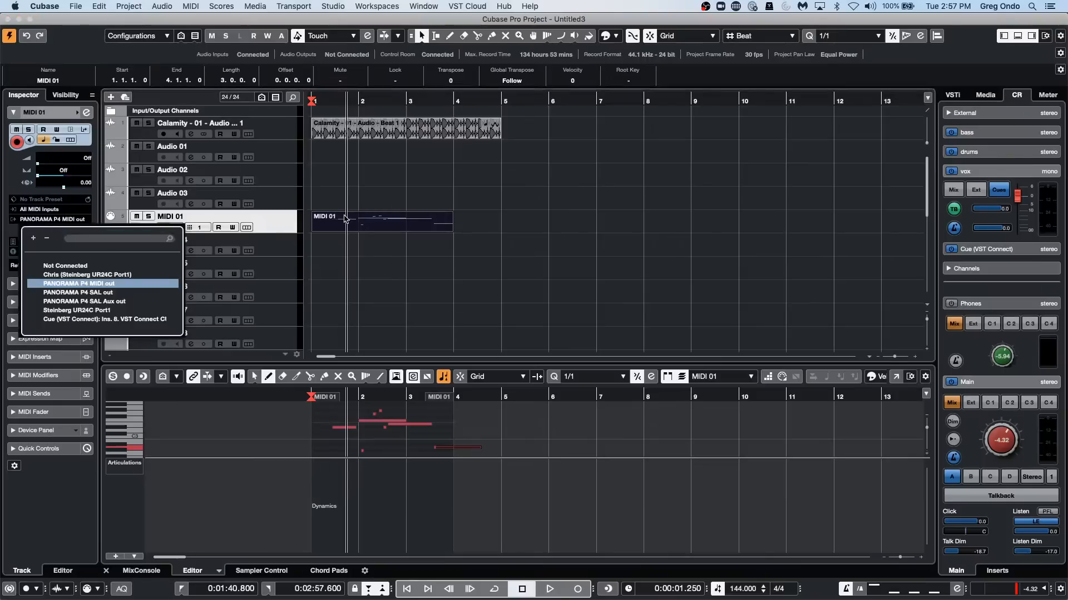
left_click(58, 212)
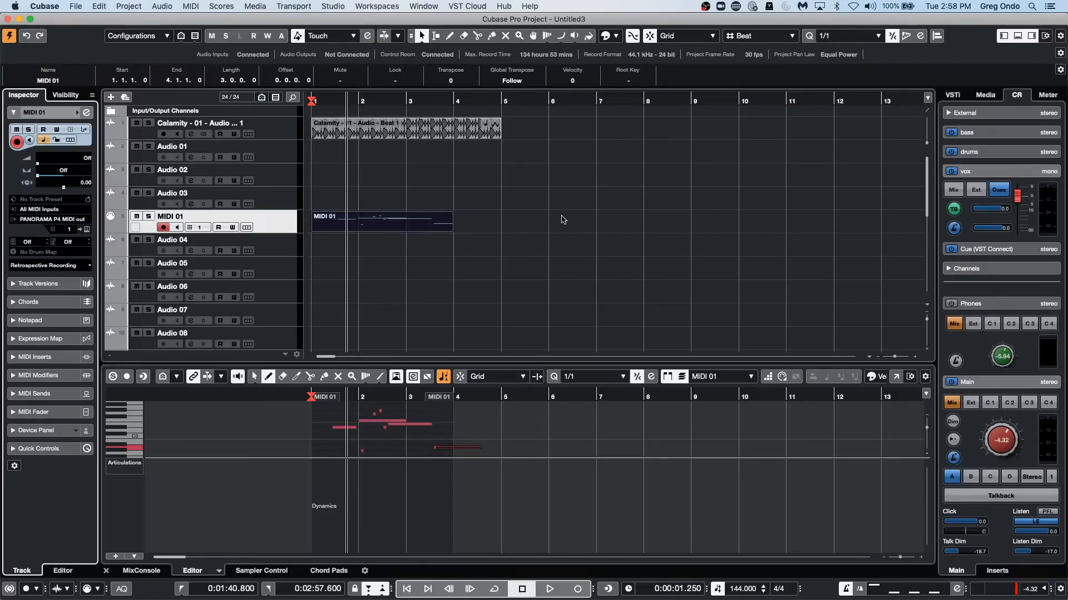
Examine the External FX and External Instruments buses in Audio Connections, and close the window.
left_click(334, 6)
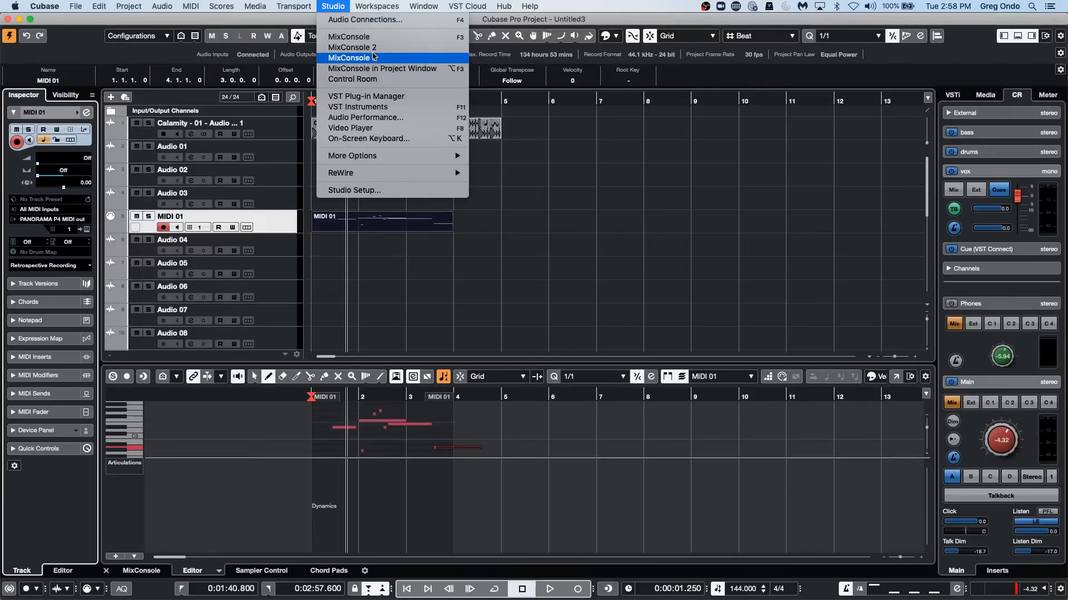
left_click(370, 20)
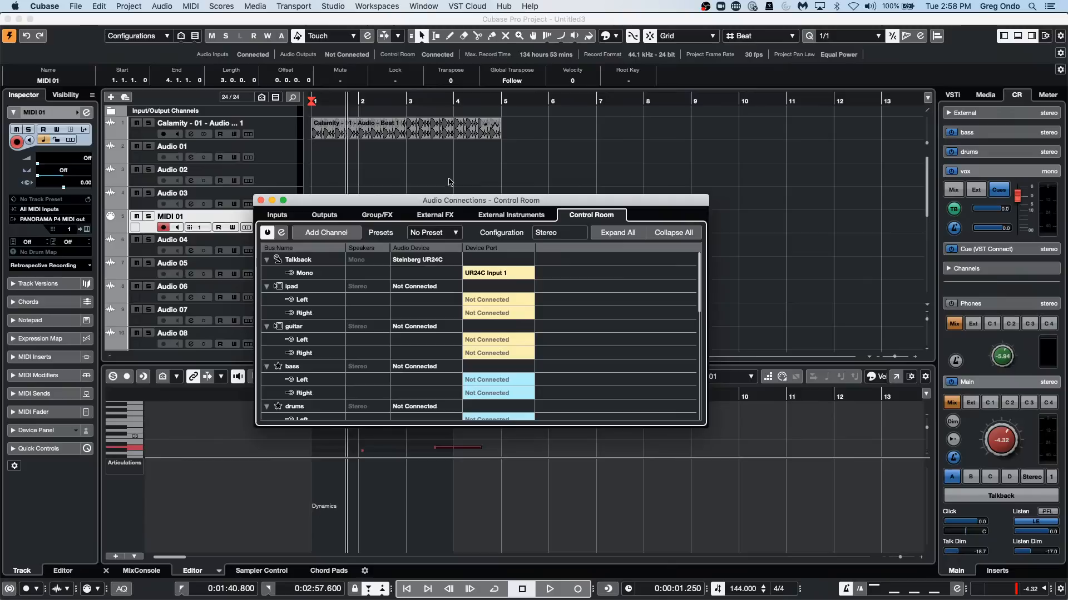
left_click(424, 217)
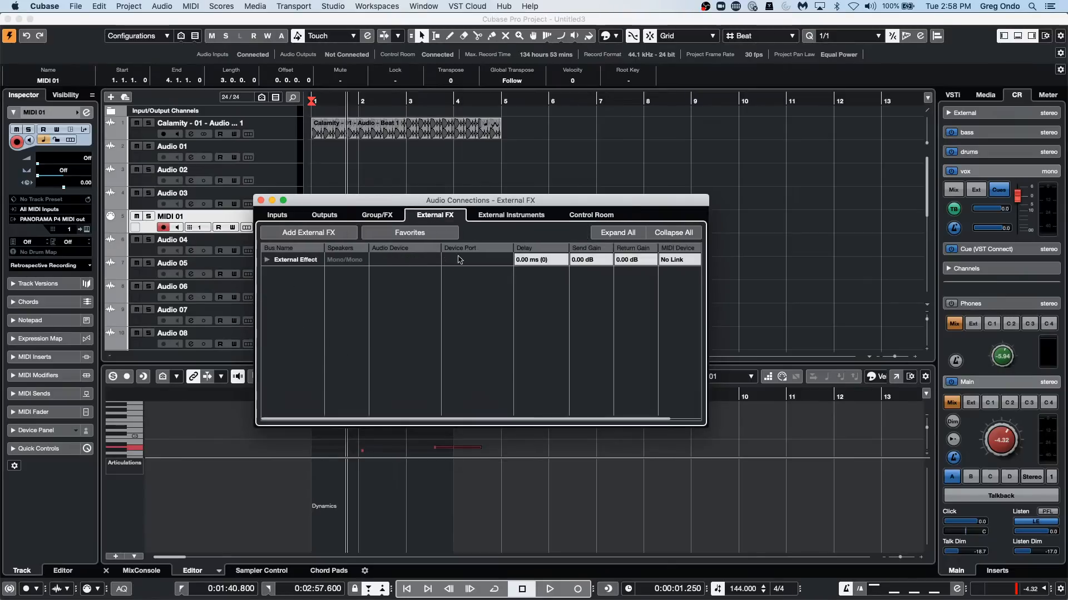
left_click(514, 216)
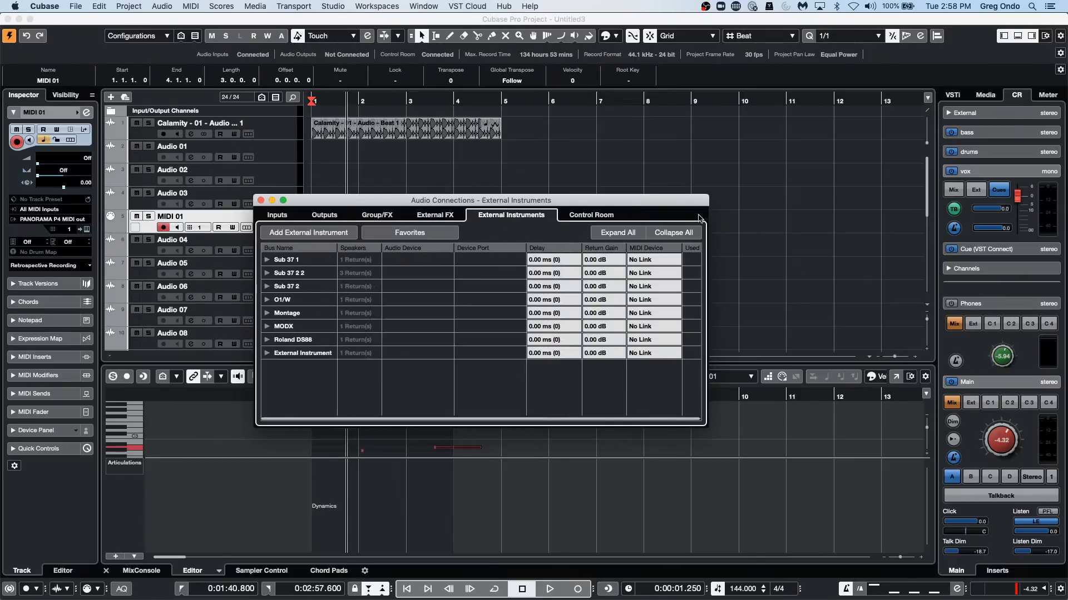
left_click(260, 201)
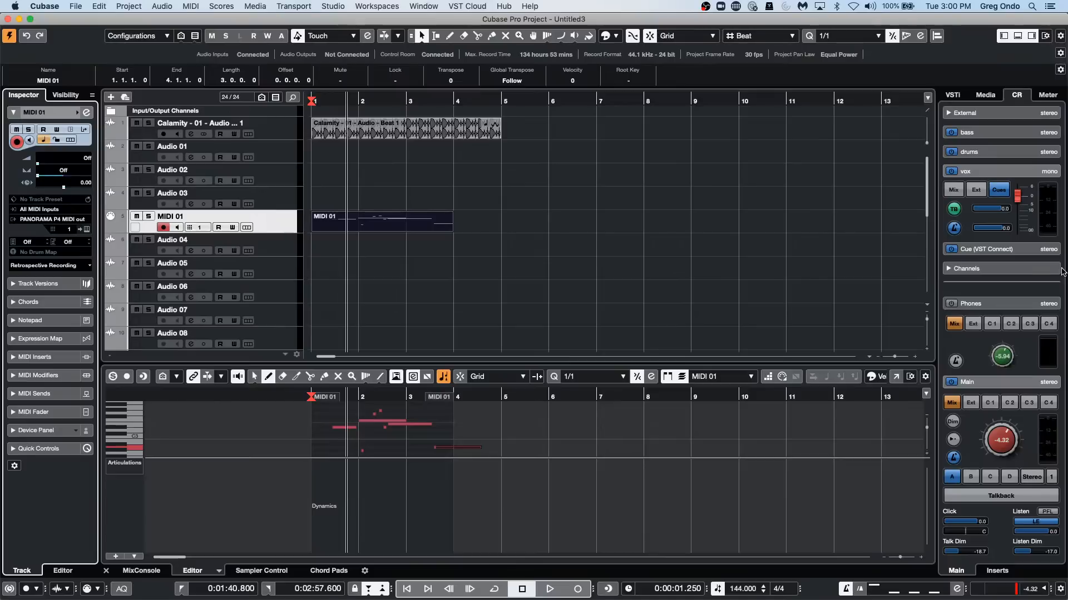
Lower the Control Room's Main output level to about -16.2.
mouse_move(1001, 447)
left_mouse_down()
mouse_move(999, 425)
mouse_move(999, 443)
left_mouse_up()
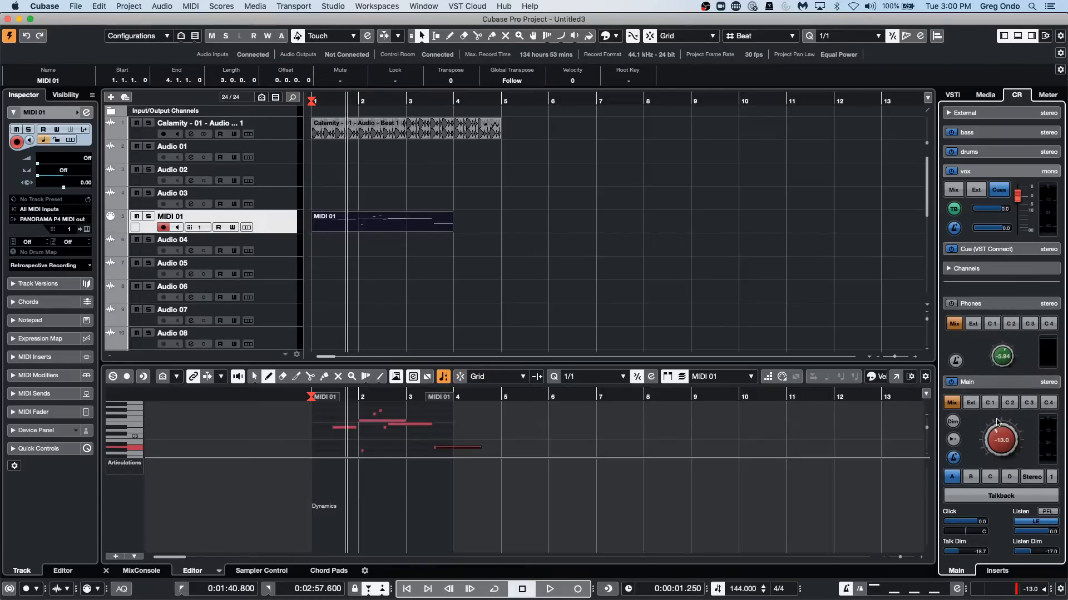
scroll(996, 445, "down", 4)
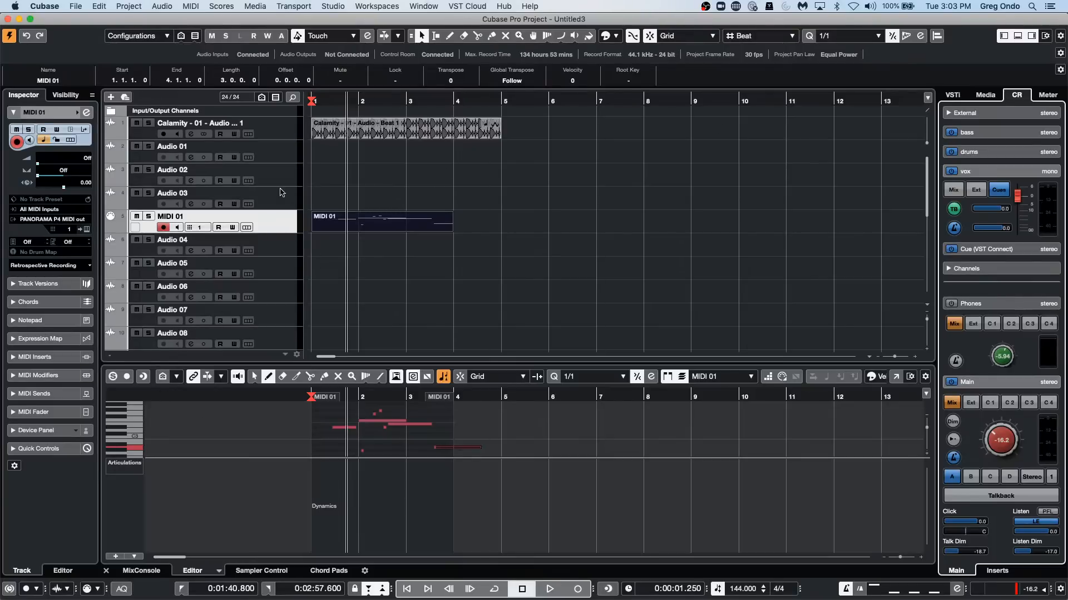
Add one Retrologue instrument track routed to Stereo Out below MIDI 01 and shift its plug-in window aside.
right_click(288, 216)
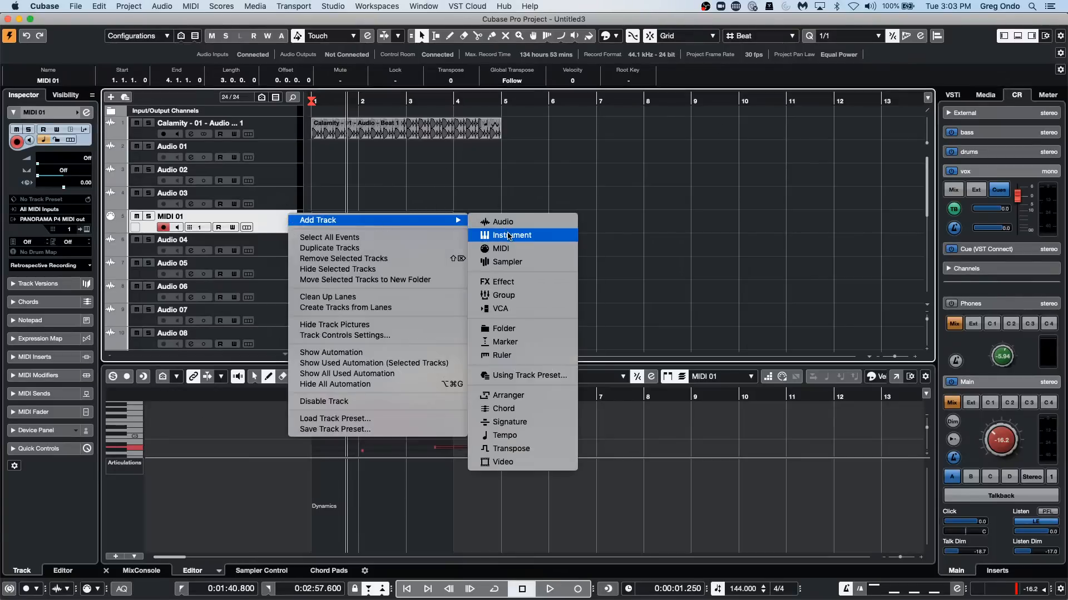
left_click(505, 235)
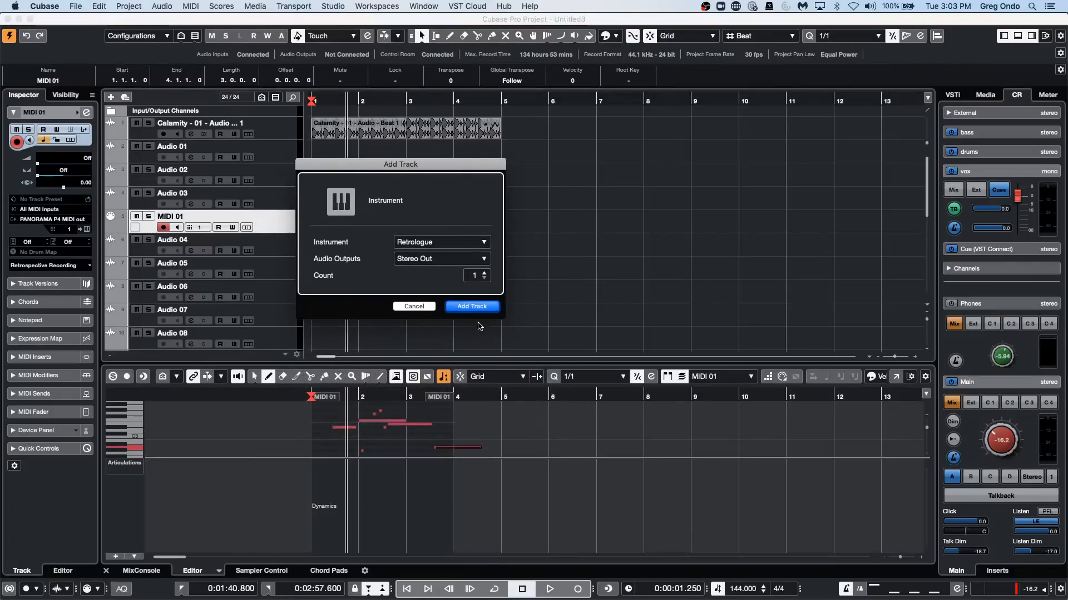
left_click(472, 306)
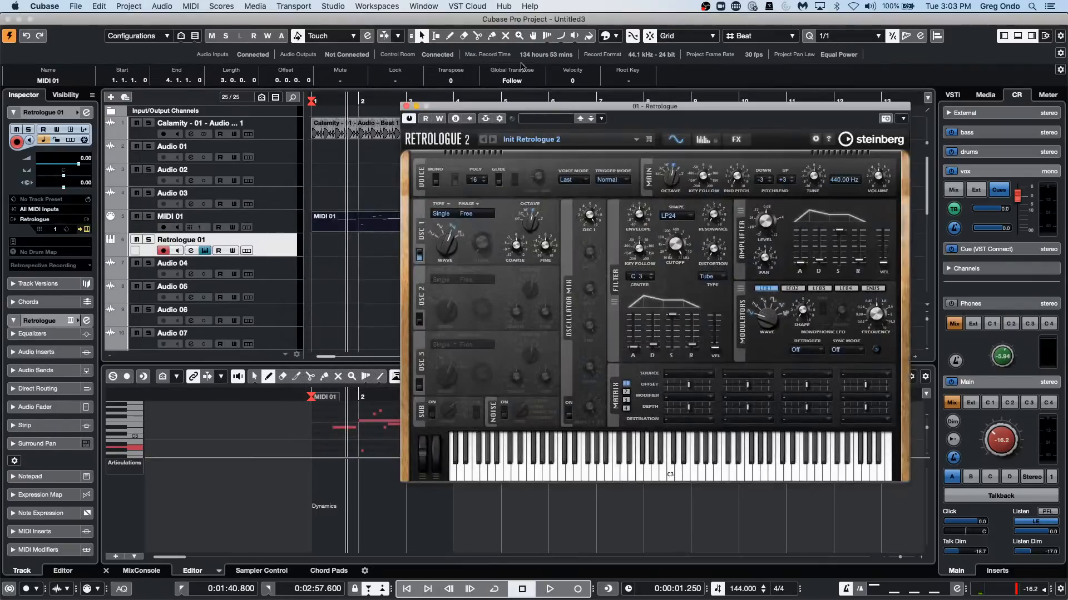
left_click_drag(497, 108, 417, 239)
Exclude IAC Driver Bus 1, PANORAMA P4 MIDI in, PANORAMA P4 SAL Aux in and Steinberg UR24C Port1 from All MIDI Inputs in Studio Setup.
left_click(424, 6)
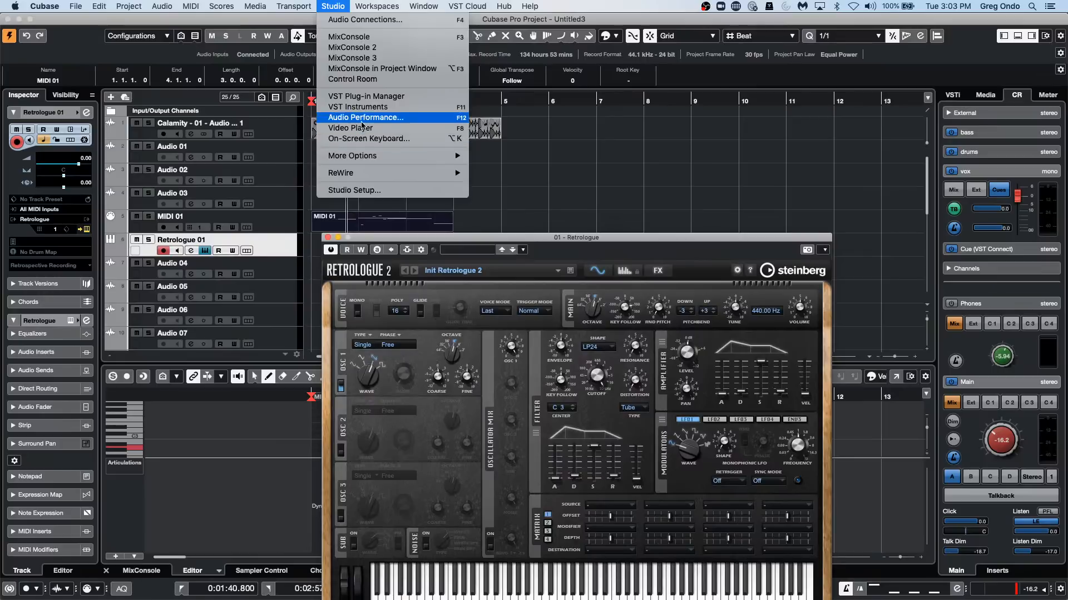
left_click(367, 190)
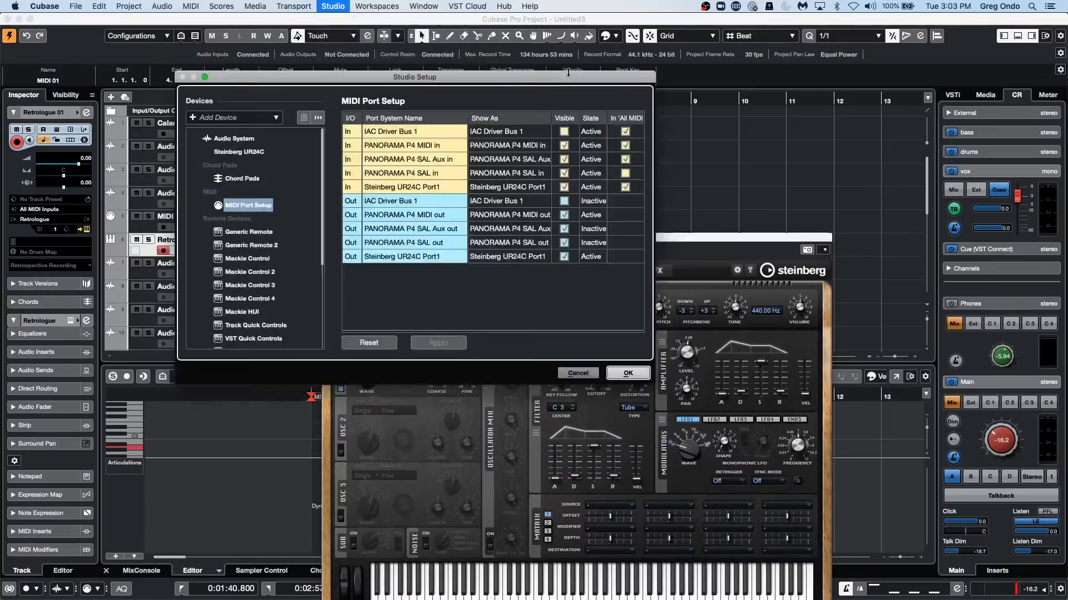
left_click(625, 132)
left_click(625, 145)
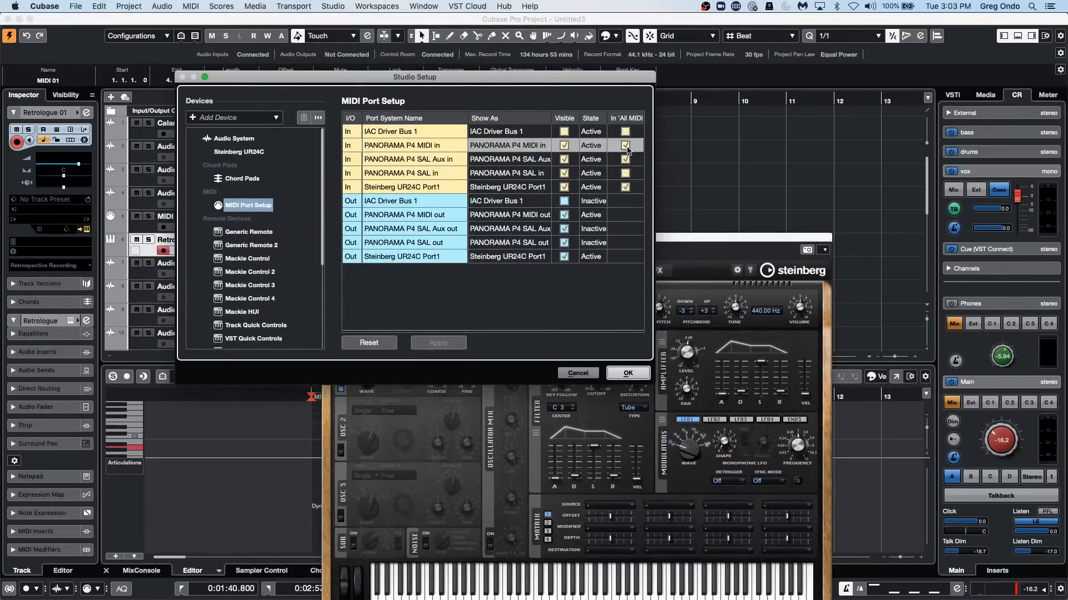
left_click(625, 159)
left_click(625, 187)
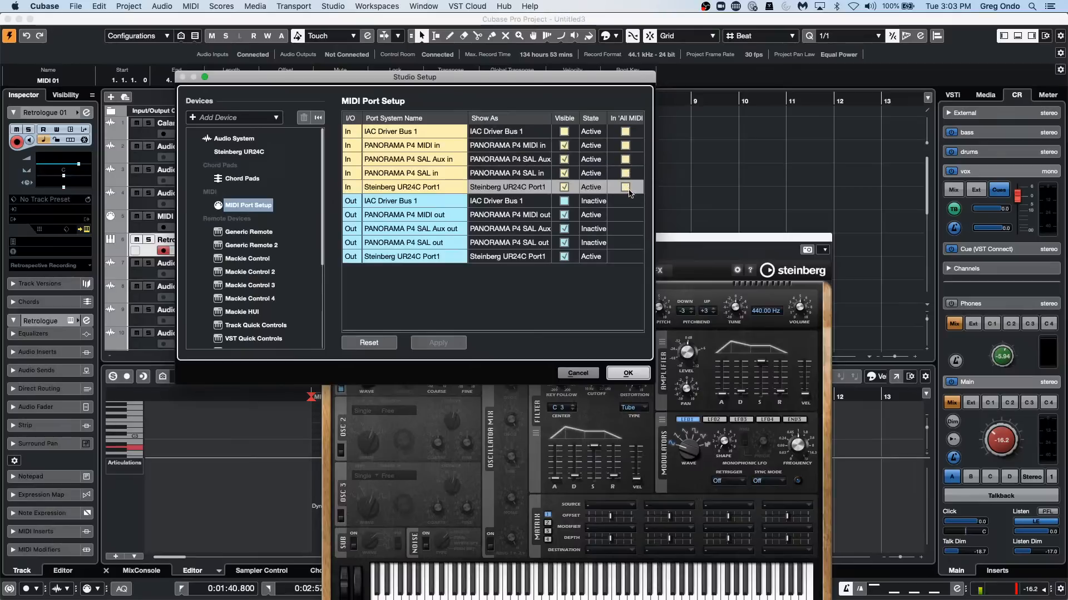
left_click(628, 368)
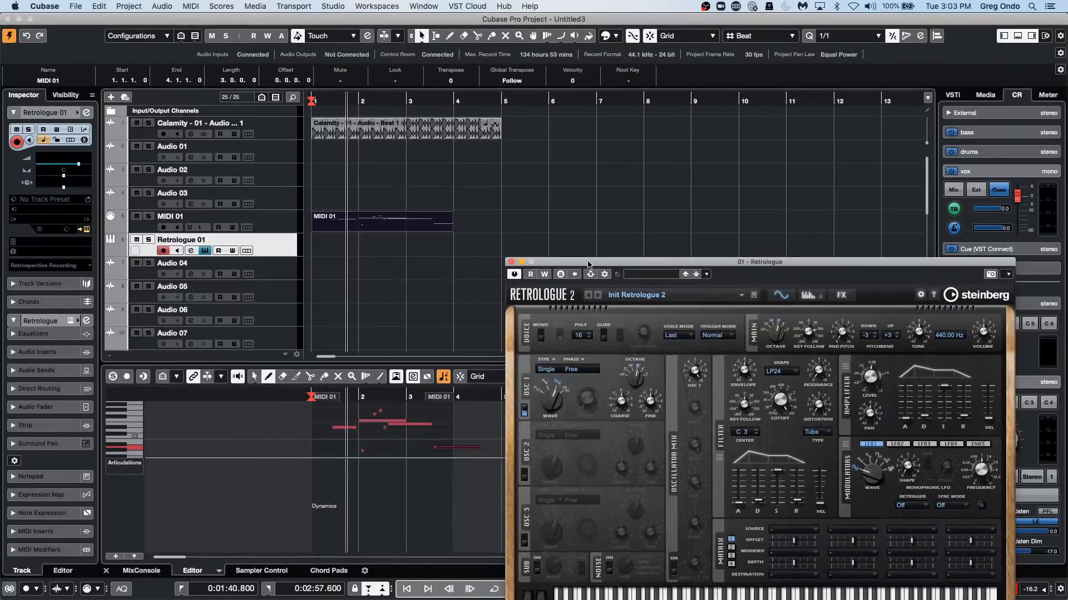
Add one Padshop instrument track routed to Stereo Out below the Retrologue track.
right_click(276, 248)
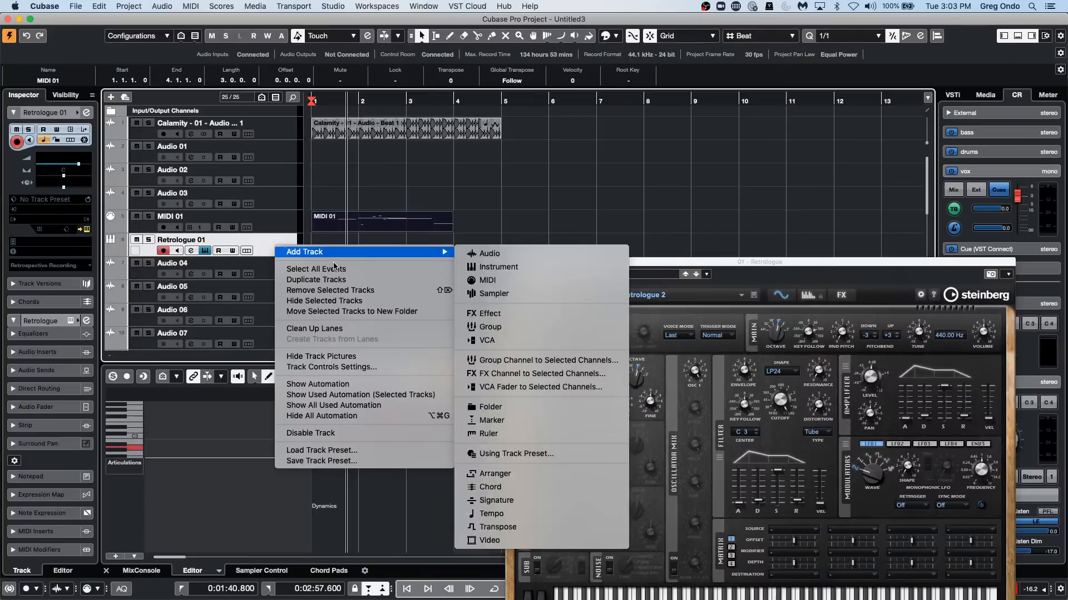
mouse_move(445, 256)
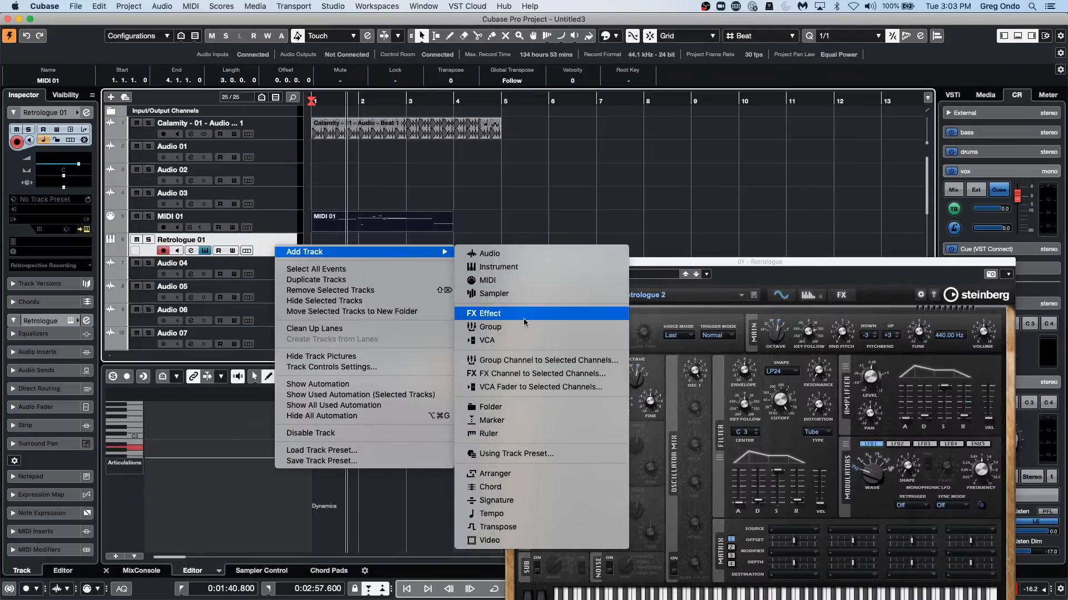
left_click(525, 267)
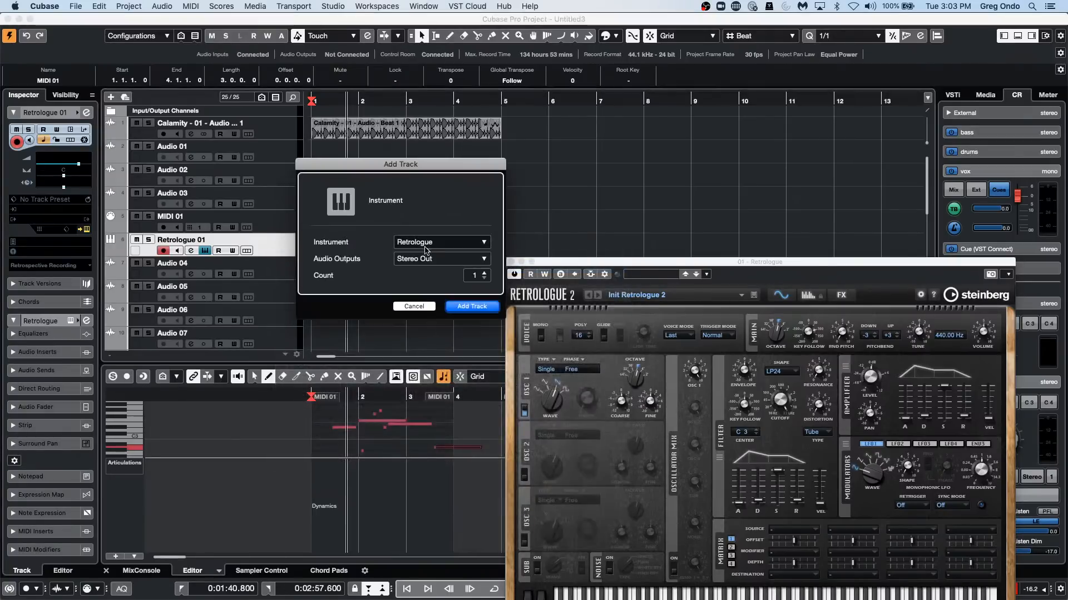
left_click(427, 243)
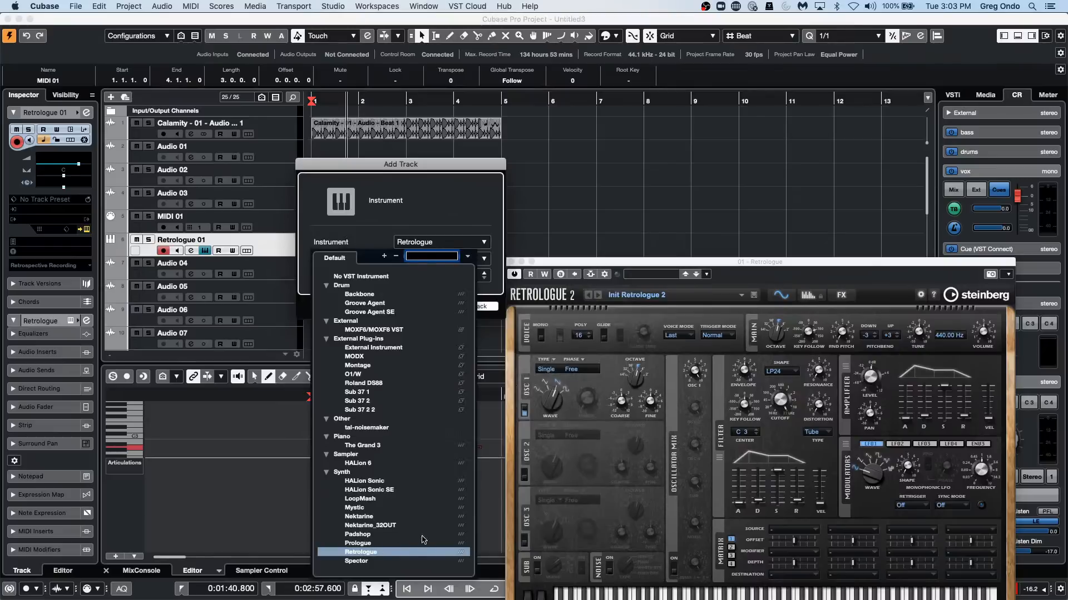
left_click(396, 537)
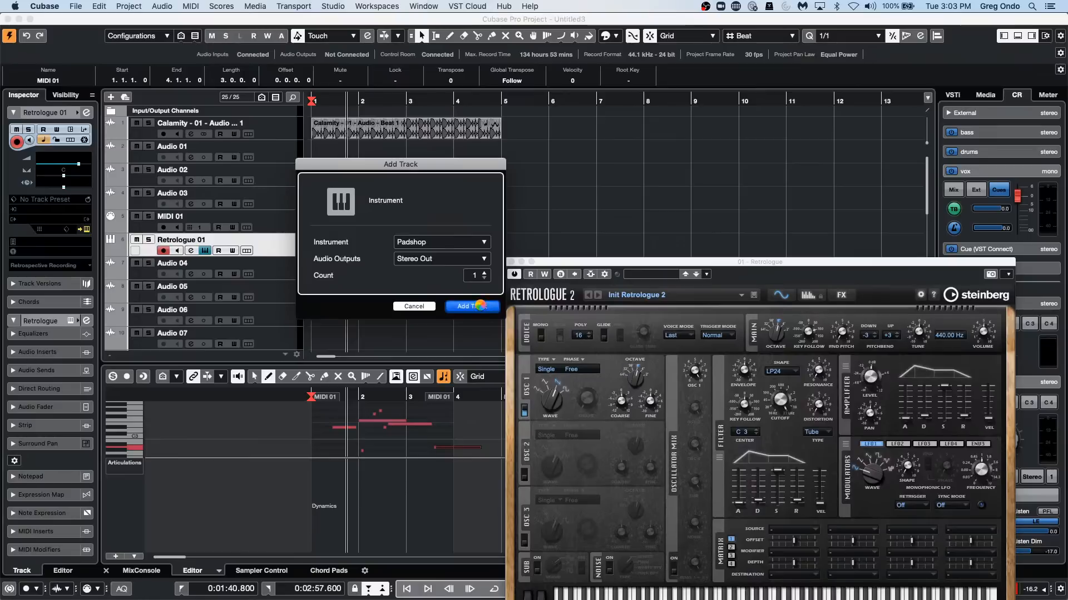
left_click(472, 306)
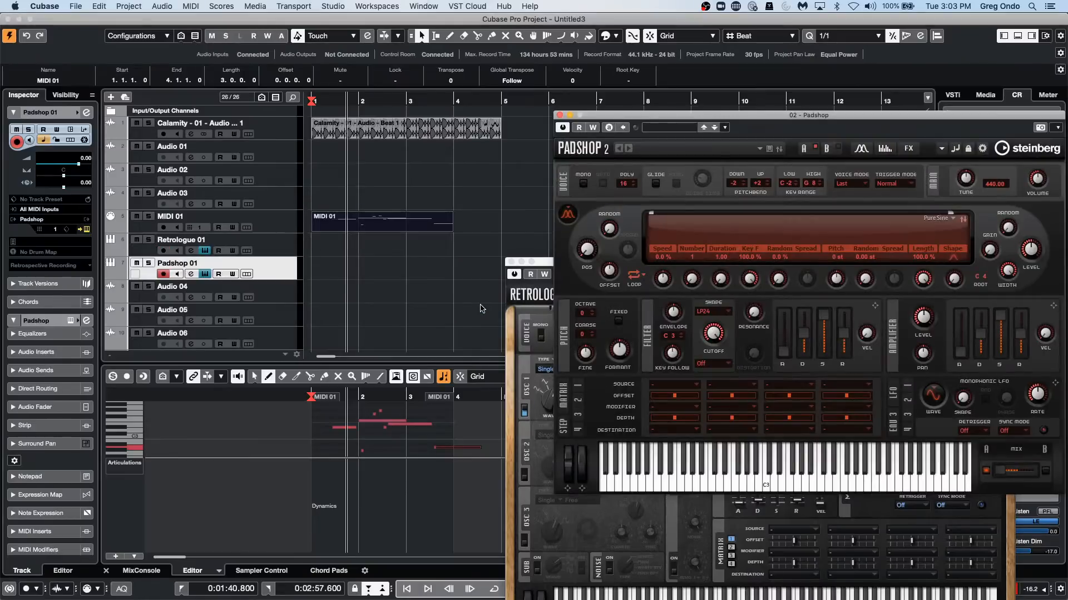
Check the MIDI input choices for the Padshop track and close the Padshop and Retrologue windows.
left_click(58, 210)
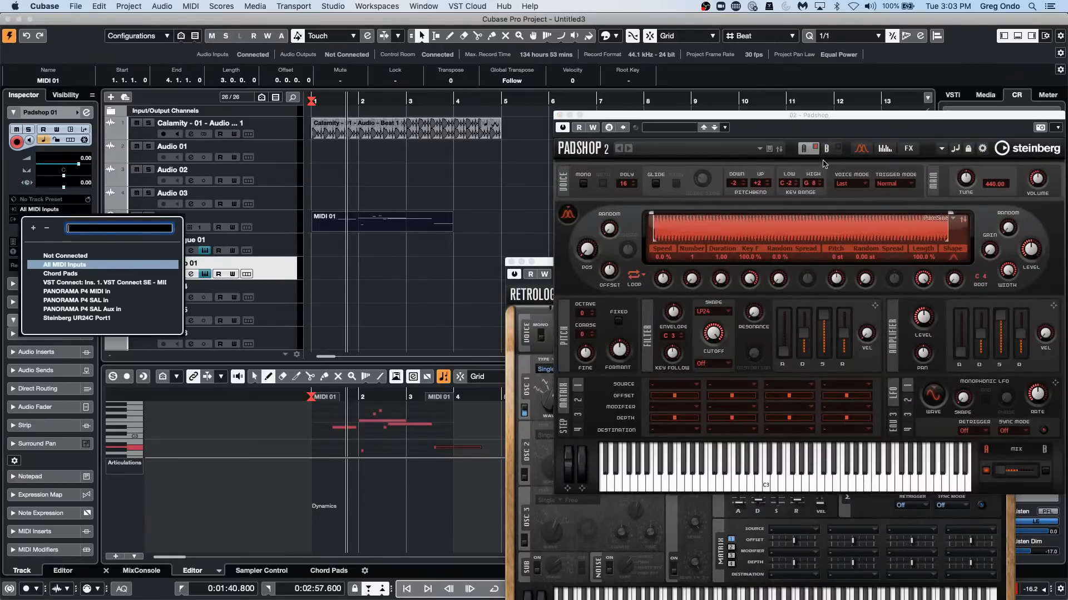
left_click(559, 114)
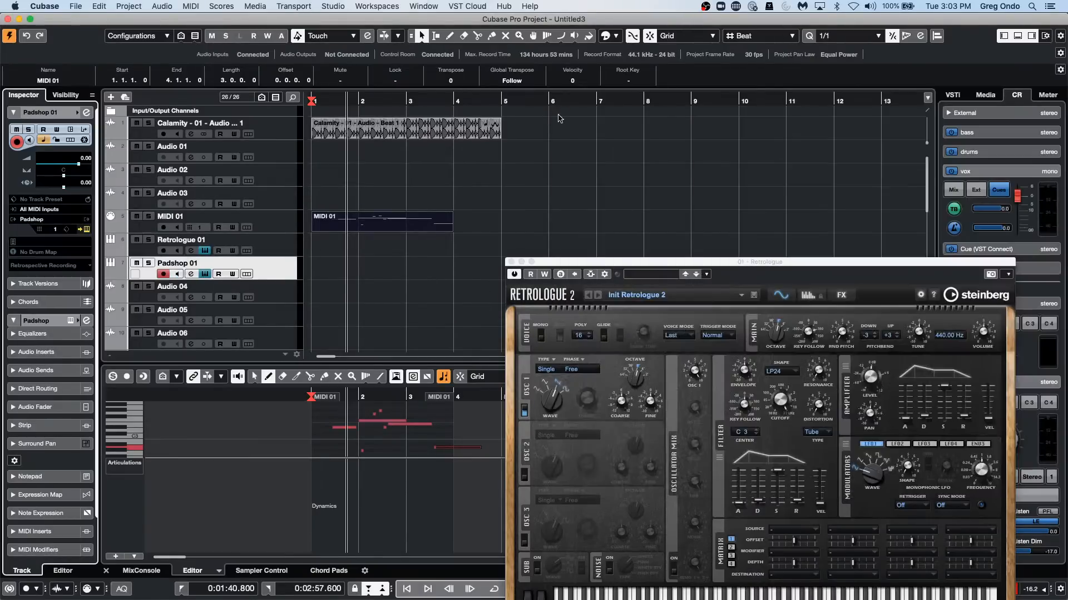
left_click(510, 263)
Include all five MIDI input ports, including PANORAMA P4 SAL in, in All MIDI Inputs in Studio Setup.
left_click(396, 7)
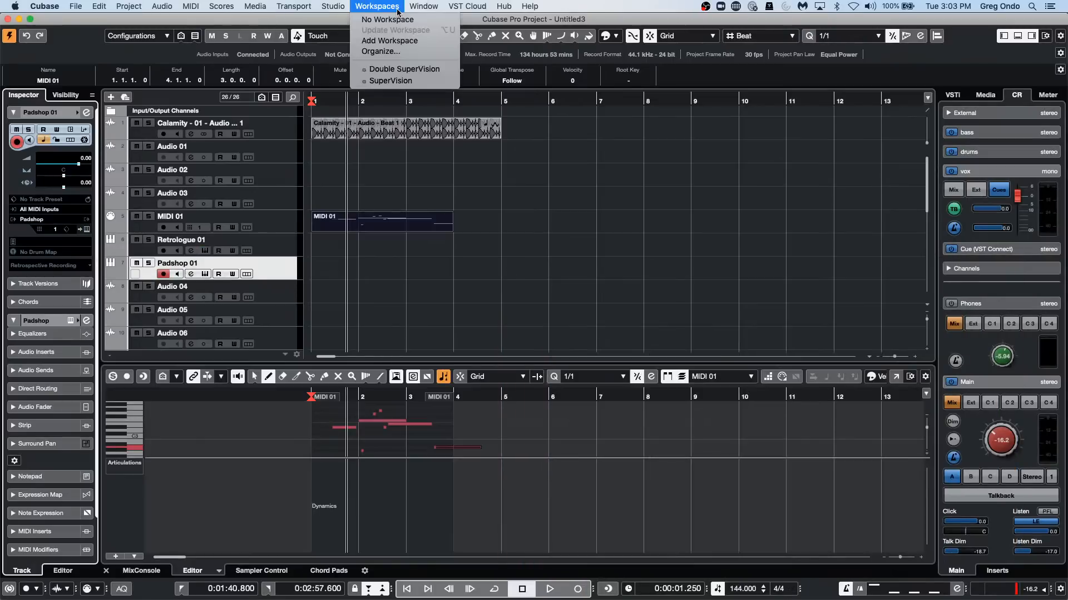
left_click(339, 190)
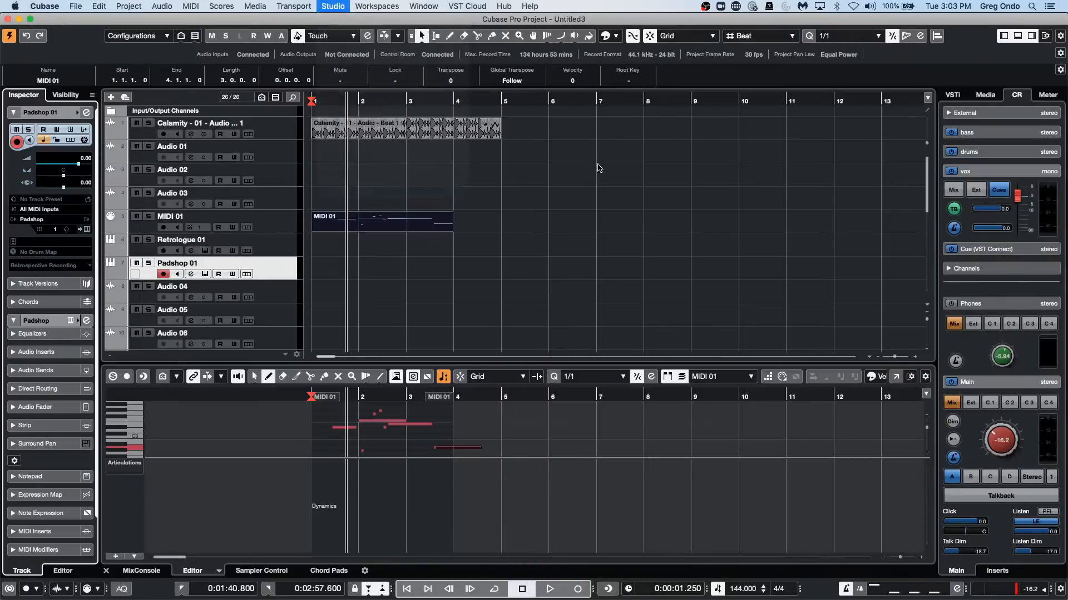
left_click(625, 131)
left_click(625, 145)
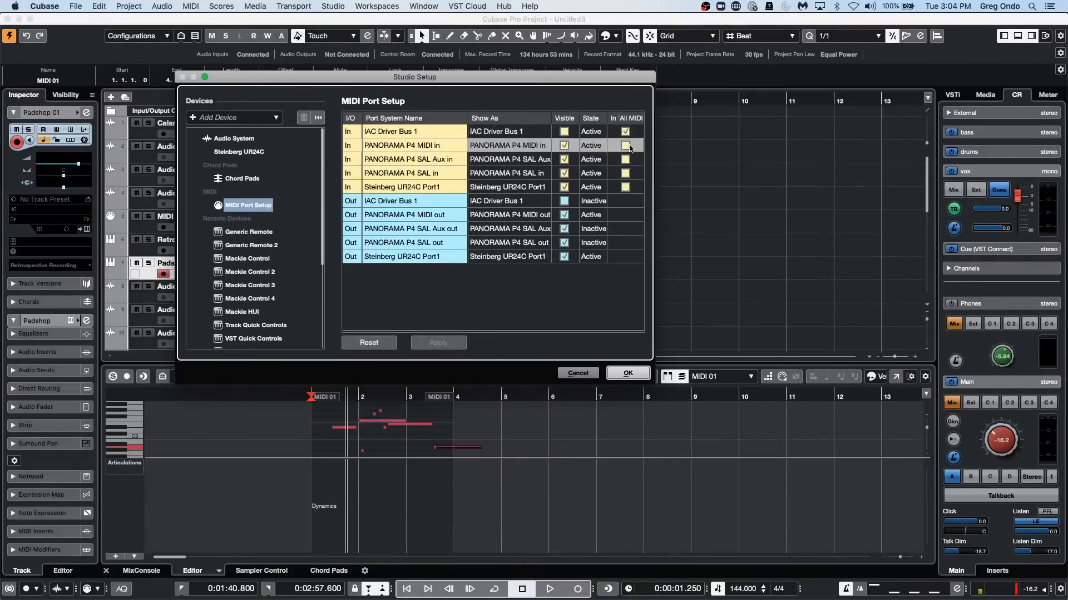
left_click(626, 160)
left_click(625, 173)
left_click(625, 187)
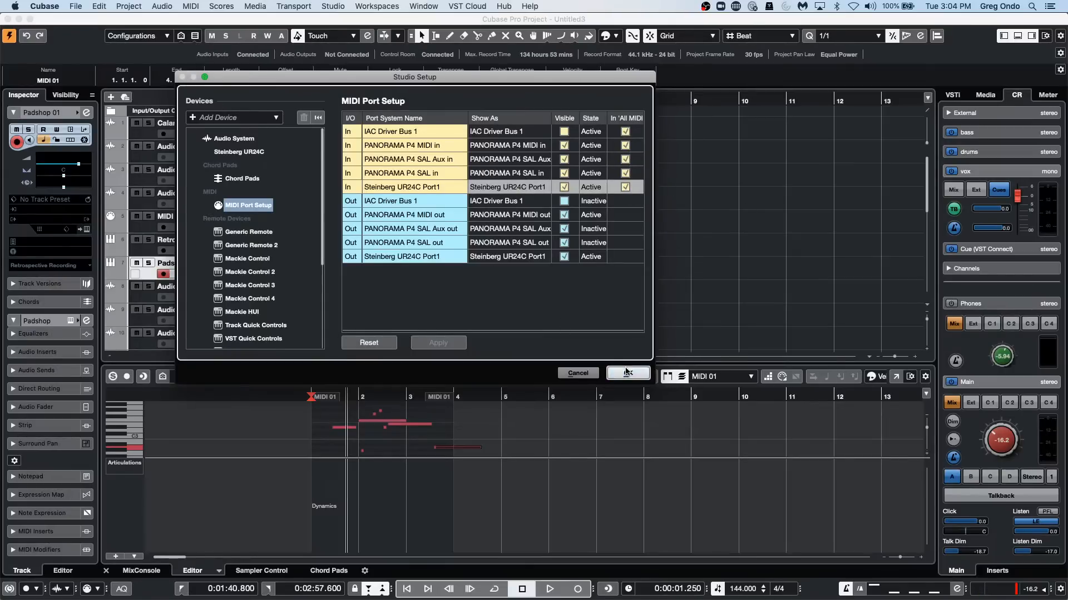
left_click(627, 373)
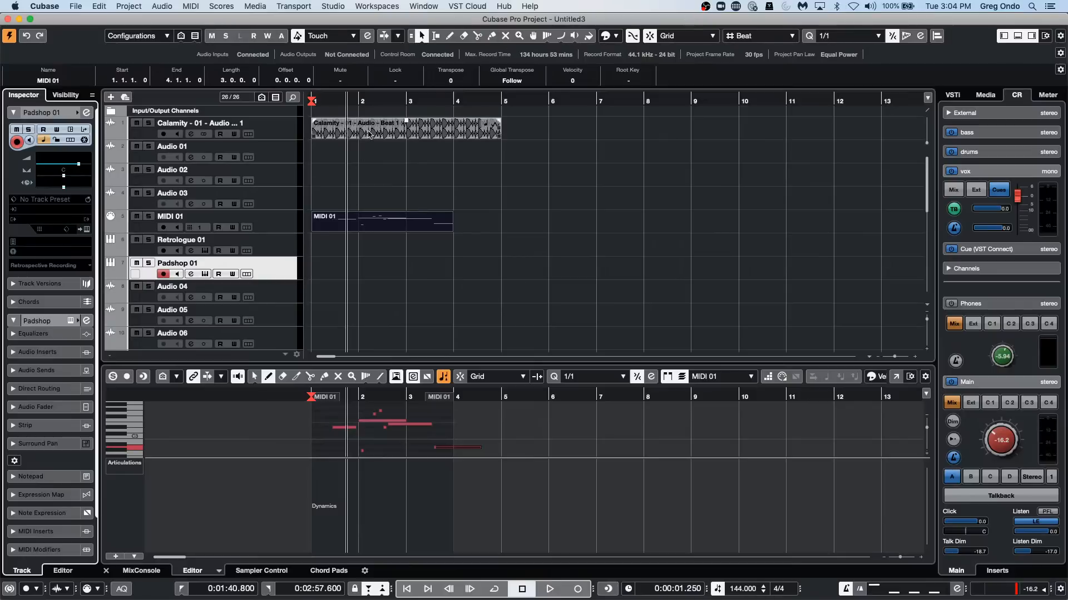
Apply the Remove DC Offset process to the Calamity audio event.
left_click(369, 133)
left_click(191, 6)
mouse_move(173, 5)
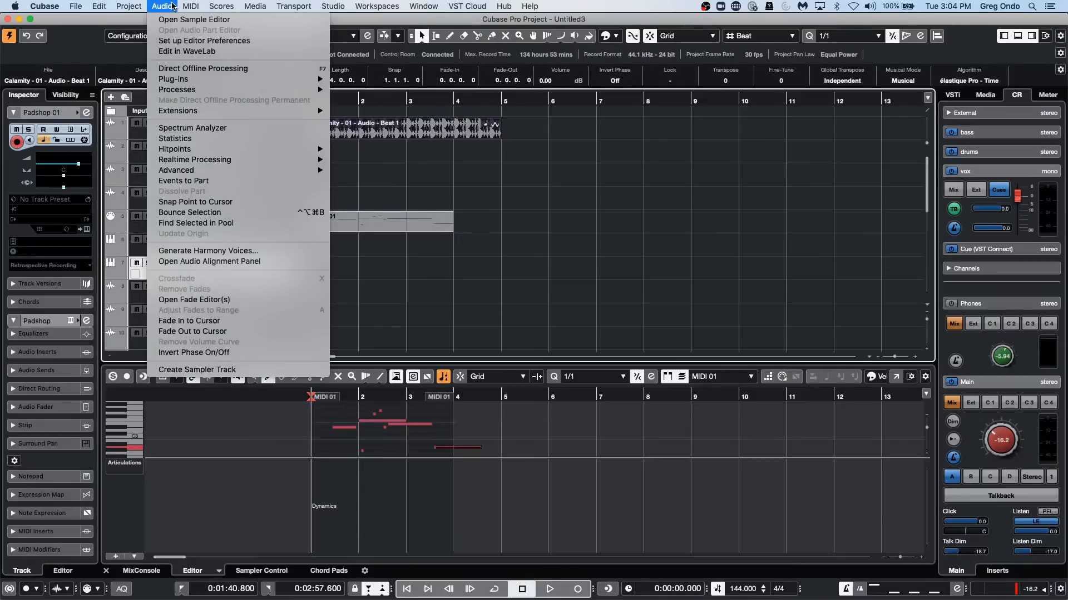
mouse_move(177, 80)
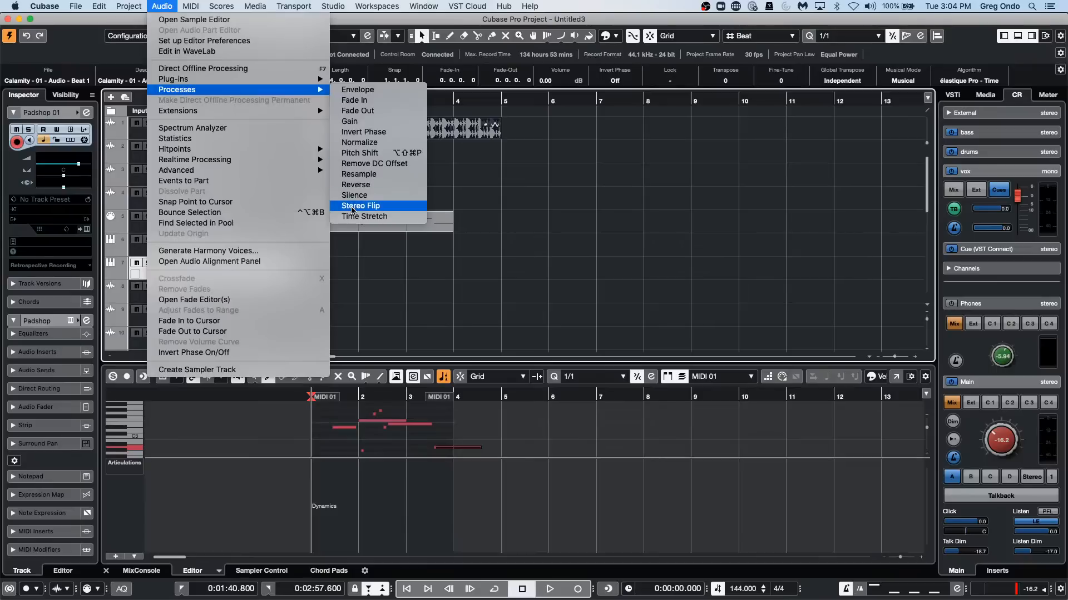
left_click(383, 163)
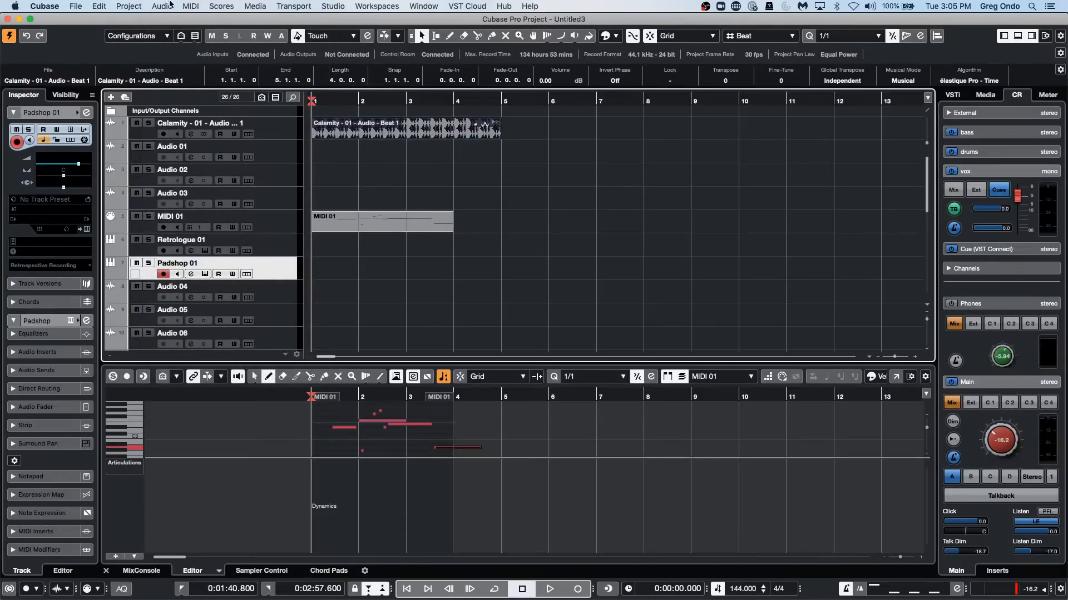
left_click(160, 7)
mouse_move(209, 92)
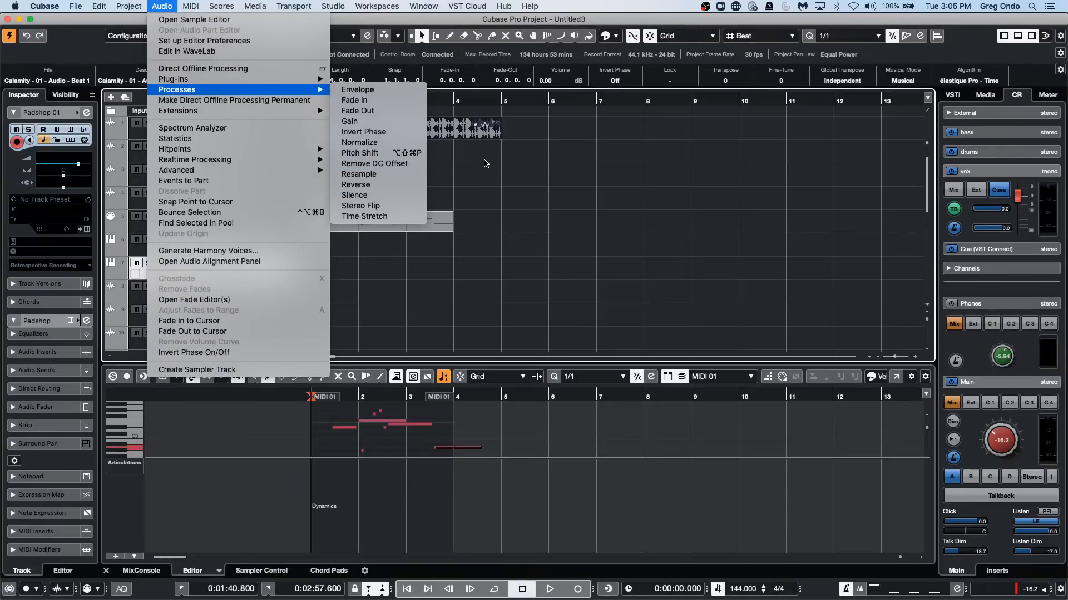
left_click(474, 161)
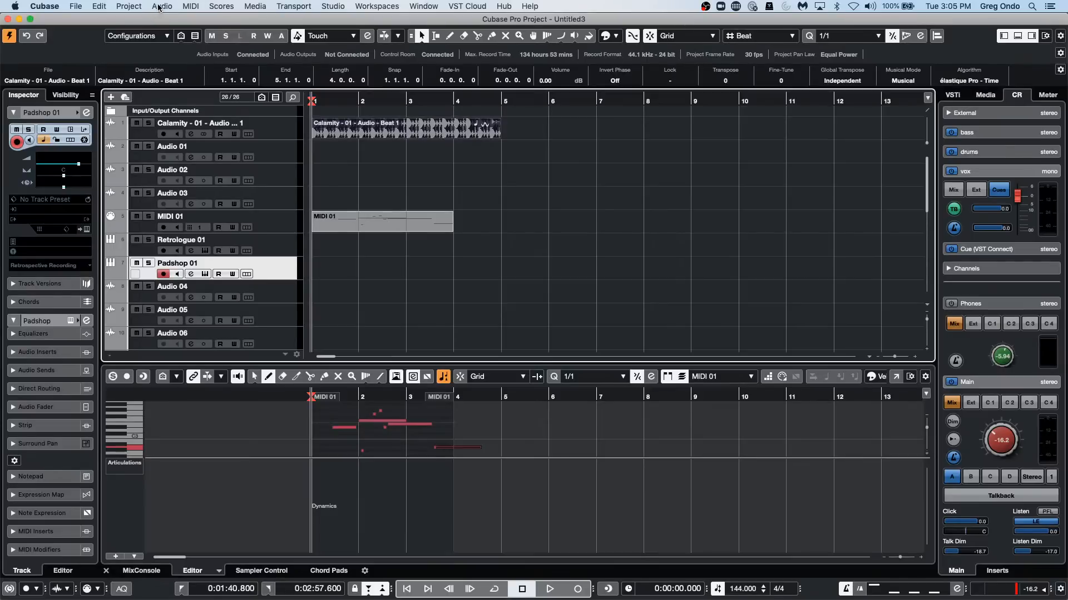
Enlarge the Calamity audio track's height and examine its waveform up close around position 2.4.
left_click_drag(394, 100, 395, 159)
left_click_drag(268, 140, 270, 337)
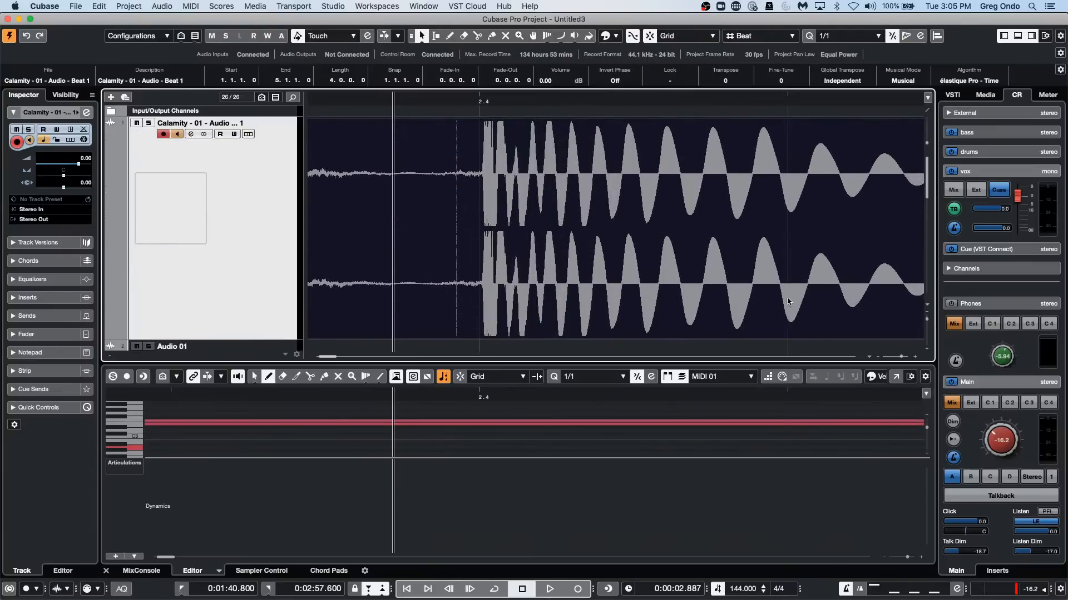
left_click(420, 97)
left_click_drag(420, 97, 433, 41)
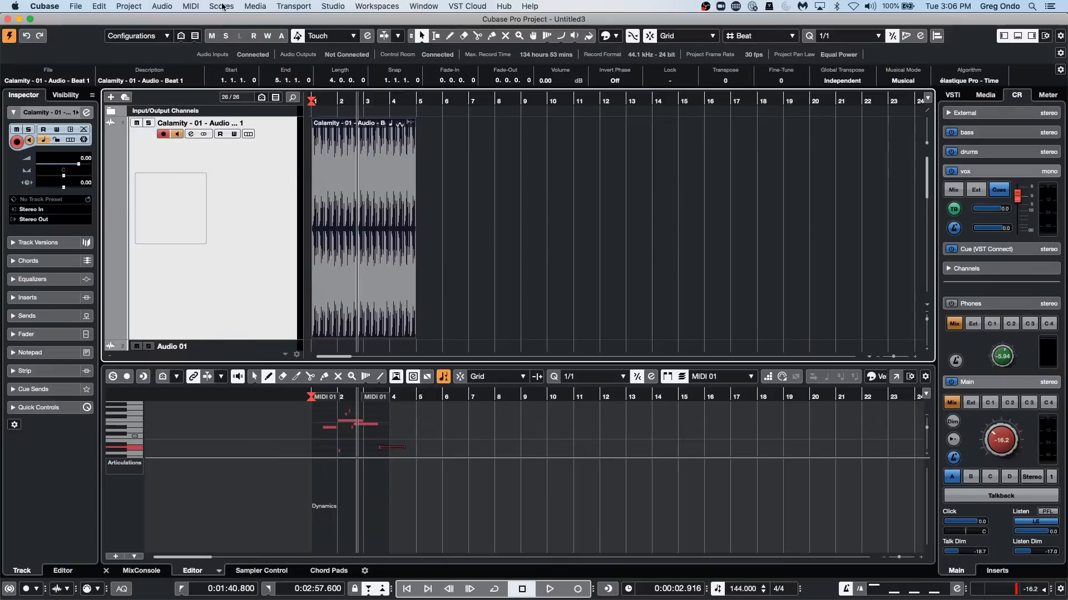
left_click(162, 6)
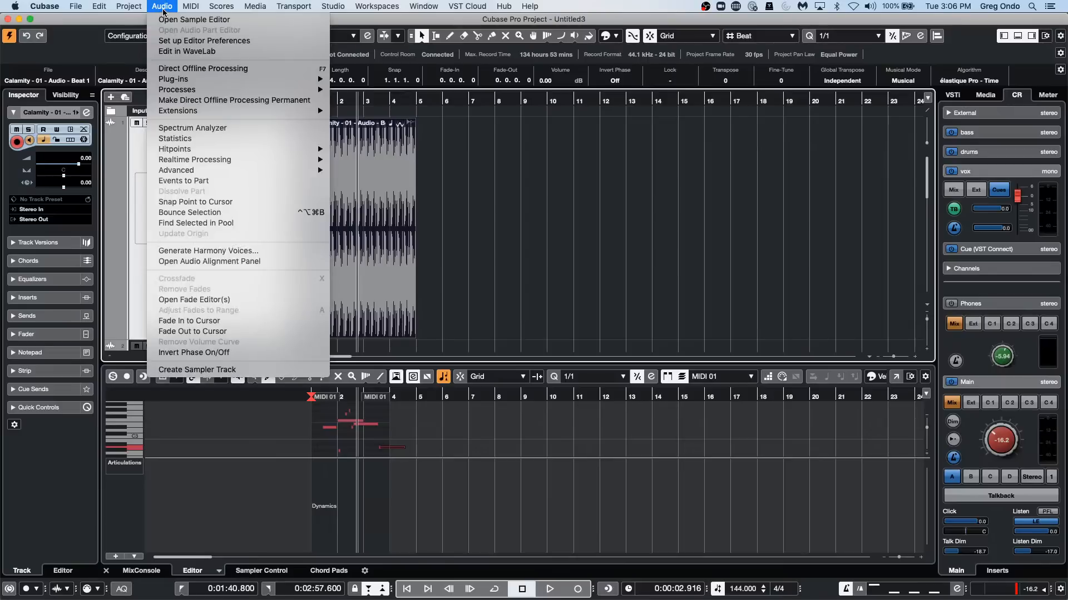
mouse_move(169, 89)
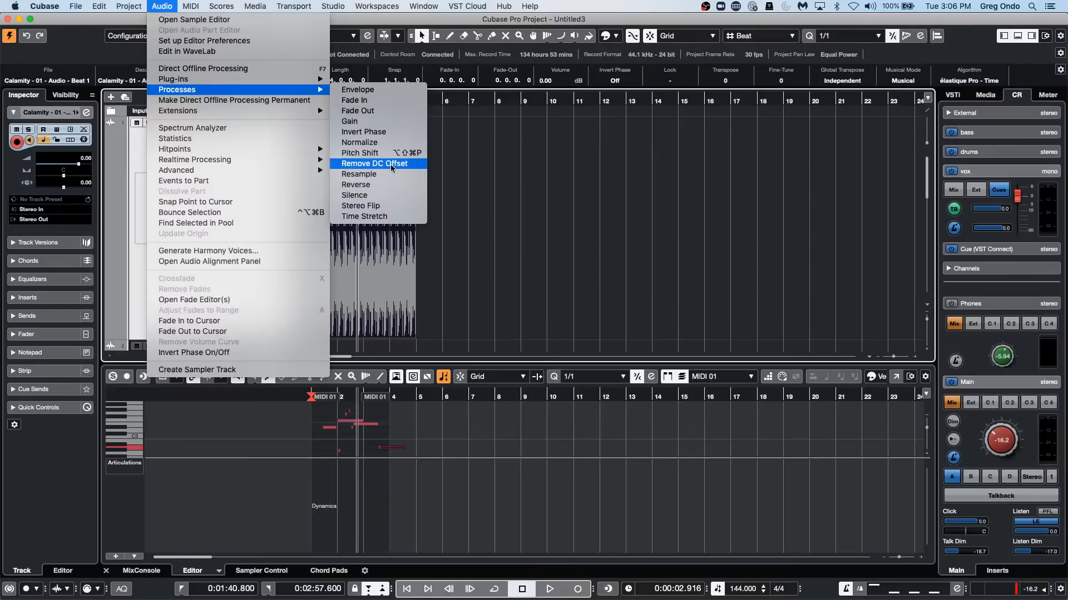
left_click(629, 231)
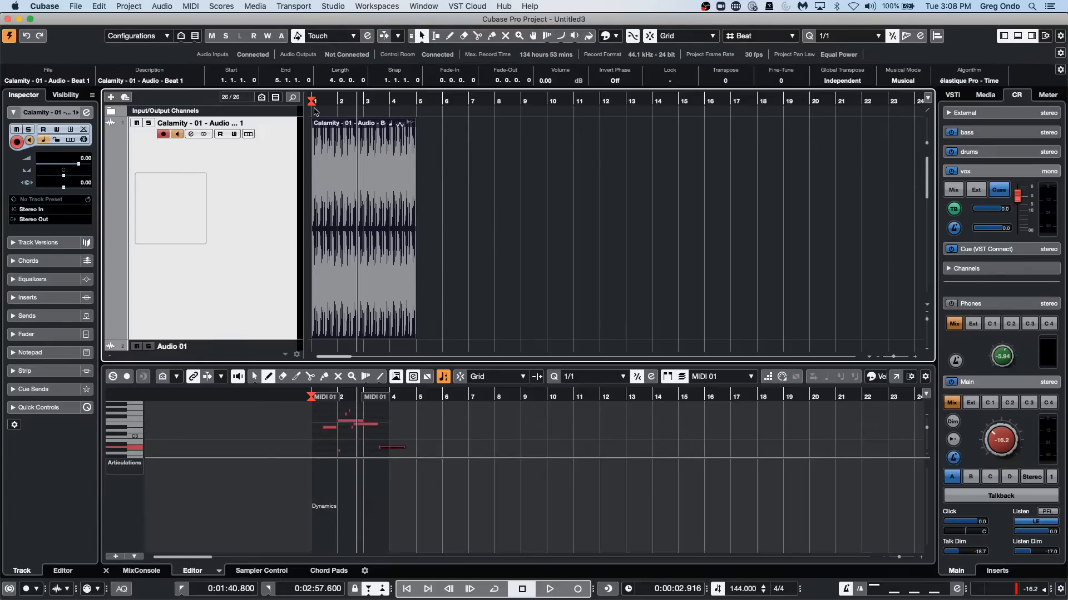
Review the MIDI Port Setup in Studio Setup and close the dialog.
left_click(328, 5)
left_click(356, 190)
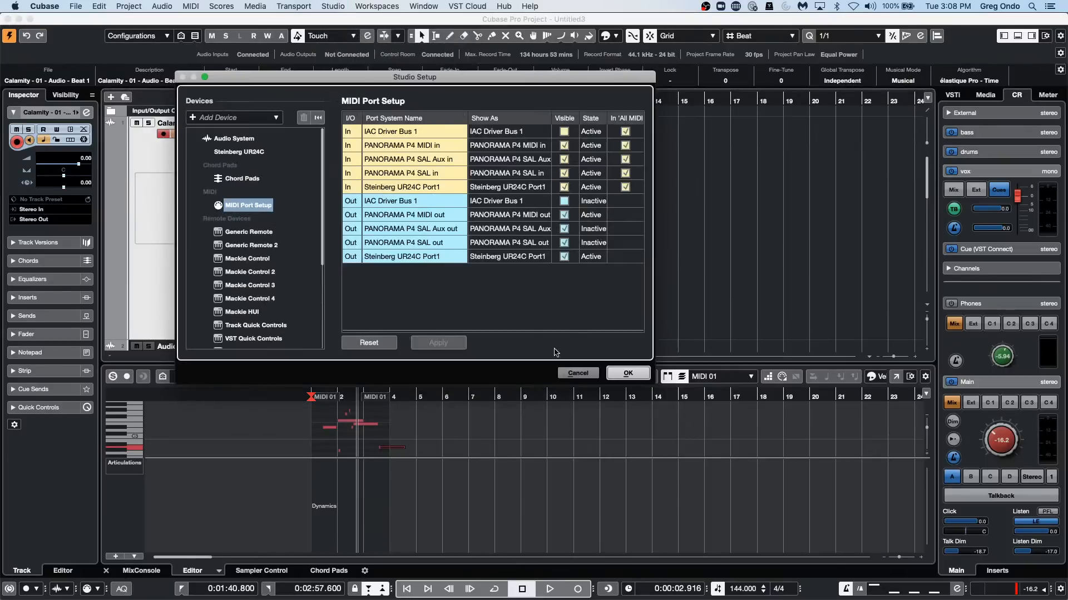
left_click(626, 376)
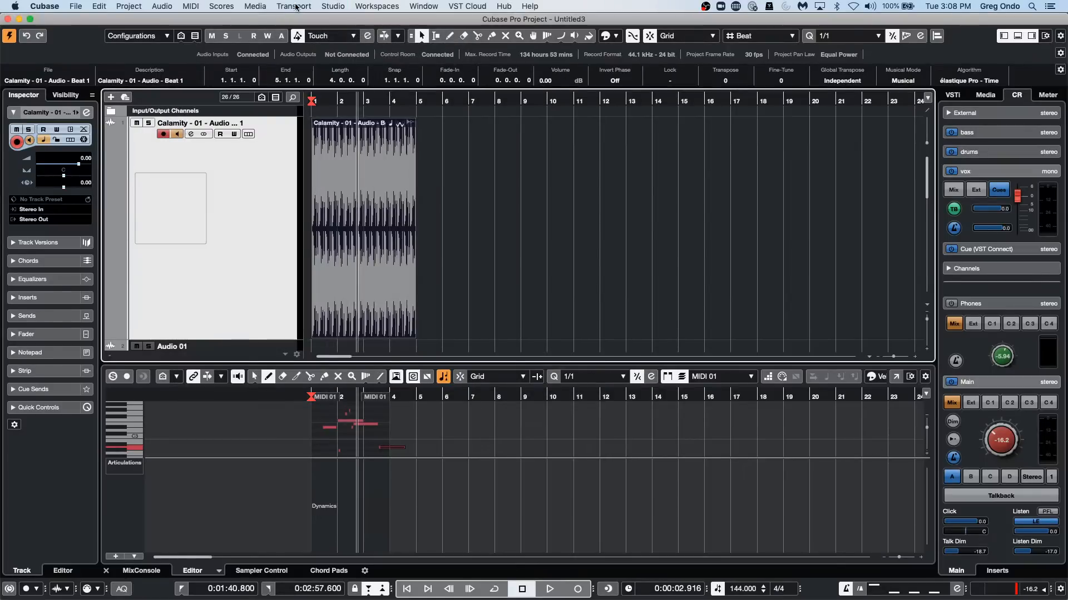
In the Metronome Setup click sounds, fine-tune the Hi pitch of the Steinberg audio click around 1000 Hz and confirm.
left_click(295, 6)
left_click(379, 201)
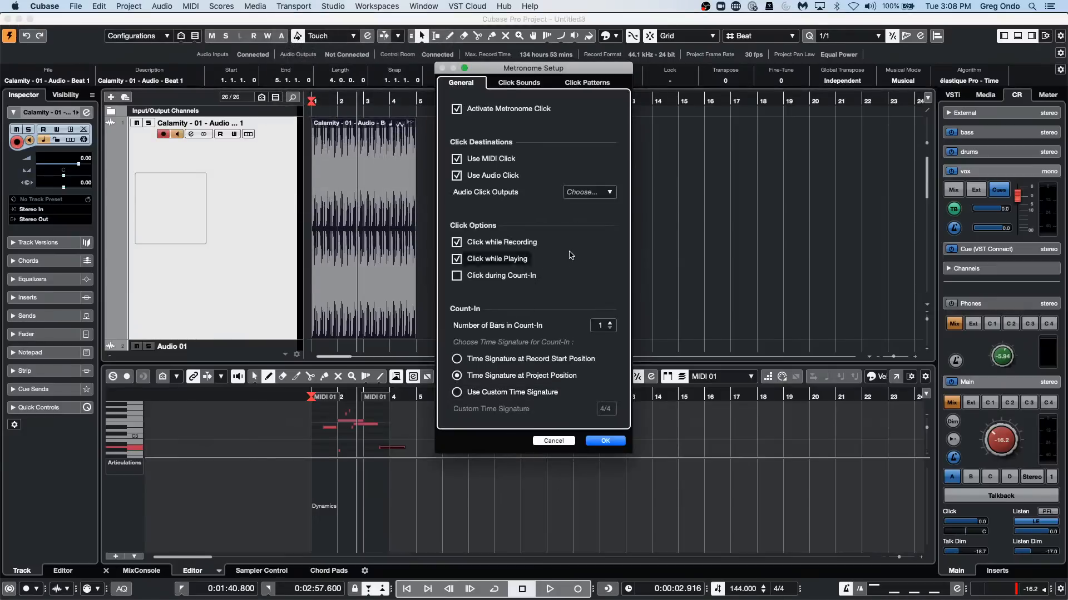
left_click(519, 82)
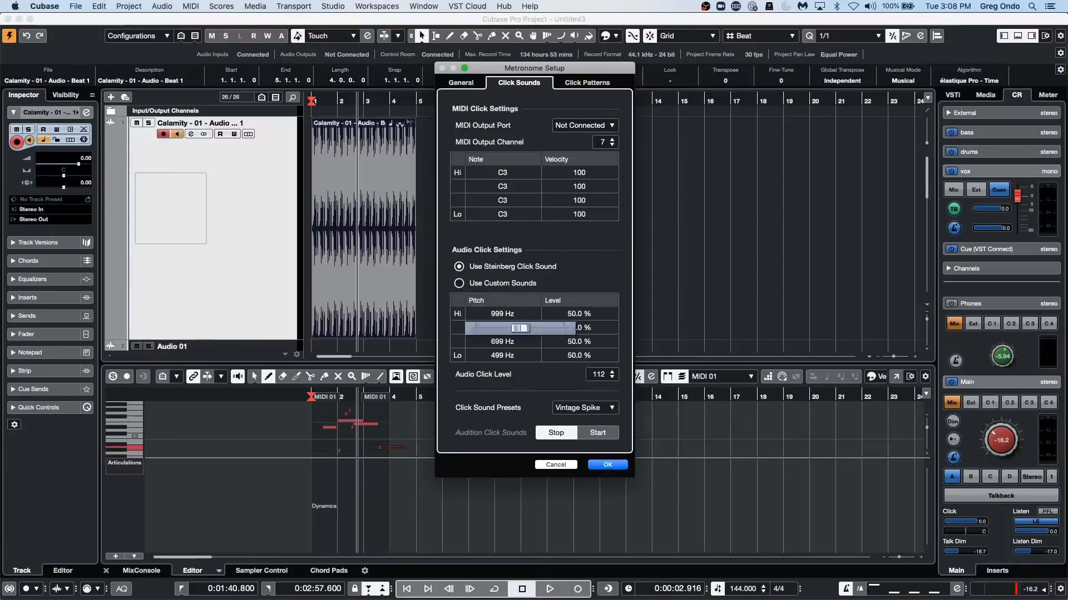
mouse_move(510, 315)
left_mouse_down()
mouse_move(520, 315)
mouse_move(496, 315)
mouse_move(550, 315)
mouse_move(490, 315)
mouse_move(526, 316)
mouse_move(509, 315)
mouse_move(522, 315)
mouse_move(519, 328)
left_mouse_up()
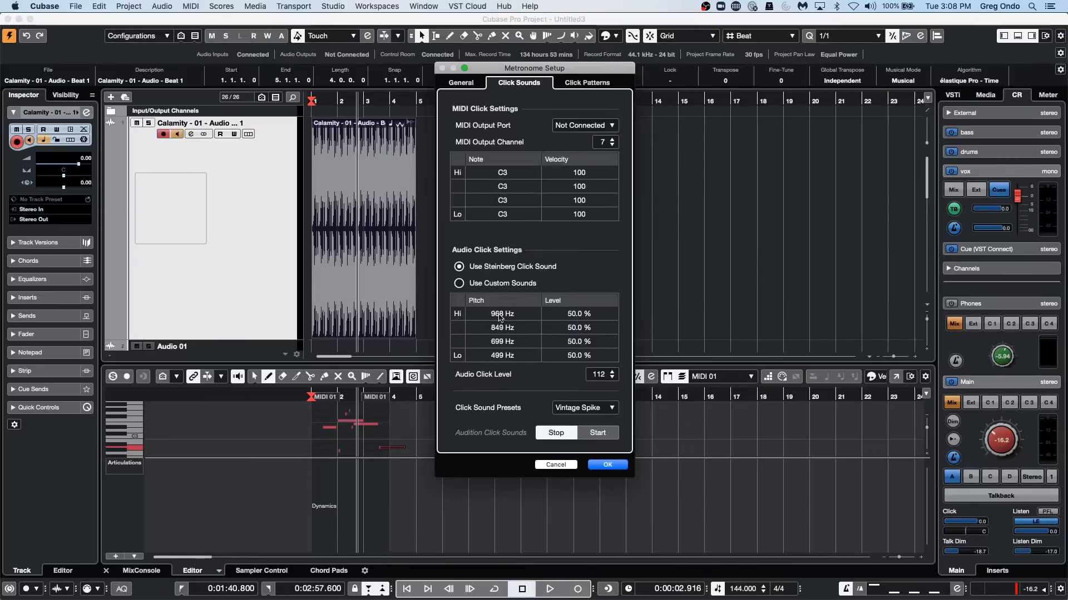
mouse_move(500, 316)
left_mouse_down()
mouse_move(528, 328)
mouse_move(509, 318)
left_mouse_up()
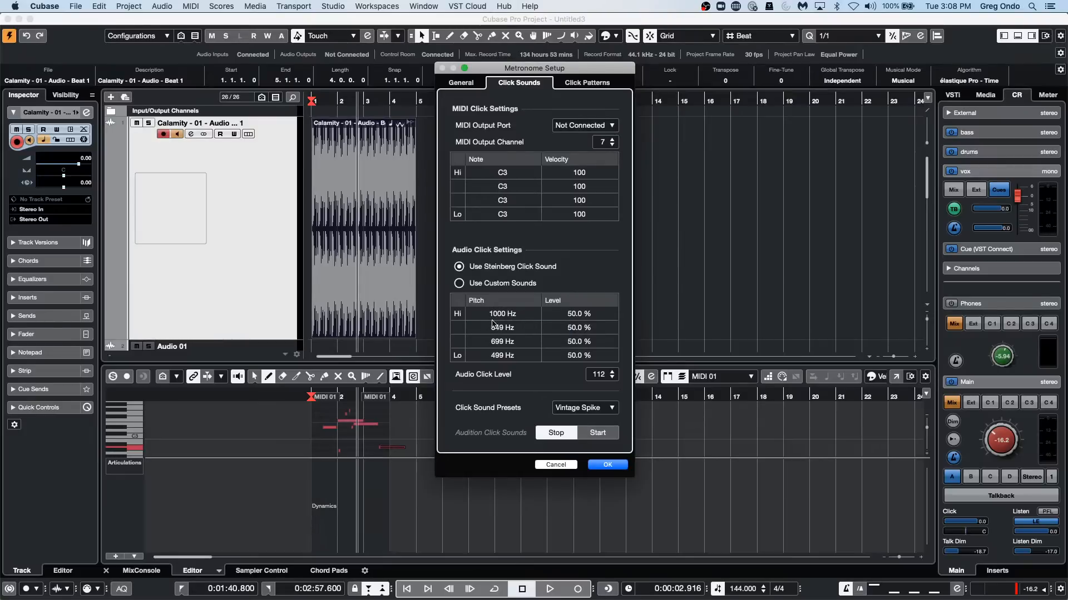
left_click(503, 318)
left_click_drag(520, 328, 523, 328)
left_click(518, 316)
left_click_drag(518, 321, 520, 328)
left_click(618, 466)
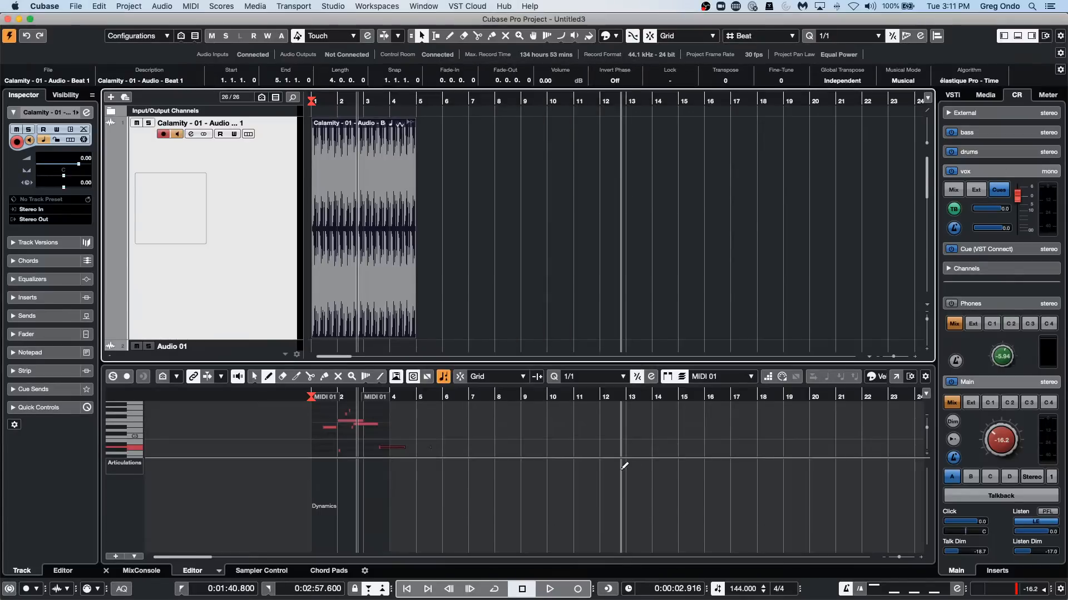
Review the Steinberg UR24C ports and the Audio System settings in Studio Setup, and close the dialog.
left_click(337, 6)
left_click(354, 190)
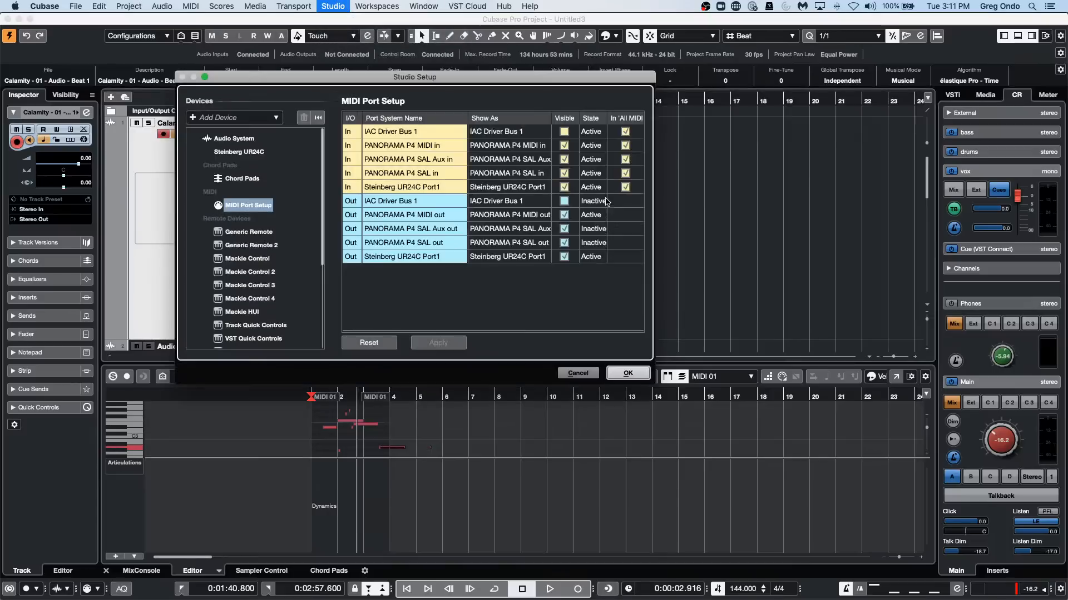
left_click(242, 153)
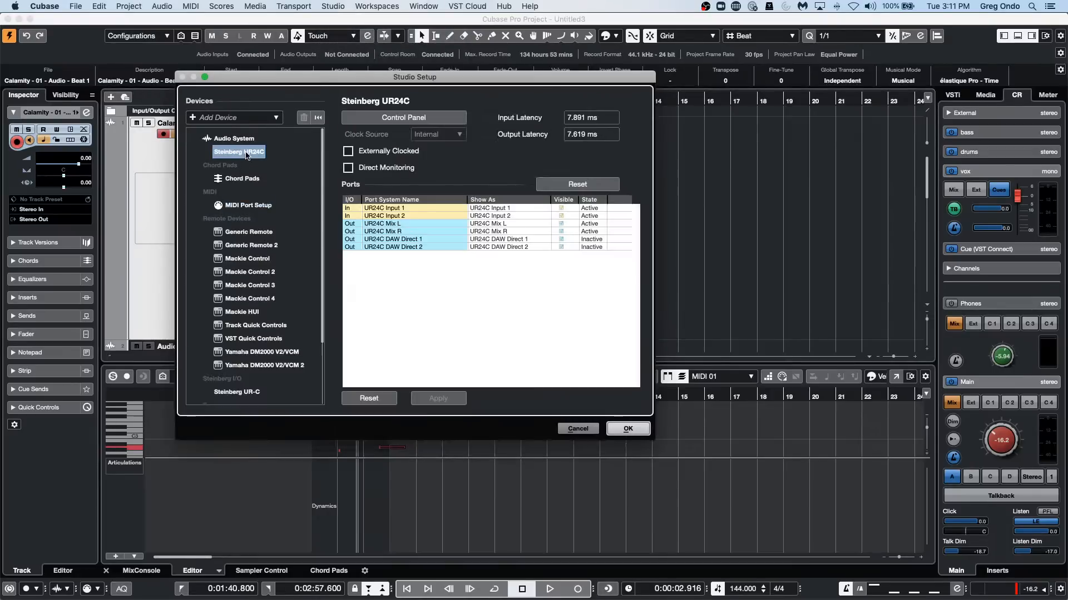
left_click(234, 139)
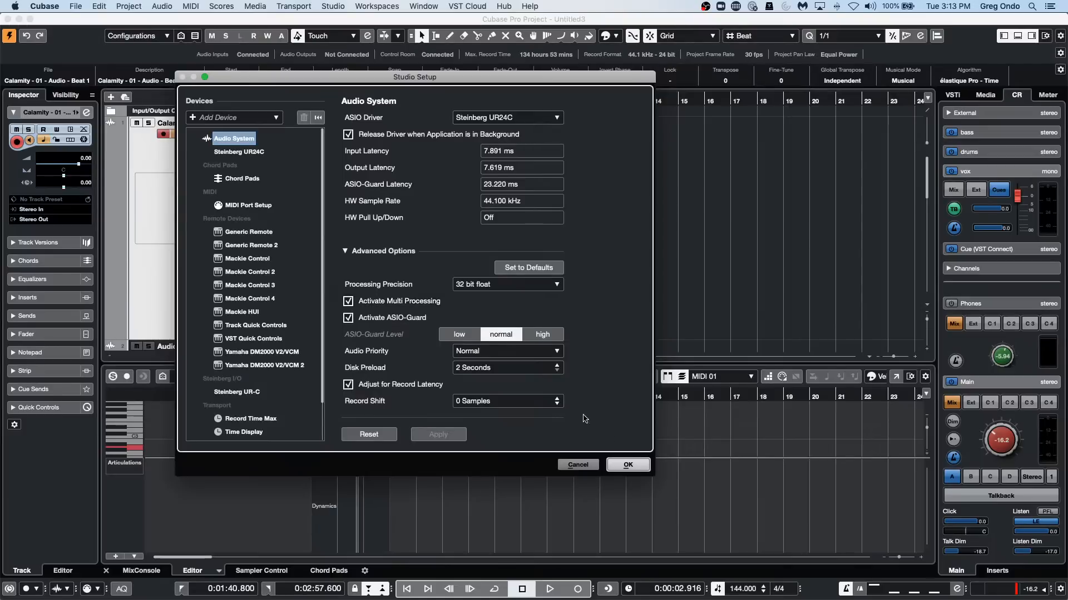
left_click(618, 465)
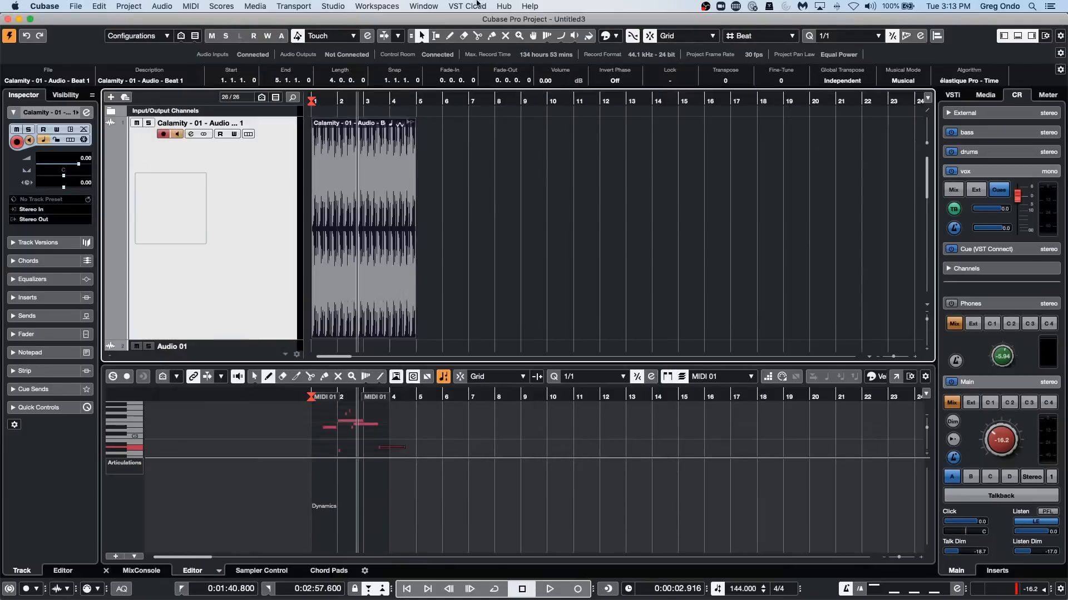
Examine the External Effect's send and return buses and the ports available for Send Bus 1 in Audio Connections, and close it.
left_click(340, 6)
mouse_move(368, 8)
mouse_move(333, 6)
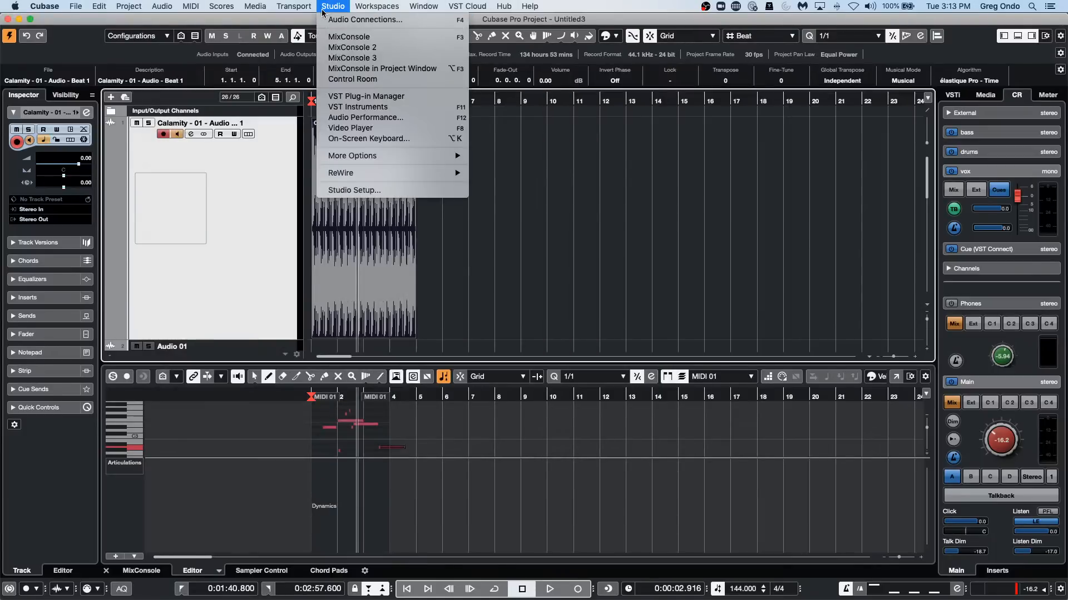
left_click(362, 19)
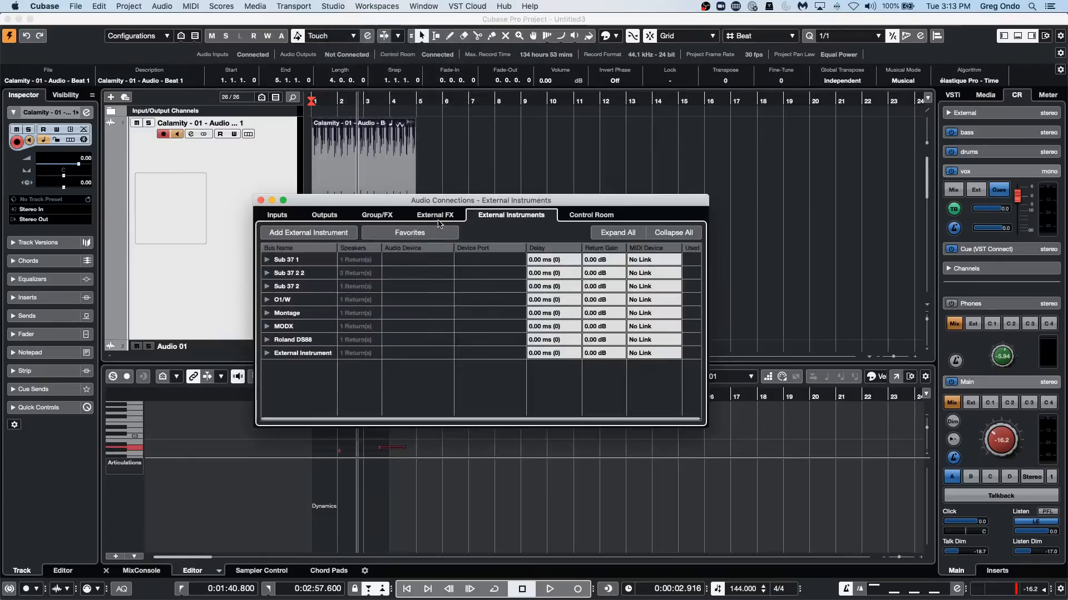
left_click(434, 215)
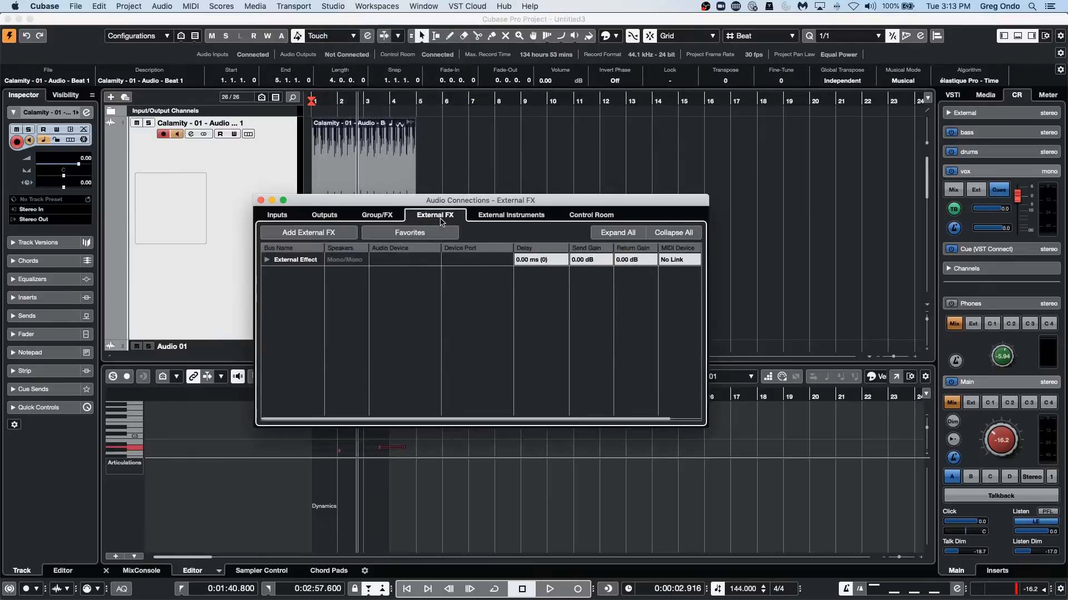
left_click(267, 259)
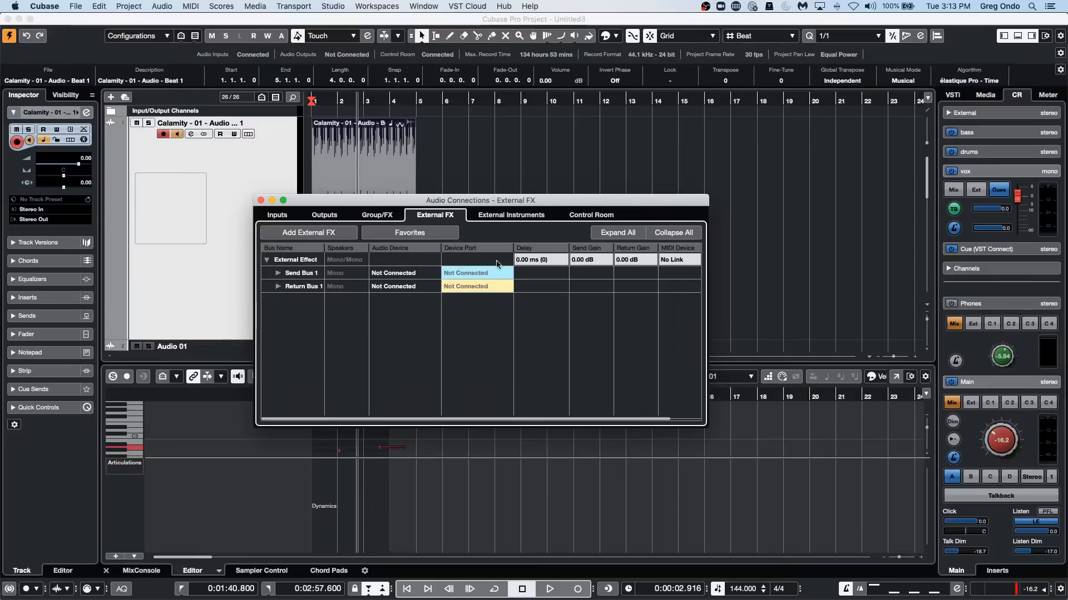
left_click(485, 272)
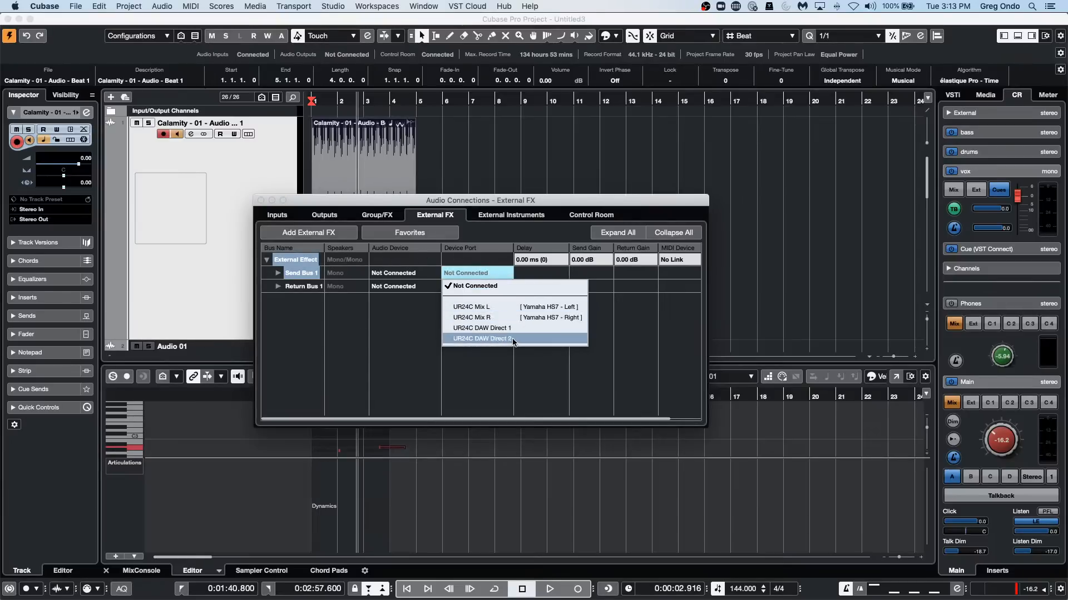
left_click(499, 287)
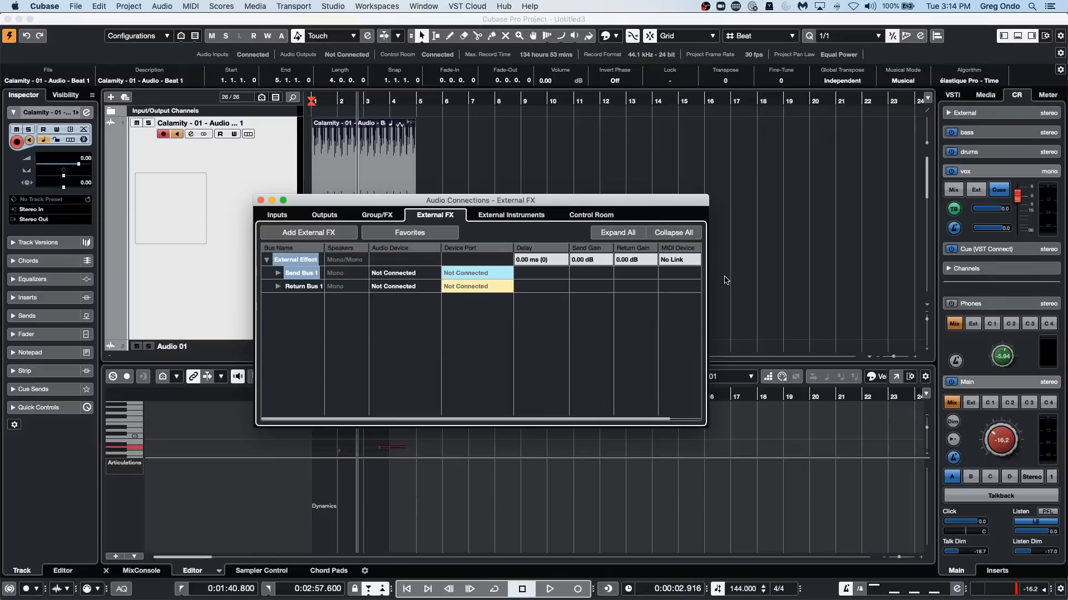
left_click(260, 199)
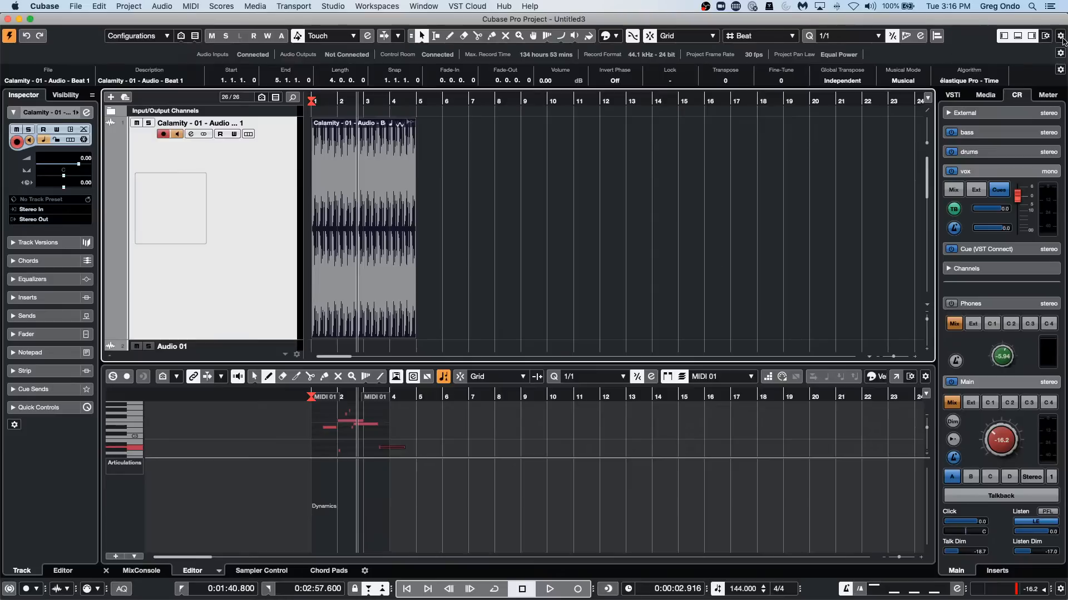
Hide the project window's lower zone and move the window down to the lower half of the screen.
left_click(1017, 35)
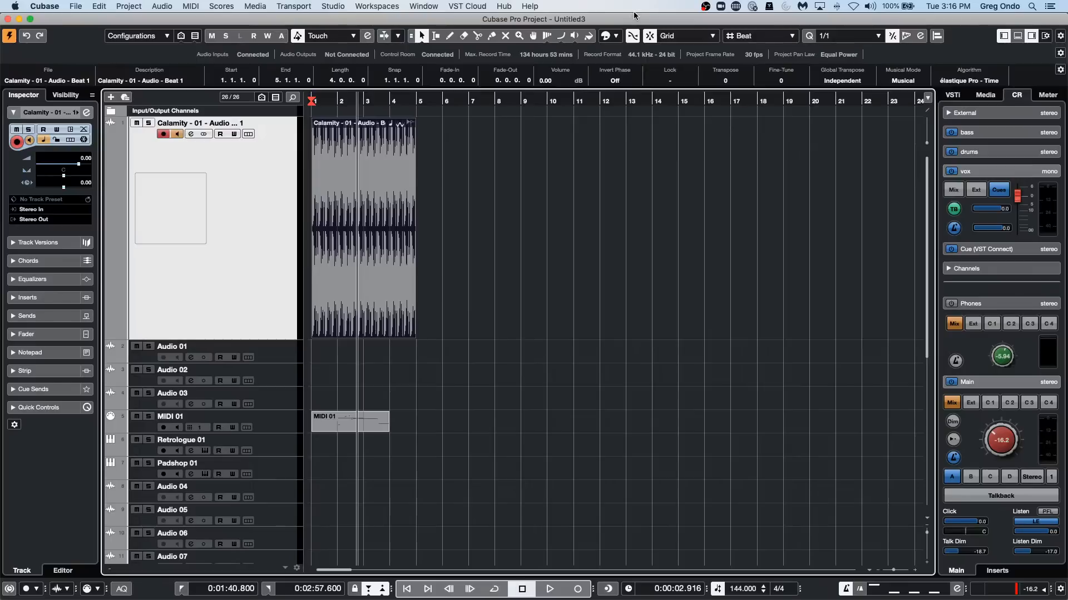
left_click_drag(634, 15, 635, 33)
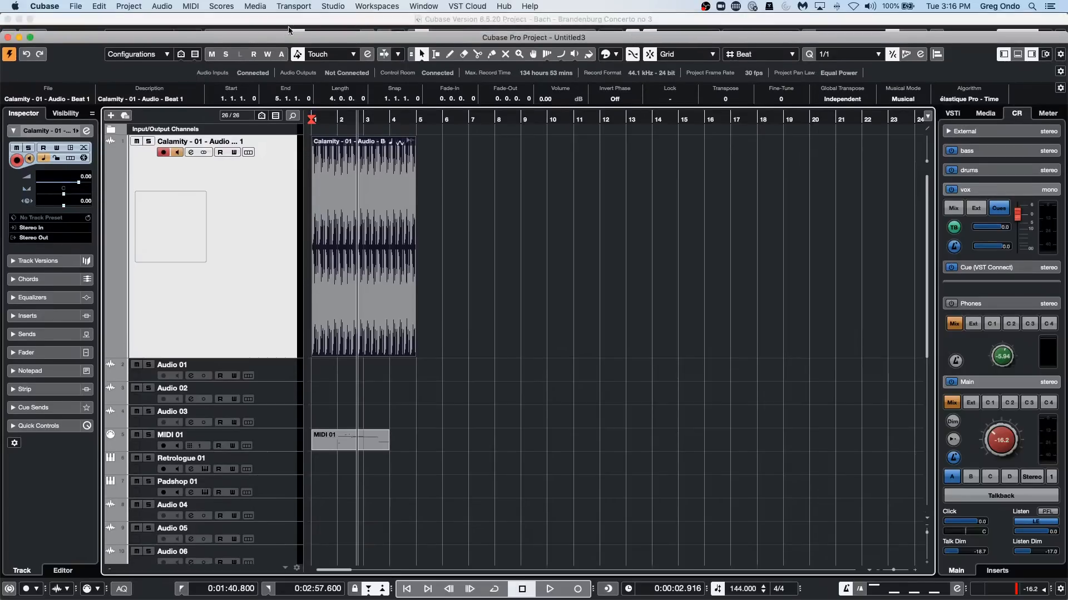
left_click_drag(375, 34, 360, 255)
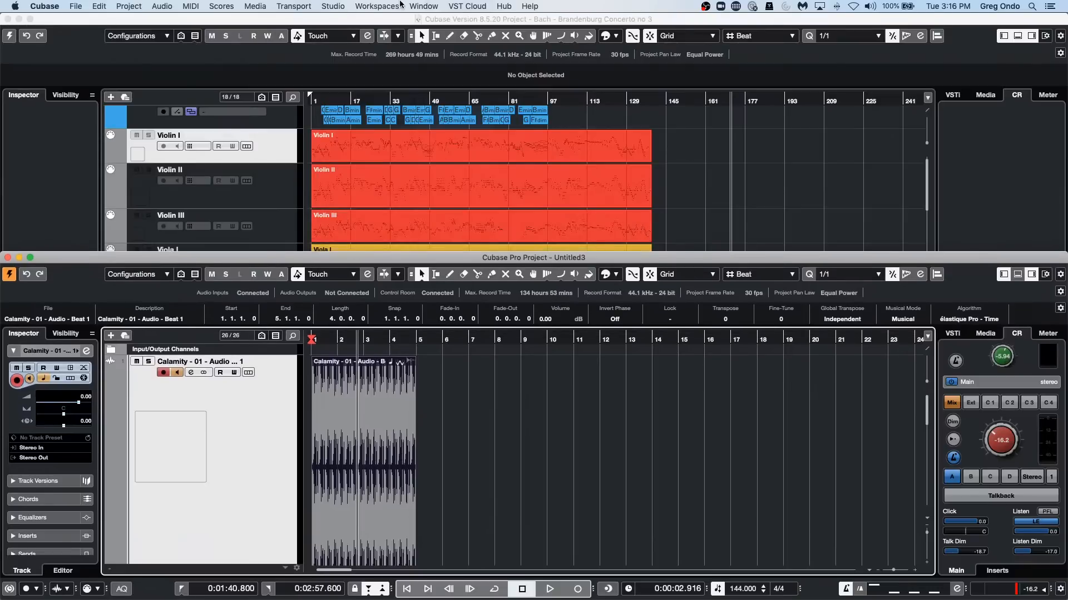
Open the MixConsole and reduce its window layout to Channel Latency only, with the left and right zones hidden.
left_click(414, 6)
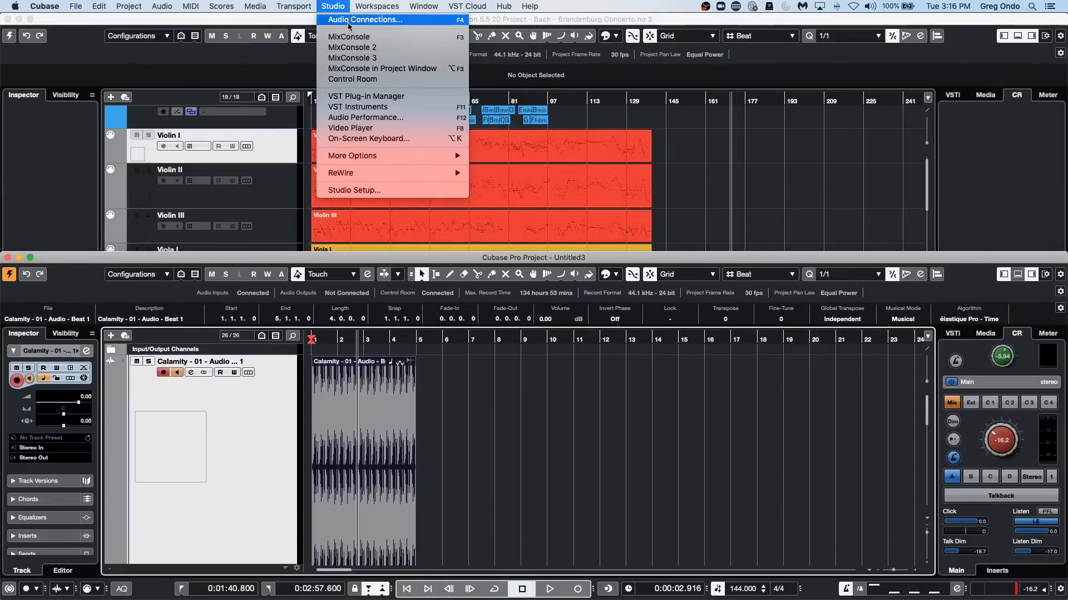
left_click(348, 37)
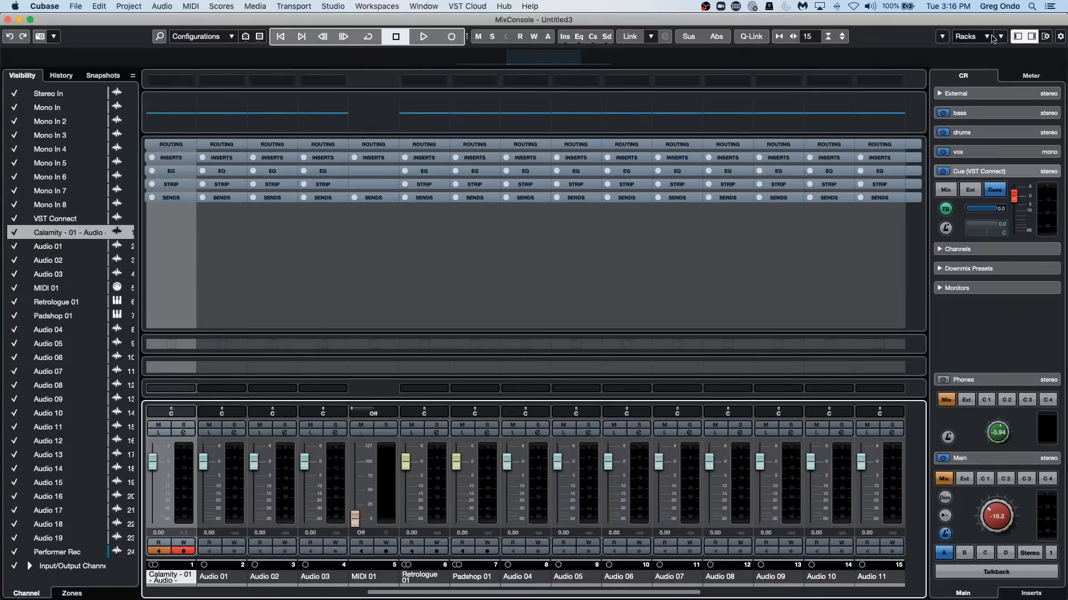
left_click(1045, 36)
left_click(890, 74)
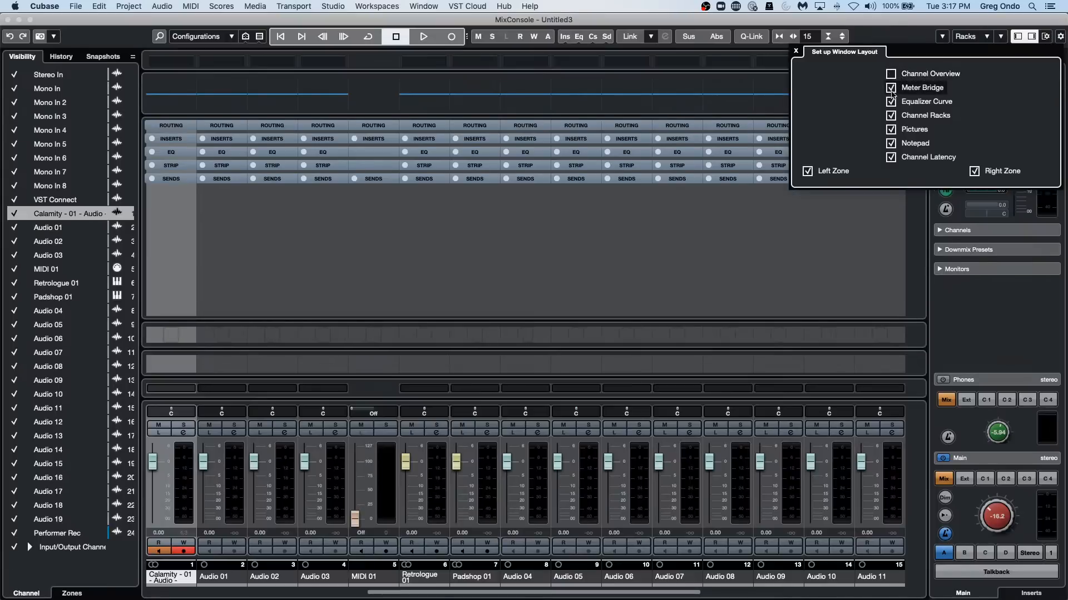
left_click(891, 143)
left_click(891, 129)
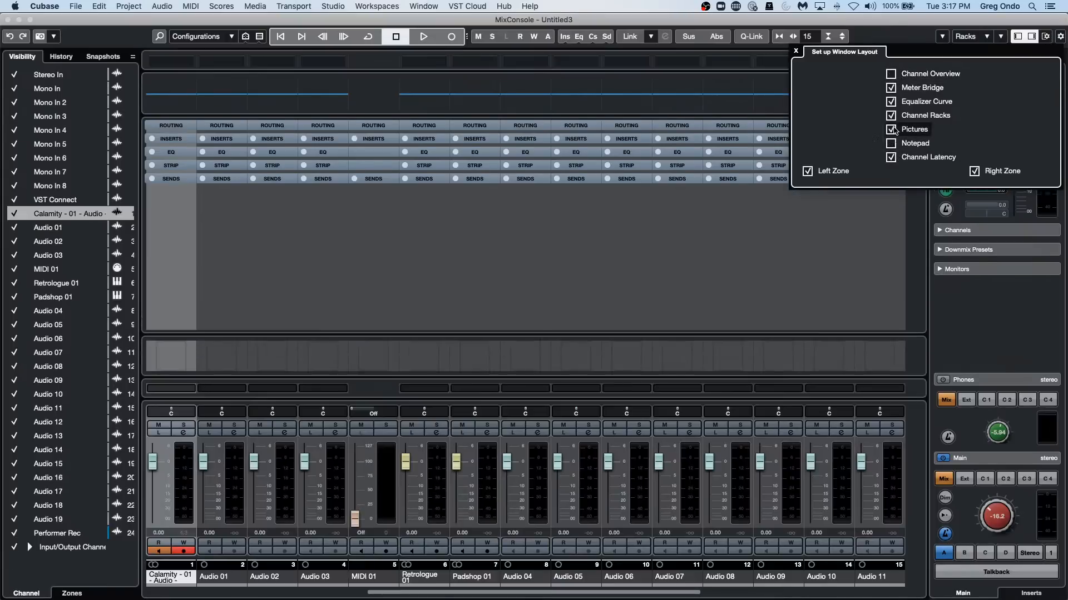
left_click(891, 115)
left_click(891, 101)
left_click(891, 88)
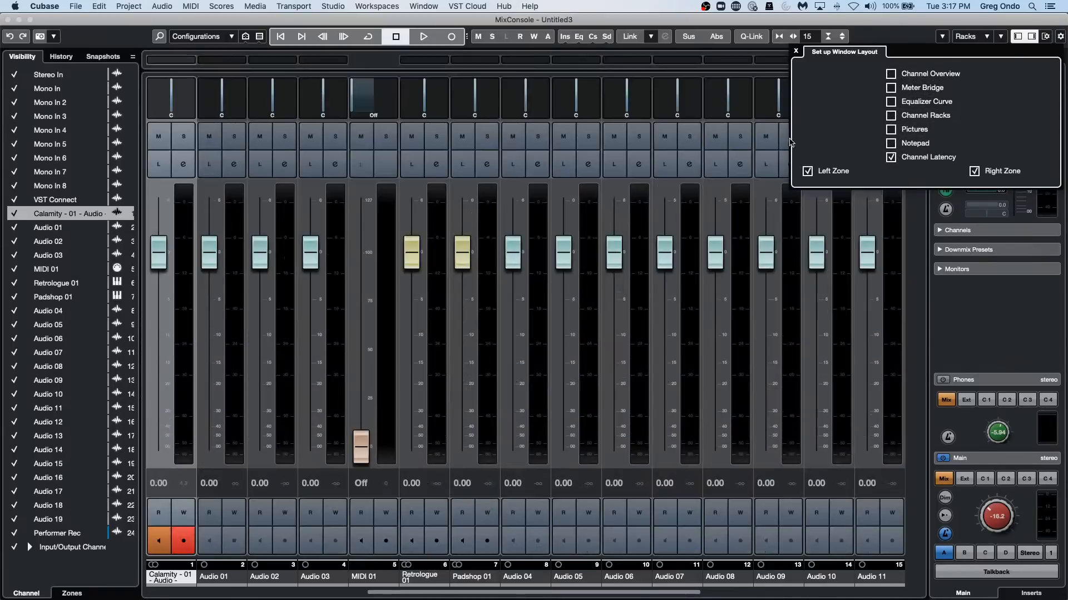
left_click(807, 171)
left_click(974, 171)
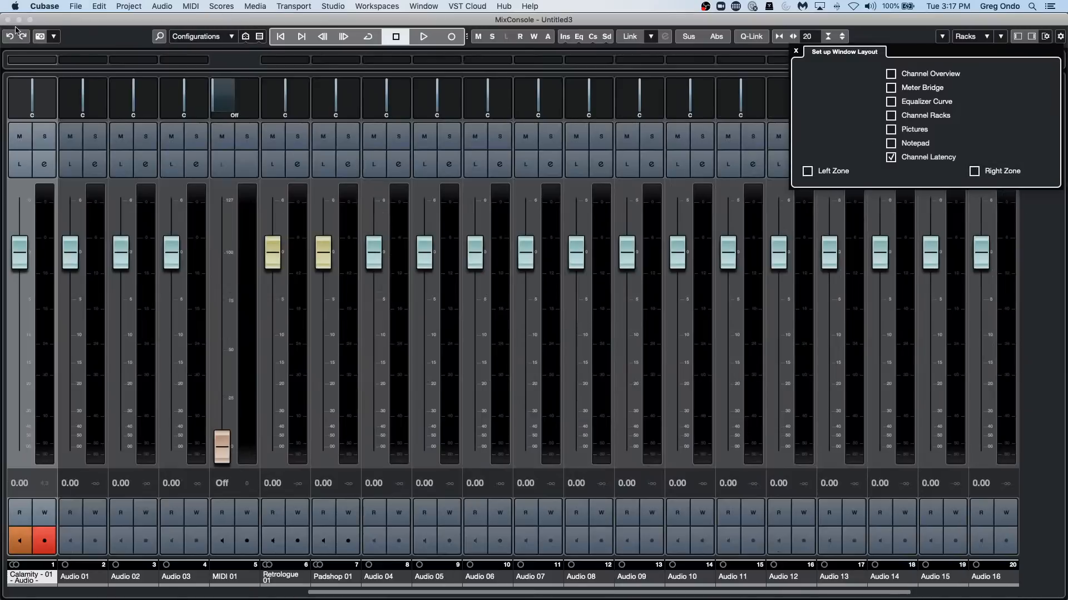
Arrange the shortened MixConsole above the project window without overlap and look over the saved workspaces.
left_click_drag(77, 23, 196, 20)
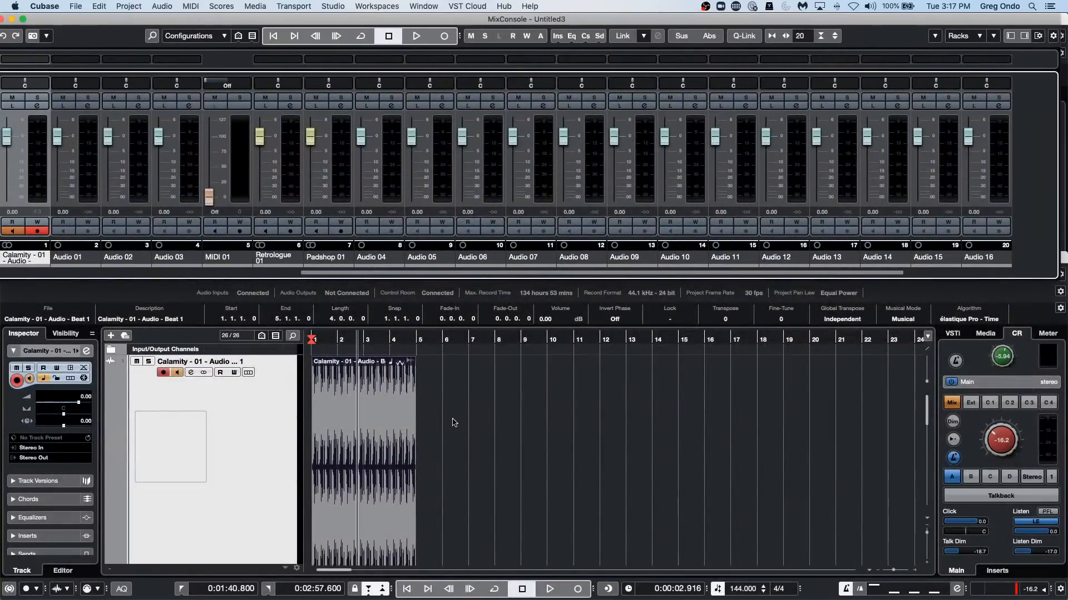
left_click(553, 407)
left_click_drag(487, 259, 479, 282)
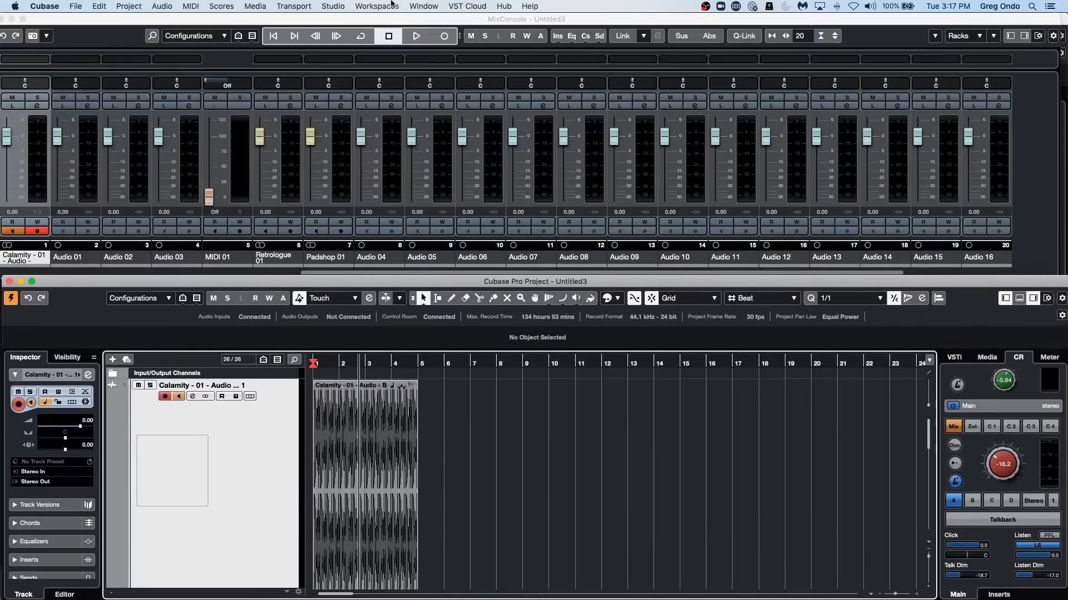
left_click(383, 6)
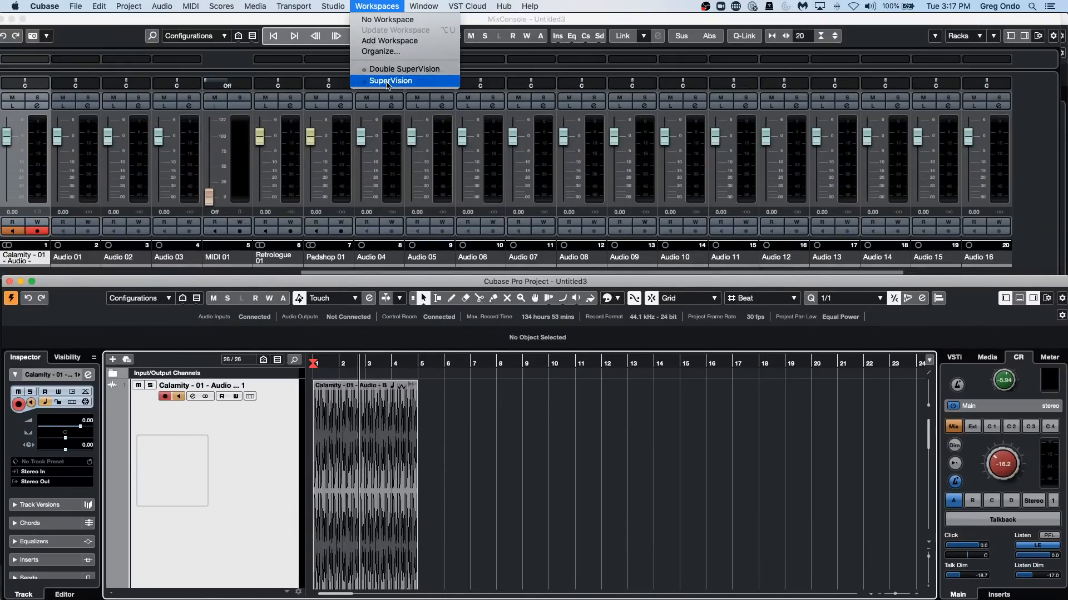
left_click(400, 68)
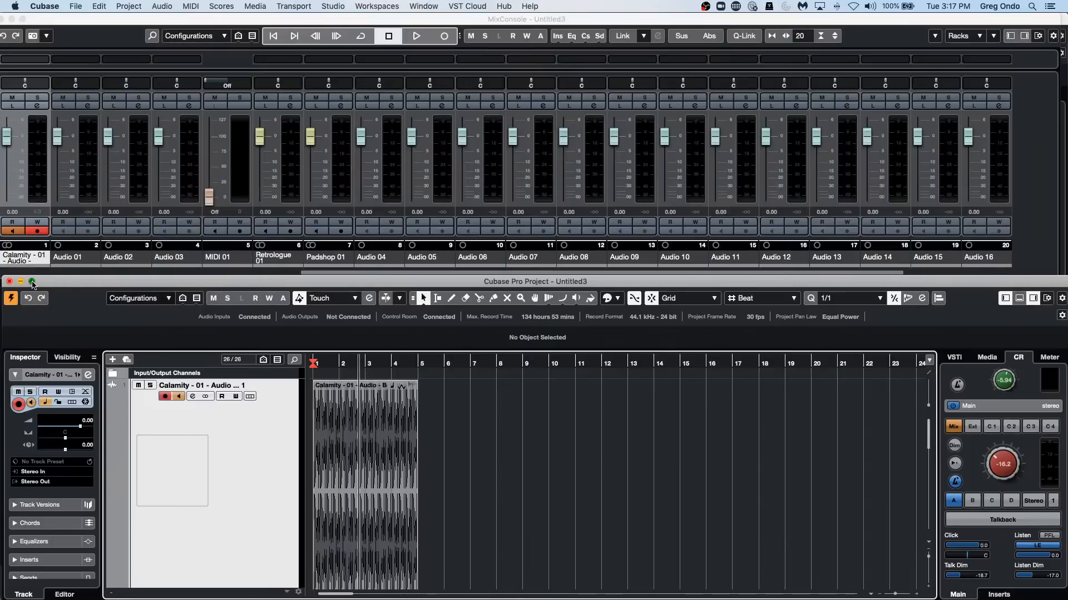
Enlarge the project window to full size and show the MixConsole in its lower zone.
left_click(31, 281)
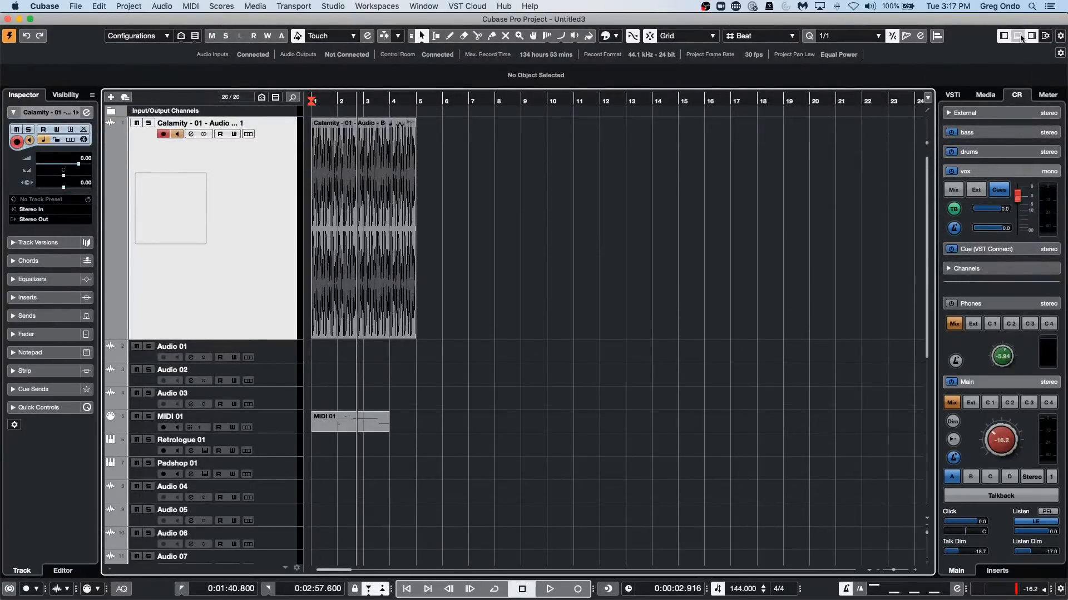
left_click(1017, 36)
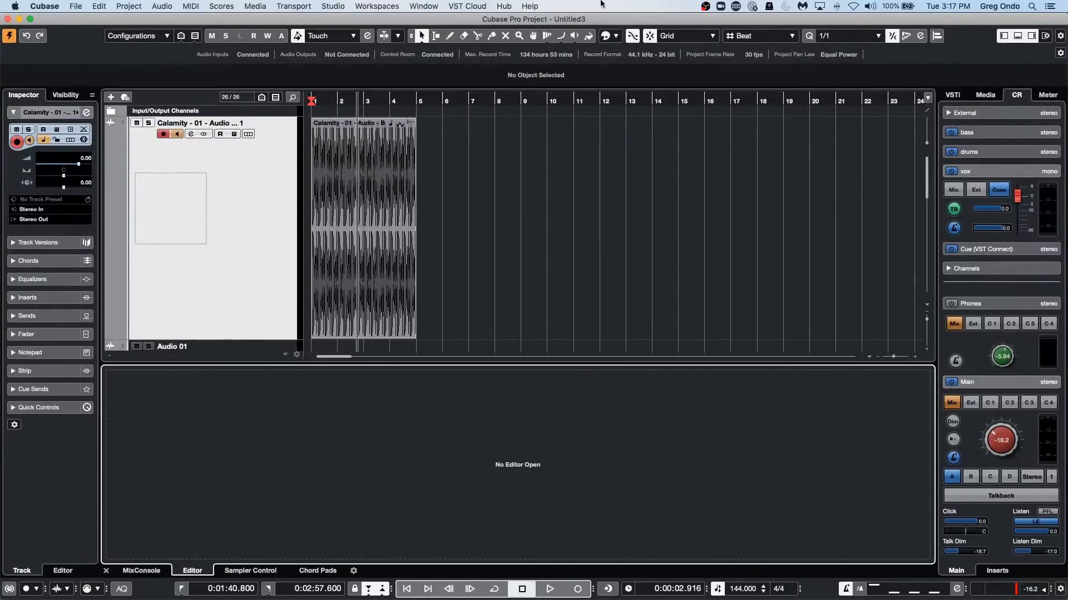
left_click(145, 571)
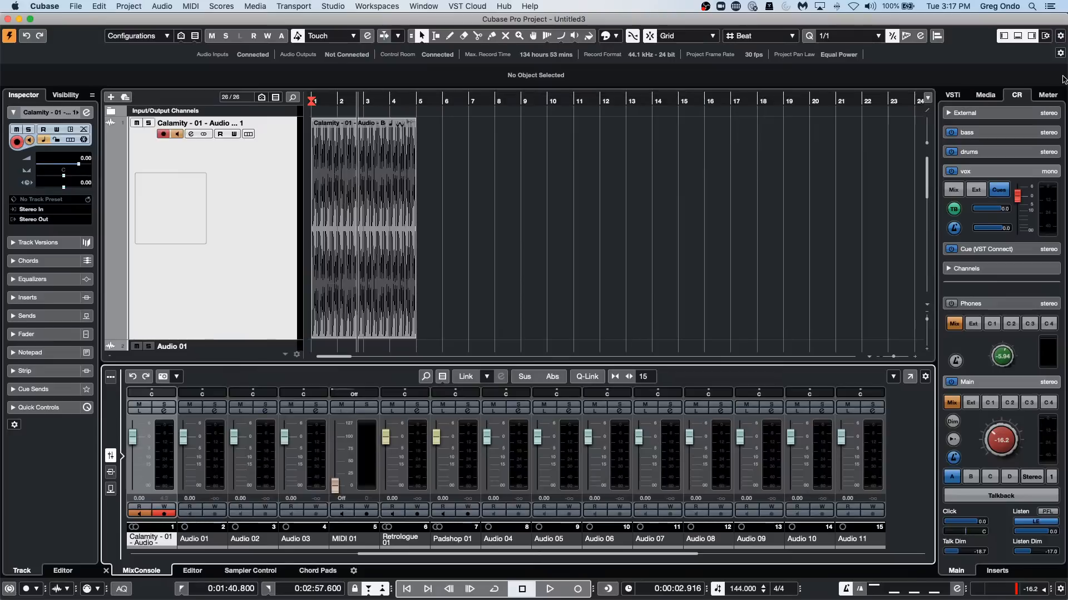
Add Channel Overview, Meter Bridge, Channel Racks, Pictures, Notepad and the Right Zone to the MixConsole window layout, maximize the window and close it.
key("F3")
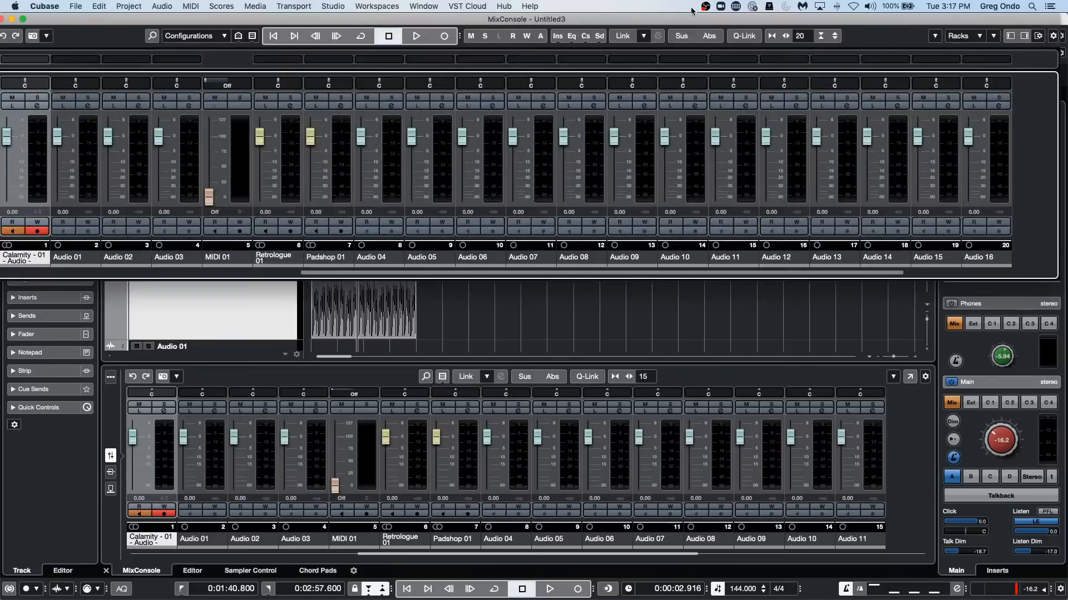
left_click(1039, 36)
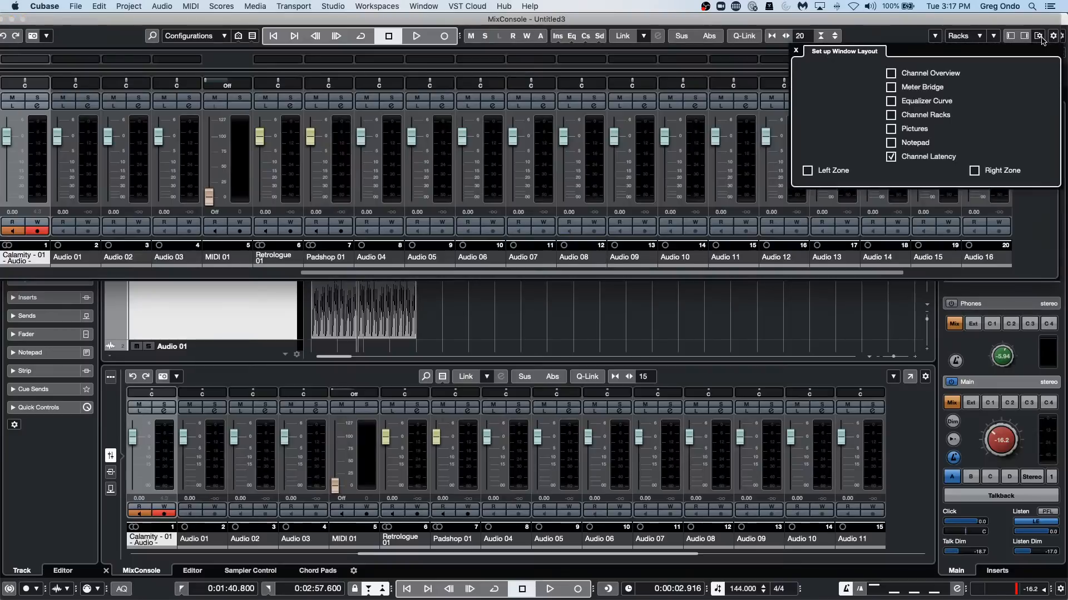
left_click(890, 72)
left_click(890, 86)
left_click(890, 115)
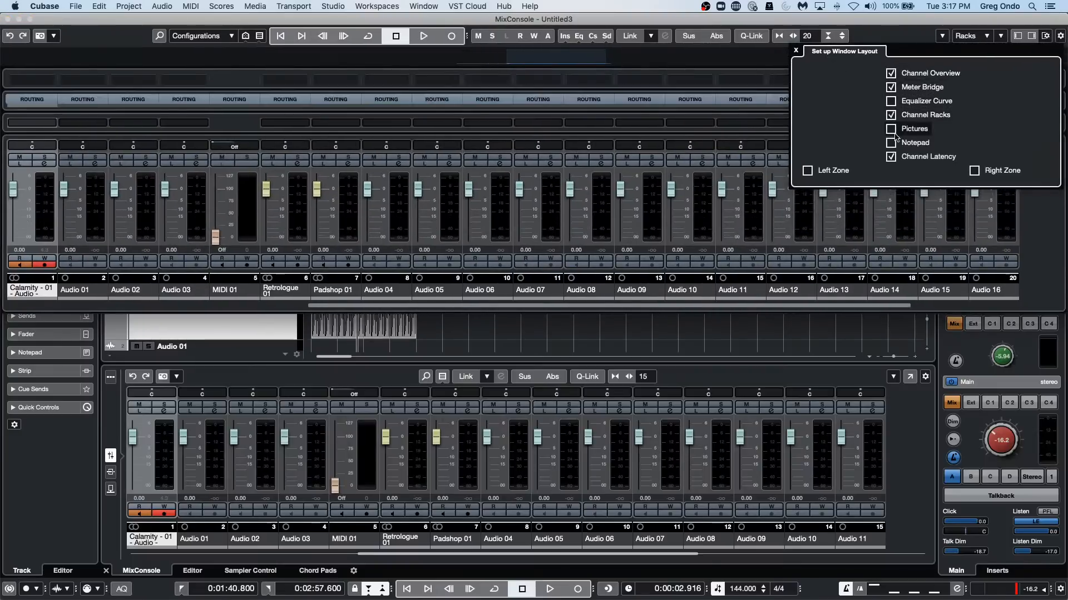
left_click(890, 129)
left_click(890, 143)
left_click(974, 171)
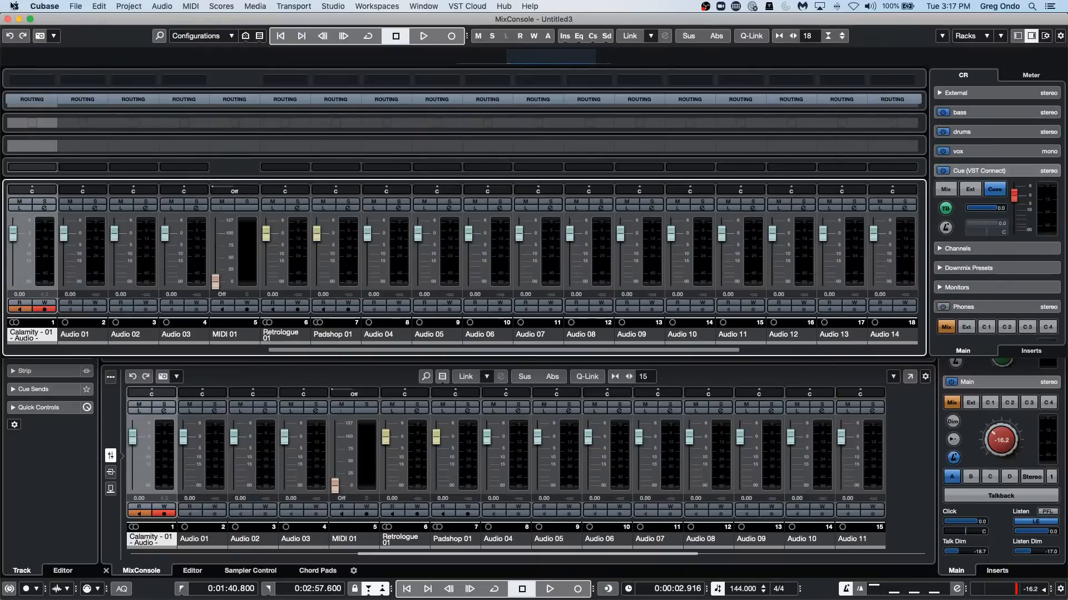
left_click(30, 19)
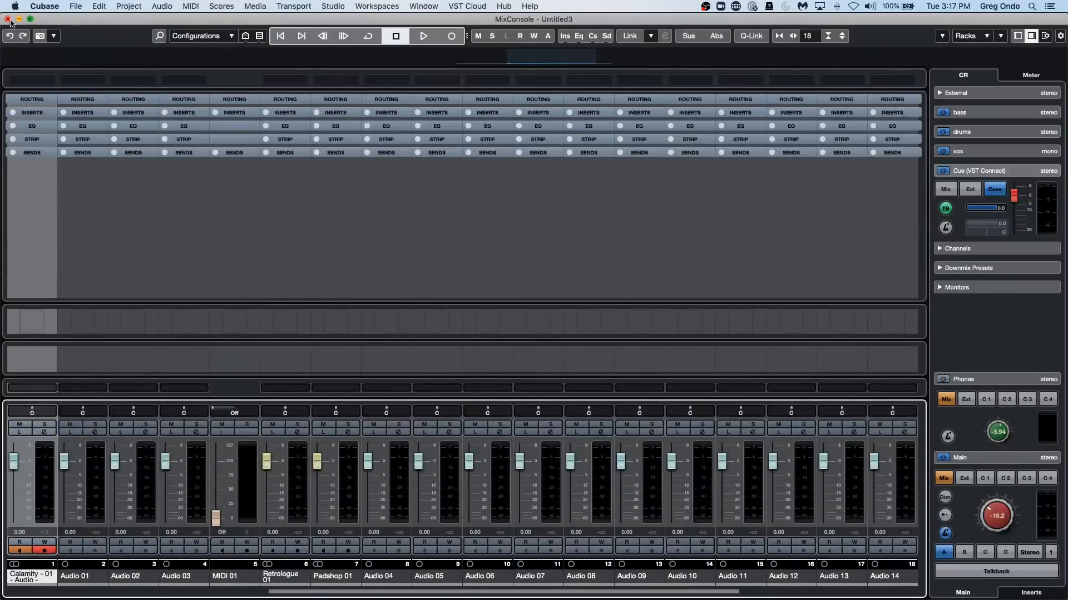
left_click(8, 19)
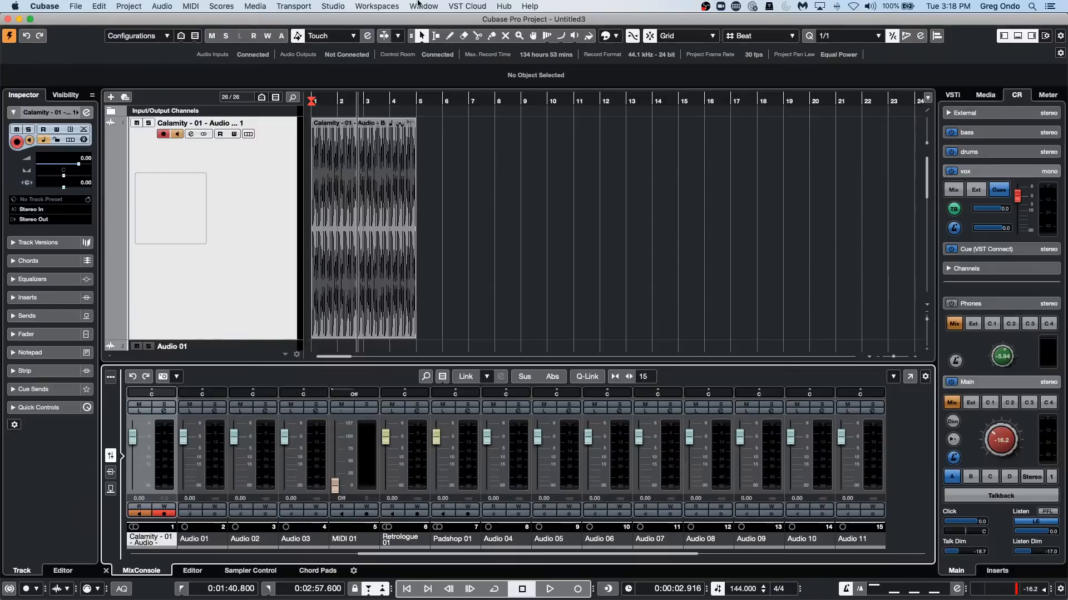
Switch to the Bach - Brandenburg Concerto no 3 project and open the Violin II part in the Score Editor to look through its pages.
left_click(451, 7)
mouse_move(425, 6)
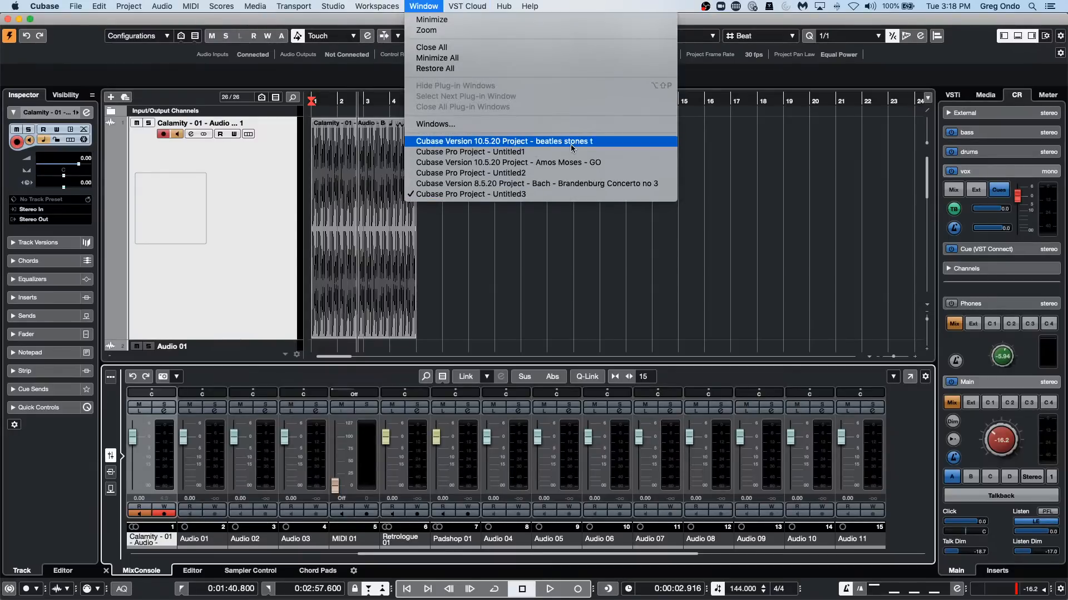
left_click(576, 183)
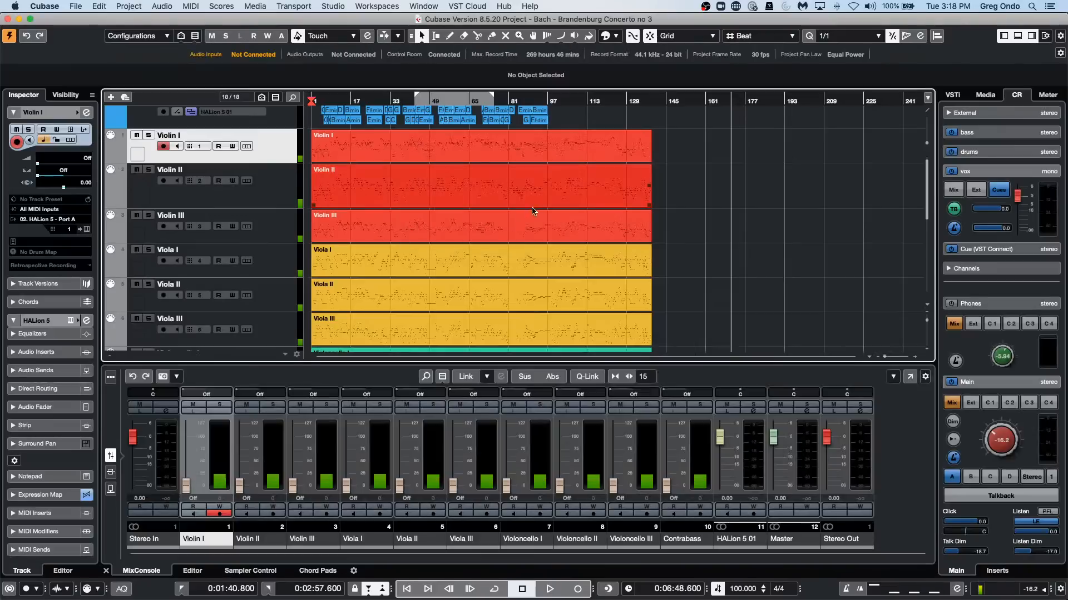
double_click(434, 200)
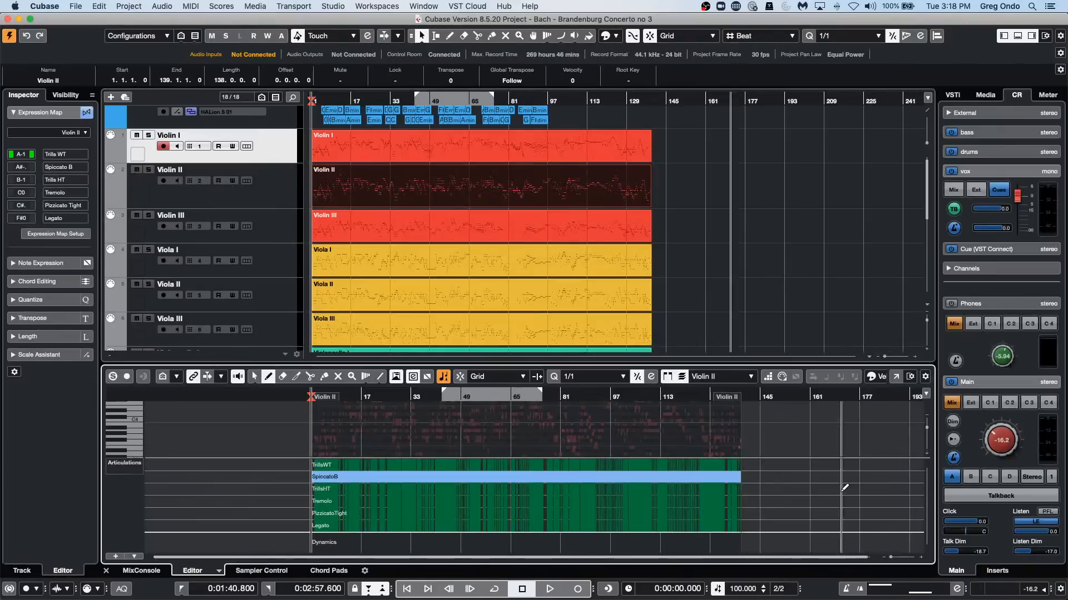
key("super+r")
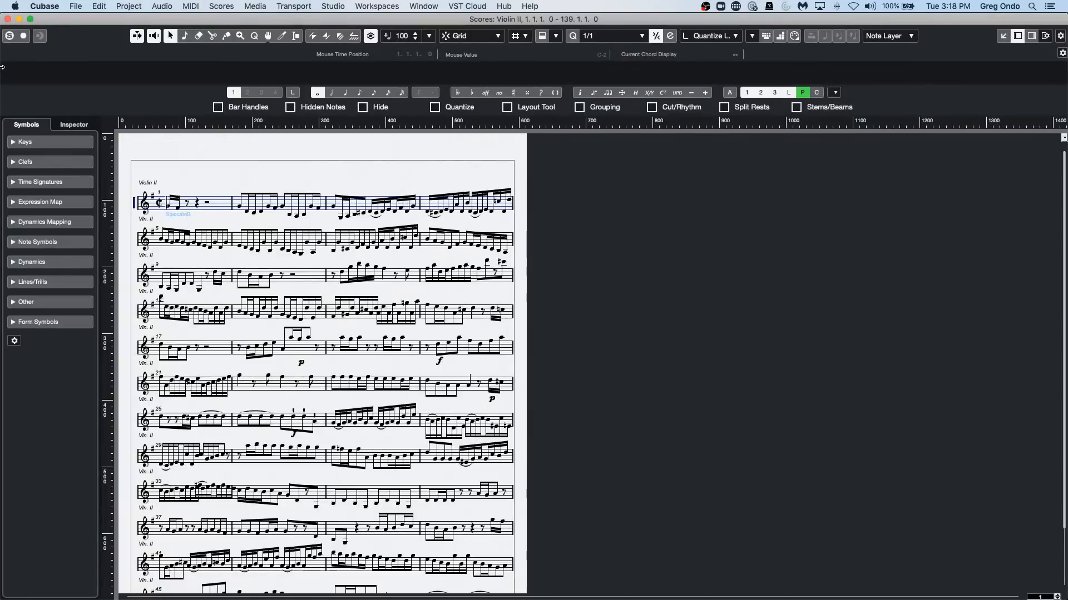
scroll(355, 362, "down", 10)
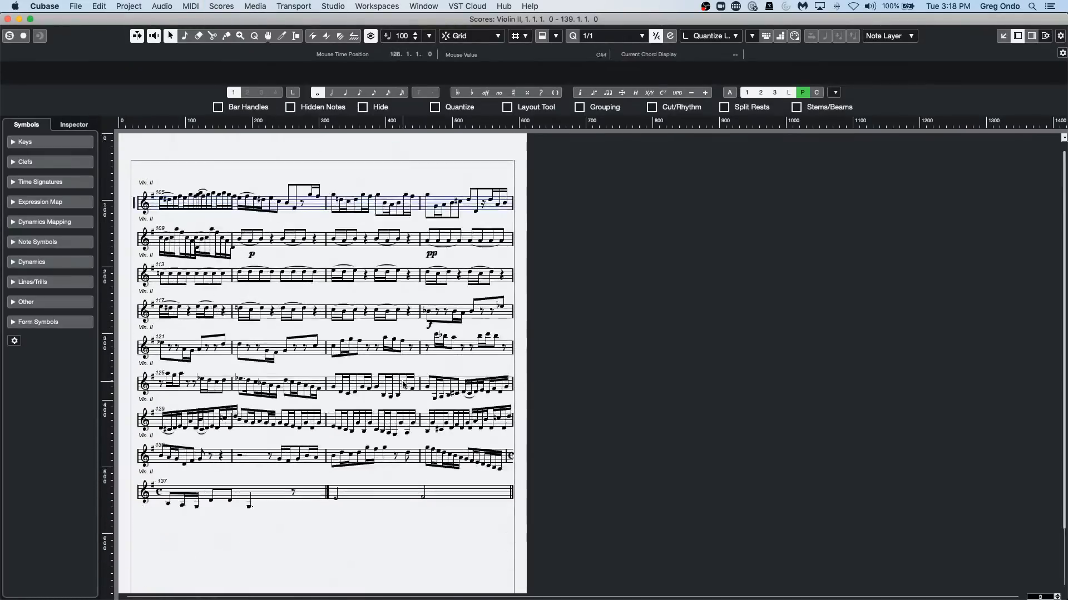
scroll(403, 384, "down", 2)
scroll(404, 384, "up", 10)
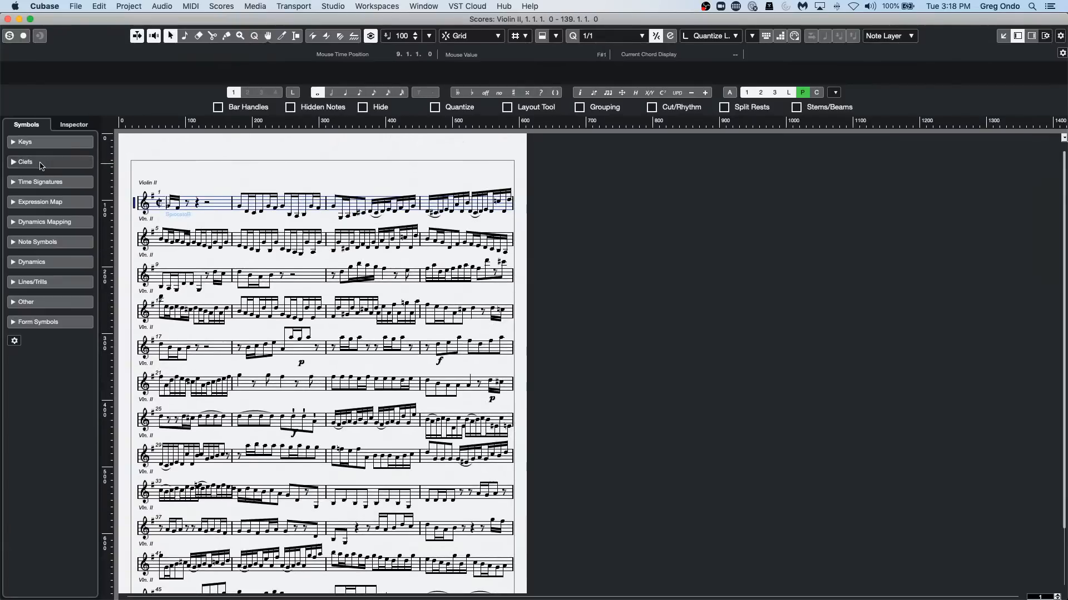
Review the project's Notation Style options in Score Settings, from groupings to the H. W. Henze Style section, and close the dialog.
double_click(134, 205)
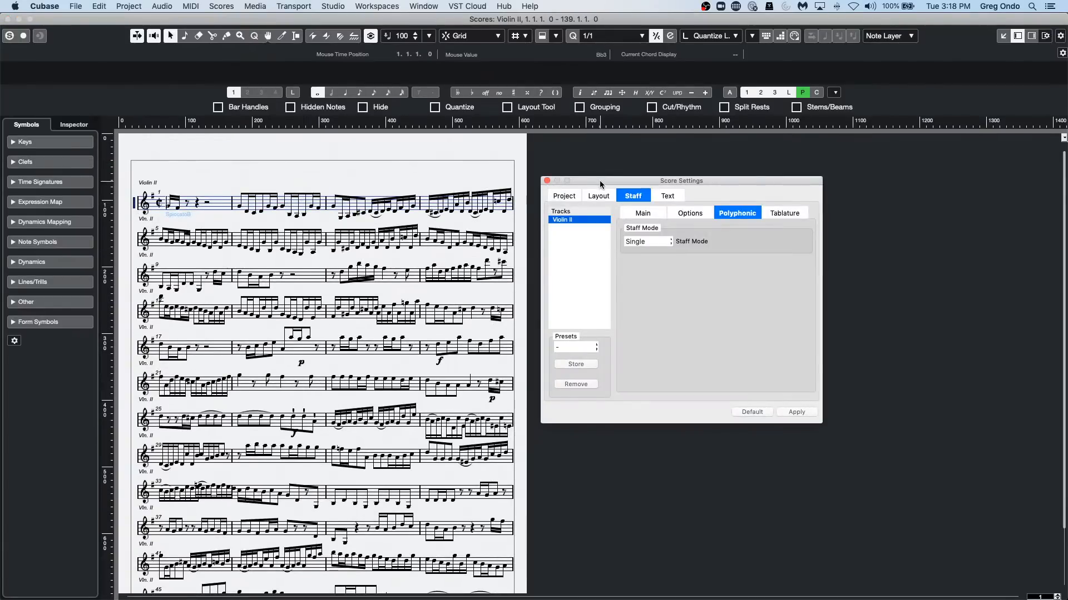
left_click_drag(600, 182, 238, 151)
left_click(201, 164)
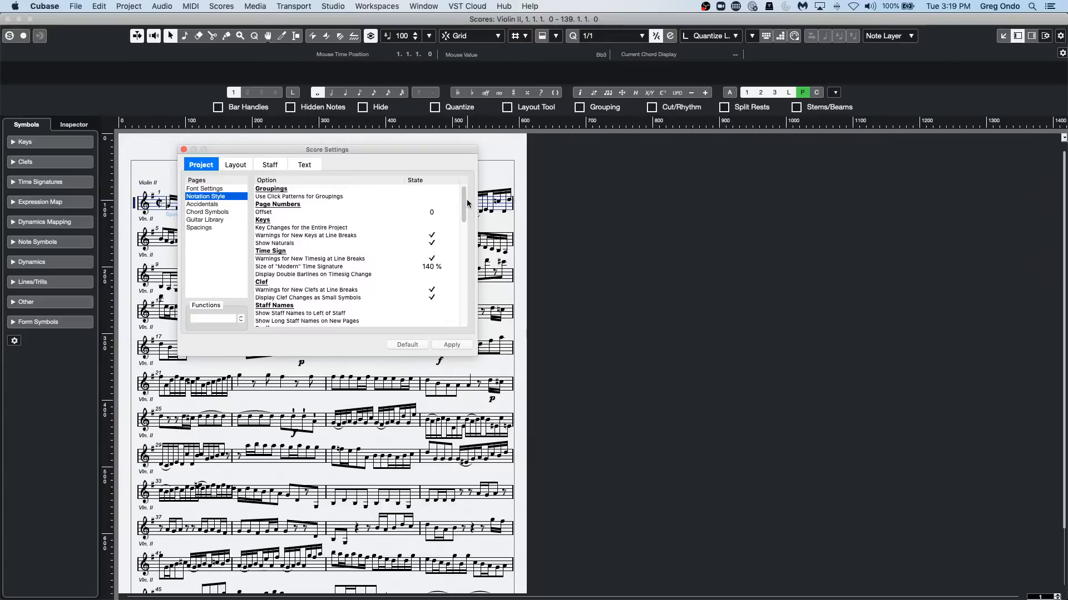
left_click_drag(464, 202, 464, 250)
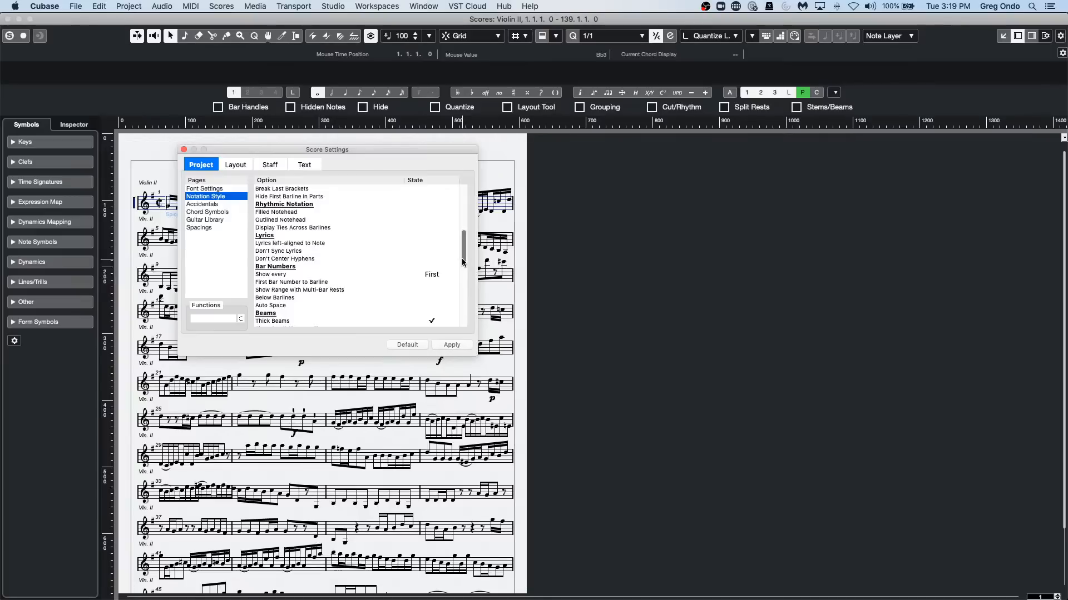
left_click_drag(463, 261, 460, 327)
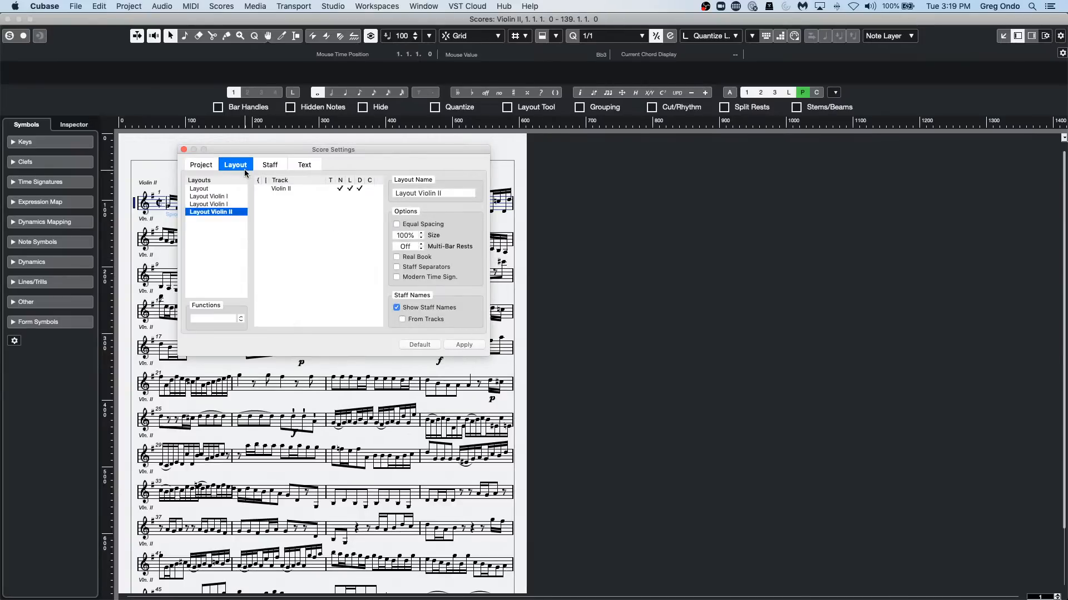
left_click(201, 165)
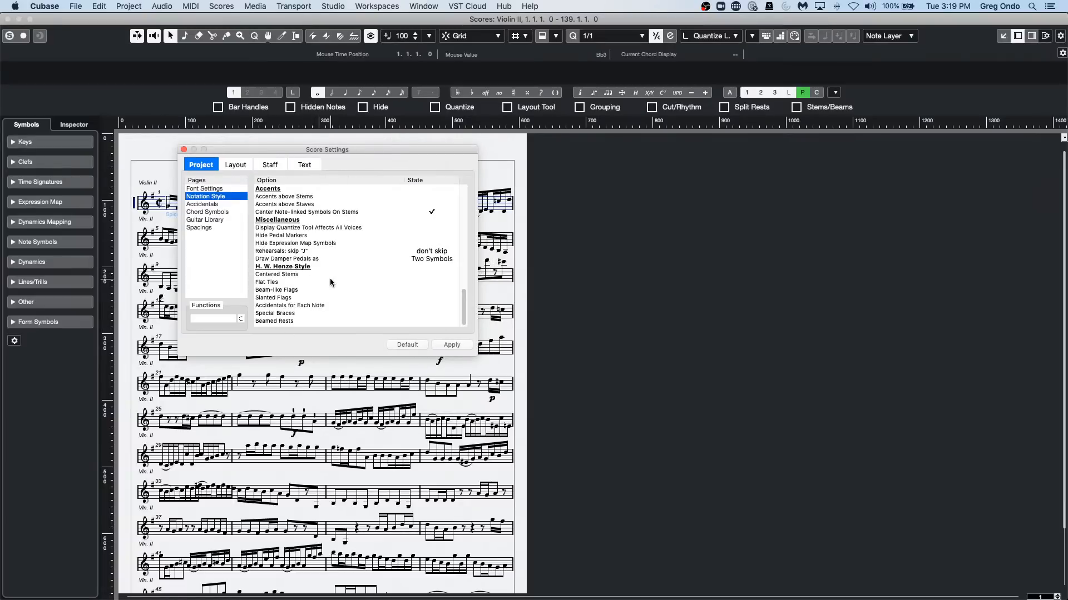
scroll(330, 278, "up", 5)
scroll(332, 280, "up", 3)
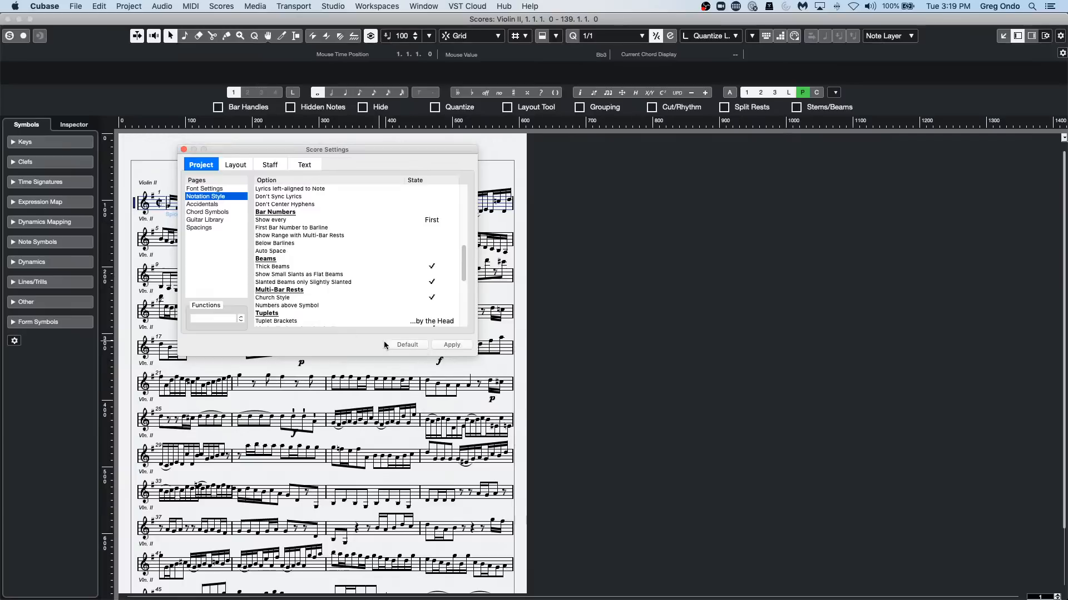
left_click(448, 346)
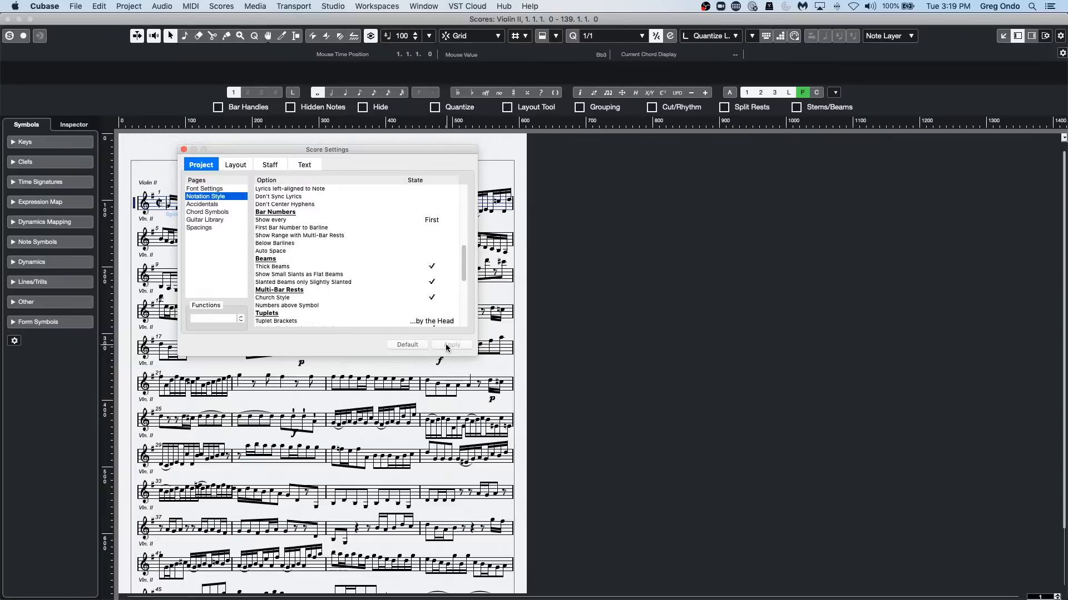
left_click(184, 149)
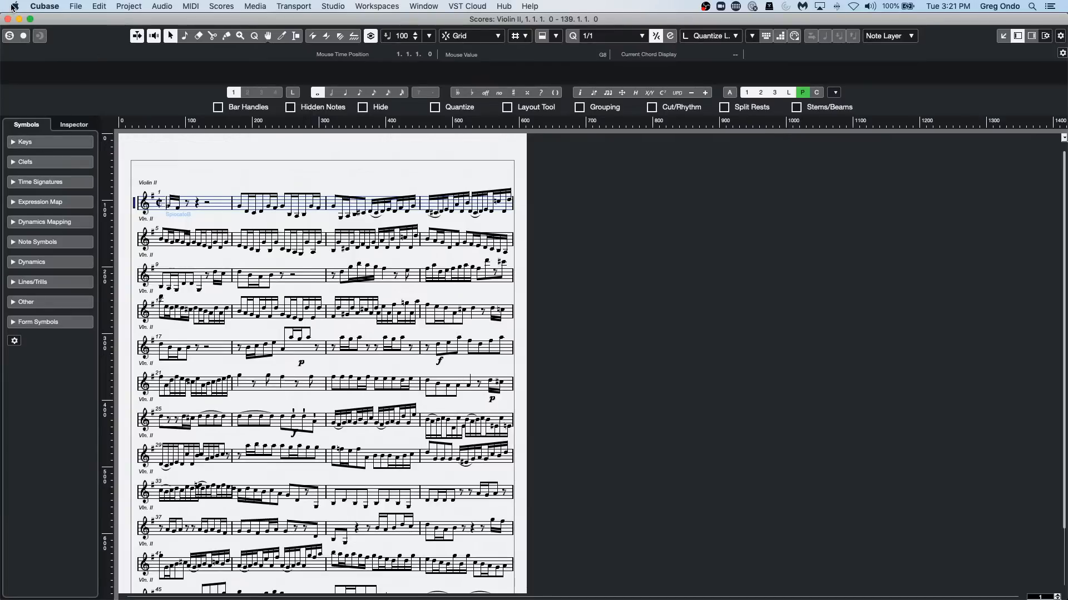
Close the Score Editor, switch to the recent project beatles stones t and activate it.
left_click(8, 20)
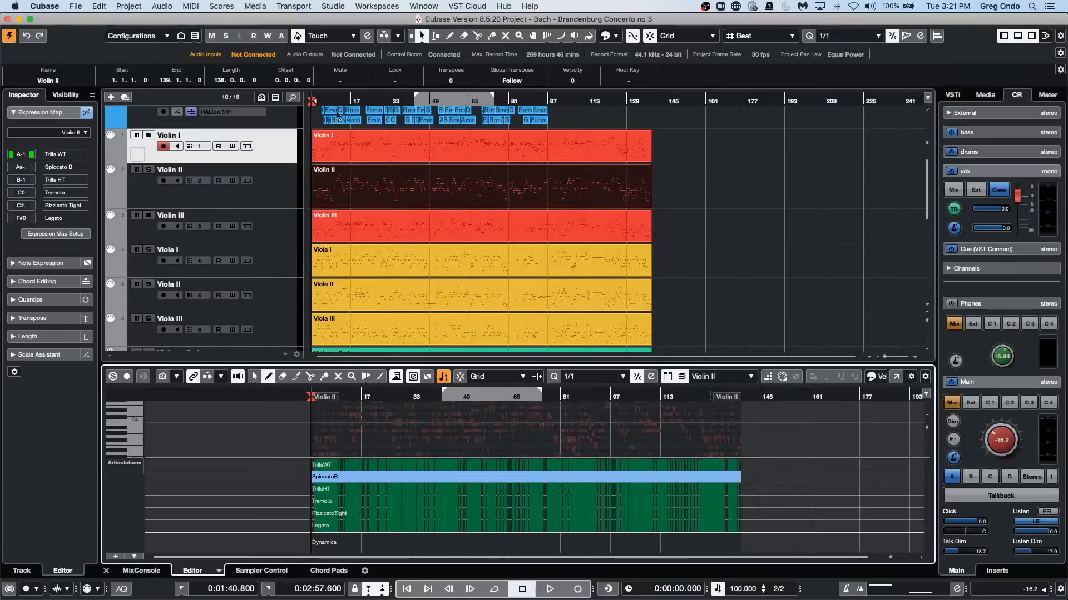
left_click(82, 6)
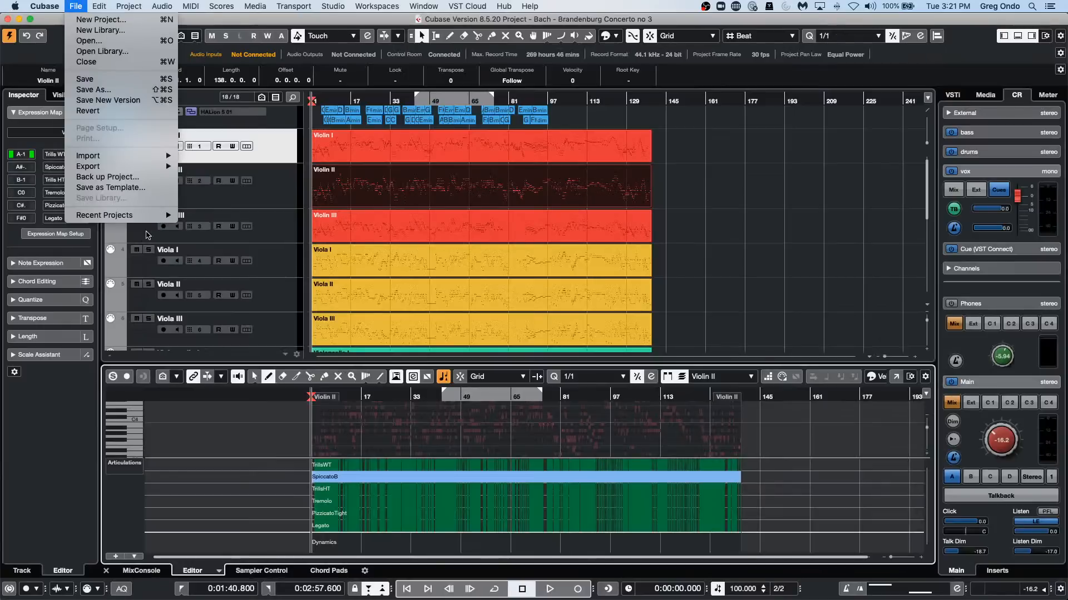
mouse_move(148, 220)
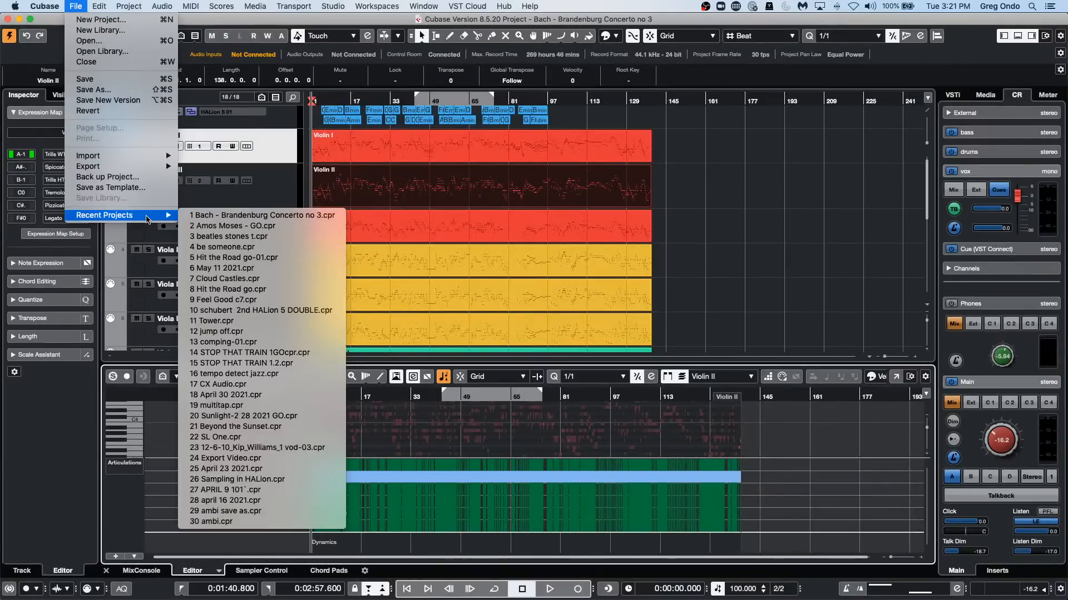
left_click(311, 237)
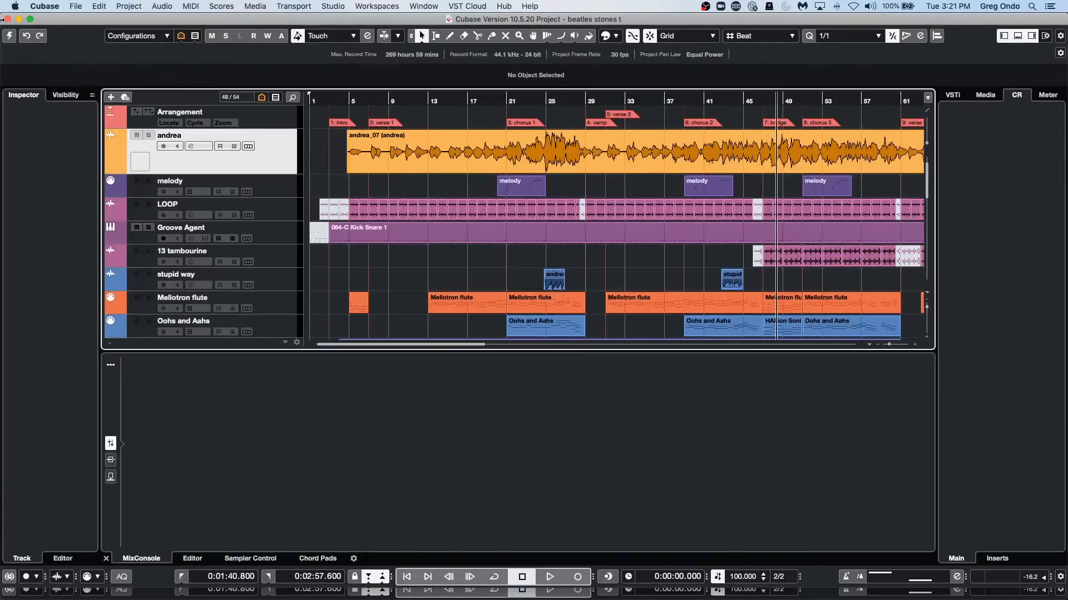
left_click(9, 36)
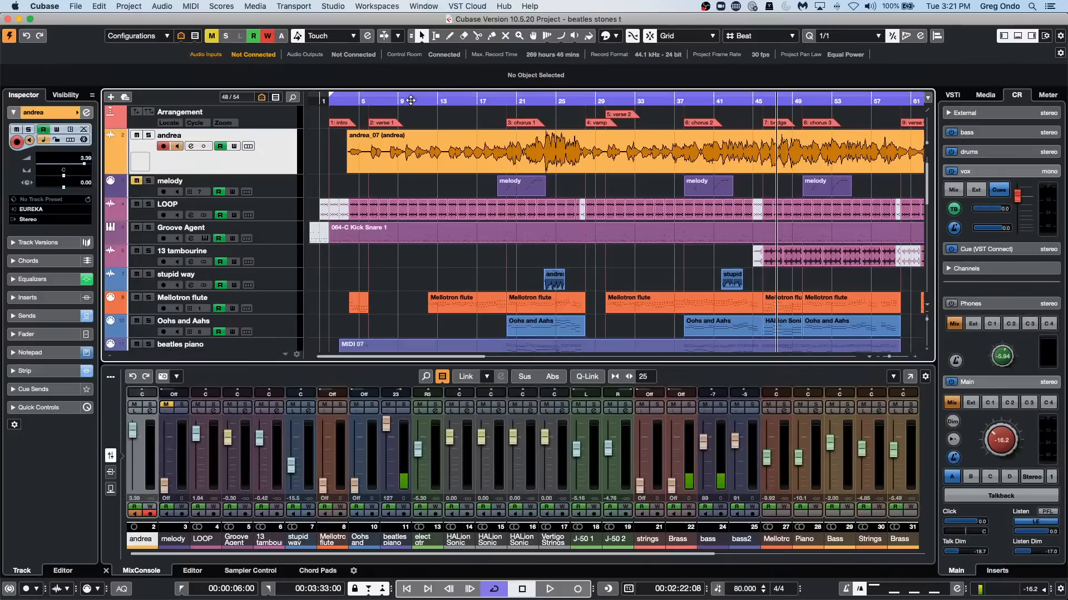
Play a short passage of the song from around bar 10 and stop playback.
mouse_move(421, 96)
left_mouse_down()
mouse_move(410, 82)
mouse_move(412, 92)
left_mouse_up()
key("space")
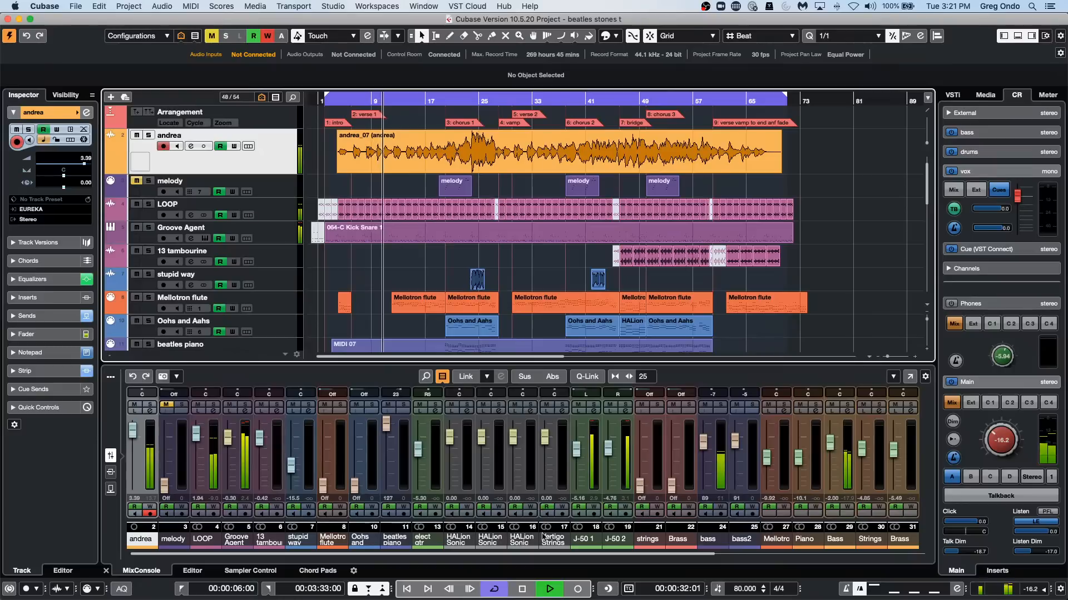
key("space")
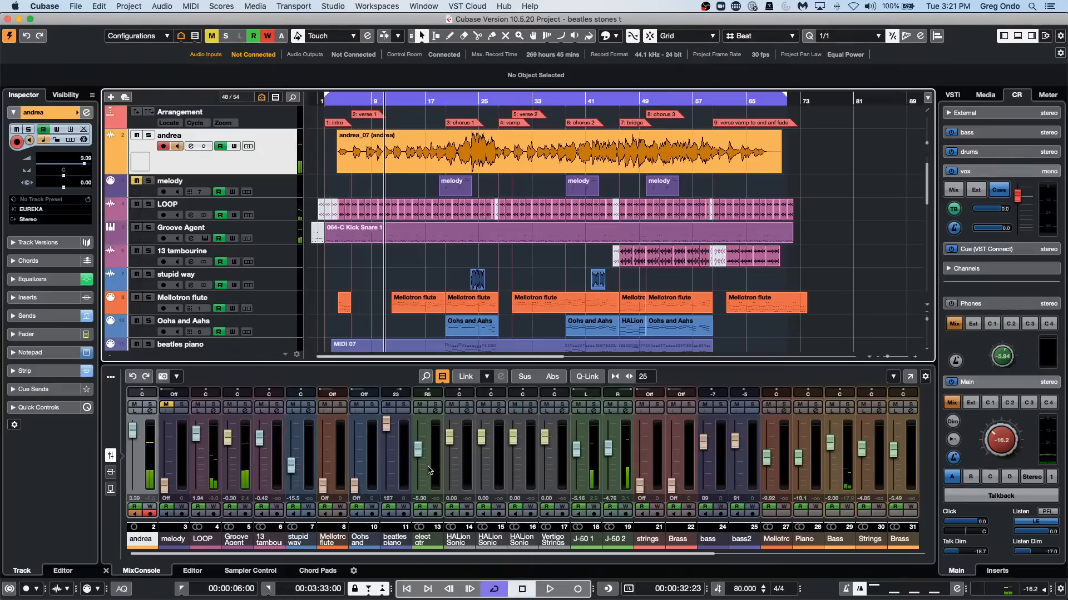
Start playback, lower the Stereo output channel's fader in the MixConsole to about -28 dB and raise it back up.
left_click_drag(479, 554, 691, 560)
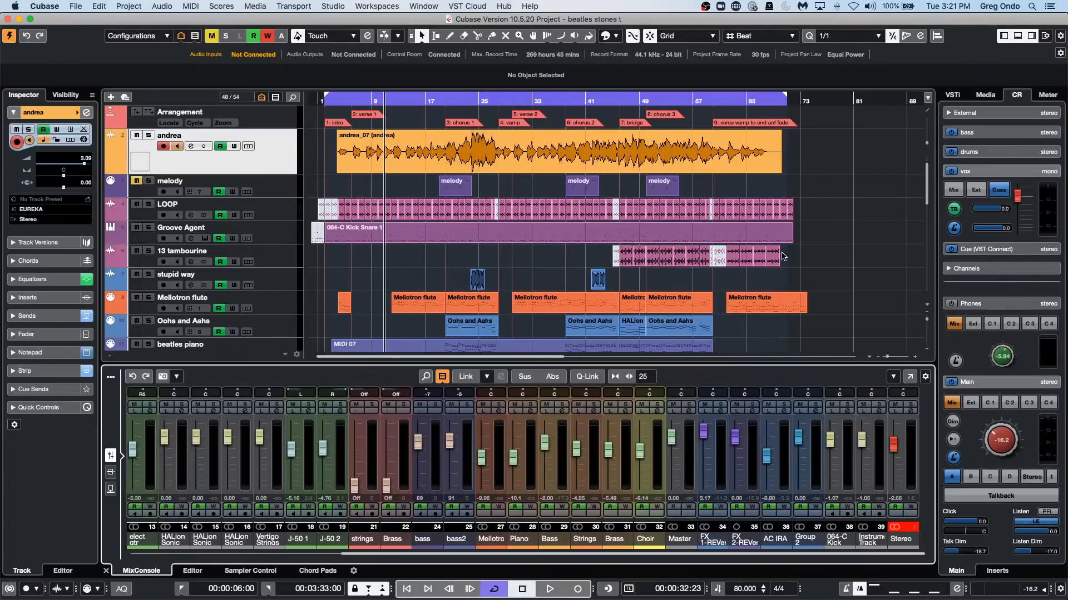
mouse_move(893, 444)
left_mouse_down()
mouse_move(897, 476)
mouse_move(898, 445)
mouse_move(900, 461)
left_mouse_up()
key("space")
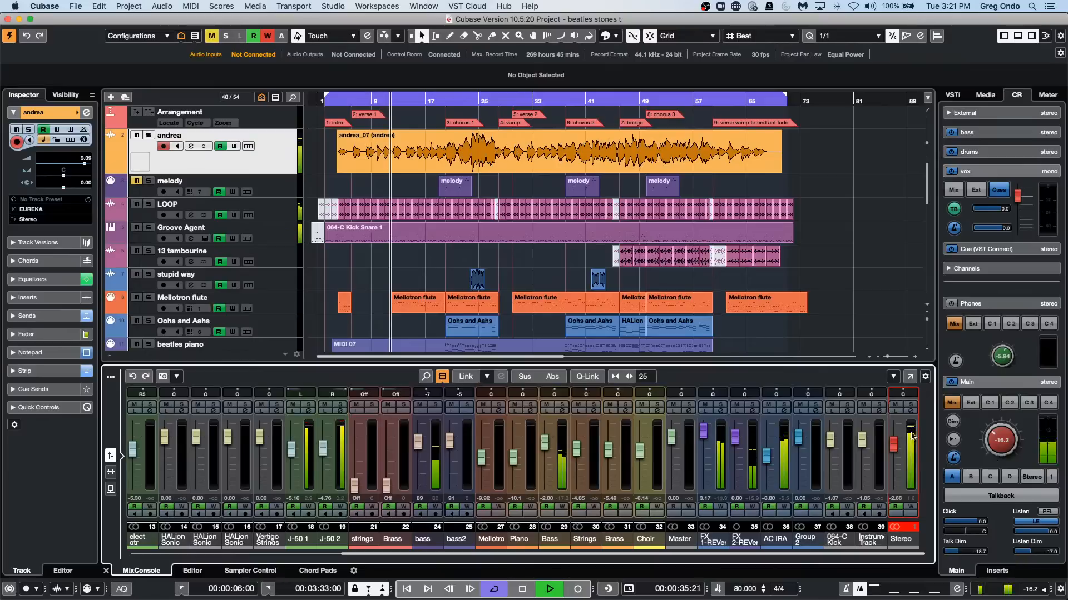
left_click_drag(897, 451, 893, 483)
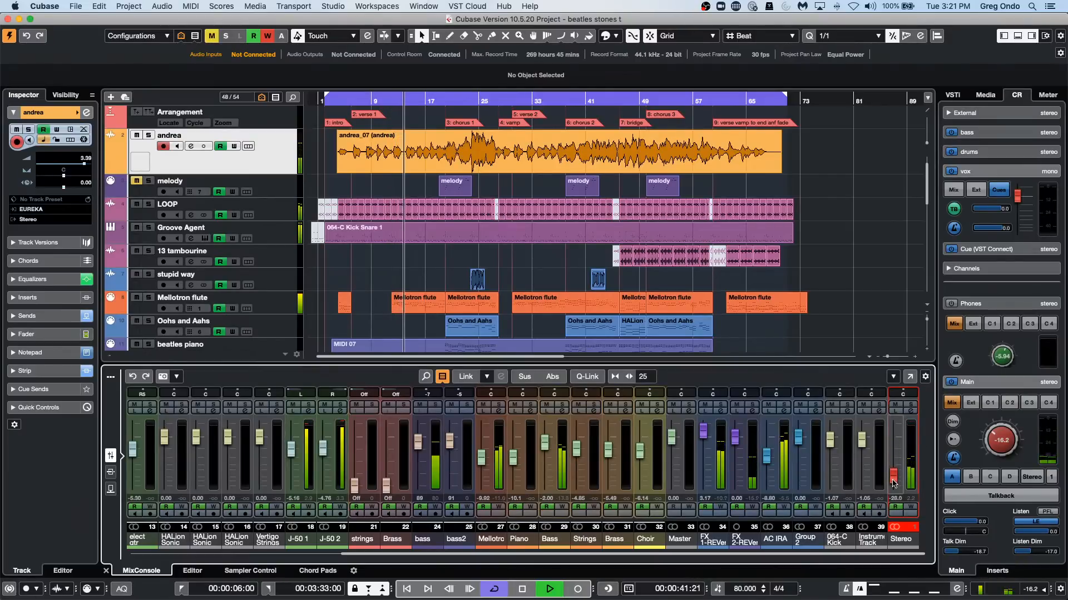
left_click_drag(894, 482, 895, 453)
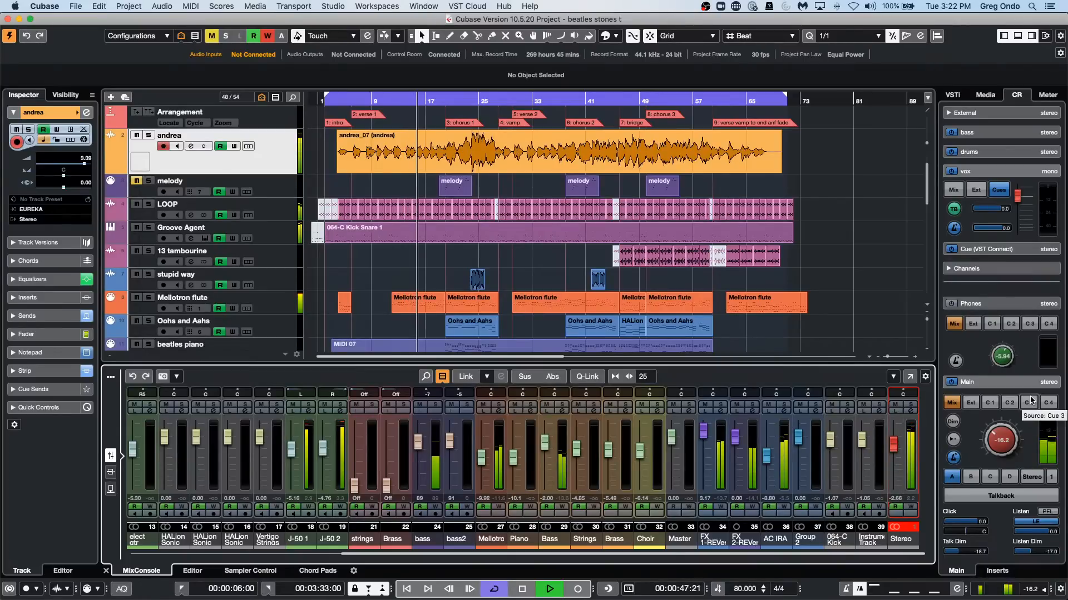
Adjust the Control Room Main level to -18.2 and to -10.8, switch Dim on and off, and use the reference level.
mouse_move(1001, 438)
left_mouse_down()
mouse_move(993, 455)
mouse_move(998, 421)
mouse_move(995, 442)
mouse_move(975, 448)
mouse_move(992, 442)
mouse_move(990, 427)
left_mouse_up()
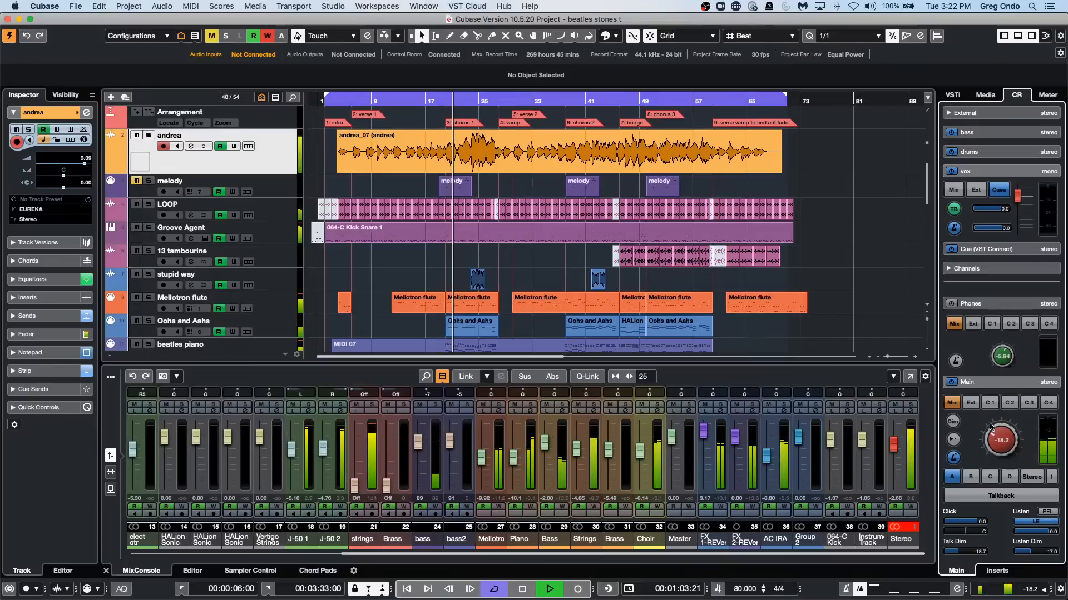
left_click(952, 421)
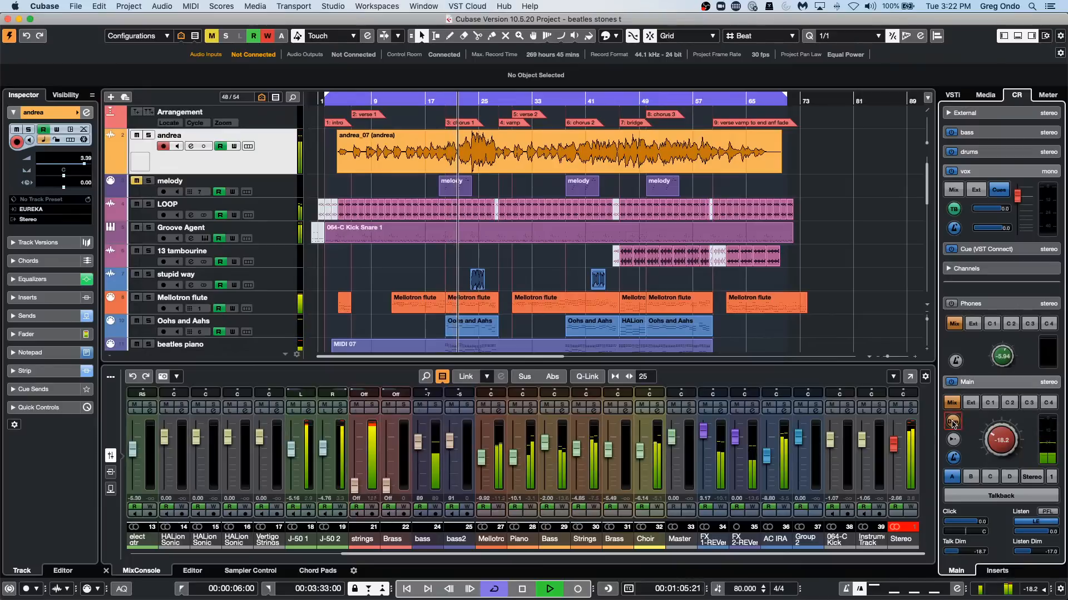
left_click(993, 424)
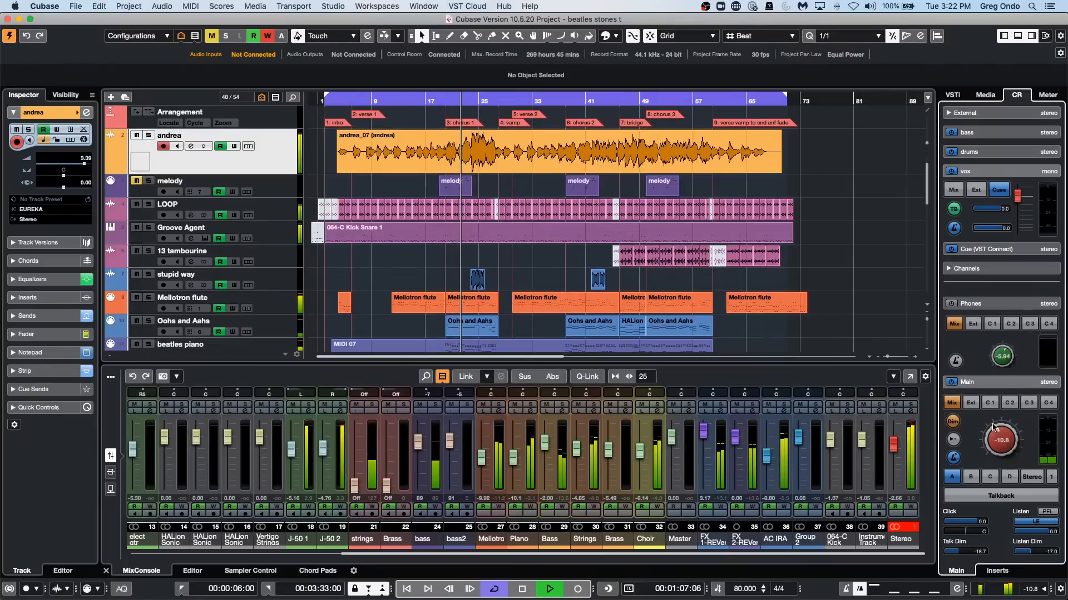
left_click(952, 422)
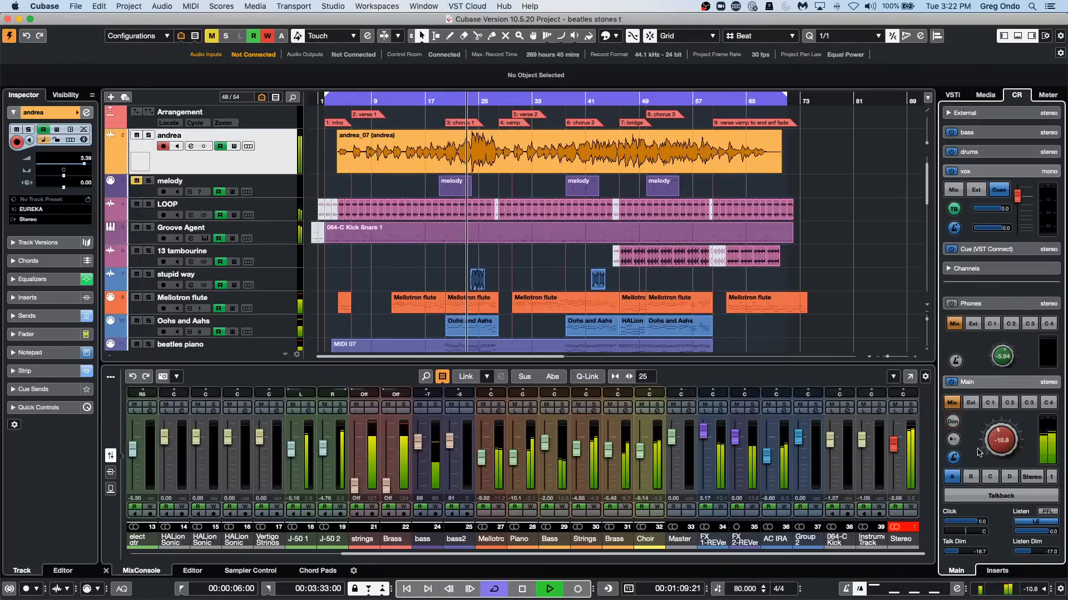
left_click(954, 440)
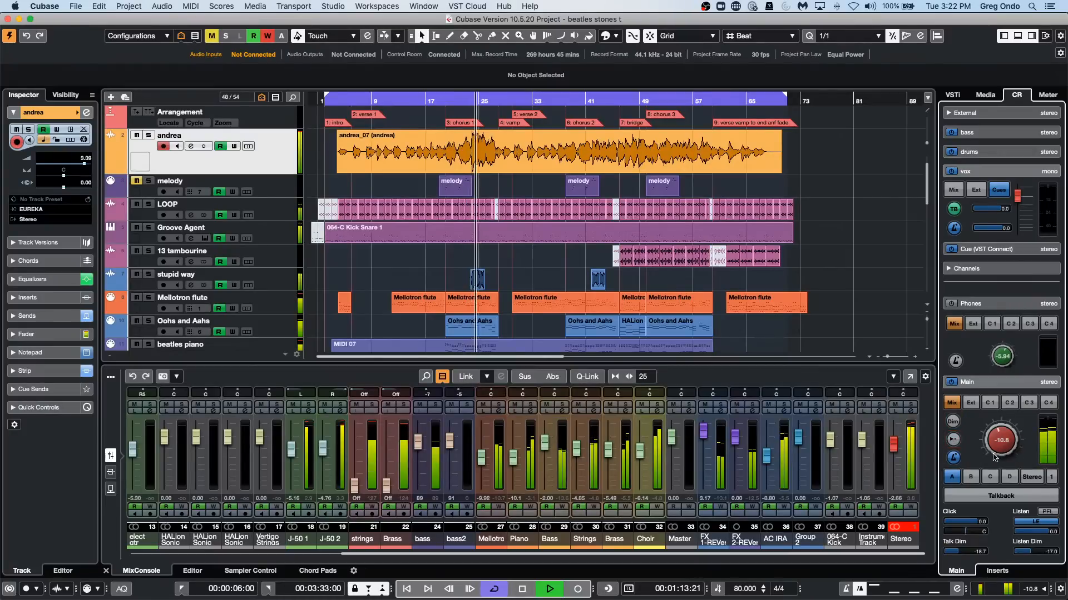
Toggle the reference level for the Control Room Main output during playback, leaving it at the reference level.
left_click(952, 440)
left_click(953, 440)
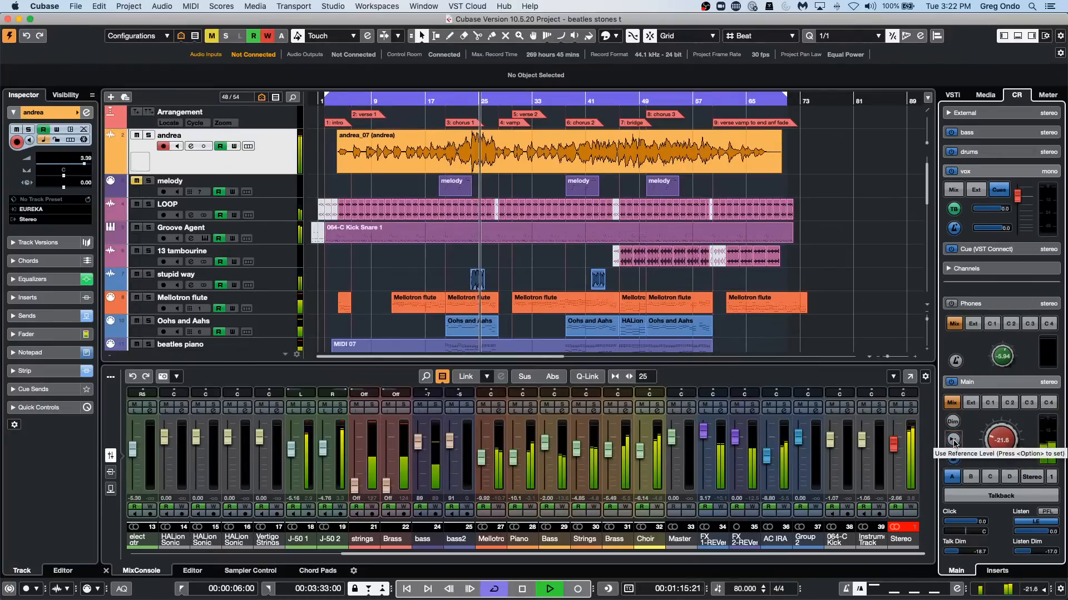
left_click(953, 440)
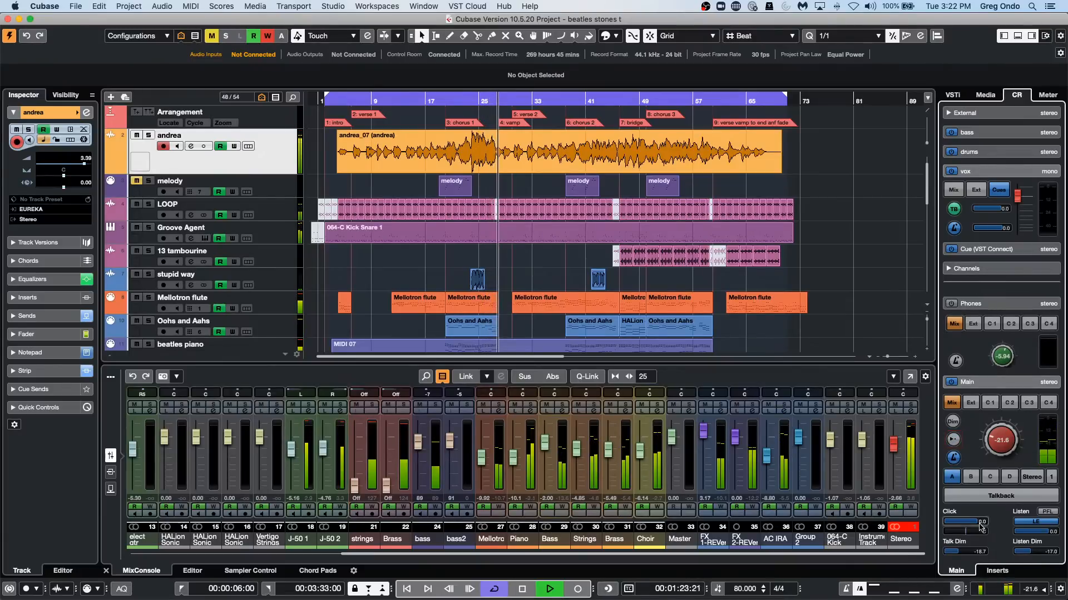
Expand the Control Room's Downmix Presets, set the Main level to -15.4, and switch the downmix to Mono and back to Stereo.
left_click(995, 282)
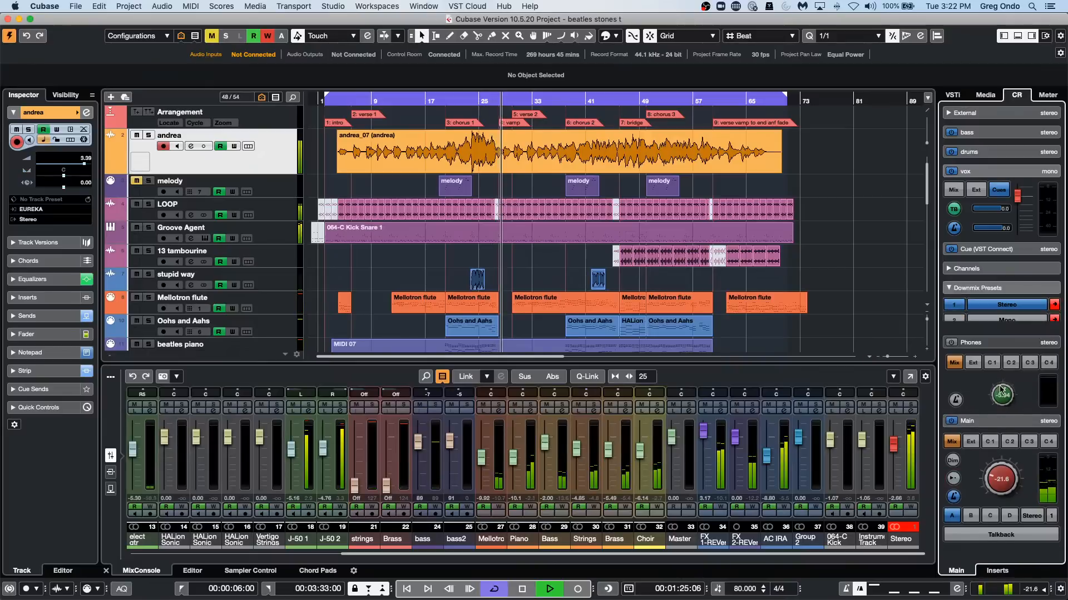
left_click(996, 289)
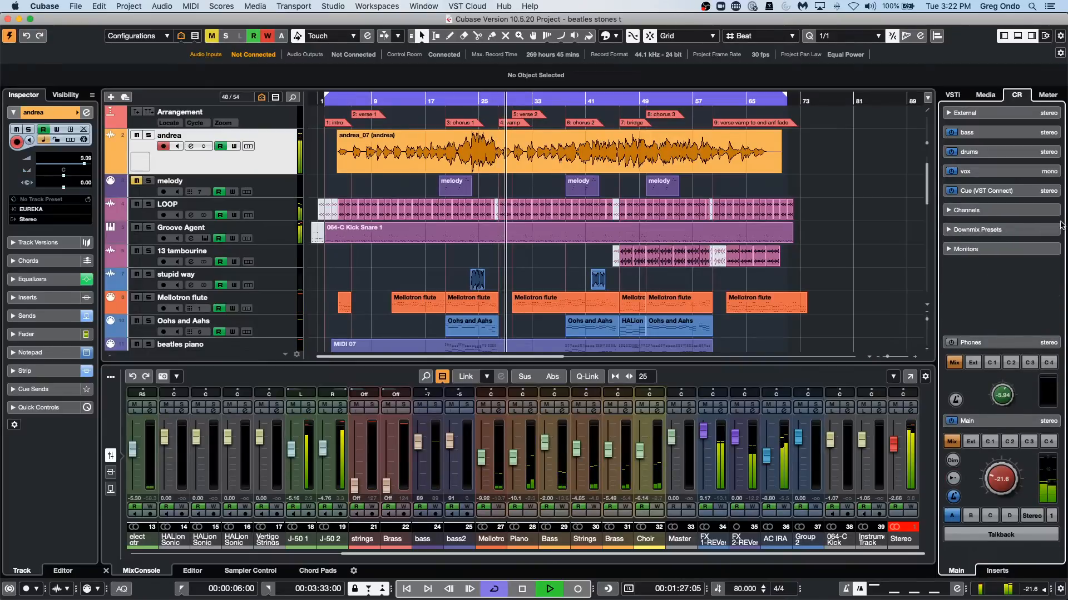
left_click(1016, 214)
left_click(1015, 214)
left_click(1009, 230)
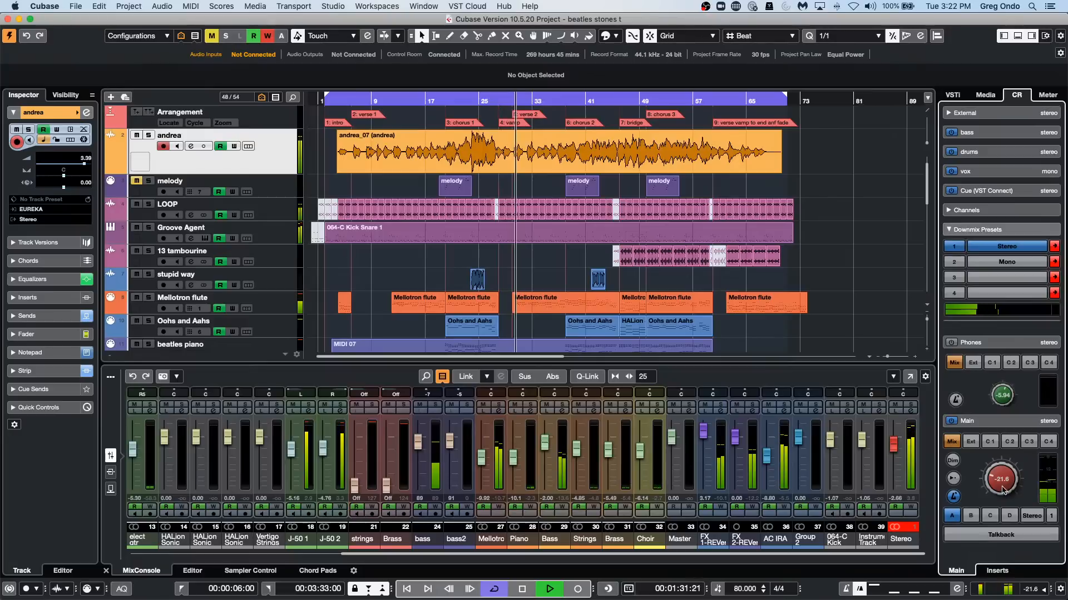
left_click_drag(999, 485, 1002, 466)
left_click(1005, 259)
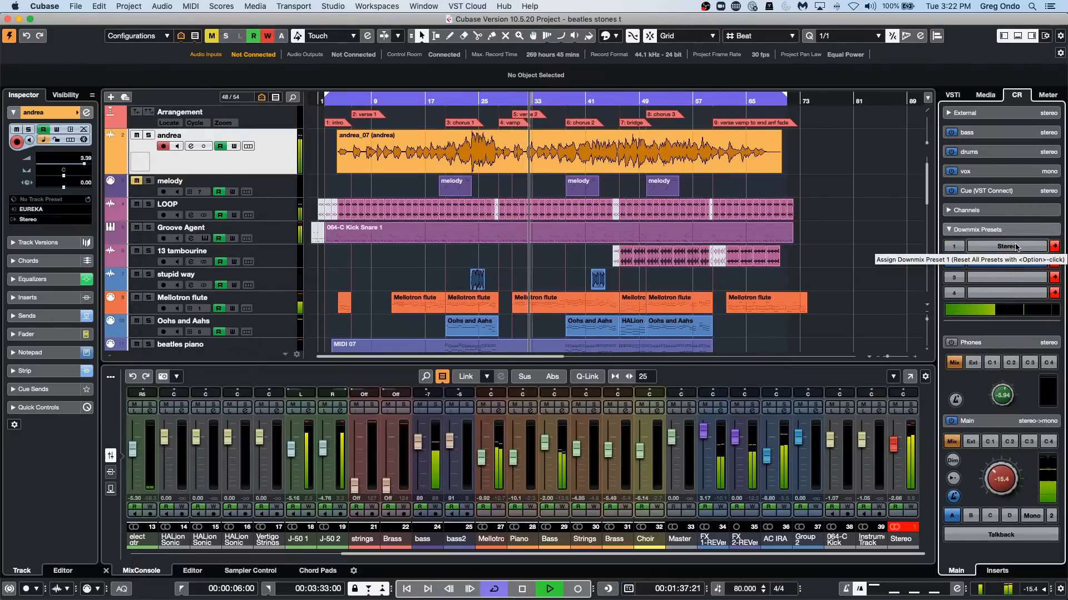
left_click(1015, 247)
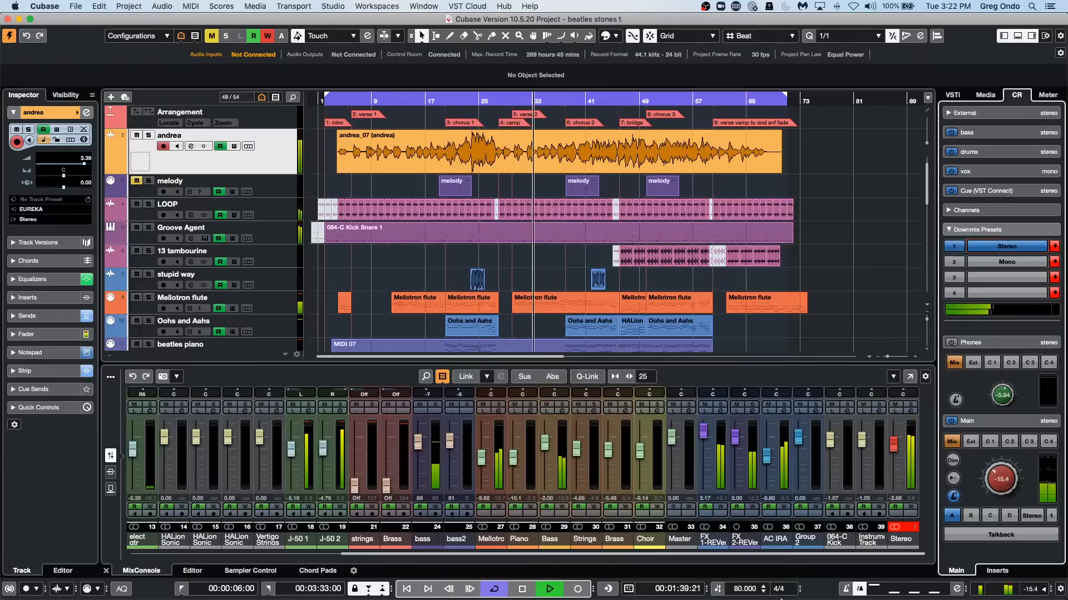
Lower the Control Room Main level to -19.2 and further to -27.3, and switch to monitor set D.
left_click_drag(994, 483, 993, 486)
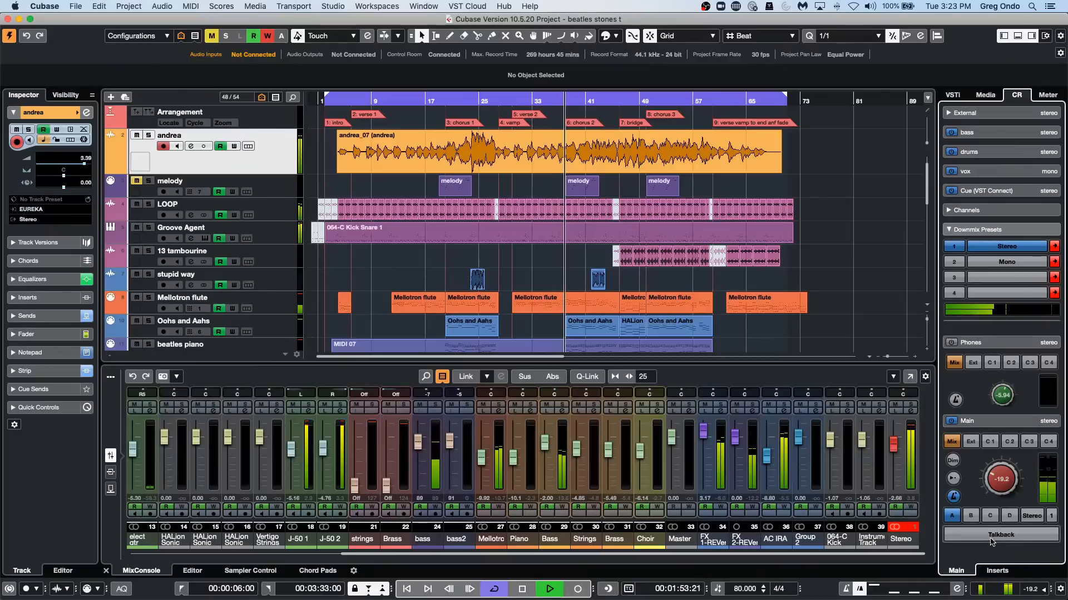
scroll(1003, 488, "down", 8)
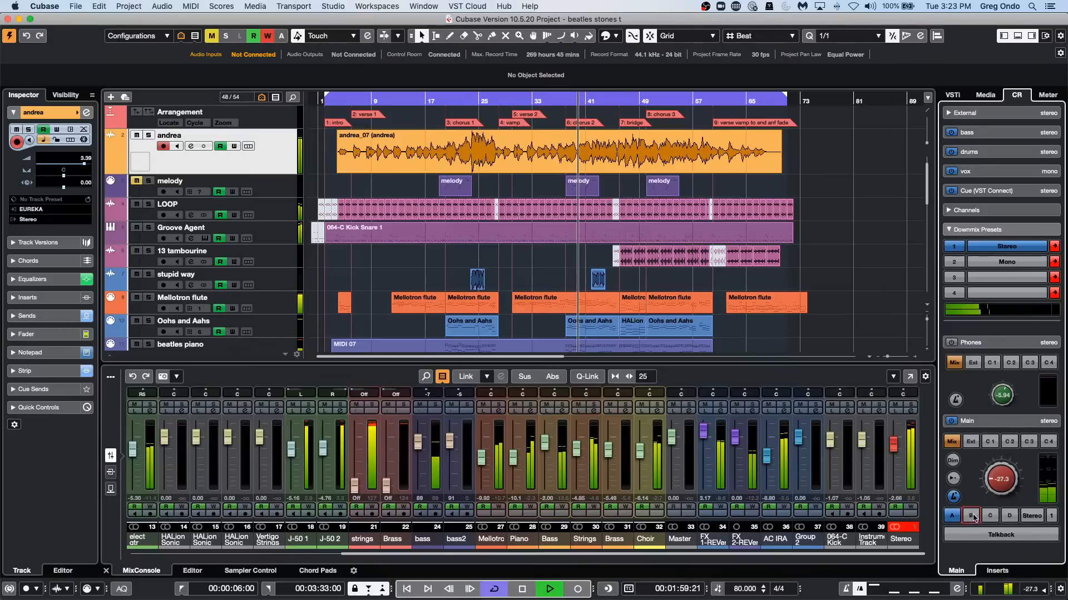
left_click(1009, 516)
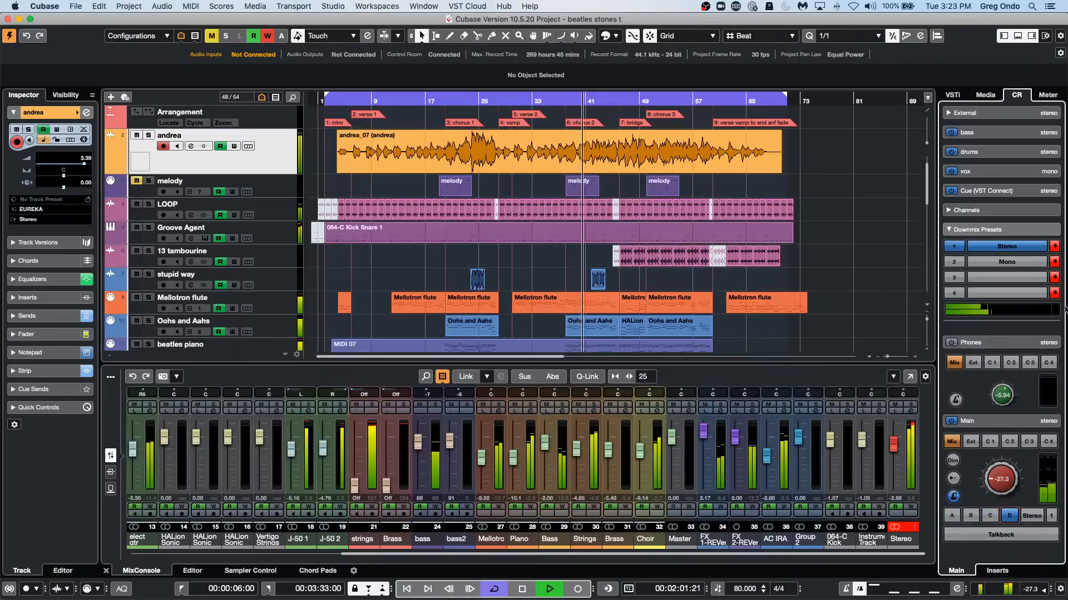
Collapse the Downmix Presets and expand the Control Room's Monitors section.
left_click(1011, 232)
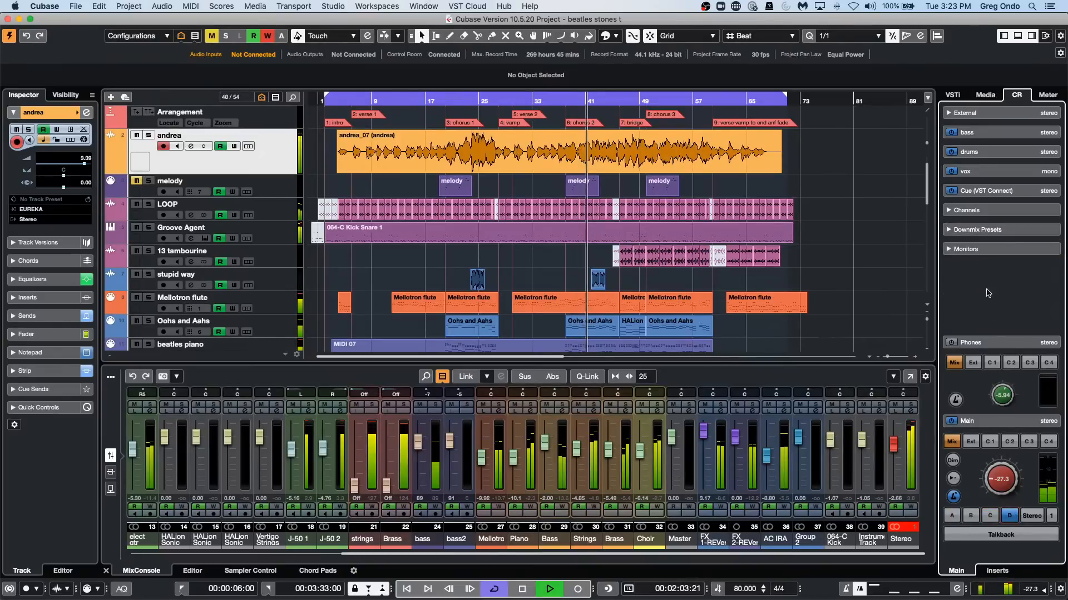
left_click(989, 343)
left_click(989, 329)
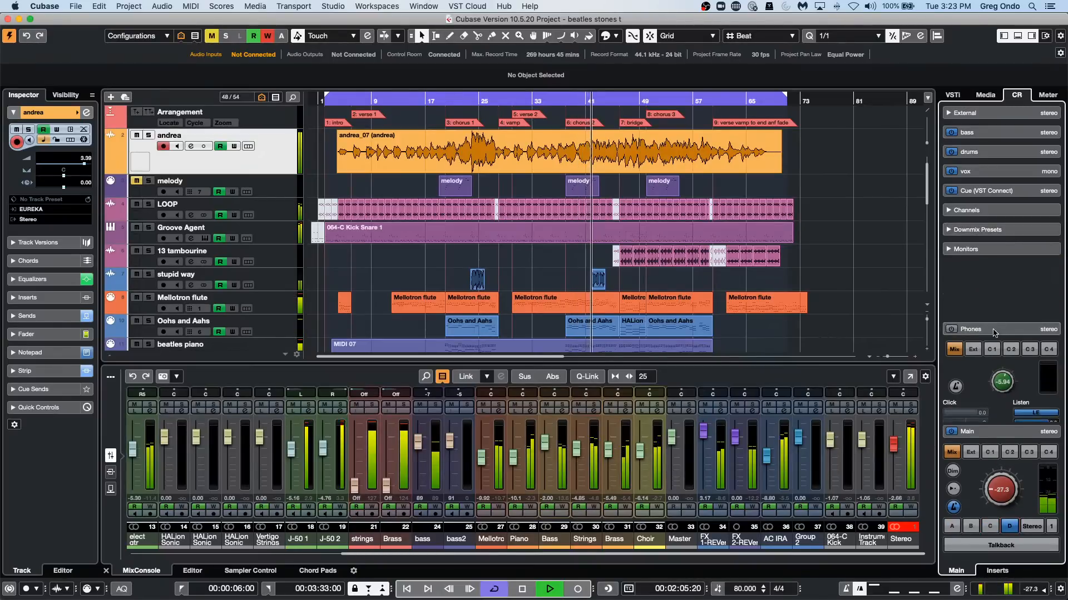
left_click(978, 249)
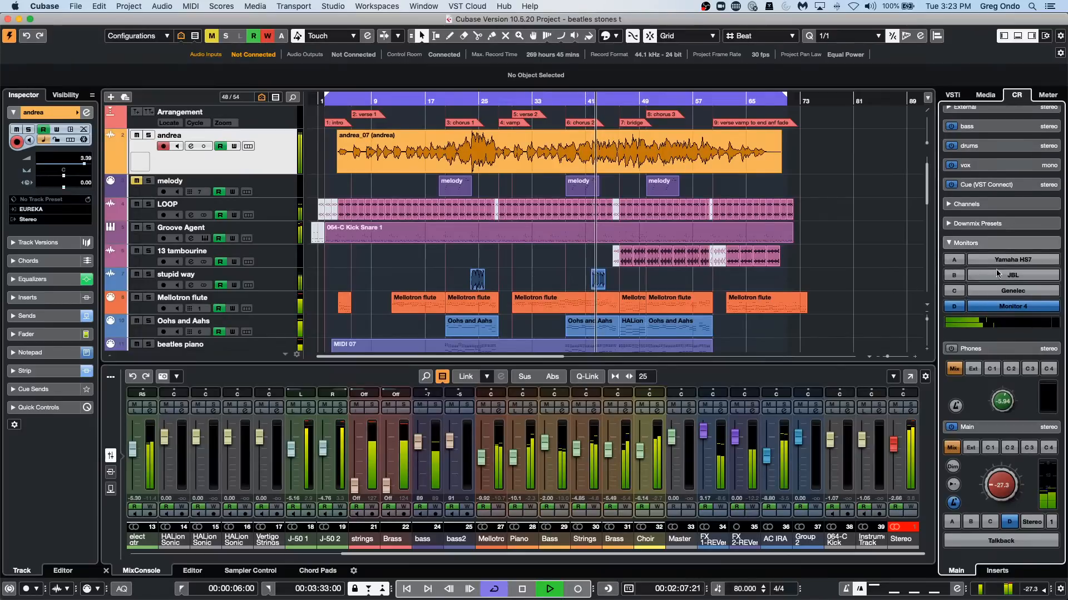
Switch through the Yamaha HS7, JBL, Genelec and Monitor 4 sets, return to Yamaha HS7, and raise the Main level to -22.8.
left_click(998, 260)
left_click(1010, 275)
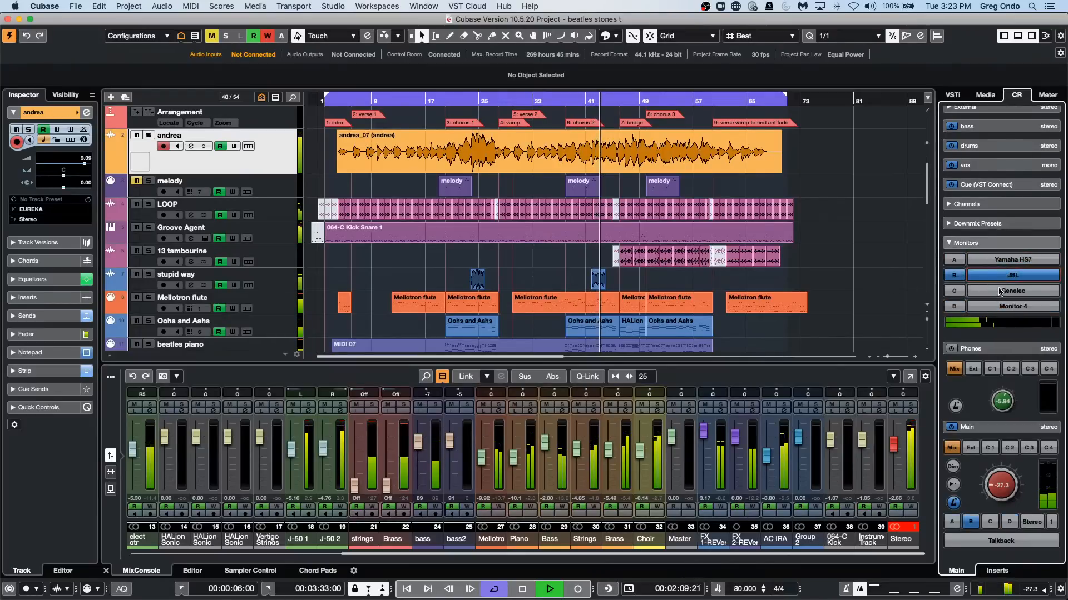
left_click(1003, 291)
left_click(995, 307)
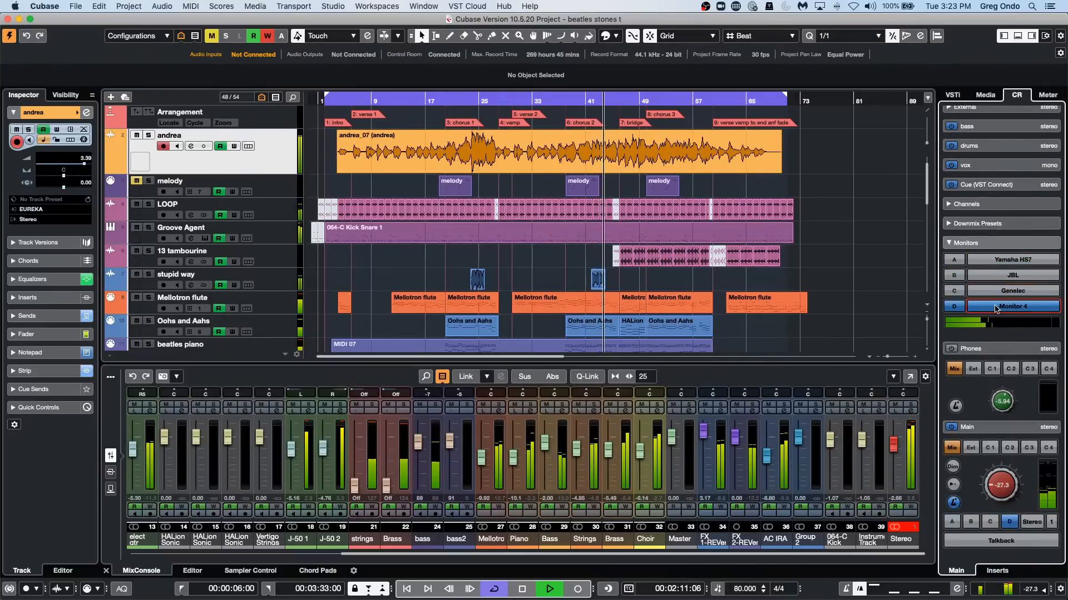
left_click(1001, 260)
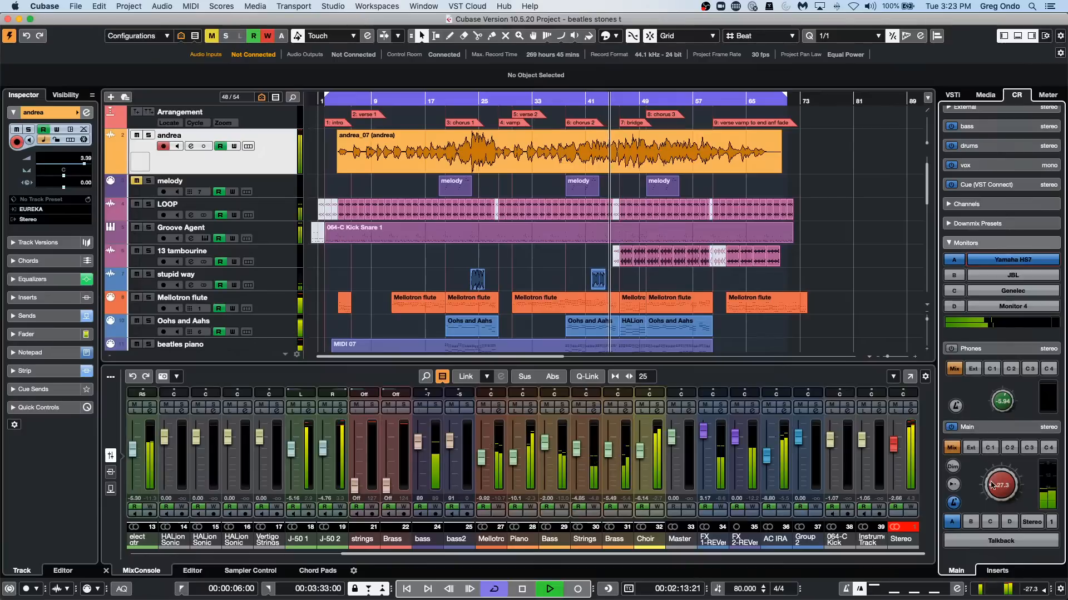
left_click_drag(994, 487, 994, 478)
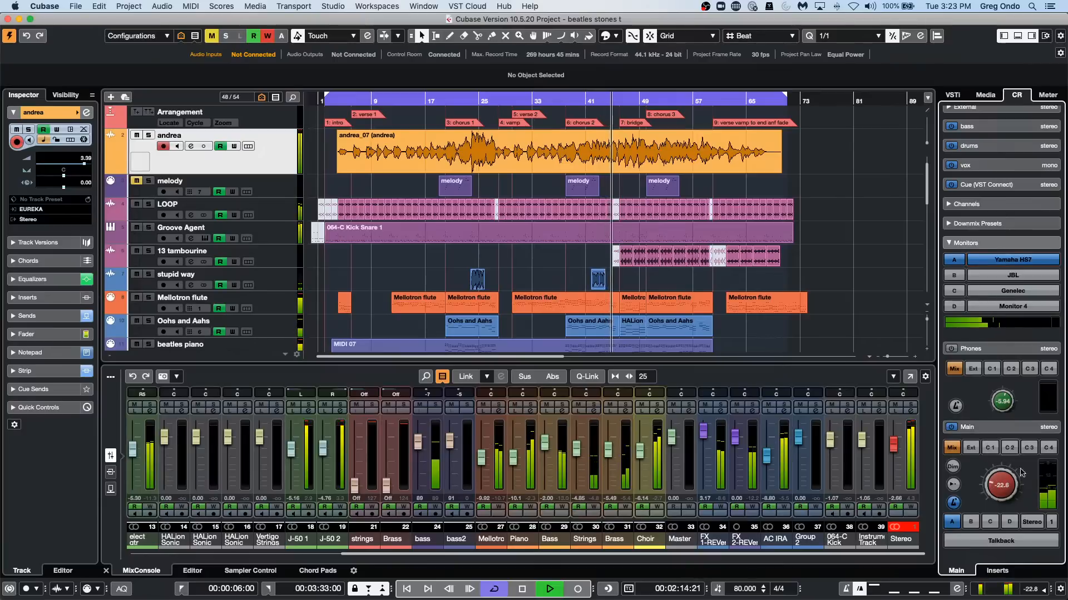
Show the Control Room inserts for the Monitors and adjust the Main level to -25.8 and to -20.9.
left_click(996, 570)
scroll(1016, 233, "down", 3)
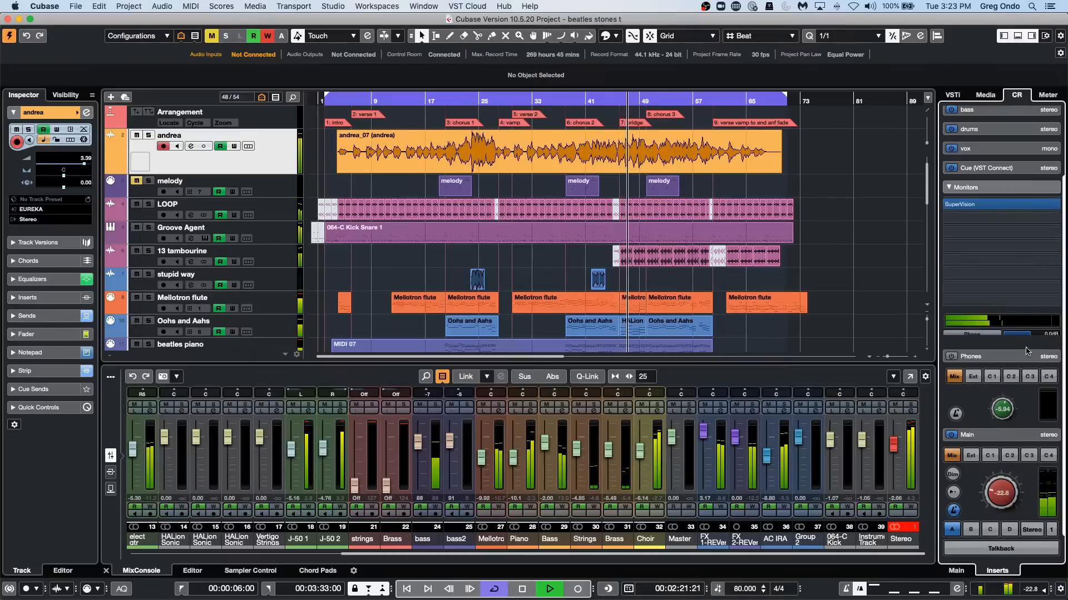
left_click_drag(997, 495, 994, 506)
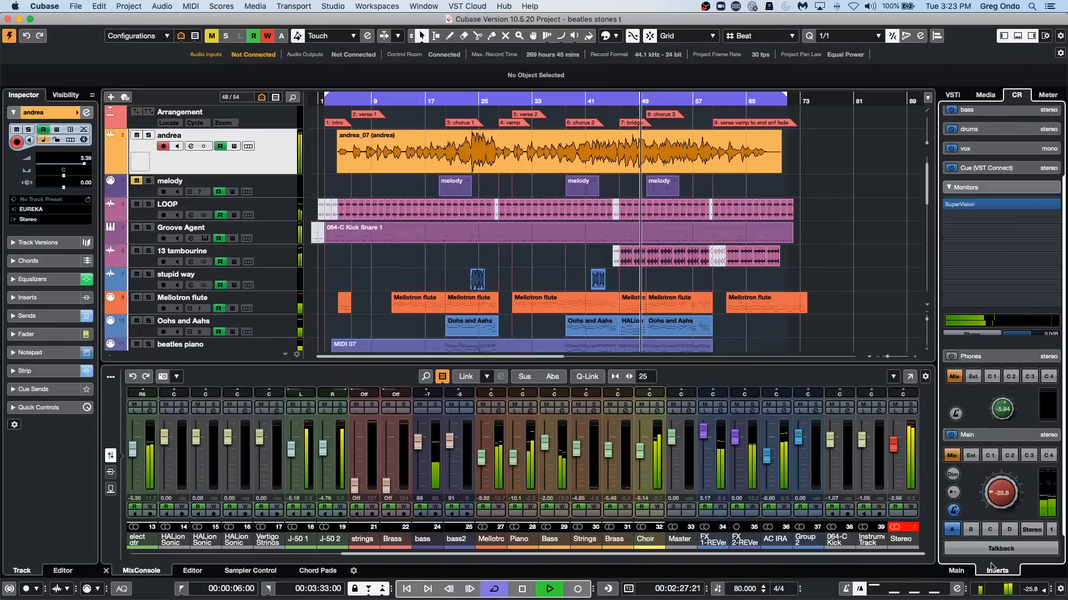
left_click_drag(996, 495, 994, 482)
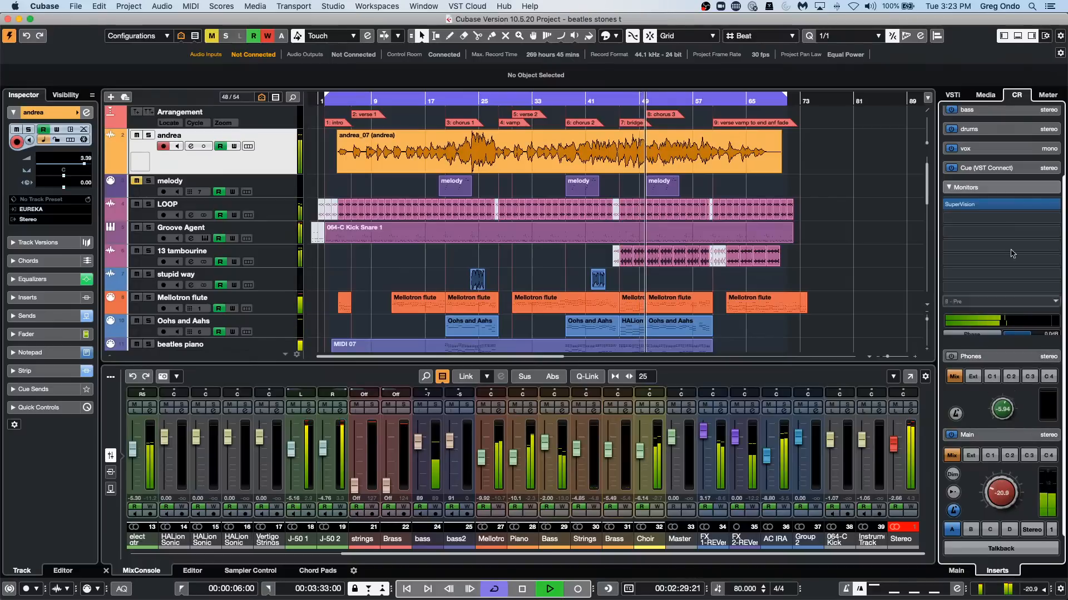
Expand the bass cue channel in the Control Room inserts and return to the Control Room's main settings.
left_click(984, 110)
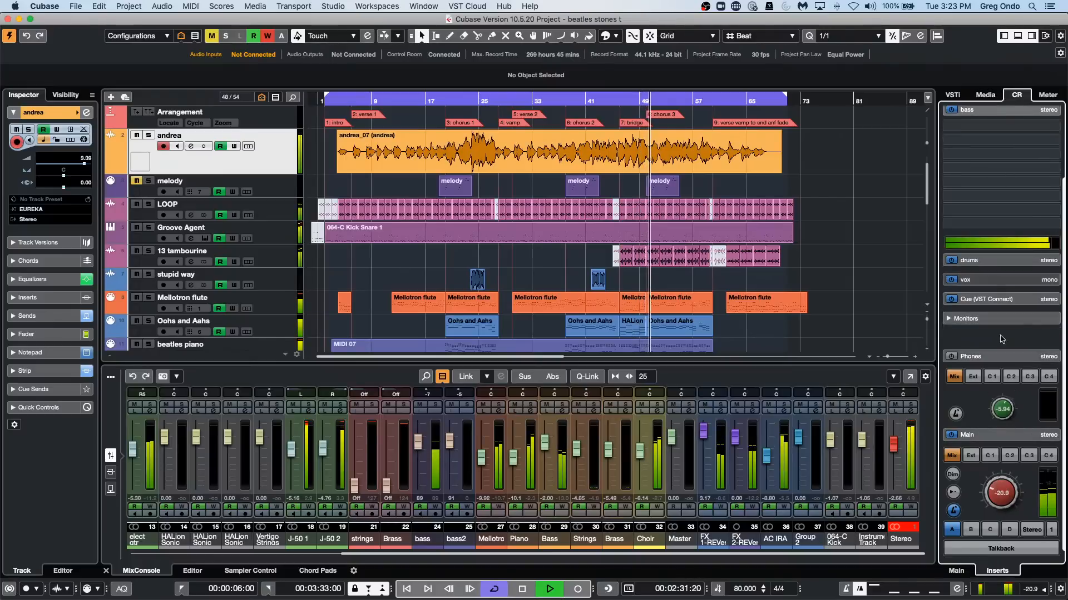
left_click(955, 574)
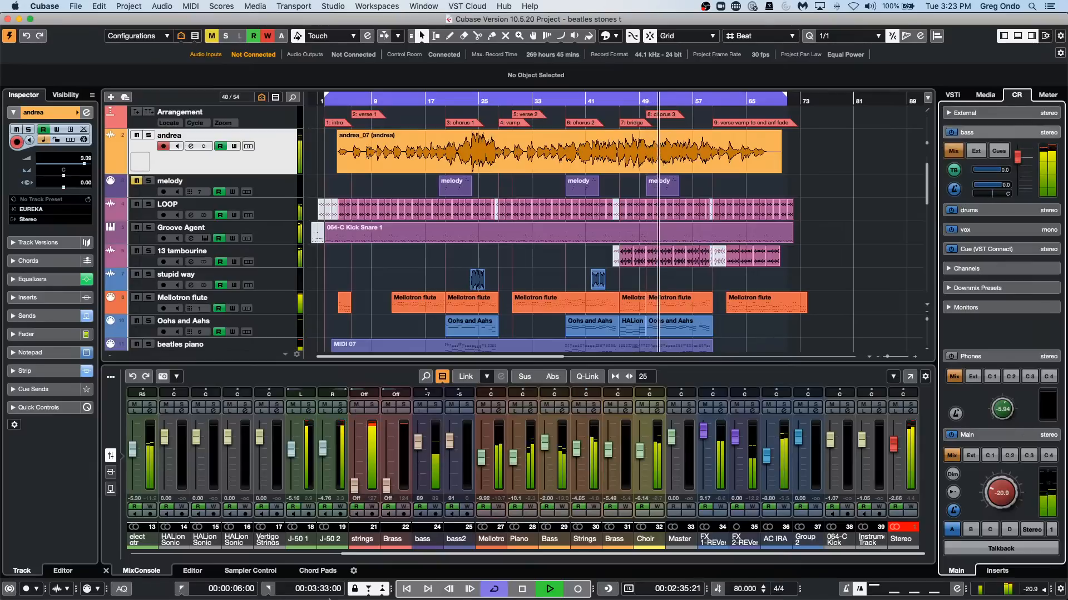
Stop playback and turn on Talkback in the Control Room.
left_click(525, 592)
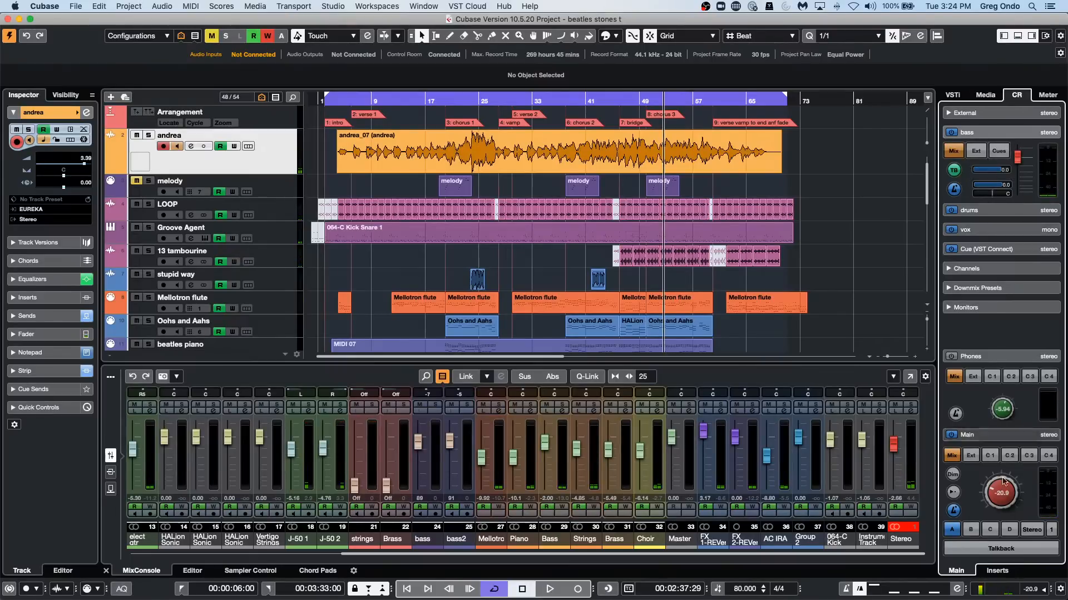
left_click(1004, 551)
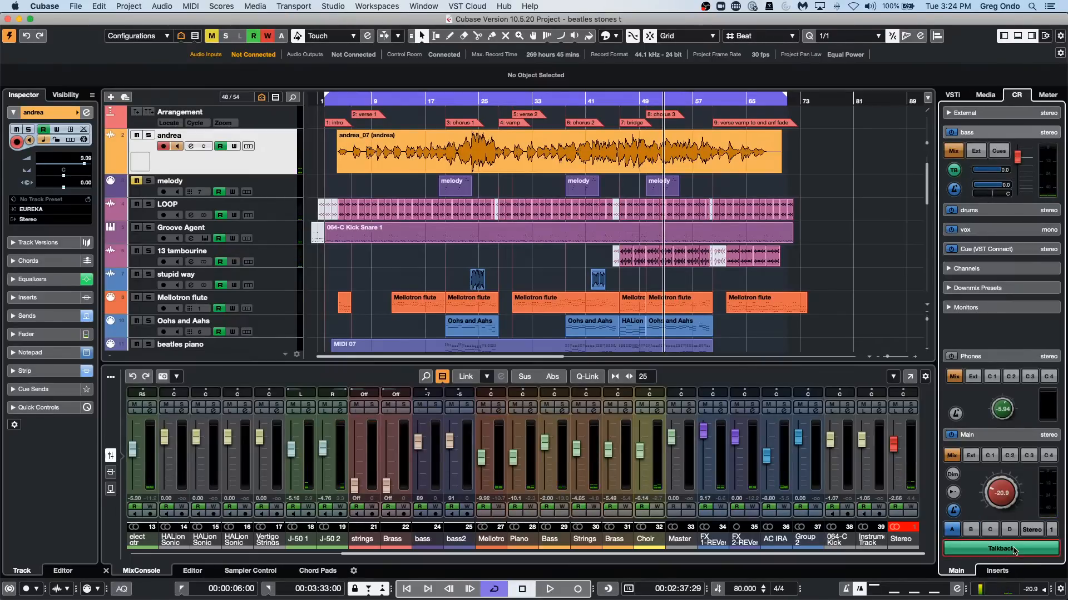
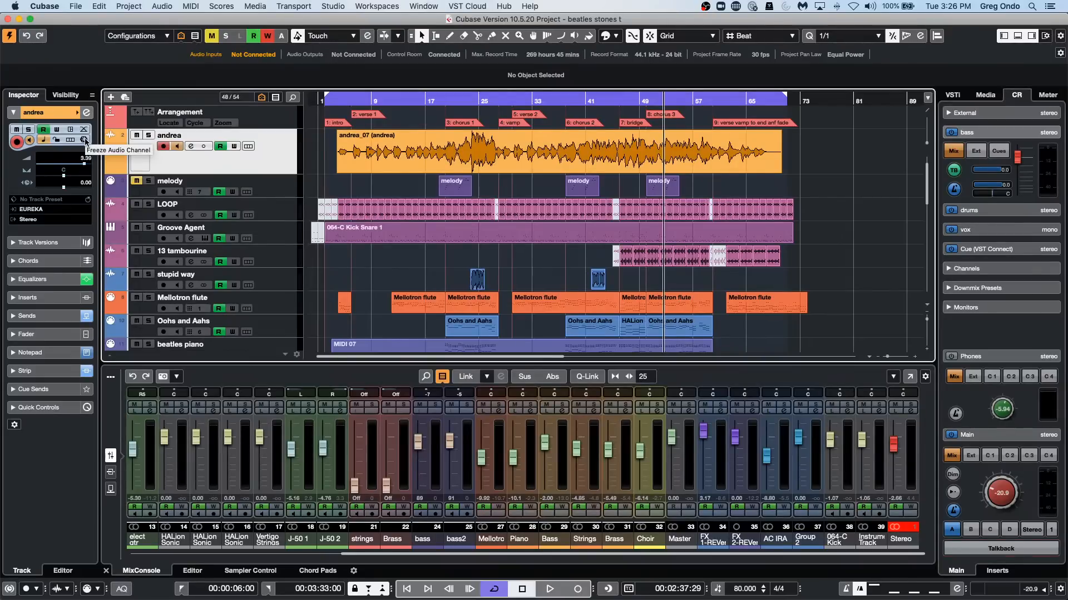
Freeze the andrea audio channel with a 5 s tail size, and unfreeze it with its freeze files deleted.
left_click(84, 140)
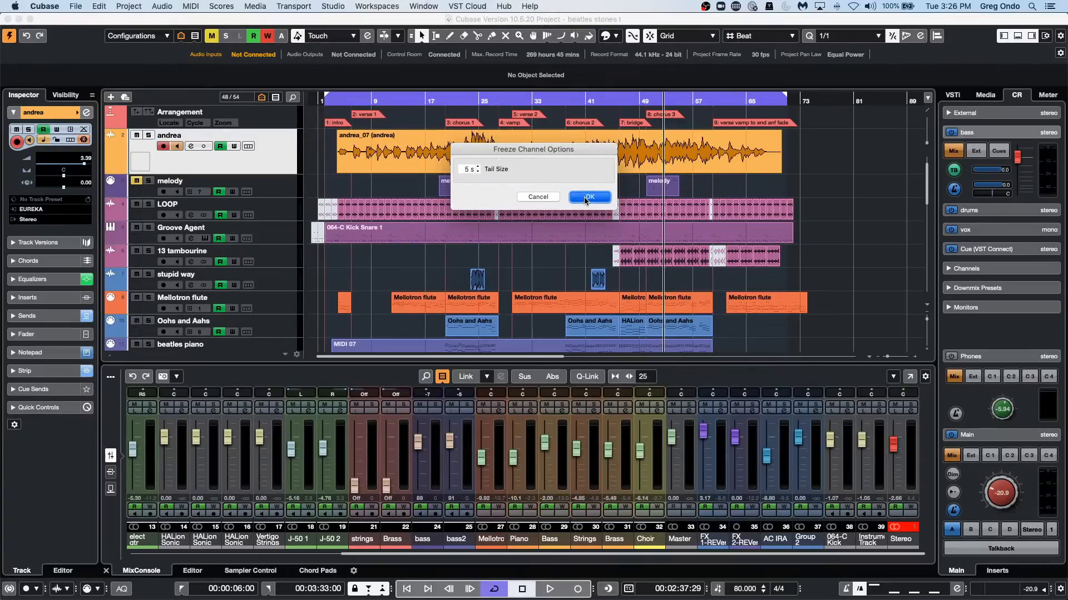
left_click(586, 198)
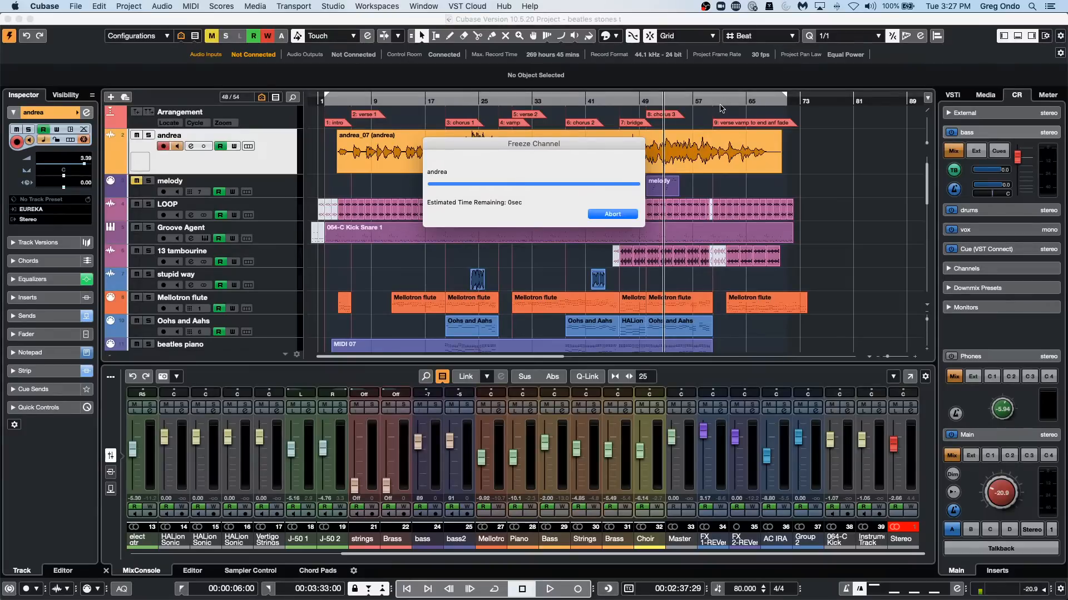
left_click(334, 99)
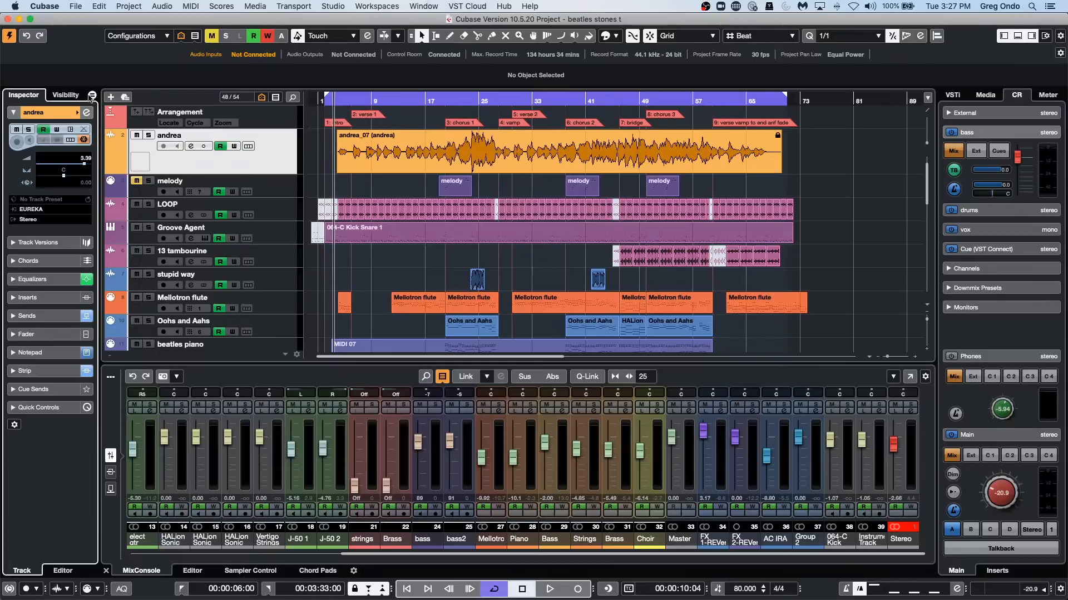
left_click(84, 142)
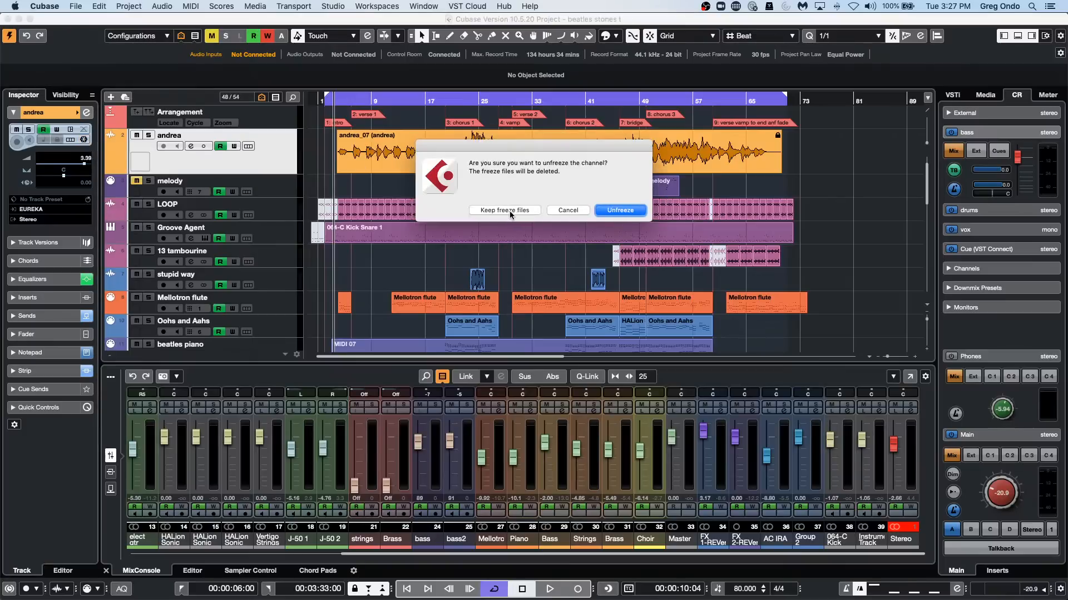
left_click(639, 215)
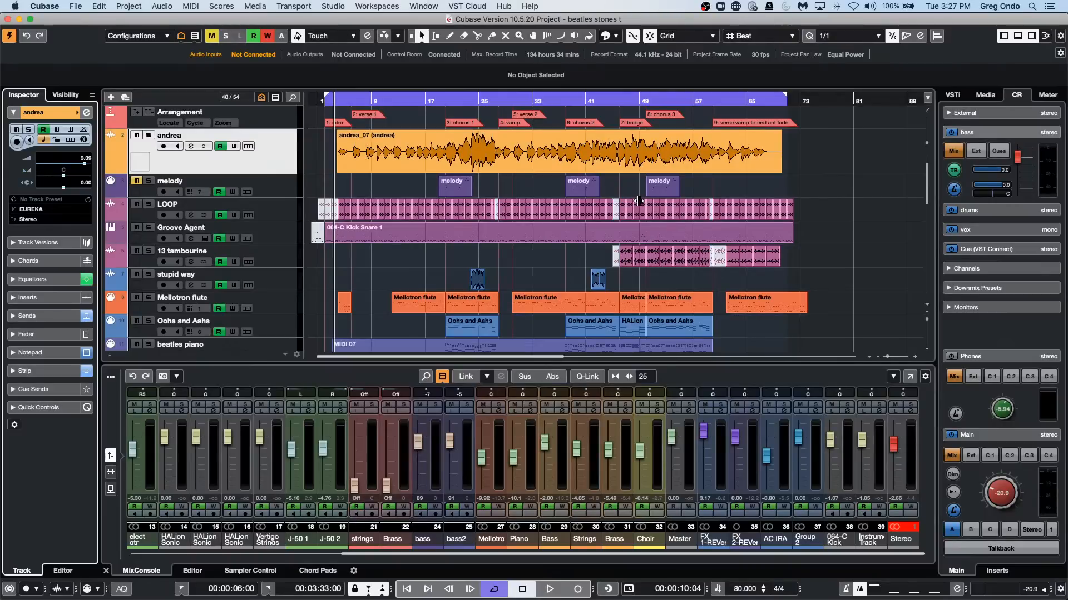
Look at the VST Connect SE commands available under VST Cloud, including Create VST Connect.
left_click(389, 6)
mouse_move(452, 5)
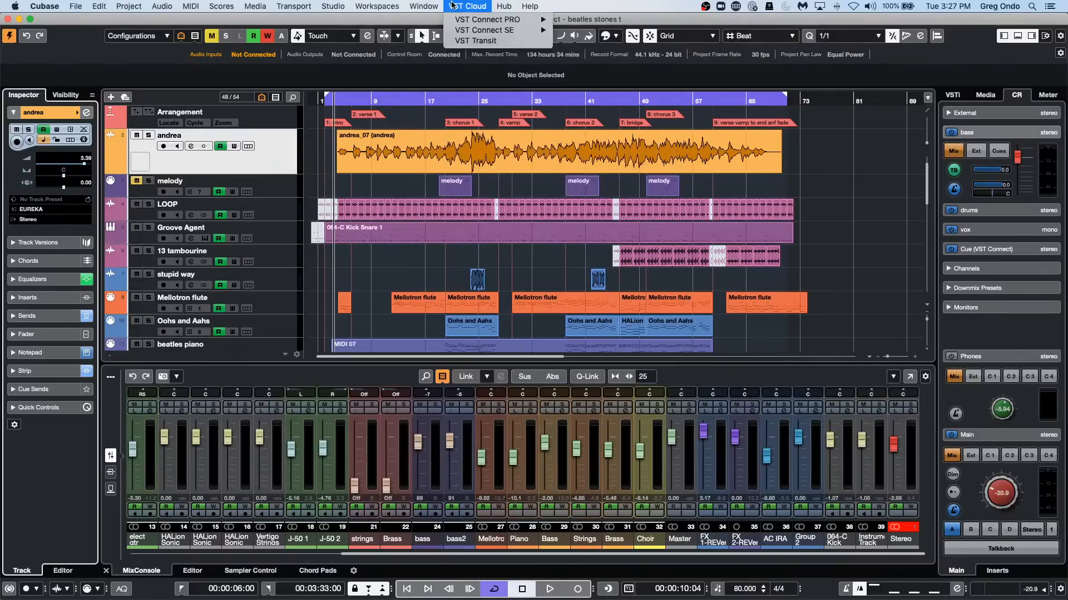
mouse_move(469, 24)
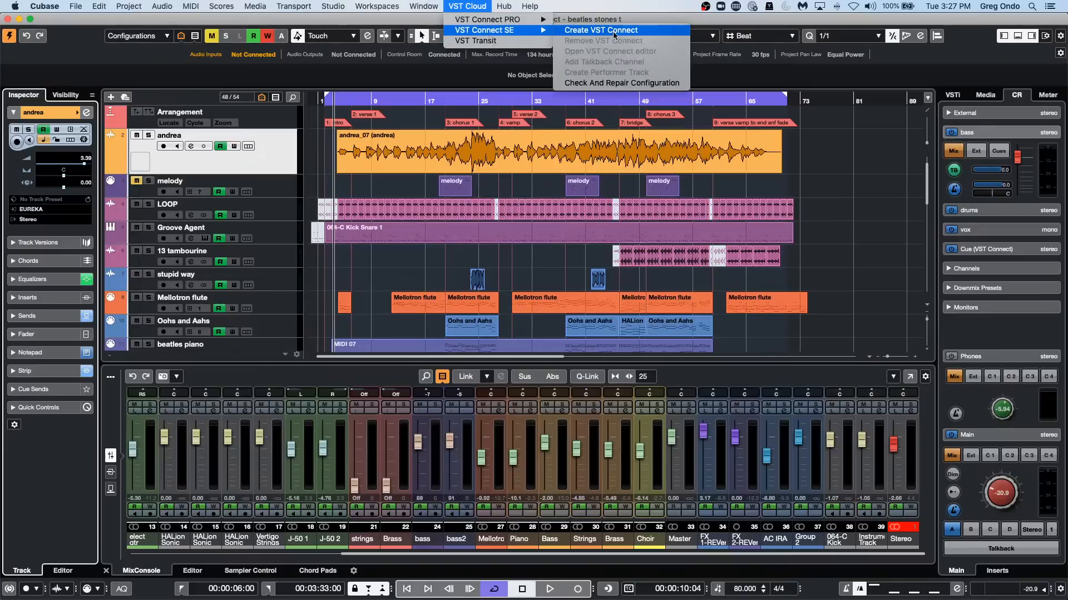
left_click(893, 182)
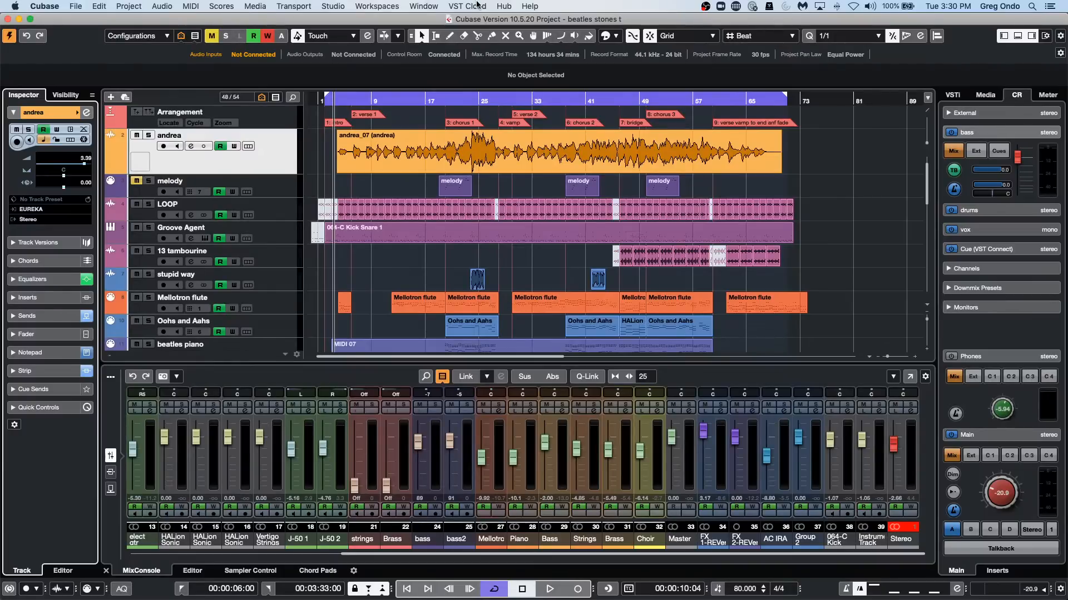
Select the LOOP event at bar 7 and step the selection back and forth along the track, ending at bar 10.
left_click_drag(350, 99, 354, 136)
left_click(385, 207)
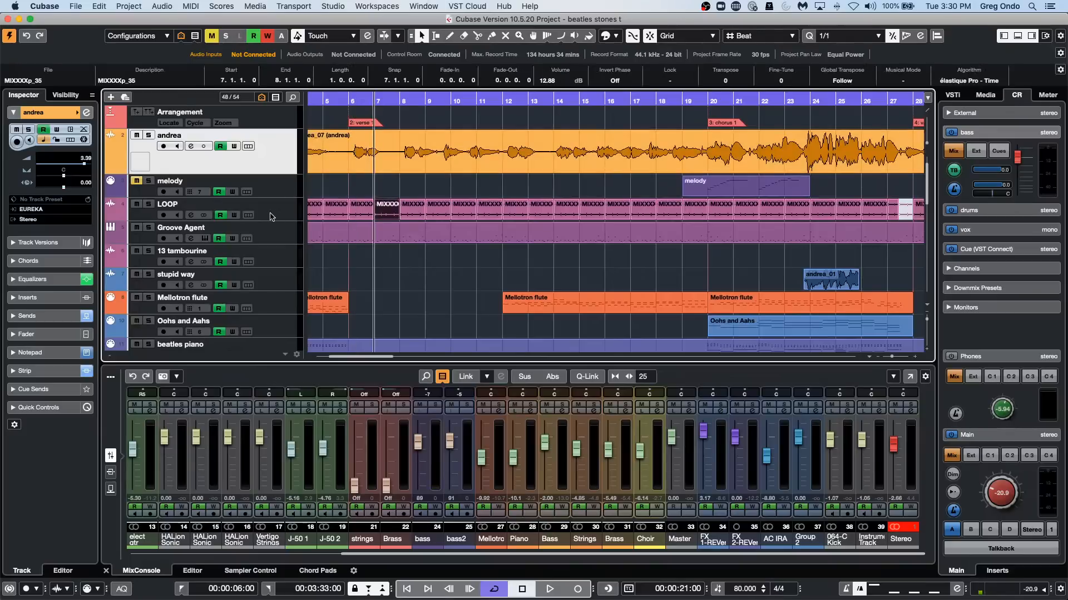
left_click(272, 217)
key("Right")
key("Right")
key("Right")
key("Right")
key("Right")
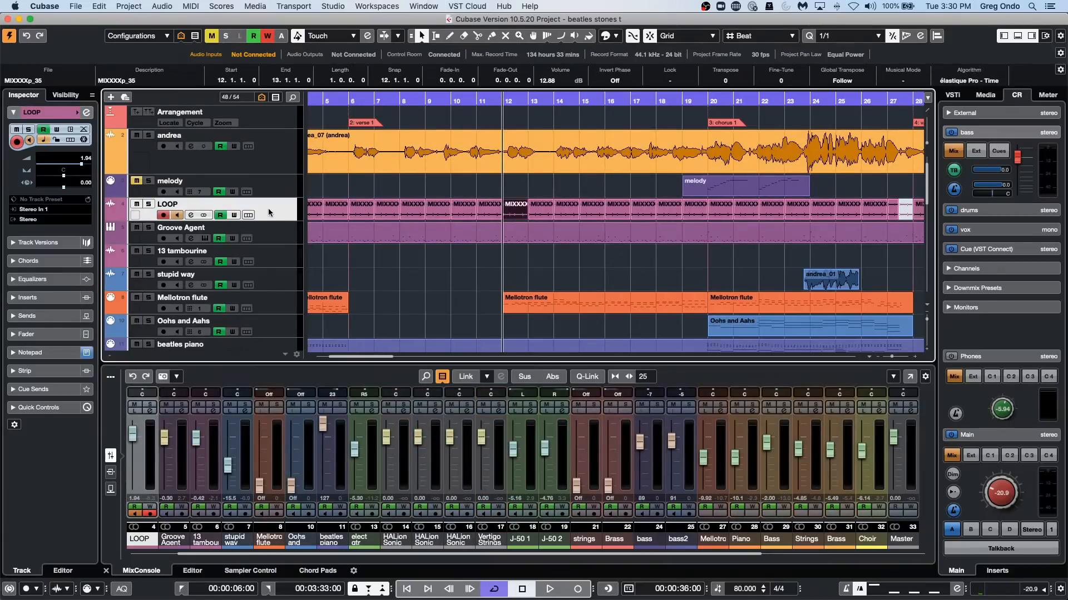
key("Right")
key("Right")
key("Left")
key("Left")
key("Left")
key("Left")
key("Left")
key("Left")
key("Left")
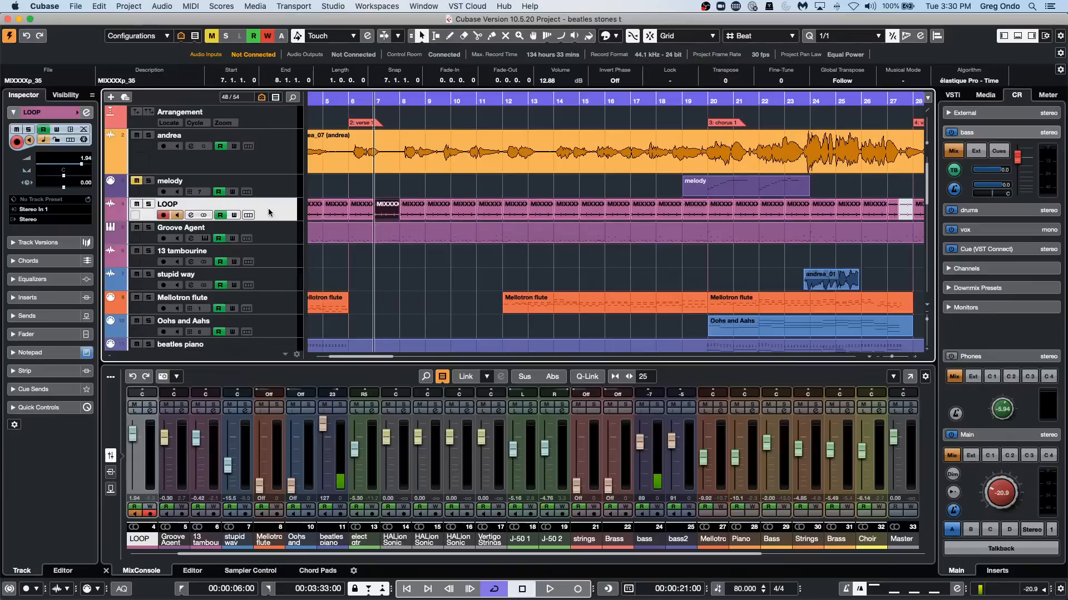
key("Right")
key("Right")
key("Right")
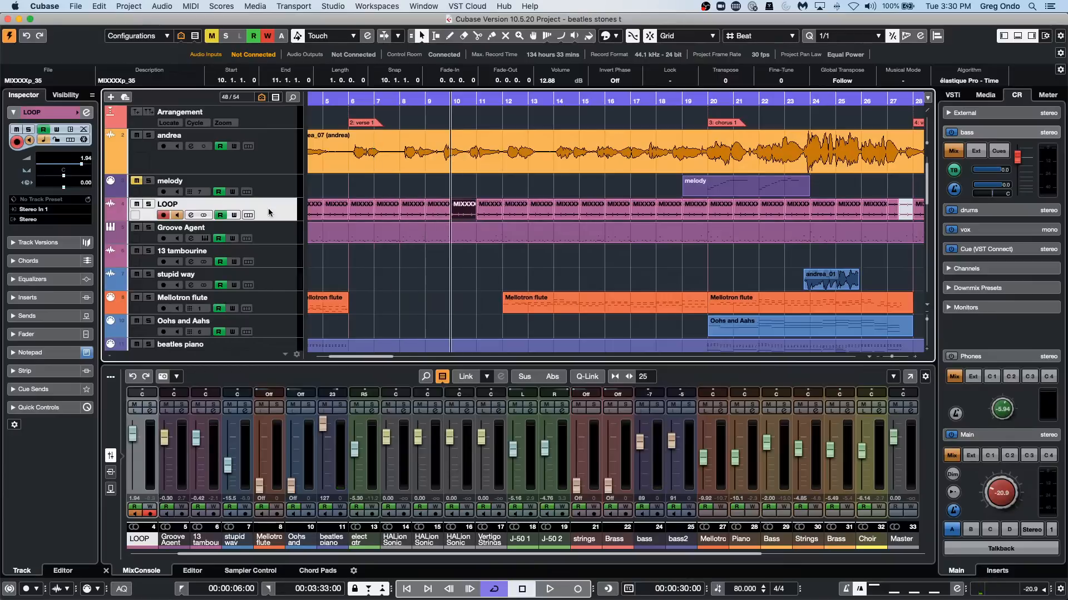
Split the Mellotron flute parts at positions 15.1.1, 16.4.1, 19.1.1 and 22.2.1.
right_click(571, 296)
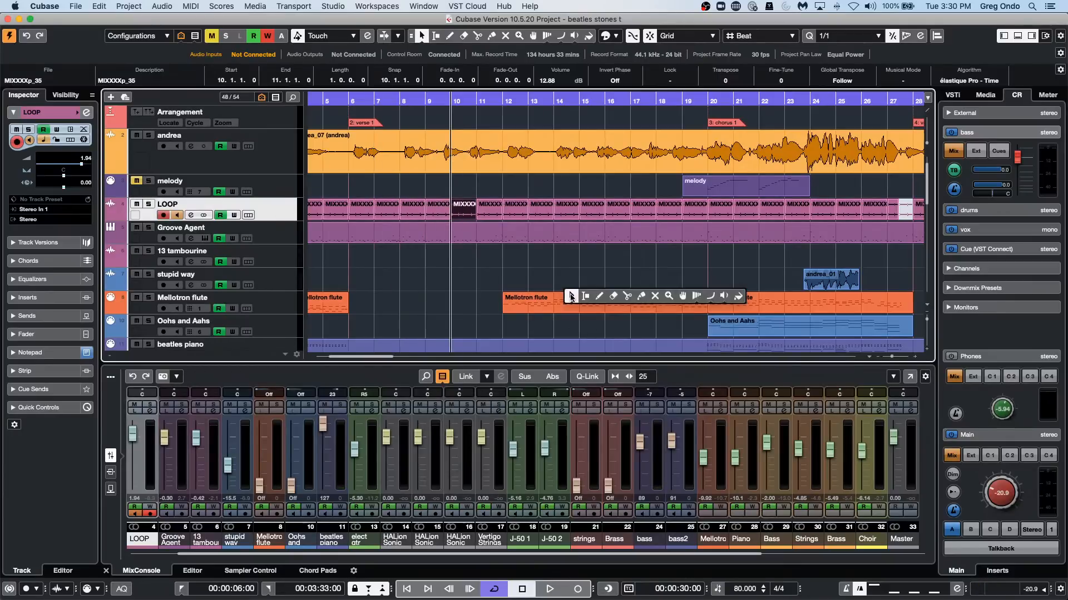
left_click(627, 296)
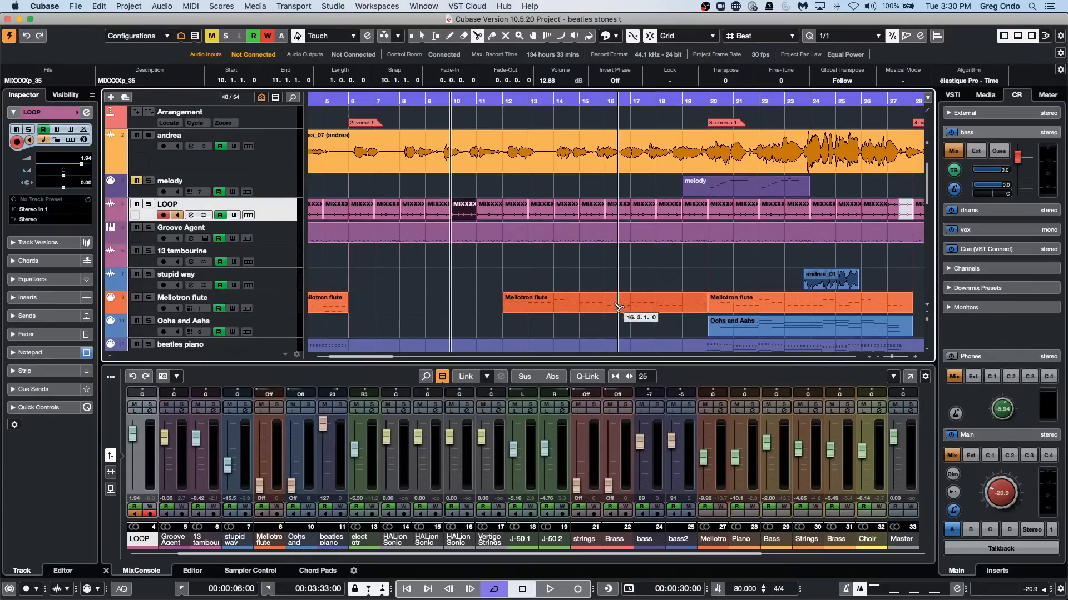
left_click(580, 303)
left_click(625, 303)
left_click(682, 303)
left_click(764, 303)
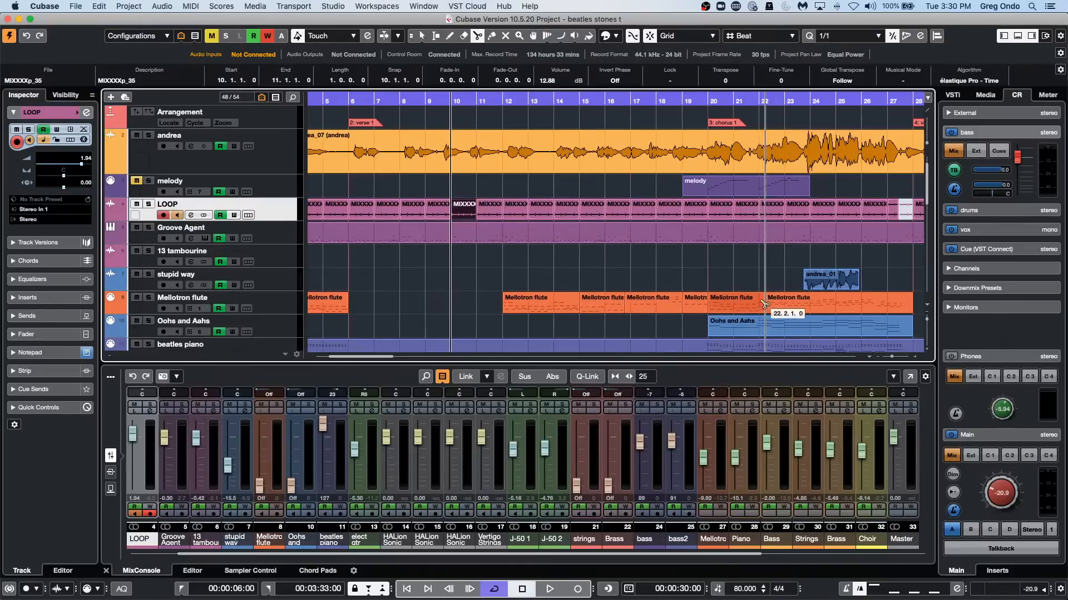
Select the Mellotron flute part at bar 12 and step the selection back and forth through the parts, ending at bar 20.
right_click(507, 303)
left_click(504, 299)
left_click(506, 300)
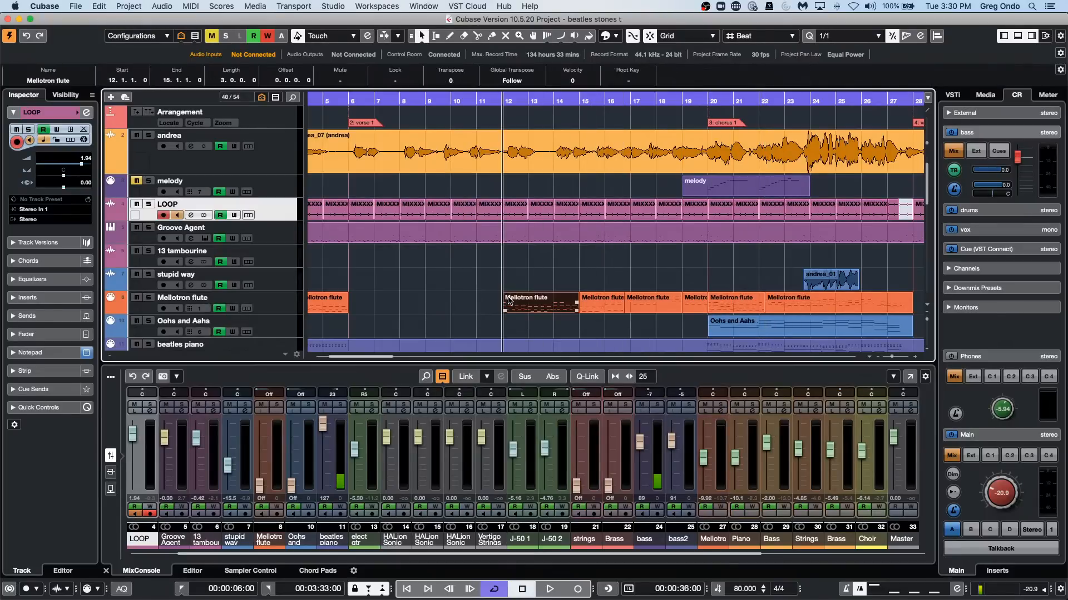
key("Right")
key("Right")
key("Right")
key("Right")
key("Right")
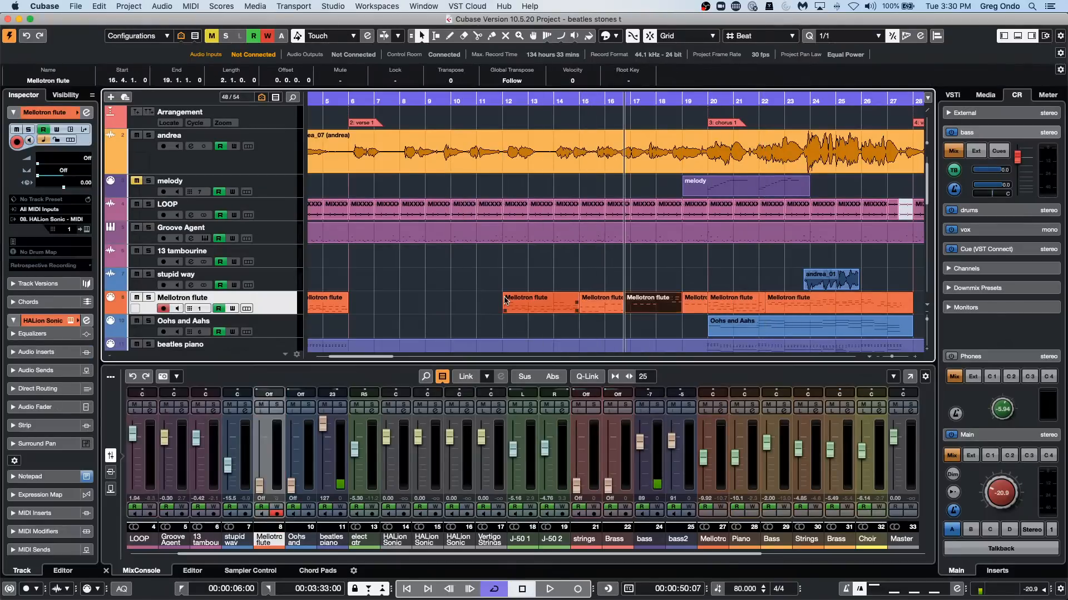
key("Left")
key("Left")
key("Left")
key("Left")
key("Left")
key("Left")
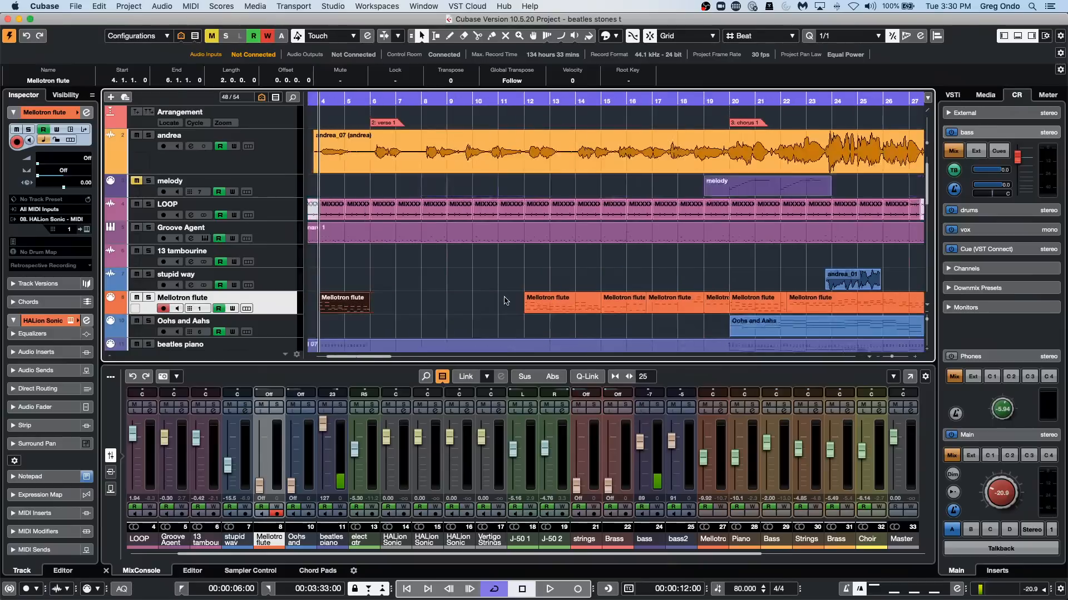
key("Right")
key("Right")
key("Right")
key("Right")
key("Right")
key("Right")
key("Left")
key("Left")
key("Left")
key("Left")
key("Left")
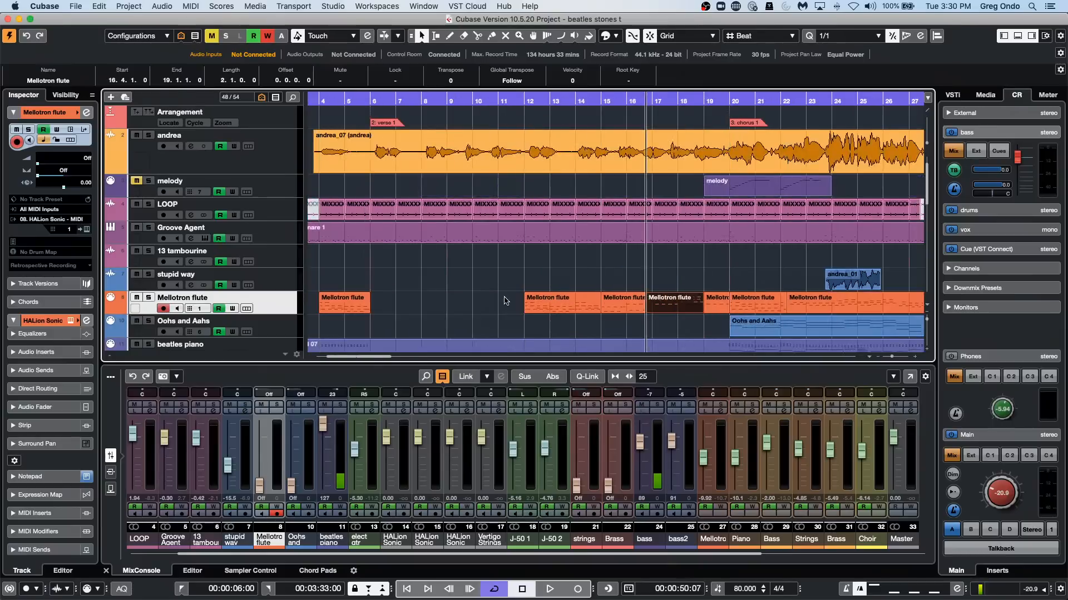
key("Right")
key("Right")
key("Right")
key("Right")
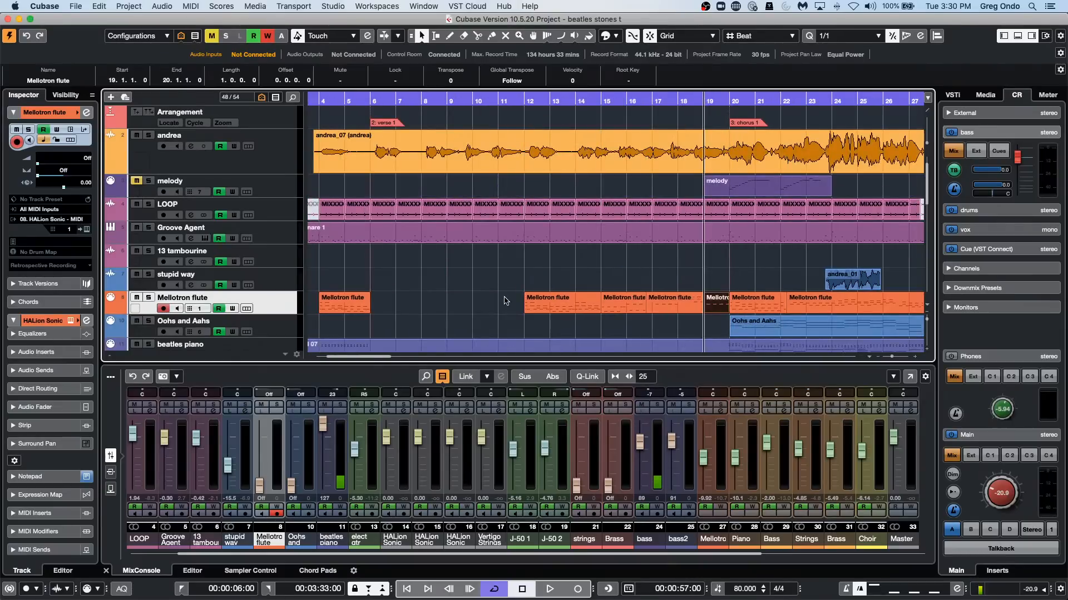
key("Left")
key("Left")
key("Left")
key("Left")
key("Right")
key("Right")
key("Right")
key("Right")
key("Right")
key("Right")
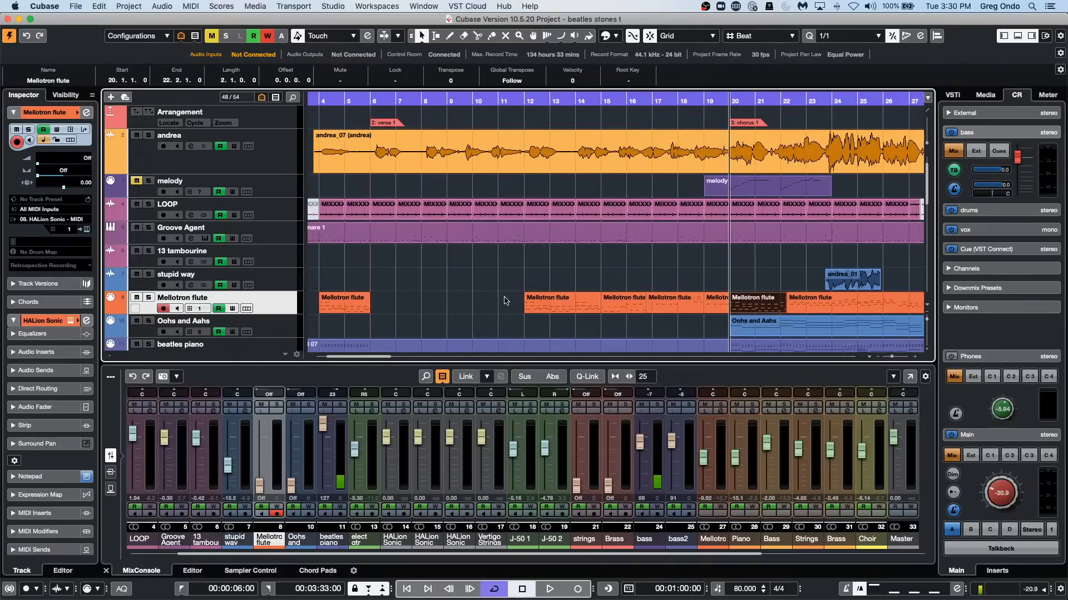
Move the selection up through Groove Agent to the LOOP track and step through its events, ending at bar 11.
key("Up")
key("Up")
key("Up")
key("Up")
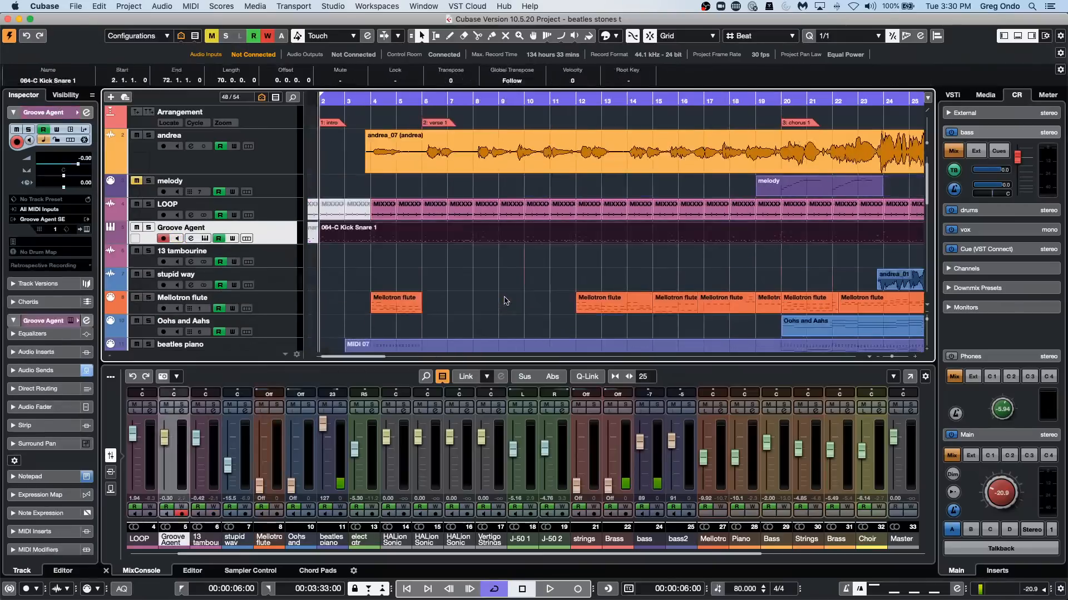
key("Right")
key("Right")
key("Right")
key("Right")
key("Right")
key("Right")
key("Right")
key("Right")
key("Right")
key("Right")
key("Right")
key("Right")
key("Right")
key("Right")
key("Right")
key("Right")
key("Right")
key("Right")
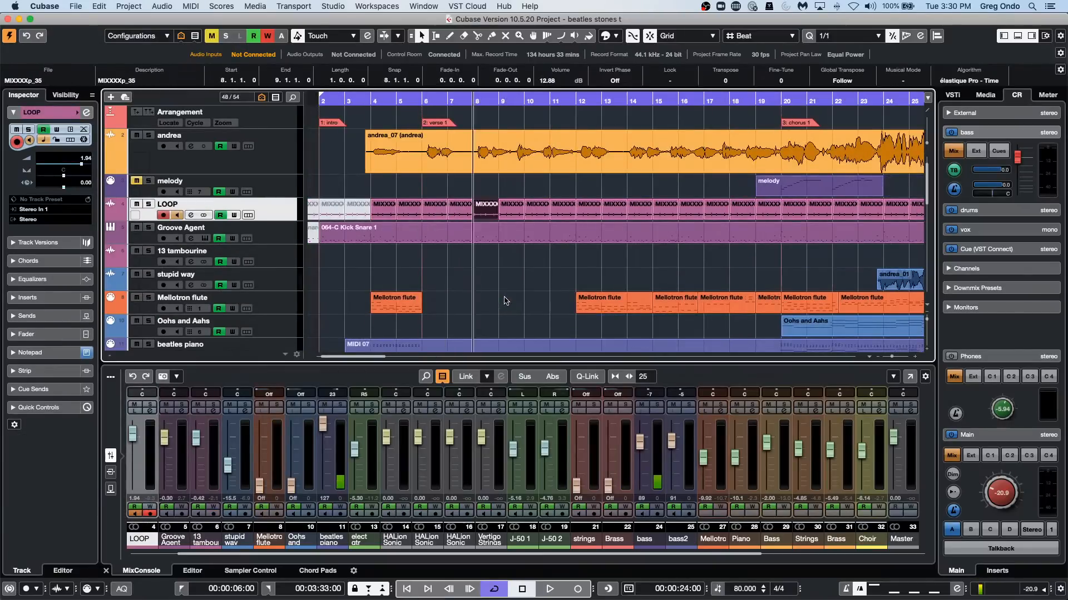
key("Left")
key("Left")
key("Left")
key("Left")
key("Left")
key("Left")
key("Left")
key("Left")
key("Left")
key("Left")
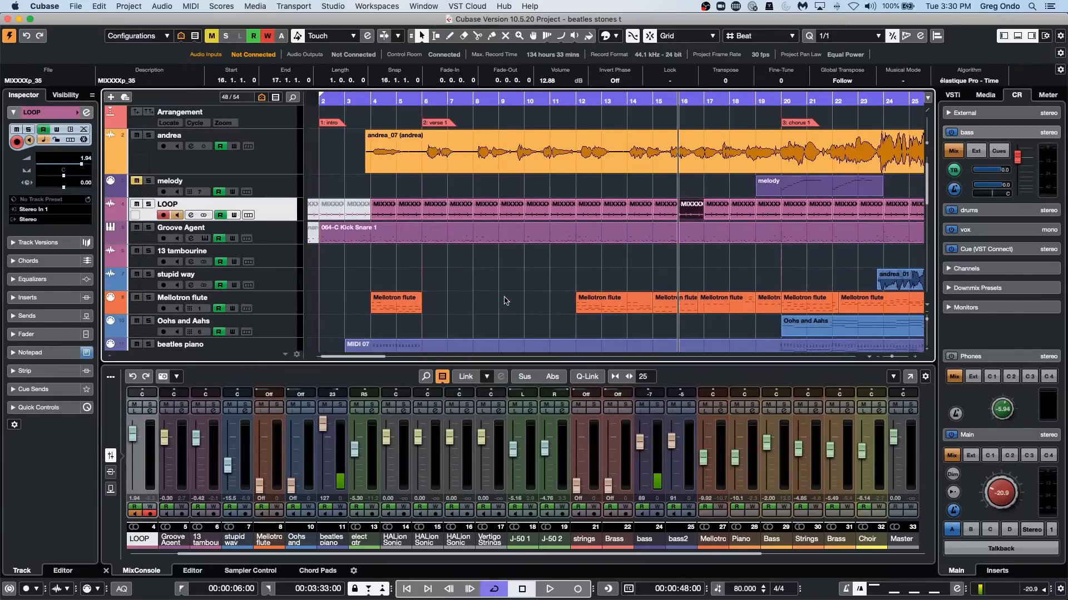
key("Right")
key("Right")
key("Right")
key("Right")
key("Right")
key("Right")
key("Left")
key("Left")
key("Left")
key("Left")
key("Left")
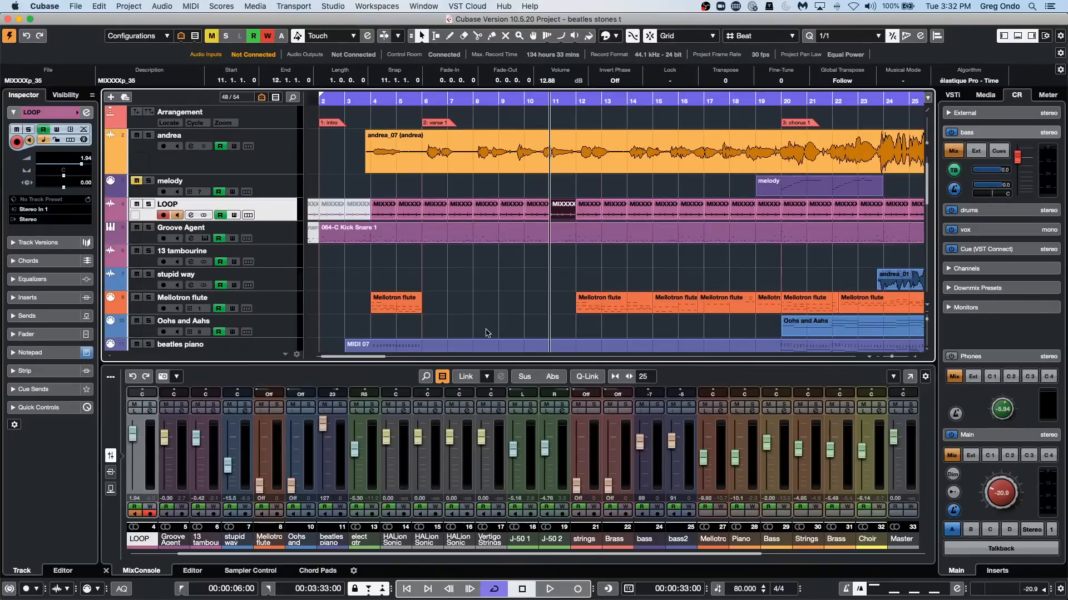
Set the MIDI file import destination to HALion Sonic SE multi-timbral in the preferences.
left_click(42, 8)
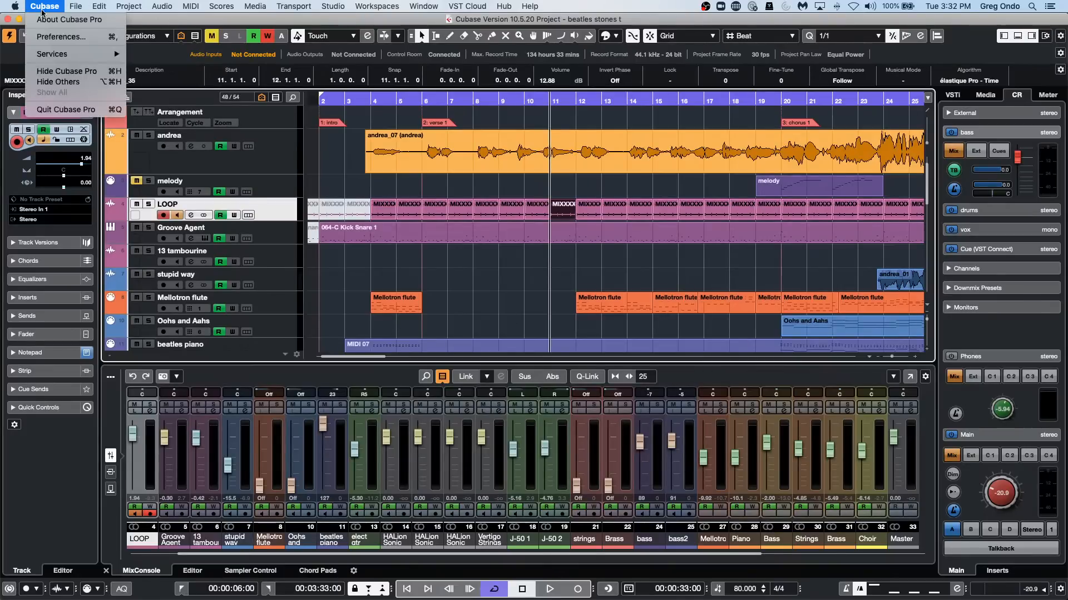
left_click(53, 37)
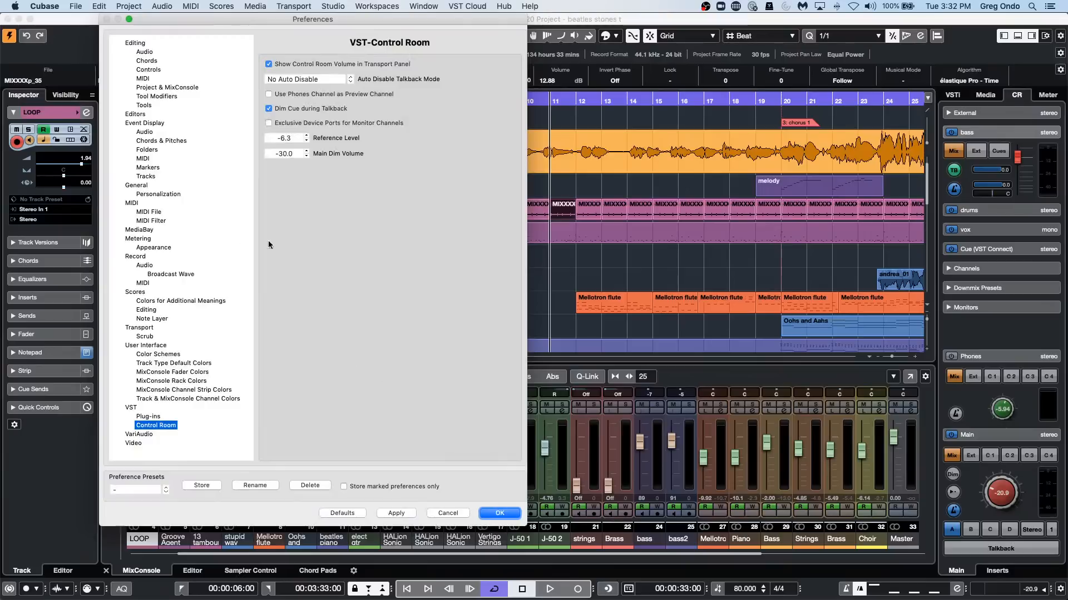
left_click(149, 213)
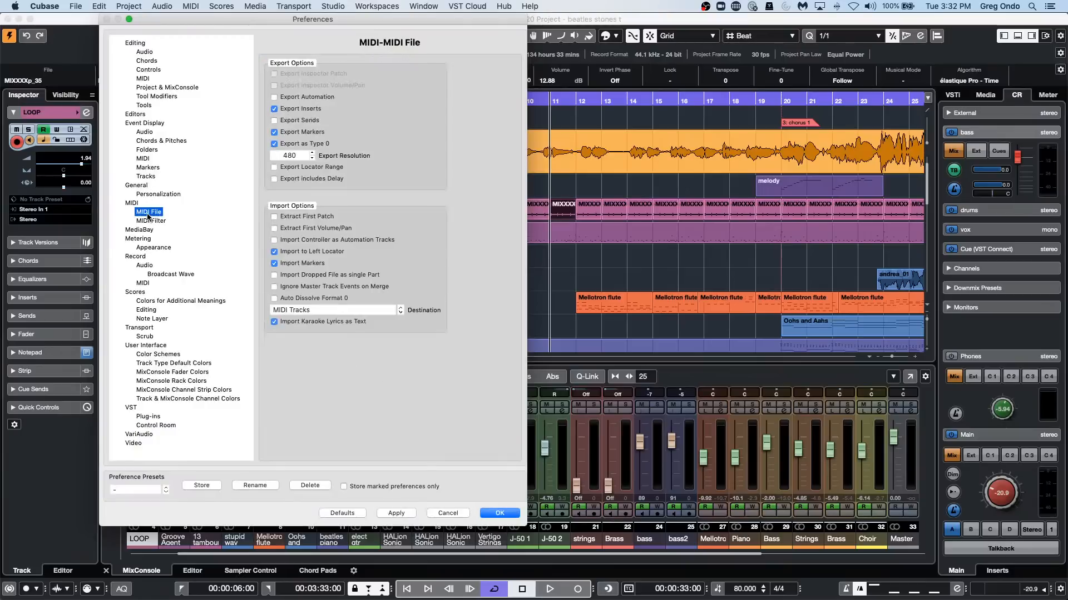
left_click(365, 312)
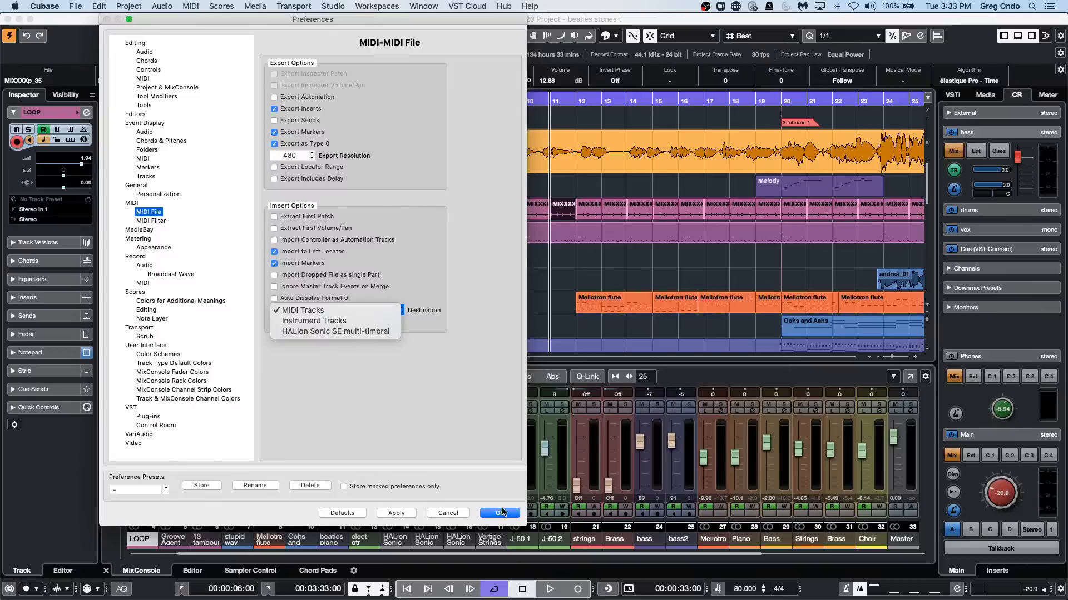
left_click(382, 409)
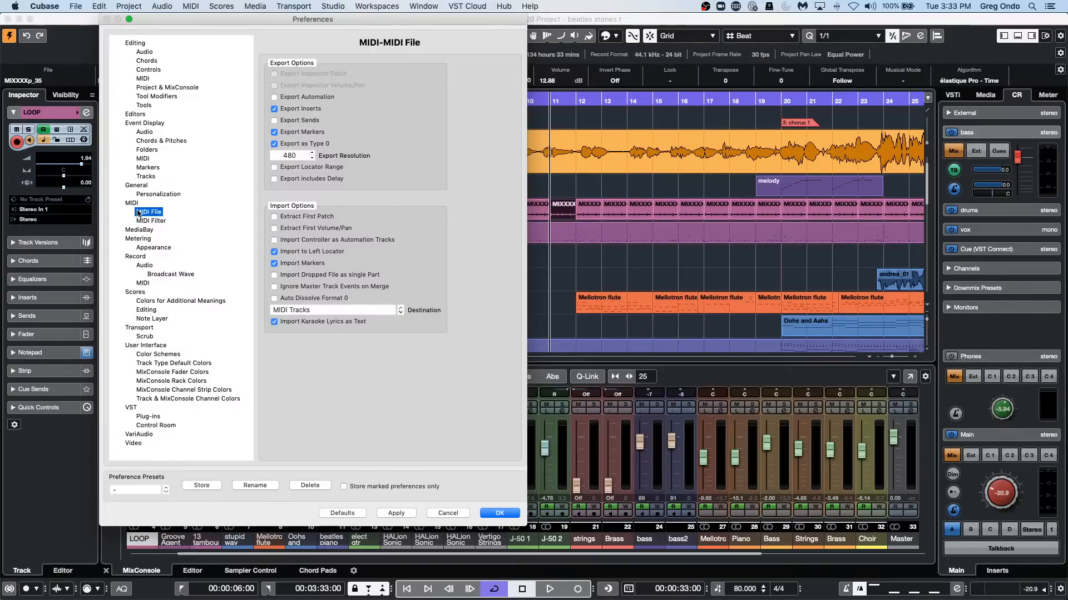
left_click(335, 311)
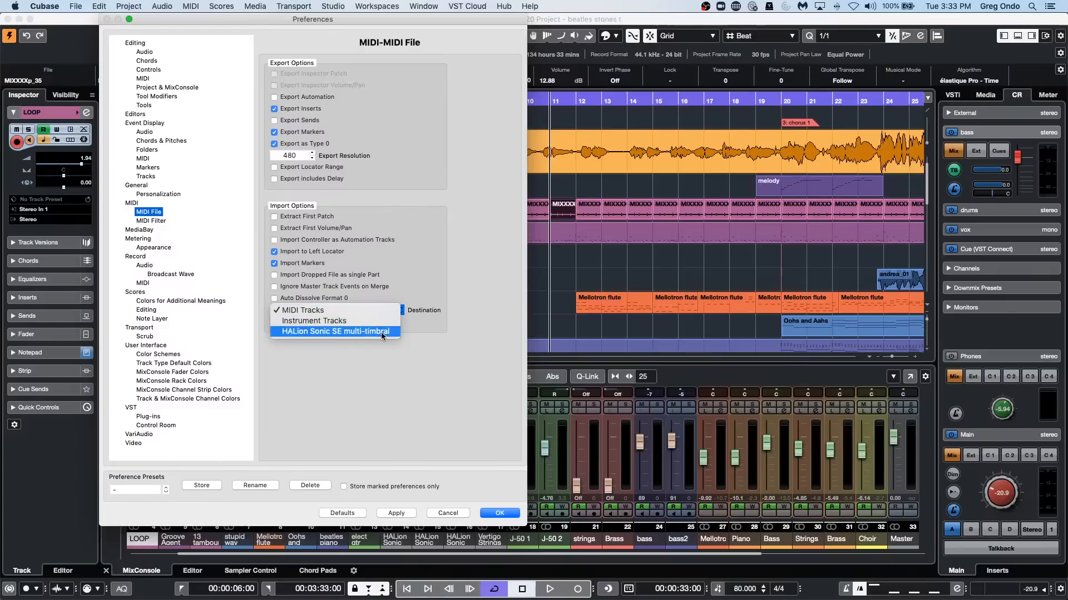
left_click(381, 332)
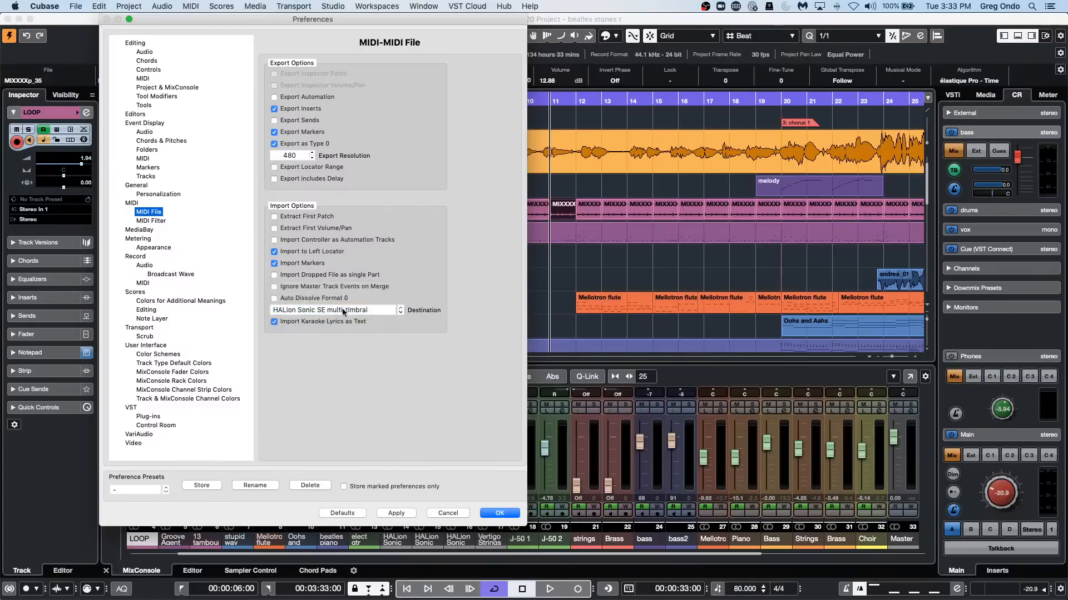
left_click(340, 309)
left_click(402, 361)
left_click(495, 513)
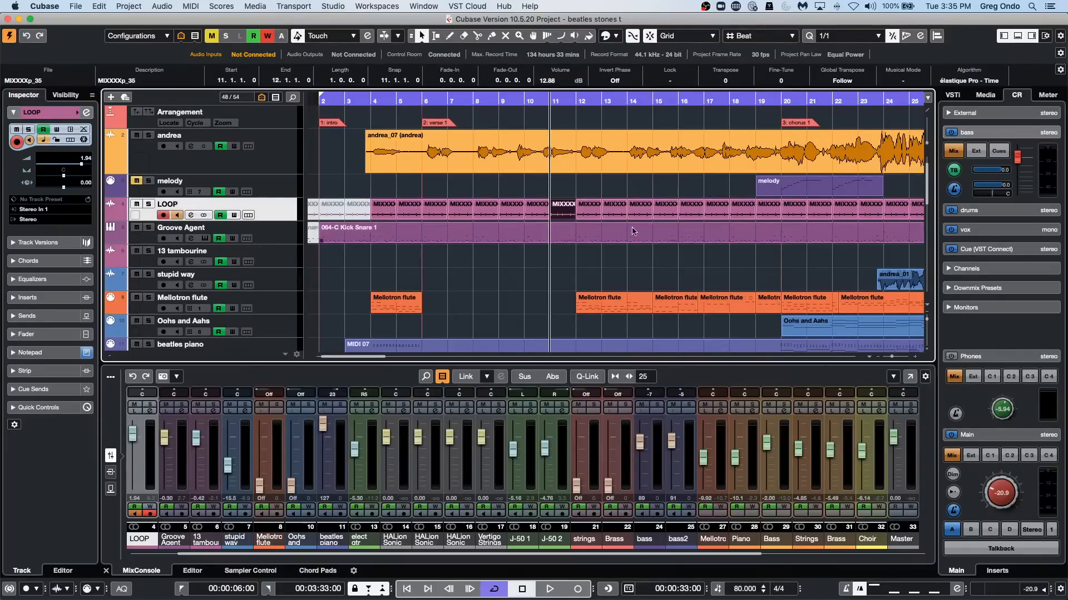
Deselect the LOOP event and show the project's VST instruments rack.
left_click(603, 262)
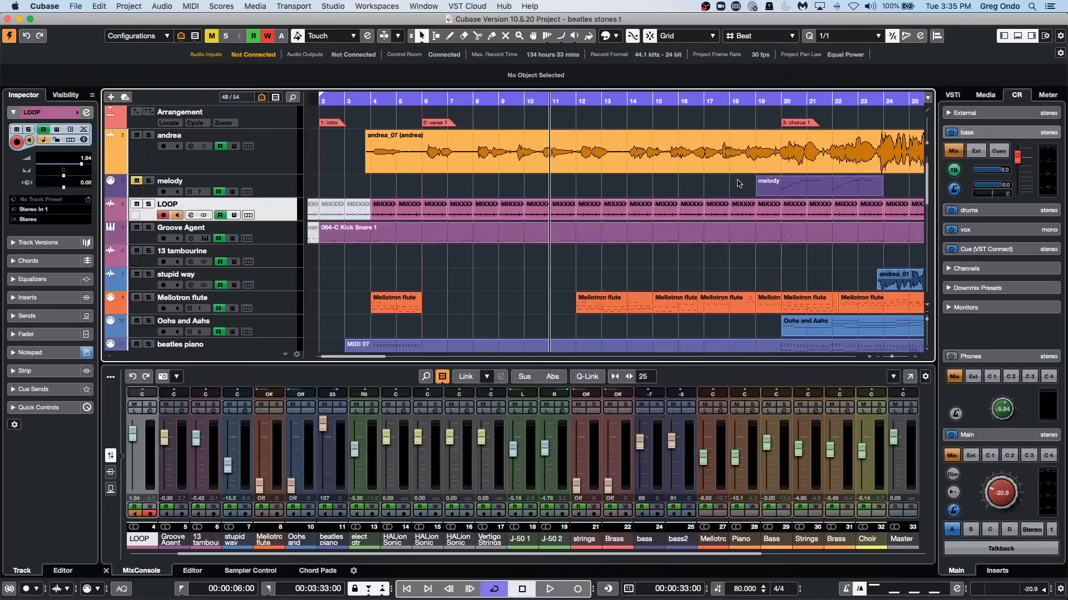
left_click(953, 95)
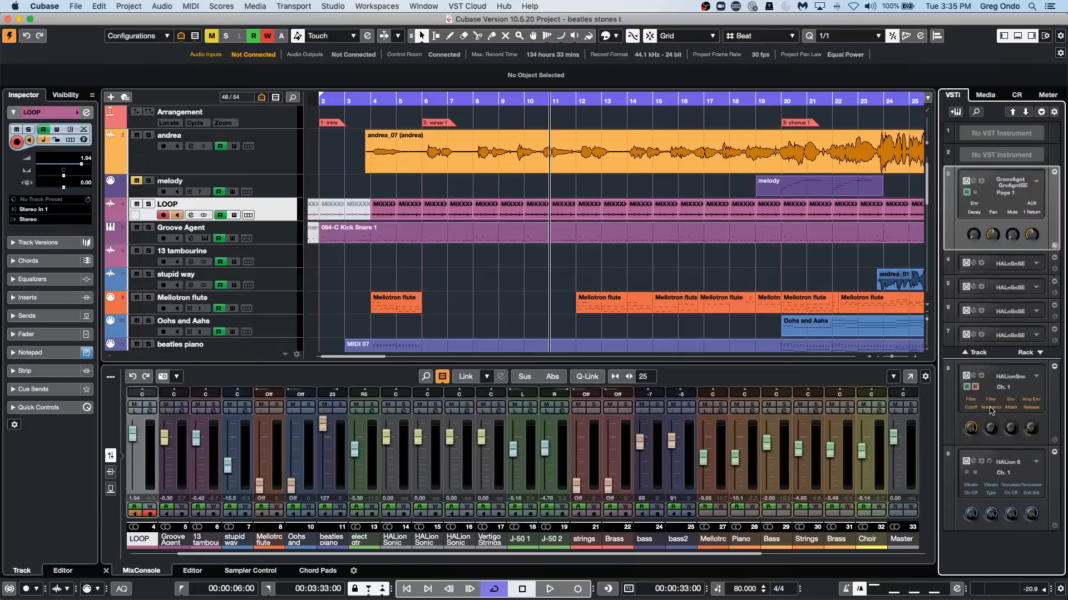
Inspect the Multi-Core choices in the options of the HALion Sonic instrument in rack slot 8, leaving the setting at OFF.
left_click(973, 377)
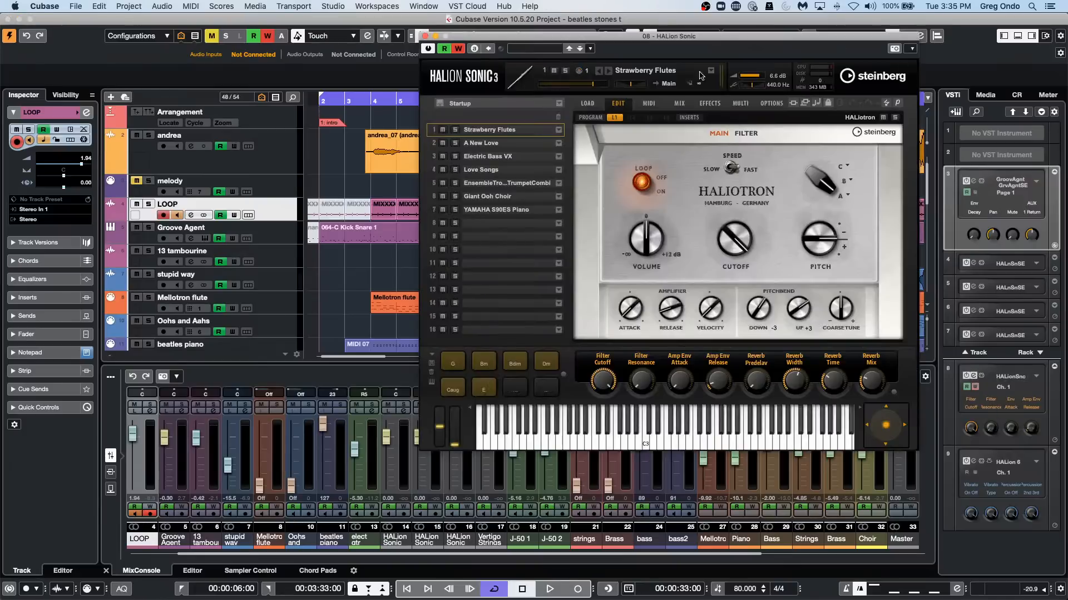
left_click_drag(791, 37, 531, 79)
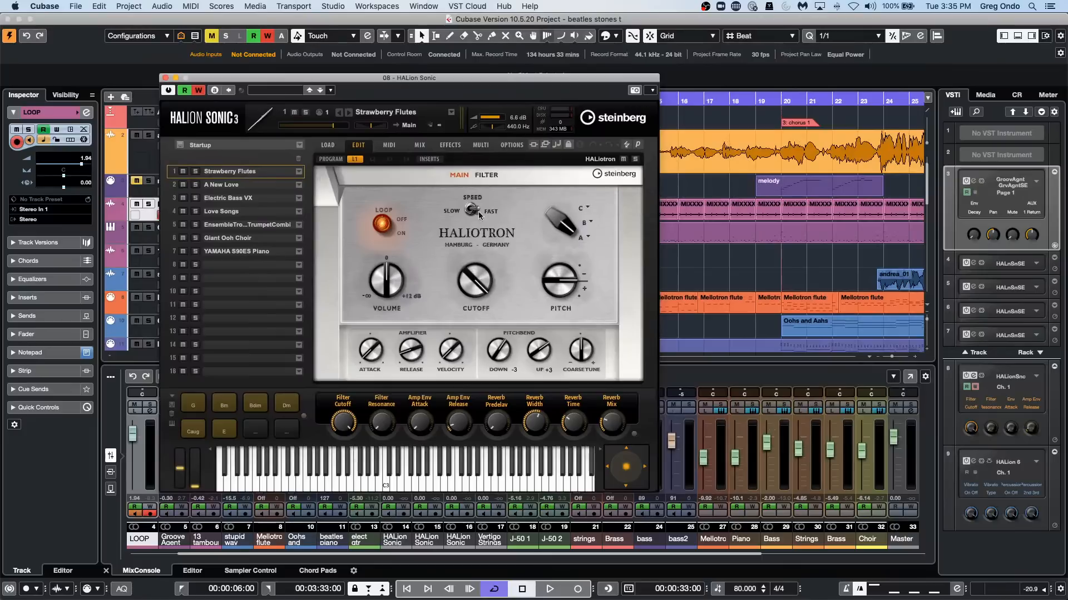
left_click(511, 145)
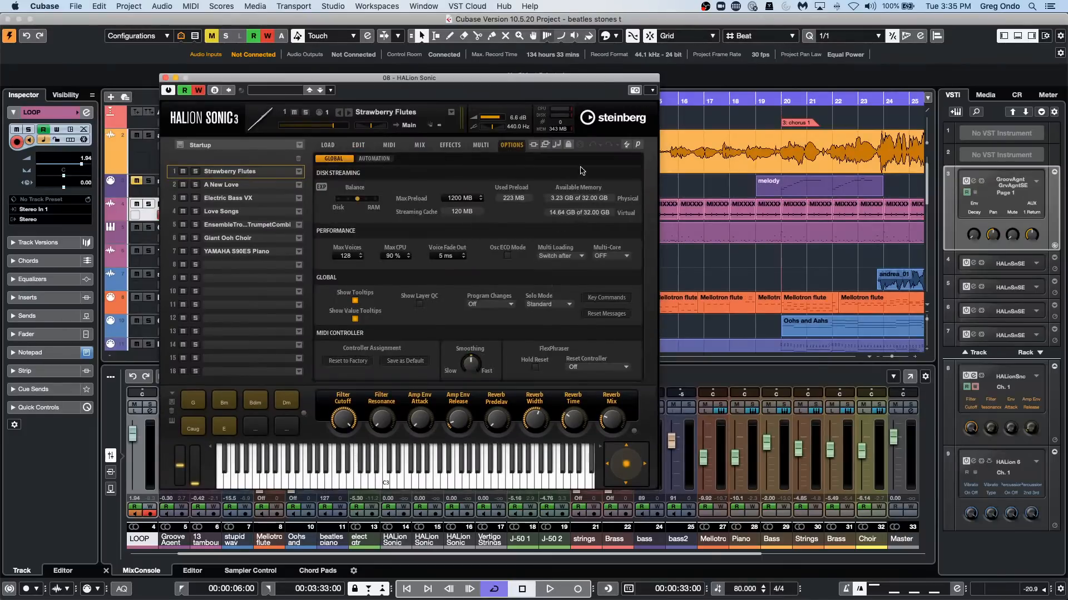
left_click(618, 256)
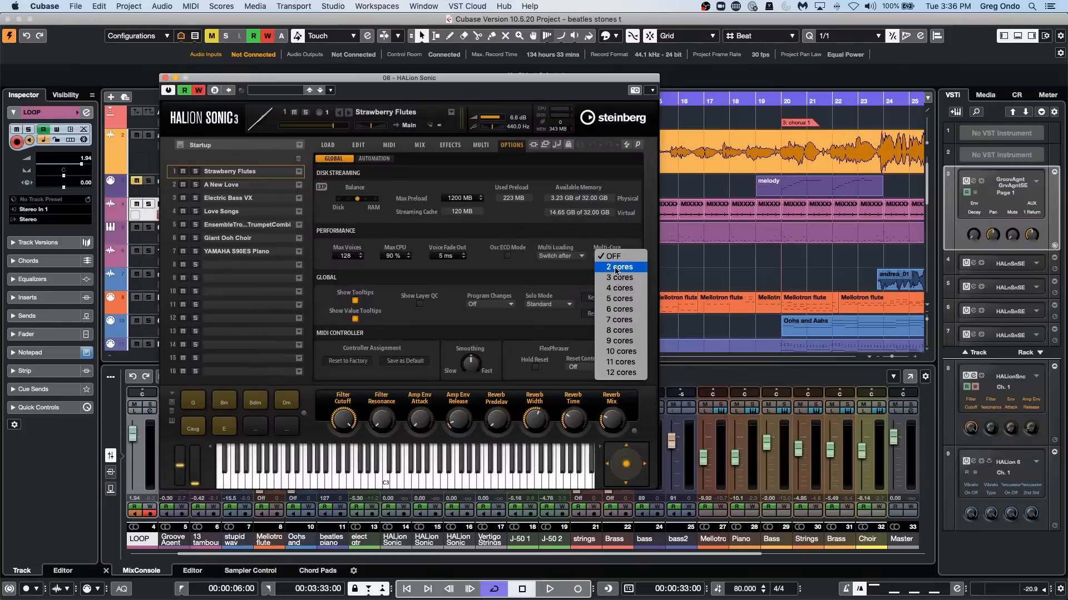
left_click(166, 78)
left_click(165, 78)
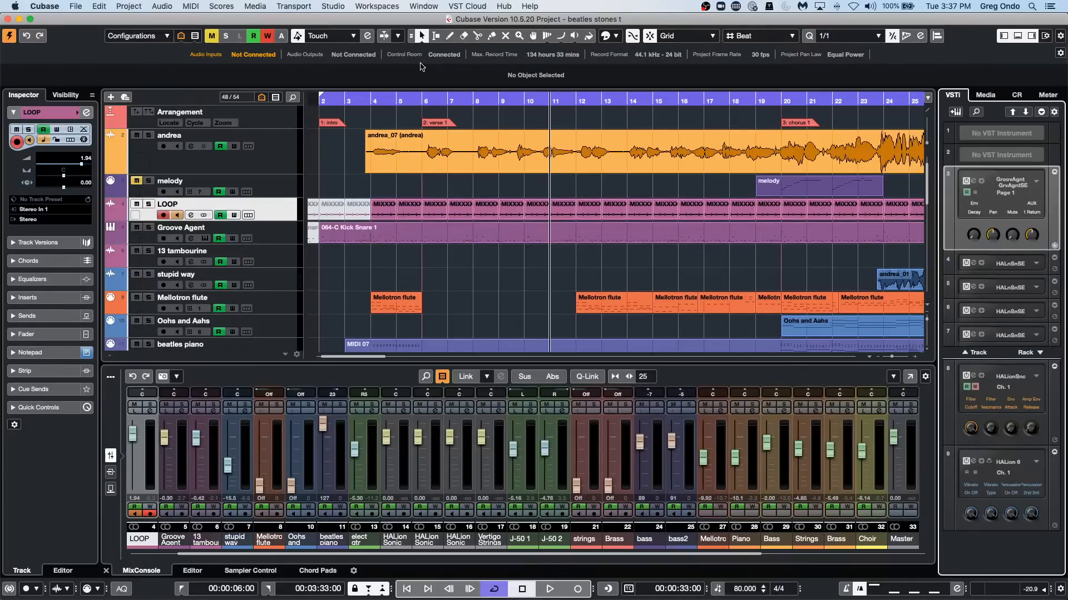
Browse the Loops & Samples library and open the Noir sound set.
left_click(988, 95)
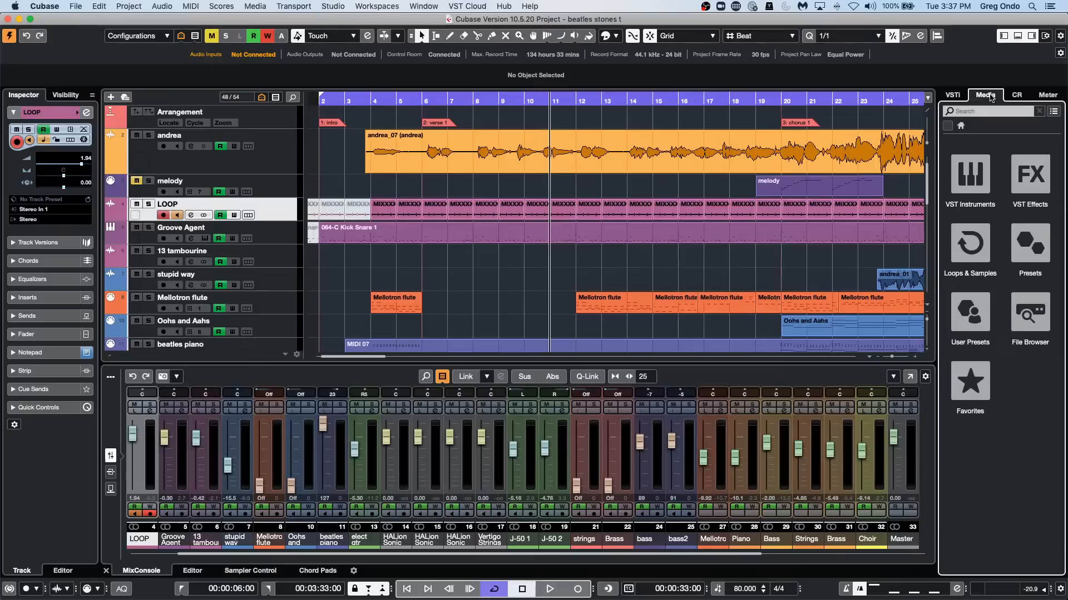
left_click(967, 270)
scroll(977, 360, "down", 5)
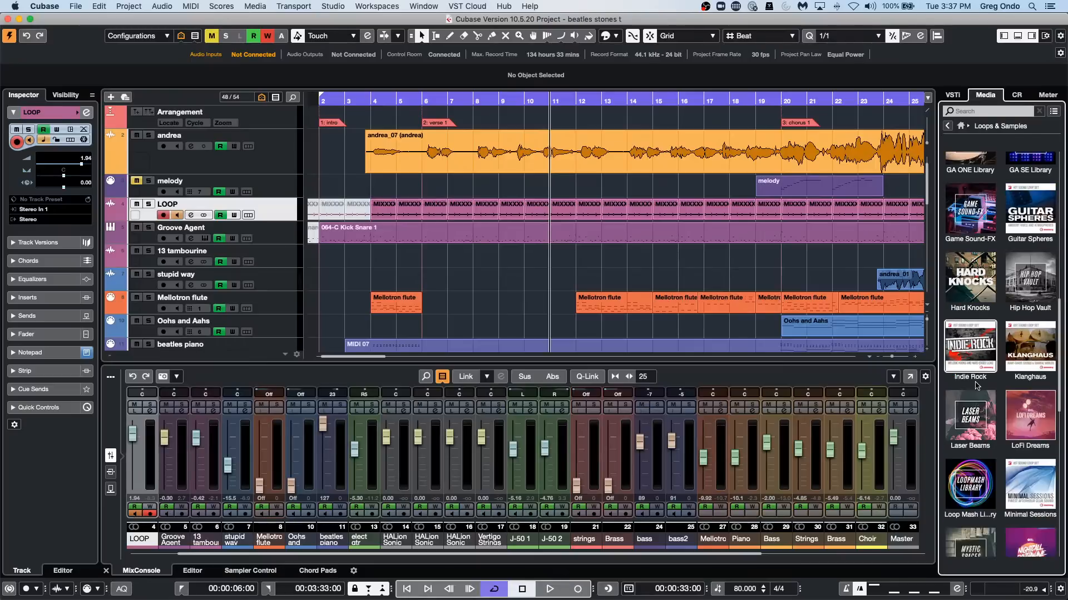
scroll(1007, 372, "down", 3)
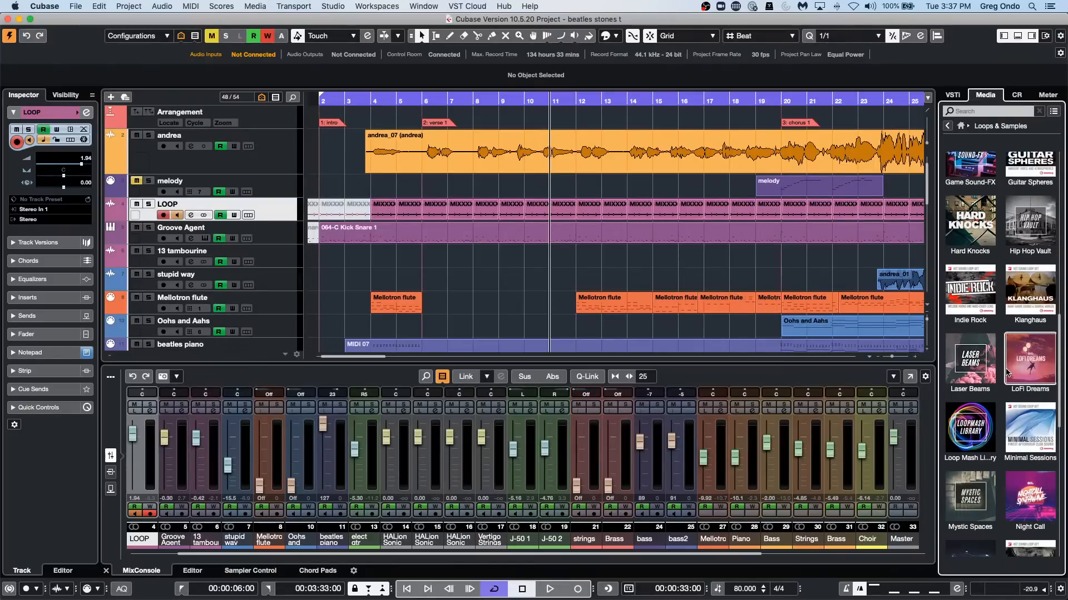
left_click(974, 518)
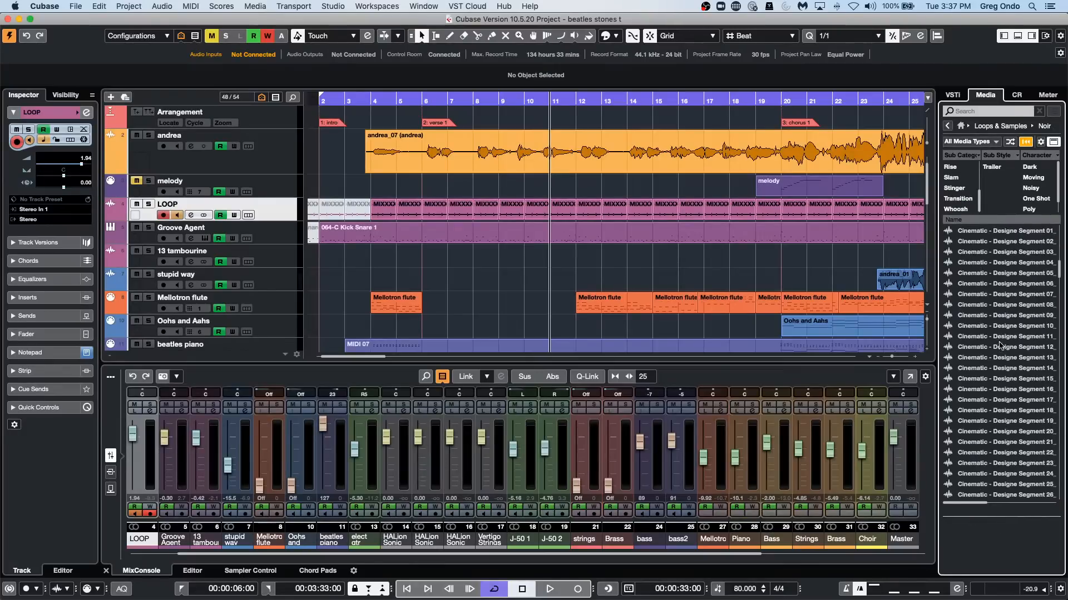
Audition Noir's Cinematic Designe Segment 14 and 16 samples, followed by Drop 04, Drop 09 and Drop 11.
left_click(991, 368)
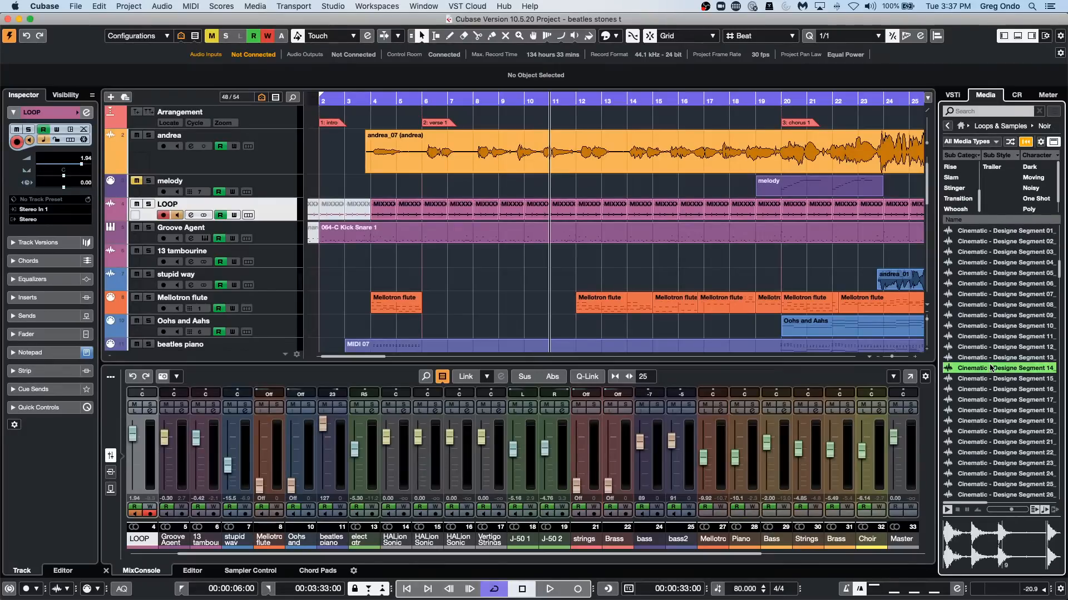
left_click(981, 393)
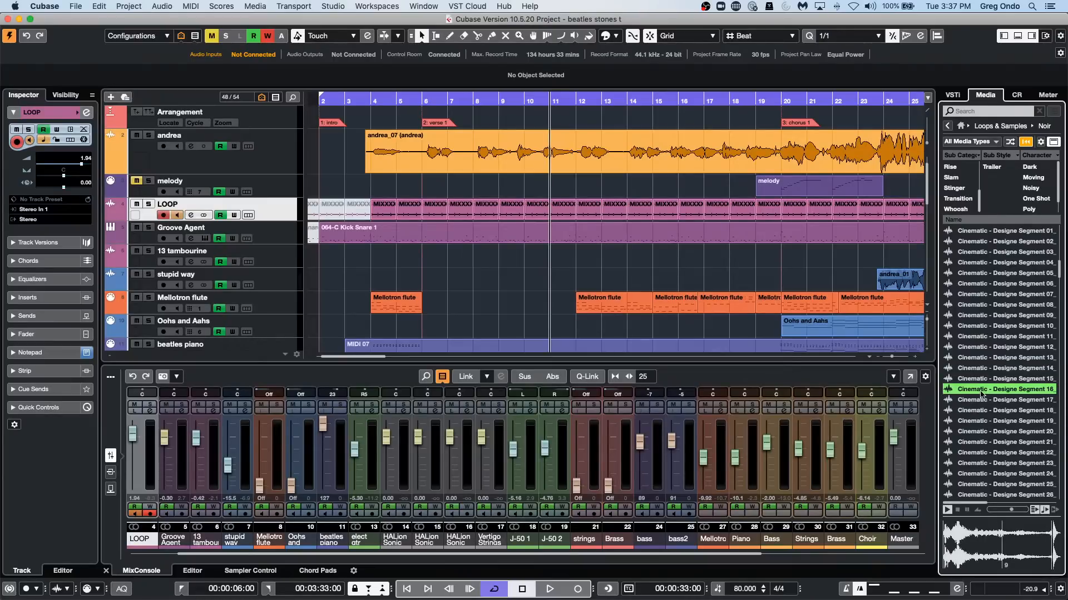
scroll(980, 393, "down", 8)
left_click(981, 394)
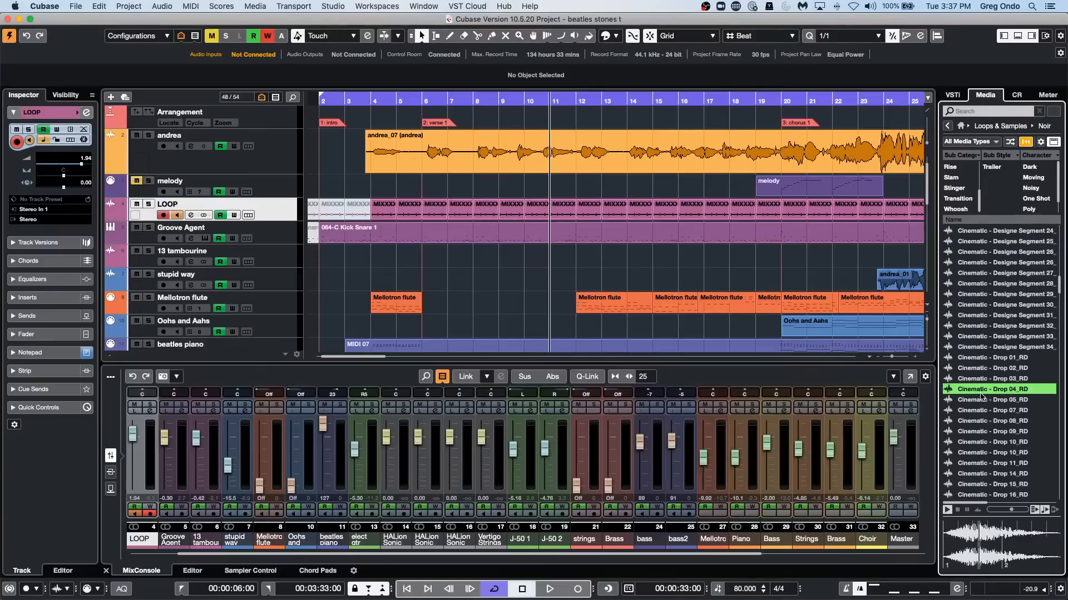
left_click(983, 433)
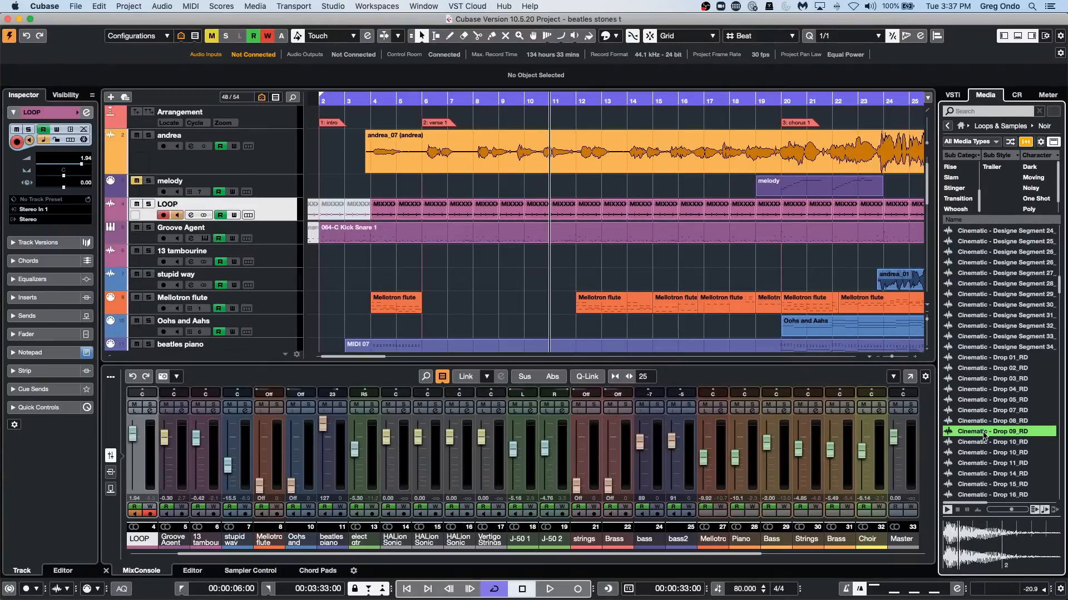
left_click(980, 464)
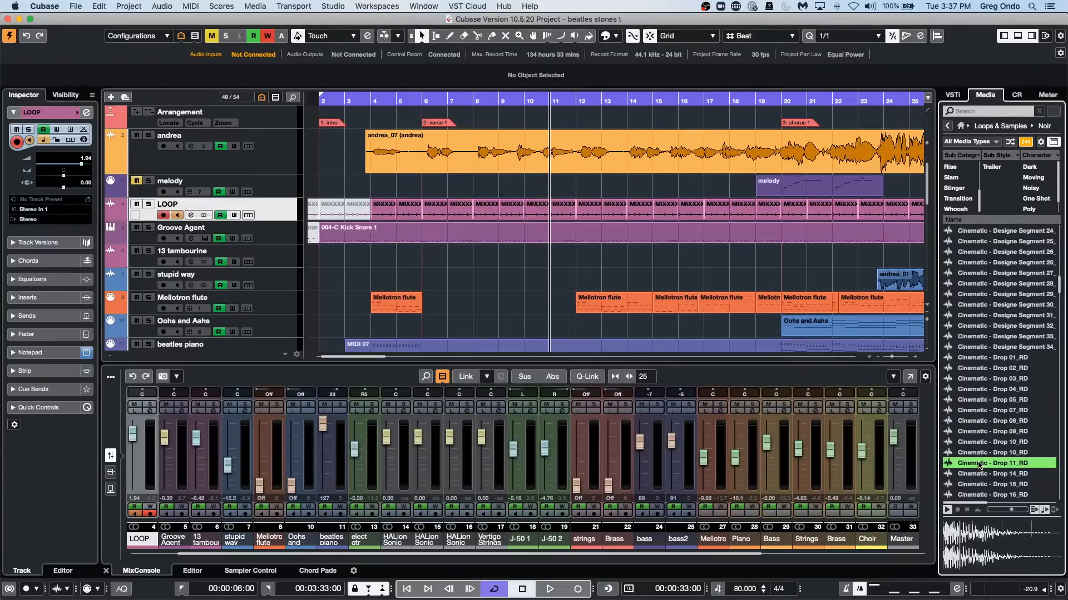
Audition the Cinematic Impact 32, 19 and 29 samples and the Metal Impact 09 sample.
scroll(979, 465, "down", 10)
left_click(980, 463)
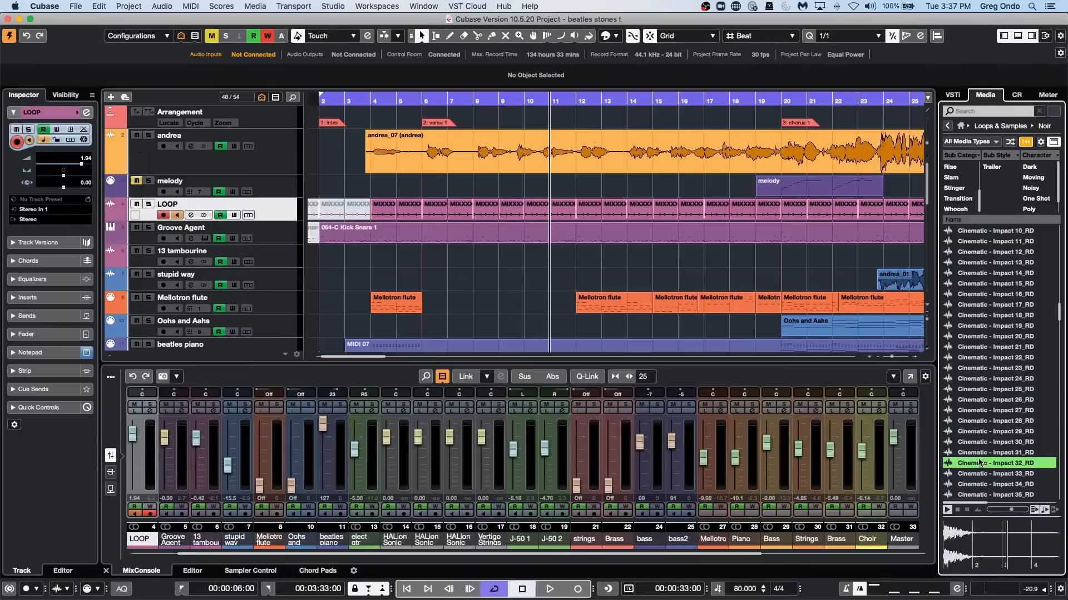
left_click(973, 328)
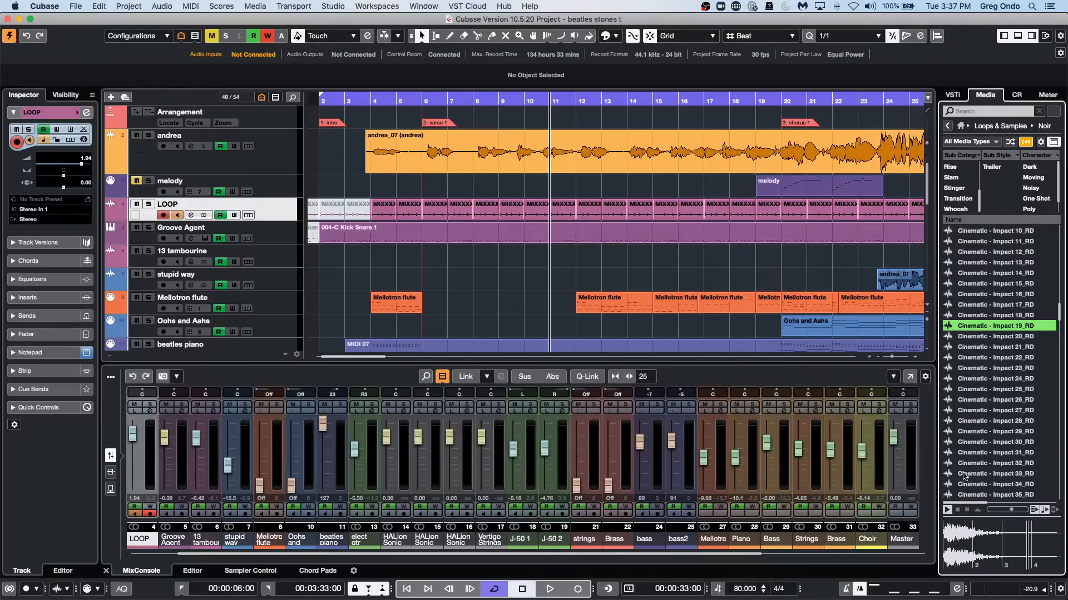
left_click(976, 433)
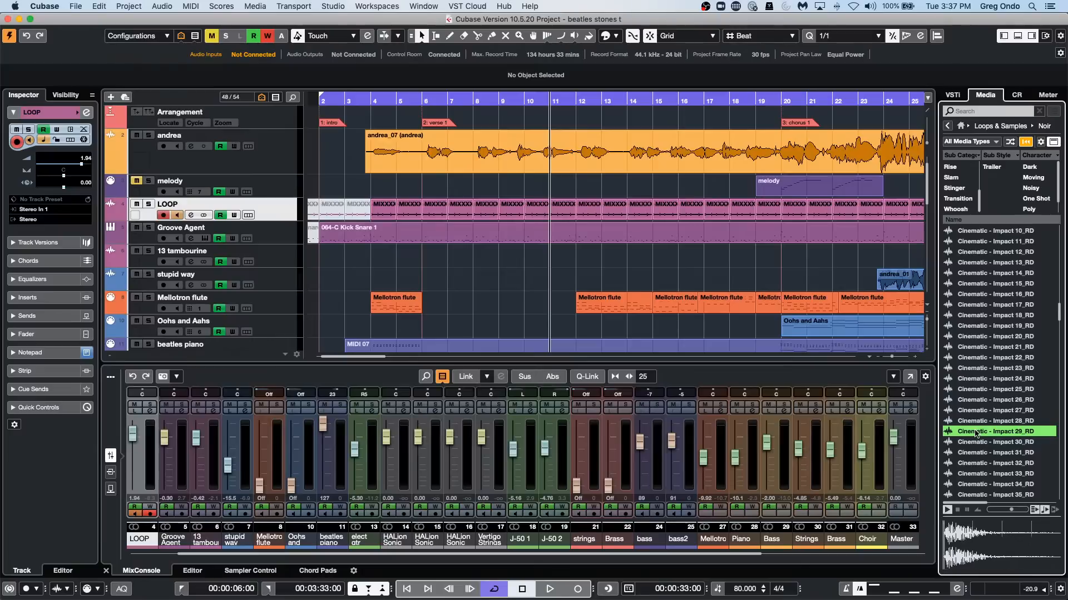
scroll(977, 439, "down", 10)
left_click(980, 453)
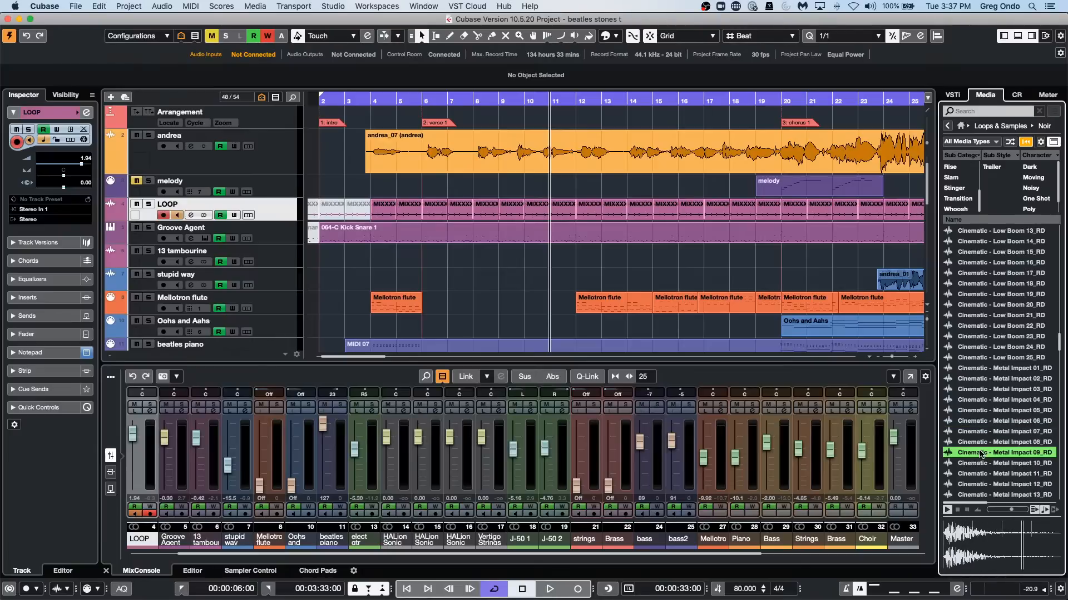
Audition the Cinematic Reverse 22 and Riser 17 samples and one of the Suspenseful Stingers.
scroll(980, 453, "down", 10)
left_click(980, 454)
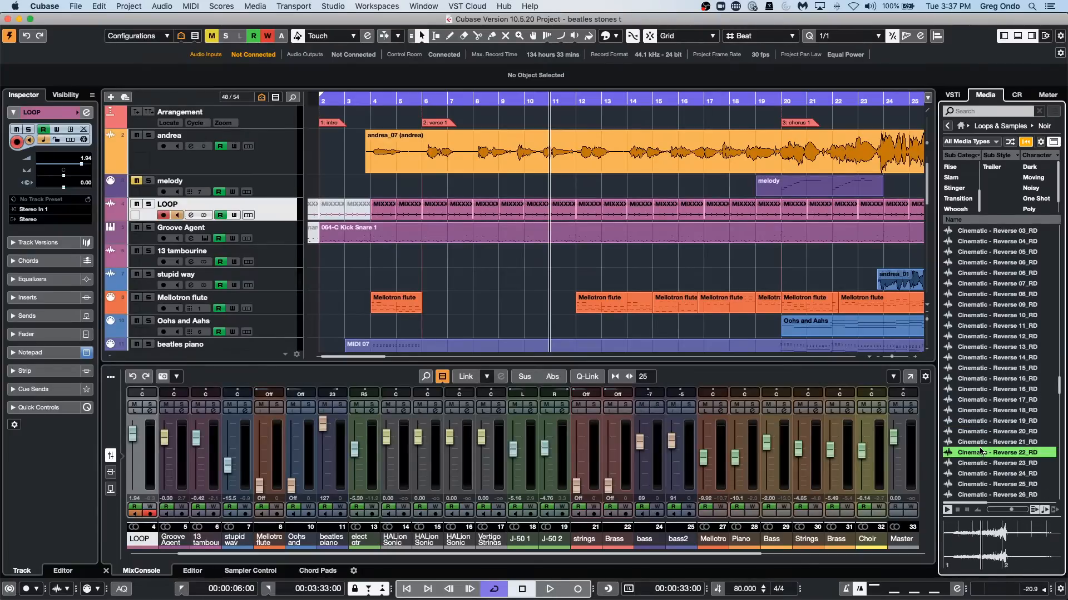
scroll(979, 450, "down", 8)
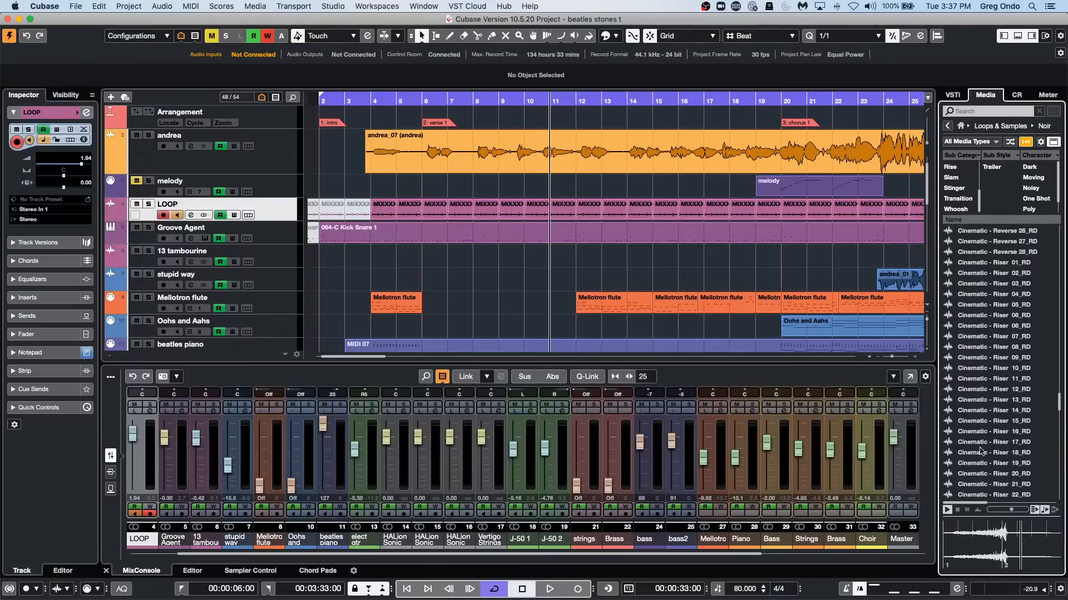
left_click(981, 446)
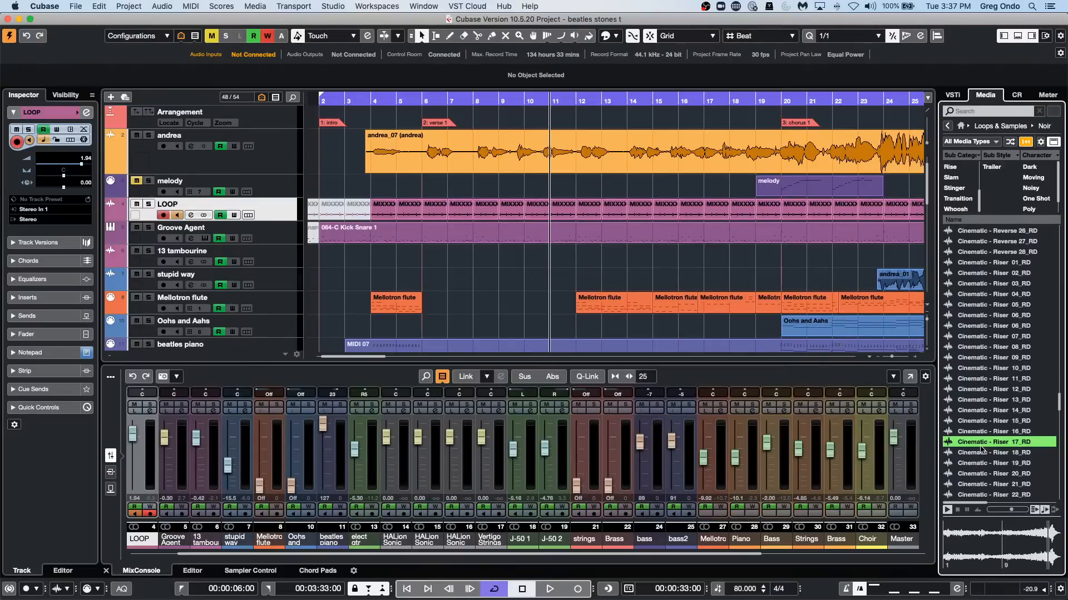
scroll(979, 452, "down", 10)
left_click(978, 454)
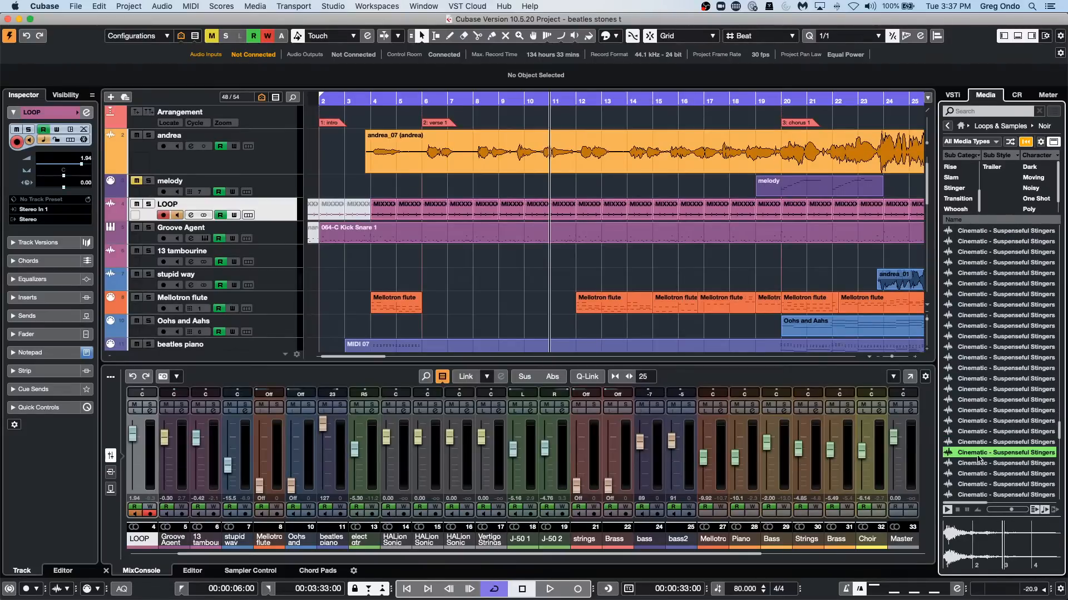
Audition the Cinematic Tonal 13 sample and stop its preview.
left_click(950, 513)
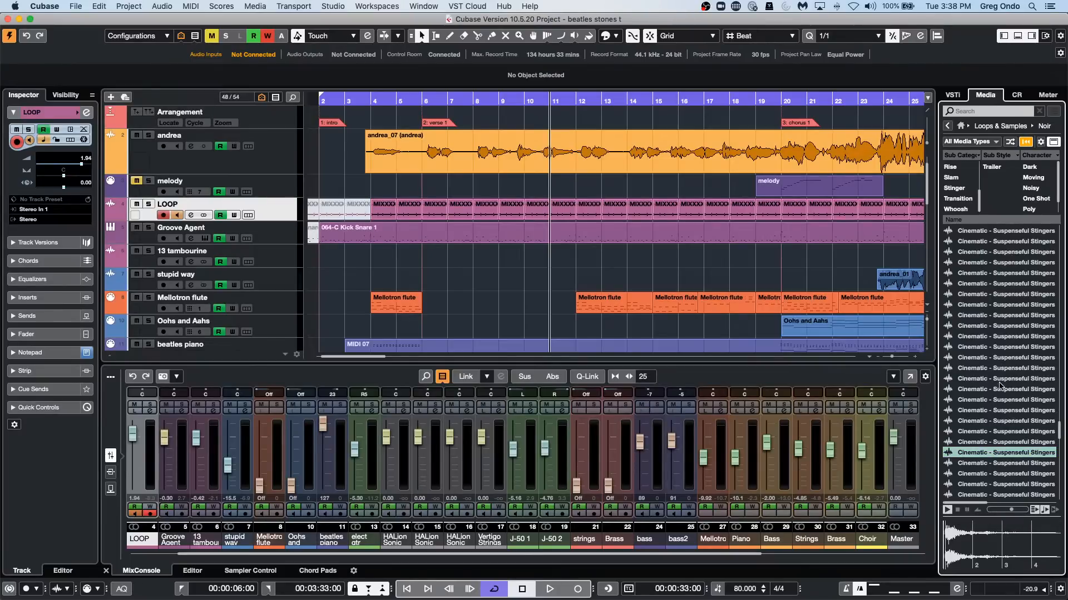
scroll(1003, 390, "down", 7)
left_click(995, 400)
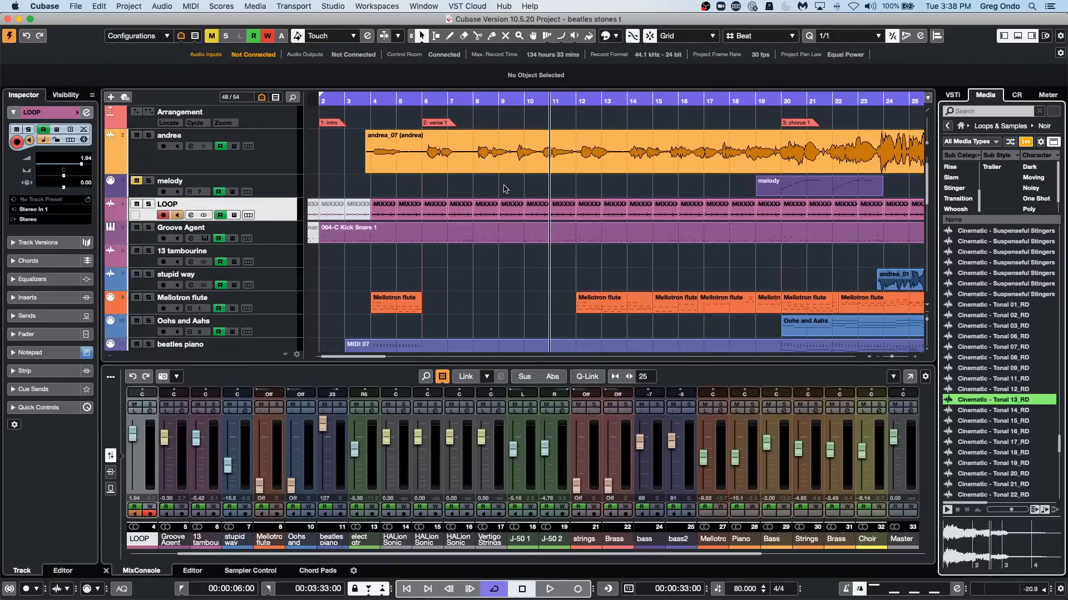
key("space")
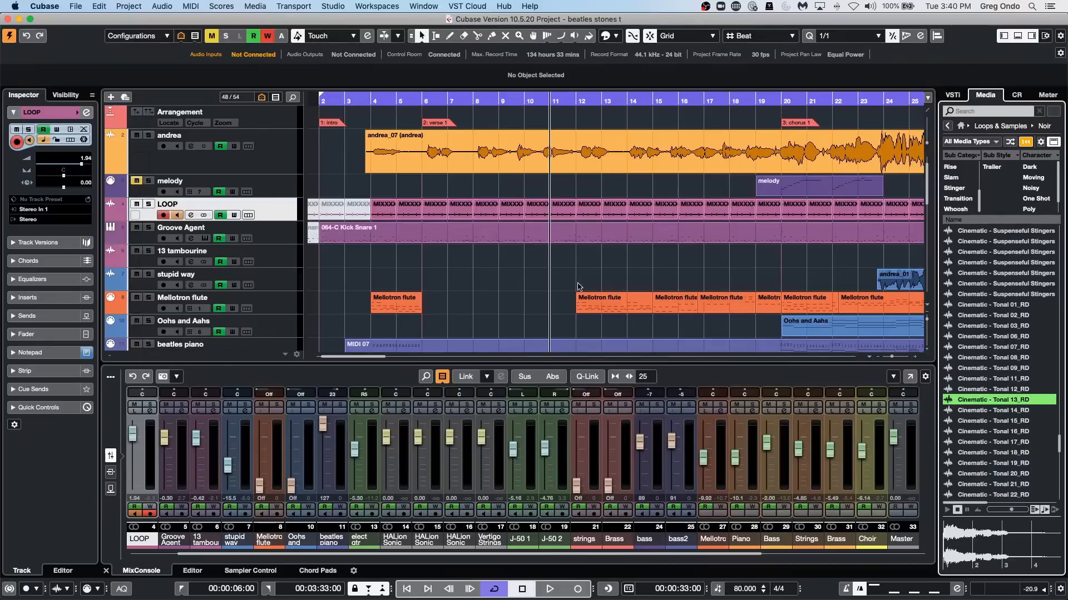
Open the recent project jump off.cpr and activate it.
left_click(74, 8)
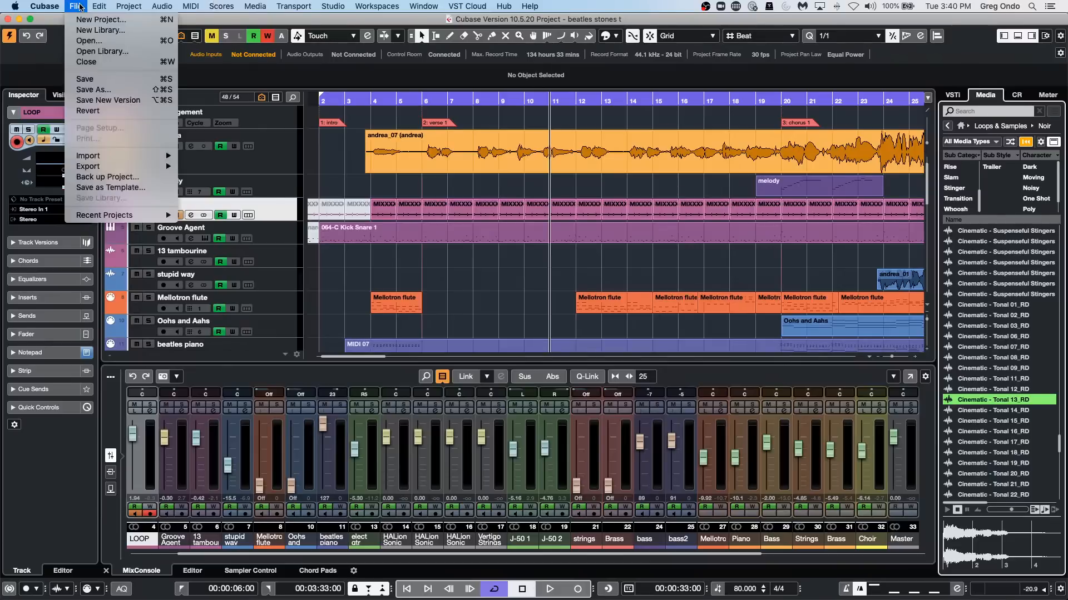
mouse_move(91, 213)
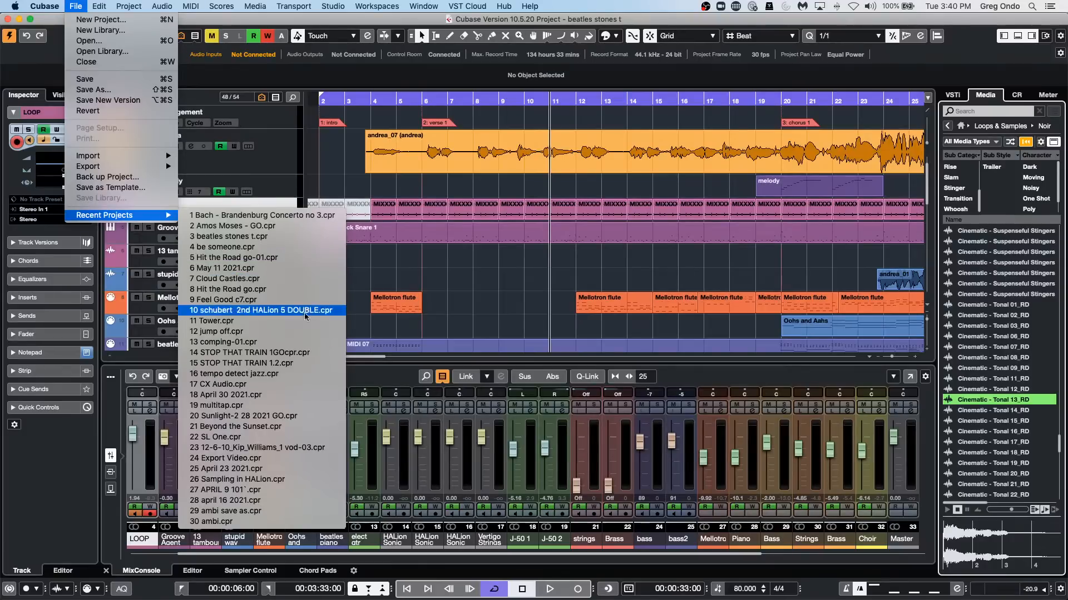
left_click(307, 333)
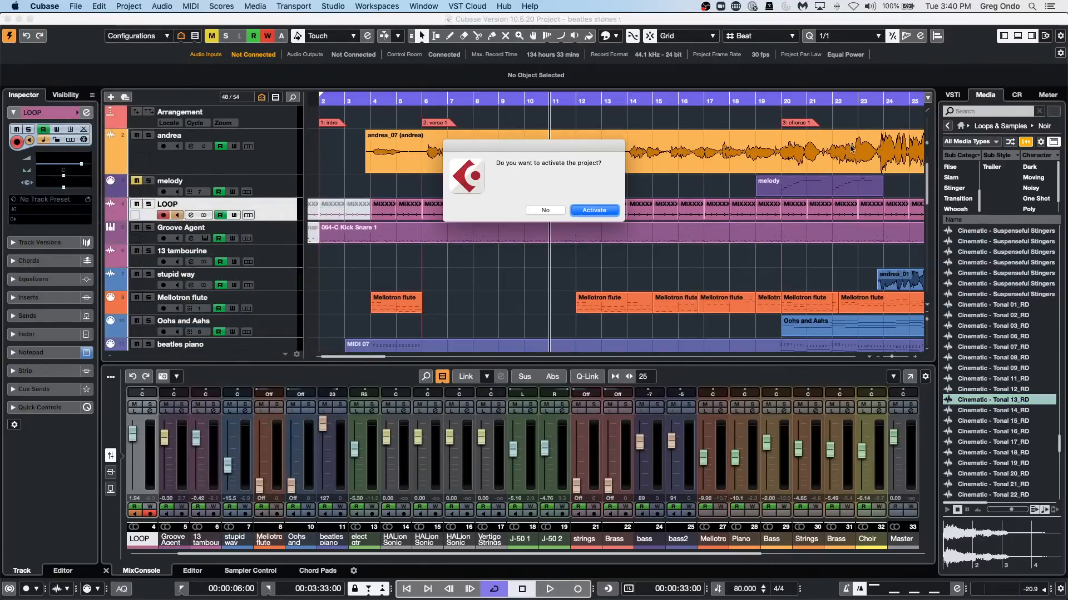
left_click(594, 210)
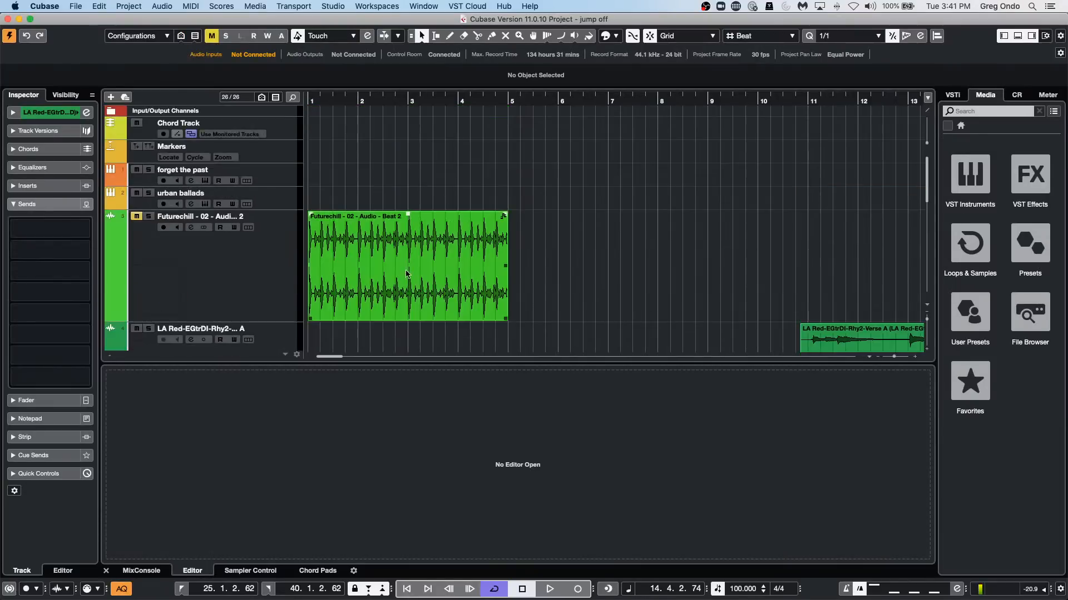
Select the forget the past instrument track, view its channel settings and close them.
left_click(281, 181)
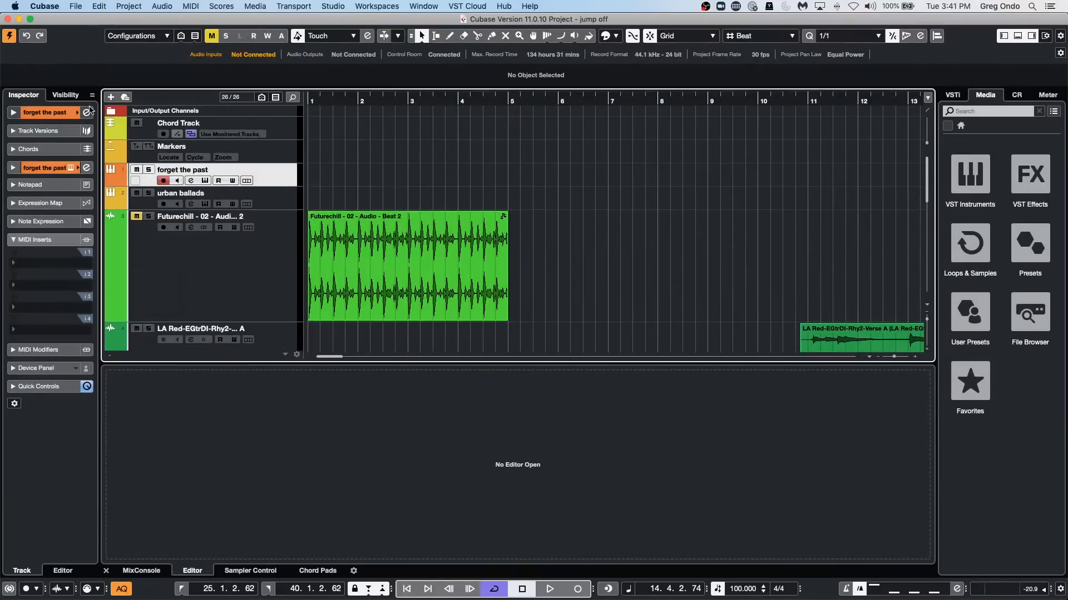
left_click(88, 113)
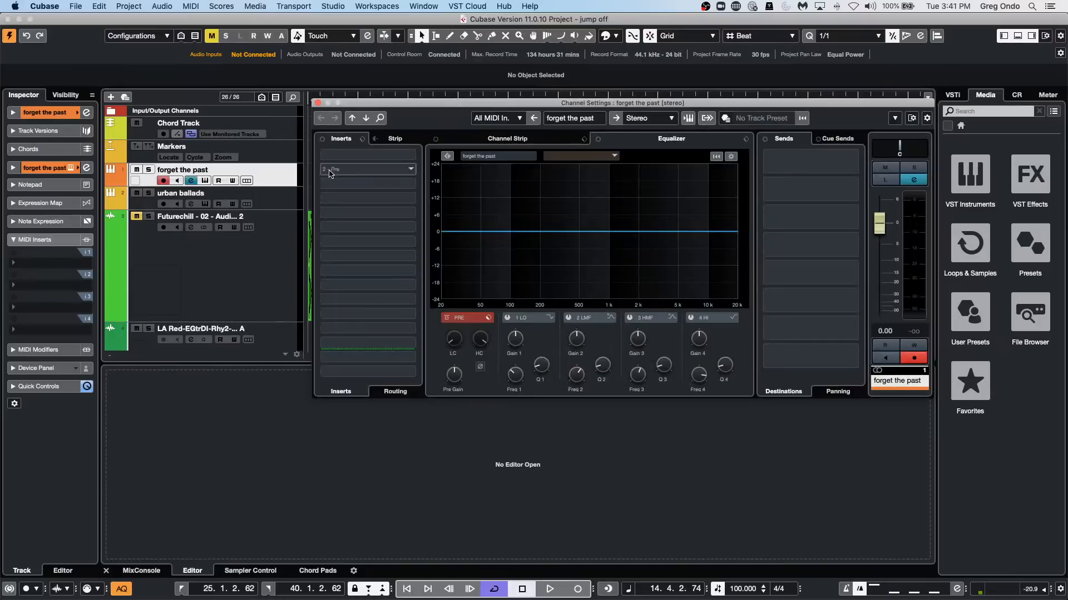
left_click(323, 104)
Draw a two-bar MIDI part from bar 1 to bar 3 on the forget the past track and return to the selection tool.
right_click(359, 167)
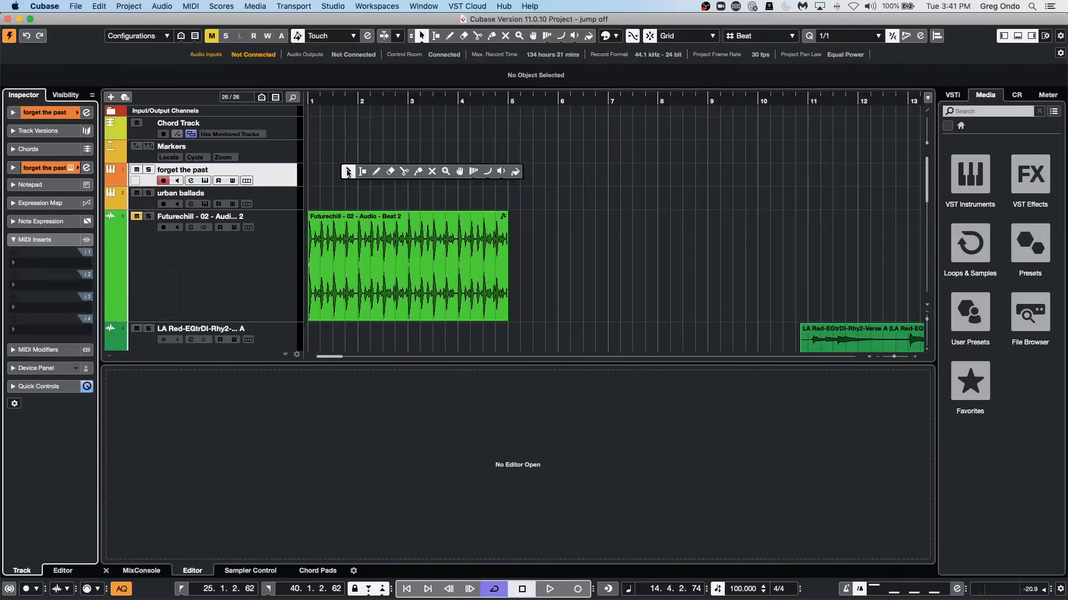
left_click(377, 172)
mouse_move(309, 170)
left_mouse_down()
mouse_move(425, 185)
mouse_move(380, 186)
mouse_move(413, 187)
left_mouse_up()
right_click(412, 187)
left_click(404, 193)
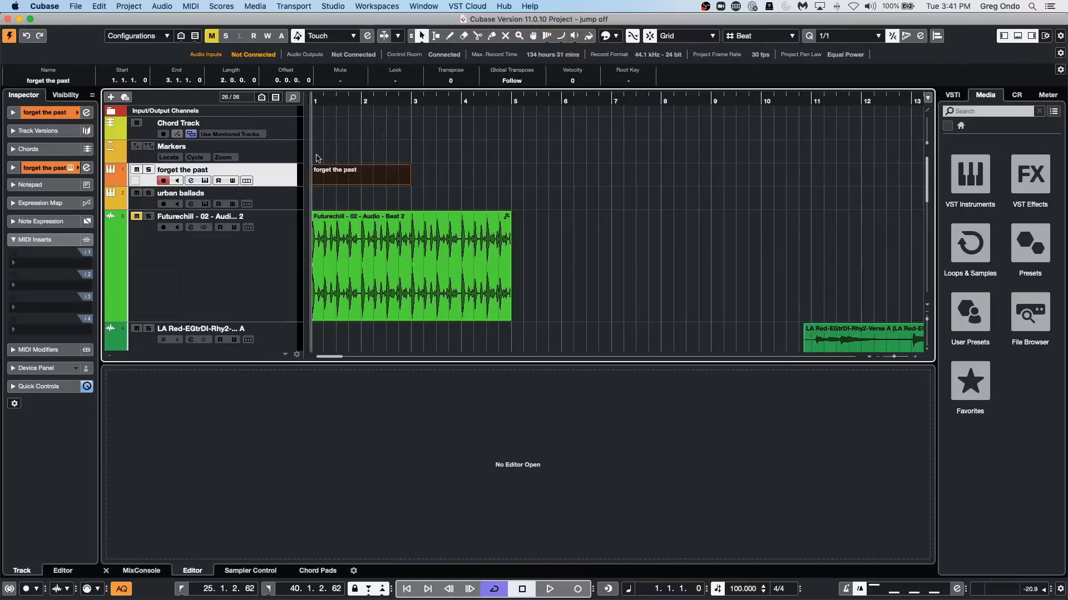
Open the forget the past part in a separate Drum Editor window, zoomed out to show about eight bars.
double_click(338, 173)
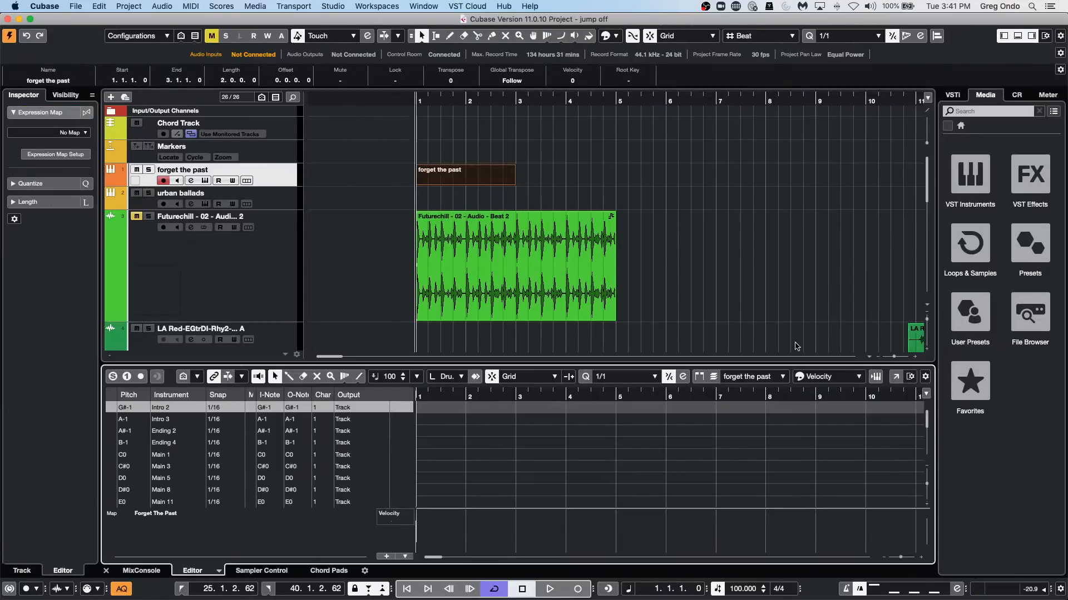
left_click(896, 377)
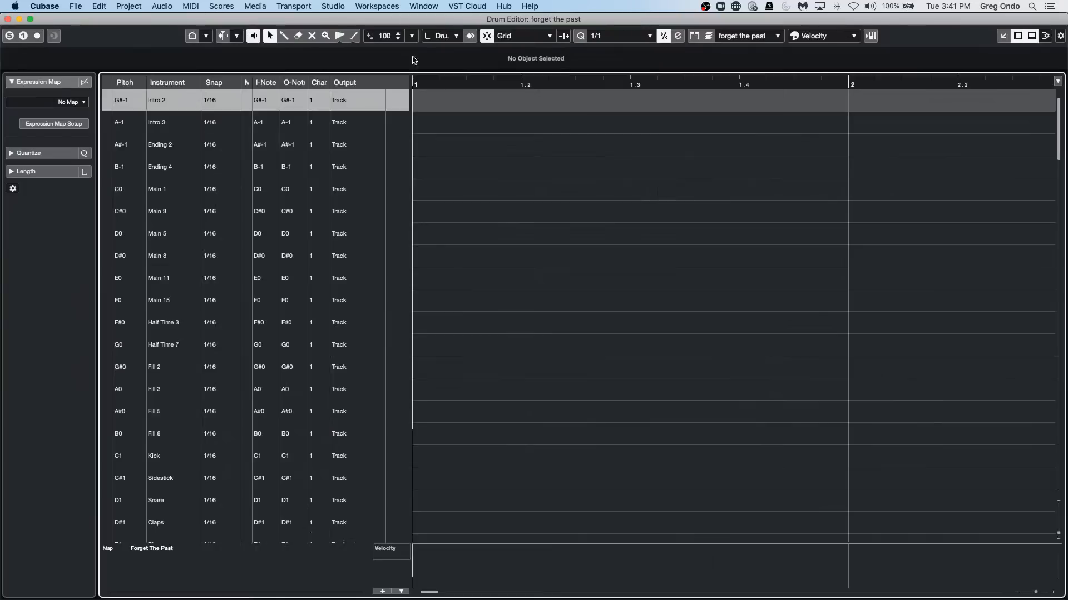
left_click_drag(436, 83, 437, 57)
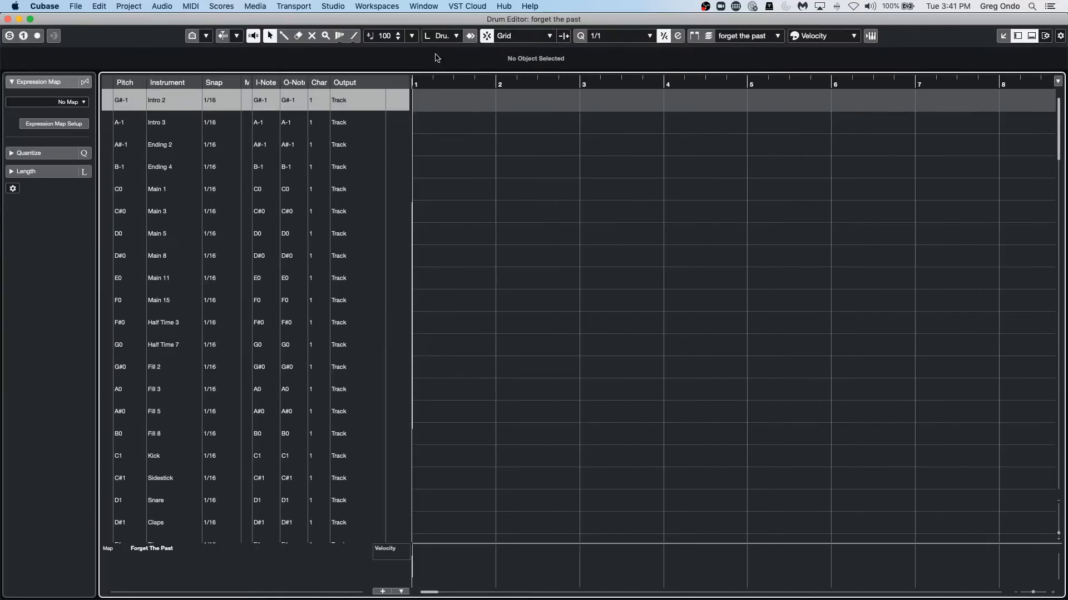
Set the cycle range to run from bar 1 to bar 3 and start looped playback.
left_click(576, 84)
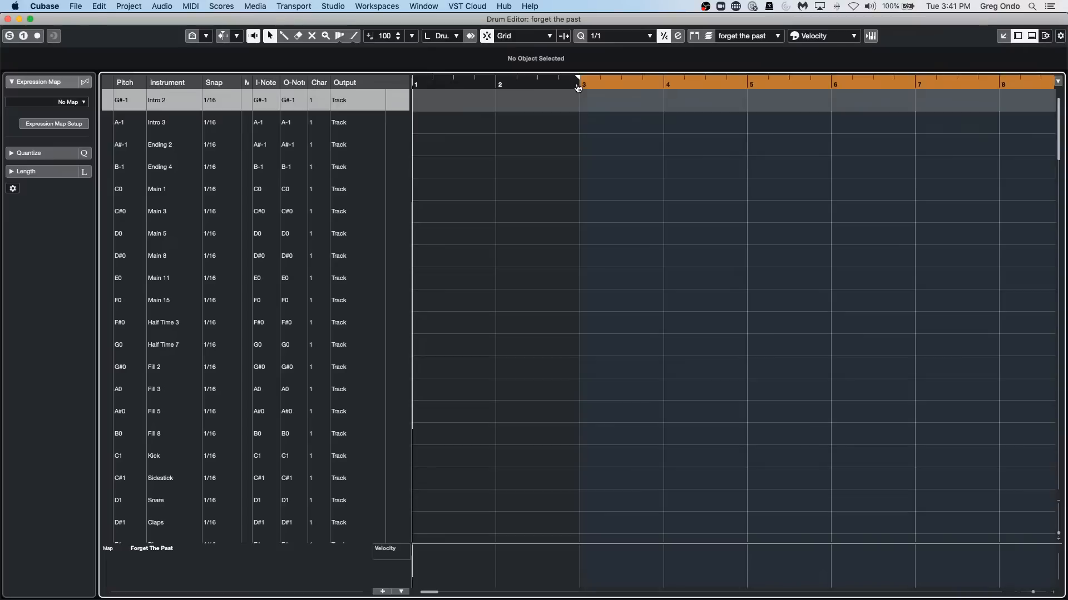
left_click(416, 80, "super")
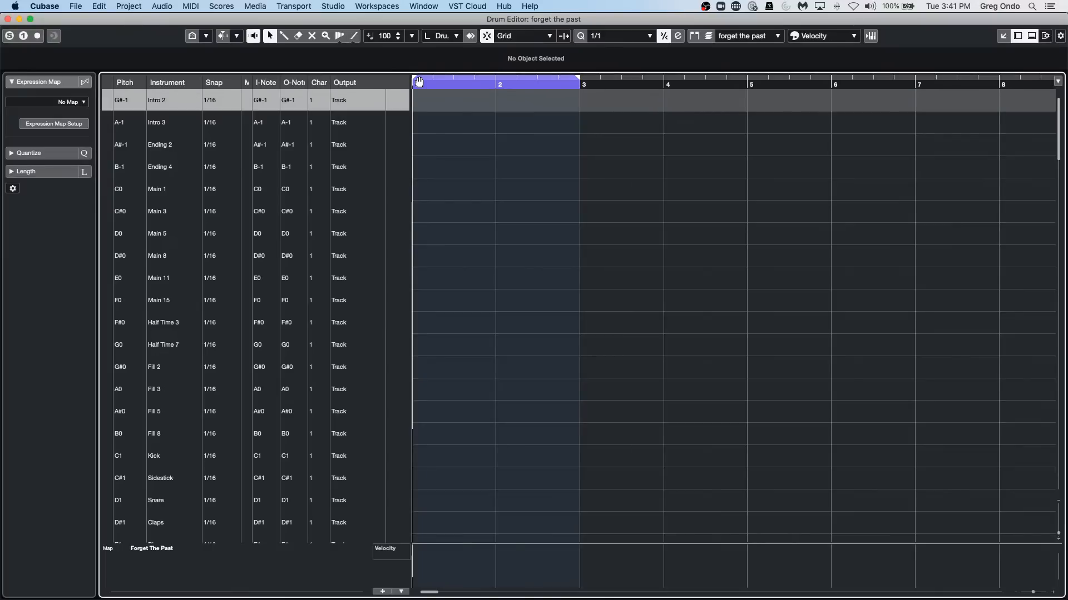
key("space")
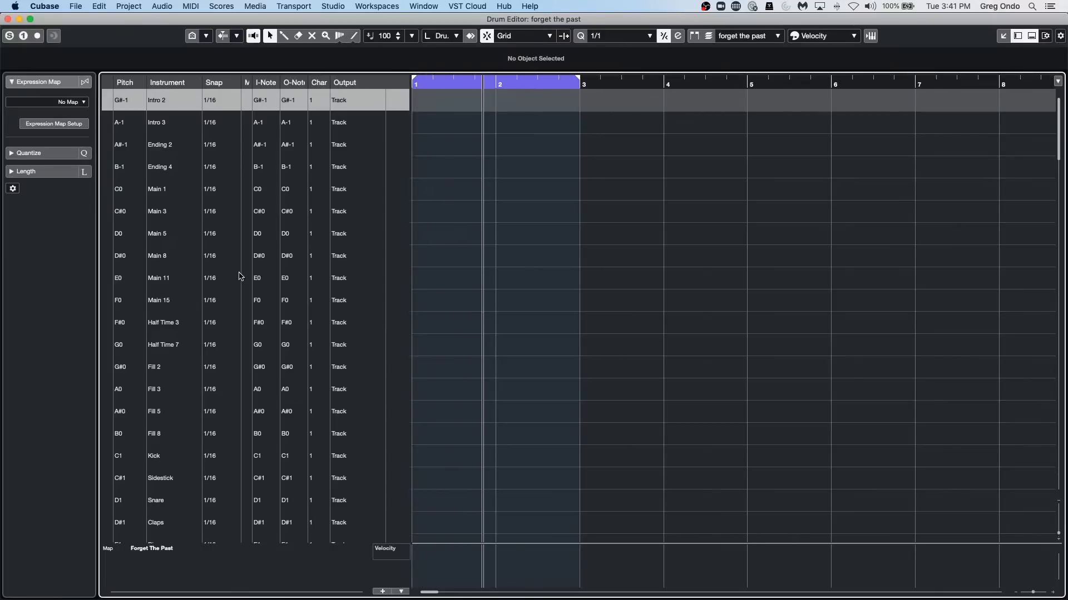
Draw kick notes on the first beat of bar 1 and the first beat of bar 2.
scroll(238, 277, "down", 10)
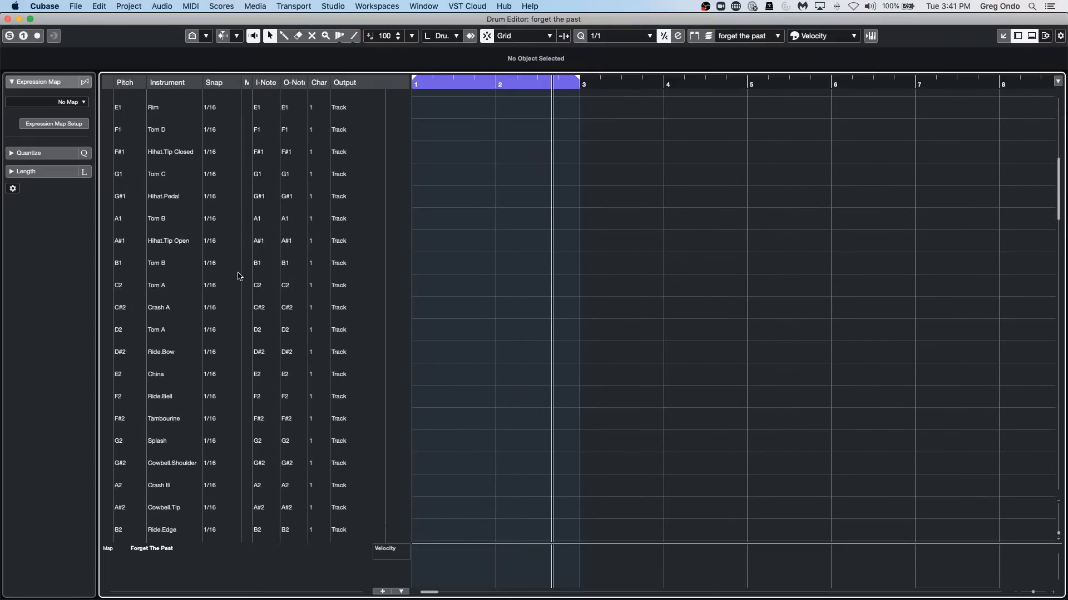
scroll(238, 276, "down", 1)
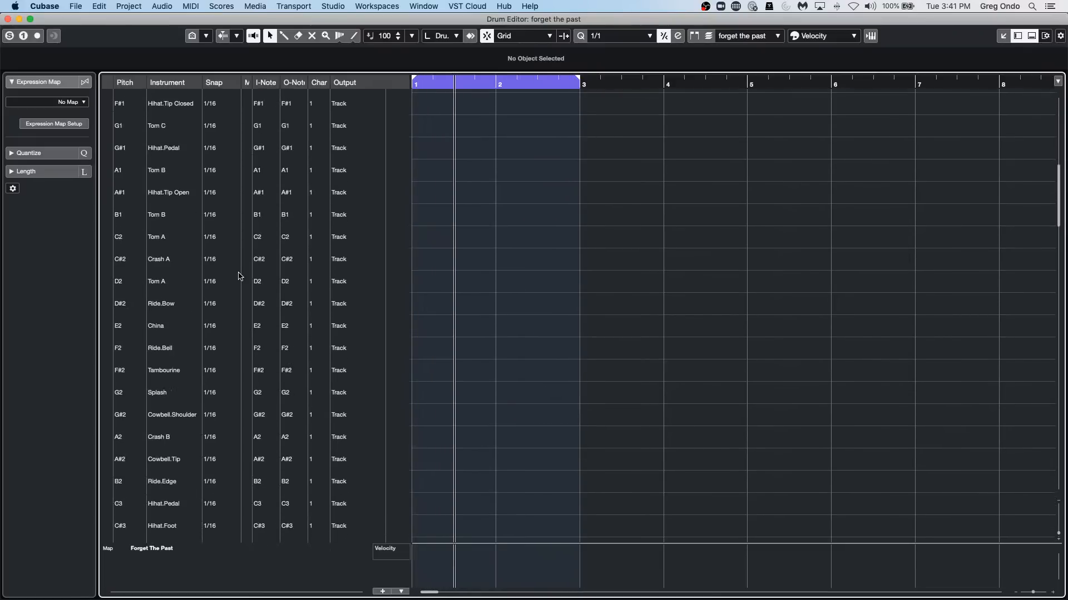
scroll(239, 275, "up", 10)
scroll(243, 274, "down", 8)
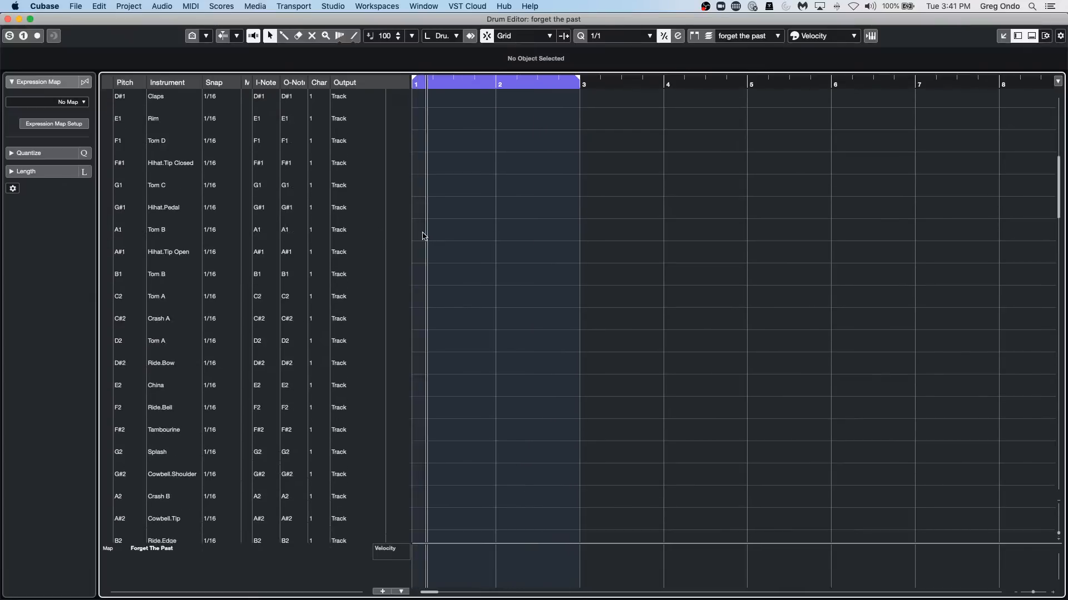
scroll(219, 225, "up", 1)
scroll(219, 224, "up", 4)
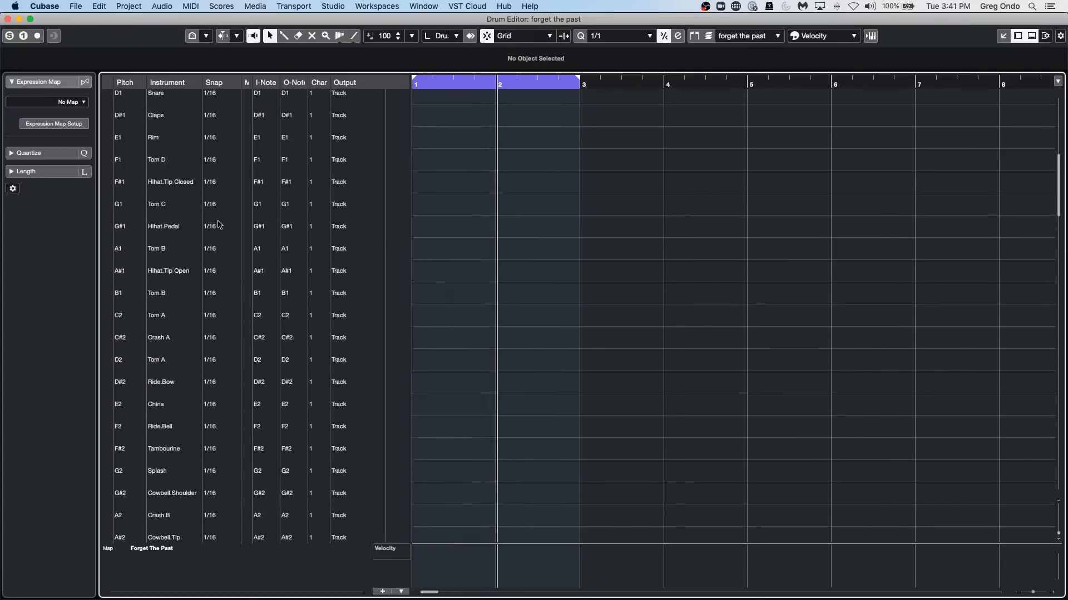
scroll(219, 225, "up", 4)
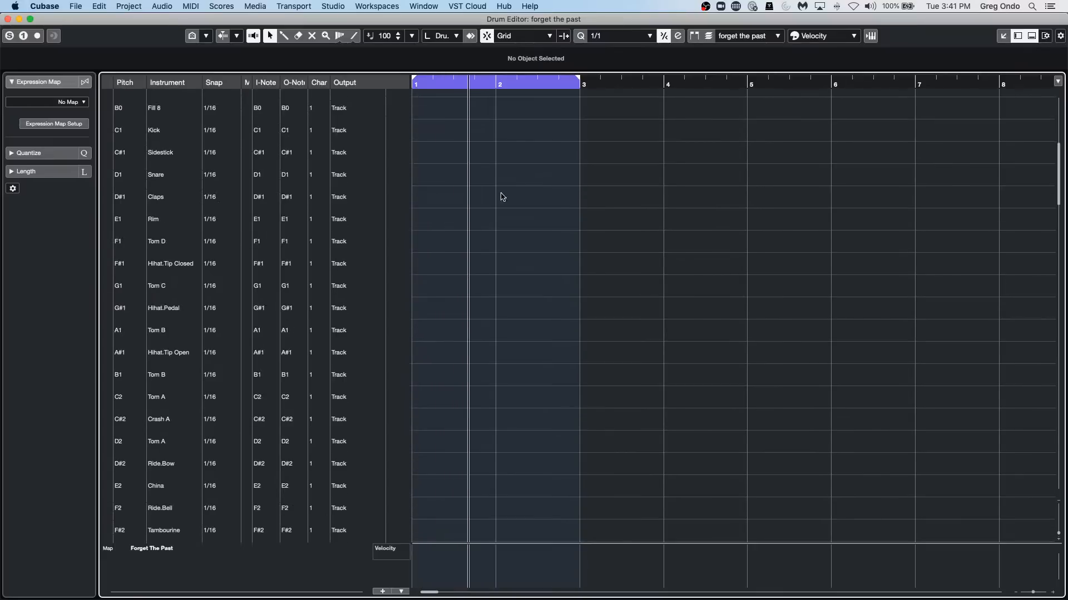
right_click(462, 132)
left_click(479, 128)
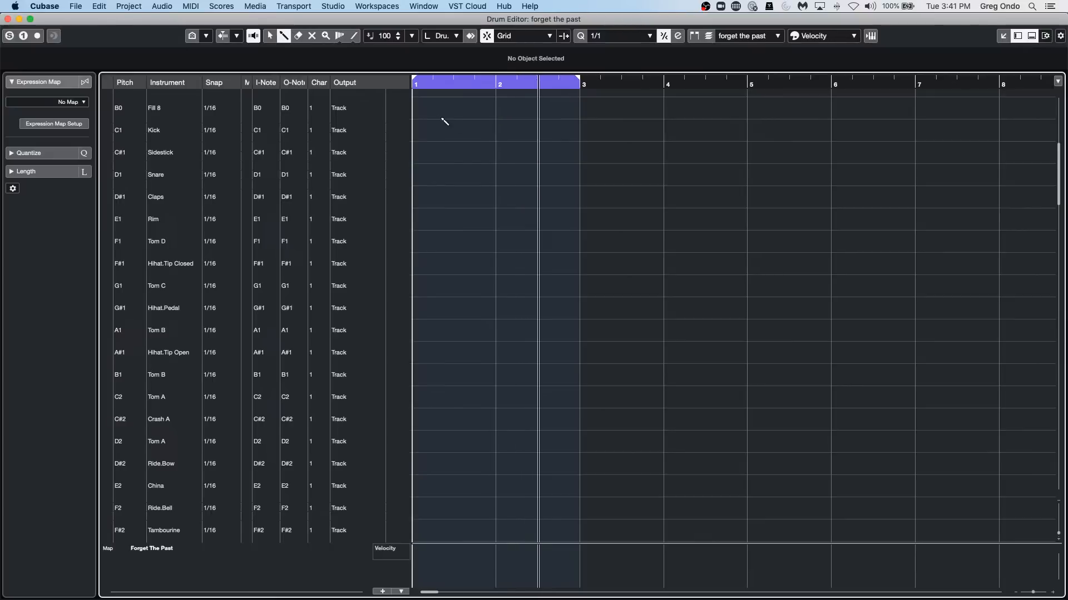
left_click(416, 130)
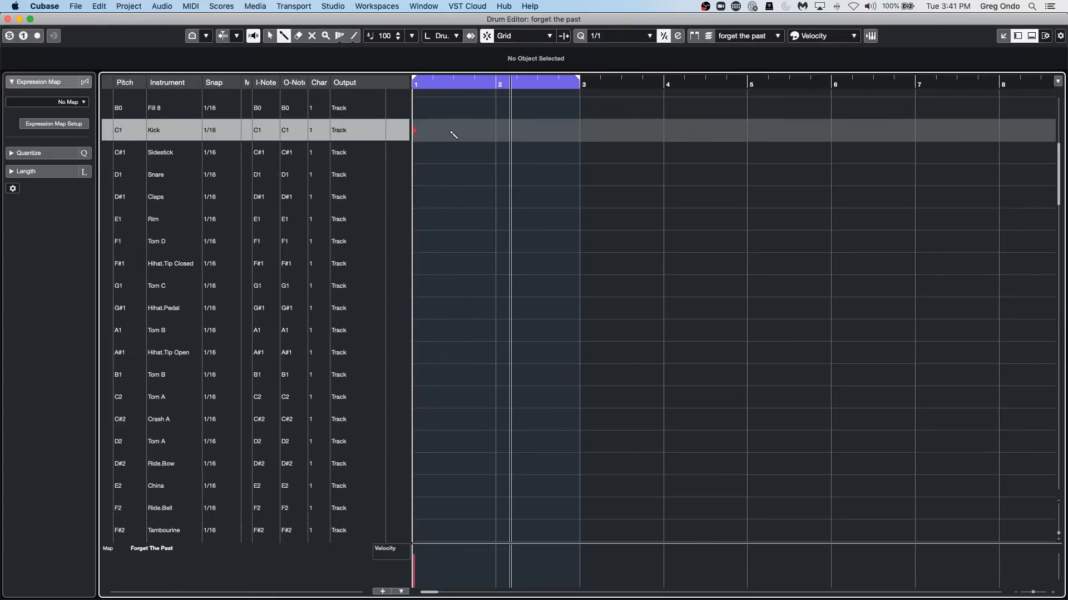
left_click(494, 132)
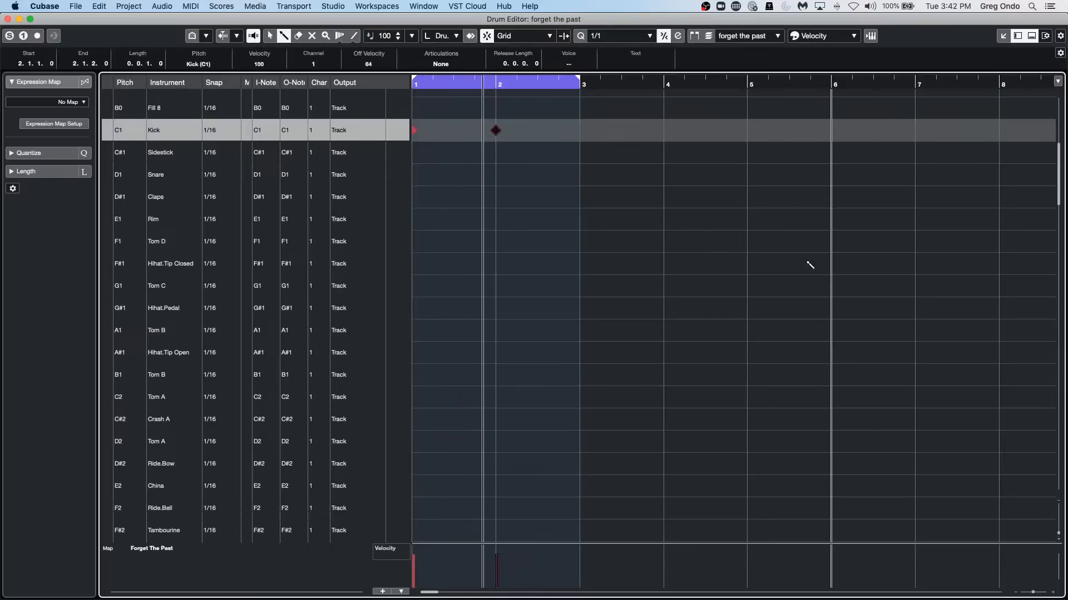
Leave the separate Drum Editor window and set the Control Room main level to -1.79 dB.
left_click(18, 20)
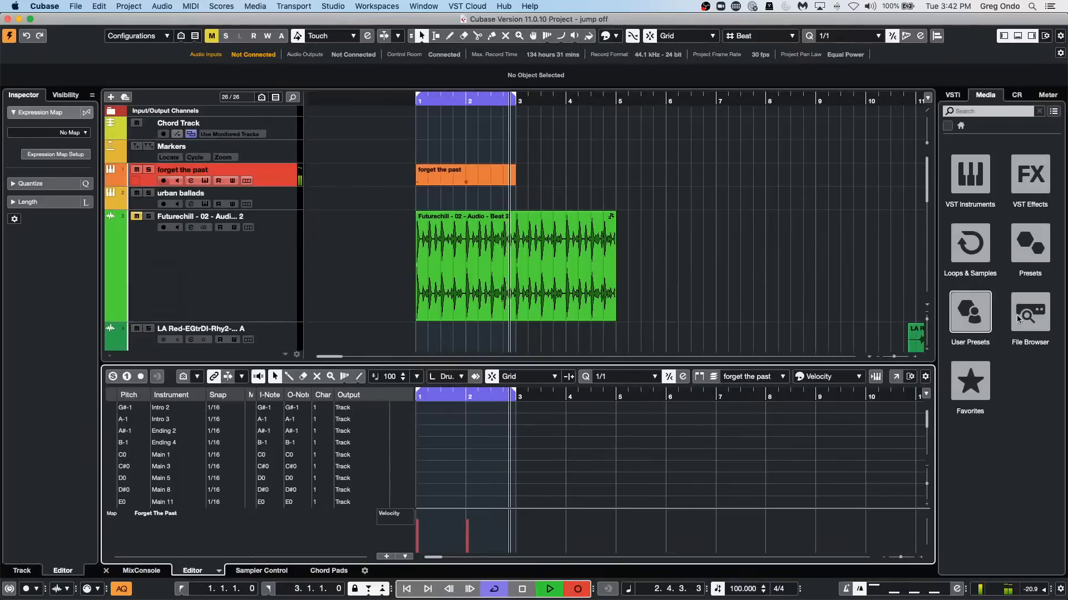
left_click(1016, 95)
left_click_drag(1003, 446, 1003, 434)
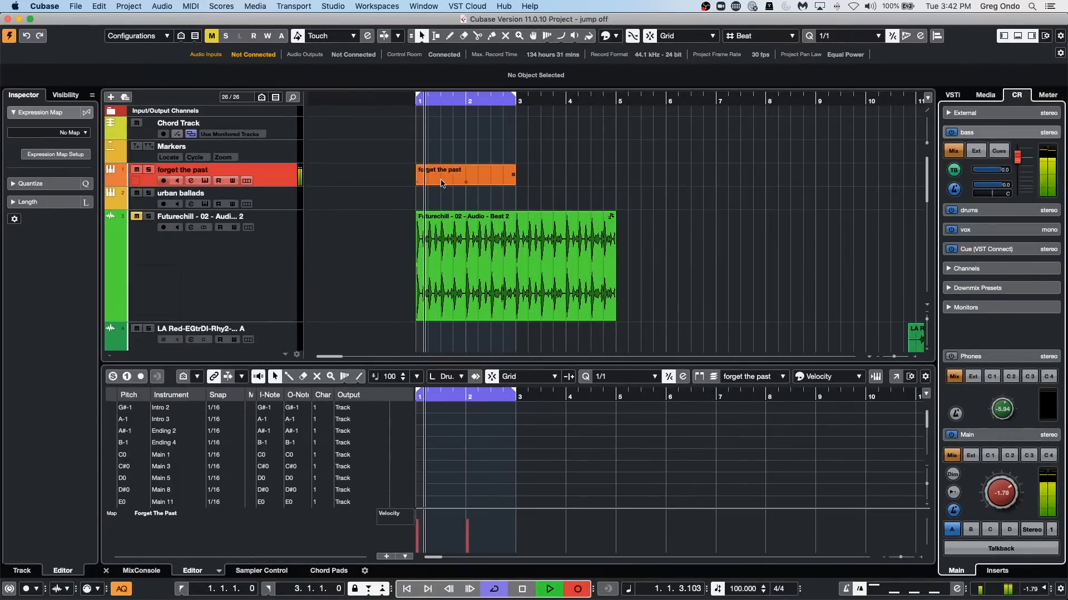
Open the forget the past part in a separate Drum Editor window and set its quantize grid to 1/16.
left_click(466, 177)
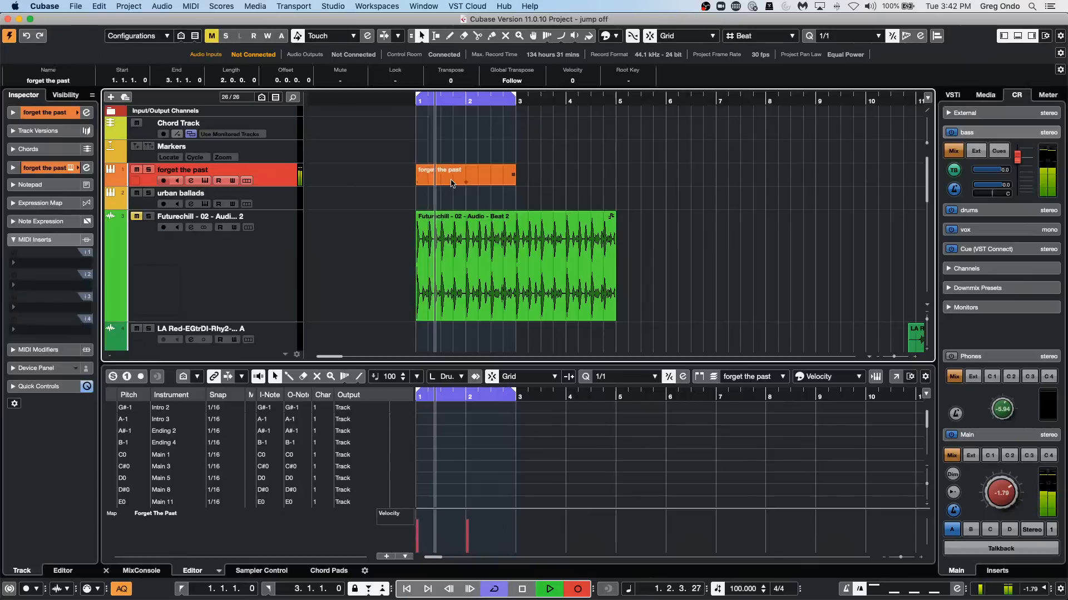
right_click(438, 470)
left_click(454, 470)
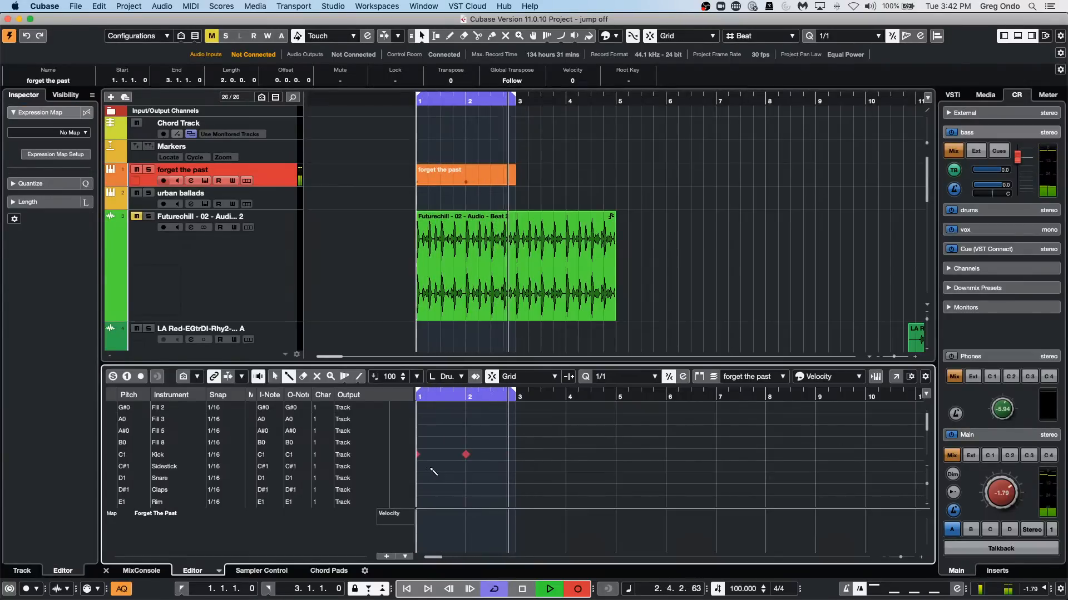
left_click(896, 376)
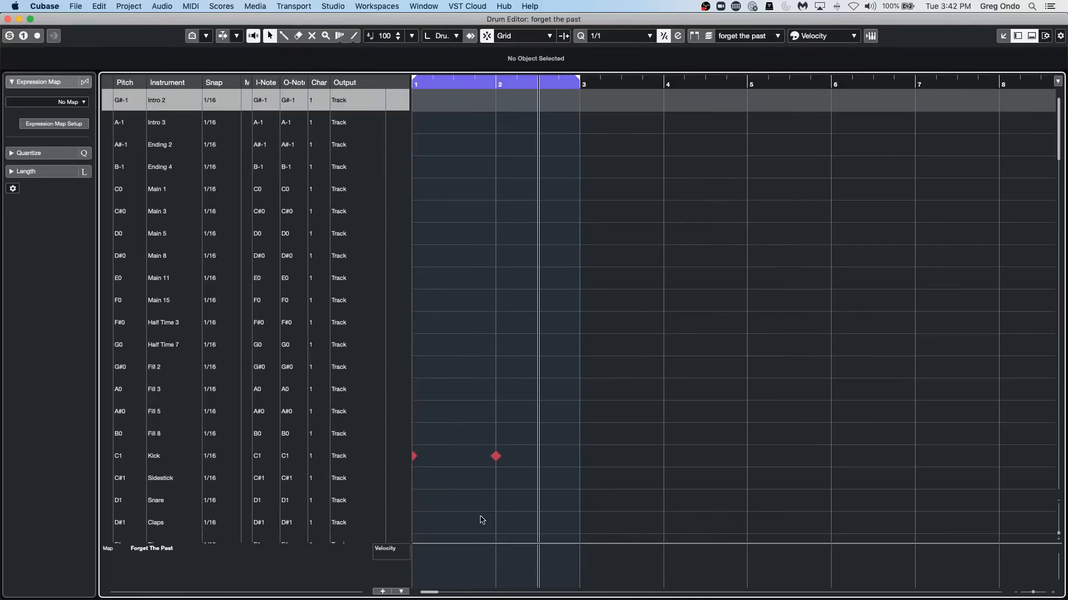
left_click(601, 41)
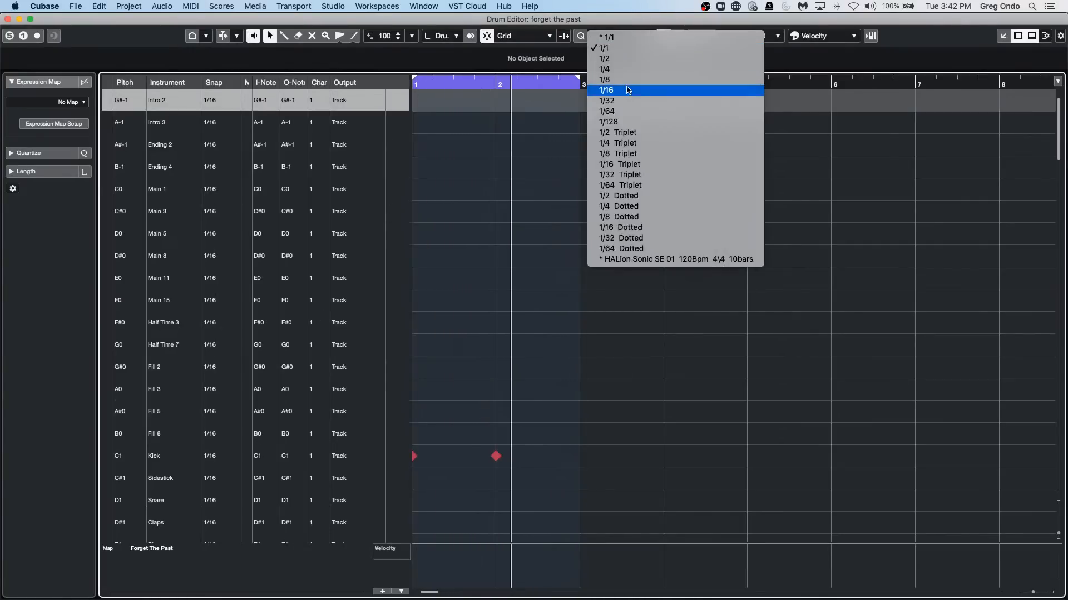
left_click(623, 90)
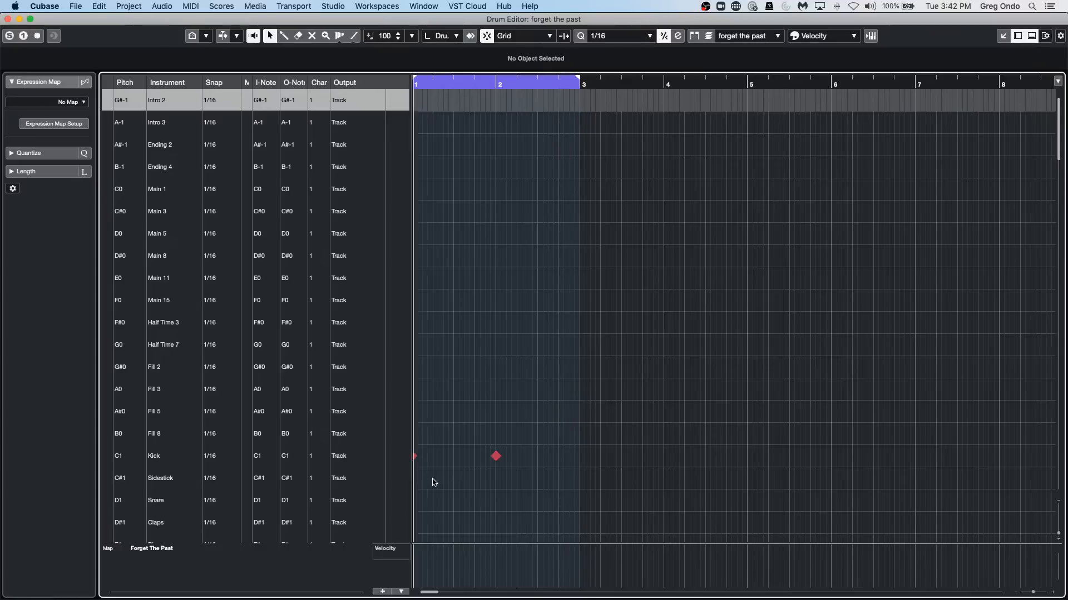
Draw bar 1 hits: sidestick and snare on beat 2, kicks at 1.3.1 and 1.3.3, and a snare on beat 4.
right_click(437, 480)
left_click(448, 481)
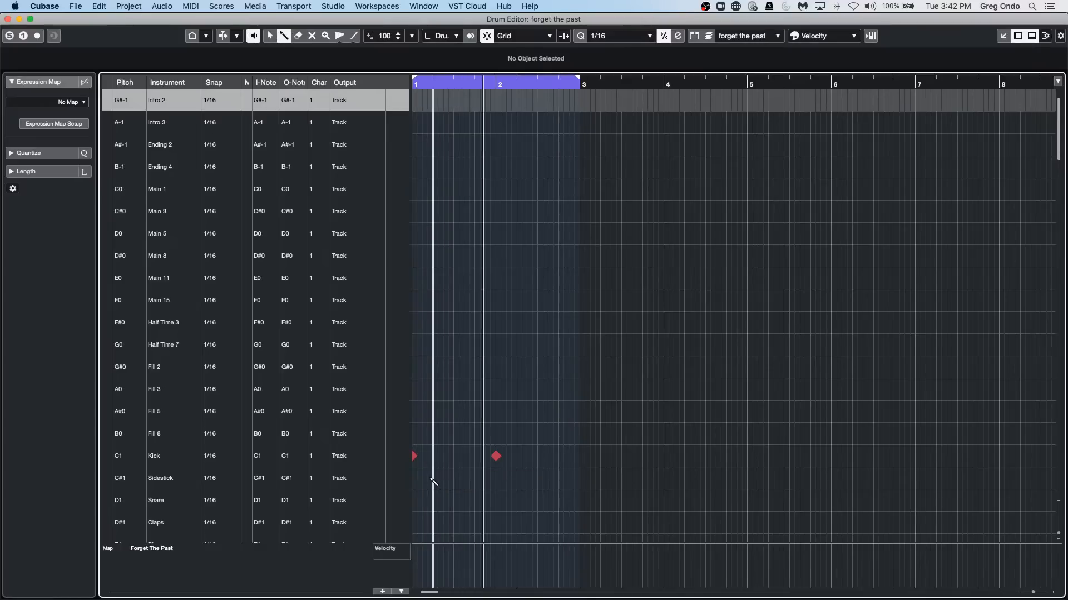
left_click(433, 480)
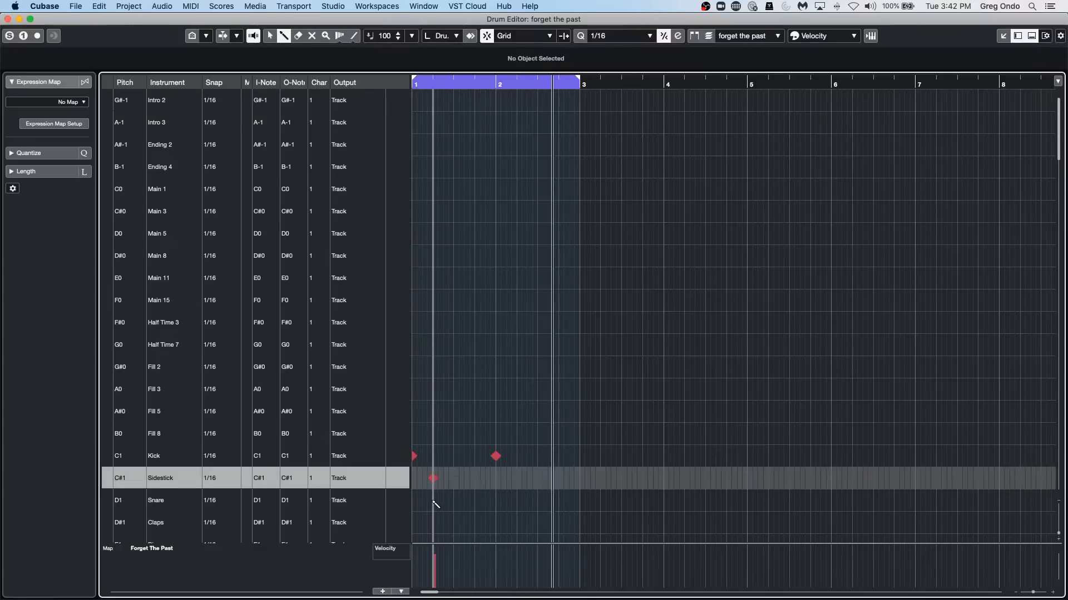
left_click(433, 501)
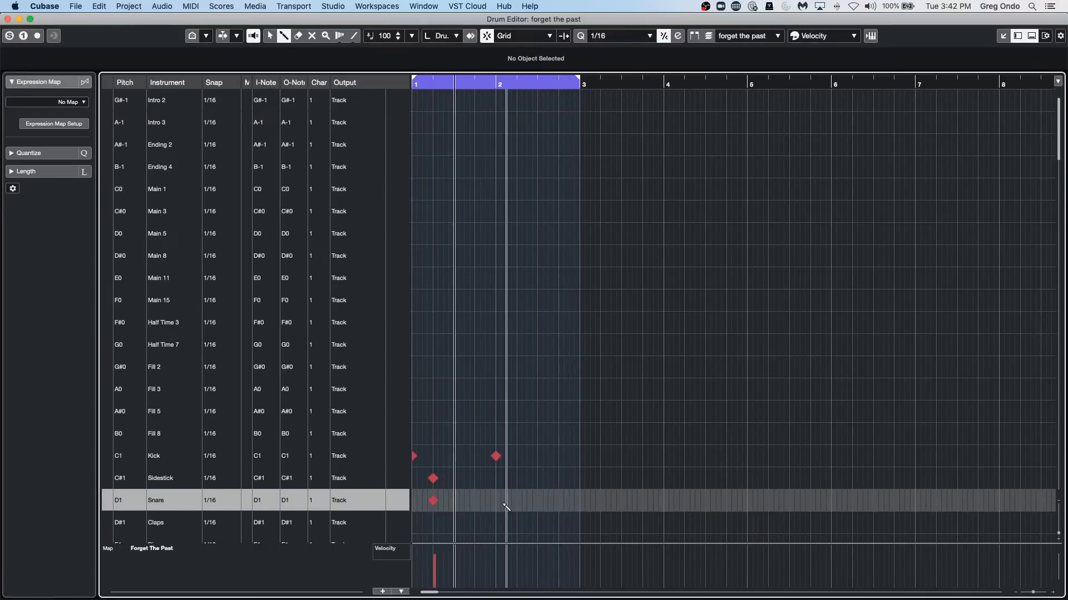
left_click(454, 457)
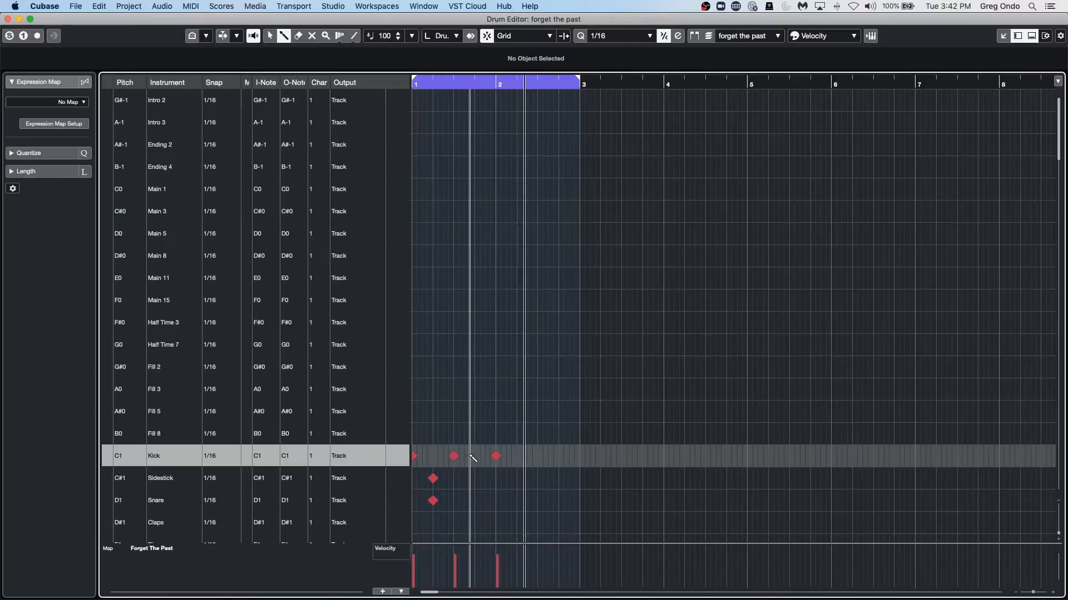
left_click(466, 456)
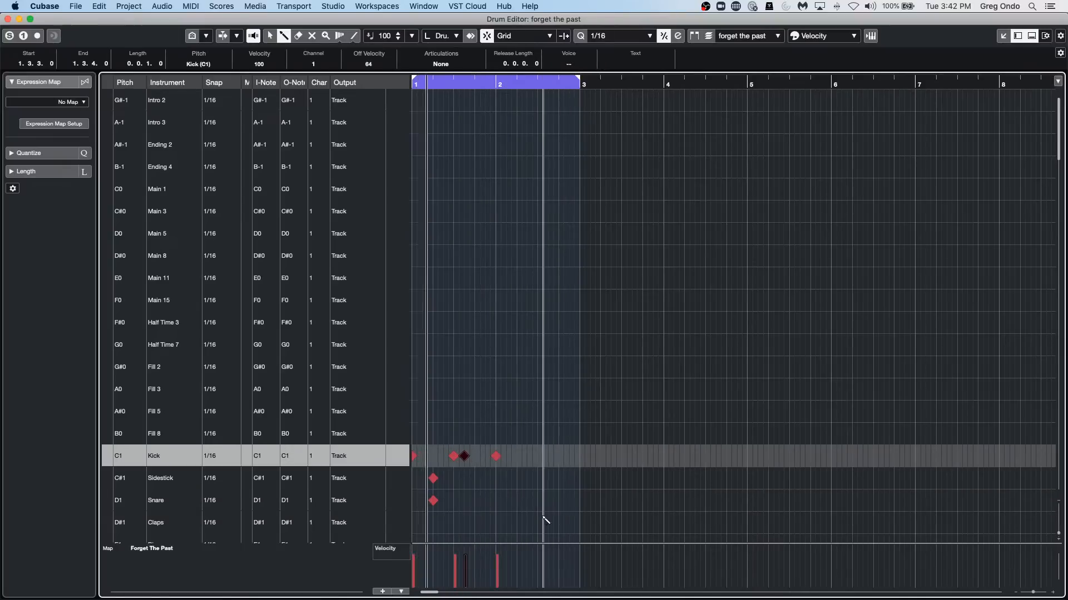
left_click(475, 501)
Erase the sidestick note on beat 2 of bar 1 and return to the Draw tool.
right_click(491, 489)
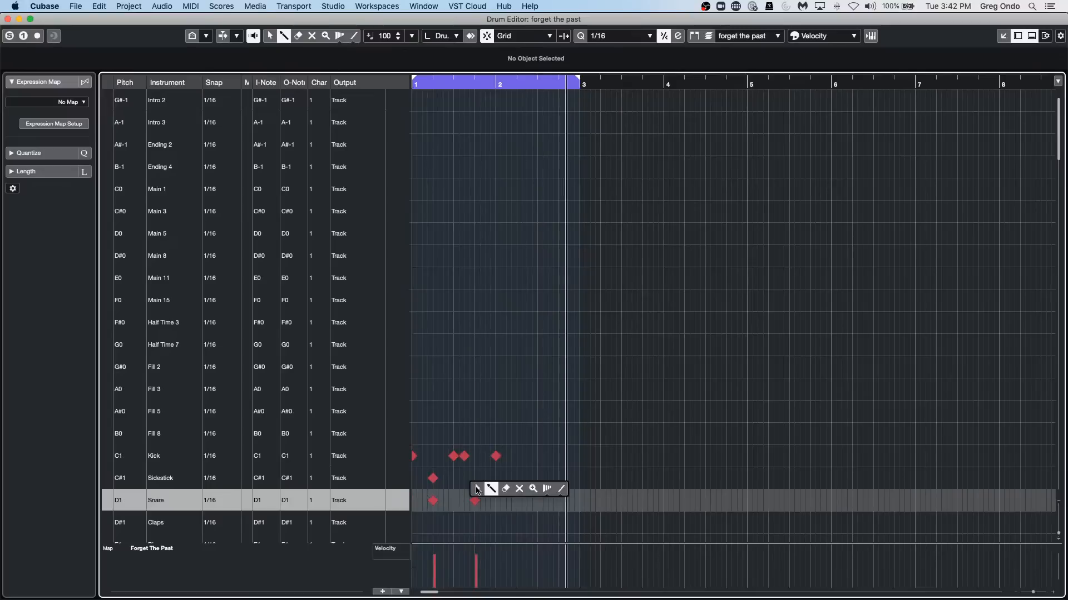
left_click(507, 489)
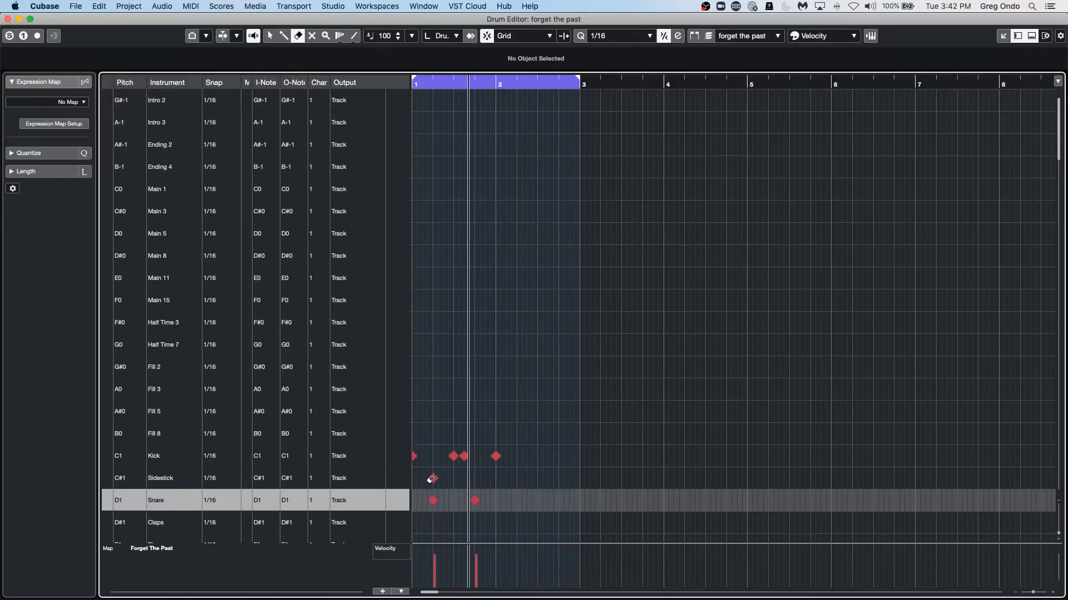
right_click(578, 478)
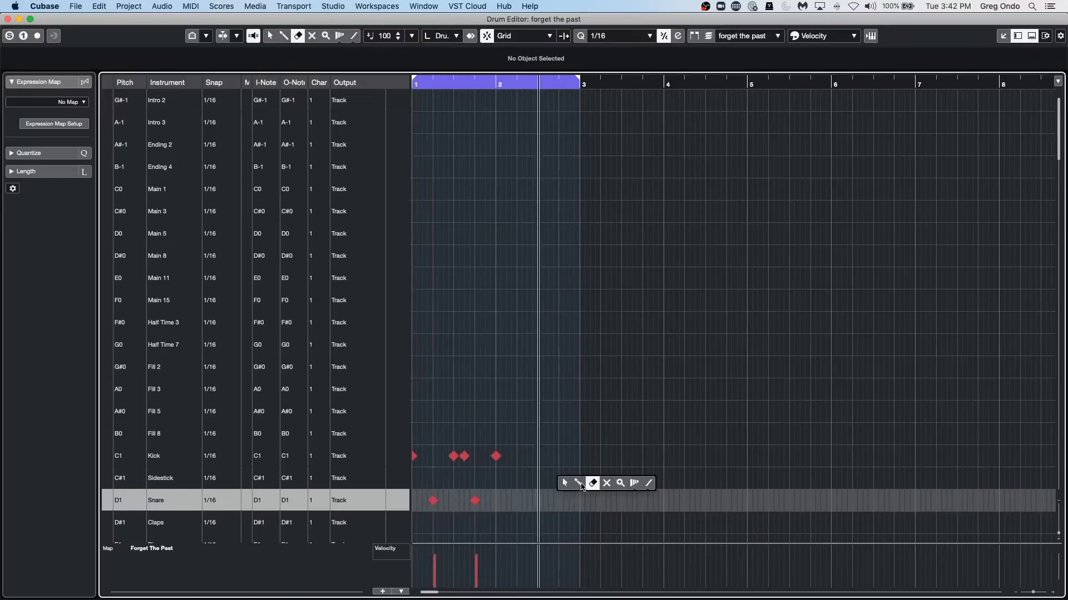
left_click(568, 483)
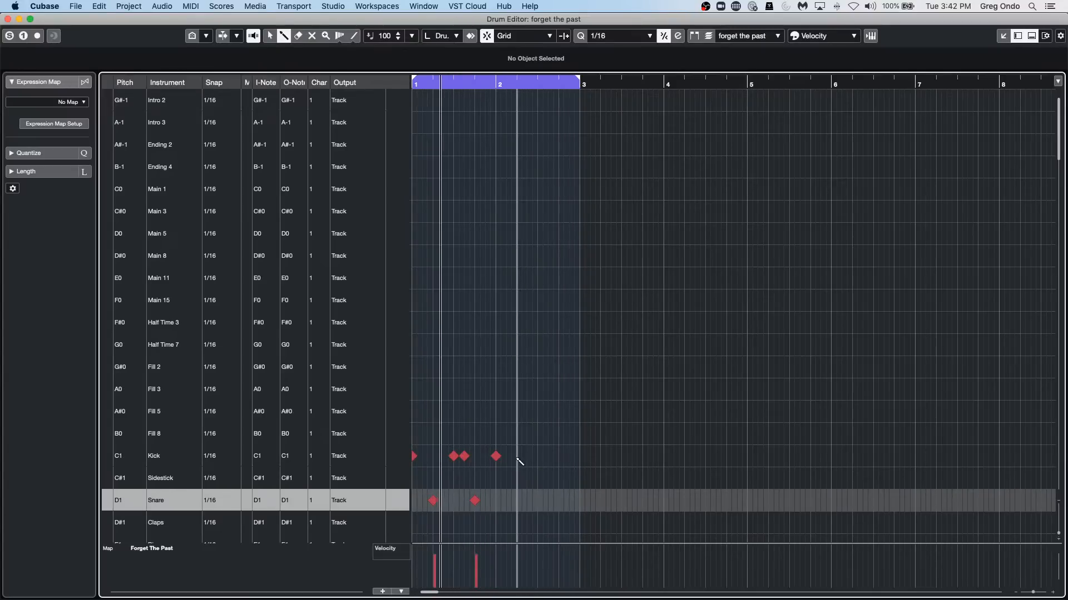
Draw bar 2 kicks at 2.3.1 and 2.4.4 and snares at 2.2.1, 2.3.3 and 2.4.1, reducing the 2.3.3 snare's velocity to 68.
left_click(537, 457)
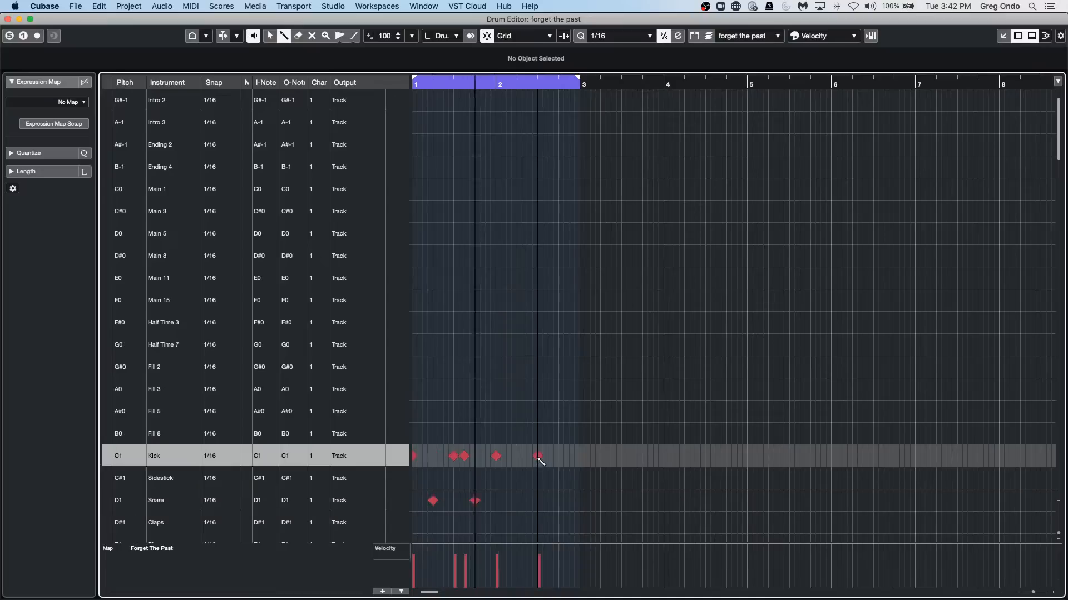
left_click(574, 457)
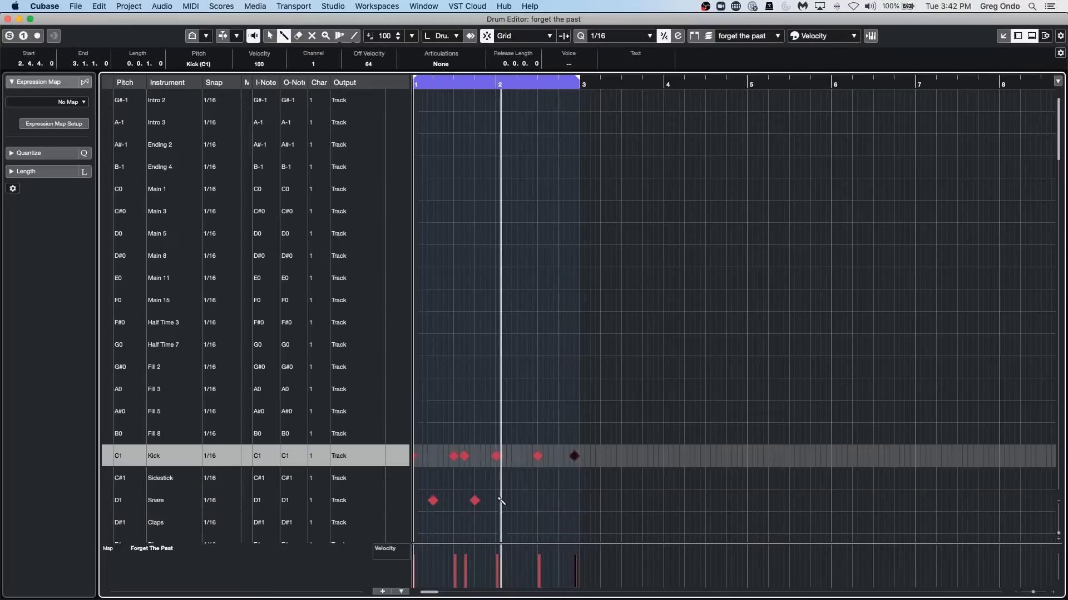
left_click(517, 501)
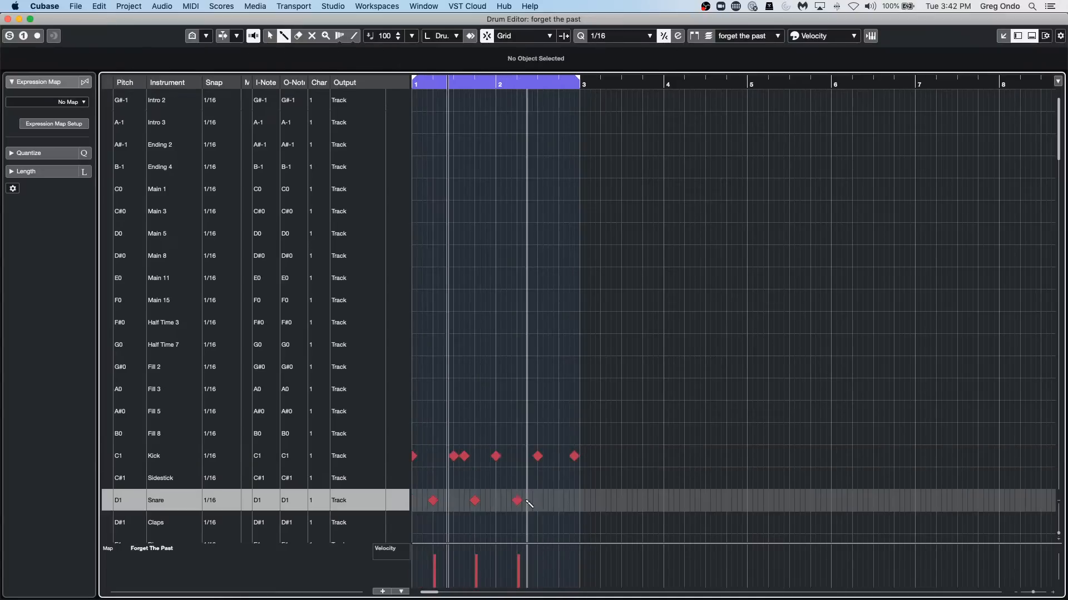
left_click(559, 501)
left_click(548, 500)
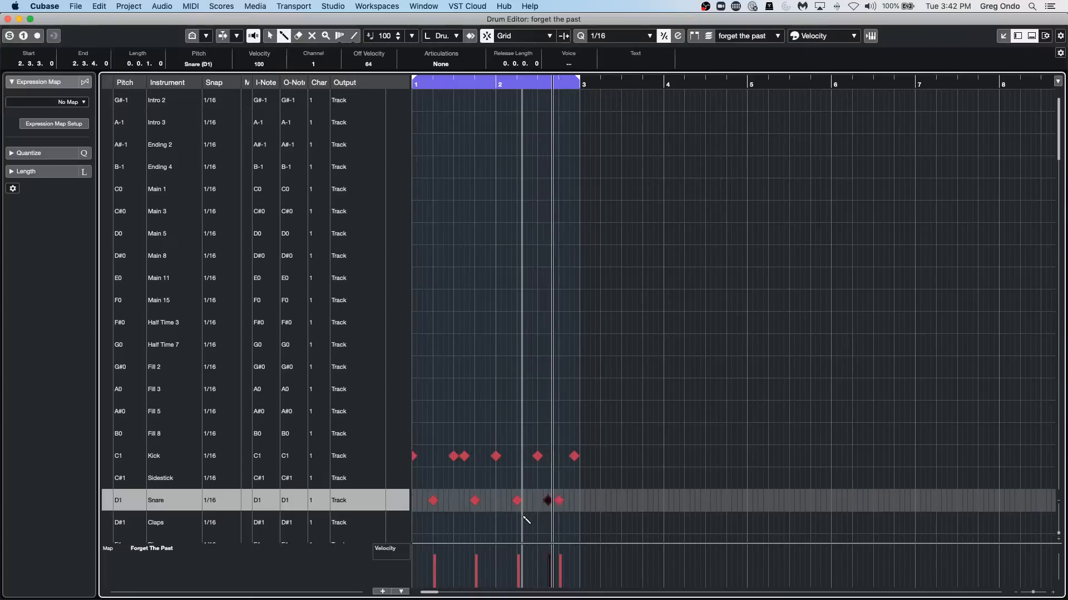
left_click(553, 566)
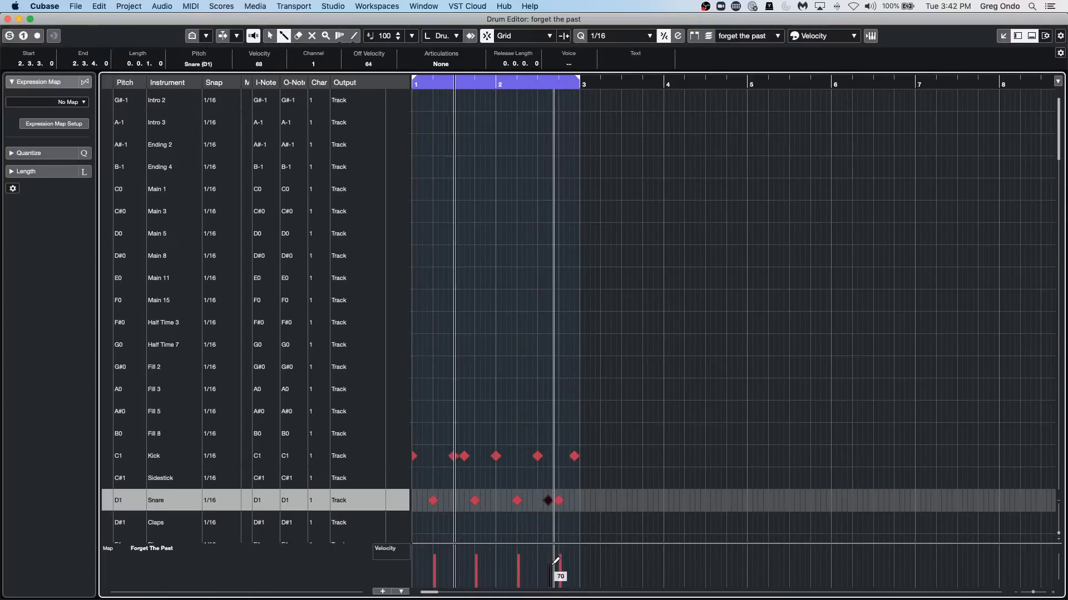
Draw a continuous run of sixteenth notes on Hihat.Tip Closed across bars 1 and 2 and return to the selection tool.
scroll(757, 369, "down", 4)
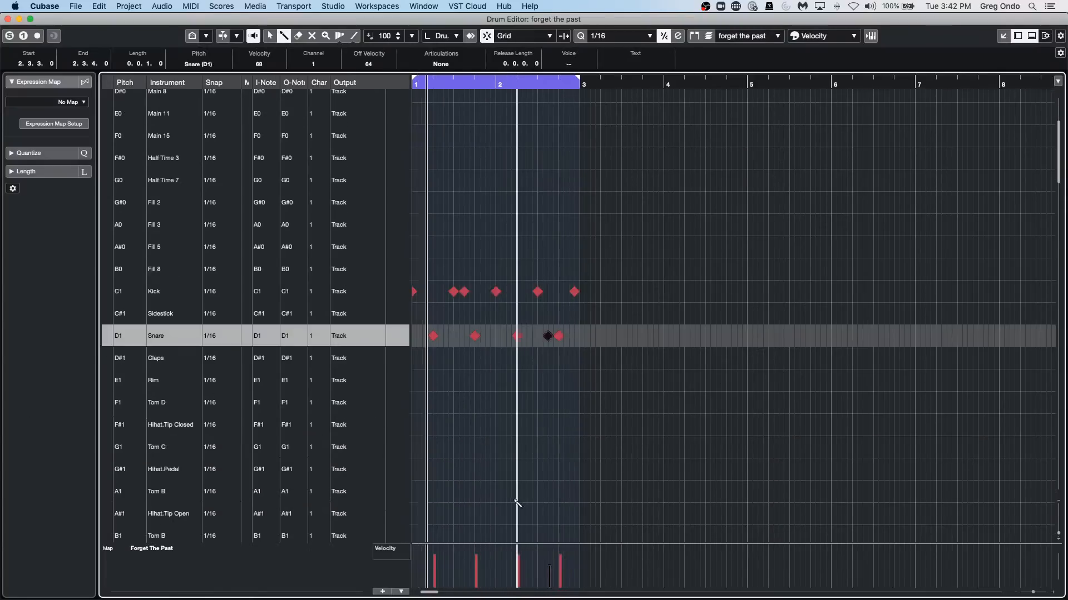
left_click(417, 426)
left_click_drag(418, 427, 587, 436)
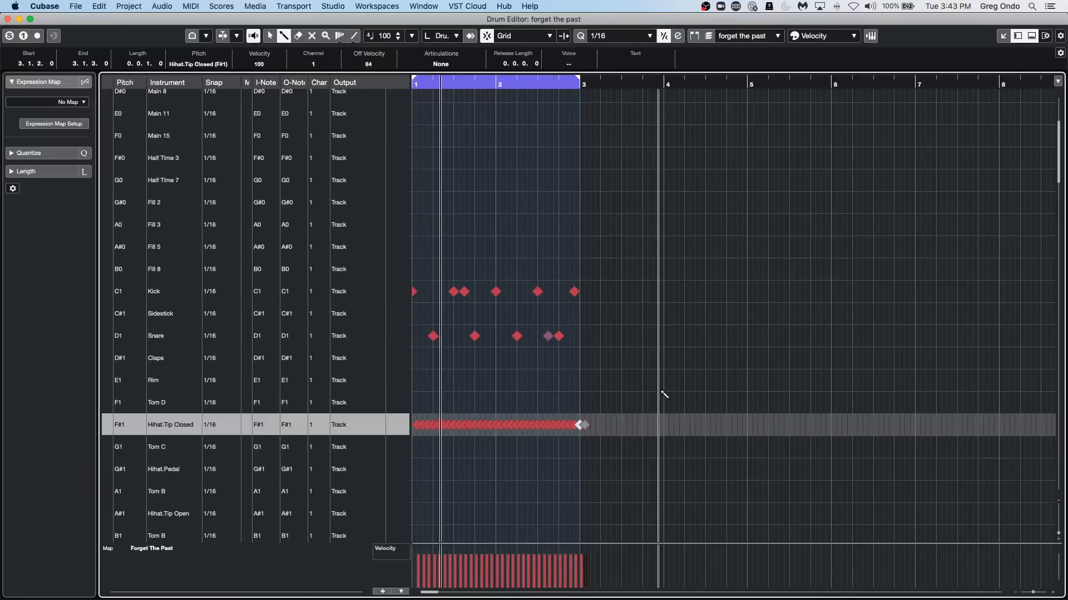
right_click(593, 323)
left_click(593, 319)
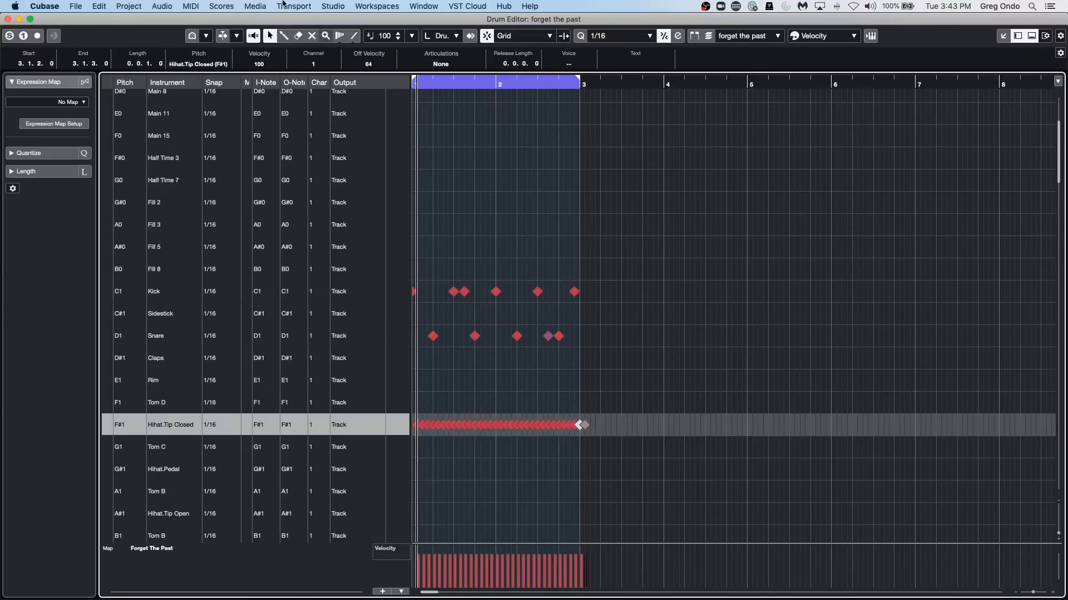
Open the Logical Editor, move it clear of the hi-hat notes and keep its function set to Transform.
left_click(176, 6)
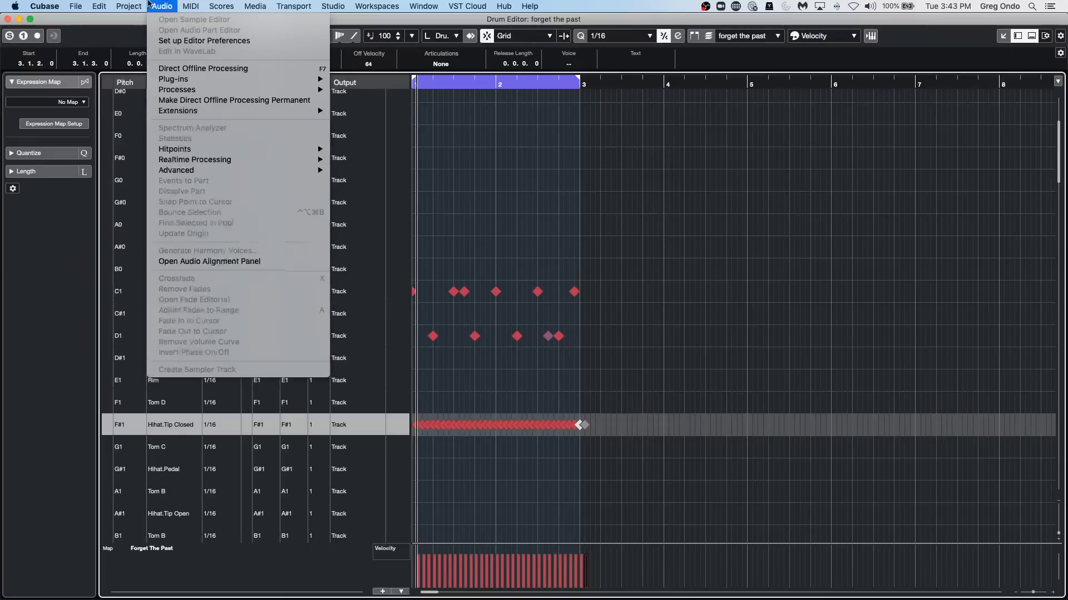
mouse_move(193, 4)
left_click(233, 181)
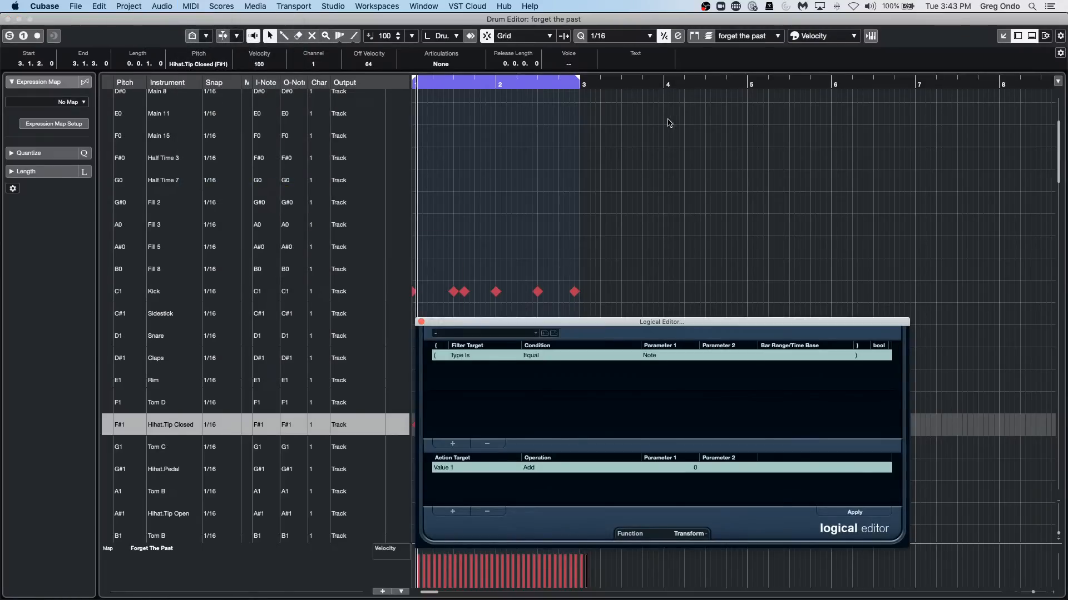
left_click_drag(549, 326, 707, 126)
left_click(846, 335)
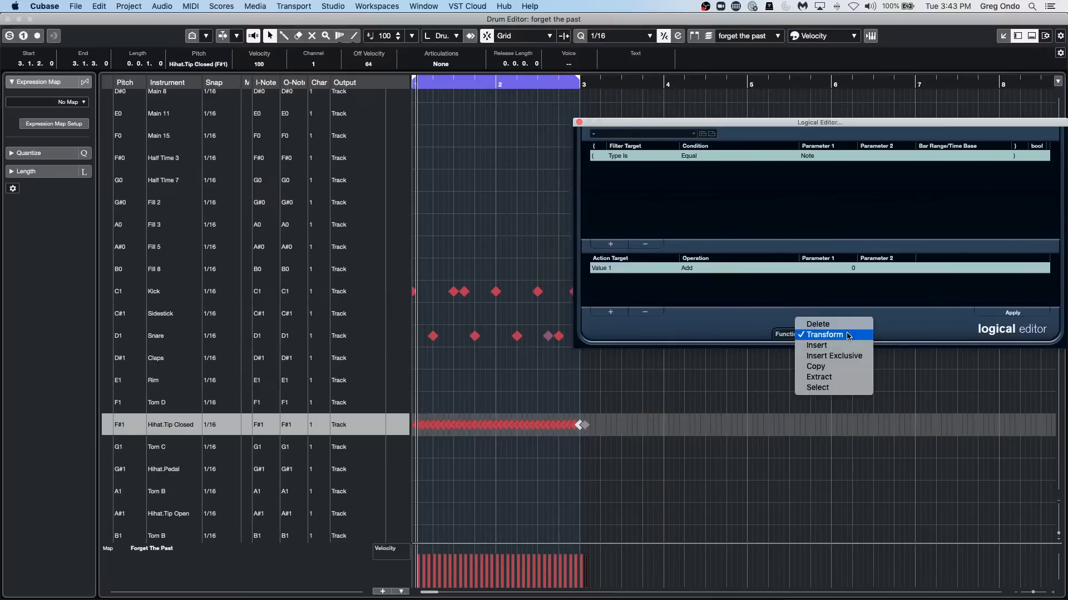
left_click(849, 335)
Add a second filter condition in the Logical Editor that matches pitch equal to F#1.
left_click(638, 156)
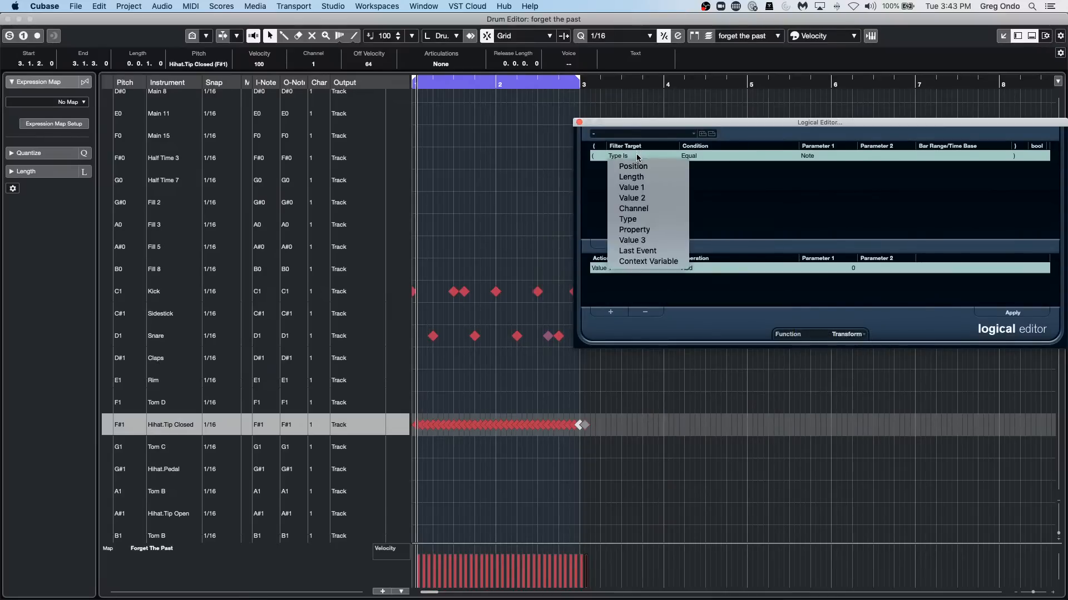
left_click(788, 181)
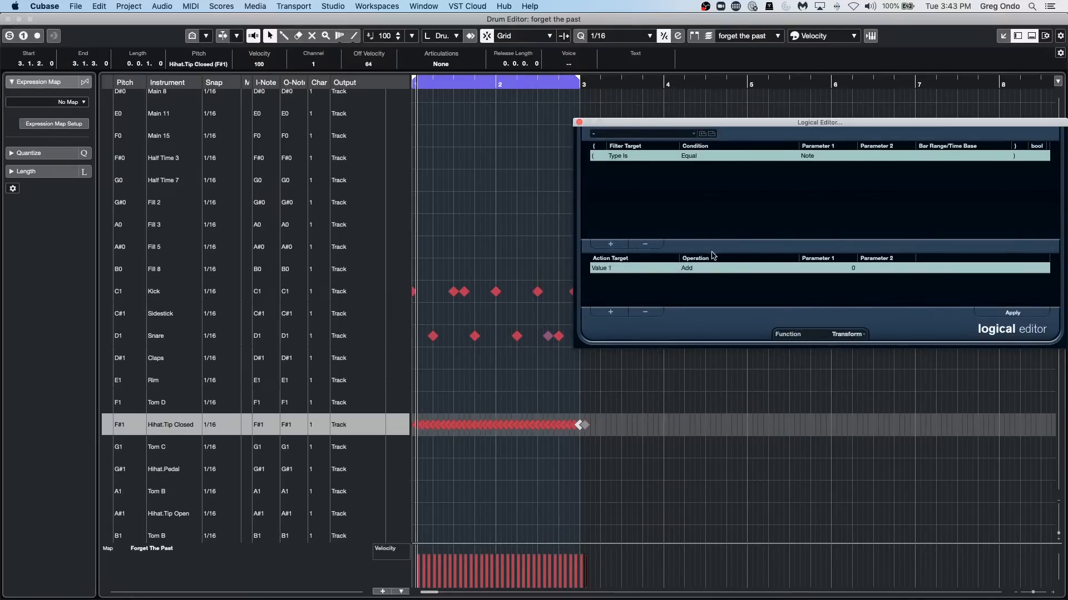
left_click(610, 244)
left_click(635, 168)
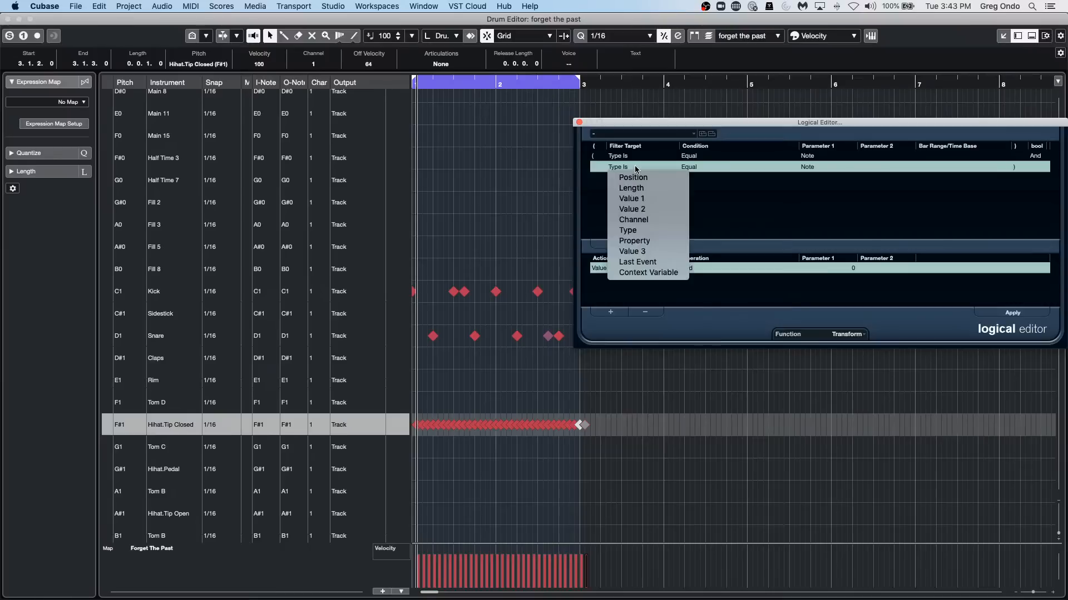
left_click(647, 200)
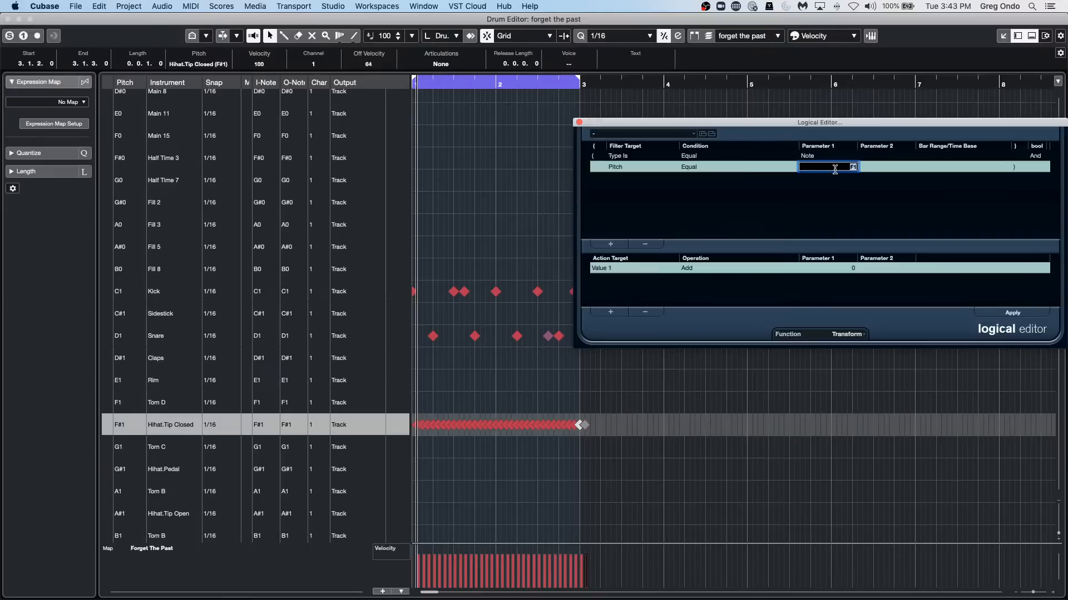
Set the action to give Value 2 random values between 60 and 90, and apply it.
left_click(618, 269)
left_click(632, 311)
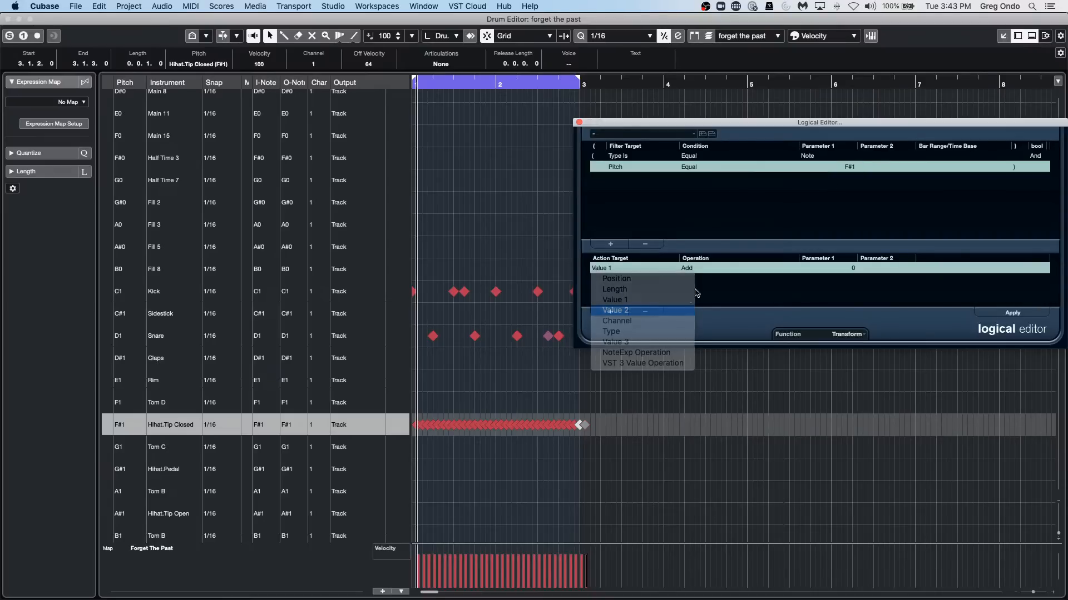
left_click(709, 269)
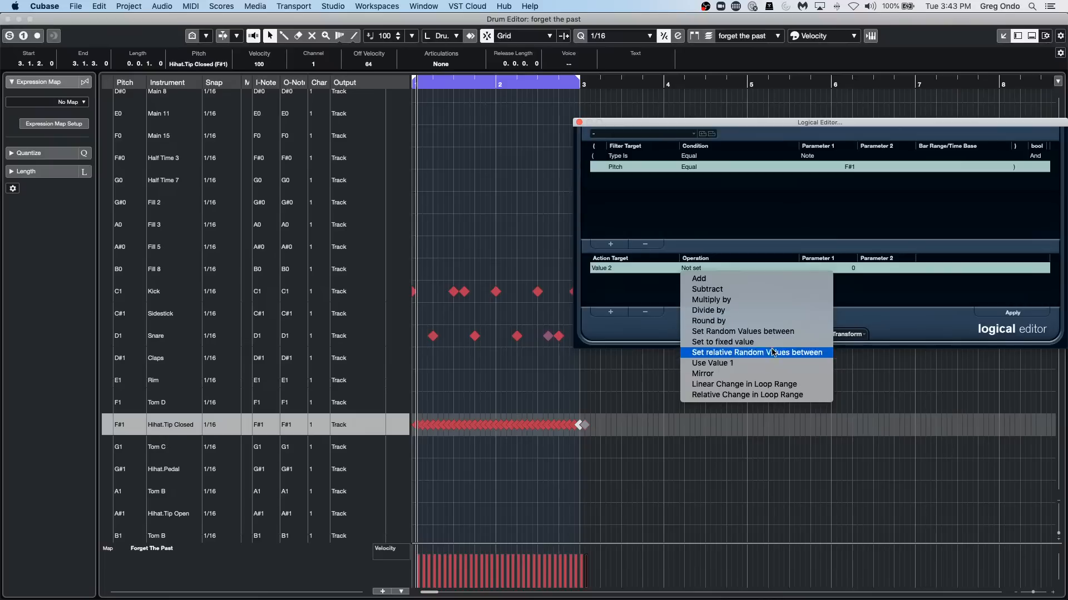
left_click(778, 332)
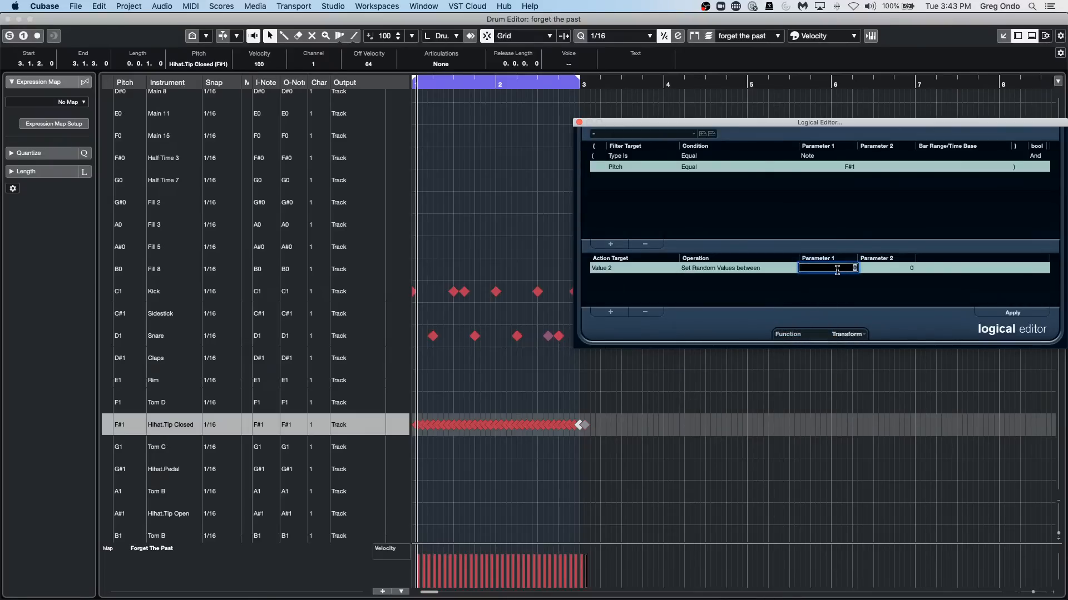
left_click(903, 269)
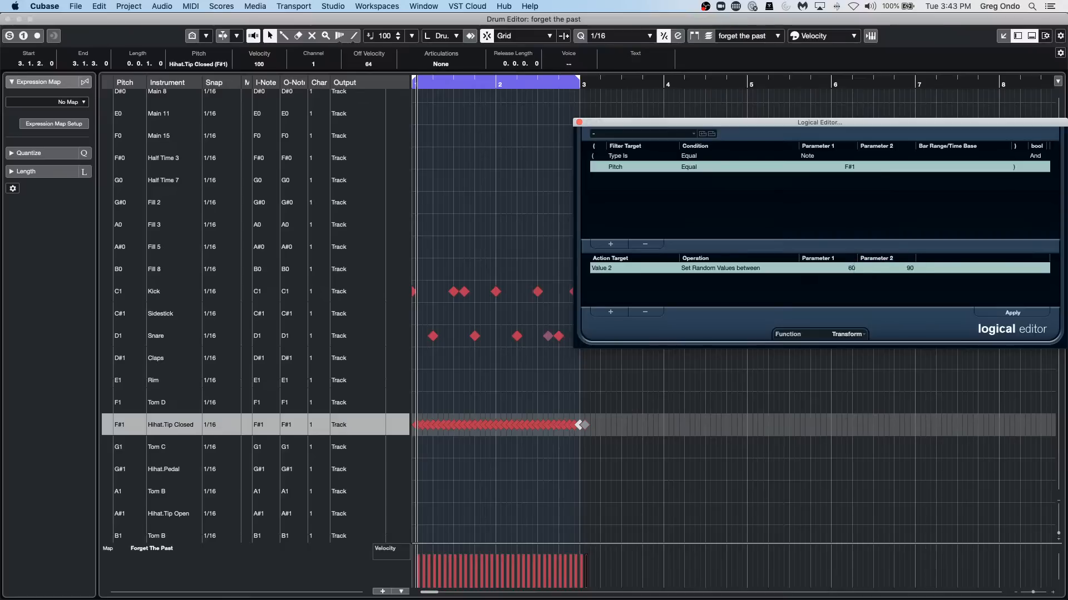
left_click(1014, 317)
left_click(616, 270)
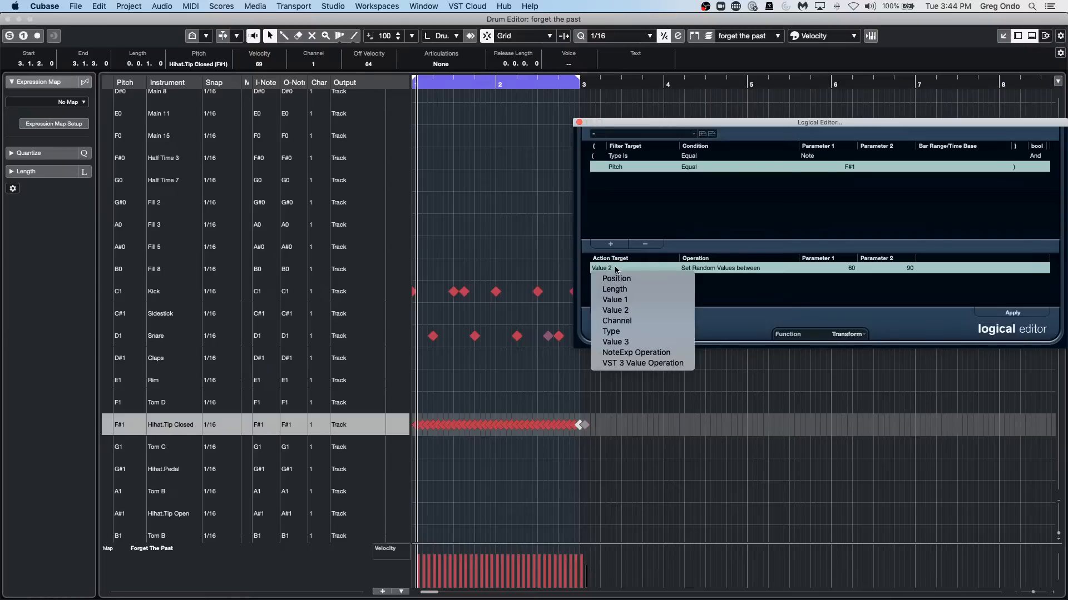
left_click(760, 302)
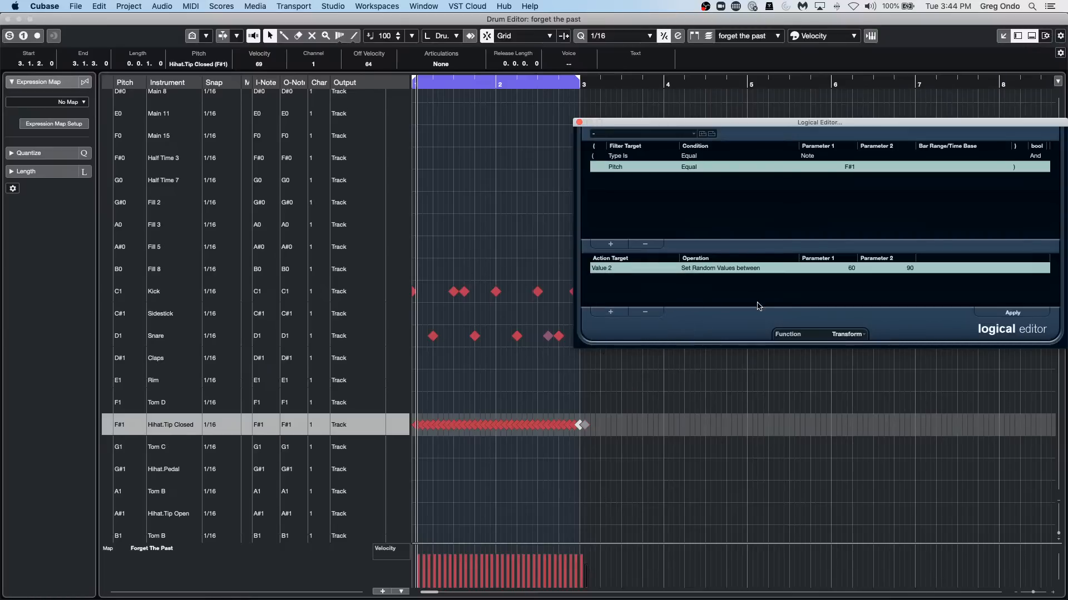
left_click(699, 270)
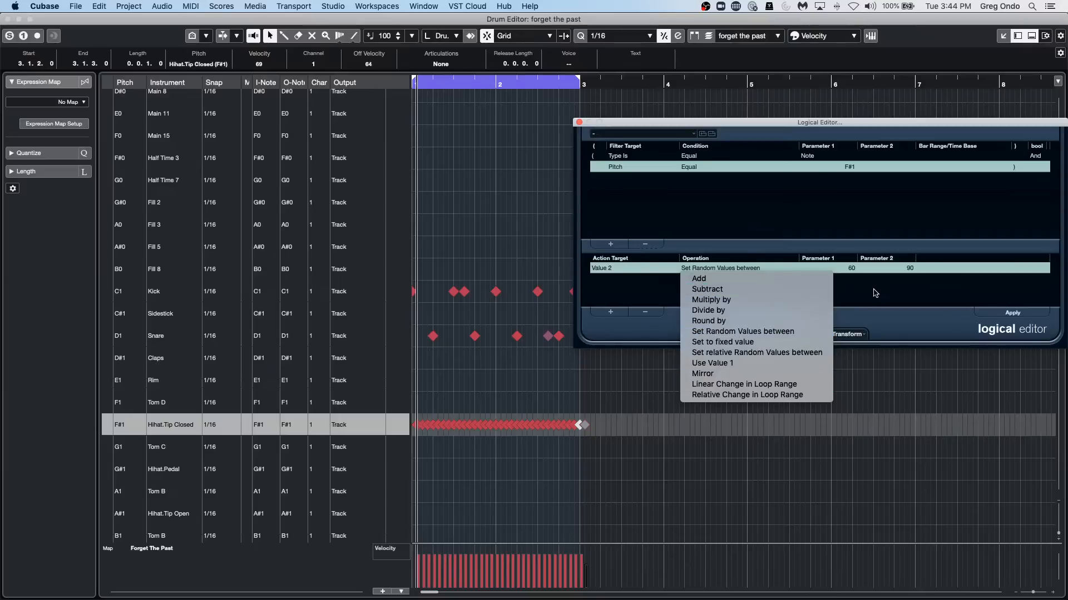
left_click(878, 294)
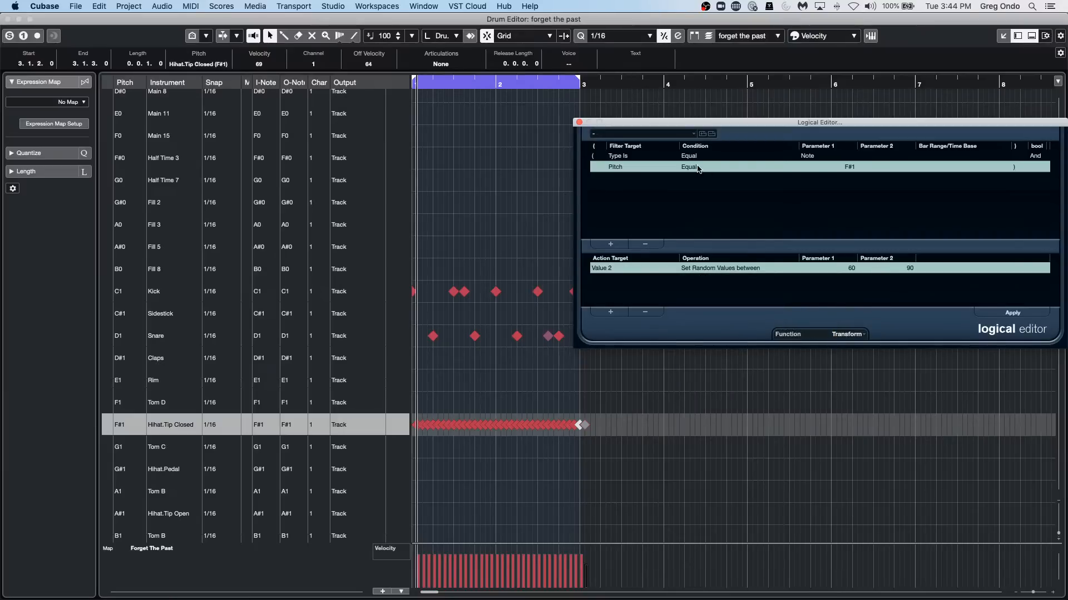
Select the run of Hihat.Tip Closed notes in bars 1 and 2 and apply the velocity randomization to them.
left_click_drag(1004, 123, 954, 111)
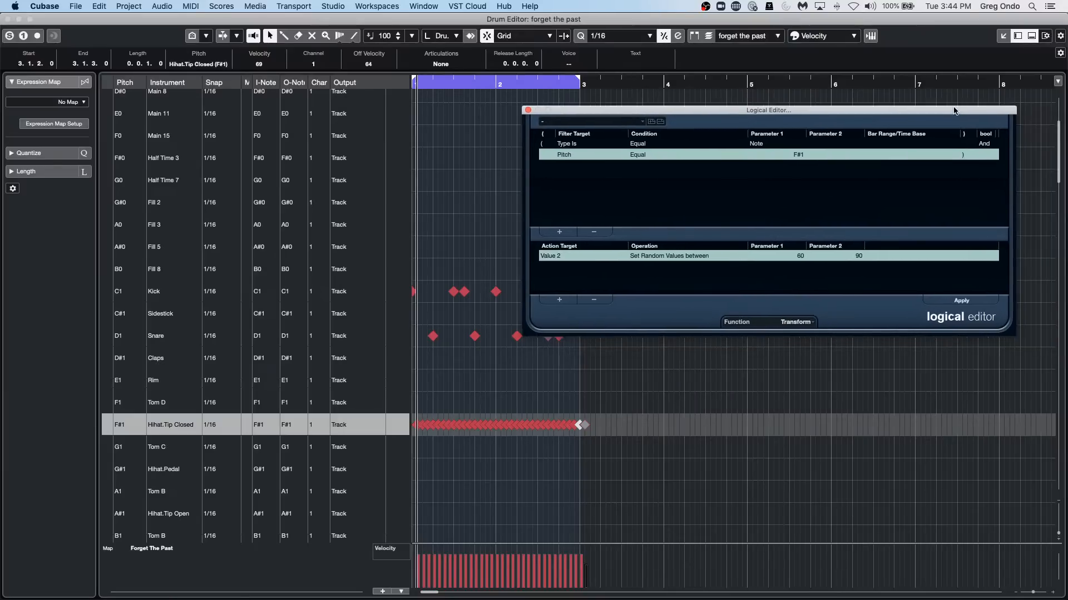
right_click(501, 401)
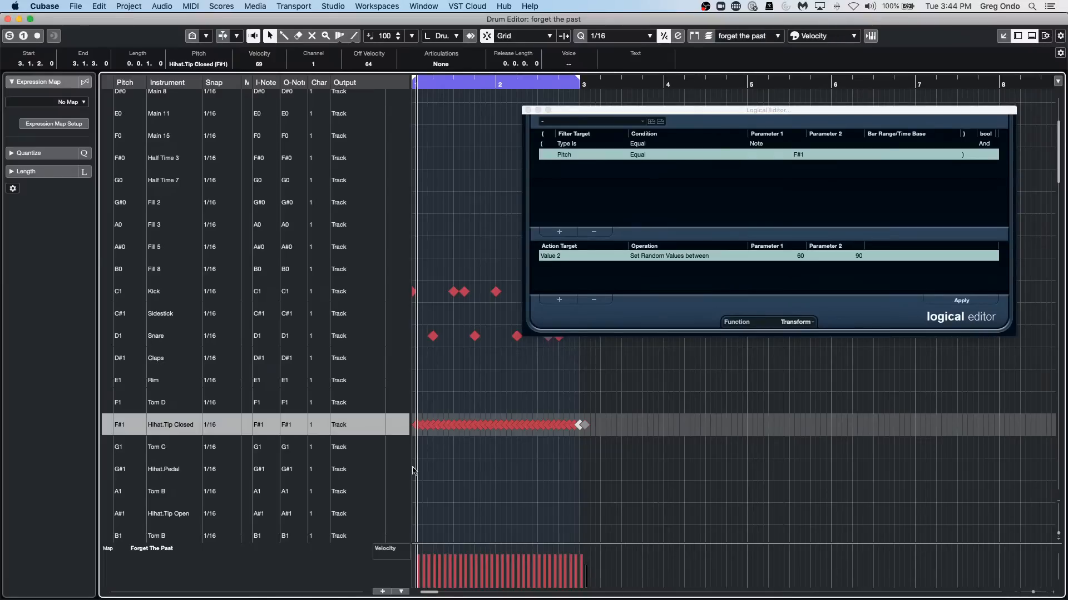
left_click_drag(432, 455, 631, 397)
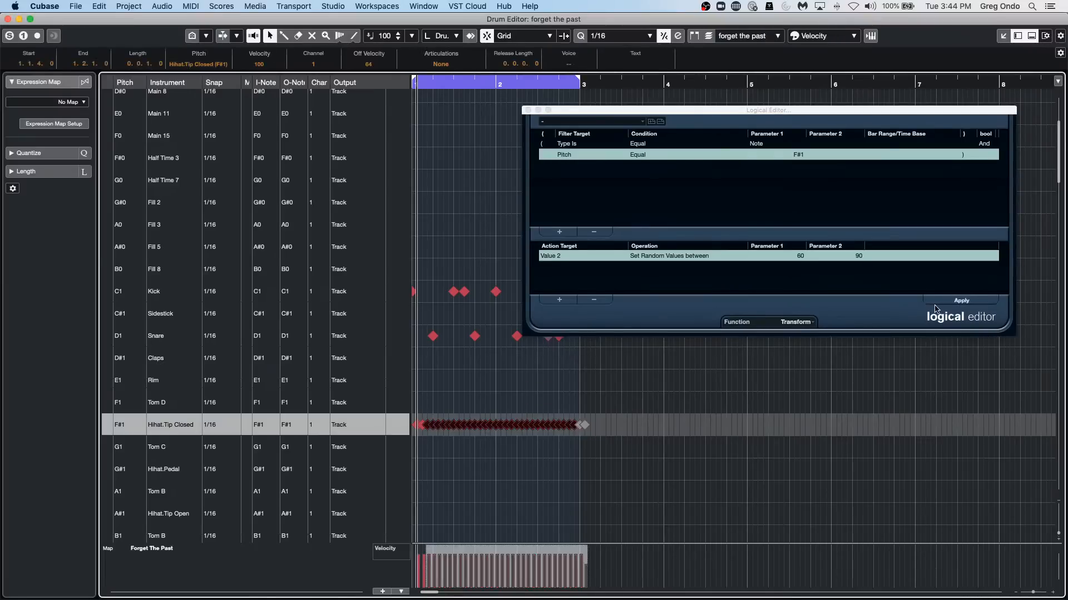
left_click(981, 300)
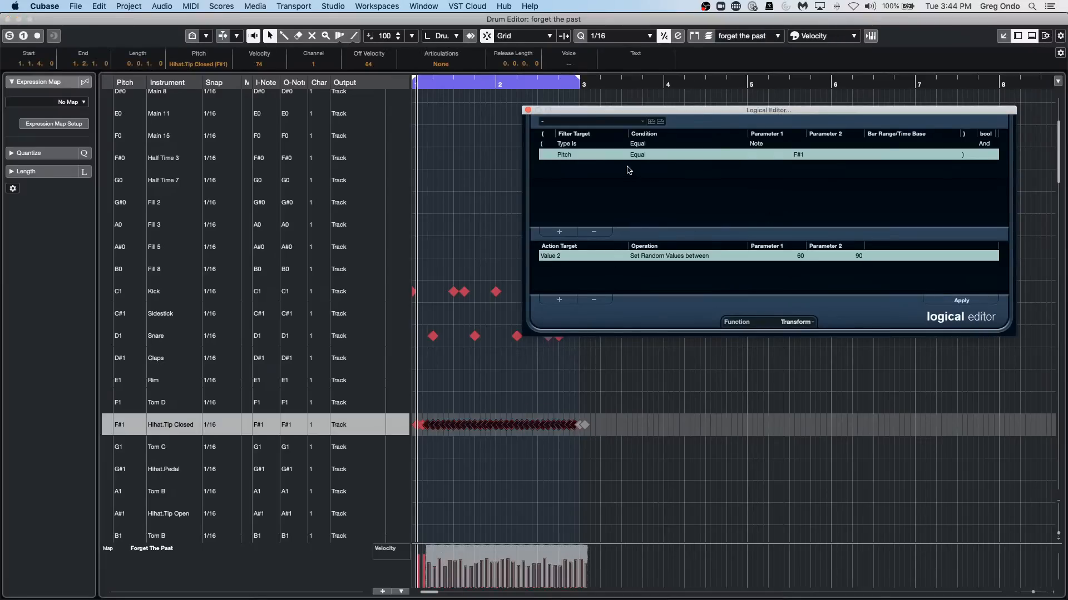
Remove the pitch filter condition and reapply the velocity randomization to the selected hi-hats, auditioning the pattern in playback.
left_click(595, 233)
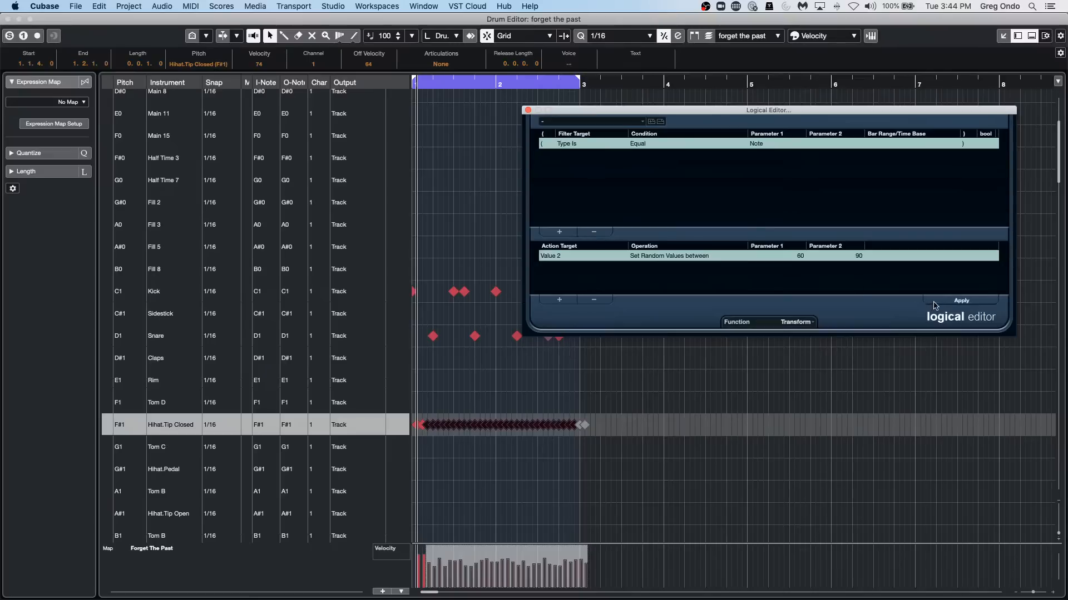
left_click(961, 302)
key("space")
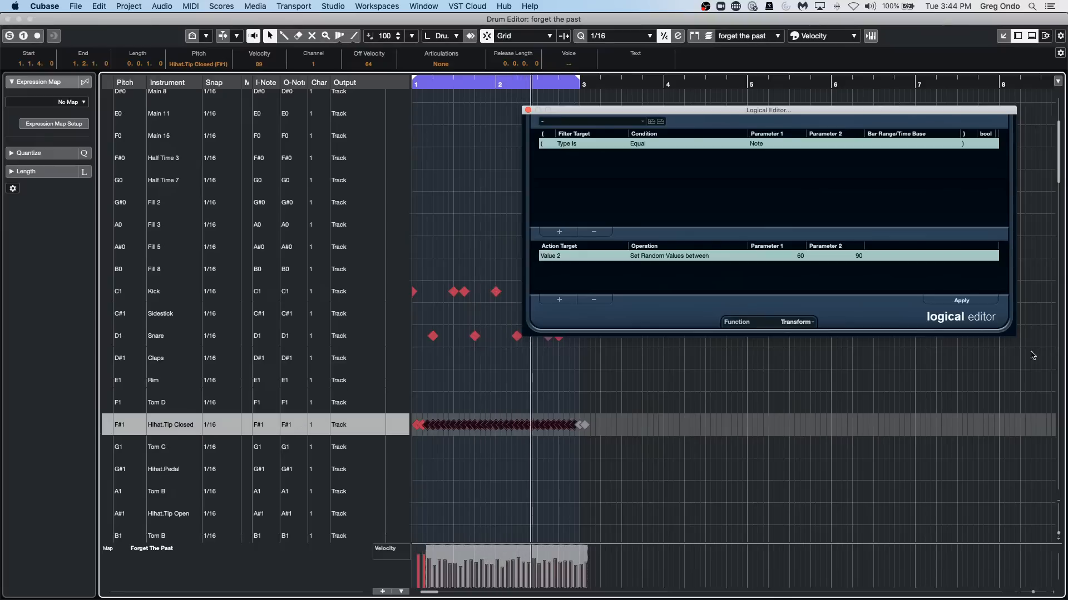
left_click(957, 301)
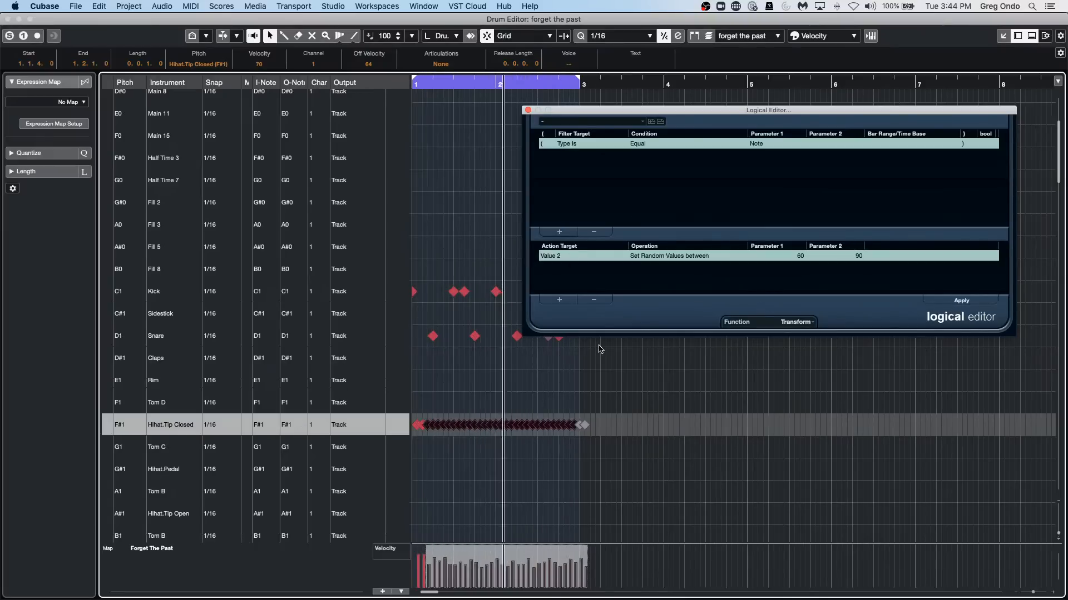
Add a second filter condition with Last Event as its filter target.
left_click(559, 232)
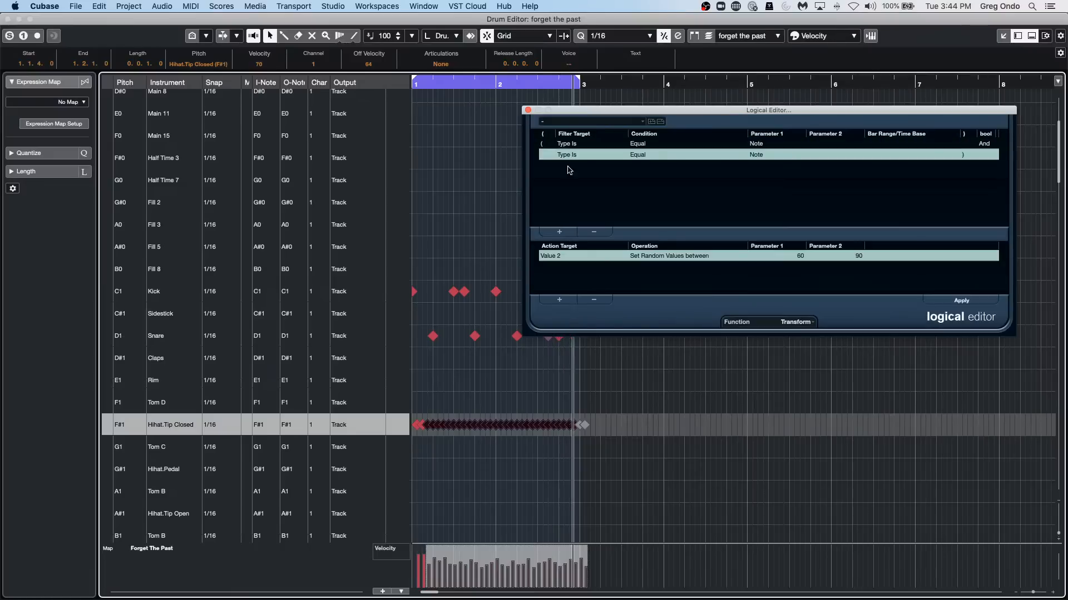
left_click(564, 156)
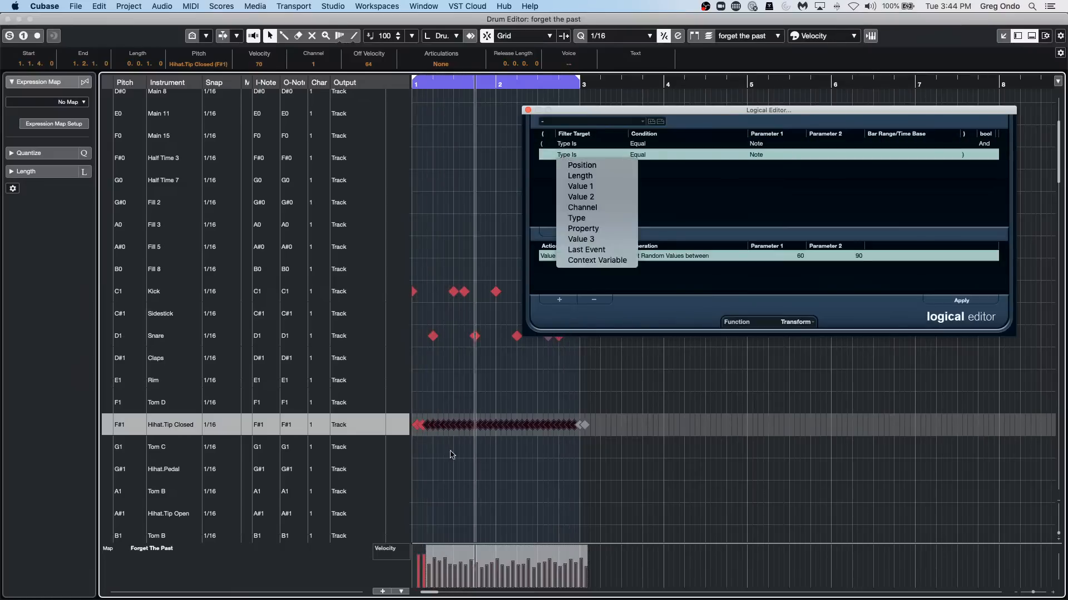
left_click(444, 473)
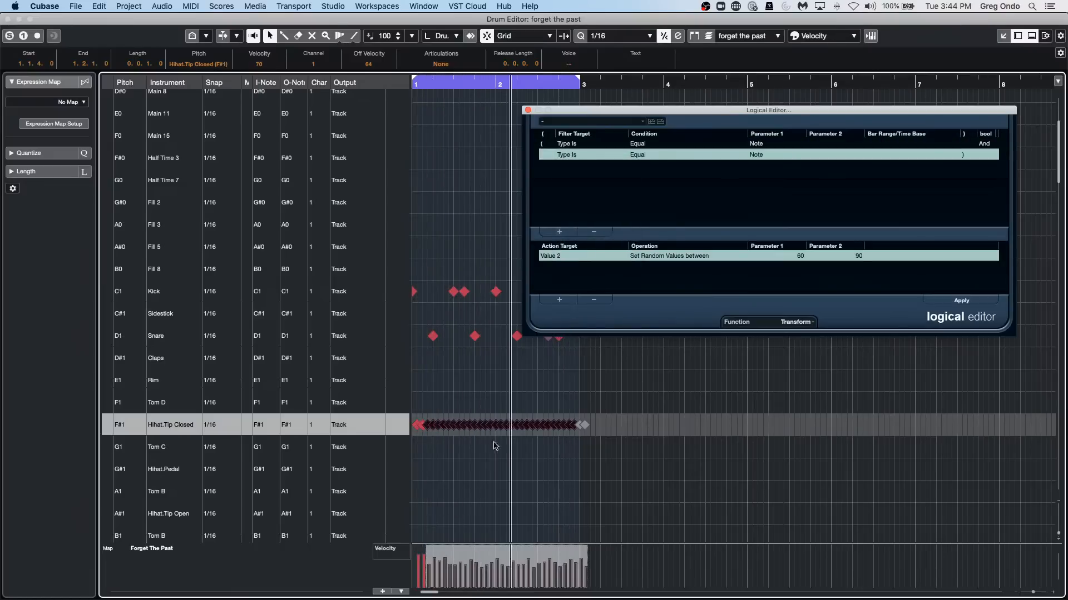
left_click(575, 158)
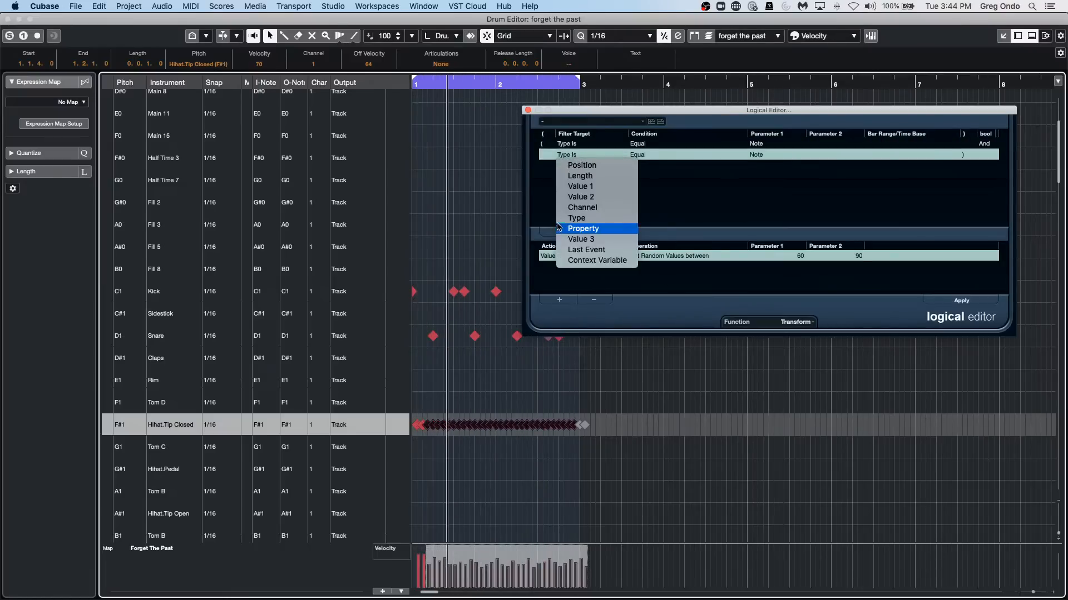
left_click(595, 251)
Set the Last Event condition to Every other Event, using Eventcounter with a value of 2.
left_click(639, 154)
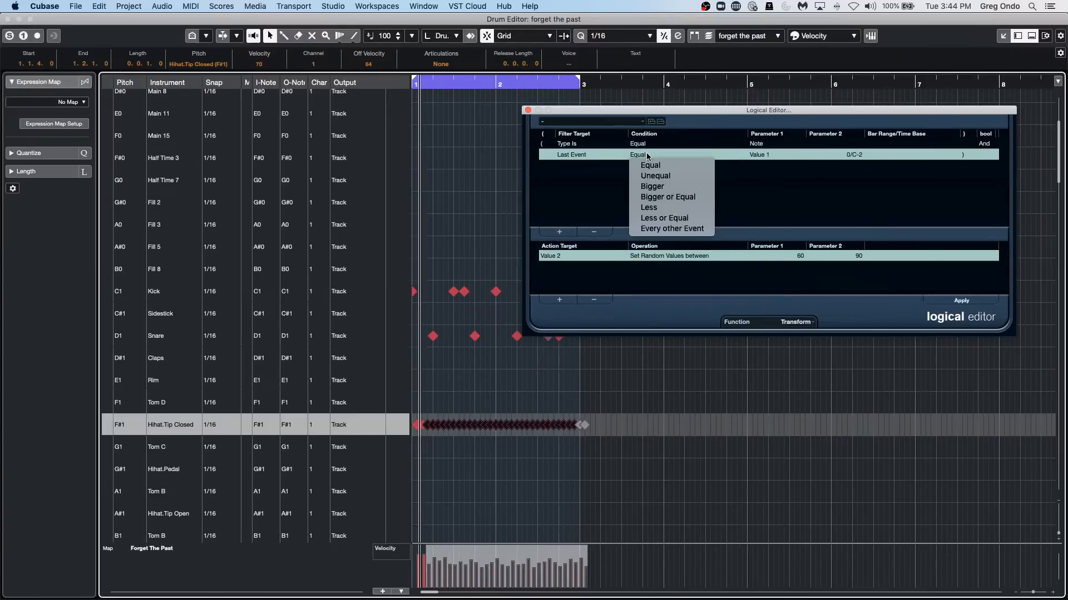
left_click(705, 232)
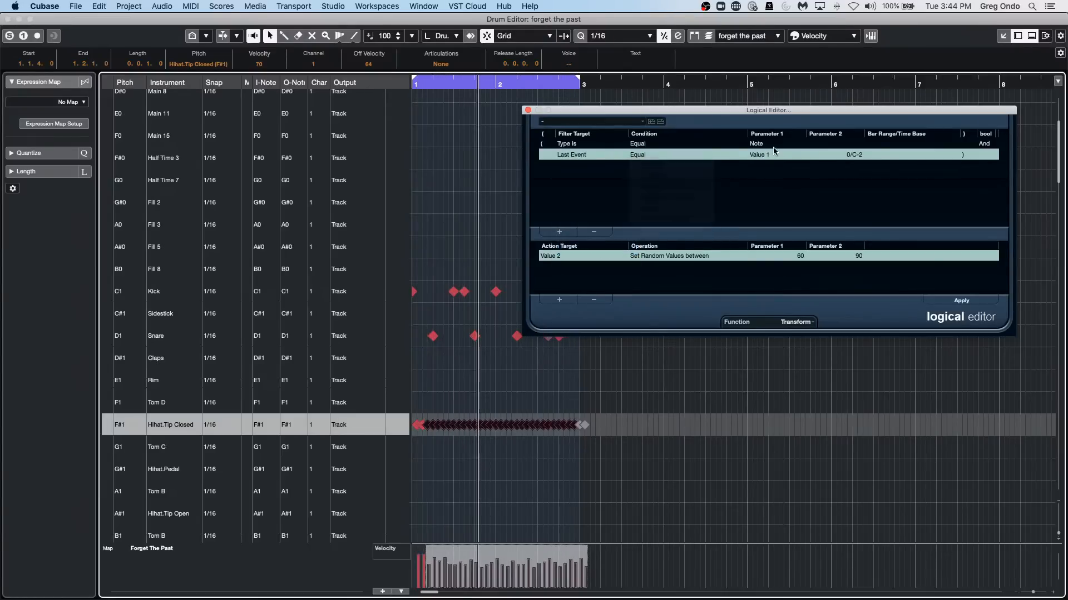
left_click(772, 155)
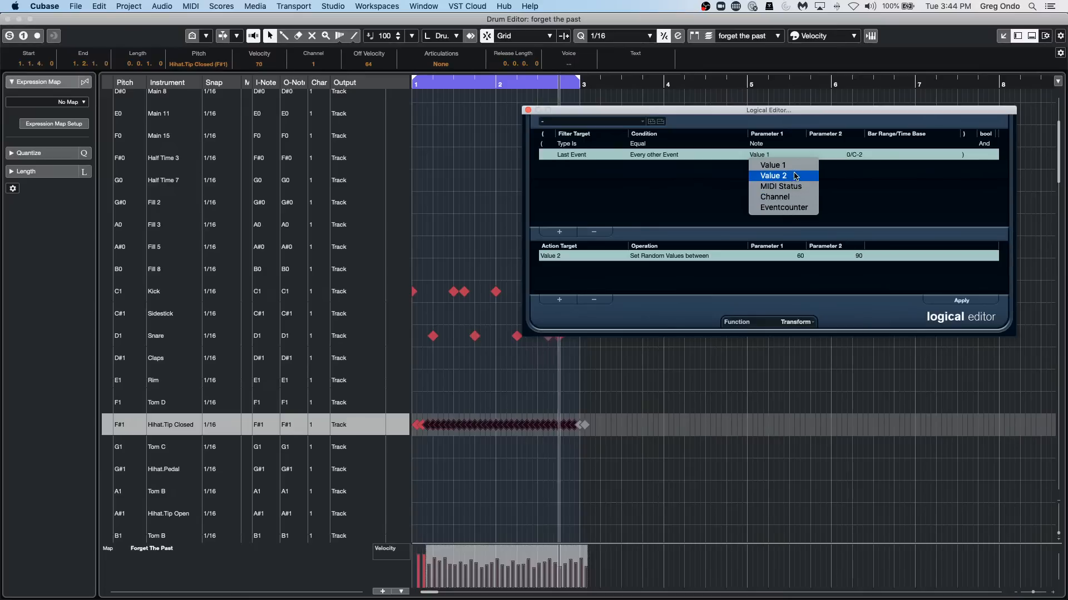
left_click(787, 207)
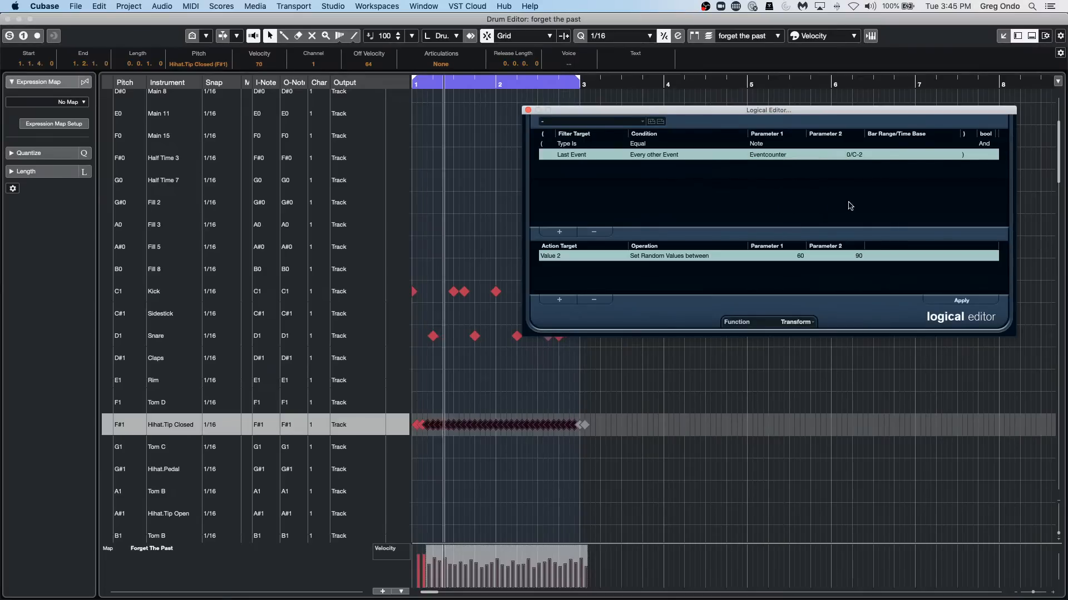
left_click(856, 155)
type("2")
key("Return")
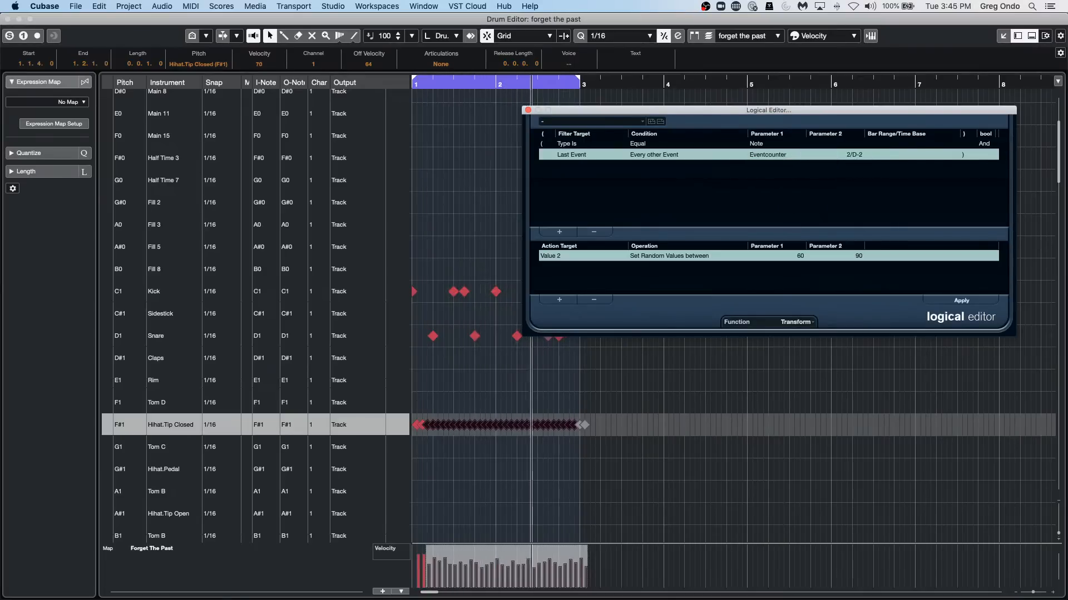
Change the action to subtract 40 from Value 2 and apply it to the selected hi-hat notes.
left_click(674, 256)
left_click(674, 258)
left_click(670, 257)
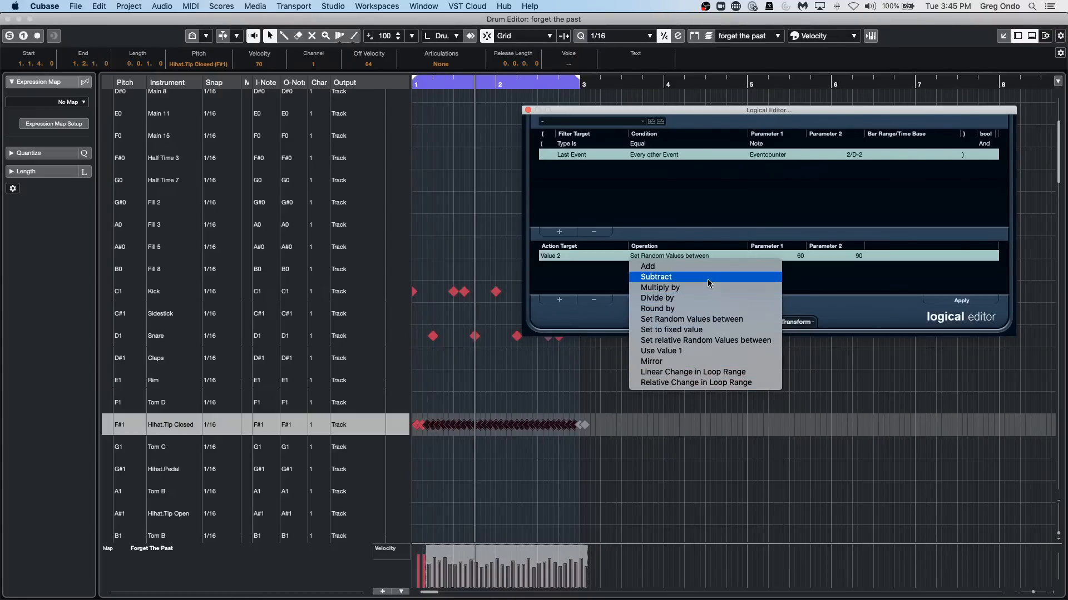
left_click(684, 277)
left_click(788, 257)
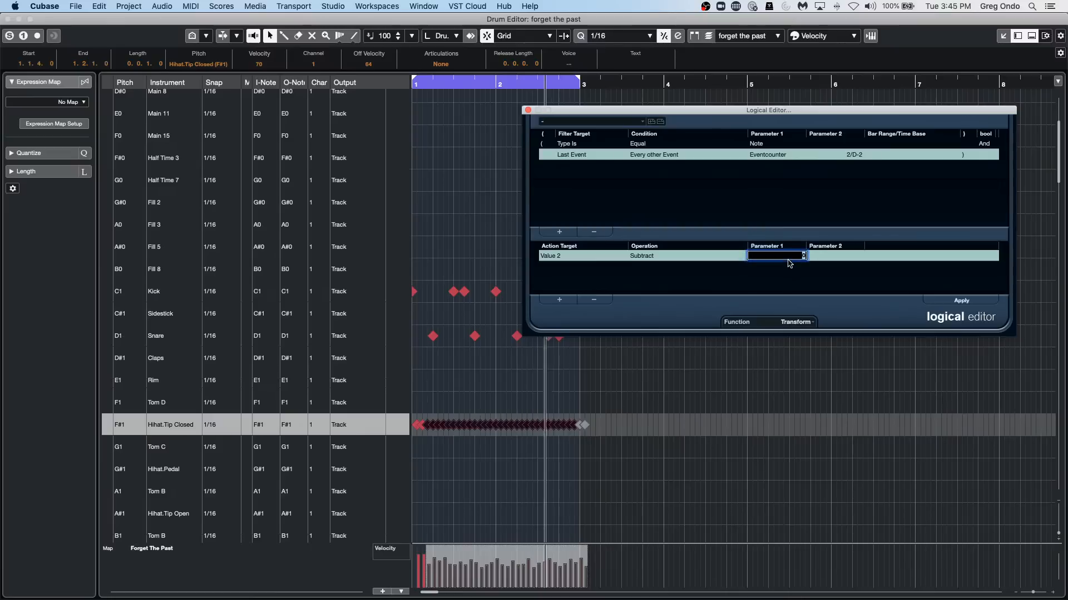
type("40")
key("Return")
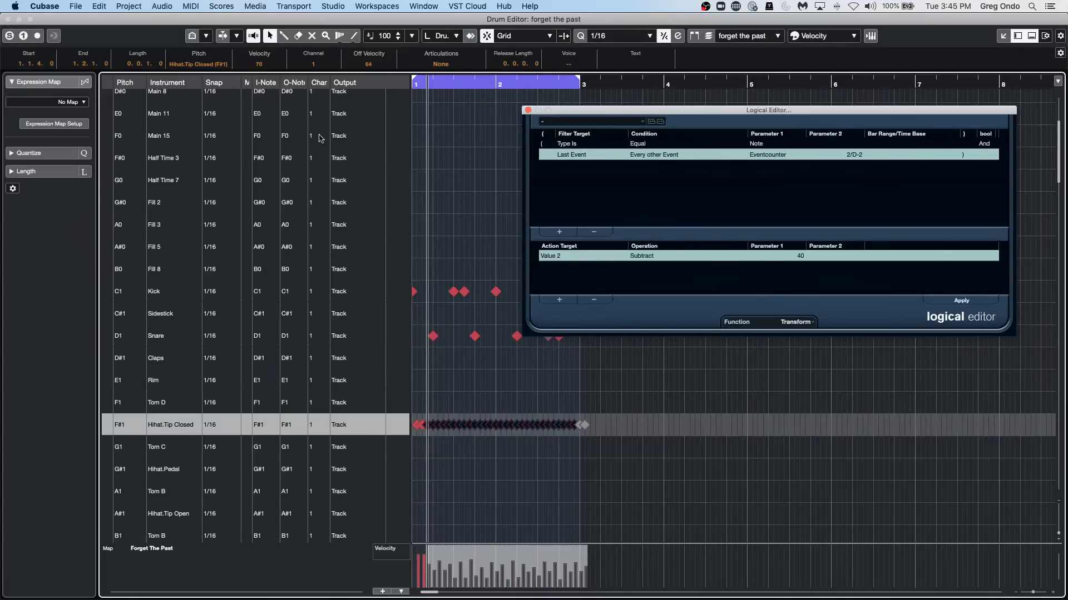
Close the separate Drum Editor window and the Logical Editor to return to the project.
left_click(8, 19)
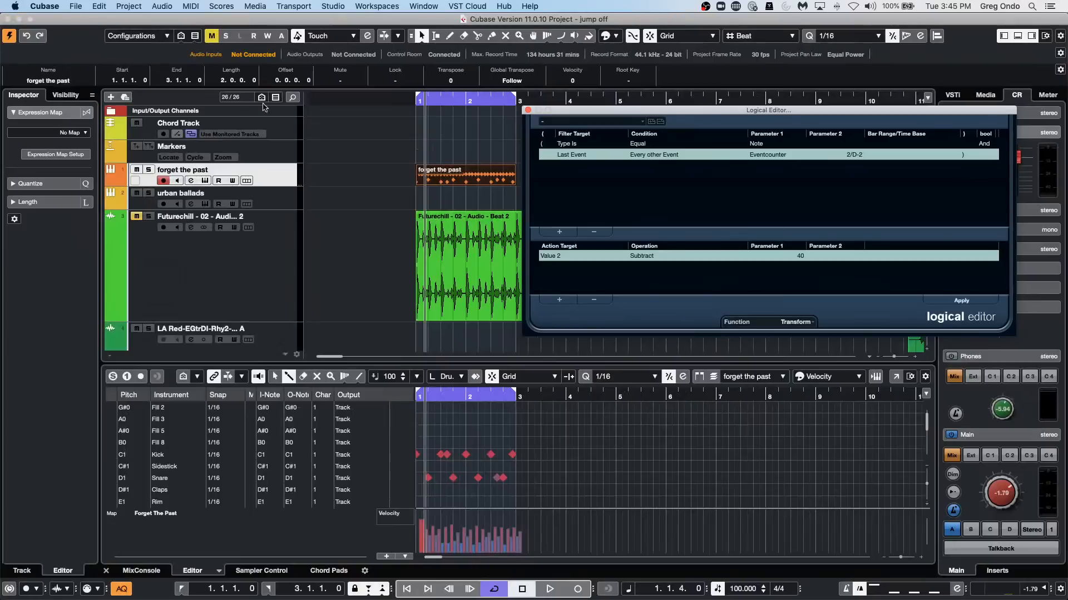
left_click(527, 110)
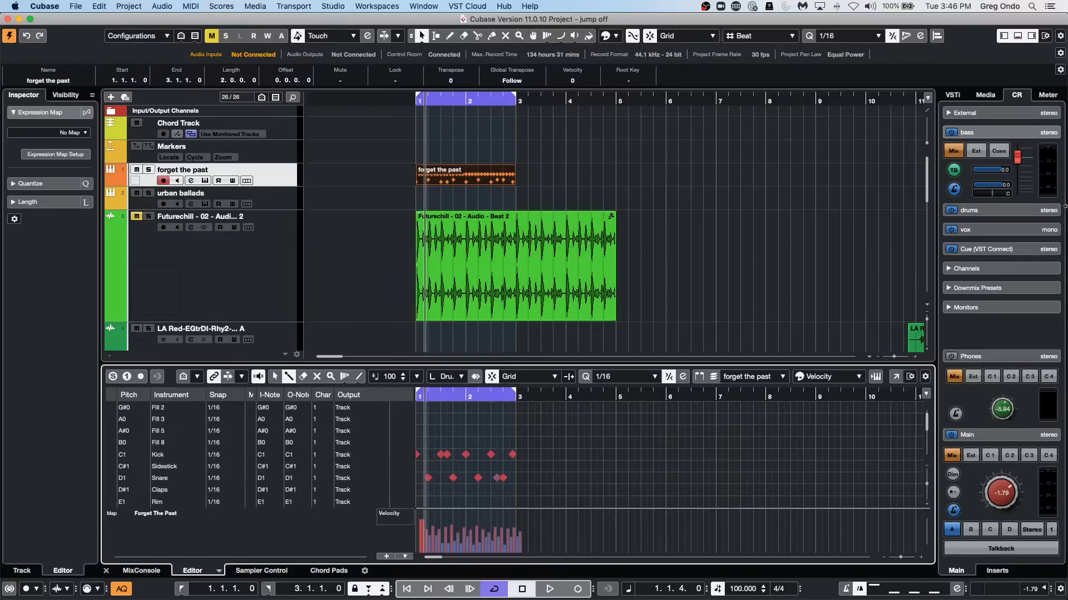
Open the GA ONE Library from the Loops & Samples media and filter its sounds to the Snare Drum category.
left_click(985, 95)
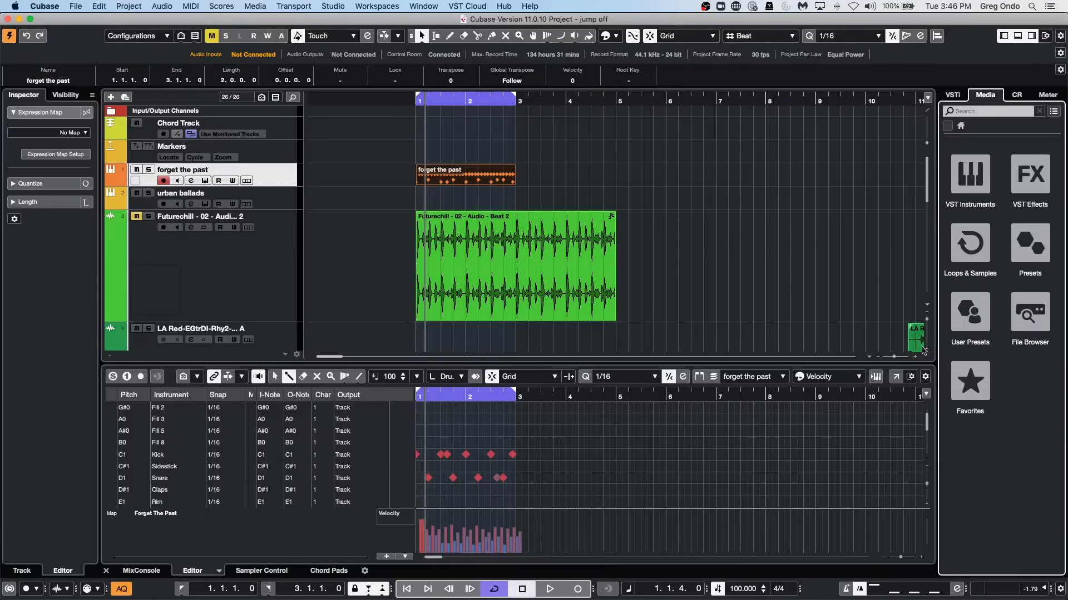
left_click(966, 260)
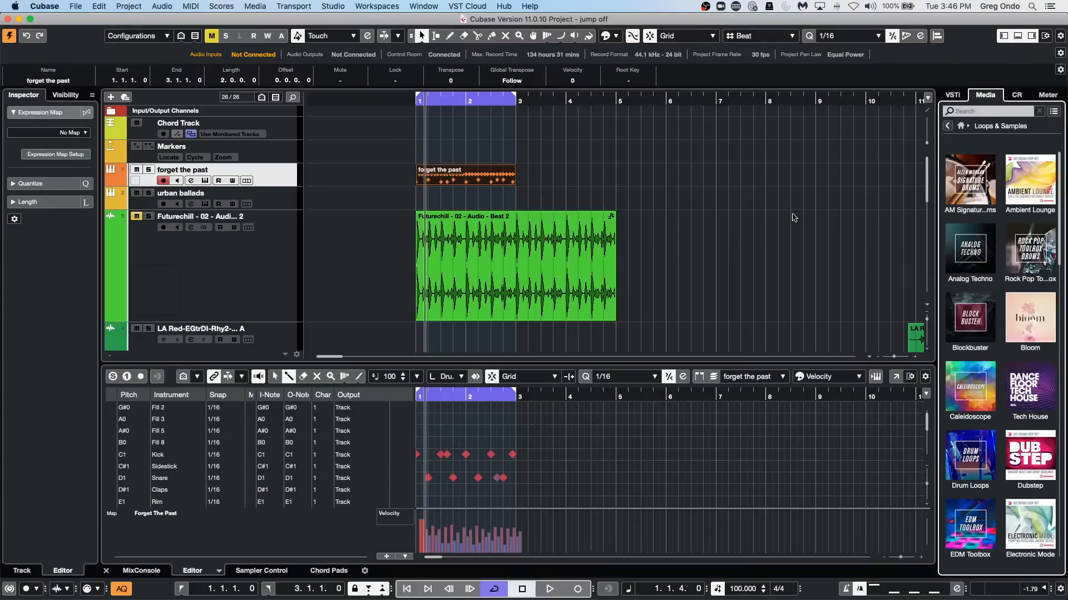
scroll(824, 267, "down", 1)
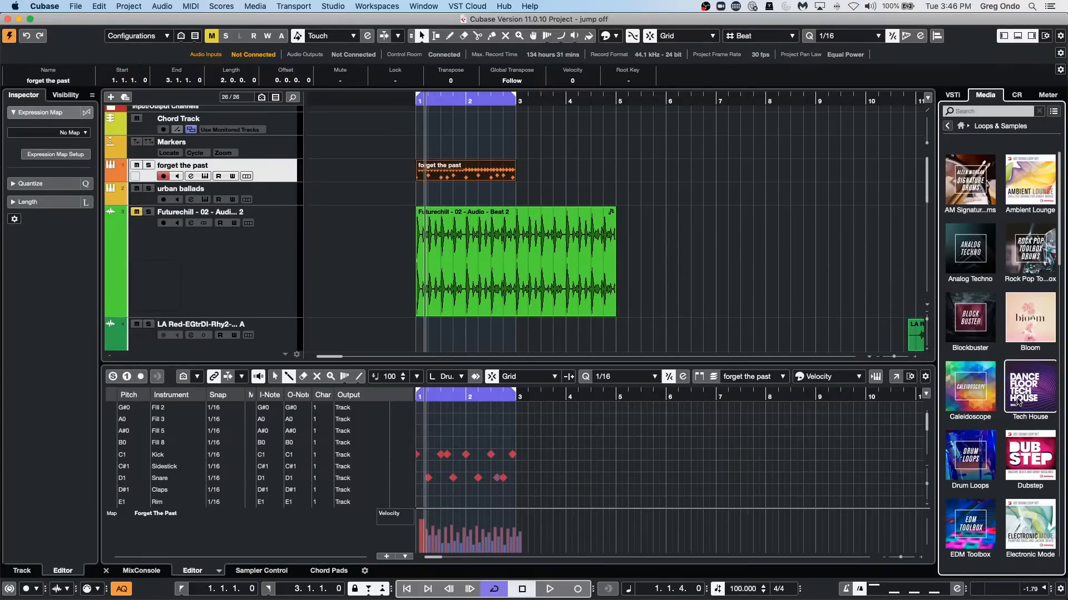
scroll(985, 445, "down", 3)
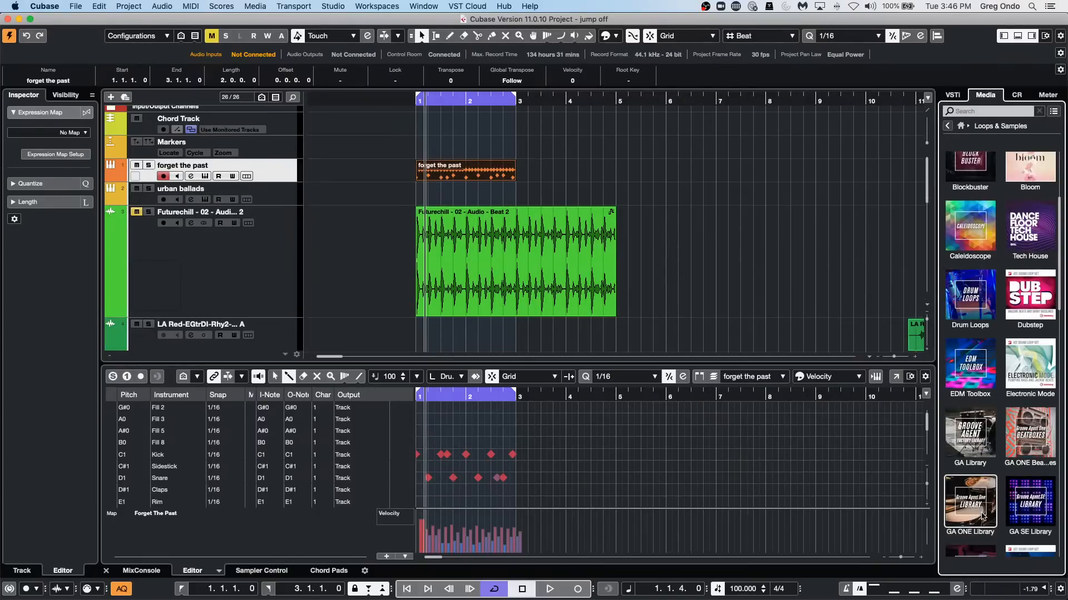
left_click(983, 513)
left_click(963, 200)
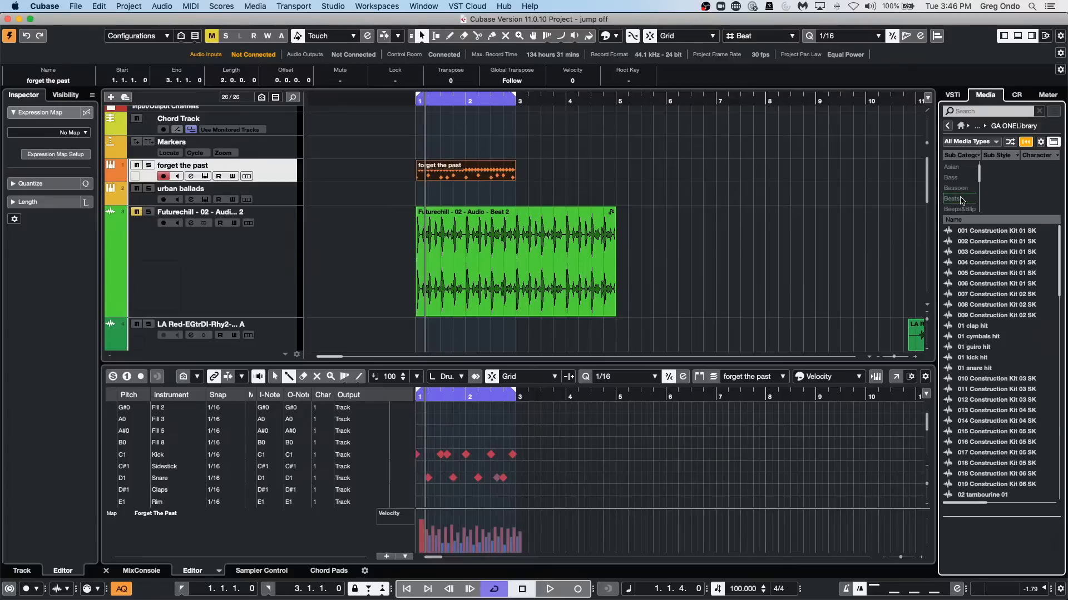
scroll(968, 183, "down", 5)
left_click(967, 169)
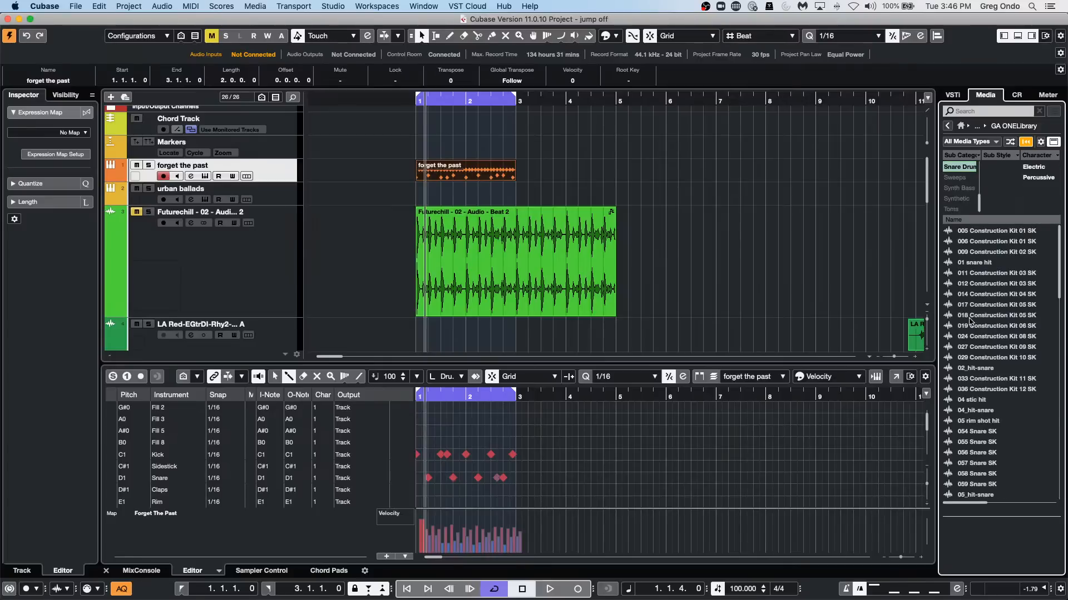
Place the 029 Construction Kit 10 SK sample on the LA Red-EGtrDI-Rhy2 track at 6.3.1.0 and inspect it up close.
left_click_drag(981, 358, 692, 342)
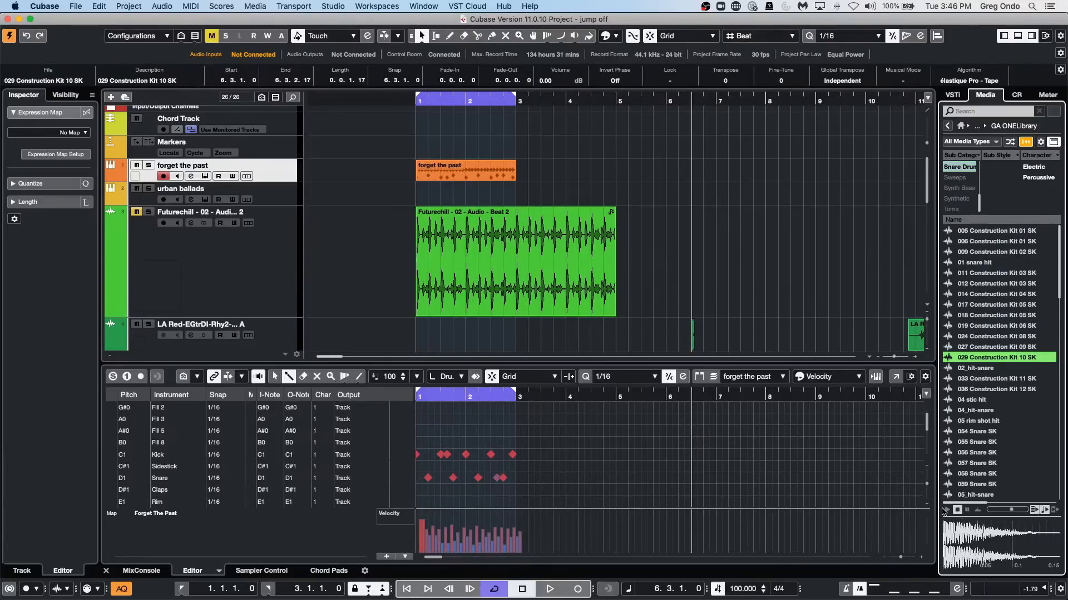
left_click(946, 510)
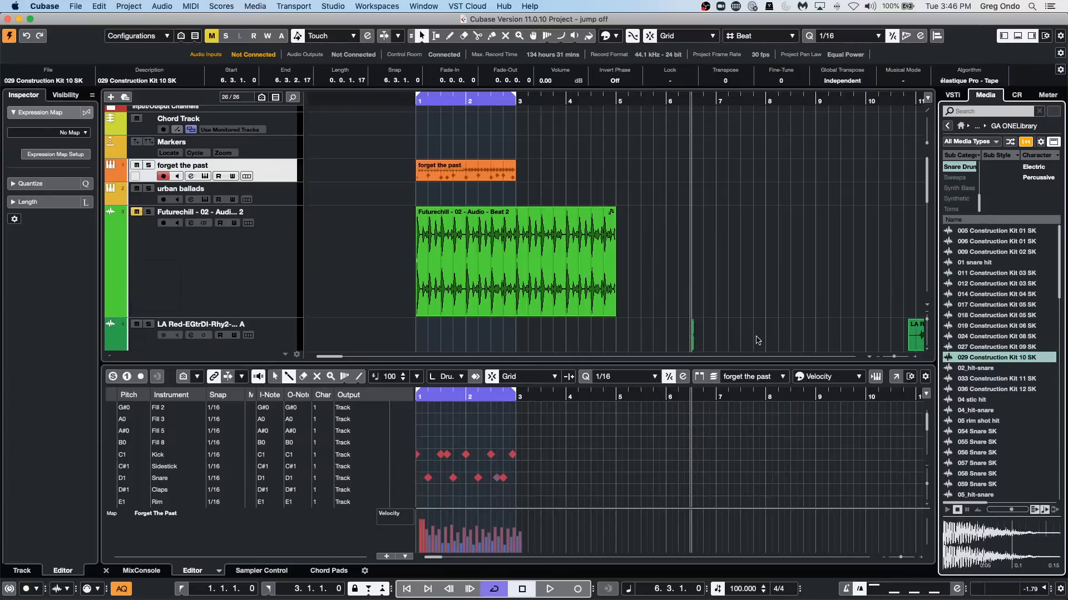
left_click_drag(695, 103, 687, 169)
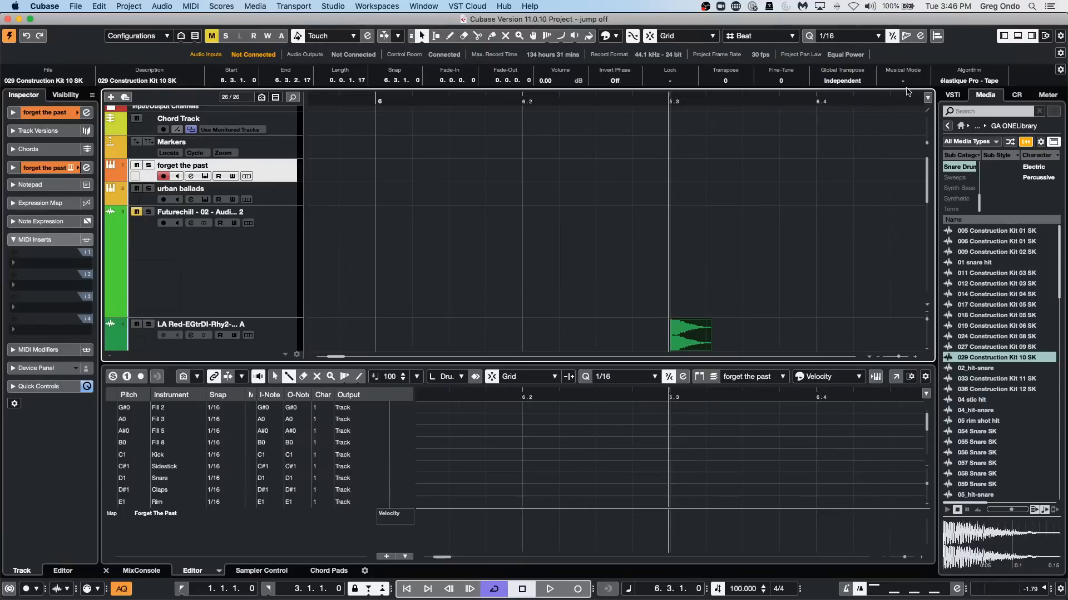
Clear the Snare Drum filter, switch to the Drum Loops set and place 01 Hard 90 on the Futurechill track at 6.4.1.0.
left_click(950, 168)
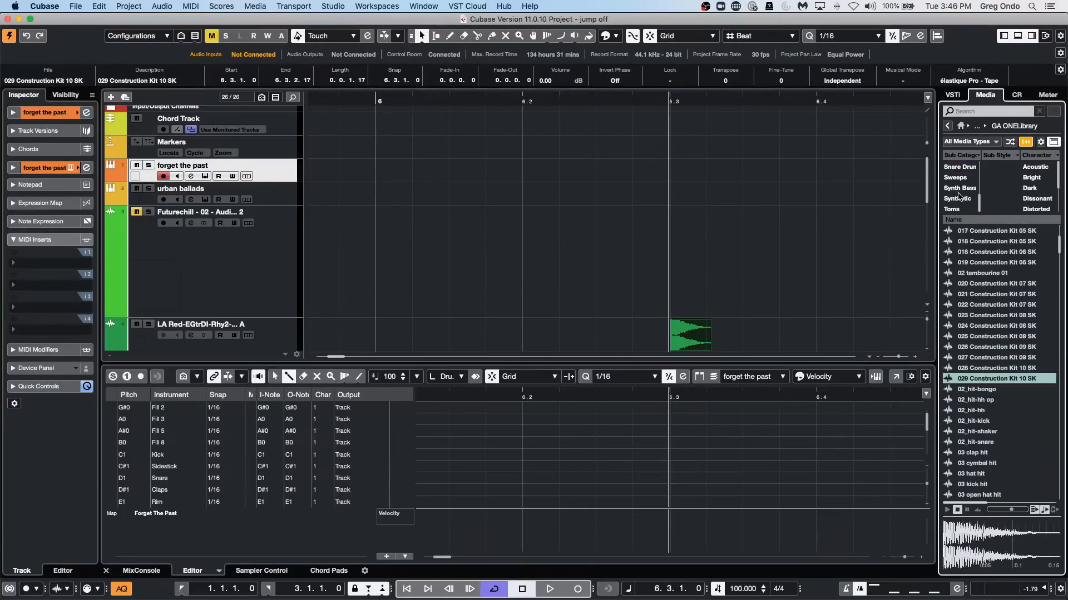
scroll(959, 199, "up", 3)
left_click(947, 126)
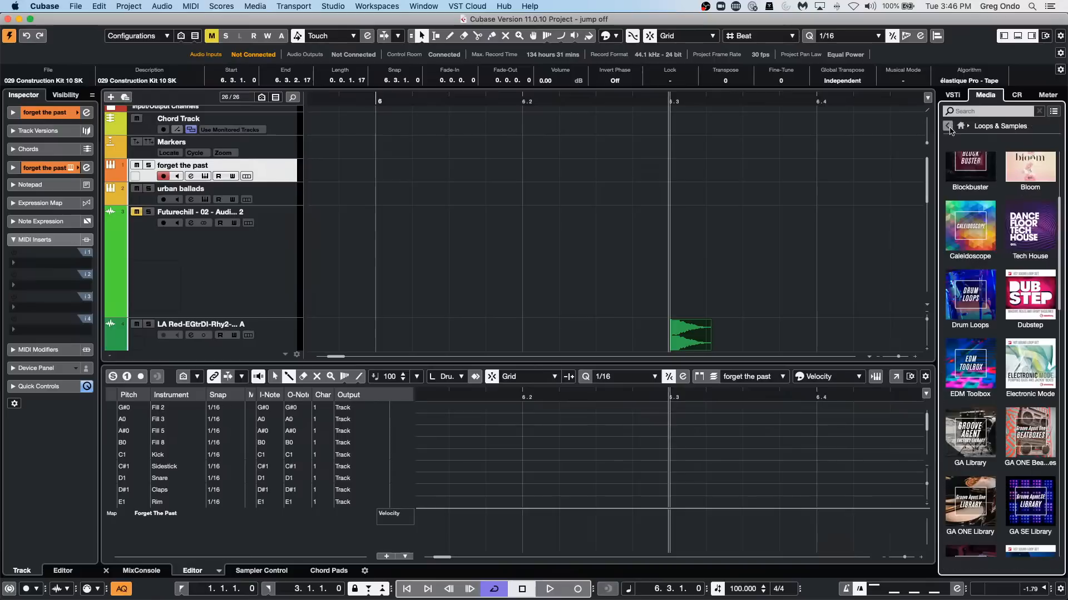
left_click(959, 302)
left_click_drag(970, 336, 817, 266)
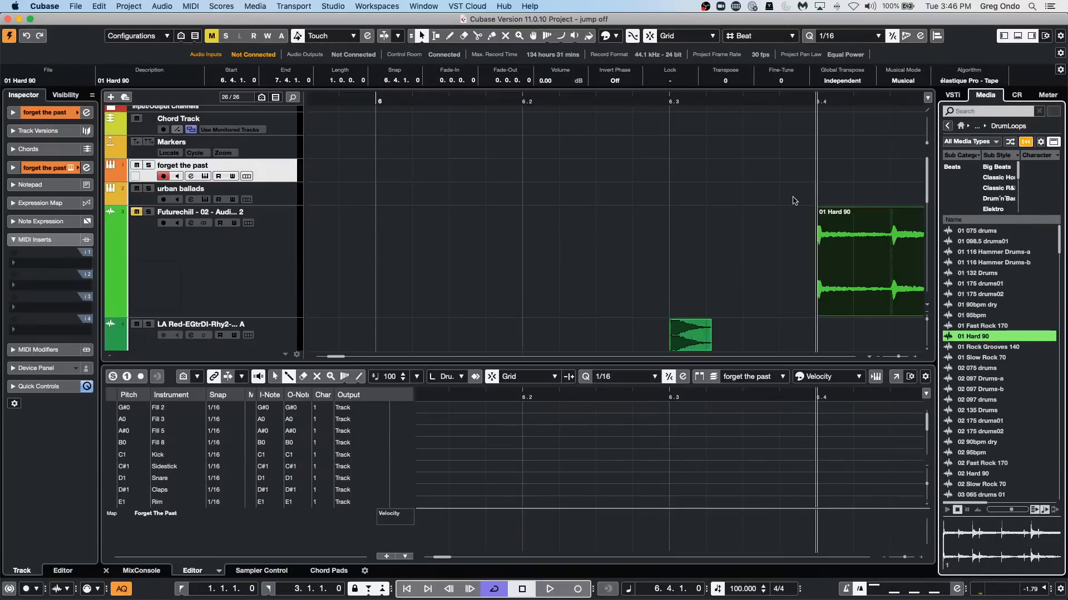
Turn off Musical Mode for the 01 Hard 90 loop and move it to start at bar 7.
left_click_drag(746, 101, 738, 82)
left_click(906, 81)
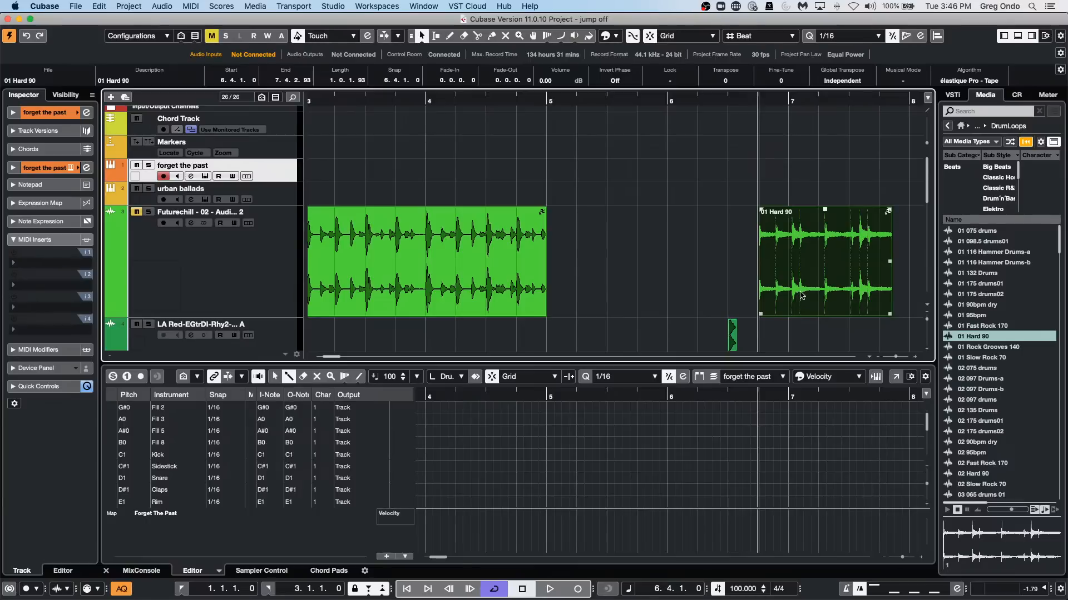
left_click_drag(799, 300, 824, 293)
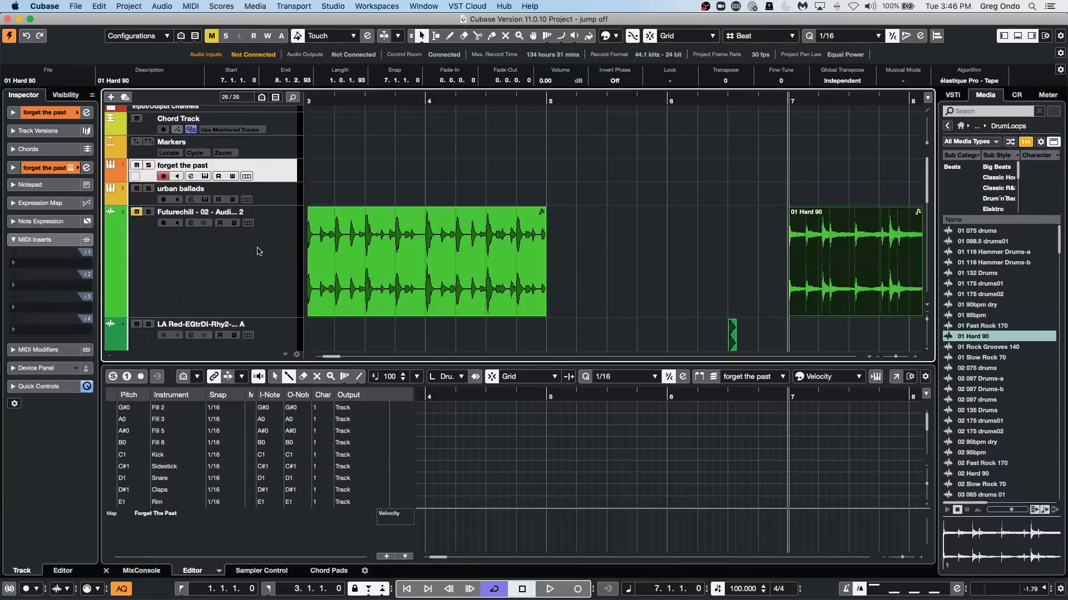
Solo the Futurechill track and audition the 01 Hard 90 loop from bar 7 without Musical Mode.
left_click(150, 213)
key("space")
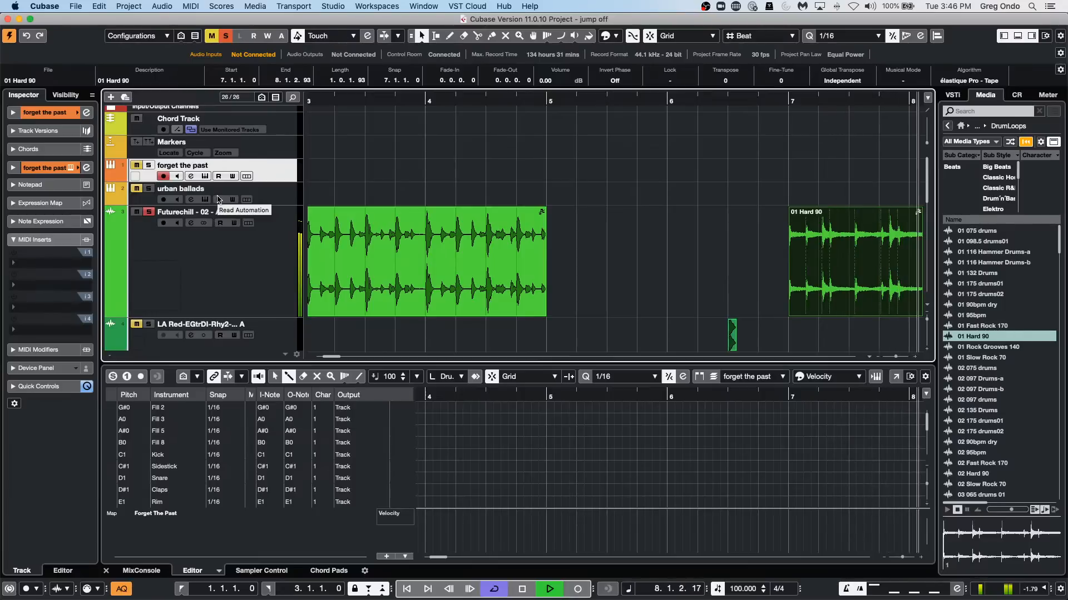
key("space")
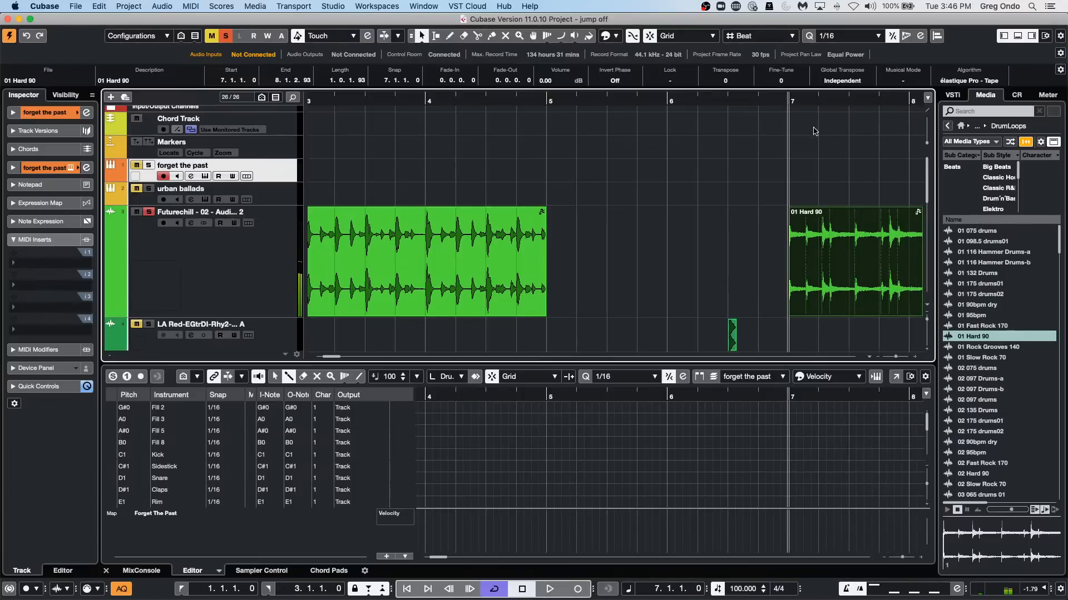
left_click_drag(745, 99, 933, 99)
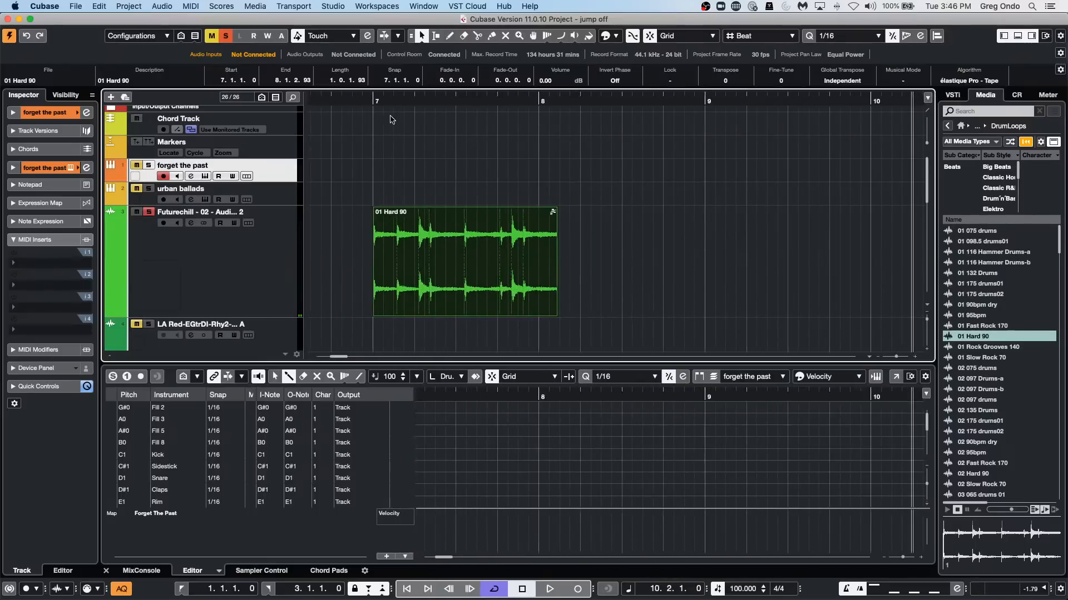
left_click(374, 99)
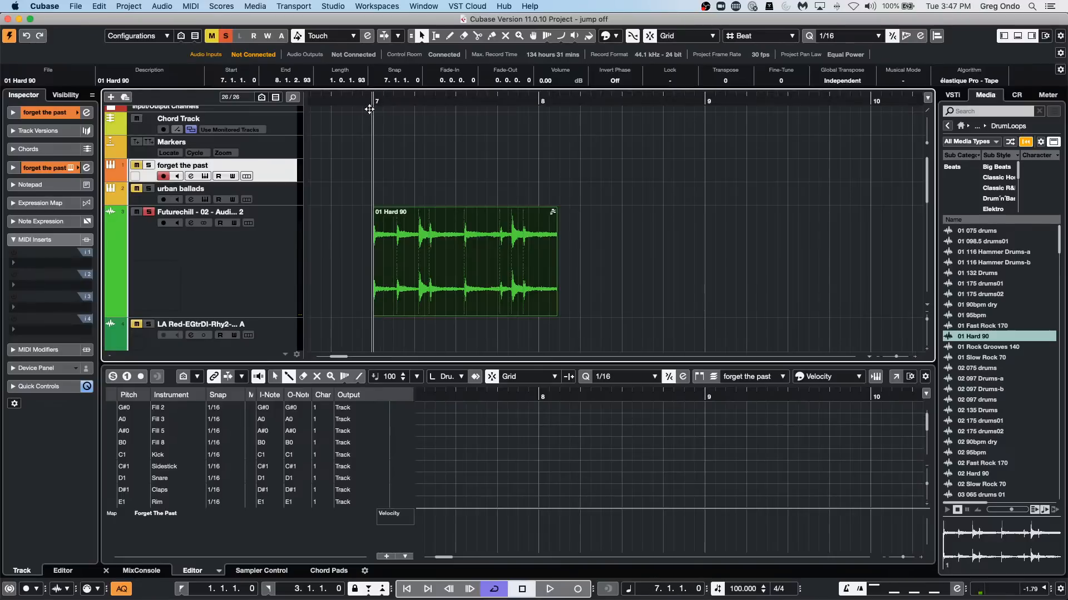
key("space")
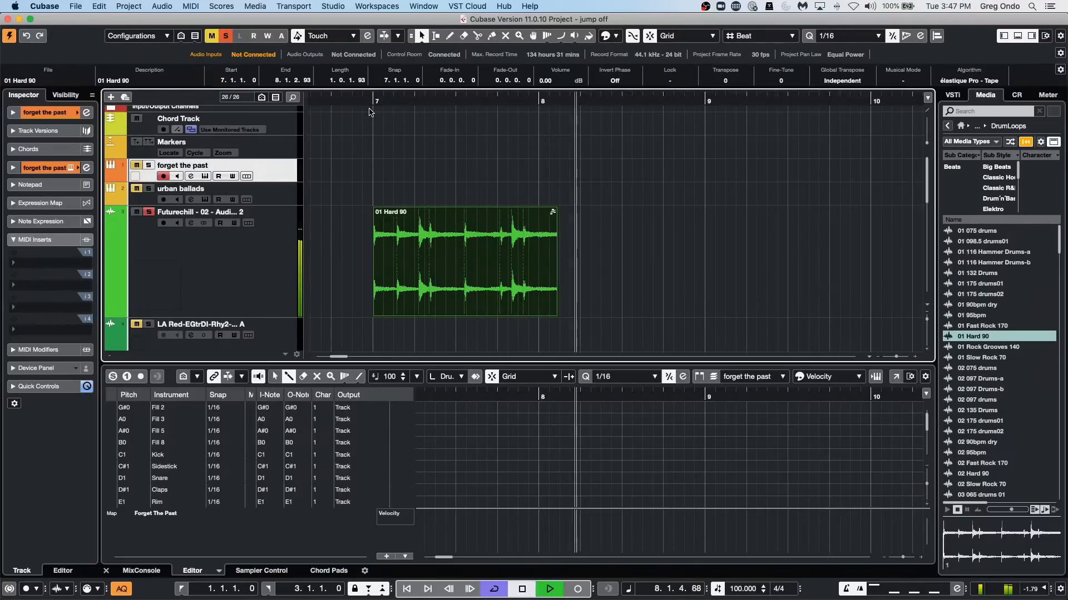
key("space")
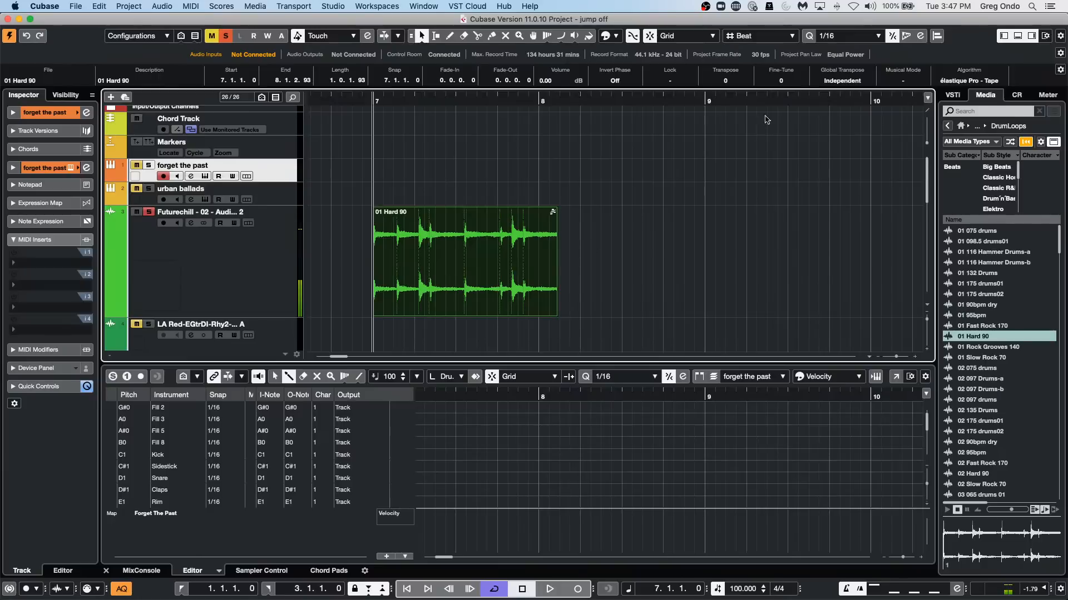
Turn on Musical Mode for the 01 Hard 90 loop and audition it at the project tempo.
left_click(916, 81)
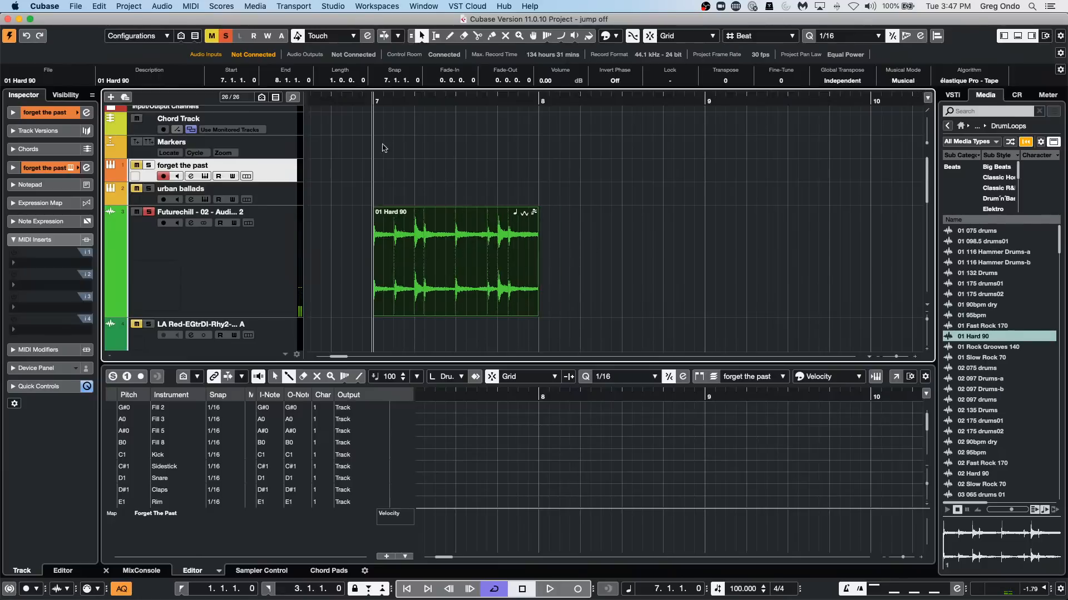
key("space")
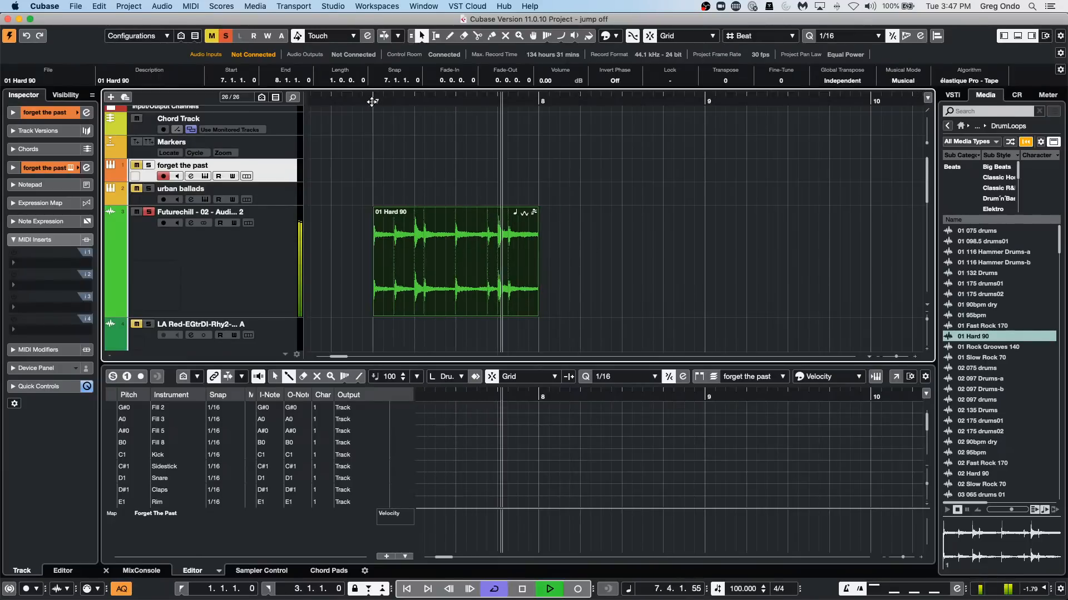
key("space")
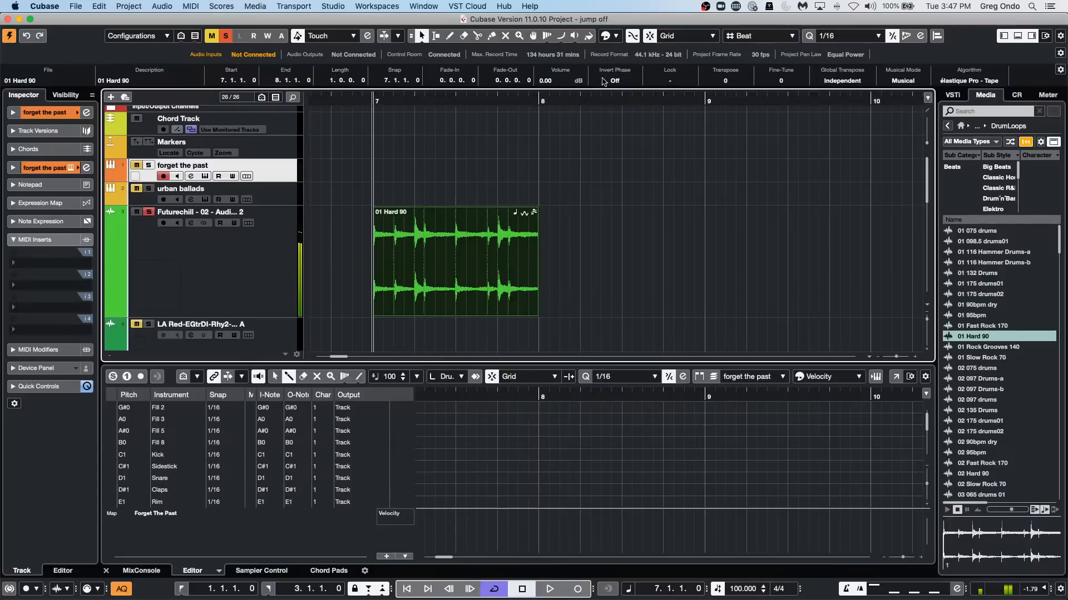
Change the loop's stretch algorithm to élastique Pro - Time and audition it from just before bar 7.
left_click(968, 82)
mouse_move(969, 83)
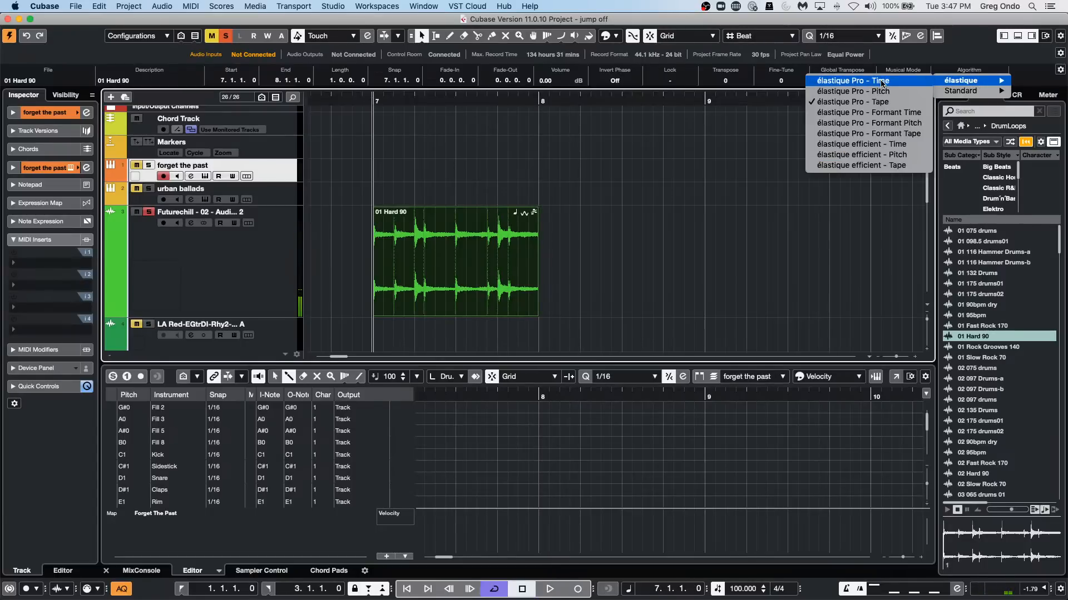
left_click(881, 81)
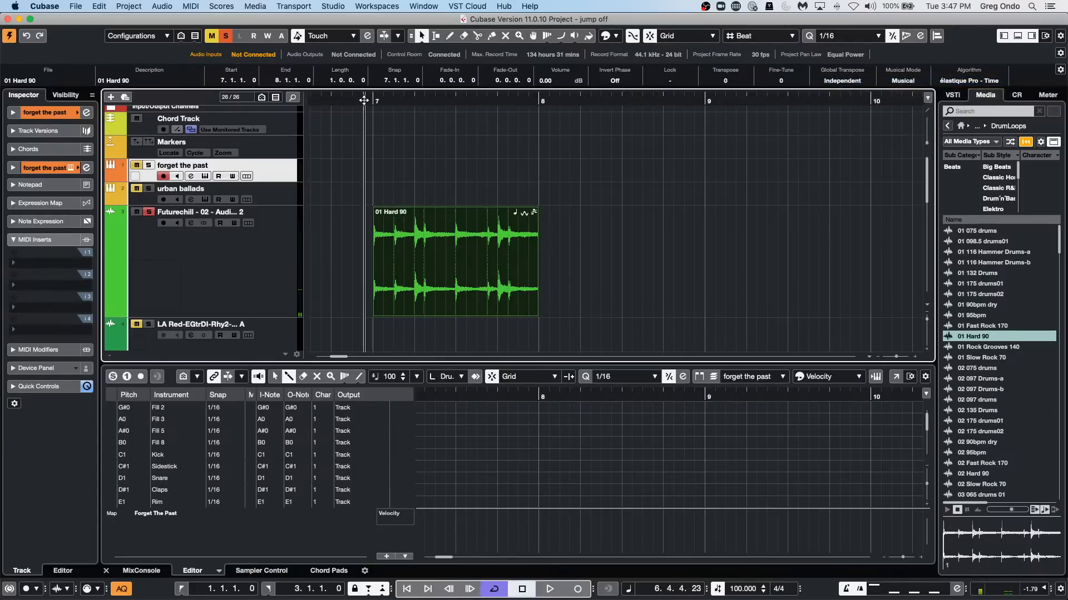
key("space")
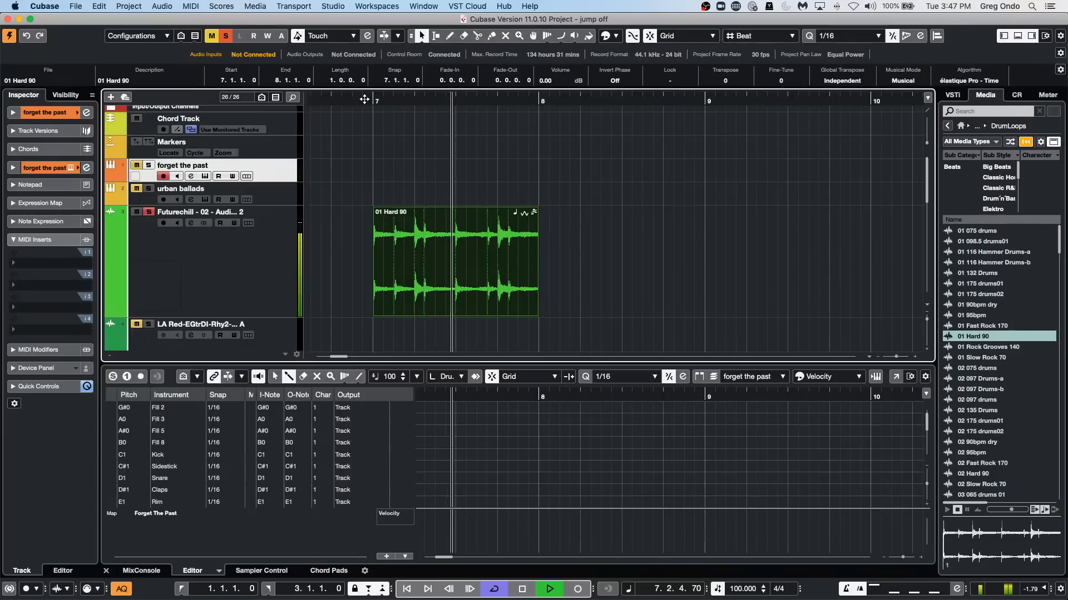
key("space")
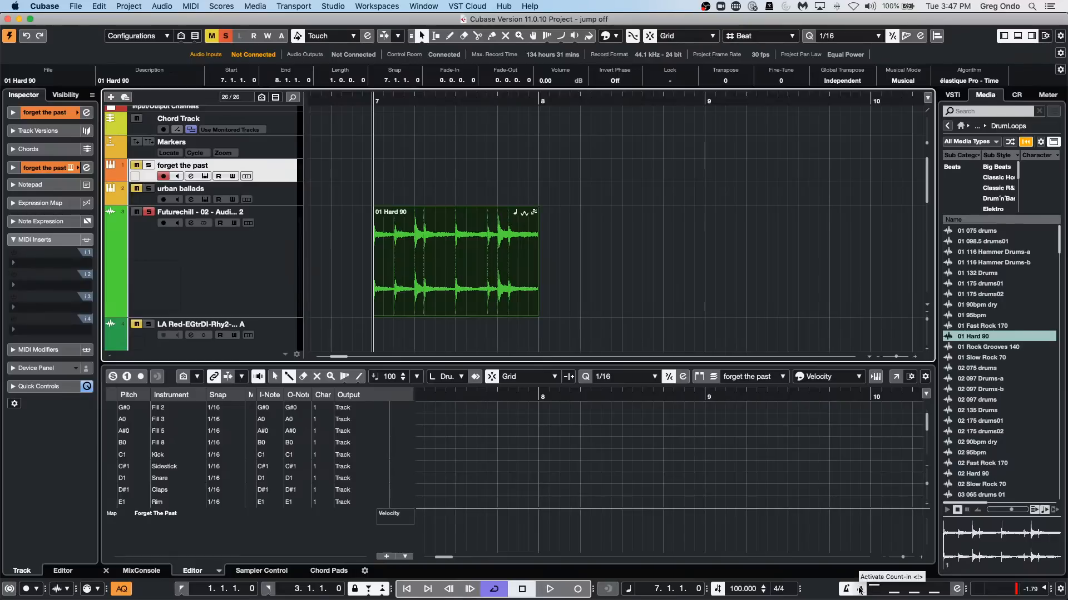
Add the Activate External Sync section to the transport bar.
left_click(1060, 591)
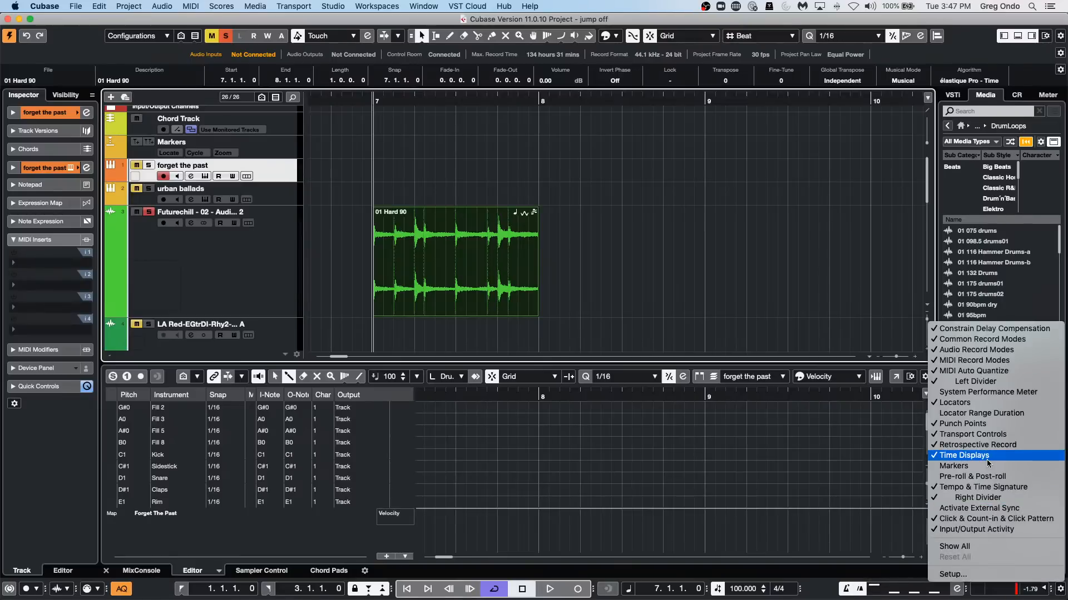
left_click(1017, 508)
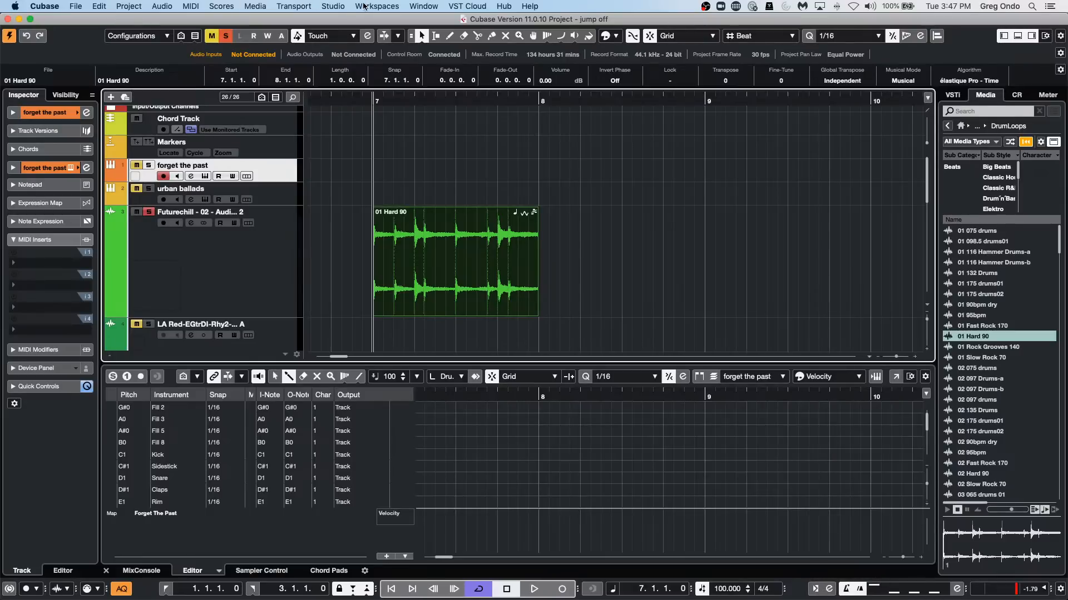
Activate external sync for the project, check that it is enabled and deactivate it again.
left_click(322, 4)
mouse_move(294, 5)
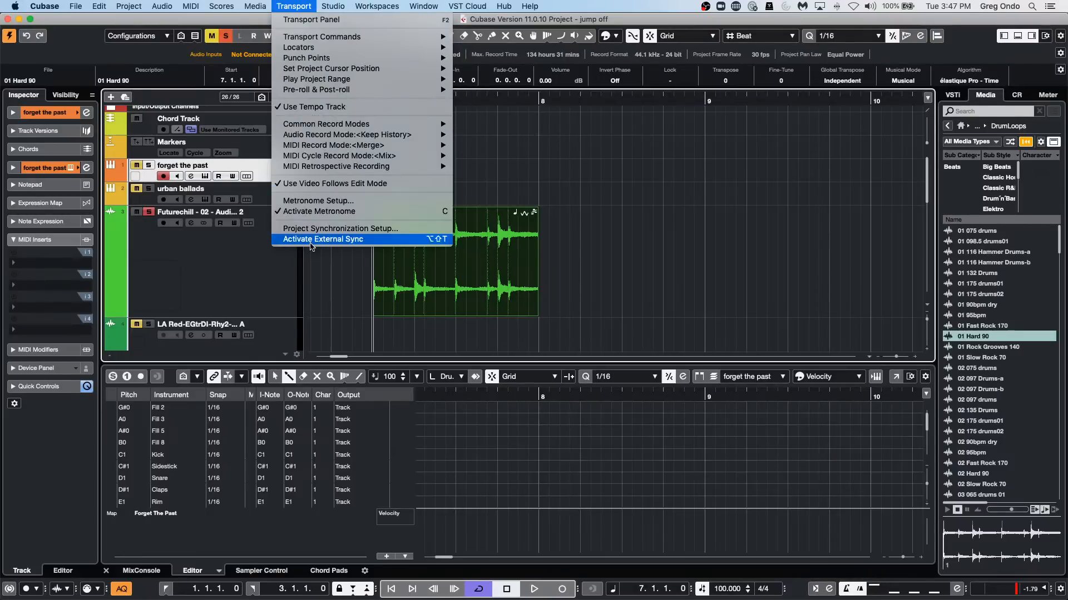
left_click(386, 239)
left_click(294, 6)
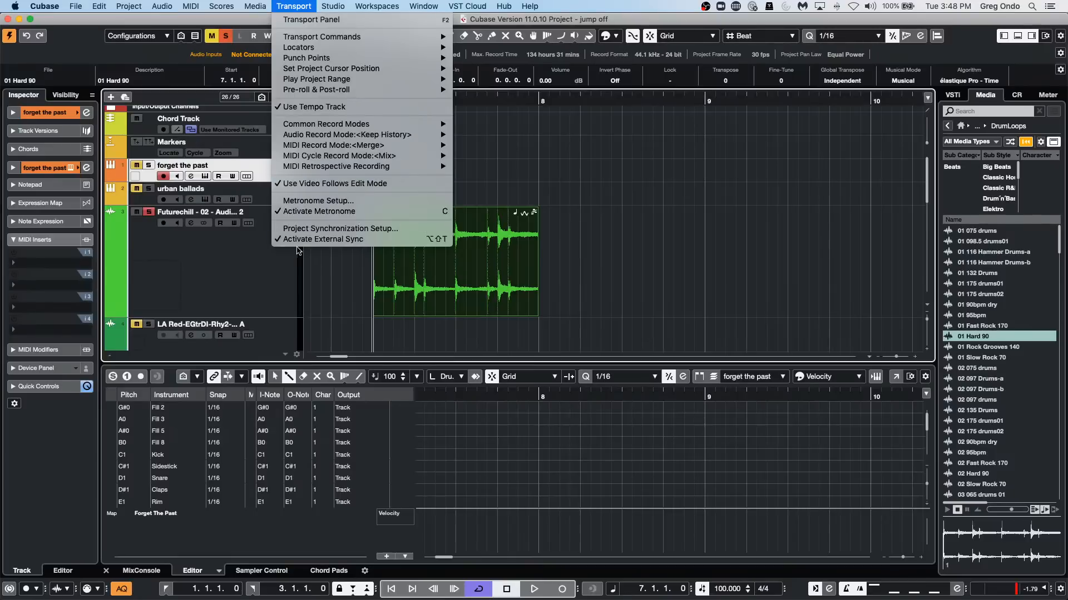
left_click(351, 239)
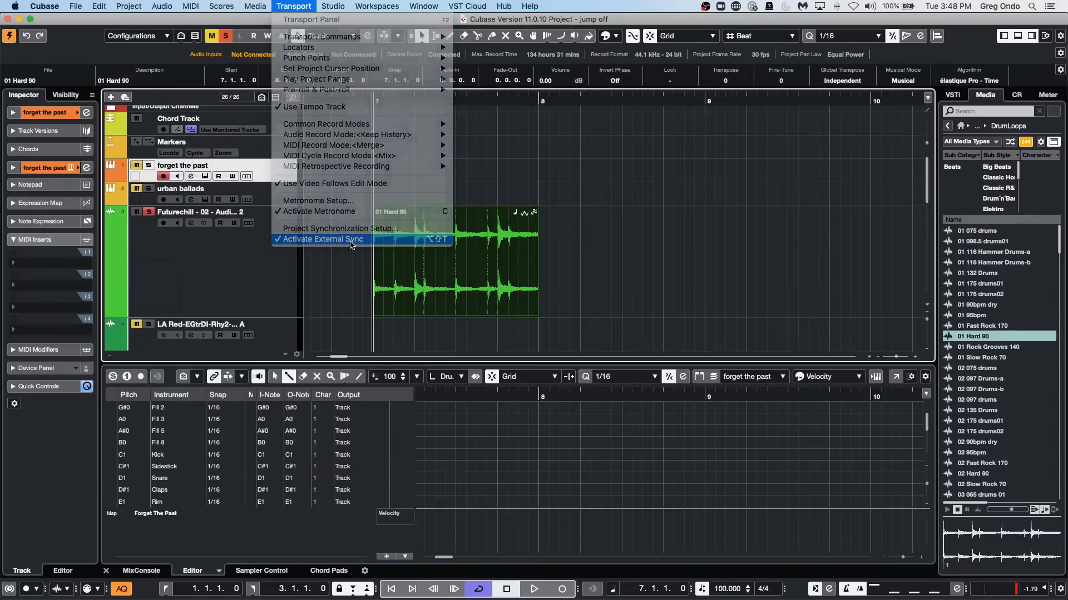
left_click(305, 6)
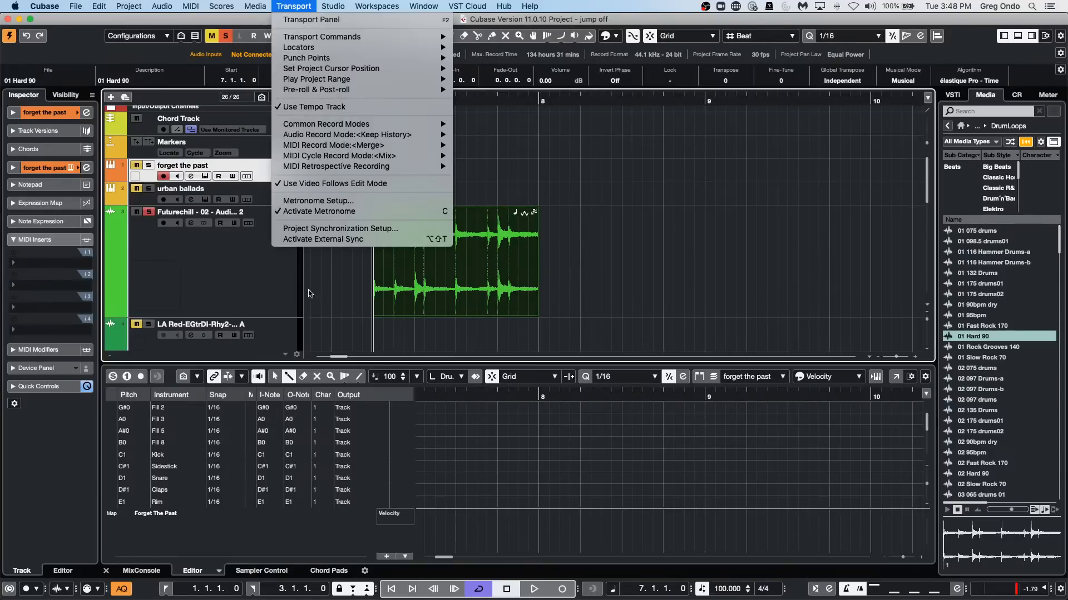
left_click(773, 530)
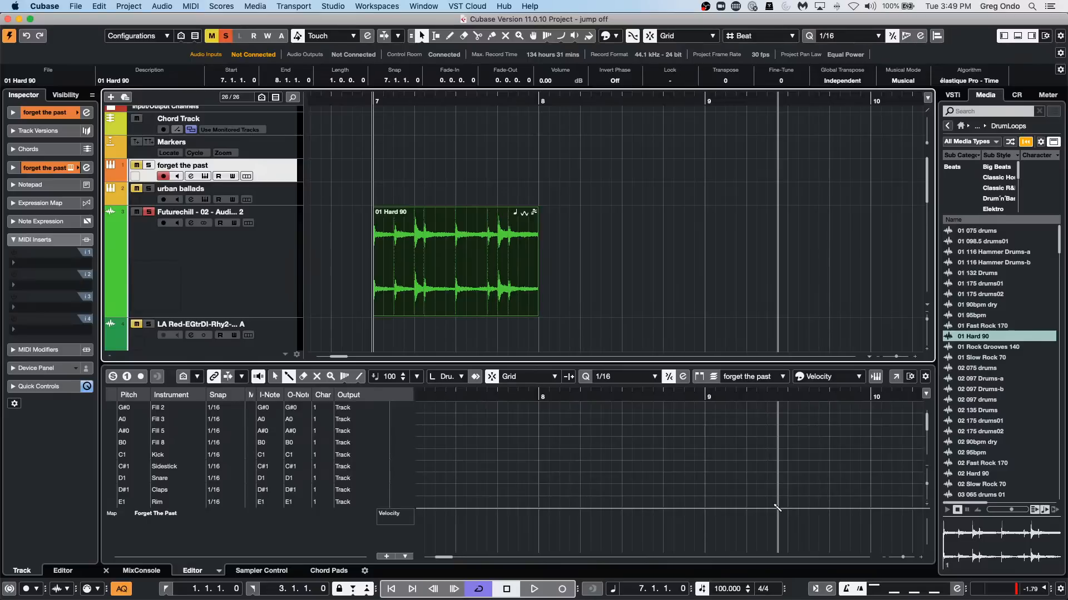
Open the MediaBay, look through the VST Sound content folders and collapse the VST Sound list.
left_click(335, 7)
mouse_move(248, 6)
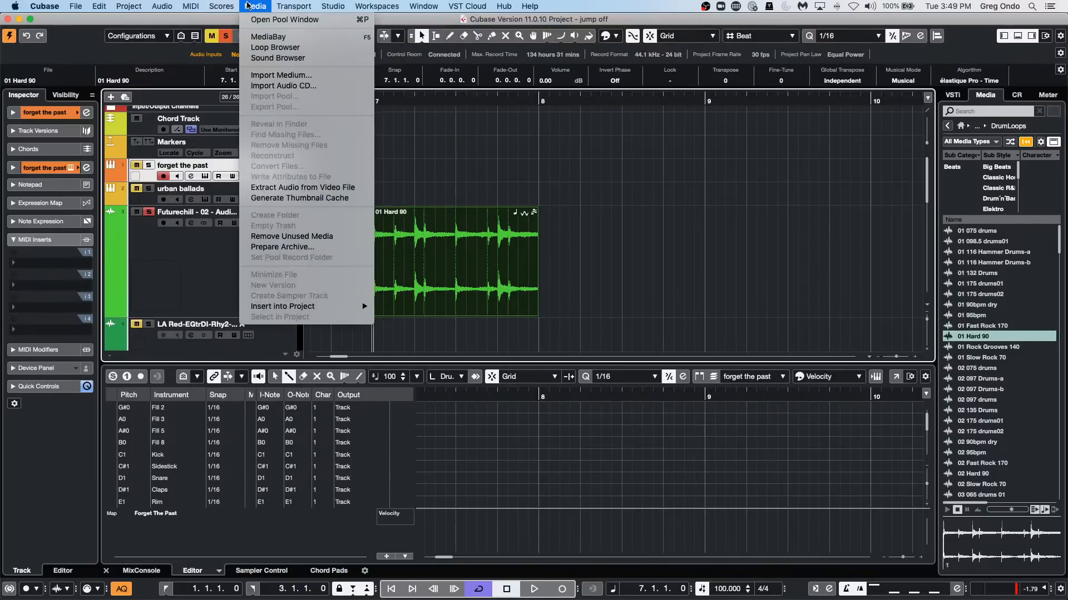
left_click(262, 36)
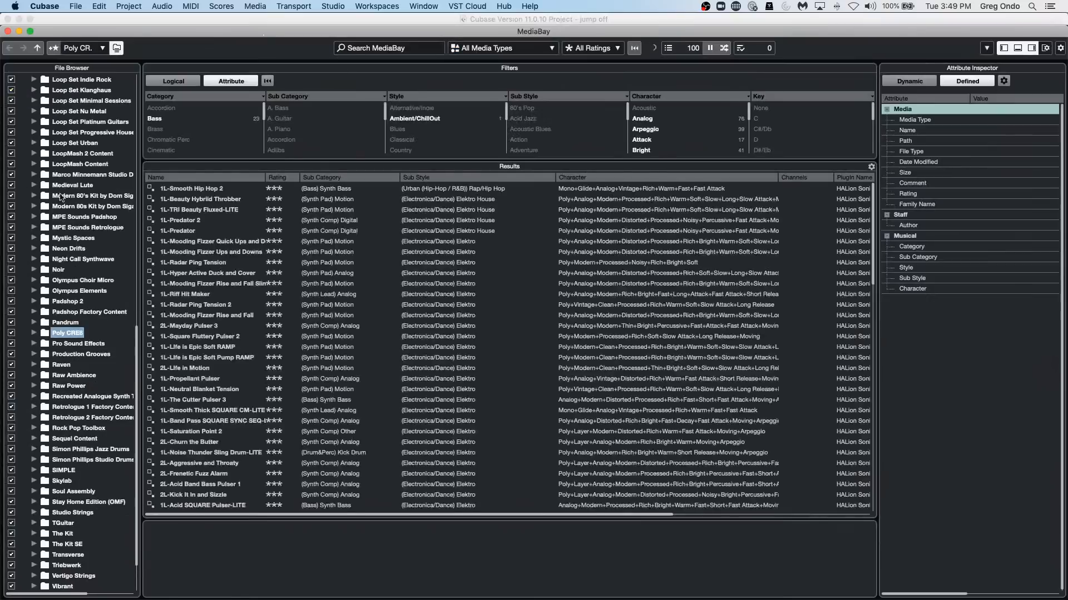
scroll(67, 278, "down", 3)
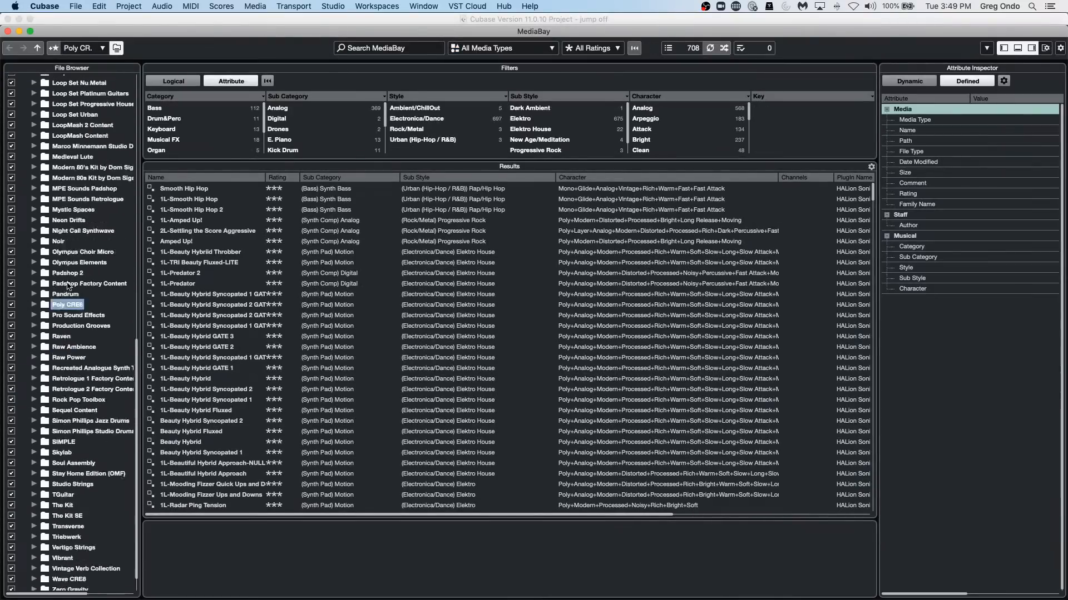
scroll(68, 286, "up", 15)
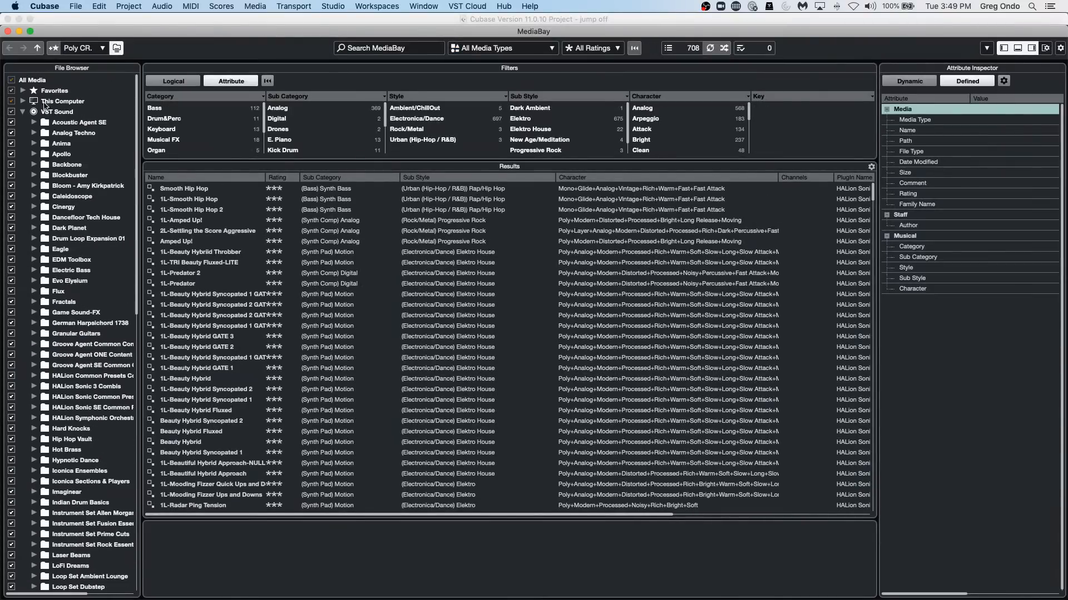
double_click(35, 111)
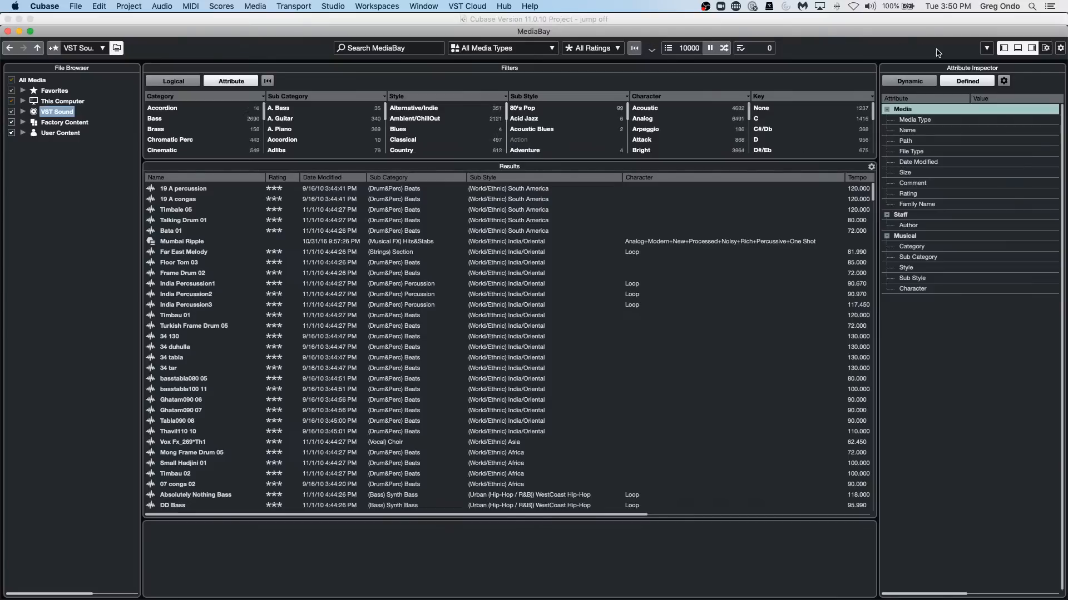
Hide the MediaBay's File Browser and show it again, repeating the toggle to demonstrate it.
left_click(1005, 52)
left_click(1005, 51)
left_click(1004, 50)
left_click(1004, 50)
left_click(1004, 51)
left_click(1005, 51)
Check the available options for the Groove Agent Common content folder under VST Sound and close the MediaBay.
left_click(23, 112)
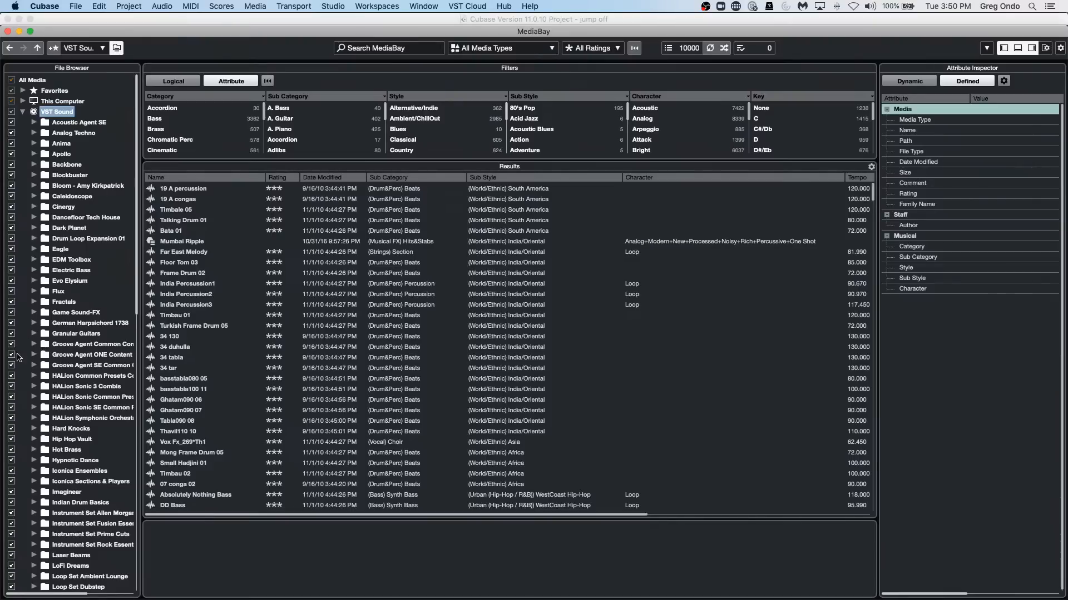
left_click(58, 345)
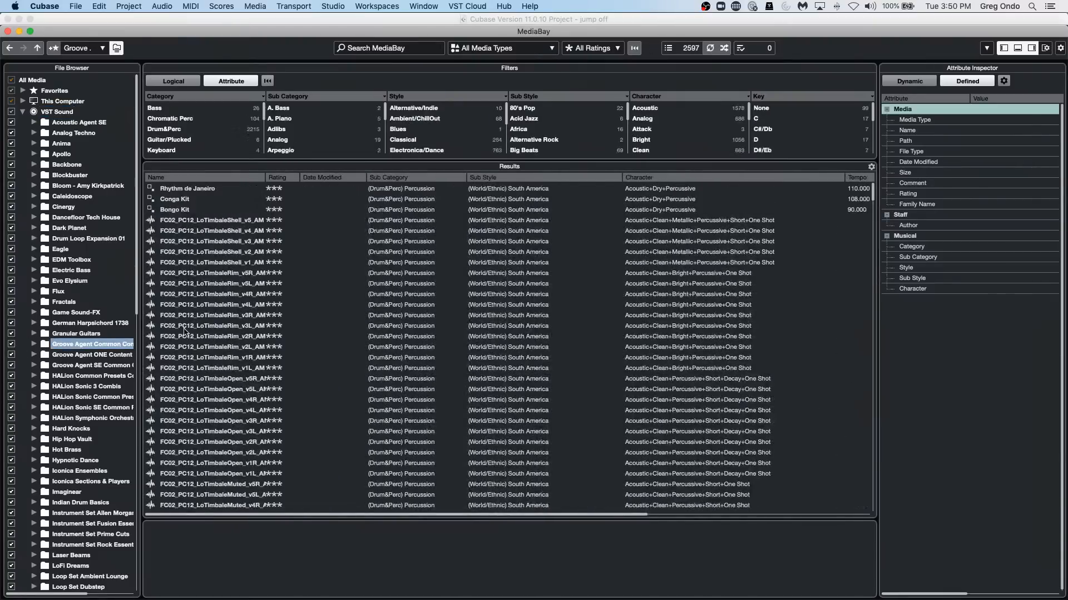
right_click(96, 346)
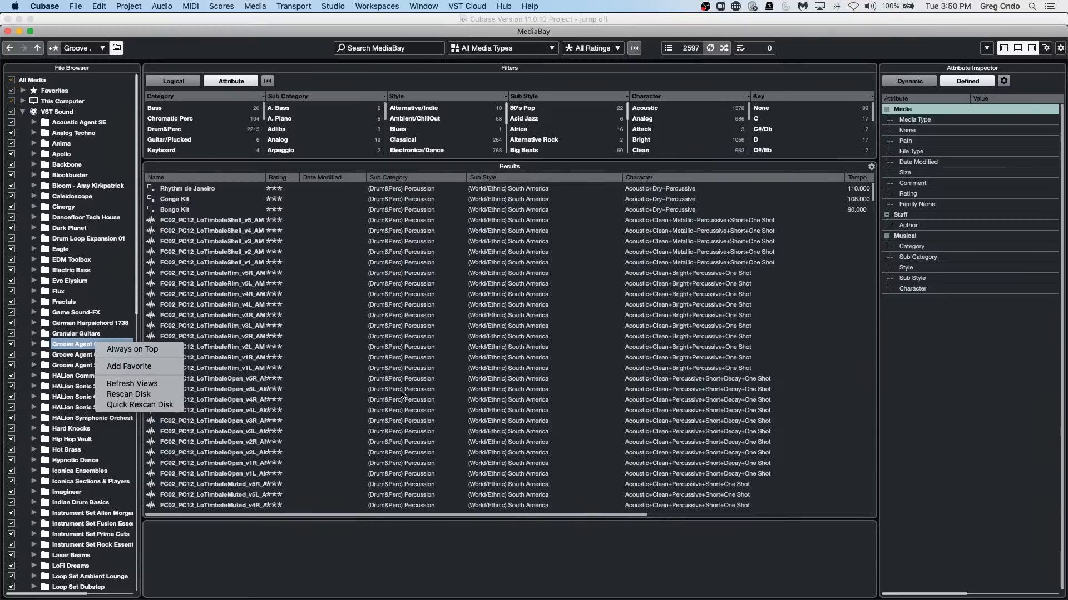
left_click(6, 34)
left_click(7, 32)
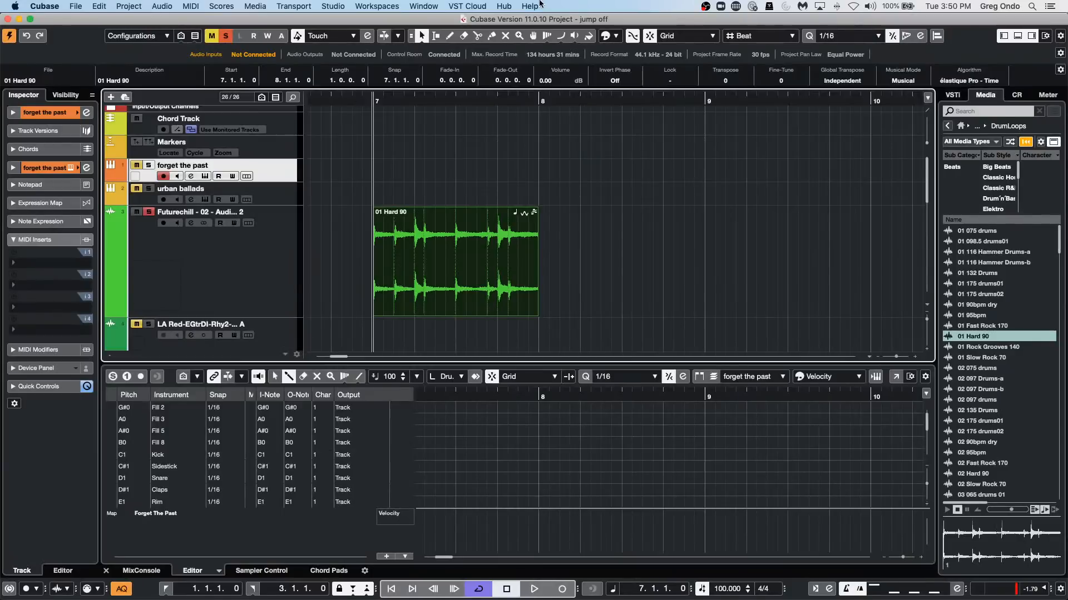
In Studio Setup, toggle Direct Monitoring on and off for the Steinberg UR24C and close the dialog.
left_click(472, 7)
mouse_move(333, 7)
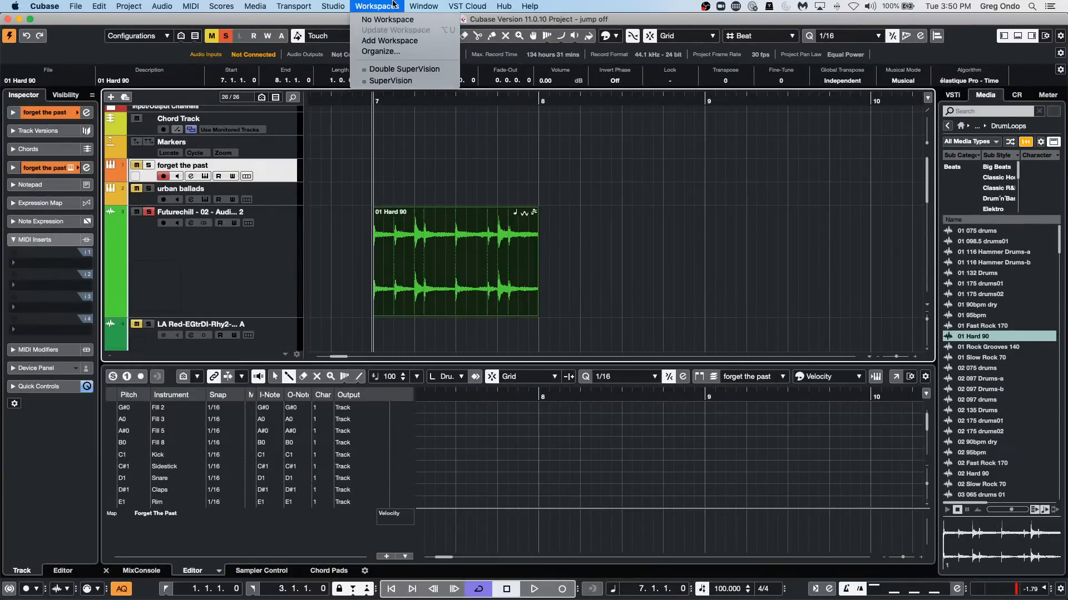
mouse_move(368, 4)
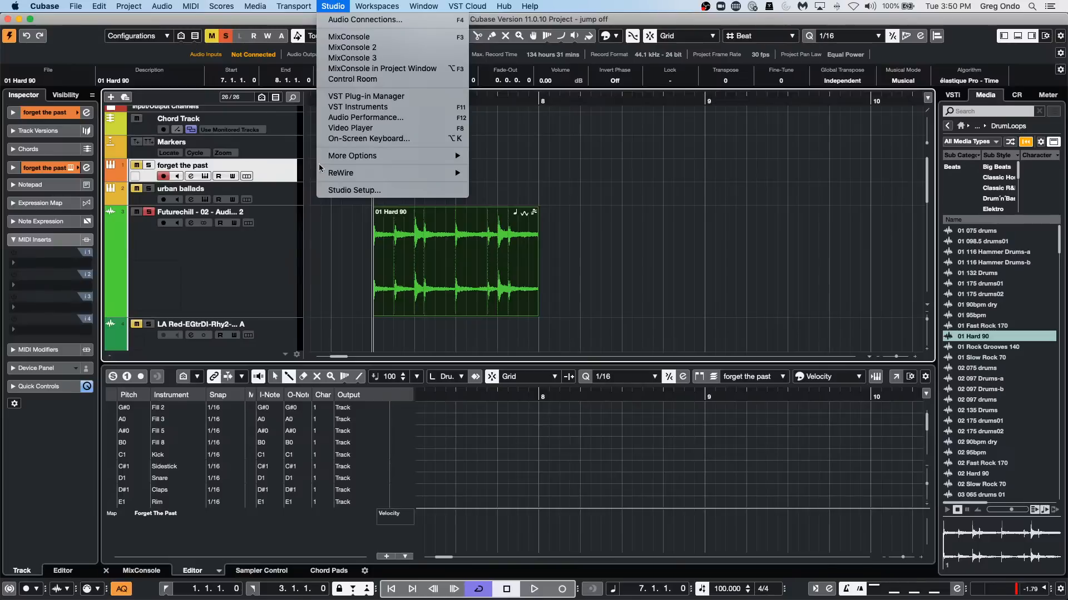
left_click(335, 190)
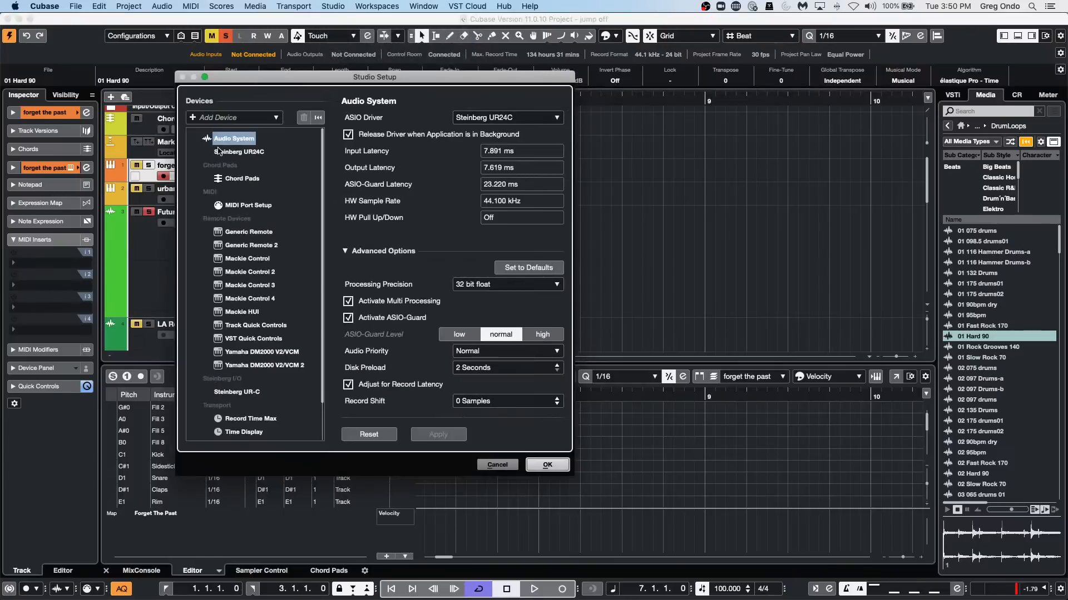
left_click(231, 153)
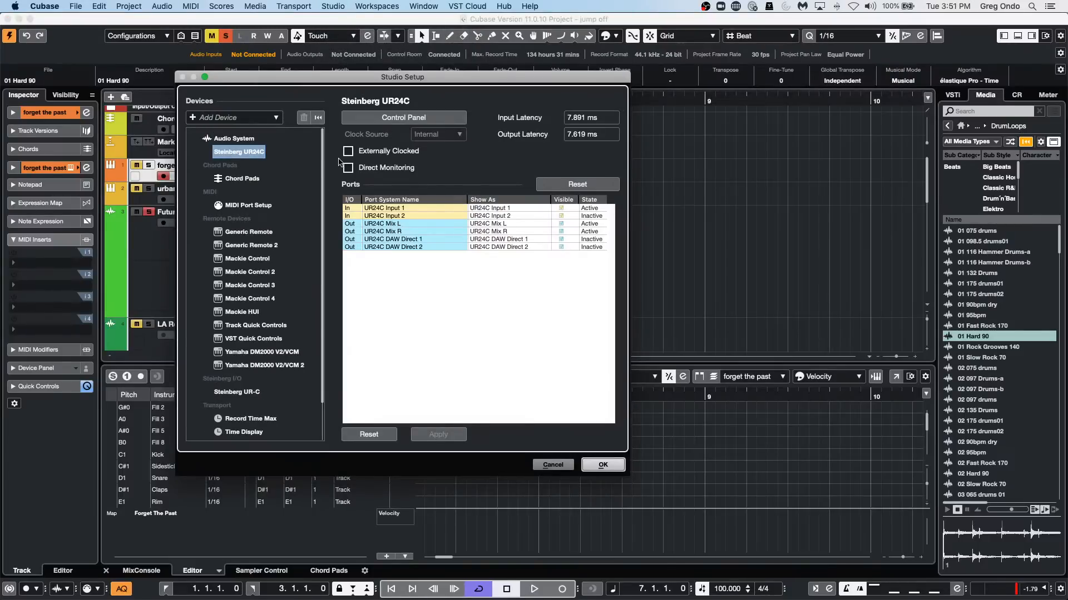
left_click(347, 168)
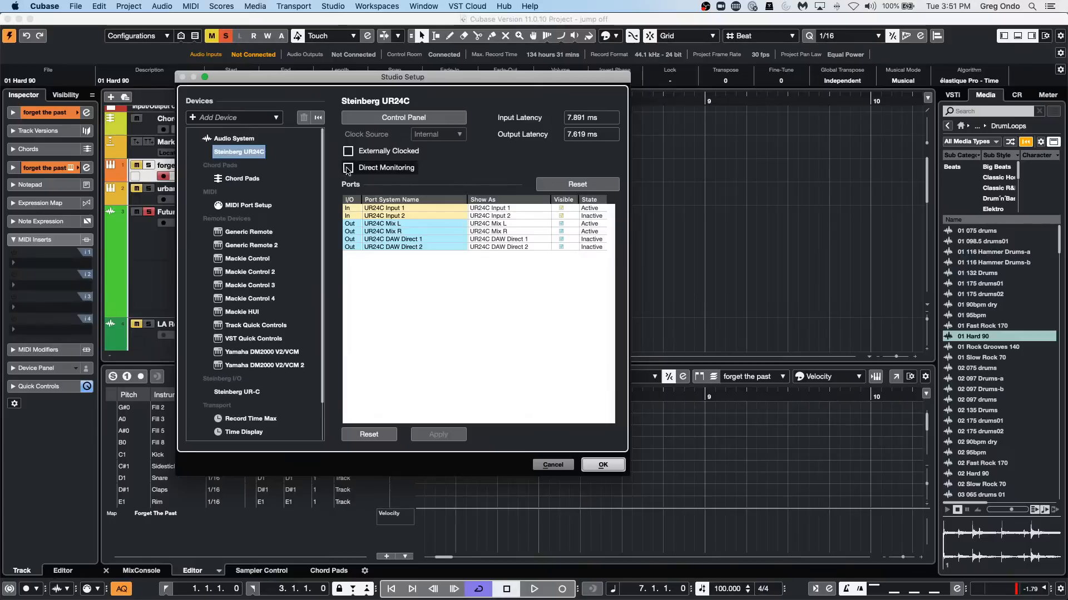
left_click(348, 168)
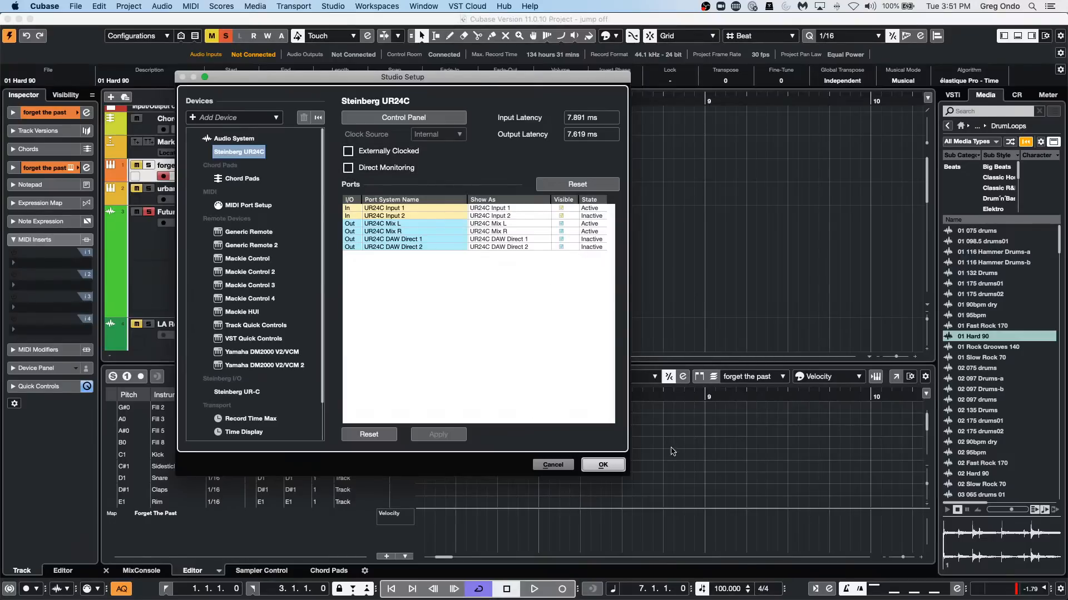
left_click(597, 465)
left_click(377, 6)
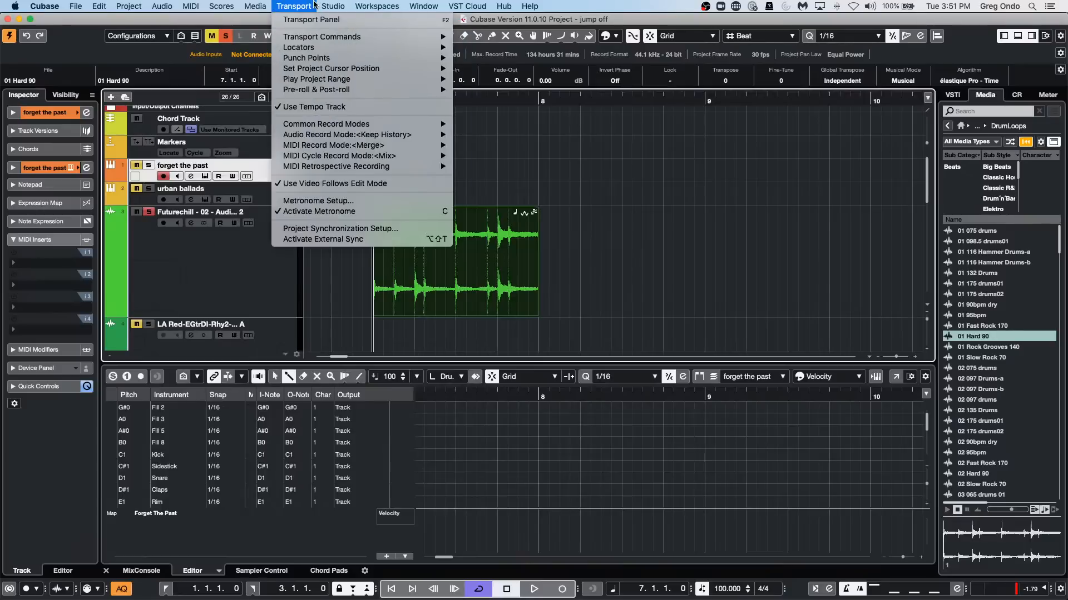
mouse_move(351, 160)
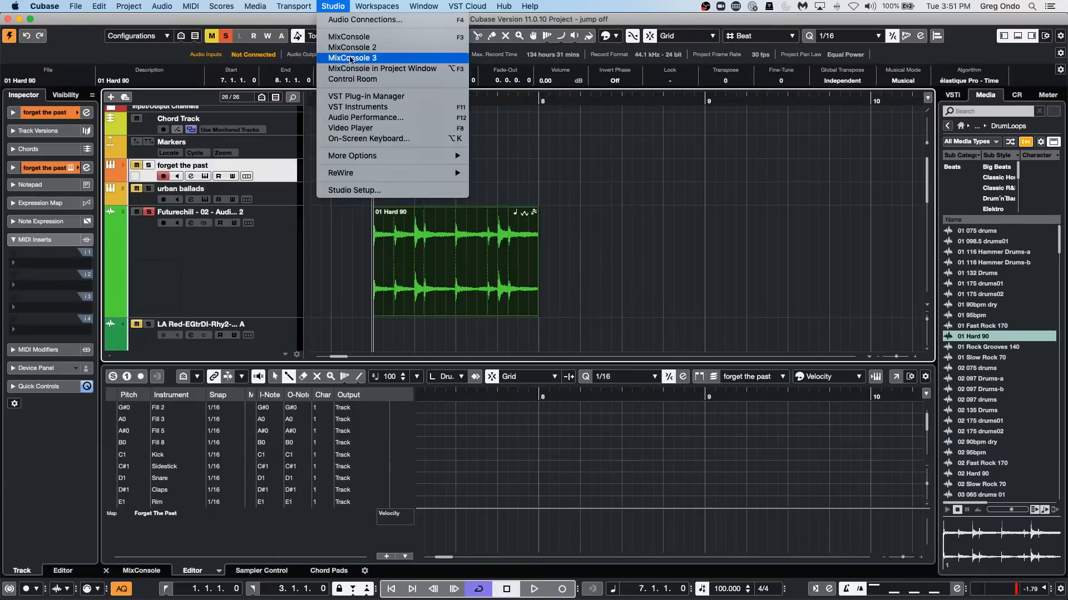
mouse_move(359, 8)
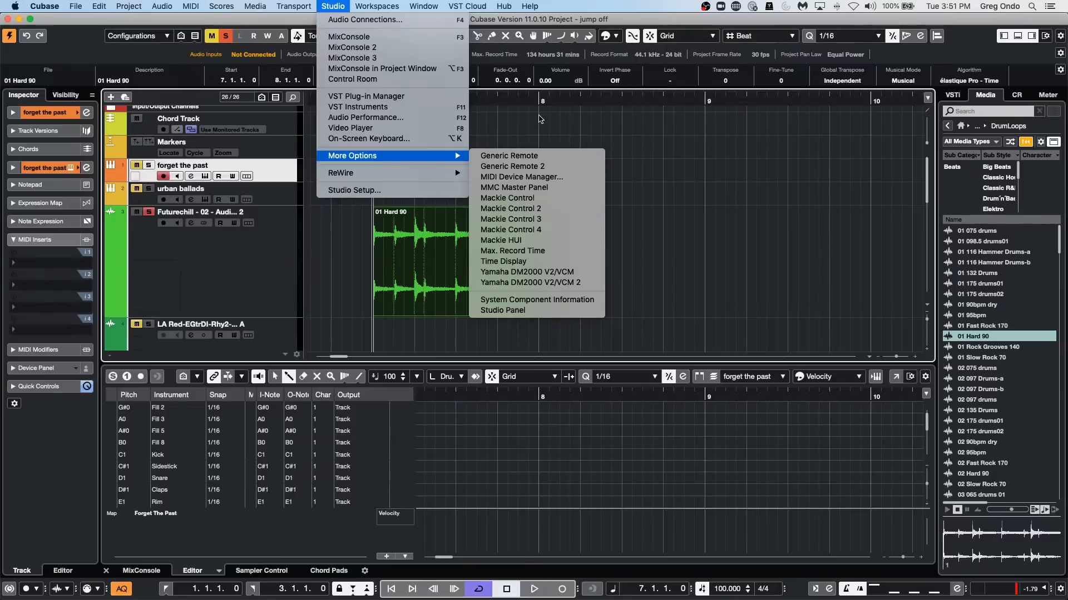
left_click(540, 118)
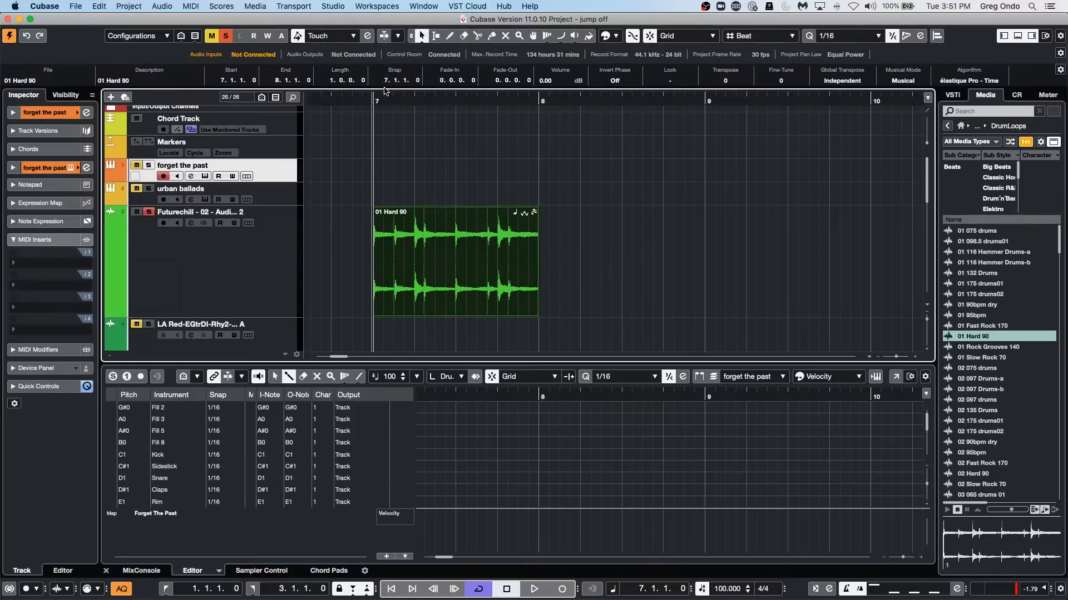
Review the drum editor's pitch visibility options, then turn Pitch Visibility on for drum sounds with events and off again.
left_click_drag(389, 104, 383, 74)
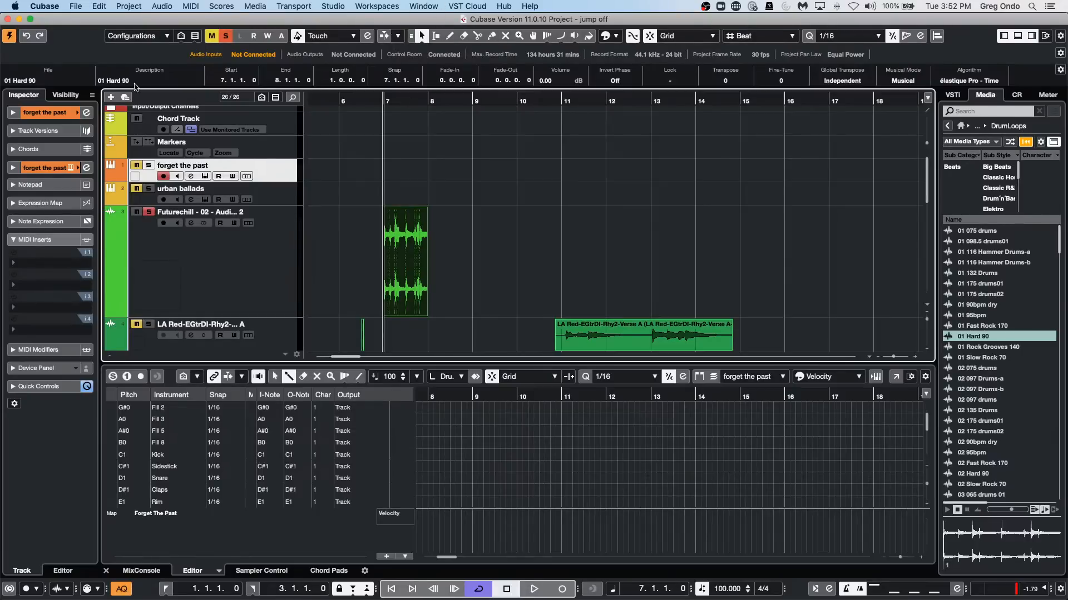
left_click(198, 377)
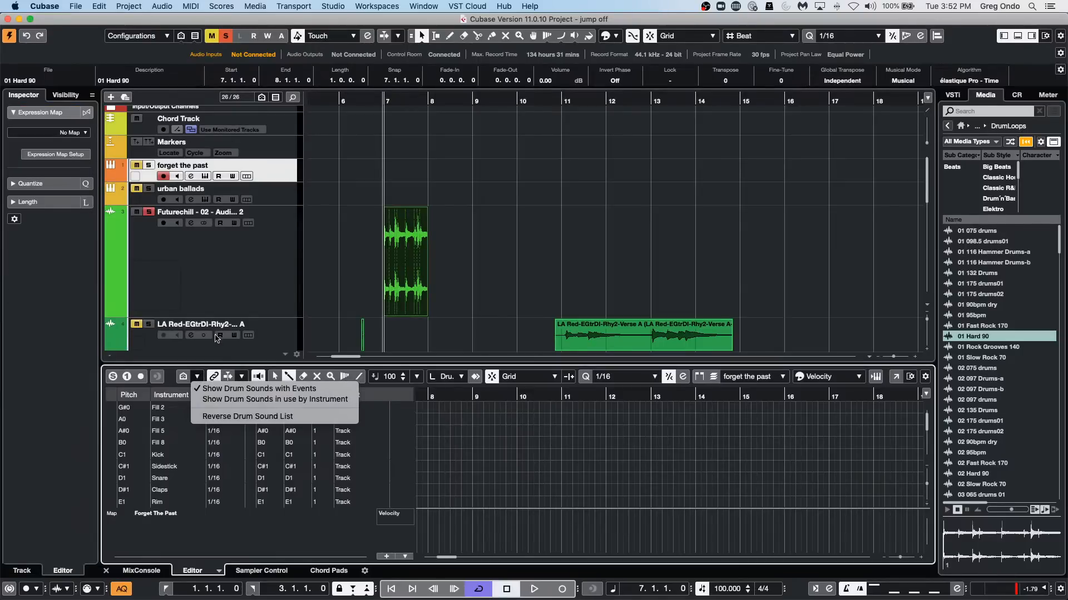
left_click(348, 322)
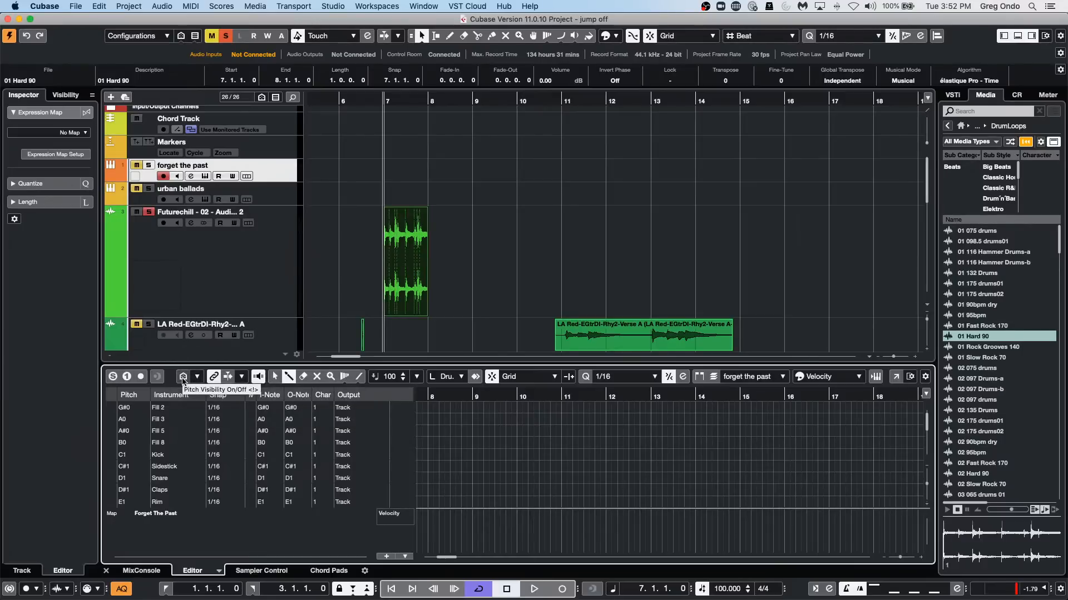
left_click(184, 379)
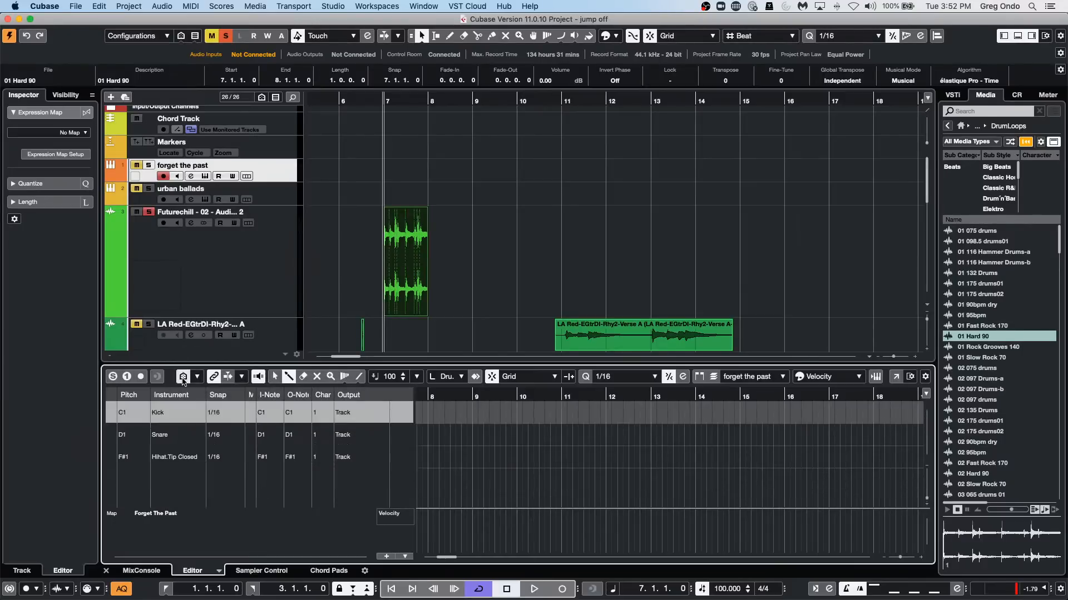
left_click(184, 380)
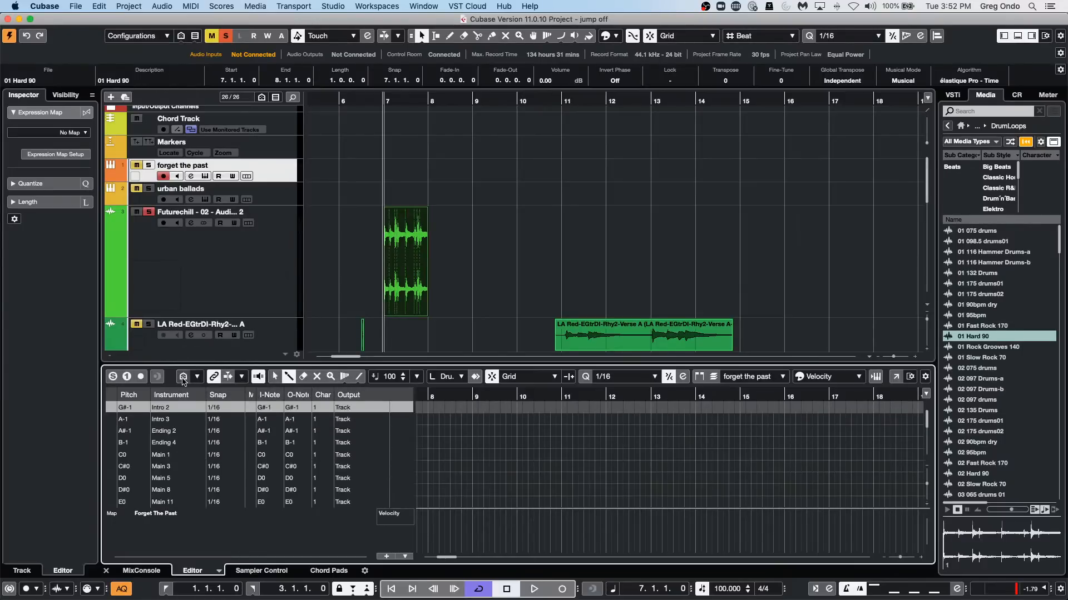
Search the key commands for "pitch visibility" and examine where the Pitch Visibility commands sit in the MIDI category.
left_click(99, 7)
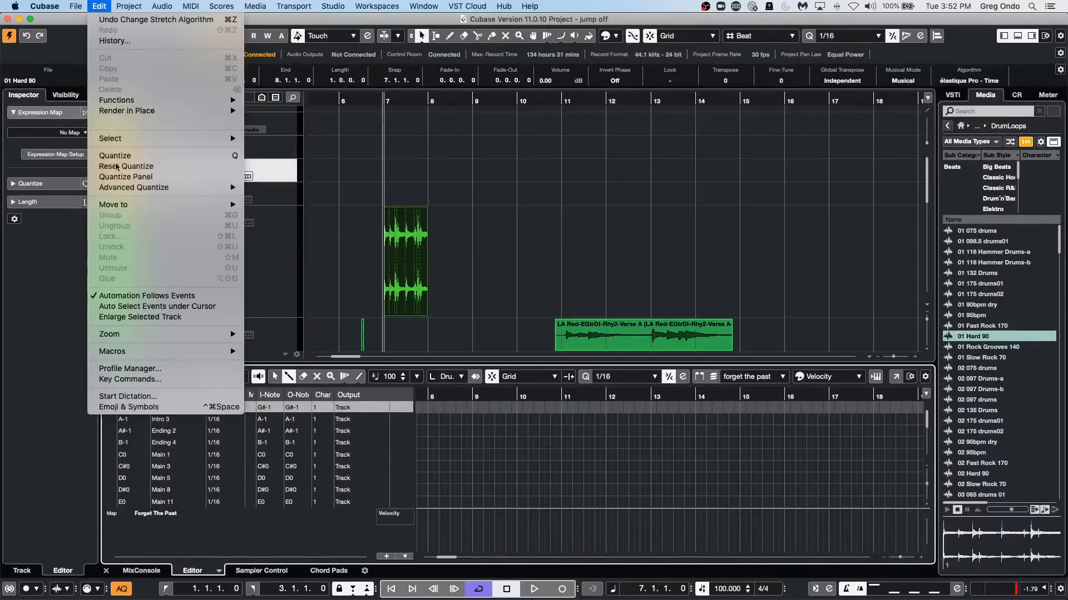
left_click(151, 380)
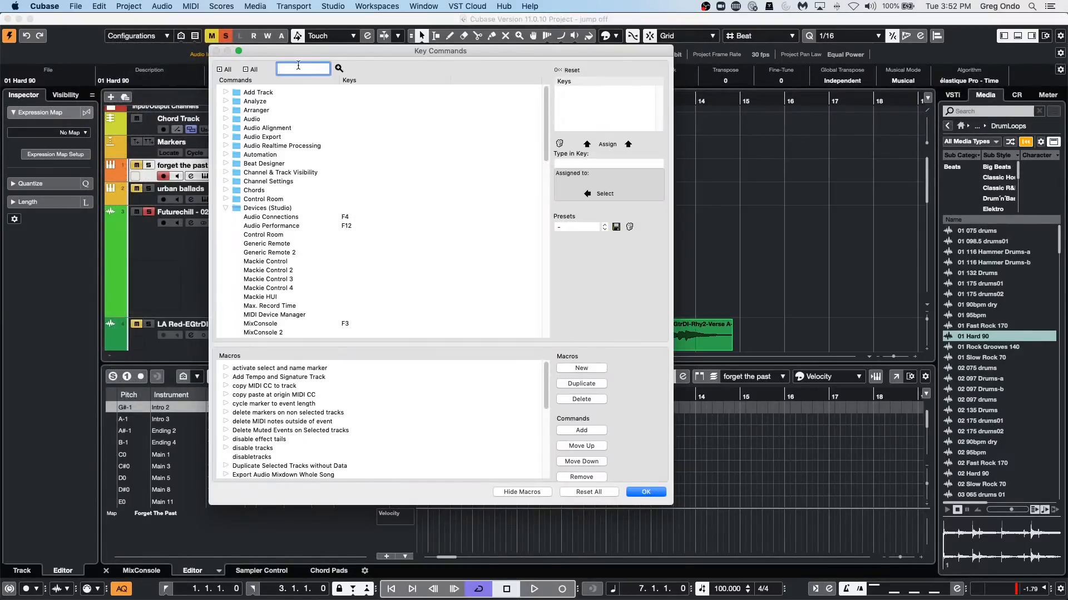
type("pi")
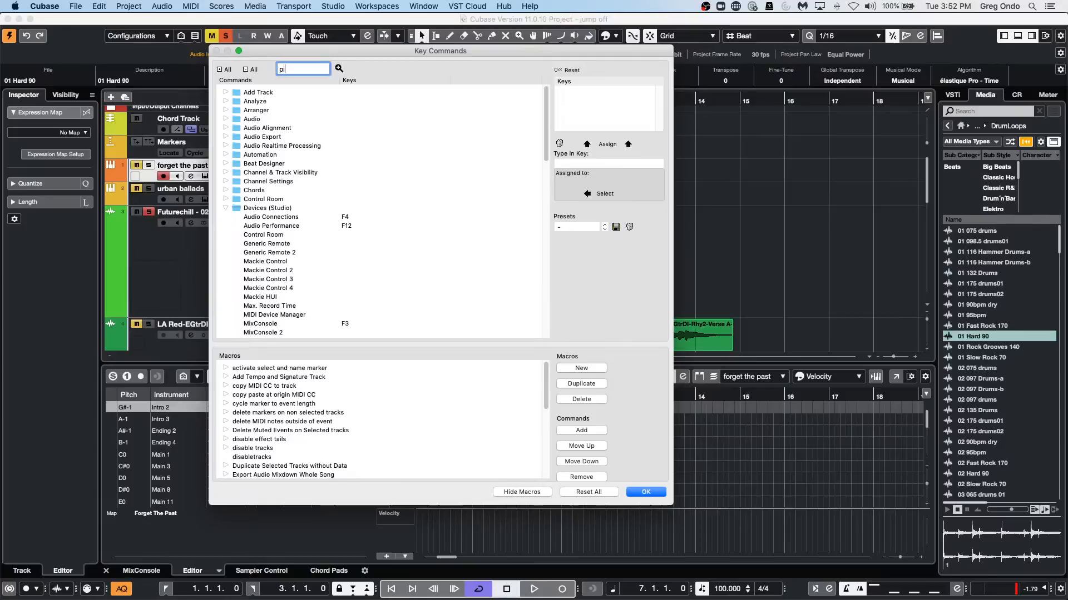
type("tch visibility")
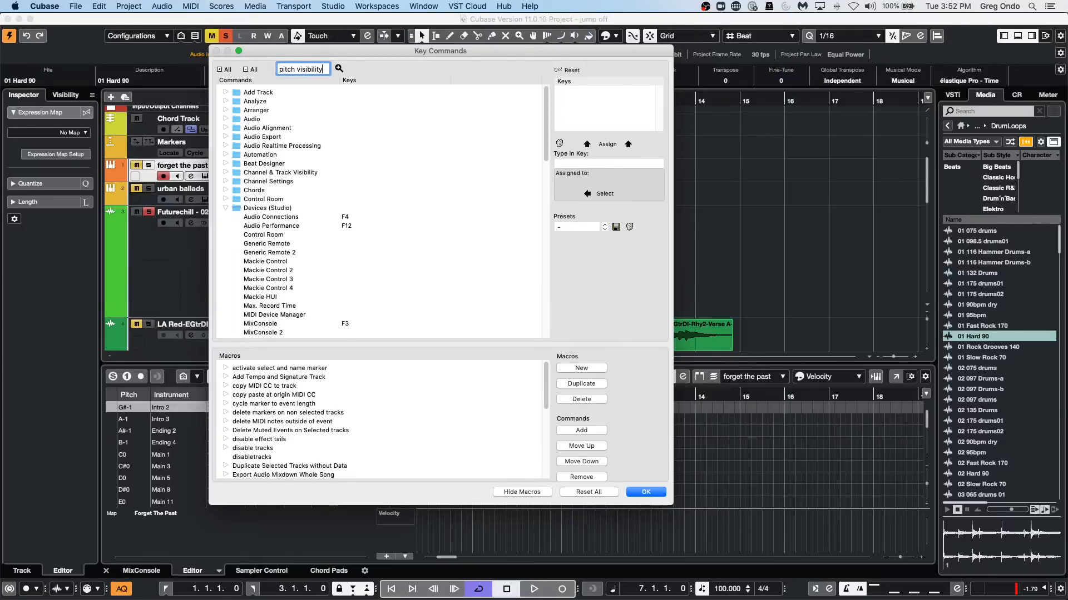
key("Return")
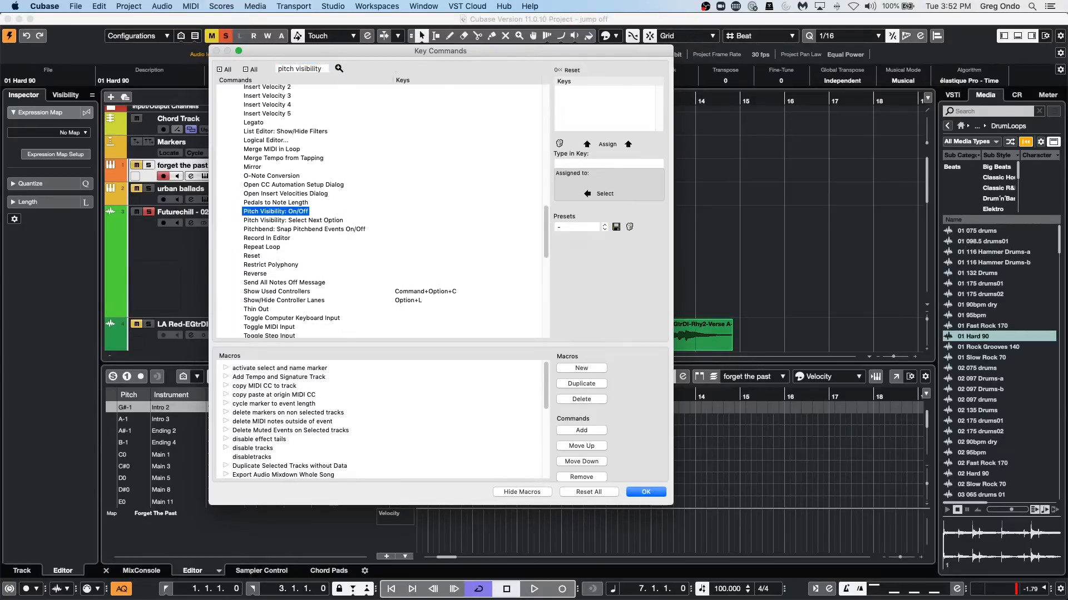
scroll(318, 177, "up", 8)
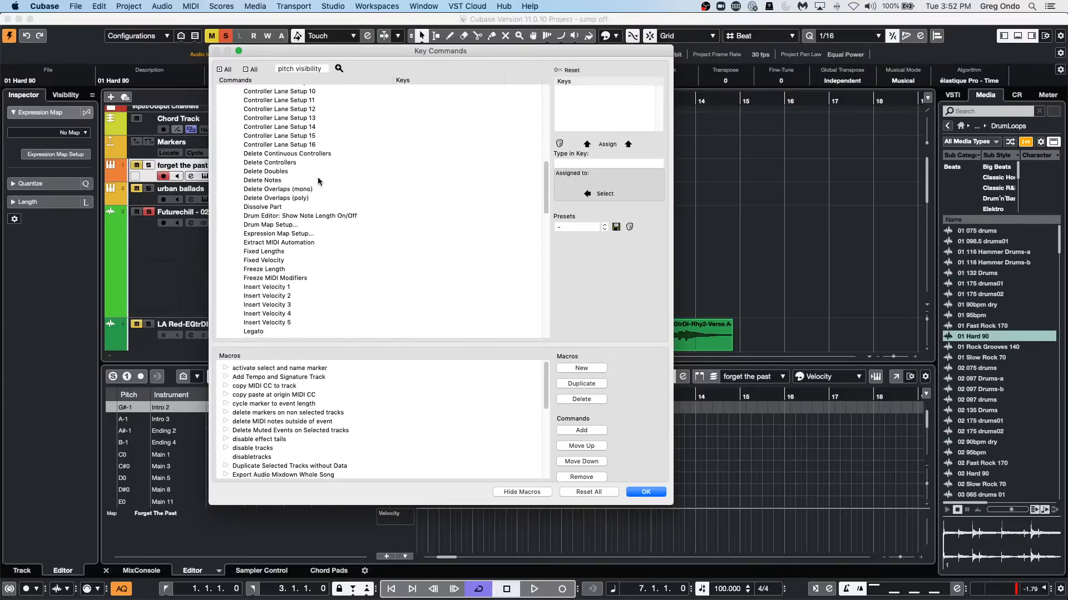
scroll(318, 181, "up", 10)
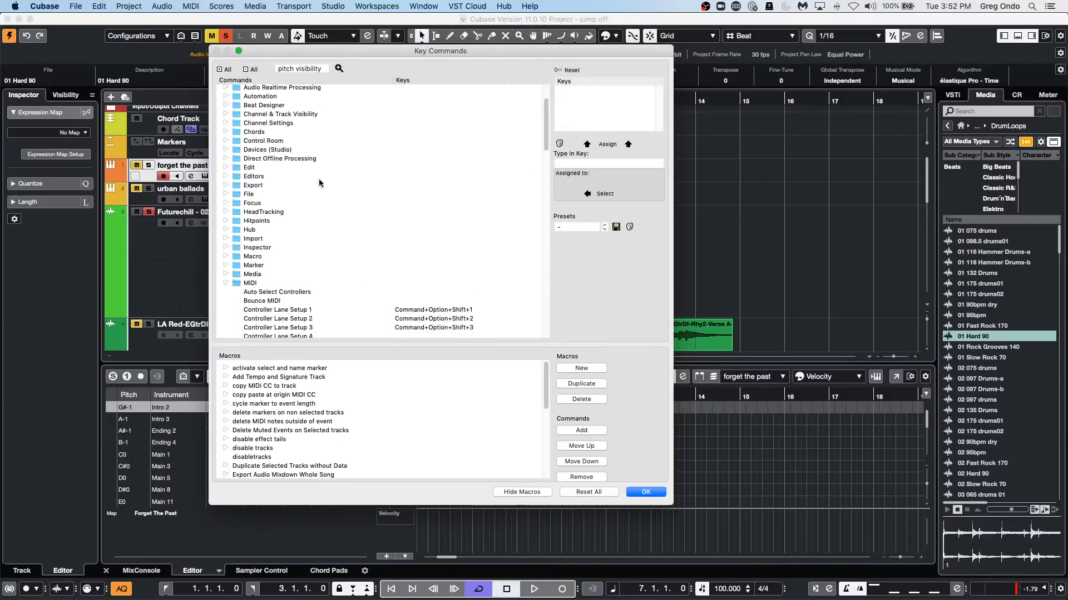
scroll(318, 182, "down", 10)
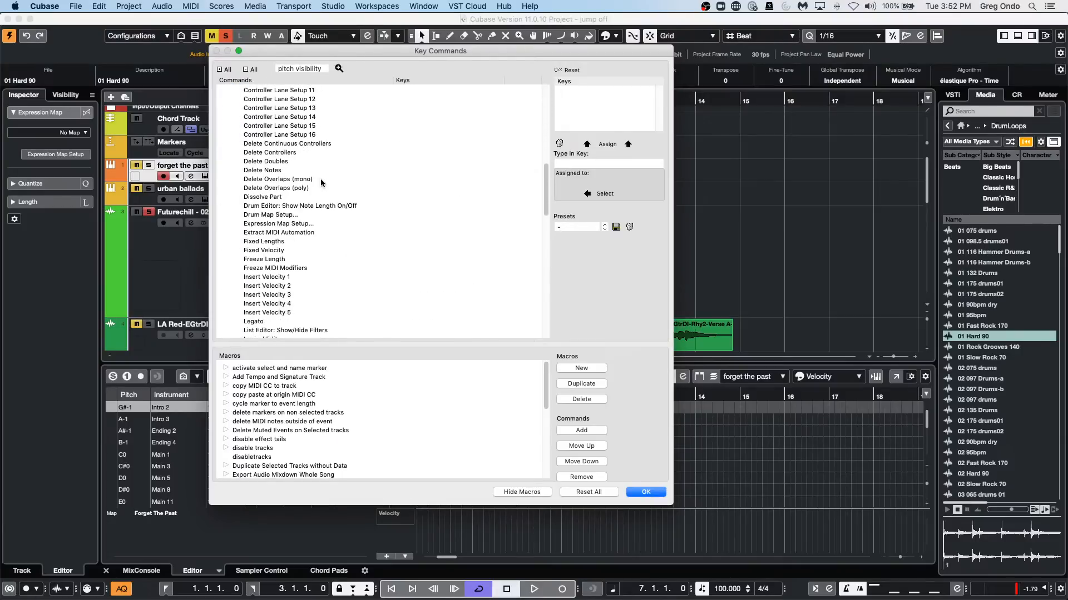
scroll(321, 180, "down", 5)
Try out shortcut combinations such as Option+Shift+P for the Pitch Visibility: On/Off command and close the key commands without assigning one.
left_click(289, 284)
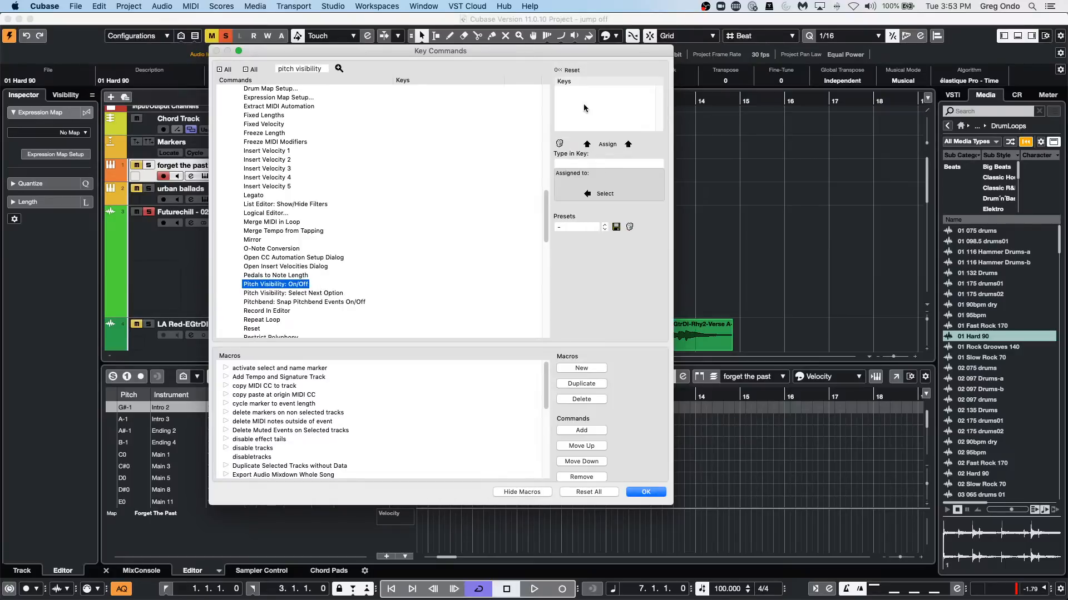
left_click(598, 164)
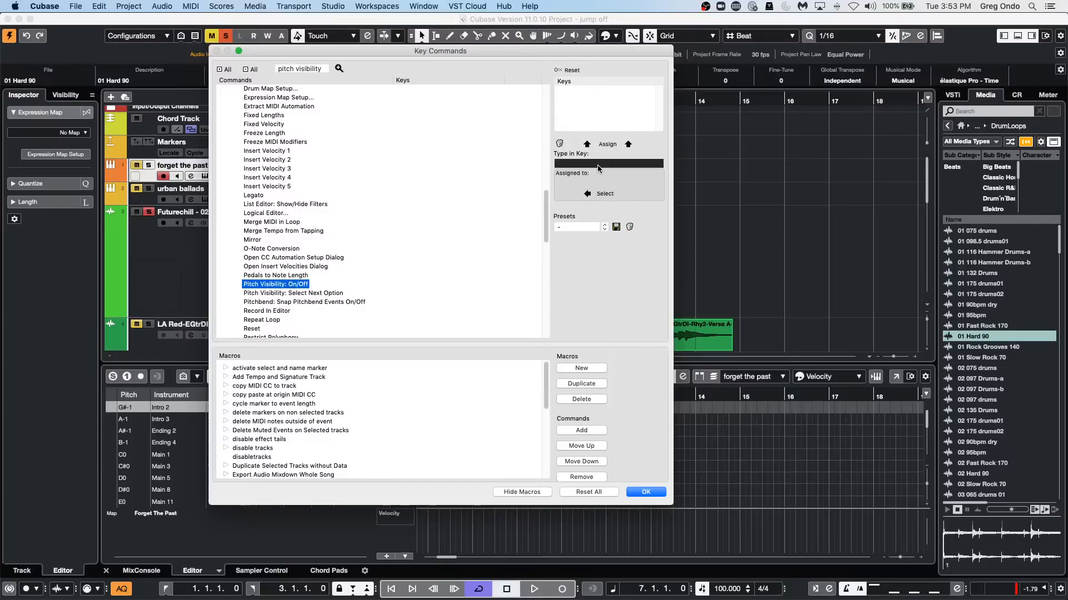
key("alt+shift+p")
key("super+alt+p")
key("super+alt+shift+p")
key("alt+shift+plus")
left_click(644, 493)
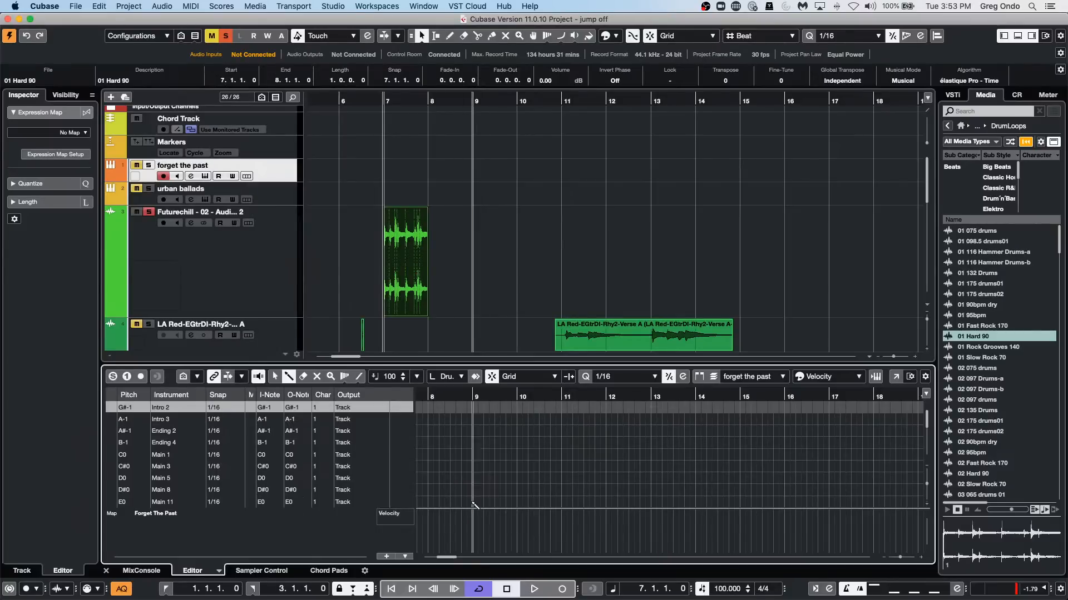
left_click(496, 466)
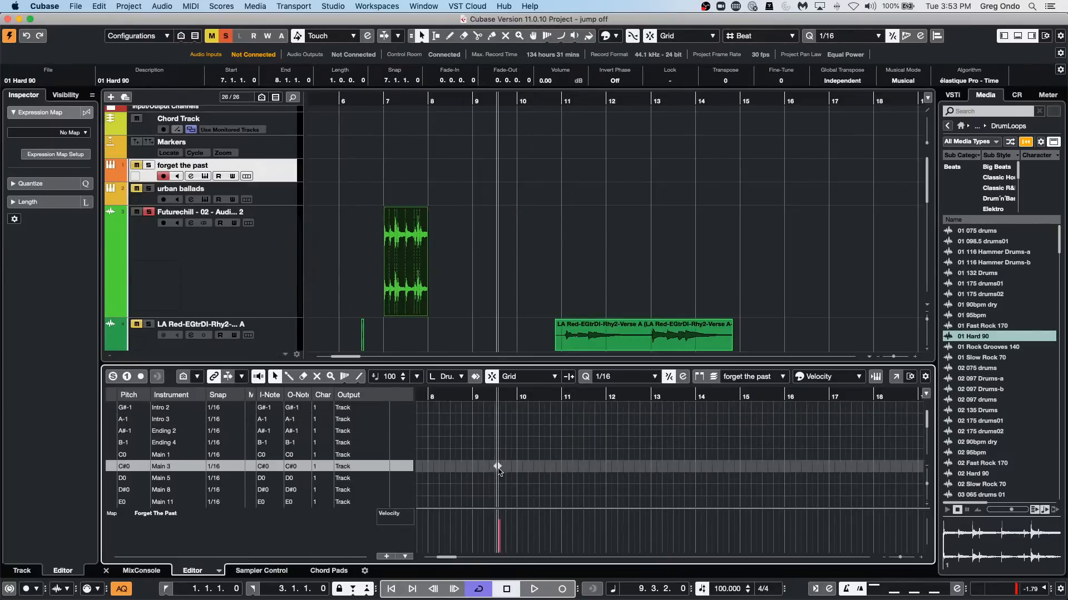
key("shift+m")
key("5")
left_click(488, 464)
key("1")
Assign Command+Option+Shift++ to the Pitch Visibility: On/Off key command and test it by toggling the drum editor's pitch visibility.
left_click(76, 6)
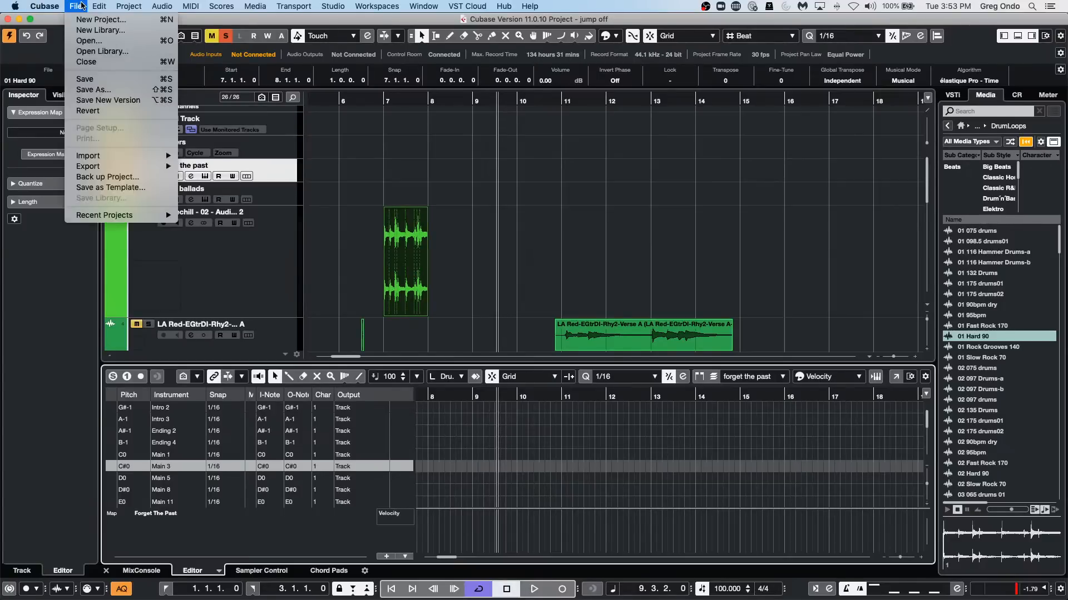
mouse_move(92, 7)
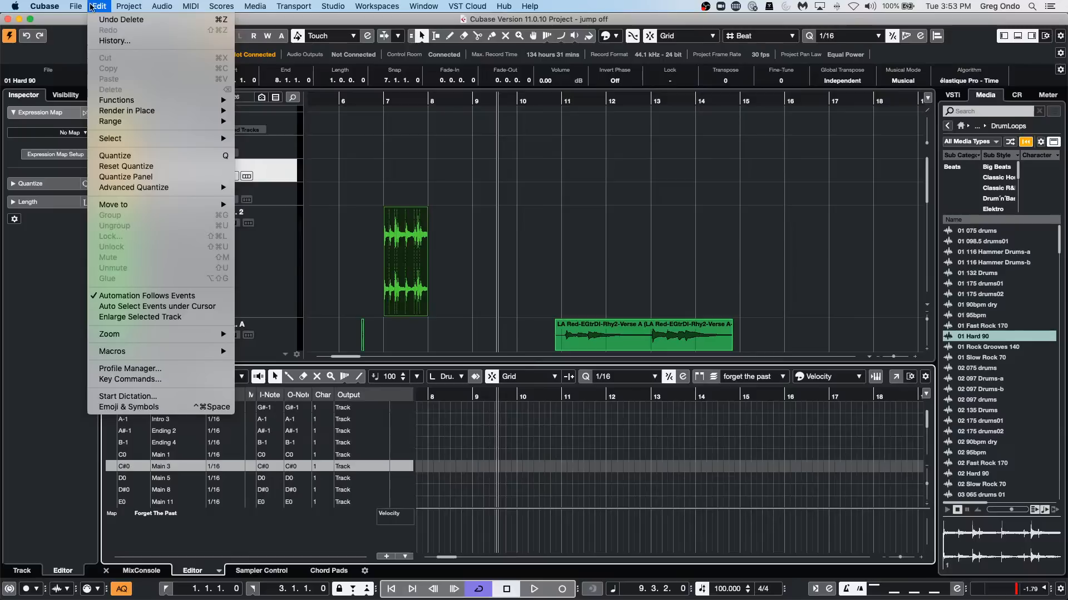
left_click(131, 379)
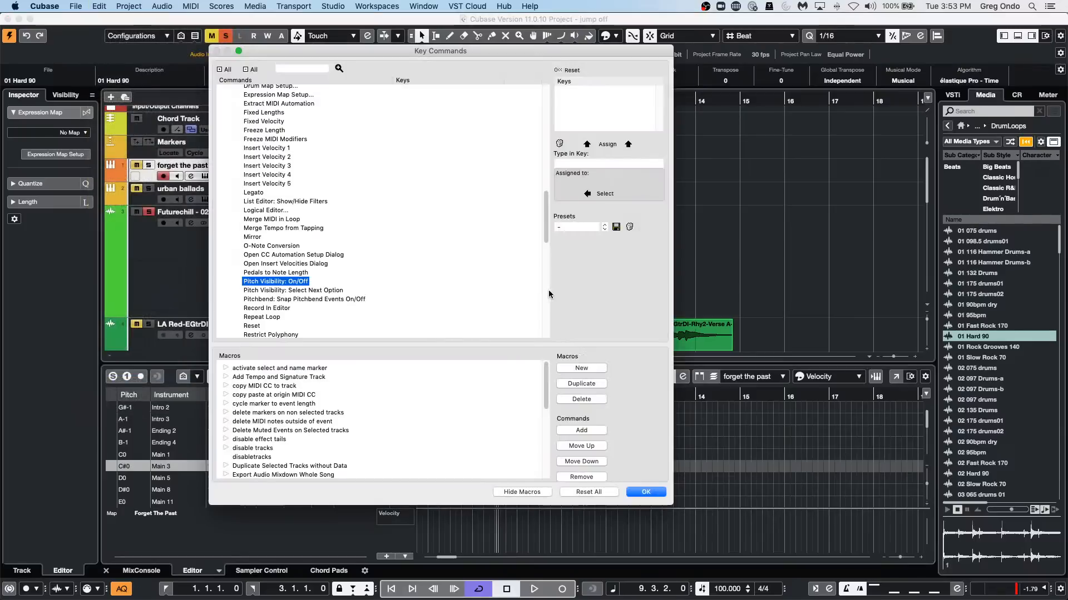
left_click(591, 163)
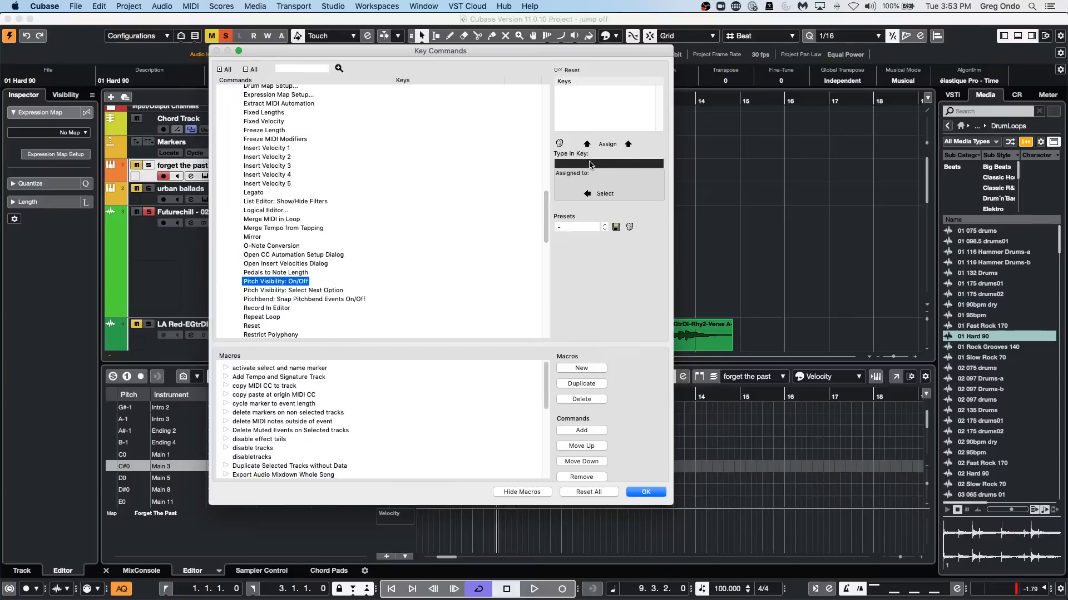
key("super+alt+shift+plus")
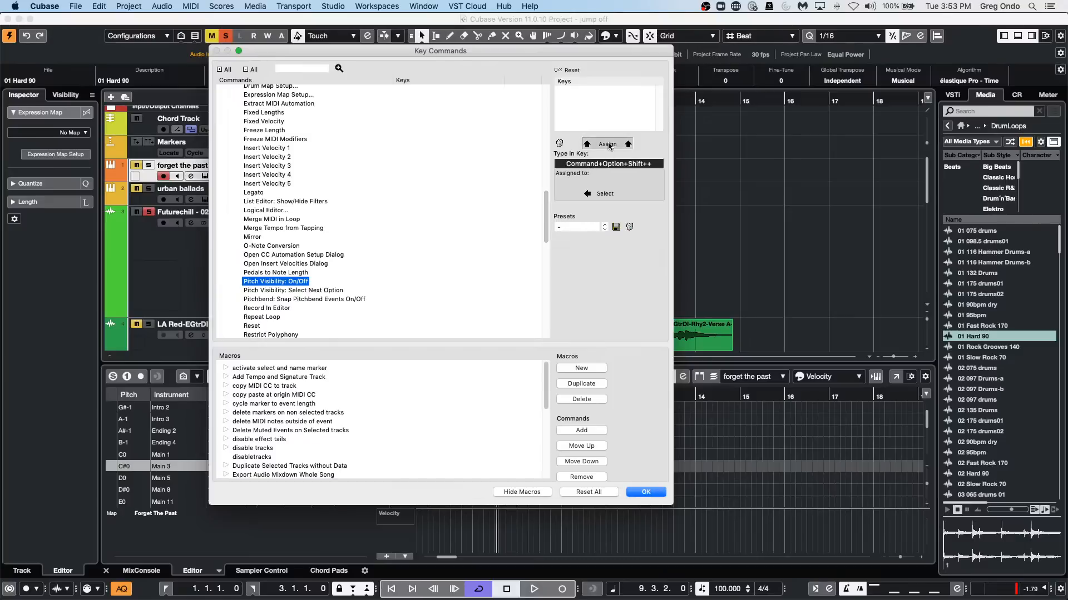
left_click(586, 144)
left_click(645, 492)
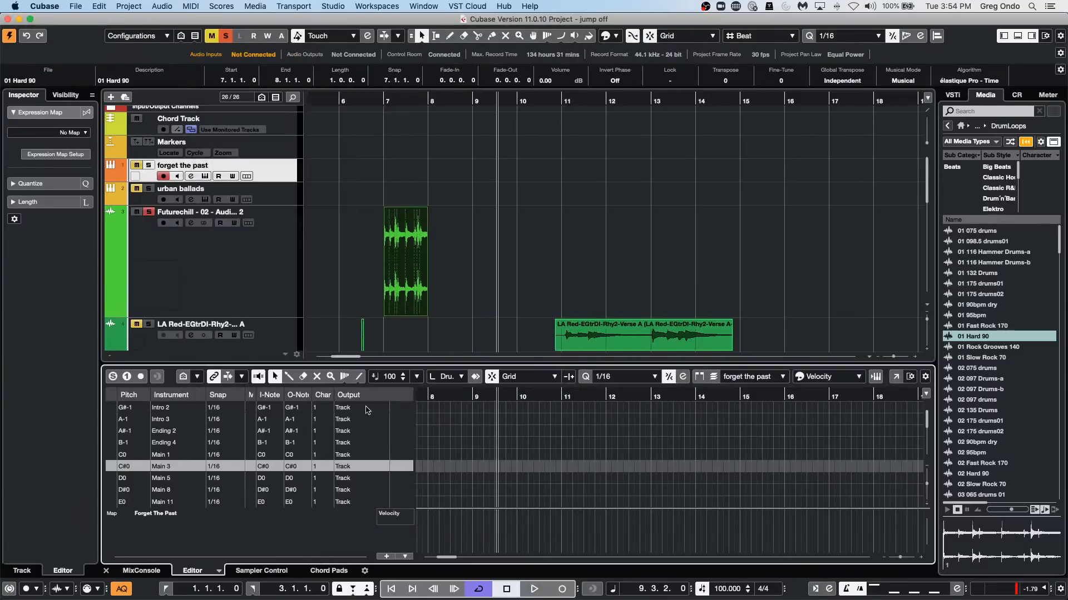
key("super+alt+shift+plus")
key("super+alt+shift+plus")
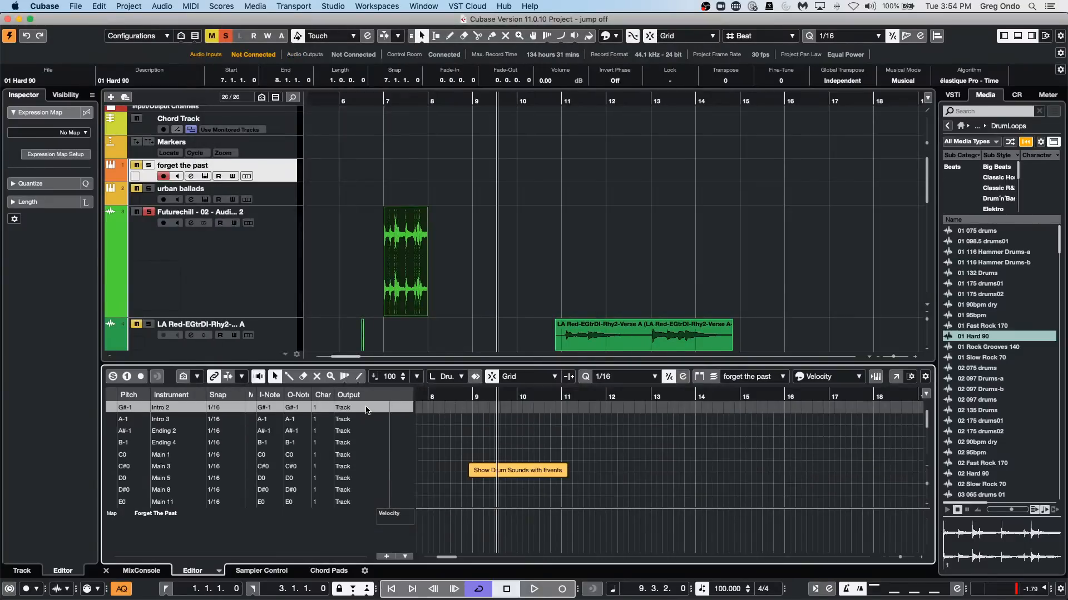
Remove the Command+Option+Shift++ assignment from the Pitch Visibility: On/Off command and close the key commands.
left_click(106, 6)
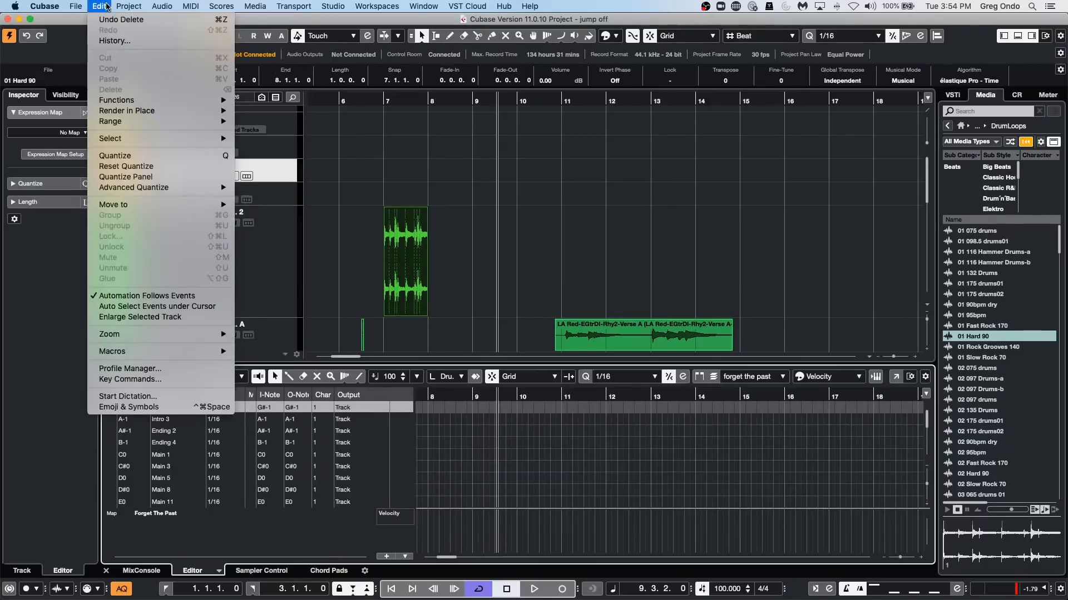
left_click(130, 380)
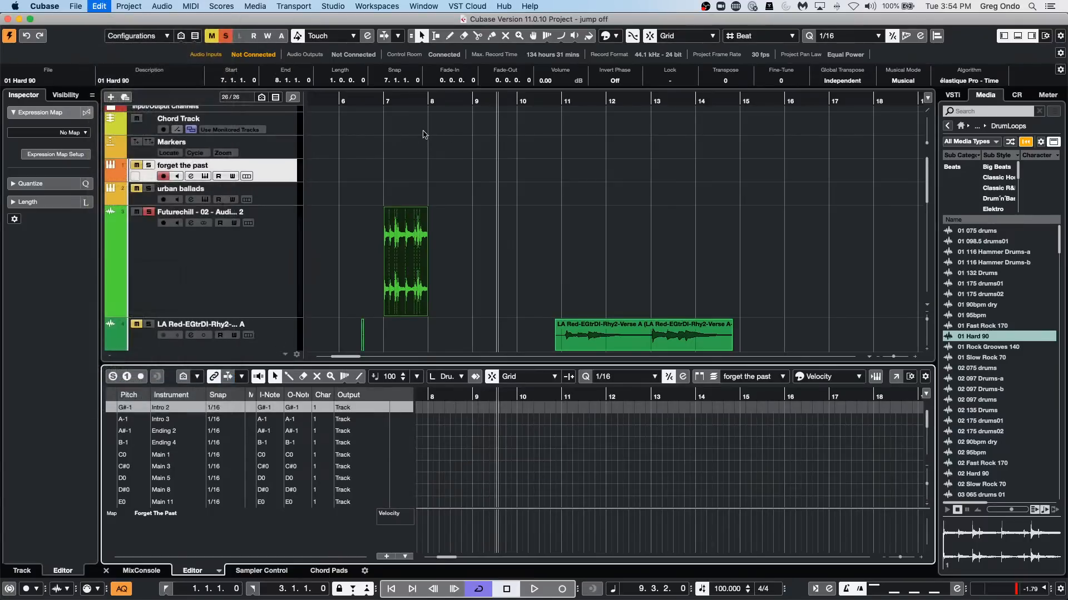
scroll(276, 242, "up", 10)
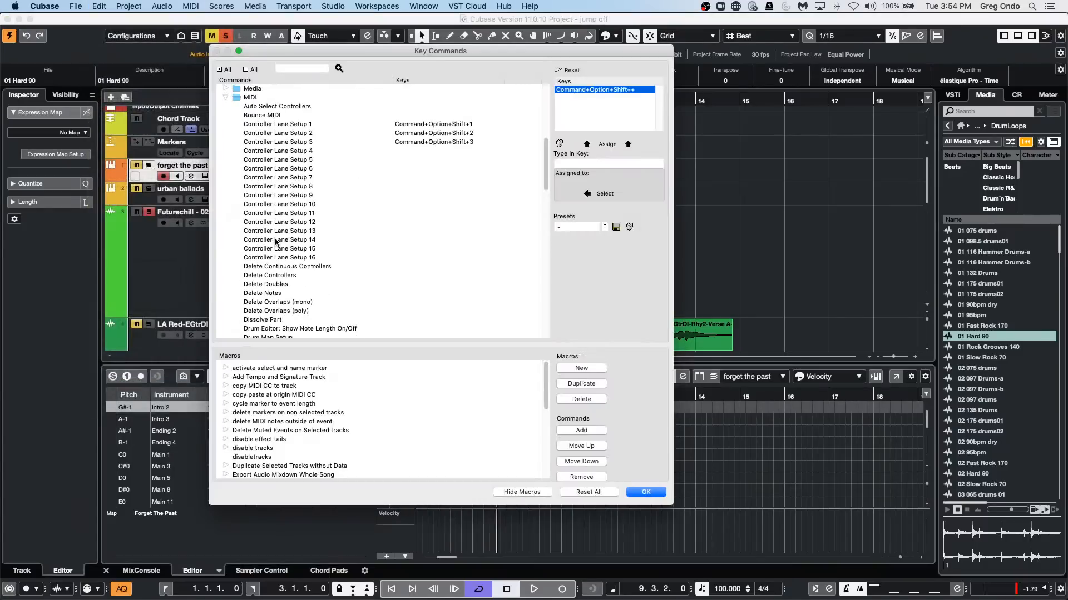
scroll(276, 242, "down", 10)
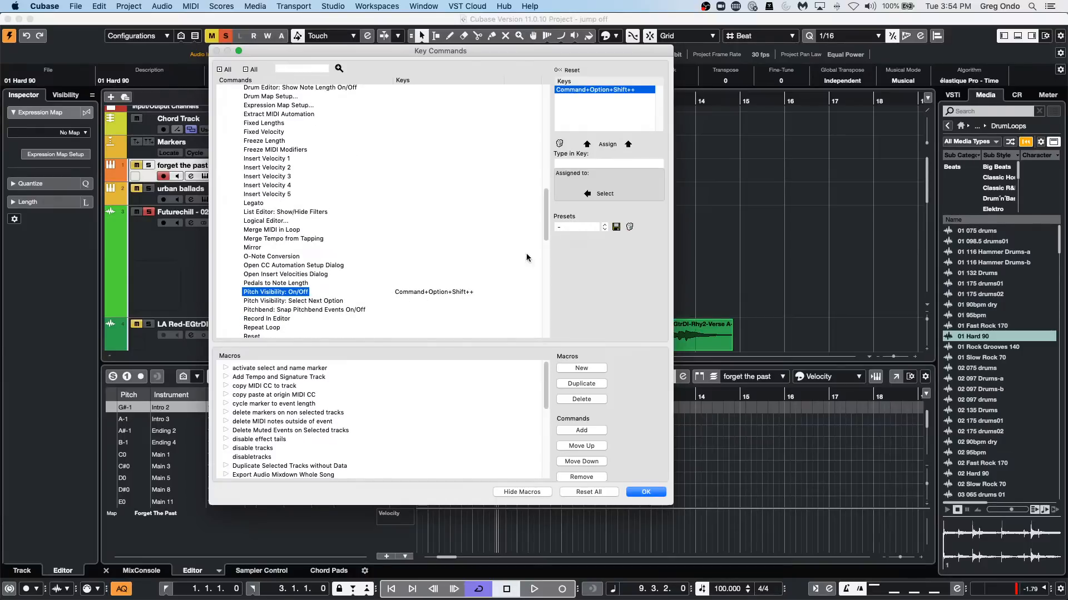
left_click(559, 143)
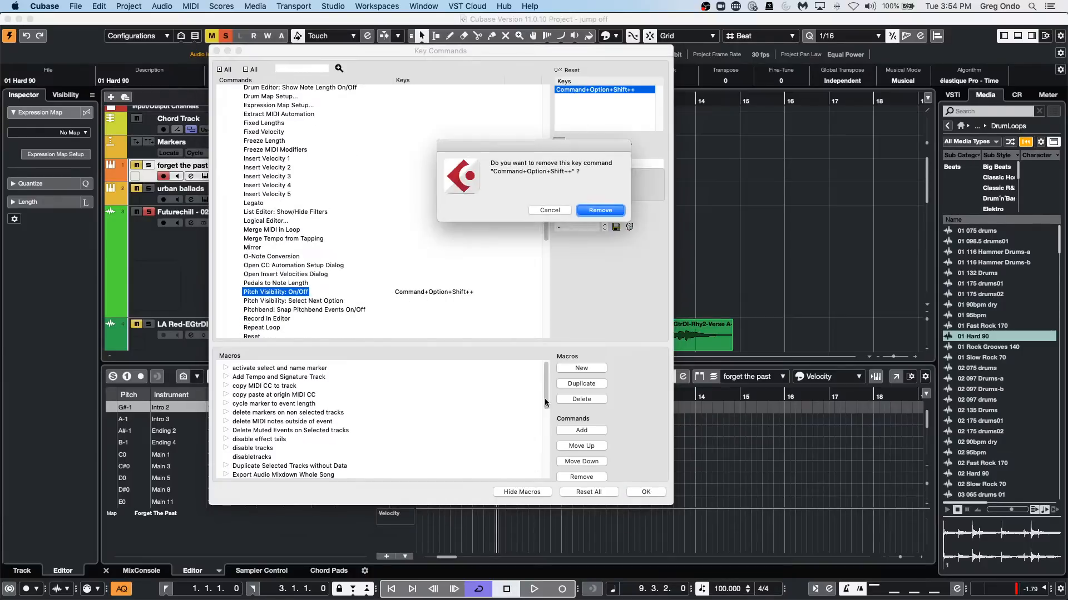
left_click(594, 210)
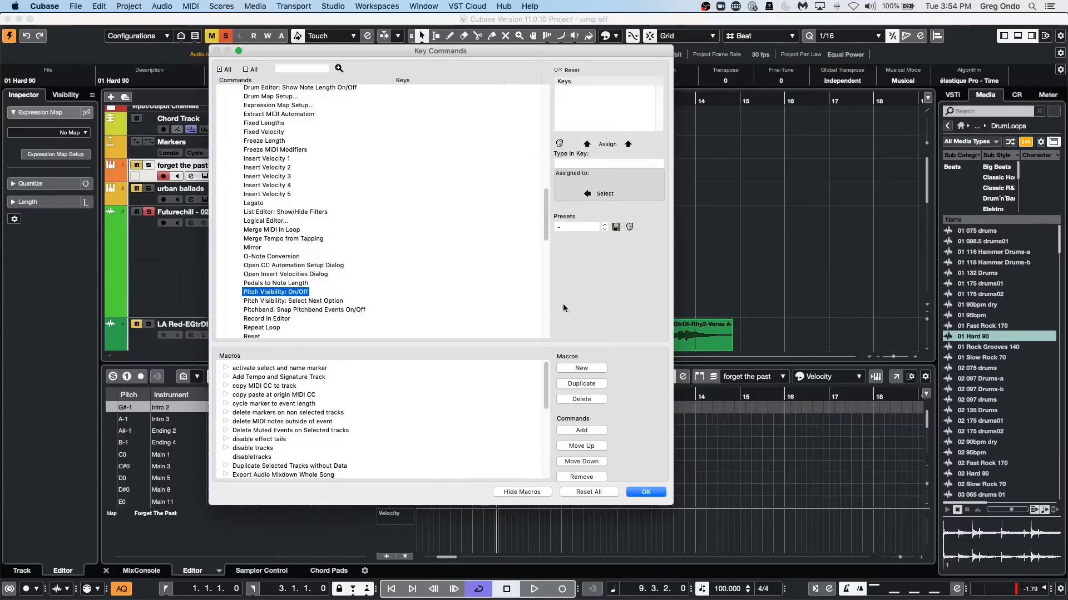
left_click(640, 493)
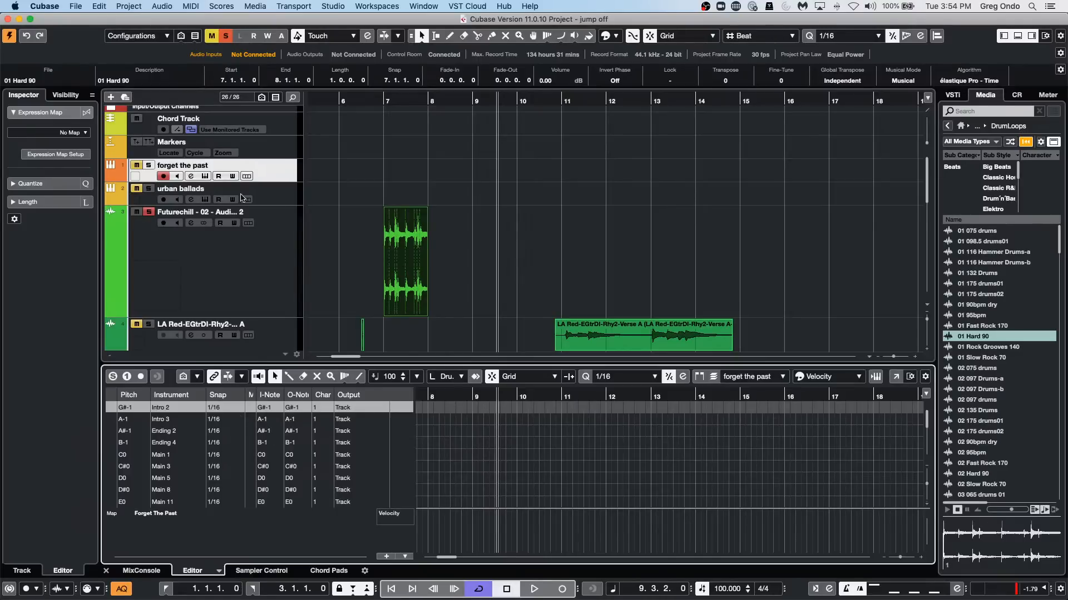
left_click(790, 303)
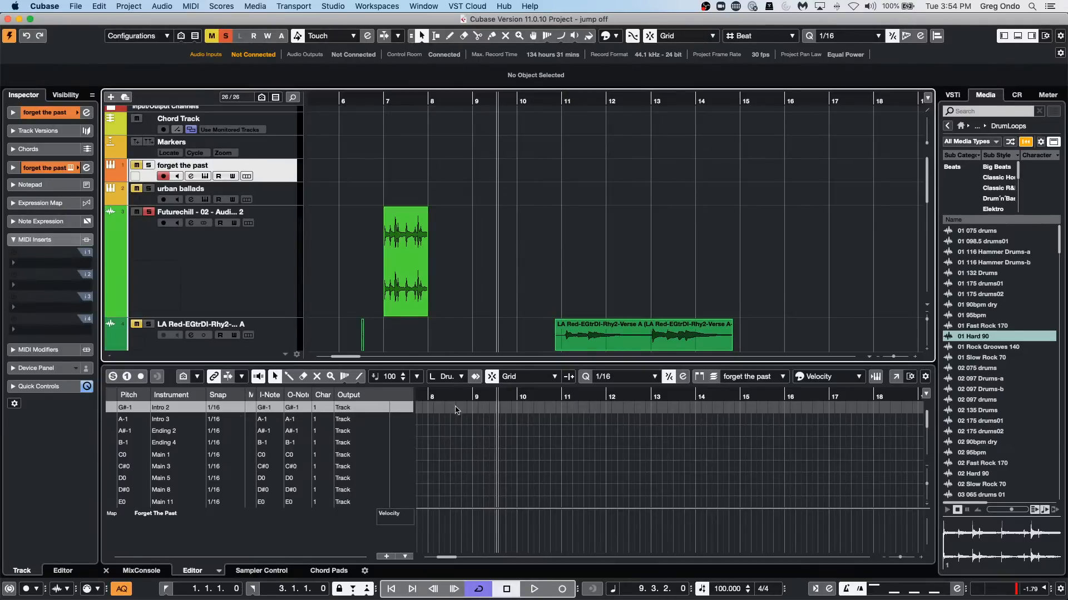
scroll(579, 243, "up", 1)
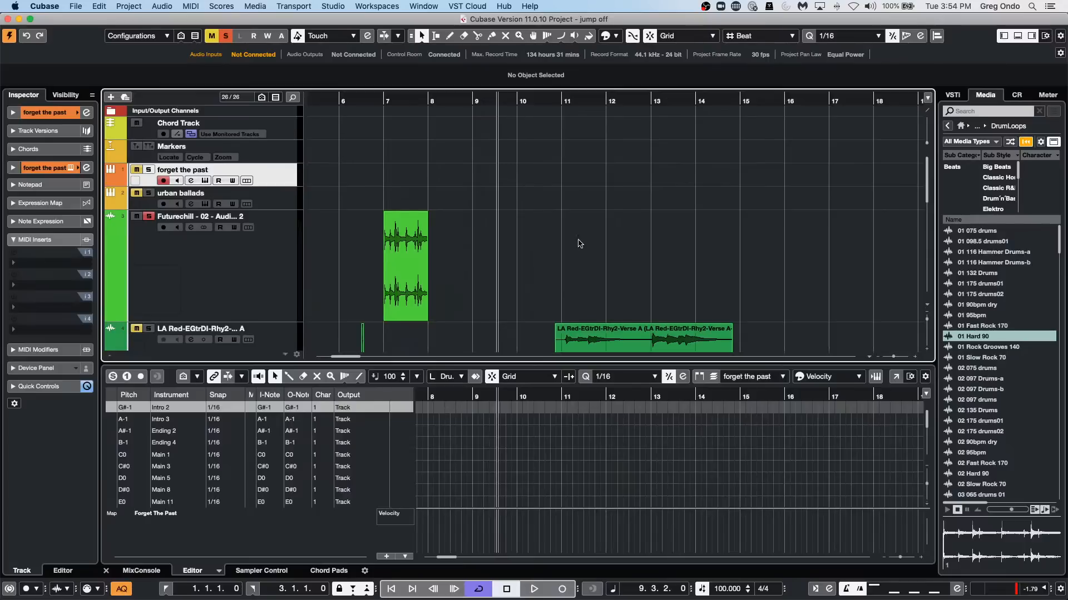
scroll(579, 243, "down", 10)
scroll(579, 243, "up", 10)
scroll(482, 209, "down", 10)
scroll(484, 210, "up", 10)
Open the recent project Hit the Road go-01.cpr and activate it.
left_click(77, 8)
mouse_move(132, 217)
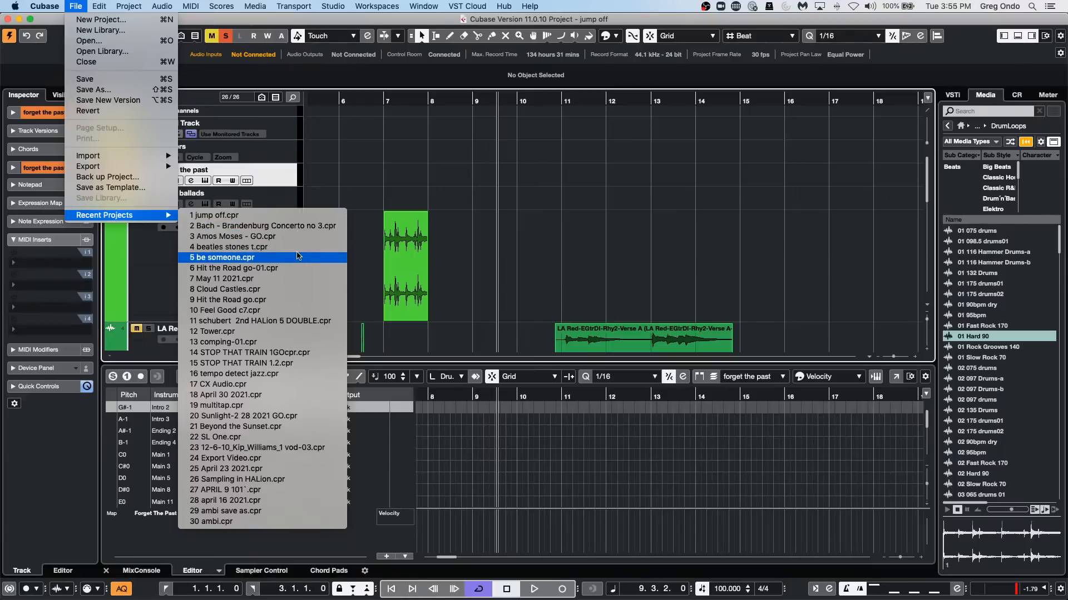
left_click(295, 269)
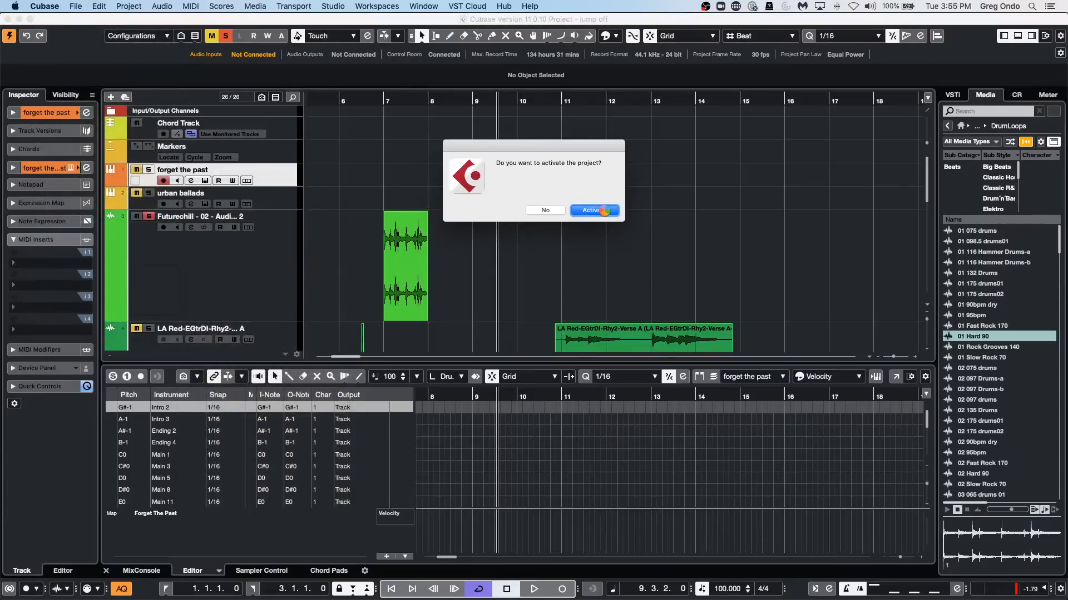
left_click(593, 210)
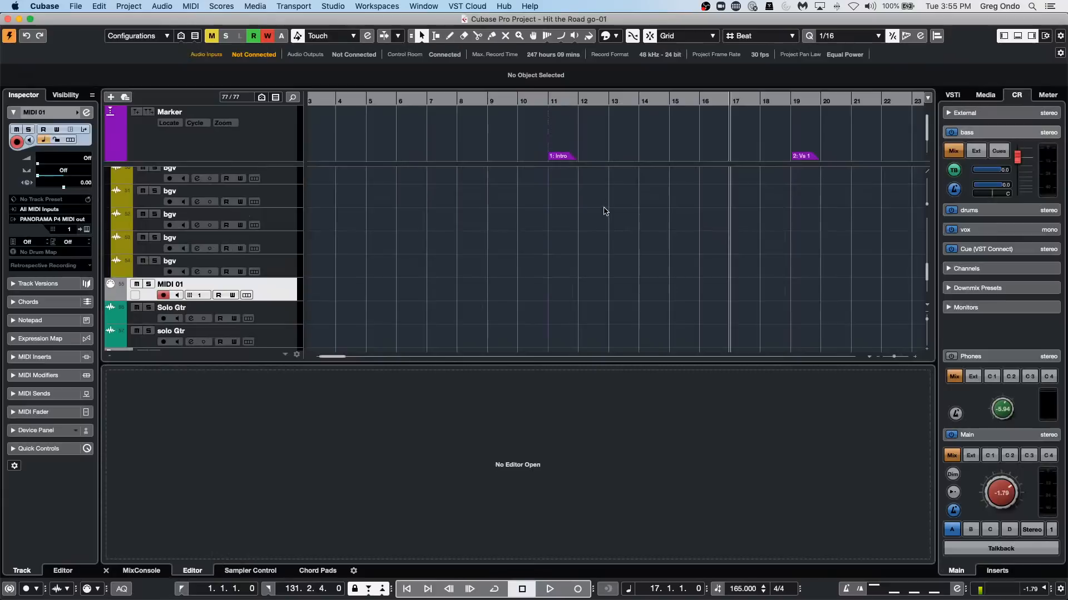
Insert the StereoEnhancer effect from the Spatial + Panner category in the first insert slot of the Stereo output channel.
left_click_drag(397, 98, 398, 69)
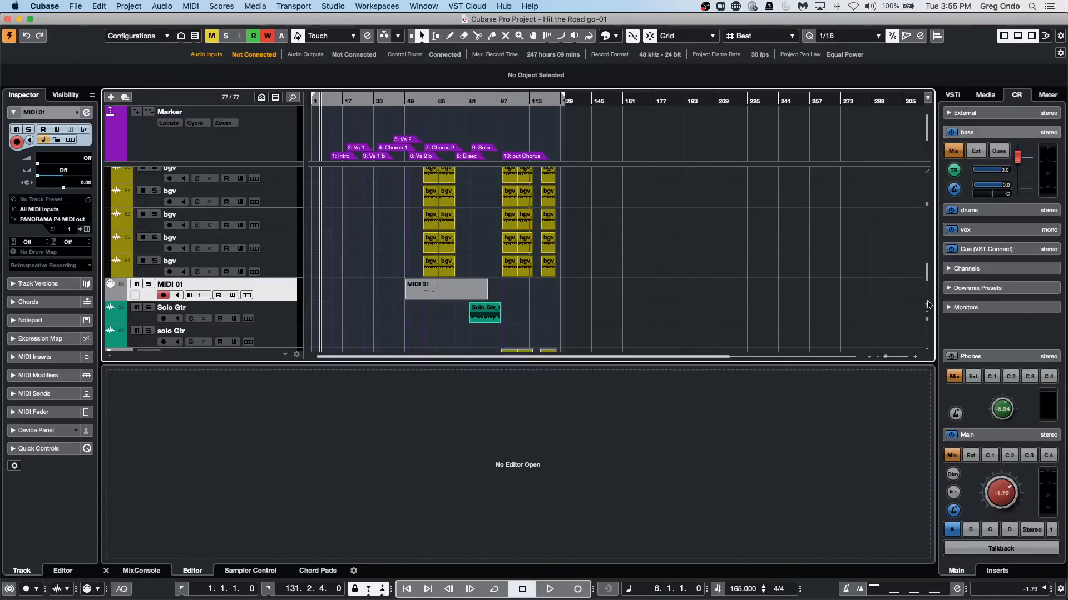
scroll(410, 211, "up", 6)
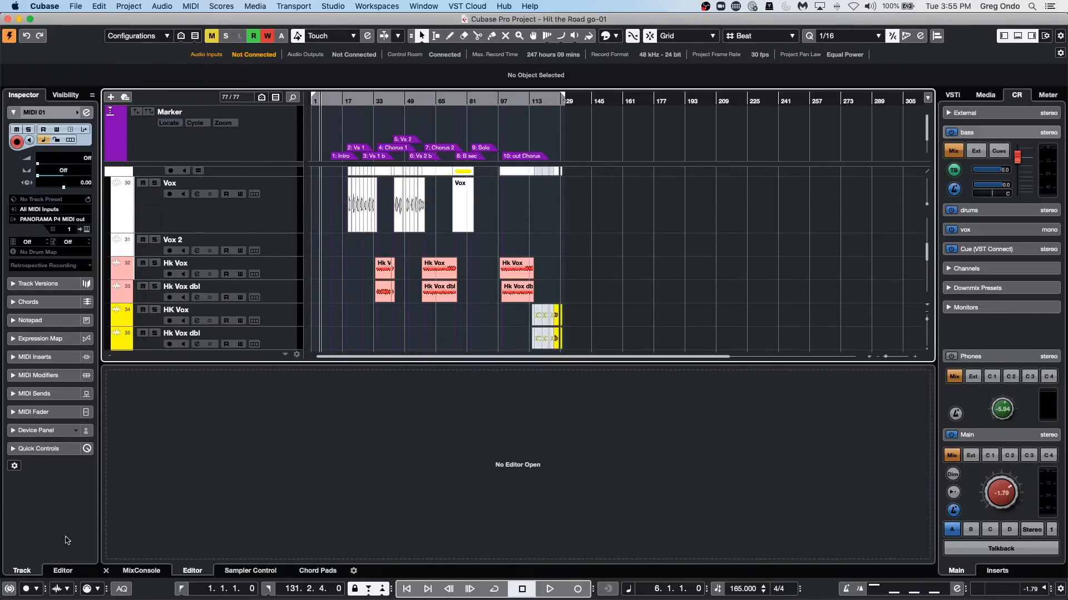
left_click(142, 571)
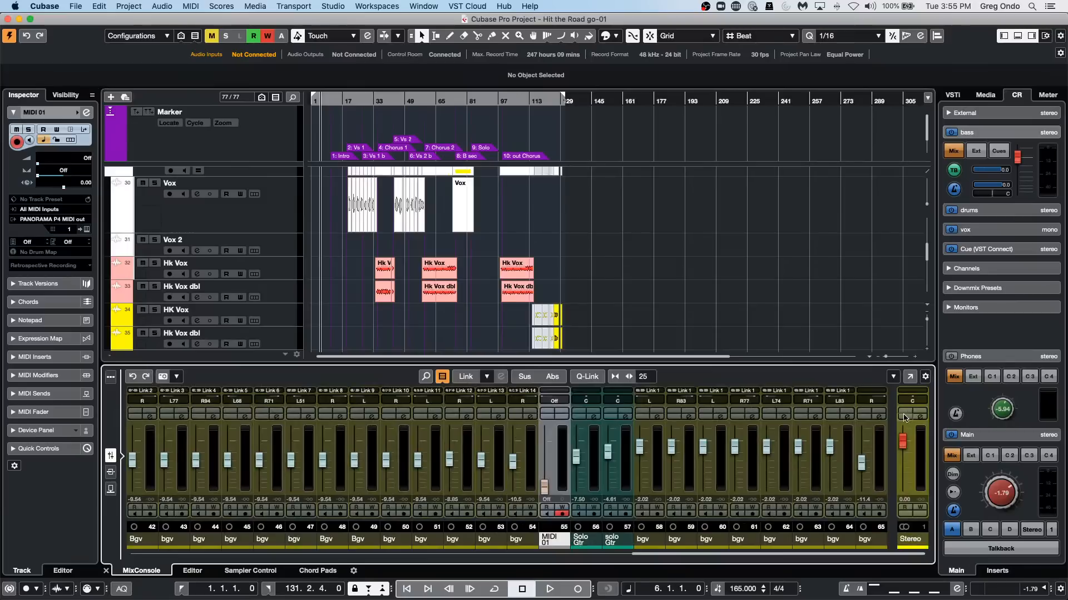
left_click(920, 417)
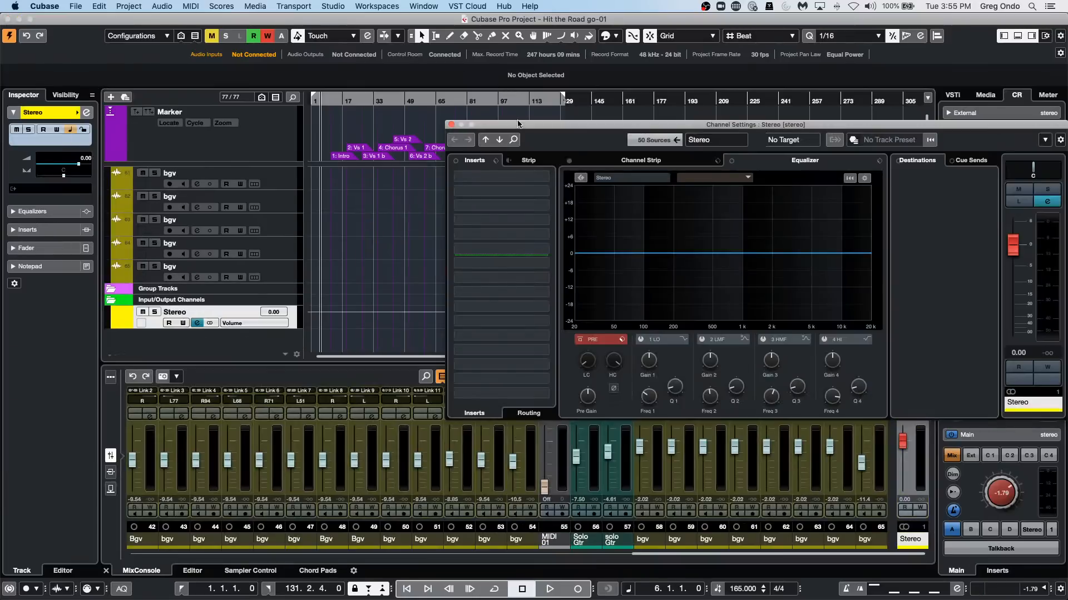
left_click(548, 178)
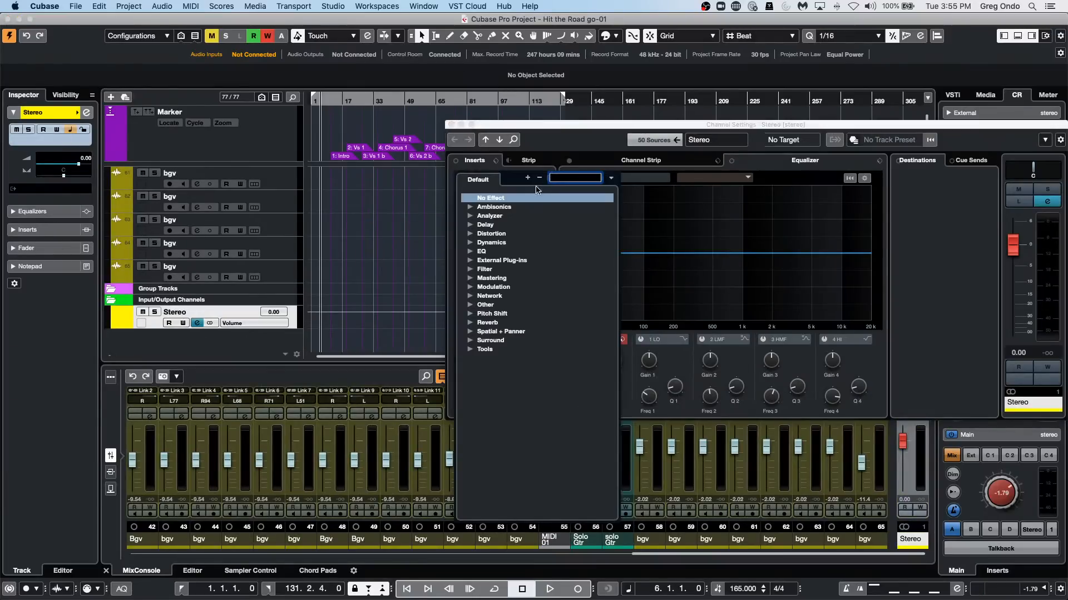
left_click(469, 332)
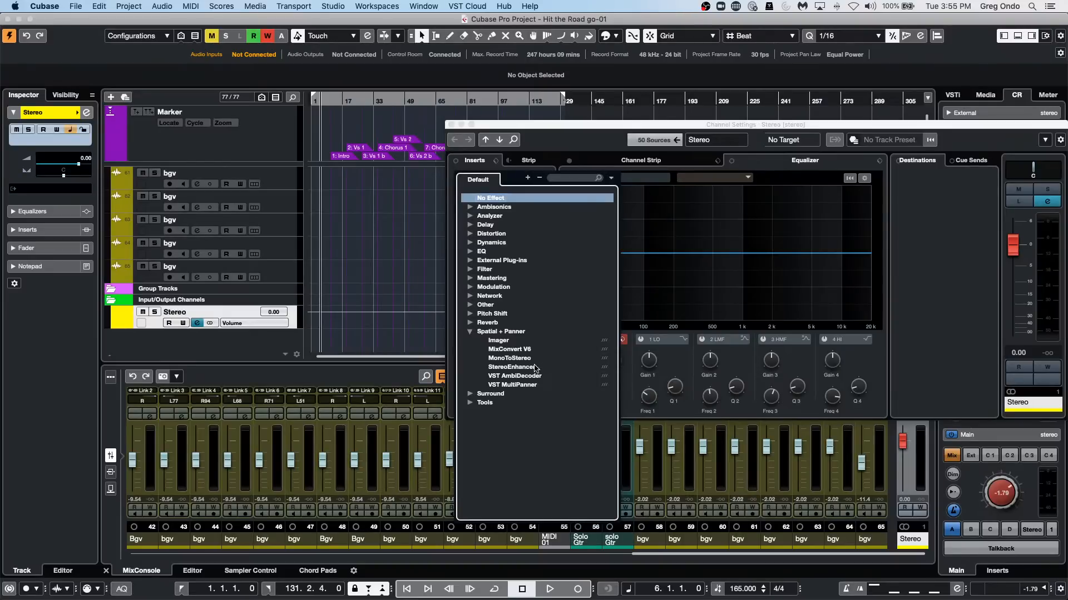
left_click(535, 368)
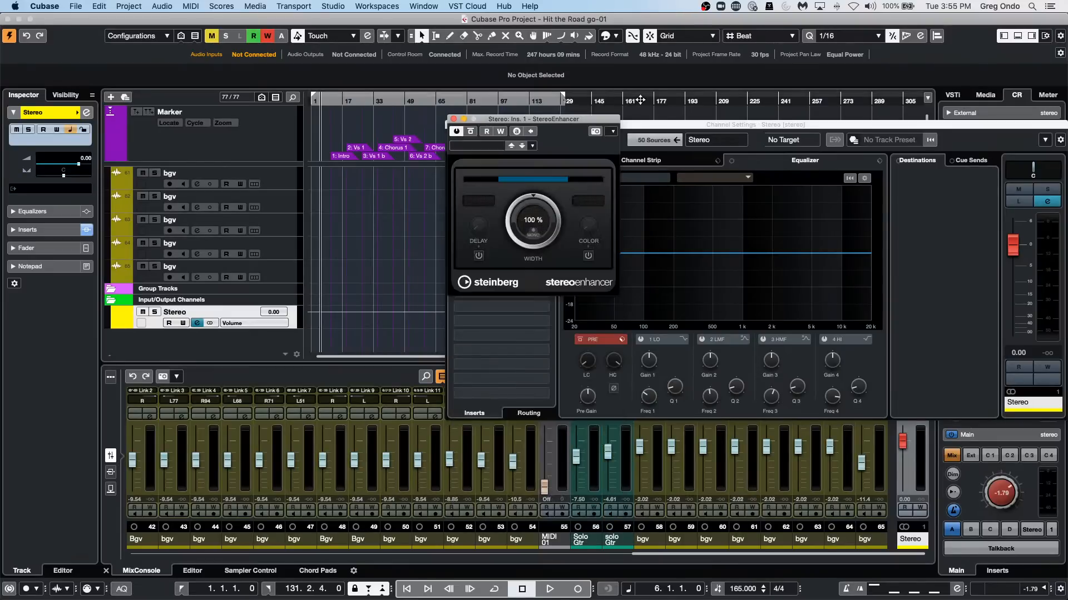
Play the project from about bar 33 with the Control Room main level lowered to about -9.29 dB.
key("space")
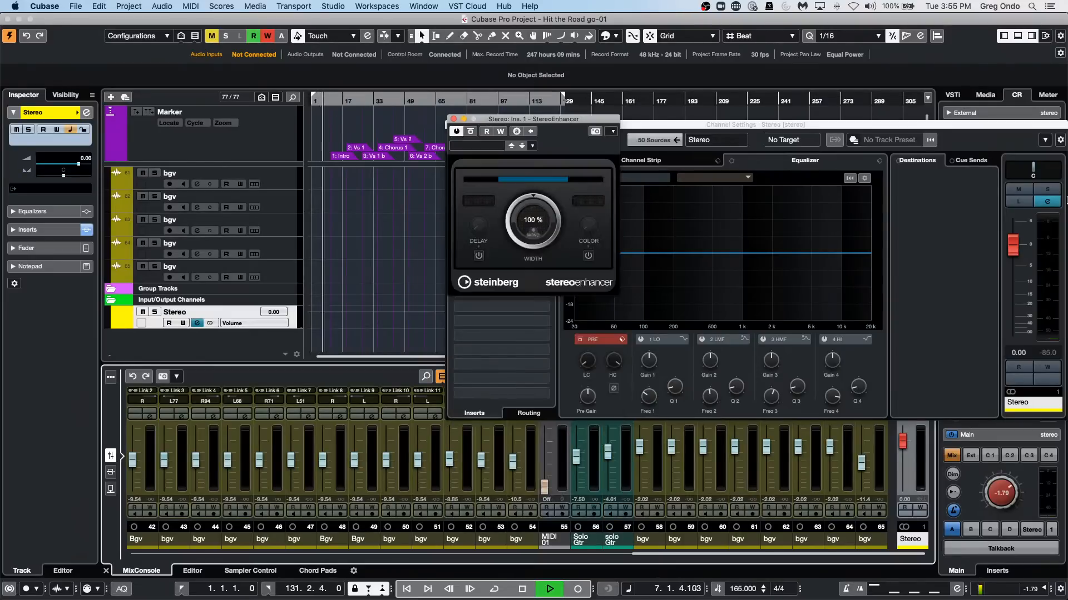
left_click_drag(1001, 492, 996, 516)
left_click(375, 103)
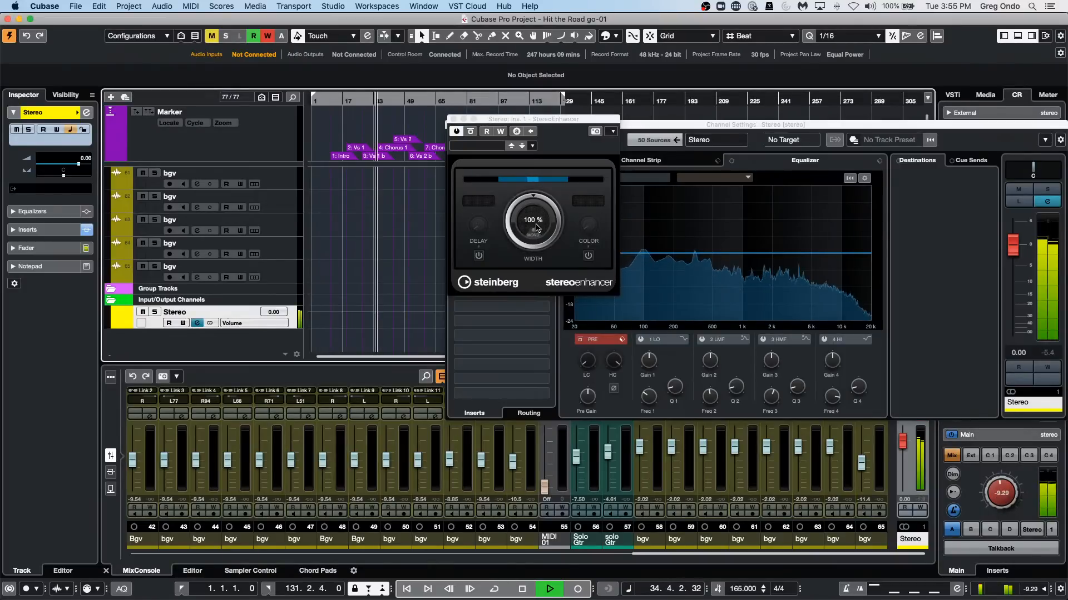
Sweep the StereoEnhancer width down to 0 %, up to 200 % and back to 0 % during playback.
left_click_drag(537, 228, 538, 278)
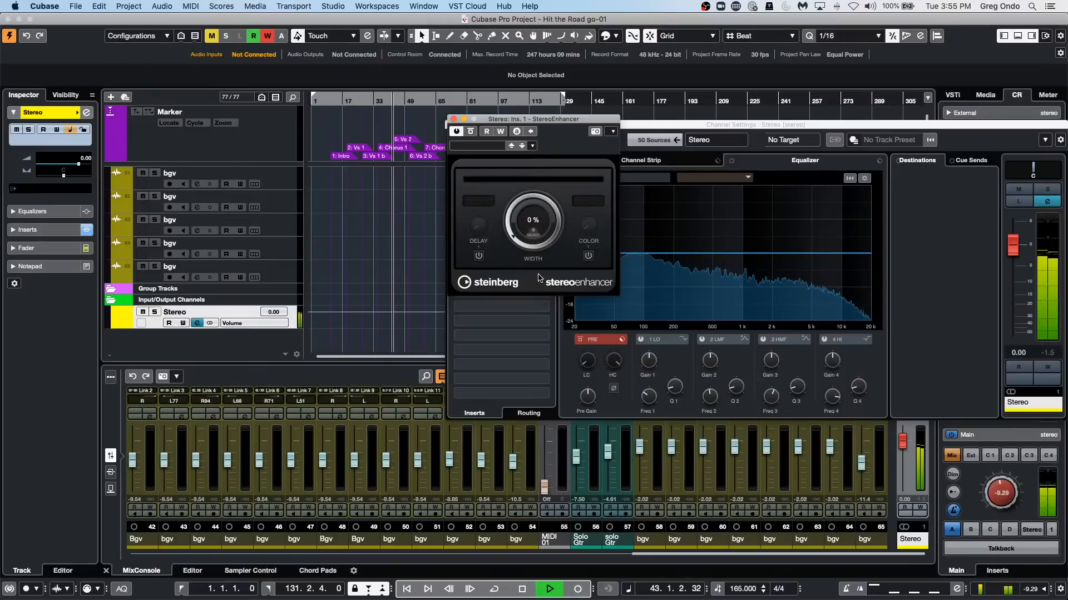
left_click_drag(538, 278, 542, 130)
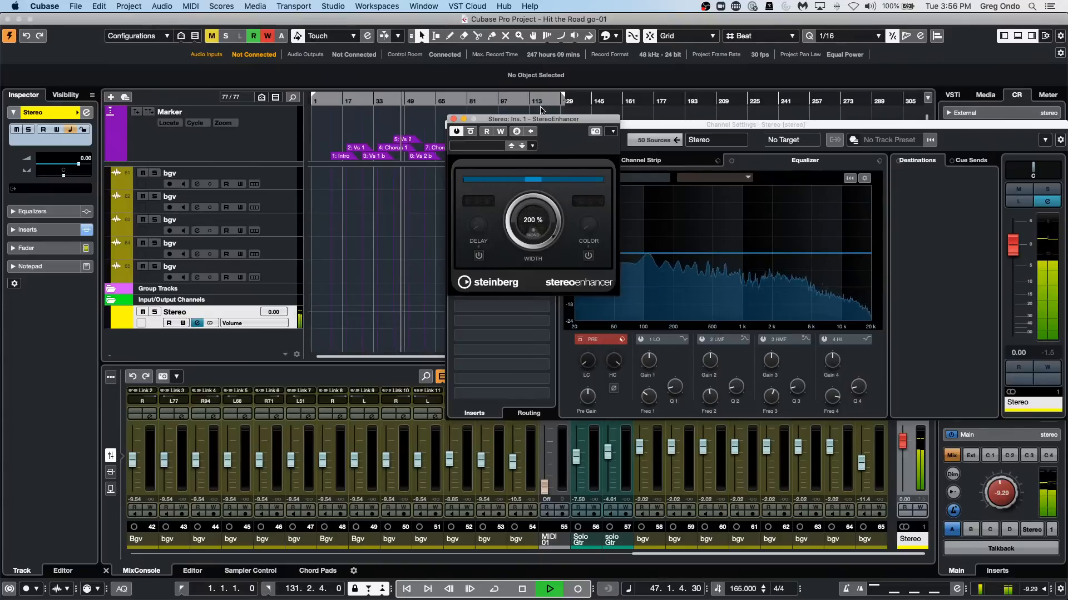
left_click_drag(545, 207, 569, 354)
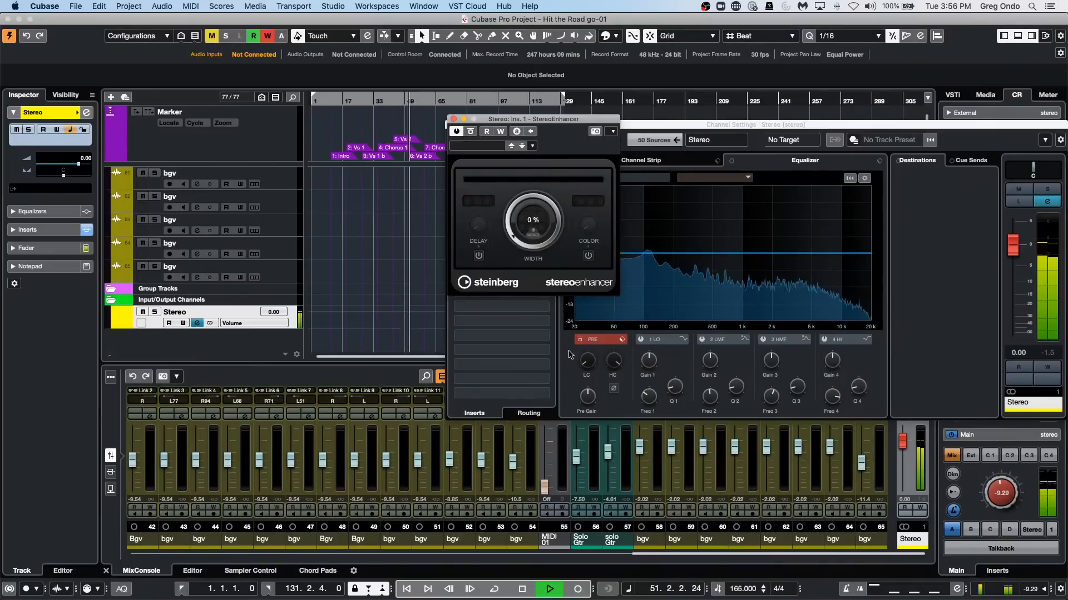
left_click_drag(569, 354, 527, 376)
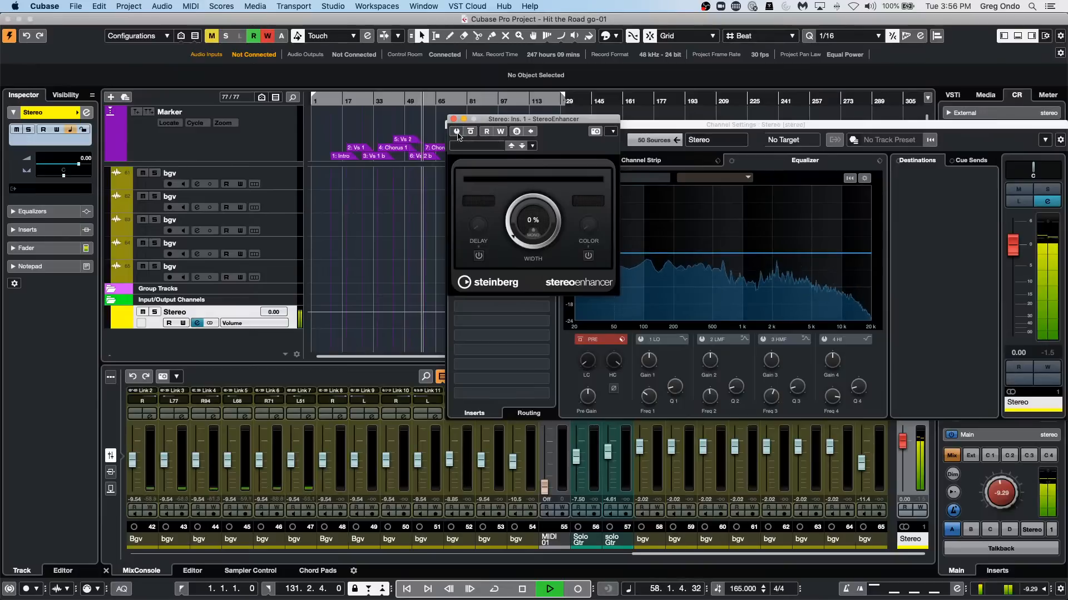
Compare the mix with StereoEnhancer switched off and on, stop playback and close the plug-in window.
left_click(456, 132)
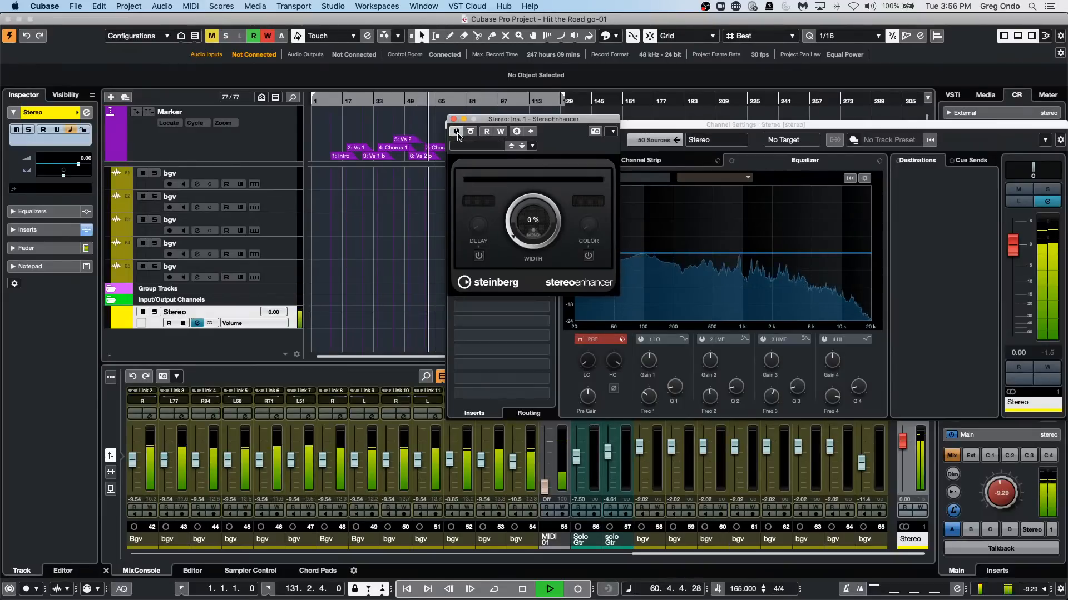
left_click(456, 132)
key("space")
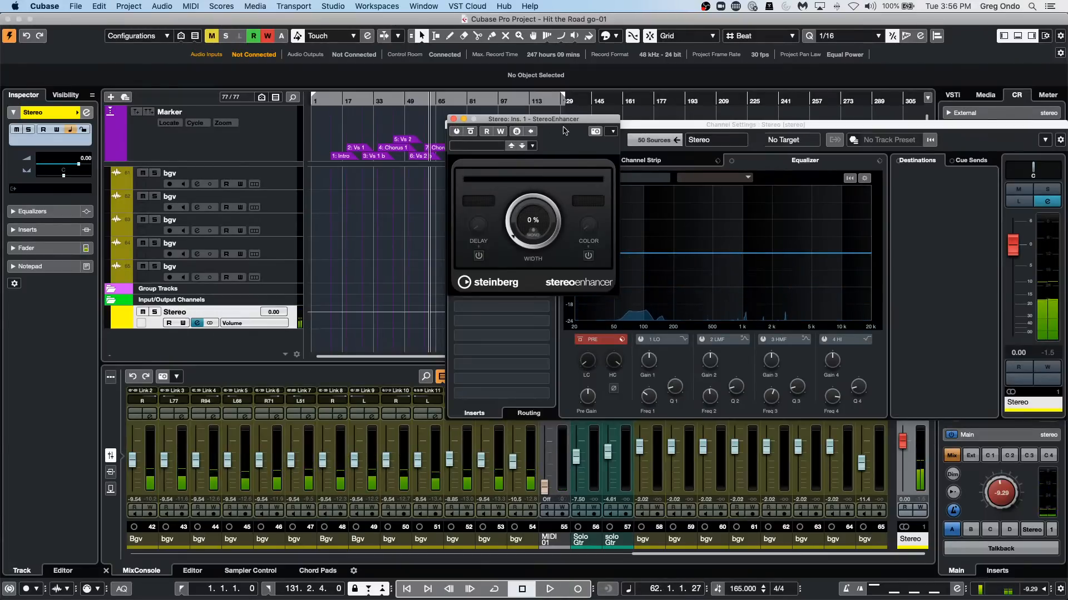
left_click(453, 119)
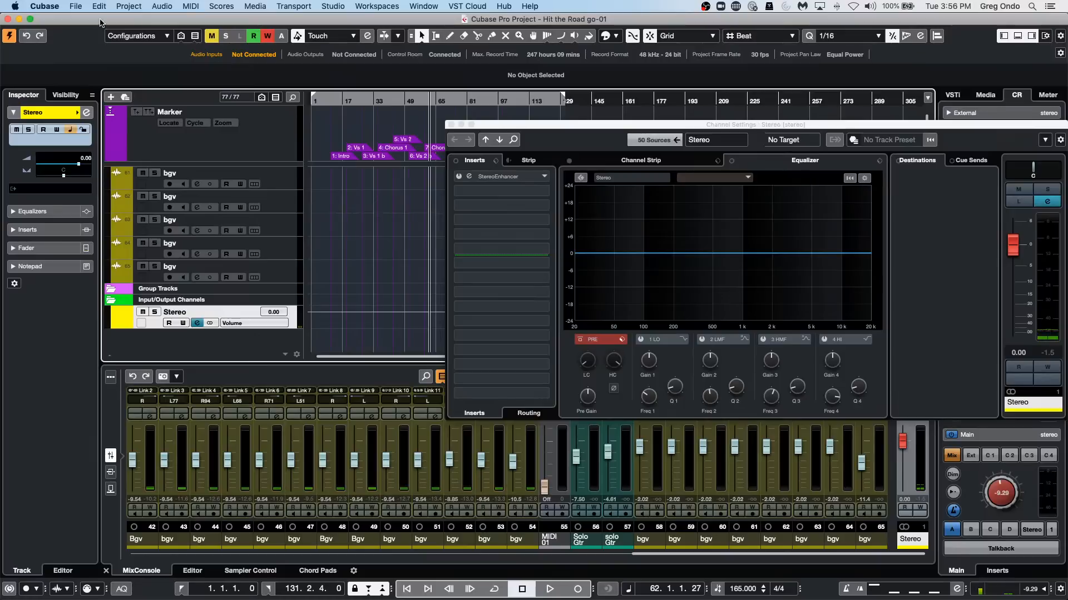
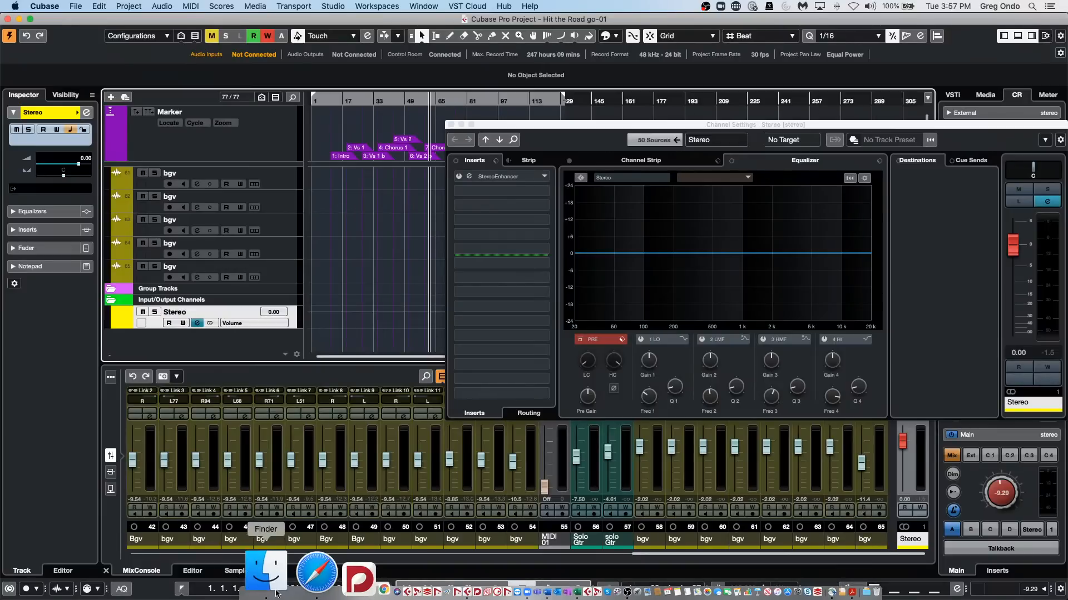
Switch to Finder, open the user's hidden Library folder and reposition its window over the project.
left_click(275, 592)
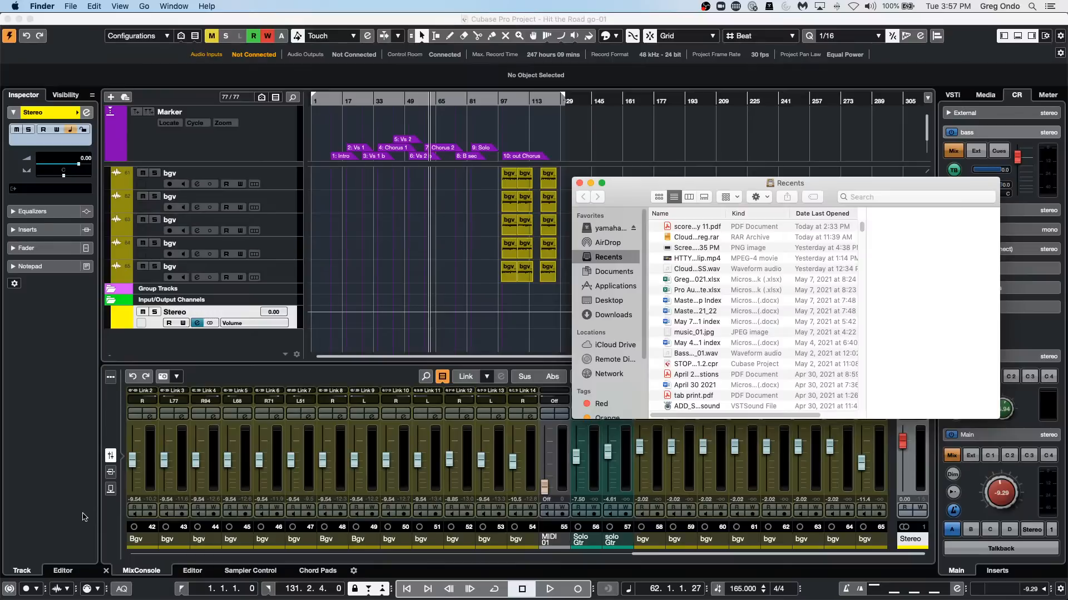
left_click(146, 6)
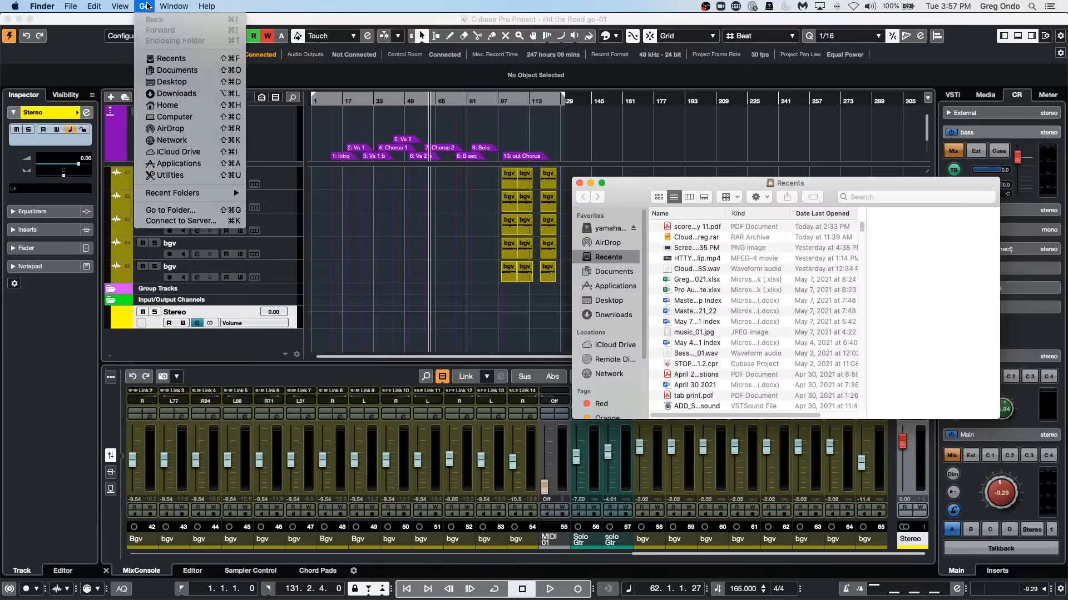
key("alt")
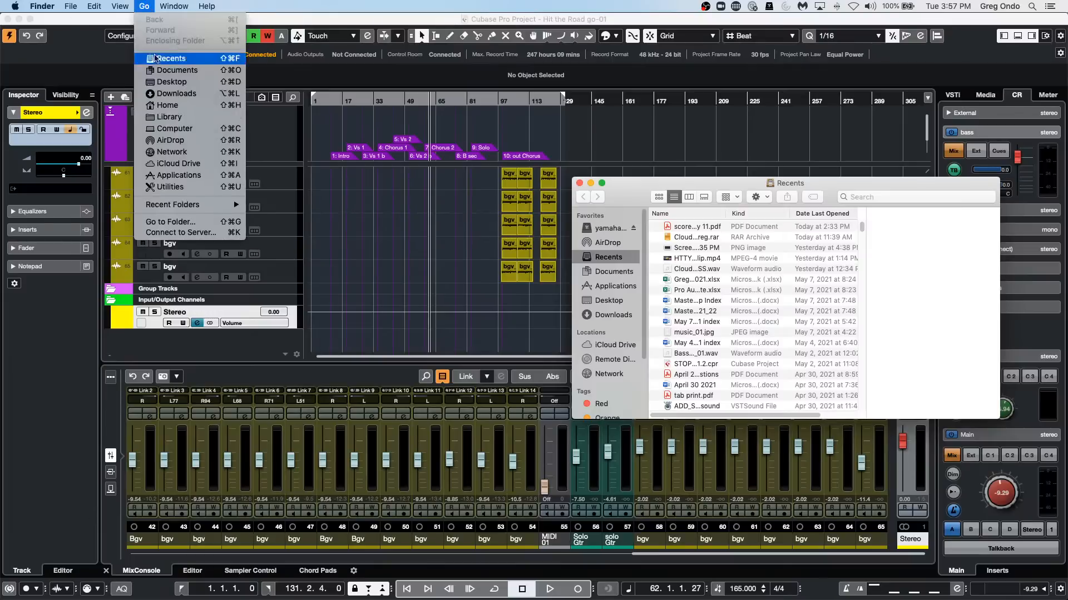
left_click(162, 122)
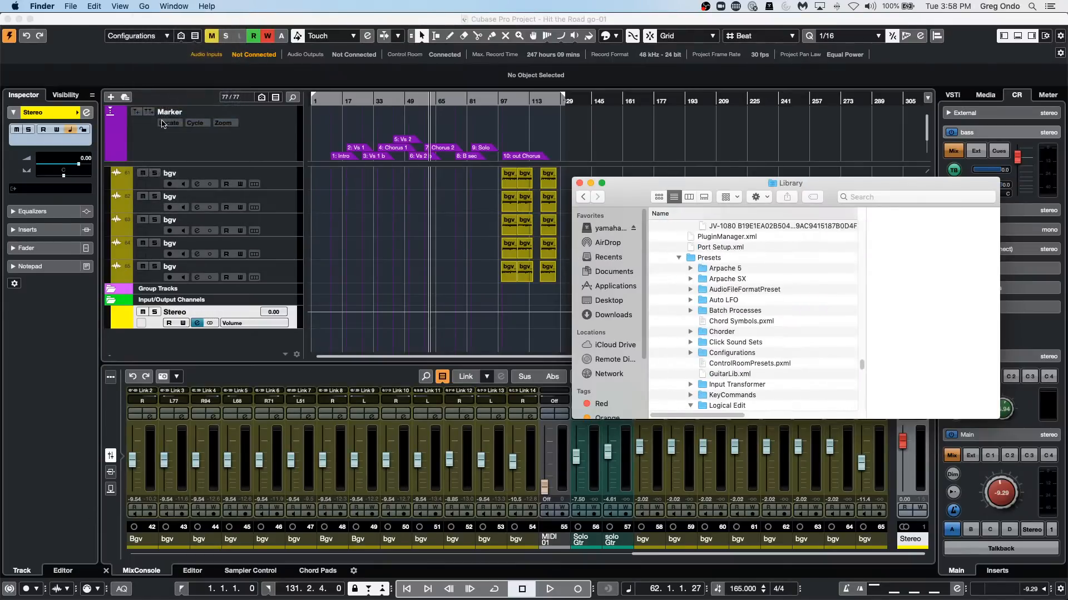
left_click_drag(749, 187, 477, 162)
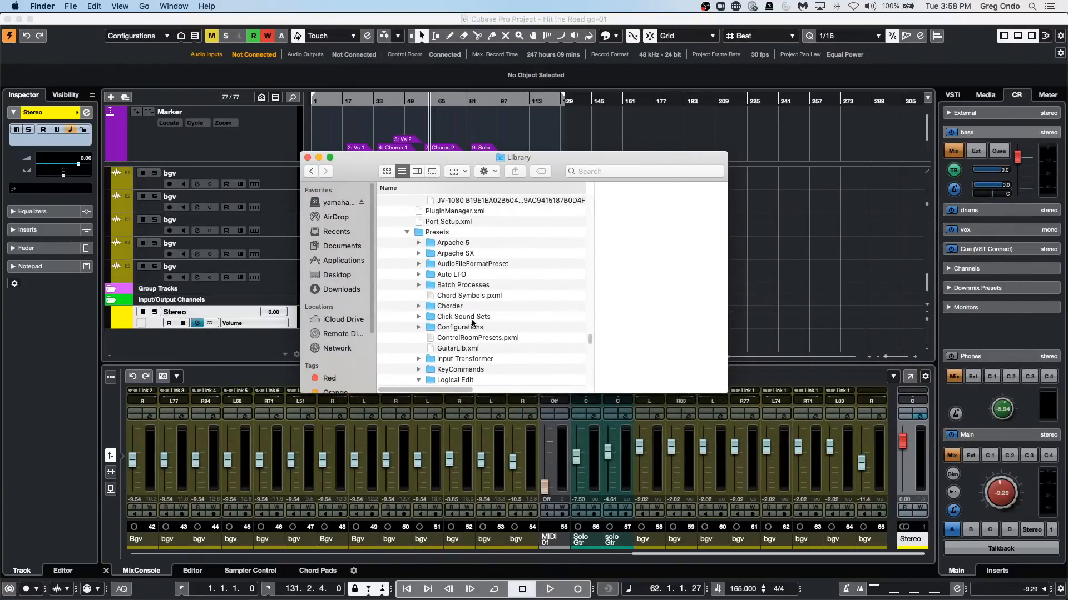
Expand the Click Sound Sets folder under Presets, examine its XML files and close the Finder window.
scroll(561, 265, "down", 1)
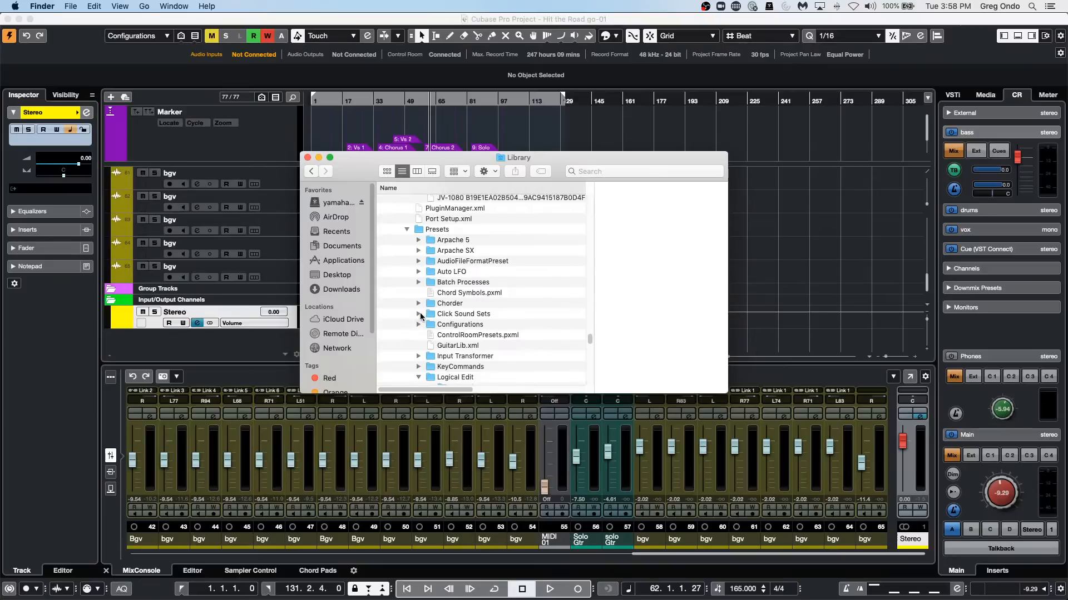
scroll(472, 313, "up", 5)
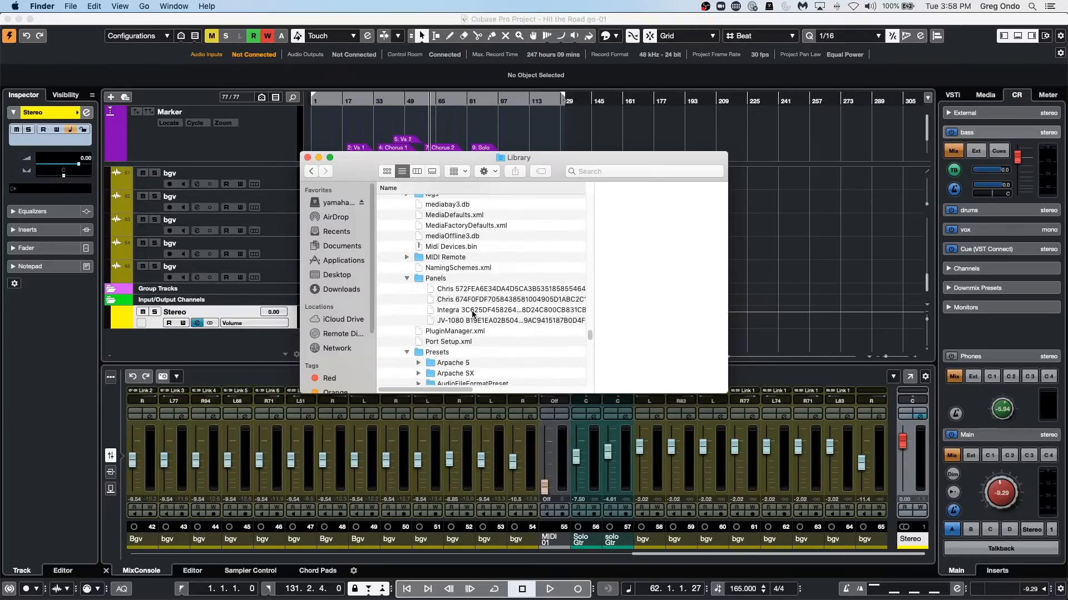
scroll(472, 313, "down", 3)
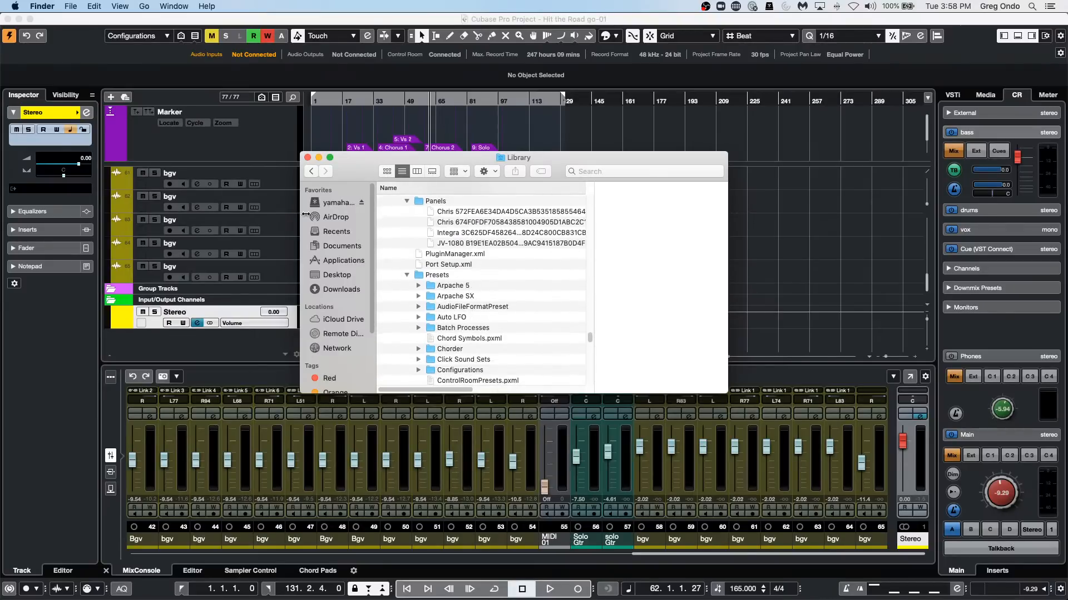
scroll(414, 332, "down", 1)
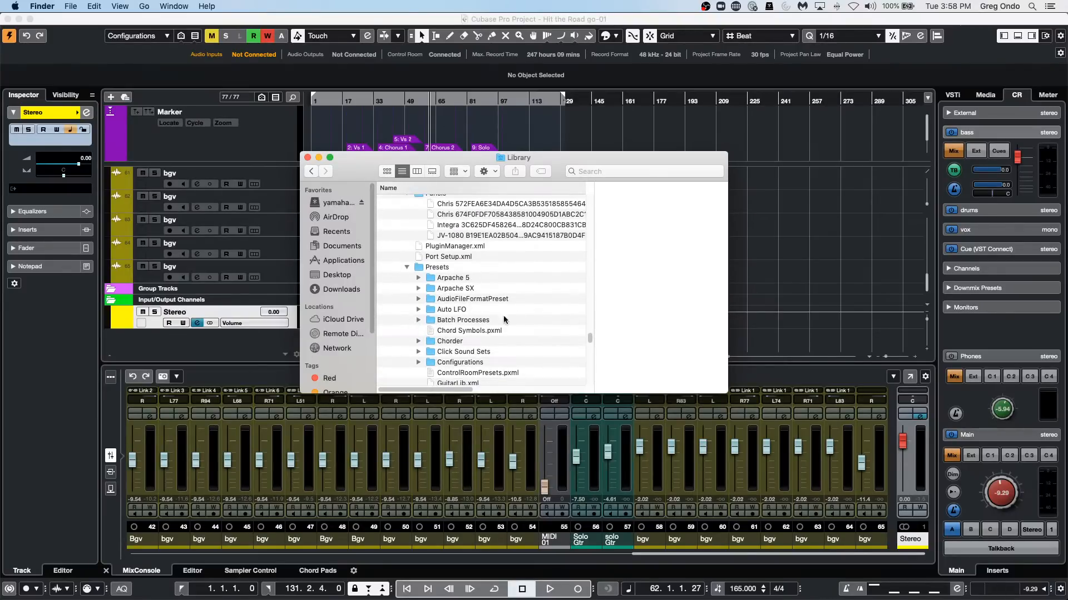
left_click(418, 352)
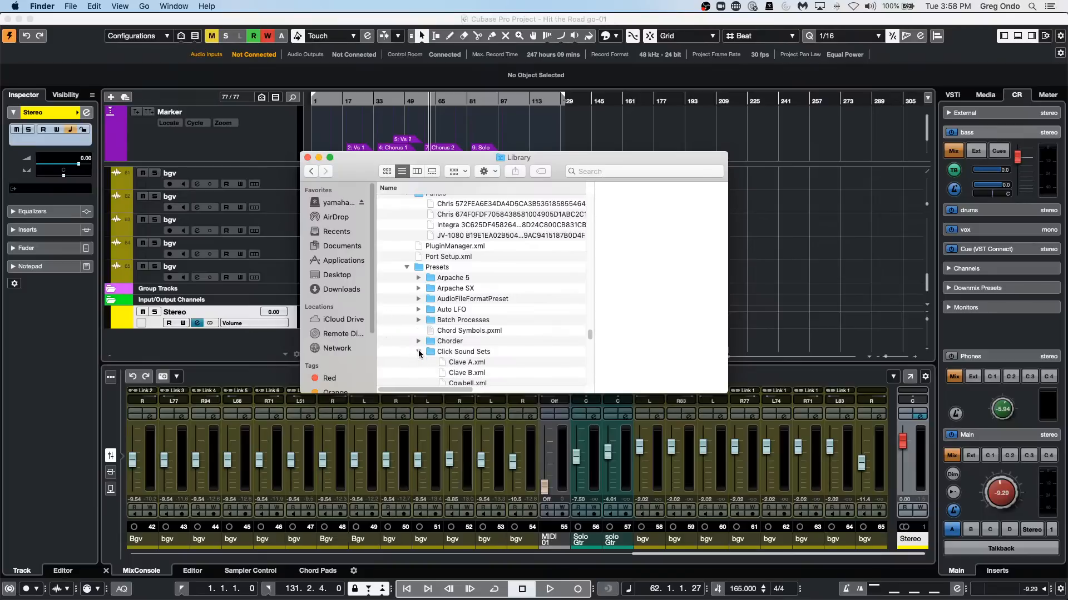
scroll(565, 319, "down", 2)
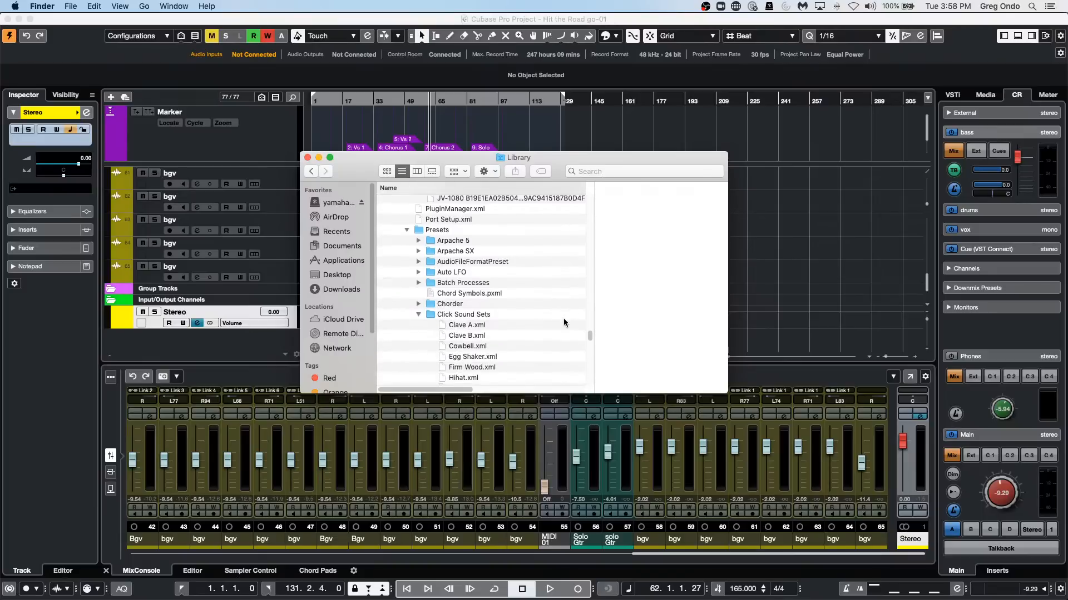
scroll(563, 321, "down", 3)
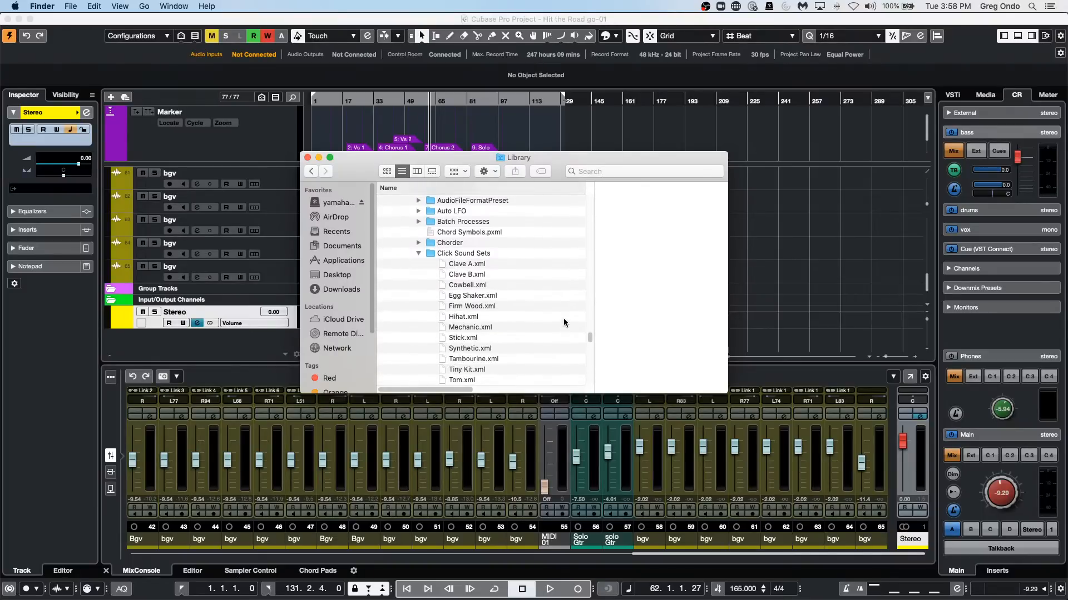
scroll(563, 321, "down", 3)
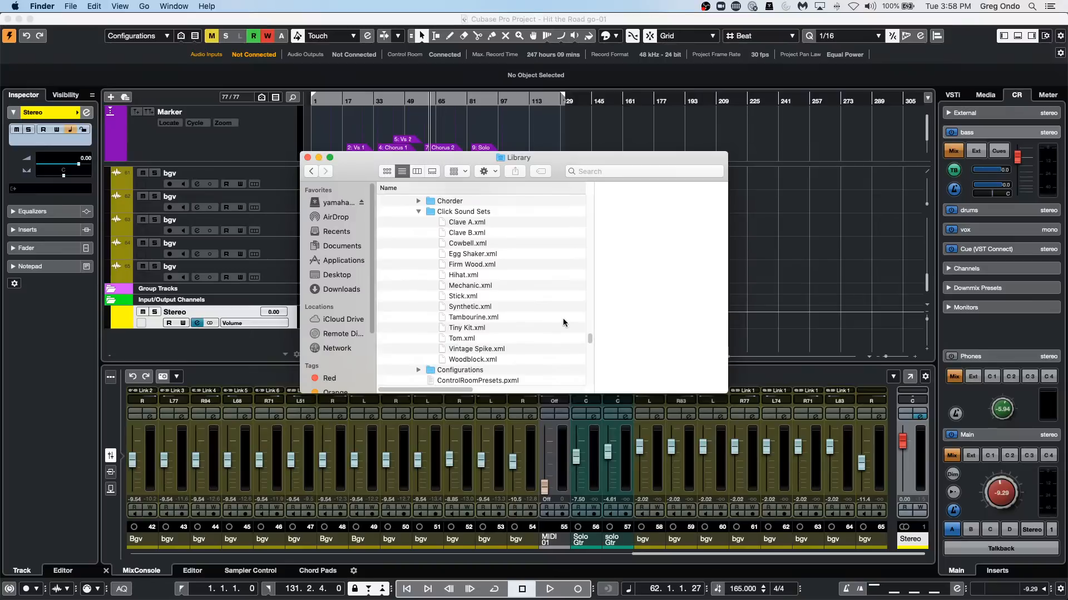
scroll(563, 322, "down", 2)
scroll(563, 321, "up", 6)
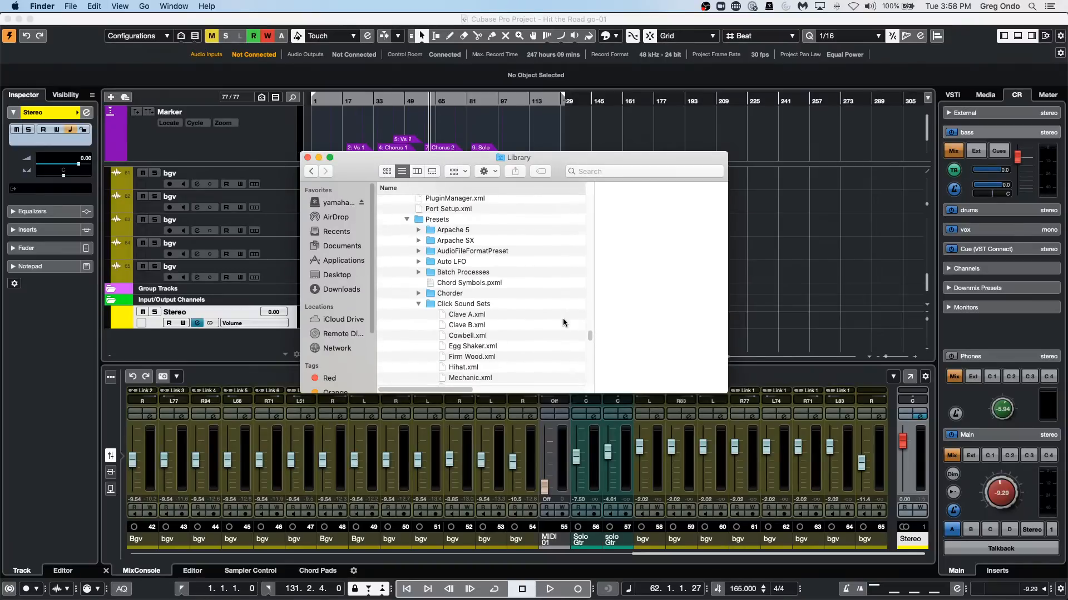
scroll(563, 321, "down", 5)
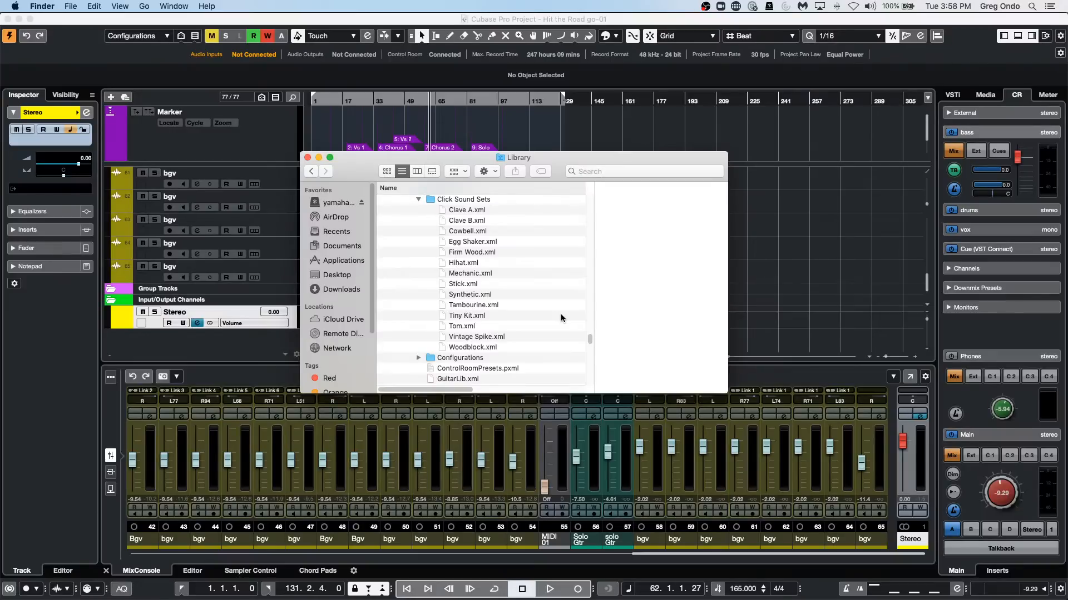
scroll(560, 317, "down", 1)
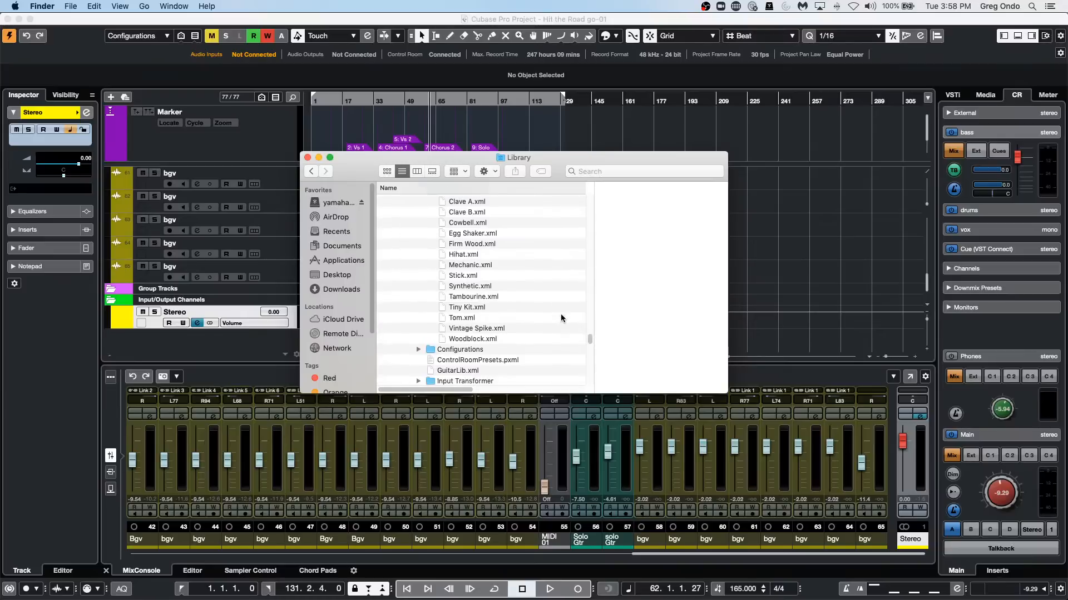
scroll(560, 317, "down", 1)
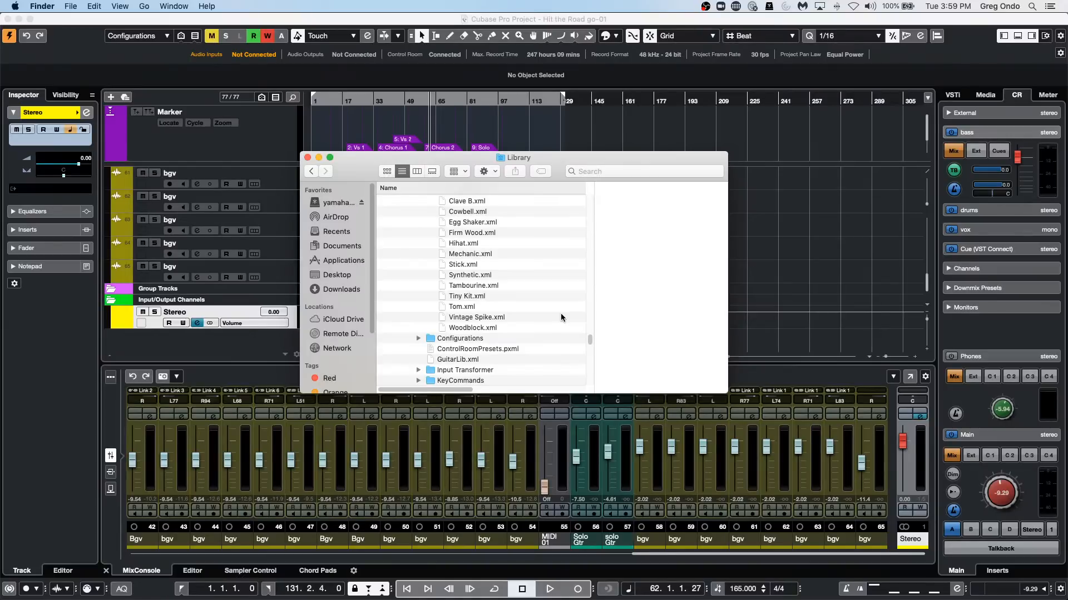
left_click(308, 158)
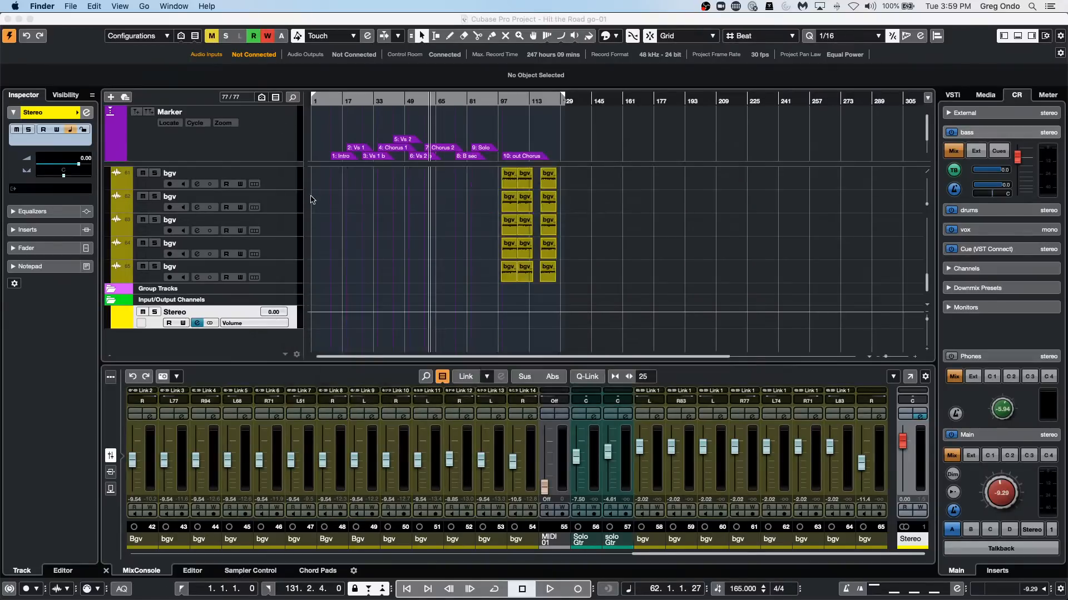
Select the Ryth gtr L DI and Ryth Gtr R di tracks together and close the Channel Settings window.
scroll(376, 199, "up", 10)
scroll(381, 200, "up", 10)
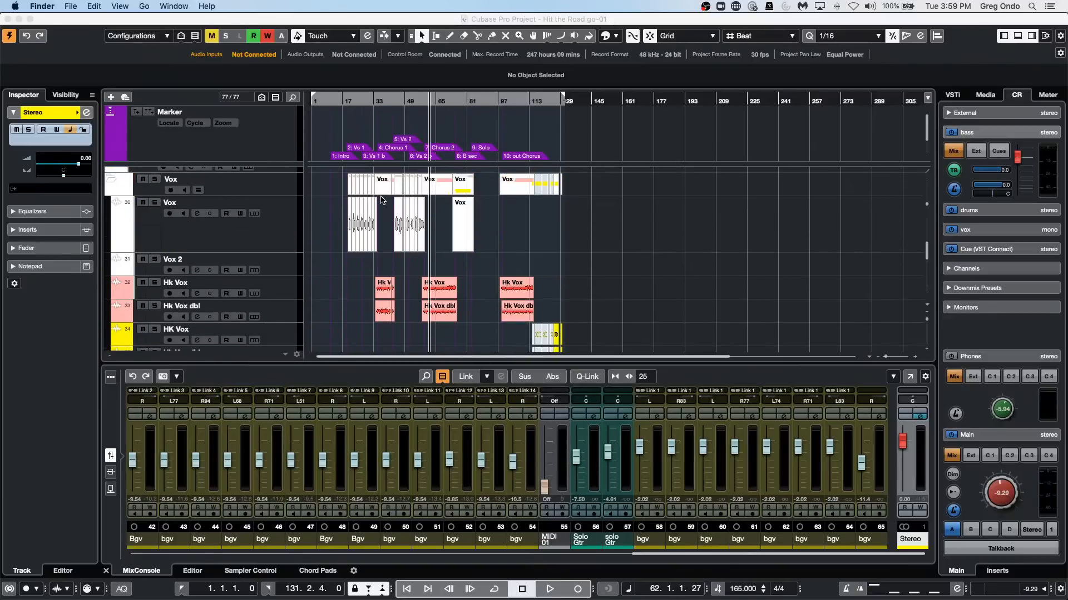
left_click(284, 237)
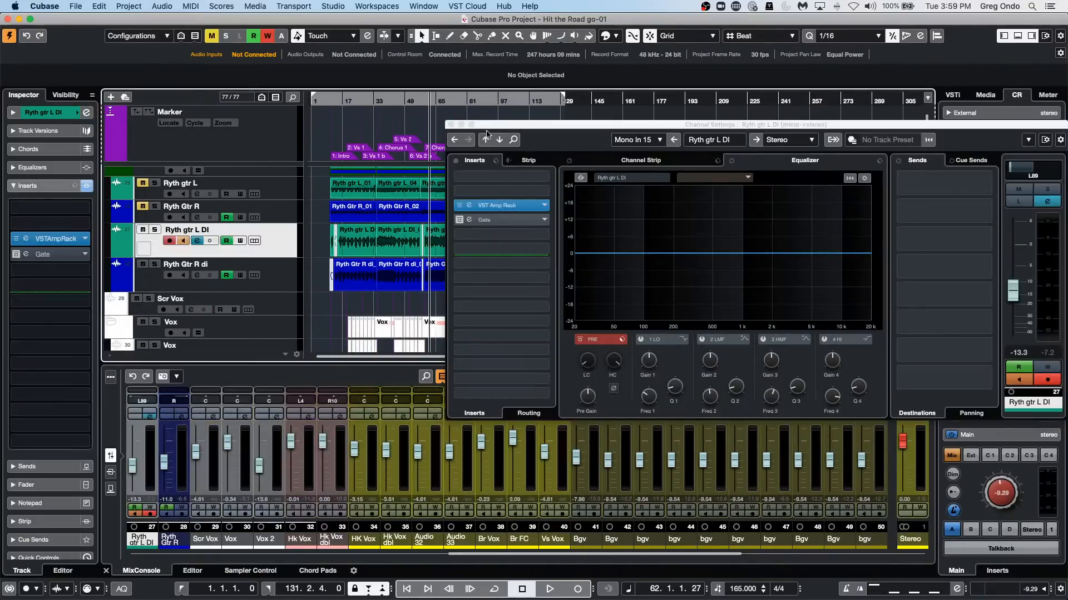
left_click(451, 124)
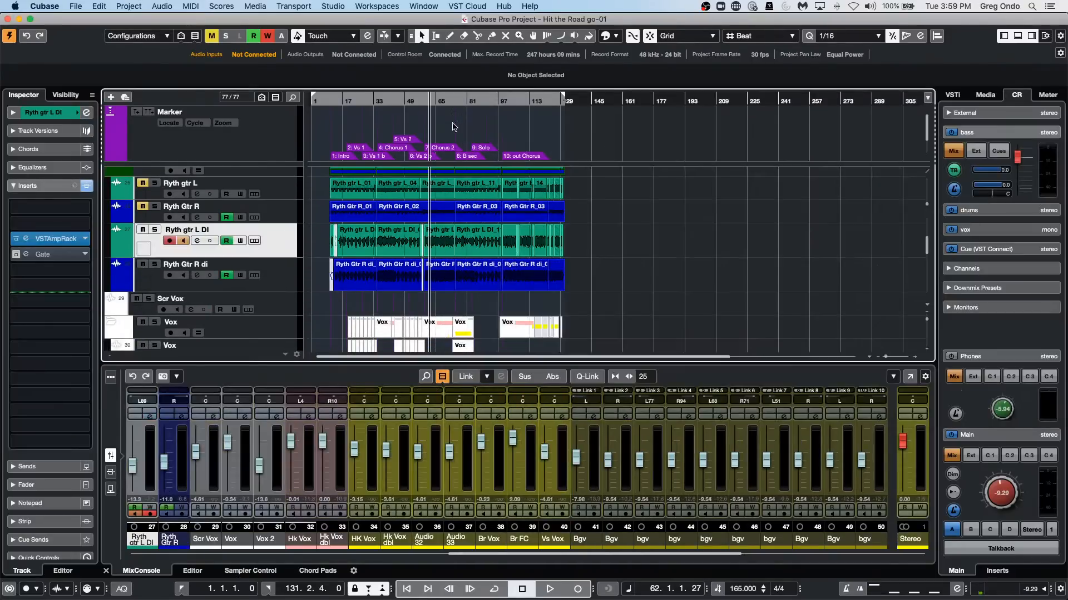
left_click(290, 273, "shift")
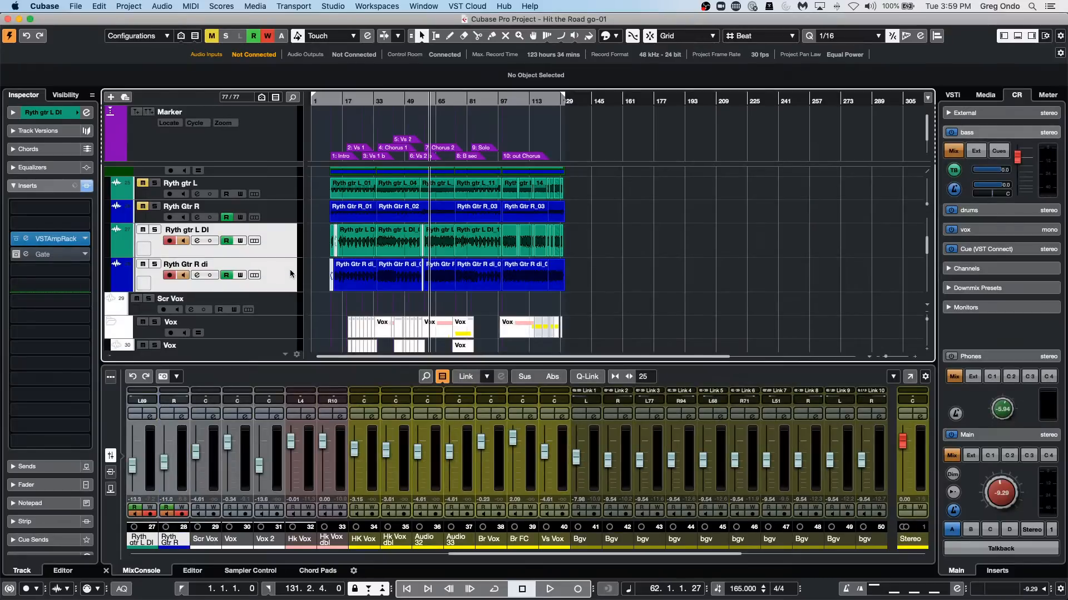
Add a Stereo group channel for the two selected DI guitar tracks, routed to the Stereo output and created outside the folder.
right_click(283, 240)
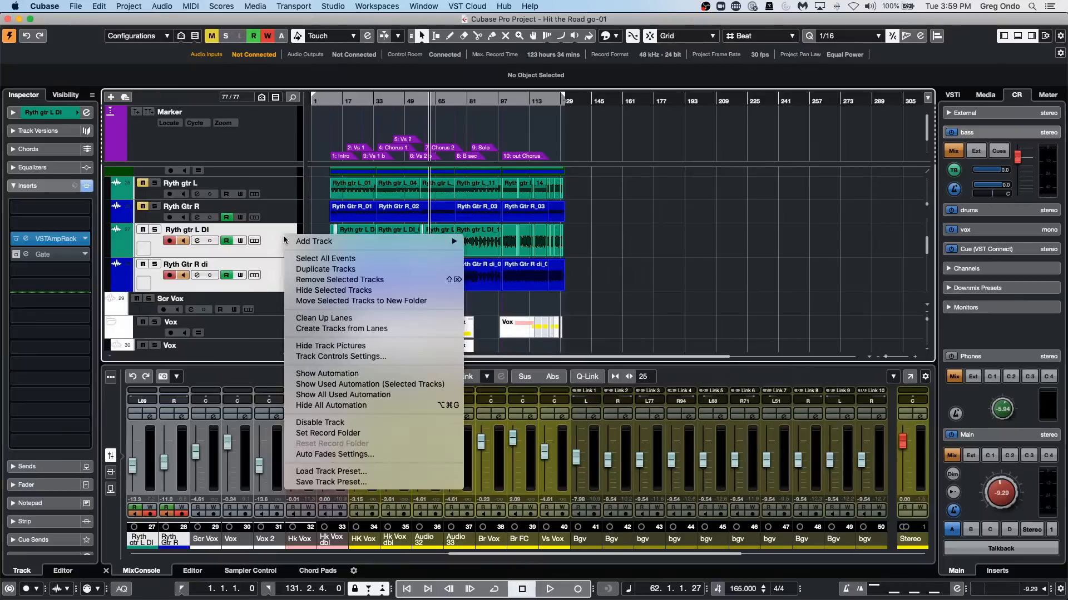
mouse_move(286, 240)
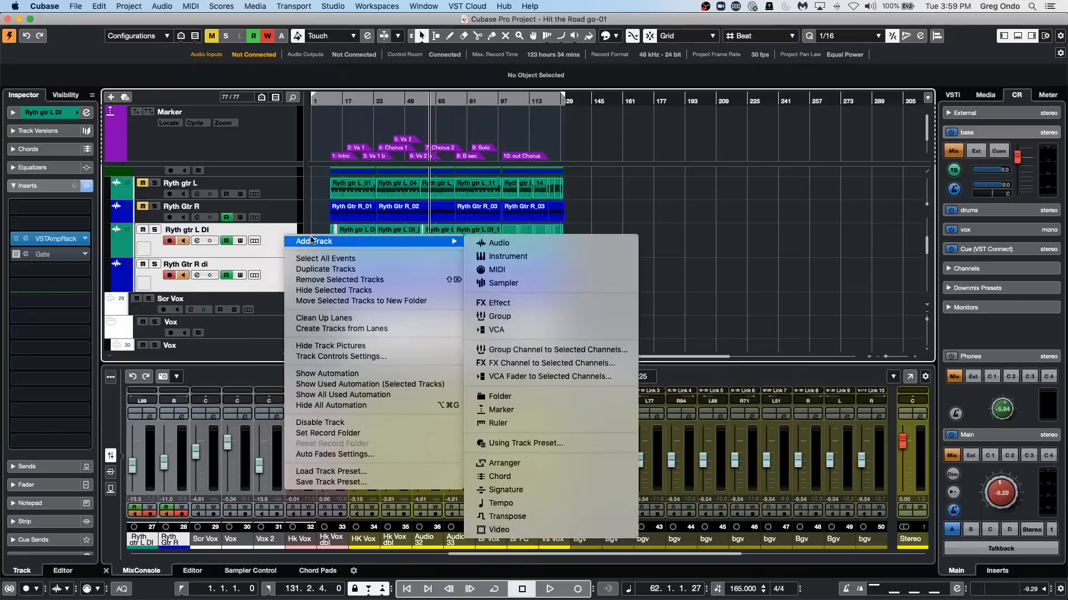
left_click(522, 349)
left_click(444, 228)
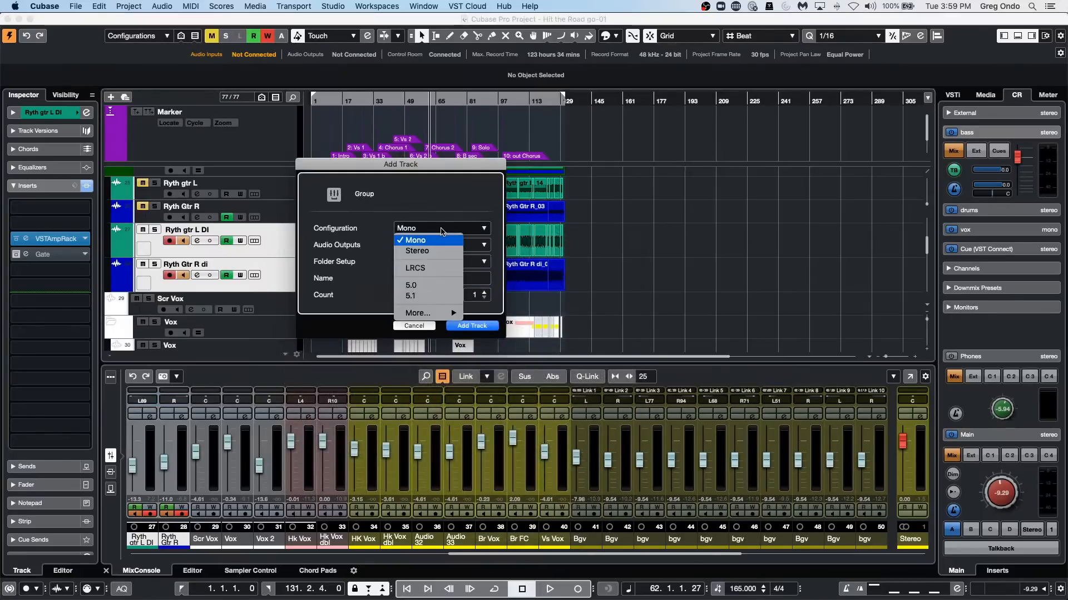
left_click(433, 251)
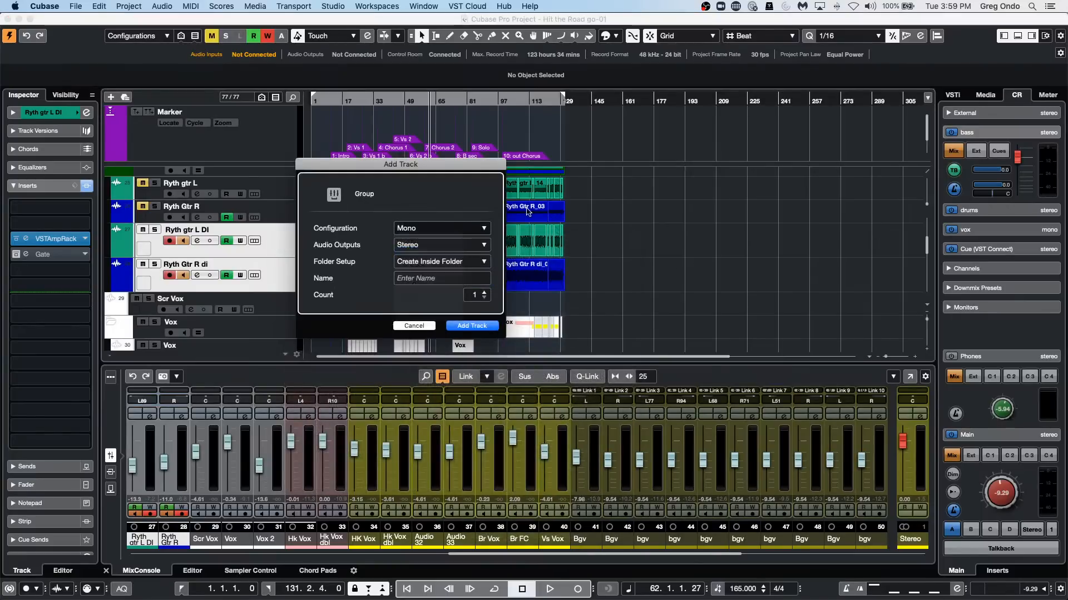
left_click(460, 262)
left_click(444, 284)
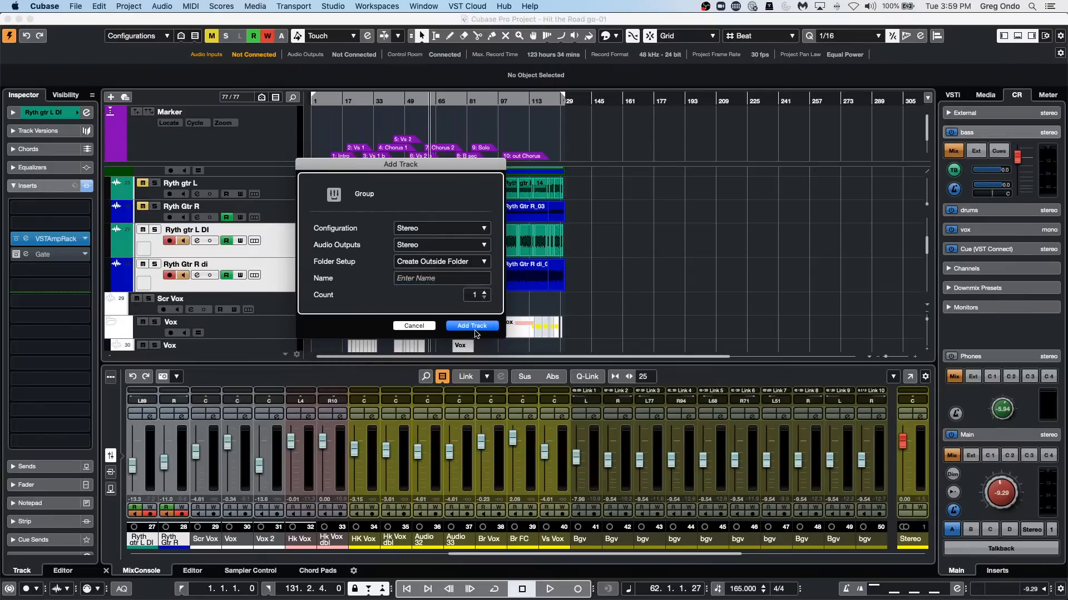
left_click(472, 326)
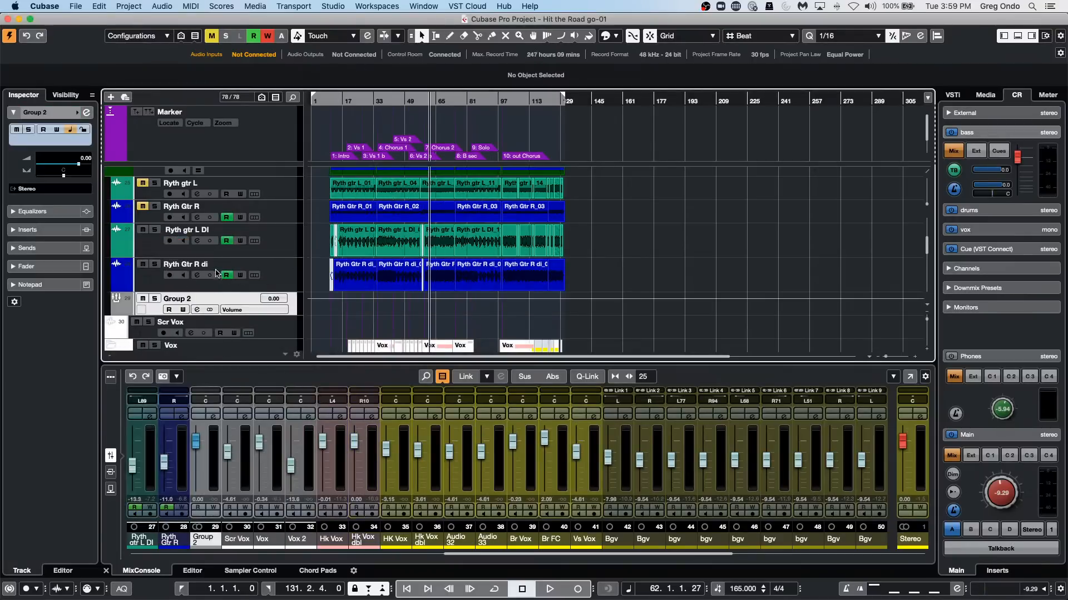
Start playback and solo the Ryth gtr L DI and Ryth Gtr R di tracks.
key("space")
left_click(155, 230)
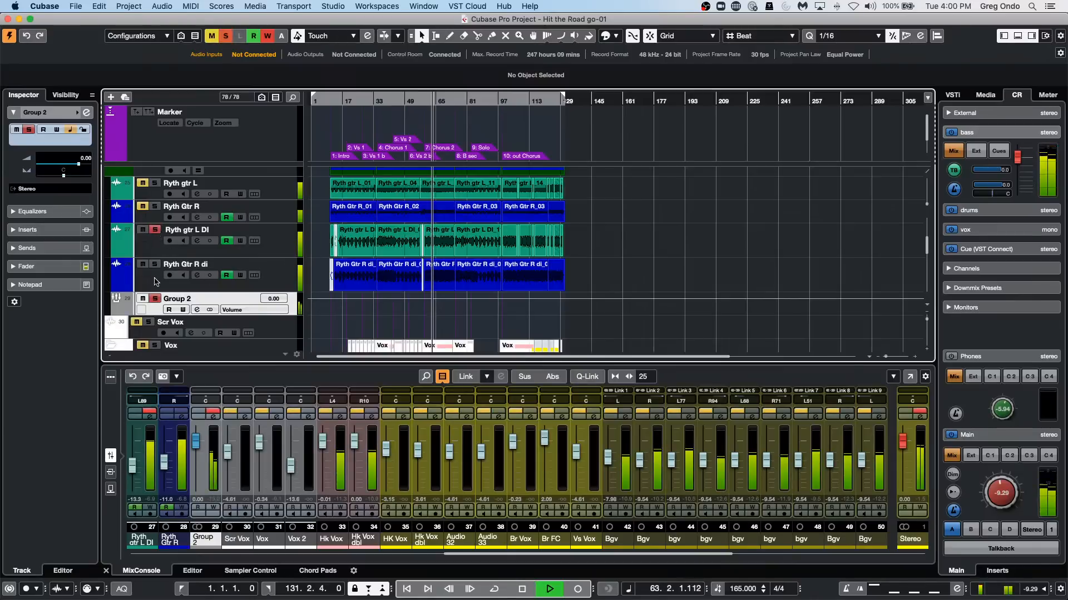
left_click(154, 264)
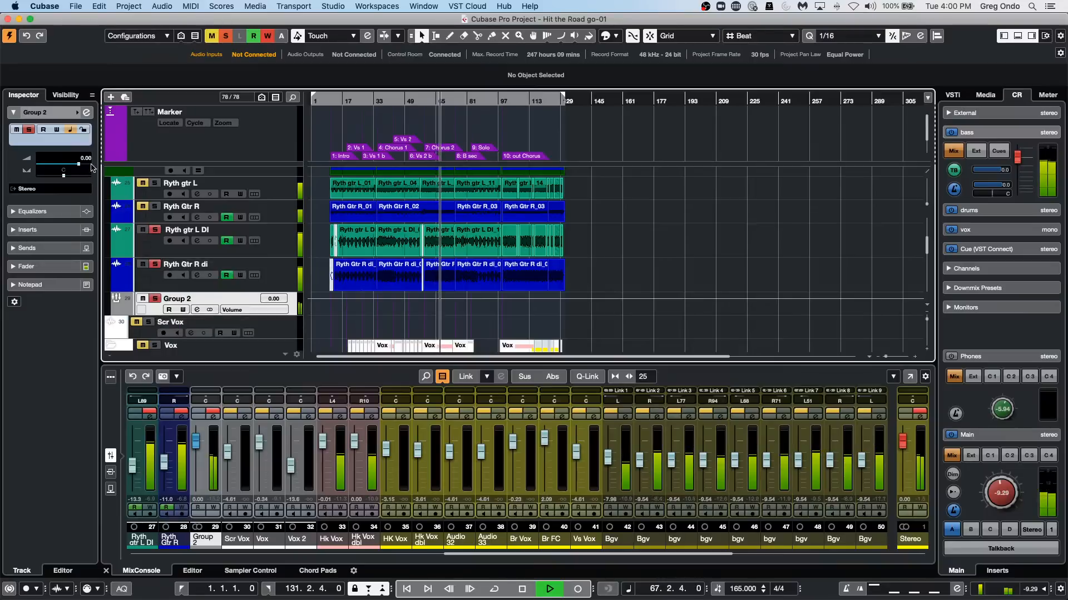
In the new group's equalizer, sweep a band 3 boost to about 3 kHz and add a band 2 boost of about 12 dB at 346 Hz.
left_click(87, 114)
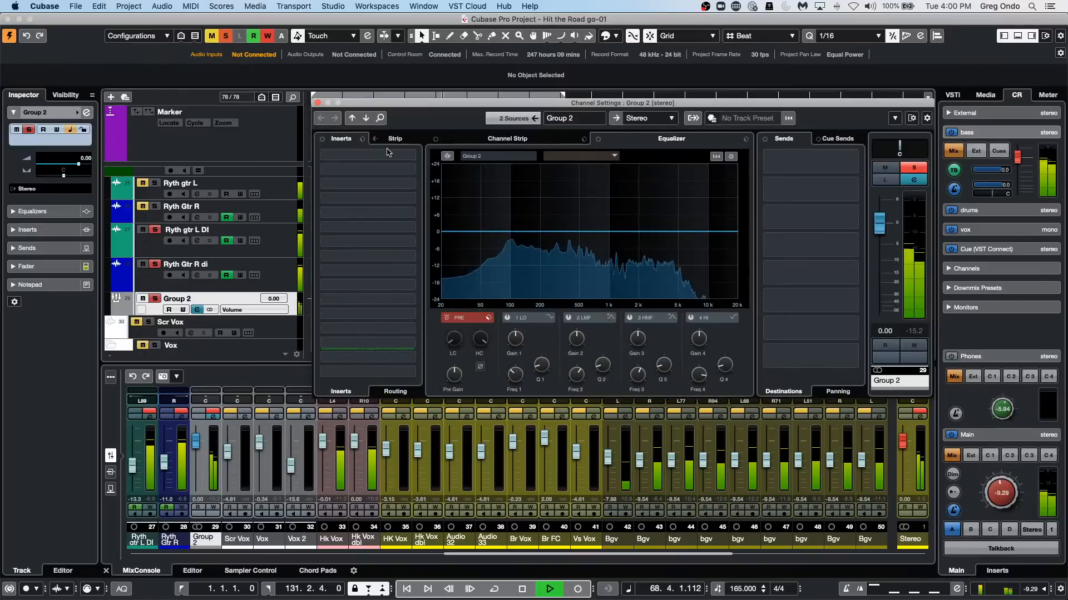
left_click_drag(610, 232, 663, 194)
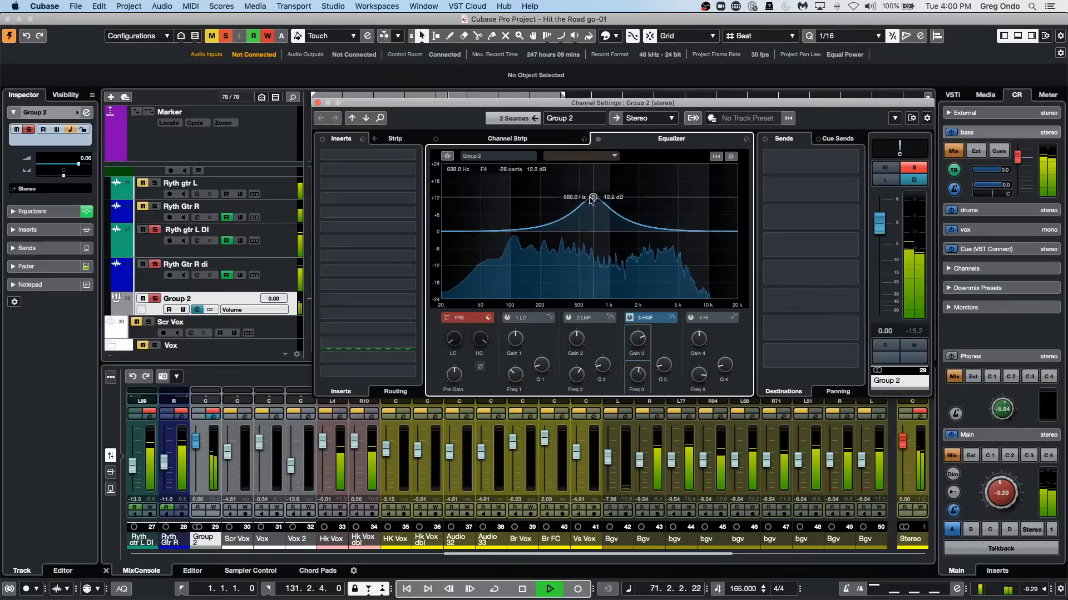
left_click_drag(591, 200, 609, 241)
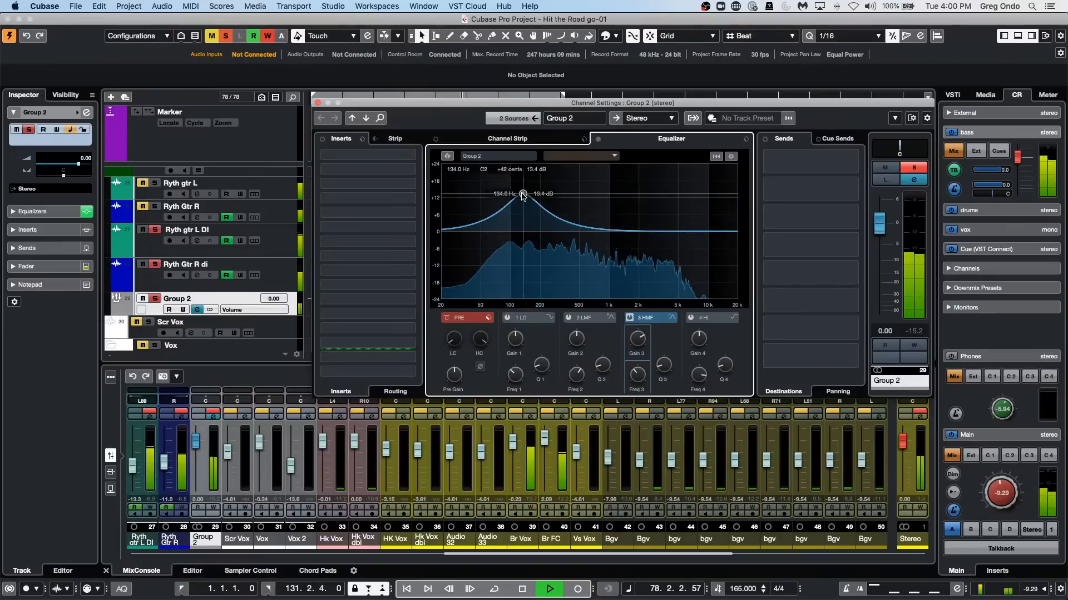
left_click_drag(605, 206, 630, 209)
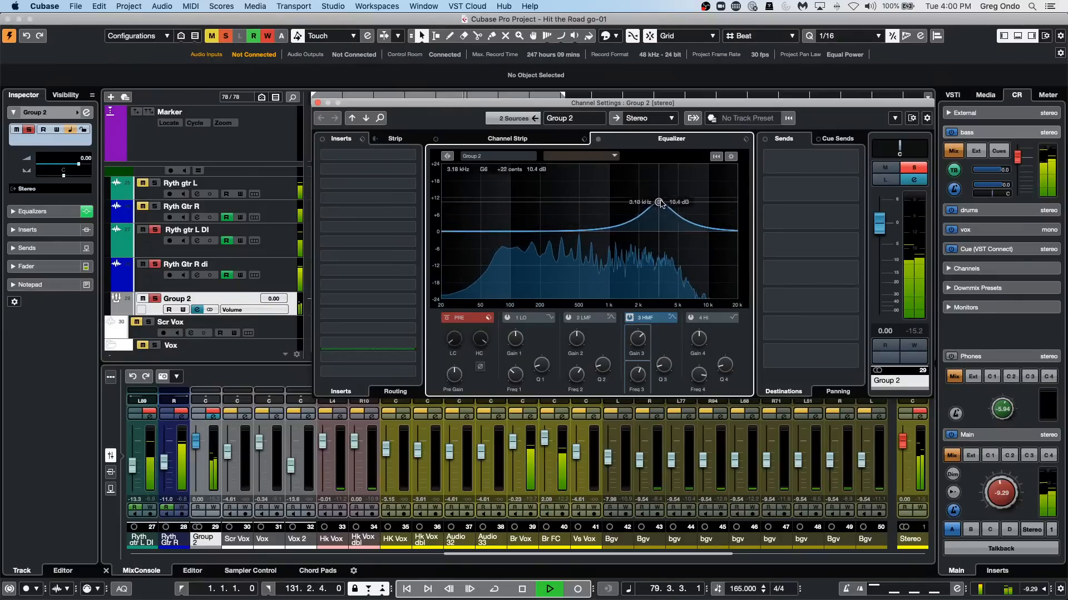
left_click(569, 198)
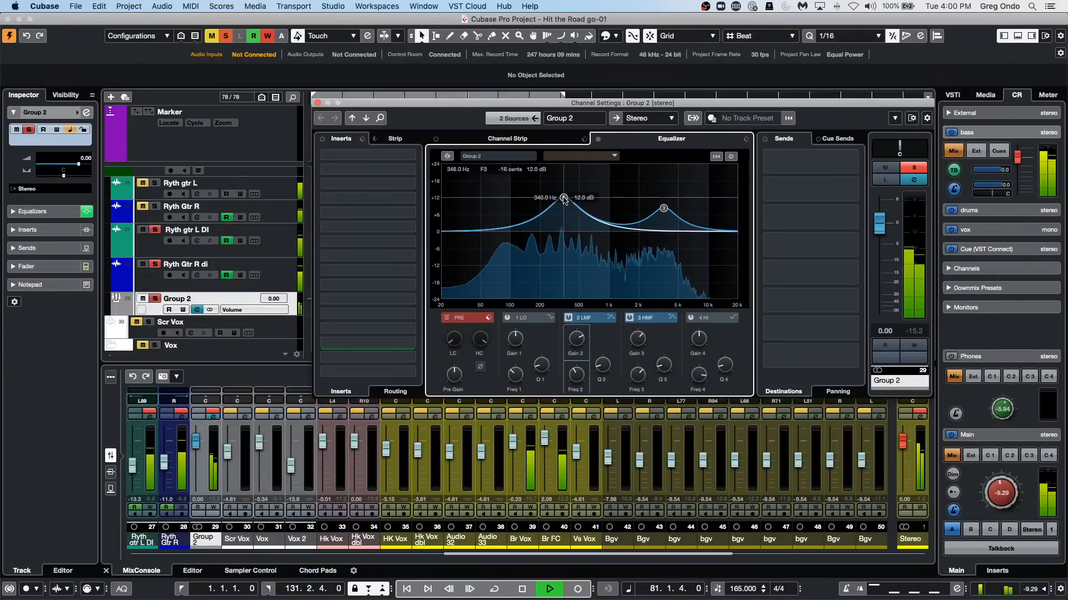
Lower the group's band 3 boost to about 6 dB, bring band 2's gain down to about 1 dB, and stop playback.
mouse_move(663, 209)
left_mouse_down()
mouse_move(684, 200)
mouse_move(660, 214)
left_mouse_up()
left_click_drag(563, 198, 562, 230)
key("space")
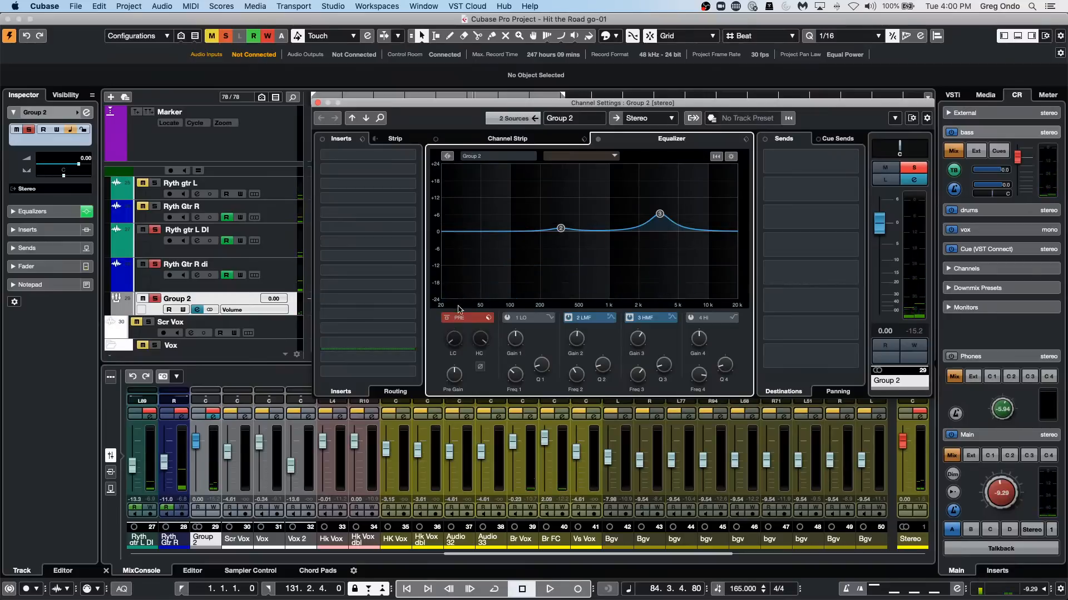
During playback, enable equalizer band 1 on the group, audition a 24 dB low cut, and set the gain to a boost of about 6 dB.
key("space")
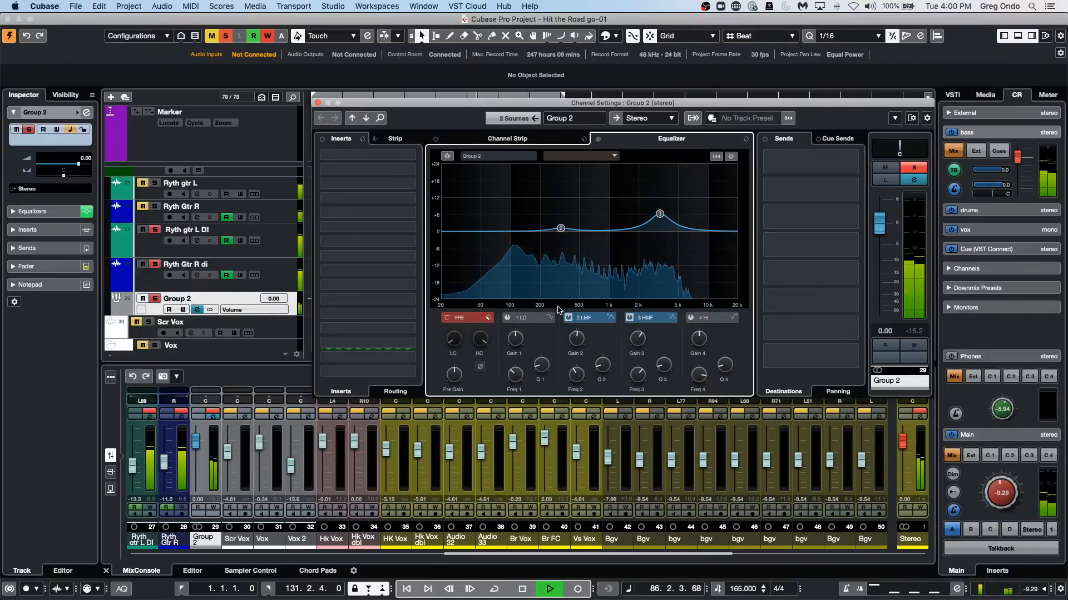
left_click(508, 319)
left_click_drag(513, 338, 513, 378)
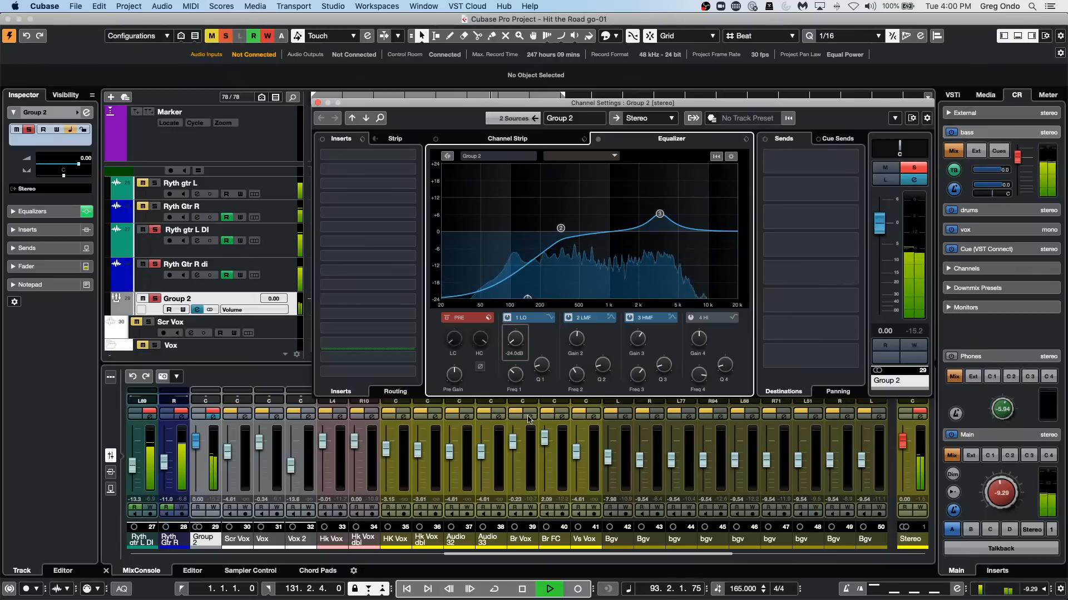
left_click_drag(527, 416, 531, 336)
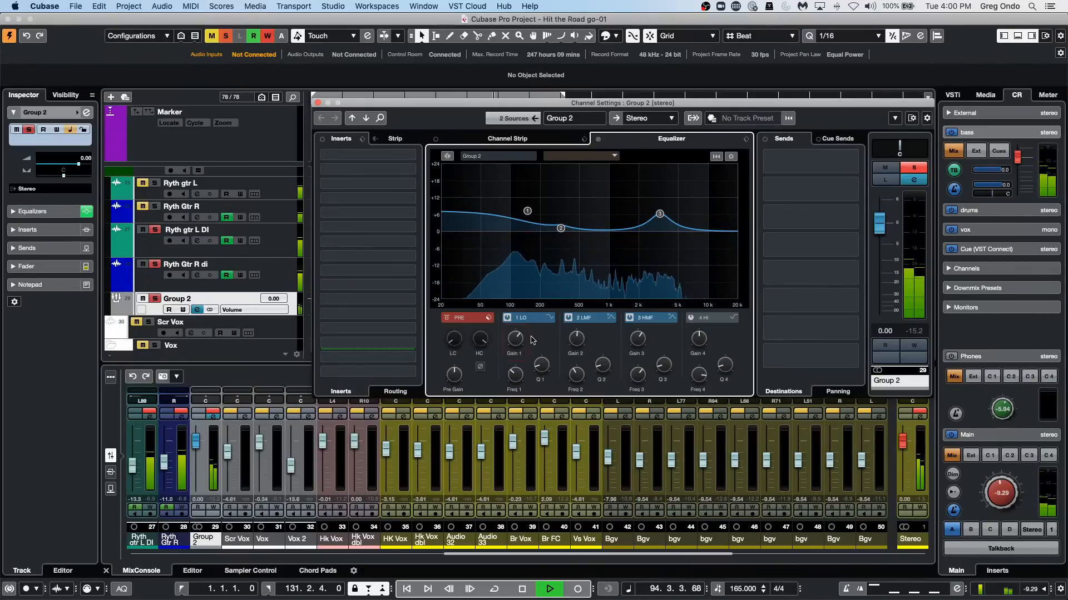
key("space")
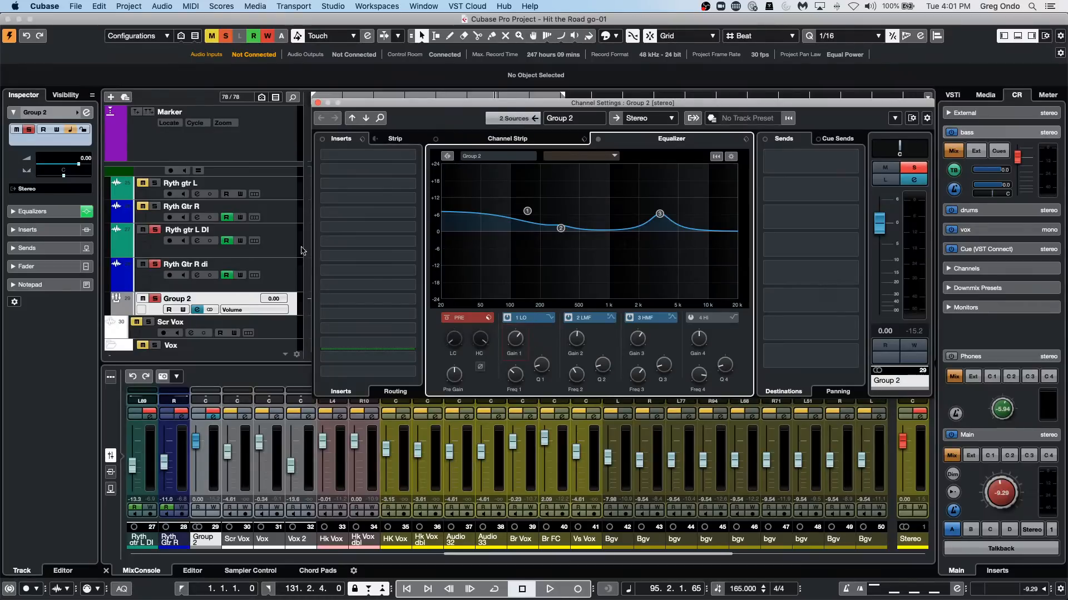
Close the Channel Settings window and open the recent project tempo detect jazz.cpr, using Projects as the project folder.
left_click(317, 104)
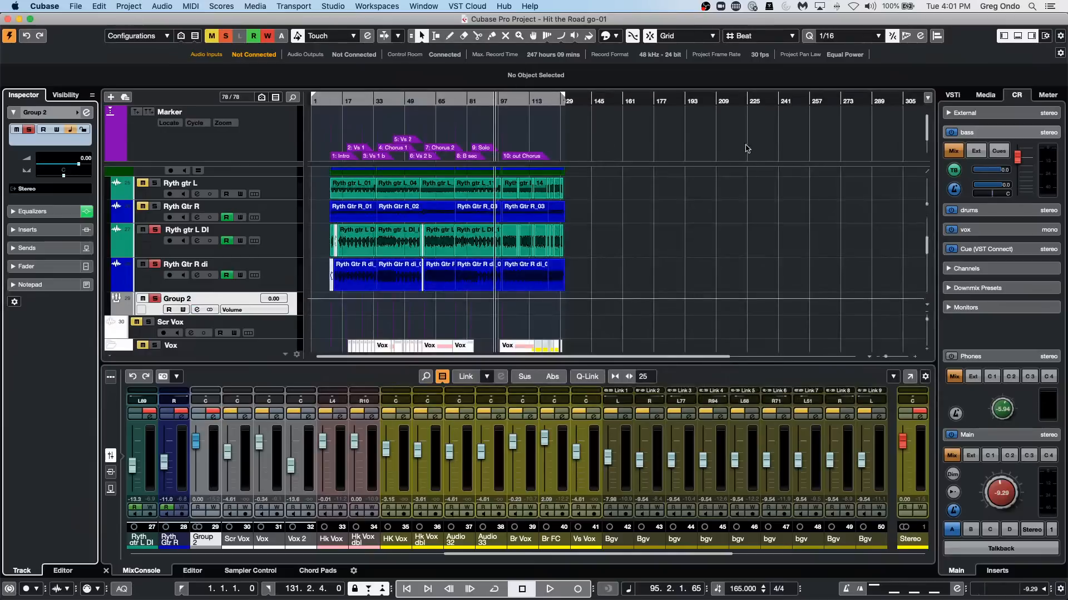
left_click(58, 6)
mouse_move(75, 6)
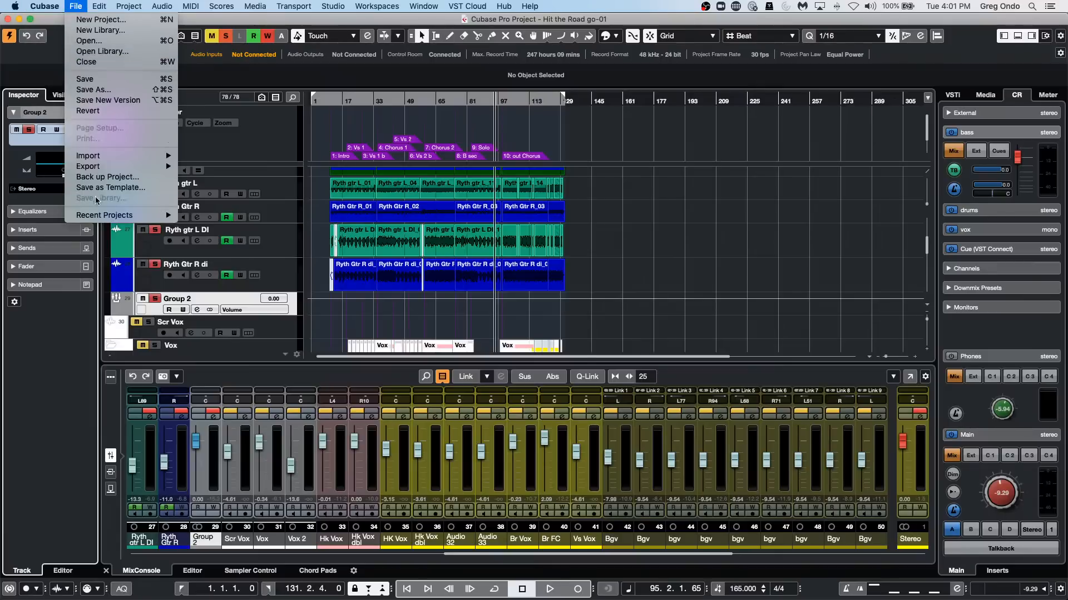
mouse_move(101, 217)
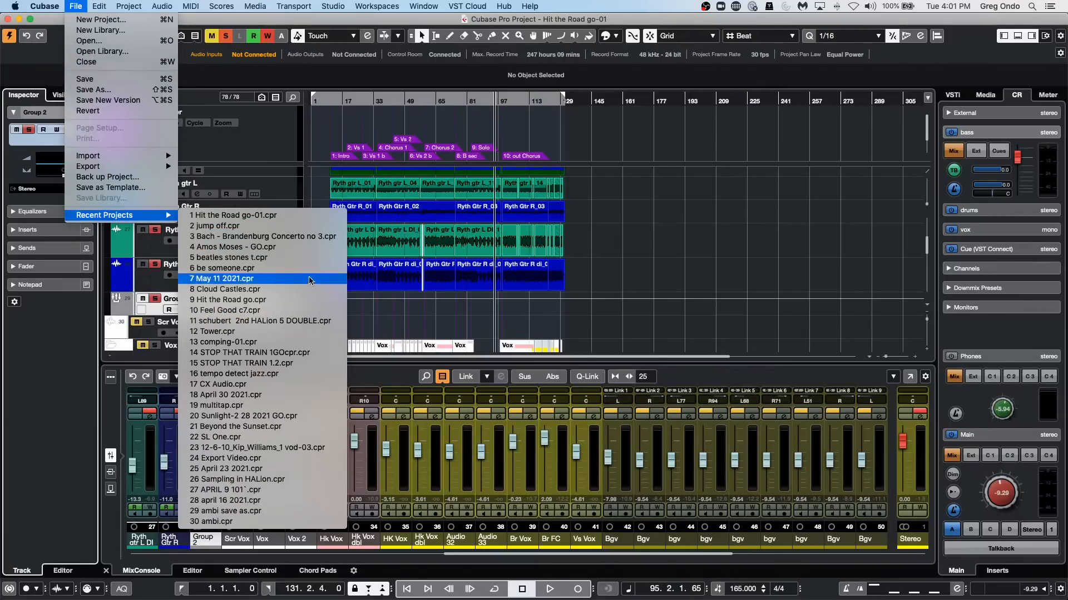
left_click(289, 373)
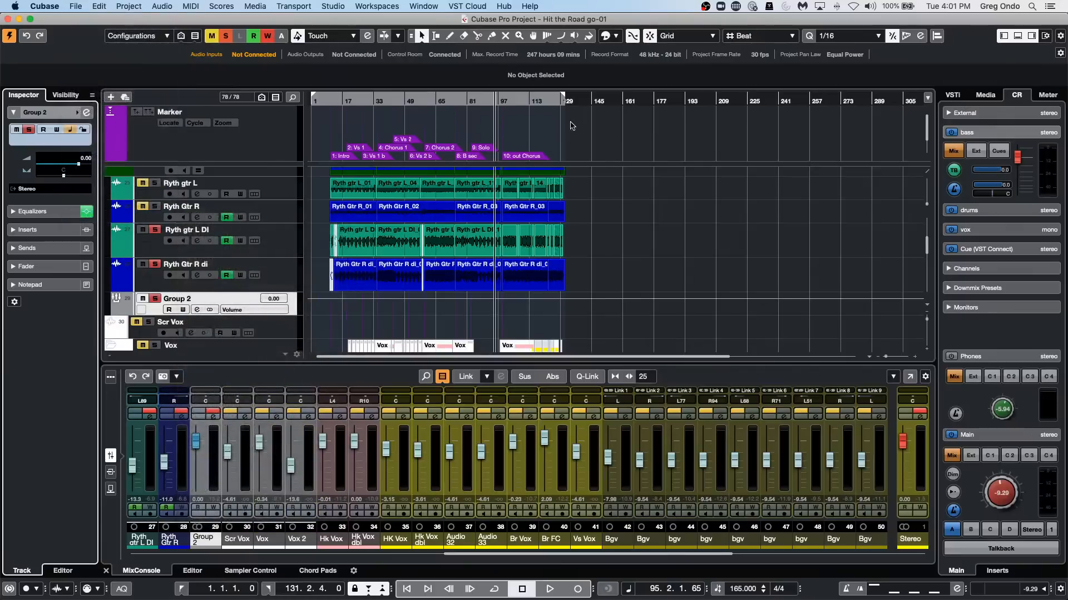
left_click(733, 468)
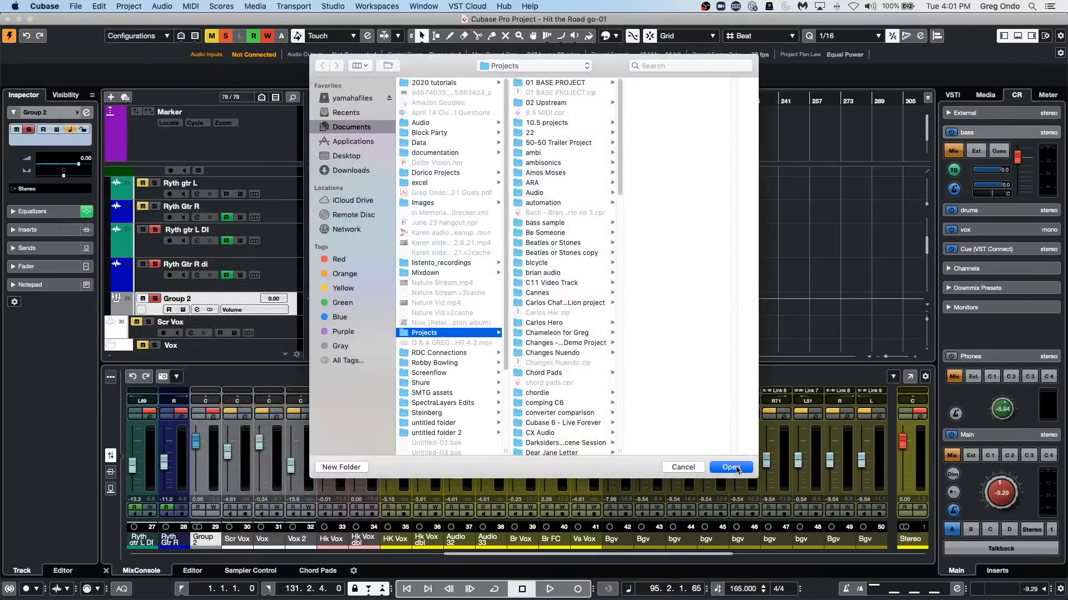
left_click(603, 212)
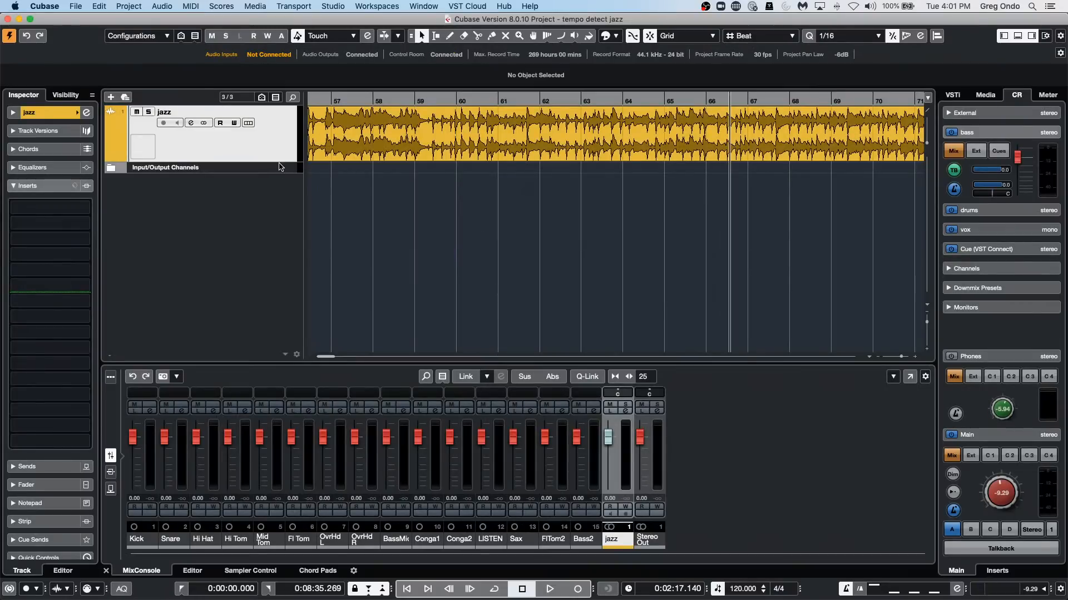
Return to the project start, enlarge the jazz track's height, and check the ruler's display format options.
left_click_drag(279, 166, 280, 221)
left_click(371, 97)
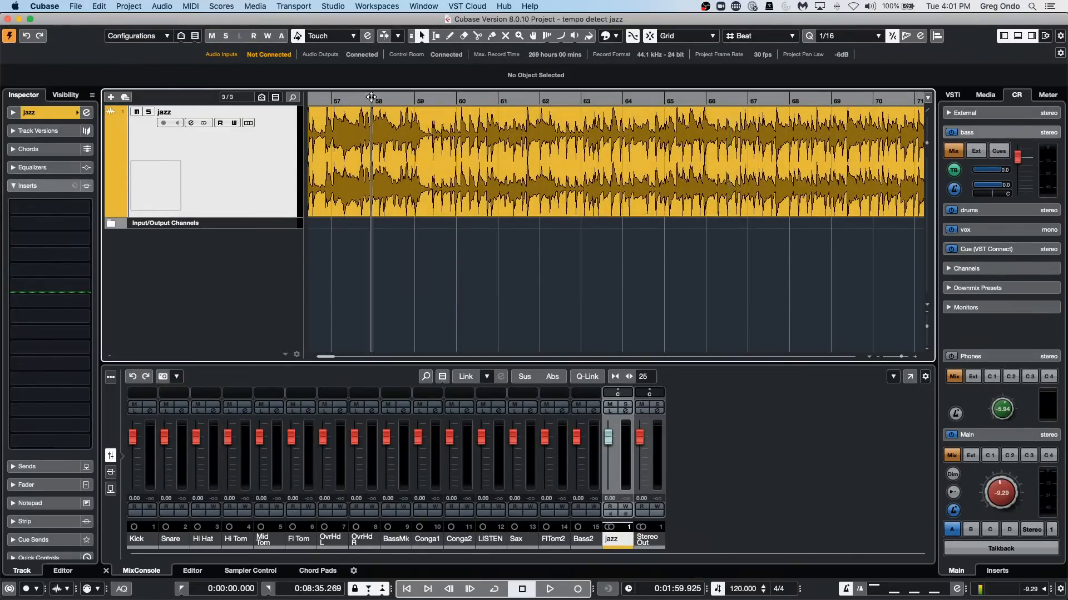
left_click_drag(371, 98, 55, 95)
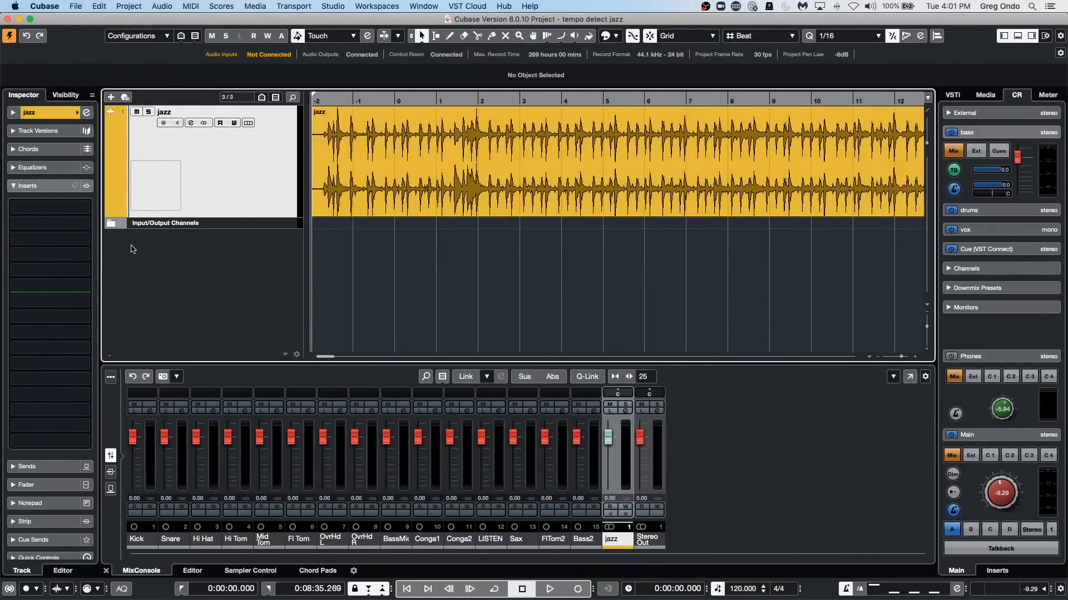
left_click_drag(250, 217, 250, 250)
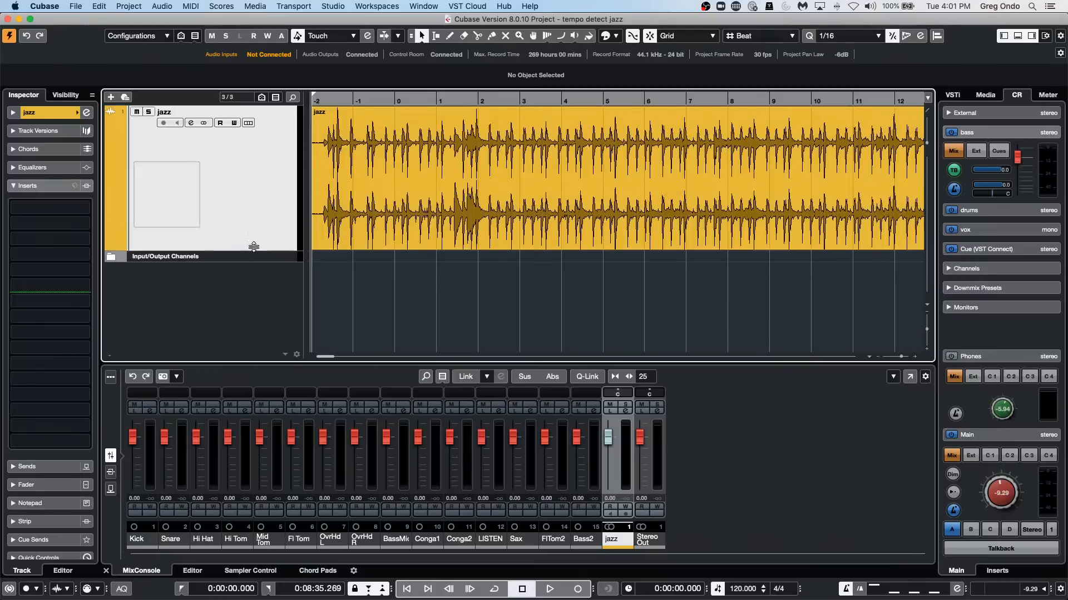
right_click(366, 100)
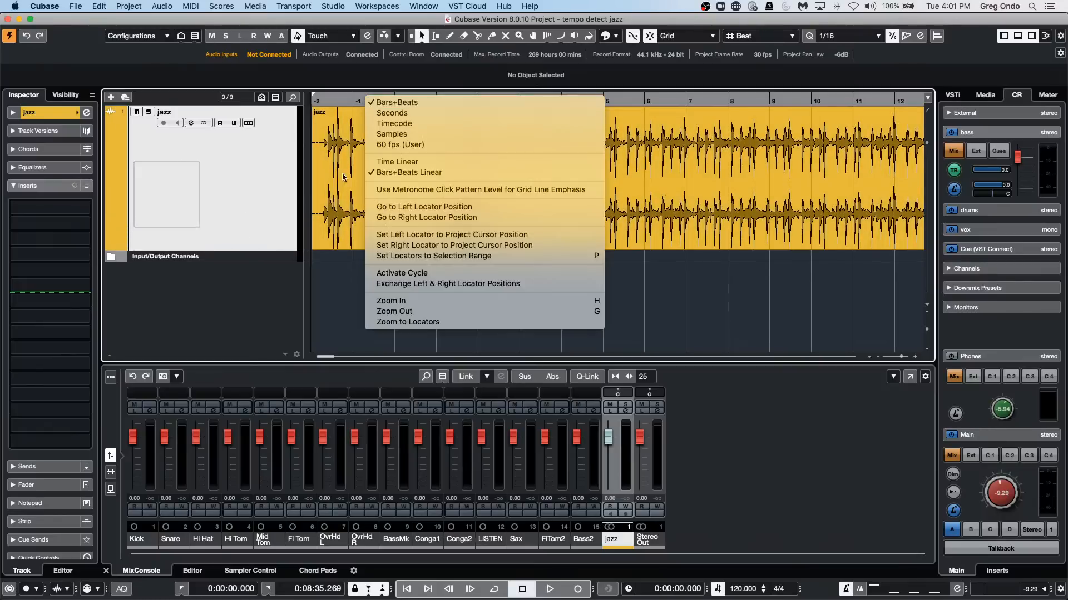
left_click(709, 157)
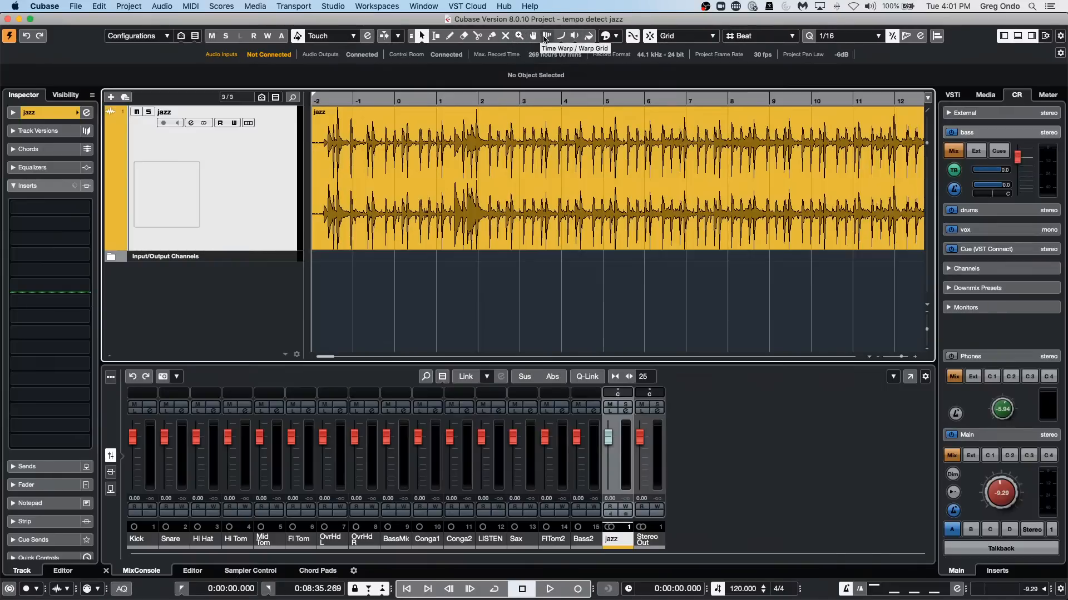
With the Time Warp tool, audition the jazz intro and align bar -1 with the first downbeat at about 1.2 seconds.
left_click(547, 36)
left_click_drag(336, 101, 315, 150)
key("space")
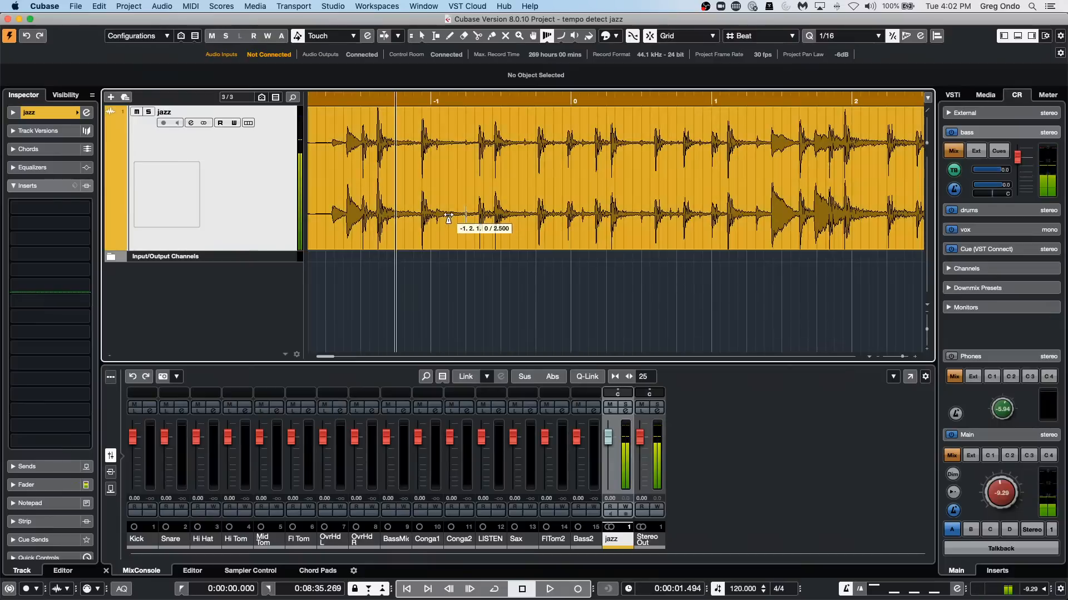
left_click_drag(431, 215, 378, 218)
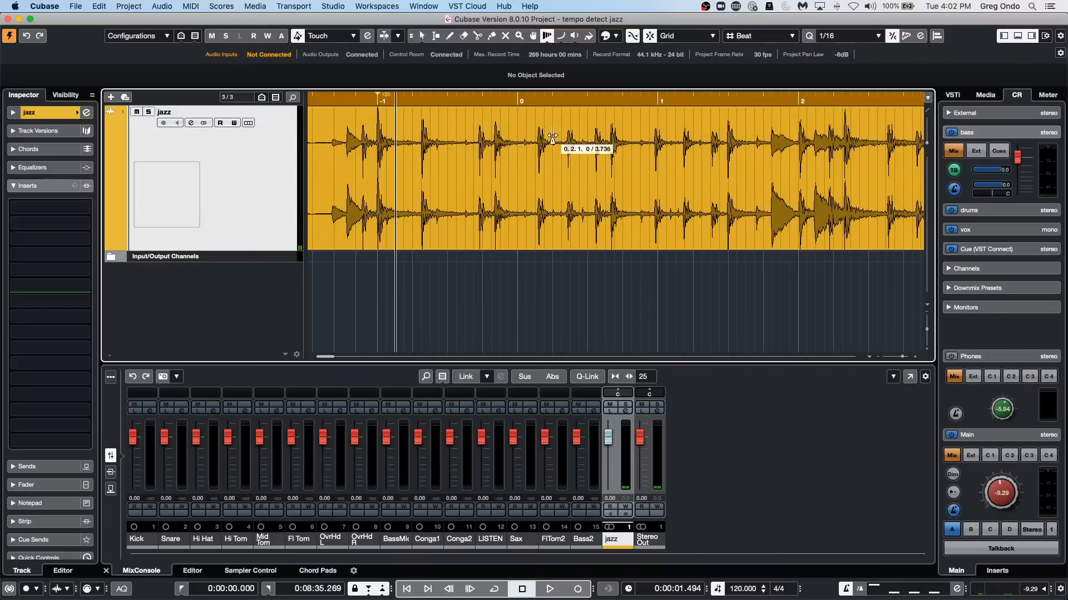
Audition the opening bars and warp bars 0, 1 and 2 onto their downbeat transients, placing bar 2 at about 6.24 seconds.
key("space")
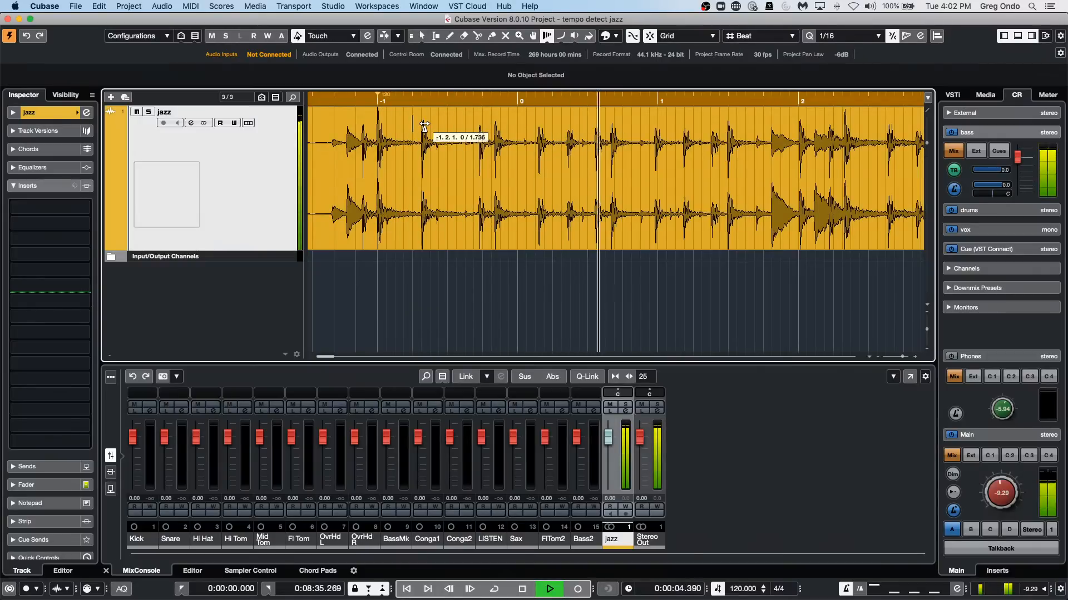
key("space")
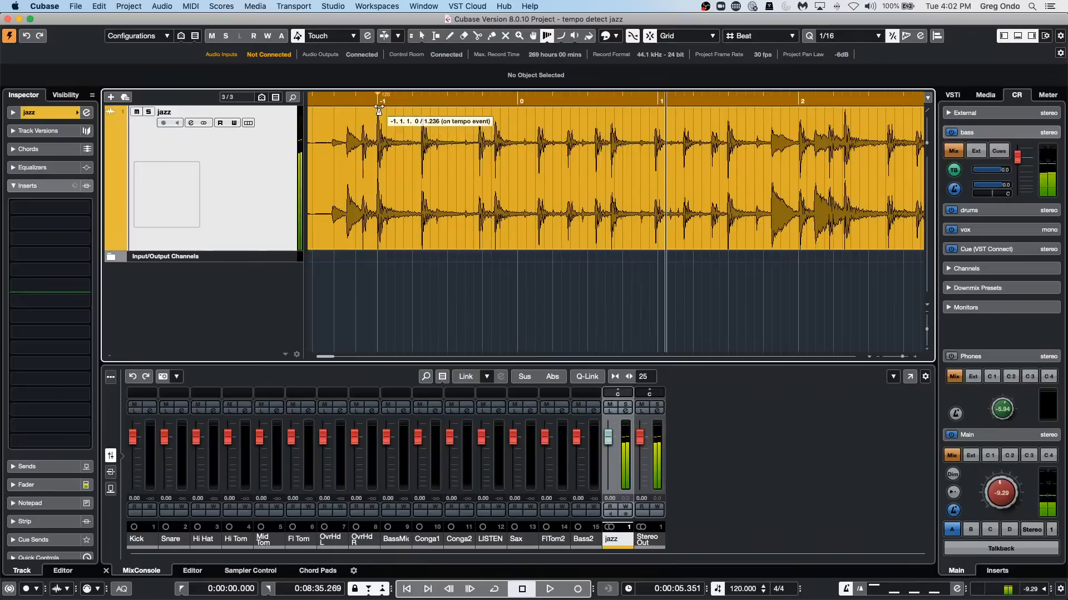
left_click_drag(371, 96, 352, 95)
key("space")
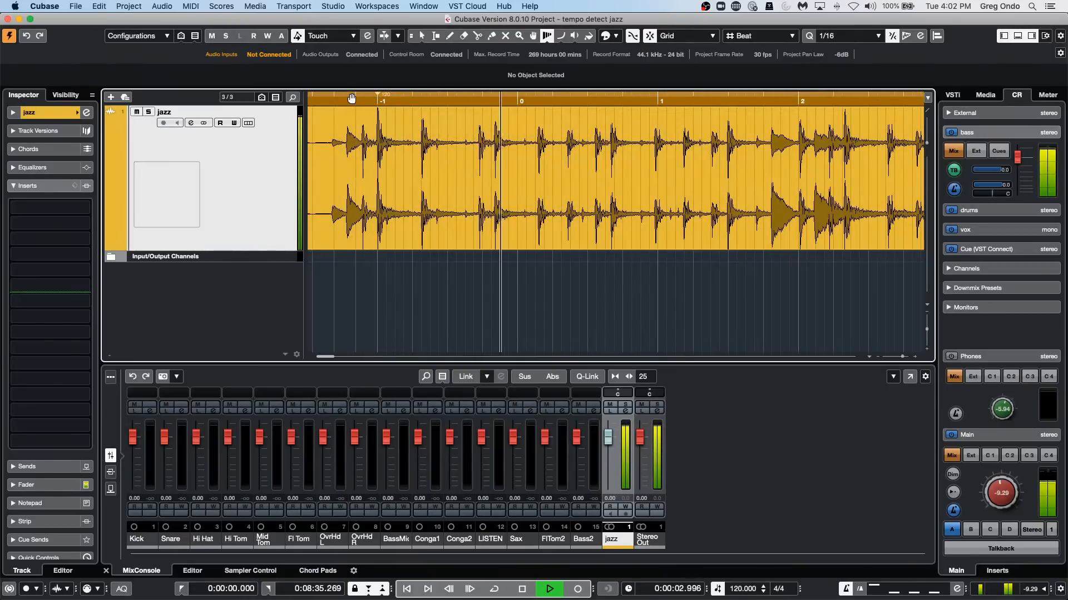
key("space")
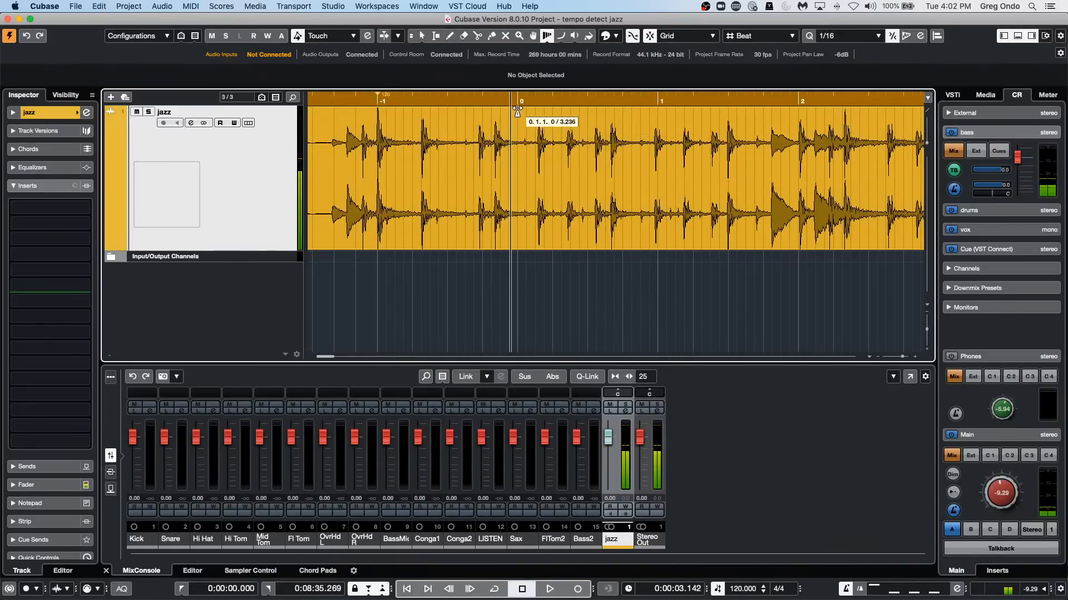
left_click_drag(530, 115, 495, 114)
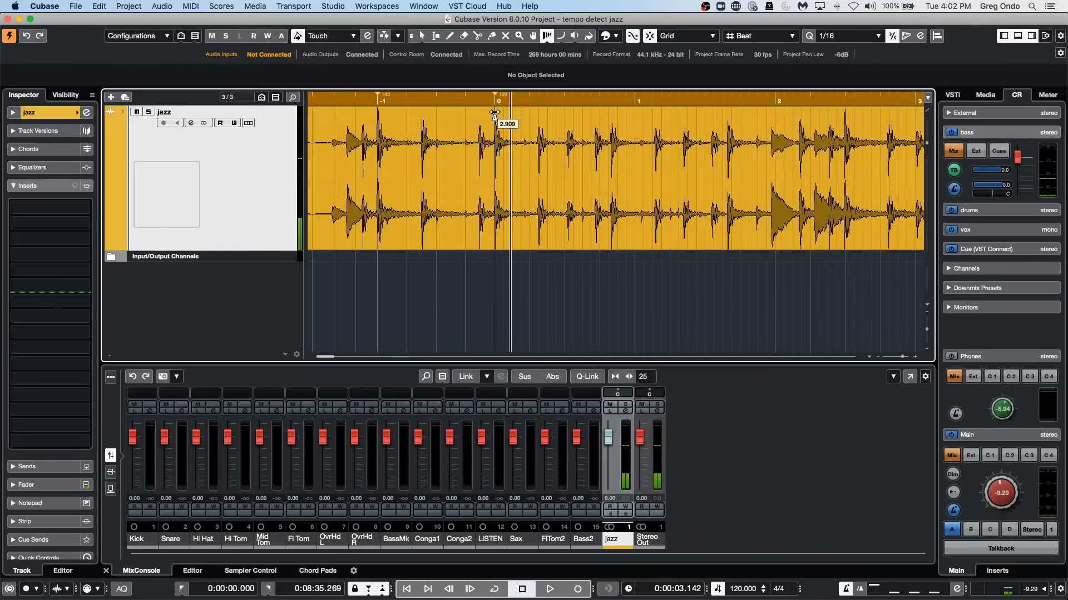
left_click_drag(637, 114, 611, 114)
left_click_drag(752, 110, 728, 114)
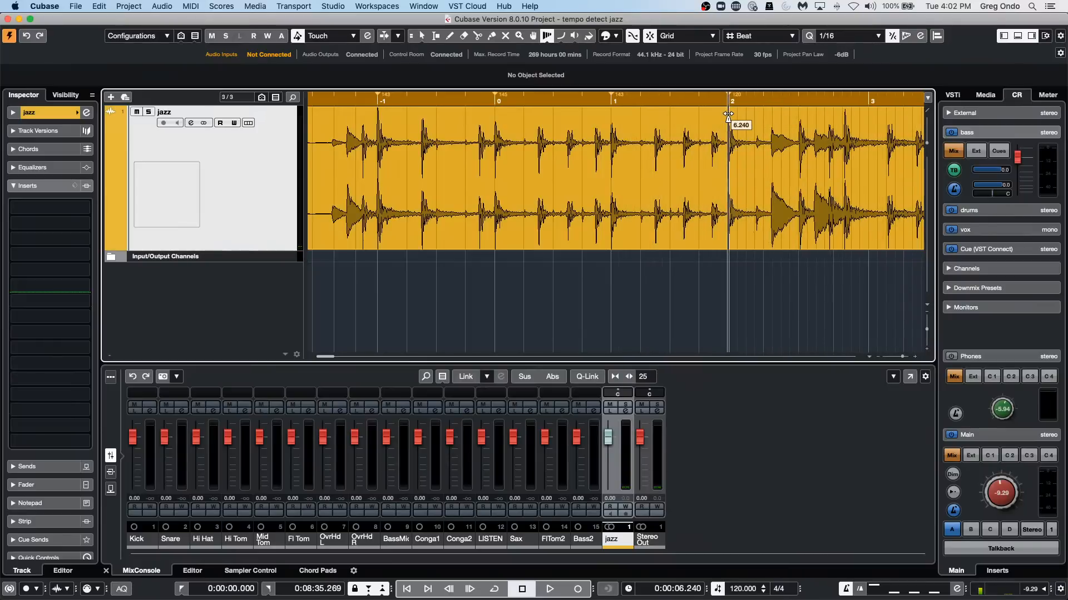
Play the jazz track from an earlier position to find the next downbeat and warp bar 3 onto its transient.
left_click_drag(419, 101, 262, 97)
key("space")
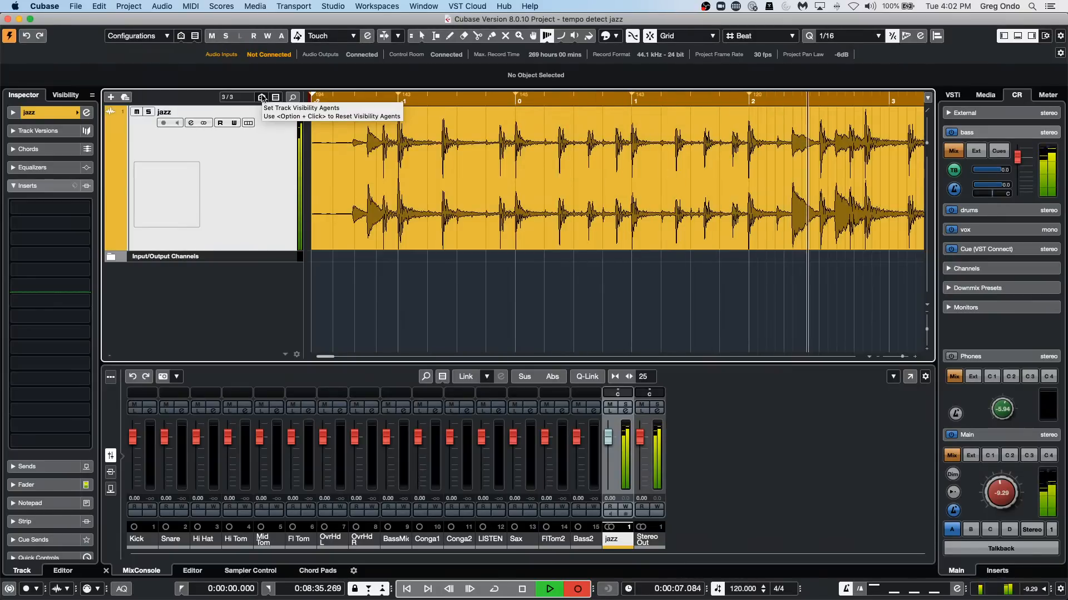
key("space")
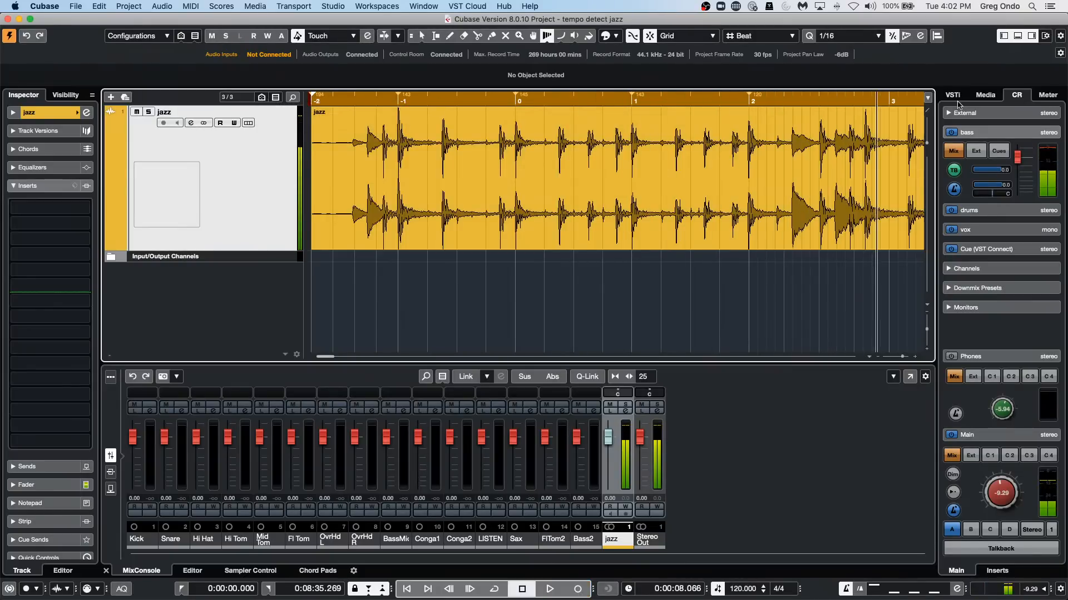
left_click(892, 112)
mouse_move(894, 111)
left_mouse_down()
mouse_move(867, 111)
mouse_move(847, 93)
mouse_move(845, 65)
left_mouse_up()
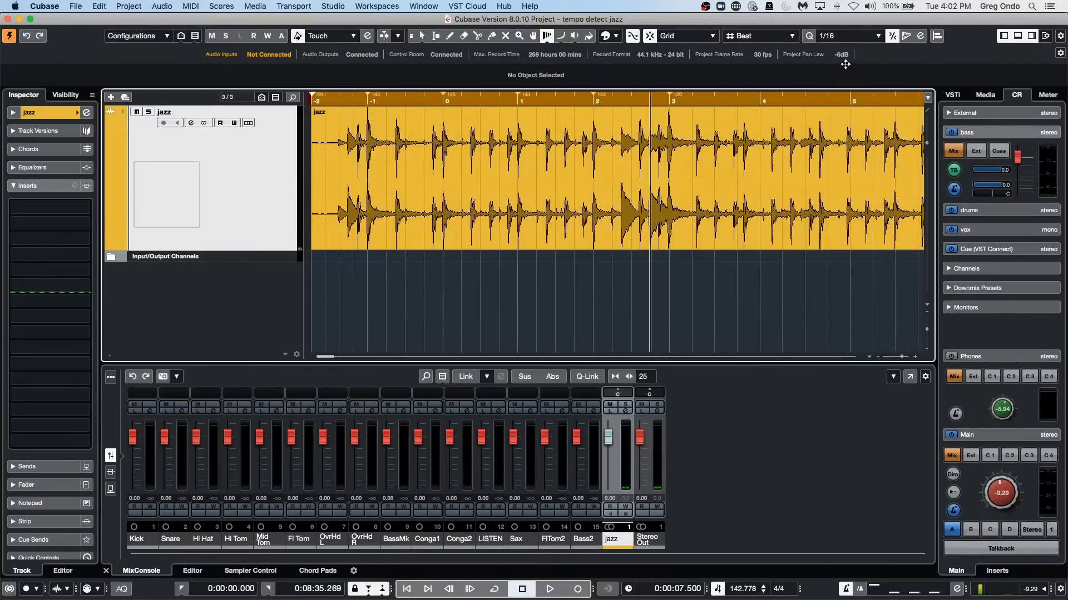
Audition the passage from bar 3 and warp bars 4 and 5 onto their downbeat transients.
key("space")
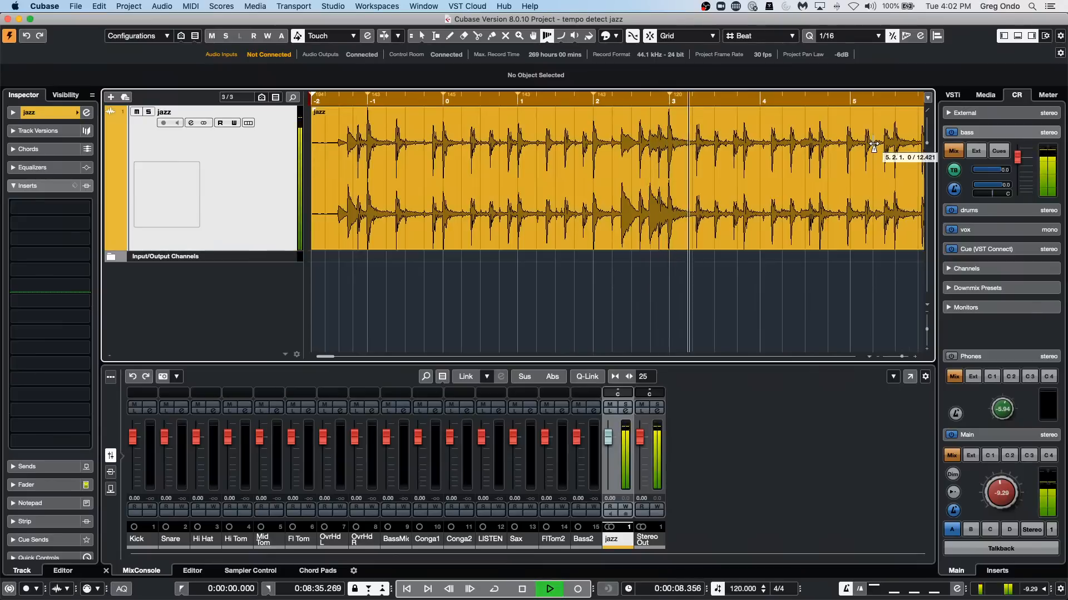
key("space")
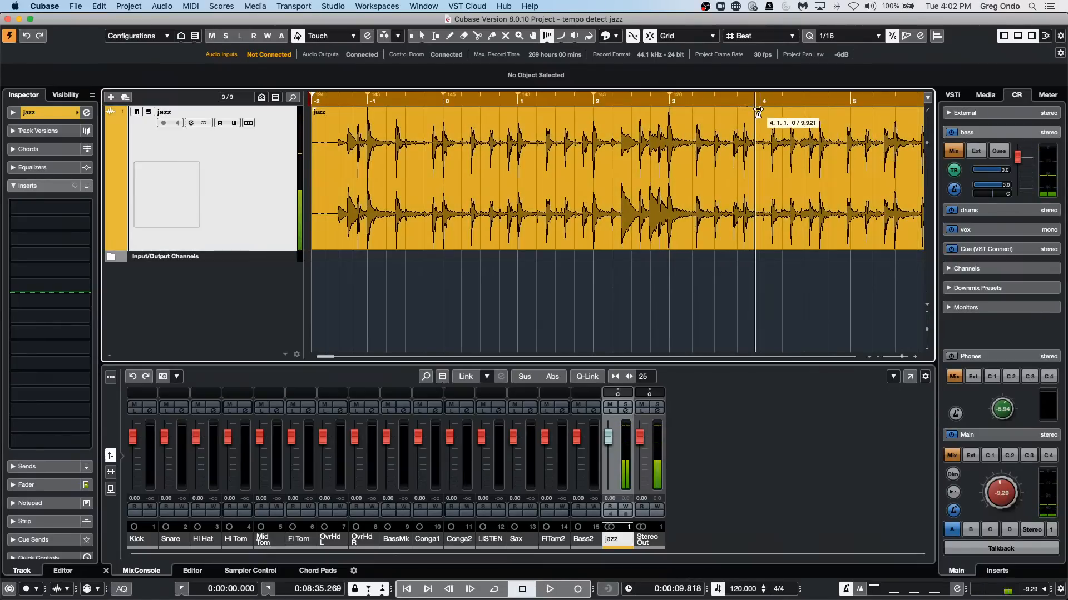
left_click_drag(751, 109, 745, 110)
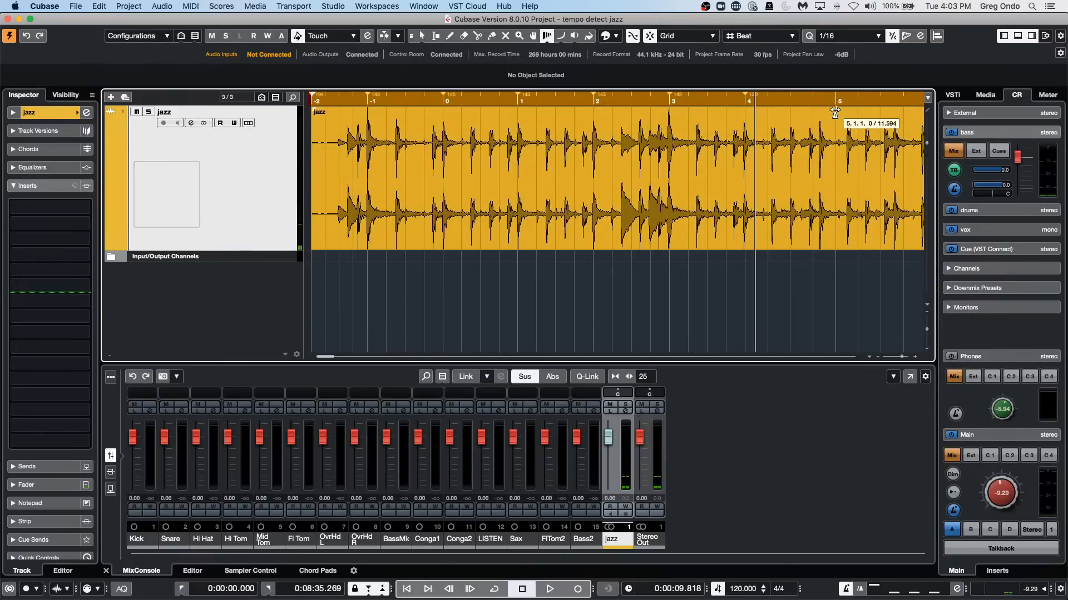
left_click_drag(835, 113, 801, 114)
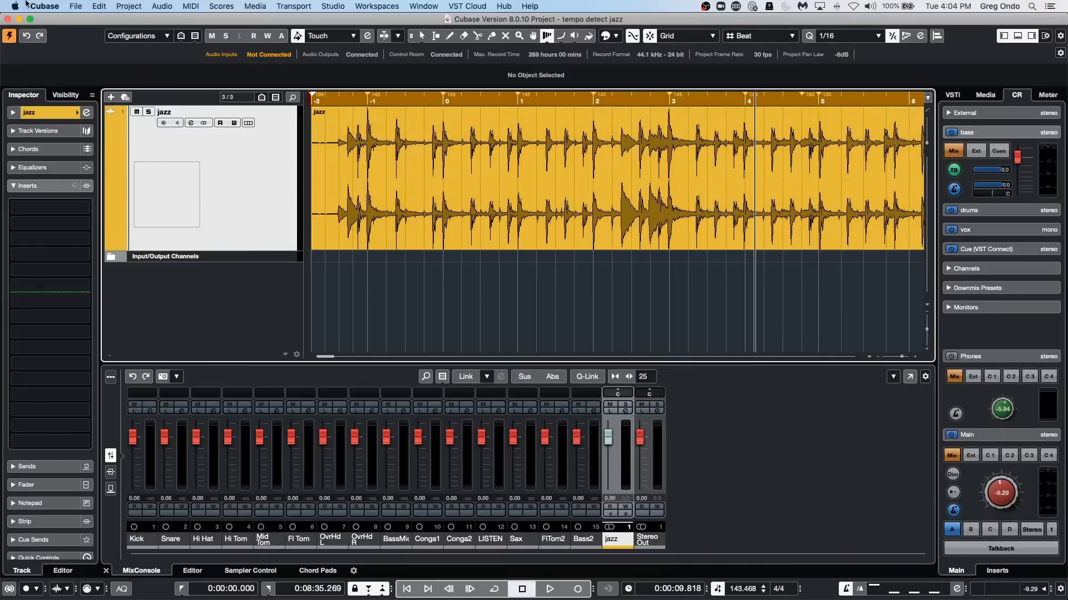
Open the recent project be someone.cpr.
left_click(78, 7)
mouse_move(97, 216)
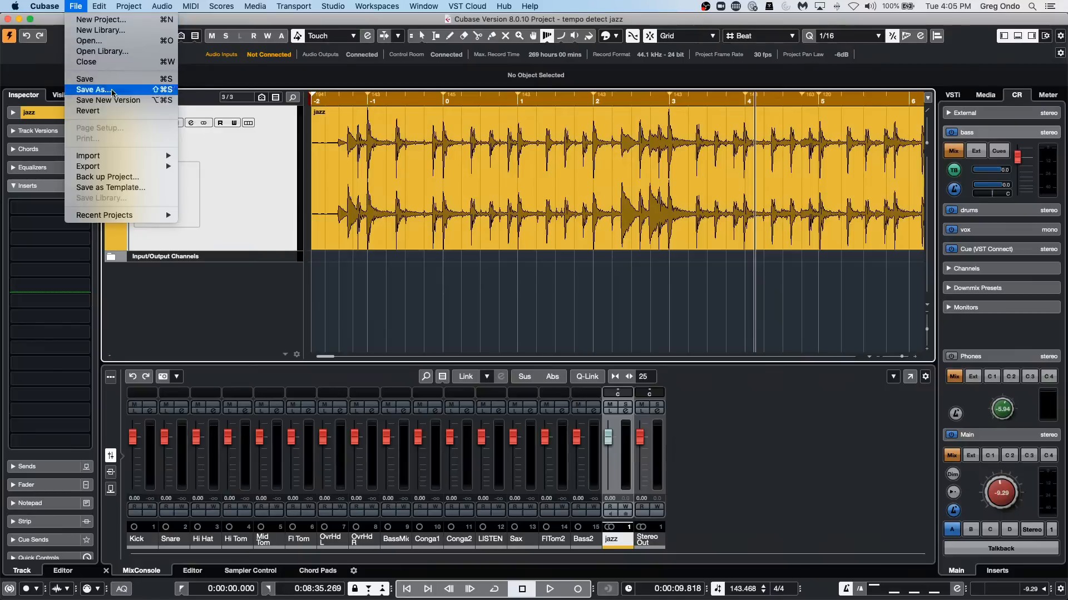
mouse_move(117, 158)
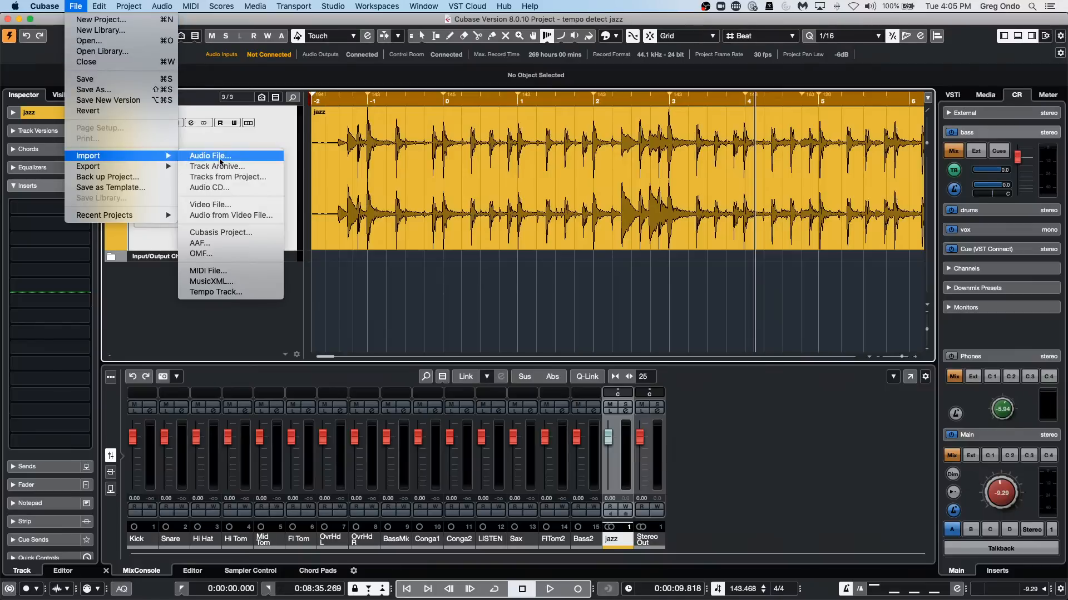
mouse_move(166, 215)
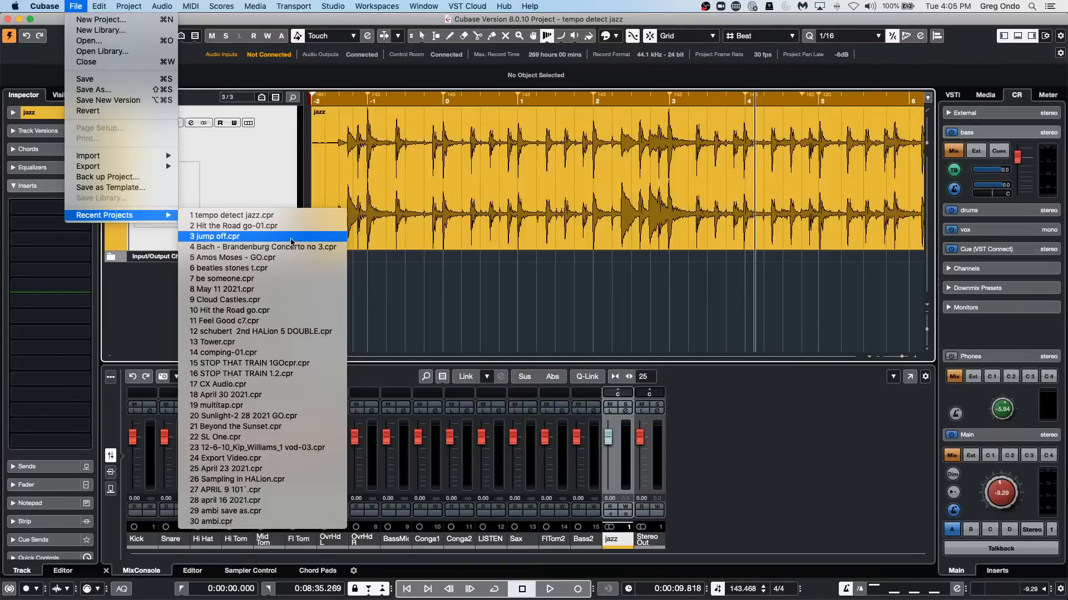
left_click(299, 272)
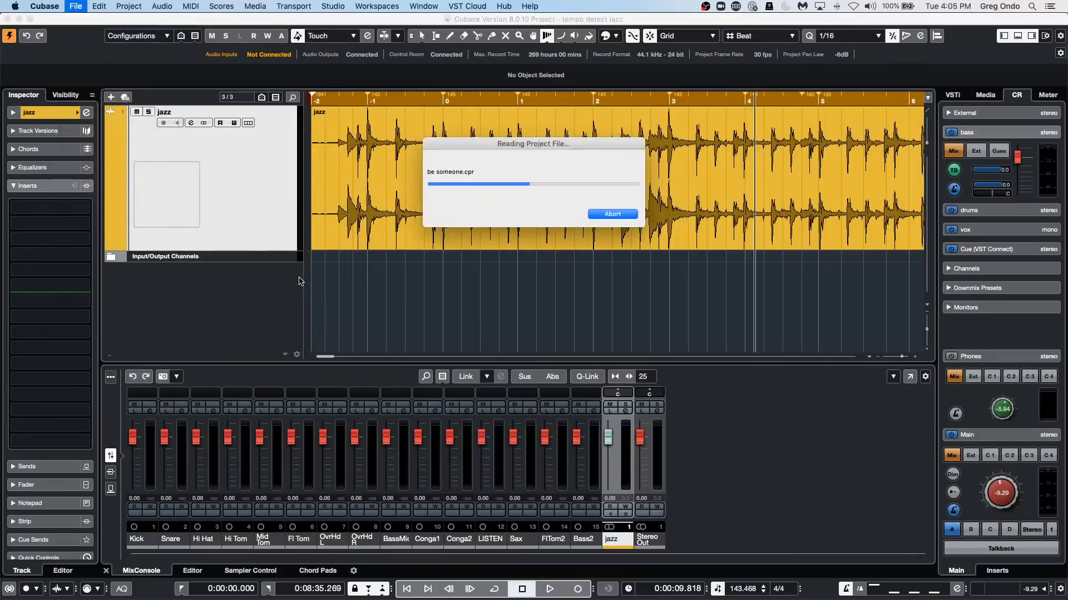
Duplicate the VCL vocal track in the be someone project.
left_click(593, 211)
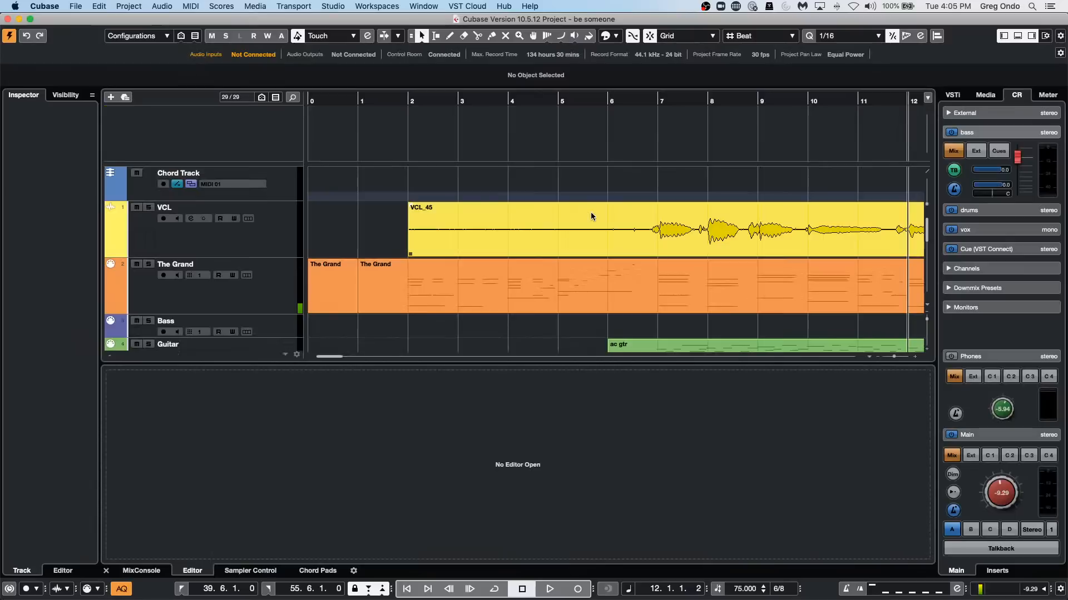
left_click_drag(457, 103, 466, 44)
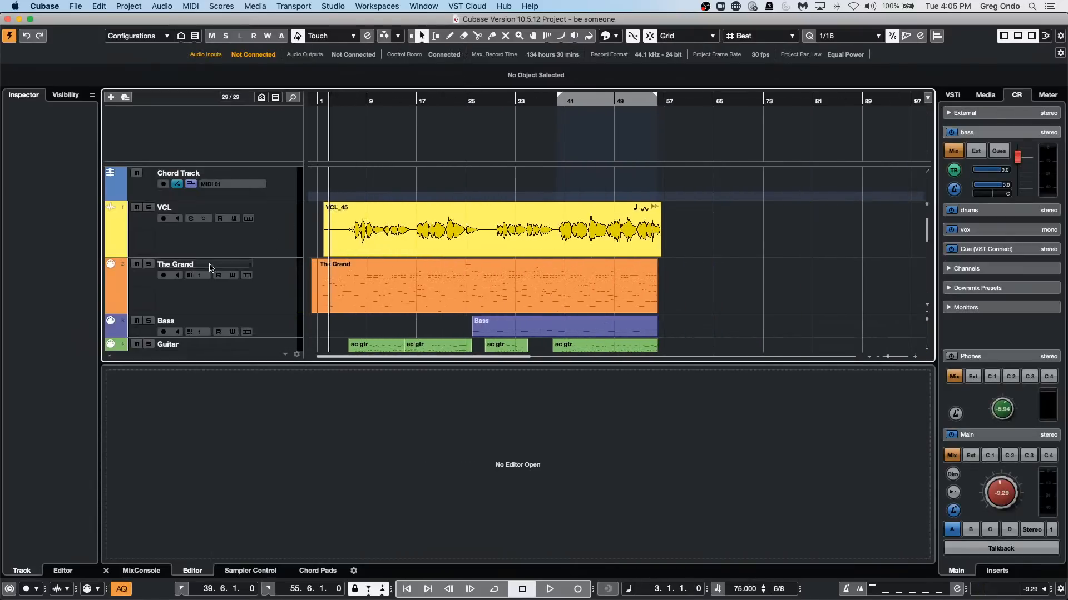
left_click(256, 239)
right_click(256, 240)
mouse_move(389, 245)
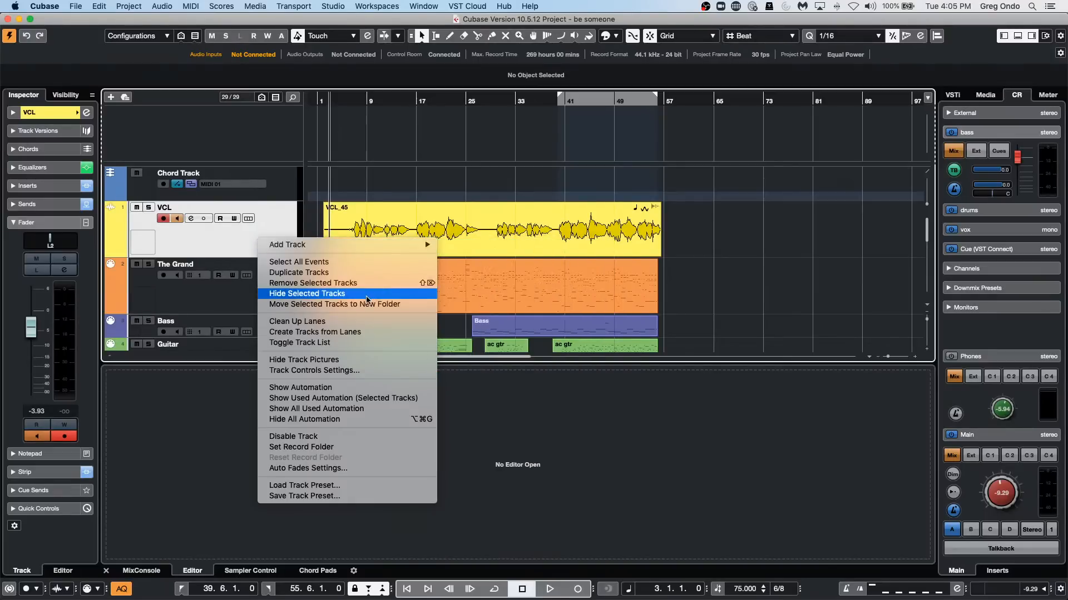
left_click(362, 272)
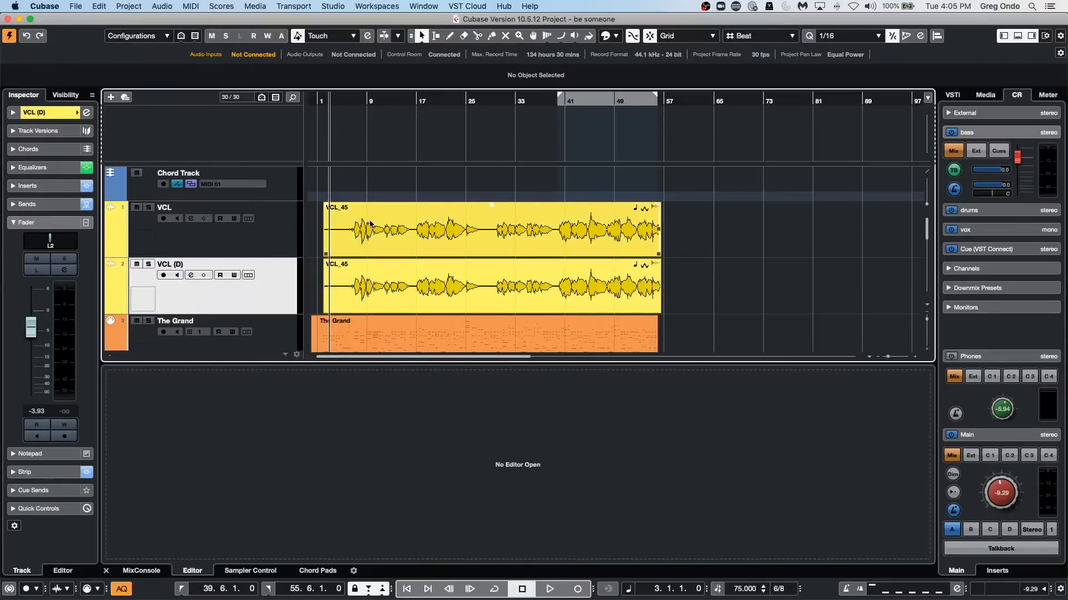
Mute the duplicated vocal track VCL (D) and start playback from about bar 7.
scroll(268, 238, "down", 10)
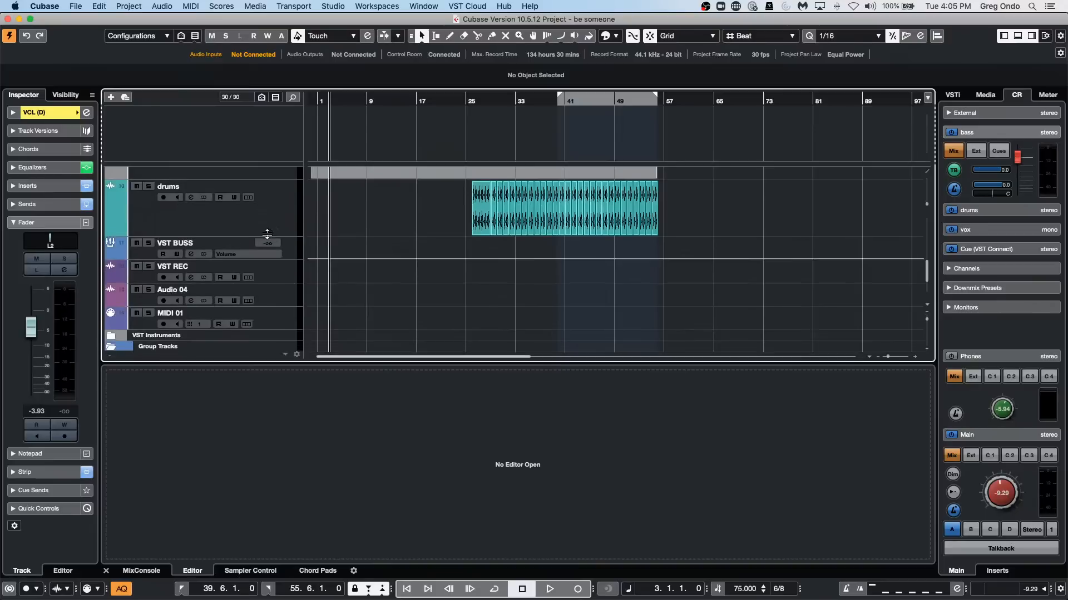
scroll(267, 235, "up", 10)
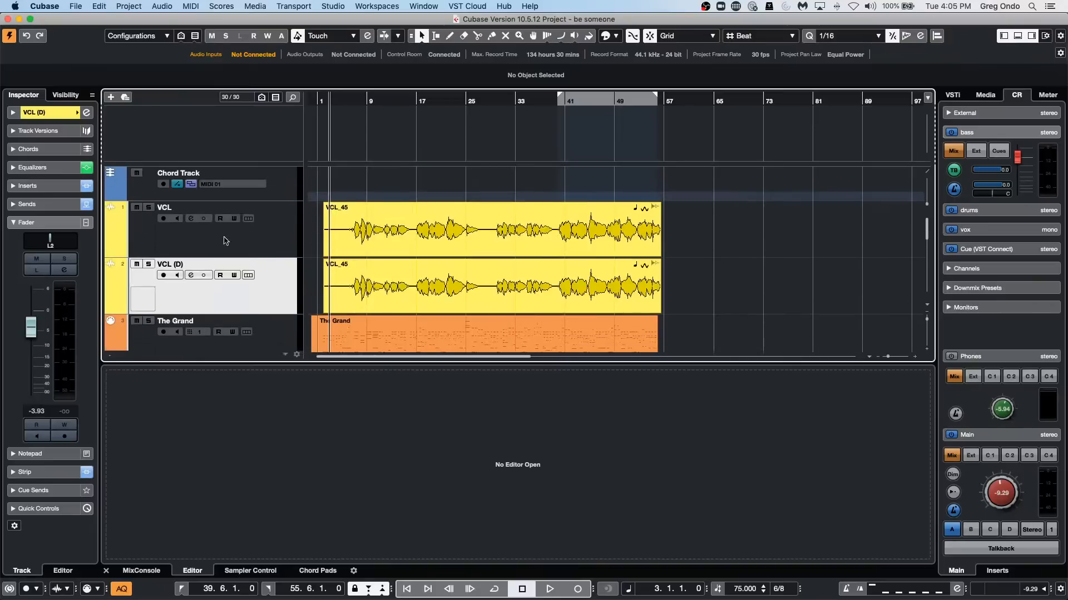
left_click(136, 262)
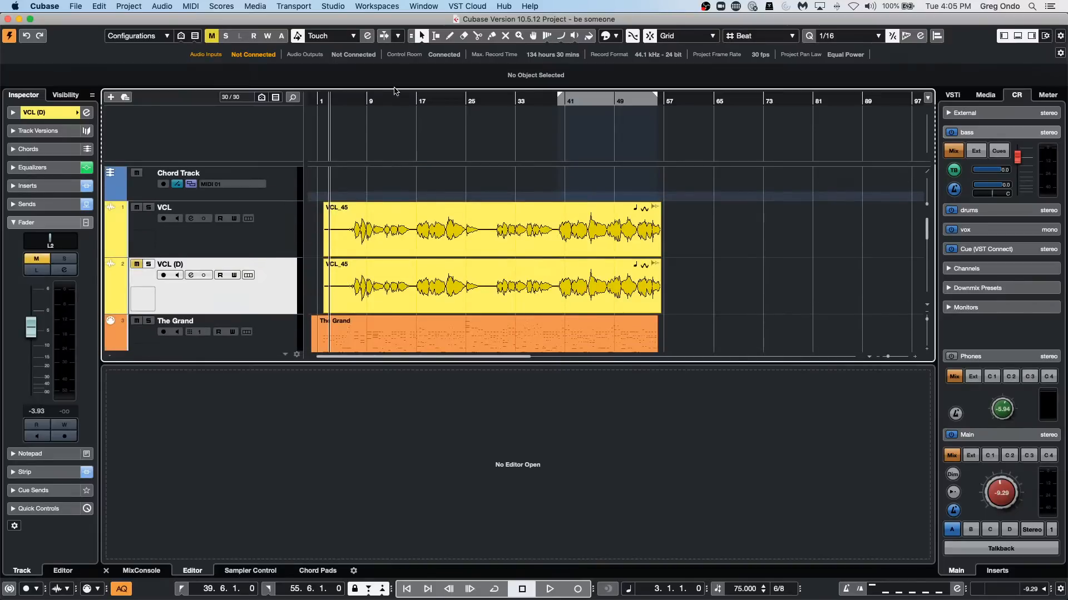
left_click(354, 101)
key("space")
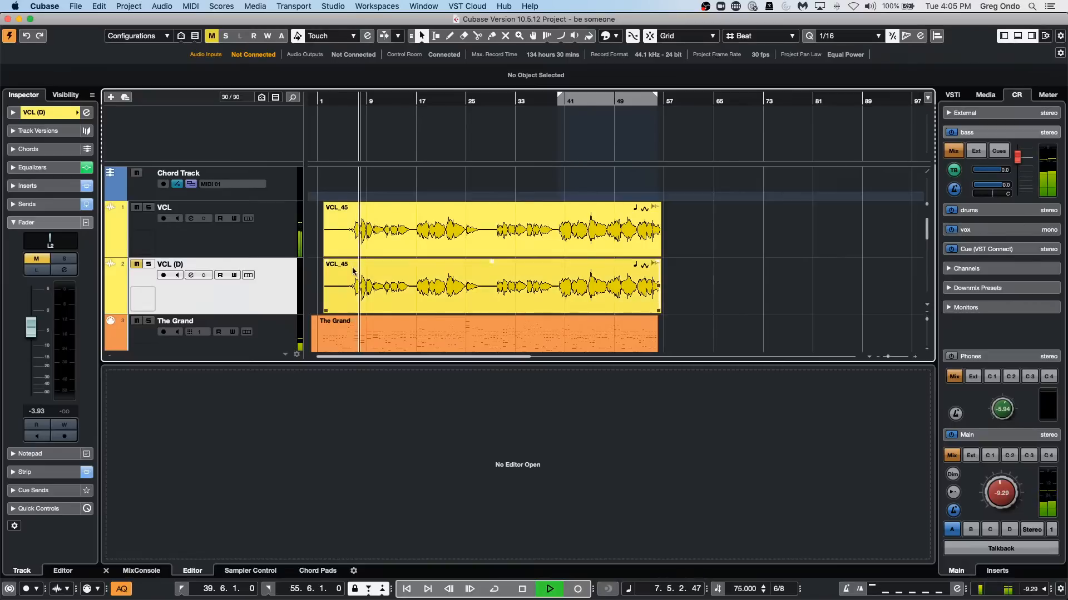
Move REVerence to the second insert slot of the FX 2-REVerence channel and insert the Compressor in the slot above it.
scroll(356, 270, "down", 10)
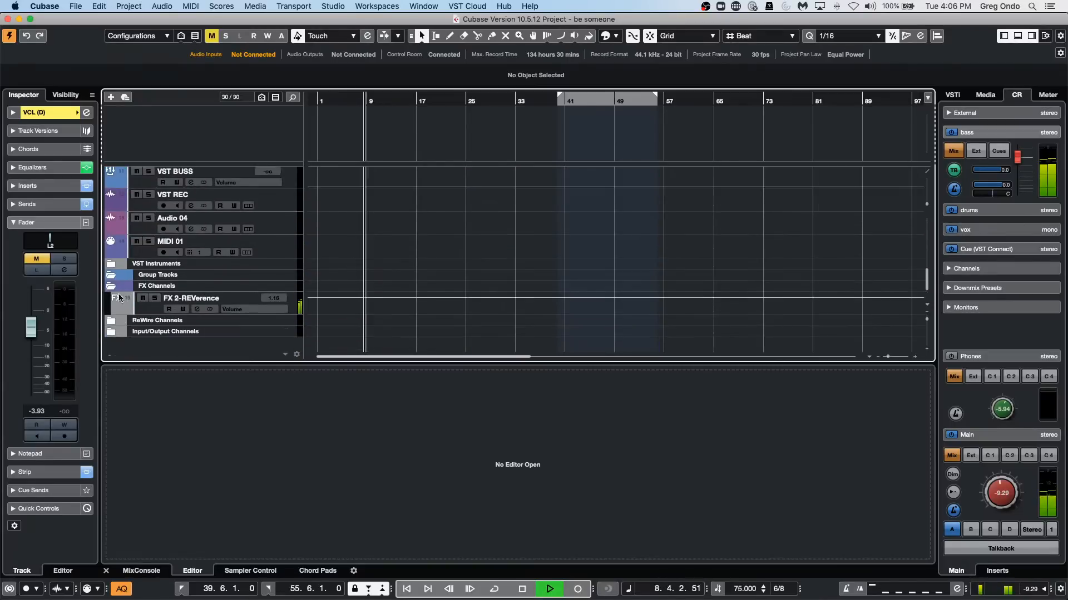
left_click(143, 309)
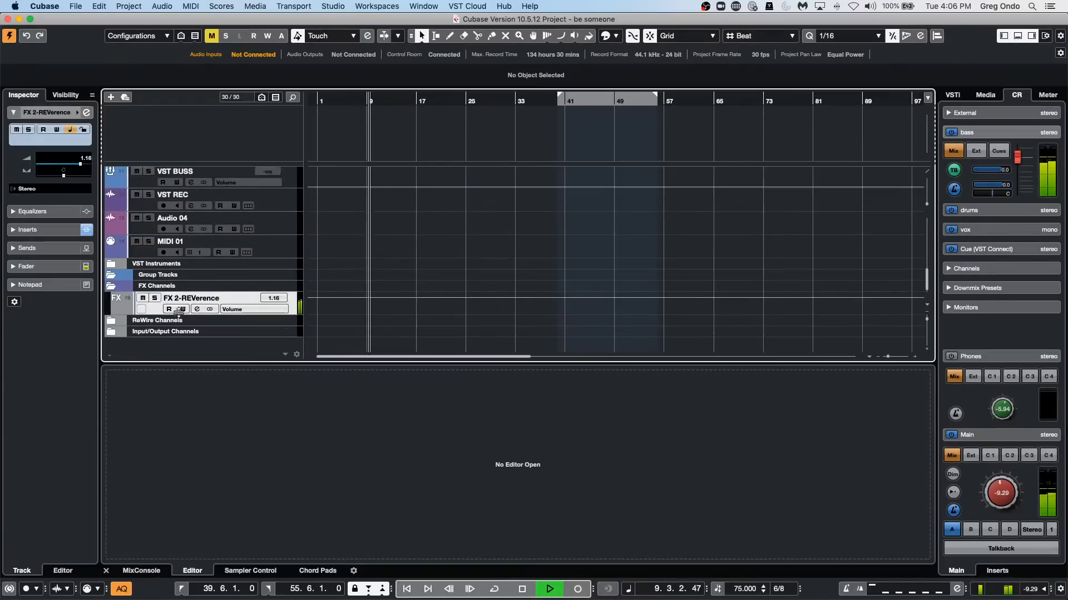
left_click(86, 113)
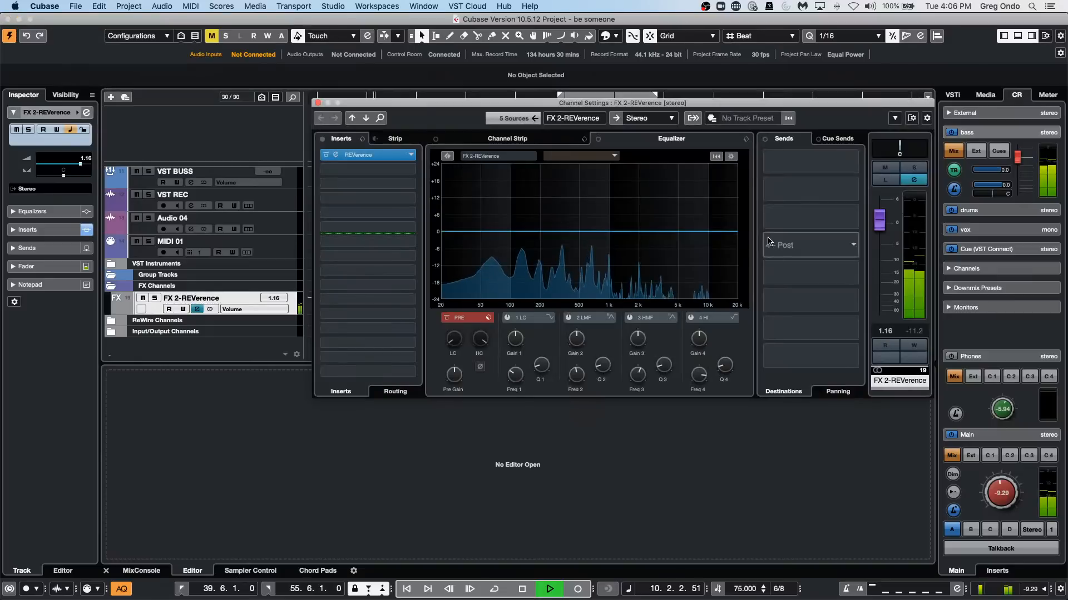
left_click_drag(372, 155, 388, 170)
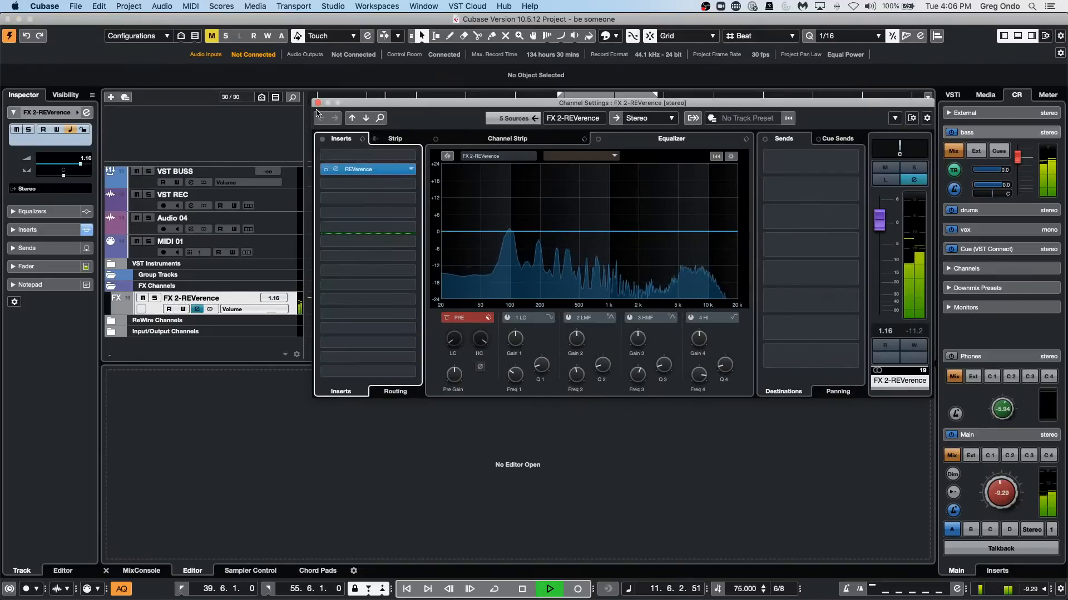
left_click(413, 156)
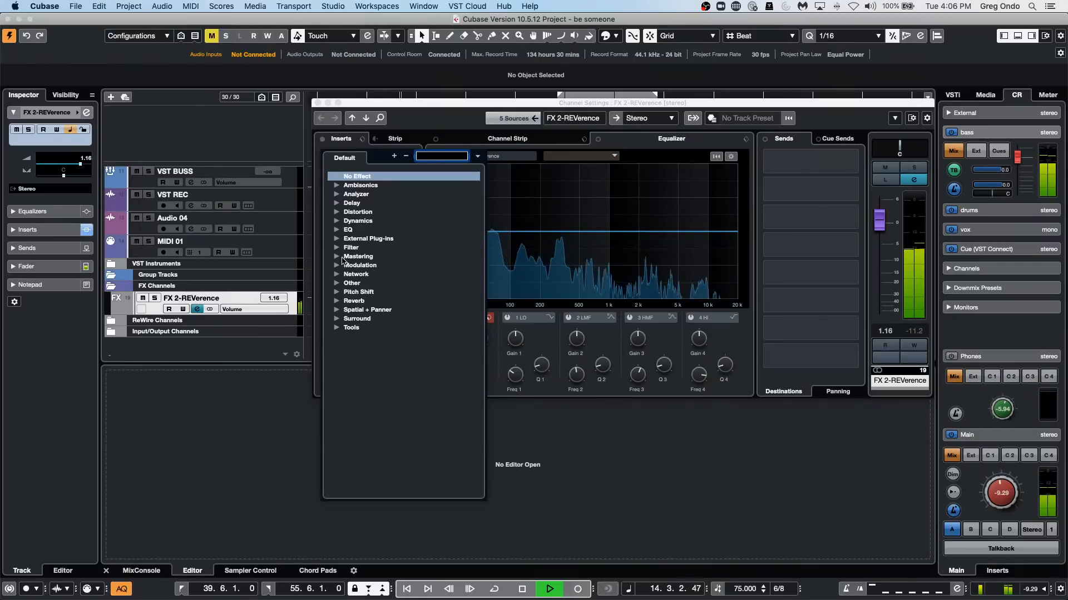
left_click(337, 221)
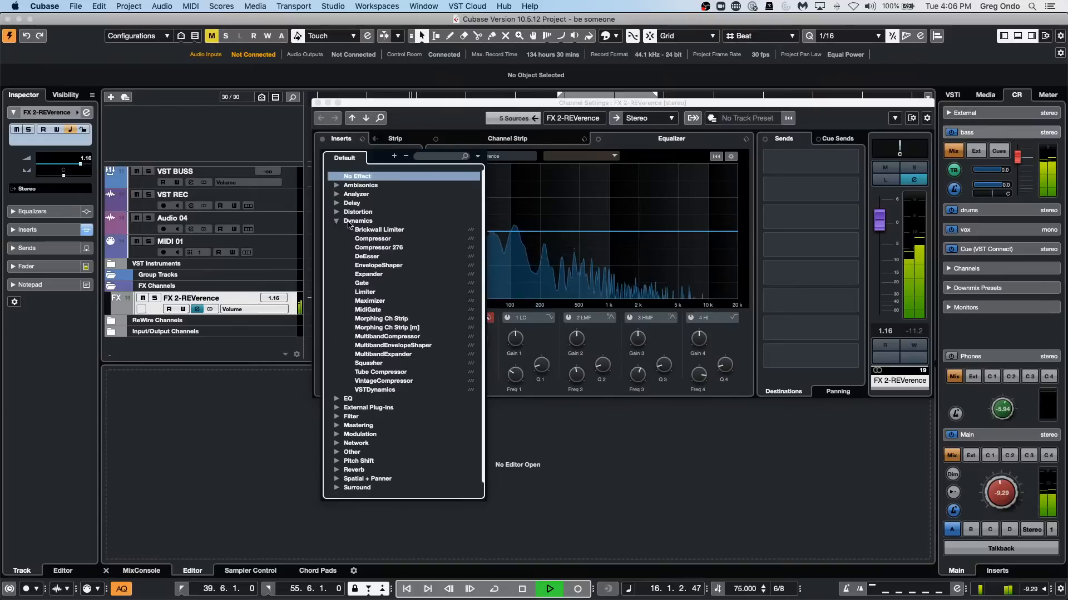
left_click(373, 239)
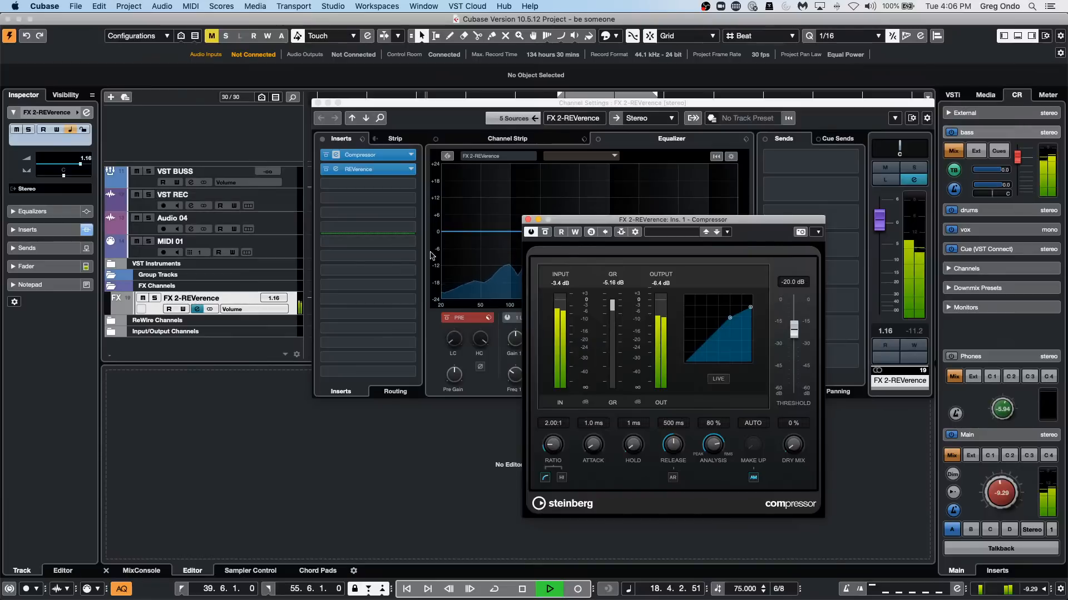
Check which side-chain sources the compressor offers, and close the side-chain routing and the reverb's channel settings.
left_click(636, 232)
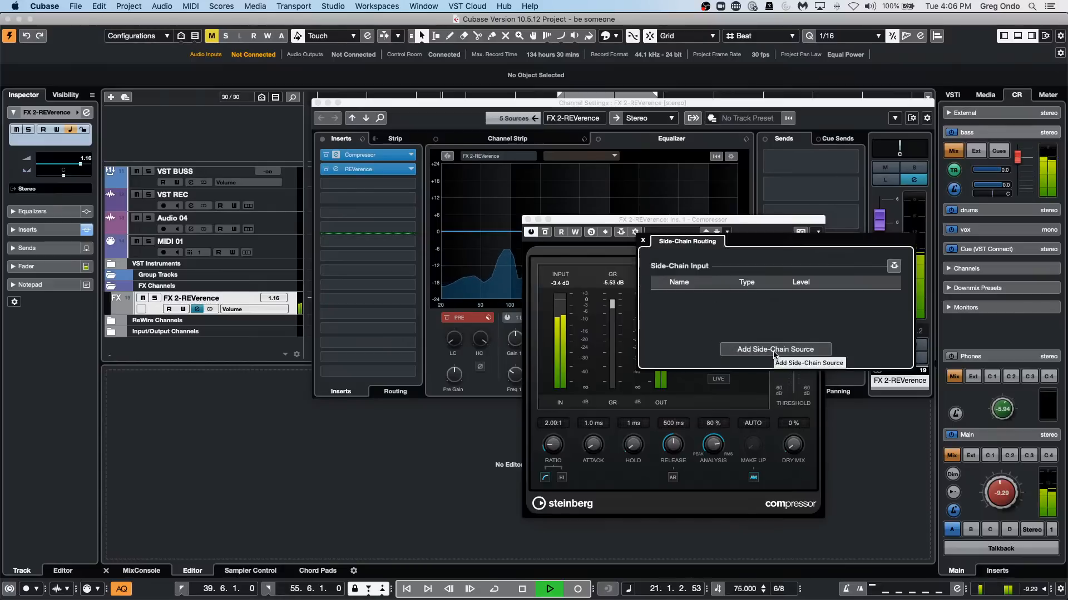
left_click(774, 351)
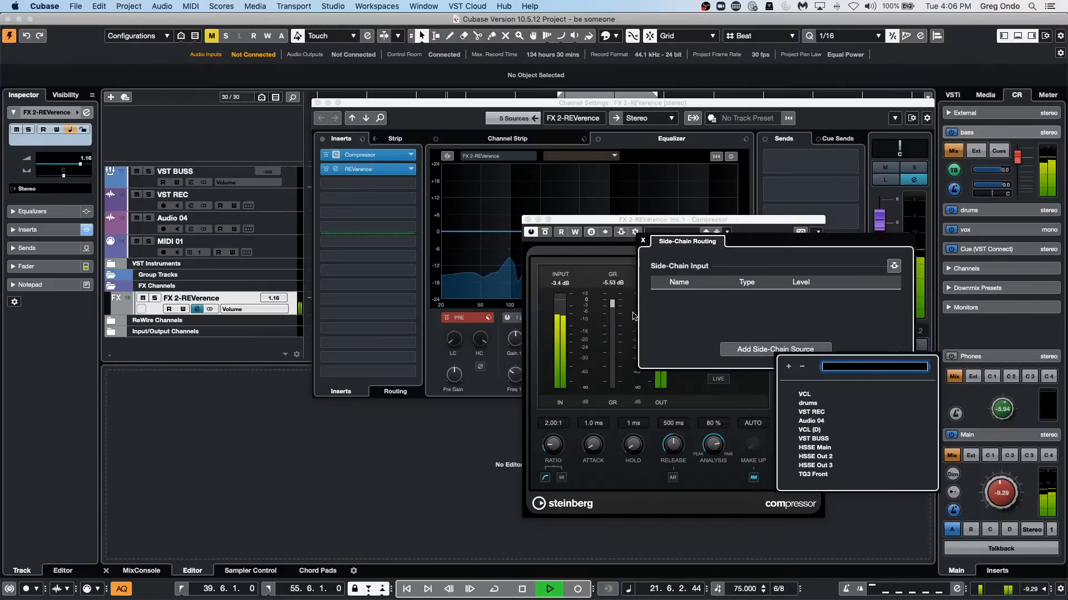
left_click(318, 104)
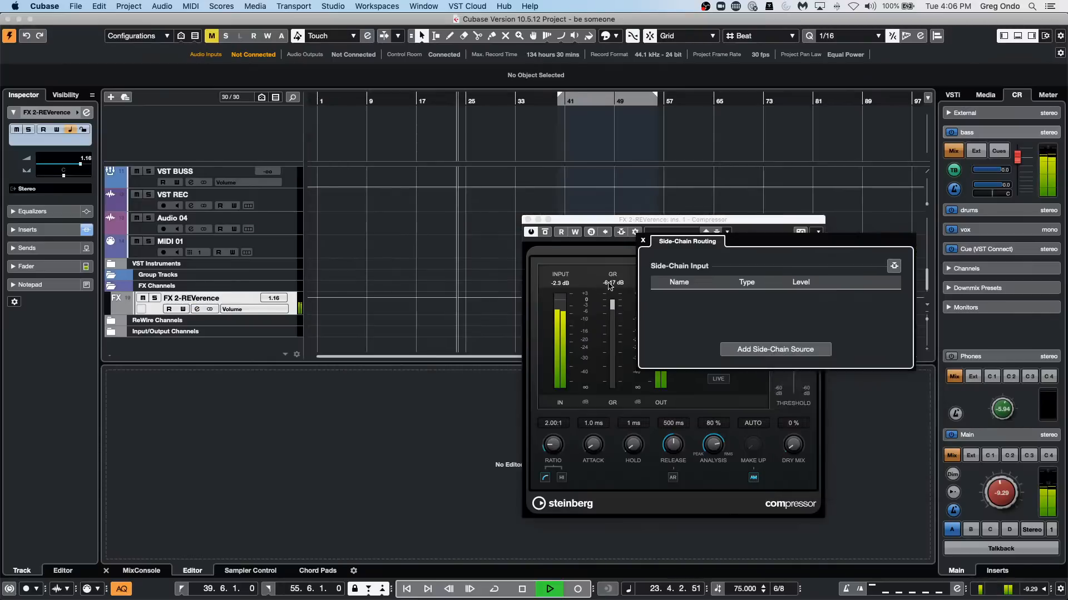
left_click(643, 242)
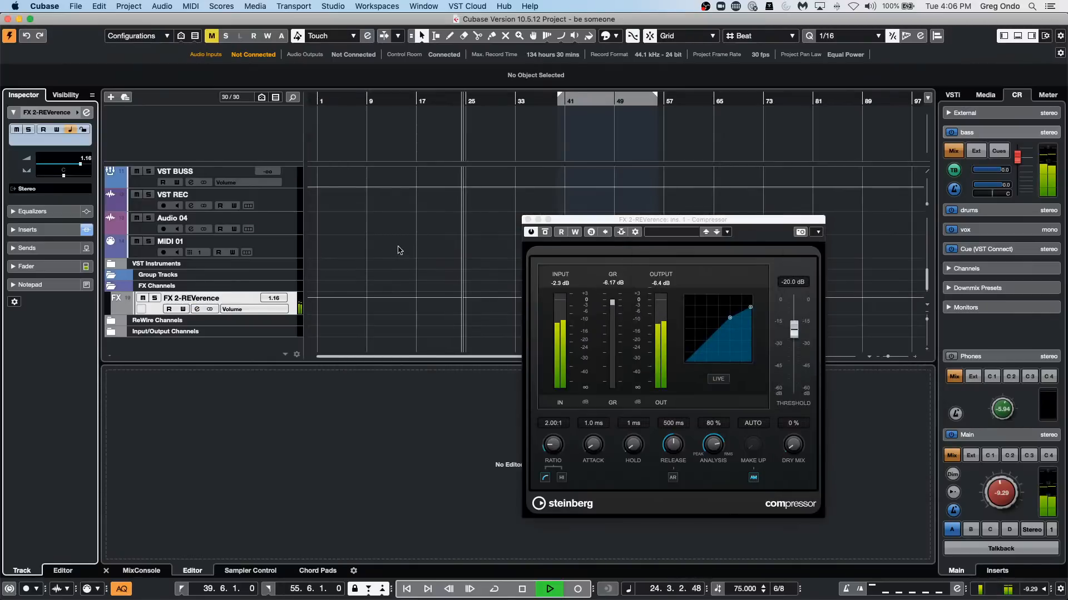
Stop playback and unmute the duplicated vocal track VCL (D).
key("space")
scroll(396, 249, "up", 10)
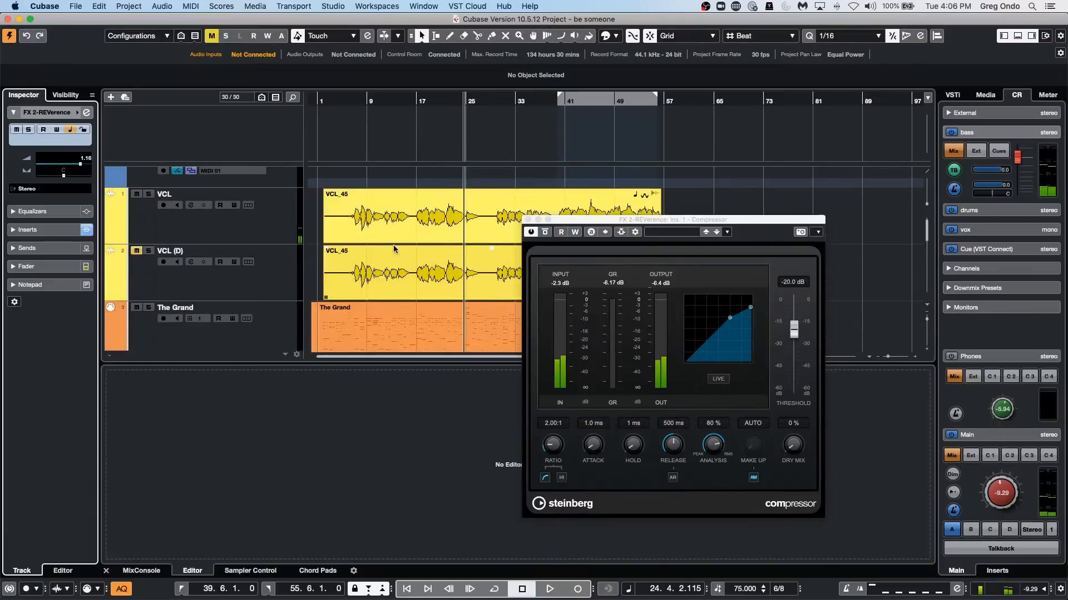
left_click(135, 250)
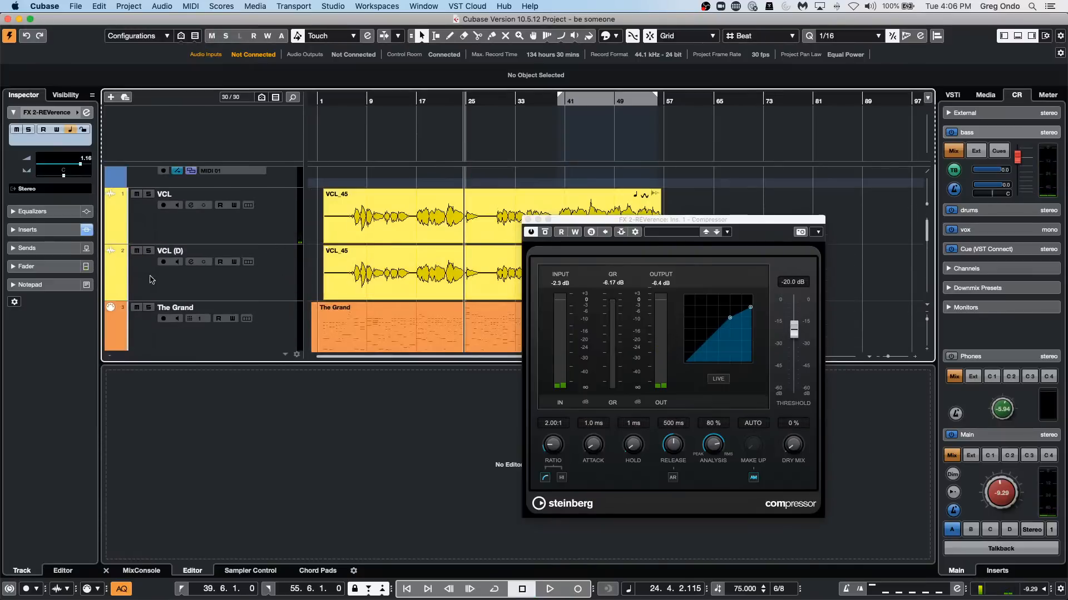
Examine the compressor's side-chain source list and the output routing options of the duplicated vocal track.
left_click(635, 233)
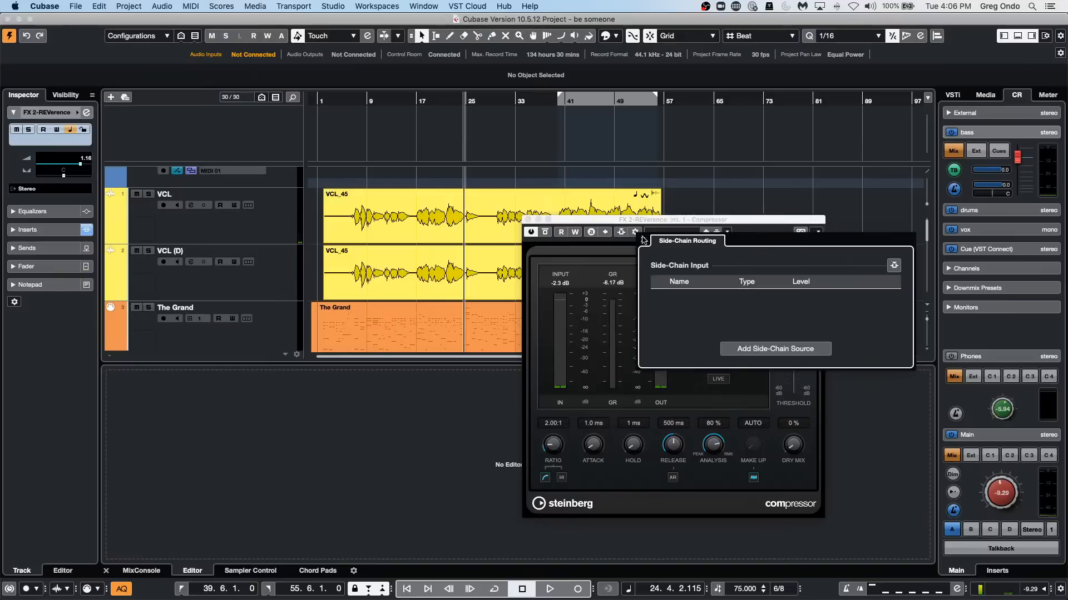
left_click(760, 351)
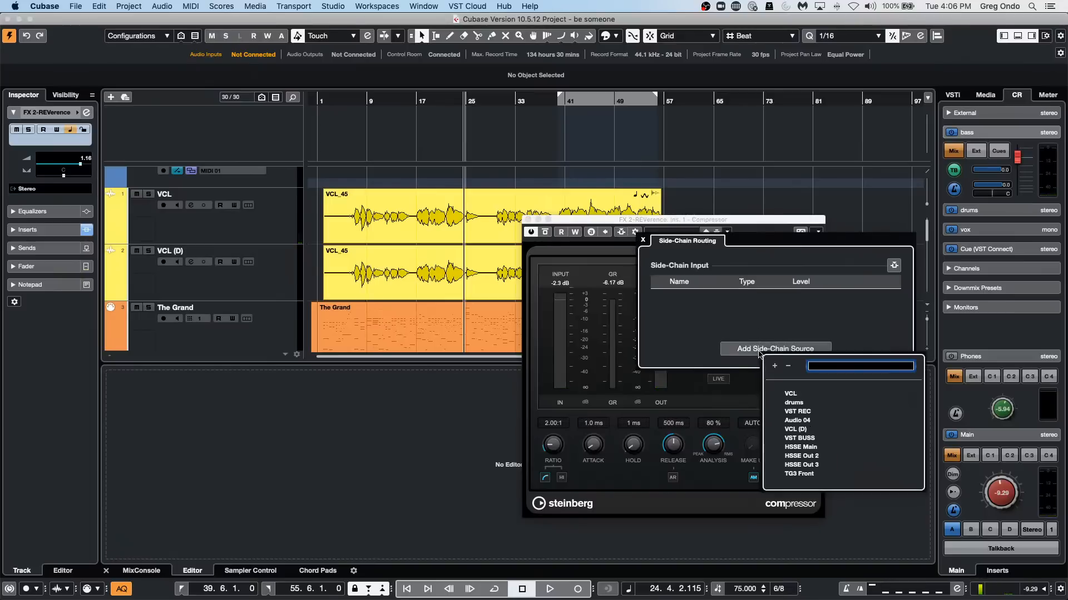
left_click(216, 285)
left_click(216, 285)
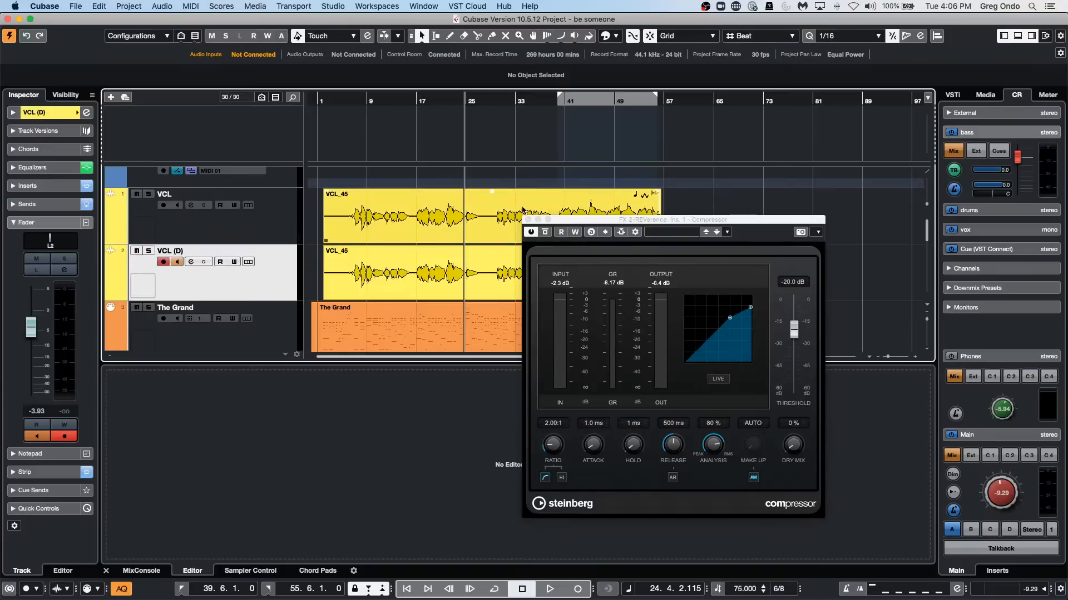
left_click(44, 114)
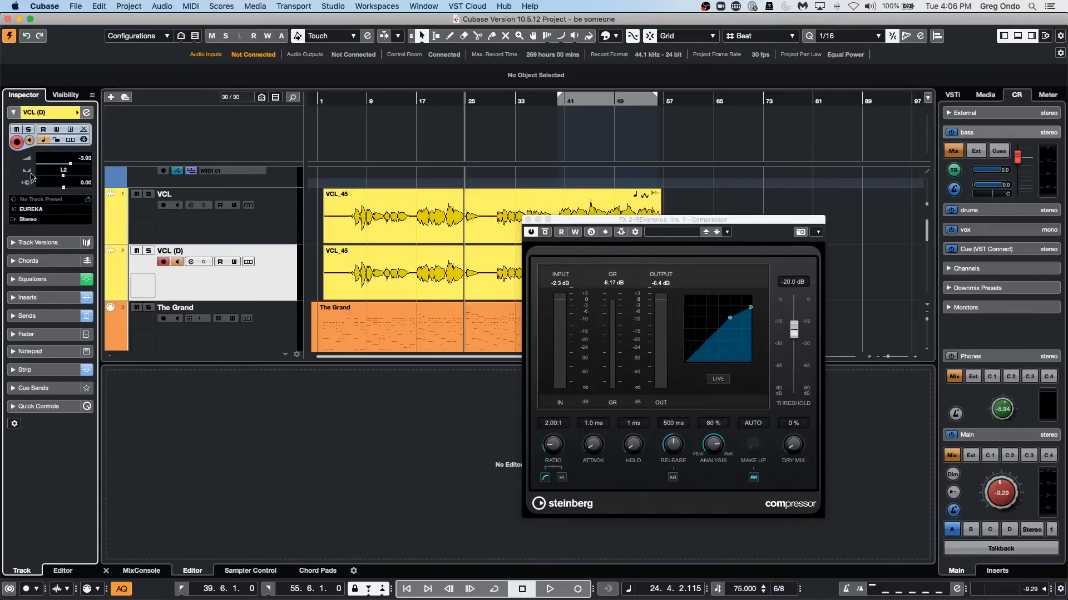
left_click(66, 220)
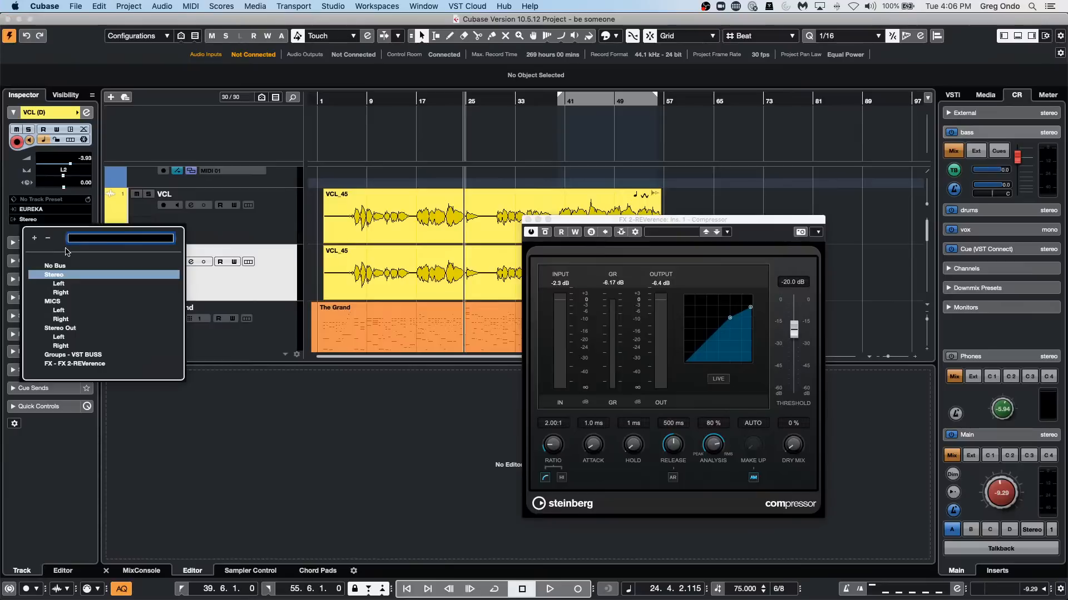
Activate side-chaining on the reverb channel's compressor and rename the duplicated vocal track sc.
left_click(674, 222)
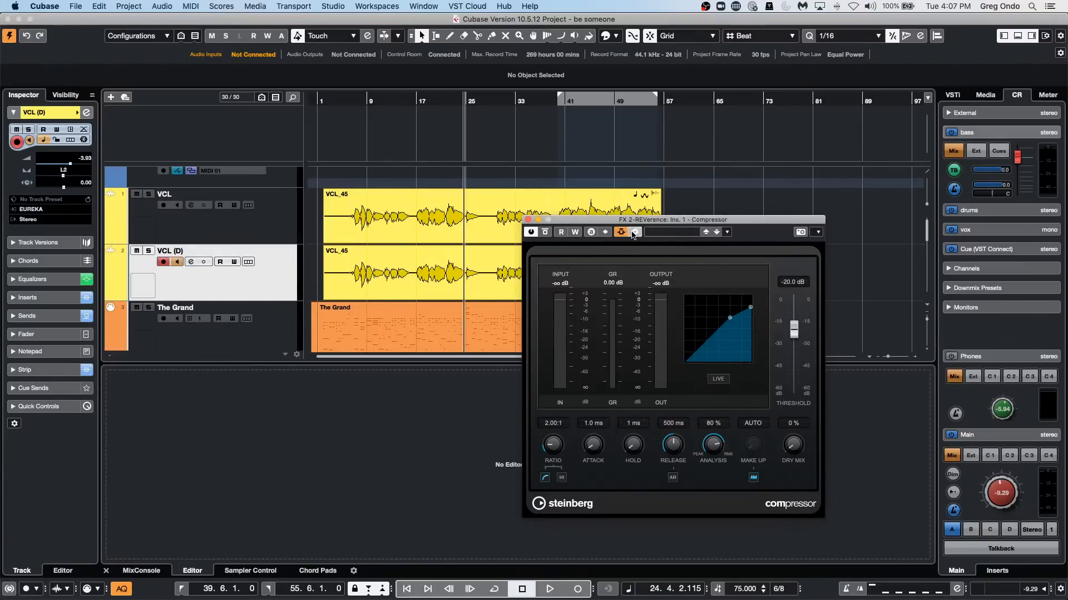
left_click(634, 232)
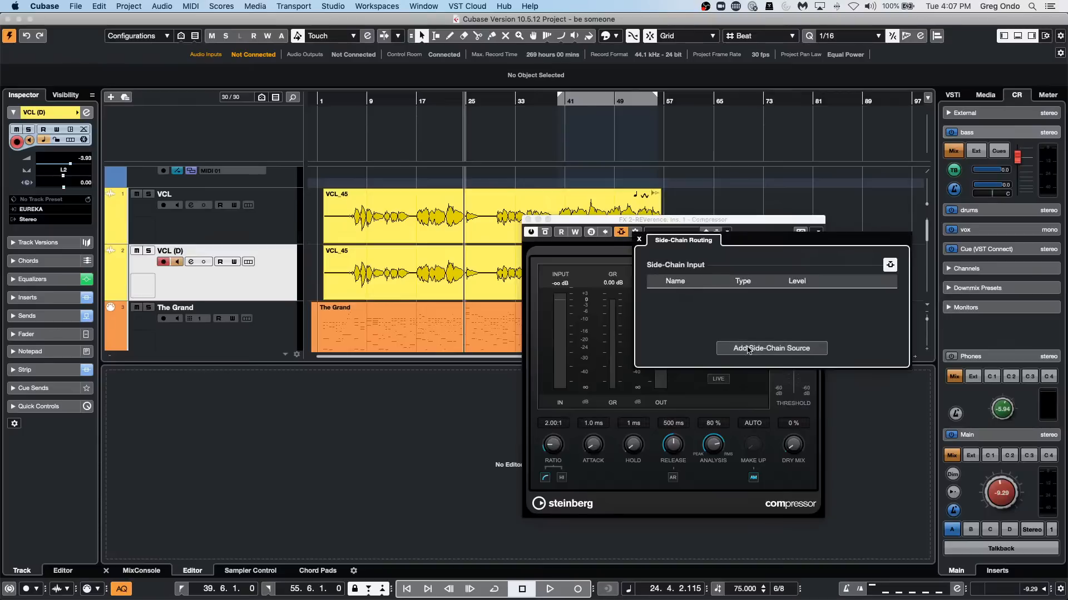
double_click(204, 251)
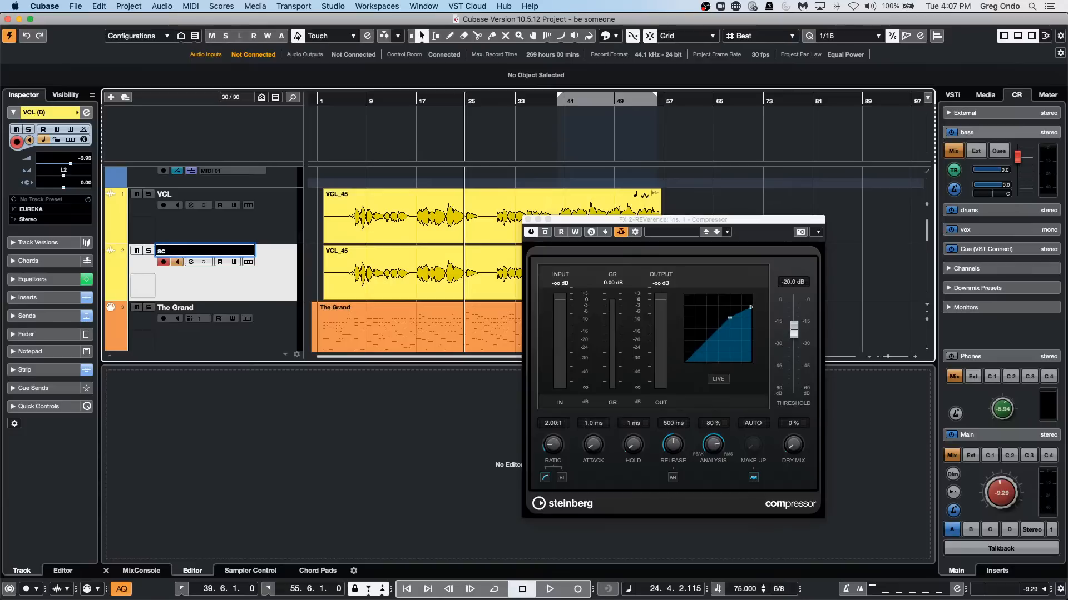
type("sc")
key("Return")
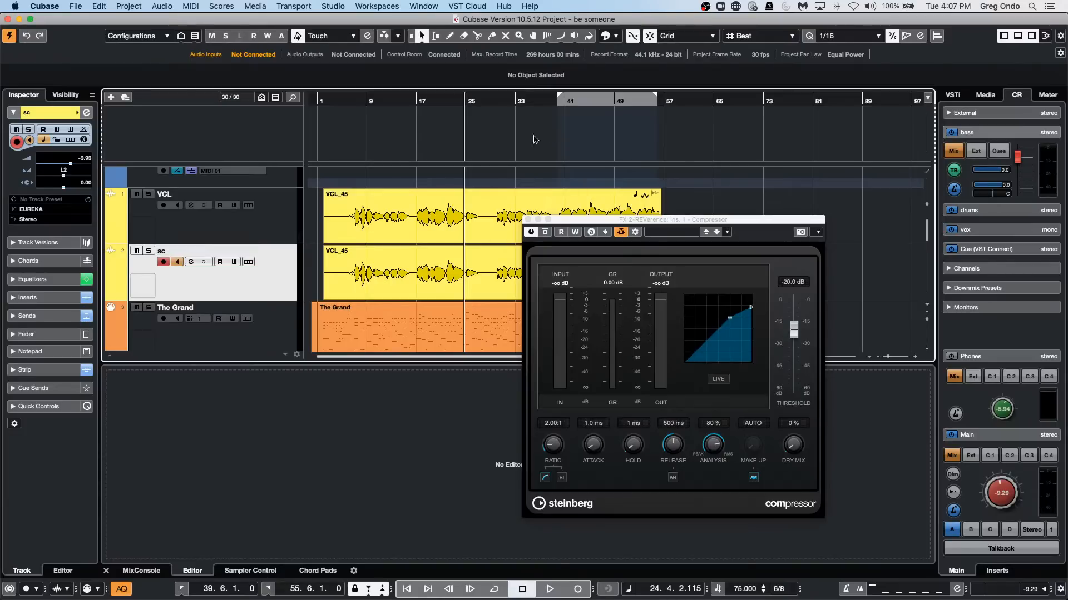
Add the sc track as a side-chain source for the compressor on the FX 2-REVerence channel.
left_click(688, 232)
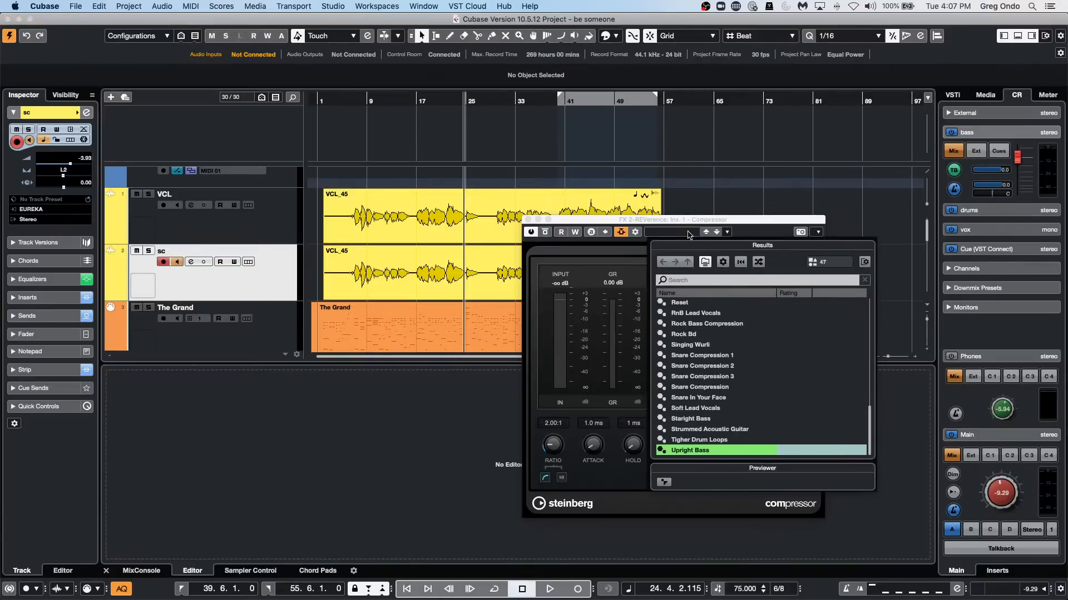
left_click(643, 221)
left_click(636, 232)
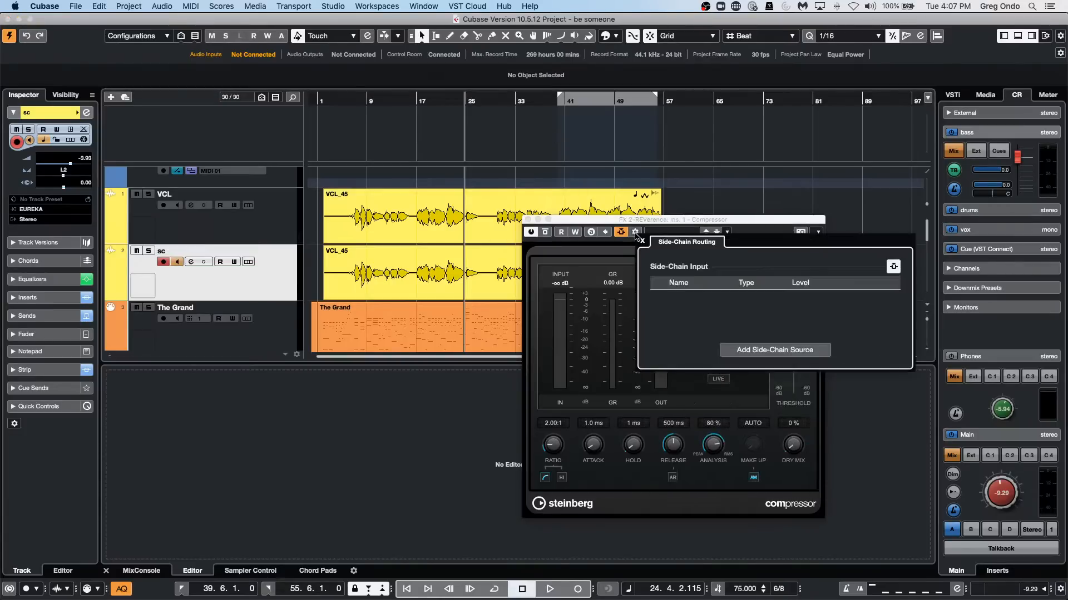
left_click(763, 349)
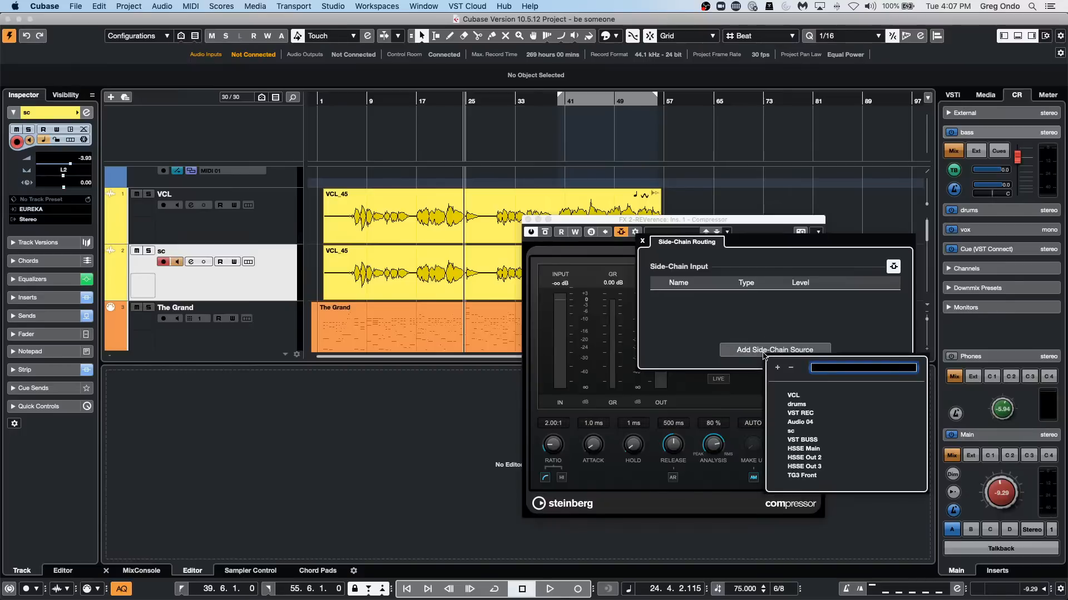
left_click(791, 431)
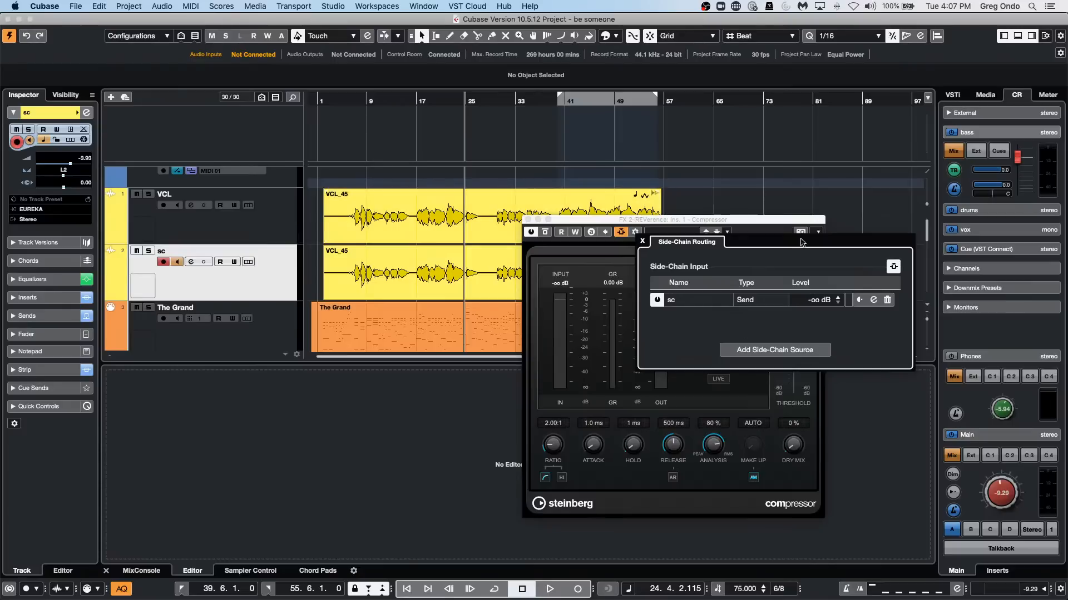
left_click(635, 230)
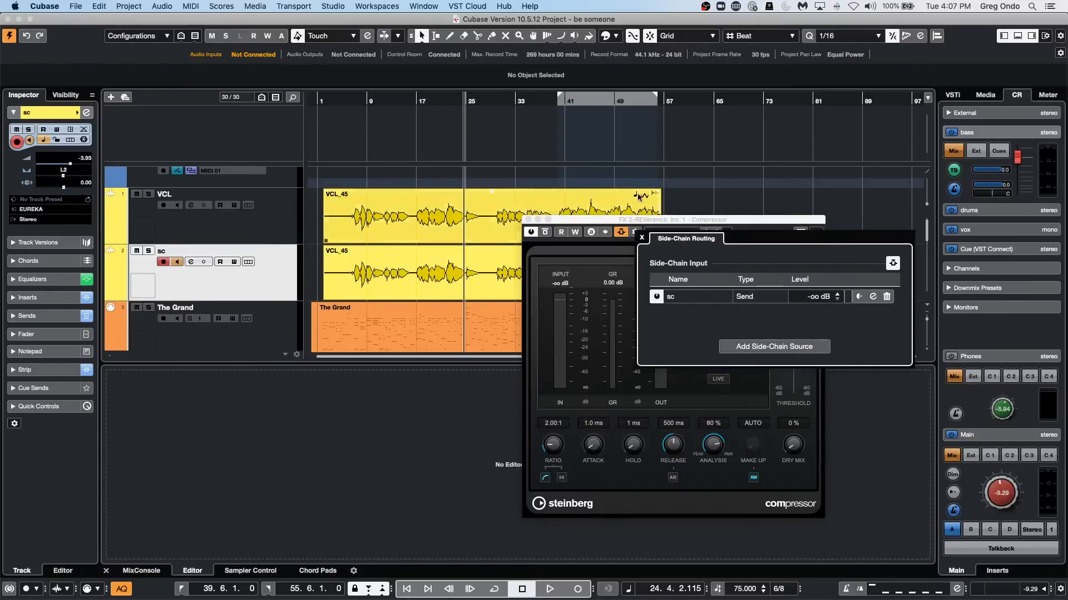
Start playback and raise the sc track's side-chain send to the FX 2-REVerence compressor to 1.85 dB.
left_click(642, 237)
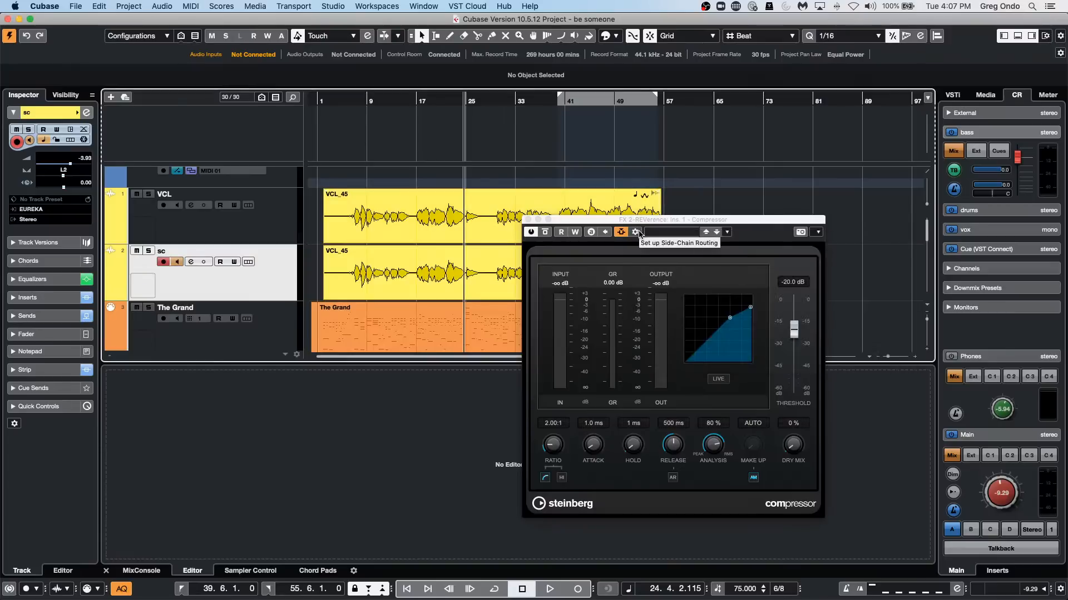
key("space")
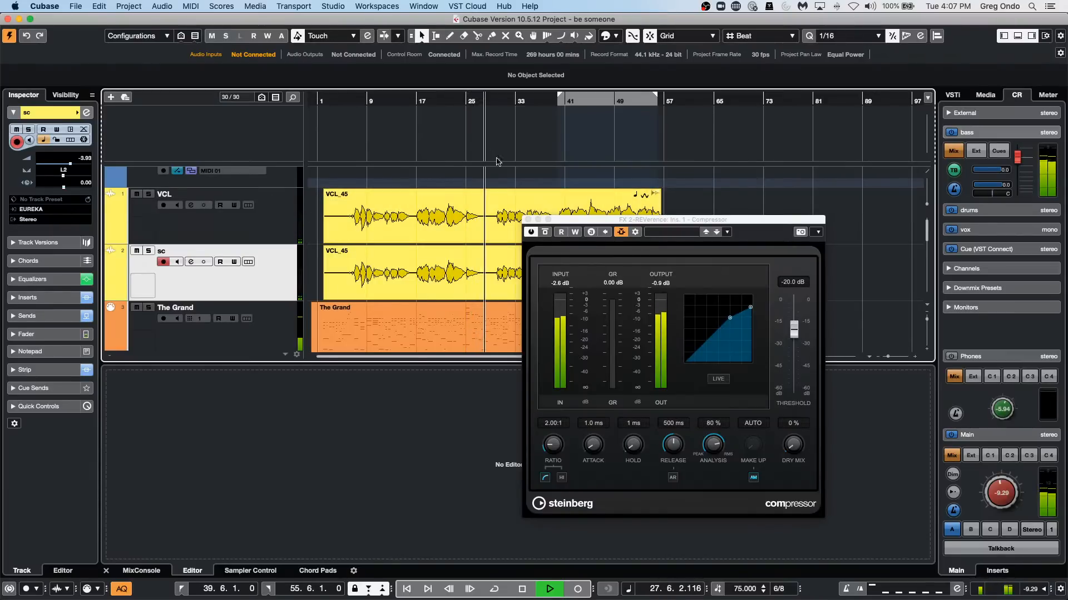
scroll(240, 225, "down", 3)
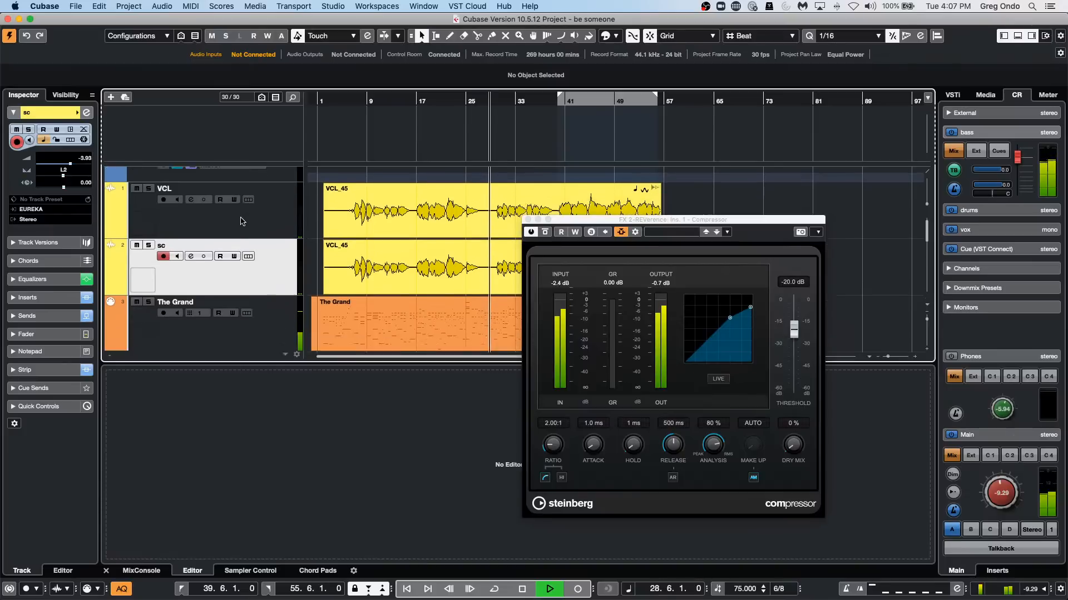
scroll(241, 217, "down", 2)
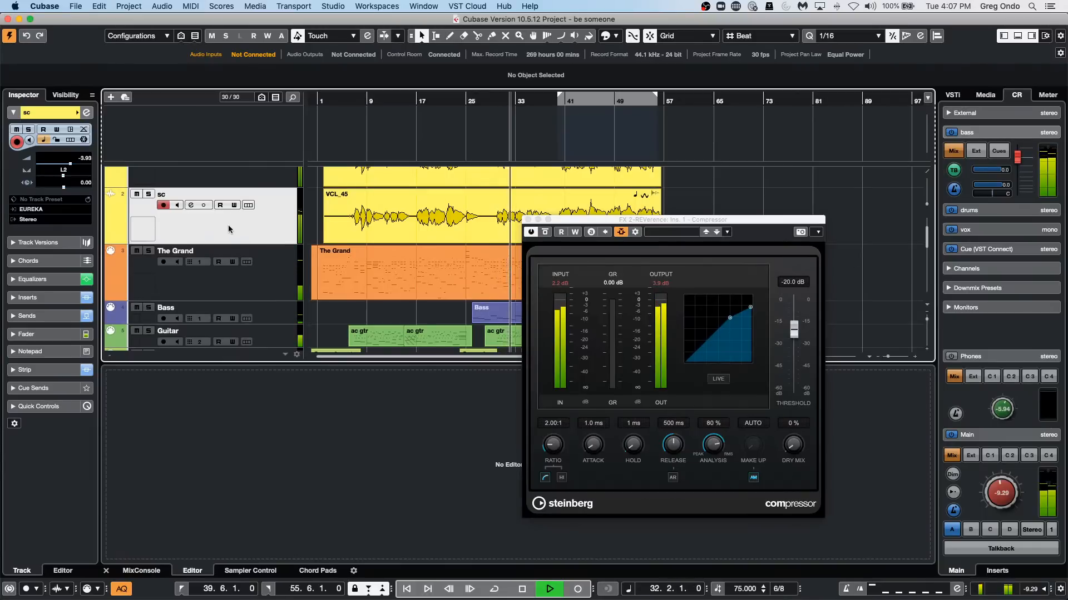
left_click(30, 316)
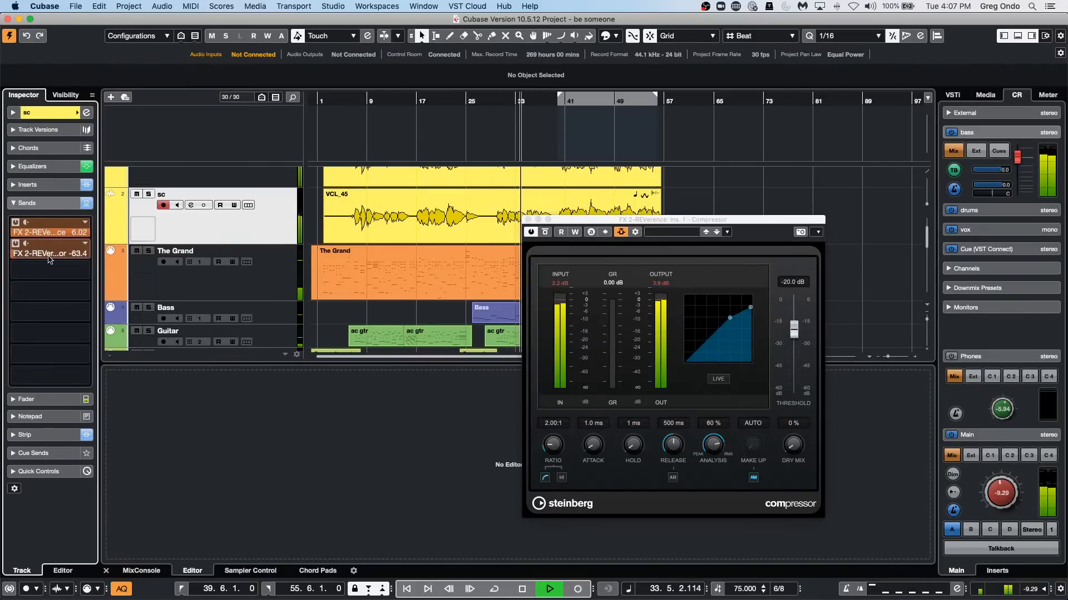
left_click_drag(16, 254, 110, 252)
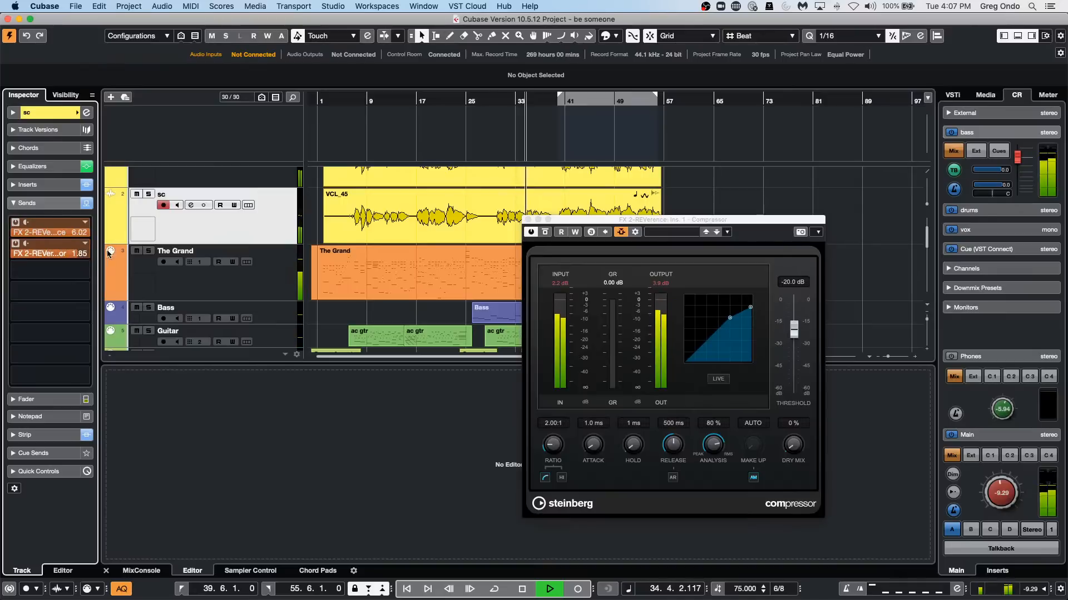
Set the reverb compressor's ratio to 8.00:1 and threshold to -35.4 dB, and disarm recording on the sc track.
left_click_drag(730, 318, 751, 334)
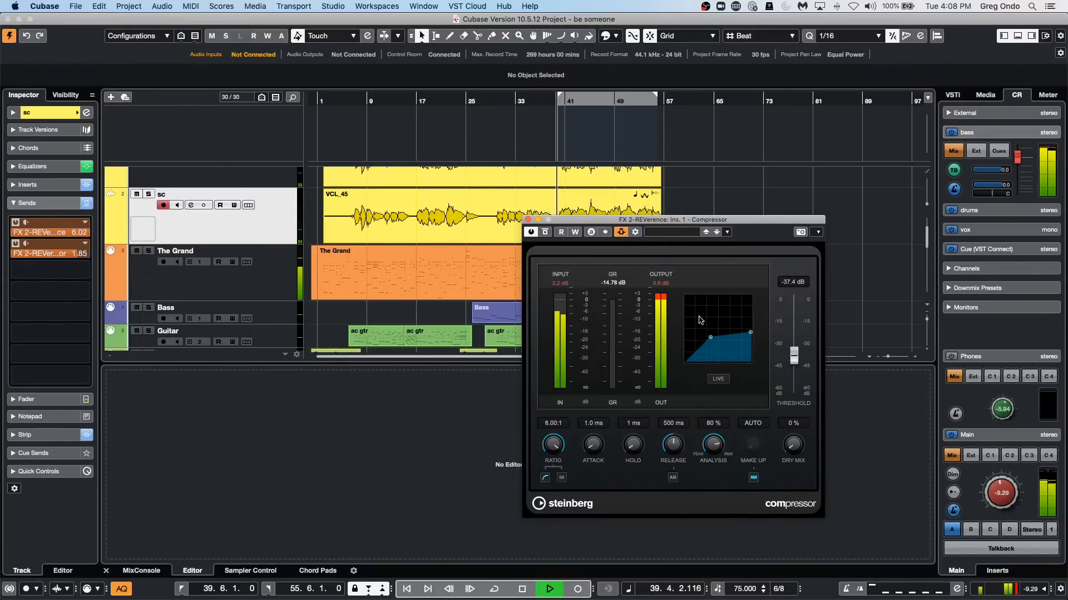
left_click_drag(717, 336, 721, 334)
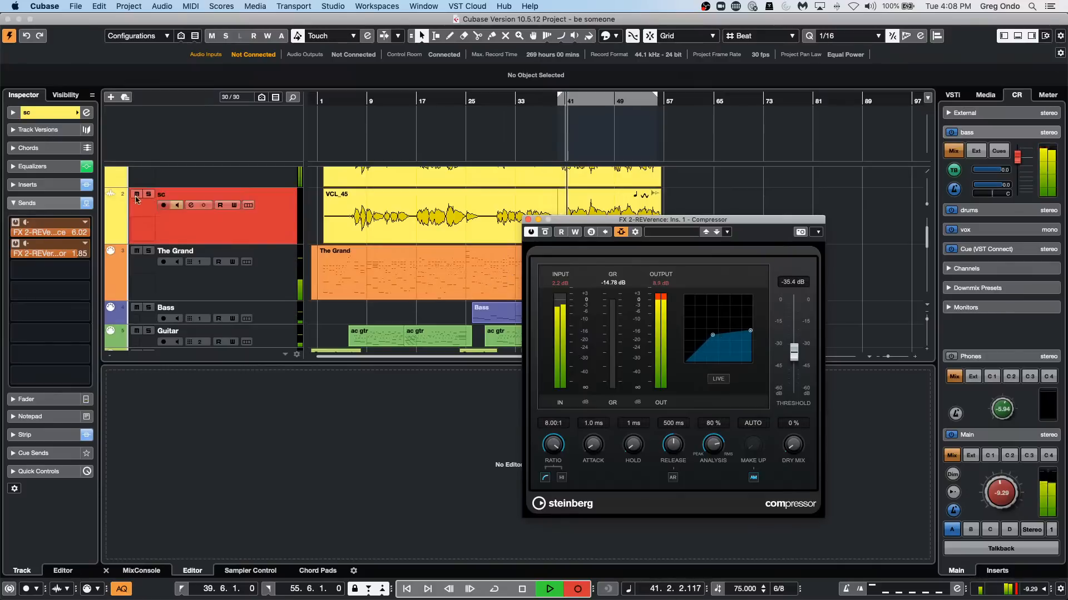
left_click(178, 212)
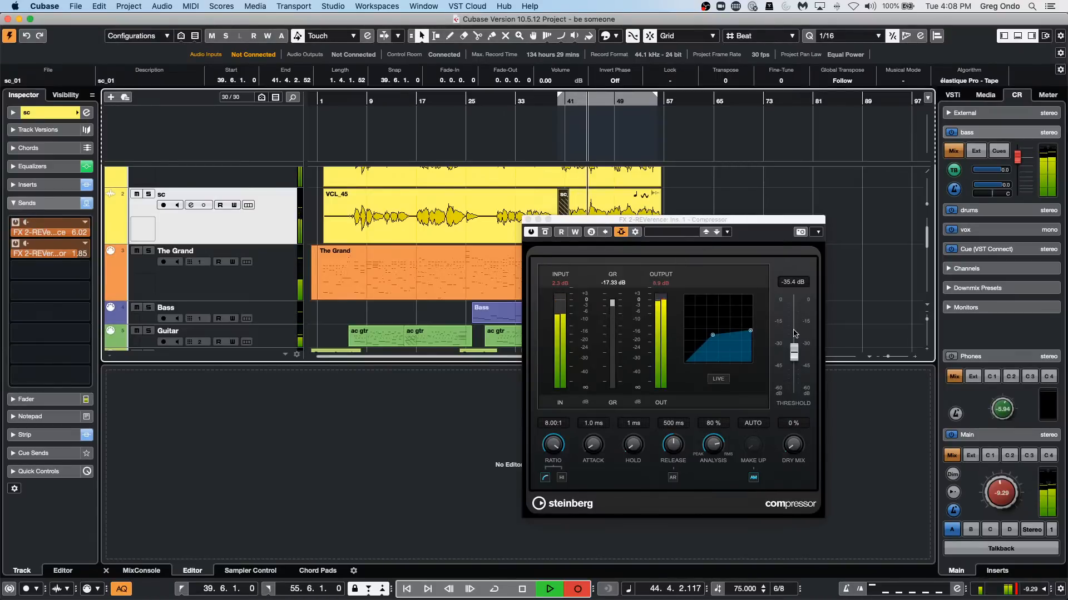
key("space")
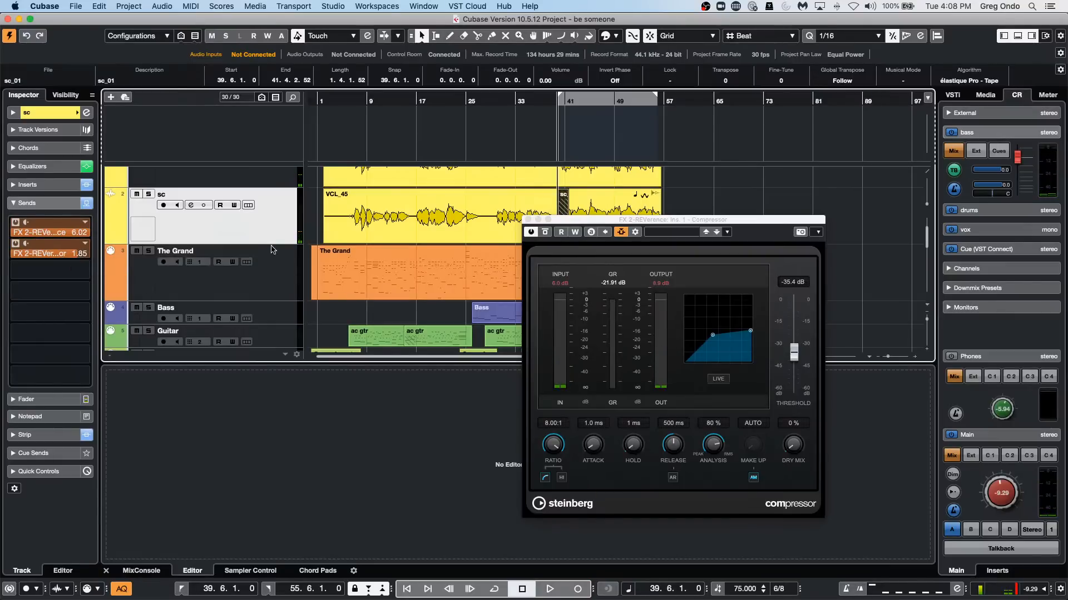
Deactivate the sc track's second send and reroute its first send to the FX 2-REVerence compressor's side-chain.
left_click(16, 245)
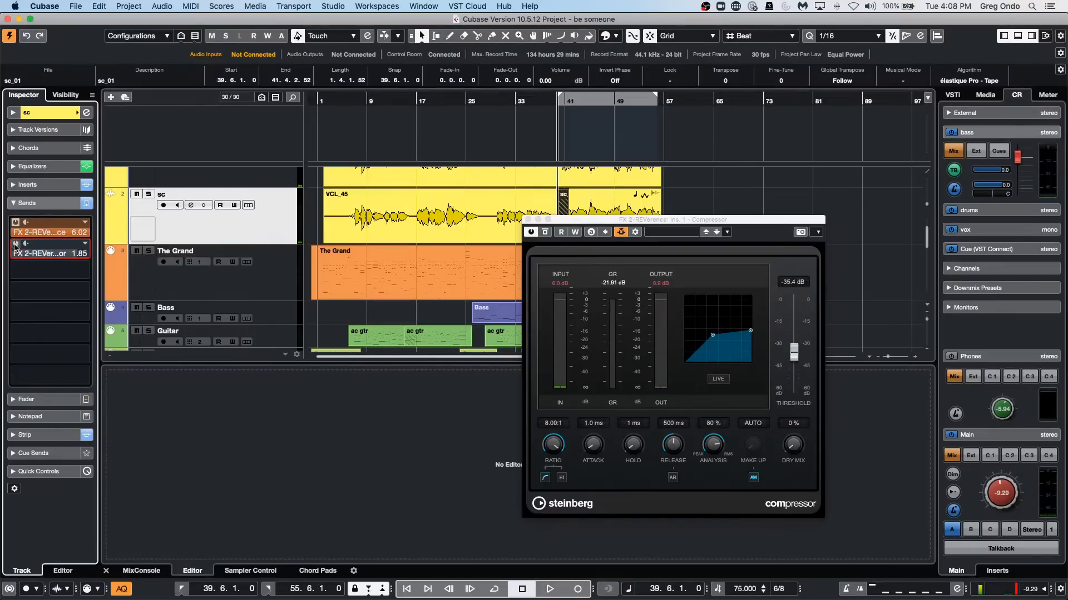
left_click(157, 226)
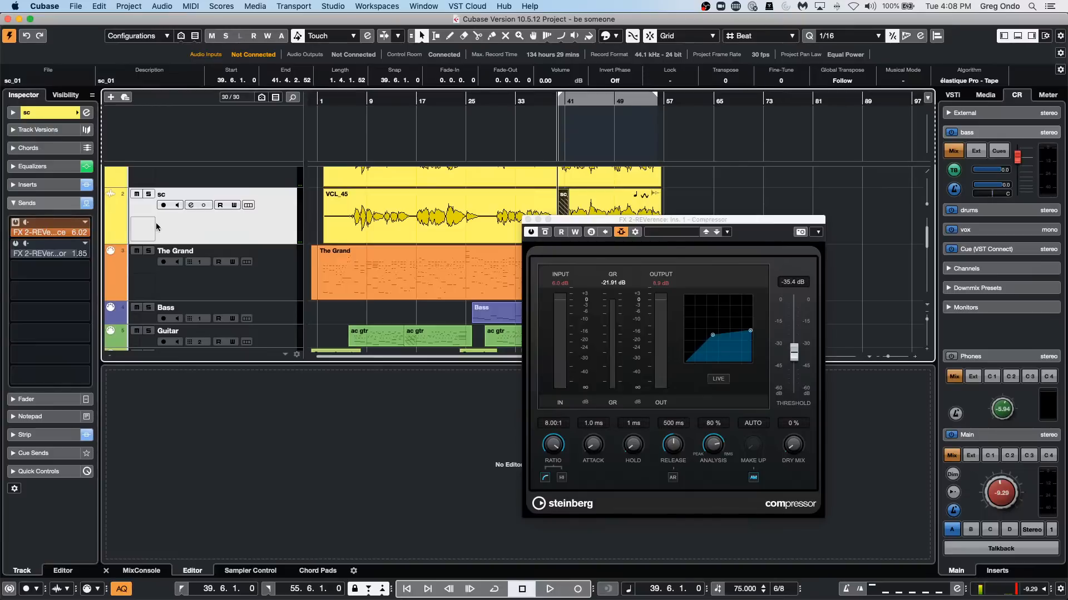
left_click(80, 236)
left_click(81, 233)
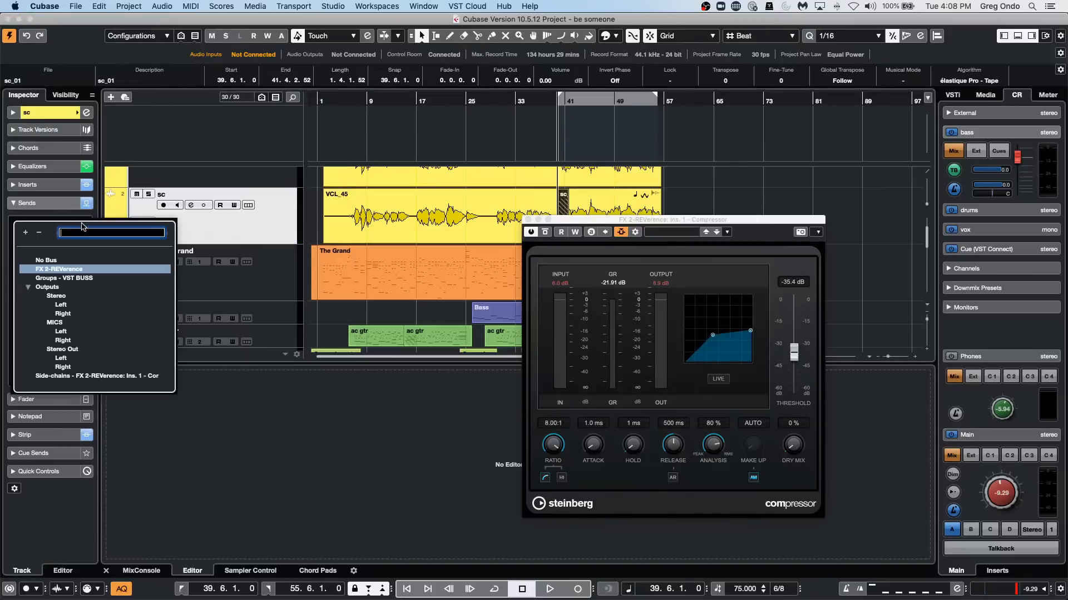
left_click(72, 377)
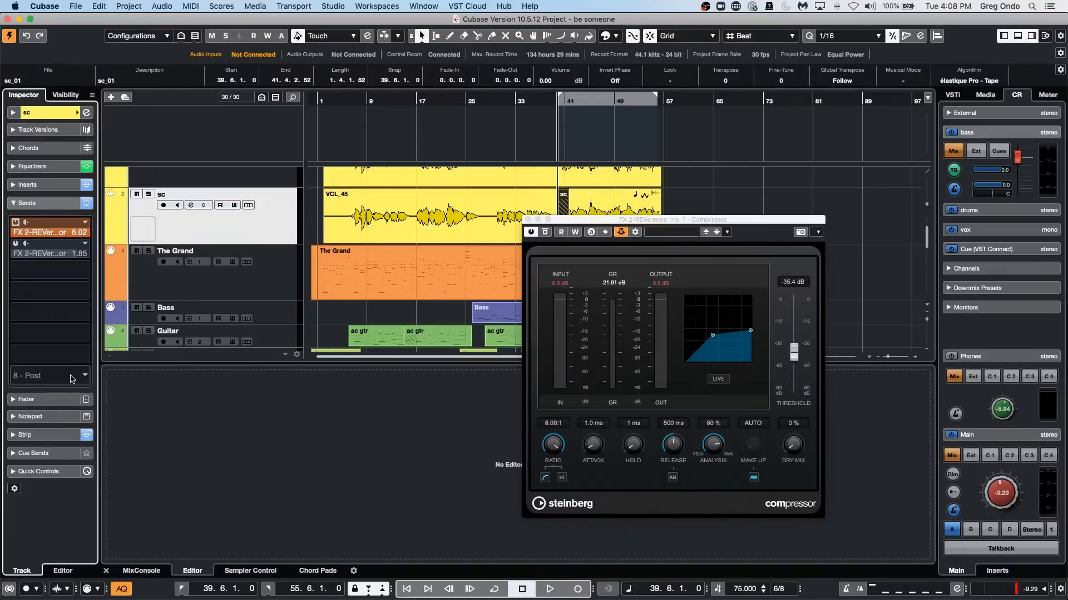
Play from about bar 10 and raise the REVerence plug-in's output on the FX 2-REVerence channel to 2.8 dB.
left_click(377, 99)
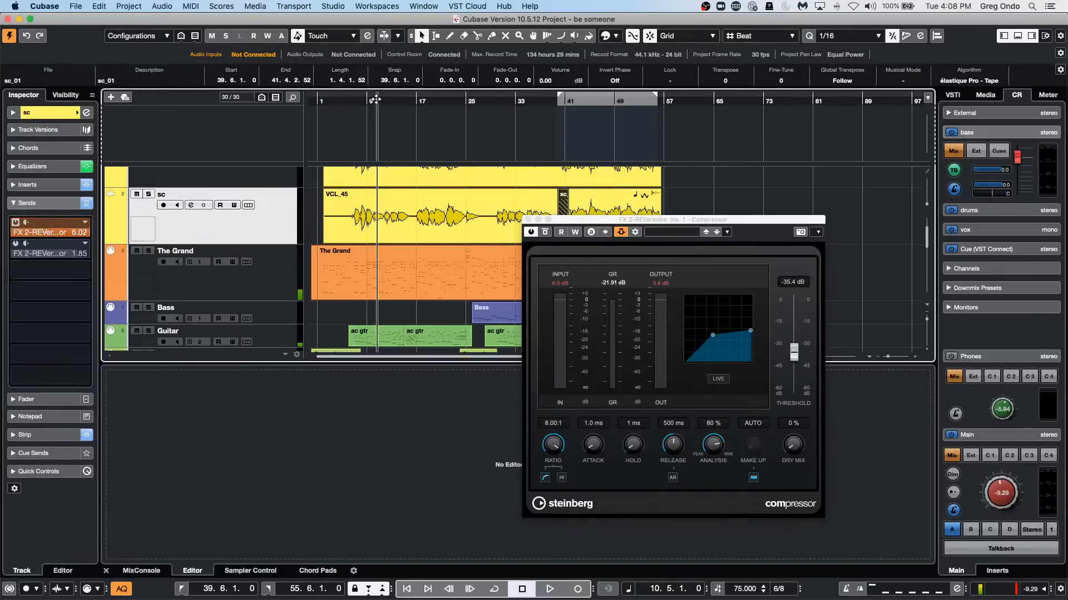
key("space")
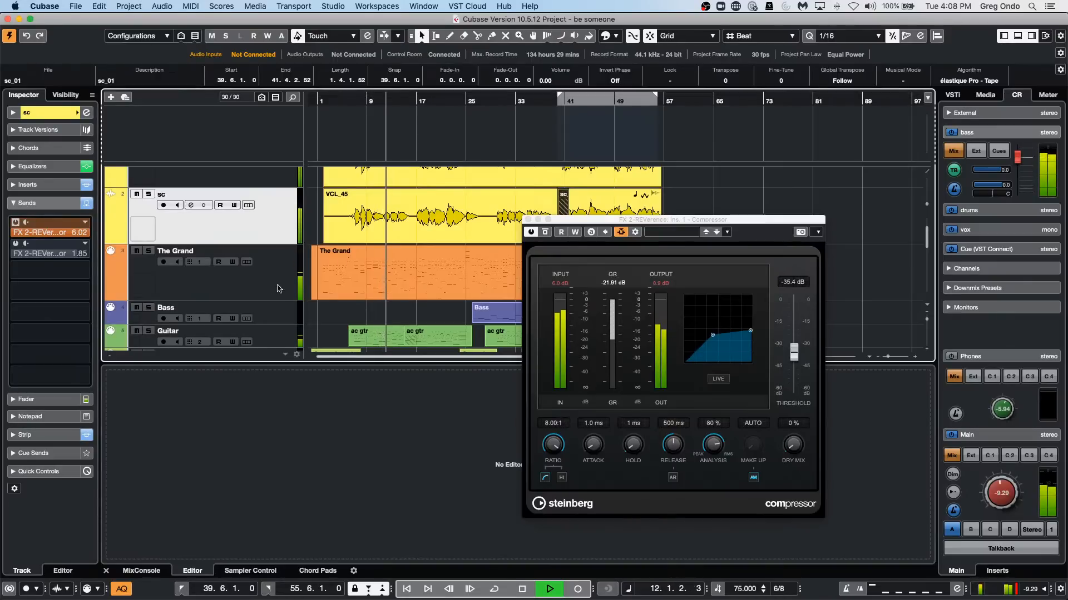
scroll(222, 267, "down", 10)
left_click(228, 288)
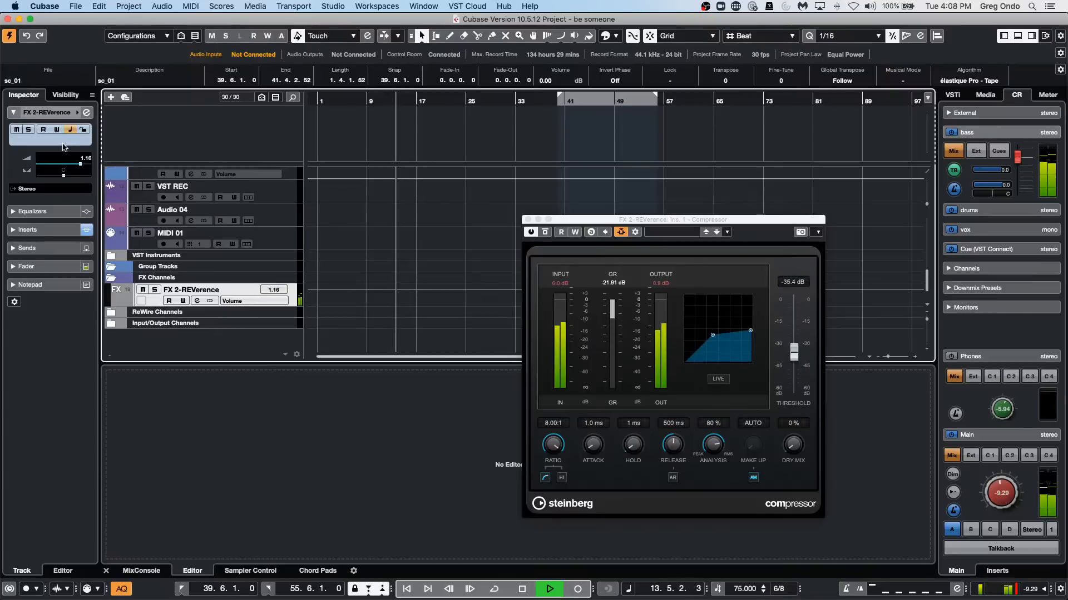
left_click(86, 112)
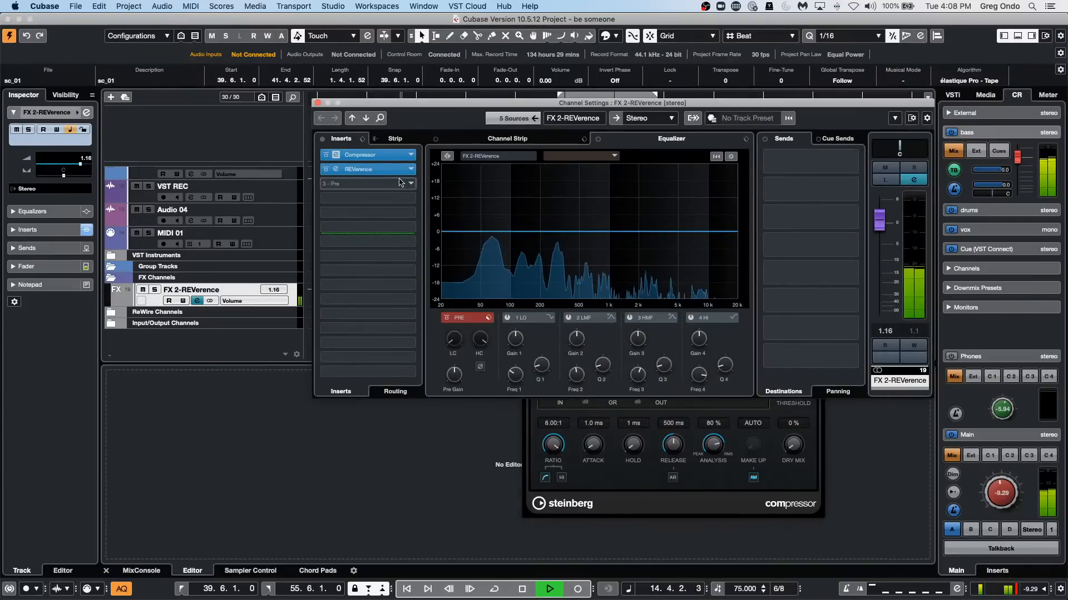
left_click(358, 169)
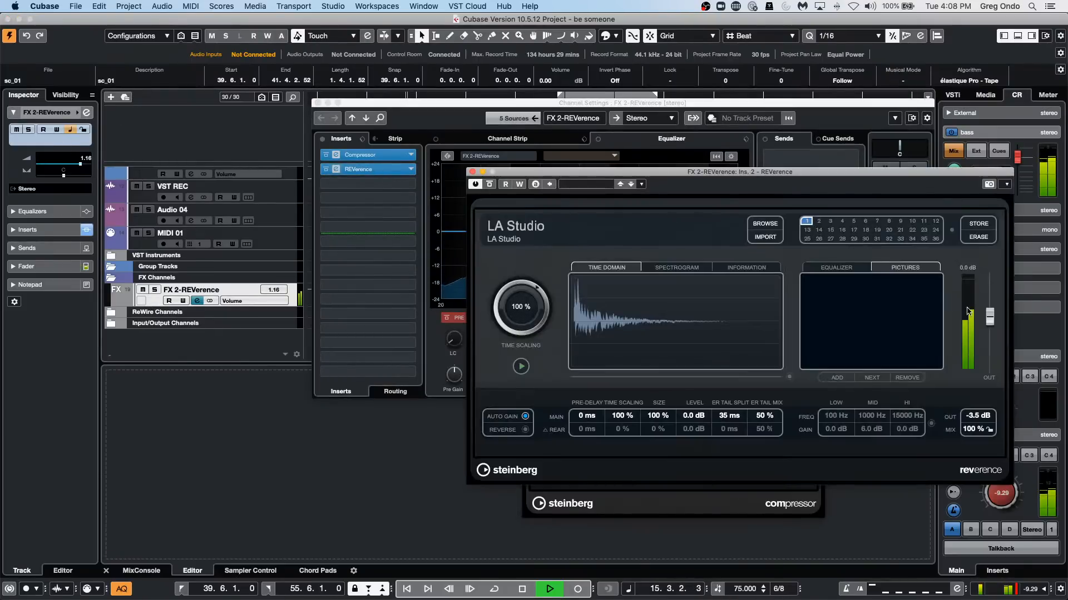
left_click_drag(990, 319, 992, 303)
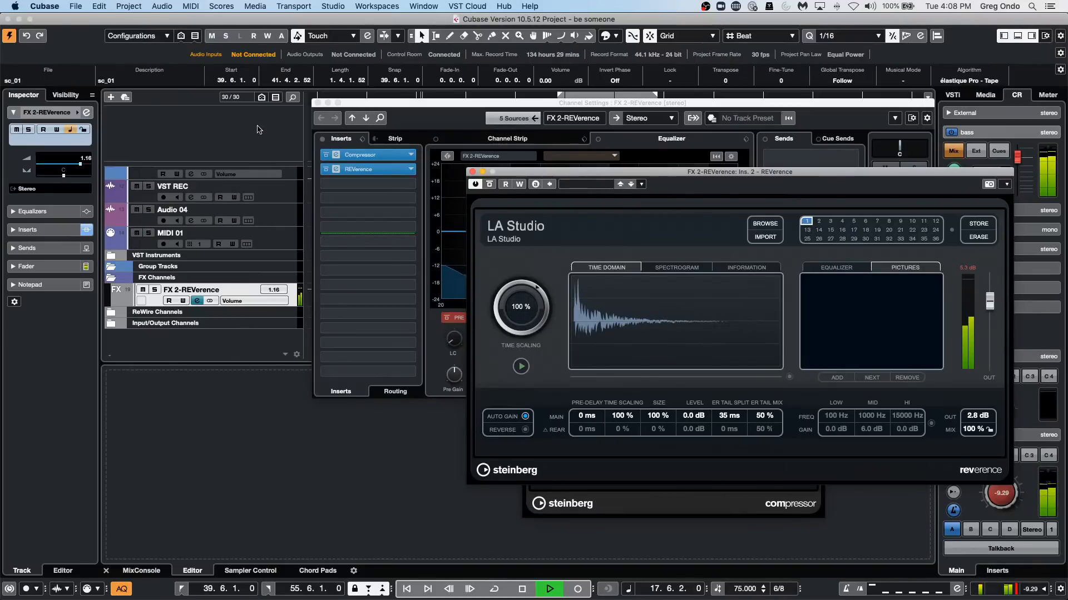
Solo the VCL track and compare playback with the sc track soloed and unsoloed, replaying from about bar 10.
scroll(249, 196, "up", 10)
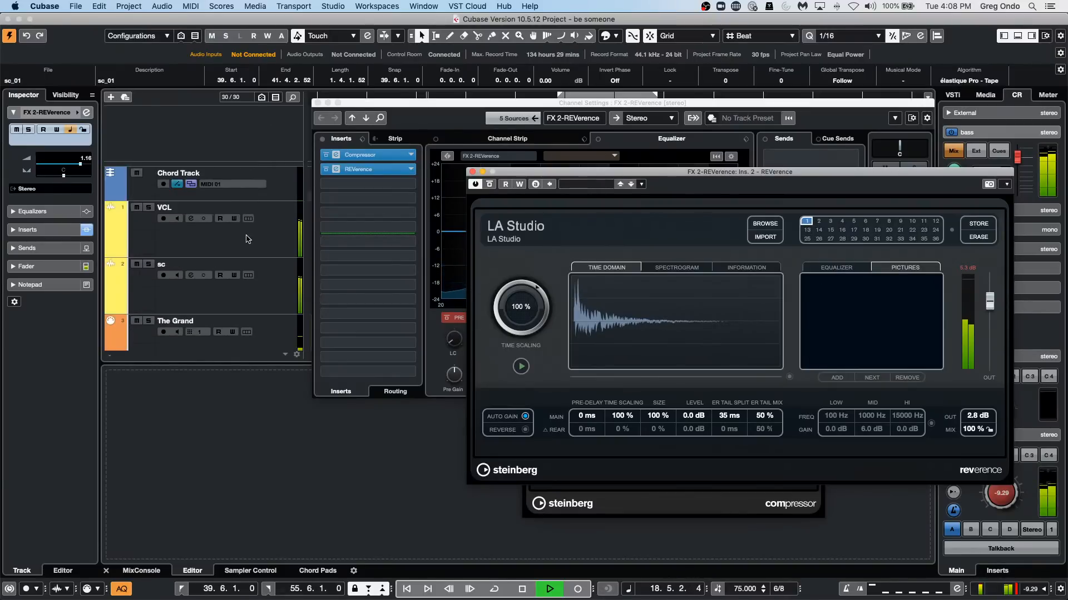
left_click(248, 239)
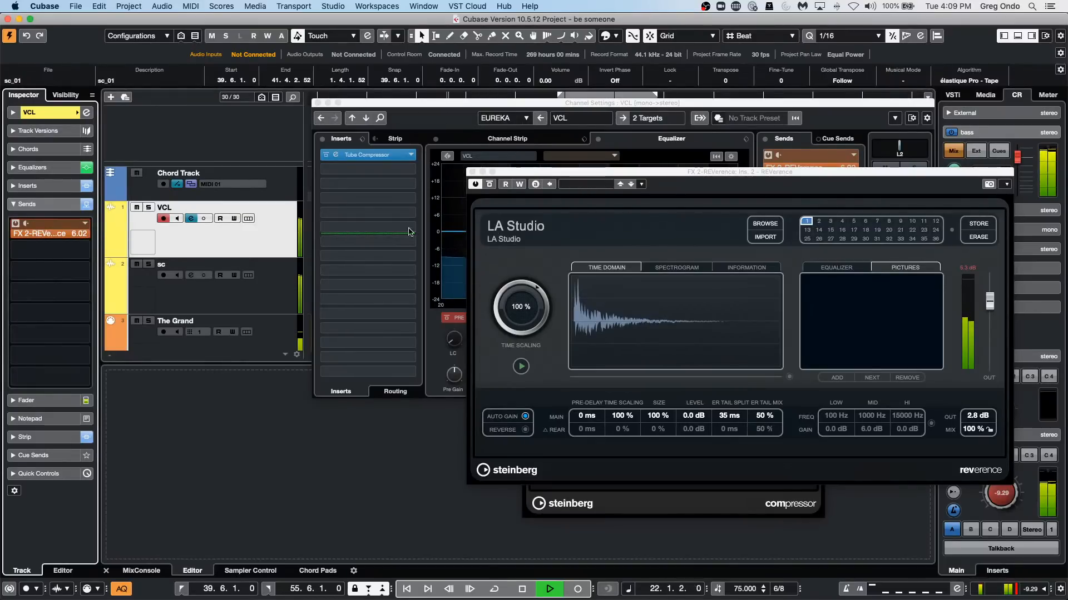
left_click(148, 208)
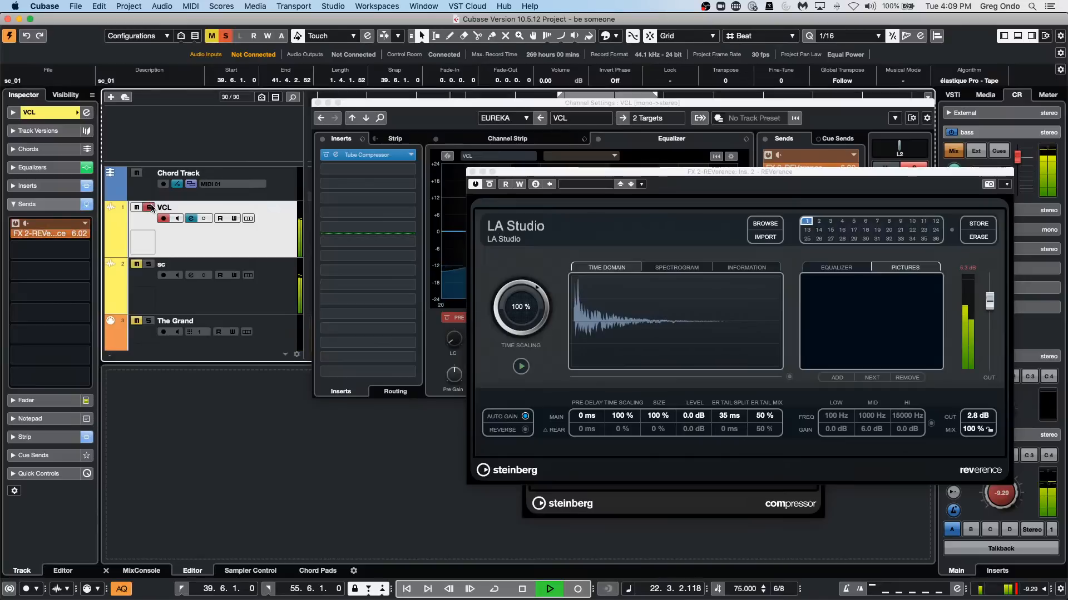
left_click(149, 264)
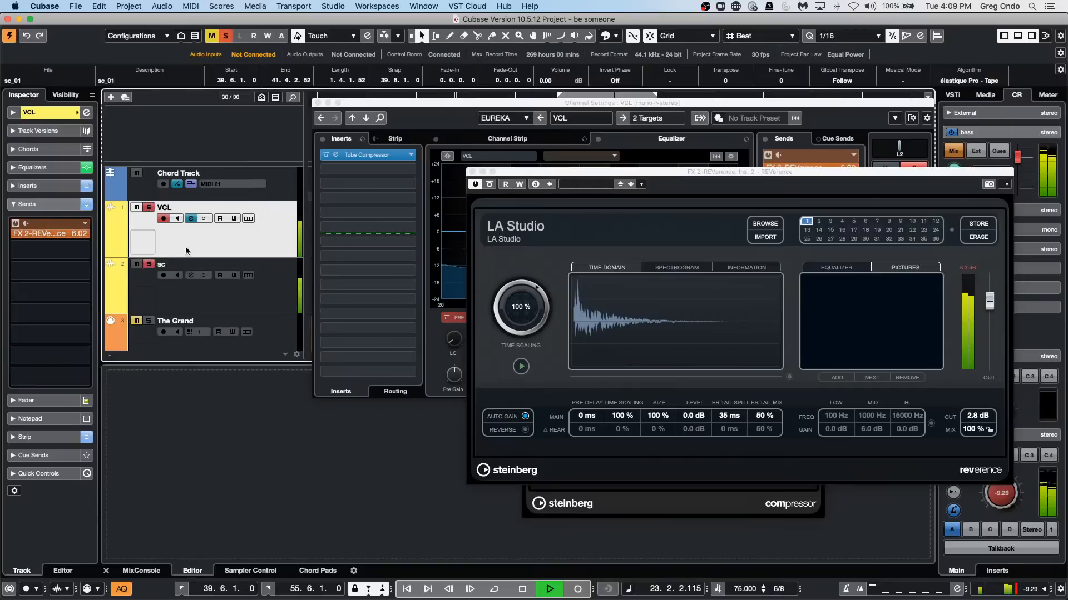
left_click(152, 266)
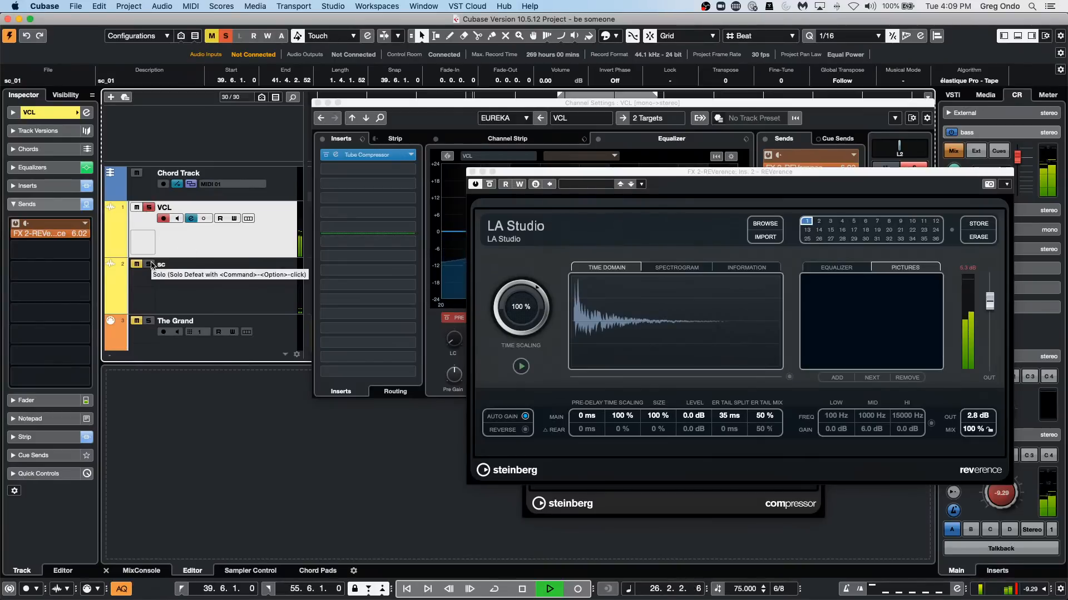
left_click_drag(436, 103, 458, 202)
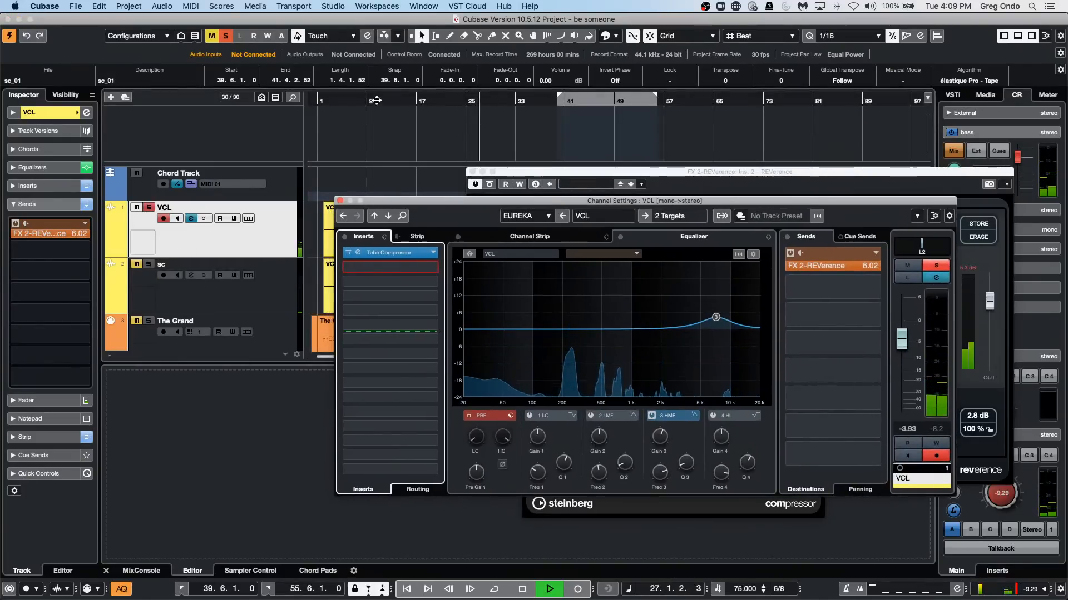
left_click(376, 100)
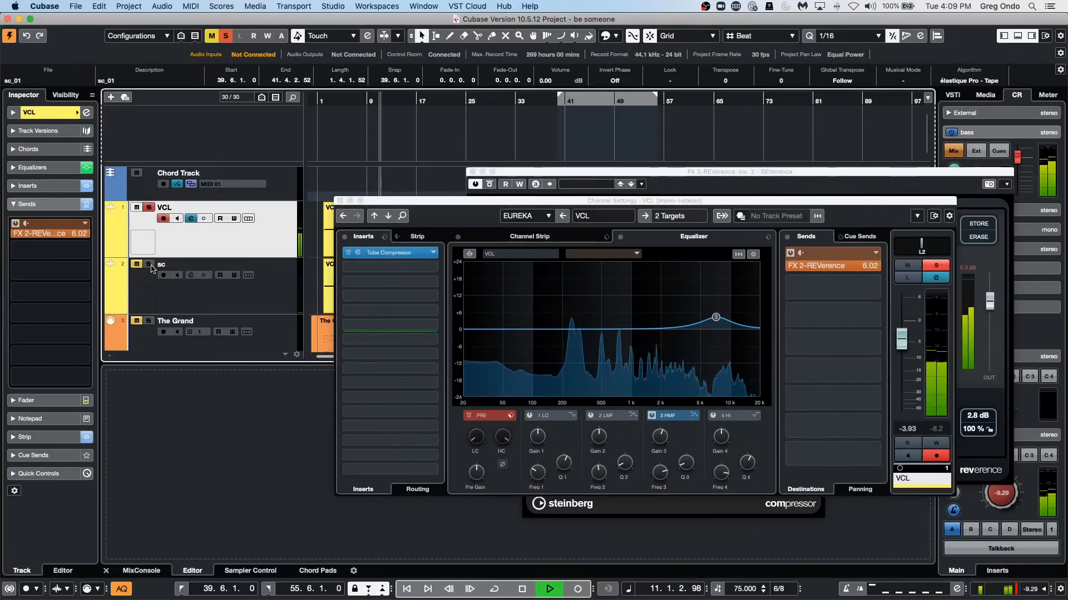
left_click(150, 265)
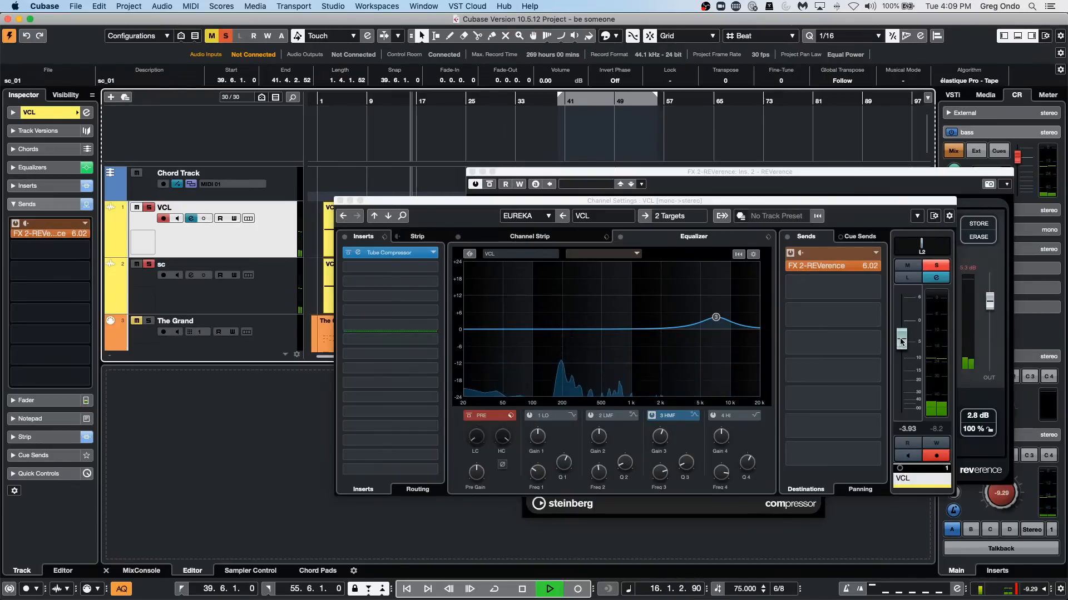
key("space")
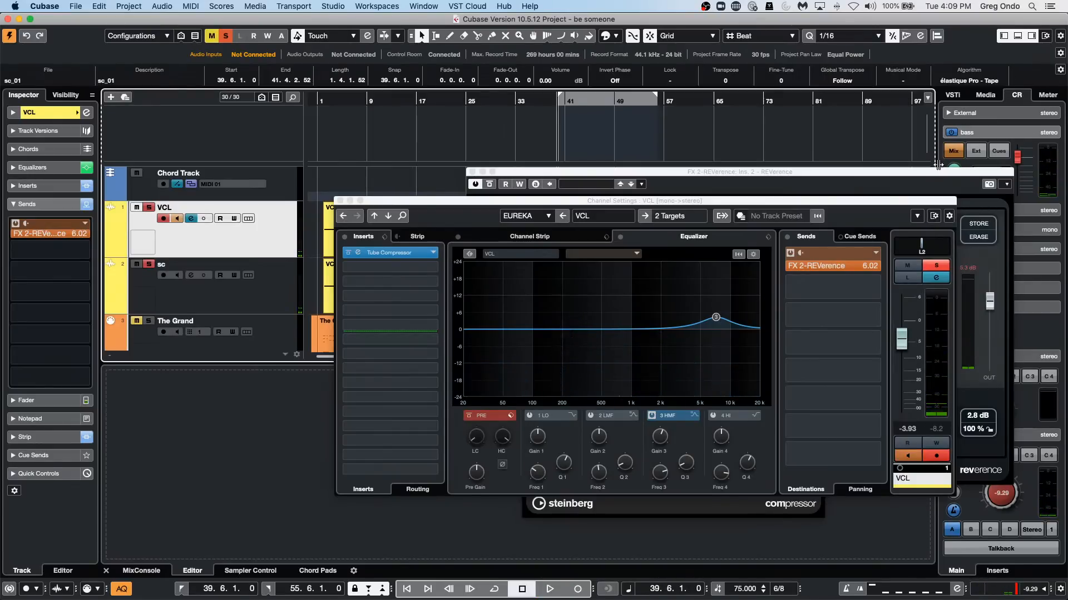
Load the English Chapel program into REVerence and audition it with the VCL track disarmed from recording.
left_click(935, 173)
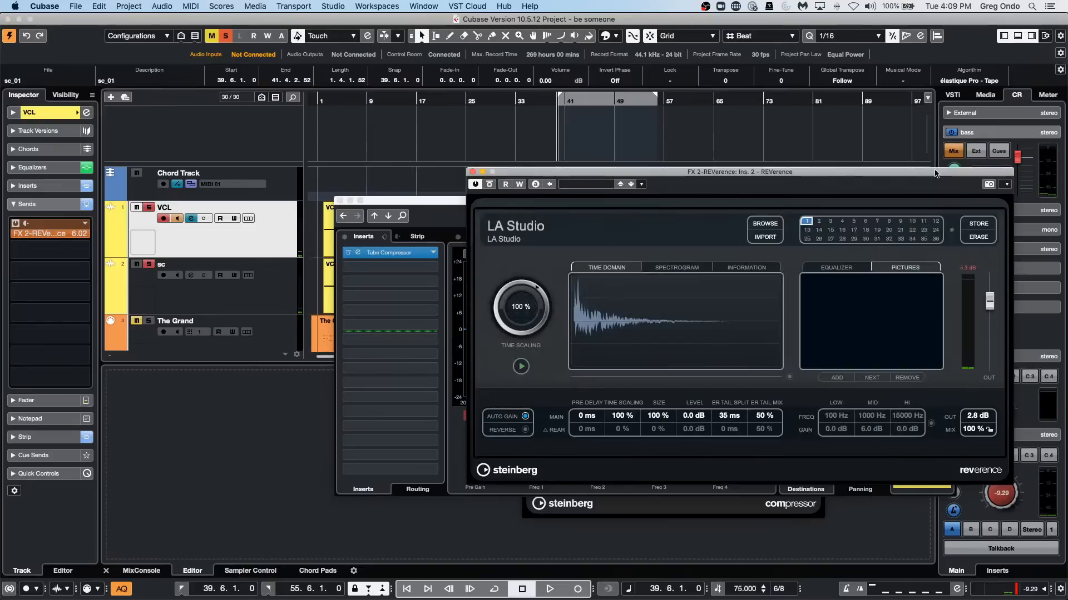
left_click(765, 224)
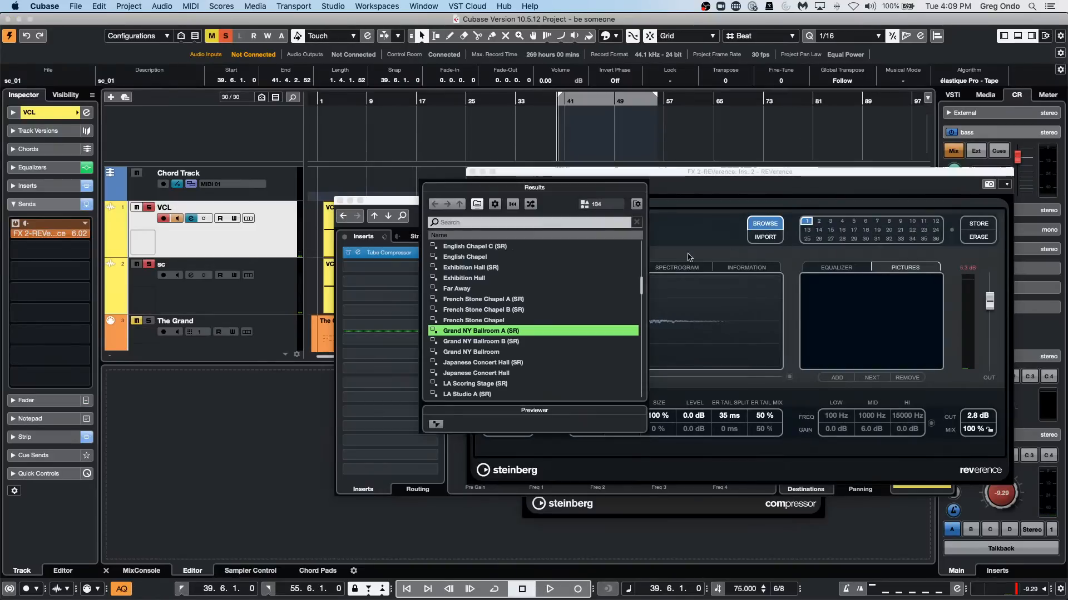
double_click(510, 258)
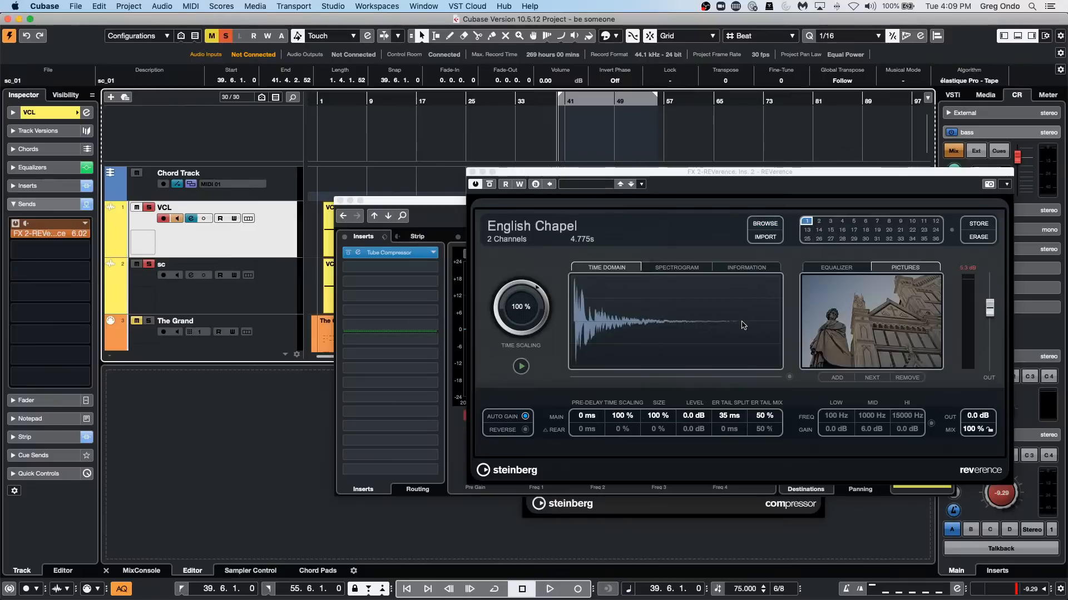
key("space")
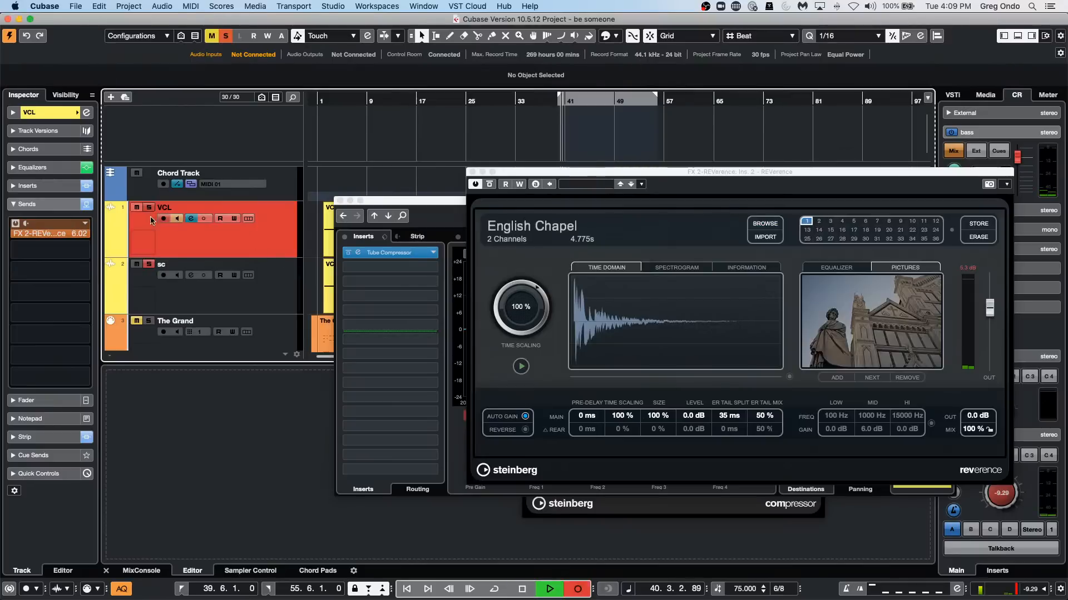
left_click(163, 218)
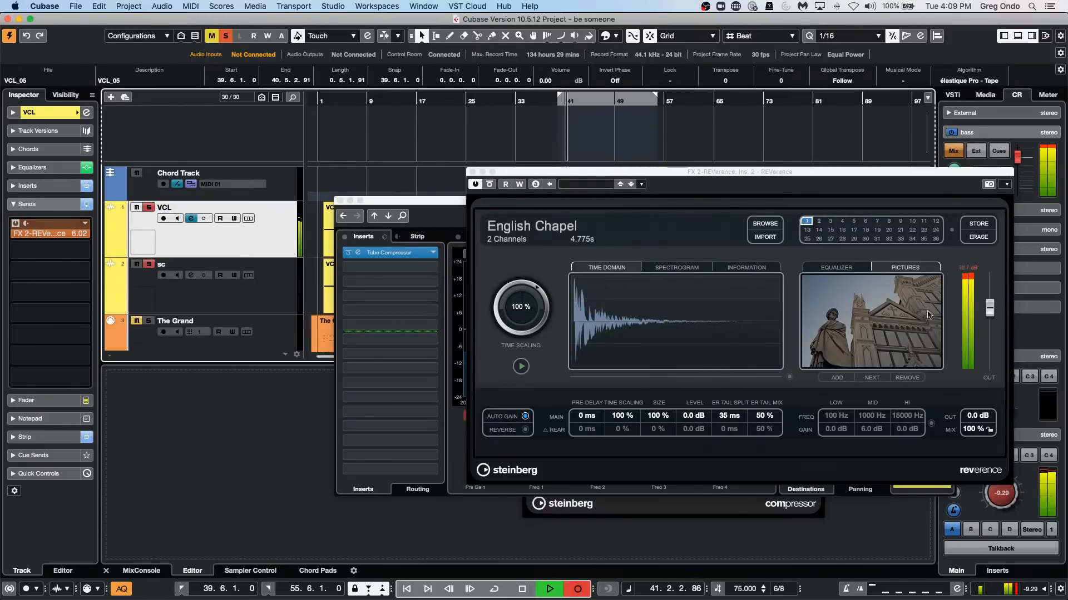
key("space")
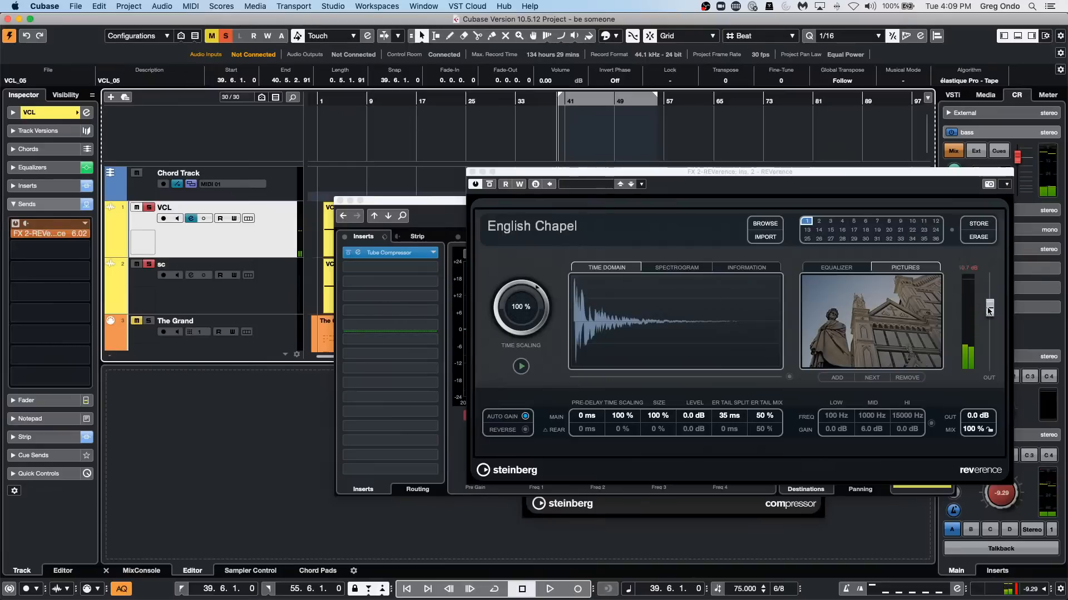
Lower the English Chapel reverb's output to -8.7 dB and turn the Control Room level down to -12.3 dB while auditioning the vocal.
left_click_drag(989, 311, 989, 333)
key("KP_Multiply")
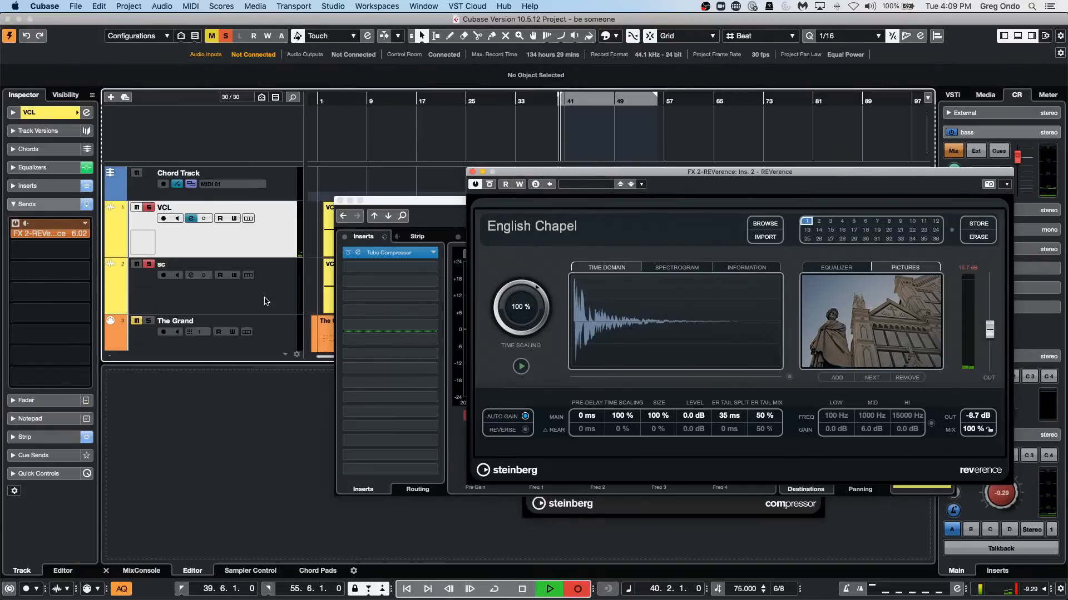
left_click(366, 92)
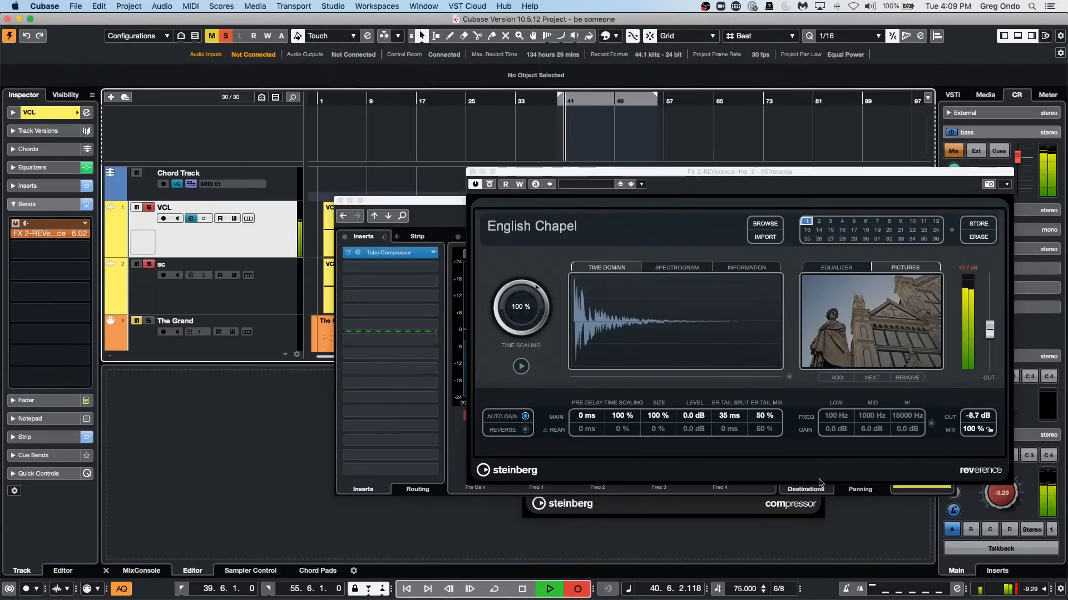
left_click_drag(1000, 493, 1002, 499)
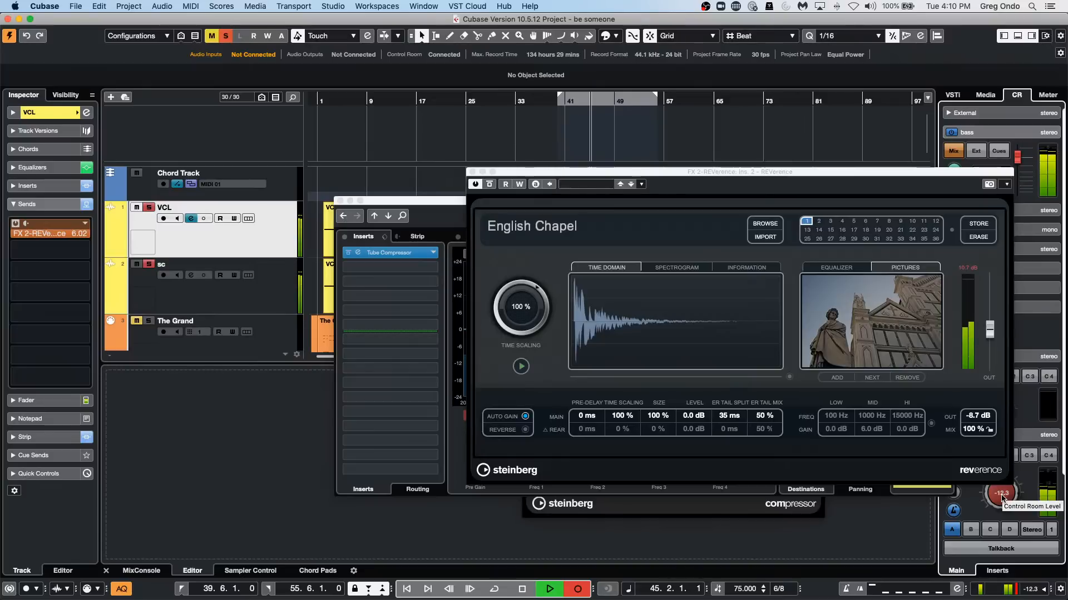
key("space")
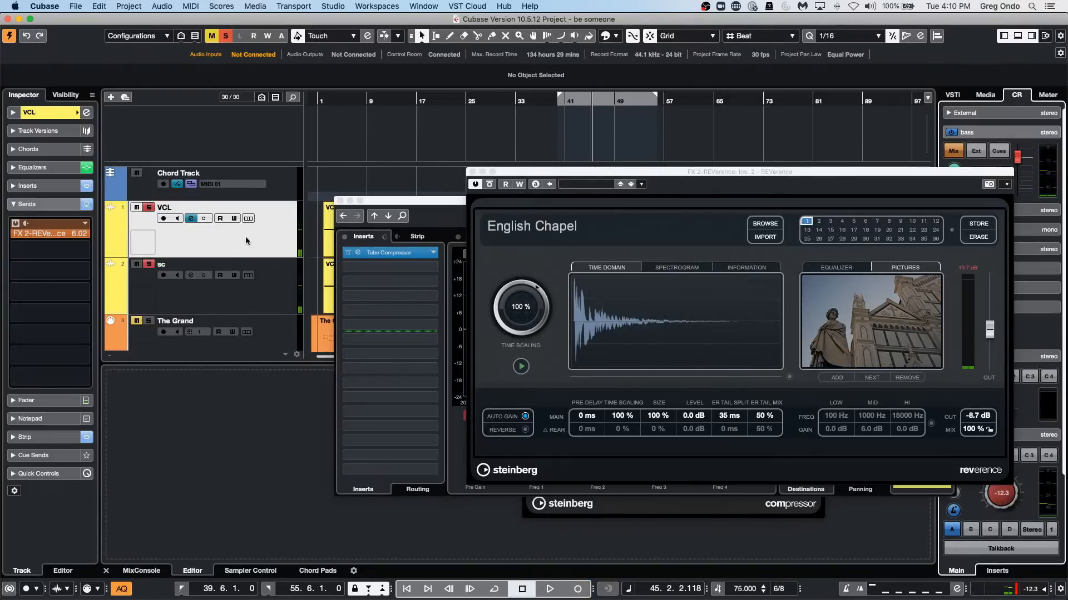
Select the FX 2-REVerence track and close the REVerence, Channel Settings and Compressor windows, returning the playhead to the project start.
scroll(246, 241, "down", 10)
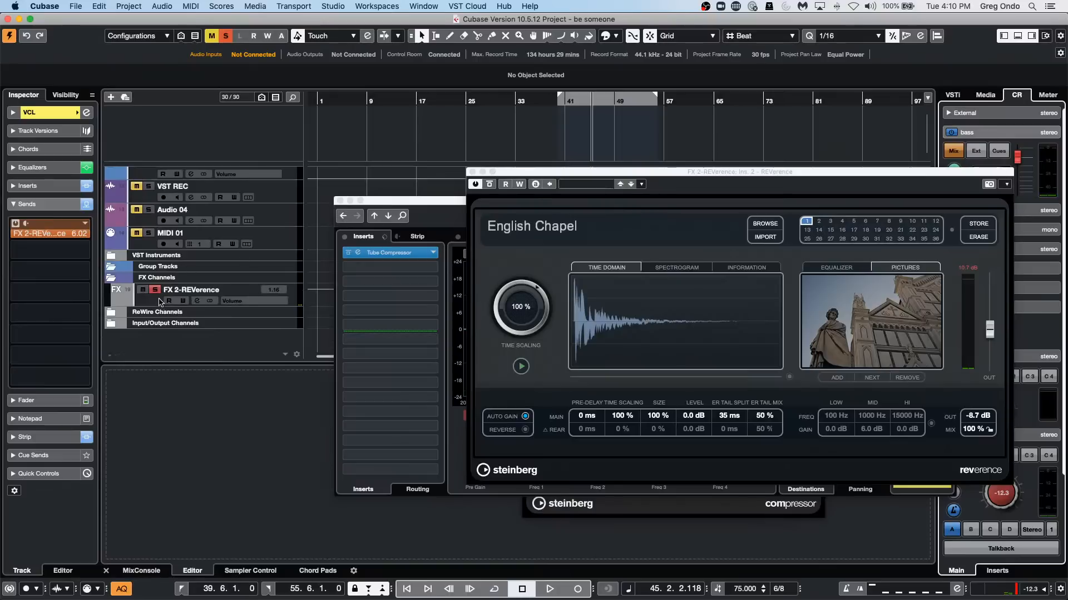
left_click(160, 302)
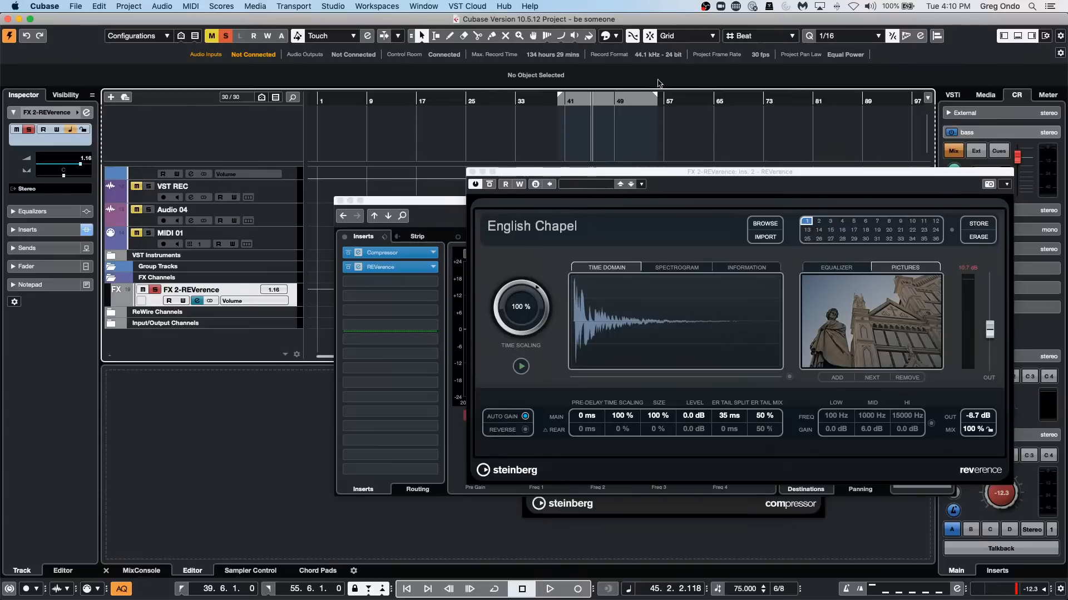
left_click(472, 172)
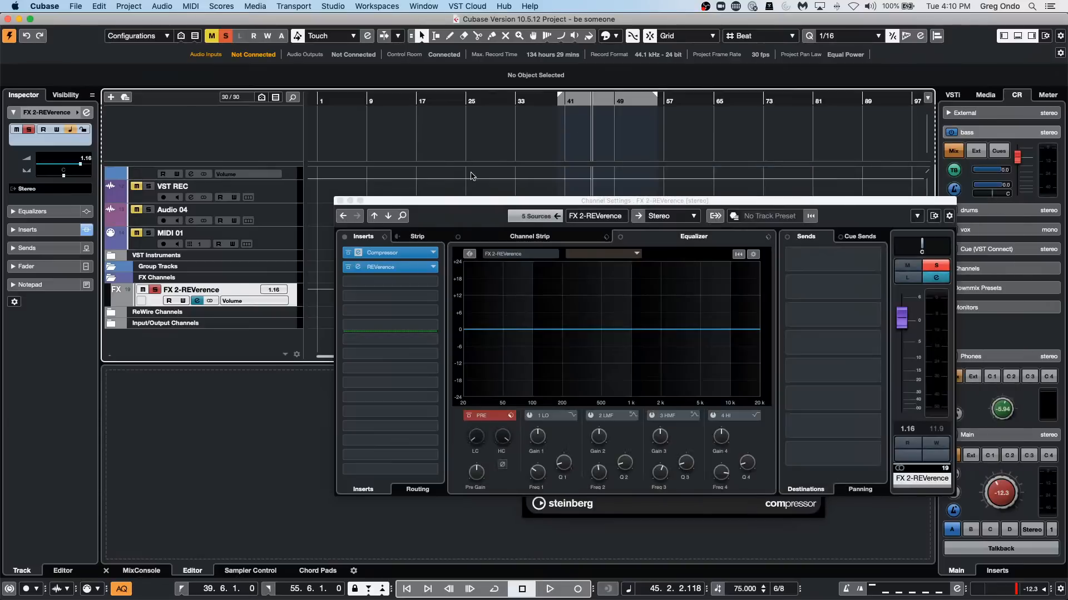
left_click(340, 201)
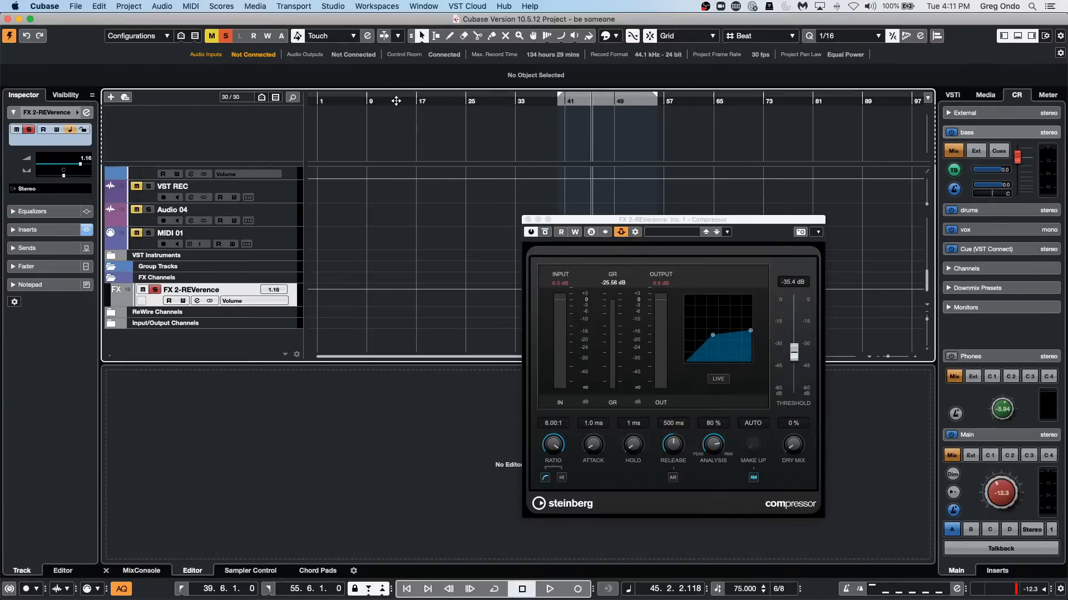
key("Home")
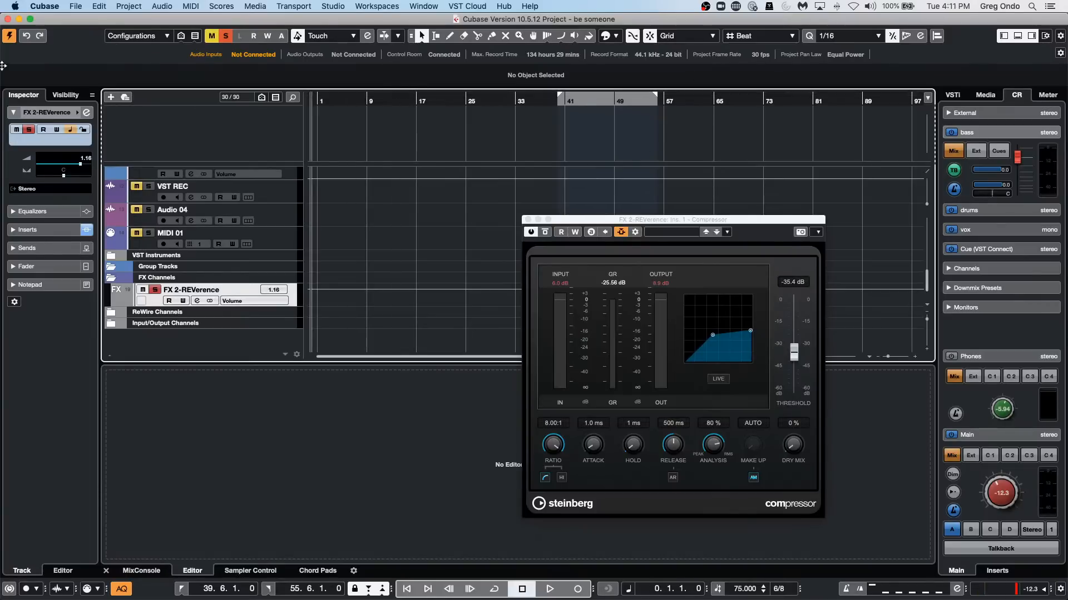
left_click(528, 220)
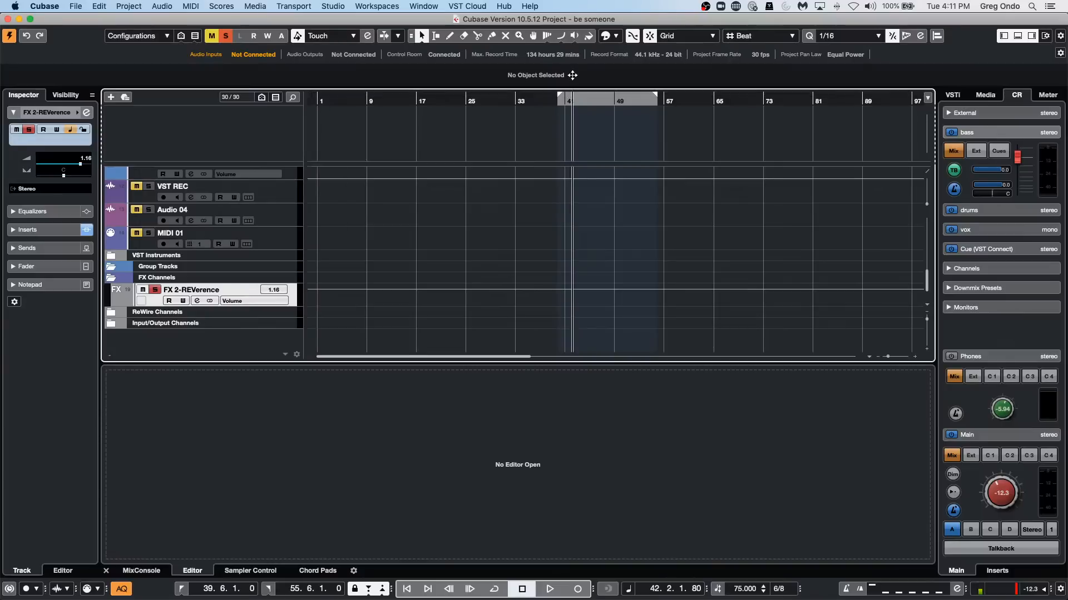
Open The Grand's MIDI part for editing and set the Object Selection tool to Sizing Applies Time Stretch.
scroll(523, 187, "up", 8)
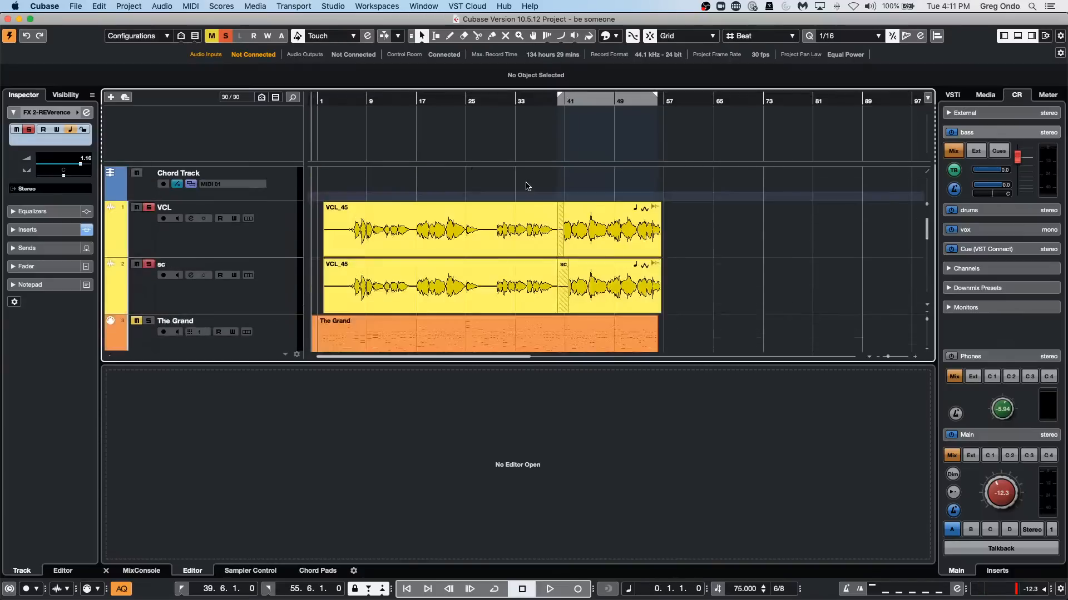
double_click(491, 231)
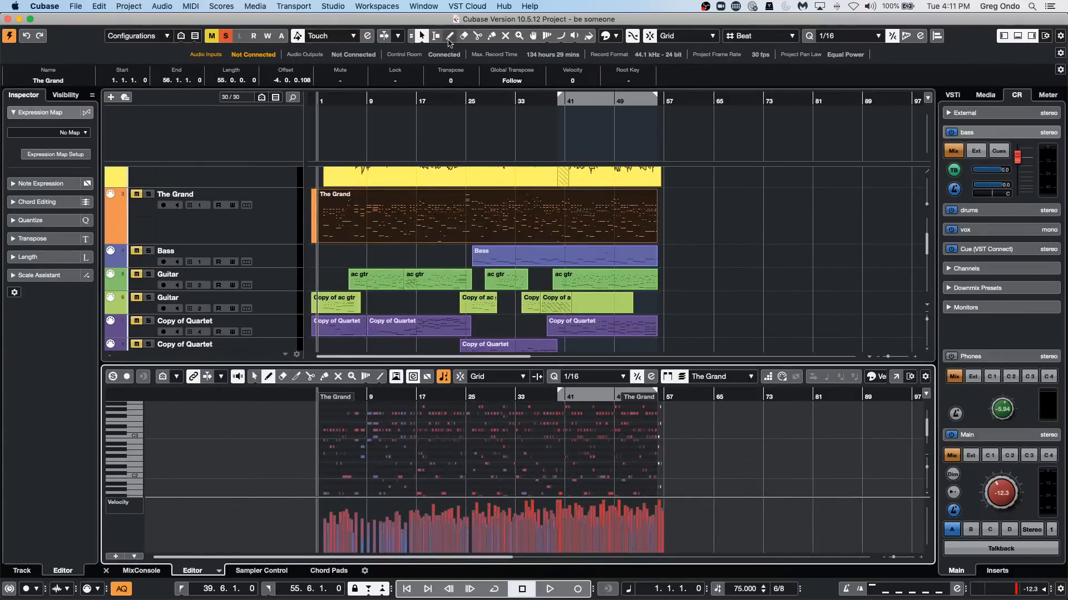
left_click(424, 43)
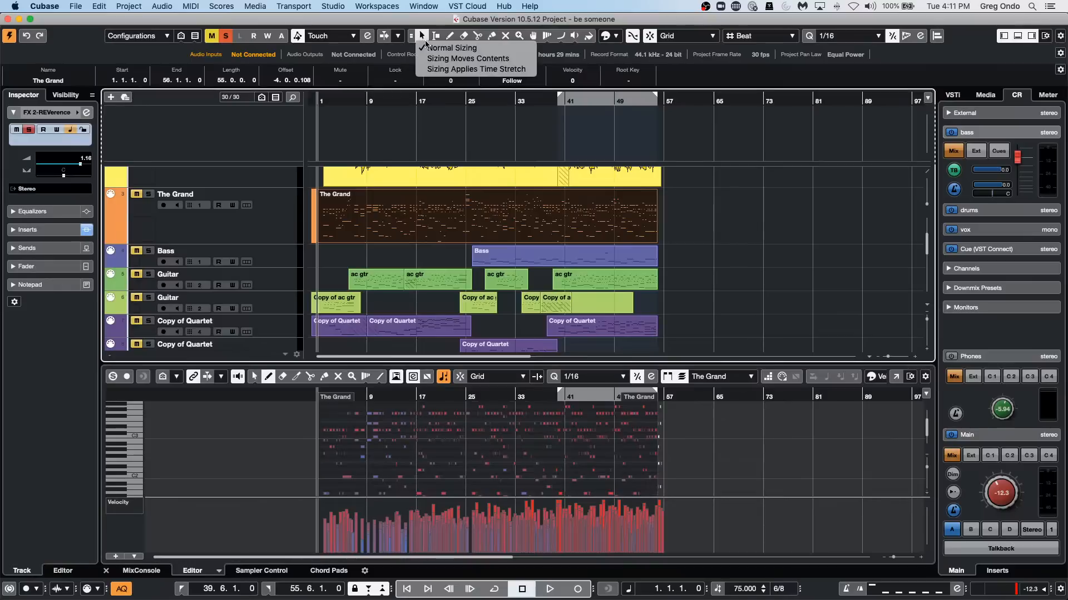
left_click(435, 69)
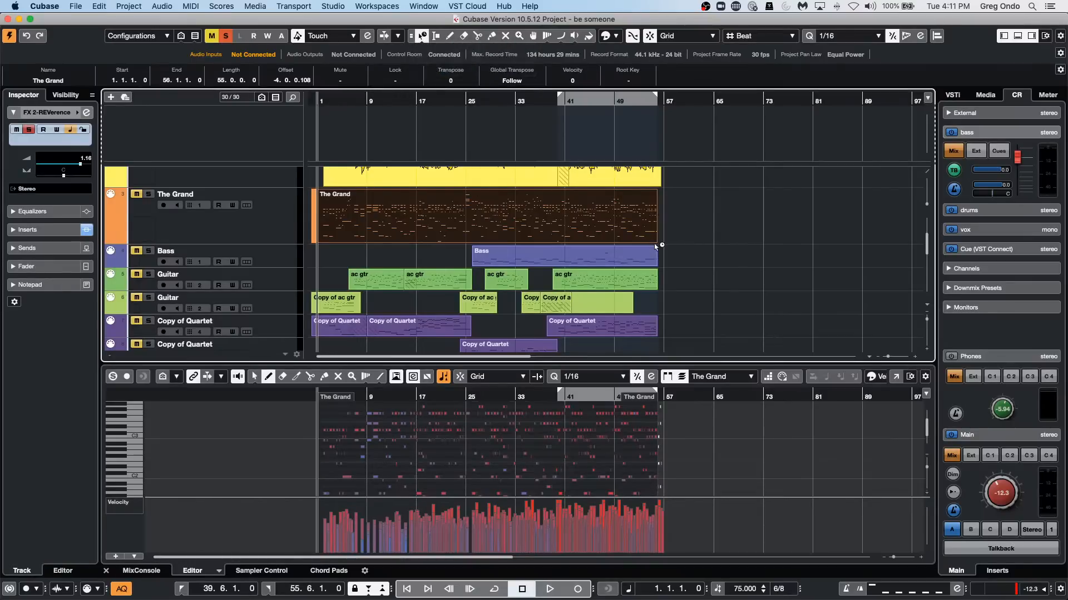
Time-stretch The Grand part to end at 19.3.1.0, audition it with its track soloed, and undo the stretch.
left_click_drag(656, 240, 429, 236)
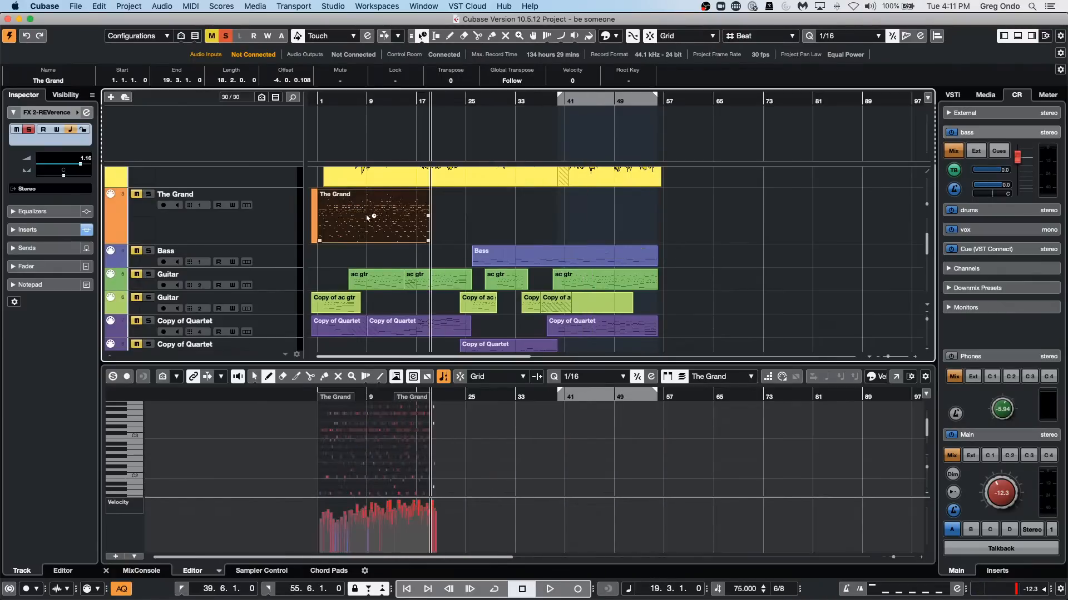
left_click(149, 194)
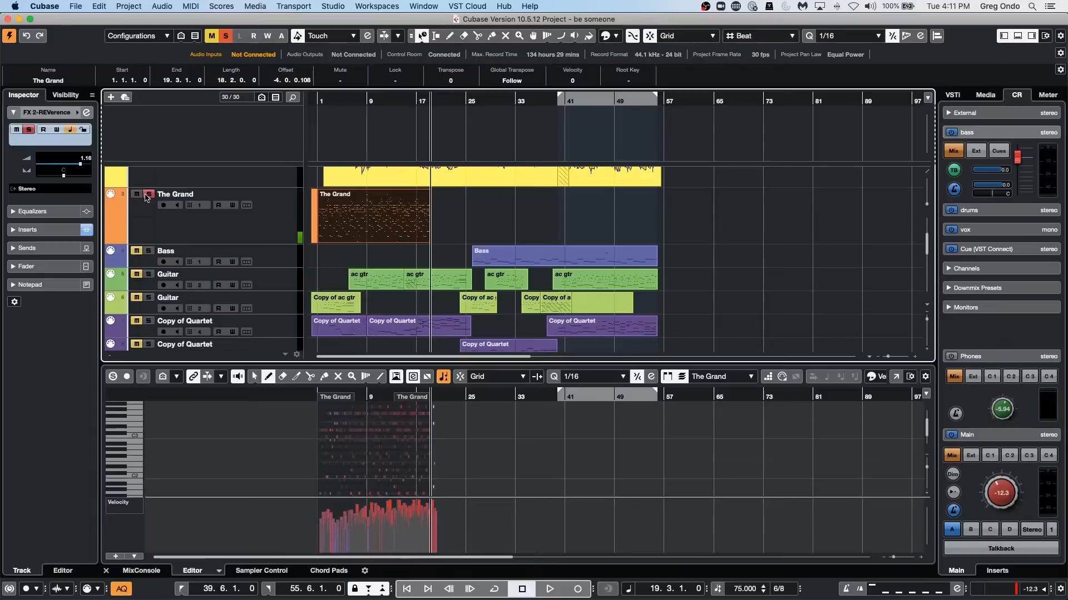
left_click(353, 103)
key("space")
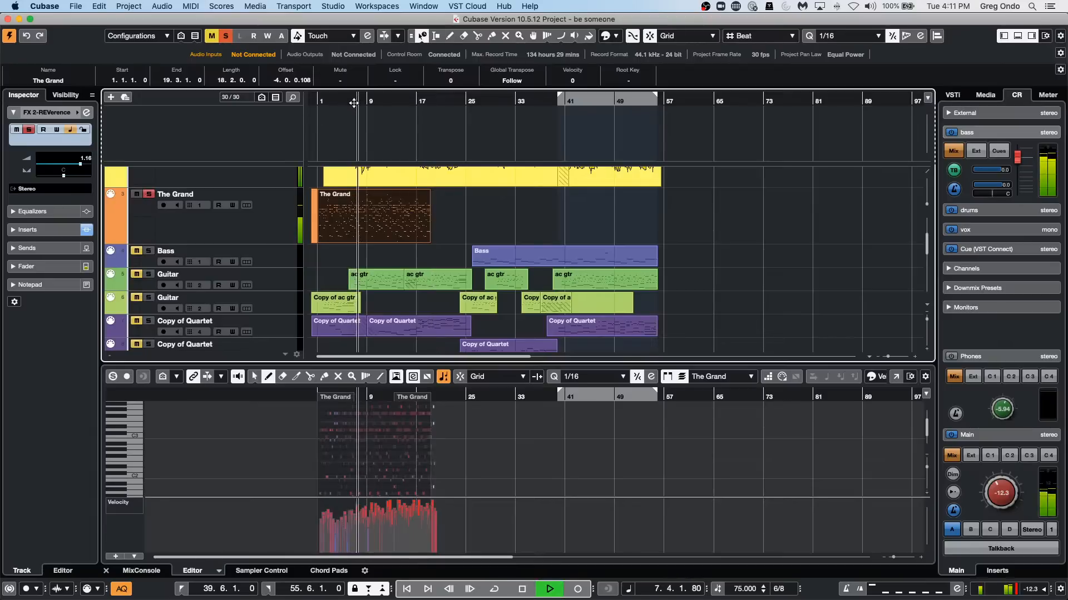
key("space")
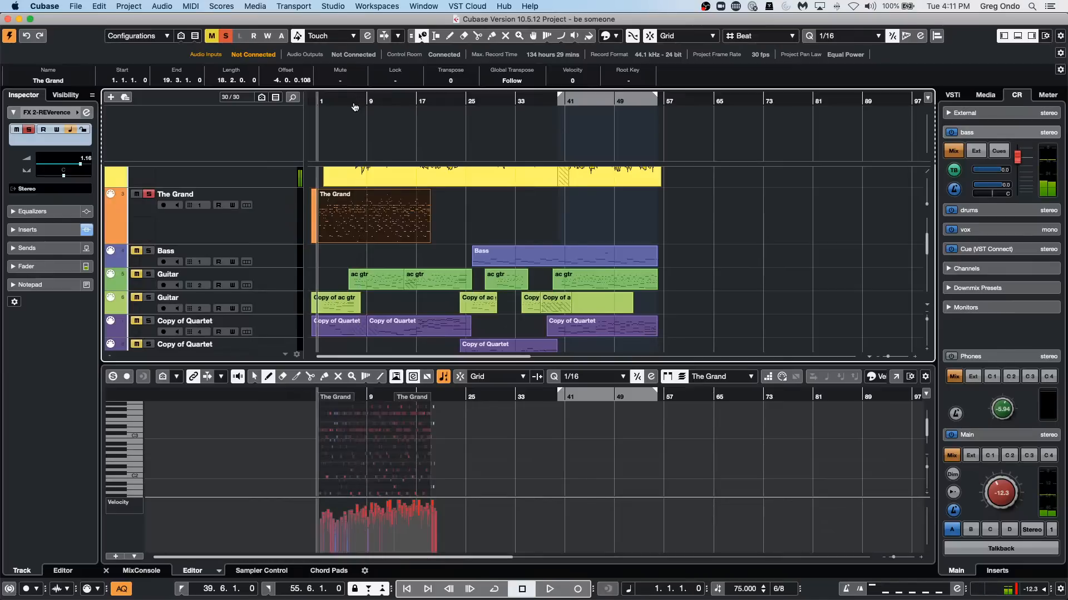
key("super+z")
key("super+z")
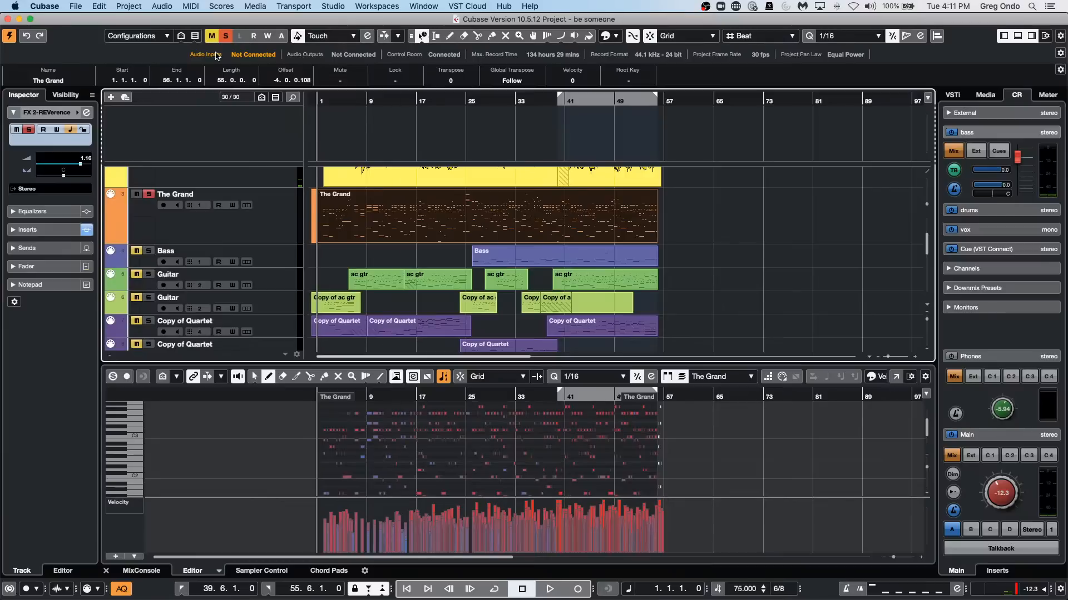
Open The Grand part in a separate Key Editor window, show more bars, and open the Logical Editor.
left_click(896, 377)
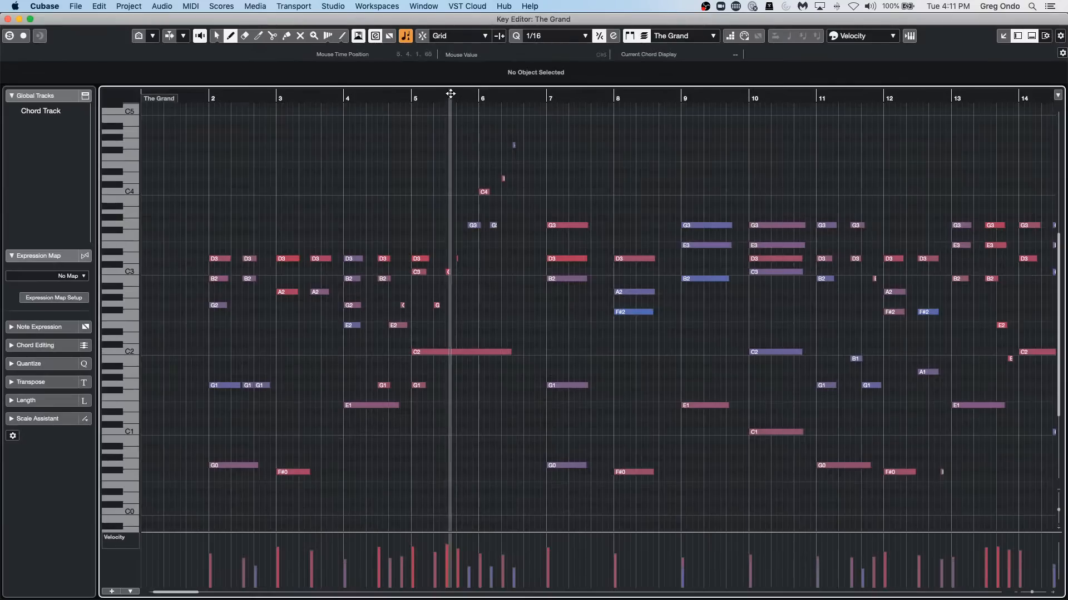
left_click_drag(453, 96, 454, 62)
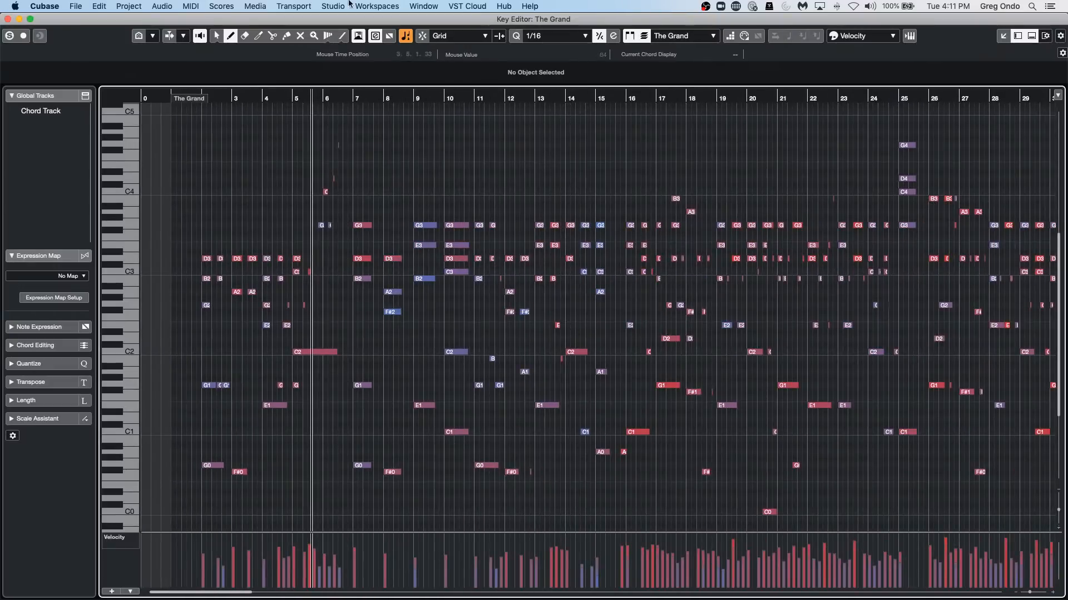
left_click(191, 6)
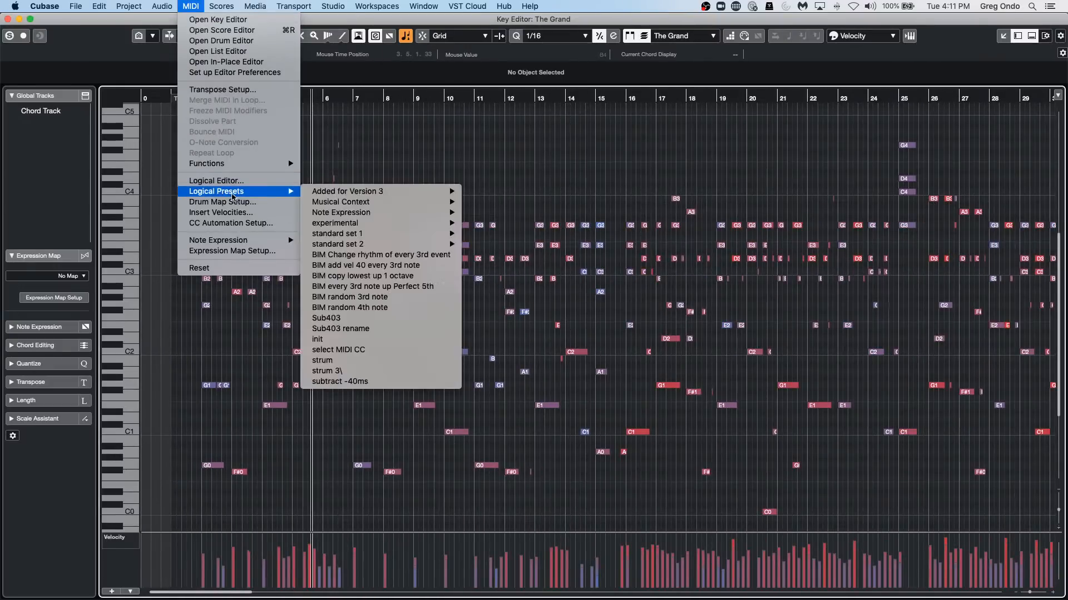
left_click(233, 181)
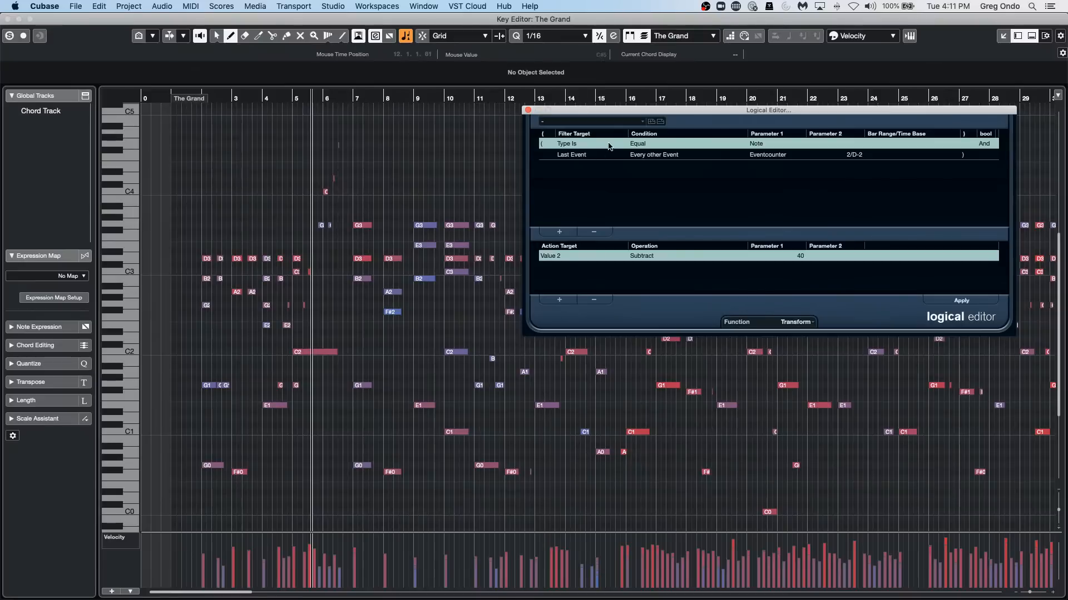
Load the double tempo preset from standard set 1 in the Logical Editor and apply it to The Grand's notes.
left_click(612, 123)
mouse_move(605, 166)
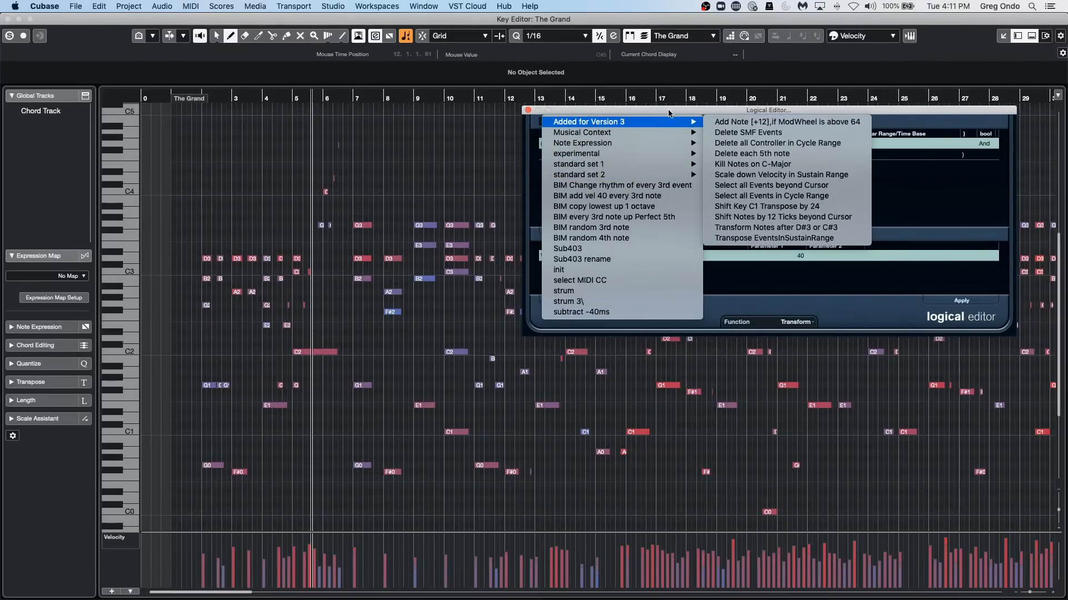
left_click(669, 114)
left_click_drag(669, 113, 447, 117)
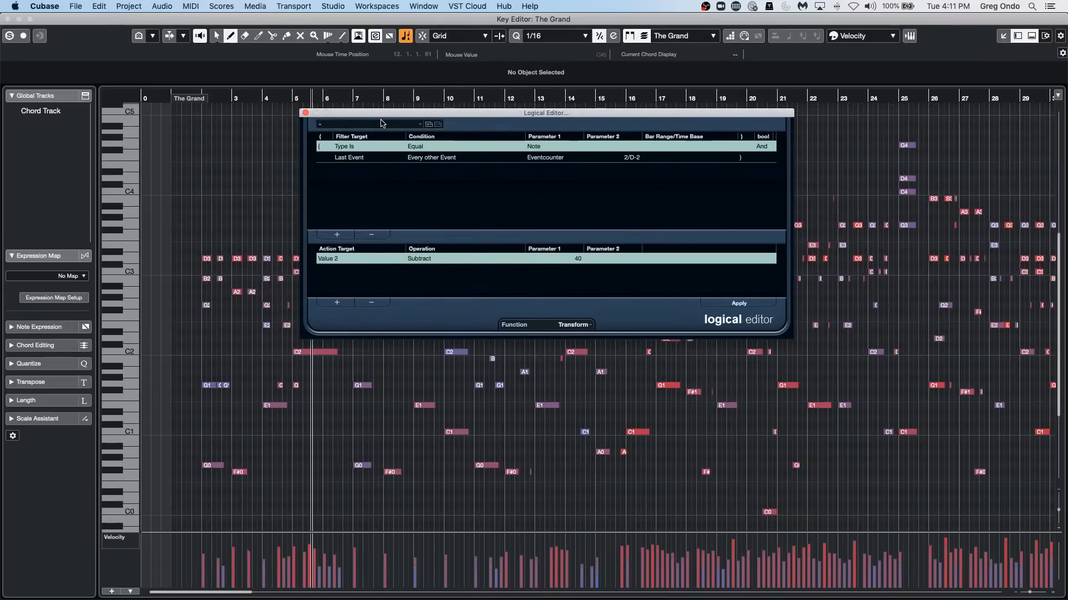
left_click(382, 122)
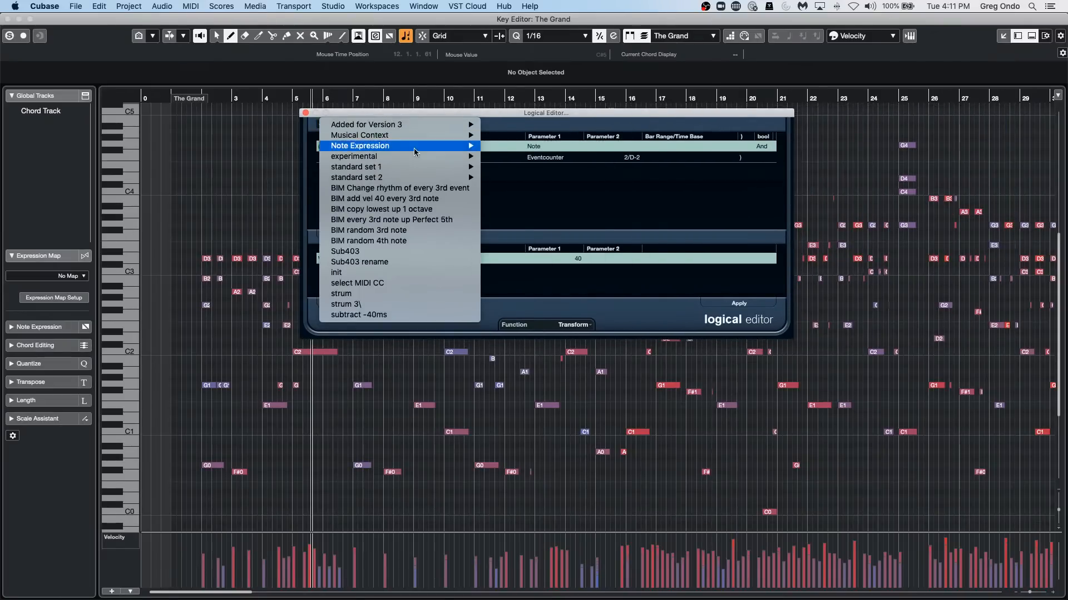
mouse_move(424, 138)
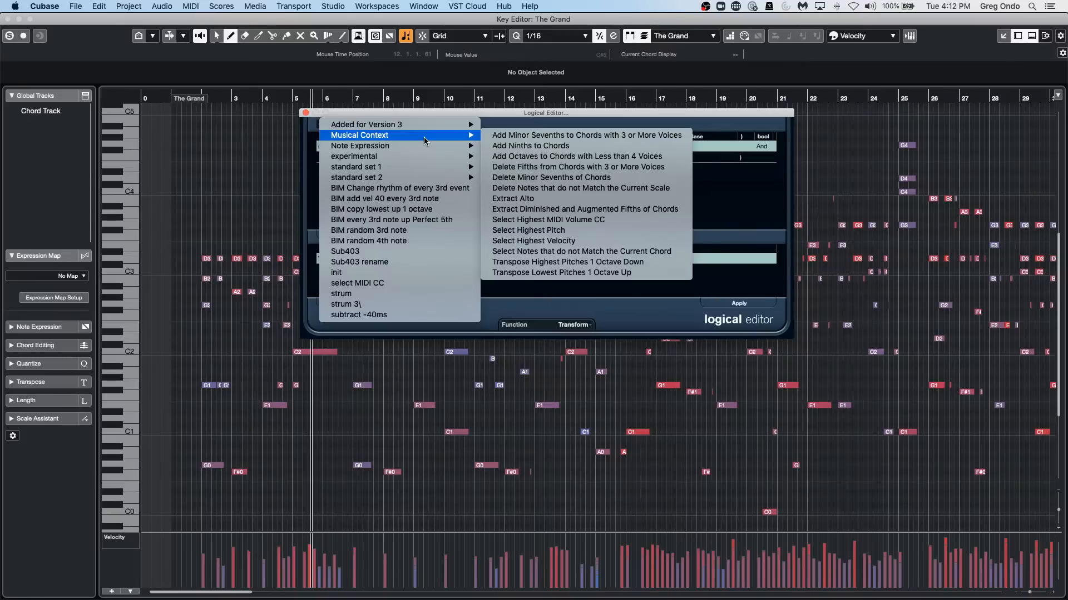
mouse_move(417, 177)
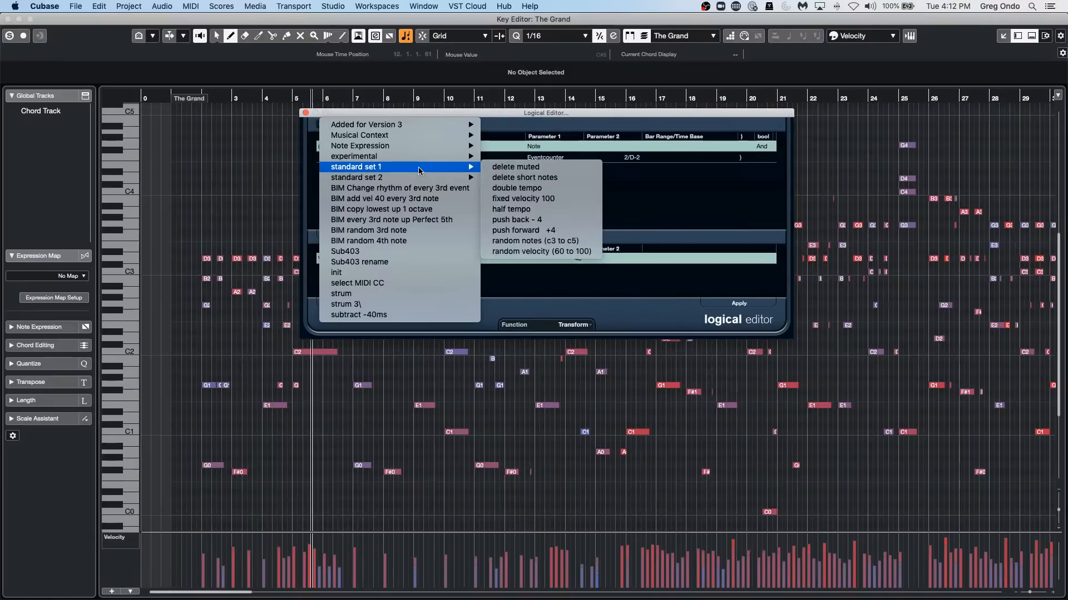
left_click(534, 189)
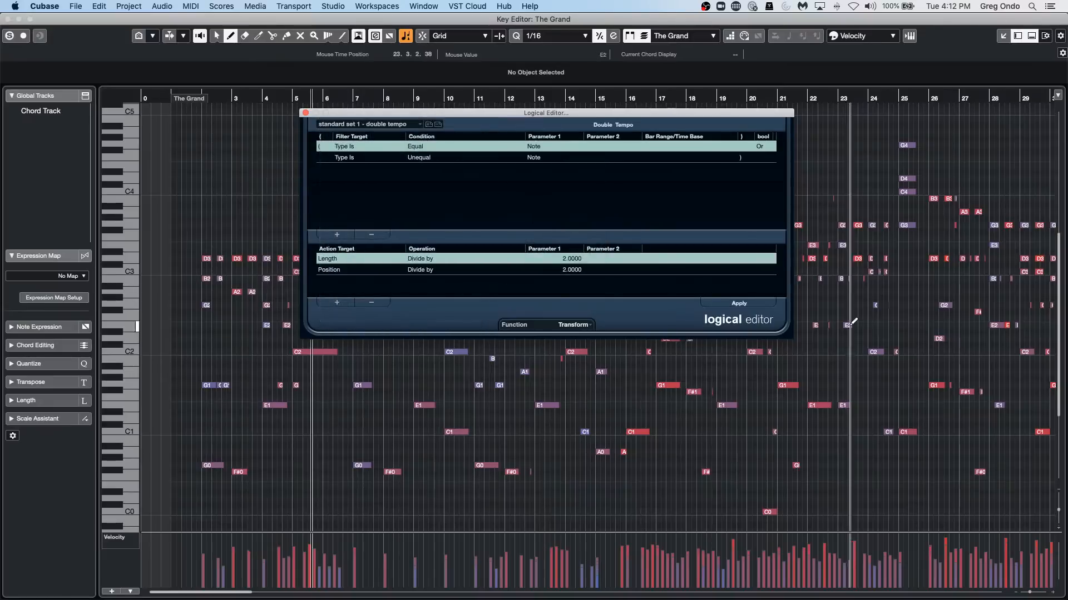
left_click(751, 306)
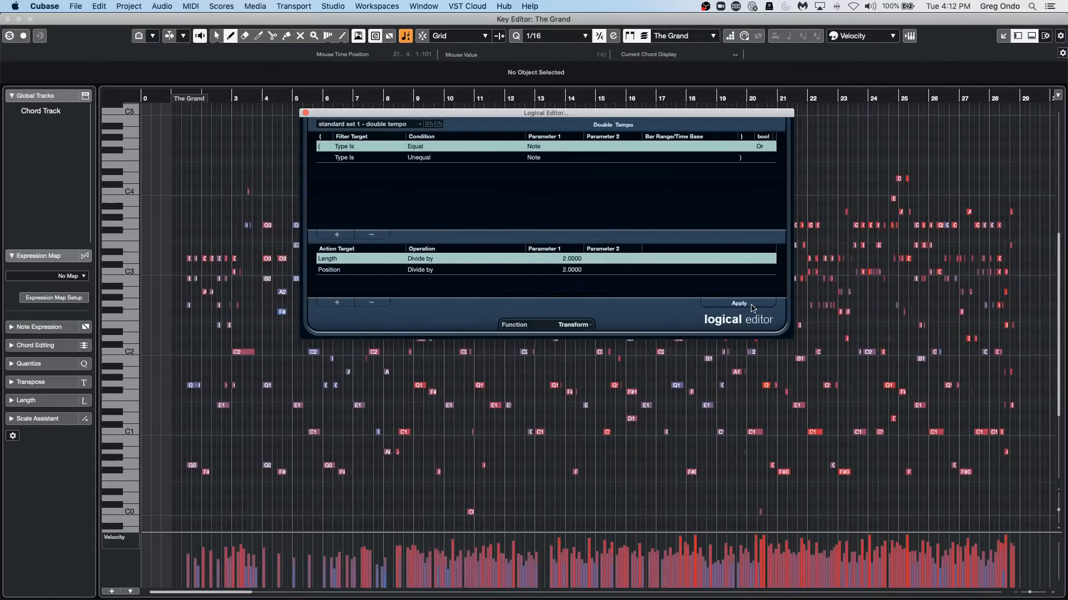
Solo the Key Editor and compare playback with the double-tempo edit undone and redone, finishing with the edit undone.
left_click(10, 35)
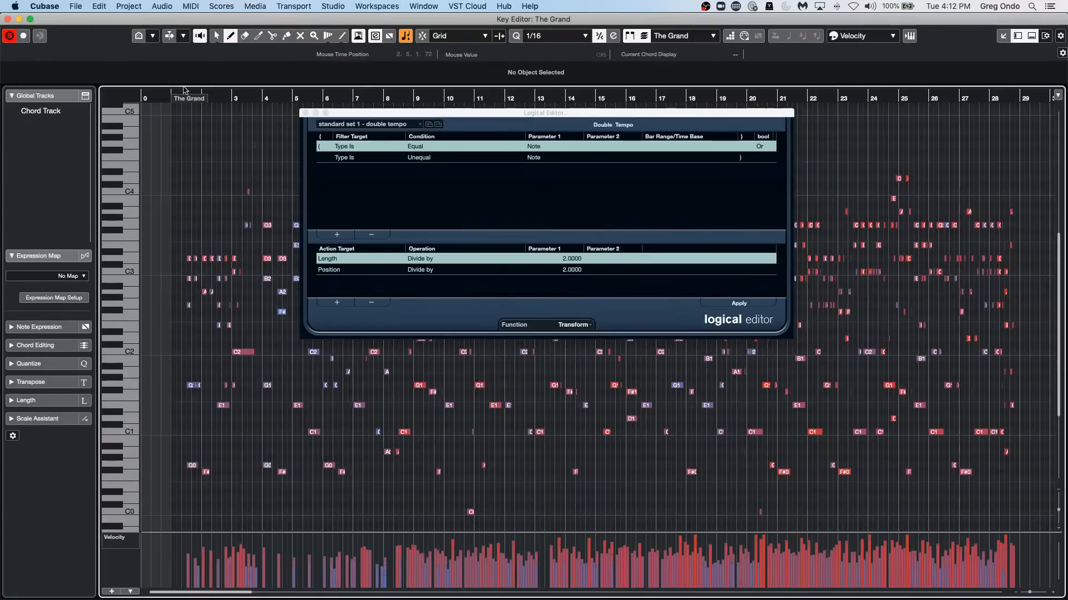
double_click(211, 96)
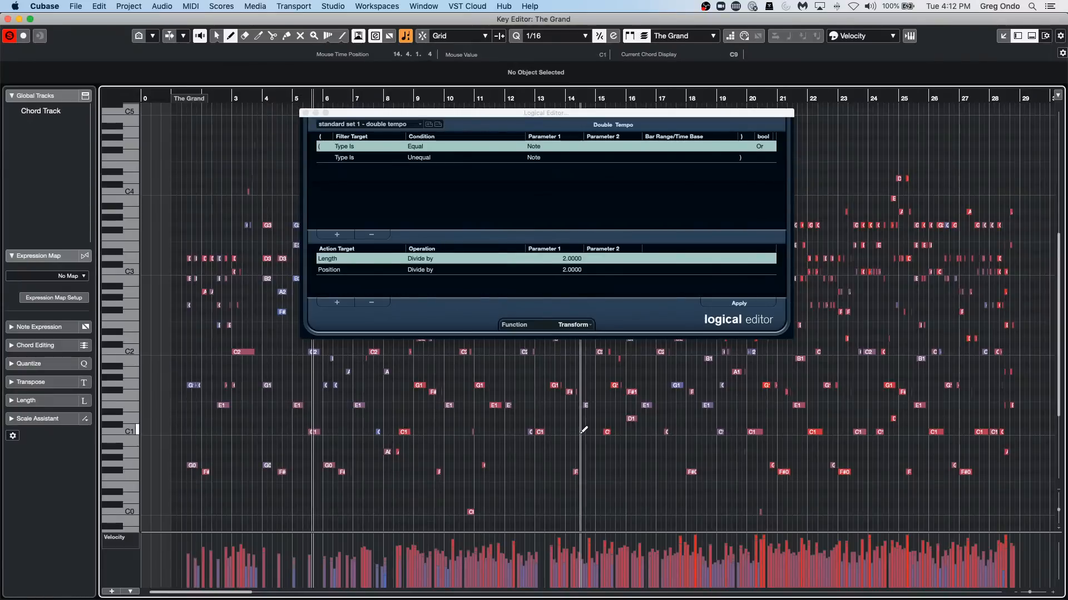
key("1")
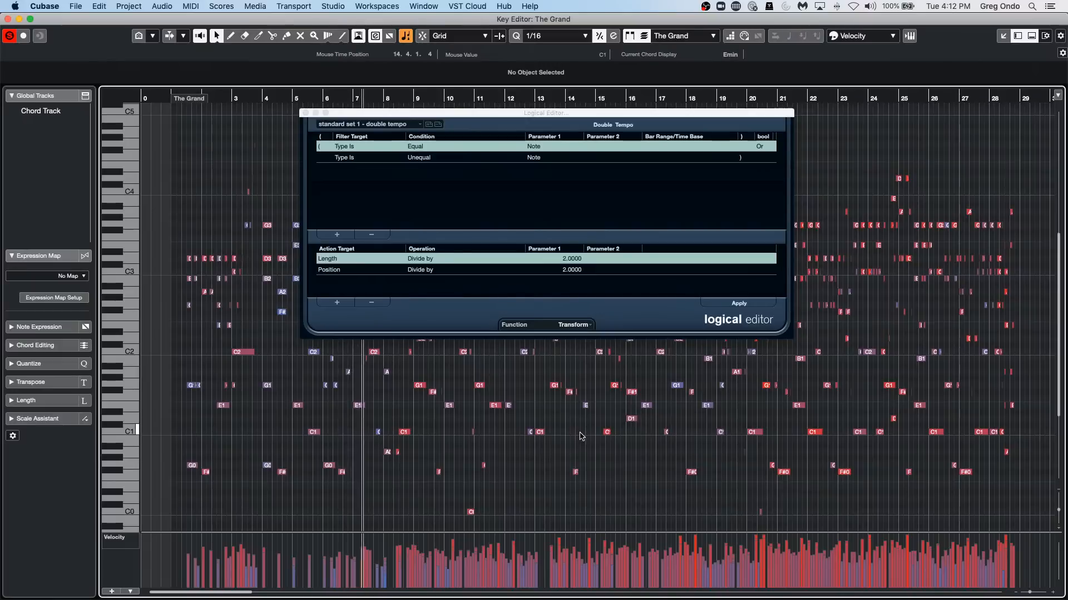
key("super+z")
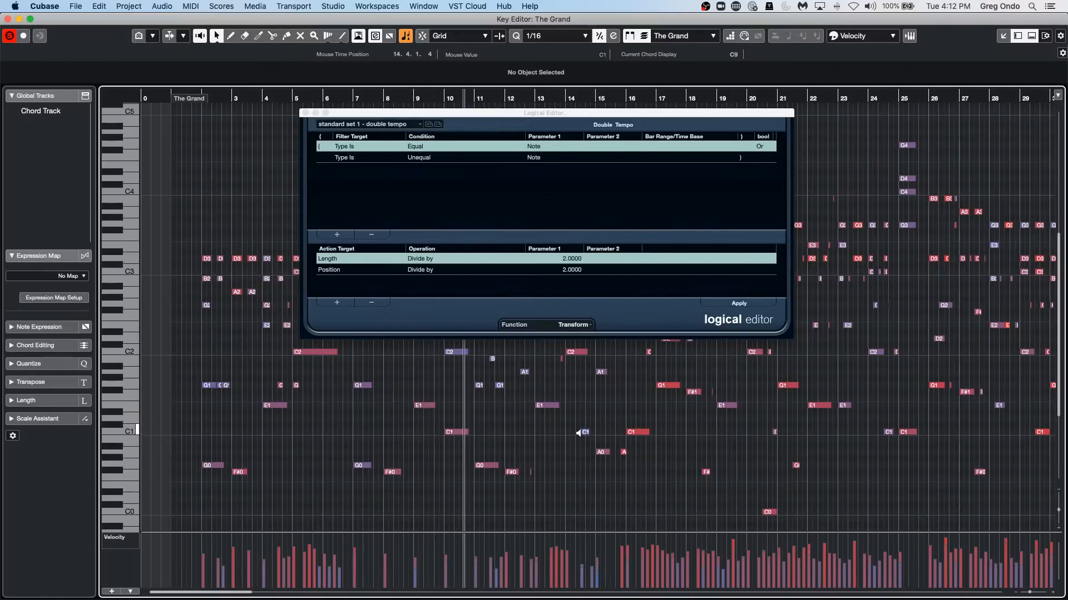
key("shift+super+z")
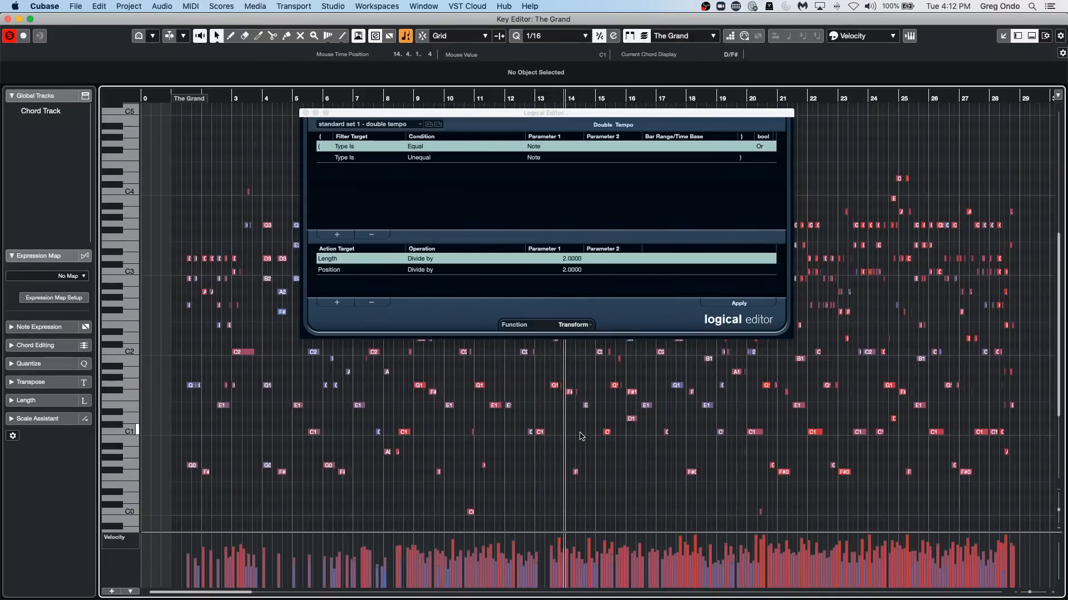
key("super+z")
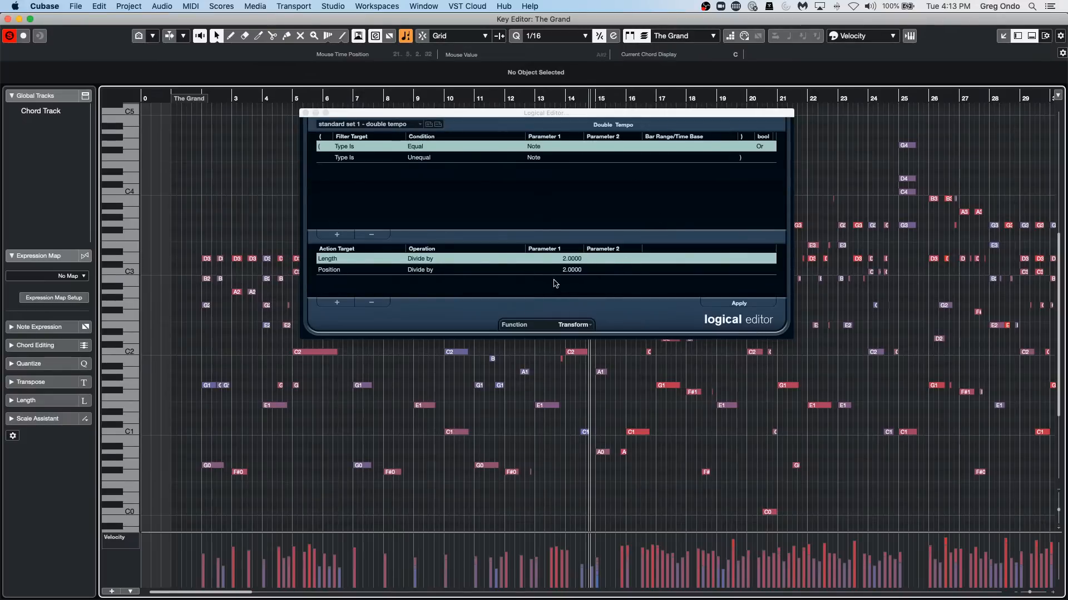
Close the Logical Editor and choose the Object Selection tool in The Grand's Key Editor.
left_click(306, 114)
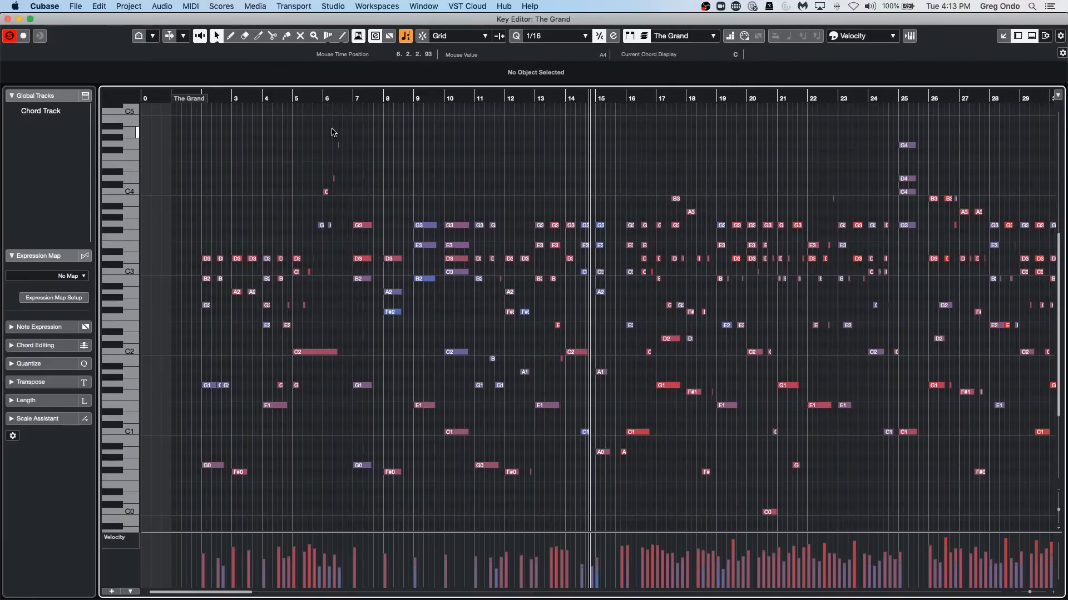
right_click(387, 133)
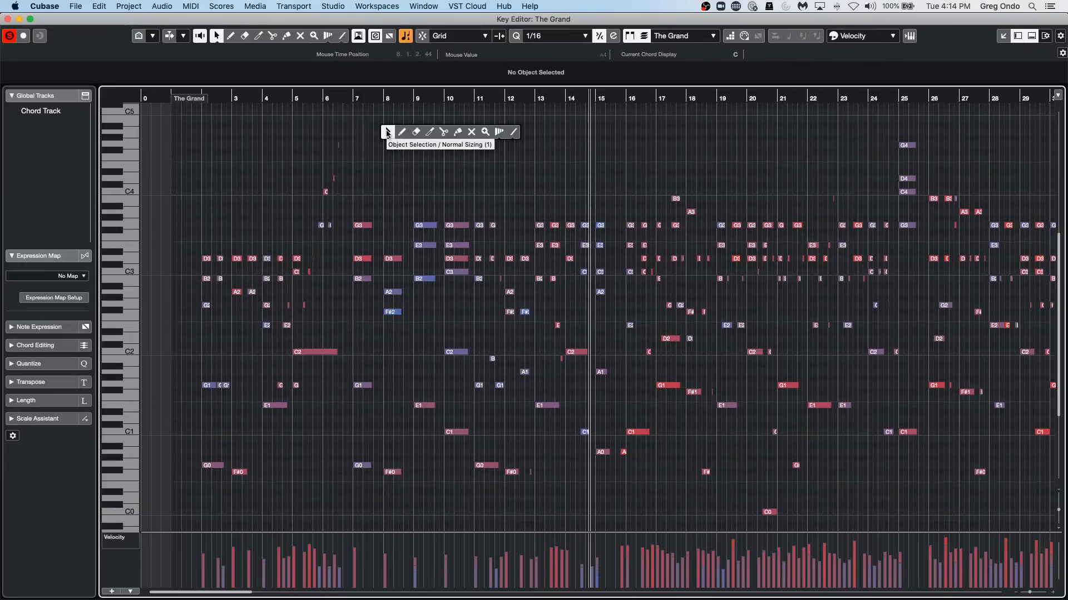
left_click(388, 133)
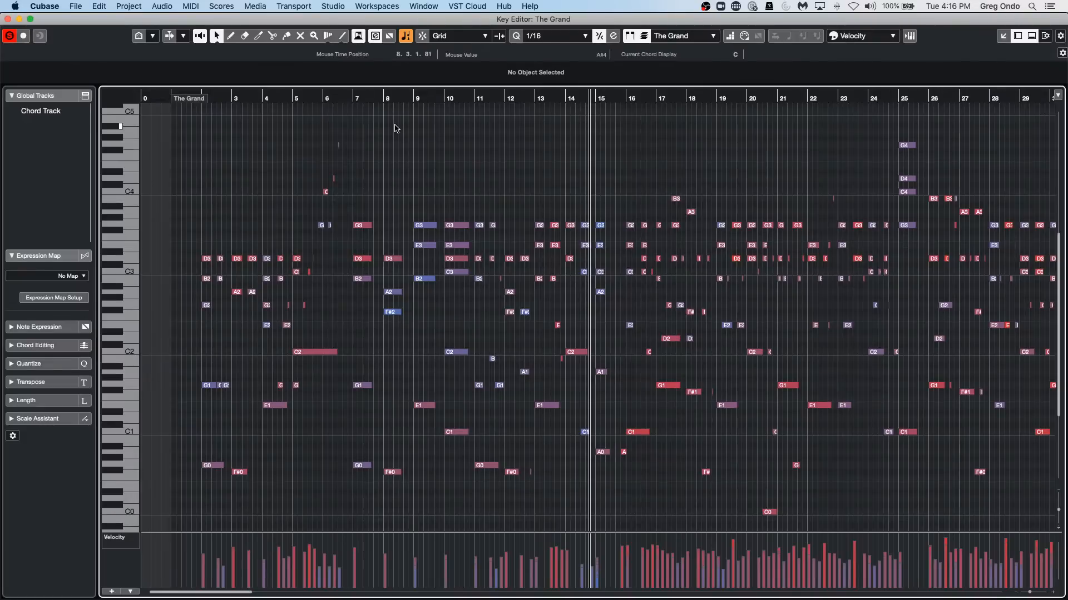
Open the Loop Browser, look through its results, try to bring up the Sound Browser, and close the Loop Browser.
left_click(334, 7)
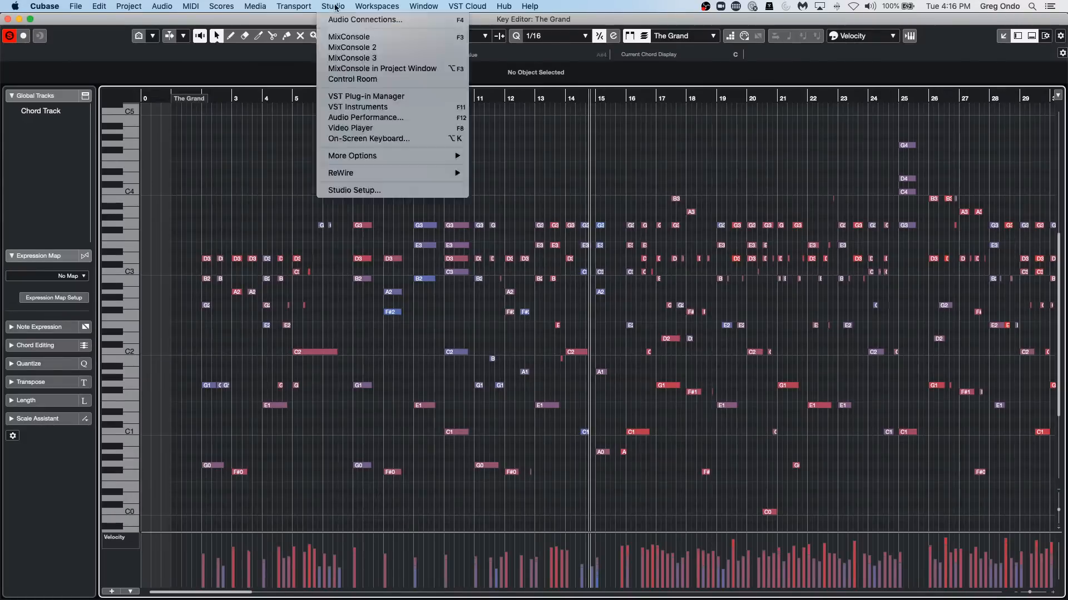
mouse_move(255, 6)
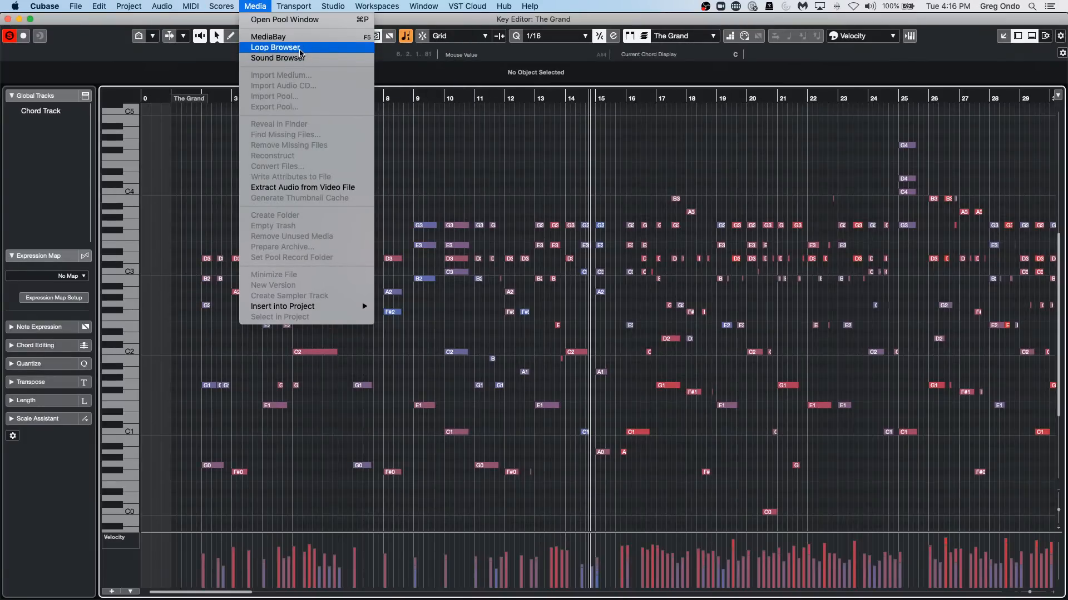
left_click(301, 51)
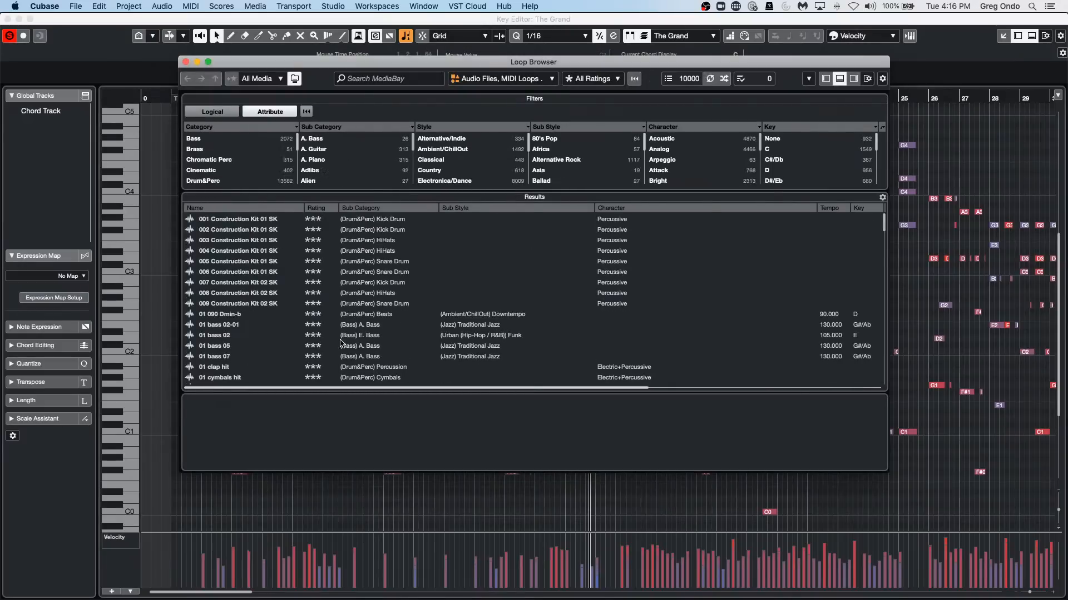
scroll(270, 304, "down", 15)
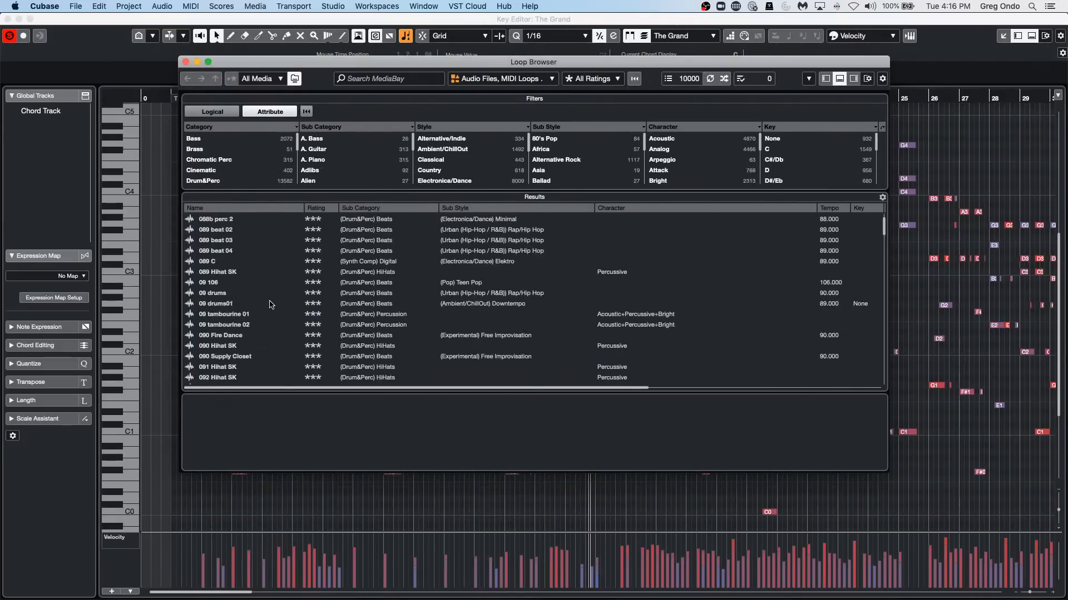
scroll(270, 304, "up", 5)
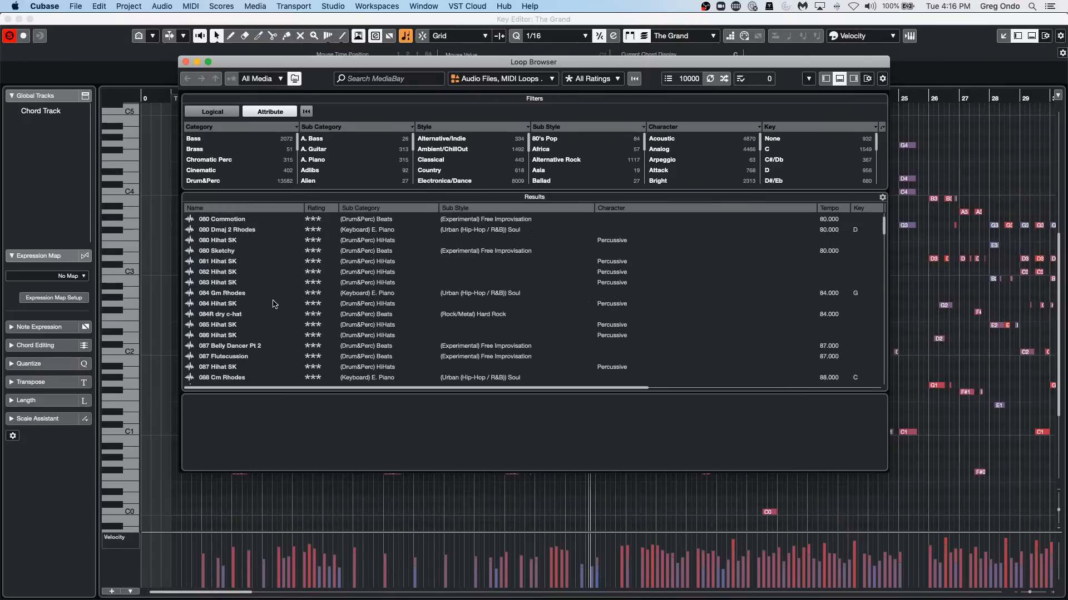
left_click(257, 6)
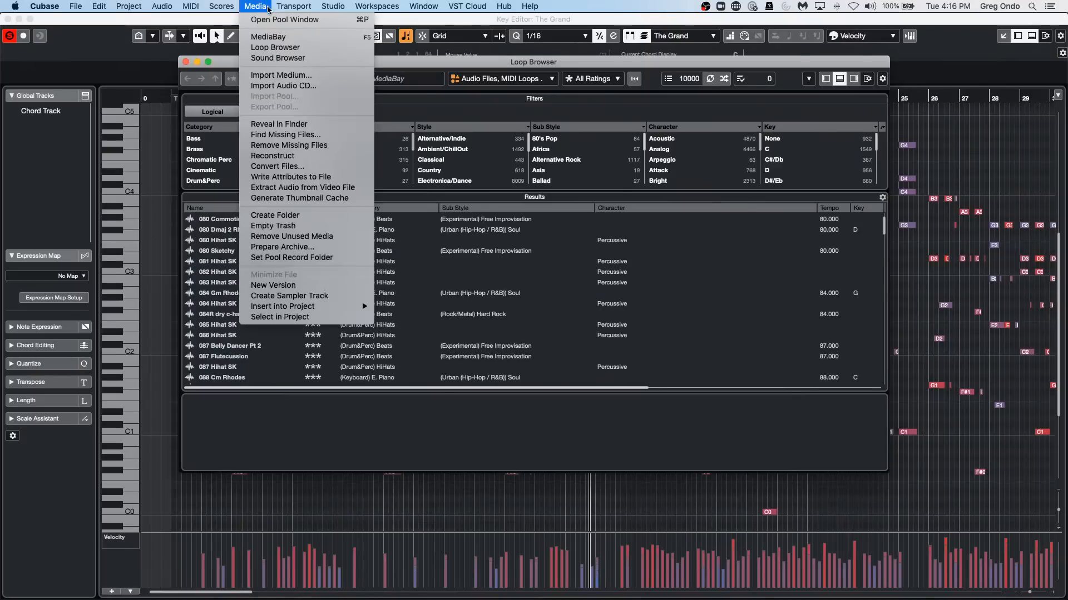
left_click(278, 58)
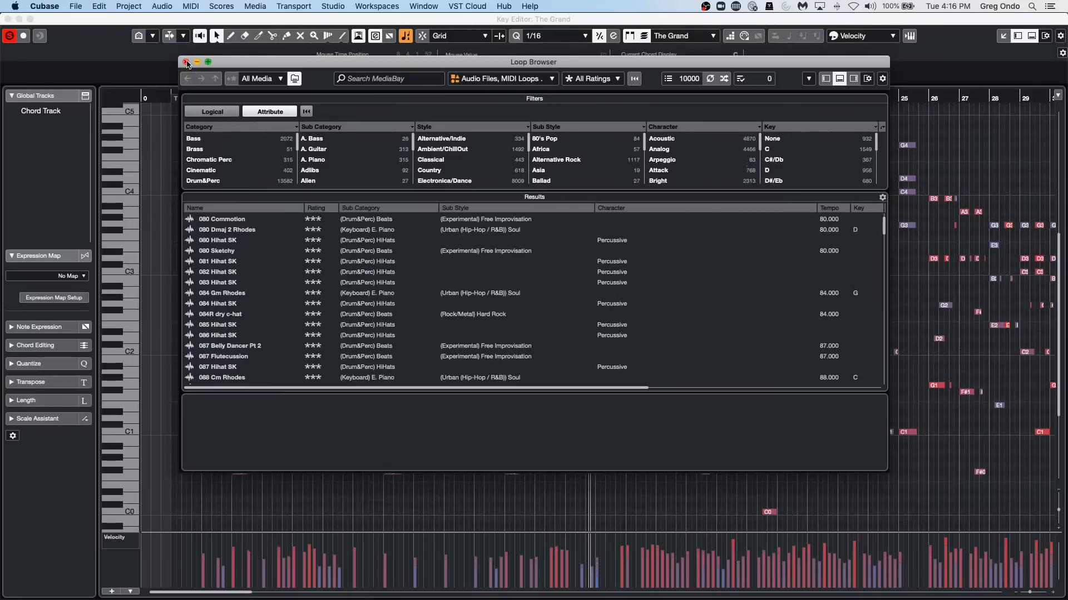
left_click(186, 62)
Close The Grand's separate Key Editor window and show the Media rack in the project window.
left_click(340, 5)
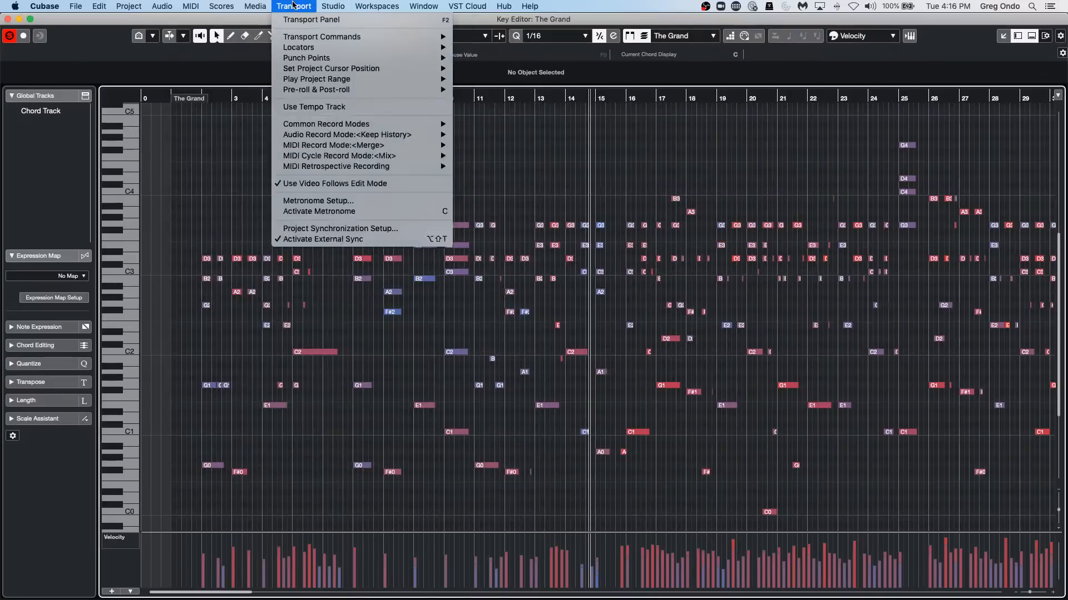
mouse_move(255, 6)
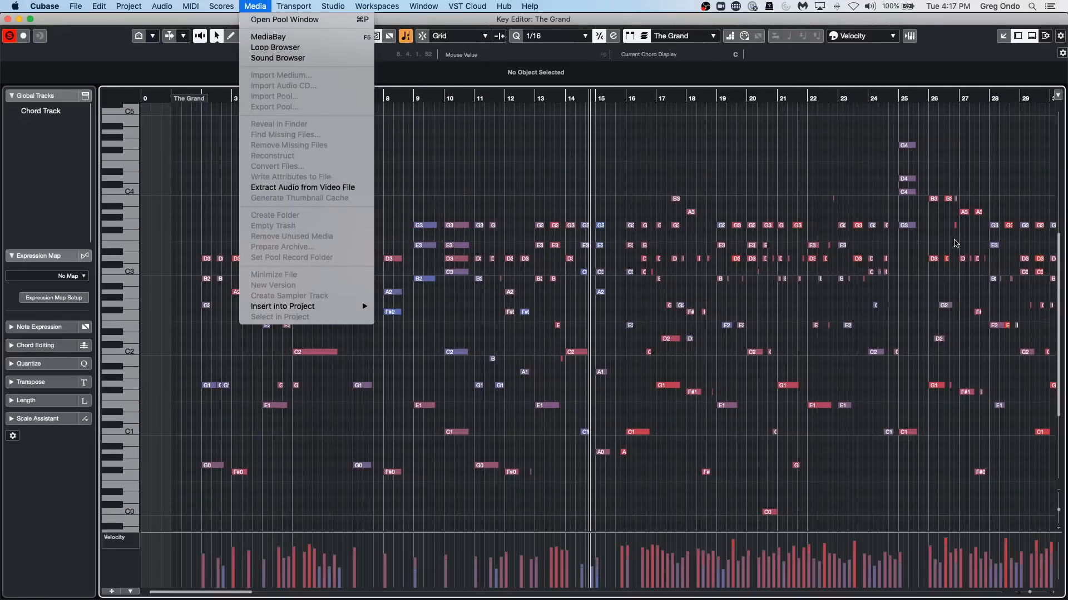
left_click(954, 243)
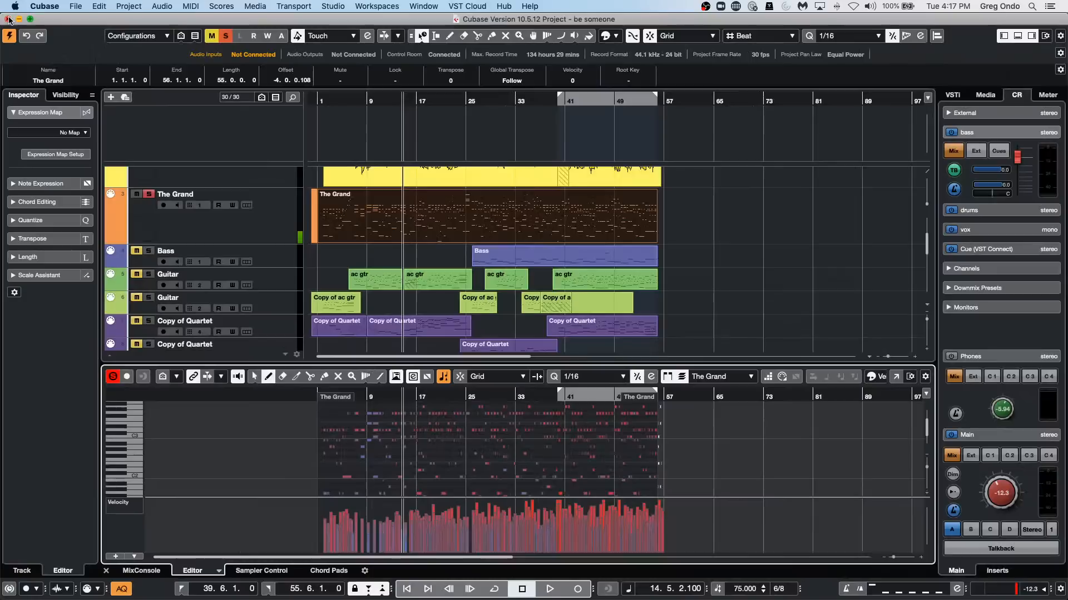
left_click(7, 19)
left_click(985, 95)
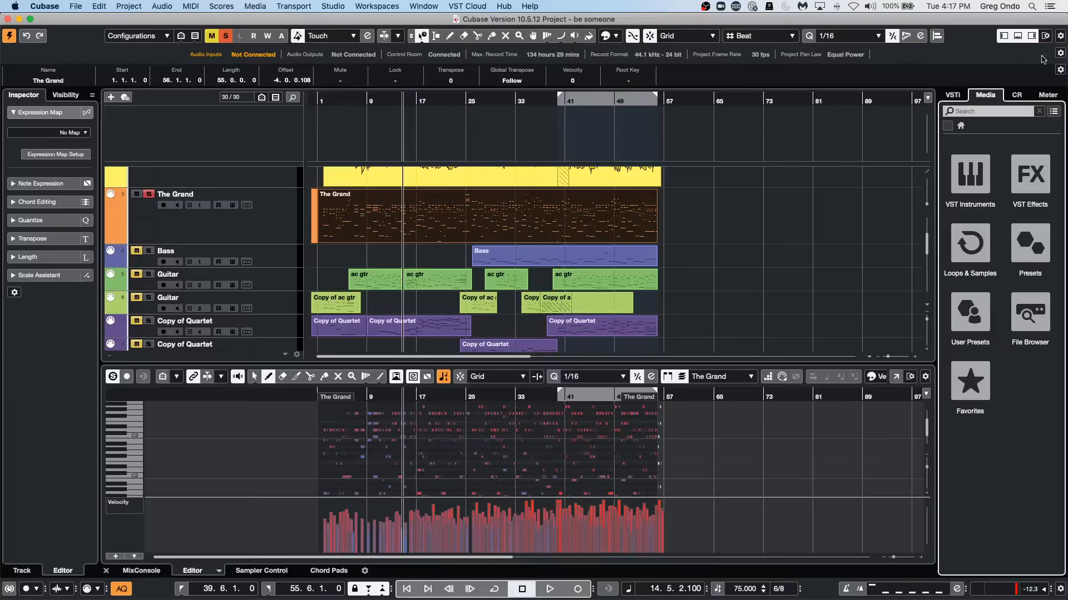
Show the Control Room inserts for the Main channel and open its SuperVision plug-in.
left_click(1017, 95)
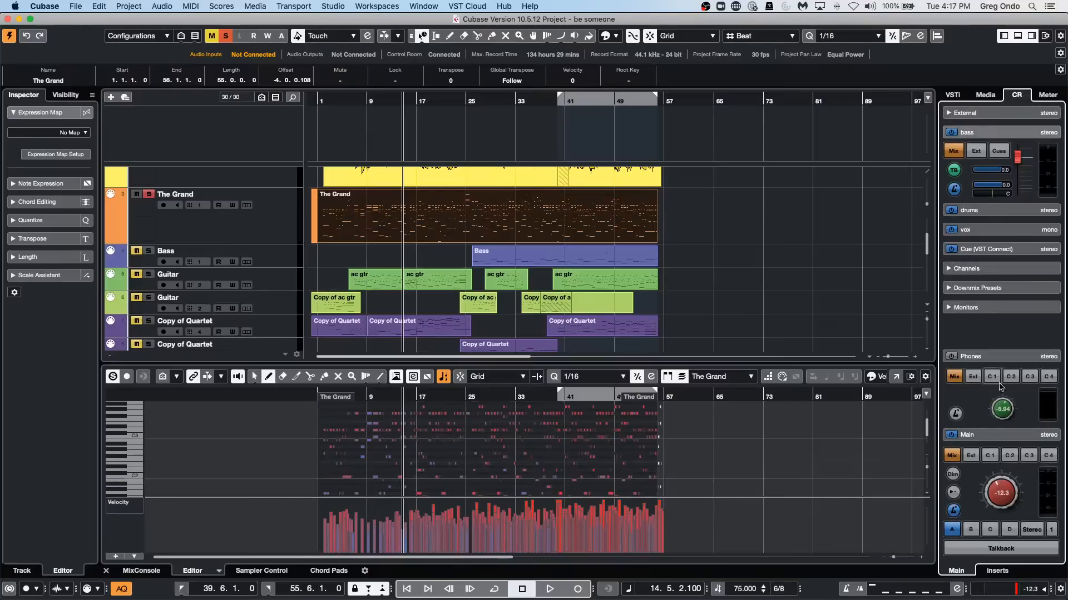
left_click(995, 572)
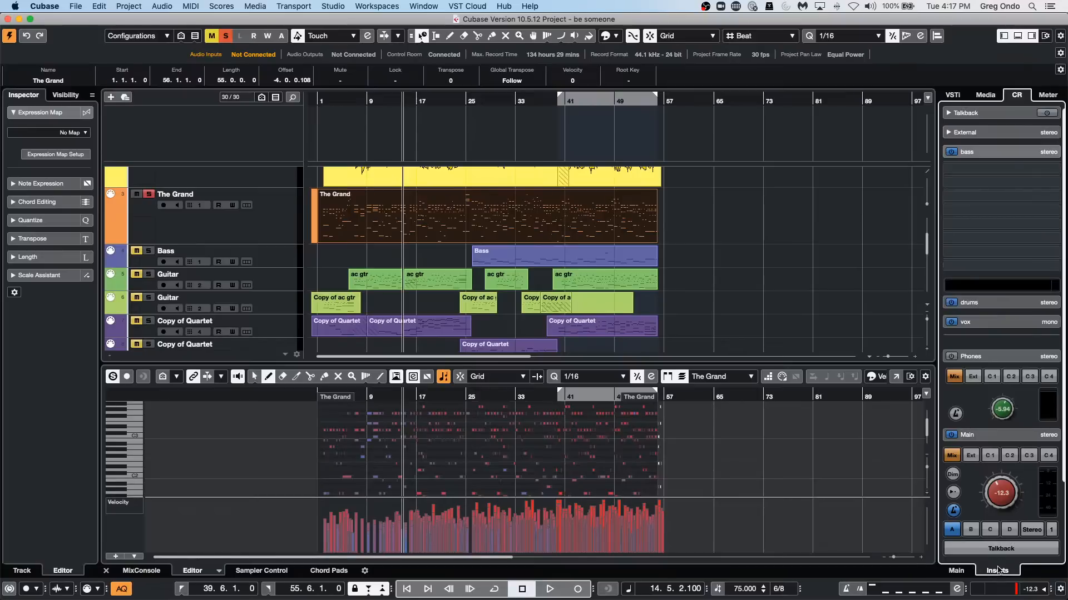
left_click(992, 439)
left_click(979, 461)
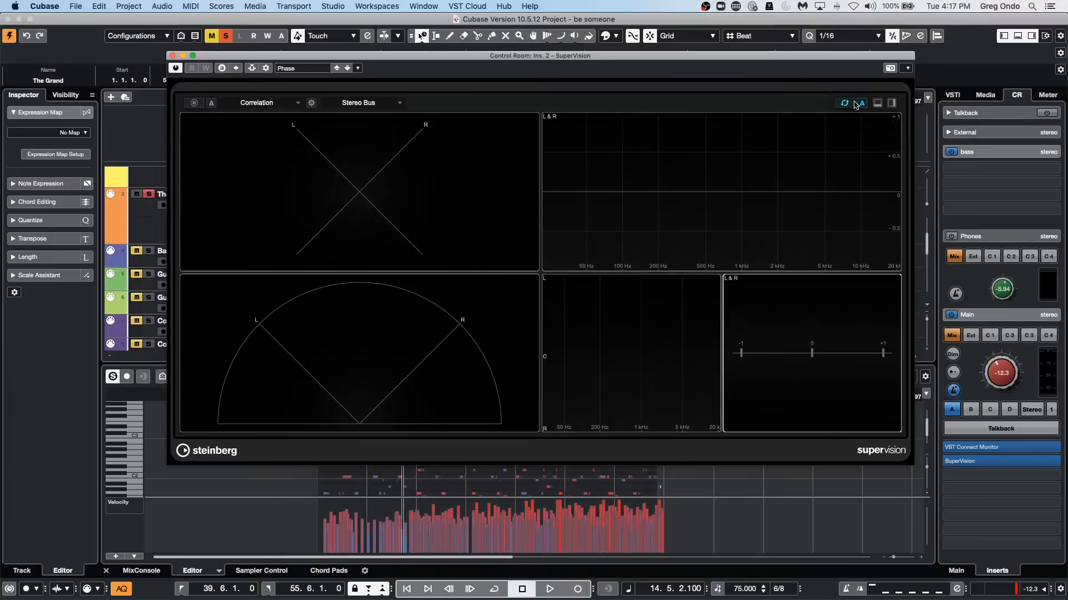
Open the Generic Remote settings in Studio Setup and enable Learn.
left_click(376, 6)
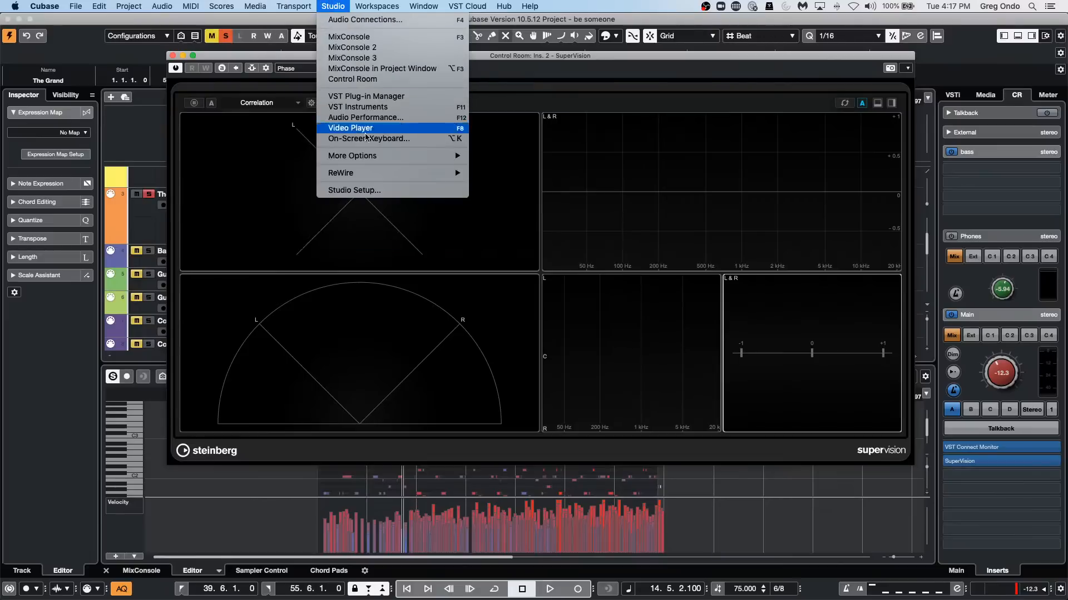
left_click(372, 190)
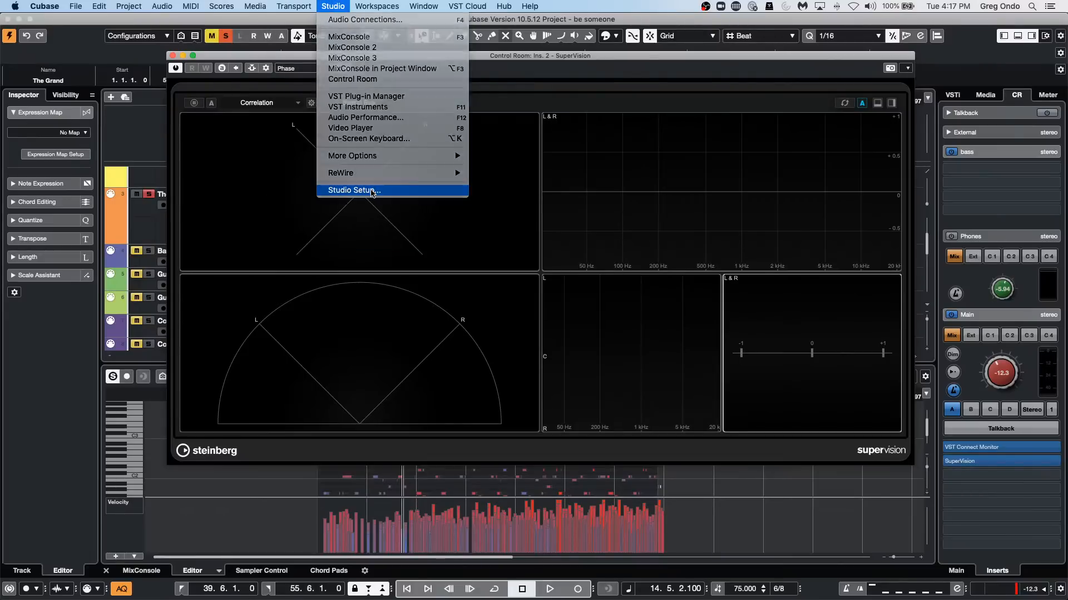
left_click(248, 232)
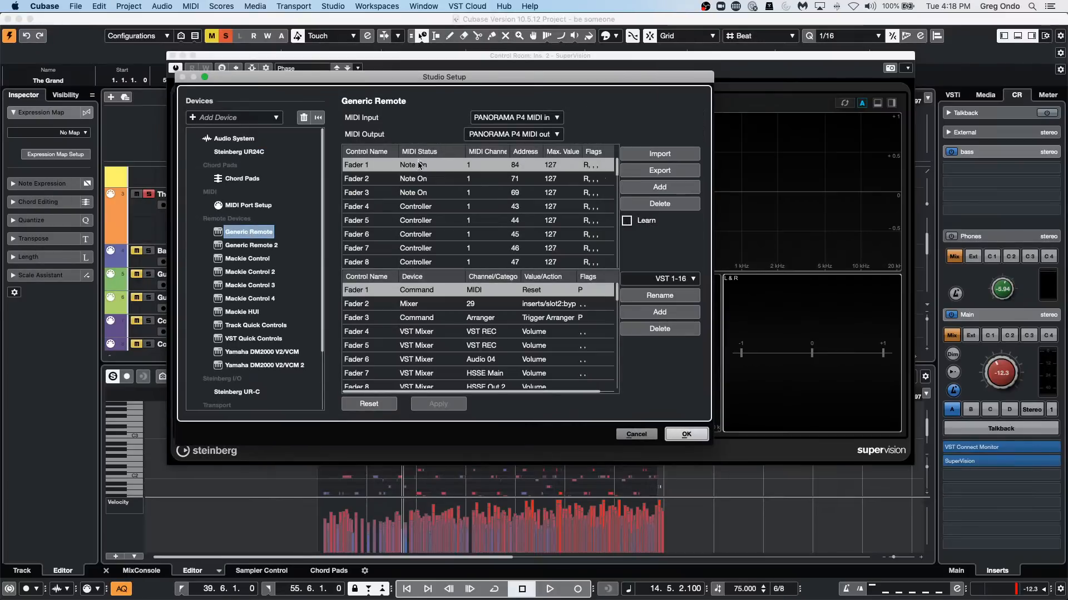
left_click(627, 221)
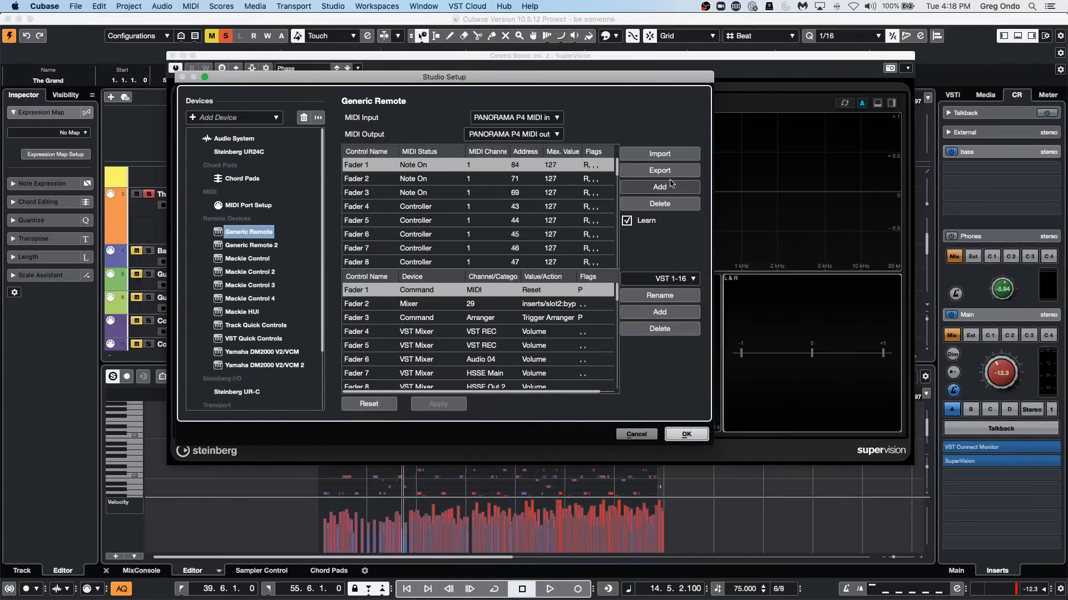
Assign Fader 1 of the Generic Remote to the Command device with the Control Room category.
left_click(410, 290)
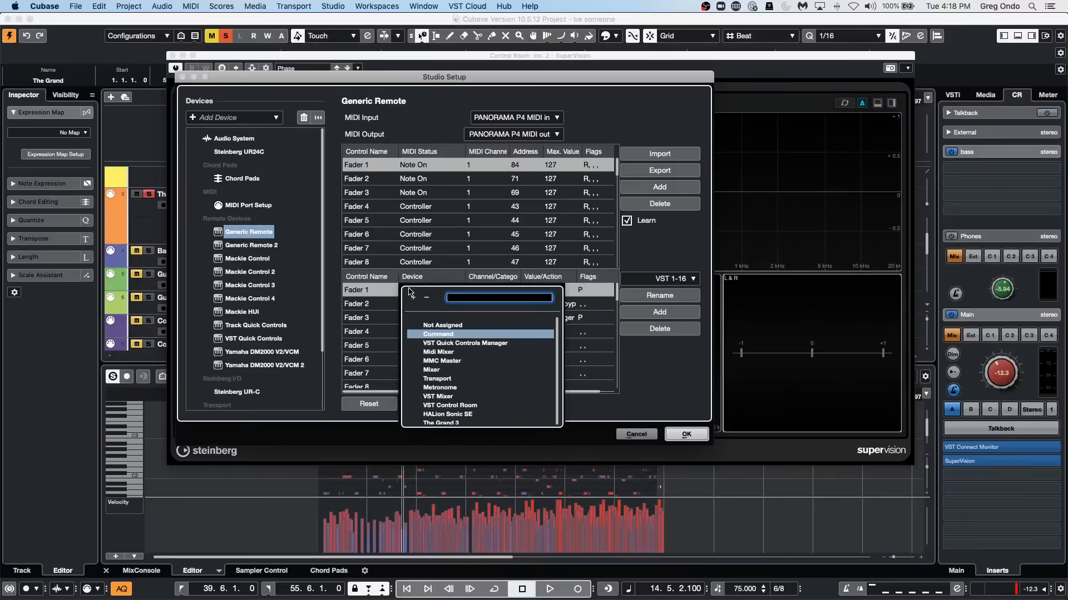
scroll(466, 374, "down", 1)
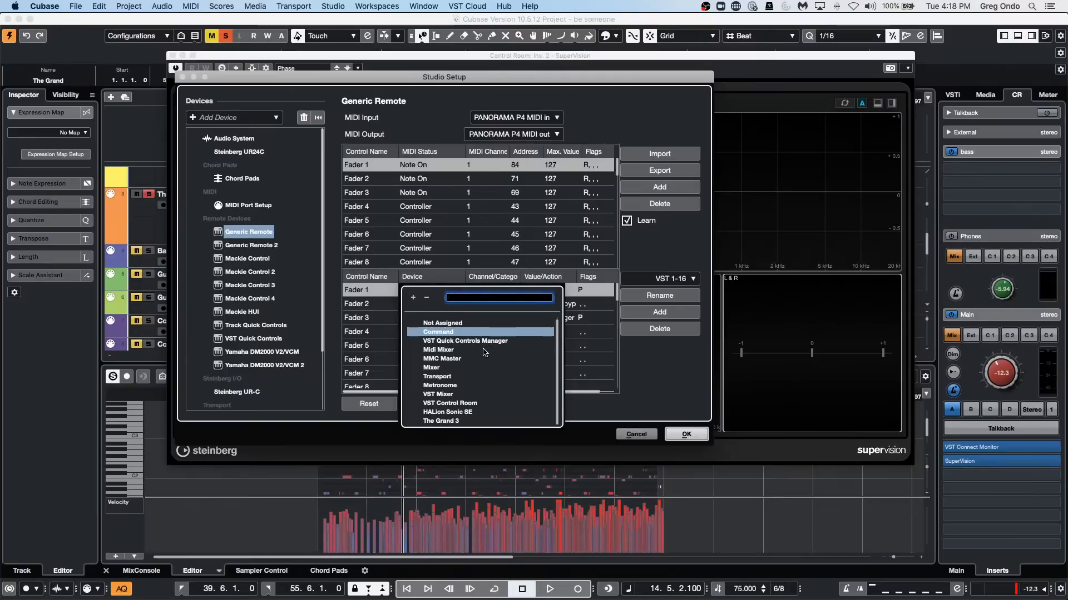
scroll(483, 353, "up", 1)
left_click_drag(558, 355, 558, 388)
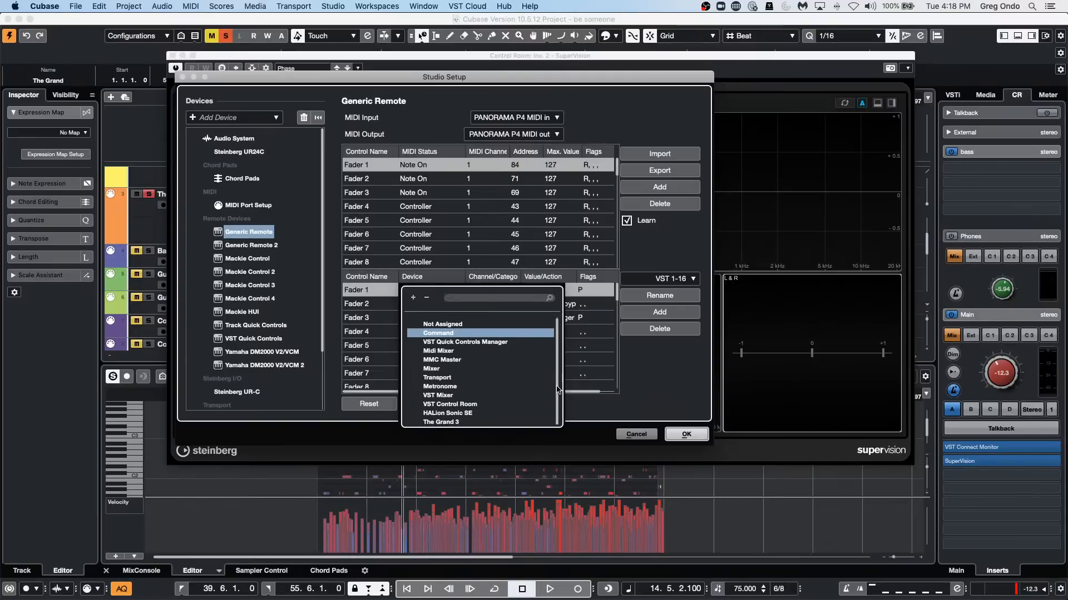
scroll(468, 375, "down", 1)
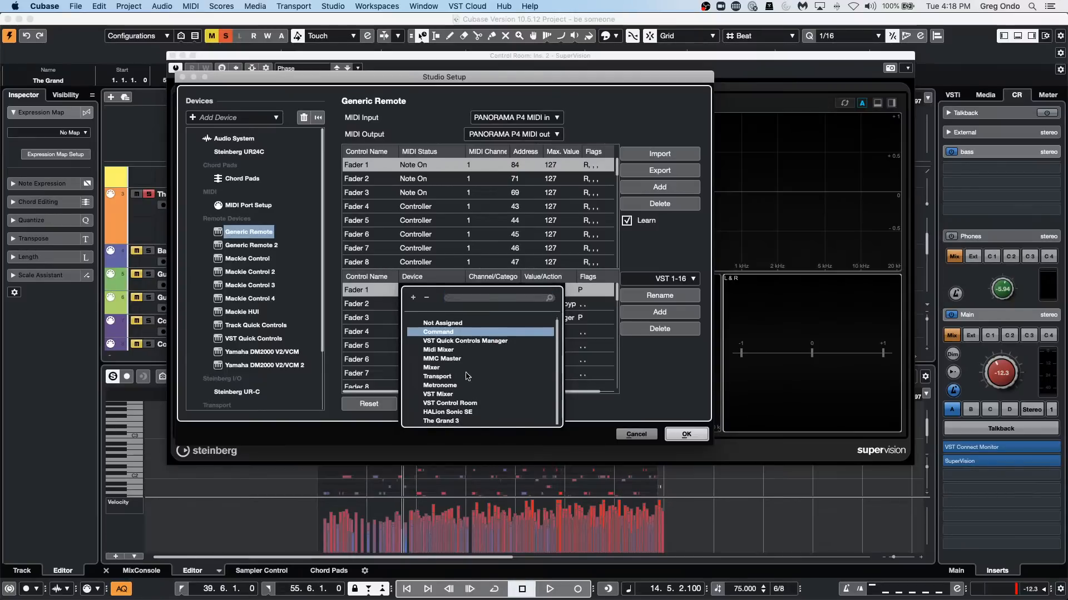
left_click(461, 332)
left_click(493, 290)
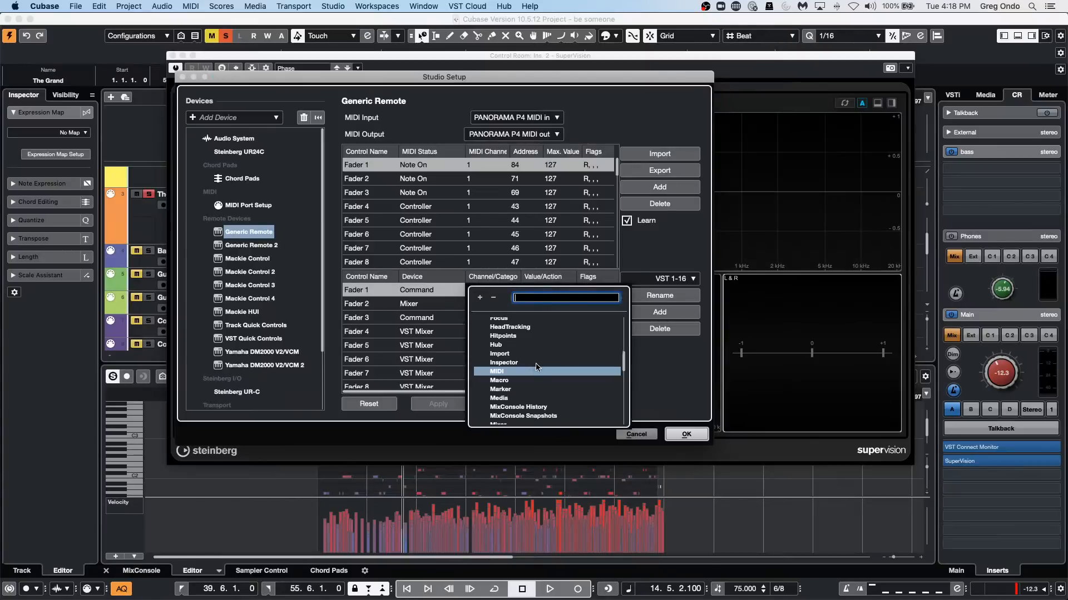
scroll(537, 367, "up", 10)
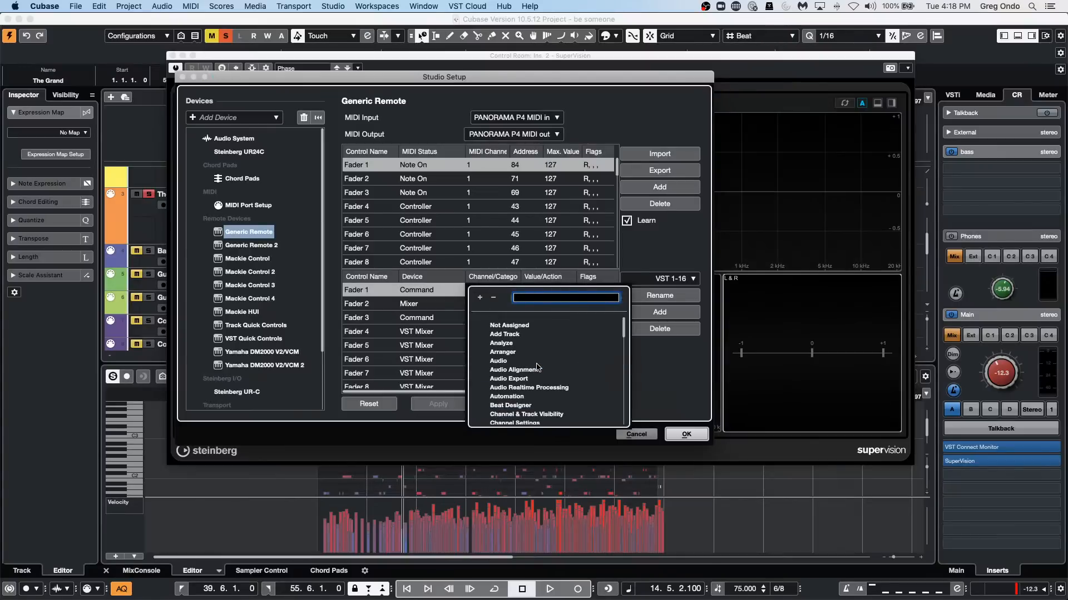
scroll(538, 367, "down", 3)
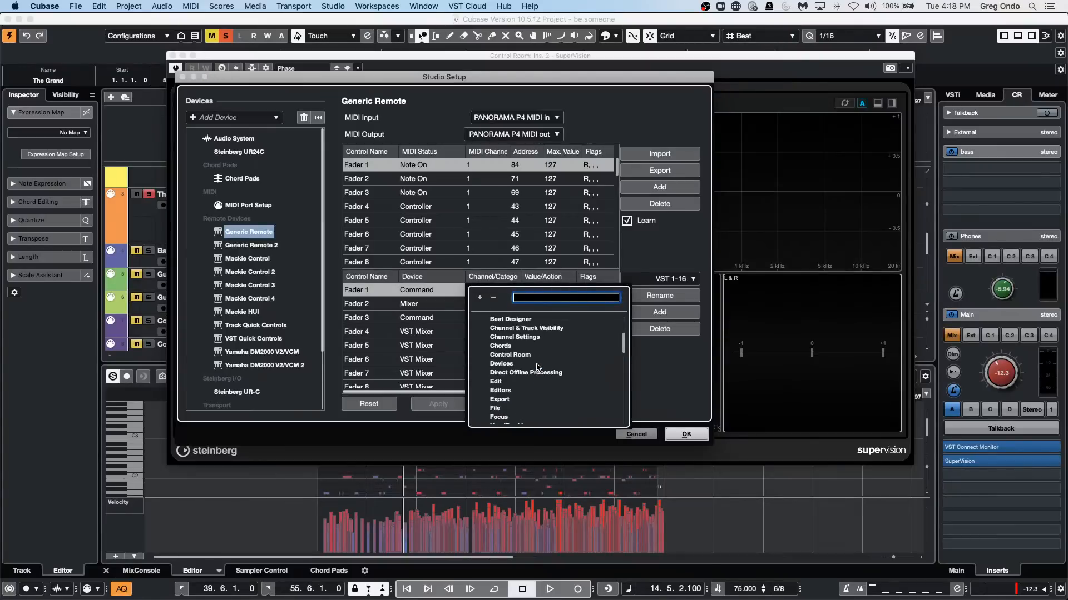
left_click(535, 355)
Look through all the Control Room actions that can be assigned to Fader 1 of the Generic Remote.
left_click(532, 292)
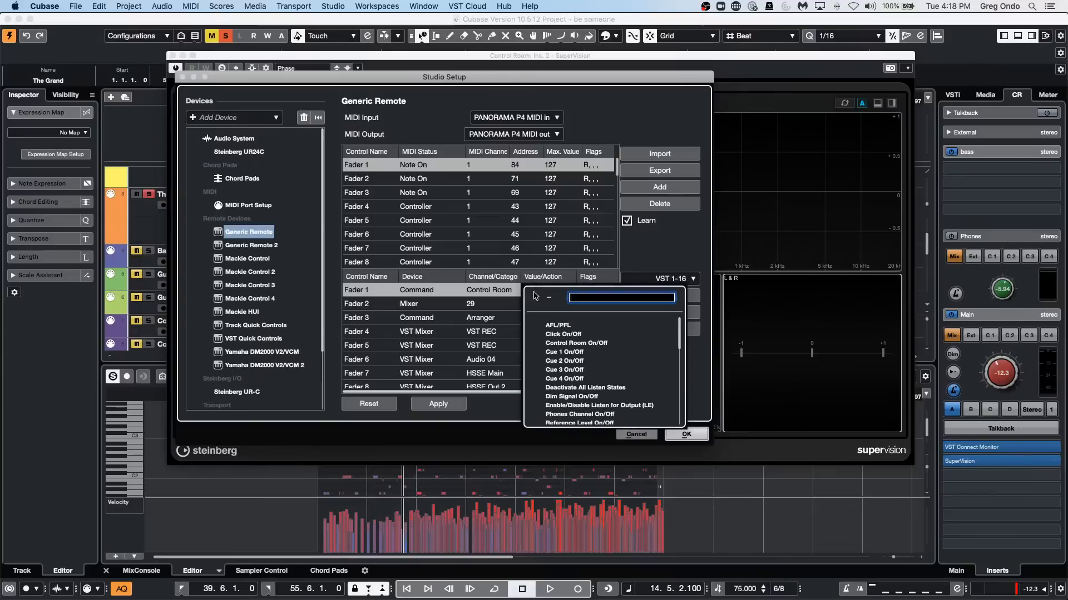
scroll(623, 362, "down", 3)
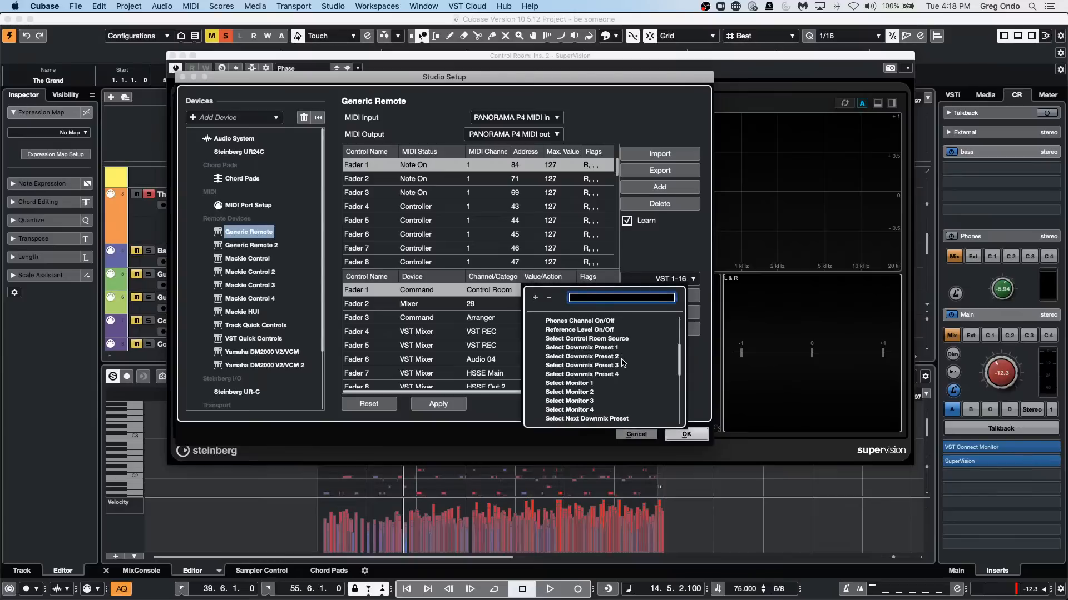
scroll(623, 362, "down", 10)
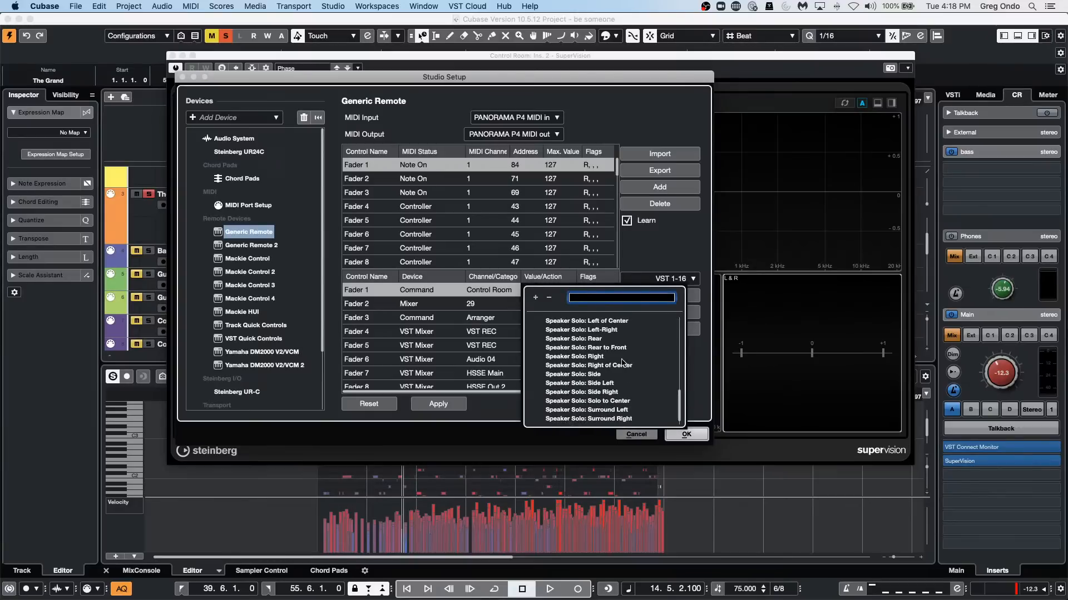
scroll(623, 363, "down", 1)
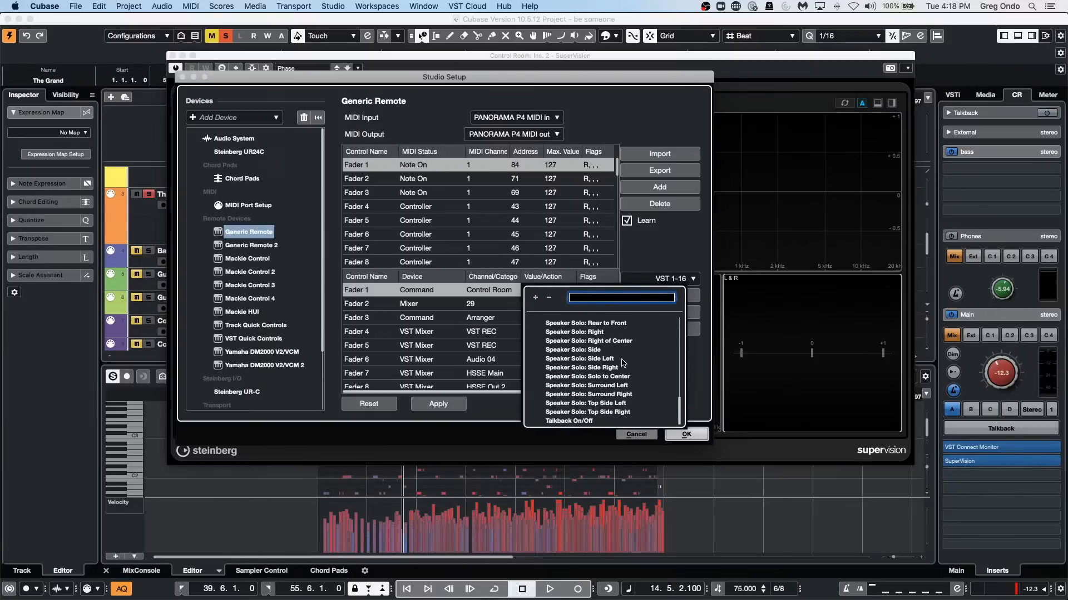
scroll(622, 362, "up", 5)
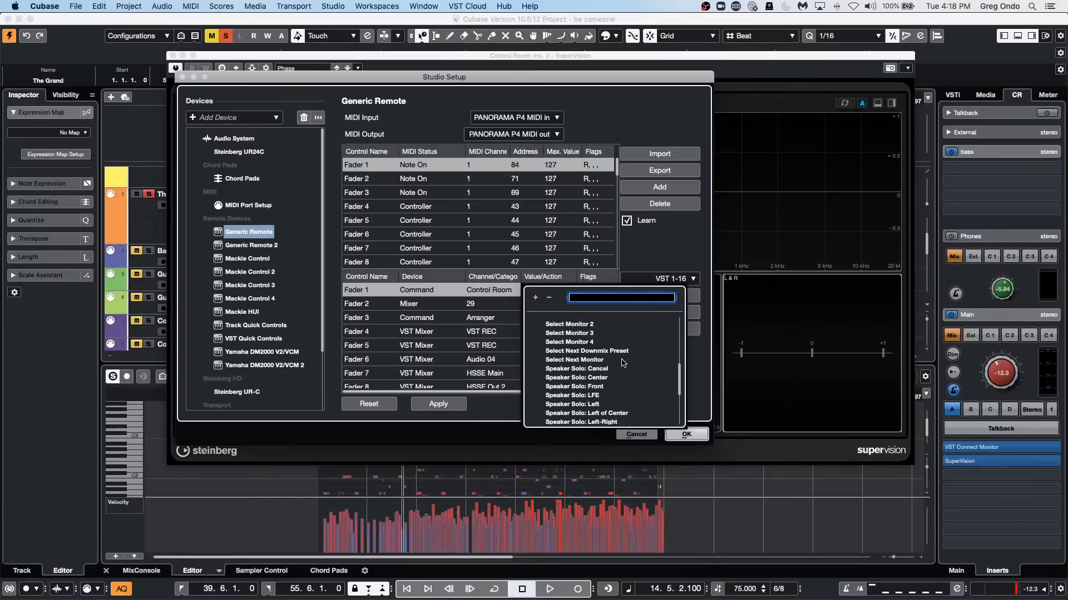
scroll(623, 363, "up", 3)
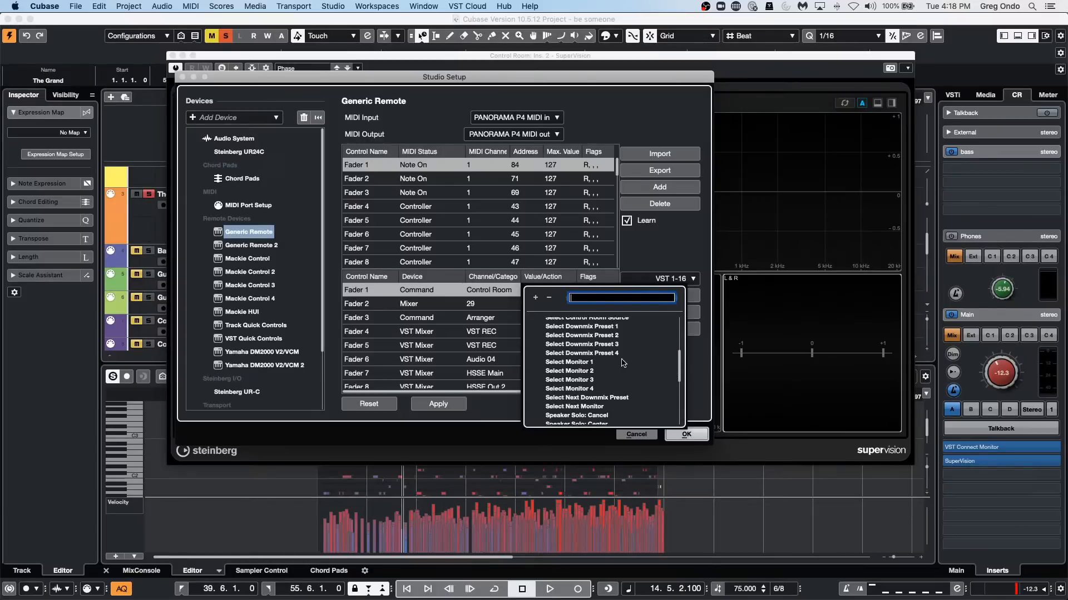
scroll(623, 362, "up", 2)
scroll(623, 362, "up", 4)
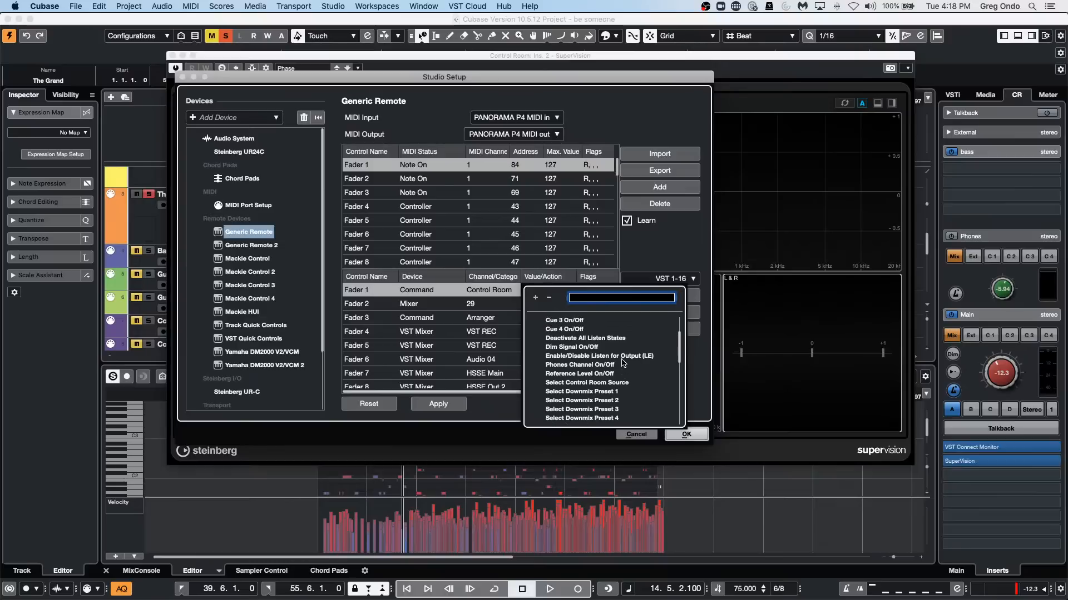
scroll(623, 362, "up", 4)
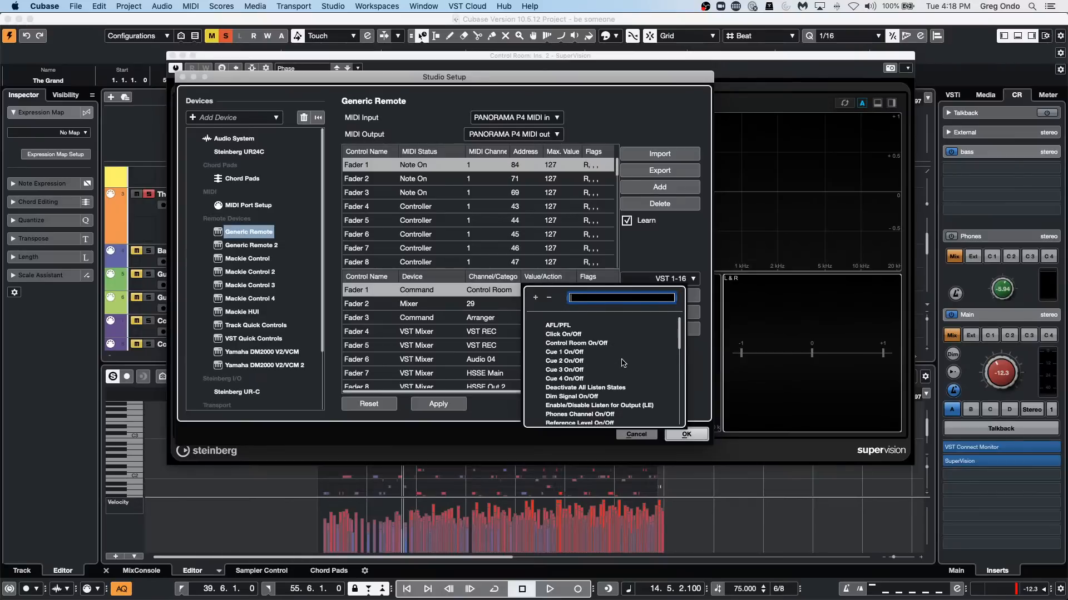
left_click(481, 296)
Set Fader 1's device to Mixer and look through the channels it offers.
left_click(428, 290)
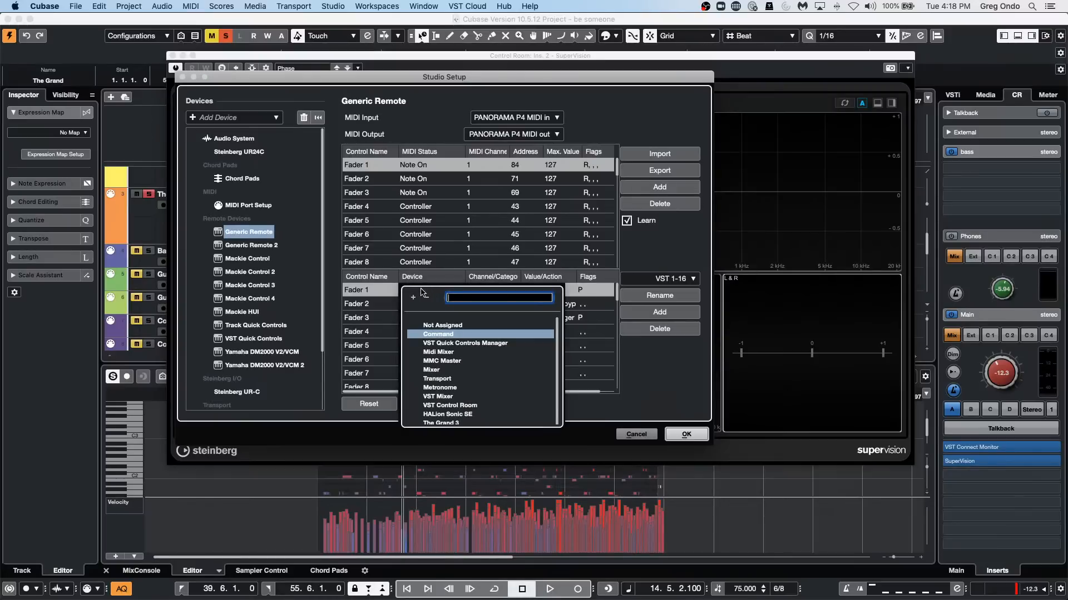
left_click(489, 370)
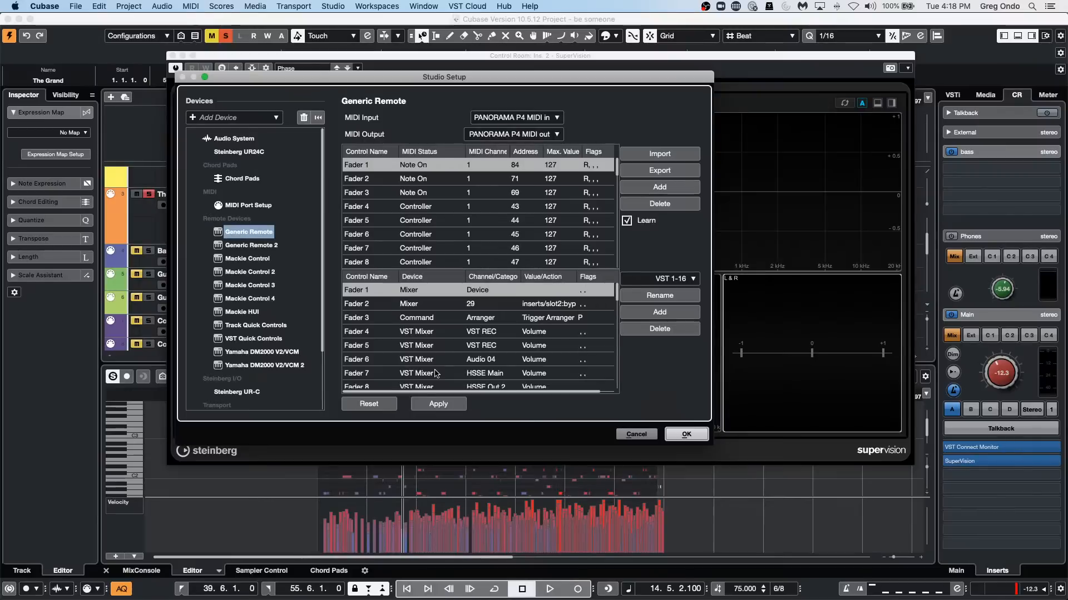
left_click(516, 290)
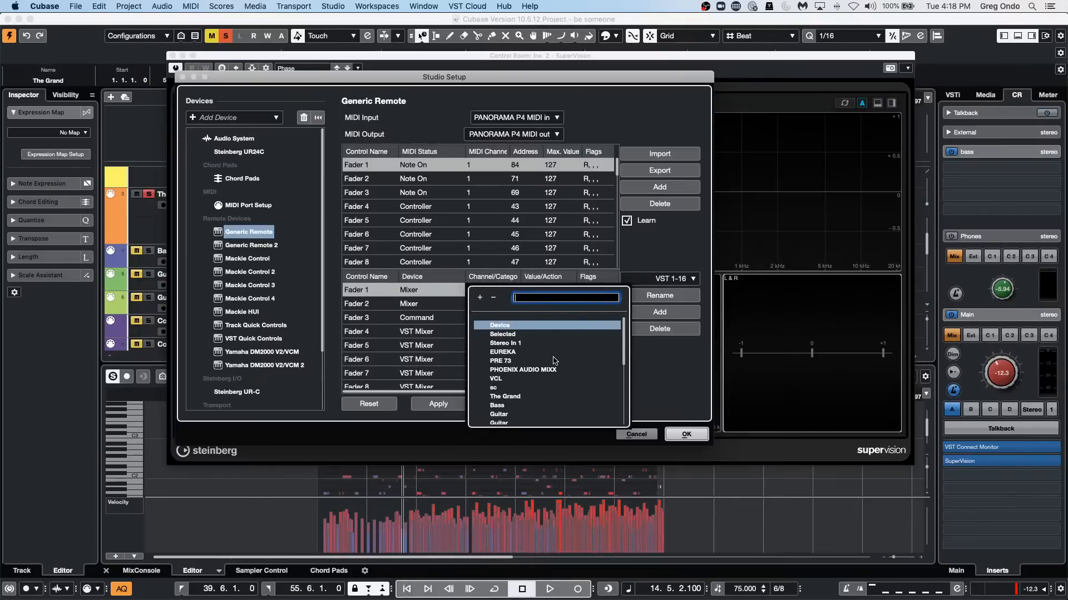
scroll(555, 360, "down", 10)
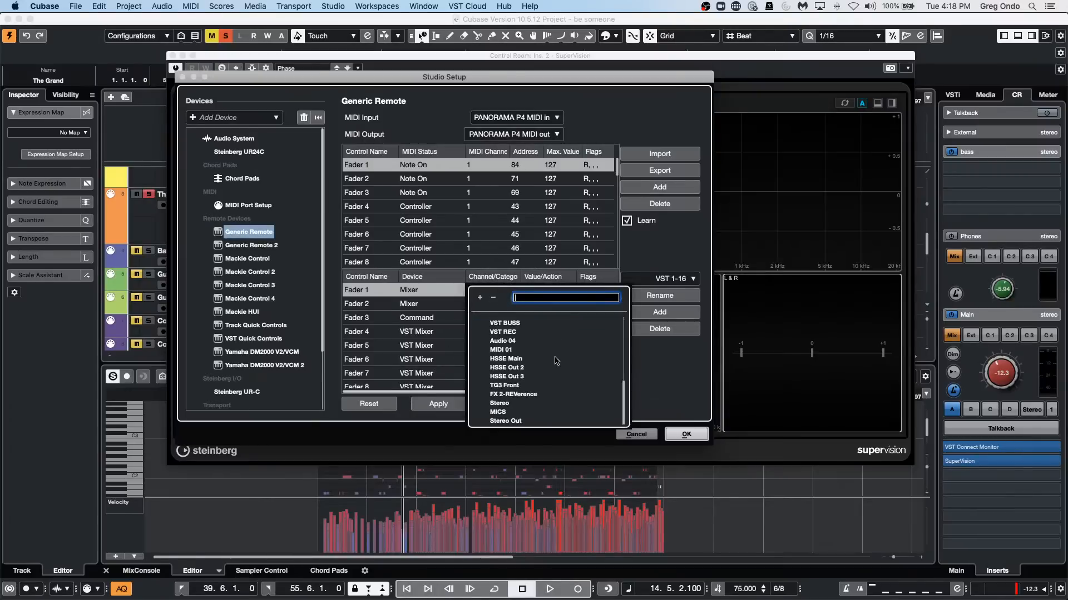
scroll(555, 361, "up", 10)
scroll(556, 360, "down", 10)
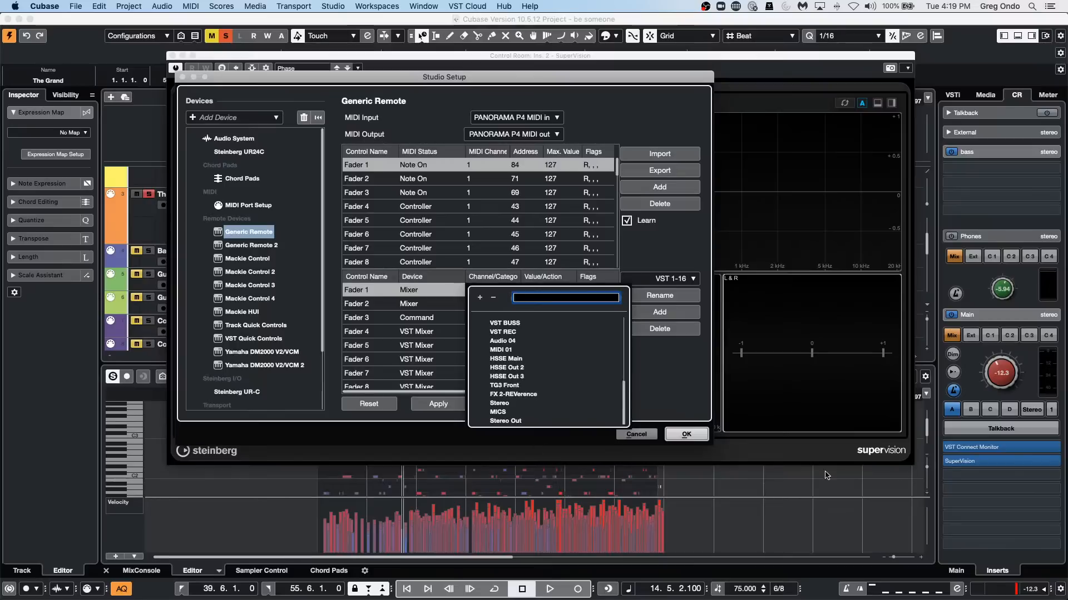
left_click(812, 528)
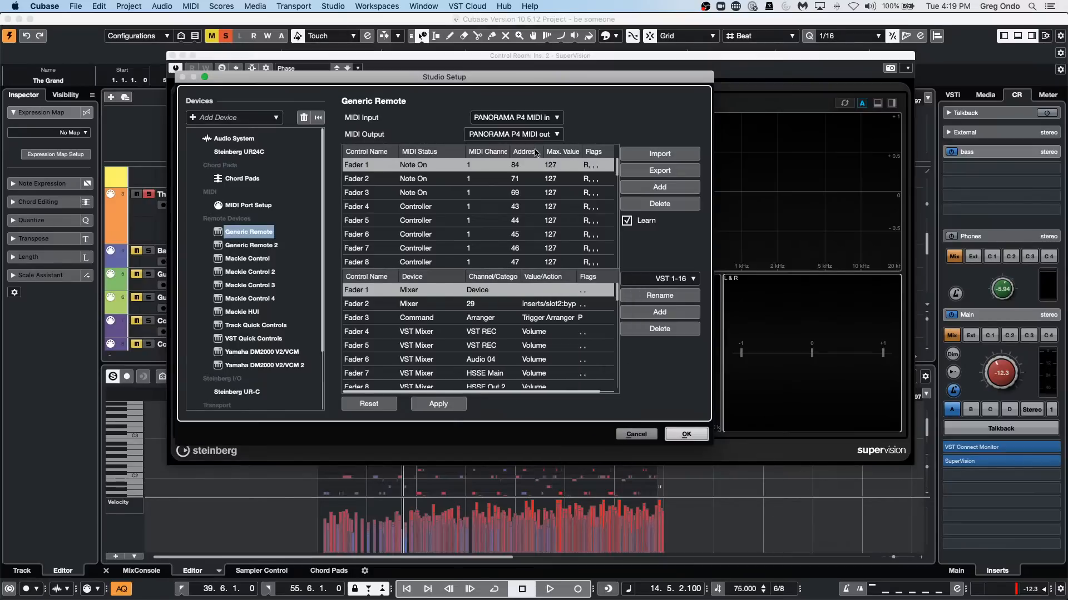
Reassign Fader 1 to the Command device with the Control Room category.
left_click(477, 289)
left_click(434, 290)
left_click(433, 290)
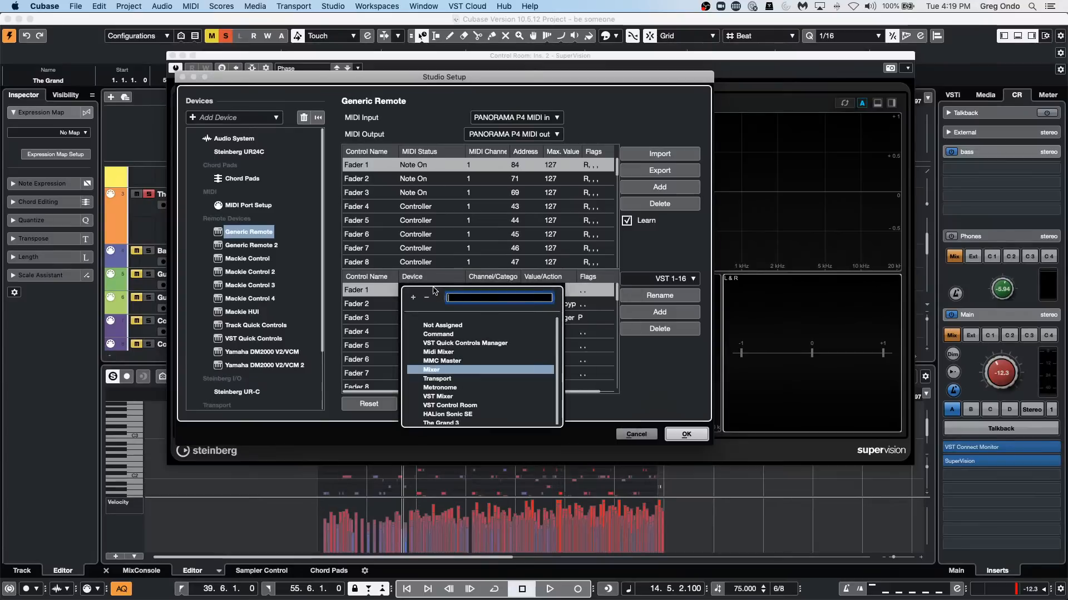
left_click(466, 336)
left_click(500, 291)
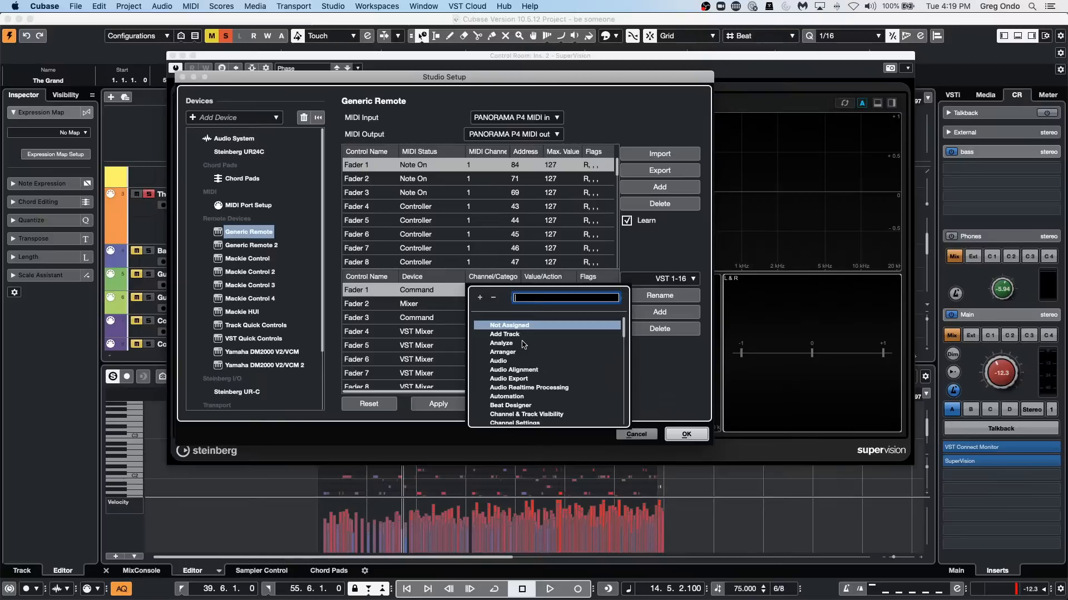
scroll(523, 345, "down", 4)
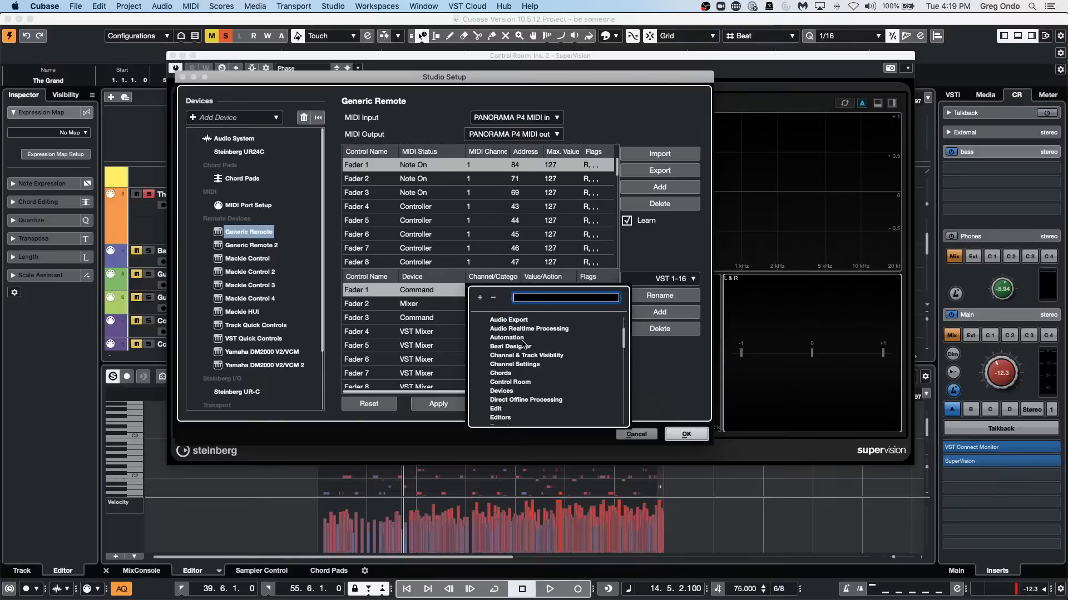
left_click(529, 383)
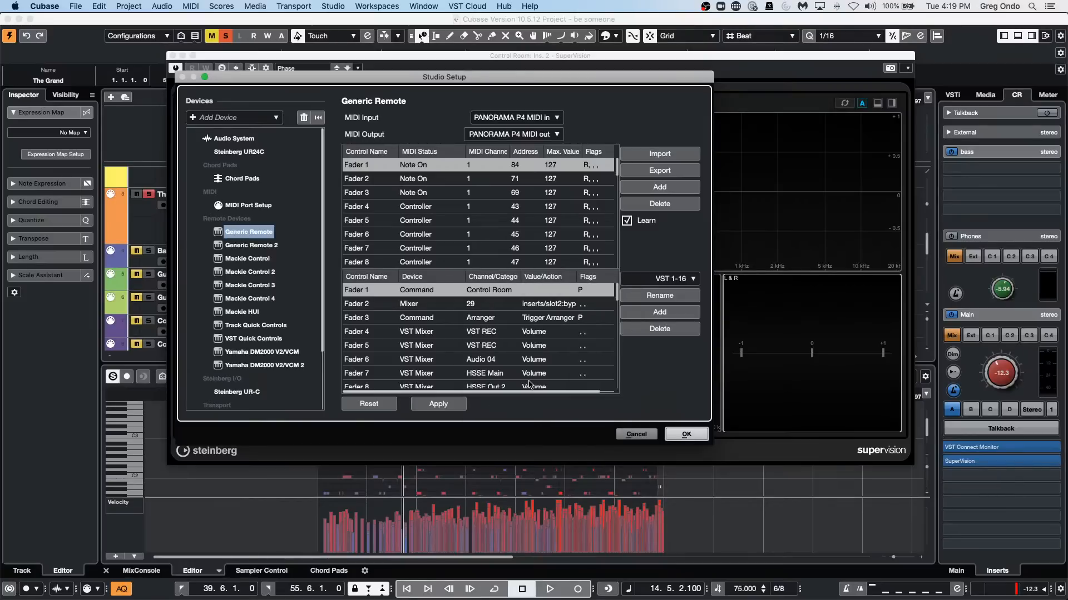
Check the action choices for Fader 1's Control Room command again and accept the Studio Setup.
left_click(560, 289)
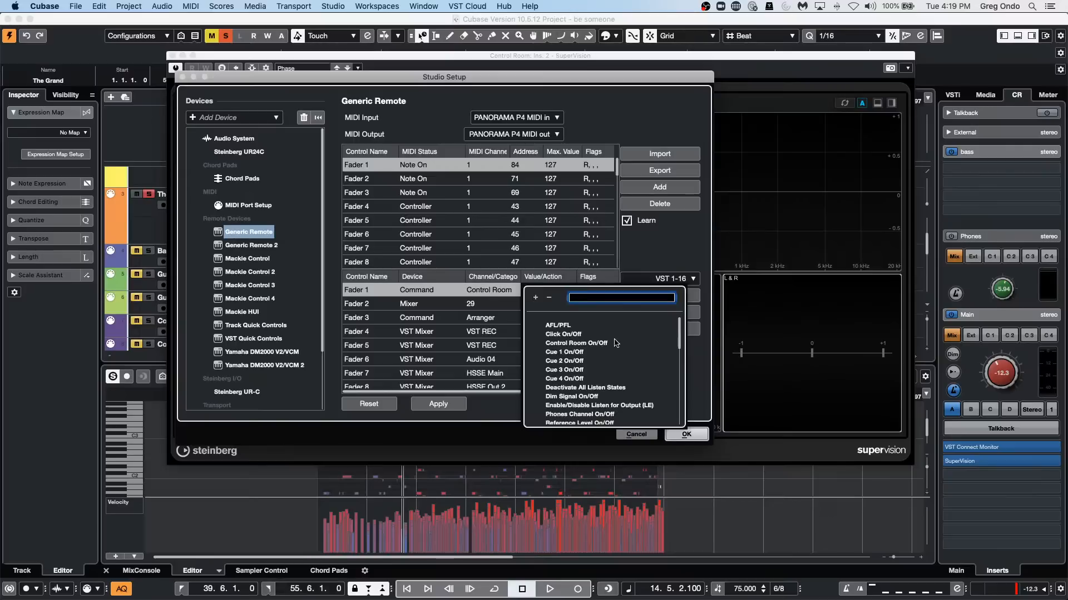
scroll(616, 343, "down", 2)
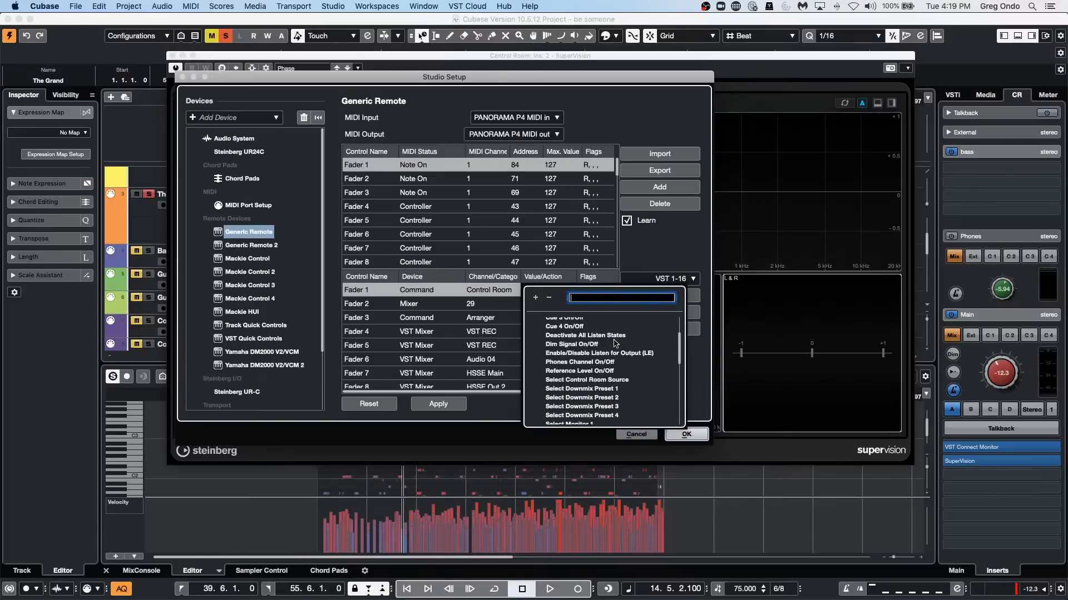
scroll(616, 343, "down", 10)
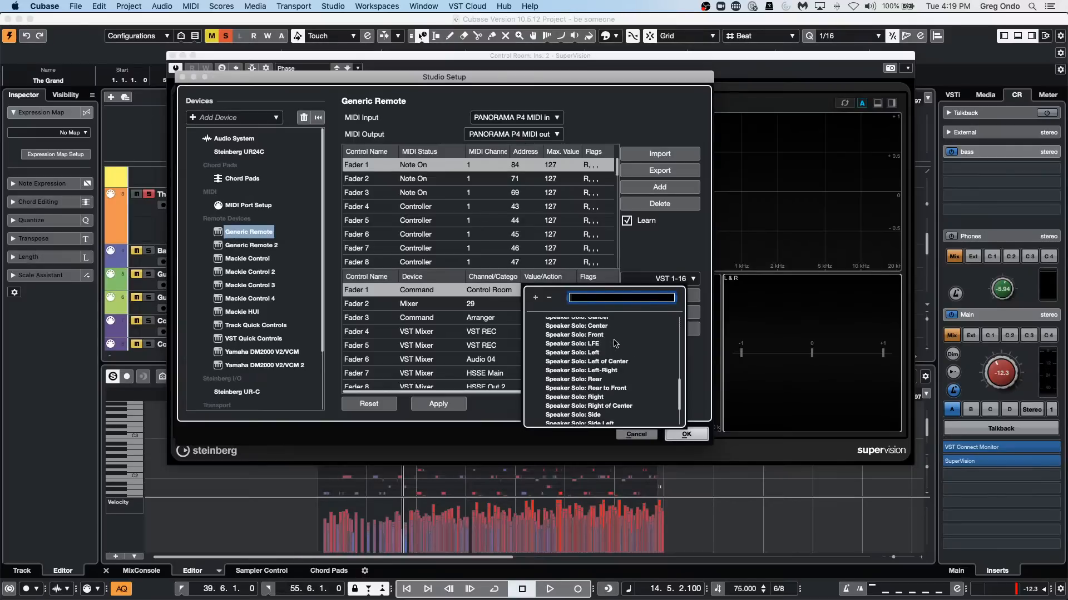
scroll(615, 343, "down", 4)
scroll(615, 343, "down", 3)
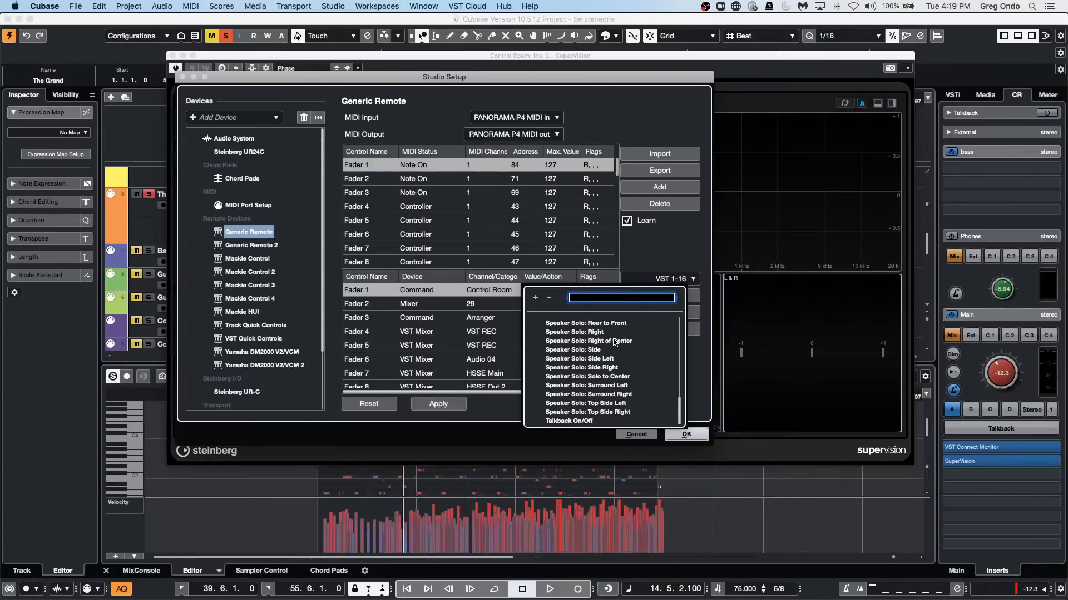
left_click(493, 292)
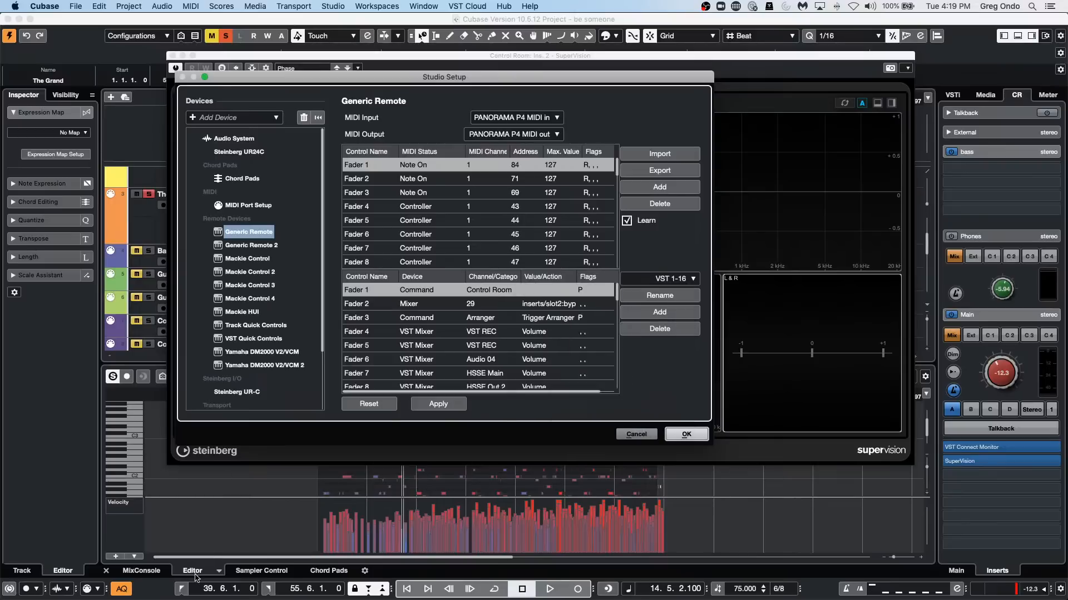
left_click(686, 434)
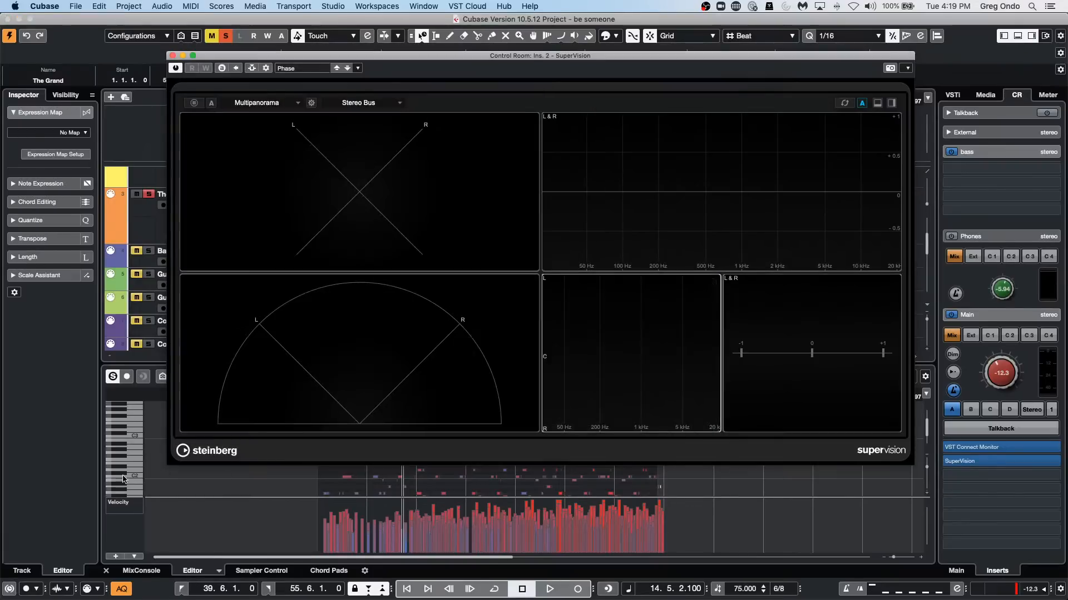
Close the Control Room's SuperVision window and select the Stereo output channel in the project window's MixConsole.
left_click(141, 571)
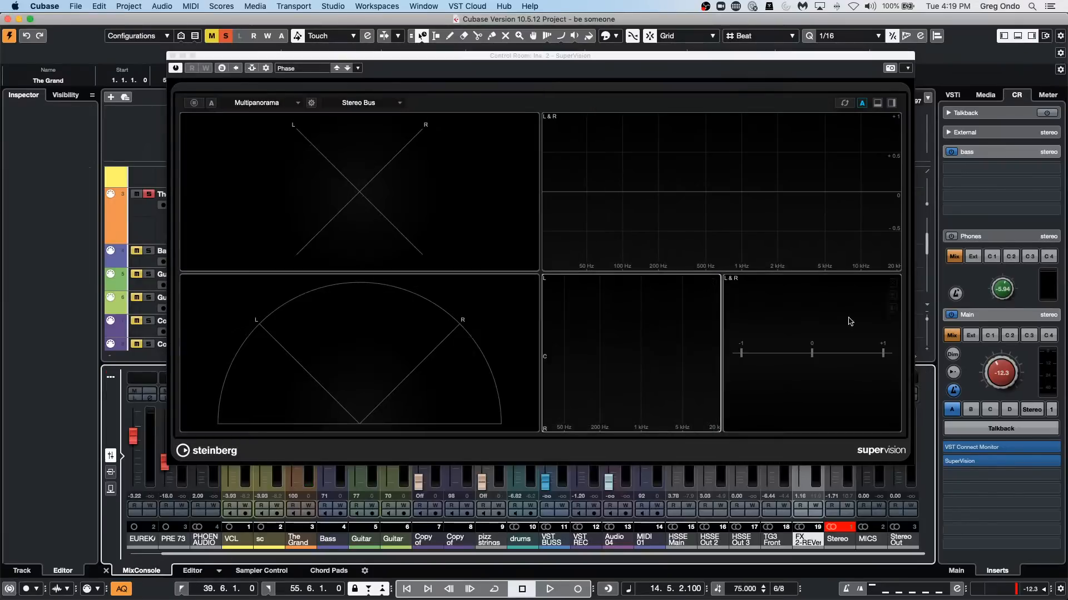
left_click(173, 57)
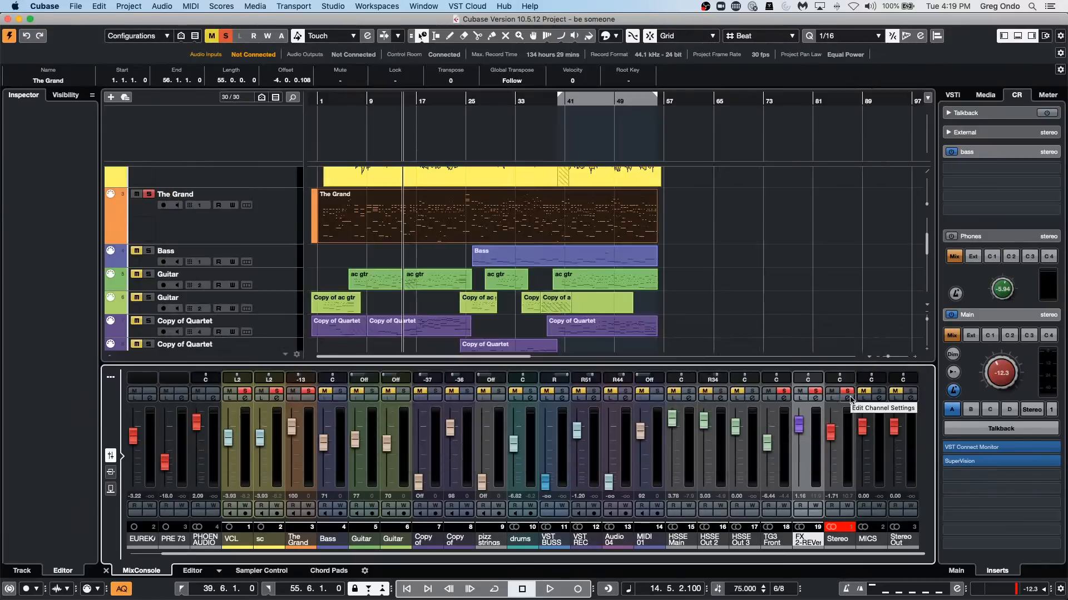
left_click(845, 483)
Expand the Input/Output Channels folder in the track list and open the Stereo channel's settings to view its cue sends and destinations.
scroll(221, 277, "down", 5)
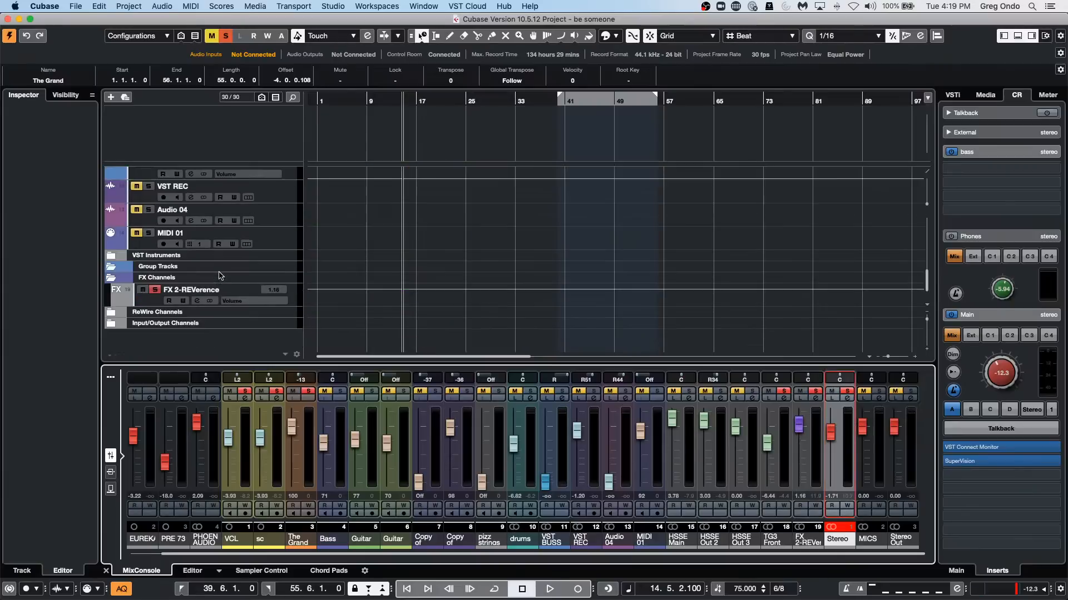
left_click(111, 324)
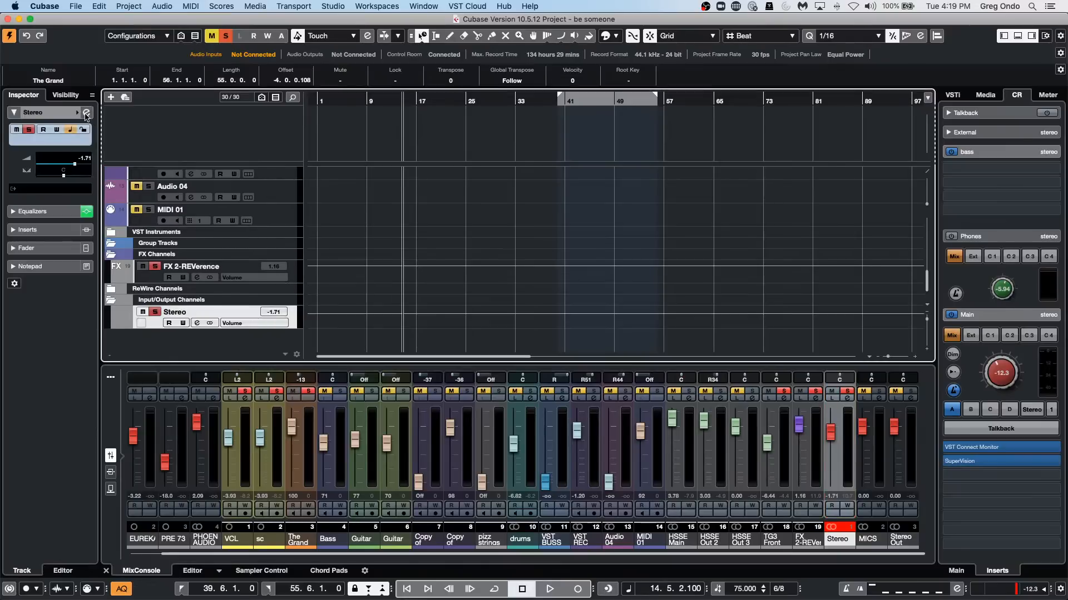
left_click(86, 112)
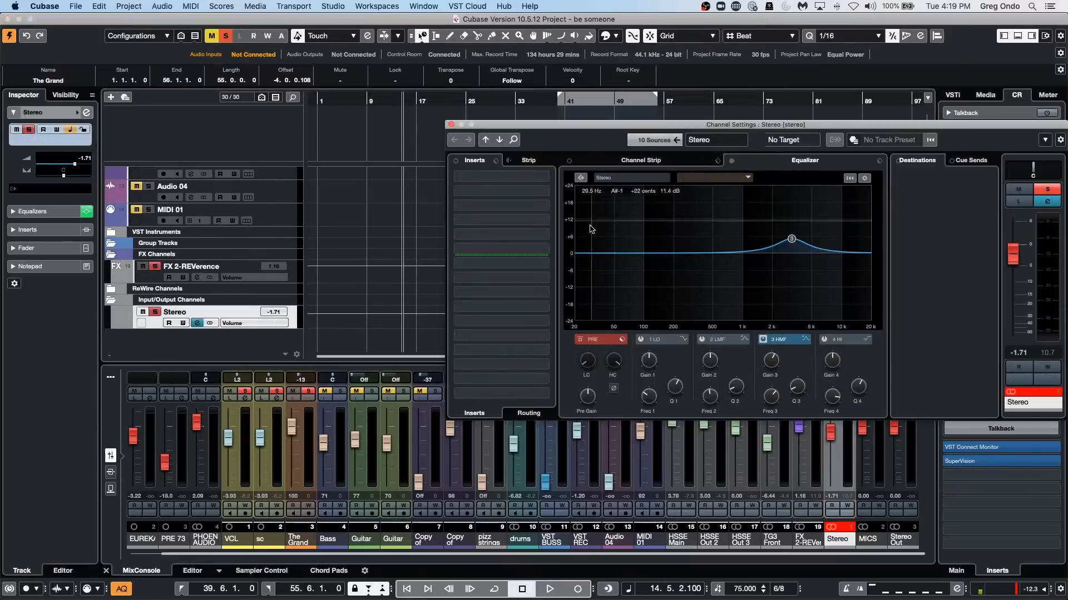
left_click(970, 161)
left_click(919, 161)
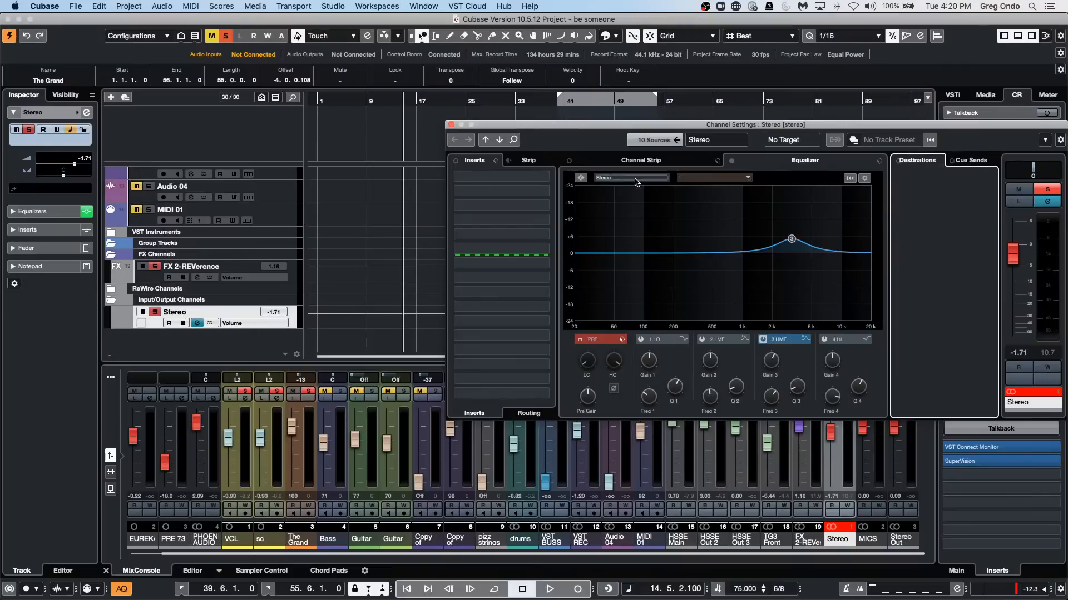
Load the SuperVision analyzer into the first insert slot of the Stereo output channel and close the plug-in window.
left_click(528, 176)
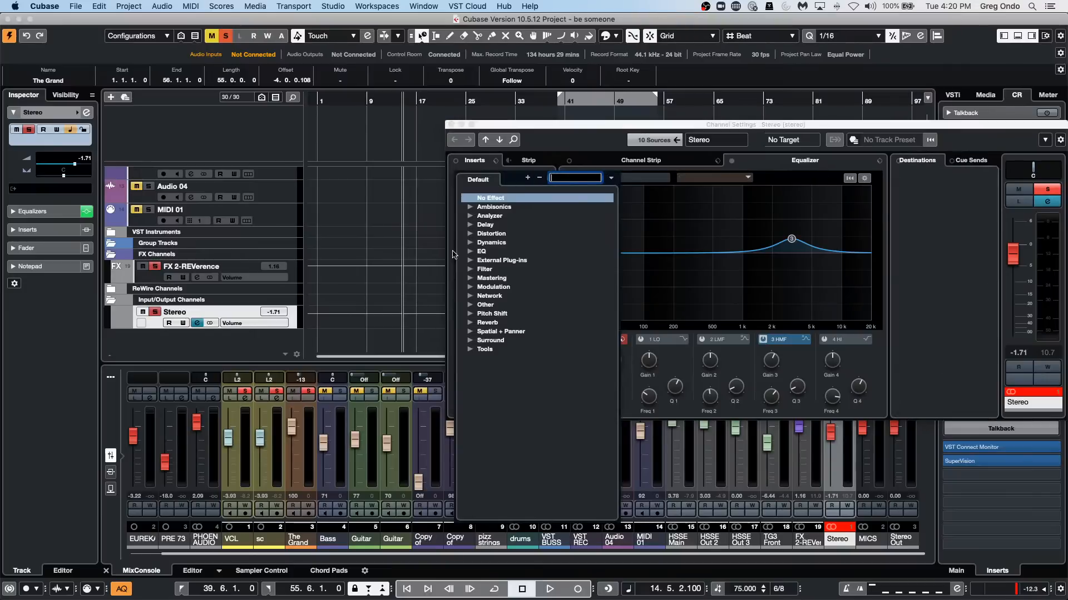
left_click(473, 216)
left_click(503, 226)
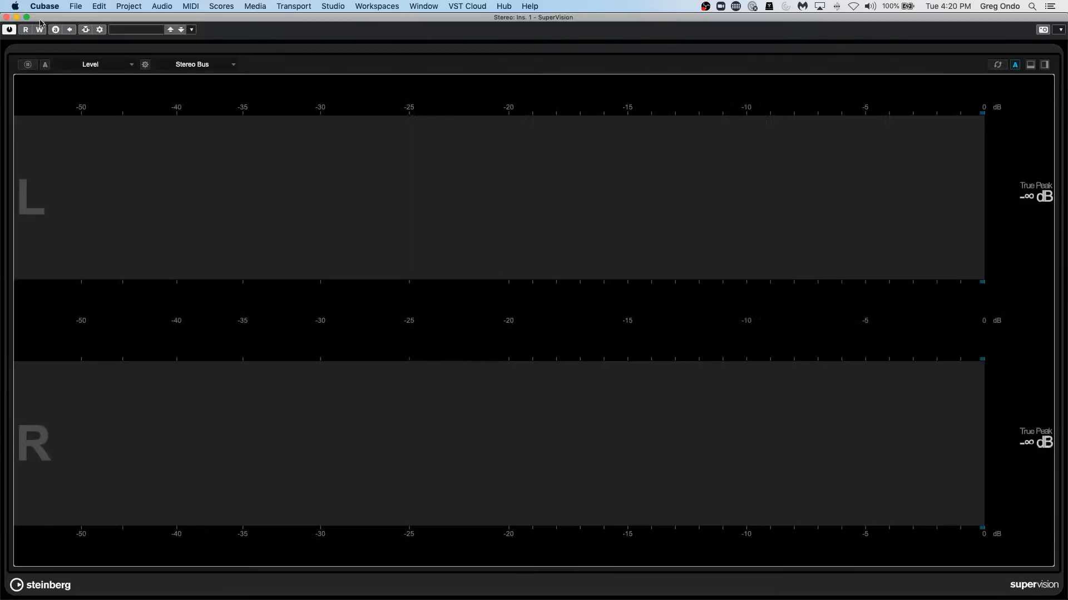
left_click_drag(186, 20, 361, 41)
left_click(181, 41)
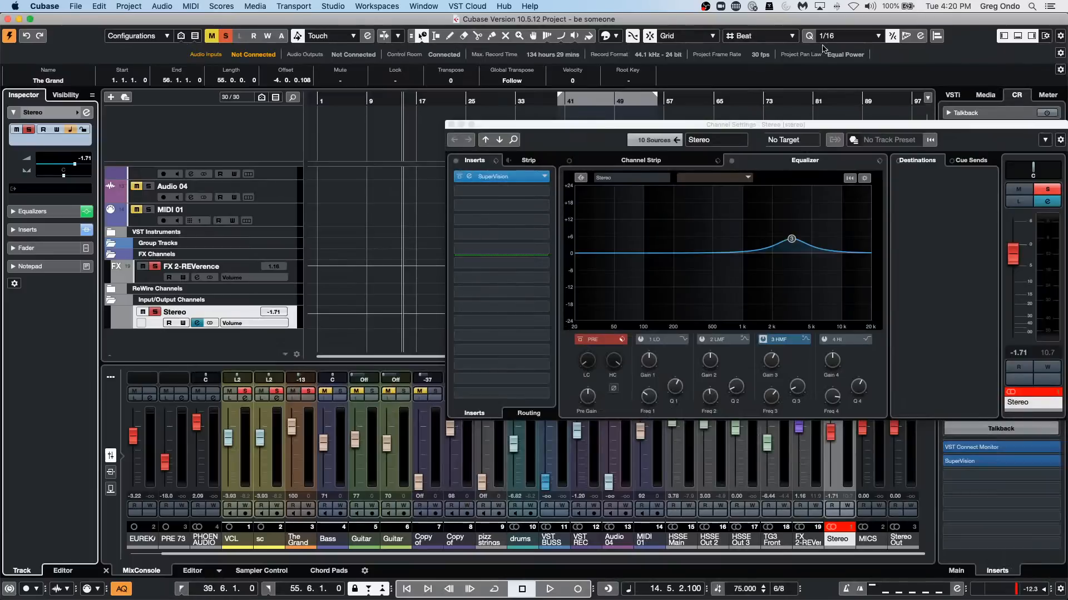
Move the Stereo channel settings window up and set Fader 1's device to Mixer in the Studio Setup's Generic Remote.
left_click_drag(788, 125, 518, 18)
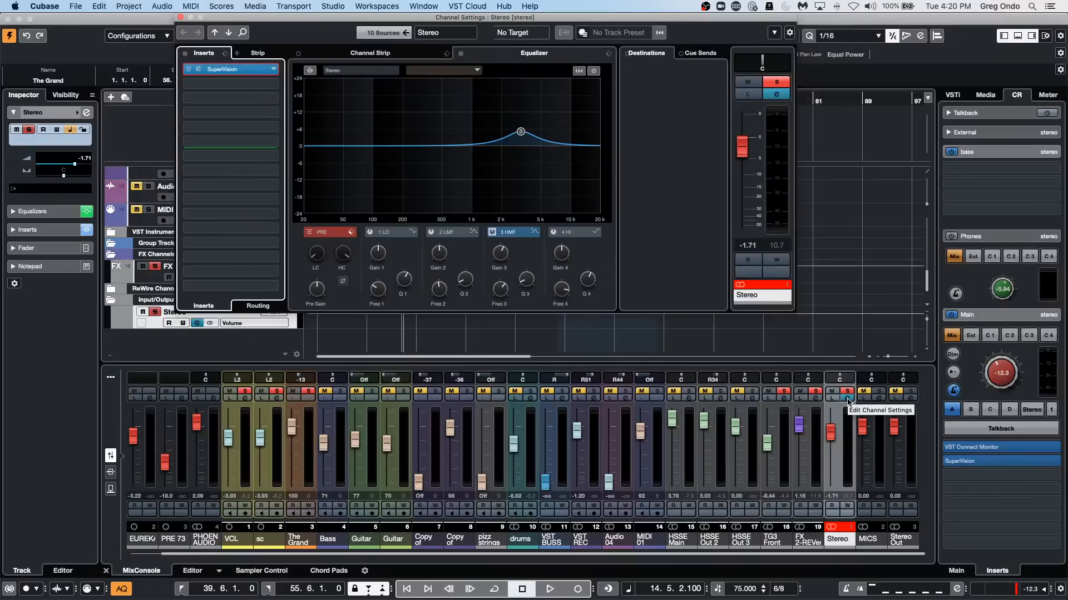
left_click(306, 6)
mouse_move(333, 6)
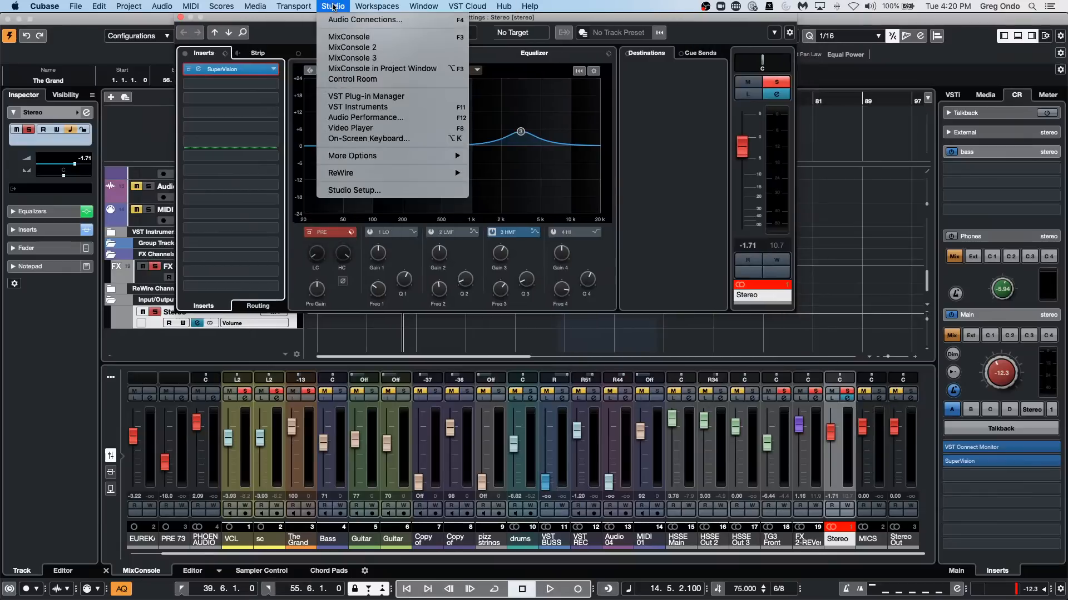
left_click(381, 189)
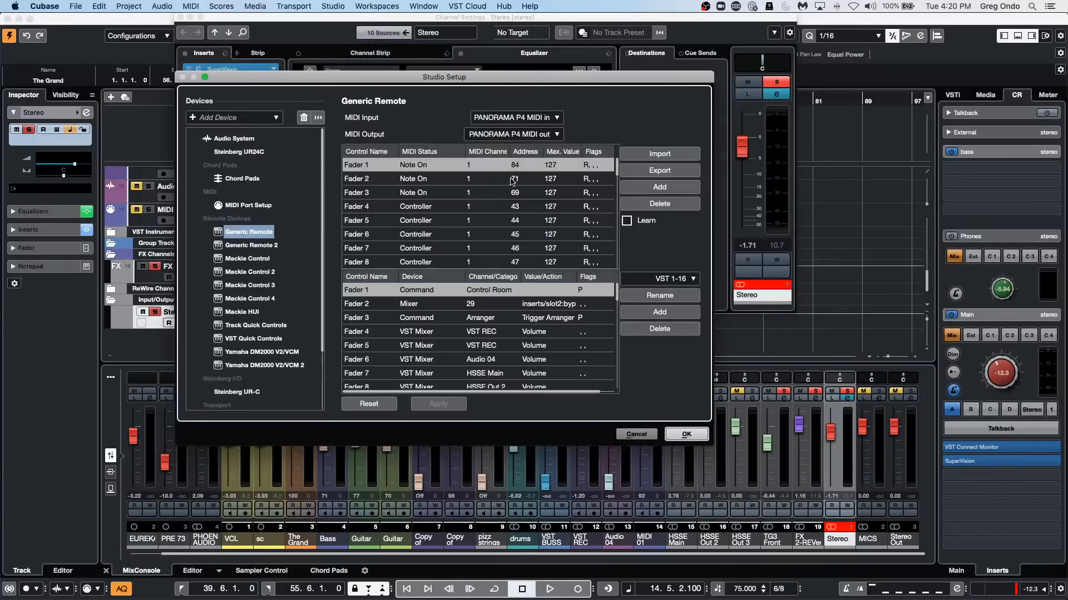
left_click(501, 290)
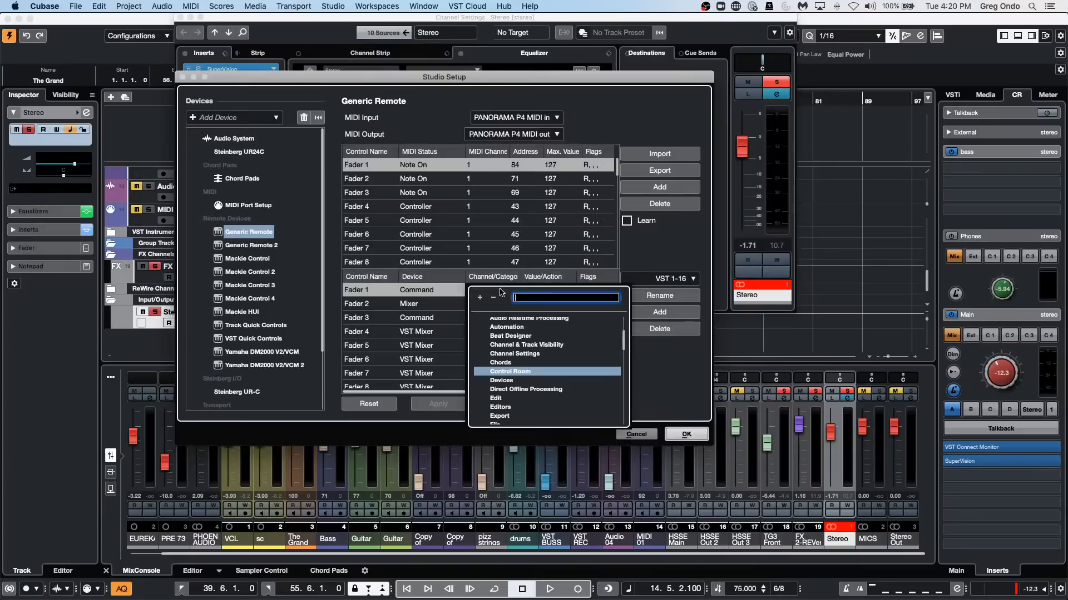
left_click(424, 293)
left_click(423, 293)
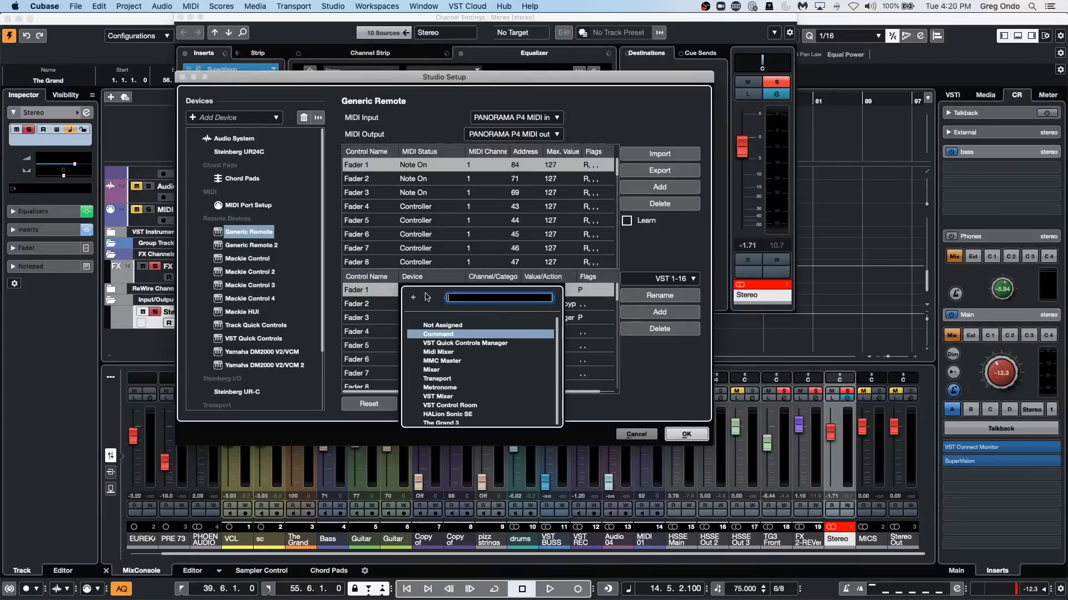
left_click(437, 370)
Try Stereo Out as Fader 1's channel and check the insert entries among its action choices.
left_click(482, 291)
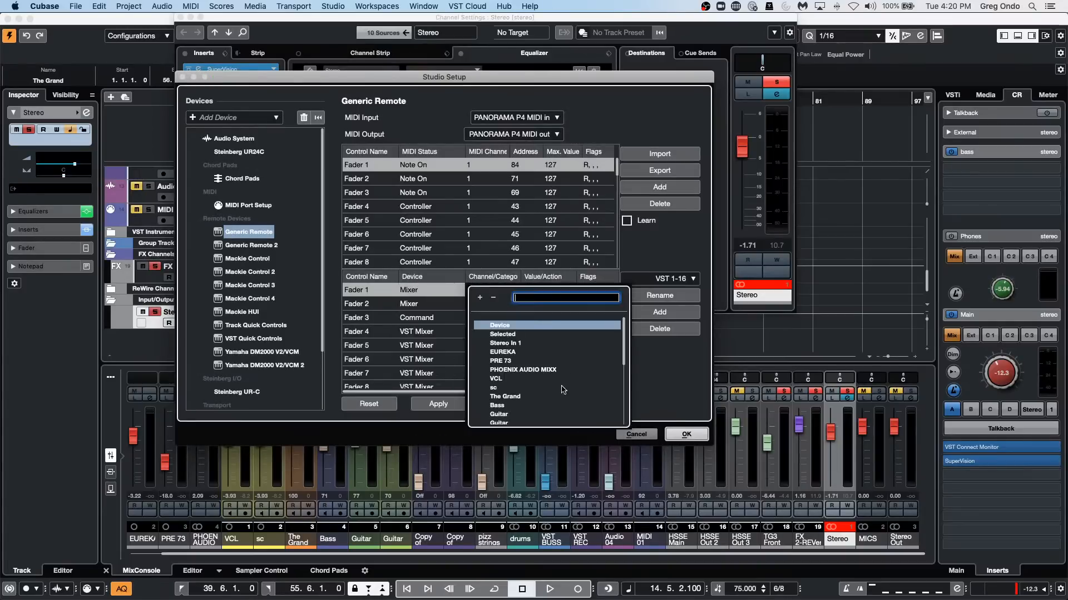
scroll(561, 387, "down", 5)
left_click(520, 423)
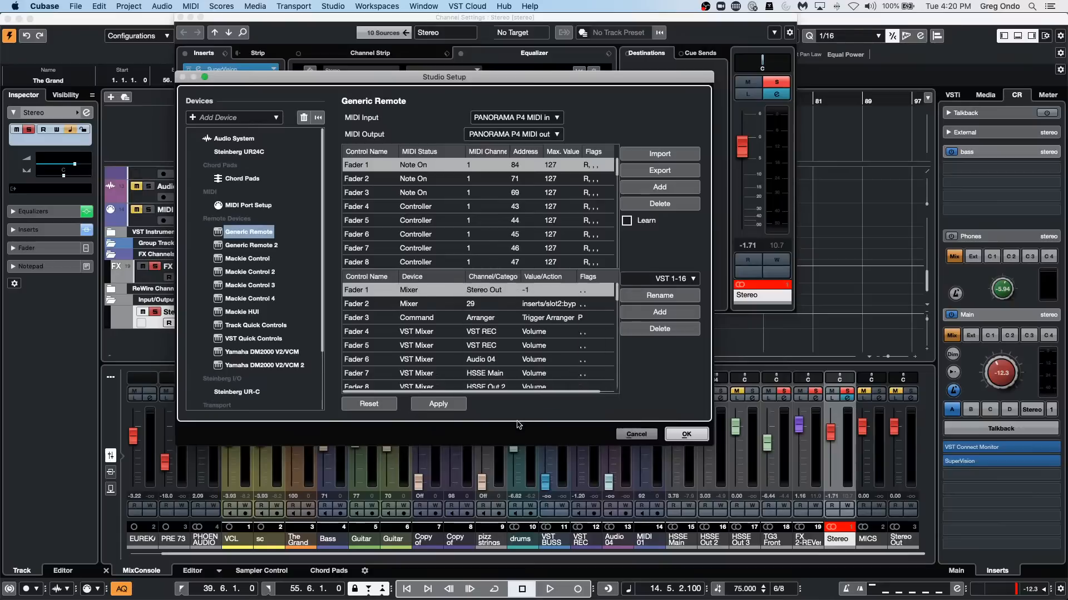
left_click(542, 290)
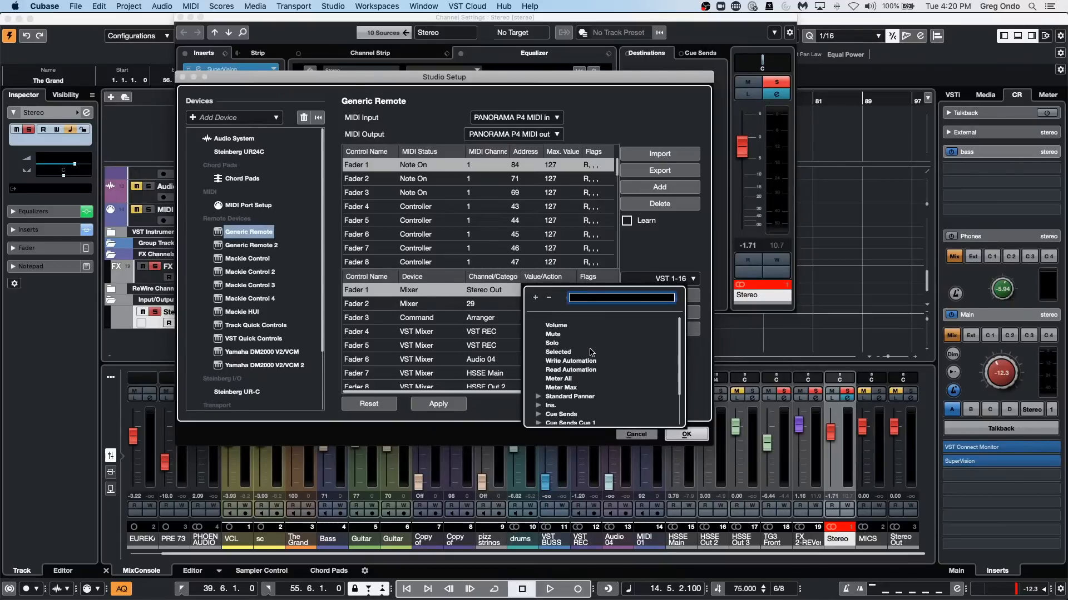
scroll(591, 352, "down", 2)
left_click(538, 379)
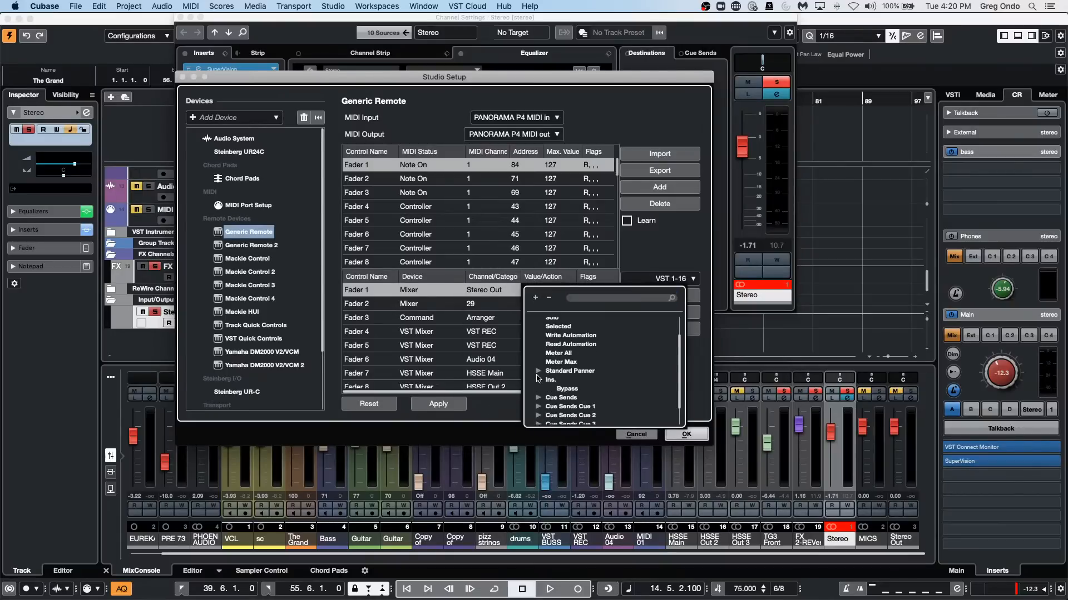
left_click(539, 380)
scroll(592, 352, "down", 2)
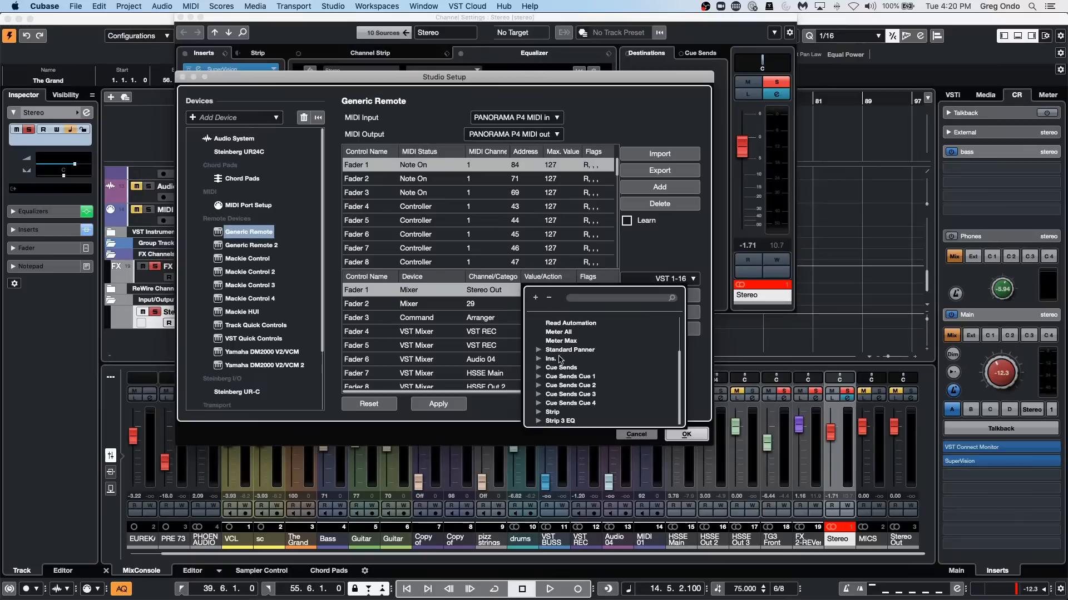
left_click(539, 359)
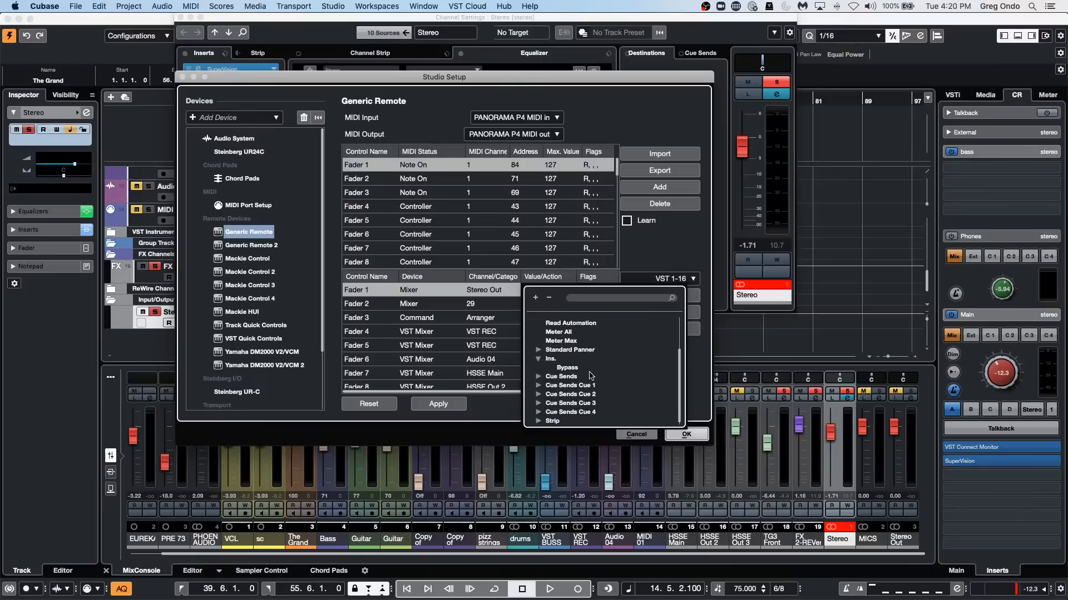
left_click(453, 346)
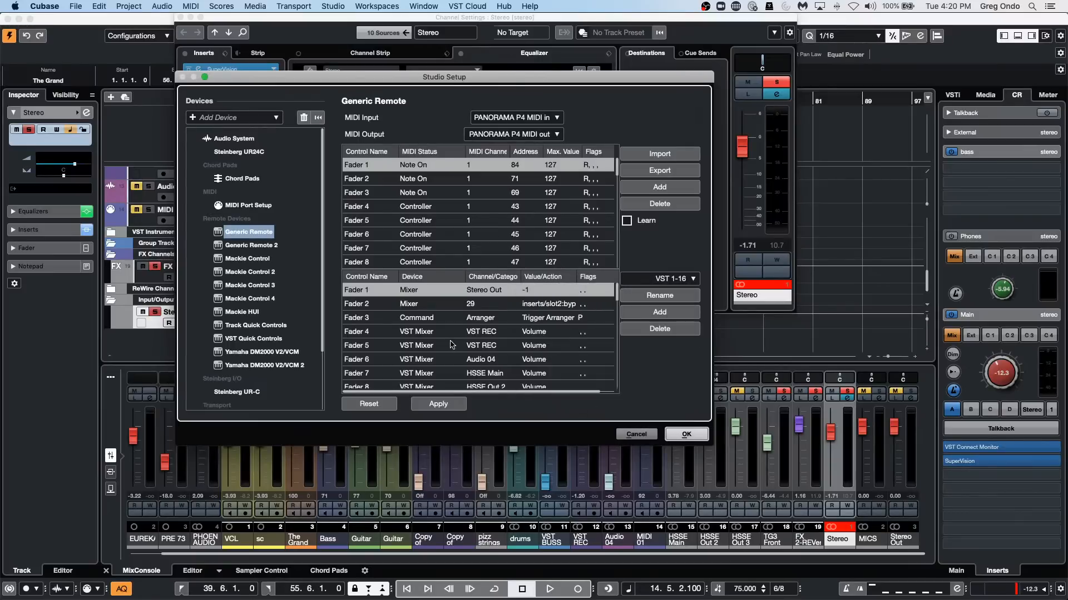
Set Fader 1's channel to Stereo, check the action choices under Ins. 1 SuperVision, and accept the Studio Setup.
left_click(508, 292)
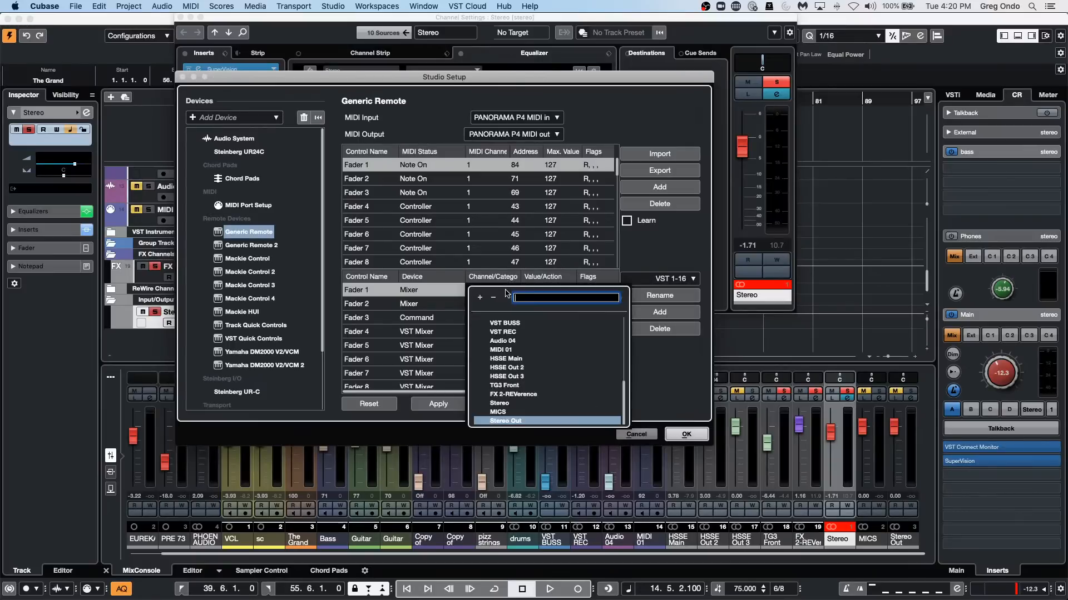
left_click(500, 404)
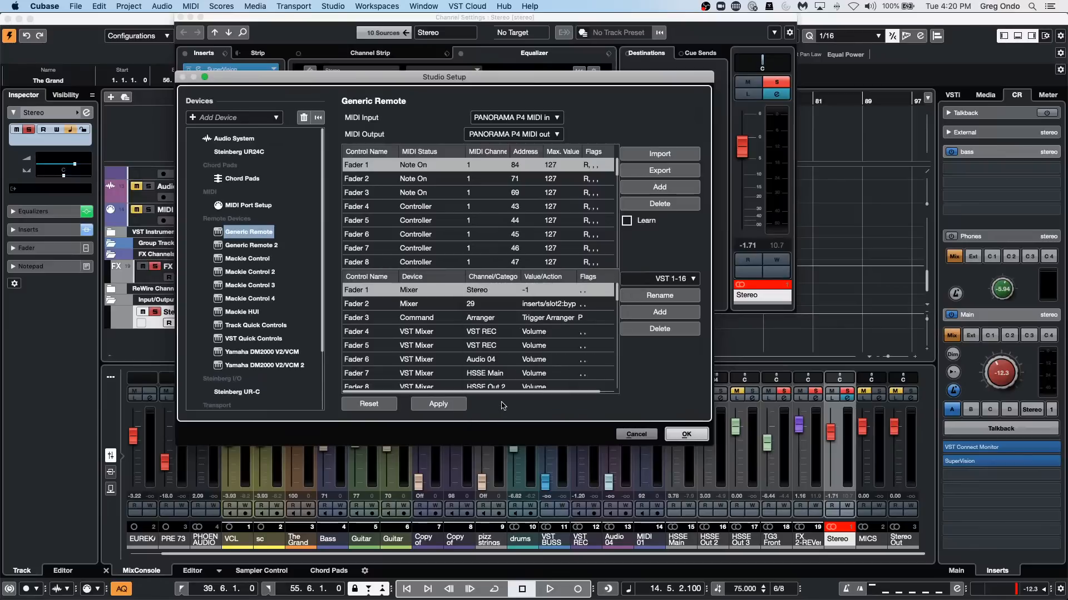
left_click(549, 293)
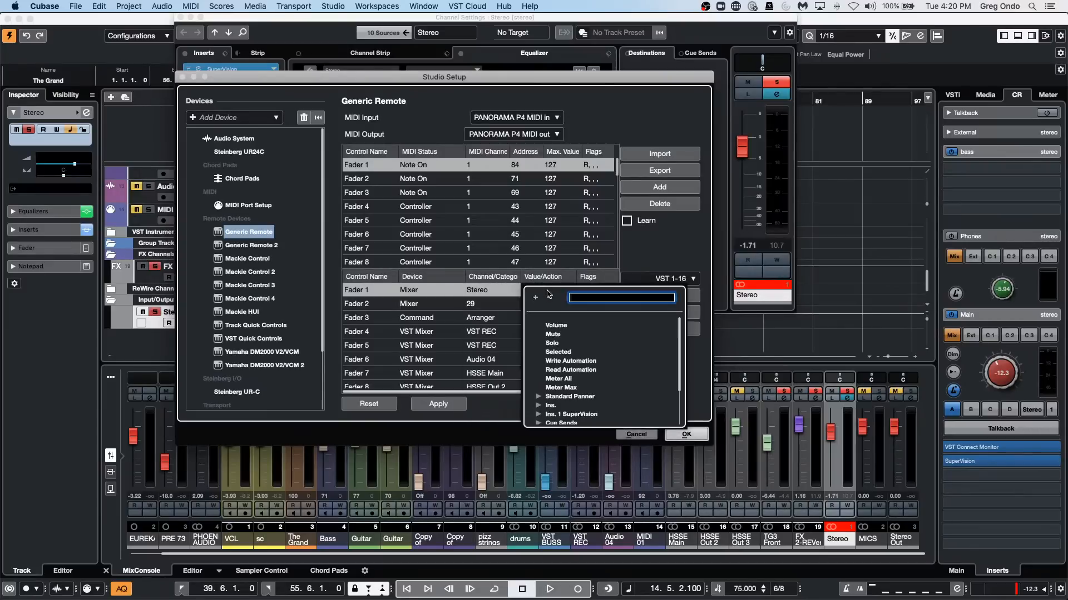
left_click(538, 415)
scroll(571, 392, "down", 3)
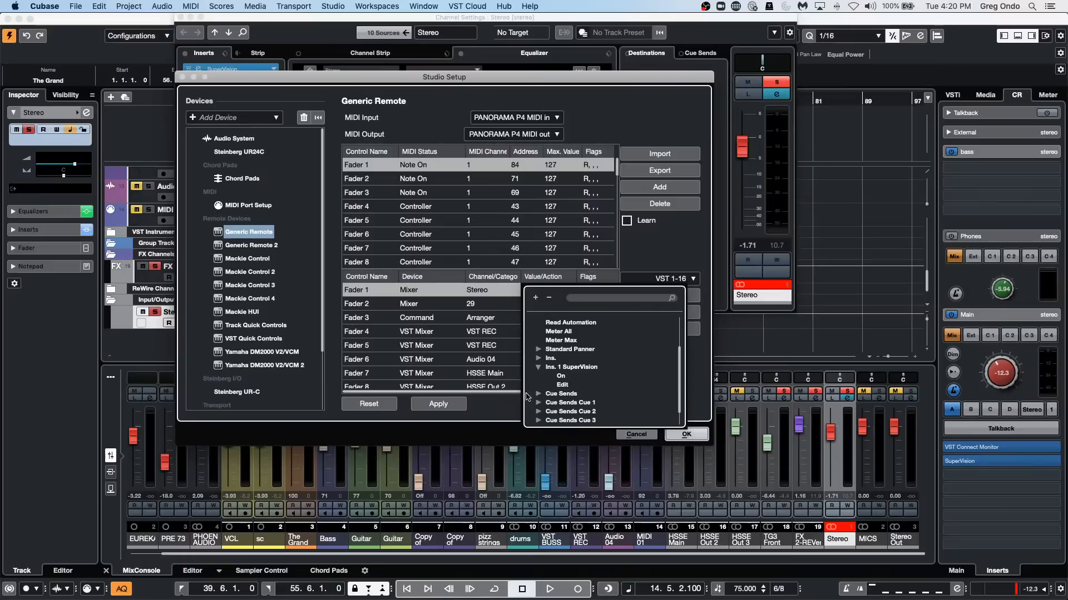
left_click(695, 438)
left_click(695, 438)
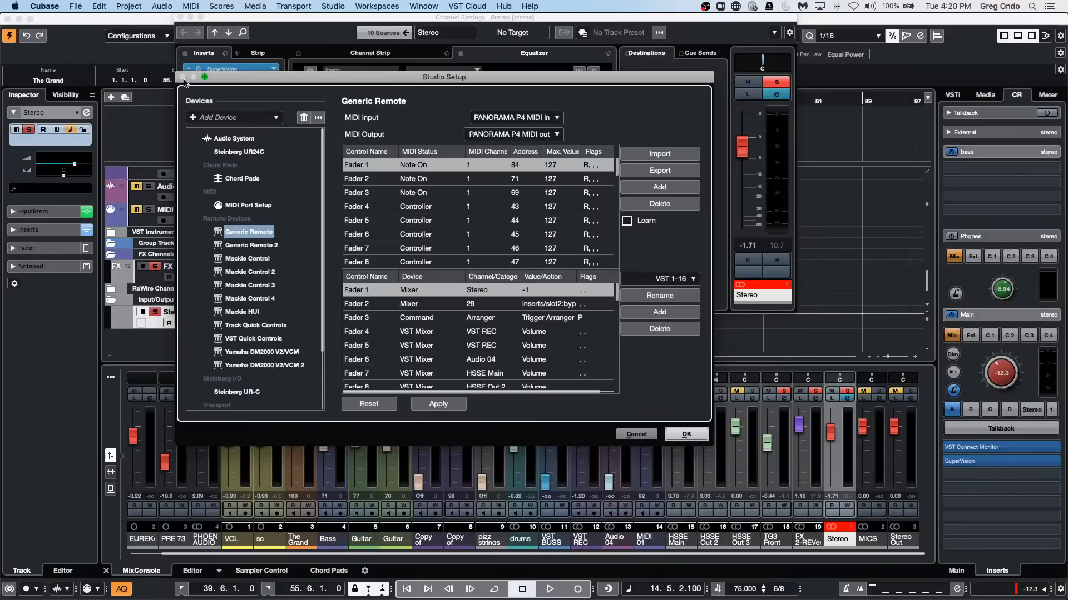
left_click(686, 434)
Open the Control Room's SuperVision, examine the Multicorrelation module during playback, and close the SuperVision and channel settings windows.
left_click(991, 461)
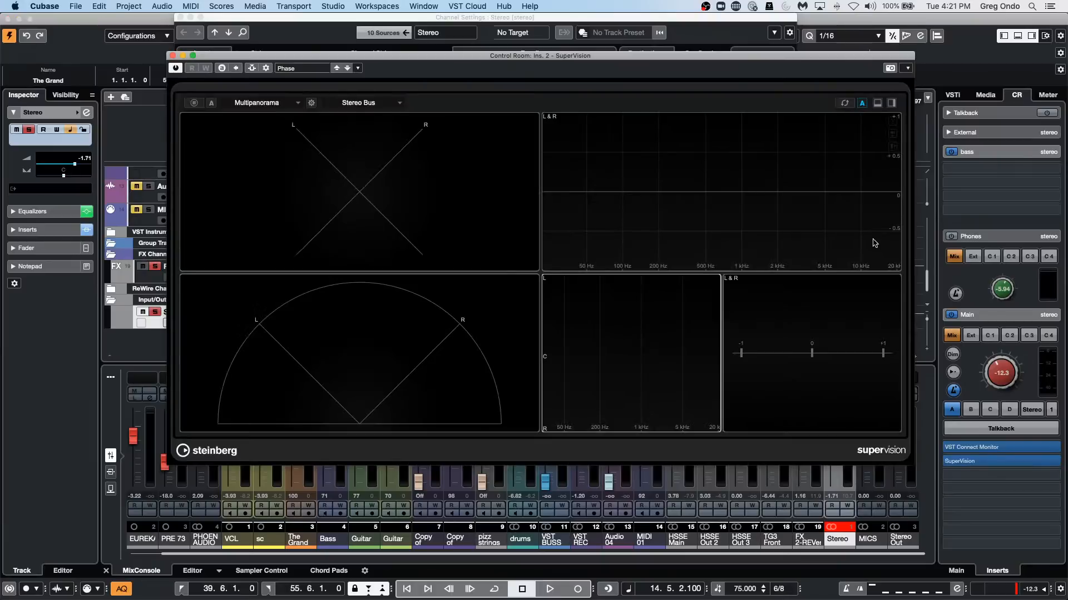
key("space")
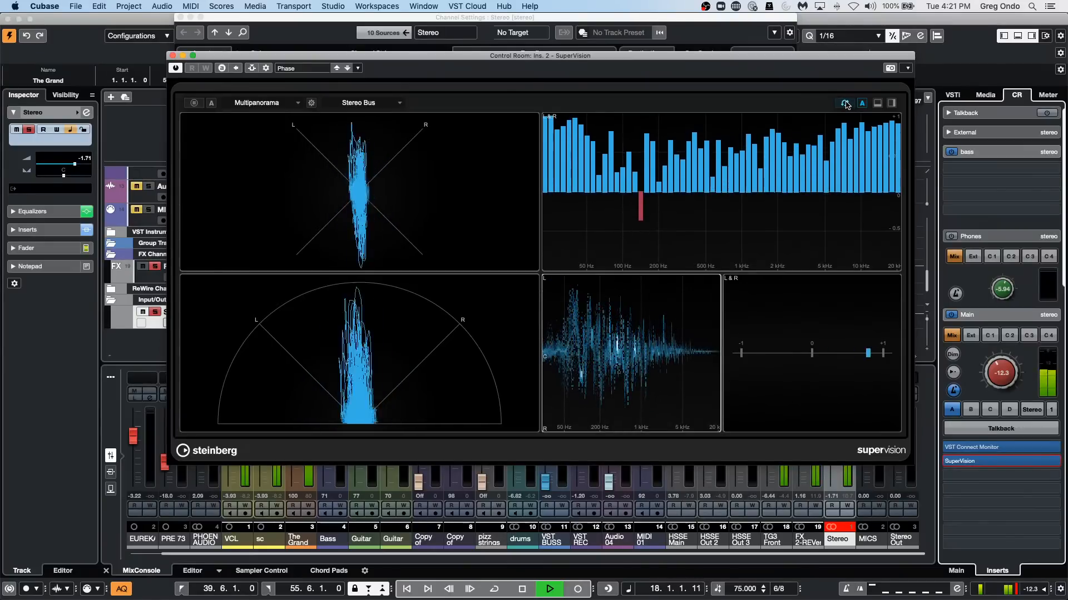
left_click(705, 142)
left_click(845, 104)
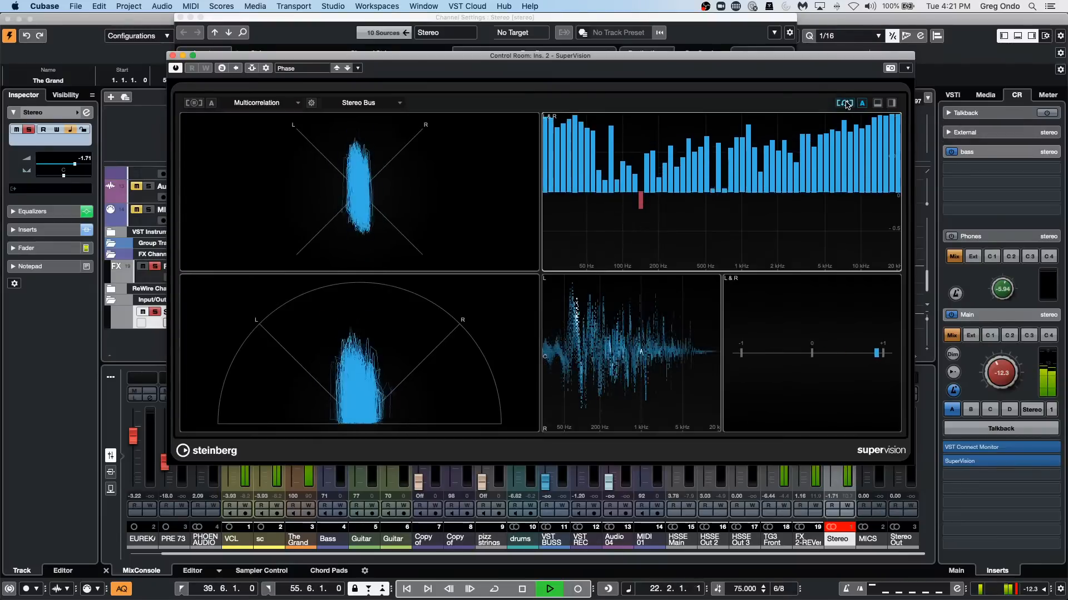
left_click(846, 105)
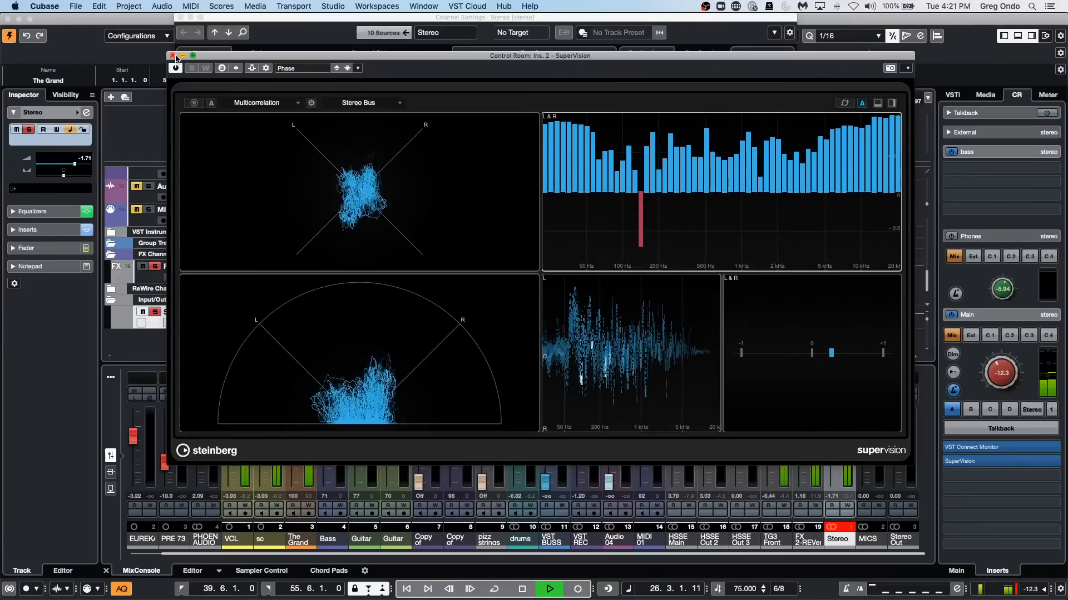
key("space")
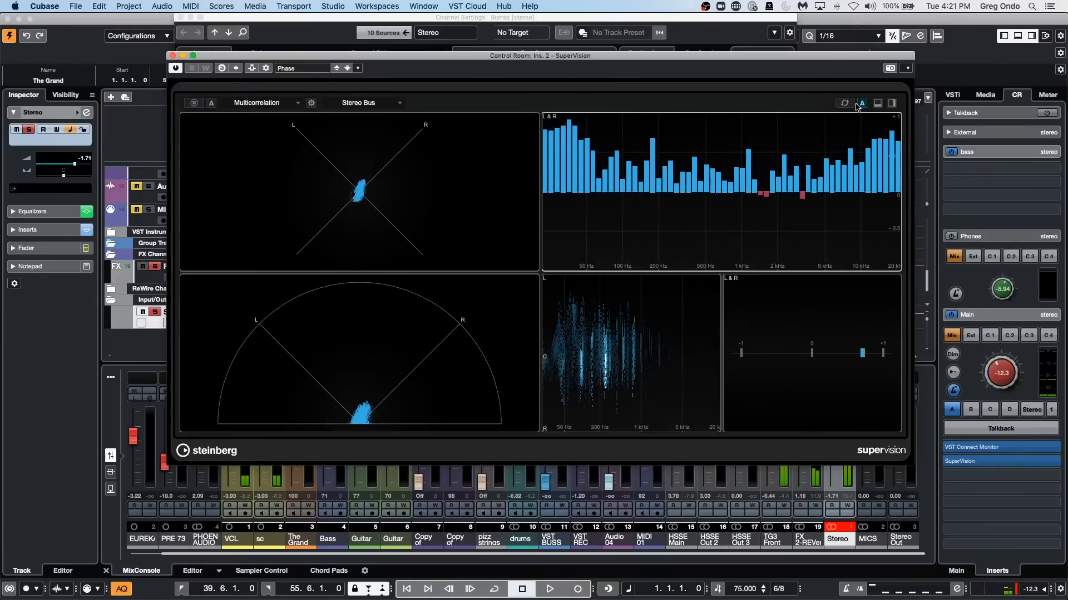
left_click(173, 56)
left_click(180, 18)
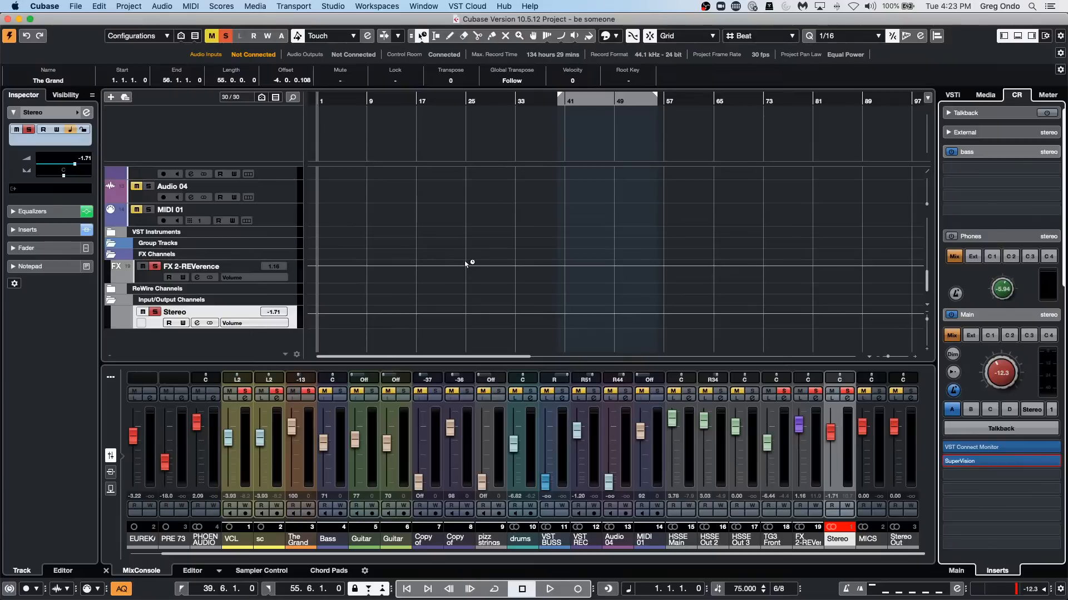
Play the project from about bar 9 and open the Stereo channel's settings.
key("space")
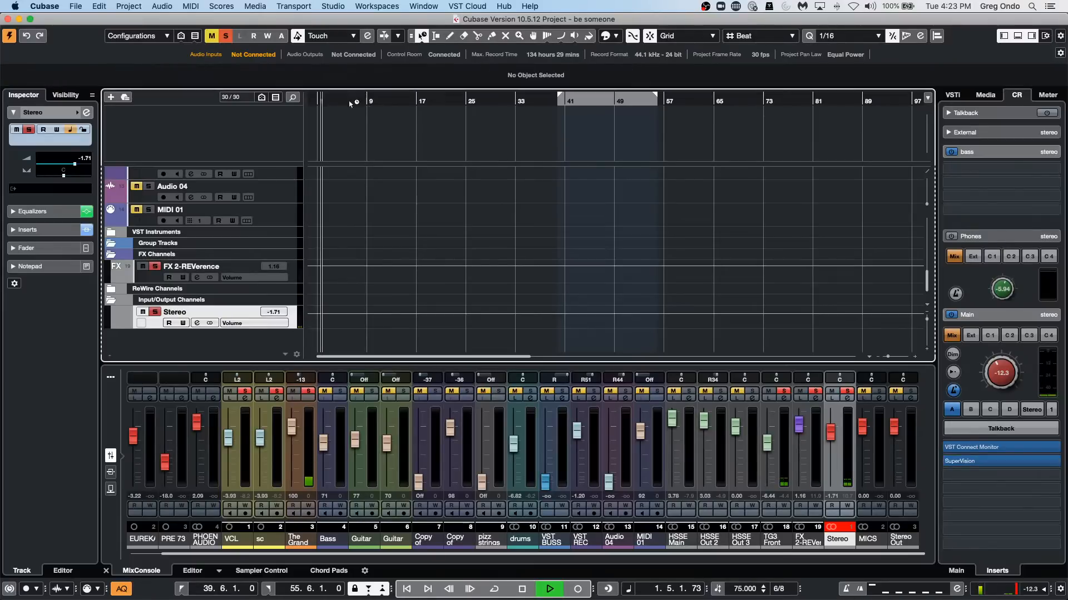
left_click(367, 101)
key("period")
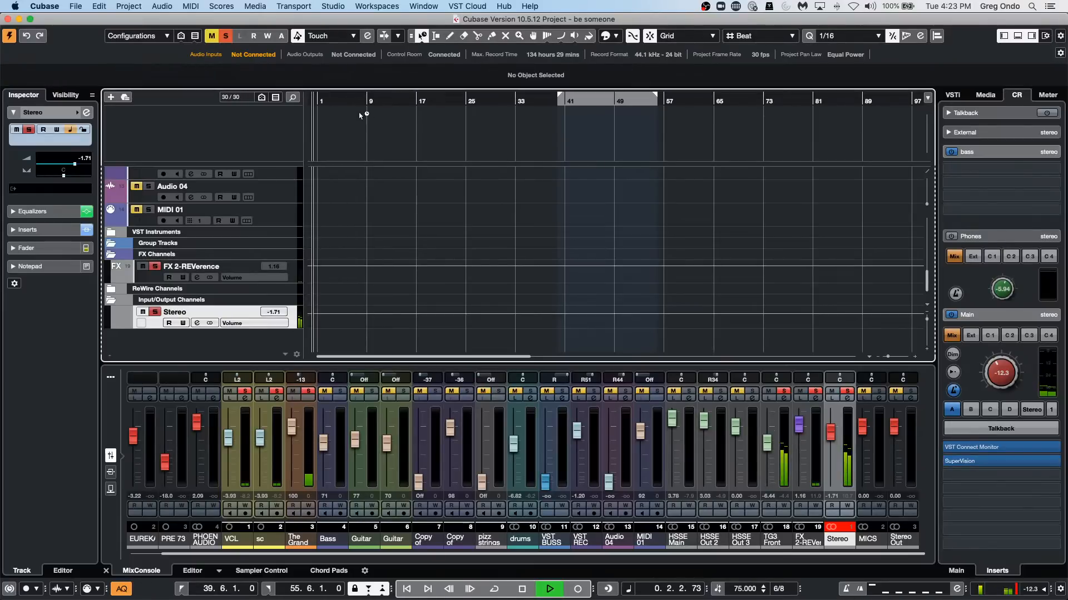
left_click(358, 102)
left_click(846, 399)
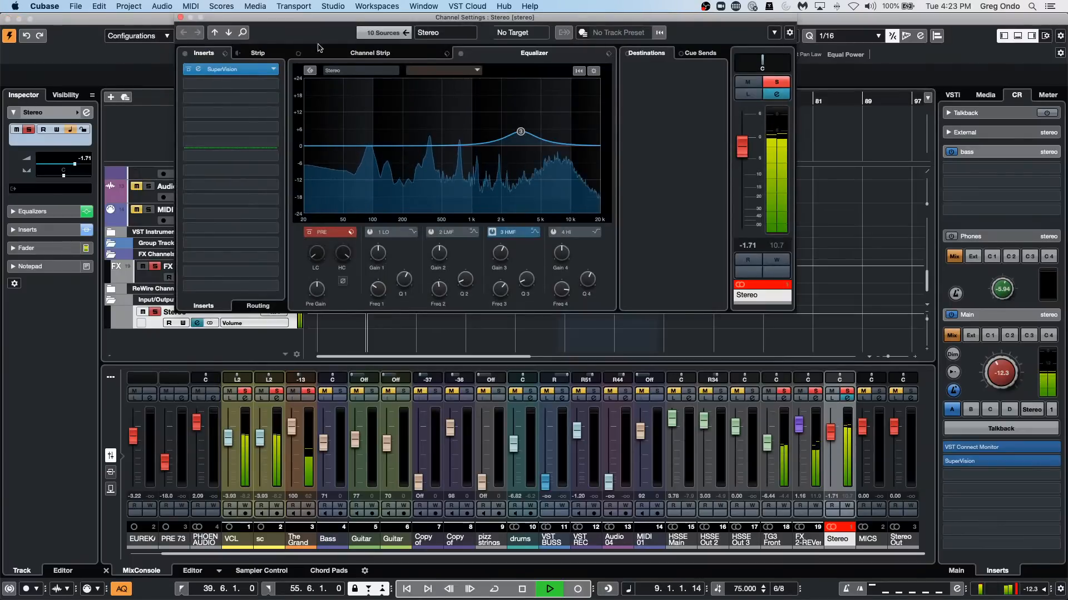
Add StereoEnhancer to the Stereo channel's second insert slot and audition its width at 0% and 200%.
left_click(223, 69)
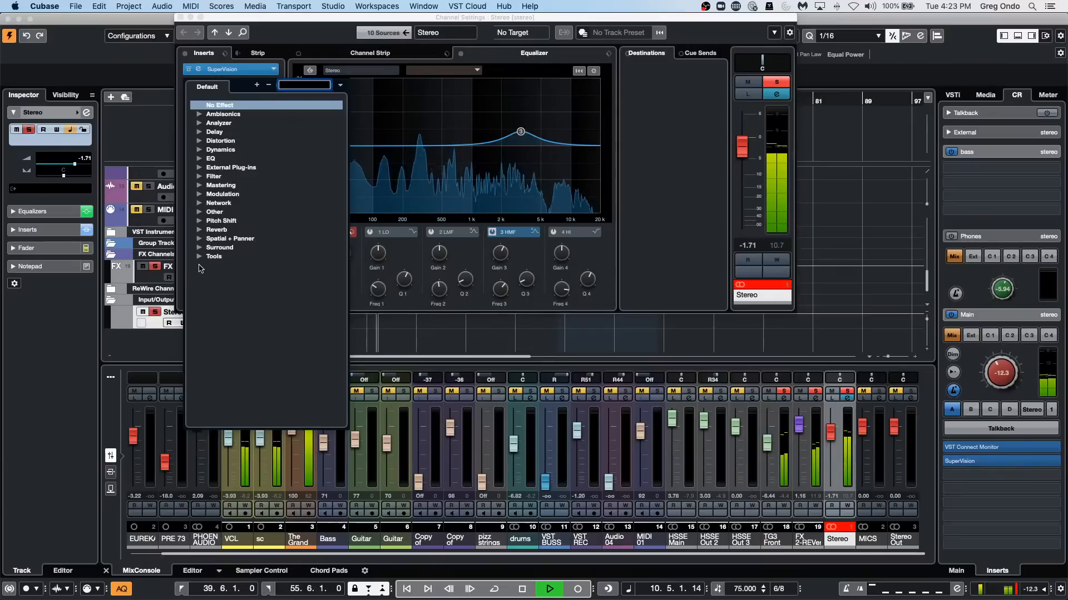
left_click(199, 238)
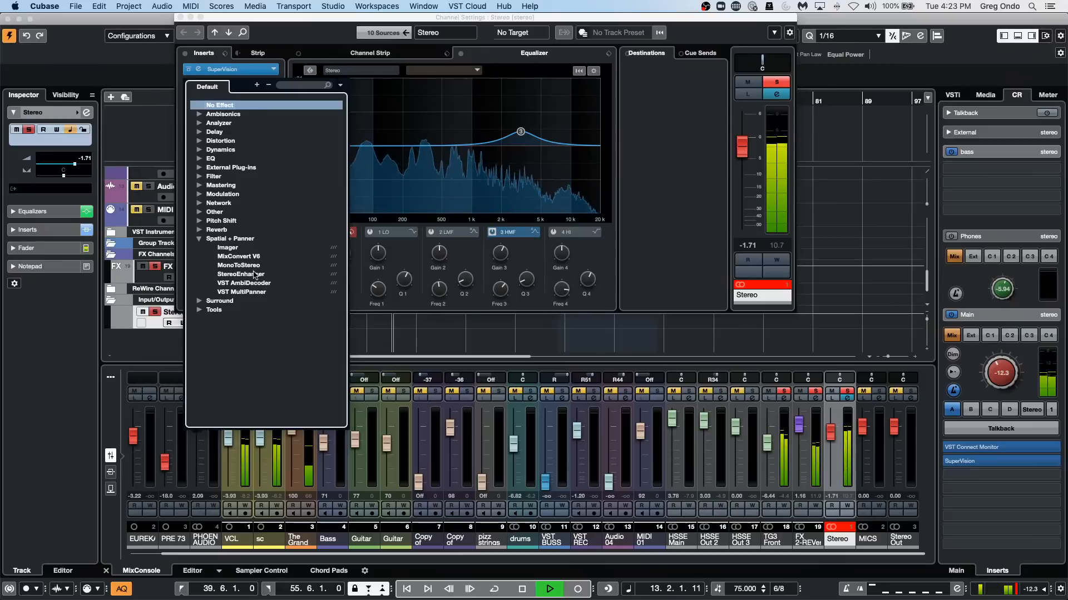
left_click(240, 274)
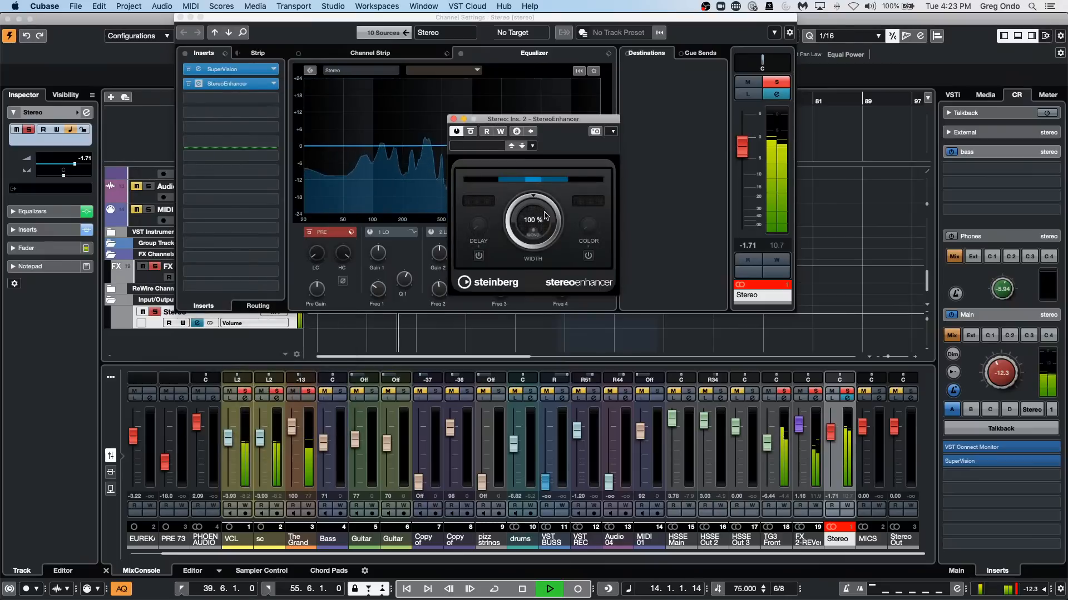
left_click_drag(544, 217, 507, 311)
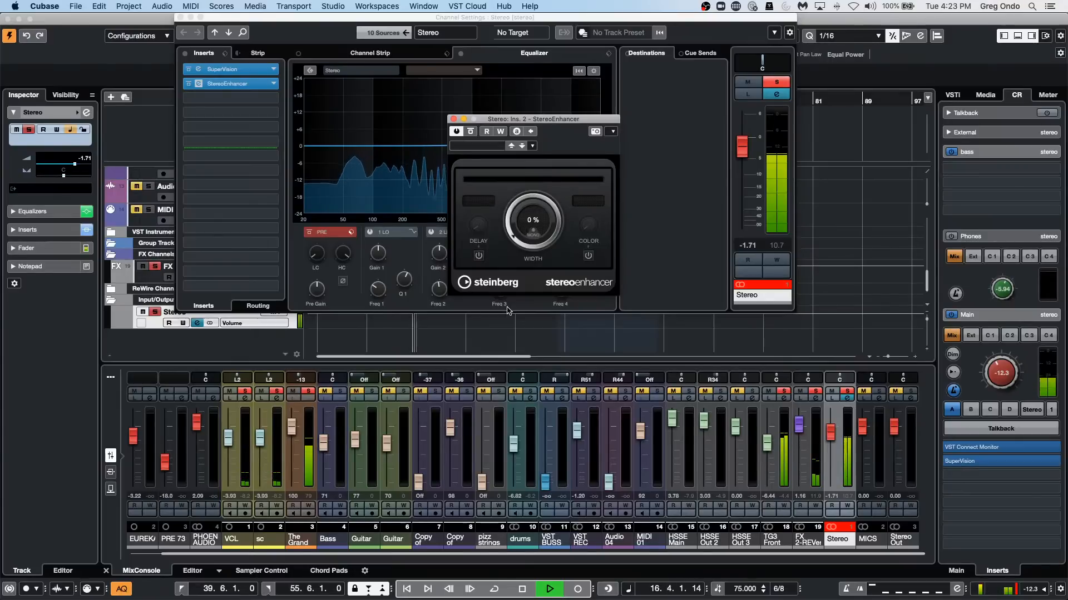
left_click_drag(507, 310, 512, 7)
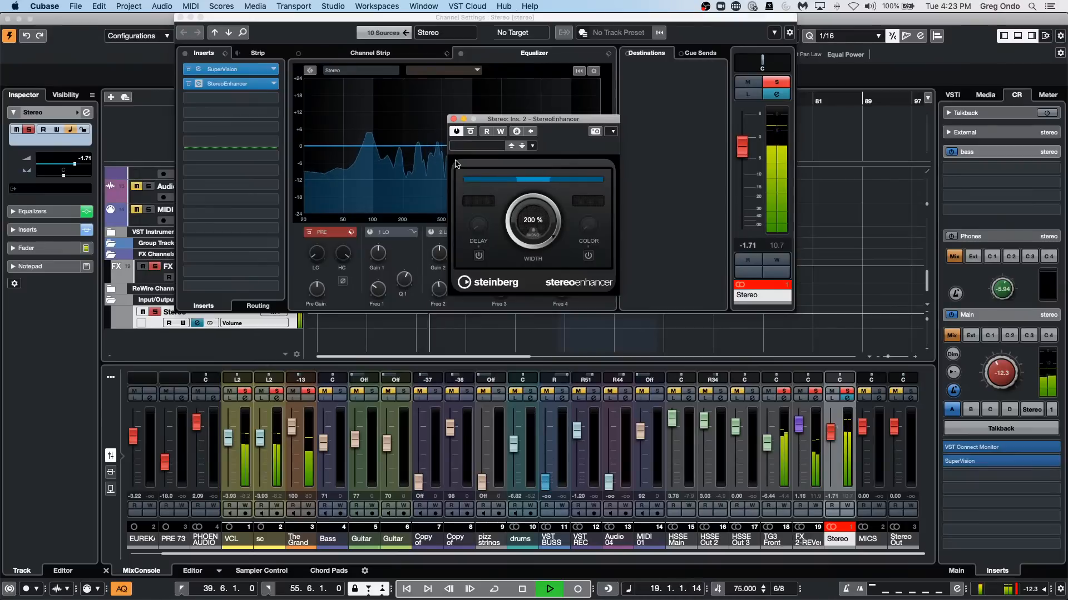
key("space")
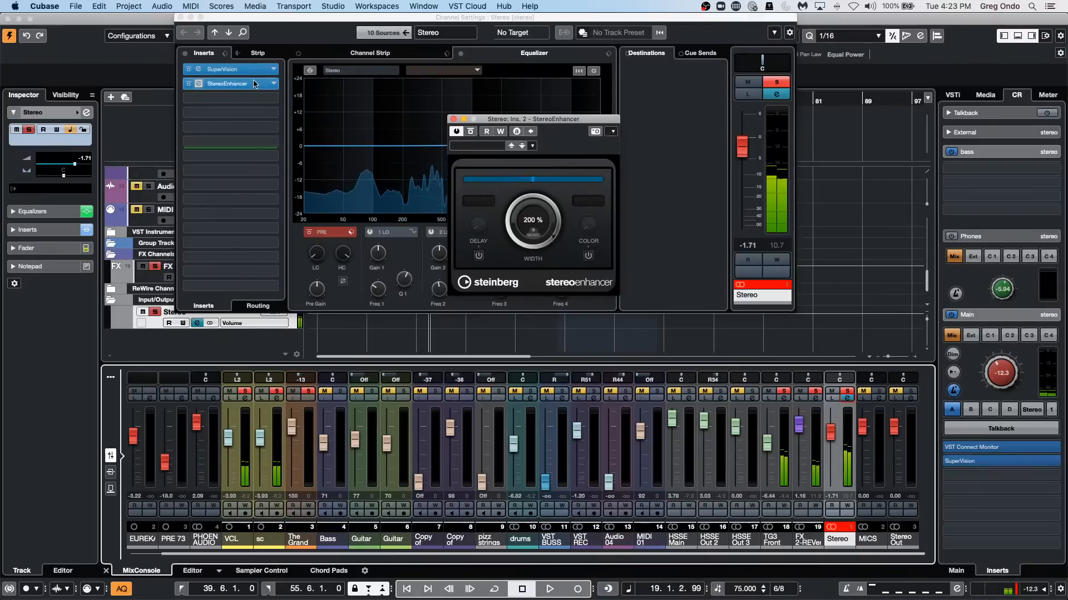
Move StereoEnhancer to the post-fader insert slot 7 of the Stereo channel and restart playback.
left_click(255, 85)
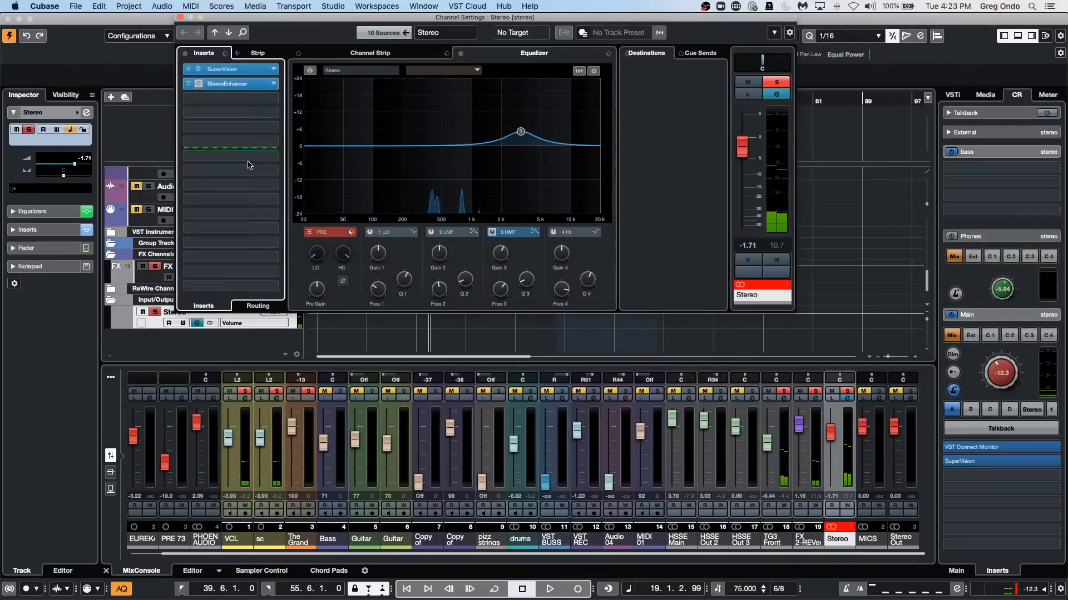
left_click(253, 97)
key("Escape")
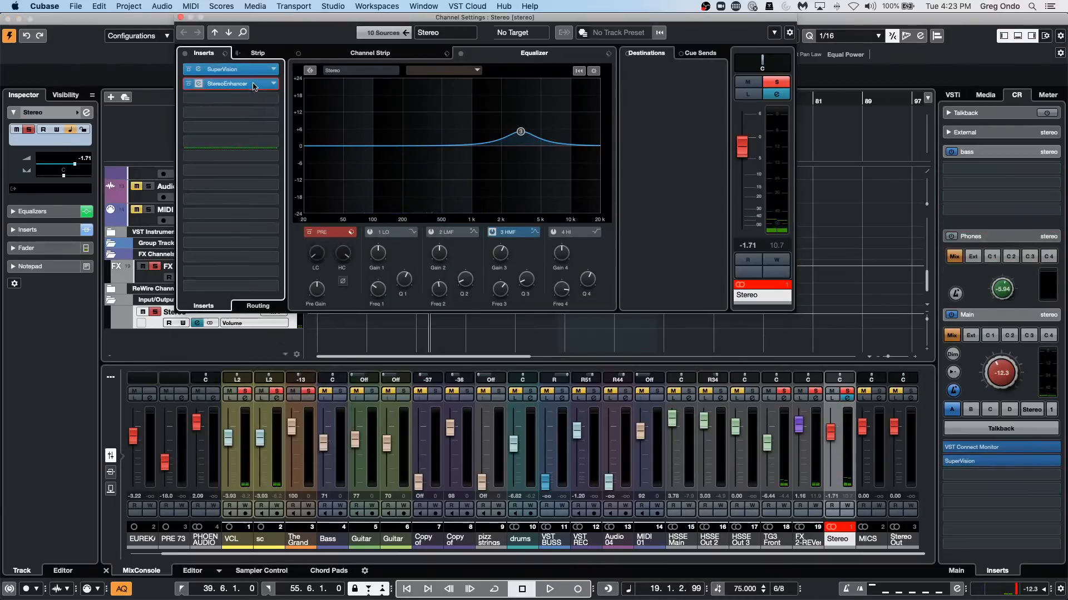
left_click_drag(245, 83, 241, 159)
key("space")
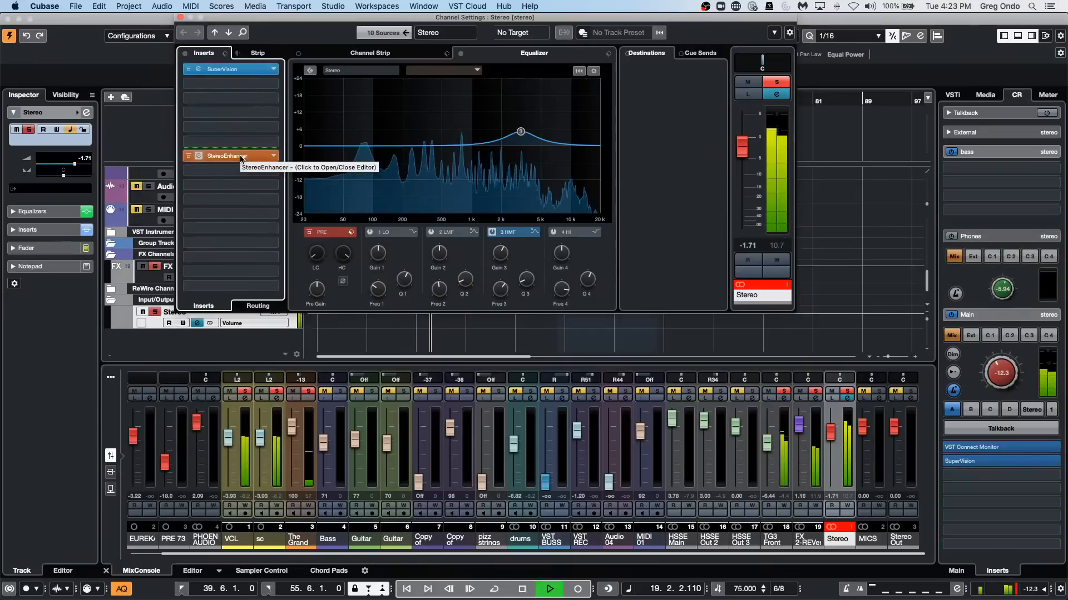
Set StereoEnhancer's width to 93% during playback, stop, and close the plug-in and channel settings windows.
left_click(239, 160)
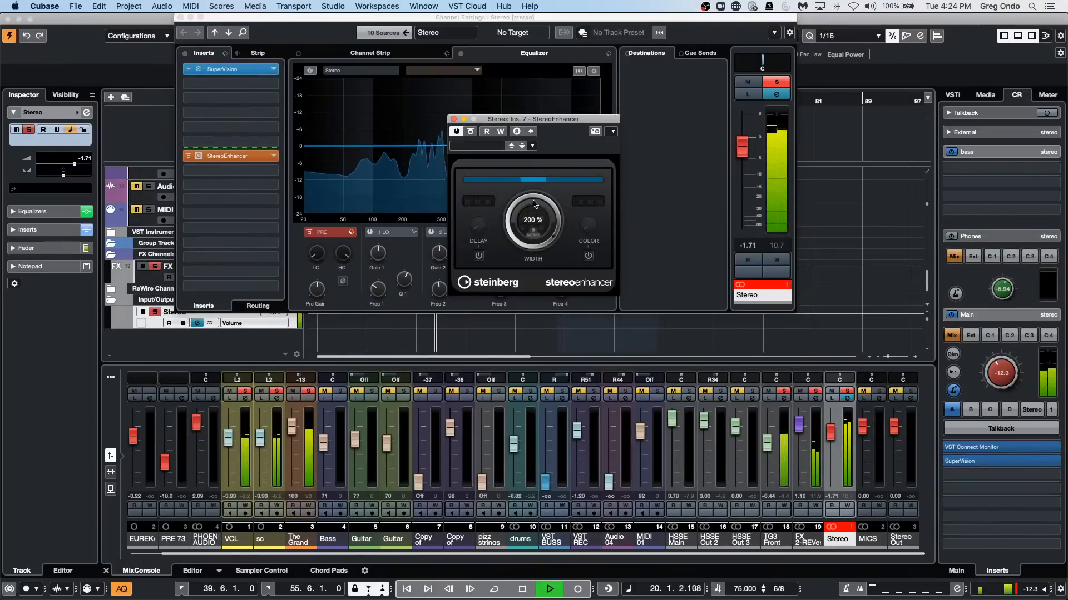
left_click_drag(532, 222, 504, 234)
key("space")
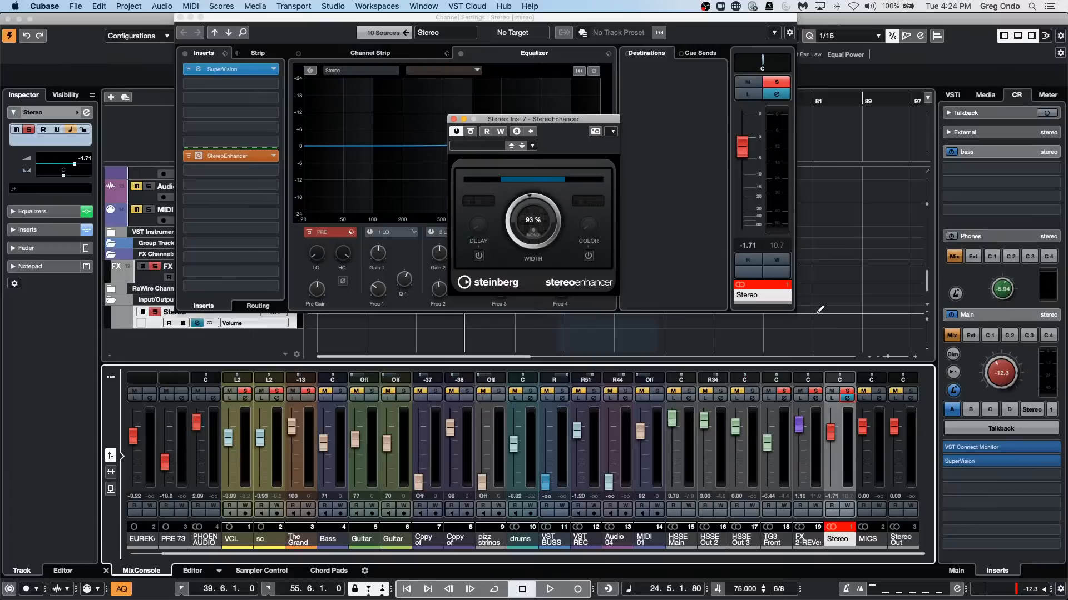
left_click(453, 119)
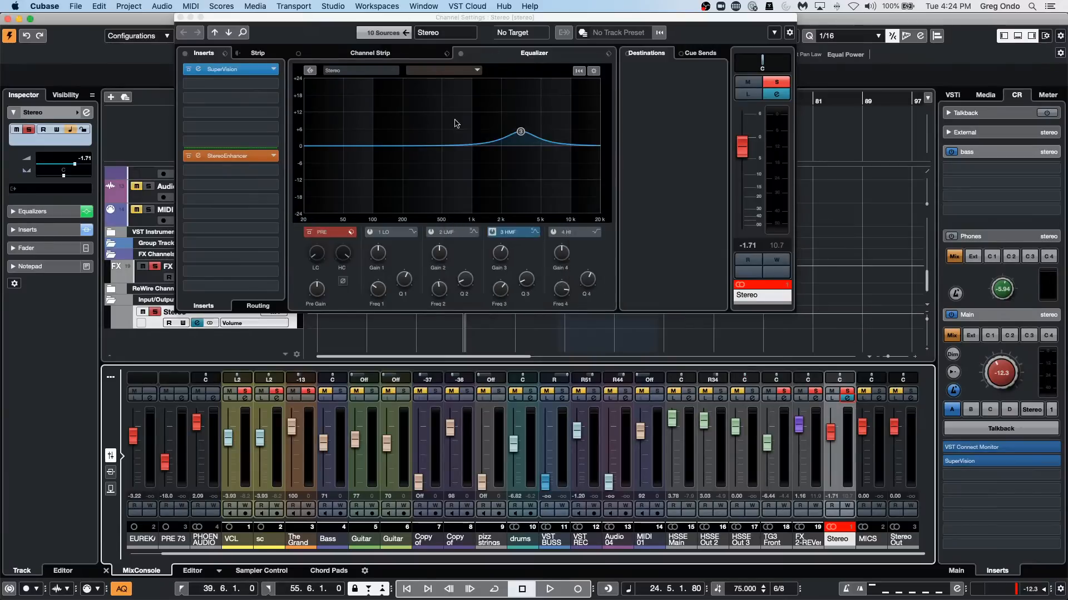
left_click(180, 17)
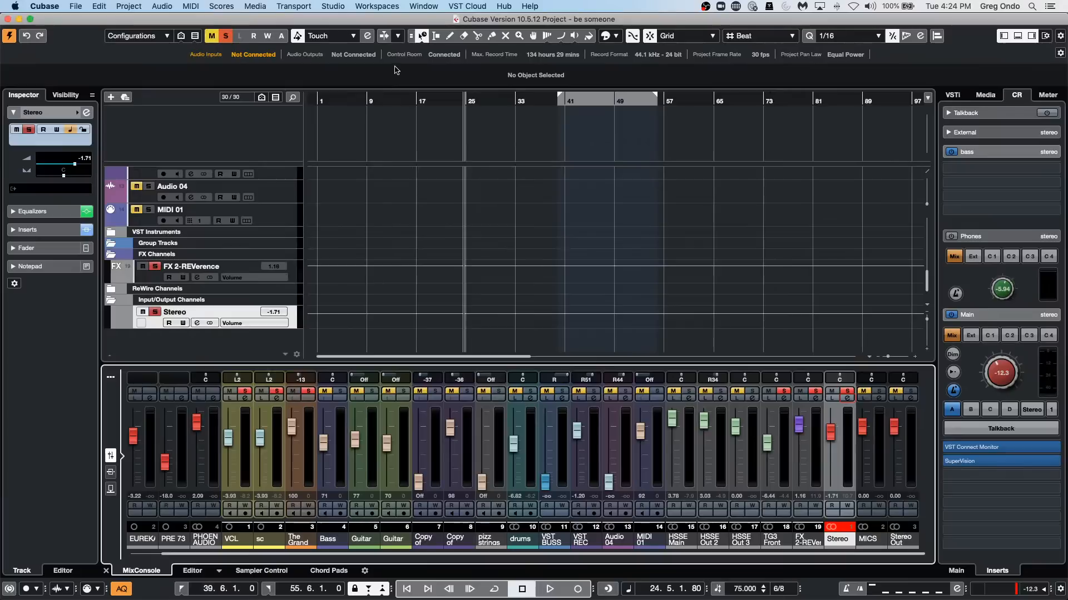
Draw a MIDI part on the MIDI 01 track from about bar 8 to bar 24 and open it for note editing.
scroll(398, 217, "up", 4)
scroll(401, 217, "down", 3)
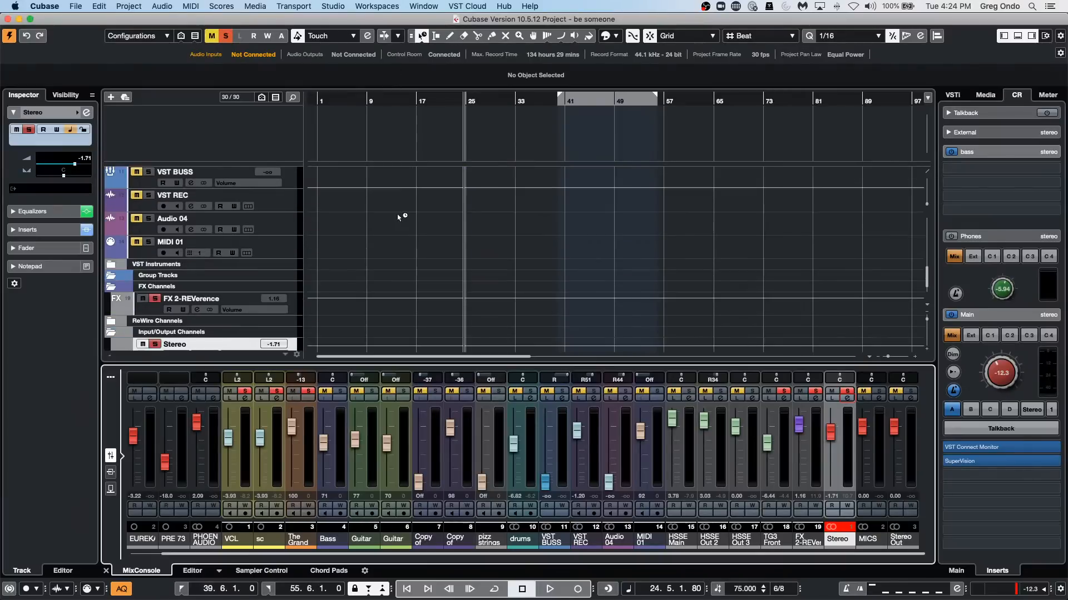
right_click(346, 243)
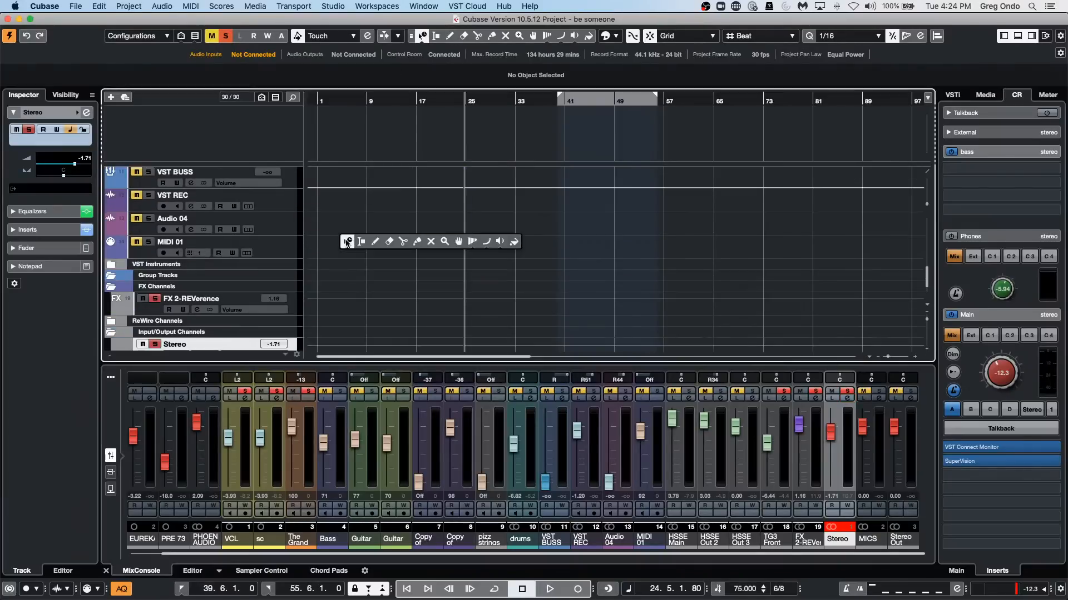
left_click(375, 245)
left_click_drag(369, 244, 447, 298)
right_click(397, 254)
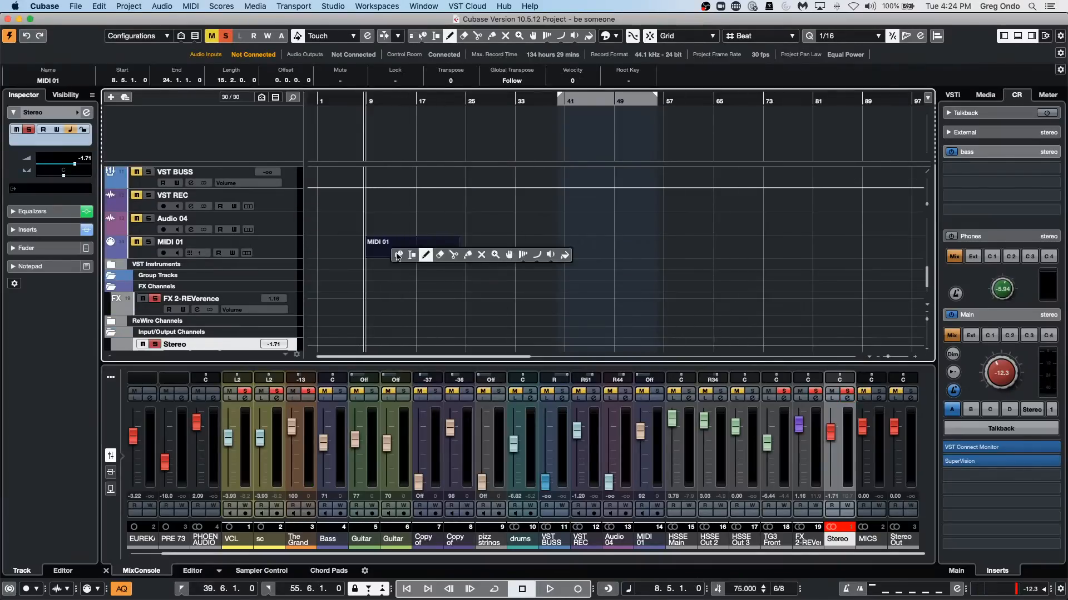
left_click(399, 255)
double_click(398, 250)
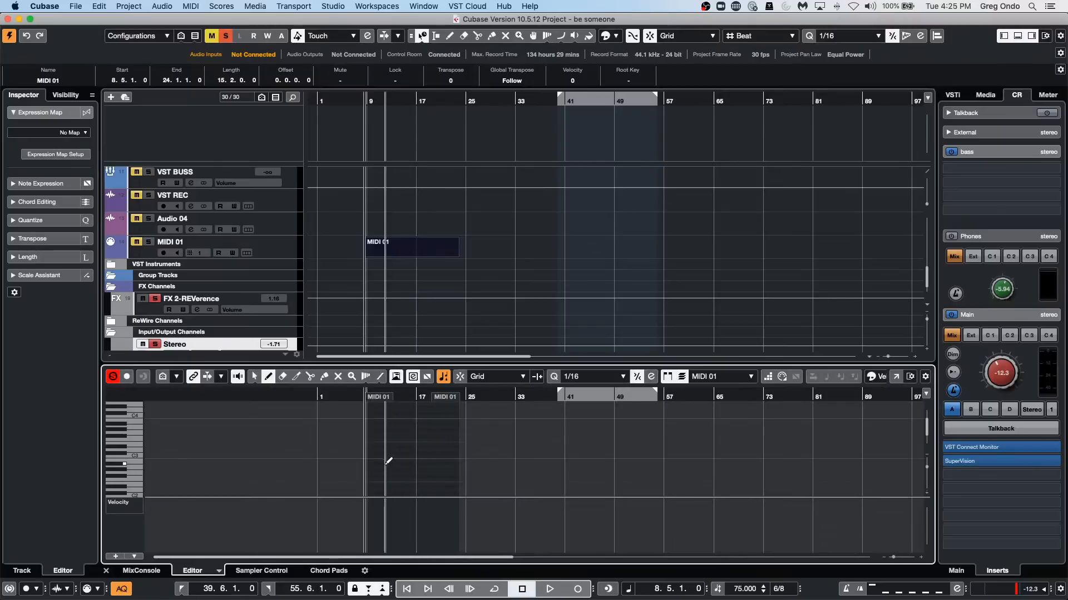
Draw a scattered set of short and long notes at different pitches across the MIDI 01 part.
left_click_drag(386, 464, 455, 444)
left_click(400, 444)
left_click(410, 434)
left_click(421, 440)
left_click(426, 444)
left_click(455, 424)
left_click(447, 437)
left_click(436, 457)
left_click(423, 450)
left_click(391, 447)
left_click(403, 484)
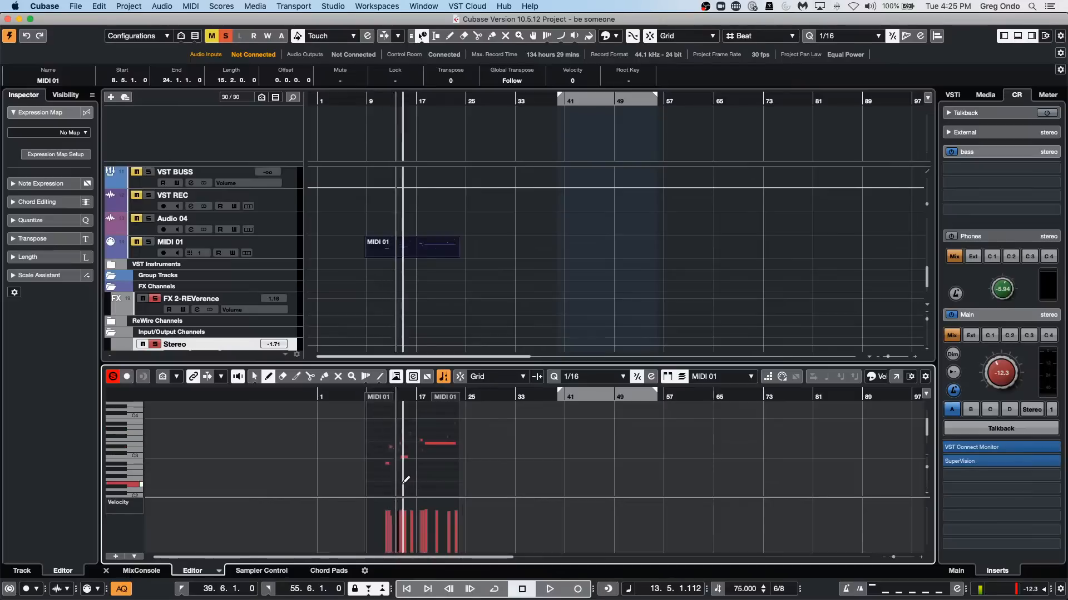
left_click(433, 470)
left_click(426, 458)
left_click(421, 475)
left_click_drag(427, 484, 437, 485)
left_click(441, 487)
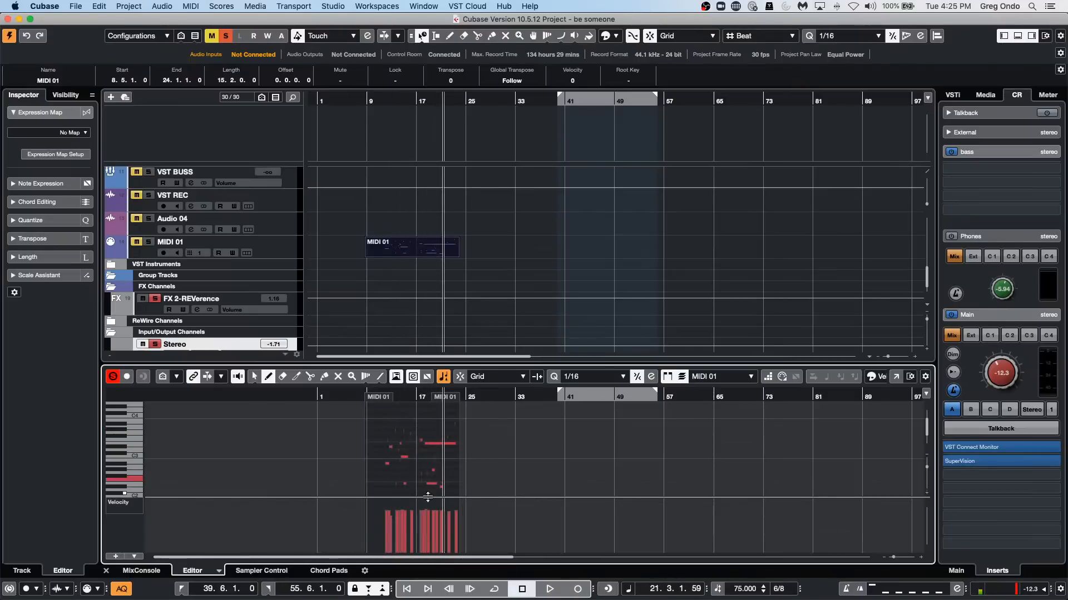
Lower the velocities of several scattered notes in the MIDI 01 part to very small values.
left_click(391, 546)
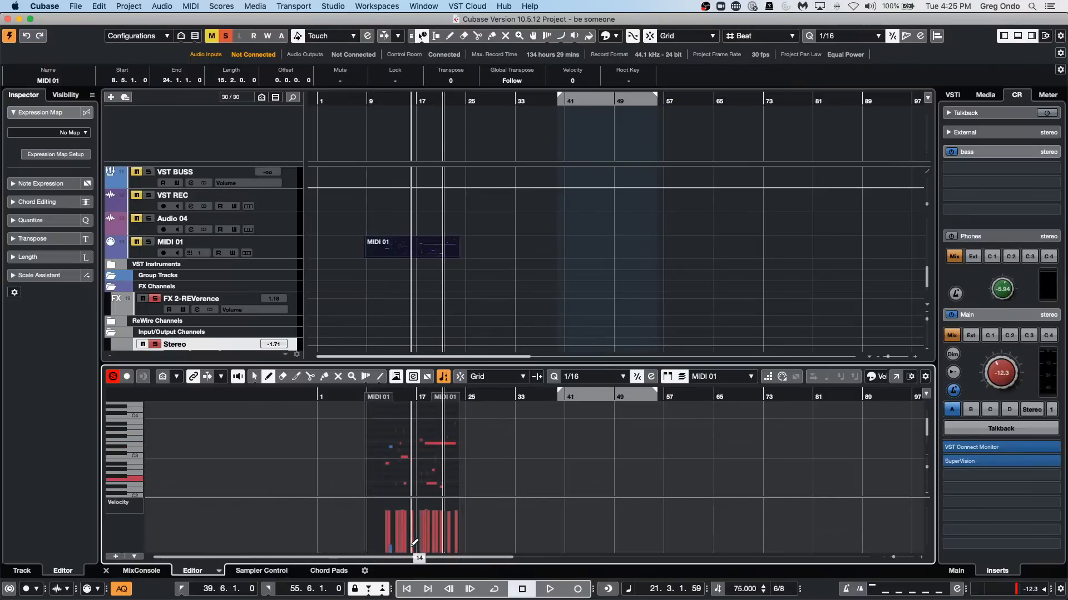
mouse_move(405, 547)
left_mouse_down()
mouse_move(453, 548)
mouse_move(469, 528)
mouse_move(462, 519)
mouse_move(404, 546)
mouse_move(413, 548)
mouse_move(421, 543)
mouse_move(396, 542)
mouse_move(428, 518)
left_mouse_up()
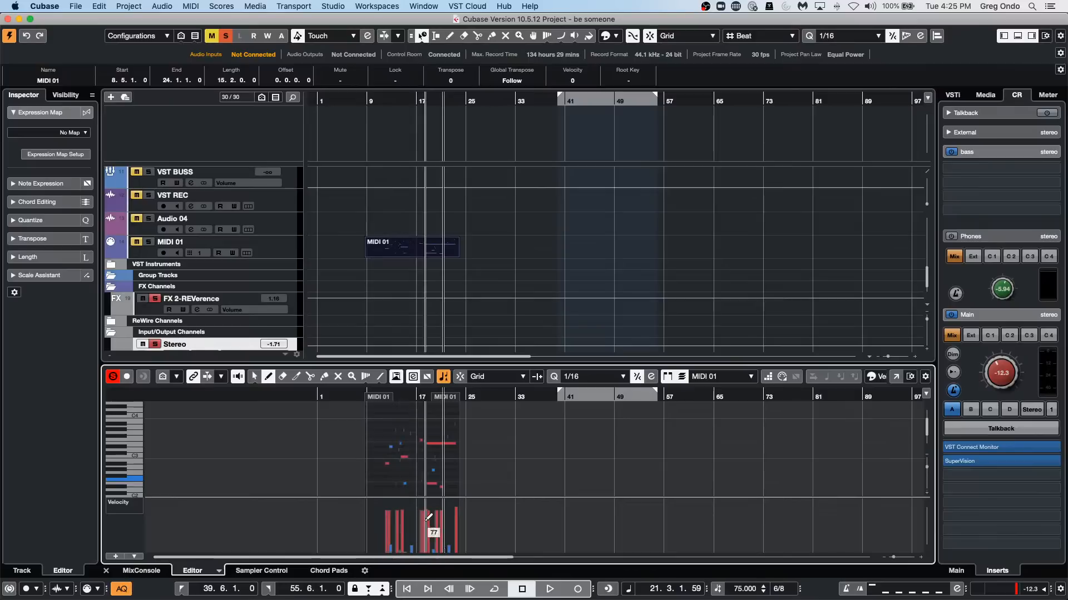
left_click_drag(395, 397, 391, 405)
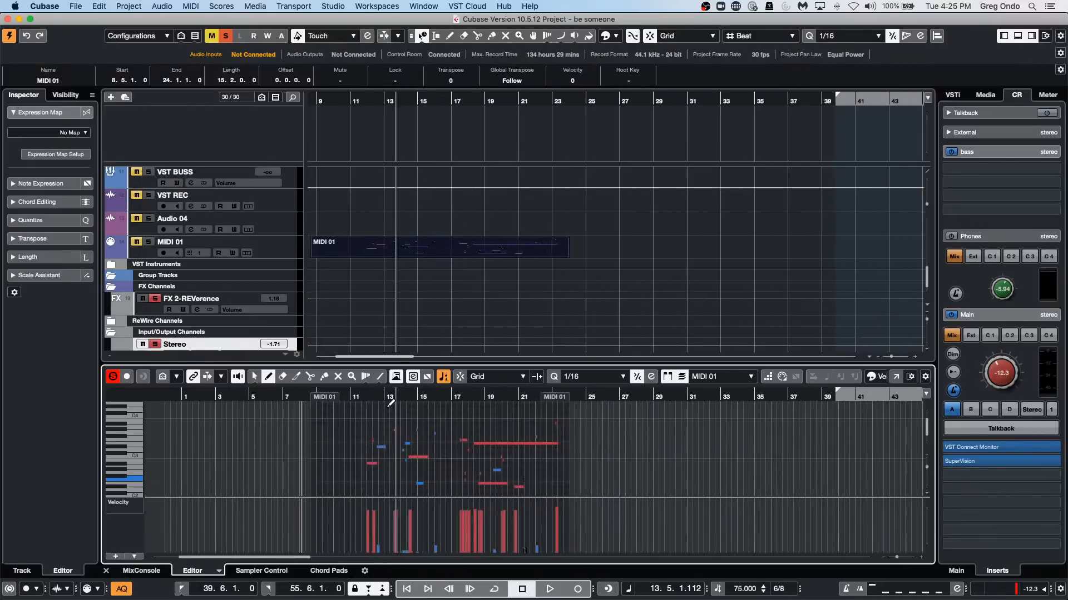
Clear all filter conditions and actions in the MIDI Logical Editor and set its function to Delete.
left_click(160, 6)
mouse_move(191, 6)
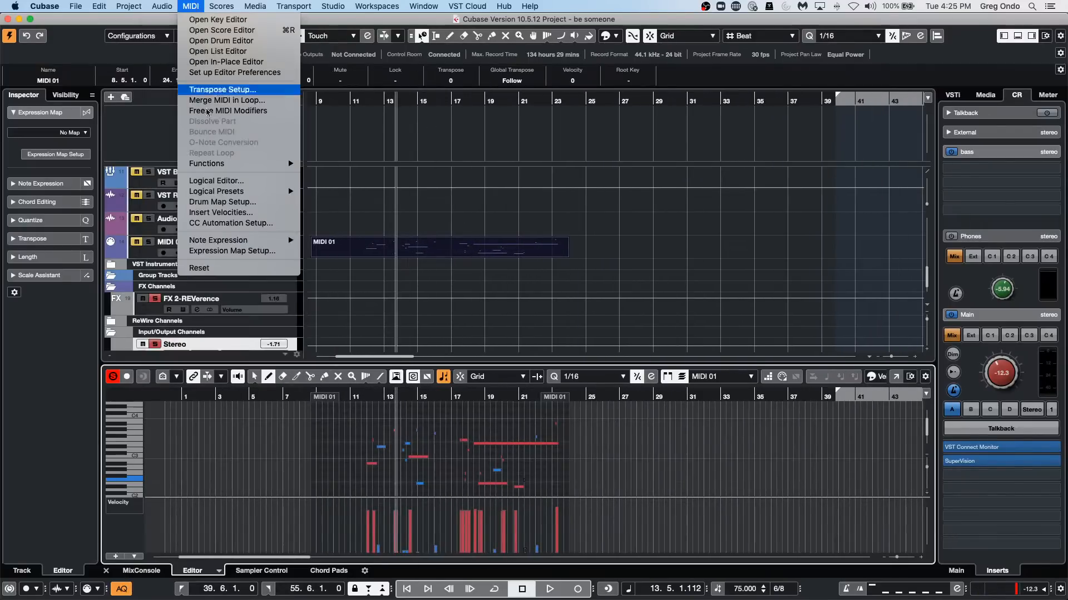
left_click(255, 184)
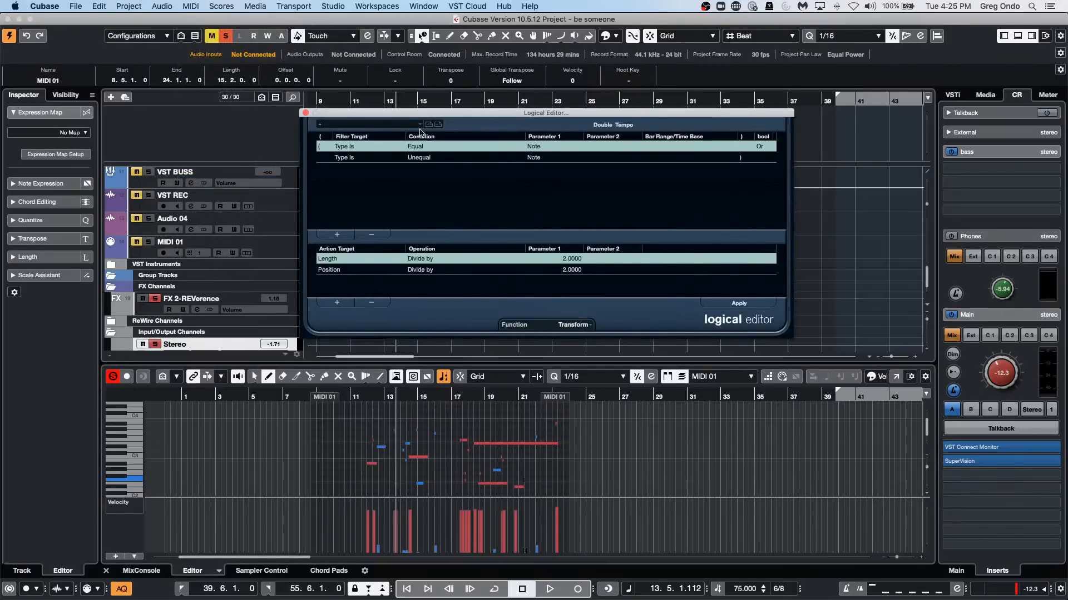
left_click(370, 302)
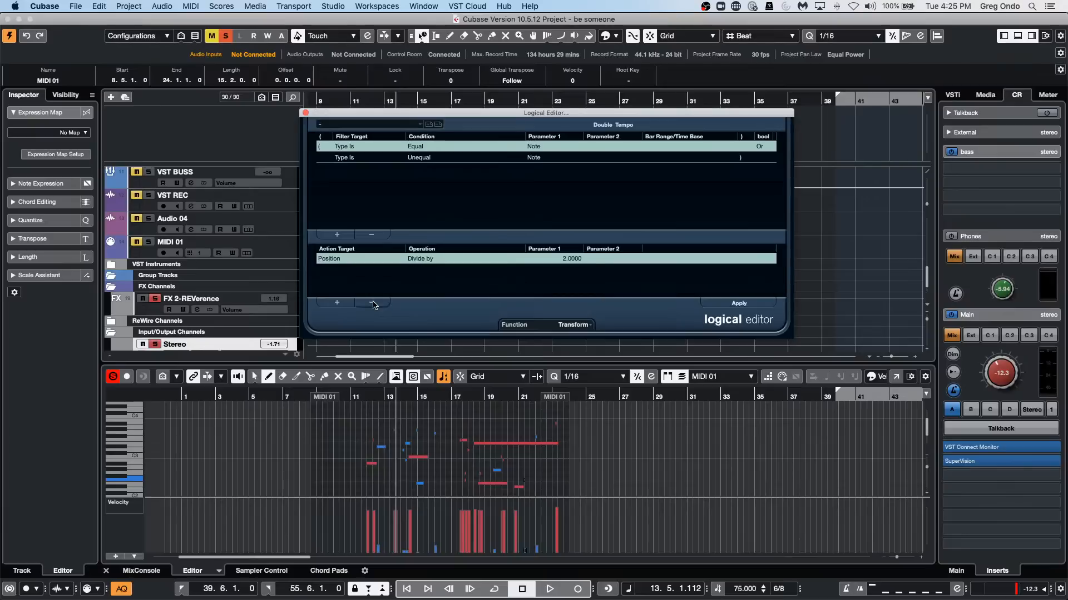
left_click(371, 302)
left_click(376, 236)
left_click(376, 236)
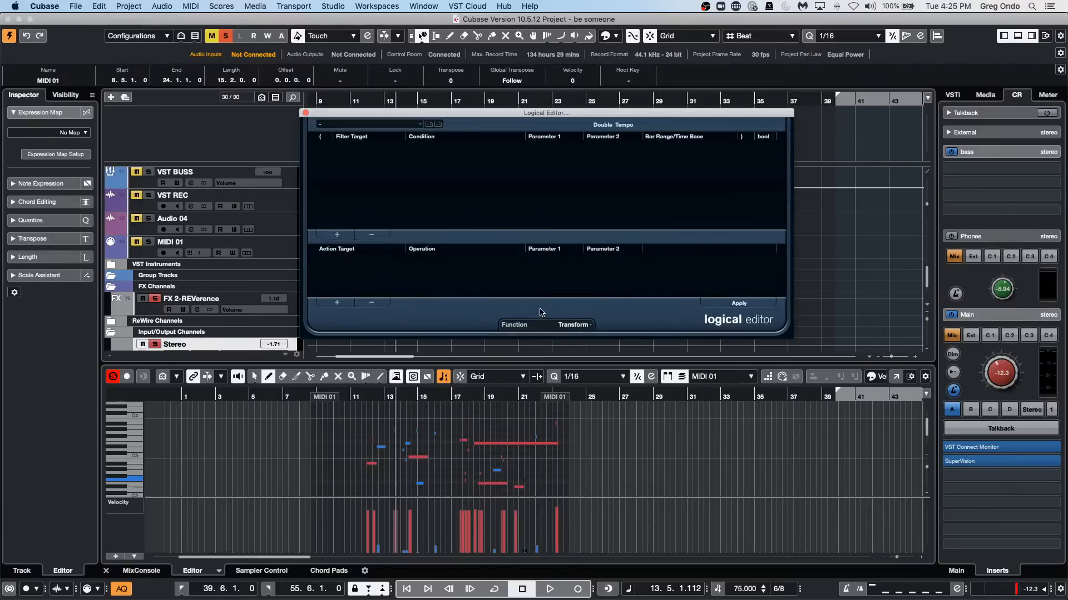
left_click(569, 325)
left_click(548, 315)
Add two filter conditions to the Logical Editor: Type Is Equal Note, and Velocity Less than 10.
left_click(337, 234)
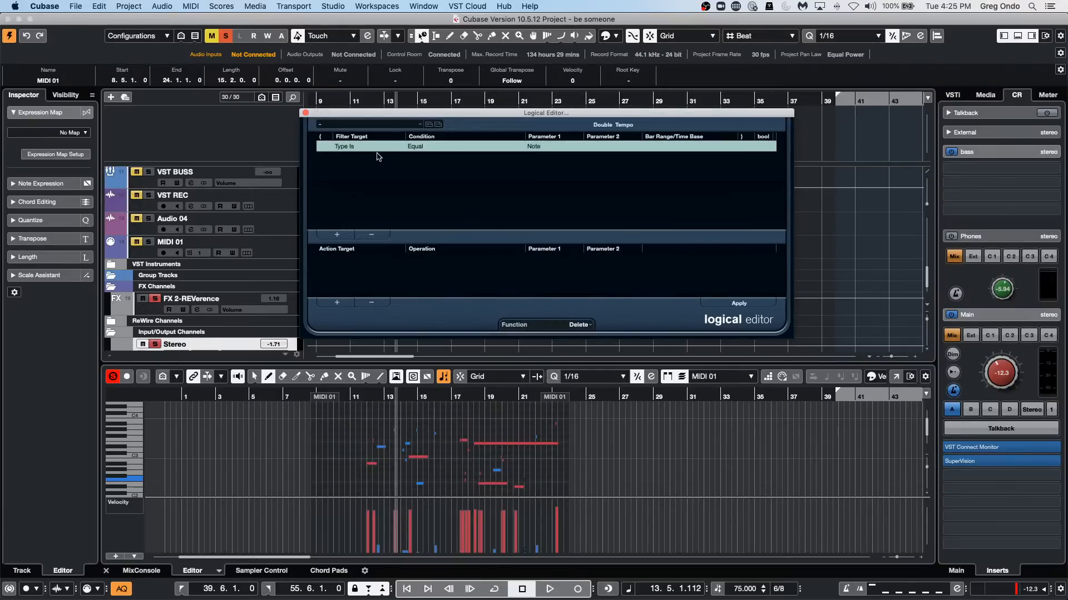
left_click(337, 234)
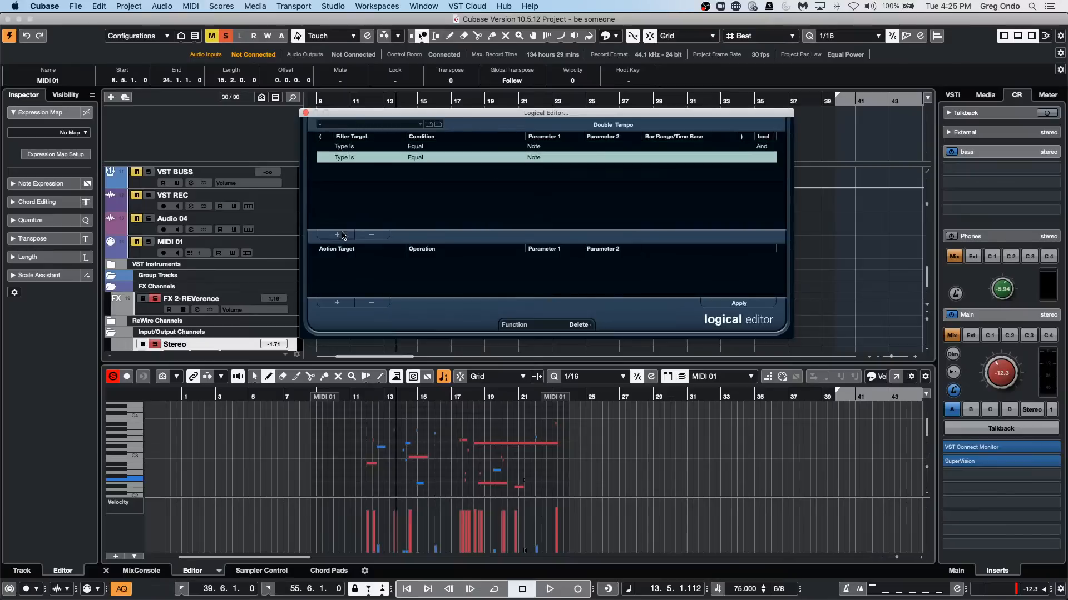
left_click(361, 160)
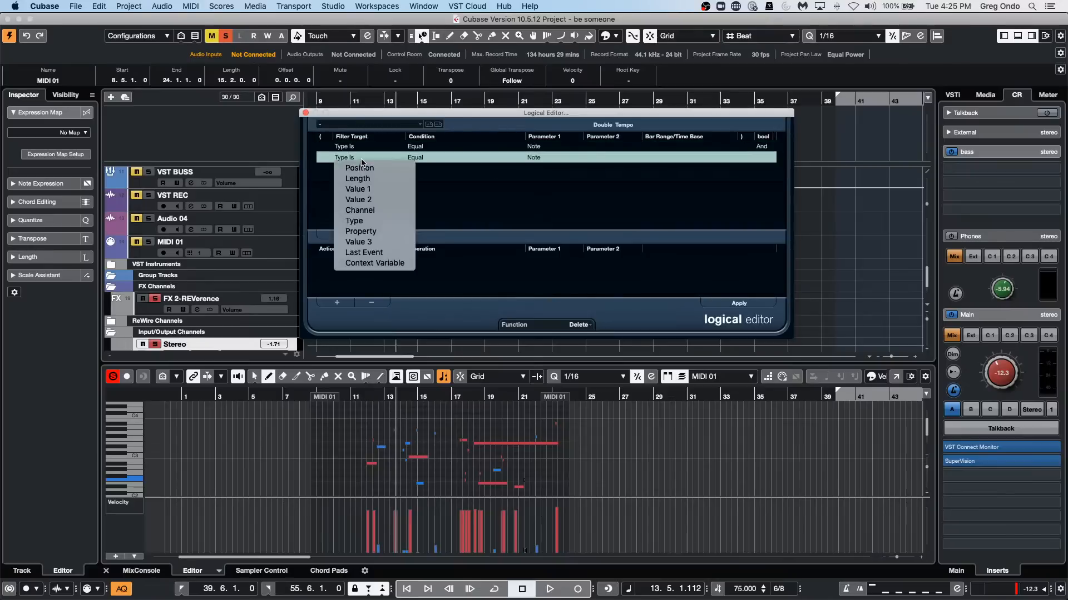
left_click(364, 200)
left_click(428, 160)
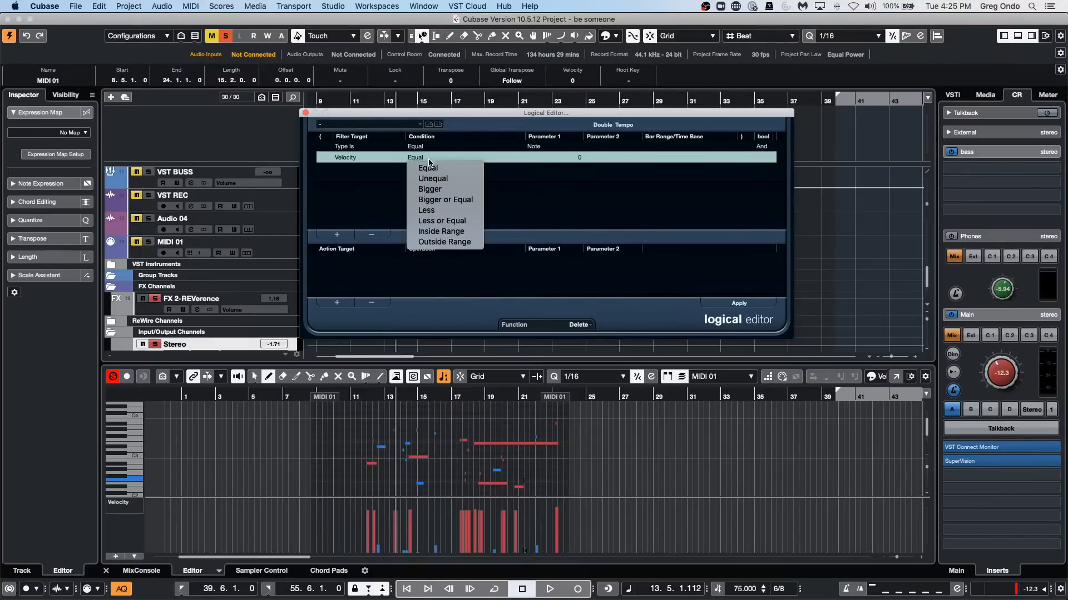
left_click(452, 210)
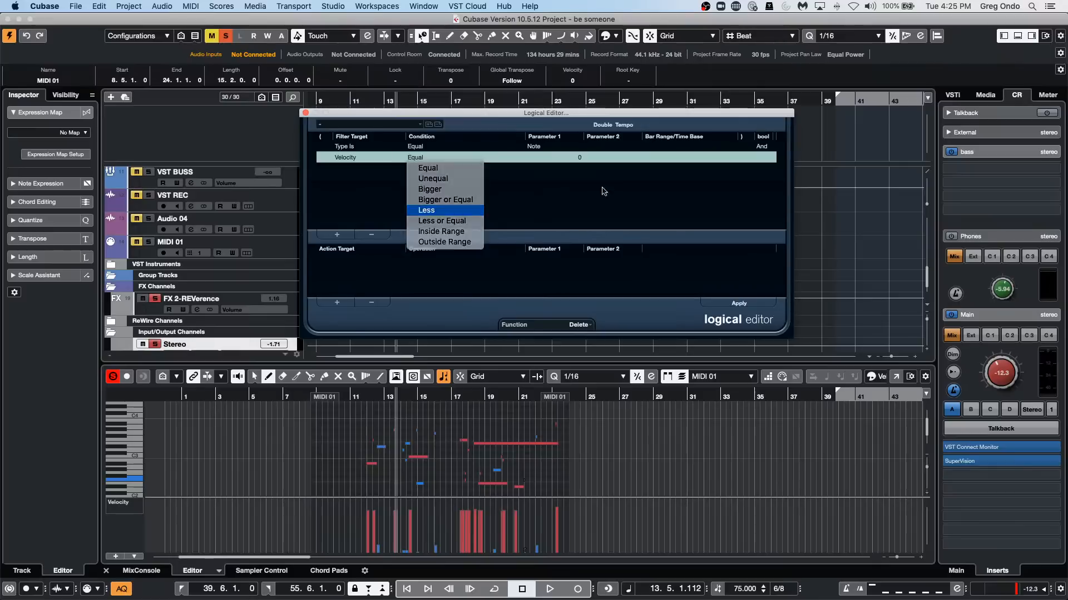
left_click(568, 157)
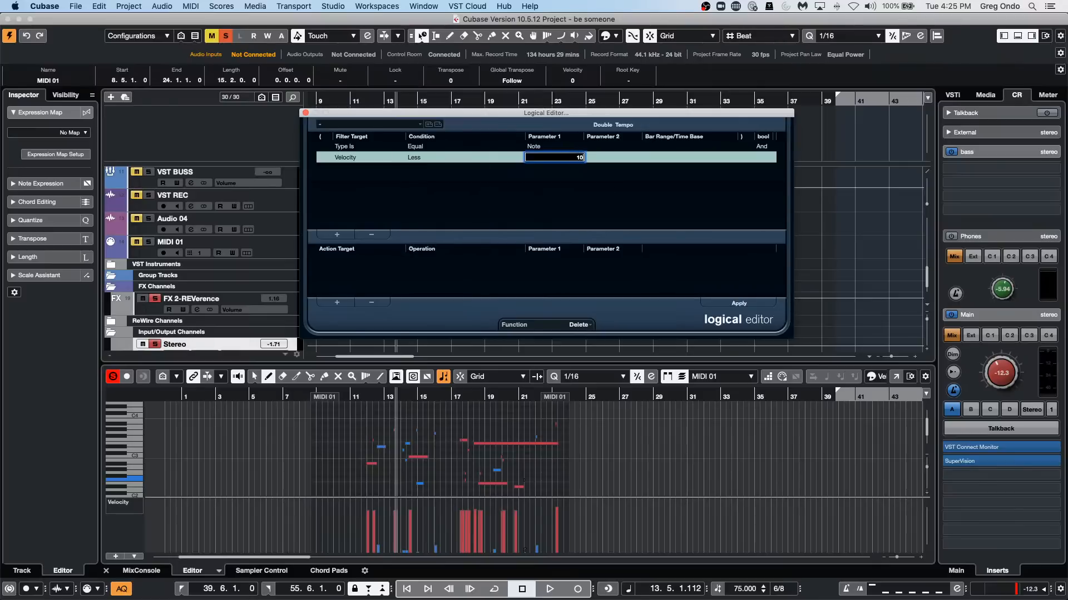
key("Return")
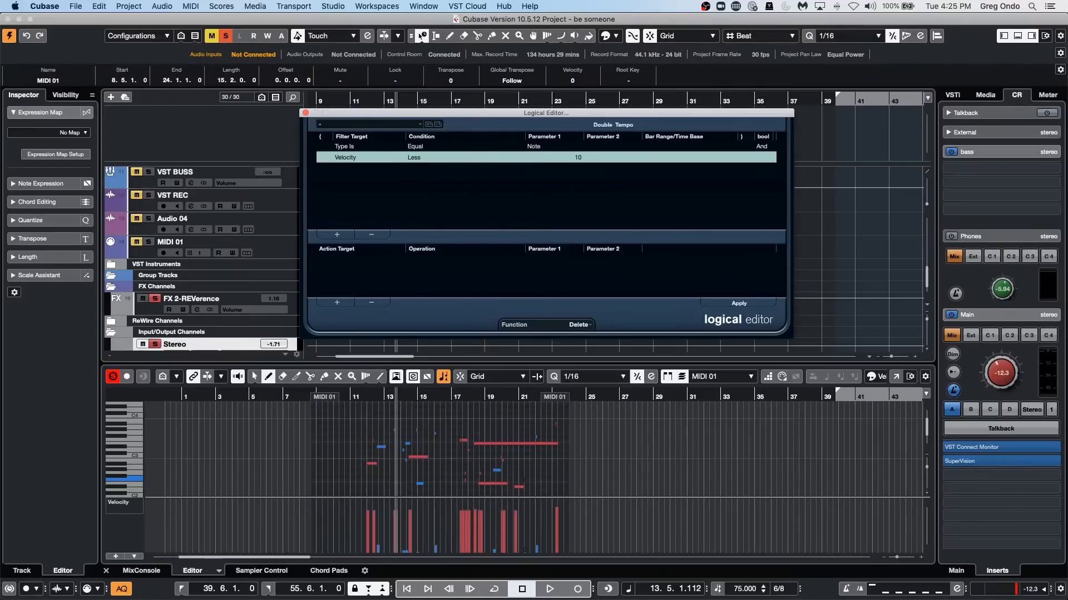
Apply the deletion of low-velocity notes, repeat it with the velocity limit set to 20, and close the Logical Editor.
left_click(739, 304)
double_click(577, 158)
type("20")
key("Return")
left_click(745, 305)
key("super+z")
key("super+z")
left_click(305, 113)
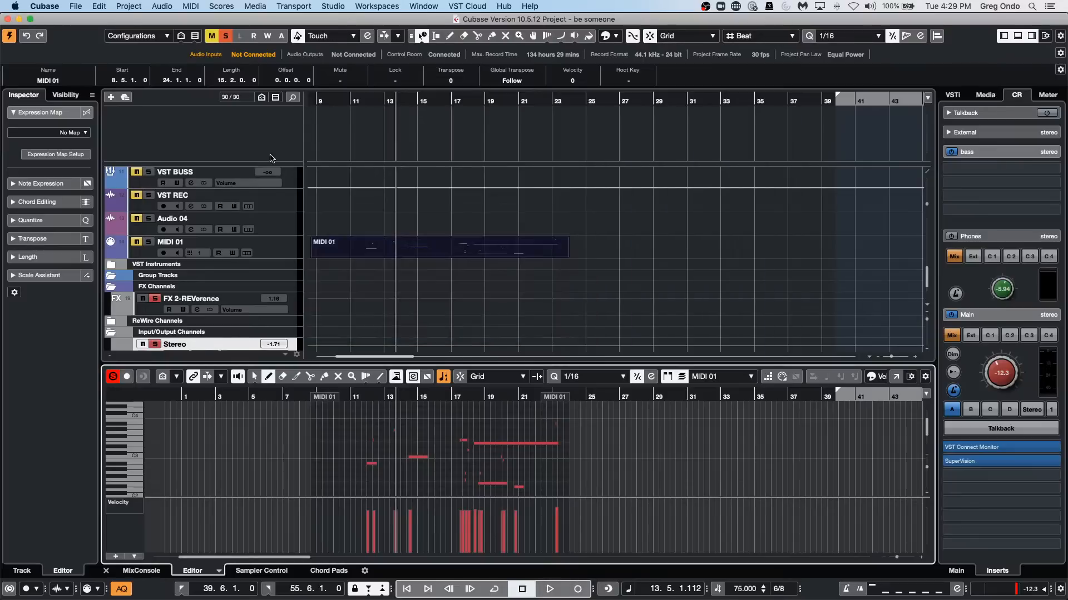
Open and activate the project May 11 2021.cpr, closing its VST Connect PRO and Groove Agent SE windows.
scroll(211, 232, "down", 2)
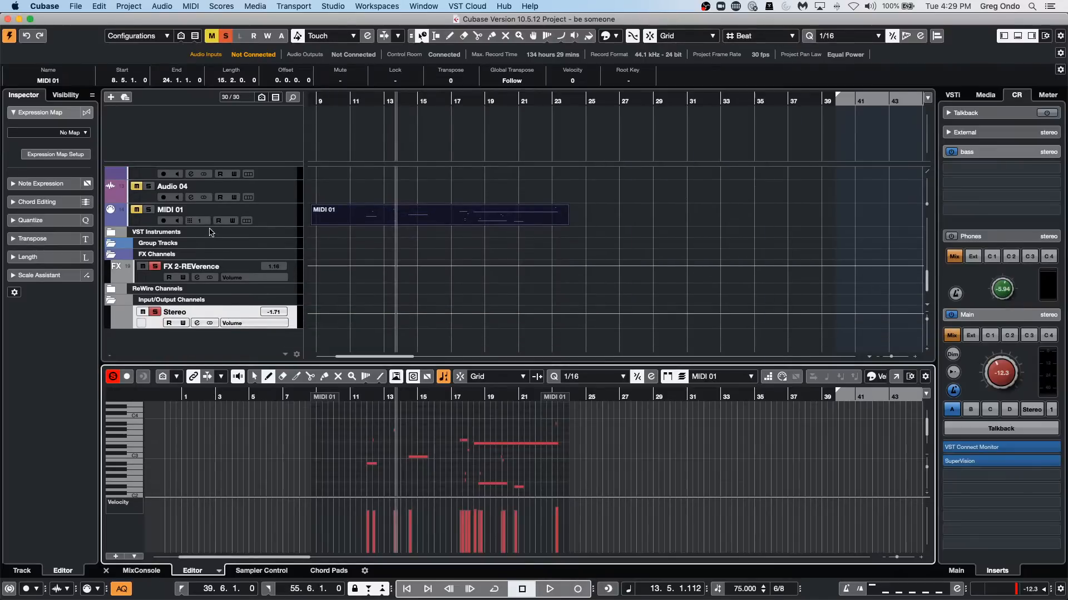
scroll(245, 232, "up", 4)
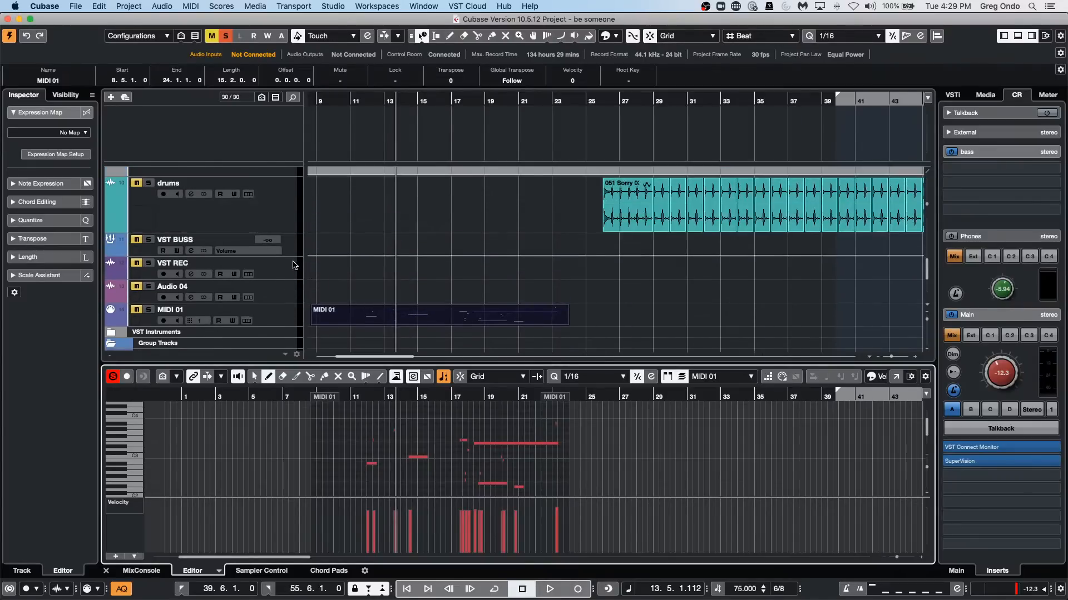
left_click(84, 6)
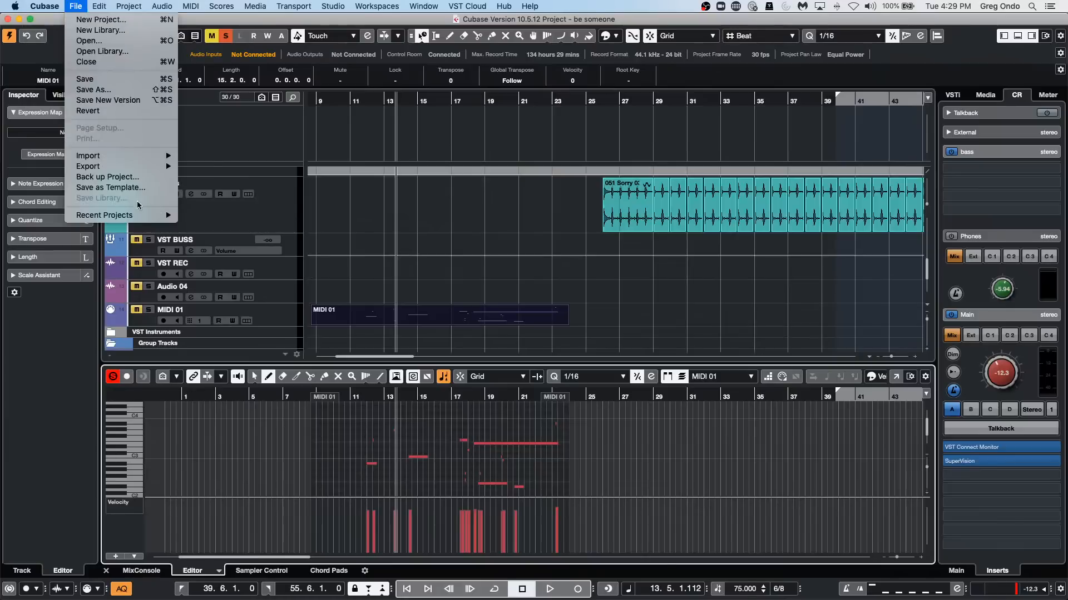
mouse_move(144, 216)
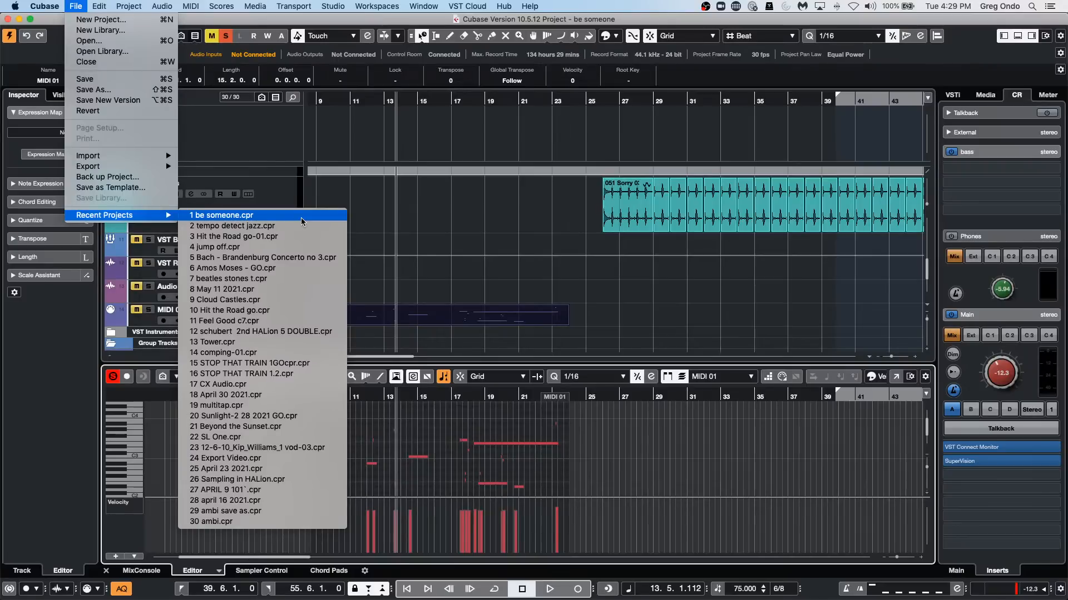
left_click(125, 42)
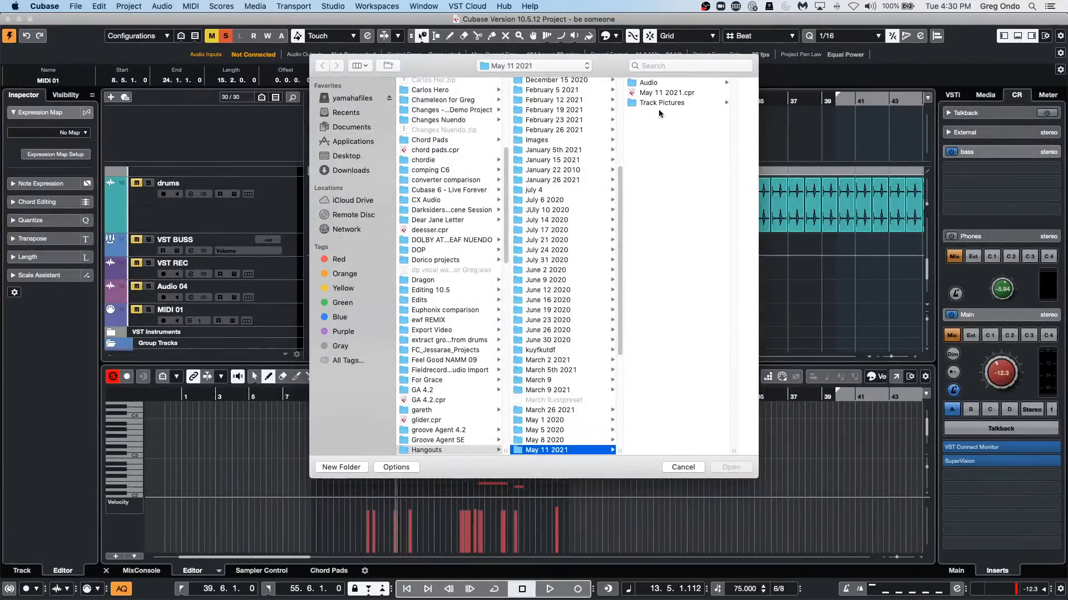
double_click(667, 94)
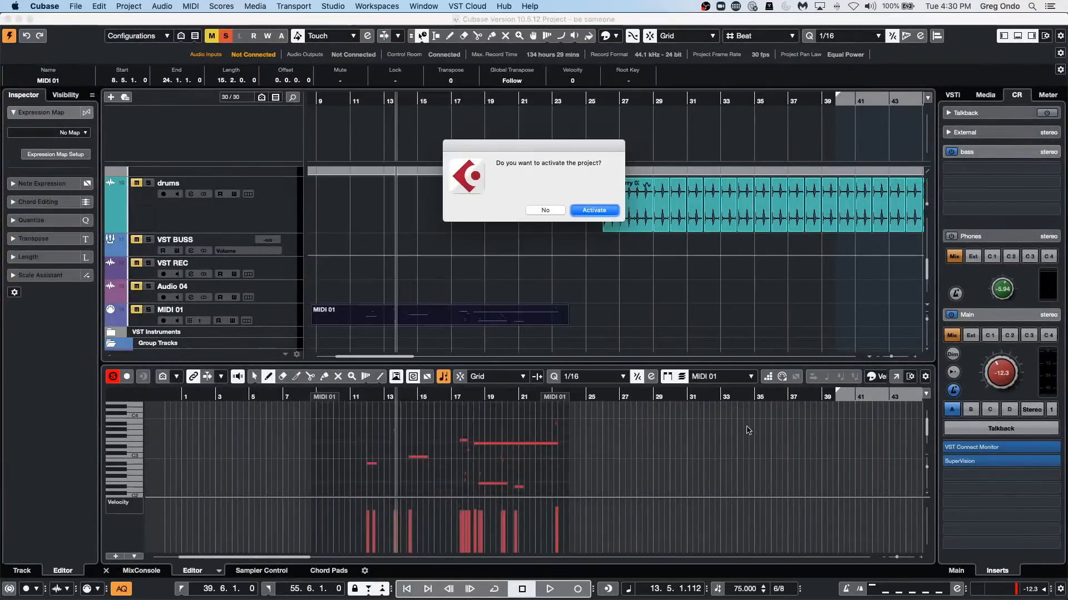
left_click(605, 212)
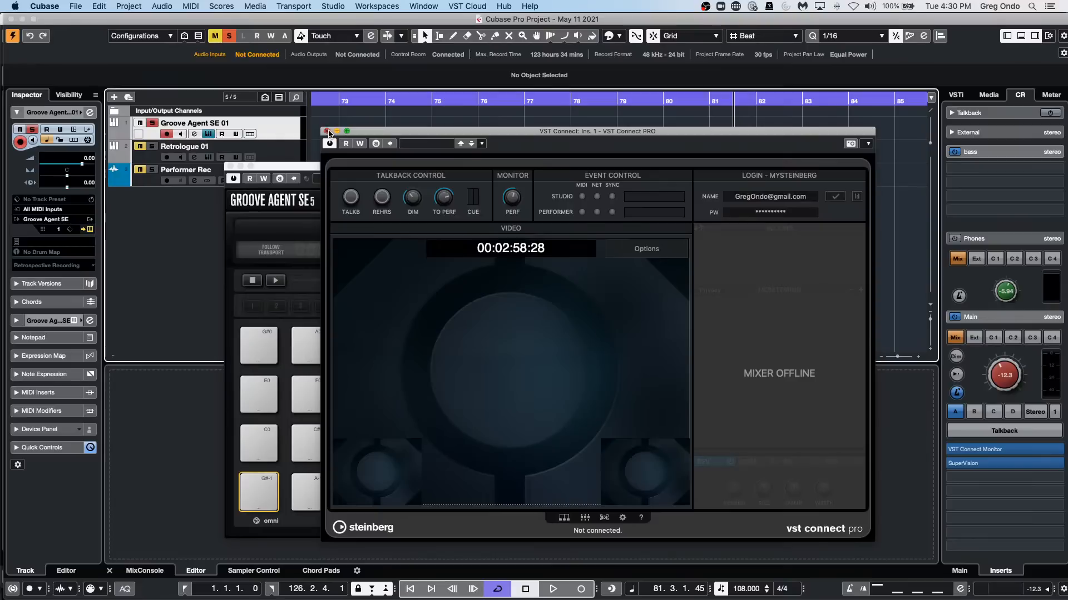
left_click(327, 131)
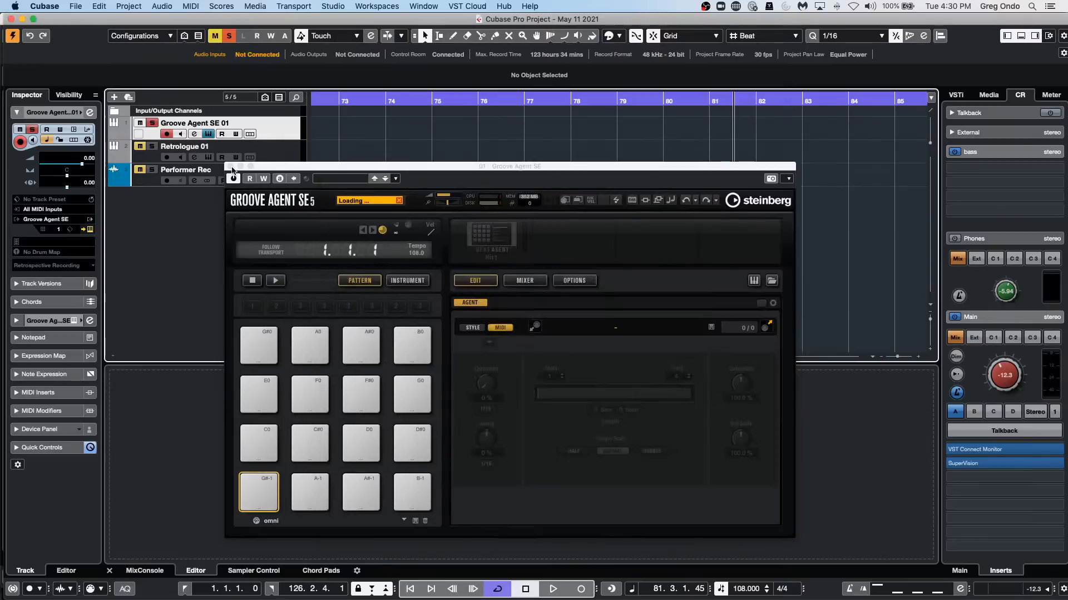
left_click(231, 166)
Solo the Retrologue 01 and Performer Rec tracks and open the Retrologue 01 part at bar 1 for editing.
left_click(263, 151)
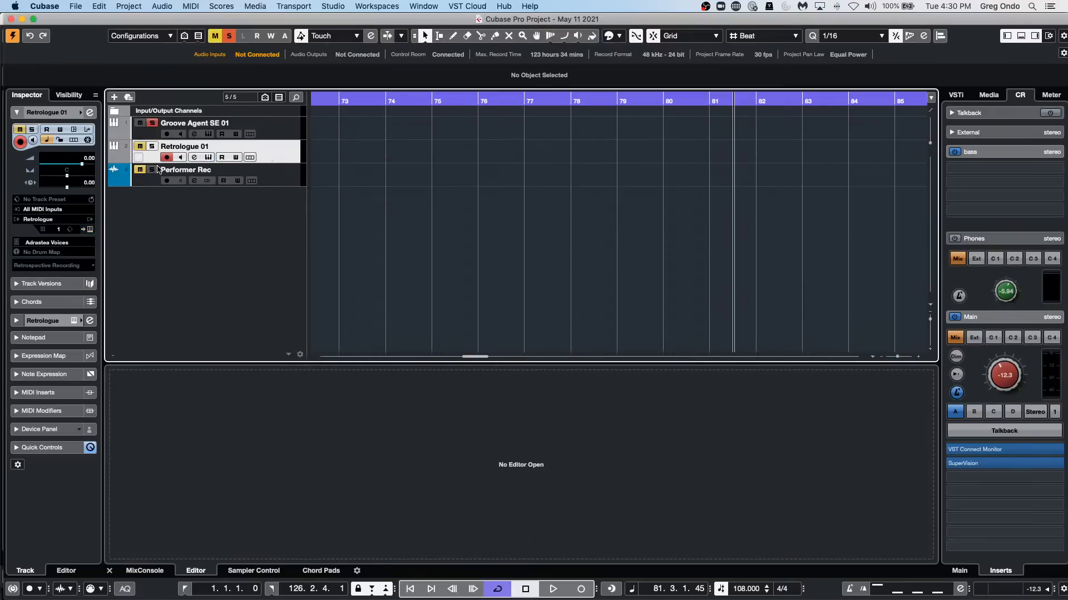
left_click(151, 169)
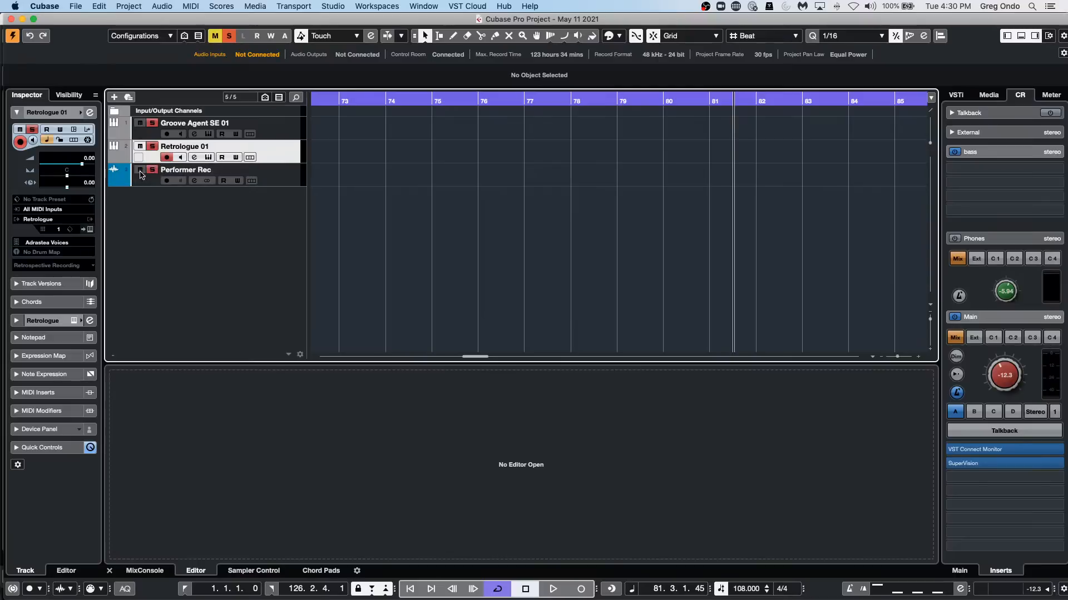
left_click_drag(351, 99, 52, 76)
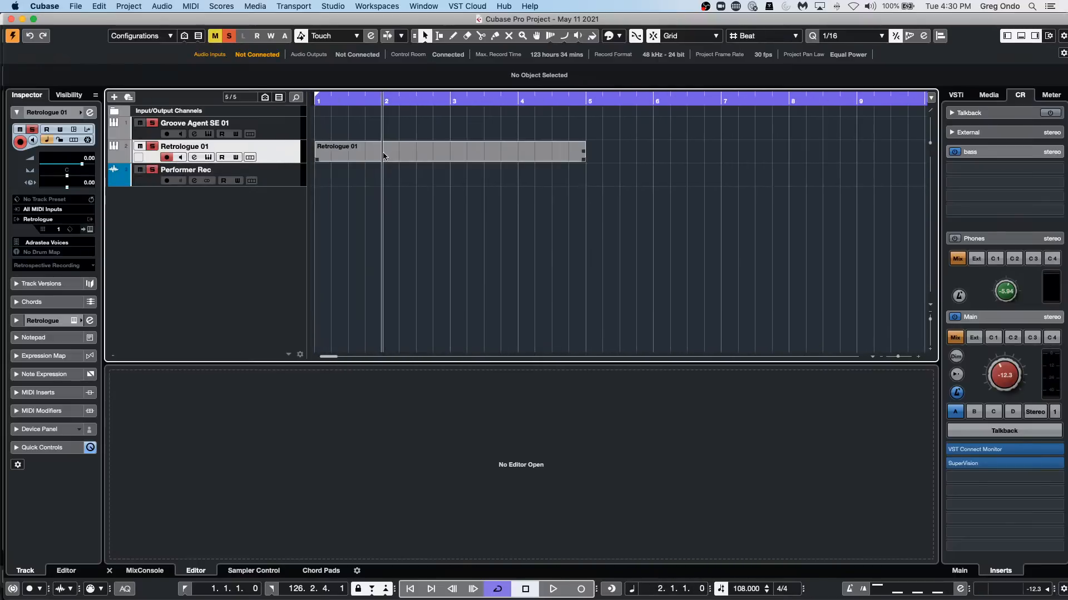
double_click(442, 152)
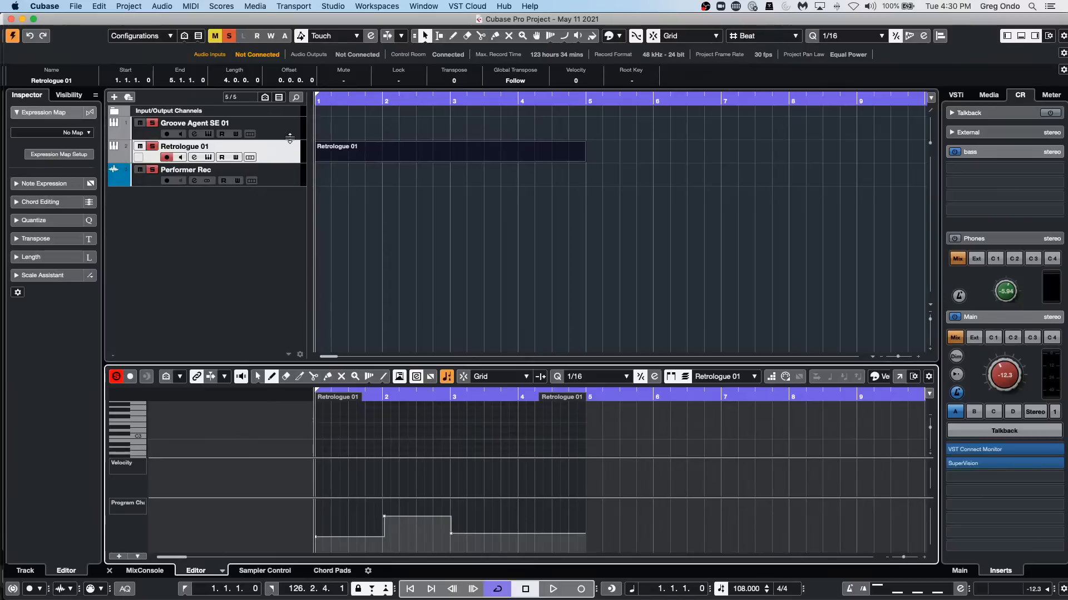
Open the Retrologue instrument beside the part's program change lane and play the part to check preset switching.
left_click(281, 158)
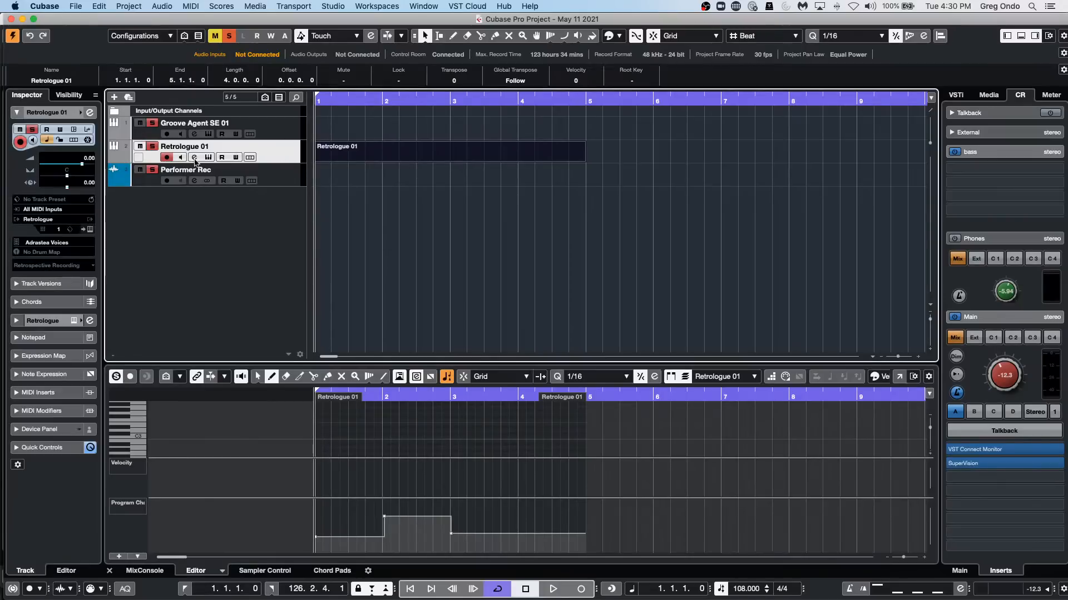
left_click(89, 230)
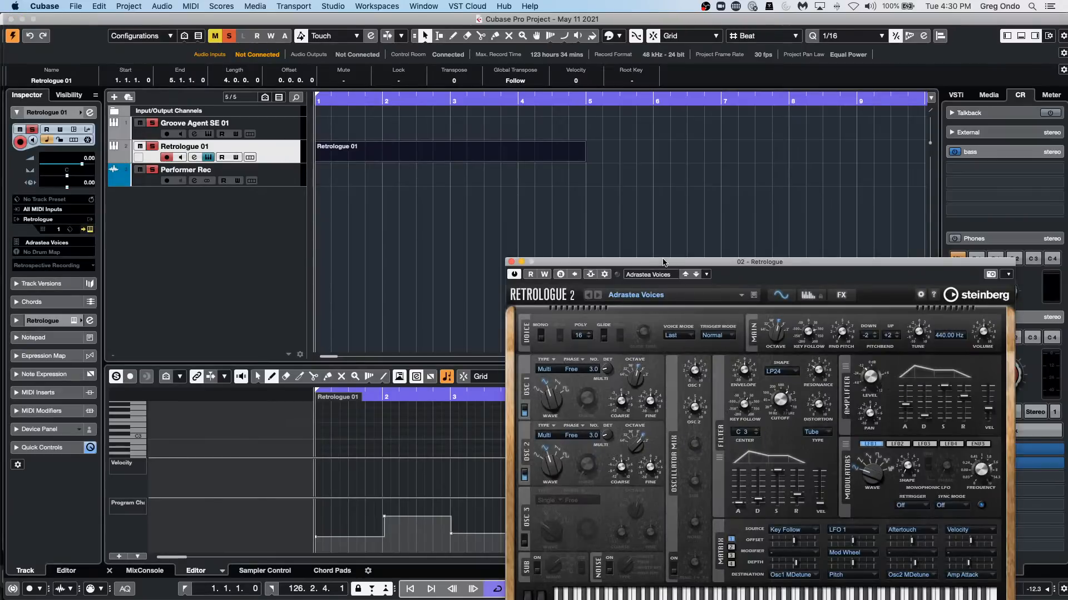
left_click_drag(676, 246, 662, 95)
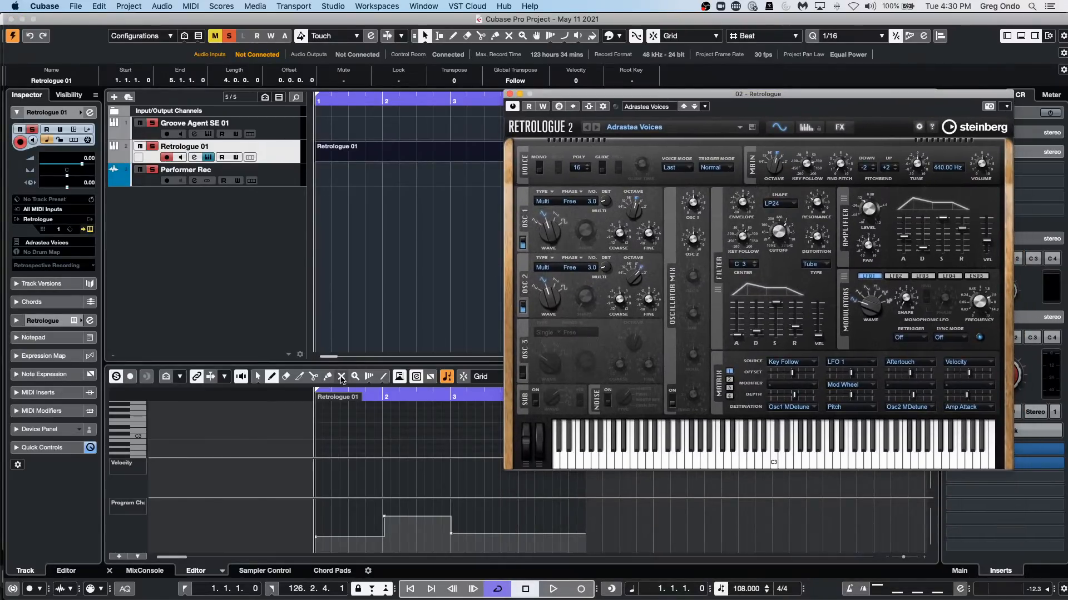
key("space")
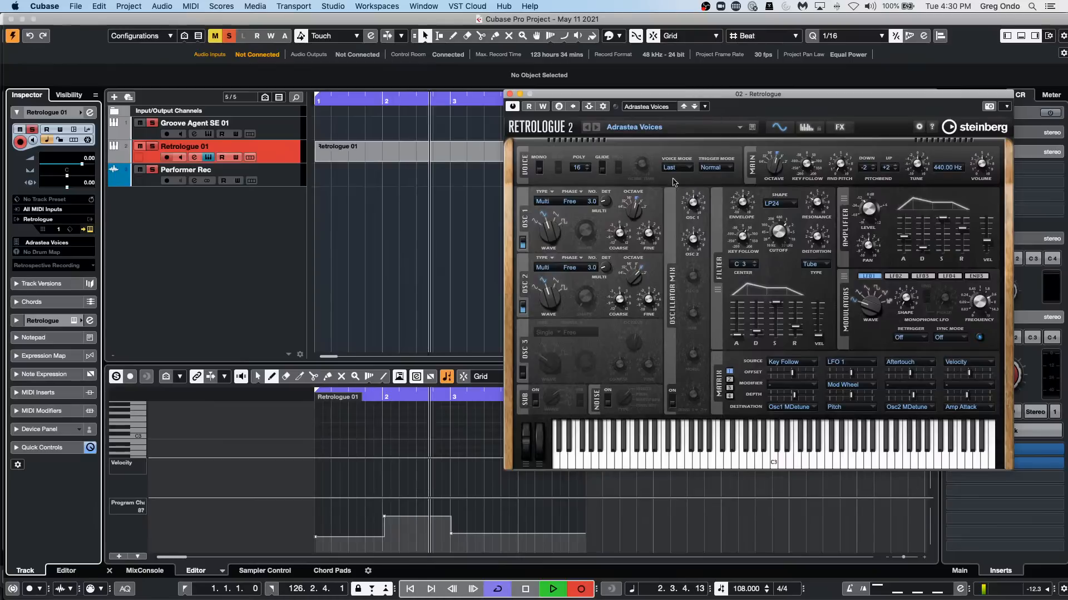
key("space")
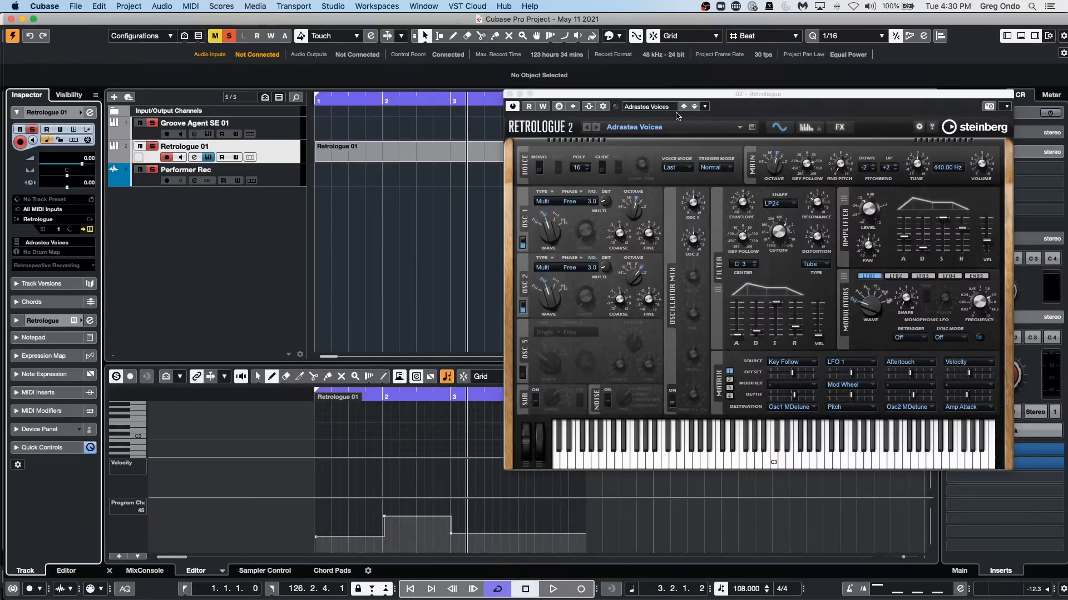
Examine the Retrologue window's preset and setting options, and close the instrument window.
left_click_drag(685, 94, 388, 76)
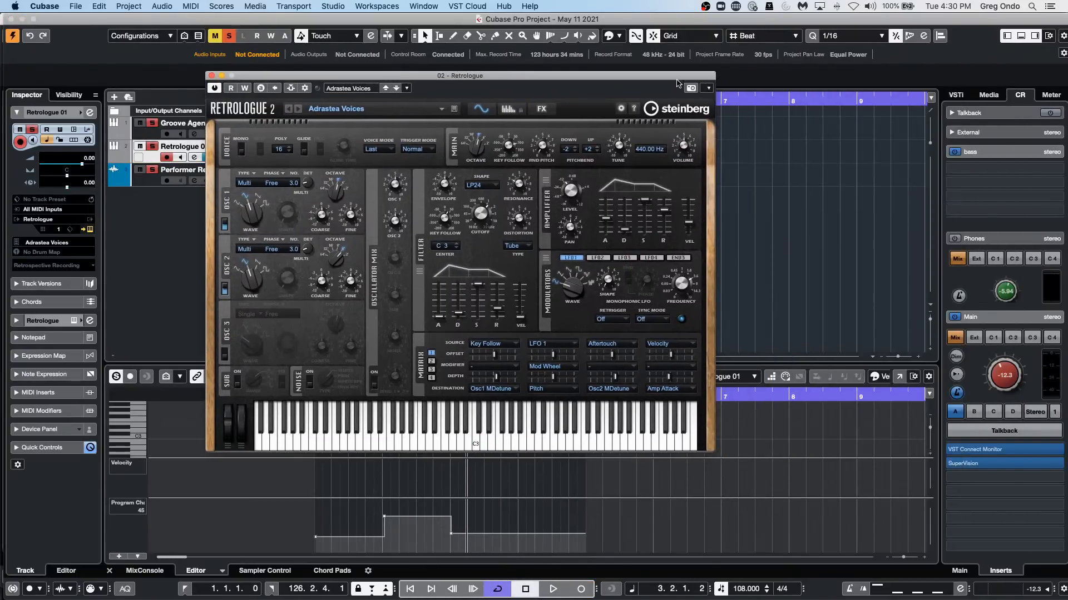
left_click(707, 88)
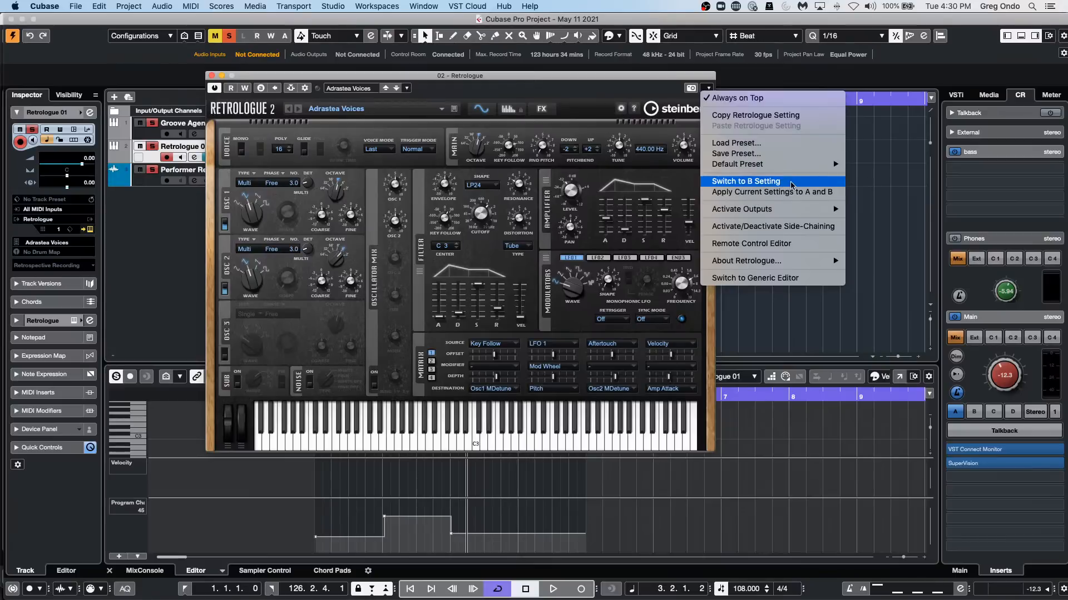
mouse_move(799, 172)
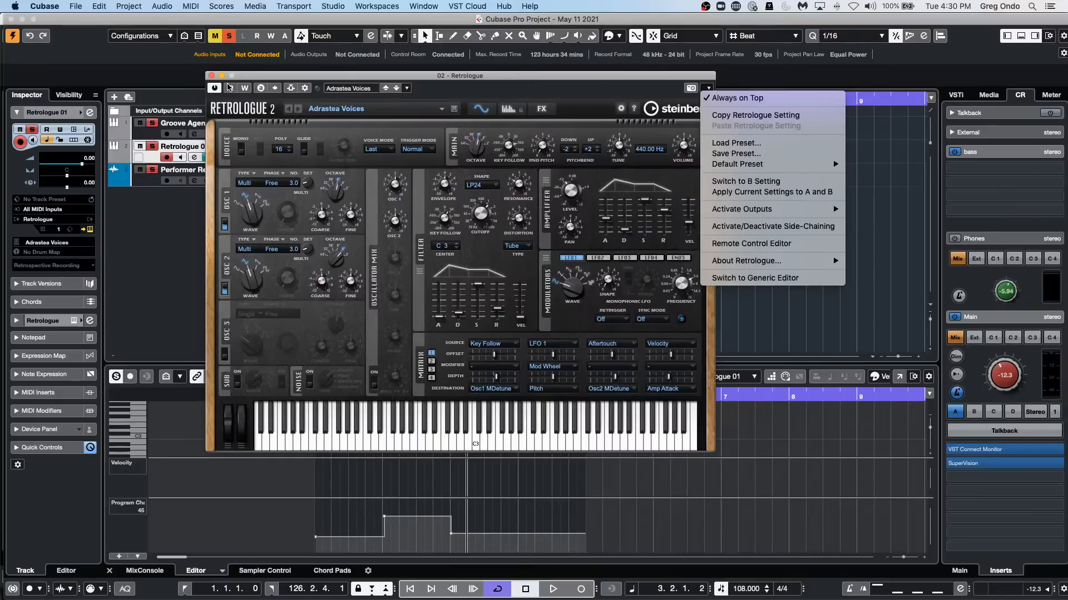
left_click(212, 76)
left_click(212, 76)
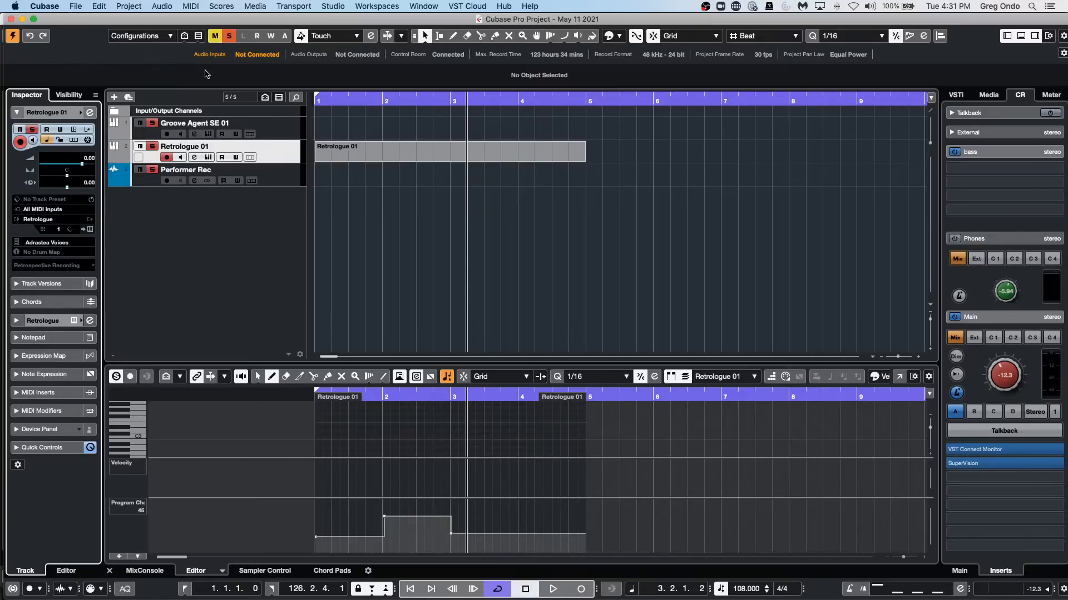
Select the Groove Agent SE 01 track and open the VST Connect PRO editor.
left_click(283, 135)
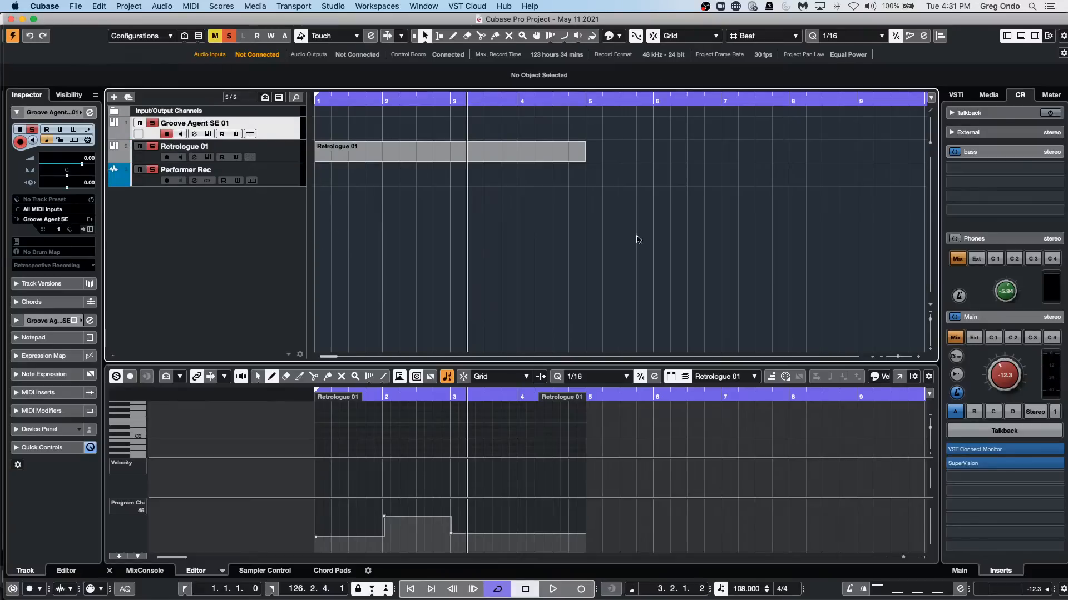
left_click(448, 8)
mouse_move(466, 21)
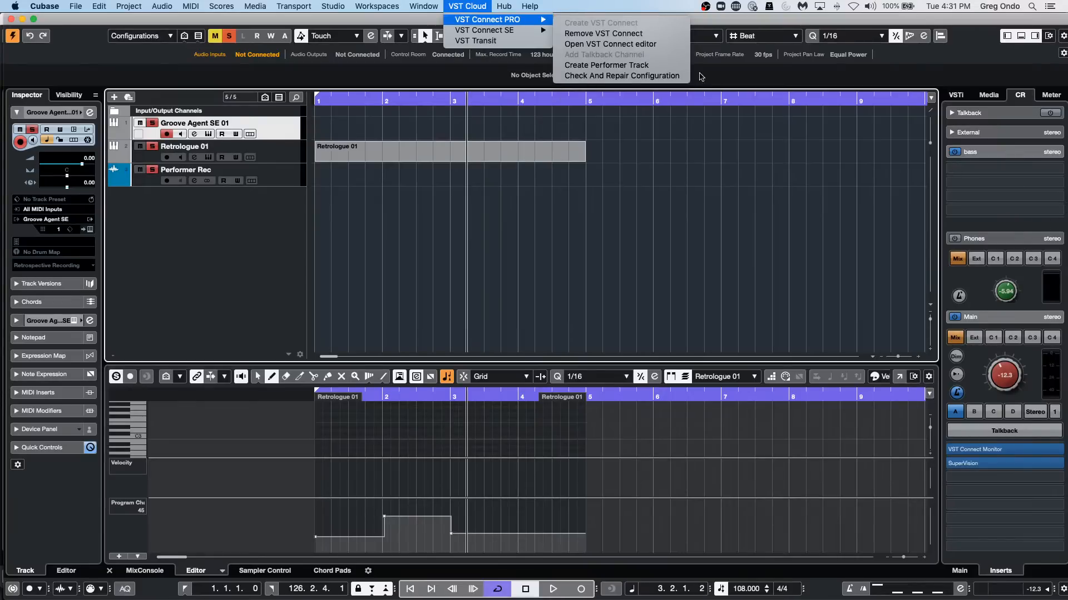
left_click(639, 44)
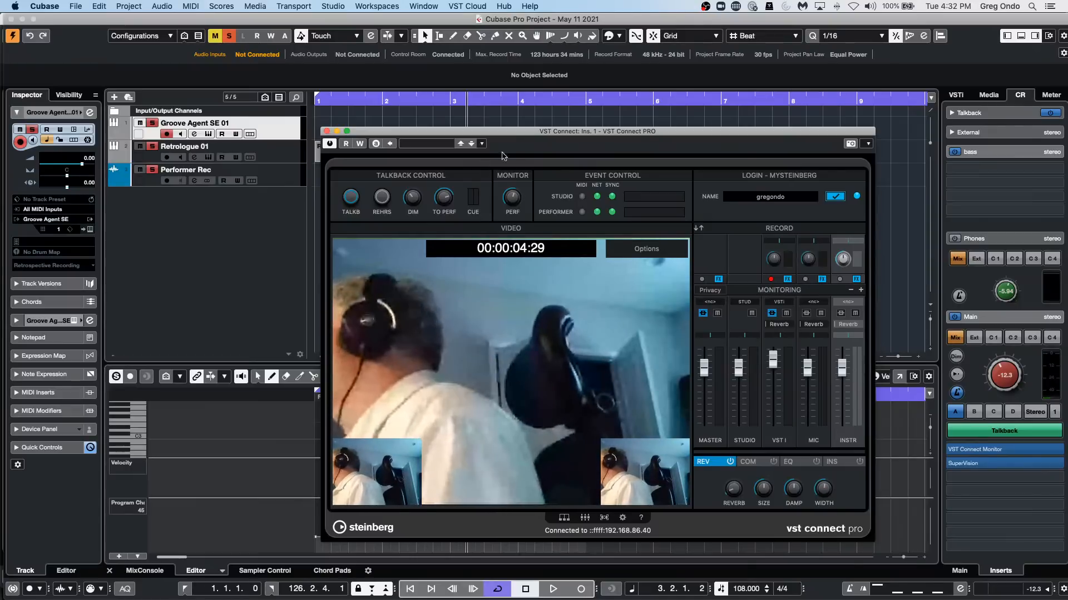
Reposition the VST Connect PRO window clear of the track list and switch it to the full mixer view.
left_click_drag(518, 135, 467, 481)
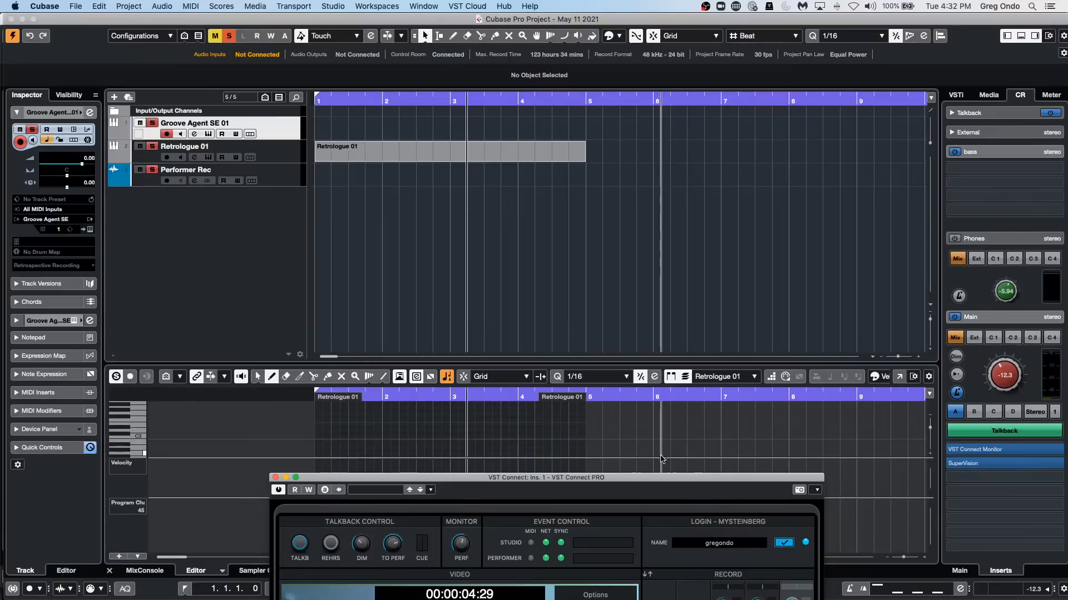
left_click_drag(661, 479, 858, 171)
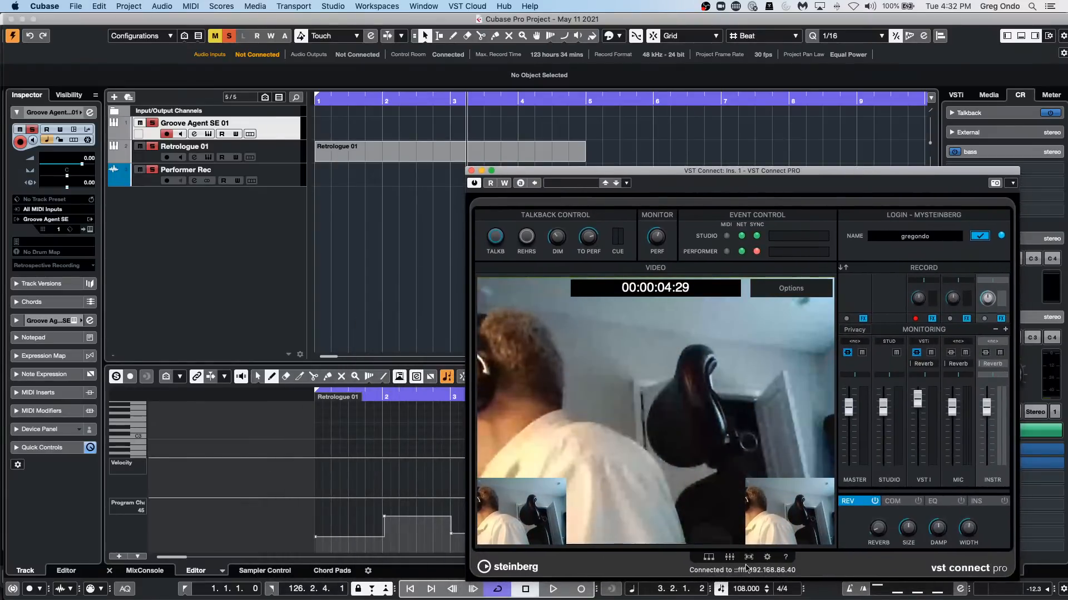
left_click(729, 557)
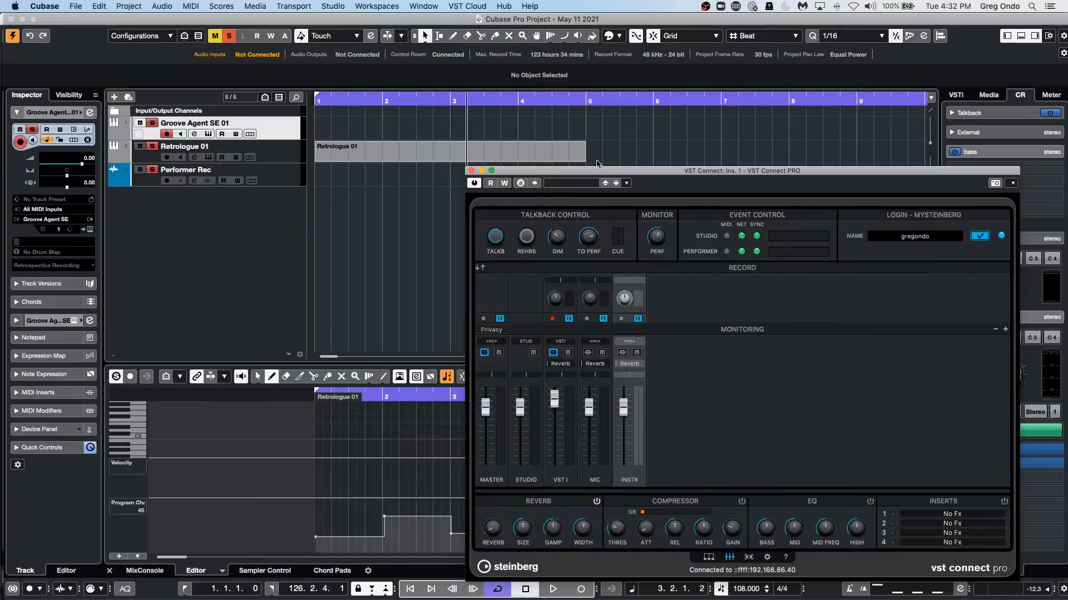
Show the MixConsole in the lower zone and reposition the VST Connect PRO window clear of its channels.
left_click_drag(599, 172, 342, 71)
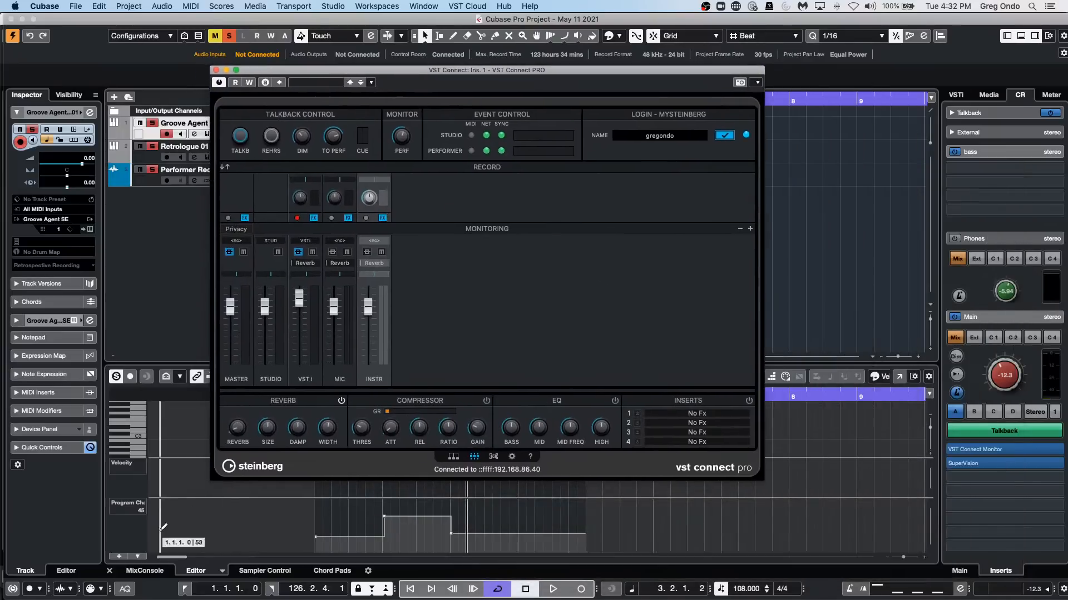
left_click(143, 571)
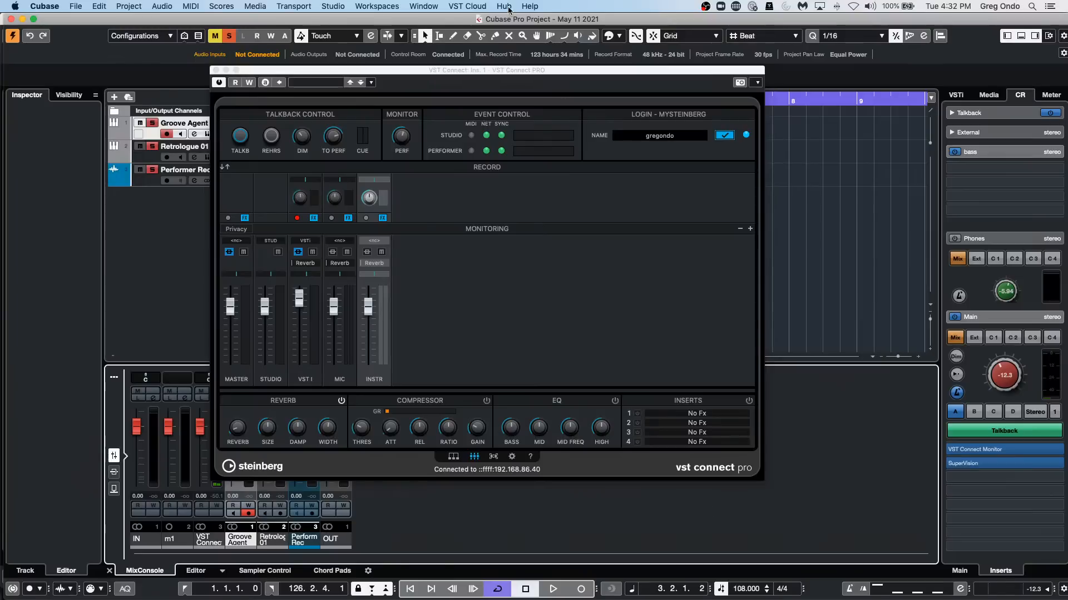
left_click_drag(493, 74, 689, 172)
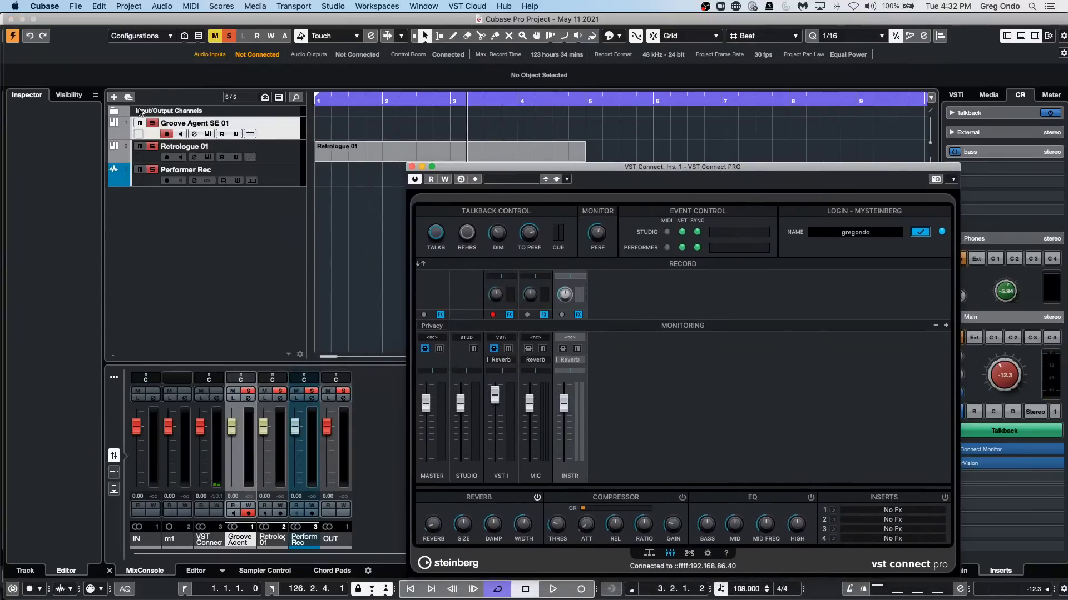
Start the Funky Rave pattern in the Groove Agent SE 01 instrument, with talkback off and the Control Room main level at -3.84.
left_click(265, 128)
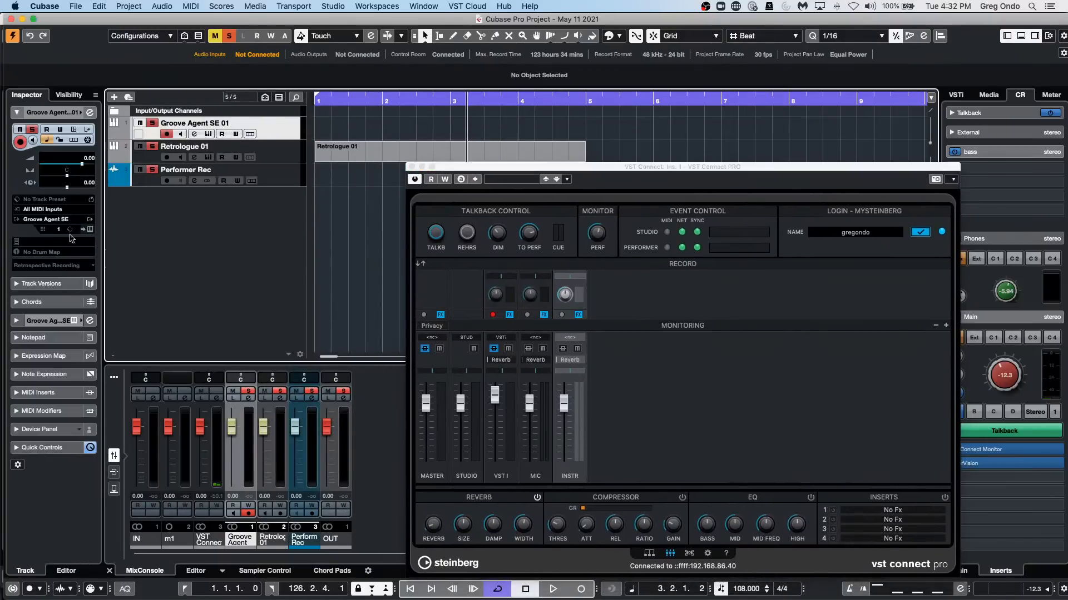
left_click(89, 229)
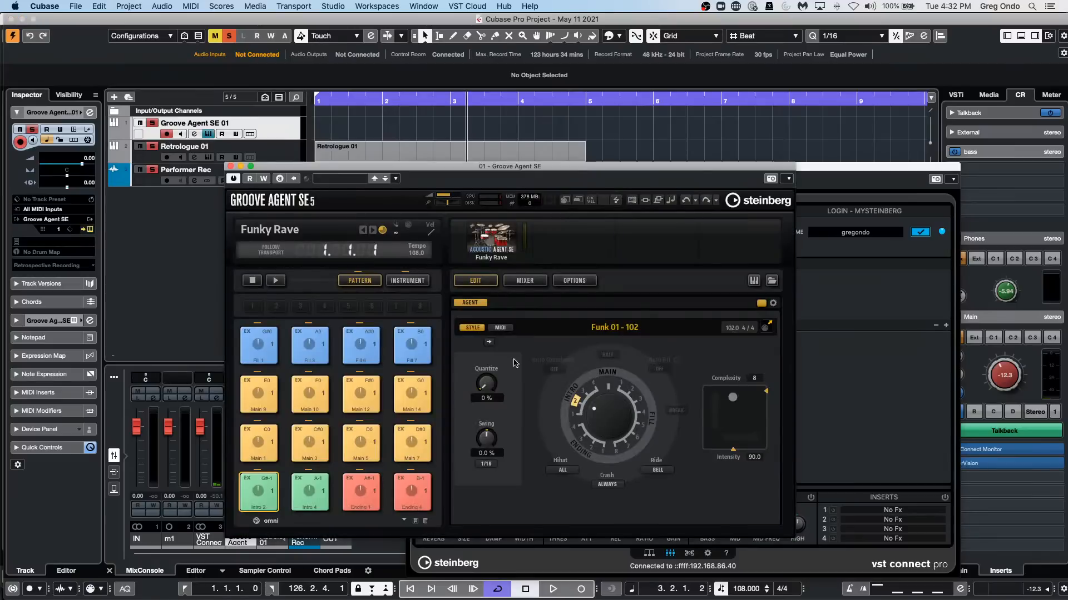
left_click(275, 281)
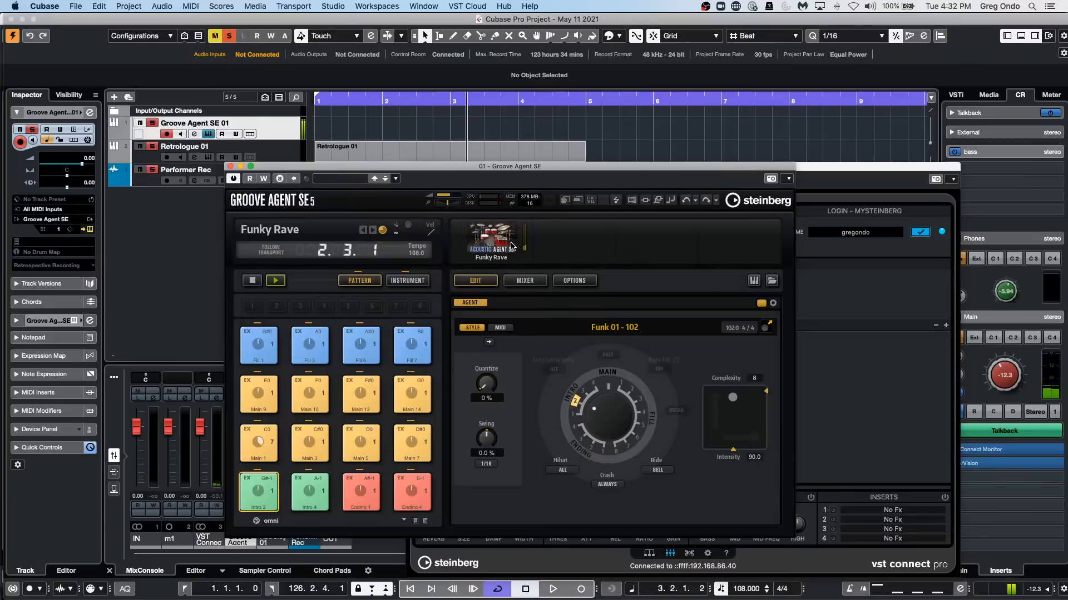
left_click(1003, 431)
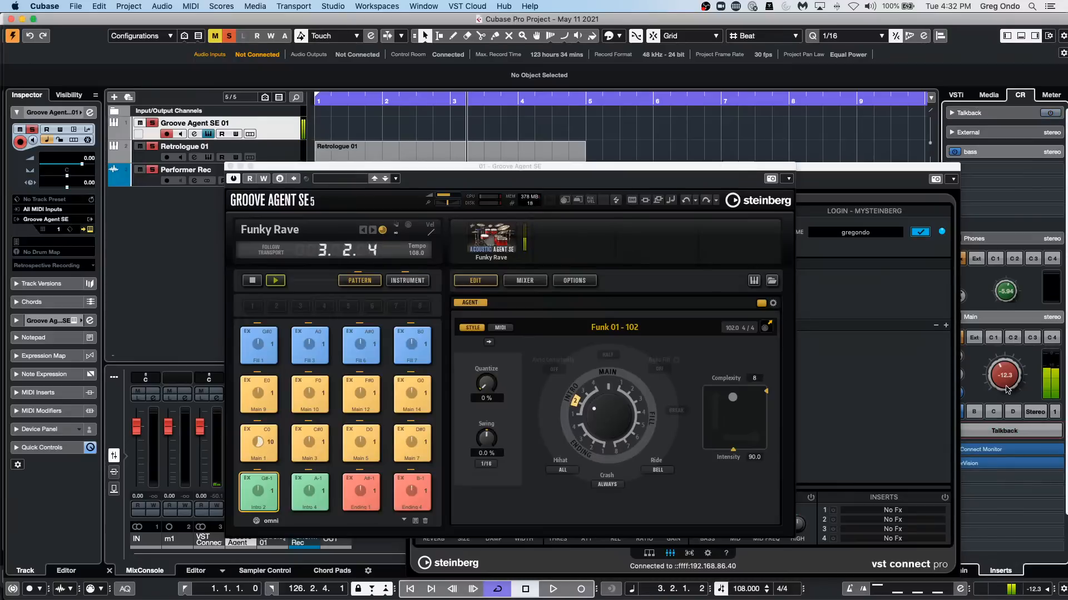
left_click_drag(1008, 389, 1008, 364)
Close the Groove Agent SE instrument window and set the Groove Agent channel fader to -0.52 in the MixConsole.
left_click_drag(417, 172, 744, 258)
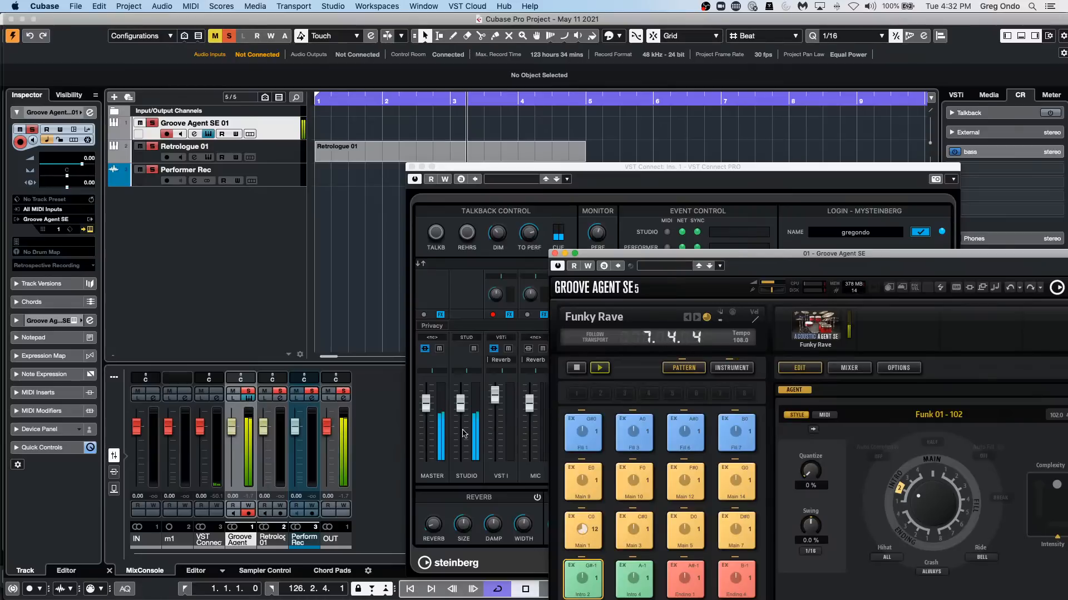
left_click(555, 254)
mouse_move(239, 432)
left_mouse_down()
mouse_move(221, 514)
mouse_move(244, 435)
left_mouse_up()
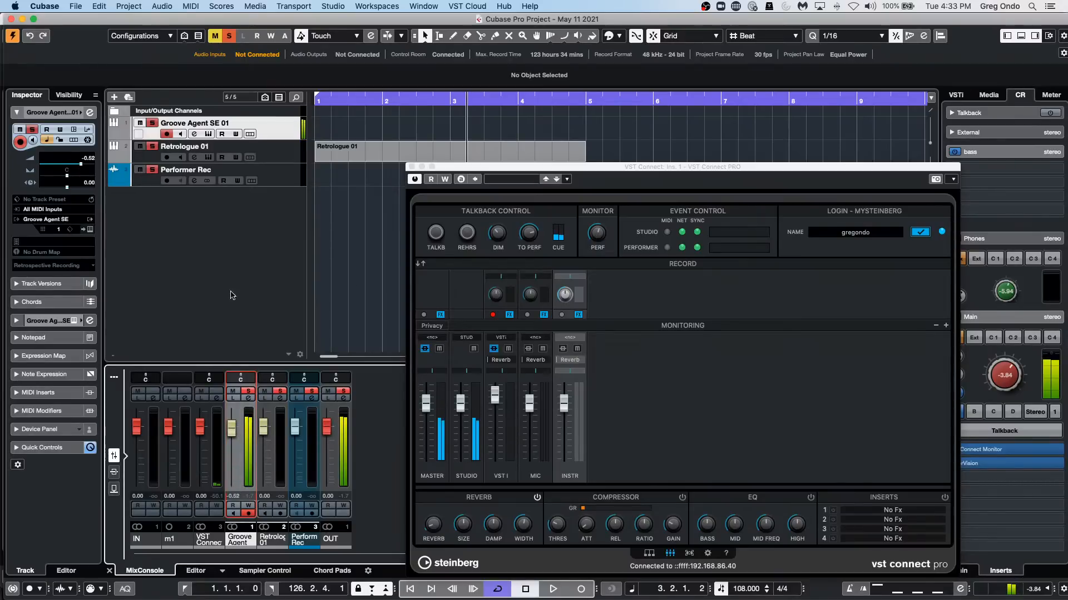
Open the Groove Agent SE 01 channel settings with its cue sends shown, and arrange it beside the VST Connect PRO window.
left_click(89, 112)
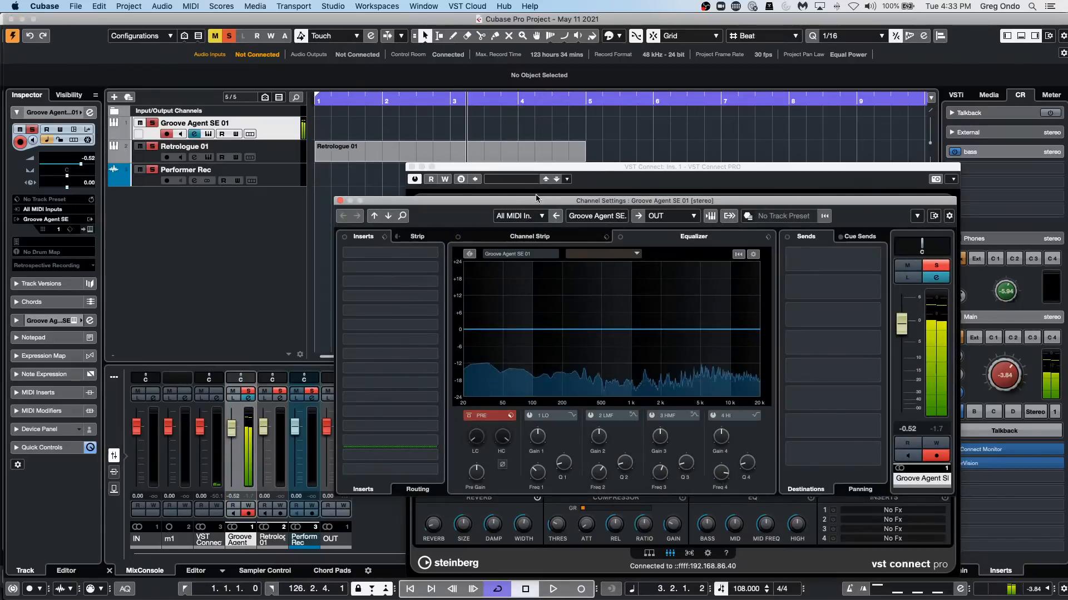
left_click_drag(536, 201, 53, 101)
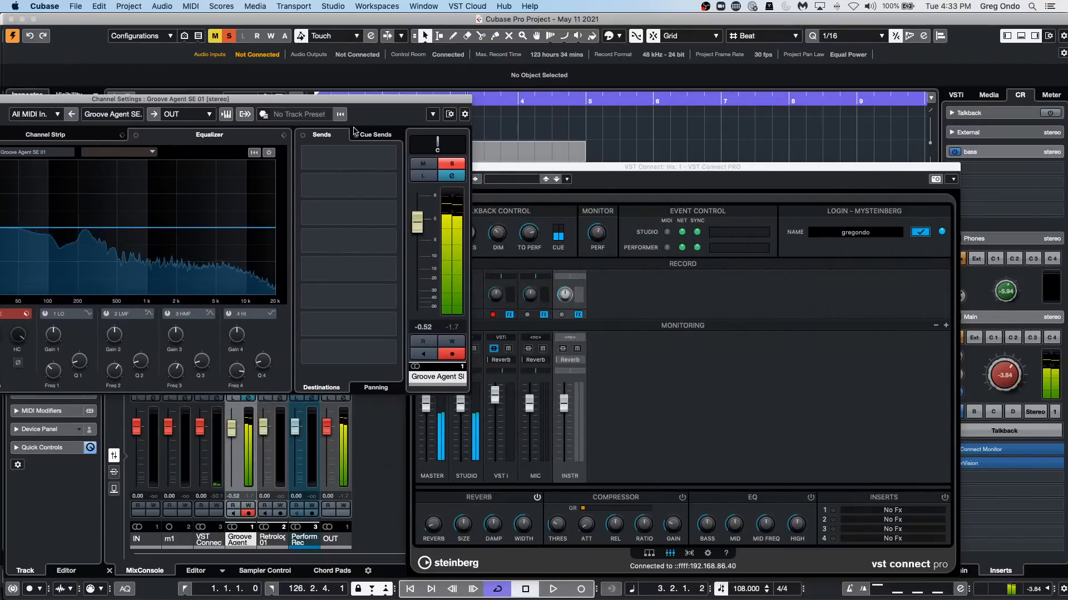
left_click(371, 135)
left_click_drag(405, 104, 353, 154)
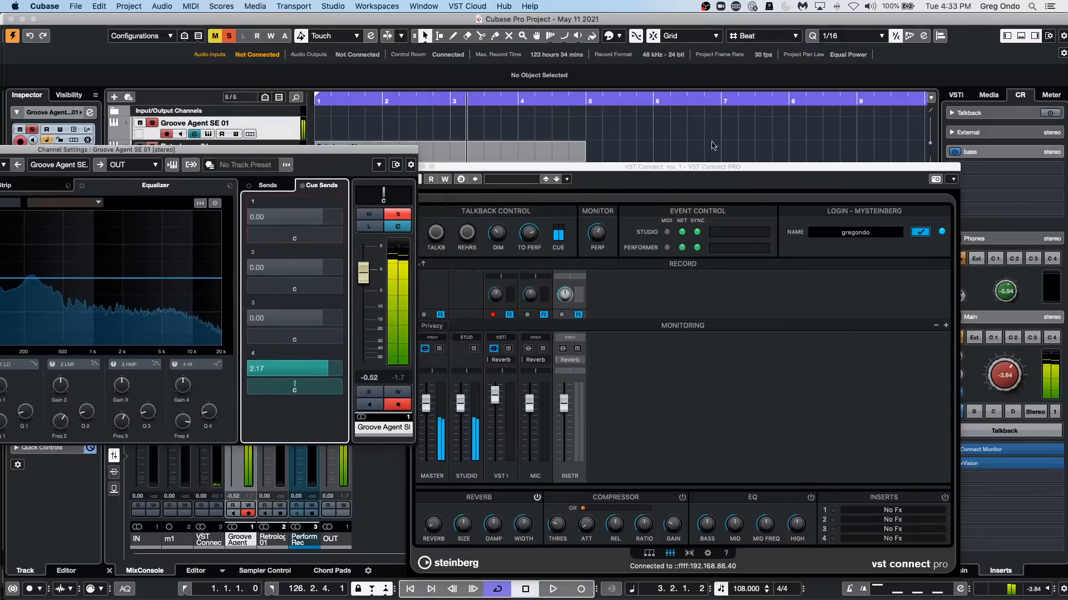
left_click_drag(713, 170, 799, 145)
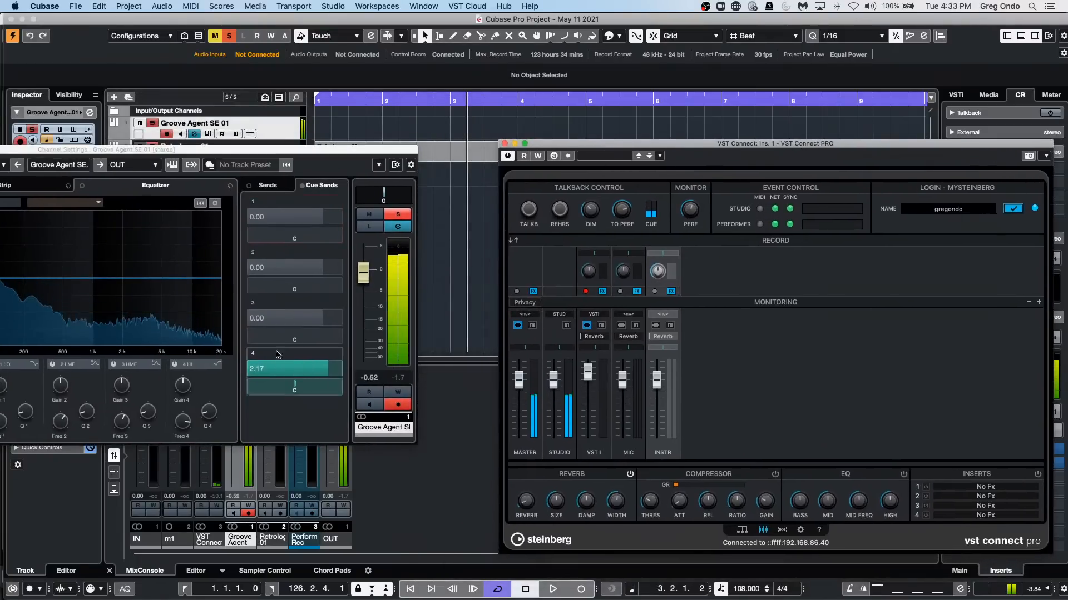
Set the Groove Agent channel's cue send 4 to -4.81 and the Control Room main level to -0.44, keeping both meters in view.
mouse_move(277, 372)
left_mouse_down()
mouse_move(222, 383)
mouse_move(298, 382)
mouse_move(242, 390)
mouse_move(248, 377)
mouse_move(227, 385)
mouse_move(315, 374)
mouse_move(273, 379)
mouse_move(312, 380)
mouse_move(285, 383)
left_mouse_up()
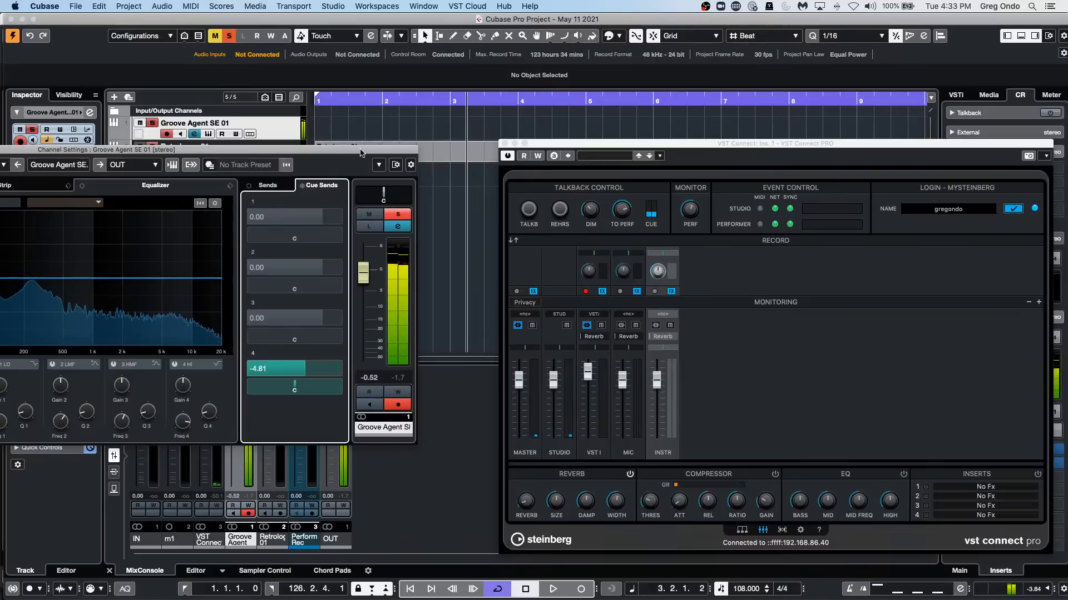
left_click_drag(361, 152, 369, 239)
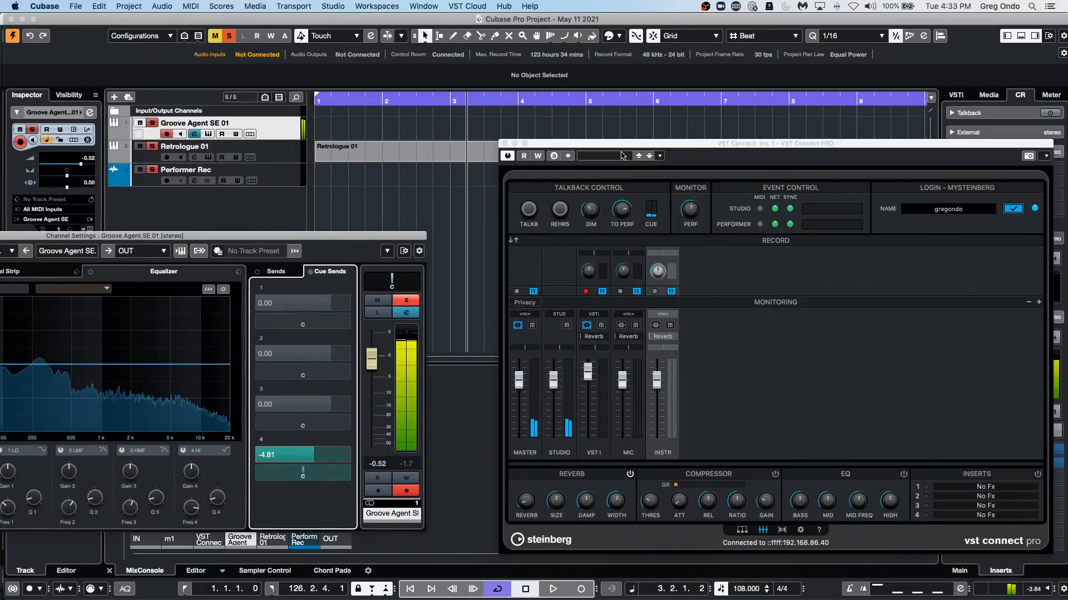
left_click_drag(625, 144, 523, 46)
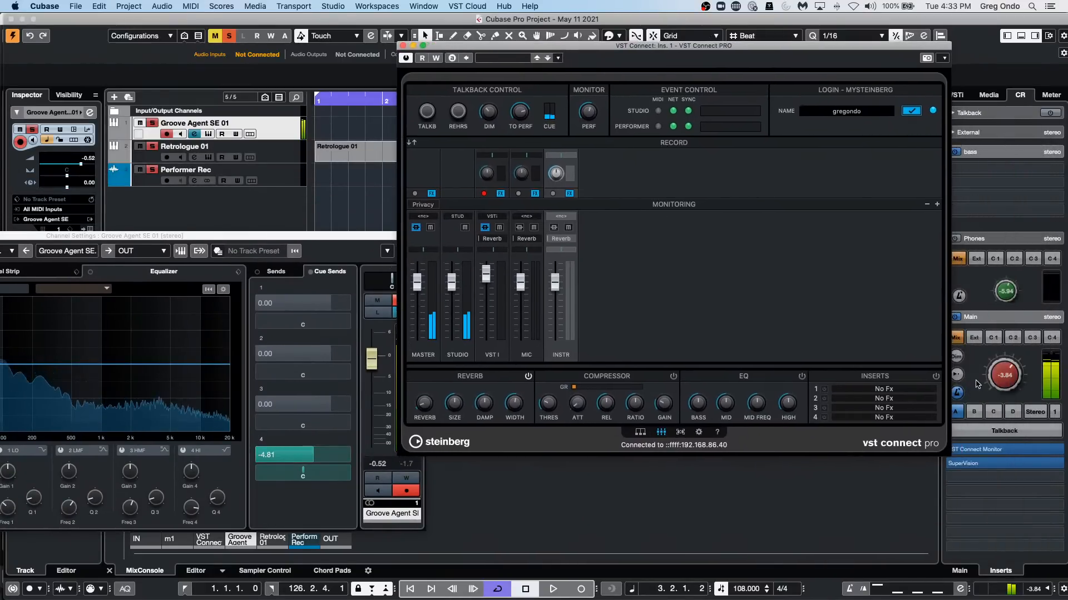
mouse_move(1001, 381)
left_mouse_down()
mouse_move(1008, 355)
mouse_move(998, 361)
left_mouse_up()
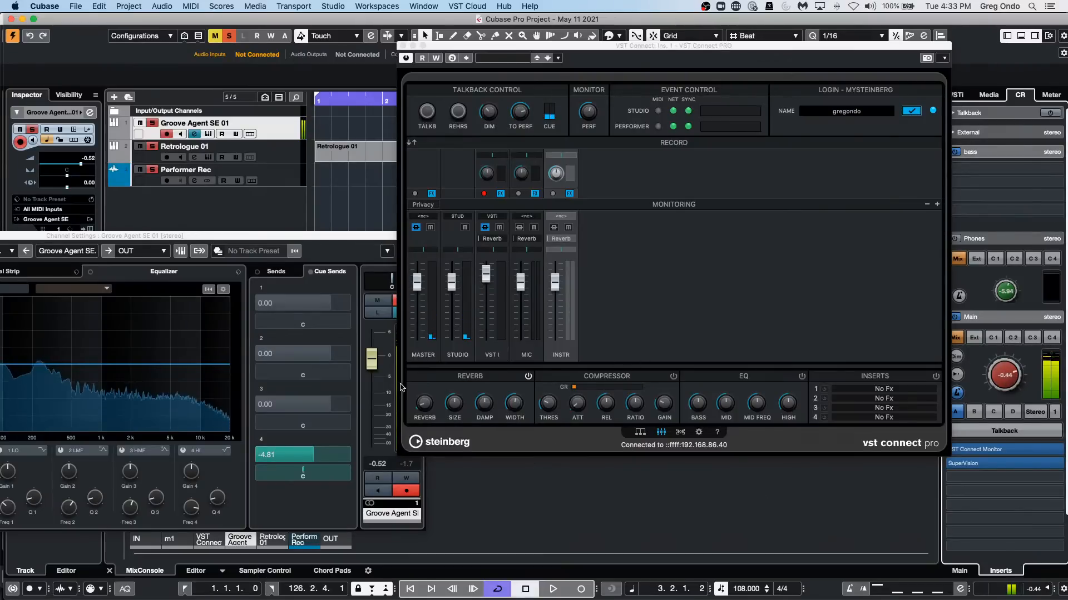
Vary cue send 4 between 3.36 and -28.5 with the VST Connect PRO mixer in view, ending at 3.36.
mouse_move(277, 457)
left_mouse_down()
mouse_move(214, 469)
mouse_move(292, 469)
left_mouse_up()
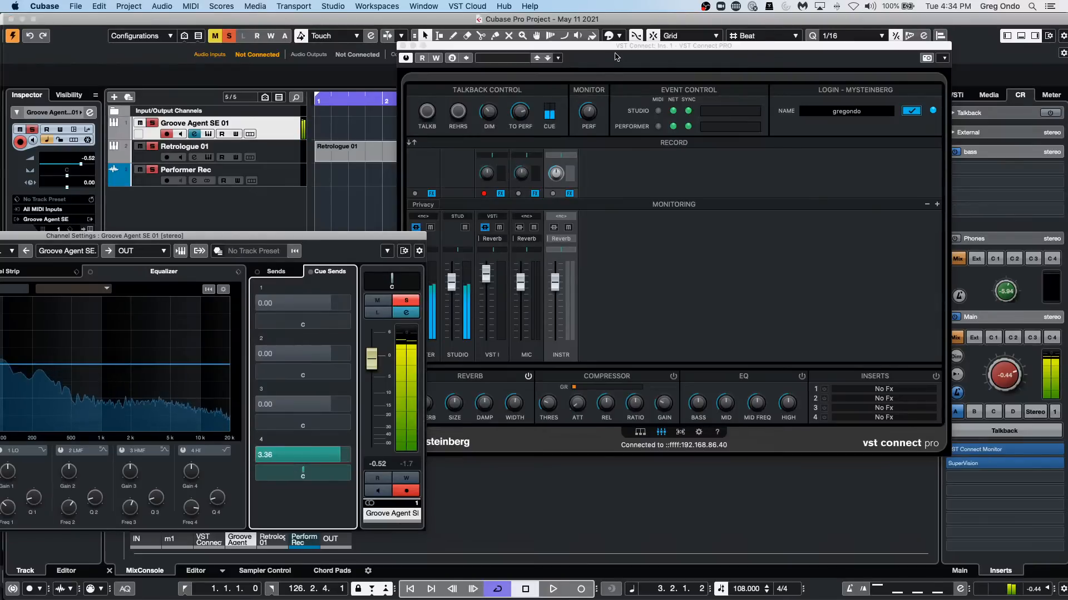
left_click(644, 54)
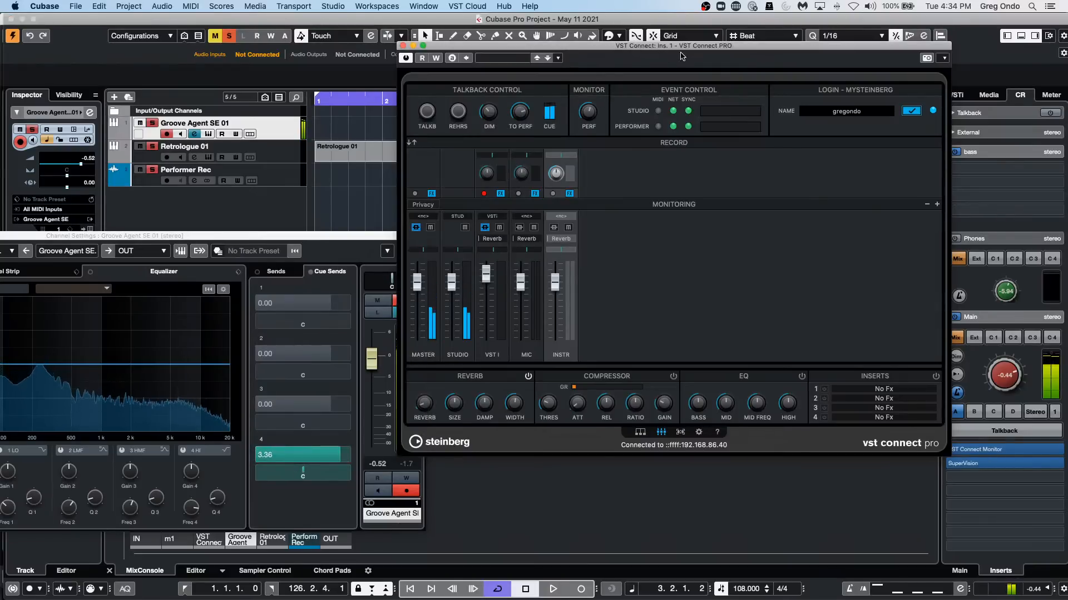
left_click_drag(678, 47, 762, 69)
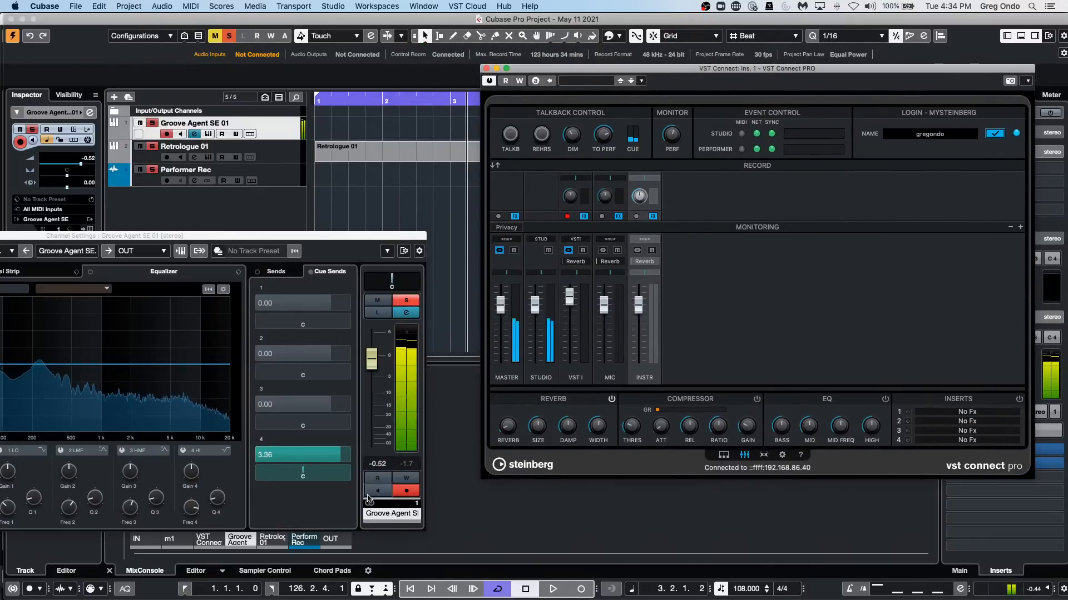
left_click_drag(320, 457, 255, 466)
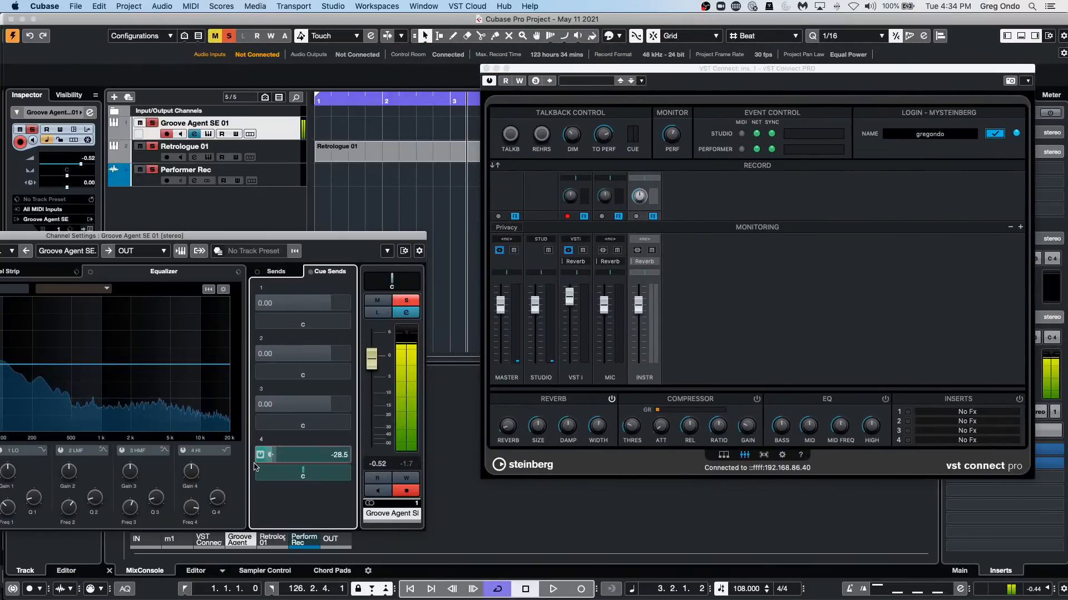
left_click_drag(326, 457, 434, 414)
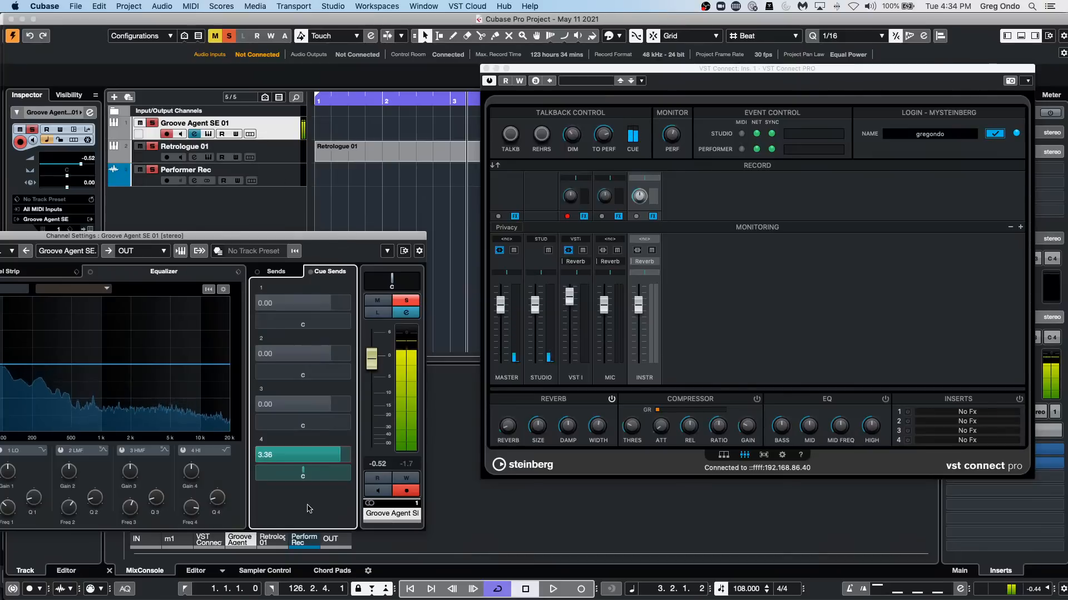
Reopen the Groove Agent SE 01 instrument, stop its pattern, and move its window fully into view.
left_click(285, 128)
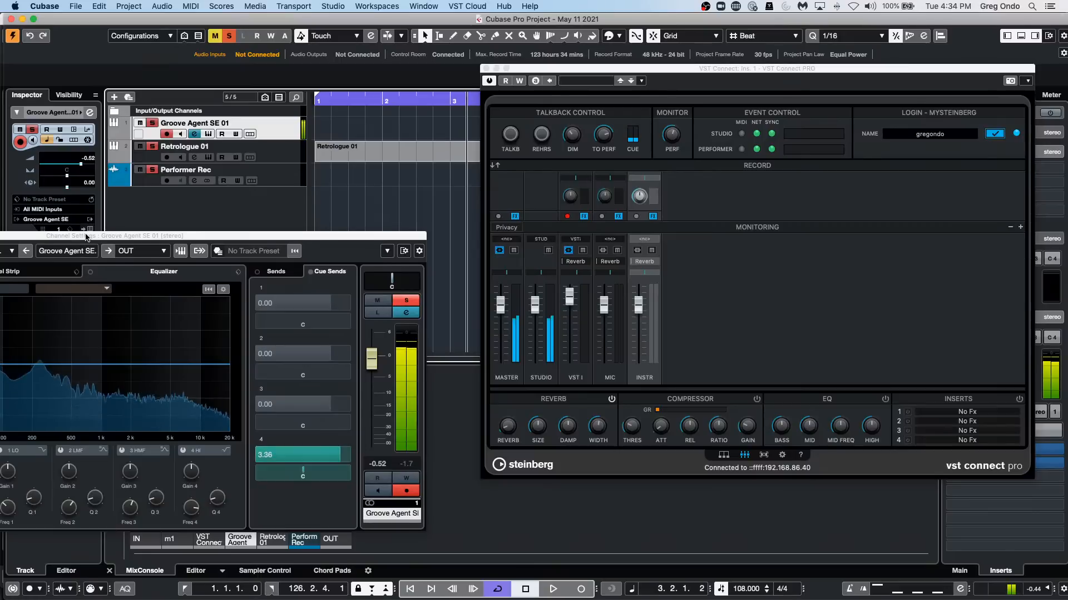
left_click_drag(84, 236, 74, 282)
left_click(90, 229)
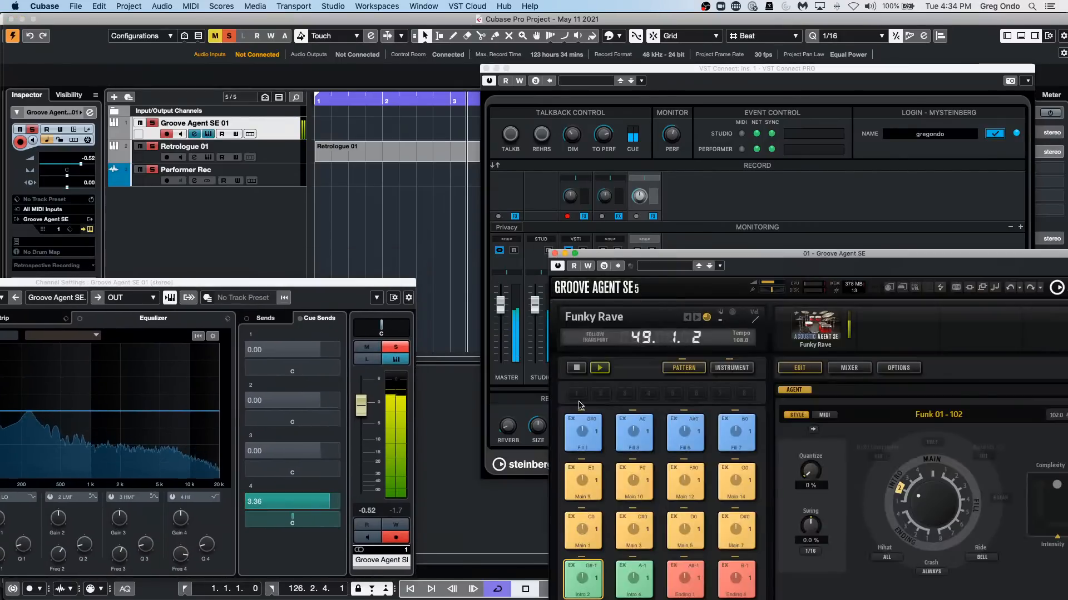
left_click(576, 368)
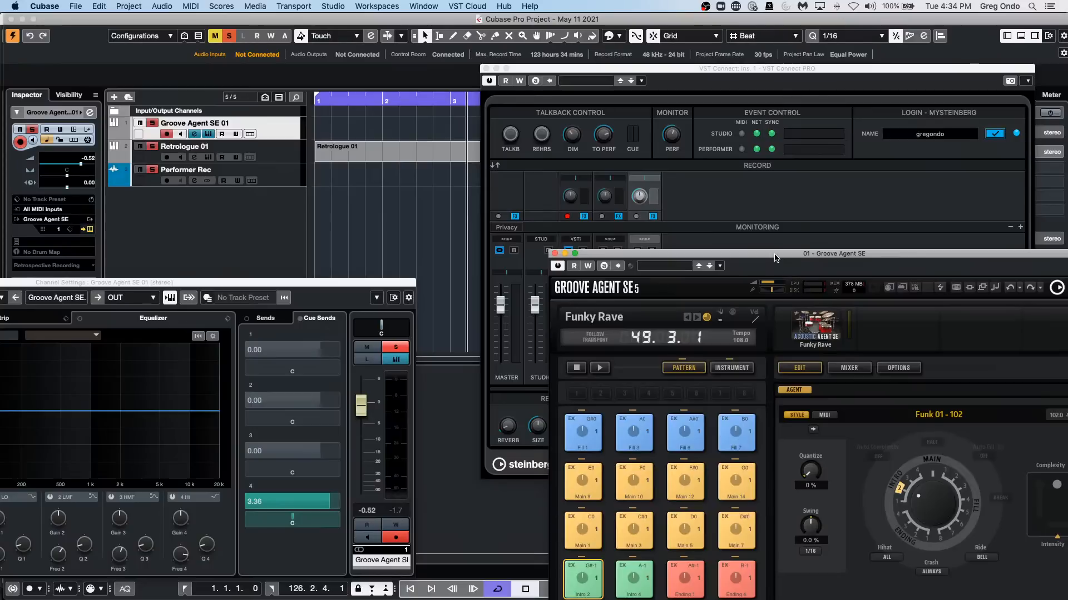
left_click_drag(780, 256, 480, 168)
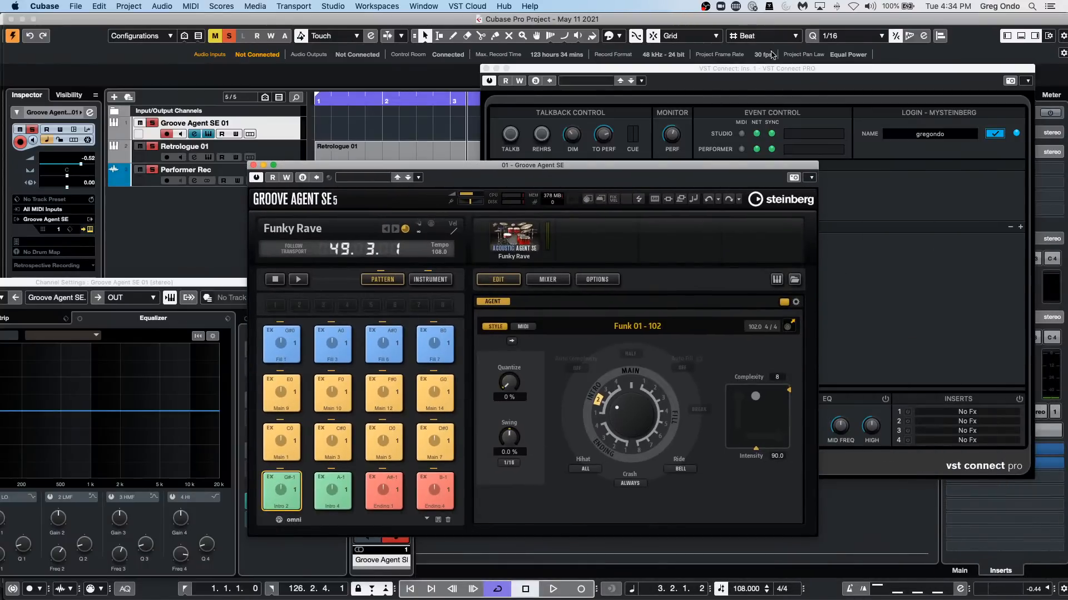
Move the VST Connect PRO window clear of the Control Room, show the main Control Room settings, and enable talkback.
left_click_drag(769, 68, 601, 21)
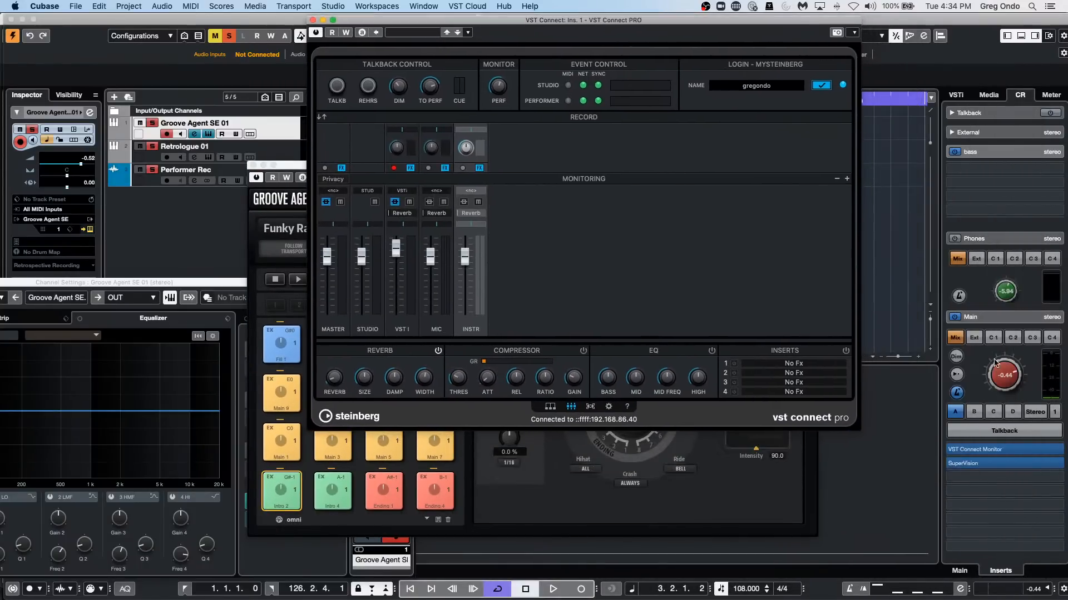
left_click(960, 573)
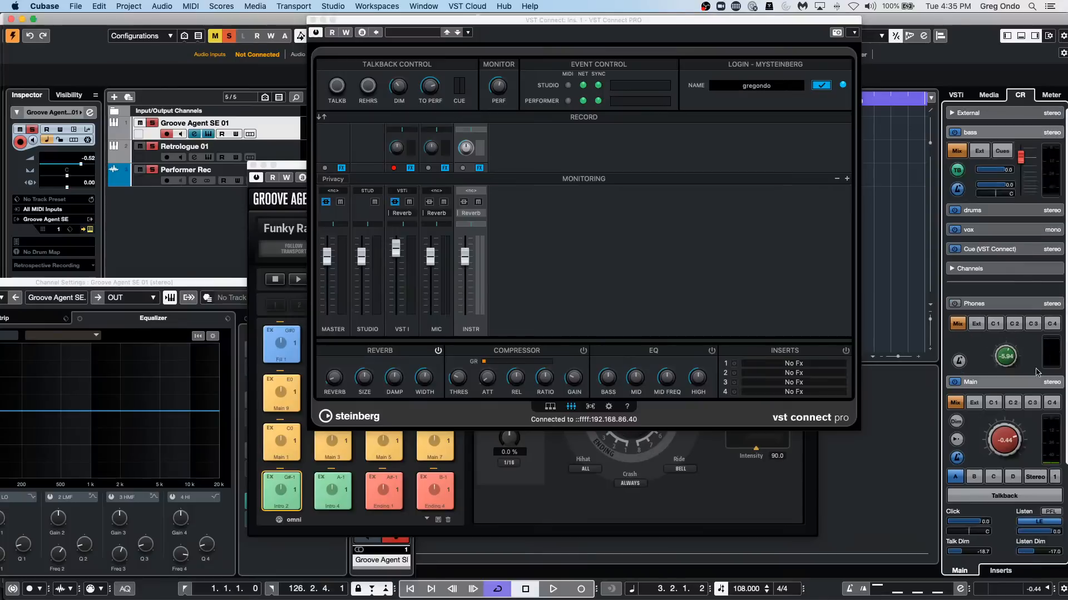
left_click(998, 493)
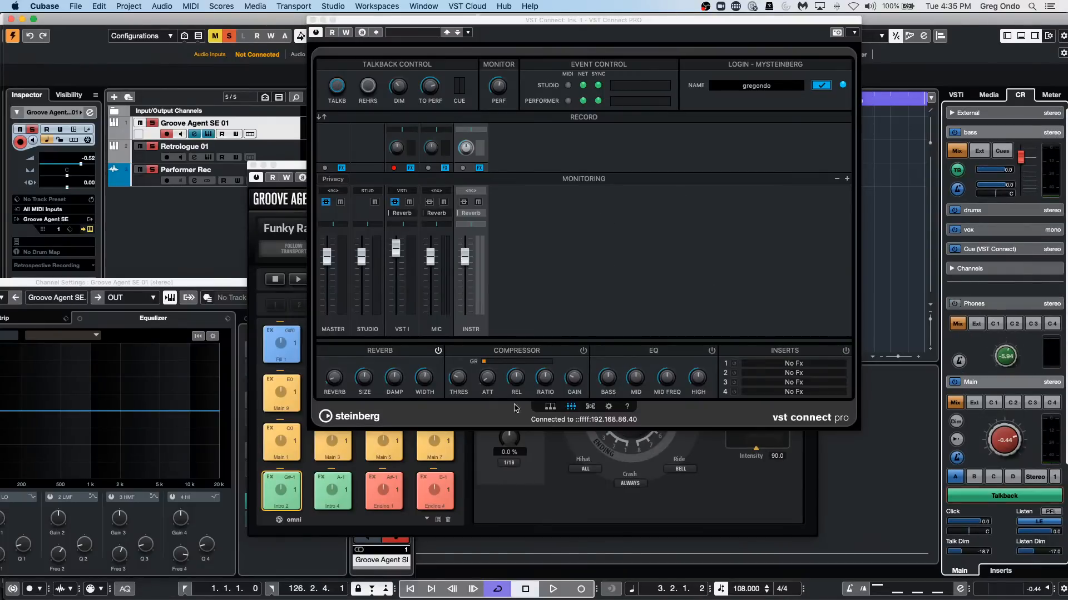
Check the find-user view in VST Connect PRO, return to the full mixer view, and move the window below the ruler.
left_click(549, 407)
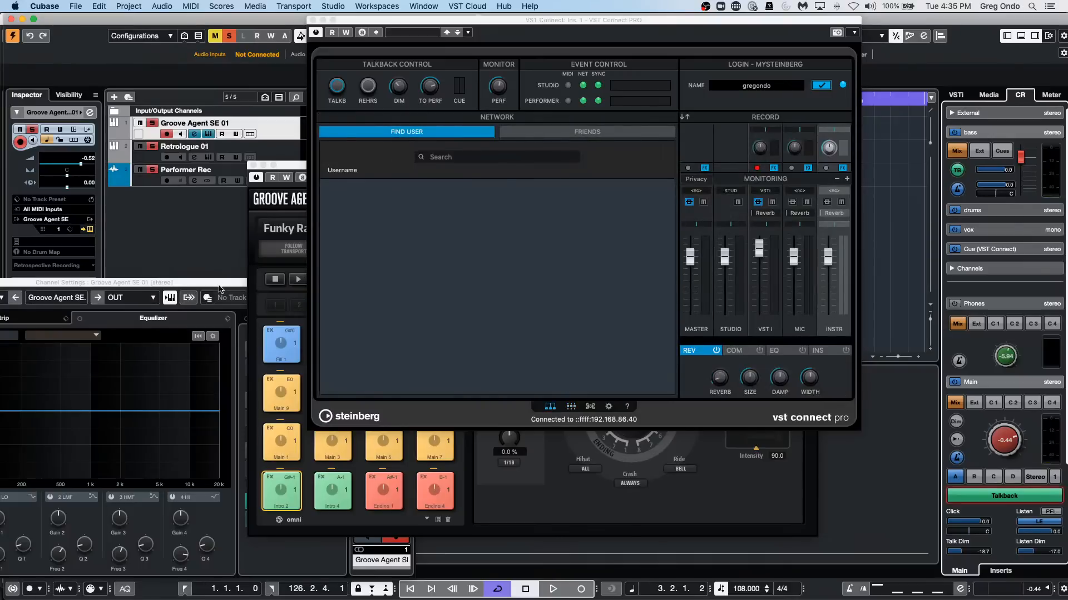
left_click(571, 406)
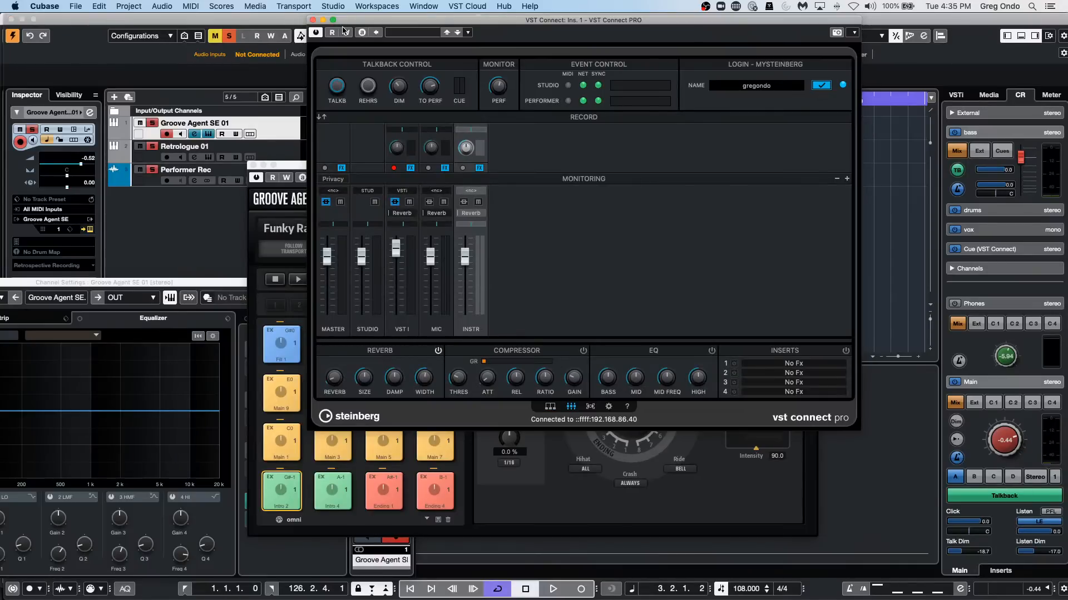
left_click_drag(359, 25, 374, 164)
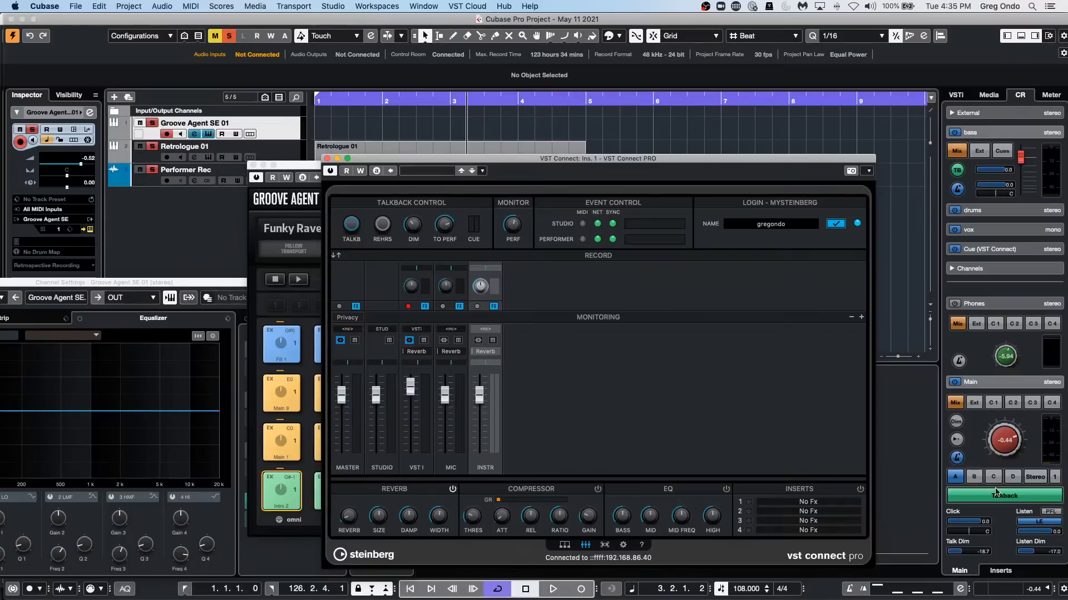
Turn off talkback, start project playback, and begin recording on the Groove Agent SE 01 track.
left_click(1016, 495)
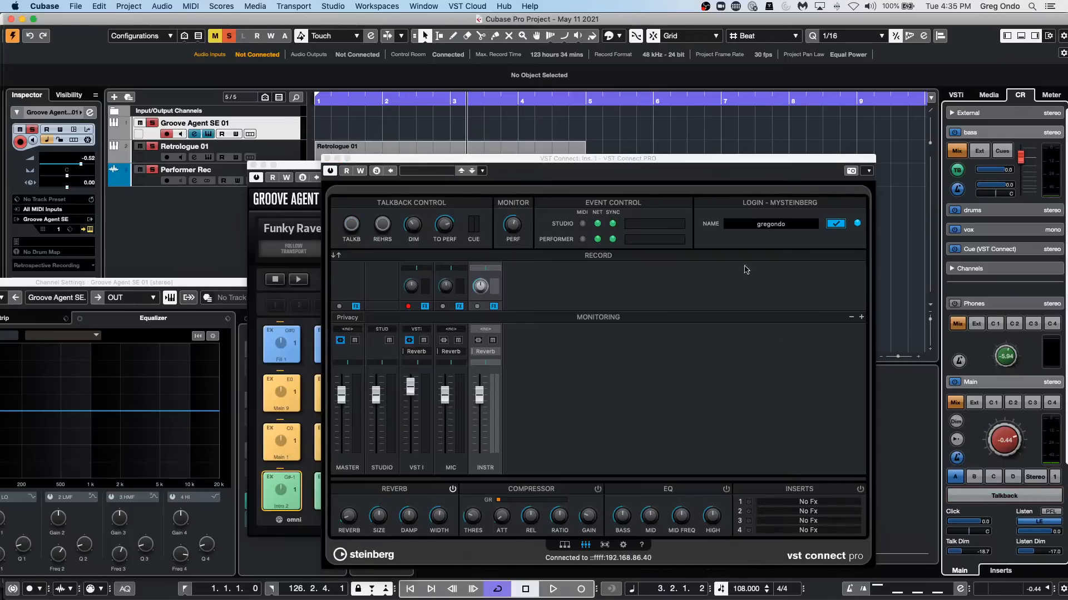
left_click(553, 589)
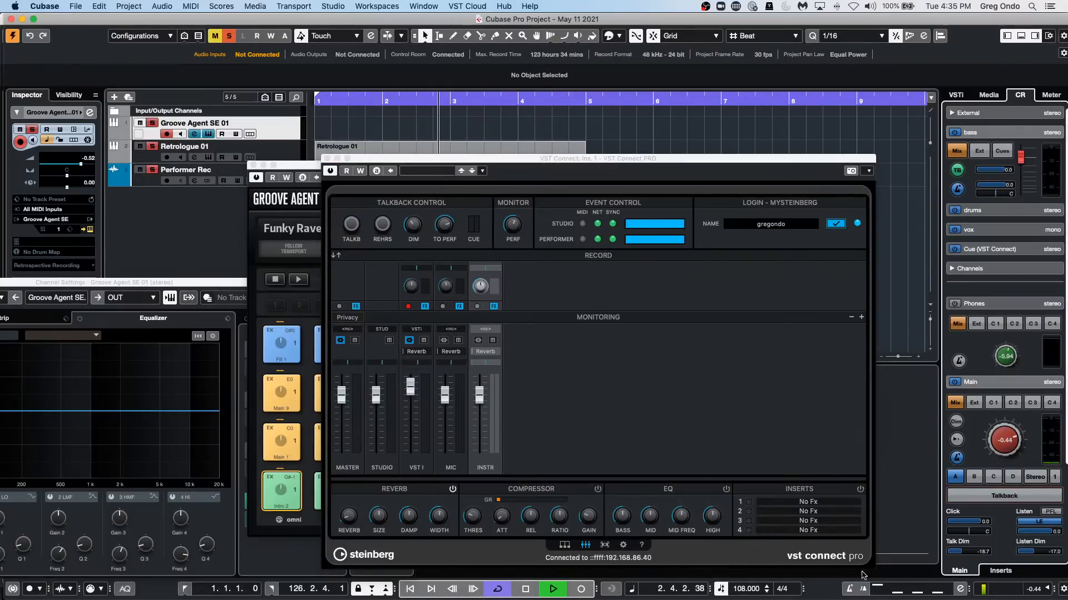
left_click(582, 589)
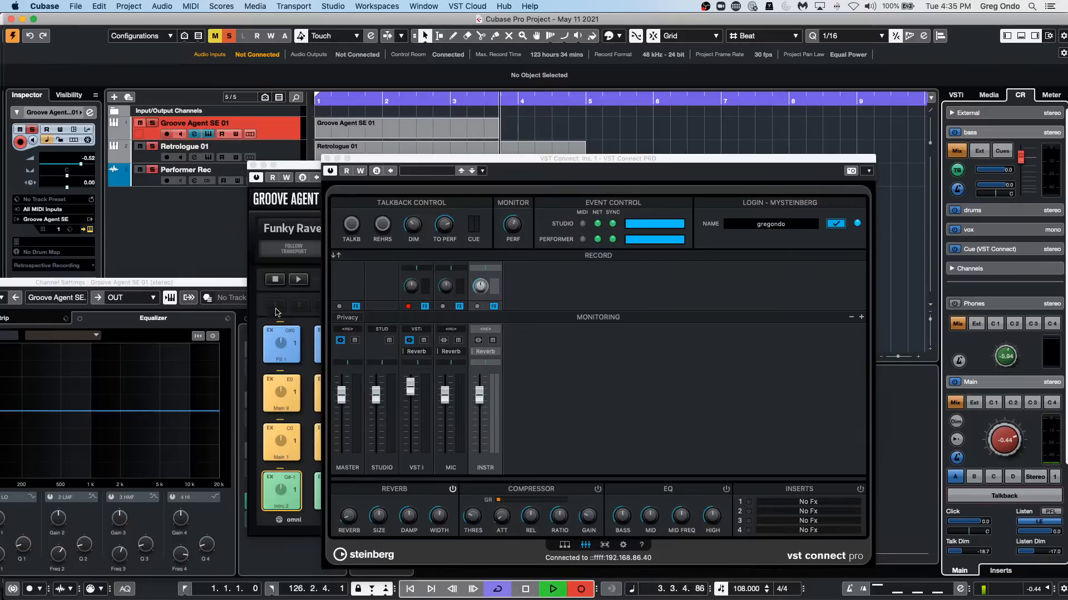
Select the Performer Rec track during recording, switch talkback on and off beside the raised VST Connect PRO window, and stop recording.
left_click(211, 170)
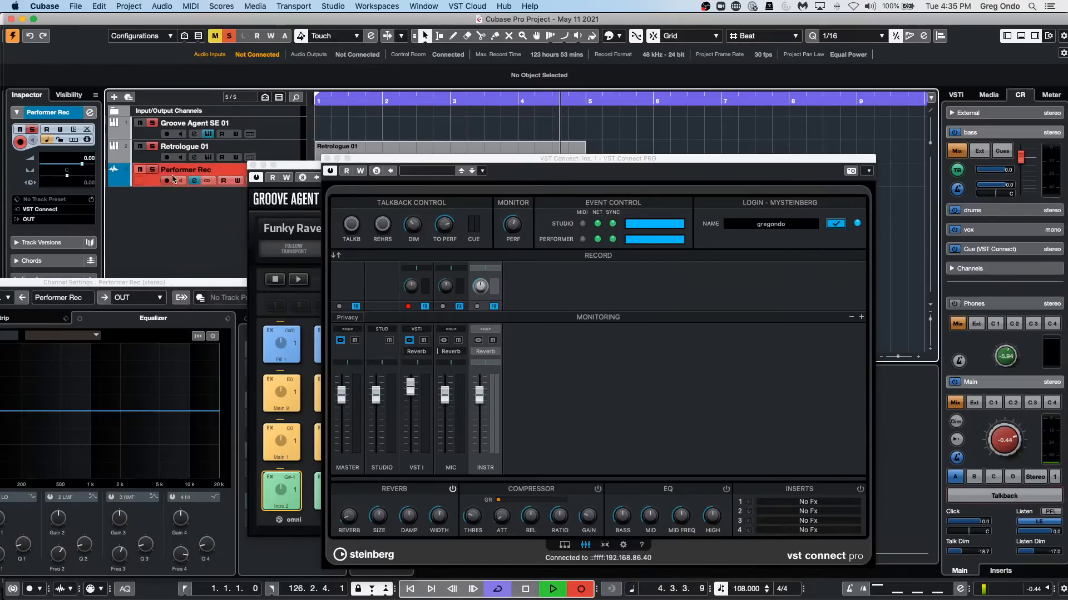
left_click_drag(586, 165, 569, 96)
left_click(1026, 498)
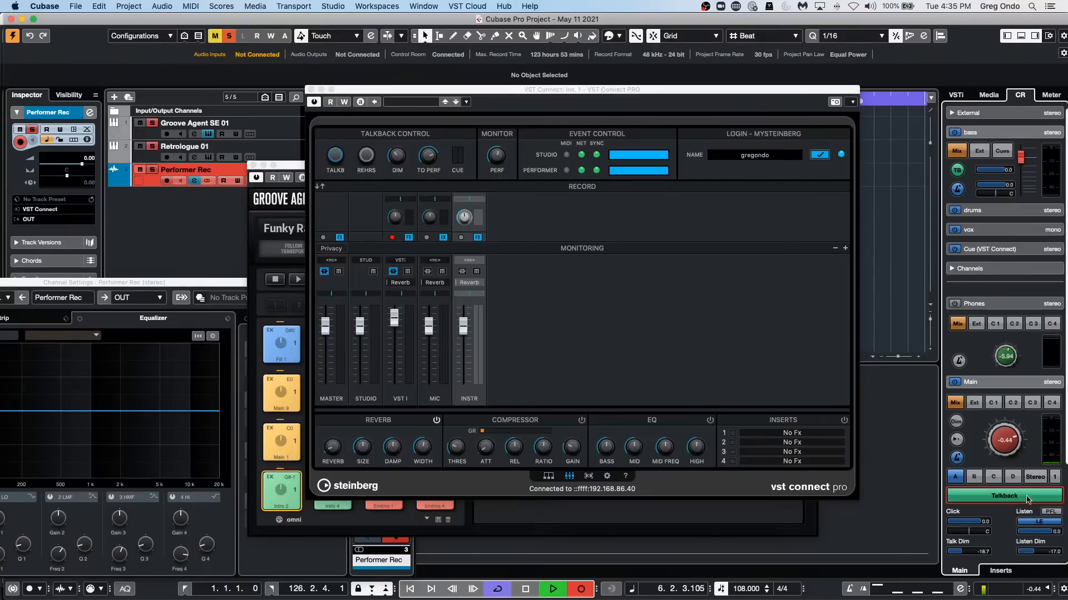
left_click(1026, 497)
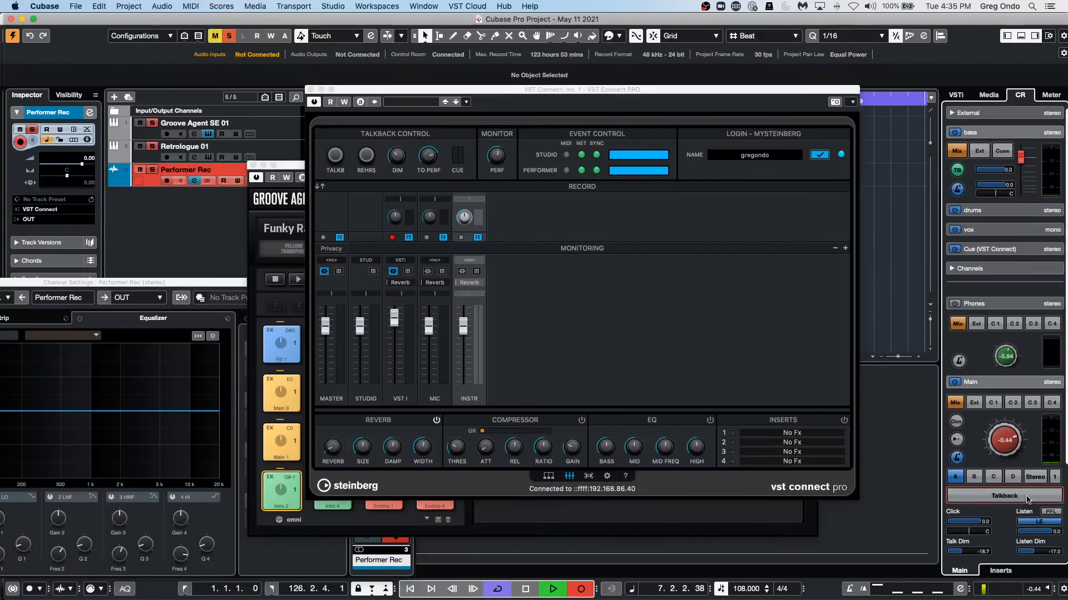
left_click(525, 589)
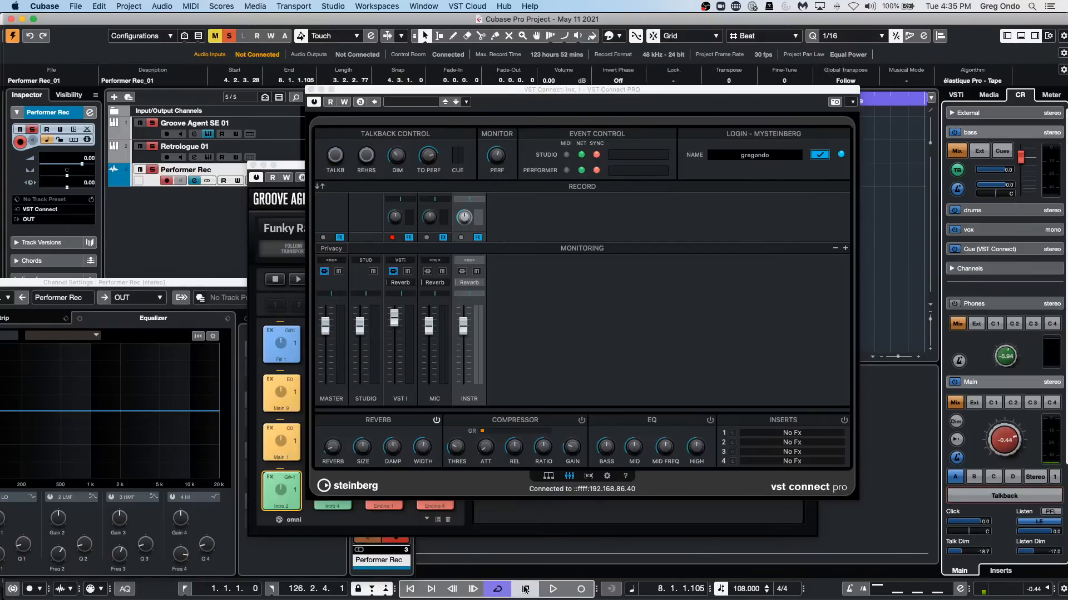
Examine the VST Control Room options in Preferences, including cue dimming during talkback, and close the dialog.
left_click(14, 5)
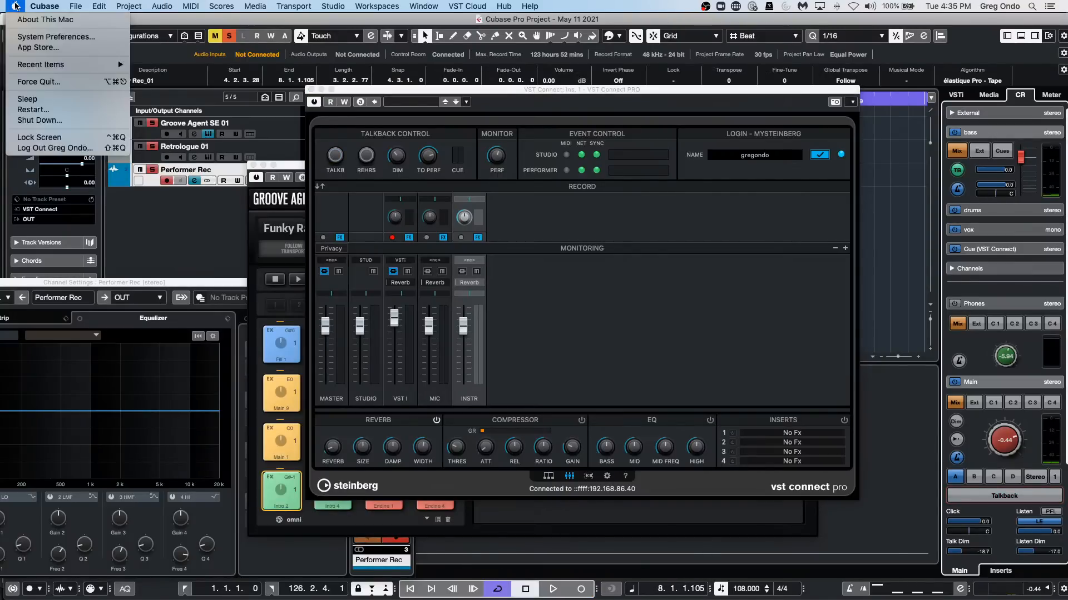
mouse_move(75, 6)
mouse_move(111, 216)
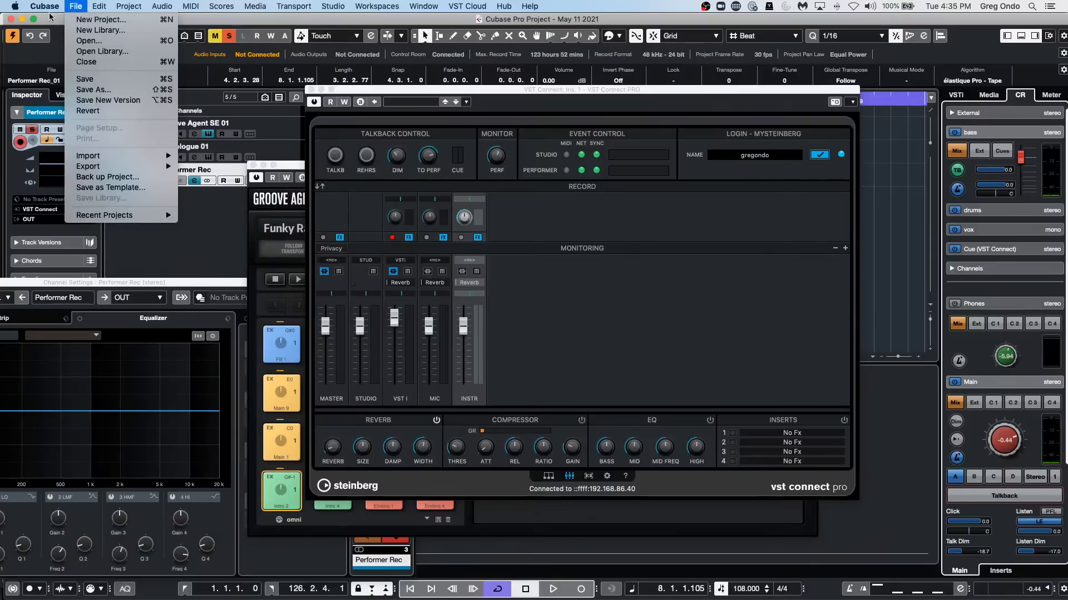
left_click(61, 38)
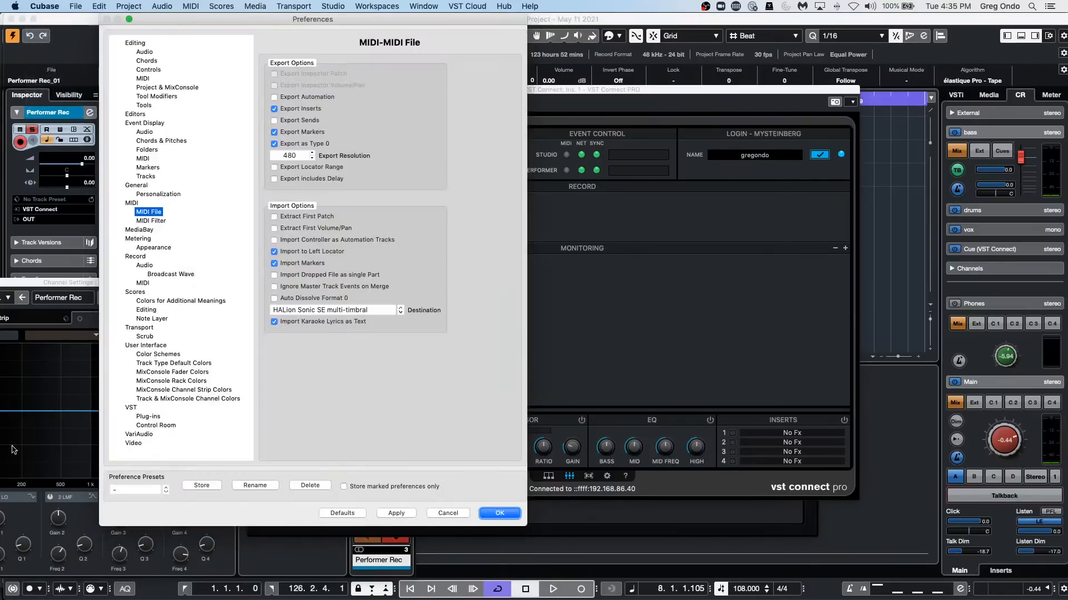
left_click(156, 426)
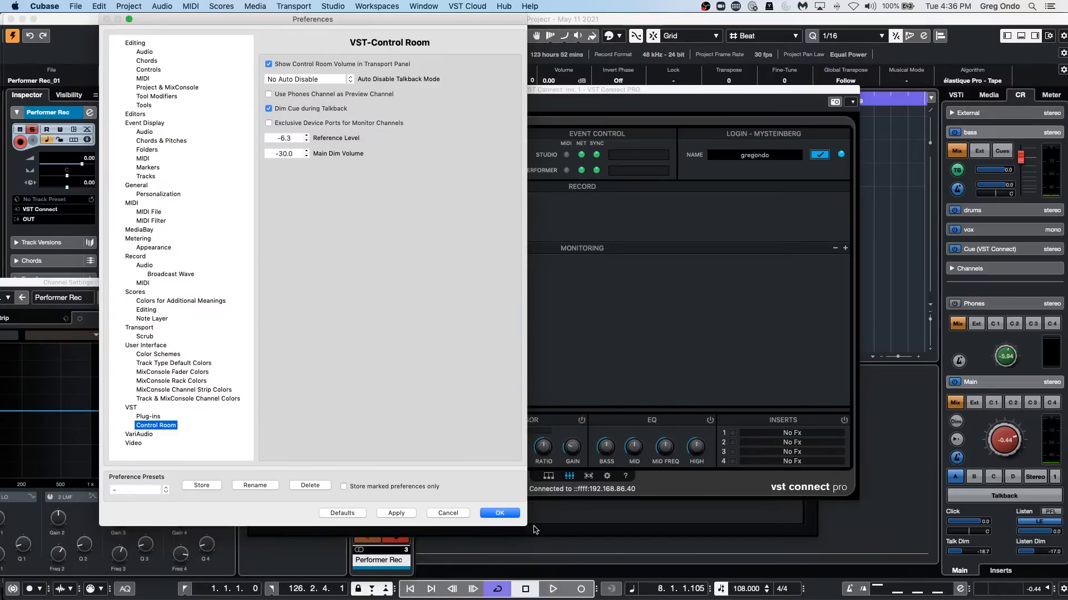
left_click(508, 515)
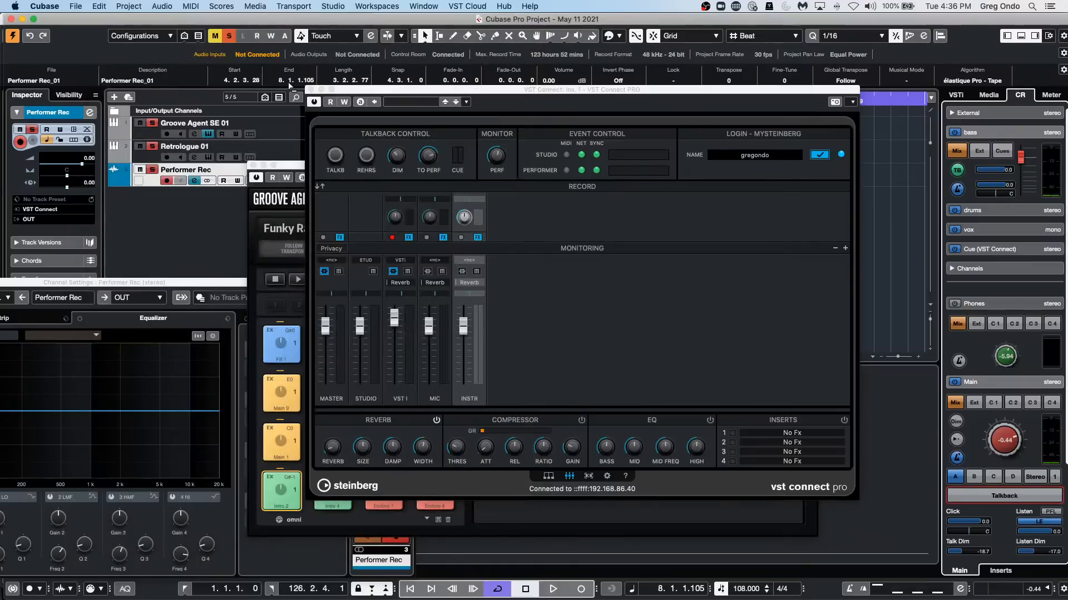
Move the Groove Agent SE window below the arrangement and reopen the VST Connect PRO editor.
left_click(311, 90)
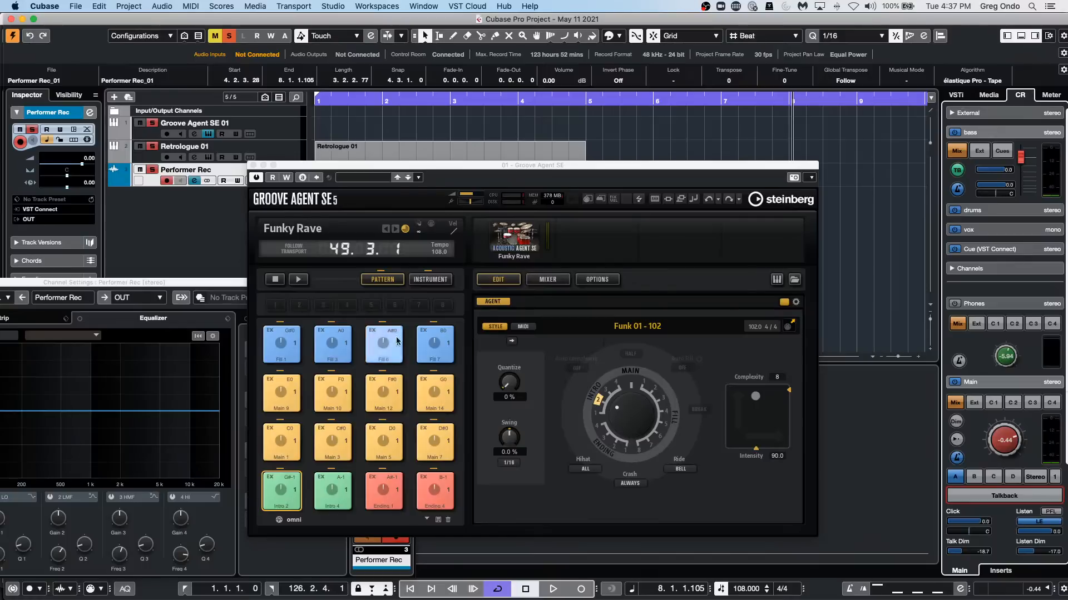
left_click_drag(475, 167, 674, 336)
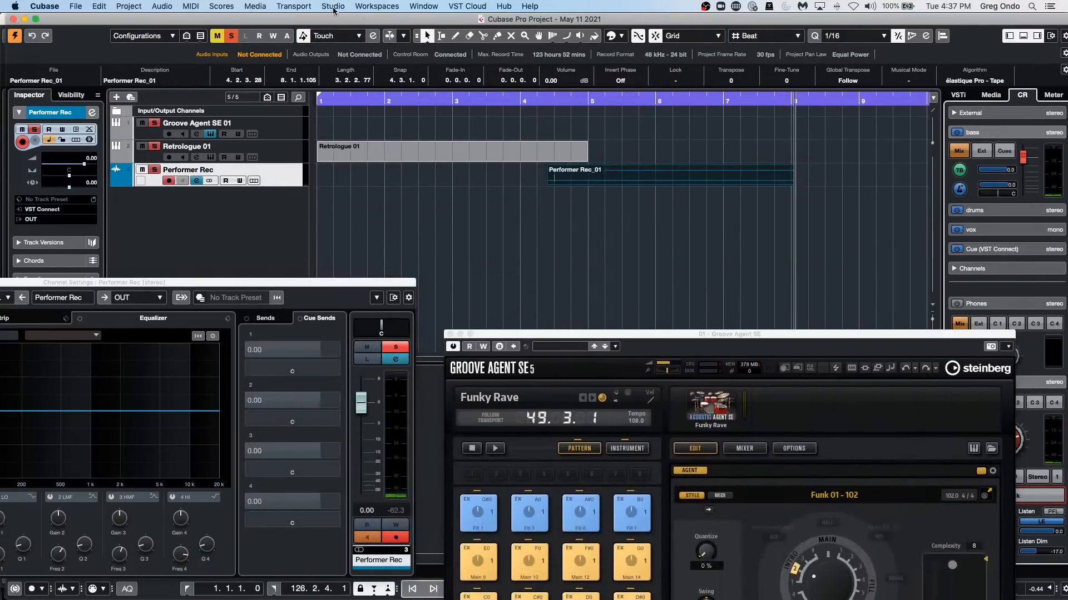
left_click(333, 6)
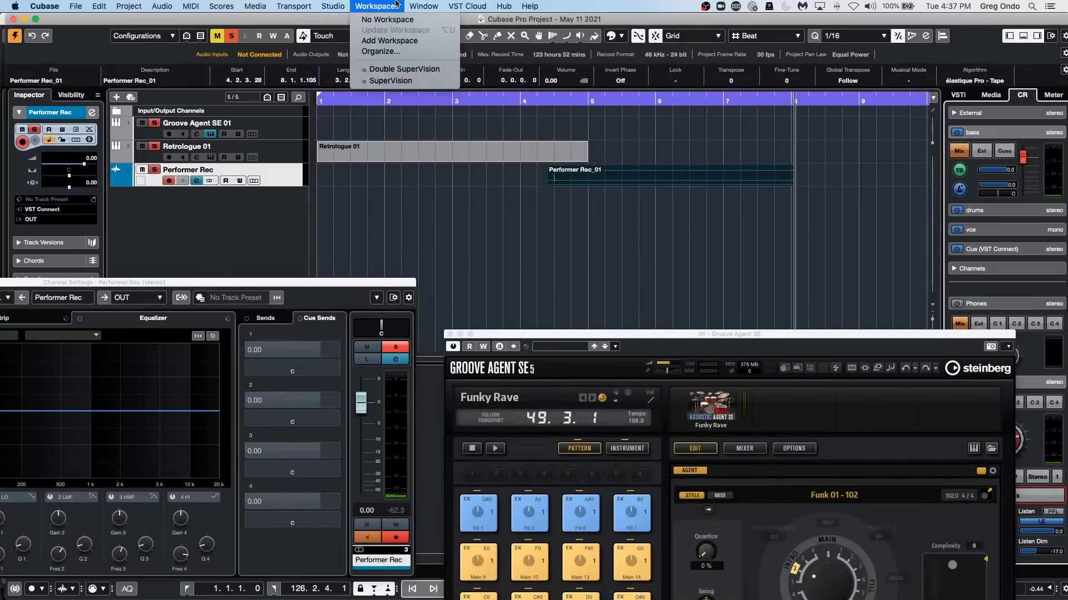
mouse_move(433, 4)
mouse_move(467, 6)
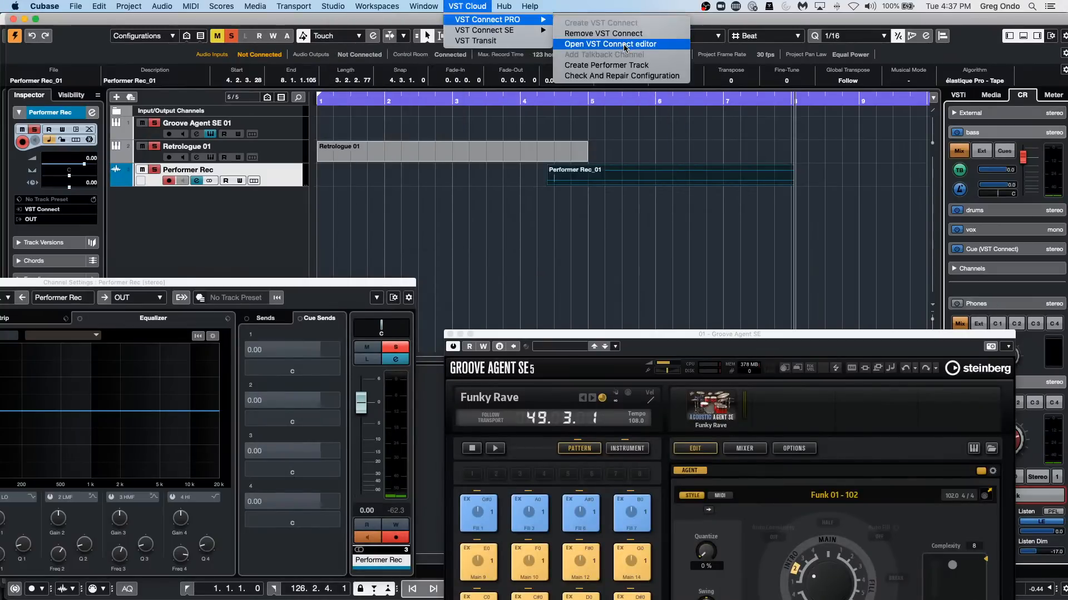
left_click(626, 48)
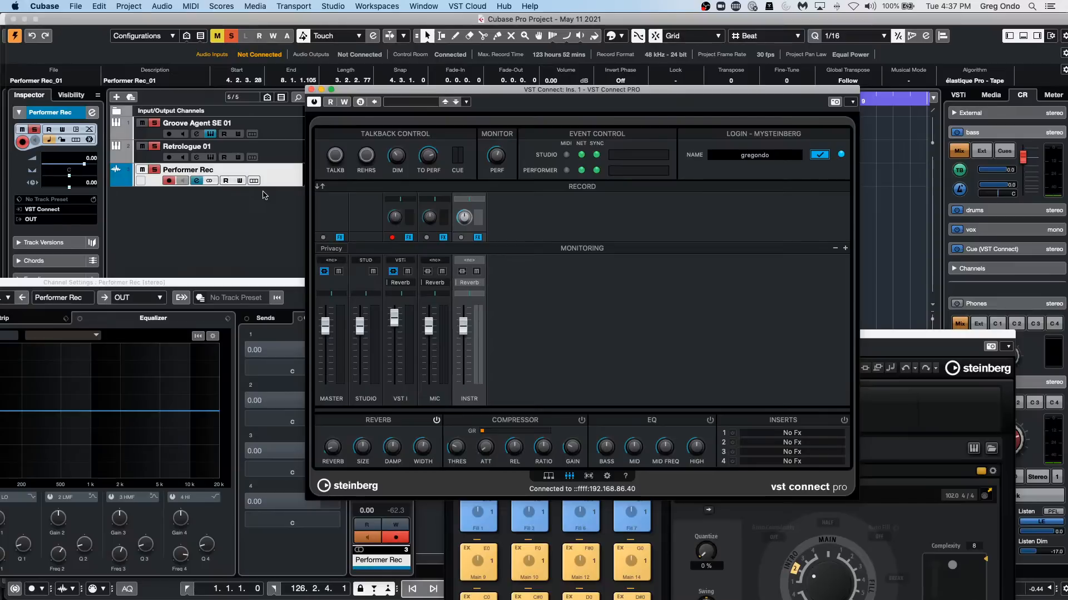
Move the Performer Rec channel settings off the Inspector and check the plug-in choices for its first insert slot.
left_click(136, 283)
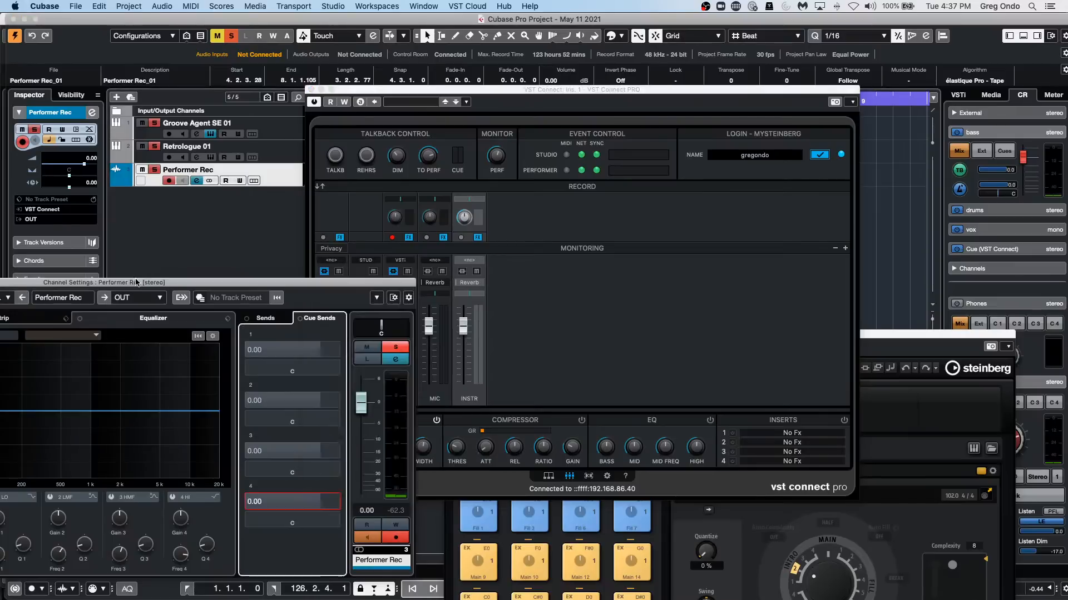
left_click_drag(137, 282, 445, 346)
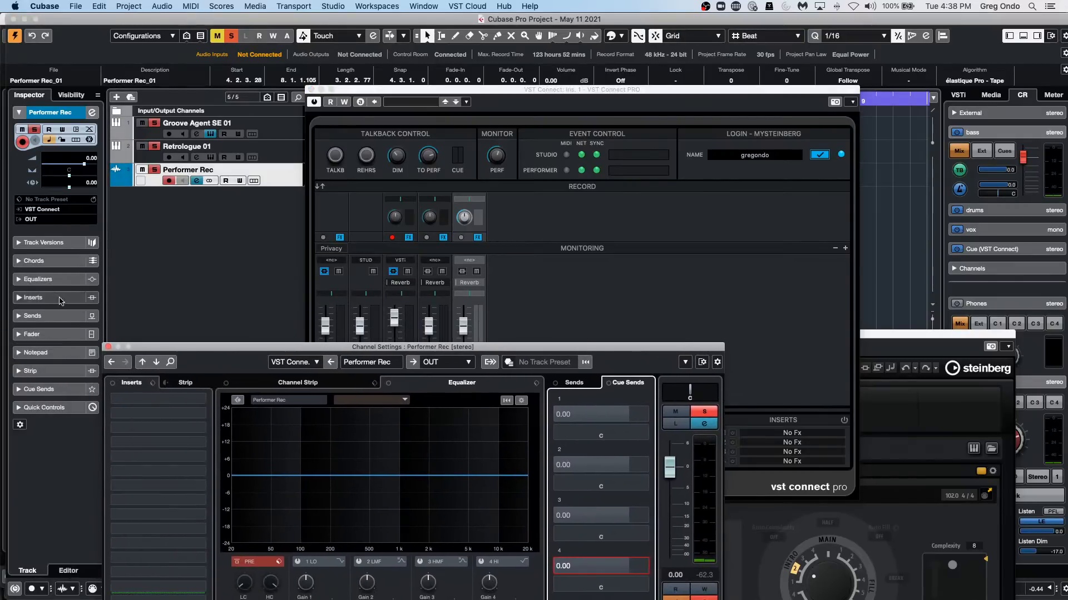
left_click(61, 301)
left_click(55, 203)
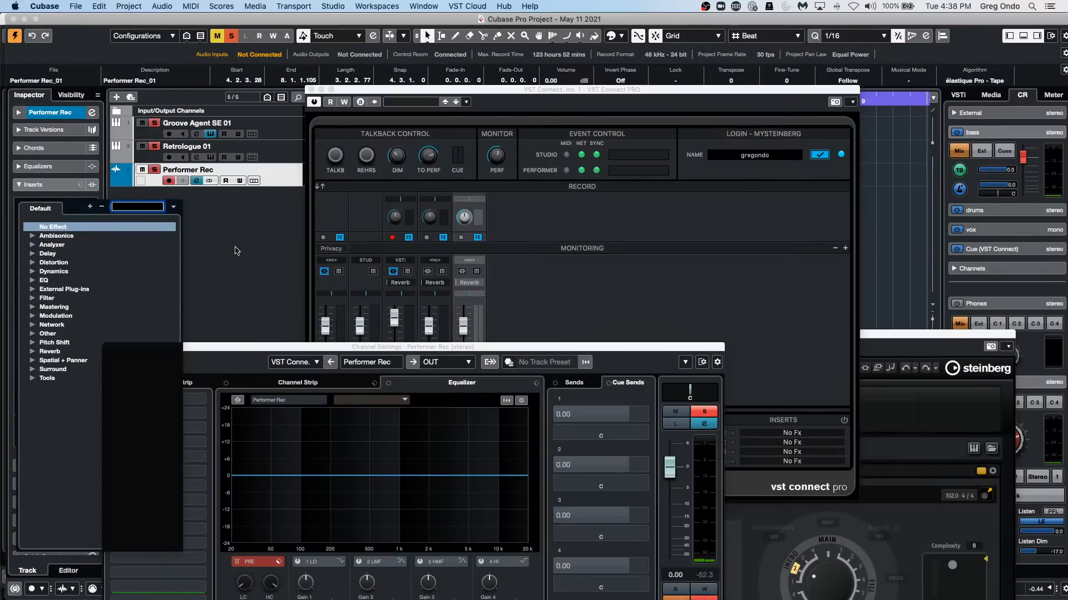
left_click(237, 251)
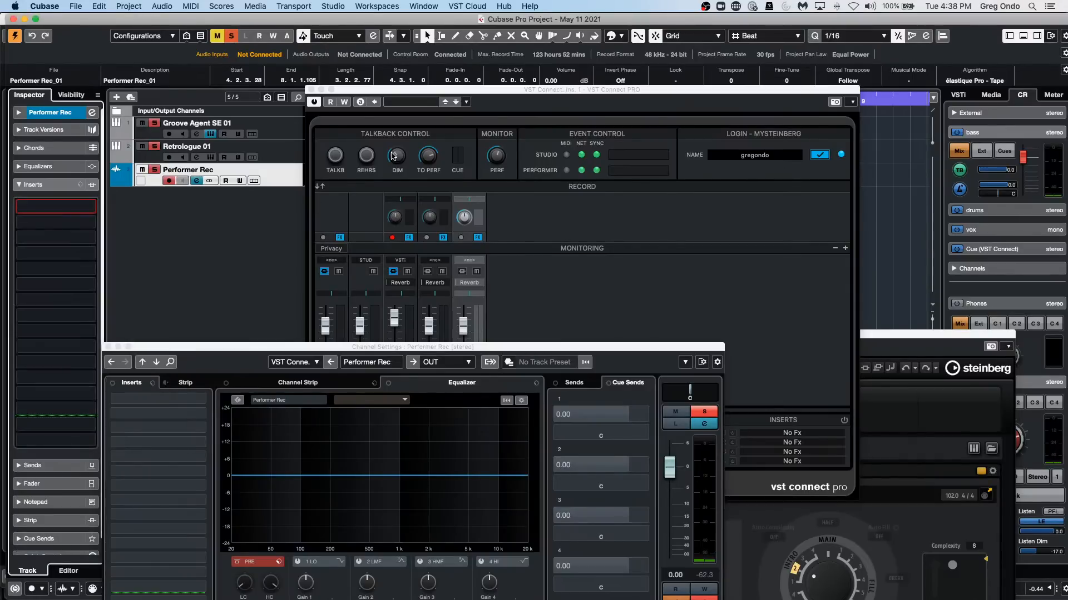
Close the VST Connect PRO editor and increase the height of the Performer Rec track.
left_click(311, 90)
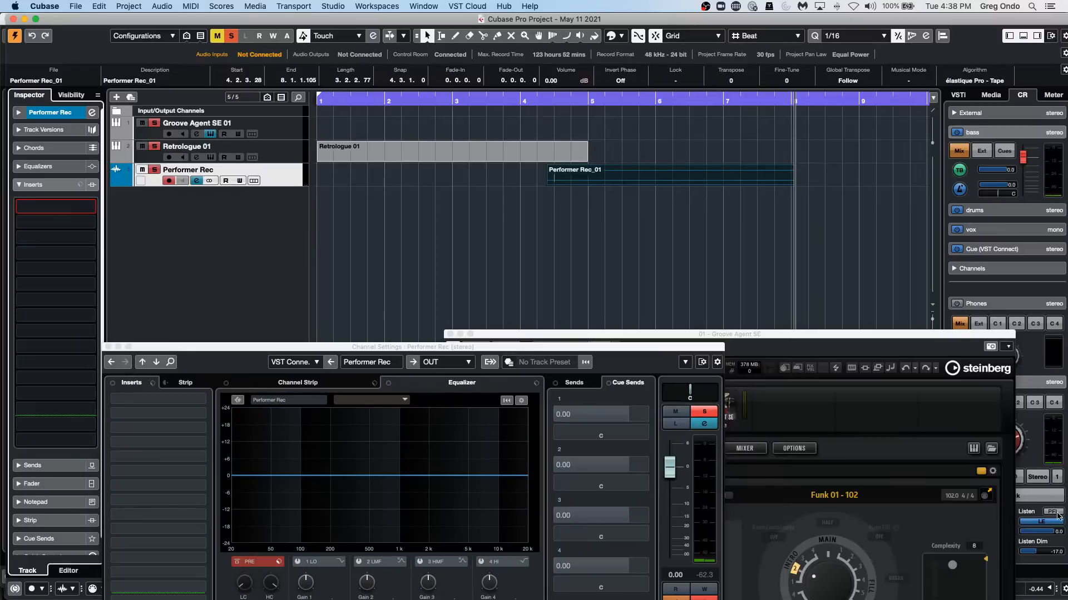
left_click(684, 184)
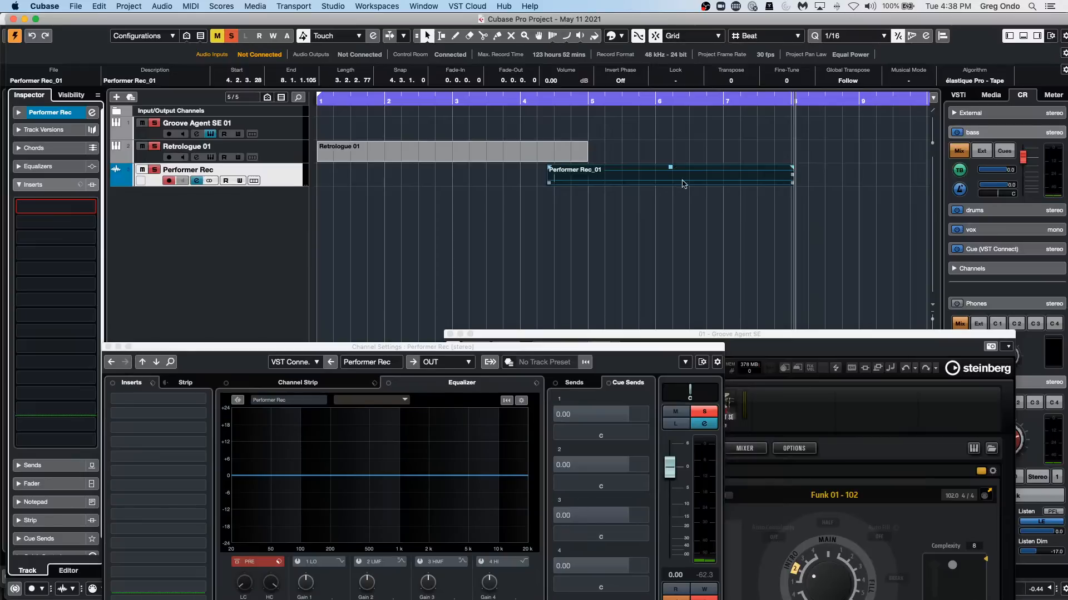
left_click(278, 185)
left_click_drag(277, 185, 278, 230)
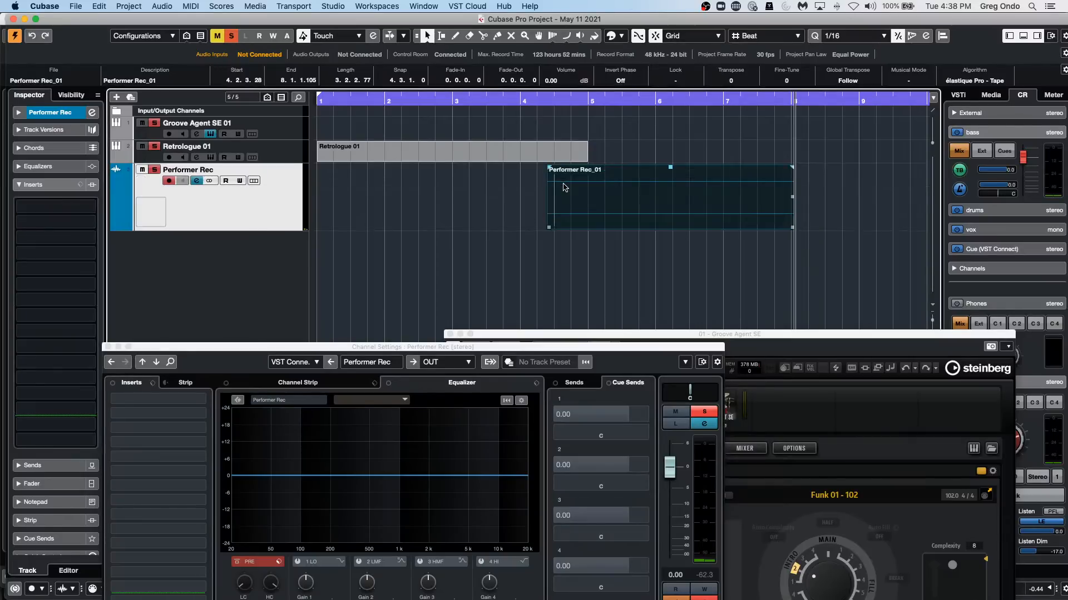
Clear the project view by closing the channel settings, Groove Agent SE and Pool windows.
left_click(333, 7)
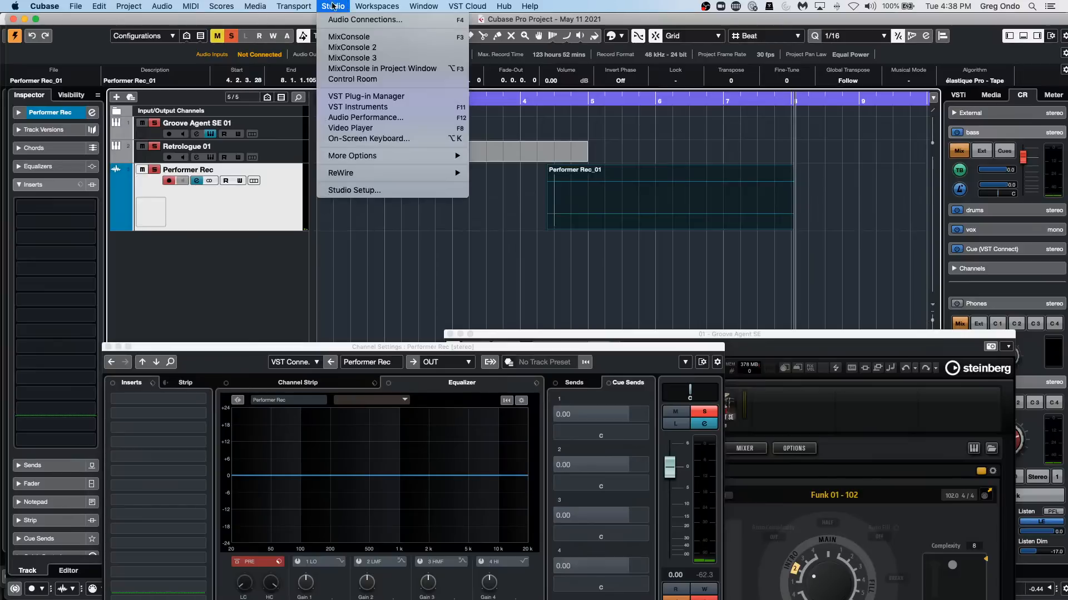
left_click(261, 19)
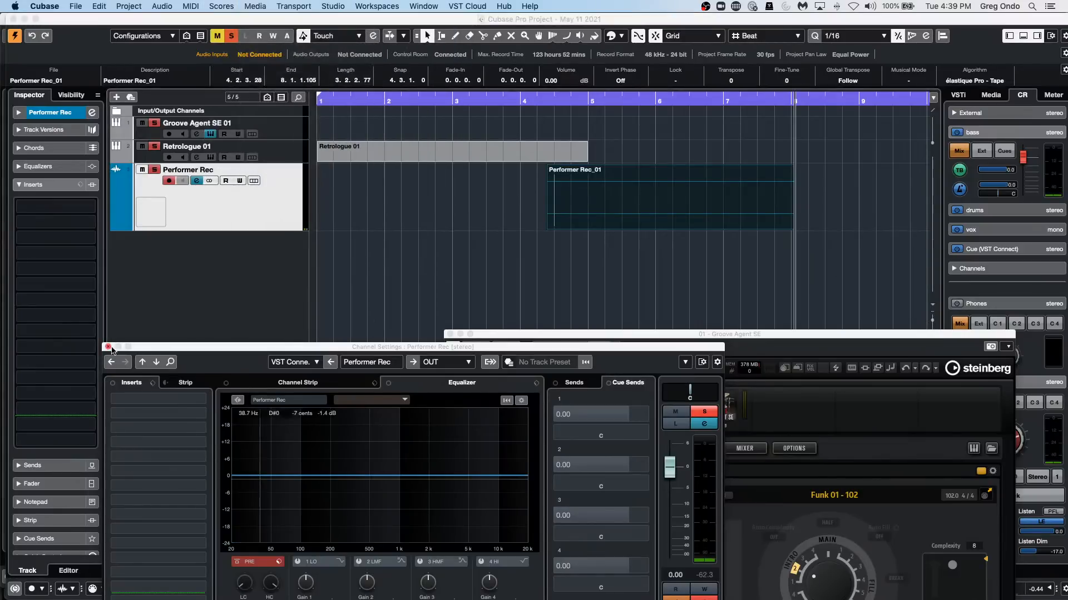
left_click(108, 347)
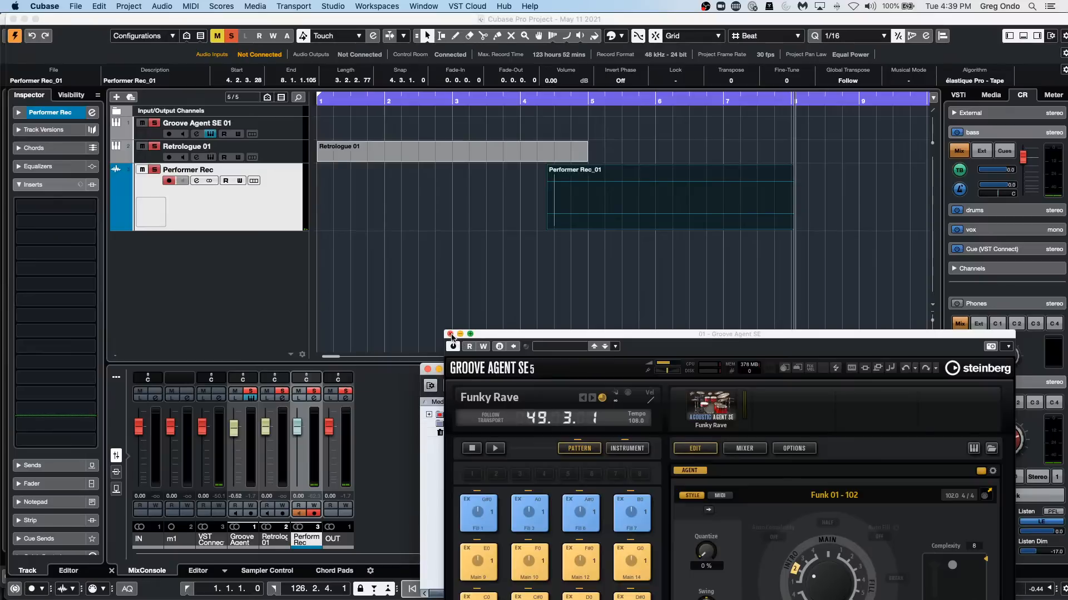
left_click(451, 334)
left_click(427, 369)
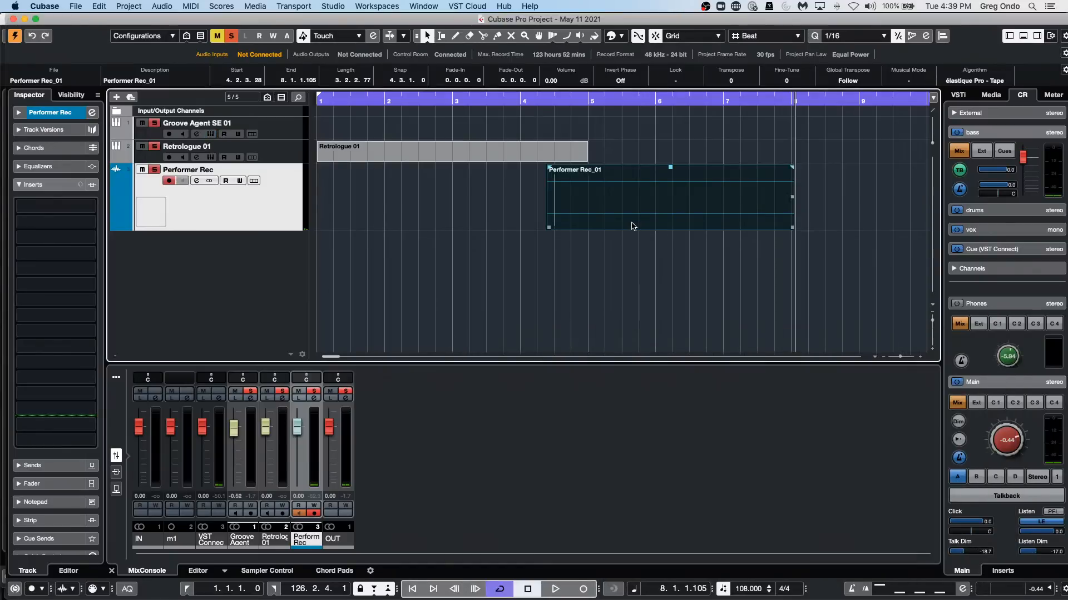
Open the project's Pool and expand its Audio folder to examine the recorded file.
left_click(266, 7)
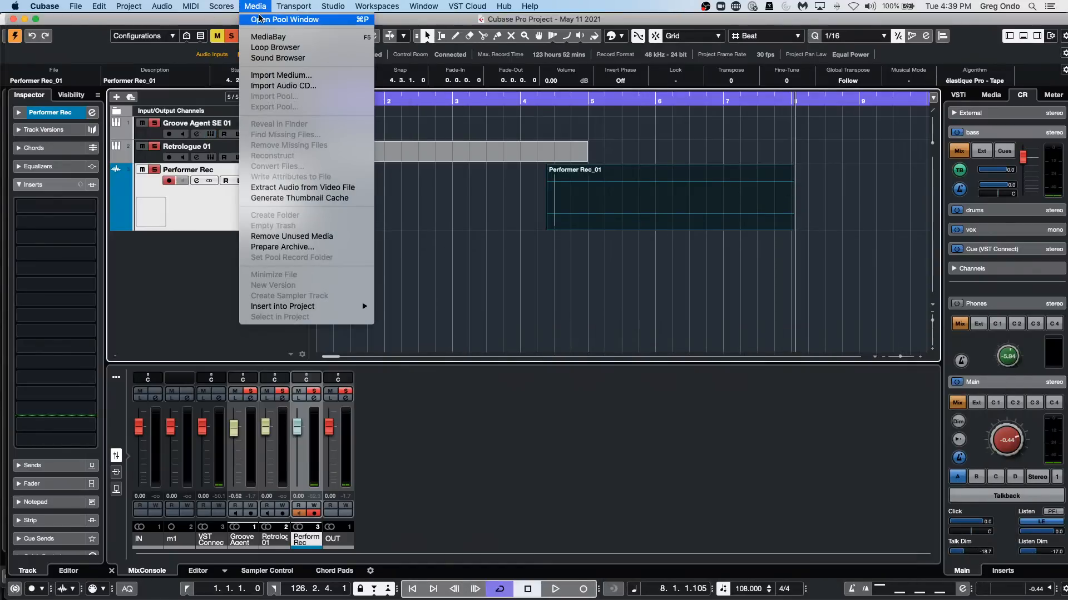
left_click(284, 20)
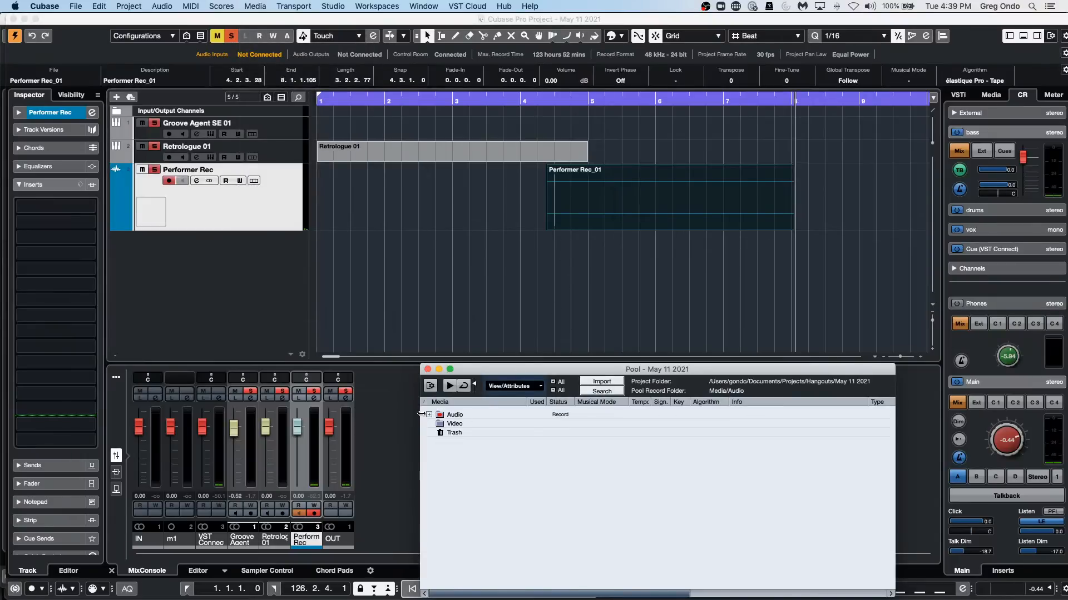
left_click(428, 415)
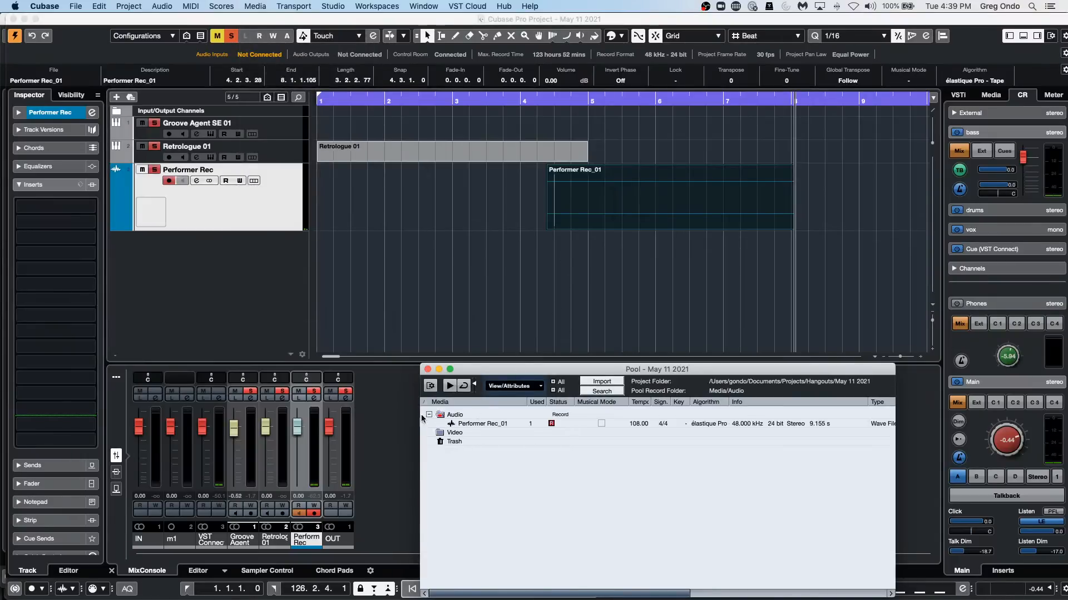
Erase the Performer Rec_01 event from the Performer Rec track with the Erase tool.
right_click(499, 237)
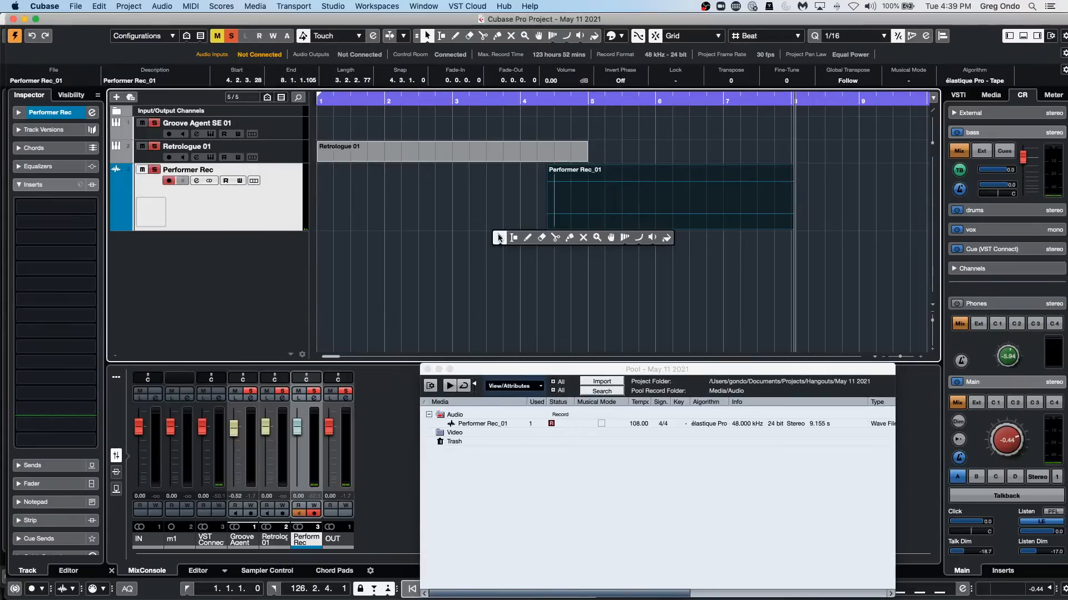
left_click(541, 237)
left_click(581, 209)
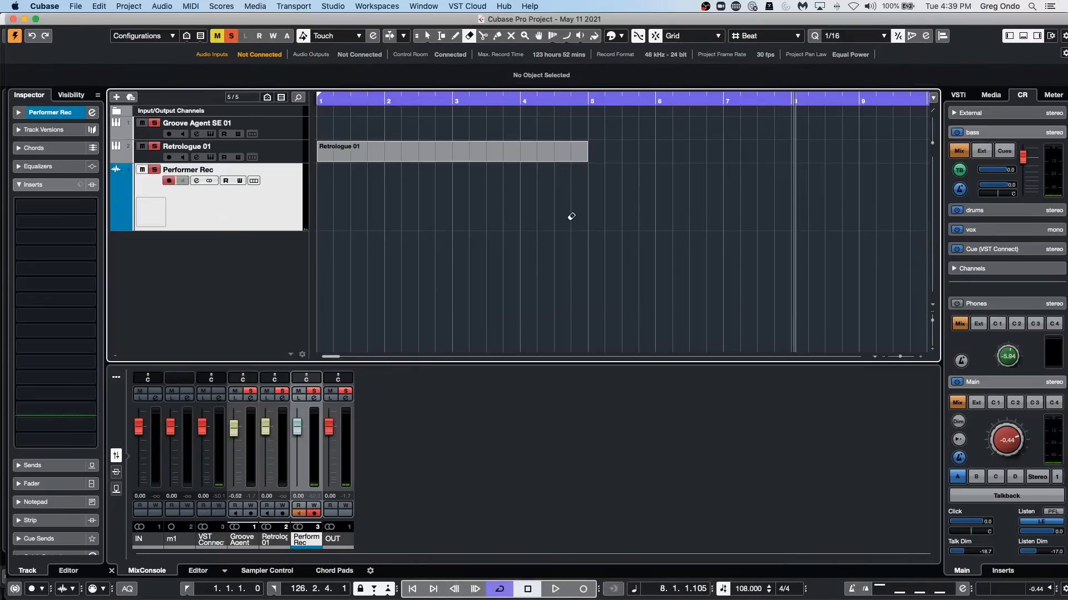
Reopen the Pool and check its Audio folder for the erased recording.
left_click(161, 6)
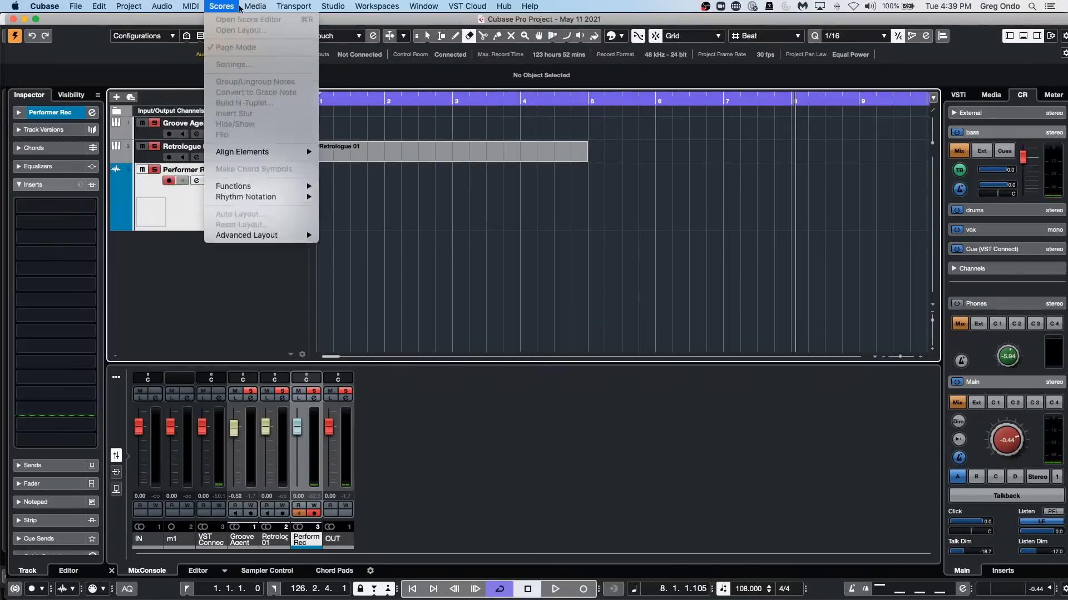
left_click(257, 20)
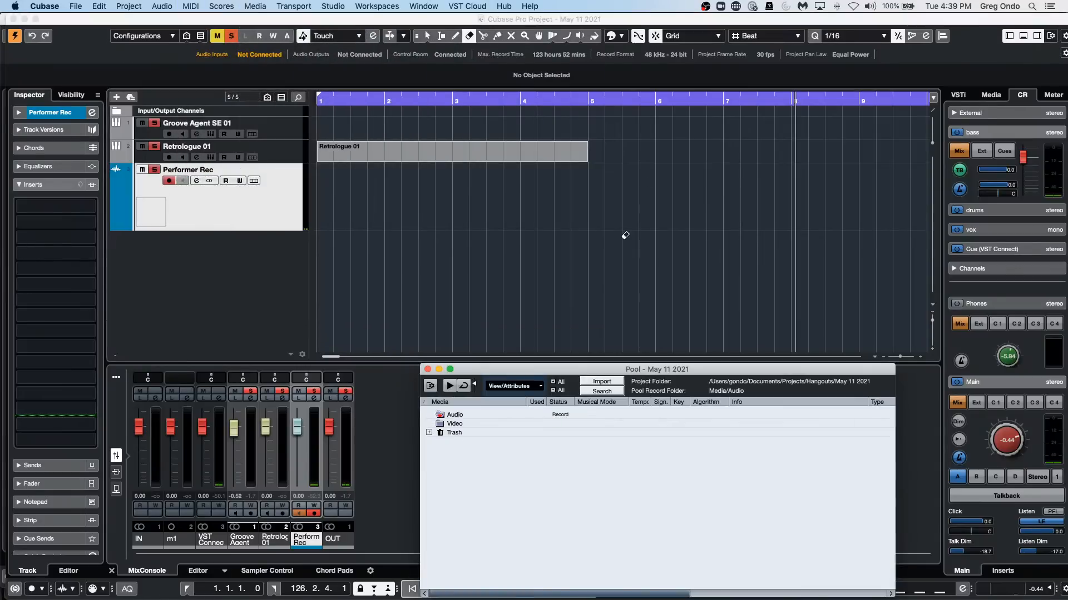
left_click(457, 416)
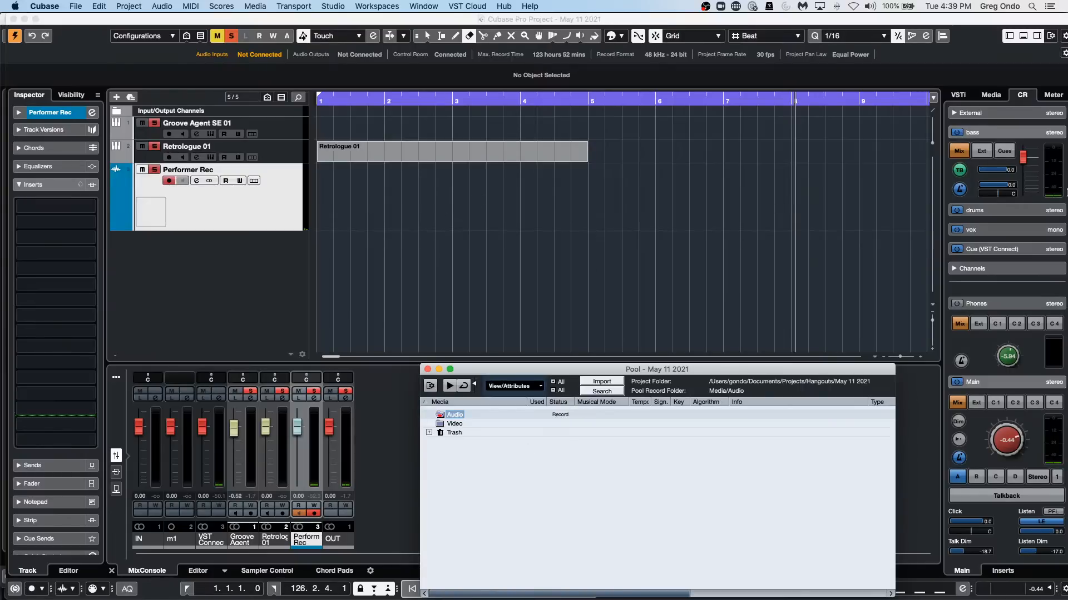
Place Tech_House_Bass_Loop_16 from the Tech House loop set on a new track at 4.4.1.0, and select Tech_House_Bass_Loop_27.
left_click(991, 95)
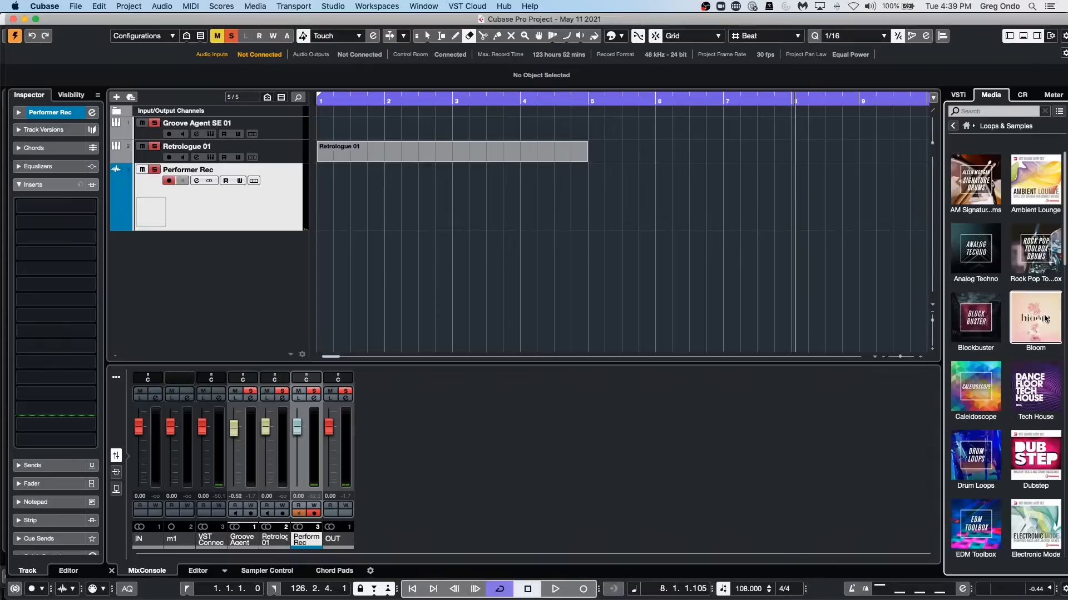
left_click(1035, 389)
left_click_drag(1035, 389, 496, 257)
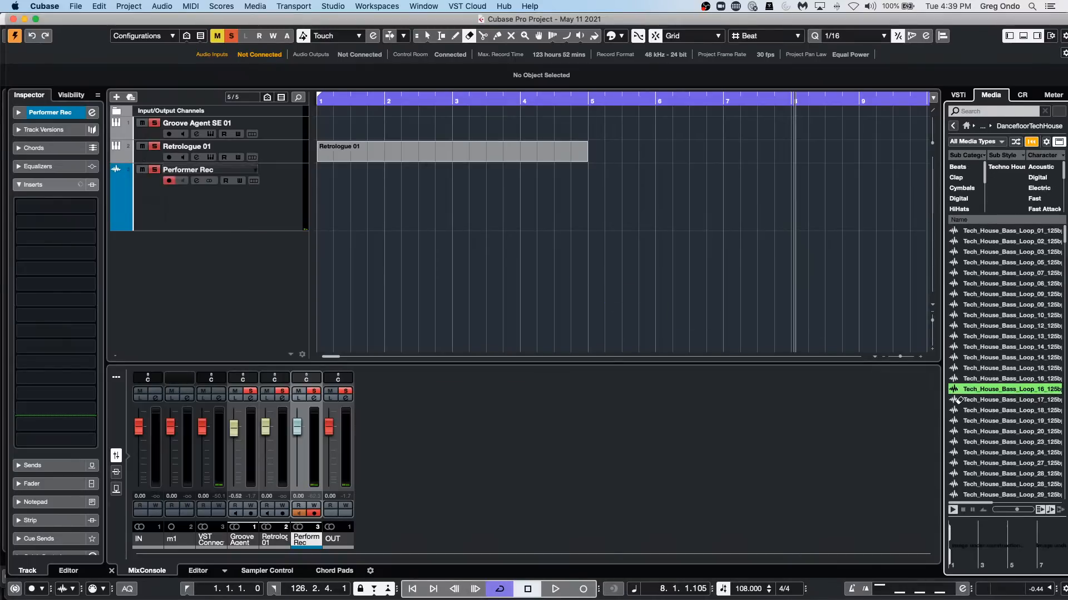
left_click(996, 463)
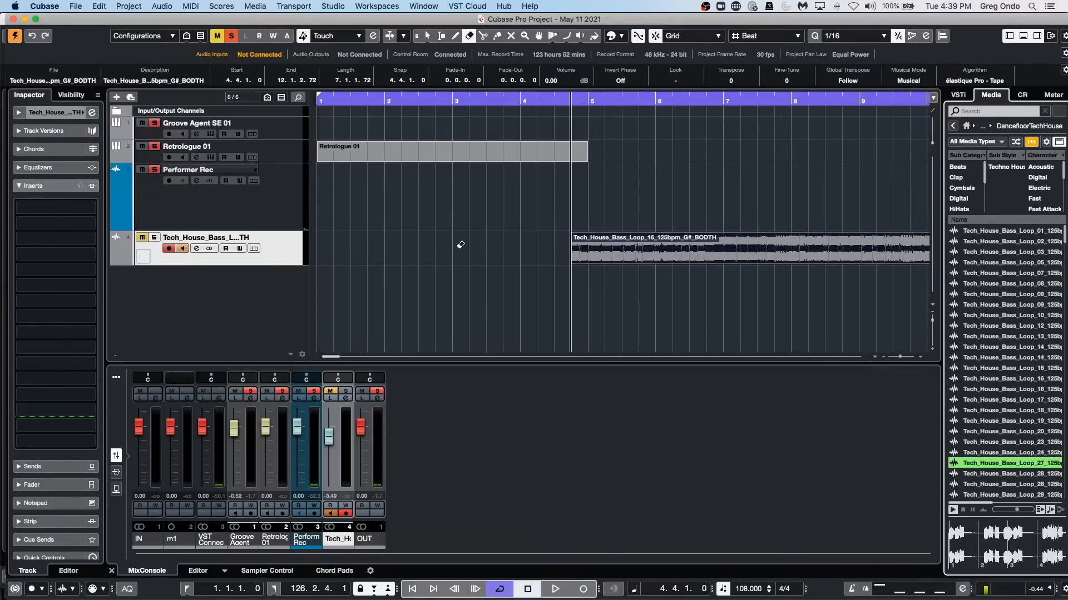
Insert Tech_House_Bass_Loop_28 from the media browser on a new audio track at bar 1.
left_click(958, 410)
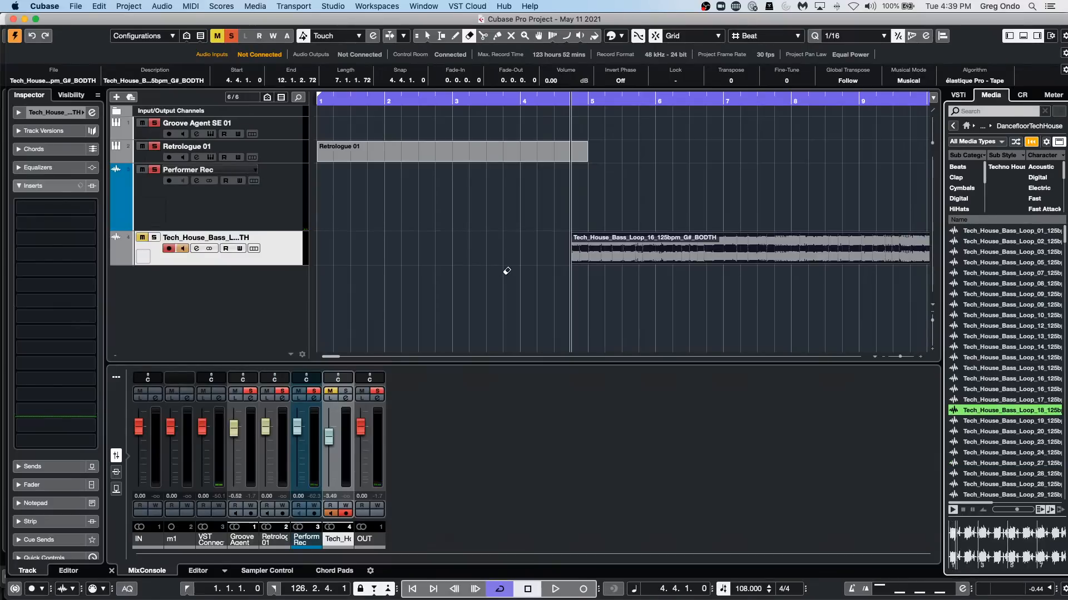
double_click(1026, 473)
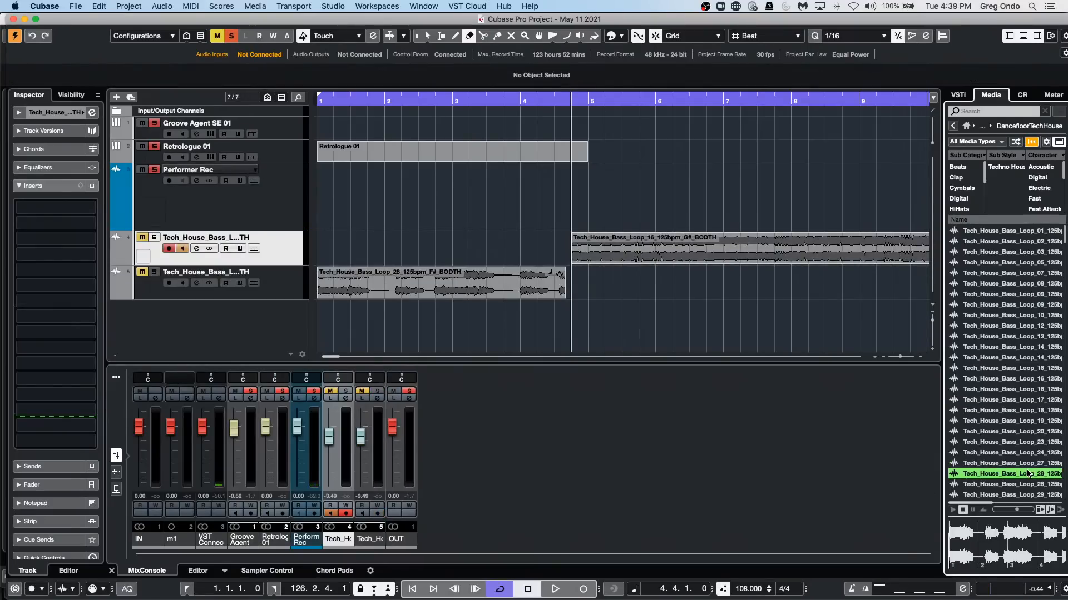
Open the Pool and examine the bass loop entries in its Audio folder and the available Pool commands.
left_click(276, 6)
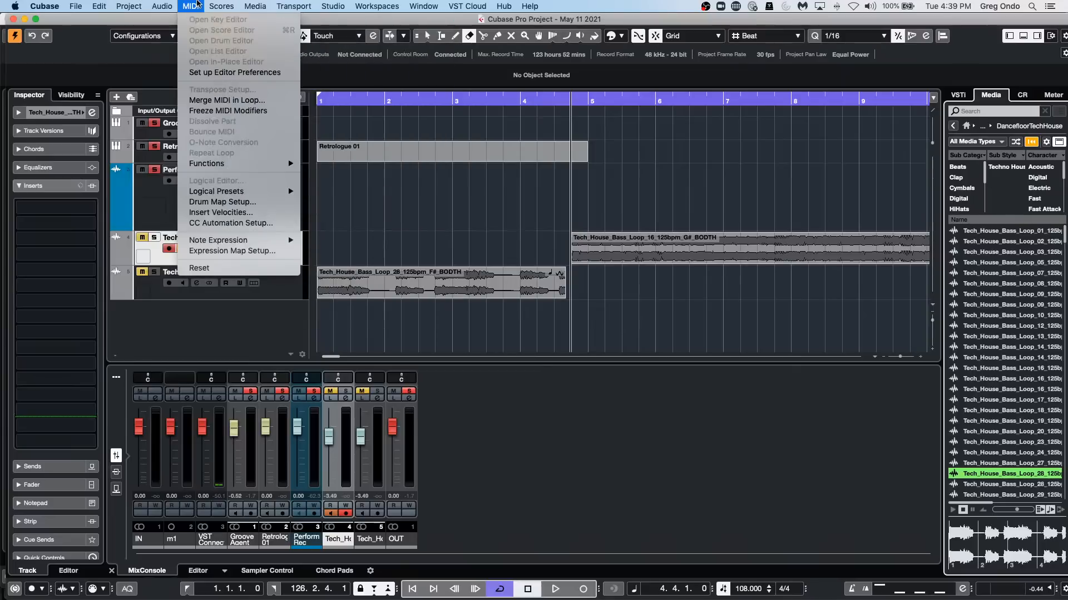
mouse_move(177, 5)
mouse_move(259, 7)
left_click(284, 20)
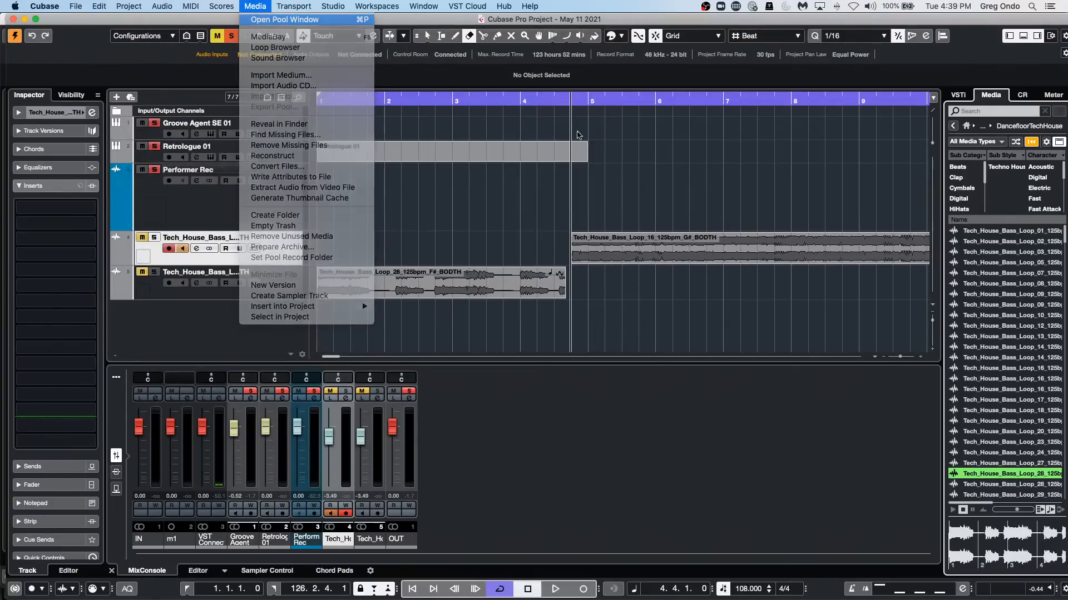
right_click(798, 392)
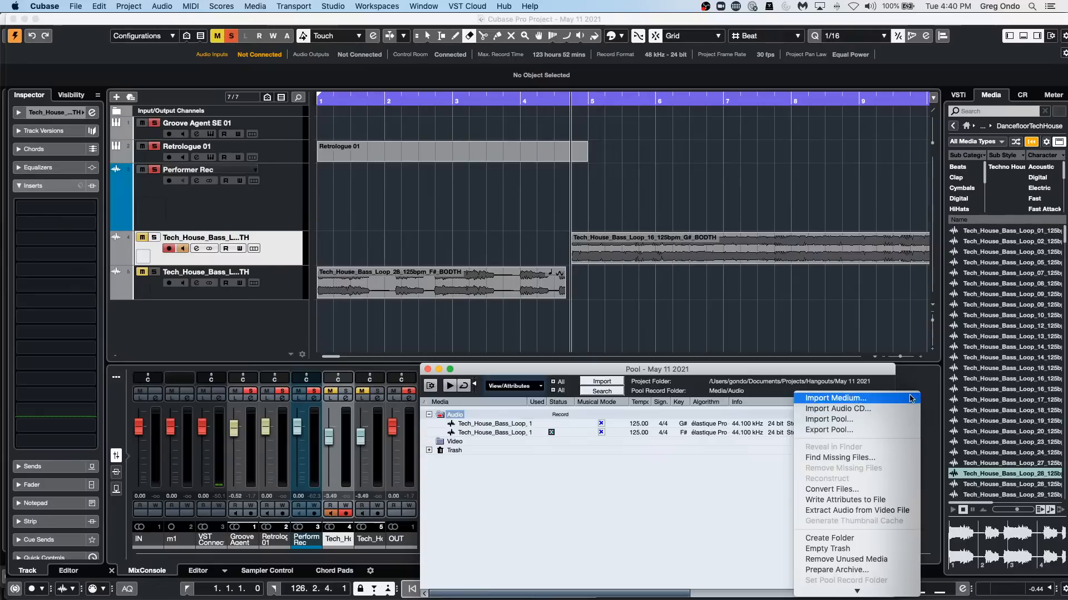
right_click(761, 394)
right_click(779, 384)
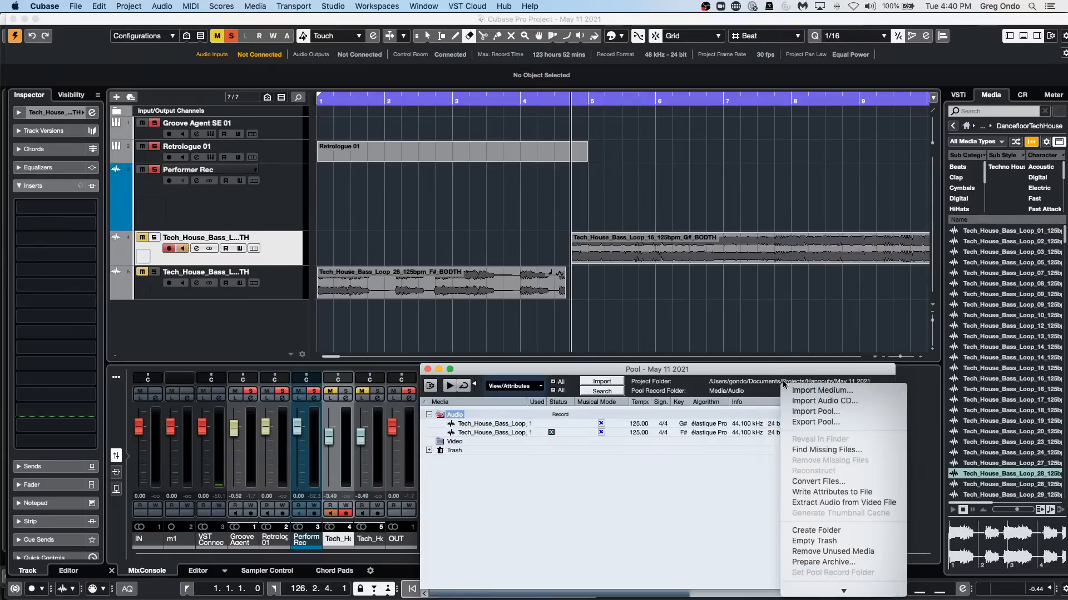
left_click(787, 371)
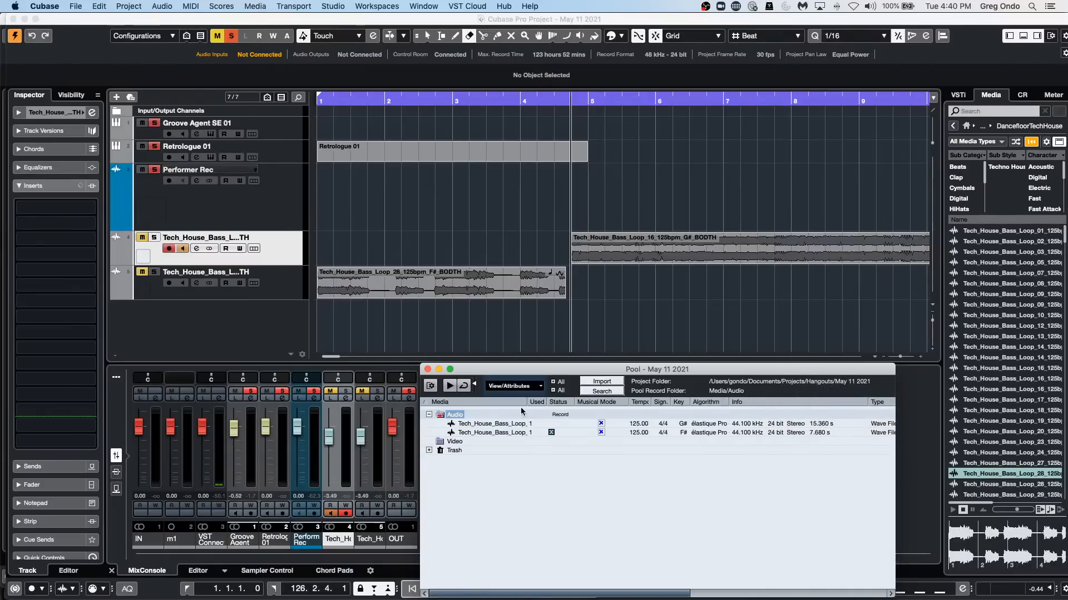
Erase the Tech_House_Bass_Loop_28 and Tech_House_Bass_Loop_16 events from their tracks with the Erase tool.
left_click(621, 299)
key("1")
right_click(630, 305)
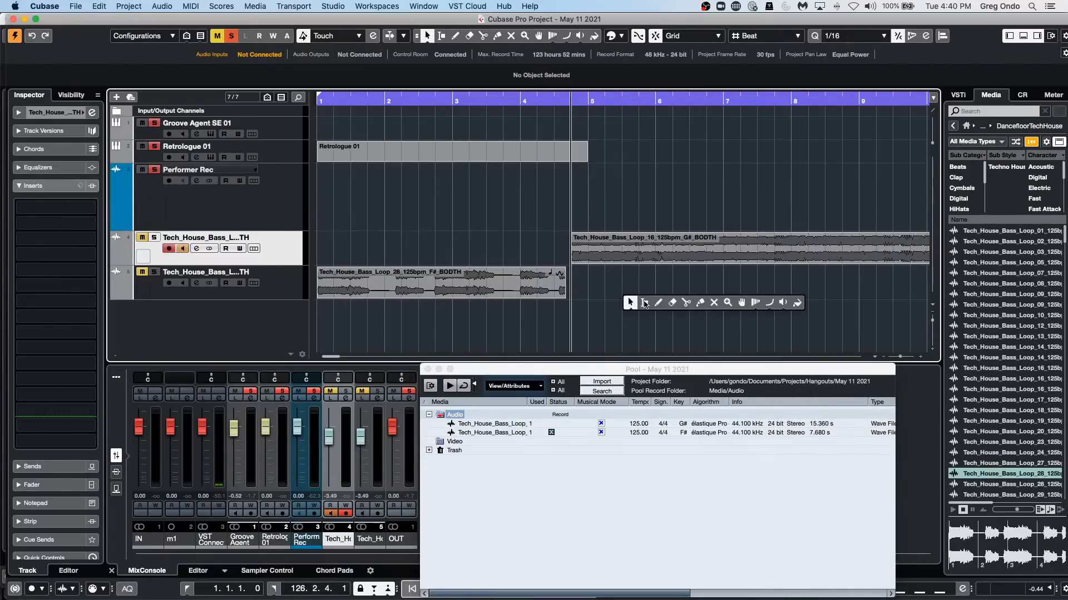
left_click(676, 305)
left_click(531, 277)
left_click(625, 247)
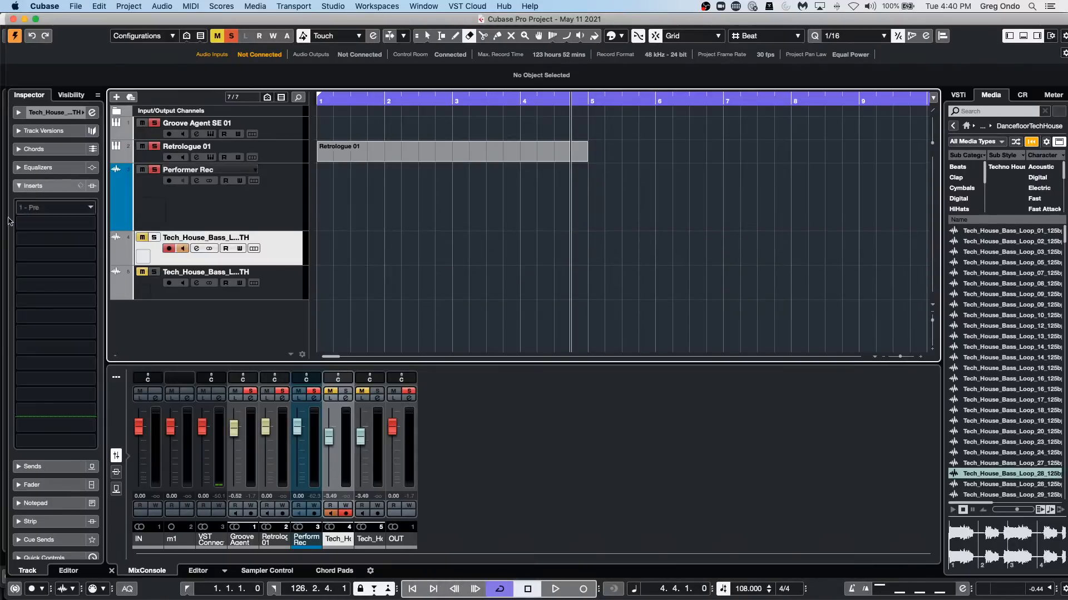
Reopen the Pool and check the erased bass loops and the commands available for Tech_House_Bass_Loop_16.
key("super+p")
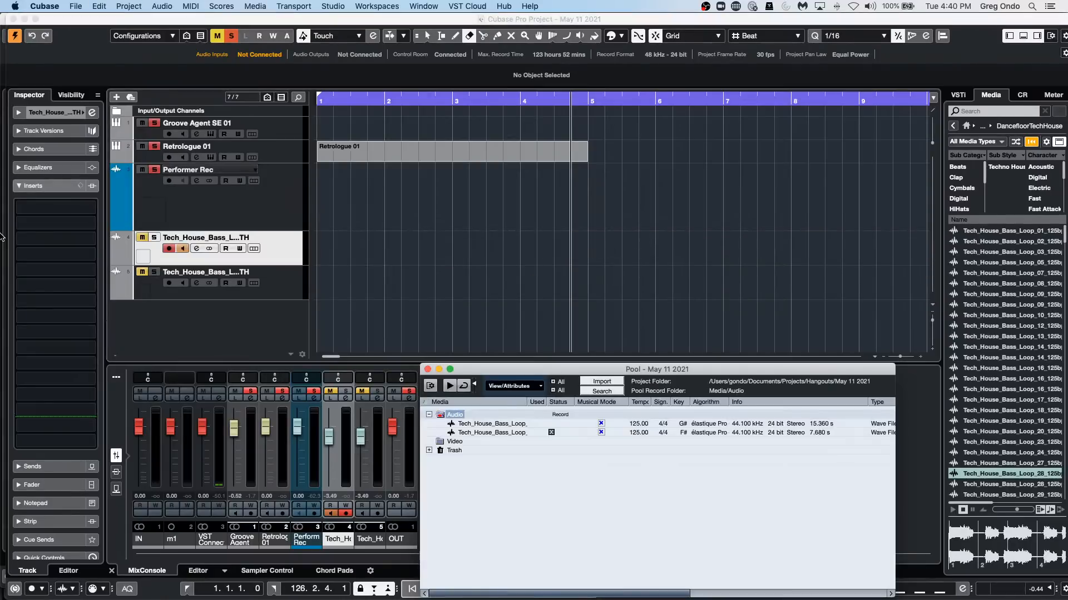
right_click(495, 427)
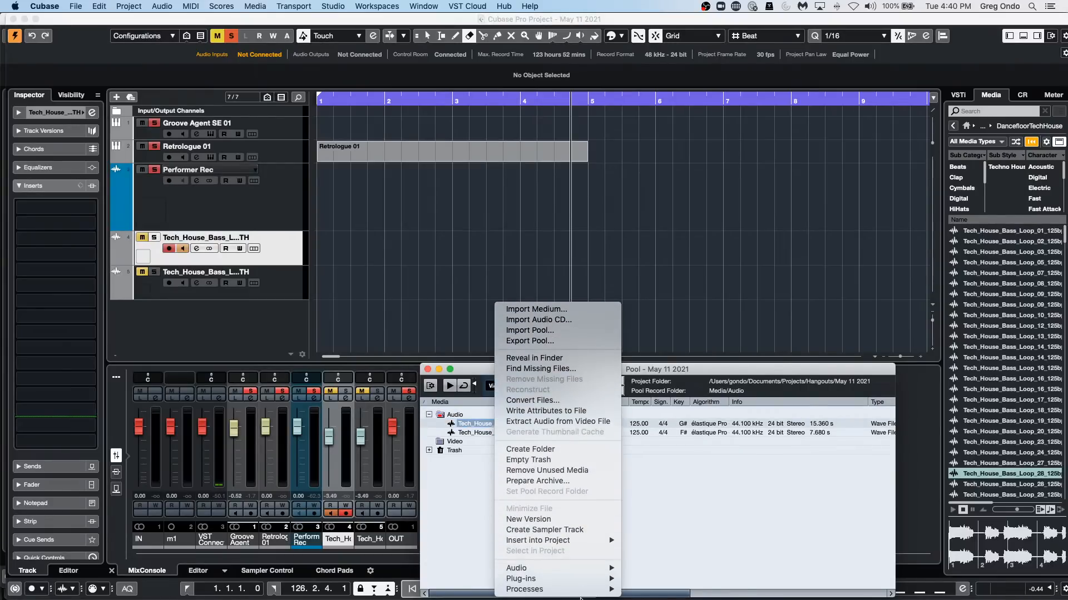
left_click(730, 515)
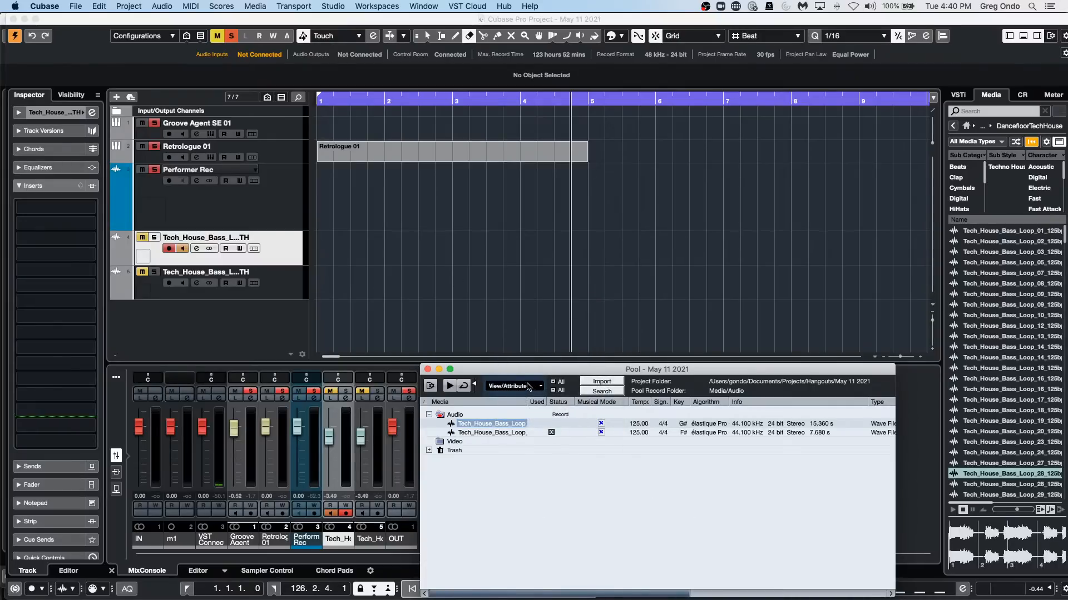
Place Tech_House_Bass_Loop_16 from the Pool on the first bass loop track at 4.1.1.0 and move it to 7.3.1.0.
left_click_drag(515, 424, 512, 243)
right_click(595, 278)
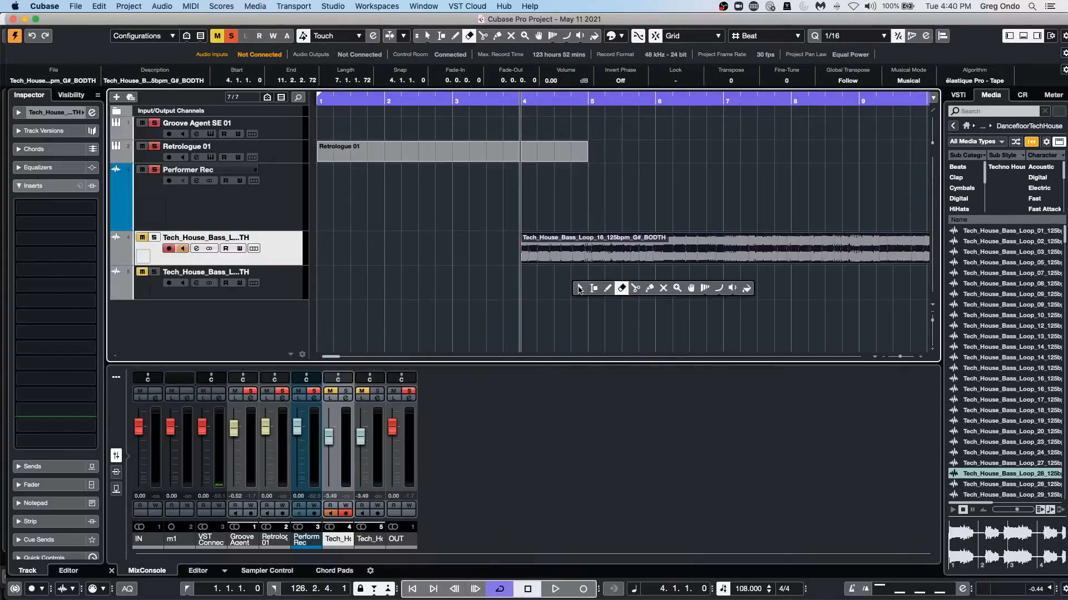
left_click(577, 289)
left_click_drag(589, 250, 826, 255)
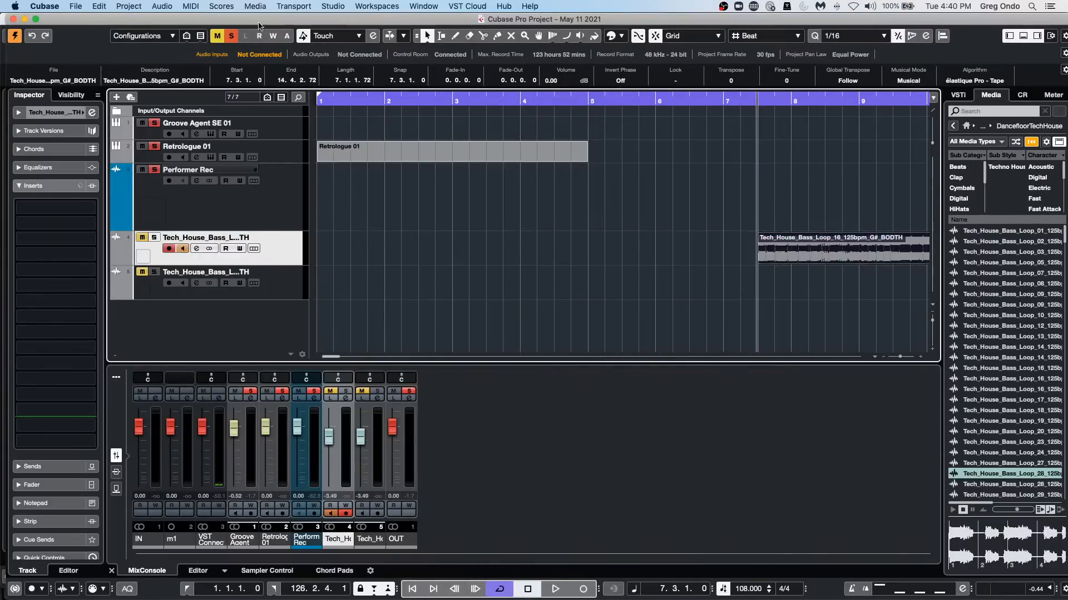
Move the selected Tech_House_Bass_Loop_16 event to its origin position.
left_click(98, 6)
mouse_move(143, 207)
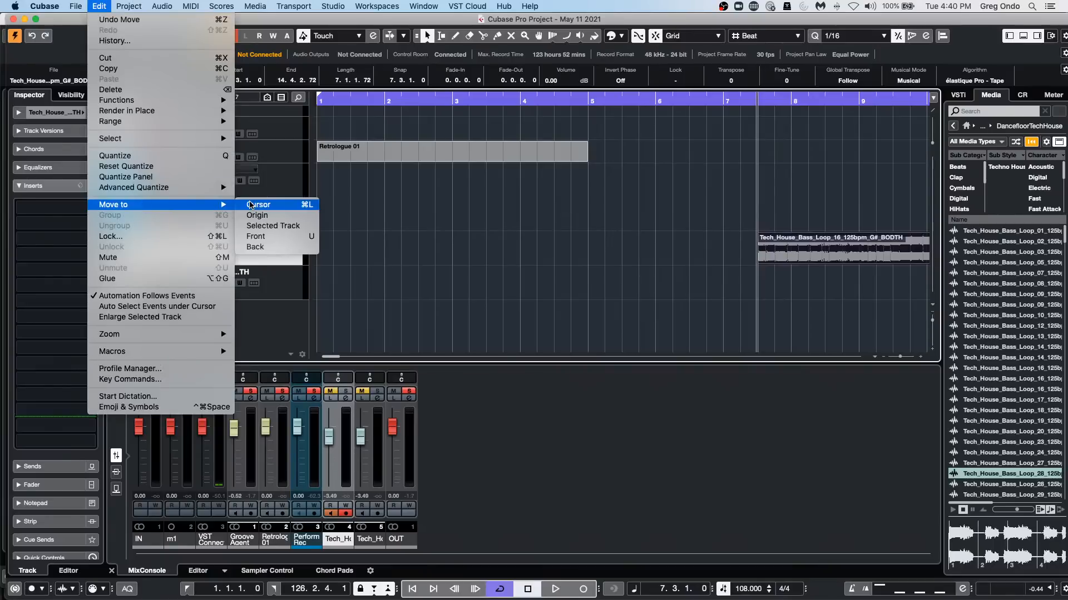
left_click(255, 215)
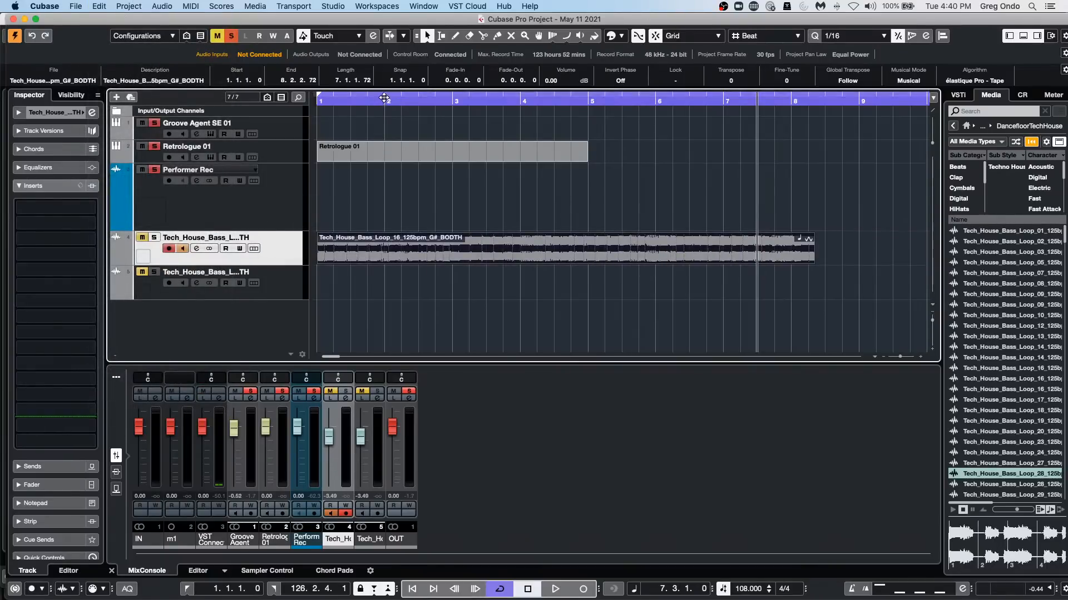
Add Tech_House_Bass_Loop_14, Loop_09 and Loop_13 to the first bass loop track at about bars 10, 21 and 31.
mouse_move(384, 100)
left_mouse_down()
mouse_move(391, 82)
mouse_move(392, 97)
left_mouse_up()
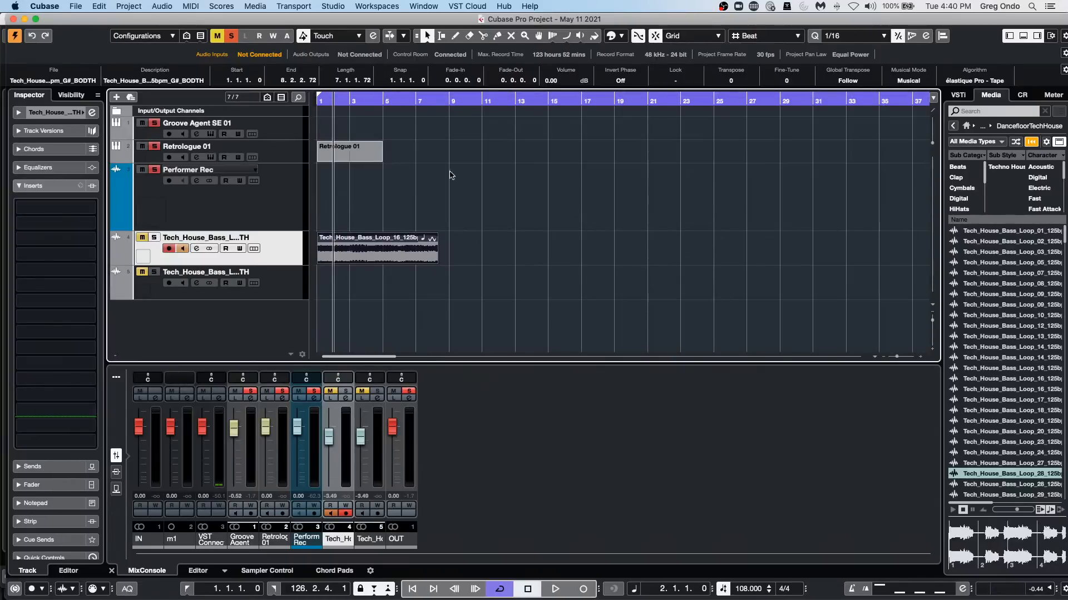
left_click(328, 253)
left_click_drag(1034, 346, 478, 247)
left_click_drag(977, 295, 658, 247)
left_click_drag(995, 337, 820, 244)
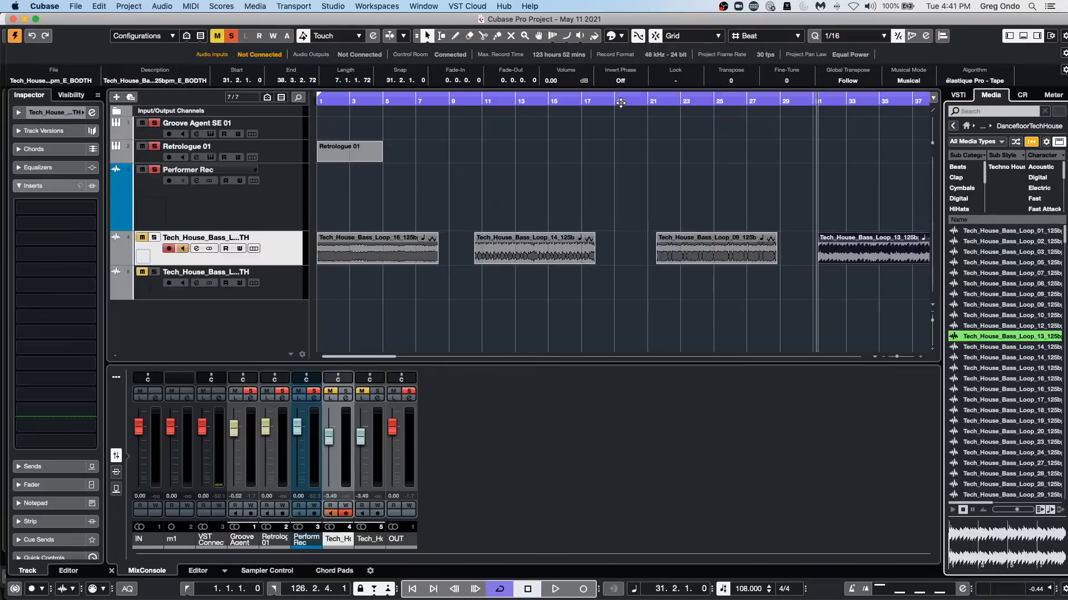
Add Tech_House_Bass_Loop_19, Loop_28 and Loop_16 to the same track at about bars 42, 57 and 68.
left_click_drag(619, 101, 613, 57)
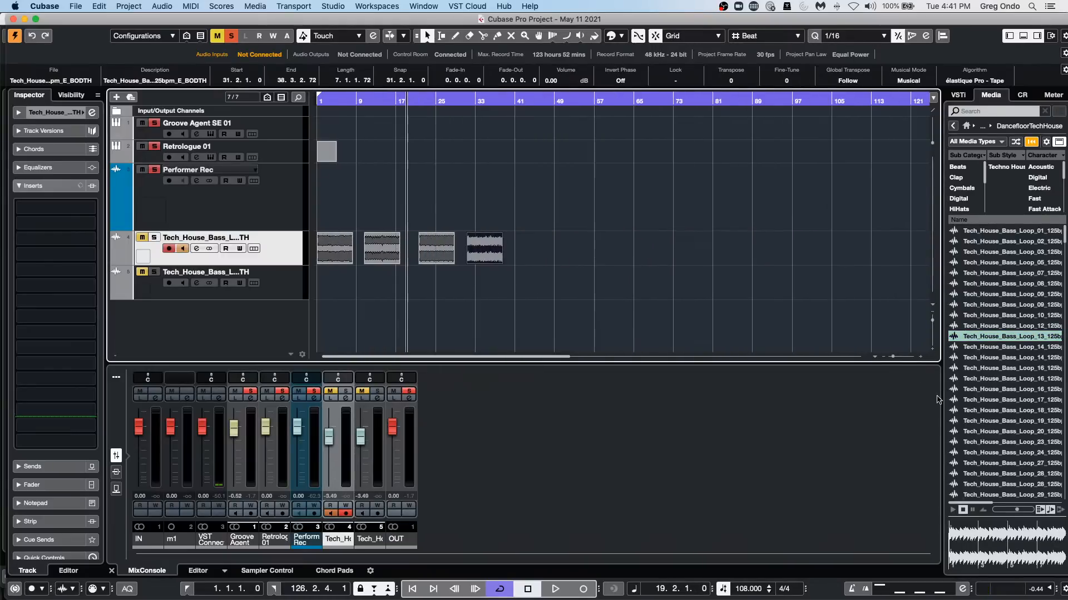
mouse_move(996, 421)
left_mouse_down()
mouse_move(520, 238)
mouse_move(509, 254)
mouse_move(520, 250)
left_mouse_up()
left_click_drag(1016, 474, 598, 248)
left_click_drag(1027, 380, 654, 249)
Select all bass loop events on the first bass loop track and check the Render in Place commands.
left_click(341, 254)
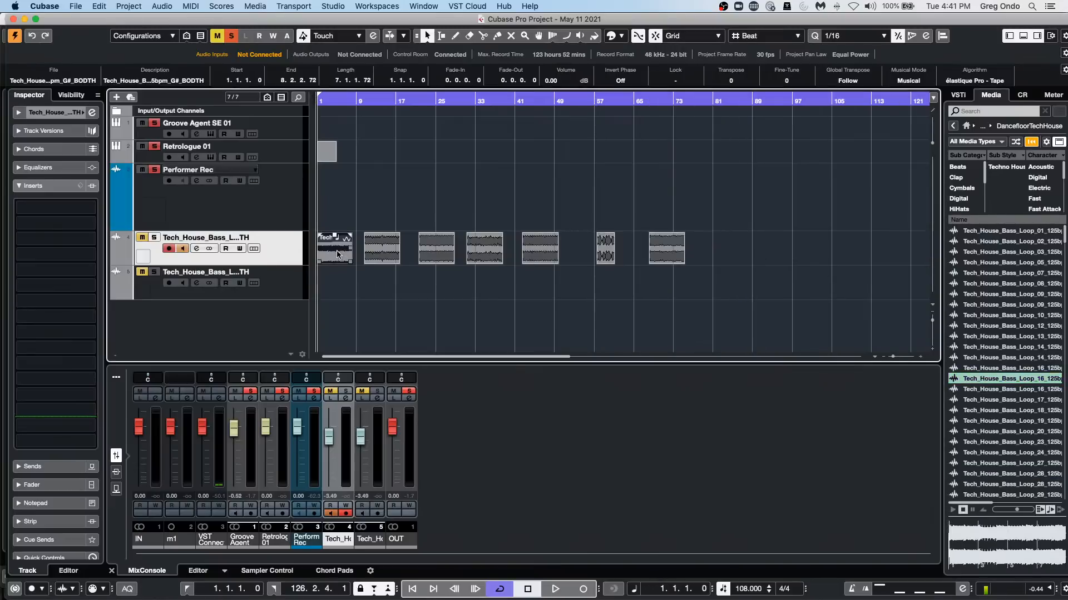
left_click(188, 6)
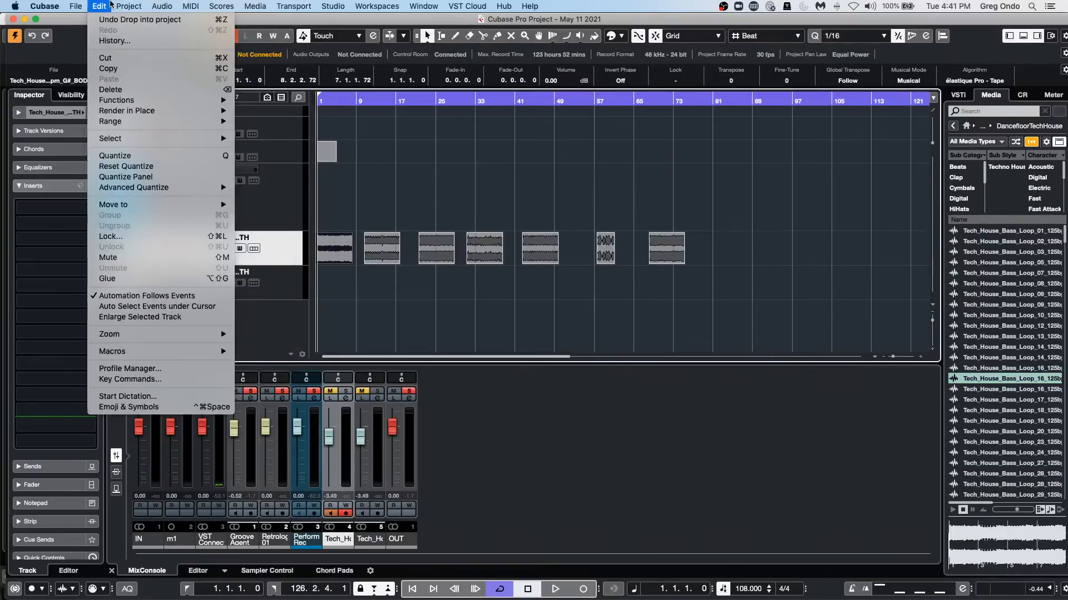
mouse_move(129, 6)
left_click(364, 305)
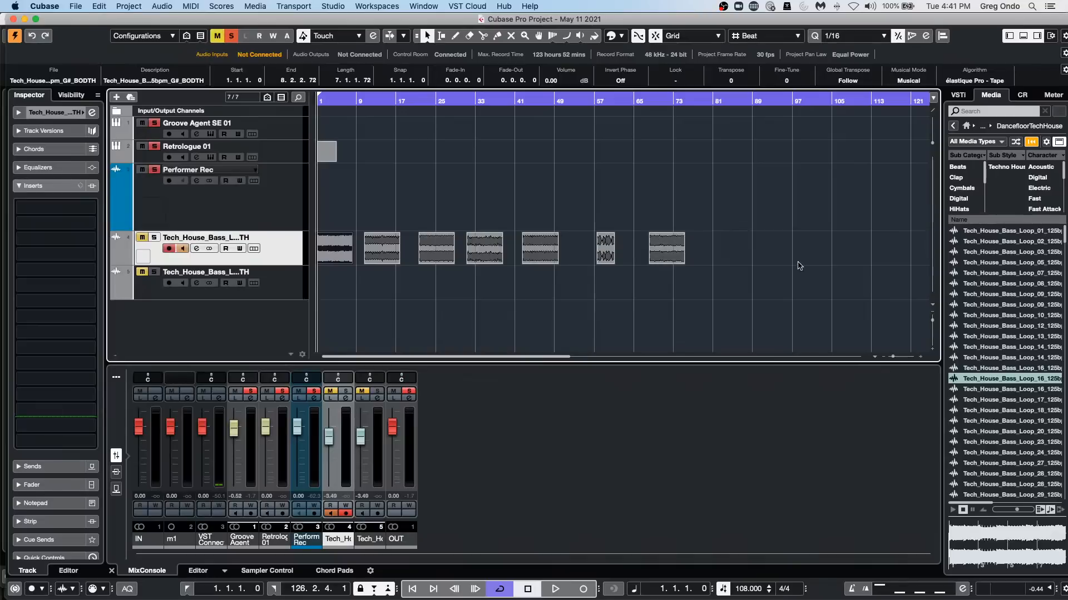
left_click_drag(721, 246, 212, 236)
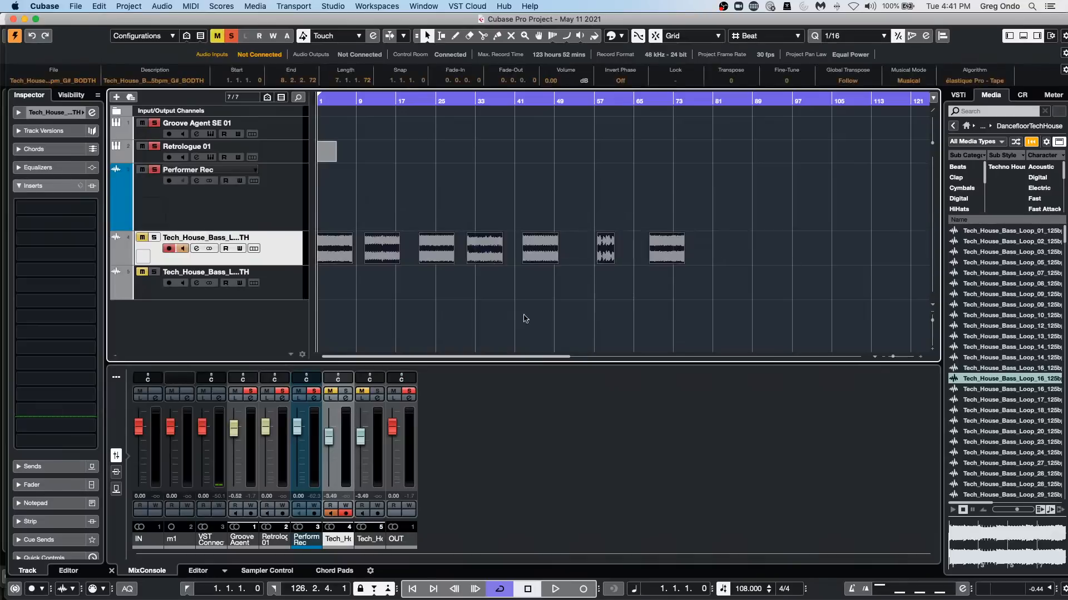
left_click_drag(732, 252, 326, 248)
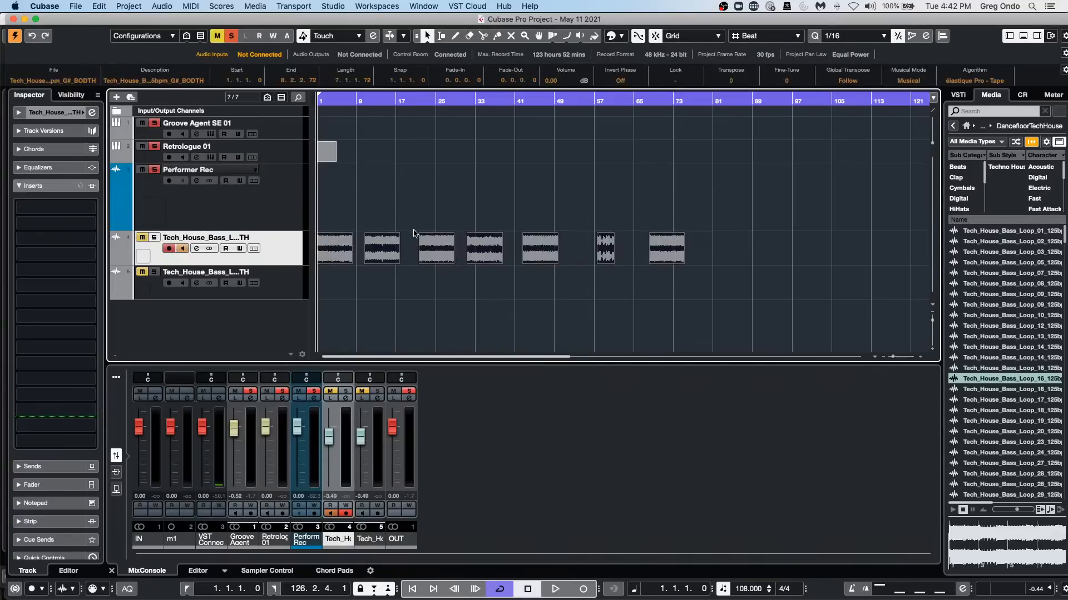
left_click(99, 6)
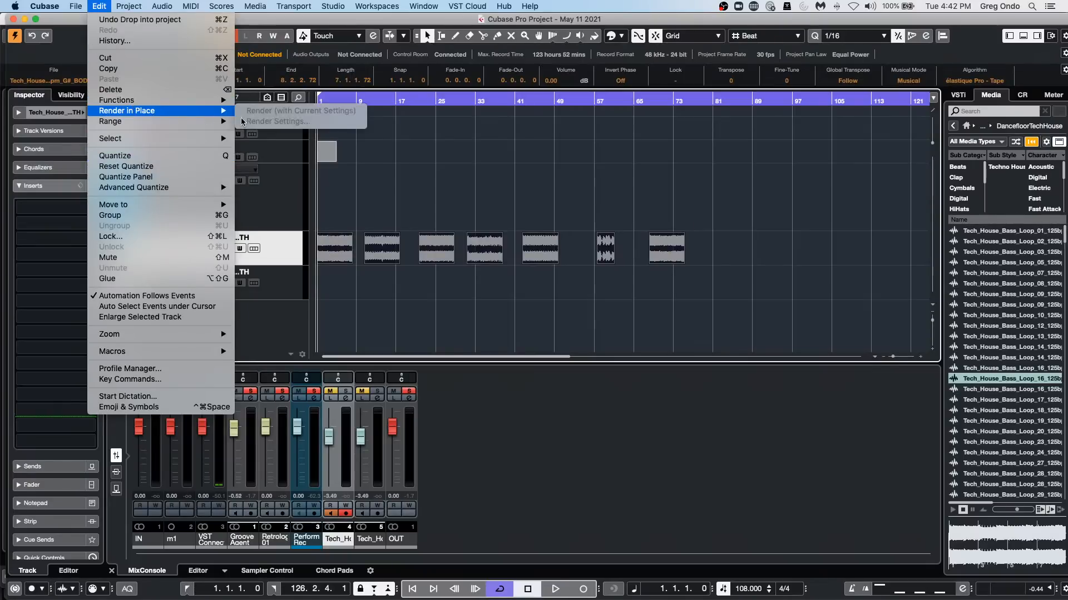
left_click(421, 309)
left_click(422, 309)
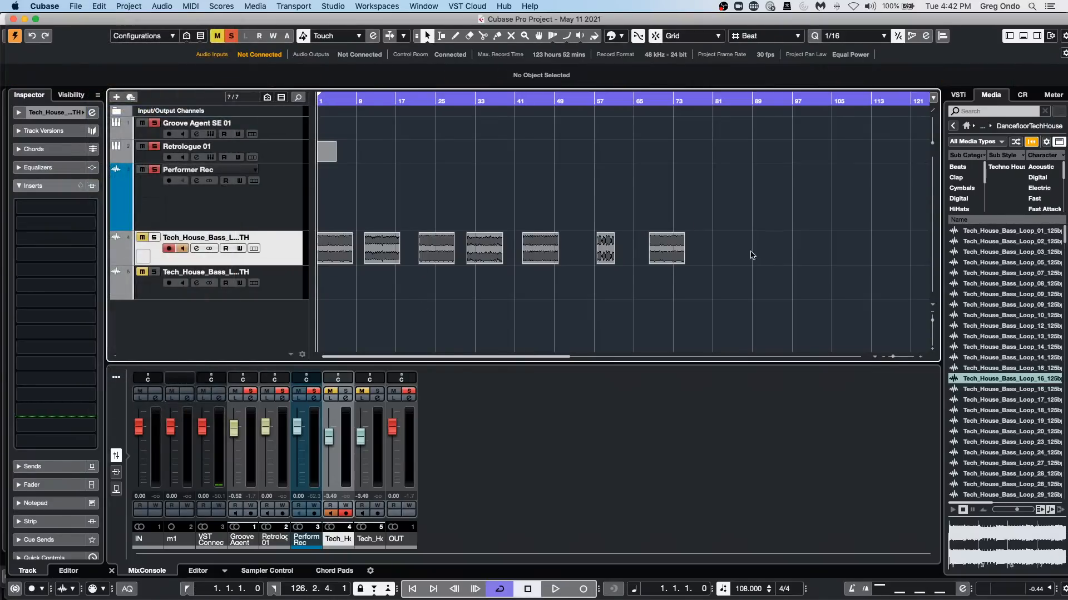
Deselect the bass loop events and check the Render in Place commands with only the track selected.
left_click_drag(711, 257, 350, 259)
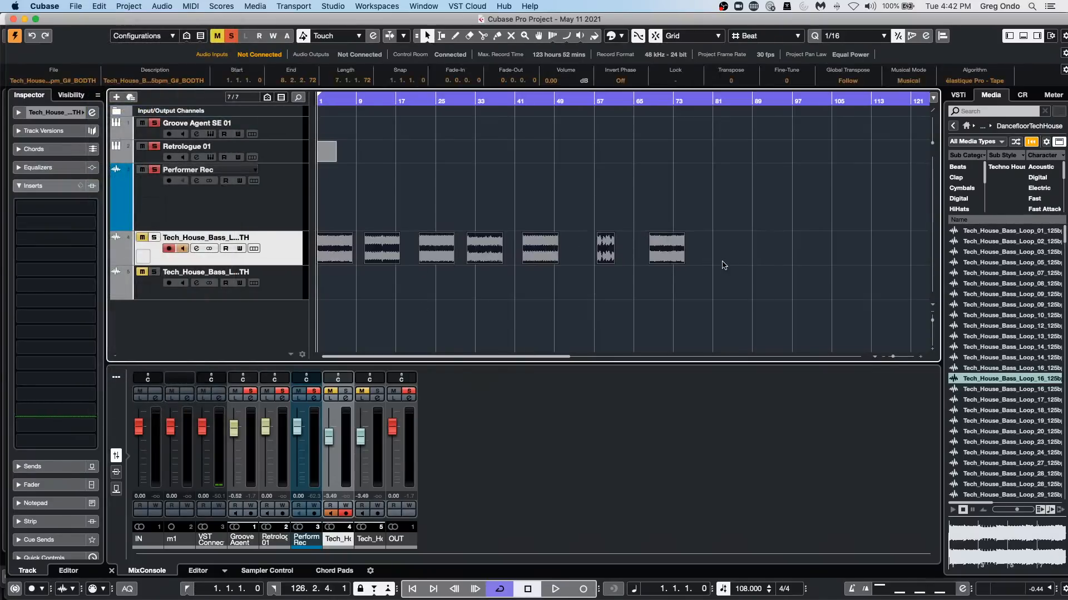
left_click(722, 262)
left_click_drag(719, 257, 311, 254)
left_click(396, 294)
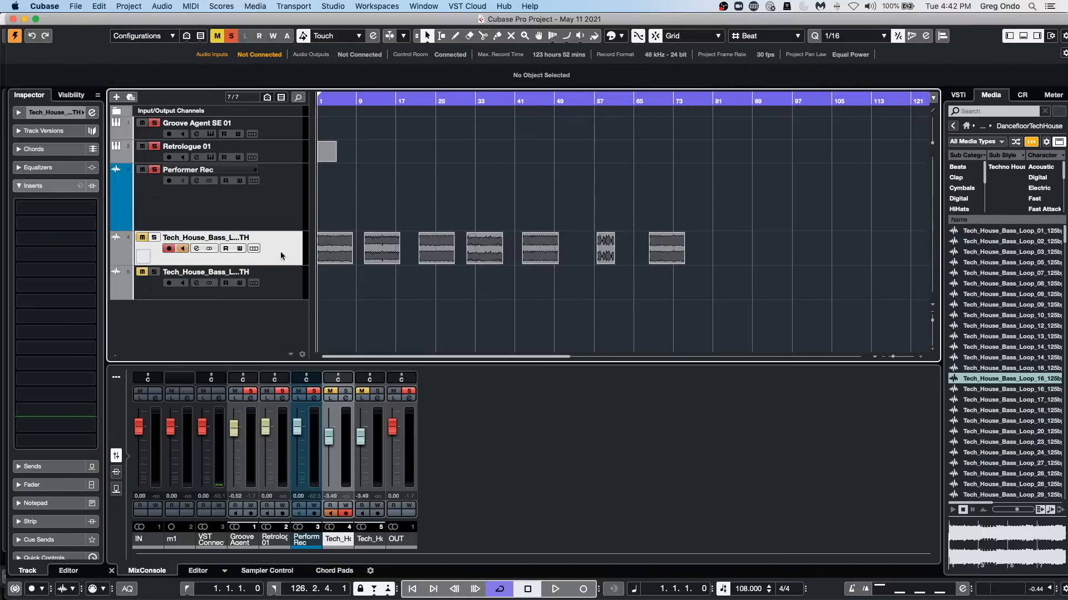
left_click(128, 7)
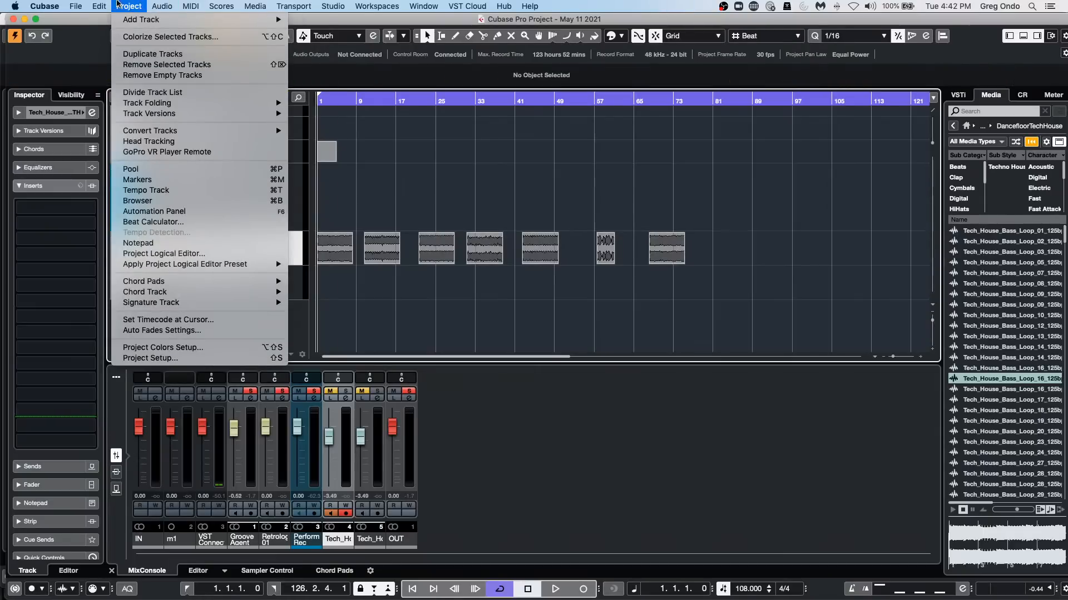
mouse_move(99, 6)
mouse_move(130, 111)
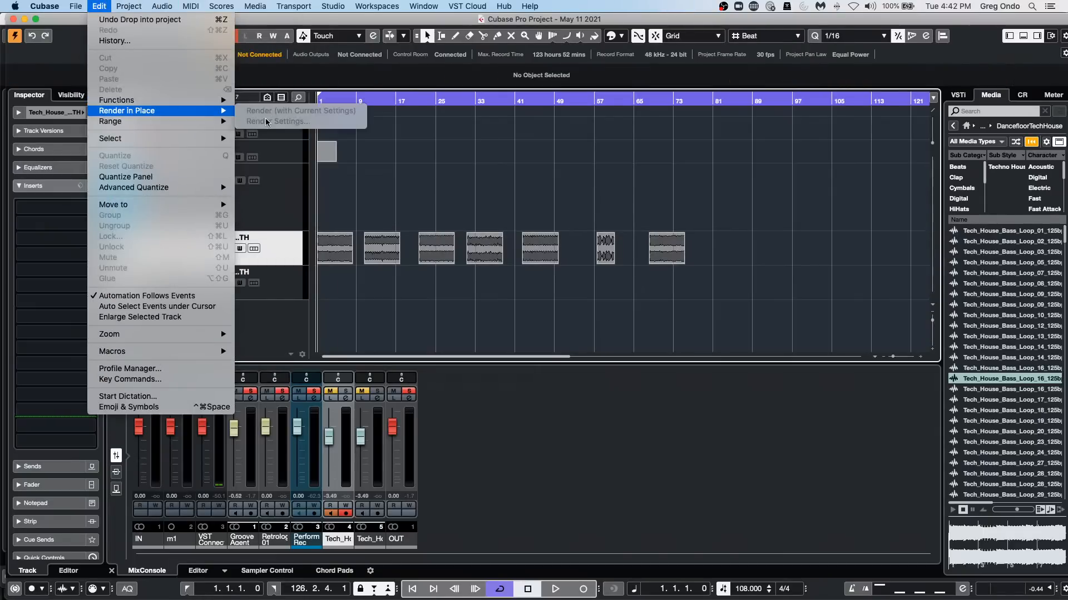
left_click(434, 188)
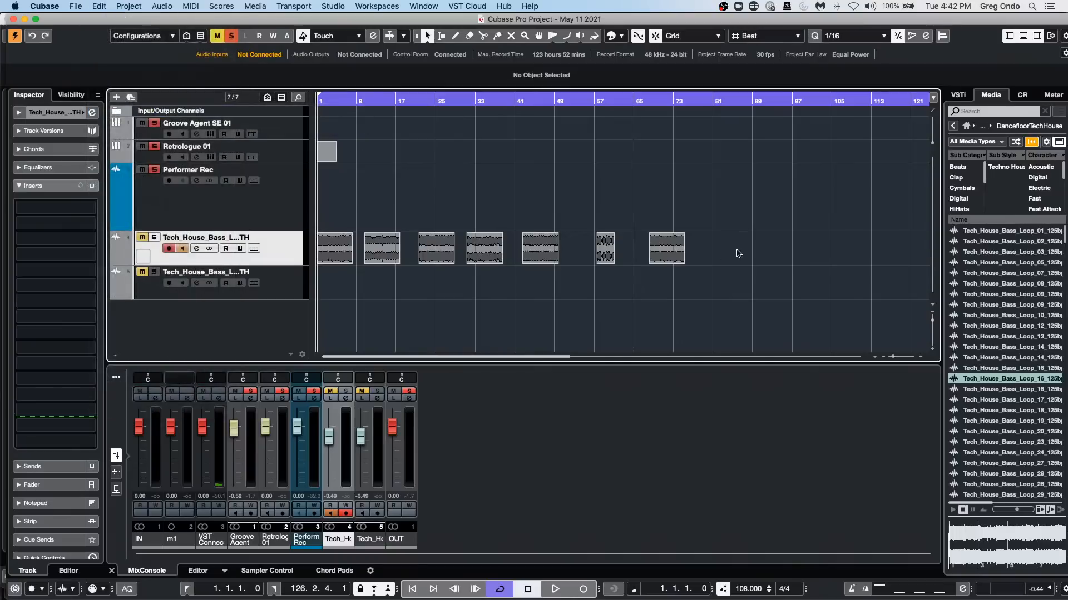
Reselect every bass loop event on the track and check again whether Render in Place is available.
left_click_drag(731, 255, 314, 240)
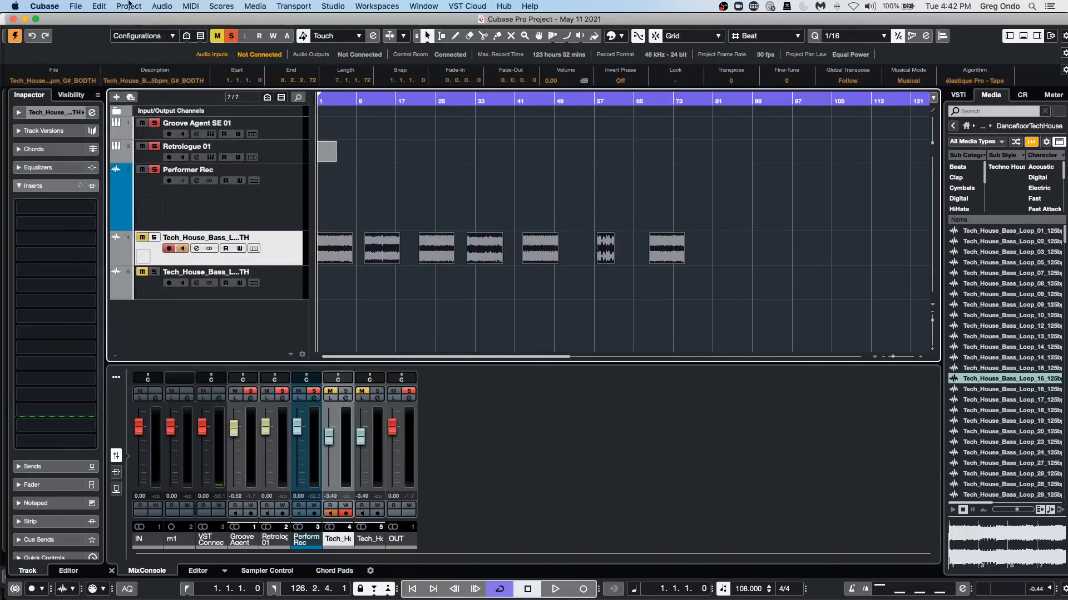
left_click(100, 8)
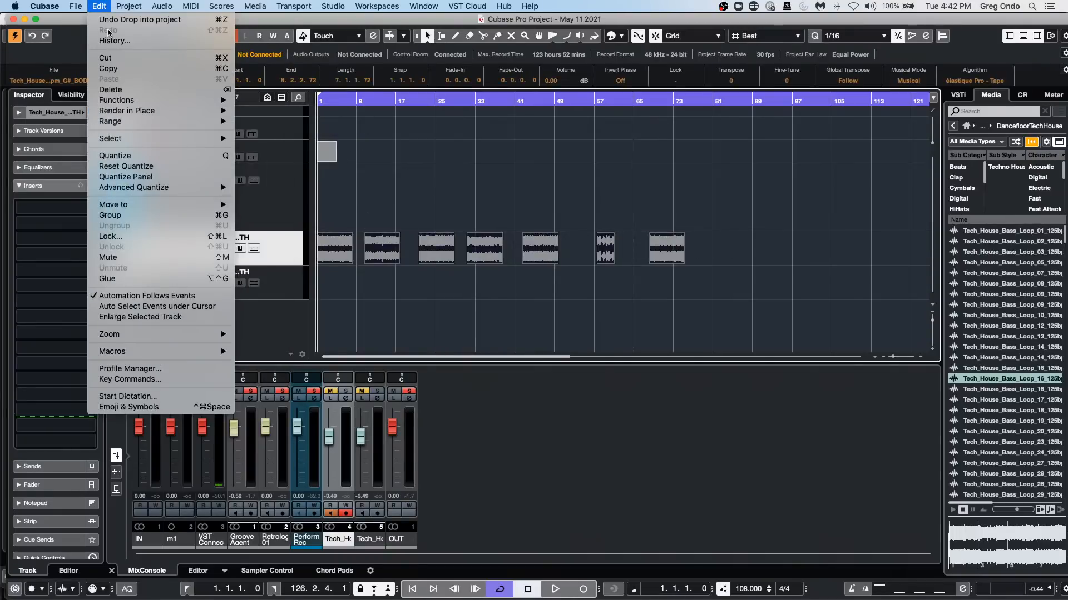
mouse_move(140, 112)
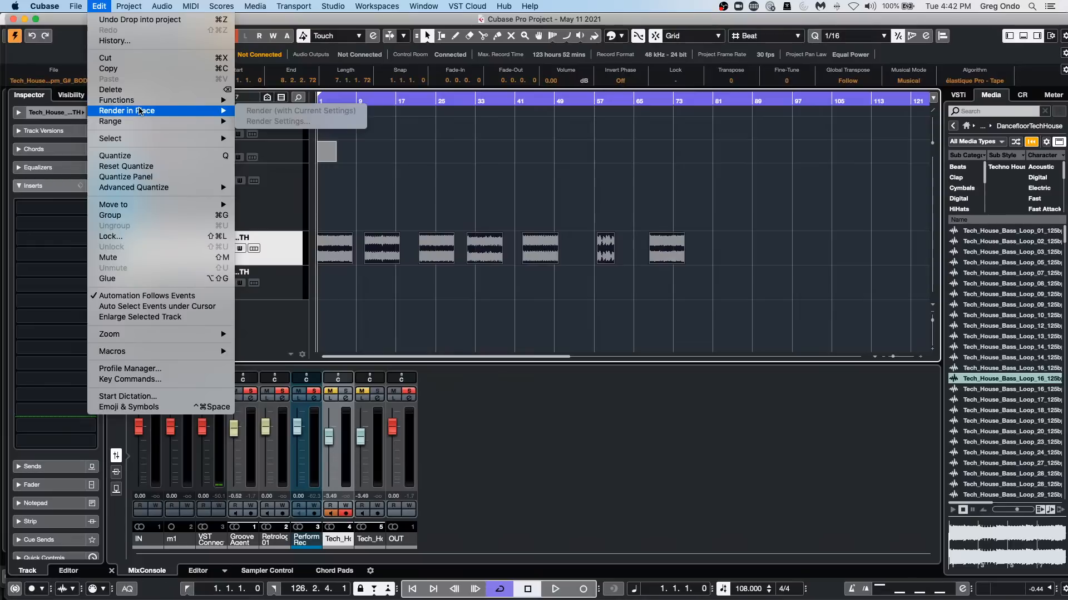
left_click(427, 295)
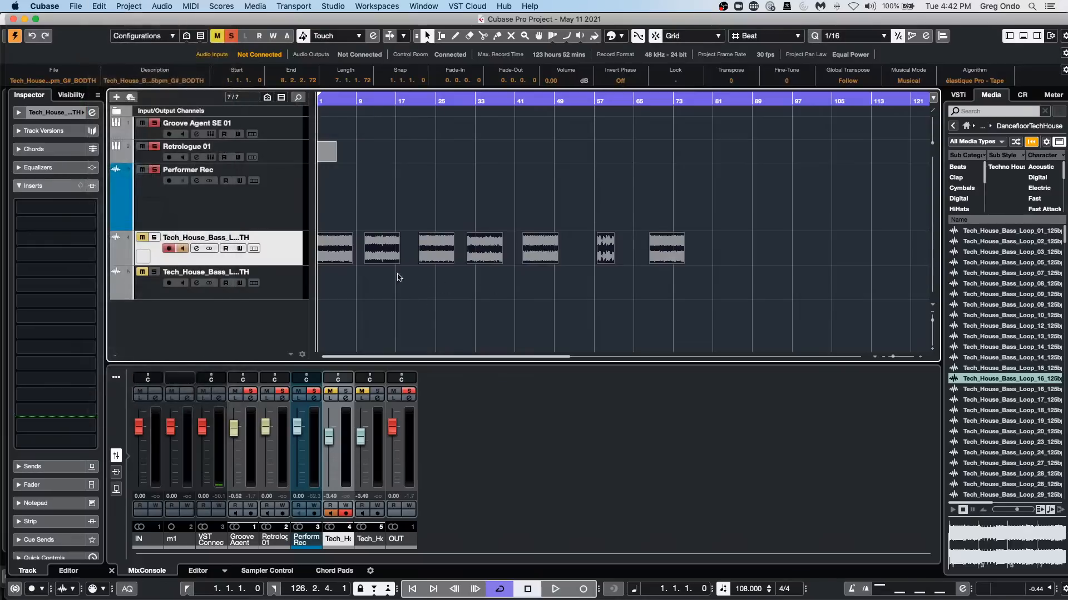
Add one marker track directly below the Performer Rec track.
left_click(79, 7)
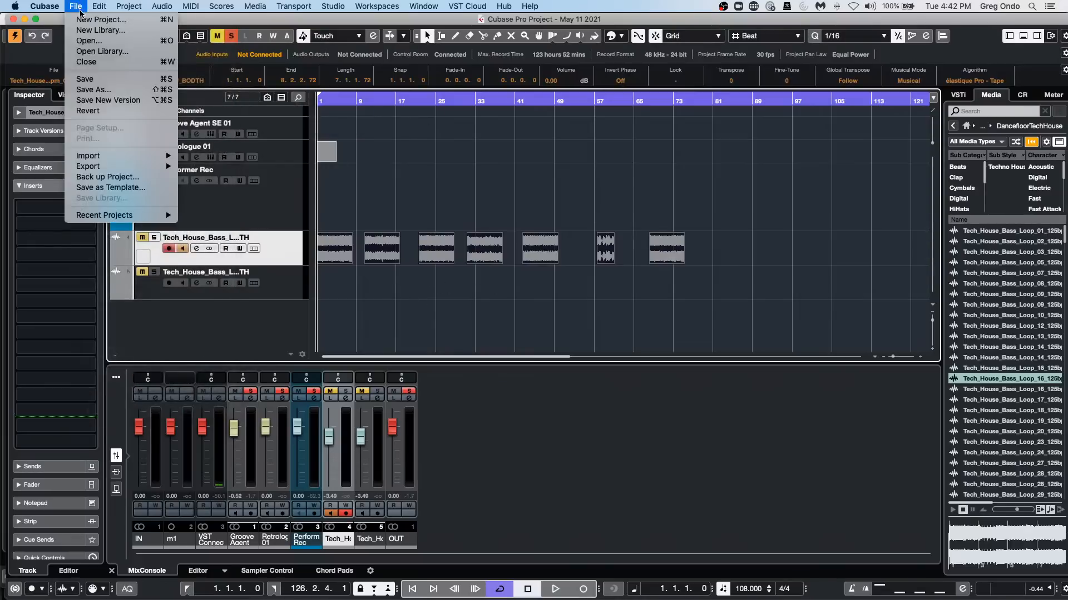
mouse_move(106, 5)
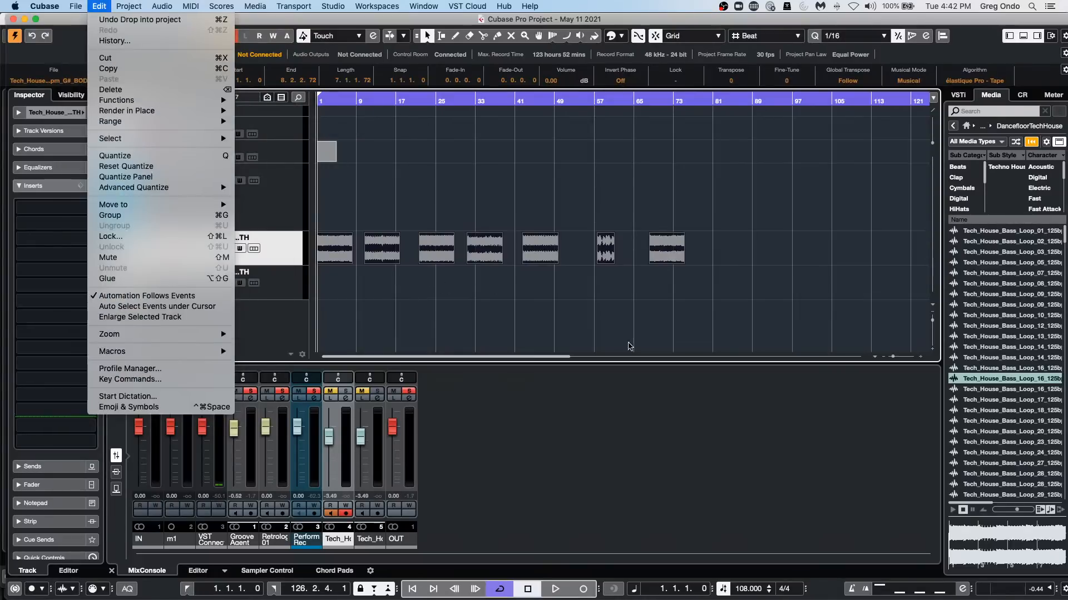
left_click(453, 388)
right_click(273, 212)
mouse_move(341, 213)
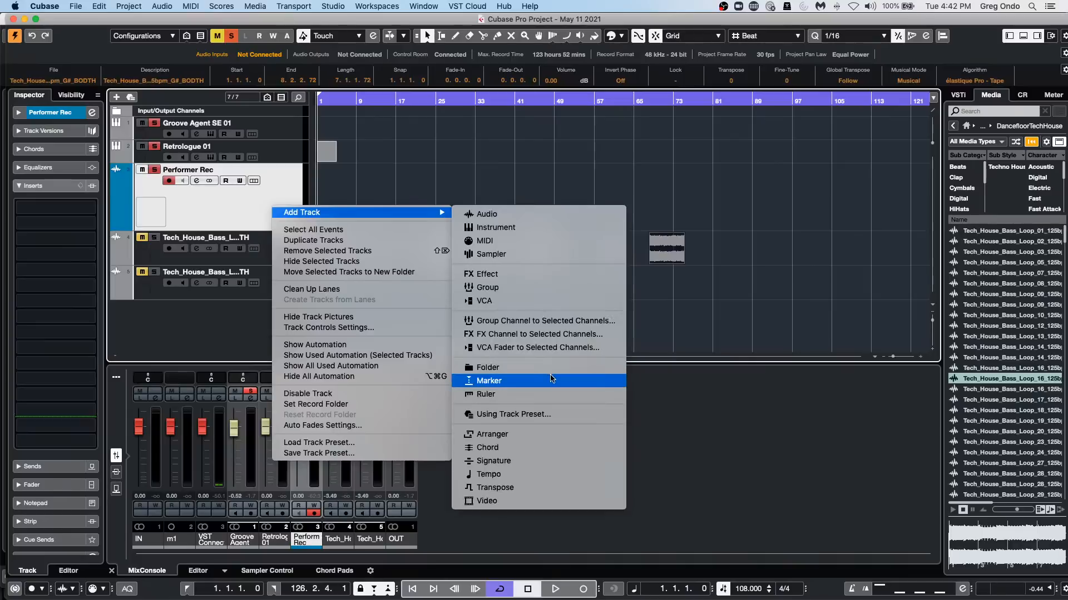
left_click(549, 381)
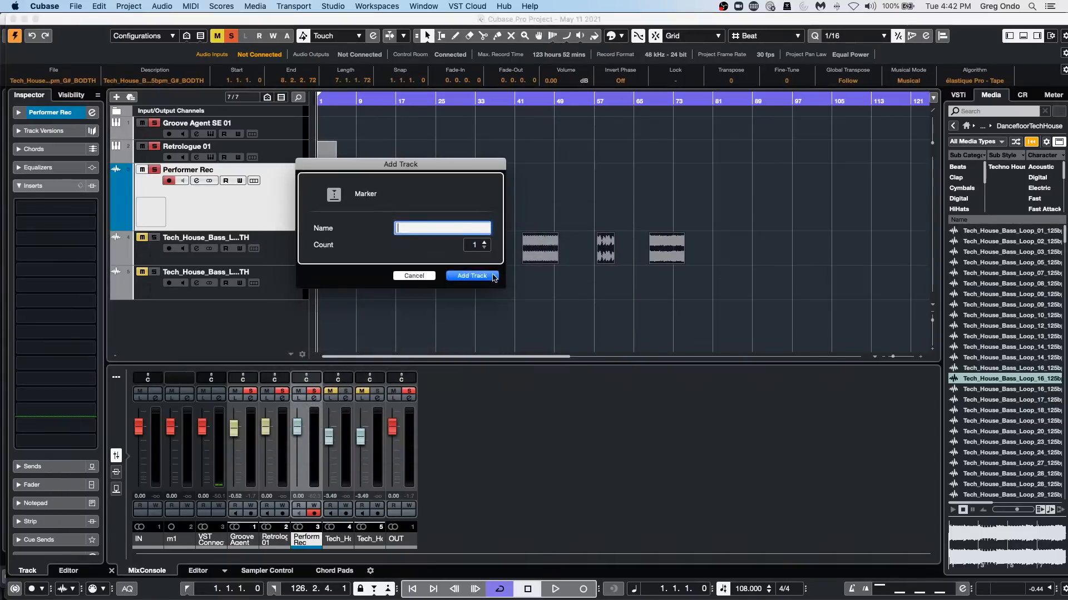
left_click(484, 276)
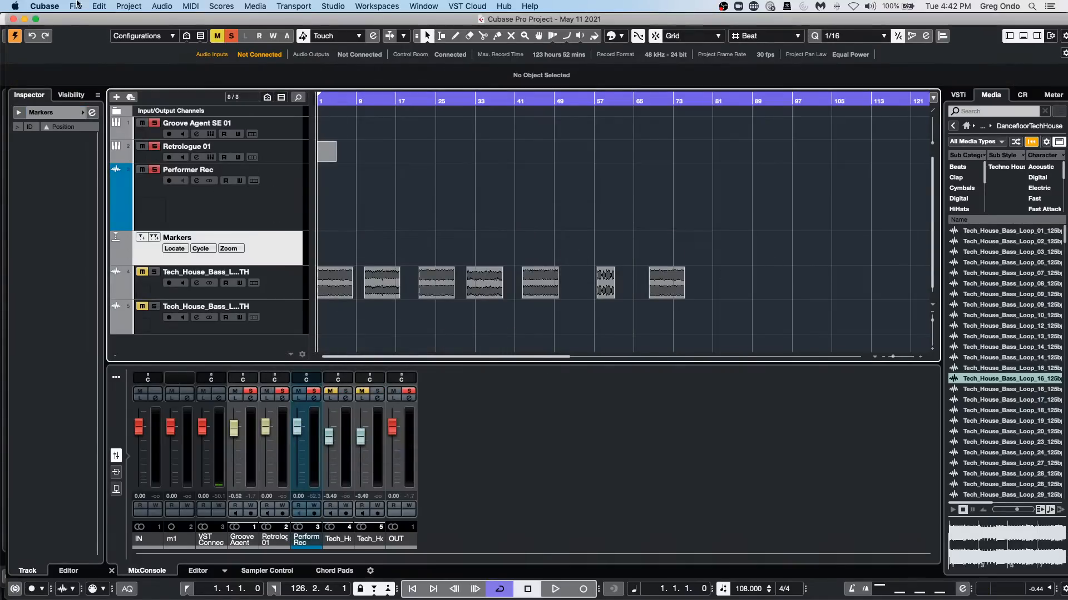
Examine which commands make up the "cycle marker to event length" macro in the Key Commands settings.
left_click(146, 6)
mouse_move(102, 6)
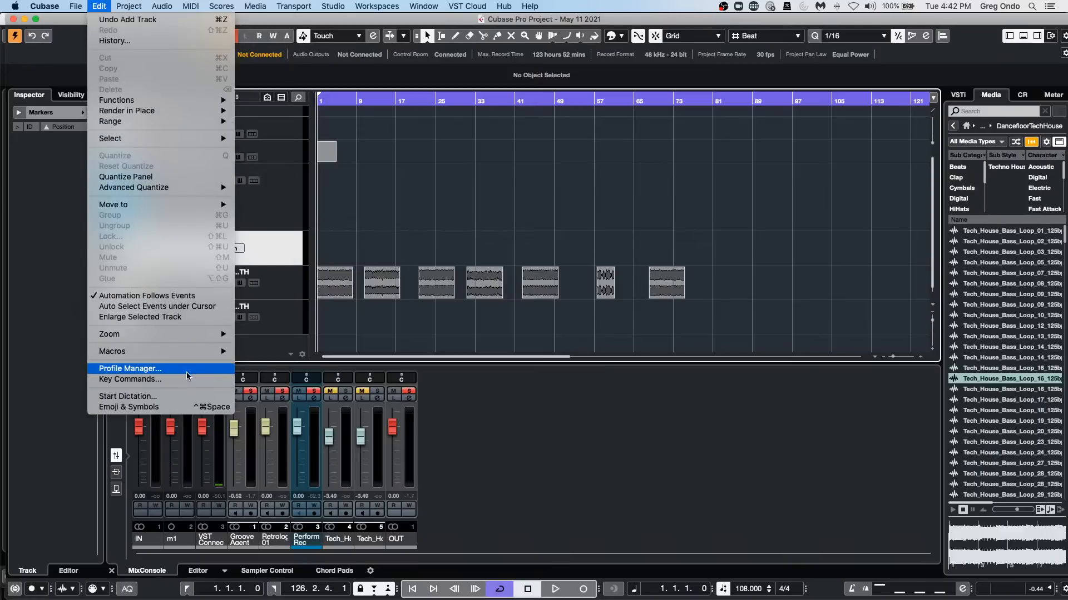
left_click(130, 379)
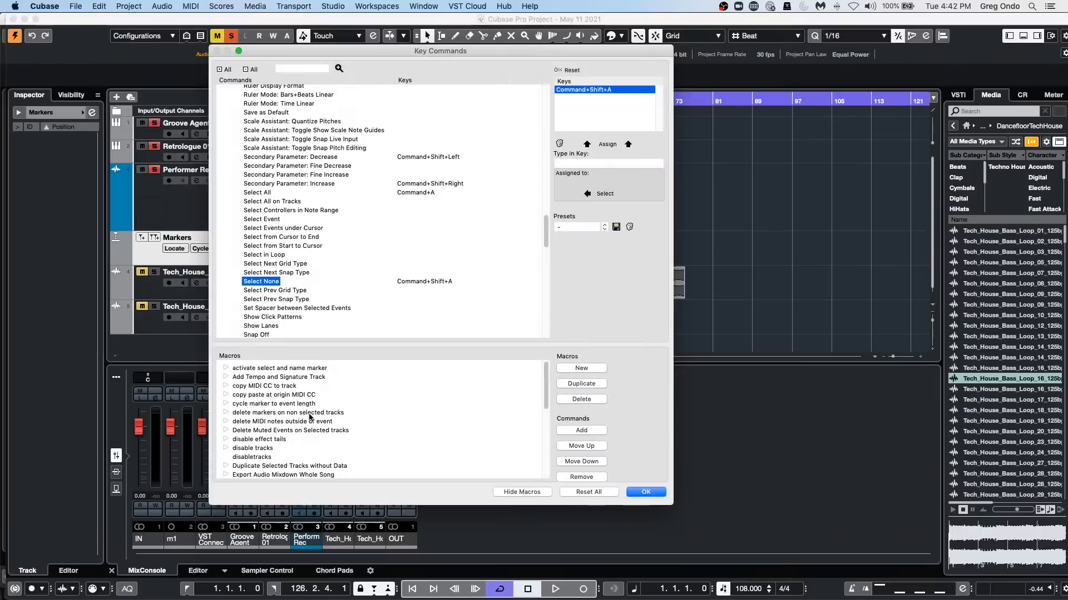
left_click(225, 403)
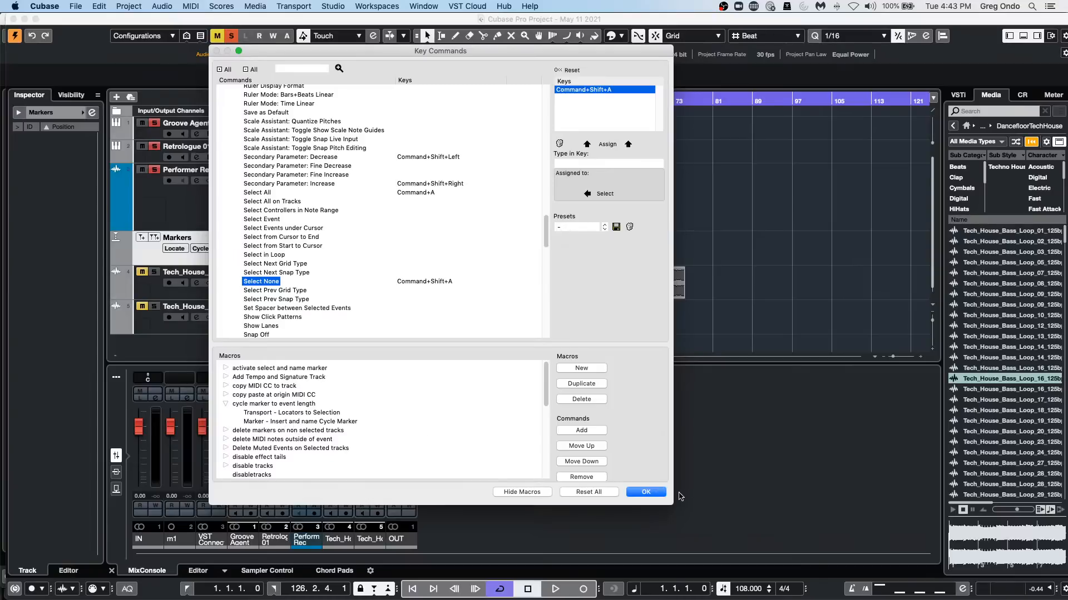
left_click(645, 492)
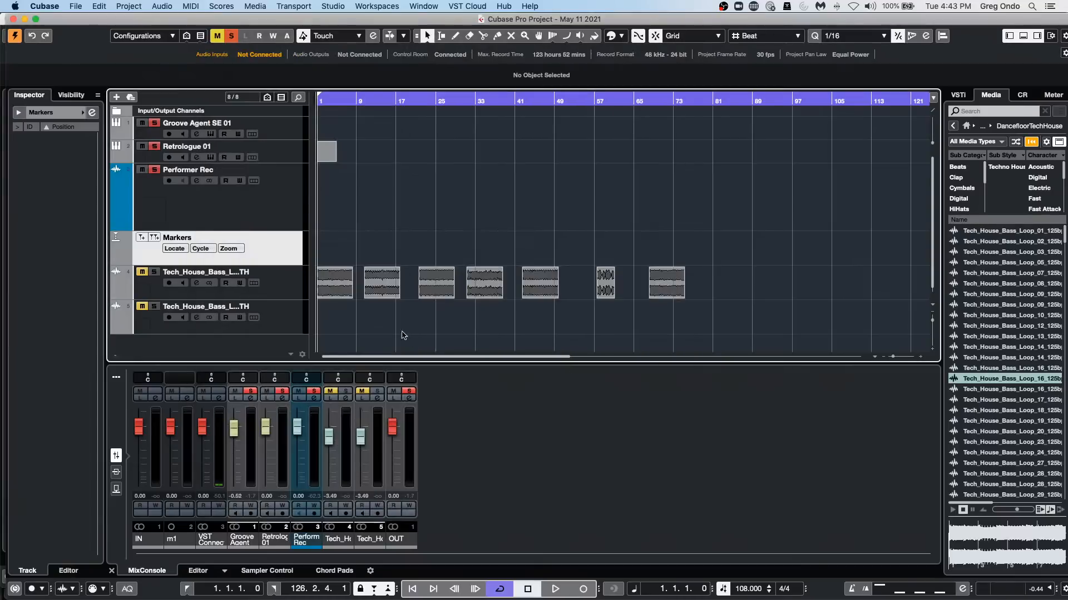
Run the "cycle marker to event length" macro on the first bass loop event, name the marker 1, and move the Markers window clear of the events.
left_click(338, 283)
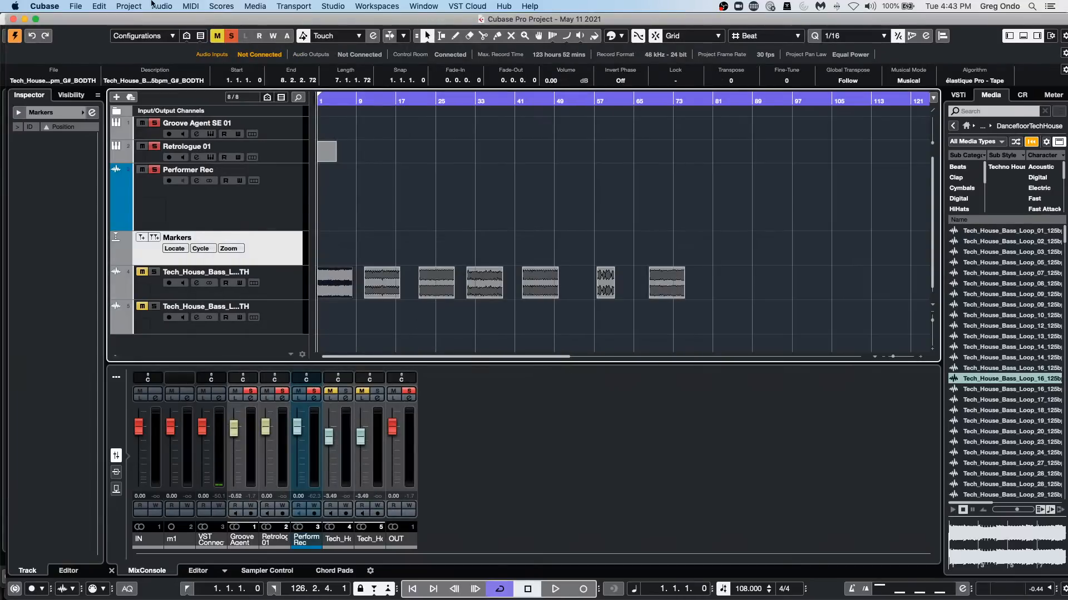
left_click(107, 6)
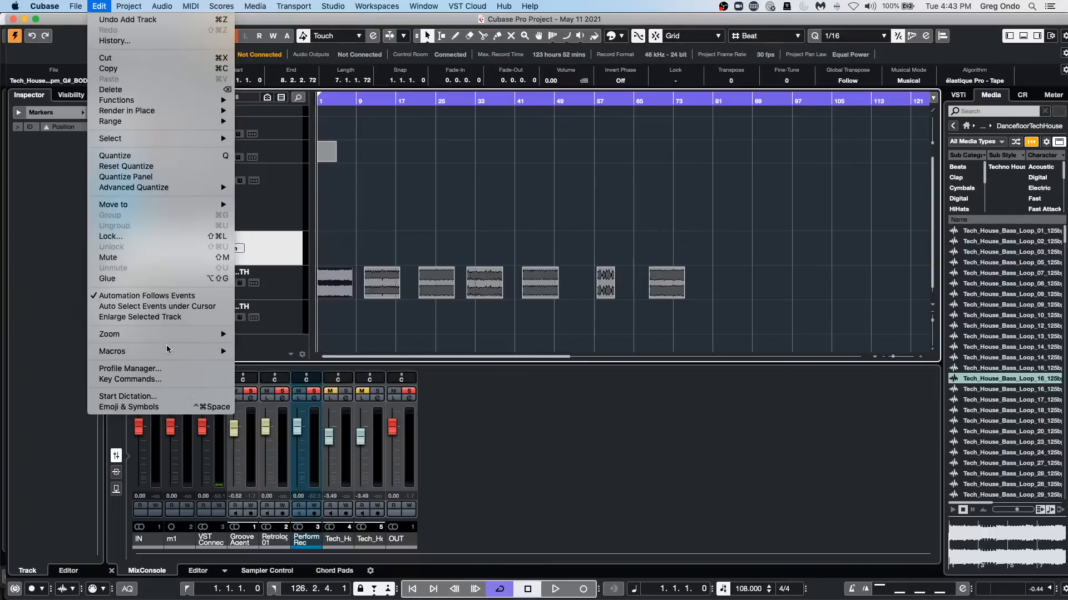
mouse_move(167, 352)
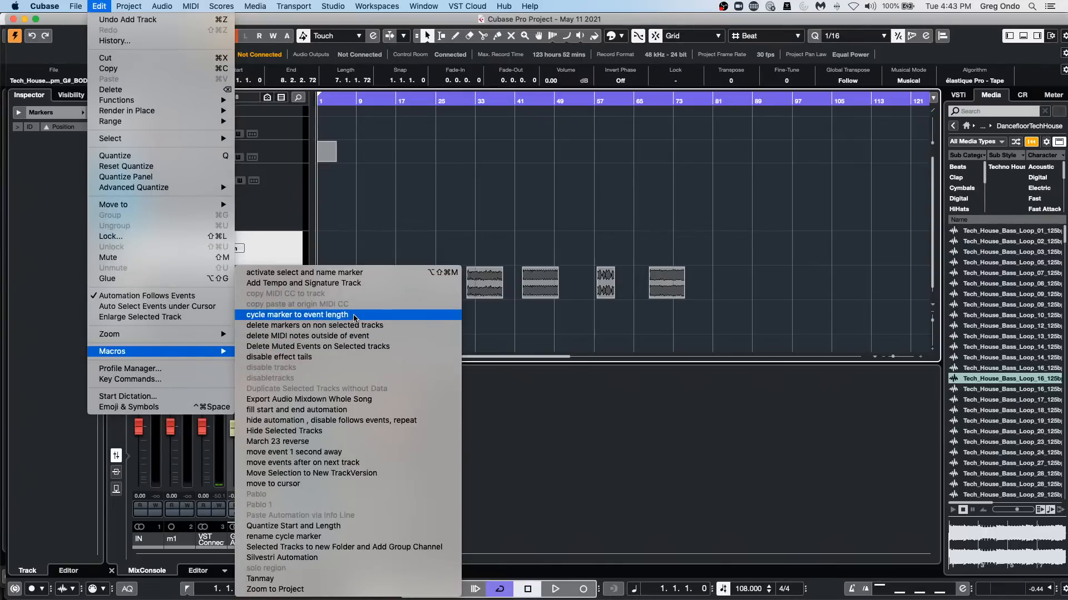
left_click(354, 315)
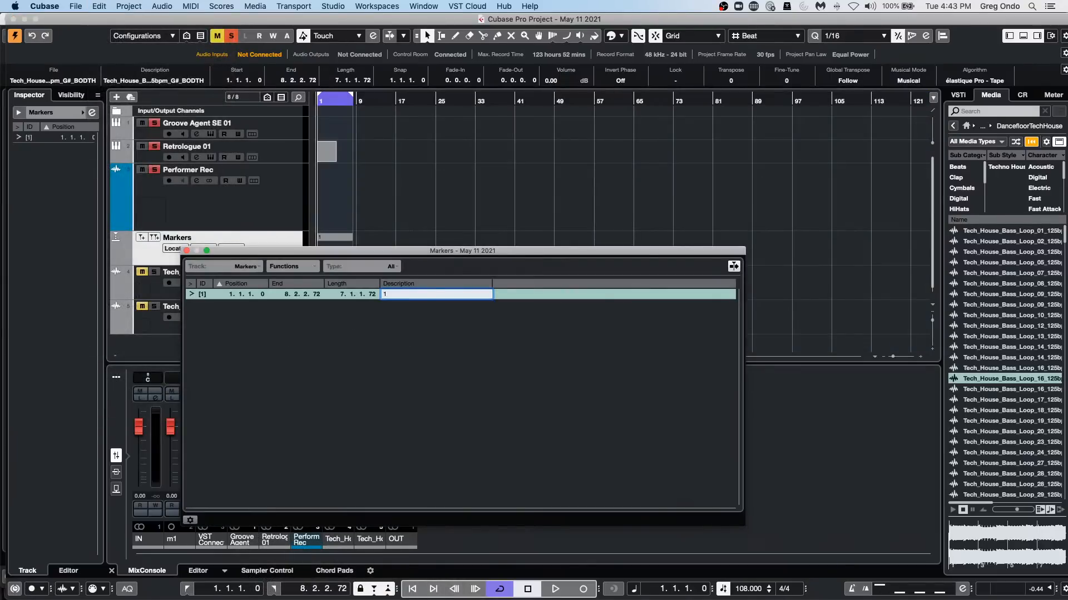
type("1")
key("Return")
key("Return")
left_click_drag(543, 255, 886, 391)
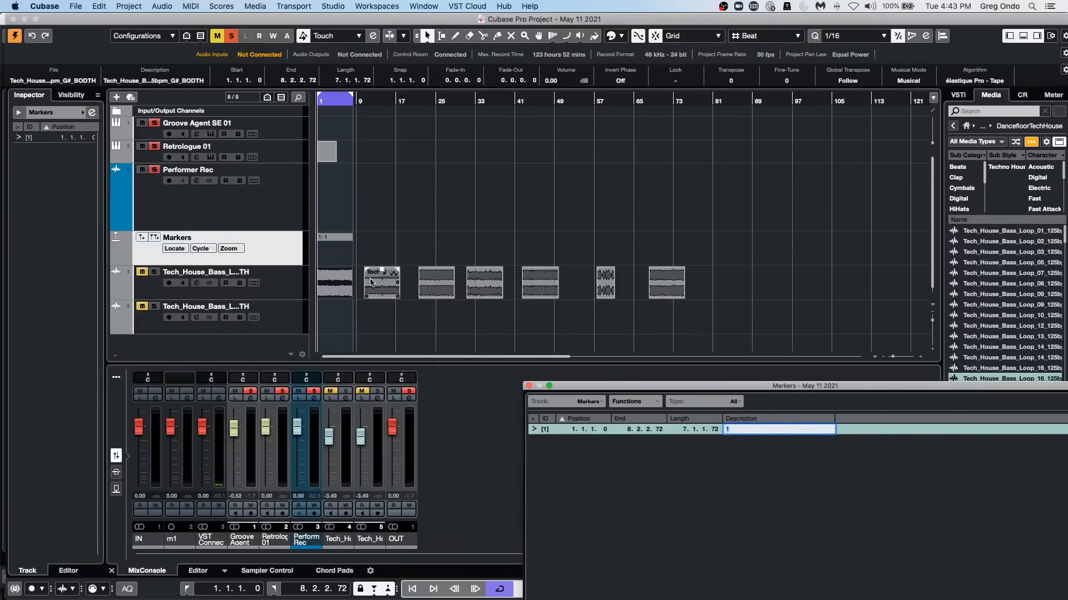
left_click(340, 284)
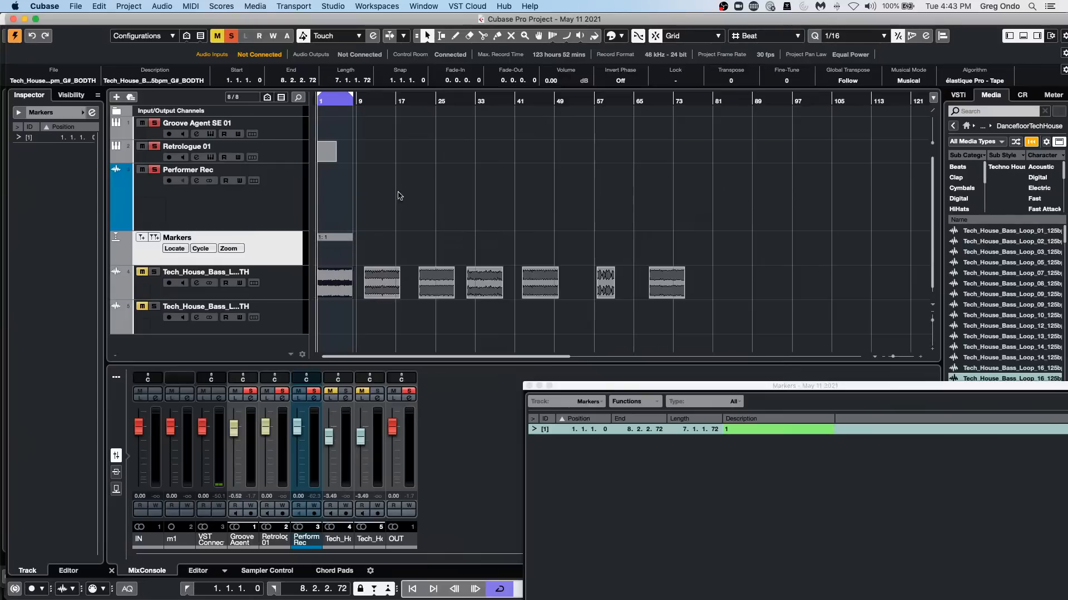
Run the "cycle marker to event length" macro on the second bass loop event and name its marker 2.
left_click(387, 295)
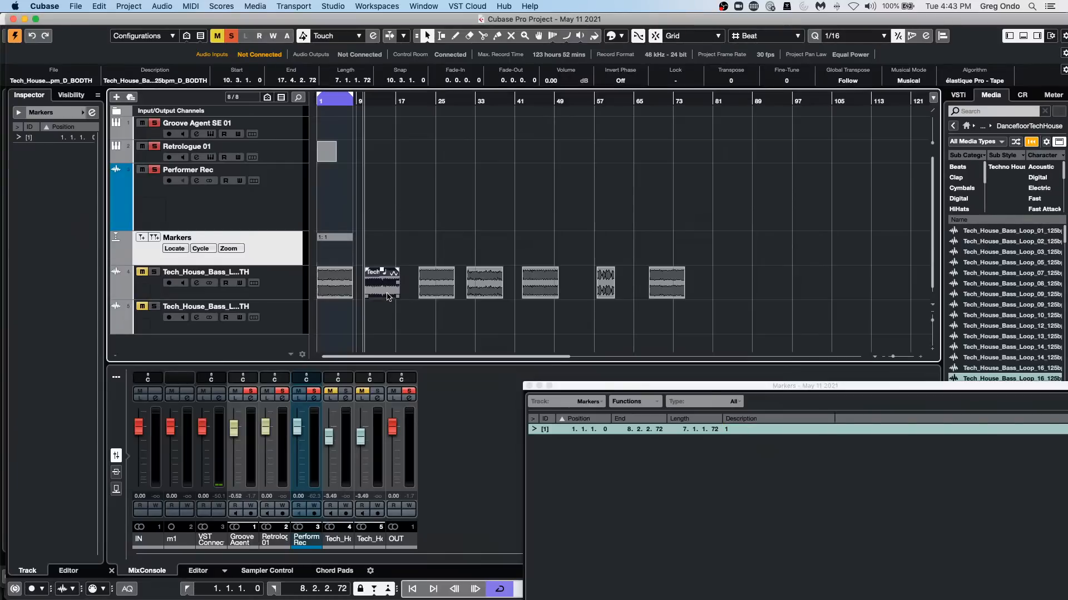
left_click(106, 7)
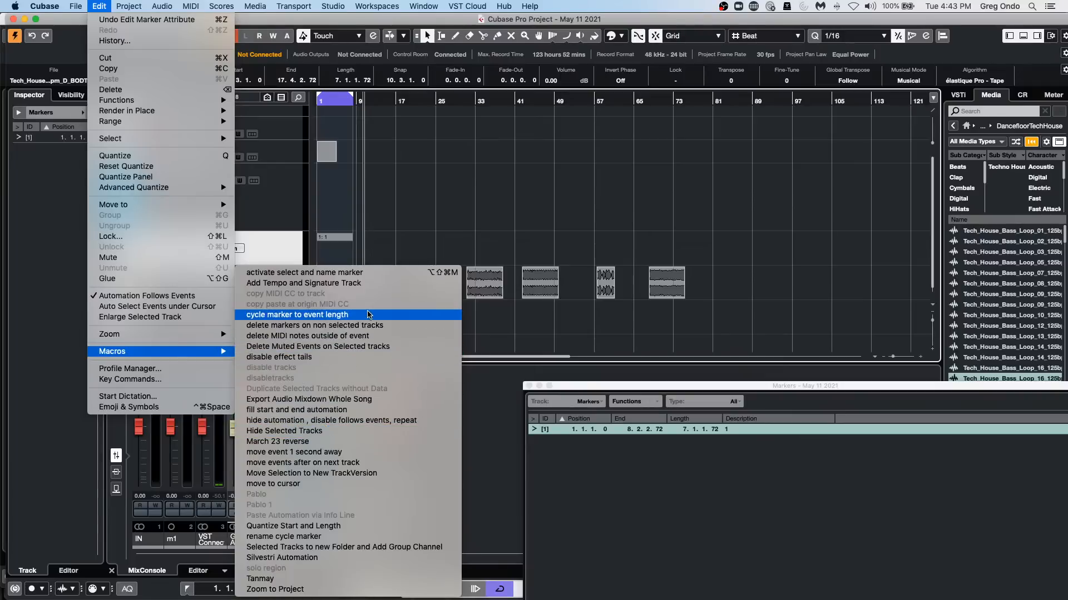
left_click(367, 315)
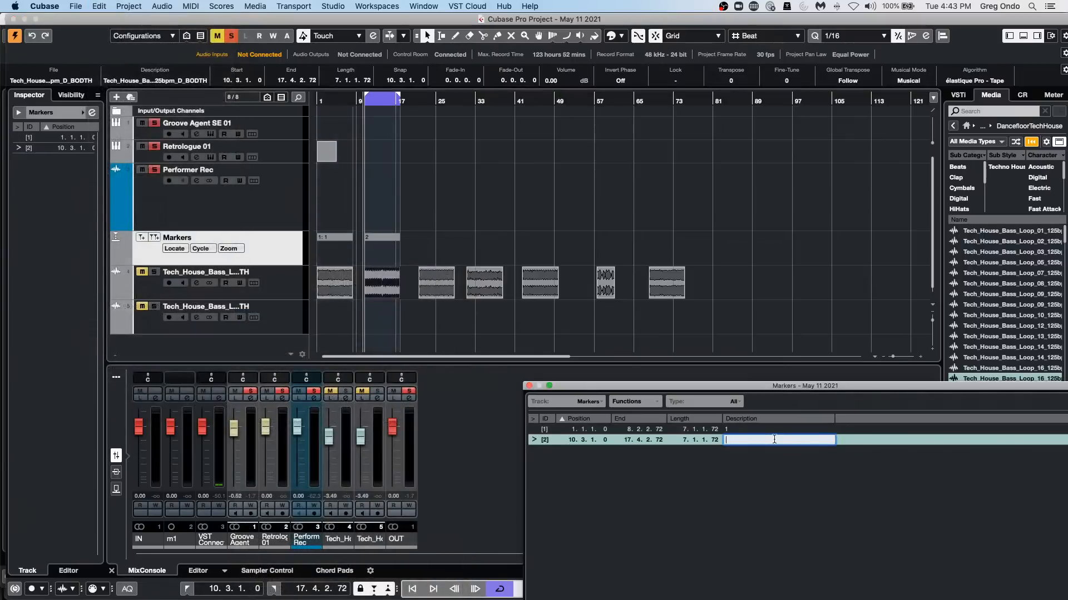
key("Return")
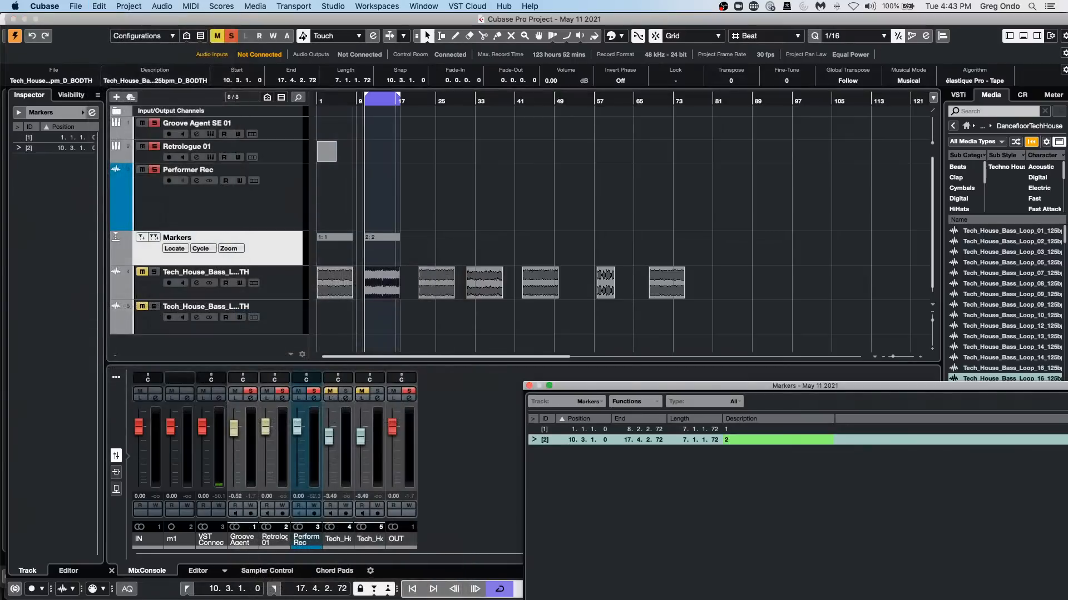
Run the "cycle marker to event length" macro on the third bass loop event and name its marker 3.
left_click(438, 286)
left_click(100, 6)
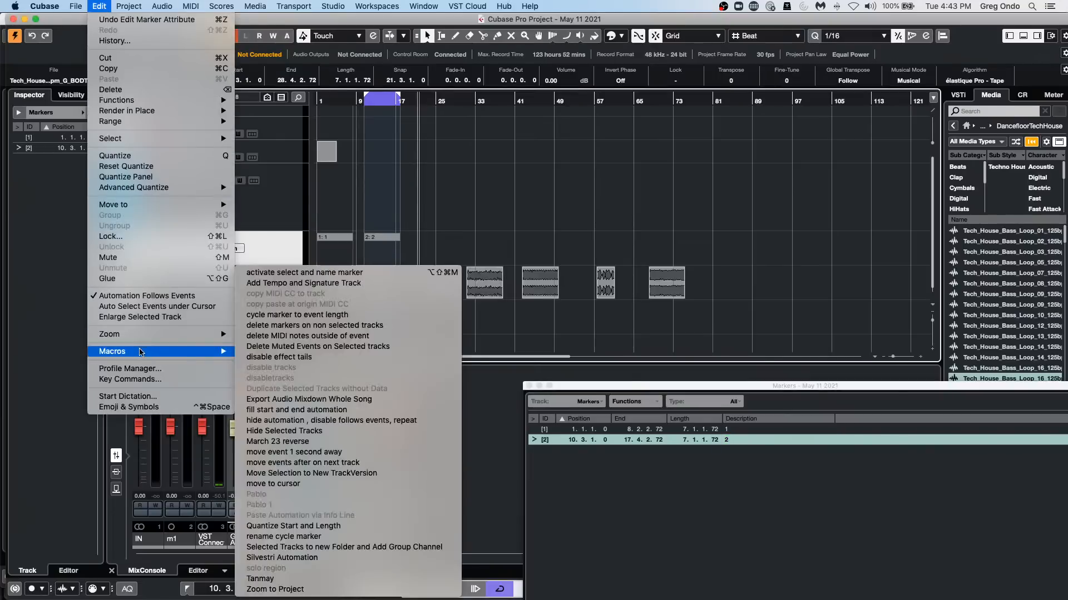
left_click(329, 316)
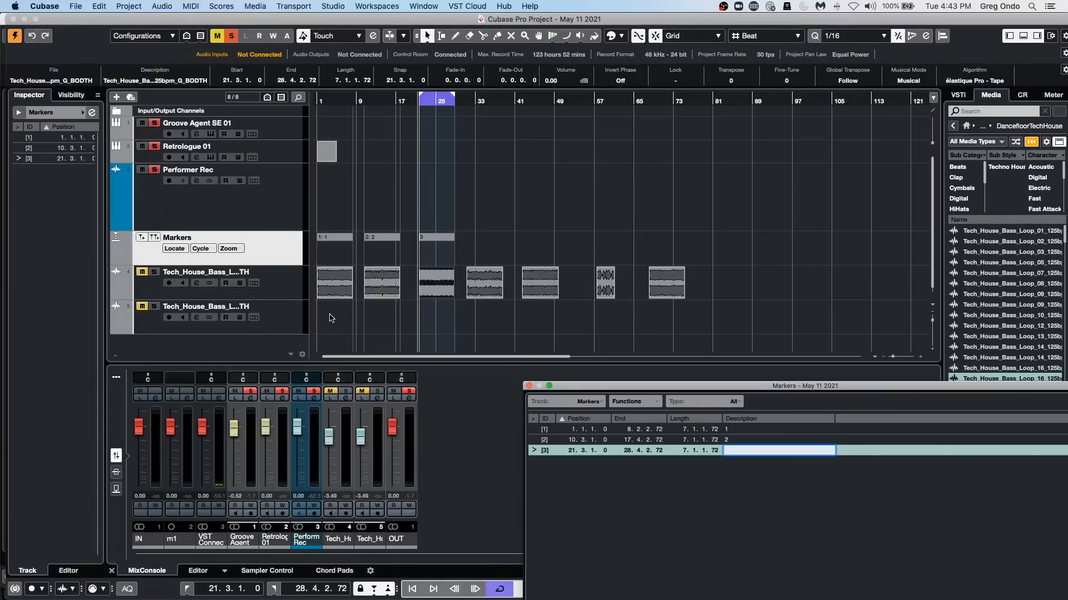
type("3")
key("Return")
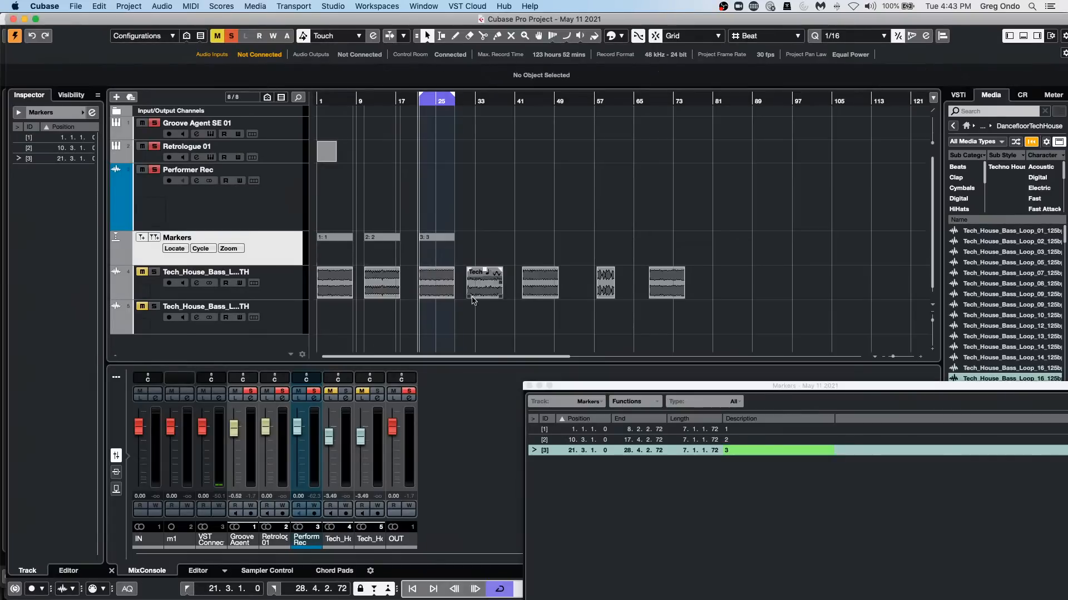
Run the "cycle marker to event length" macro on the fourth bass loop event and name its marker 4.
left_click(483, 284)
left_click(104, 7)
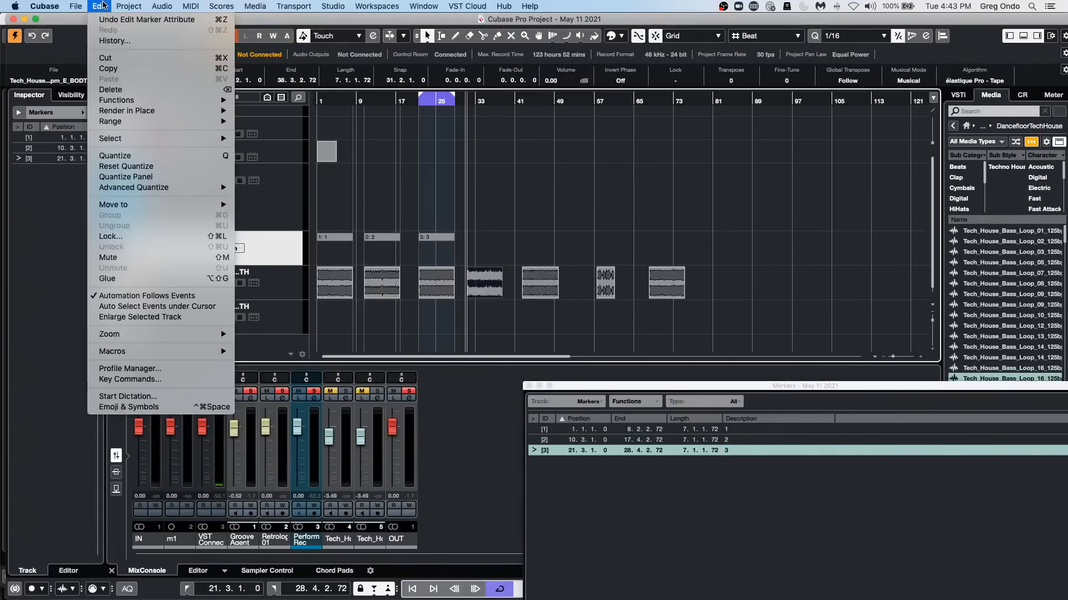
mouse_move(132, 352)
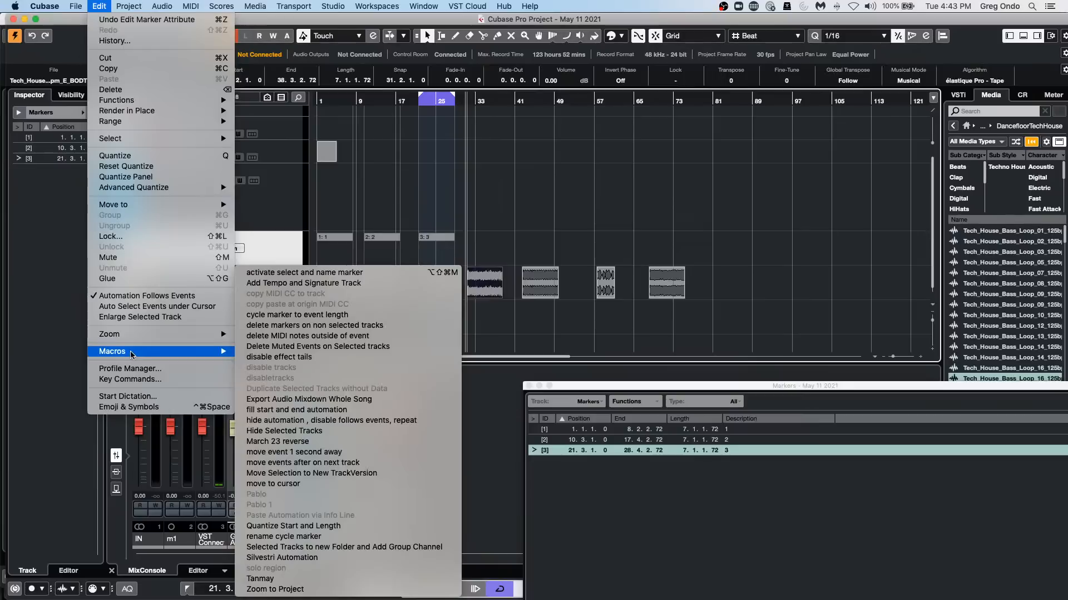
left_click(359, 315)
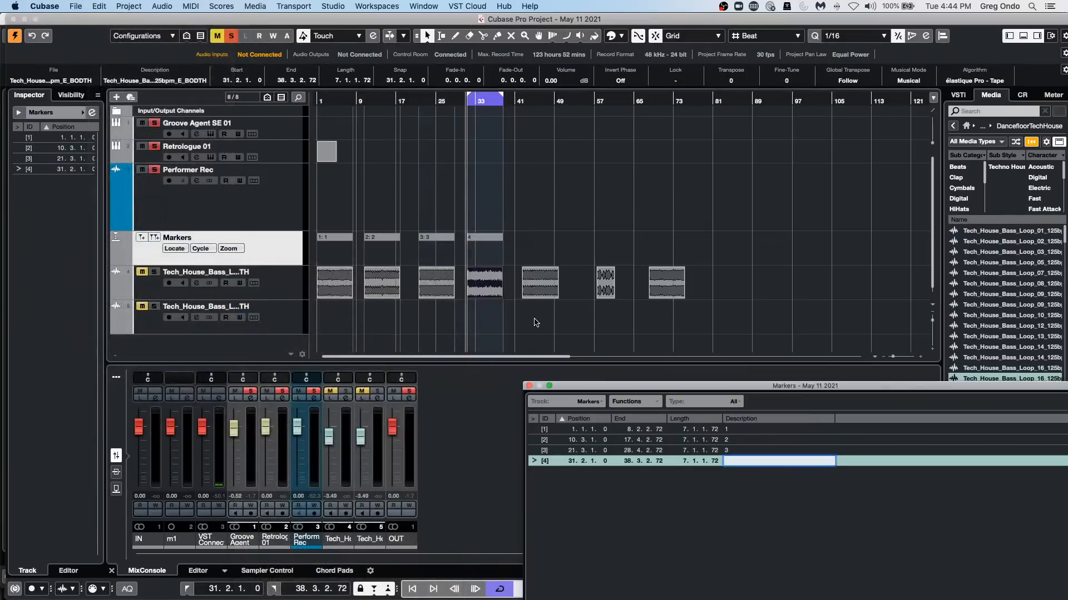
key("Return")
Run the "cycle marker to event length" macro on the fifth bass loop event and name its marker 5.
left_click(540, 286)
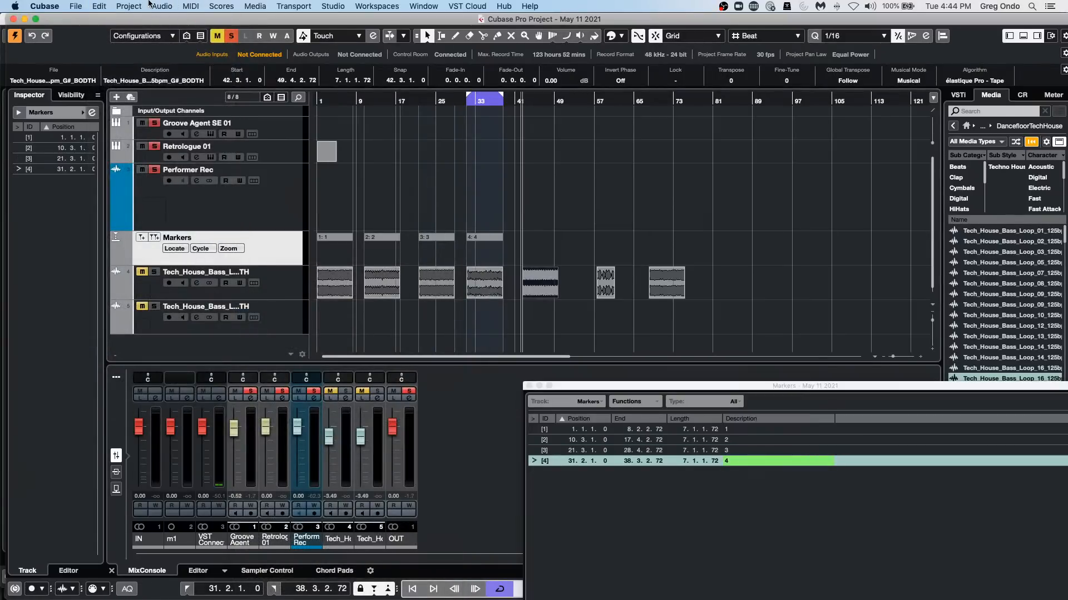
left_click(136, 4)
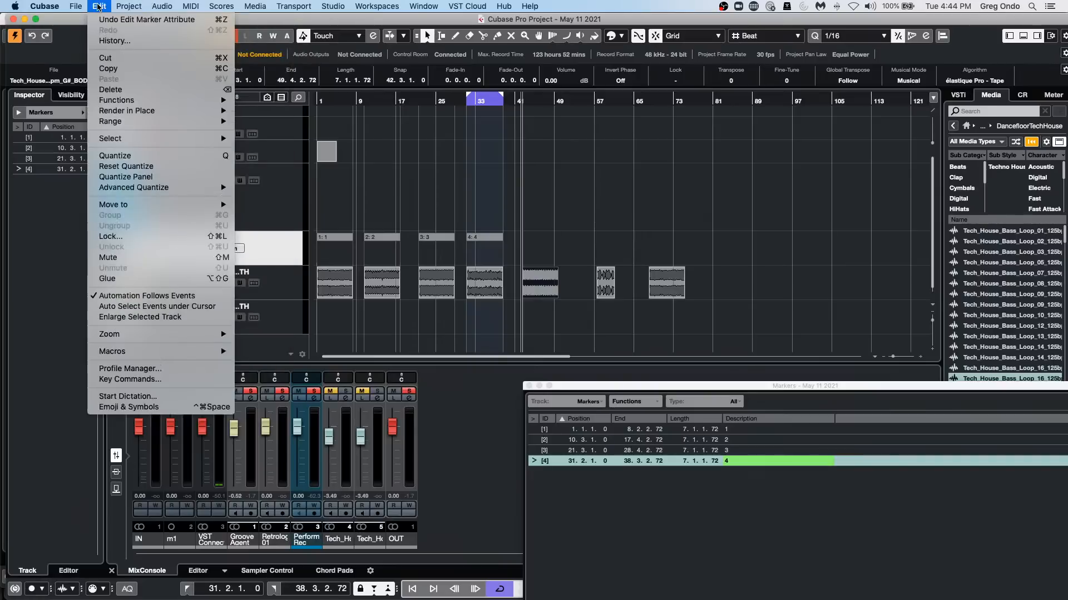
mouse_move(137, 354)
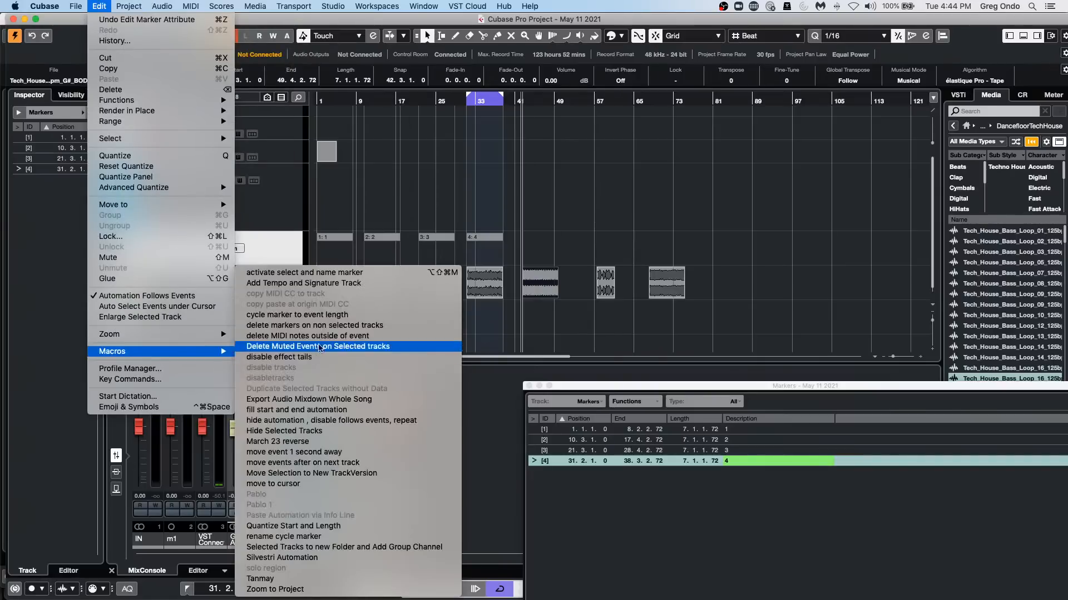
left_click(362, 316)
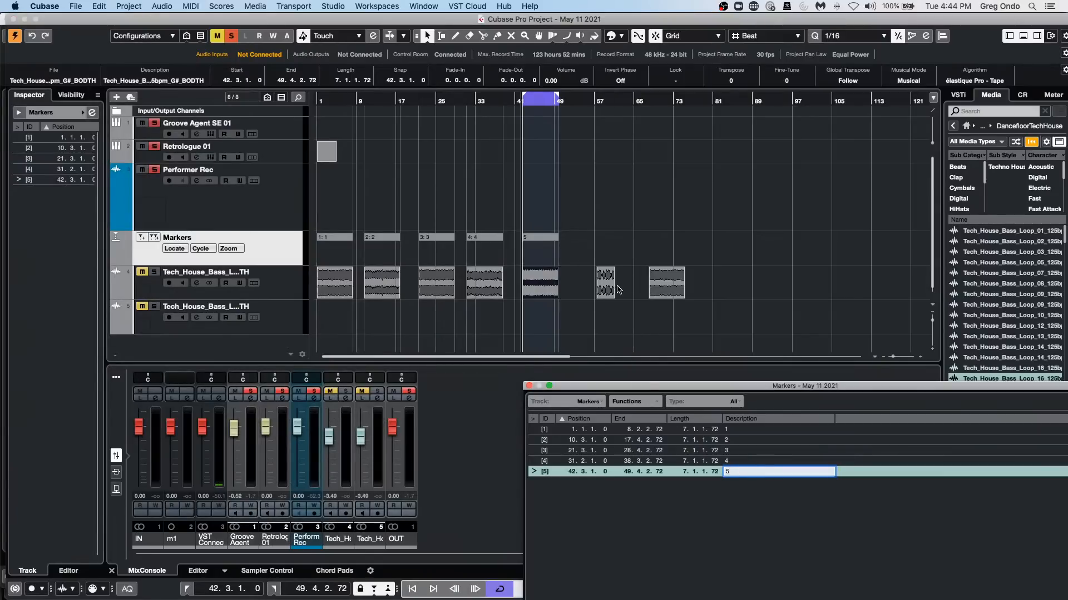
Run the "cycle marker to event length" macro on the sixth bass loop event and name its marker 6.
left_click(608, 284)
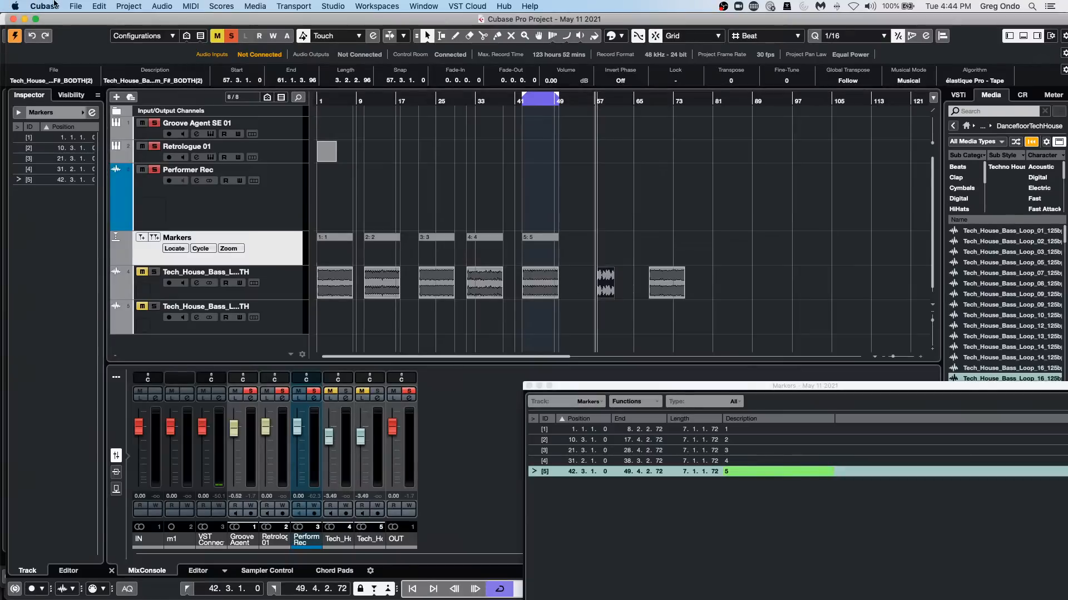
left_click(99, 7)
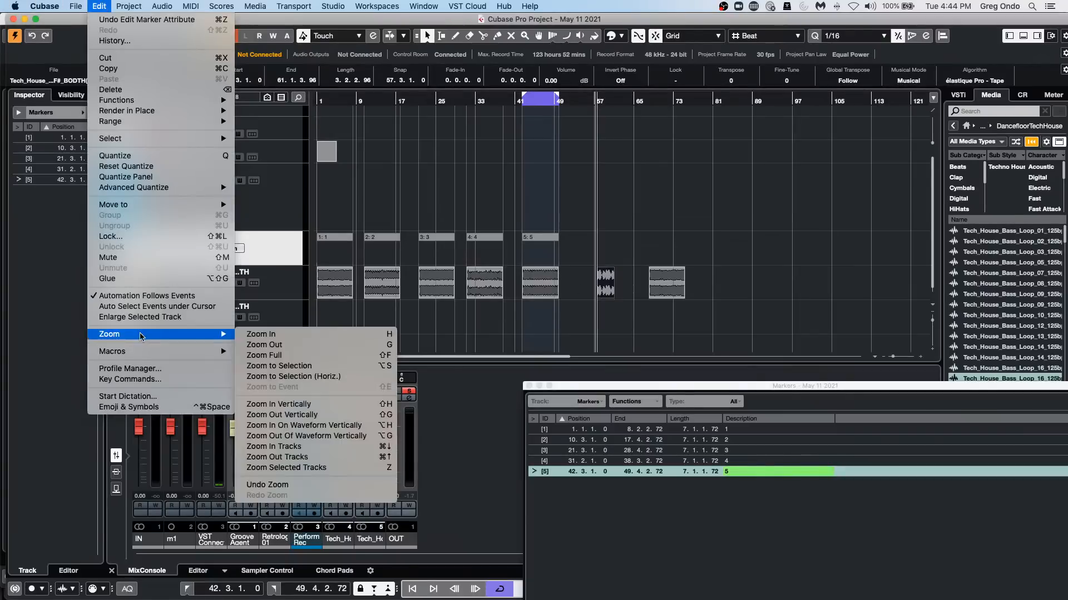
mouse_move(156, 354)
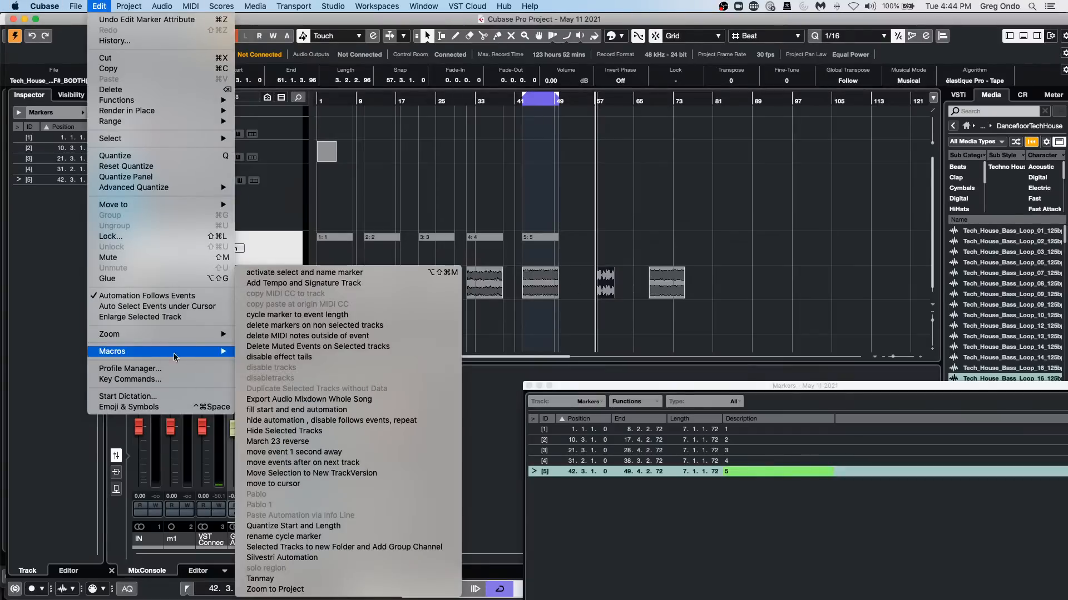
left_click(344, 315)
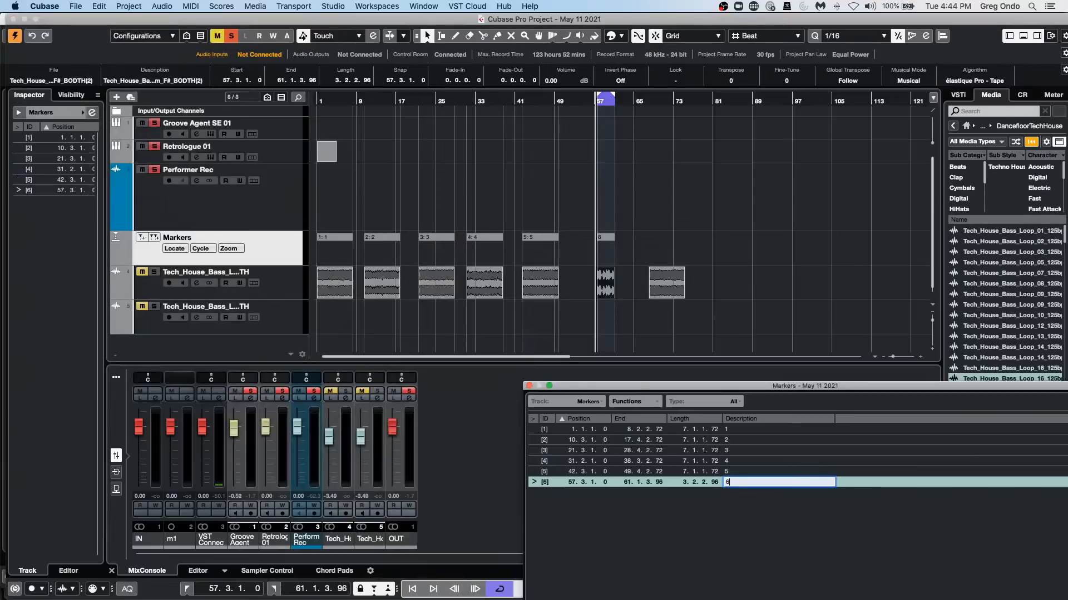
Run the "cycle marker to event length" macro on the seventh bass loop event and name its marker 7.
left_click(666, 273)
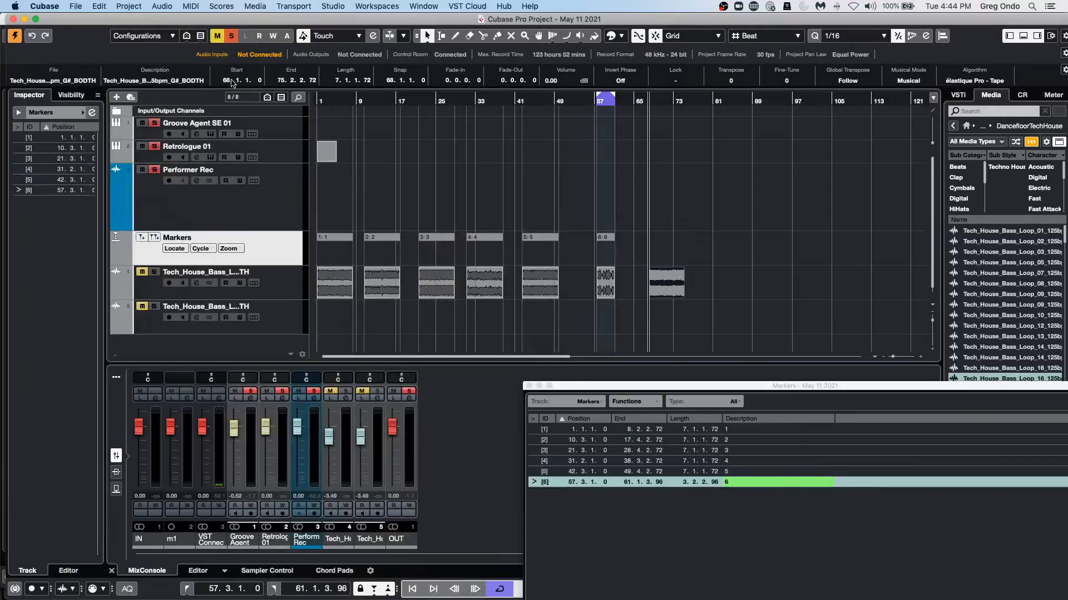
left_click(105, 6)
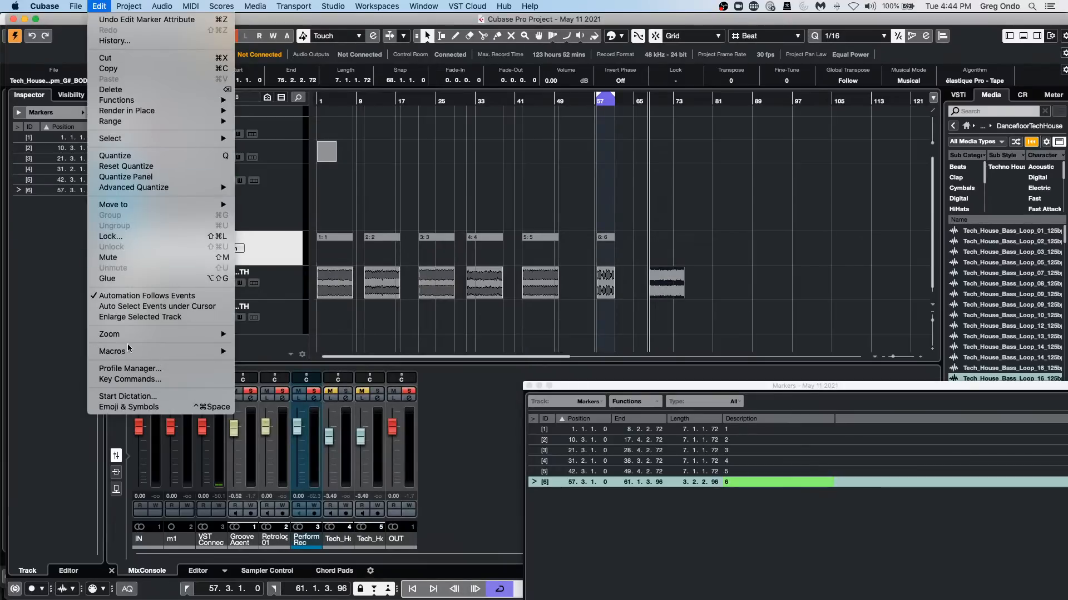
mouse_move(132, 351)
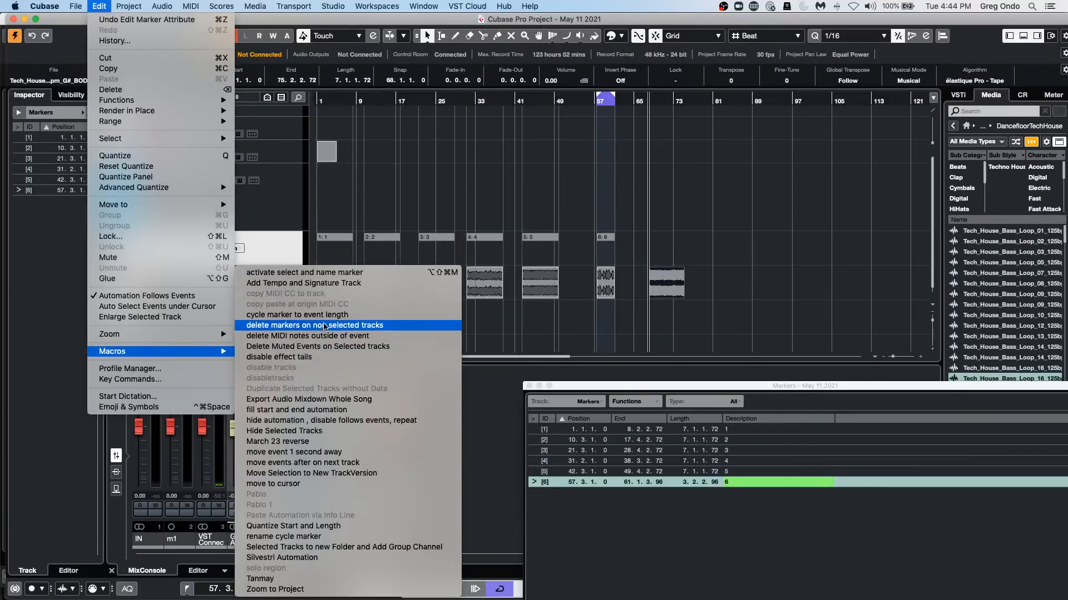
left_click(303, 315)
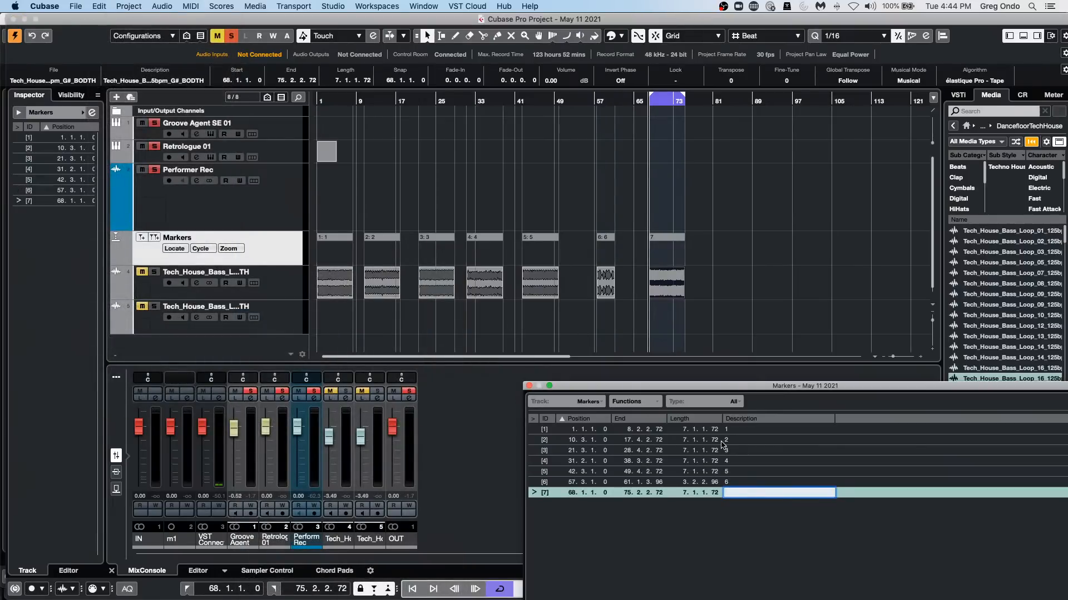
type("7")
key("Return")
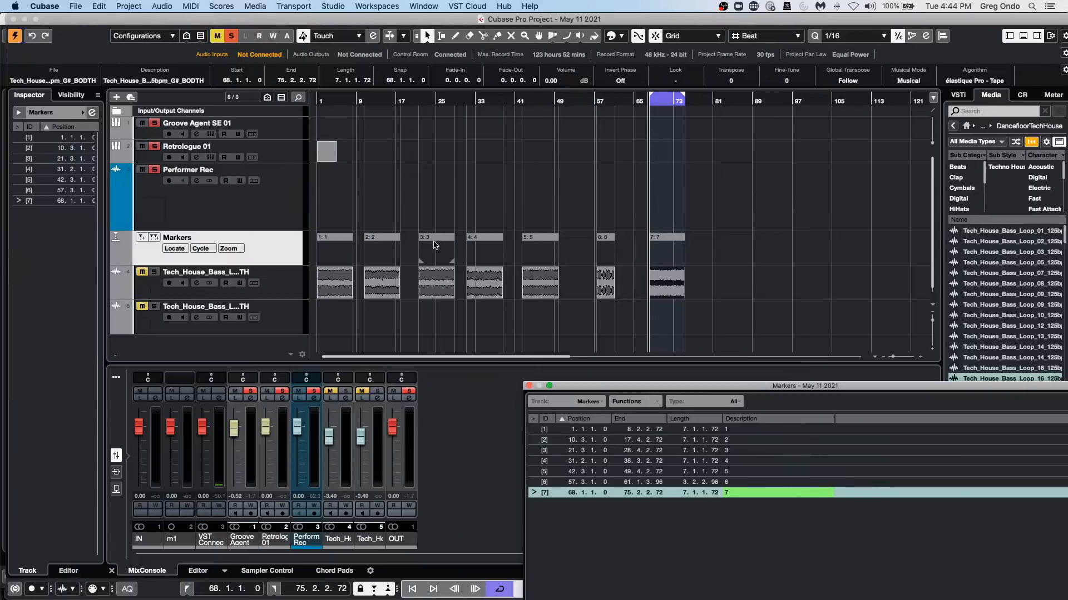
Open the Audio Mixdown export and set the export range to cycle markers.
left_click(76, 6)
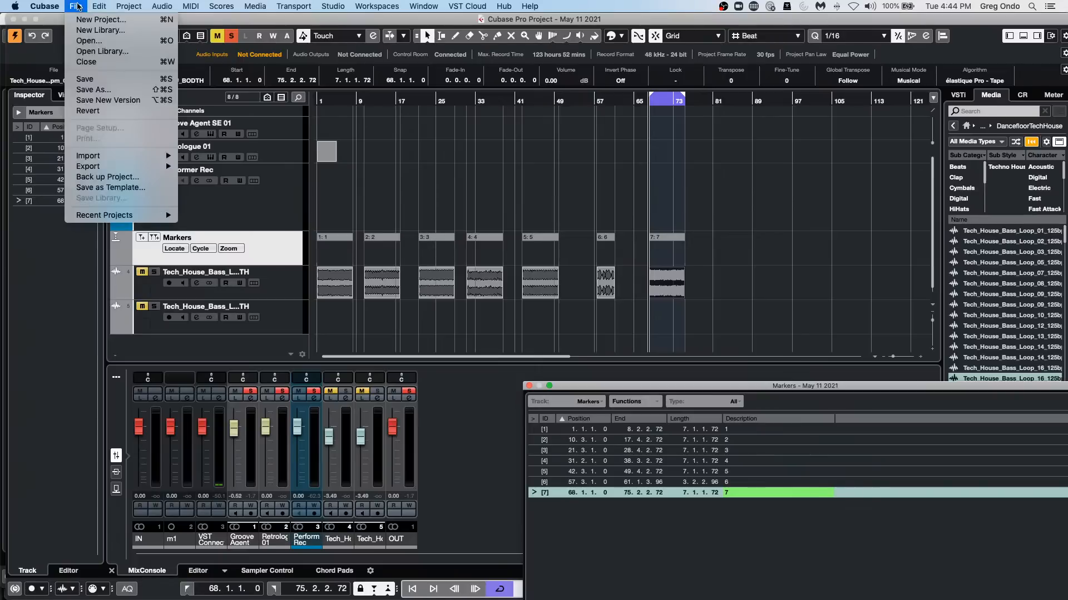
mouse_move(100, 167)
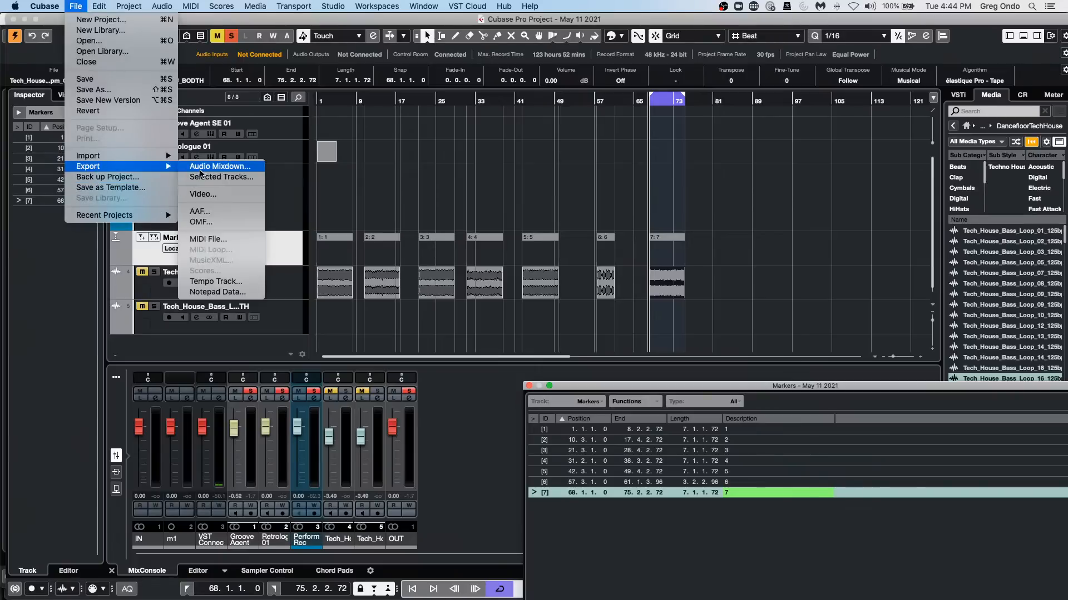
left_click(200, 166)
left_click(279, 294)
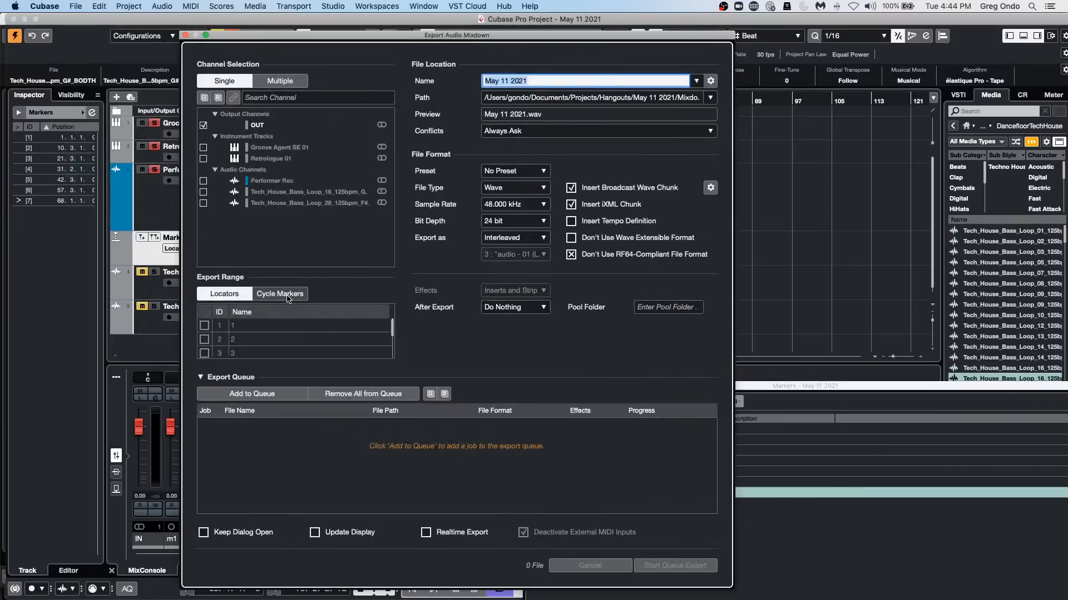
Include all seven cycle markers, 1 through 7, in the export range.
left_click(204, 325)
left_click(204, 341)
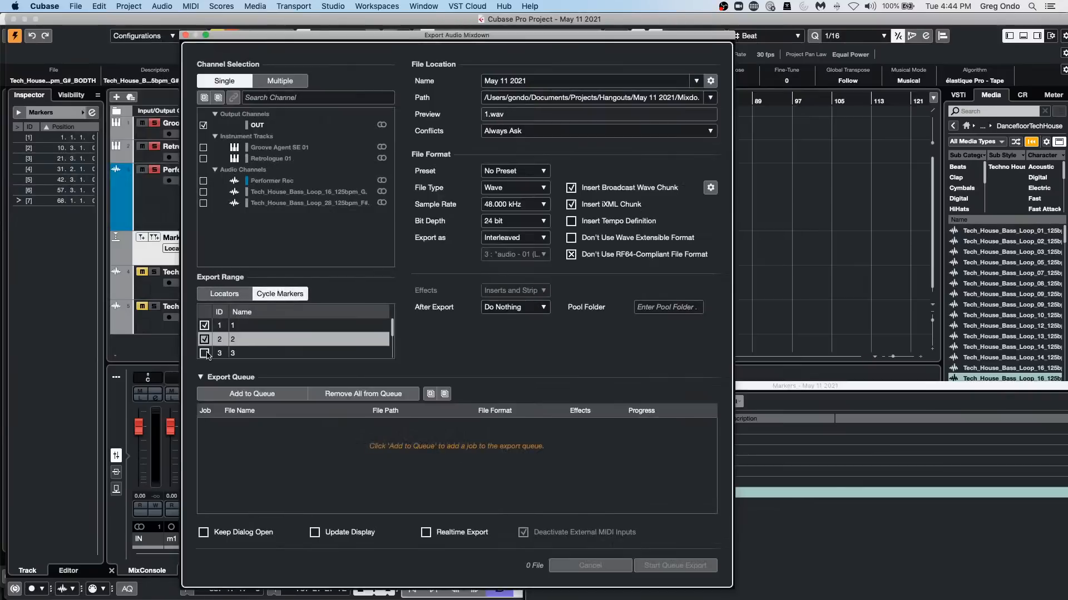
left_click(205, 354)
scroll(207, 351, "down", 4)
left_click(204, 325)
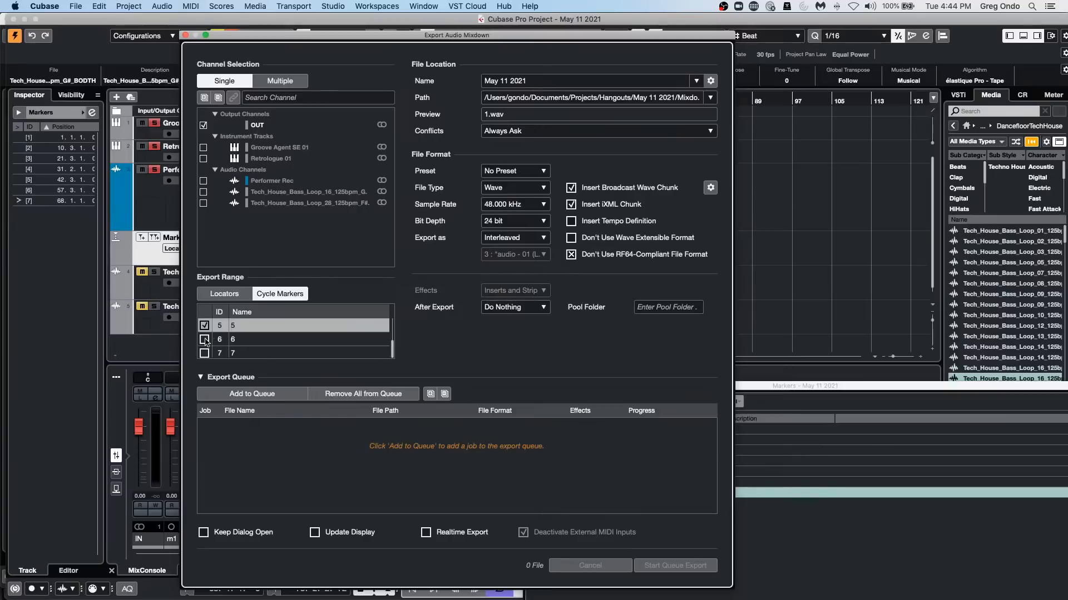
left_click(204, 339)
left_click(205, 353)
scroll(222, 345, "up", 4)
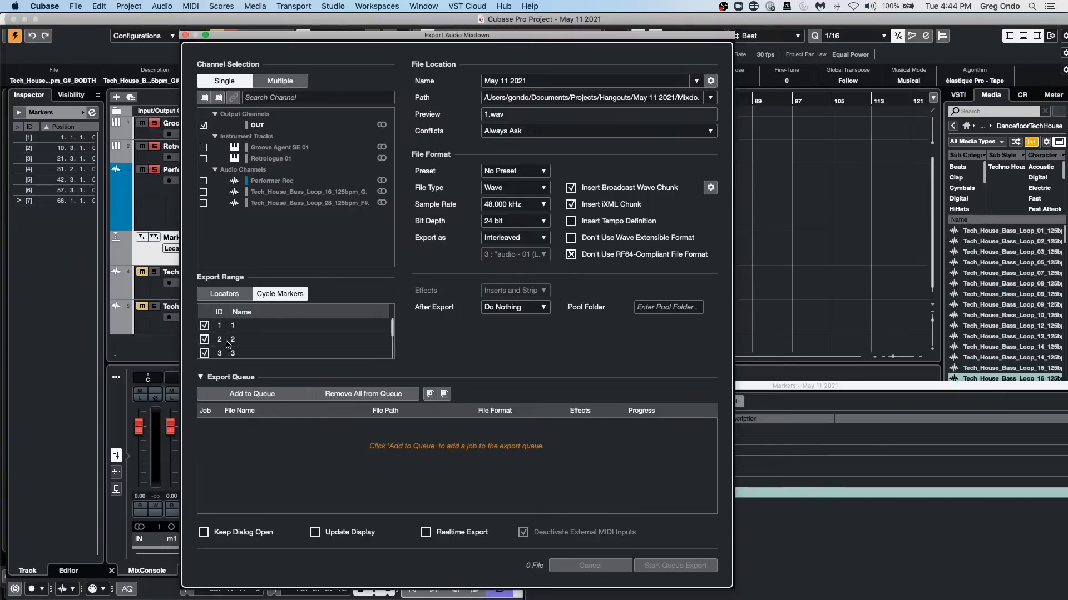
scroll(264, 323, "down", 2)
left_click(205, 339)
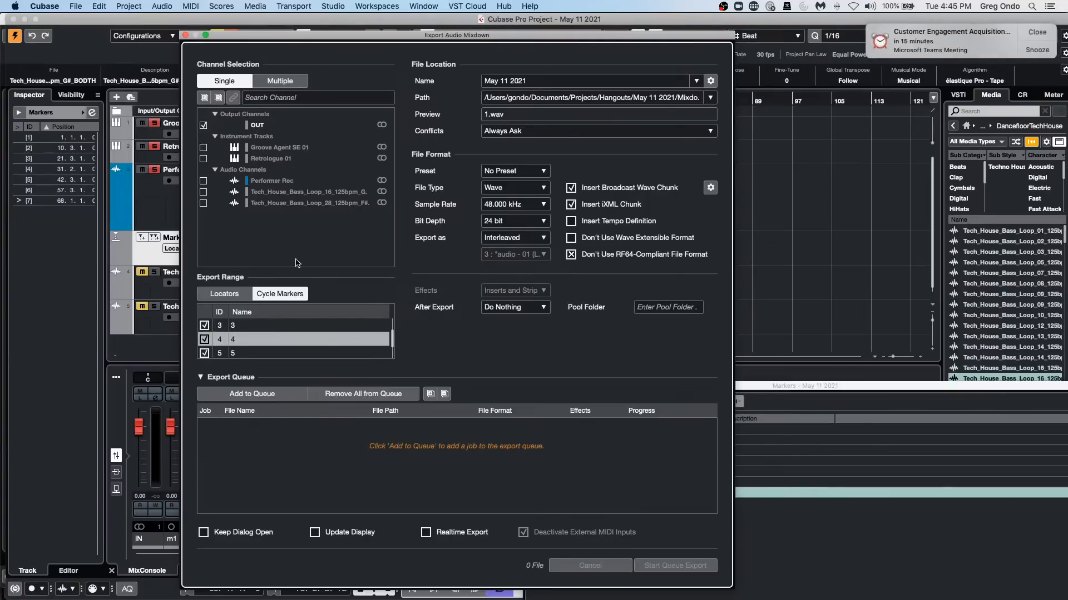
scroll(333, 354, "up", 2)
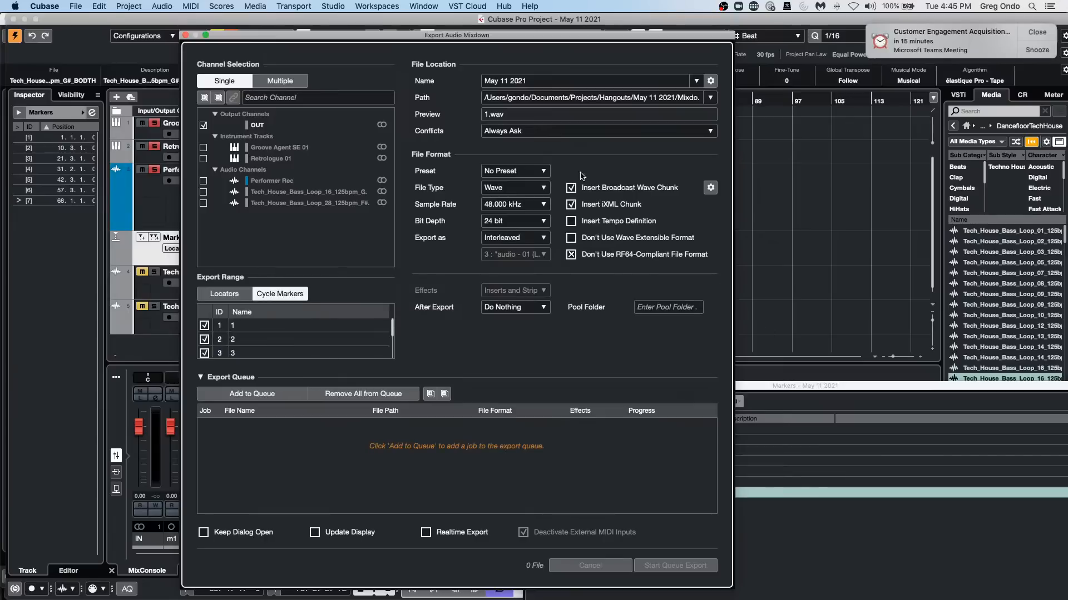
Review the mixdown's naming scheme for single-channel cycle markers, keeping the cycle marker name as the only attribute.
left_click(546, 84)
left_click(546, 84)
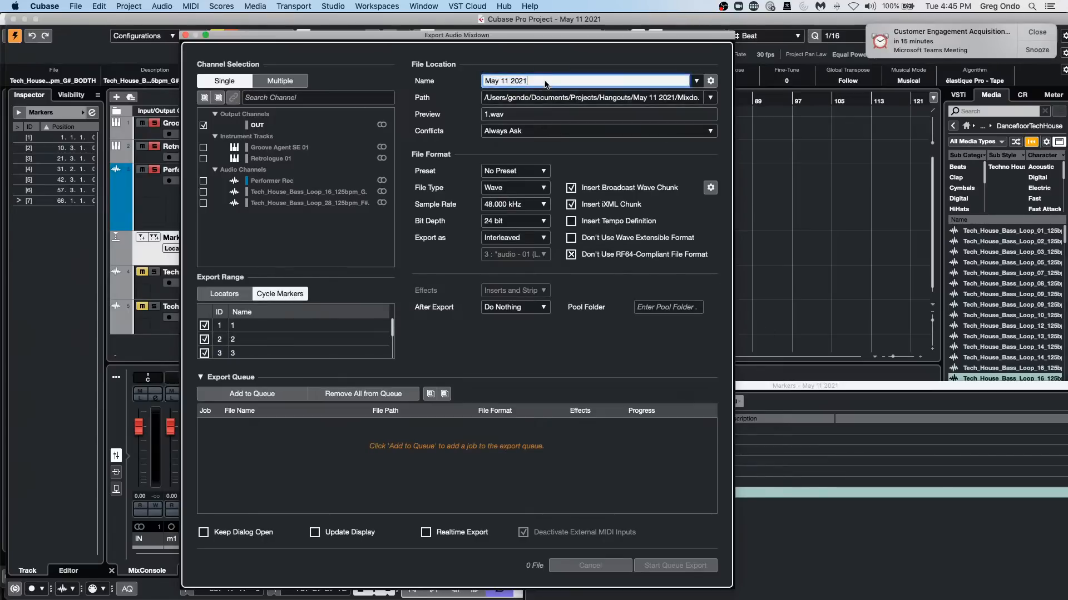
left_click(500, 354)
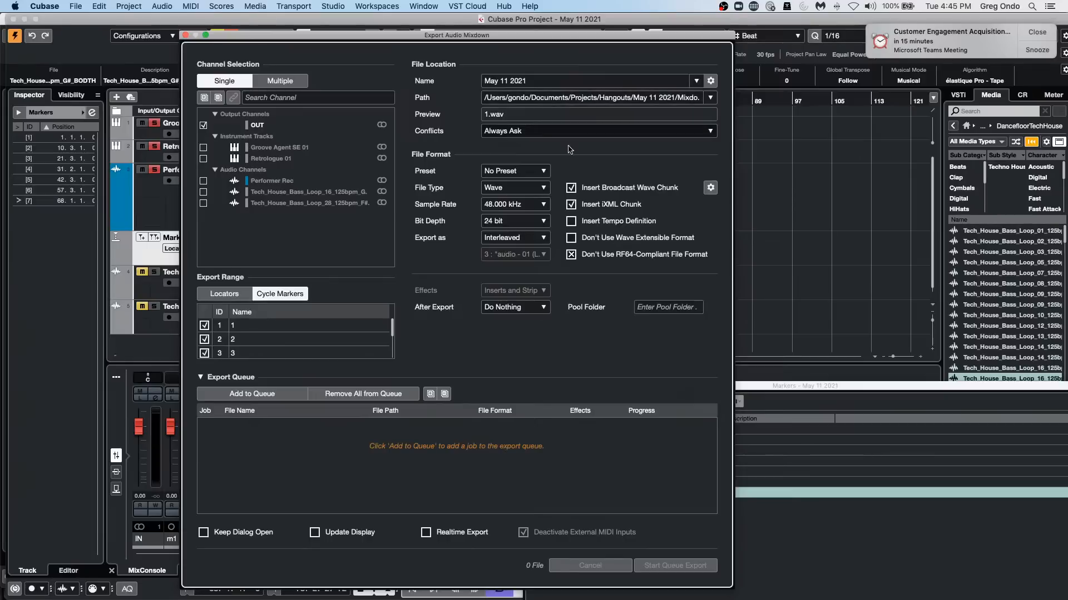
left_click(710, 81)
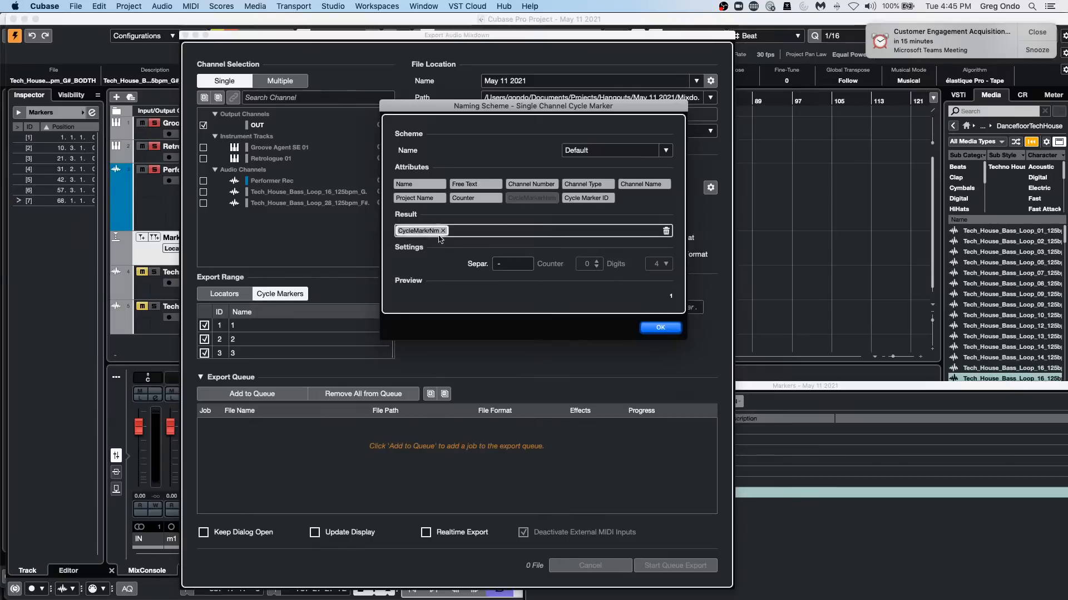
left_click(646, 327)
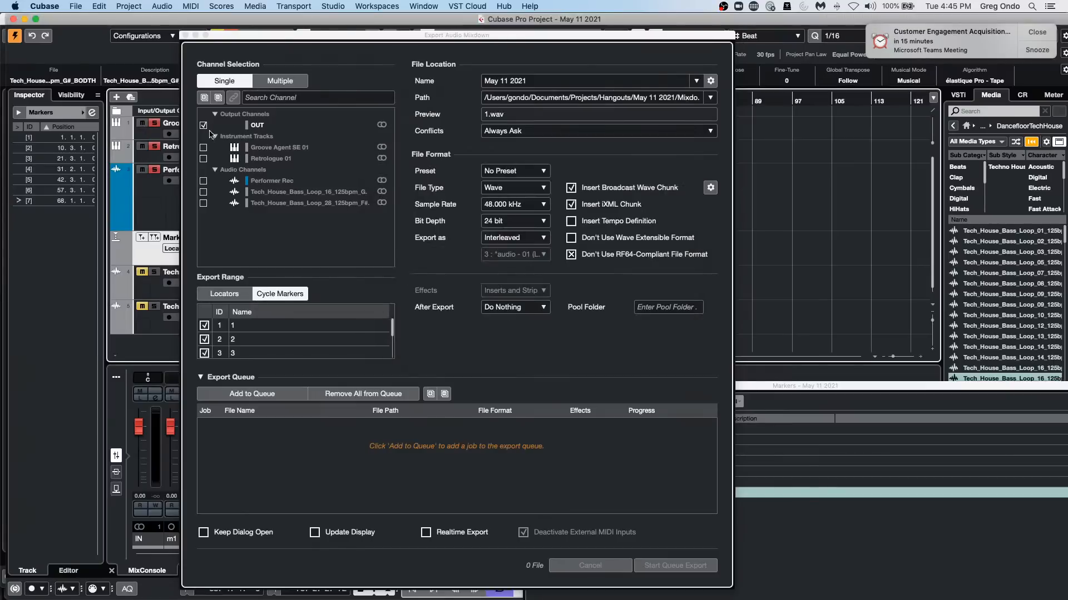
Add the cycle marker mixdown job to the export queue and start the queue export.
left_click(246, 394)
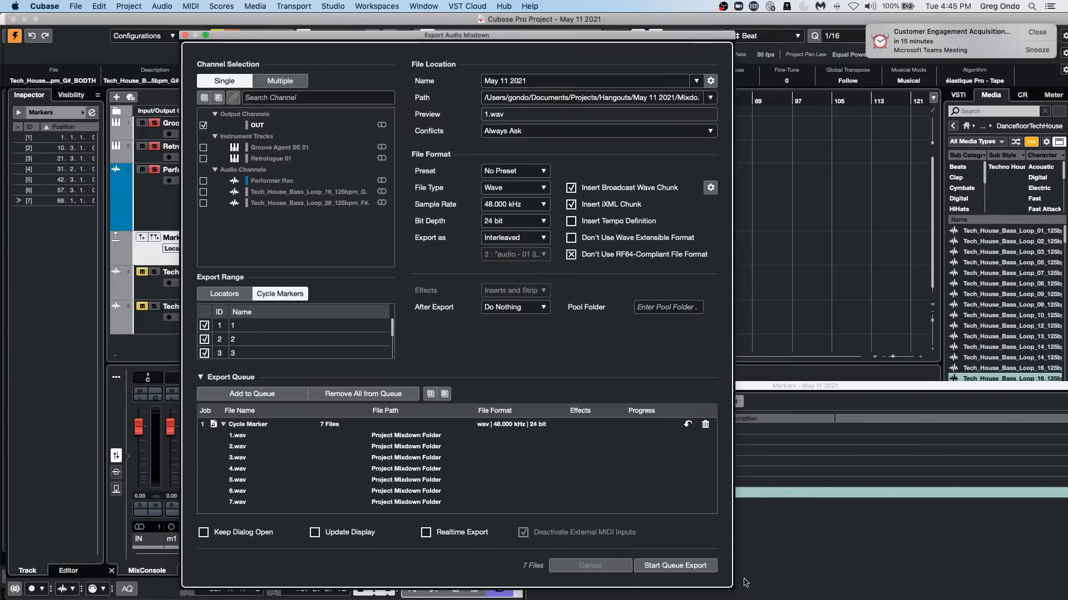
left_click(672, 570)
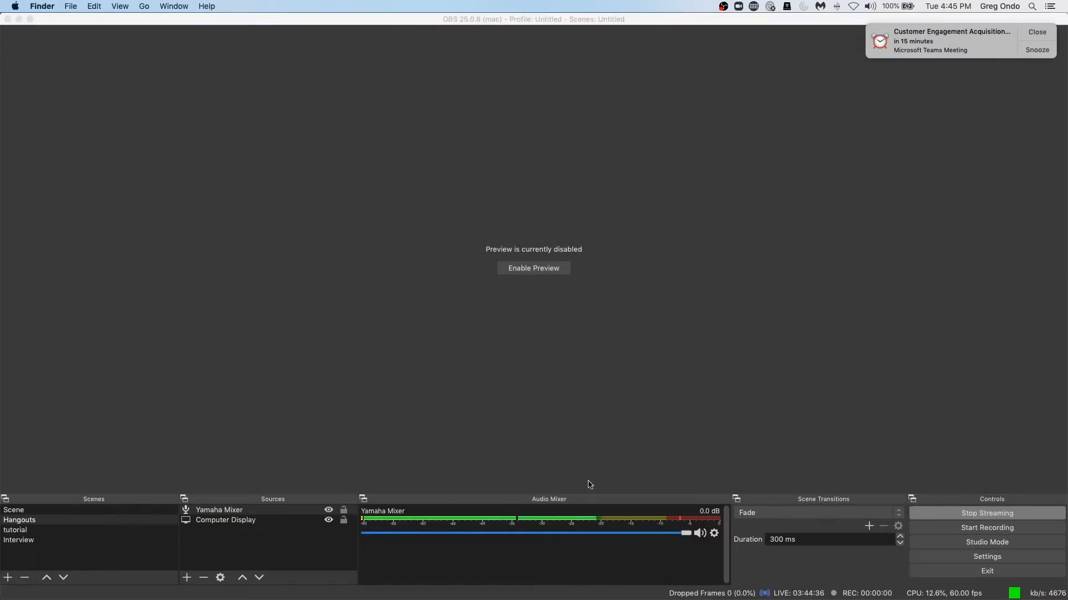
Relaunch Cubase with the current program preferences and create a new project in the Dragon folder.
key("super+Tab")
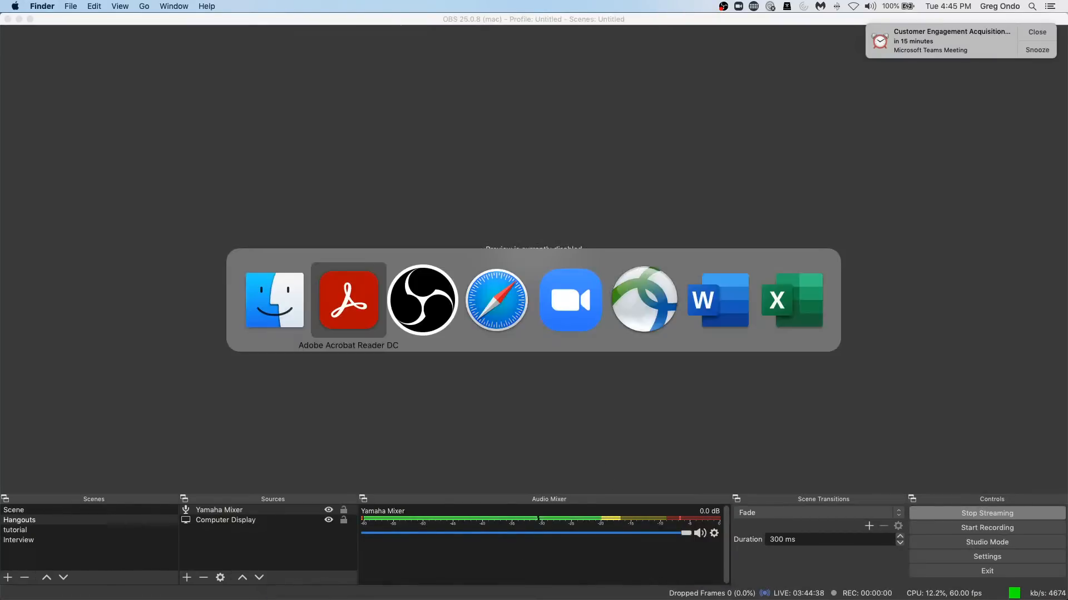
left_click(384, 599)
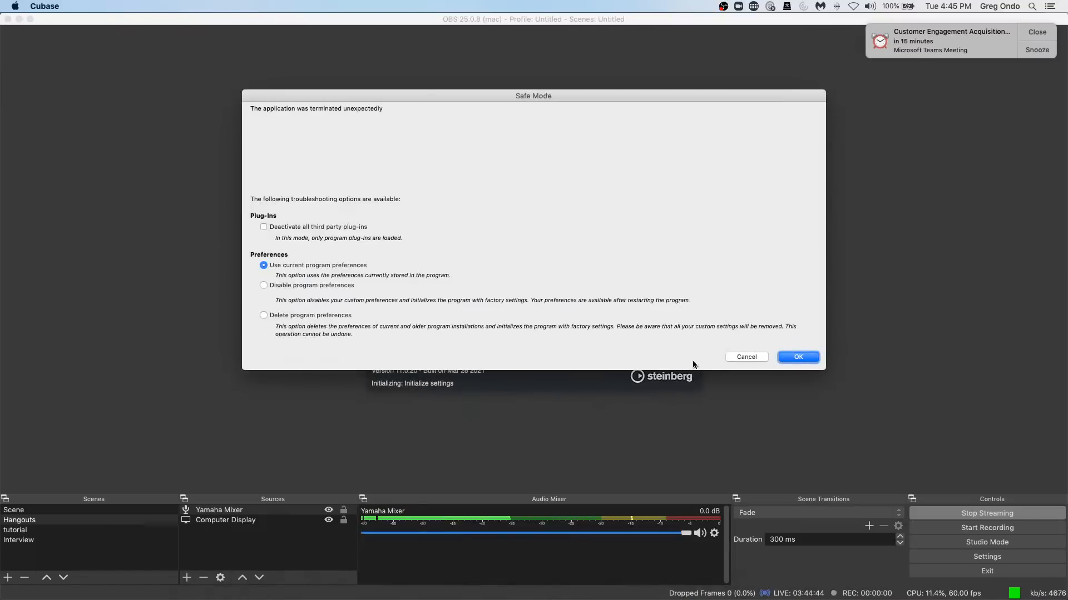
left_click(813, 359)
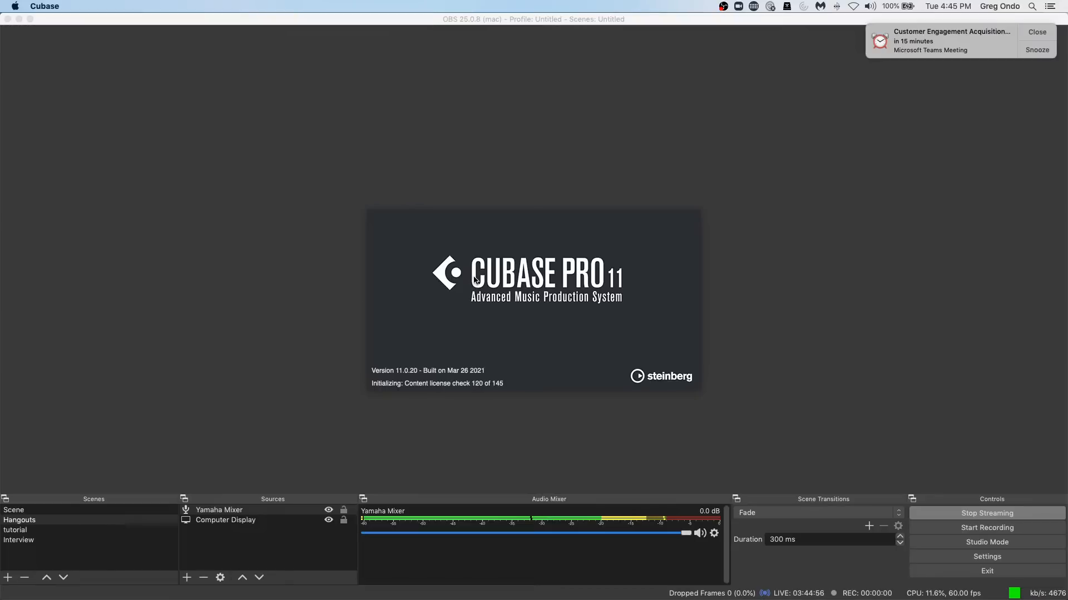
left_click(811, 407)
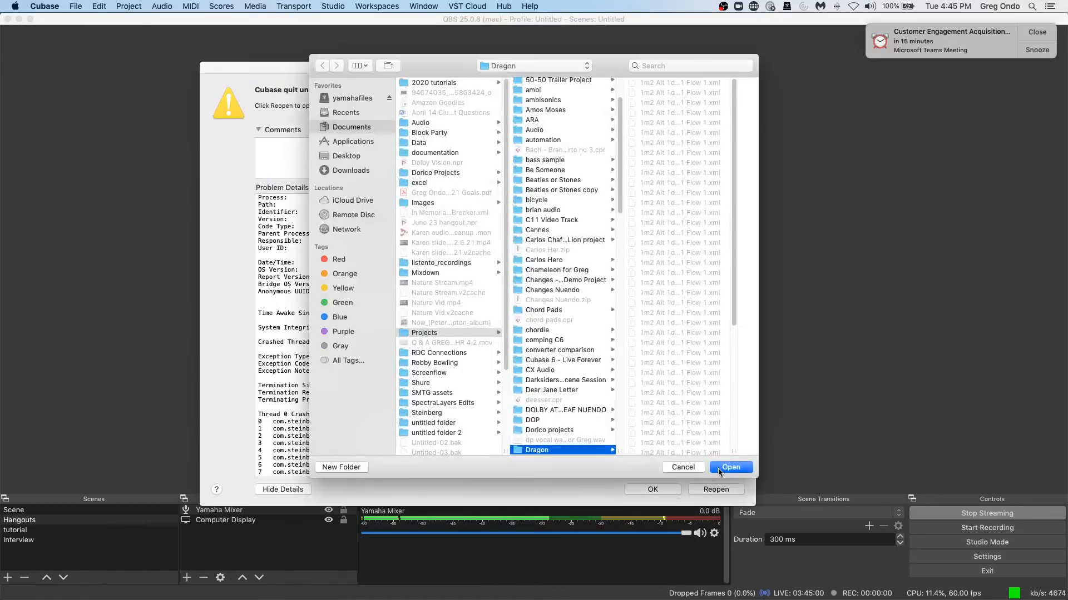
left_click(722, 470)
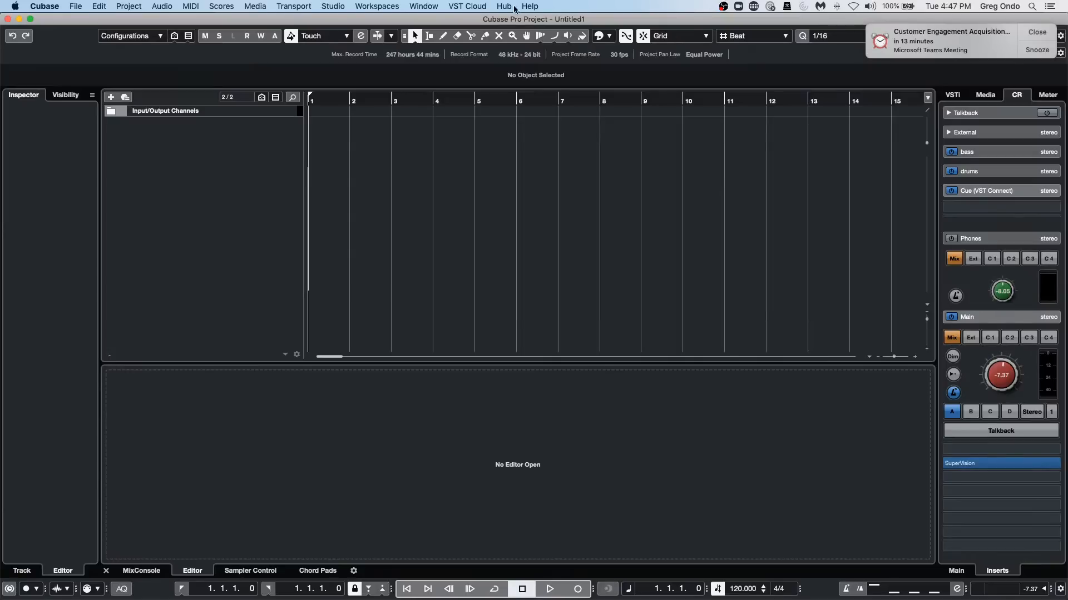
left_click(342, 7)
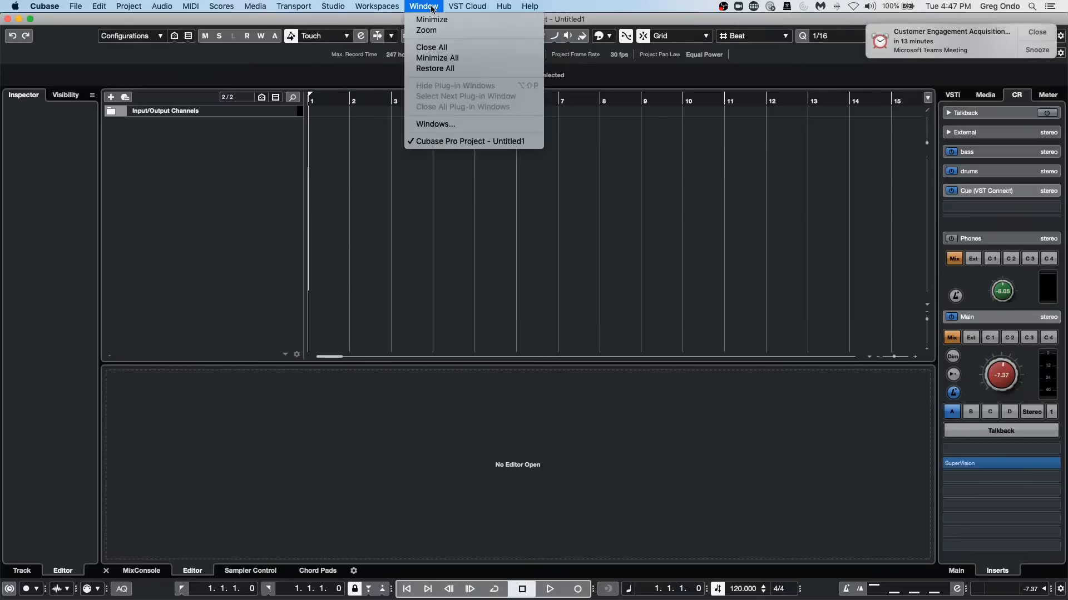
mouse_move(394, 7)
mouse_move(332, 5)
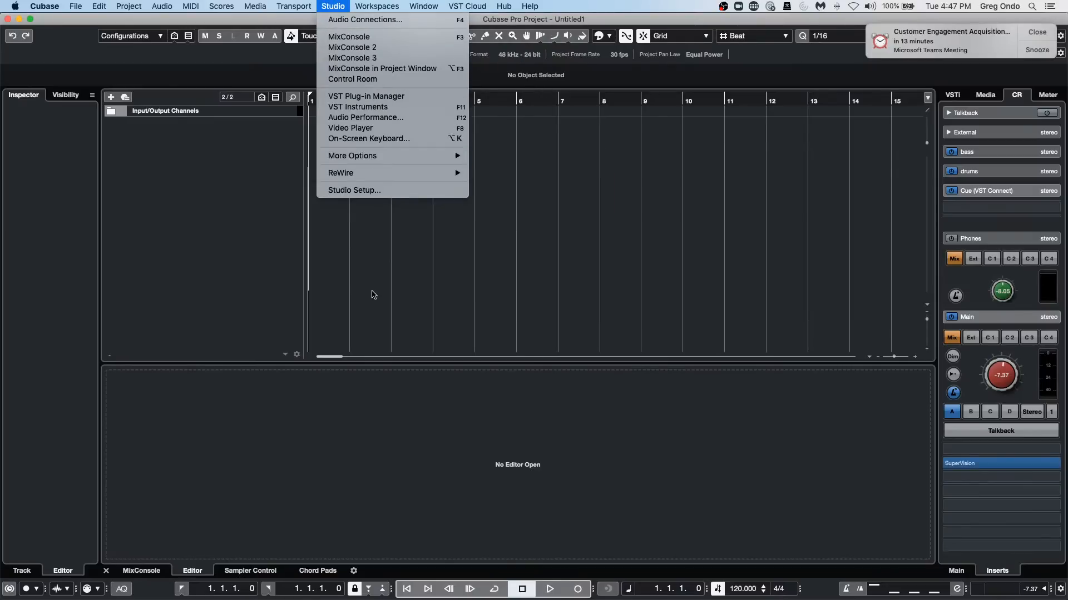
left_click(738, 199)
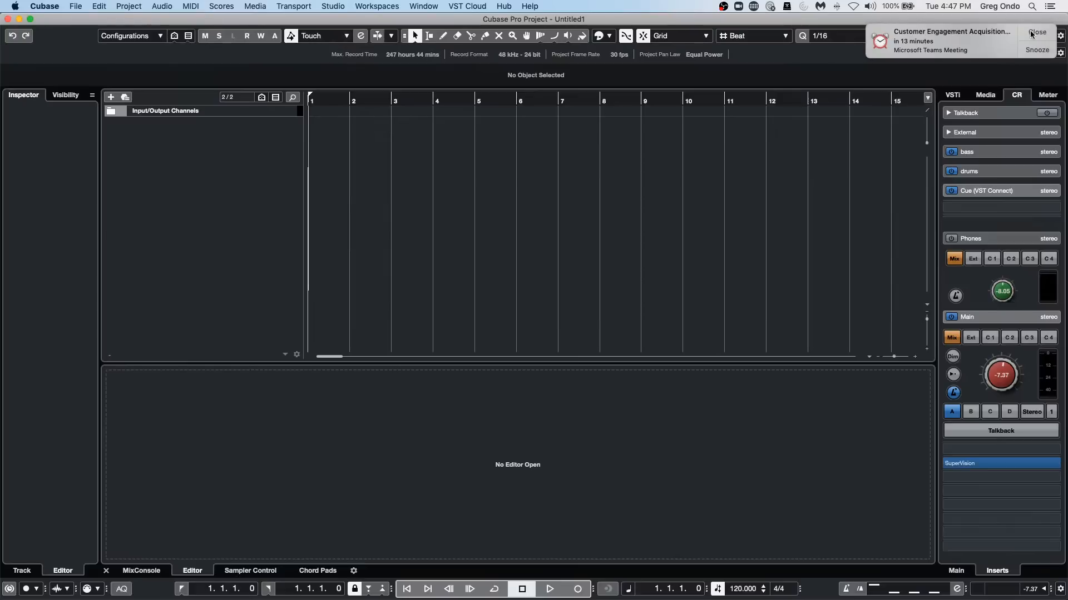
Check the list of sound output devices available on the Mac.
left_click(910, 7)
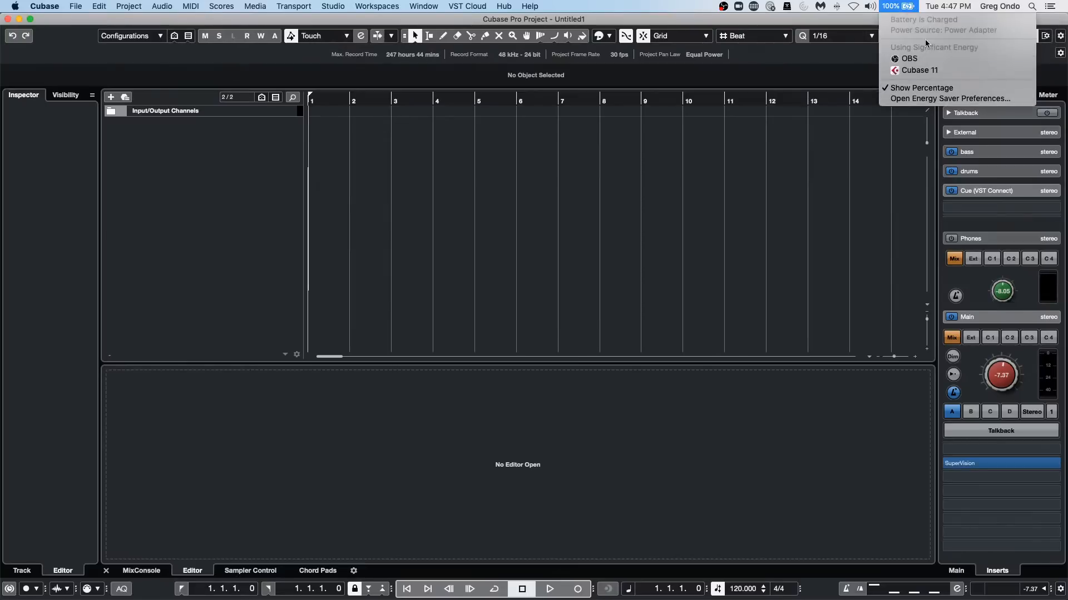
left_click(870, 10)
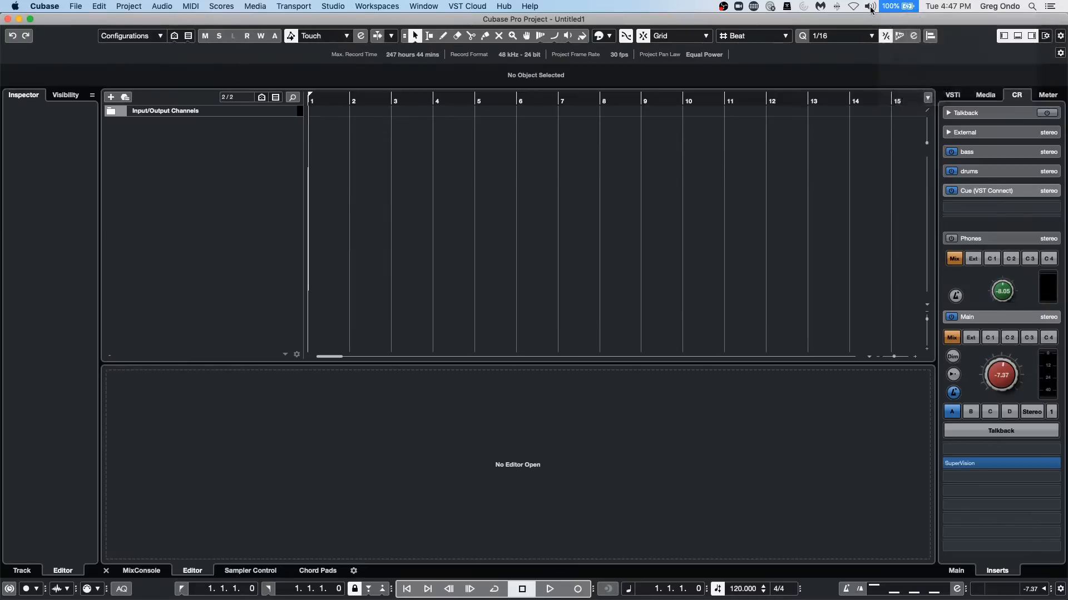
left_click(825, 199)
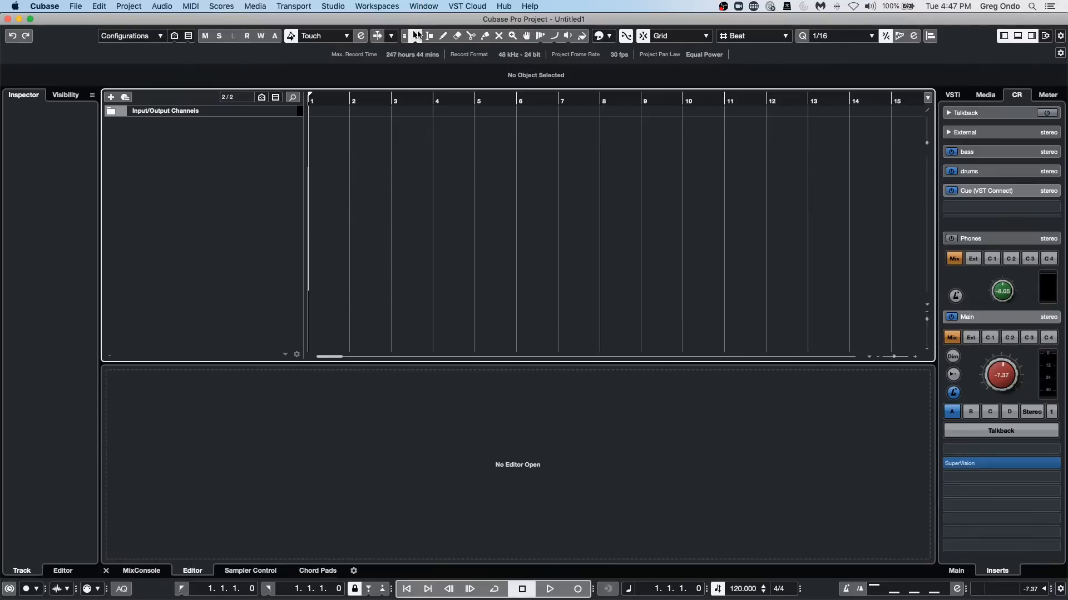
Open the Audio System settings in Studio Setup and examine the available ASIO drivers.
left_click(344, 8)
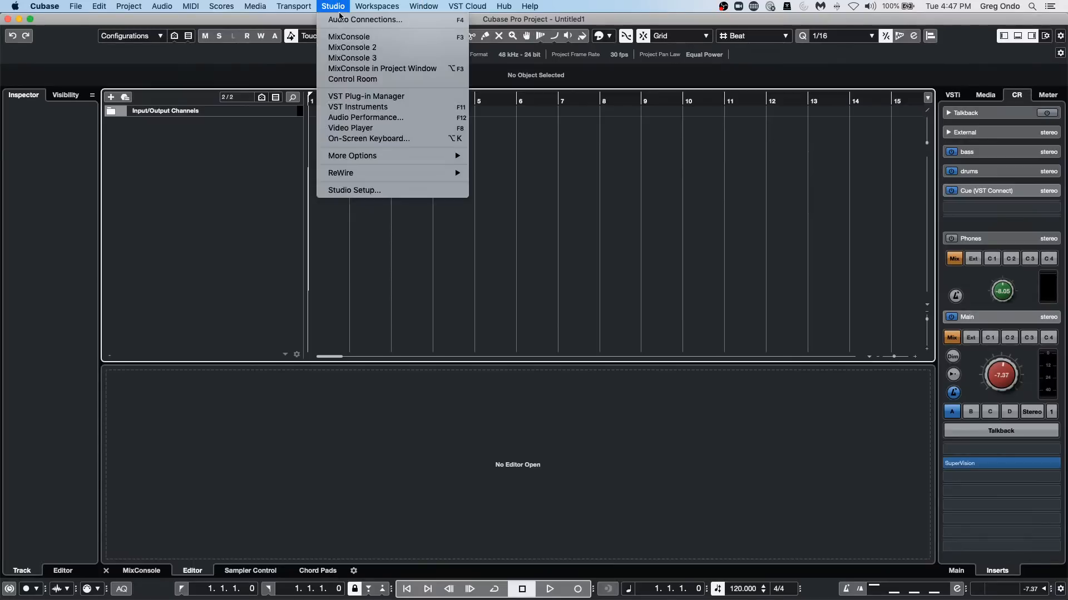
left_click(350, 190)
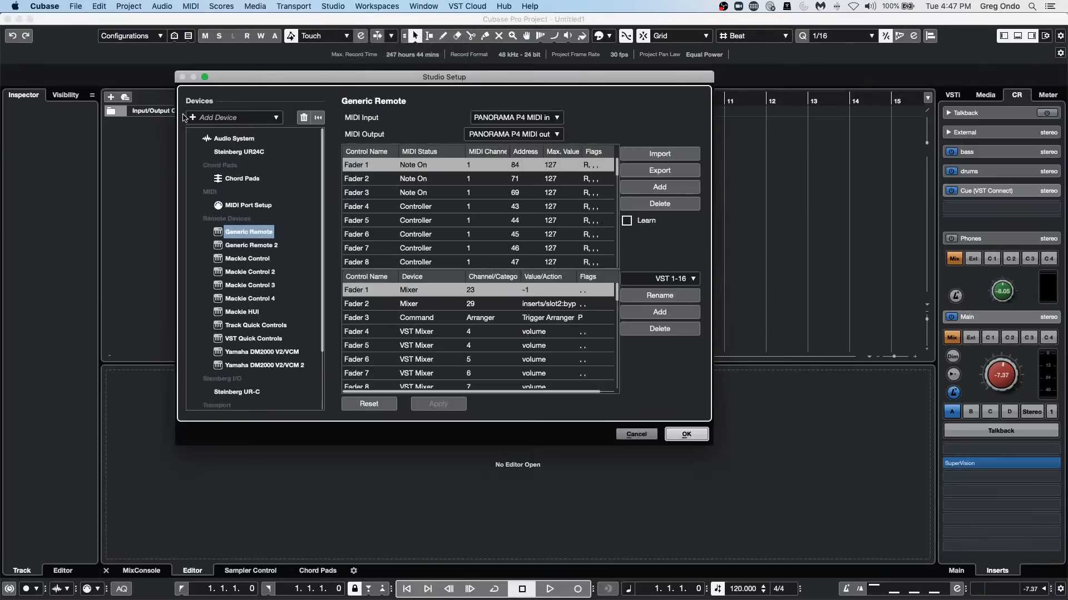
left_click(231, 138)
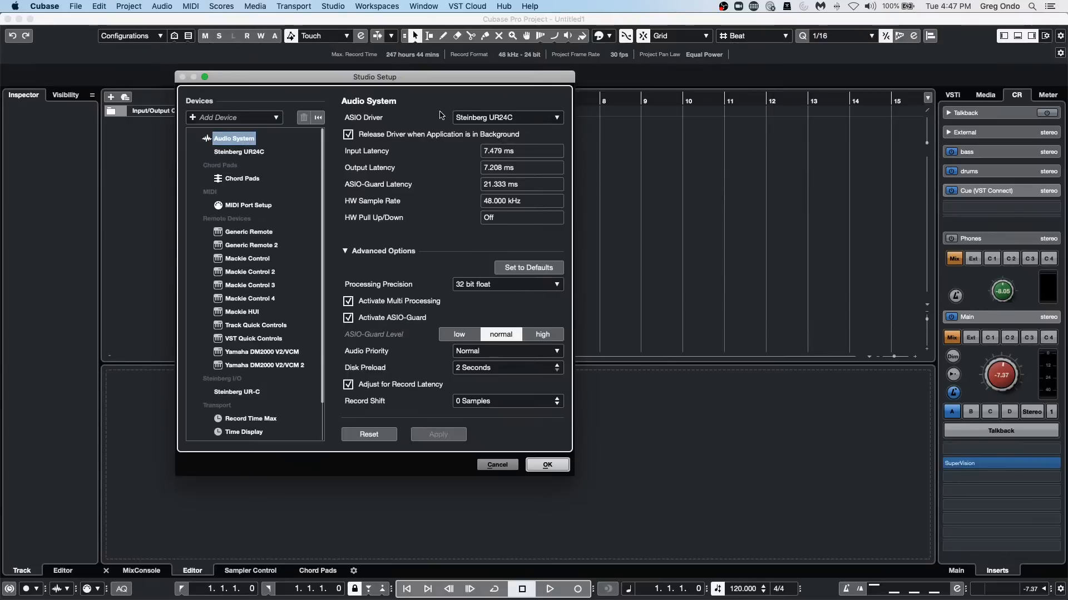
left_click(490, 114)
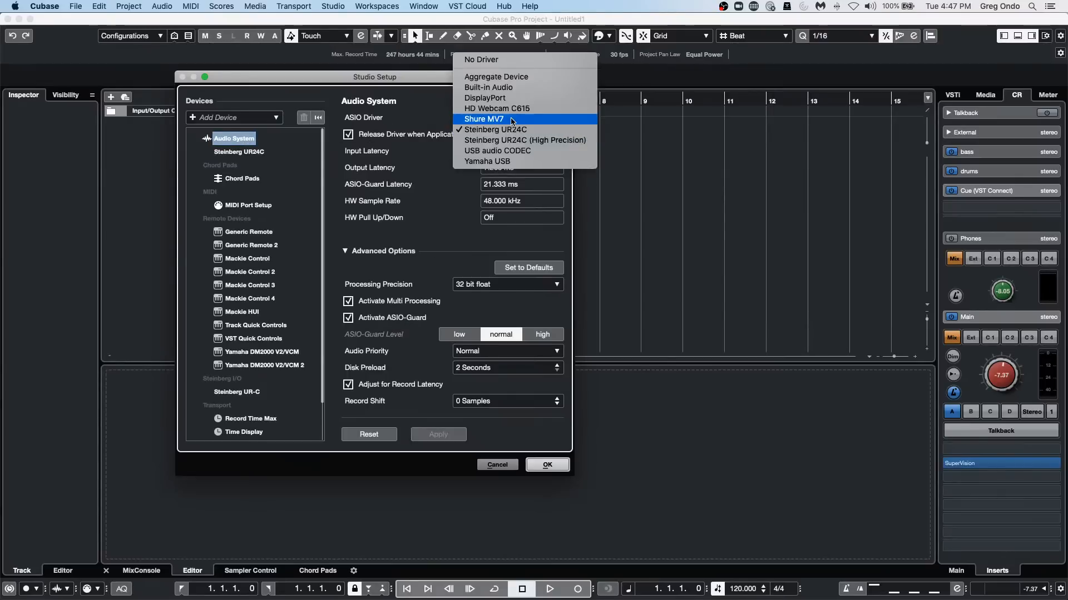
left_click(644, 141)
left_click(535, 121)
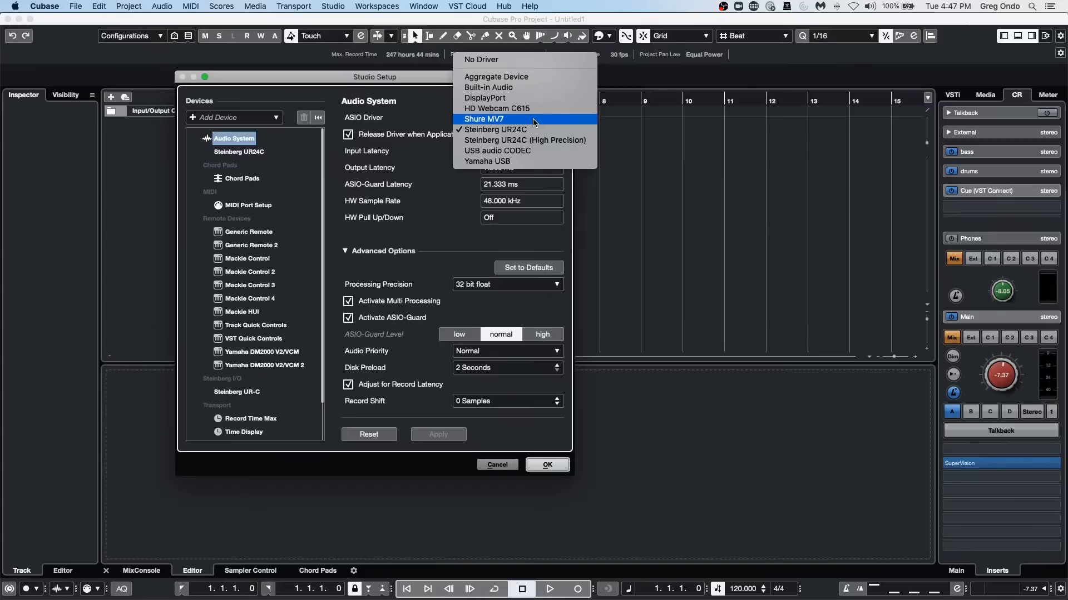
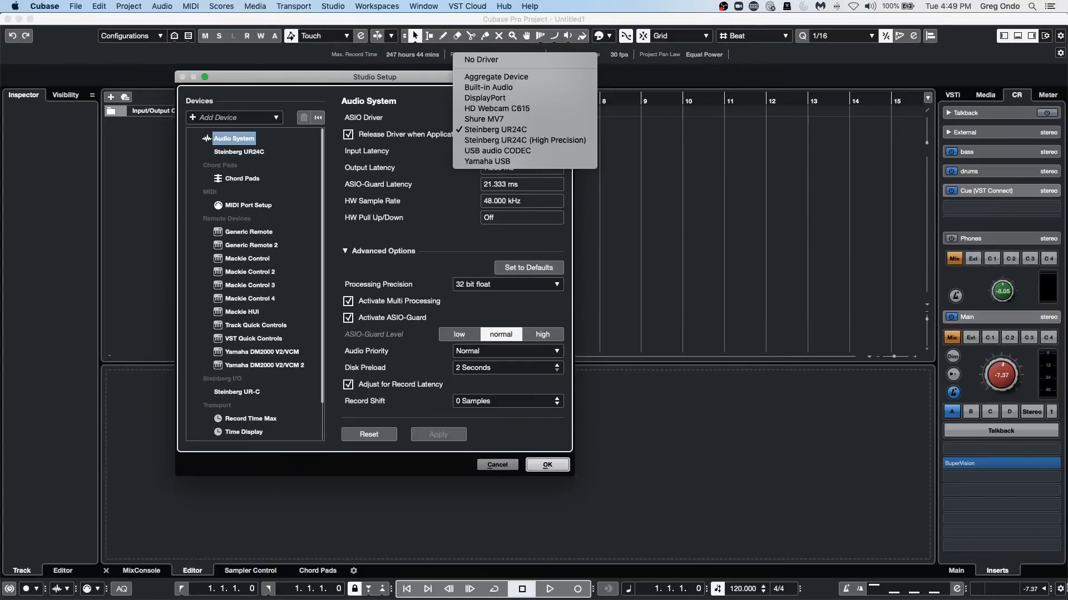
Close the studio setup and add one instrument track using the O1/W external instrument routed to Stereo Out.
left_click(736, 276)
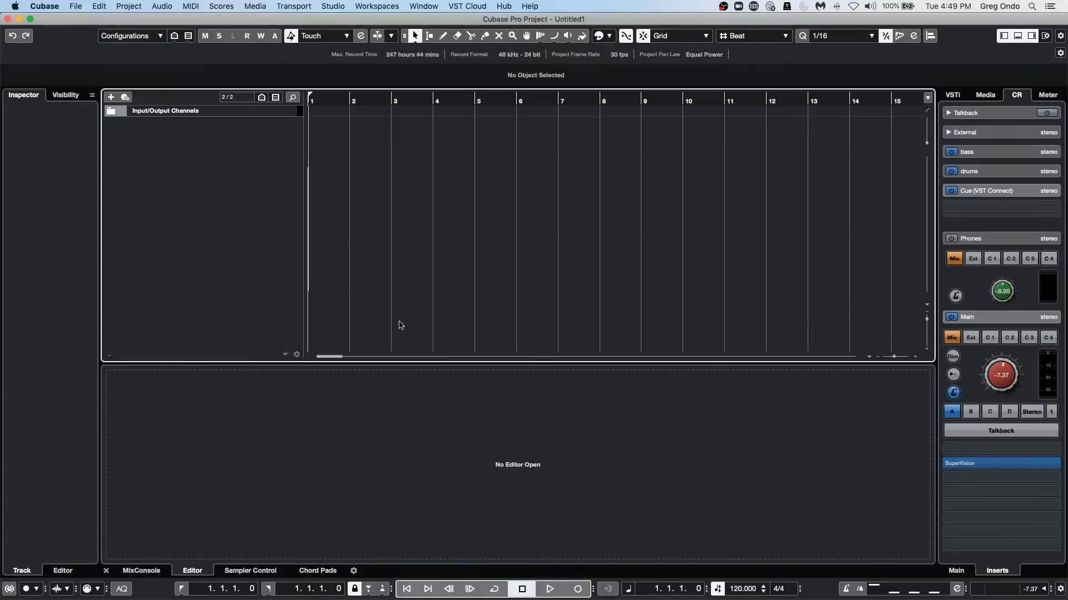
right_click(240, 151)
left_click(331, 174)
left_click(469, 243)
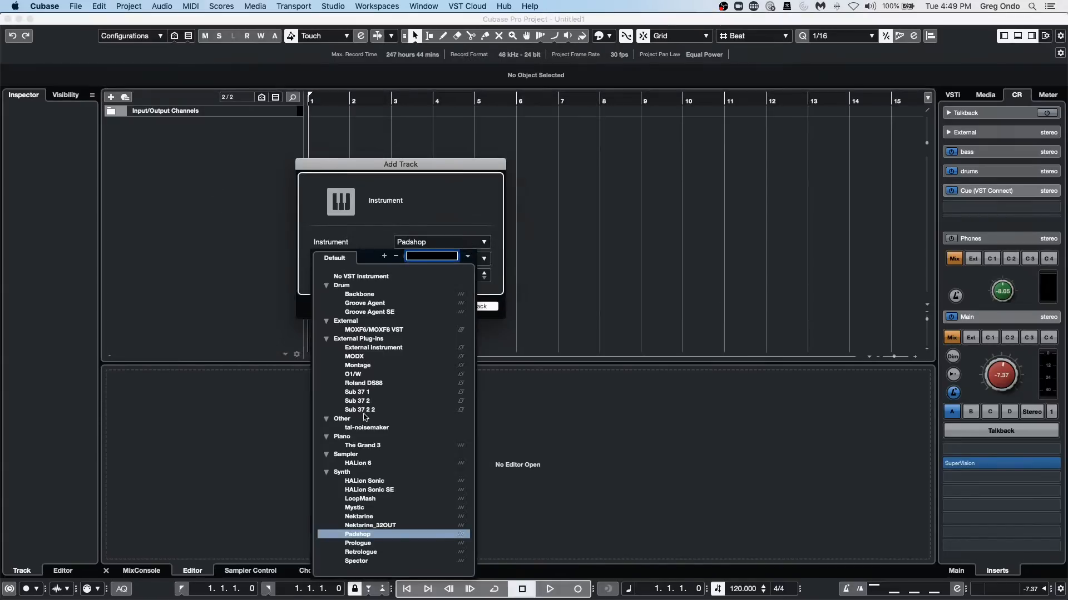
left_click(378, 374)
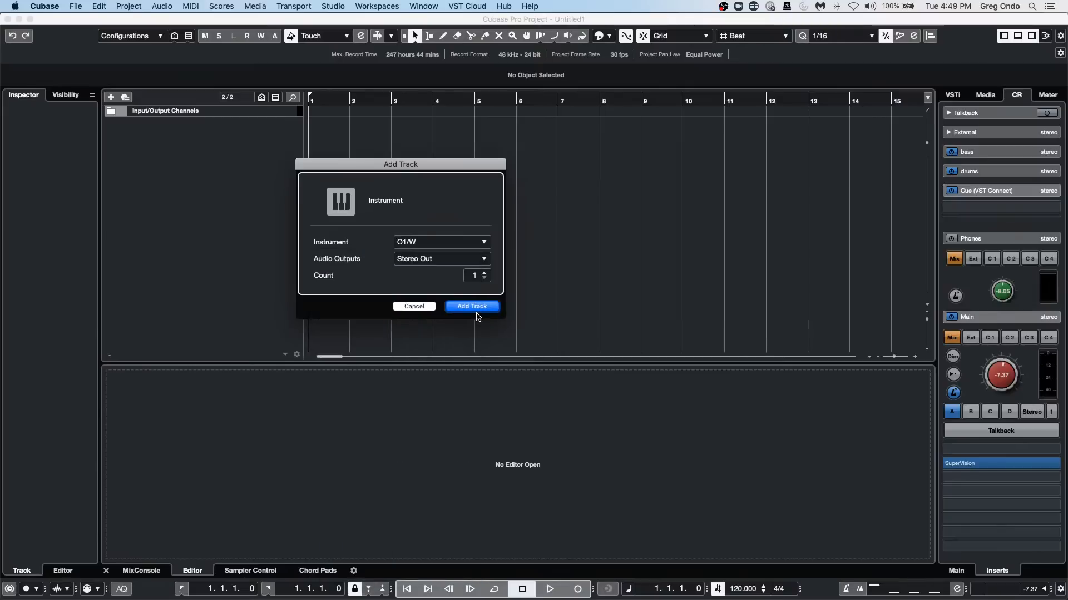
left_click(476, 309)
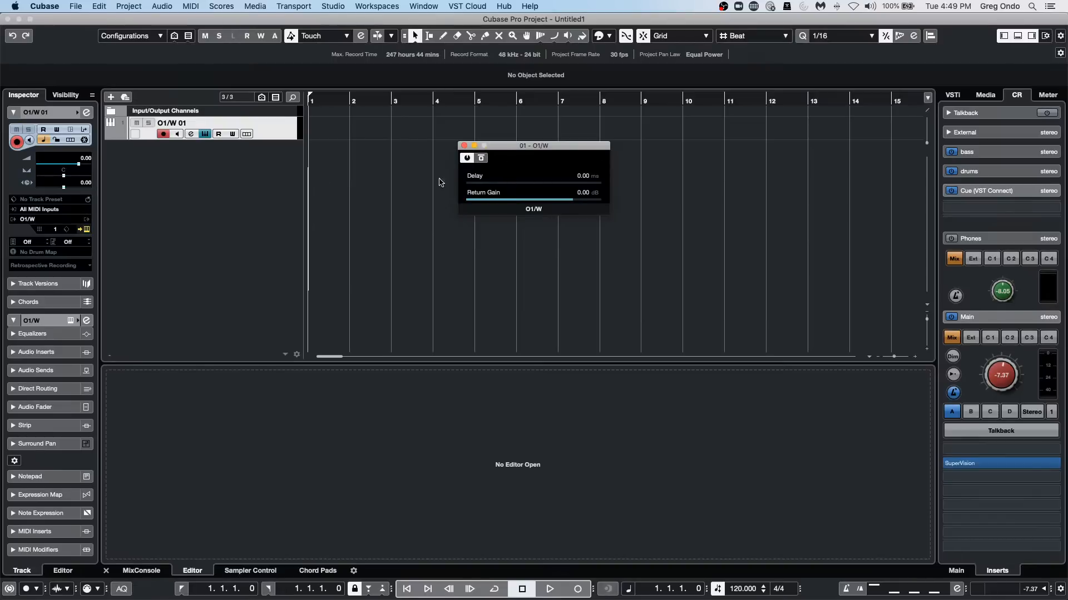
right_click(224, 164)
key("Escape")
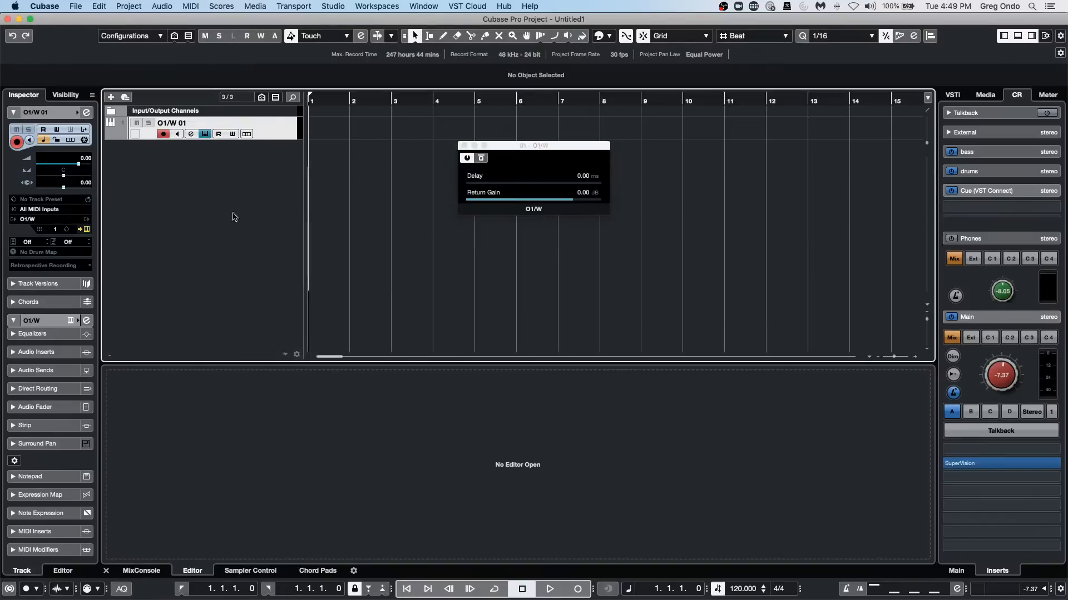
Insert External Effect in the O1/W track's first audio insert slot, measure its delay, and close the plug-in windows.
left_click(36, 351)
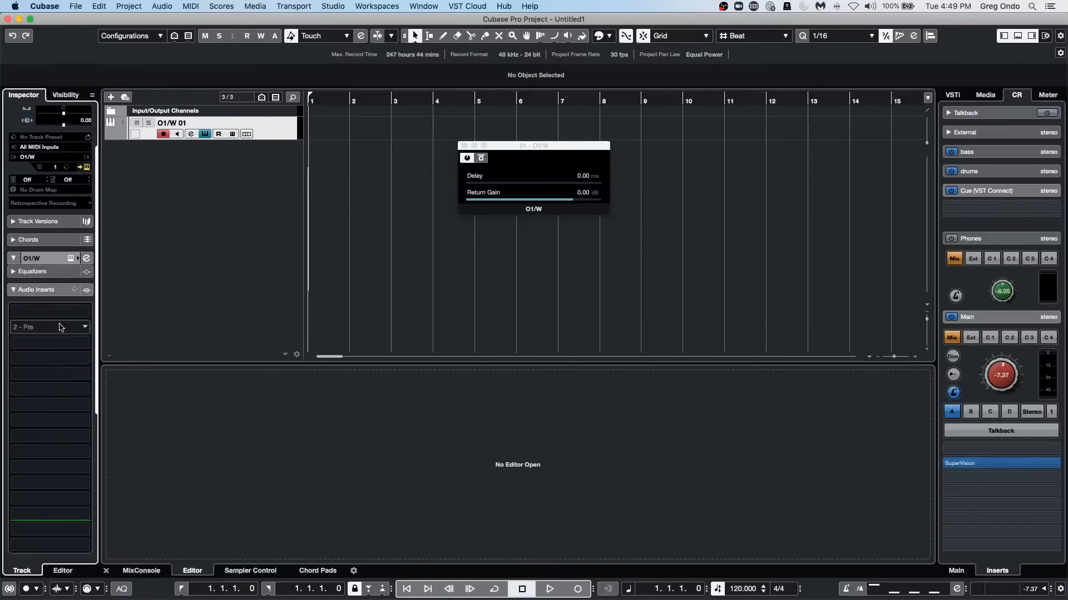
left_click(41, 350)
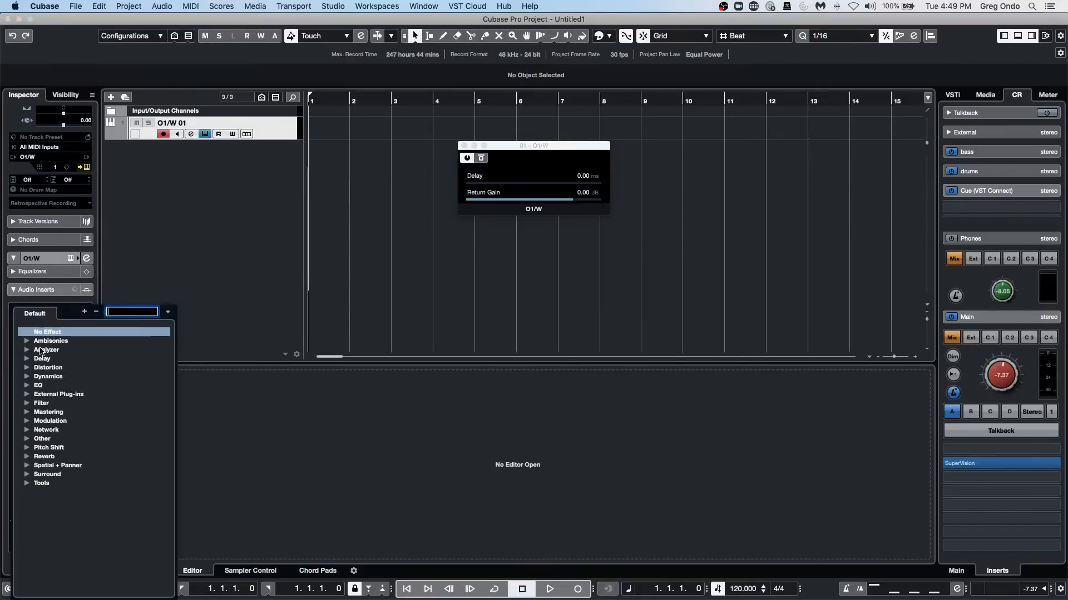
left_click(29, 395)
left_click(67, 403)
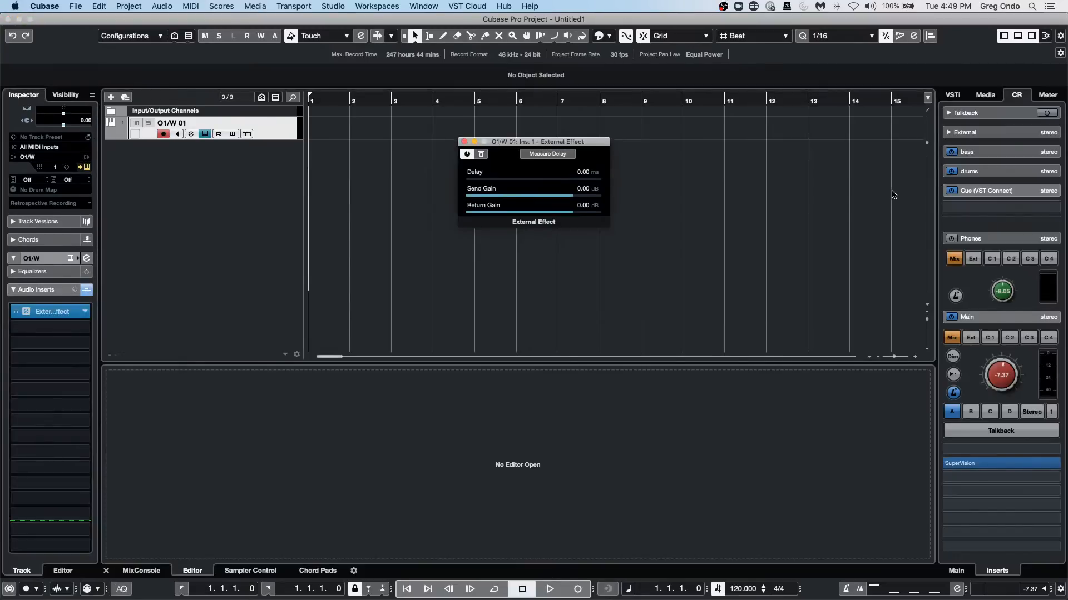
left_click(554, 156)
left_click_drag(589, 146, 605, 225)
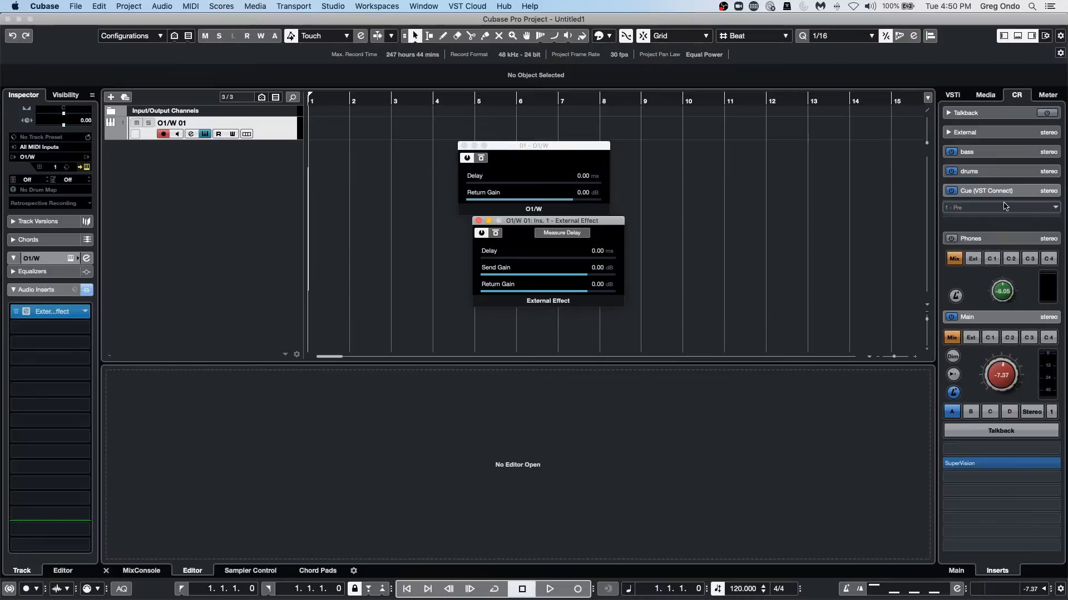
left_click(478, 221)
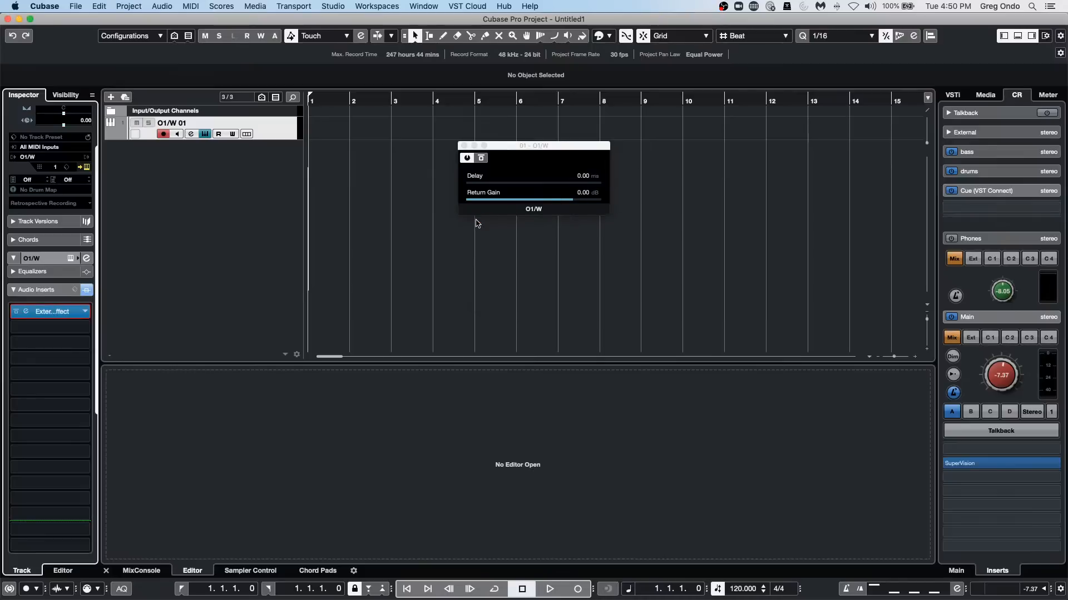
left_click(464, 146)
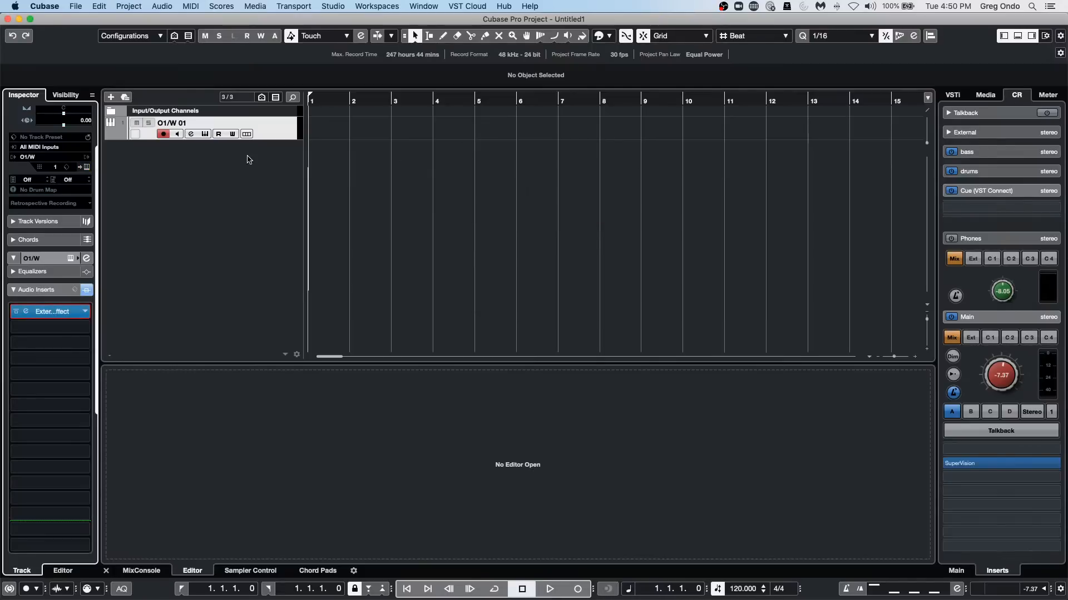
Examine the file types offered in the Audio Mixdown export settings, then close them without exporting.
left_click(379, 5)
mouse_move(334, 5)
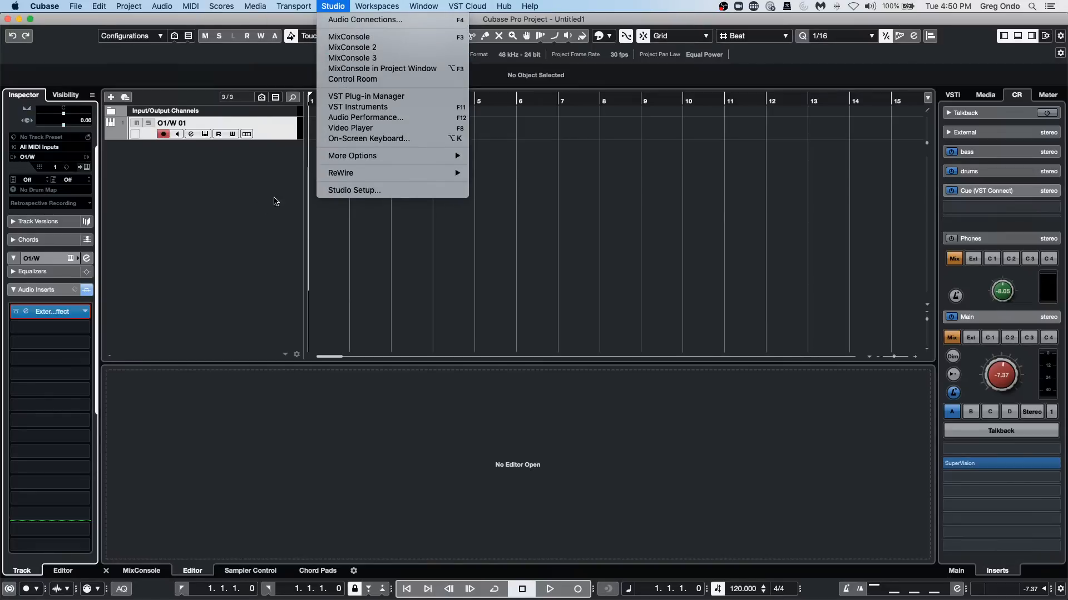
left_click(46, 5)
left_click(75, 5)
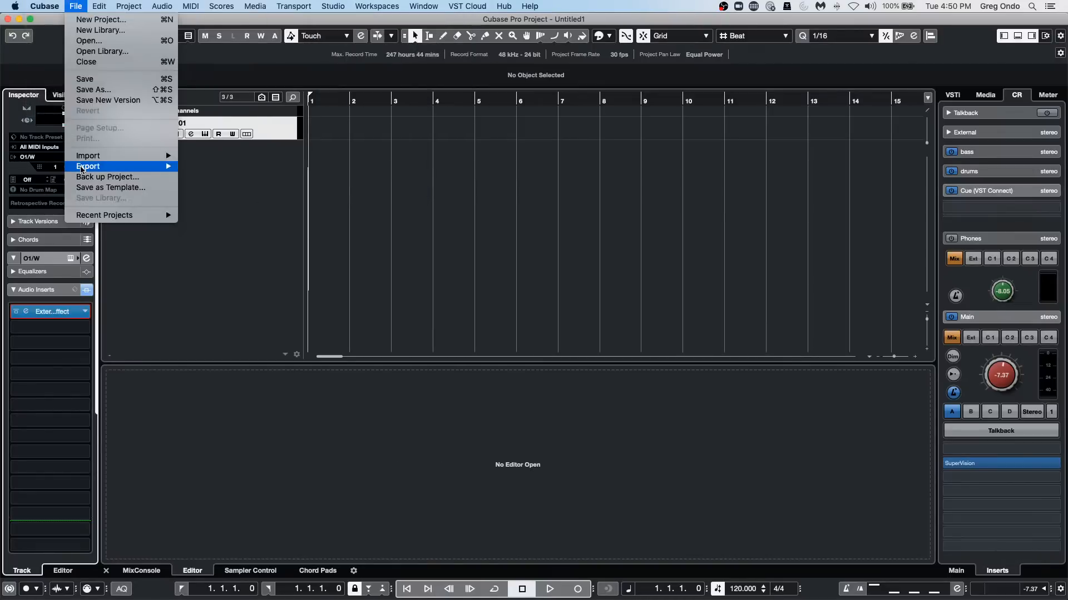
mouse_move(81, 169)
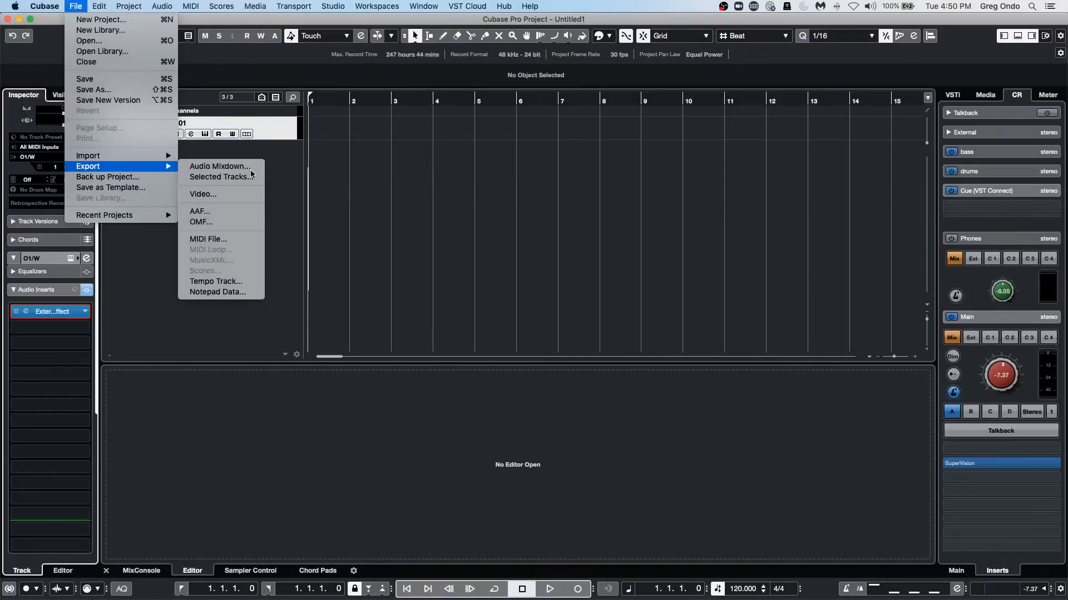
left_click(220, 166)
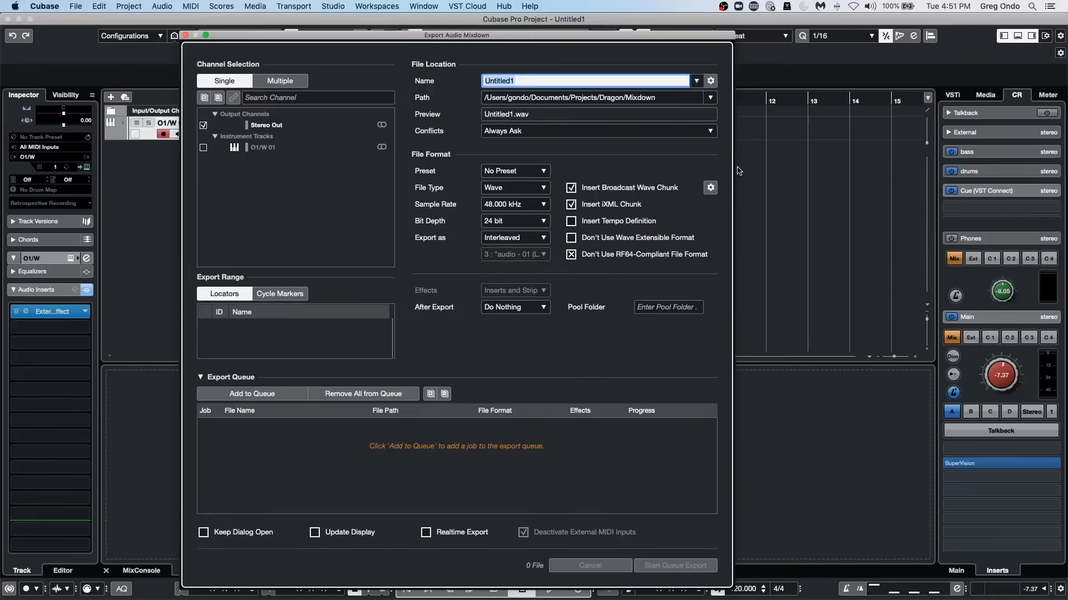
left_click(504, 189)
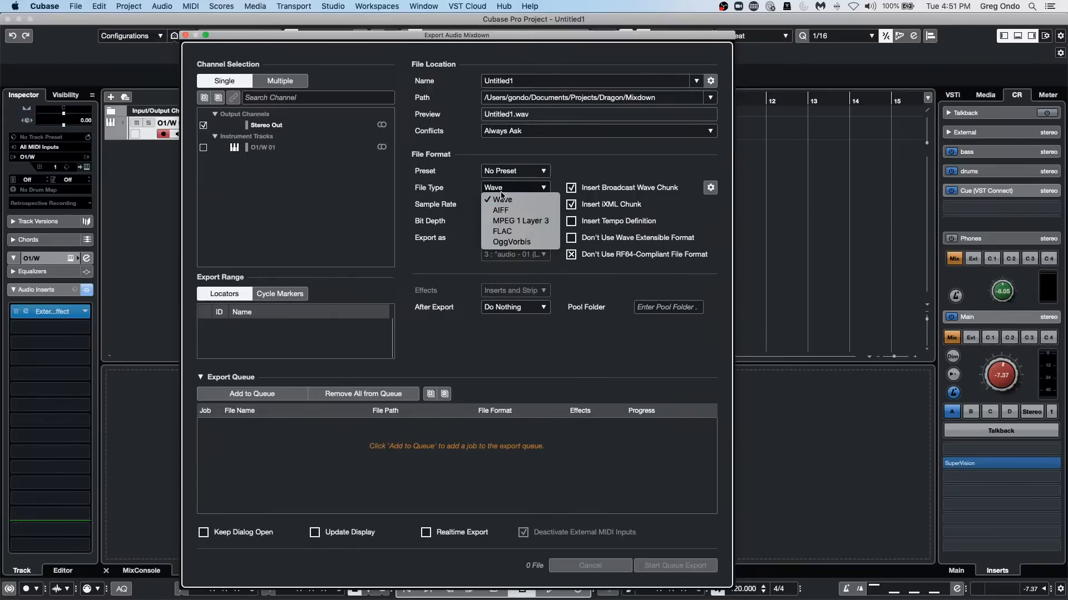
left_click(472, 185)
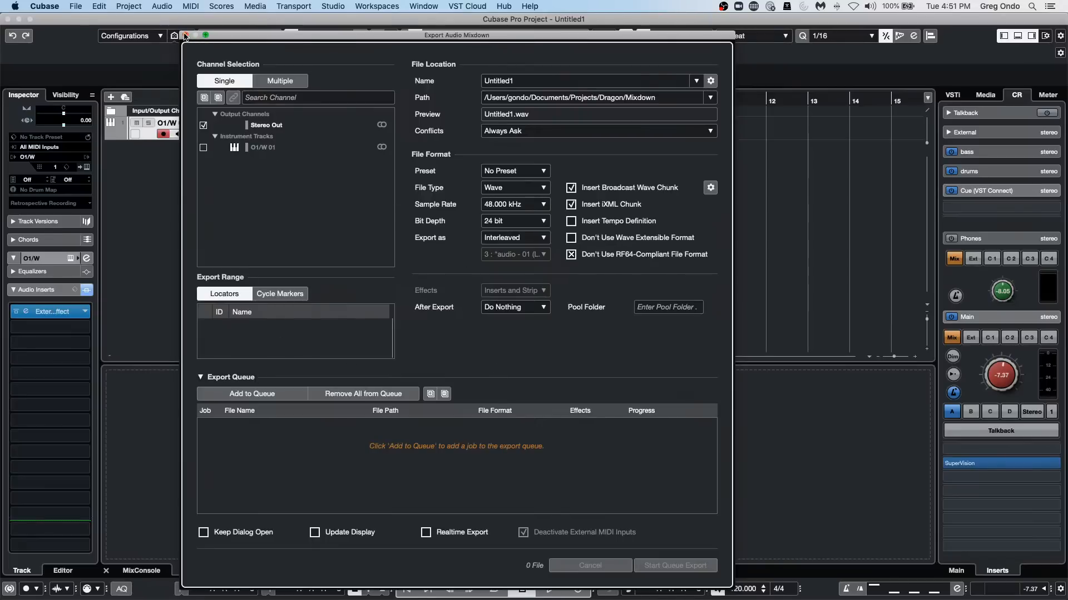
left_click(186, 35)
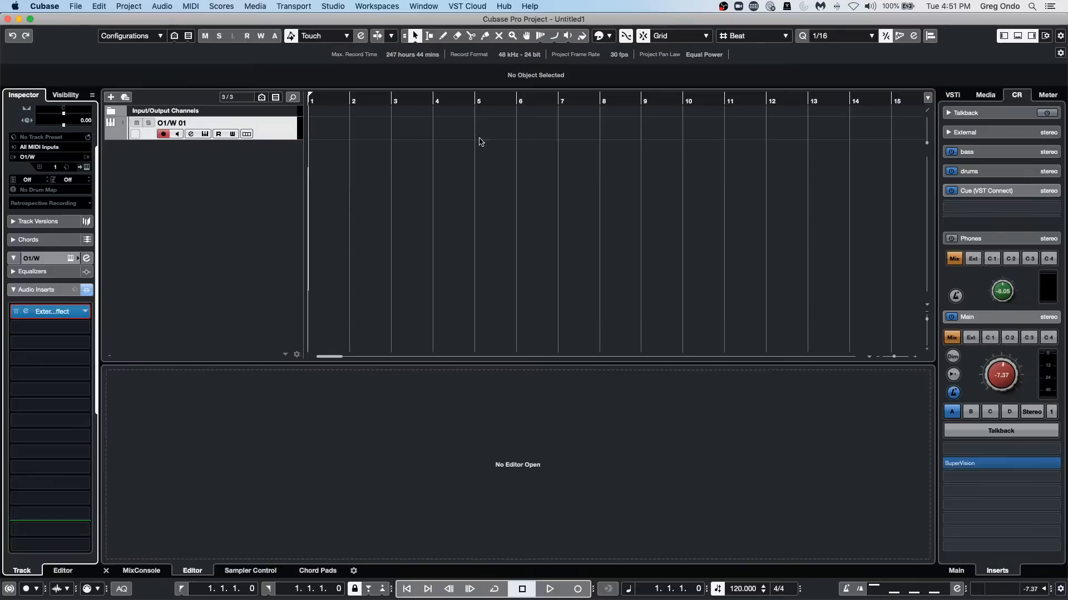
Disable recording on the O1/W 01 instrument track.
right_click(239, 165)
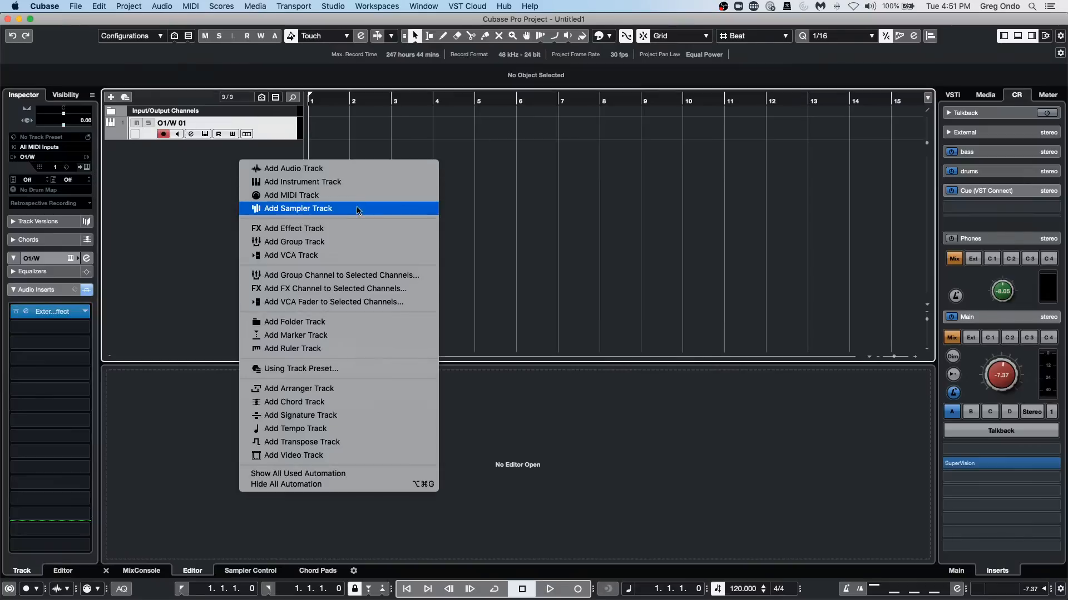
left_click(636, 225)
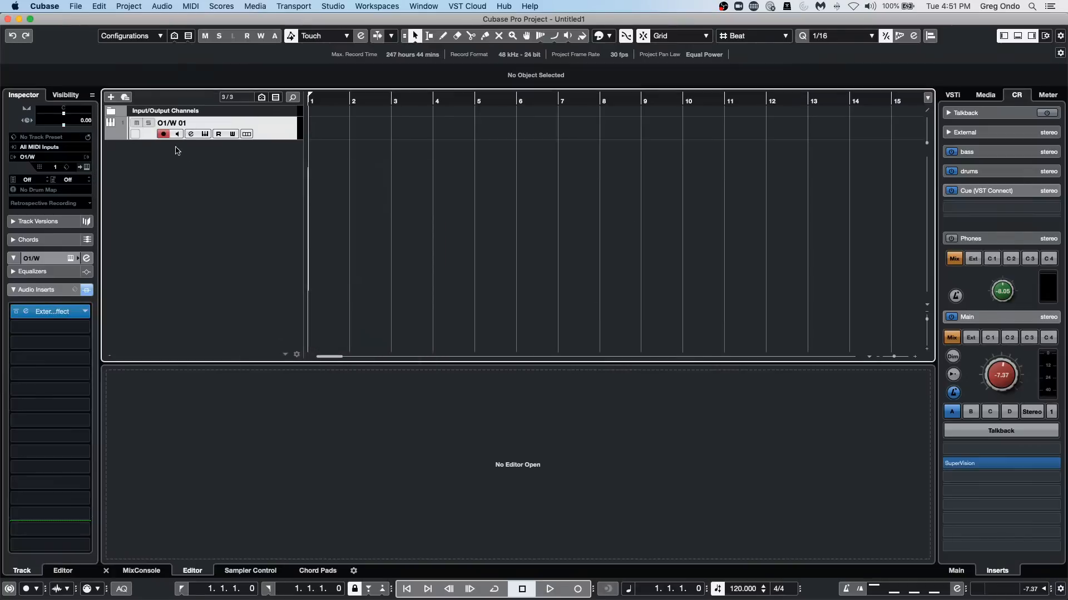
left_click(163, 135)
right_click(200, 162)
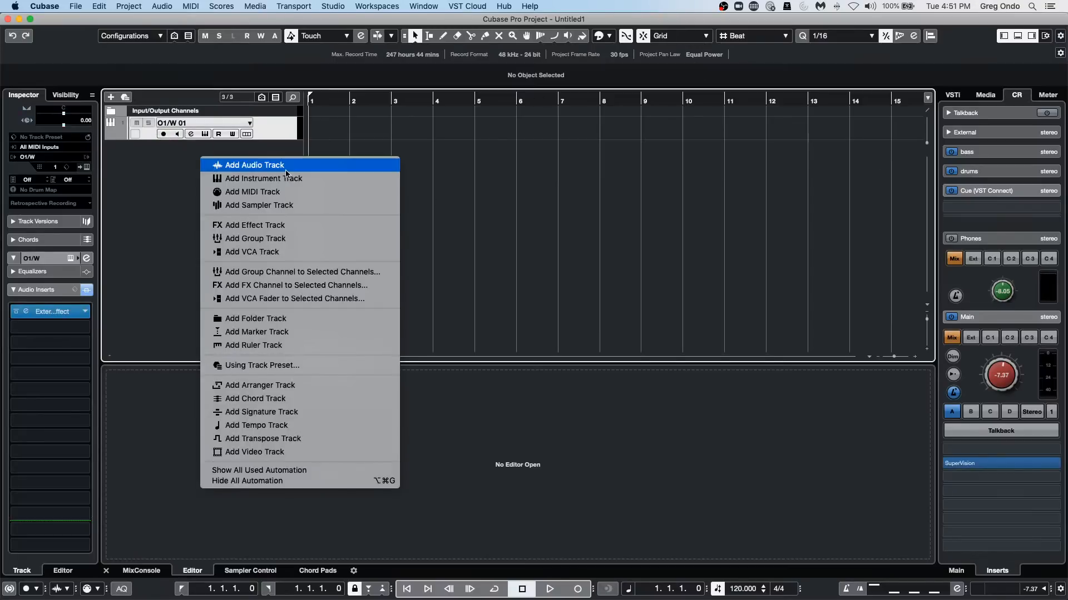
left_click(284, 167)
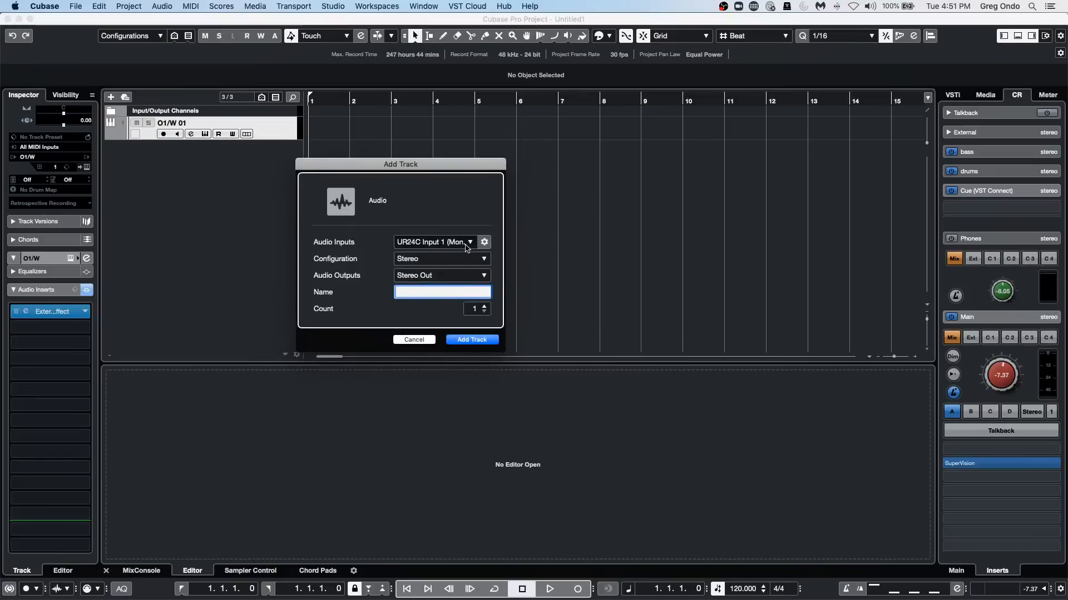
left_click(416, 340)
right_click(221, 154)
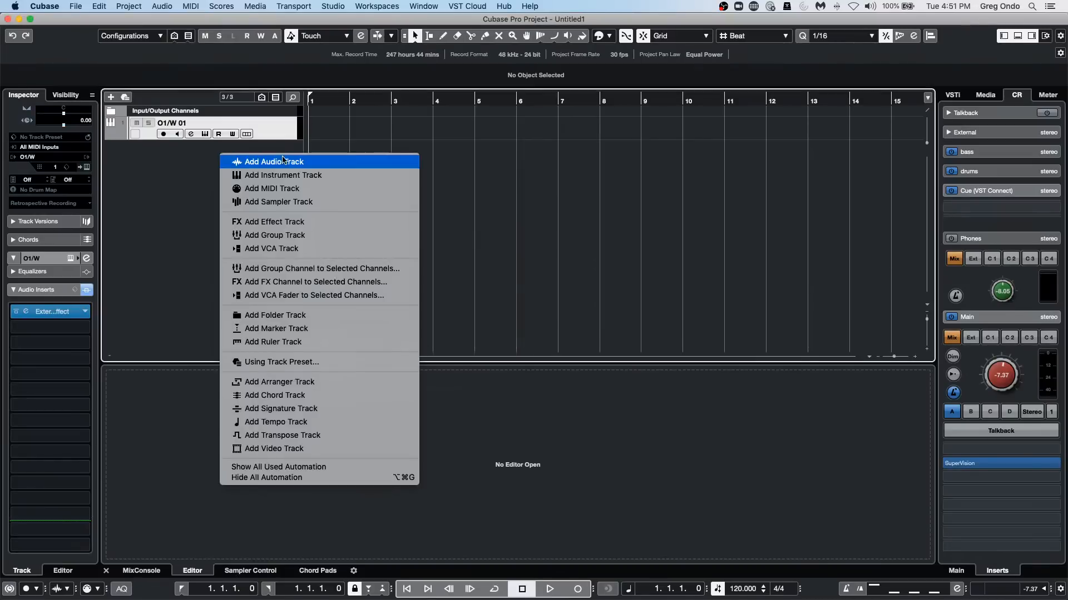
left_click(283, 176)
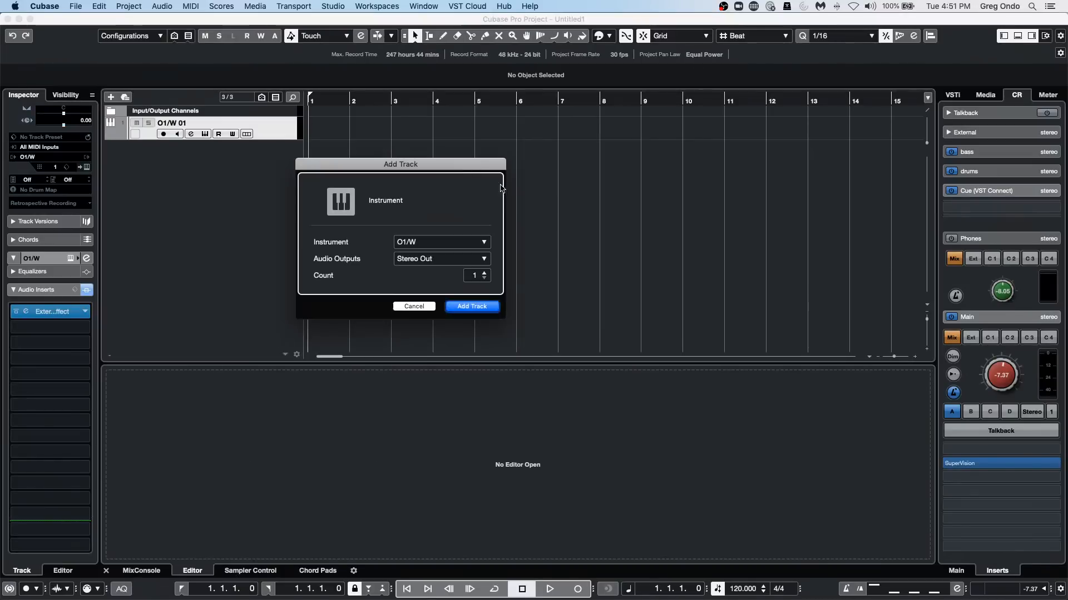
left_click(428, 307)
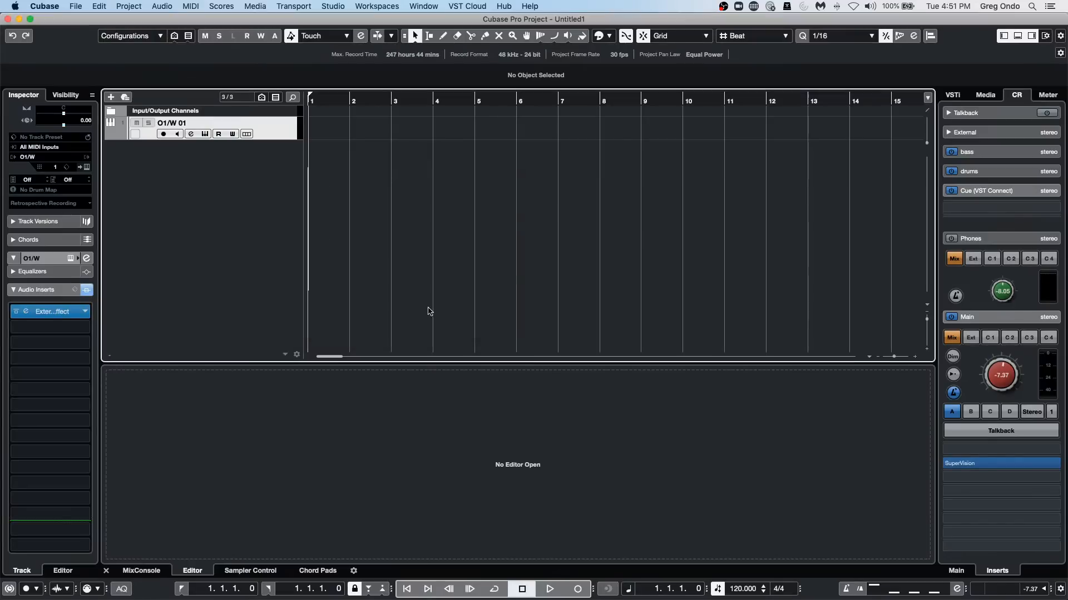
Add the Atmo 14_AM loop from the Caleidoscope set in Loops & Samples to the project at bar 1.
left_click(985, 95)
left_click(970, 243)
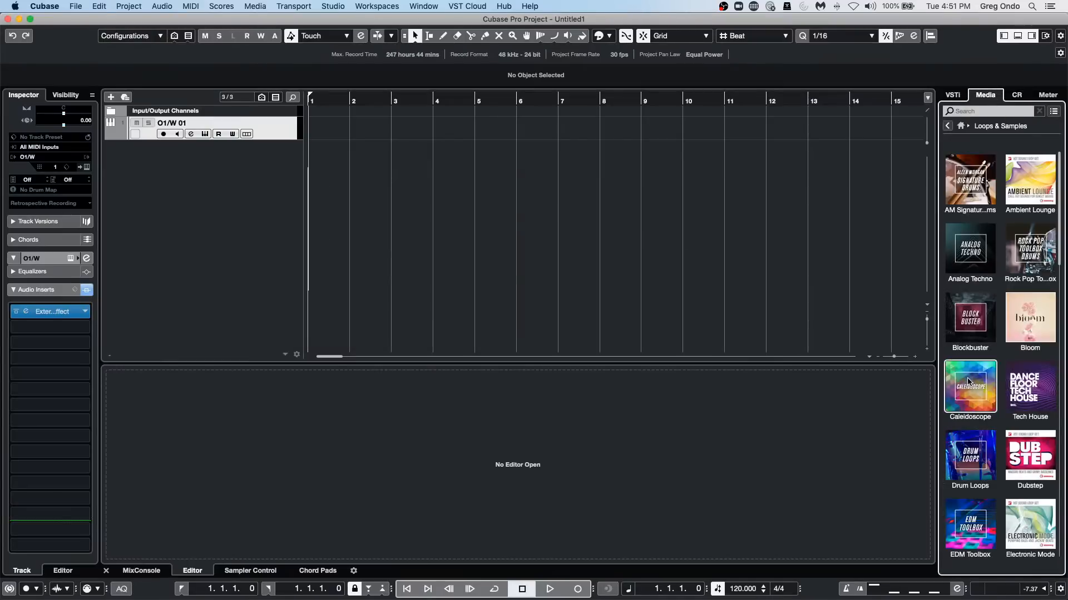
left_click(976, 387)
double_click(976, 387)
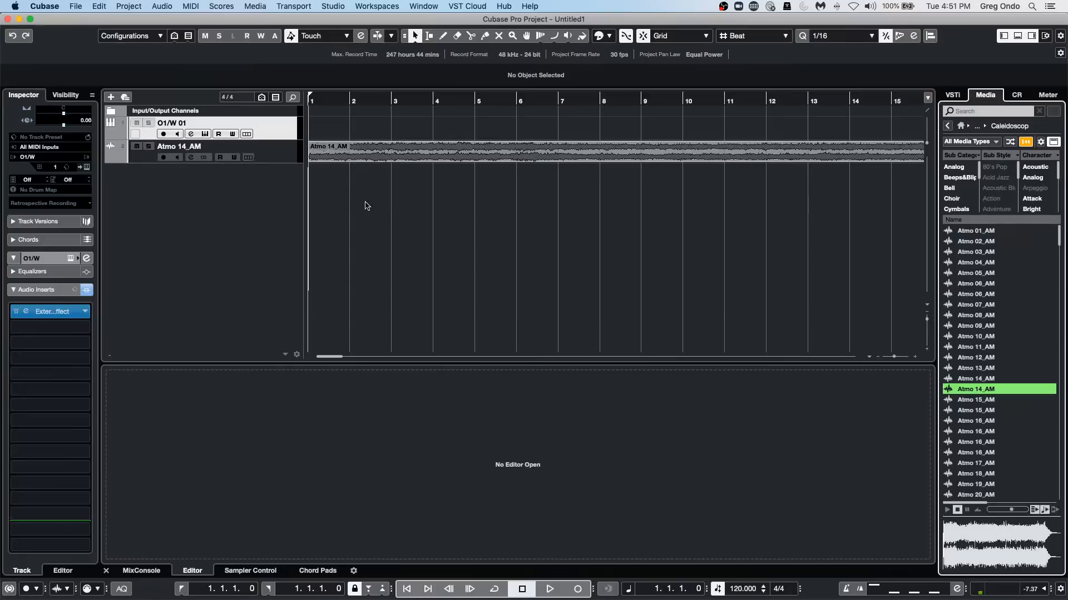
Increase the height of the Atmo 14_AM track and set the locators to span its audio clip.
left_click_drag(293, 166, 294, 197)
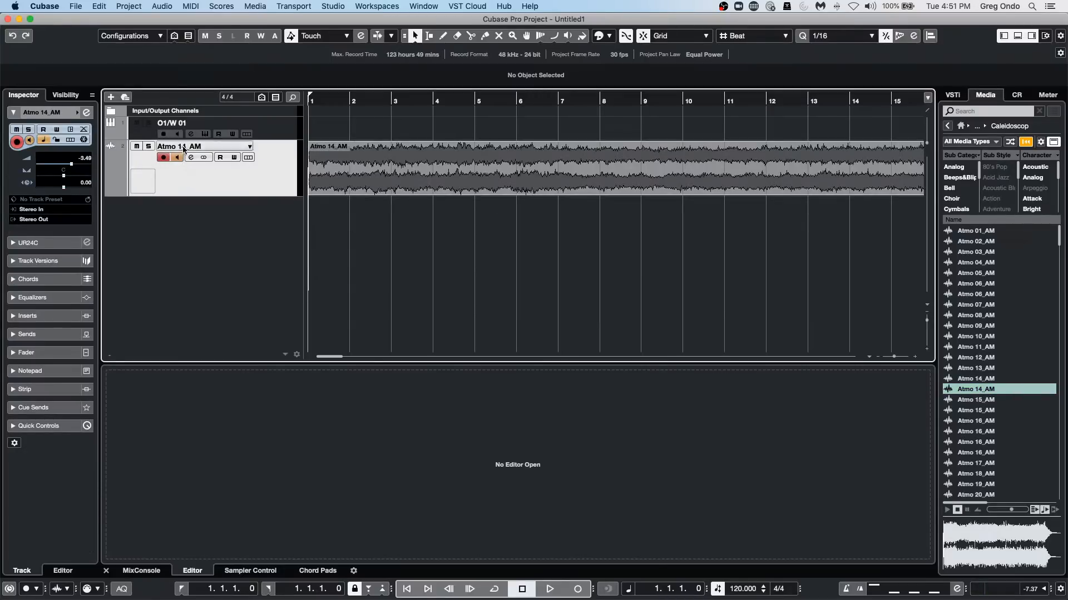
left_click(370, 161)
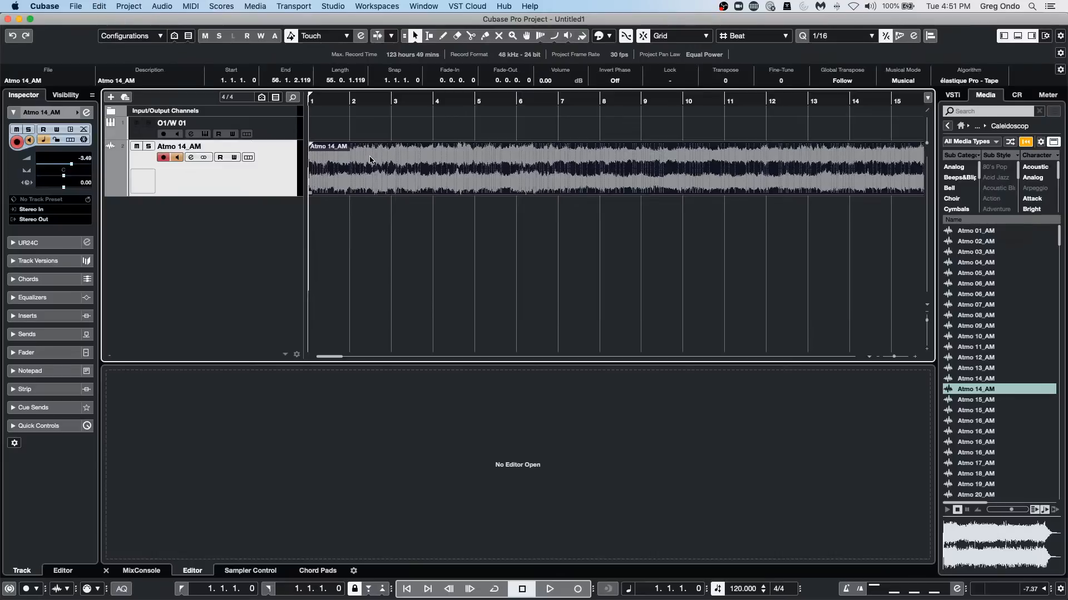
key("p")
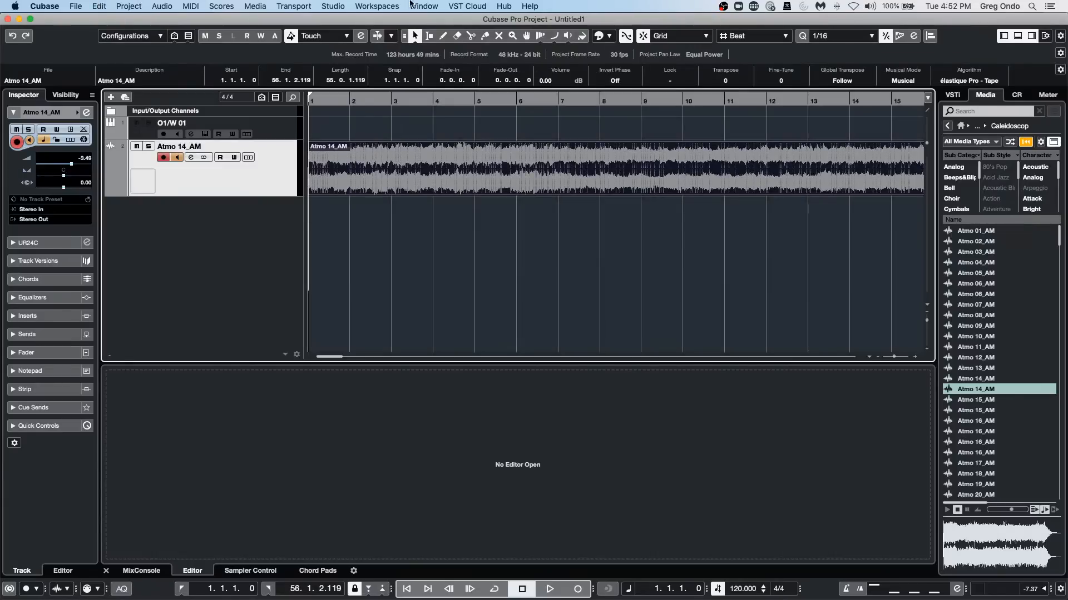
Queue a Wave audio mixdown of Stereo Out named Untitled1, with After Export set to Create Audio Track.
left_click(79, 6)
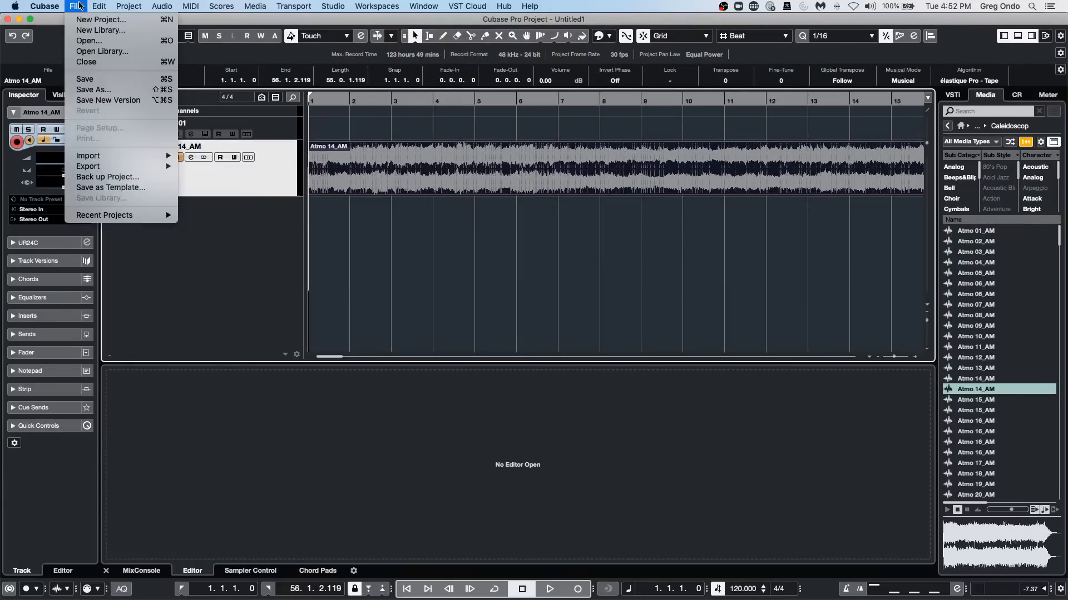
mouse_move(162, 167)
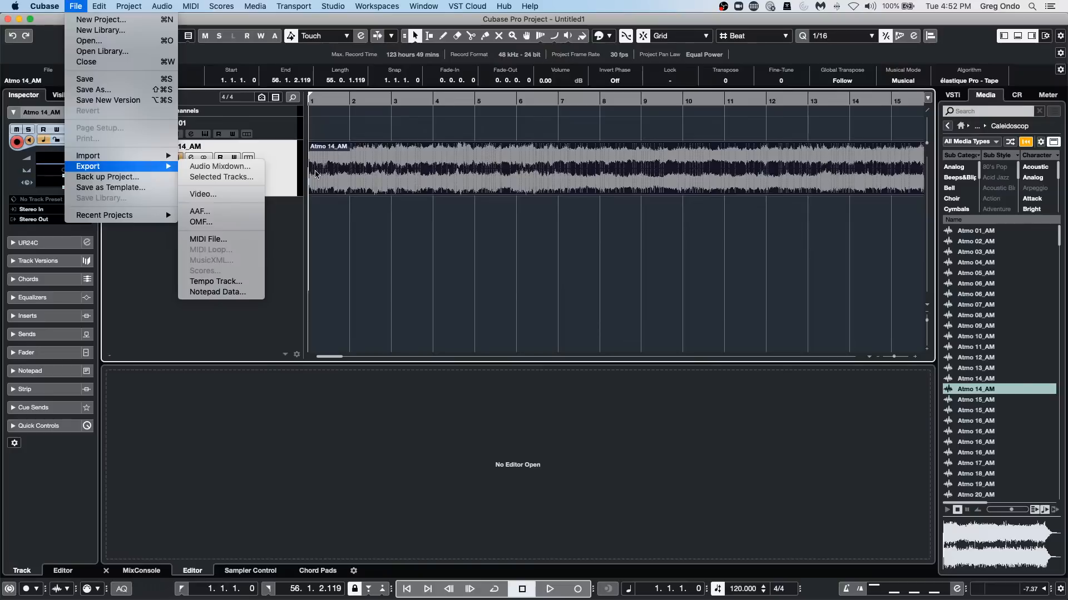
left_click(251, 168)
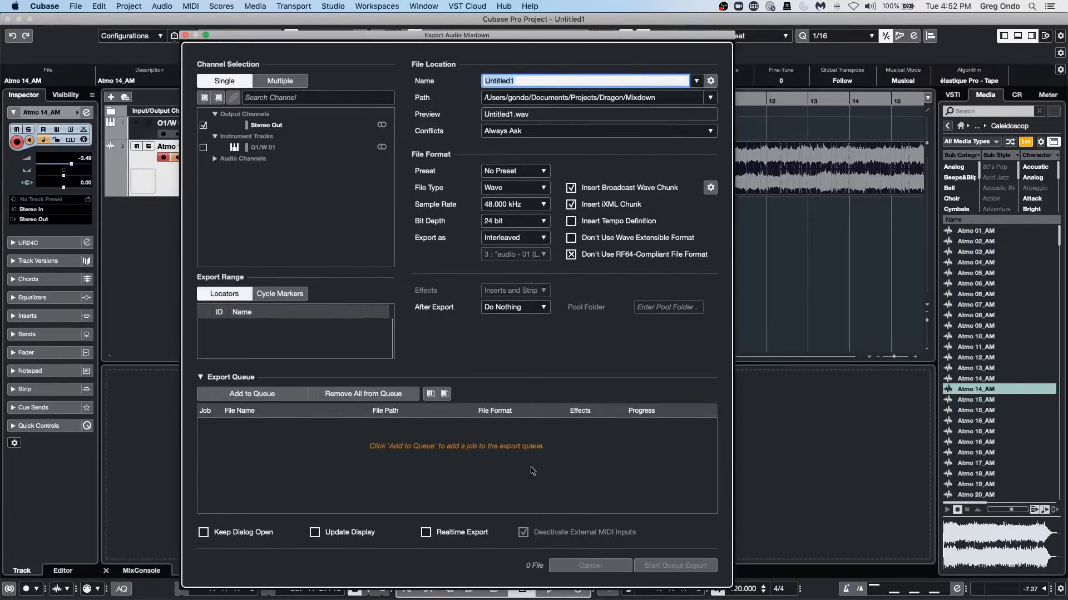
left_click(510, 308)
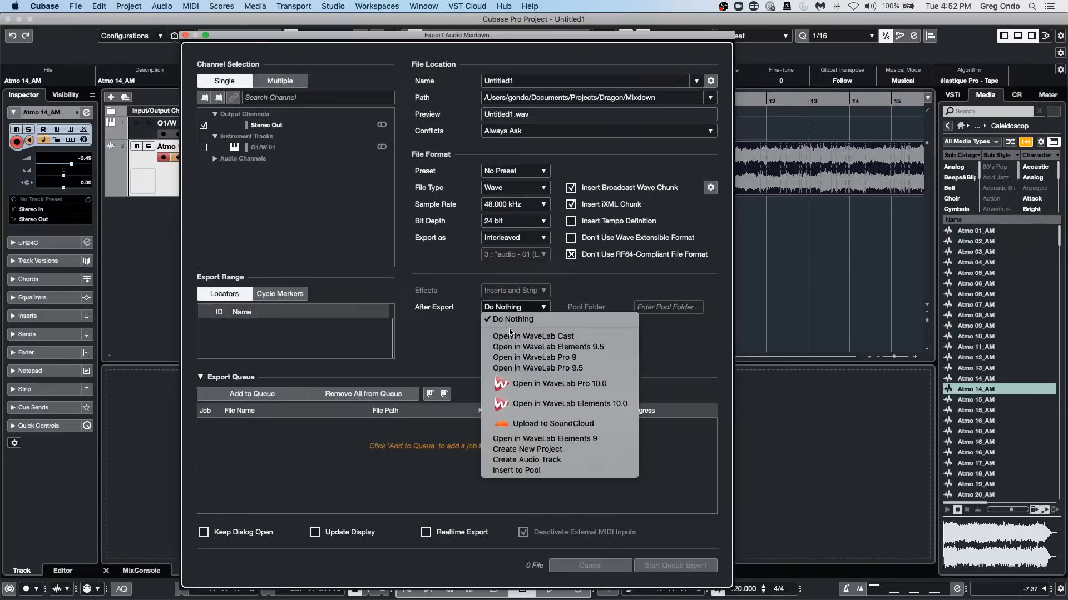
left_click(526, 459)
left_click(252, 394)
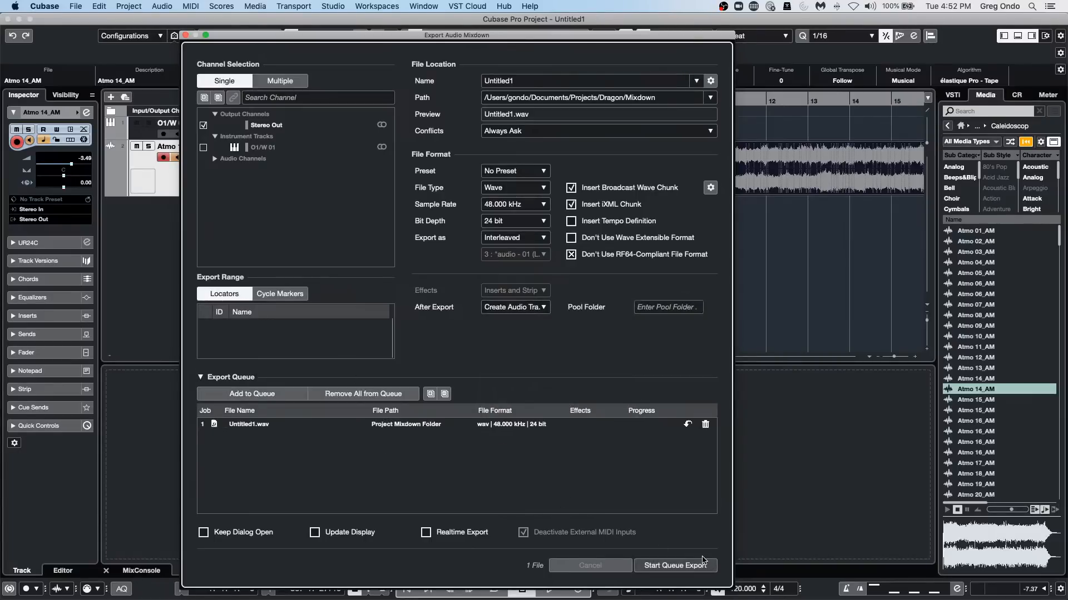
Try to export the queued Untitled1 mixdown and cancel the export.
left_click(703, 561)
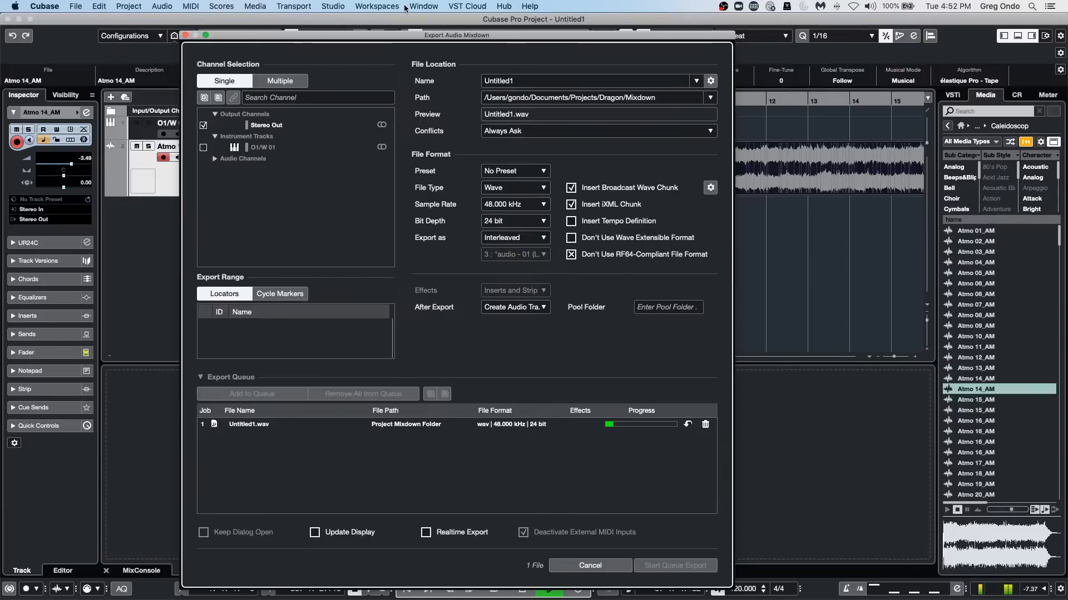
left_click(377, 6)
mouse_move(345, 6)
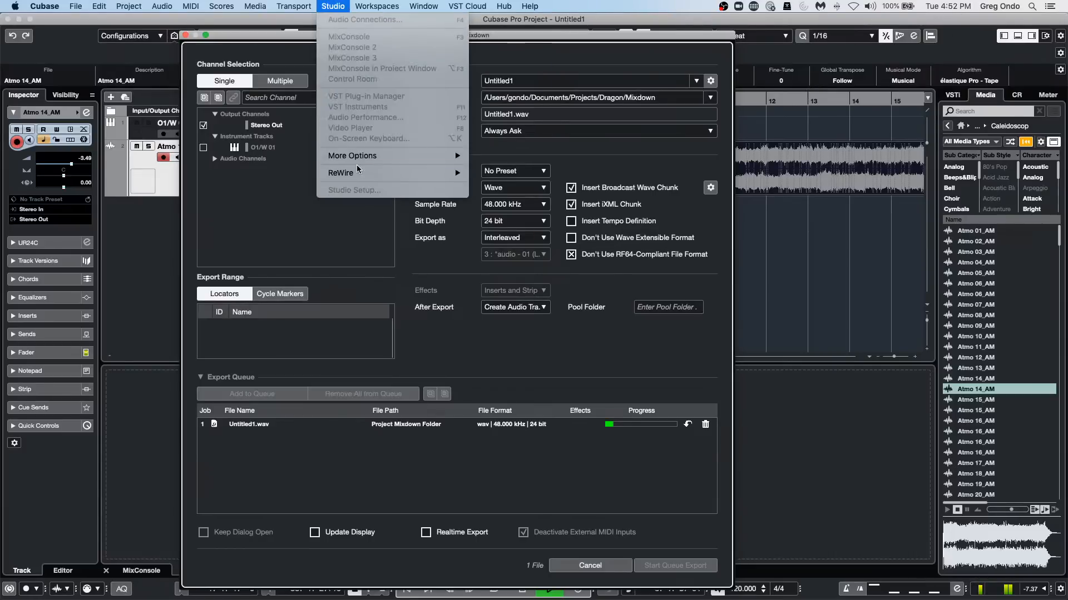
left_click(465, 214)
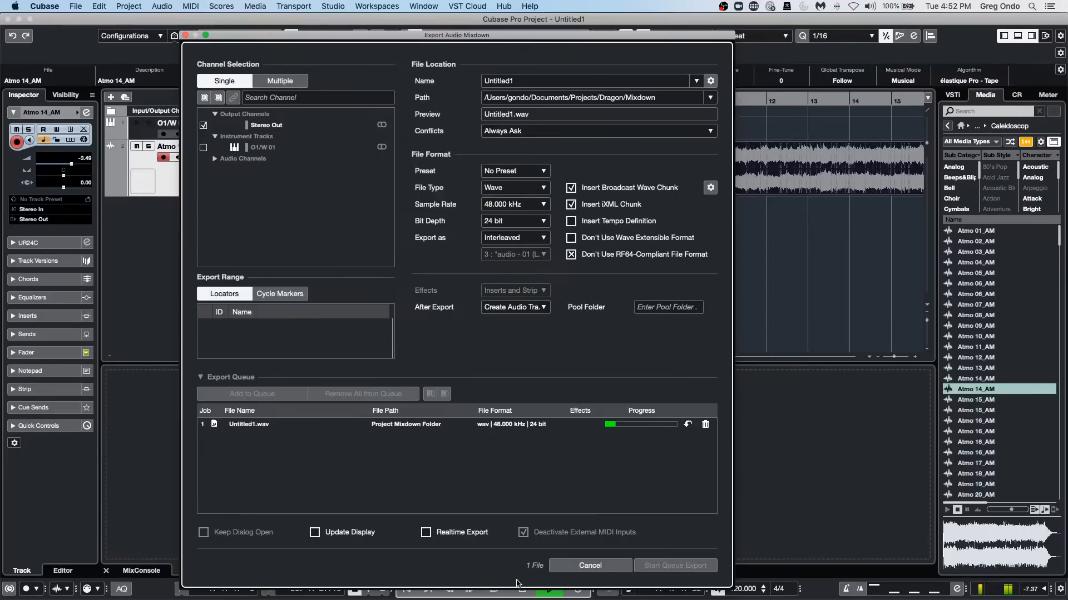
left_click(599, 567)
key("Escape")
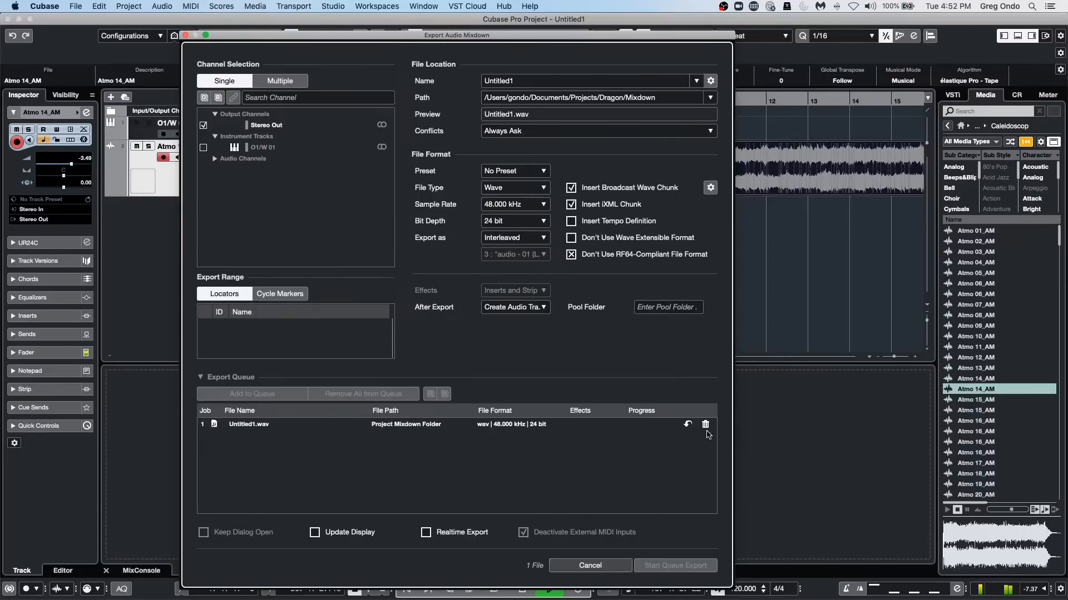
Remove the external effect from the audio inserts of the O1/W 01 instrument track.
left_click(333, 6)
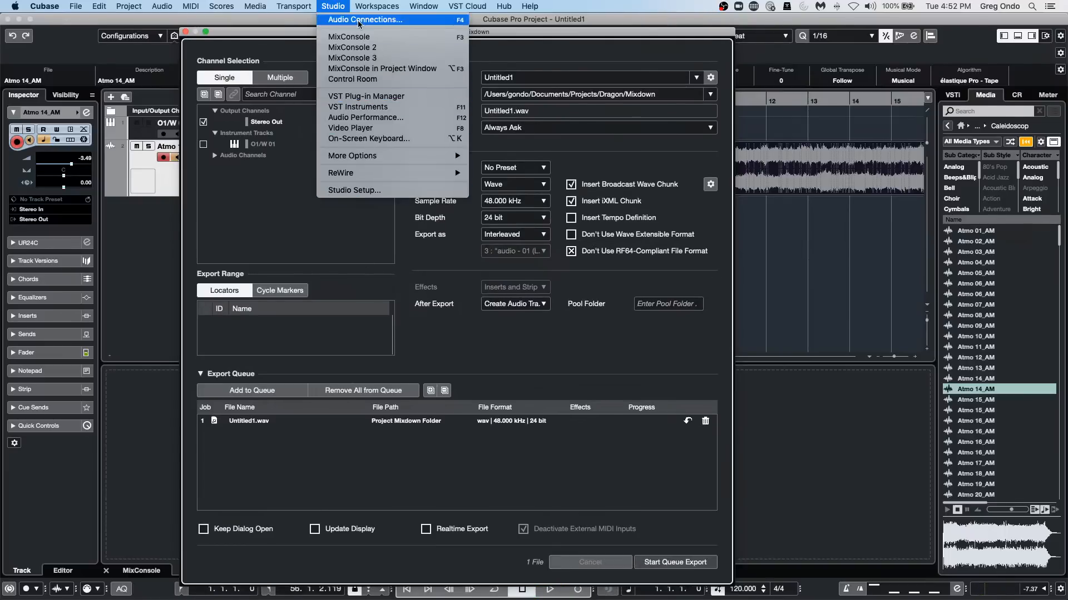
left_click(126, 138)
left_click(146, 133)
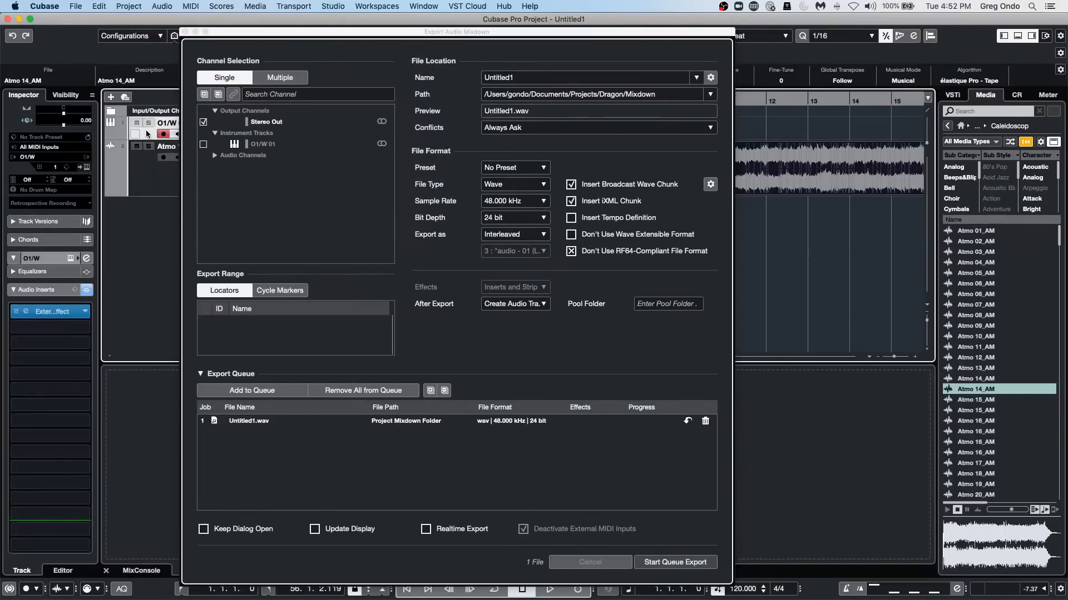
left_click_drag(41, 314, 150, 307)
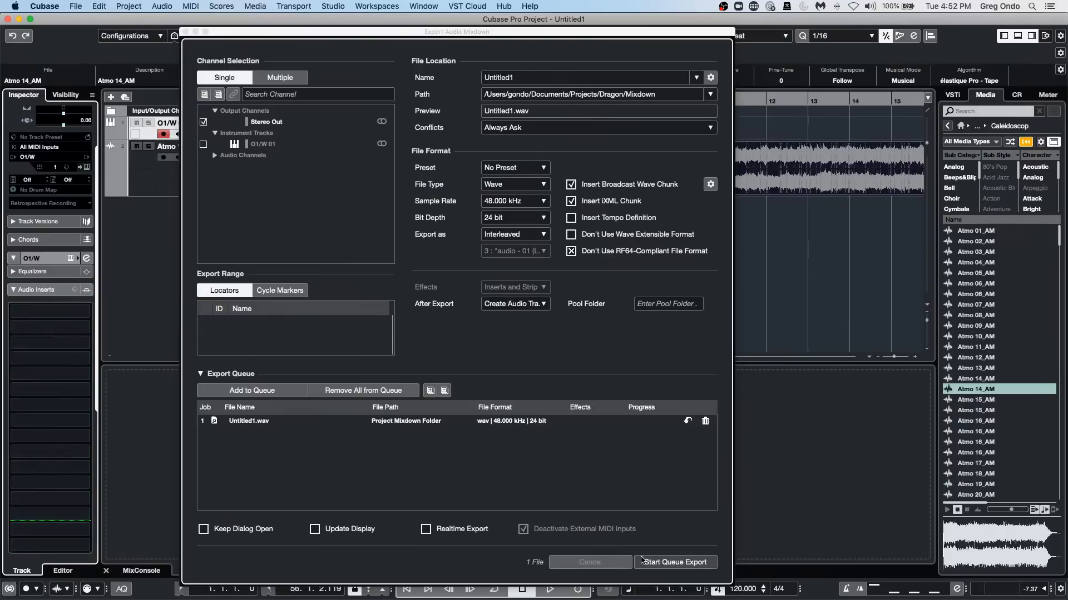
Retry the queued Untitled1 export without the external effect insert and cancel it.
left_click(659, 566)
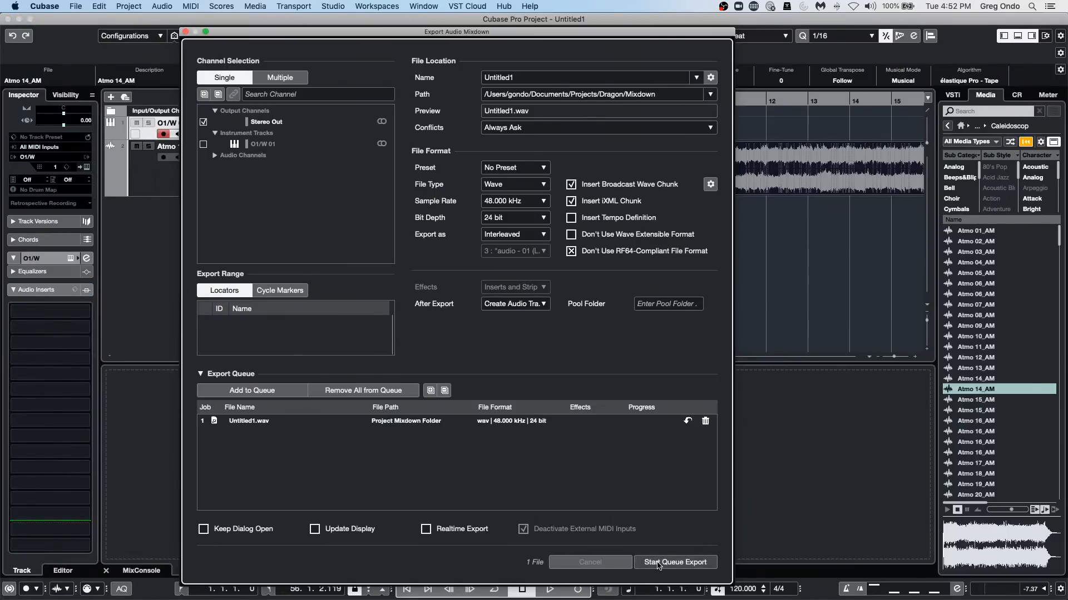
left_click(658, 563)
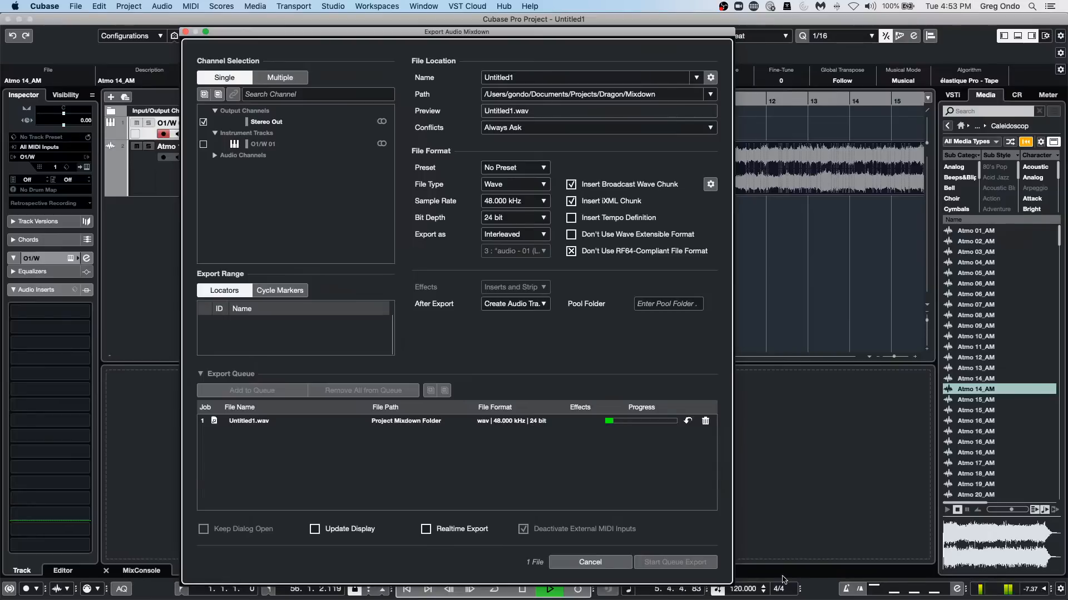
left_click(582, 562)
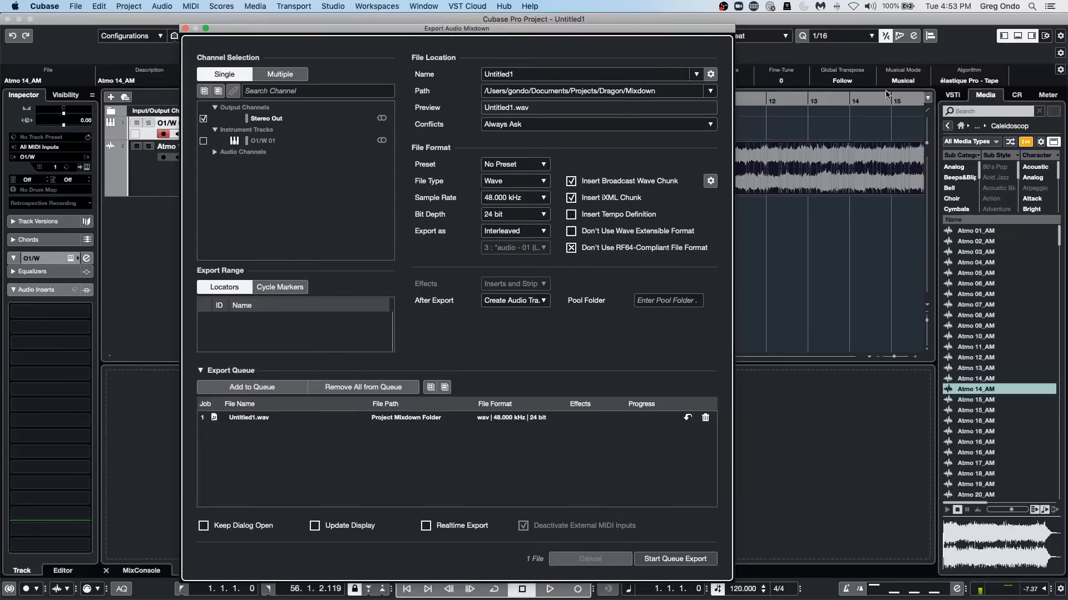
Add Tech_House_Bass_Loop_16 from the Tech House set in Loops & Samples to the project at bar 1.
left_click(948, 125)
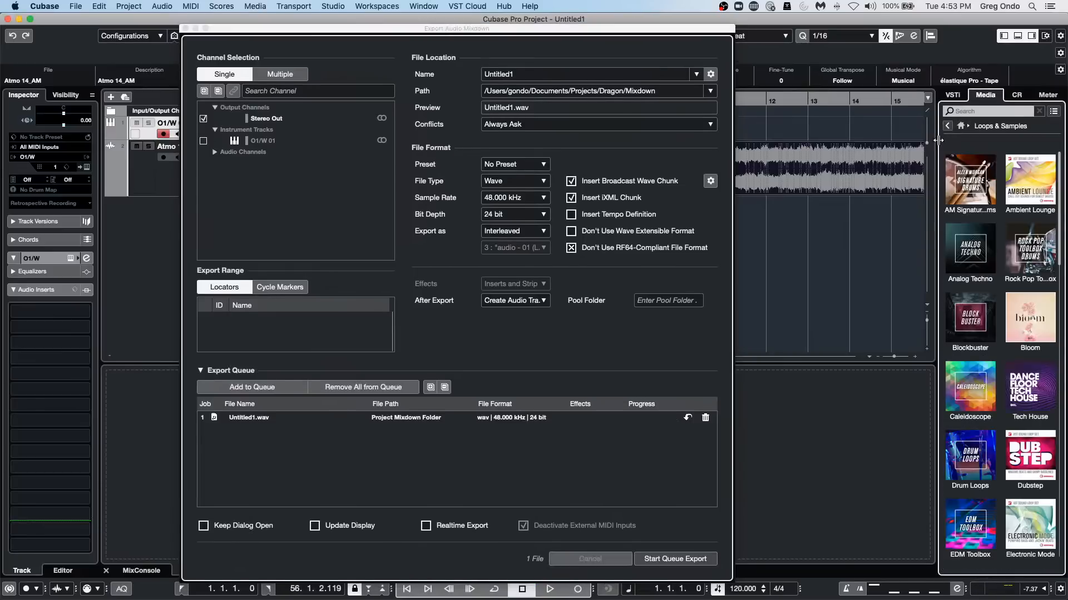
left_click(1026, 391)
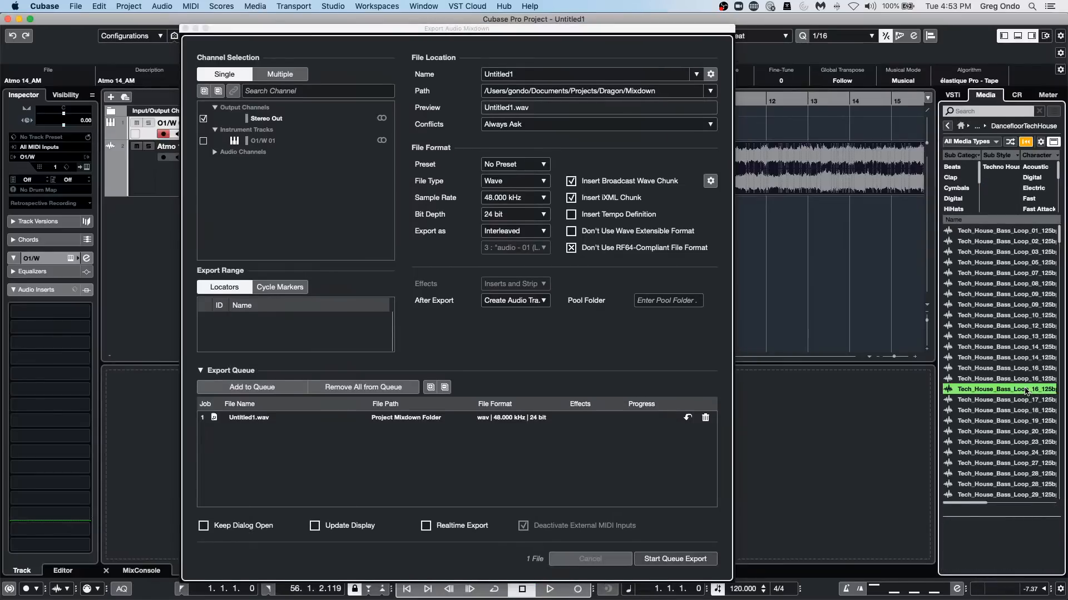
double_click(1026, 391)
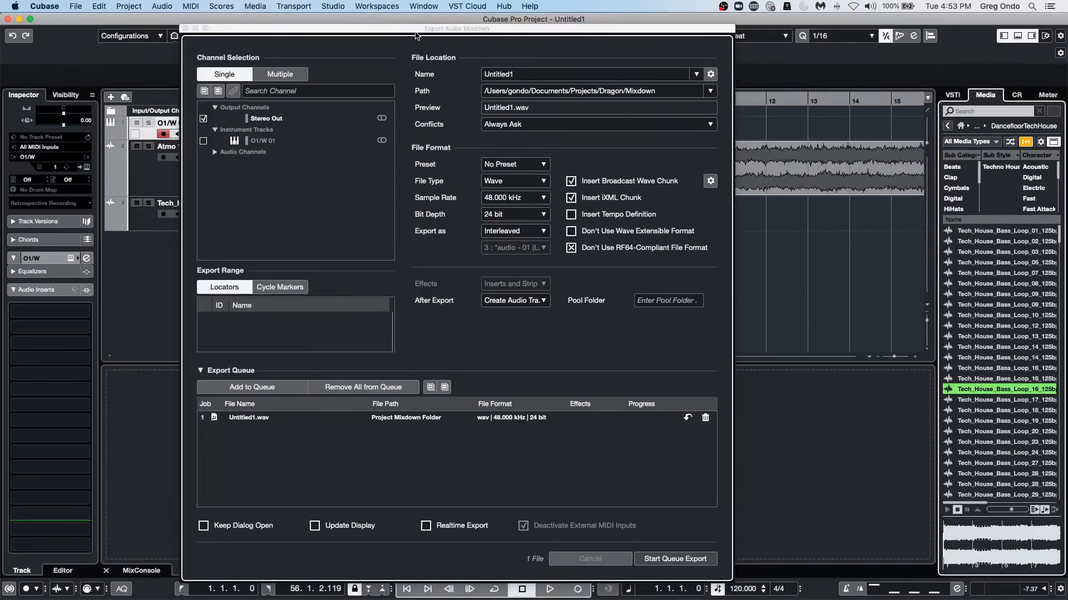
Remove the Atmo 14_AM track and set the locators to span the Tech_House_Bass_Loop_16 clip.
left_click_drag(413, 29, 506, 321)
left_click(539, 211)
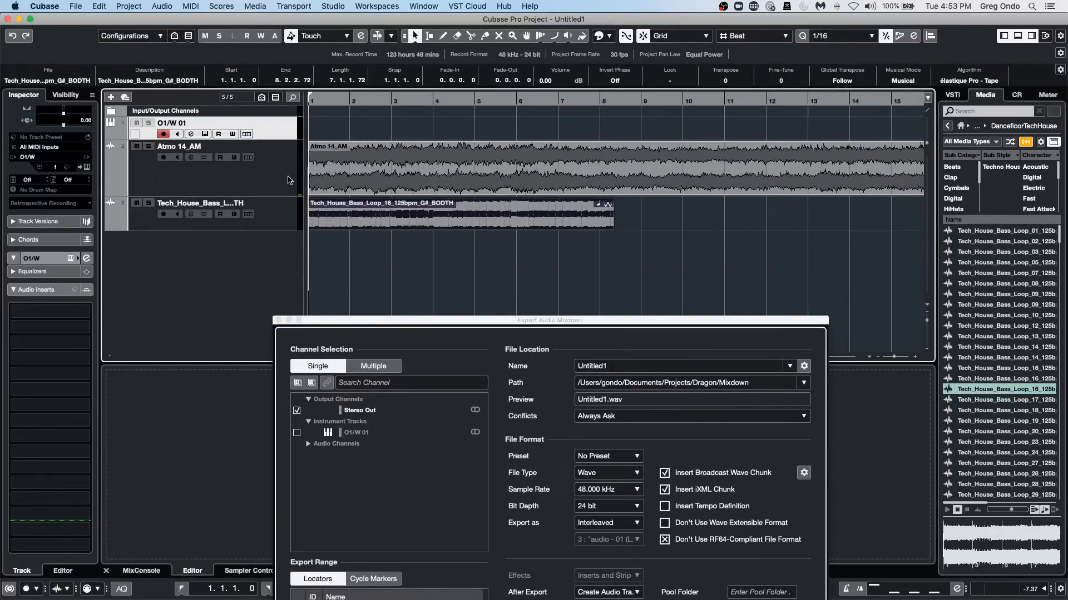
right_click(236, 175)
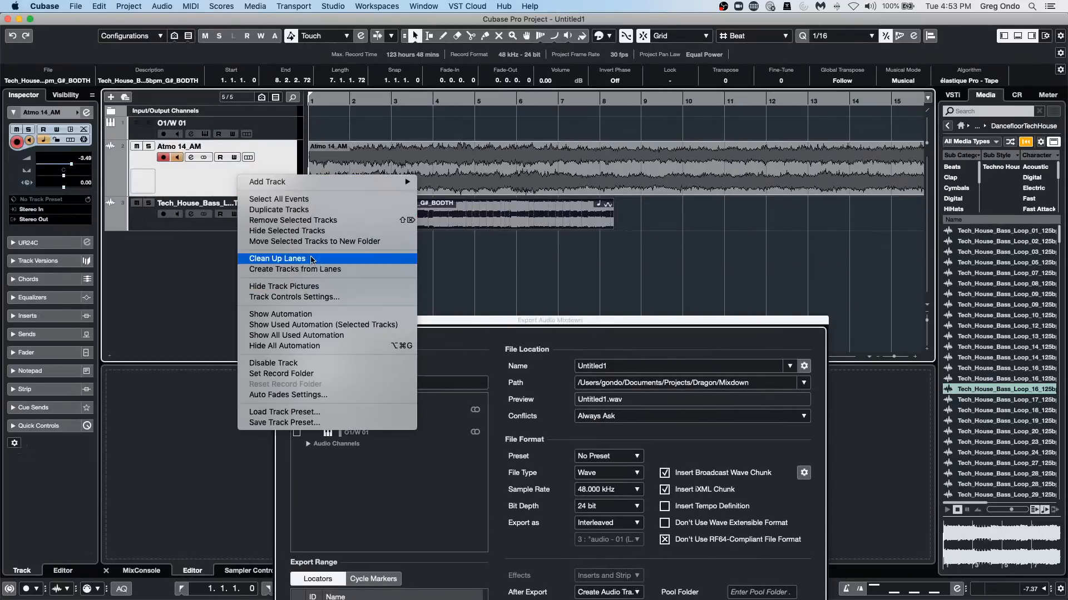
left_click(333, 220)
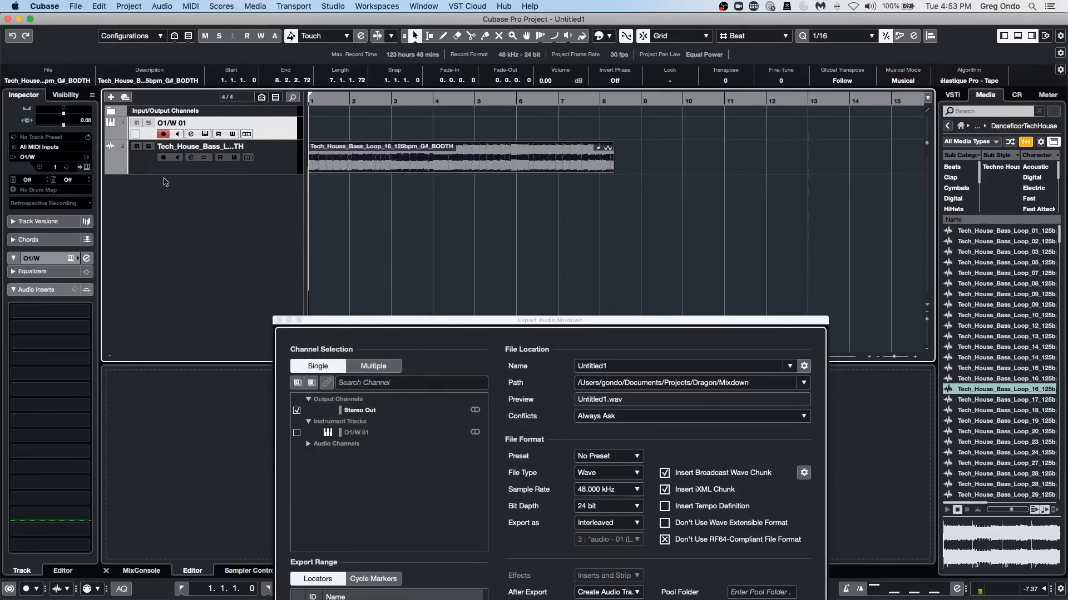
left_click(159, 173)
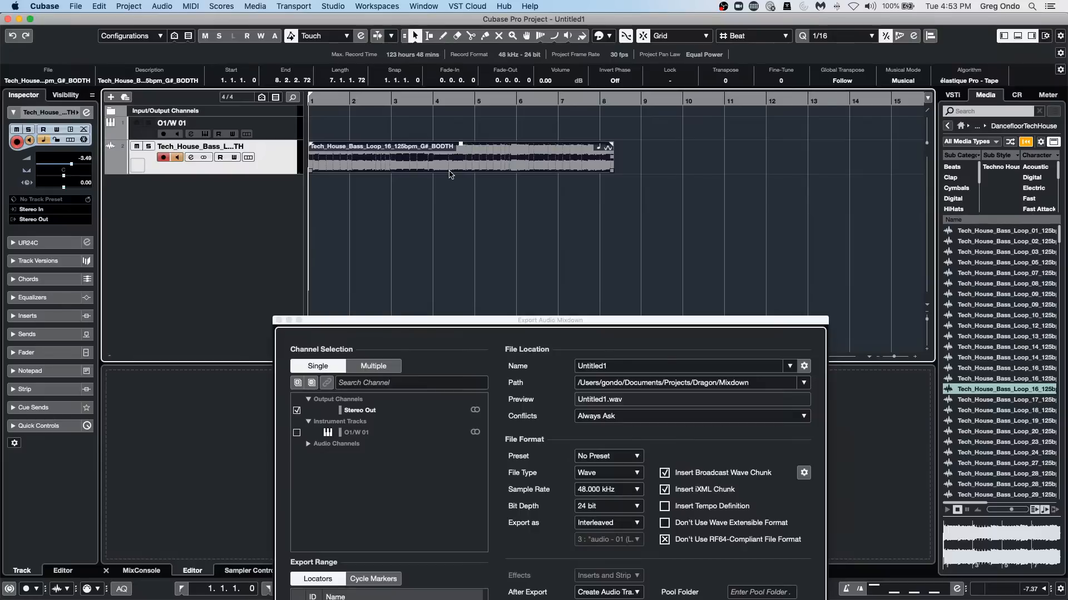
left_click(412, 321)
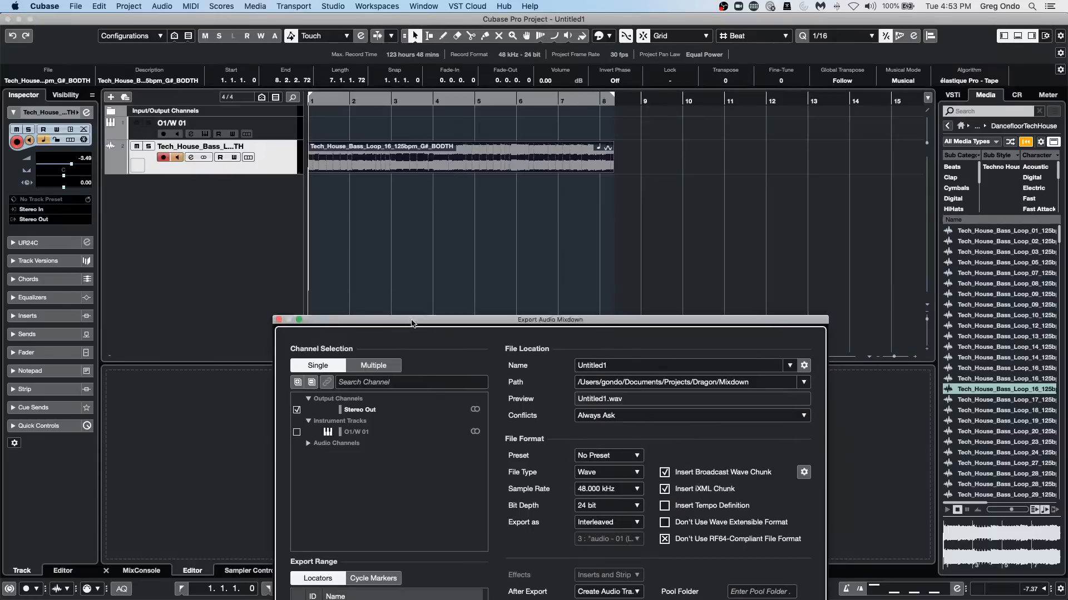
Replace the old job in the export queue with a new Untitled1 mixdown of Stereo Out and export the queue.
left_click_drag(413, 324, 480, 167)
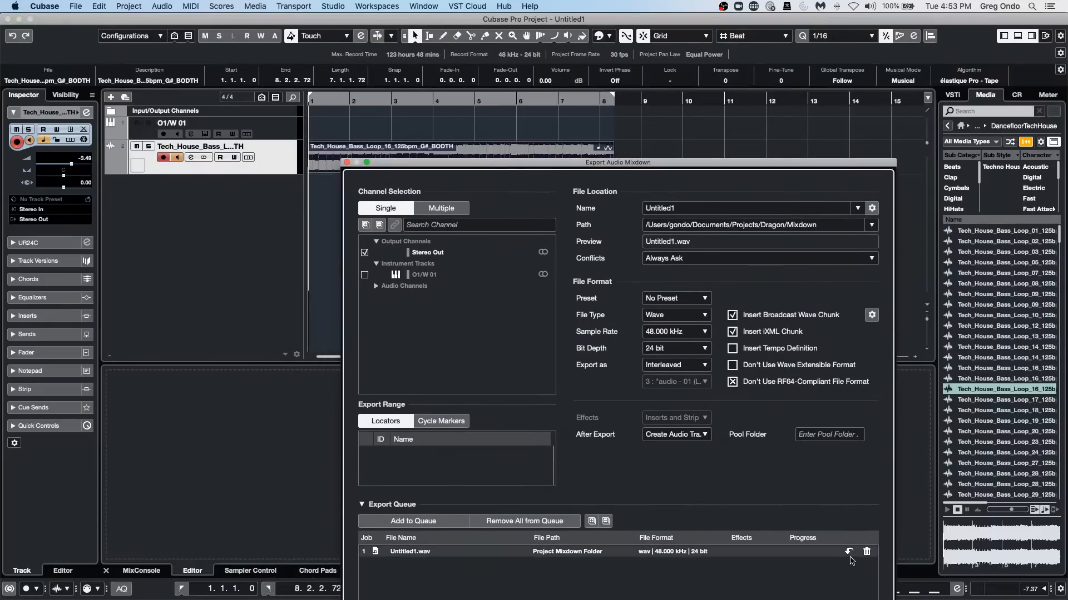
left_click(866, 551)
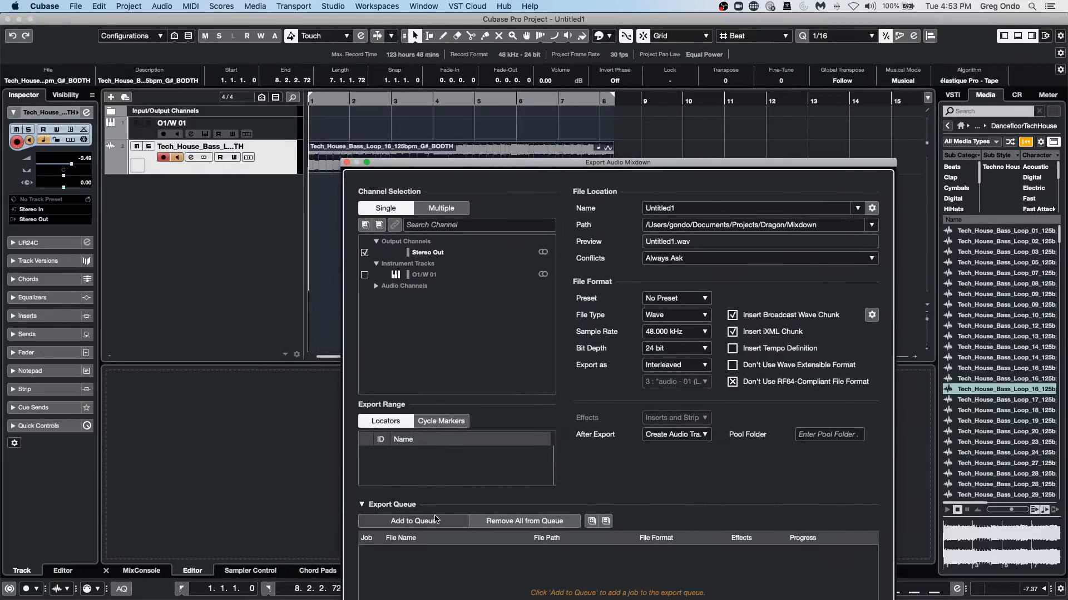
left_click(436, 520)
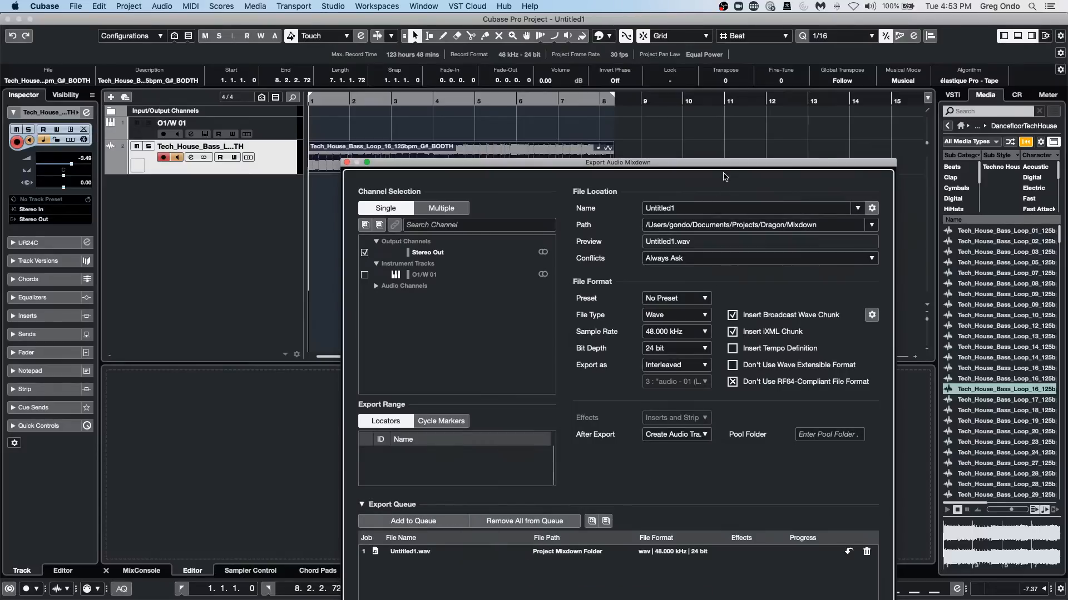
left_click_drag(725, 162, 799, 79)
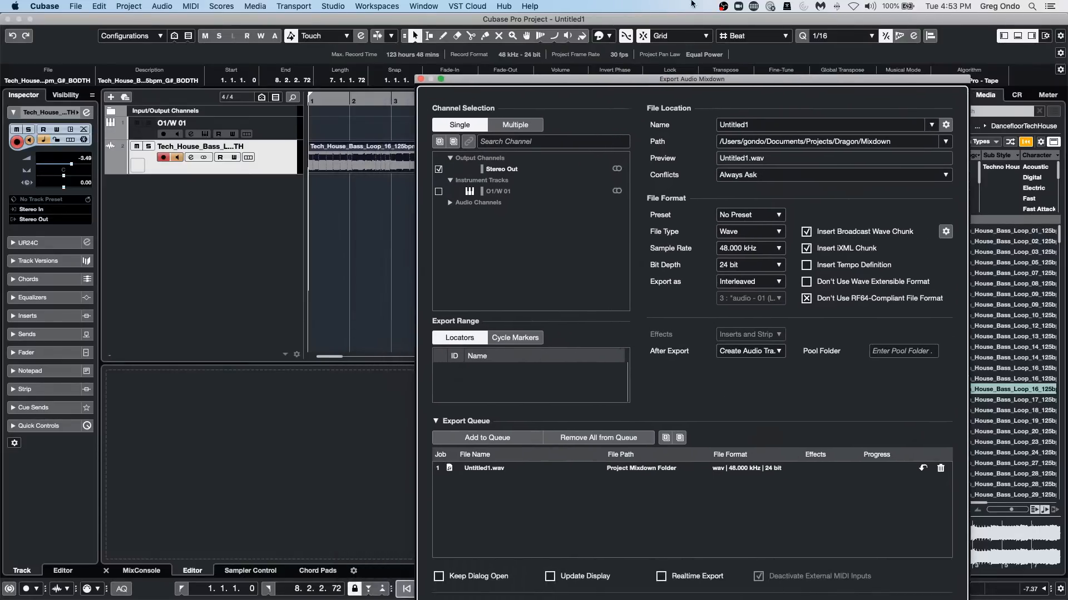
left_click_drag(705, 81, 729, 20)
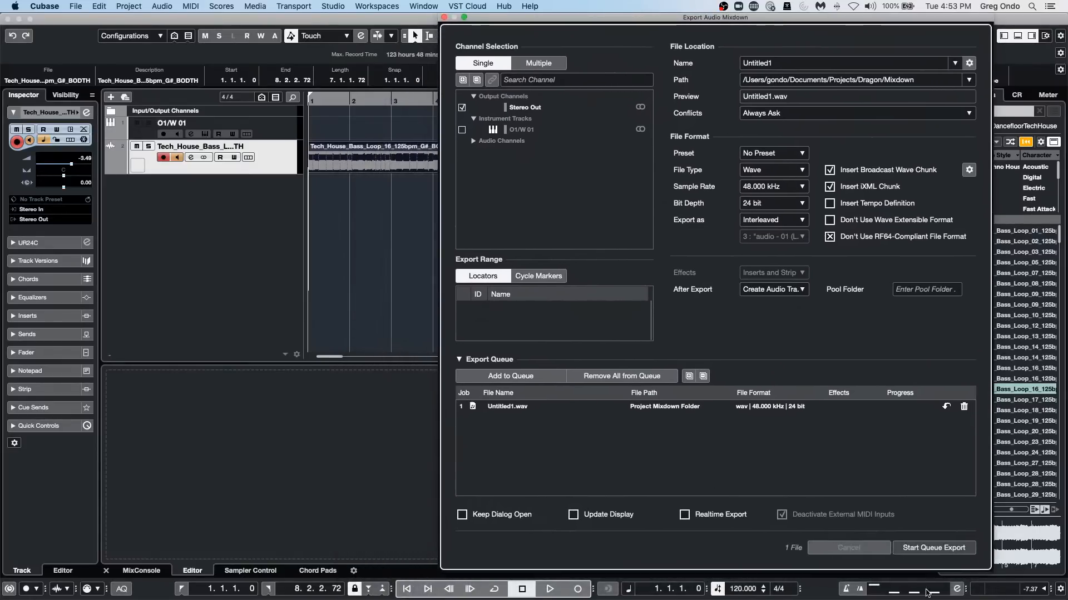
left_click(913, 549)
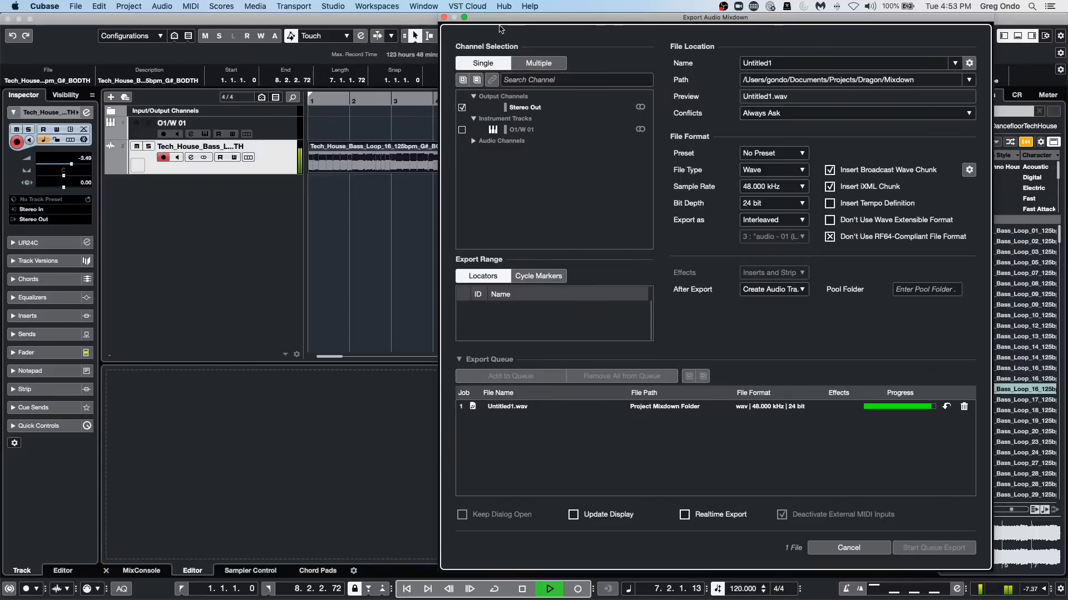
left_click_drag(503, 22, 697, 69)
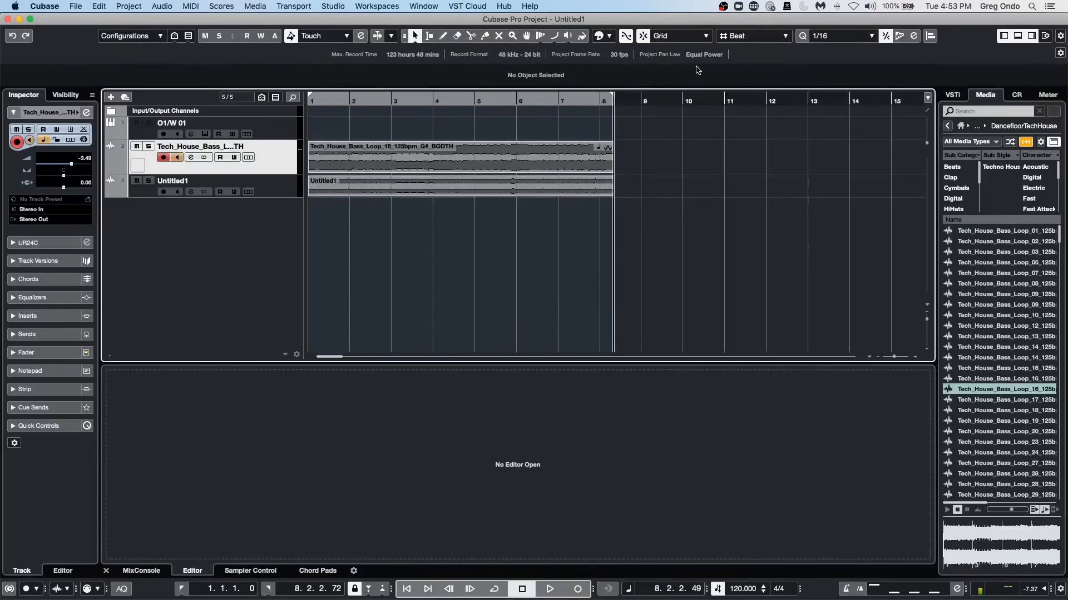
Disable monitoring and record enable on the Tech House bass loop track.
left_click(174, 158)
left_click(167, 158)
key("super+Tab")
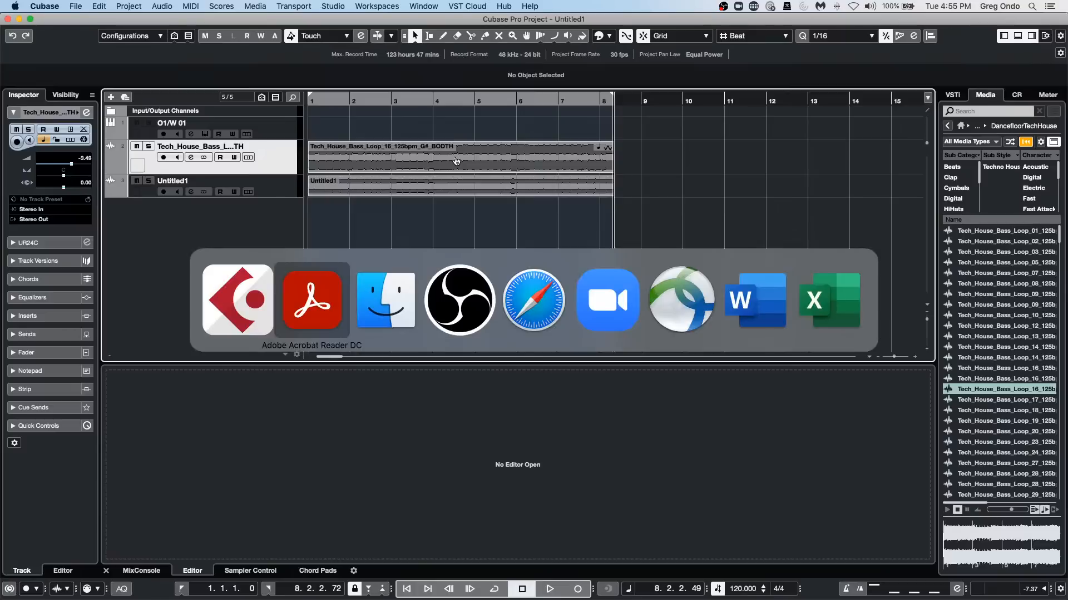
key("super+Tab")
key("super+Tab")
key("super+Tab")
key("super+Tab")
key("super+Tab")
key("super+Tab")
key("super+Tab")
key("super+Tab")
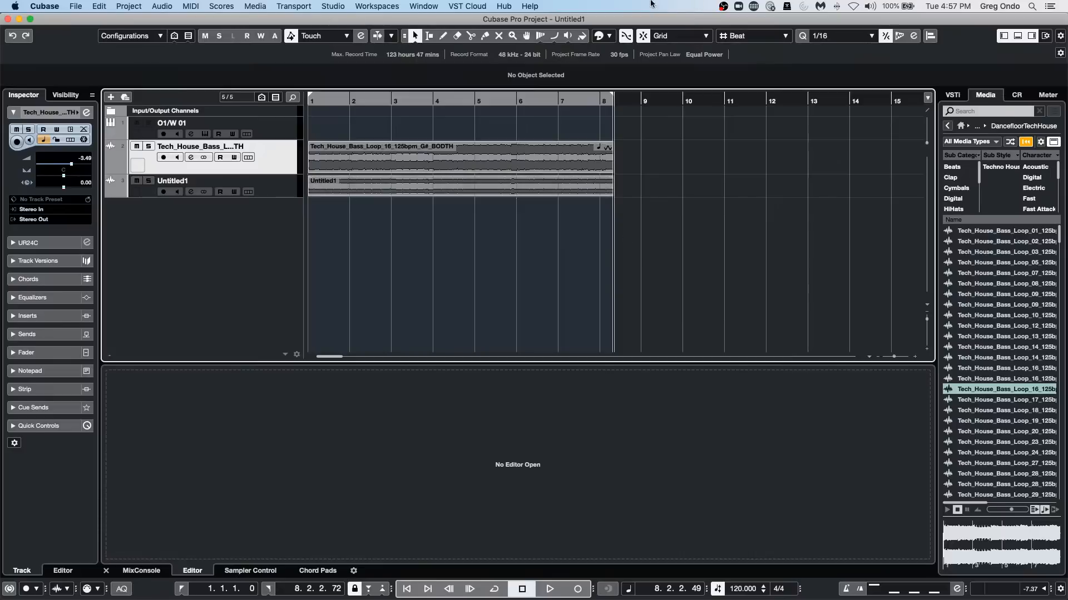
left_click(395, 6)
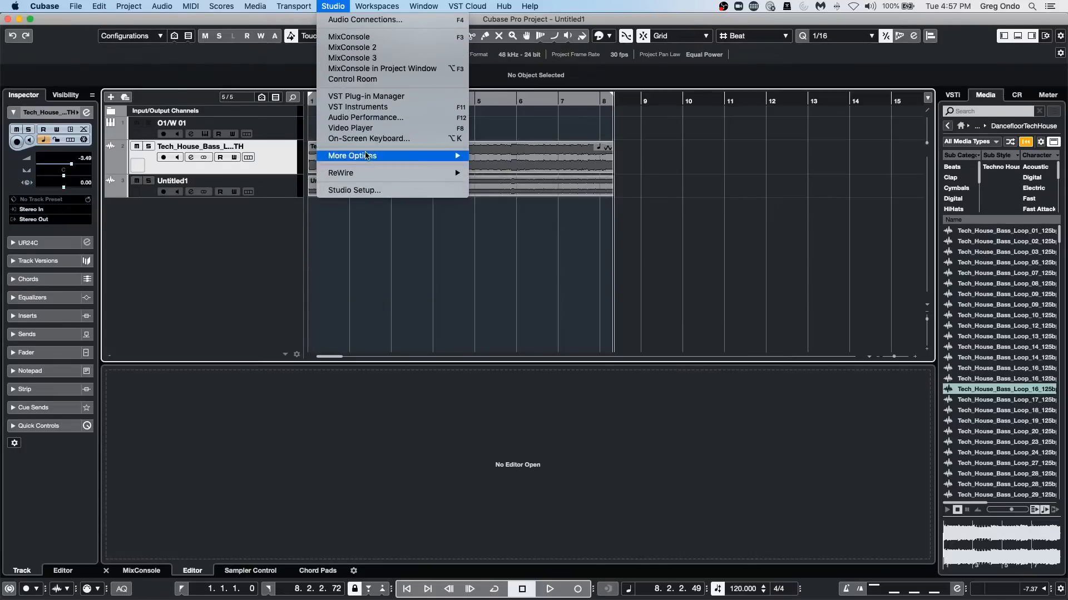
left_click(371, 195)
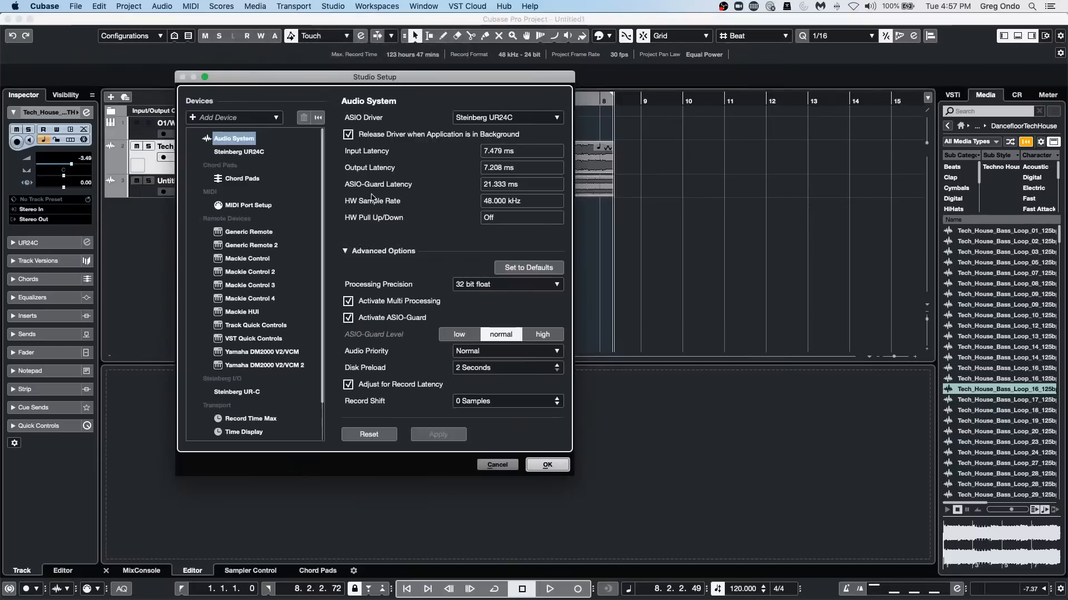
left_click(548, 467)
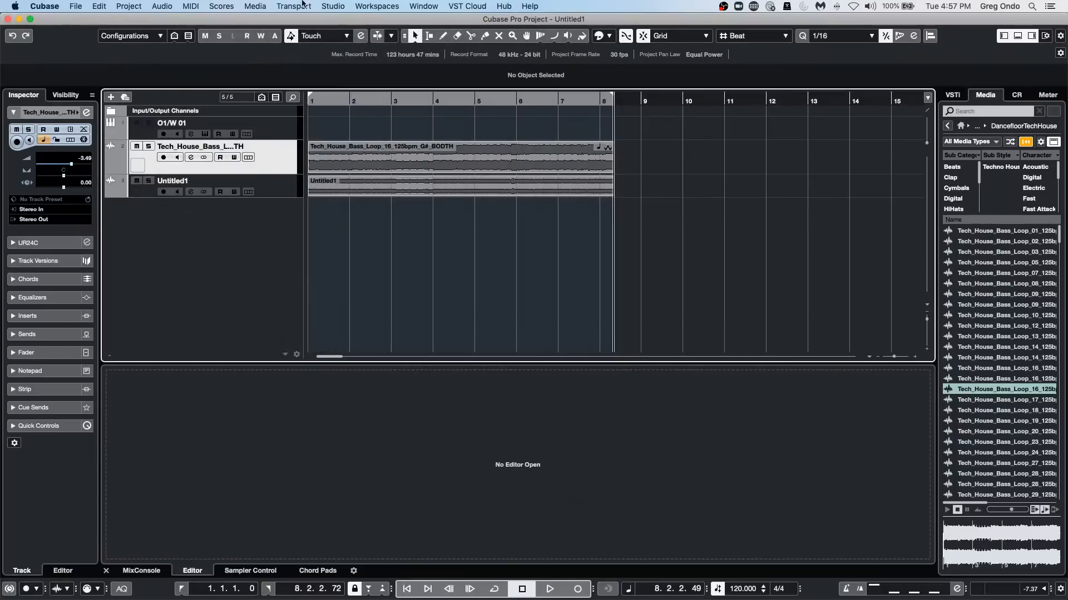
Add an external FX bus in Audio Connections with Stereo send and Stereo return configurations.
left_click(333, 6)
left_click(344, 23)
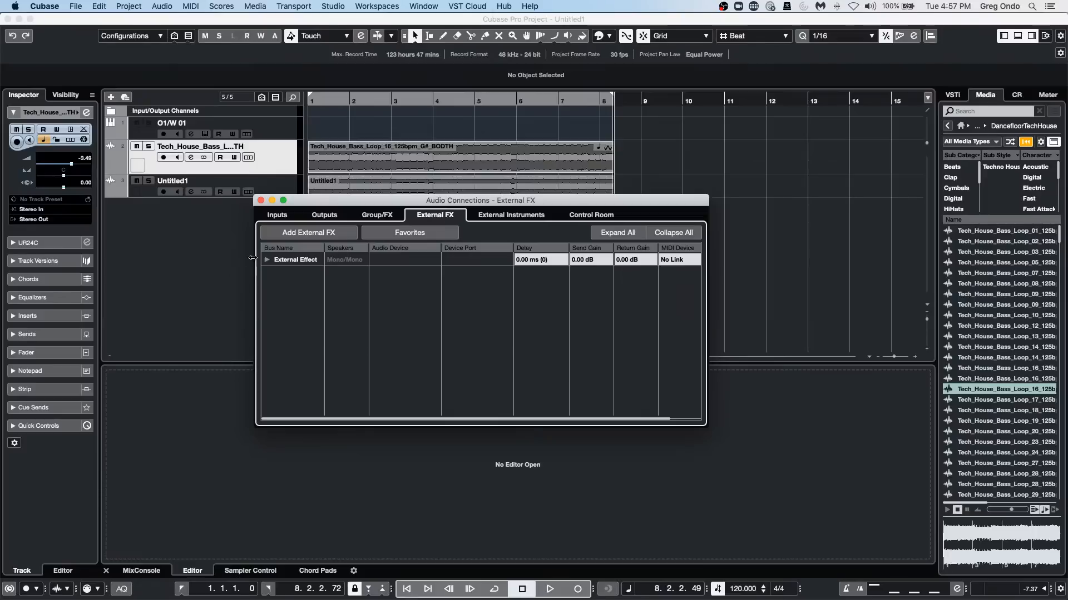
left_click(311, 234)
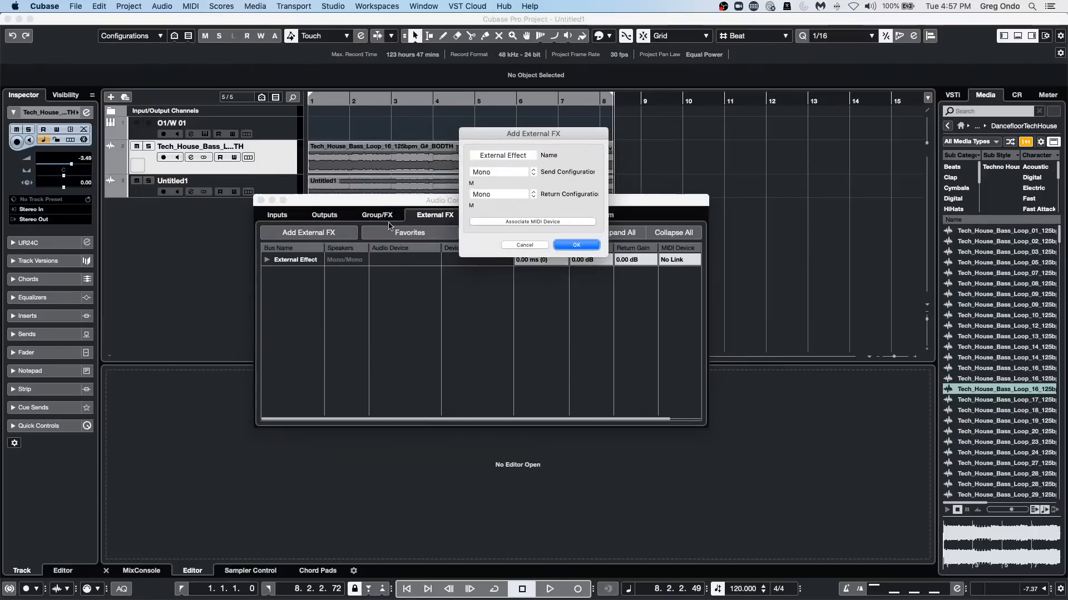
left_click(500, 172)
left_click(498, 183)
left_click(500, 194)
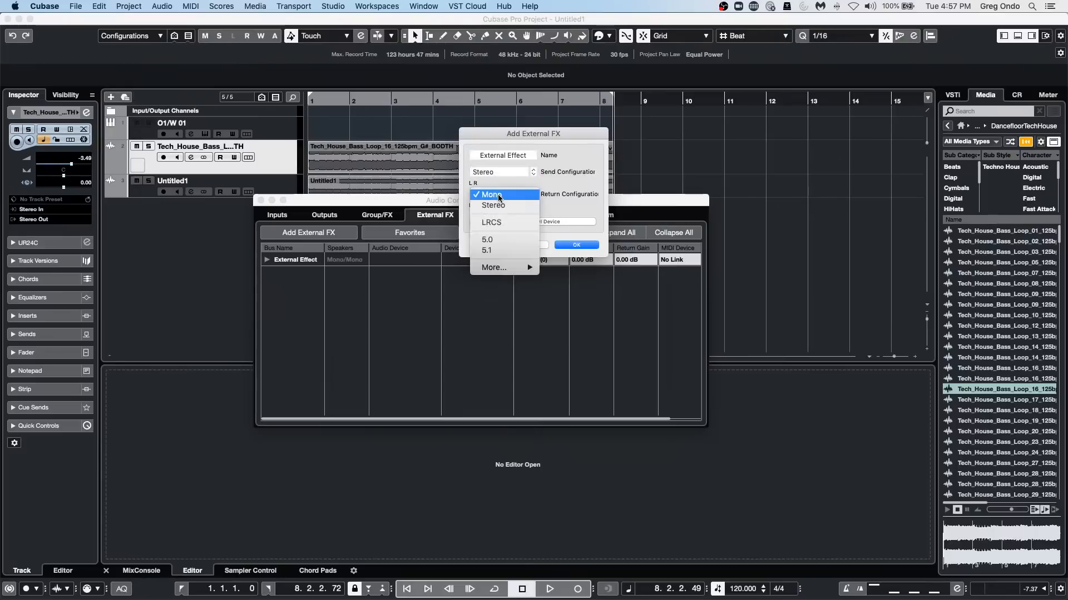
left_click(501, 208)
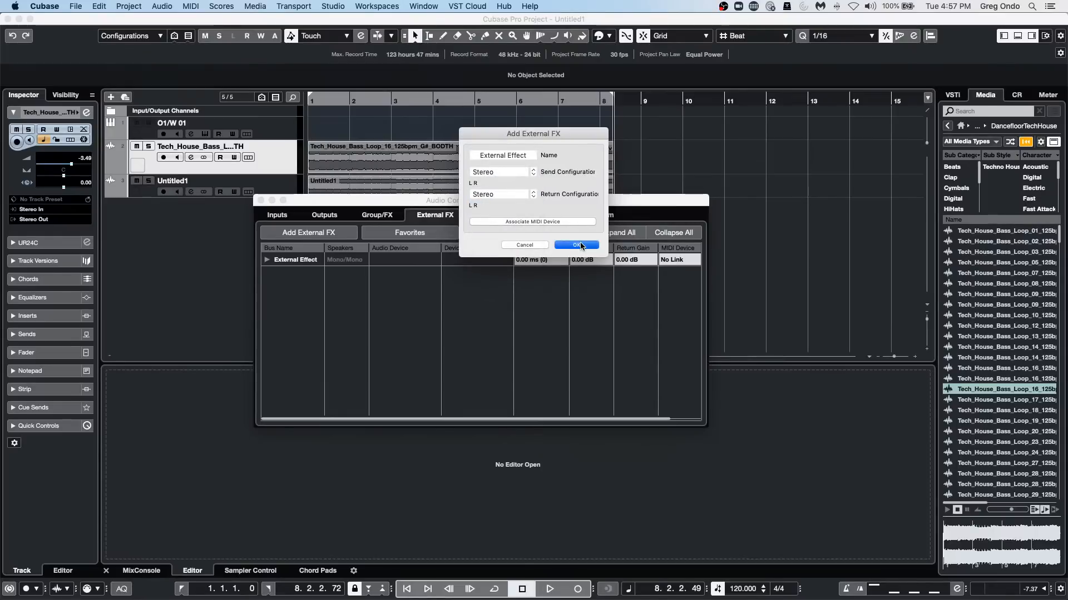
left_click(576, 244)
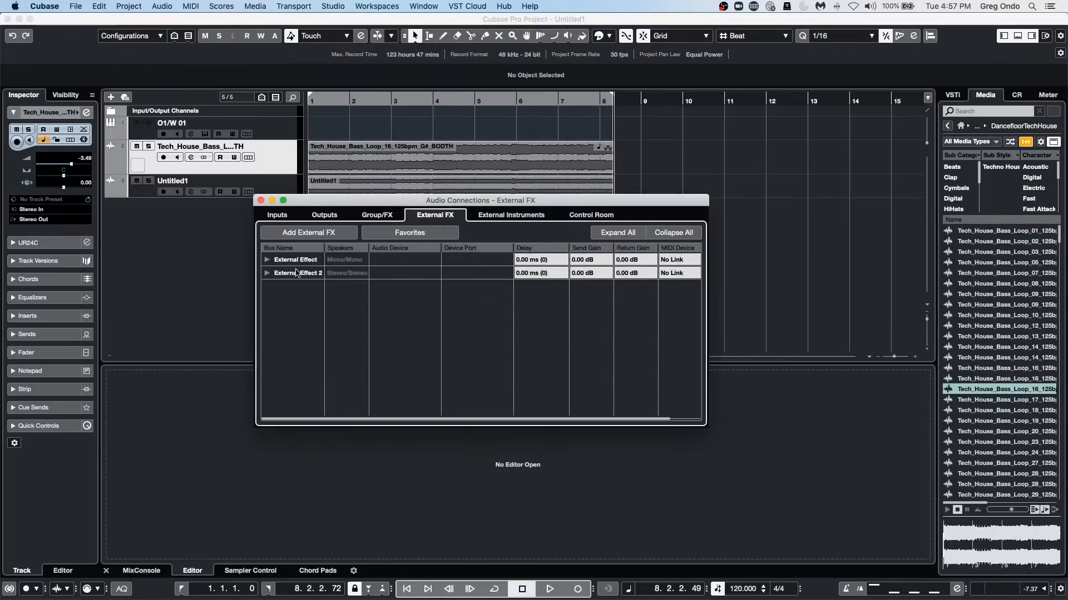
Rename the External Effect 2 bus as "reverb" and expand its send and return buses.
type("r")
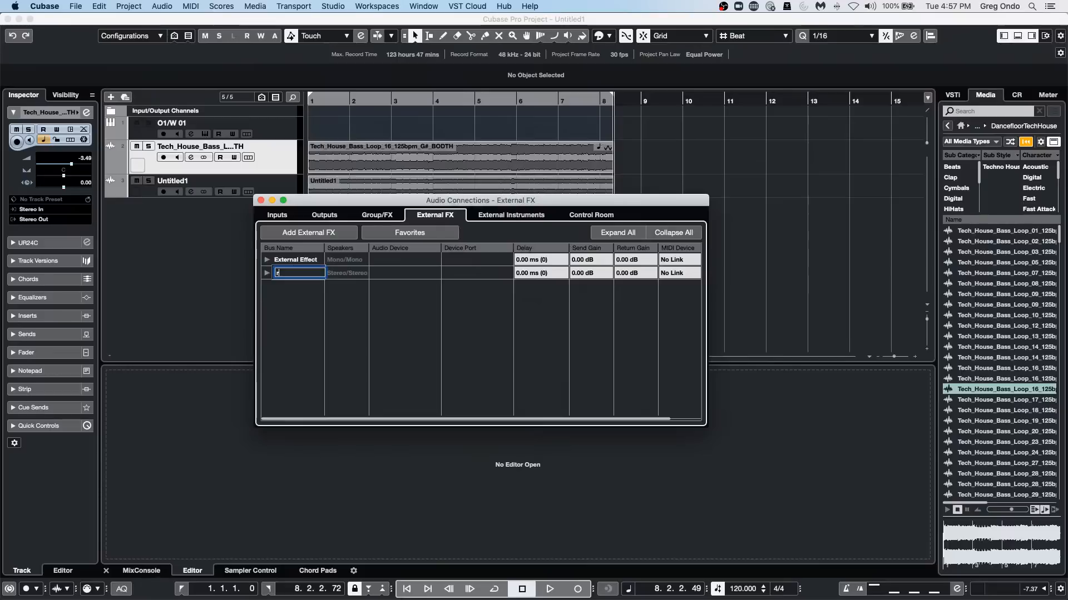
type("eve")
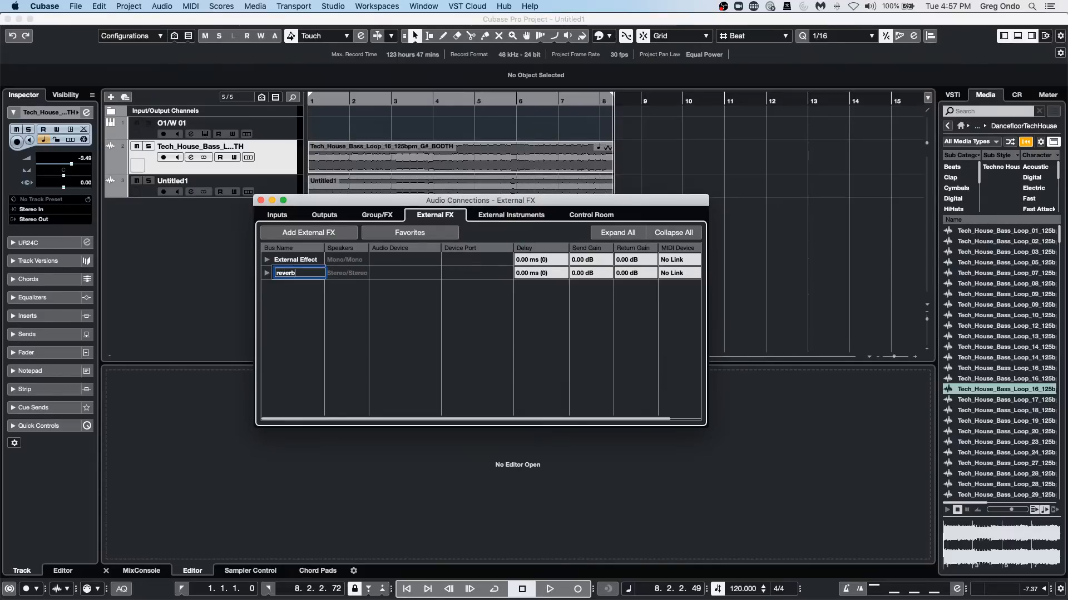
type("rb")
key("Return")
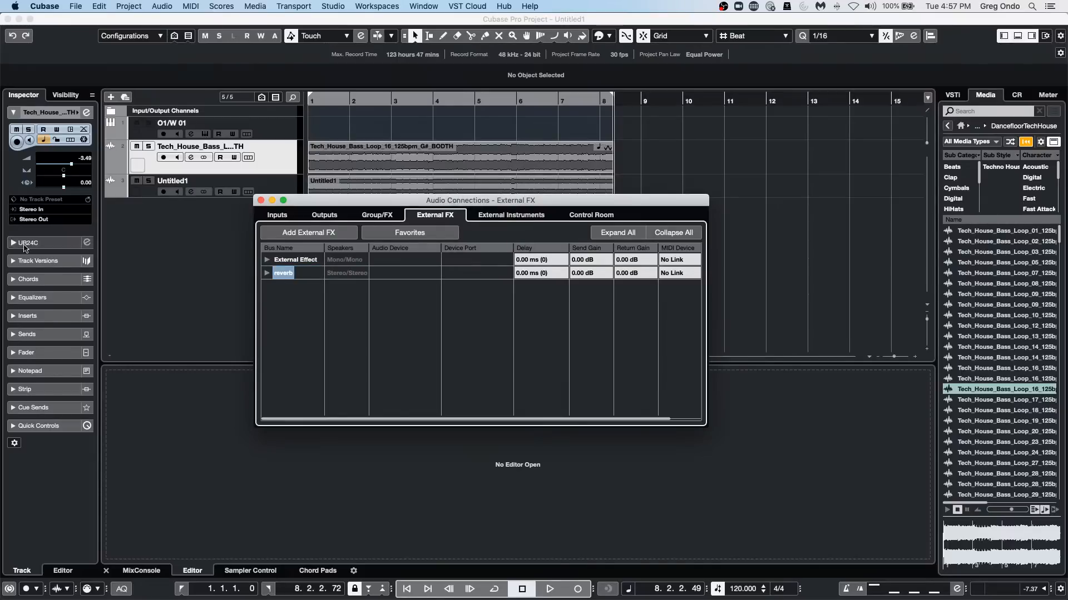
left_click(266, 273)
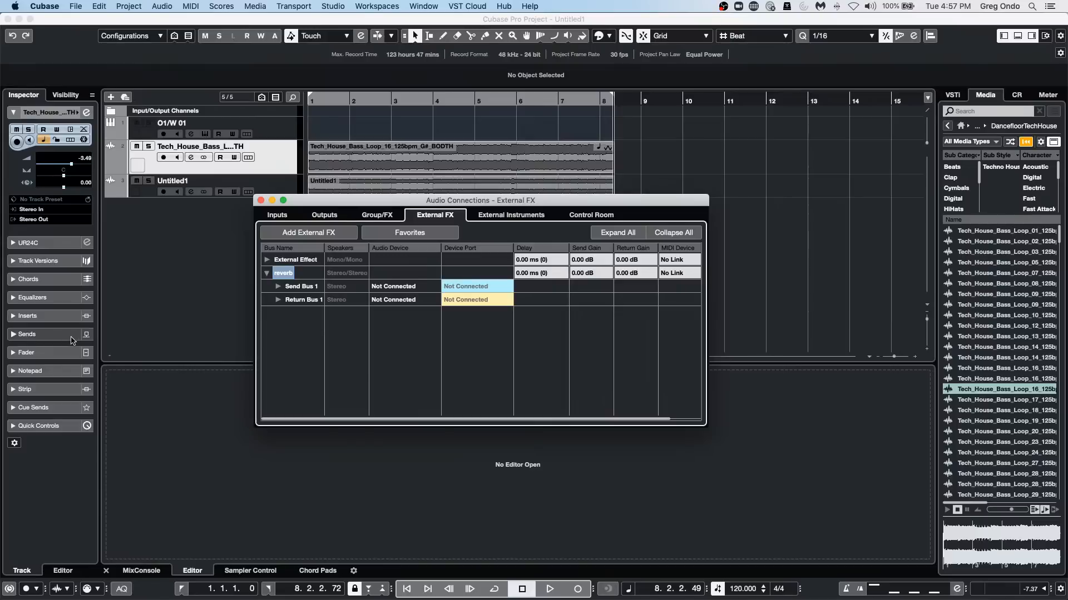
Add a stereo FX channel using the external reverb plug-in to the bass loop track's first send, and measure the effect's delay.
left_click(48, 340)
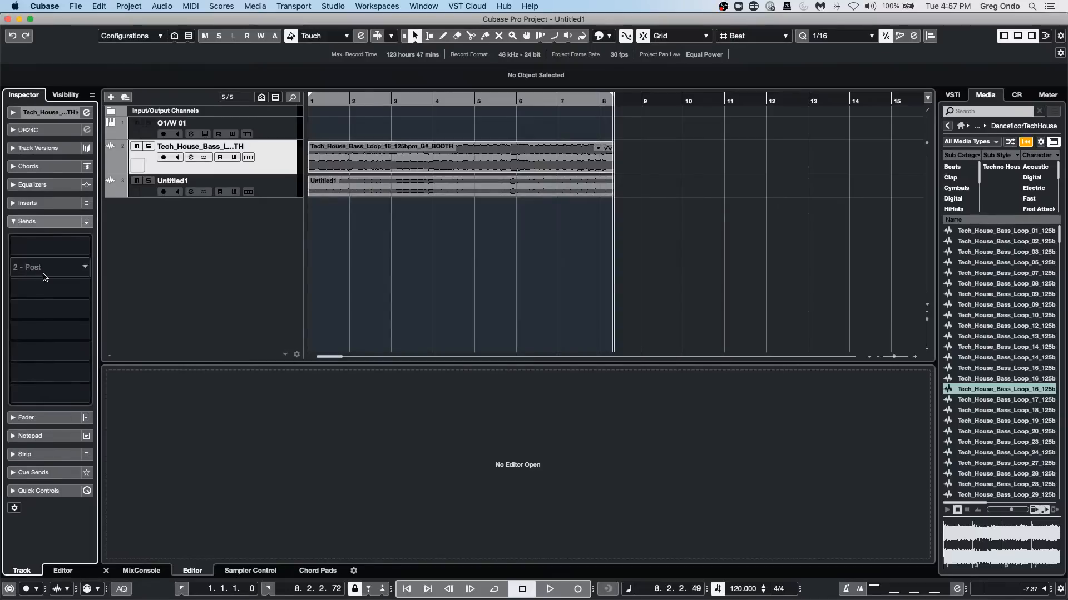
left_click(50, 245)
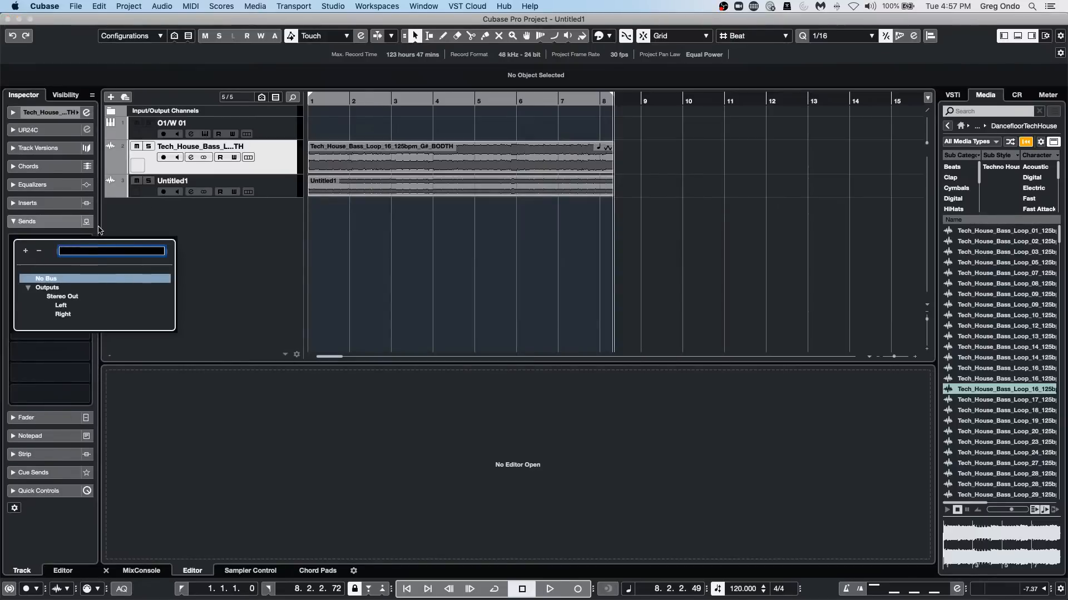
left_click(236, 210)
right_click(42, 245)
left_click(87, 240)
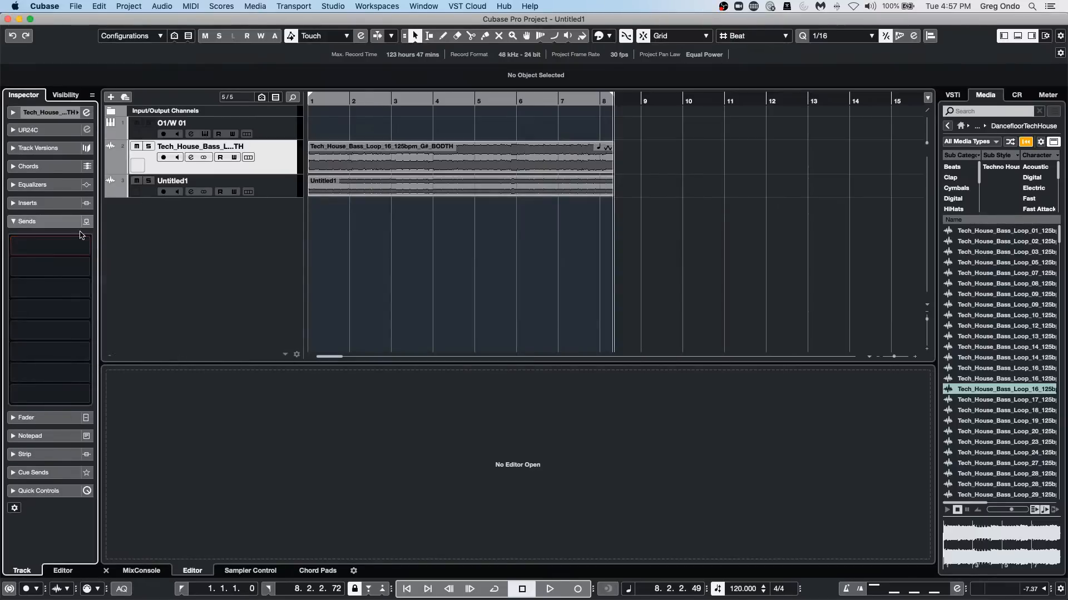
right_click(71, 234)
left_click(41, 239)
right_click(50, 245)
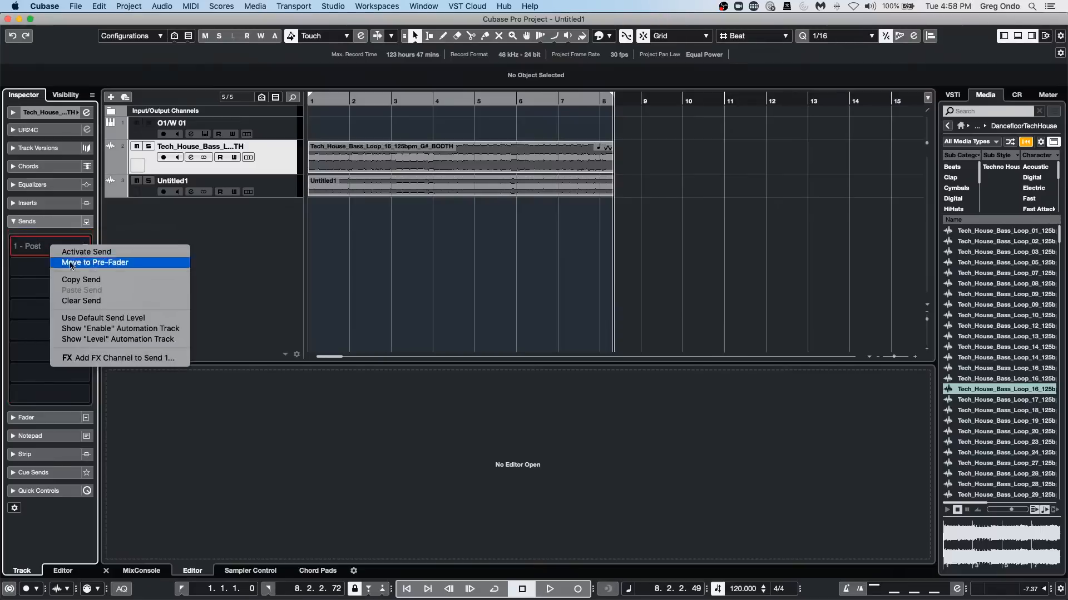
left_click(97, 358)
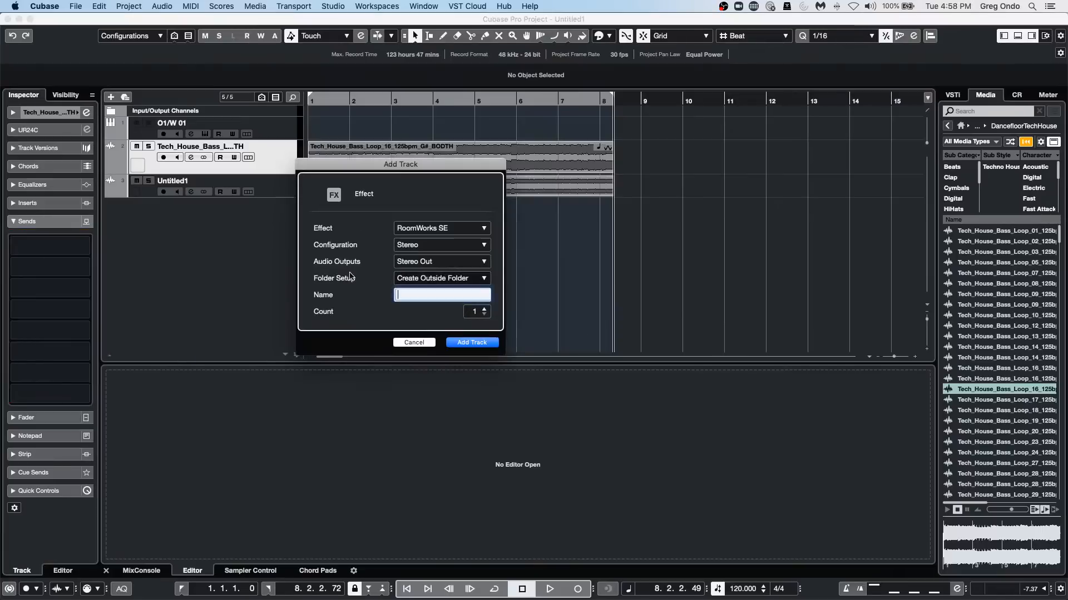
left_click(456, 228)
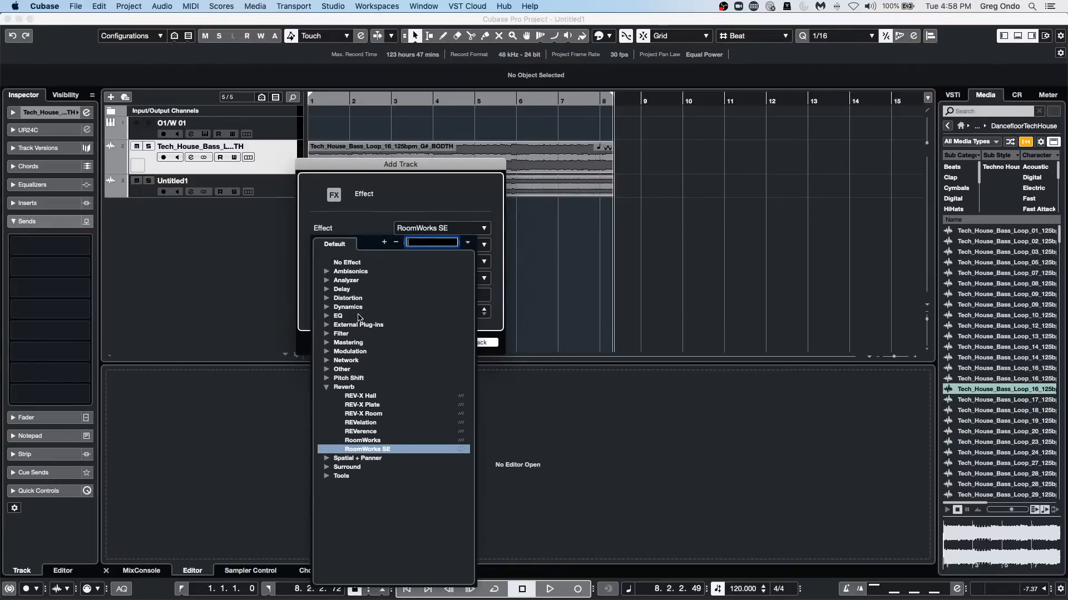
left_click(335, 325)
left_click(372, 343)
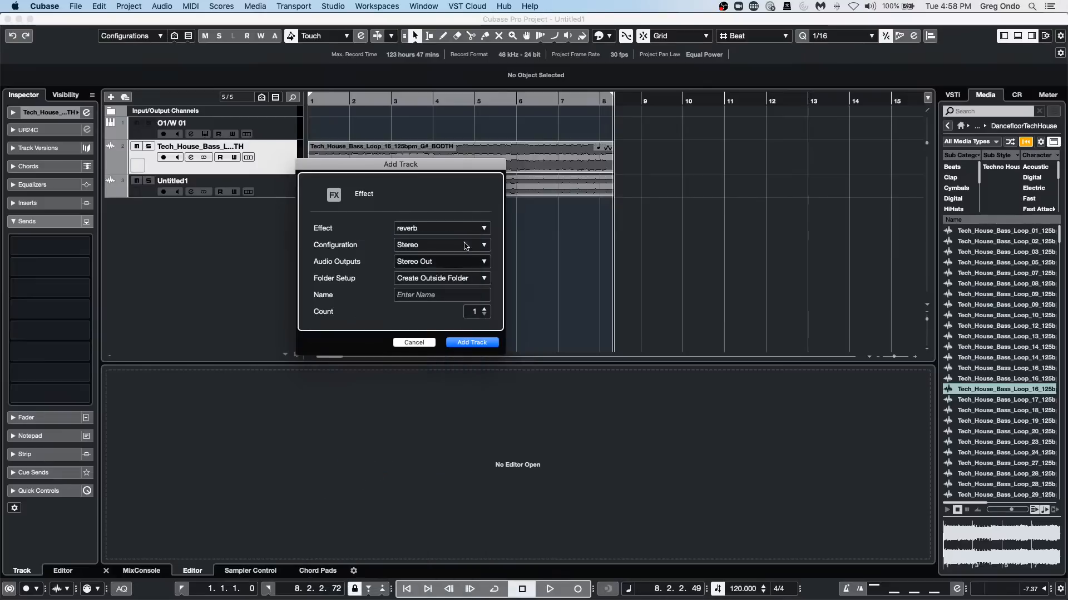
left_click(470, 344)
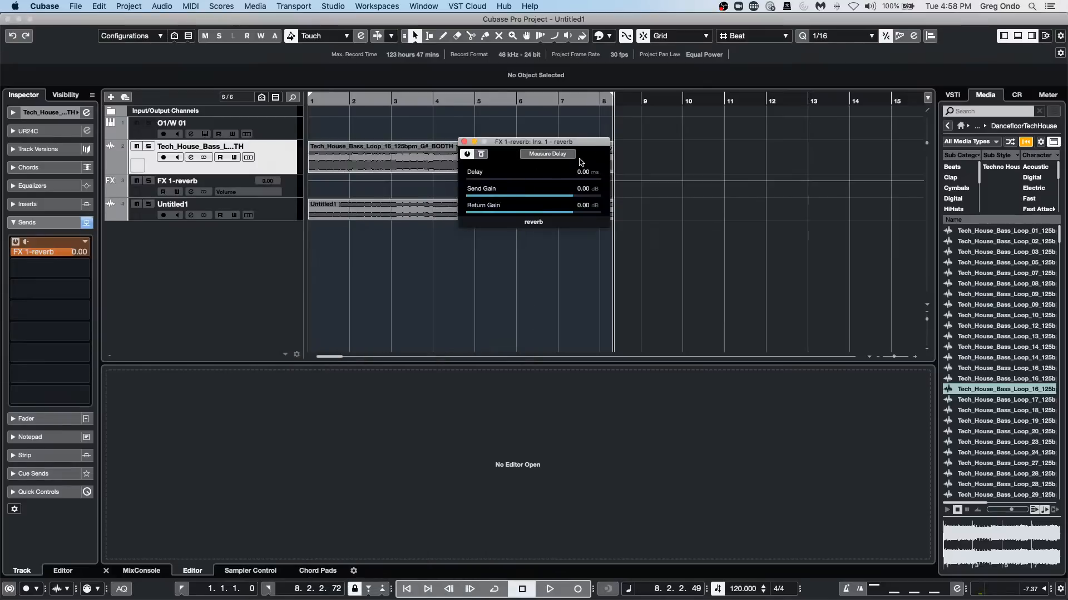
left_click(563, 160)
left_click(548, 154)
Select the Draw tool for the project and add five MIDI tracks.
right_click(357, 247)
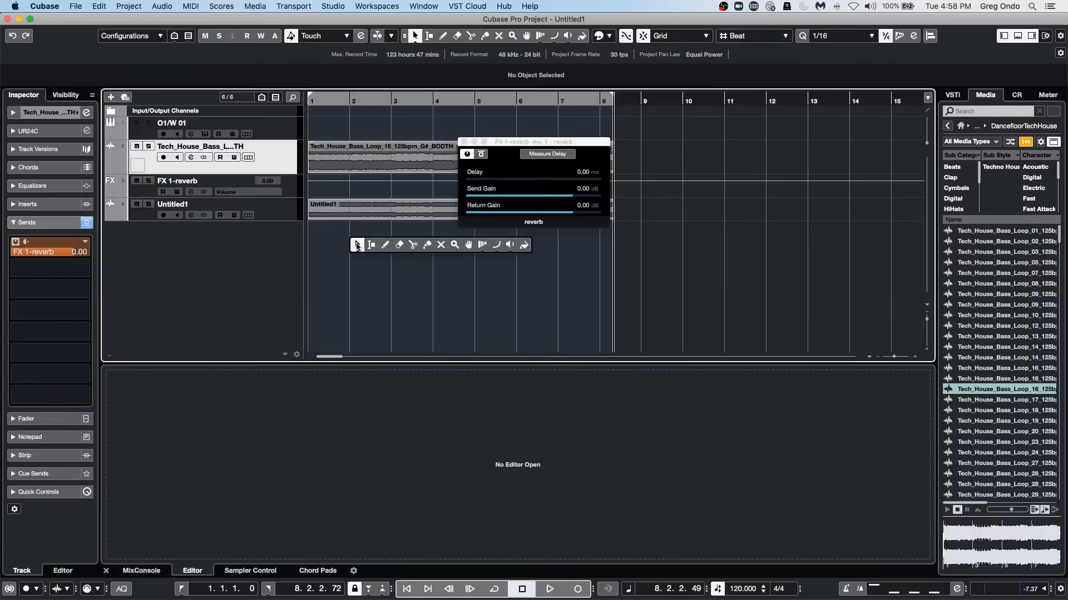
left_click(384, 245)
right_click(255, 236)
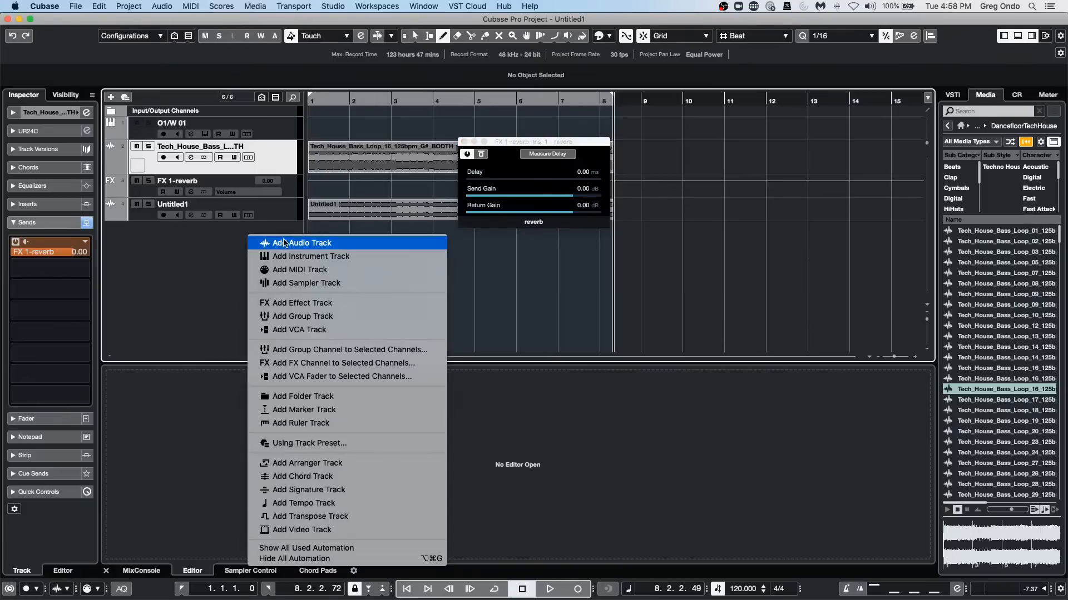
left_click(300, 270)
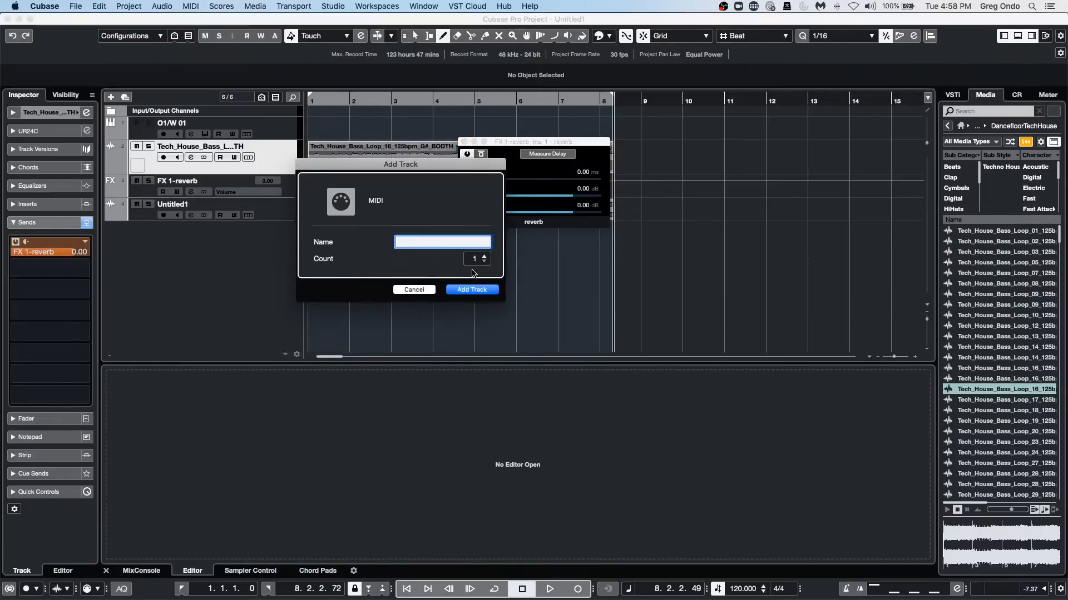
scroll(482, 262, "up", 4)
left_click(478, 288)
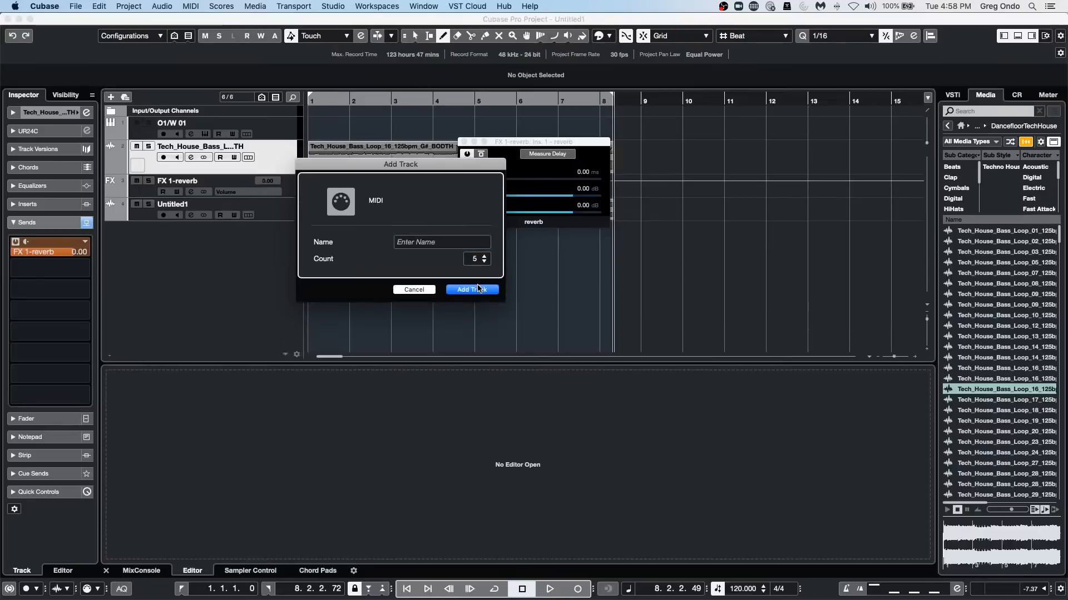
left_click(481, 294)
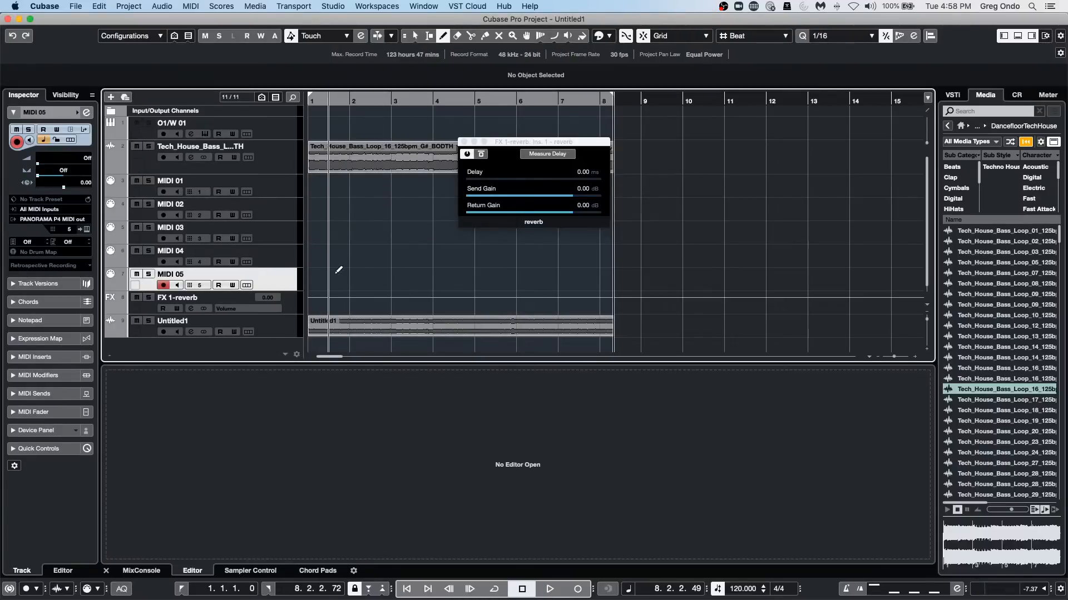
Draw staggered, overlapping MIDI parts on the five MIDI tracks, spanning about bars 1 to 6.
left_click_drag(328, 280, 474, 280)
left_click_drag(343, 253, 485, 253)
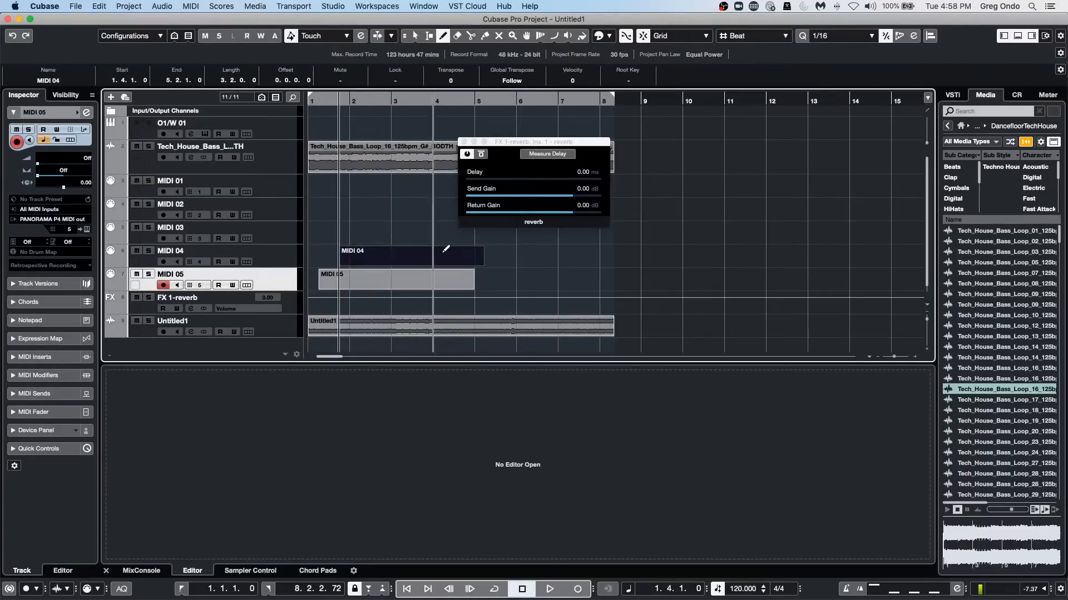
left_click_drag(343, 234, 357, 233)
left_click_drag(364, 233, 526, 233)
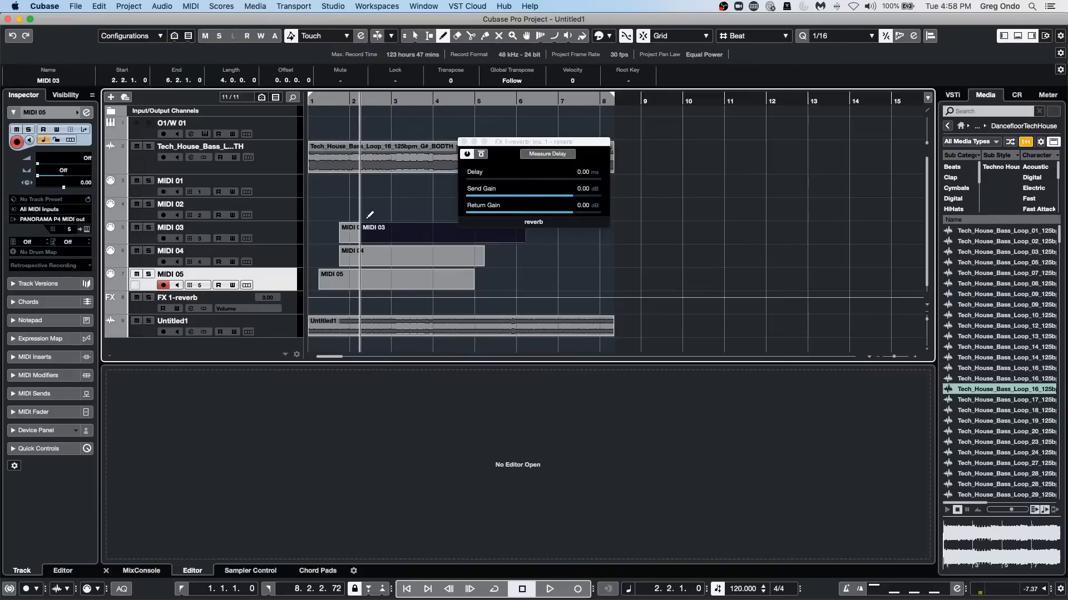
left_click_drag(365, 213, 485, 202)
left_click_drag(371, 187, 443, 186)
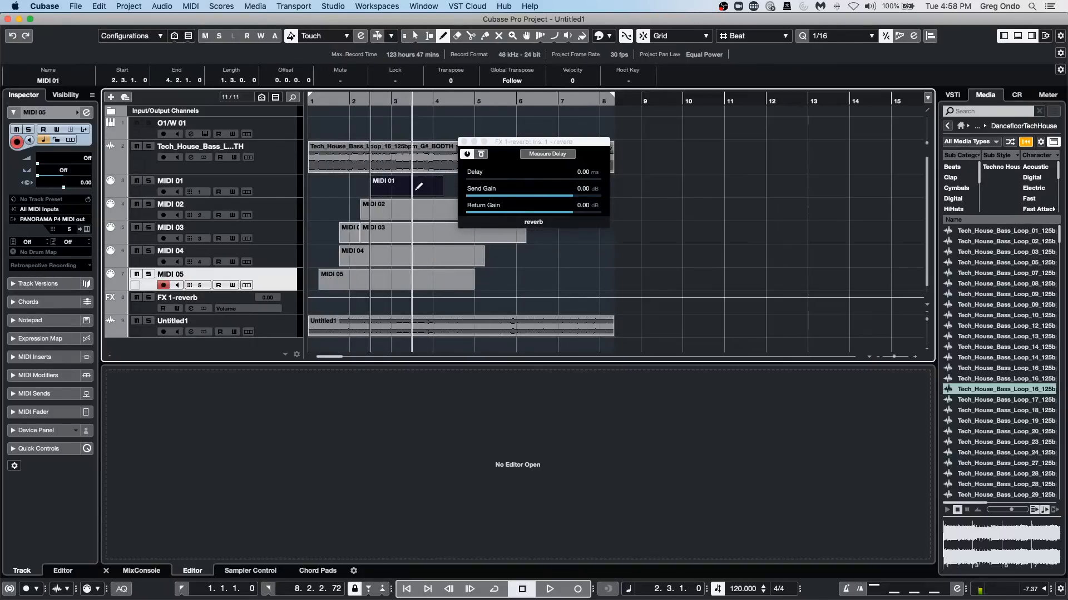
Open the MIDI 01 part in the Key Editor and draw a few short notes around bar 3.
key("1")
double_click(413, 192)
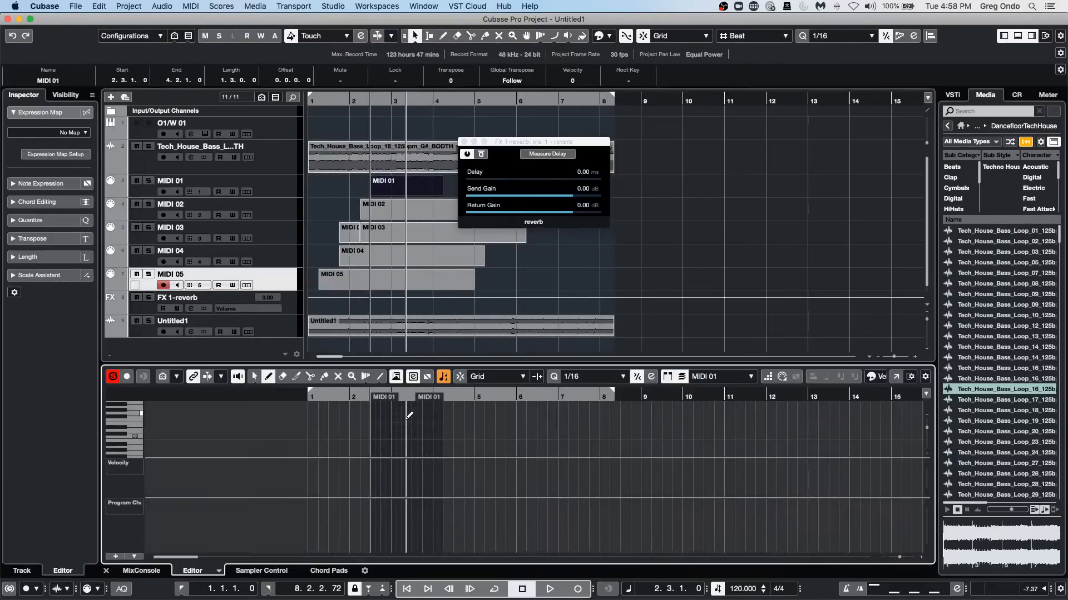
left_click_drag(394, 438, 399, 438)
left_click_drag(401, 444, 410, 457)
left_click(413, 425)
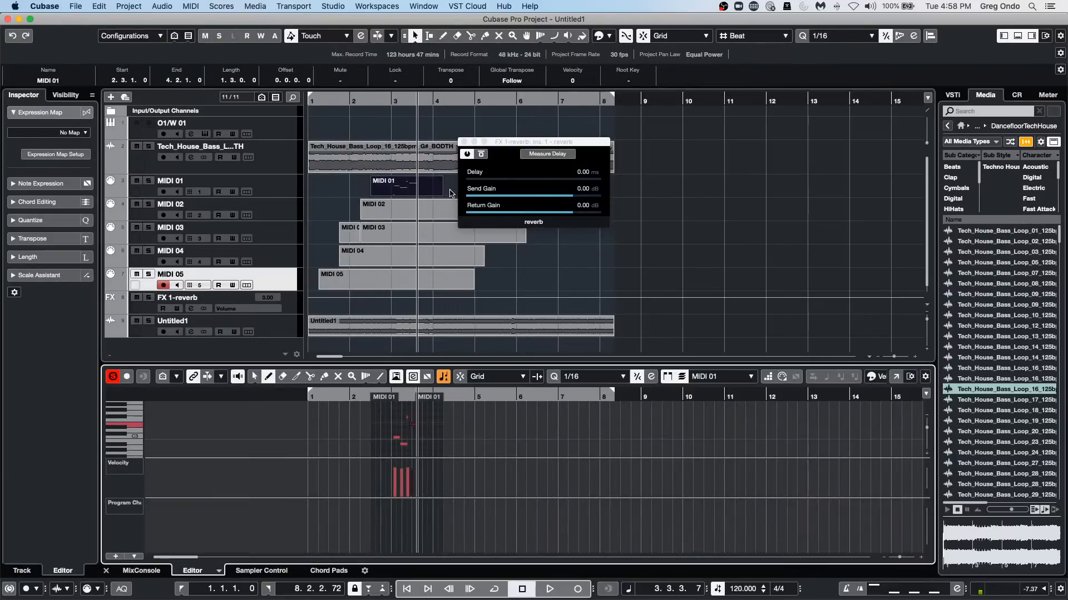
Draw one long and one short note in each of the MIDI 02 and MIDI 03 parts in the Key Editor.
left_click(417, 217)
double_click(418, 217)
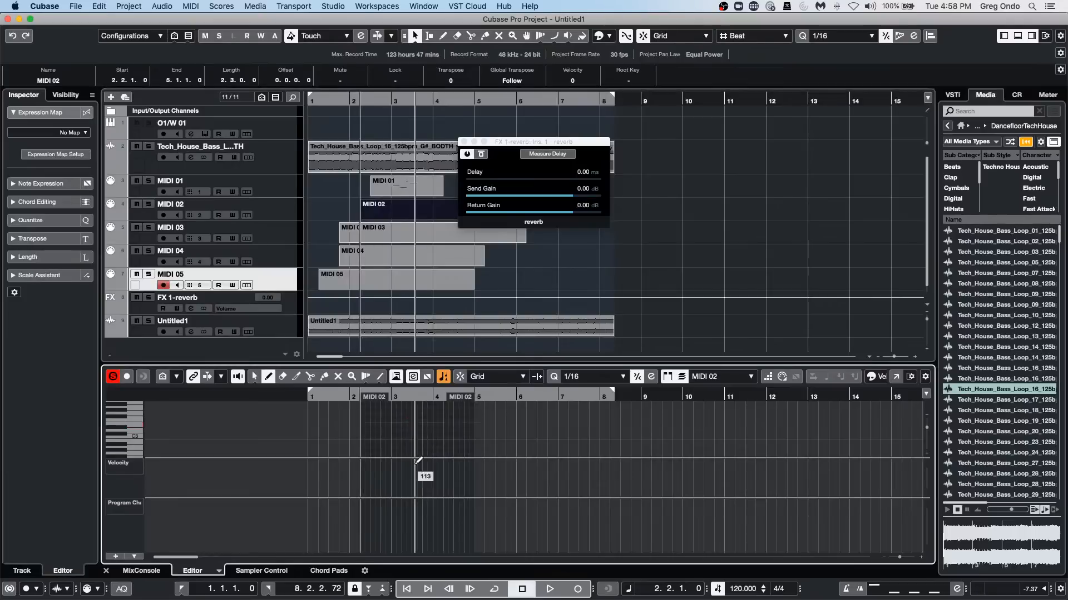
left_click_drag(399, 437, 491, 437)
left_click(415, 431)
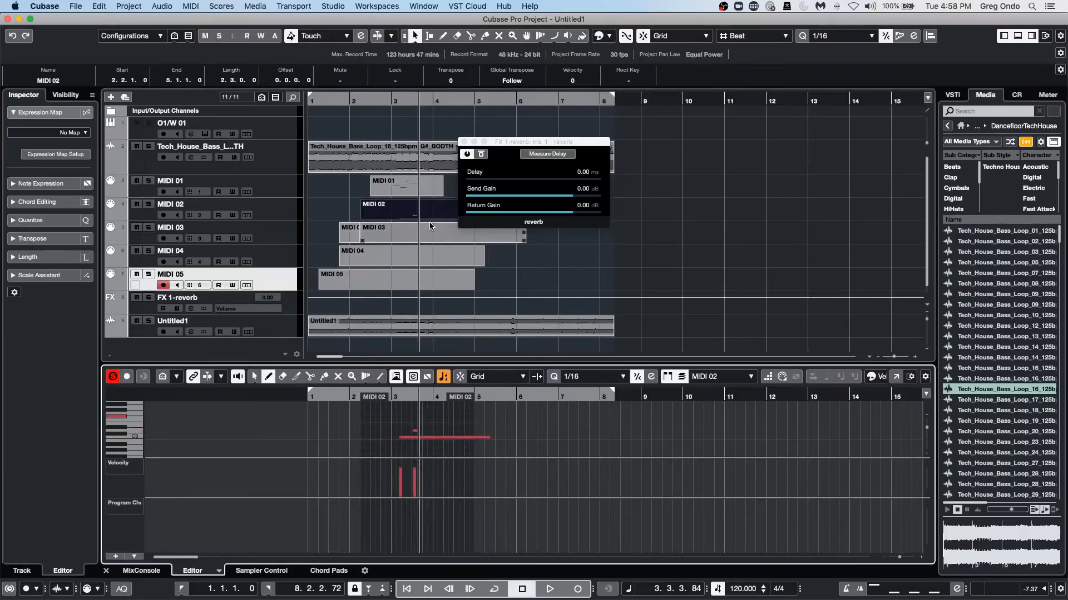
left_click(407, 236)
left_click_drag(404, 434, 461, 434)
left_click(419, 446)
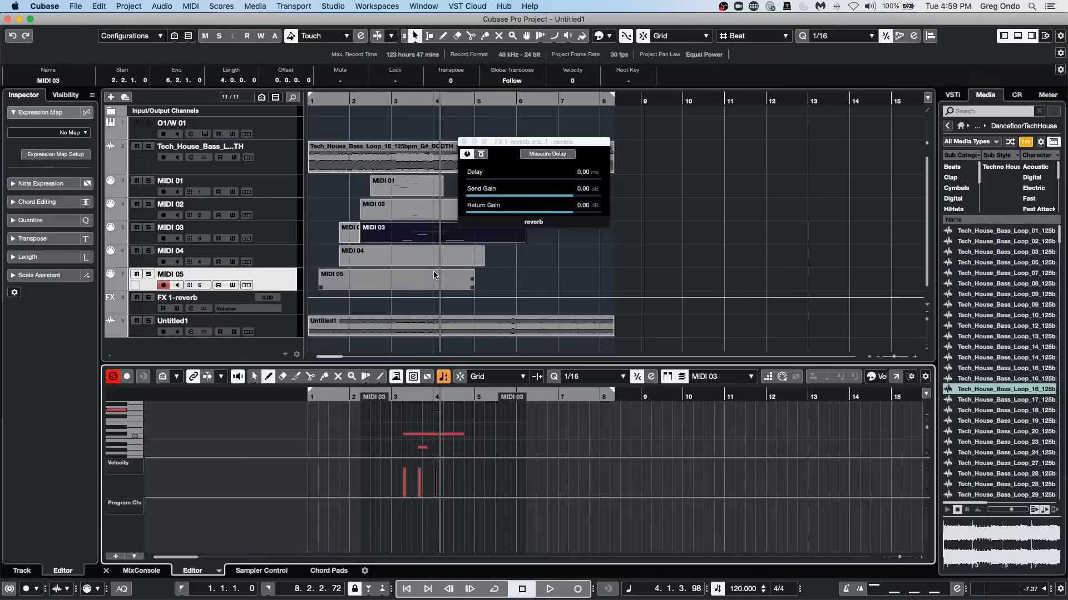
Move the MIDI 01 and MIDI 02 parts down onto the MIDI 03 track, keeping their start times.
left_click(414, 236)
left_click_drag(421, 192, 421, 242)
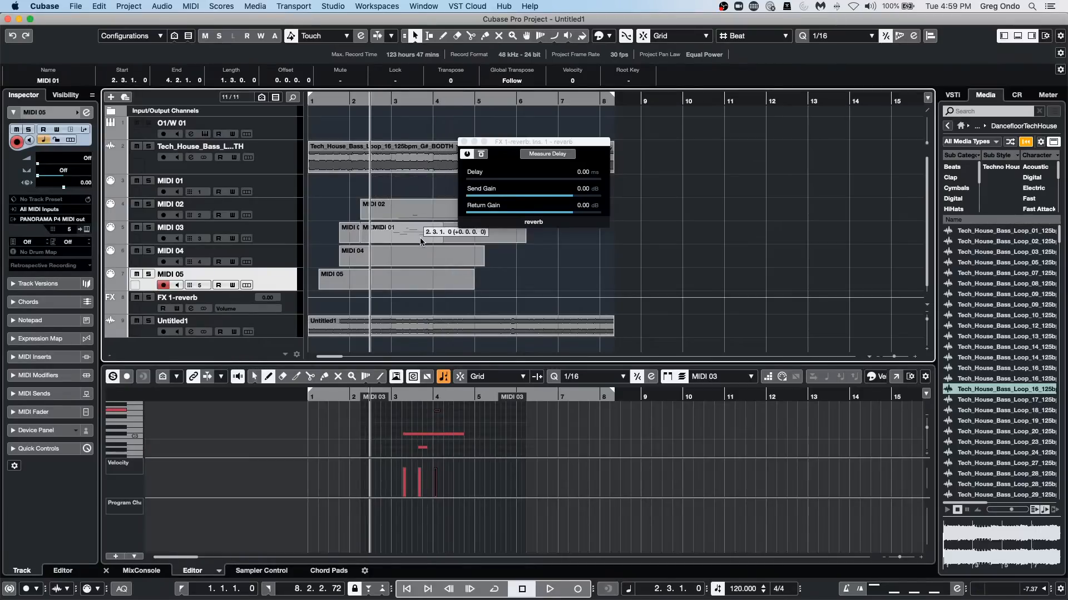
left_click_drag(421, 242, 423, 231)
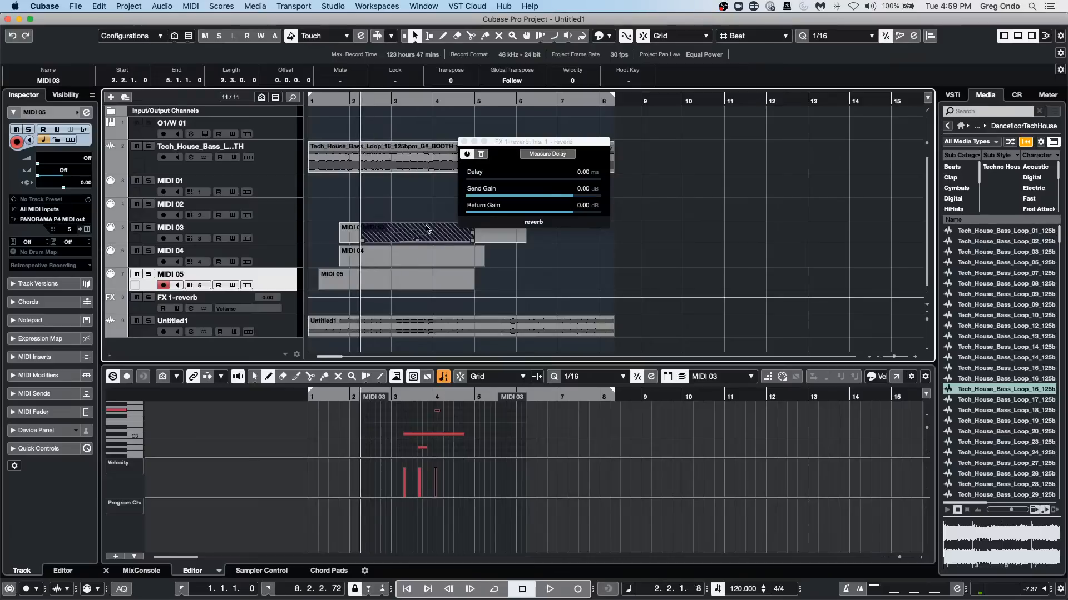
Glue the overlapping parts on the MIDI 03 track into one part and open it in the Key Editor.
right_click(416, 236)
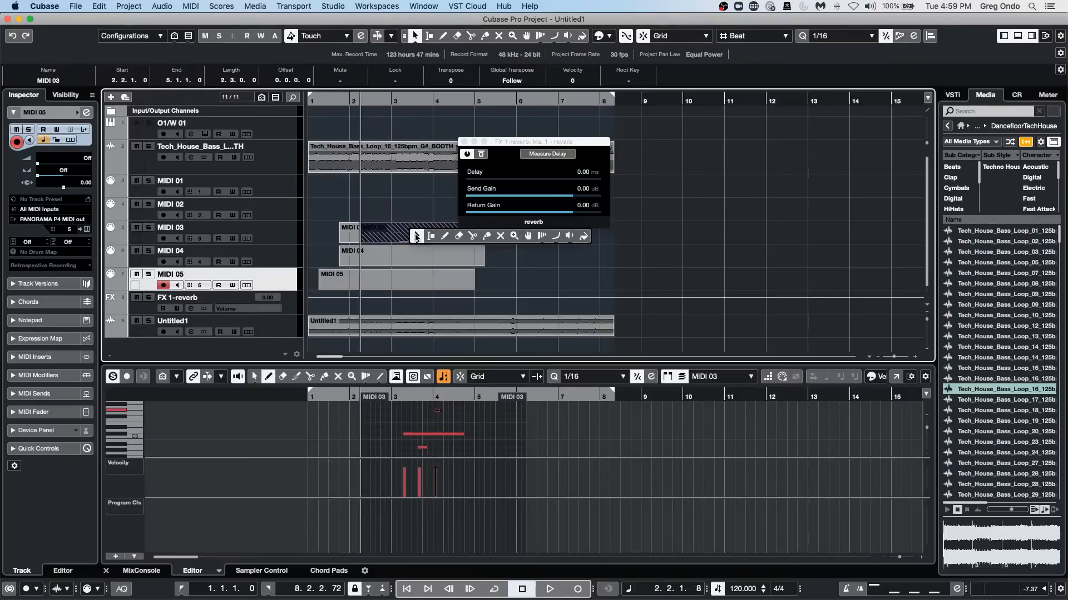
left_click(487, 235)
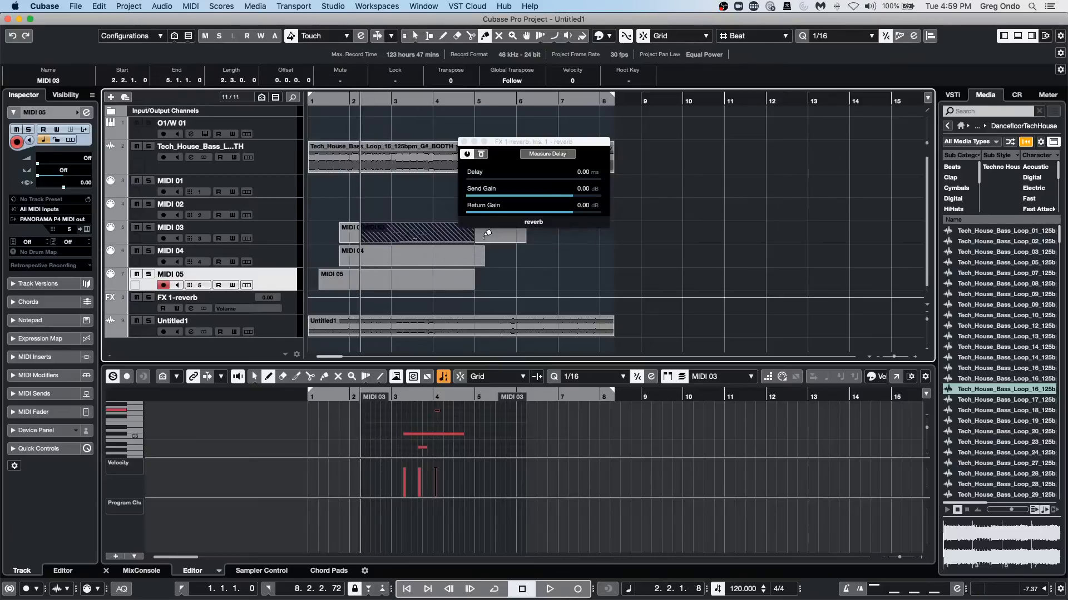
left_click(387, 228)
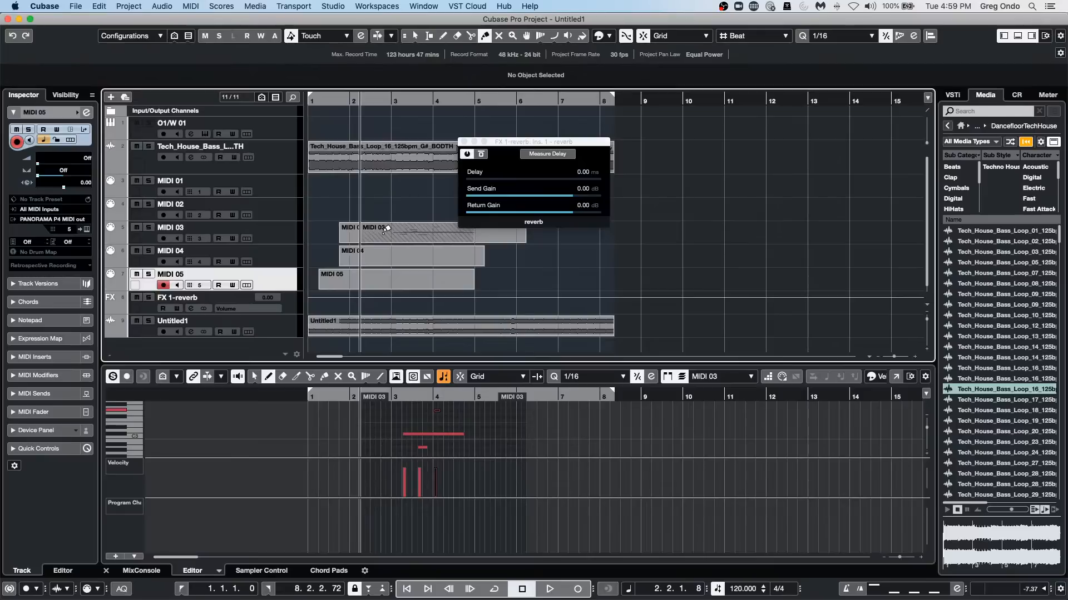
left_click(387, 229)
right_click(388, 235)
left_click(387, 235)
left_click(389, 235)
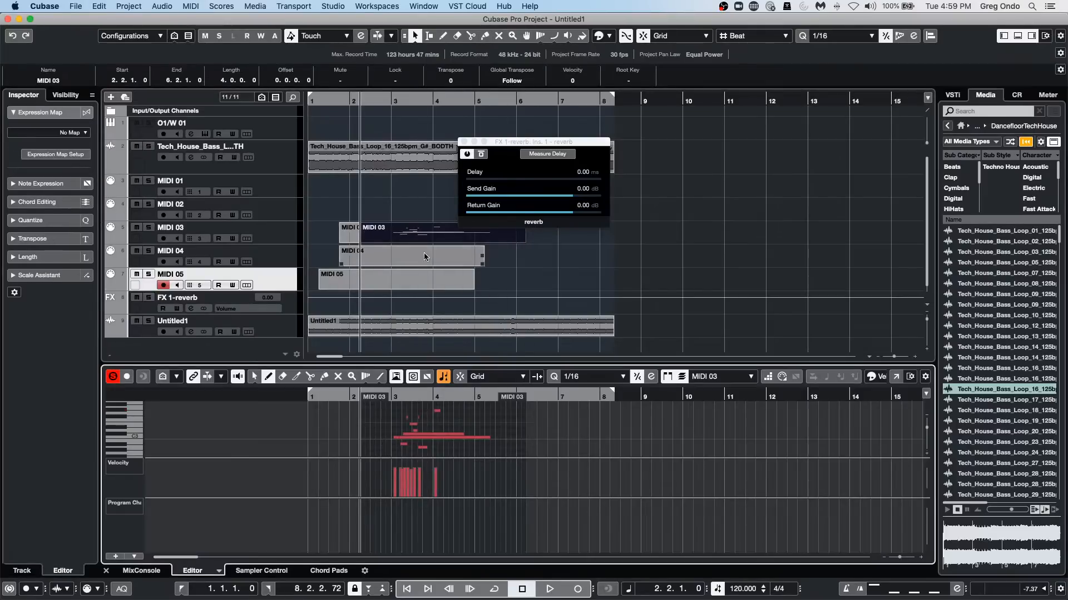
Move the merged part on the MIDI 03 track to start at 2.3.1.0.
left_click(453, 233, "alt+shift")
left_click(562, 226)
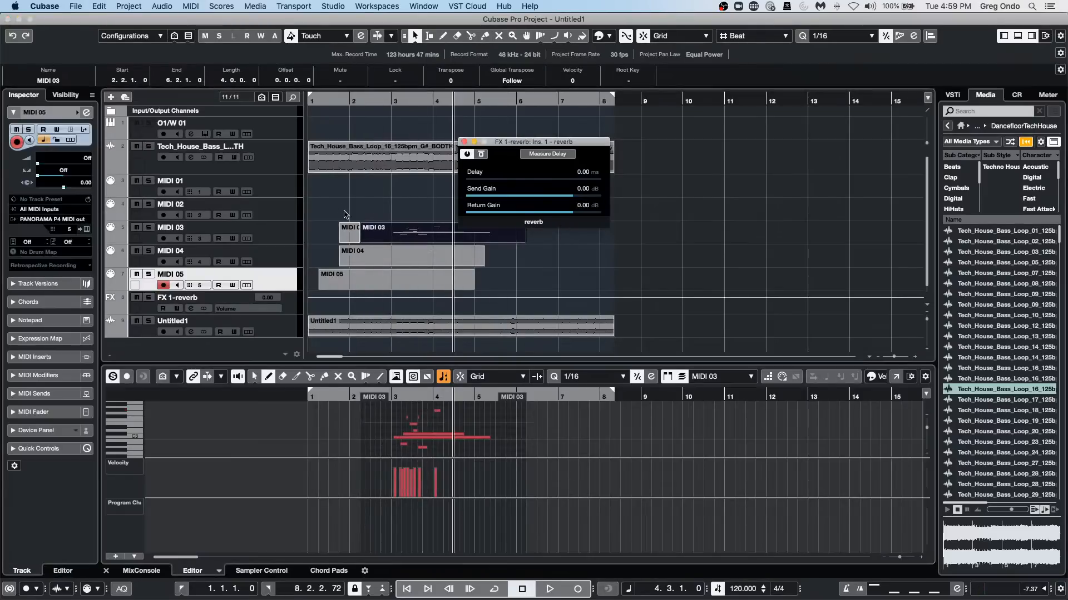
left_click_drag(433, 235, 460, 232)
left_click_drag(459, 234, 440, 222)
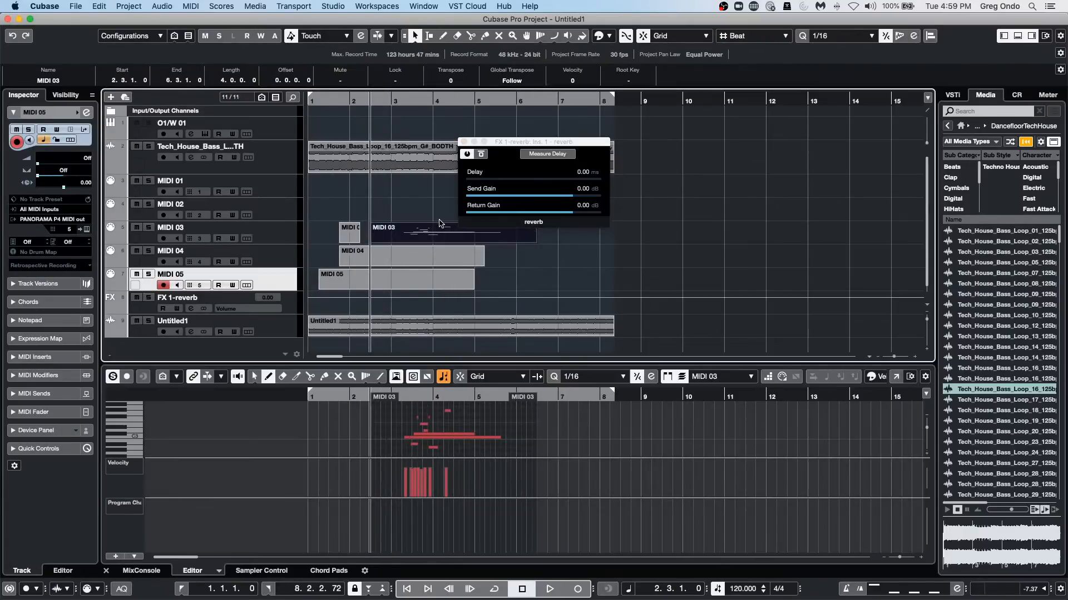